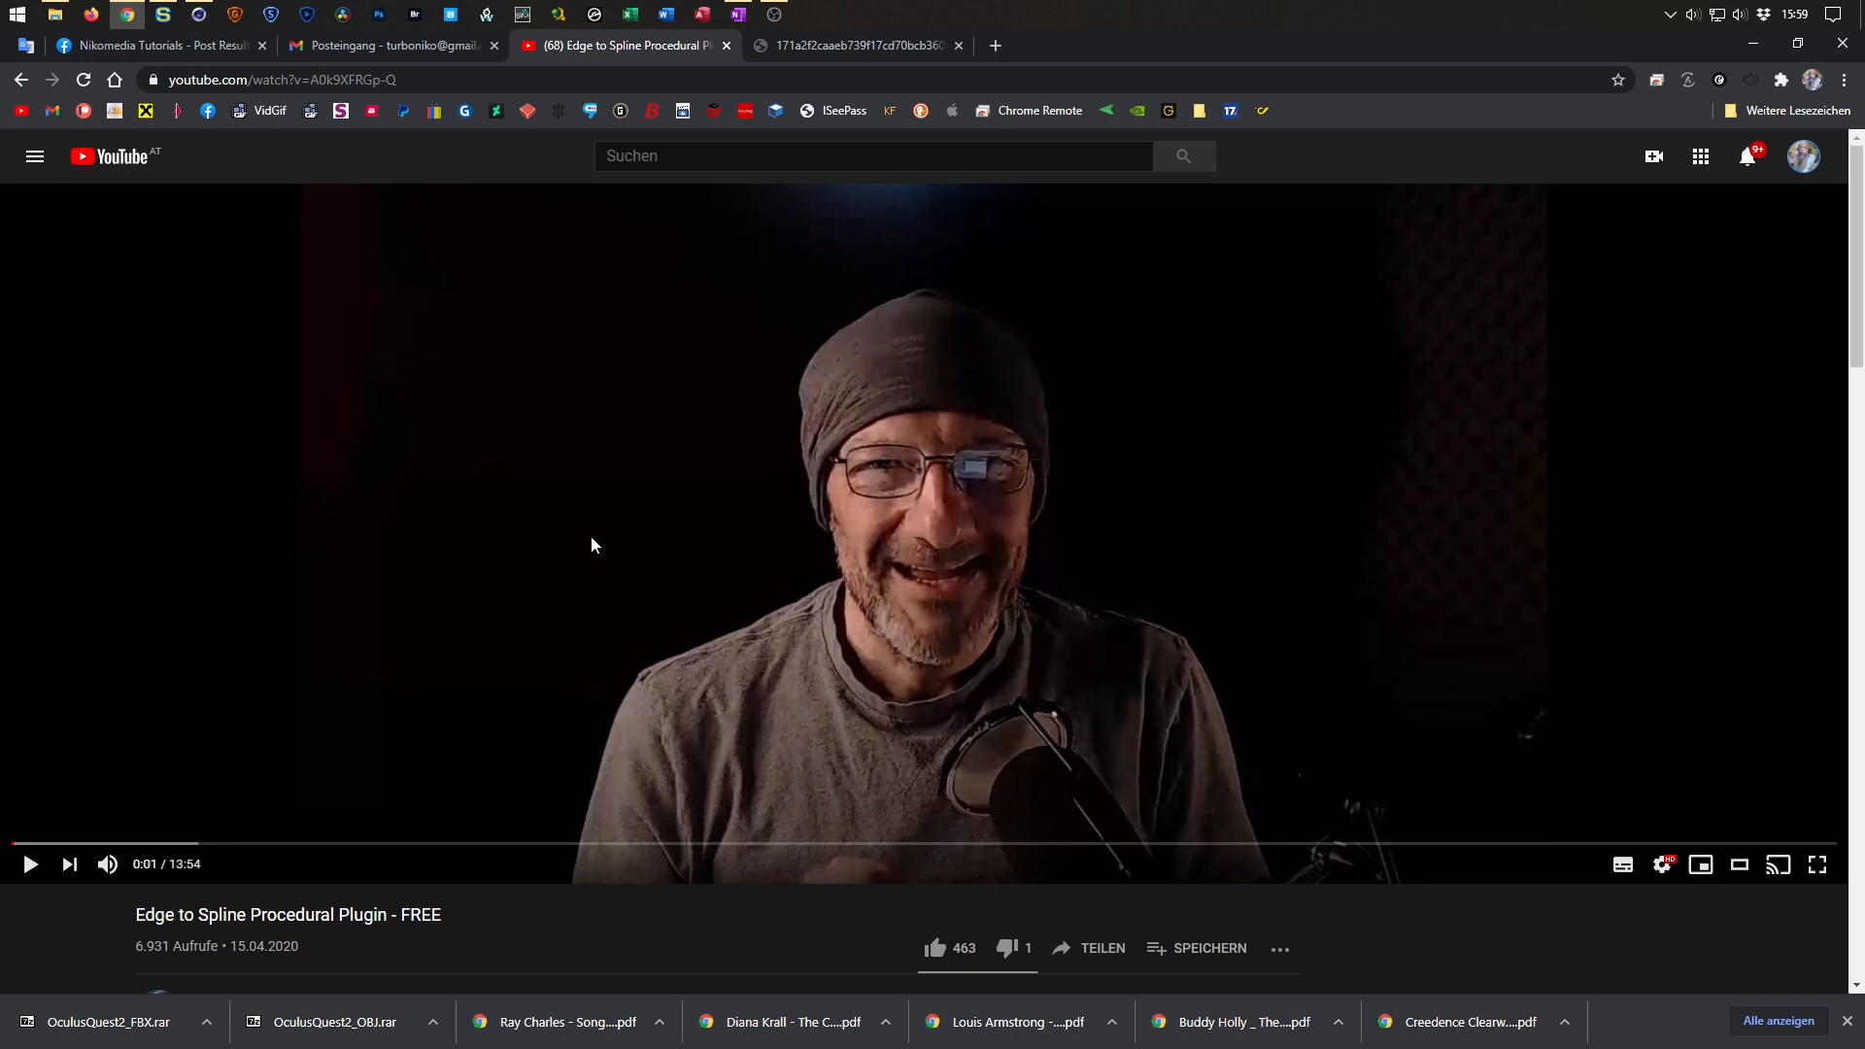
Expand and read the Edge to Spline Procedural Plugin video description, then return the video to its start.
scroll(590, 536, down, 2)
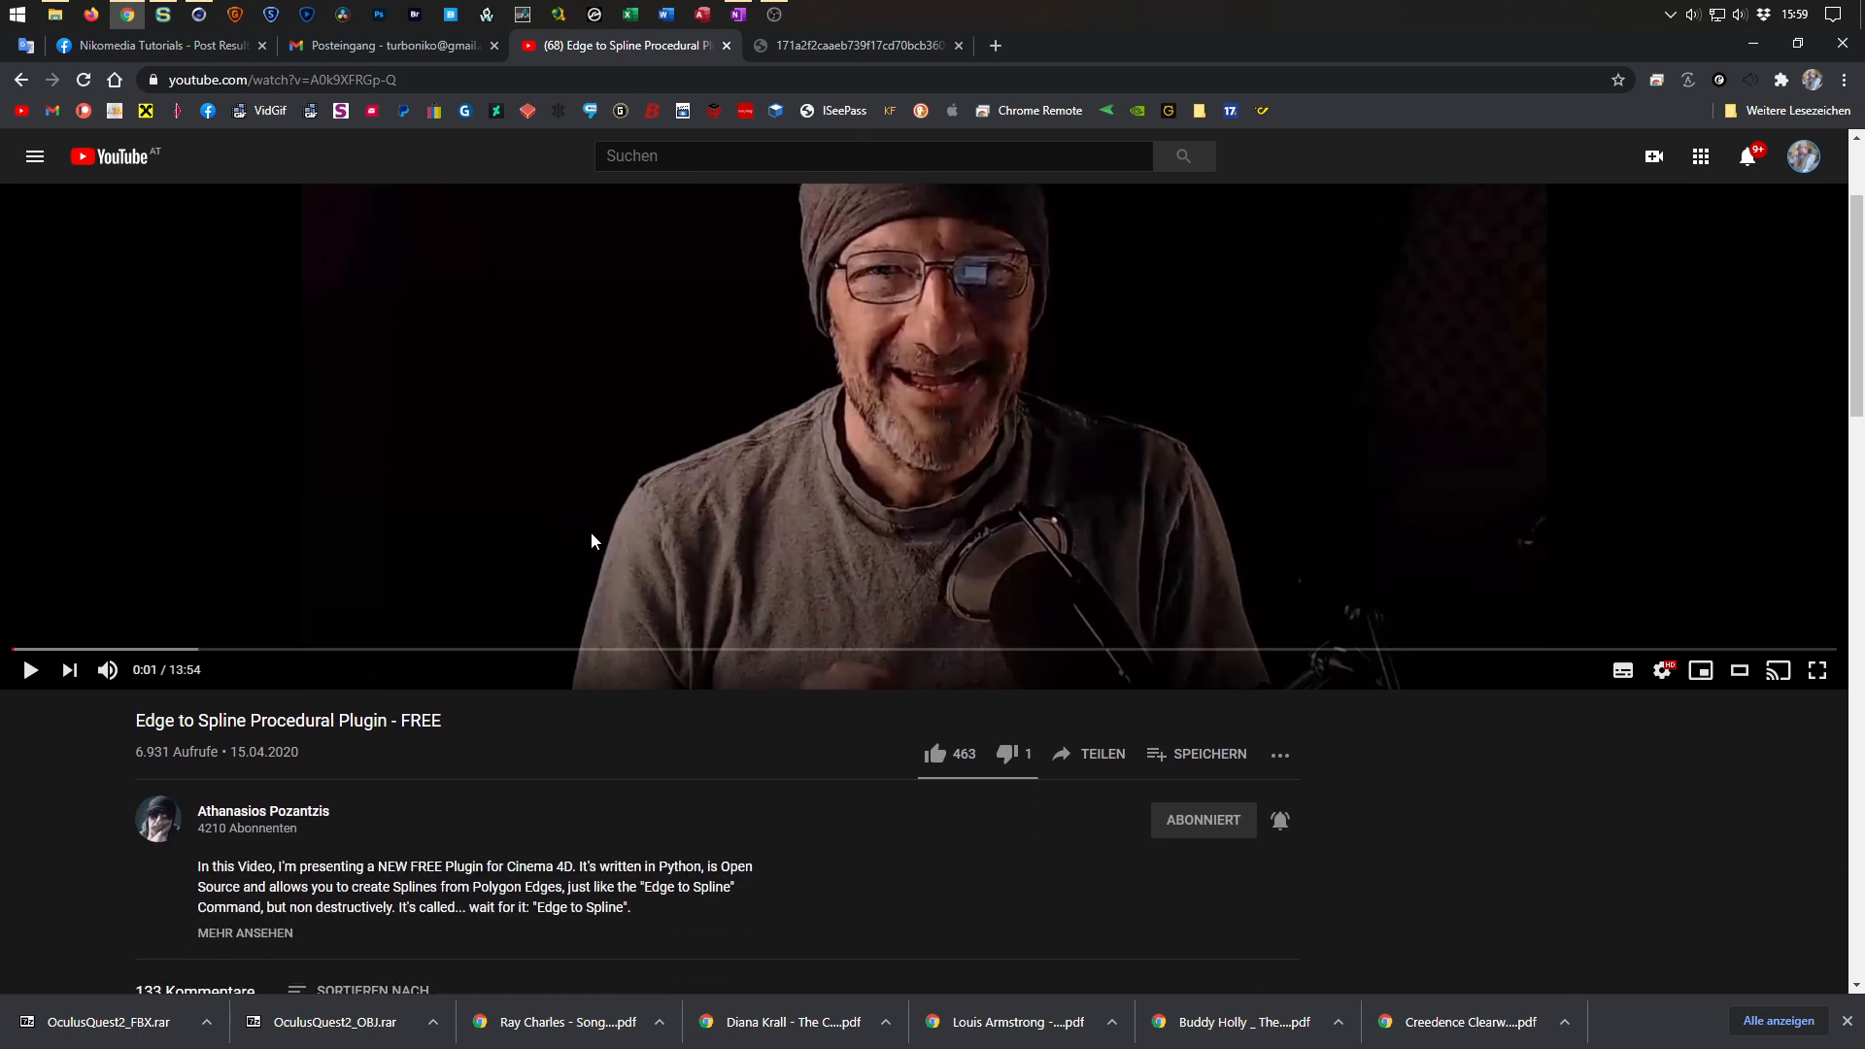
scroll(591, 532, up, 2)
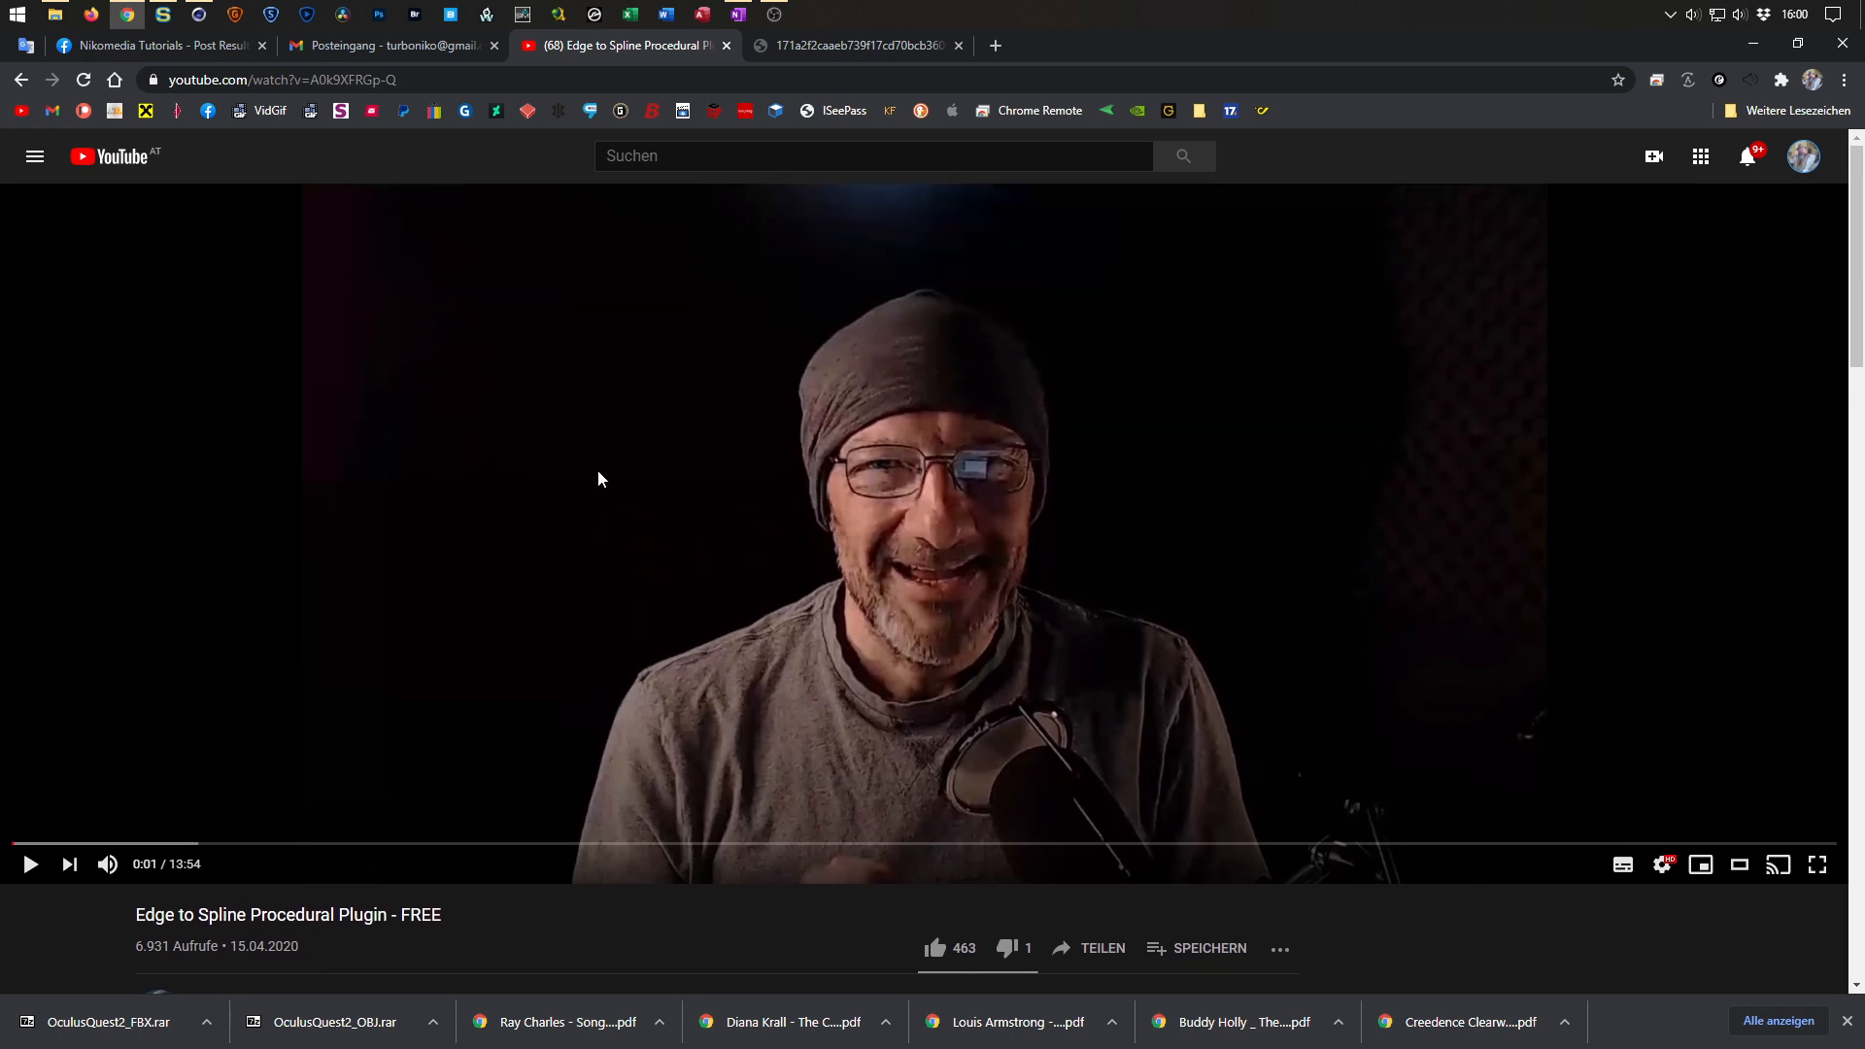
scroll(598, 476, down, 2)
scroll(598, 476, up, 1)
scroll(583, 486, up, 1)
scroll(757, 459, down, 3)
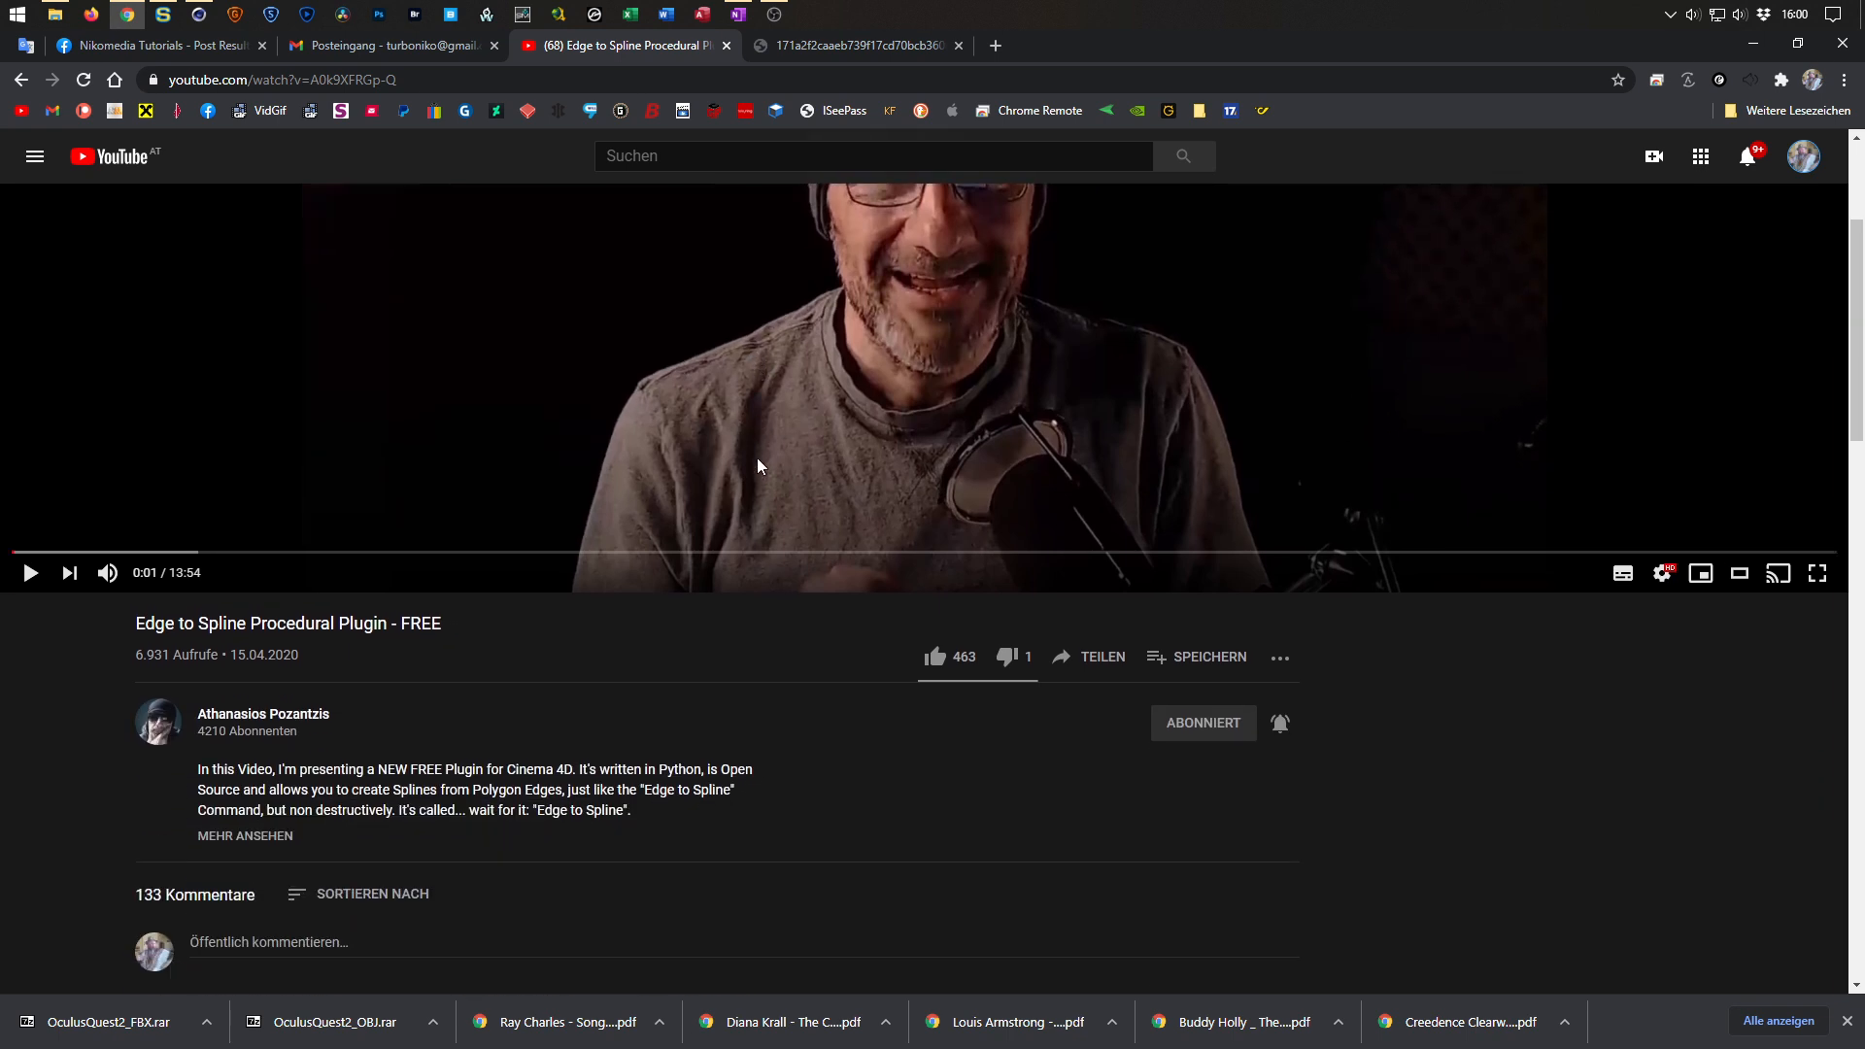
scroll(758, 458, up, 3)
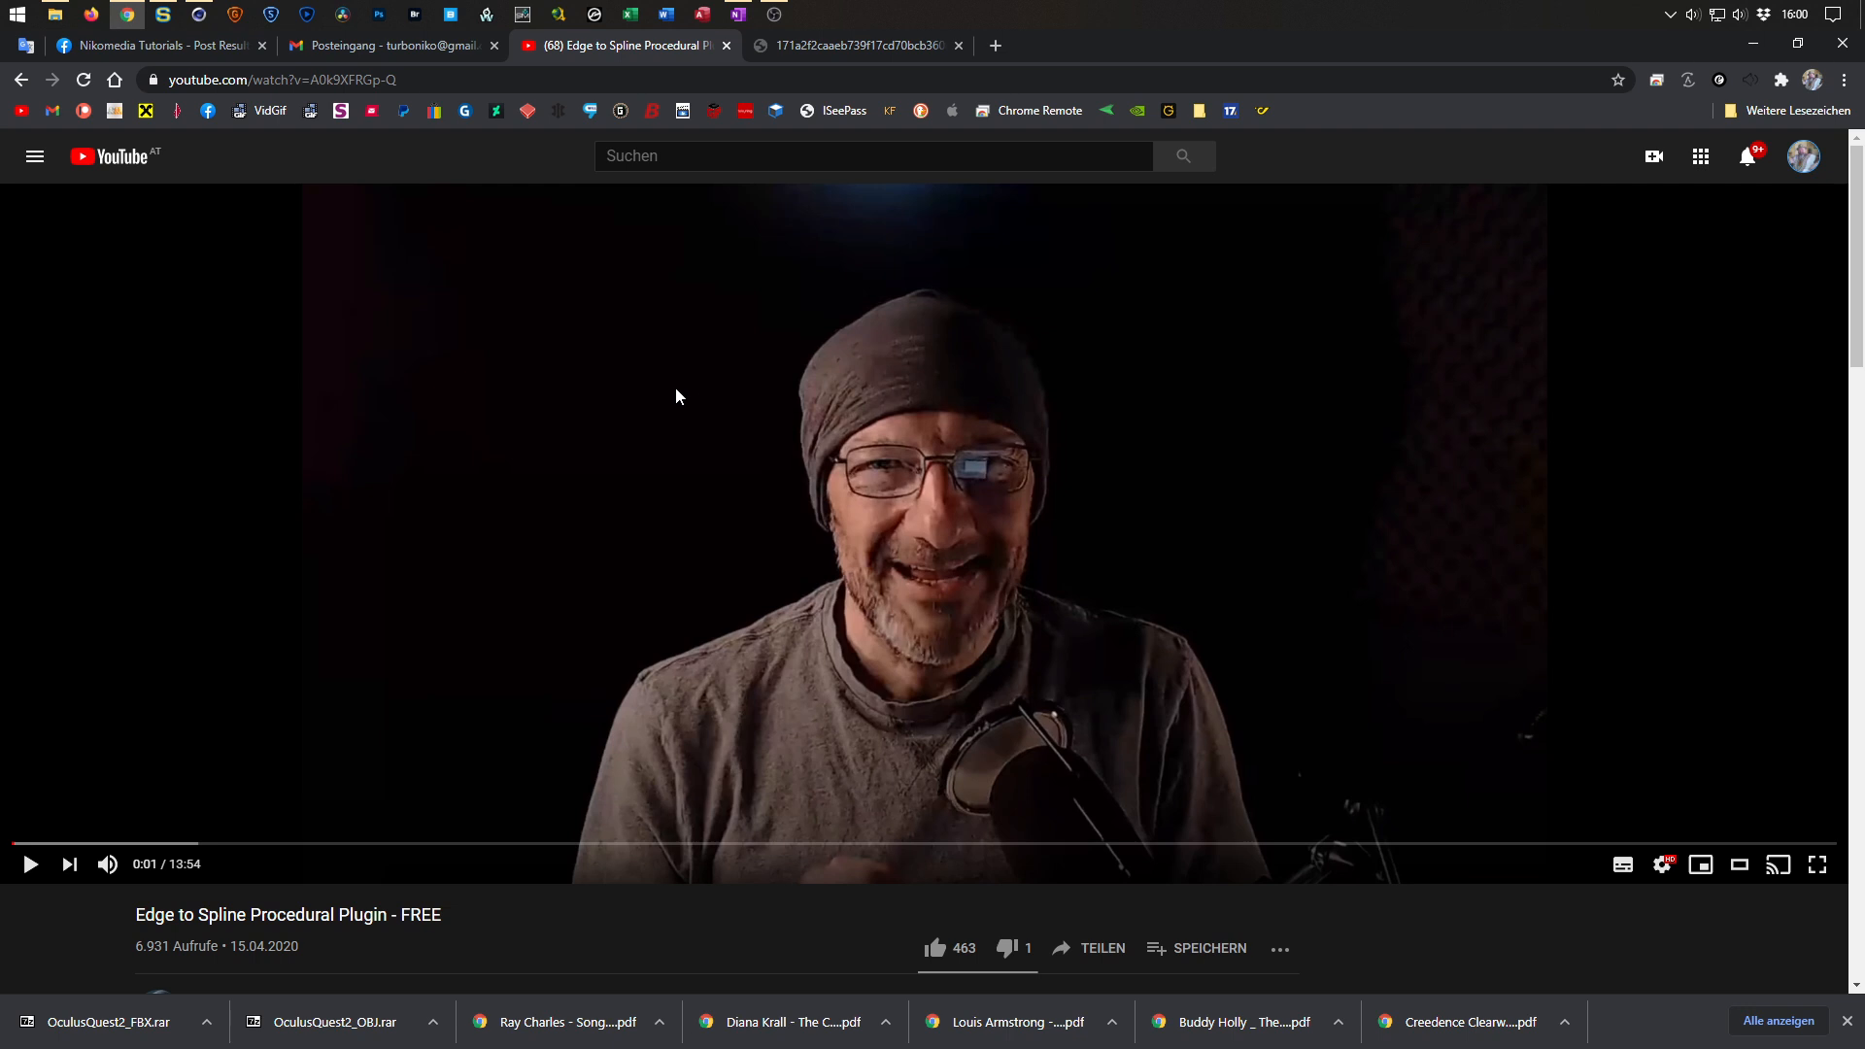
scroll(674, 391, down, 3)
scroll(673, 393, up, 3)
scroll(710, 599, down, 5)
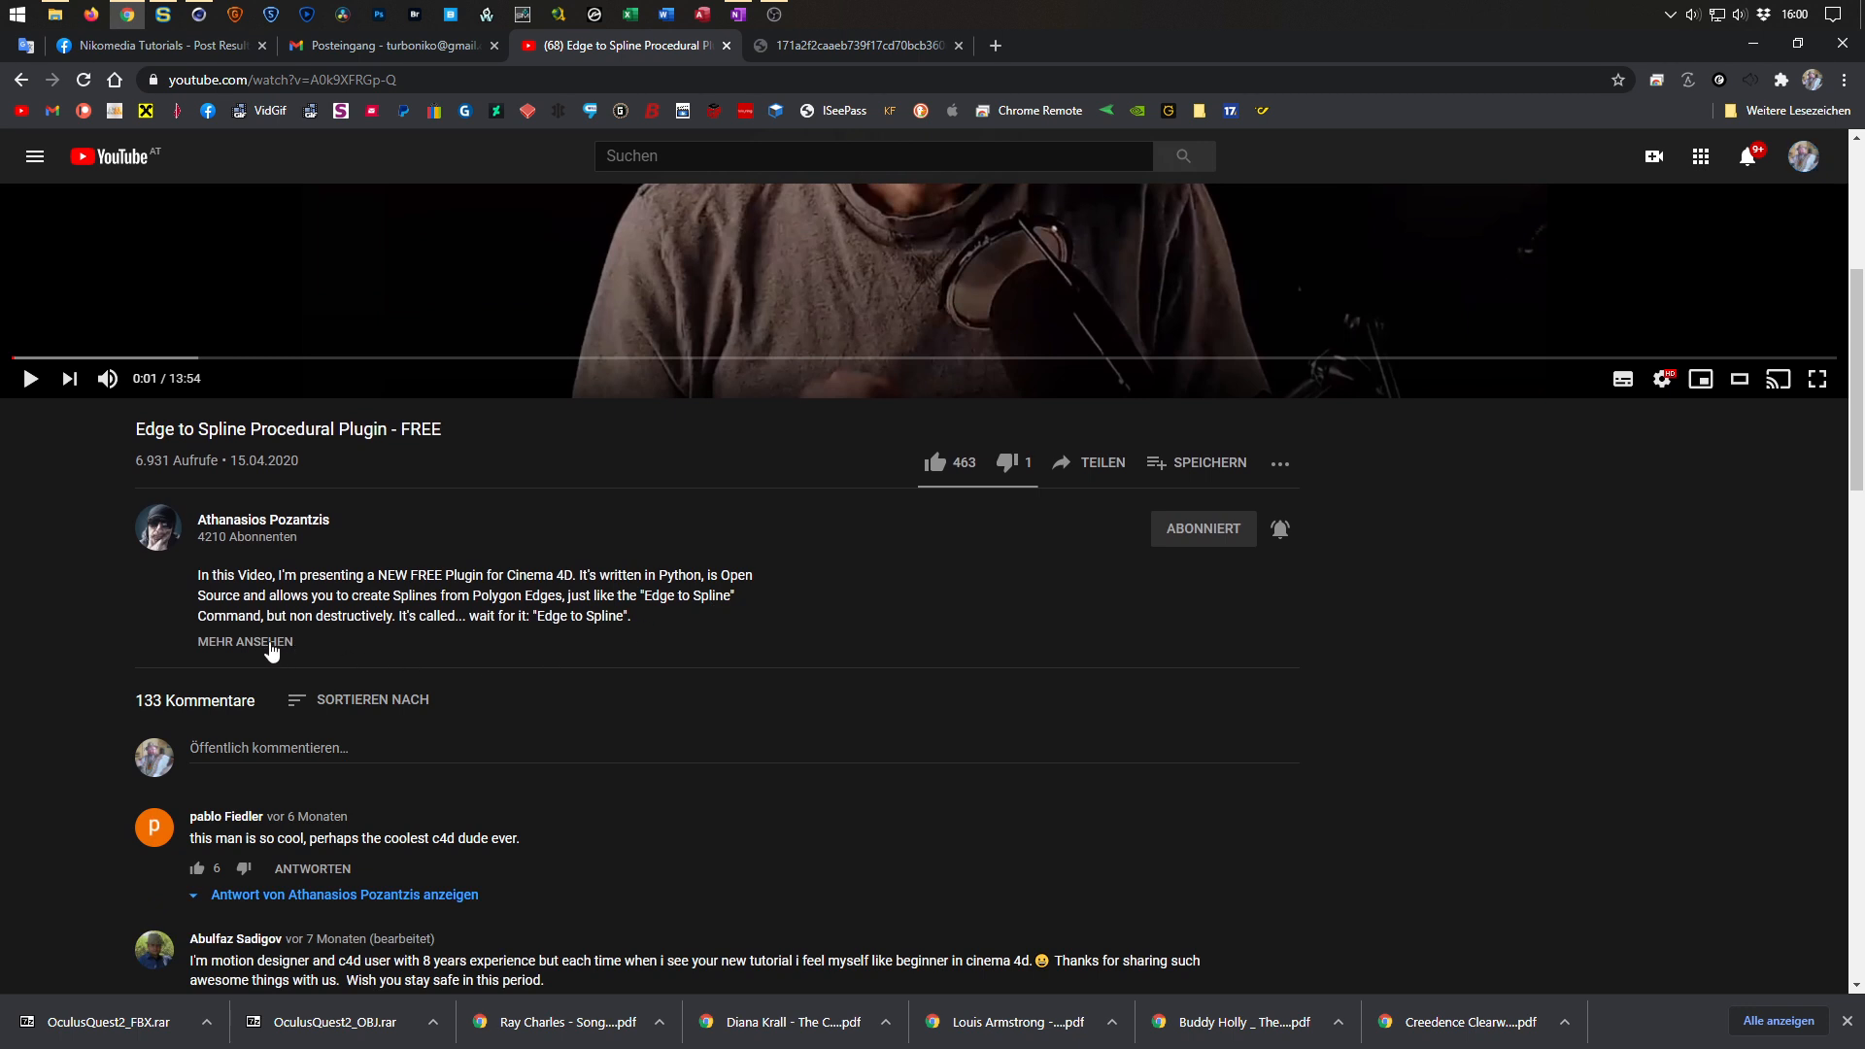
click(271, 644)
scroll(214, 609, up, 2)
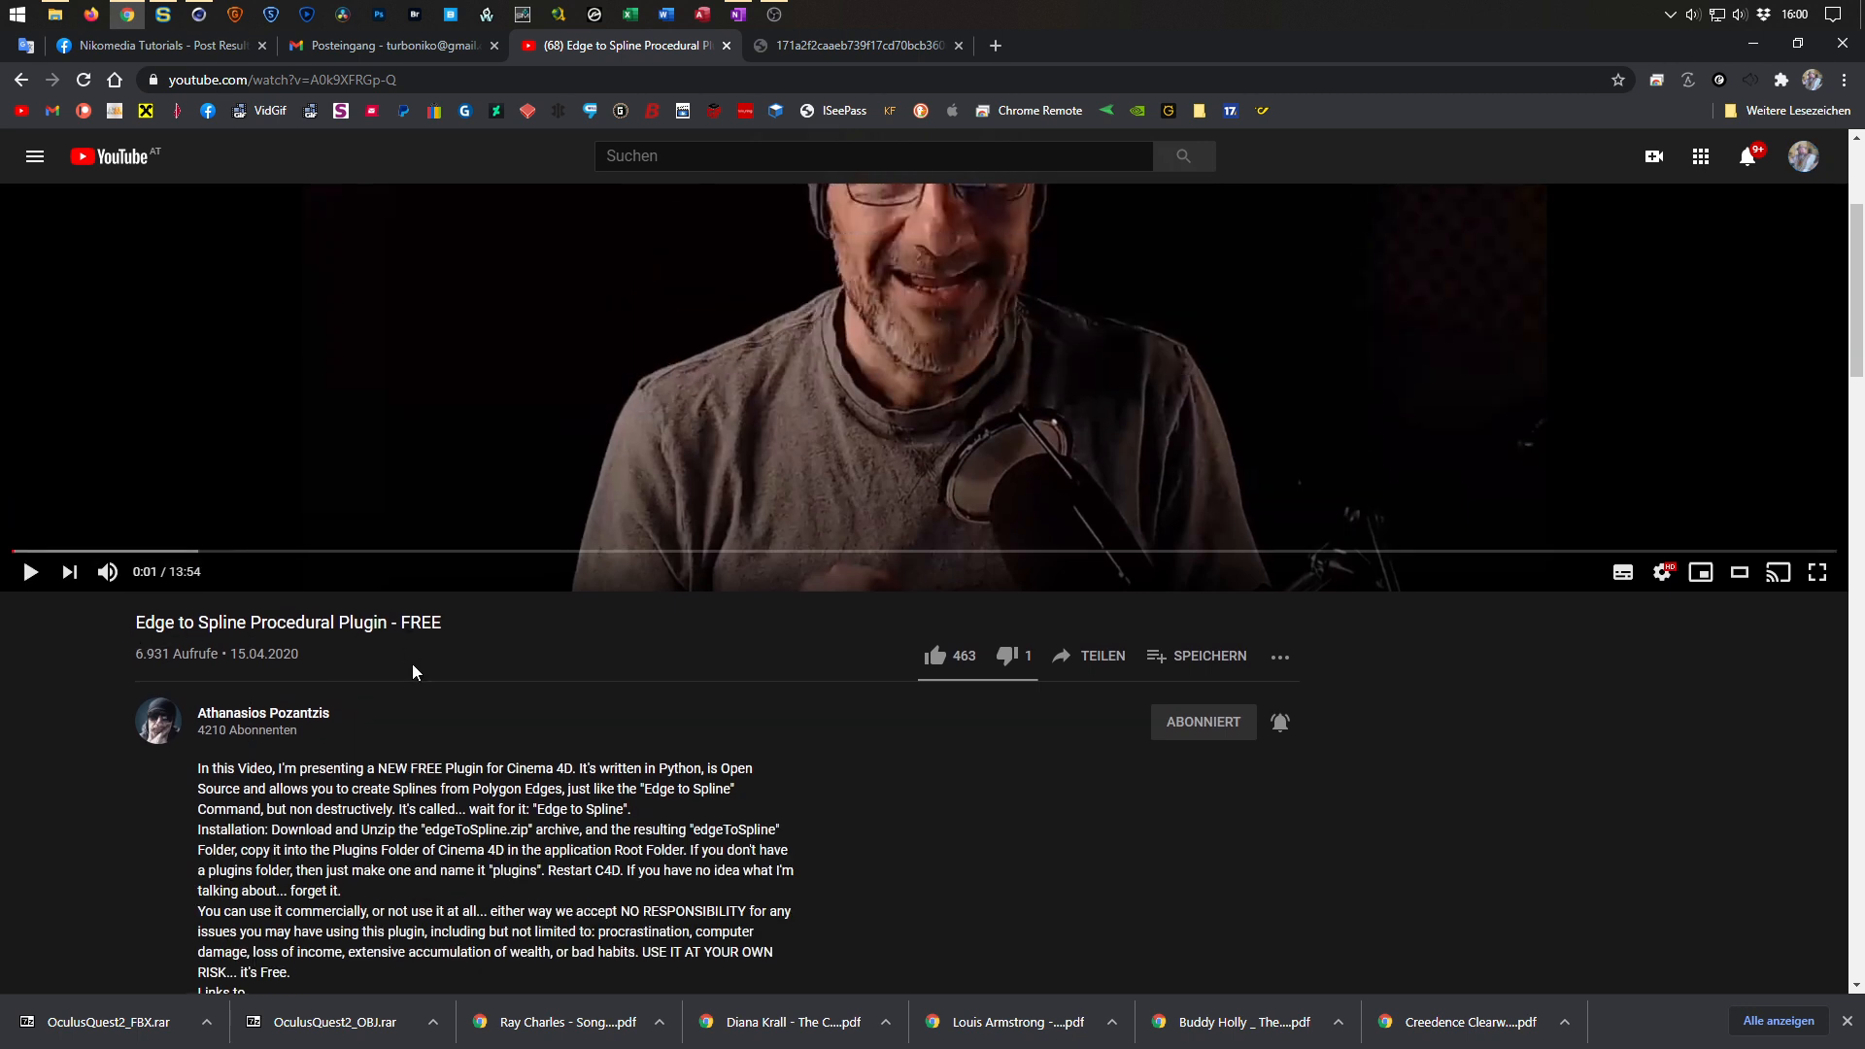
scroll(412, 670, down, 4)
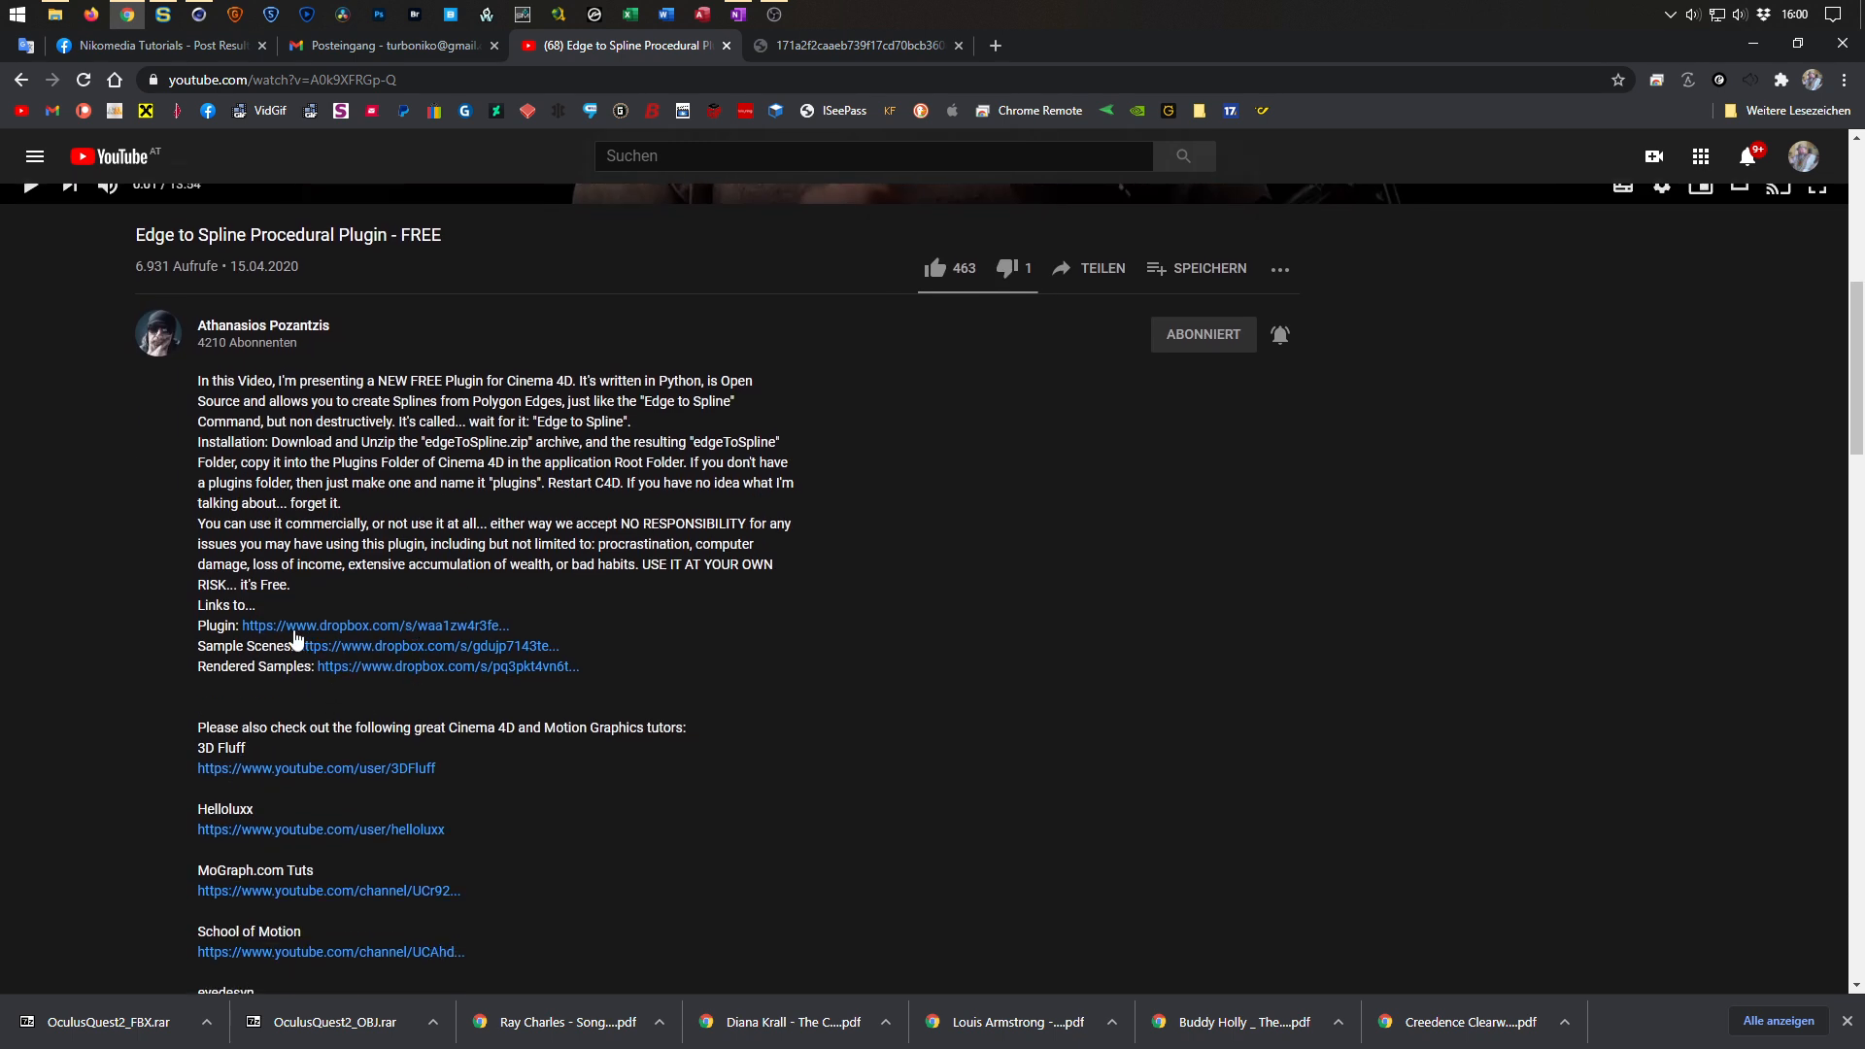
scroll(510, 614, up, 7)
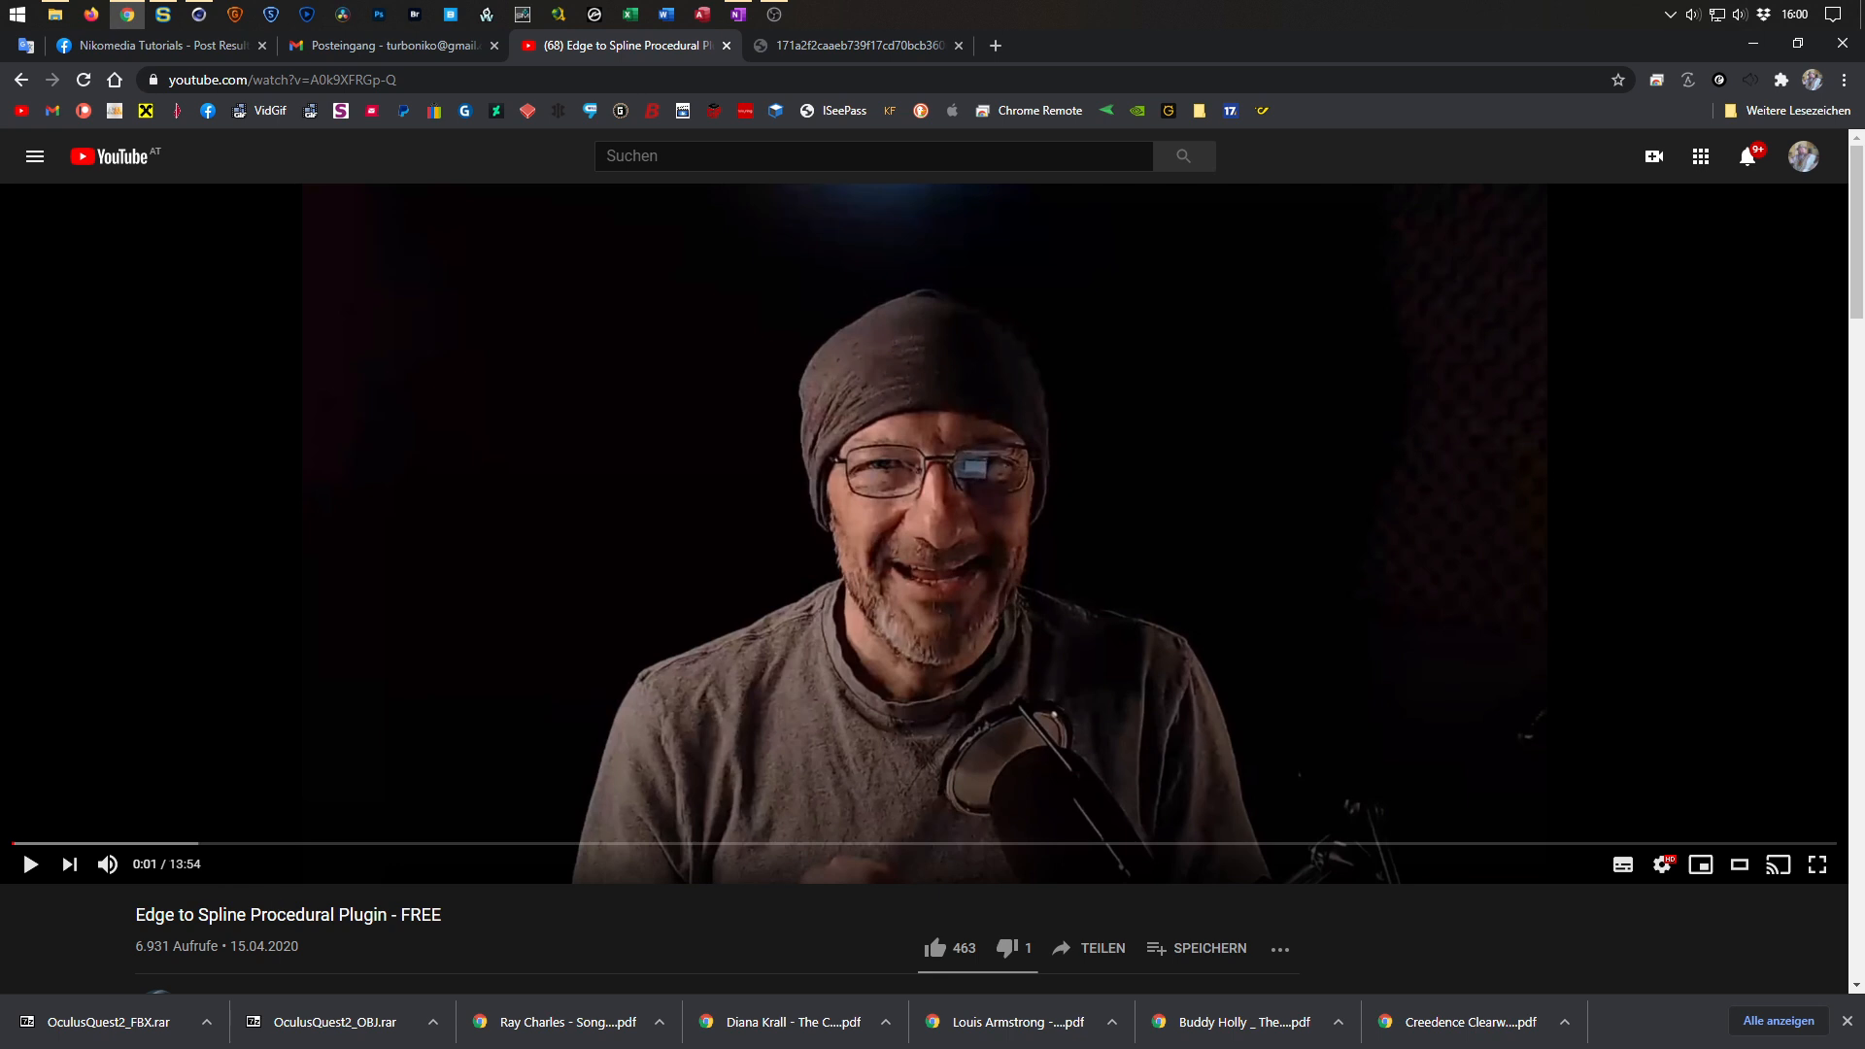
drag(211, 844, 94, 845)
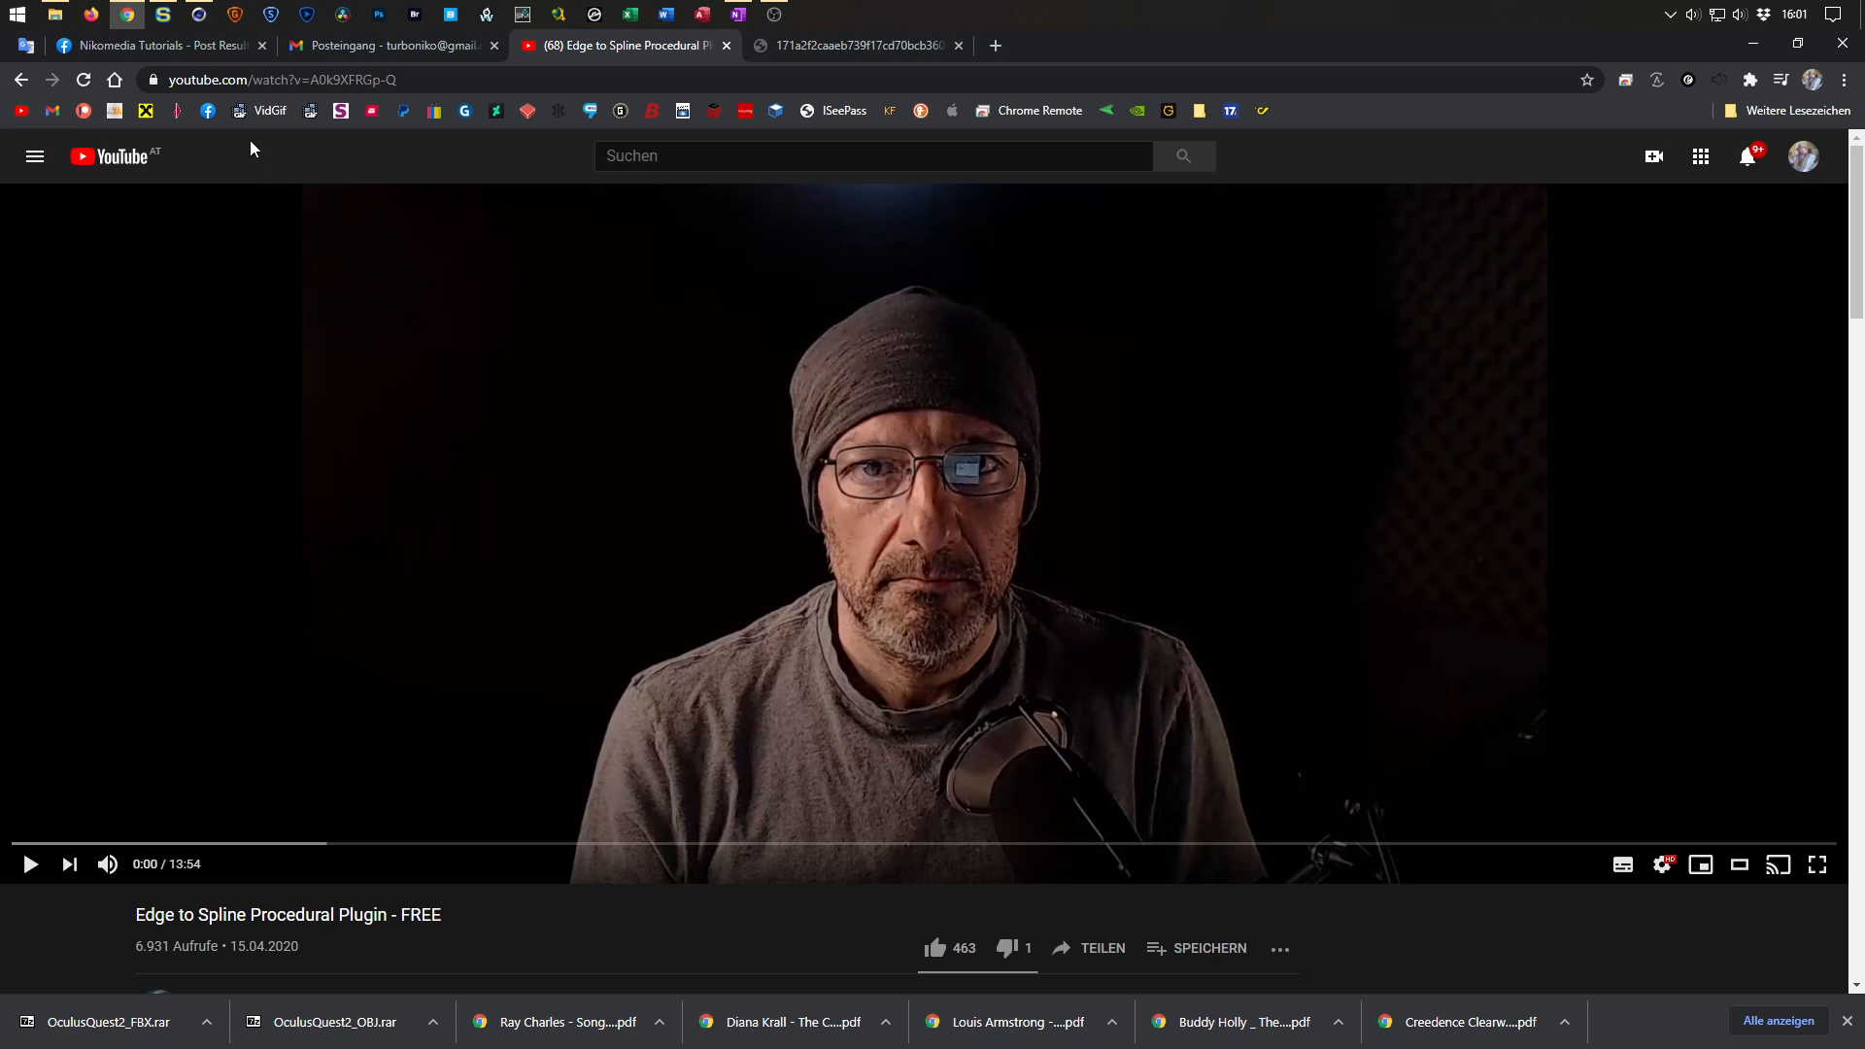
Switch to Cinema 4D and locate the Edge To Spline command among the Extensions.
click(202, 16)
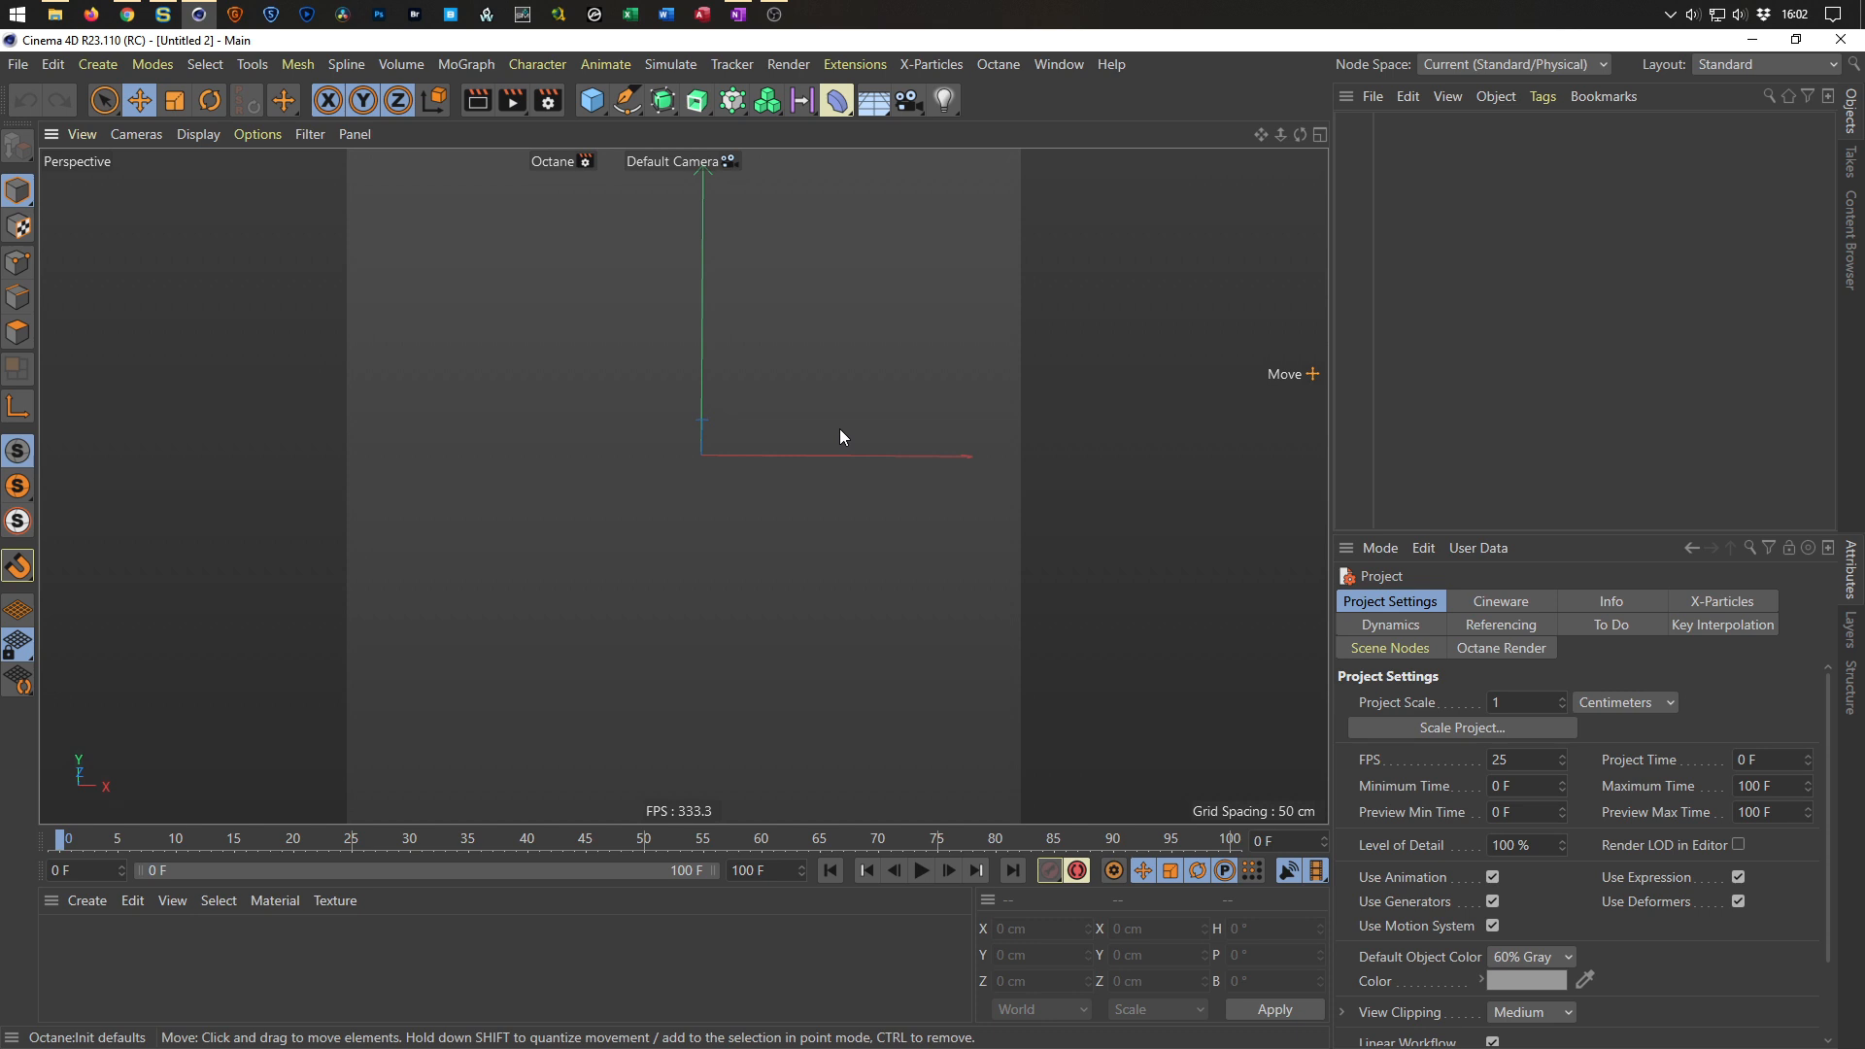
click(861, 66)
mouse_move(1039, 597)
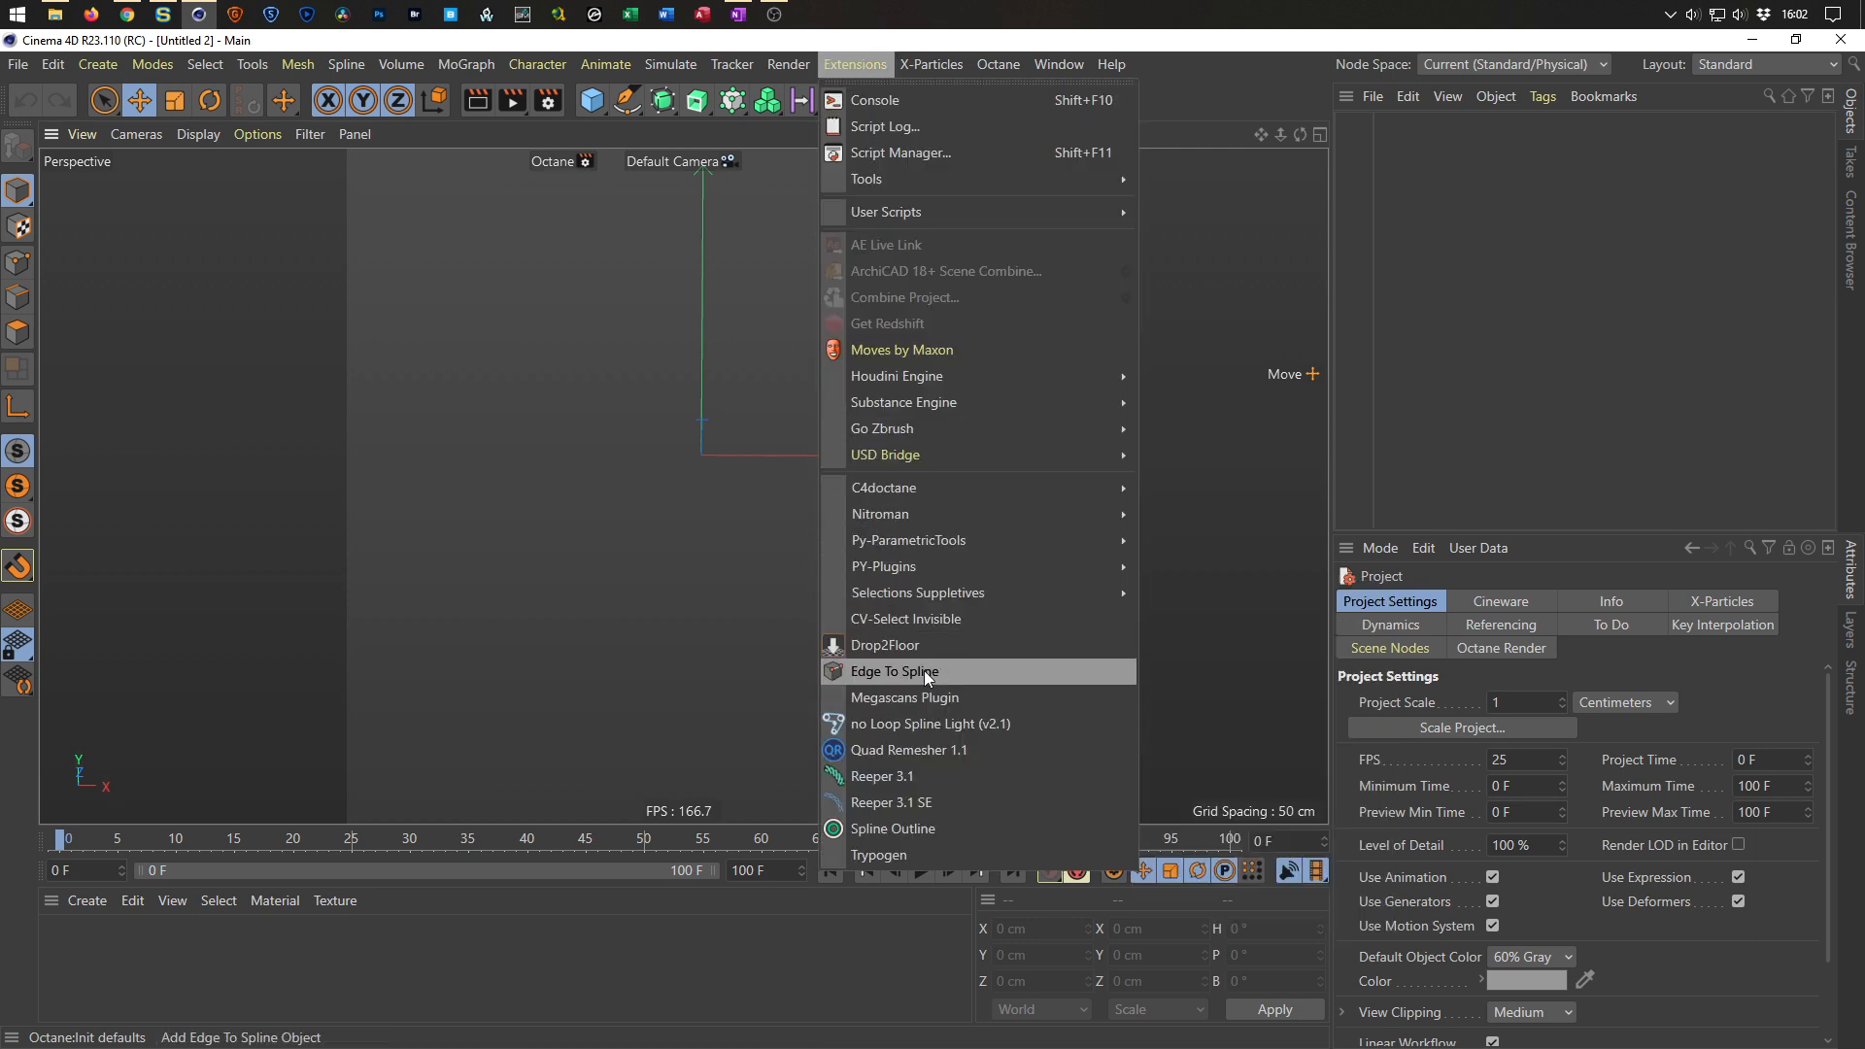
click(1267, 47)
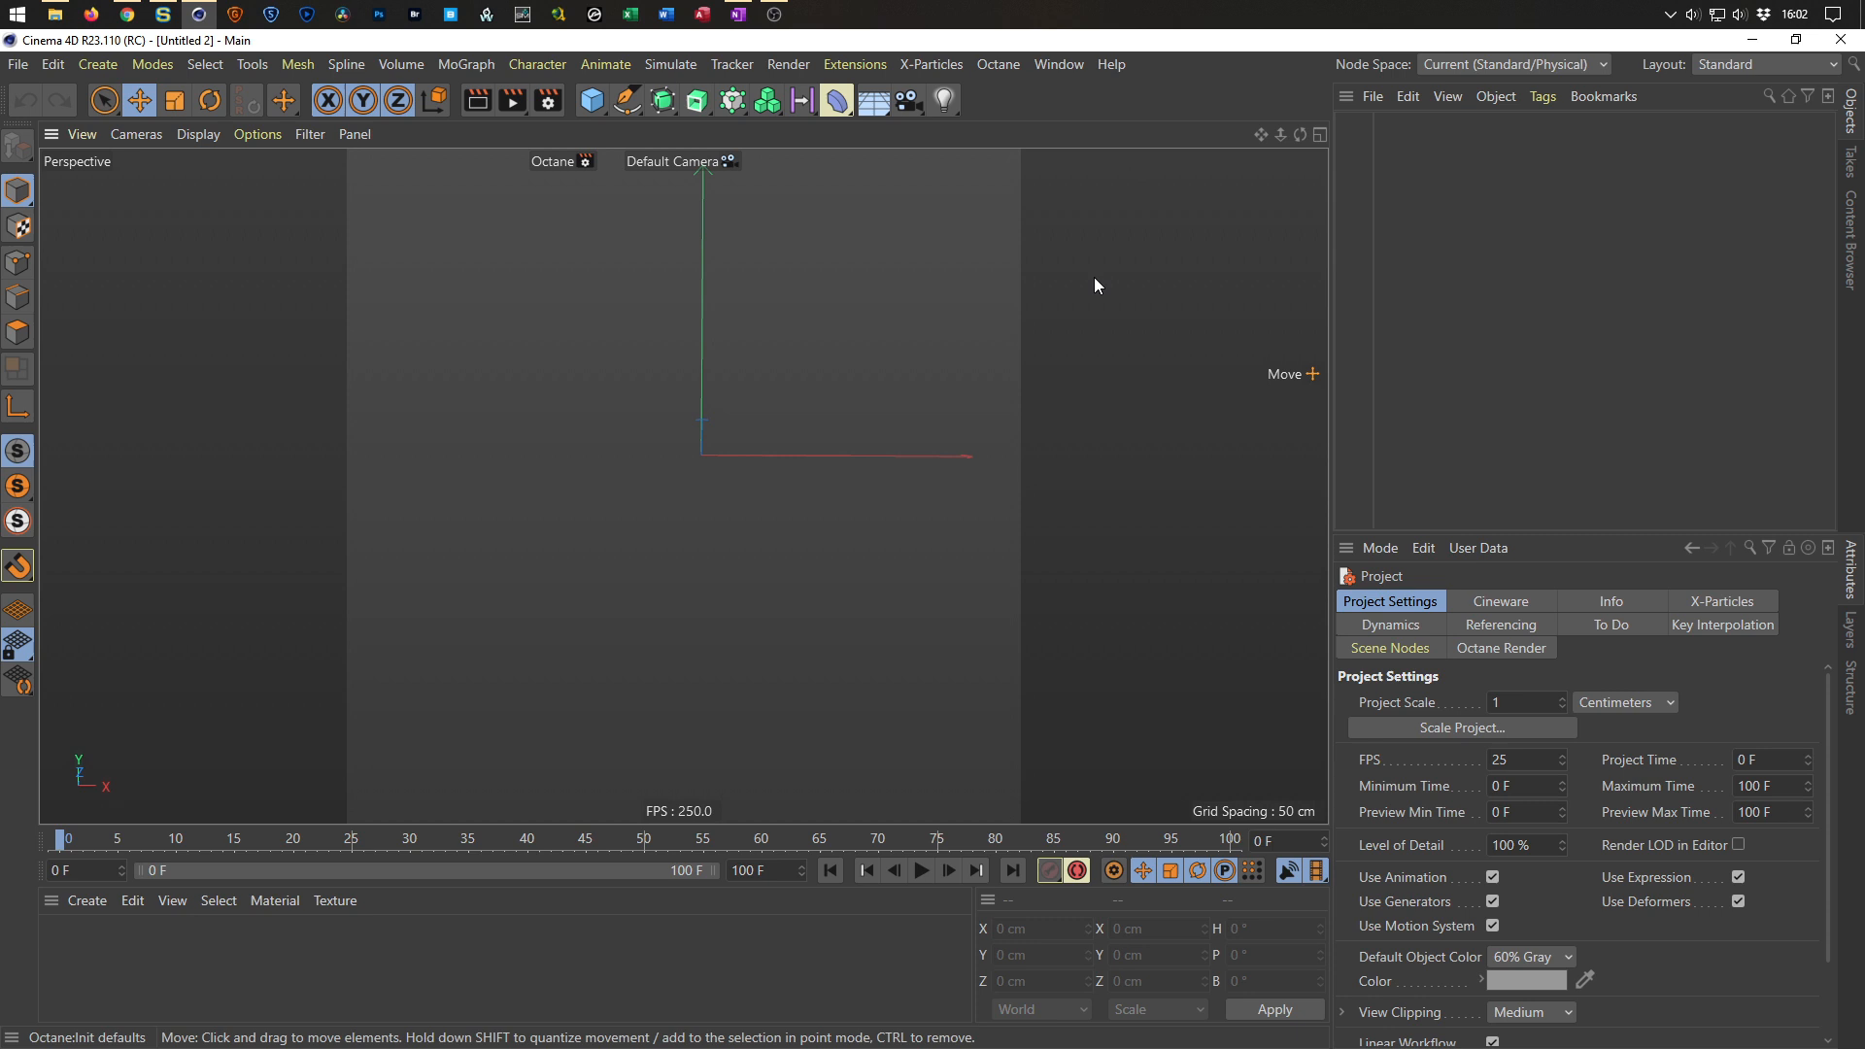
Open Customize Commands, filter for "edge to s", and add the Edge To Spline object command to the toolbar.
key(shift+F12)
drag(1293, 273, 745, 351)
click(748, 436)
text(edge to s)
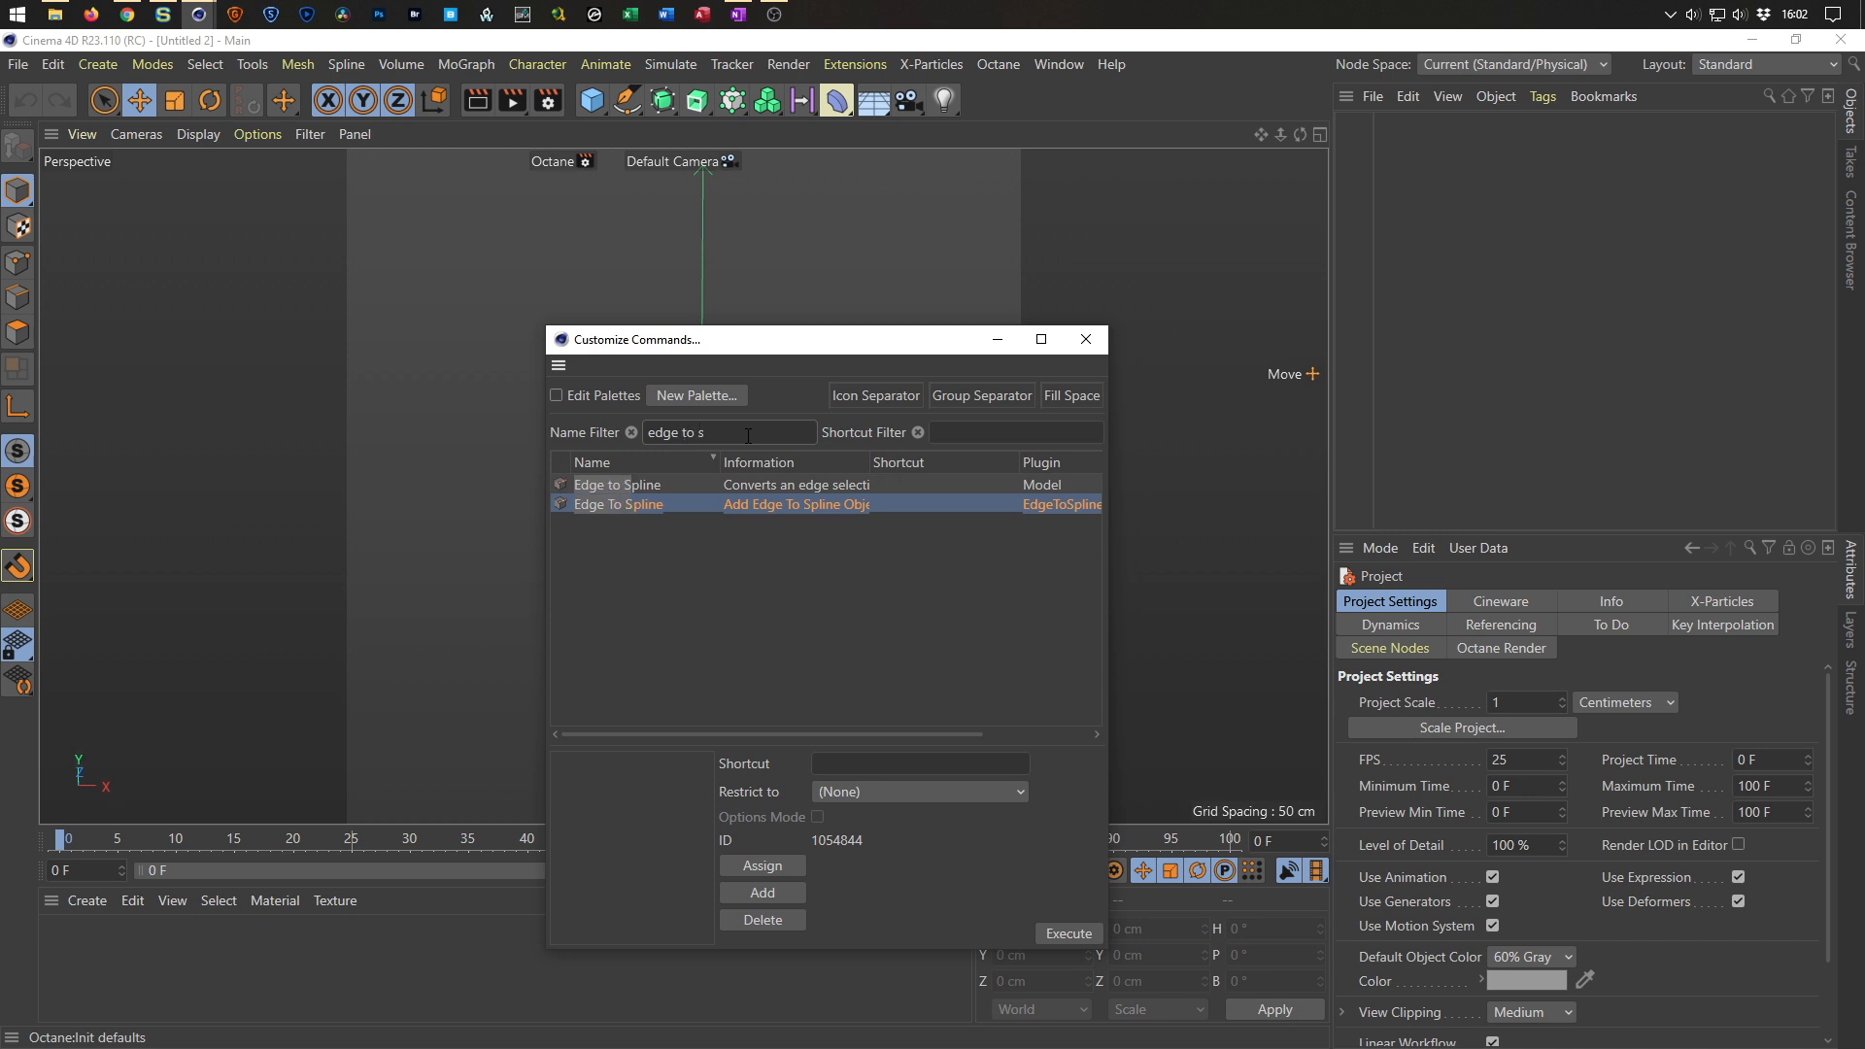
drag(869, 469, 970, 464)
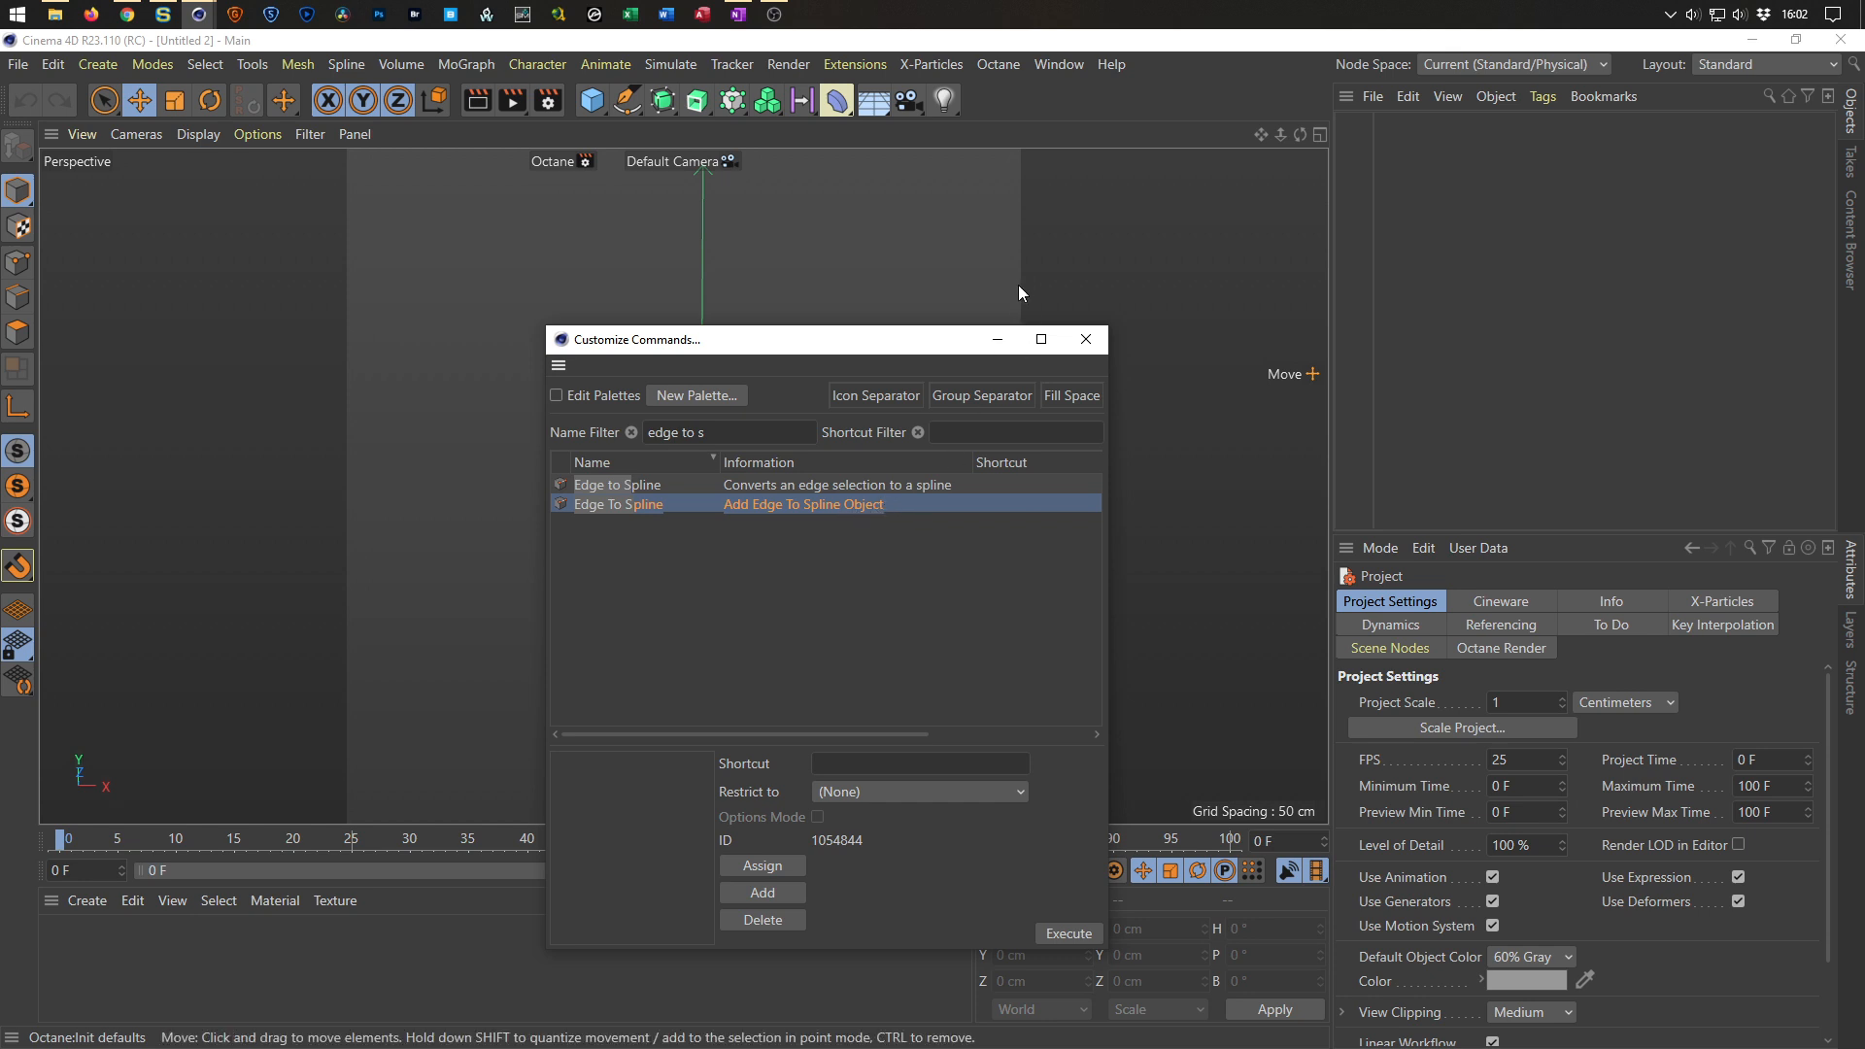
drag(958, 392, 966, 97)
drag(589, 511, 973, 95)
click(1085, 340)
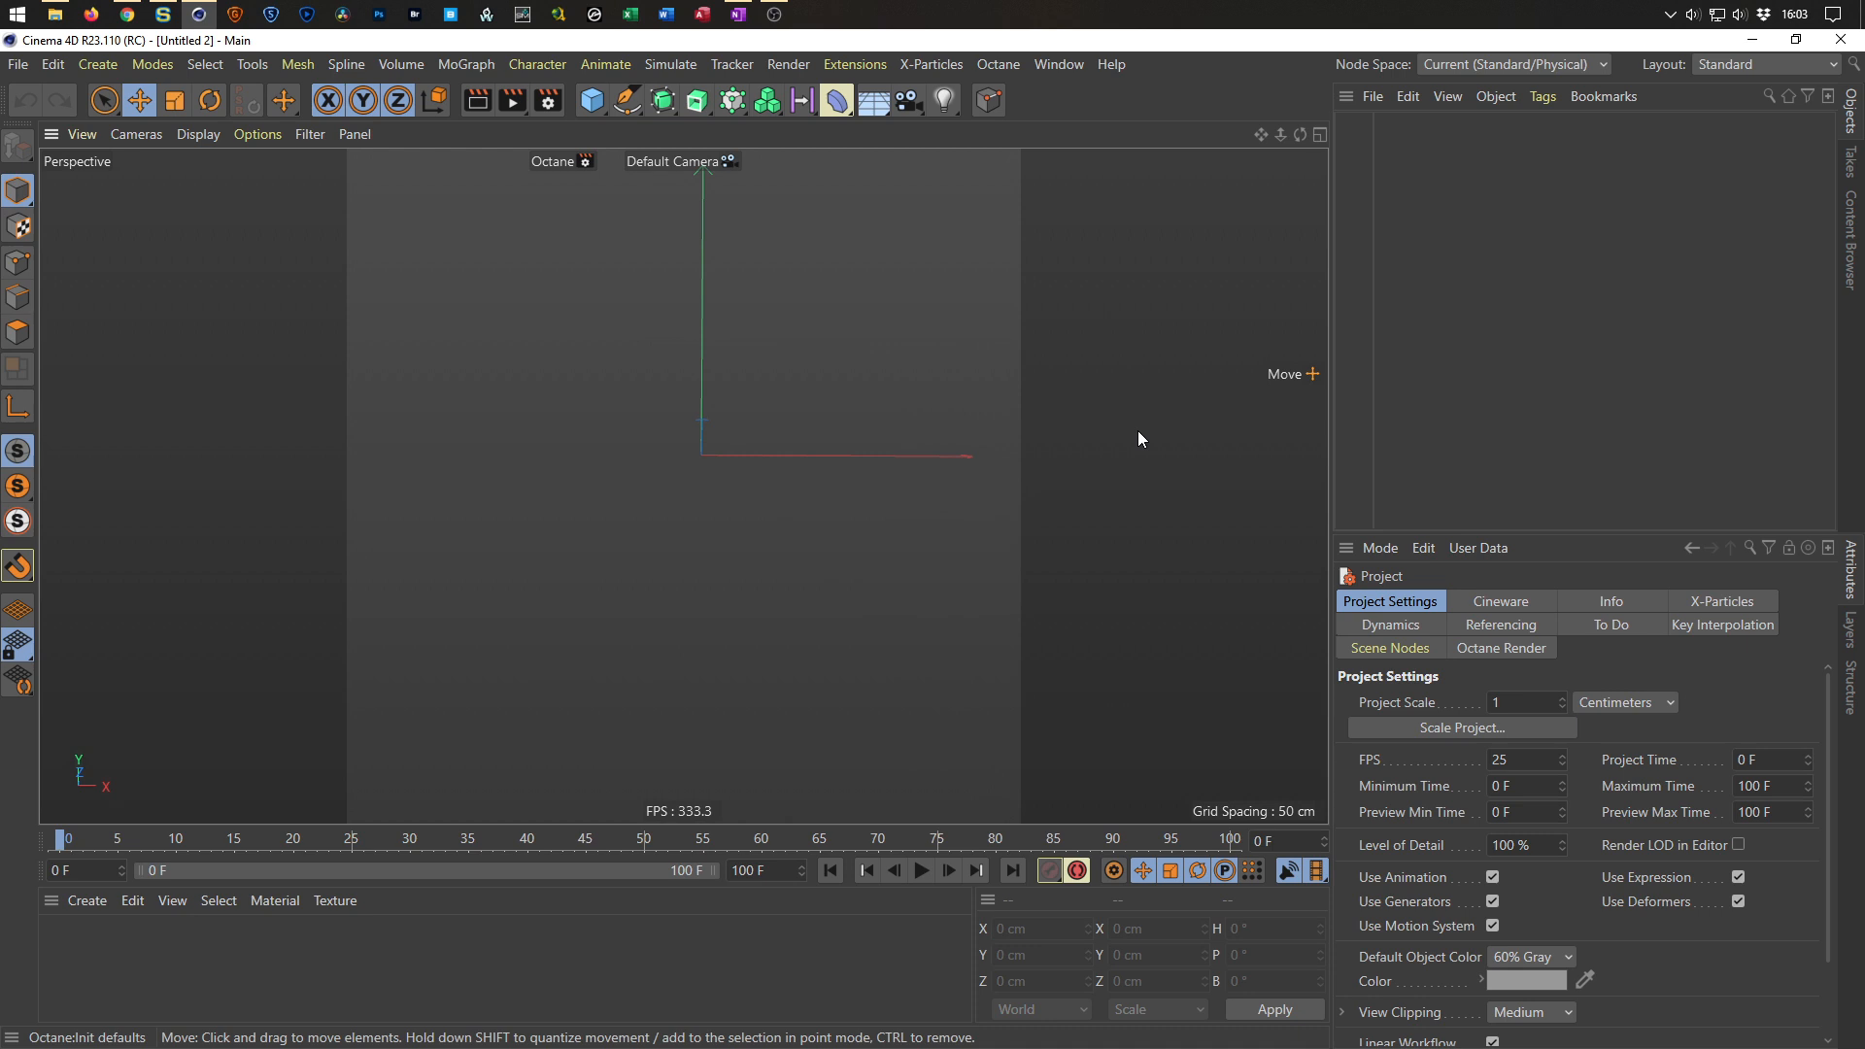
Add a cylinder with a radius of about 16 cm and set its height segments to 1.
click(595, 101)
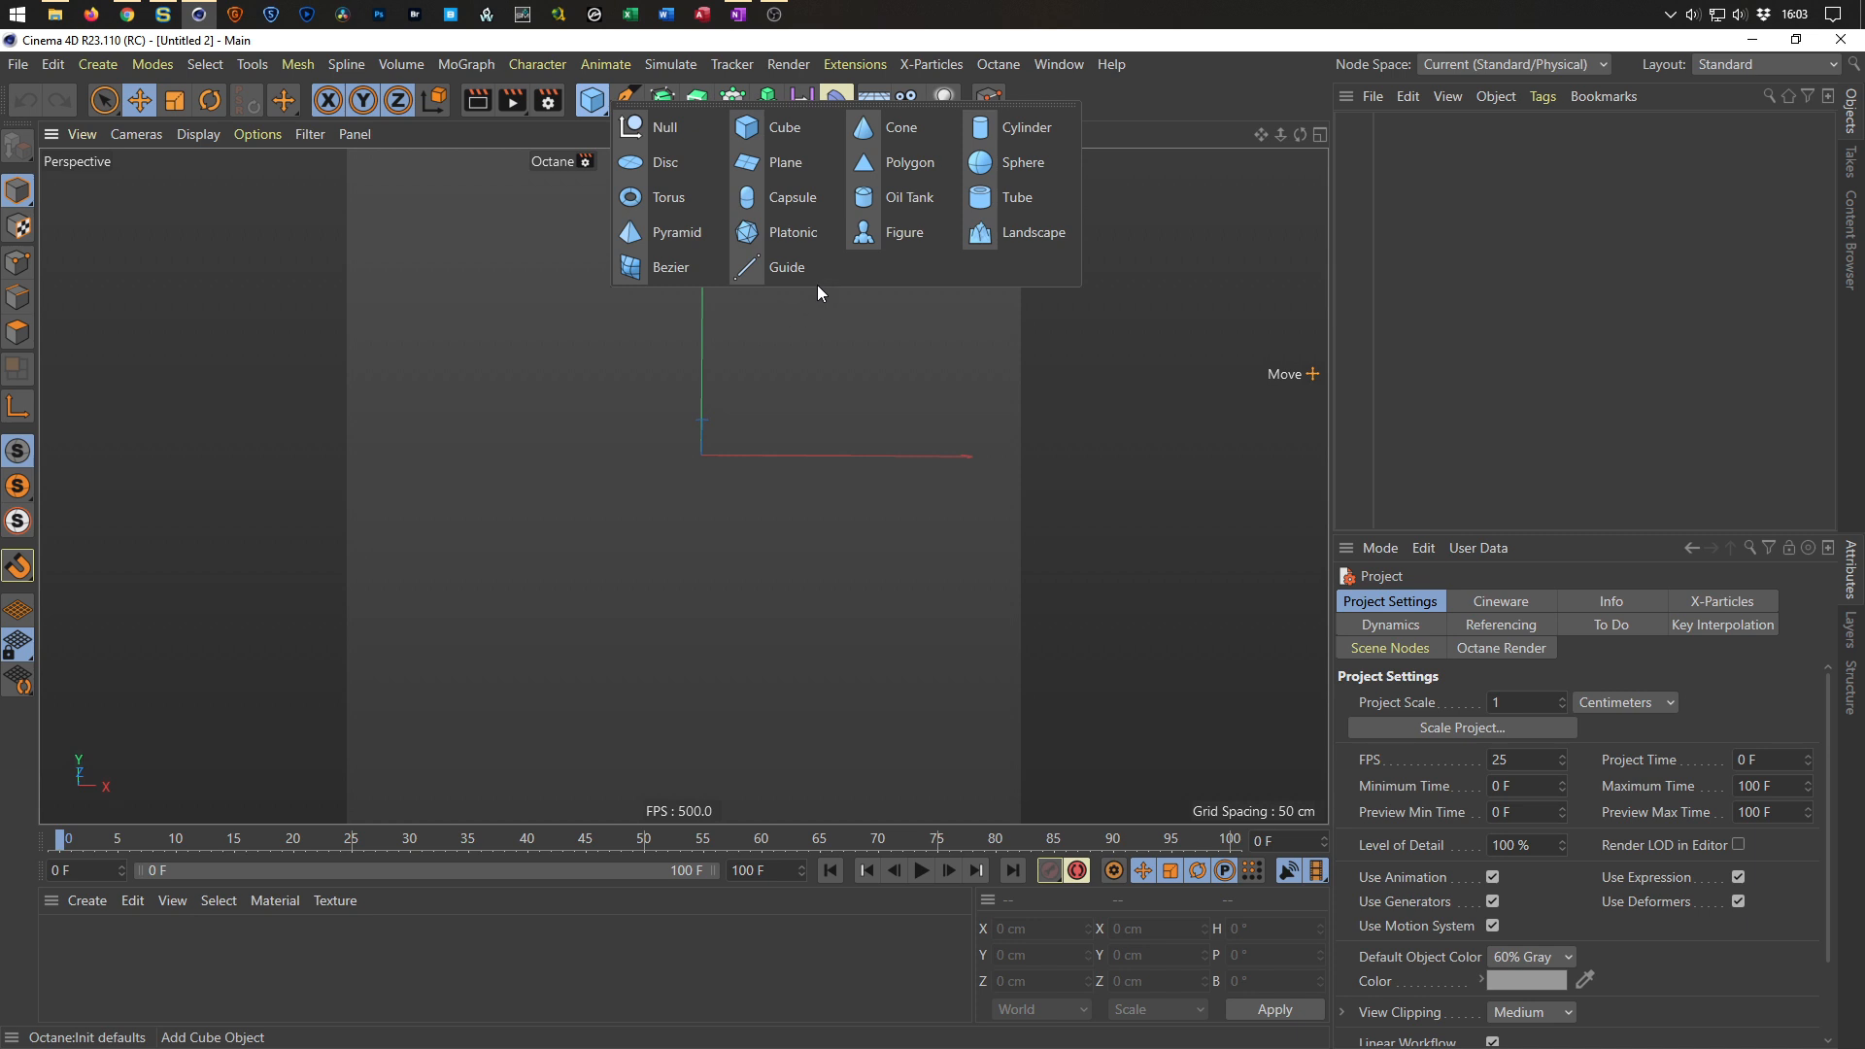
click(1025, 127)
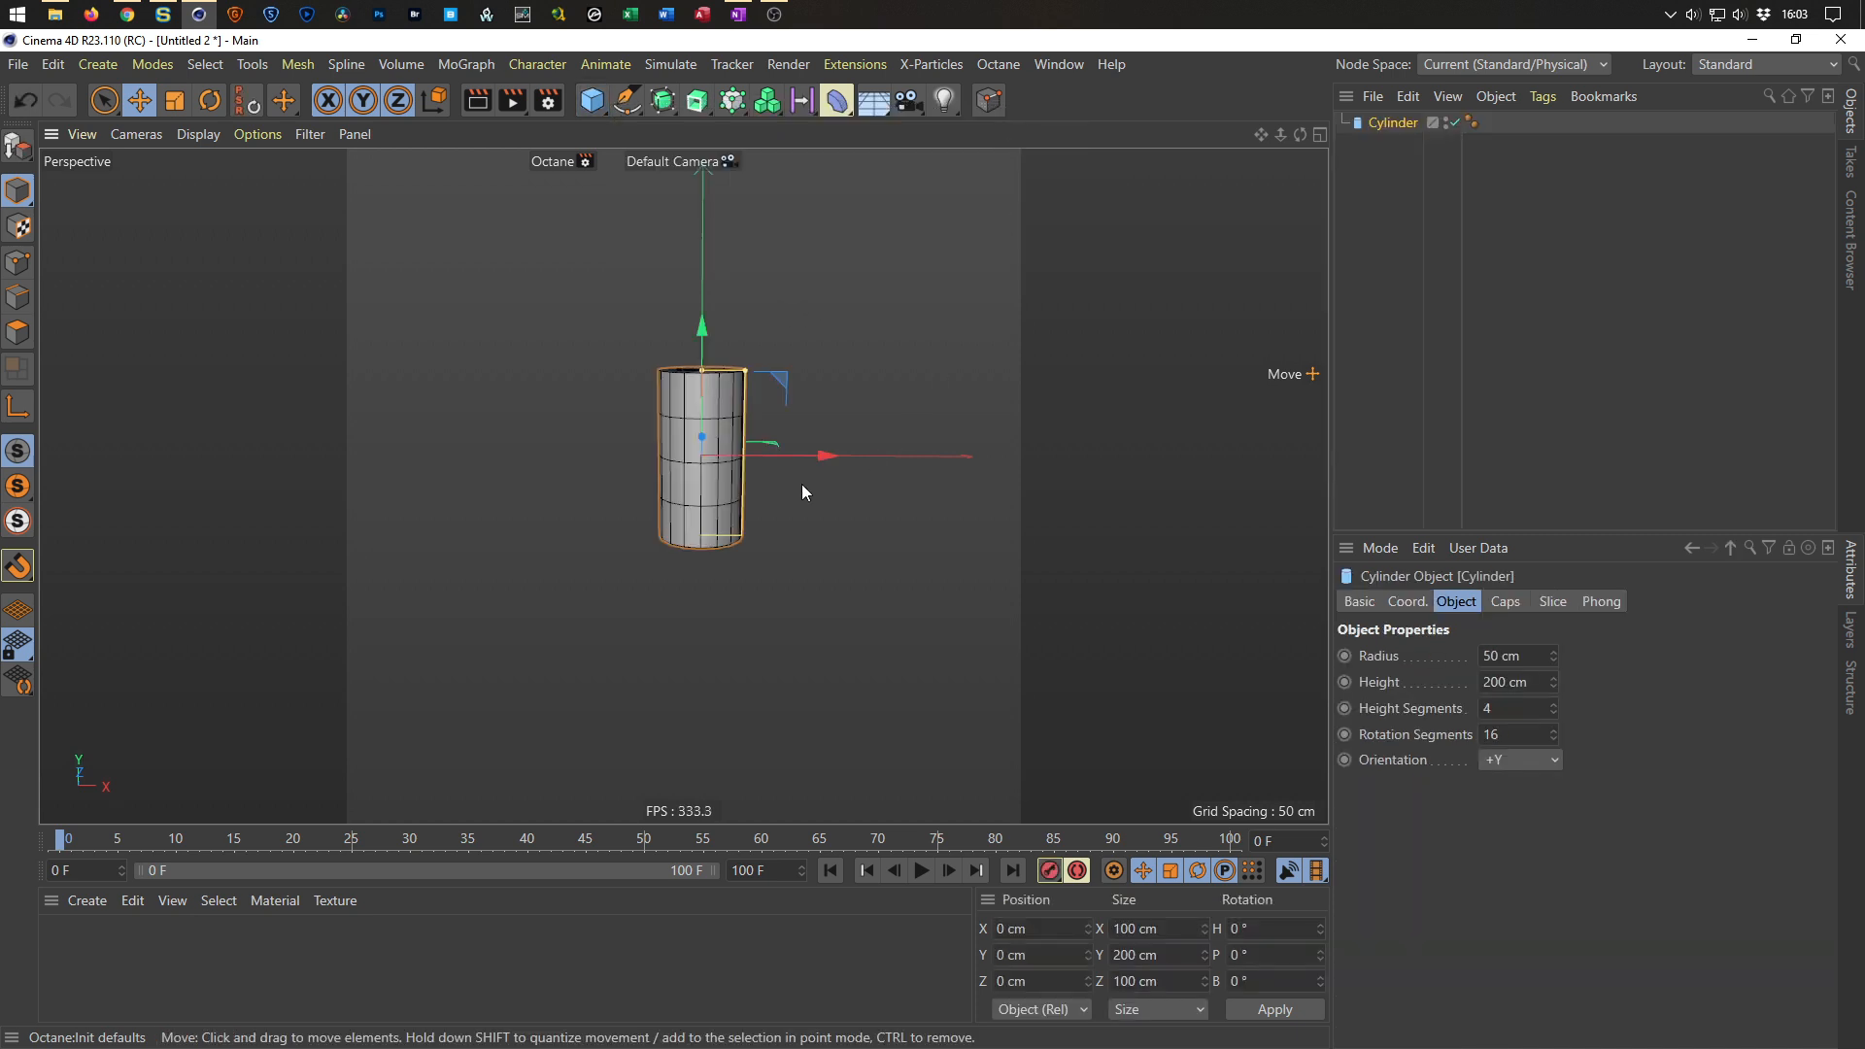
scroll(720, 385, up, 4)
drag(773, 357, 704, 363)
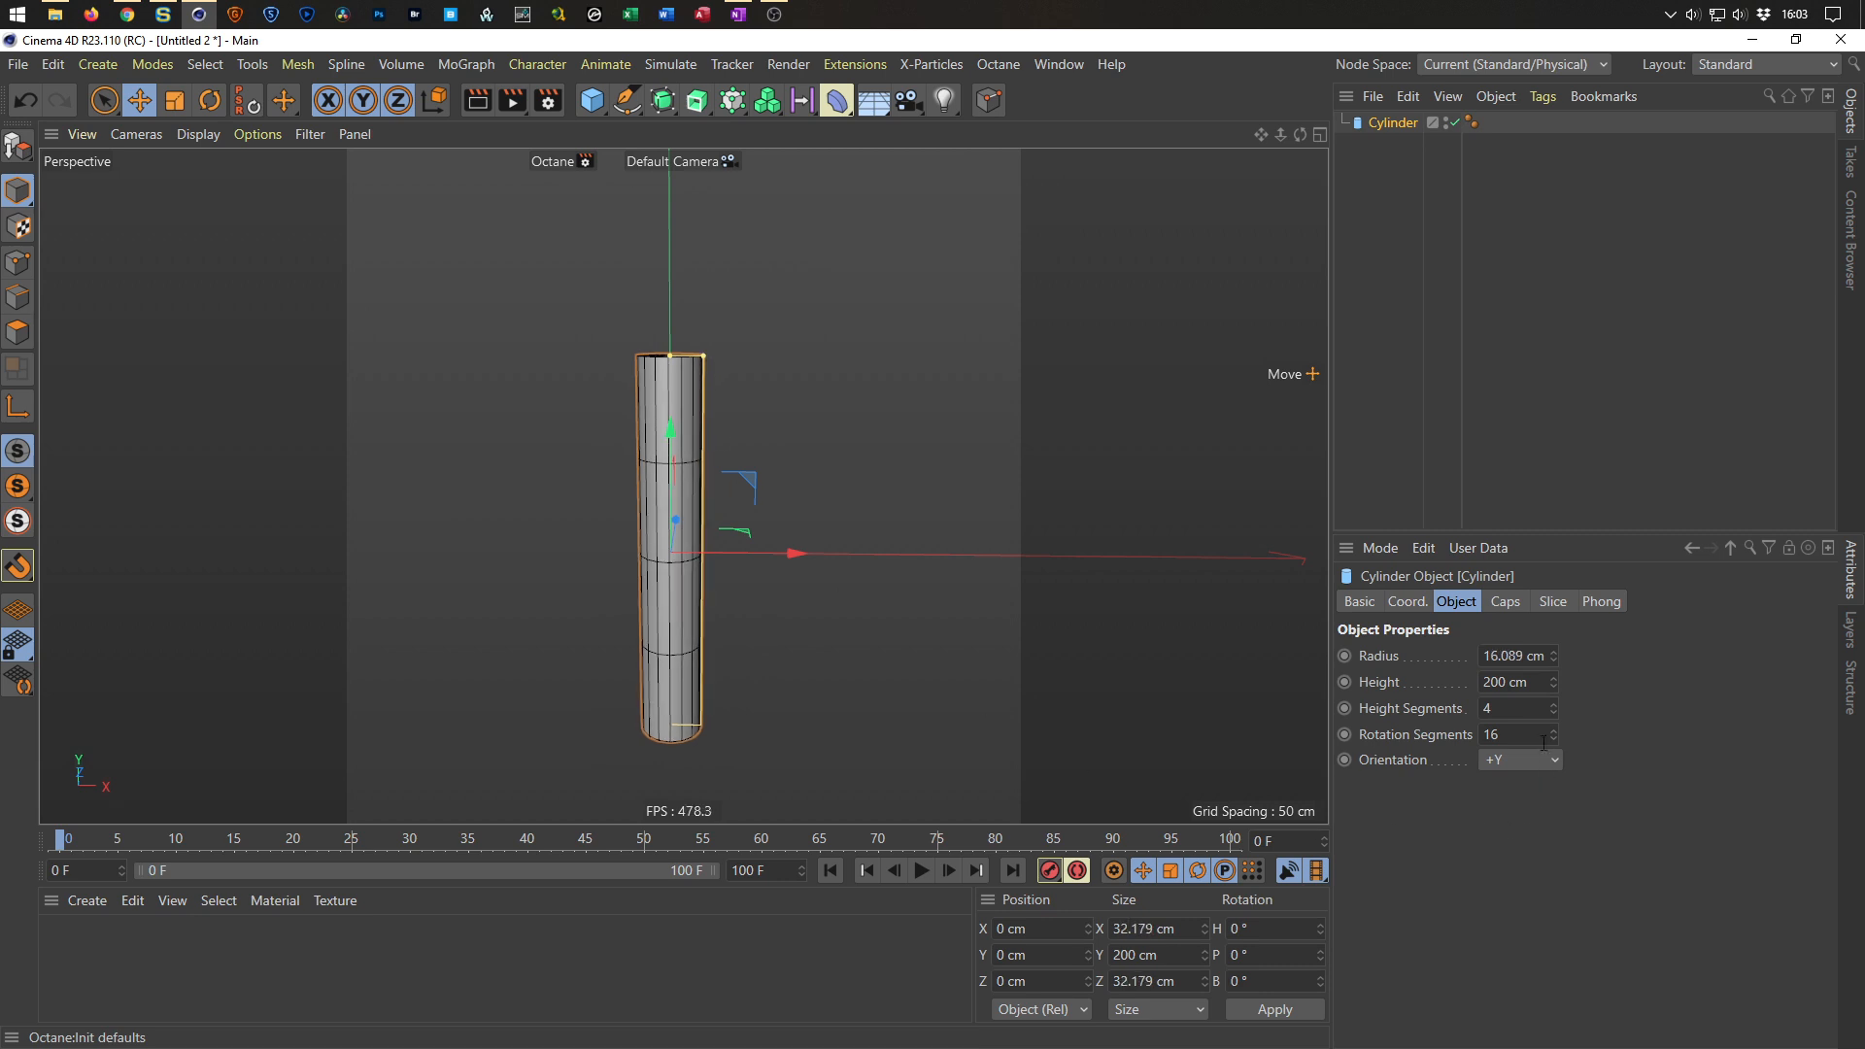
double_click(1490, 708)
text(1)
key(Return)
Duplicate the cylinder about 16 cm along X and rotate the copy about 100° in pitch so they cross.
alt+drag(628, 462, 771, 344)
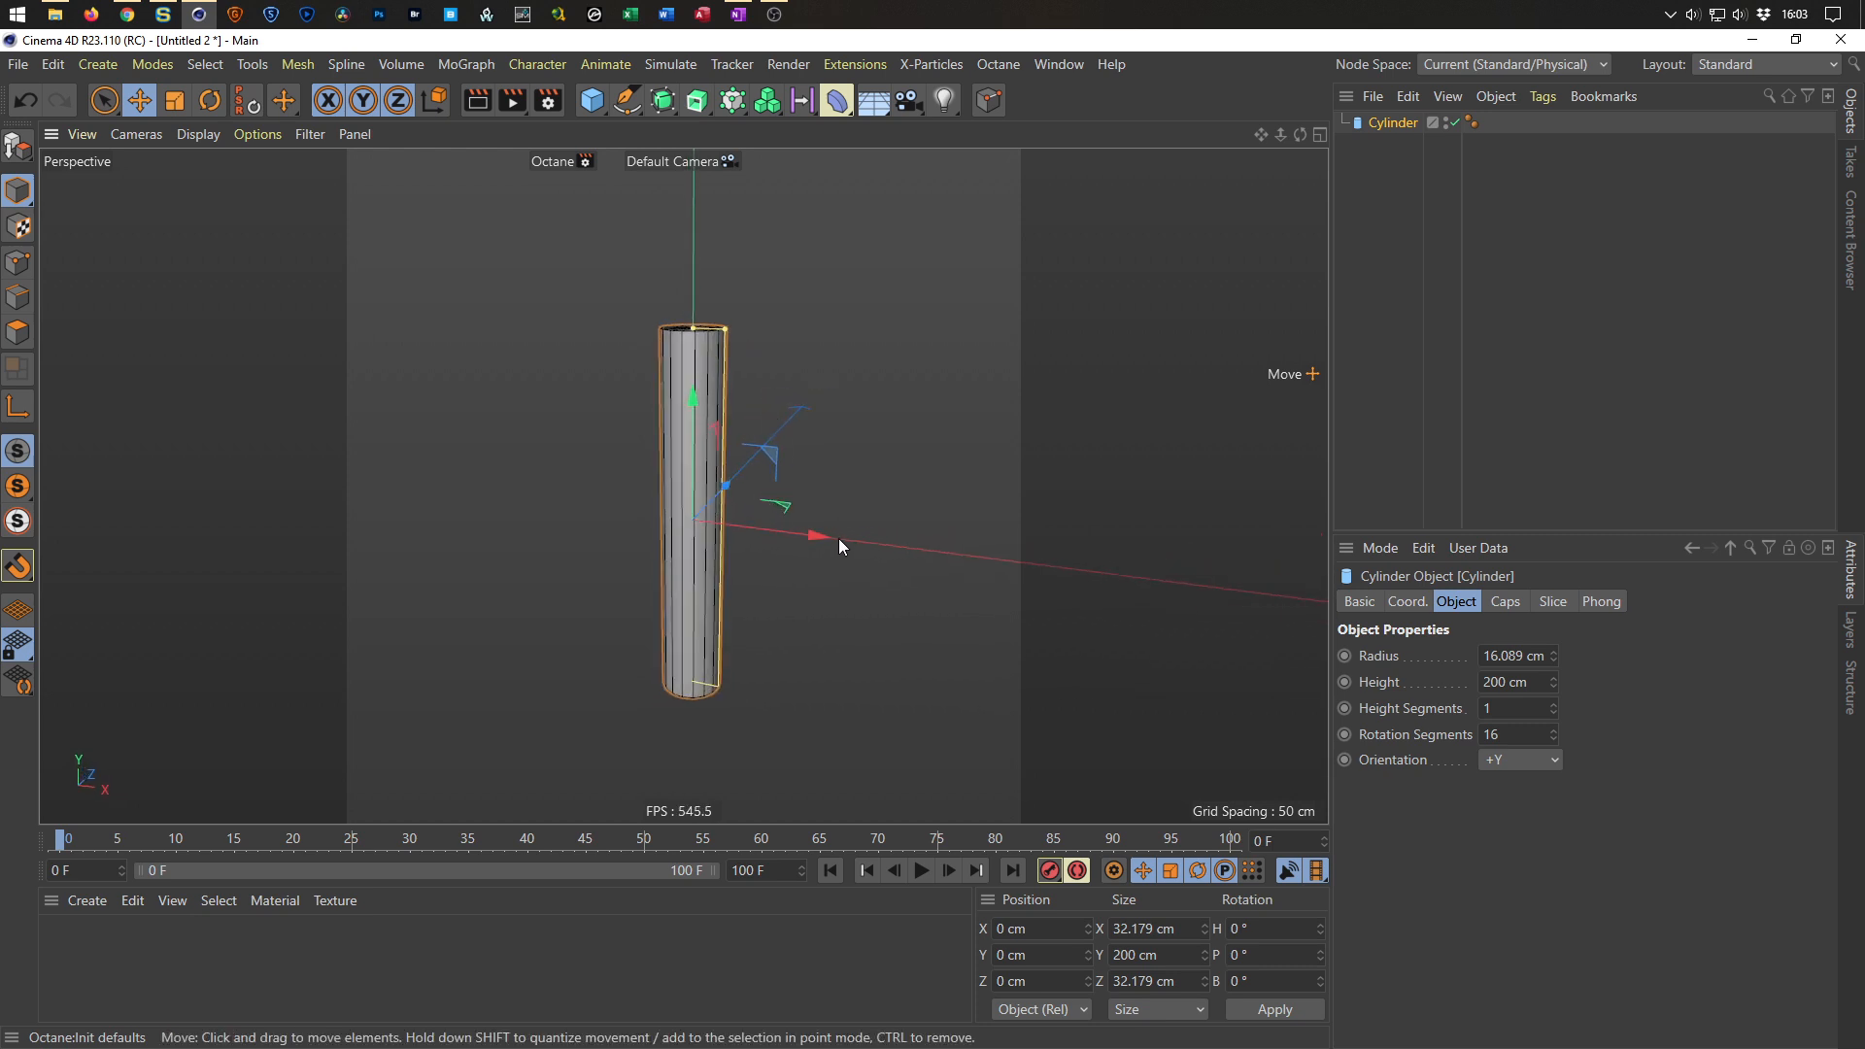
ctrl+drag(824, 534, 843, 541)
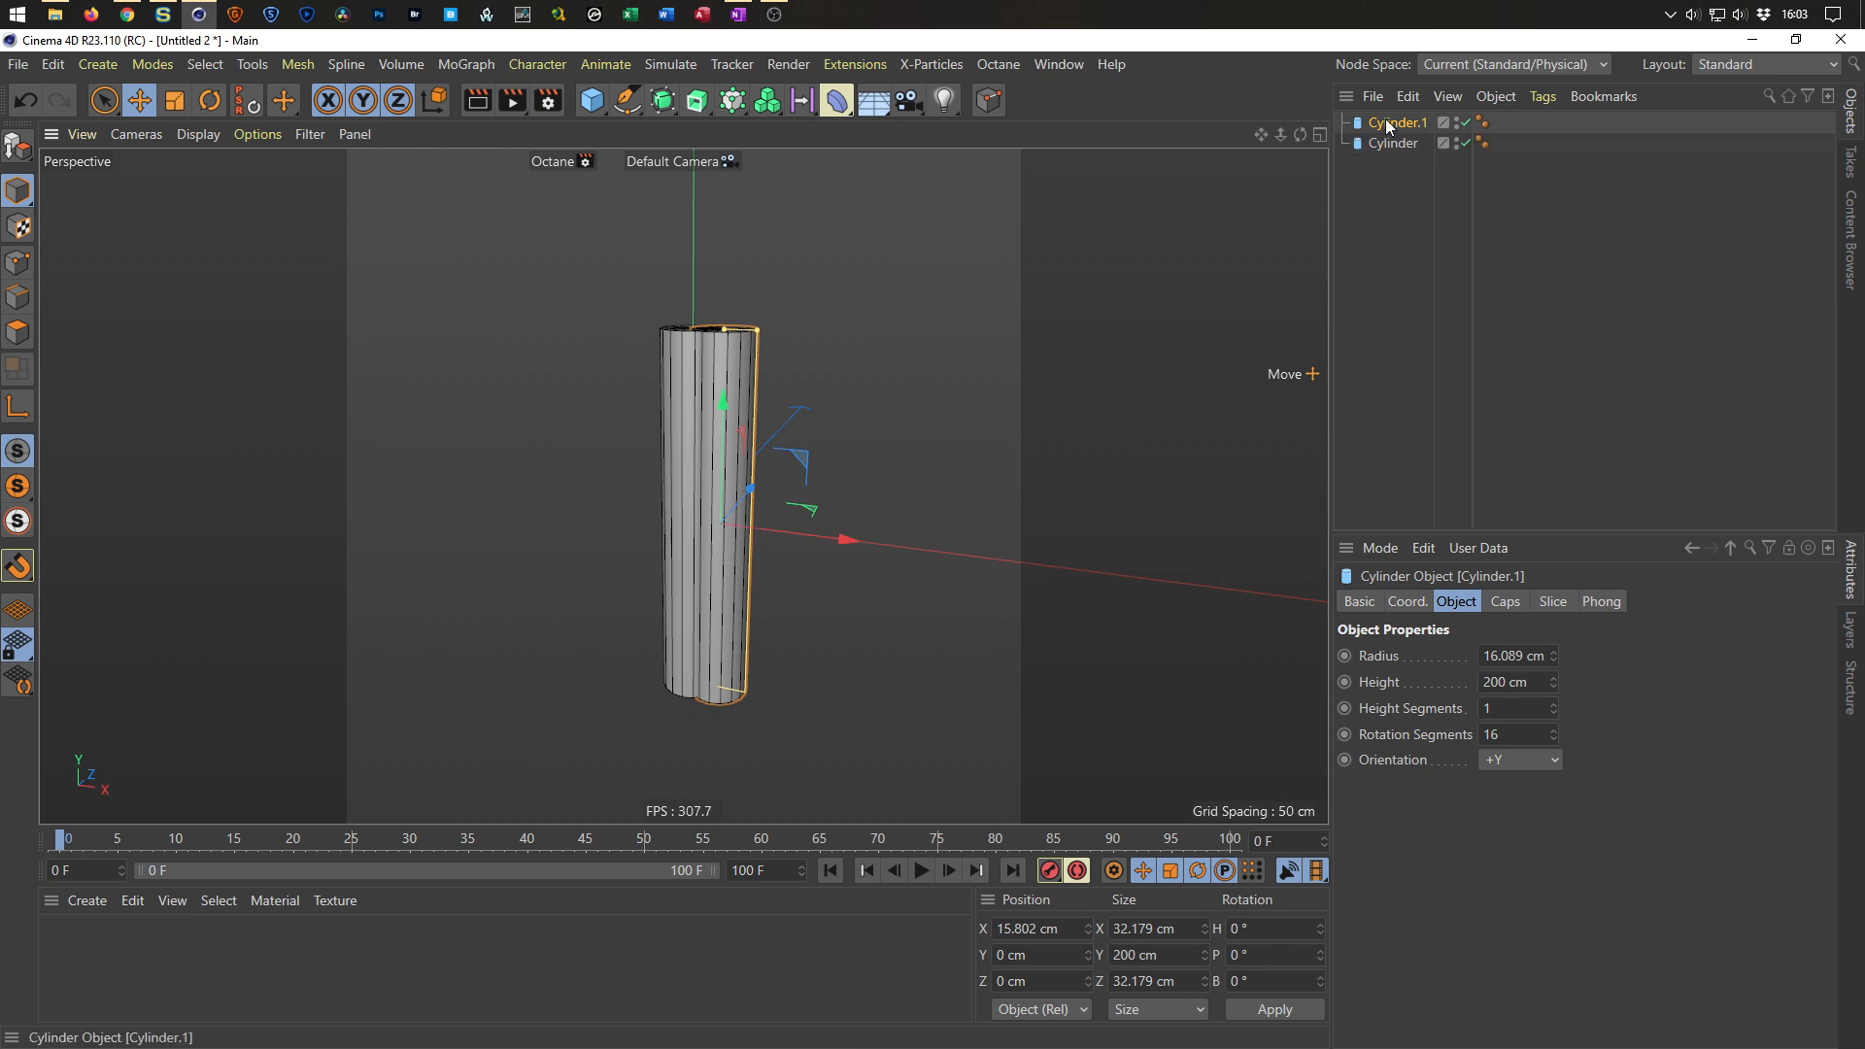
key(r)
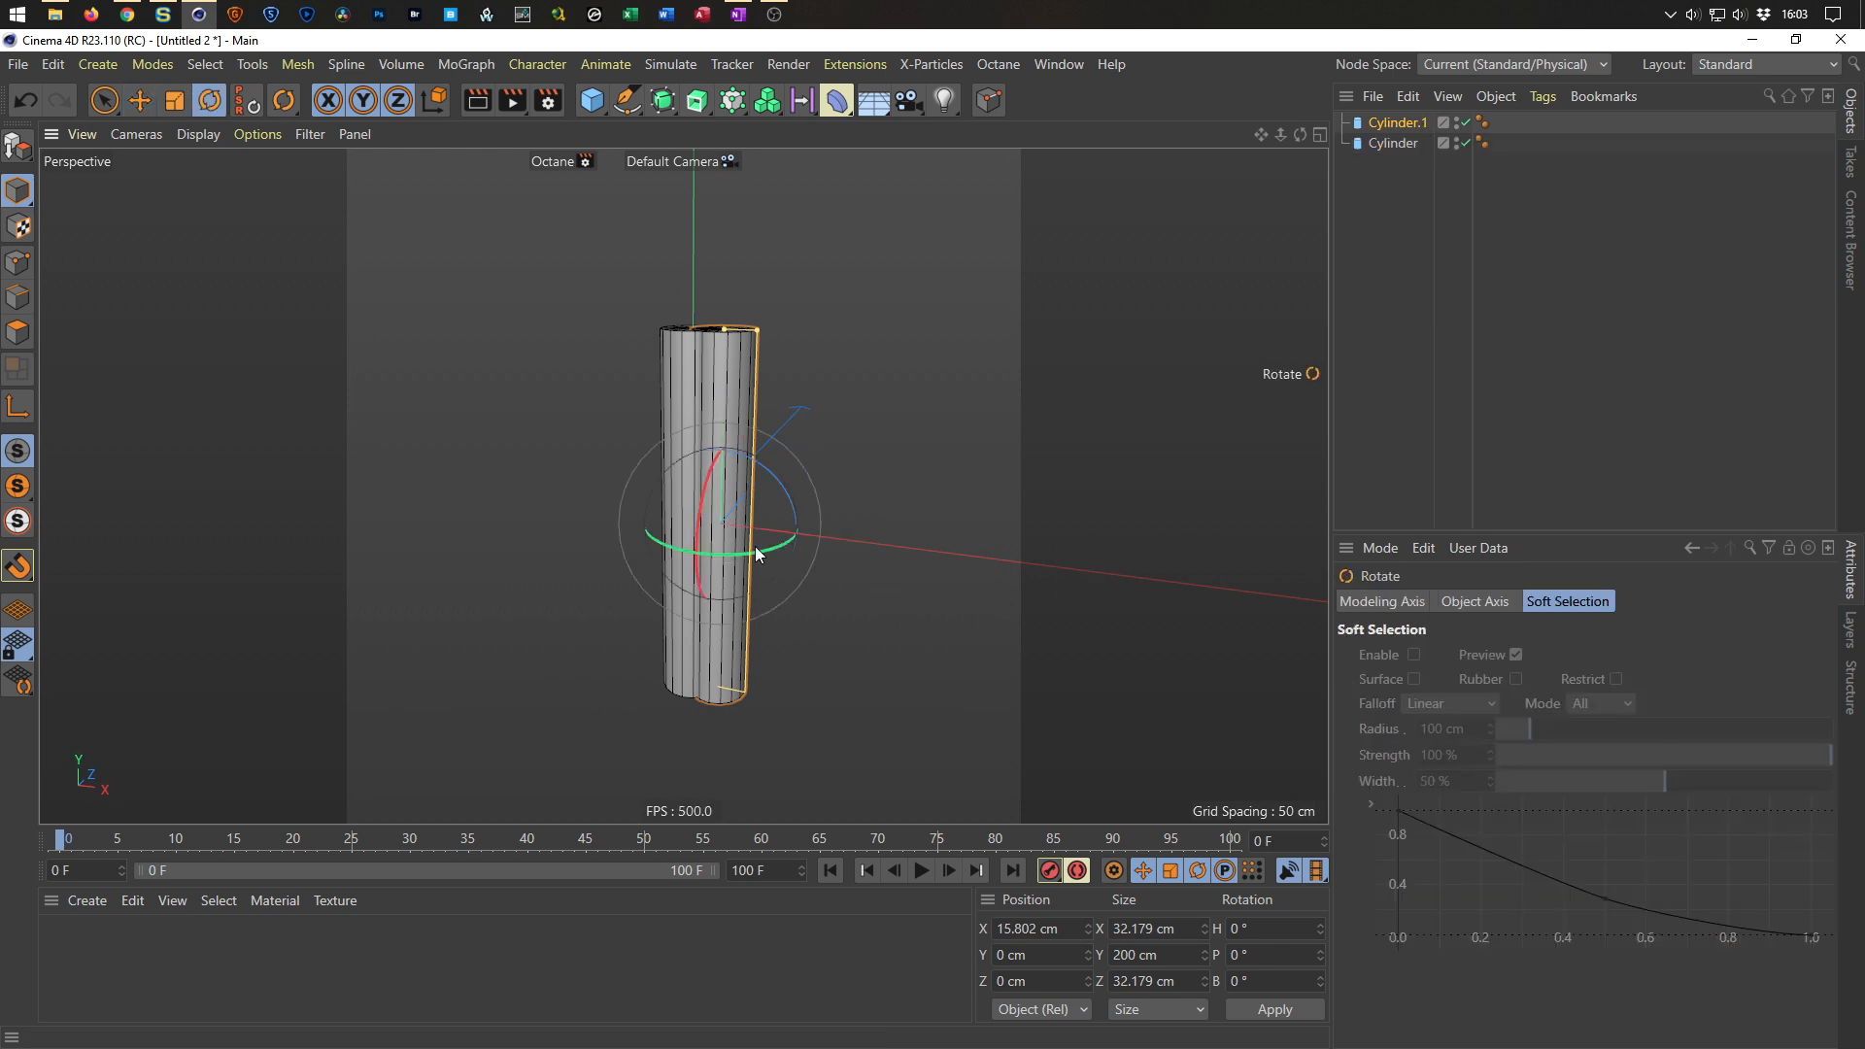
drag(708, 486, 691, 674)
scroll(758, 476, up, 8)
alt+drag(686, 498, 672, 502)
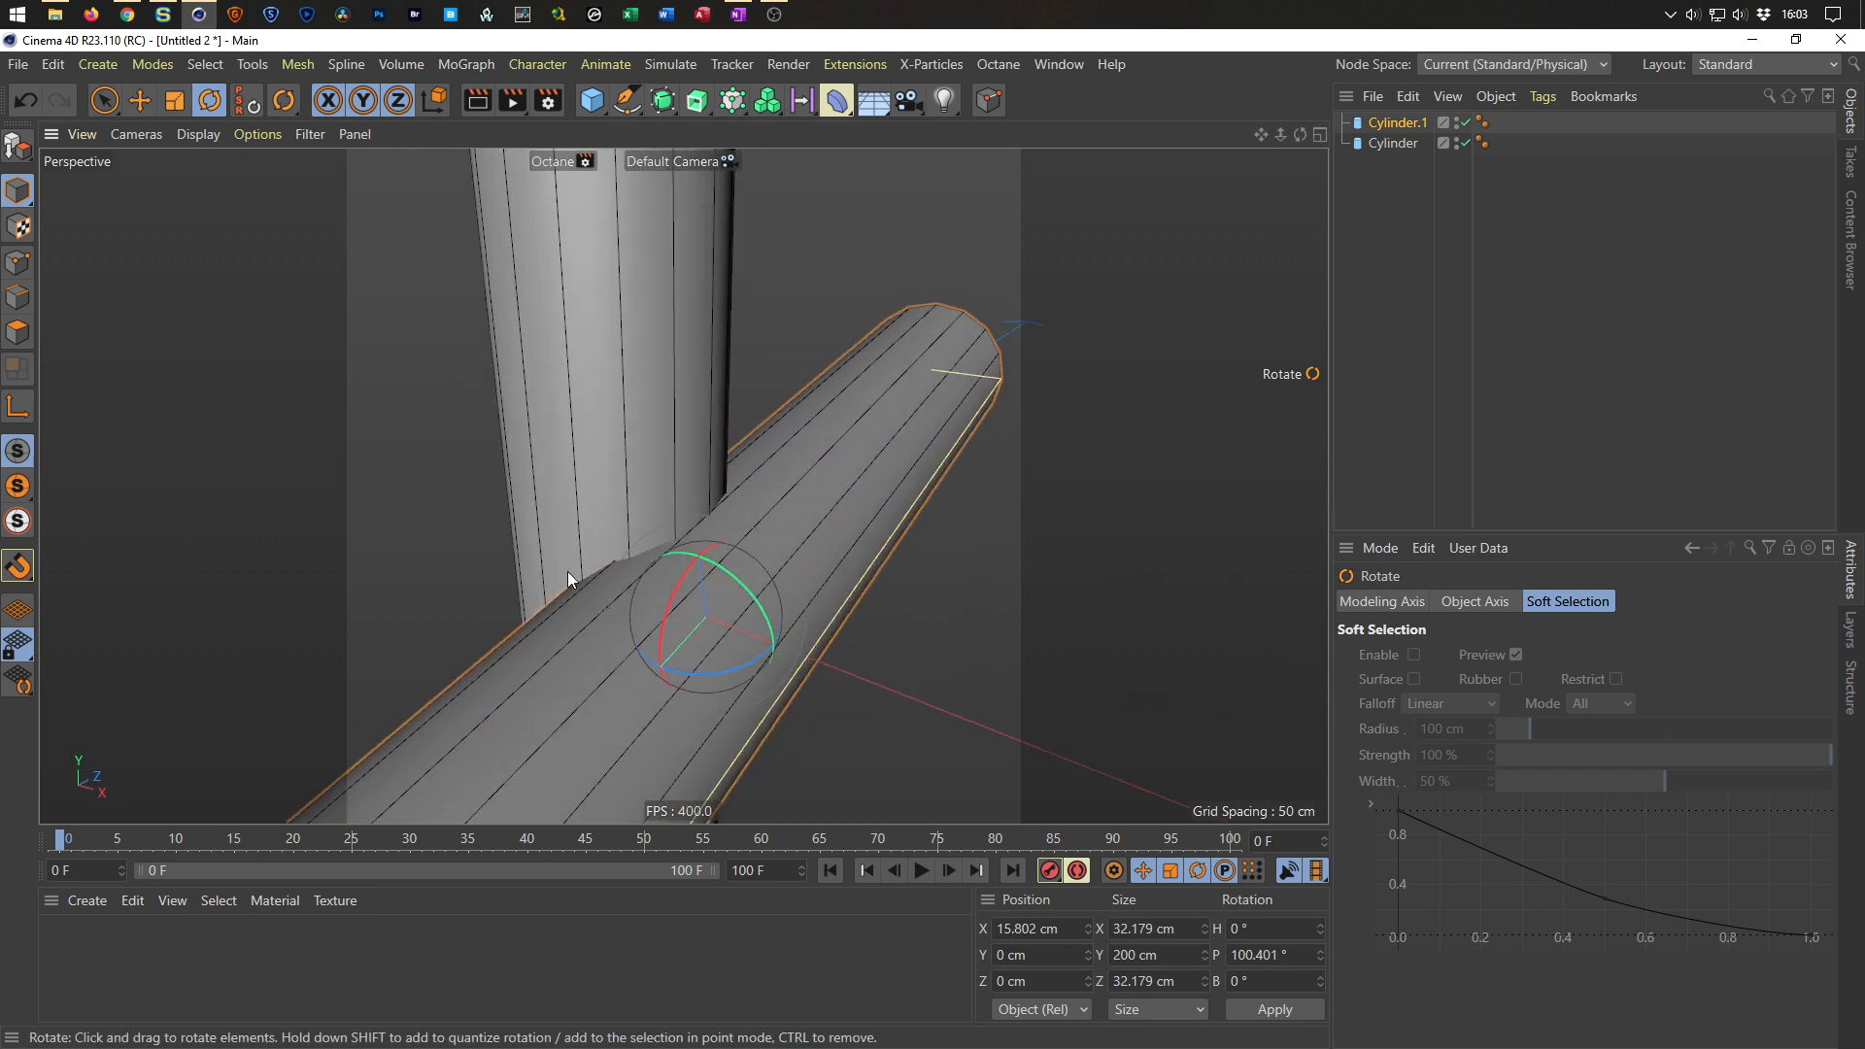
scroll(667, 545, down, 3)
alt+middle_drag(668, 546, 736, 513)
scroll(692, 549, down, 4)
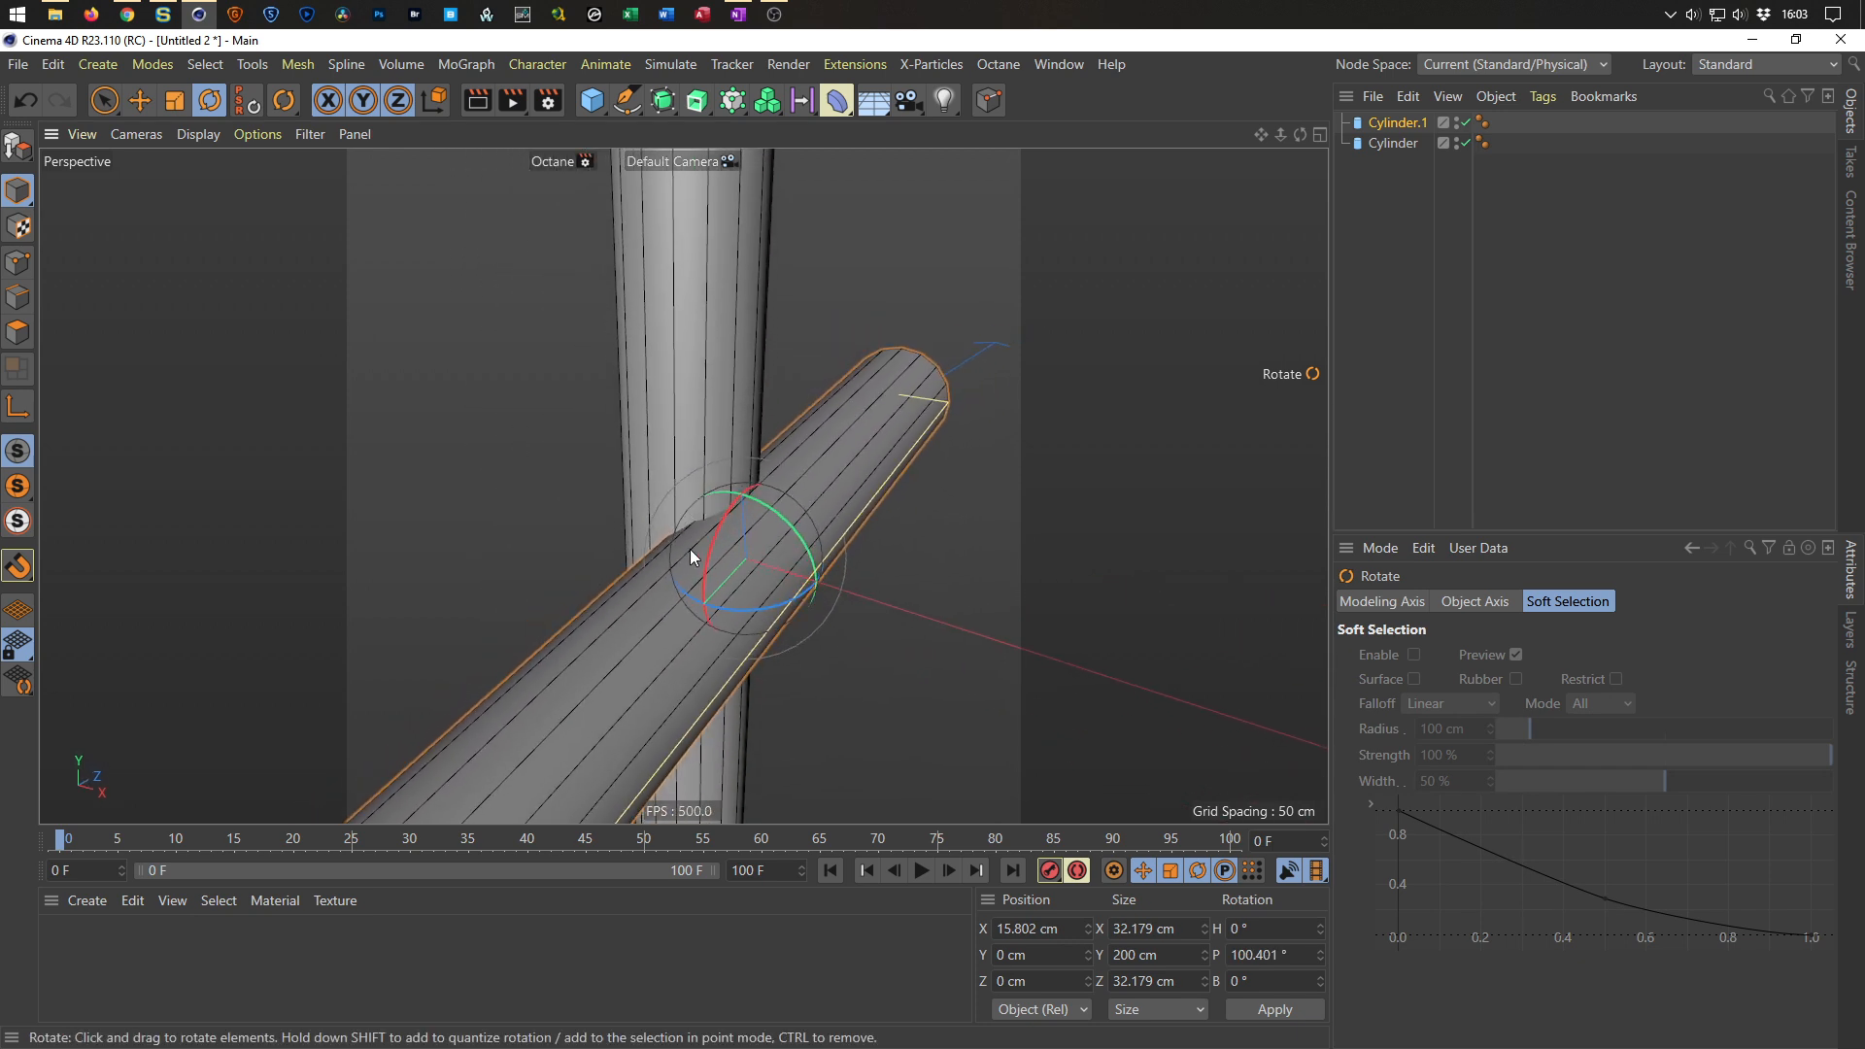
scroll(701, 538, up, 5)
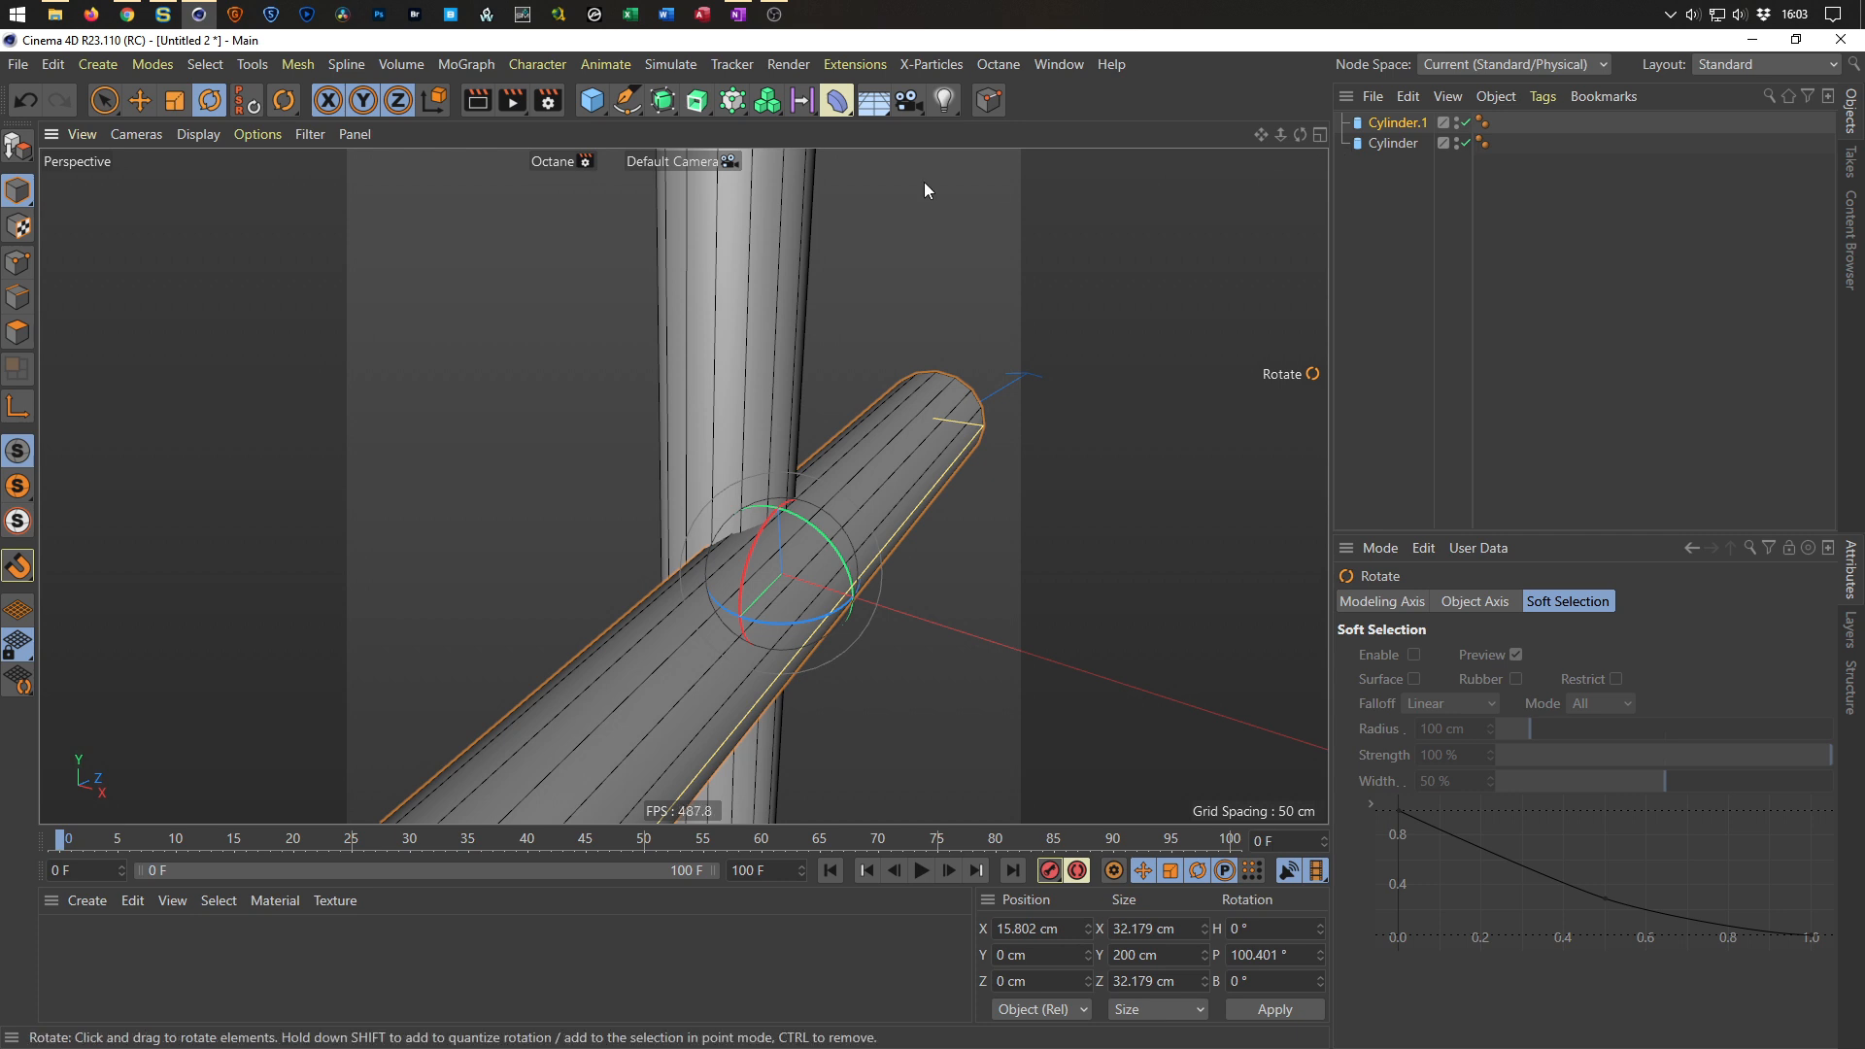
Add a Boole object and place both cylinders inside it.
click(663, 100)
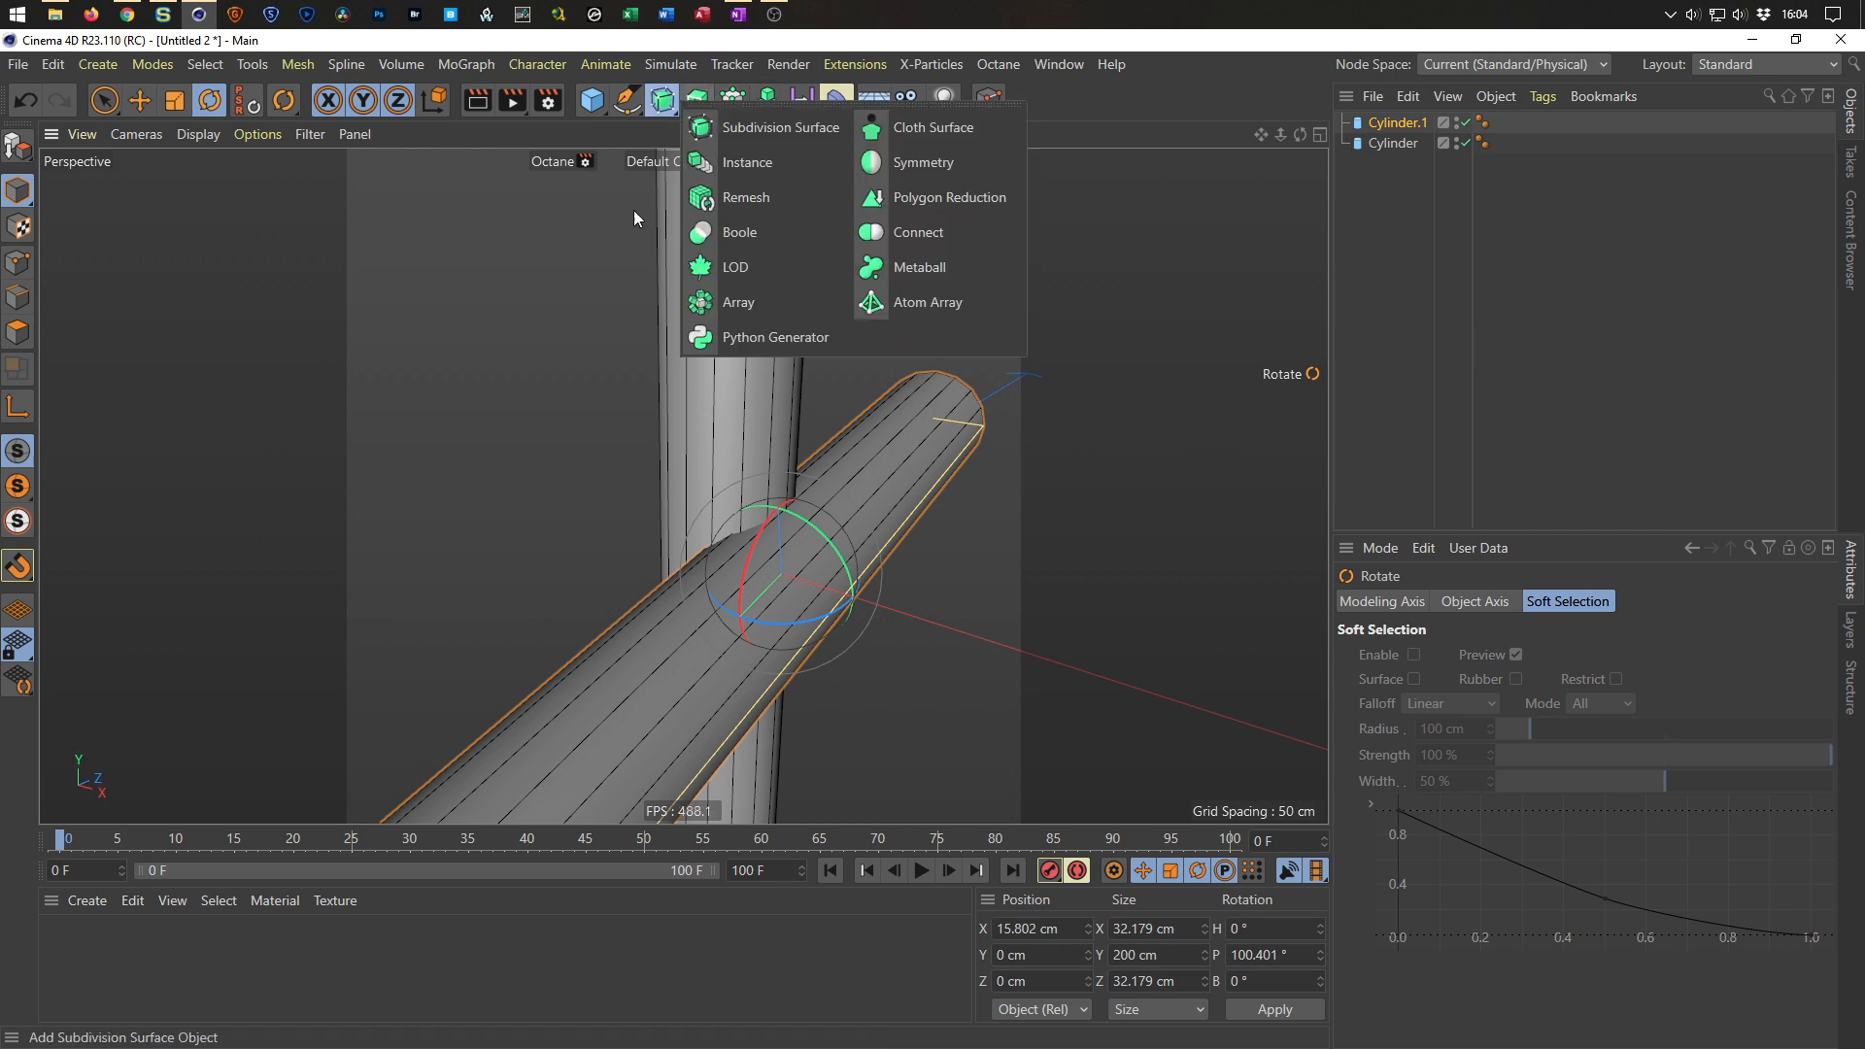
click(748, 229)
drag(1386, 197, 1420, 127)
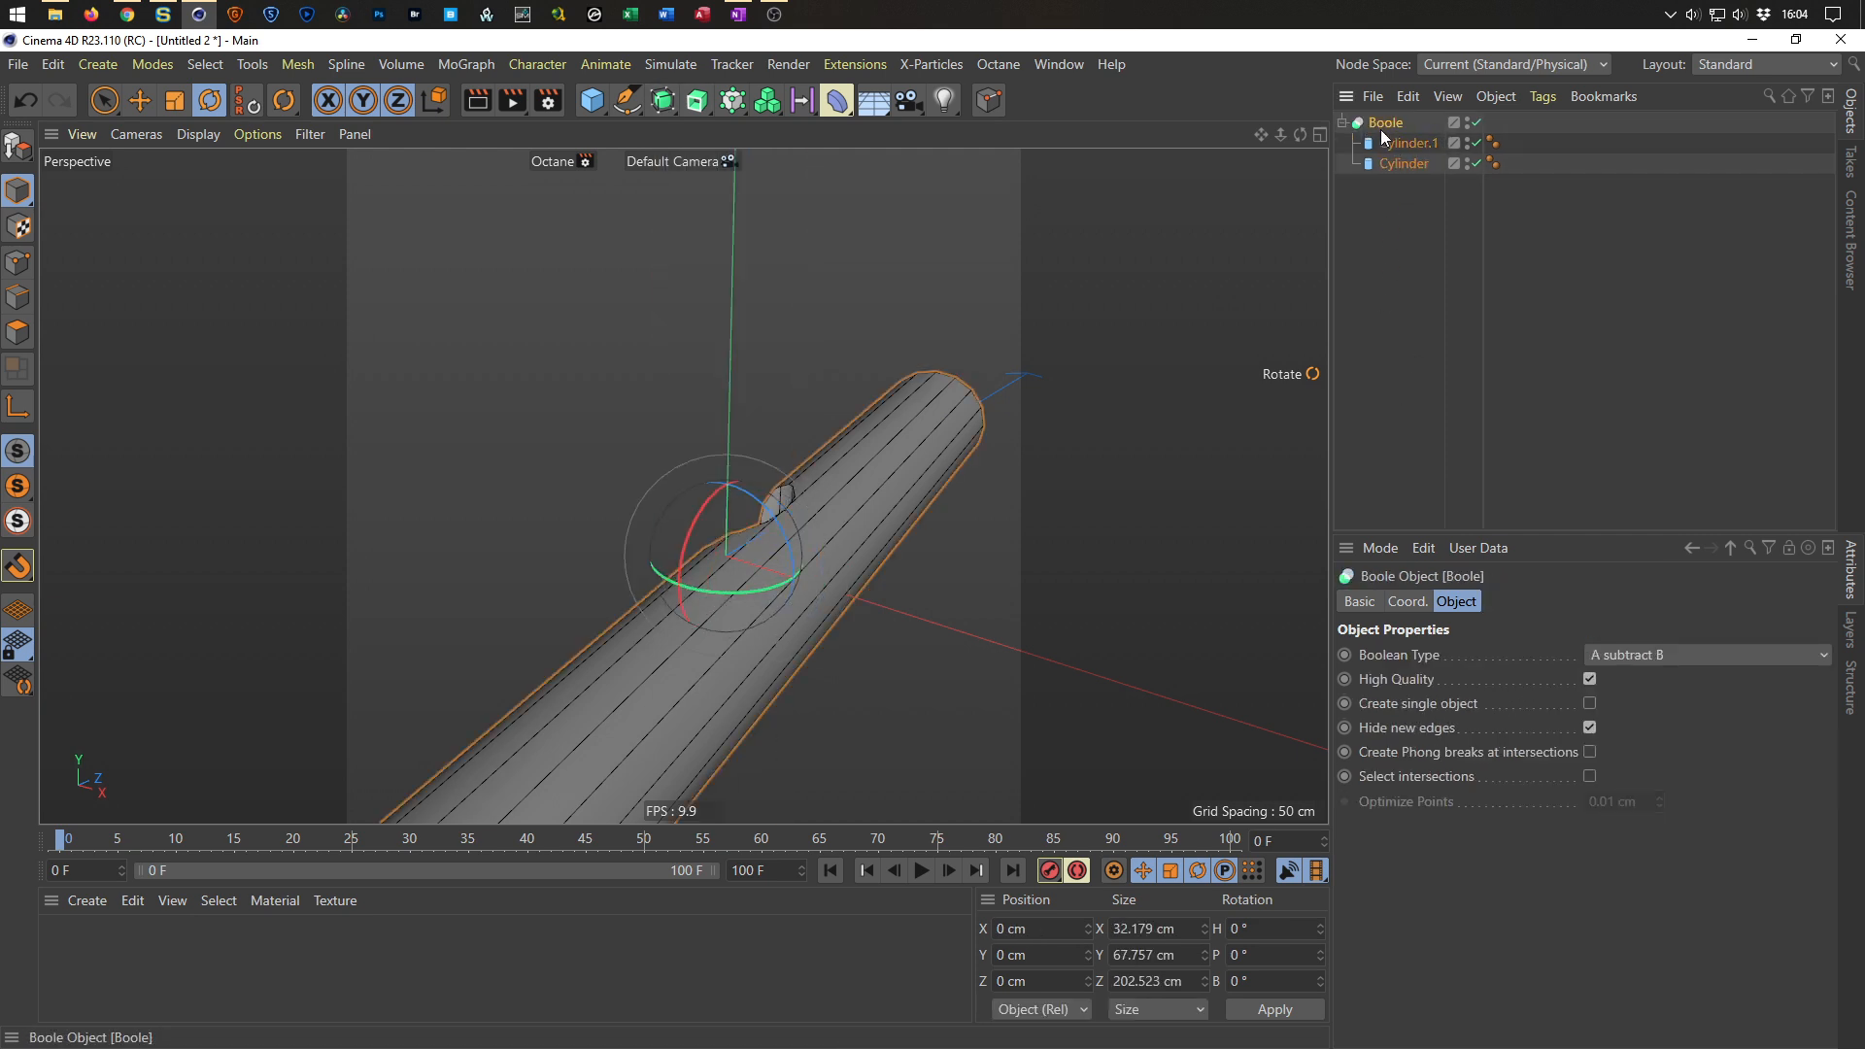
Set the Boolean Type to A union B and enable Select intersections.
click(1686, 657)
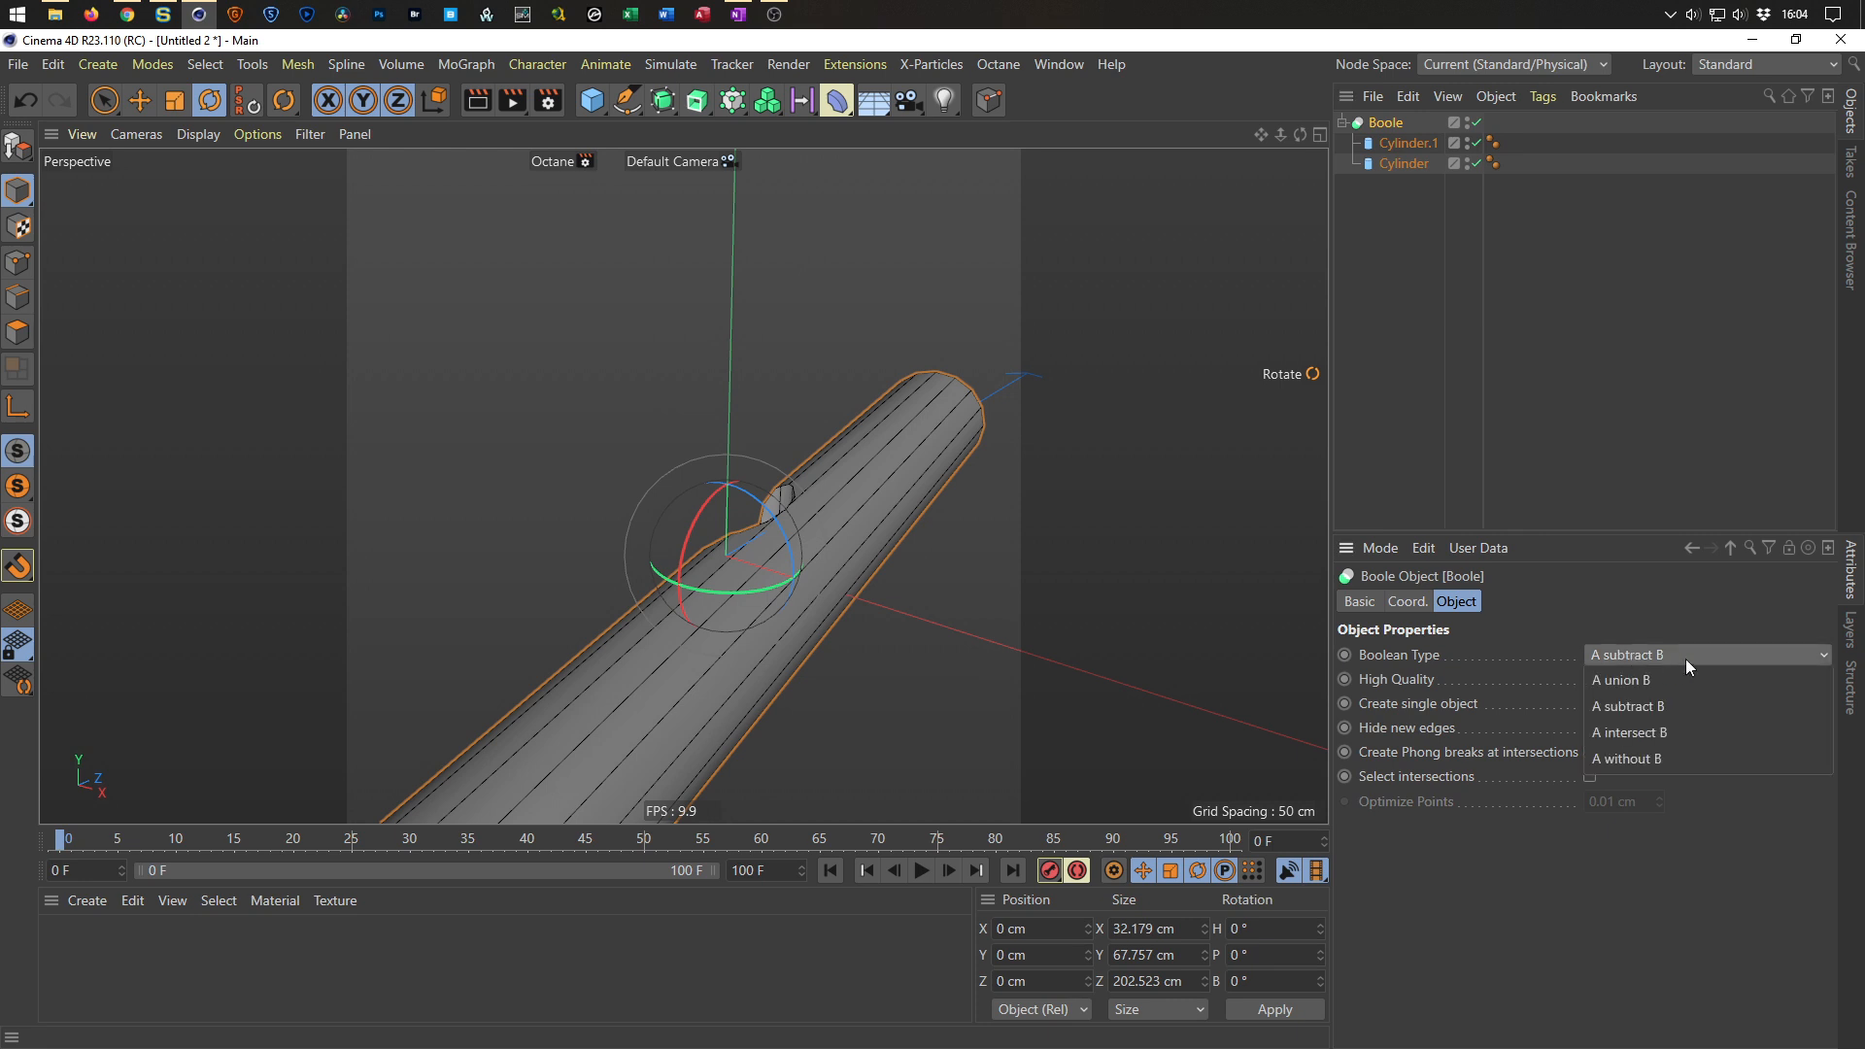
click(1683, 678)
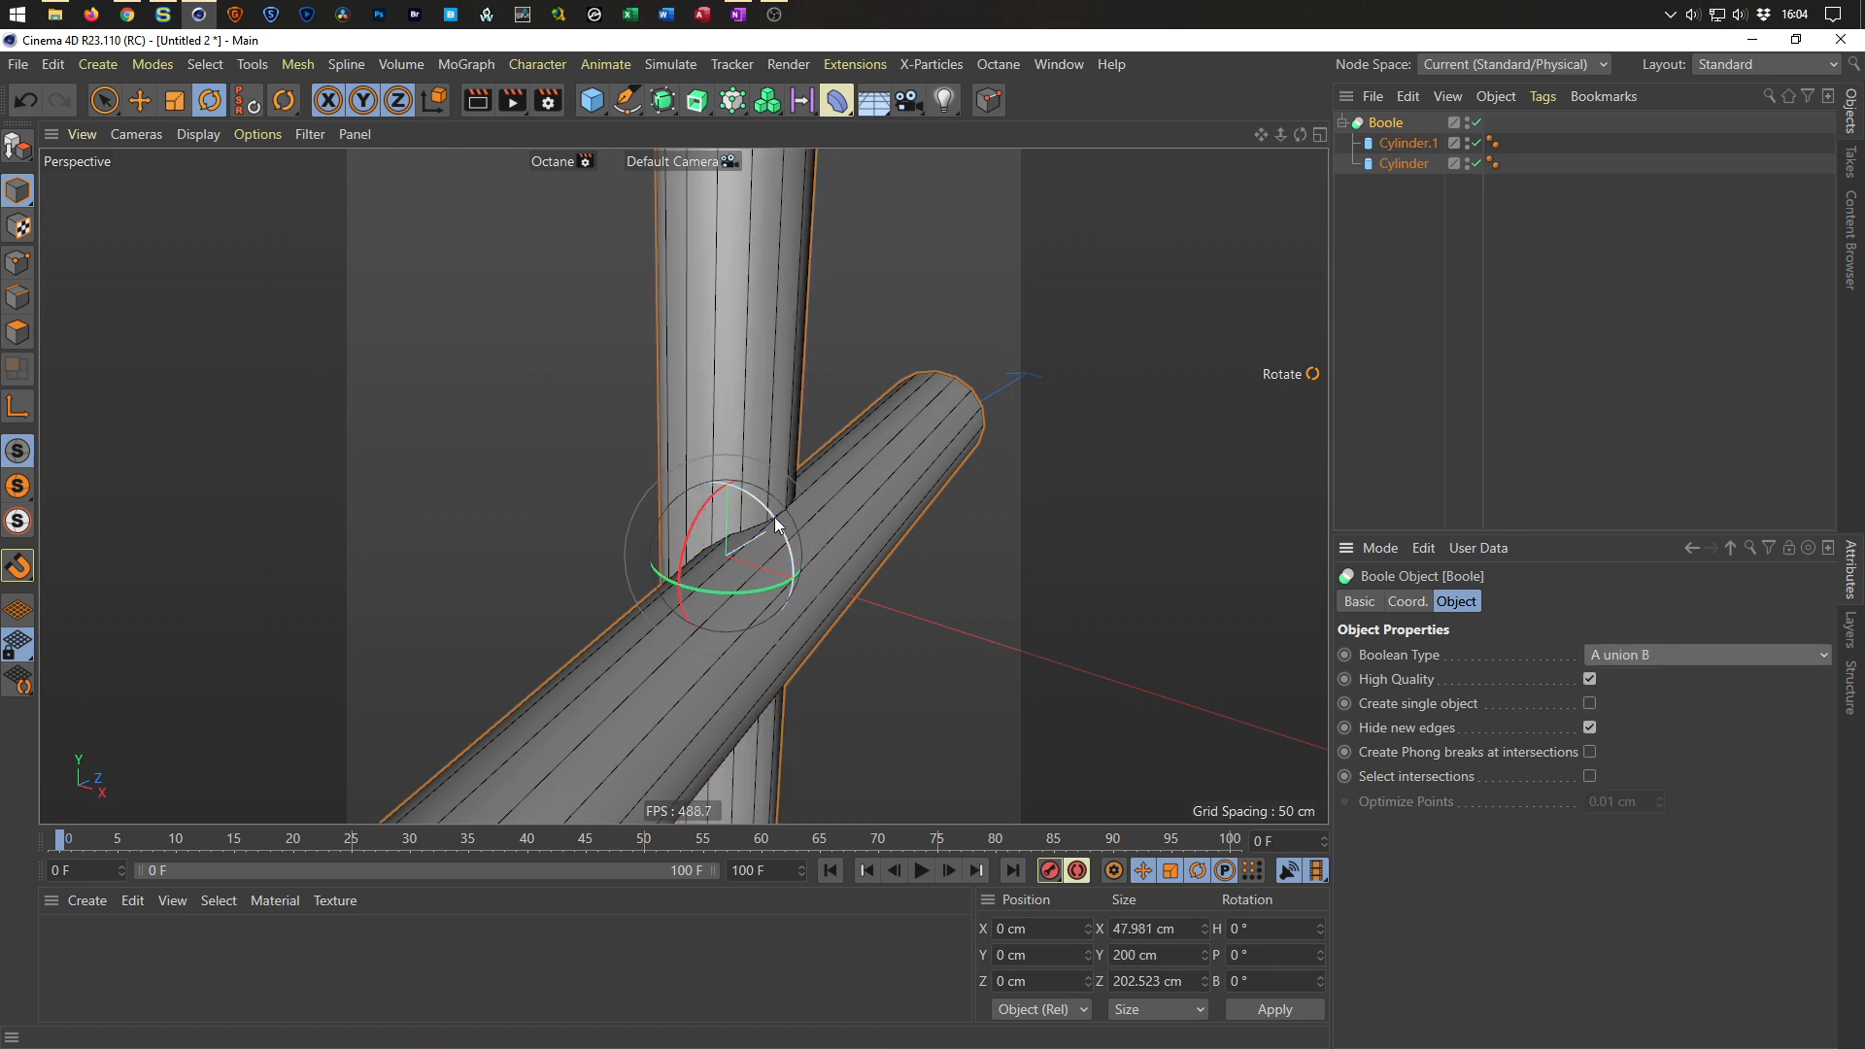
click(1590, 776)
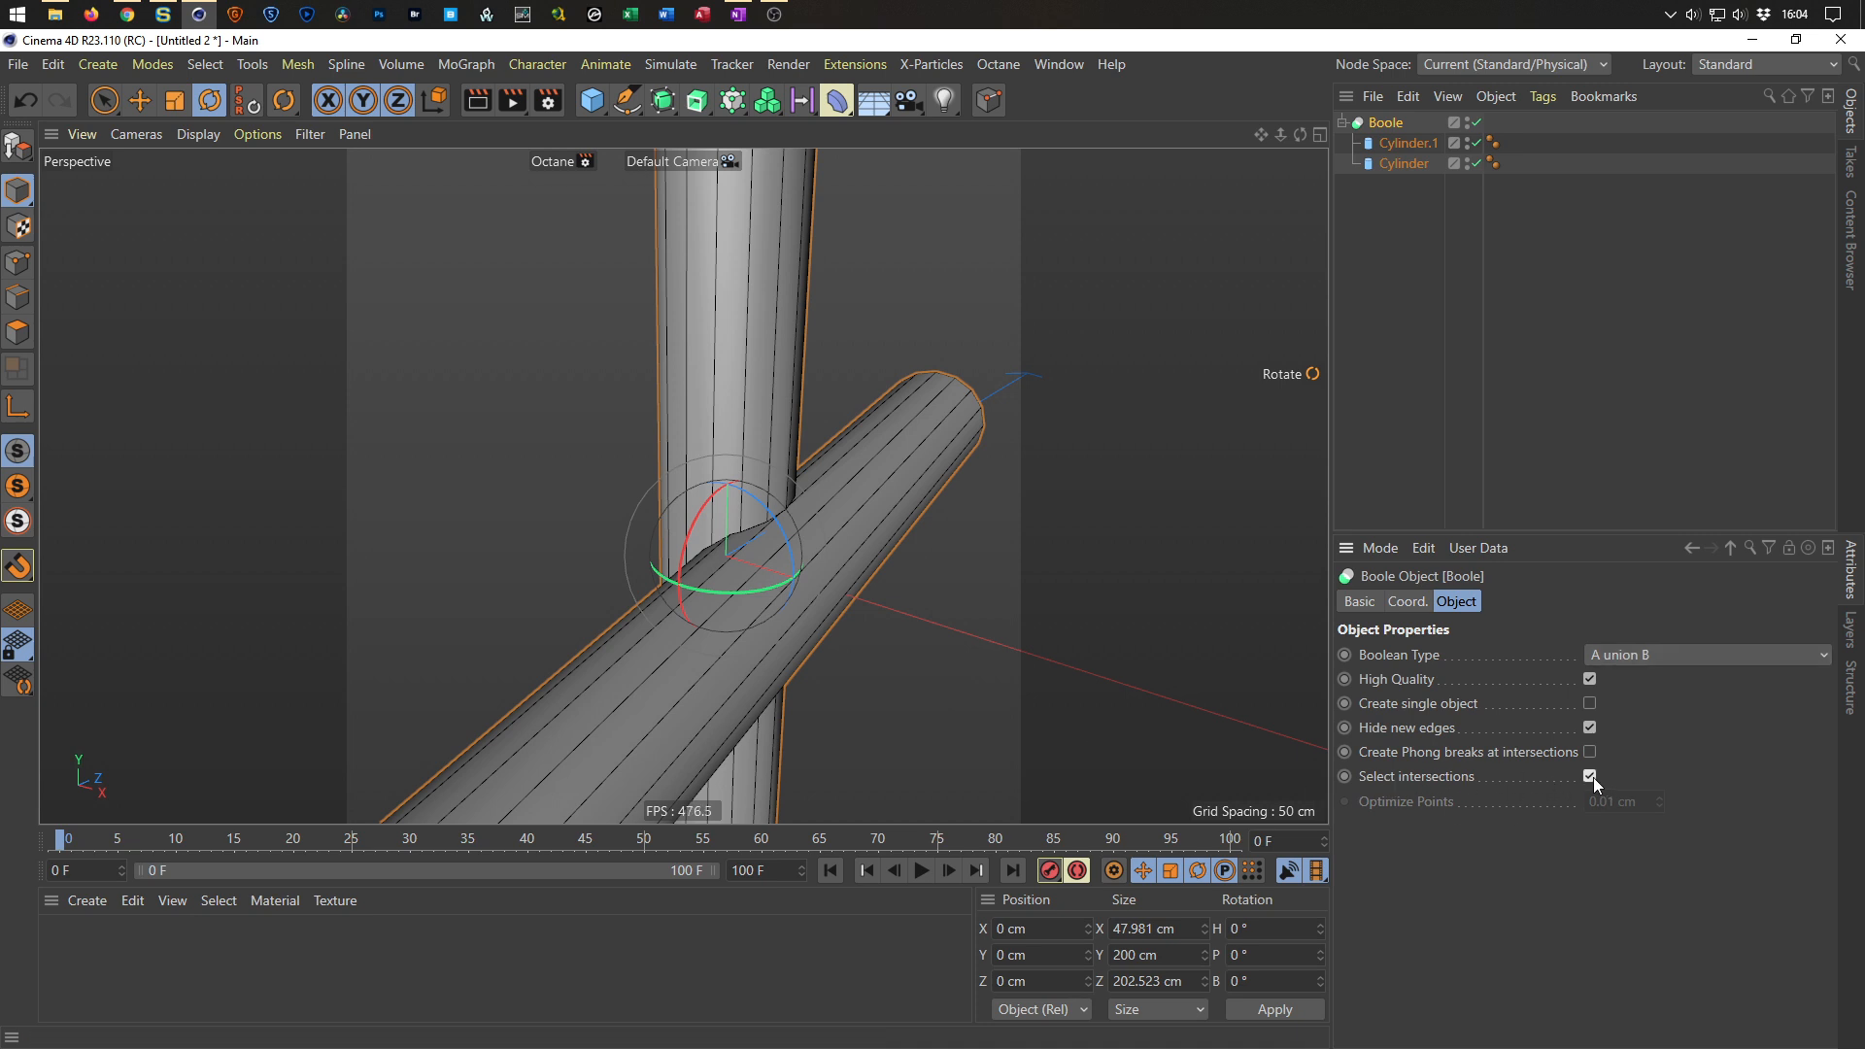
Enable Create single object and Create Phong breaks at intersections on the Boole.
mouse_move(745, 527)
alt+mouse_down()
mouse_move(608, 534)
mouse_move(772, 538)
alt+mouse_up()
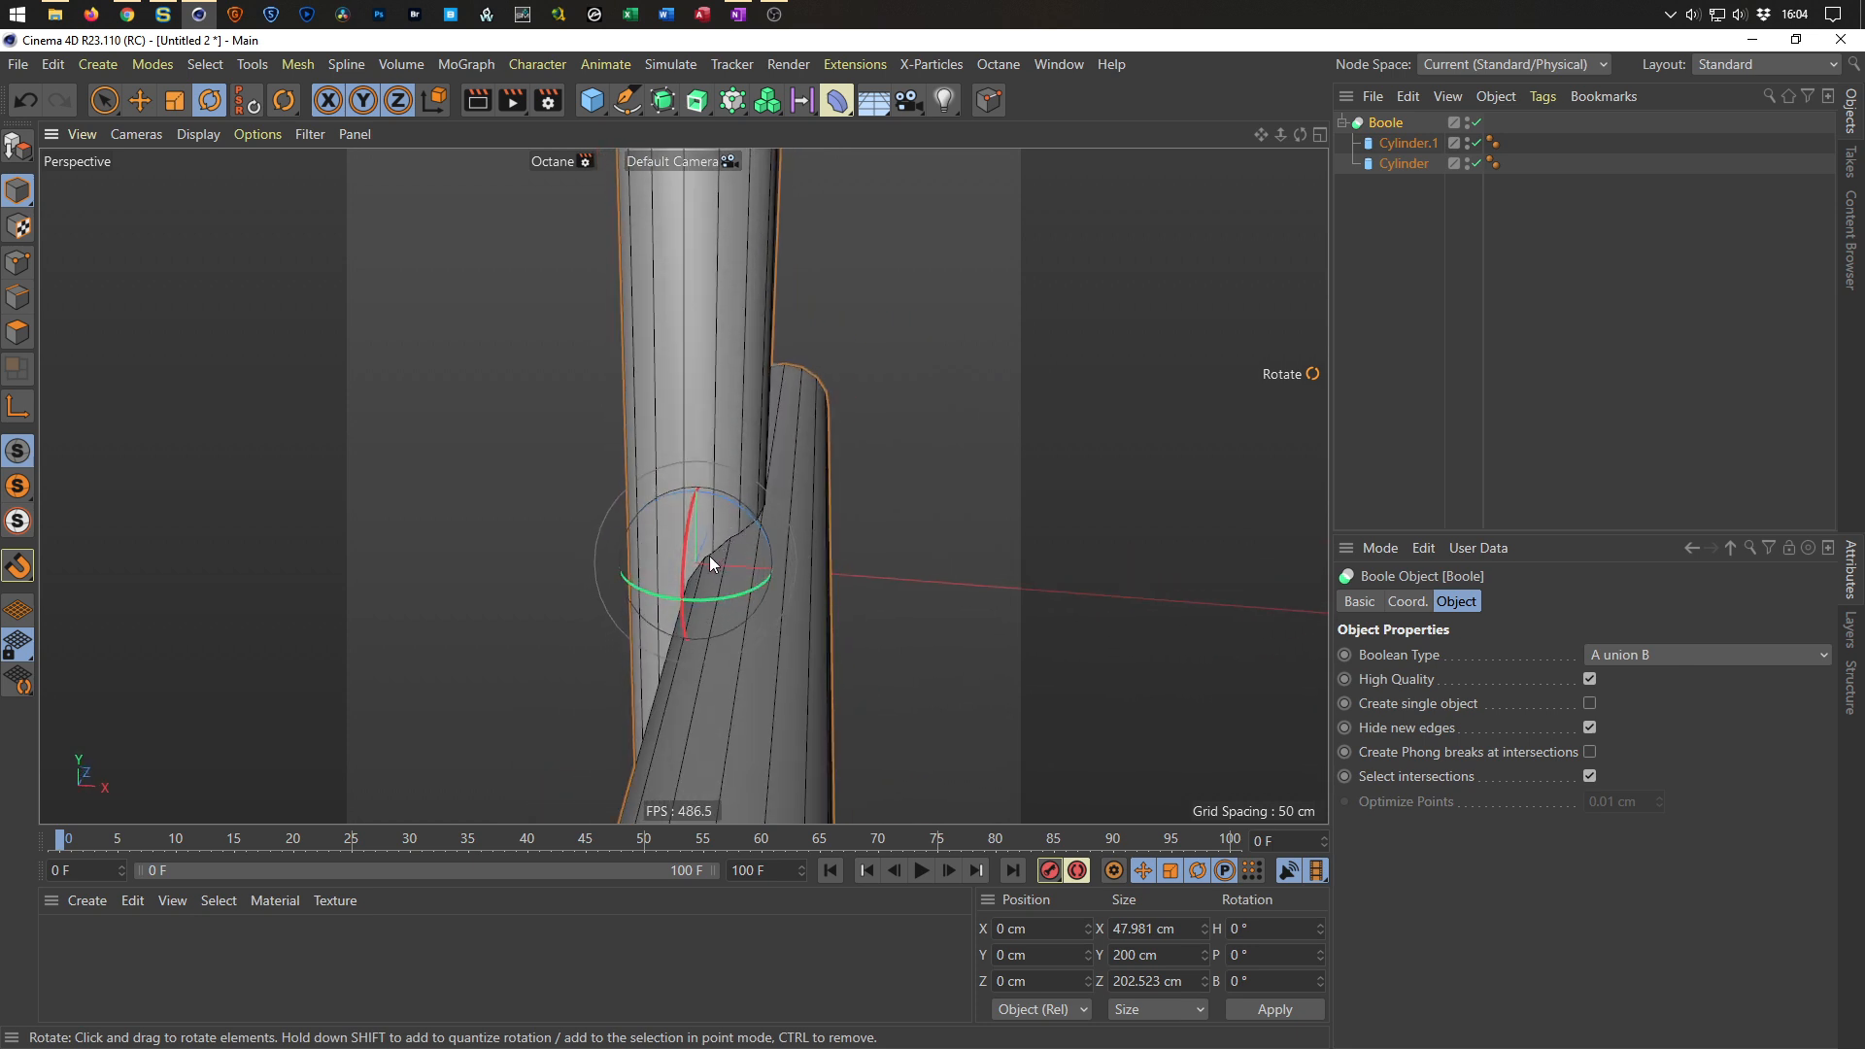
alt+drag(763, 492, 834, 519)
click(1589, 703)
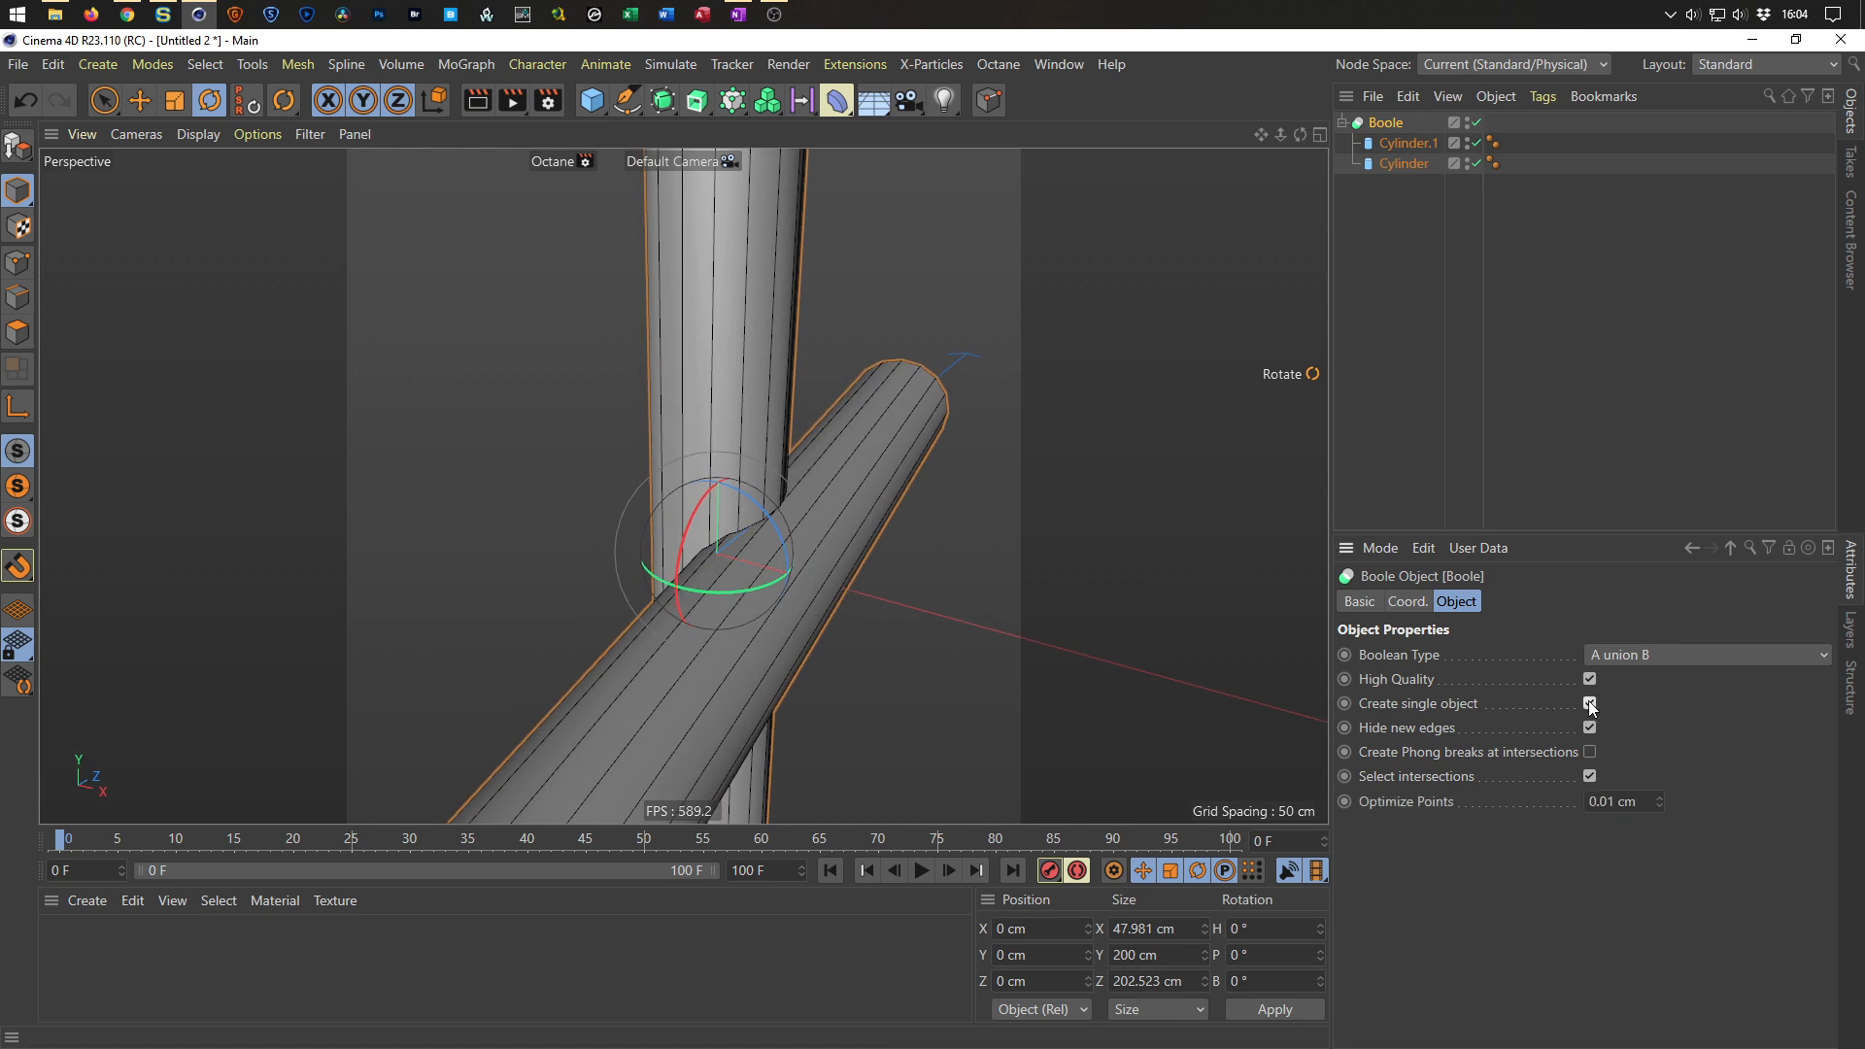
click(1589, 752)
alt+drag(826, 558, 769, 586)
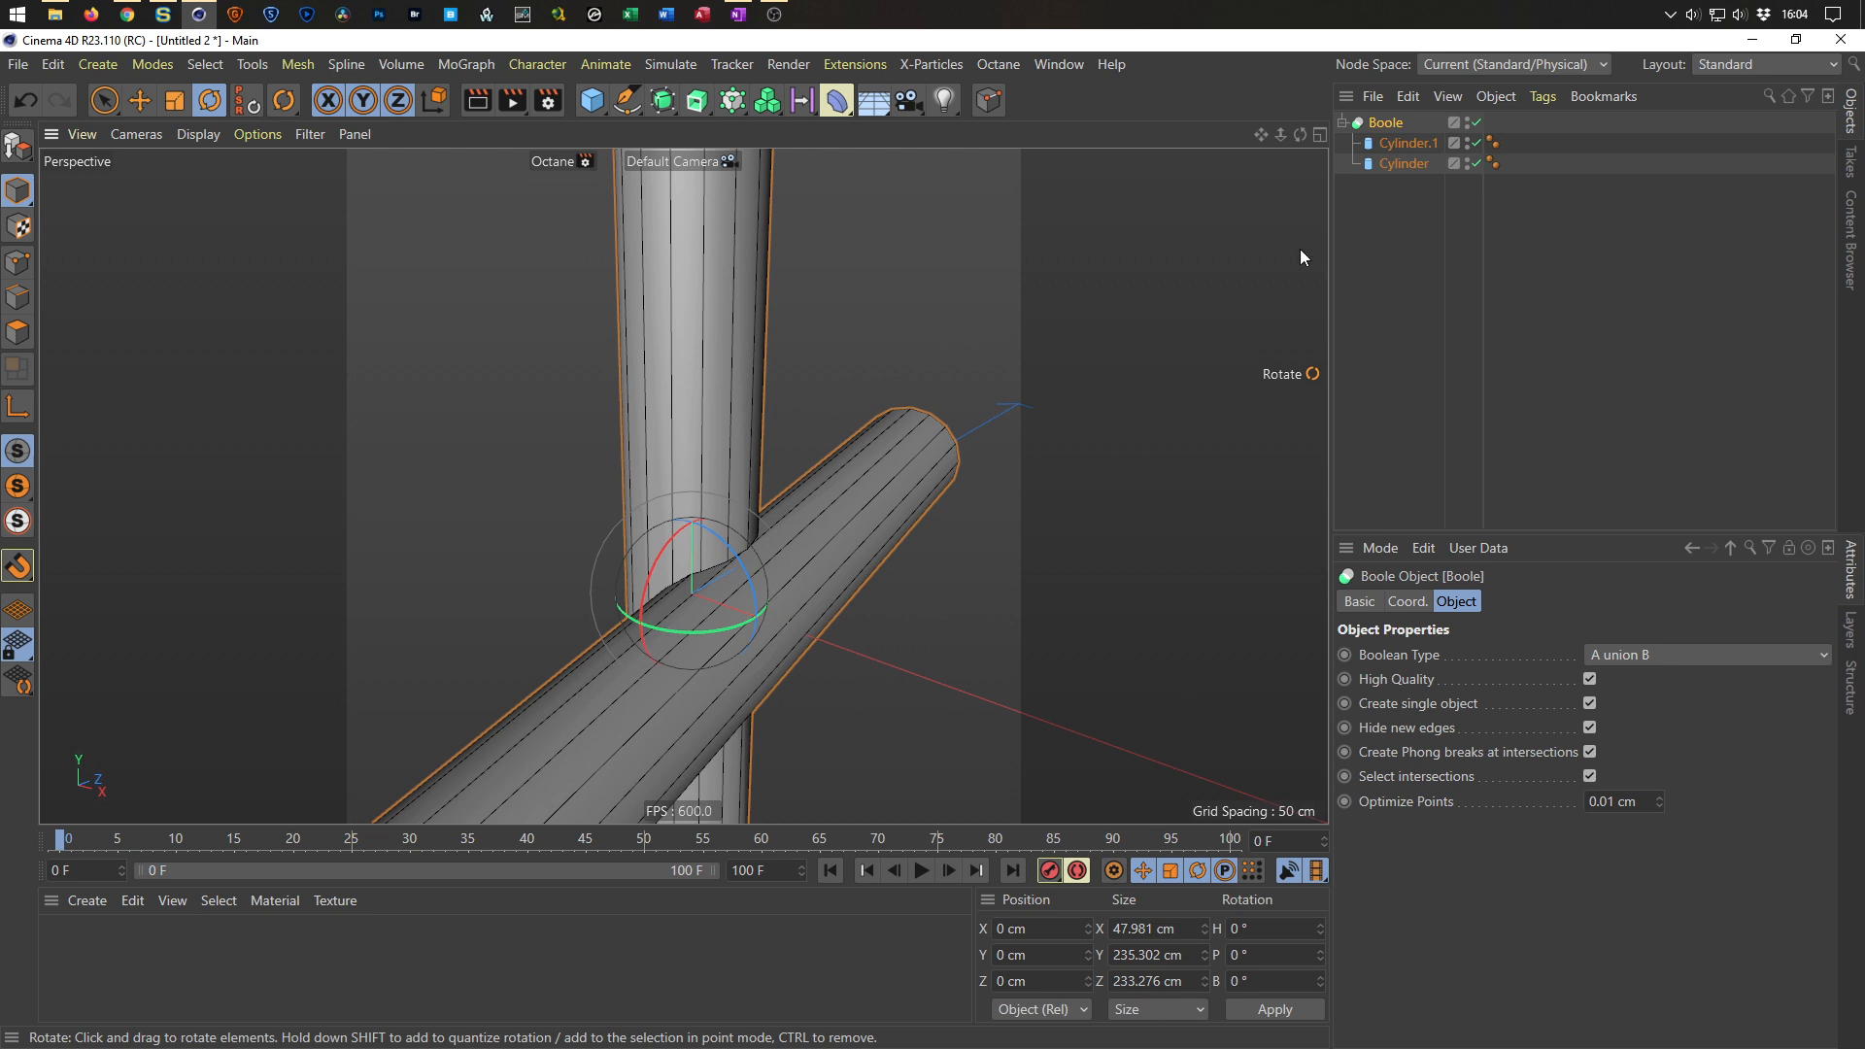
Convert the Boole with Current State to Object and select the resulting merged cylinder polygon object.
right_click(1383, 128)
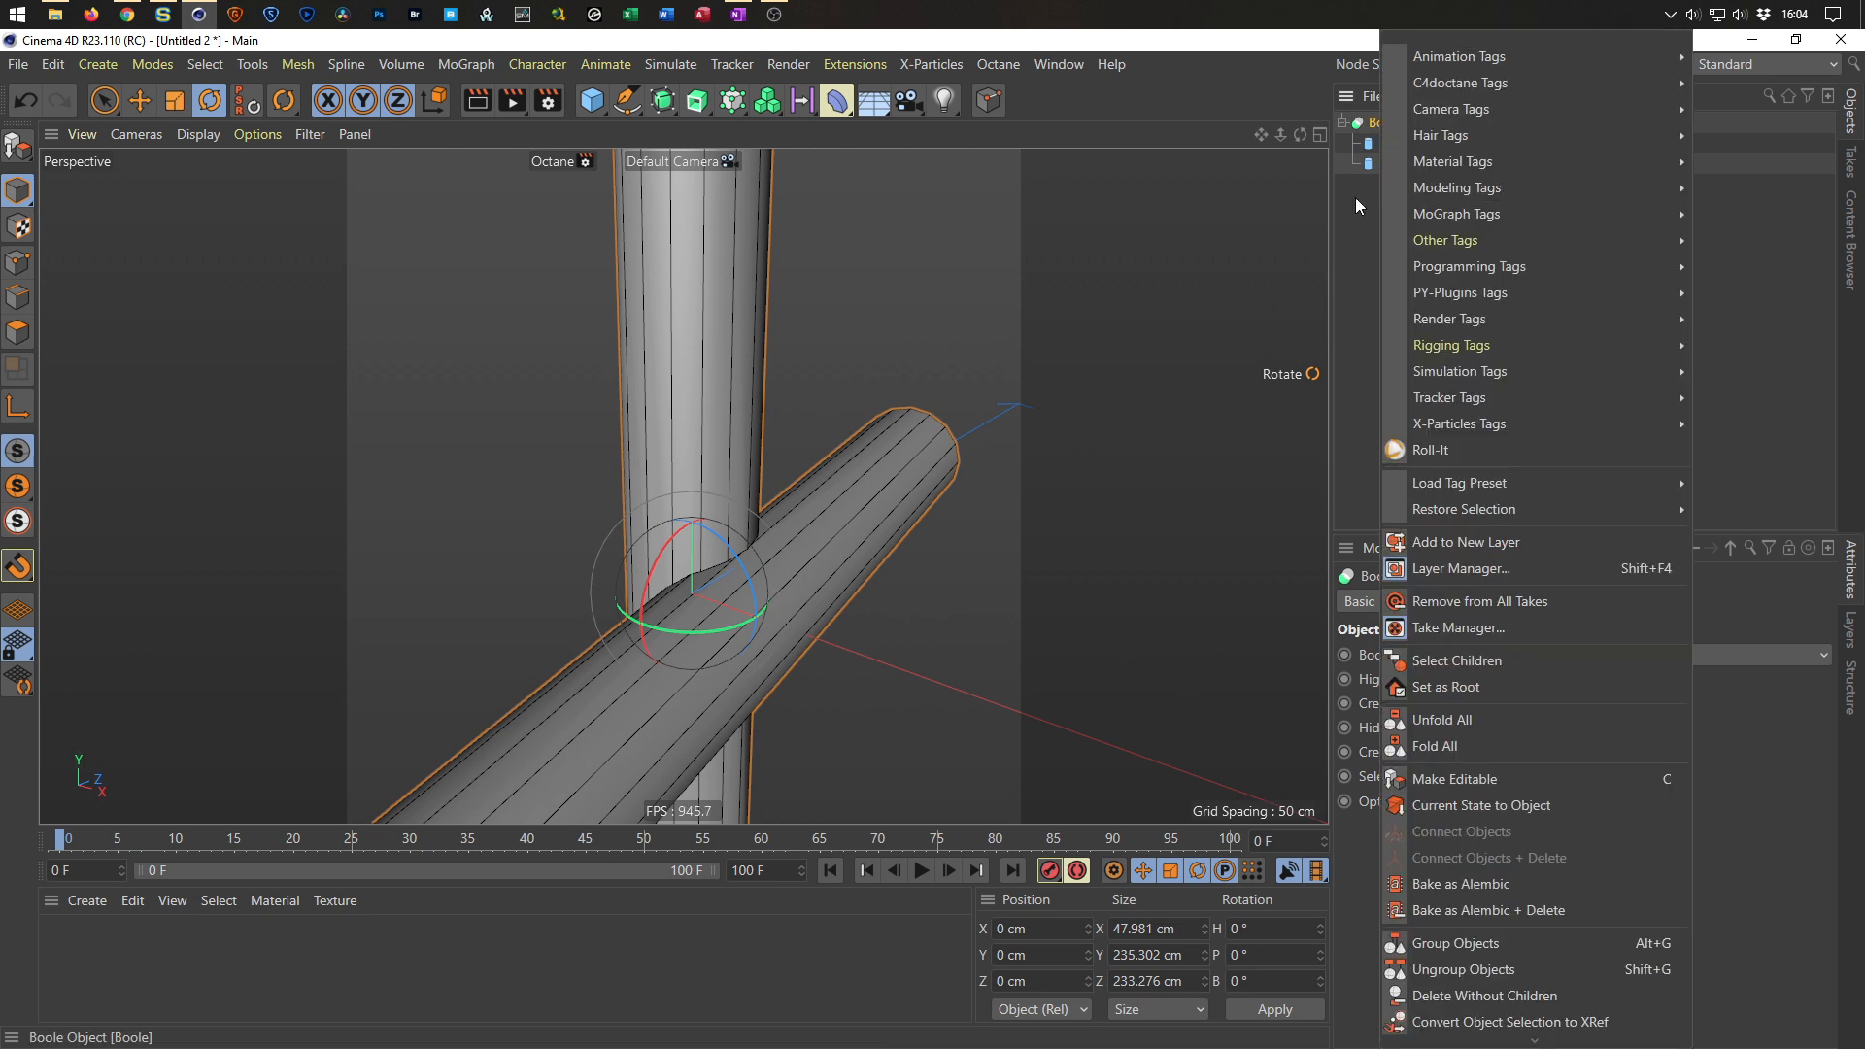
click(1442, 807)
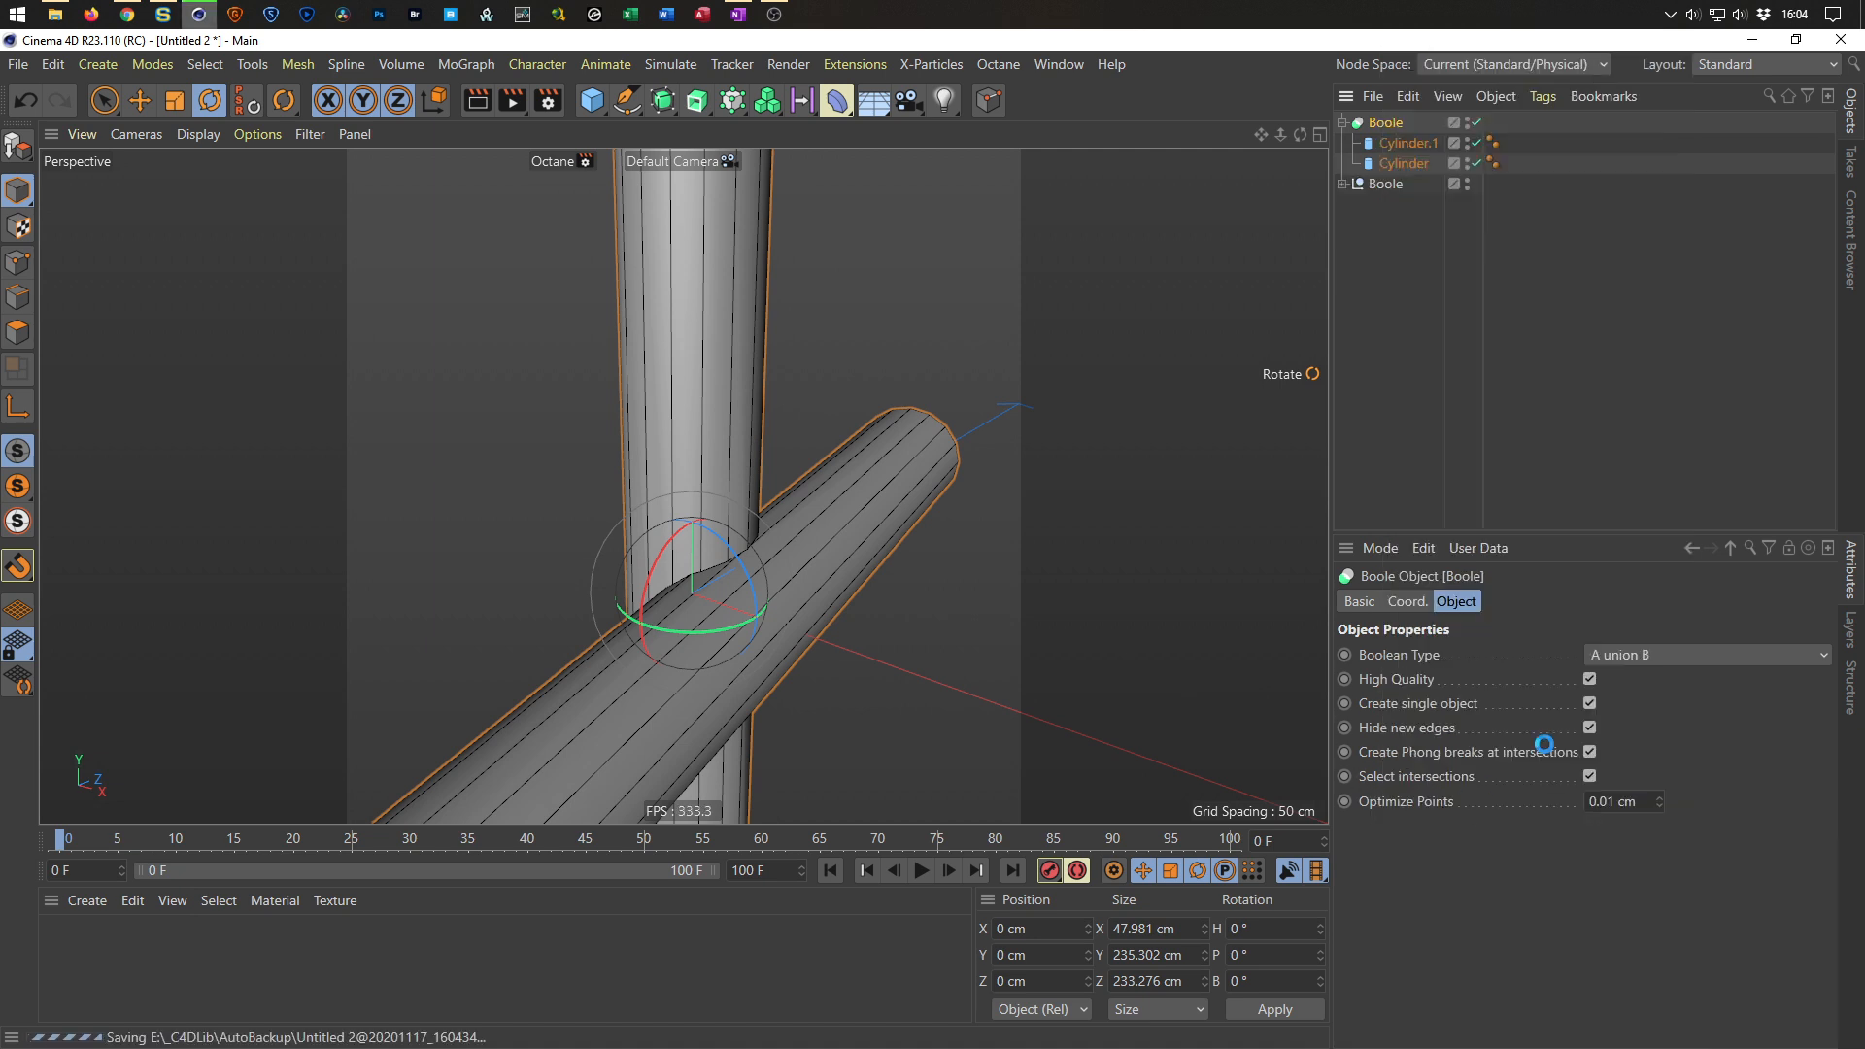
click(1345, 183)
click(1379, 204)
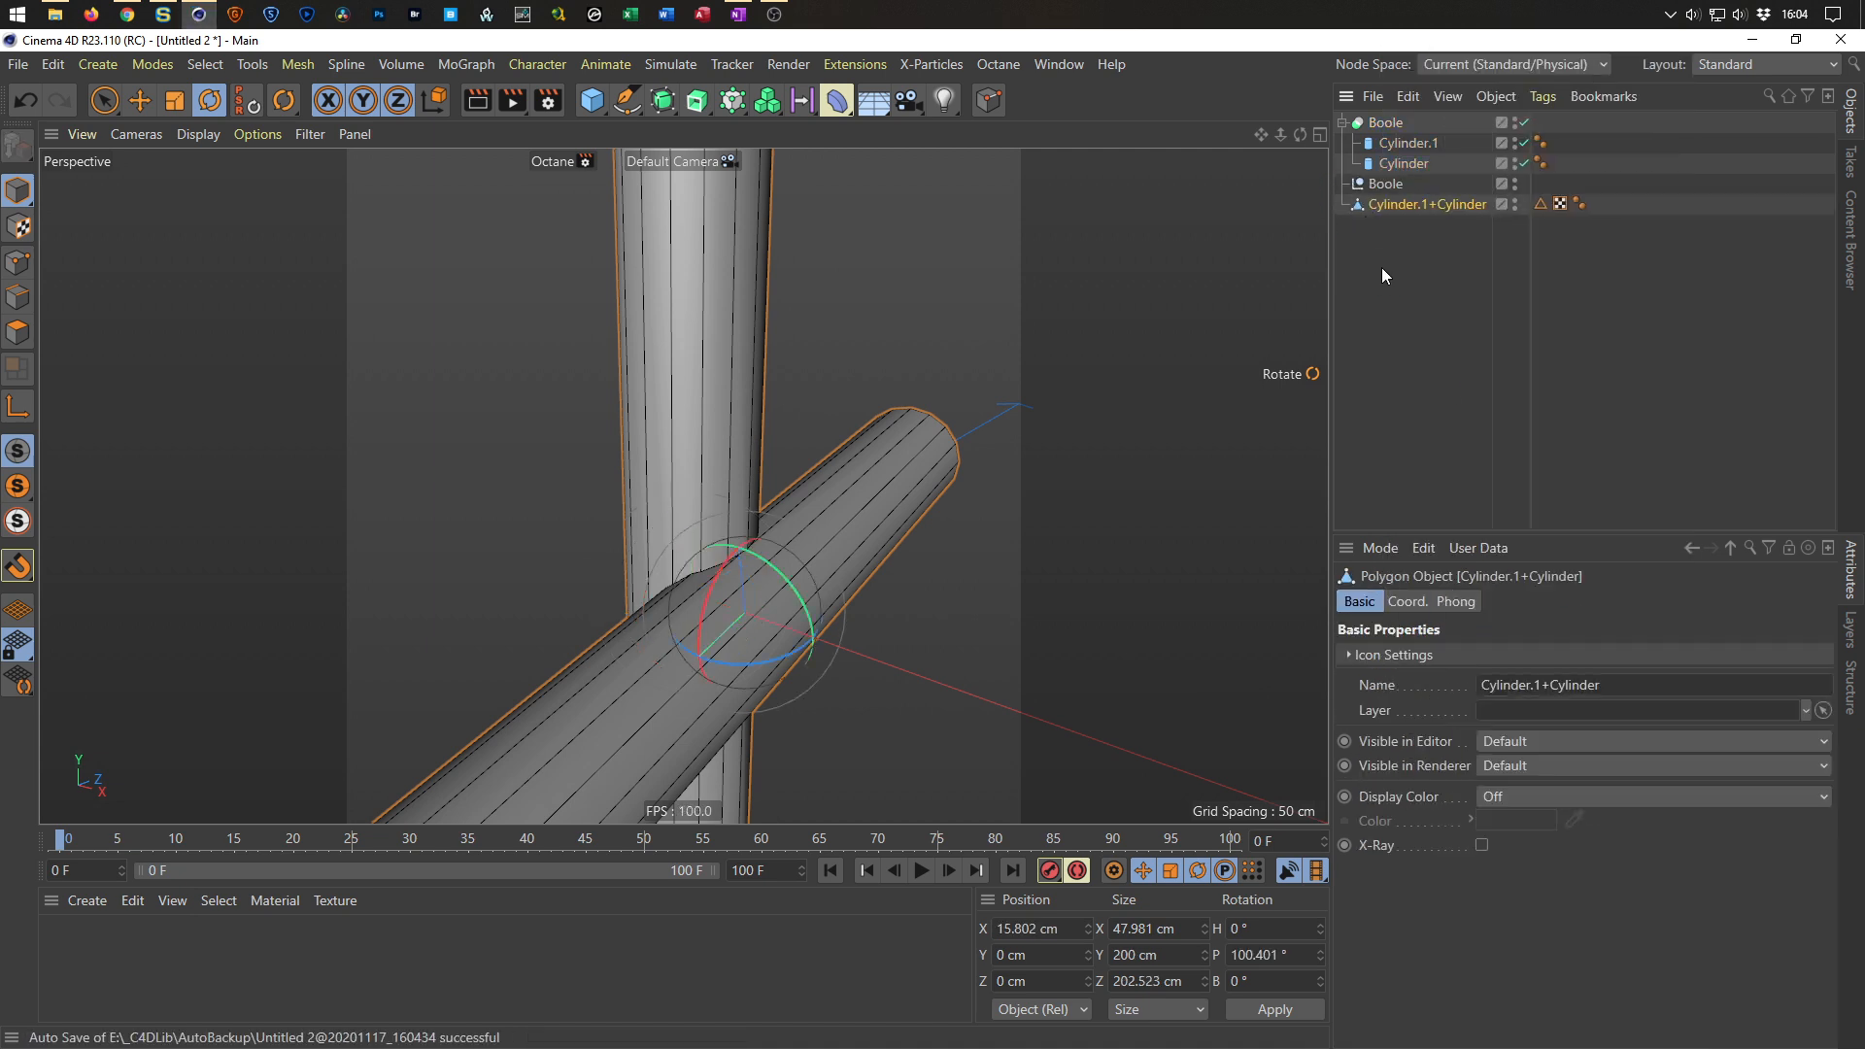
Delete the extra Boole copy and switch off the original Boole's visibility.
click(1386, 183)
key(Delete)
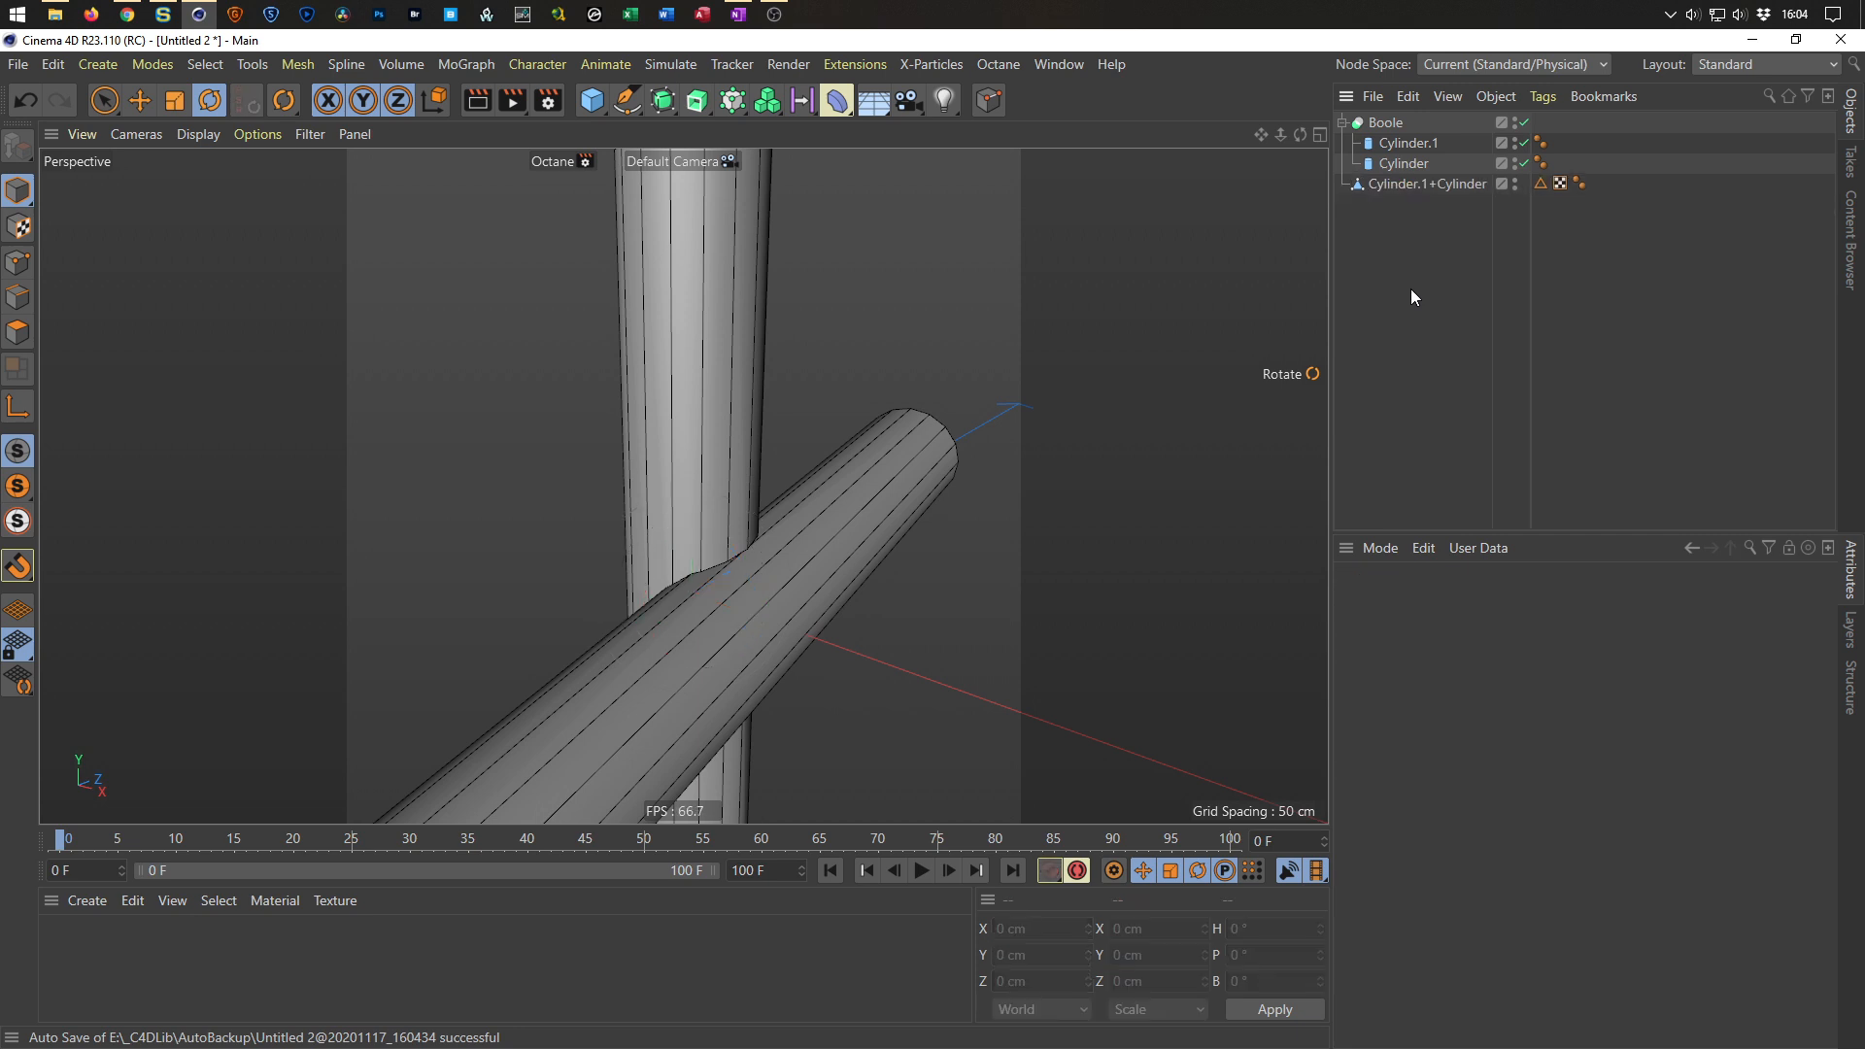
click(1397, 120)
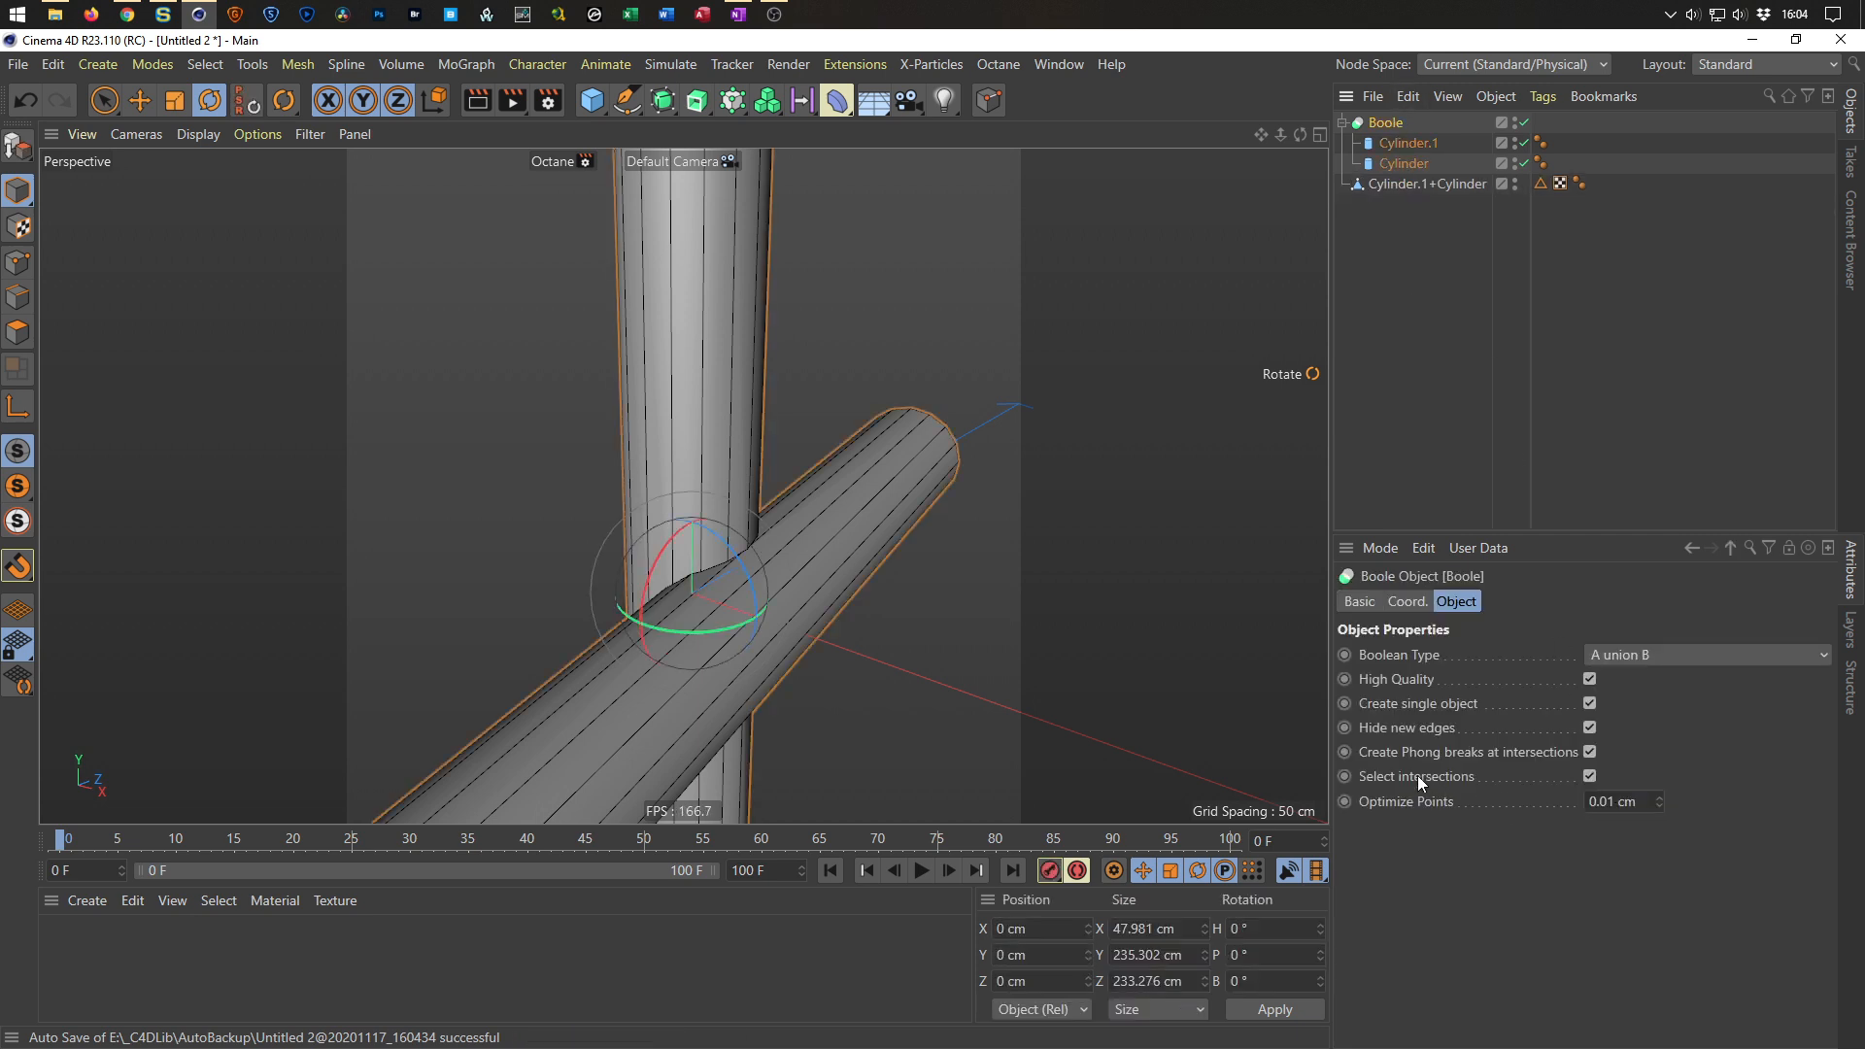
click(1514, 120)
click(1525, 122)
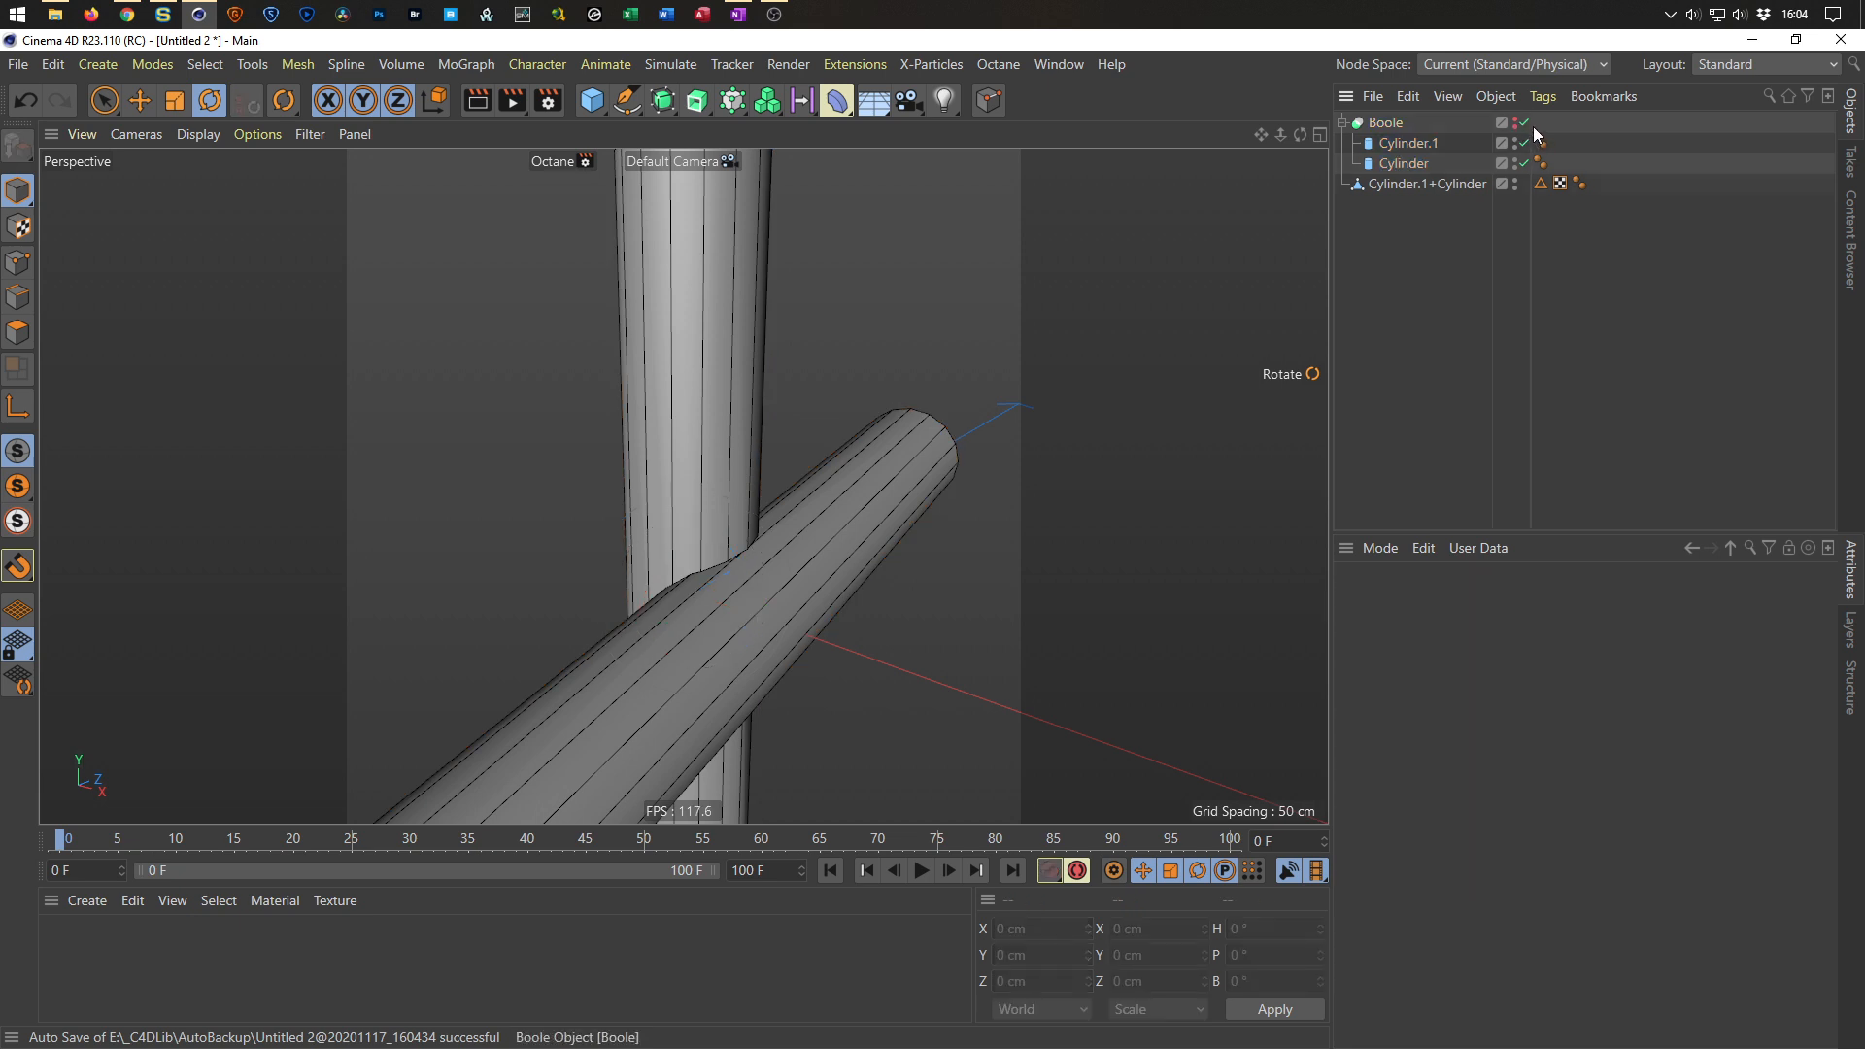
Restore the intersection edge selection from the Edge Selection tag on the merged cylinder object.
click(1541, 185)
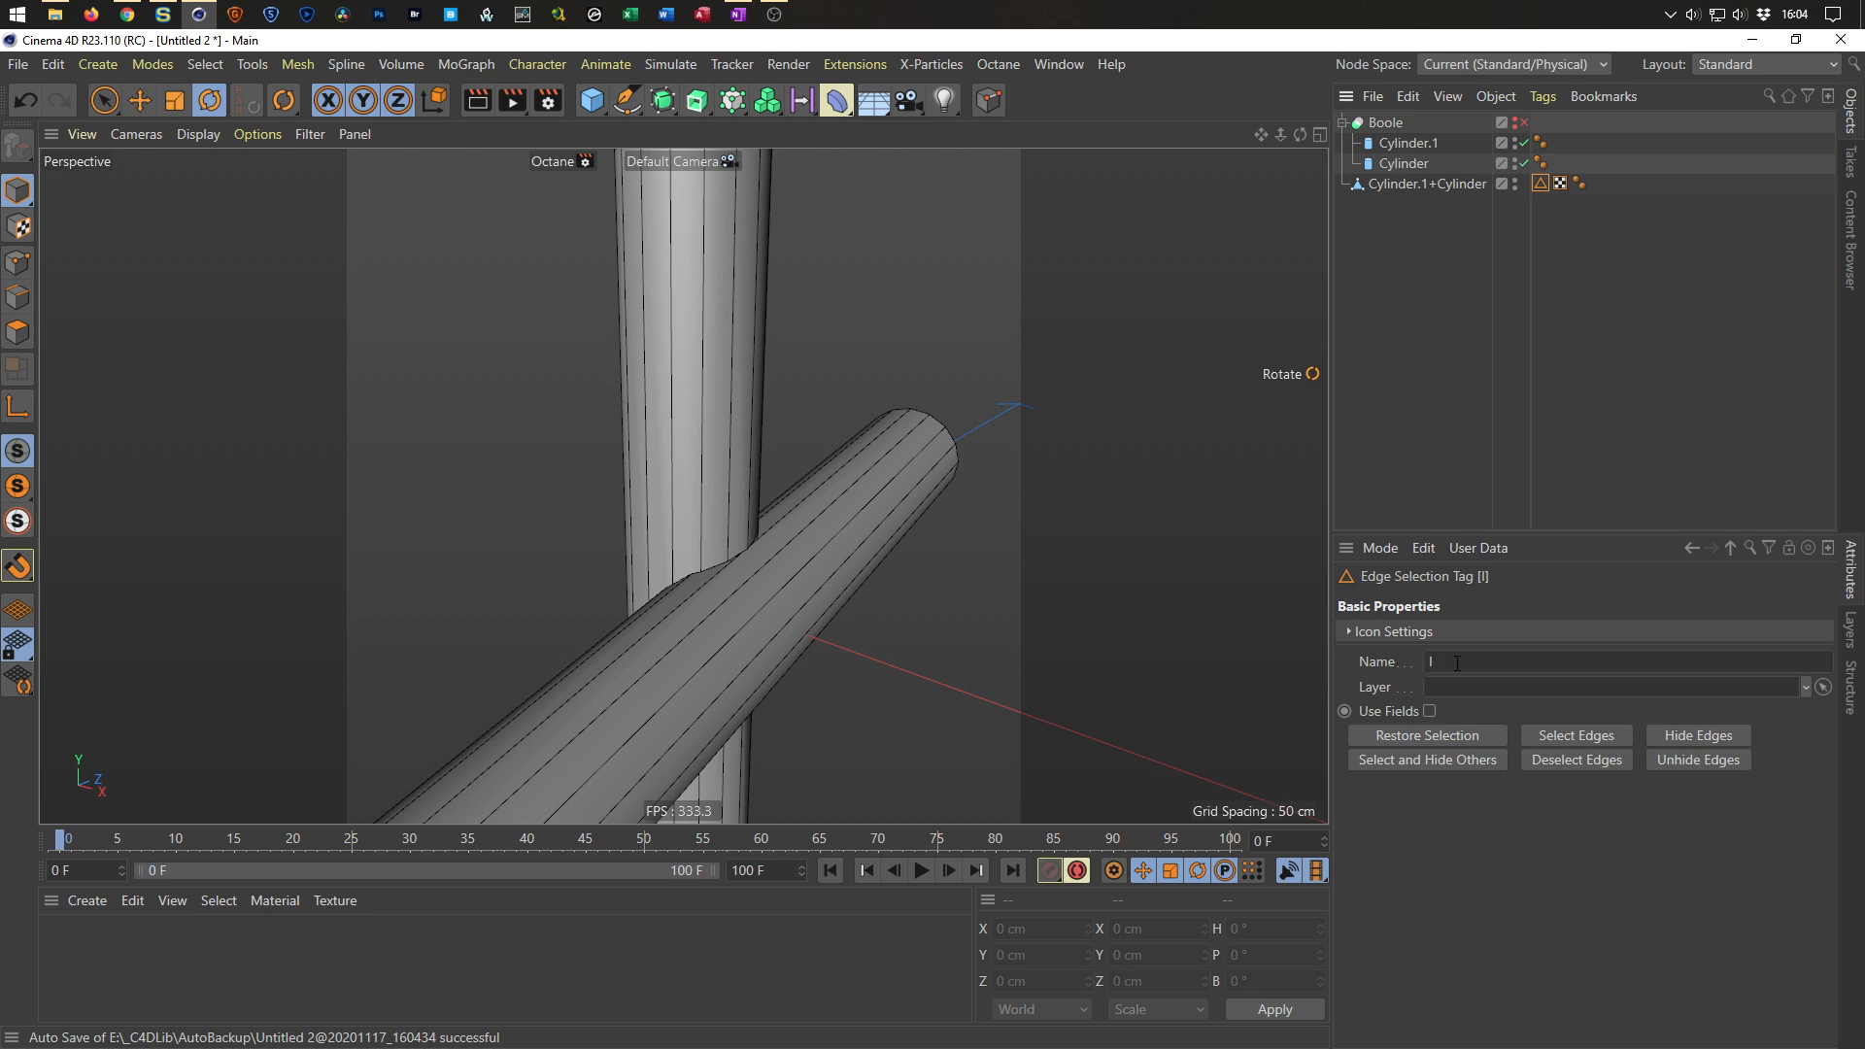
double_click(1542, 184)
alt+drag(1084, 503, 577, 596)
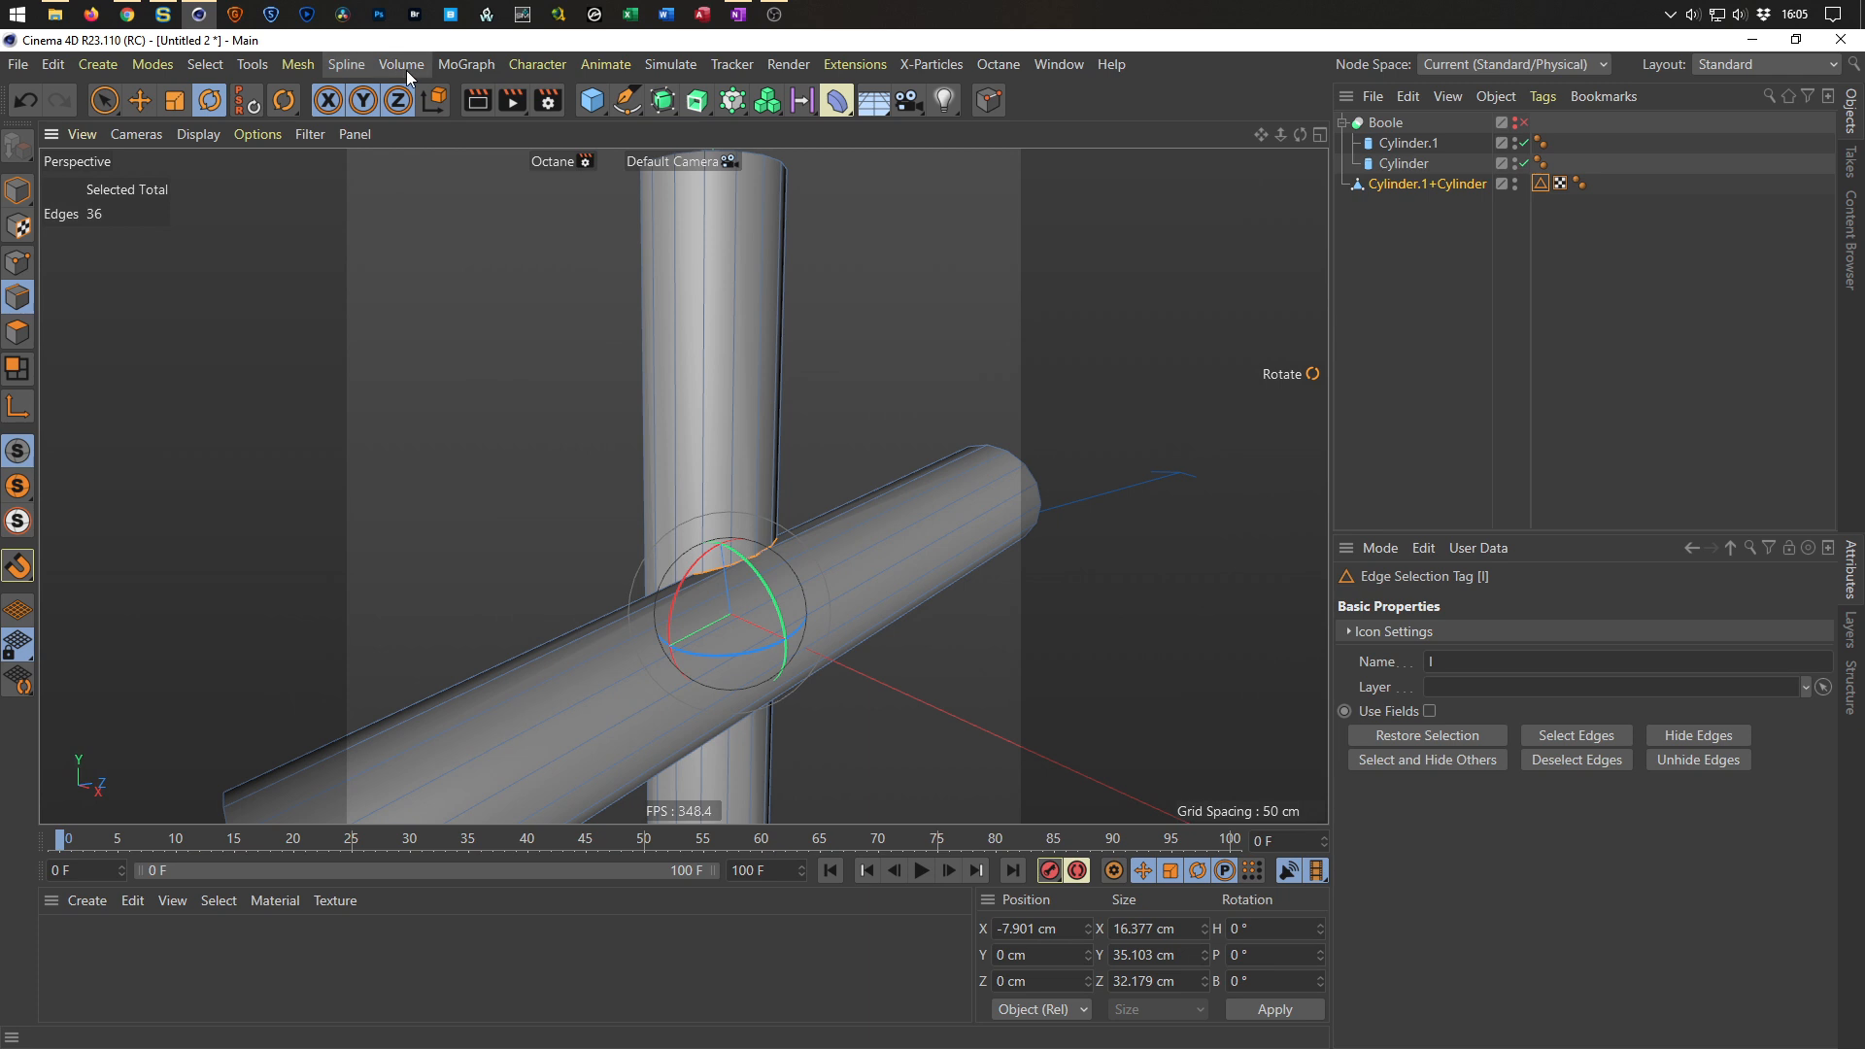
Convert the selected intersection edges with Edge to Spline and hide the merged polygon object to view the spline.
click(348, 64)
mouse_move(469, 485)
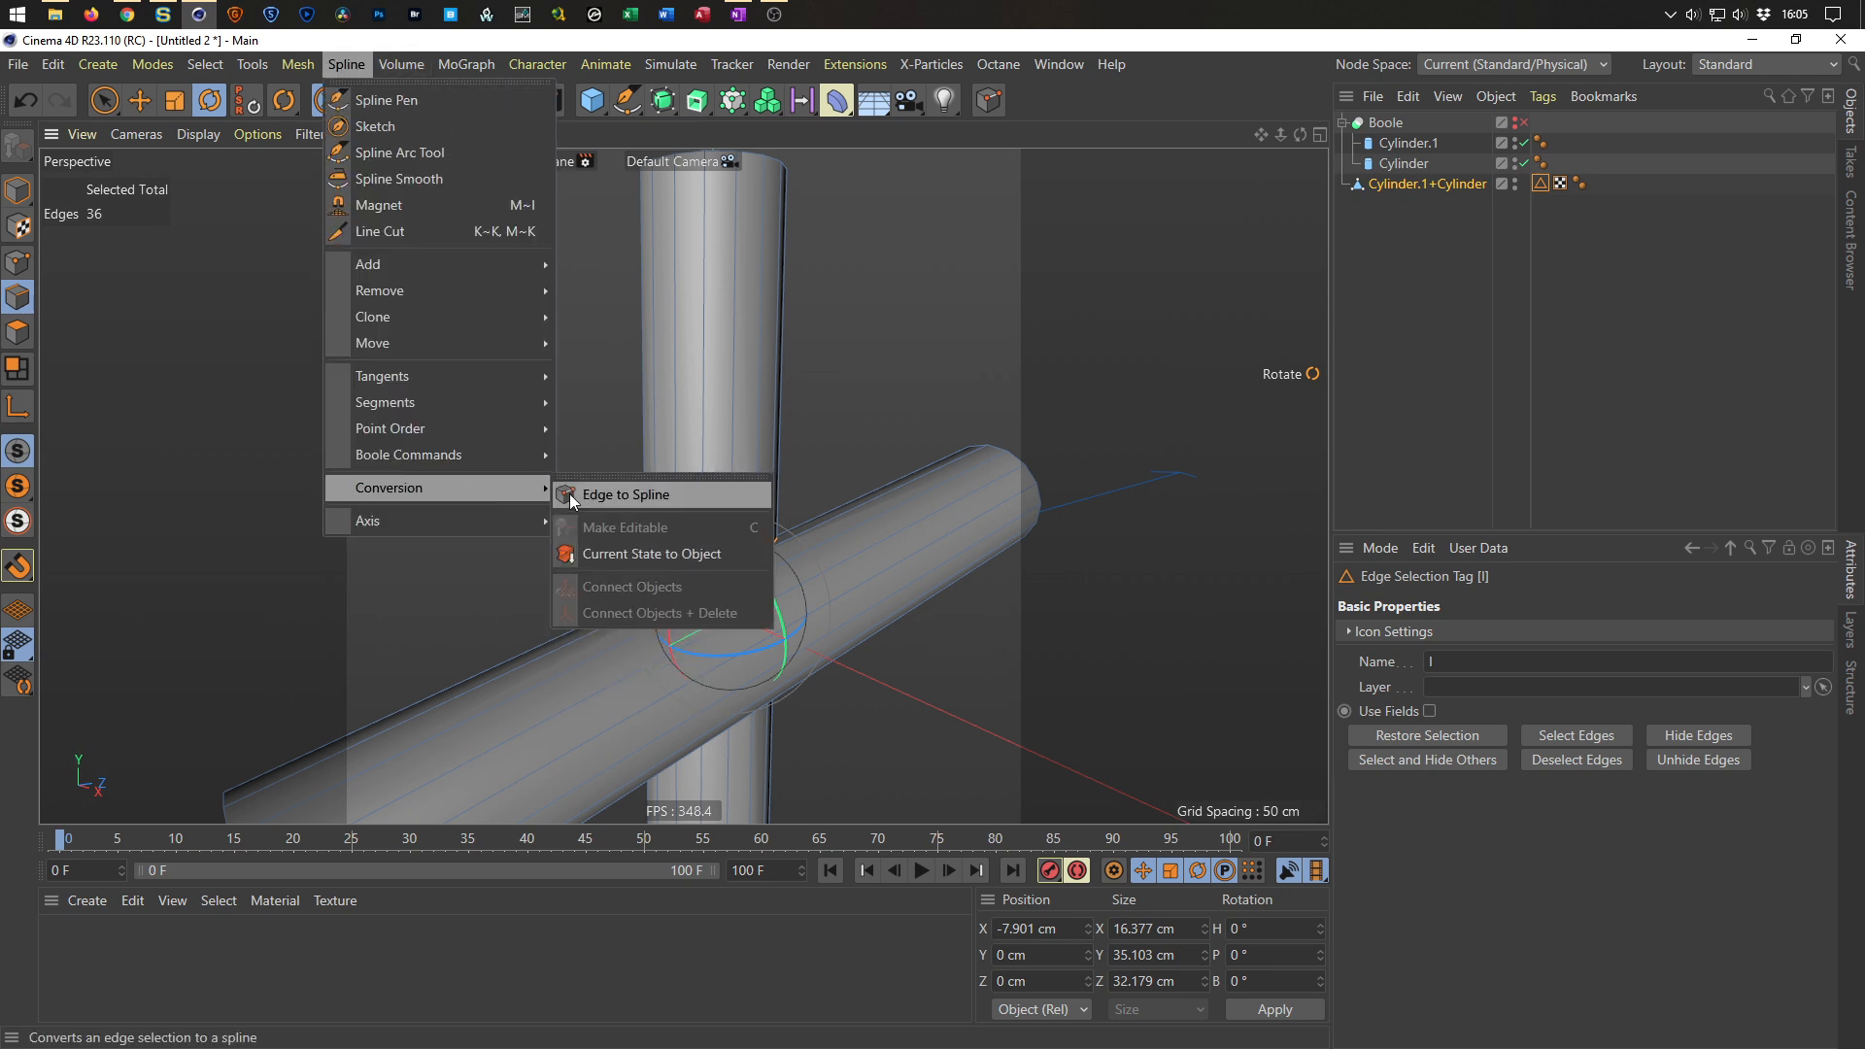
click(586, 500)
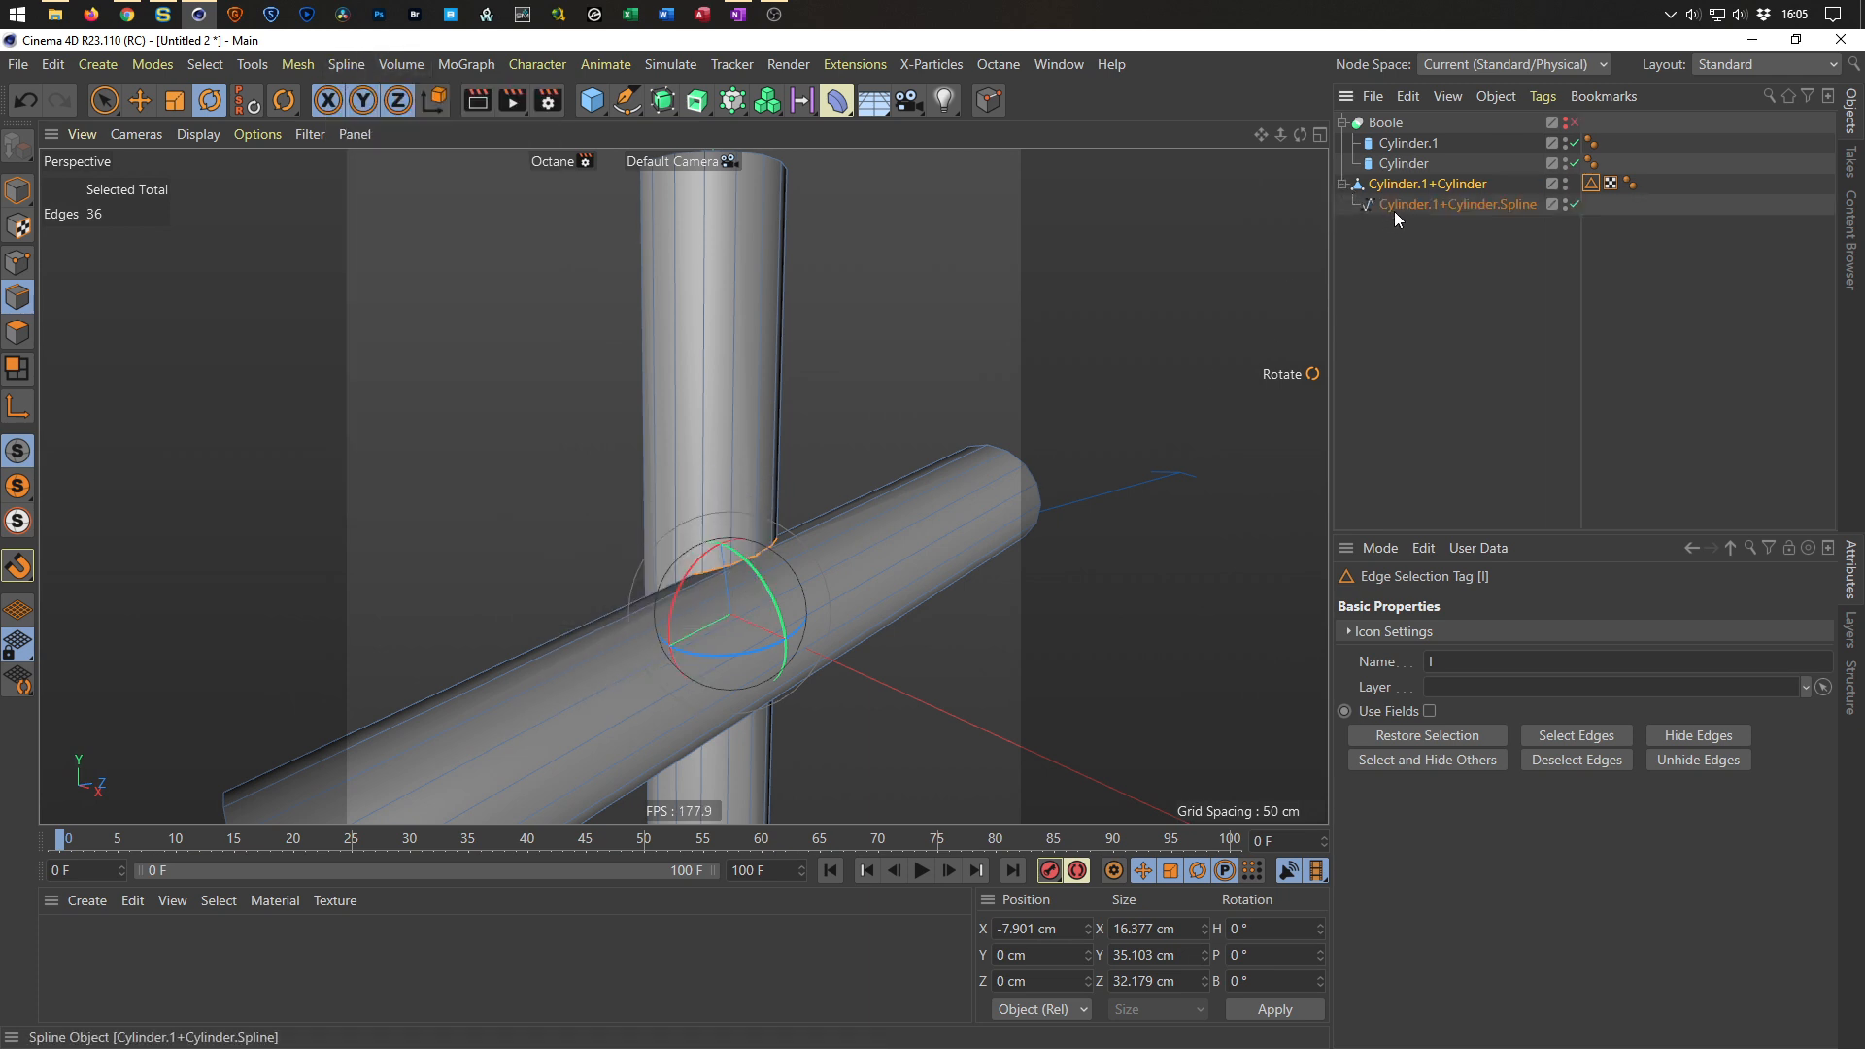
click(1396, 208)
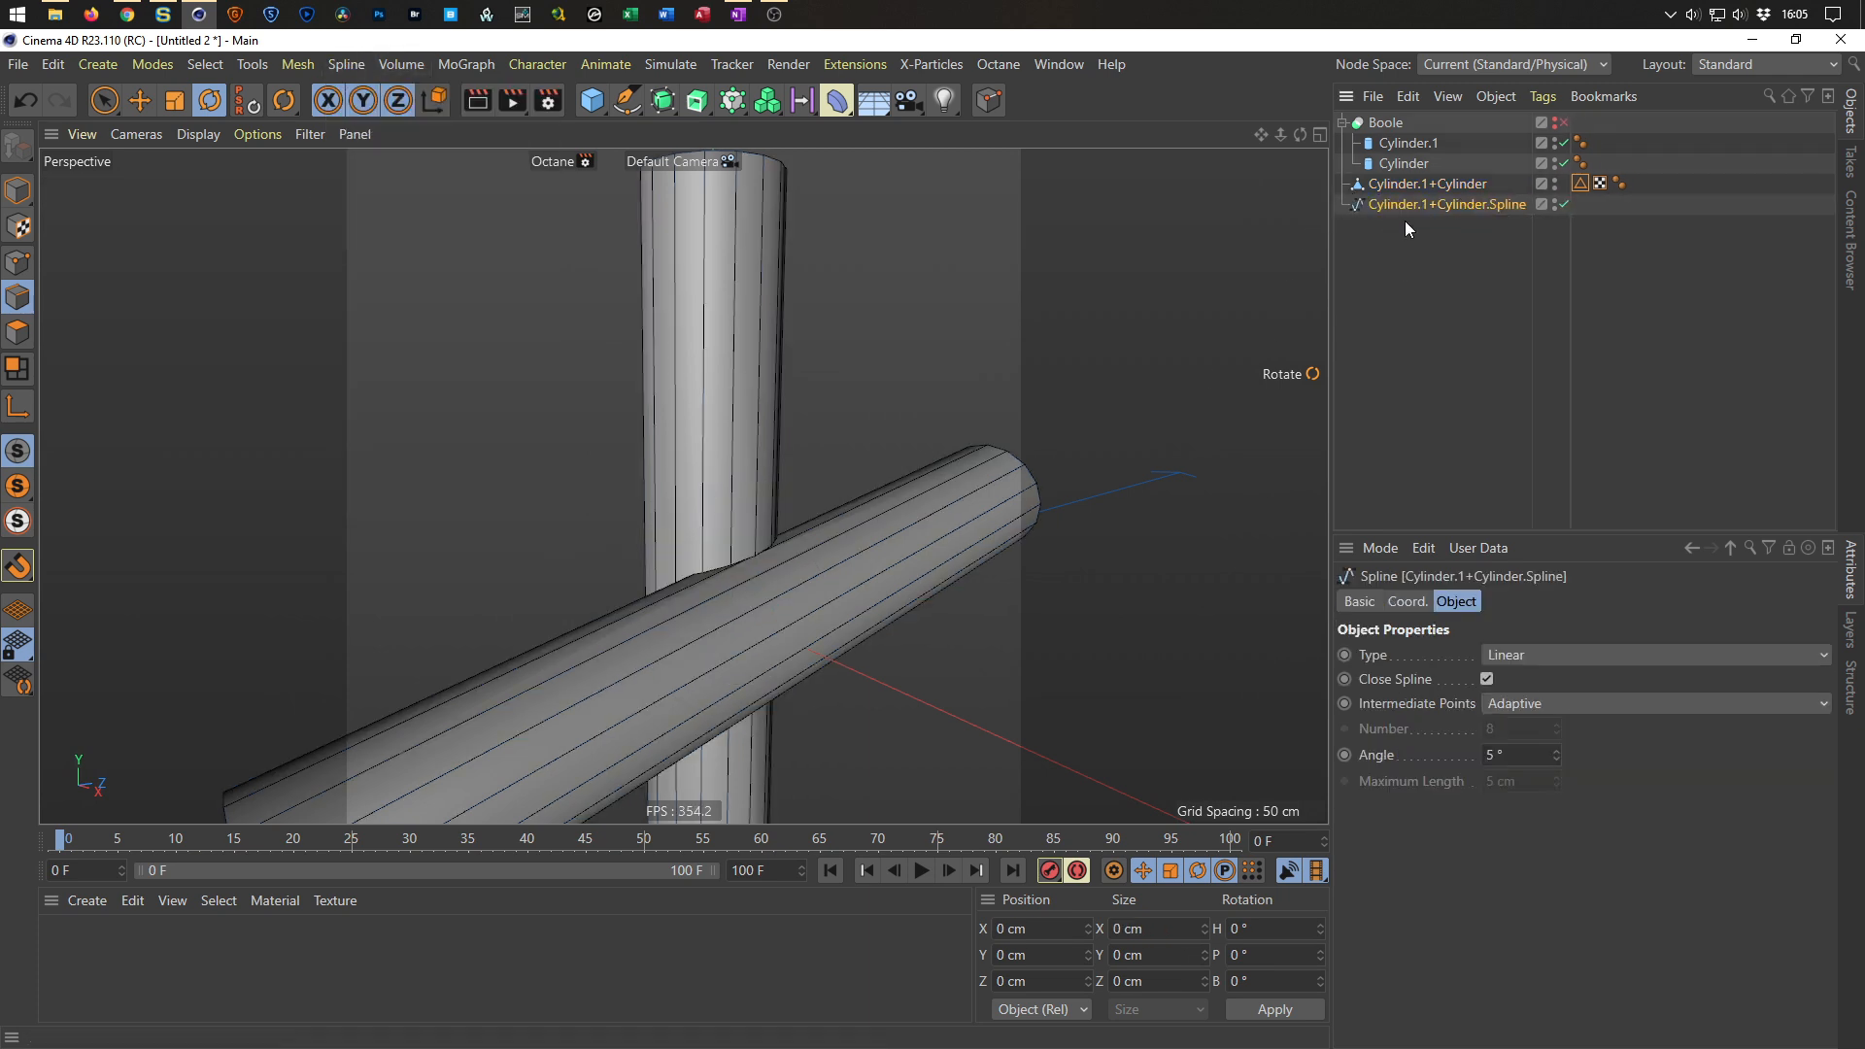
click(1554, 180)
alt+drag(895, 556, 1168, 468)
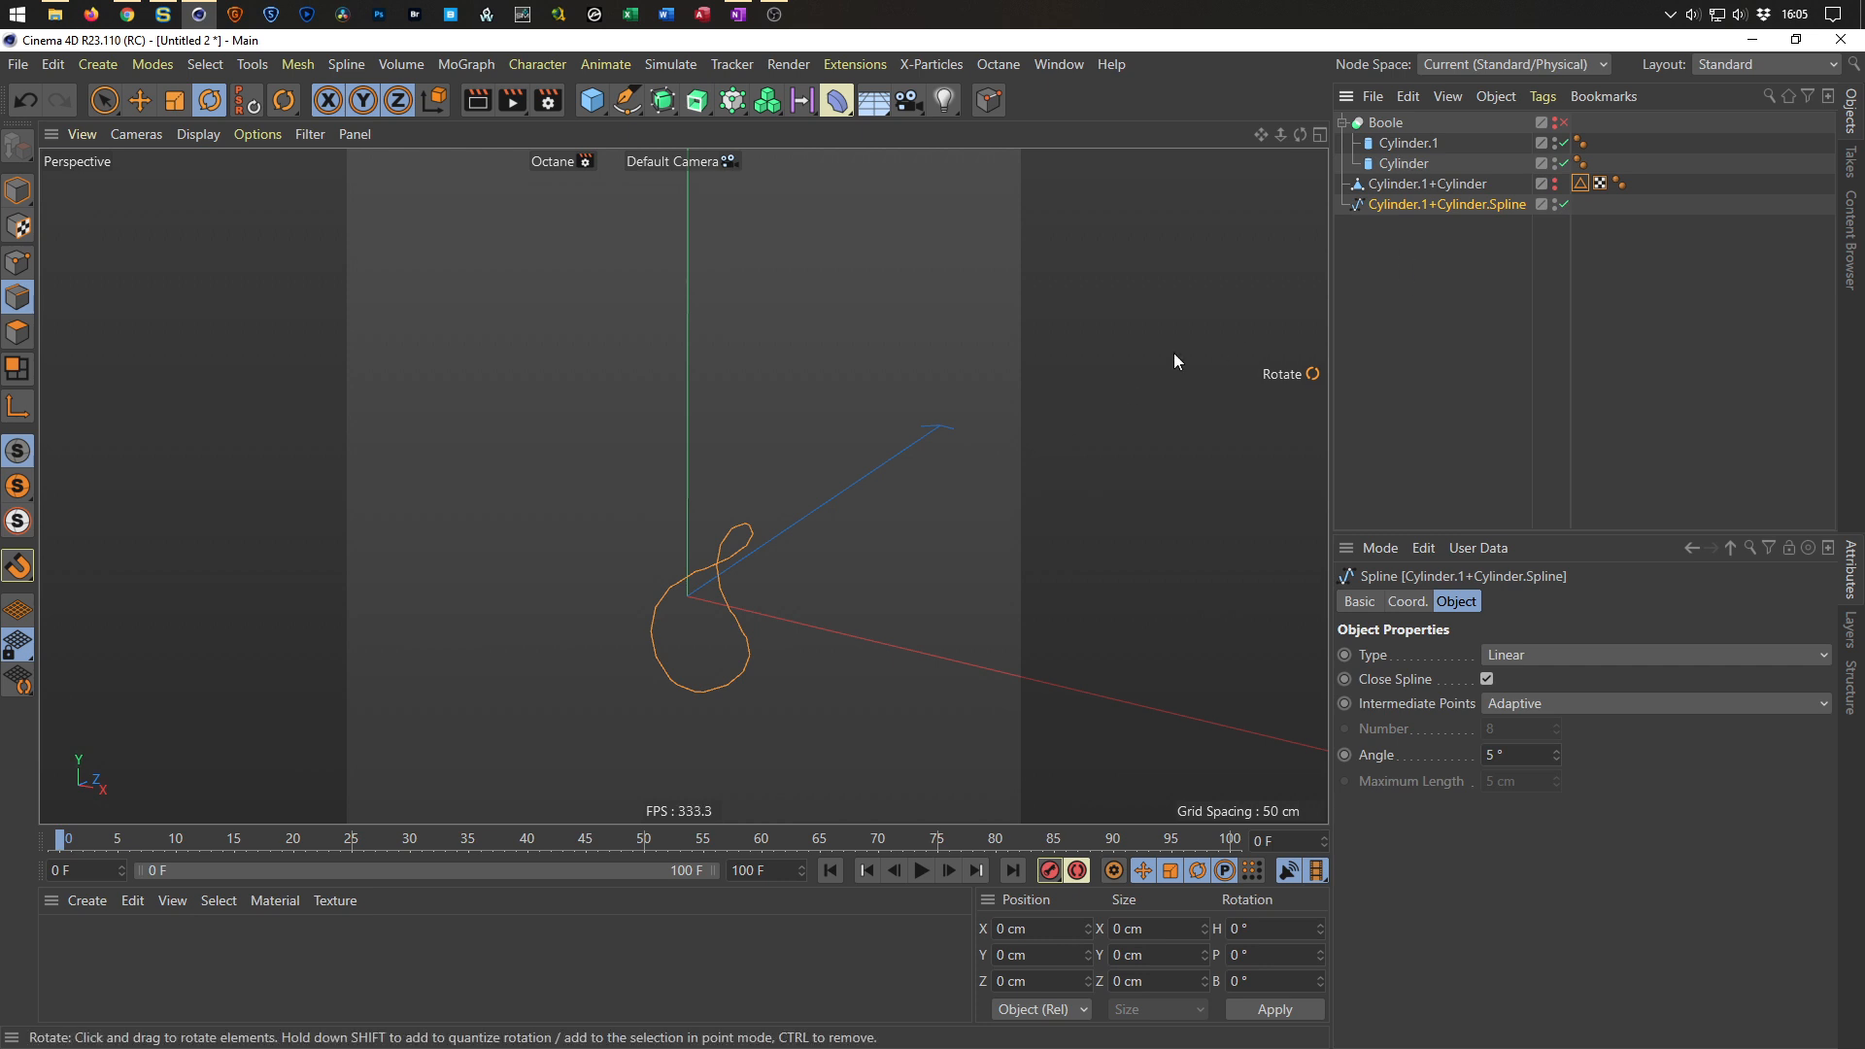
Delete the merged polygon object together with its converted spline.
click(1396, 164)
click(1403, 143)
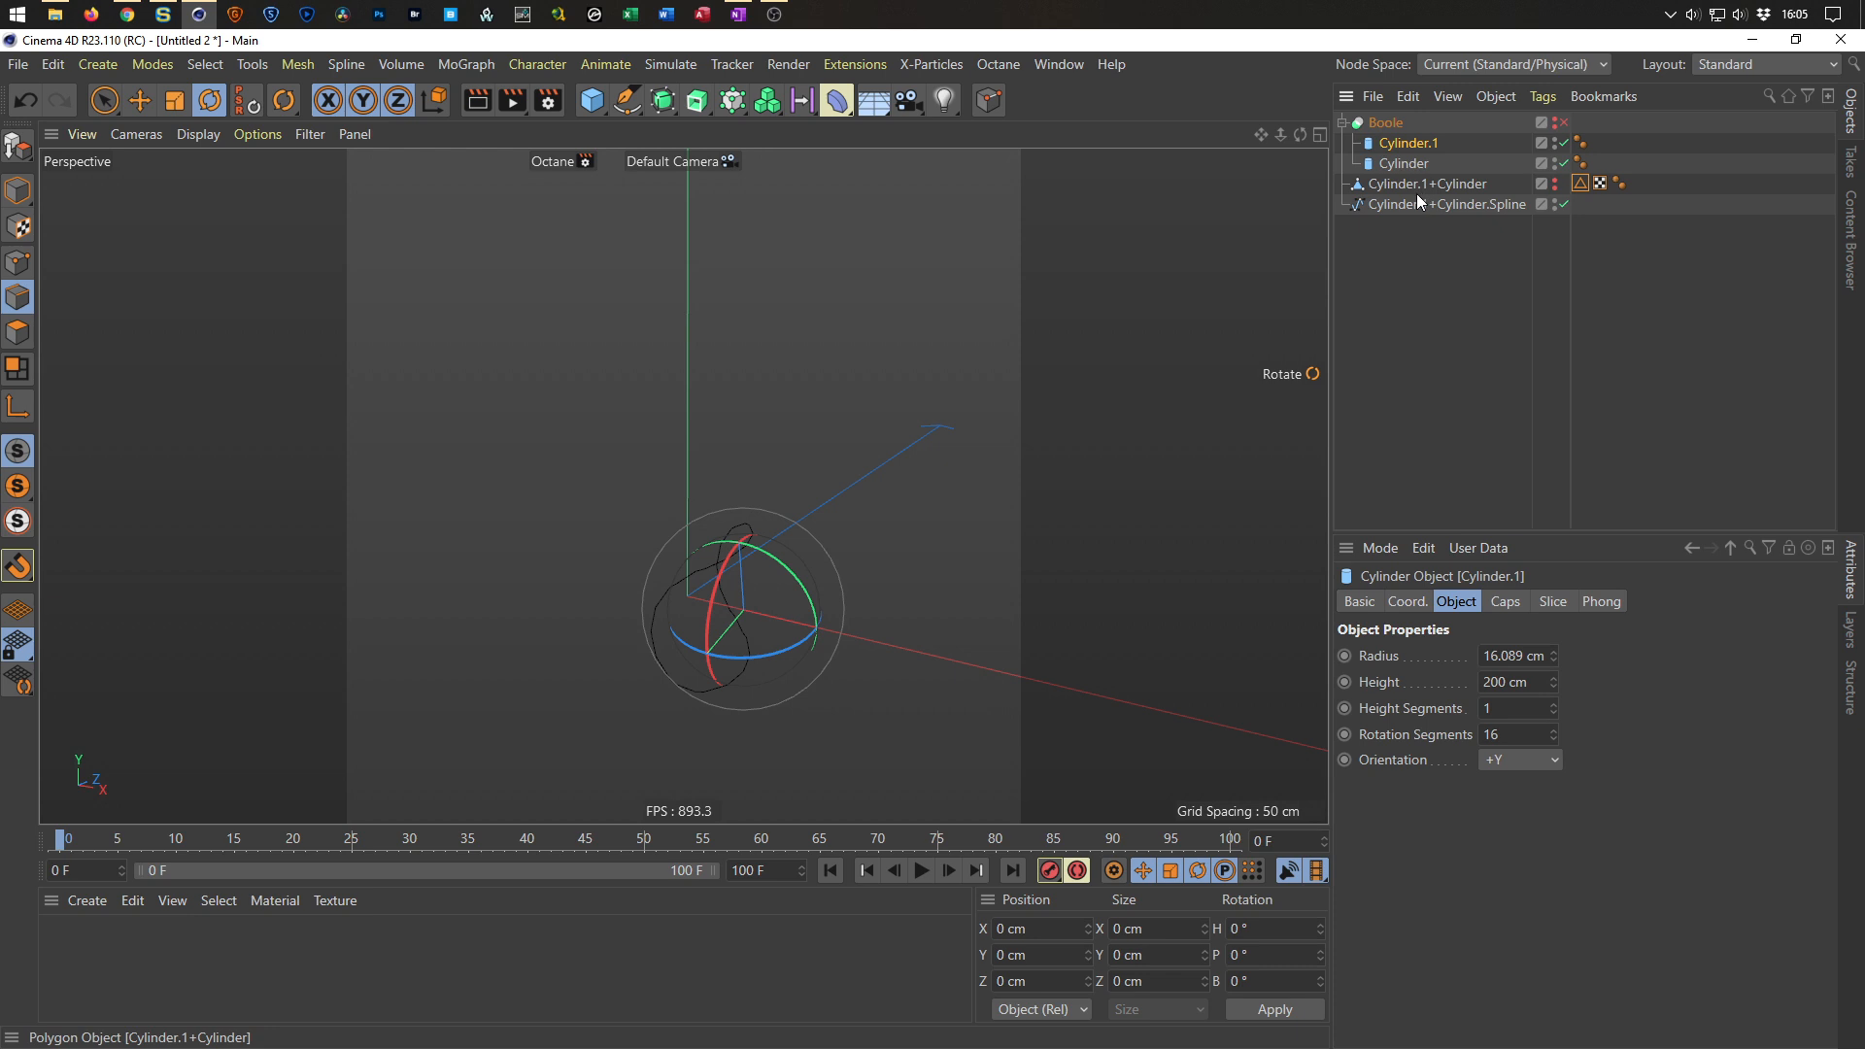
drag(1385, 244, 1458, 190)
key(Delete)
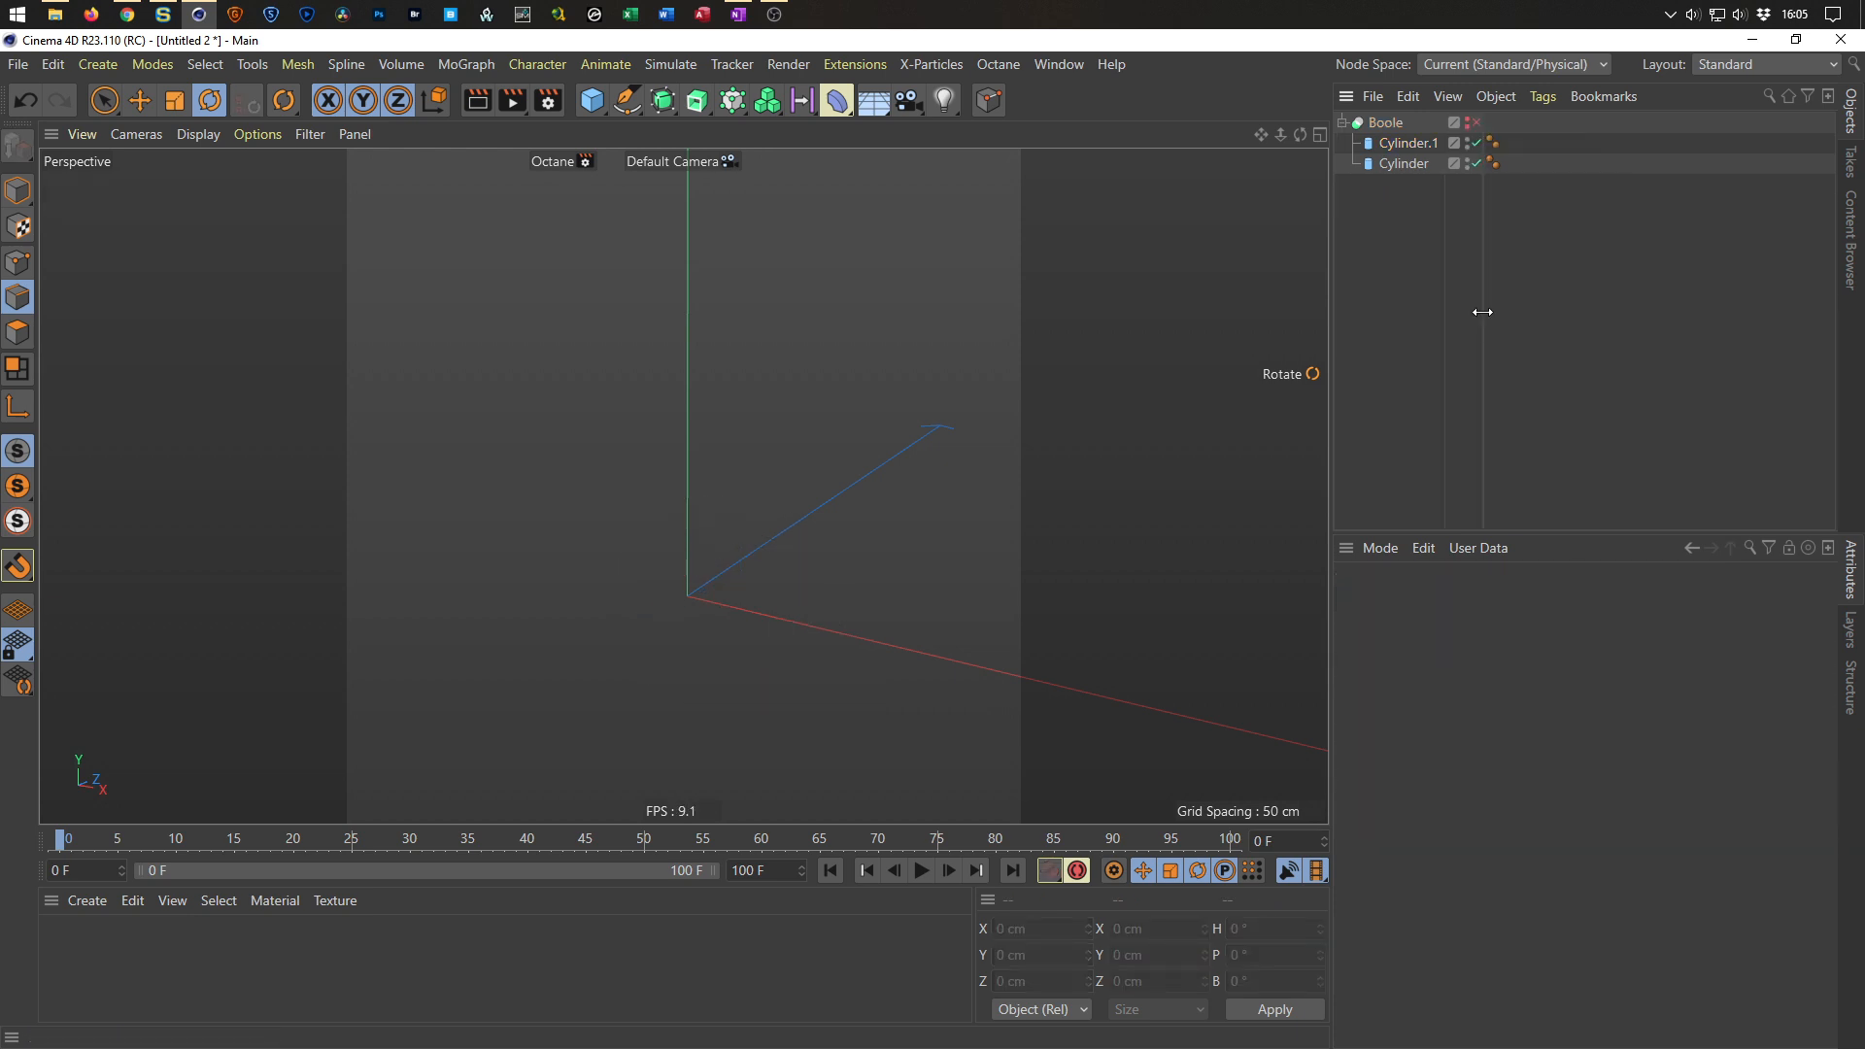
Show the Boole again and add an Edge To Spline object to the scene.
click(1476, 122)
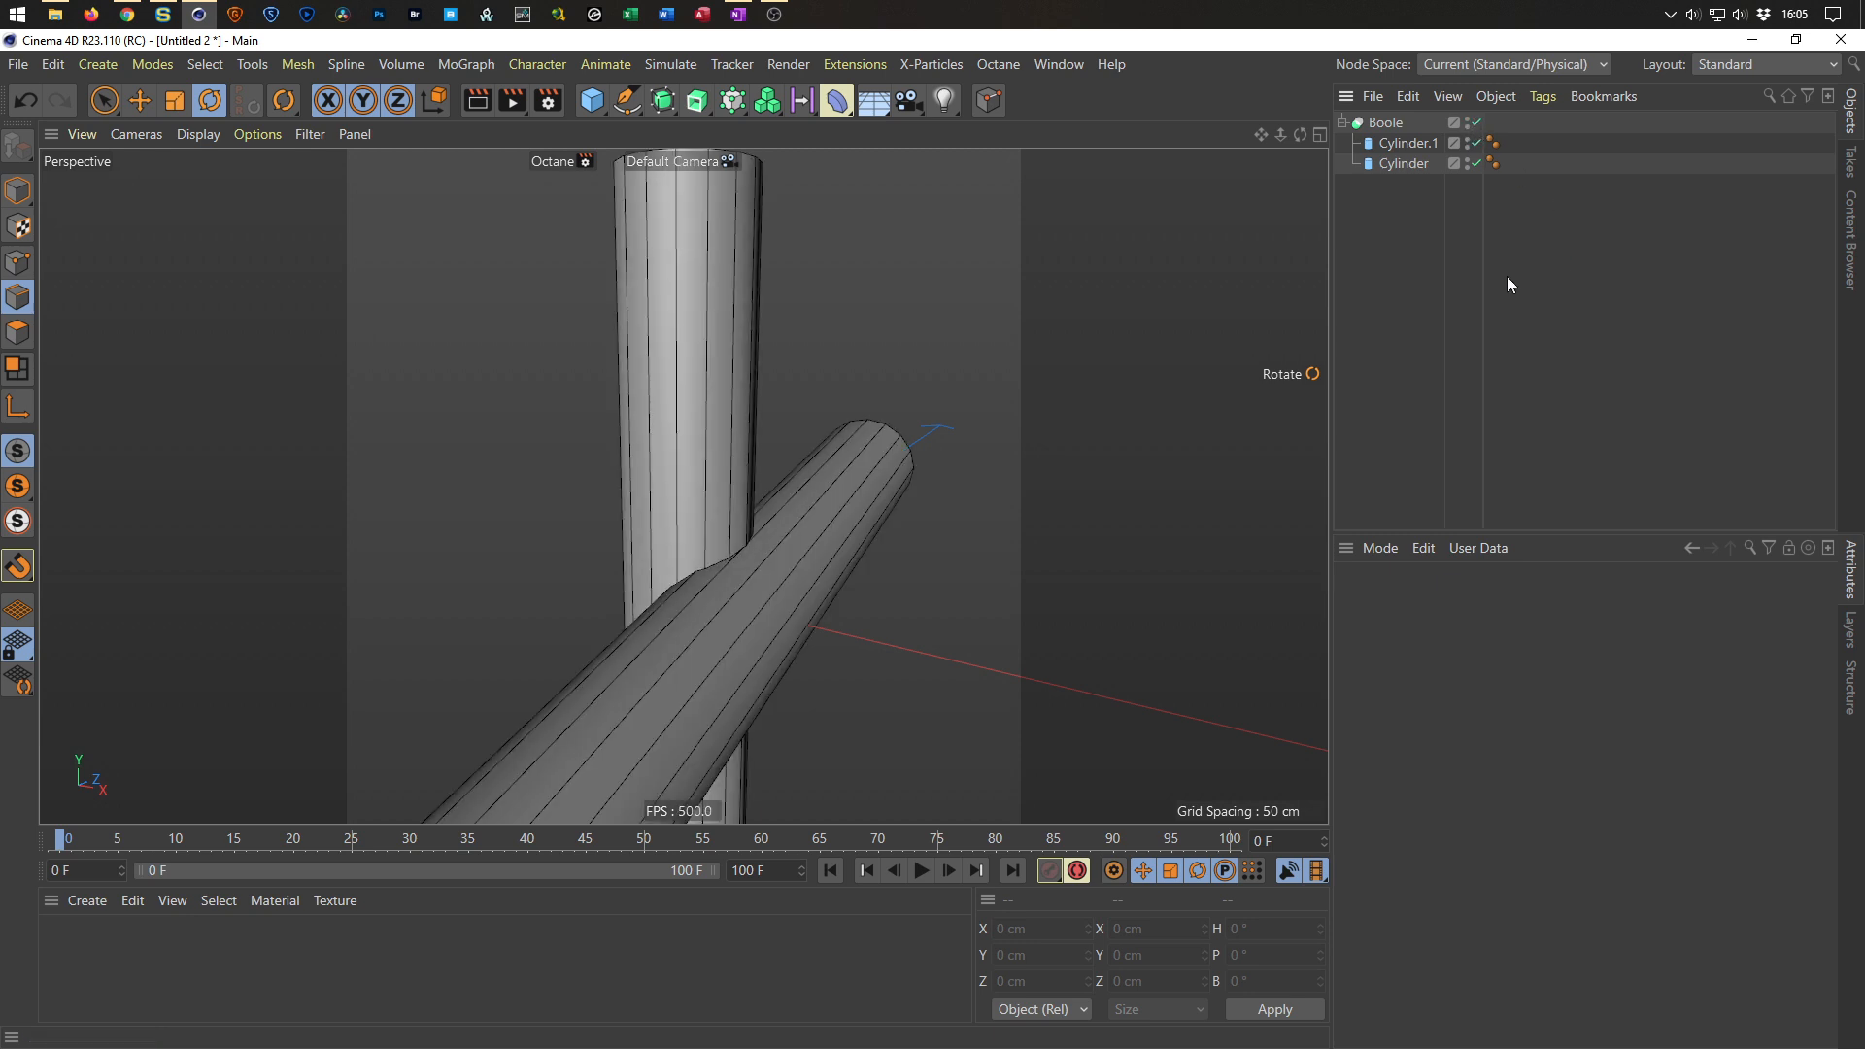
alt+drag(695, 497, 738, 529)
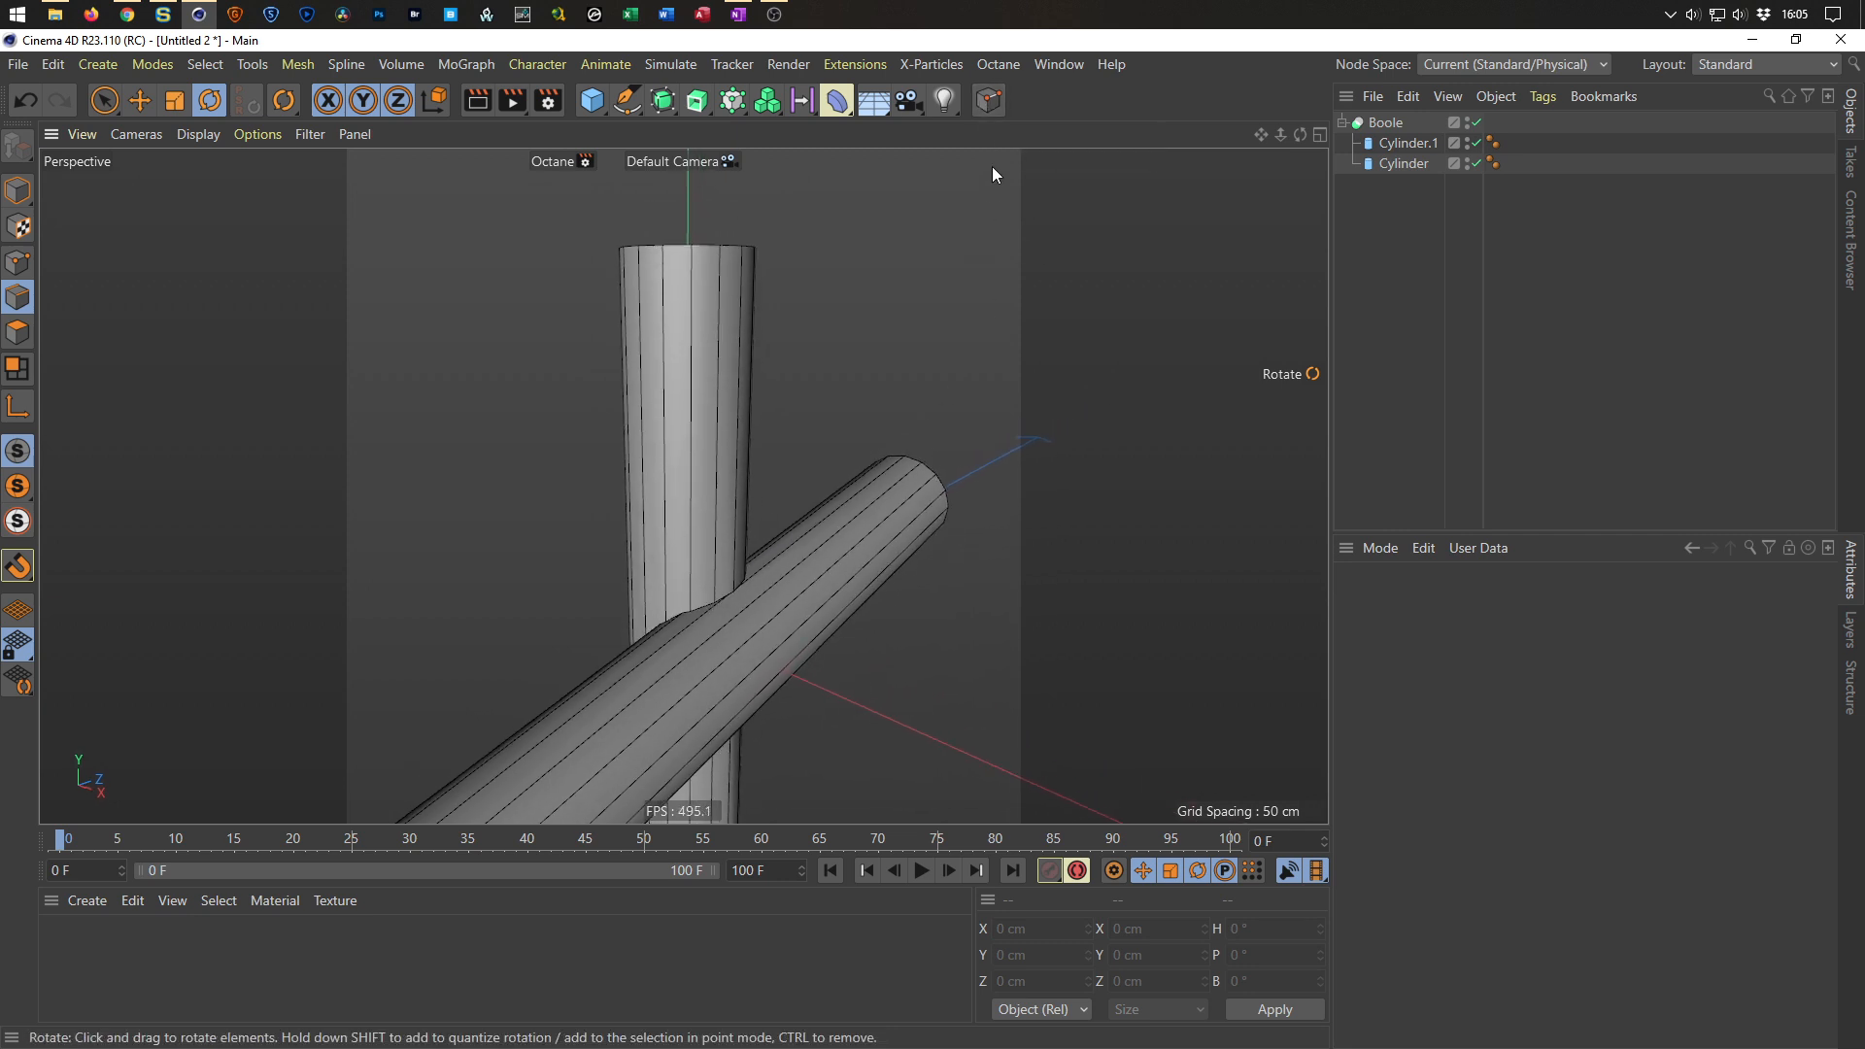
click(990, 101)
alt+drag(730, 560, 741, 562)
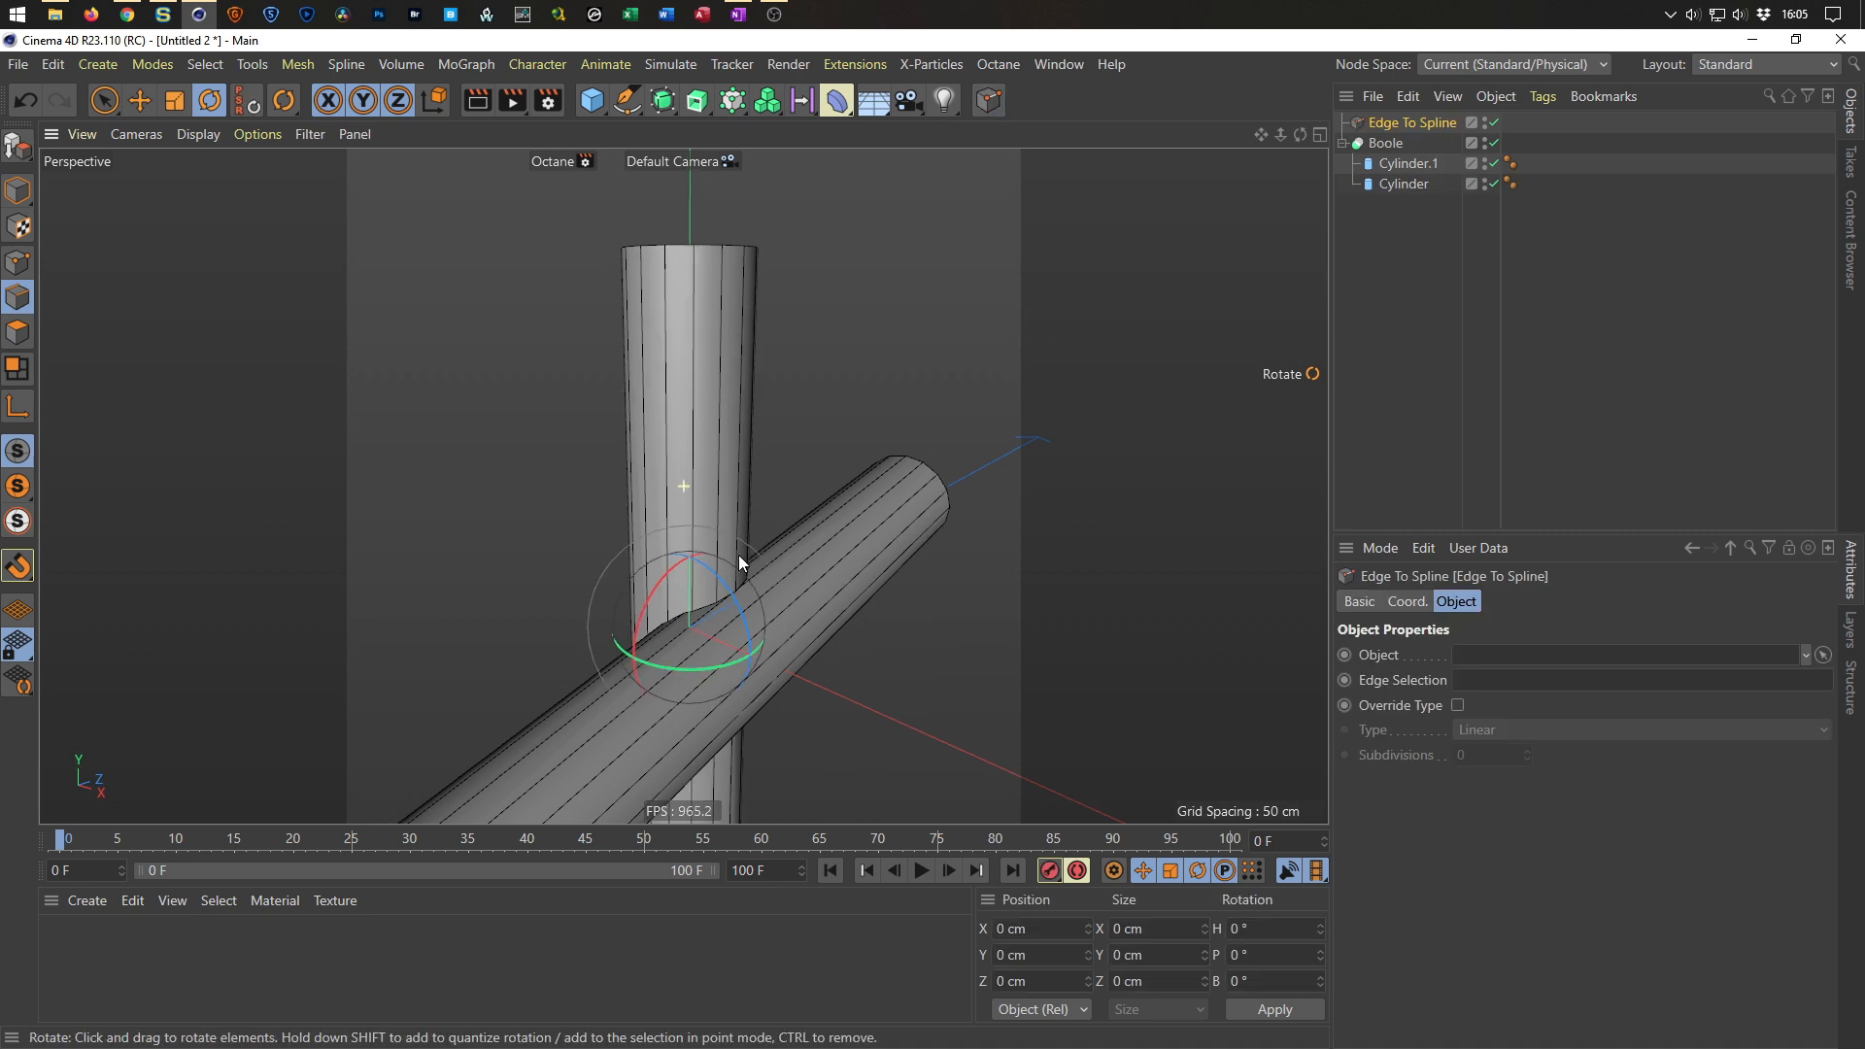
alt+middle_drag(741, 563, 758, 500)
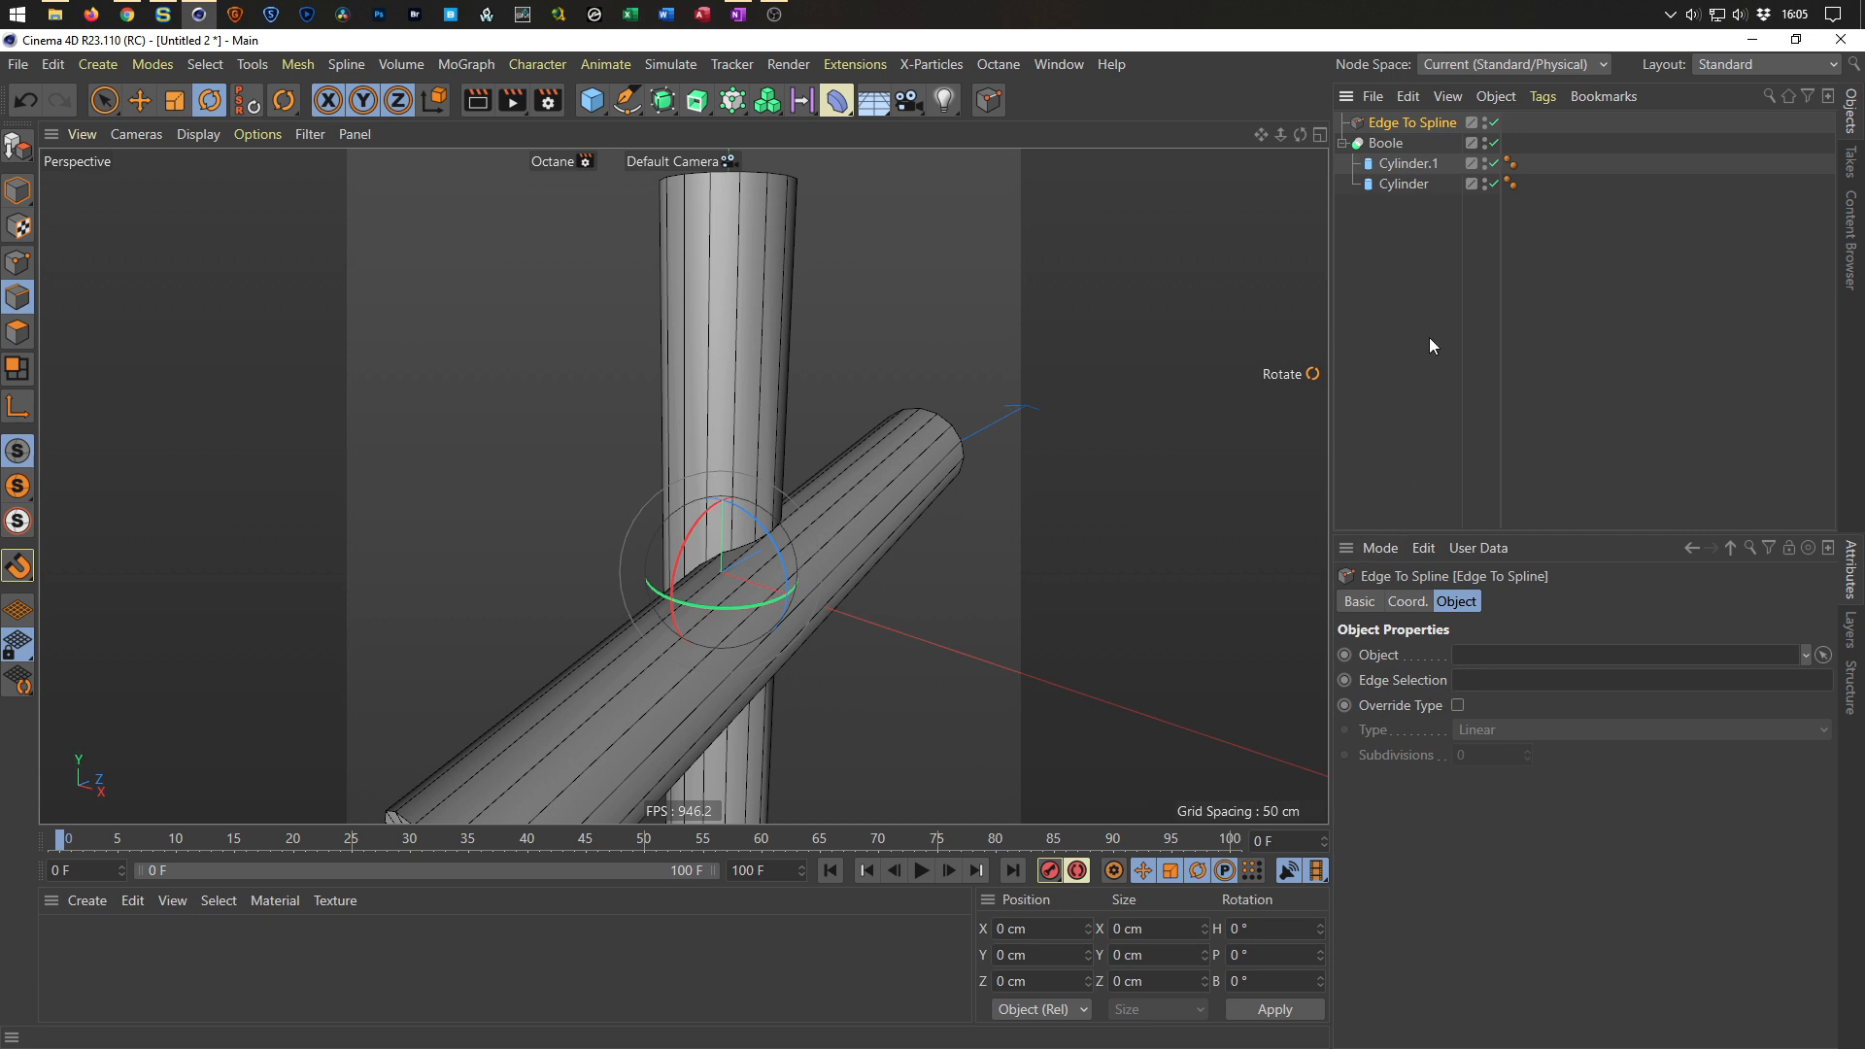
Link the Boole as the Edge To Spline object with edge selection I, then hide the Boole.
drag(1386, 144, 1503, 658)
click(1477, 677)
alt+click(1485, 145)
alt+click(1484, 145)
alt+drag(757, 550, 679, 558)
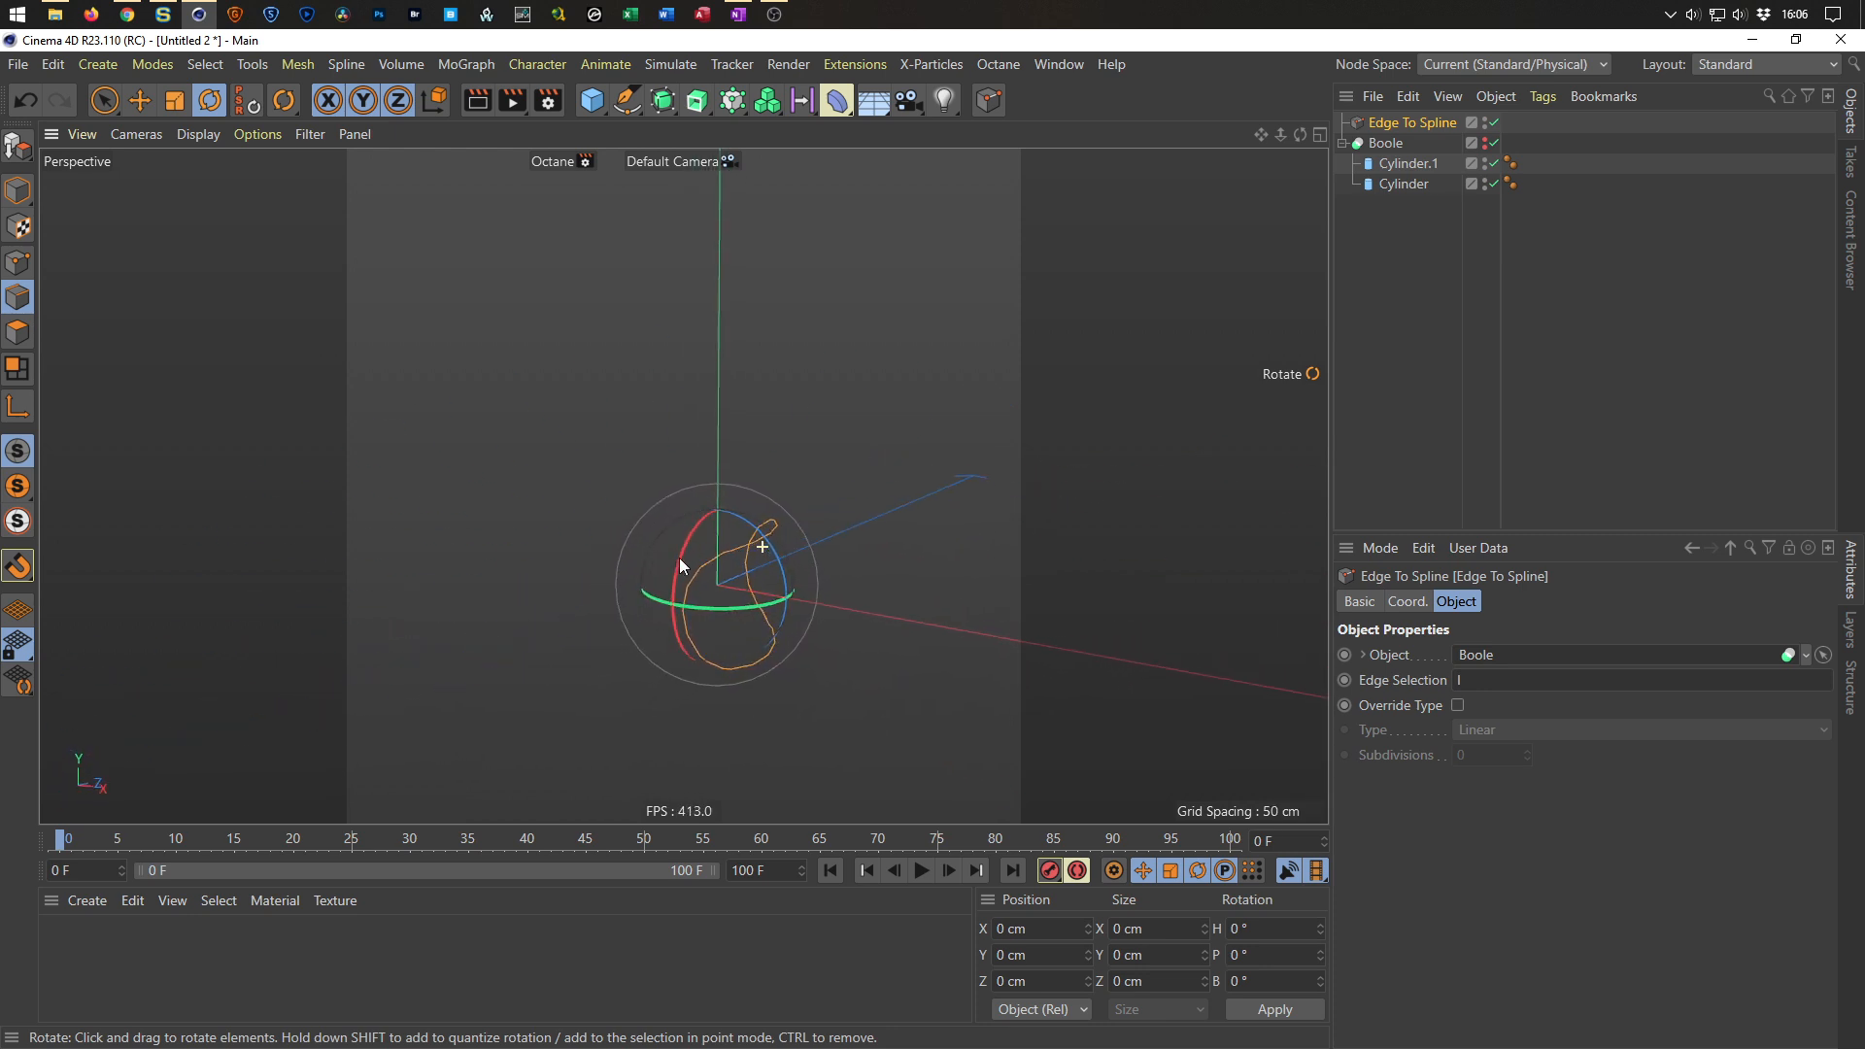
Toggle the Boole's visibility while orbiting to inspect the generated spline against the cylinders.
click(1409, 165)
alt+drag(743, 584, 762, 628)
scroll(727, 581, down, 5)
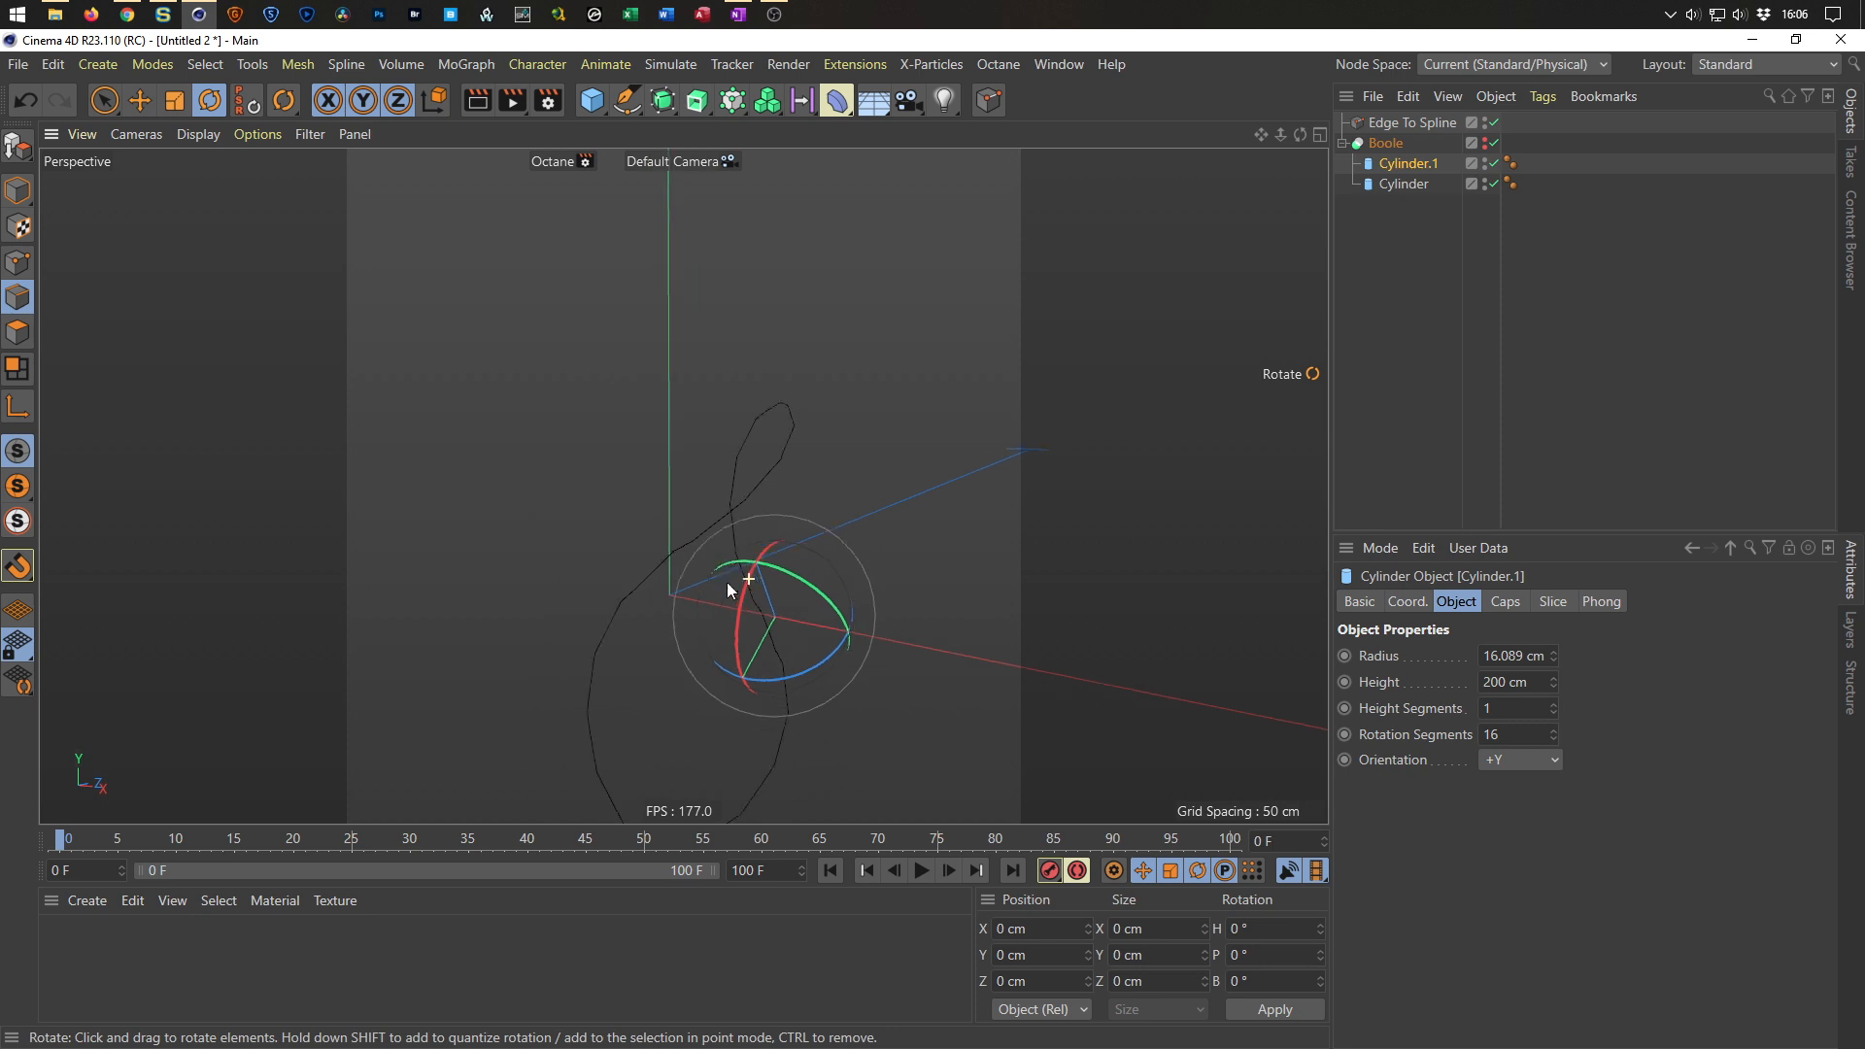
alt+click(1484, 147)
drag(747, 538, 751, 514)
alt+drag(787, 463, 889, 391)
scroll(815, 459, up, 5)
alt+drag(832, 457, 913, 478)
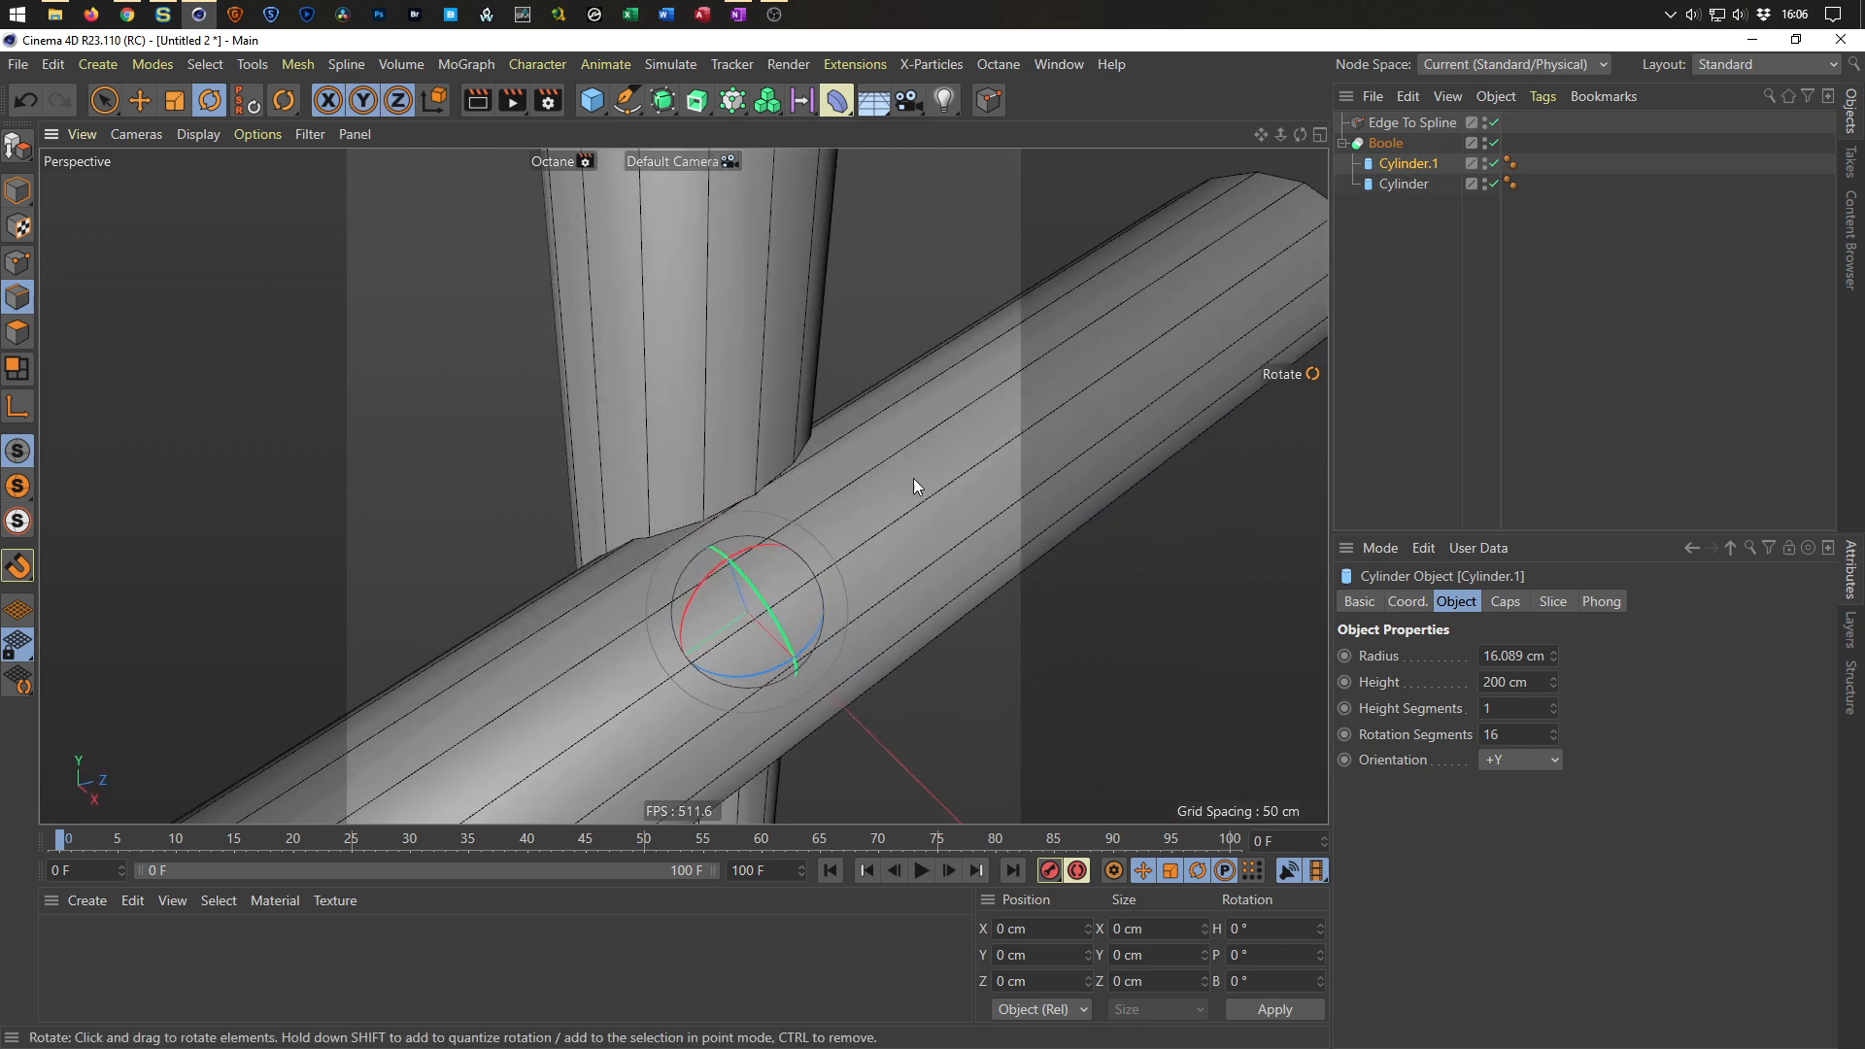
click(1484, 140)
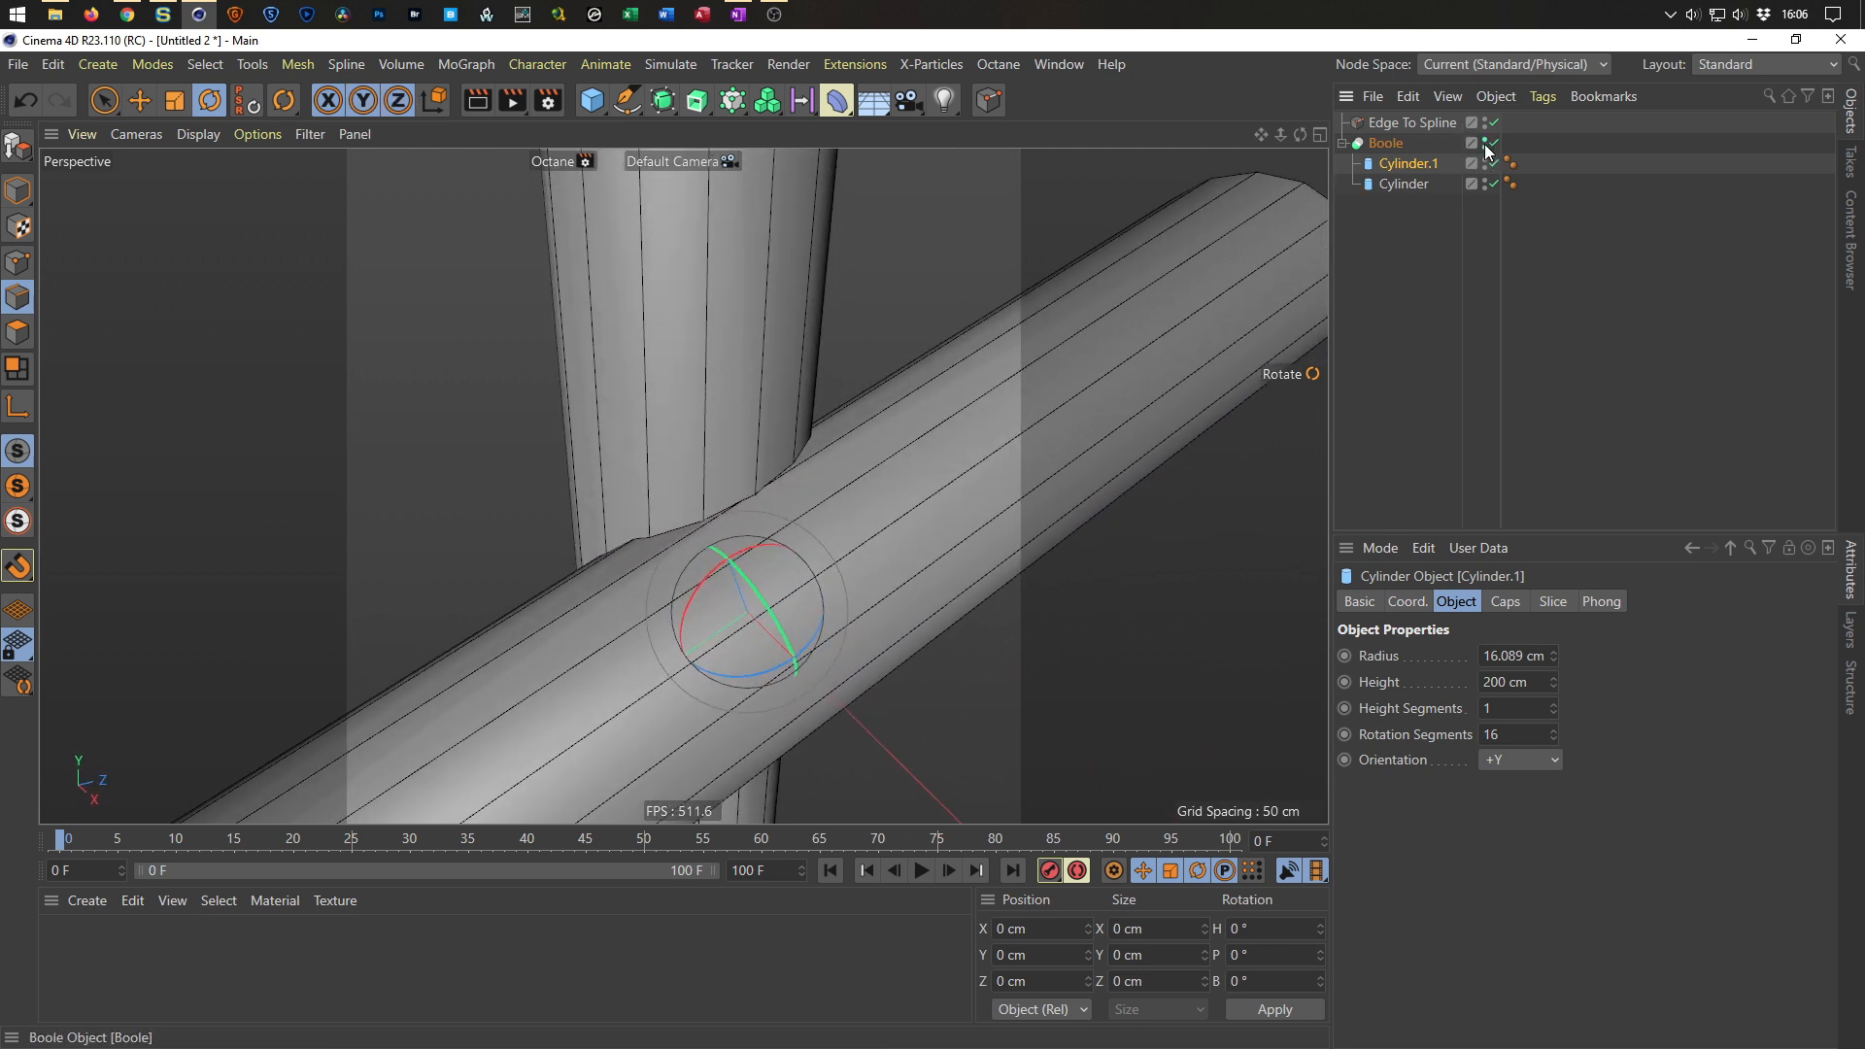
click(1484, 140)
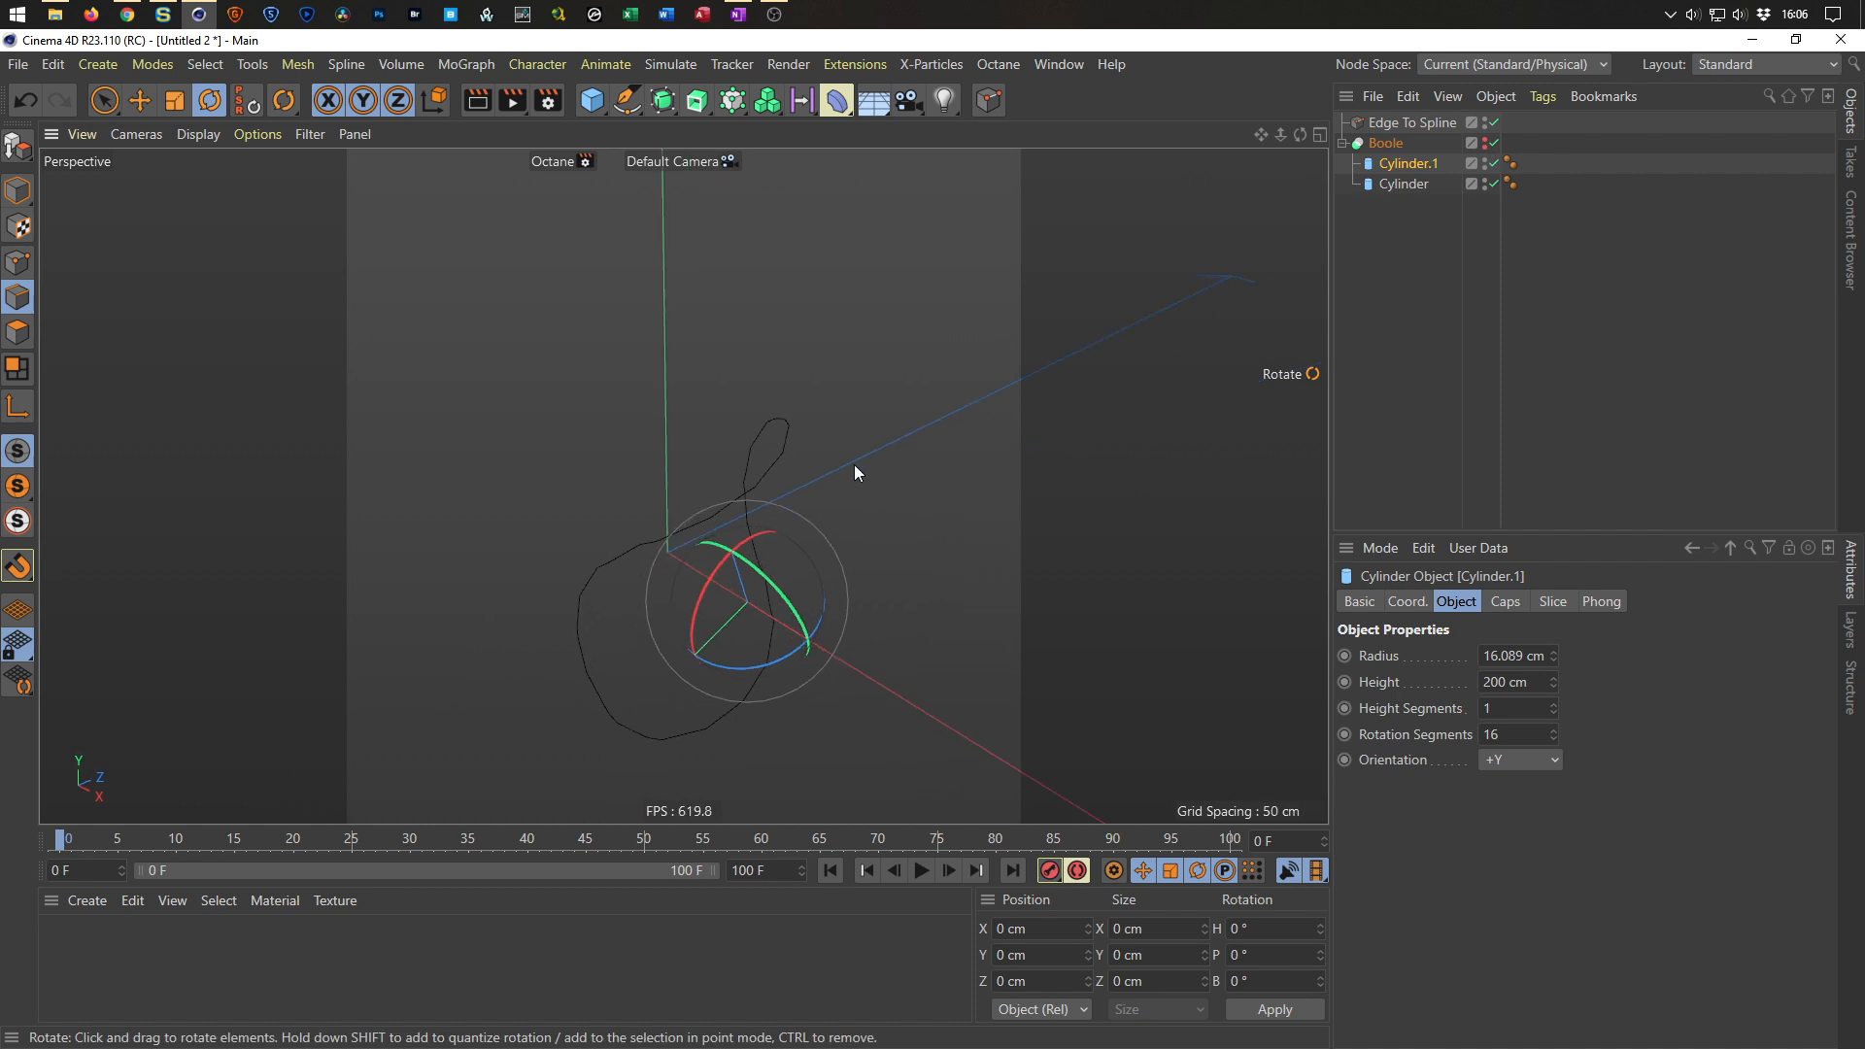
Set both cylinders' Rotation Segments to 50 and make the Boole visible again.
click(1387, 143)
drag(1393, 200, 1434, 153)
click(1496, 734)
text(50)
key(Return)
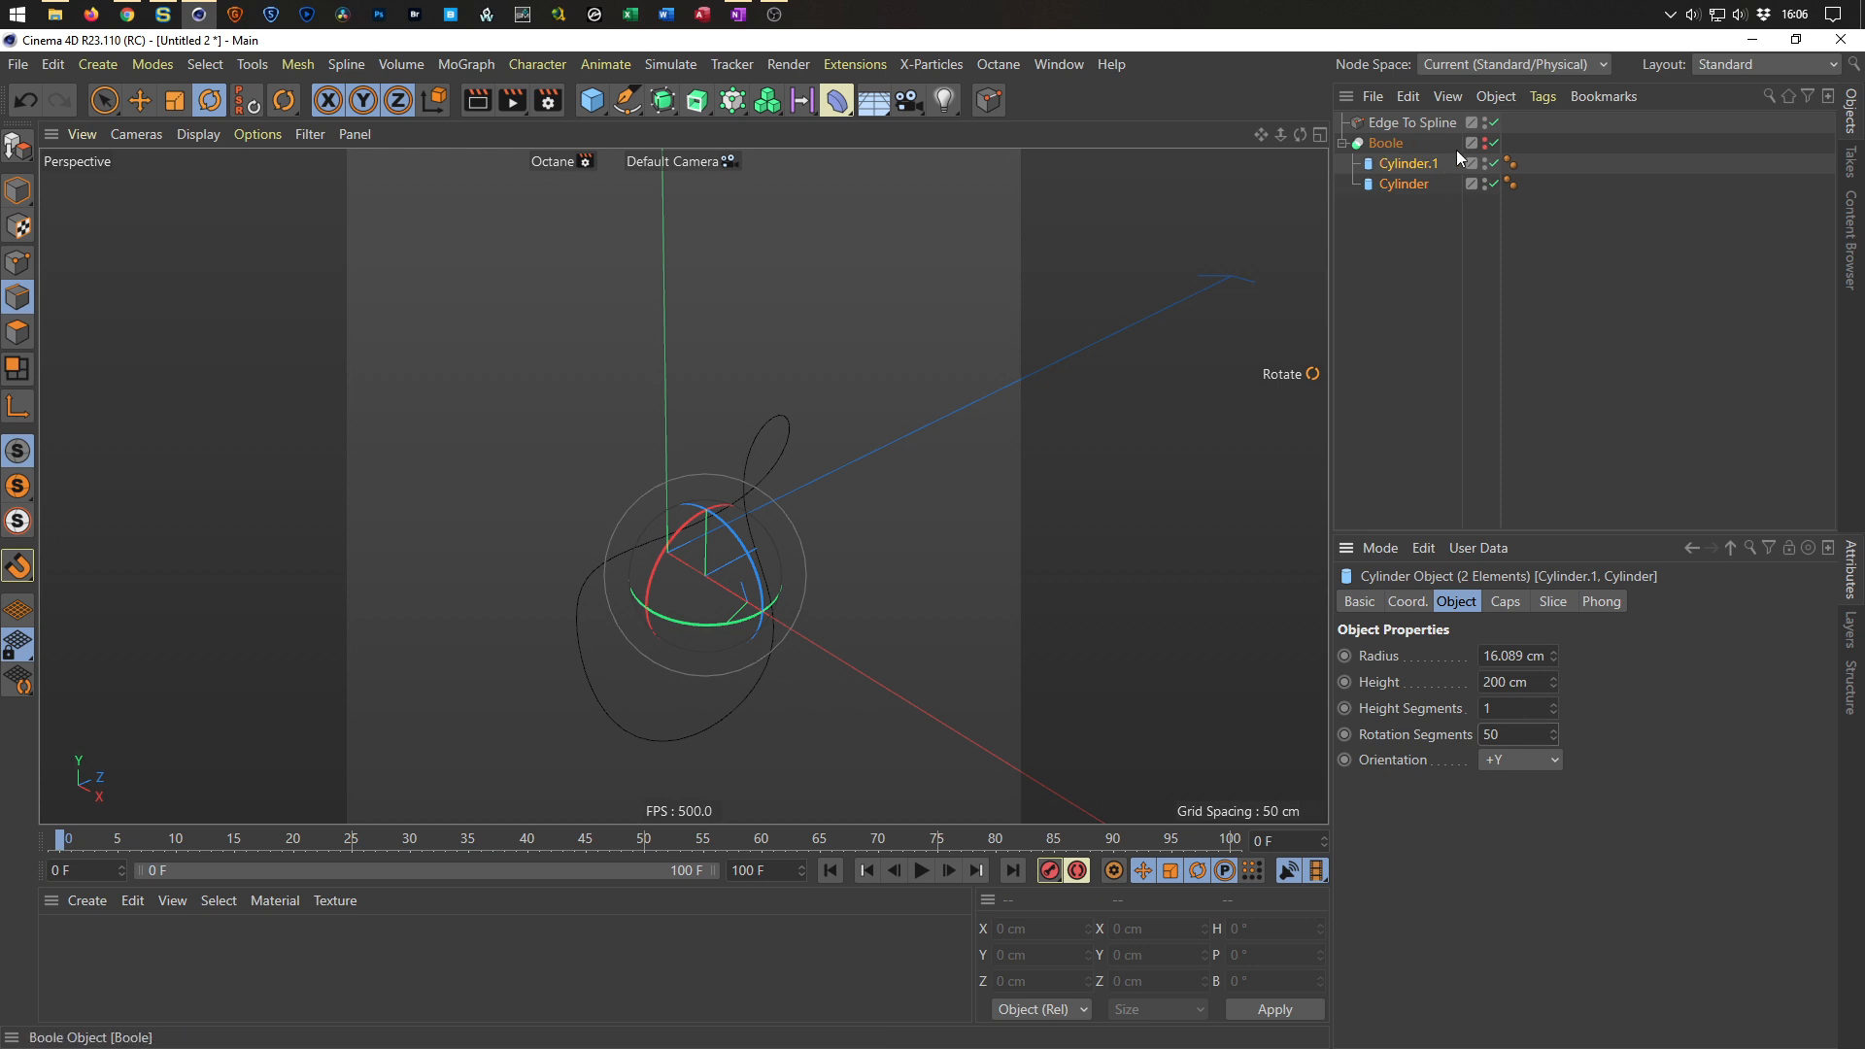
click(1493, 143)
alt+drag(772, 507, 708, 546)
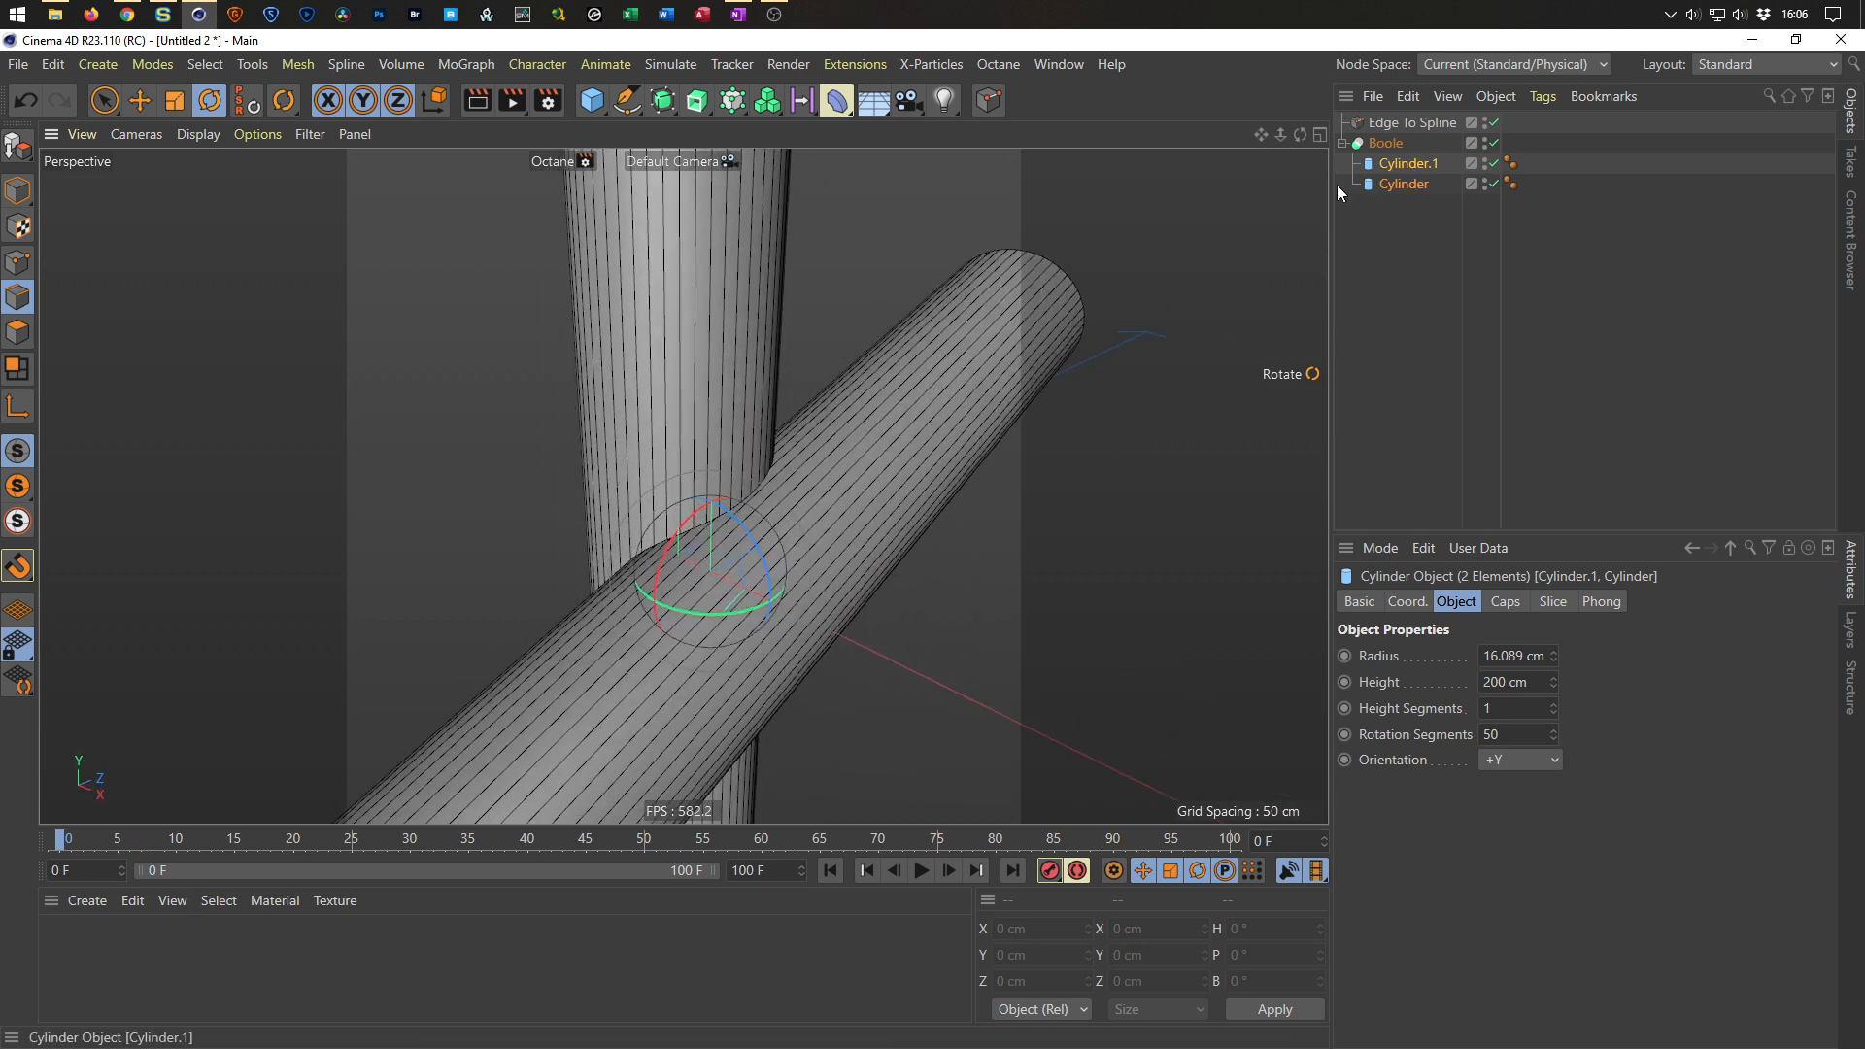
alt+drag(716, 512, 774, 456)
scroll(742, 440, up, 3)
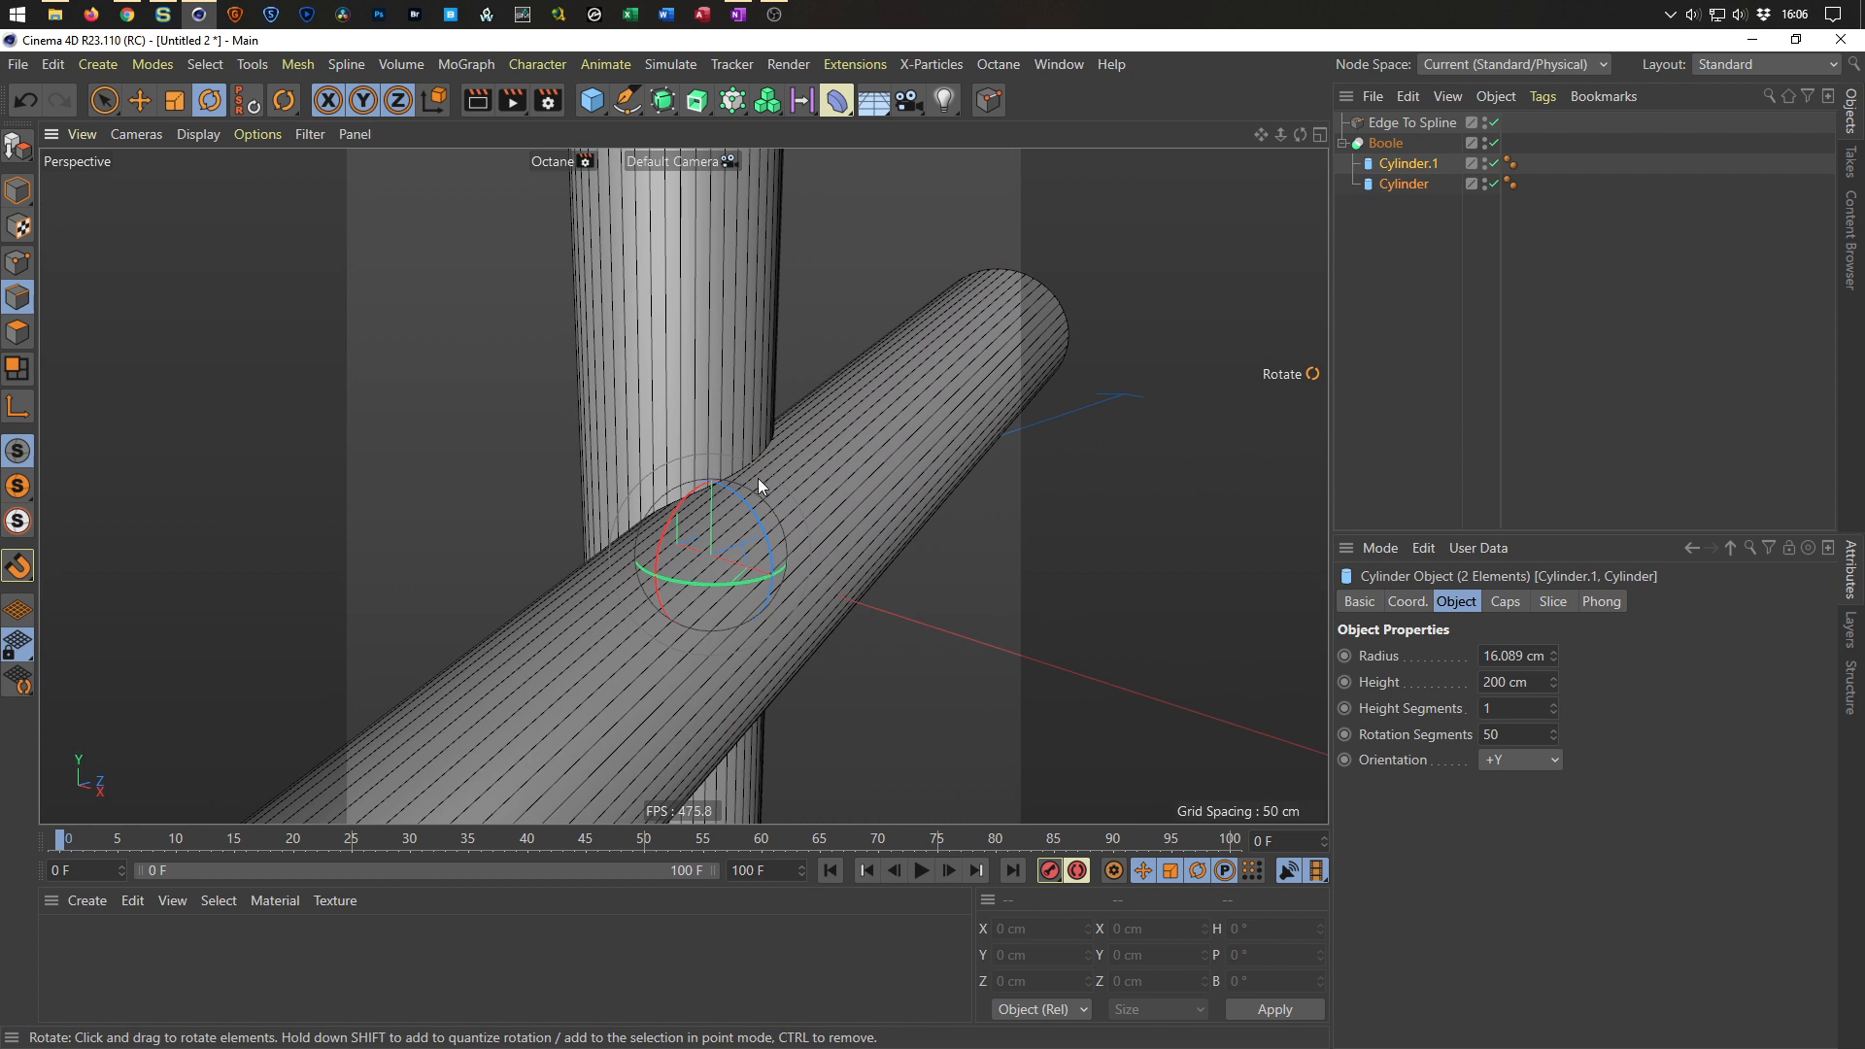
Add a Circle spline with a radius of 2 cm.
click(628, 100)
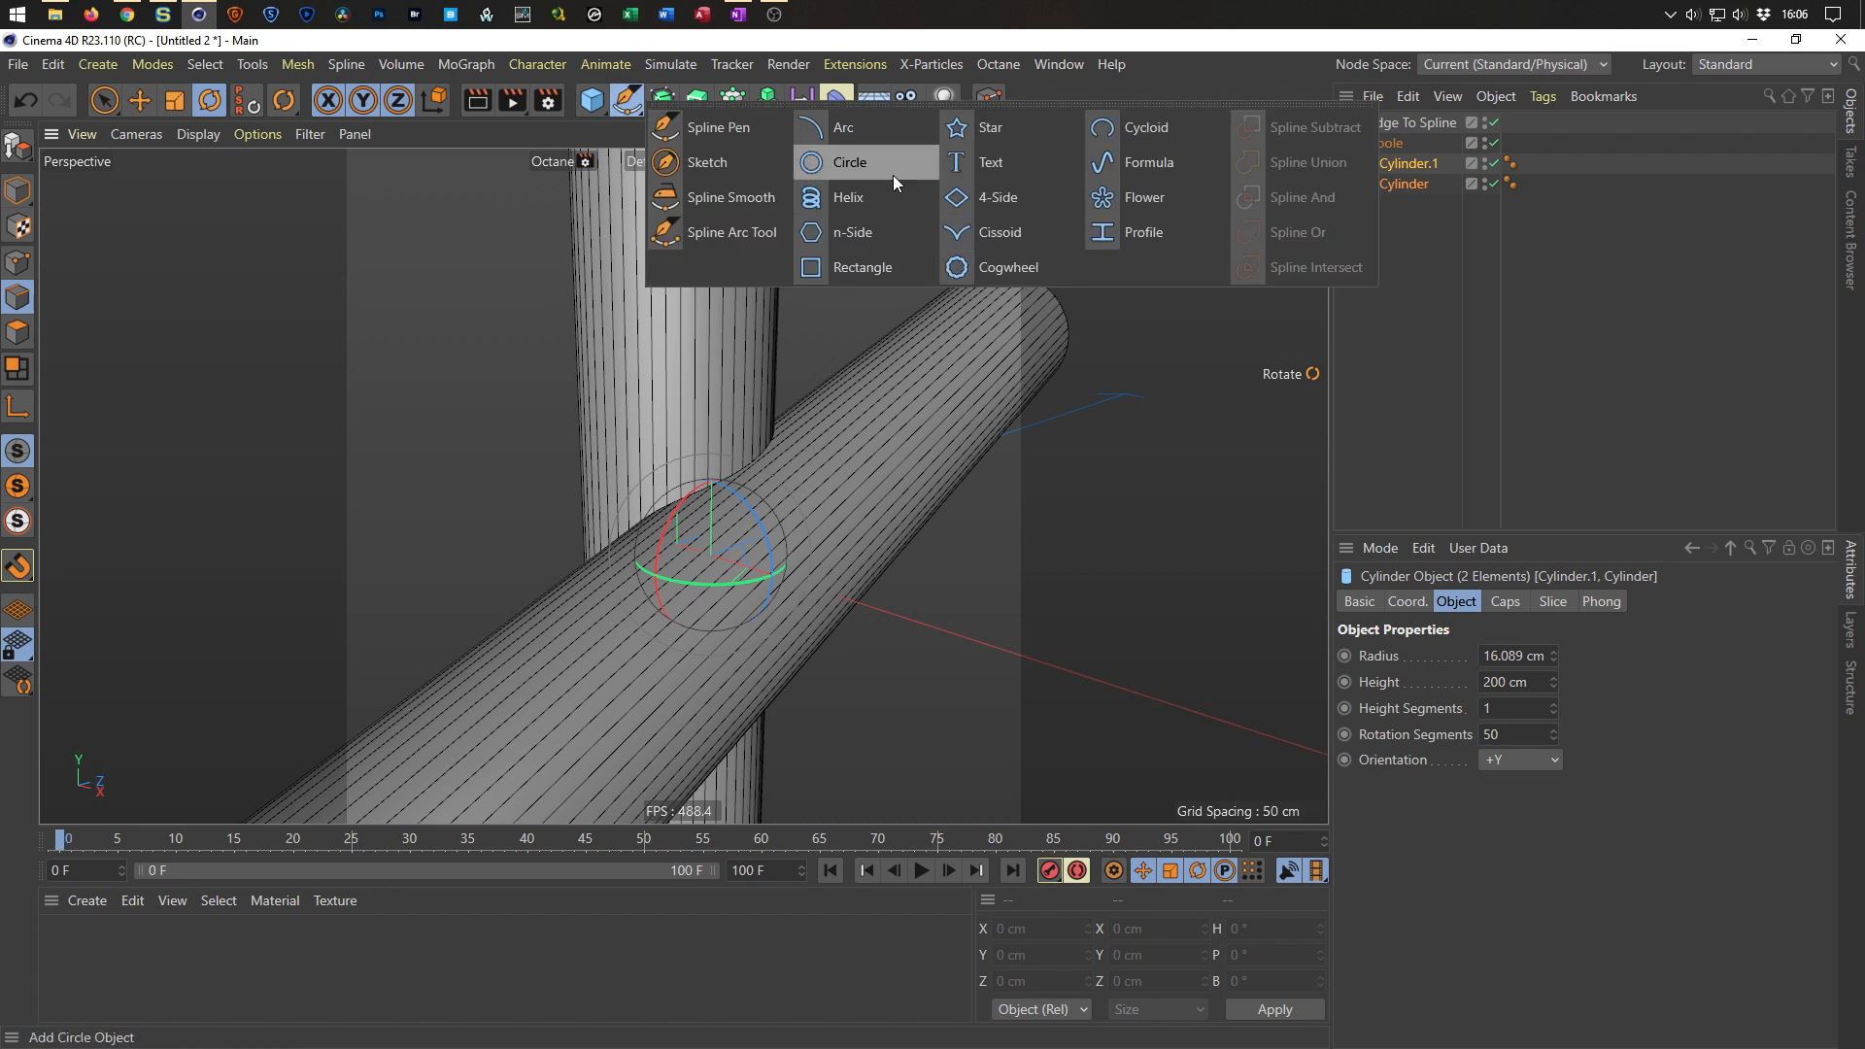
click(861, 158)
double_click(1516, 705)
text(2)
key(Return)
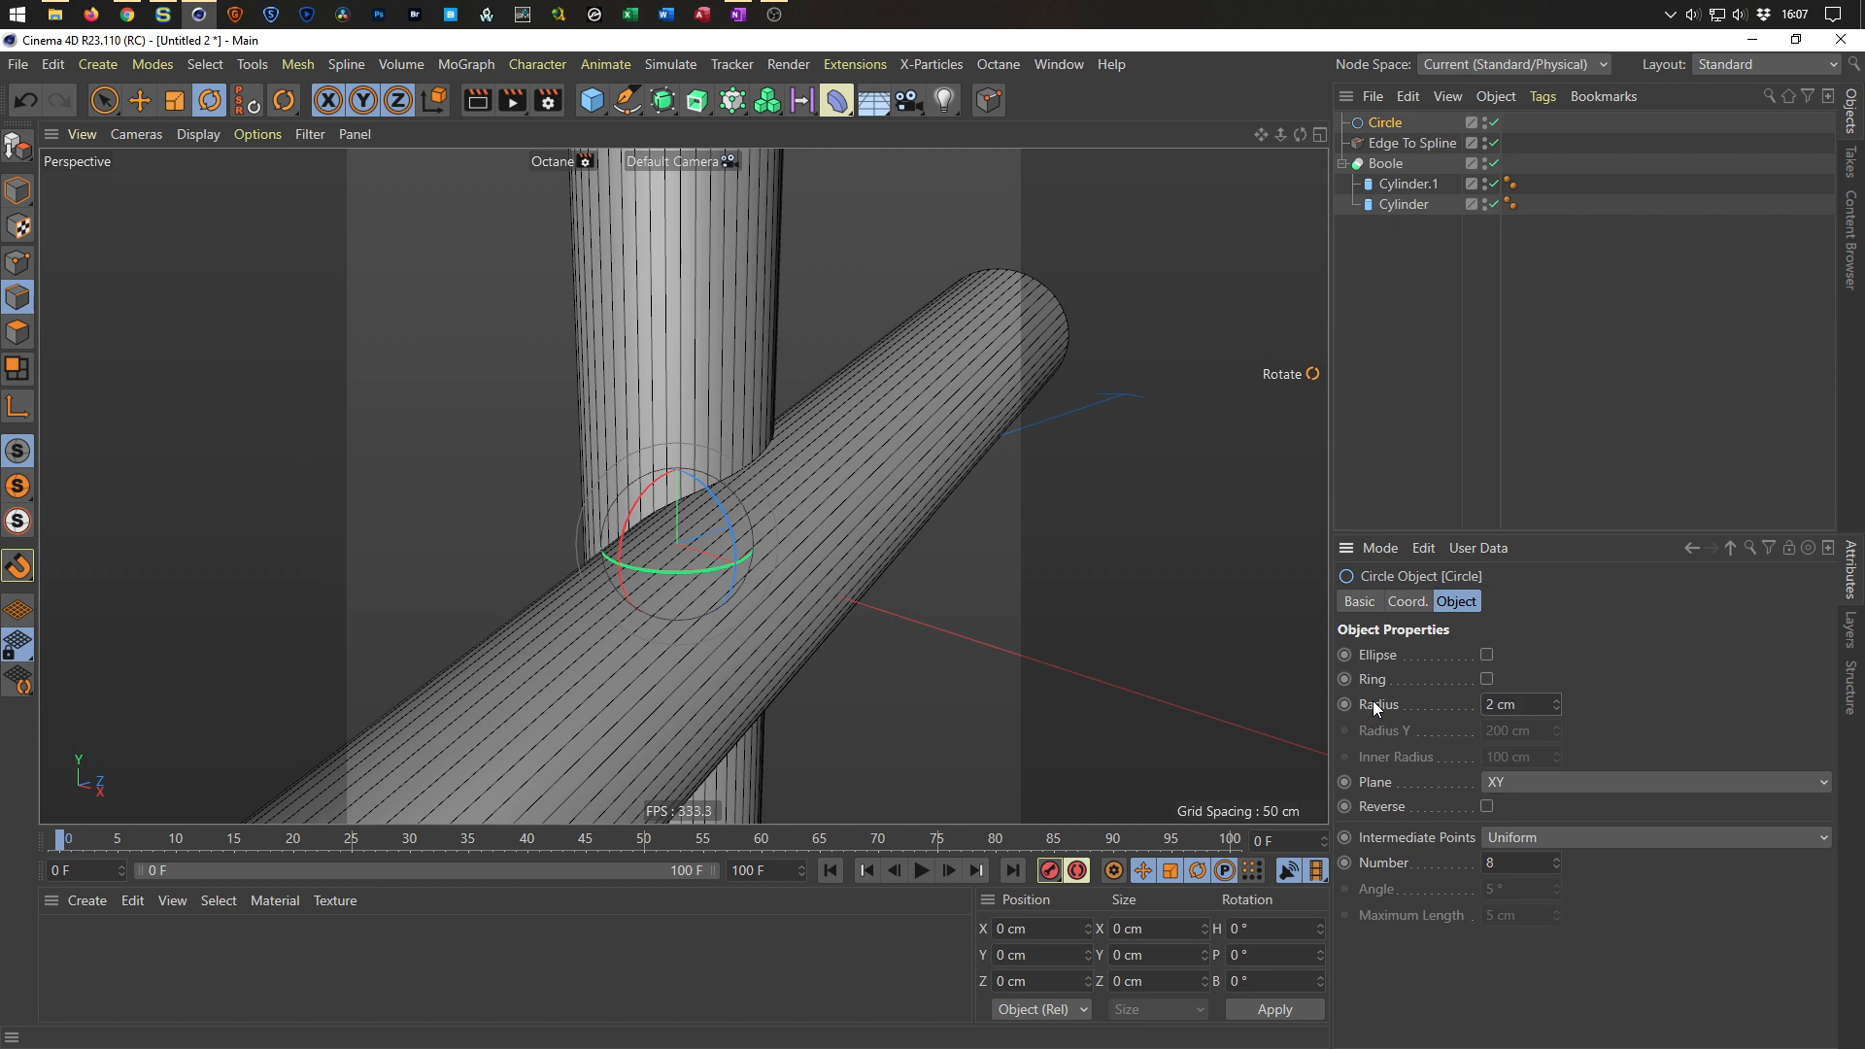
Create a Sweep and place the Circle and Edge To Spline objects inside it.
click(668, 107)
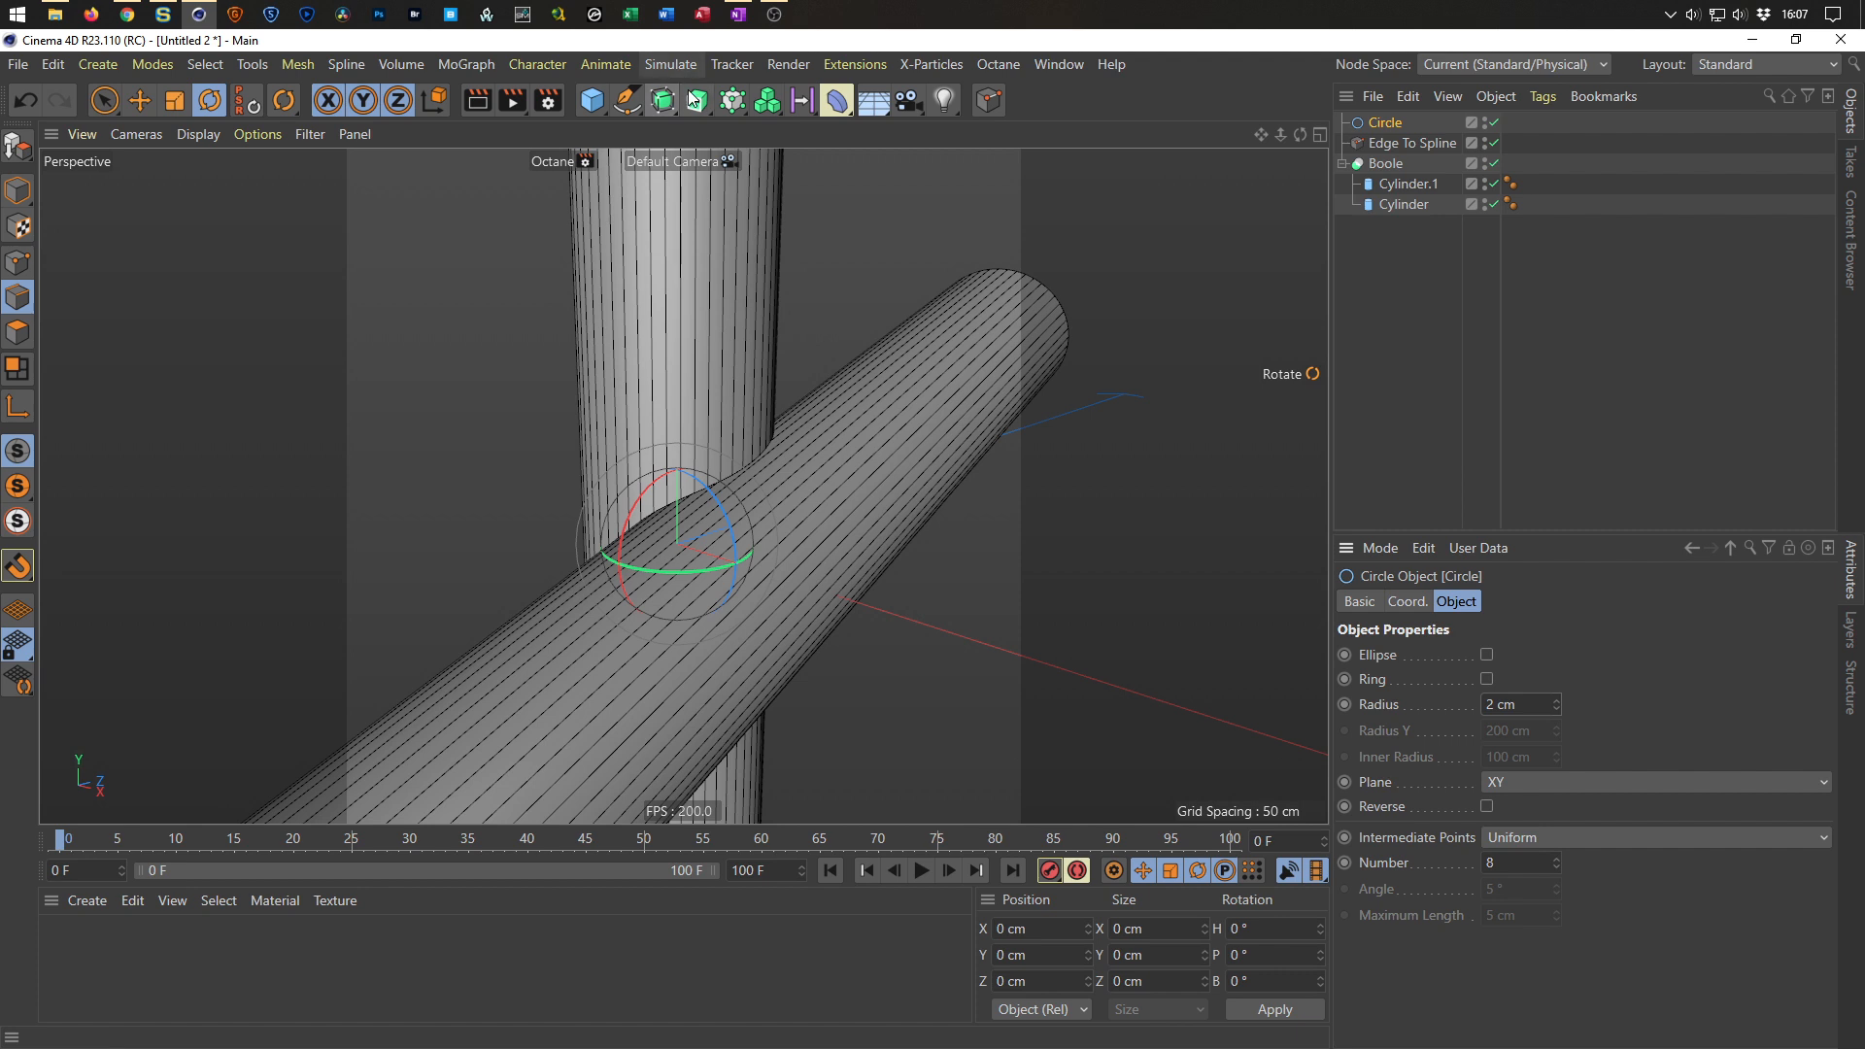
click(697, 106)
click(777, 232)
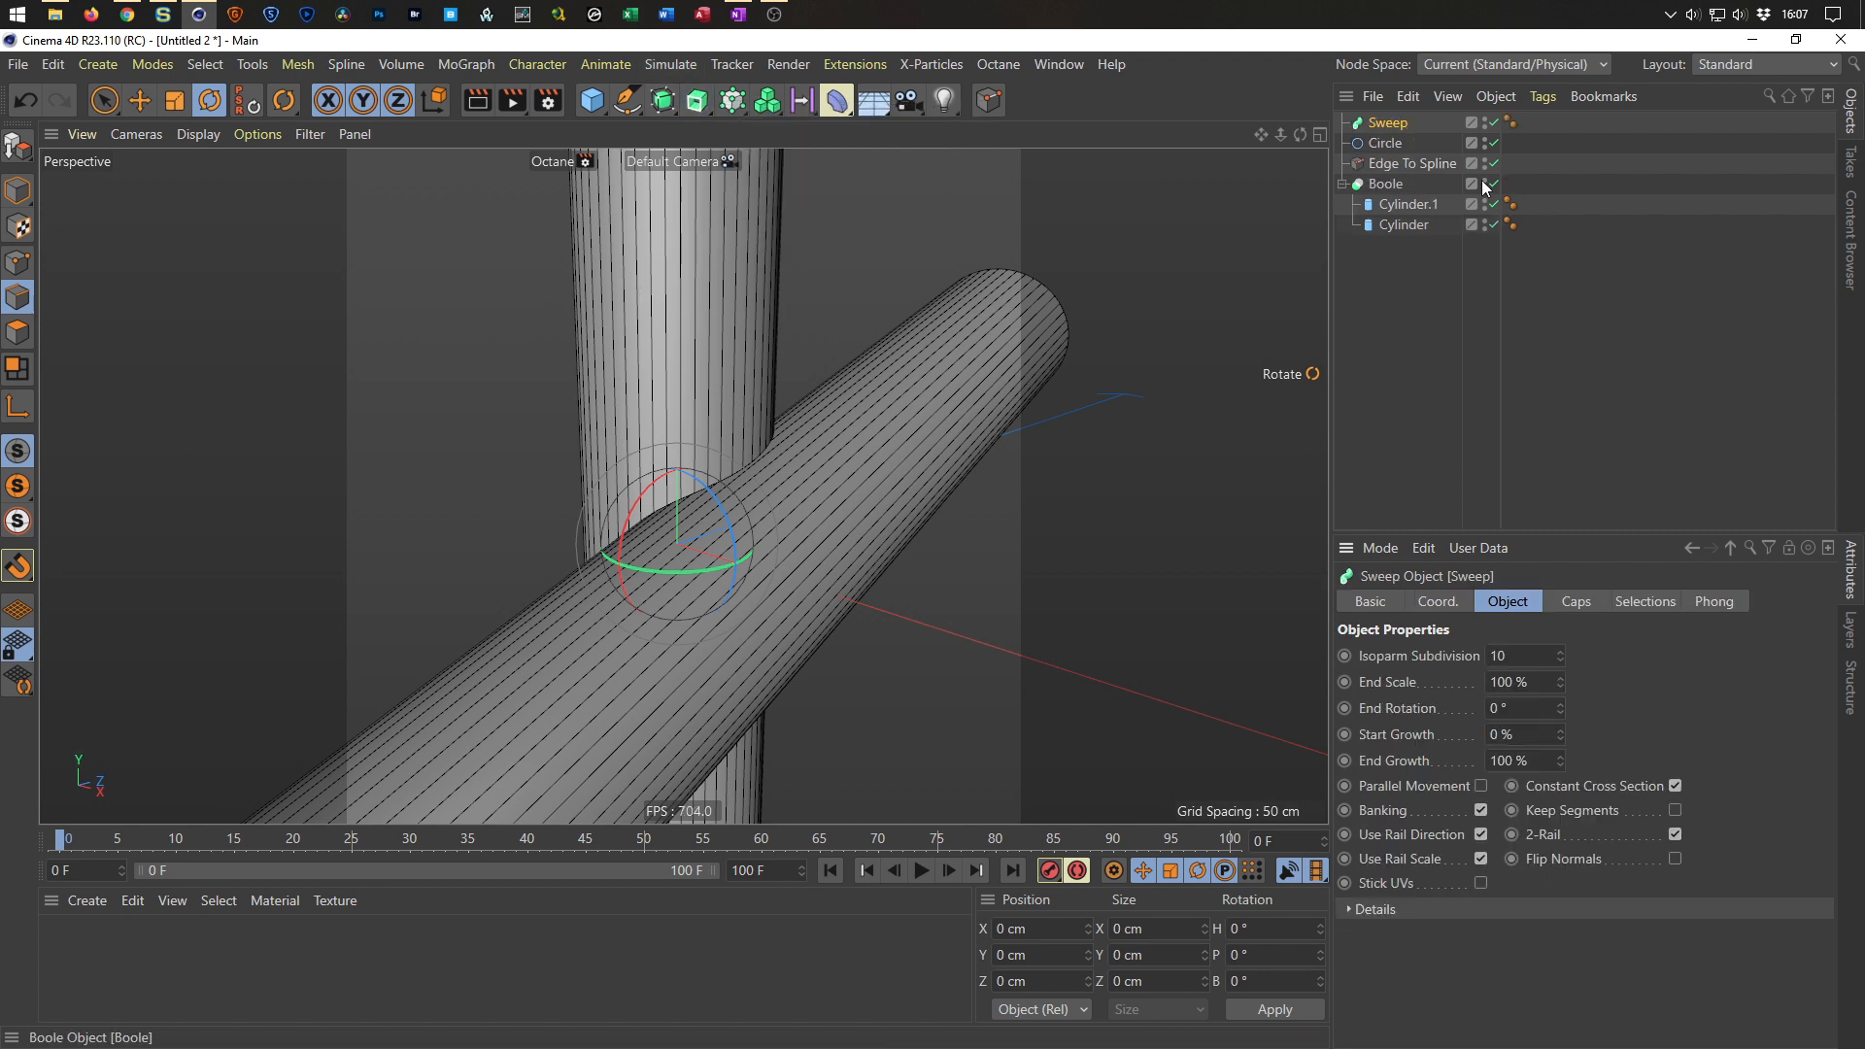
mouse_move(1388, 146)
mouse_down()
mouse_move(1437, 139)
mouse_move(1399, 124)
mouse_move(1385, 156)
mouse_move(1401, 153)
mouse_up()
alt+drag(697, 437, 822, 418)
scroll(822, 417, up, 10)
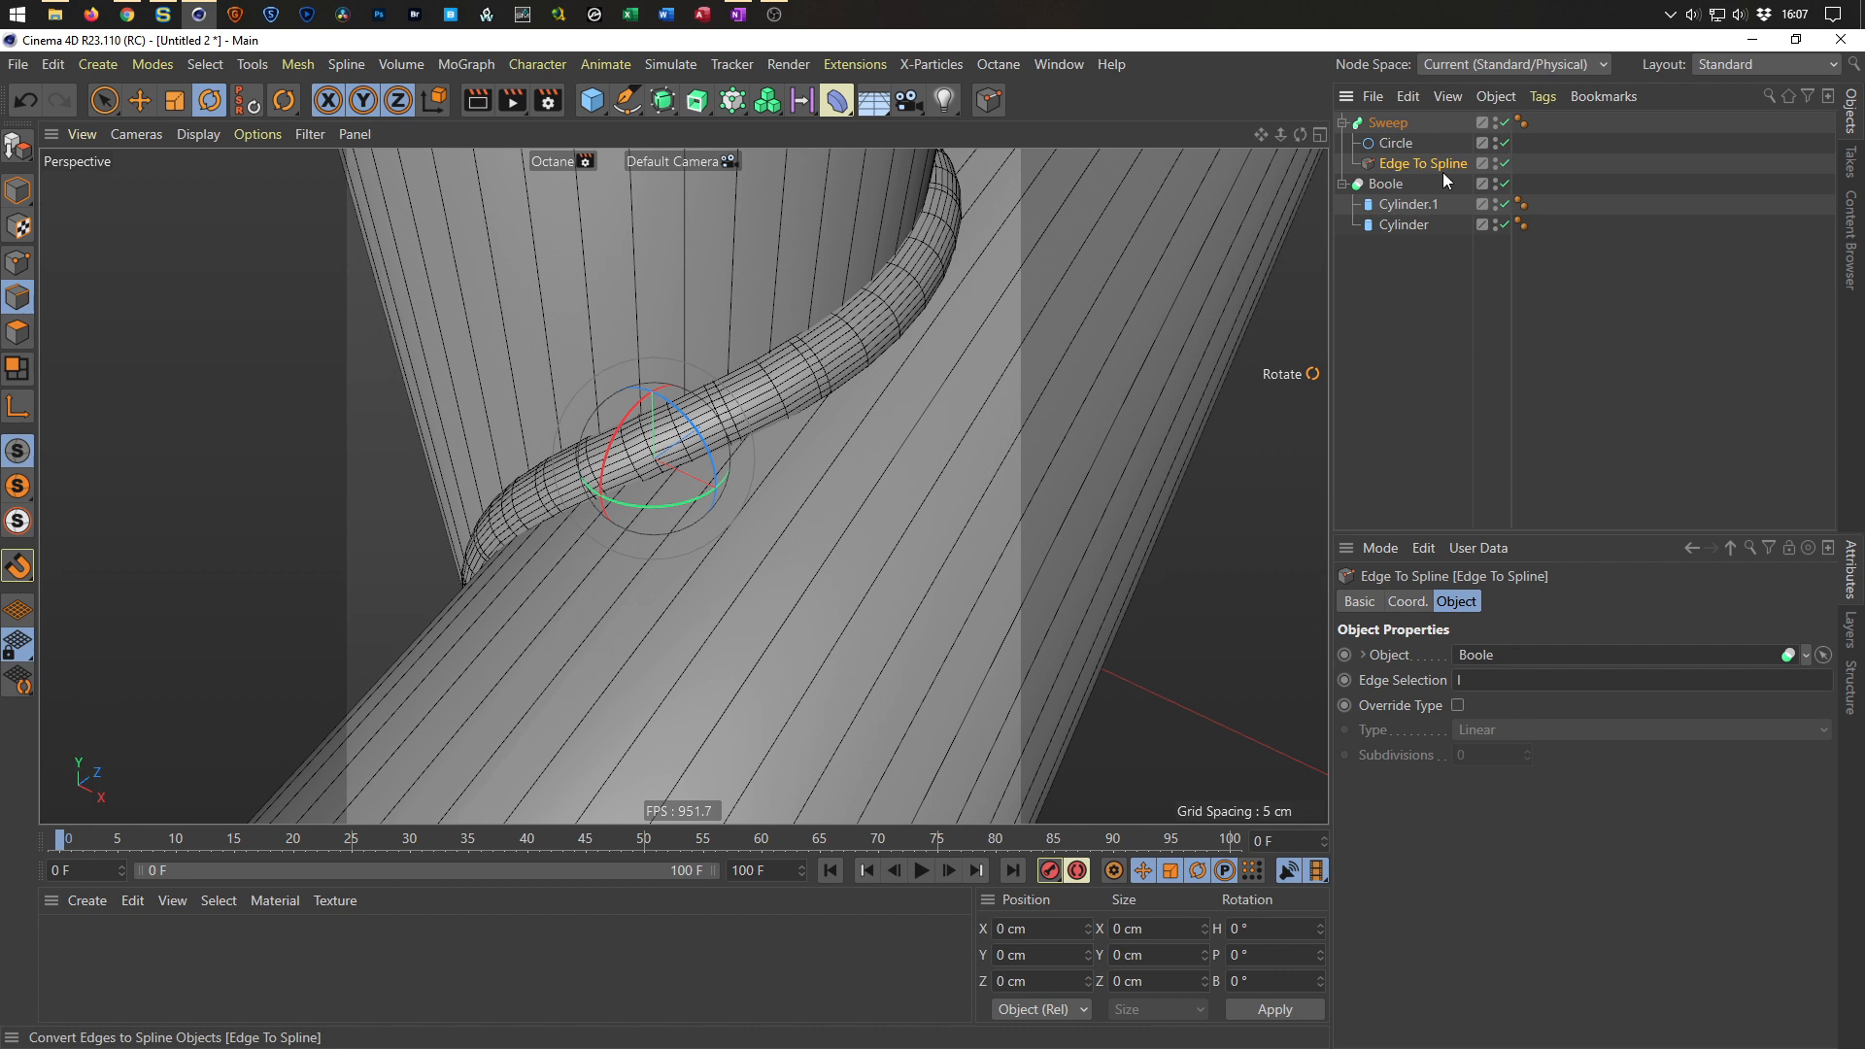
Enable Override Type on the Edge To Spline object, keeping the type Linear.
click(1460, 704)
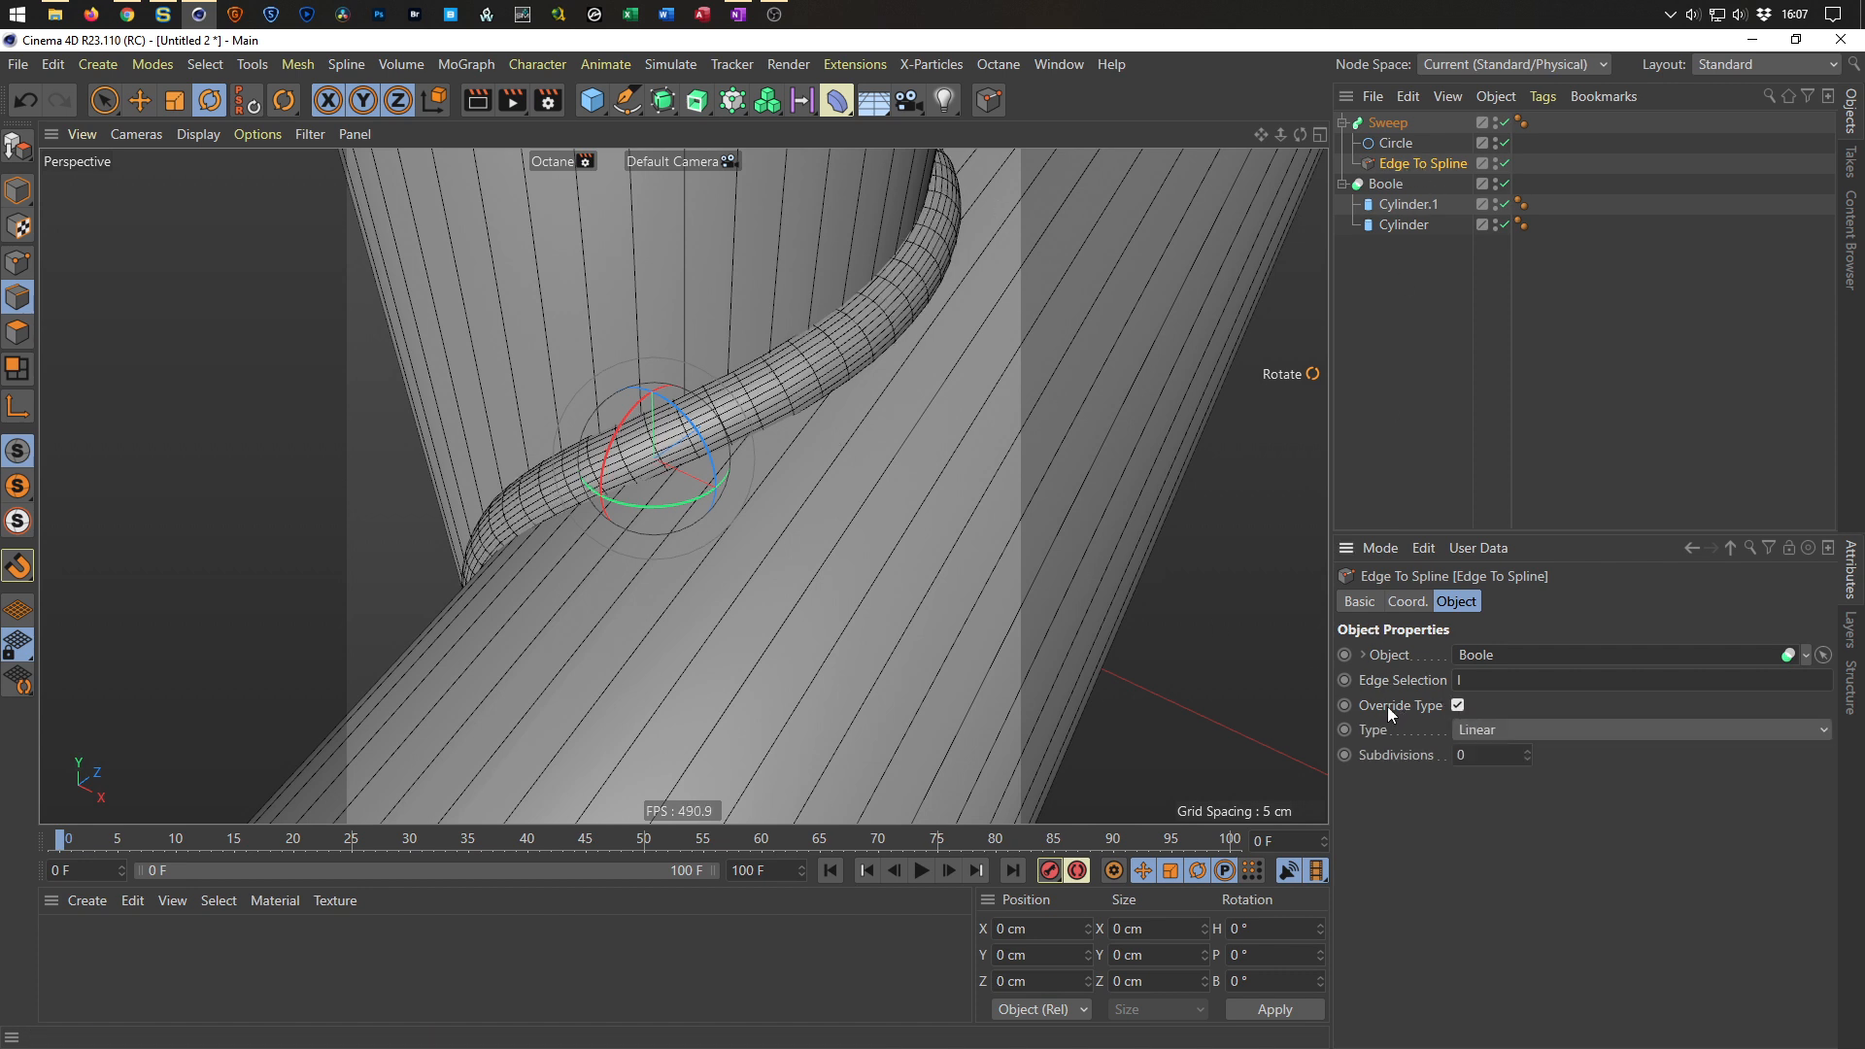
click(1501, 729)
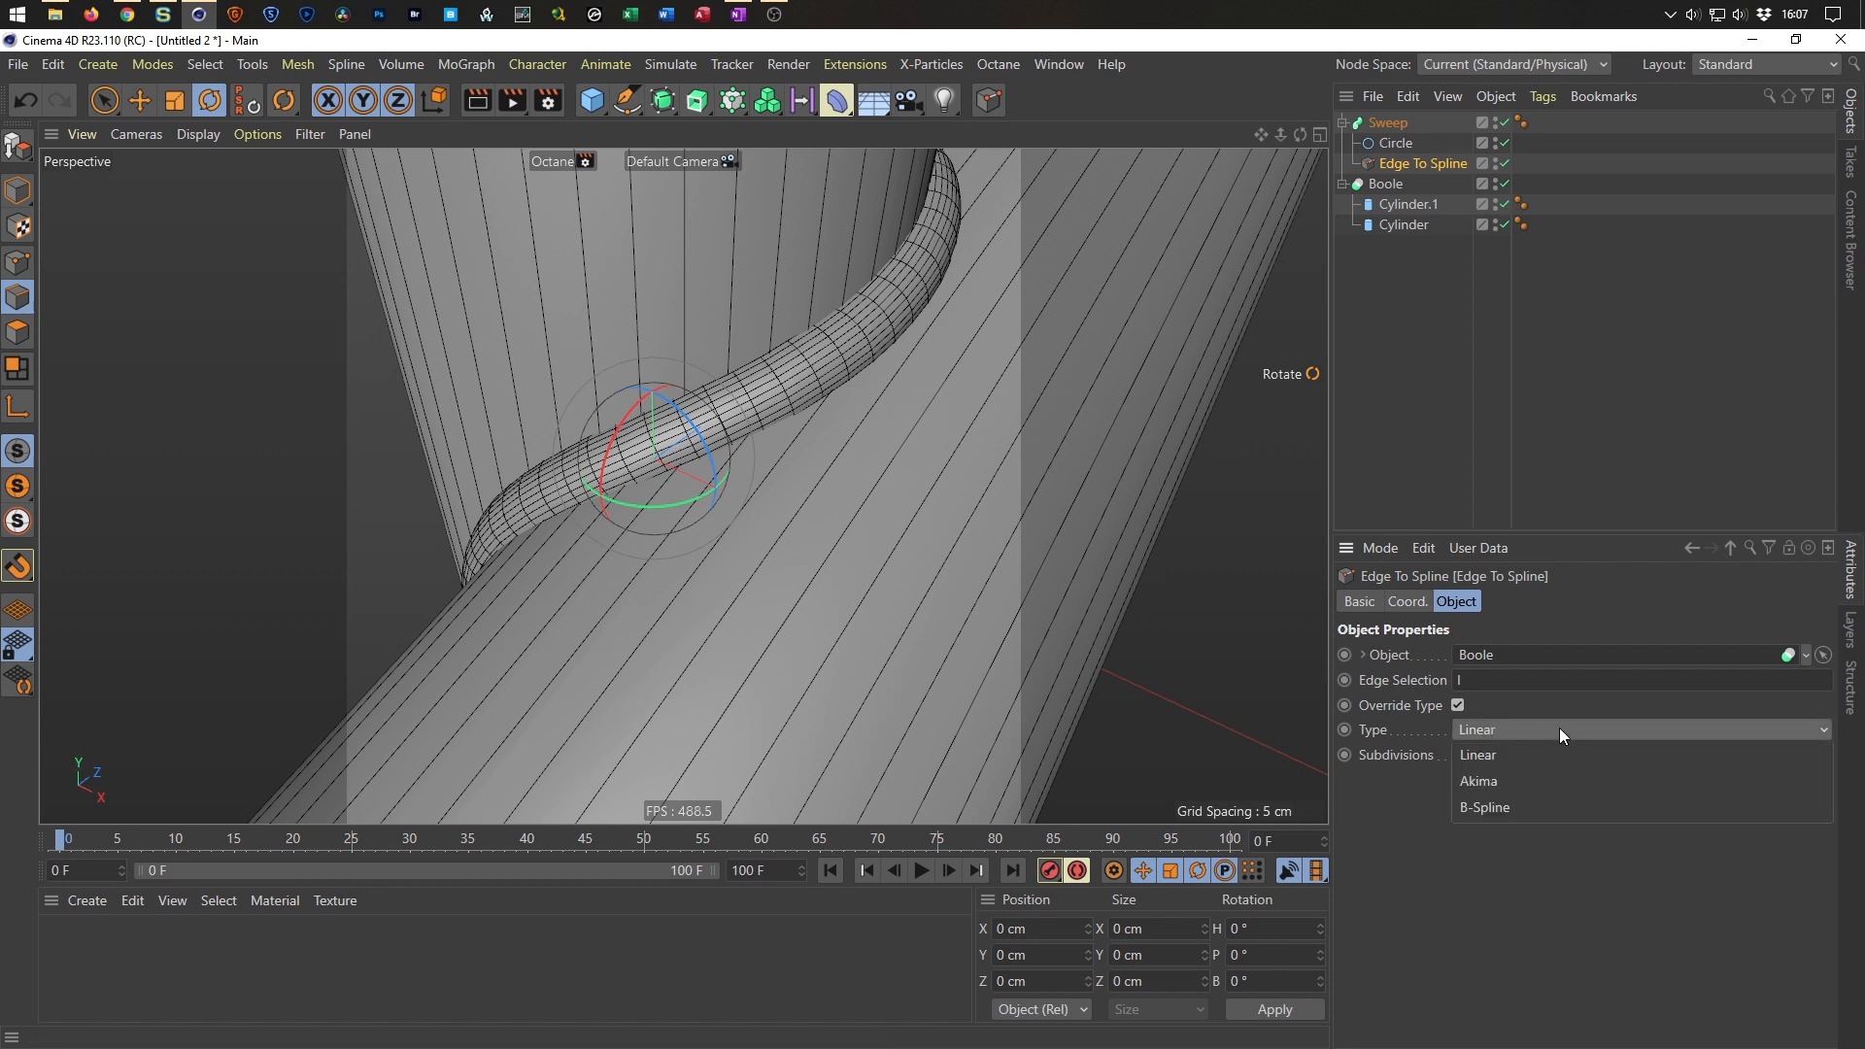
click(1393, 828)
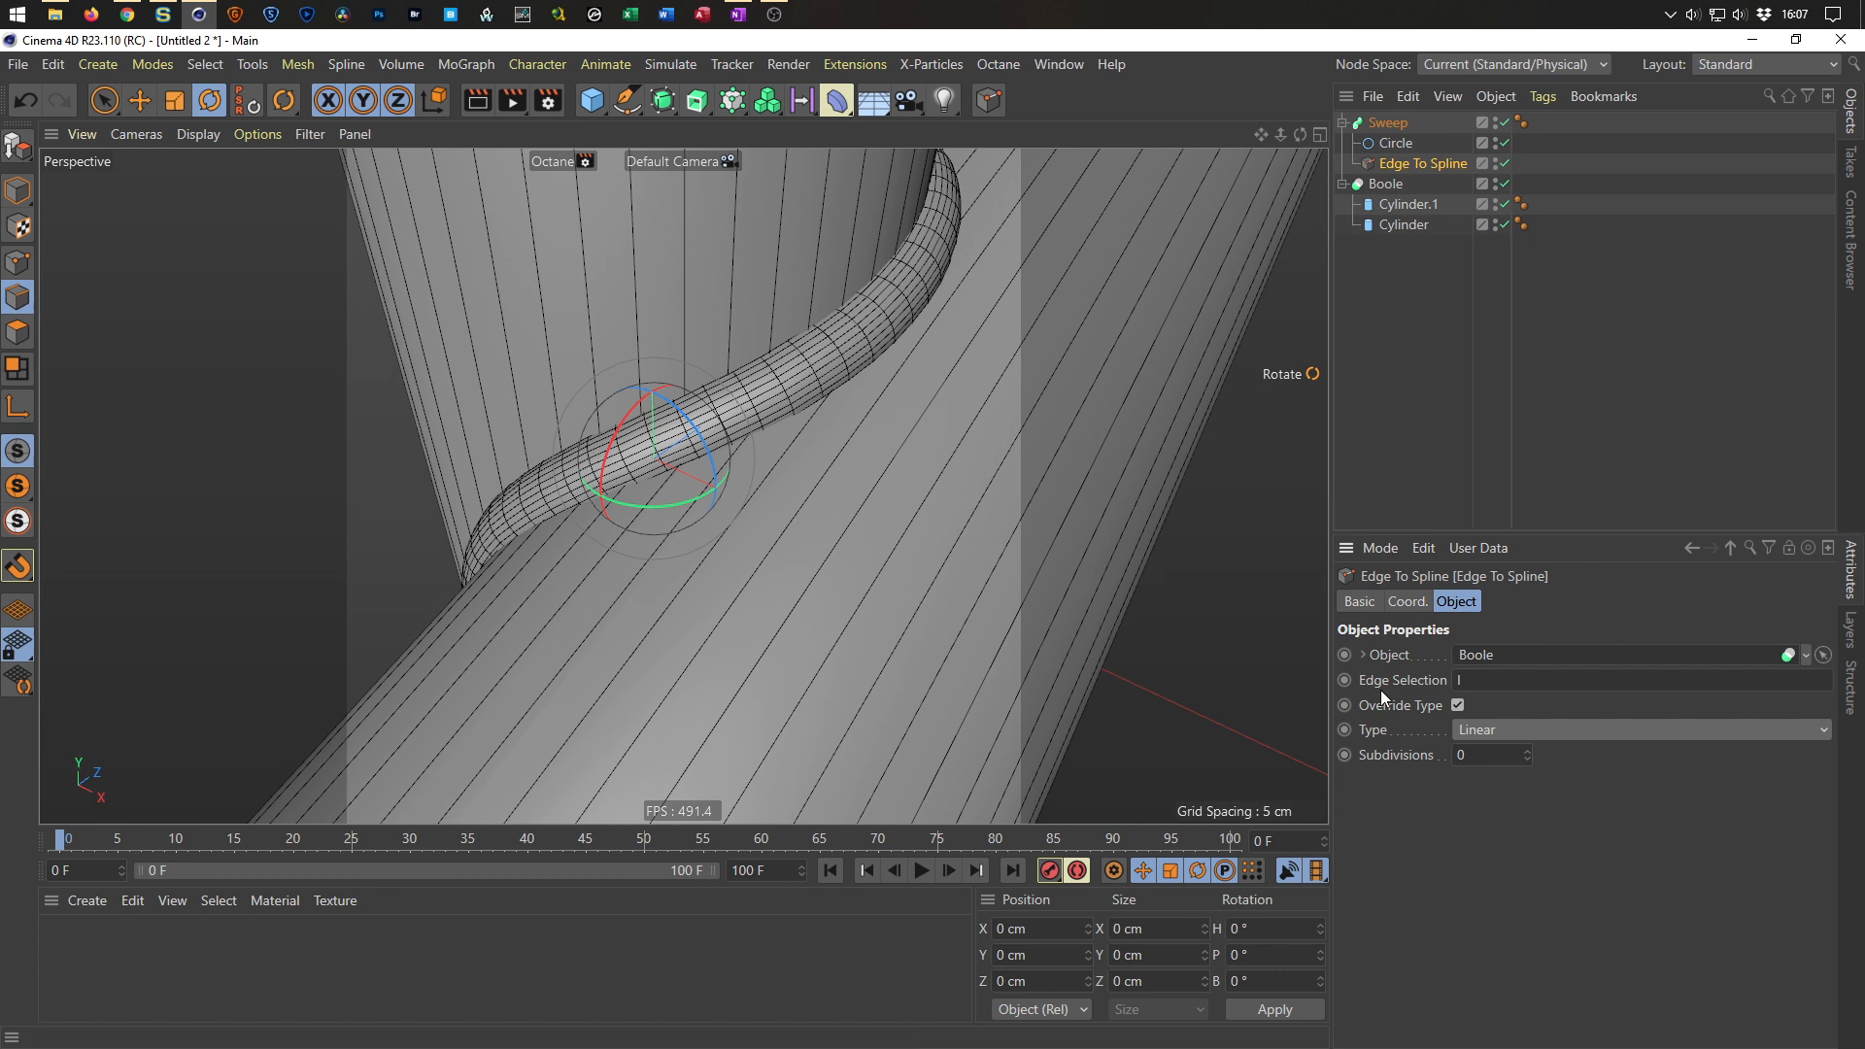
Orbit and zoom around the swept tube to inspect it along the cylinder intersection.
scroll(882, 361, down, 3)
alt+drag(851, 376, 1236, 312)
click(1391, 204)
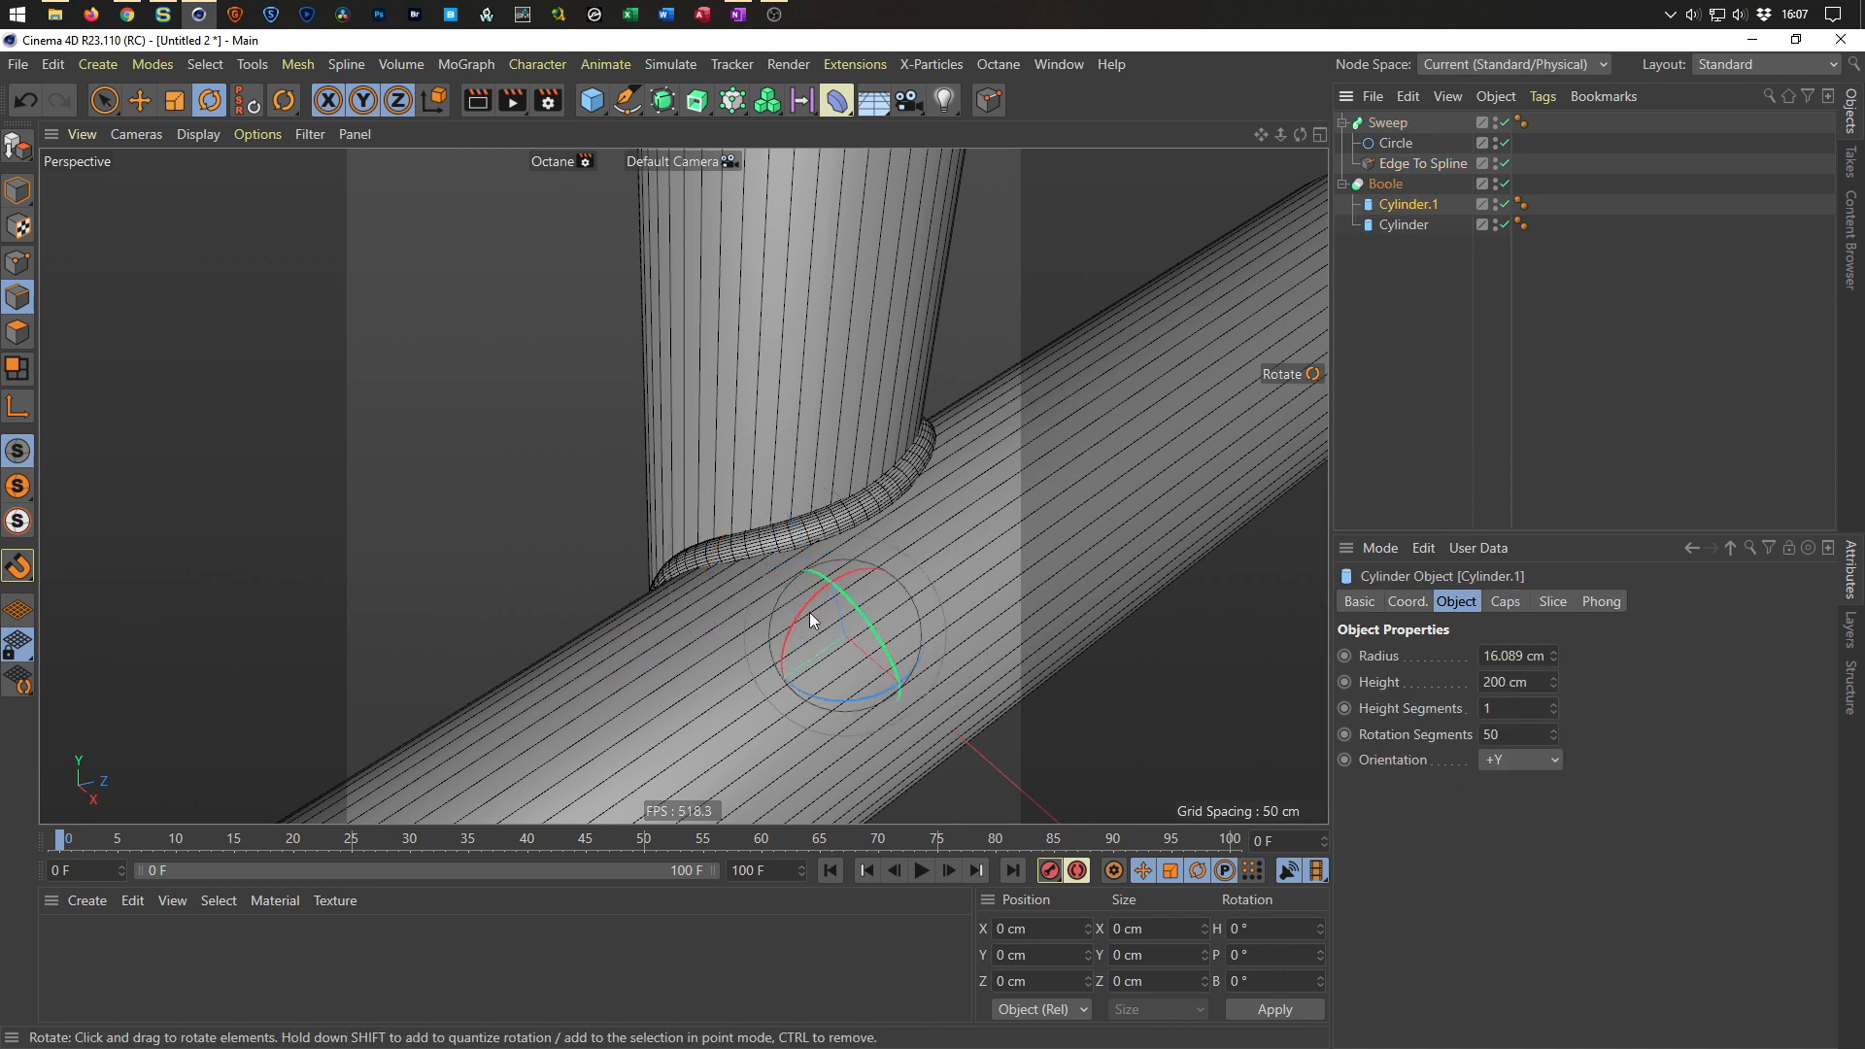
mouse_move(812, 602)
mouse_down()
mouse_move(879, 555)
mouse_move(798, 622)
mouse_move(779, 676)
mouse_move(836, 598)
mouse_move(824, 623)
mouse_up()
key(Escape)
alt+drag(802, 542, 758, 588)
scroll(933, 527, down, 4)
alt+middle_drag(912, 519, 834, 497)
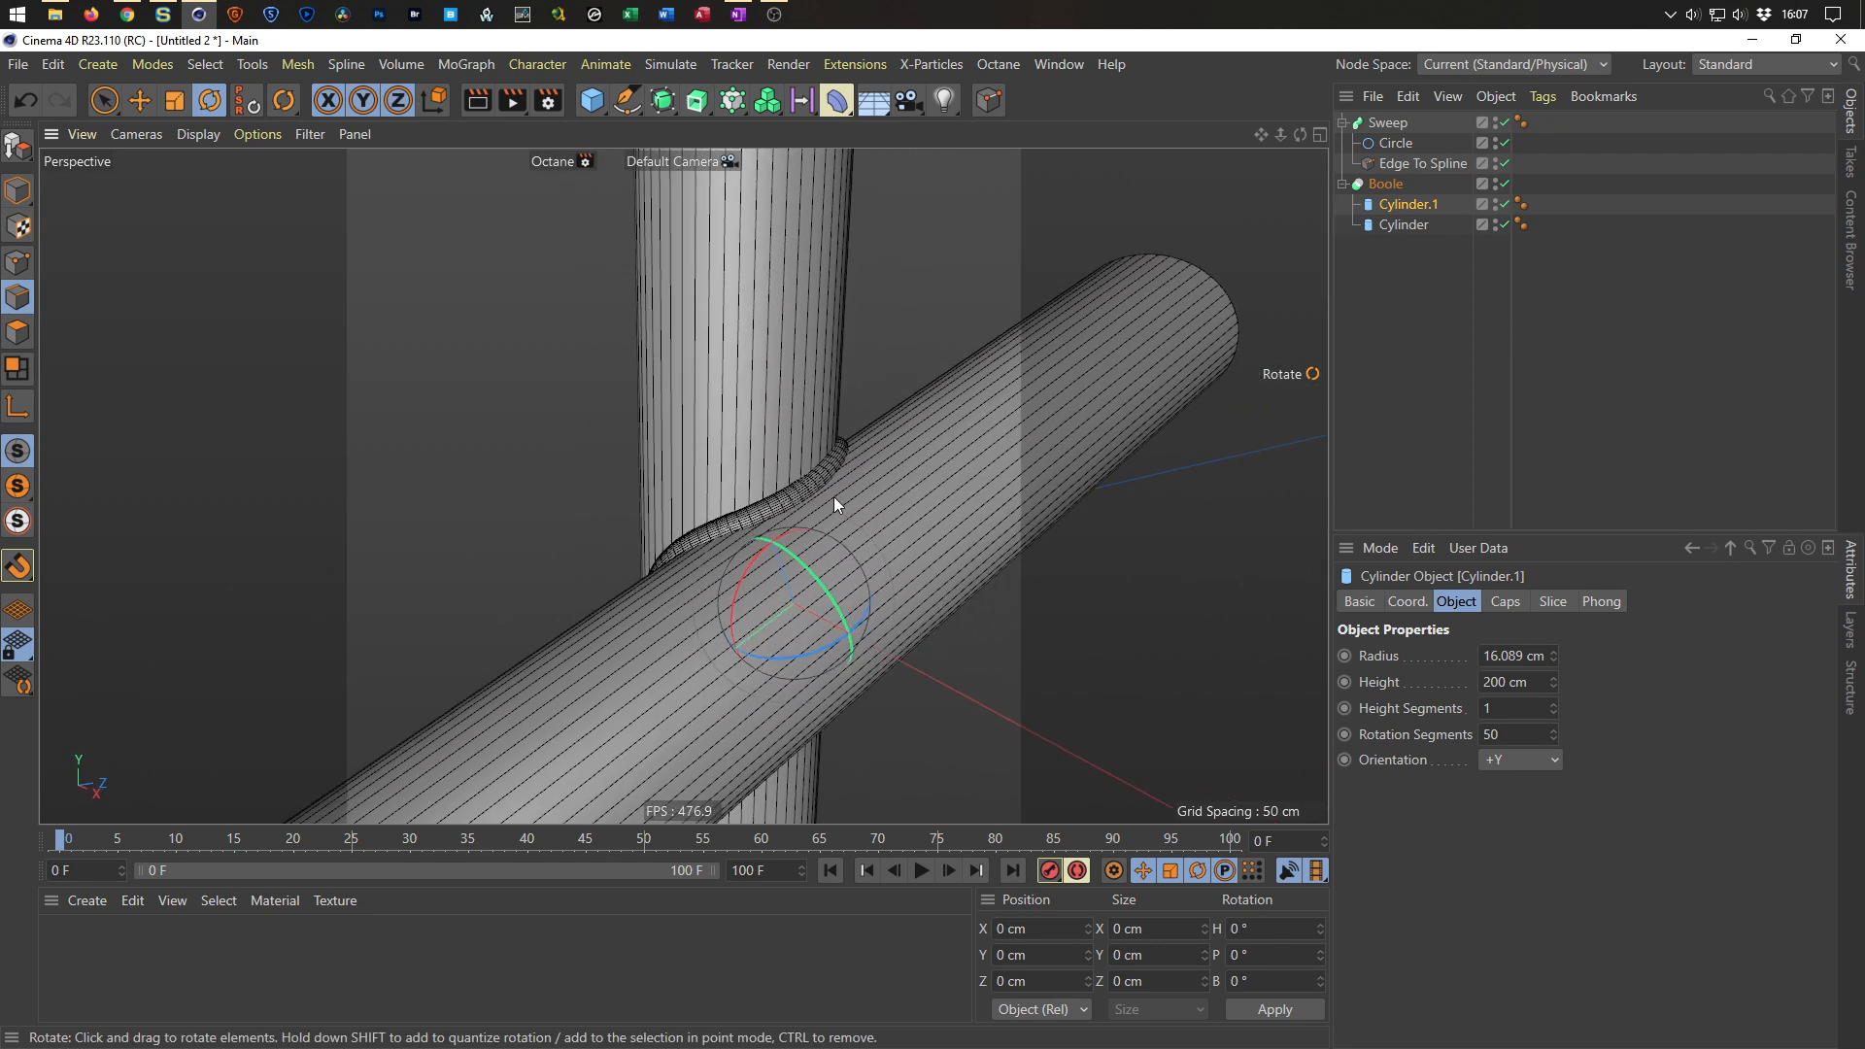
scroll(848, 476, up, 6)
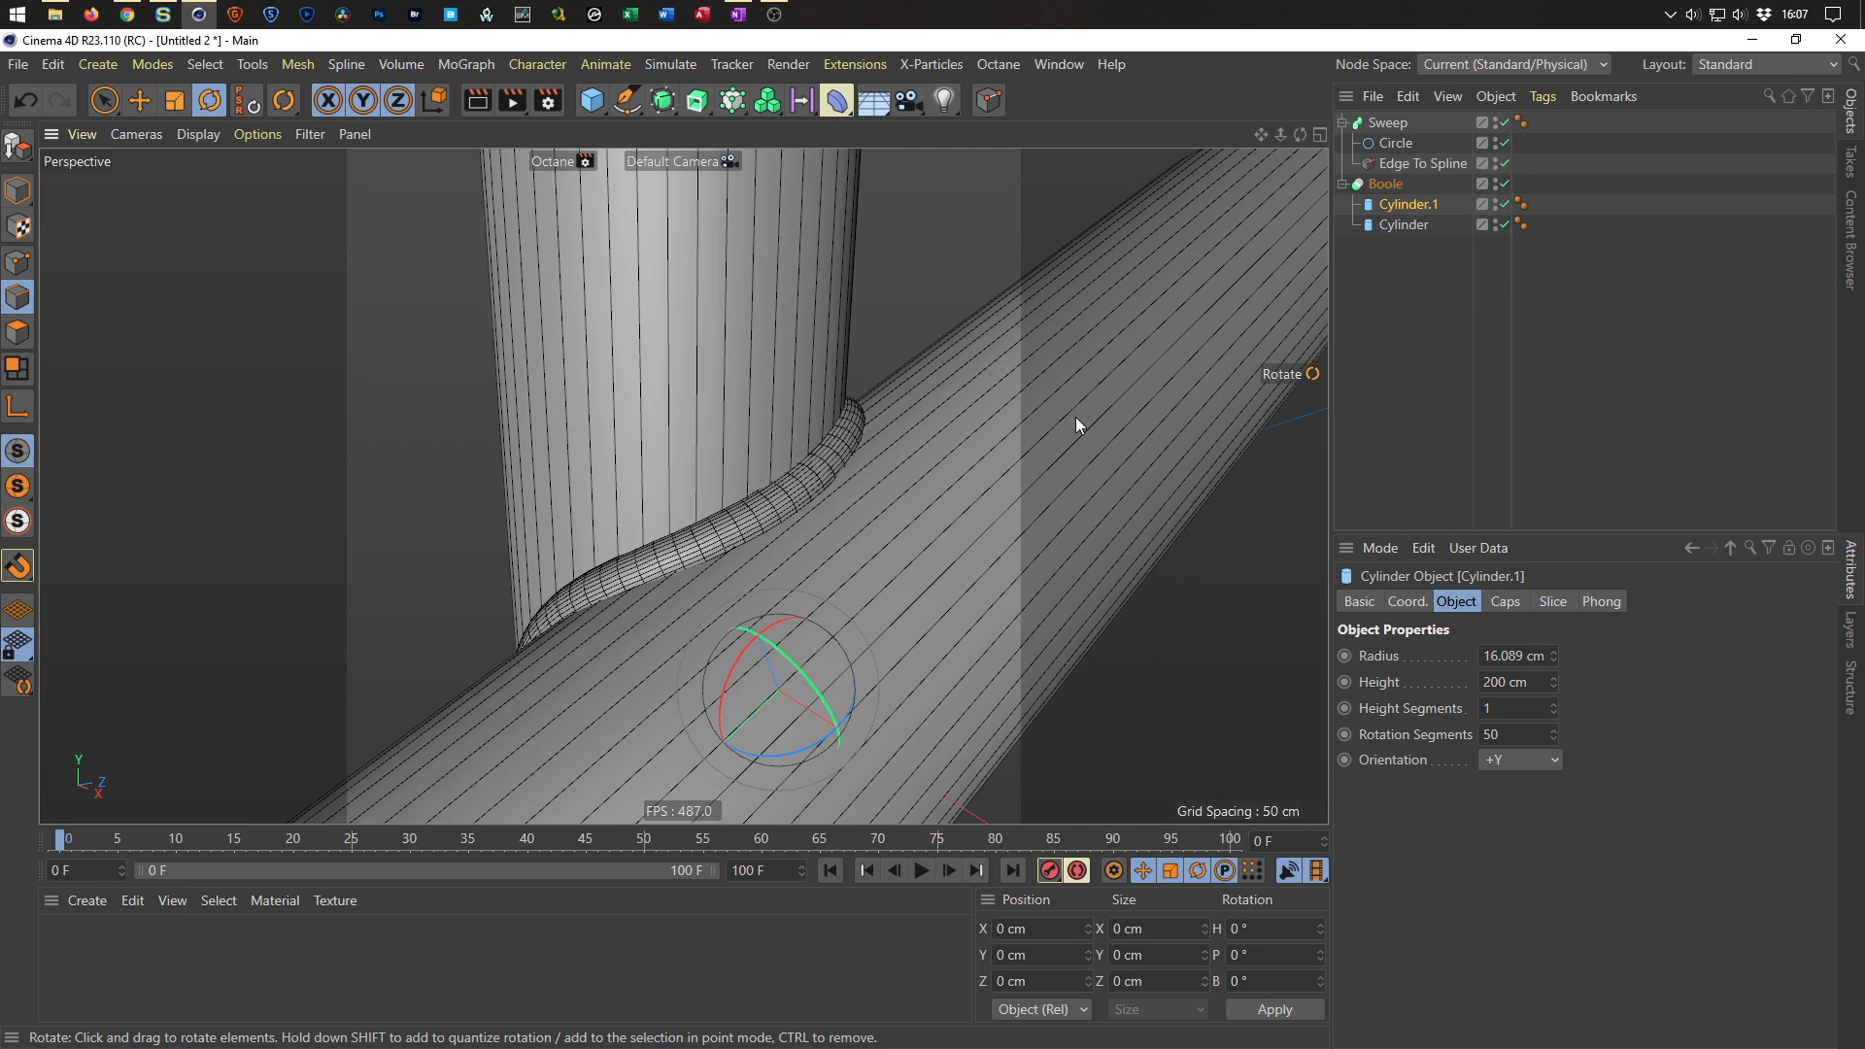
scroll(814, 452, down, 8)
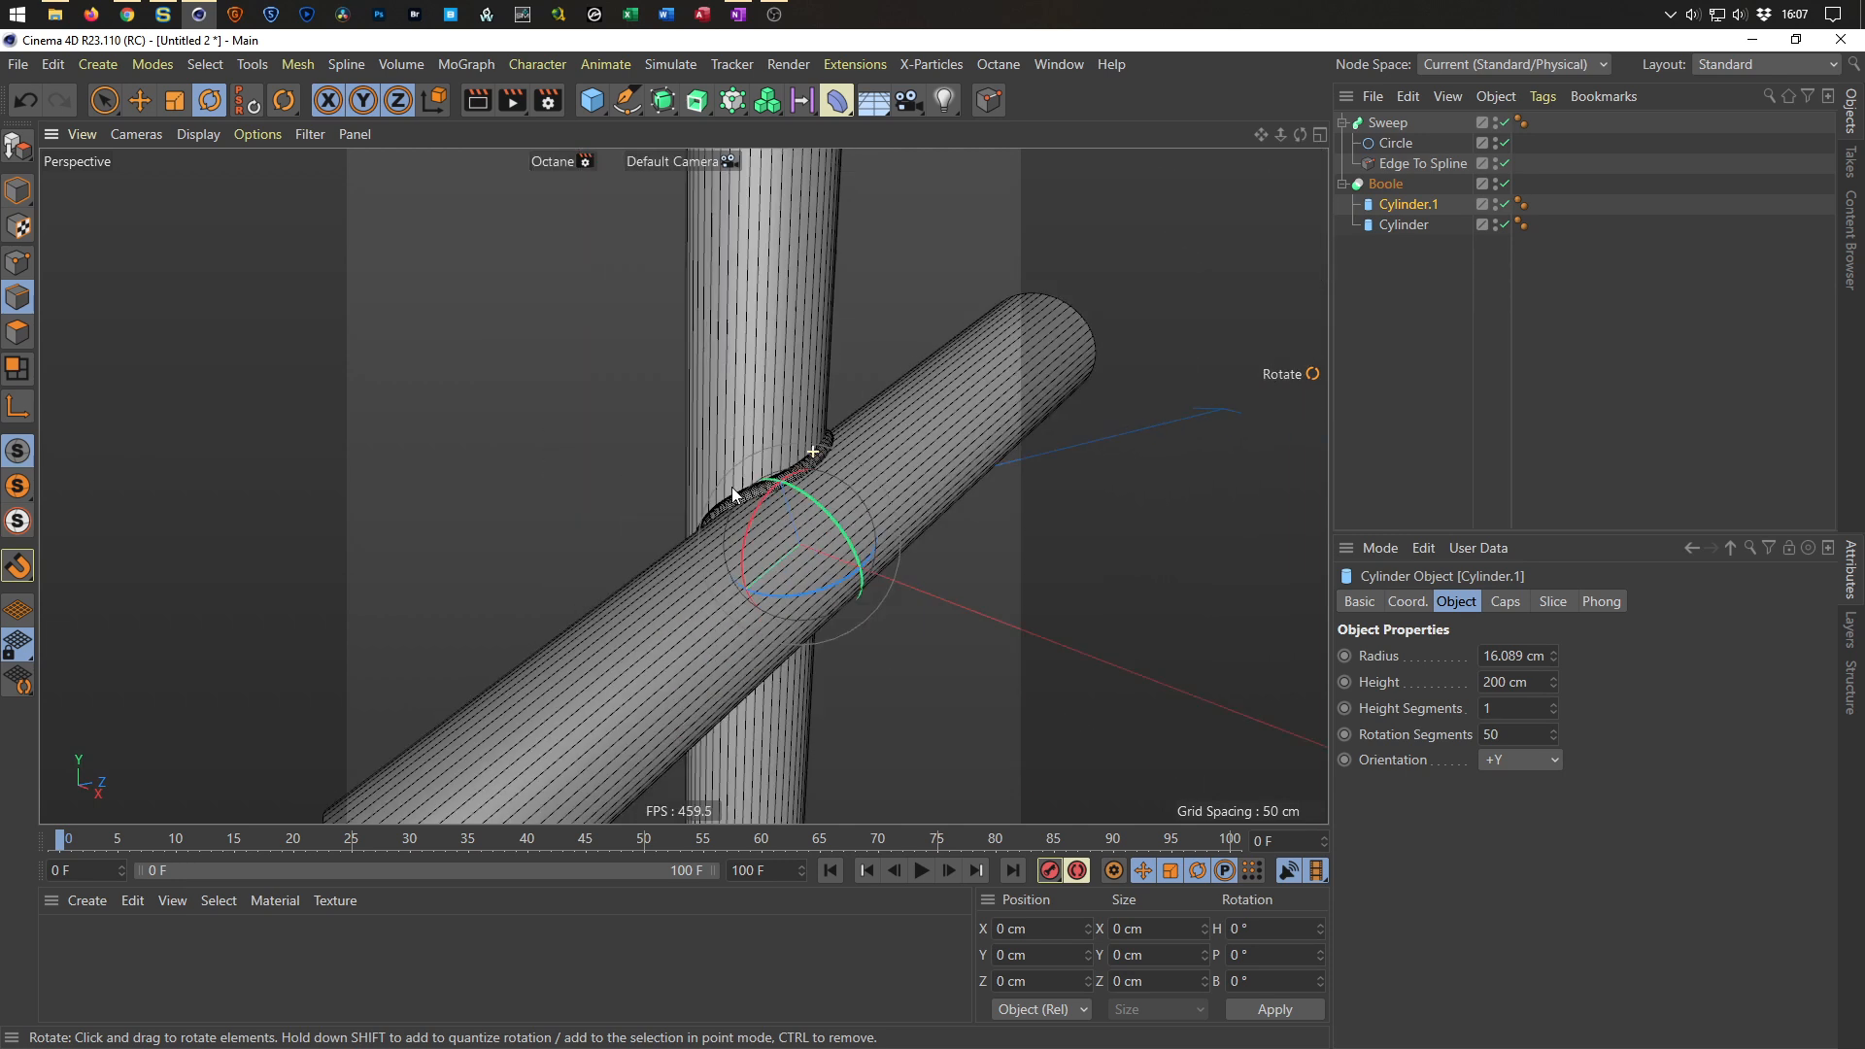
Zoom in on the tube at the intersection, then switch to the browser to view the weld bead reference photo.
scroll(824, 458, up, 8)
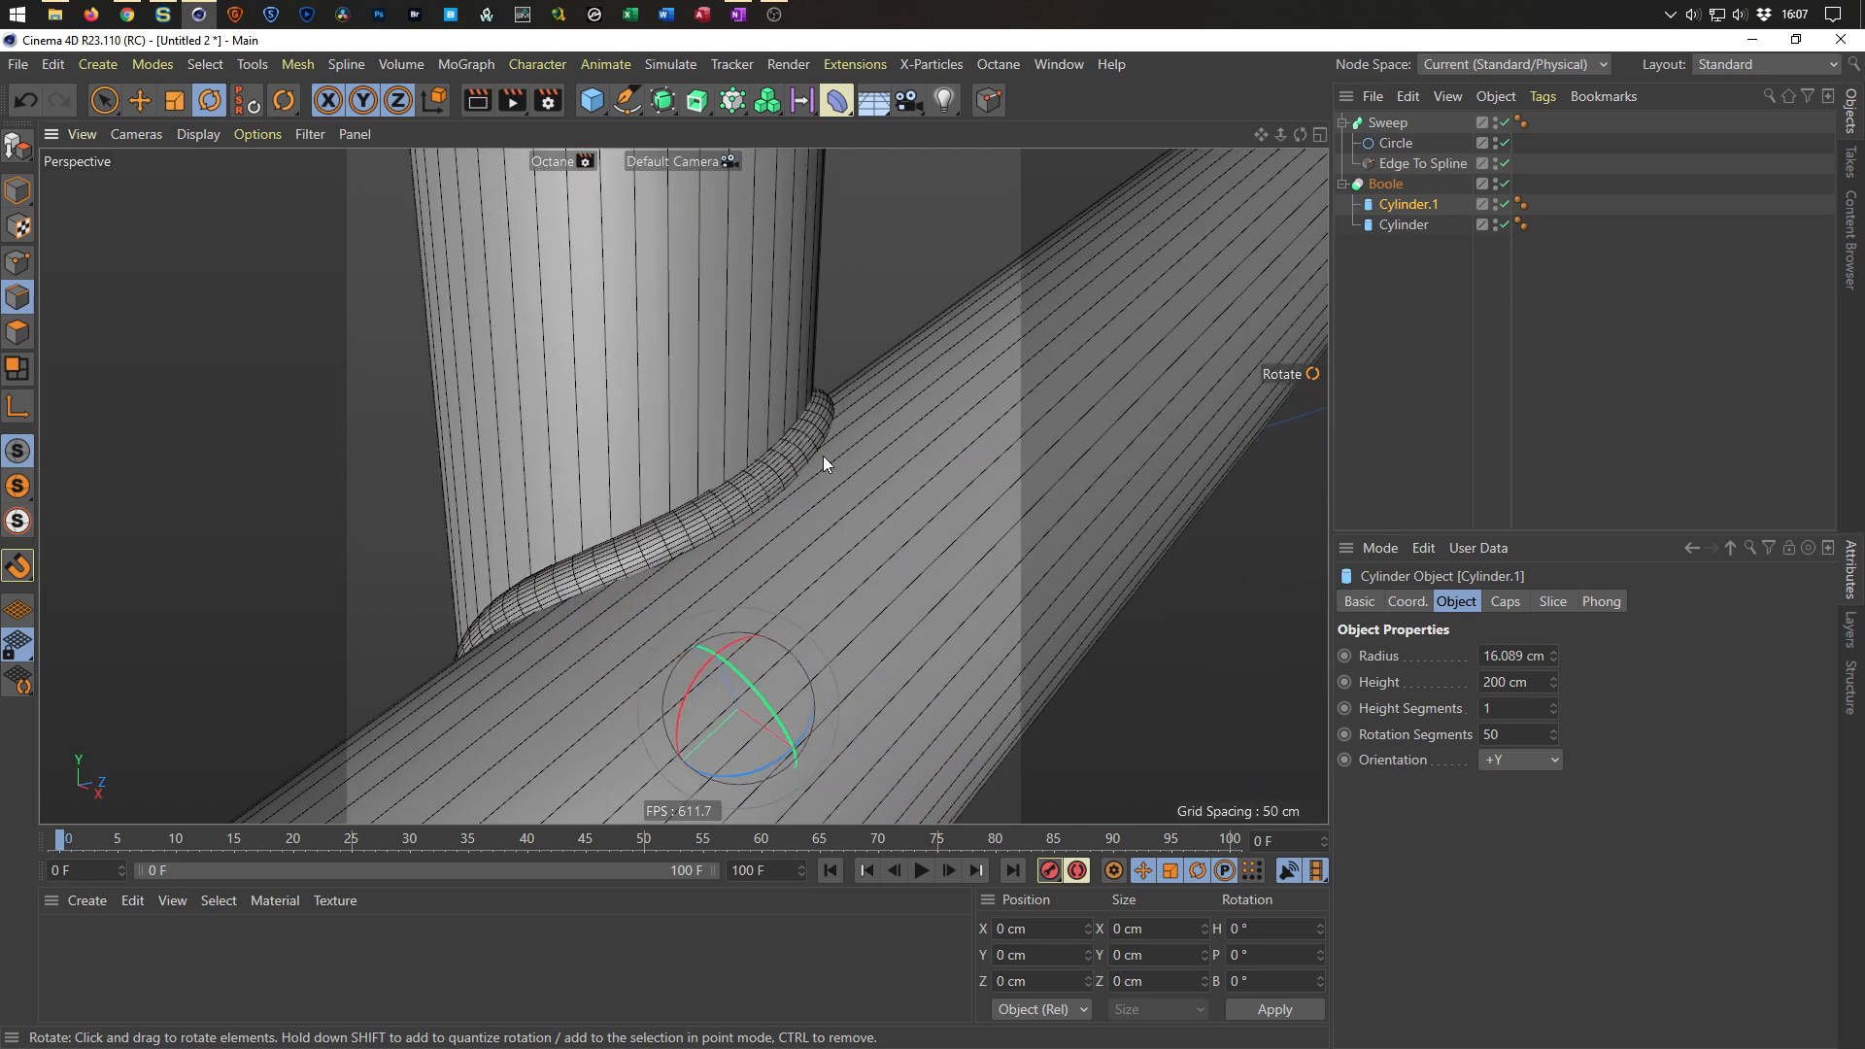
alt+middle_drag(896, 507, 929, 521)
alt+middle_drag(809, 494, 862, 499)
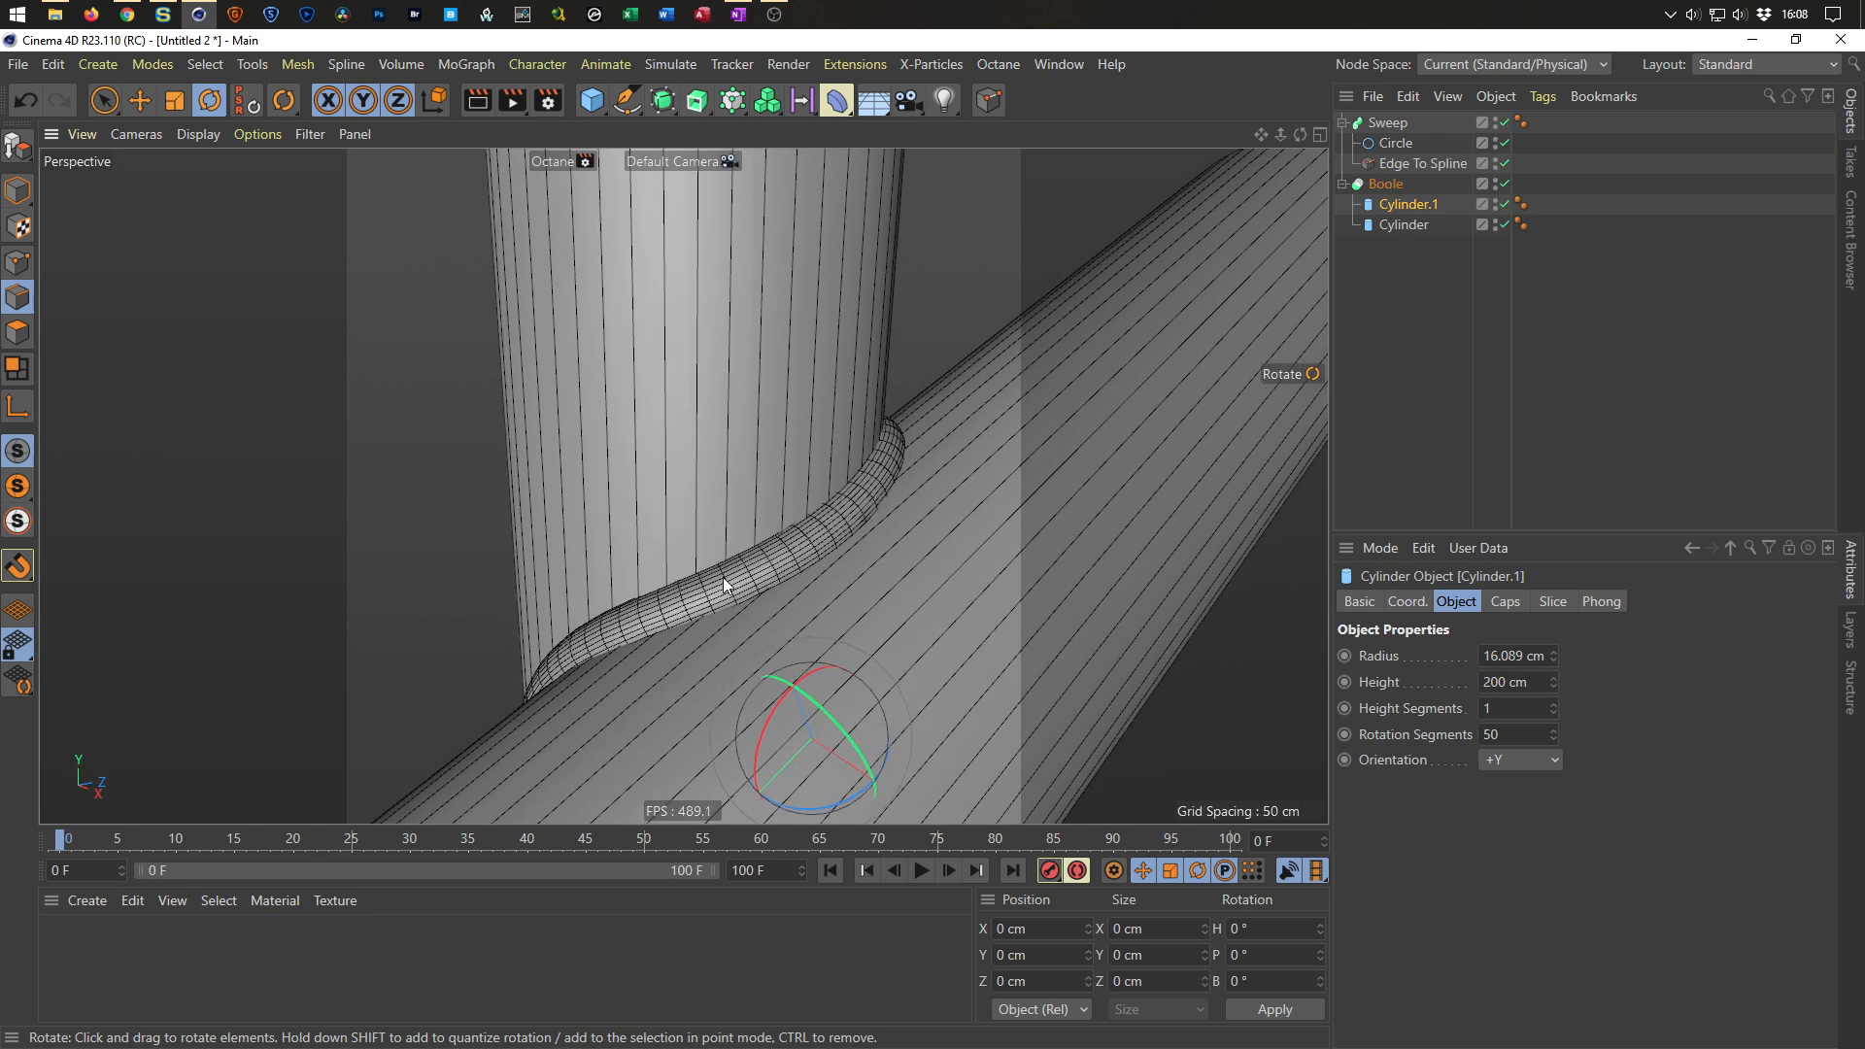
click(127, 13)
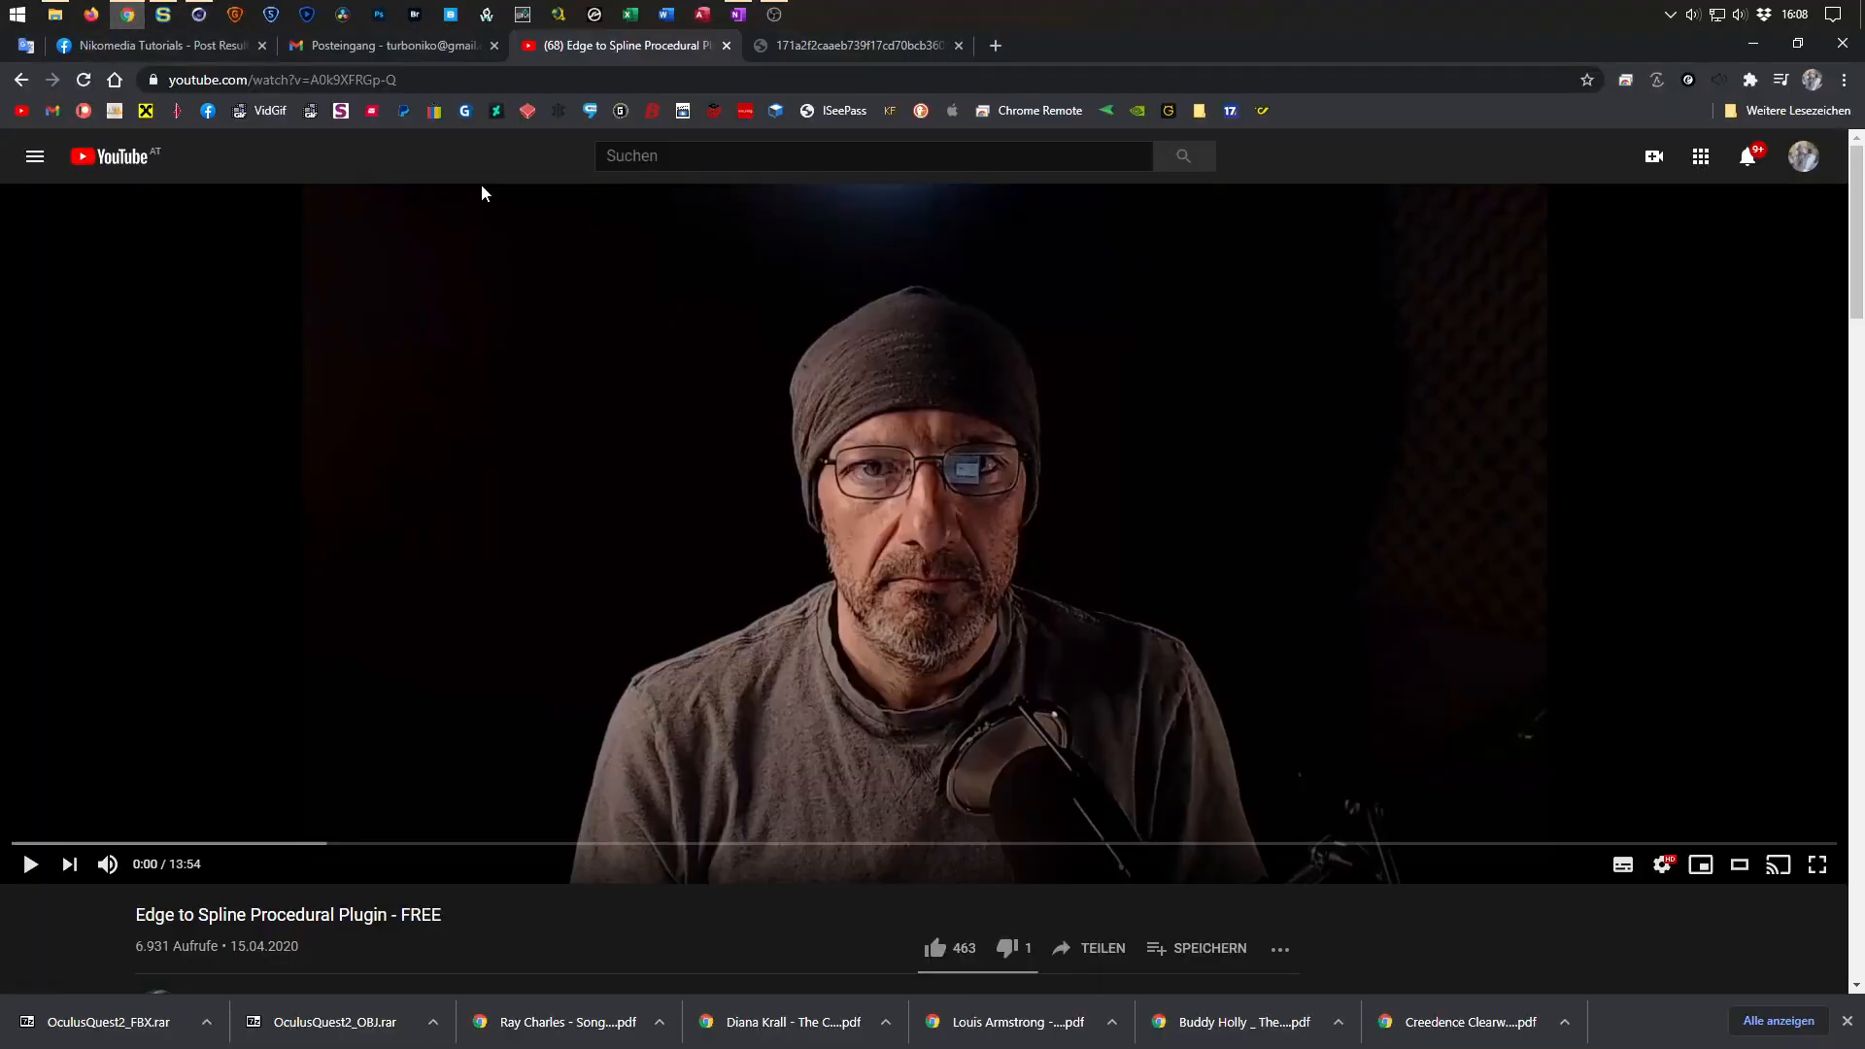
click(793, 50)
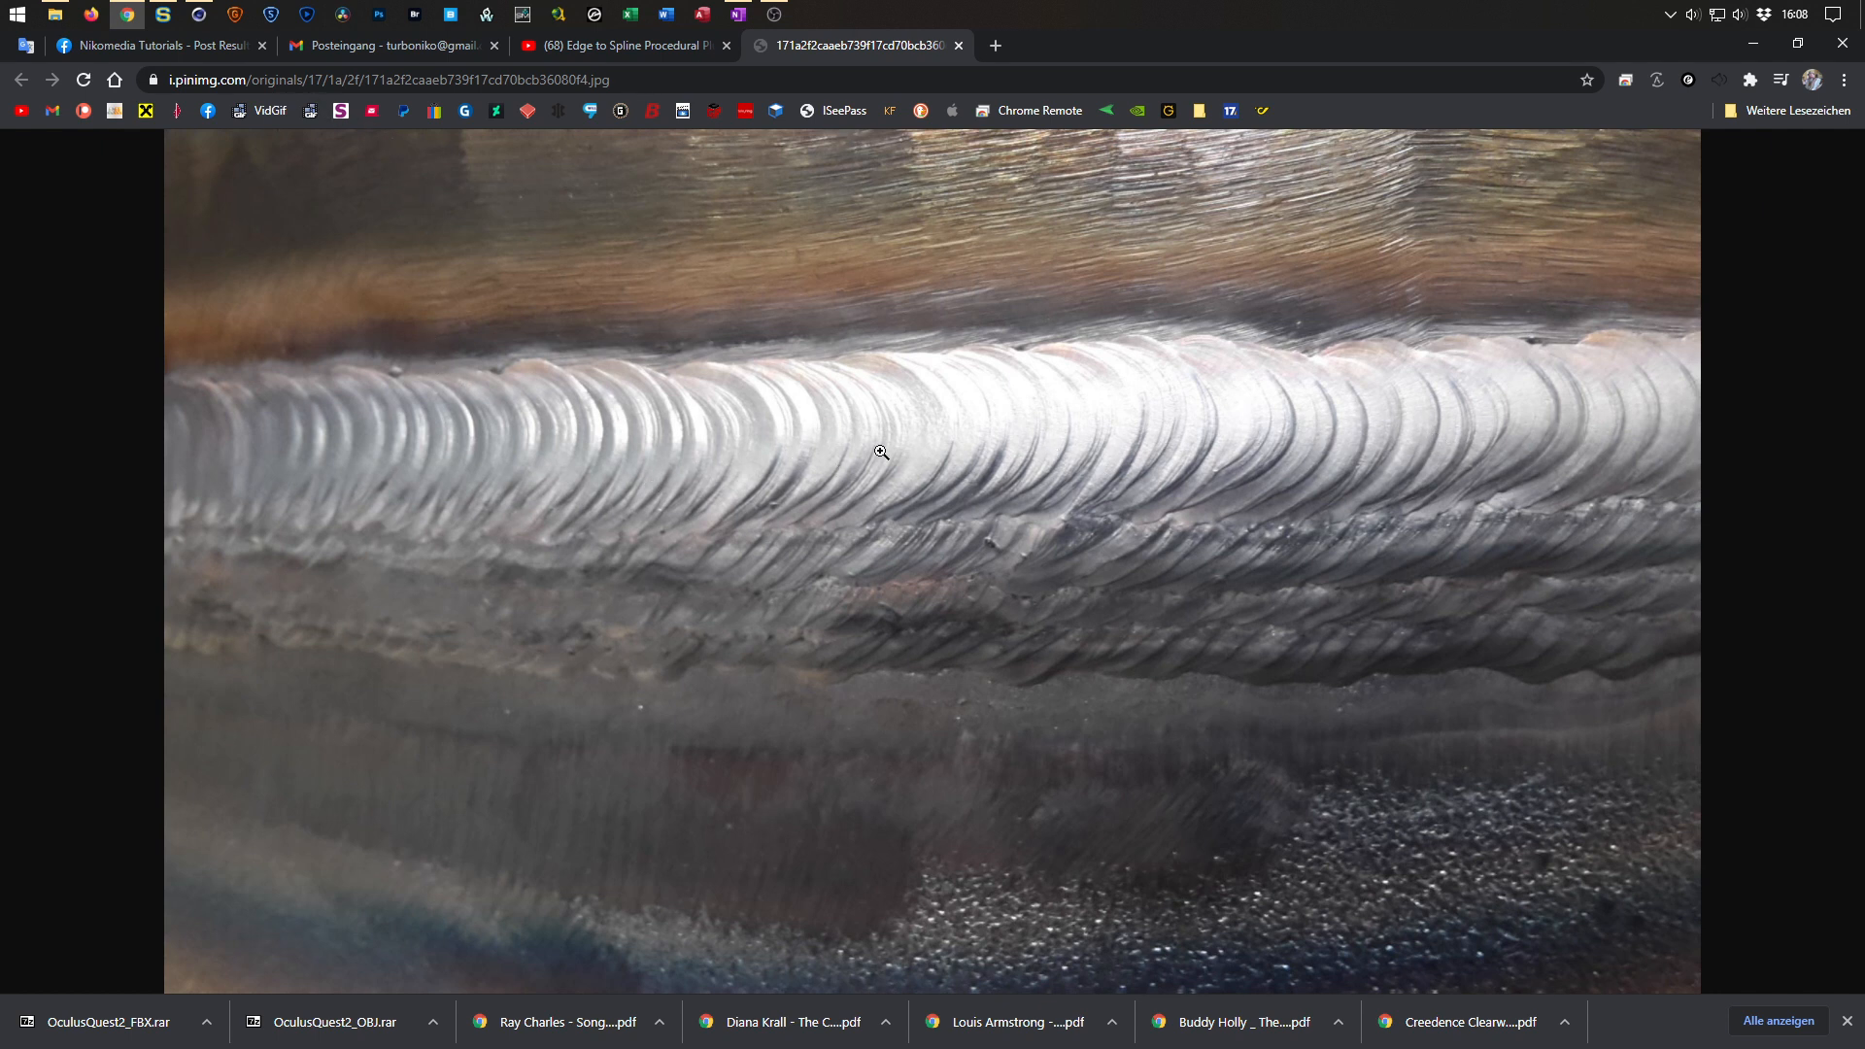
Return to Cinema 4D and delete the Sweep together with its Circle, keeping the Edge To Spline object.
click(1750, 43)
drag(1405, 165, 1389, 174)
click(1391, 124)
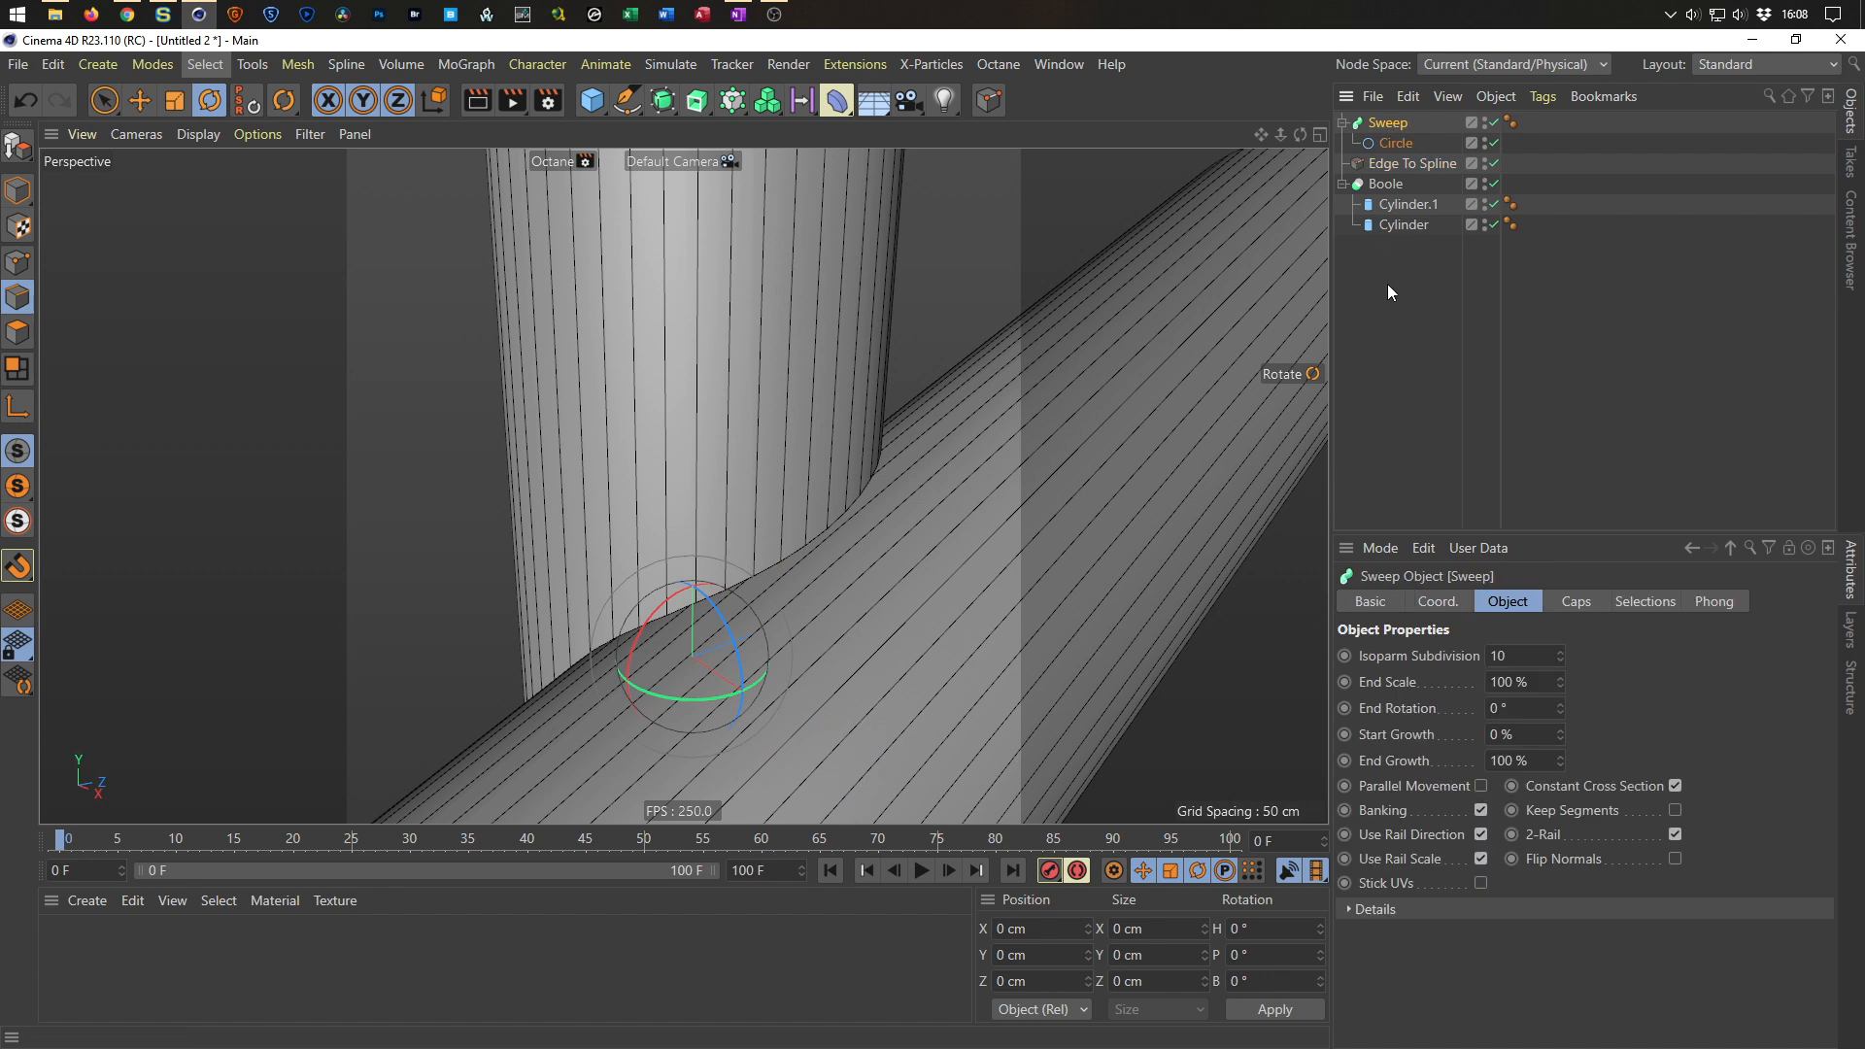
key(Delete)
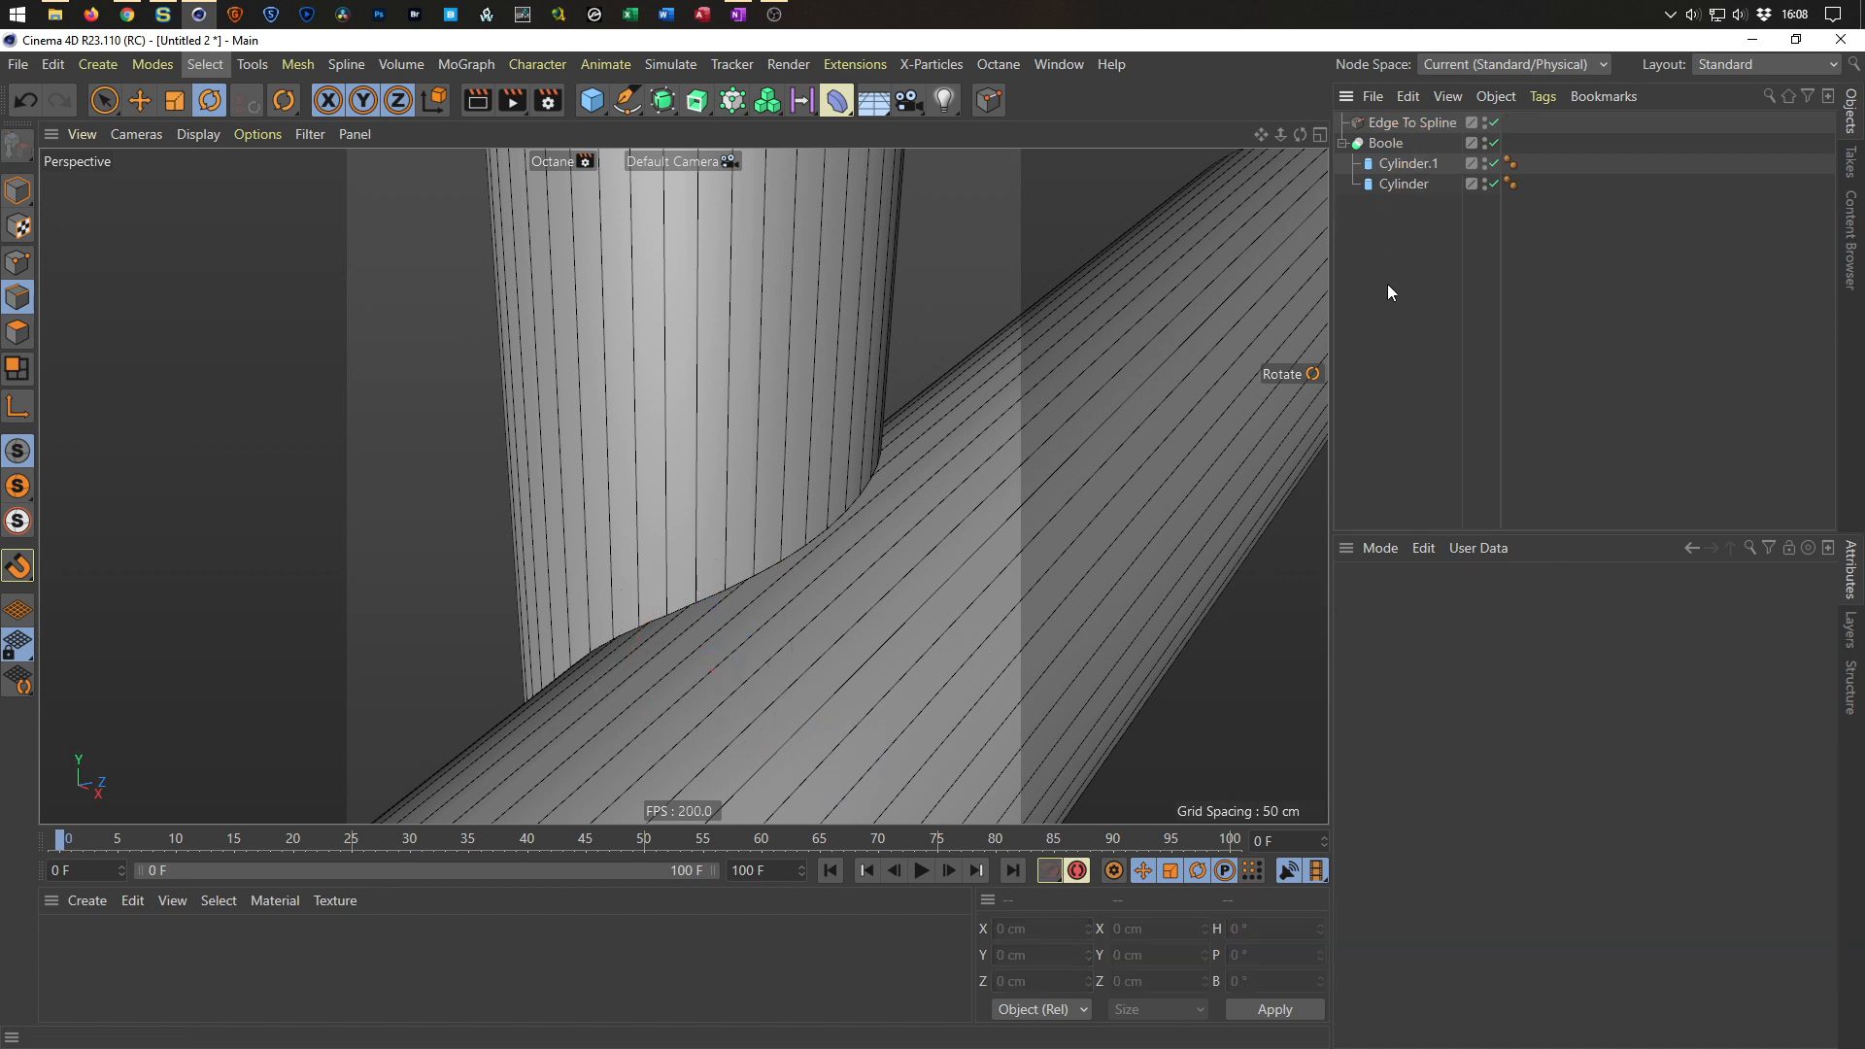
Save the scene as edge.
key(ctrl+s)
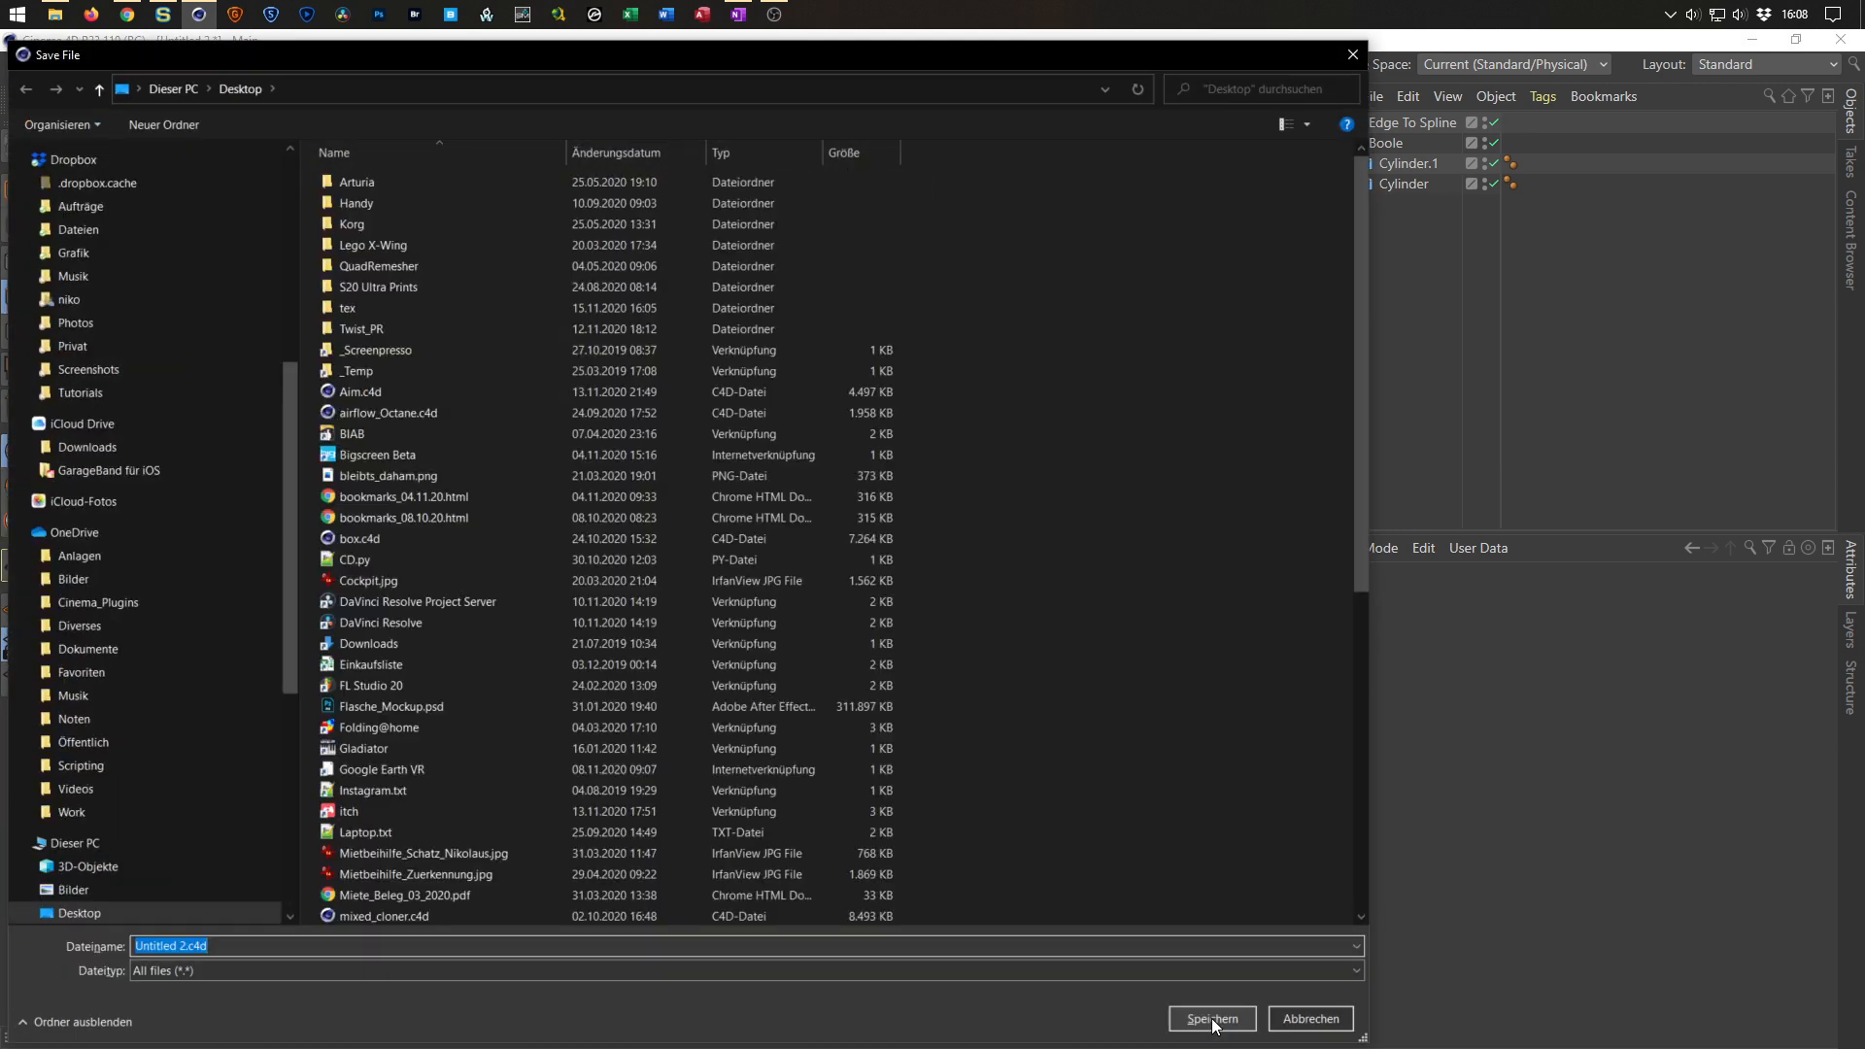
text(edge)
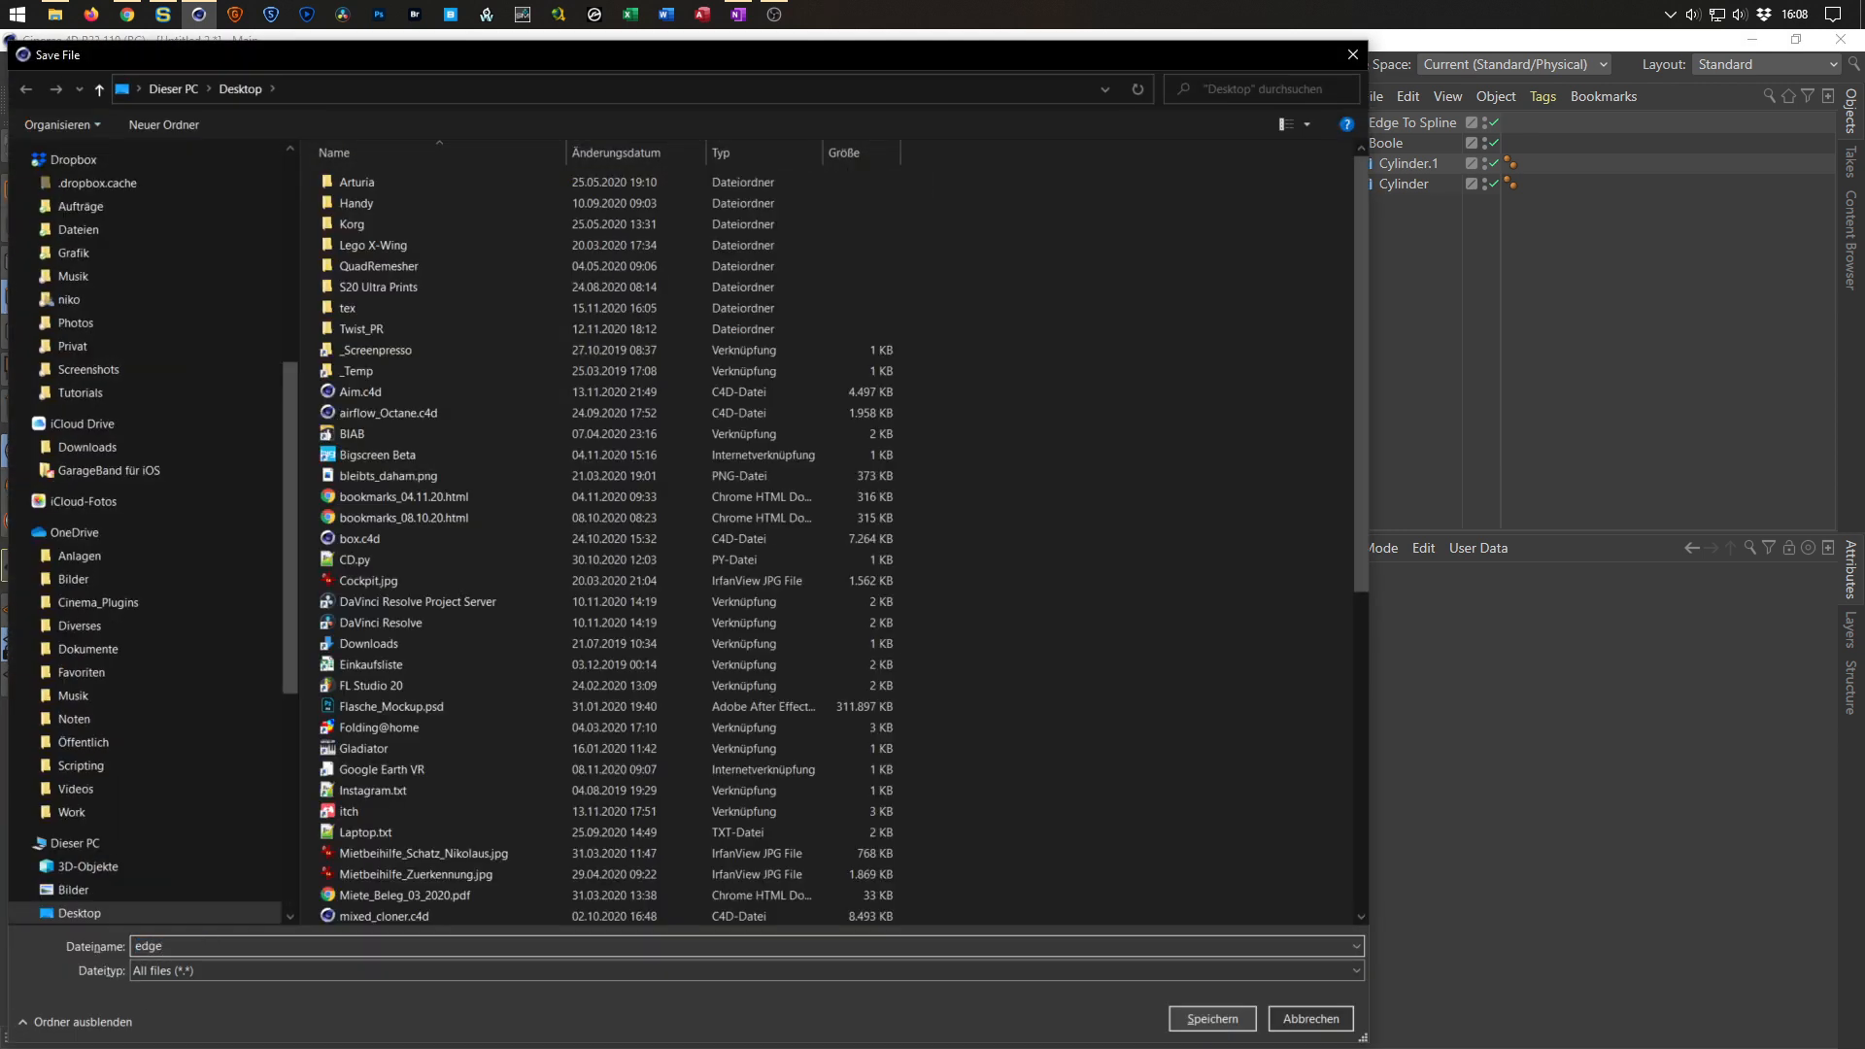
click(1213, 1020)
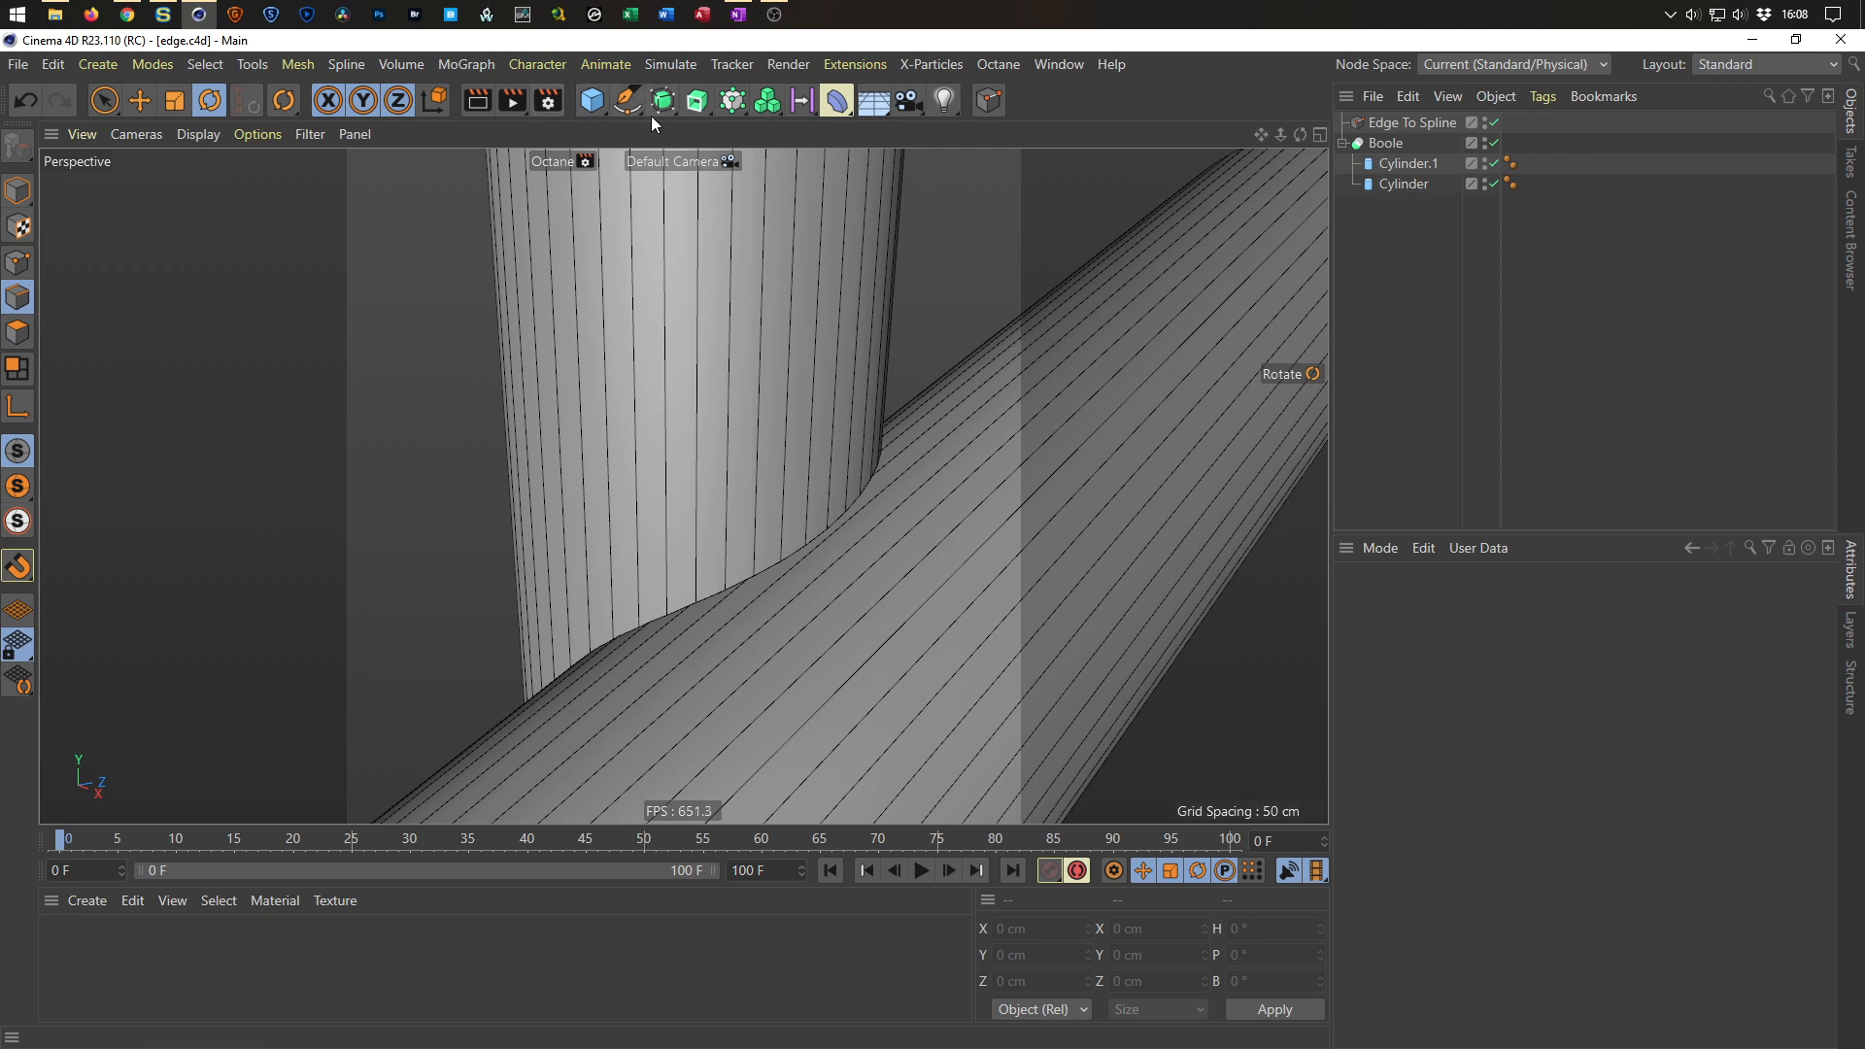
Add a Disc object and set its outer radius to 2 cm.
click(596, 101)
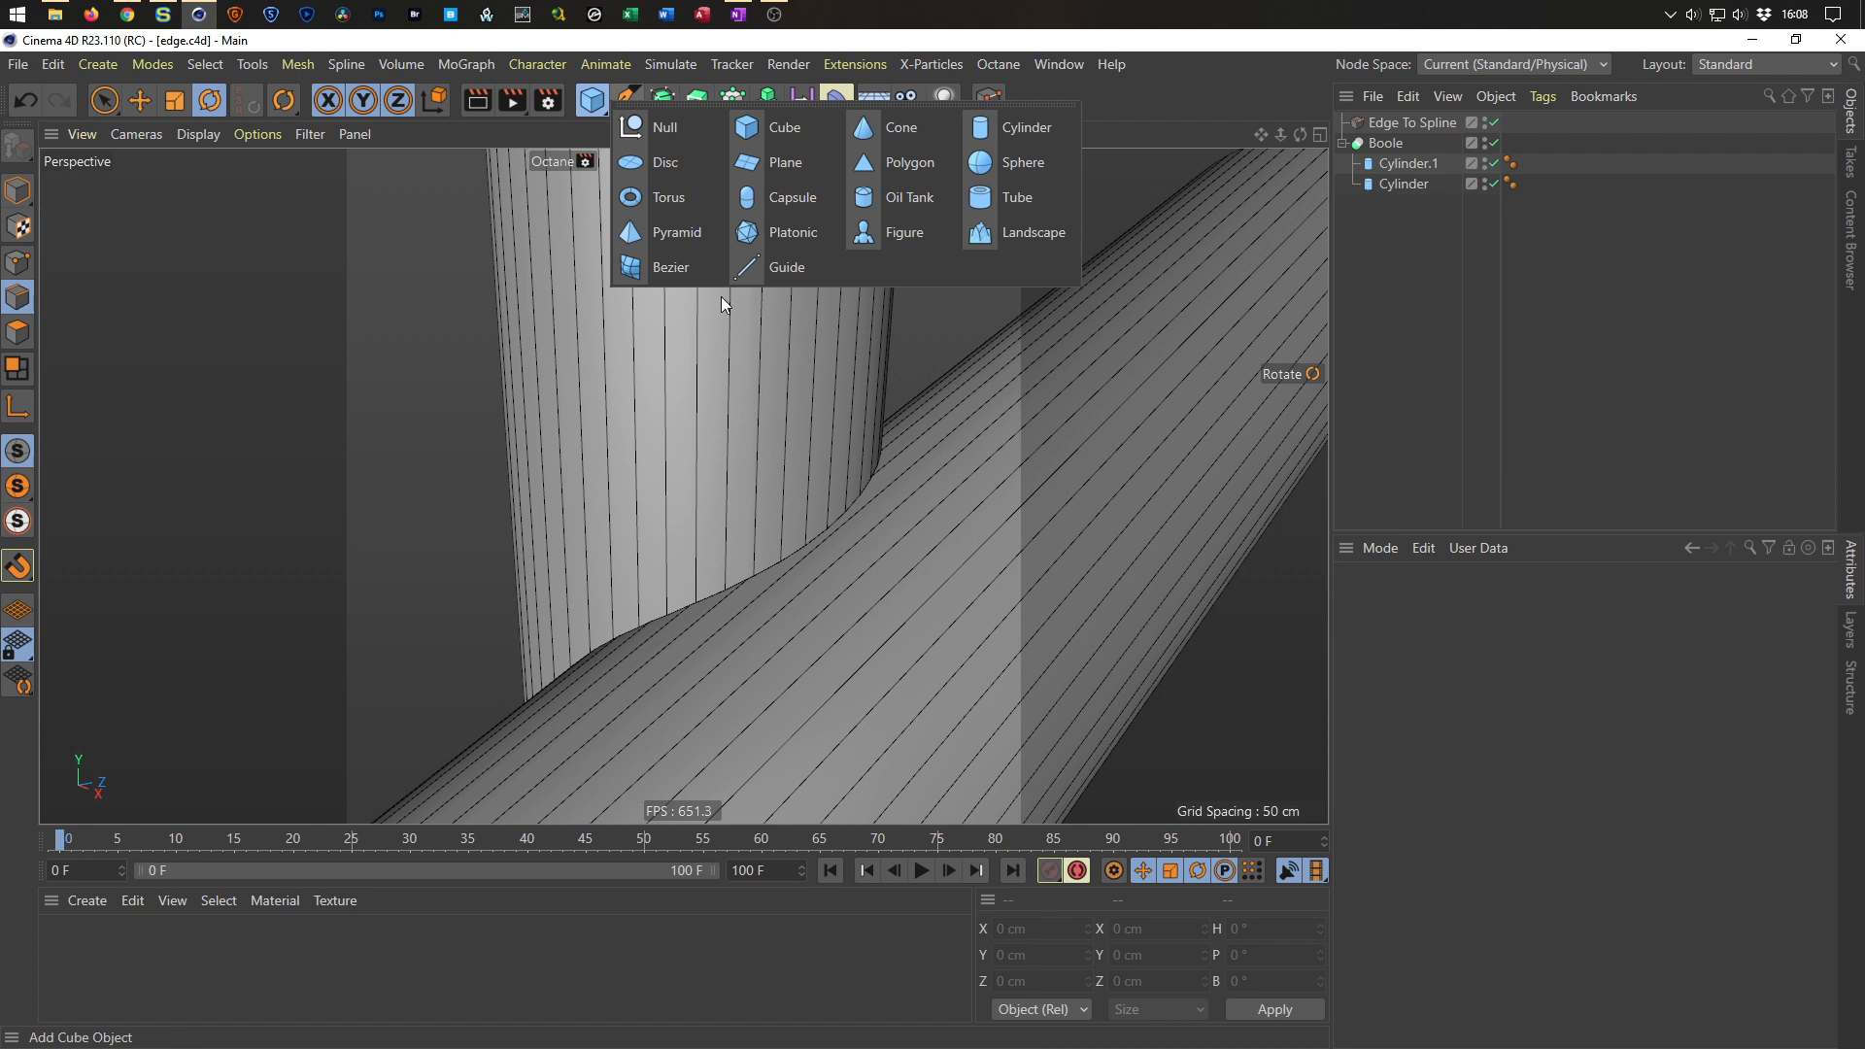
click(672, 165)
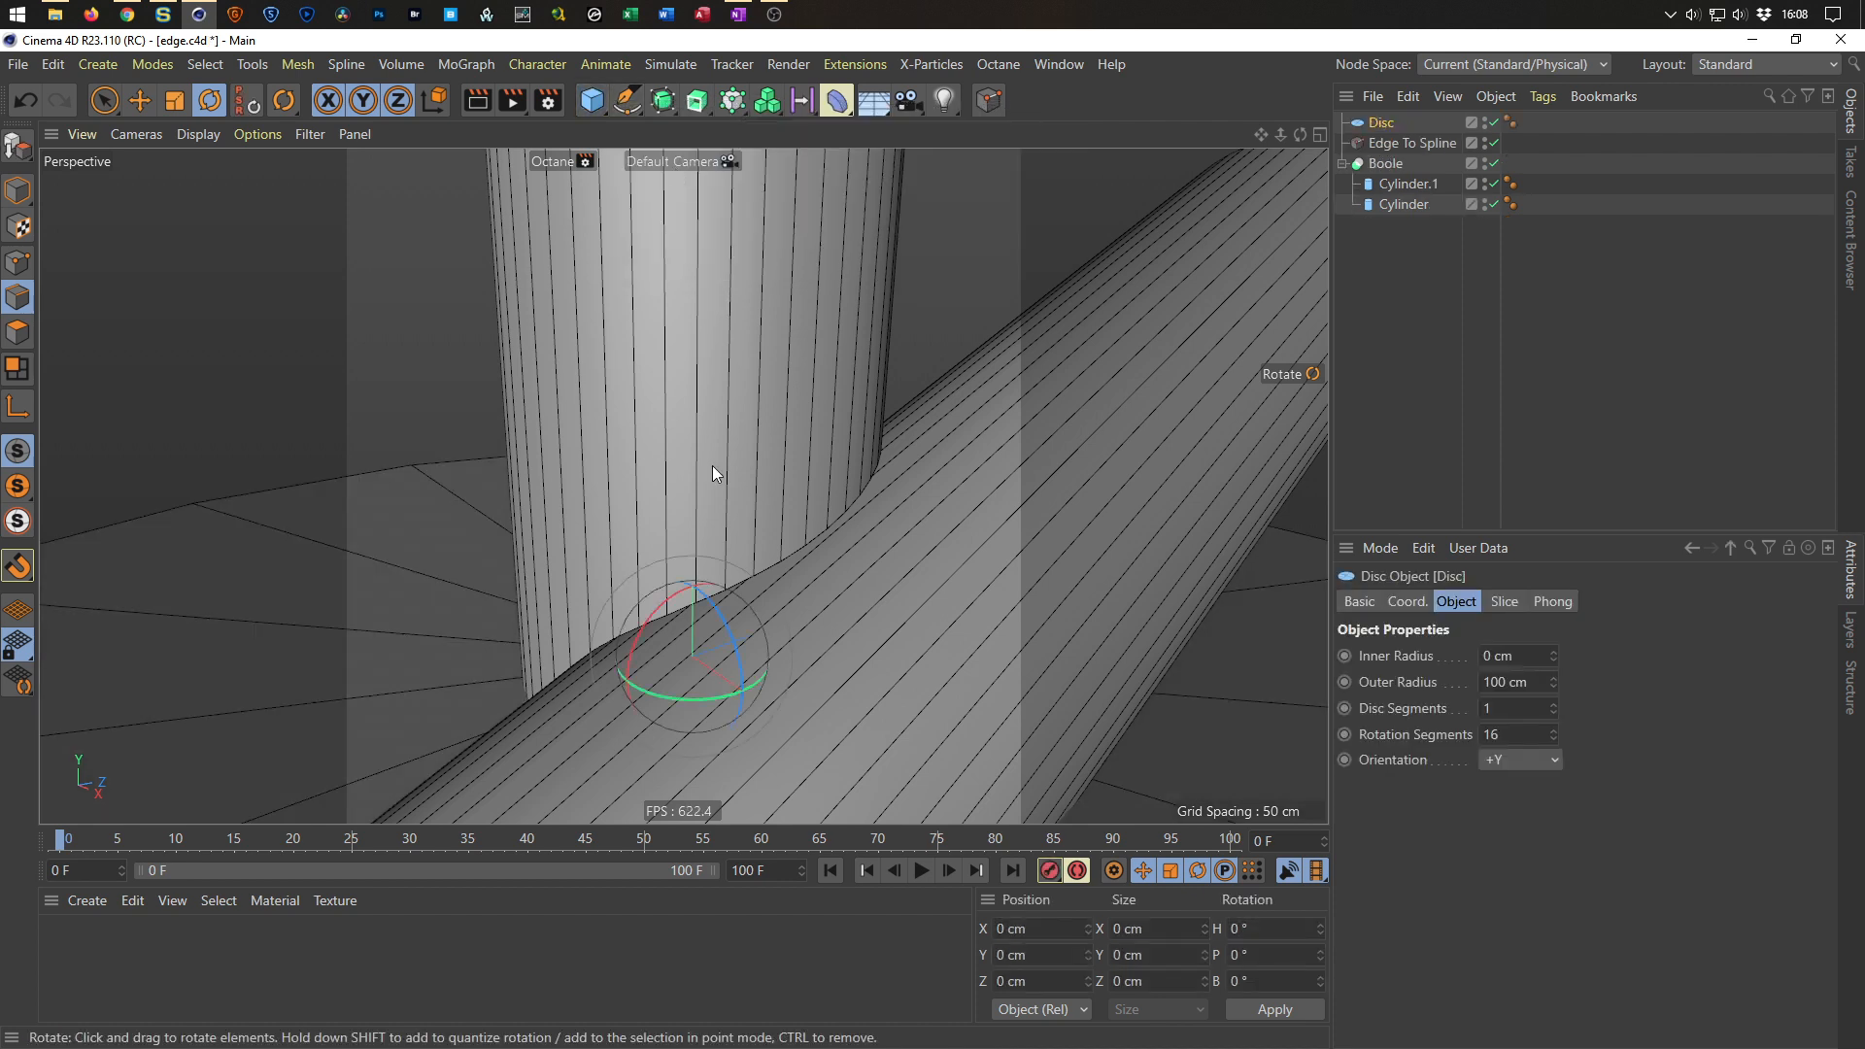
double_click(1515, 682)
text(2)
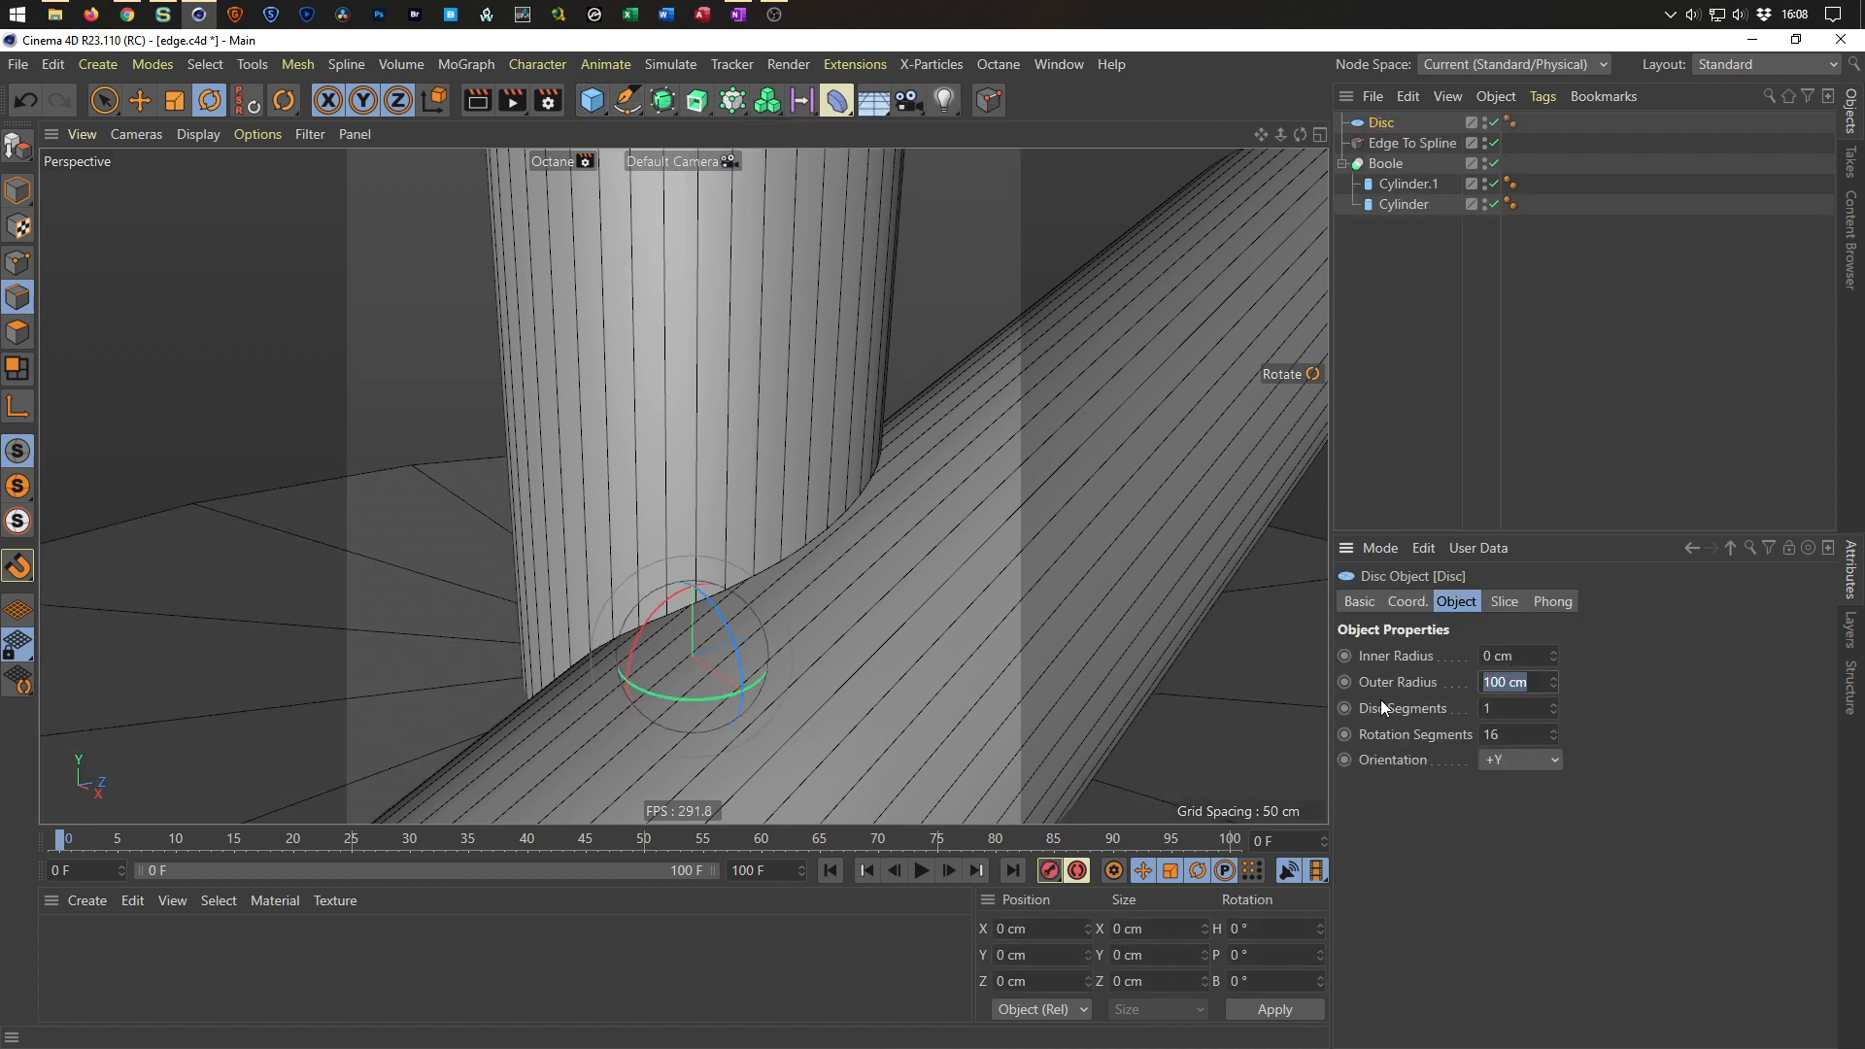
key(Return)
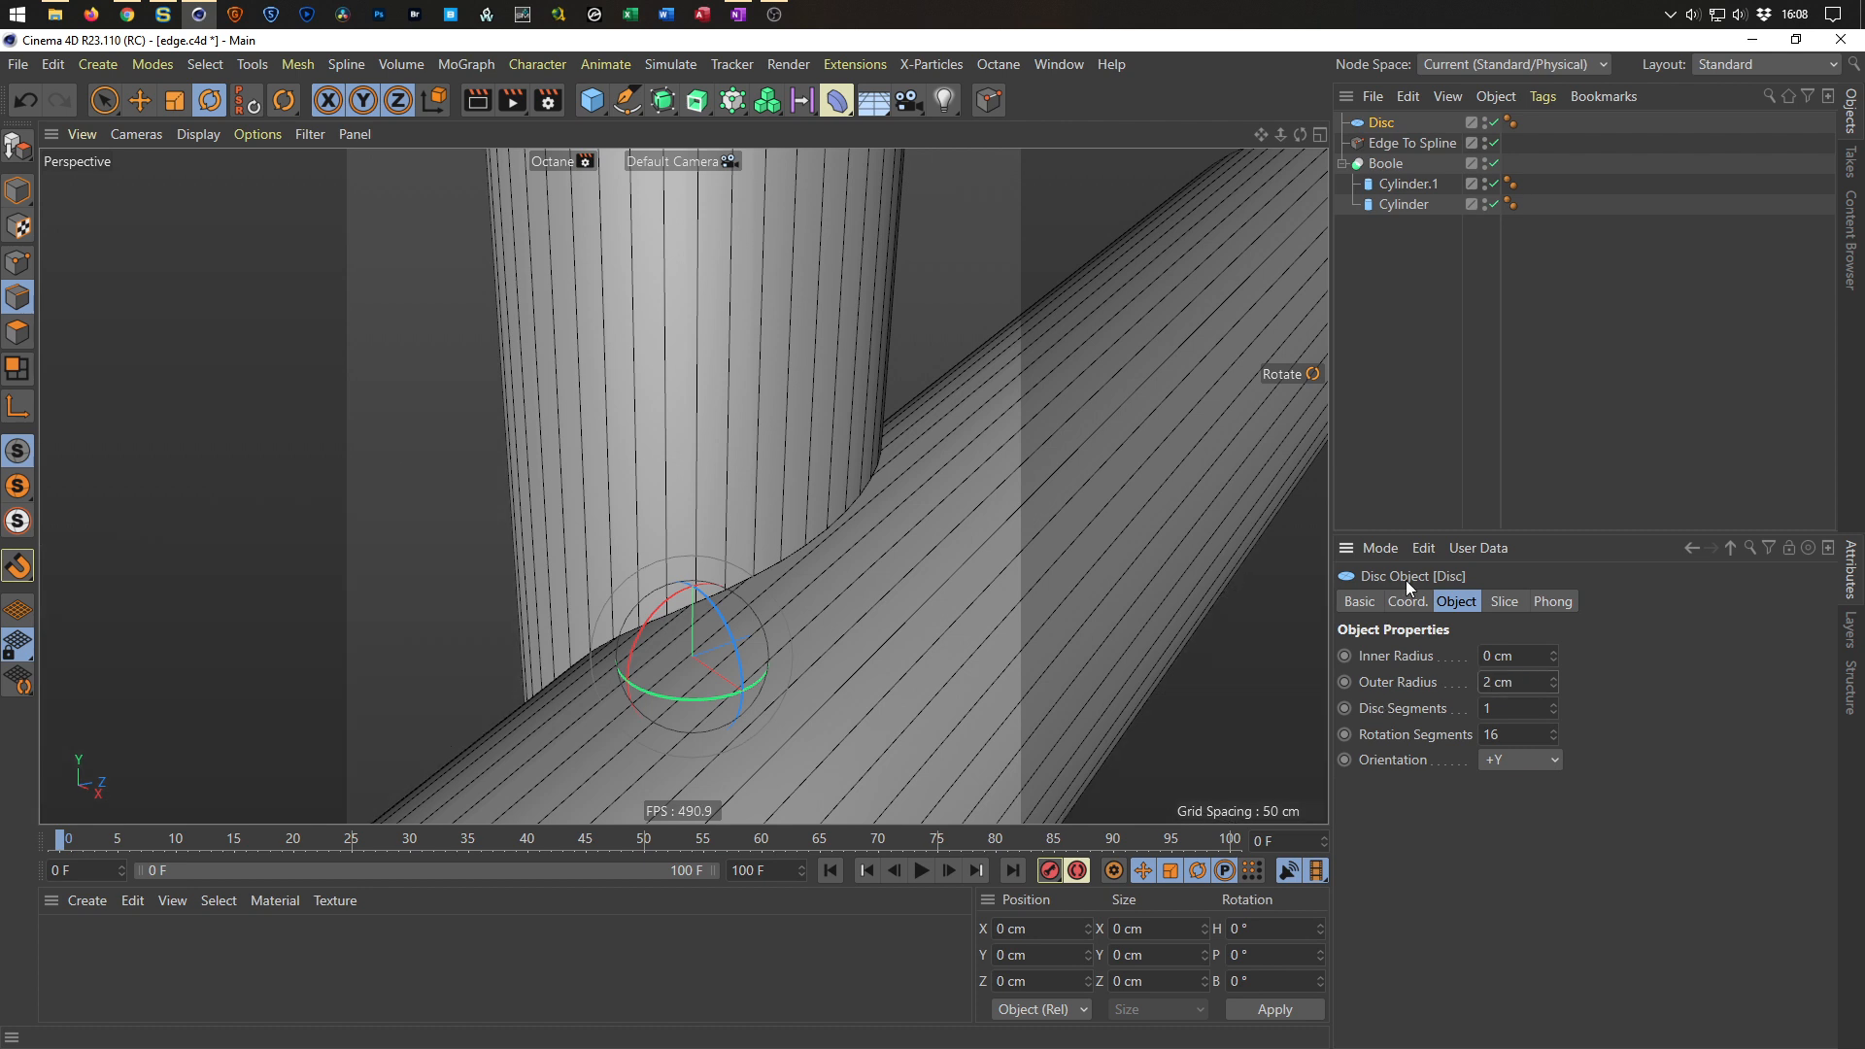
Hide the Boole object and wrap the Disc in a MoGraph Cloner.
alt+click(1484, 165)
alt+click(1485, 166)
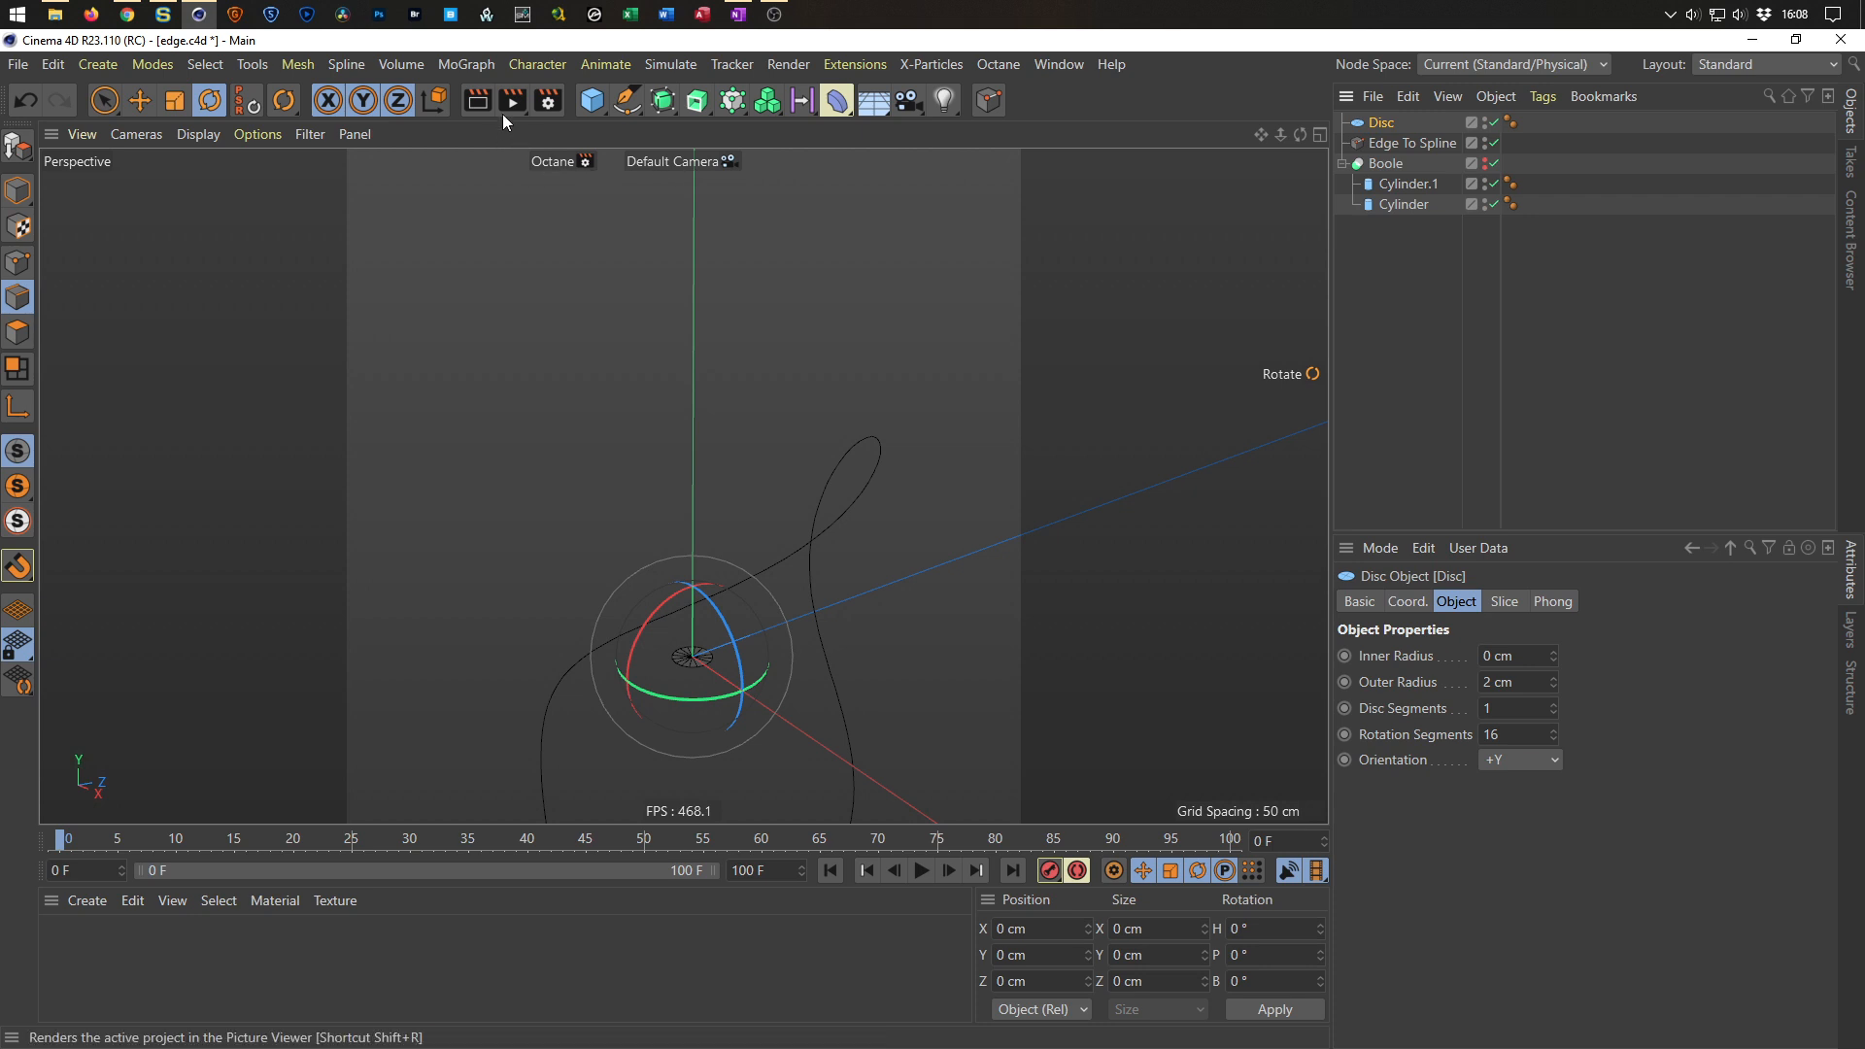
click(476, 64)
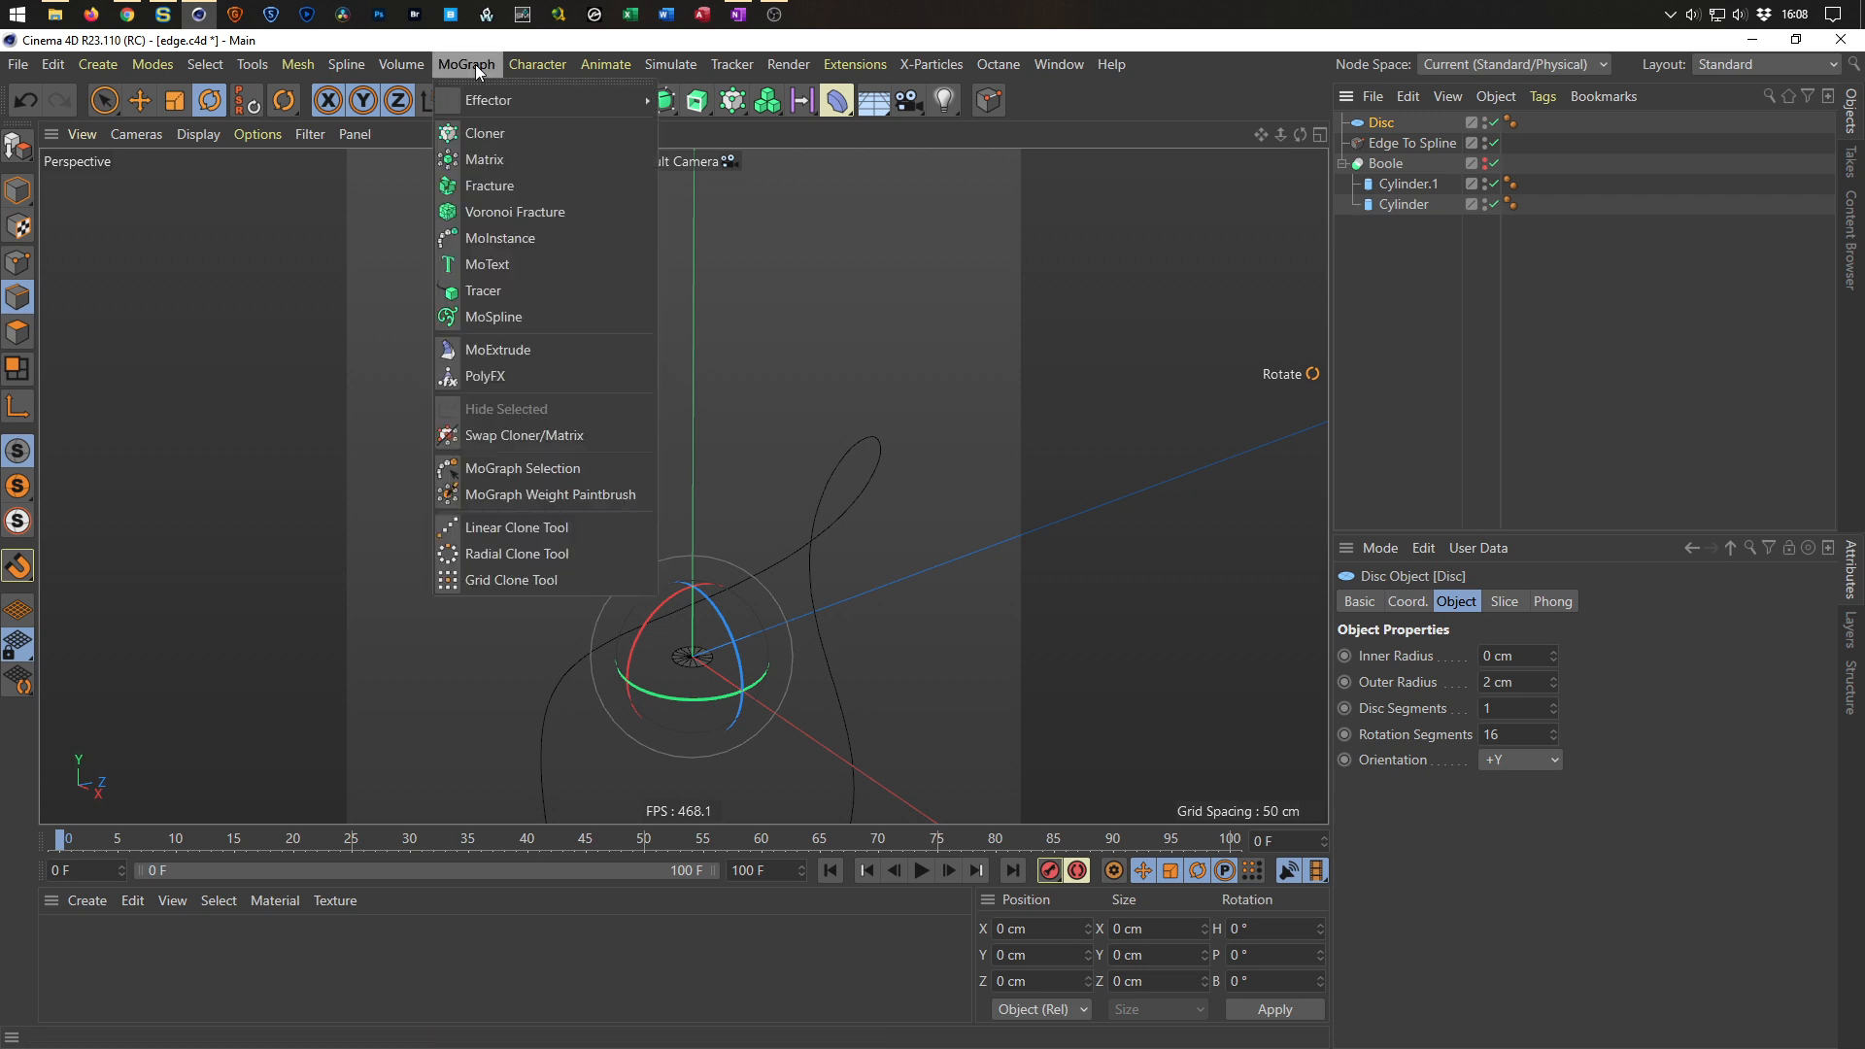
click(486, 134)
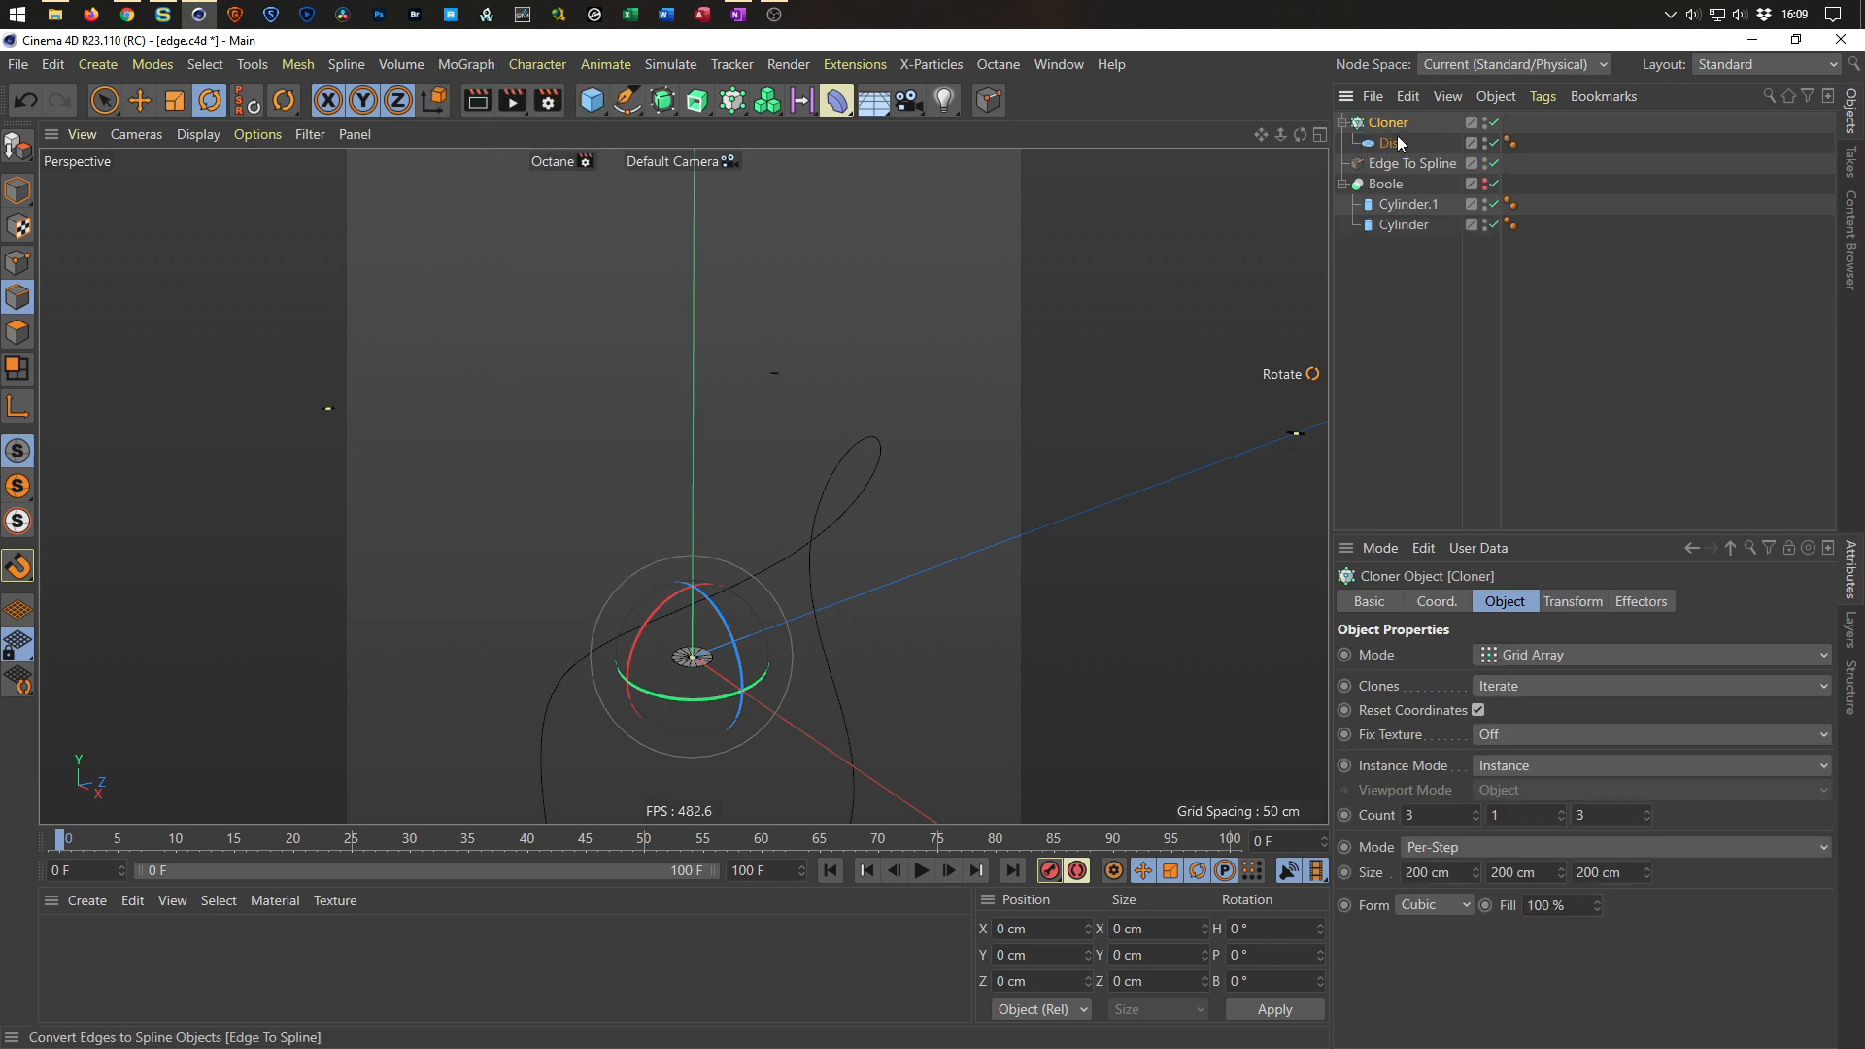
Set the Cloner mode to Object and assign the Edge To Spline object as its source.
click(1518, 655)
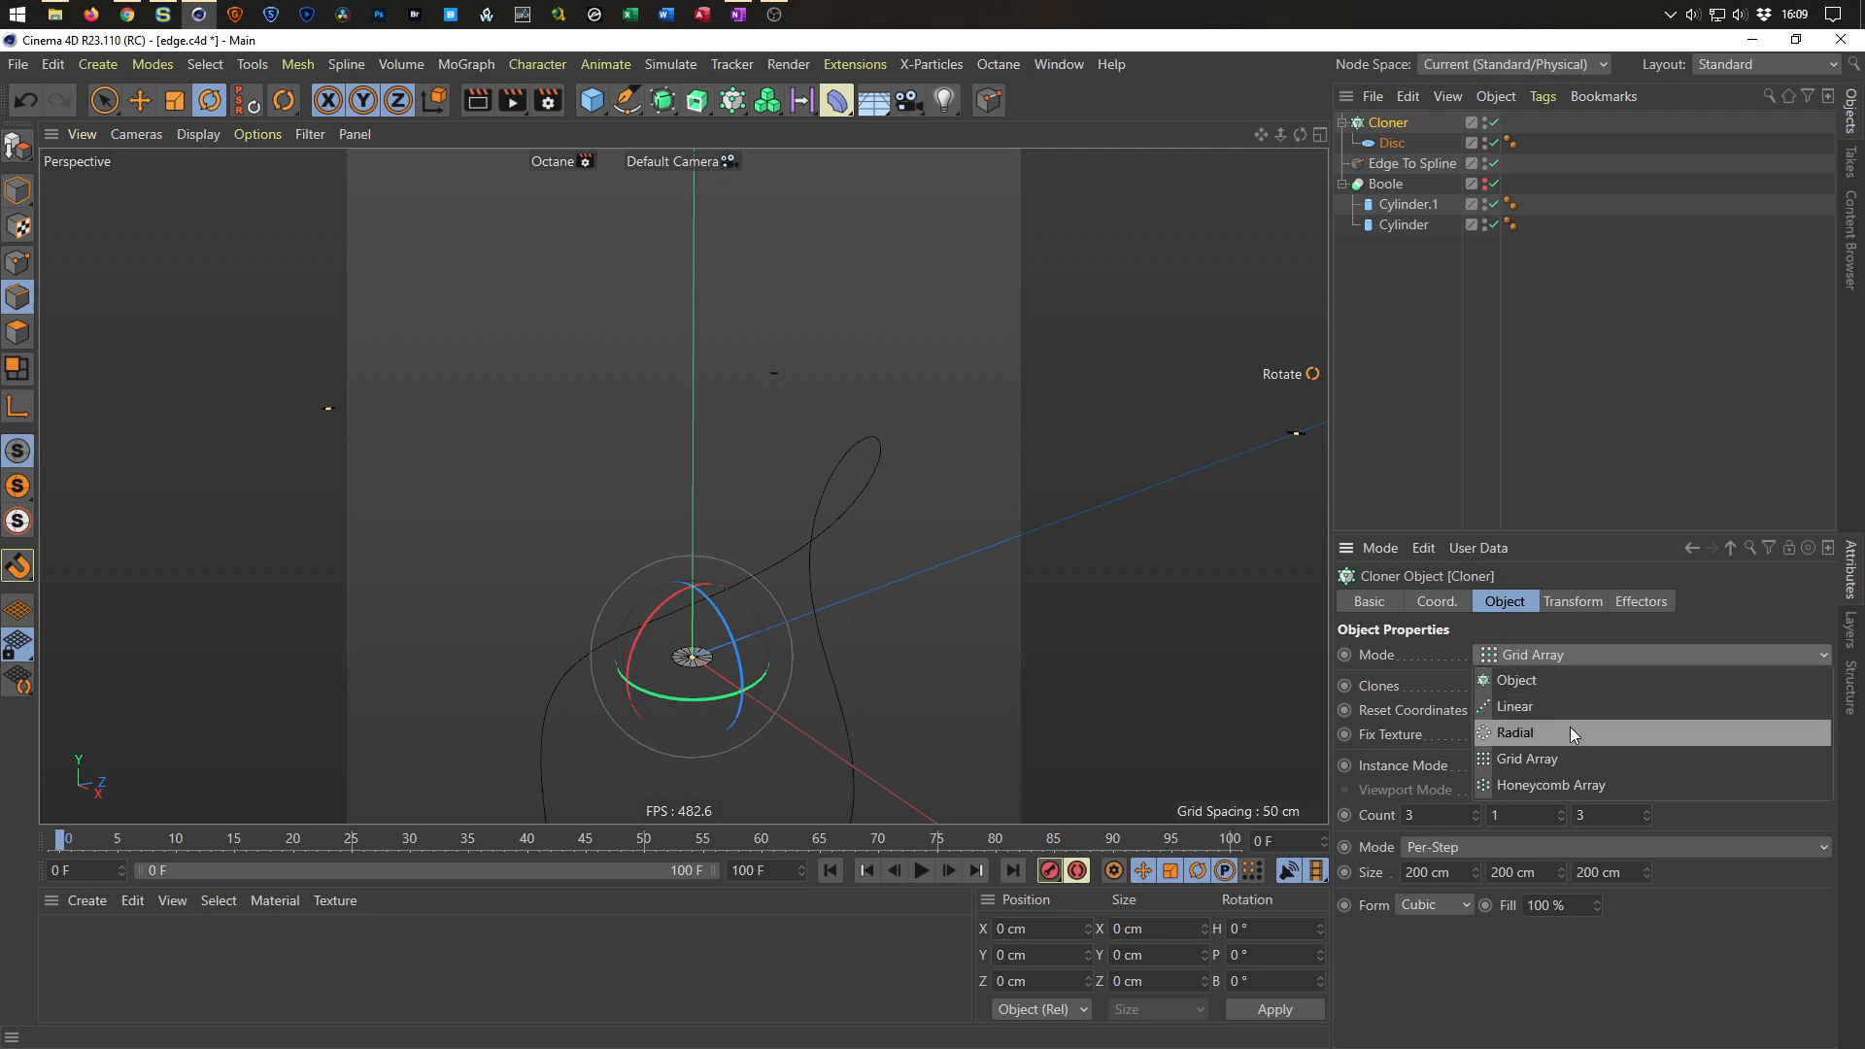
click(1578, 688)
drag(1542, 529, 1570, 353)
drag(1383, 162, 1516, 649)
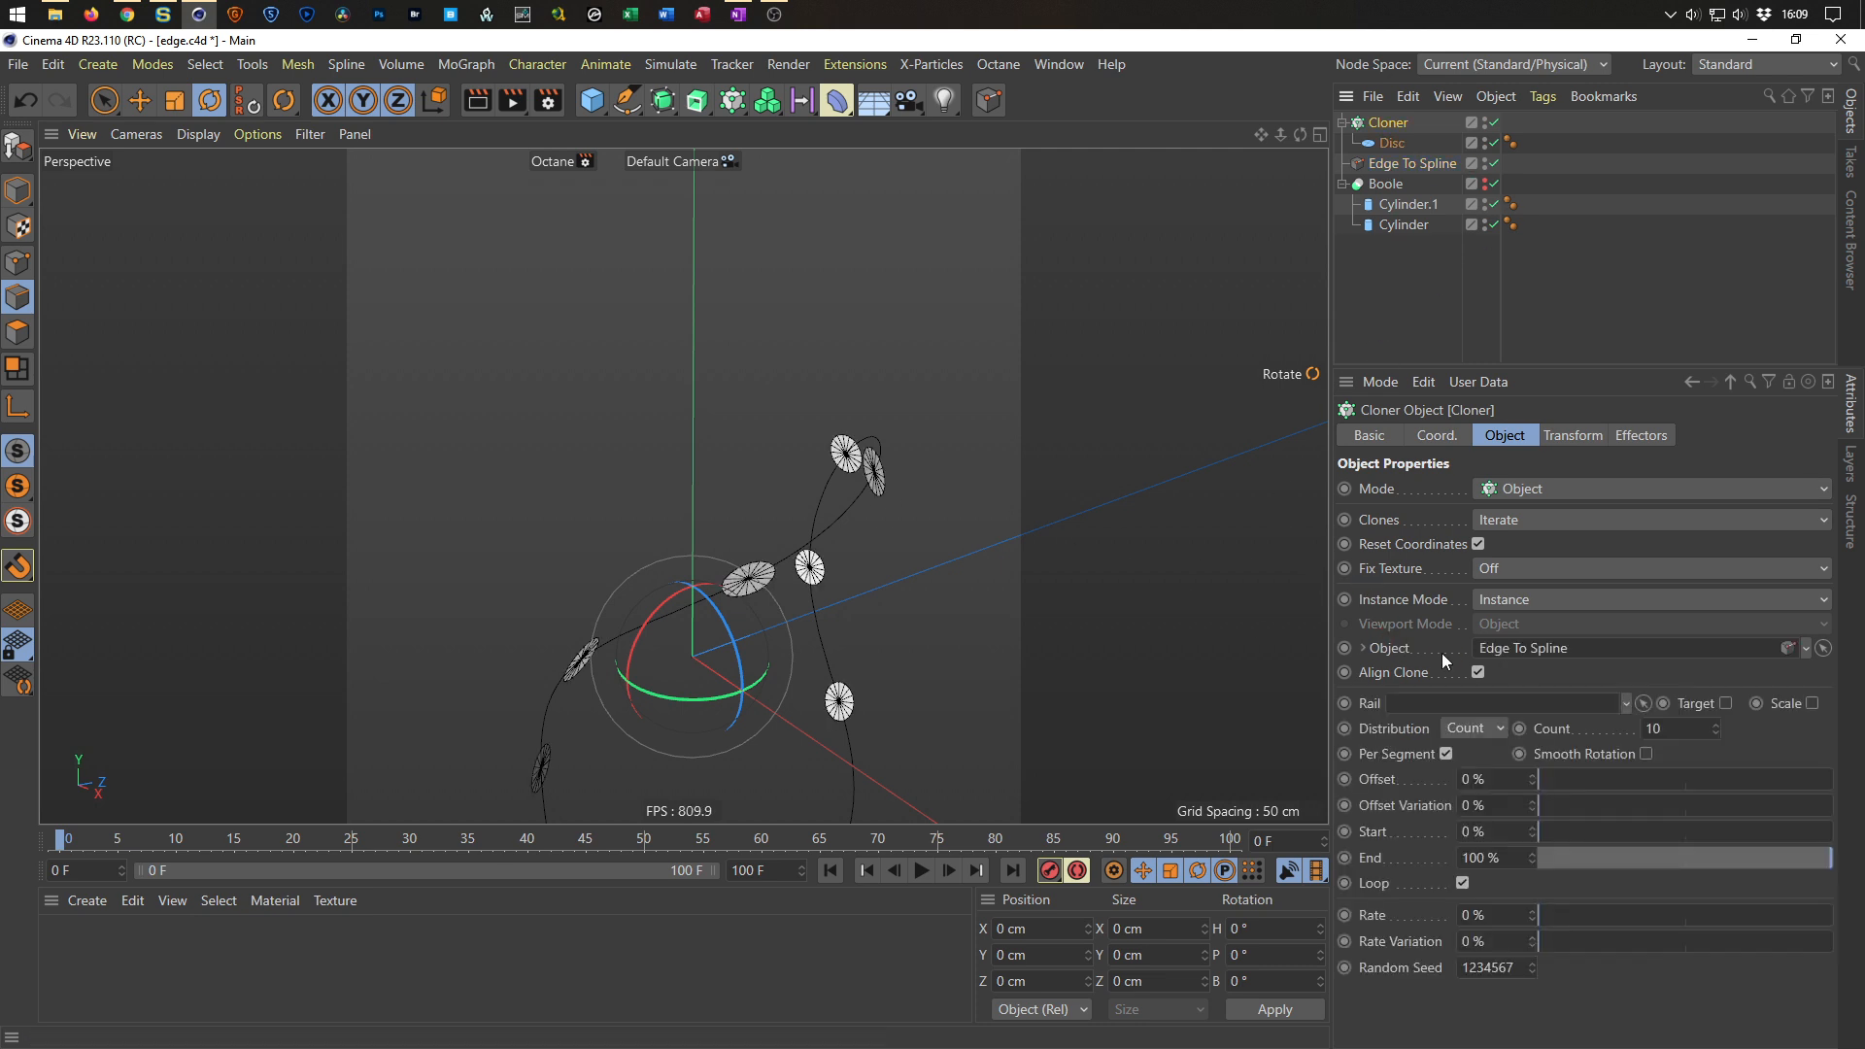
Raise the Cloner's clone count to 84 so the discs line the intersection edge.
drag(1716, 727, 1717, 672)
scroll(771, 589, up, 5)
mouse_move(803, 558)
alt+mouse_down()
mouse_move(618, 586)
mouse_move(825, 594)
mouse_move(914, 620)
mouse_move(958, 600)
mouse_move(769, 418)
alt+mouse_up()
scroll(774, 420, down, 10)
scroll(775, 690, up, 10)
mouse_move(713, 585)
alt+mouse_down()
mouse_move(749, 632)
mouse_move(730, 589)
alt+mouse_up()
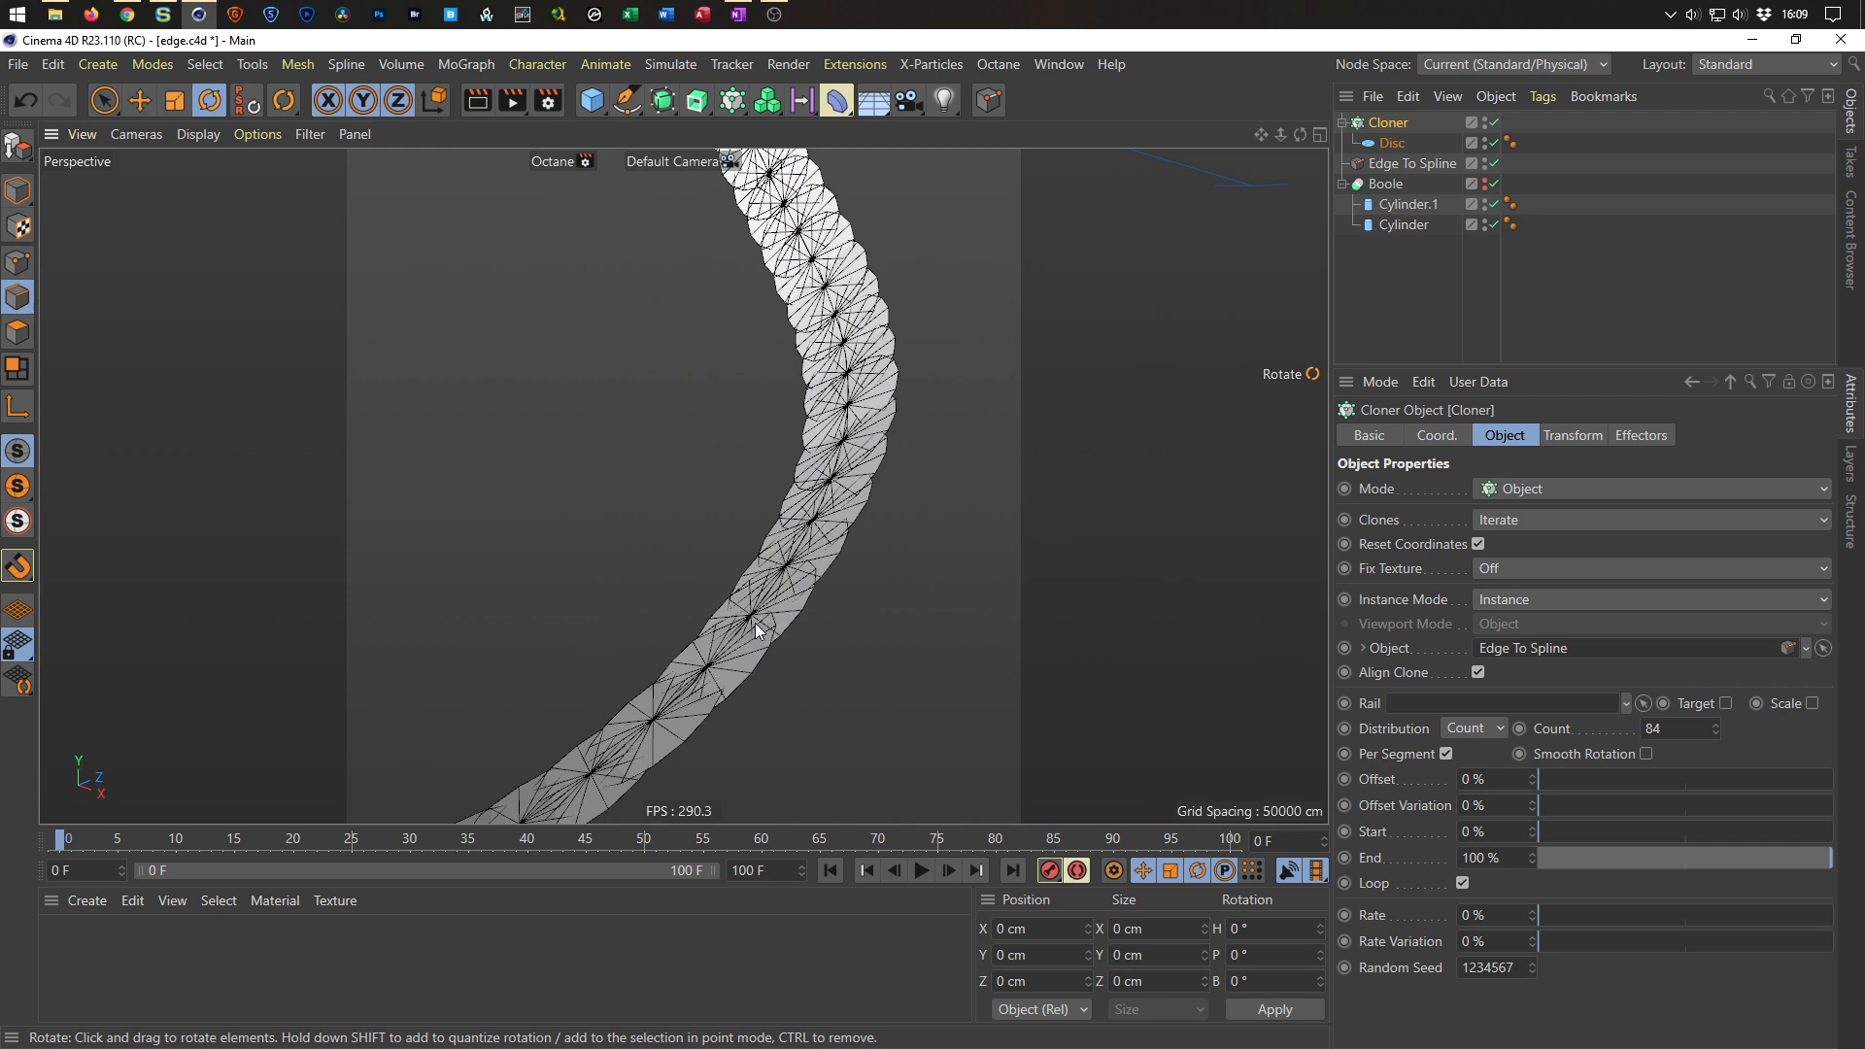
Rotate the clones 33° in pitch in the Cloner's transform settings.
click(1564, 436)
alt+drag(754, 569, 855, 603)
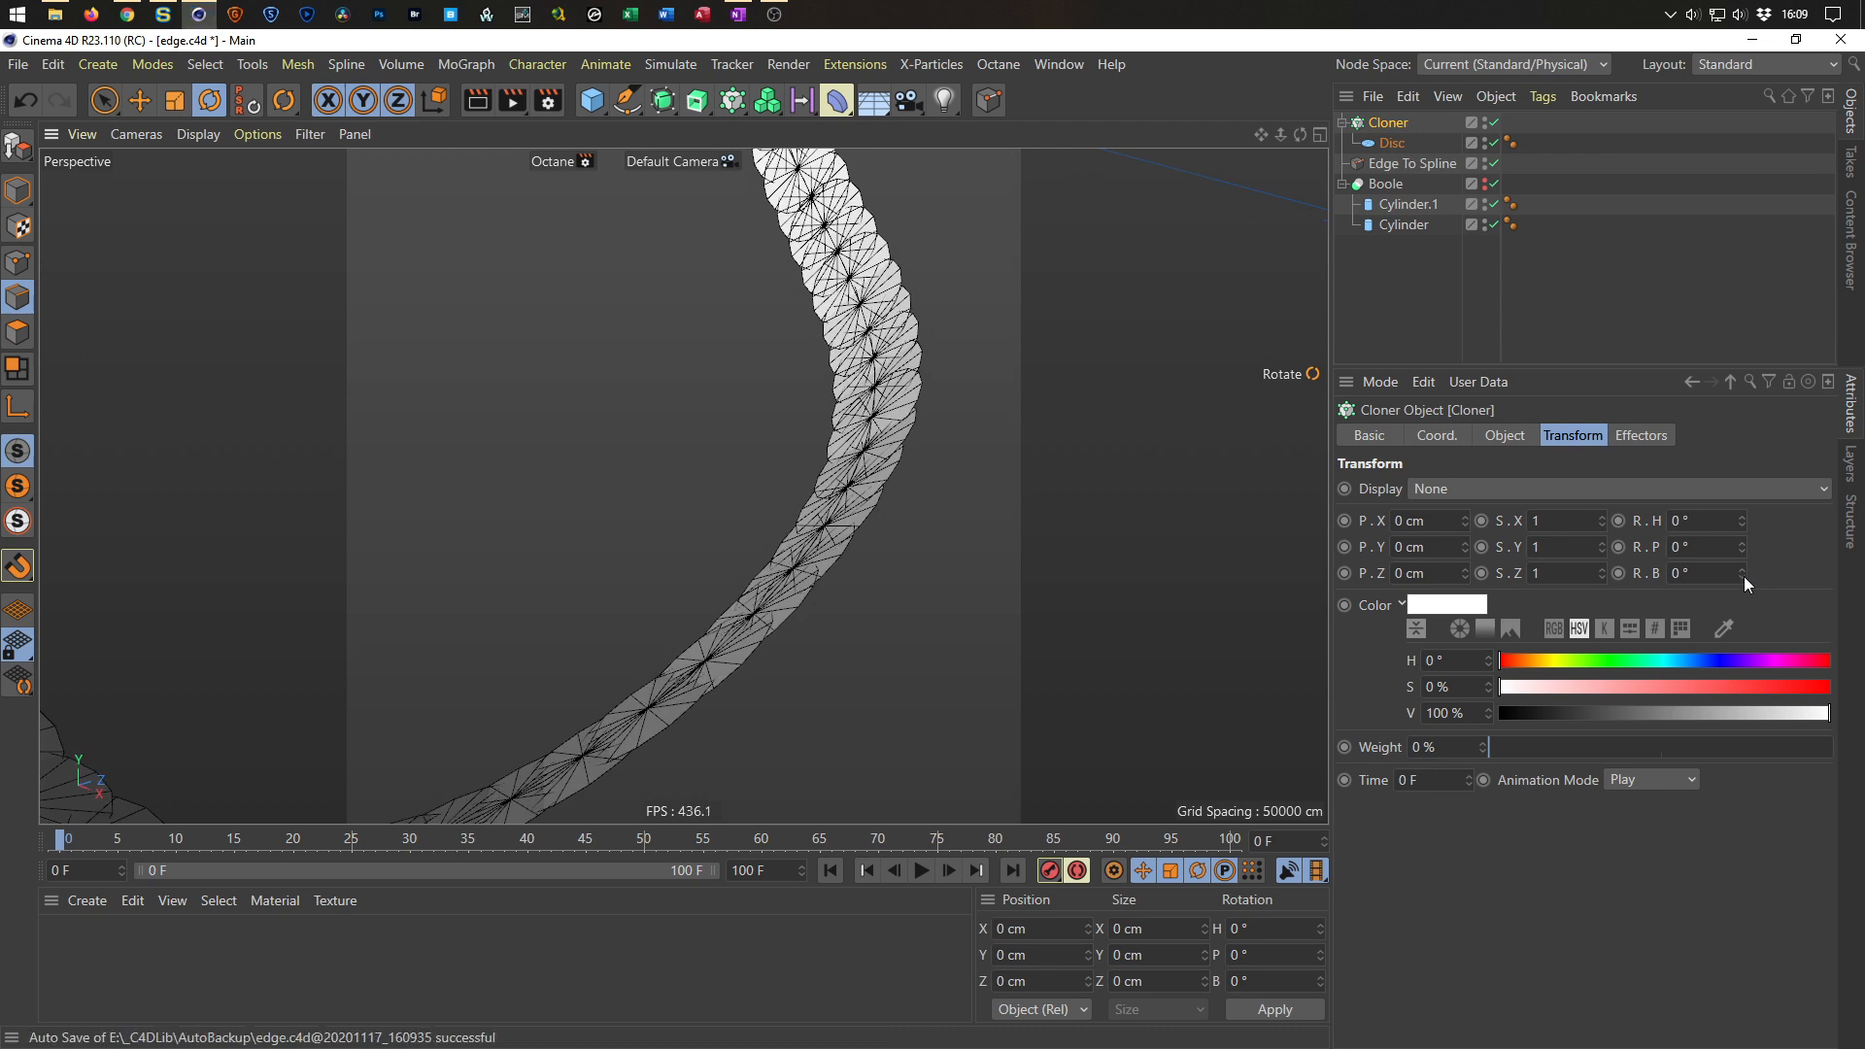
drag(1743, 547, 1742, 510)
drag(1742, 547, 1742, 542)
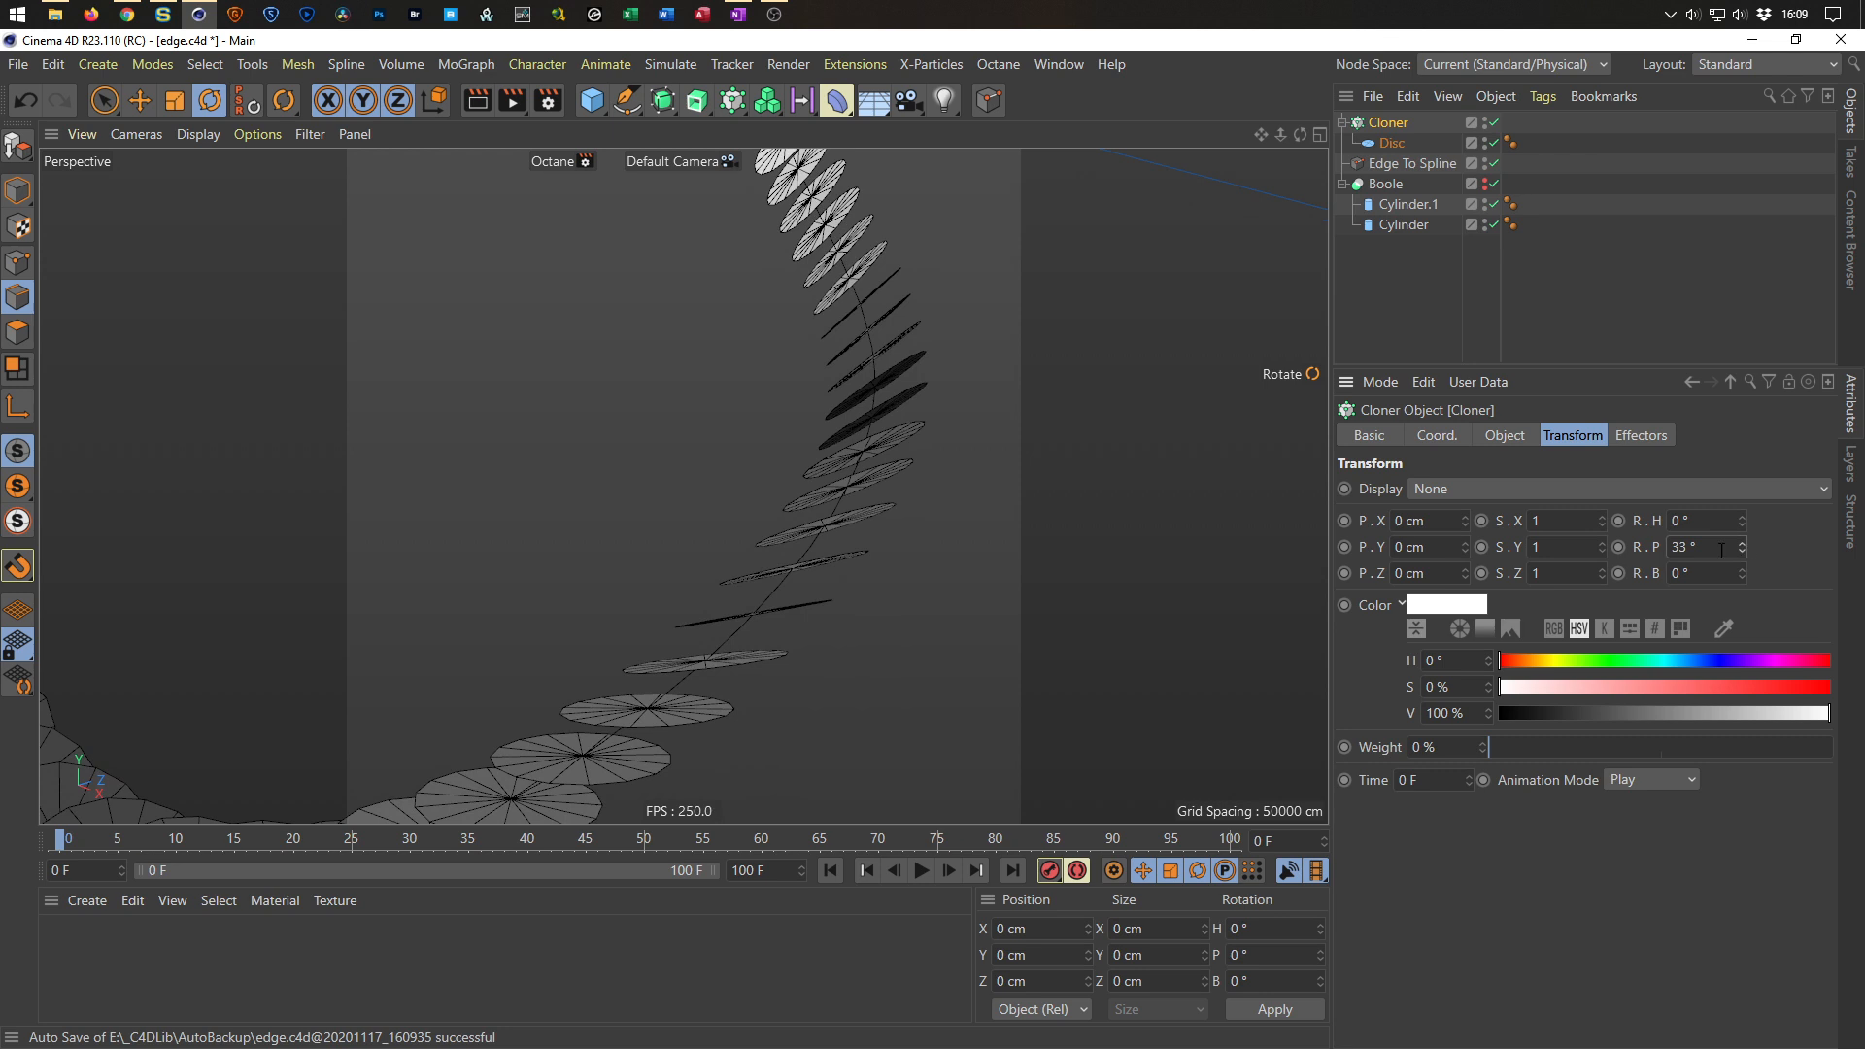
alt+drag(837, 533, 789, 621)
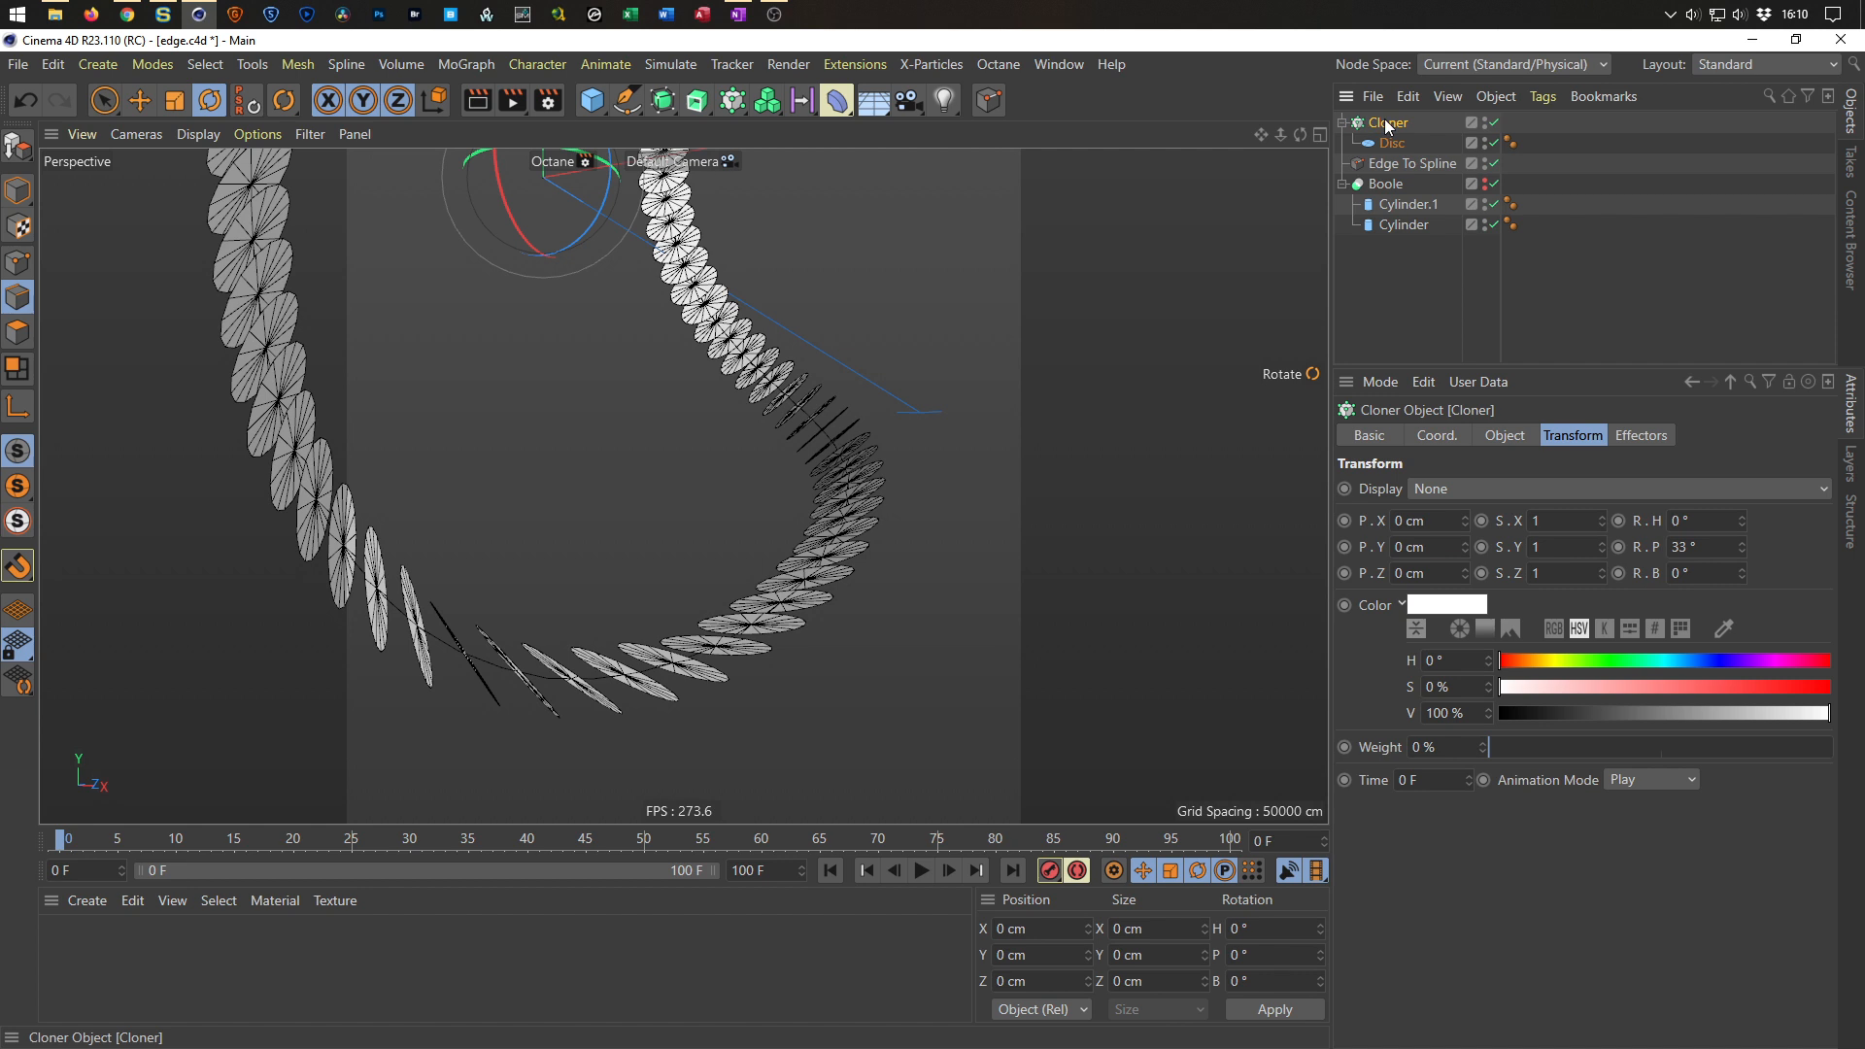
Put the Cloner into a Volume Builder and set the voxel size to 0.5 cm.
click(777, 108)
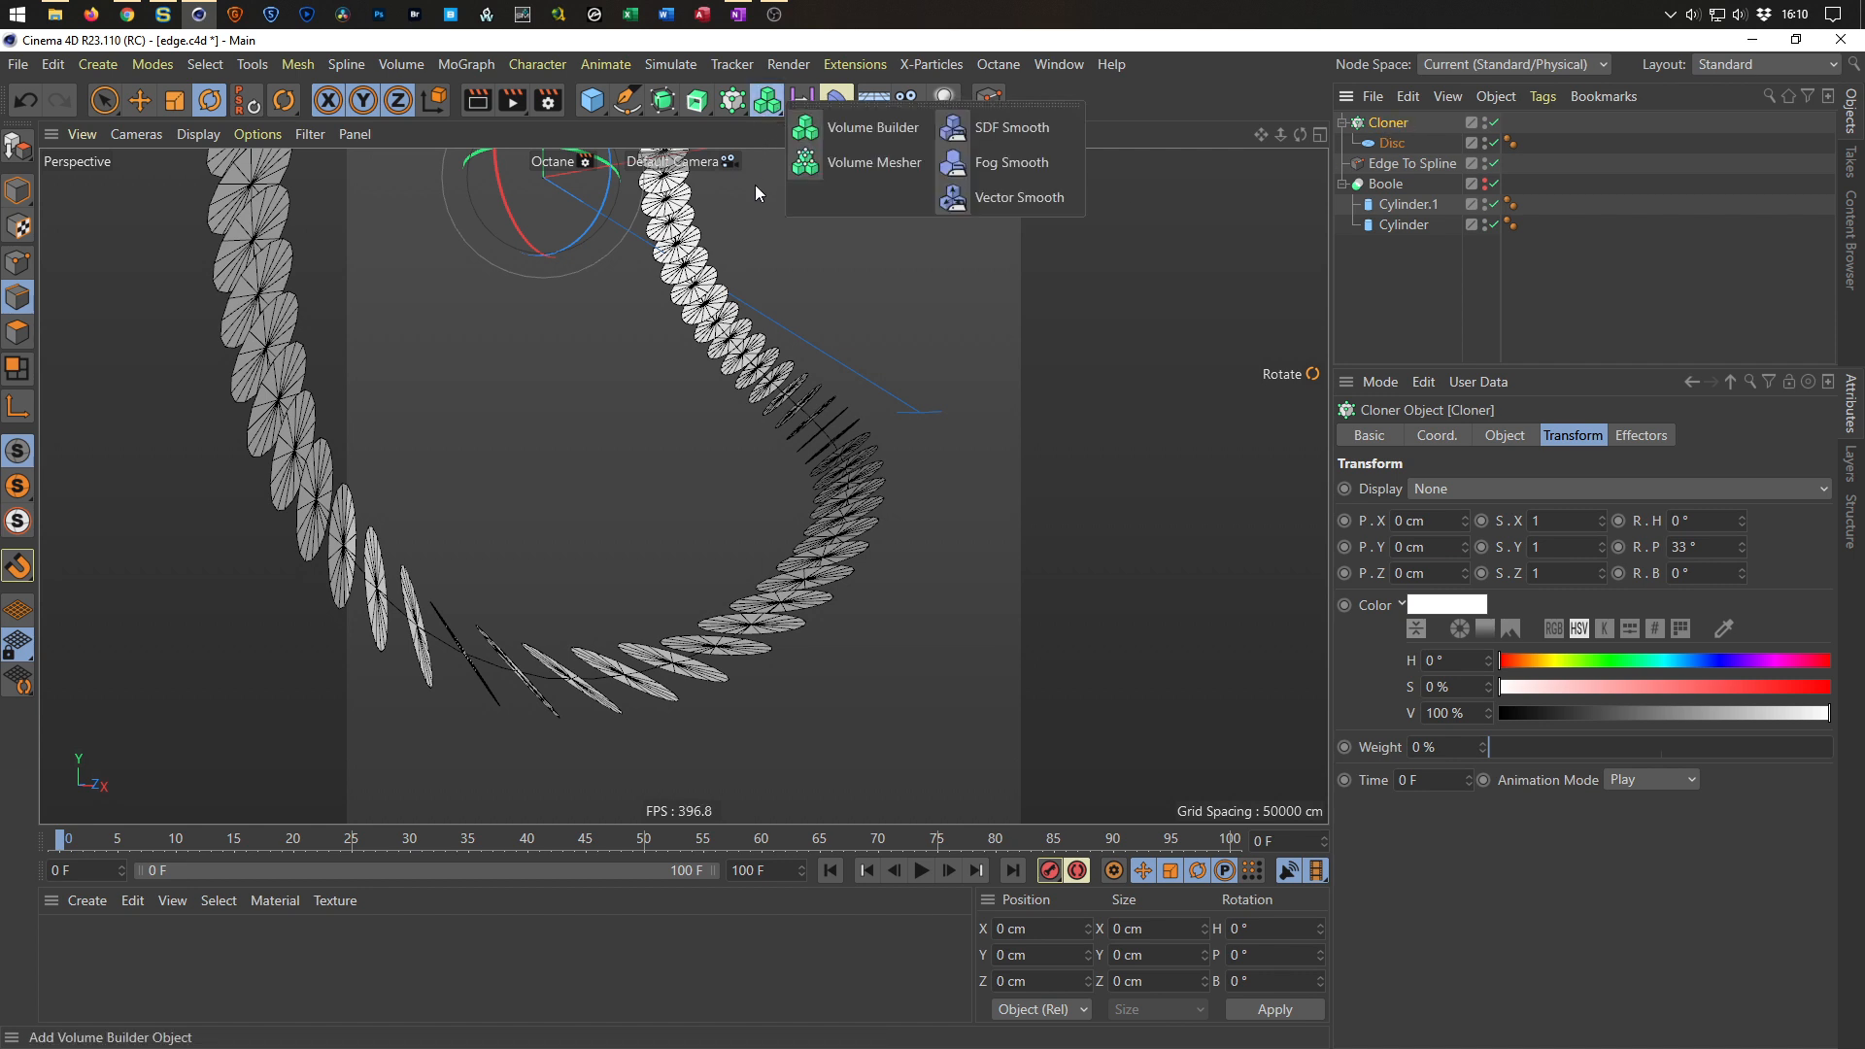
click(877, 132)
click(1476, 514)
text(0.5)
key(Return)
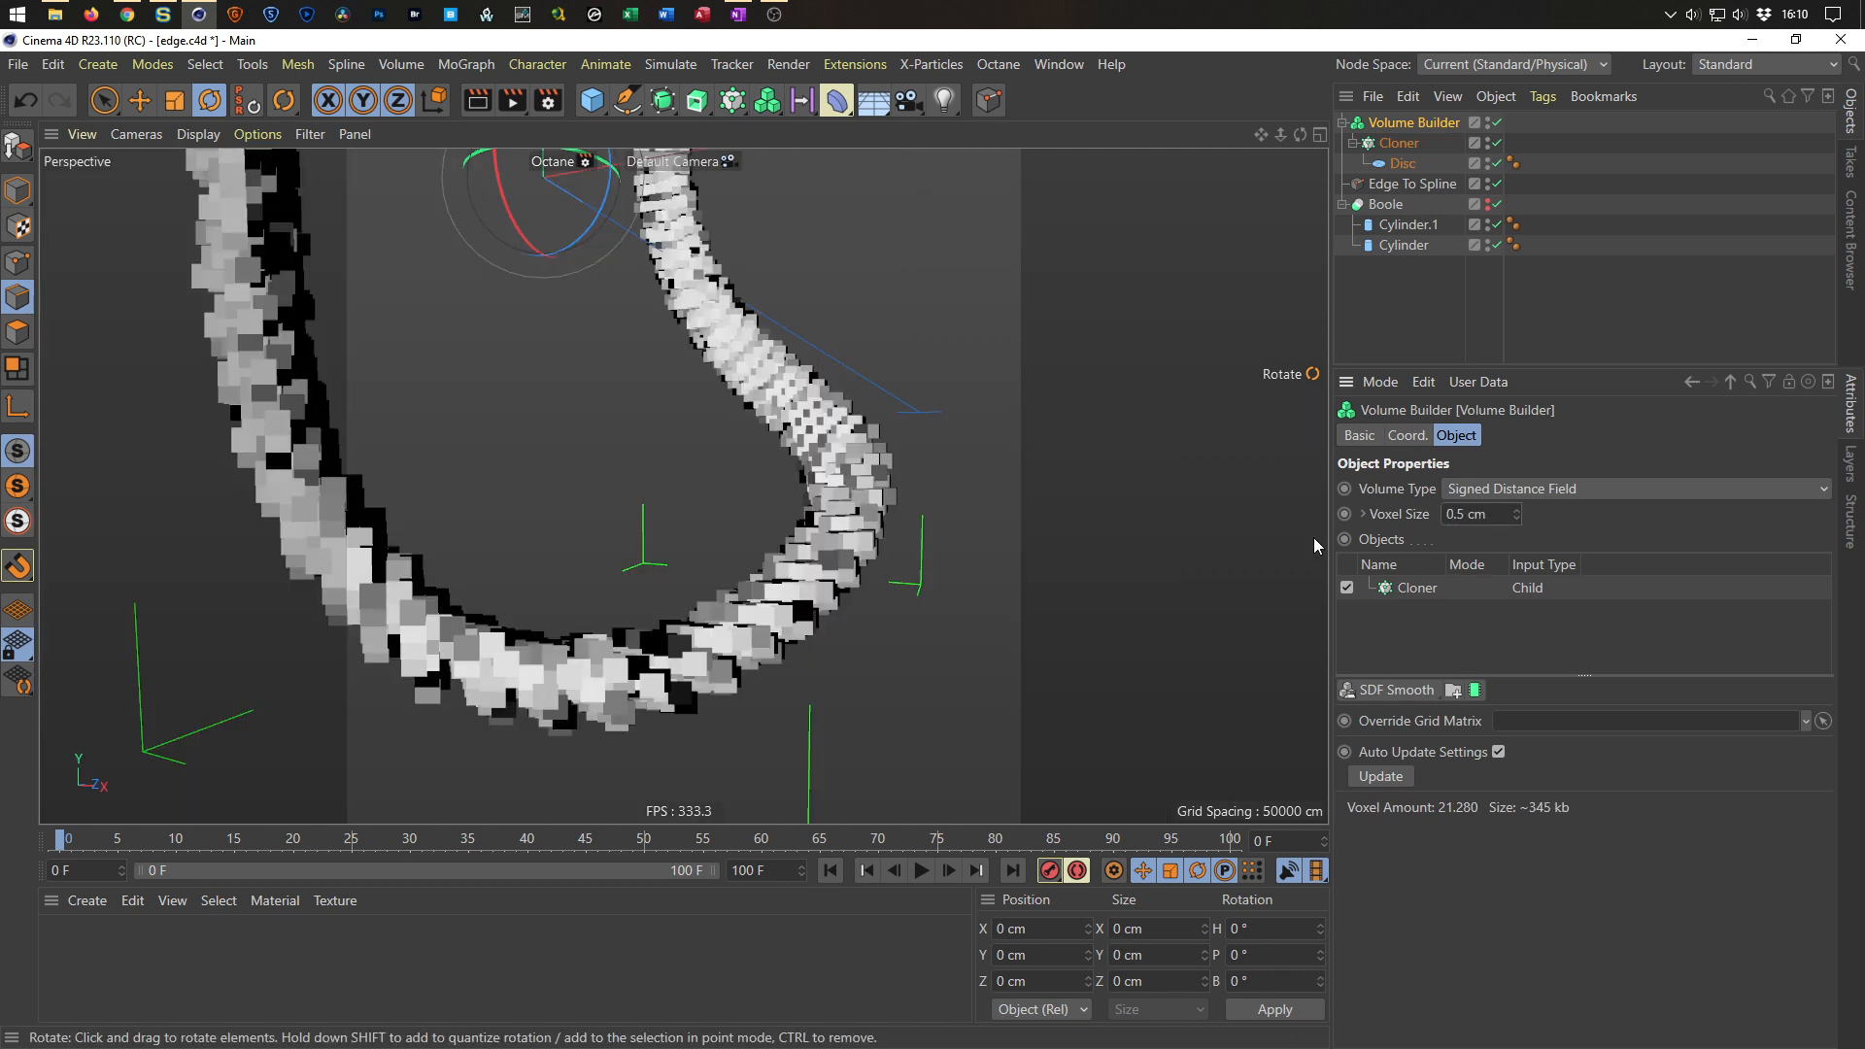
Add a Volume Mesher around the Volume Builder and reduce the builder's voxel size to 0.2 cm.
click(779, 111)
click(871, 160)
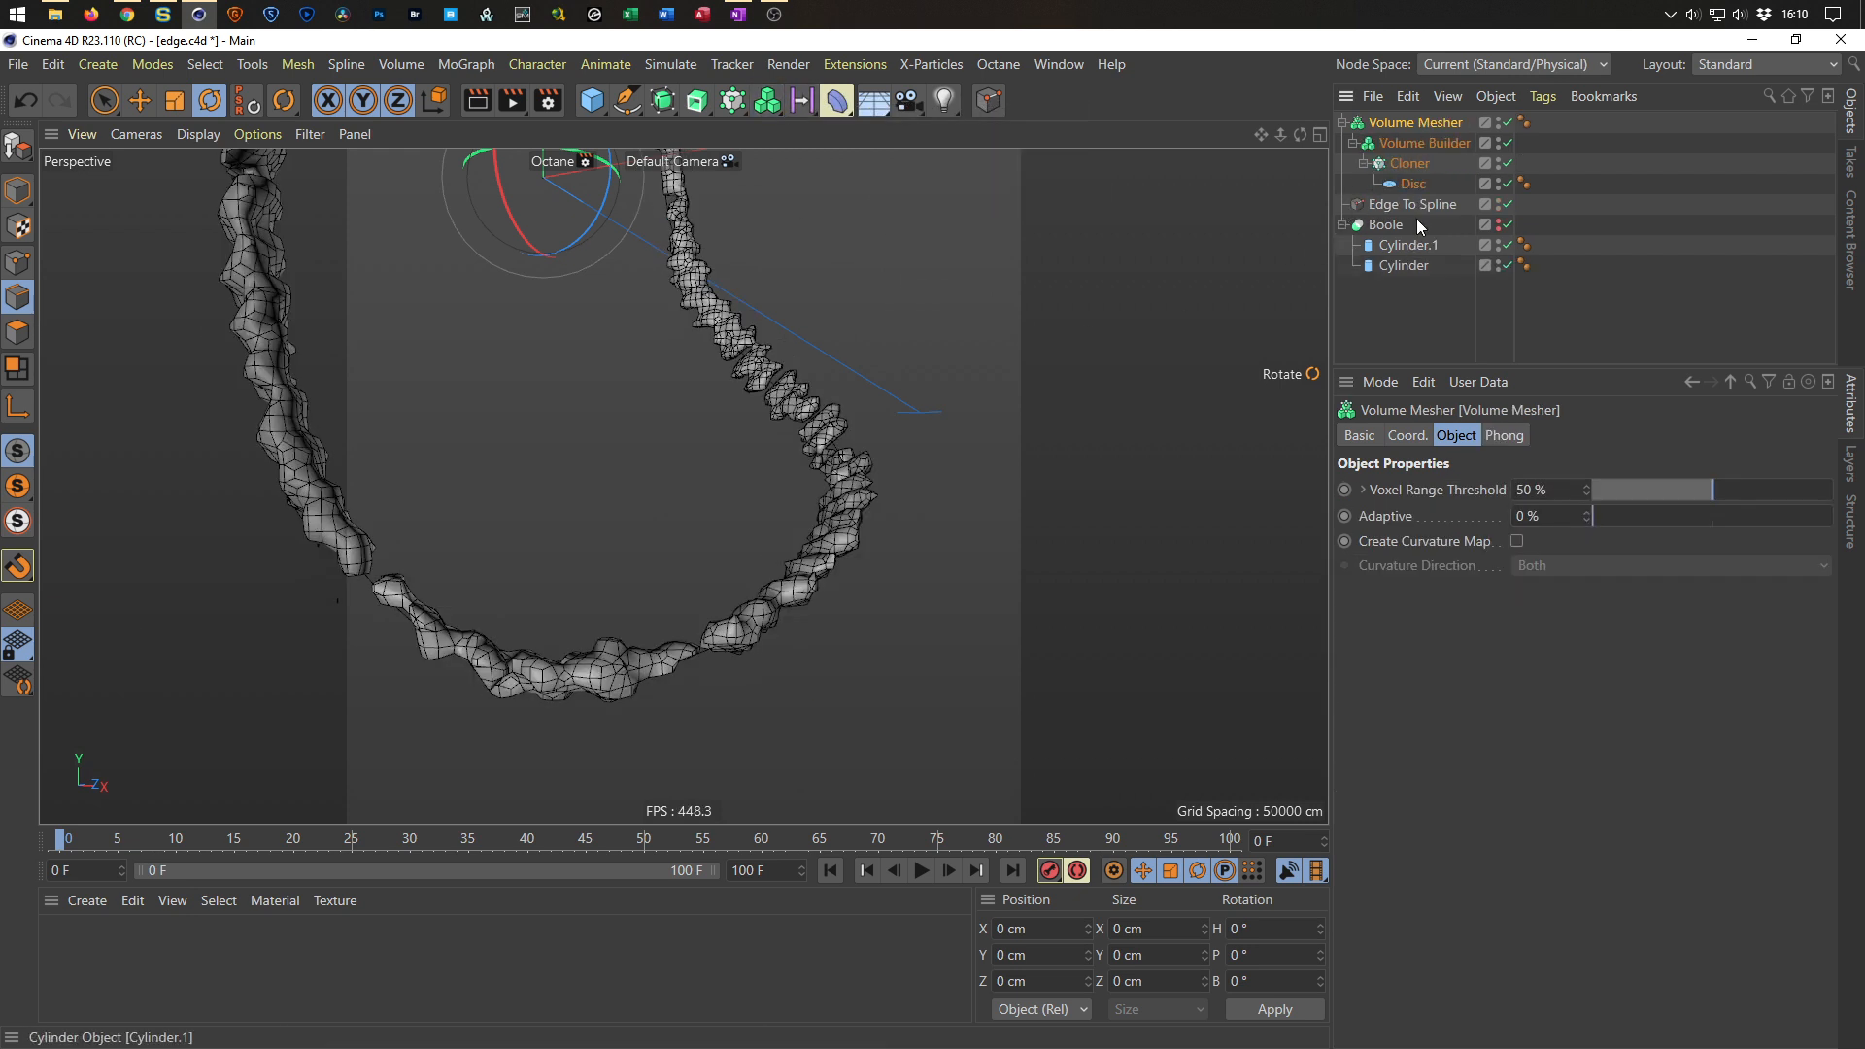
click(1425, 143)
double_click(1489, 513)
text(0.2)
key(Return)
alt+right_drag(679, 476, 610, 474)
alt+right_drag(470, 333, 545, 311)
alt+drag(545, 311, 517, 342)
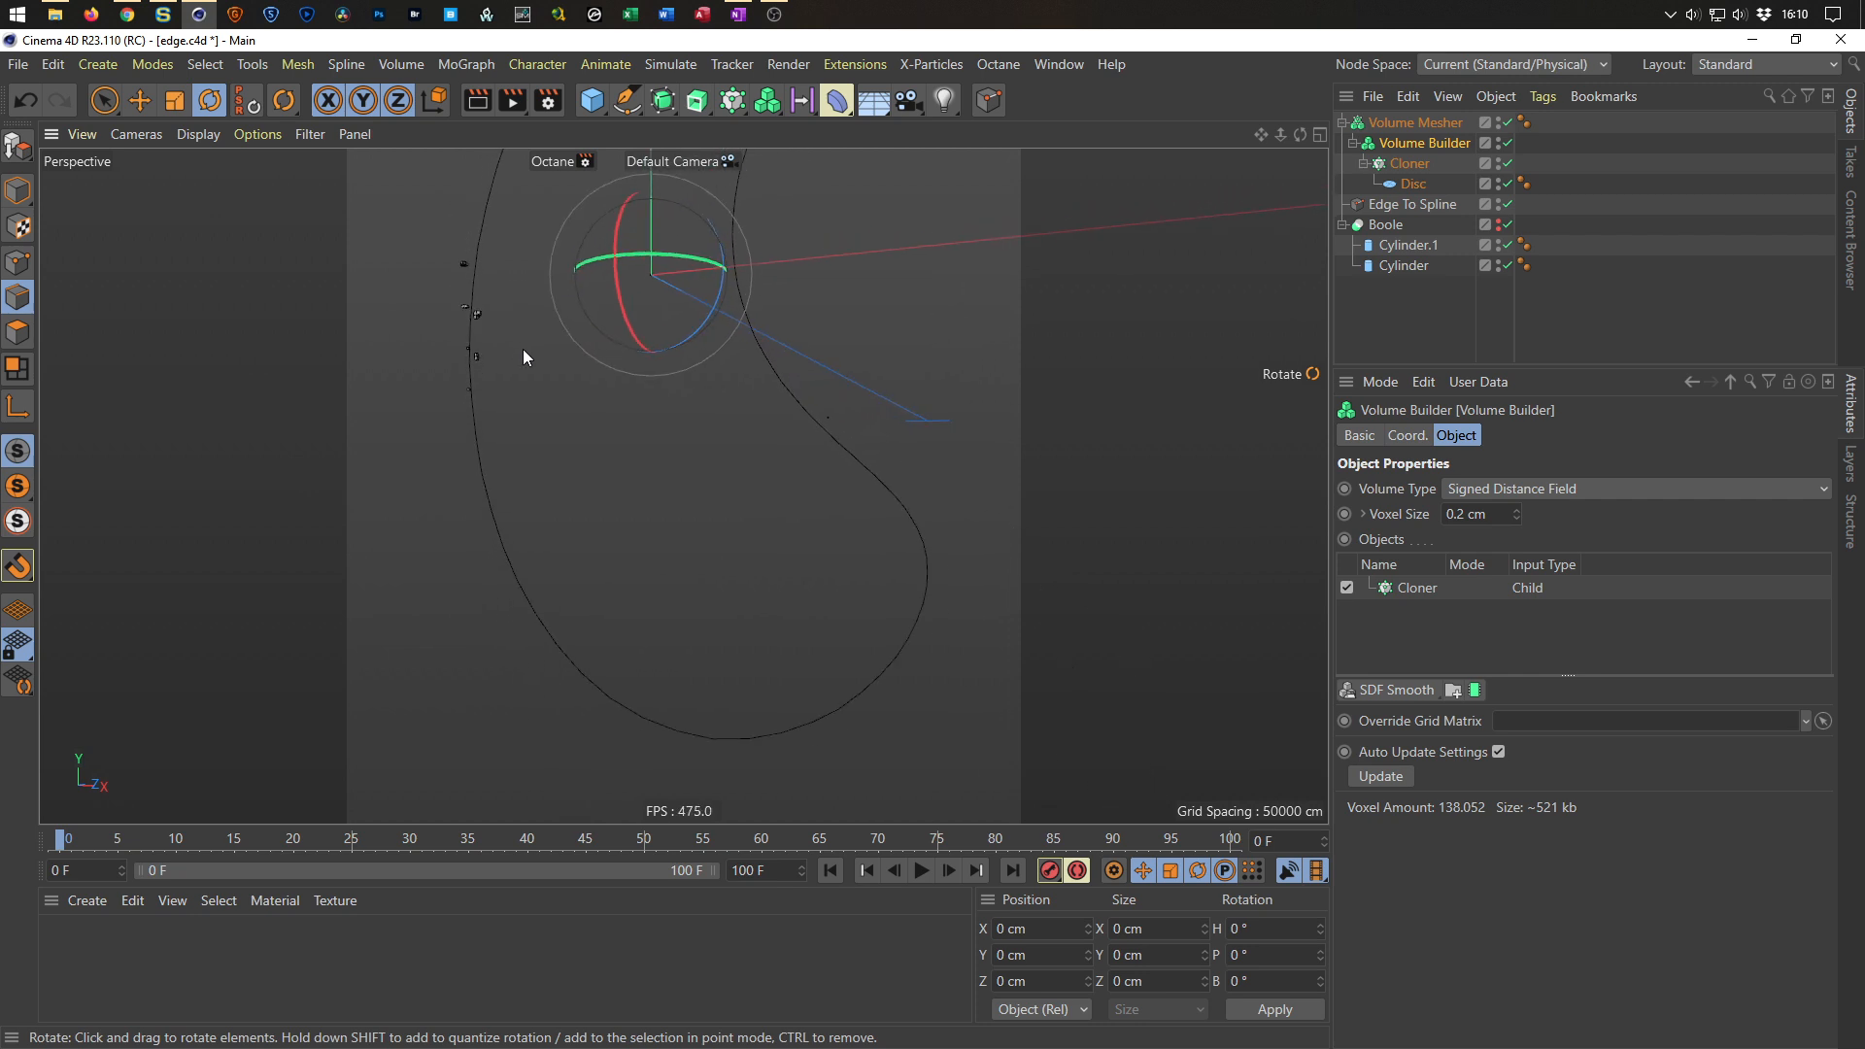
Add an SDF Dilate and Erode filter to the Volume Builder with an offset of 1 cm.
click(1404, 593)
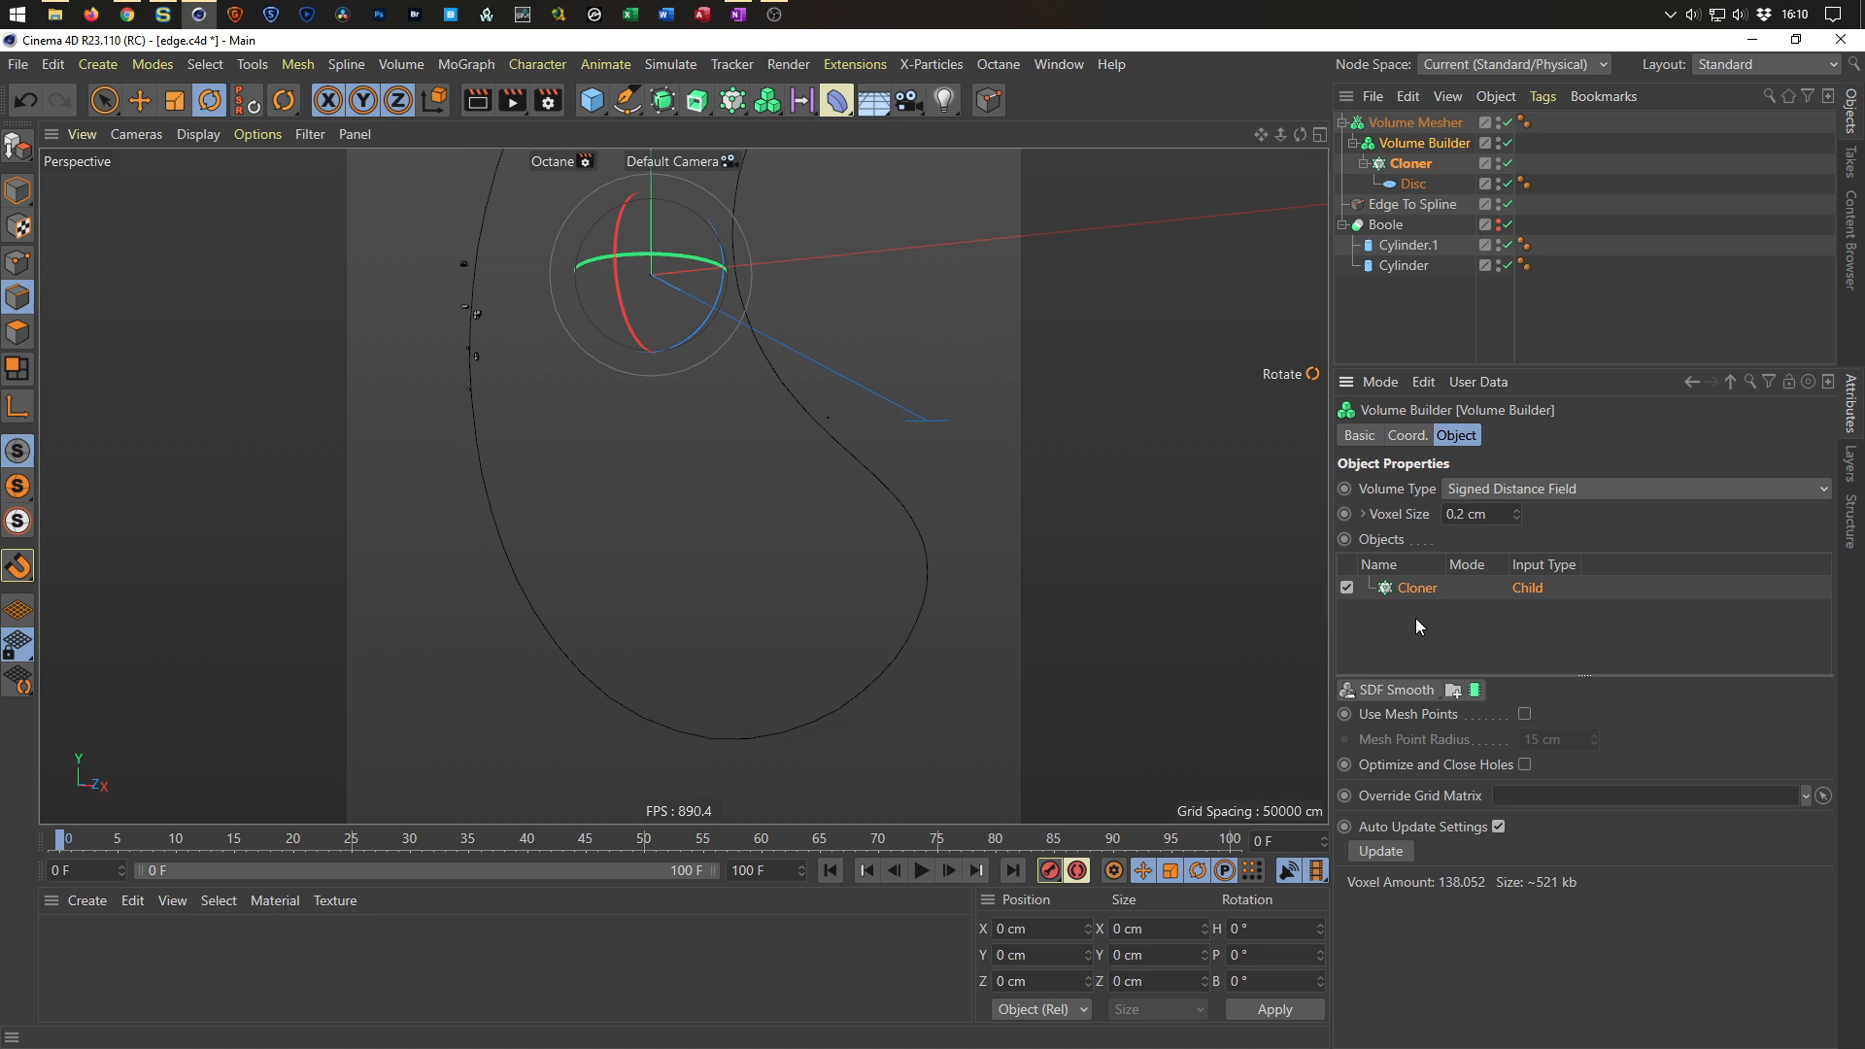
click(1399, 689)
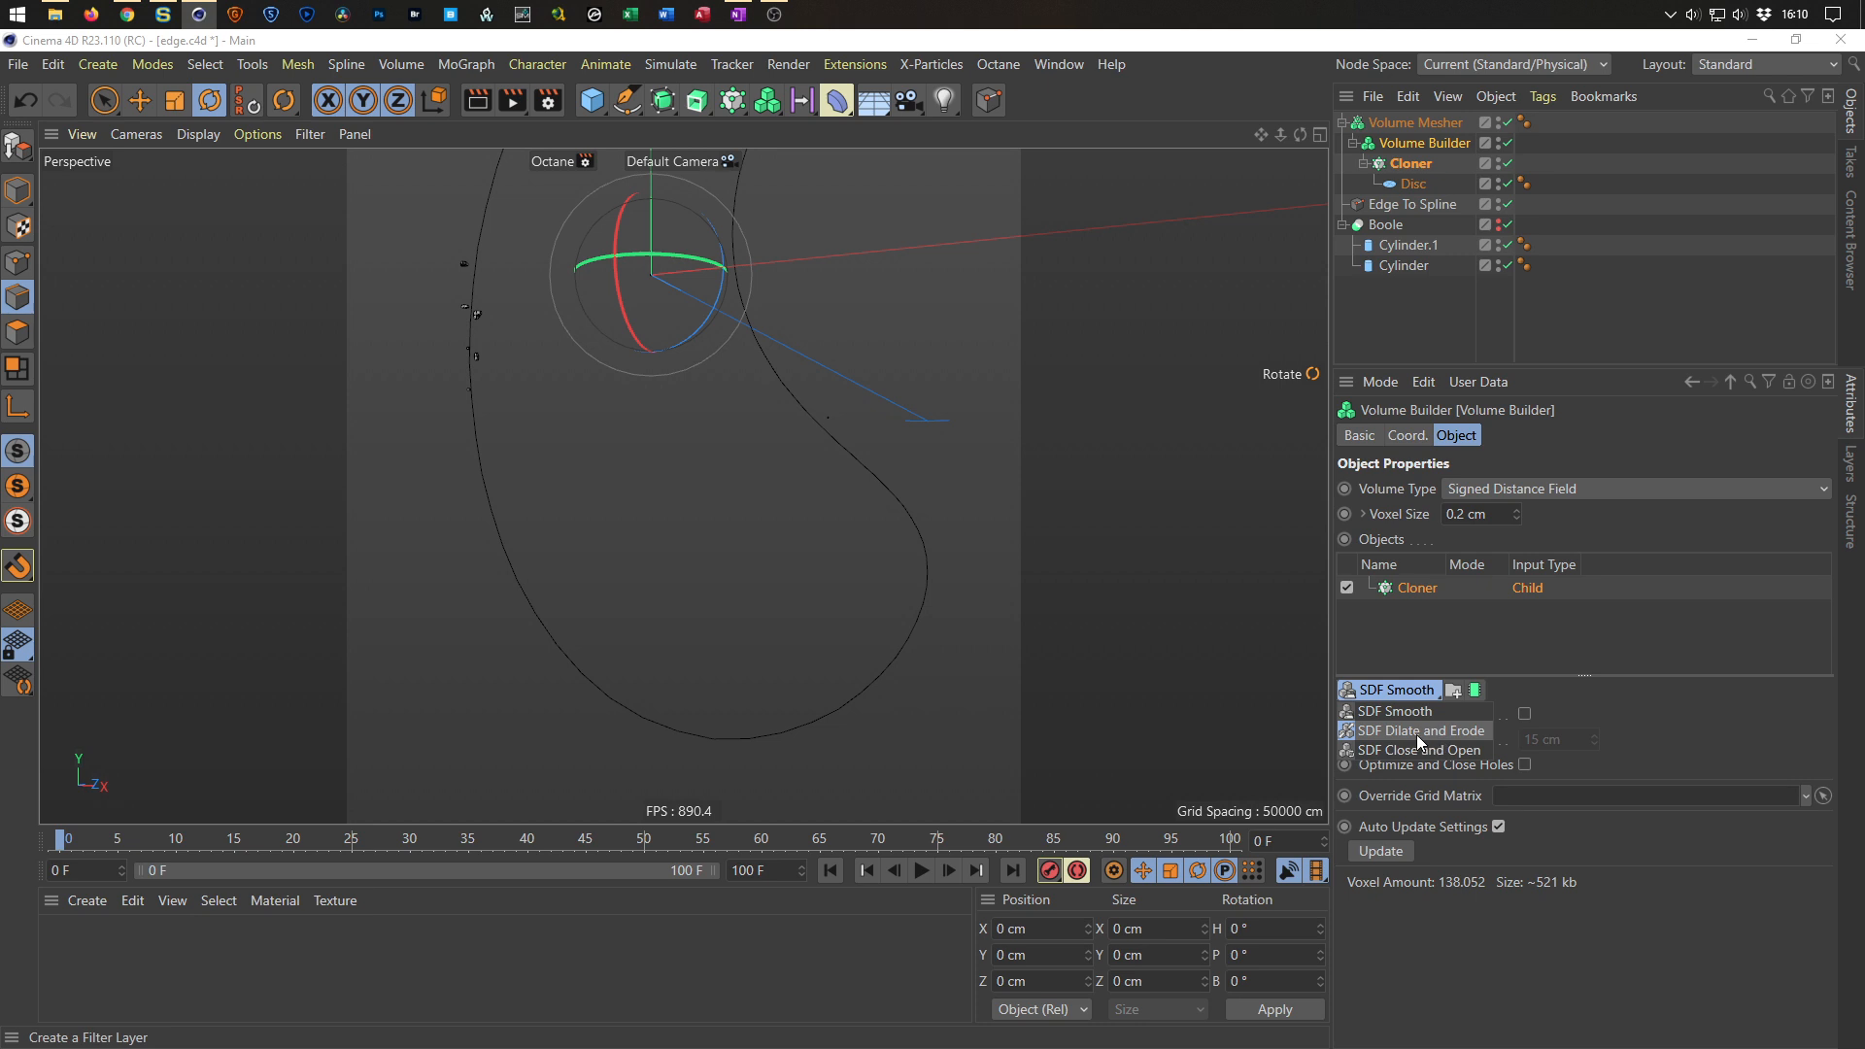
click(1417, 731)
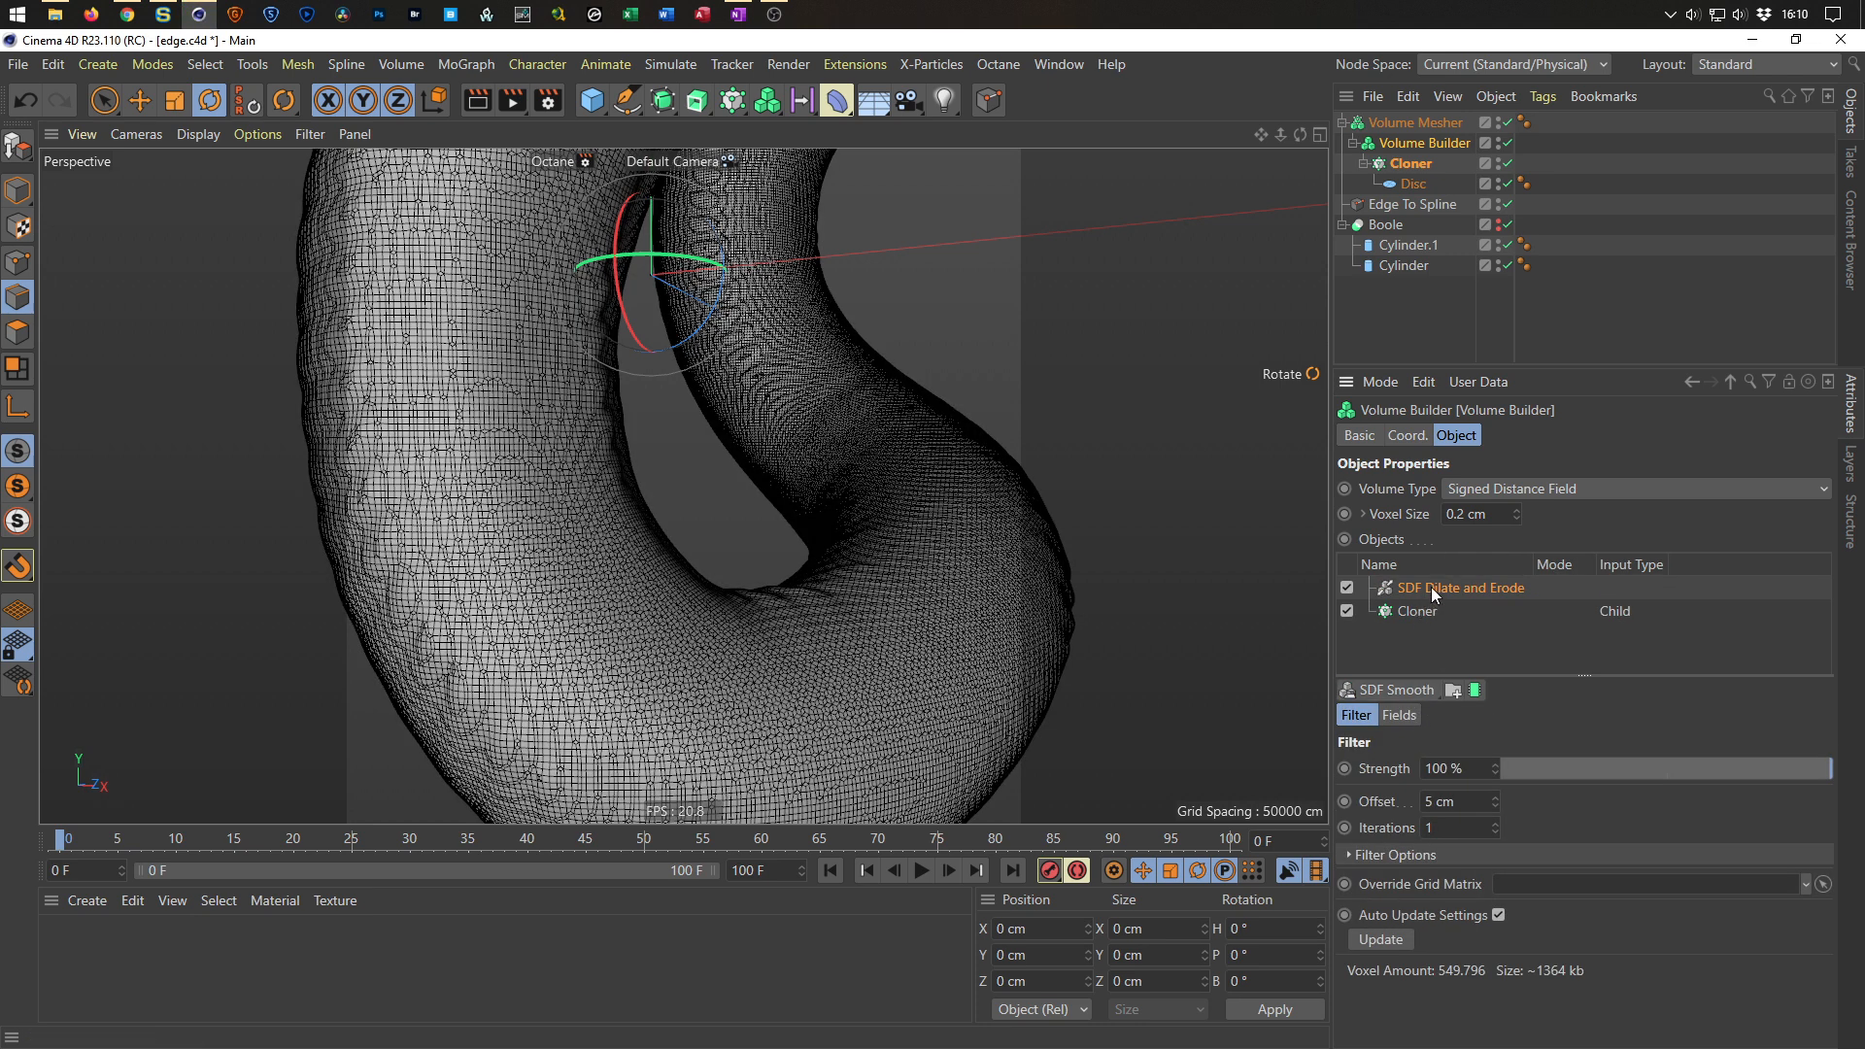
double_click(1441, 800)
text(1)
key(Return)
Zoom and orbit to inspect the meshed weld bead along the cylinder intersection.
scroll(916, 610, up, 5)
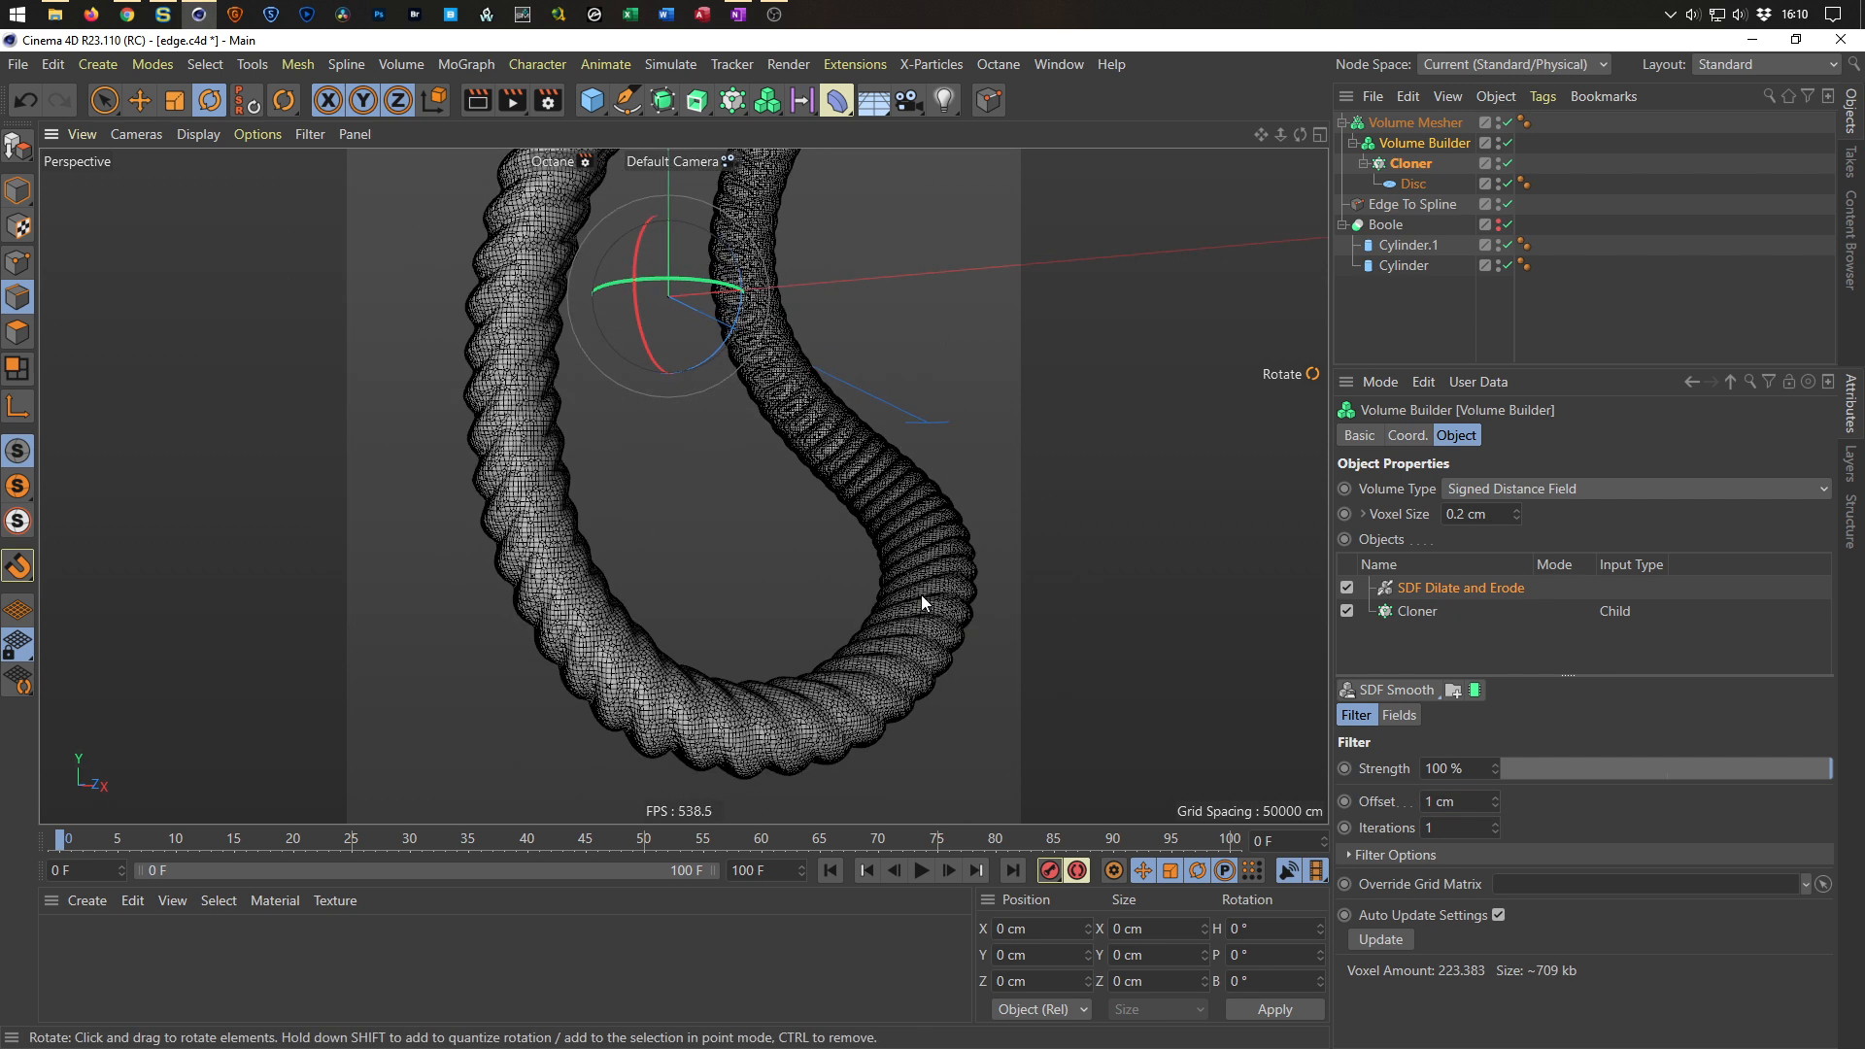
scroll(930, 632, up, 2)
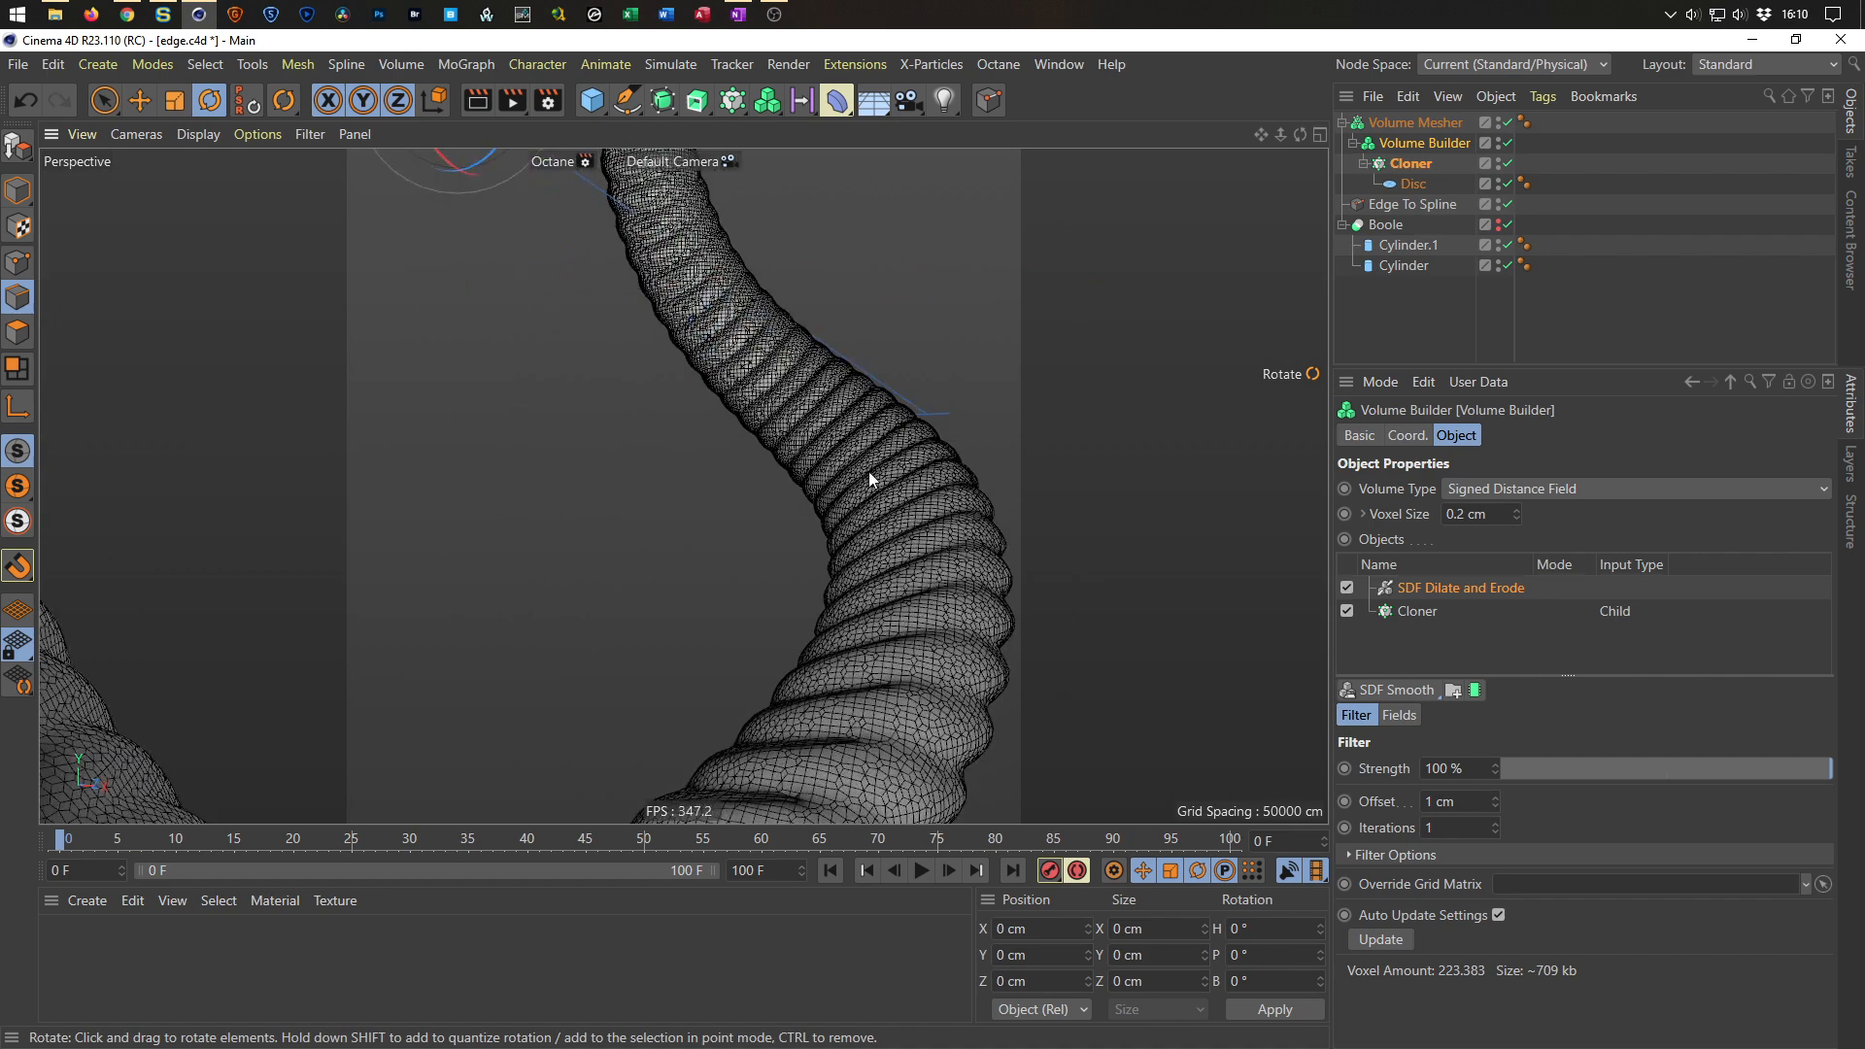
scroll(928, 602, up, 1)
alt+drag(929, 603, 790, 475)
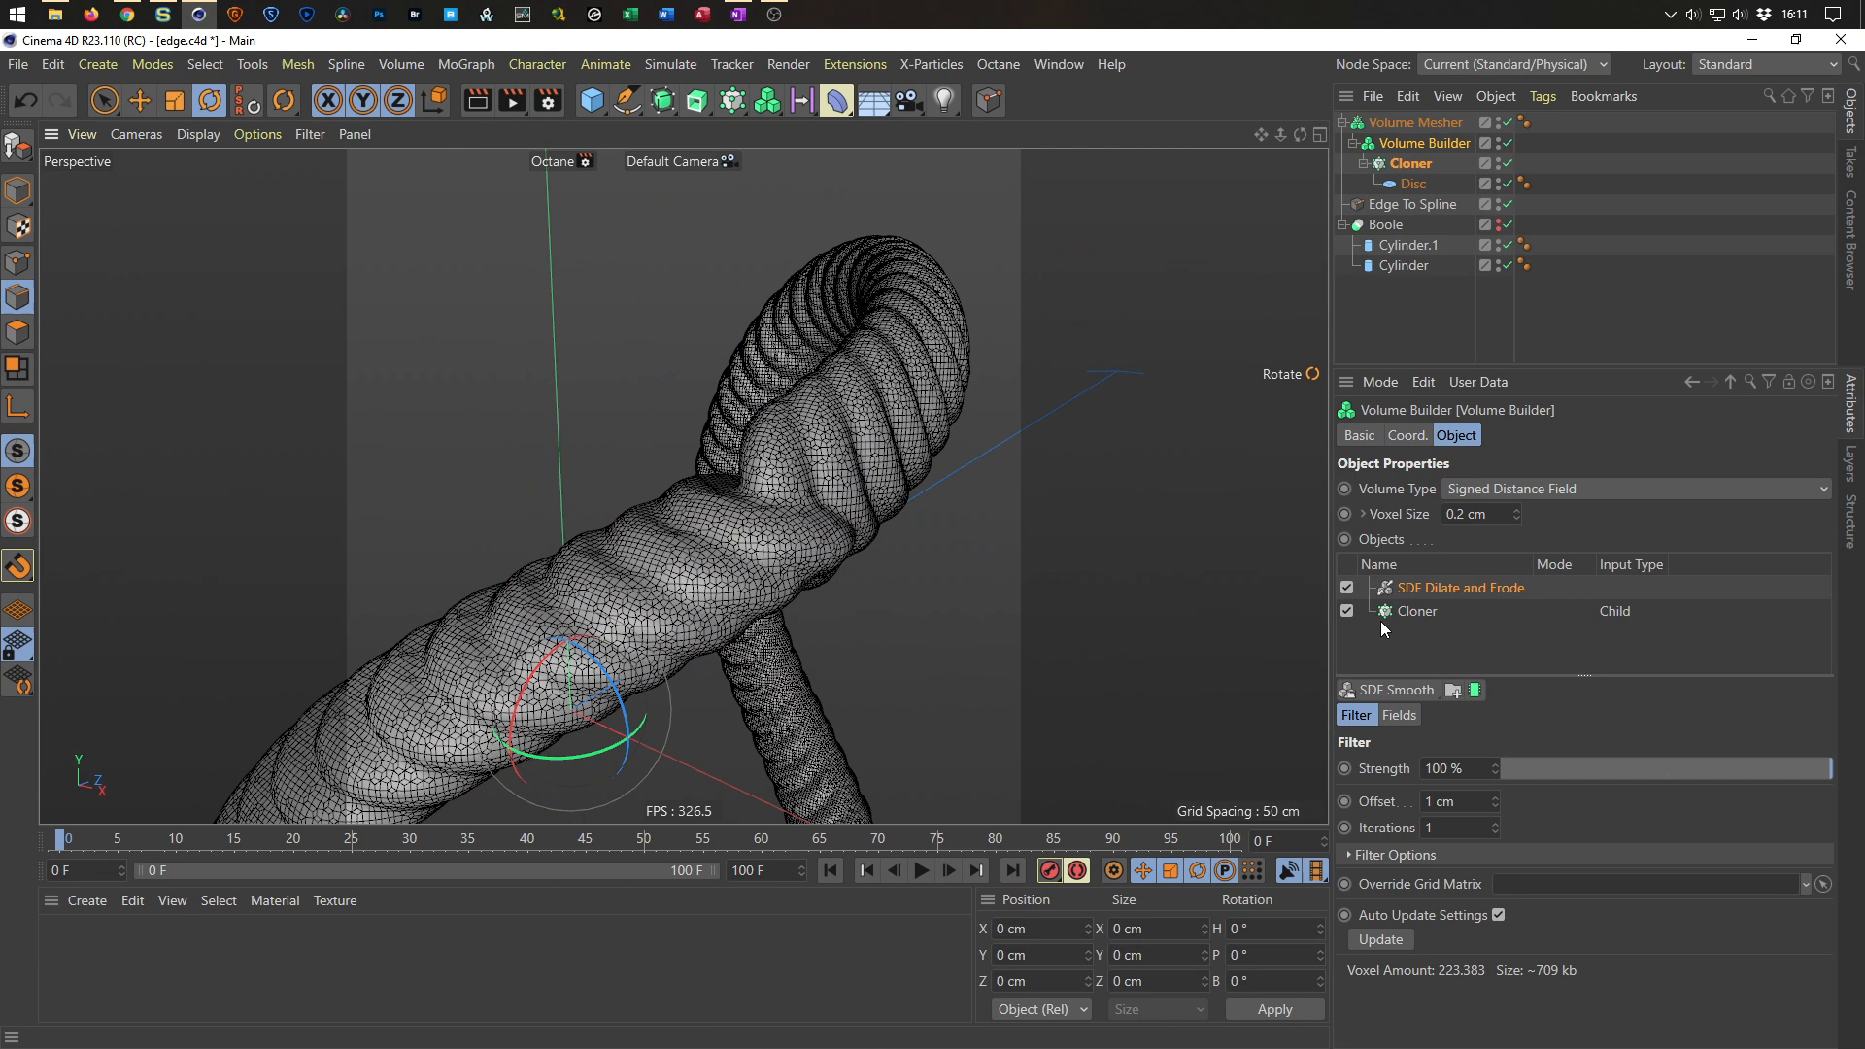
Disable the Volume Mesher and Volume Builder, then open the Cloner's object settings.
drag(1508, 142, 1508, 122)
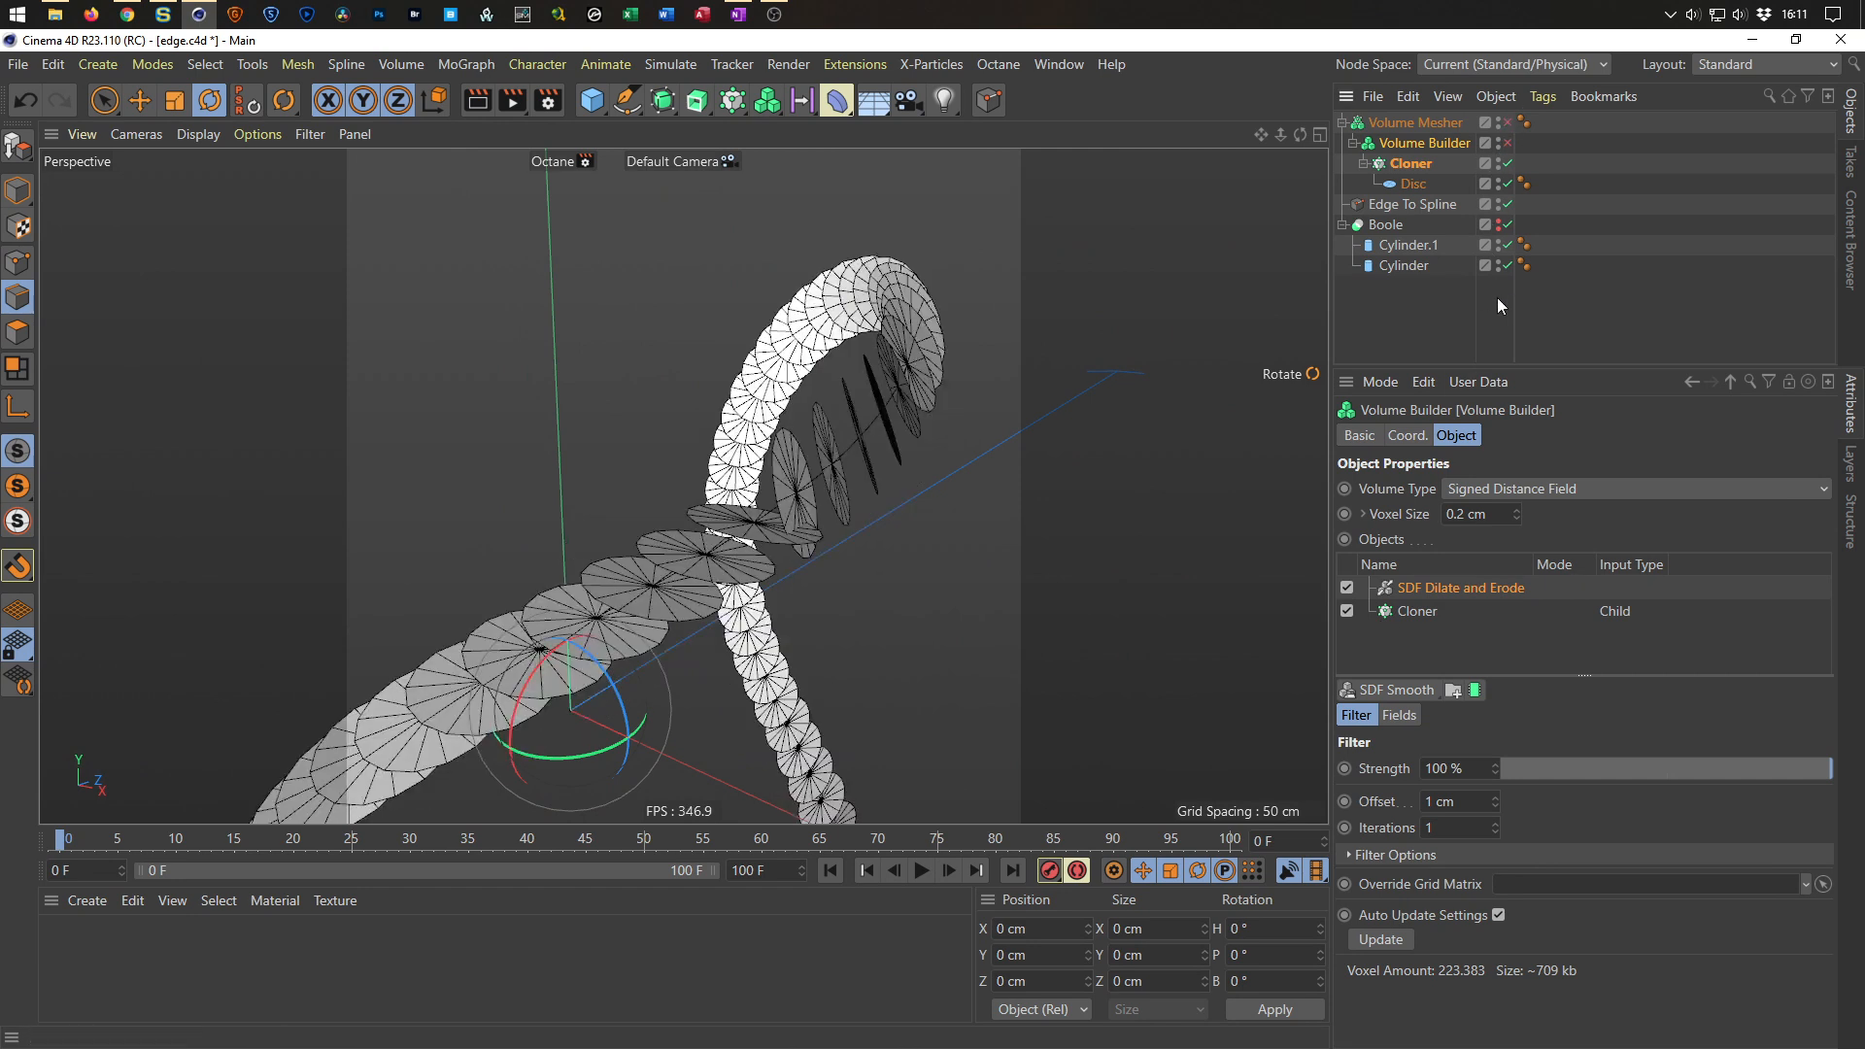
mouse_move(851, 533)
alt+mouse_down()
mouse_move(853, 486)
mouse_move(907, 525)
mouse_move(871, 385)
mouse_move(1175, 352)
alt+mouse_up()
click(1414, 163)
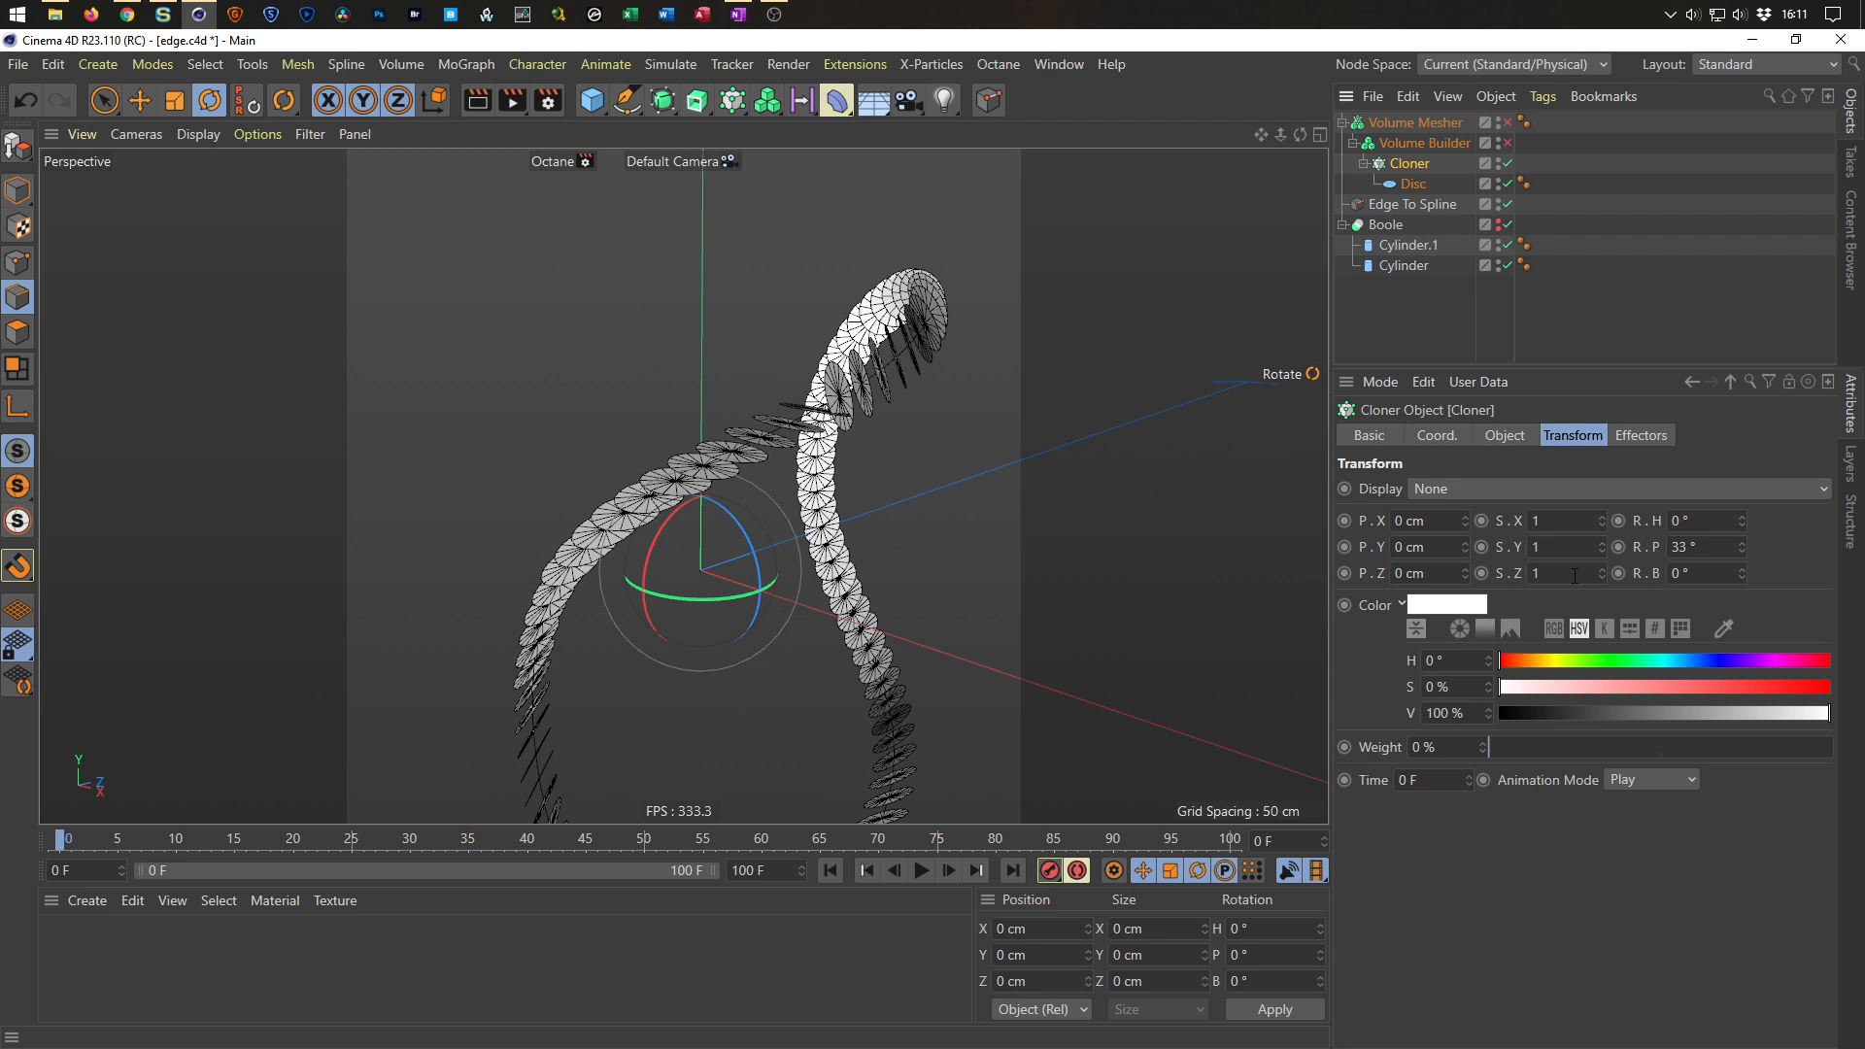
click(1504, 436)
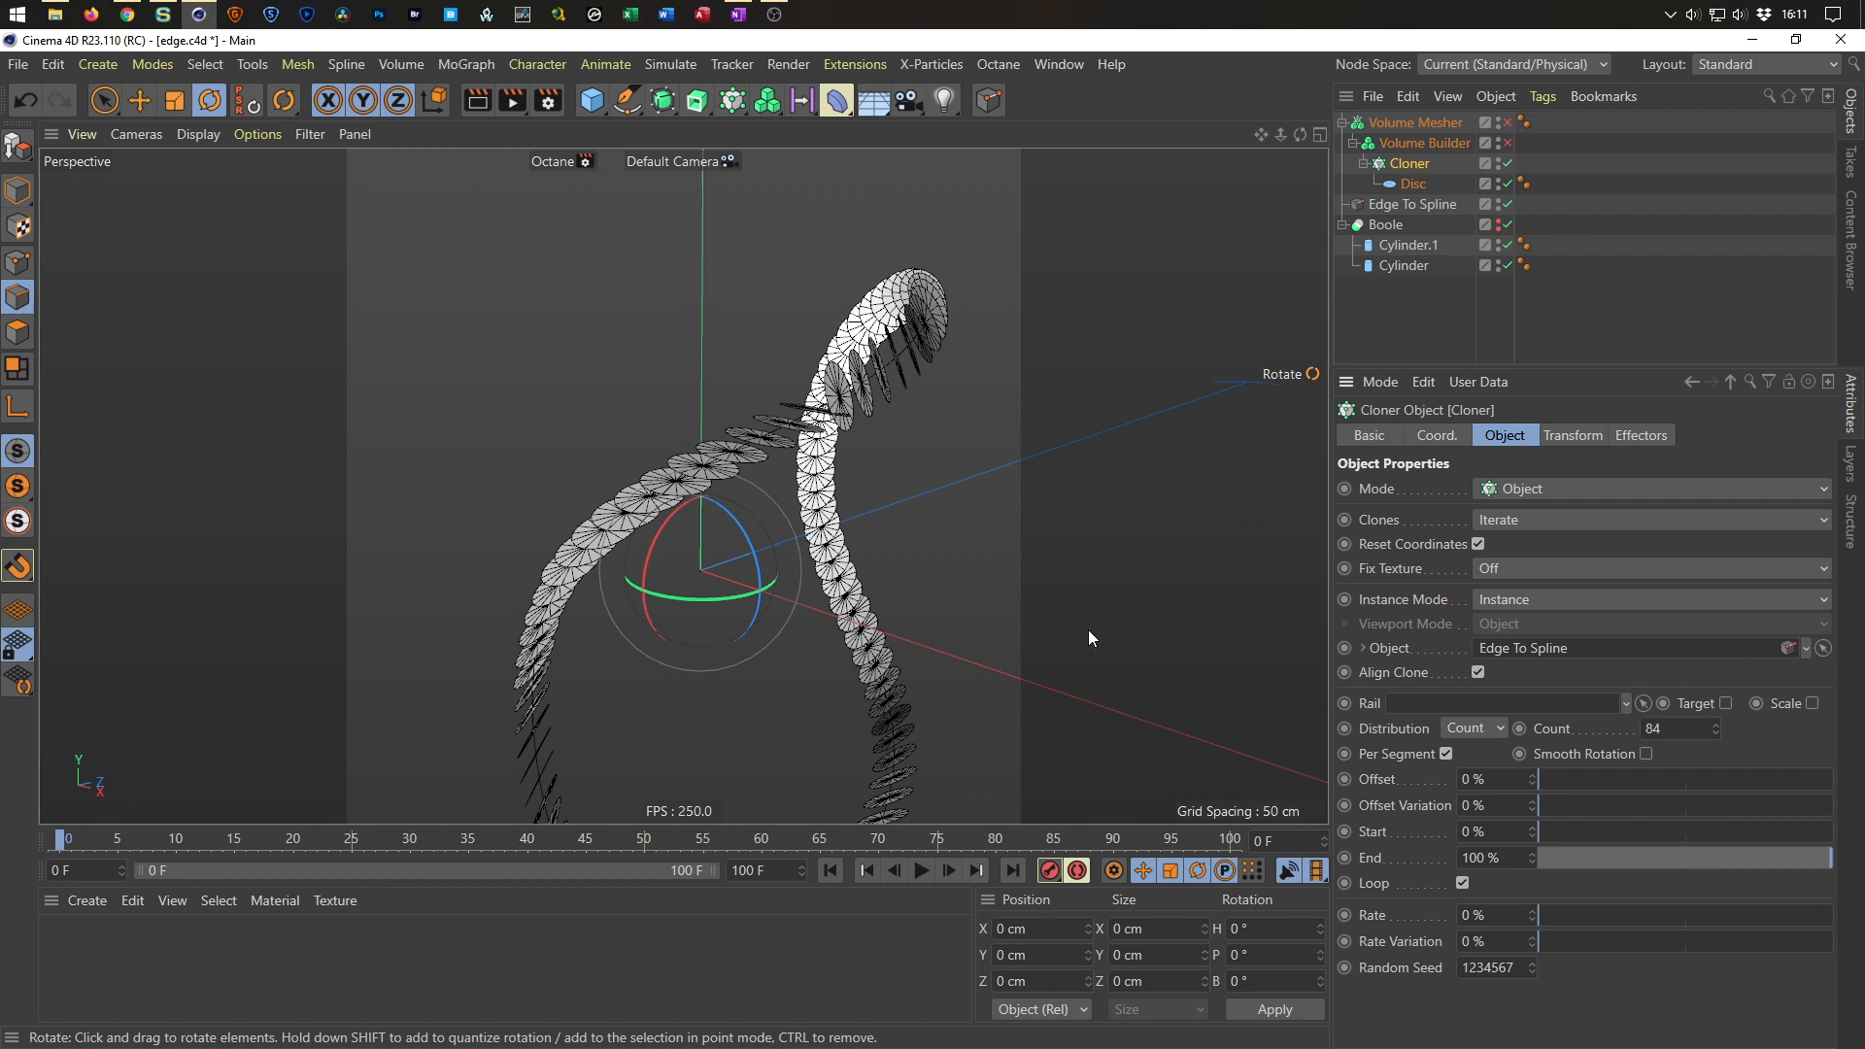
Switch the Cloner's distribution to Step with a step size of 1 cm.
click(1473, 729)
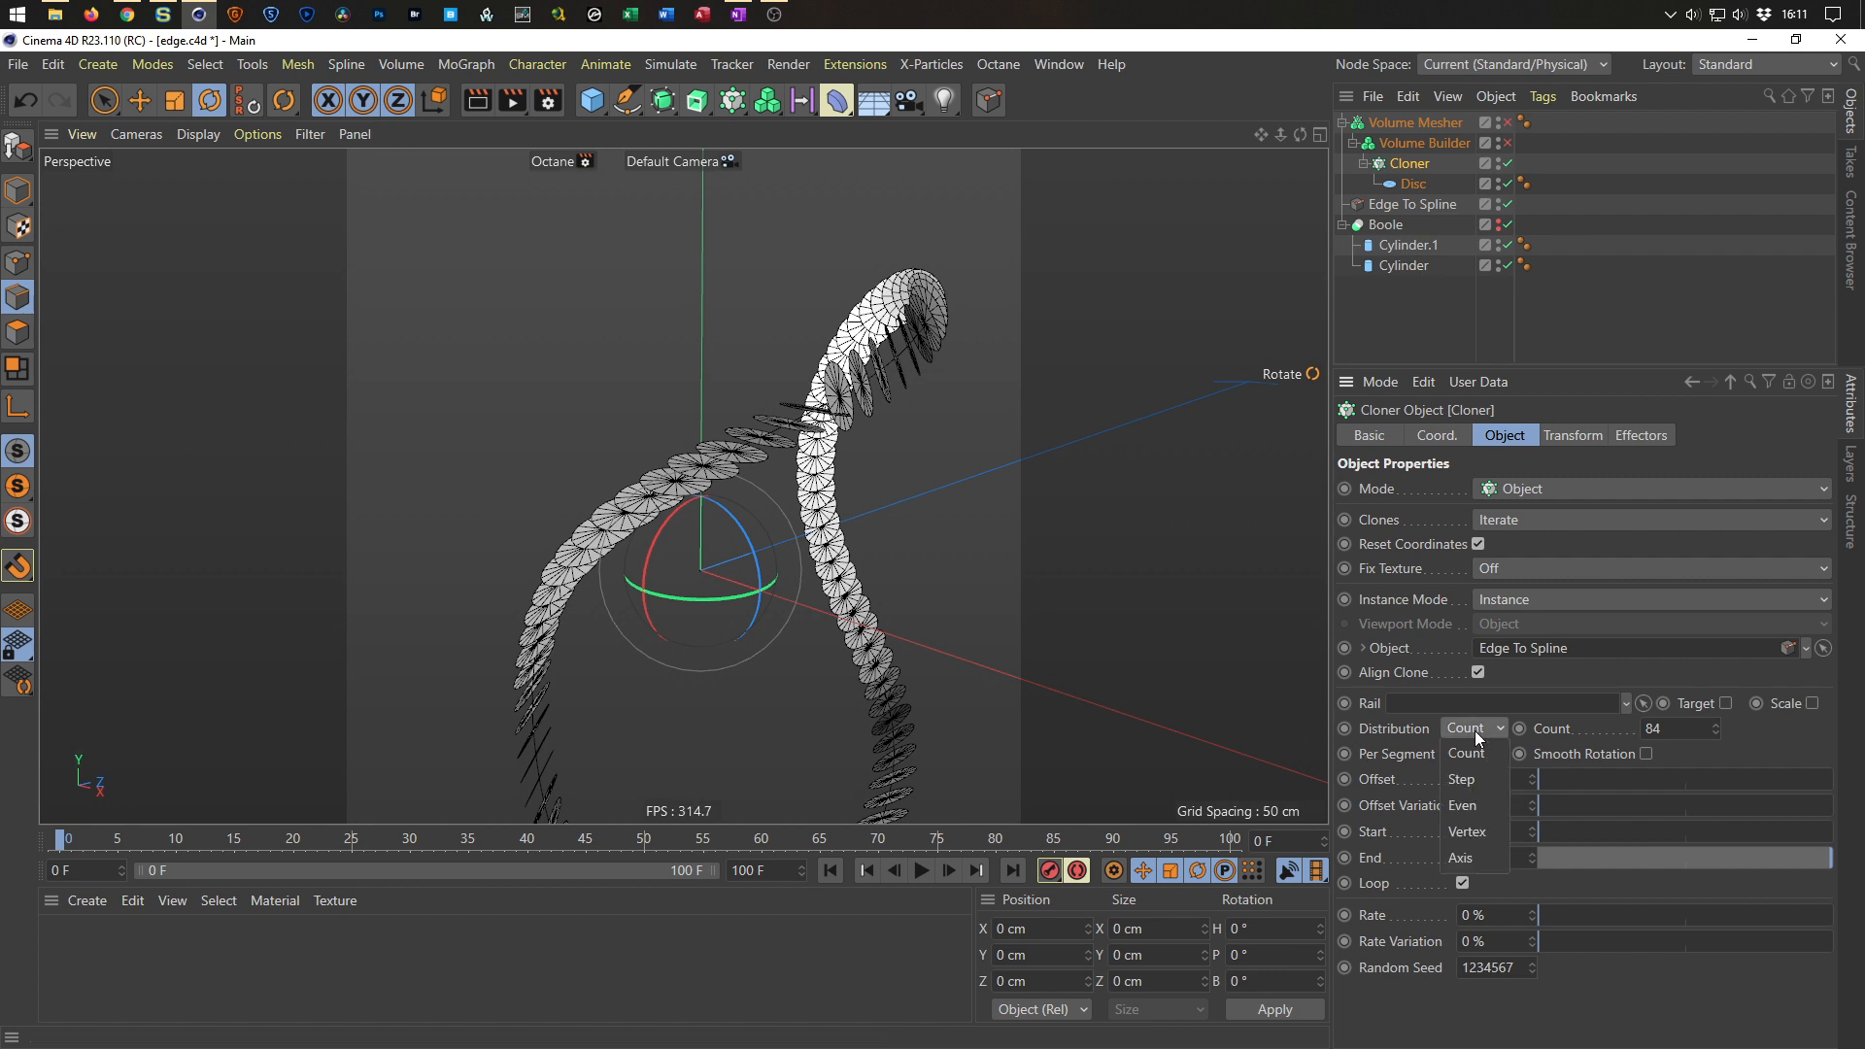
click(1462, 779)
drag(1701, 735, 1593, 760)
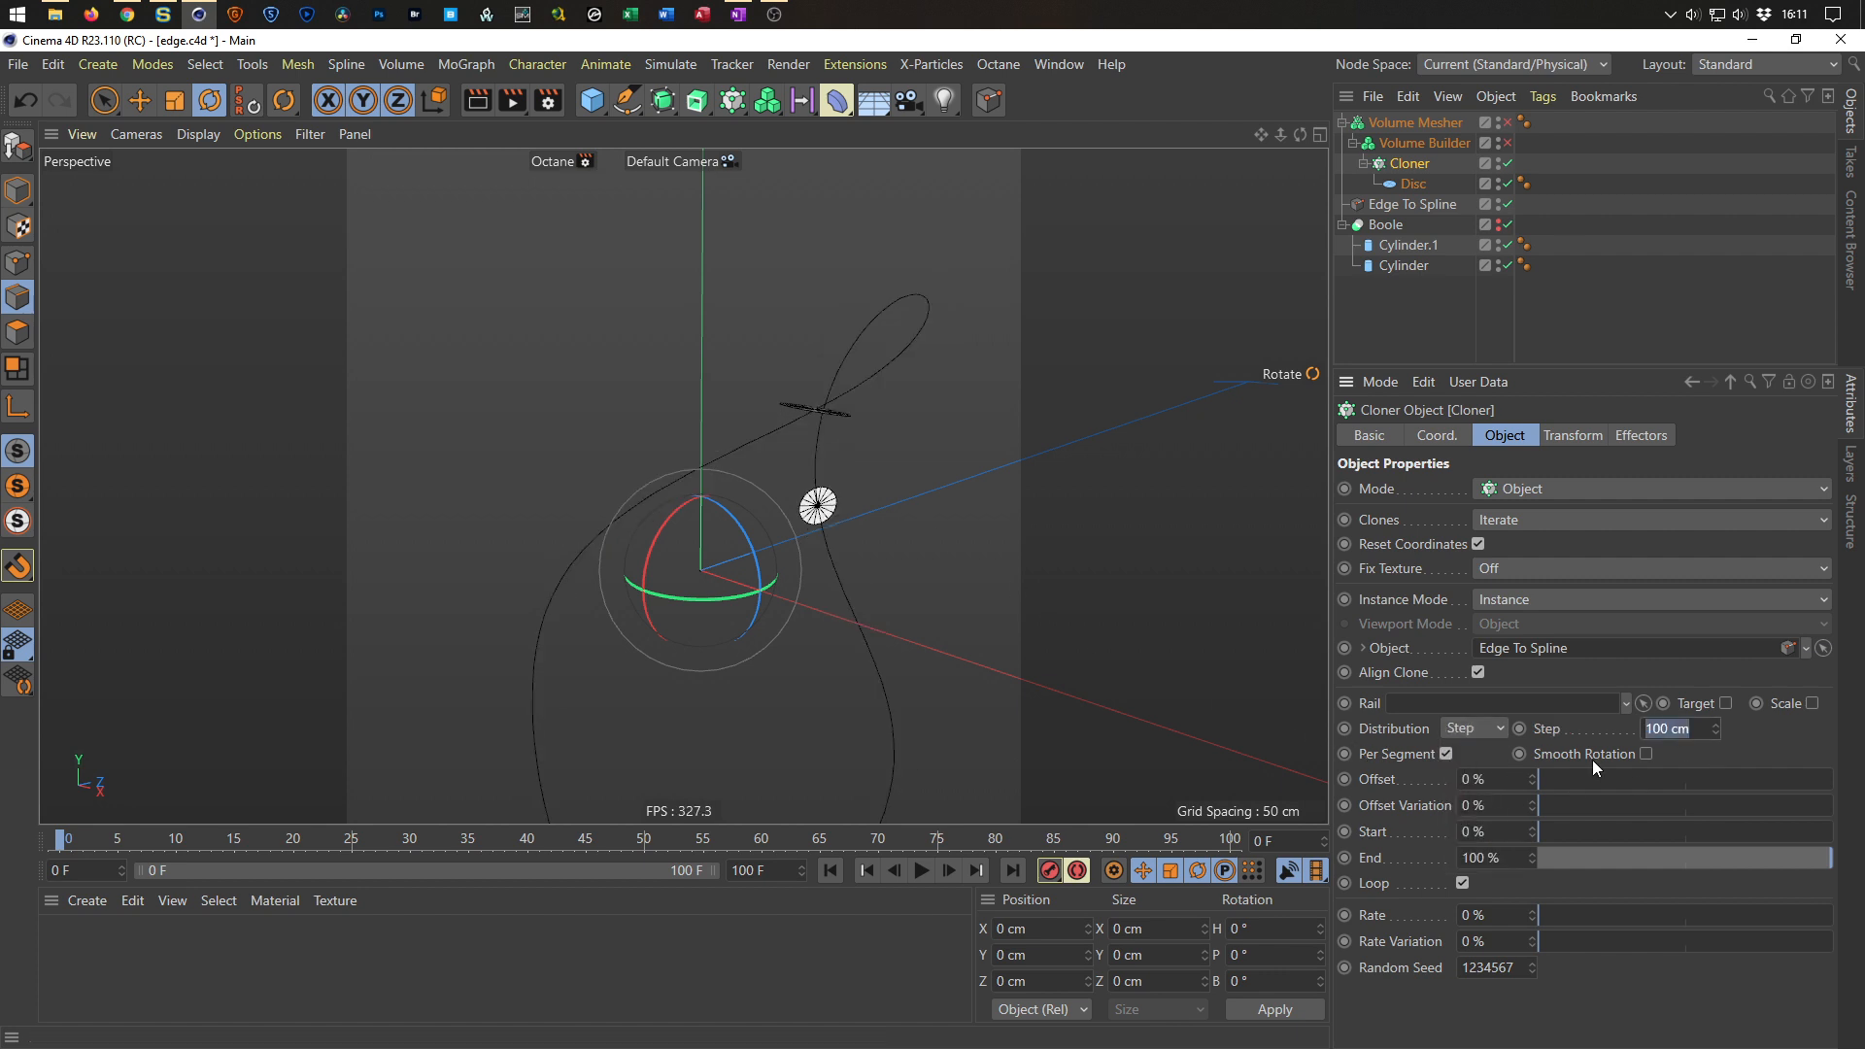
text(1)
key(Return)
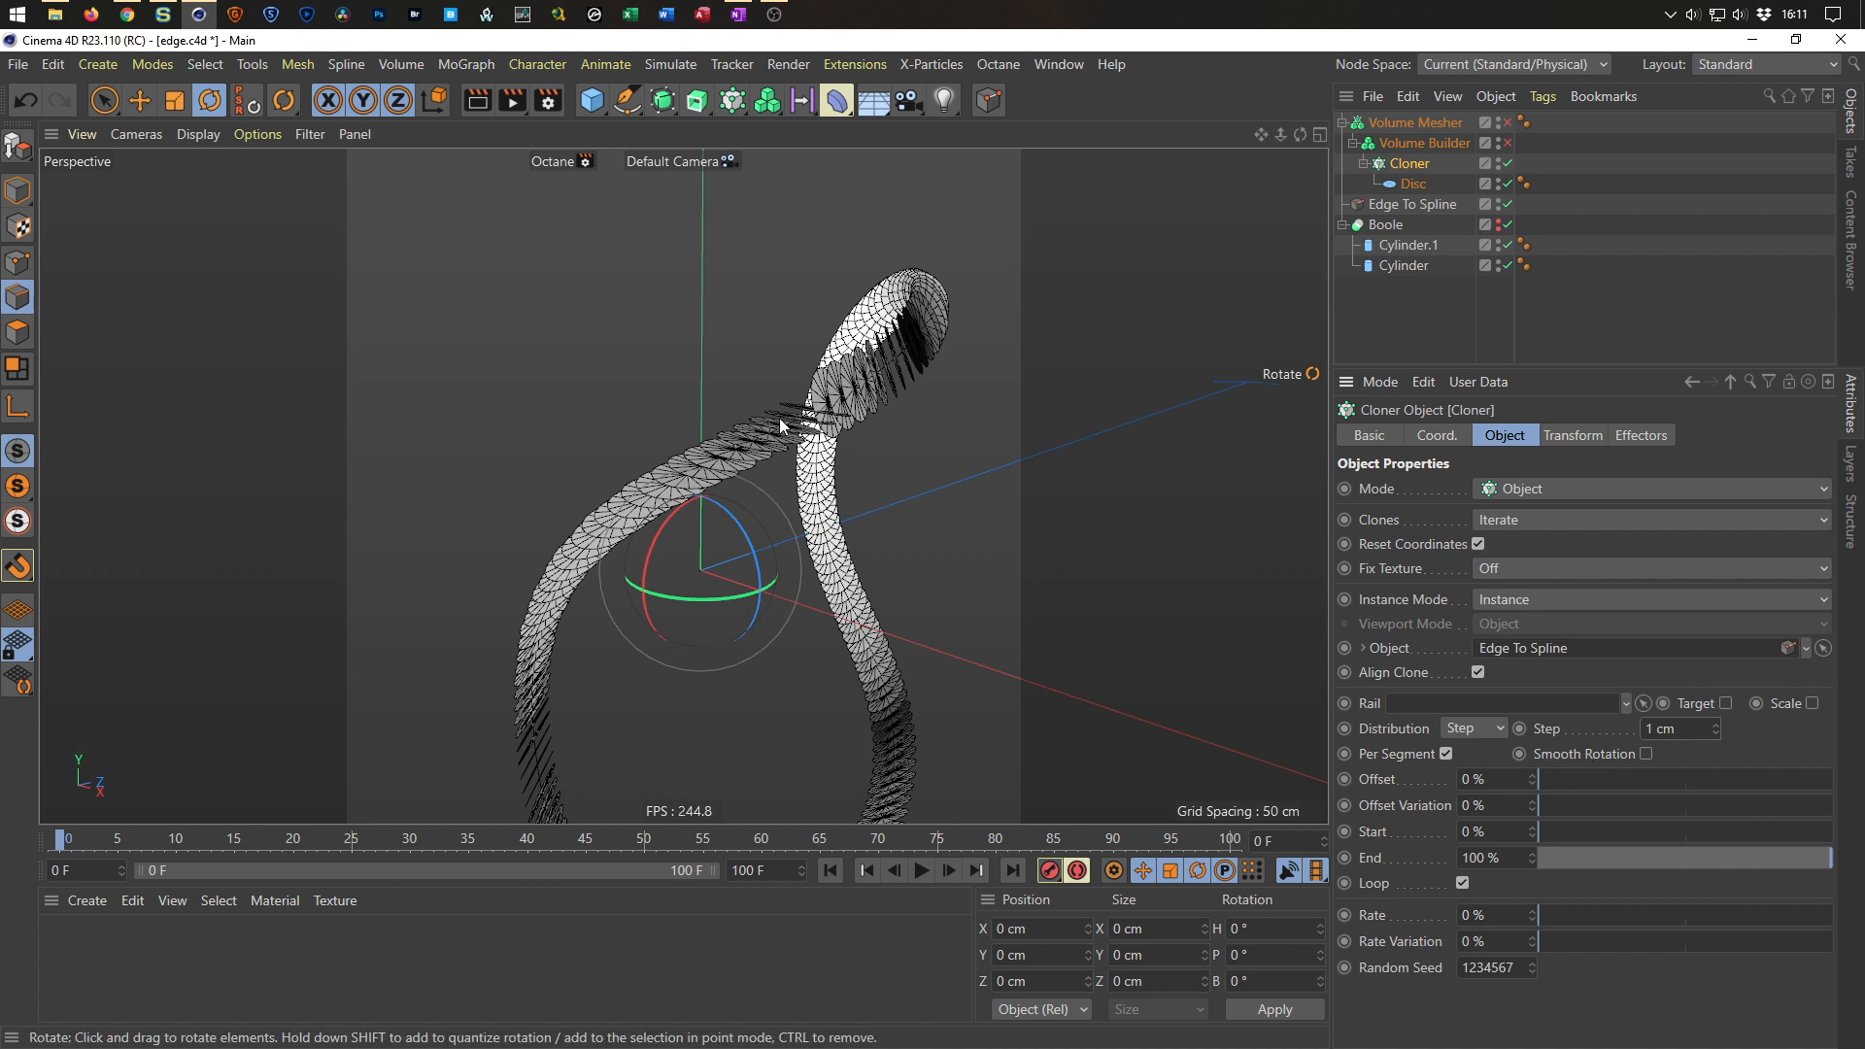
Duplicate the Edge To Spline object and make the copy editable.
scroll(783, 421, up, 3)
alt+drag(796, 429, 782, 452)
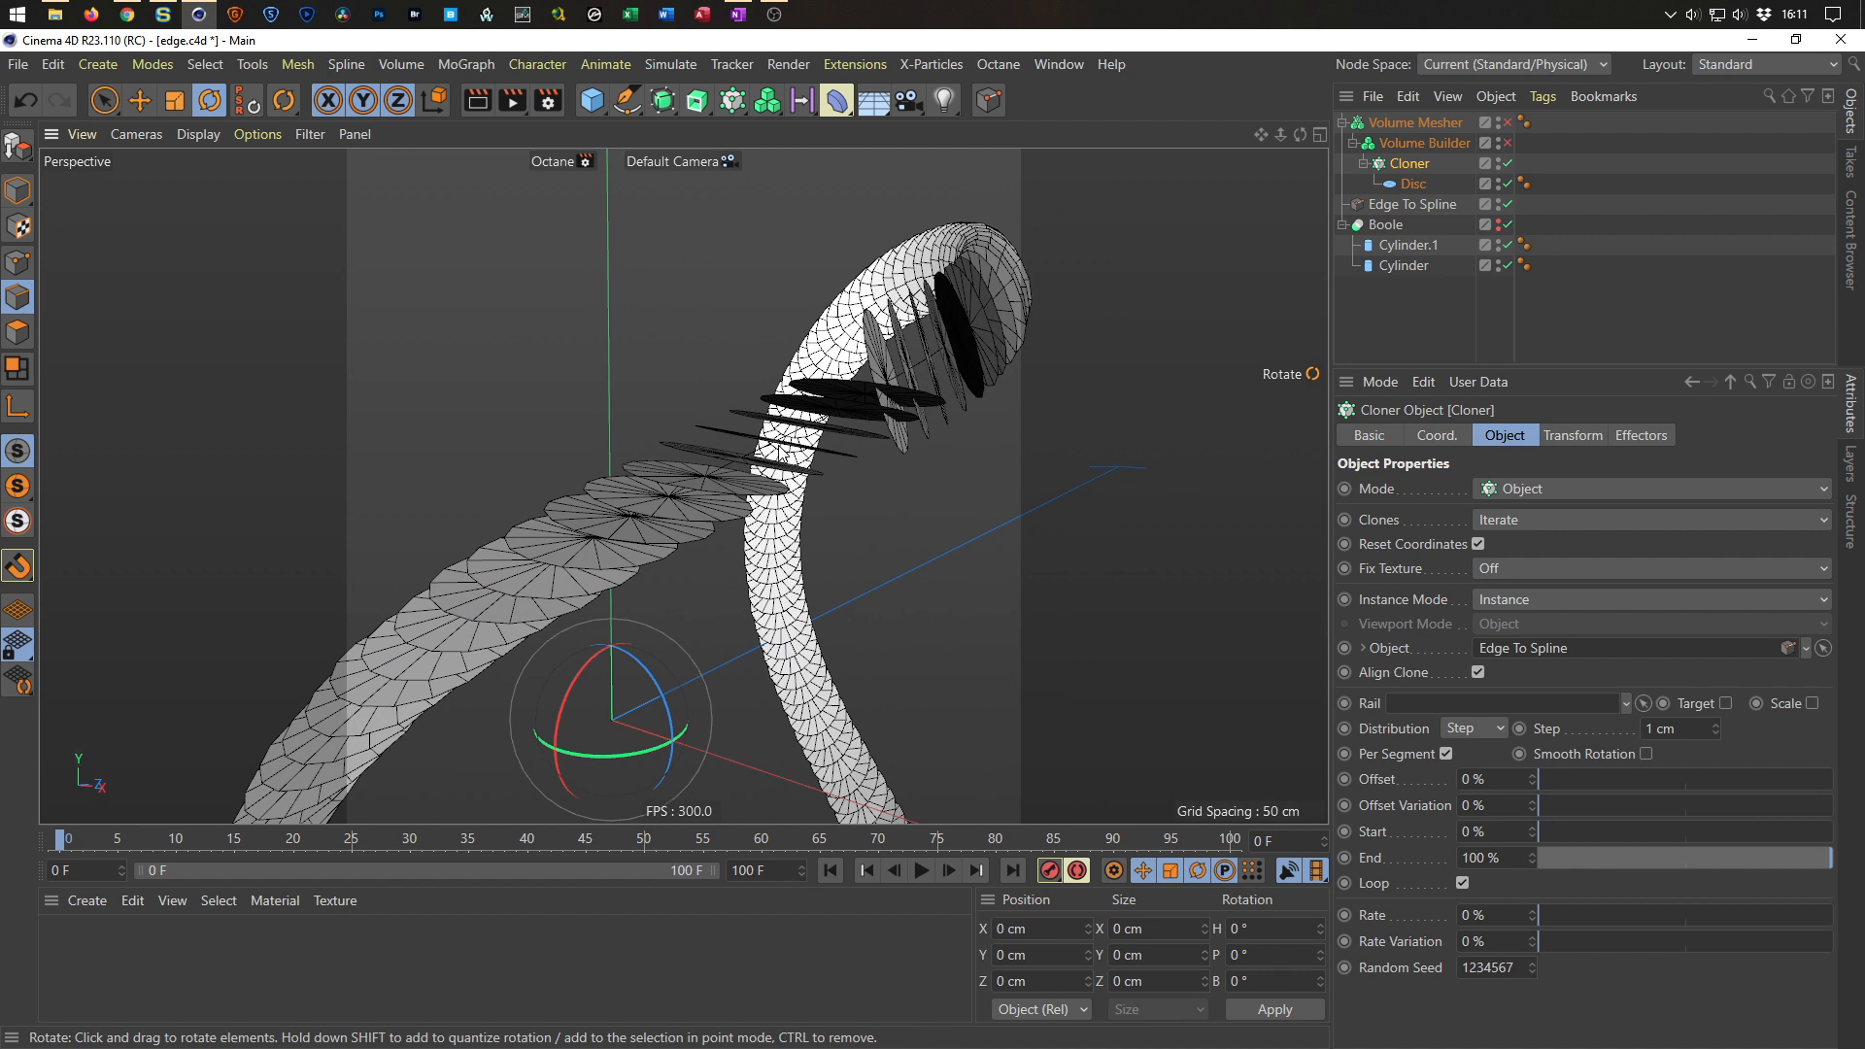
alt+drag(737, 400, 923, 393)
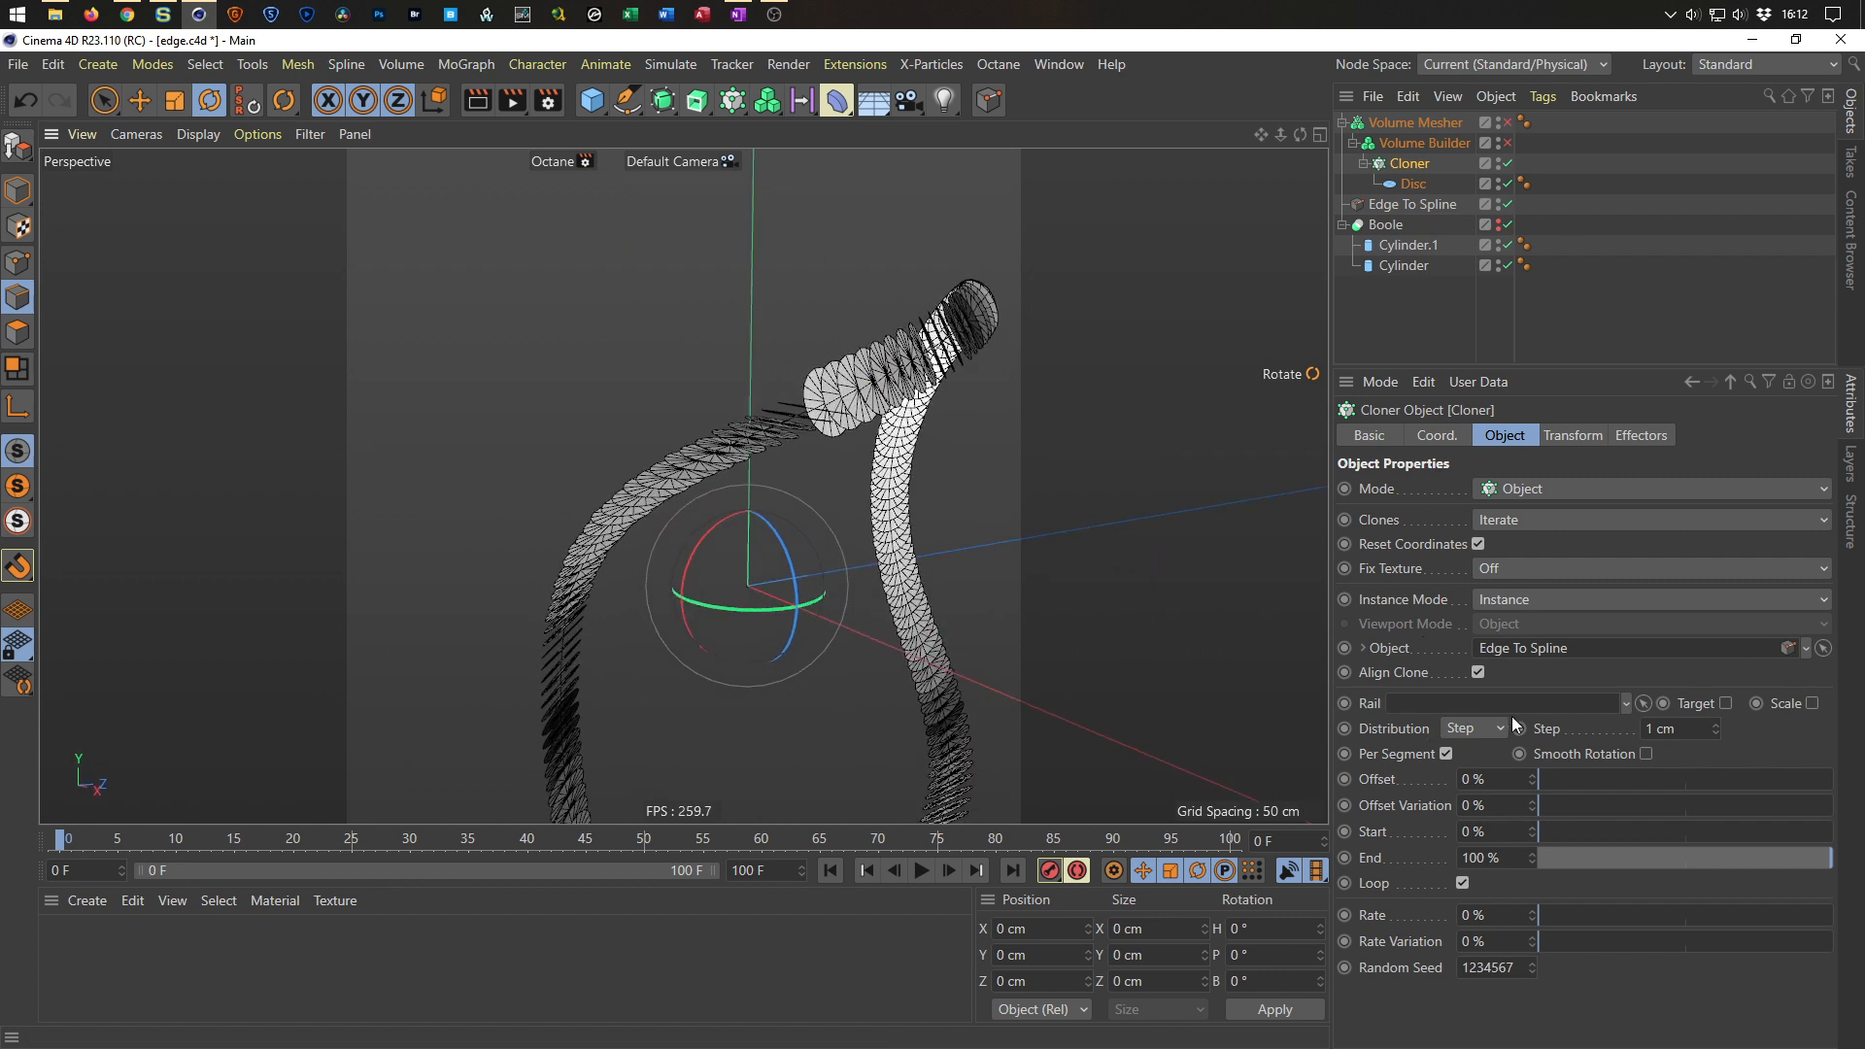
alt+drag(892, 394, 851, 406)
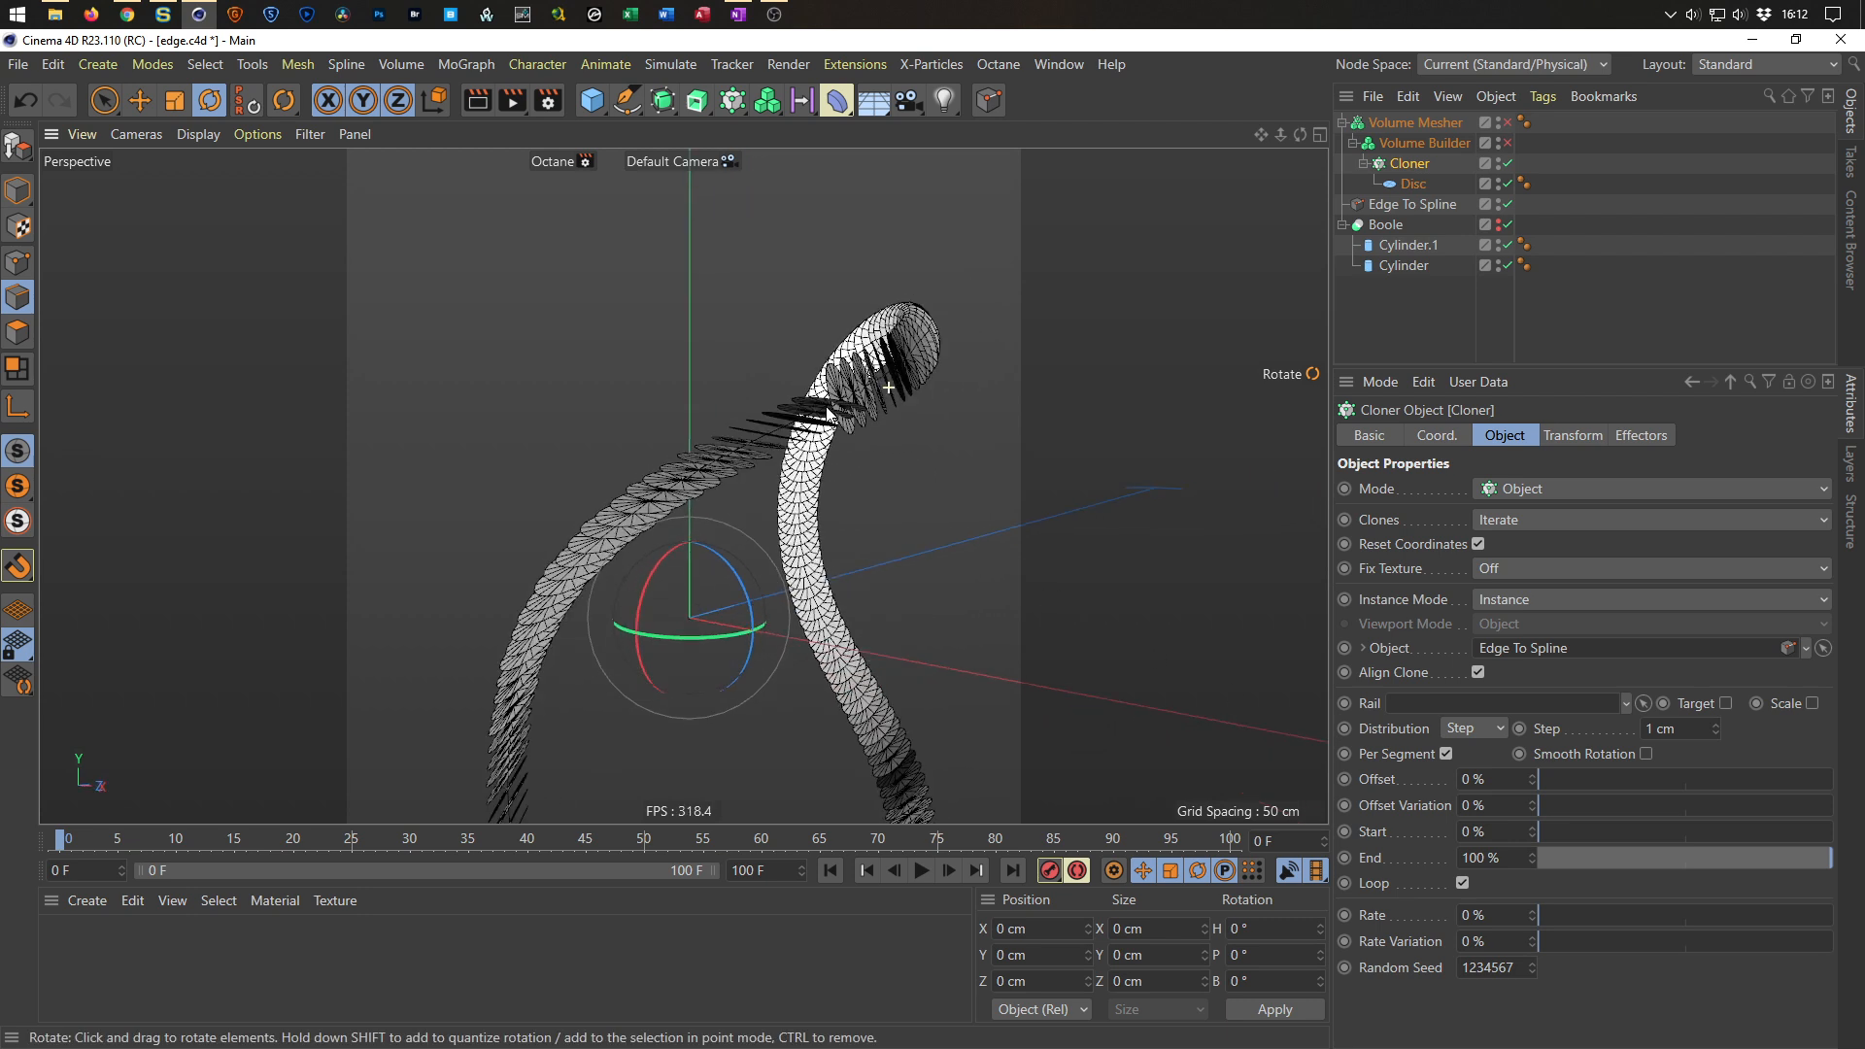
click(1396, 203)
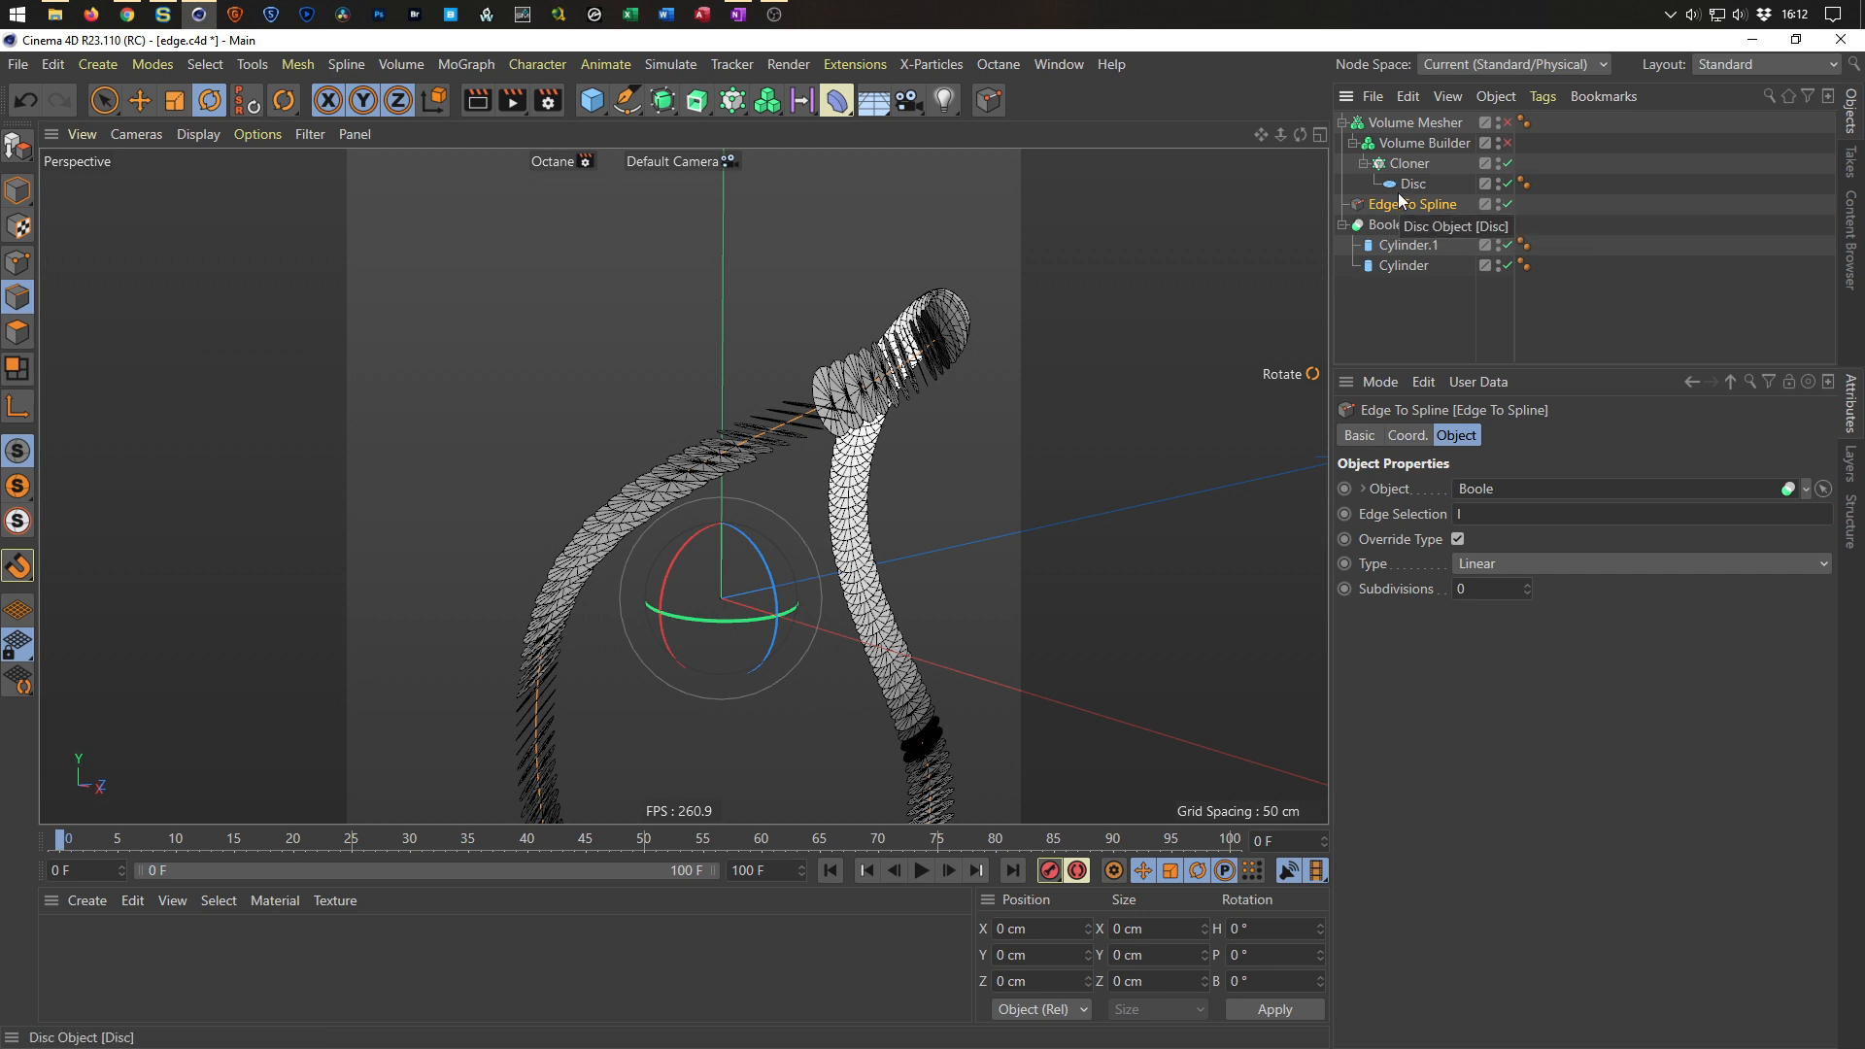
ctrl+drag(1408, 206, 1393, 235)
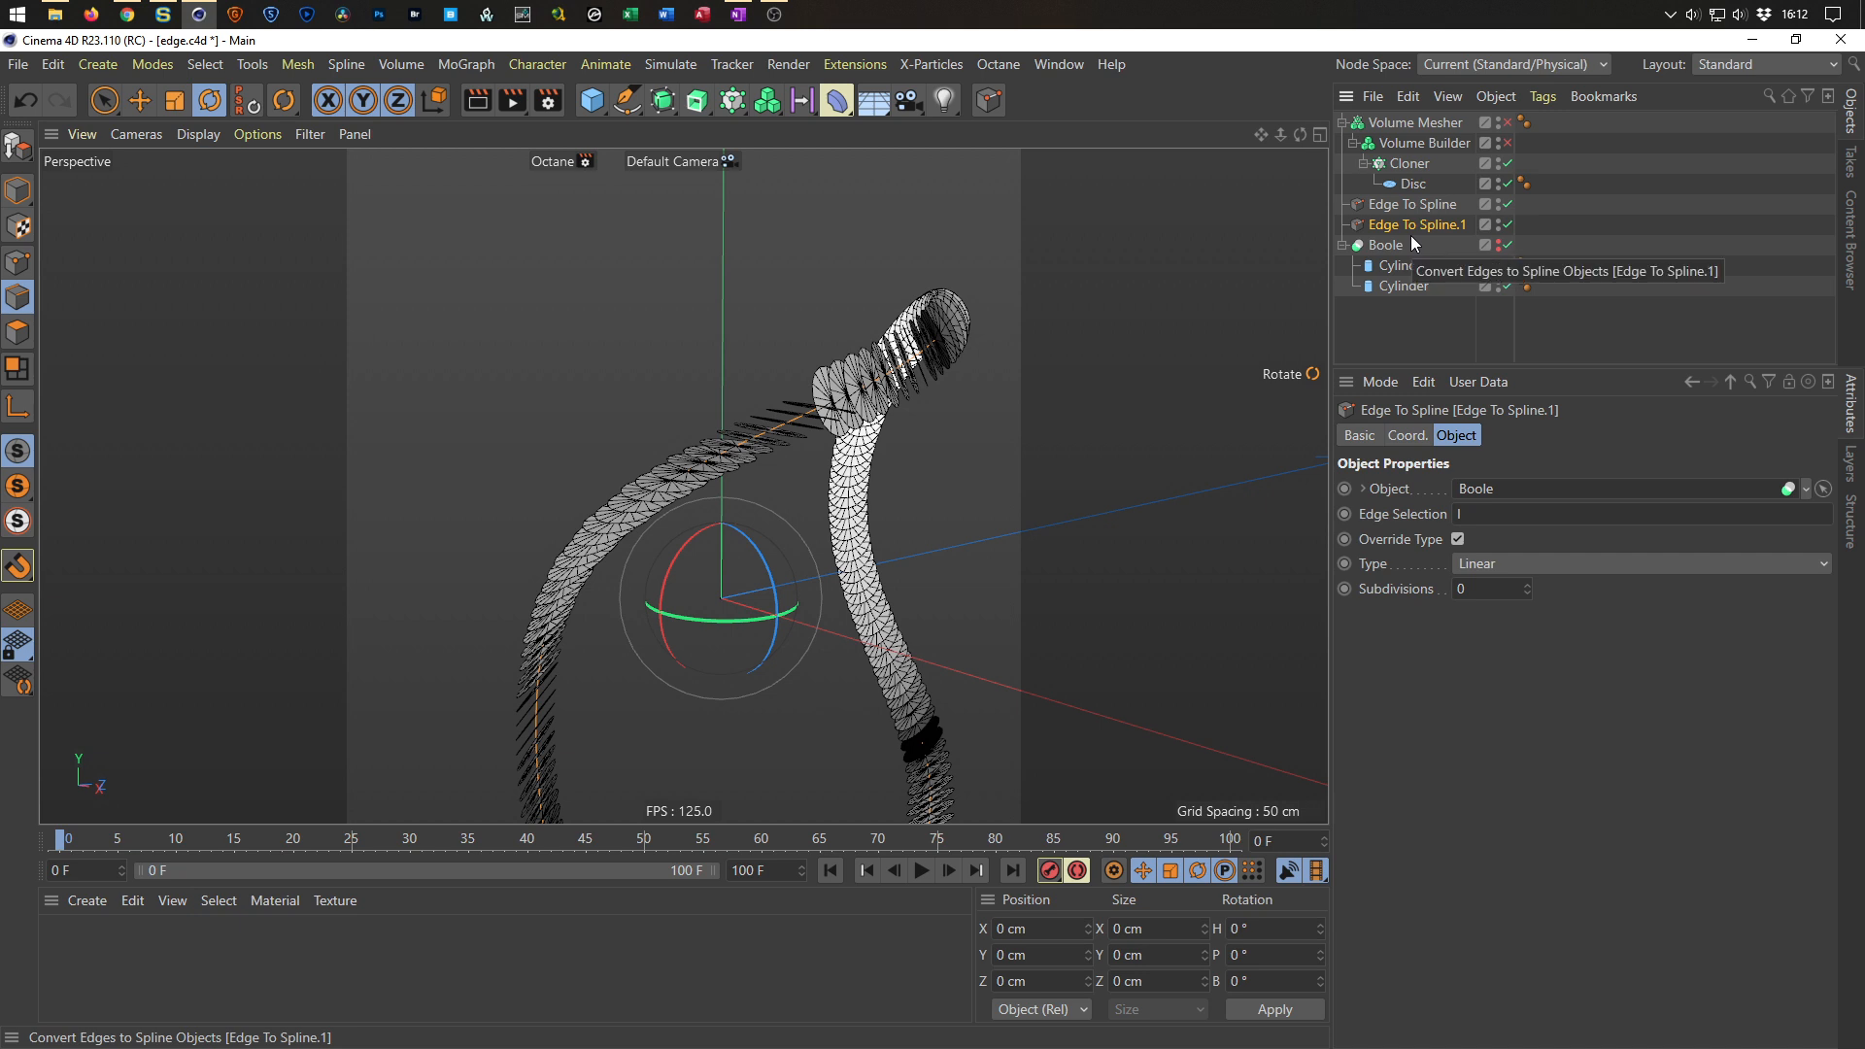
key(c)
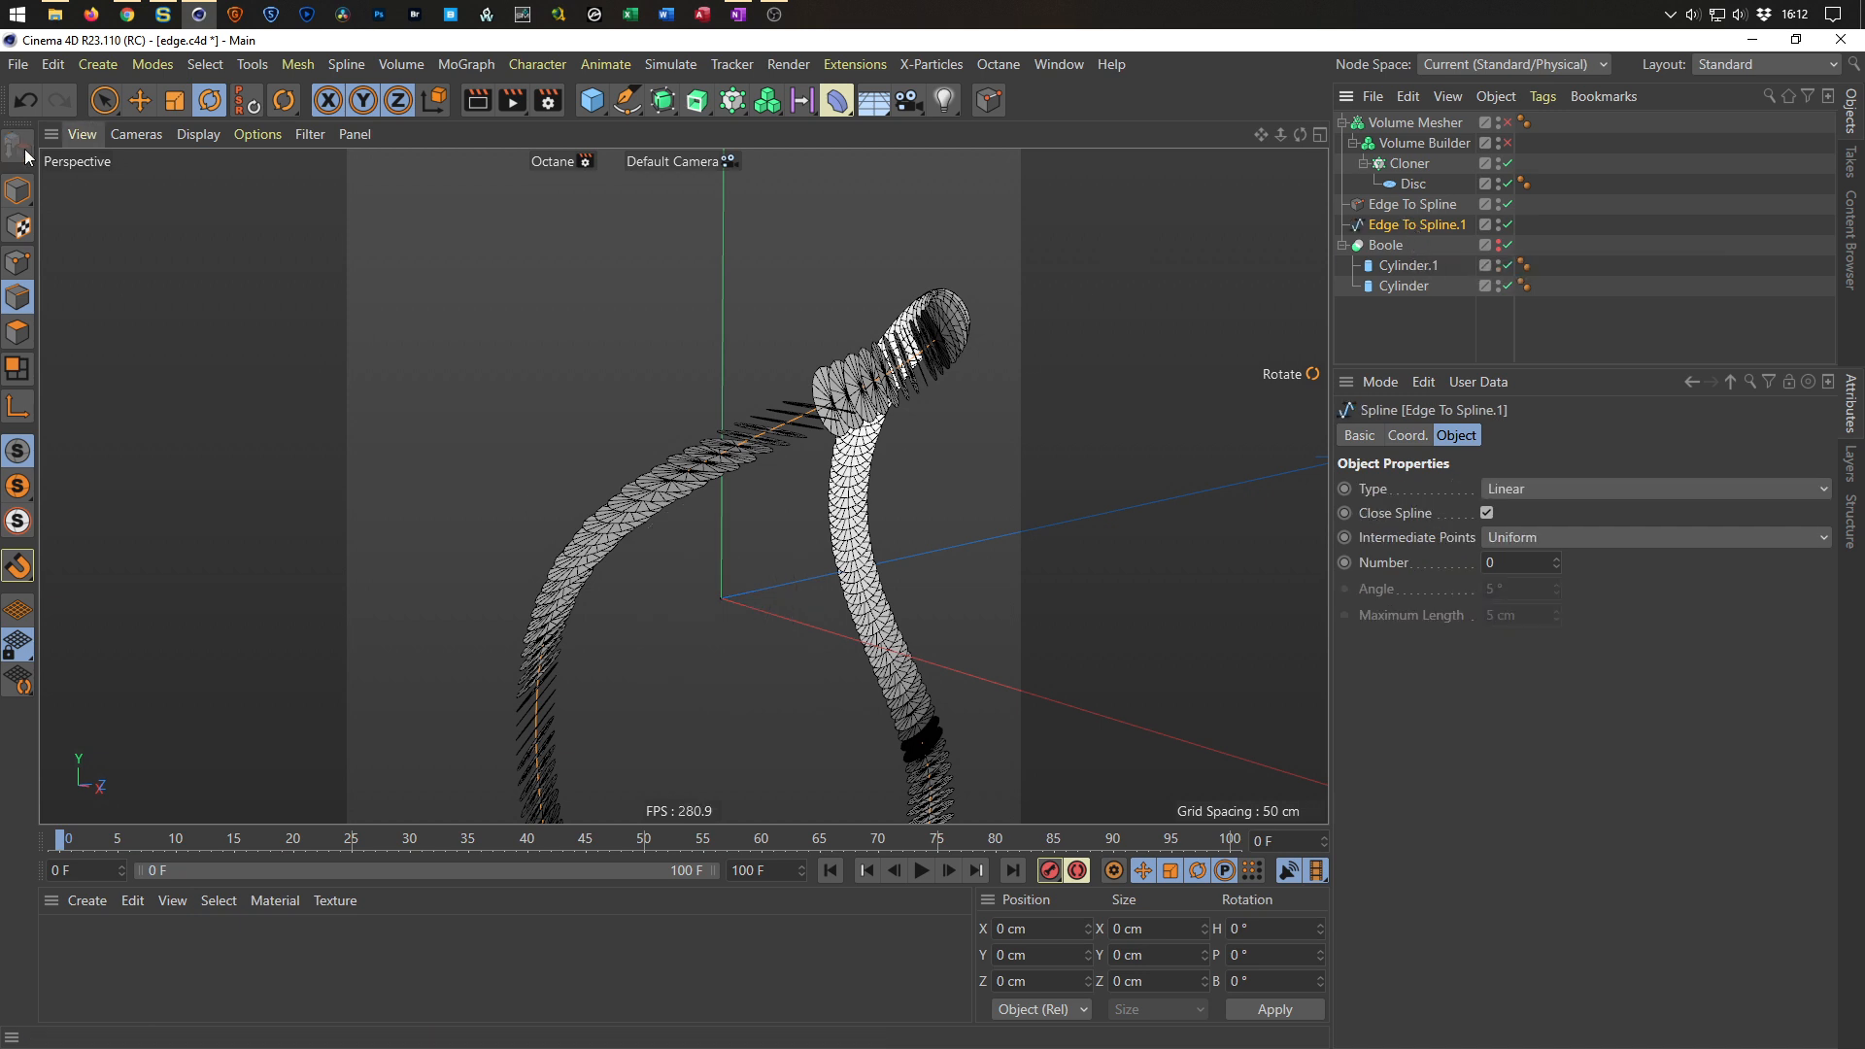
Center the editable spline copy's axis on all its points with Axis Center.
click(17, 191)
click(139, 101)
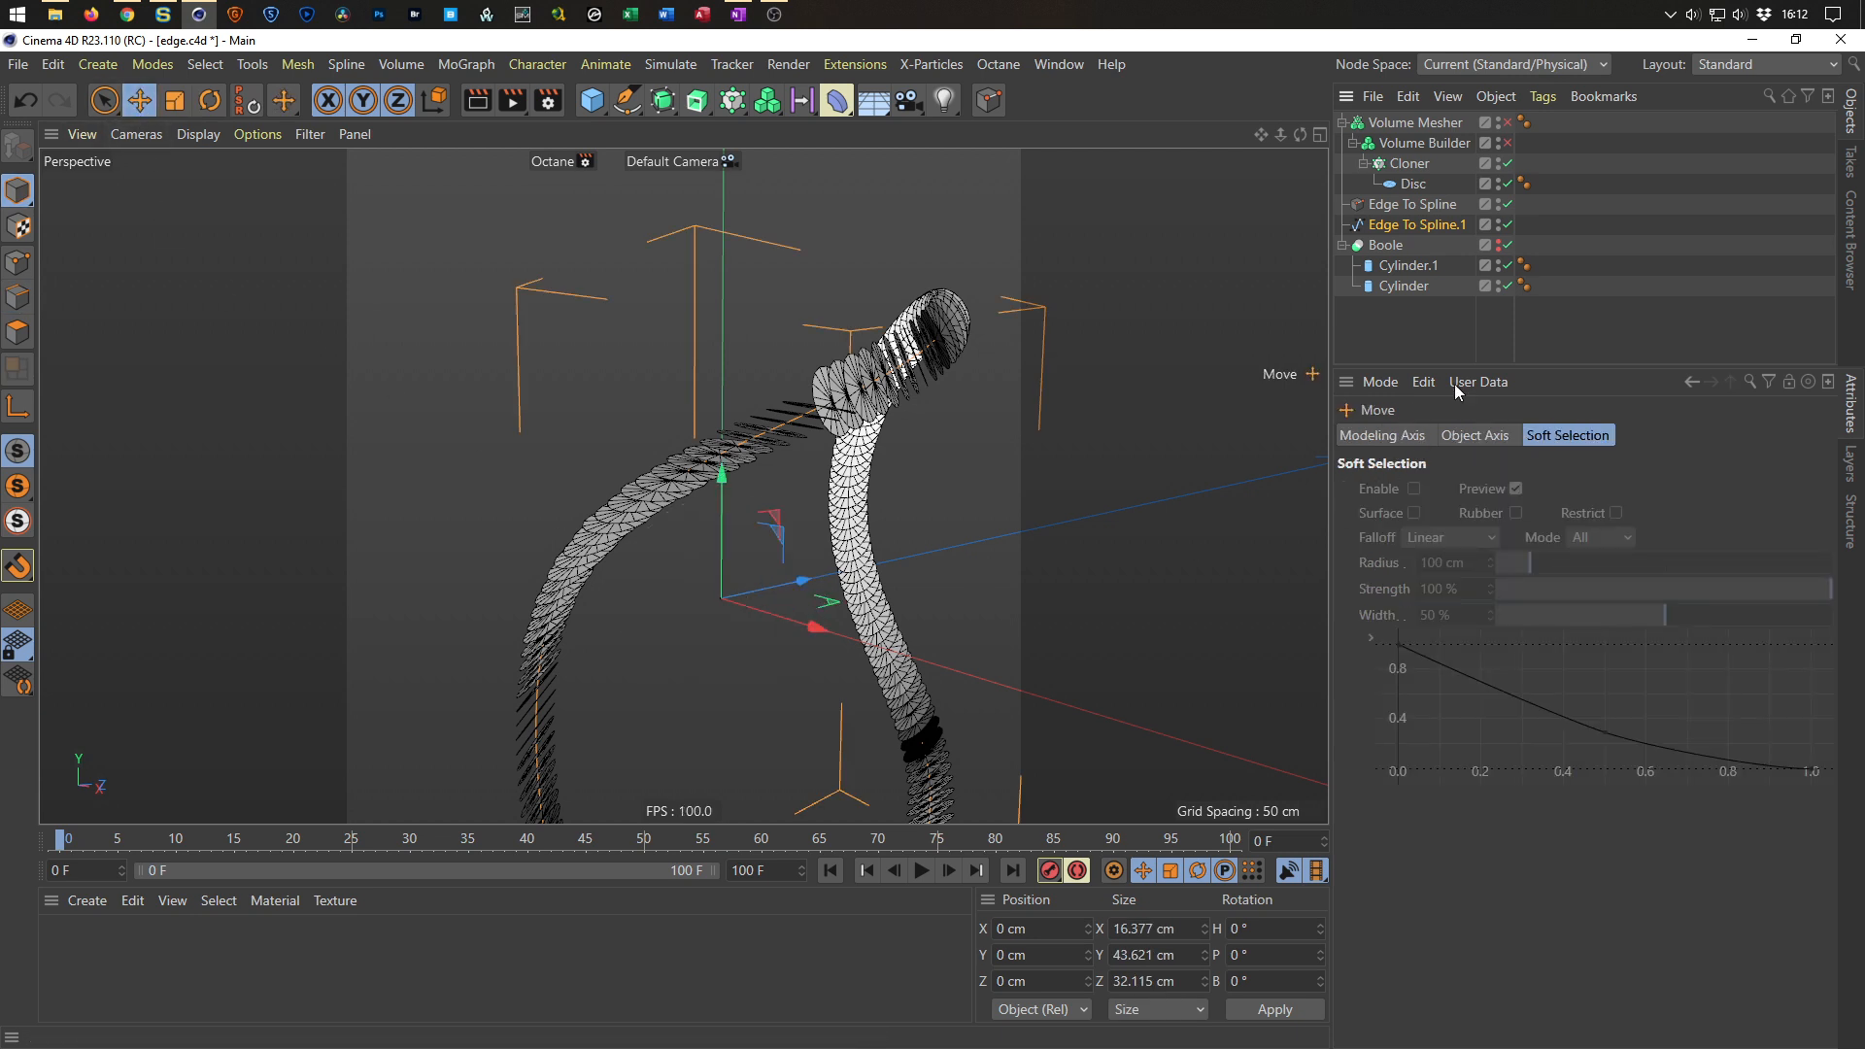
click(1417, 225)
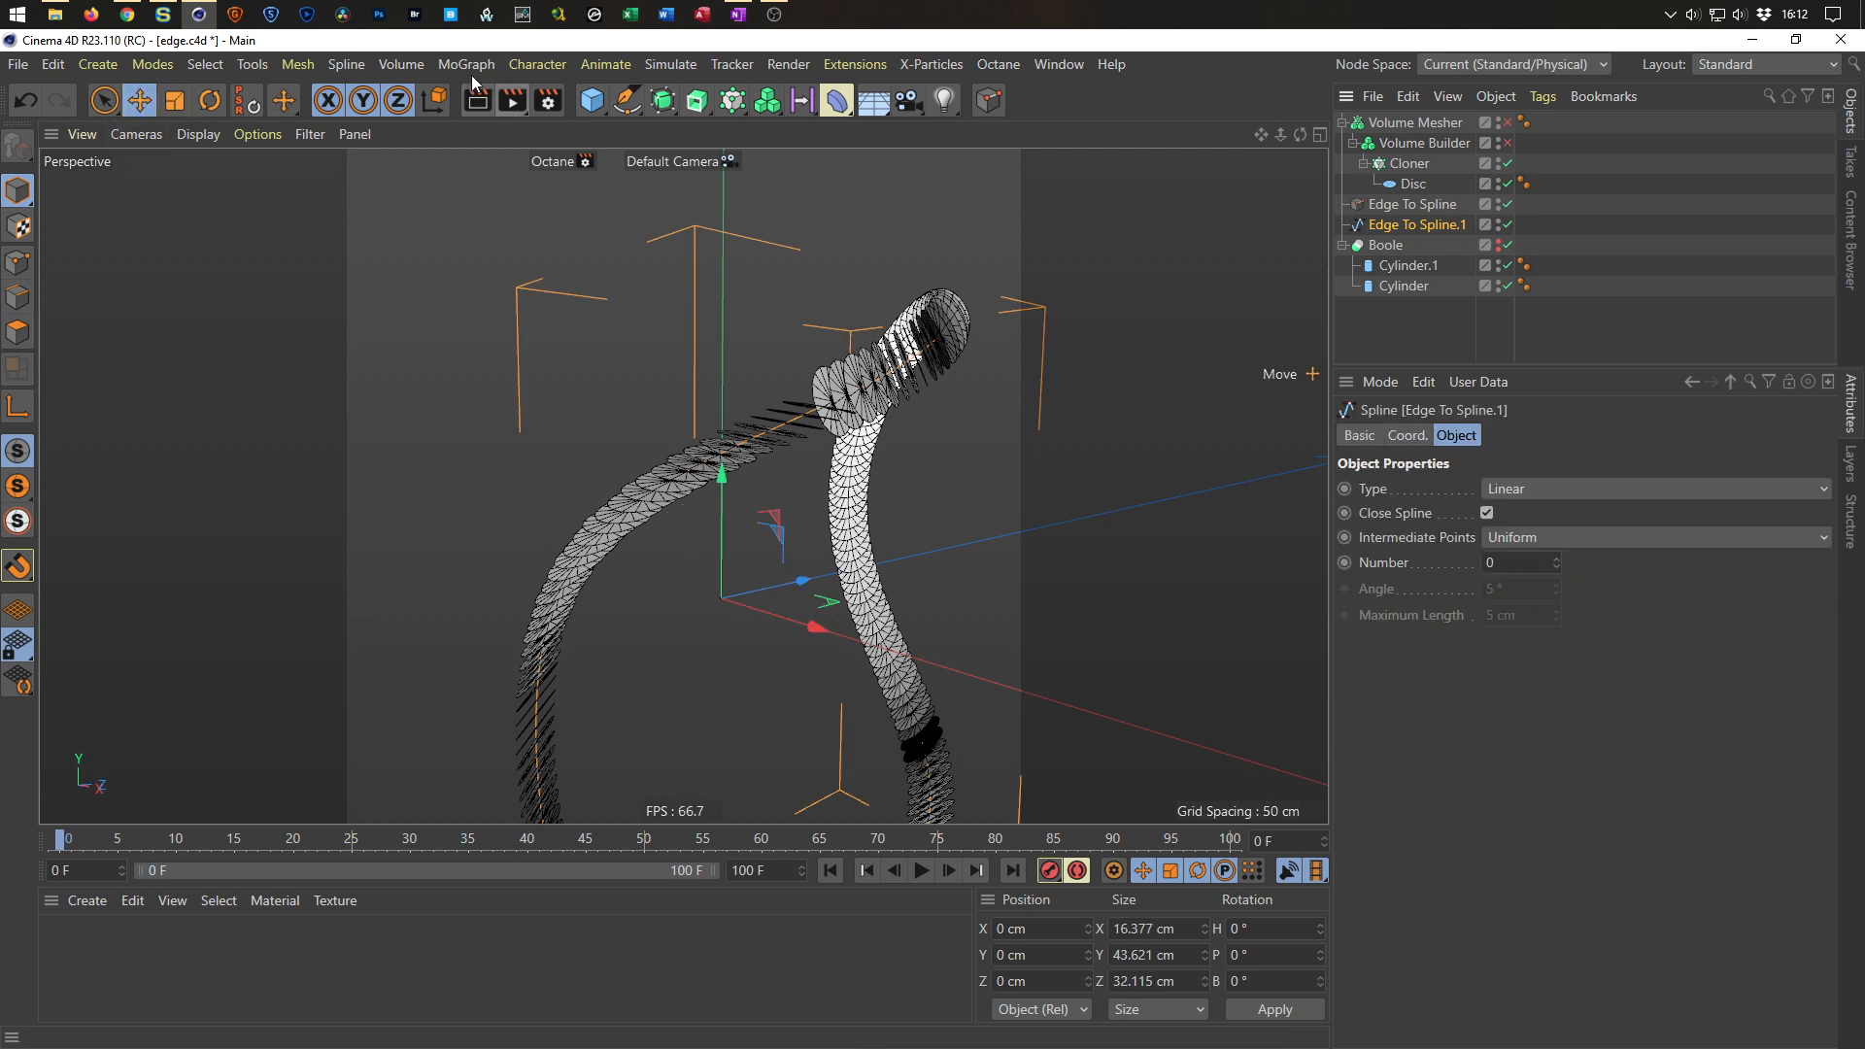
click(298, 65)
mouse_move(434, 573)
click(603, 580)
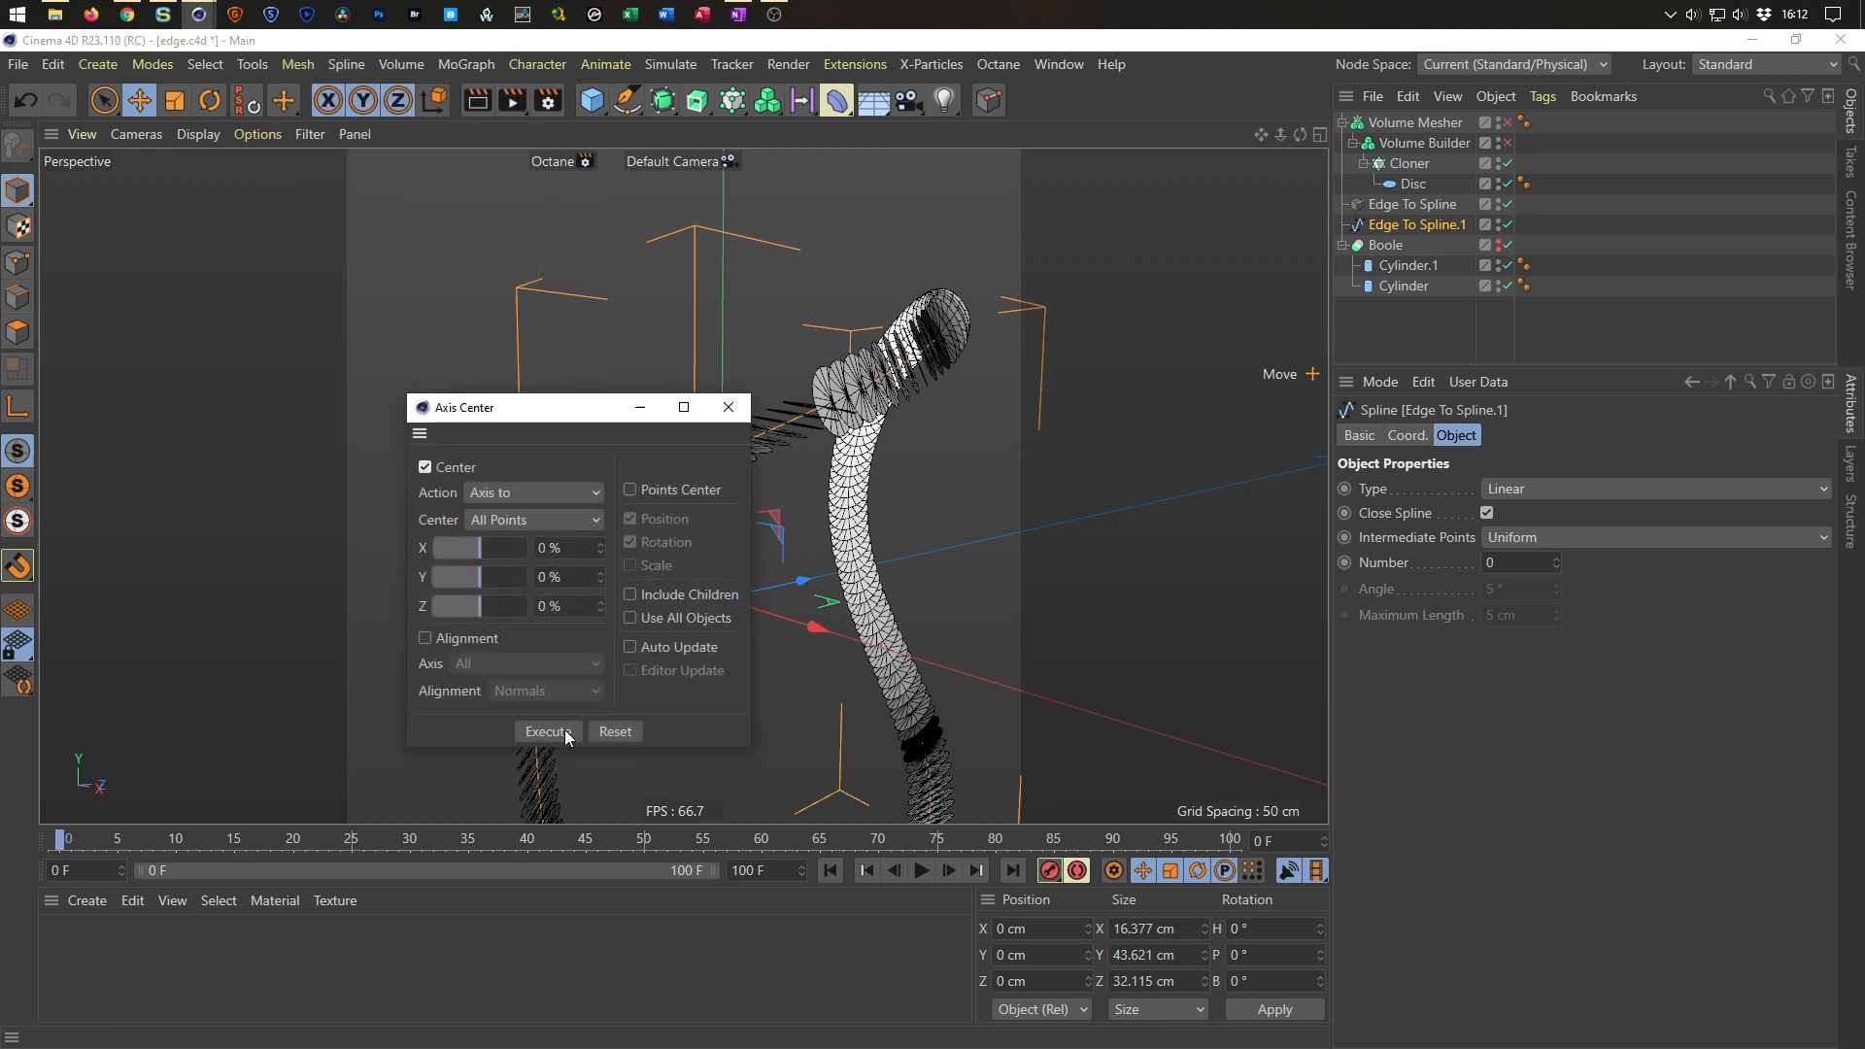
drag(570, 416, 422, 336)
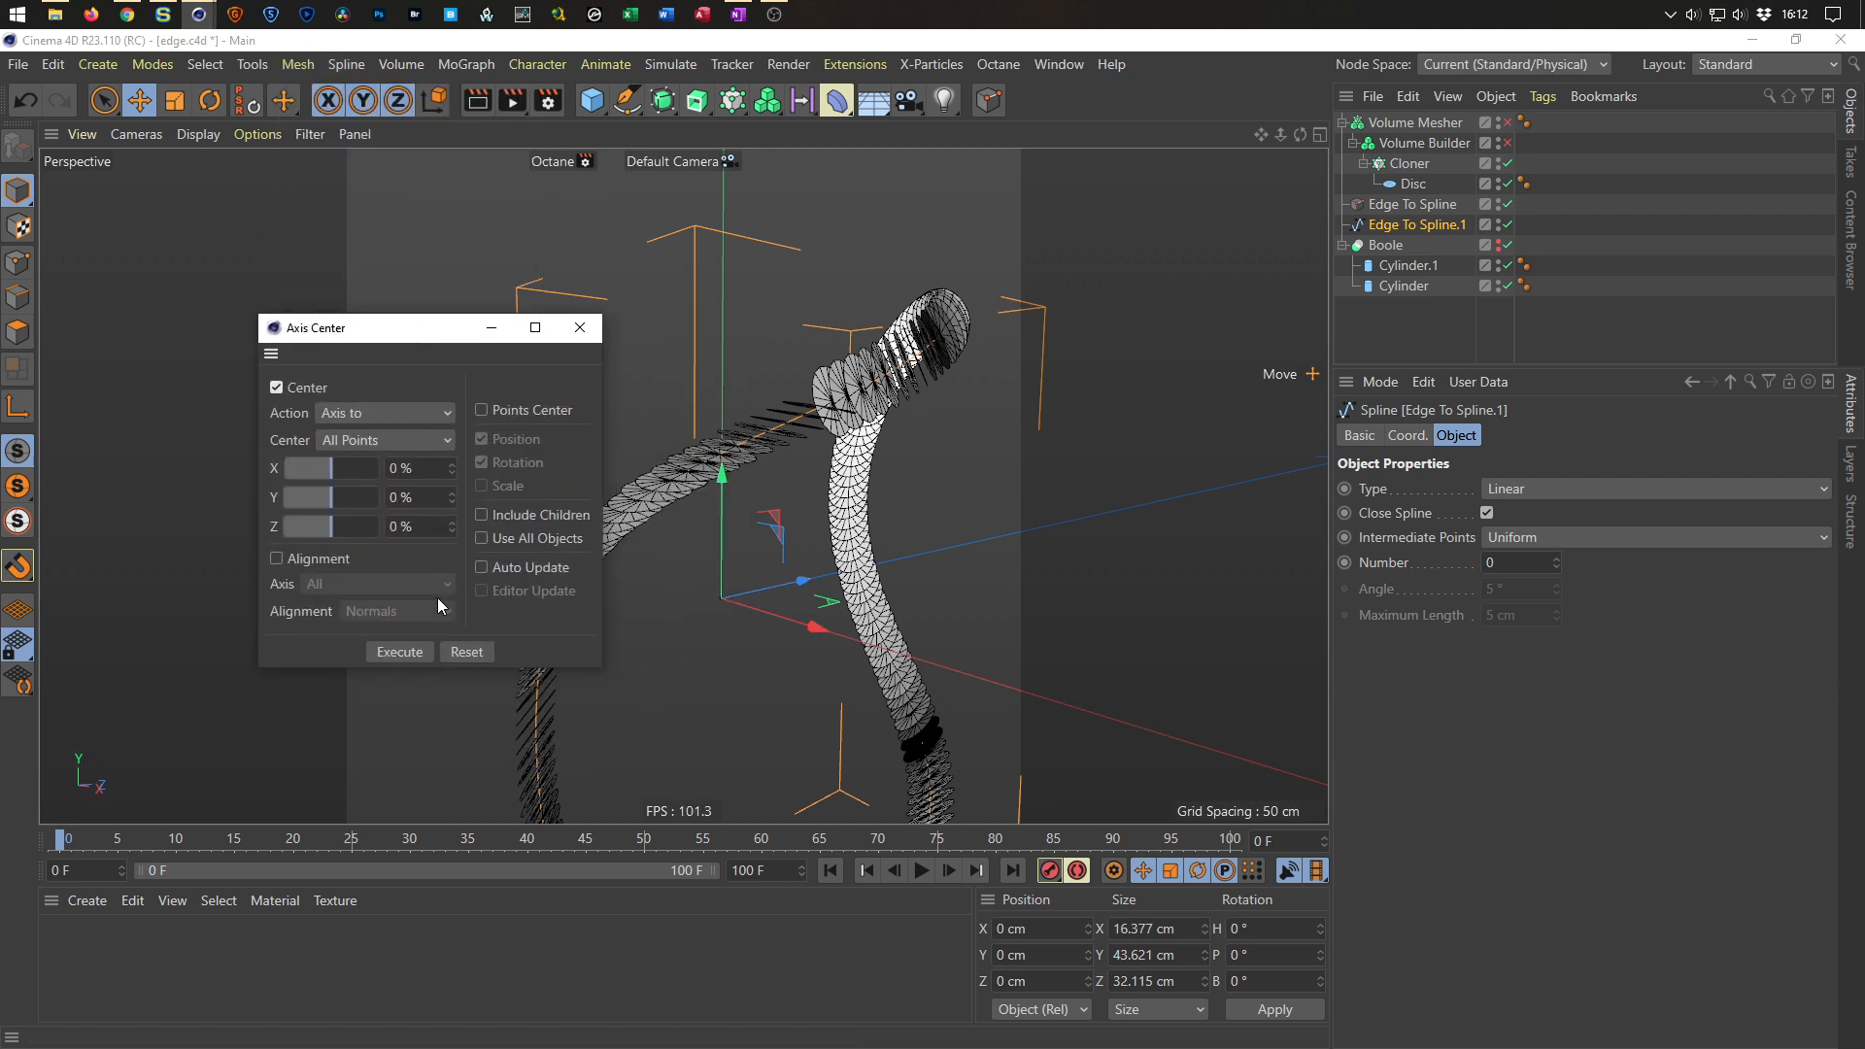
click(397, 652)
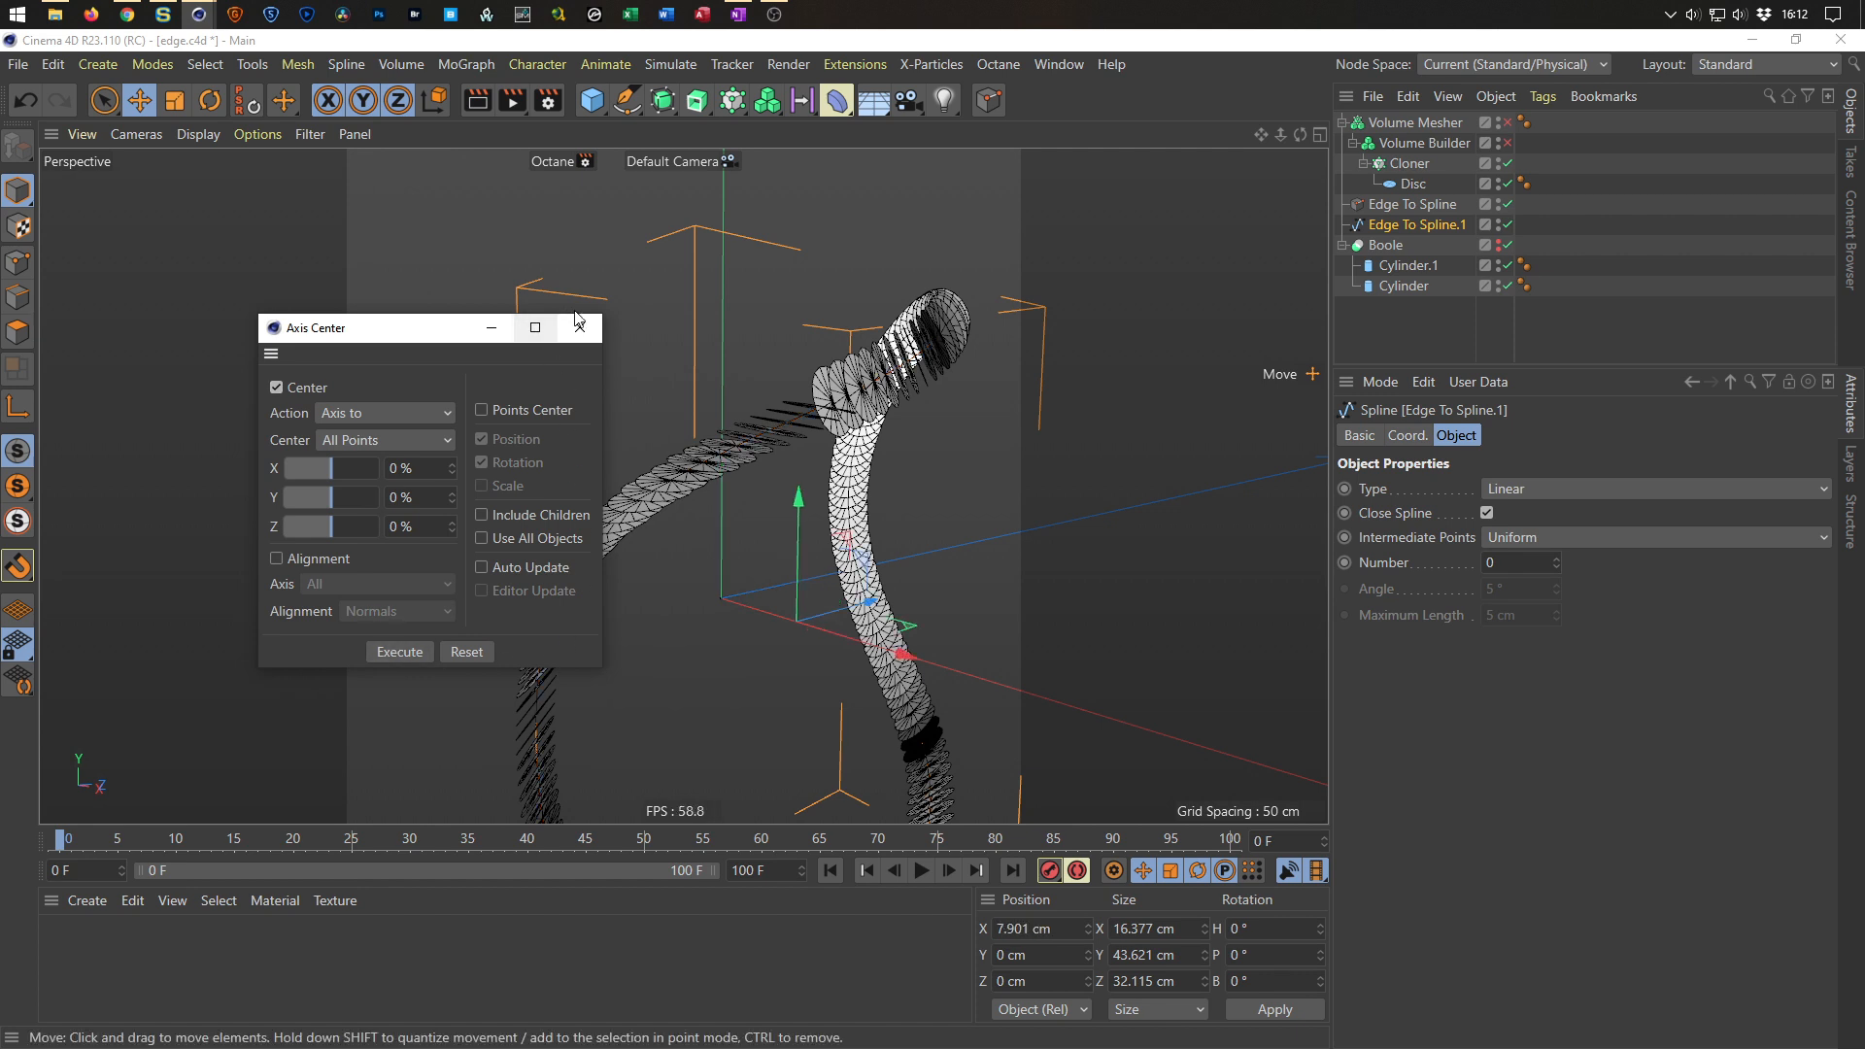
click(580, 328)
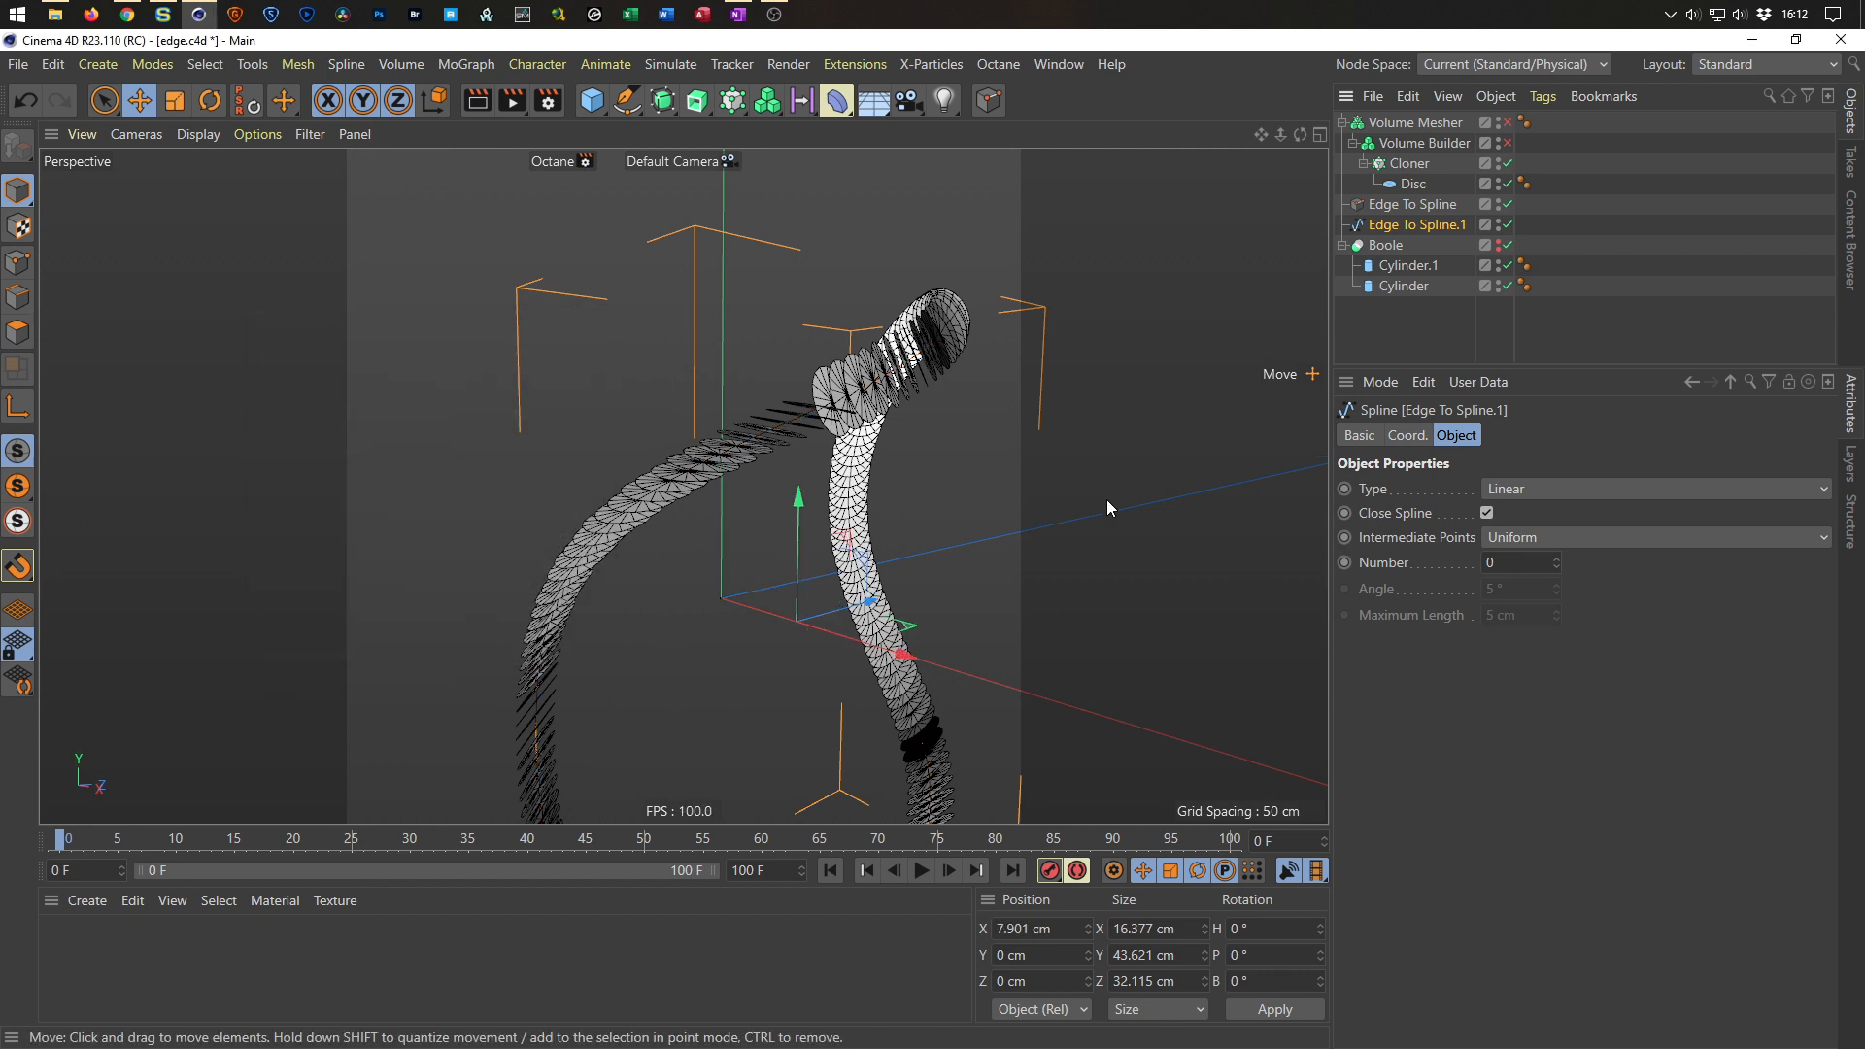
Disable the Cloner and scale the editable spline copy up slightly.
key(t)
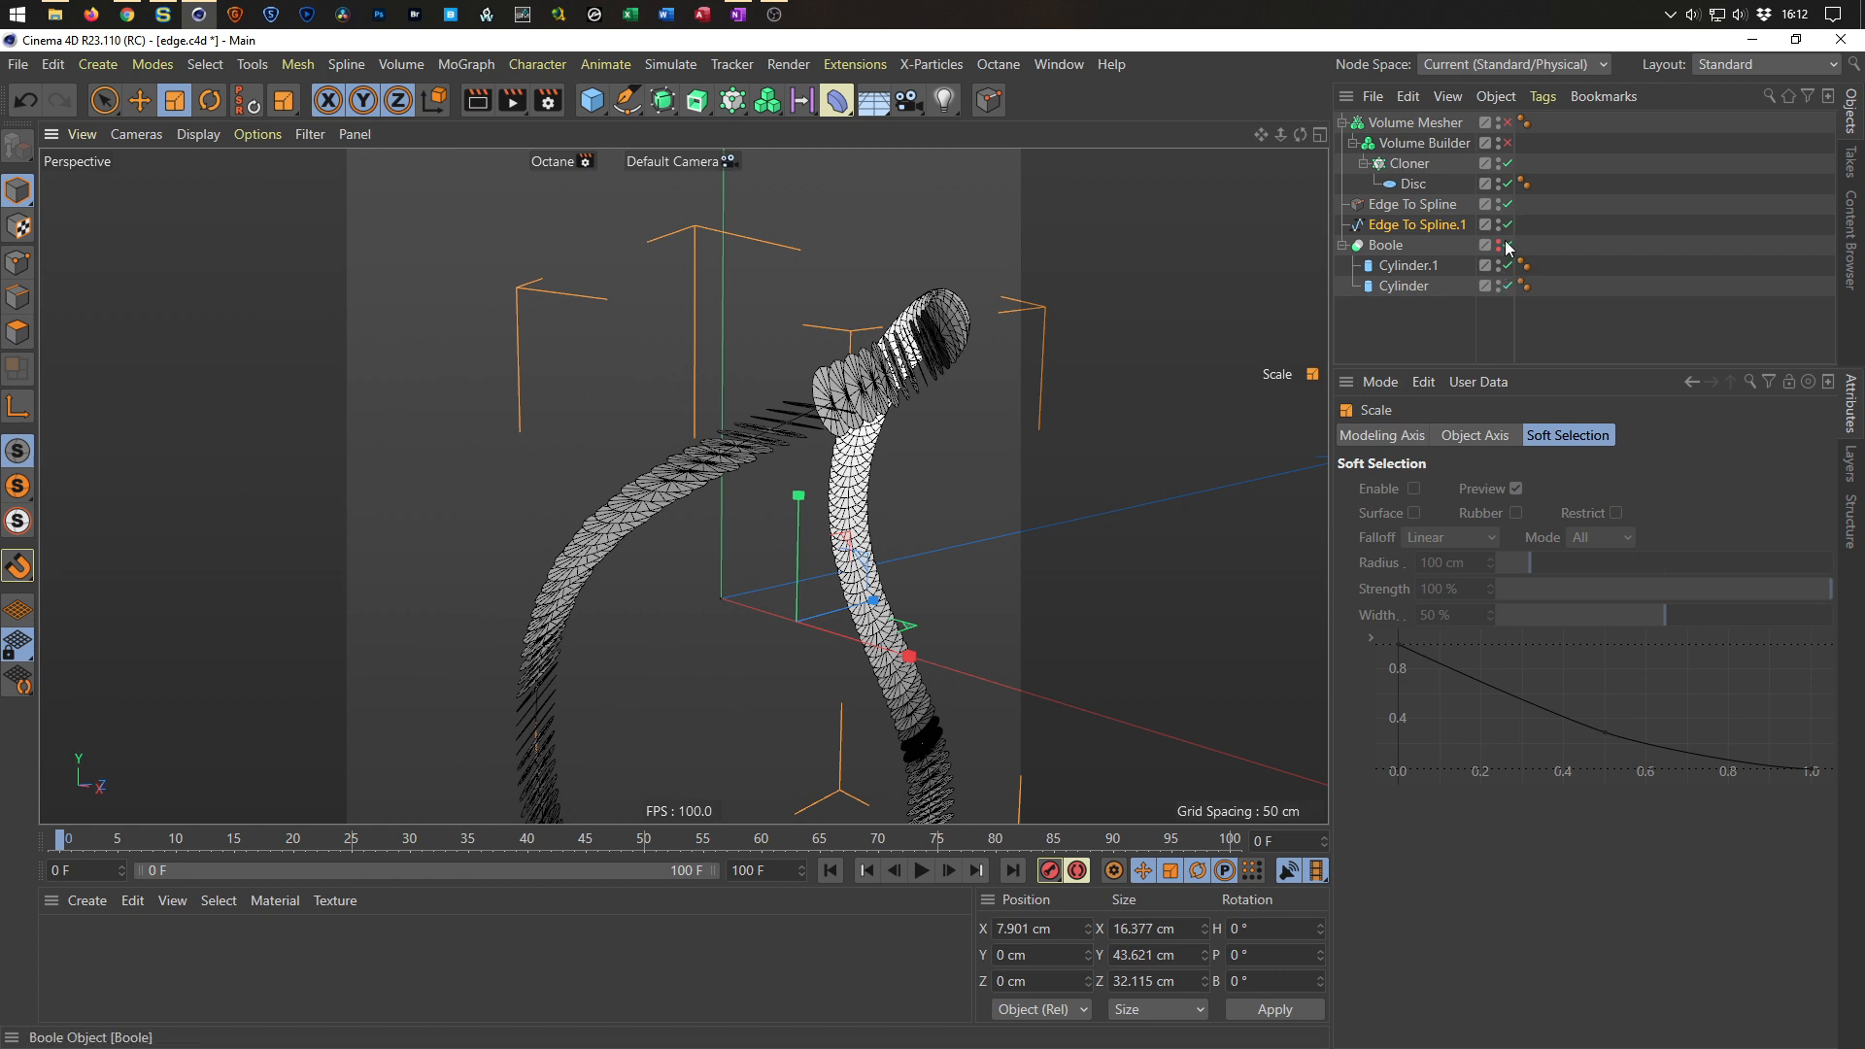
click(1508, 163)
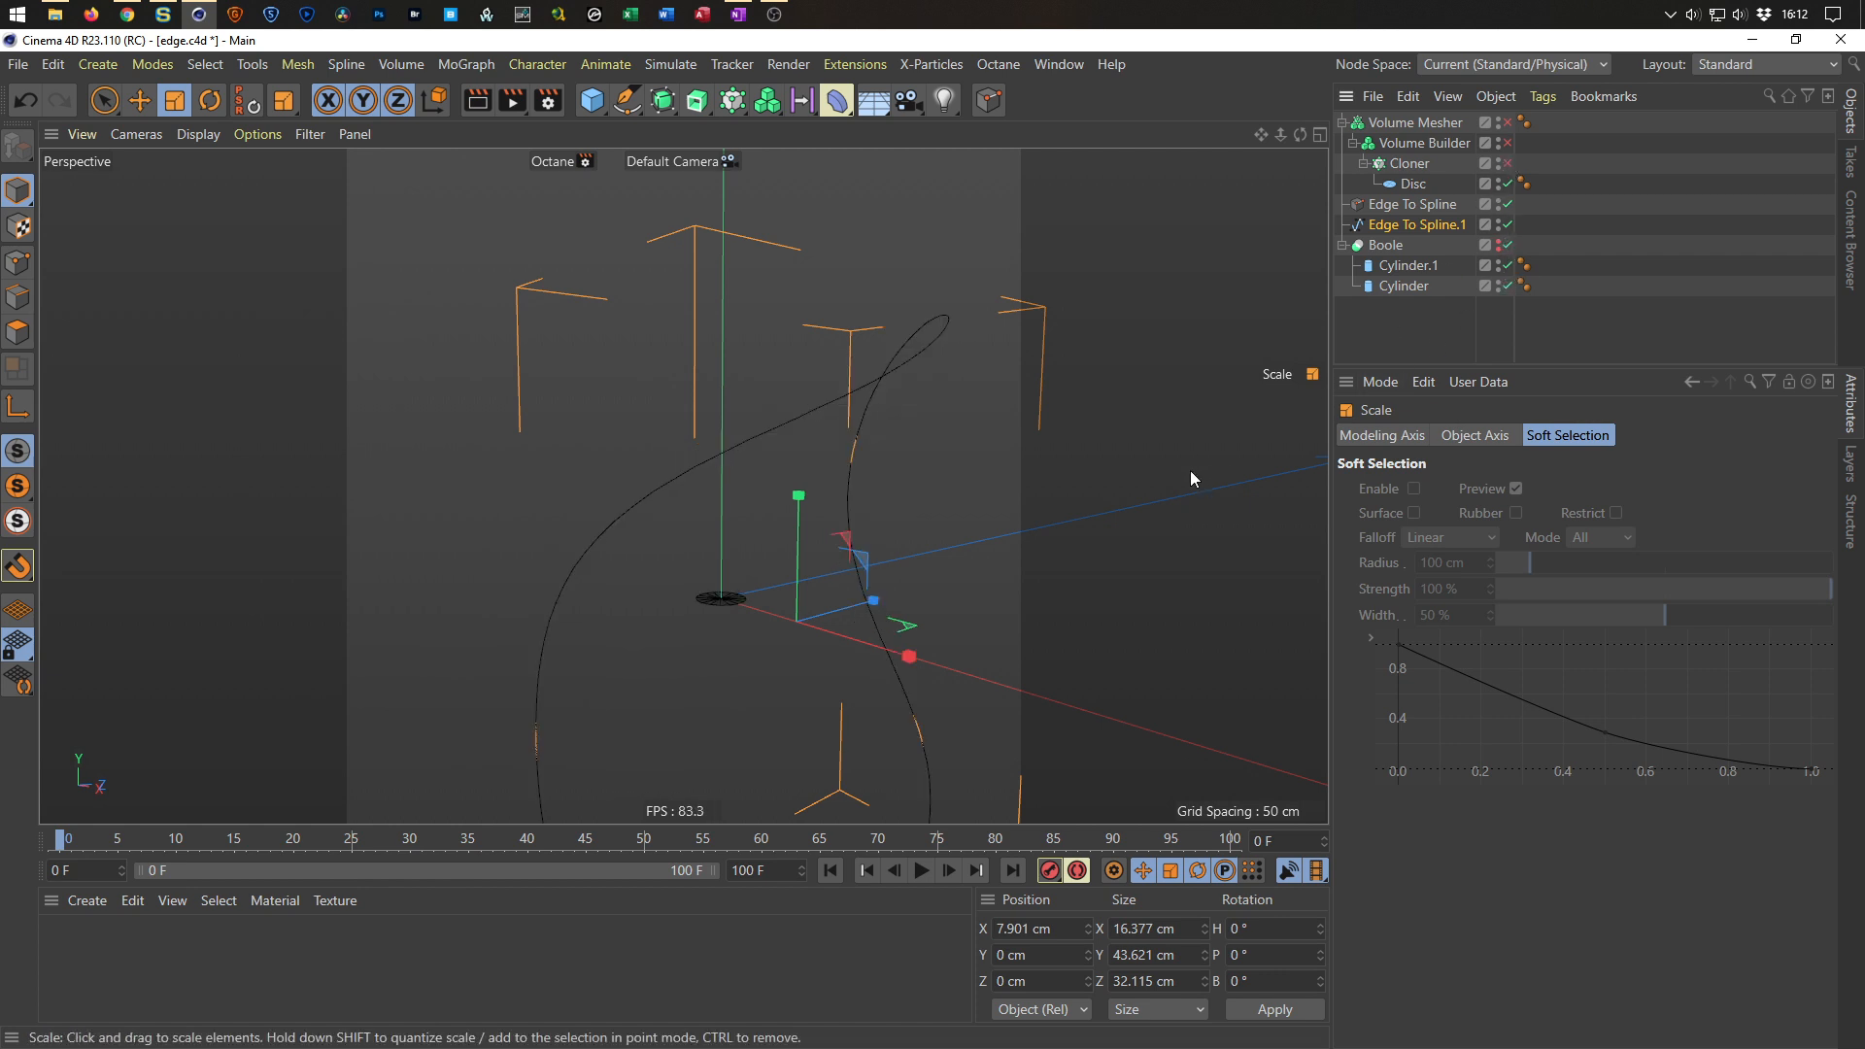
drag(1018, 599, 614, 401)
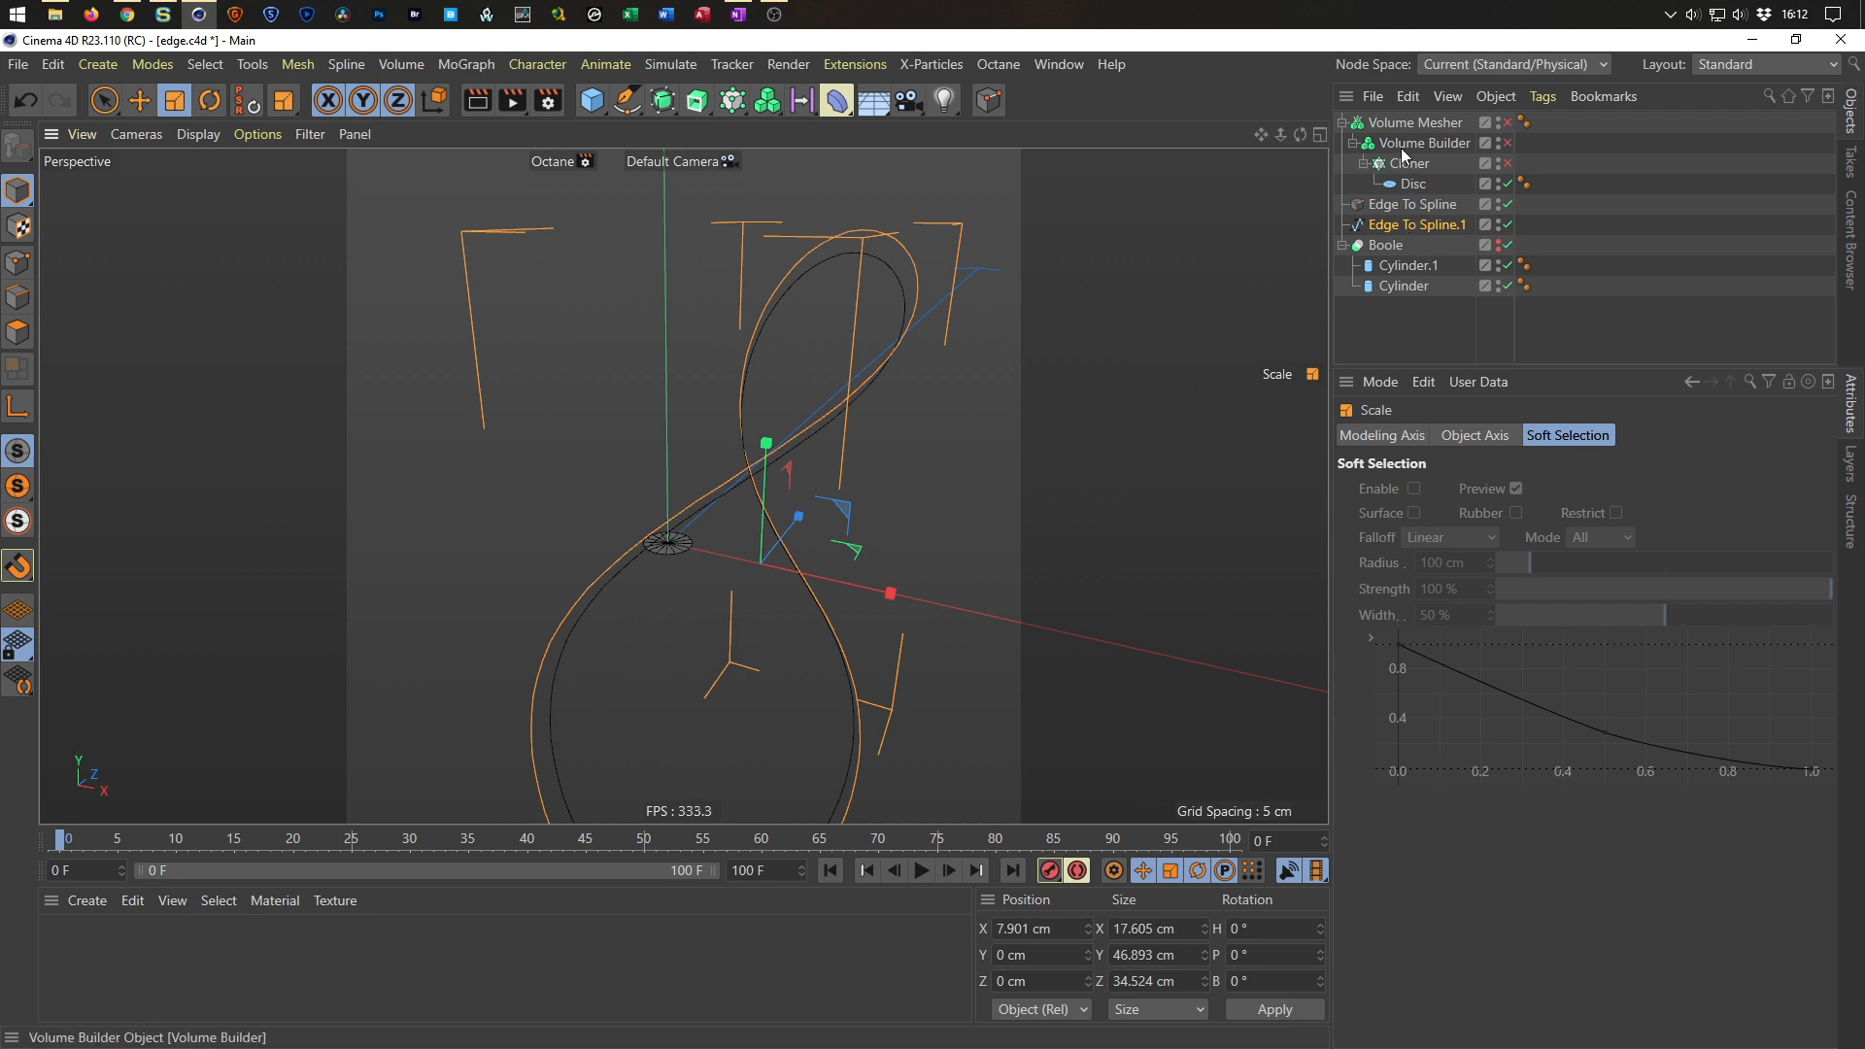
Delete the editable spline copy.
click(1397, 231)
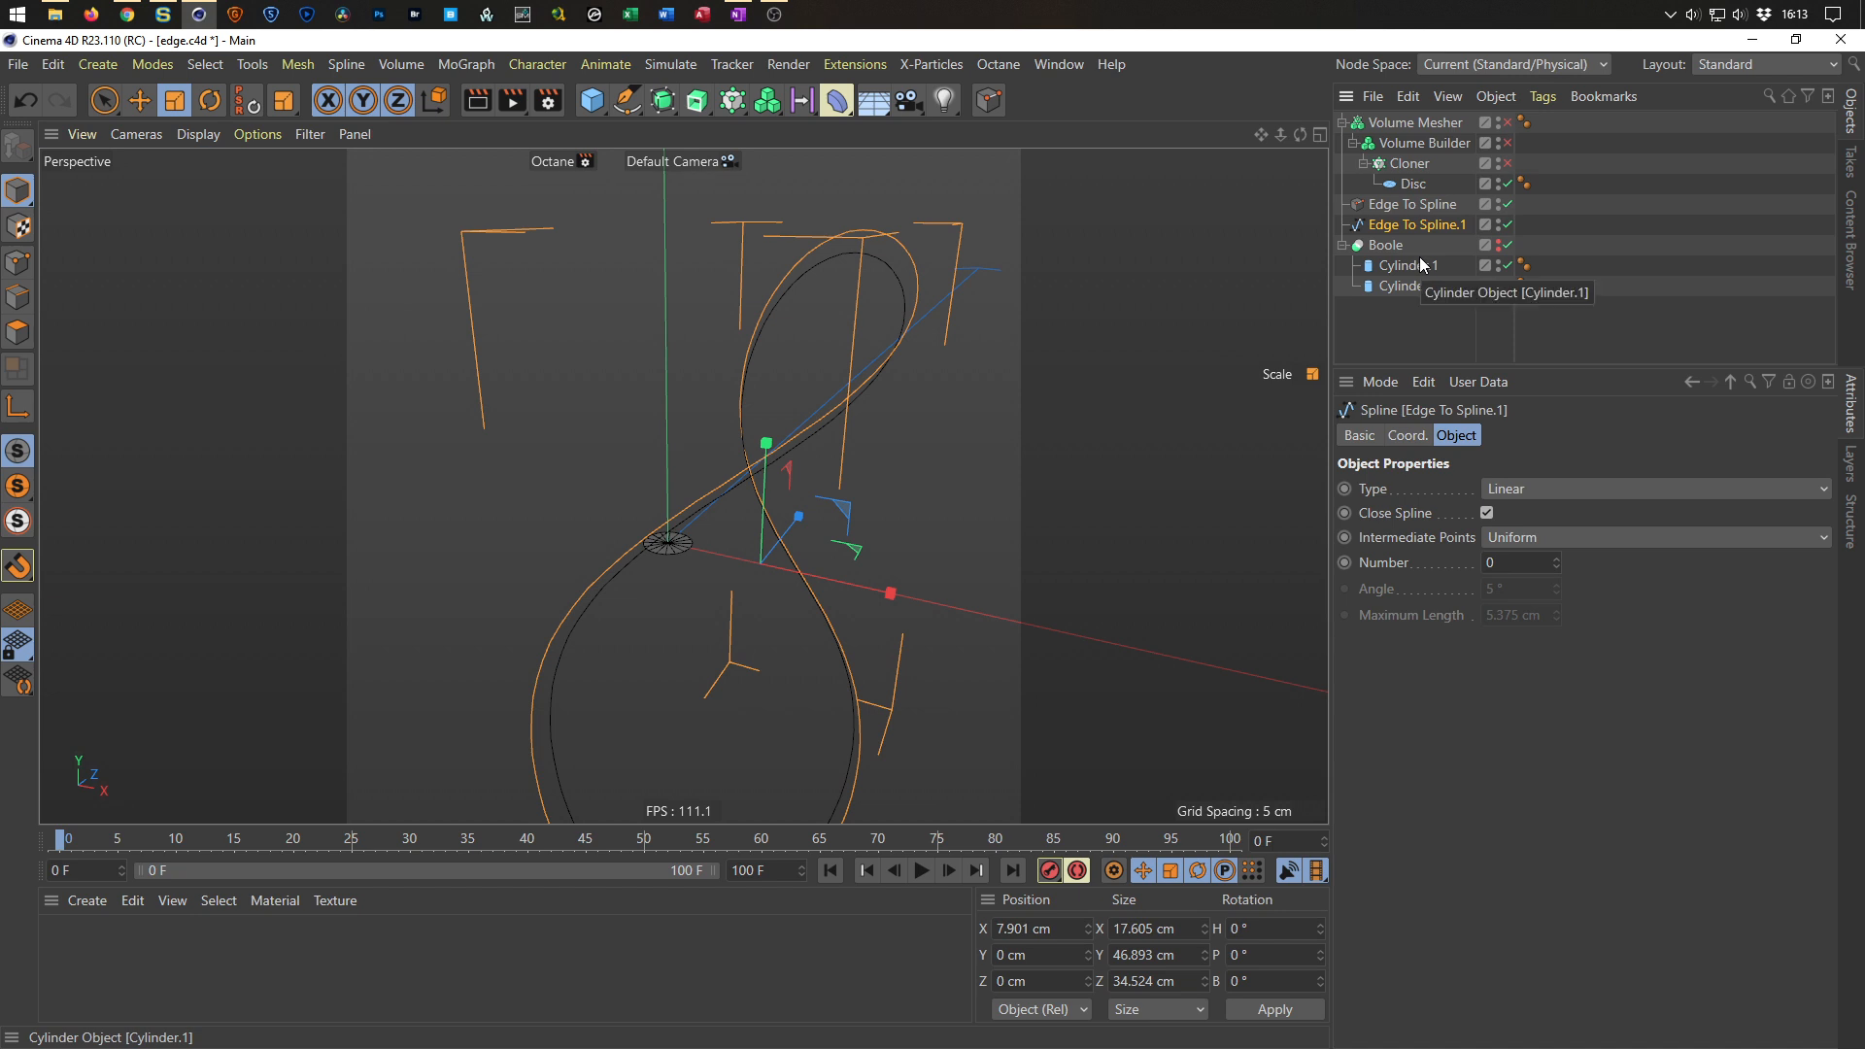
key(Delete)
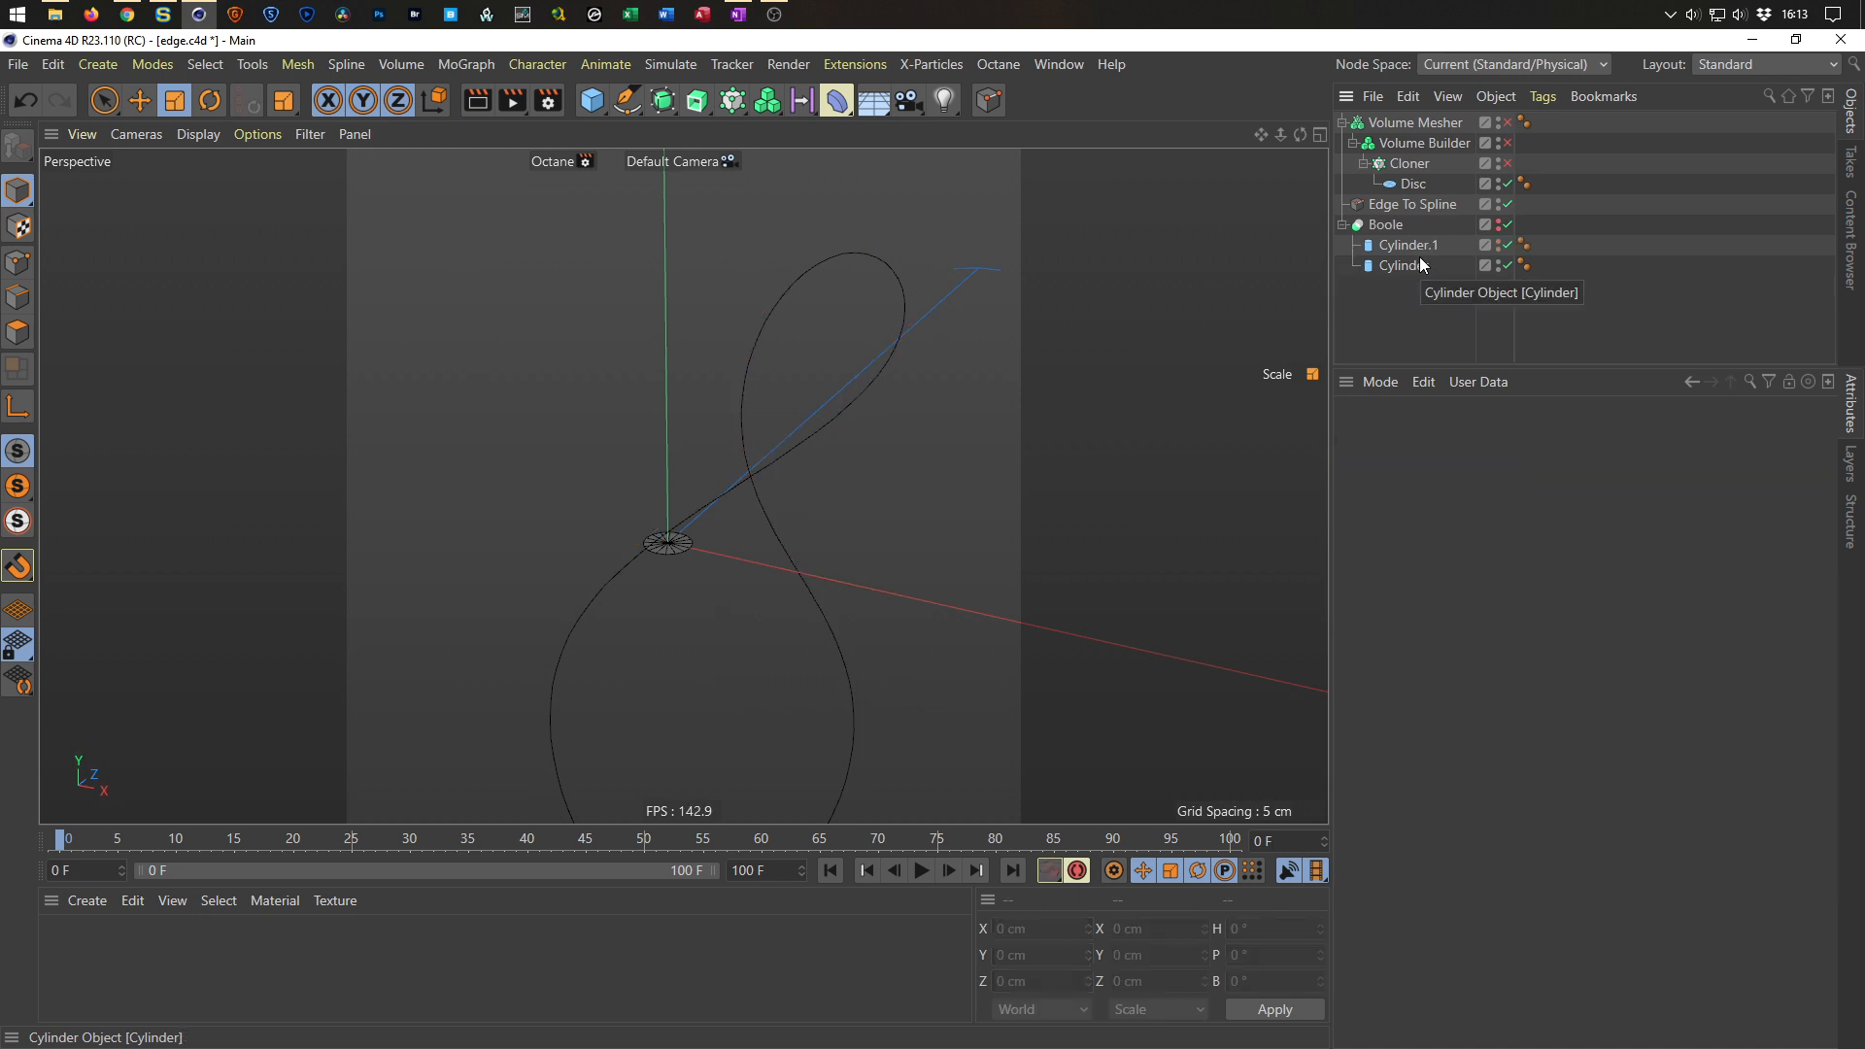
Create an Instance of the Edge To Spline object and place it directly below the original.
click(1404, 205)
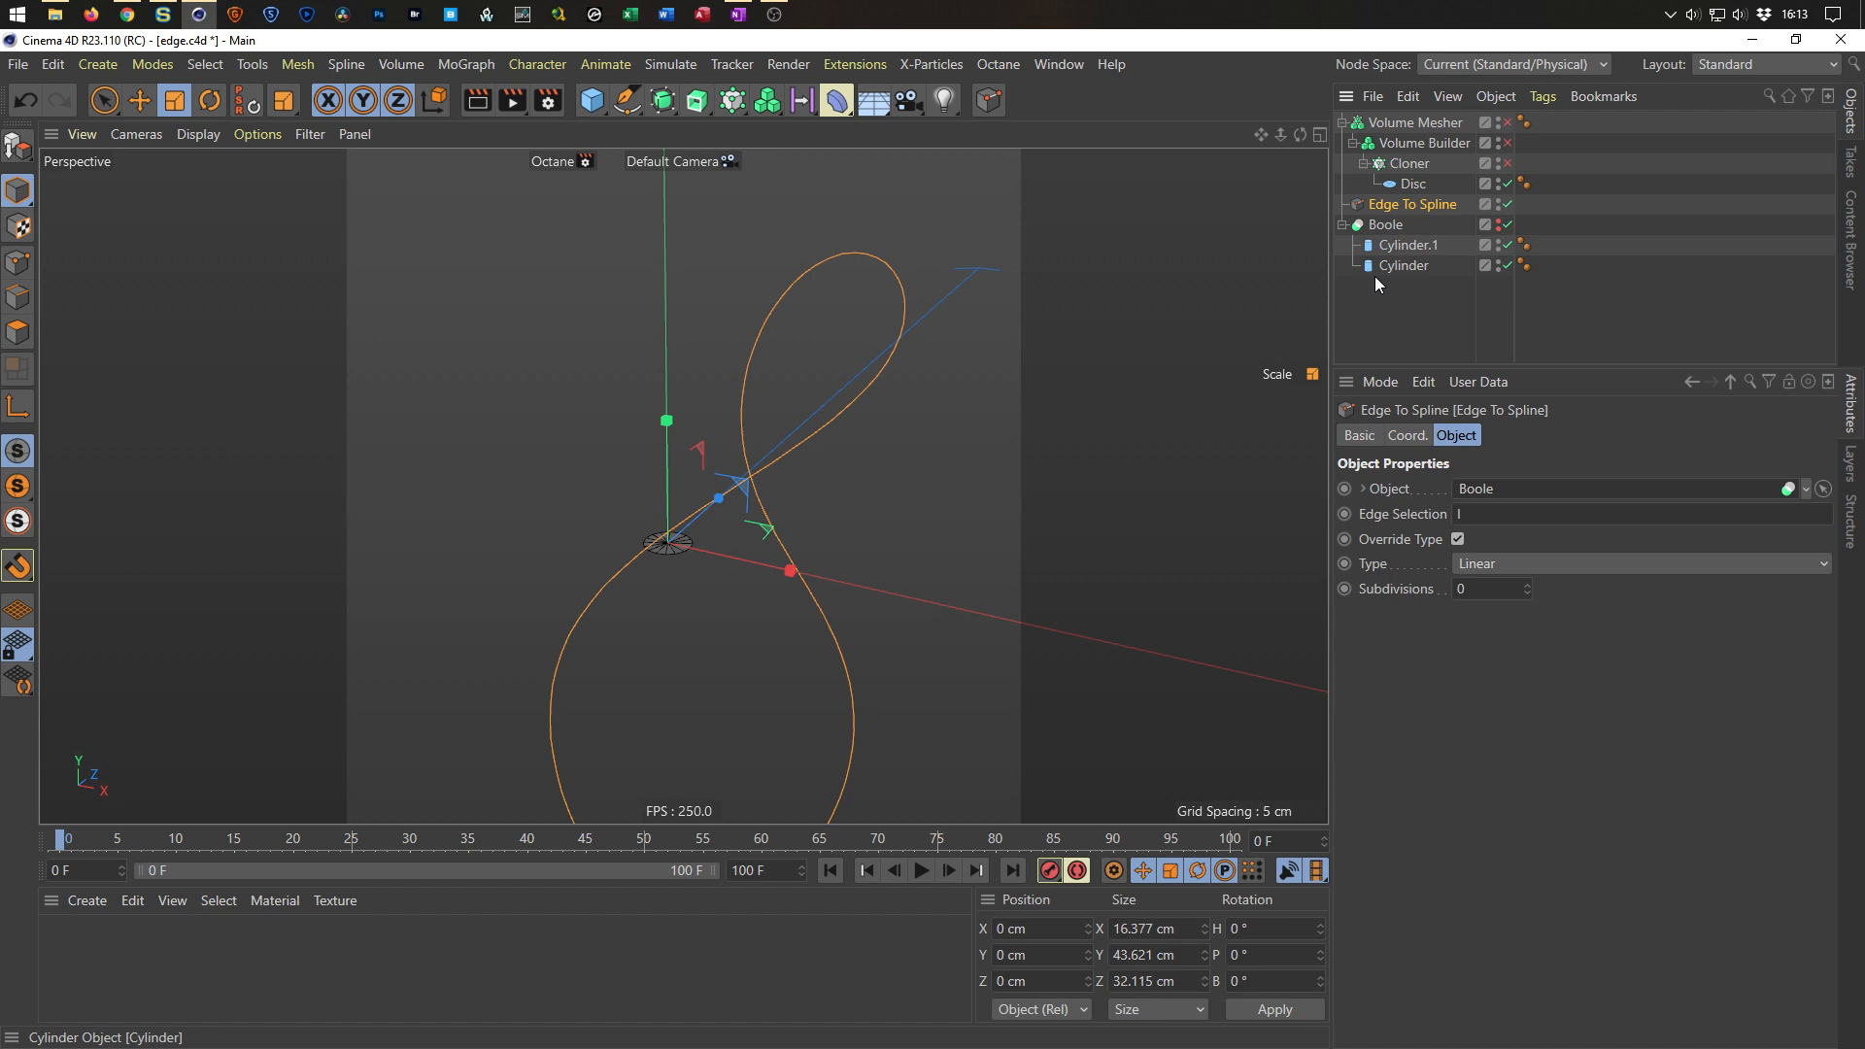
alt+drag(864, 342, 810, 421)
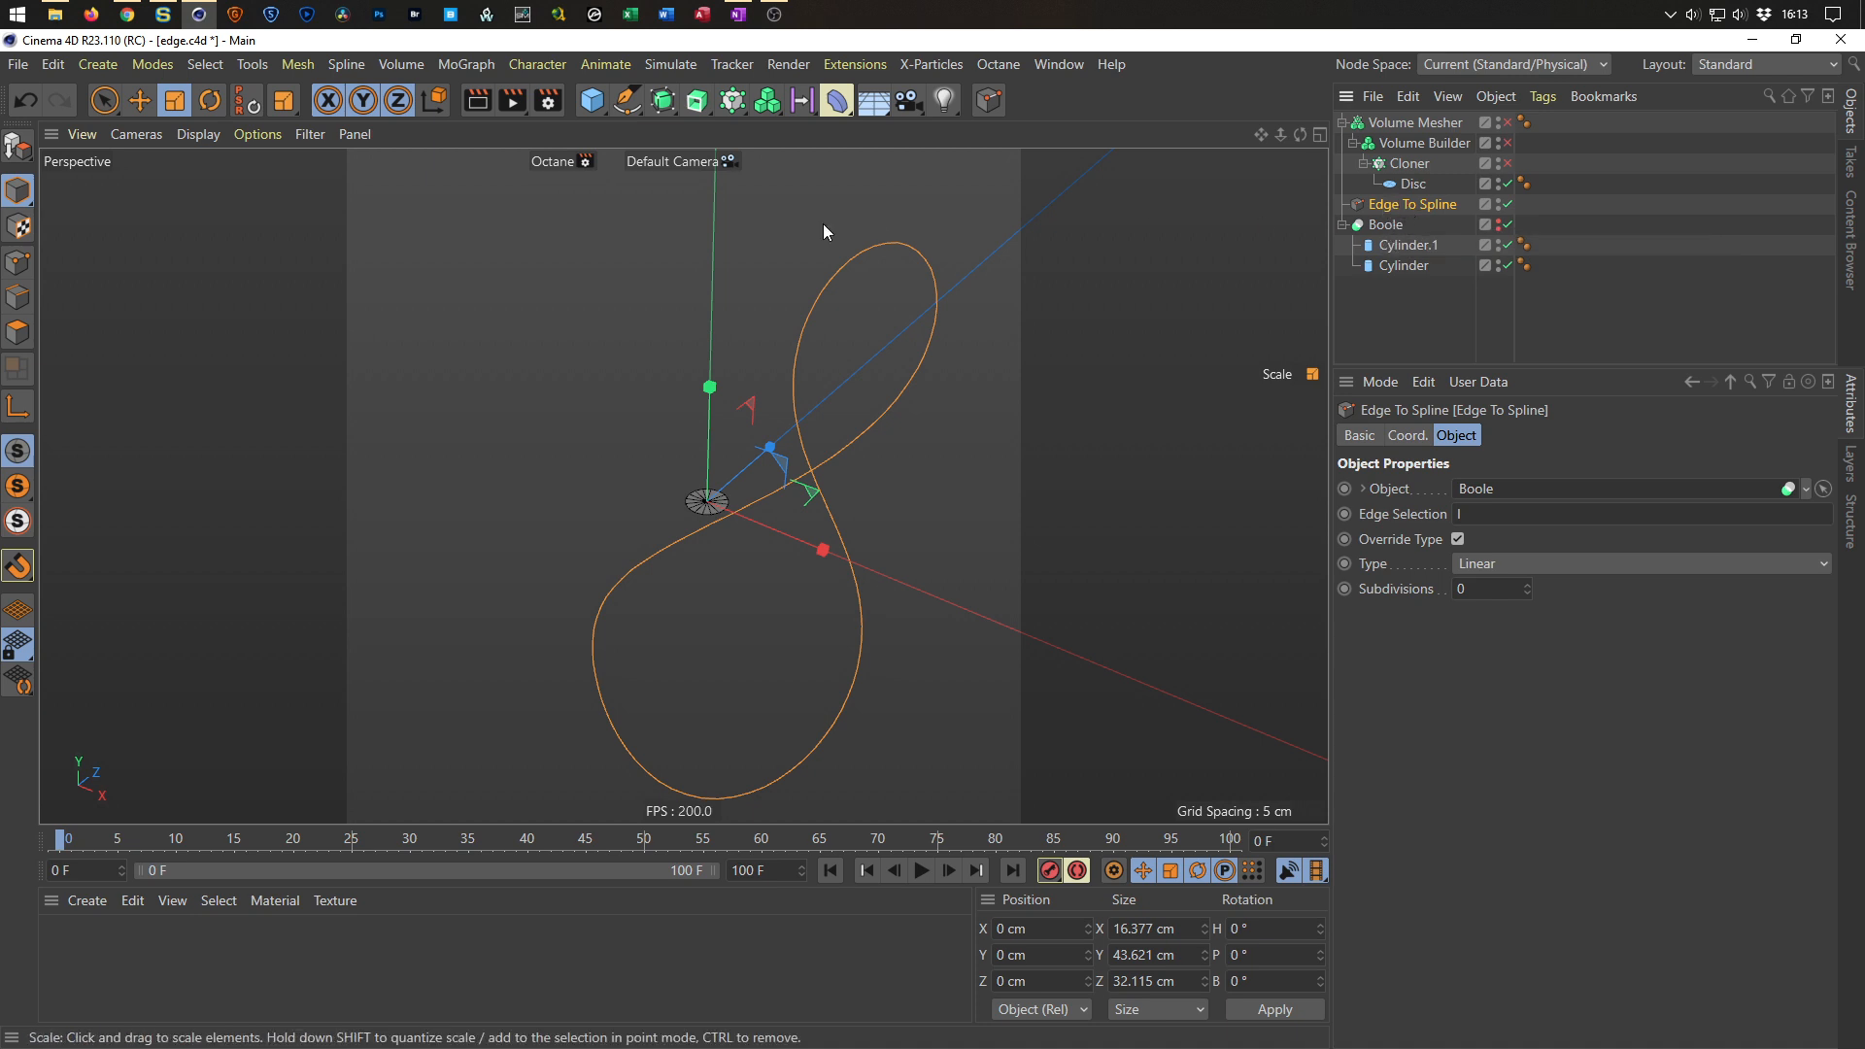
click(664, 100)
click(735, 232)
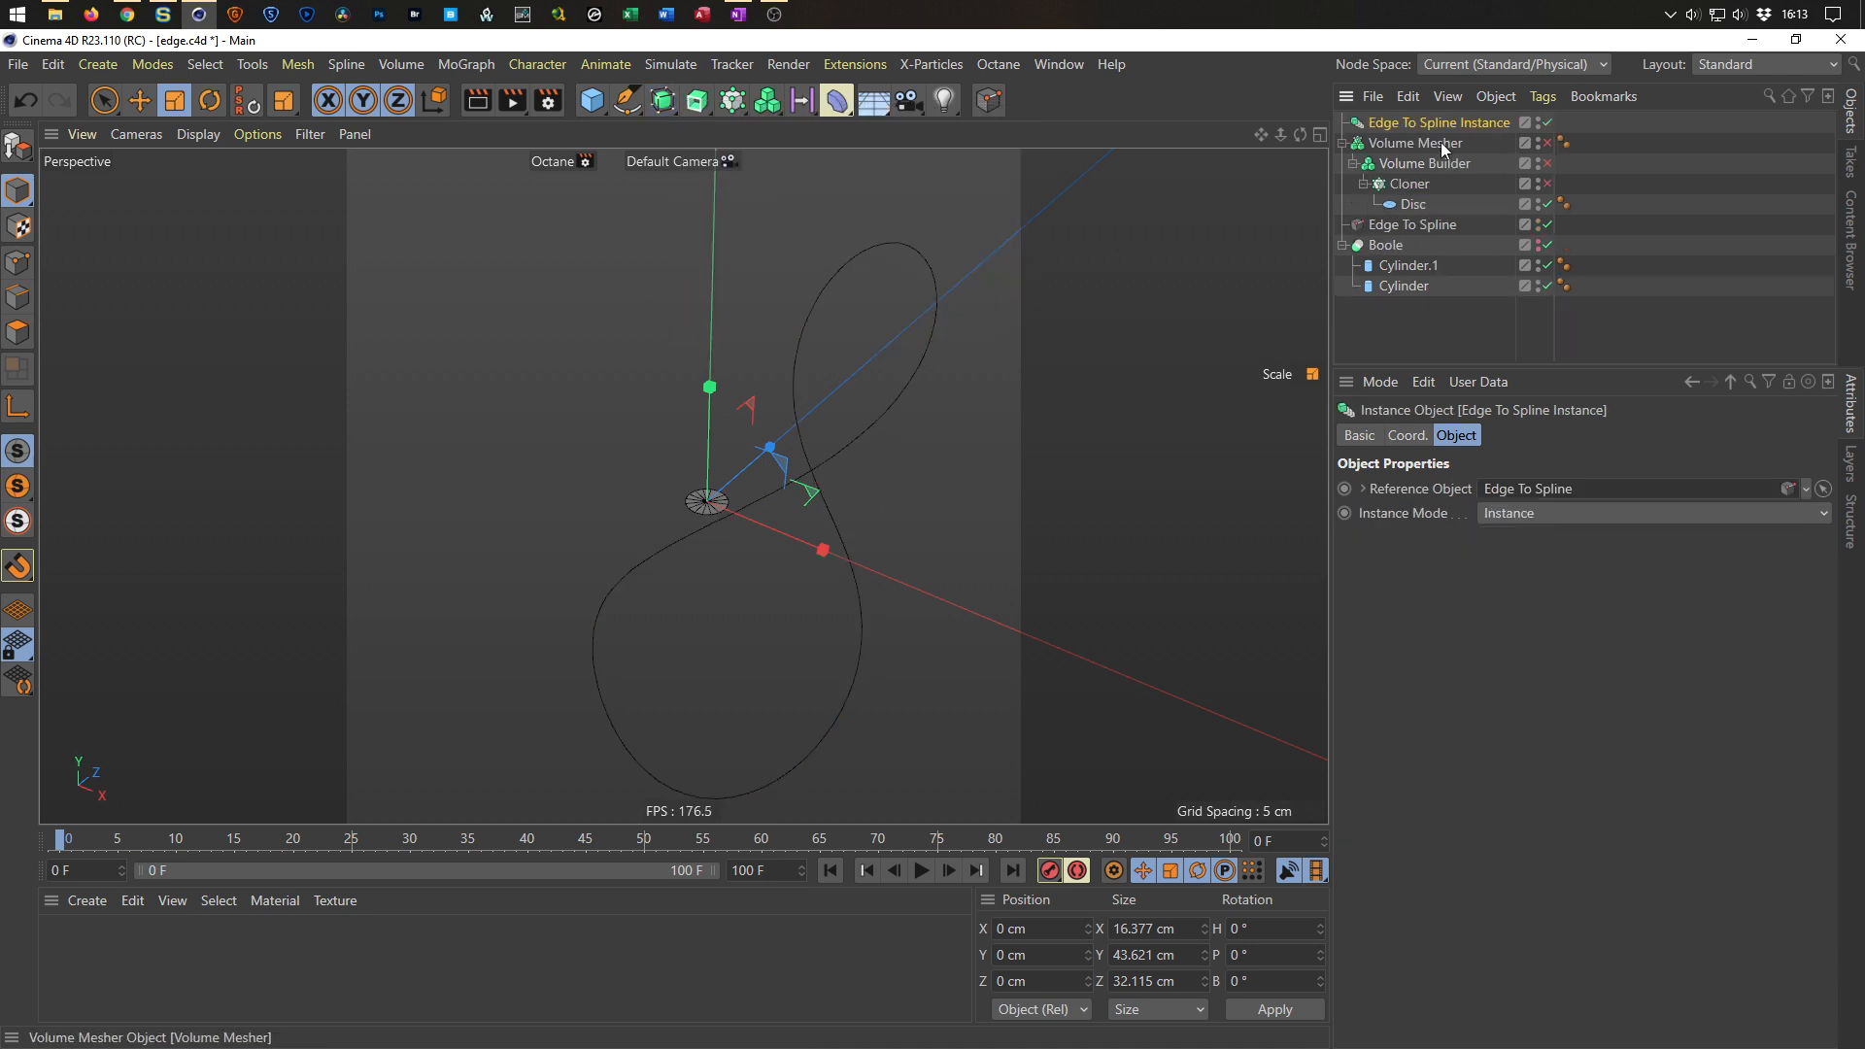
drag(1444, 120, 1421, 240)
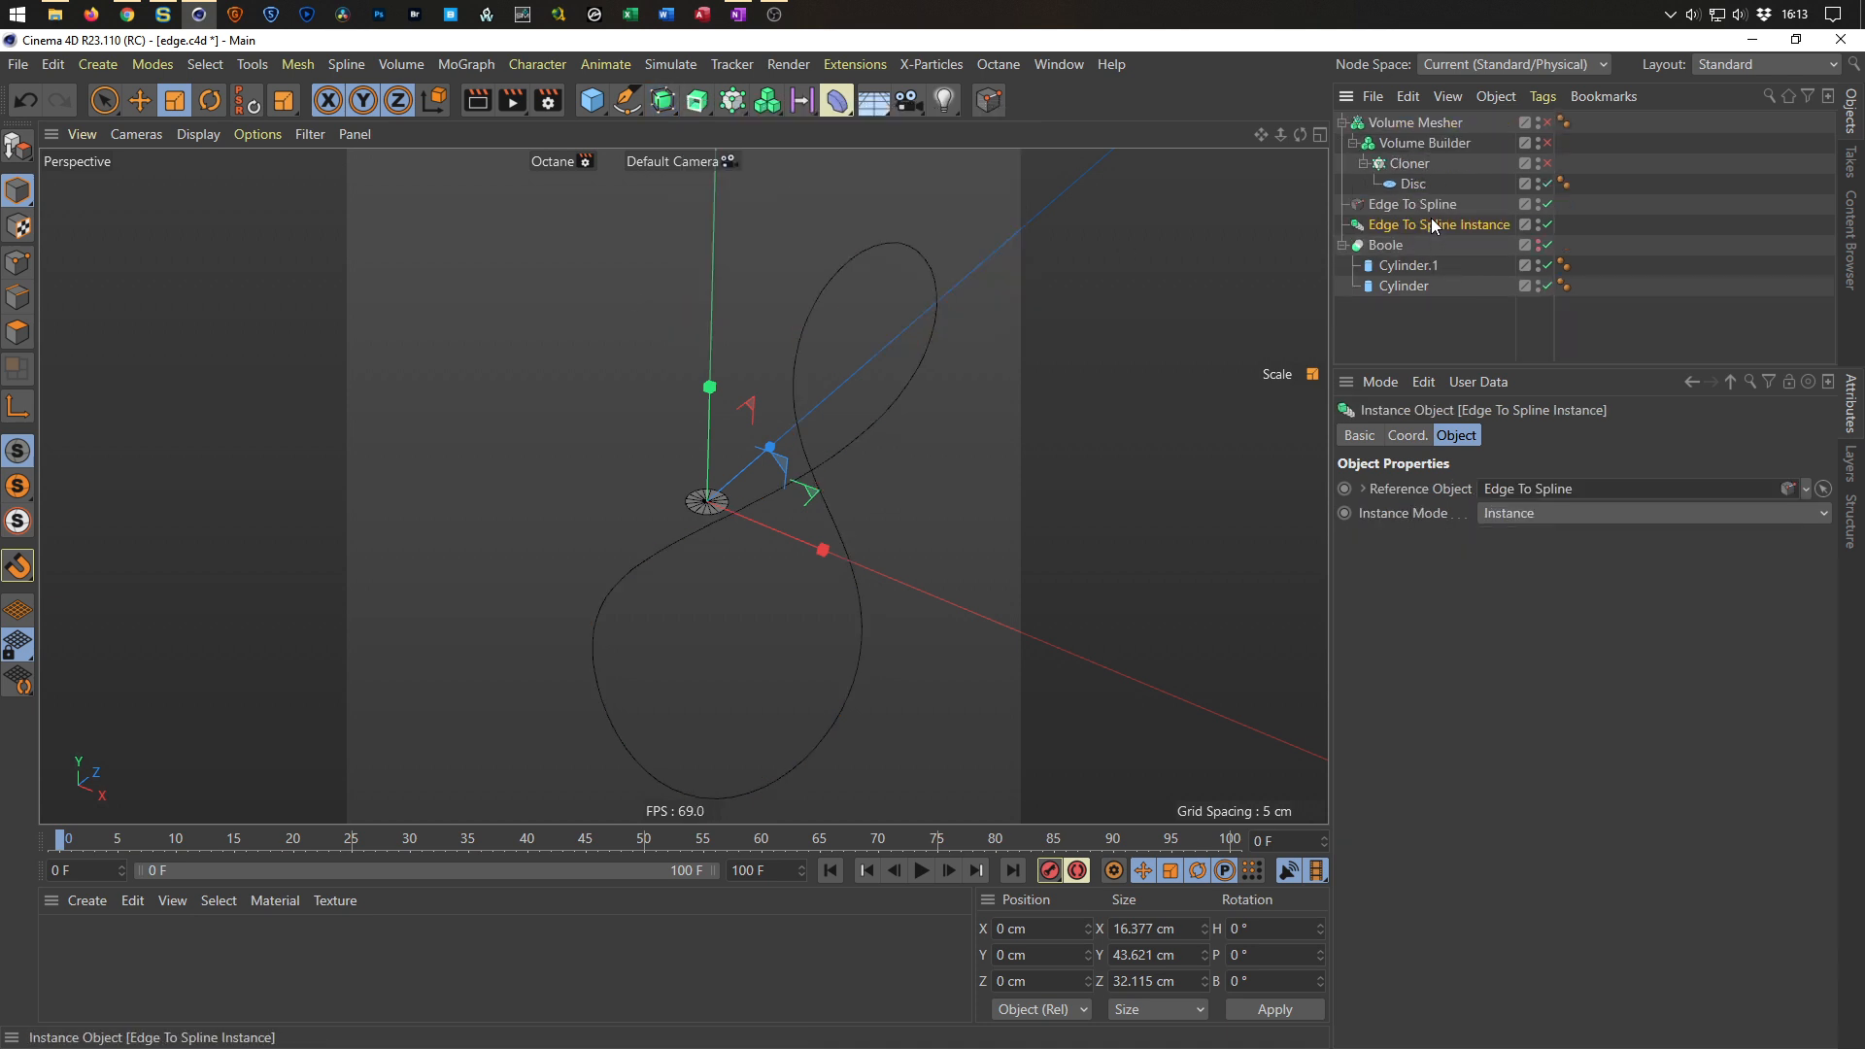
click(1426, 206)
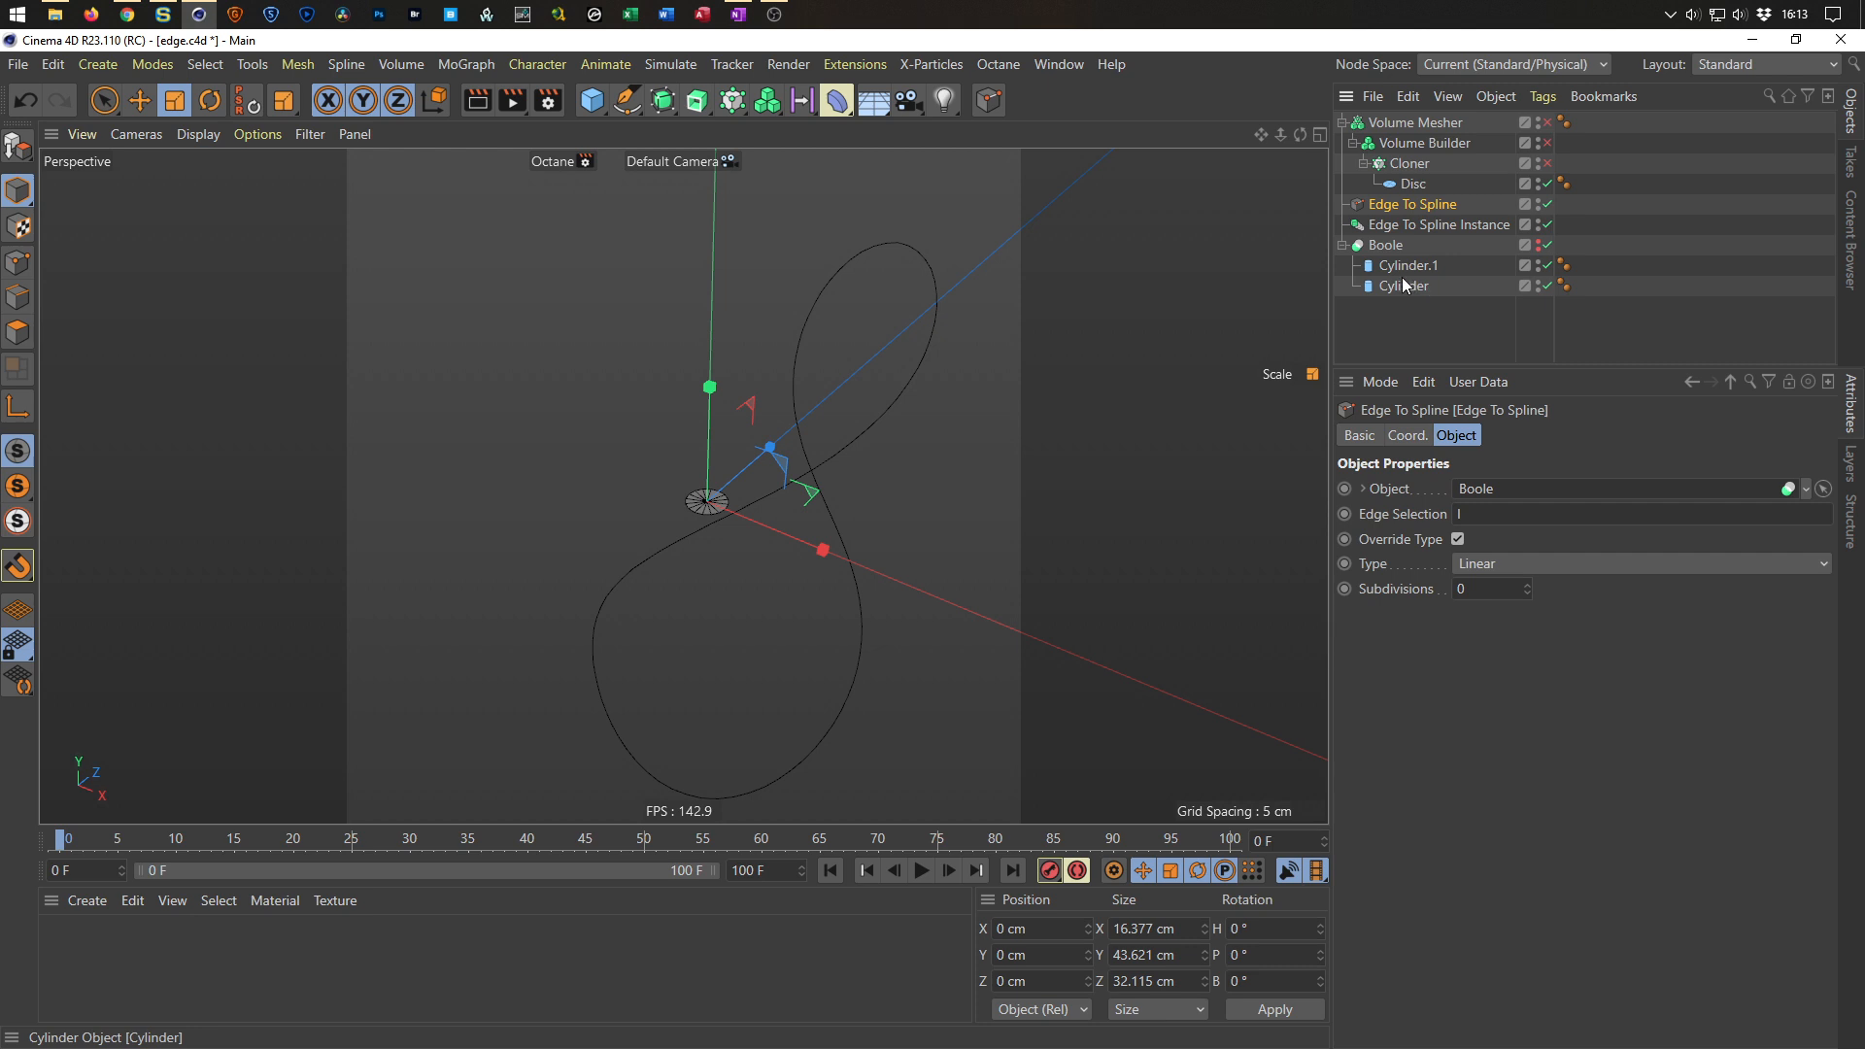
click(1467, 224)
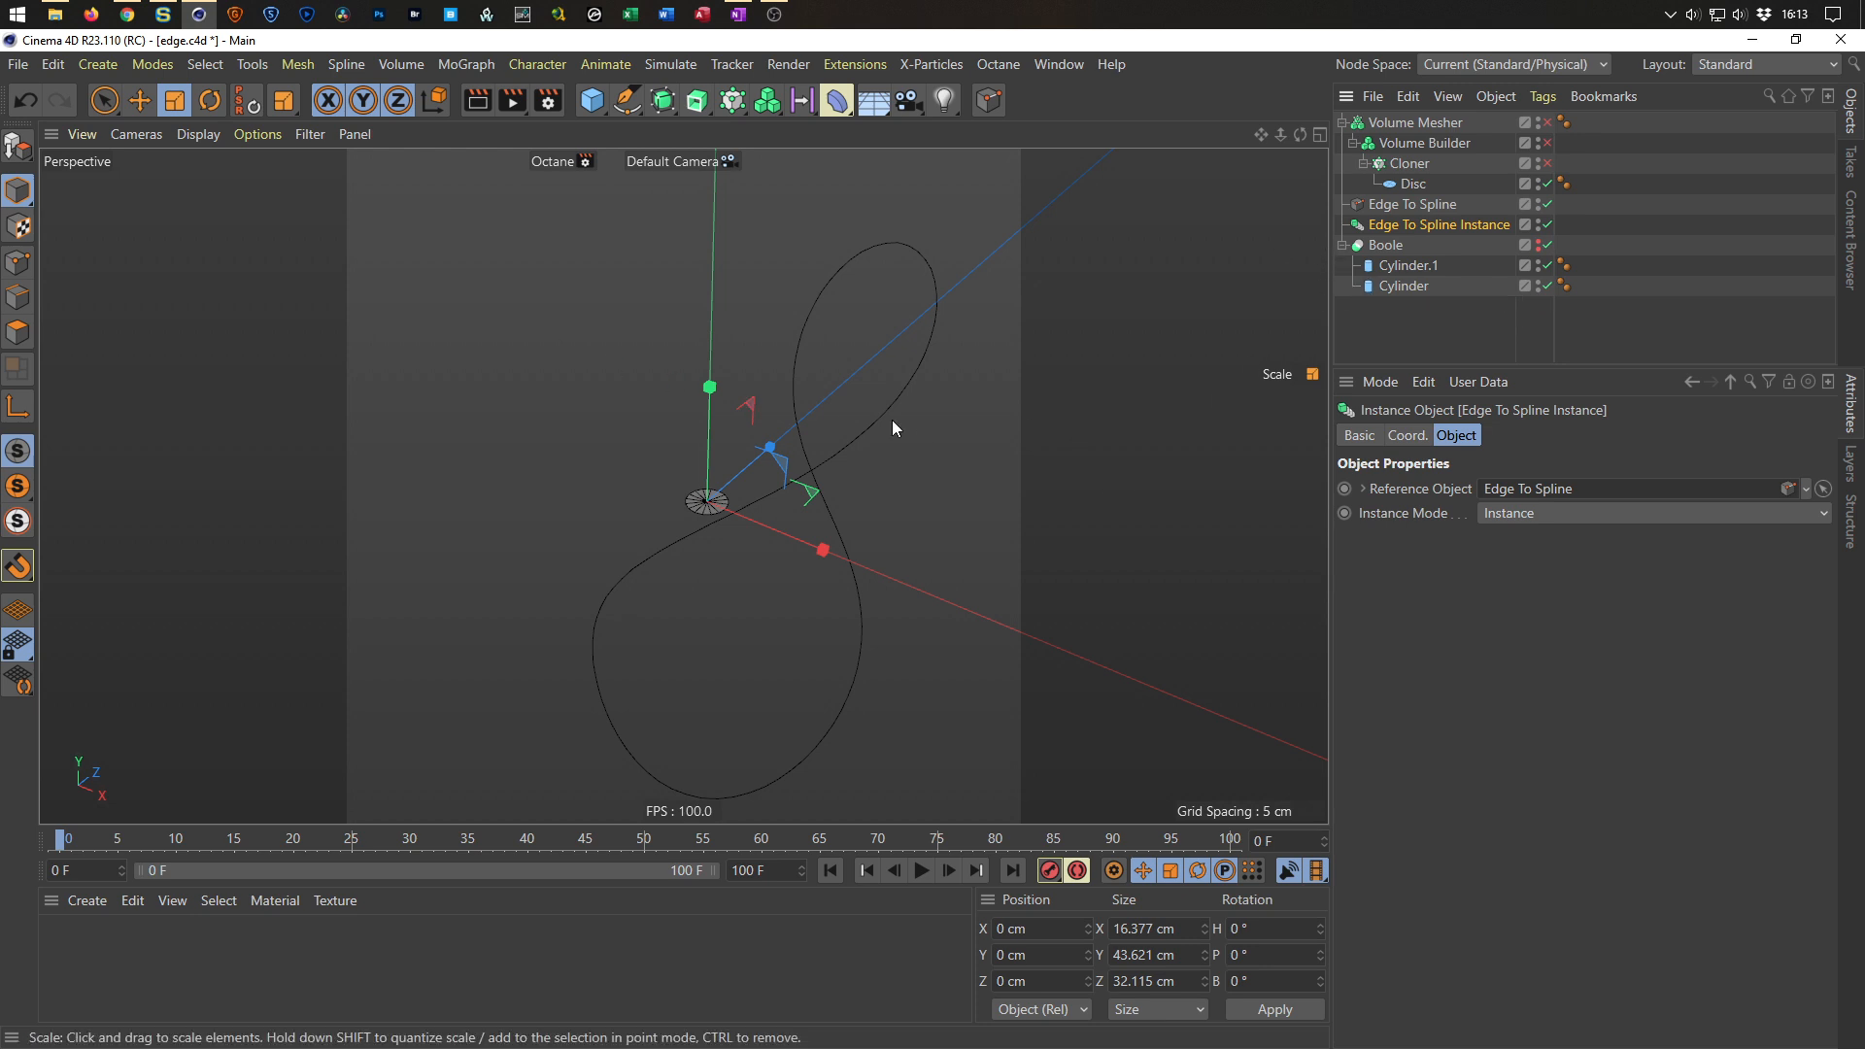
Set the instance's scale to 2 on all axes, then back to 1.
drag(956, 532, 1286, 496)
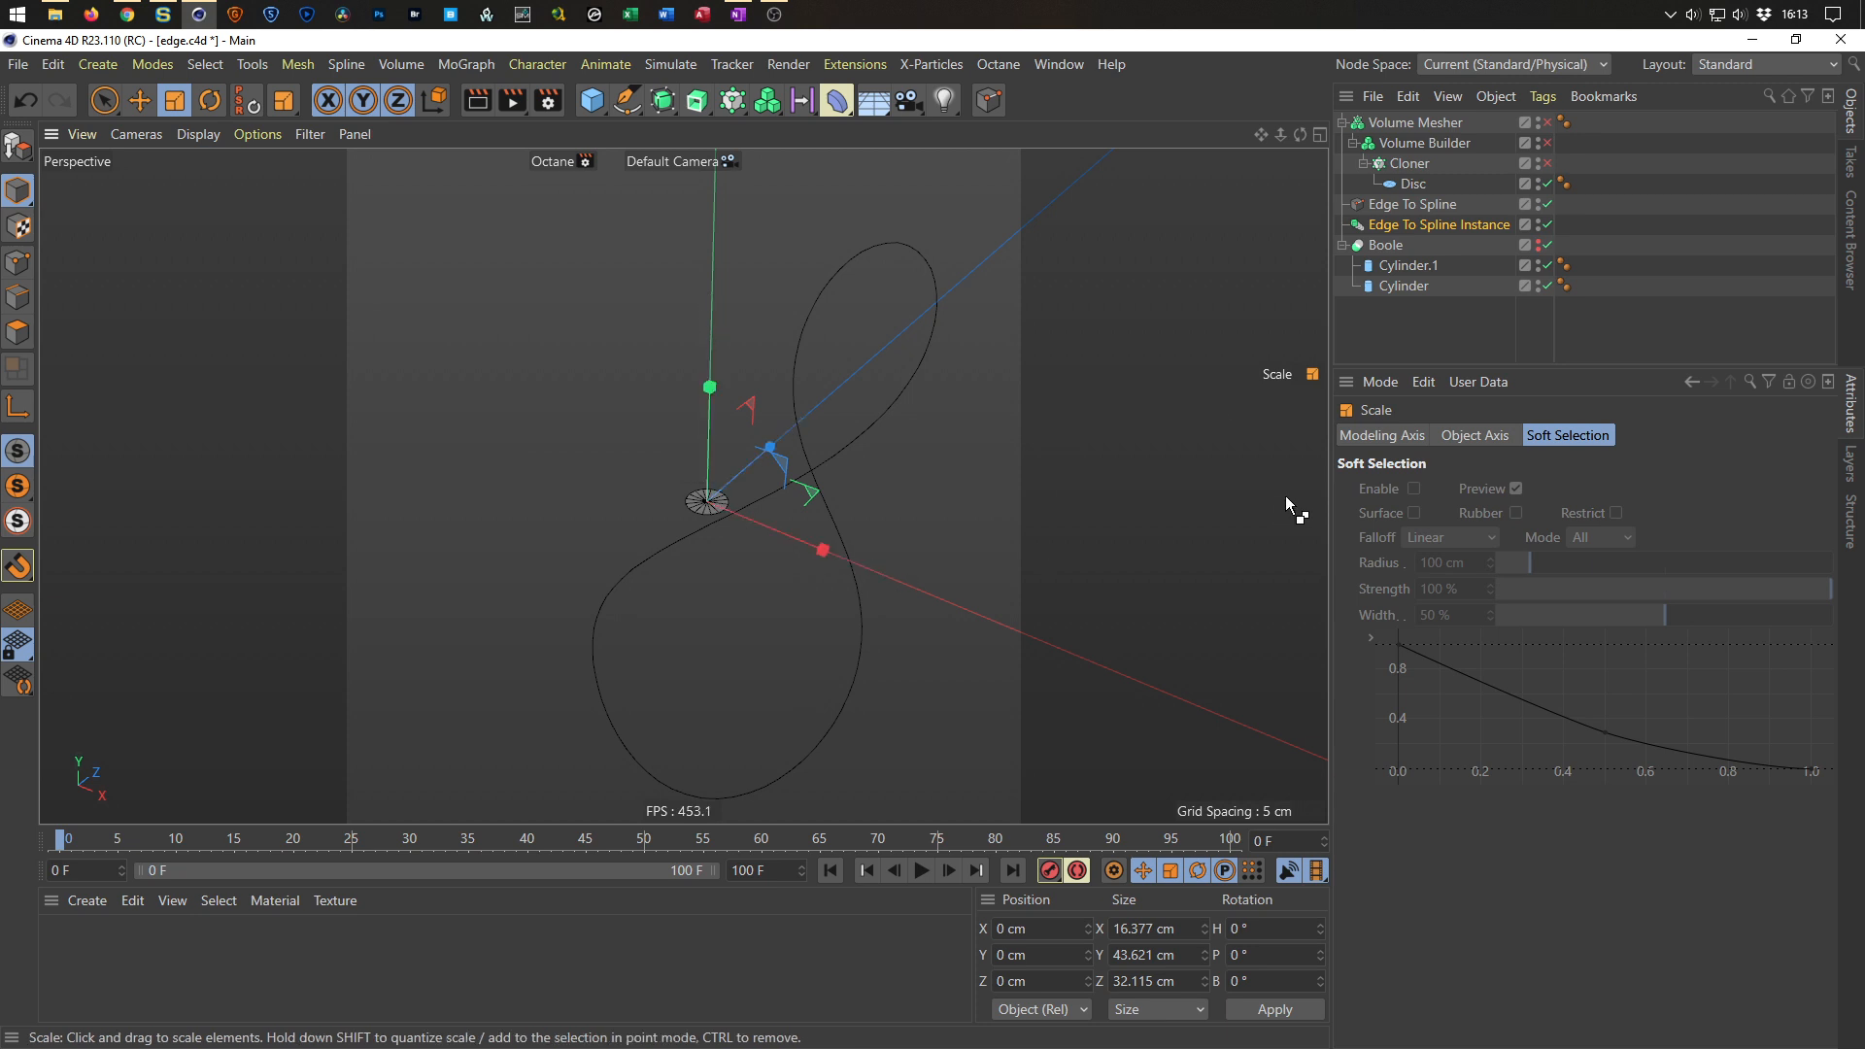
click(1449, 225)
click(1456, 437)
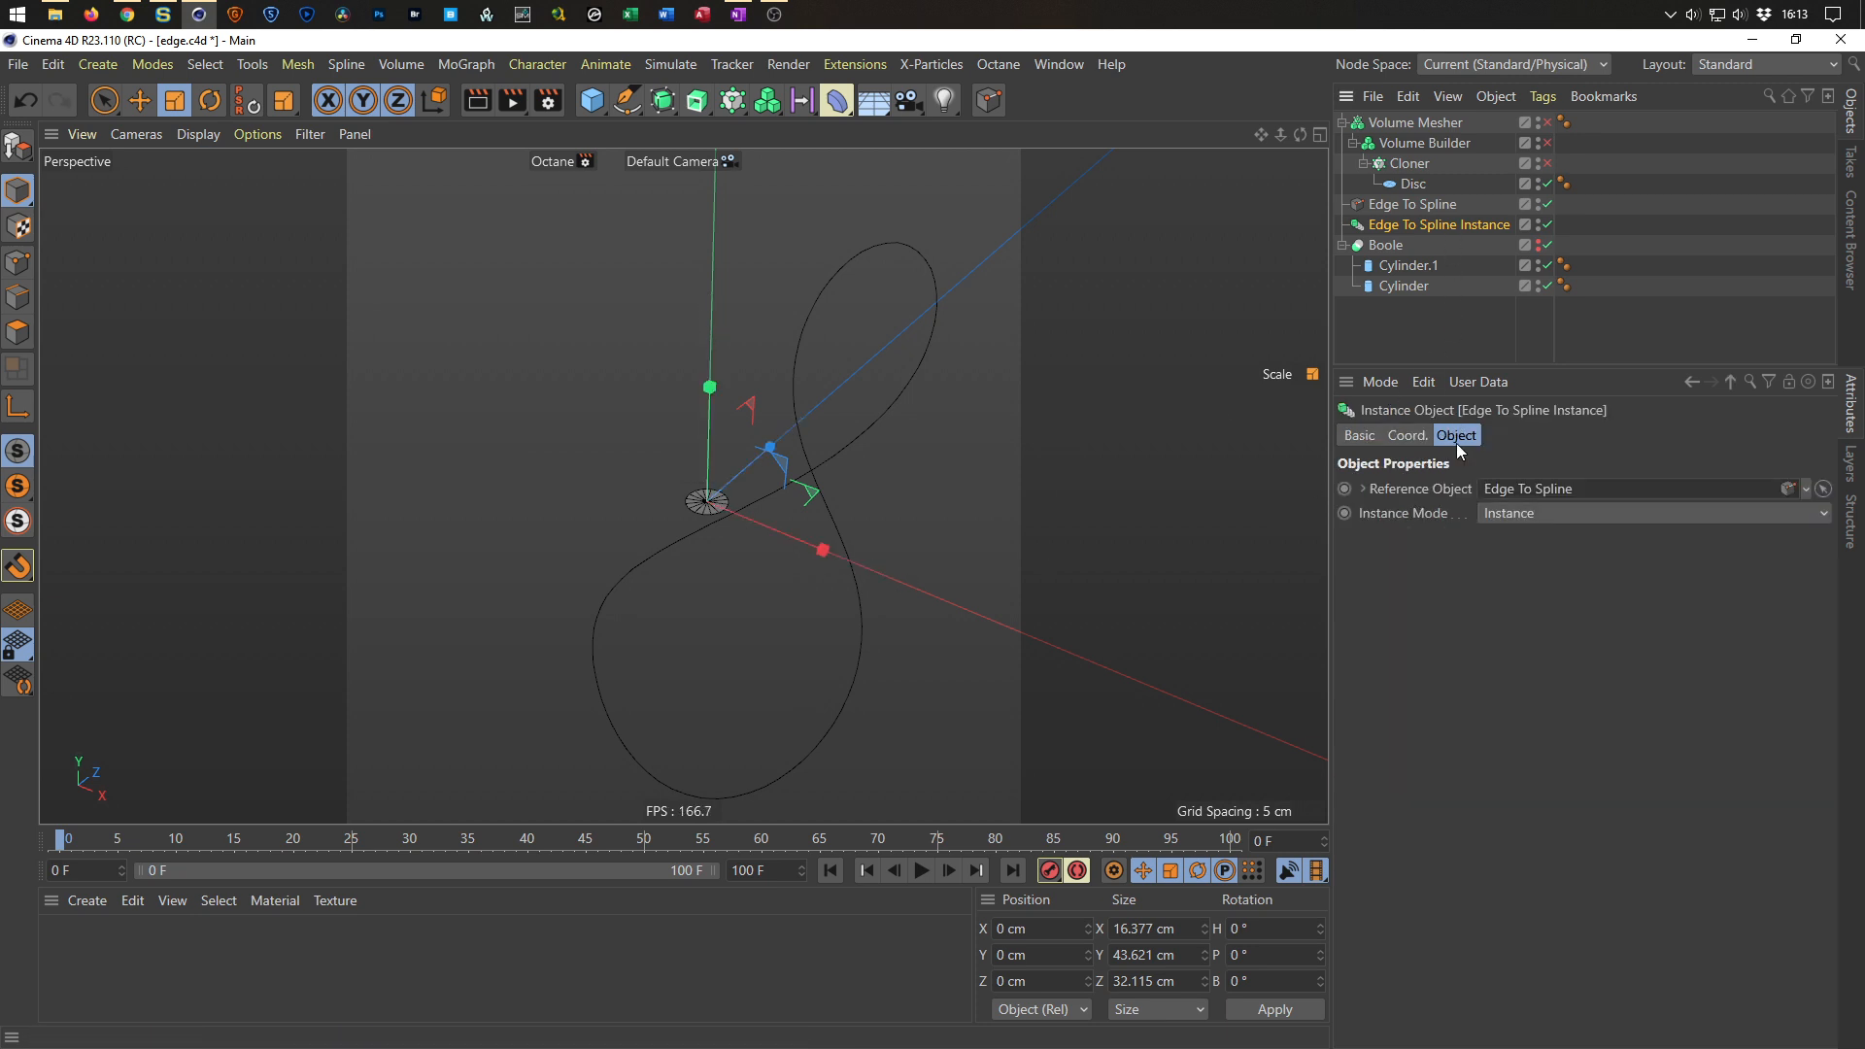
click(1420, 437)
click(1499, 491)
drag(1544, 493, 1469, 520)
text(2)
key(Return)
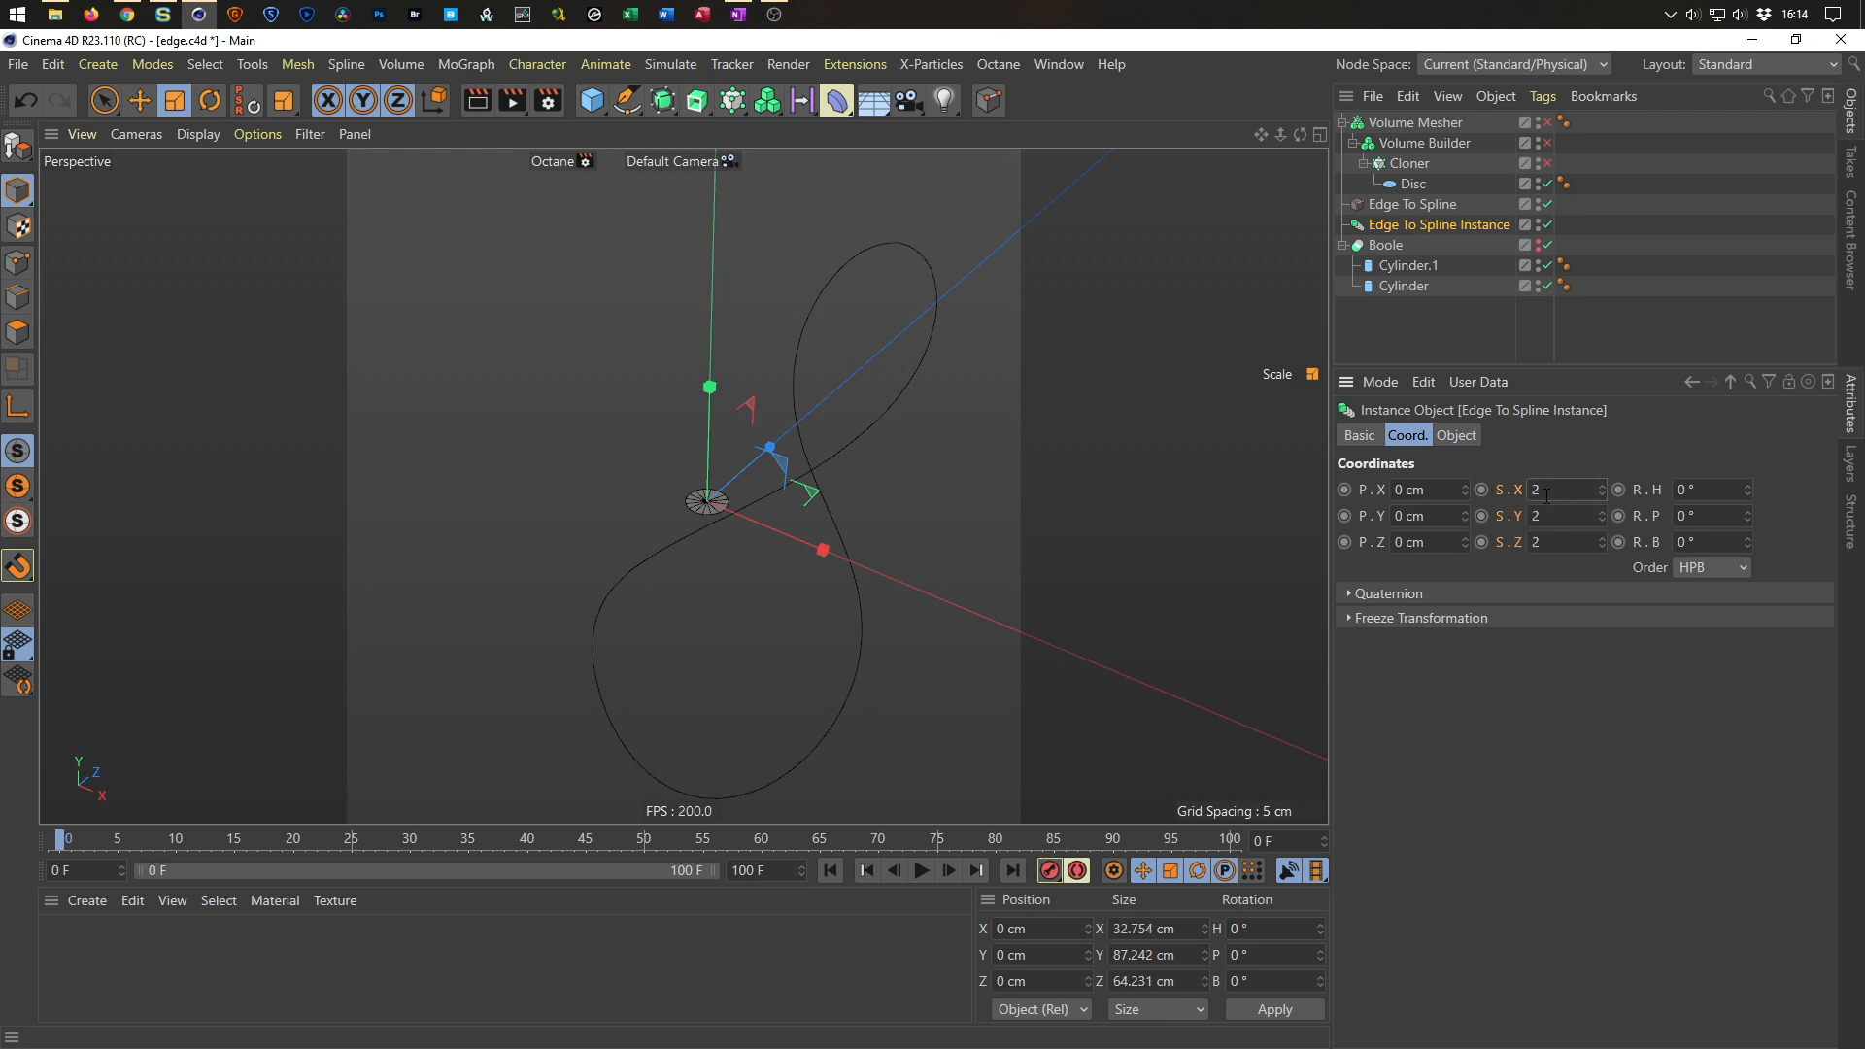
text(1)
key(Return)
Try scaling the instance interactively in the viewport, then undo the scale.
drag(17, 191, 80, 255)
drag(651, 488, 1099, 348)
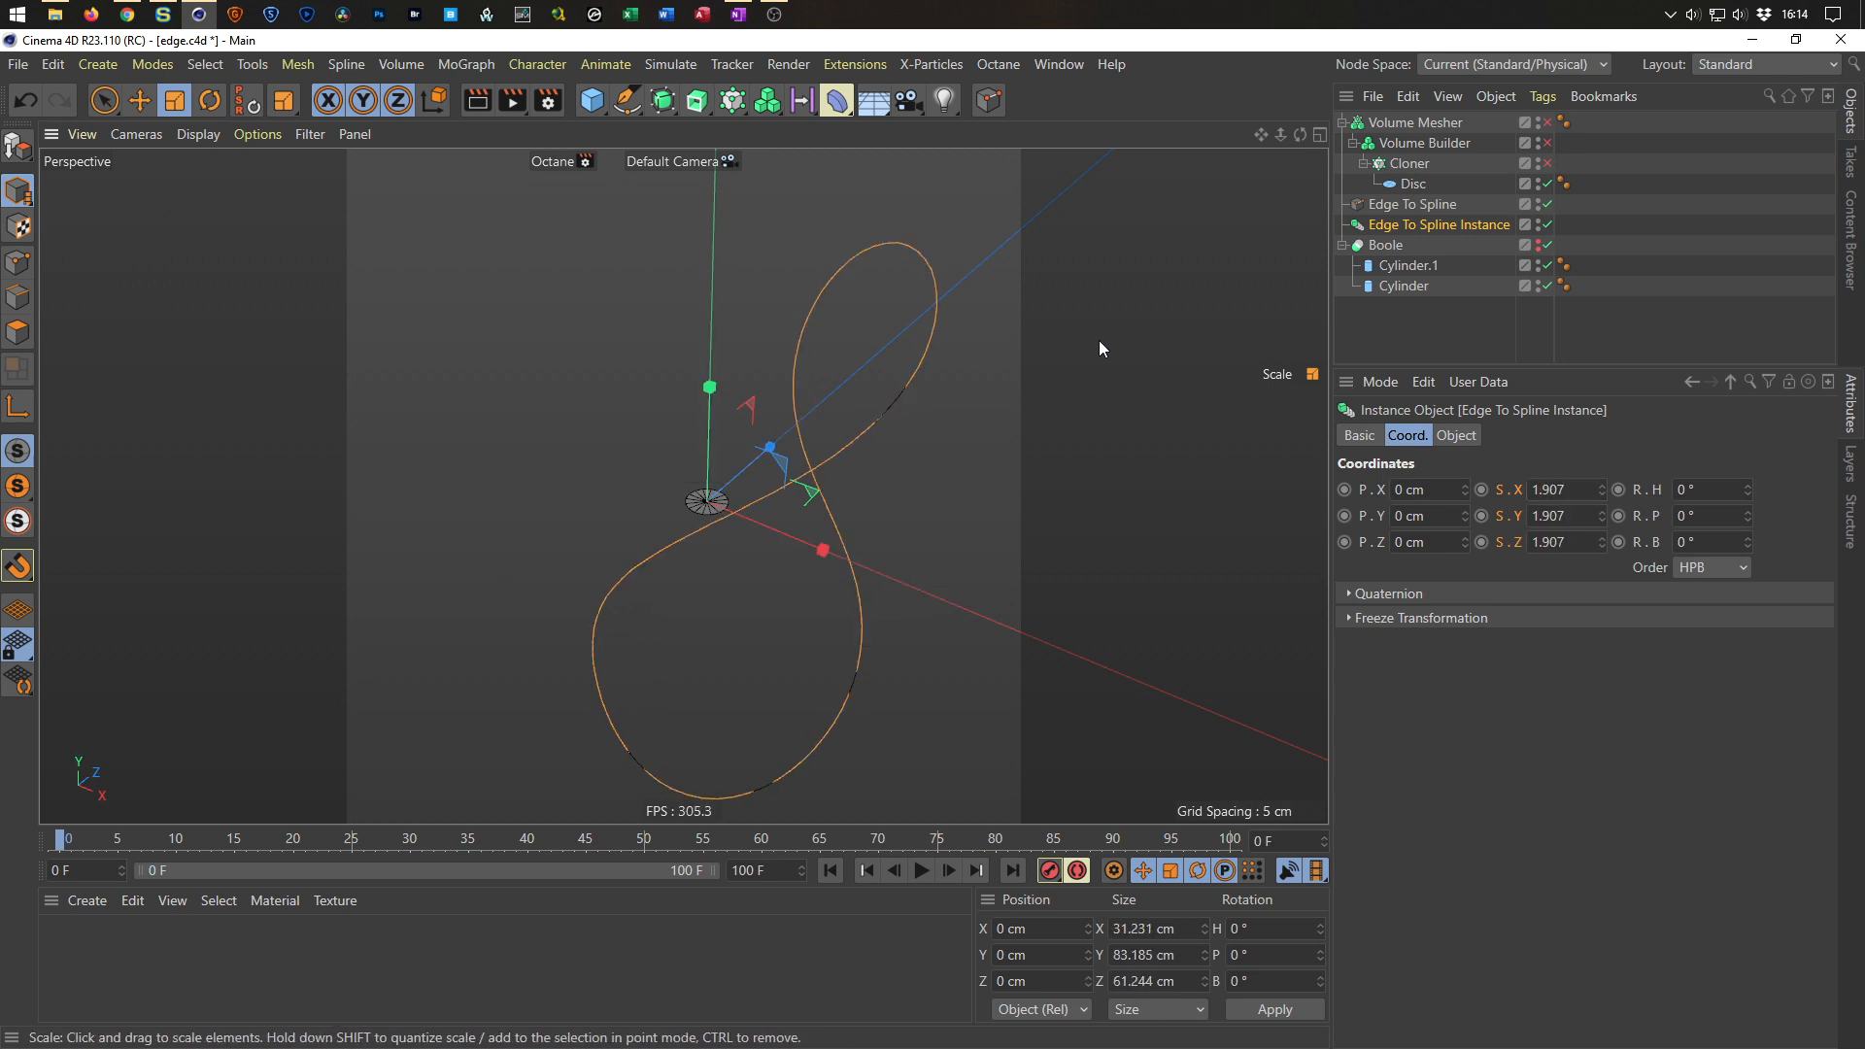
key(ctrl+z)
Add a Displacer deformer as a child of the Edge To Spline Instance and save the file.
drag(28, 198, 80, 225)
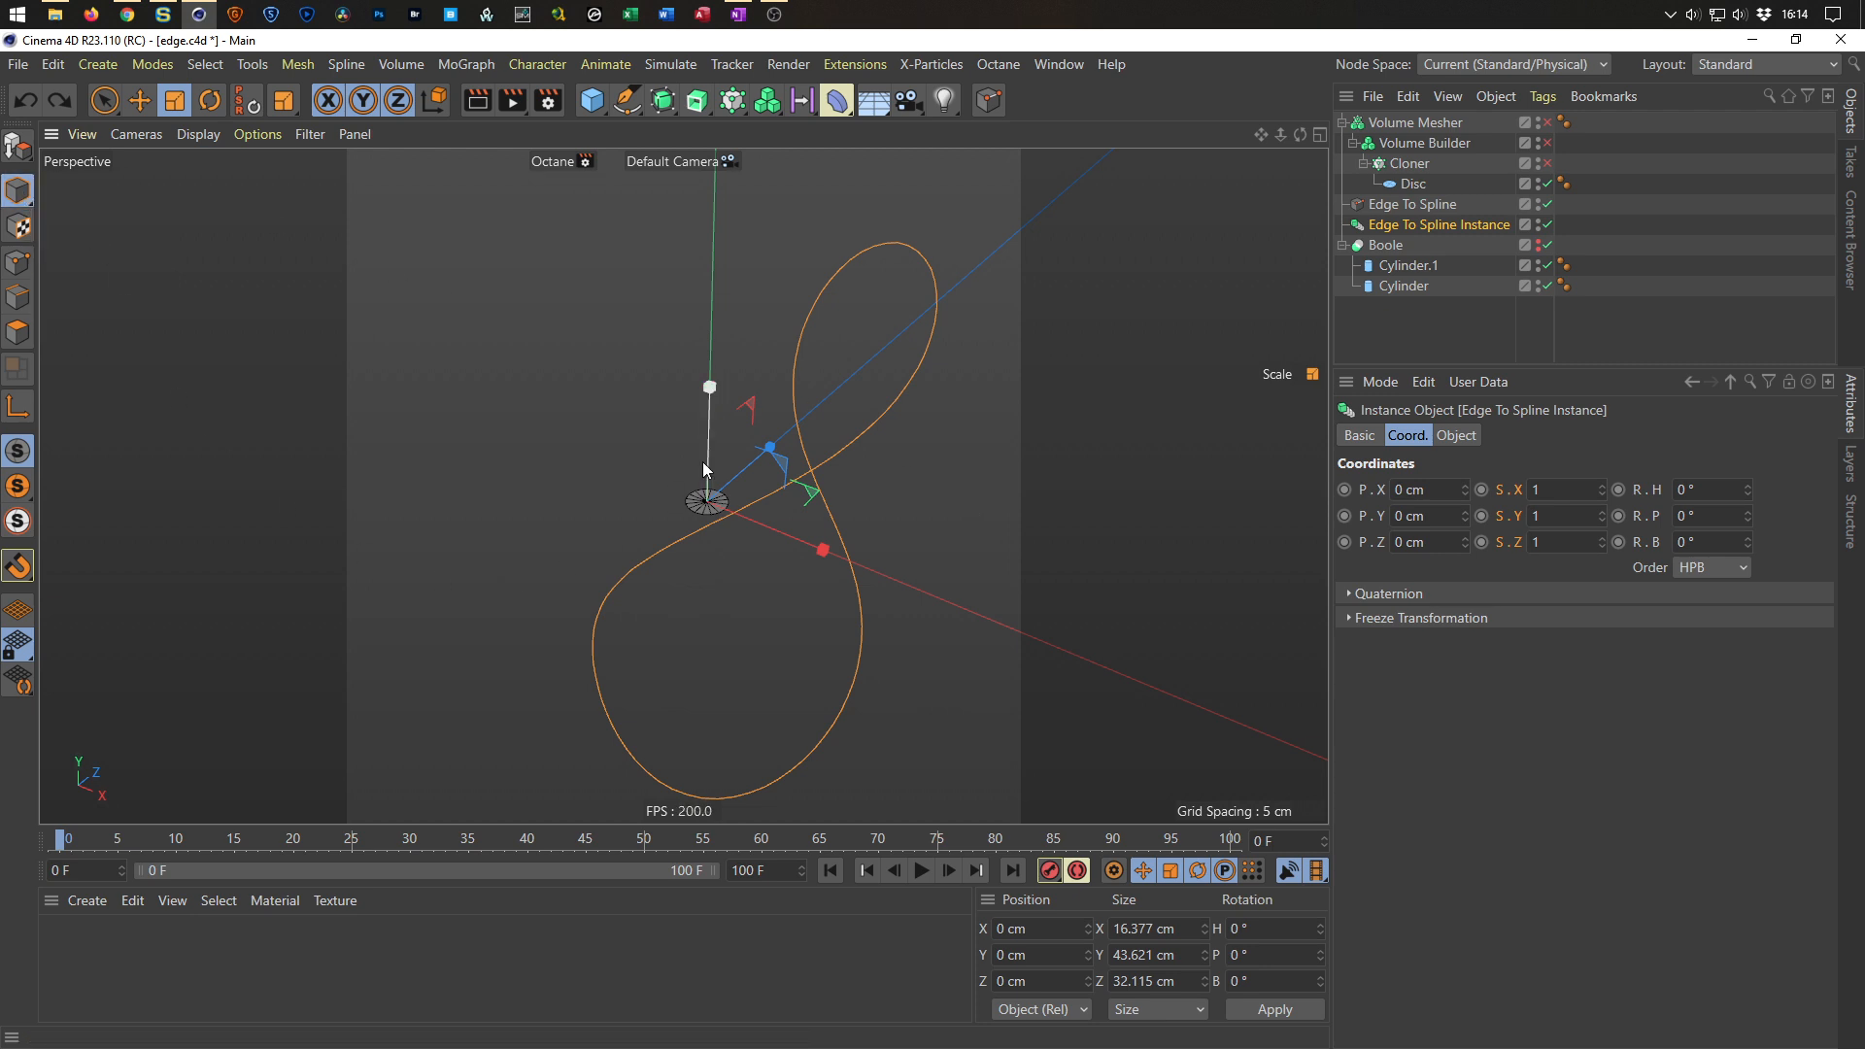
alt+drag(808, 478, 739, 532)
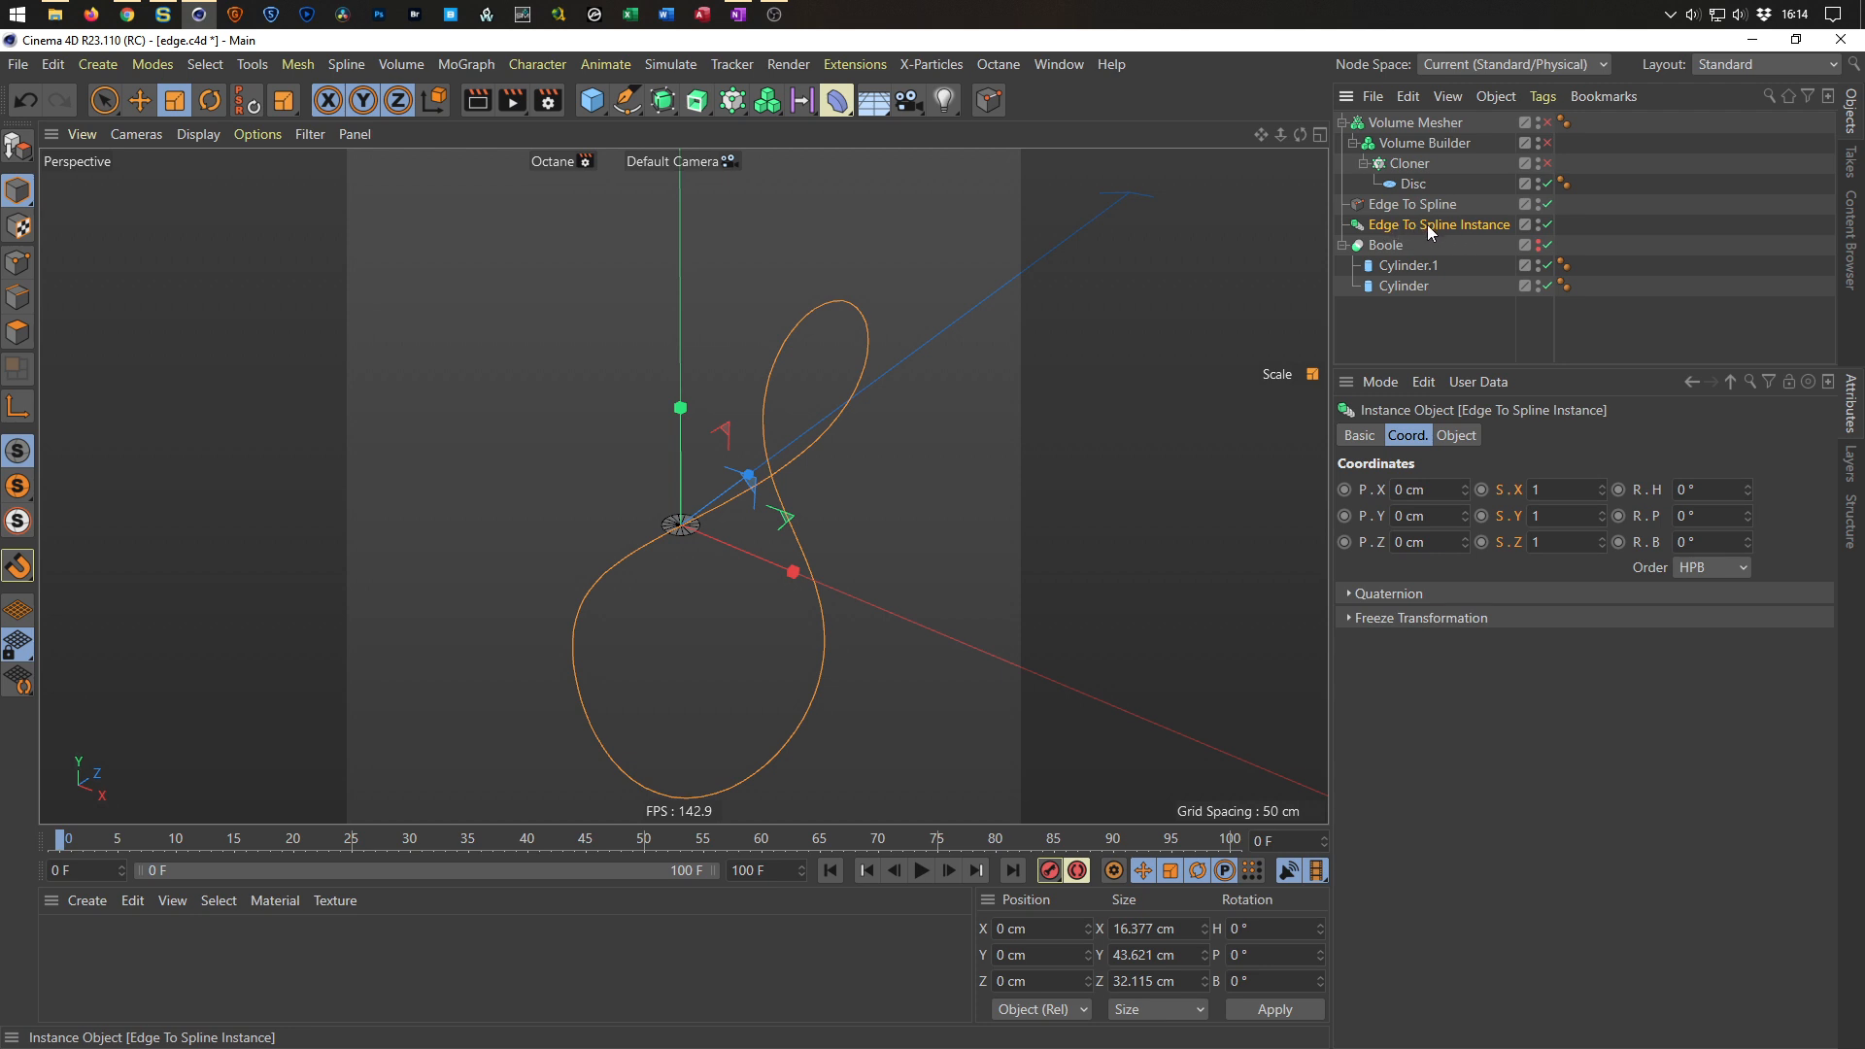
click(837, 101)
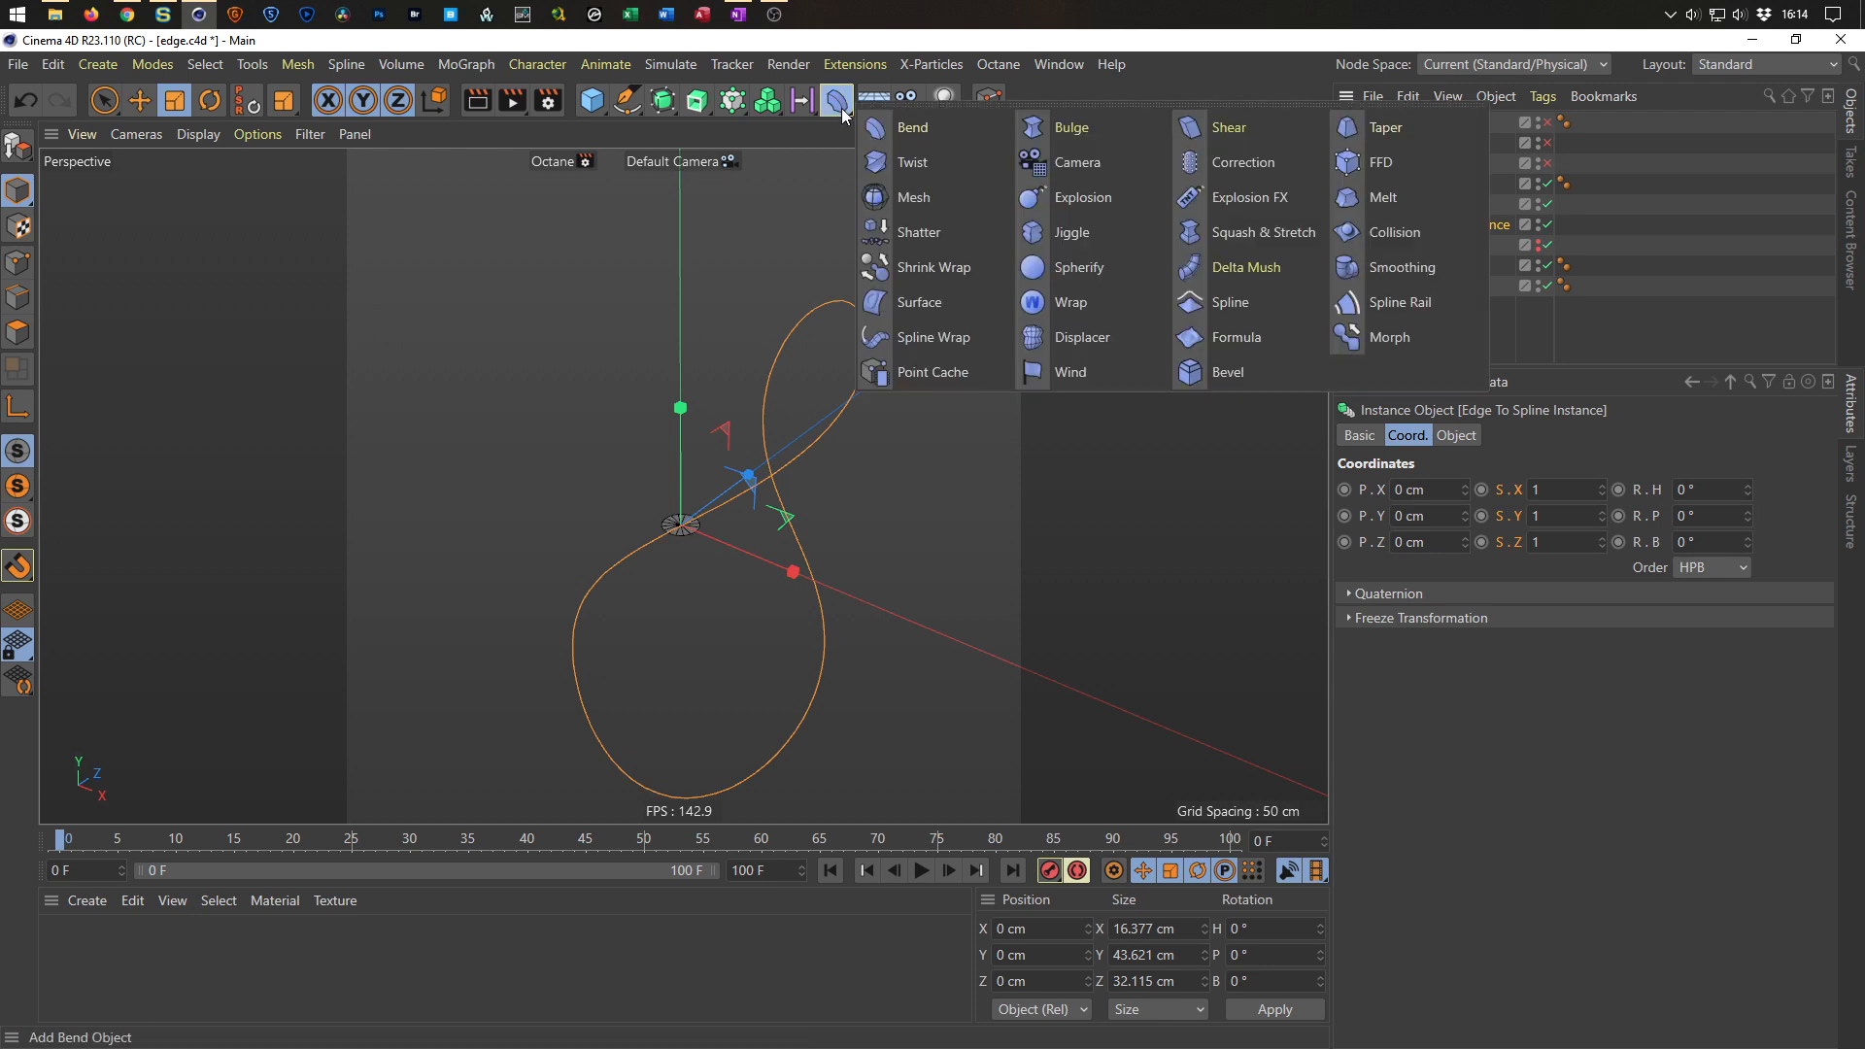
click(1098, 340)
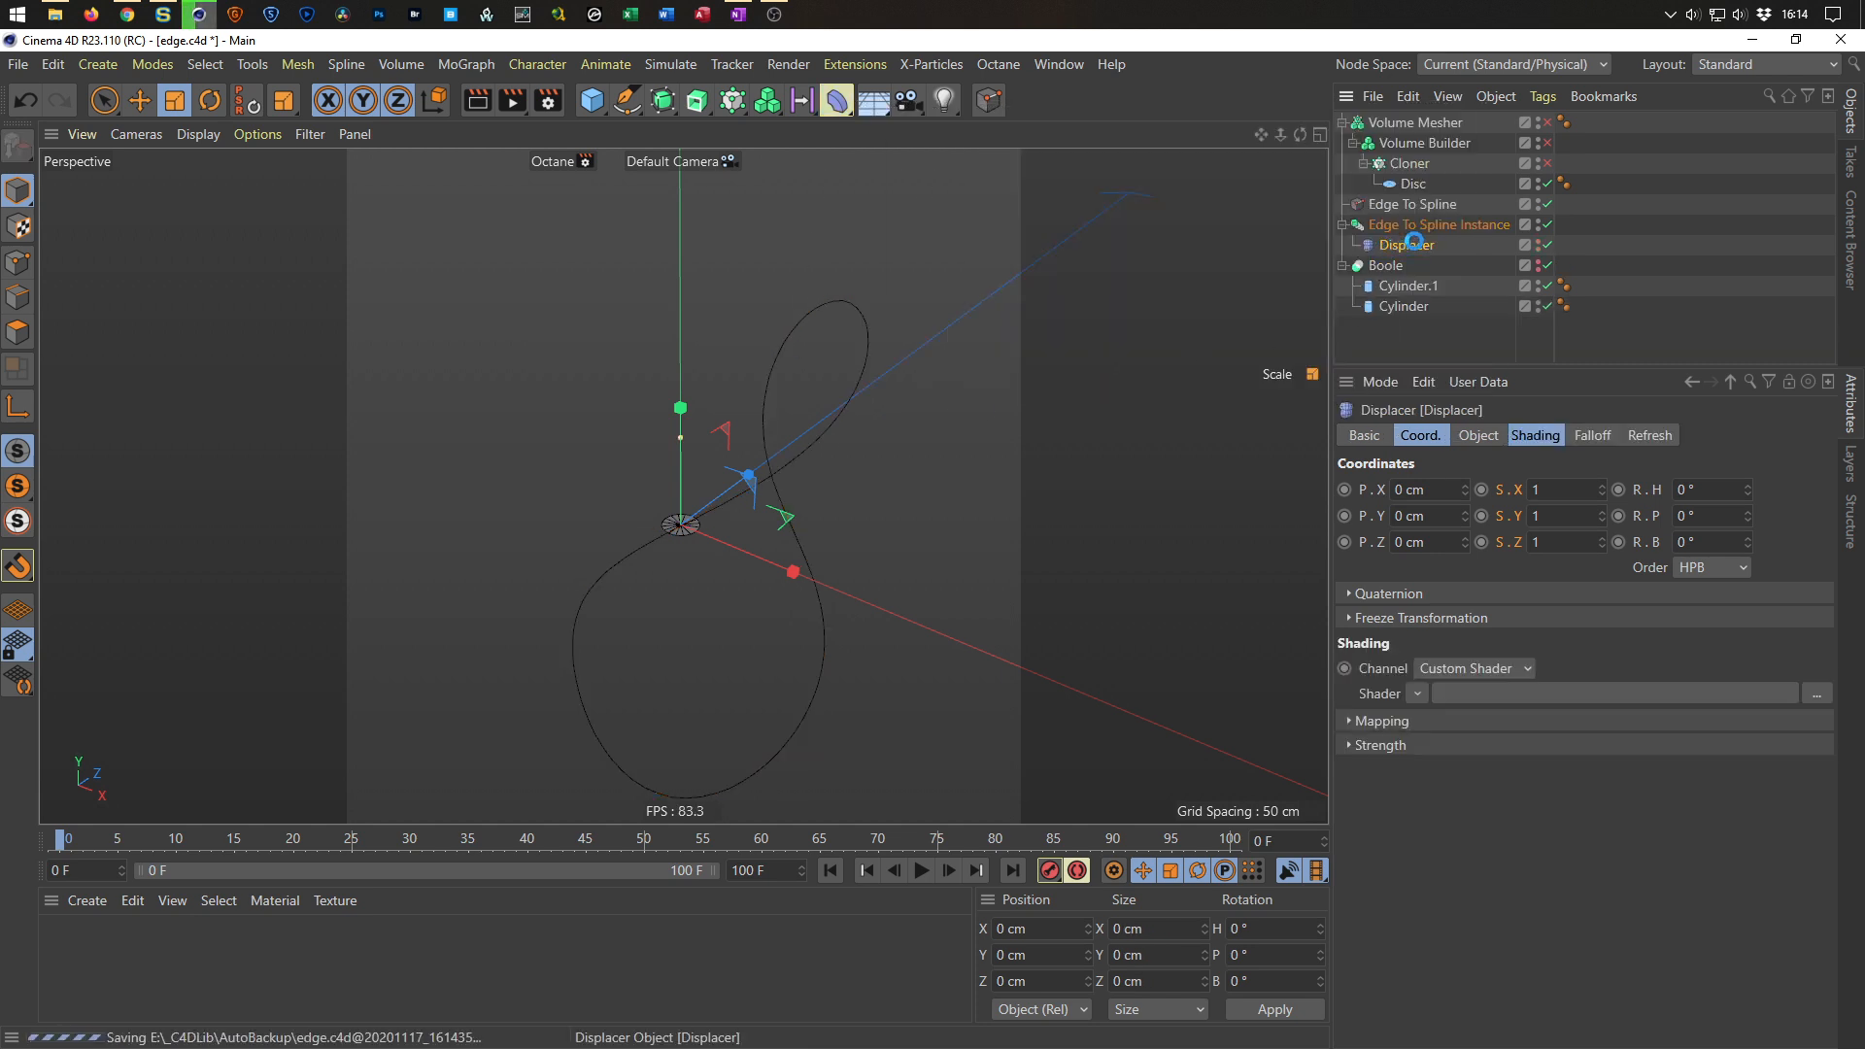
key(ctrl+s)
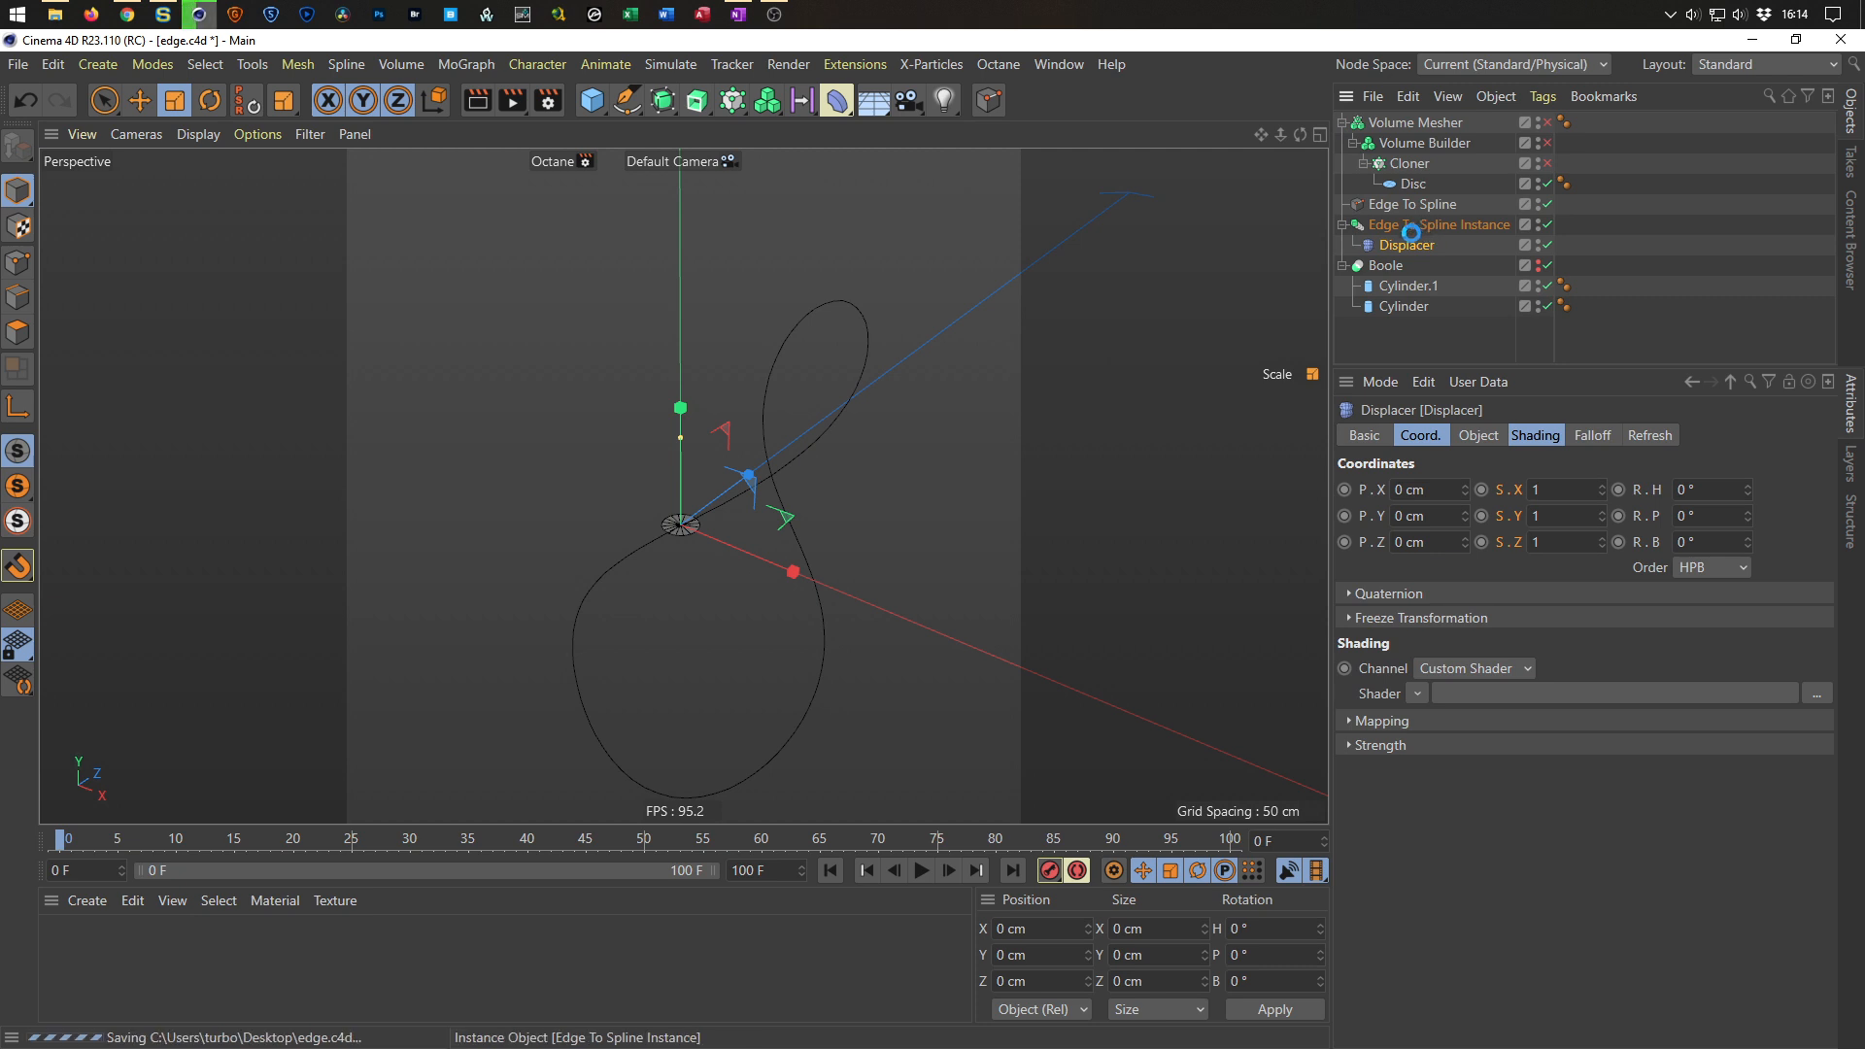
Set the Displacer's height to 1 cm and its type to Intensity.
click(1406, 246)
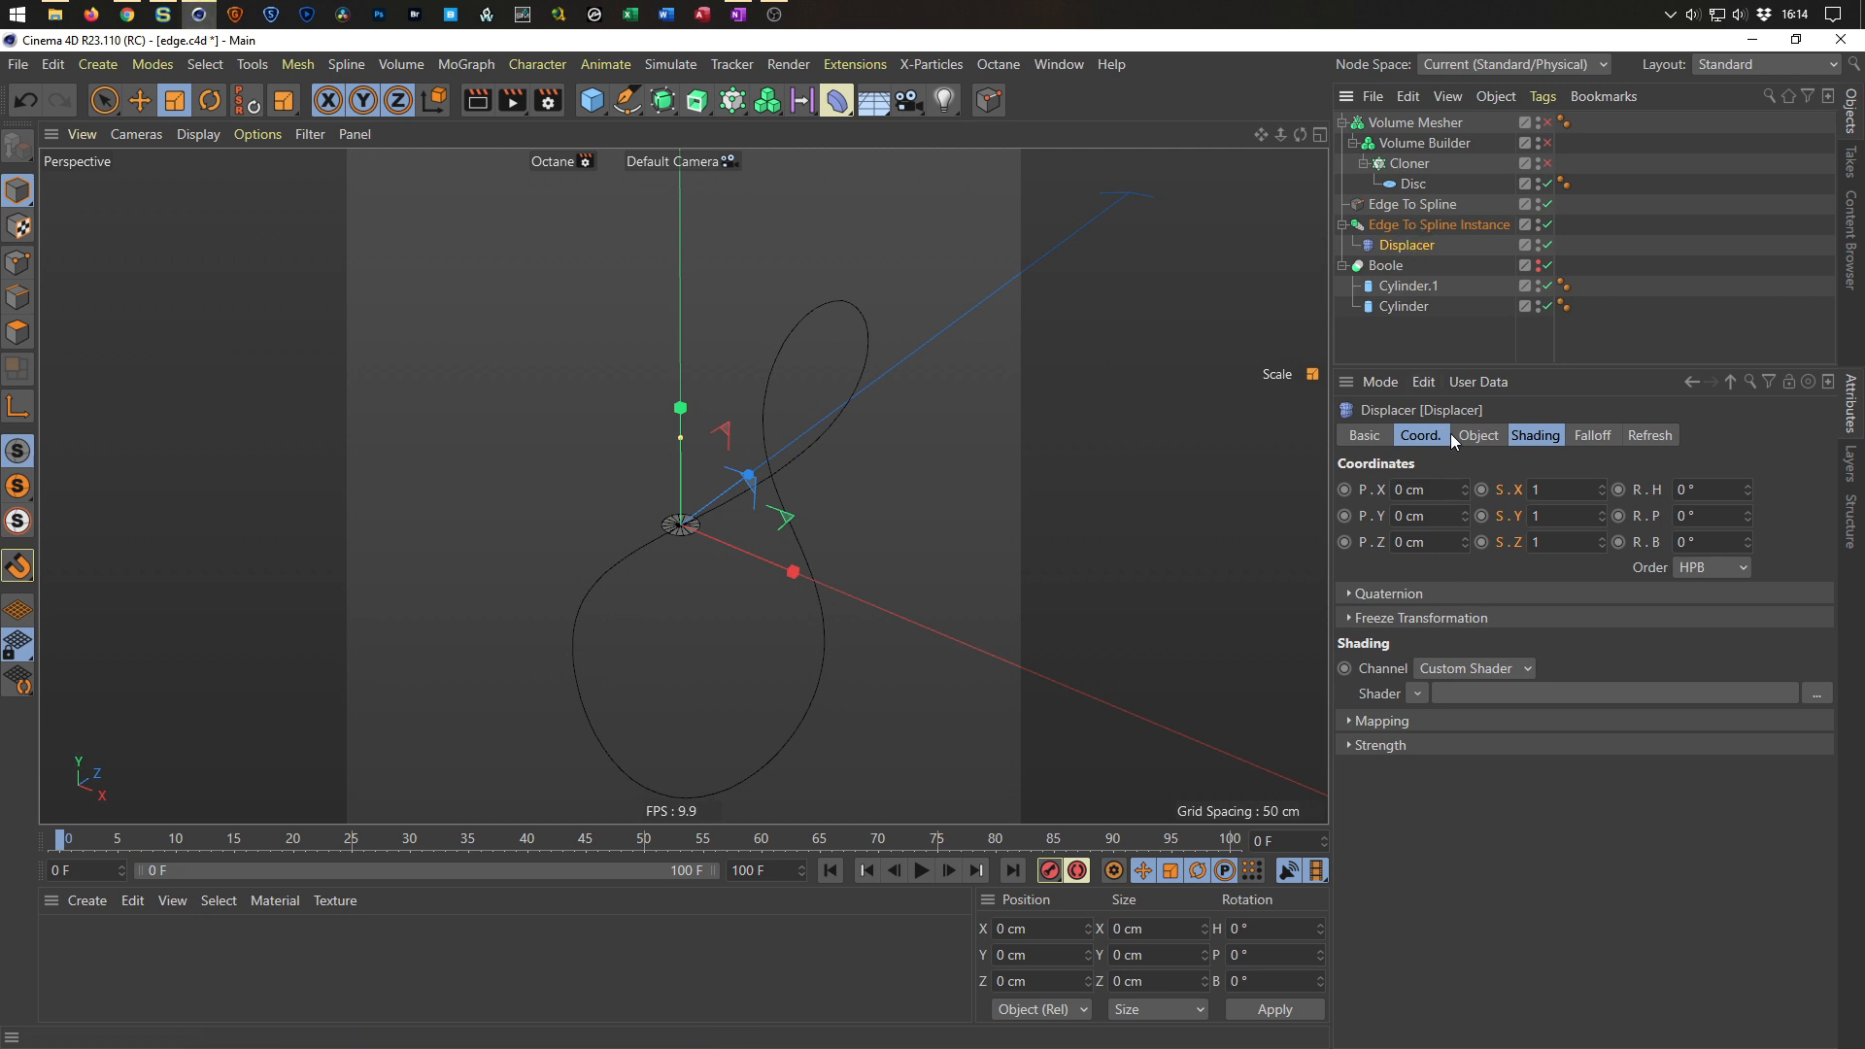
click(1476, 435)
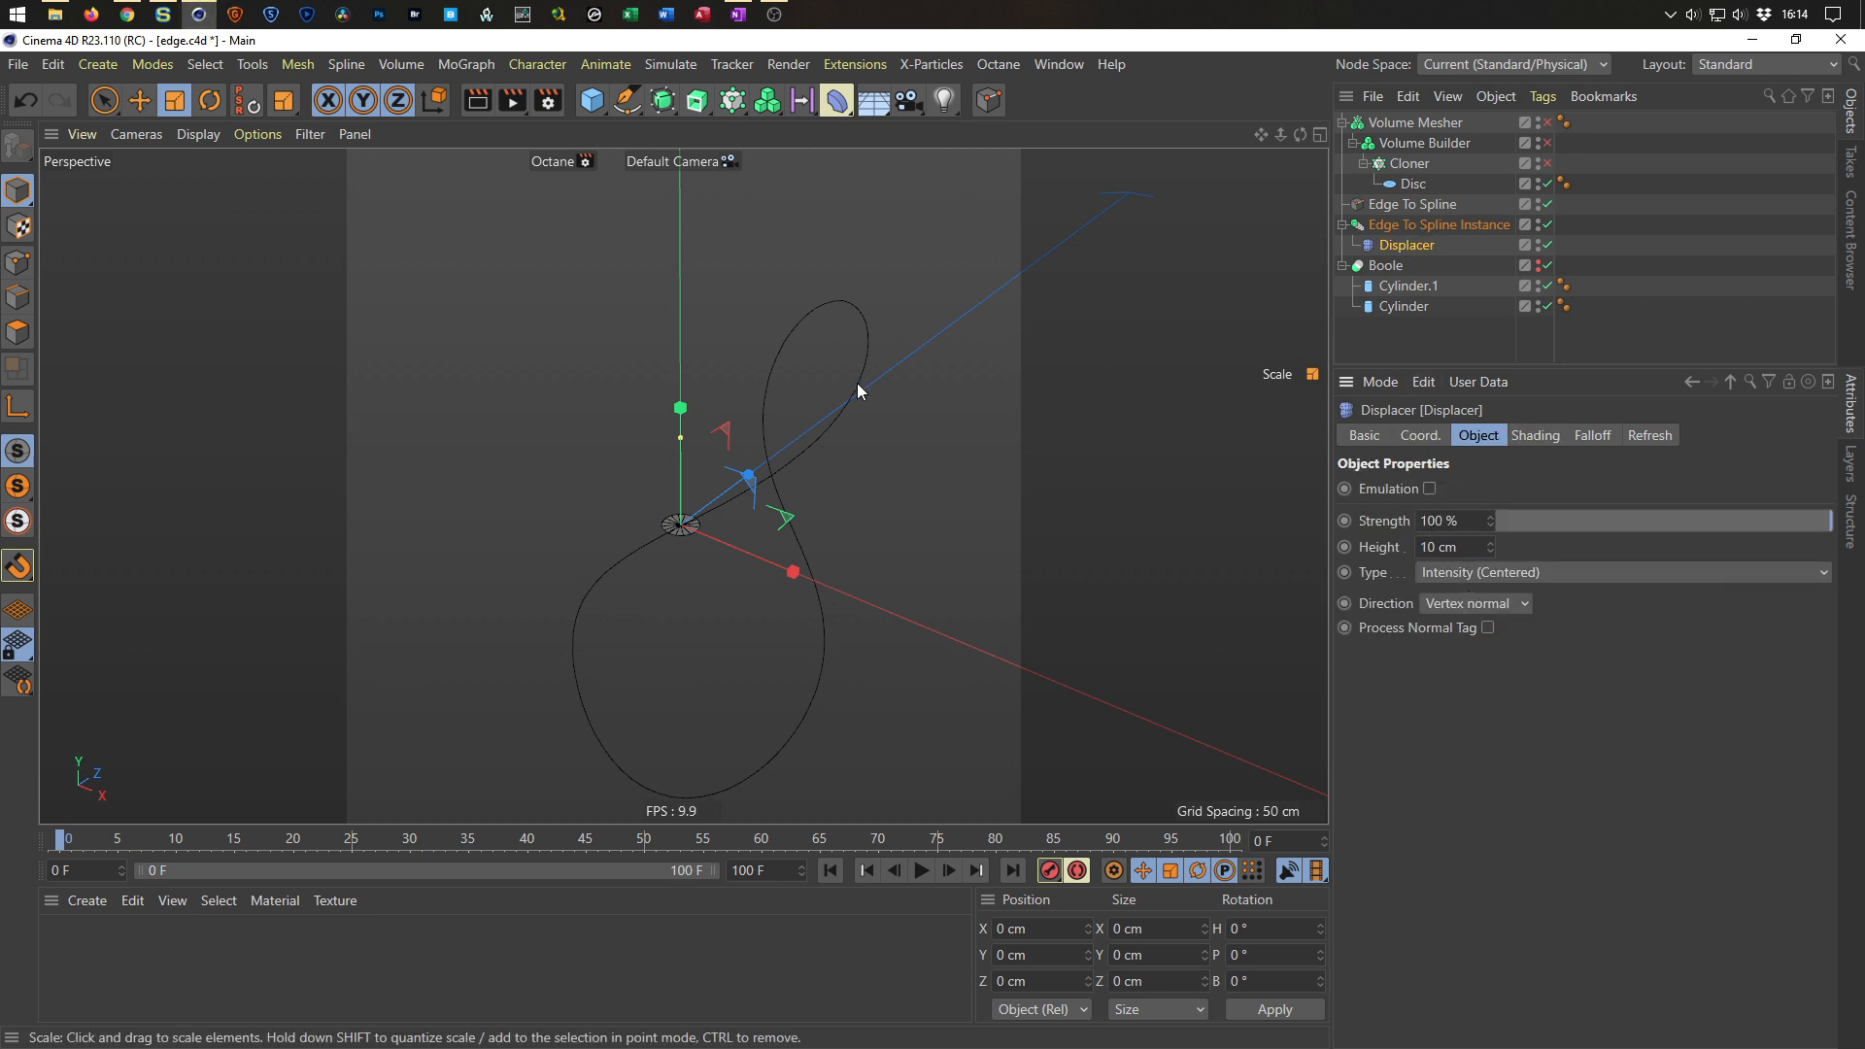
drag(1461, 548, 1321, 558)
text(1)
key(Return)
click(1442, 575)
click(1467, 600)
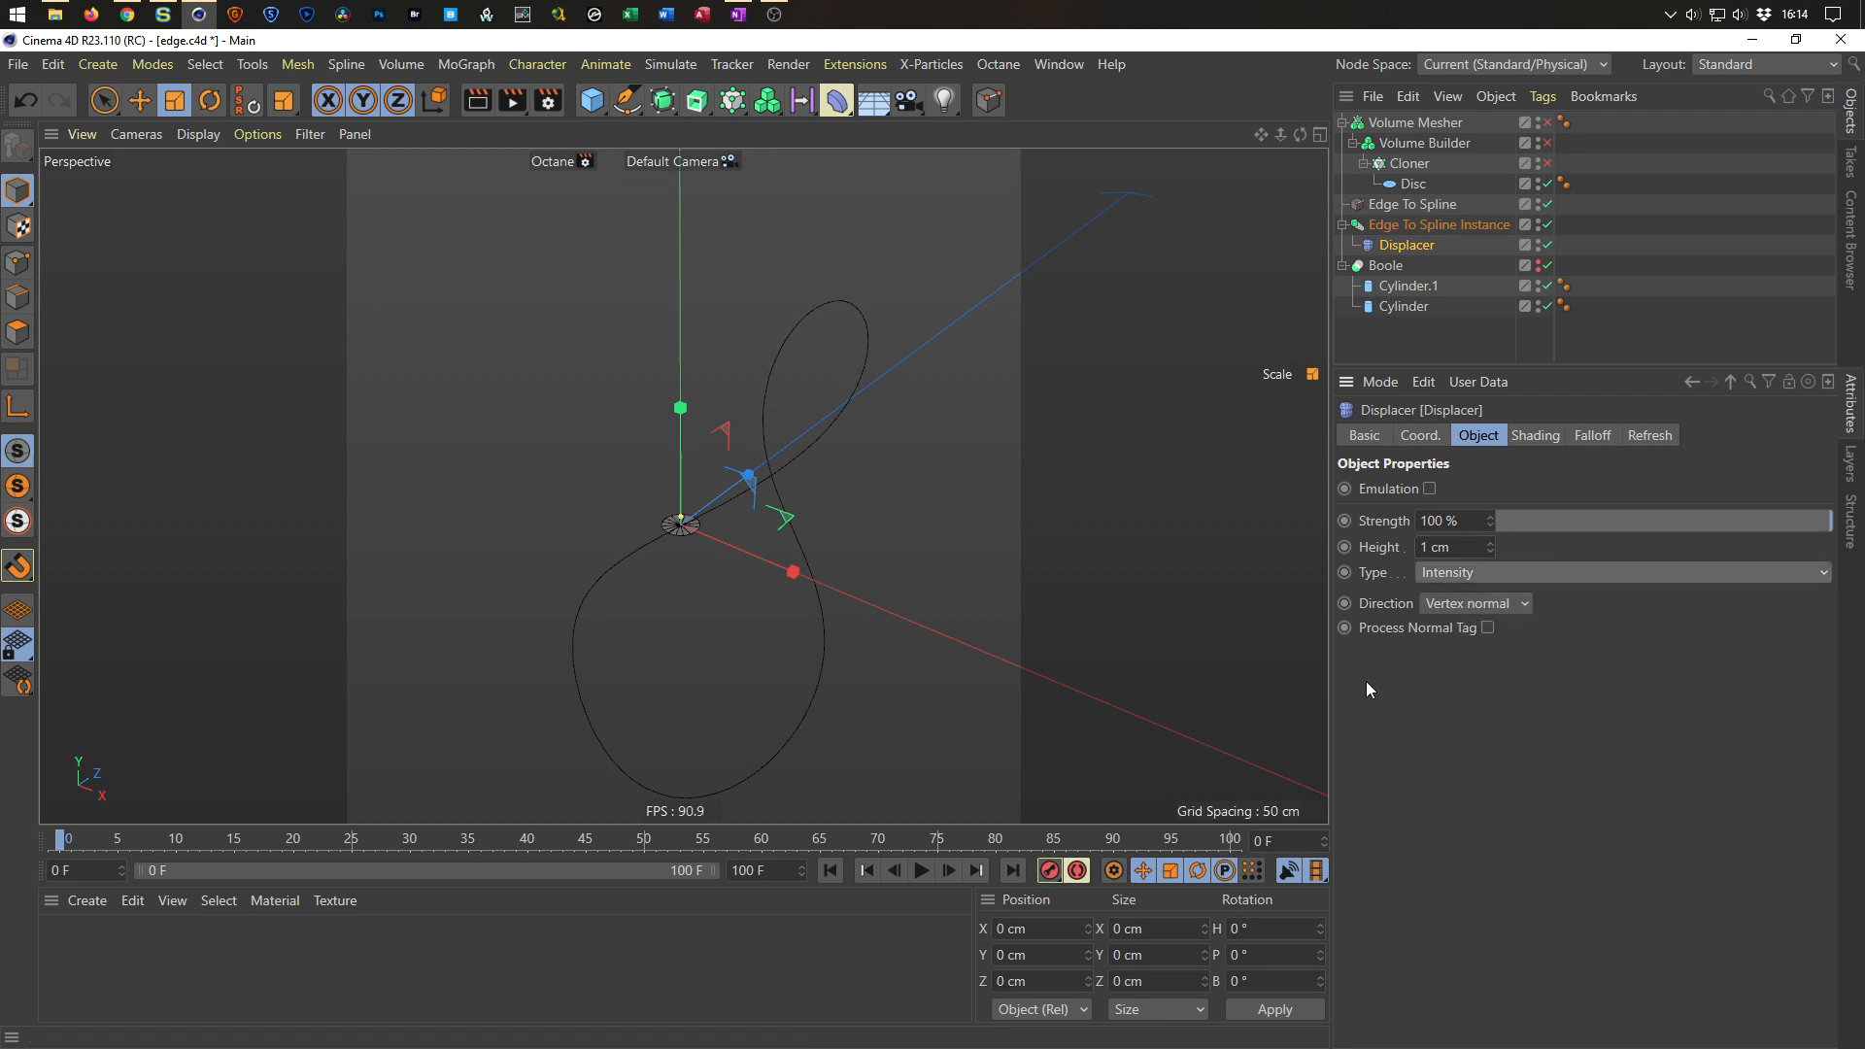
Load a Color shader into the Displacer's shading channel.
click(1543, 438)
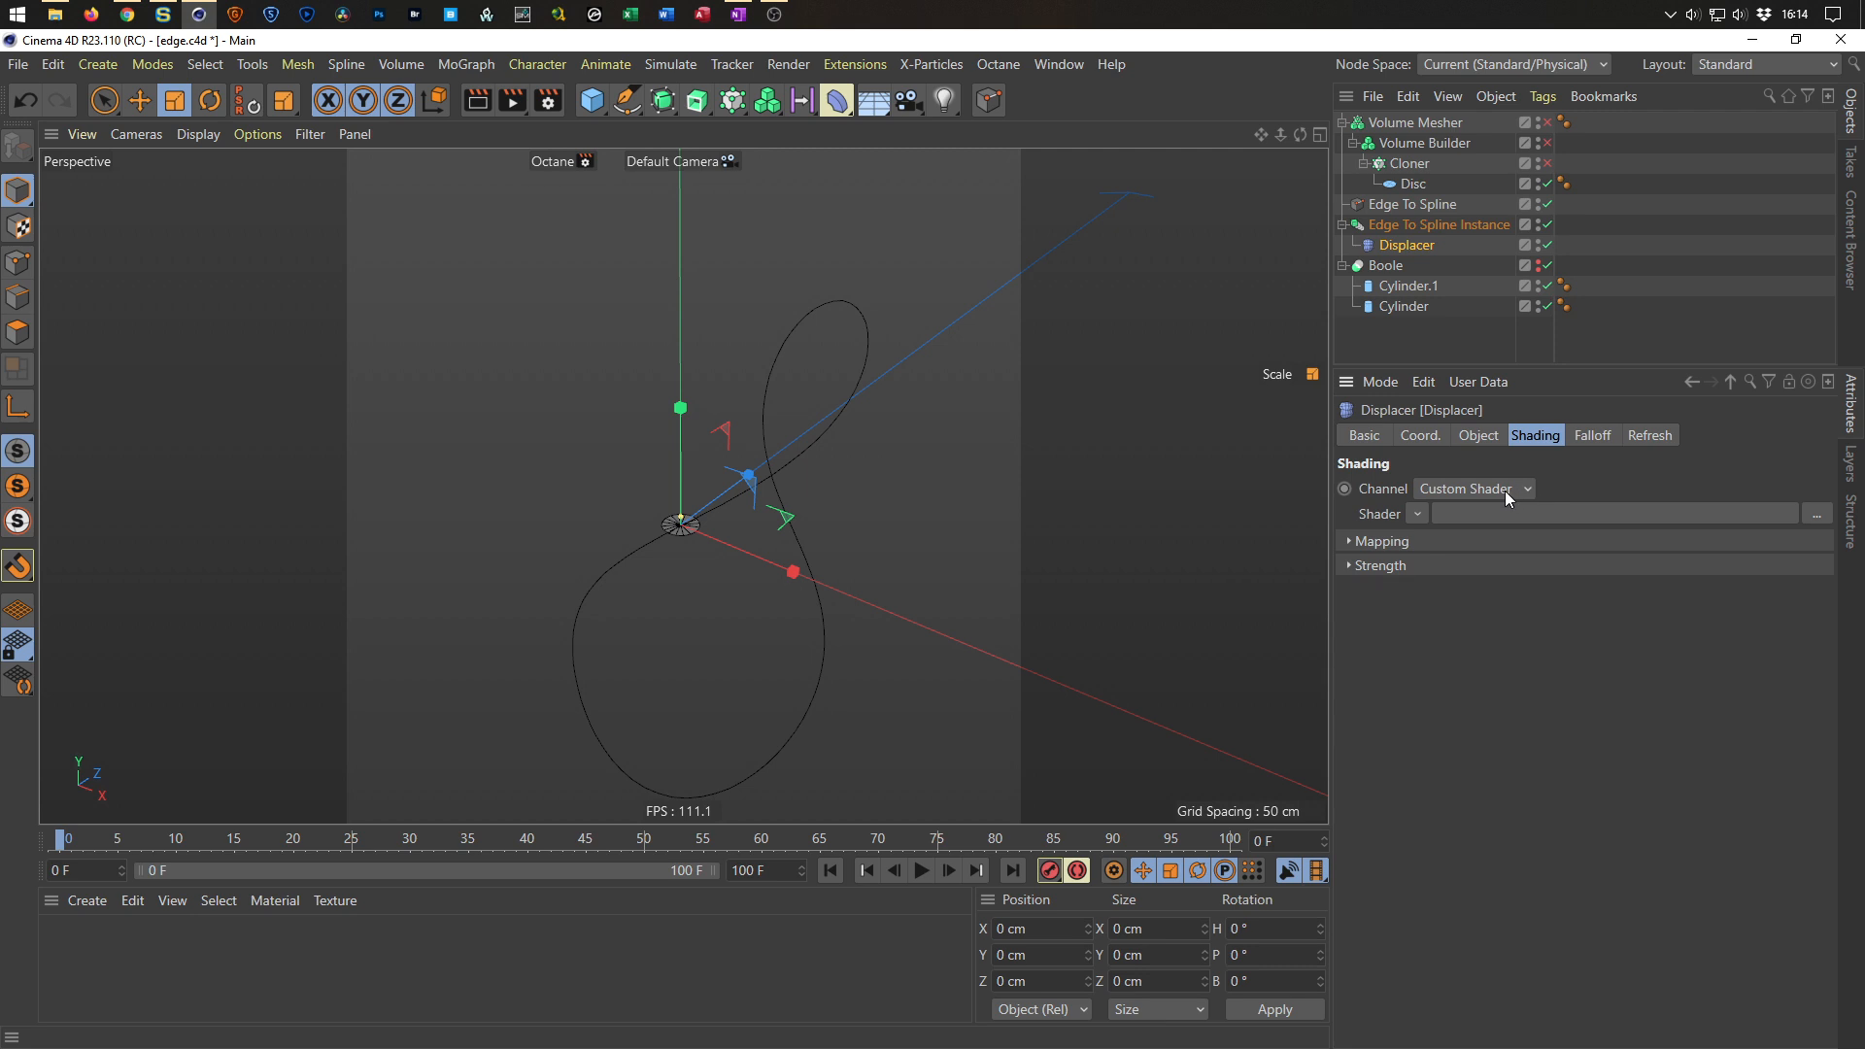
click(1423, 516)
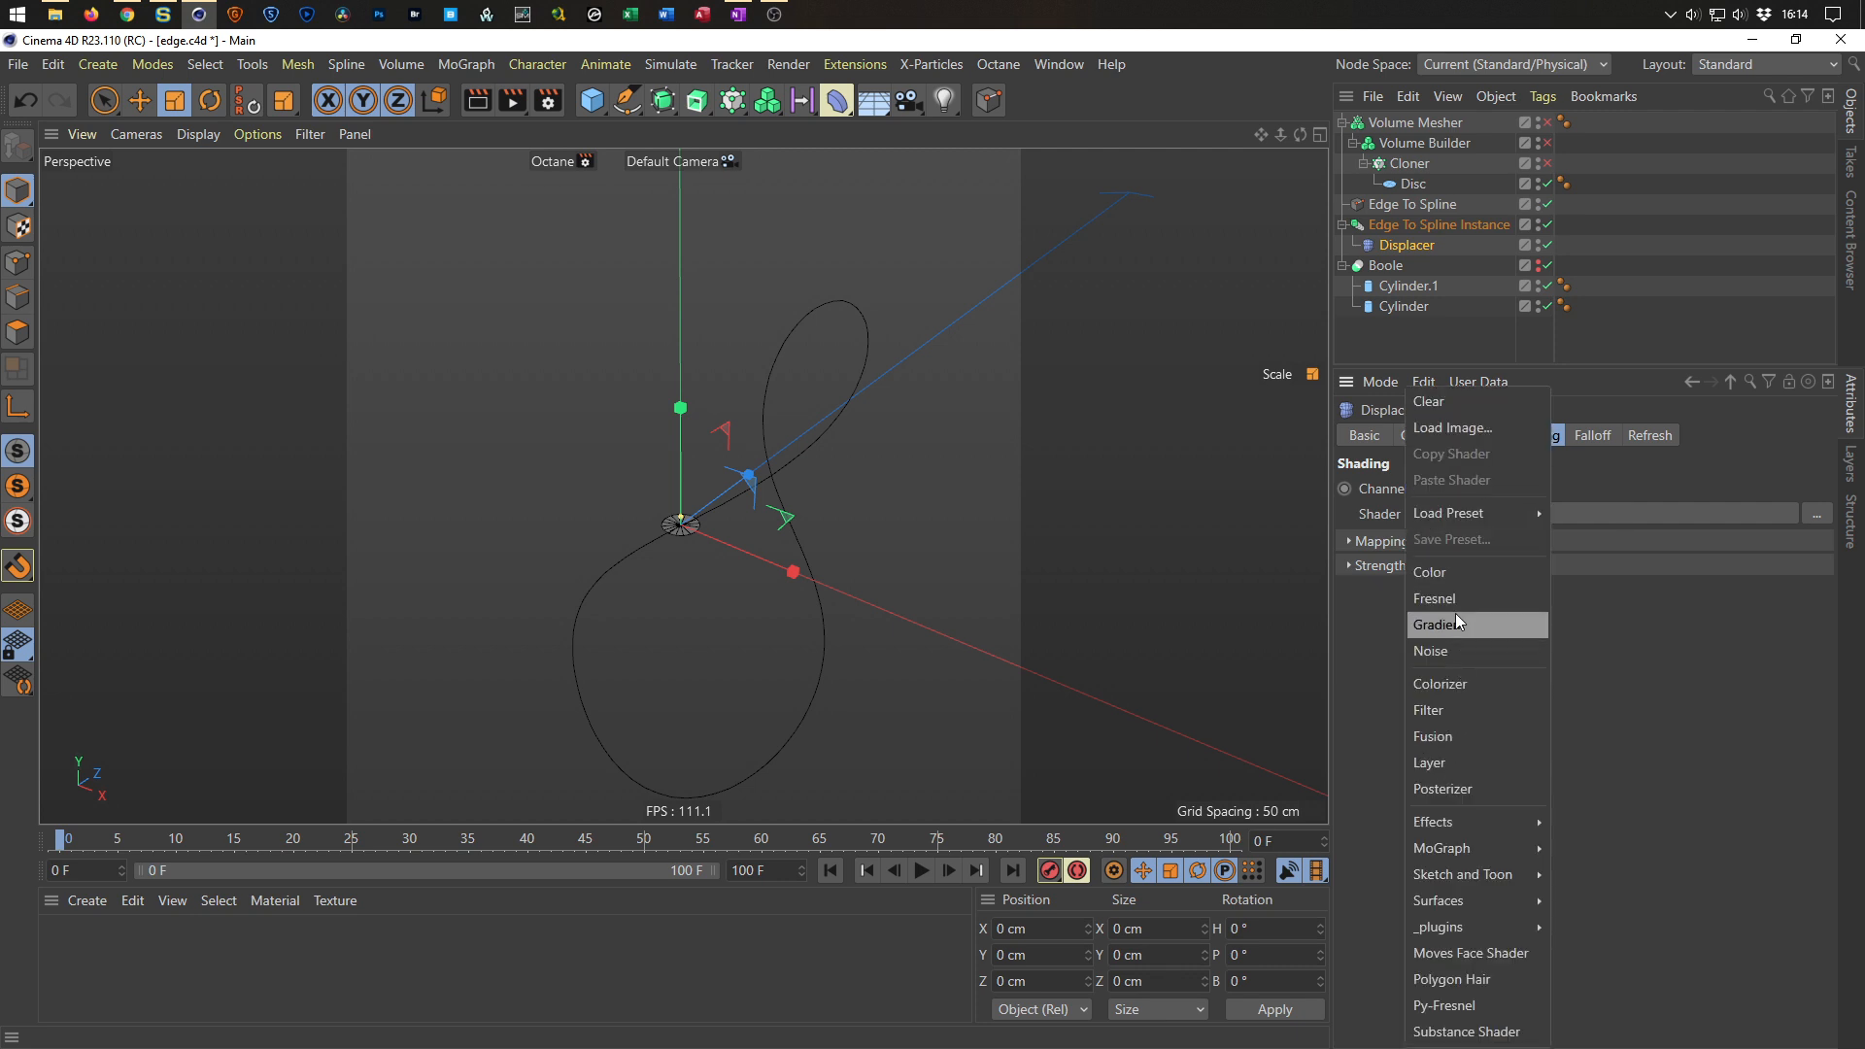
click(1455, 574)
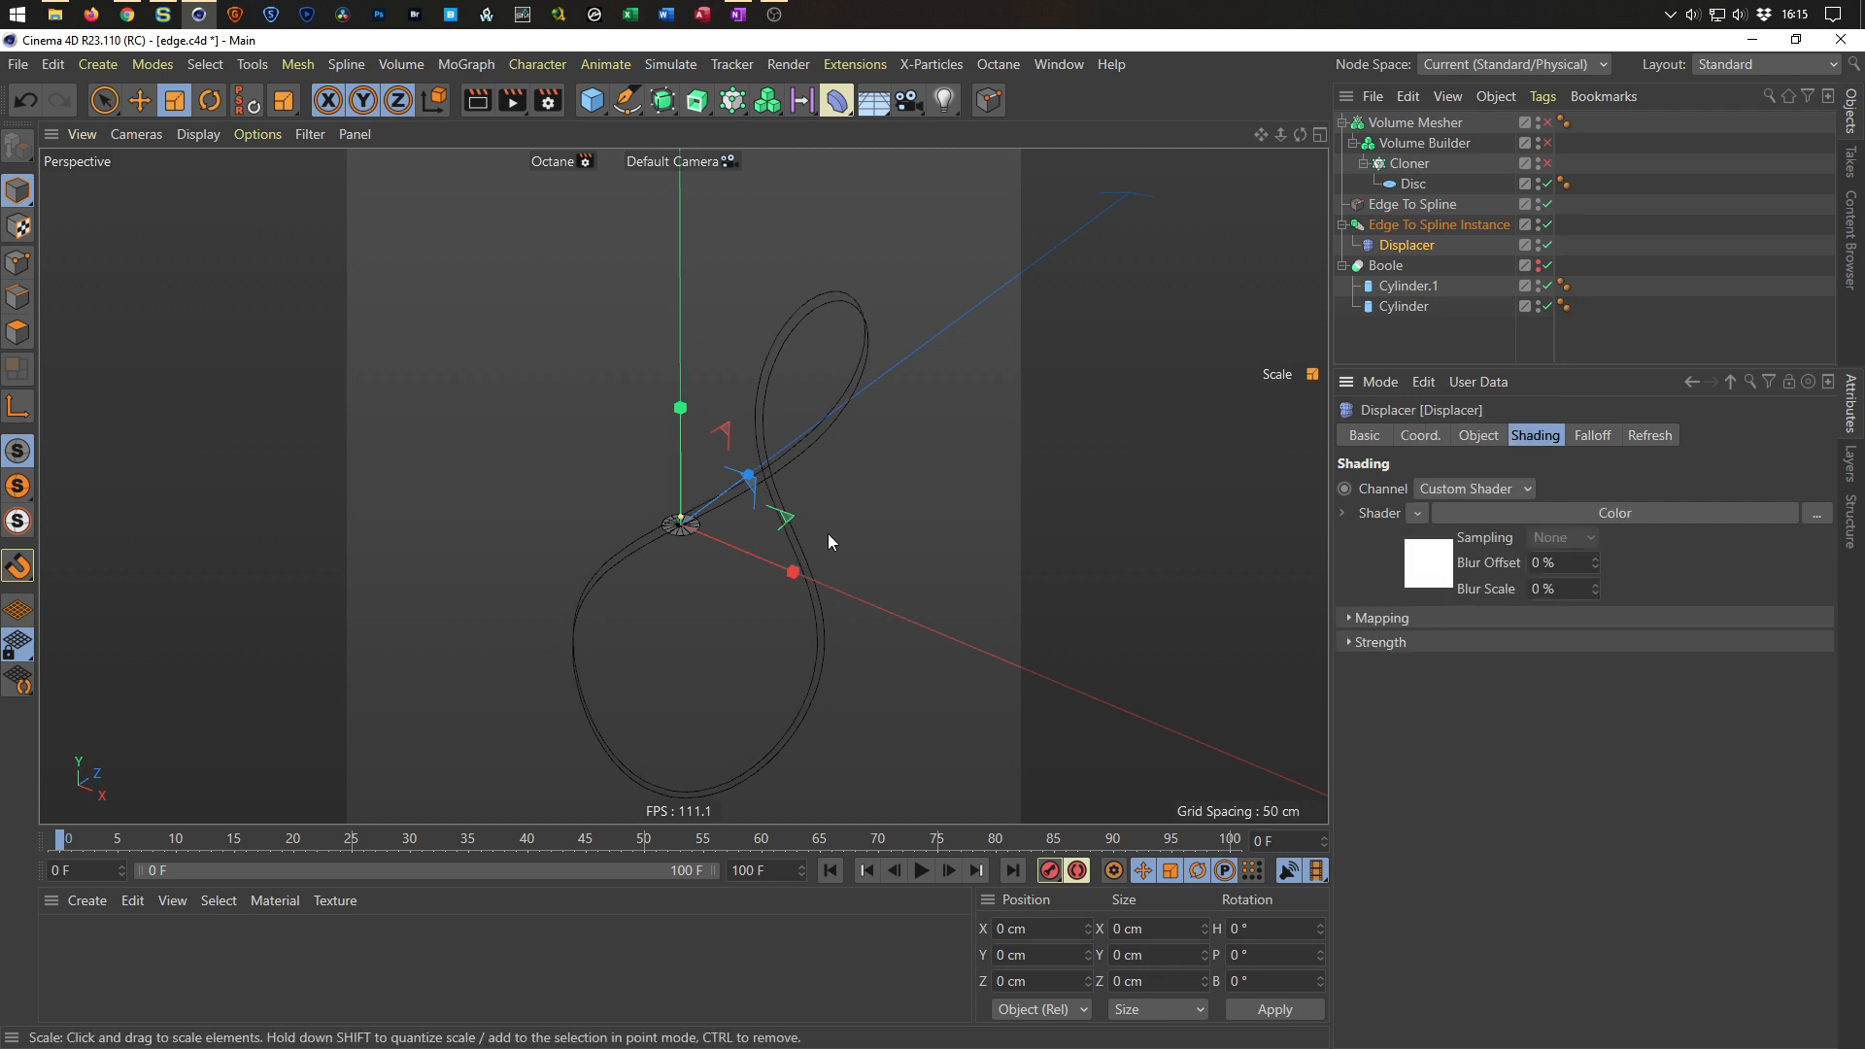
Set the Displacer's direction to Spherical.
mouse_move(802, 431)
alt+mouse_down()
mouse_move(607, 419)
mouse_move(504, 450)
mouse_move(424, 505)
mouse_move(830, 458)
mouse_move(803, 435)
mouse_move(872, 429)
mouse_move(563, 431)
mouse_move(789, 418)
alt+mouse_up()
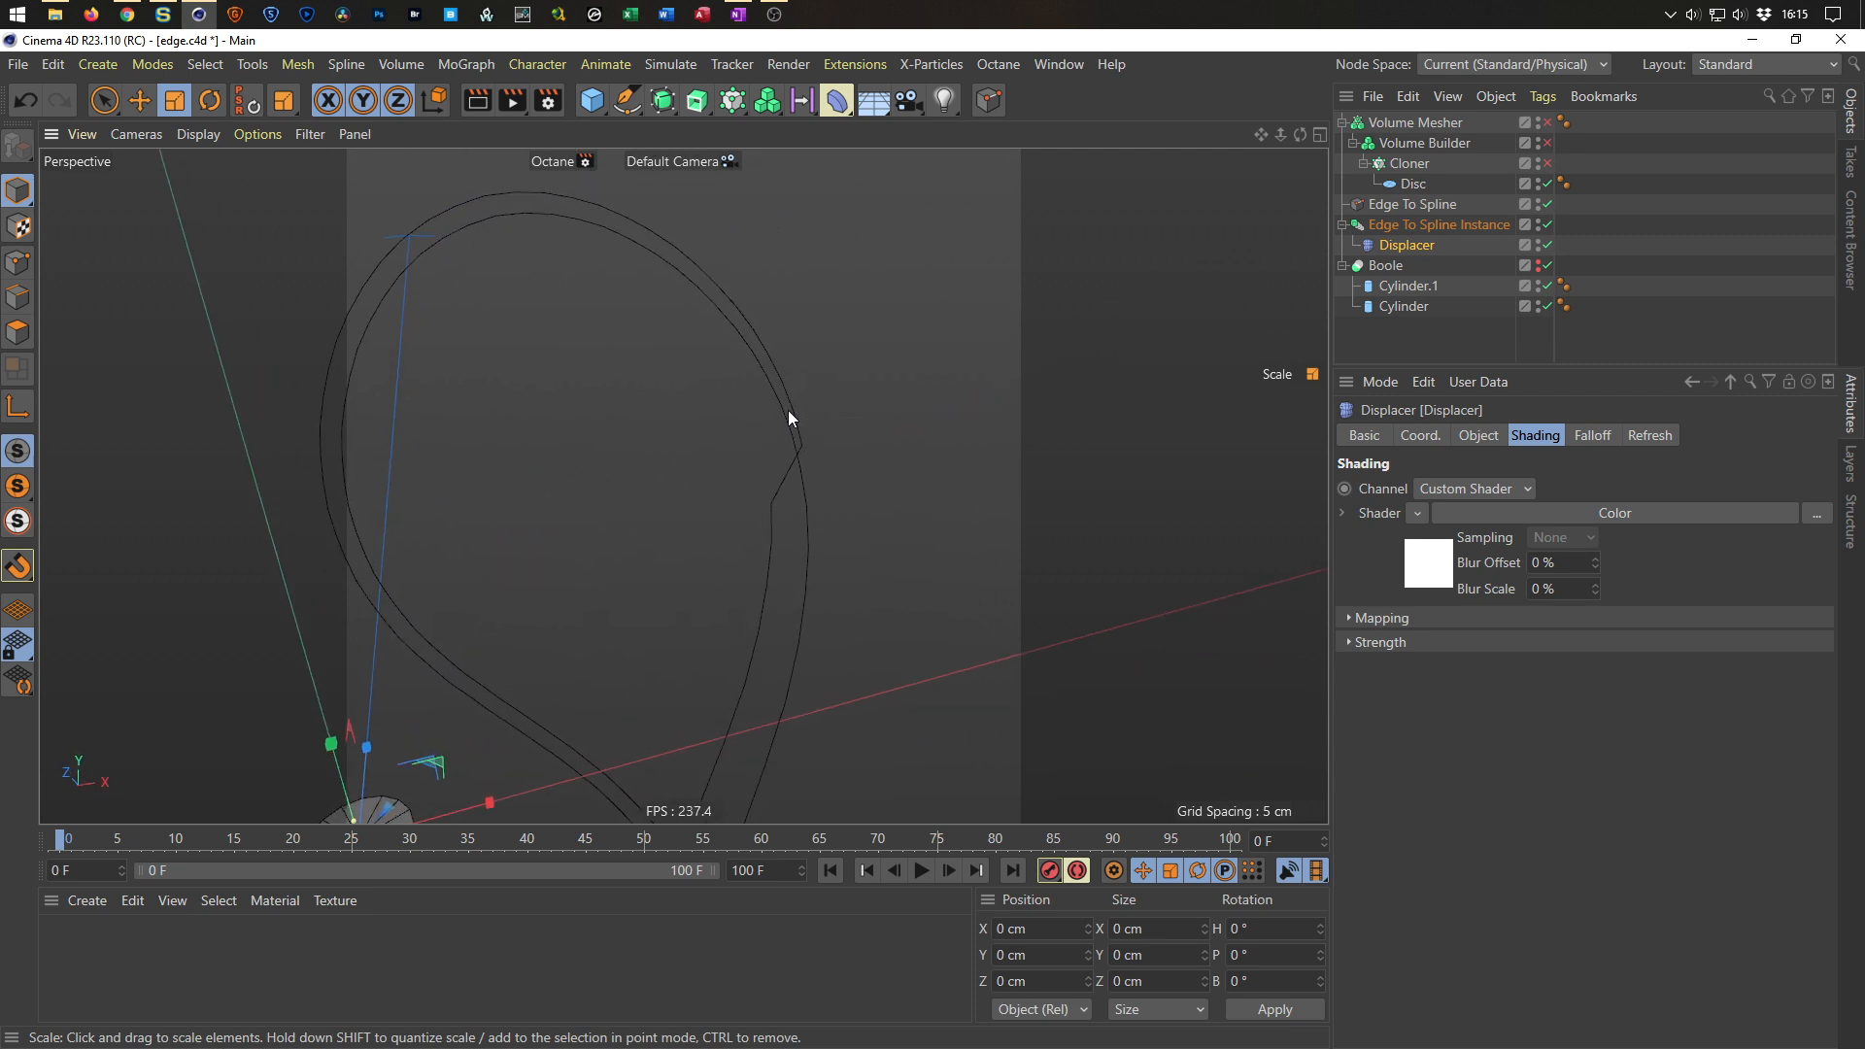
click(1480, 437)
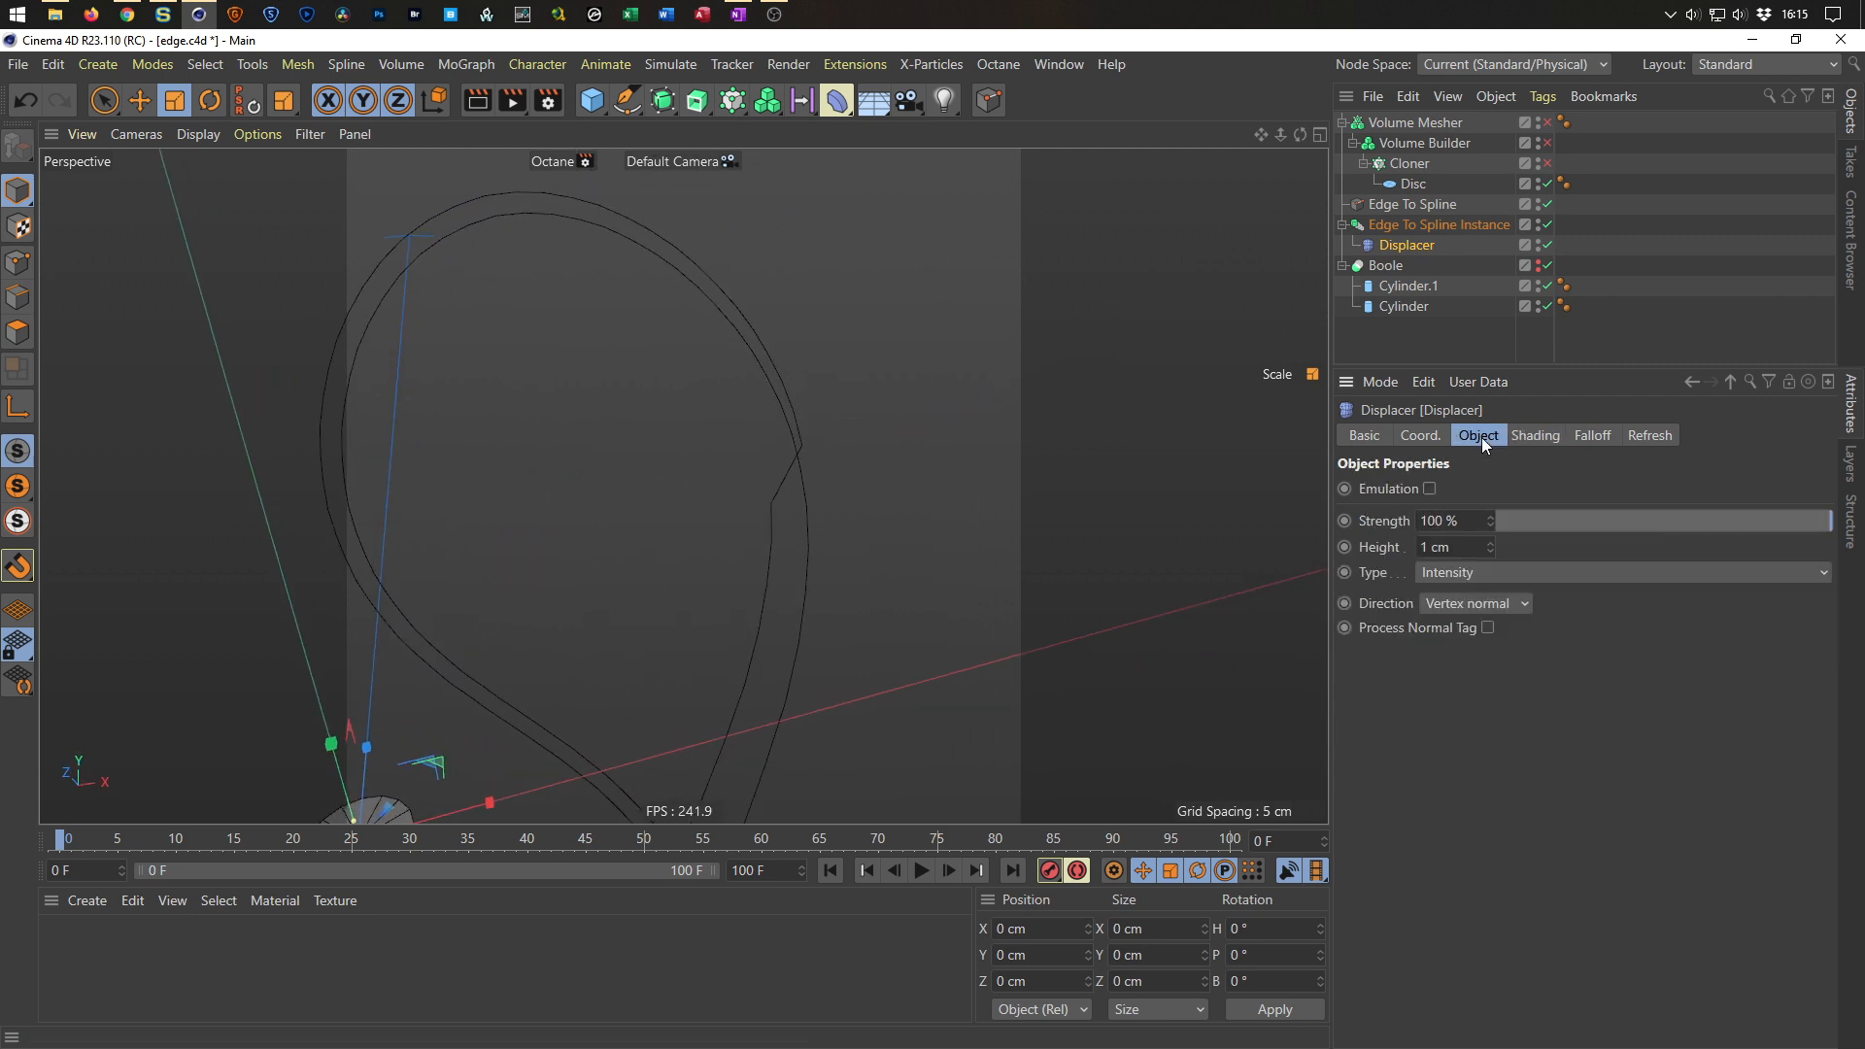
click(1509, 605)
click(1510, 660)
scroll(874, 447, down, 3)
alt+drag(798, 426, 963, 546)
scroll(878, 469, down, 3)
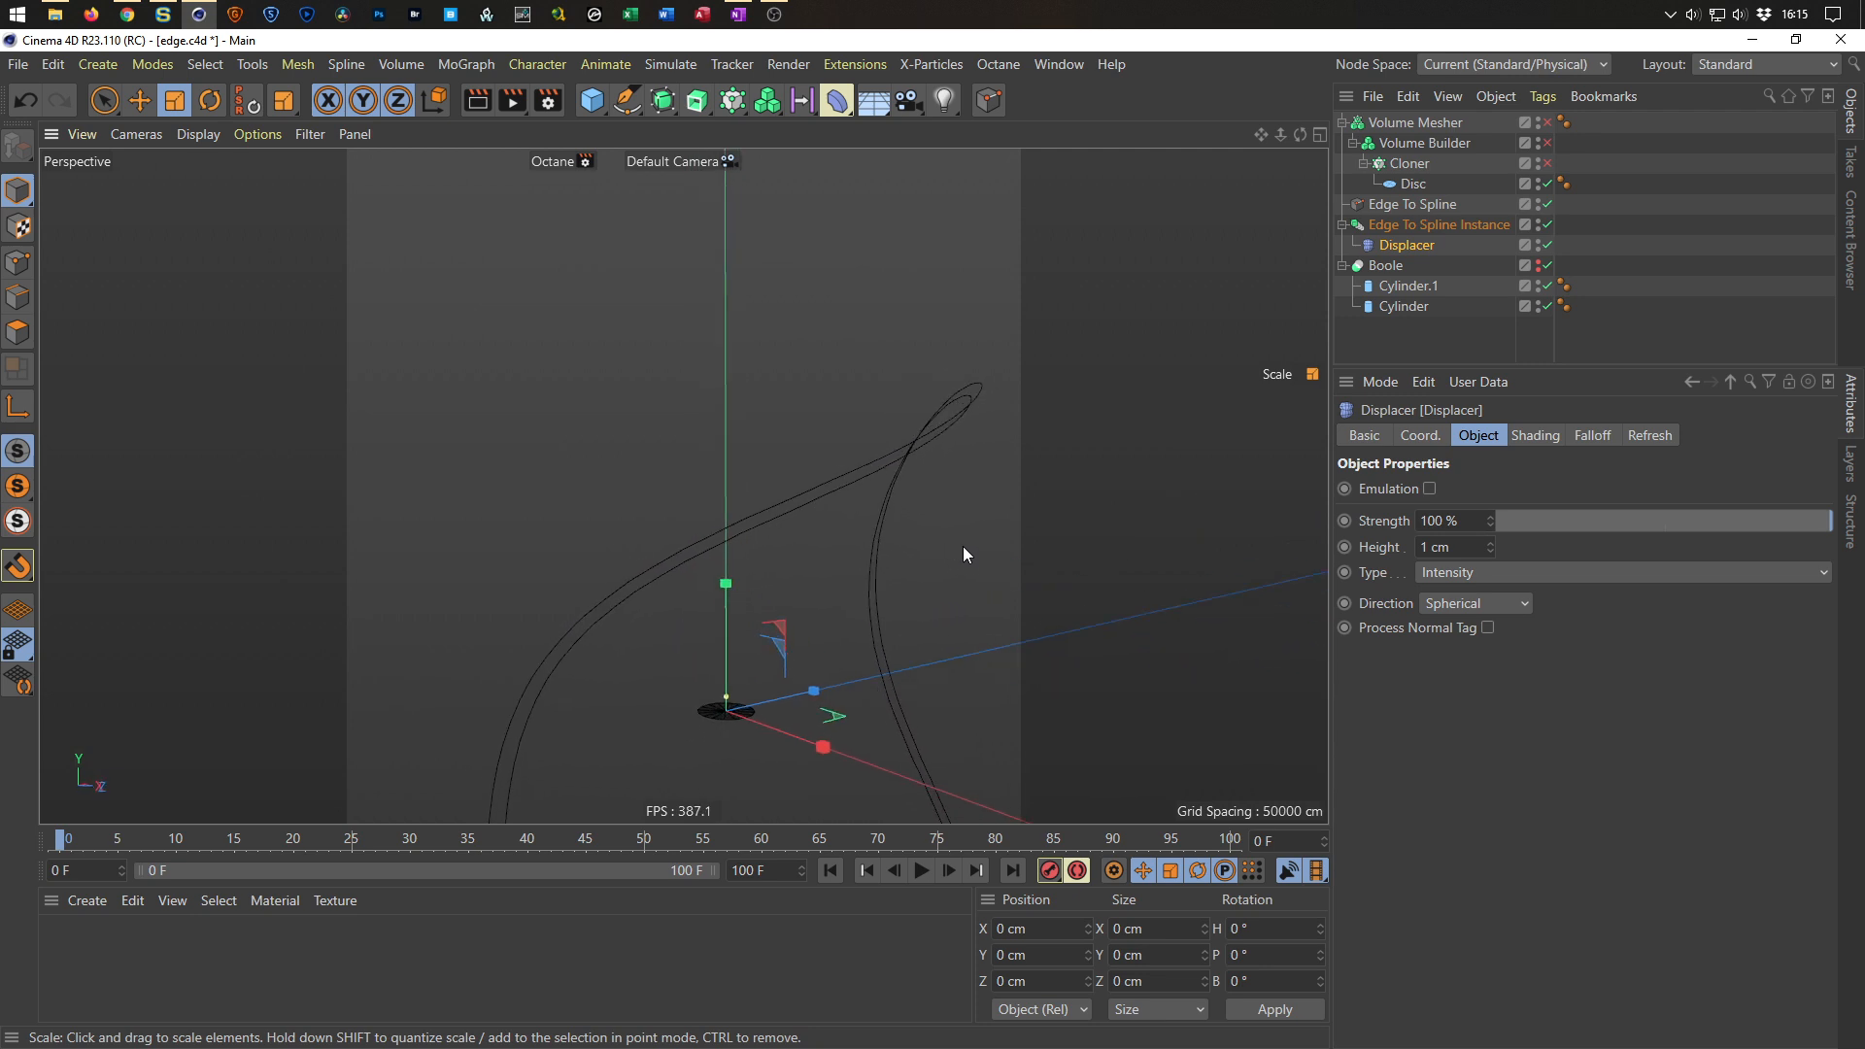
mouse_move(1492, 548)
mouse_down()
mouse_move(1491, 529)
mouse_move(1491, 548)
mouse_up()
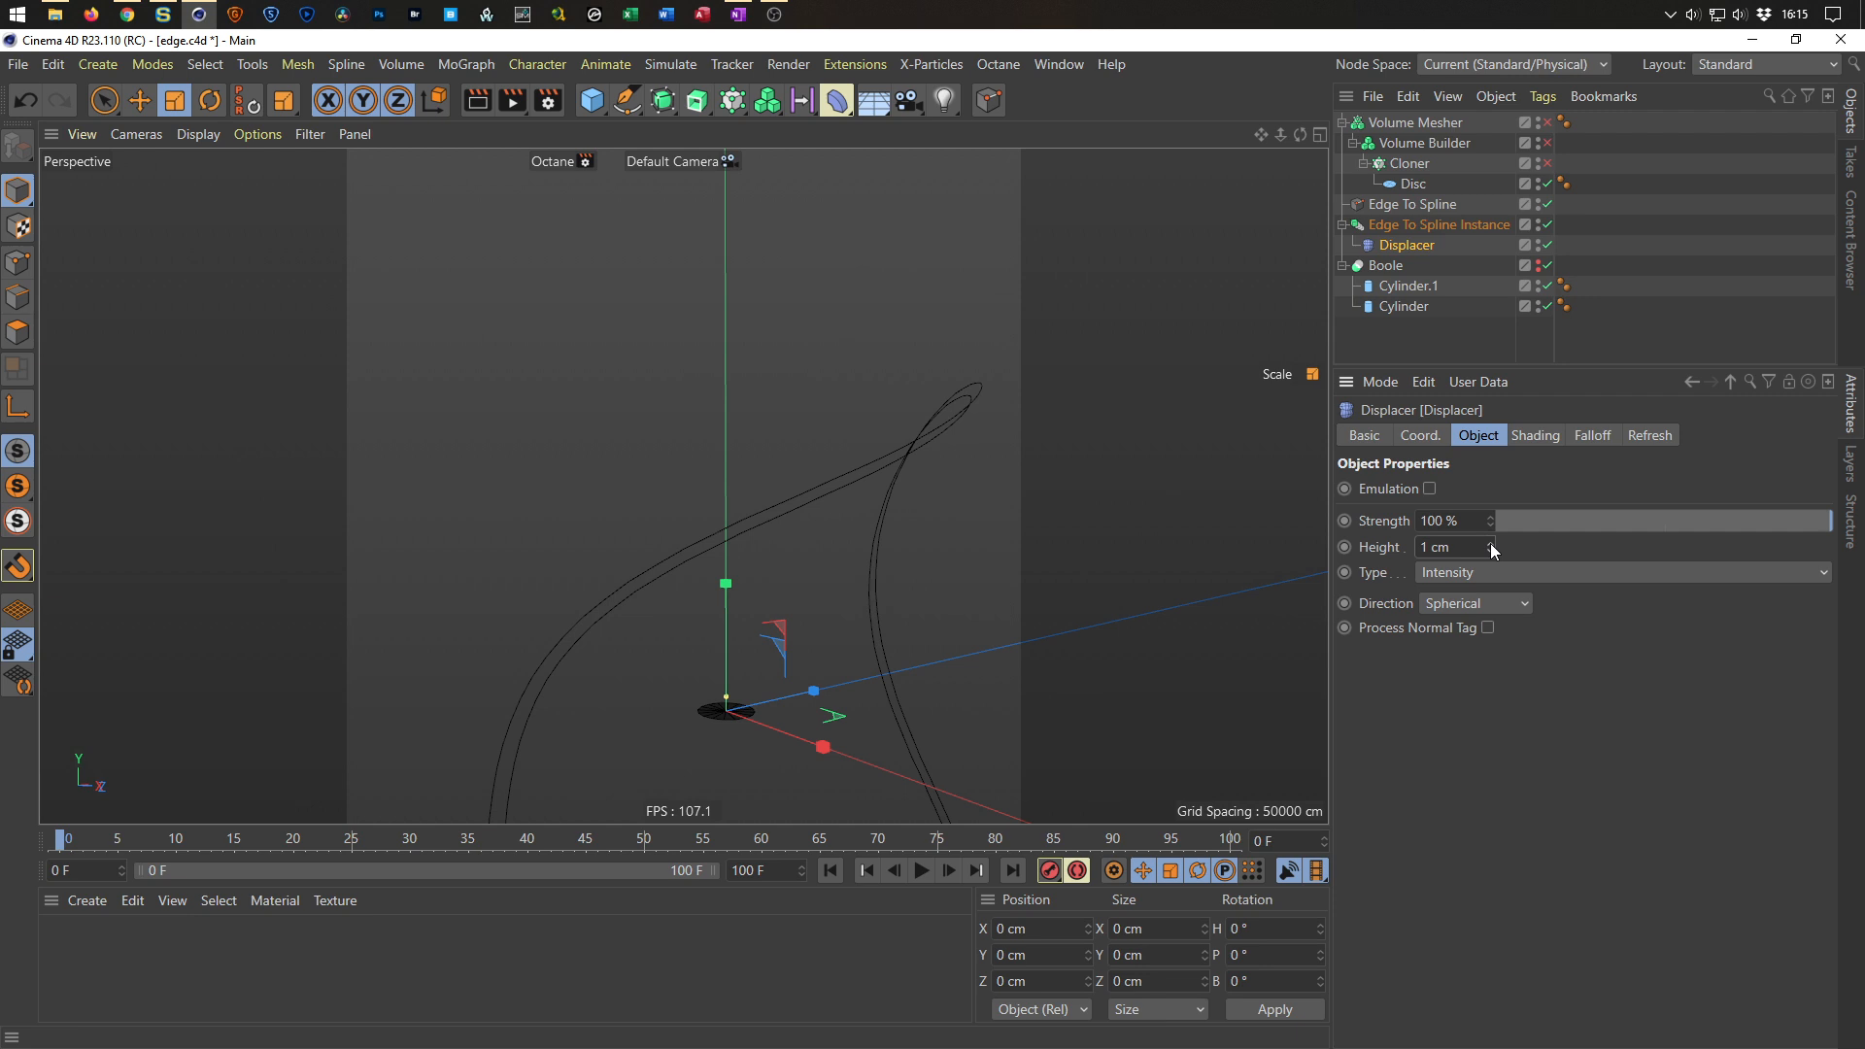
alt+drag(876, 486, 894, 408)
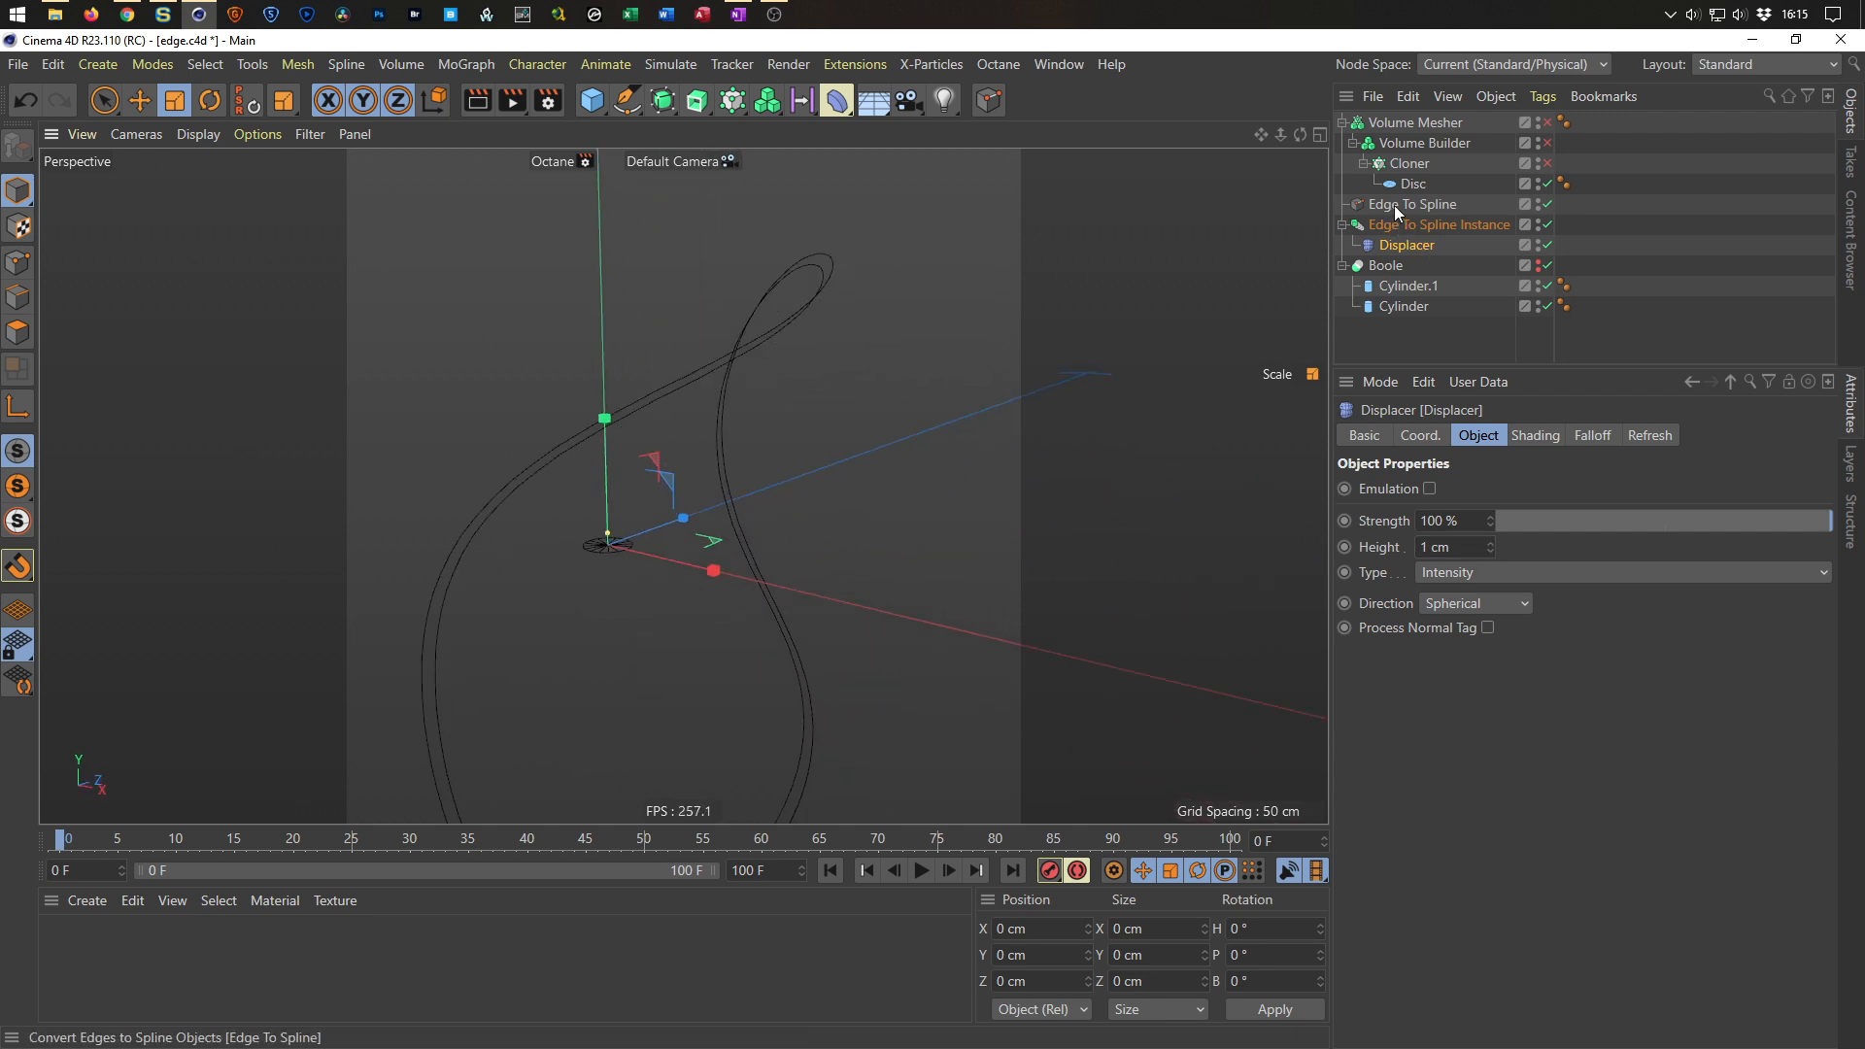
click(1408, 286)
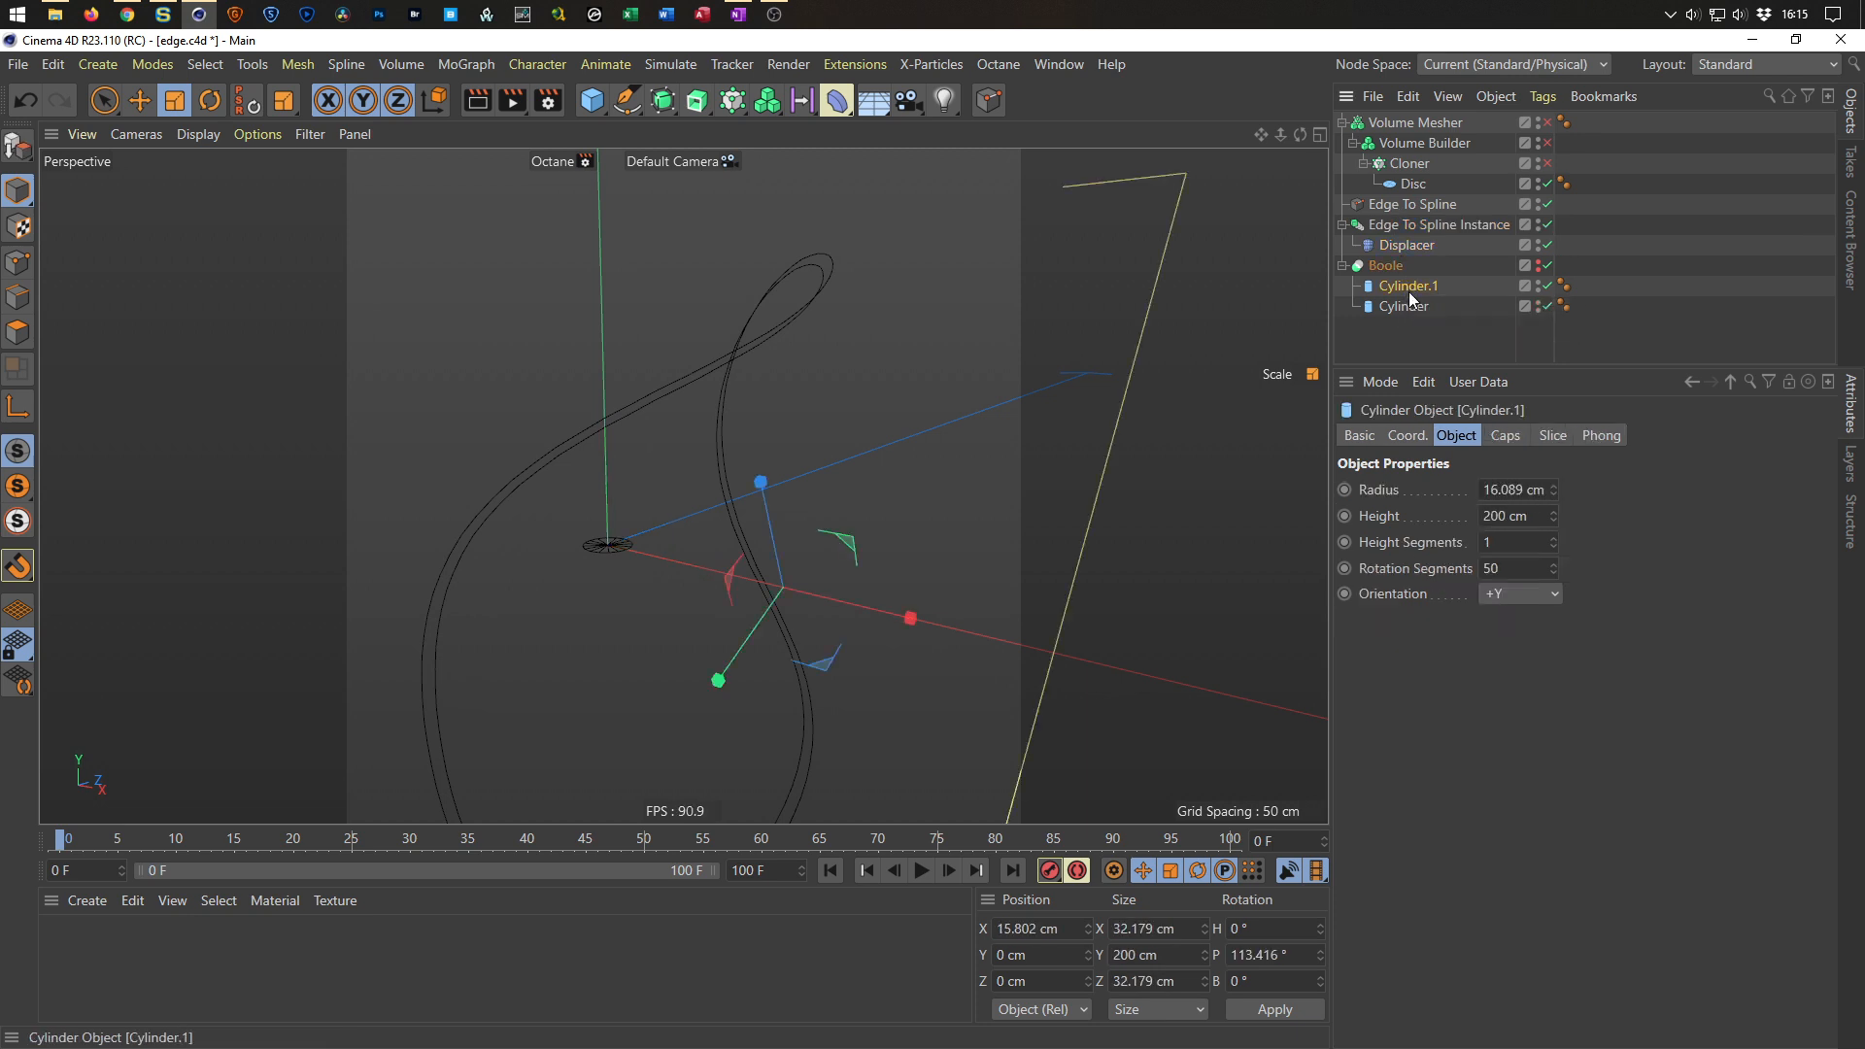
key(r)
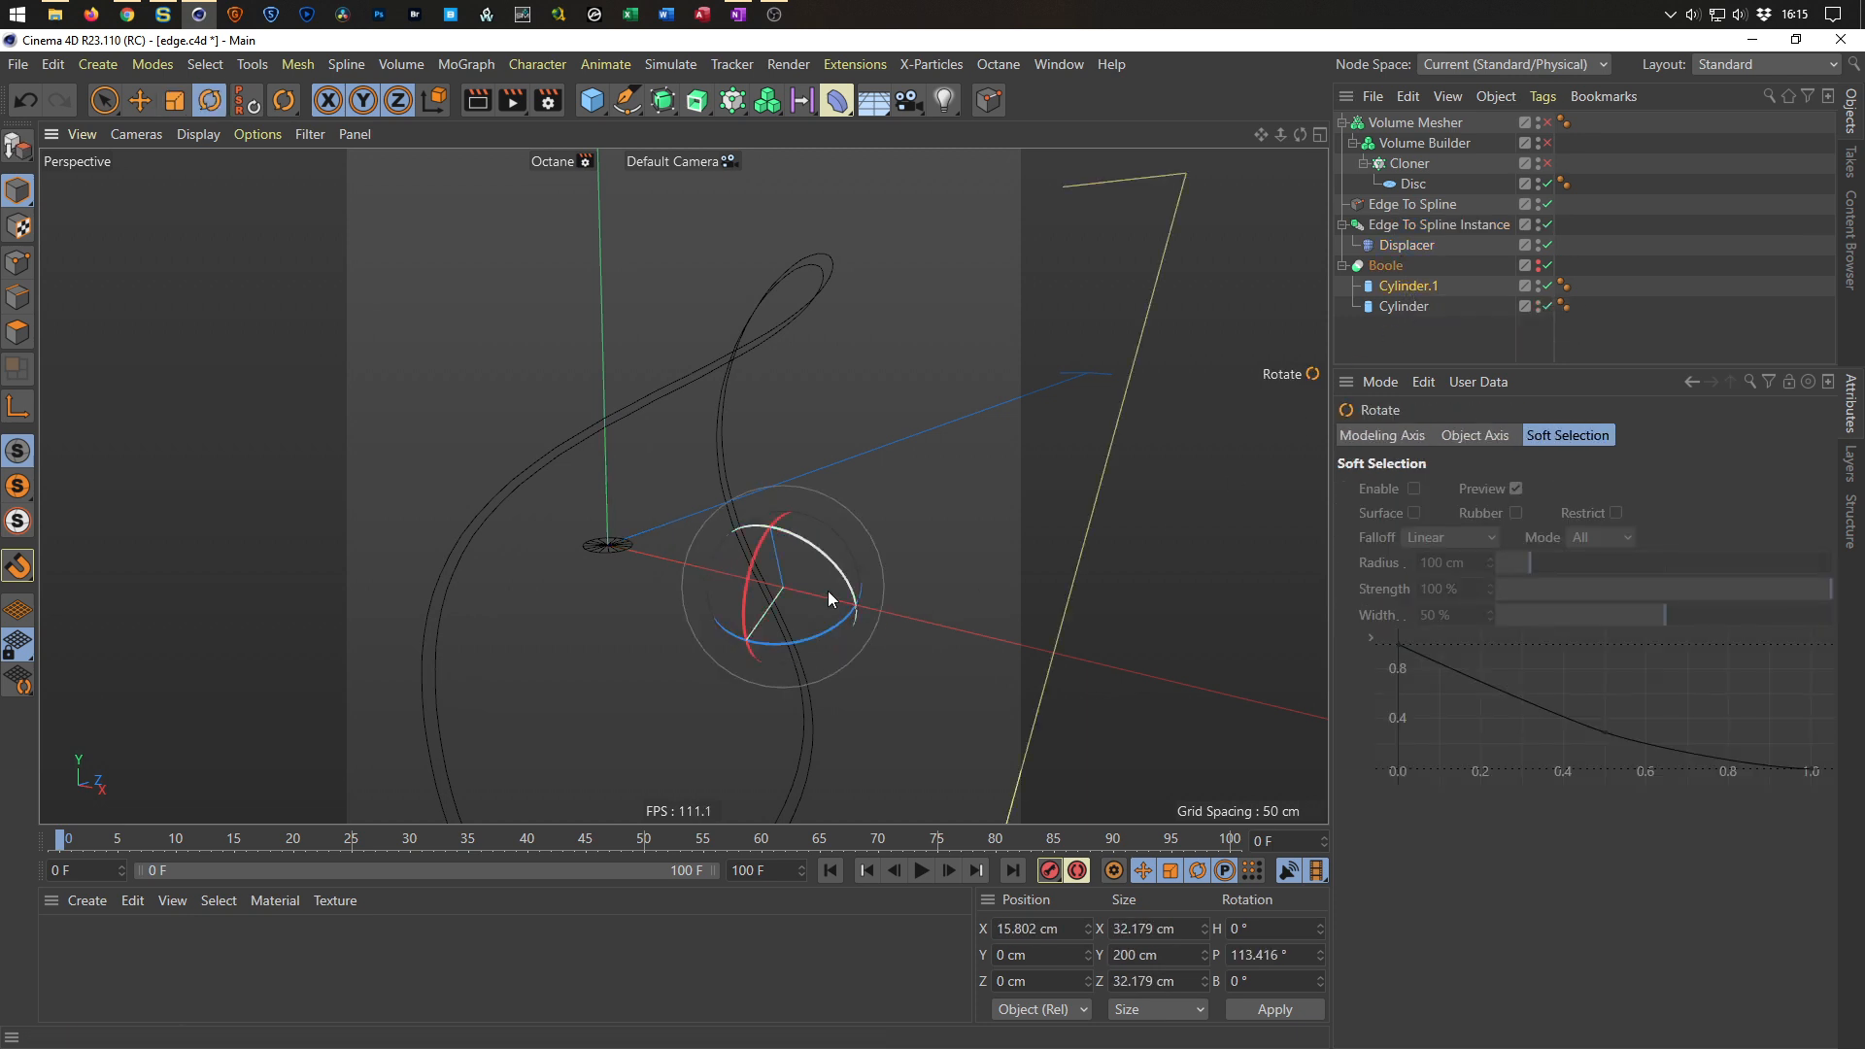
mouse_move(754, 556)
mouse_down()
mouse_move(802, 451)
mouse_move(742, 586)
mouse_move(748, 557)
mouse_up()
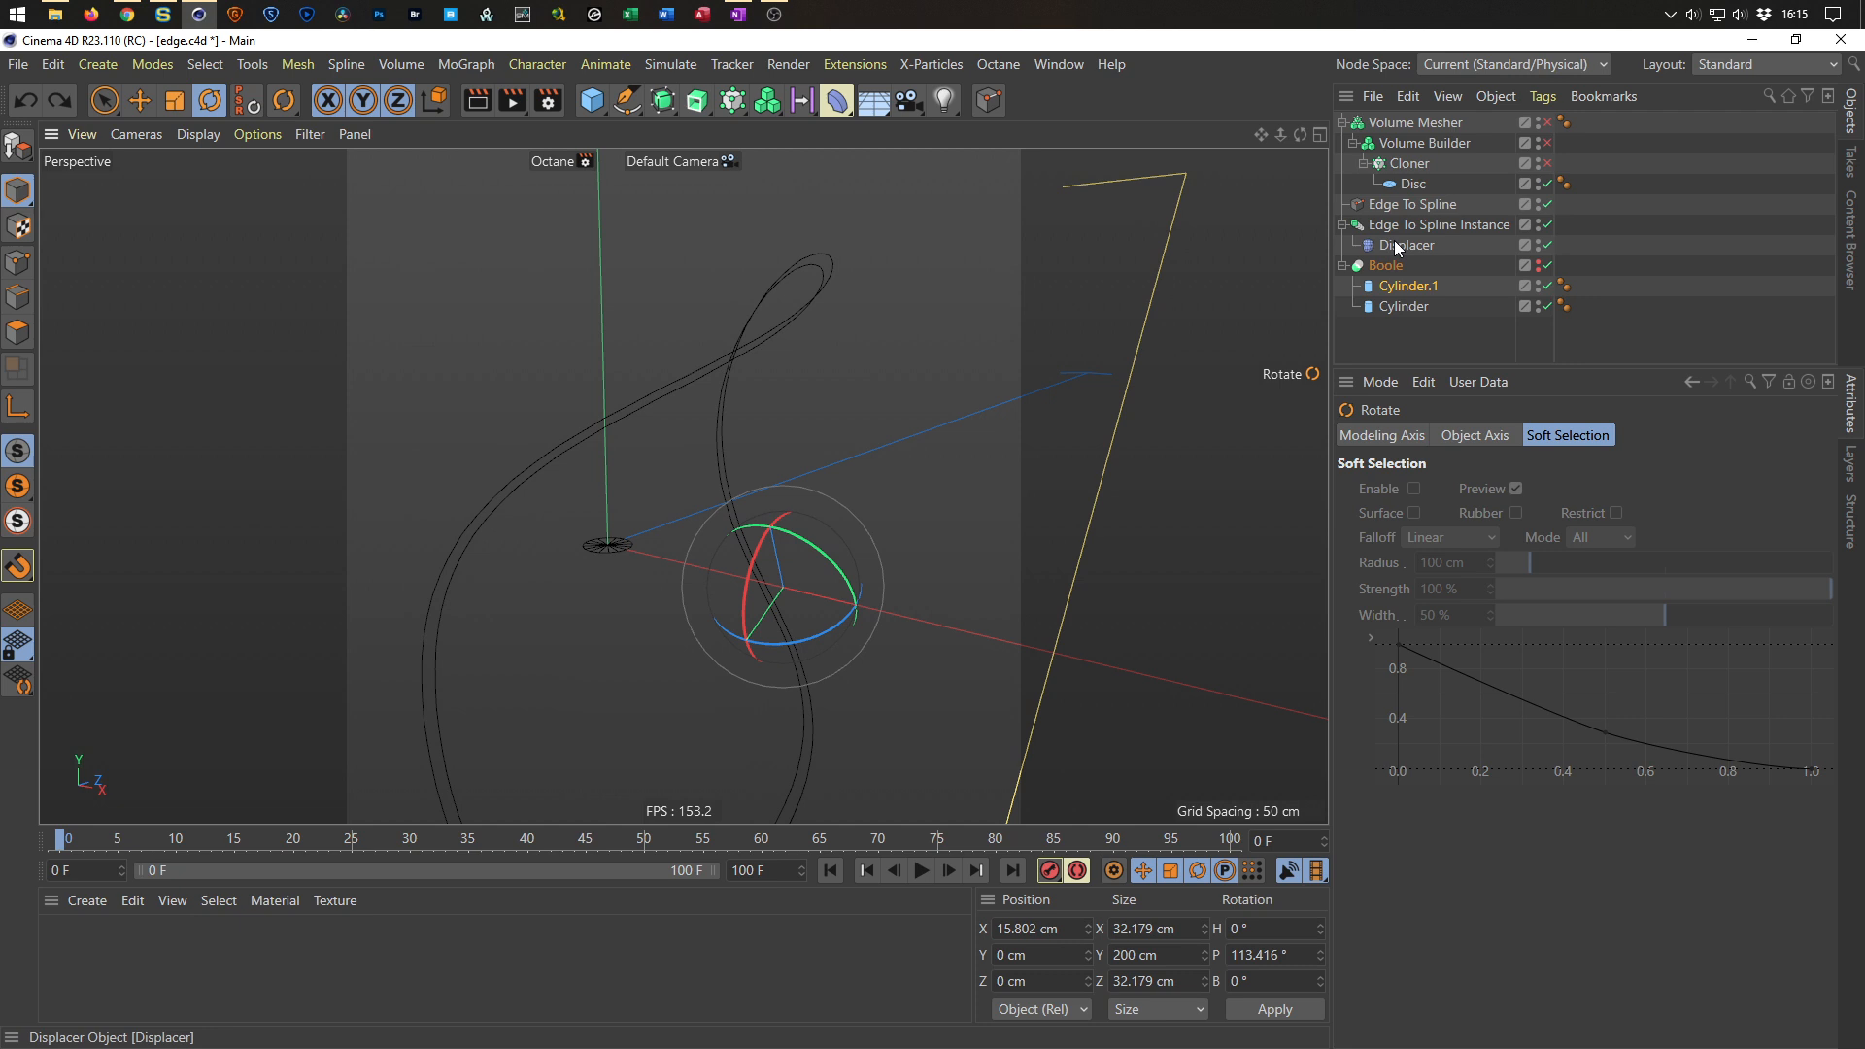
Enable the Cloner and assign the Edge To Spline Instance as its rail.
click(1548, 164)
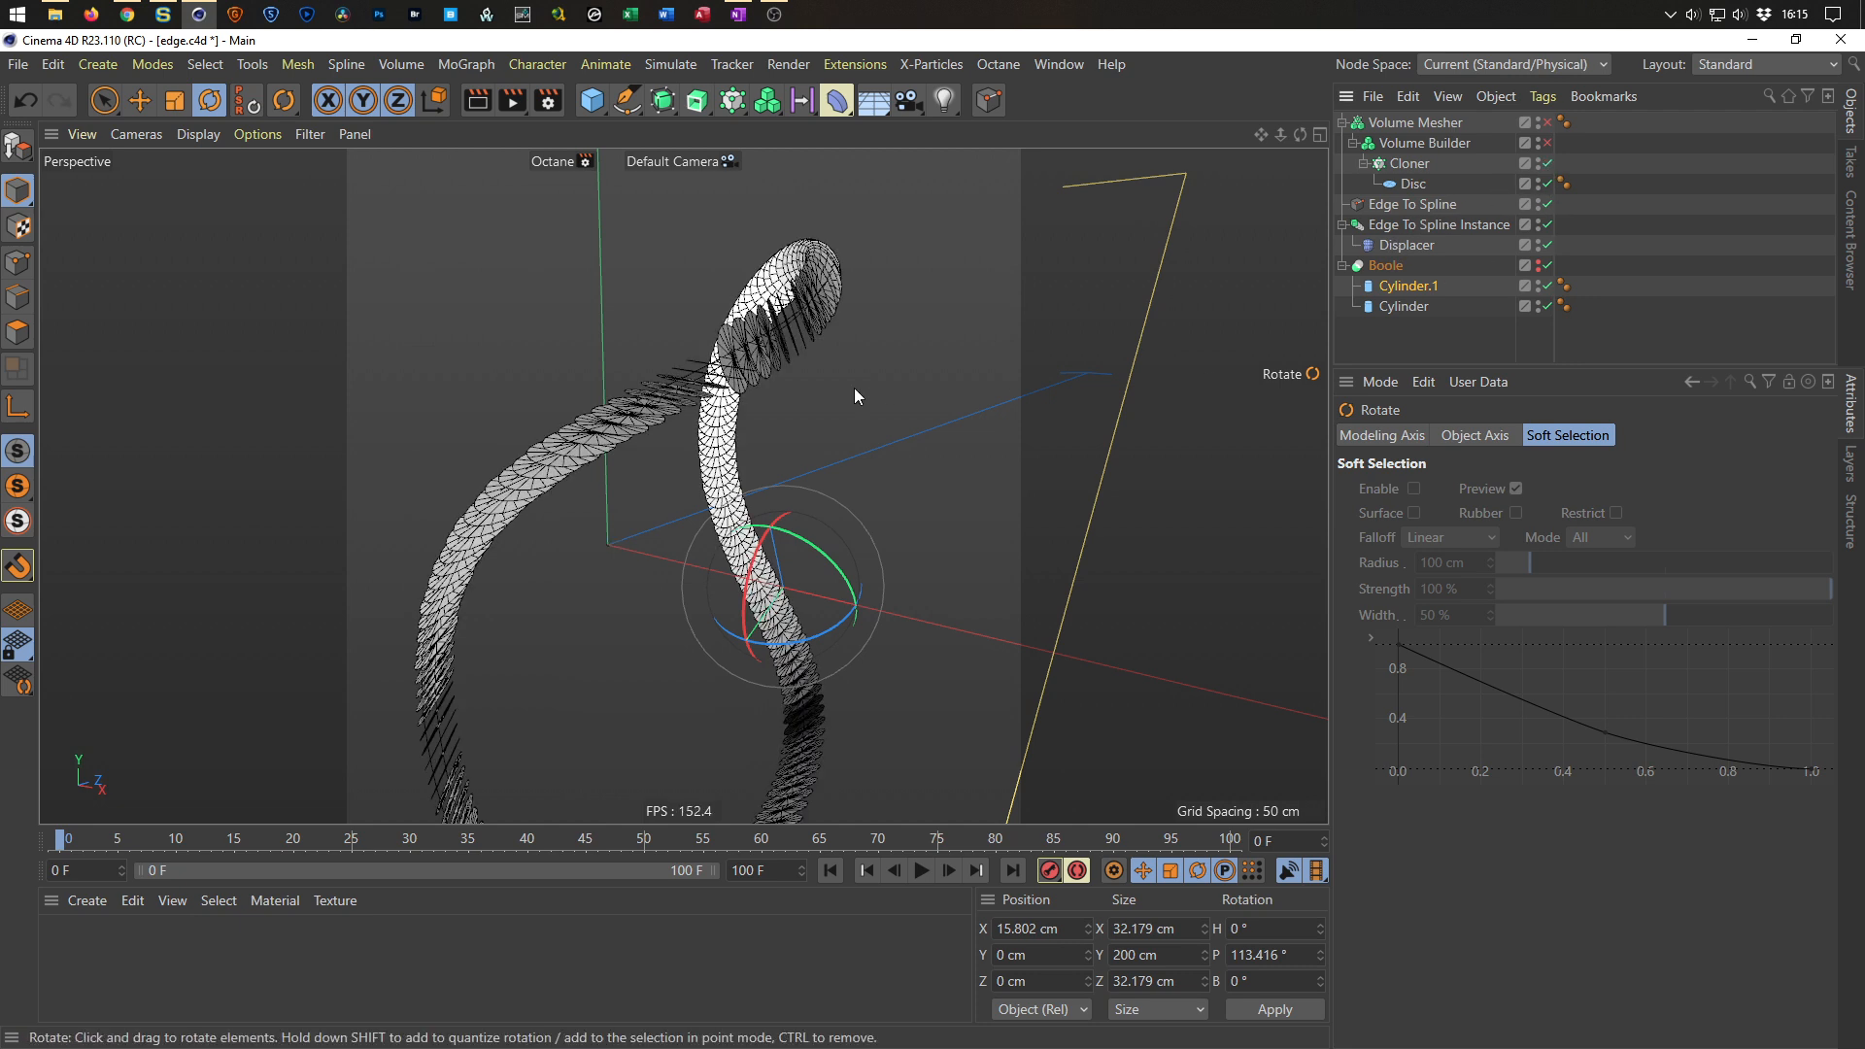
scroll(774, 334, up, 6)
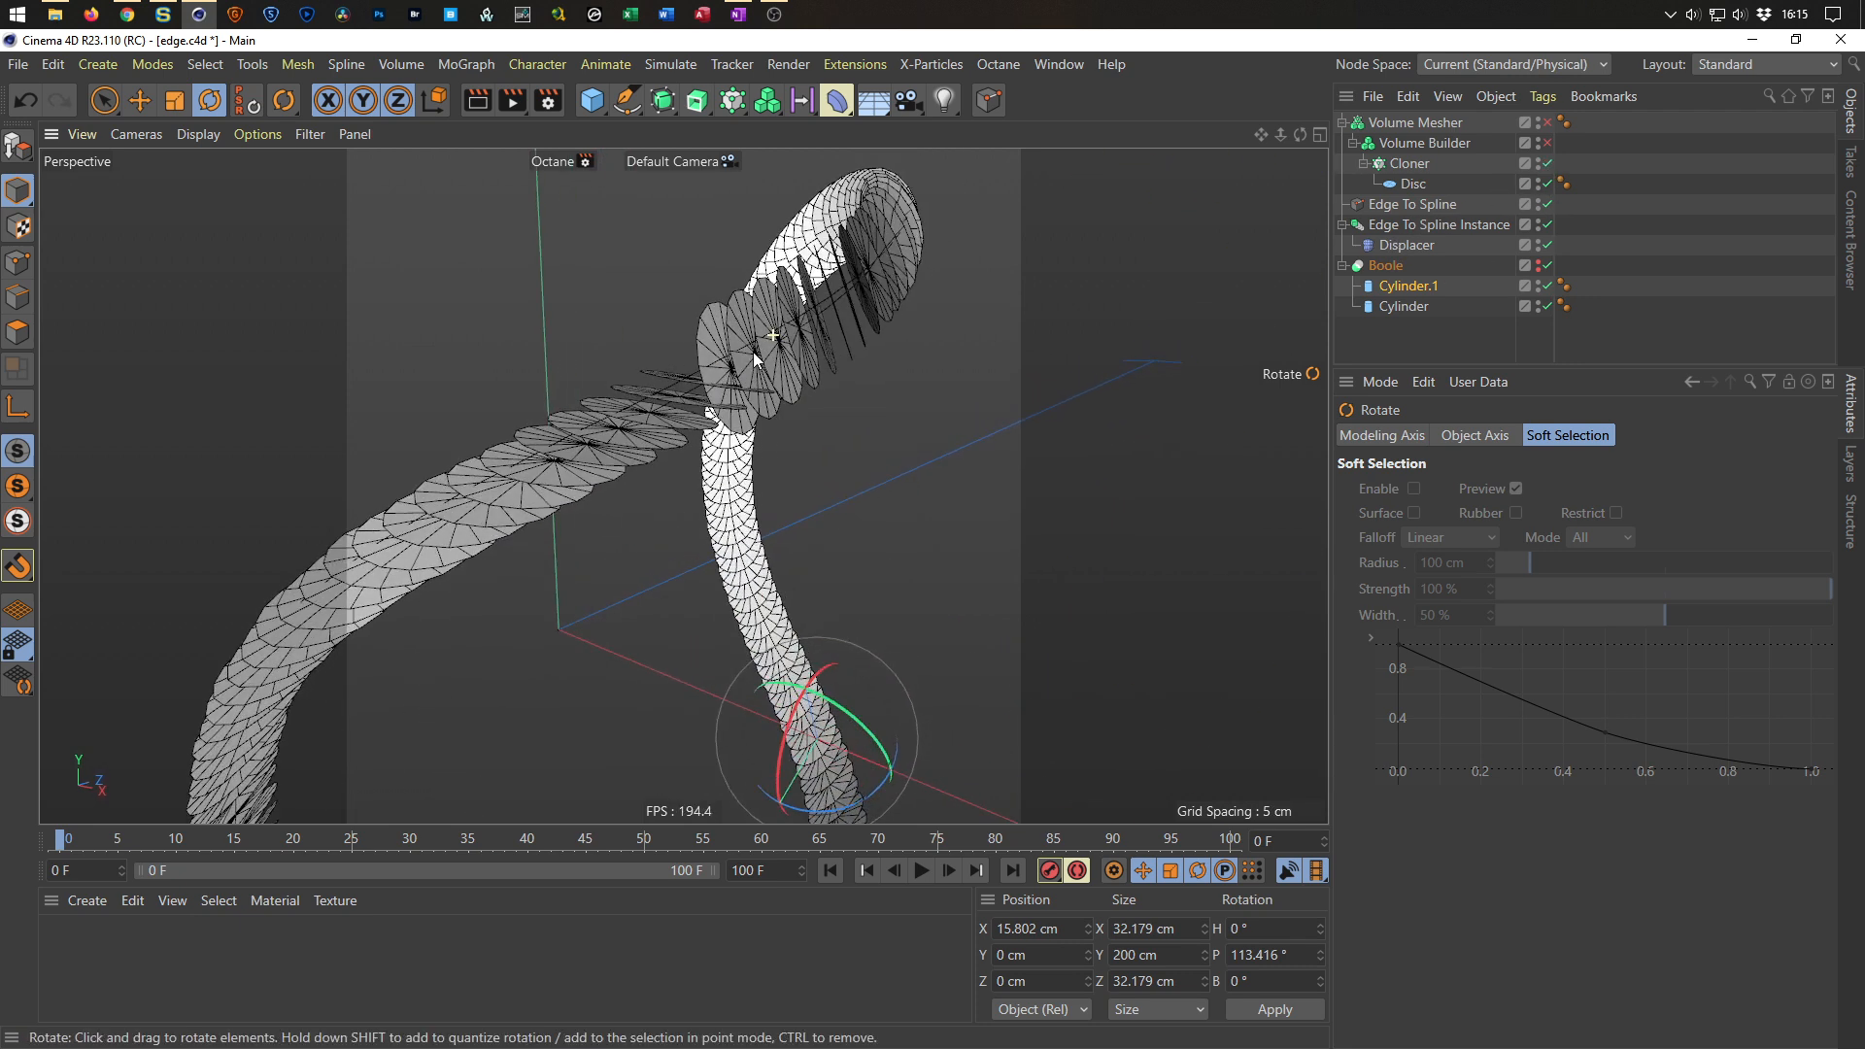
click(1409, 163)
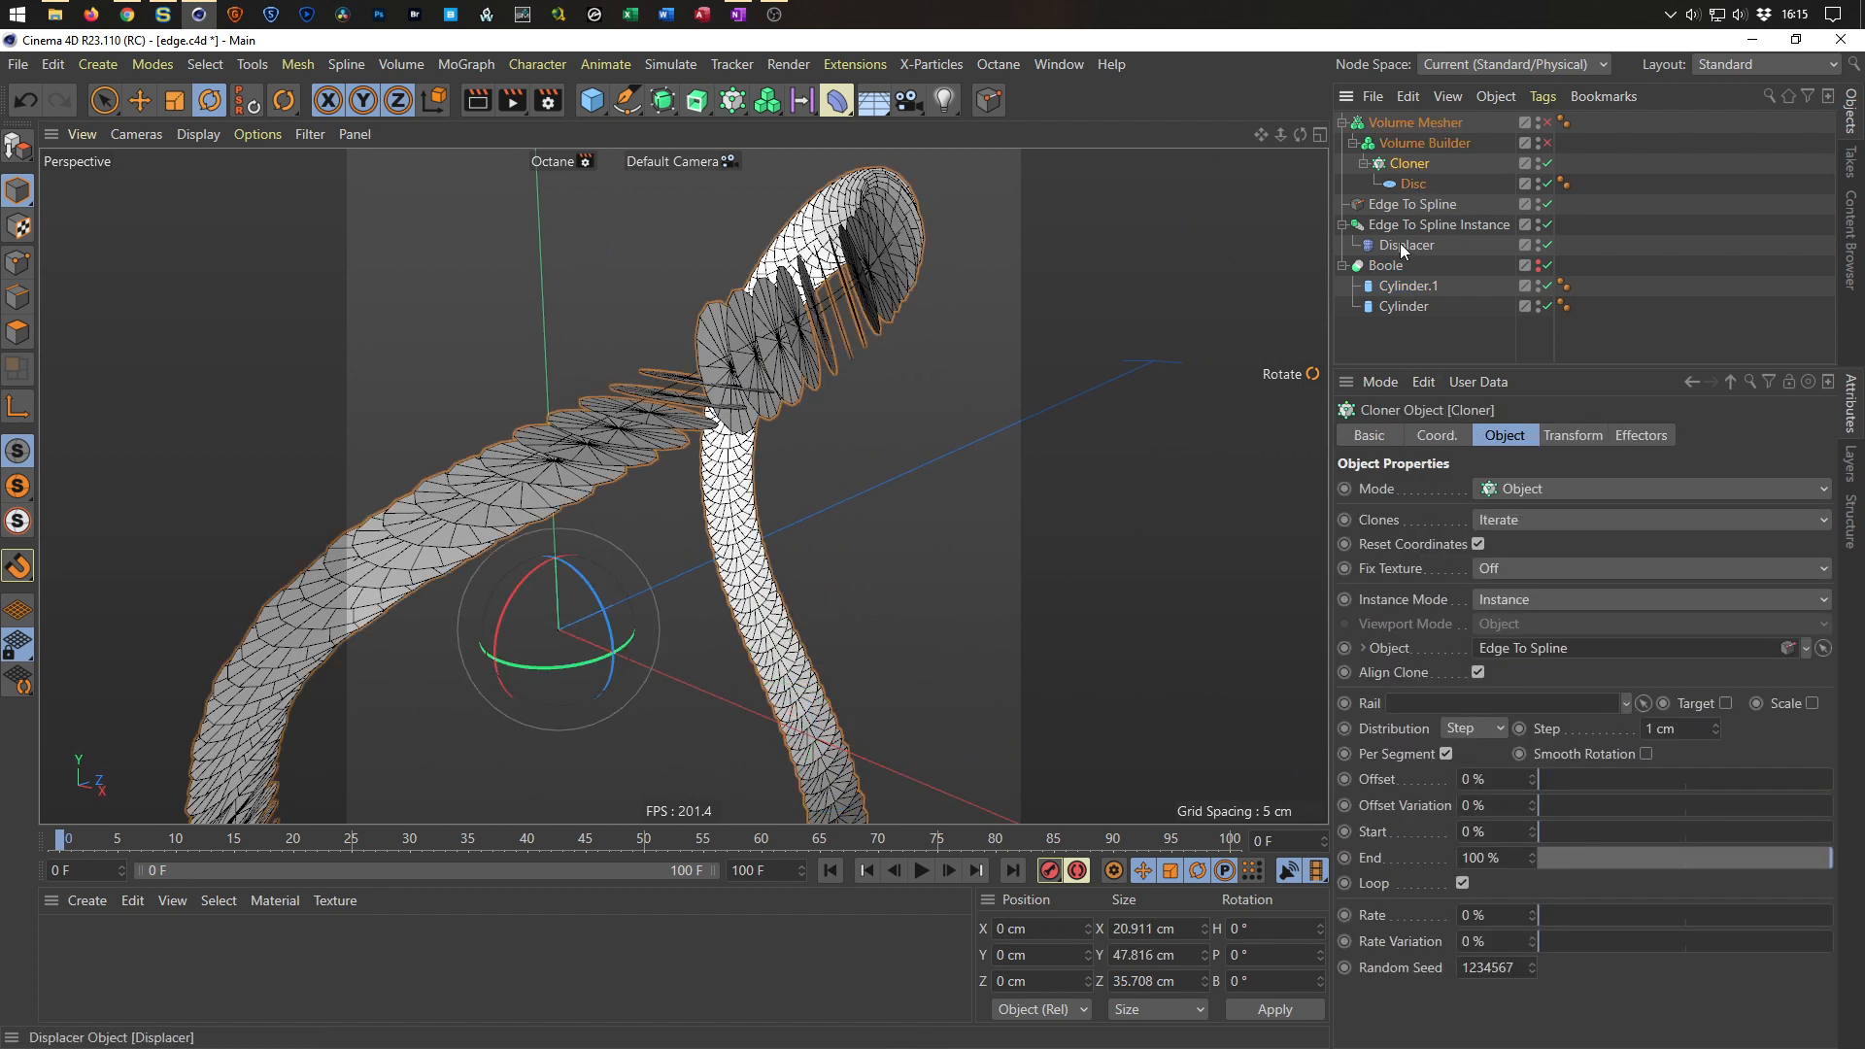
drag(1434, 229, 1454, 702)
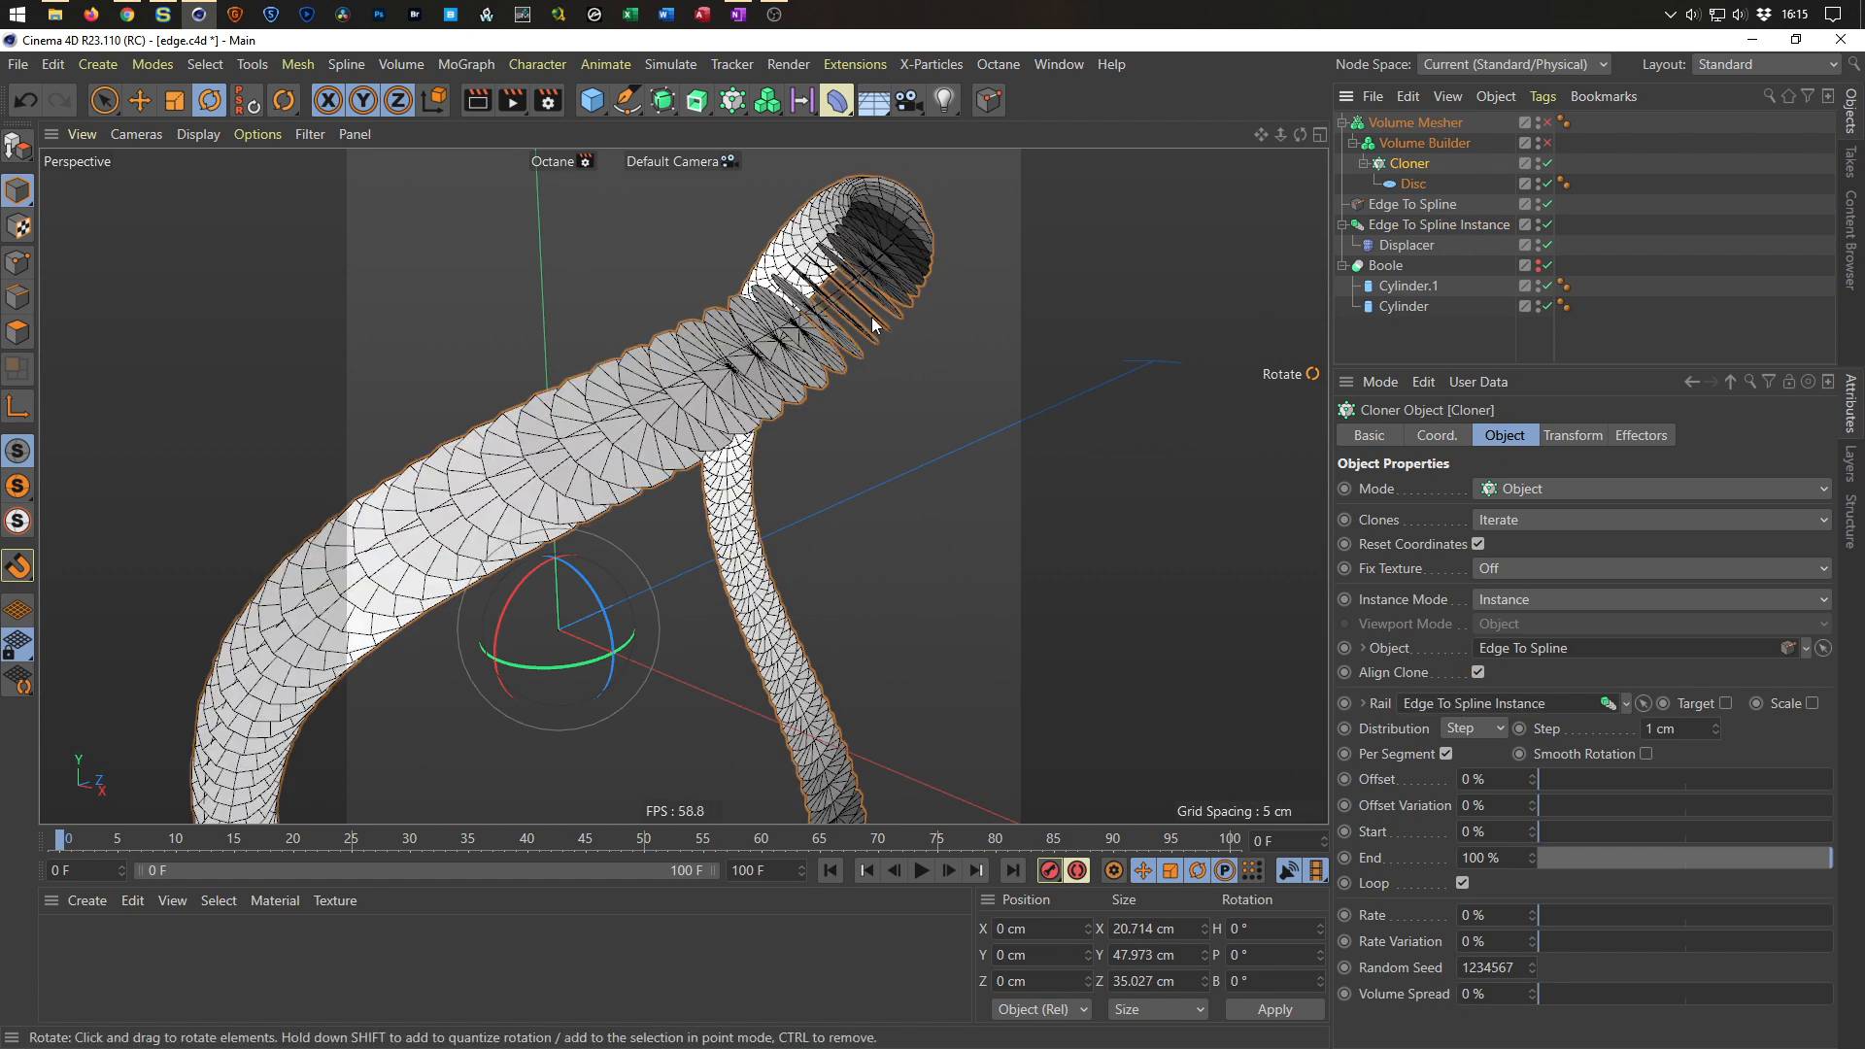
Orbit and zoom around the cloned discs to inspect how they follow the two splines.
alt+drag(851, 313, 787, 309)
scroll(761, 375, down, 5)
mouse_move(793, 624)
alt+mouse_down()
mouse_move(822, 650)
mouse_move(983, 687)
mouse_move(1098, 655)
mouse_move(926, 522)
mouse_move(783, 580)
mouse_move(754, 678)
mouse_move(774, 418)
mouse_move(813, 334)
mouse_move(845, 324)
alt+mouse_up()
scroll(845, 325, up, 2)
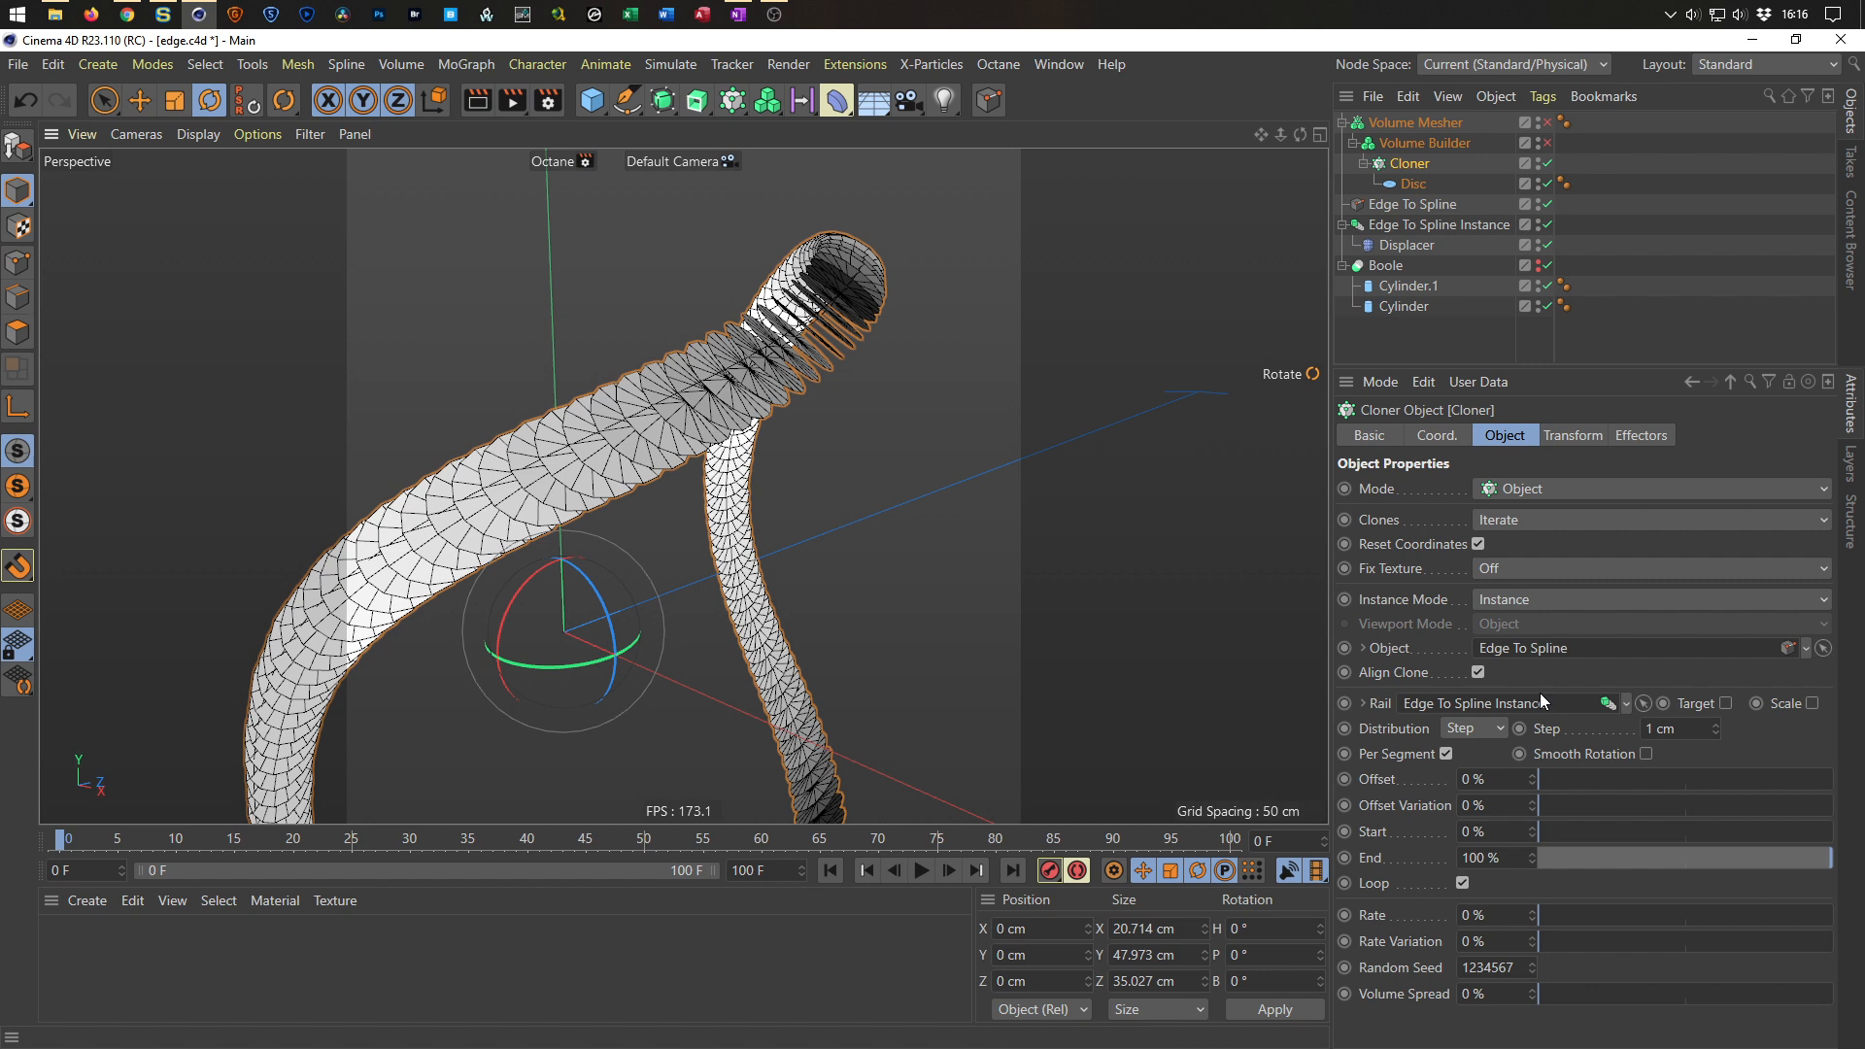
mouse_move(894, 357)
alt+mouse_down()
mouse_move(829, 353)
mouse_move(923, 362)
alt+mouse_up()
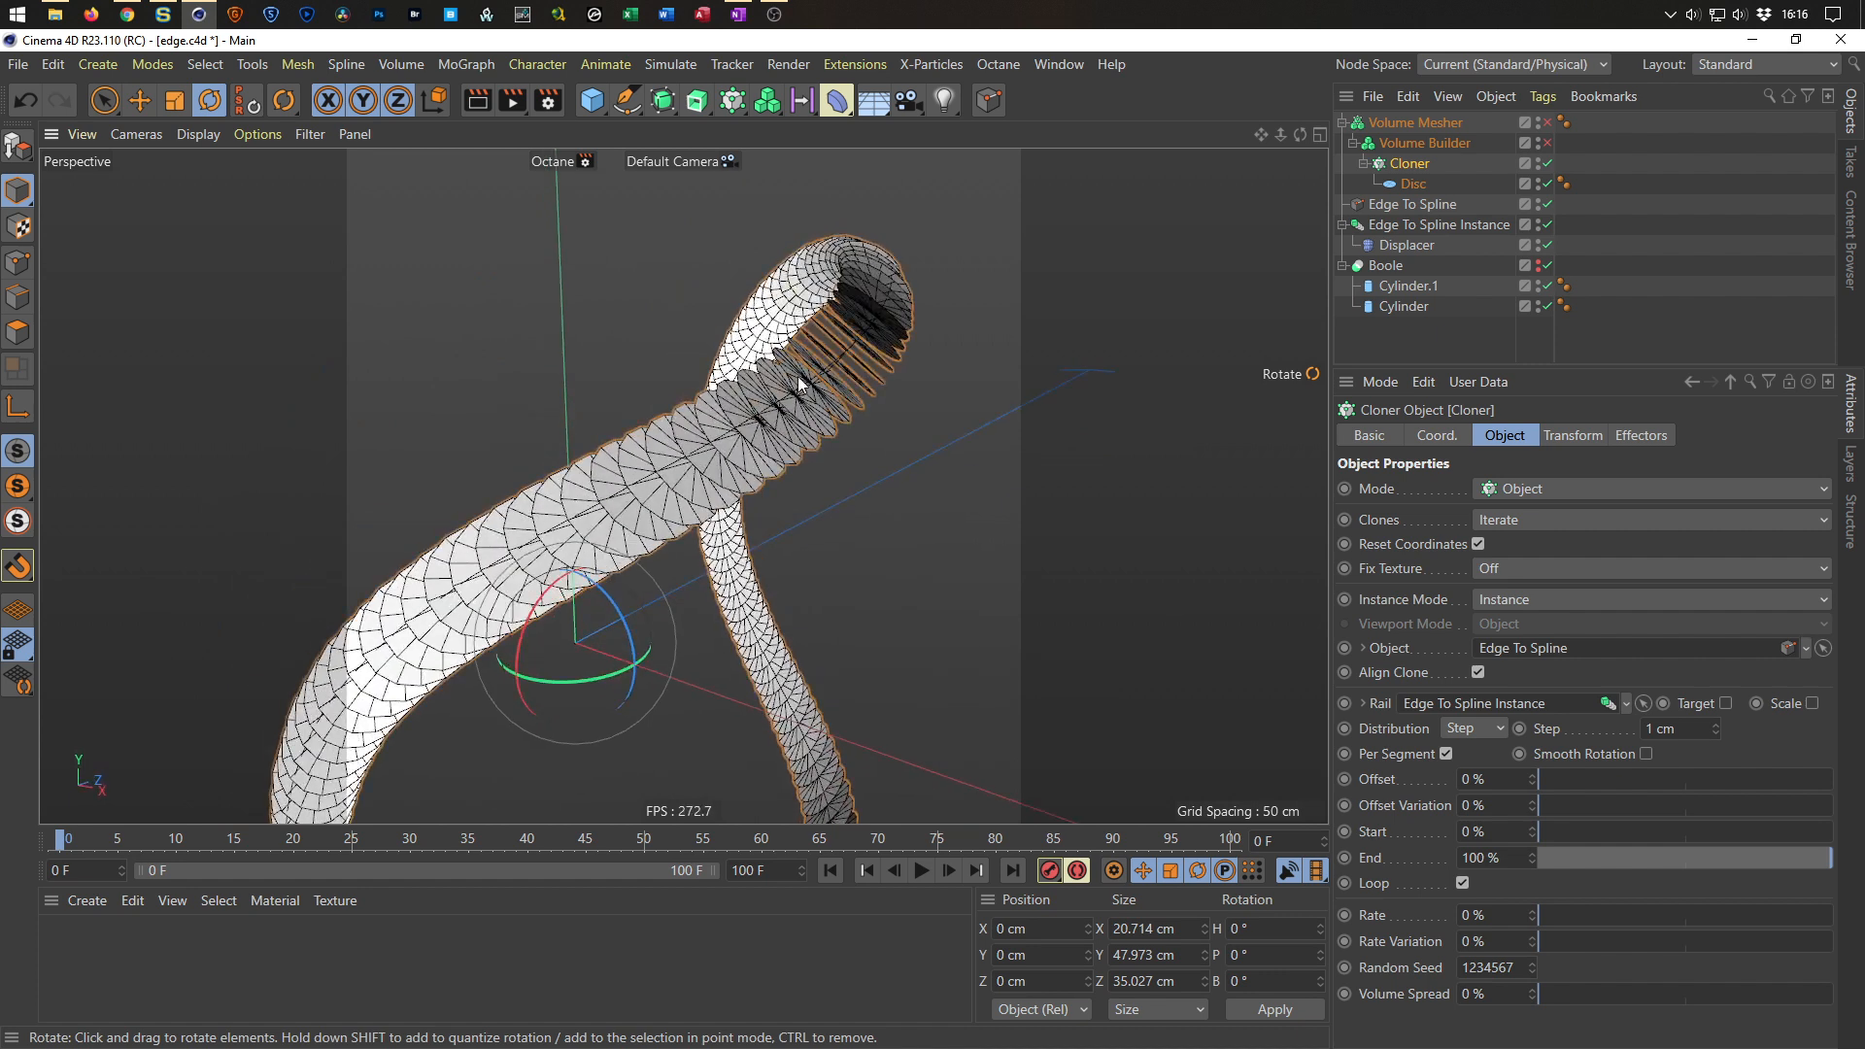
alt+drag(795, 353, 743, 389)
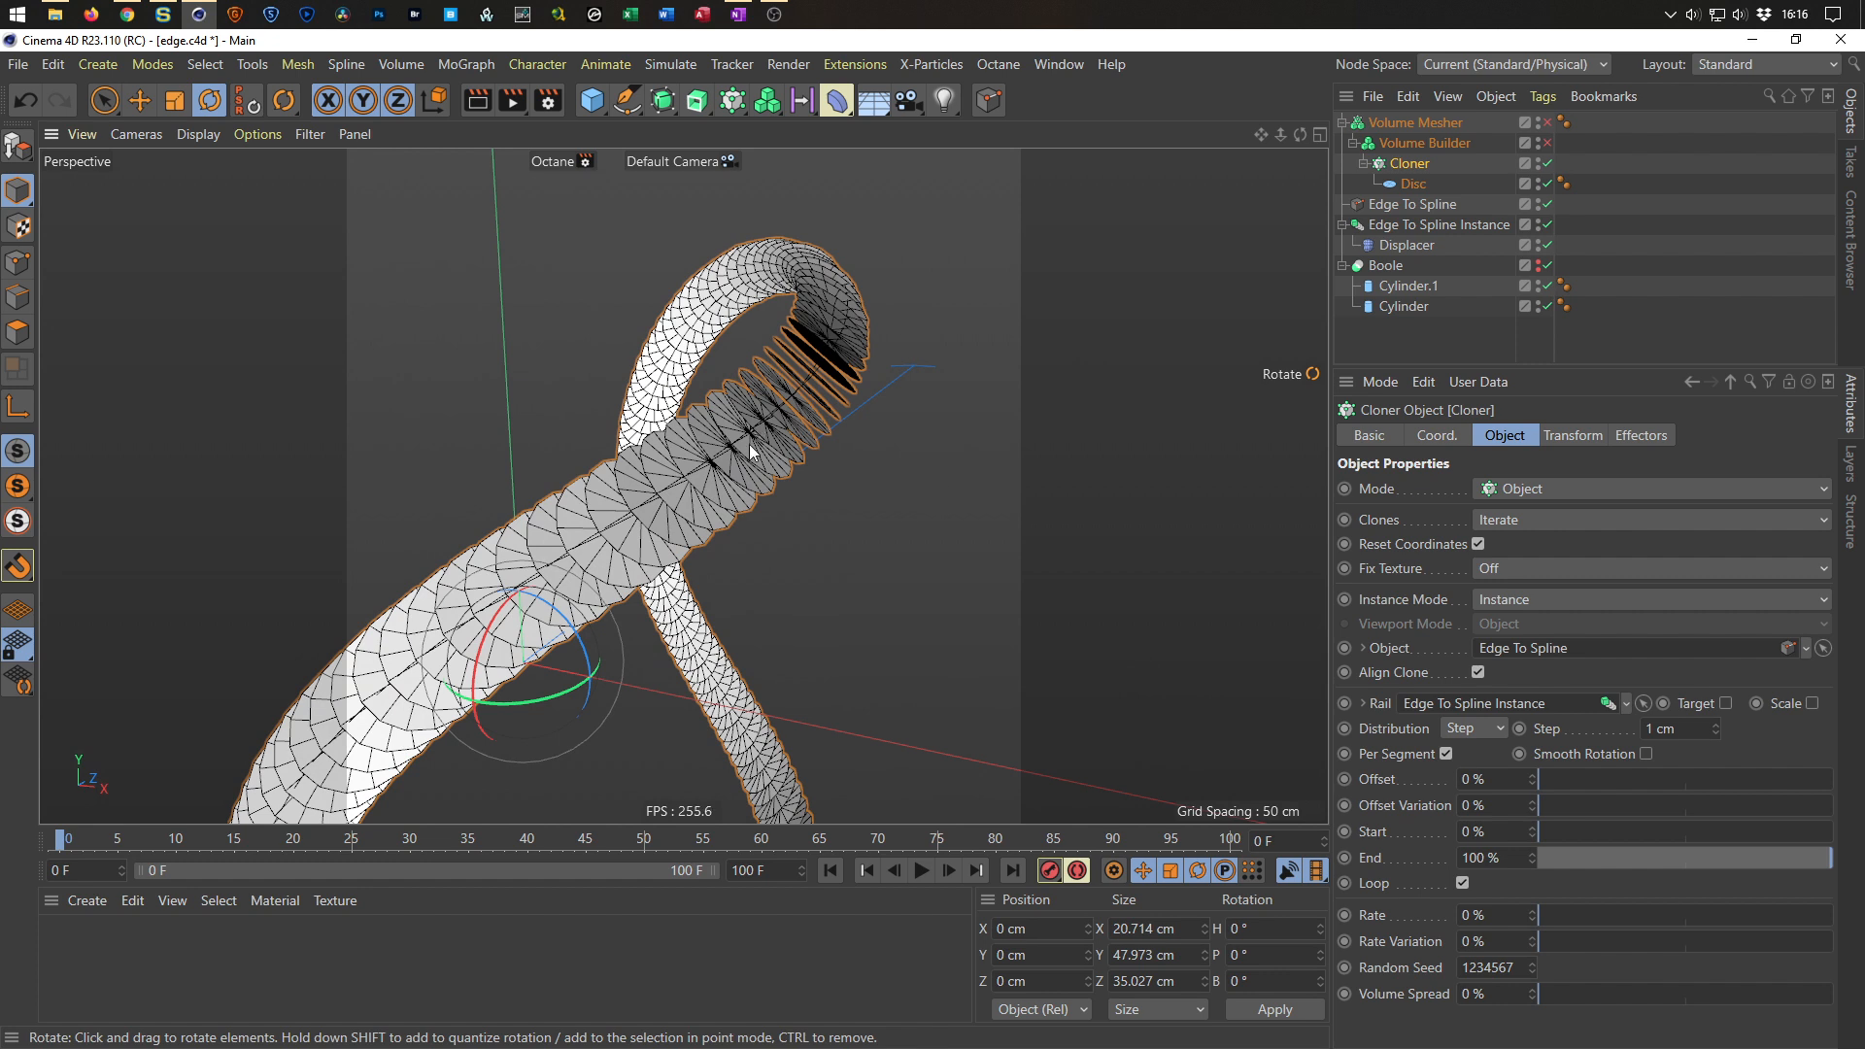
click(1406, 246)
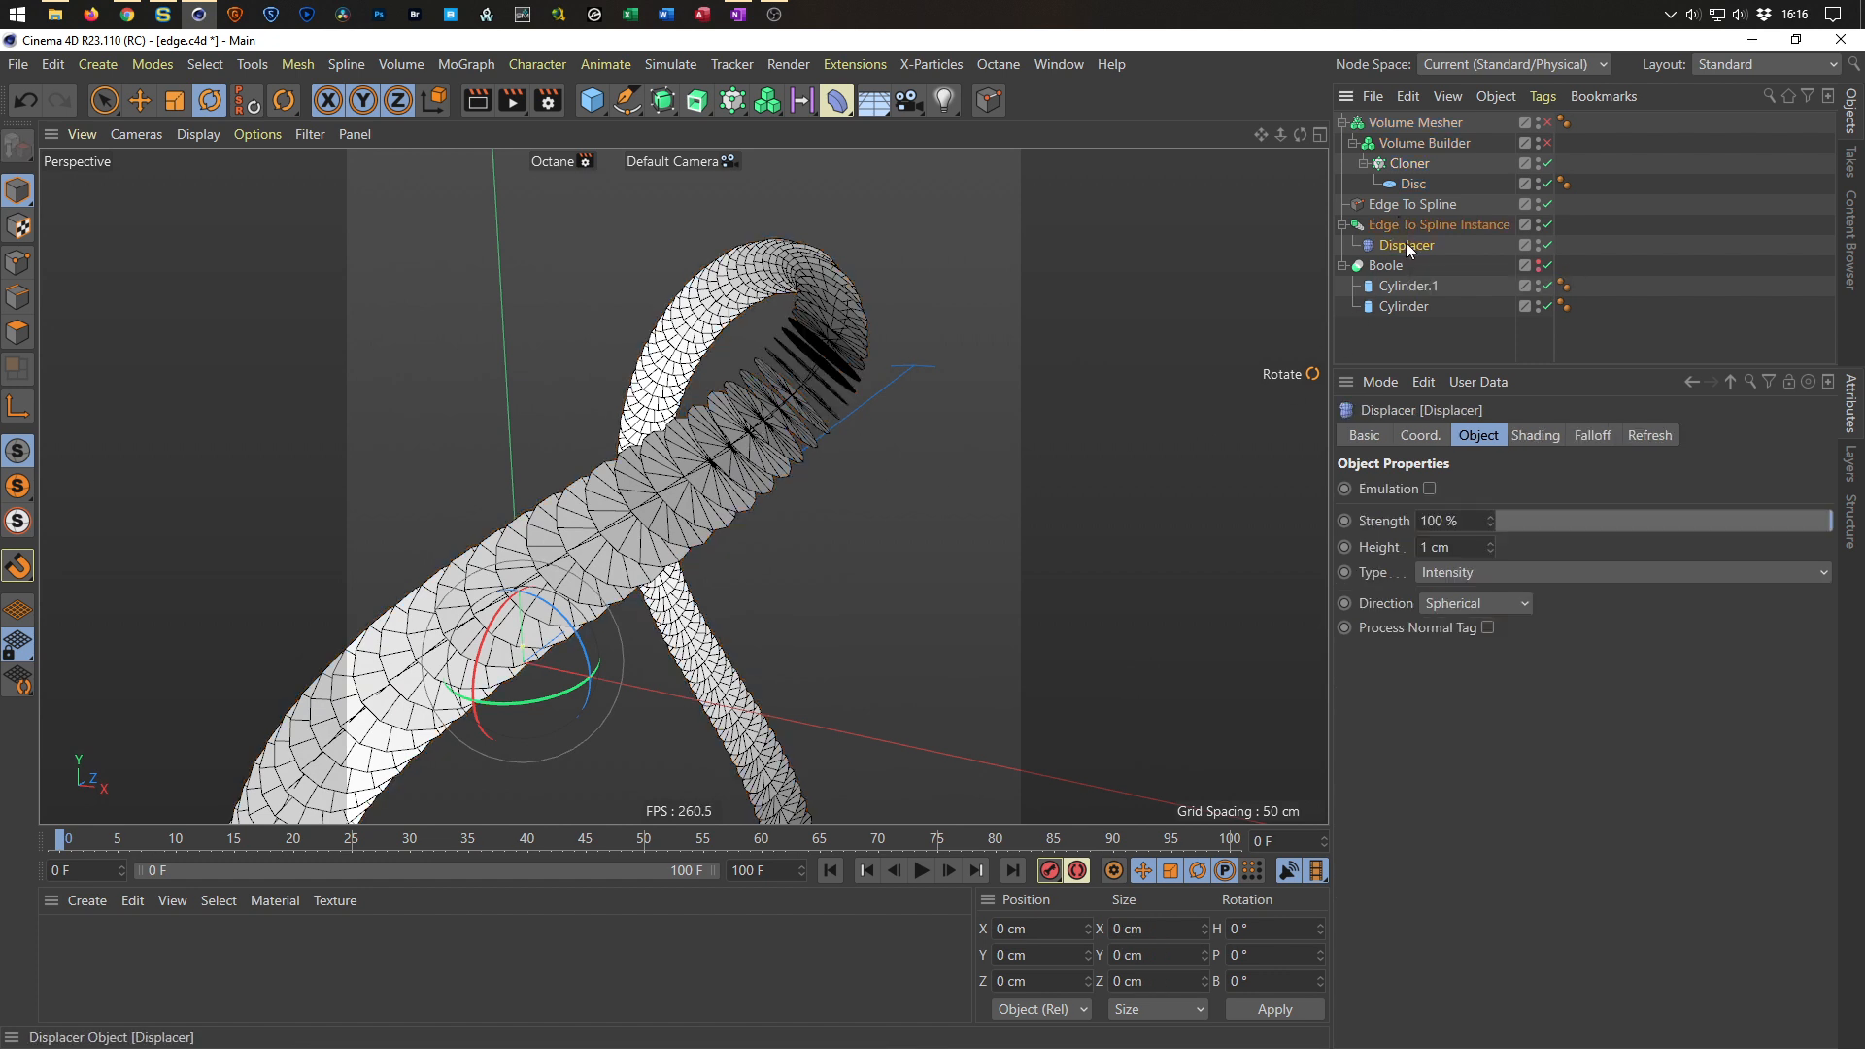
click(1428, 603)
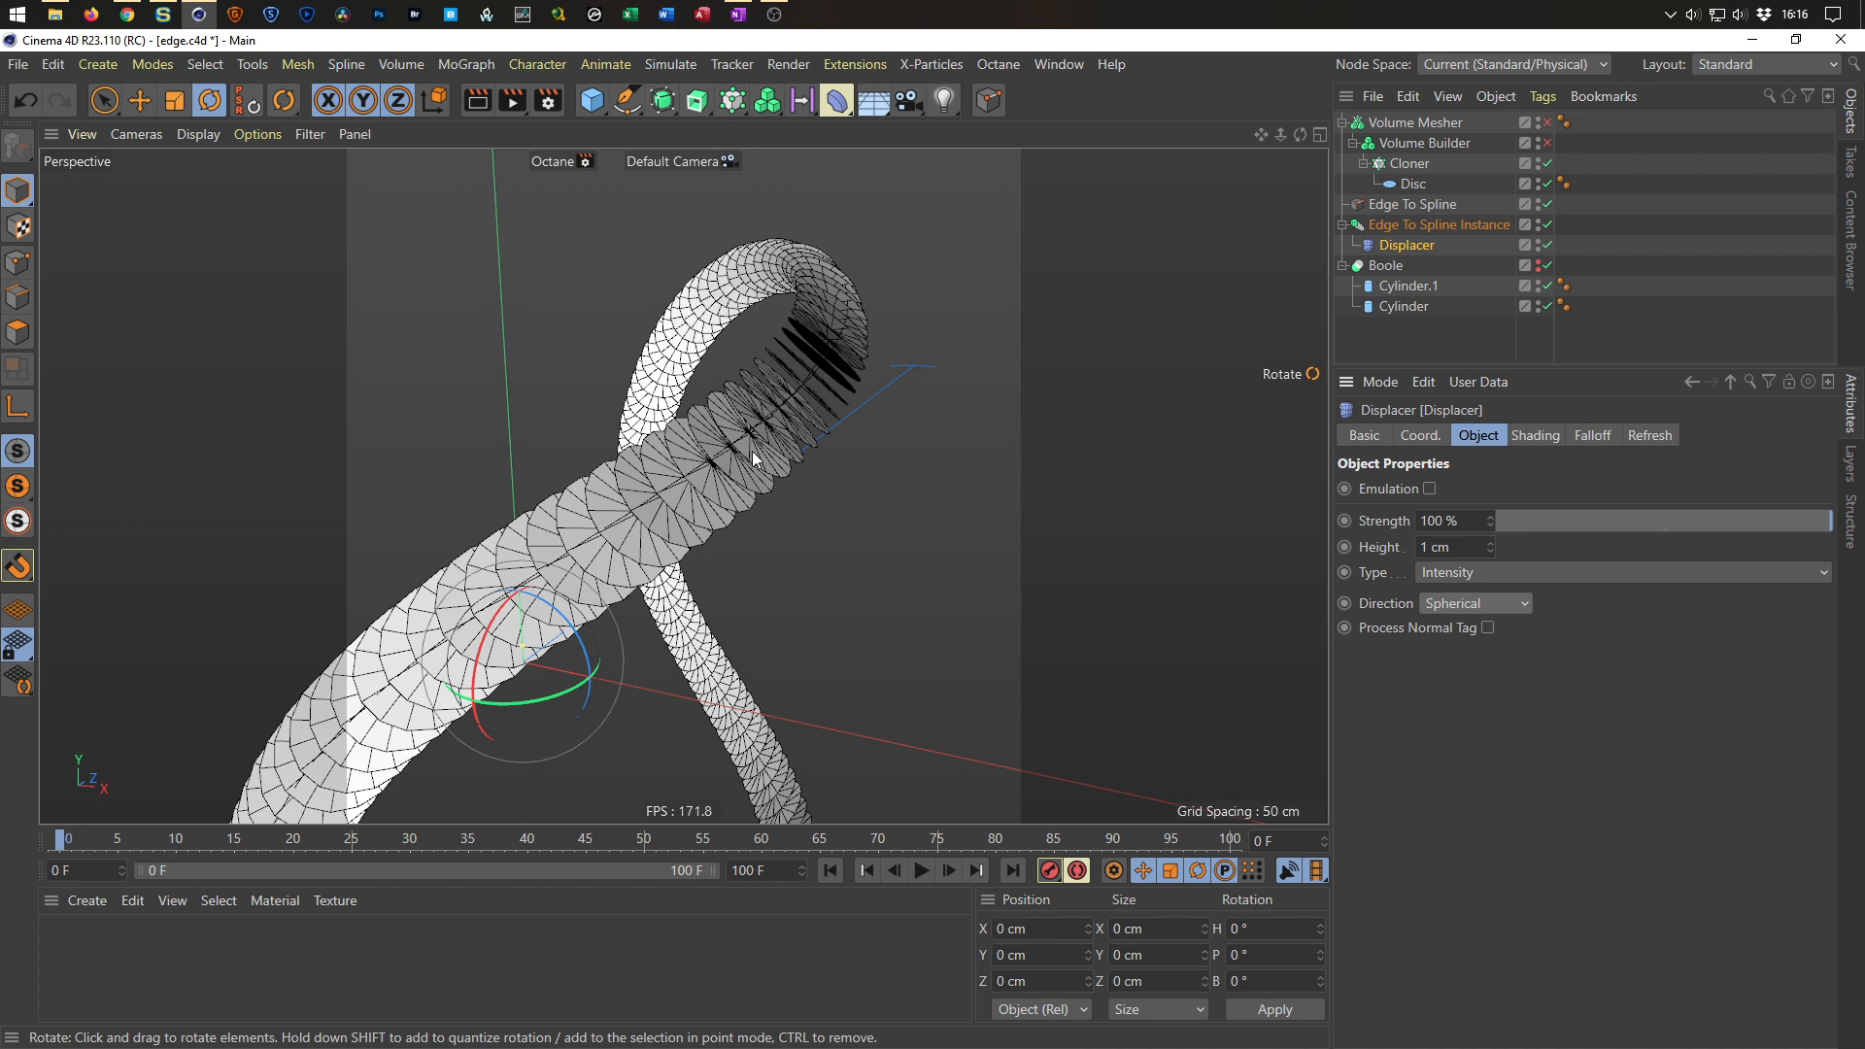
scroll(754, 459, up, 4)
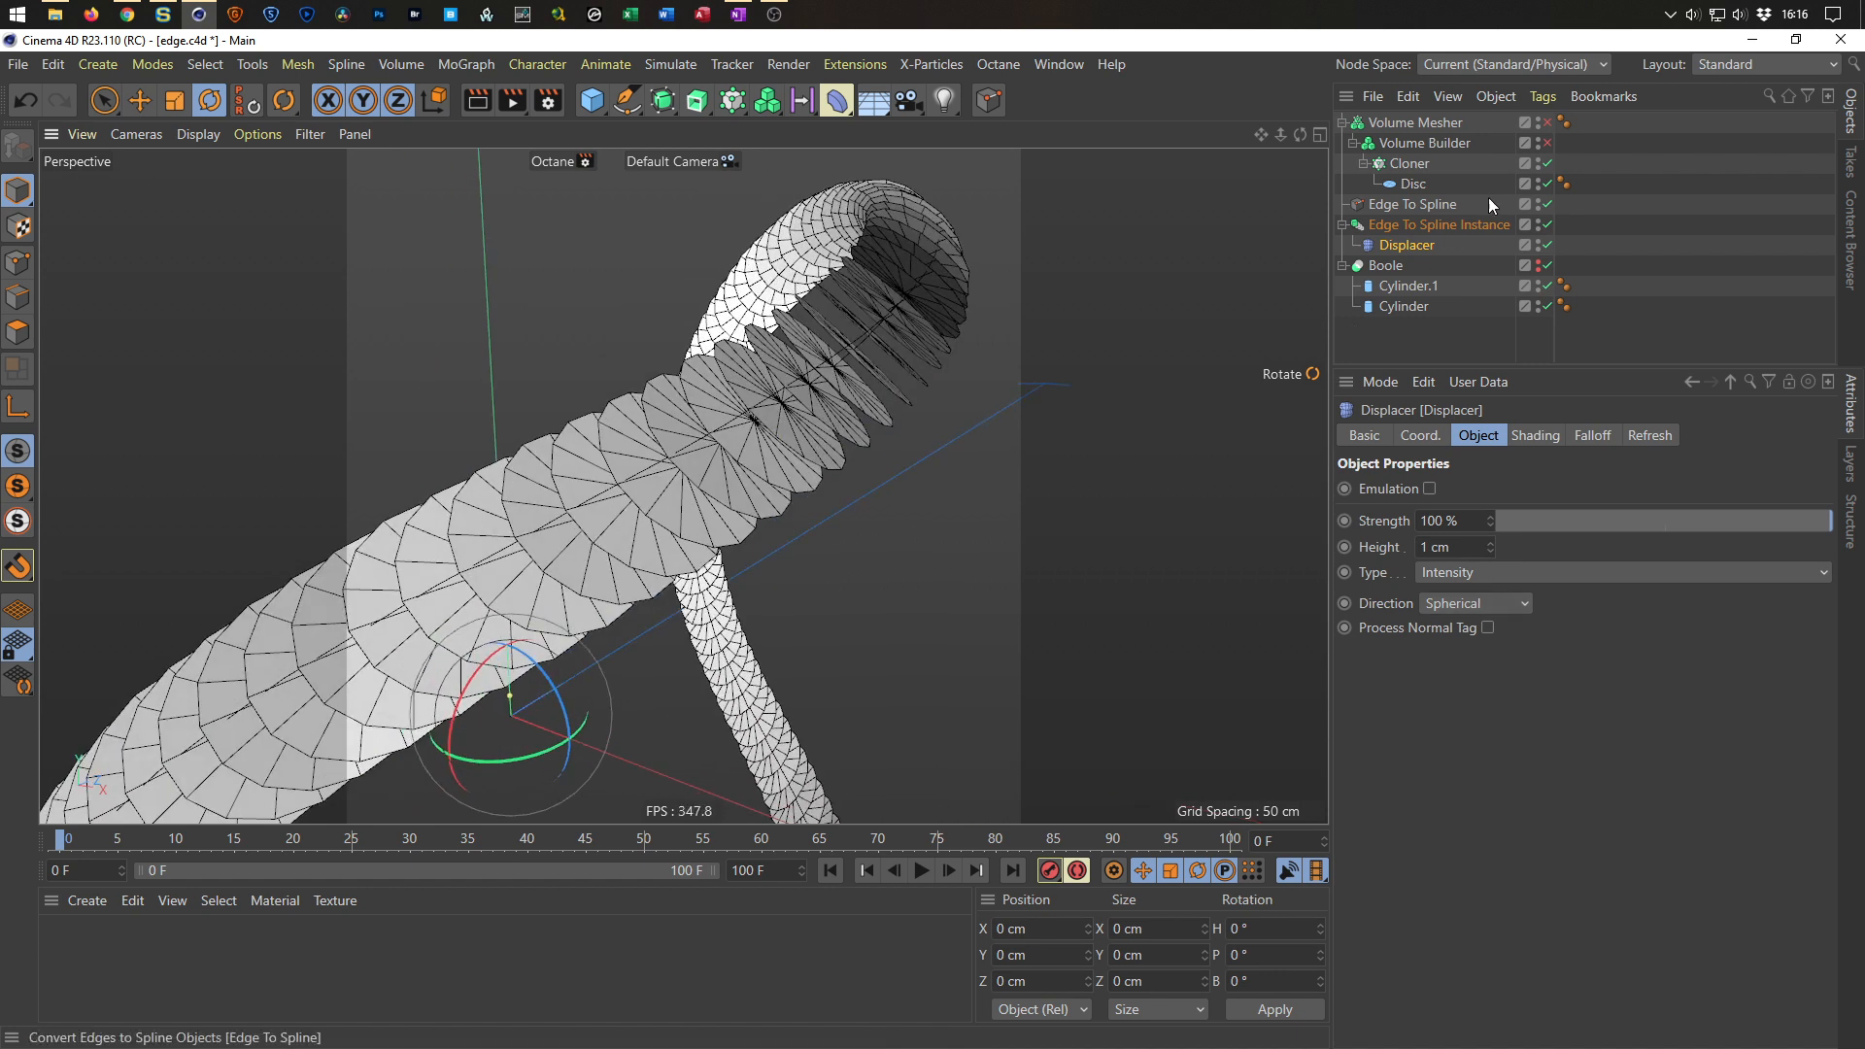
Re-enable the Volume Builder, Volume Mesher and Boole objects.
click(1546, 145)
click(1548, 123)
alt+drag(1020, 385, 709, 494)
scroll(767, 445, up, 5)
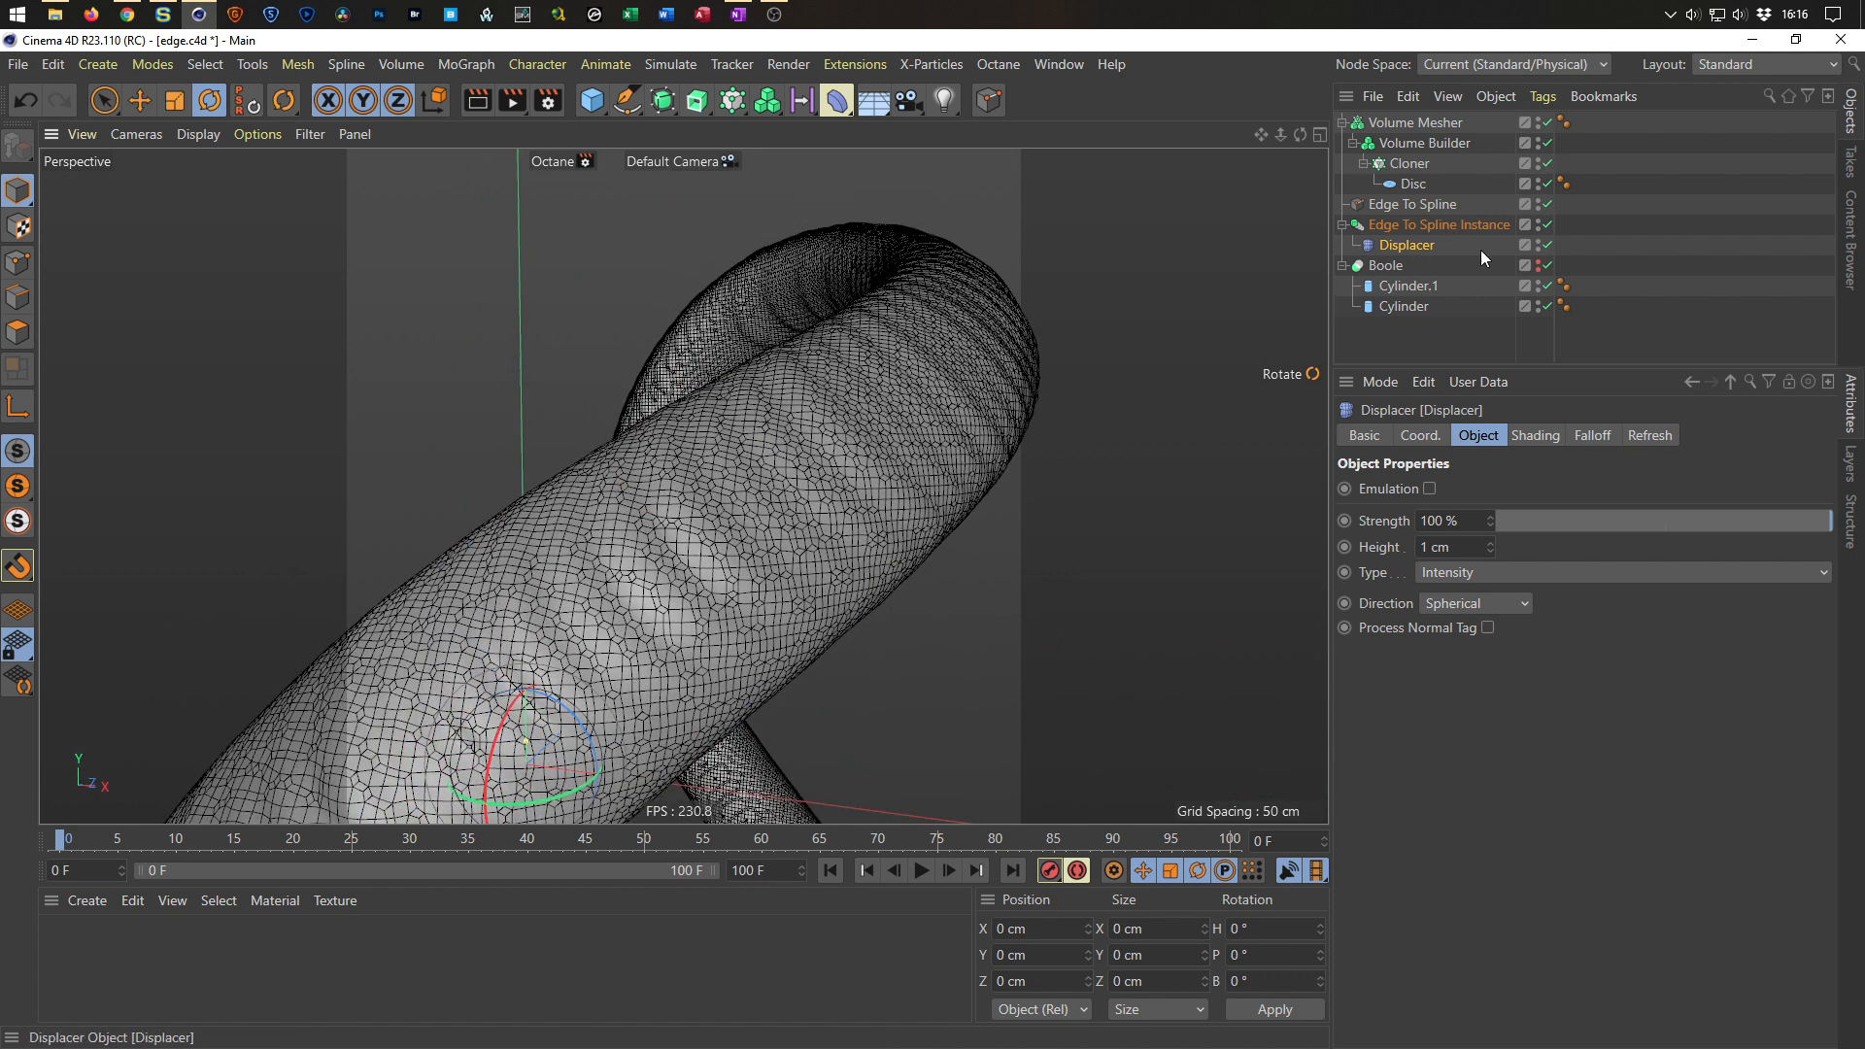
alt+click(1538, 269)
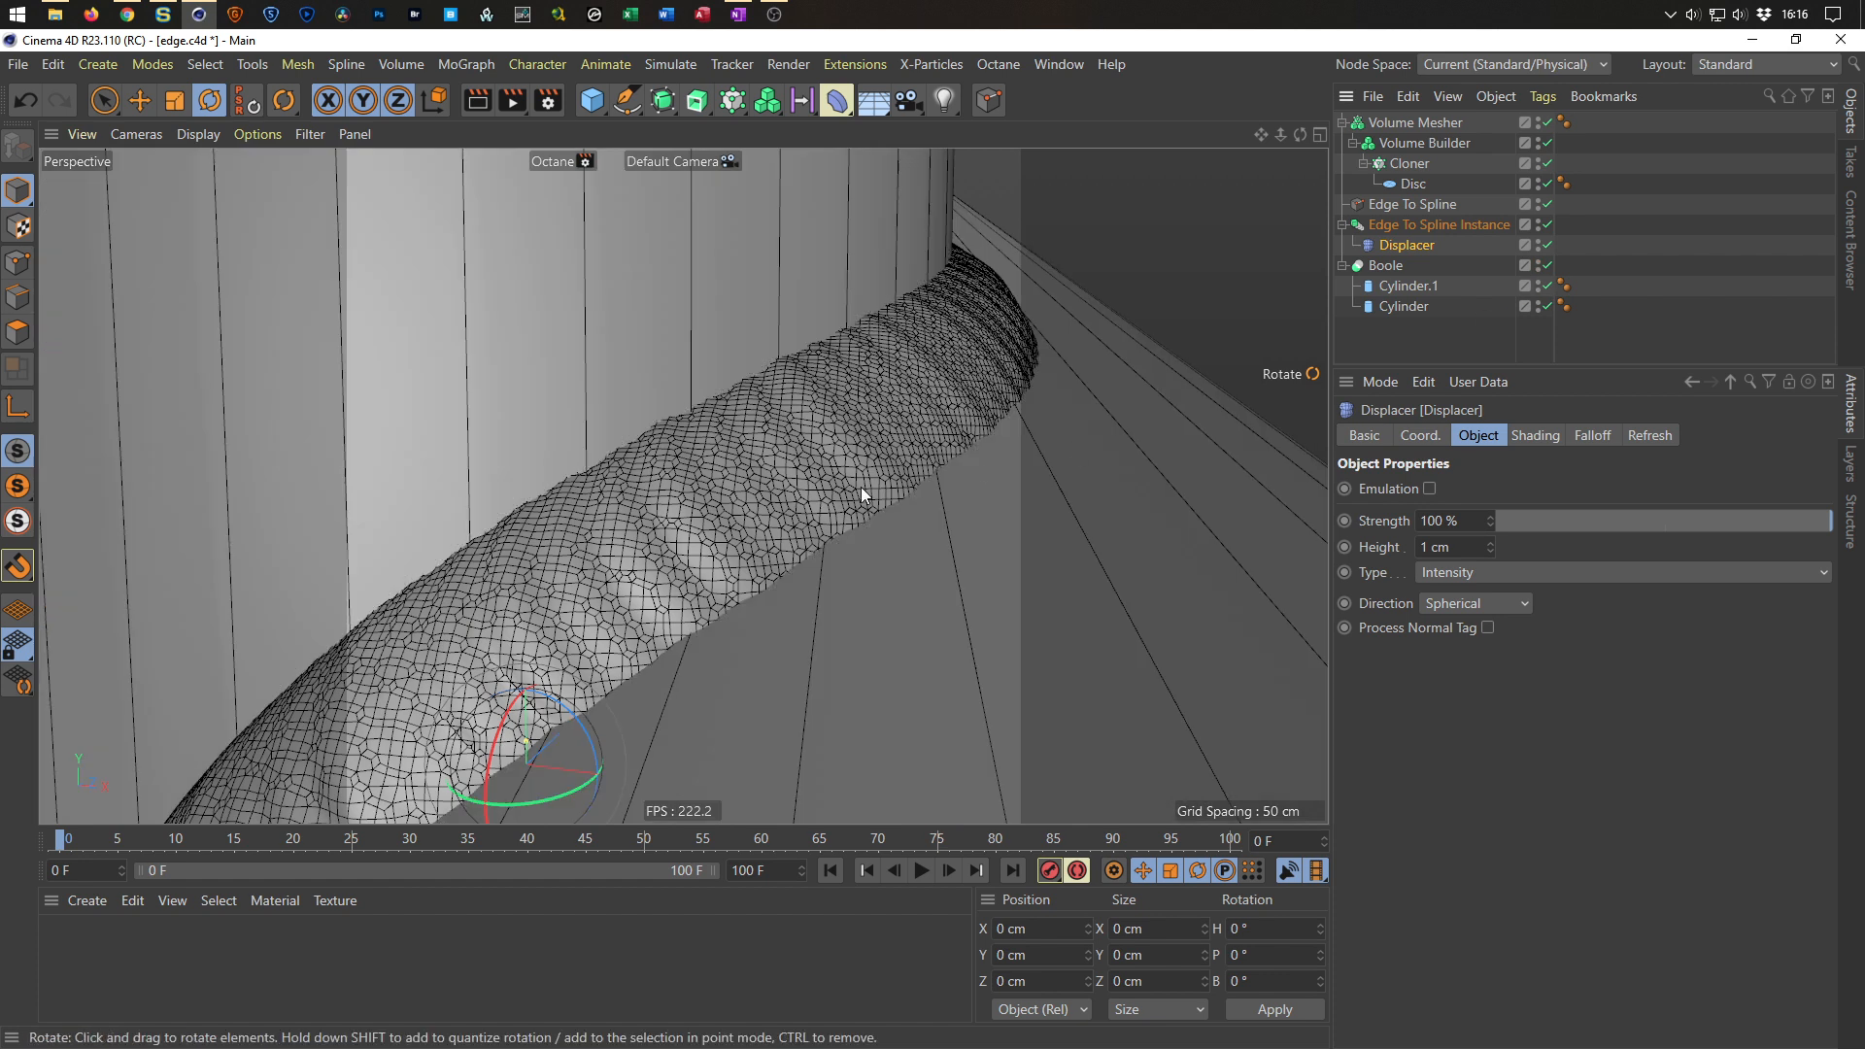
scroll(805, 499, down, 3)
alt+drag(804, 498, 750, 491)
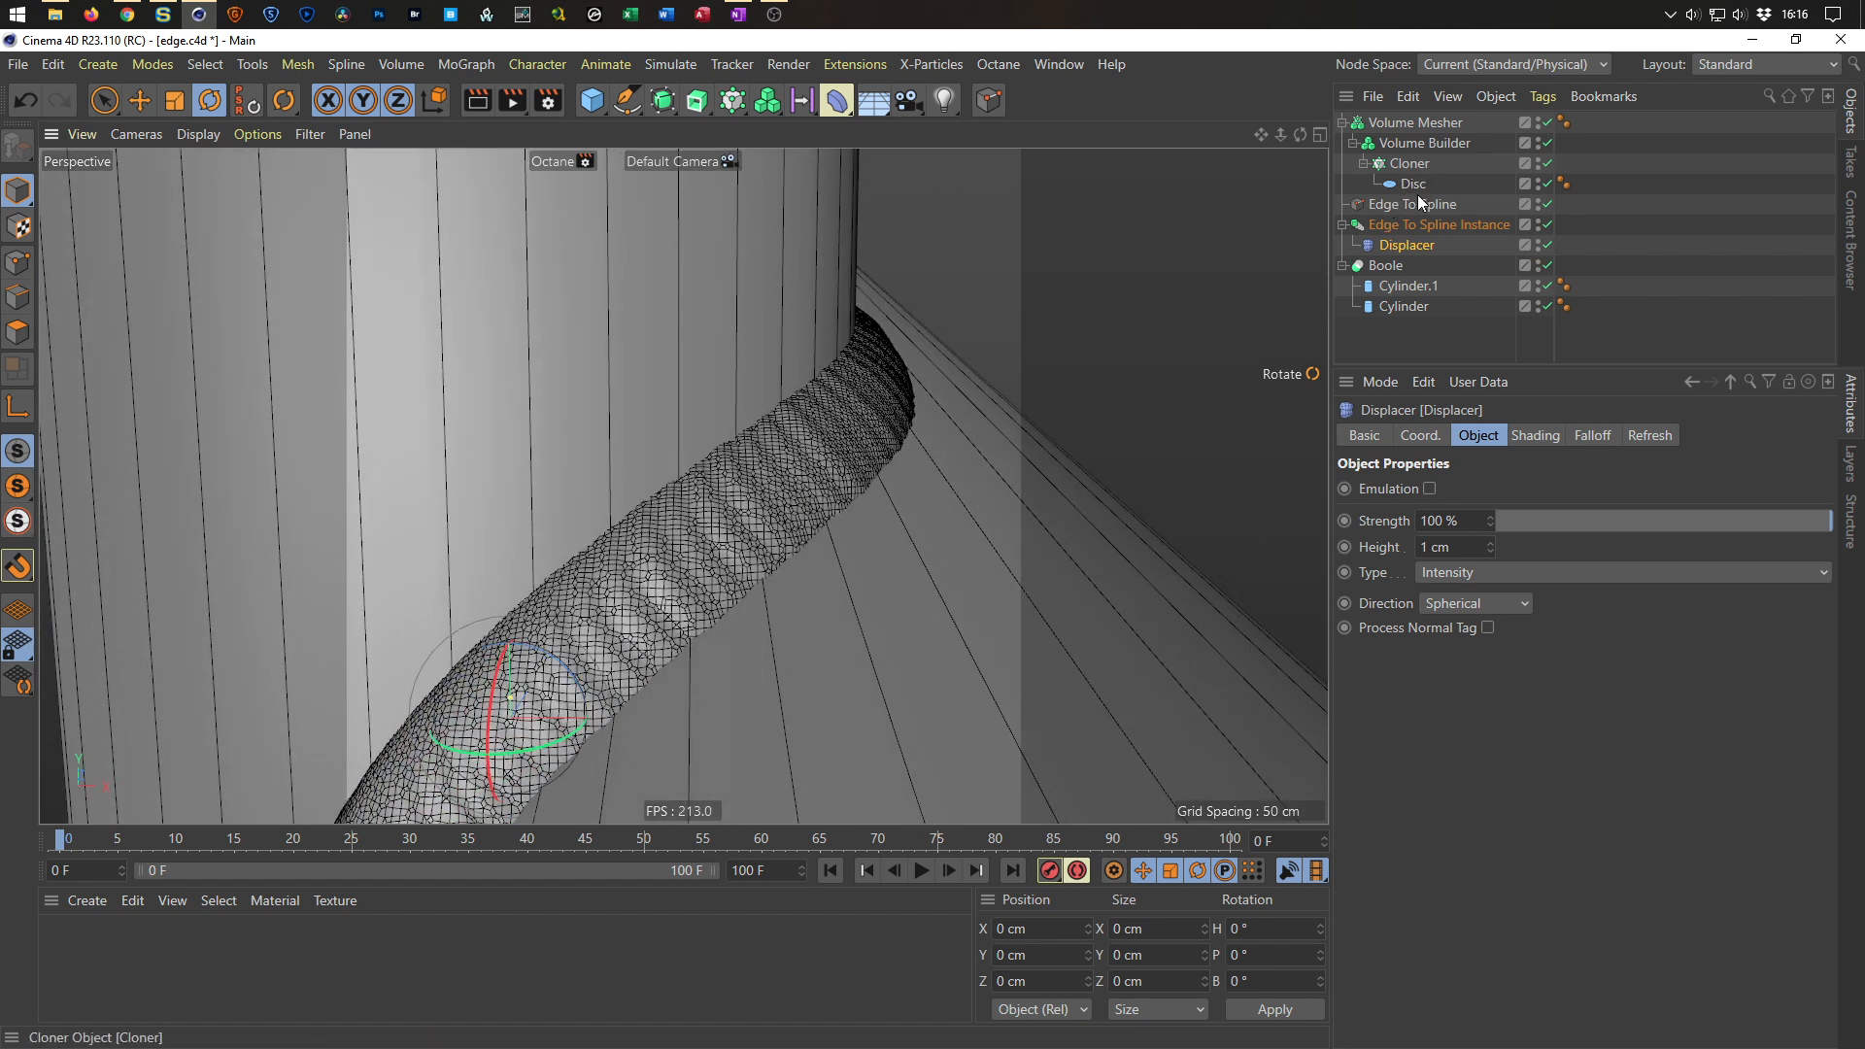
Set the Volume Builder's SDF Smooth offset to 0.5 cm.
click(1418, 142)
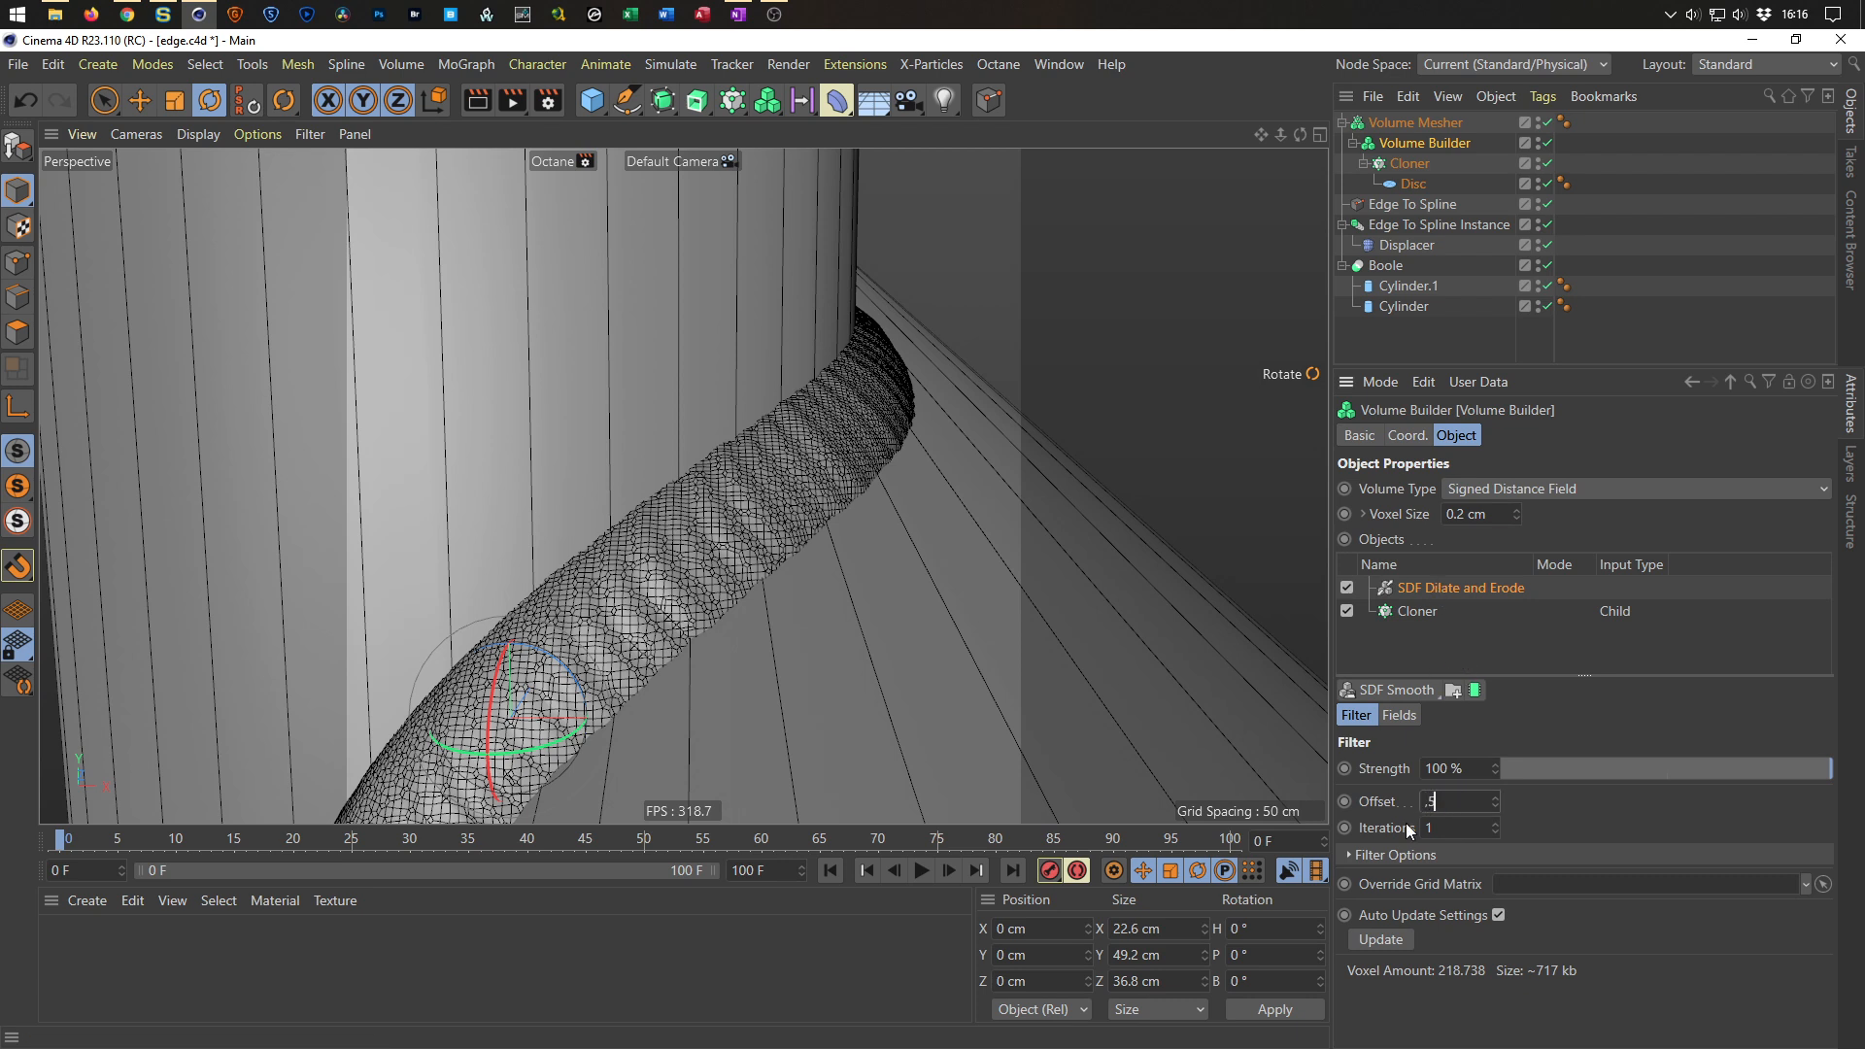
key(Return)
mouse_move(787, 486)
alt+mouse_down()
mouse_move(981, 476)
mouse_move(864, 476)
mouse_move(798, 504)
alt+mouse_up()
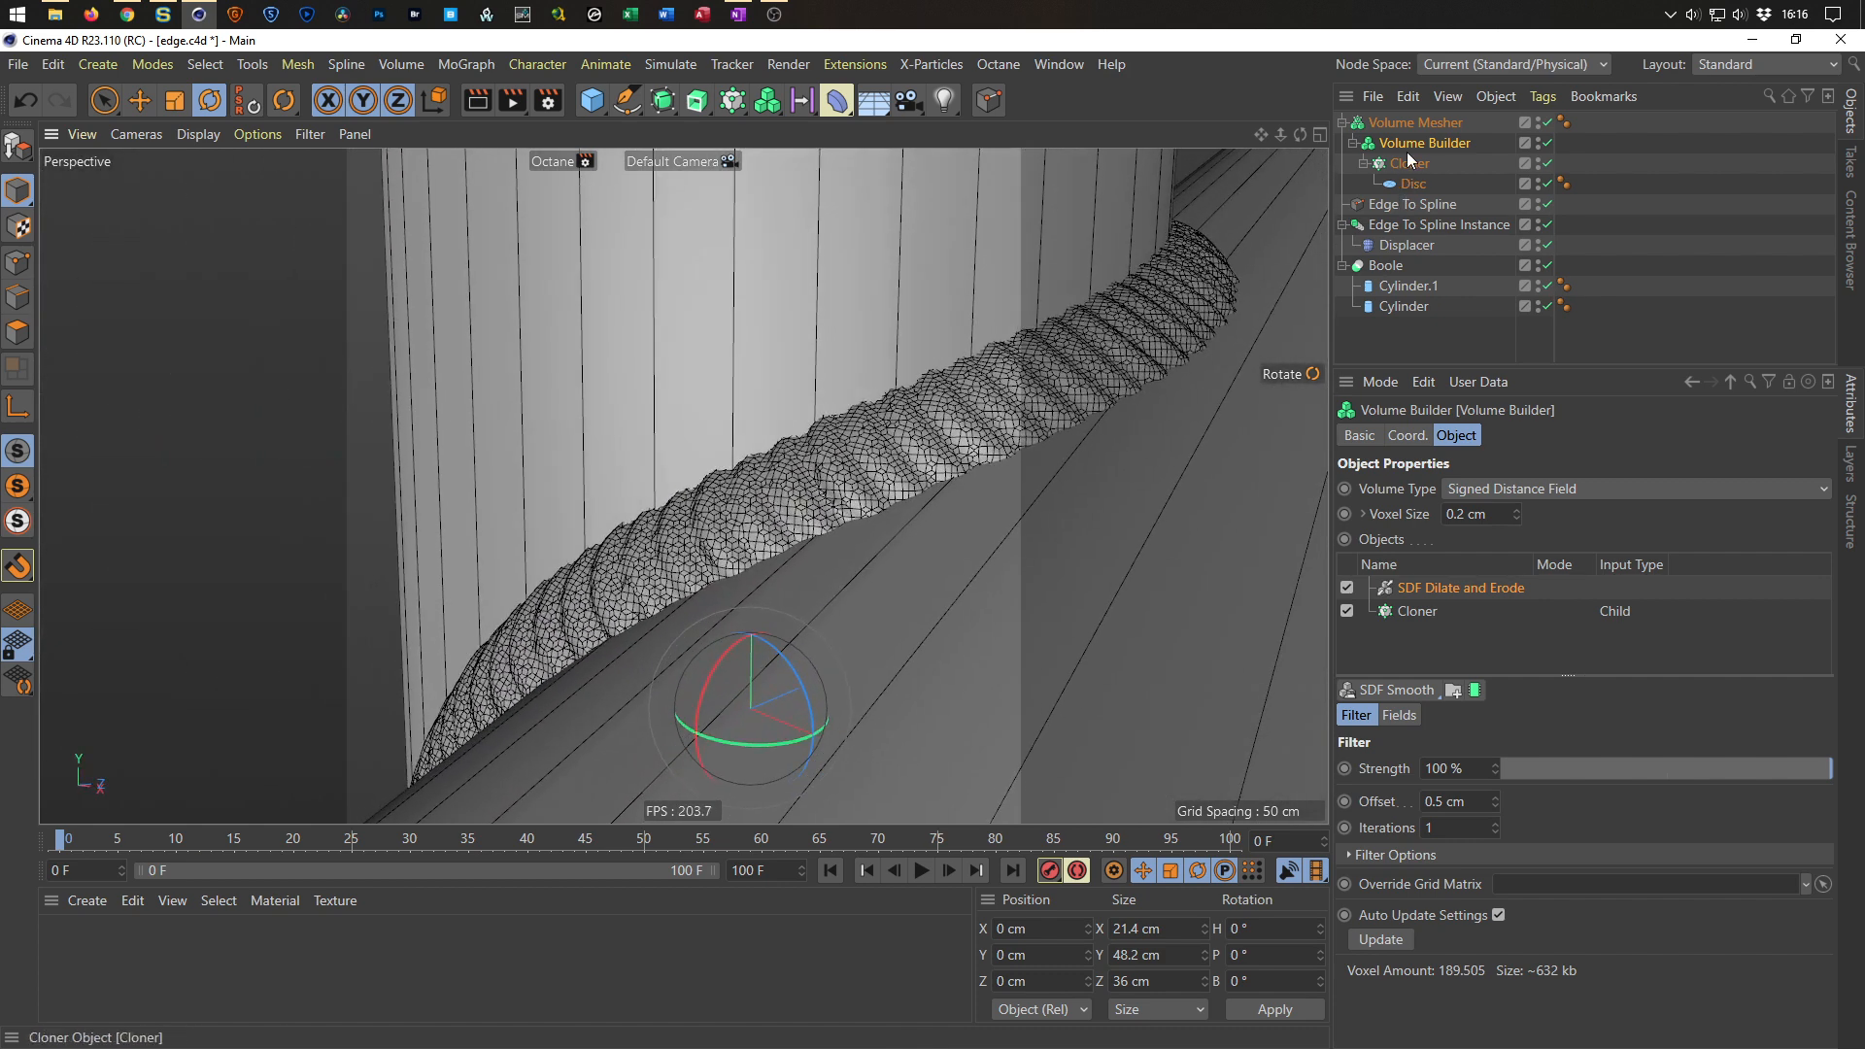
alt+drag(1192, 324, 976, 373)
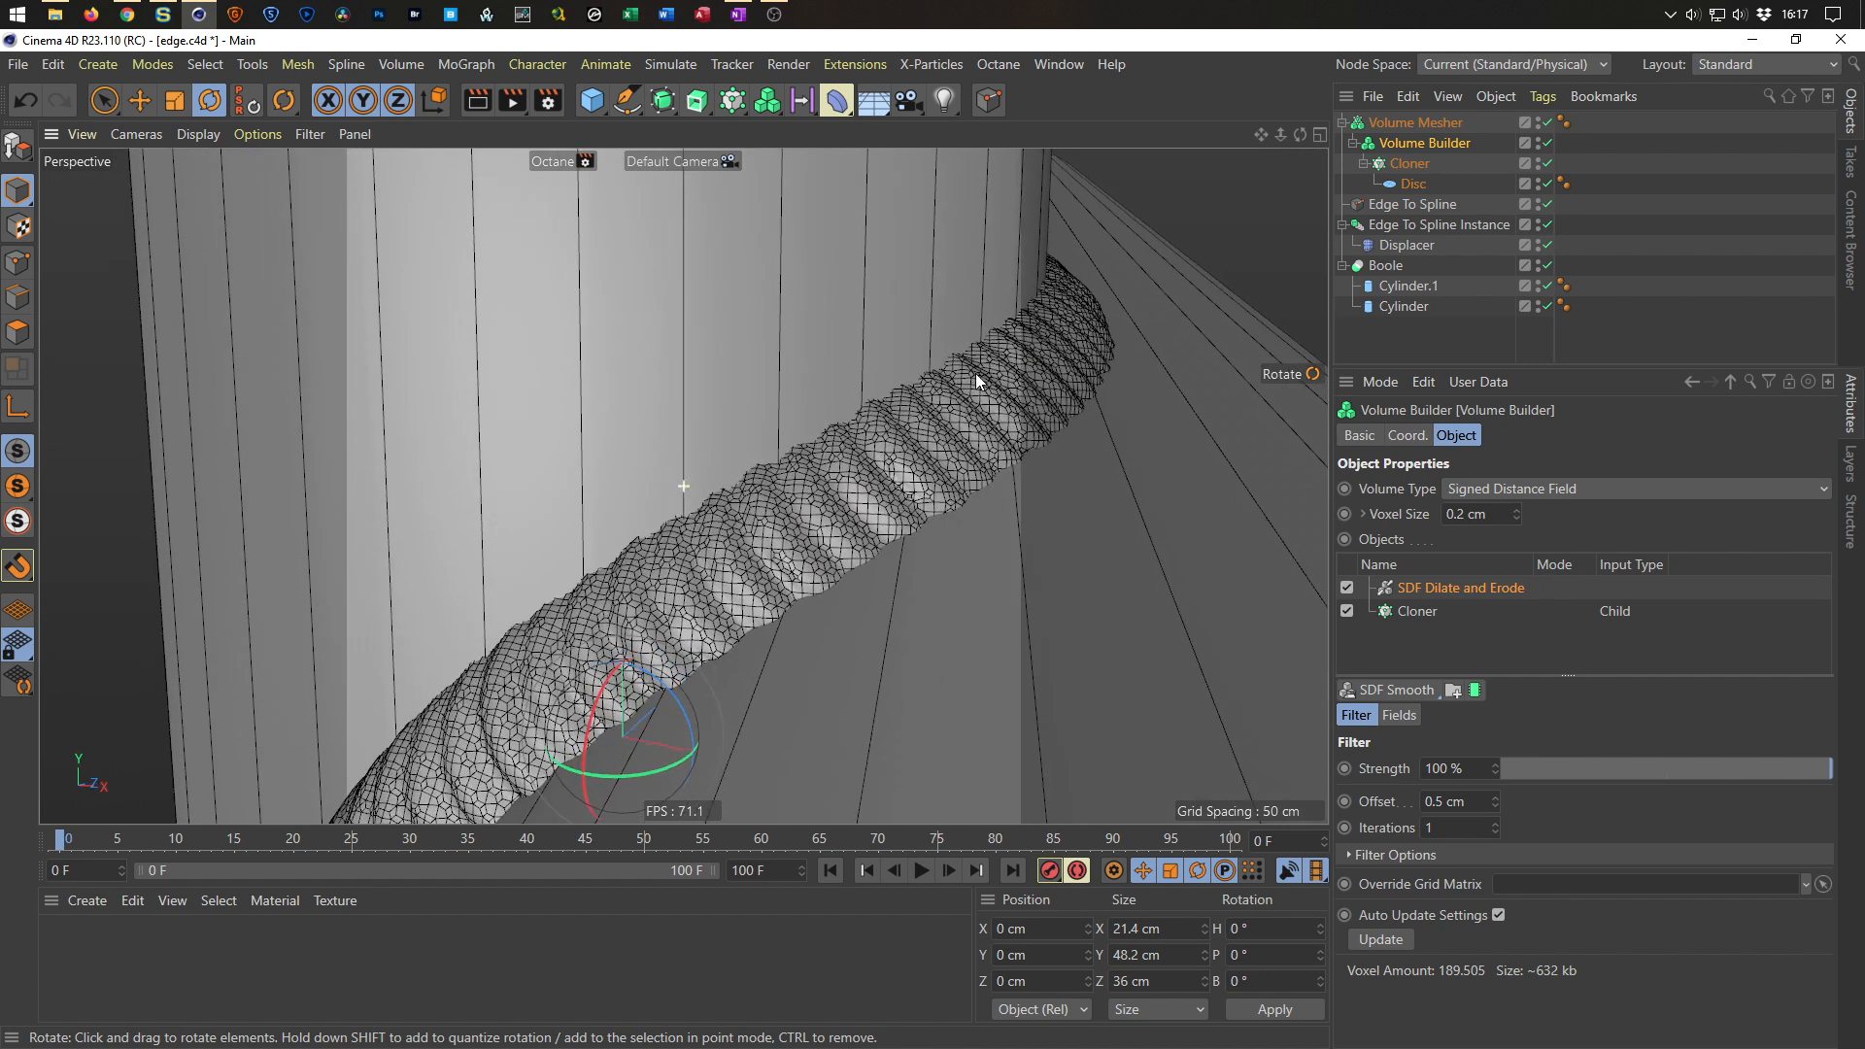
Rotate the Cloner's clones to about 29° pitch and 7° bank in the transform settings.
click(1408, 164)
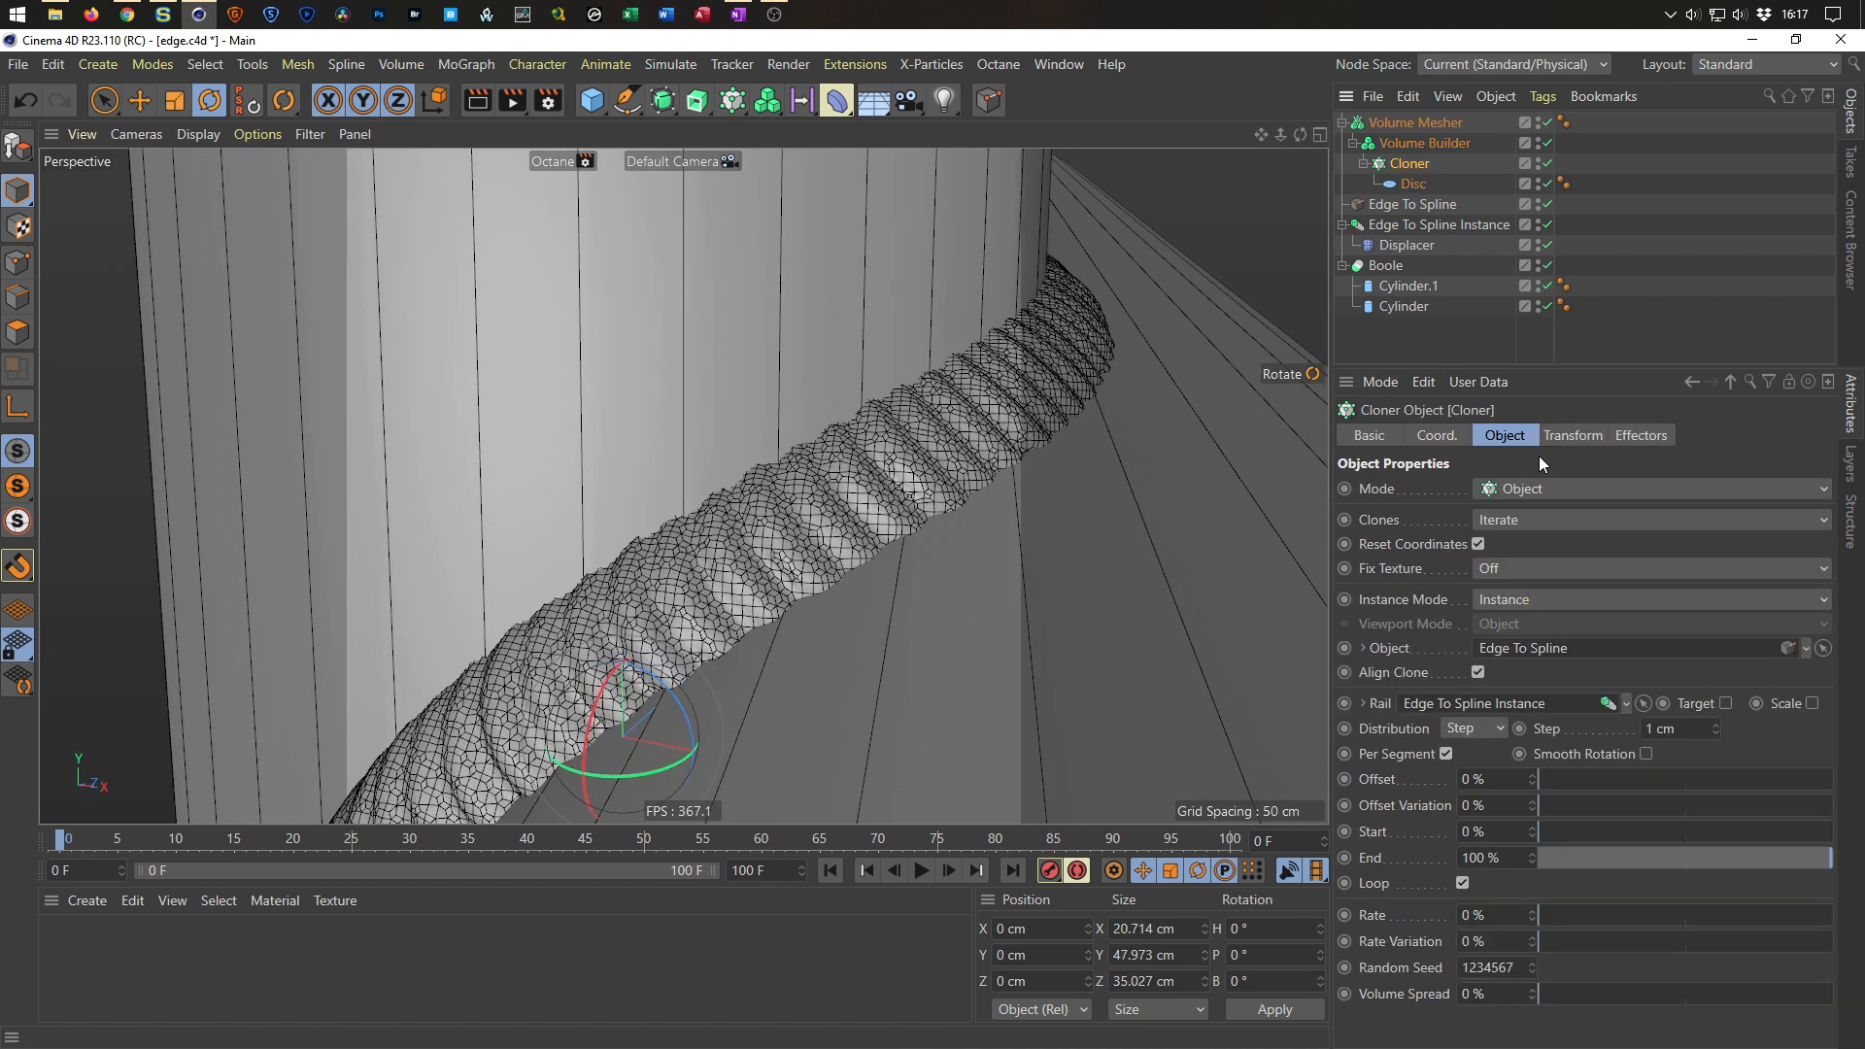
click(1572, 435)
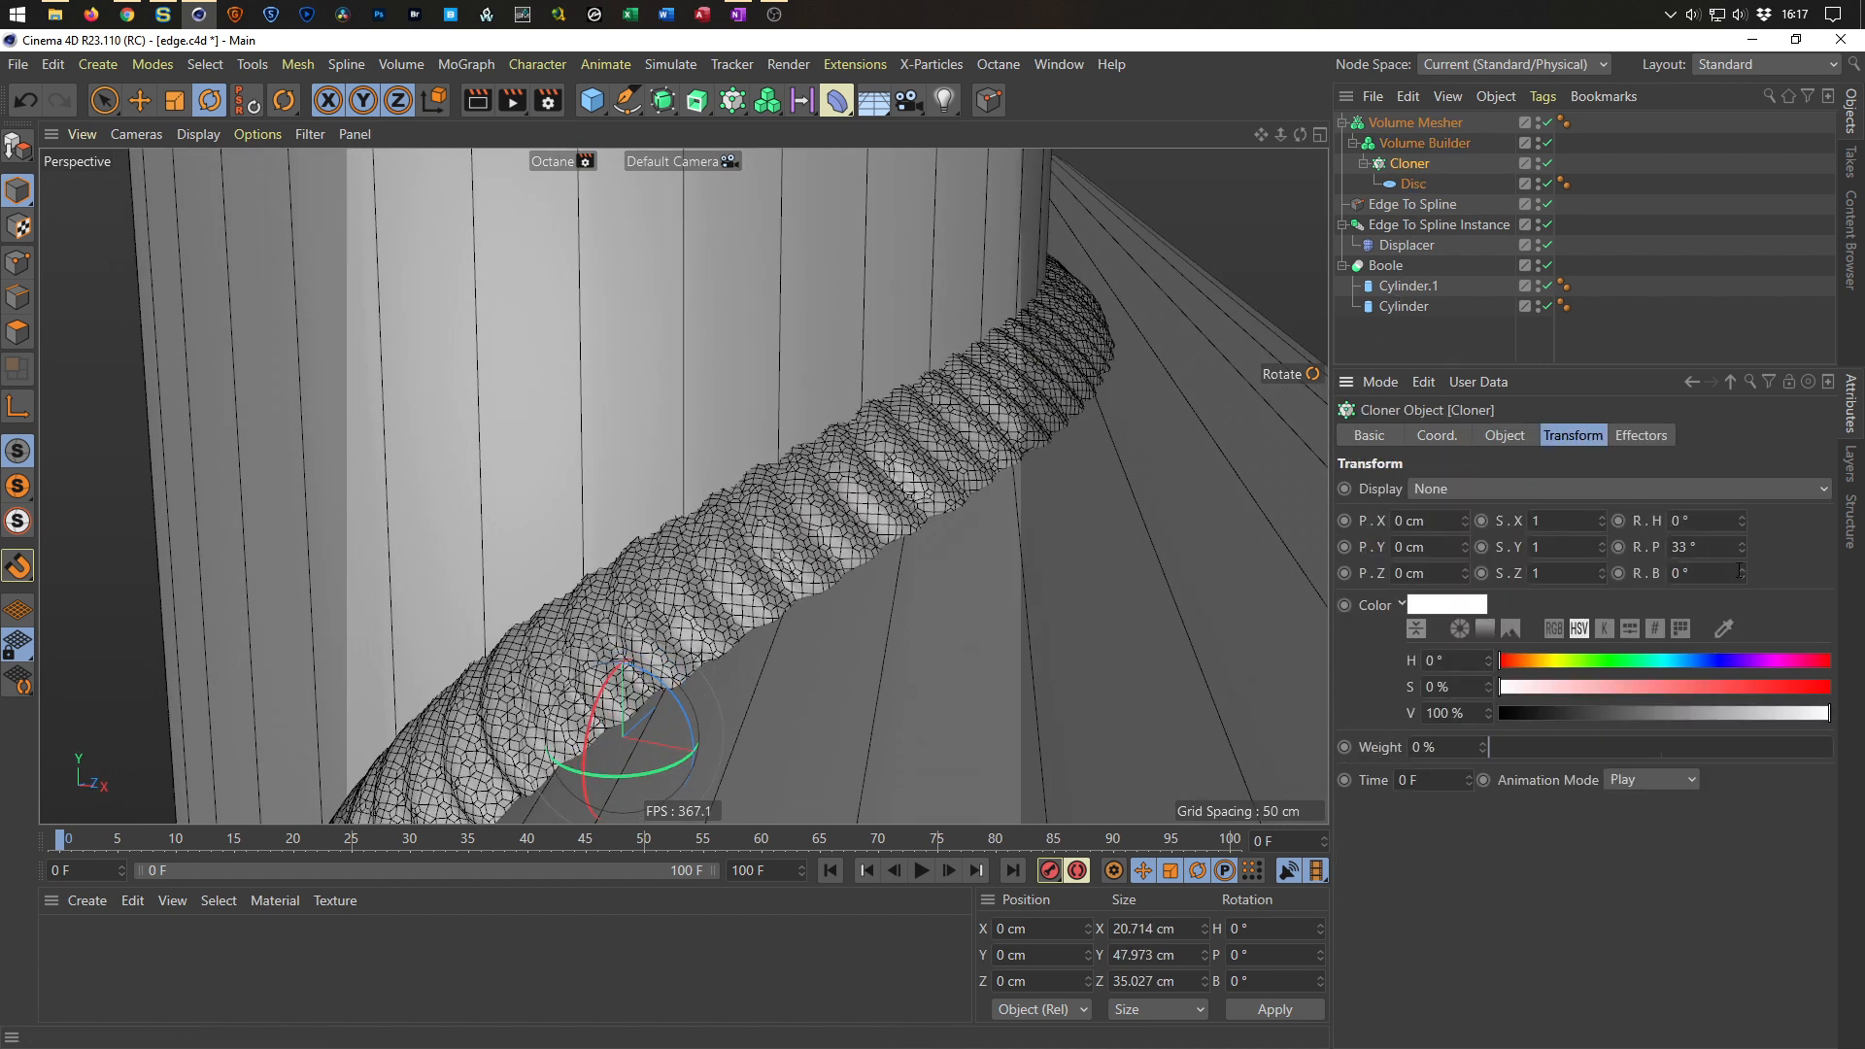
drag(1742, 573, 1742, 554)
alt+drag(731, 478, 1058, 415)
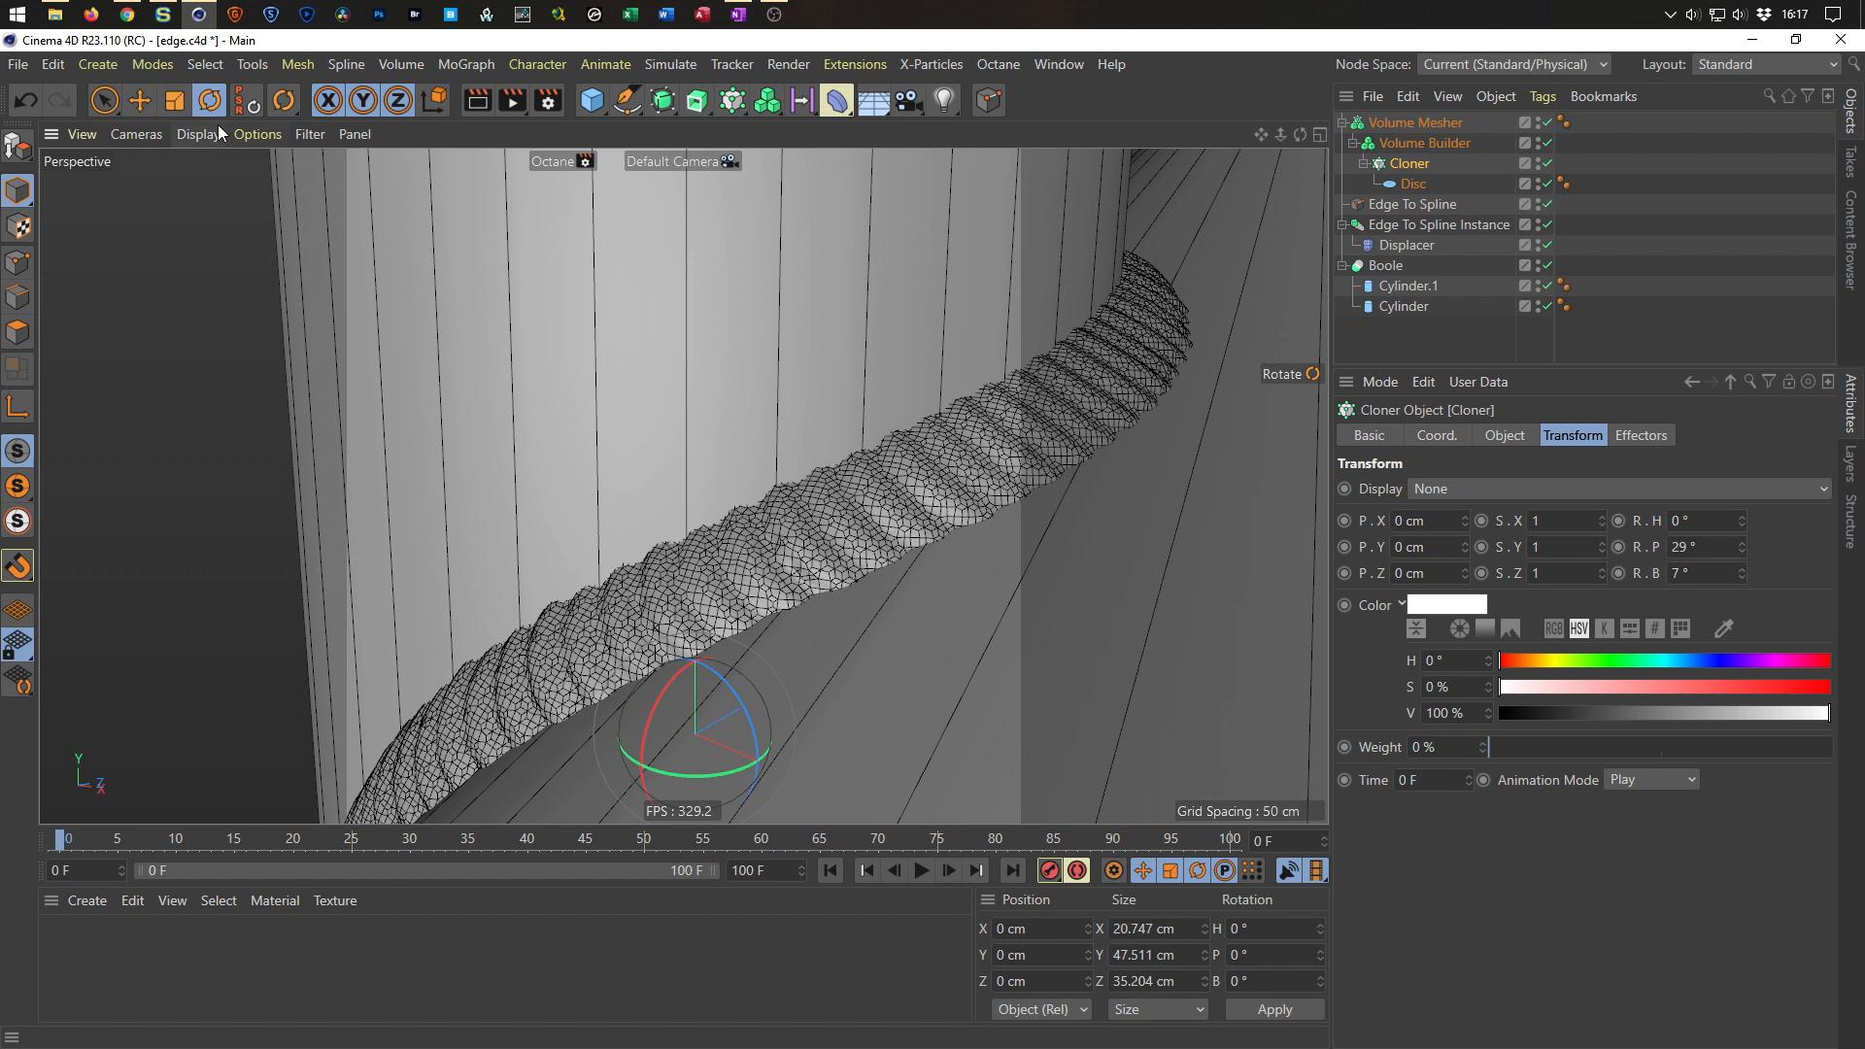
Save the file and compare the bead against a weld reference photo in Chrome.
key(ctrl+s)
click(126, 17)
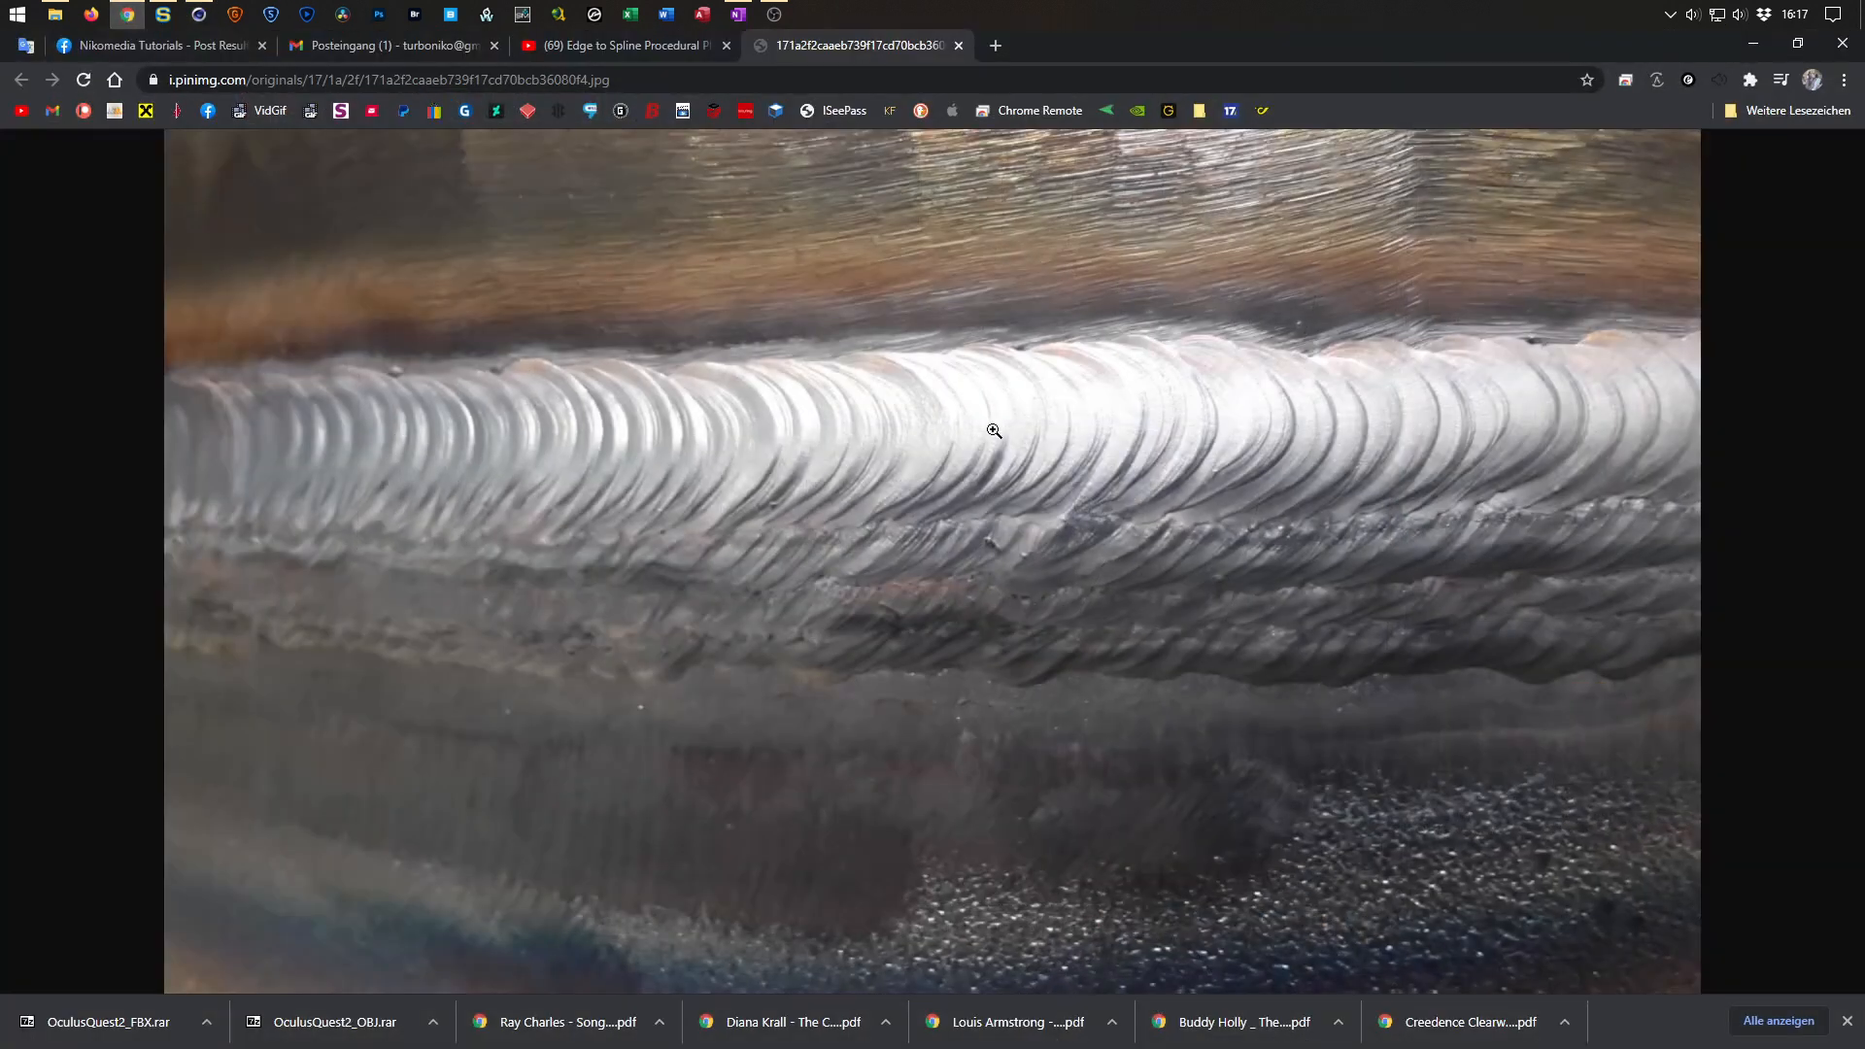
click(1754, 45)
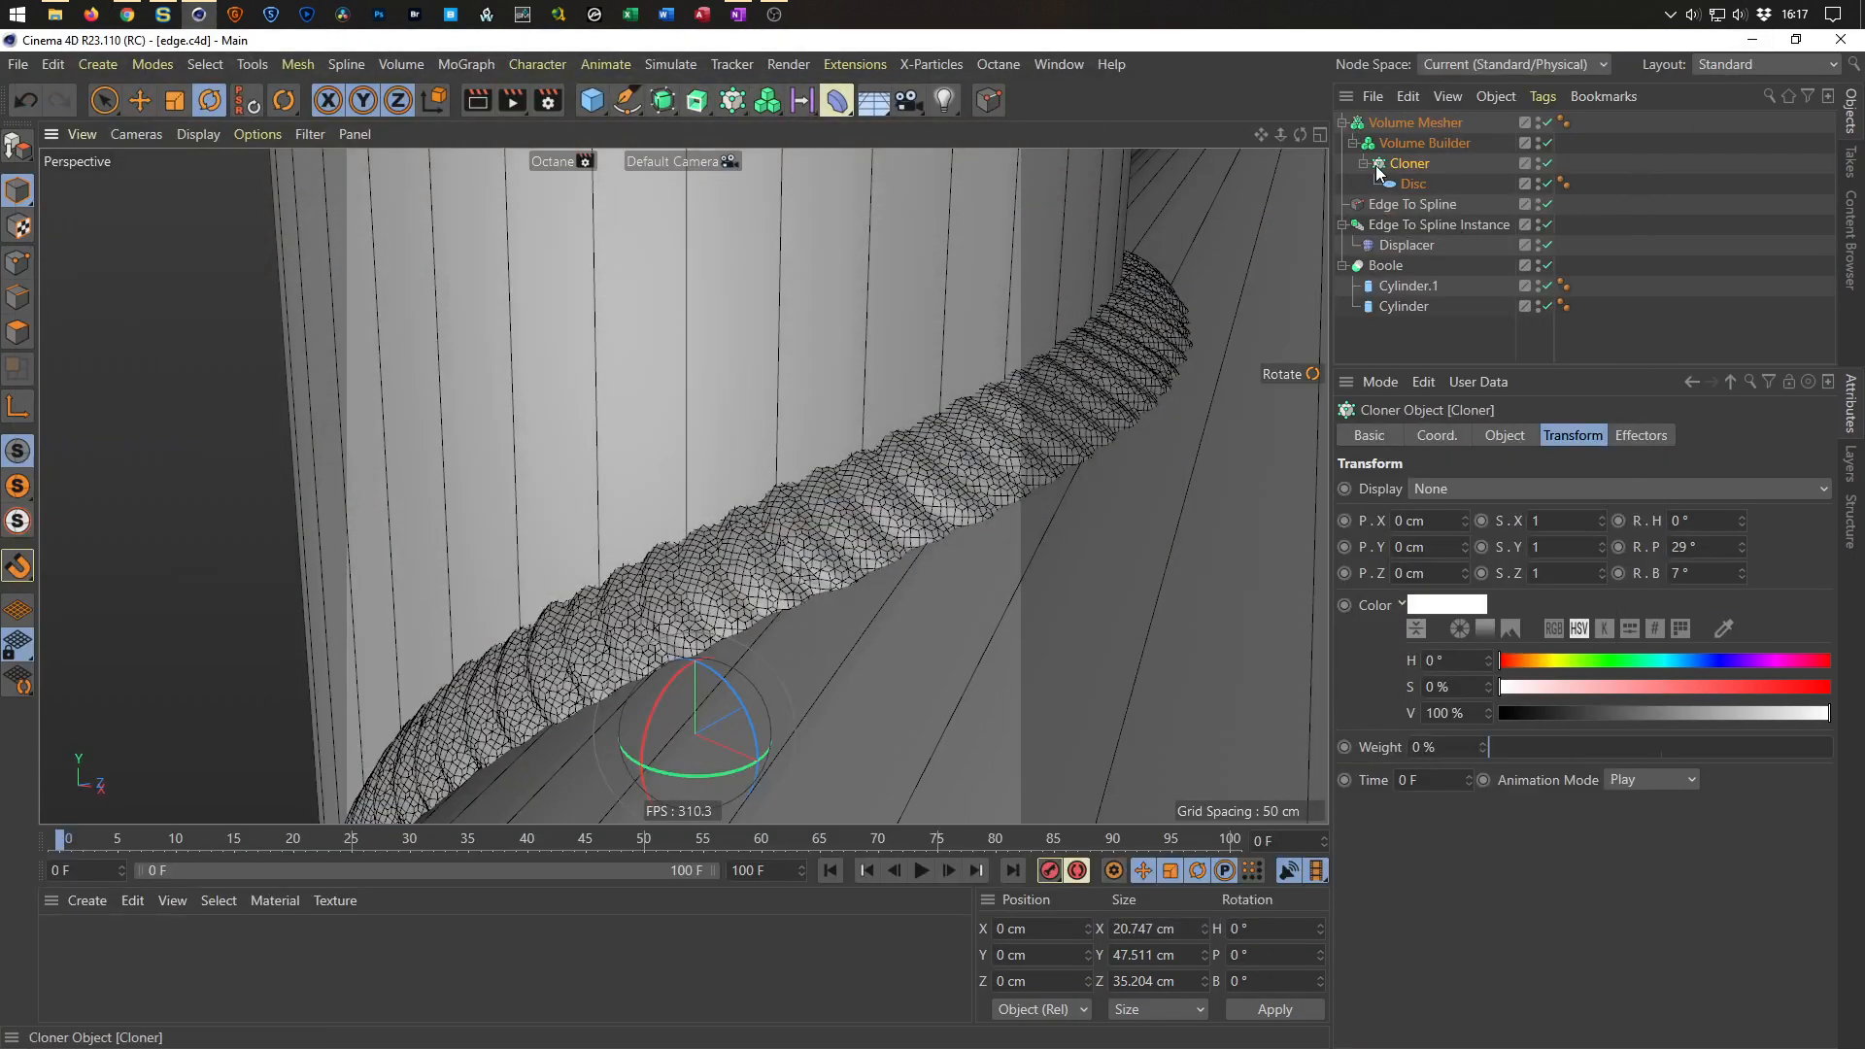
Add a Random effector to the Cloner and enable uniform scale randomisation with a scale of 0.2.
click(1403, 161)
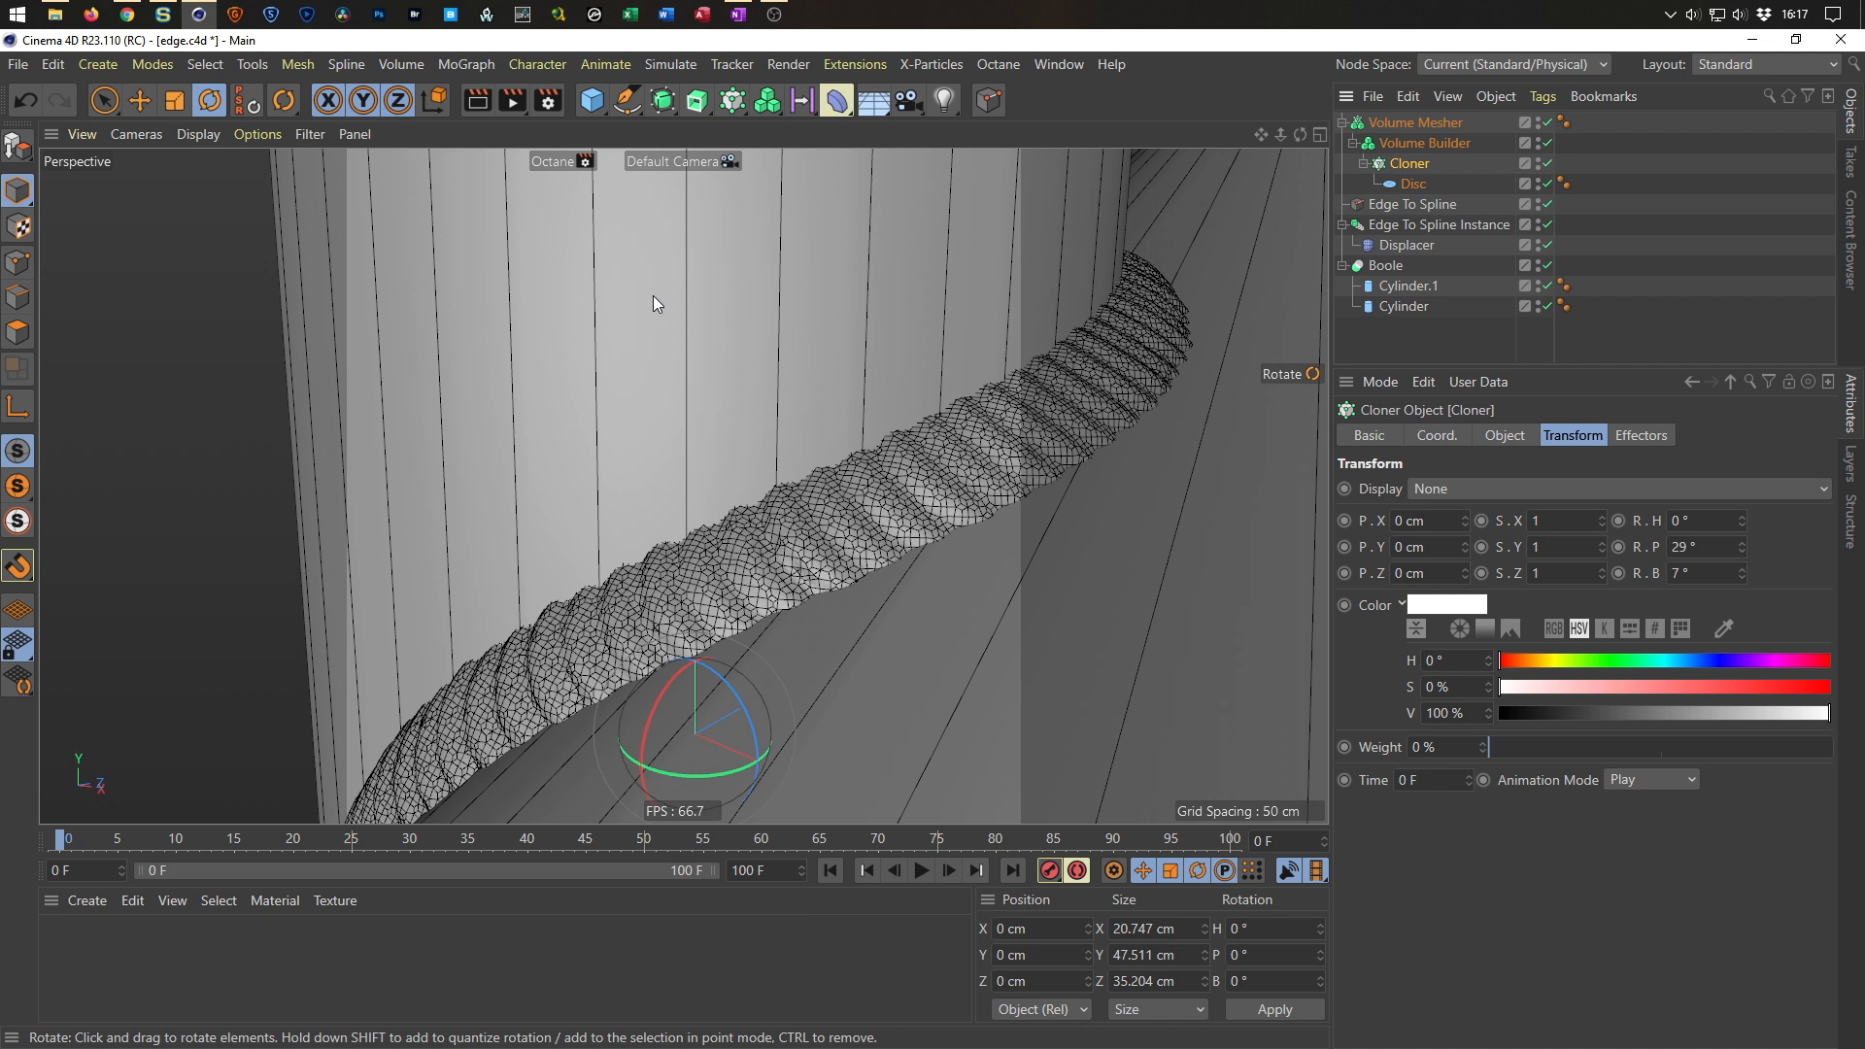
click(457, 62)
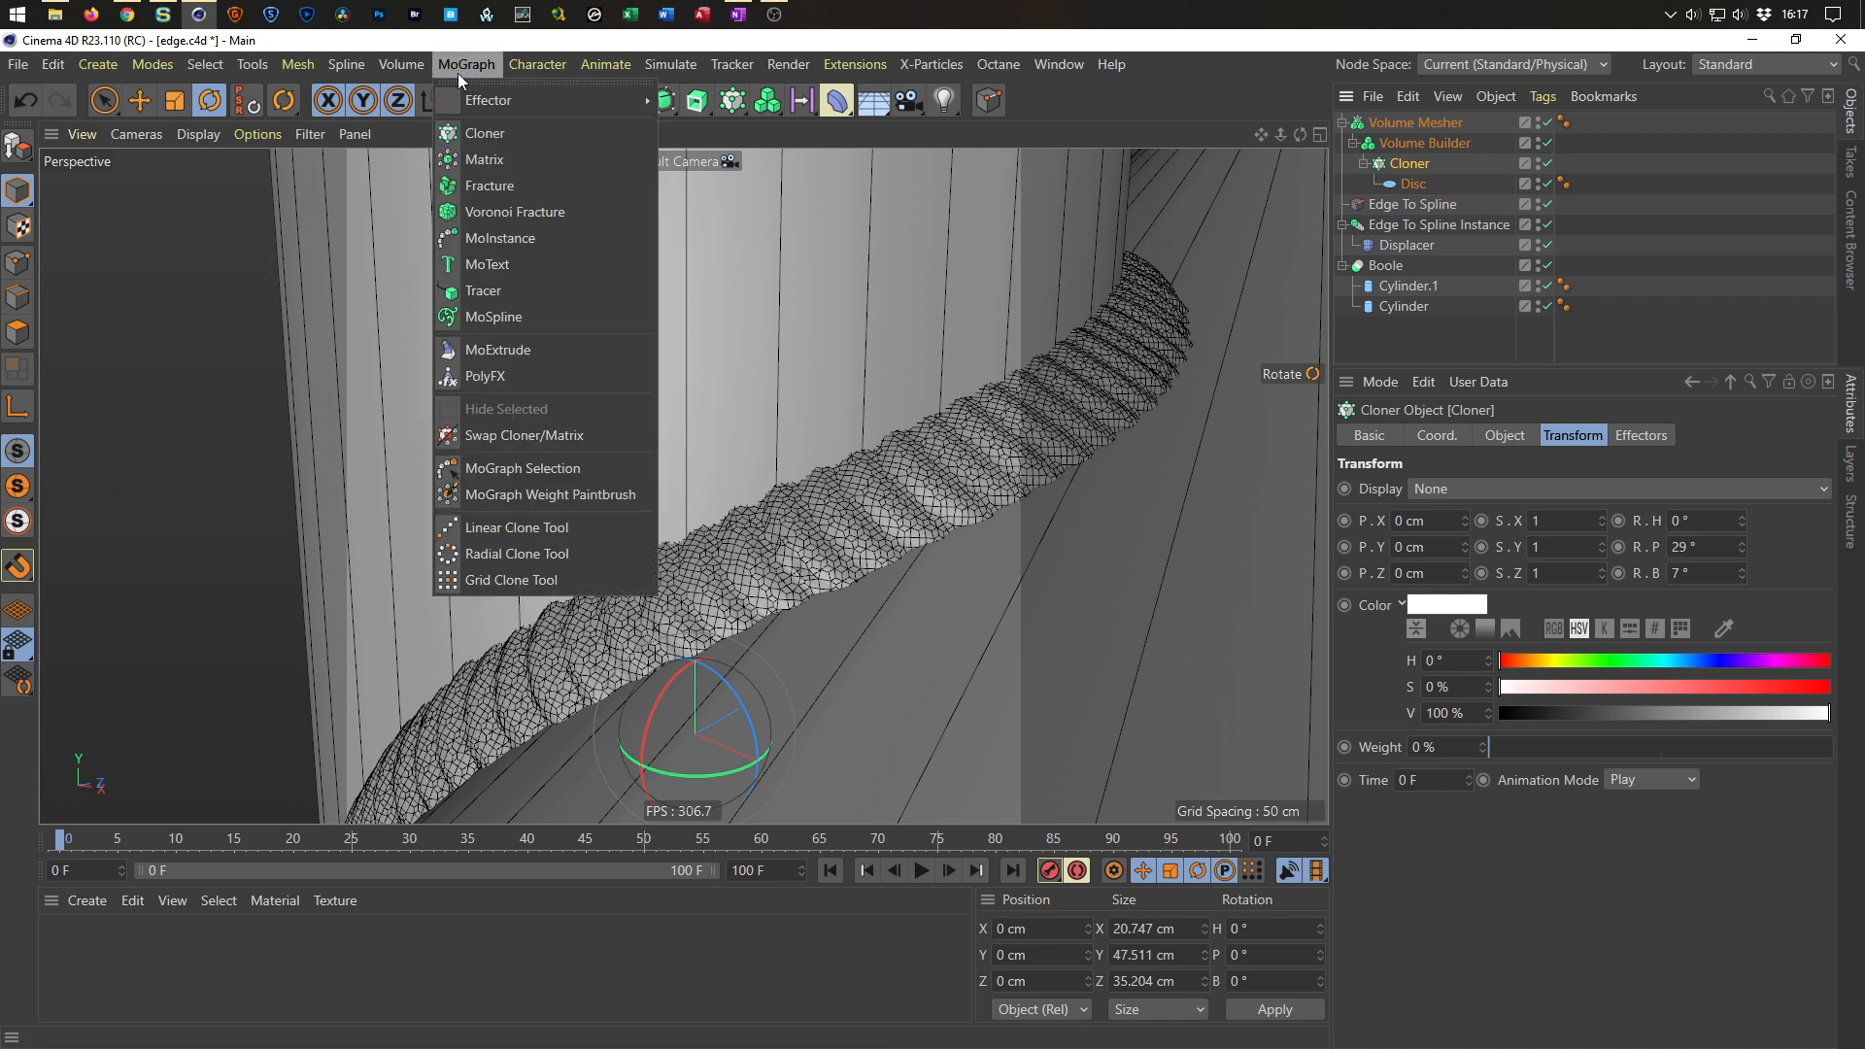
mouse_move(464, 105)
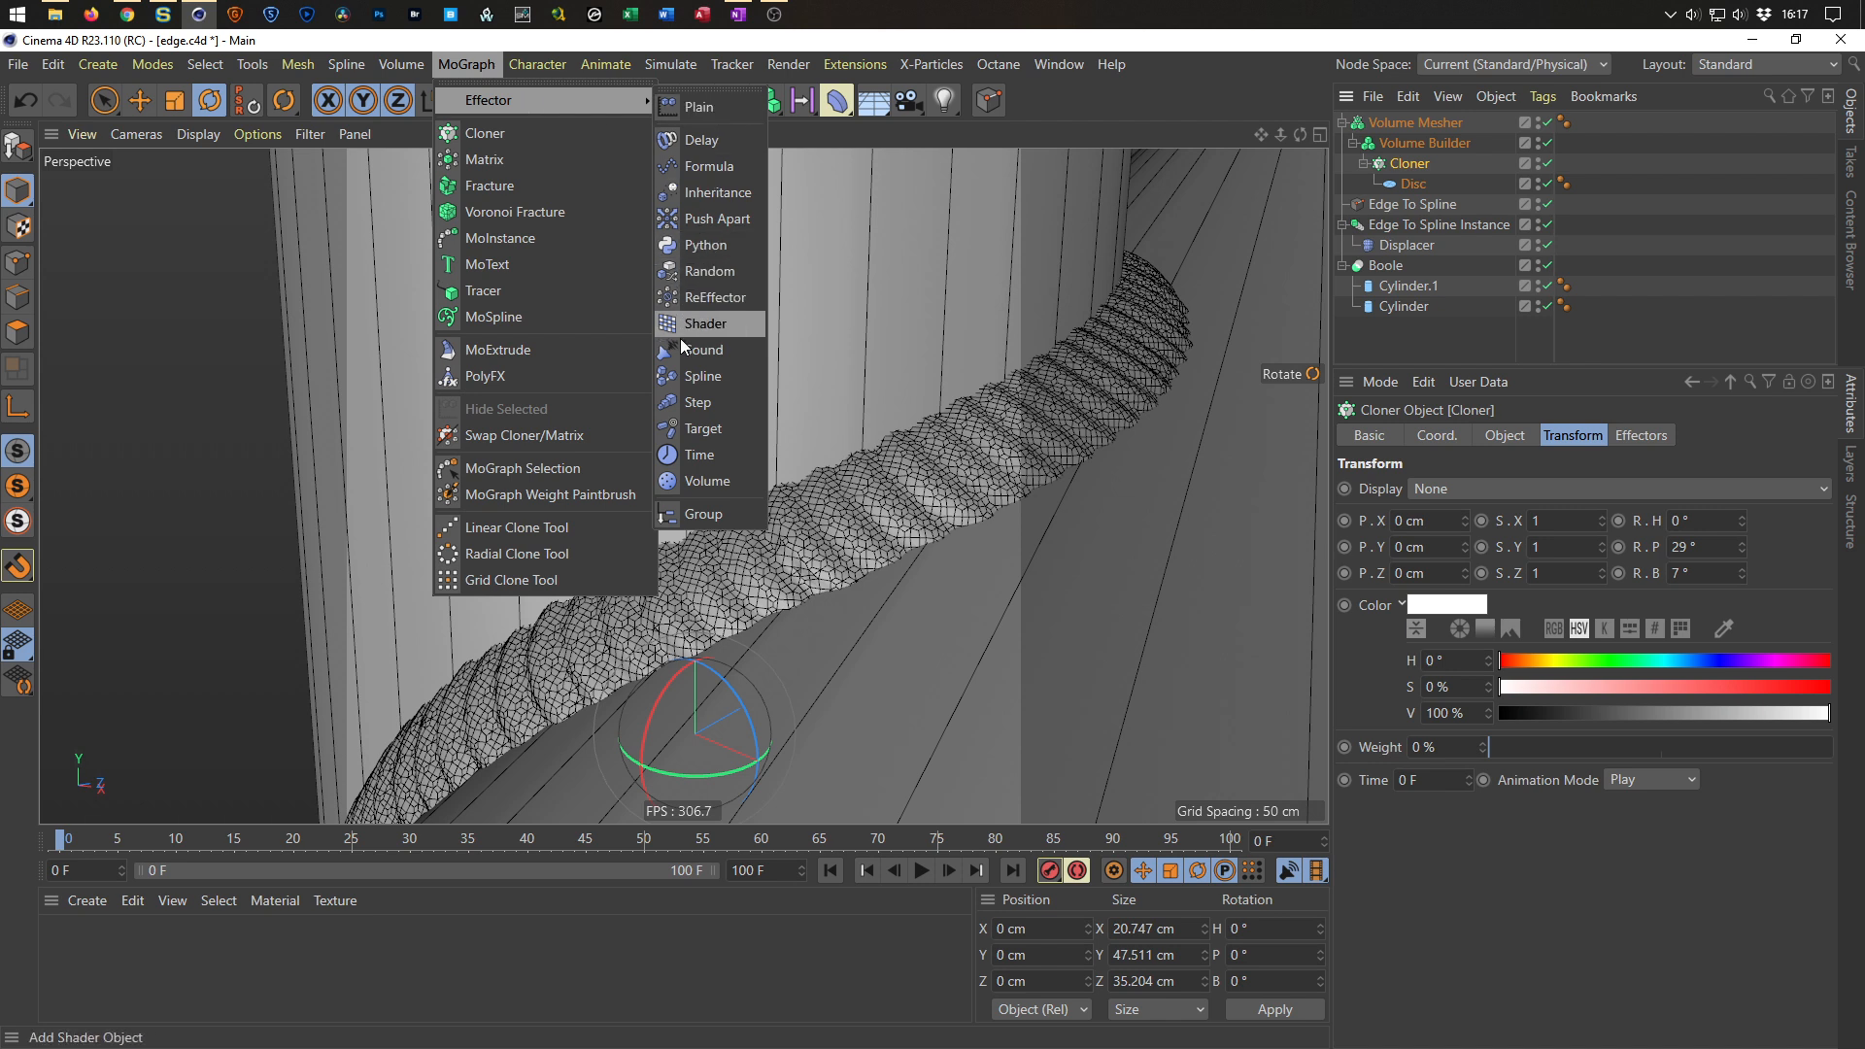
click(706, 272)
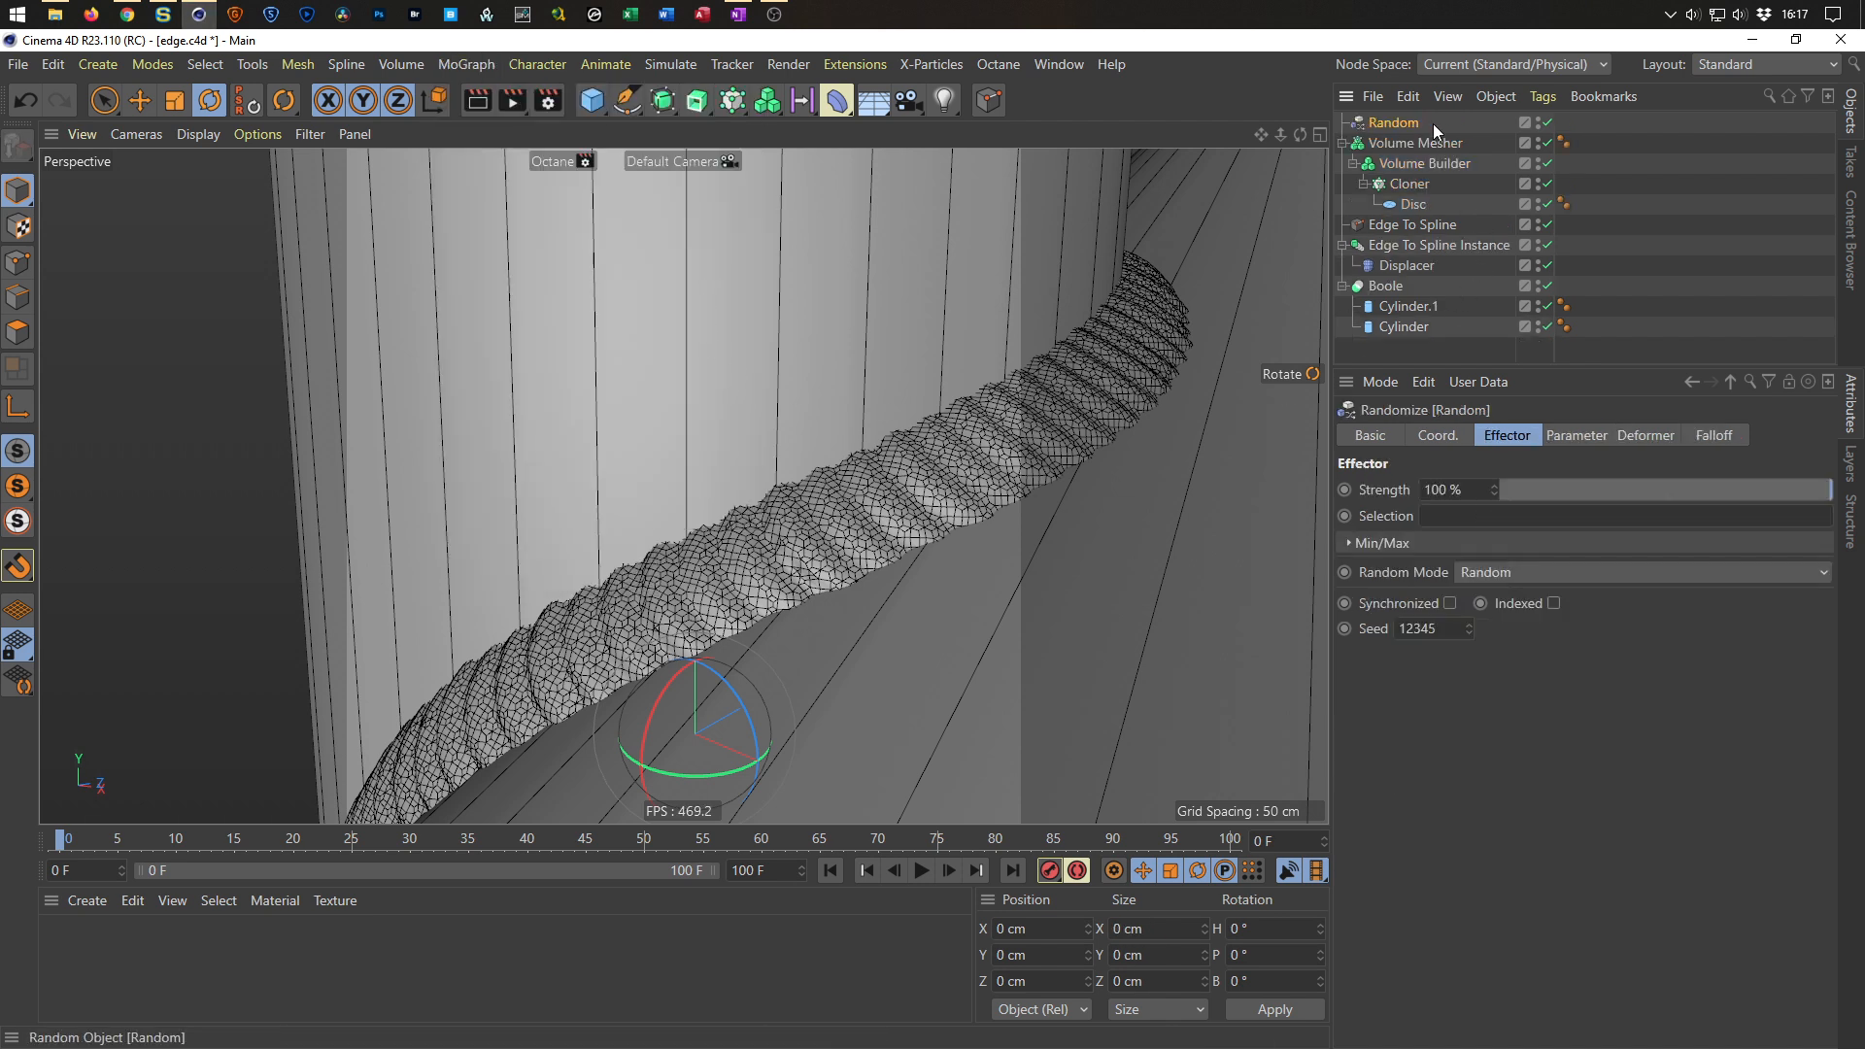
click(1576, 439)
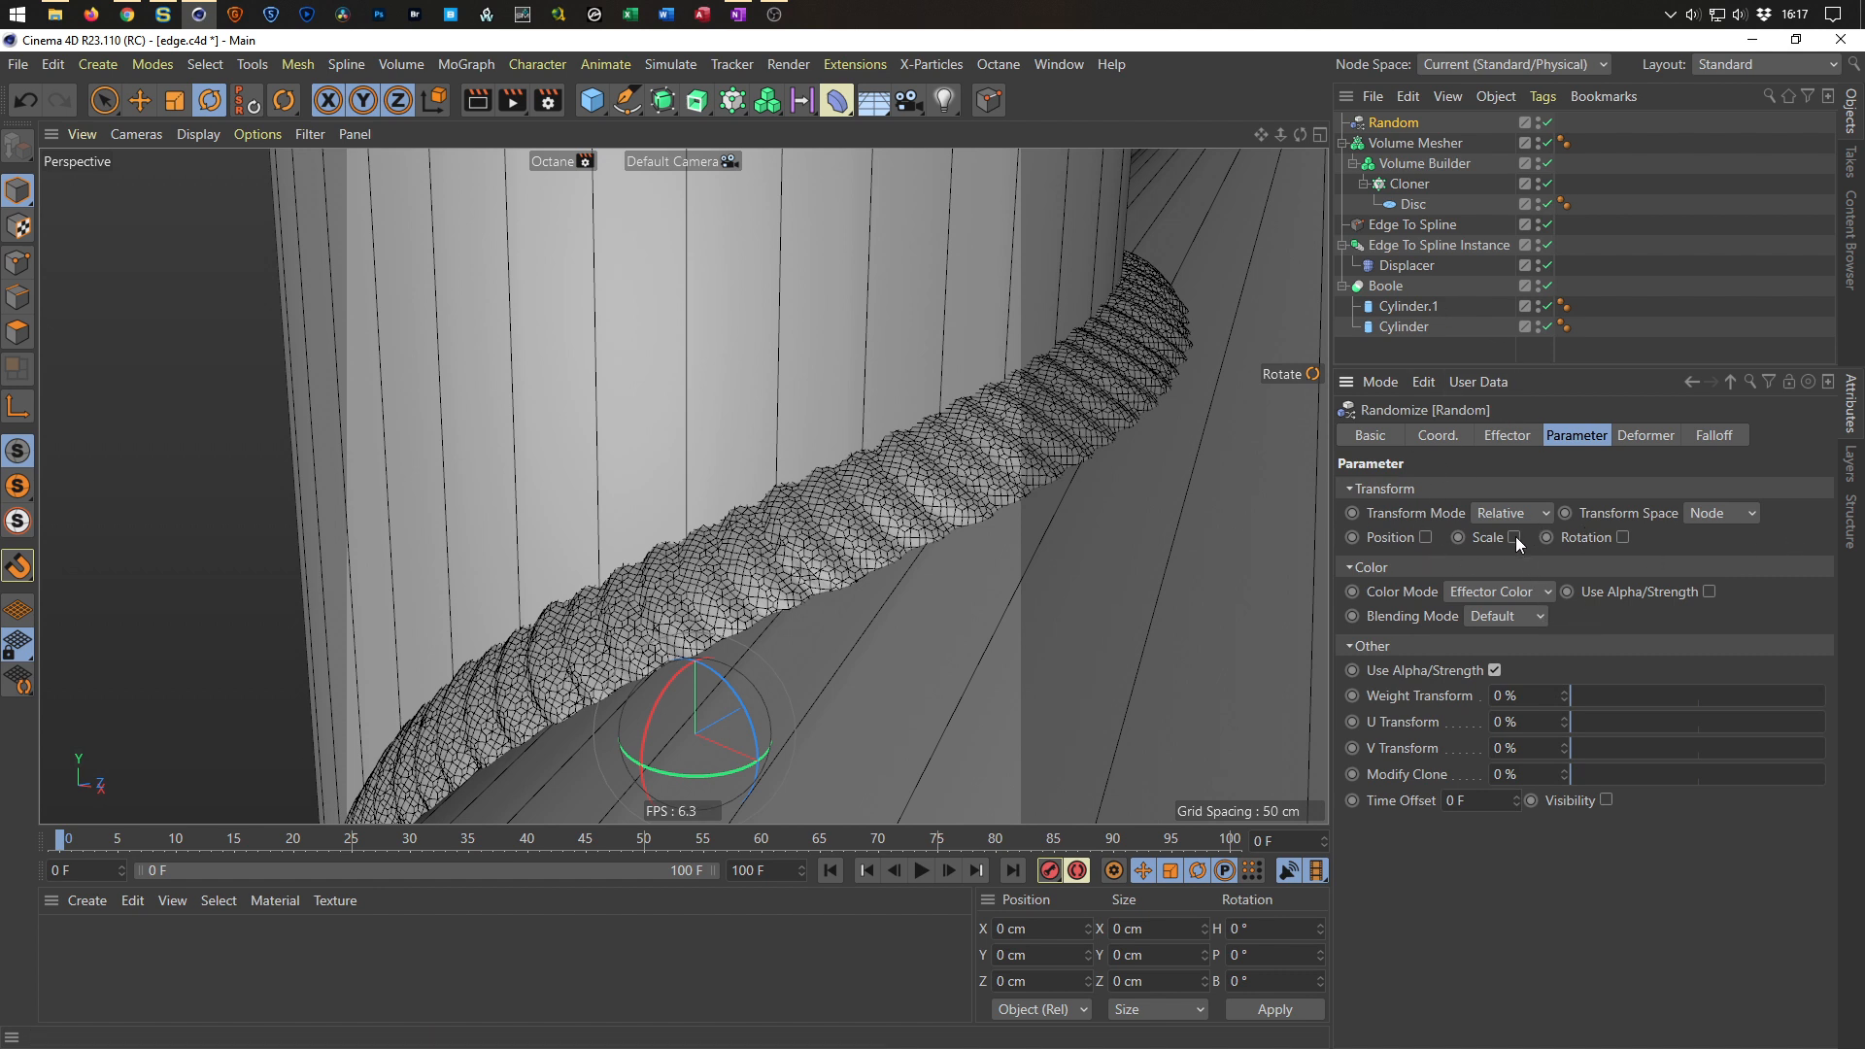
click(1515, 537)
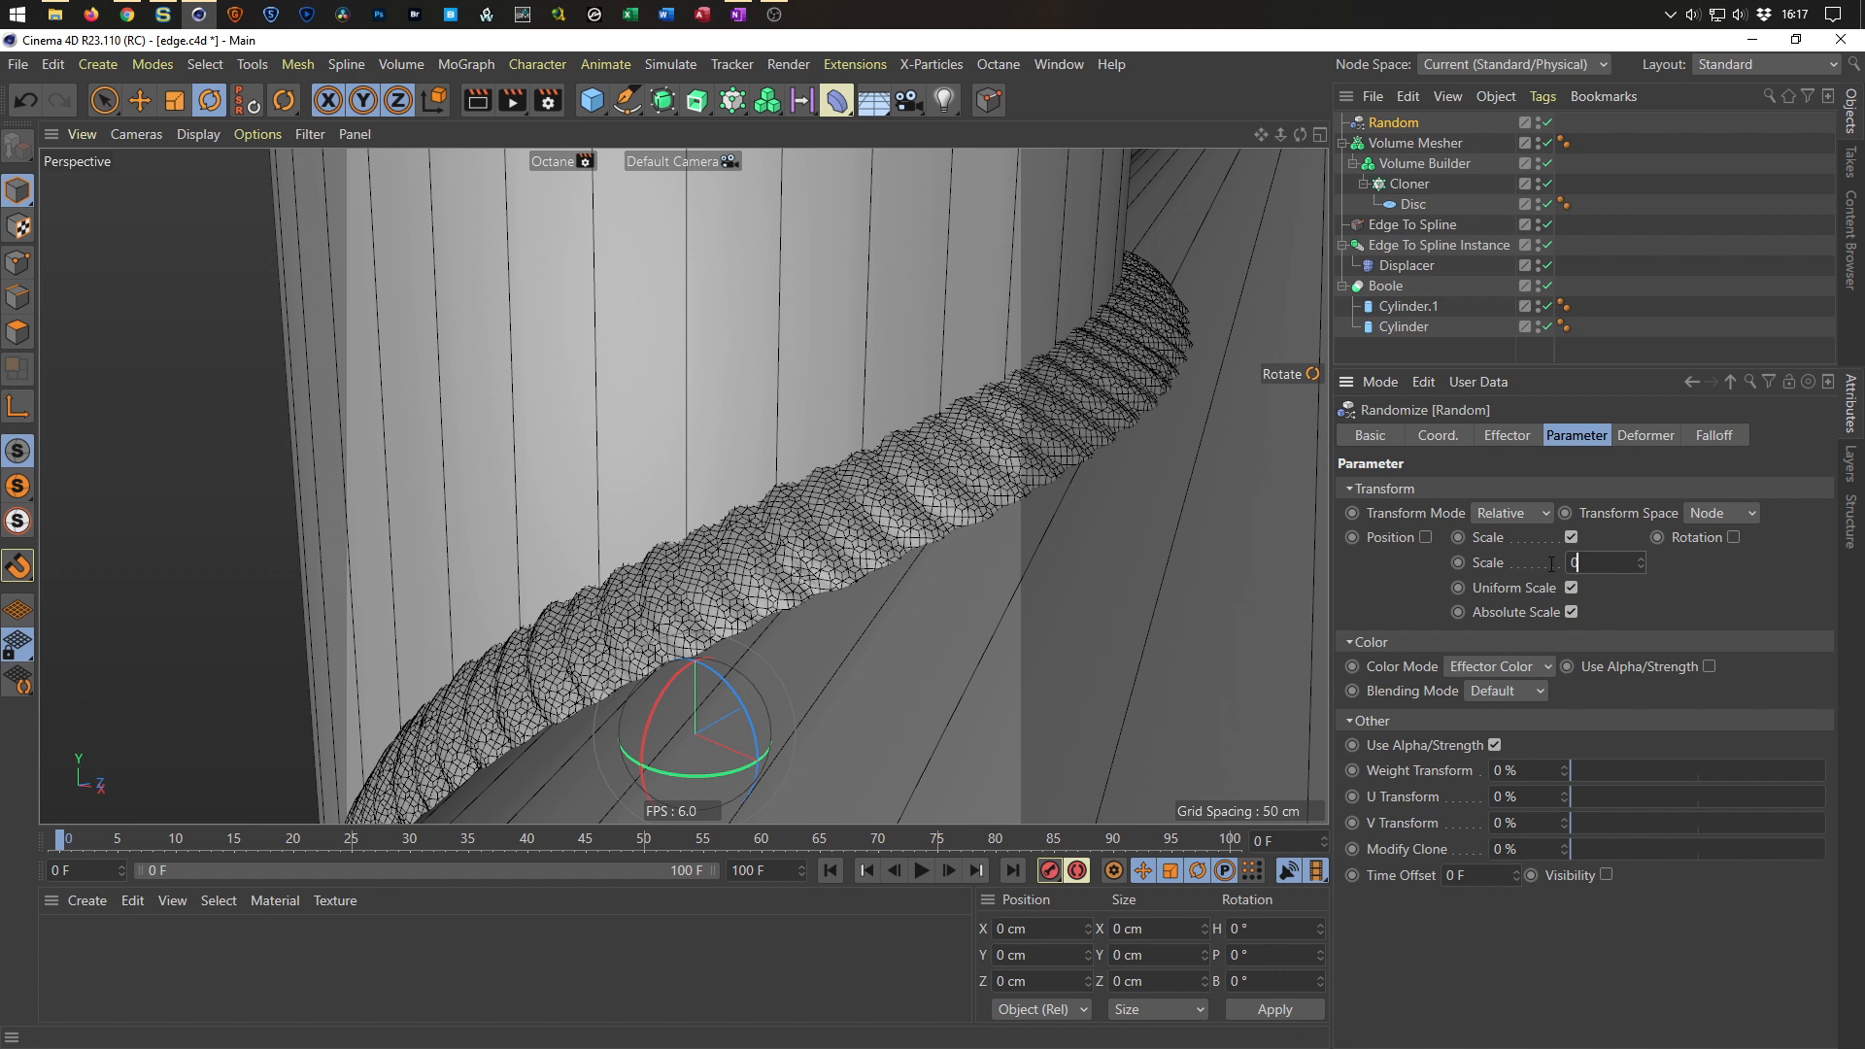
text(0.2)
key(Return)
Save the file.
mouse_move(1218, 463)
alt+mouse_down()
mouse_move(999, 442)
mouse_move(1055, 441)
mouse_move(564, 558)
mouse_move(585, 567)
mouse_move(662, 515)
mouse_move(641, 542)
mouse_move(837, 459)
alt+mouse_up()
key(ctrl+s)
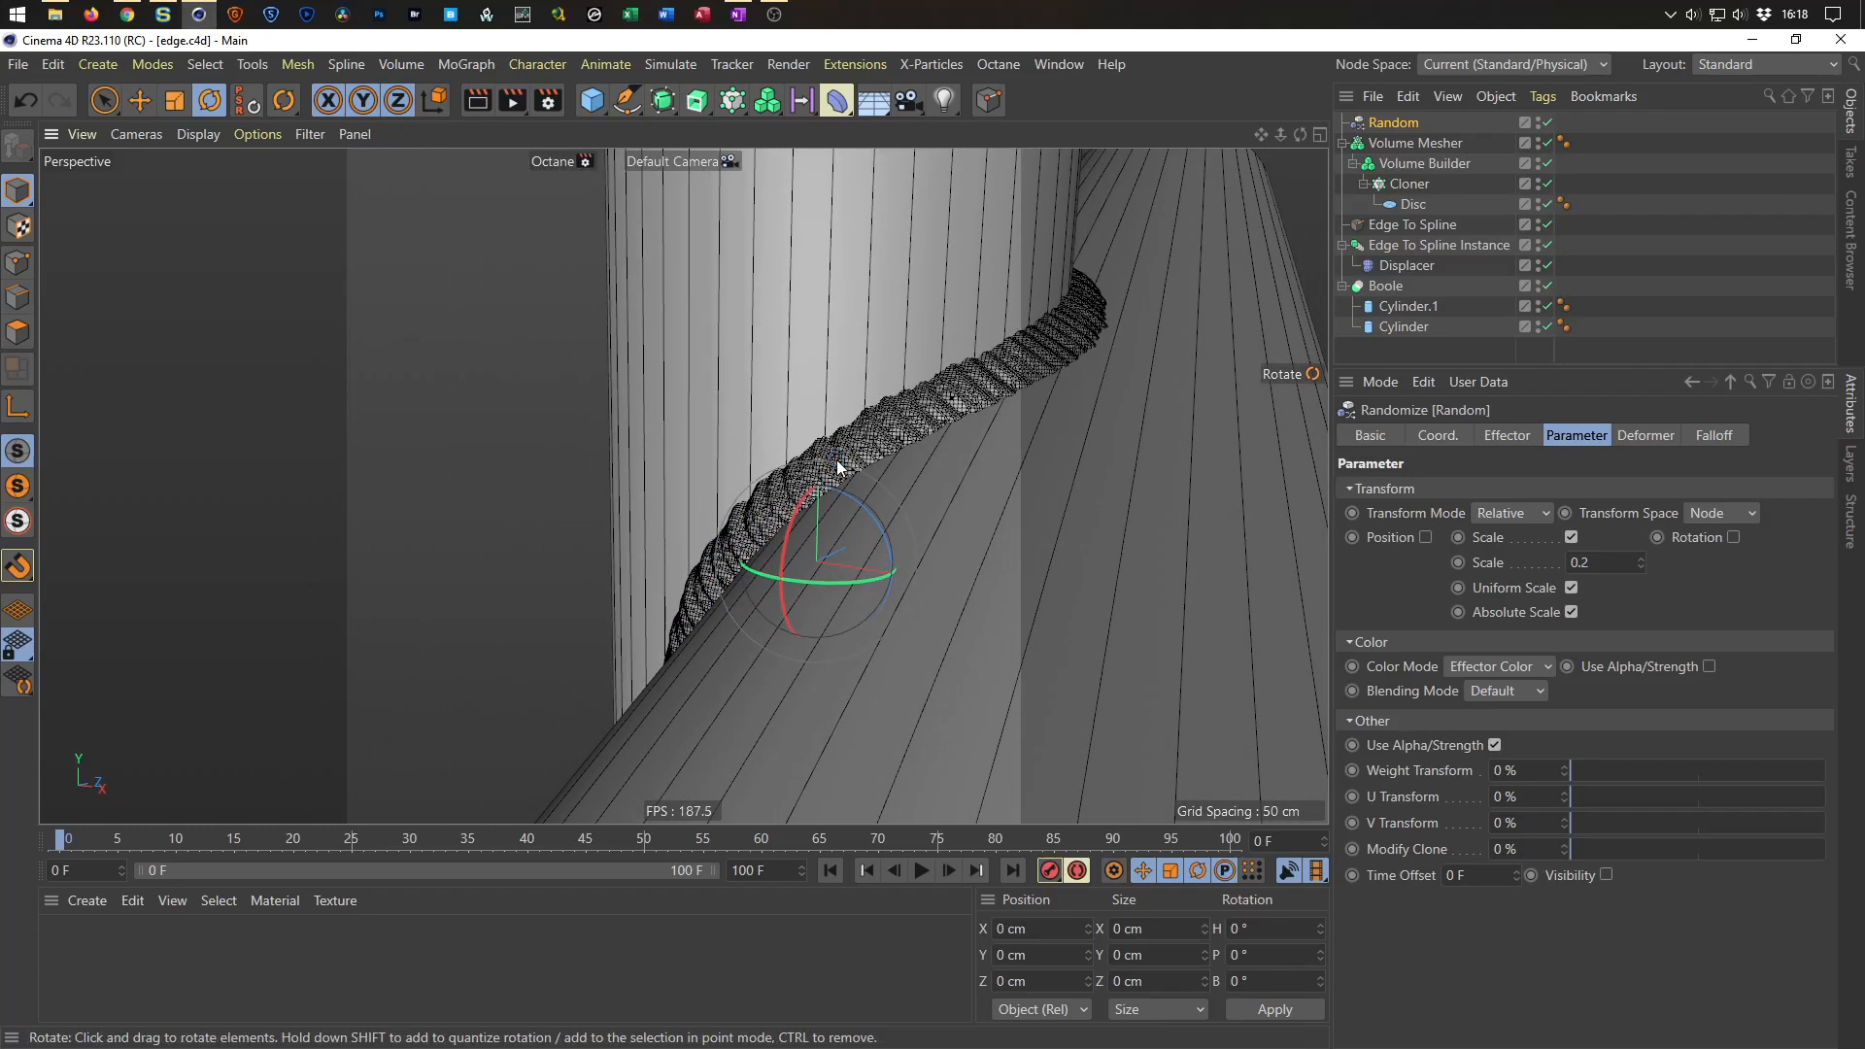
Switch the viewport's Octane render setting to Low.
alt+drag(878, 399, 717, 488)
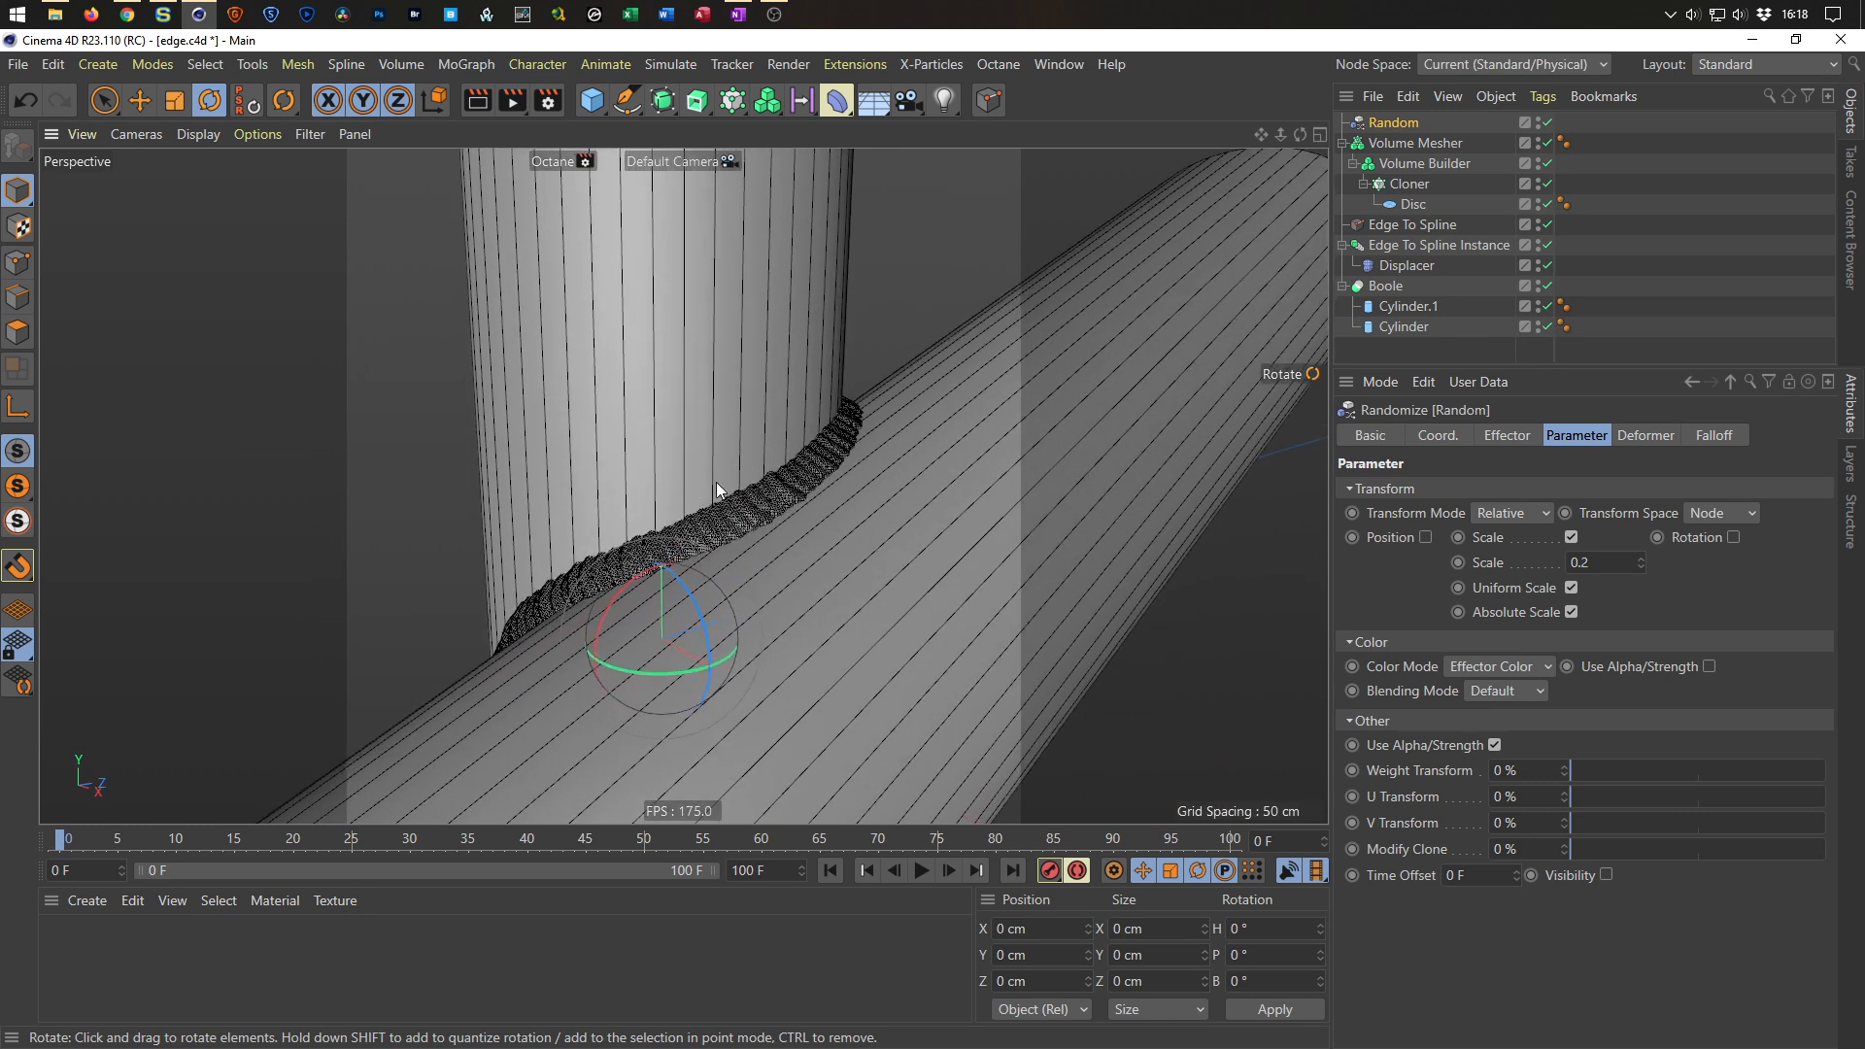
click(585, 154)
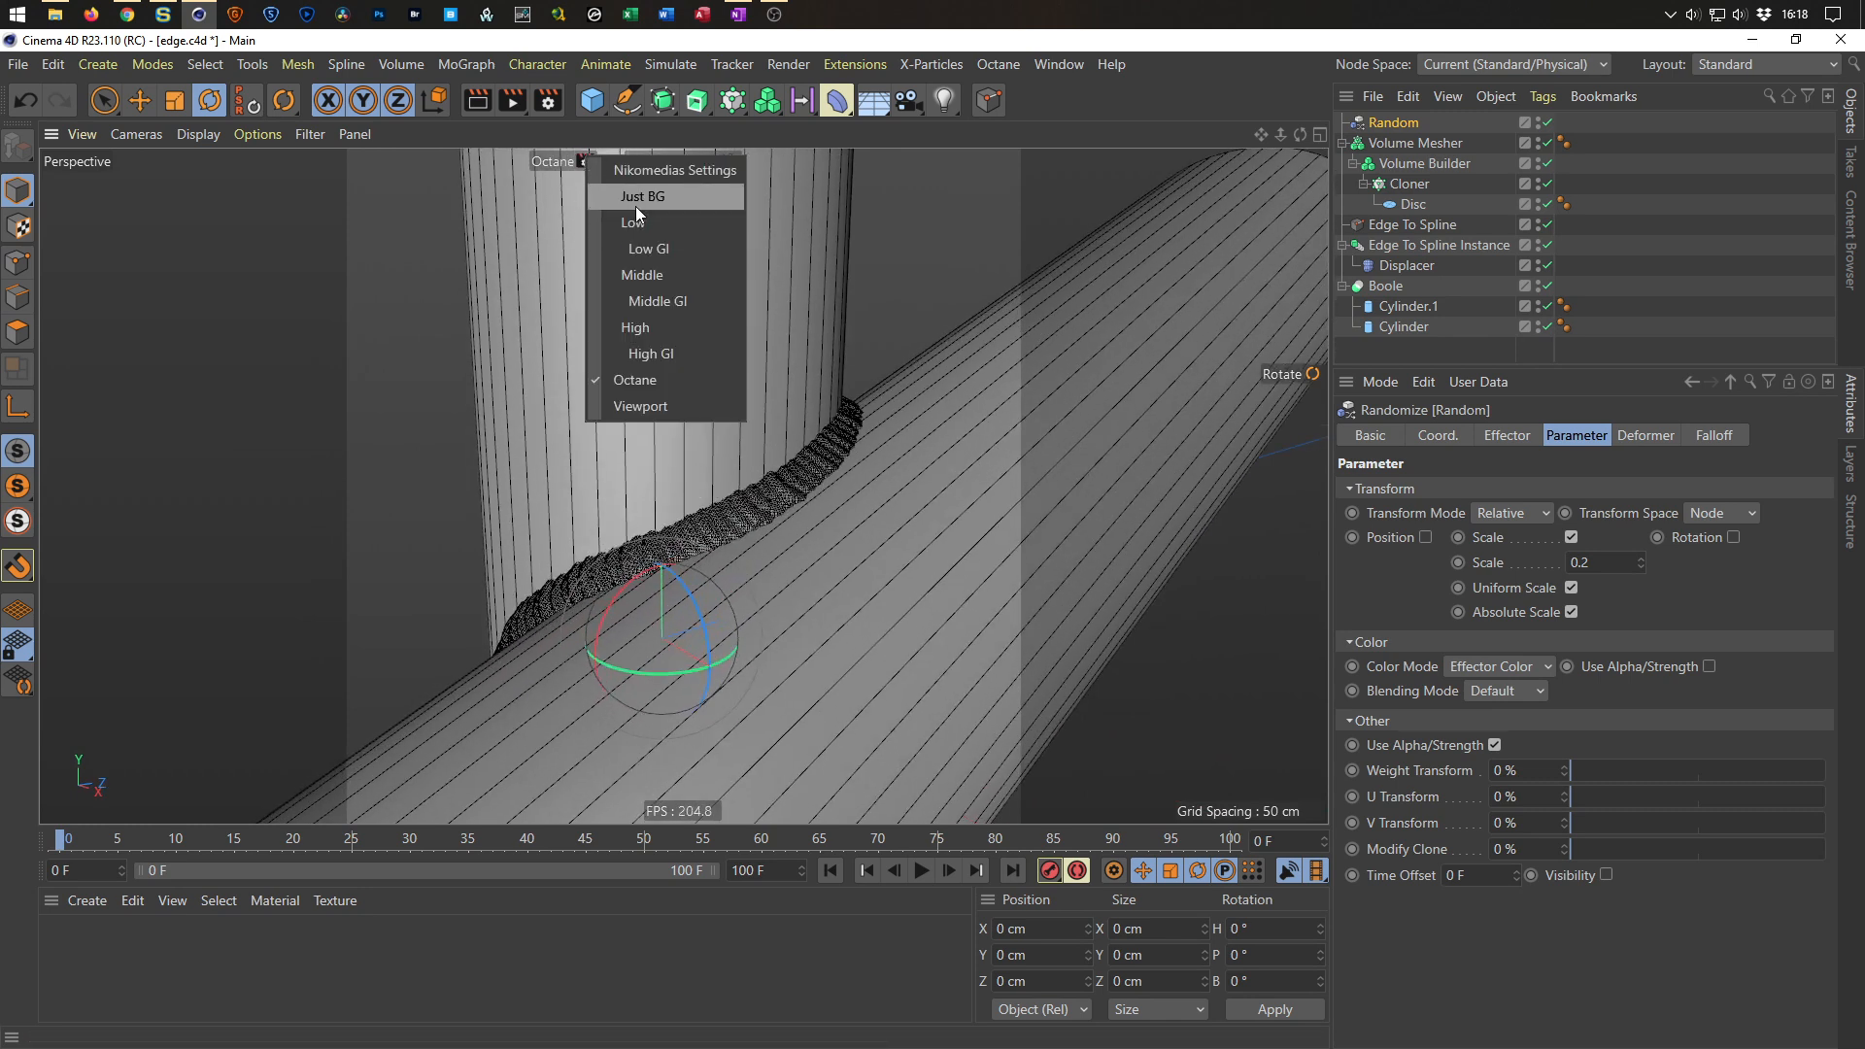
click(627, 248)
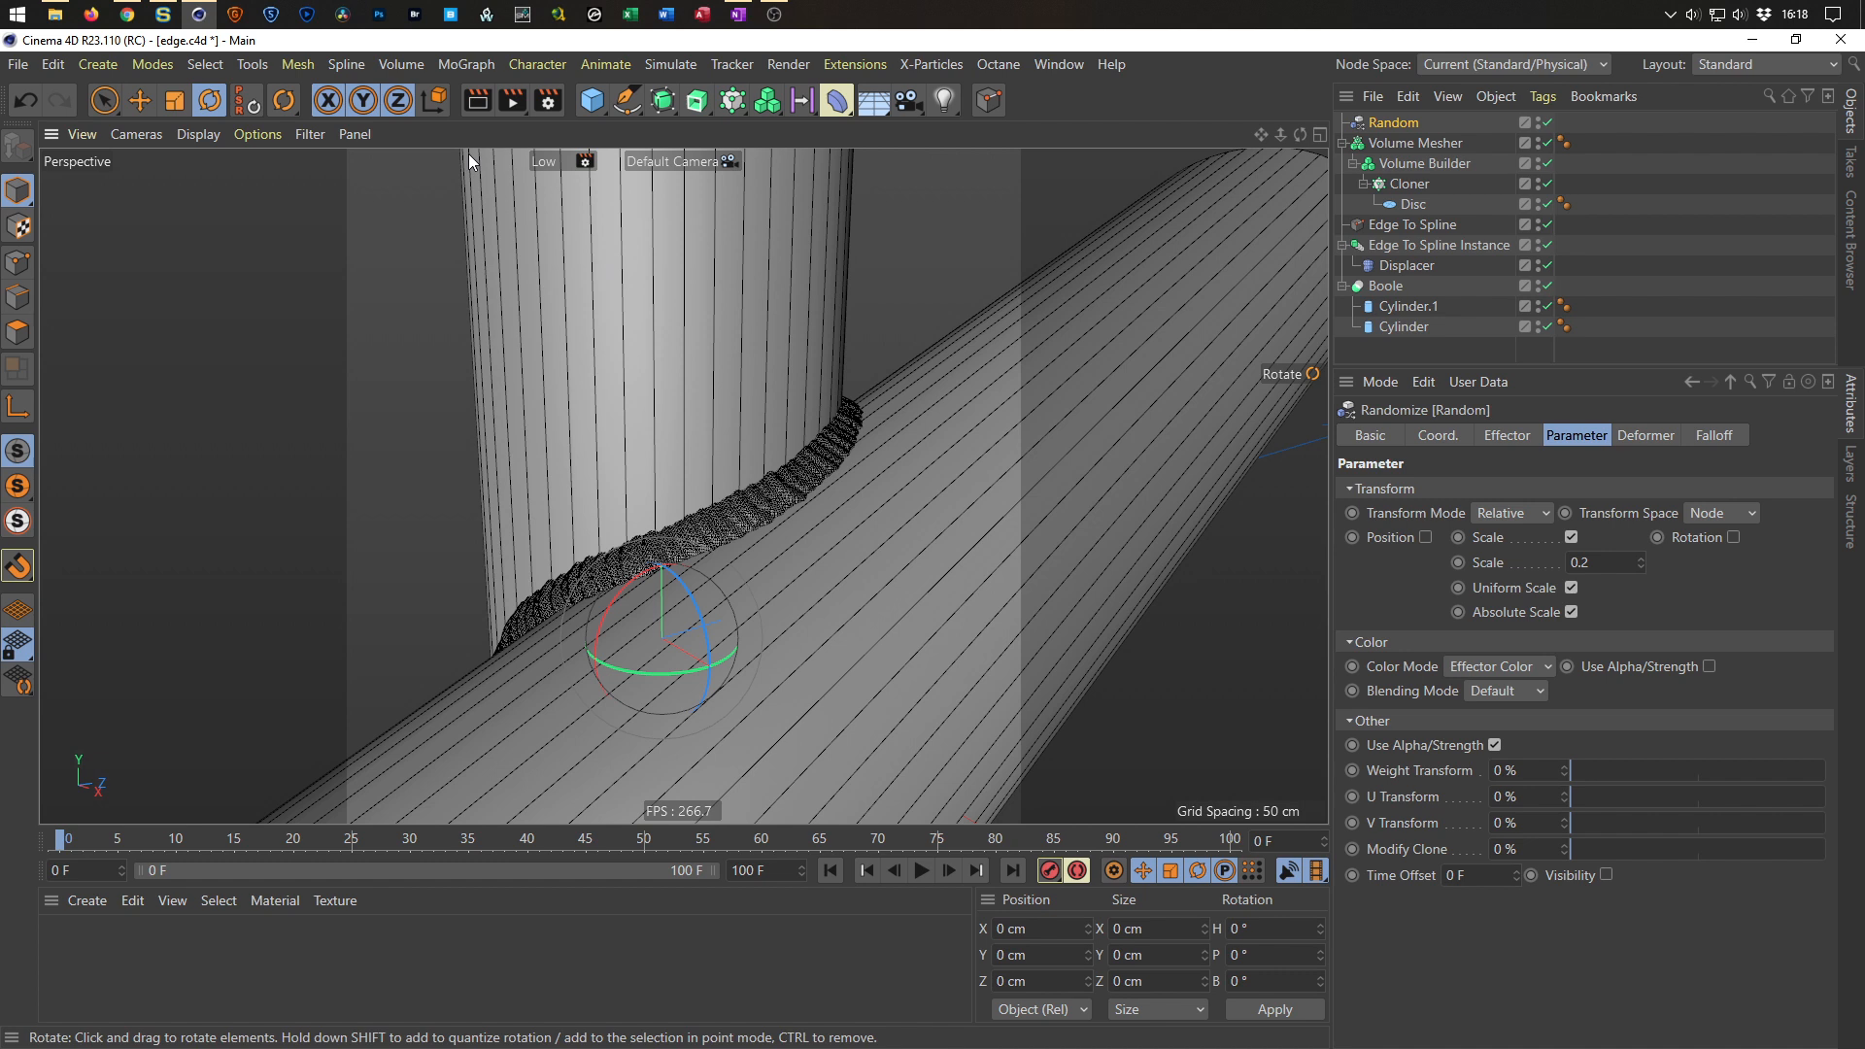
Preview the weld in an interactive render region, resize the region, then turn it off.
click(517, 103)
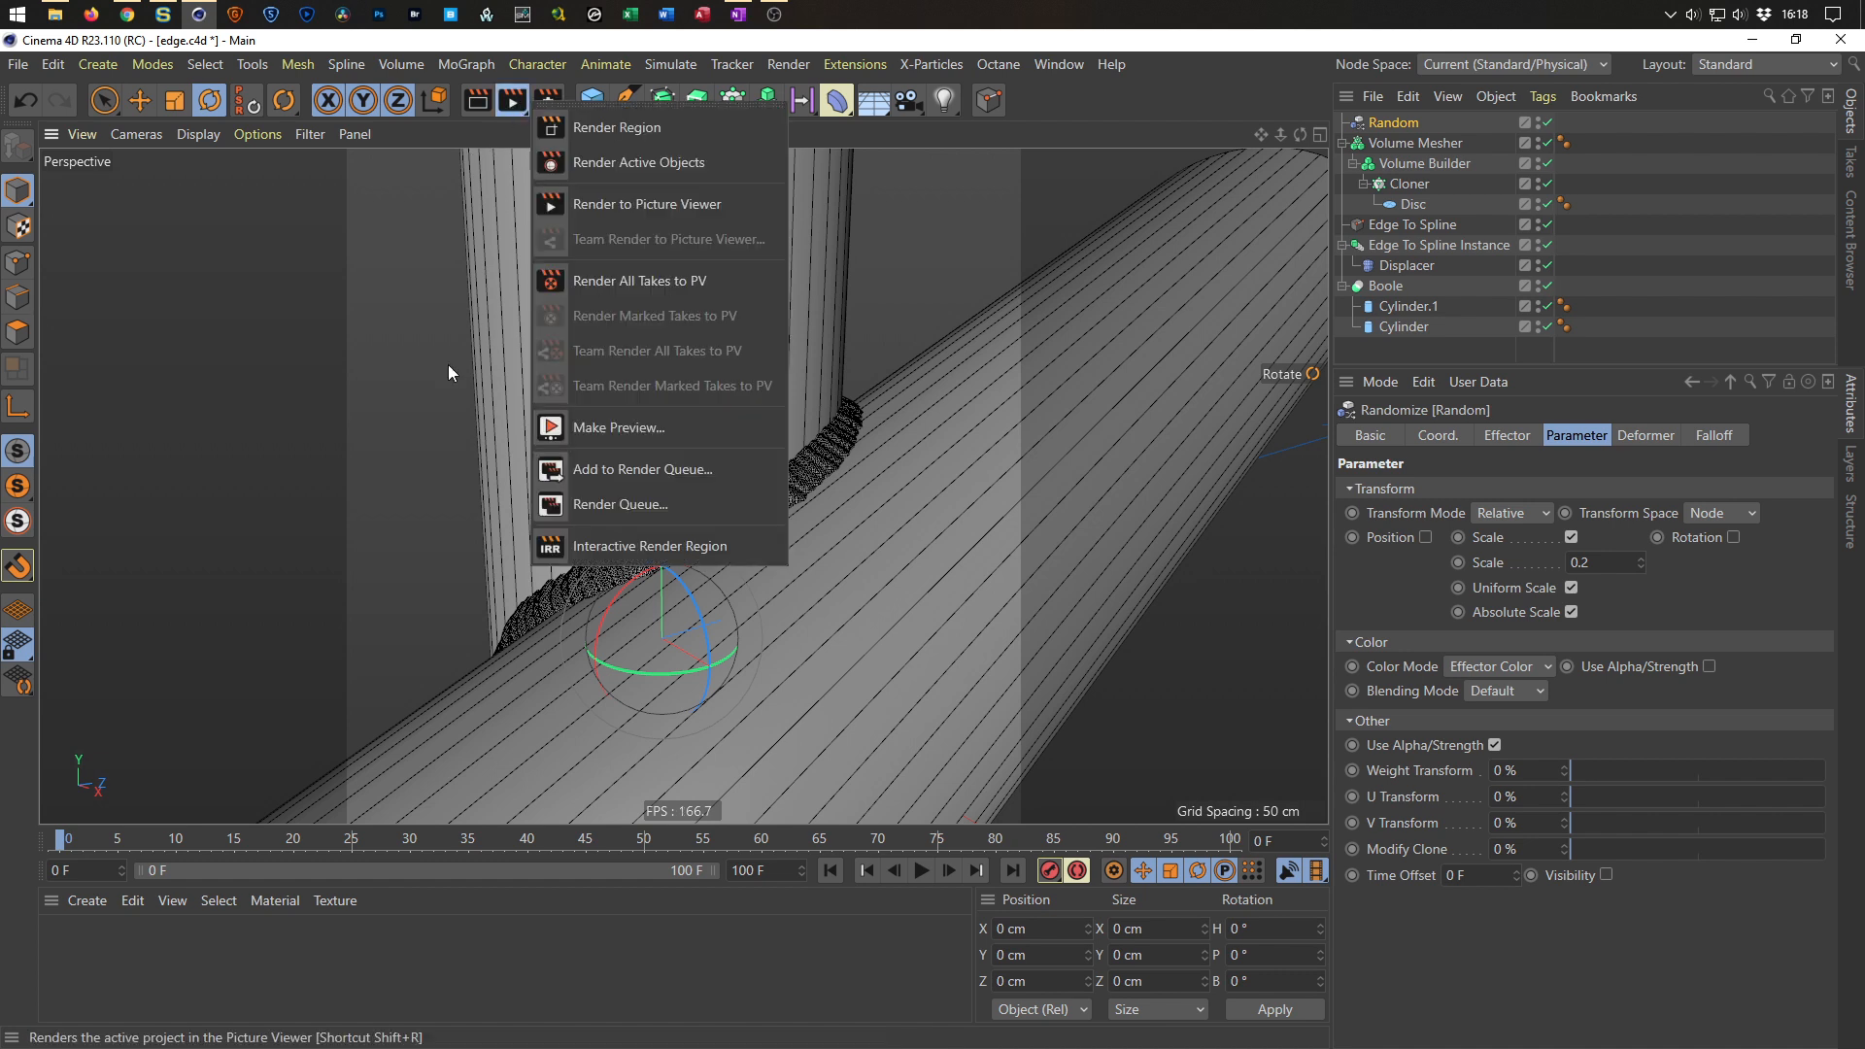
click(564, 546)
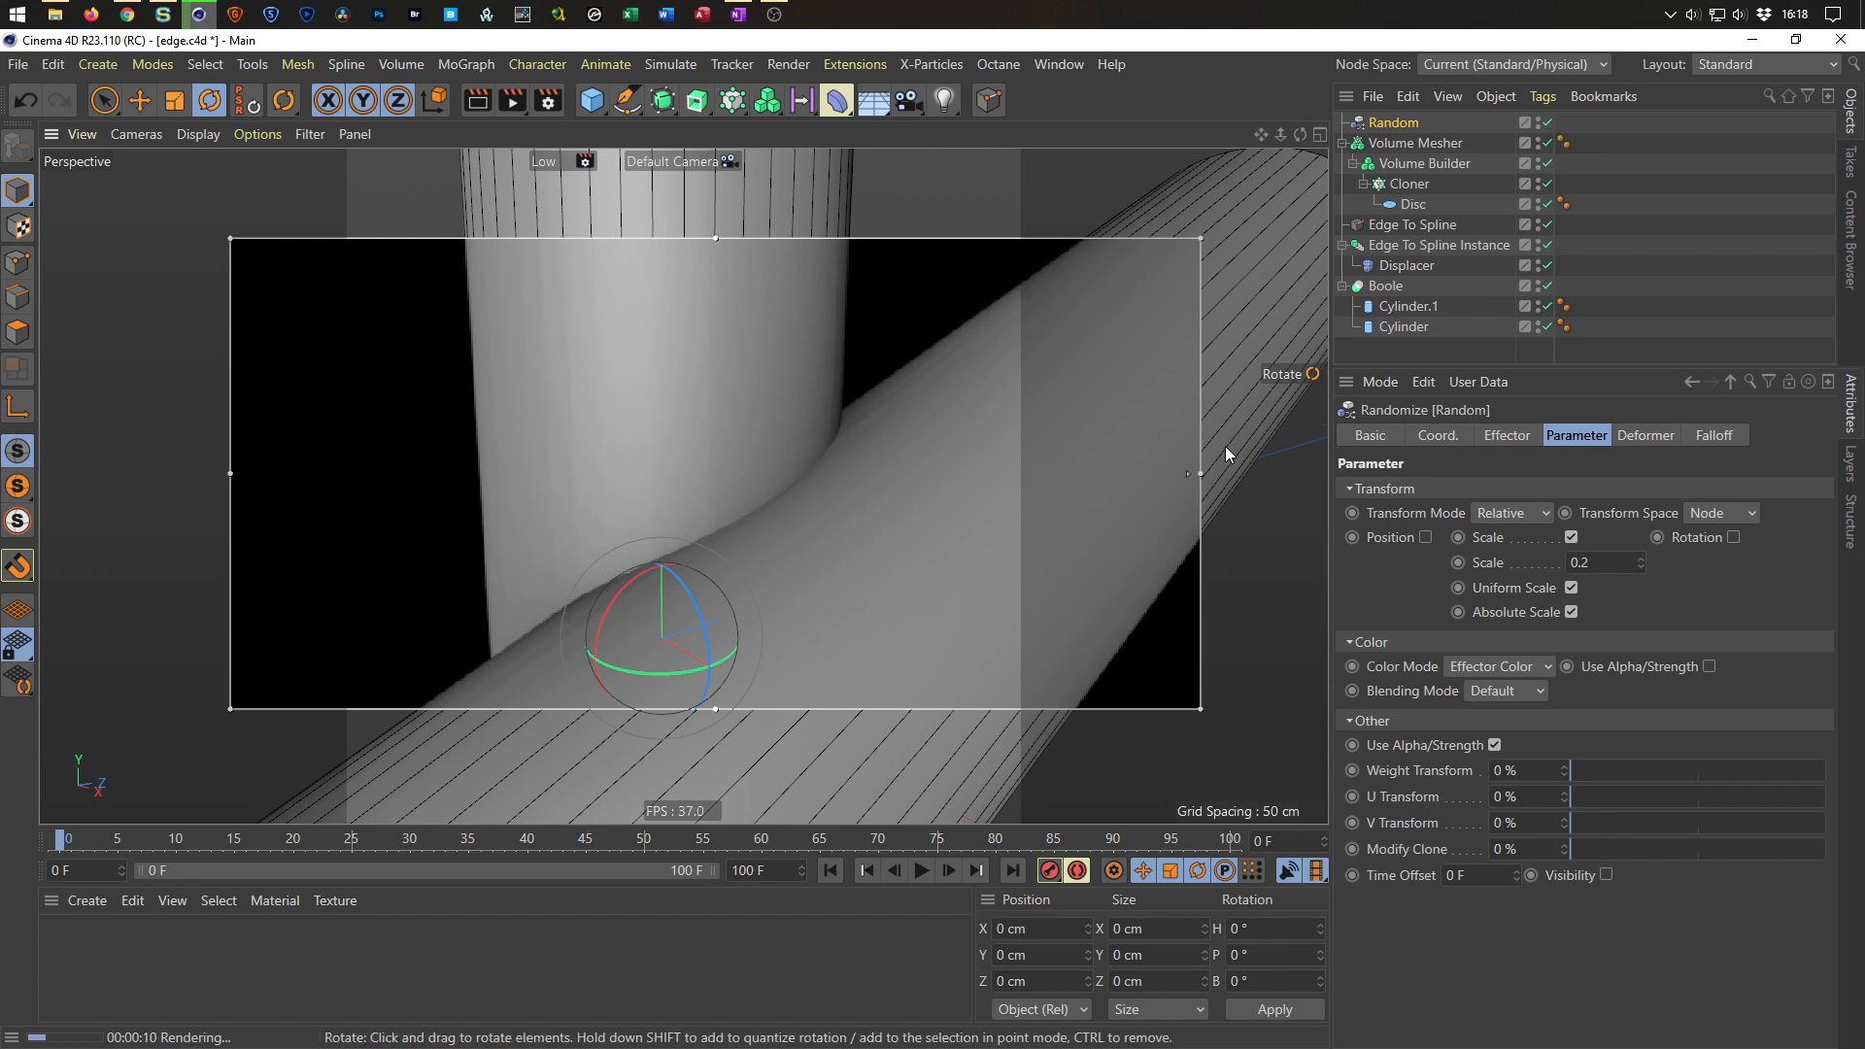
drag(1201, 473, 1001, 481)
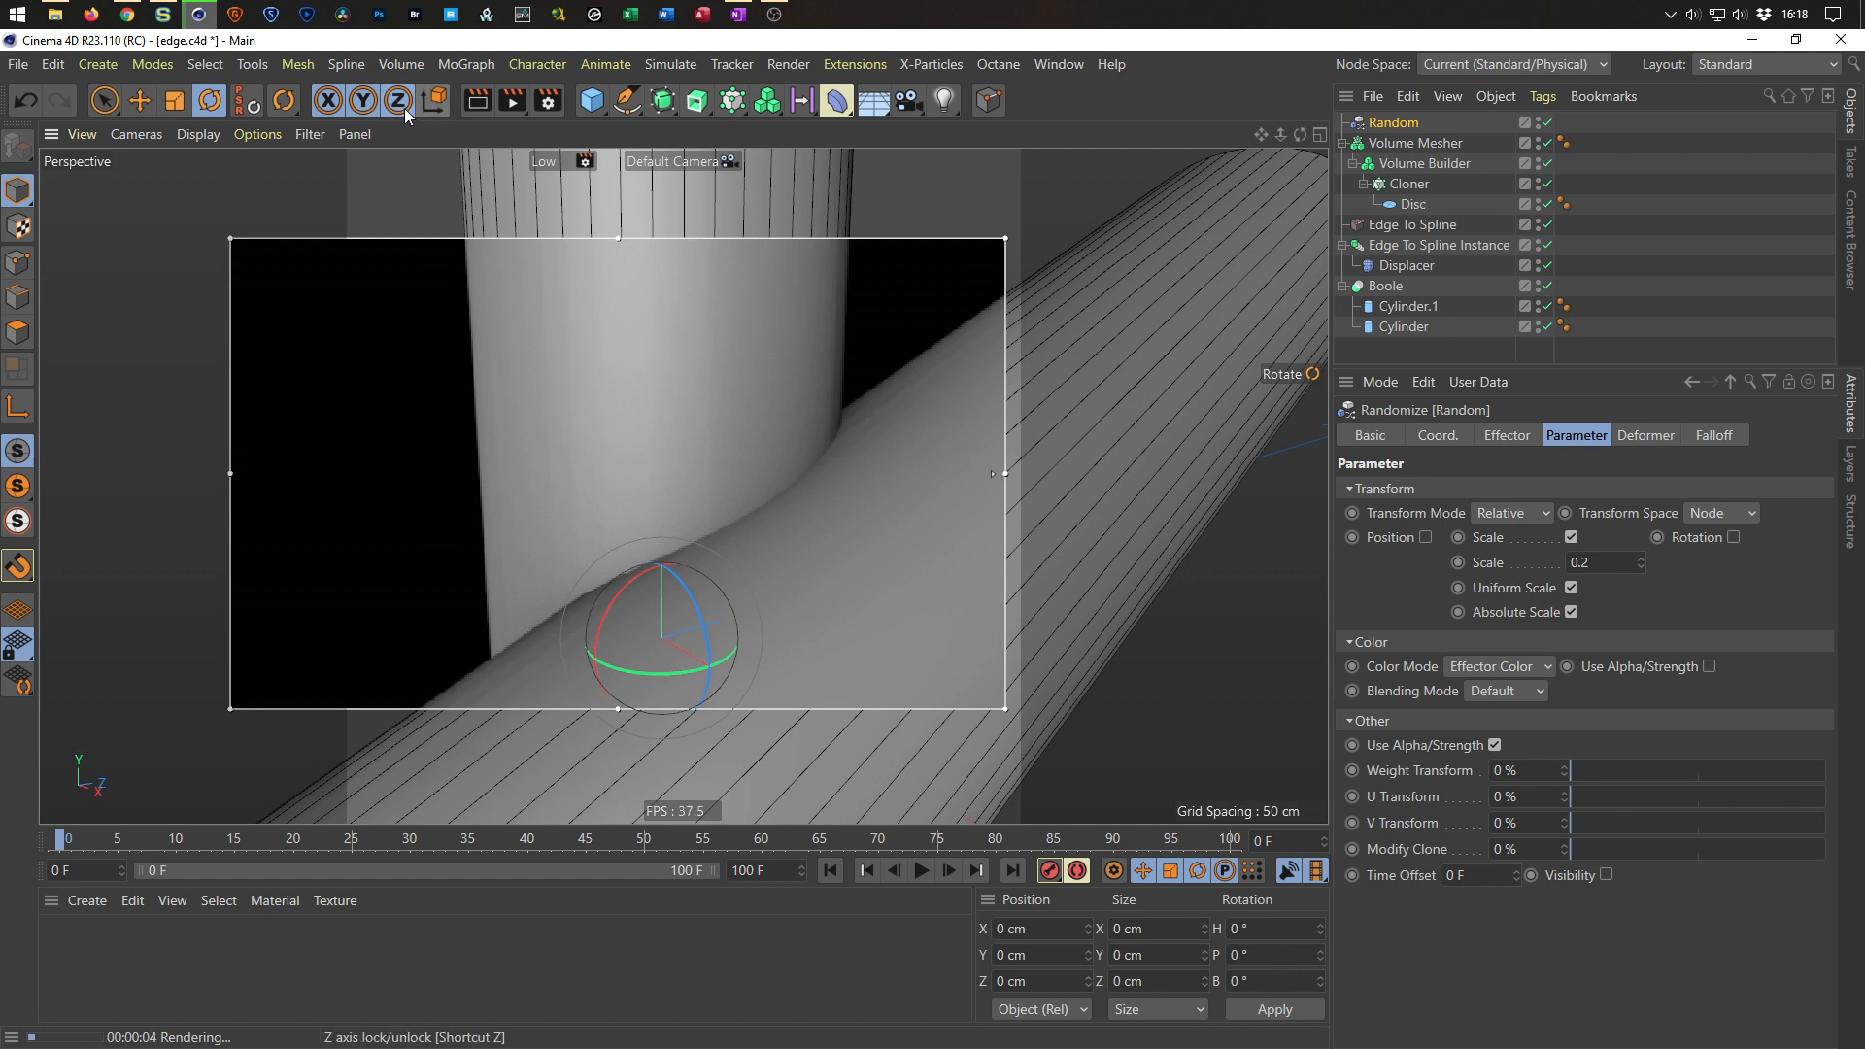
click(512, 100)
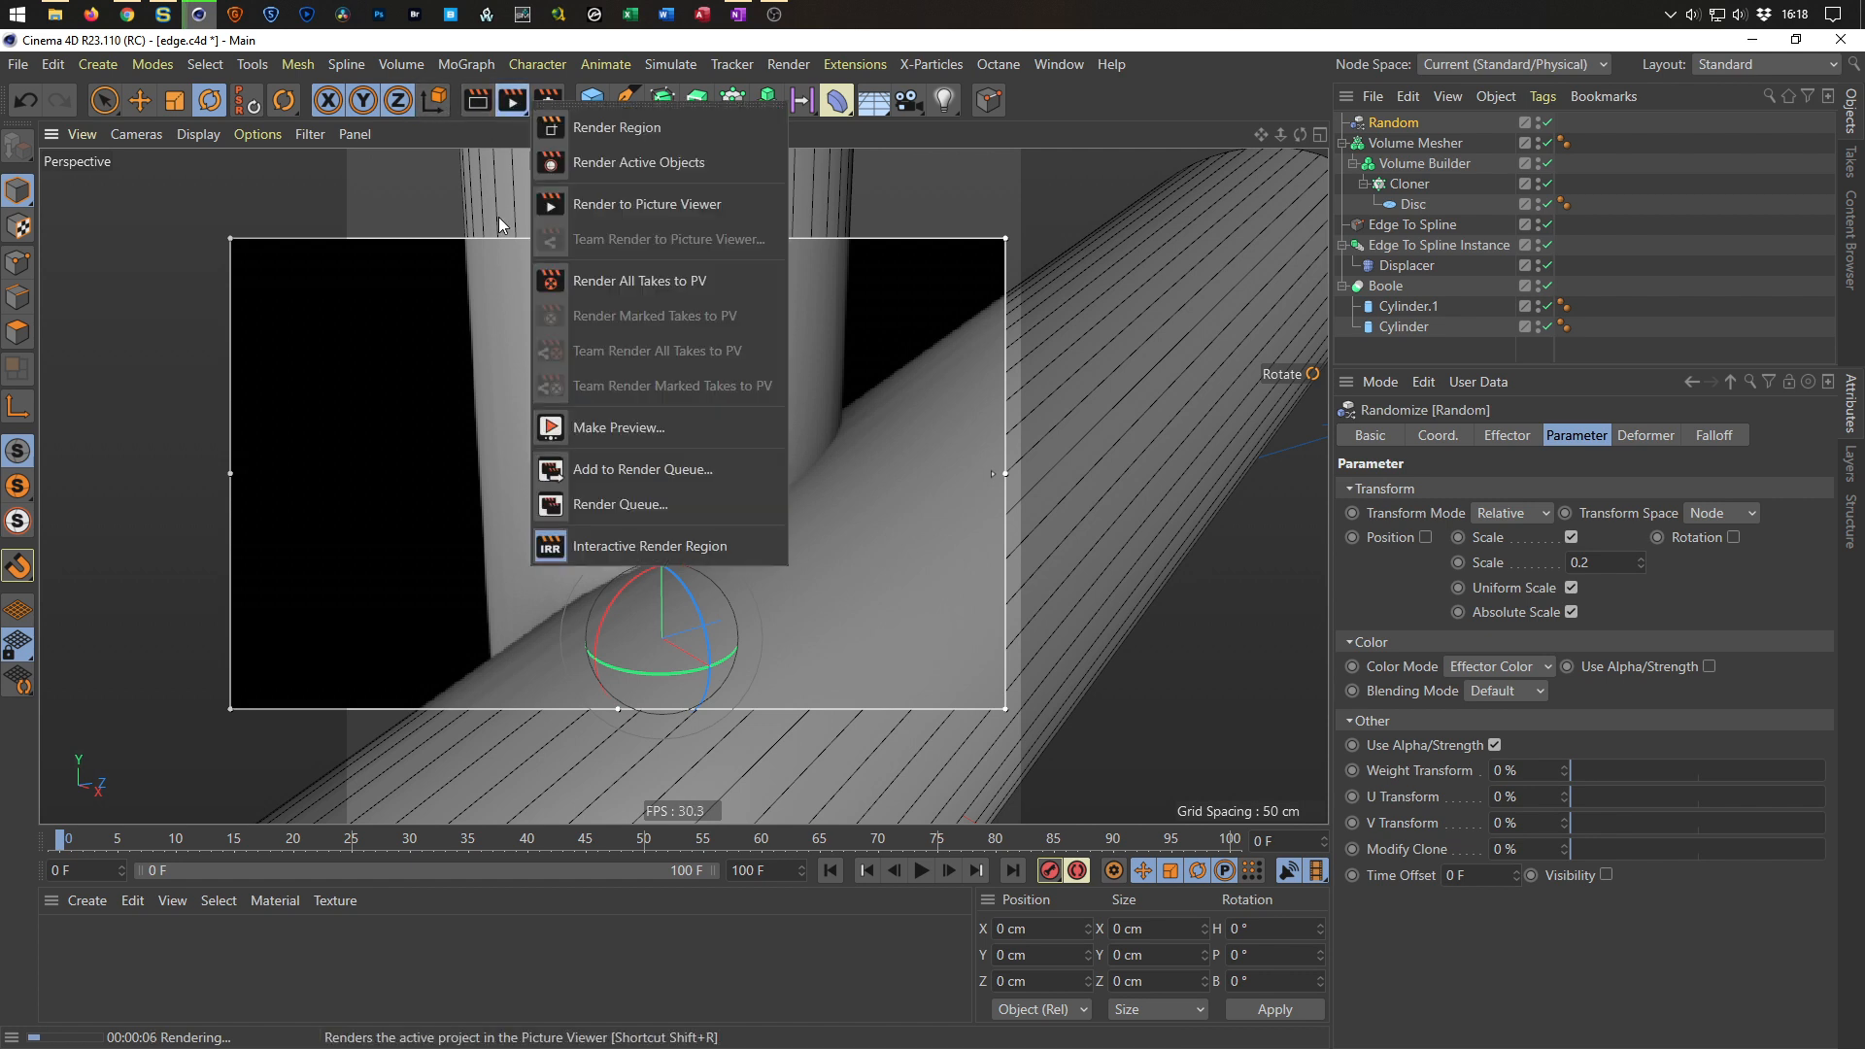
click(585, 571)
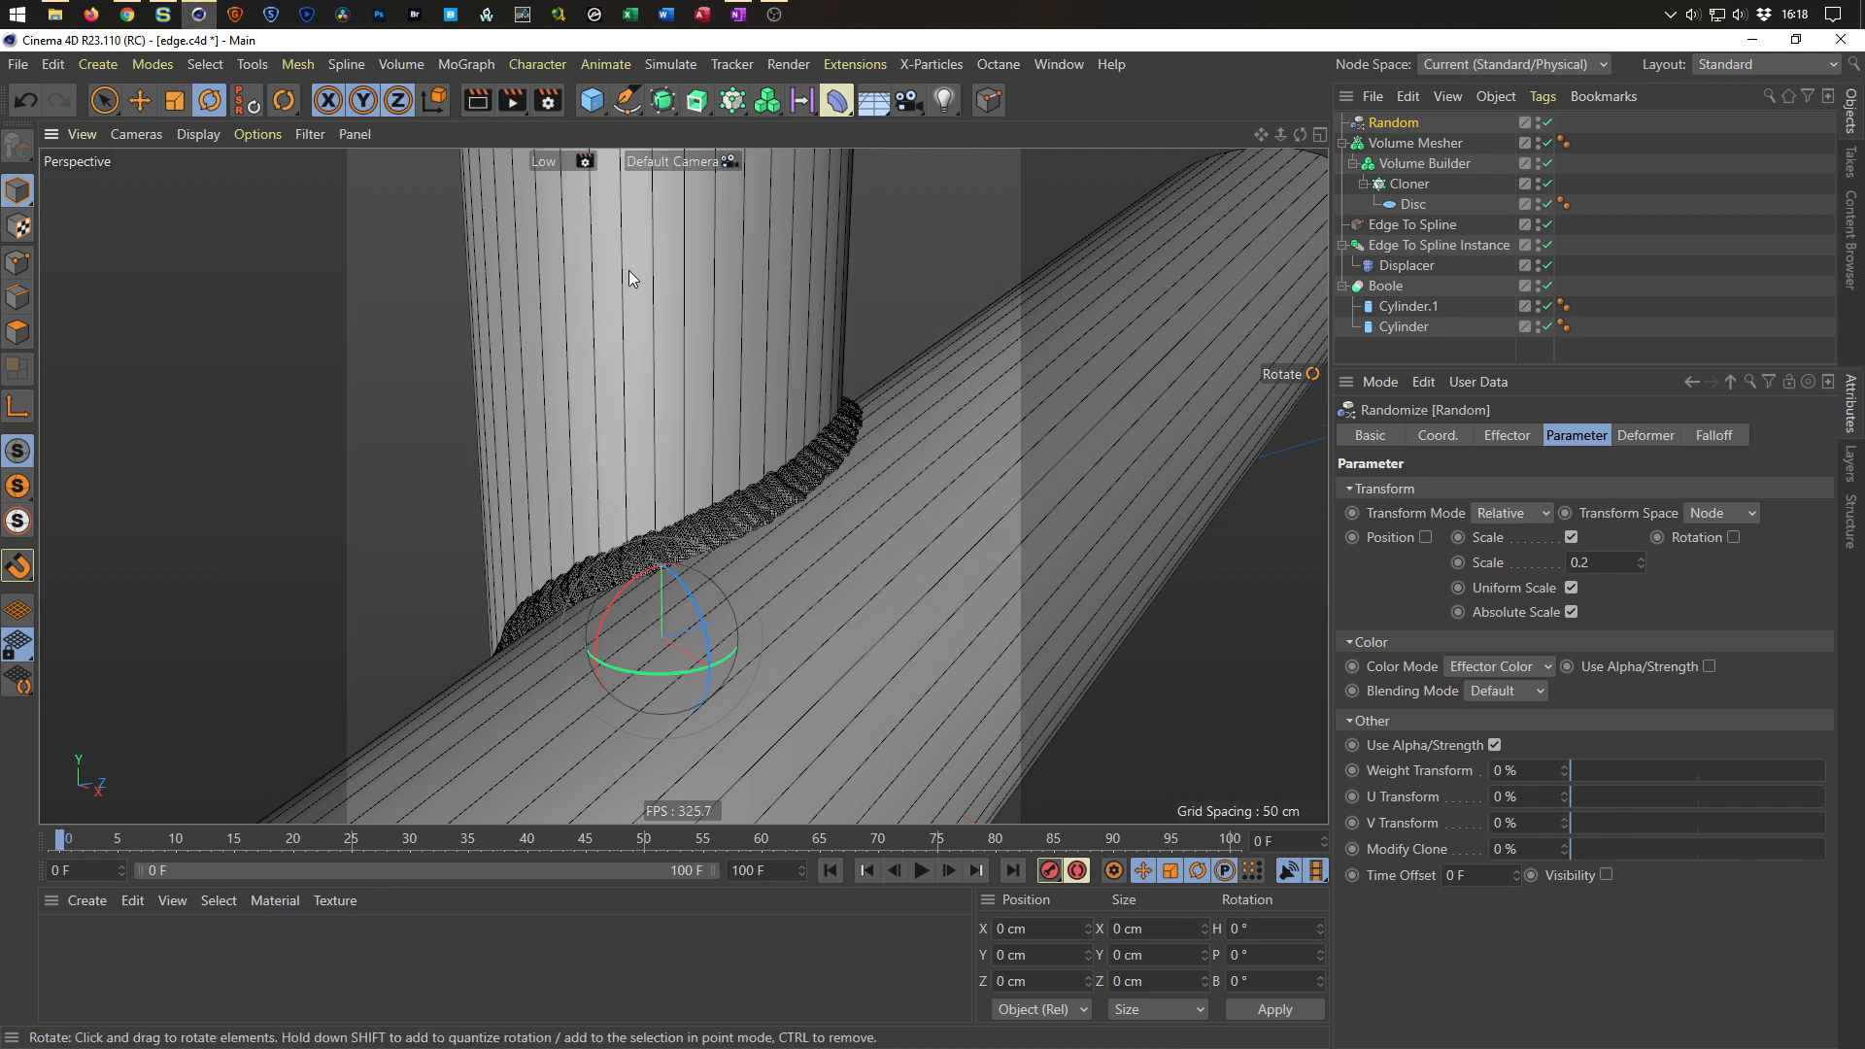
Render the view to the Picture Viewer, then close it and stop the render.
key(shift+r)
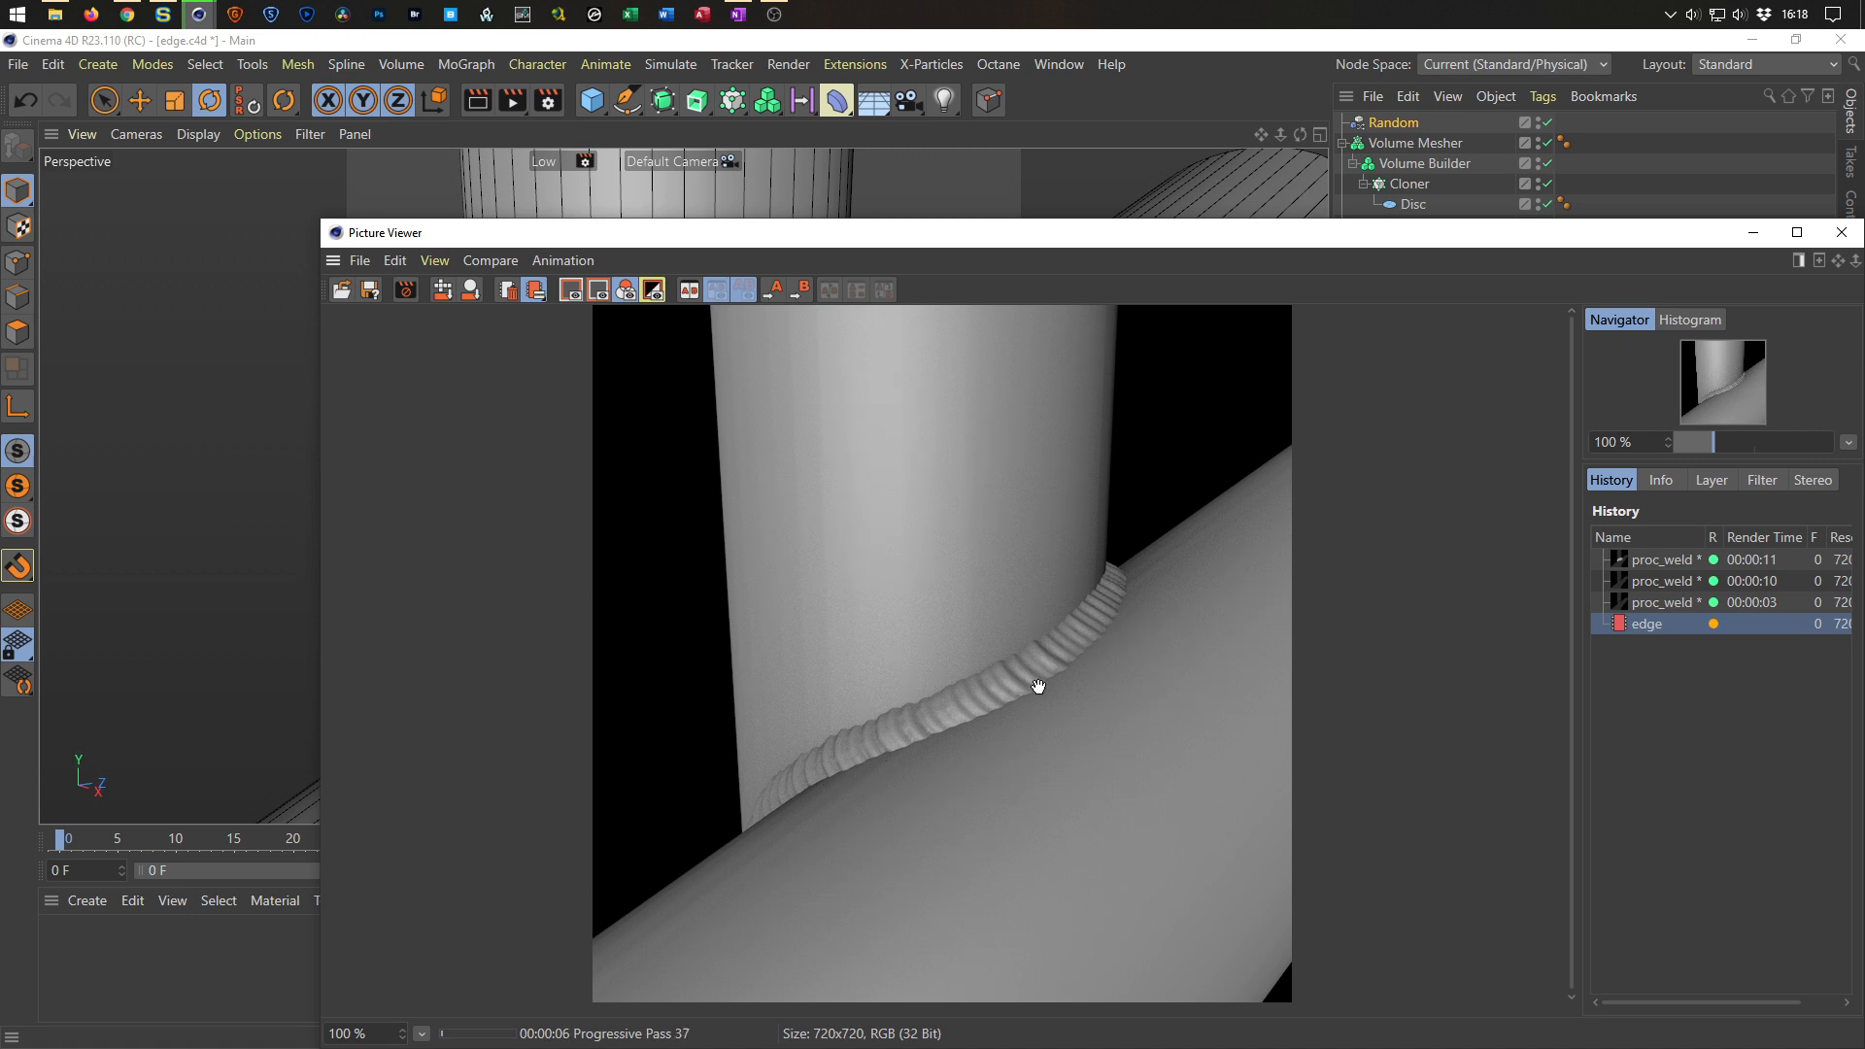
click(1851, 233)
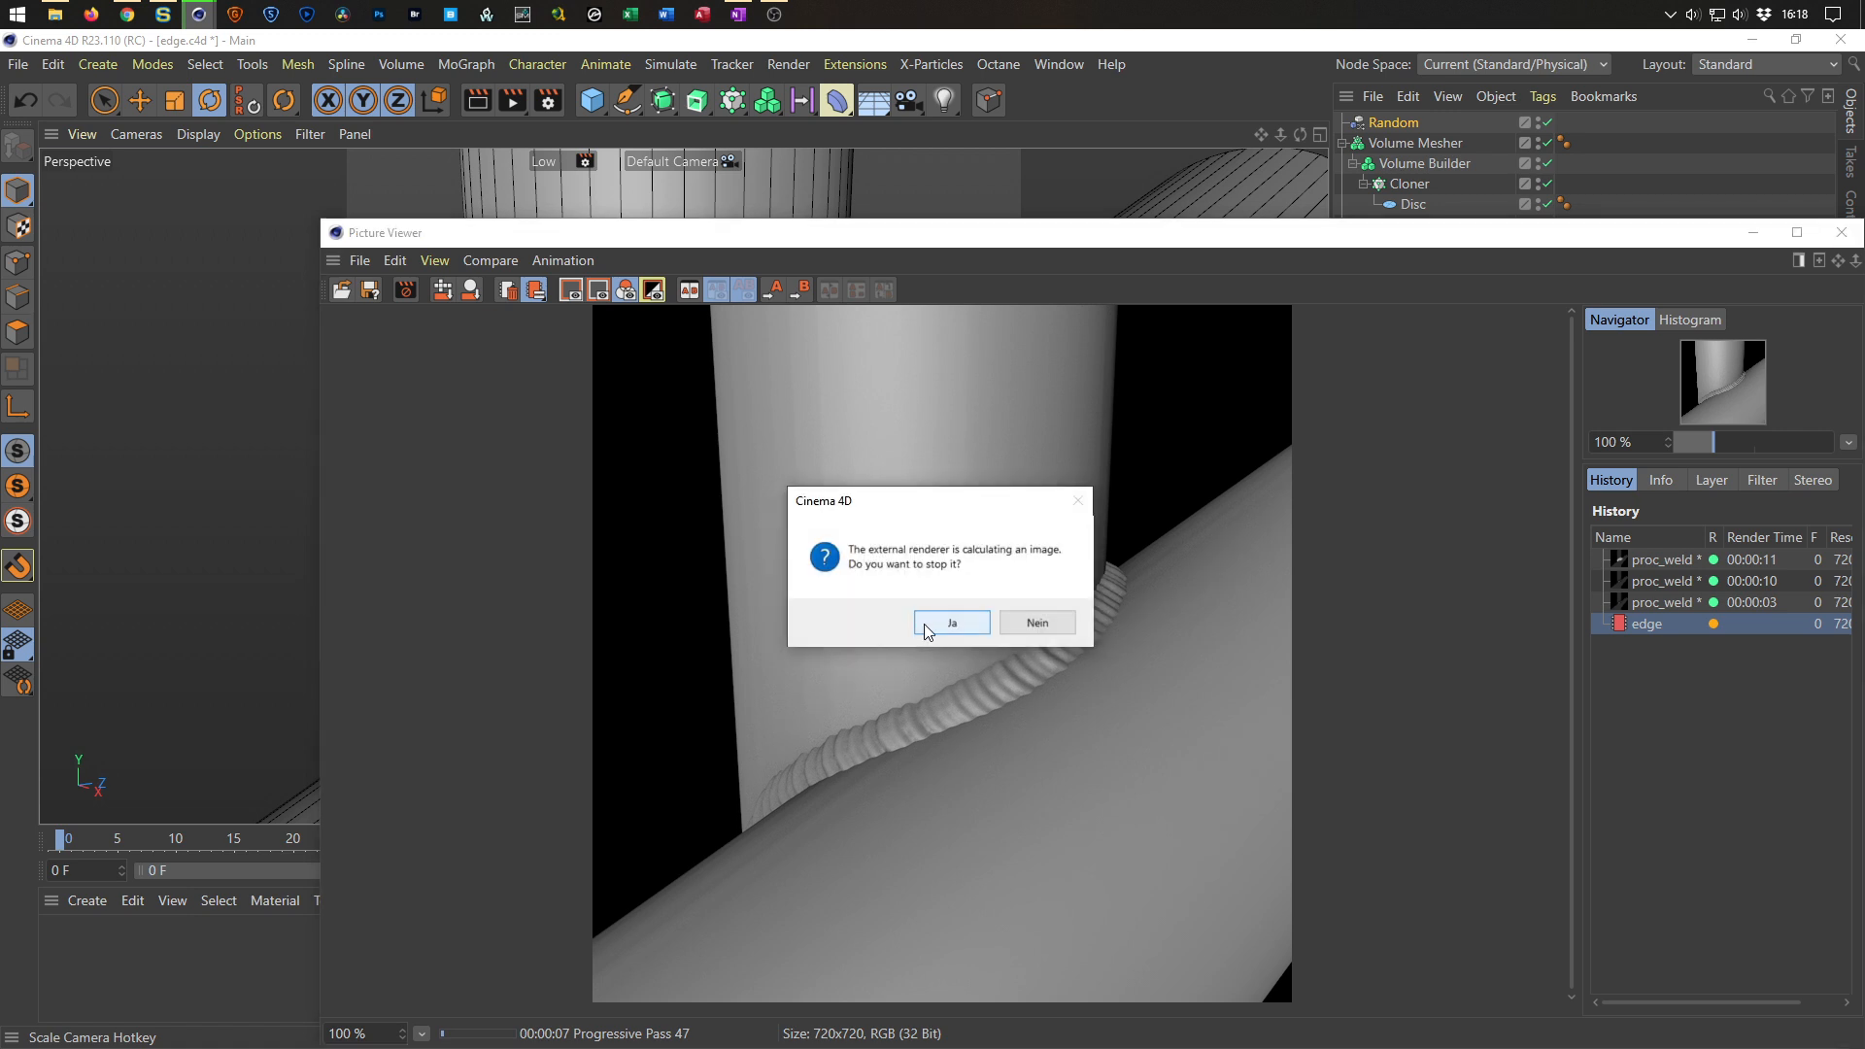
click(962, 627)
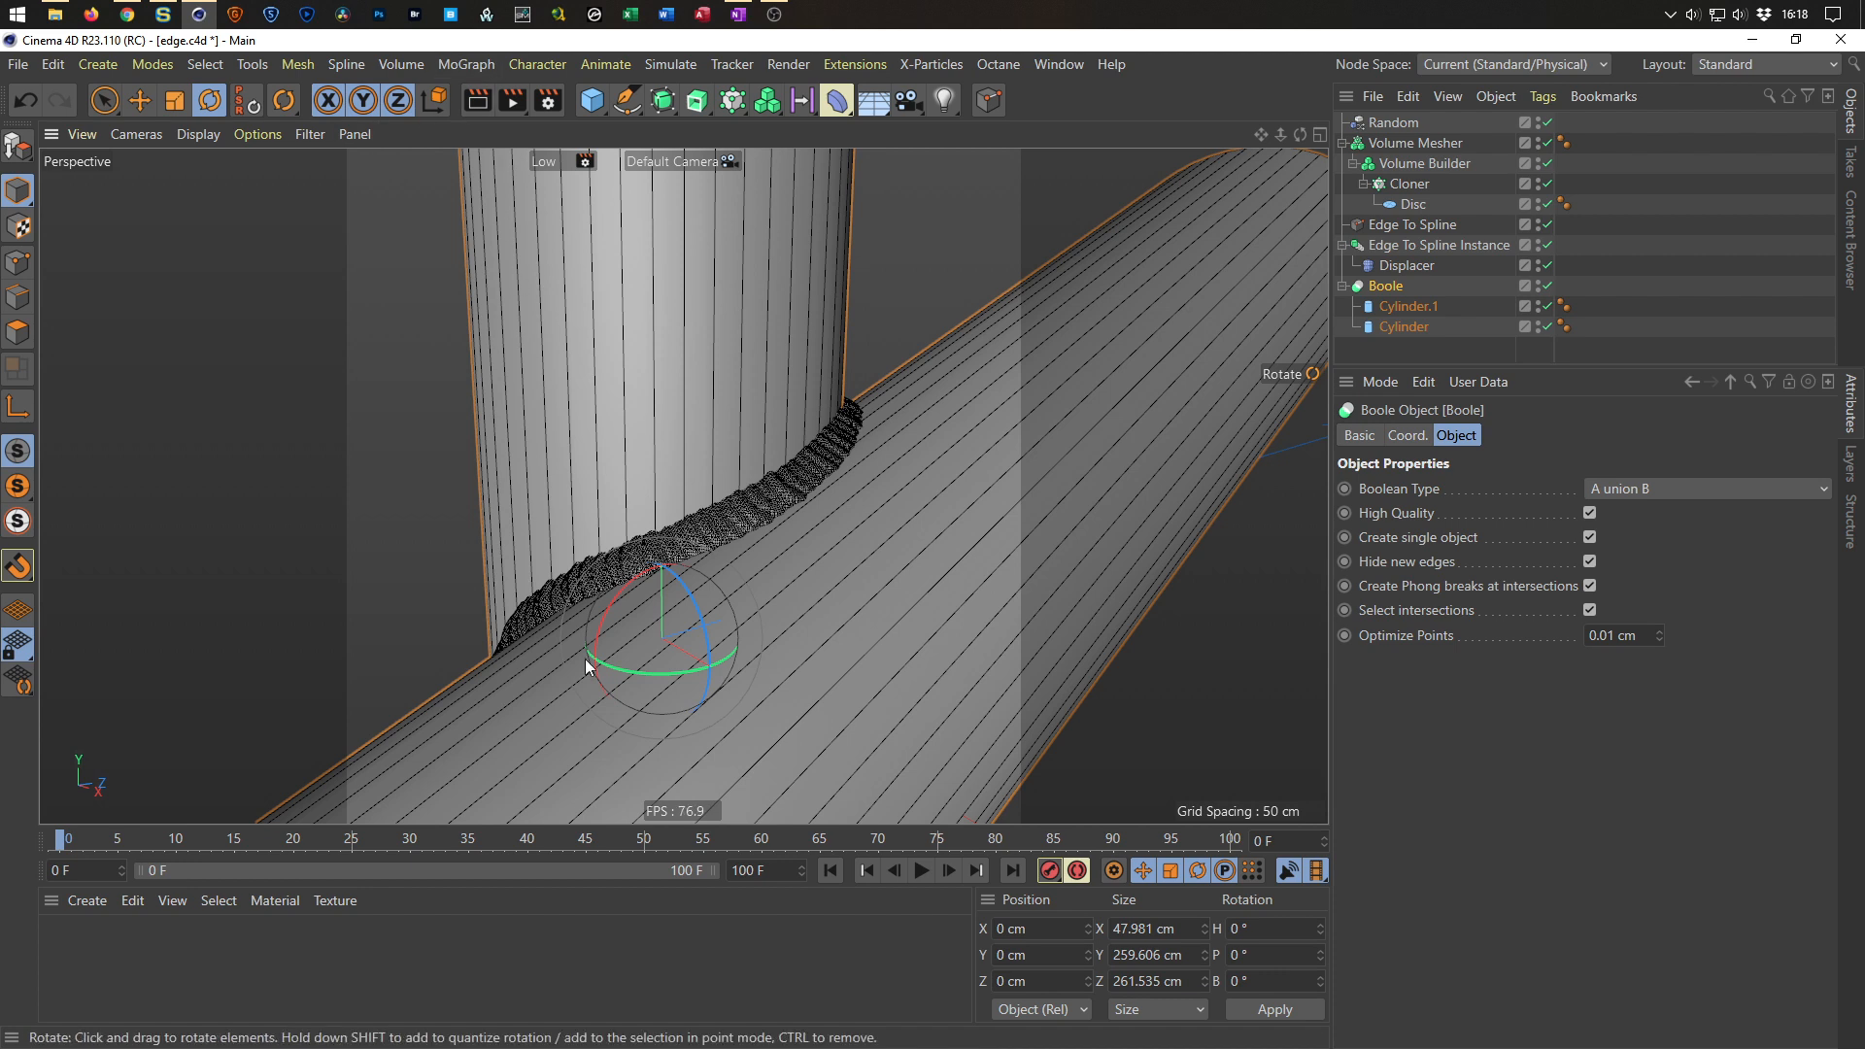
Move Cylinder.1 below Cylinder inside the Boole.
alt+drag(713, 529, 698, 585)
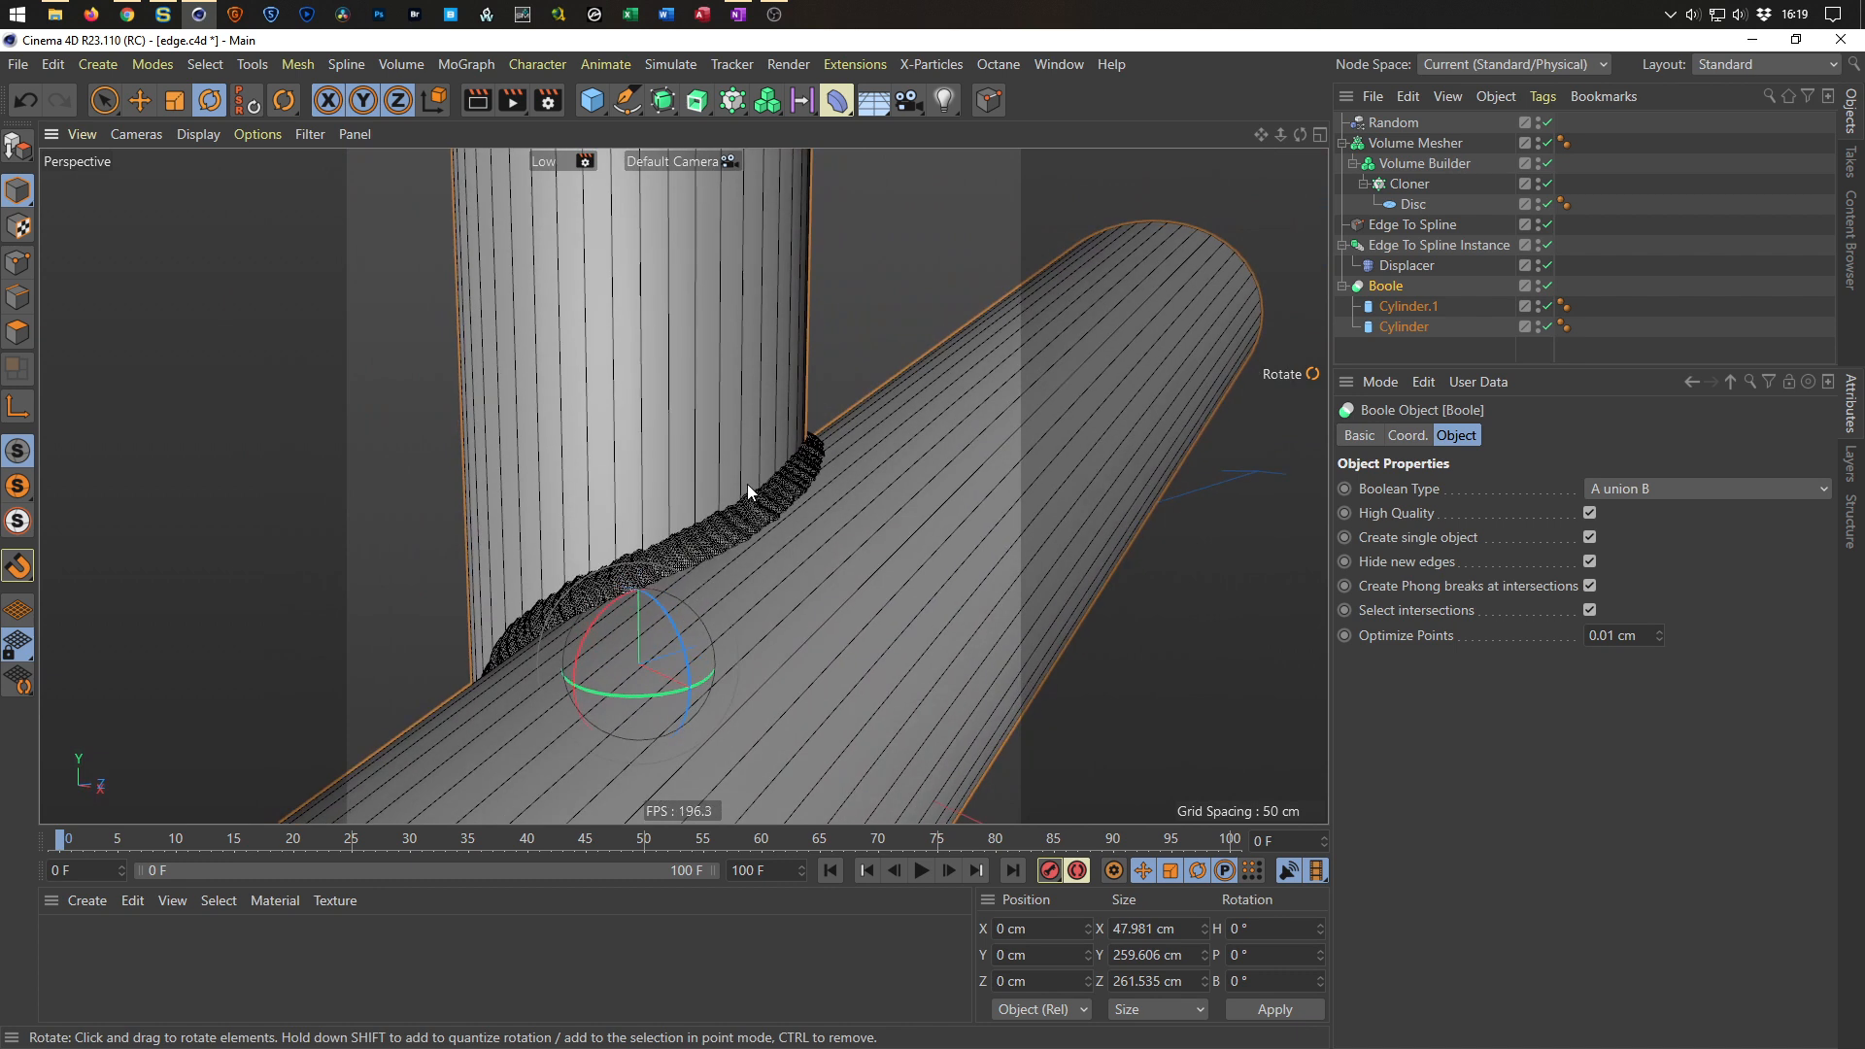
scroll(746, 482, down, 6)
alt+drag(684, 486, 626, 446)
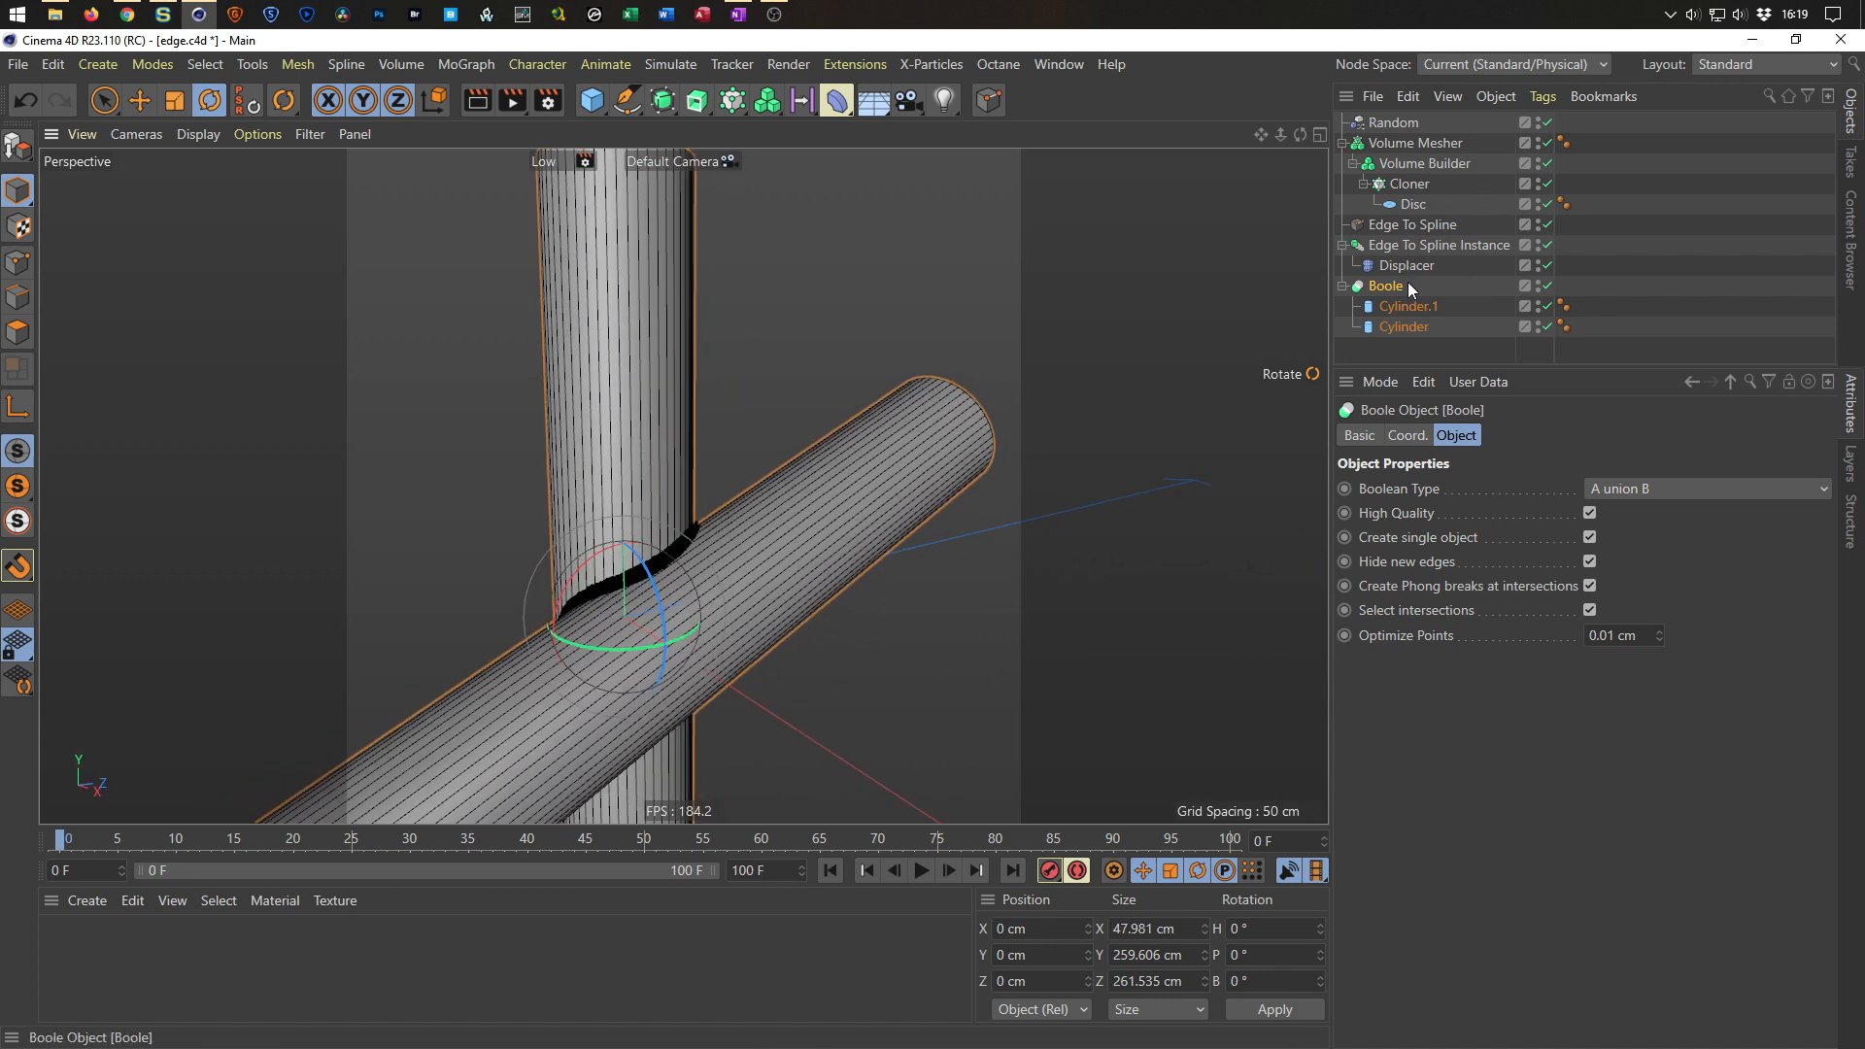
double_click(1409, 307)
key(Return)
drag(1395, 306, 1416, 338)
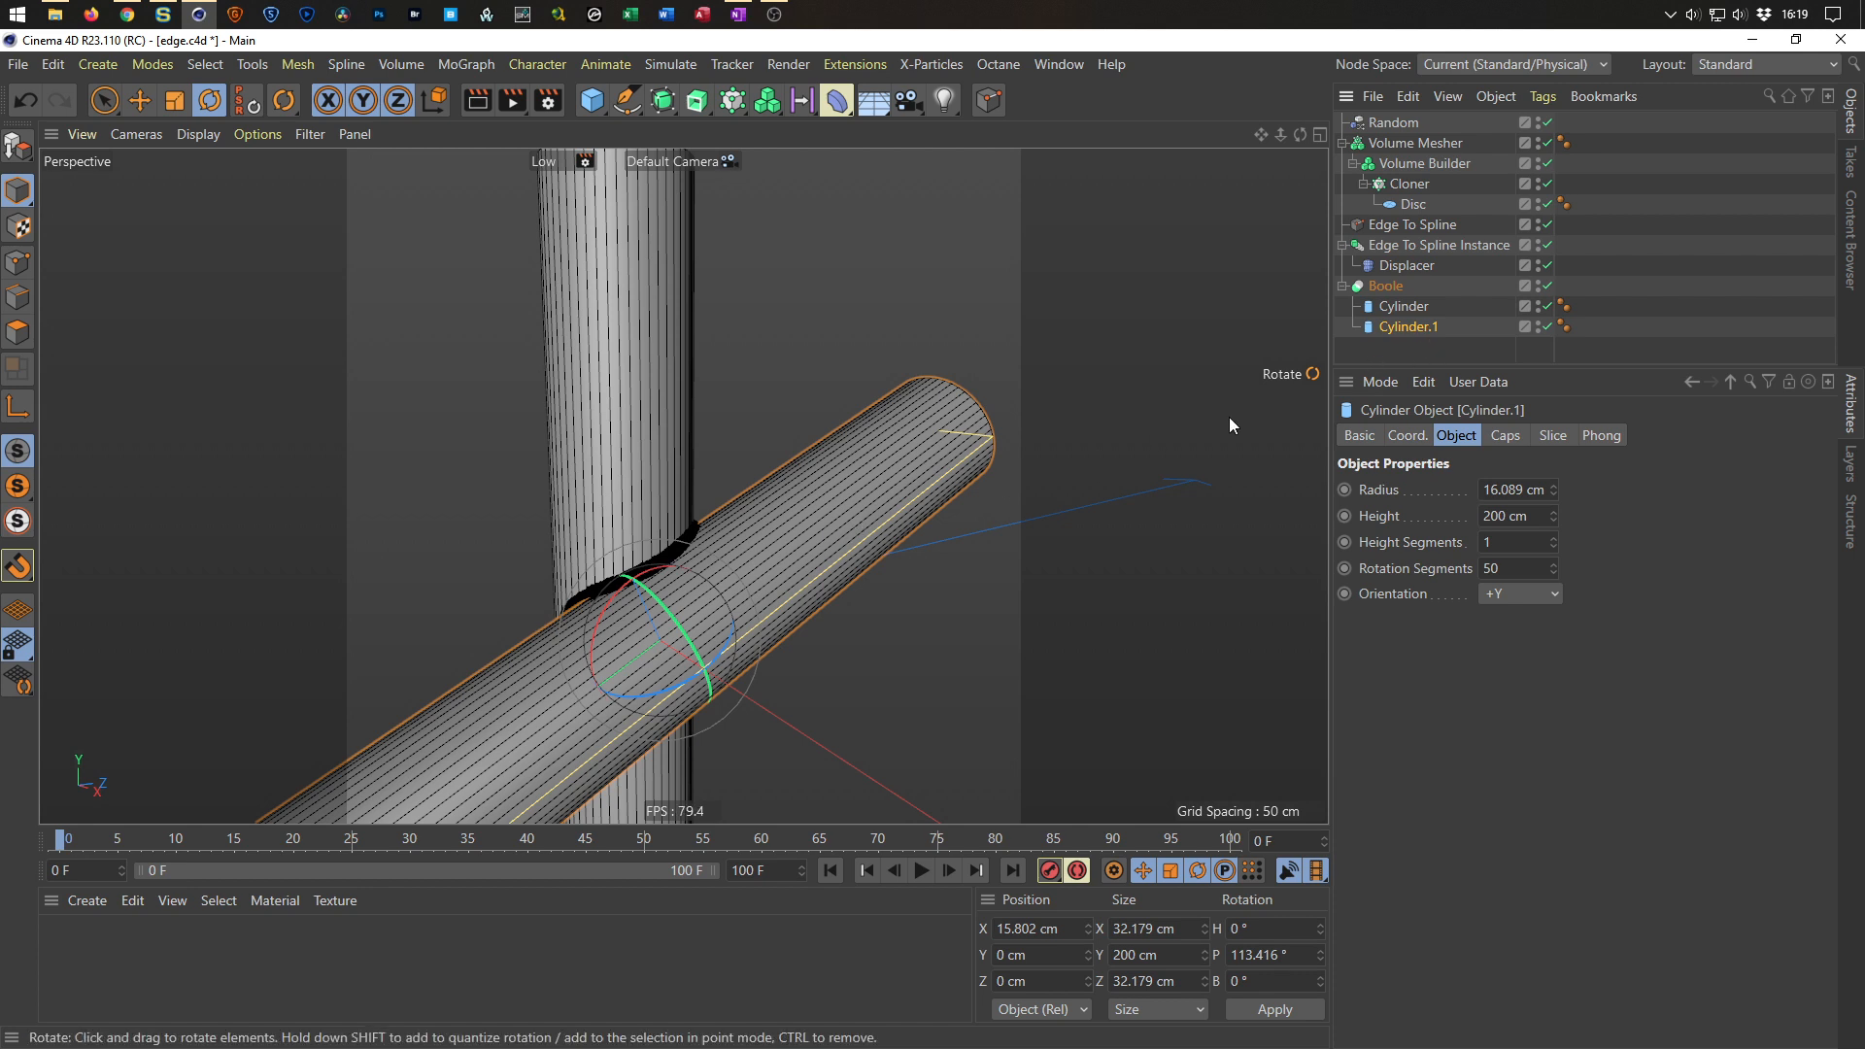
Duplicate the vertical Cylinder as Cylinder.2 and move the copy to about X 33 cm, Z 55 cm.
click(1401, 303)
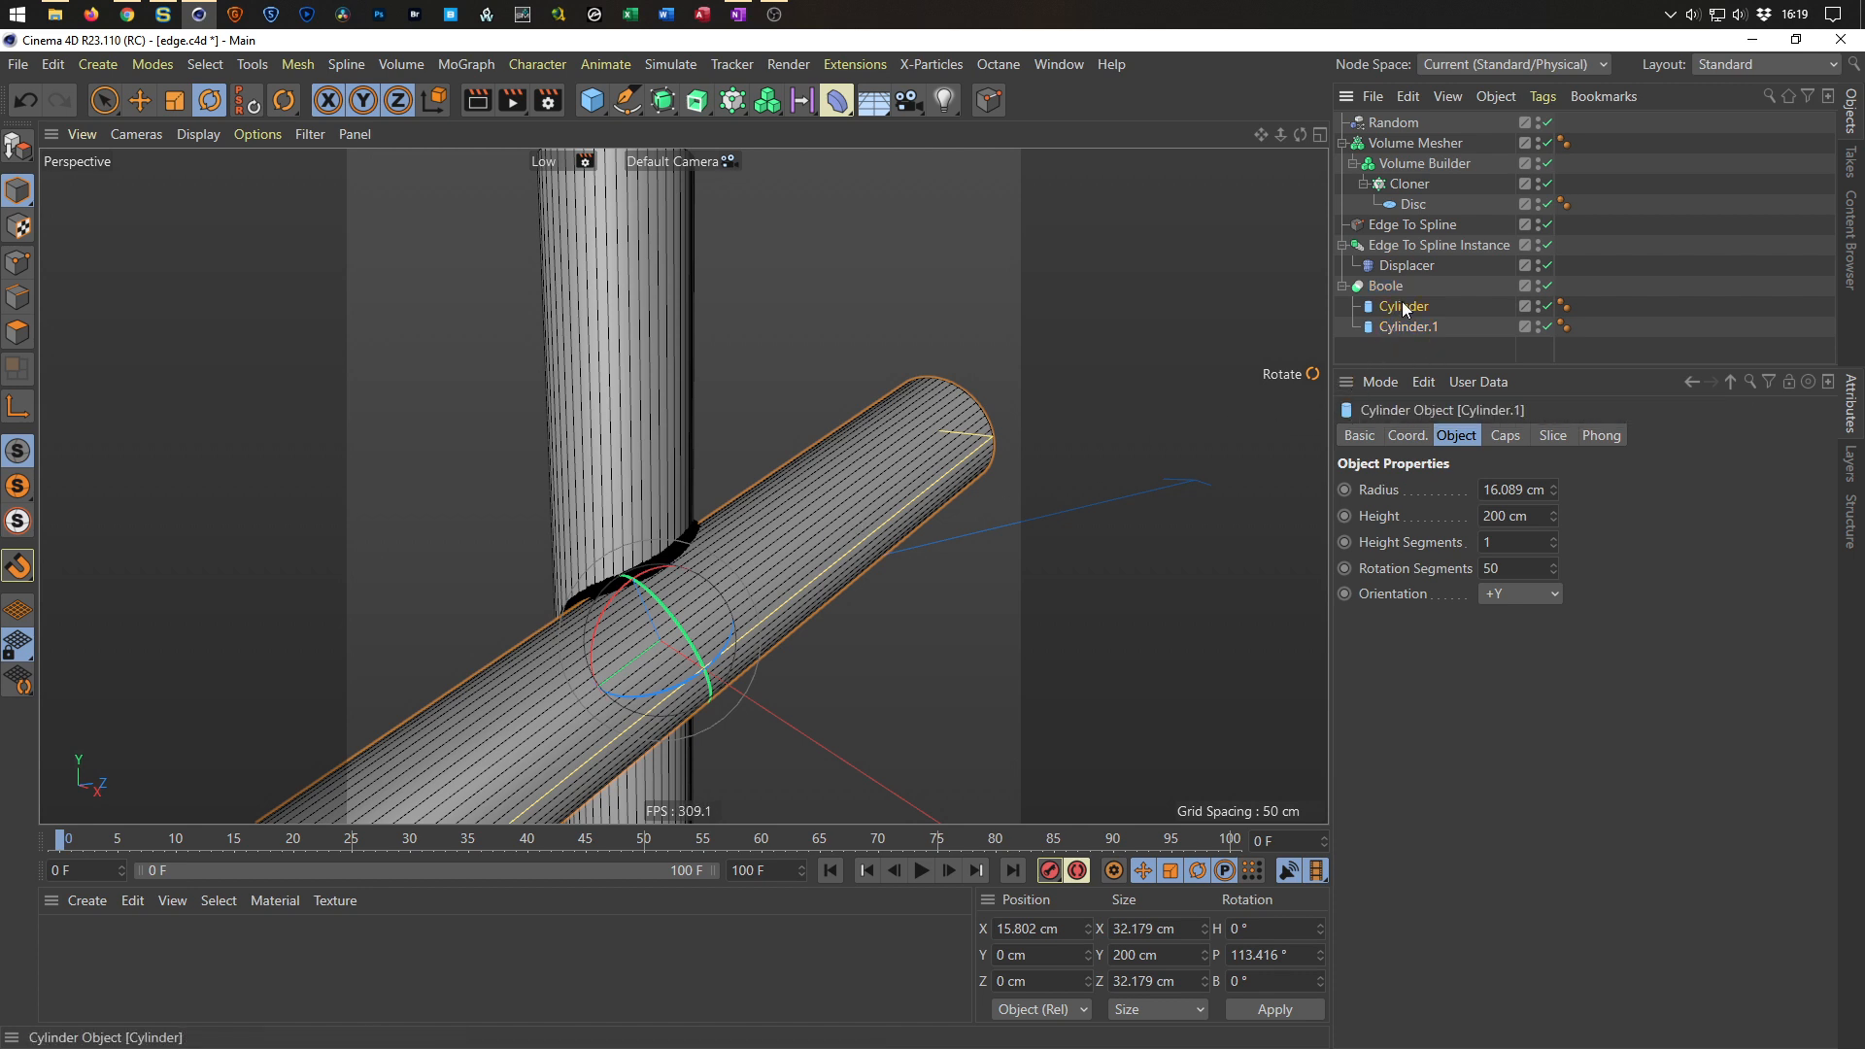
drag(1405, 307, 1419, 341)
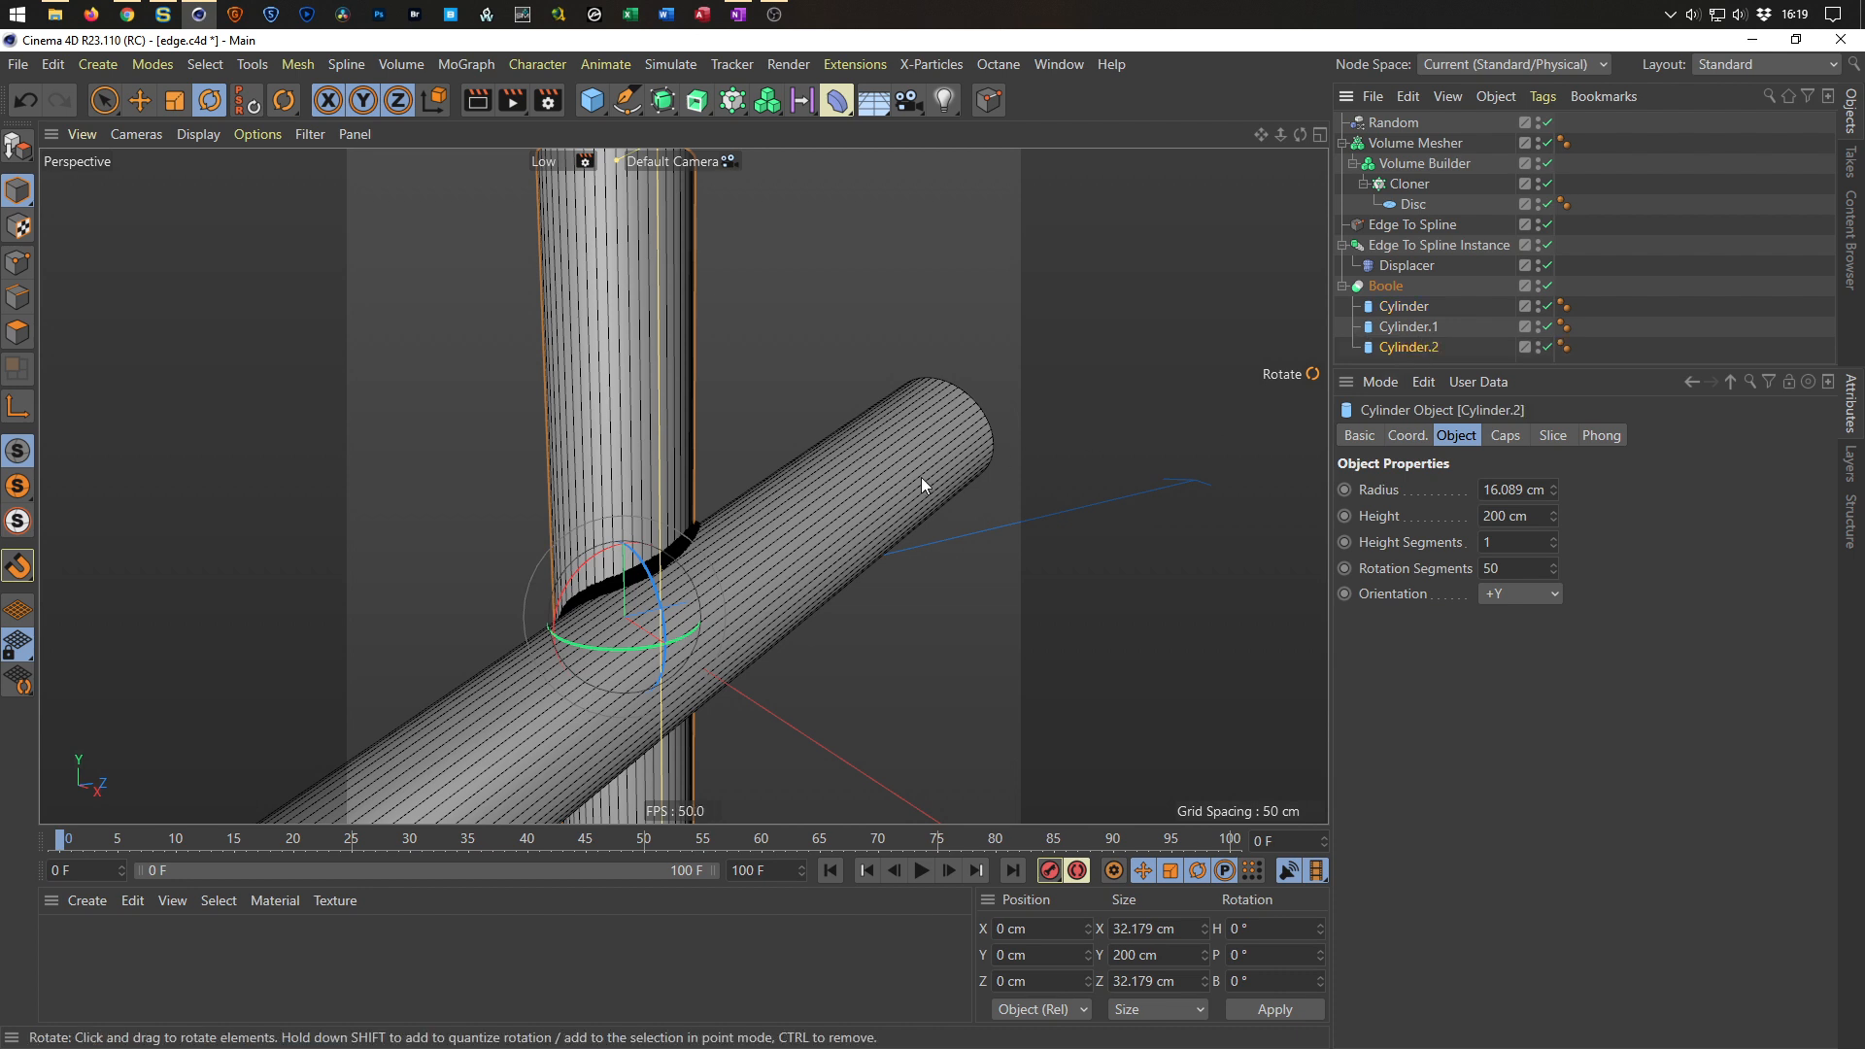
key(e)
drag(725, 595, 1017, 657)
alt+drag(894, 557, 1286, 476)
Group Cylinder.1 and Cylinder.2 into a Null inside the Boole.
click(1397, 350)
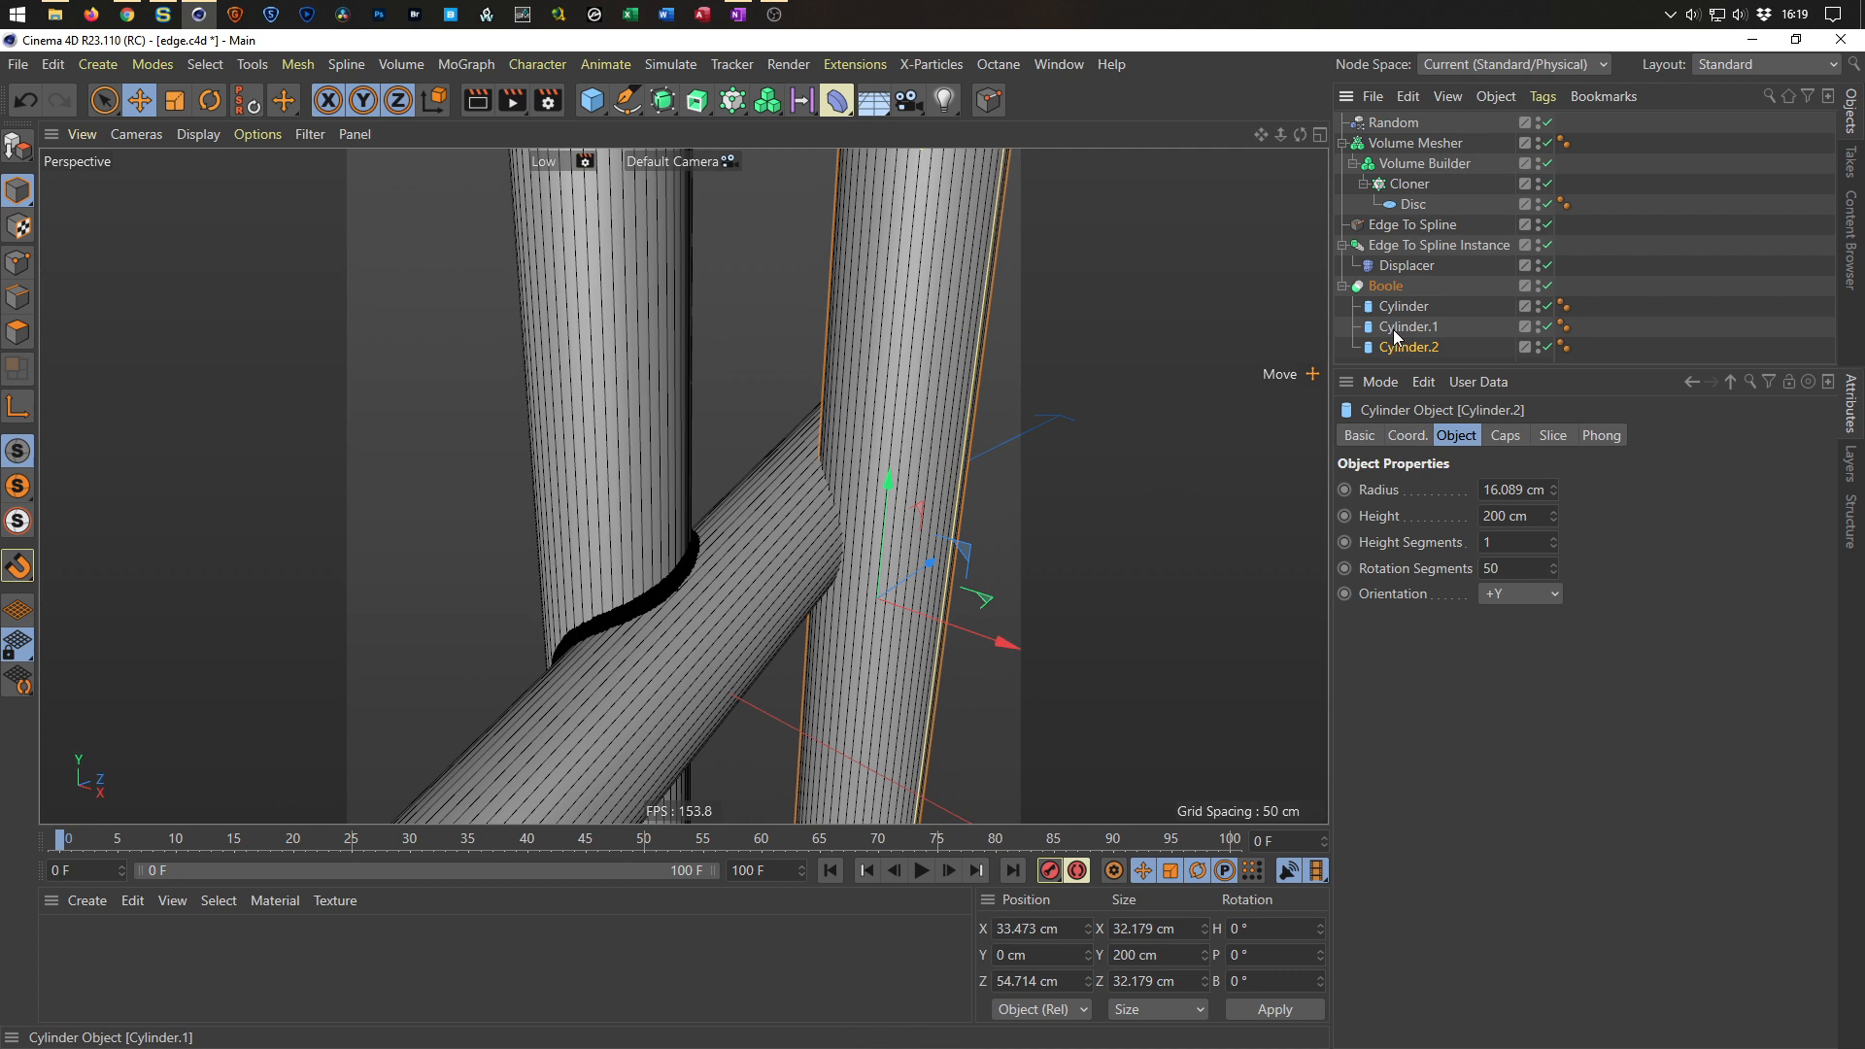
ctrl+click(1404, 332)
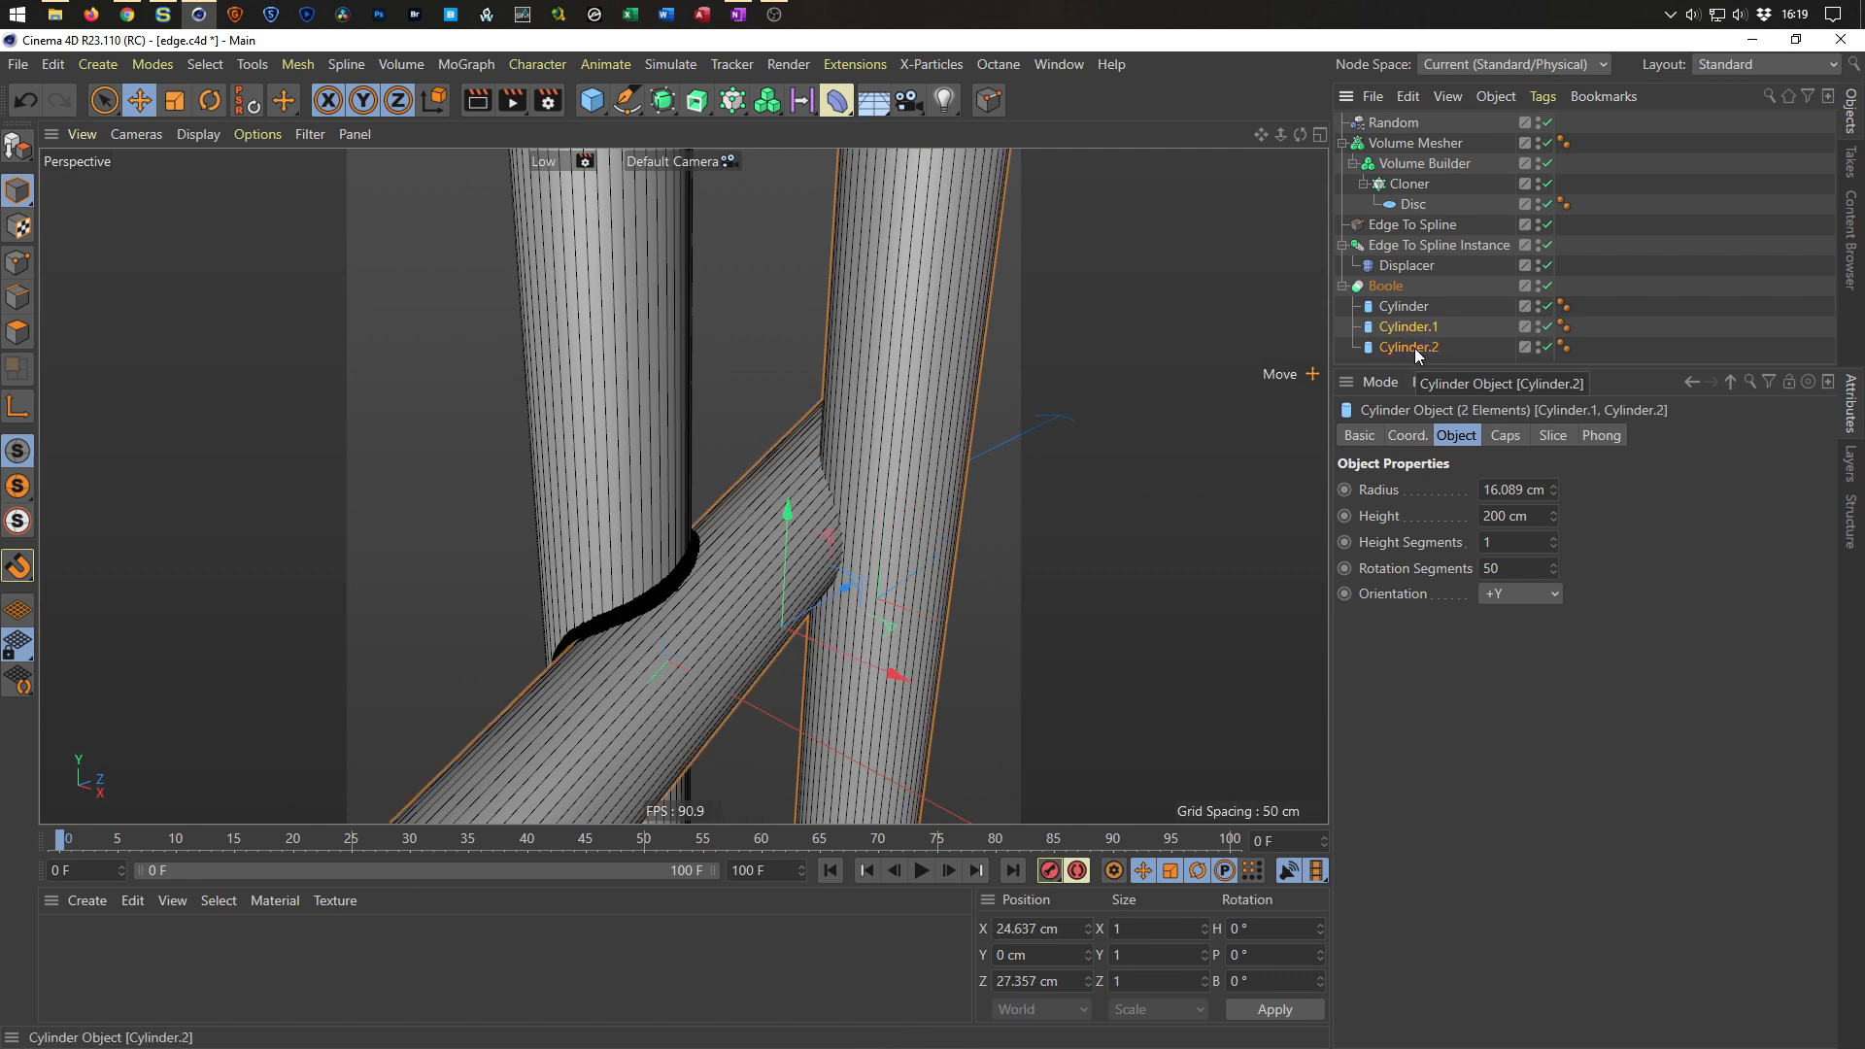
key(alt+g)
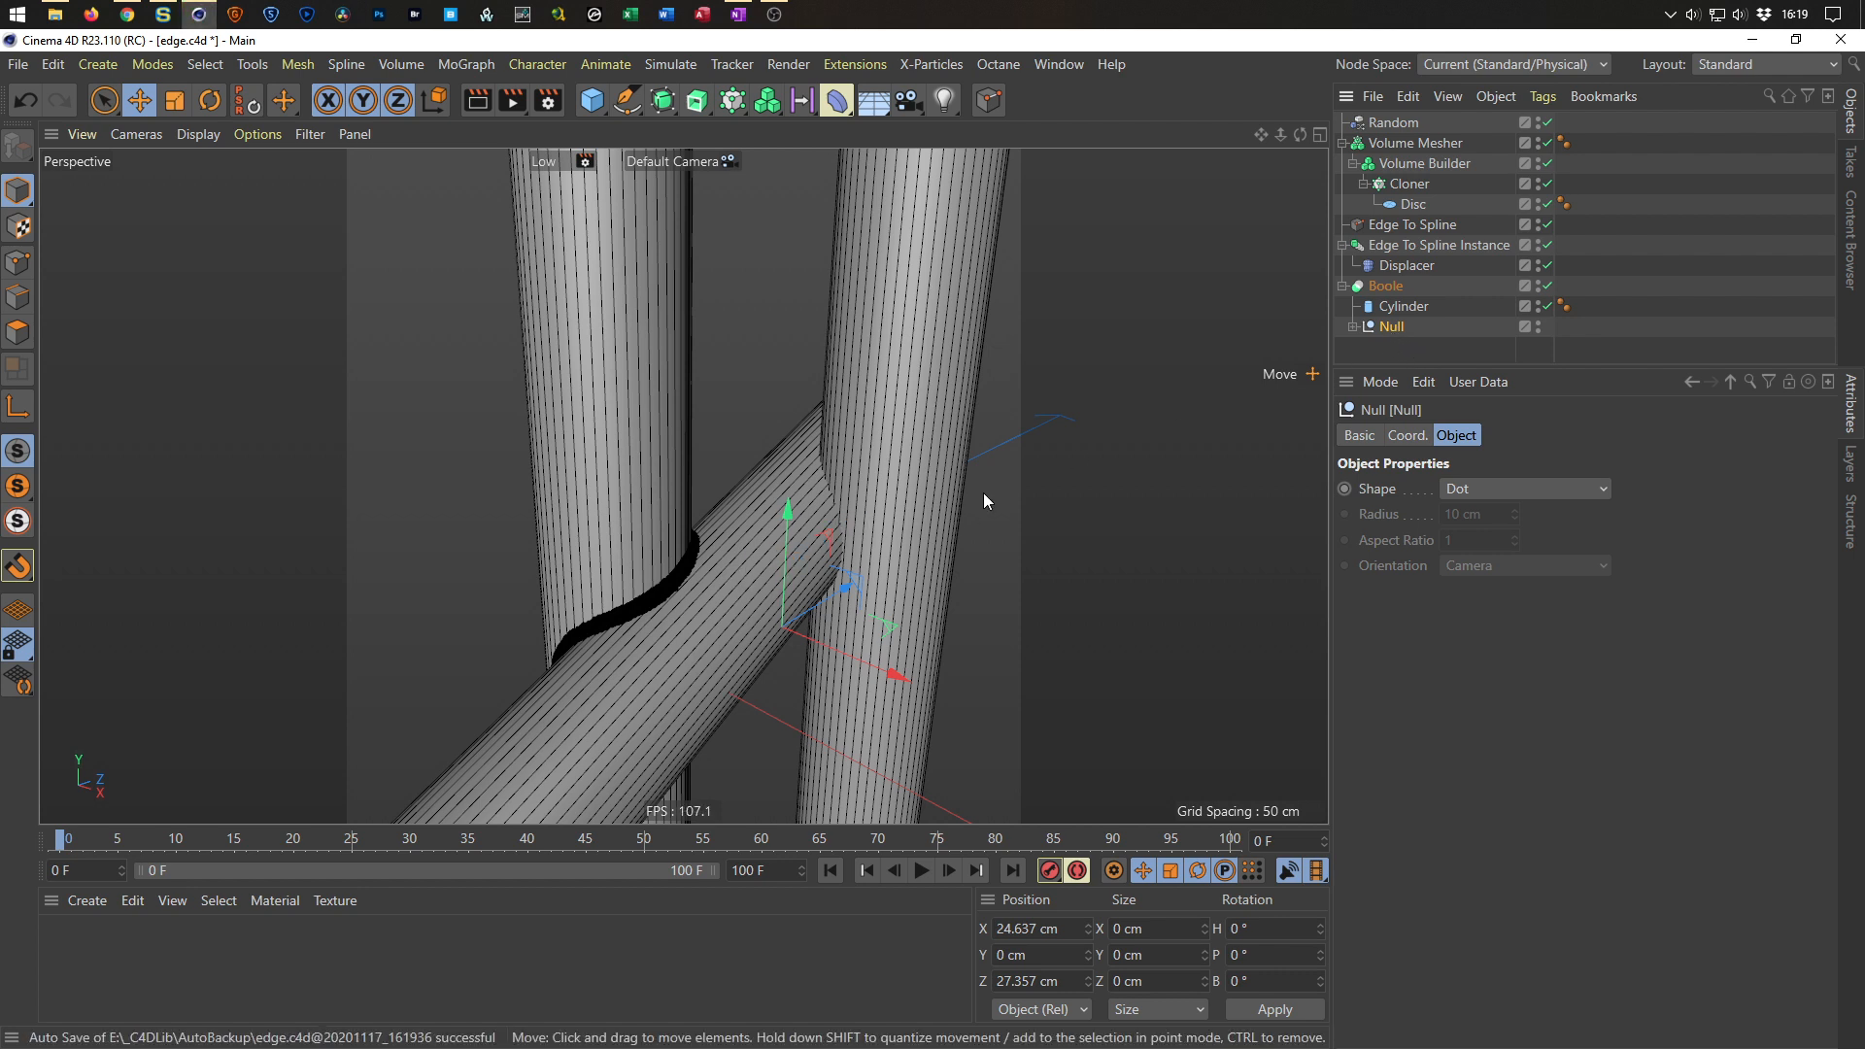
Disable and re-enable the Cloner to refresh the weld bead.
click(1414, 184)
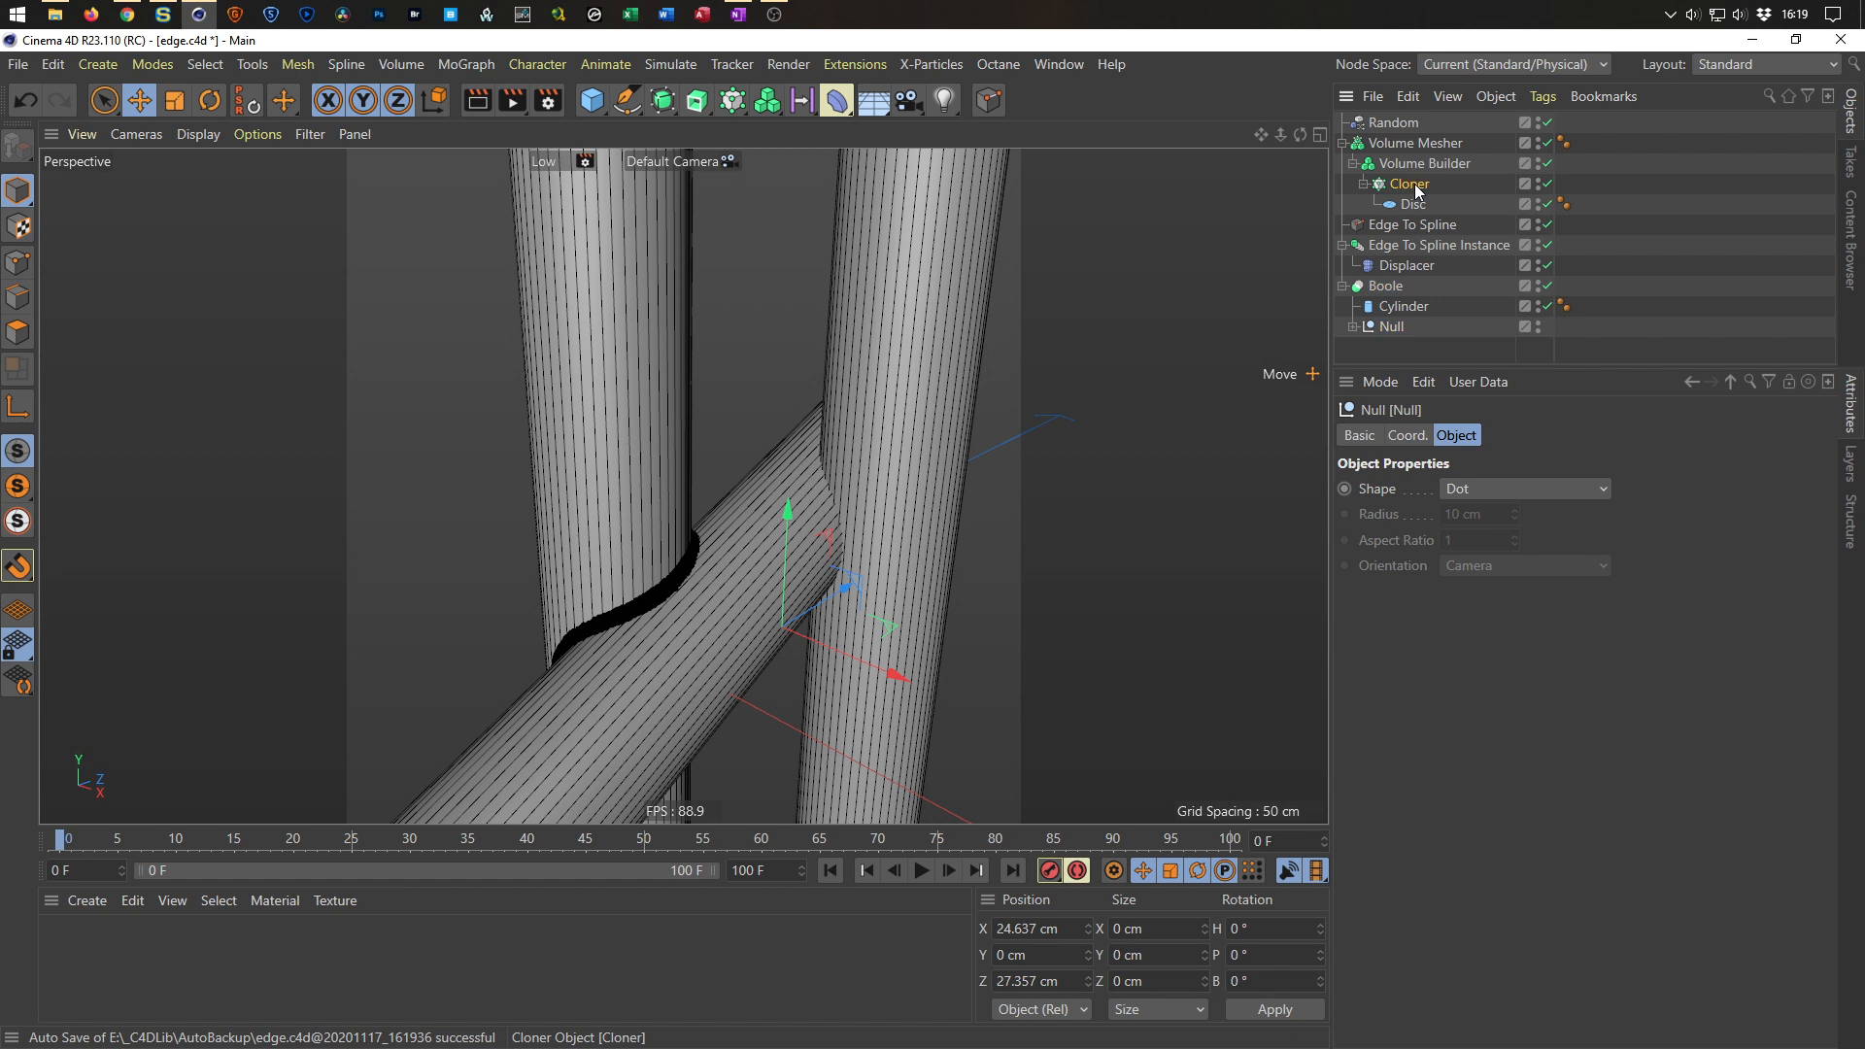
click(1548, 184)
click(1548, 184)
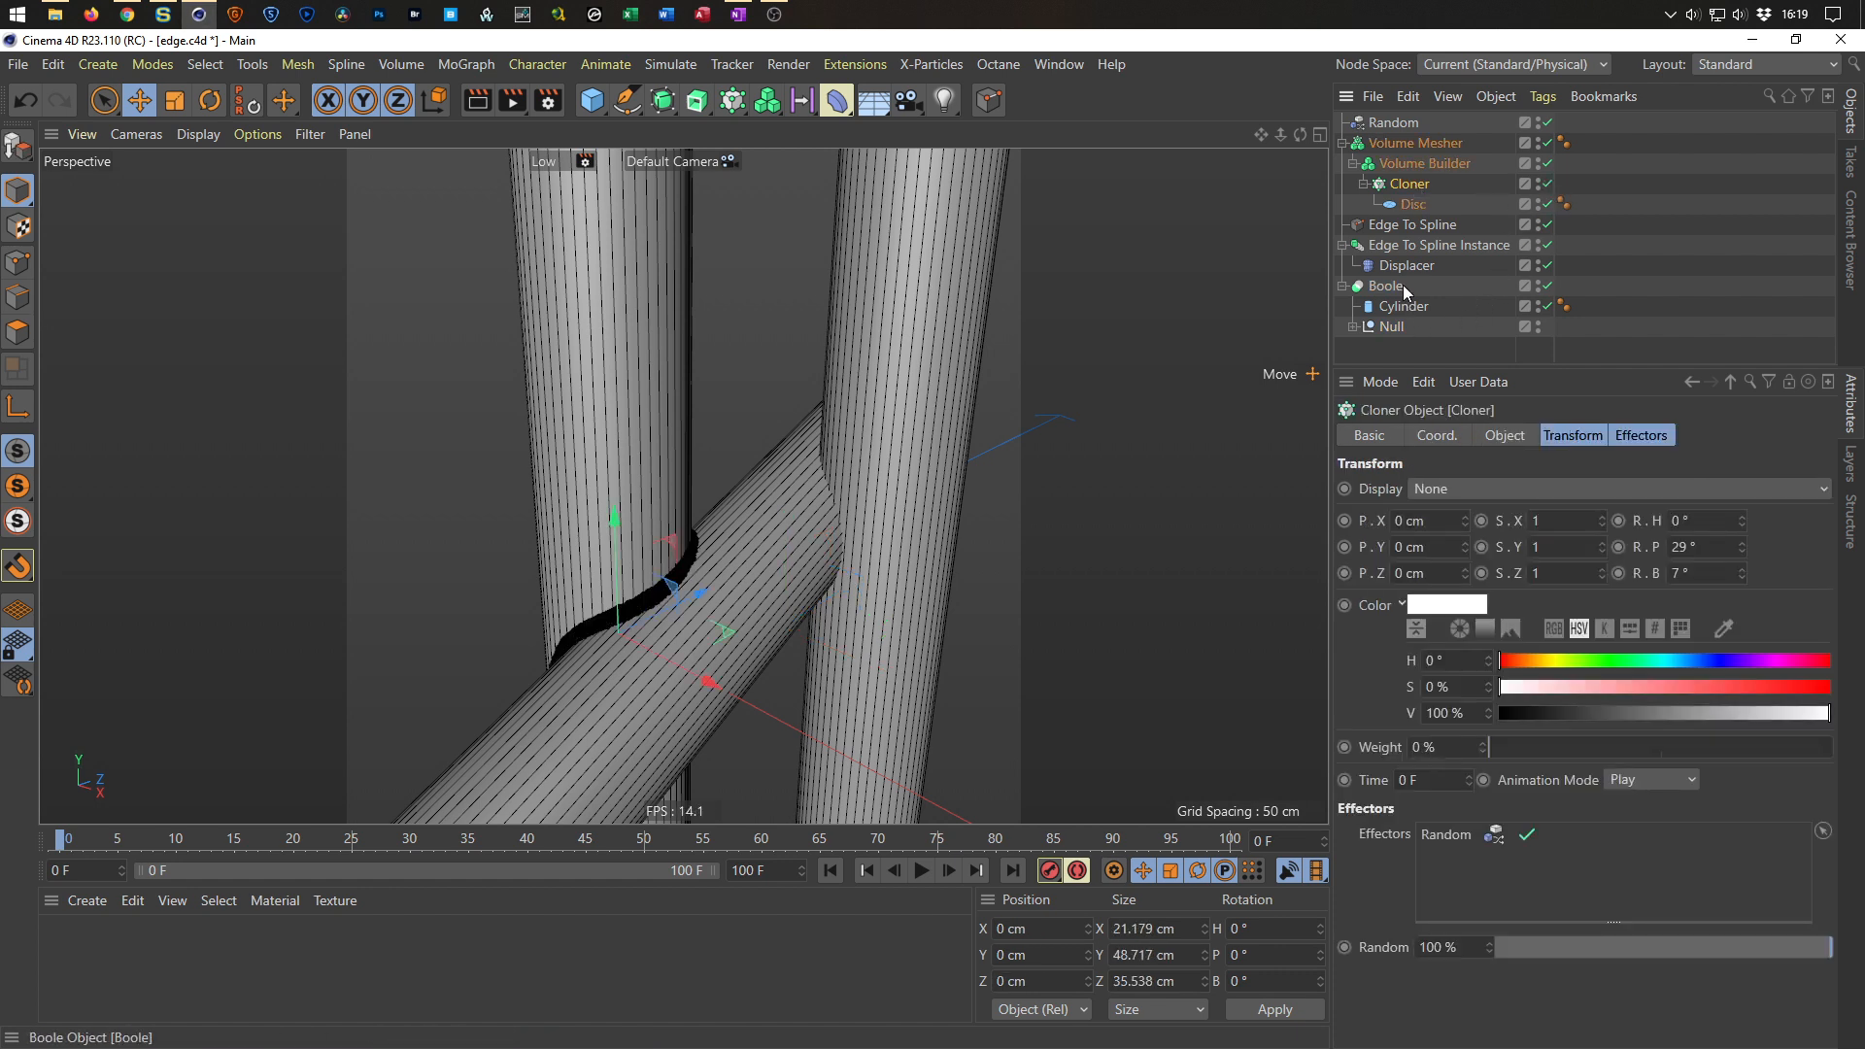
Expand the Null group, enlarge the object list and inspect the joints in the viewport.
alt+drag(907, 484, 944, 504)
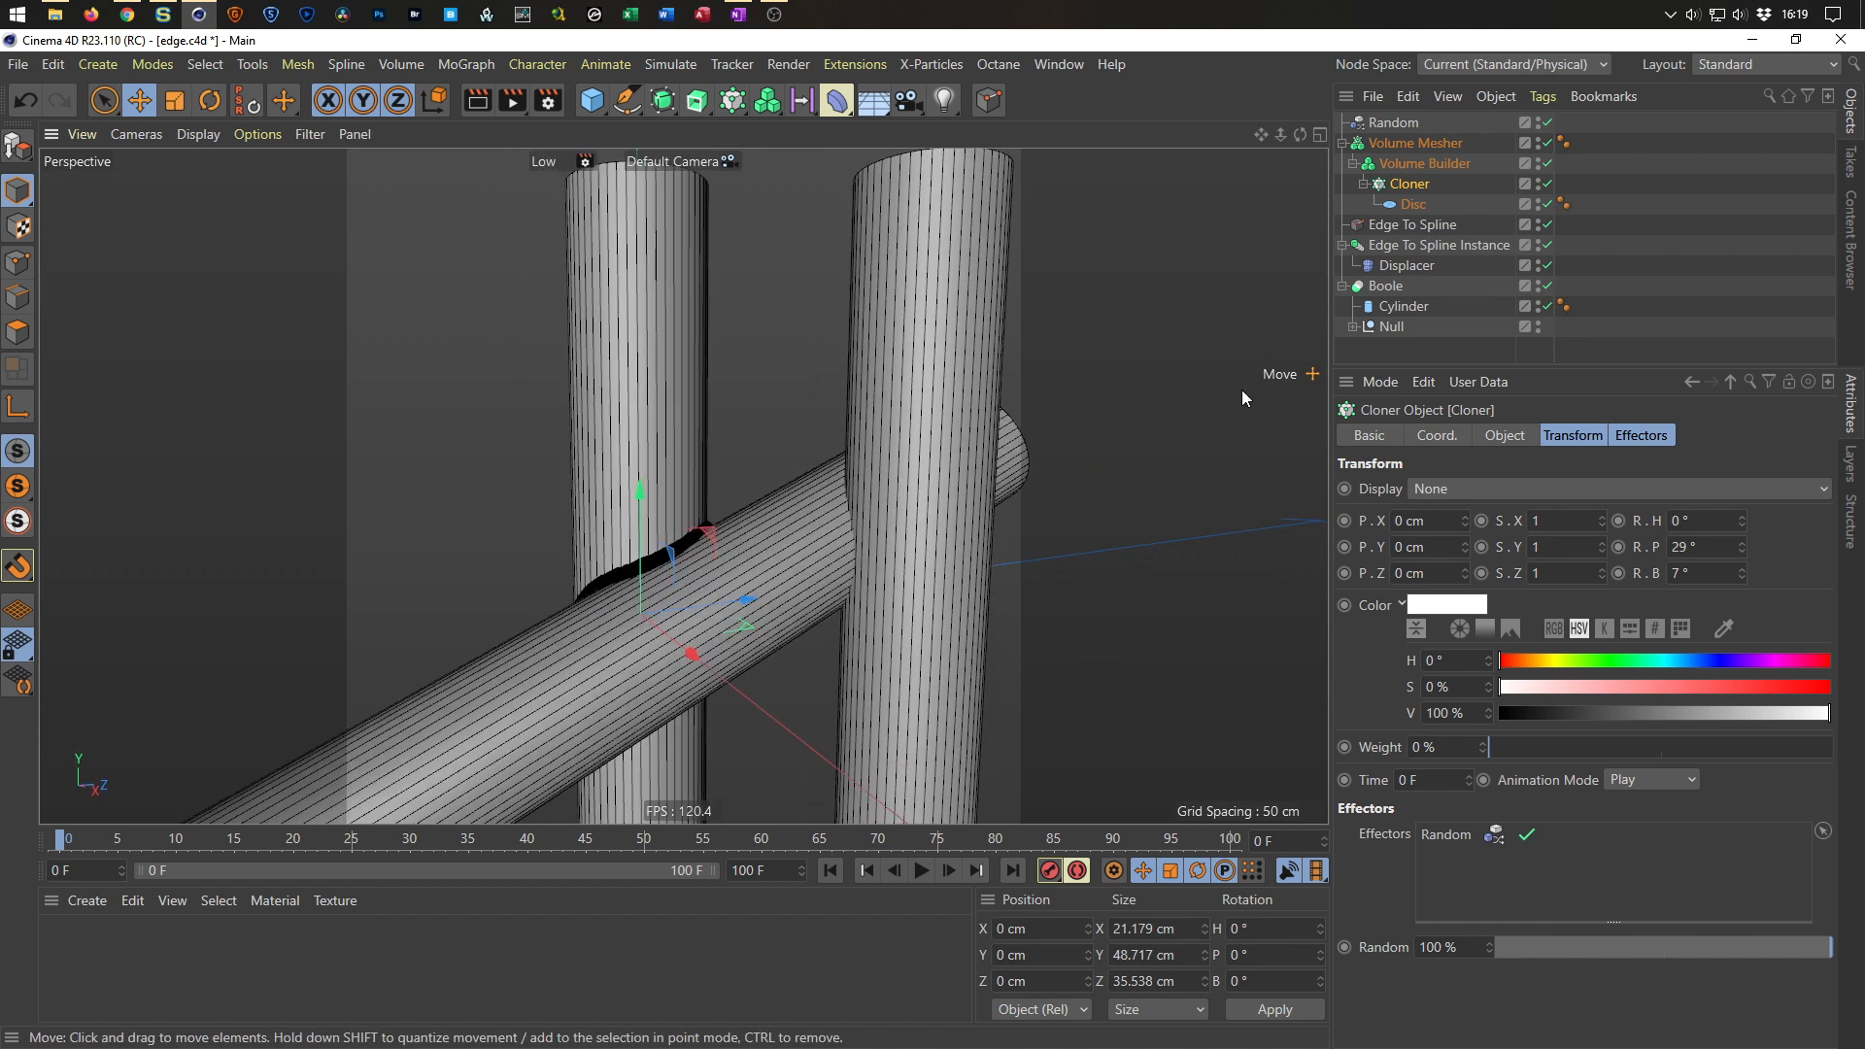
click(1353, 328)
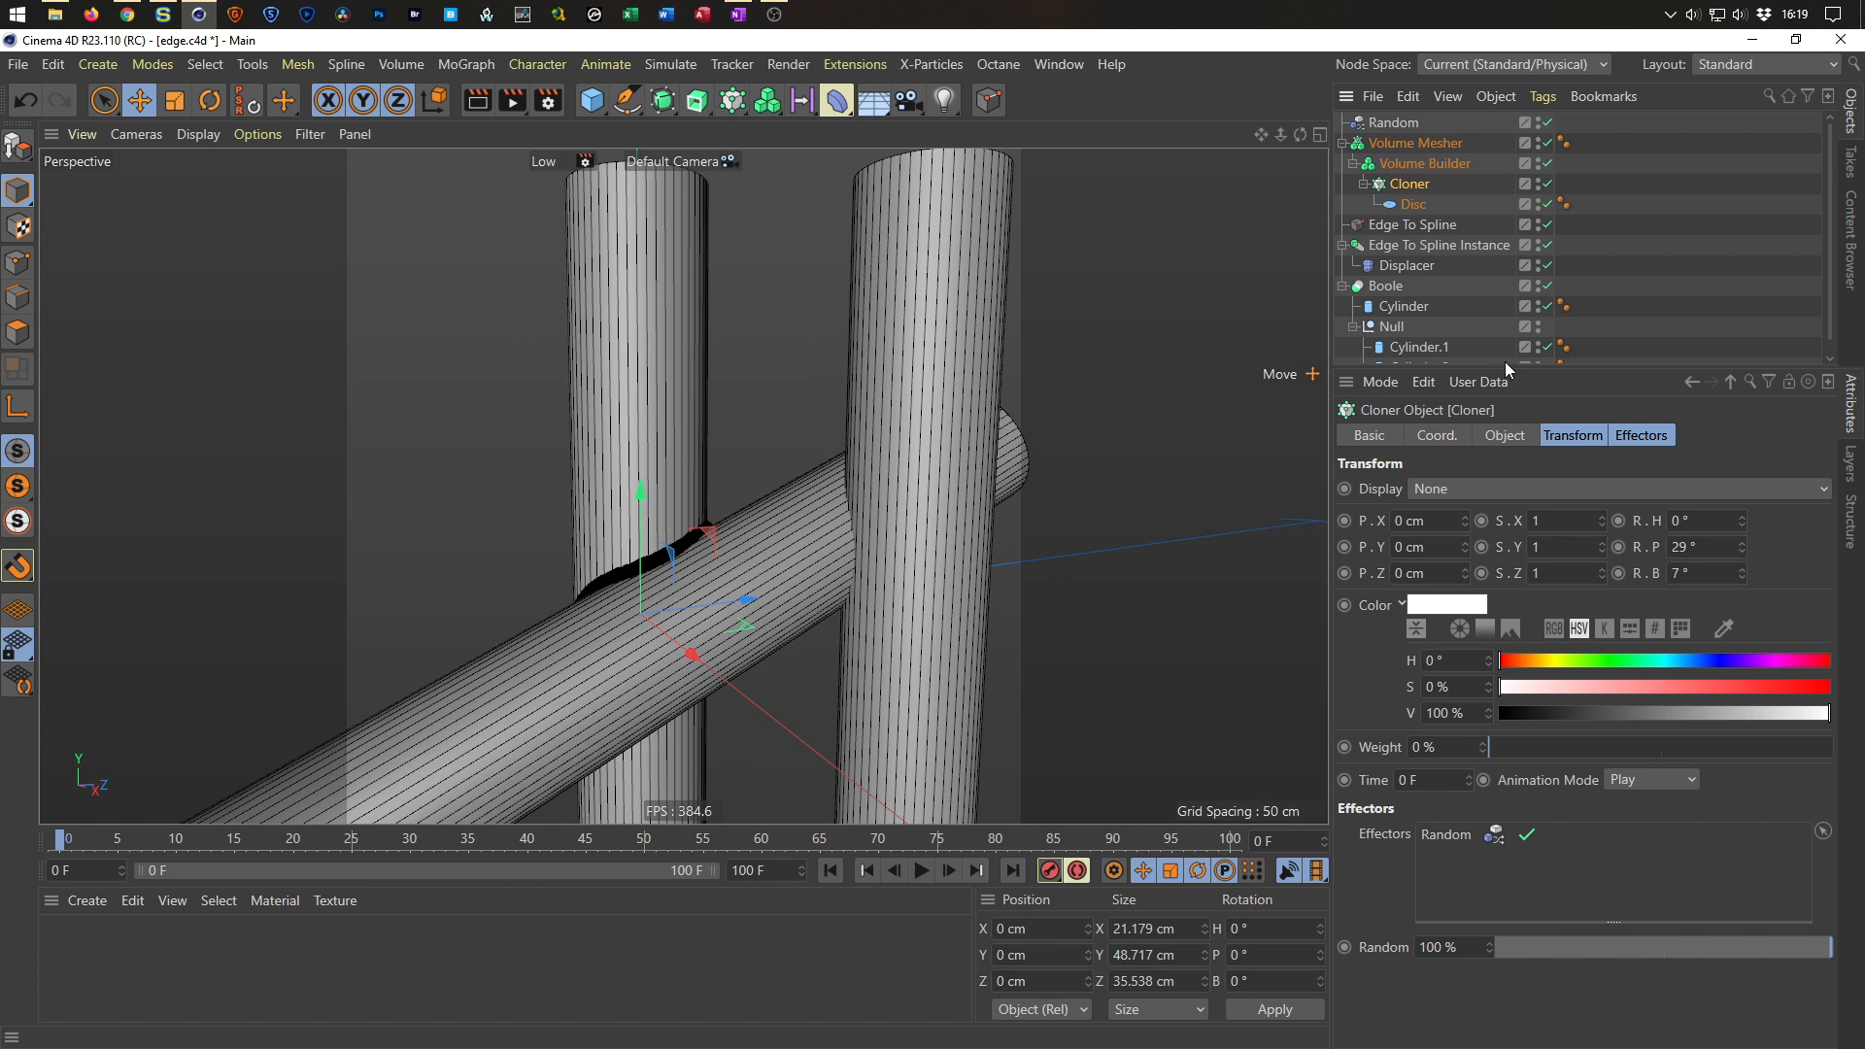
drag(1527, 365, 1520, 453)
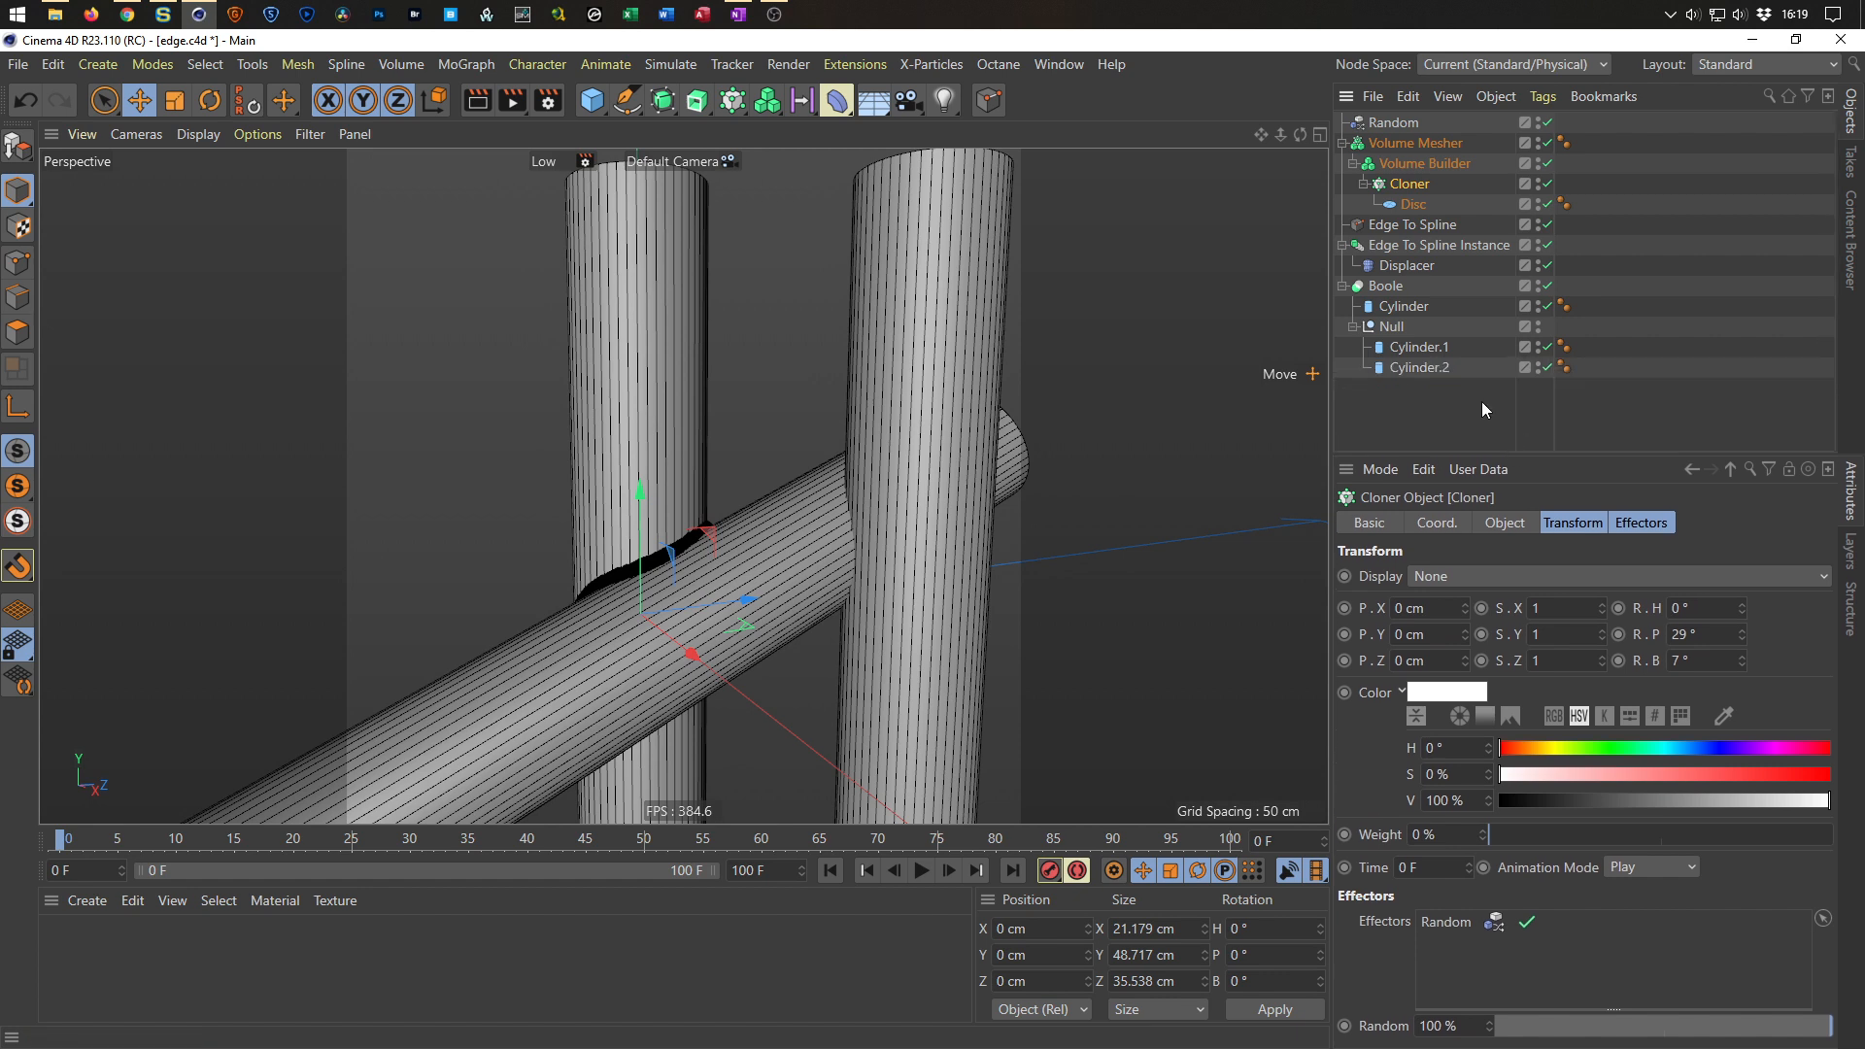
click(1393, 327)
alt+drag(911, 515, 848, 502)
alt+right_drag(875, 482, 972, 445)
mouse_move(901, 463)
alt+mouse_down()
mouse_move(790, 490)
mouse_move(882, 494)
alt+mouse_up()
alt+drag(1005, 469, 961, 471)
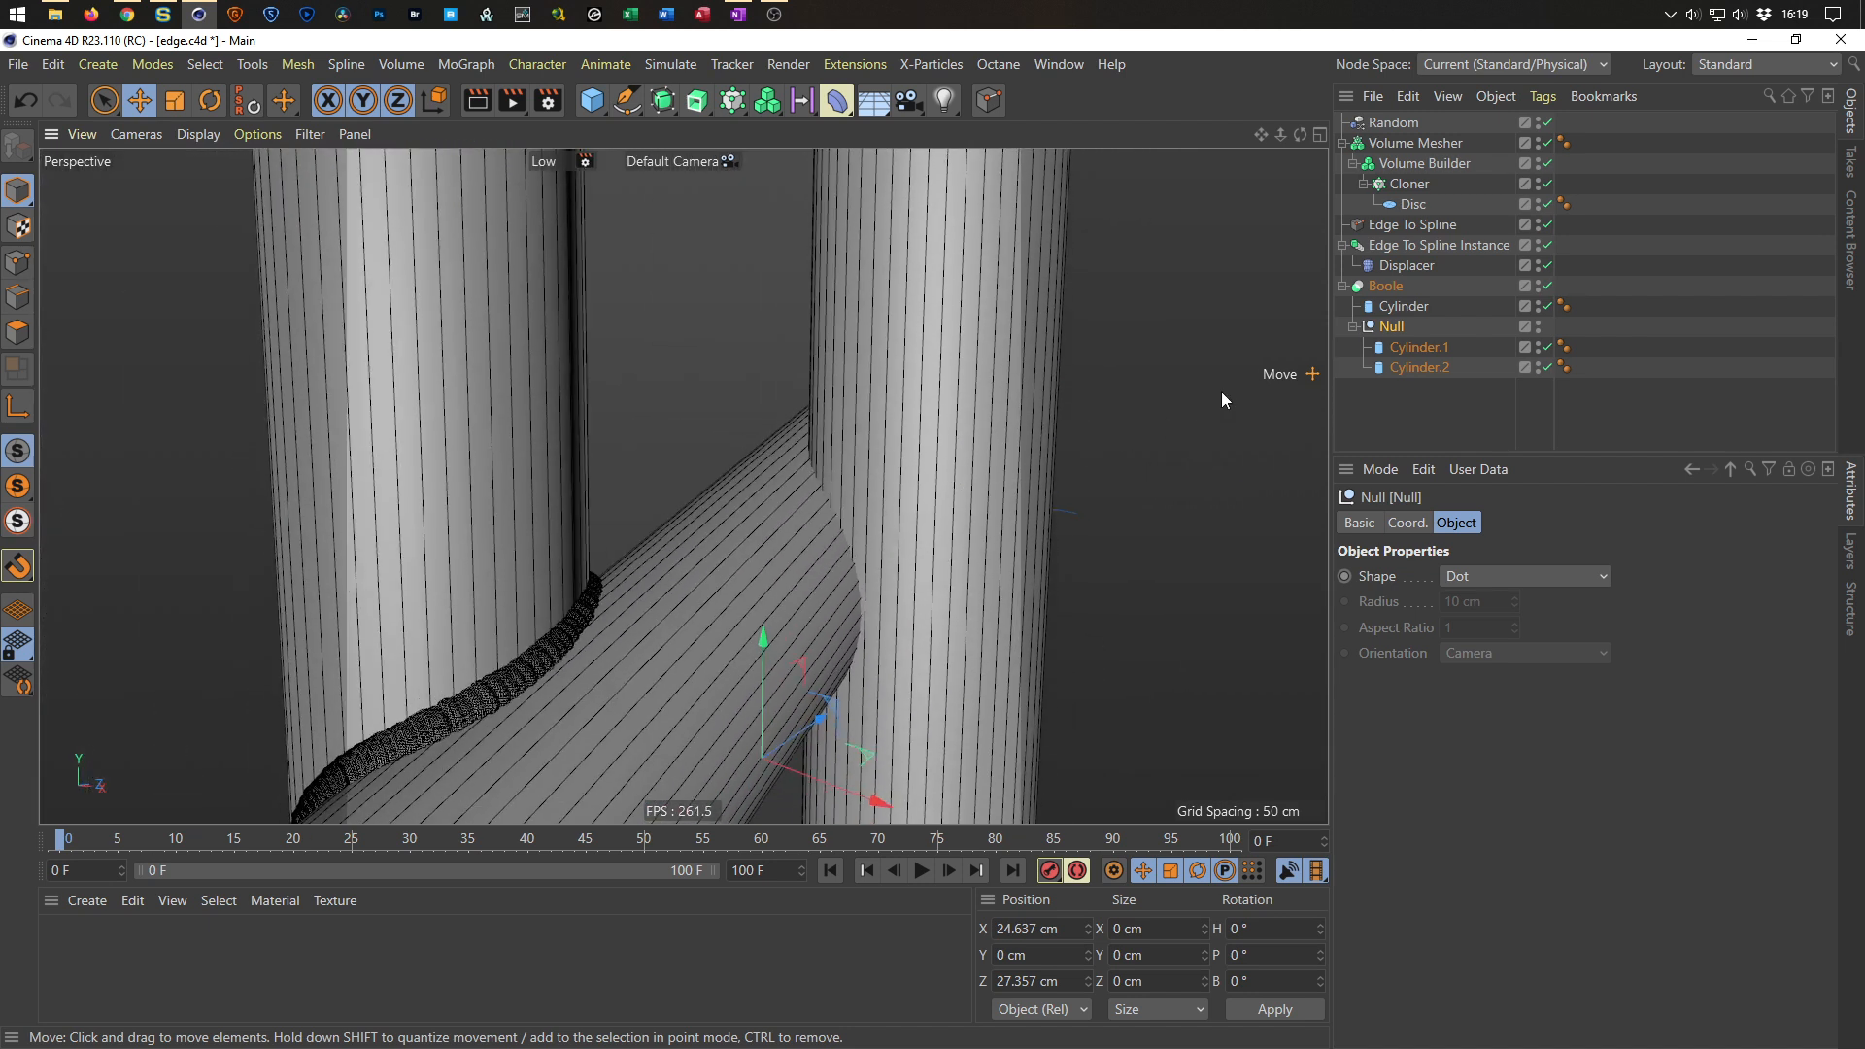
Disable and re-enable the Boole object to refresh the weld, then select the Boole.
double_click(1540, 283)
click(1539, 284)
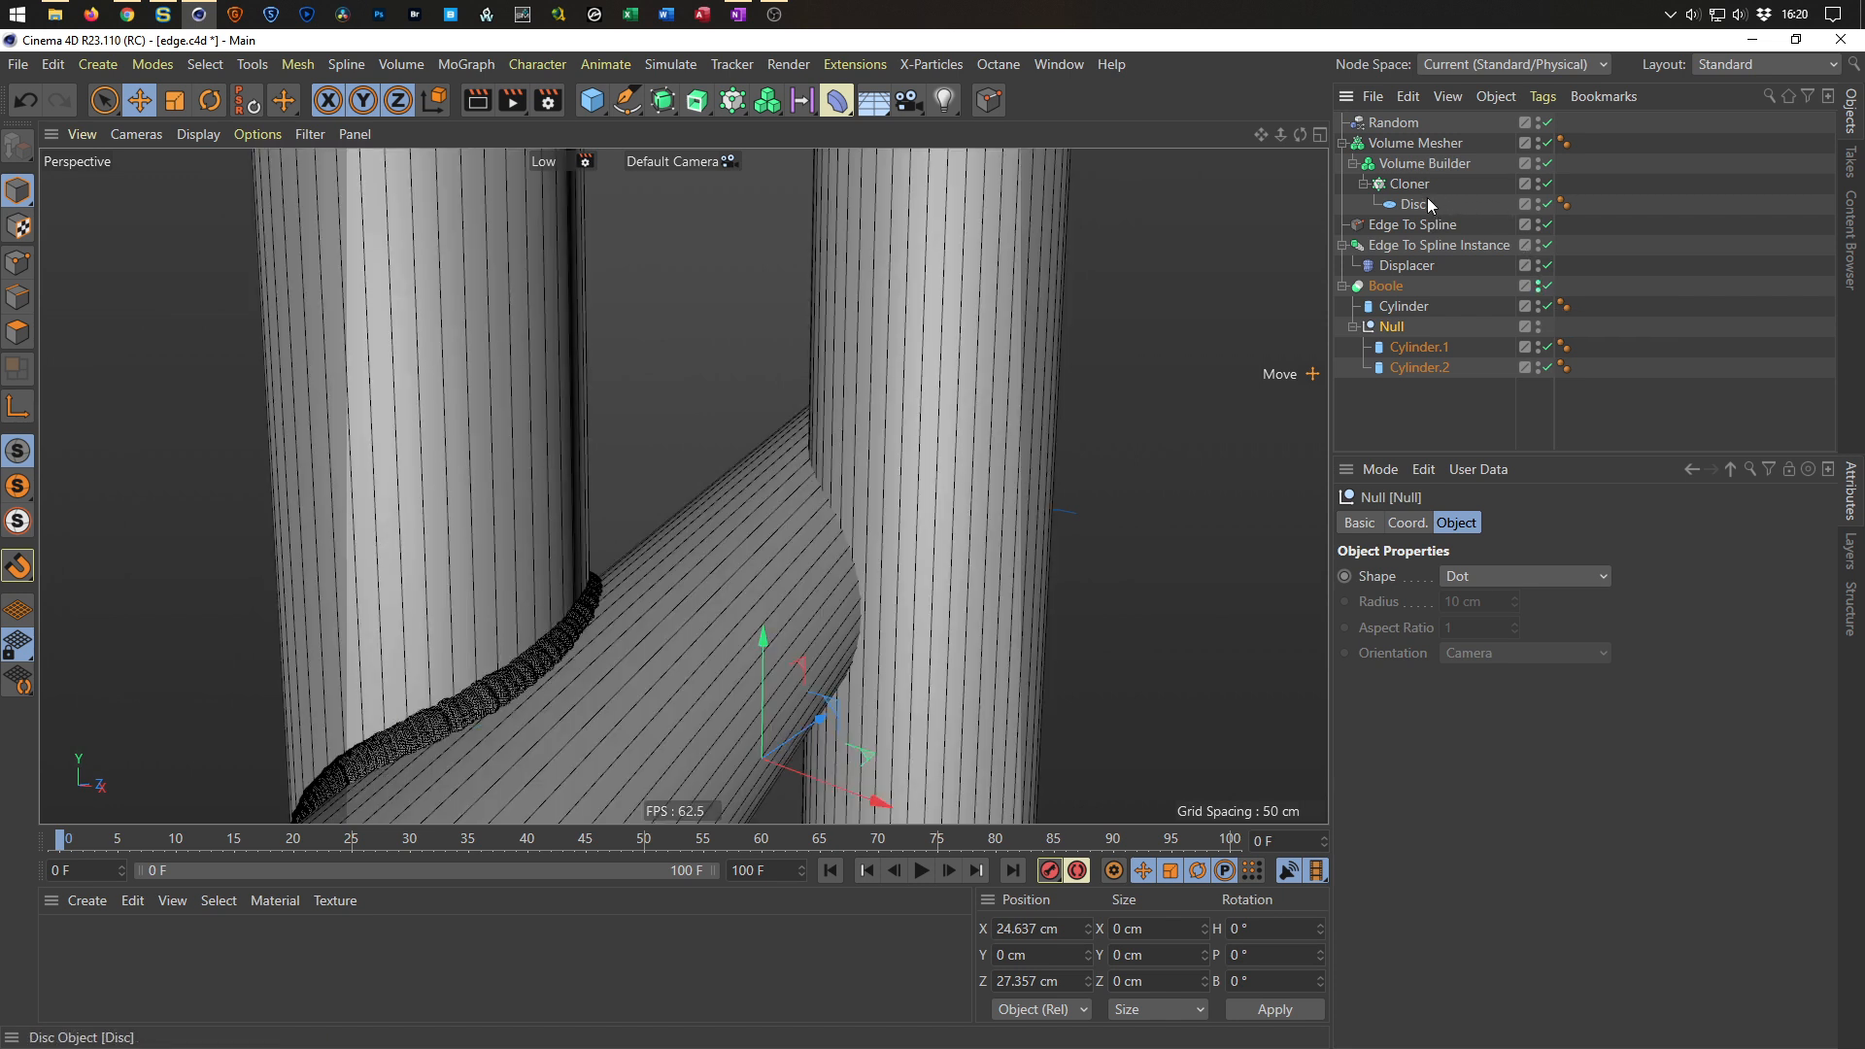
alt+drag(977, 510, 966, 510)
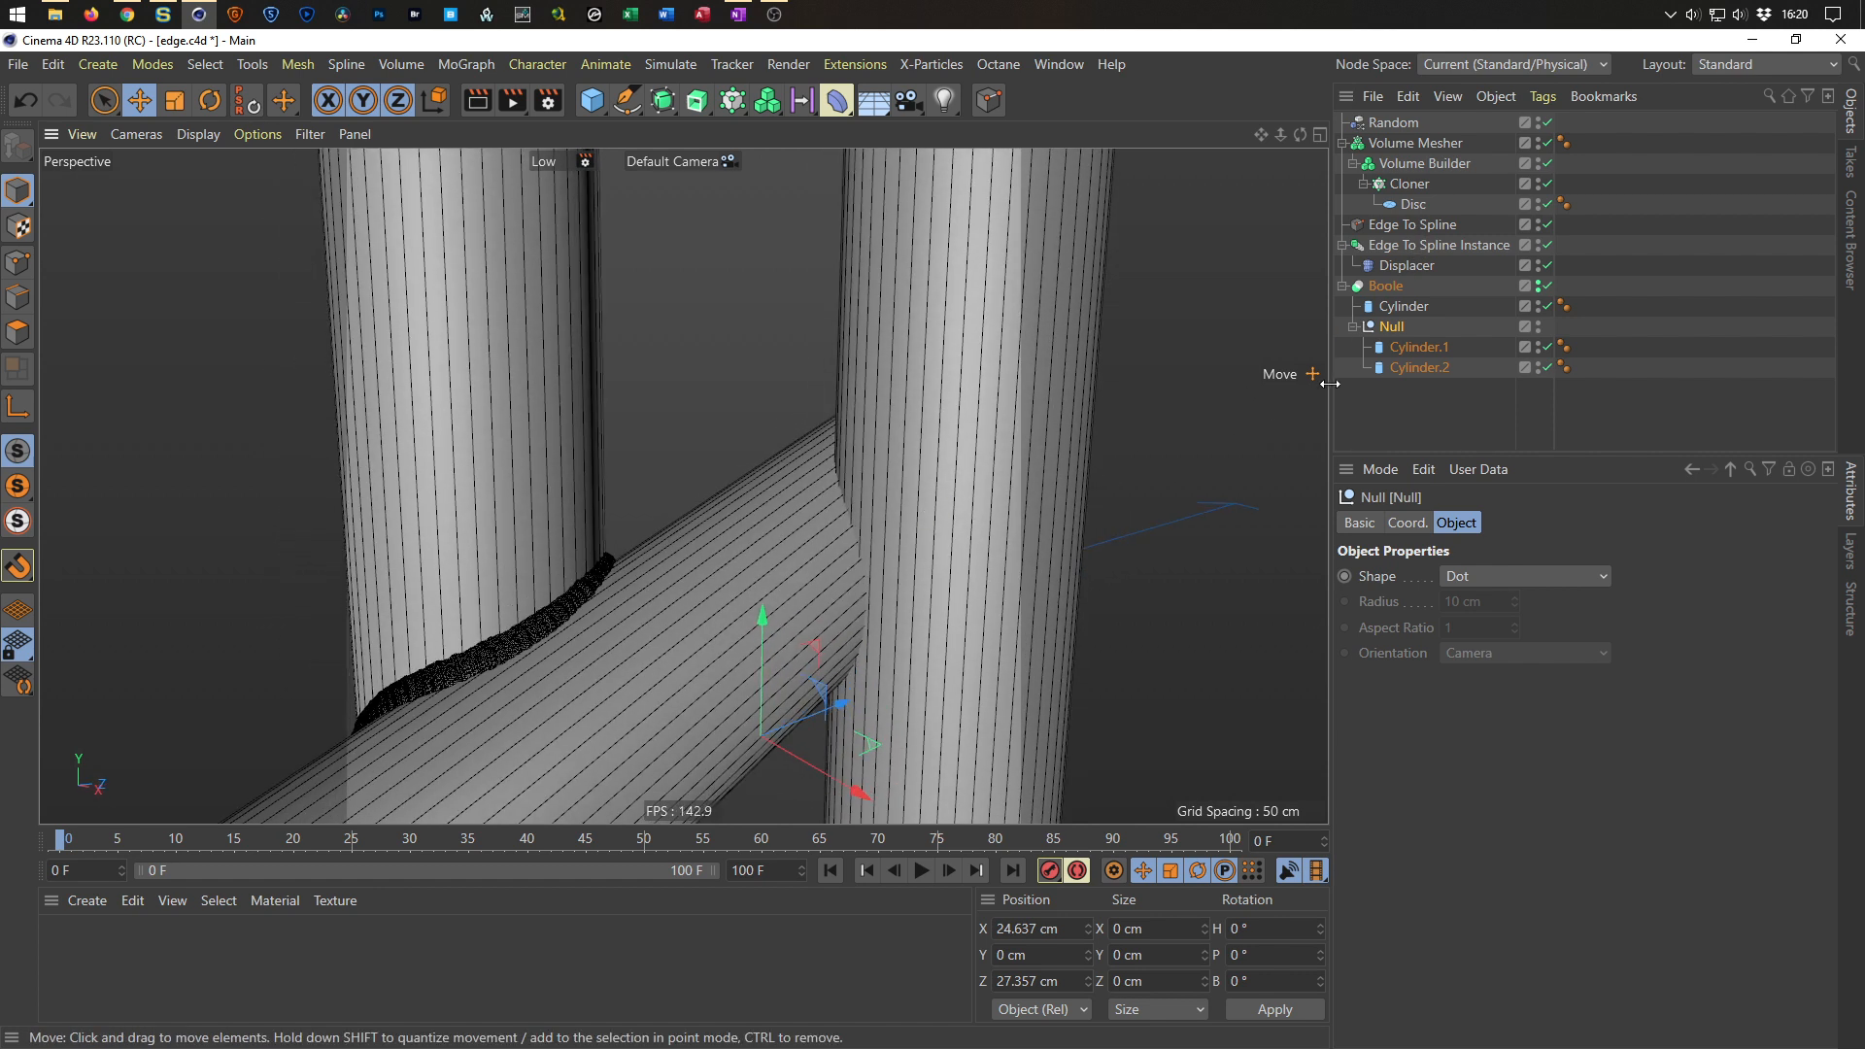
click(1403, 307)
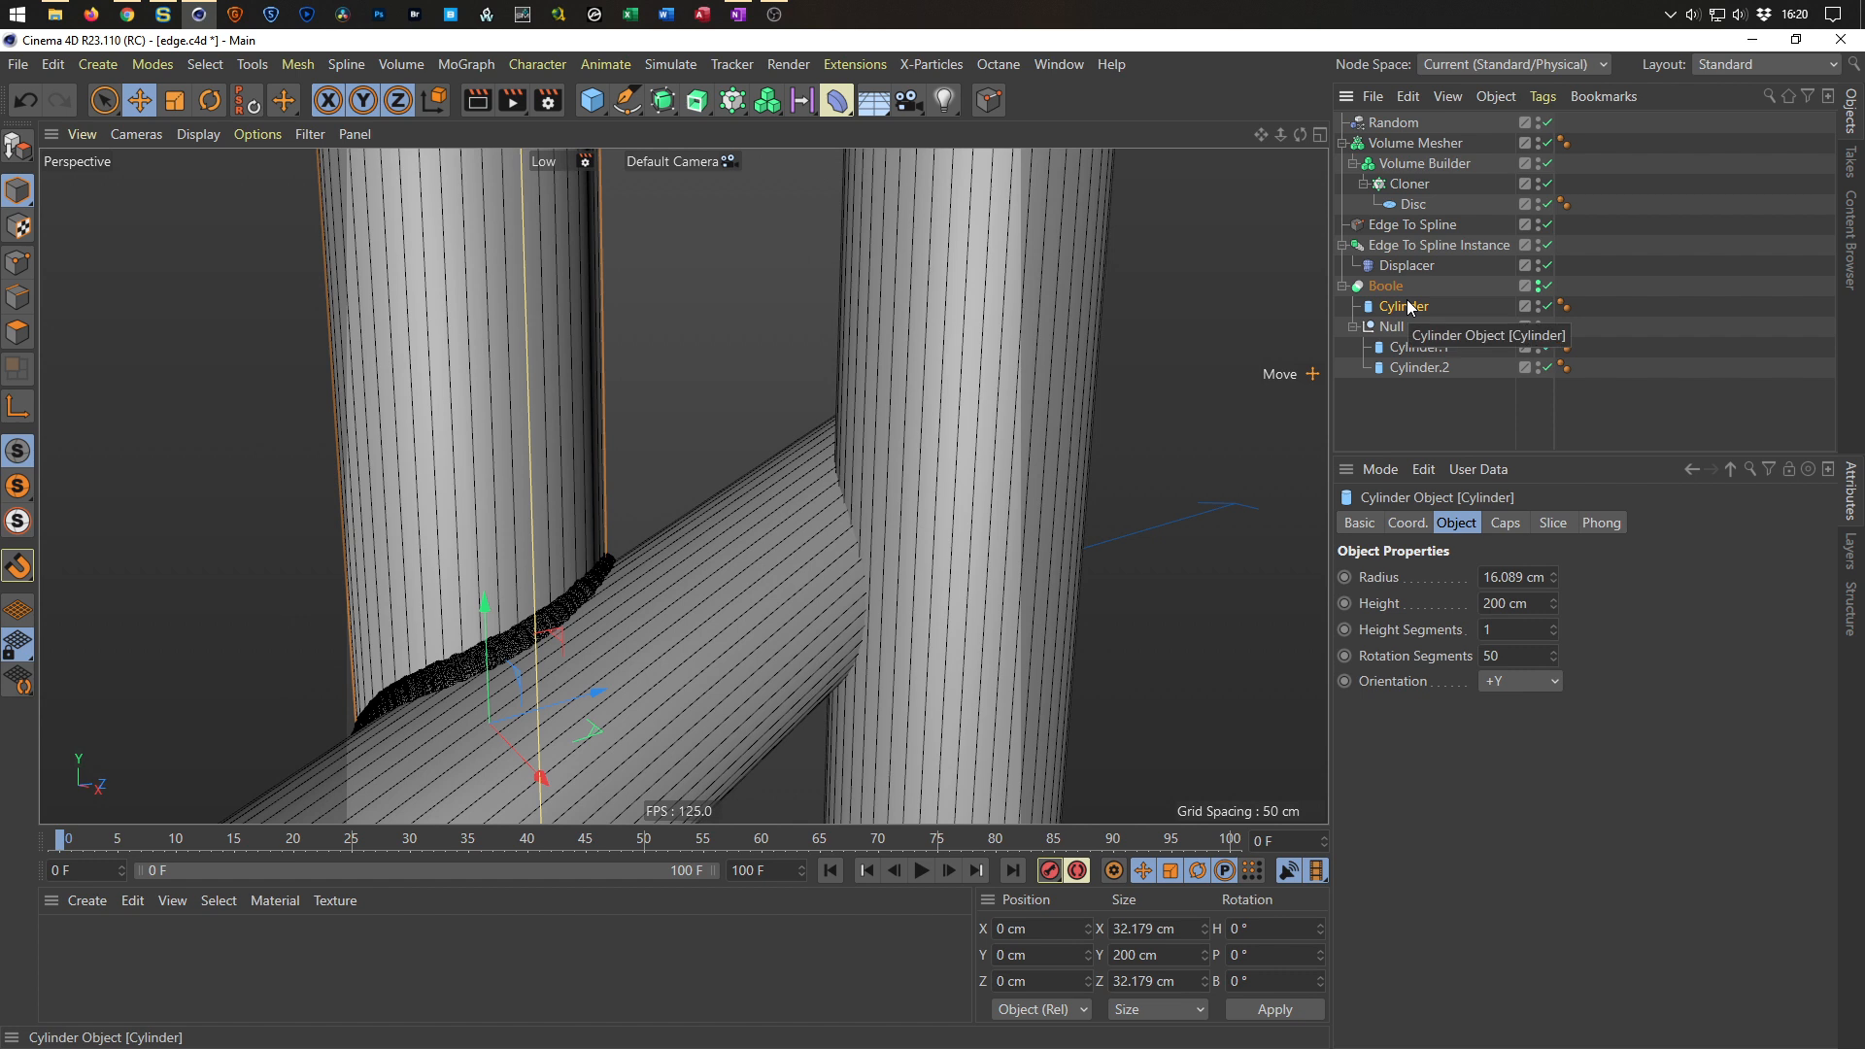
click(1409, 290)
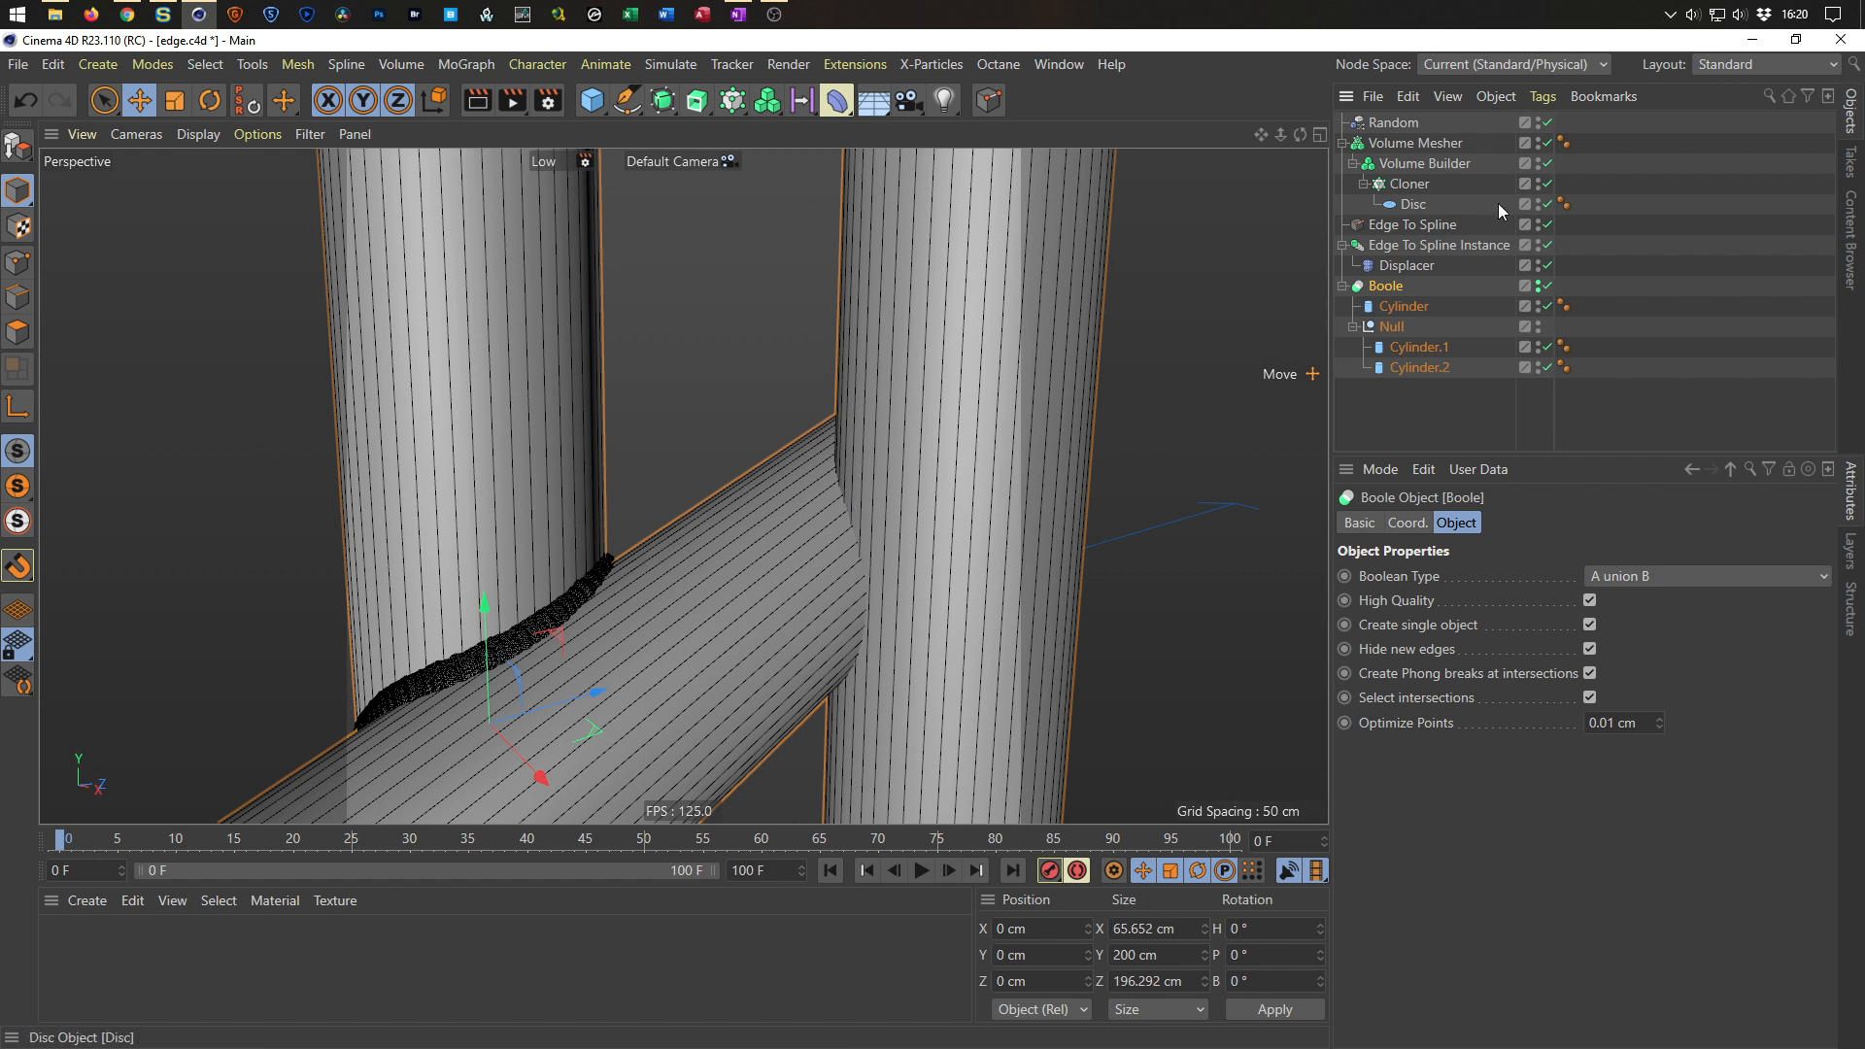
Disable the Cloner, then move Cylinder.1 and Cylinder.2 out of the Null directly into the Boole and delete the Null.
click(1547, 184)
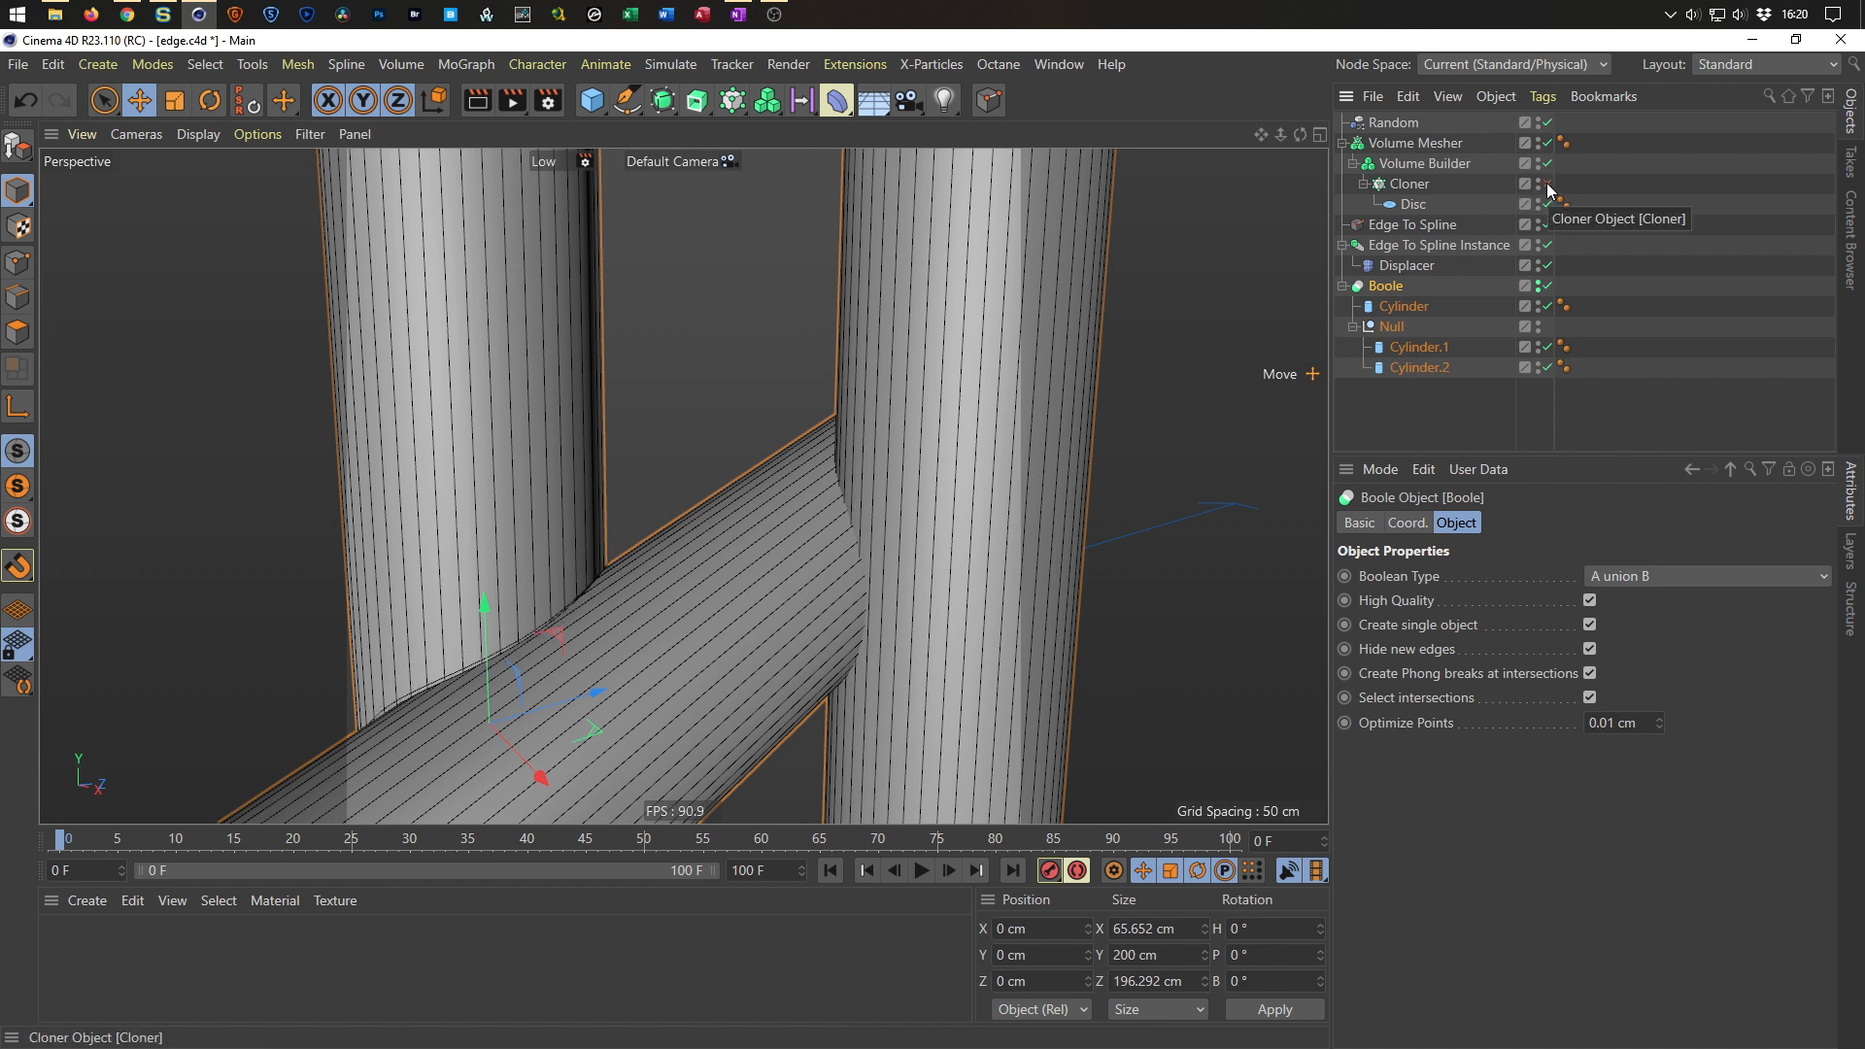
alt+drag(850, 466, 790, 469)
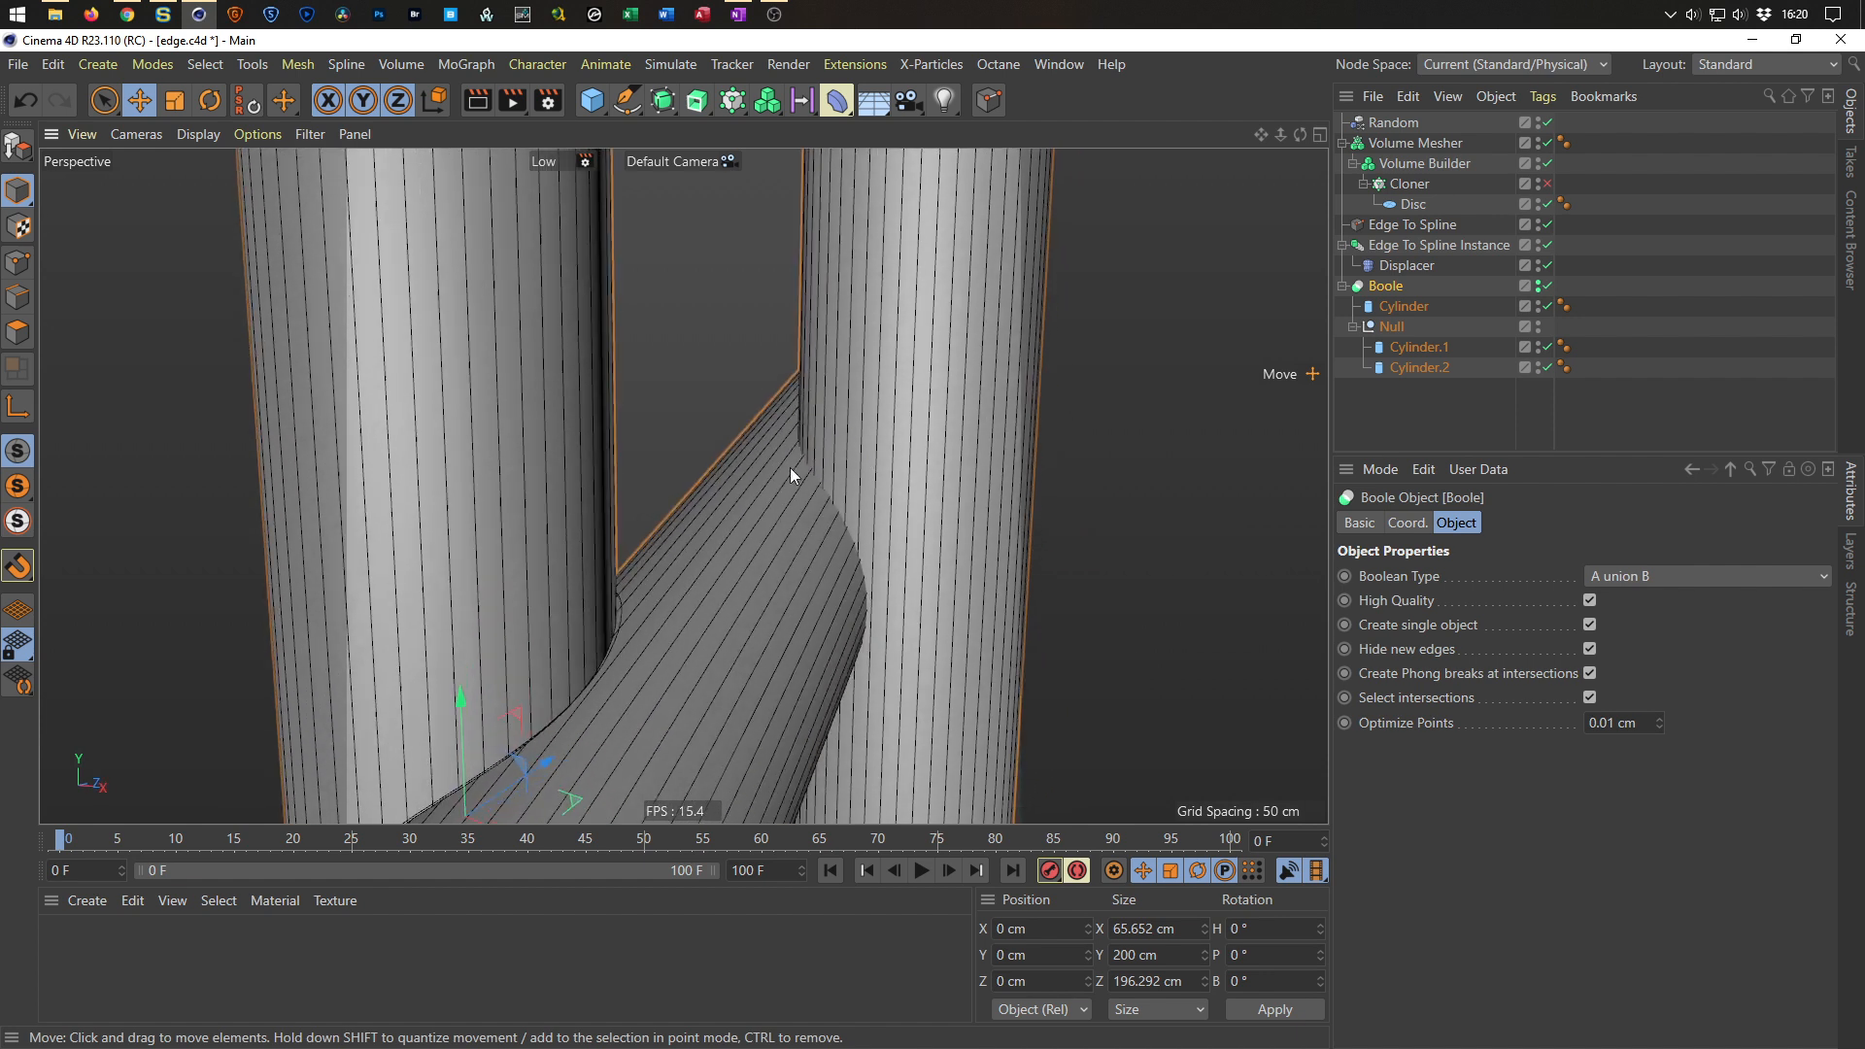
click(1404, 370)
drag(1405, 363, 1405, 350)
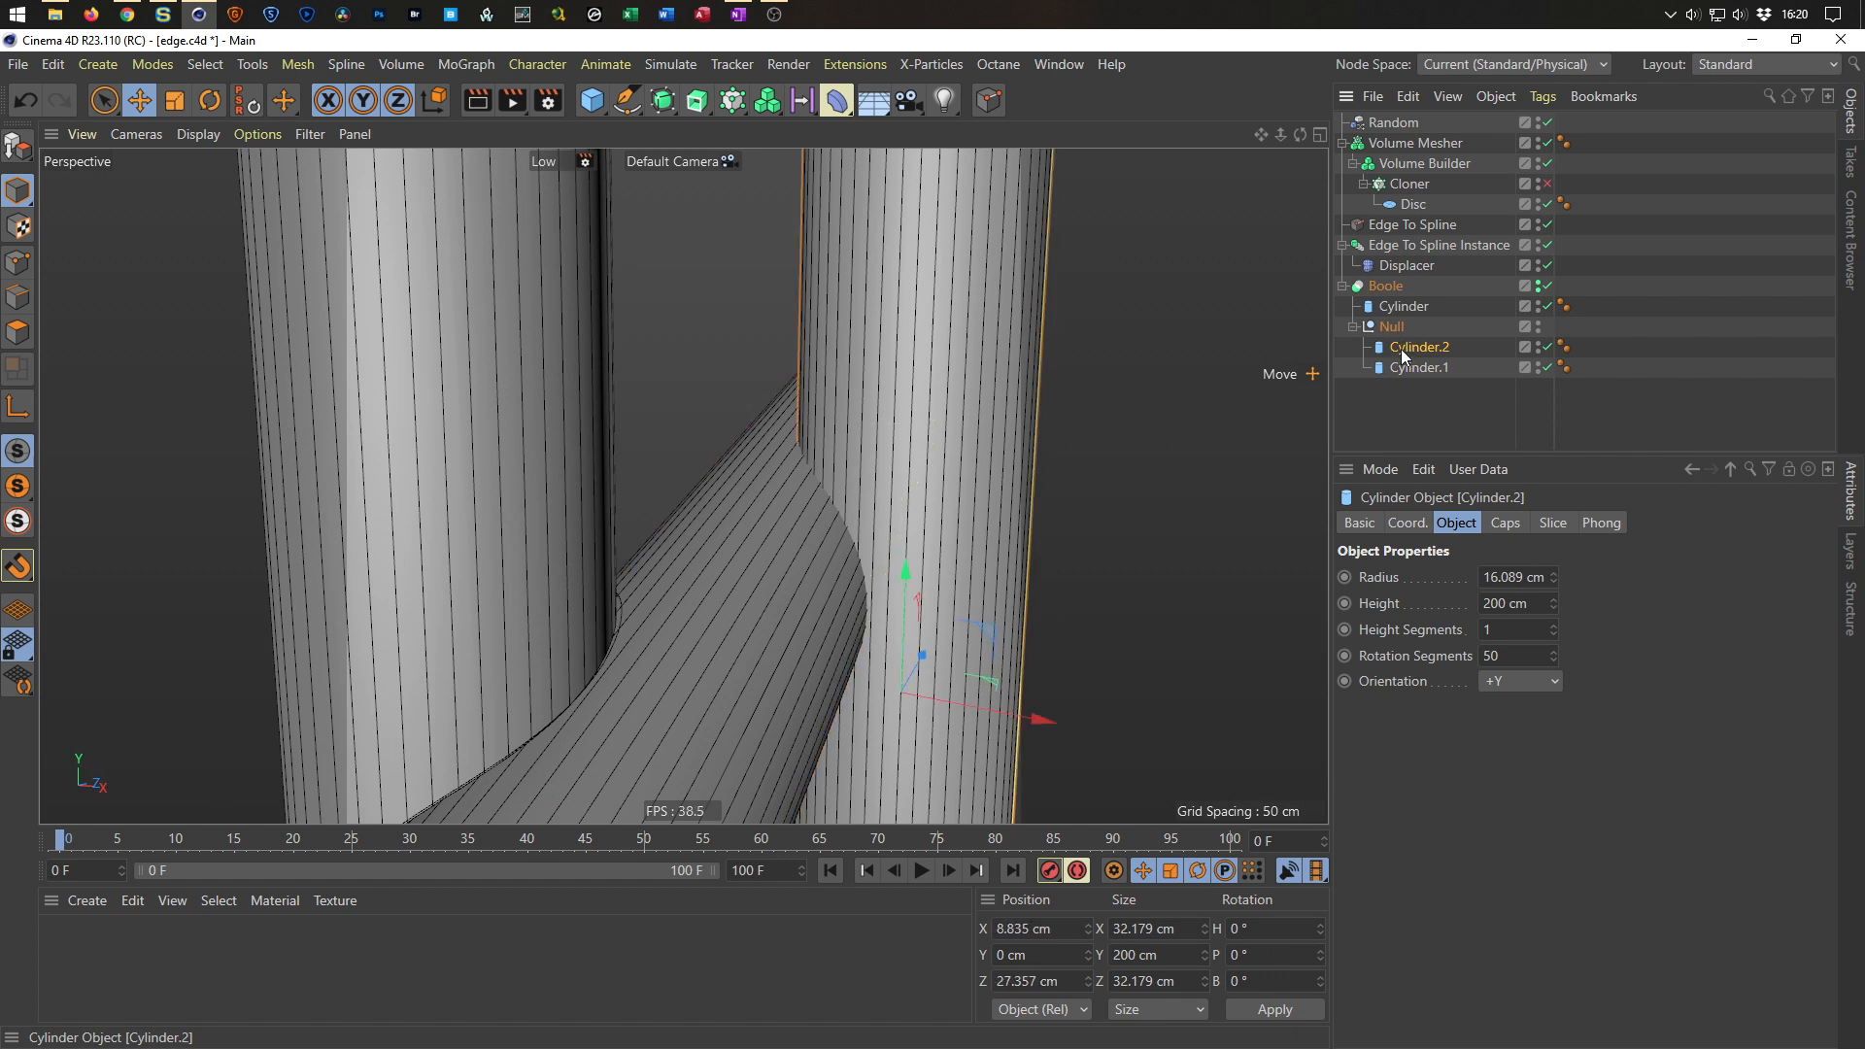
click(1399, 349)
drag(1401, 348, 1393, 423)
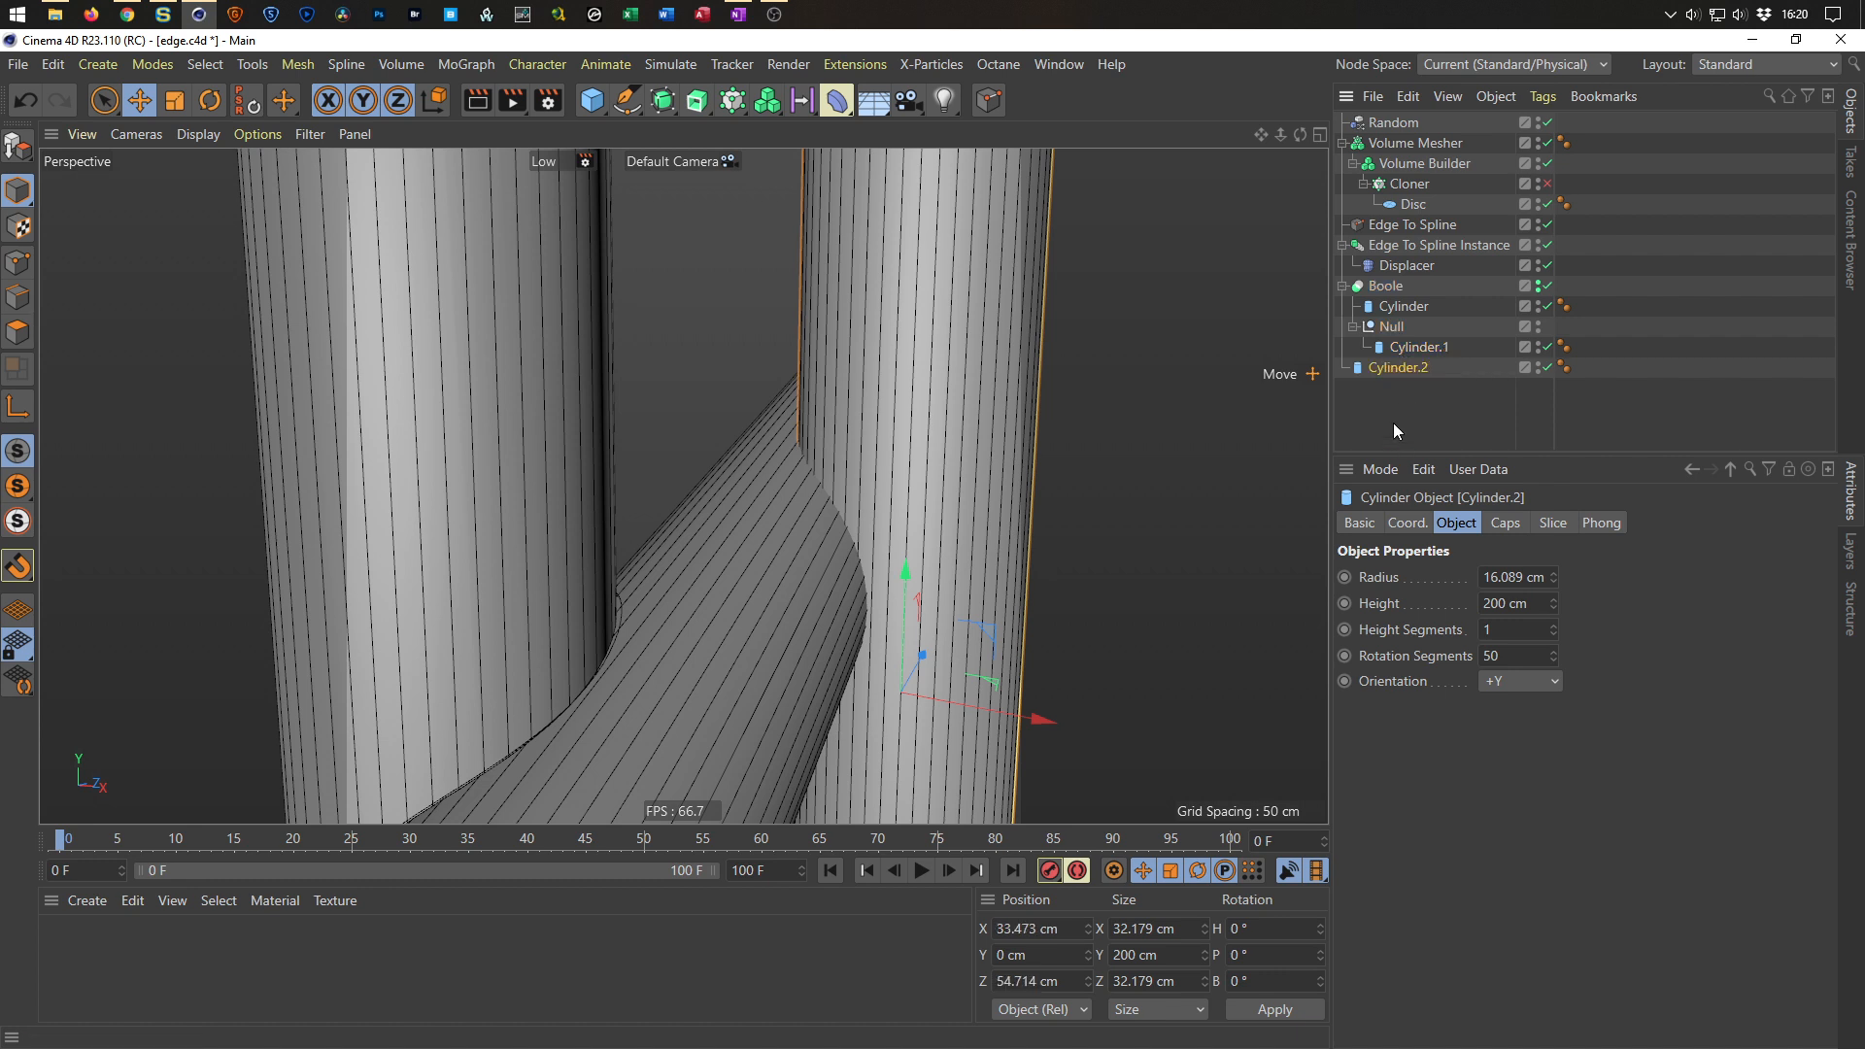
click(1407, 352)
drag(1406, 351, 1395, 321)
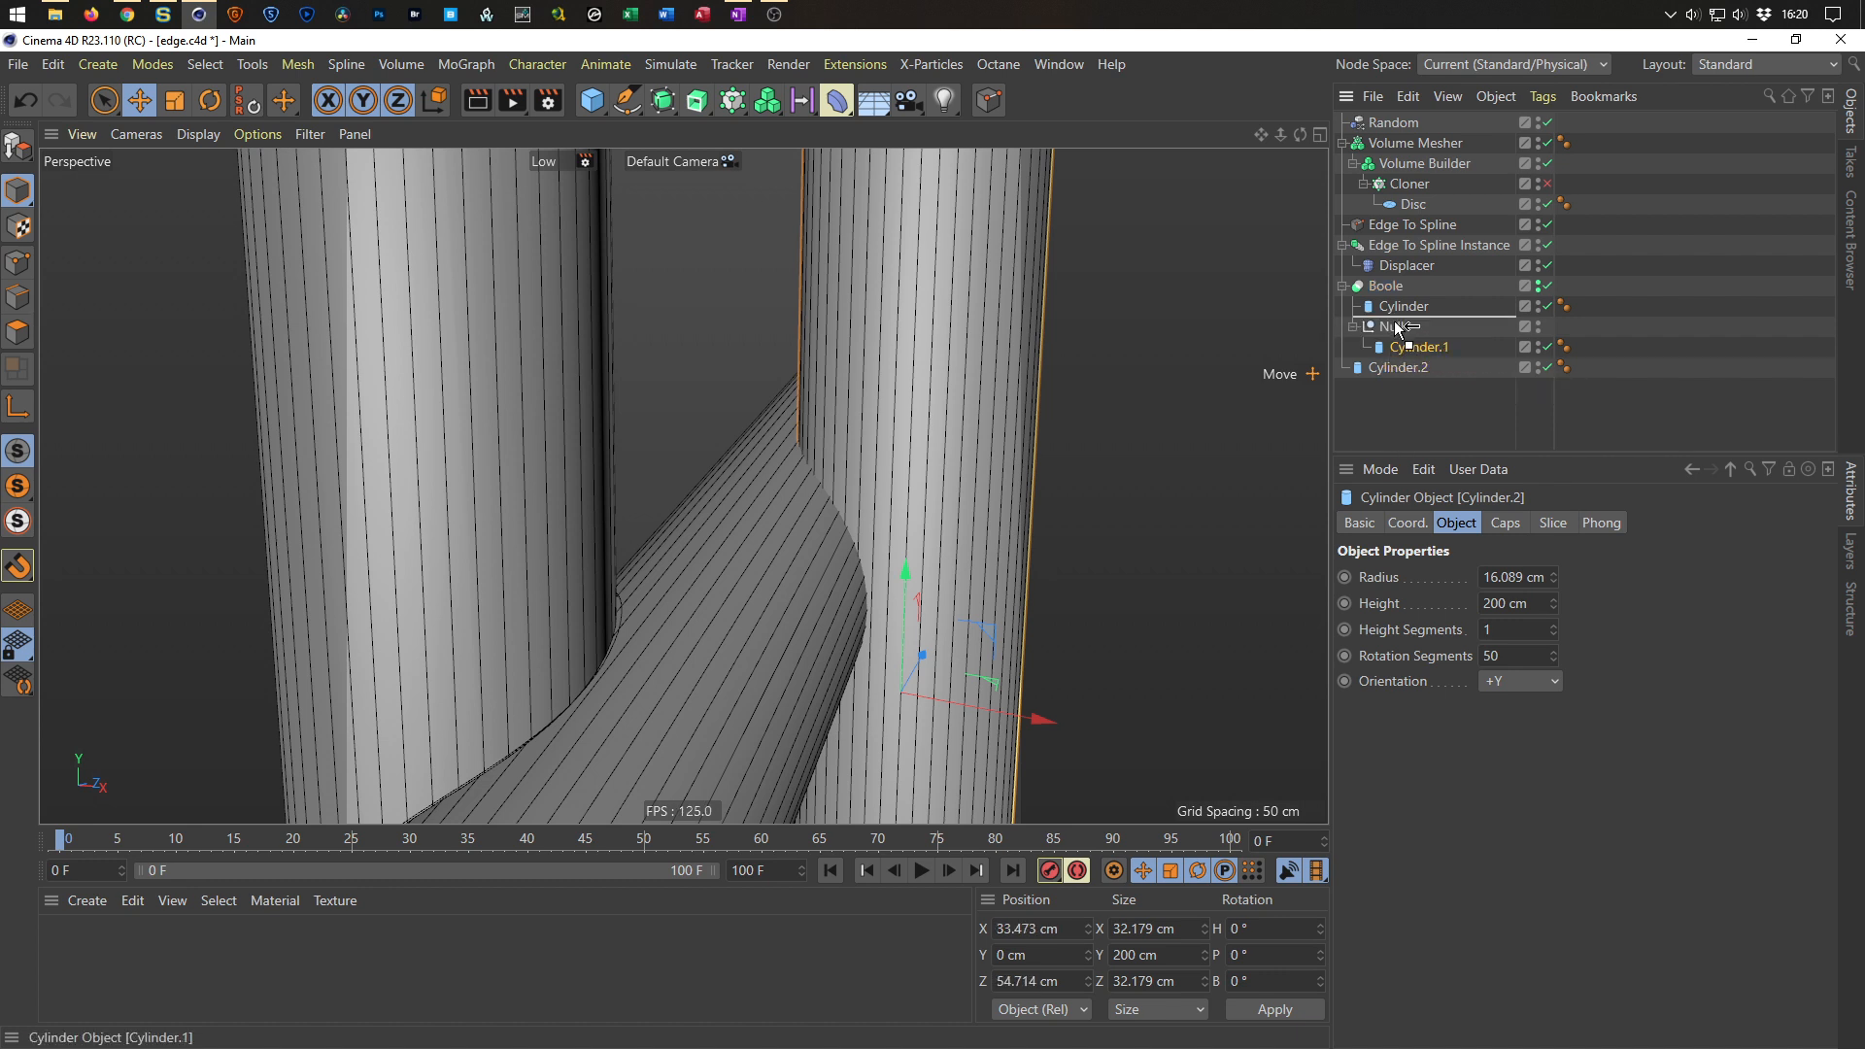
click(1399, 347)
key(Delete)
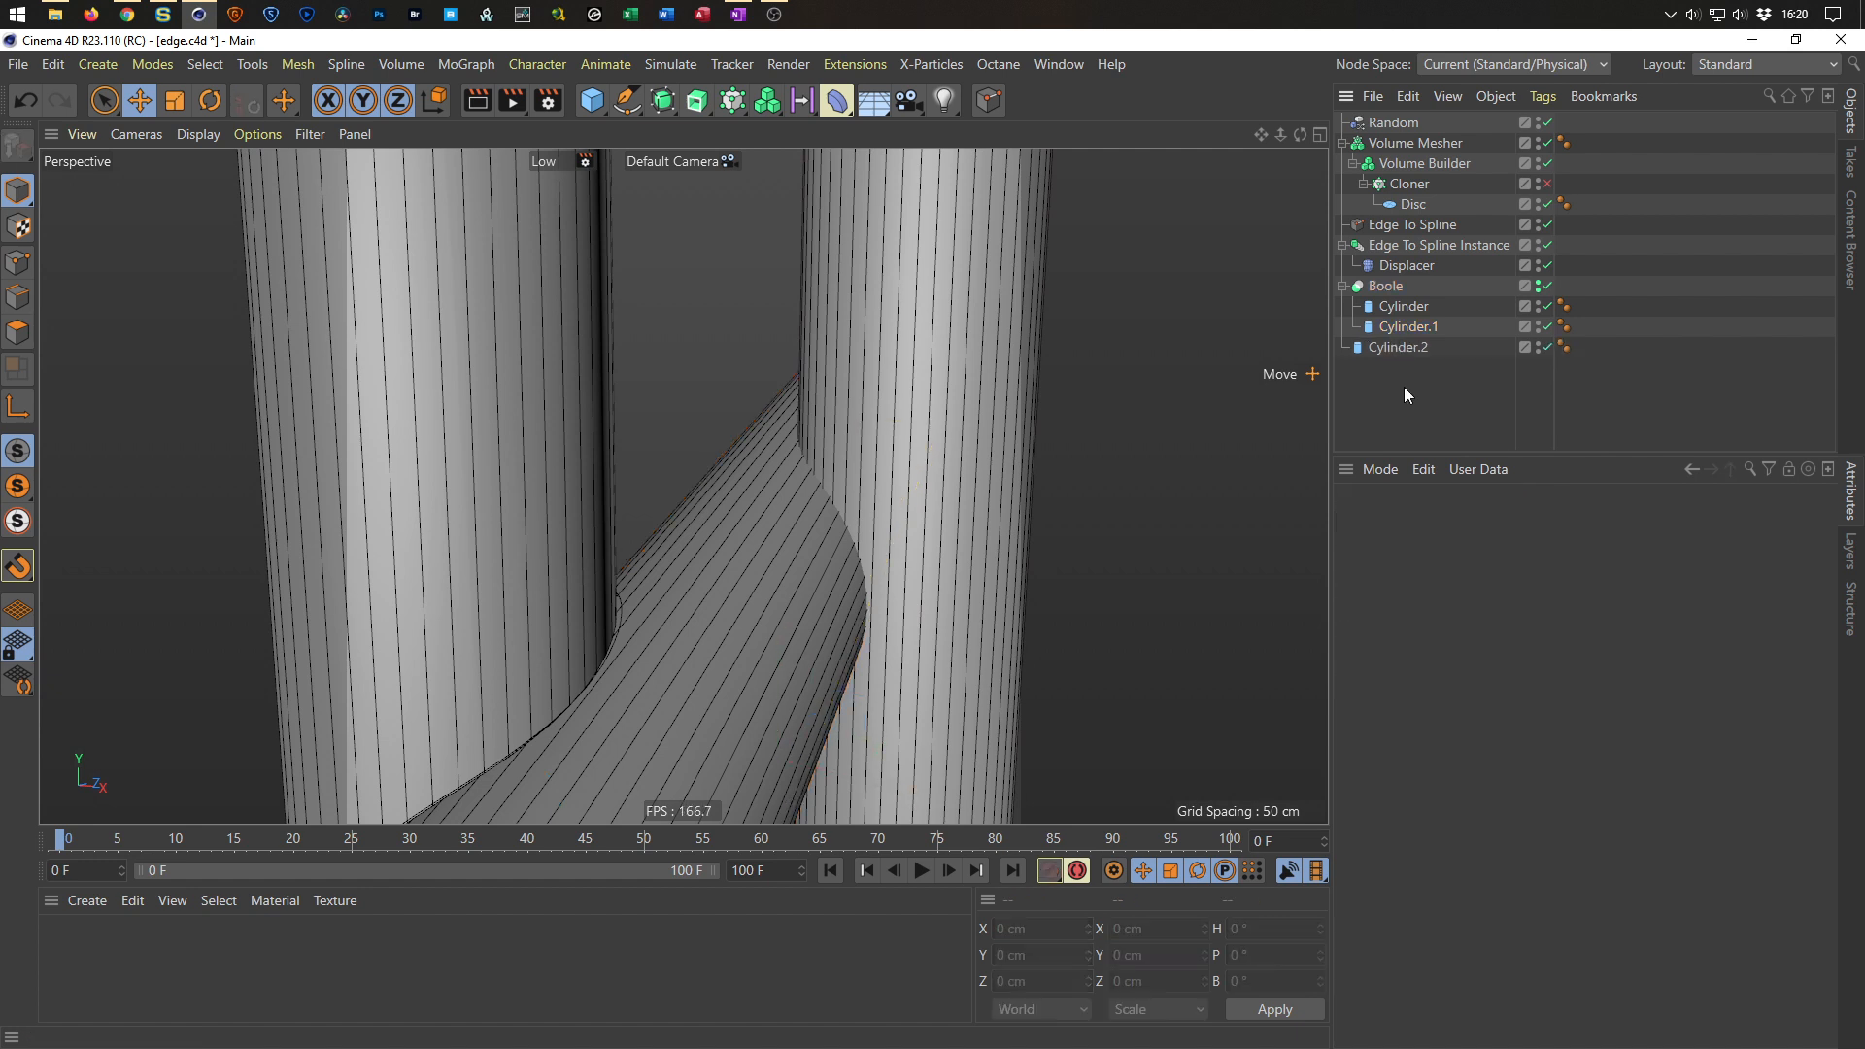
drag(1397, 352, 1424, 341)
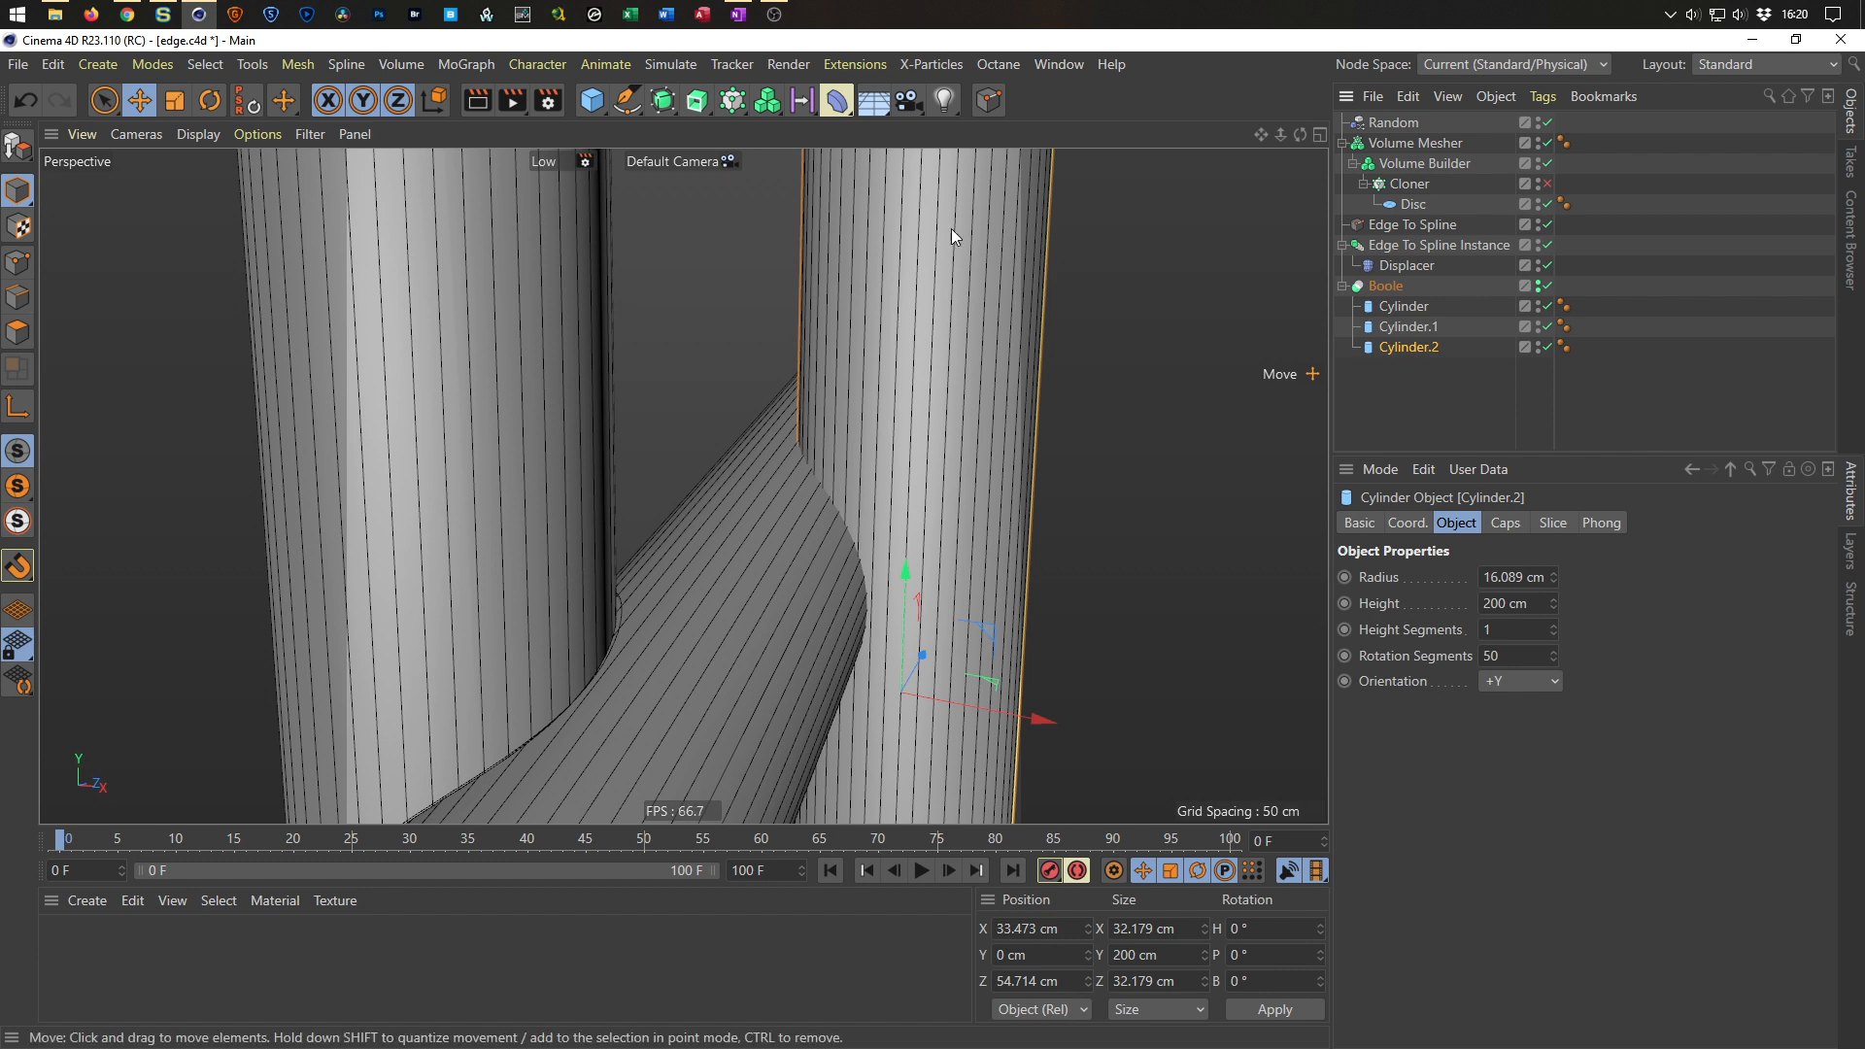
Add a Connect object inside the Boole holding Cylinder.1 and Cylinder.2.
click(666, 102)
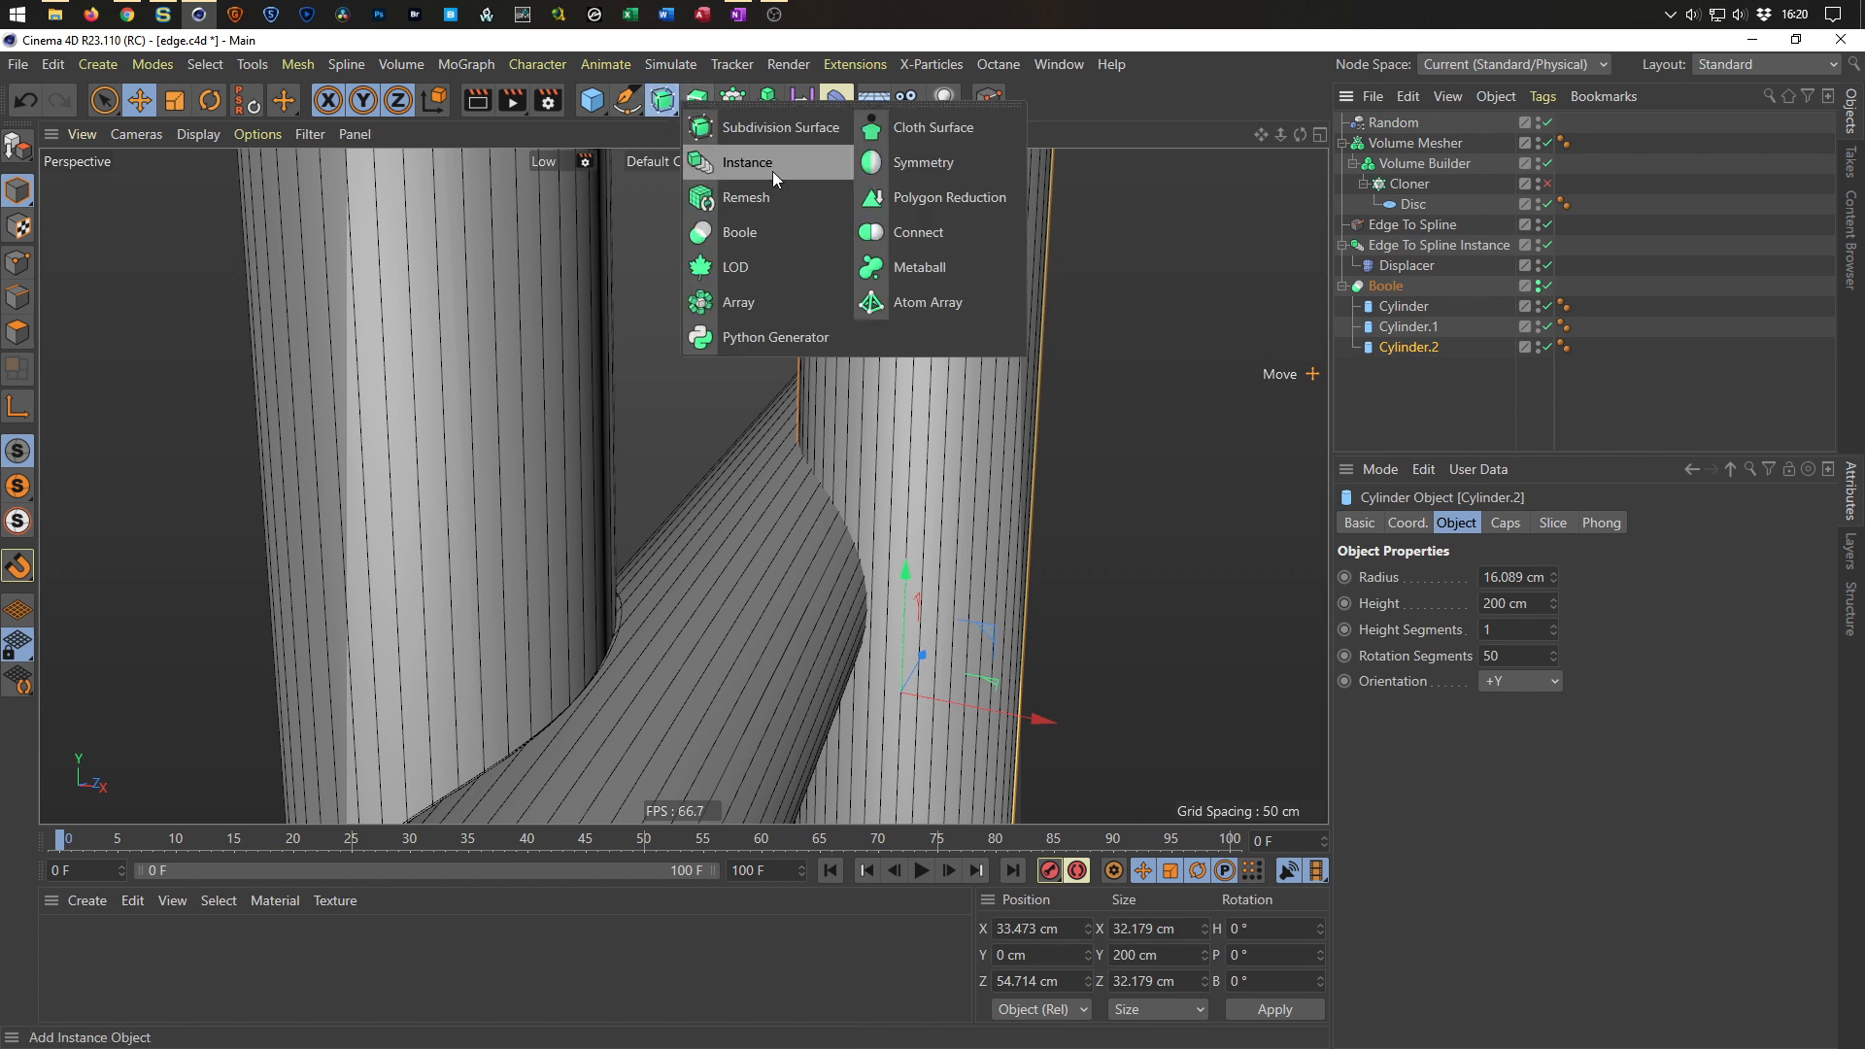
click(921, 233)
mouse_move(1401, 173)
mouse_down()
mouse_move(1405, 348)
mouse_move(1408, 328)
mouse_up()
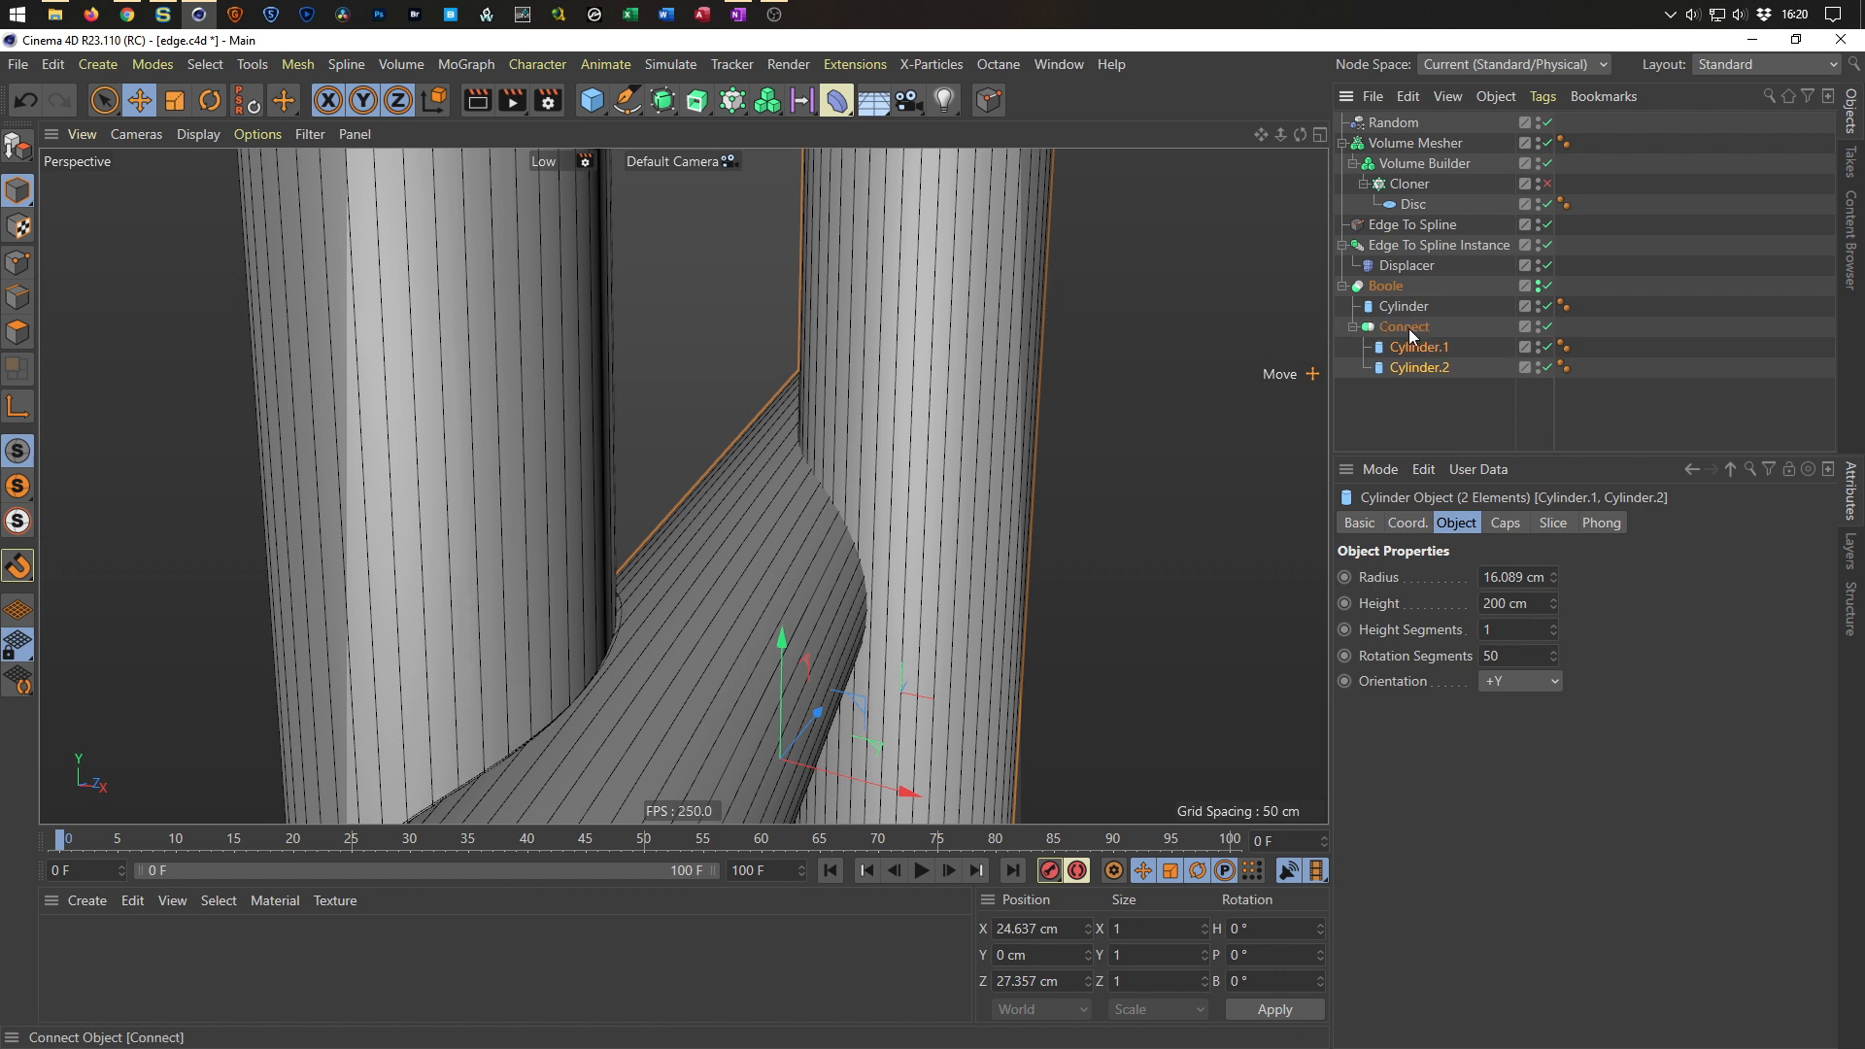
Toggle the Boole object off and on to refresh the result.
mouse_move(883, 509)
alt+mouse_down()
mouse_move(934, 539)
mouse_move(946, 505)
mouse_move(882, 499)
alt+mouse_up()
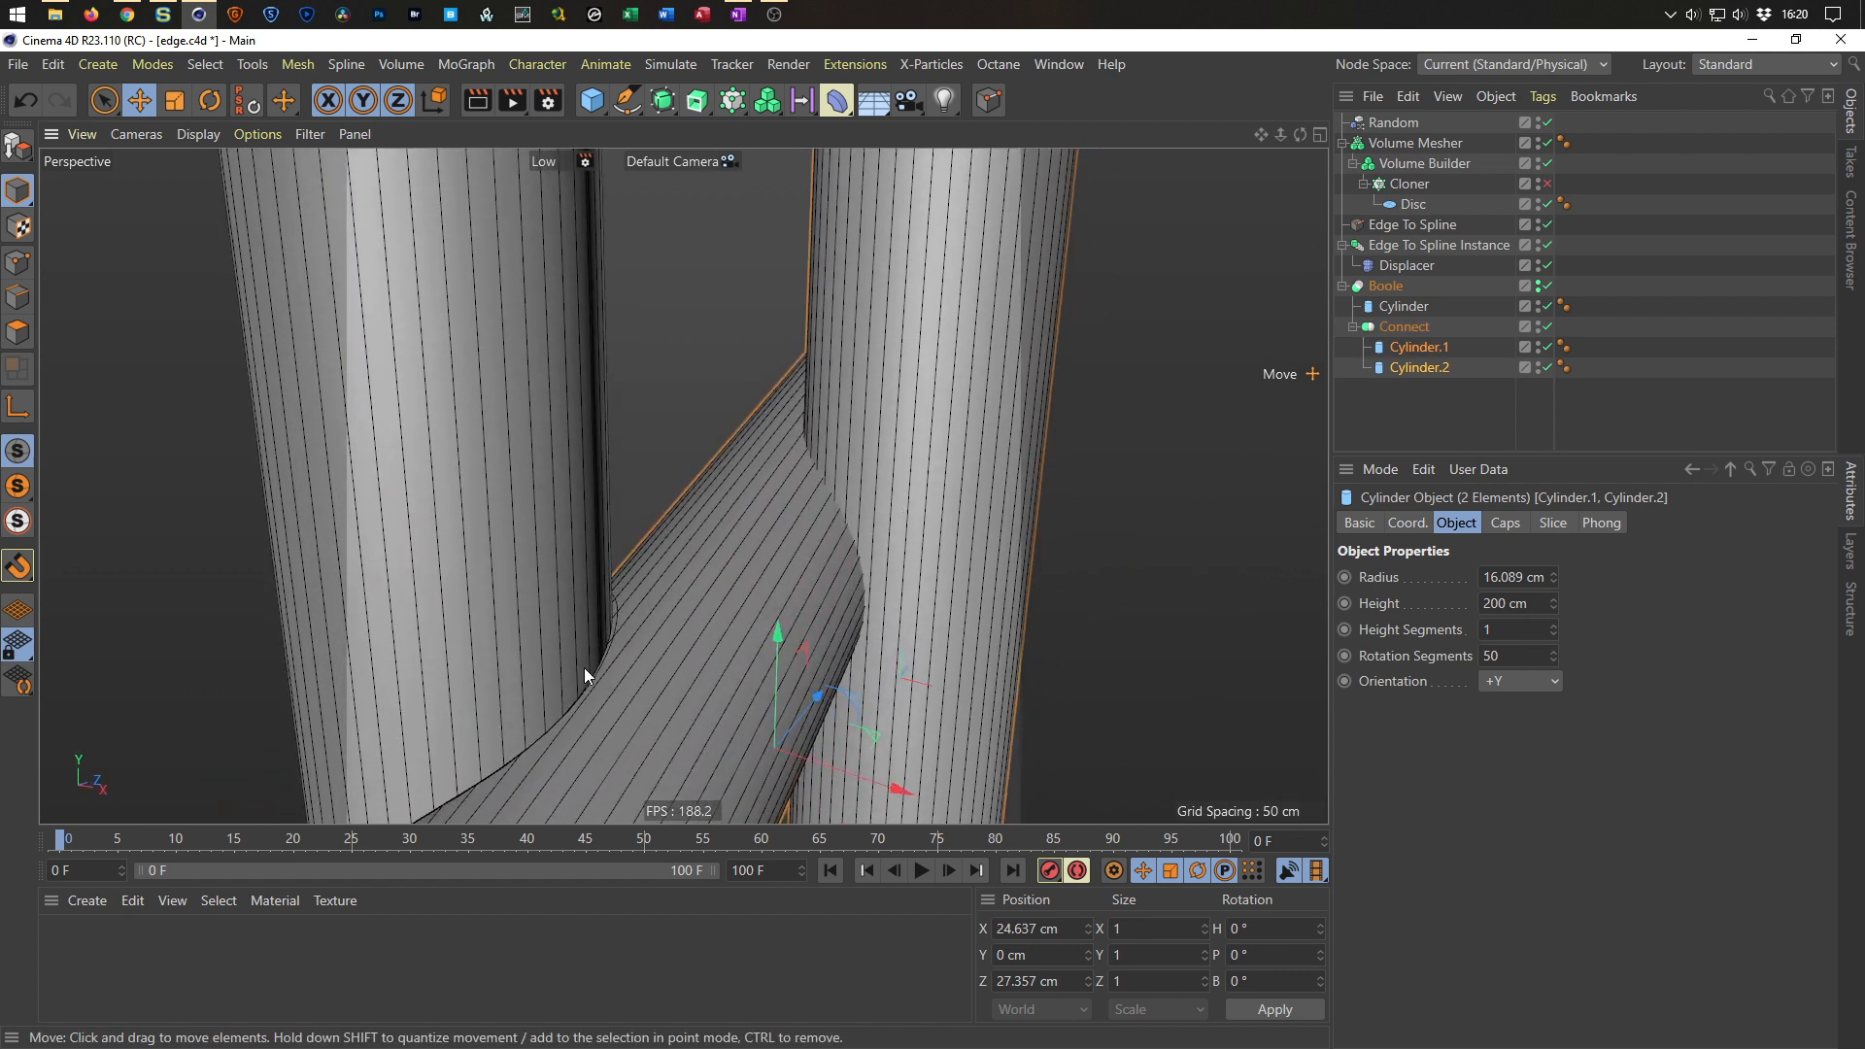
scroll(615, 637, down, 6)
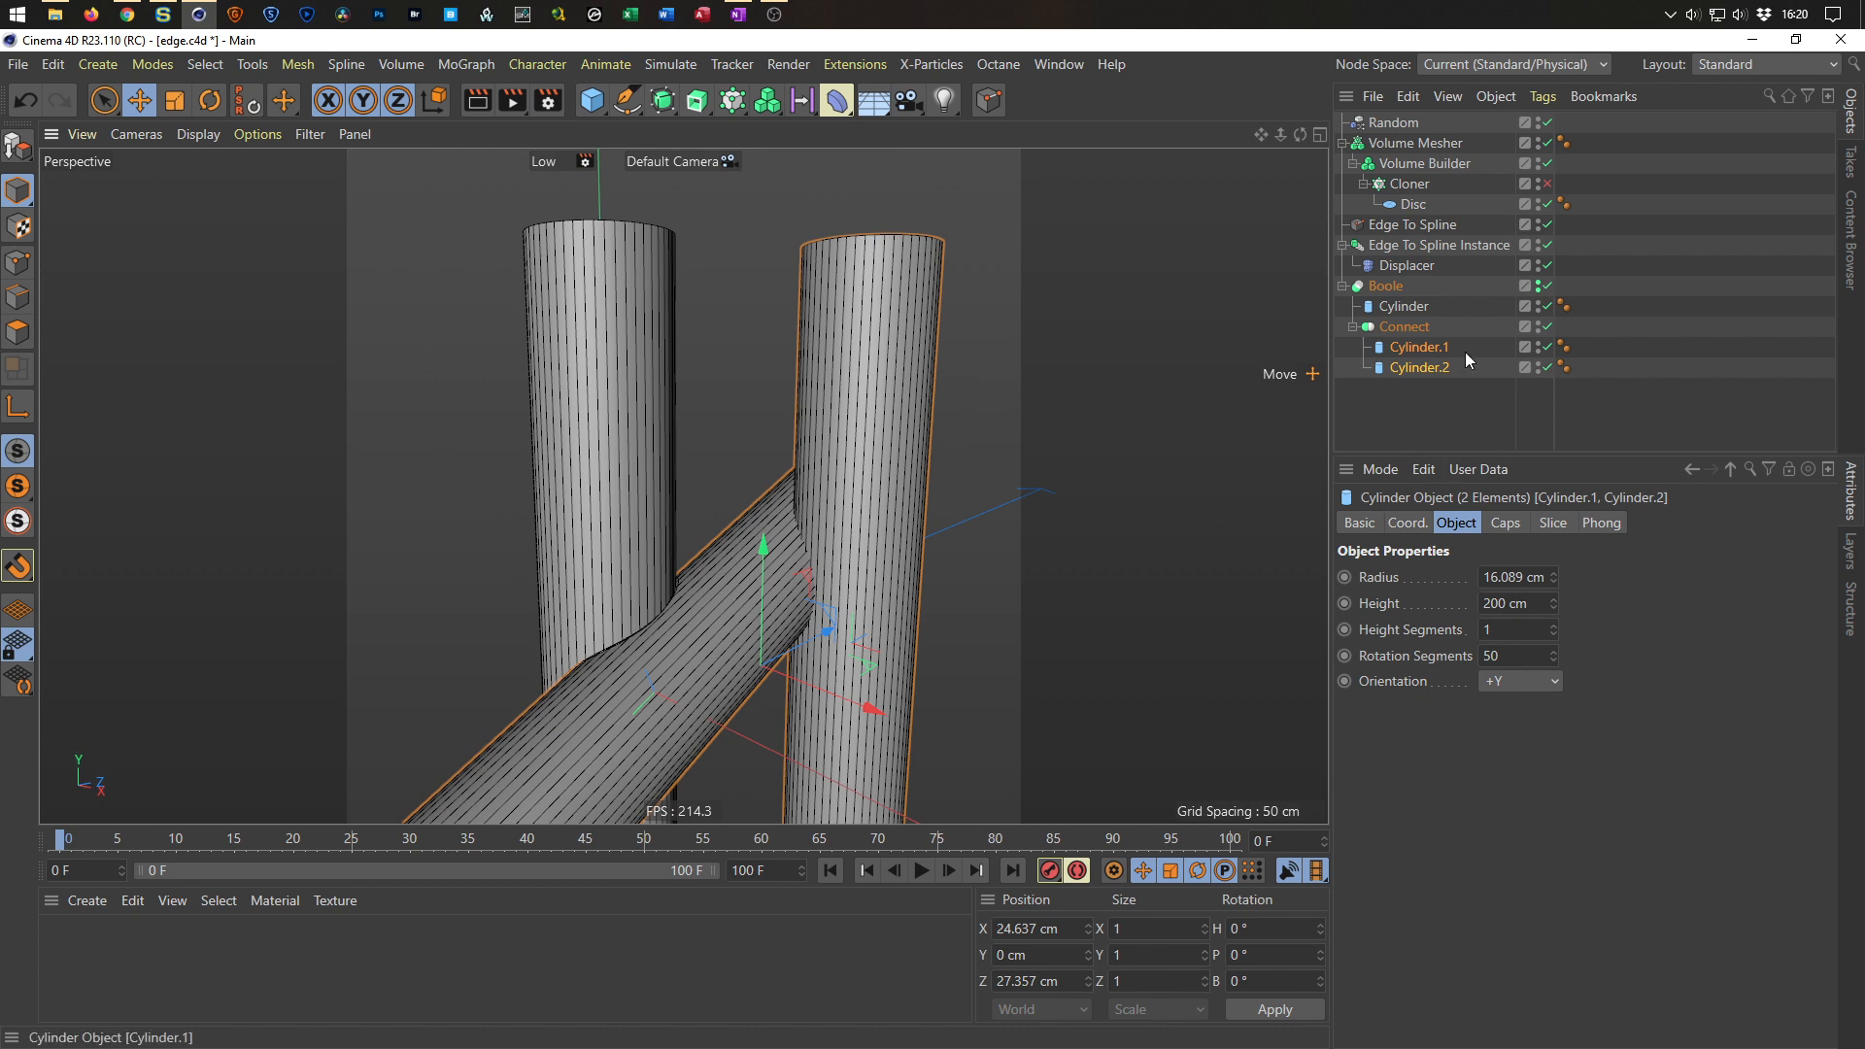
click(1539, 286)
click(1539, 286)
Move Cylinder.2 about 5 cm sideways and about 57 cm upward.
click(1413, 226)
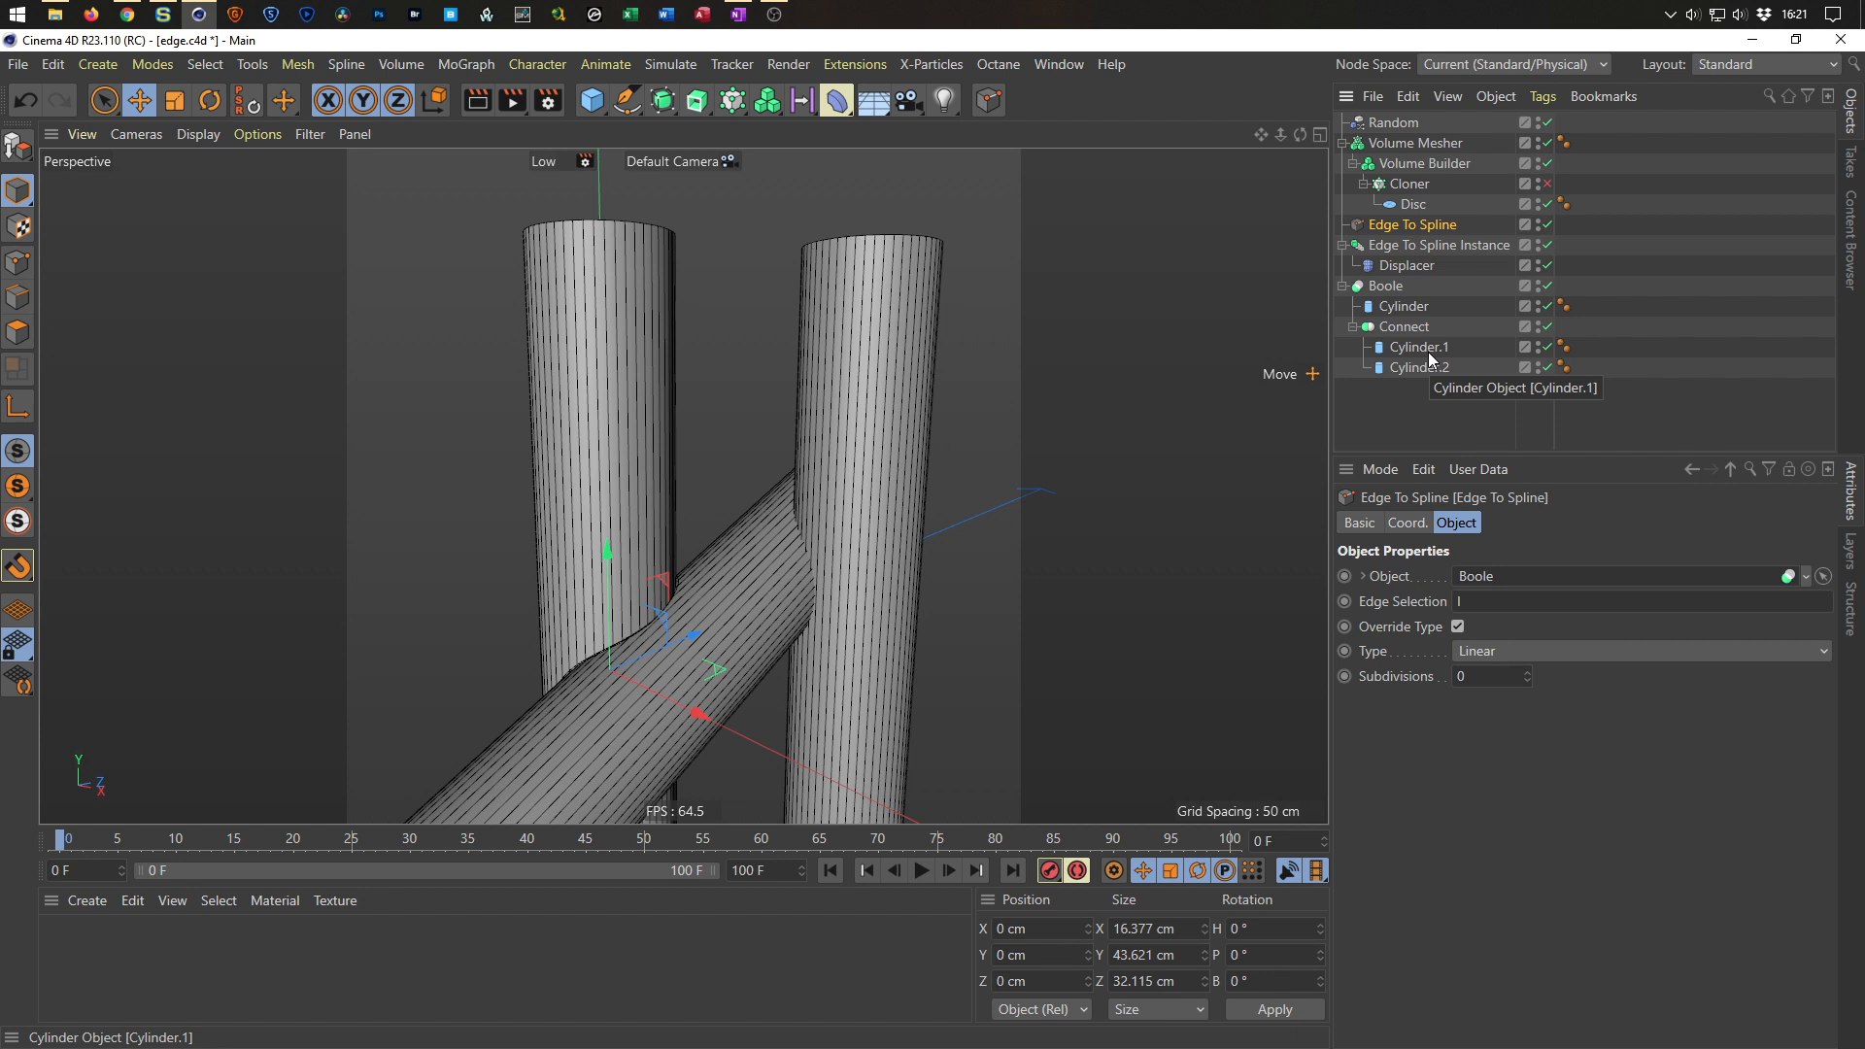
click(1408, 367)
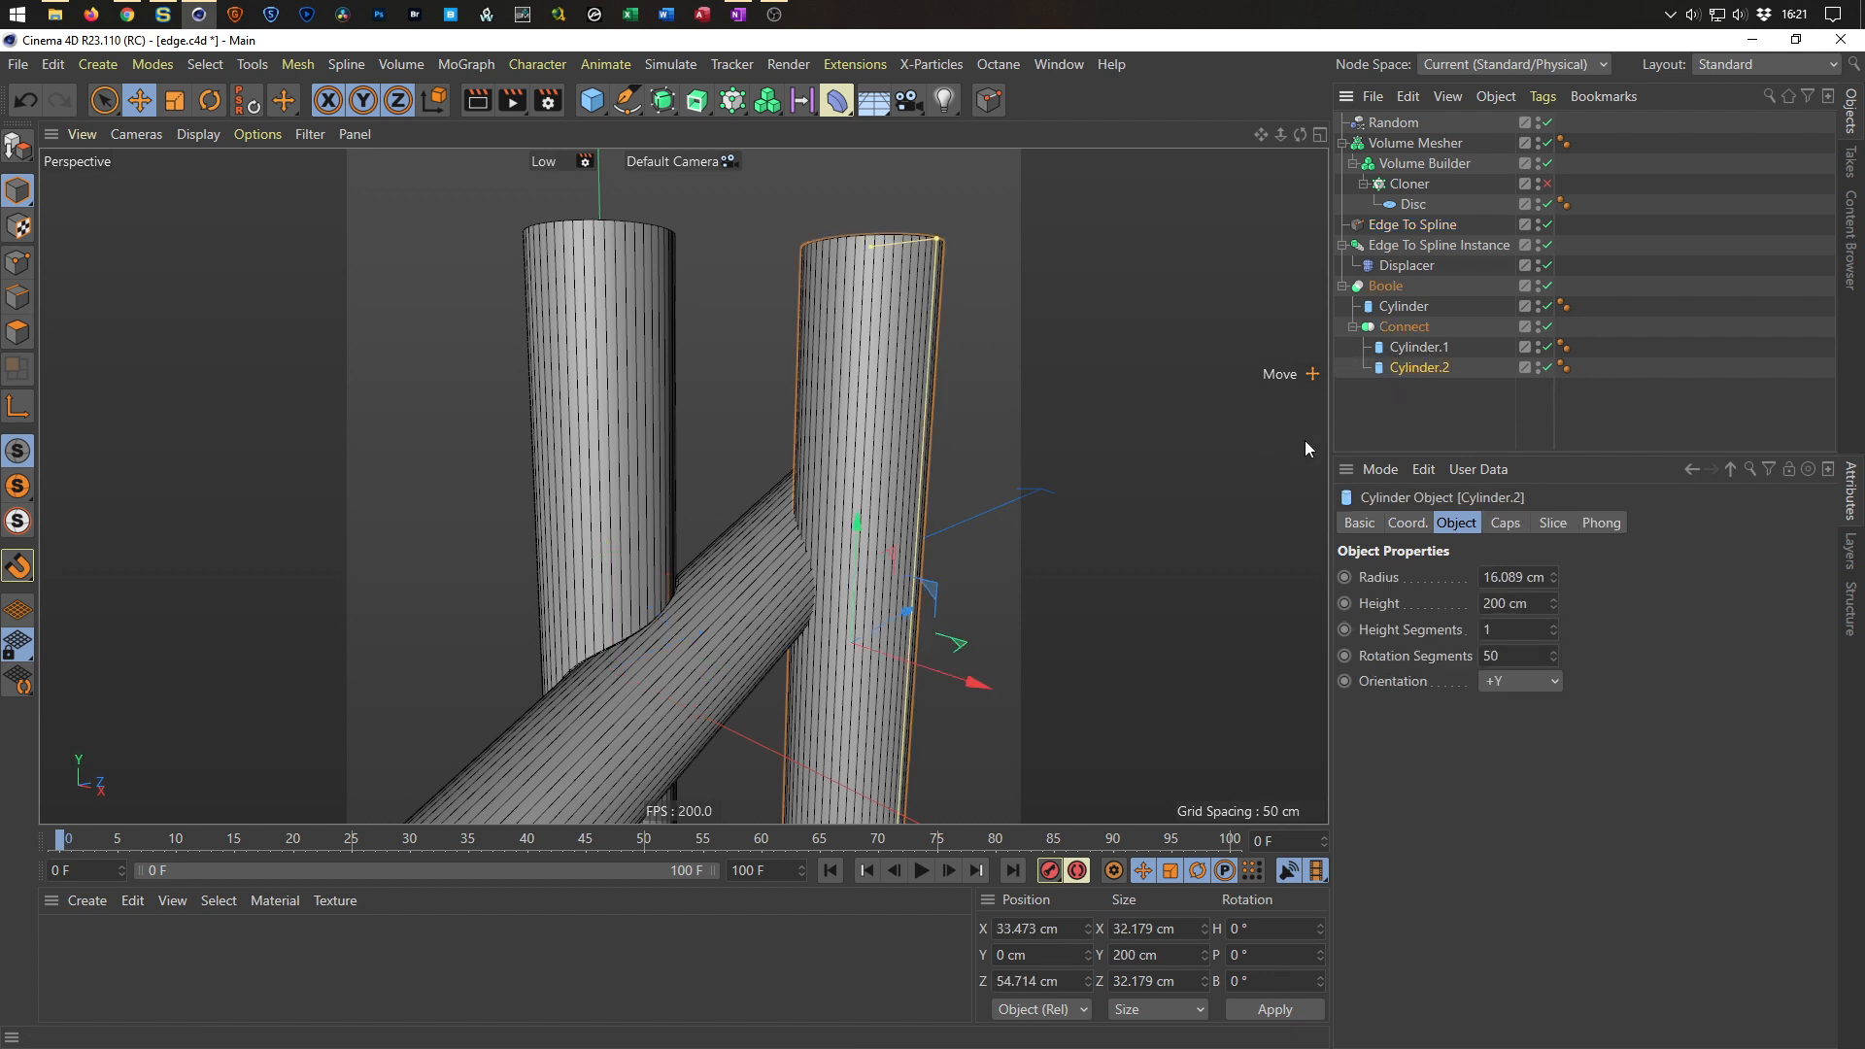
drag(904, 604, 957, 695)
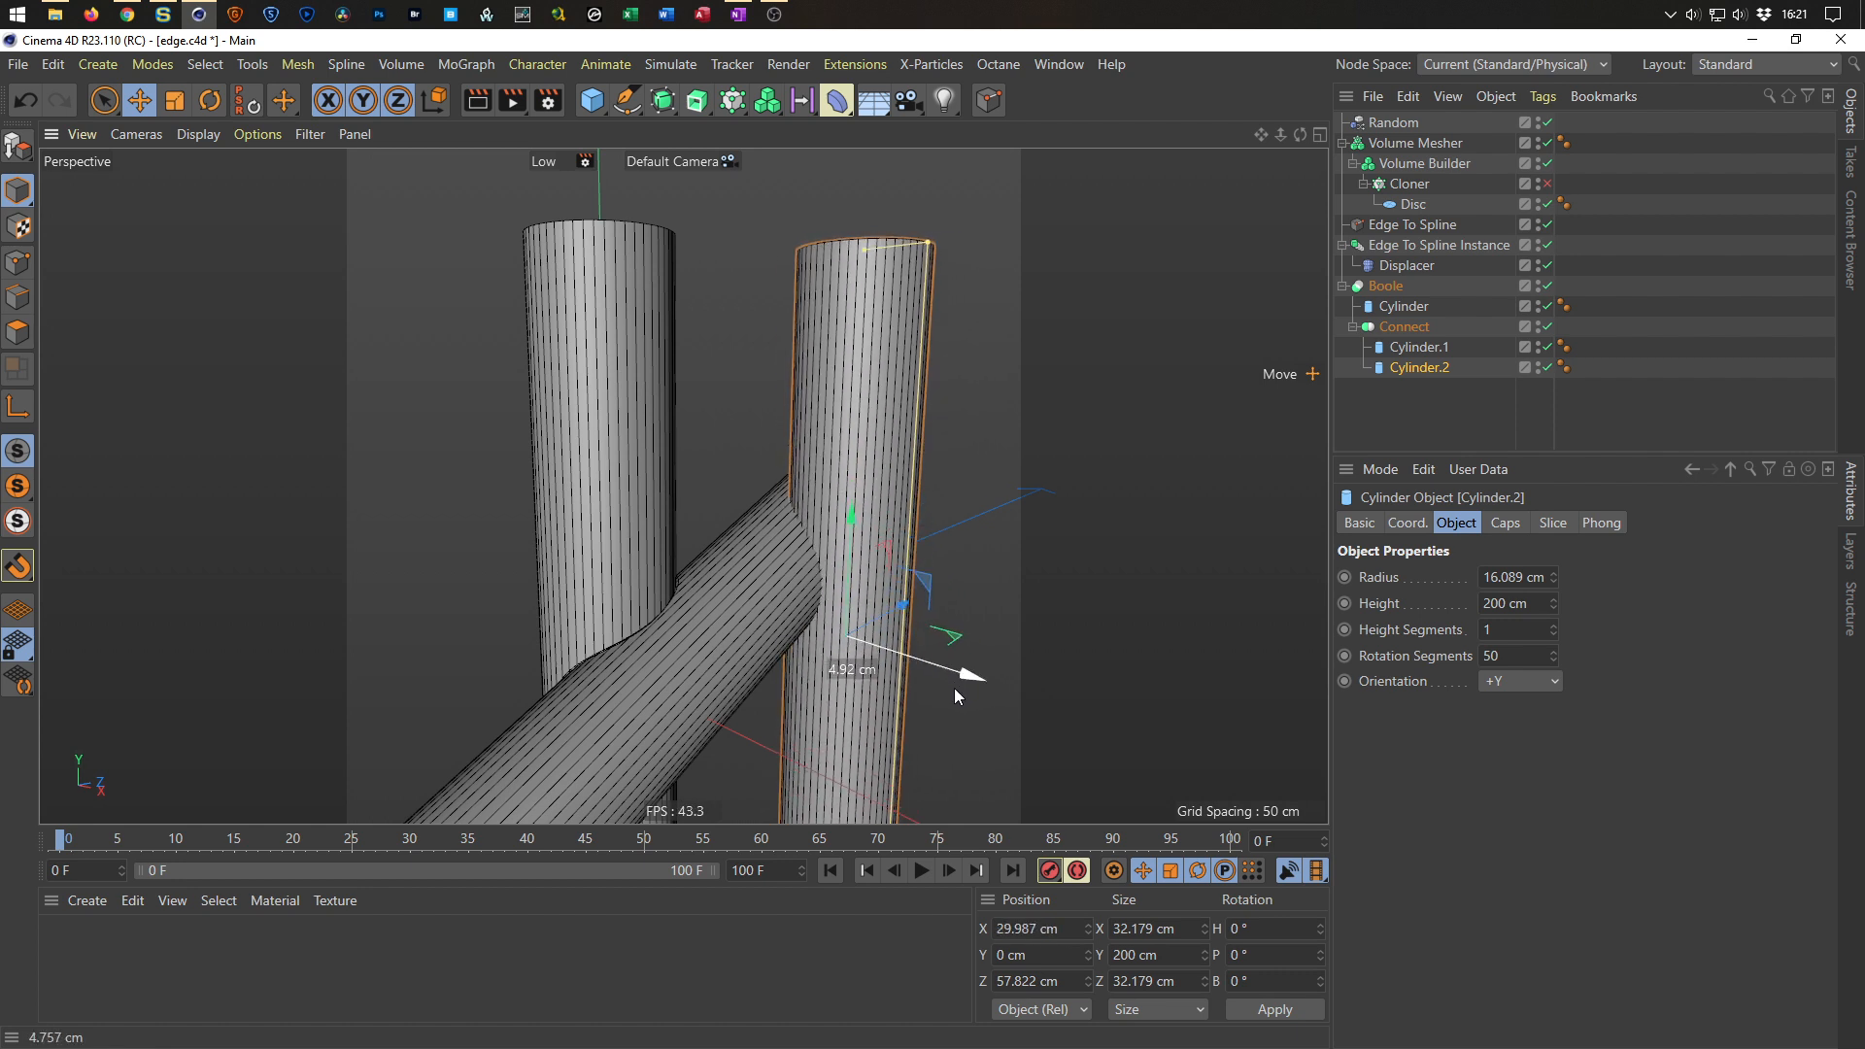
drag(849, 517, 864, 311)
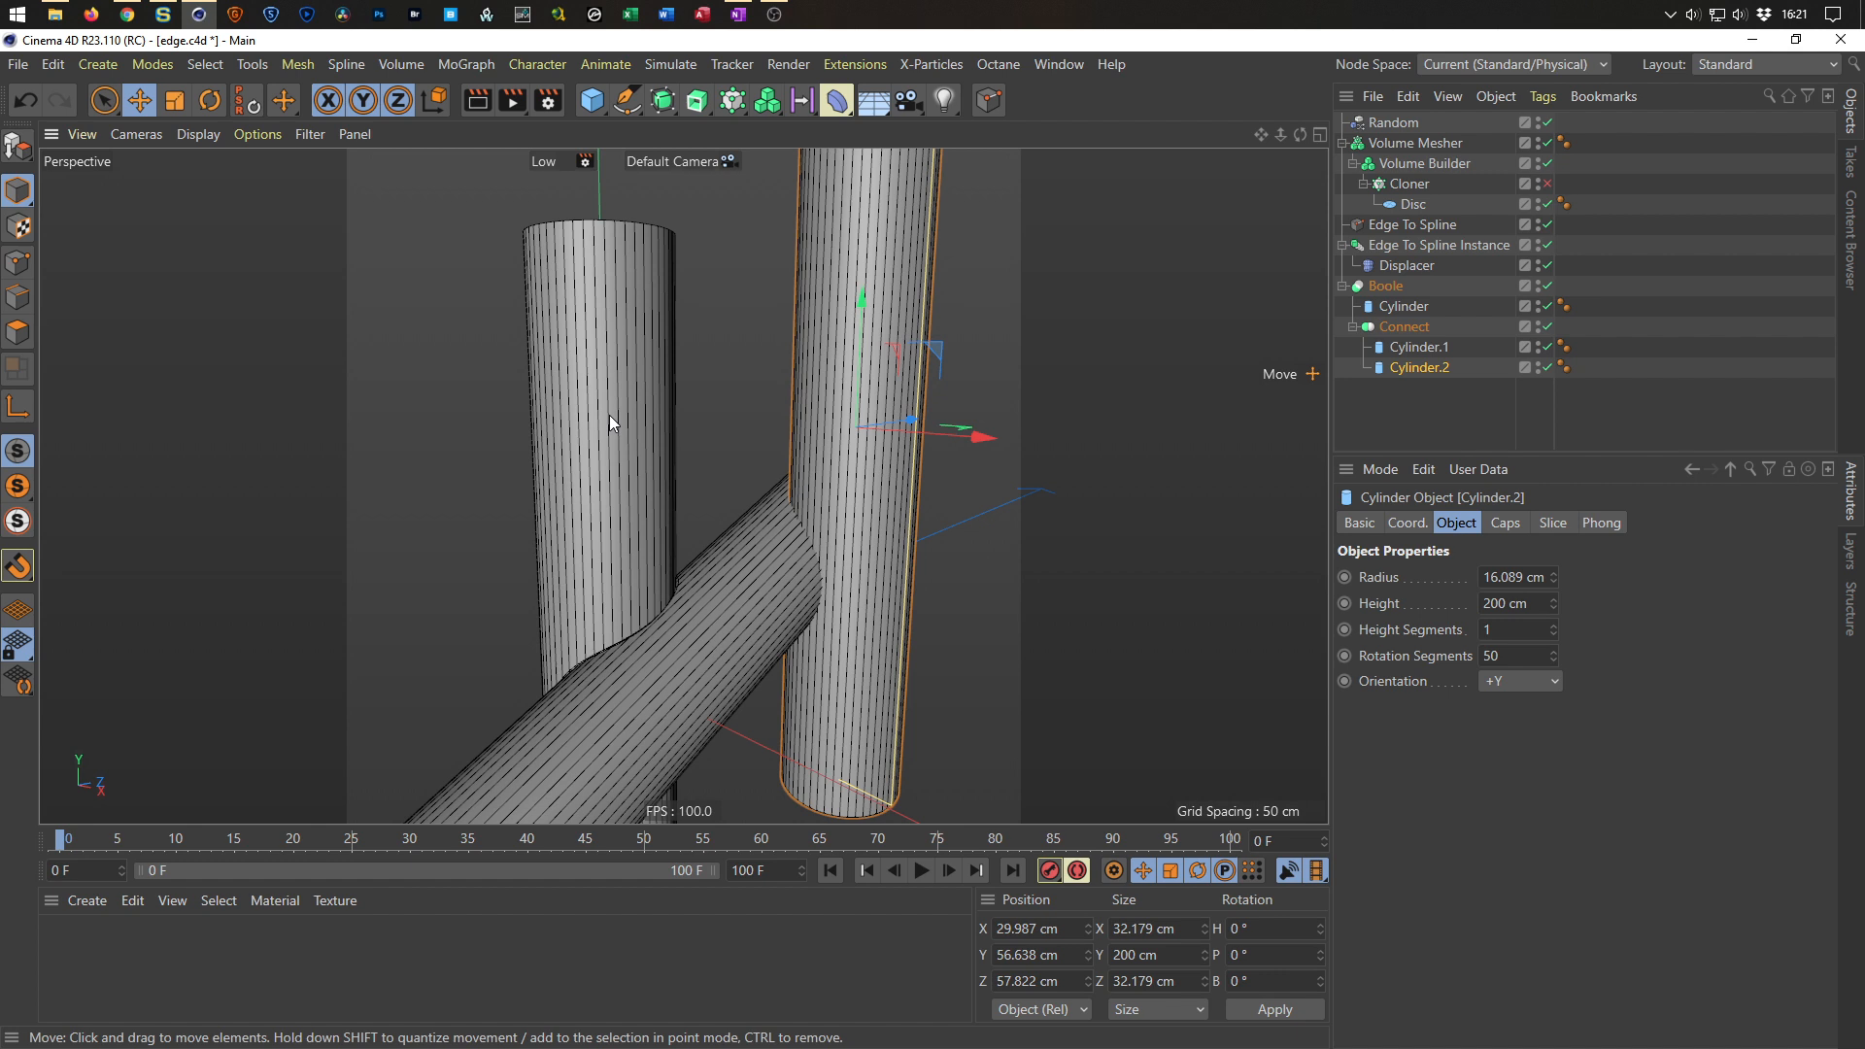
Delete the Connect object without its children, keeping both cylinders inside the Boole.
click(1404, 326)
right_click(1403, 327)
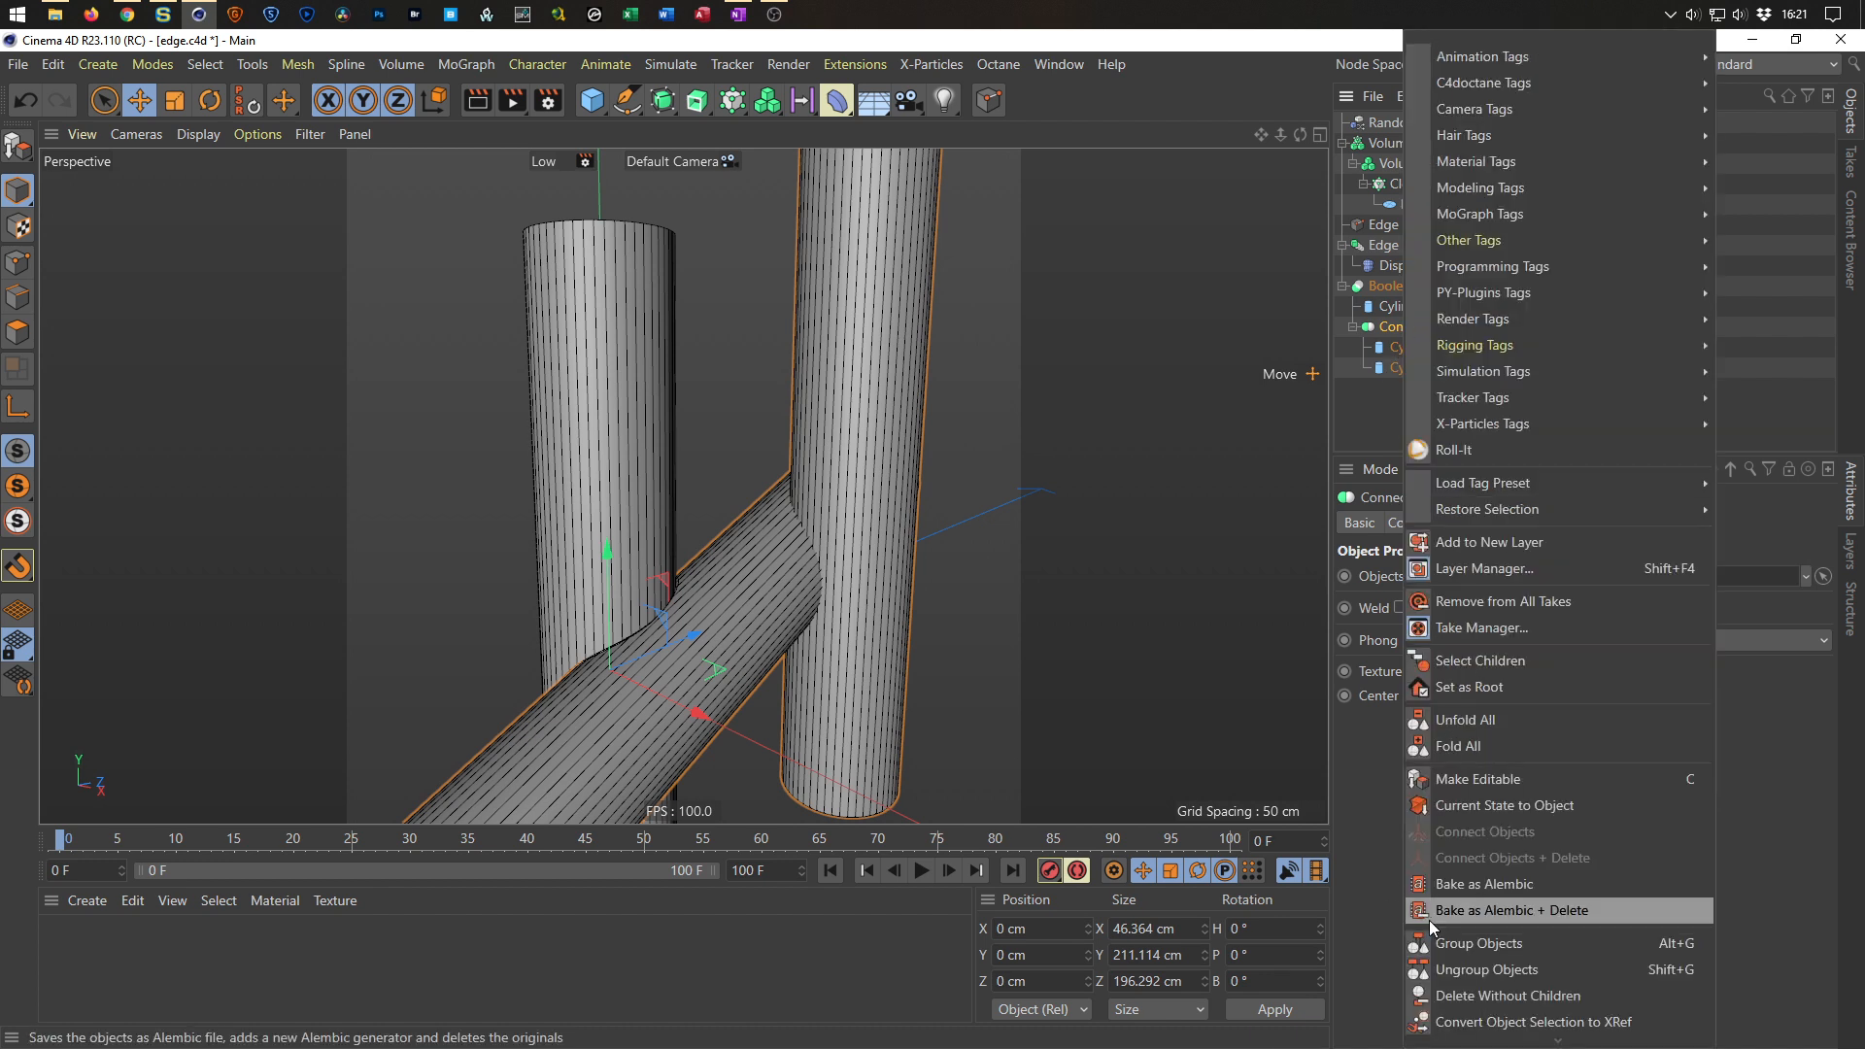
mouse_move(1506, 1038)
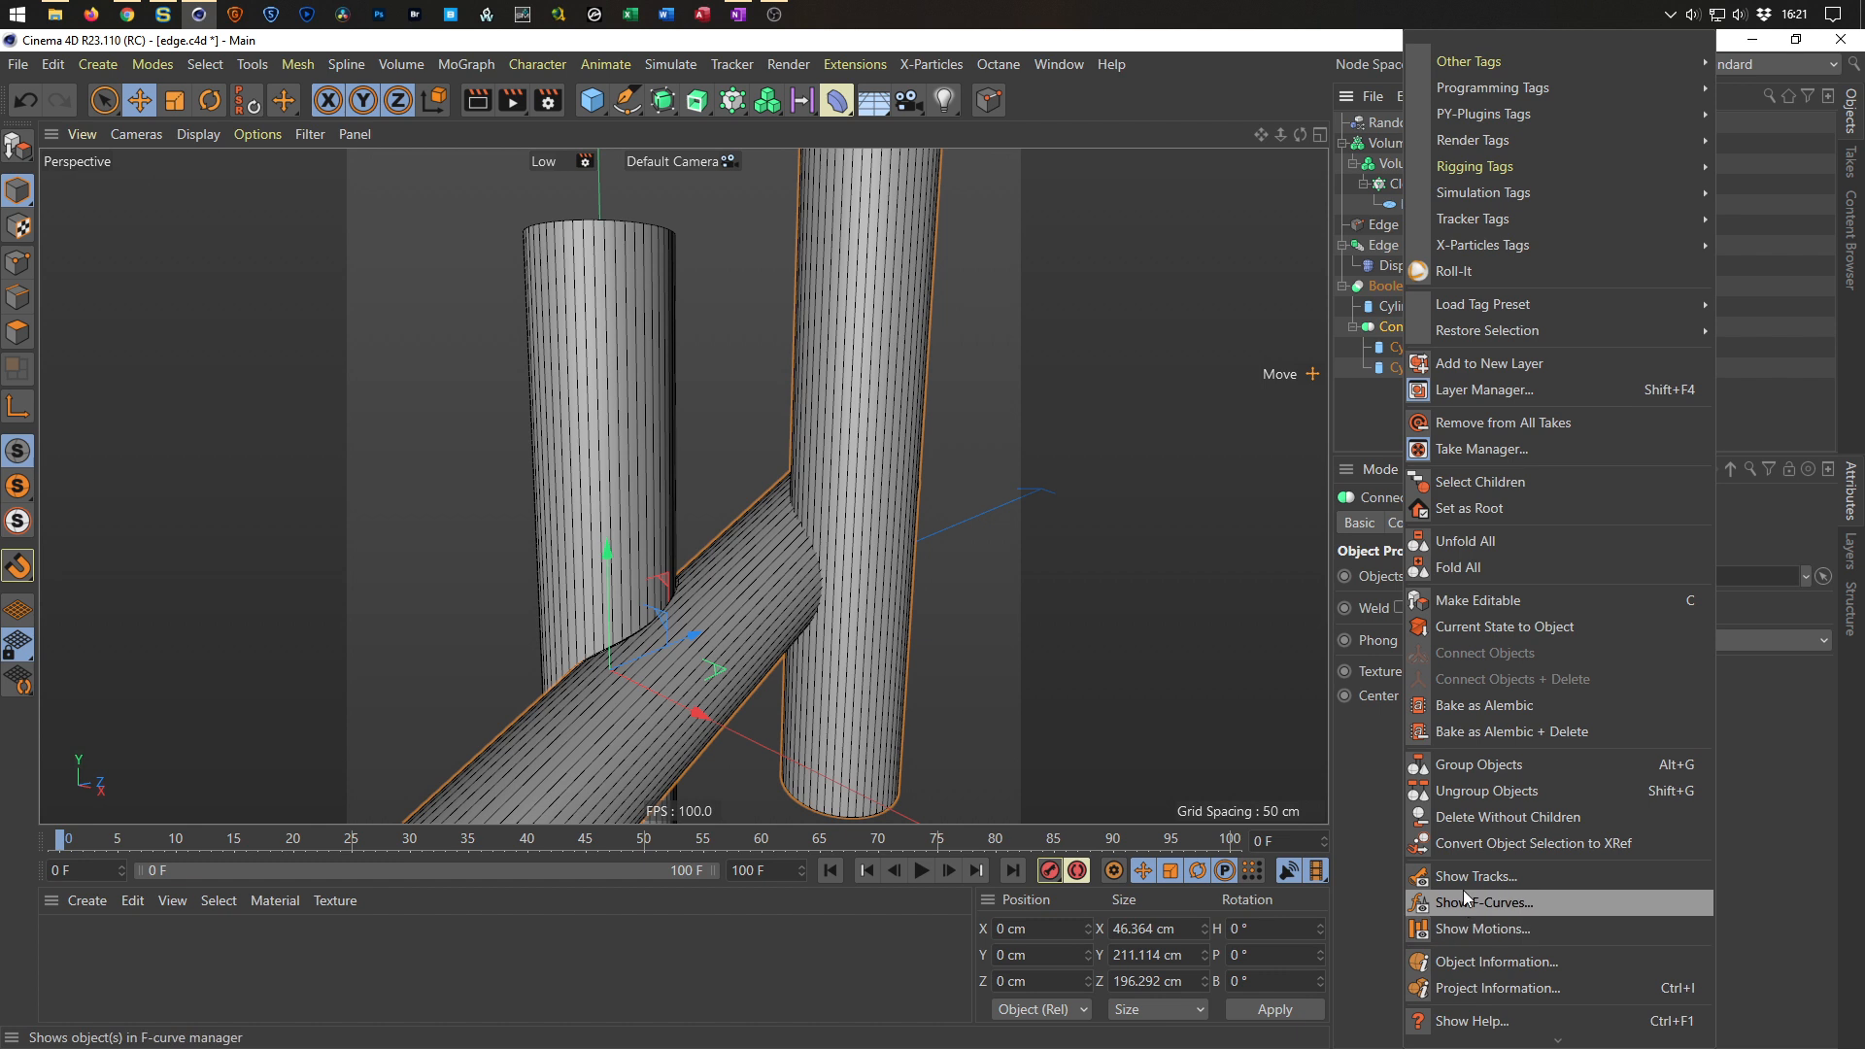
click(1477, 819)
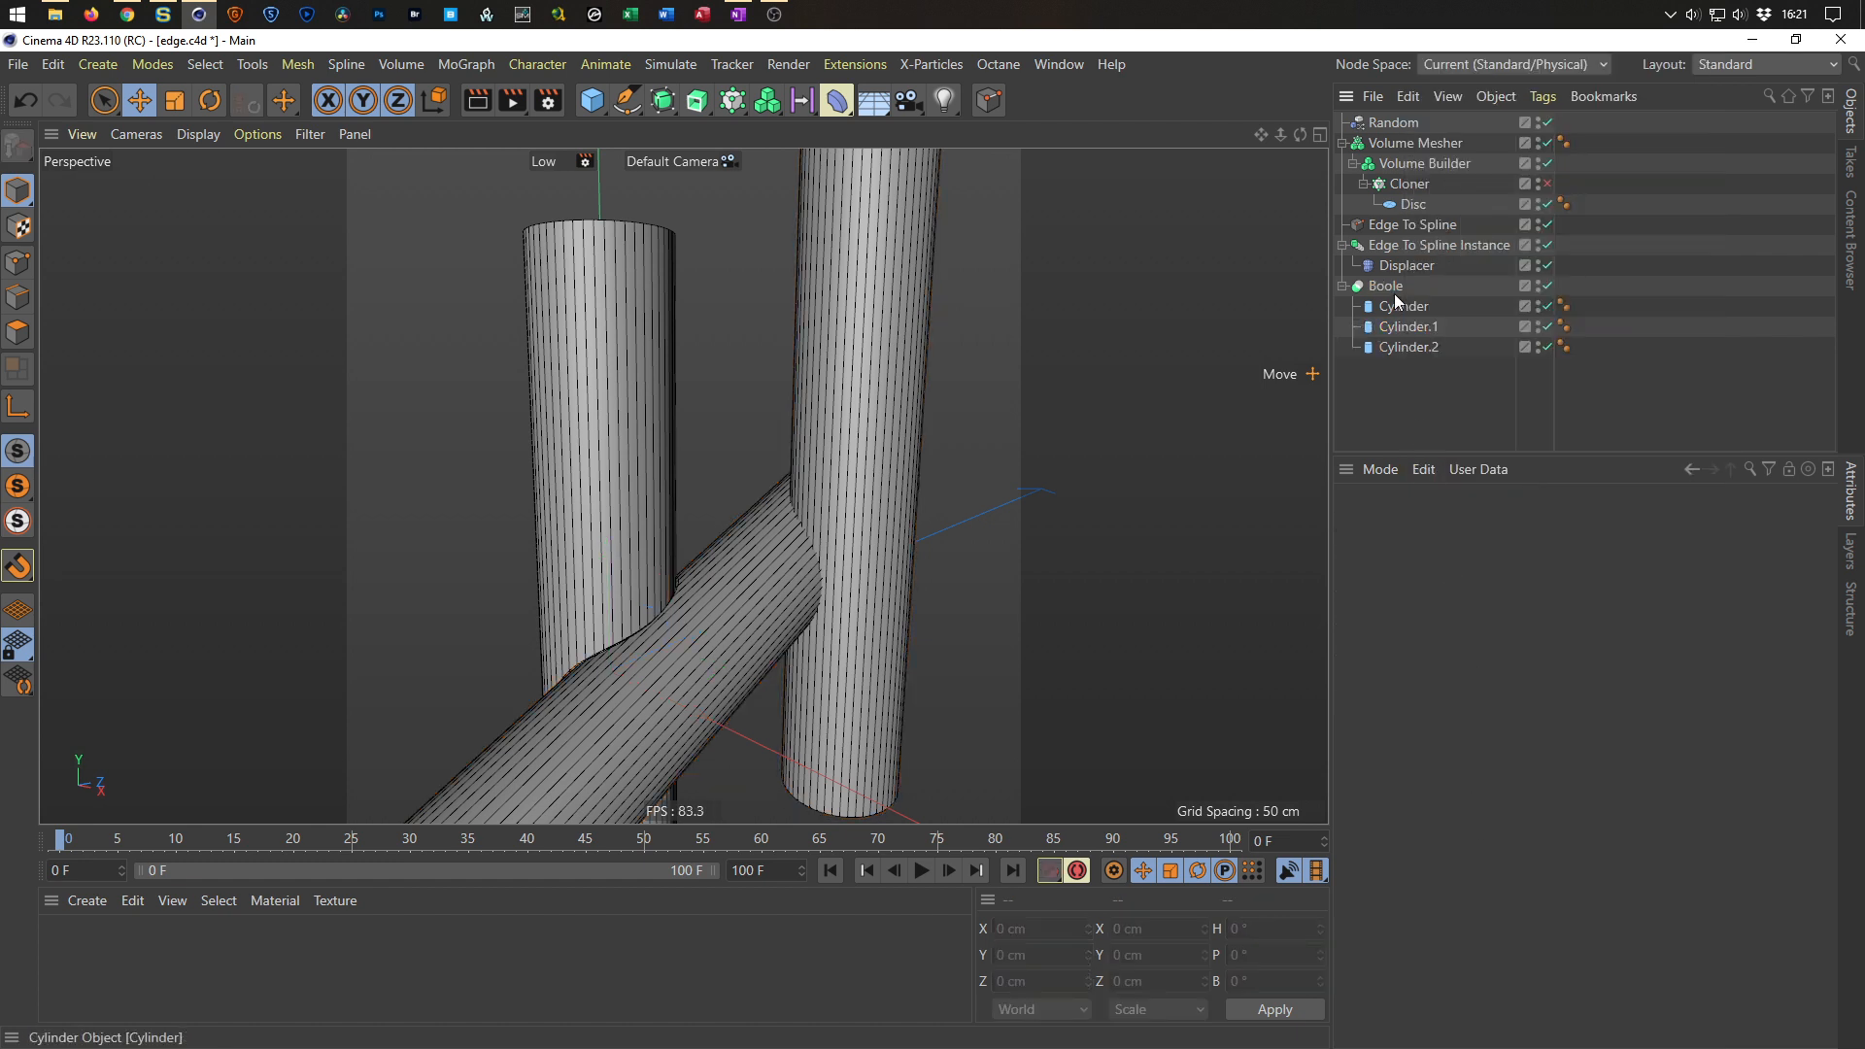
Group Cylinder and Cylinder.2 into a Null inside the Boole.
mouse_move(1401, 341)
mouse_down()
mouse_move(1395, 313)
mouse_move(1399, 330)
mouse_up()
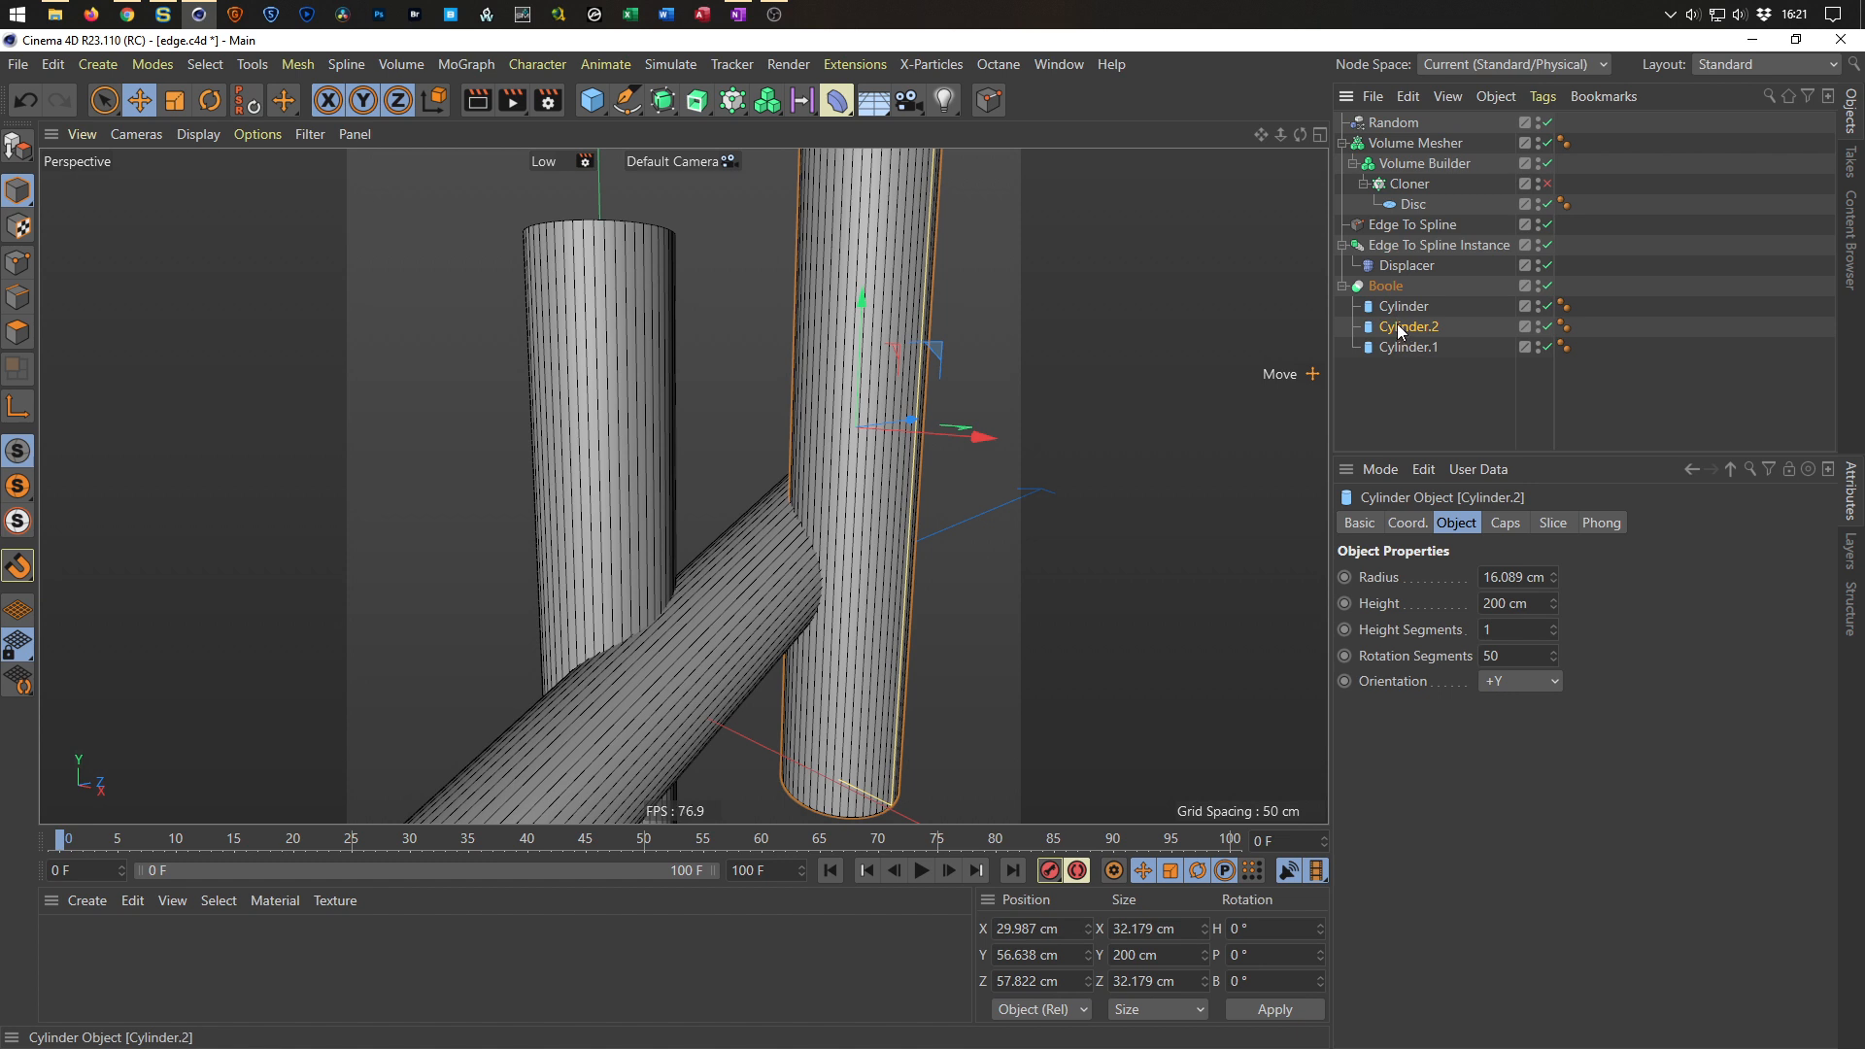
ctrl+click(1396, 311)
key(alt+g)
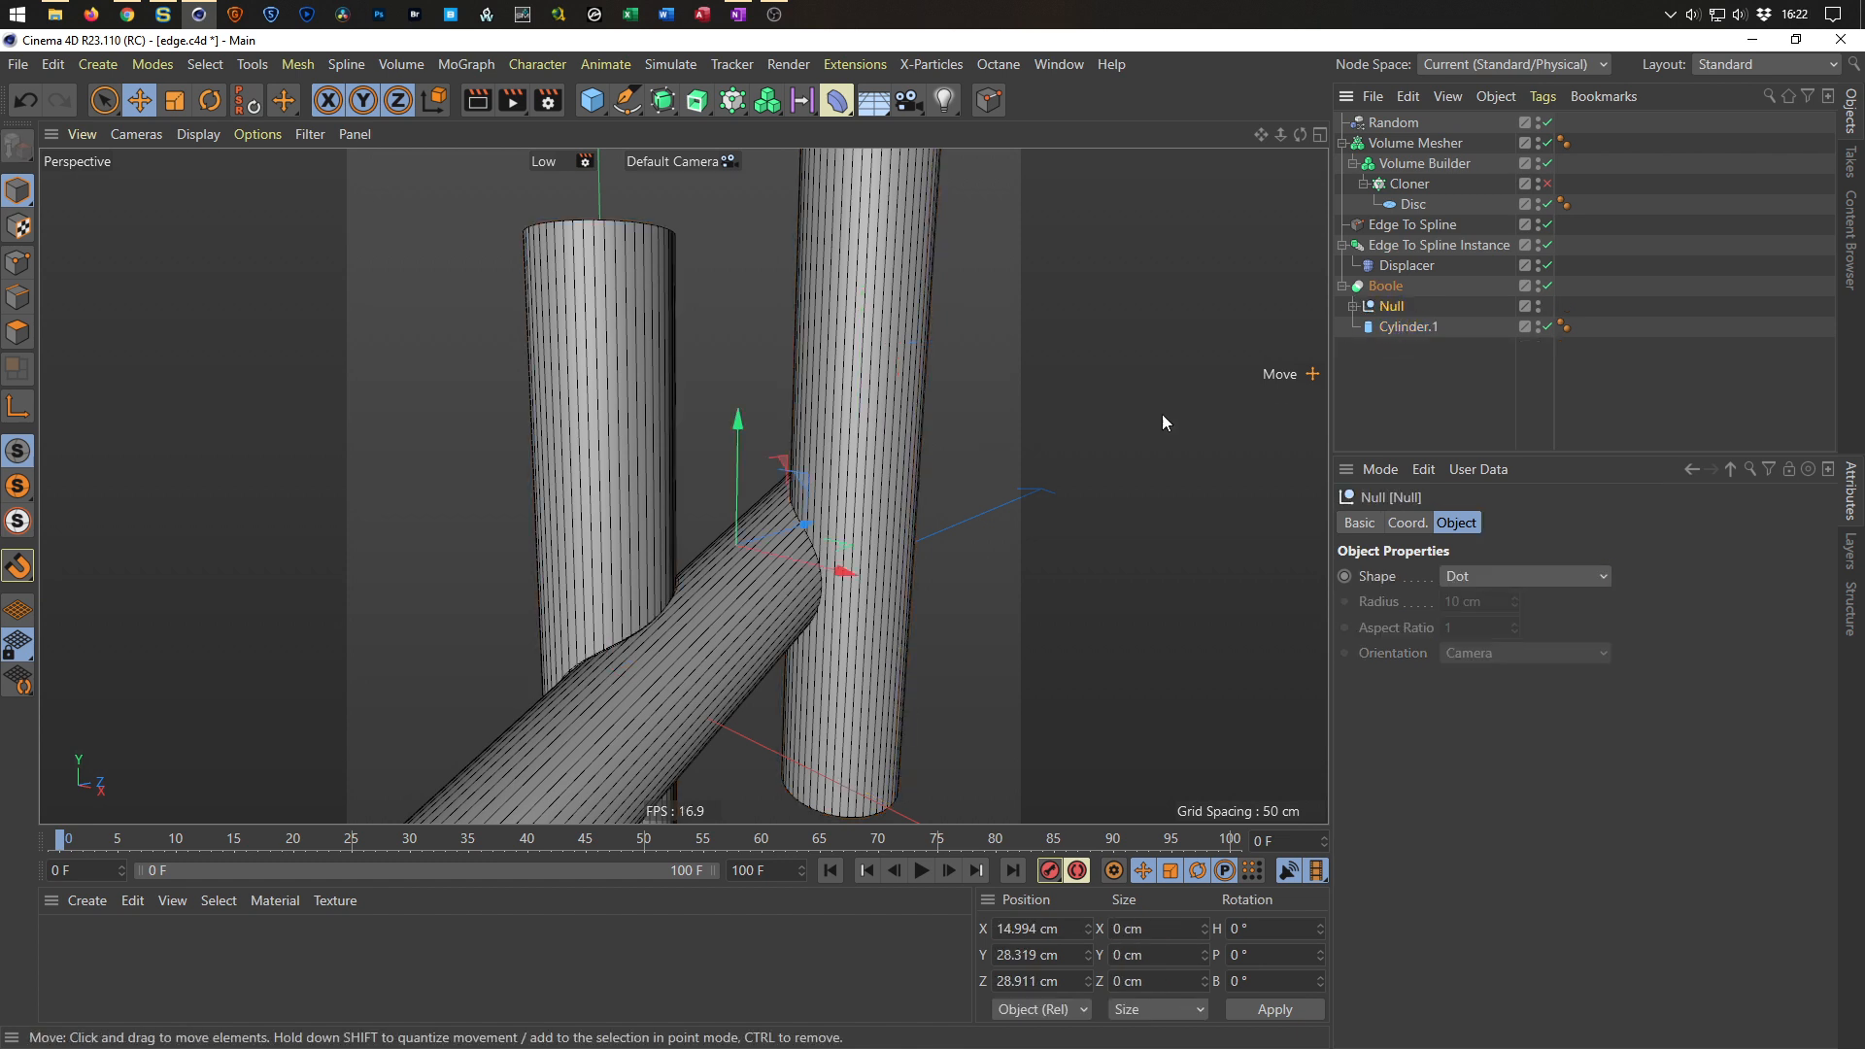
Re-enable the Cloner and inspect the weld bead along the cylinder joints.
scroll(810, 524, up, 2)
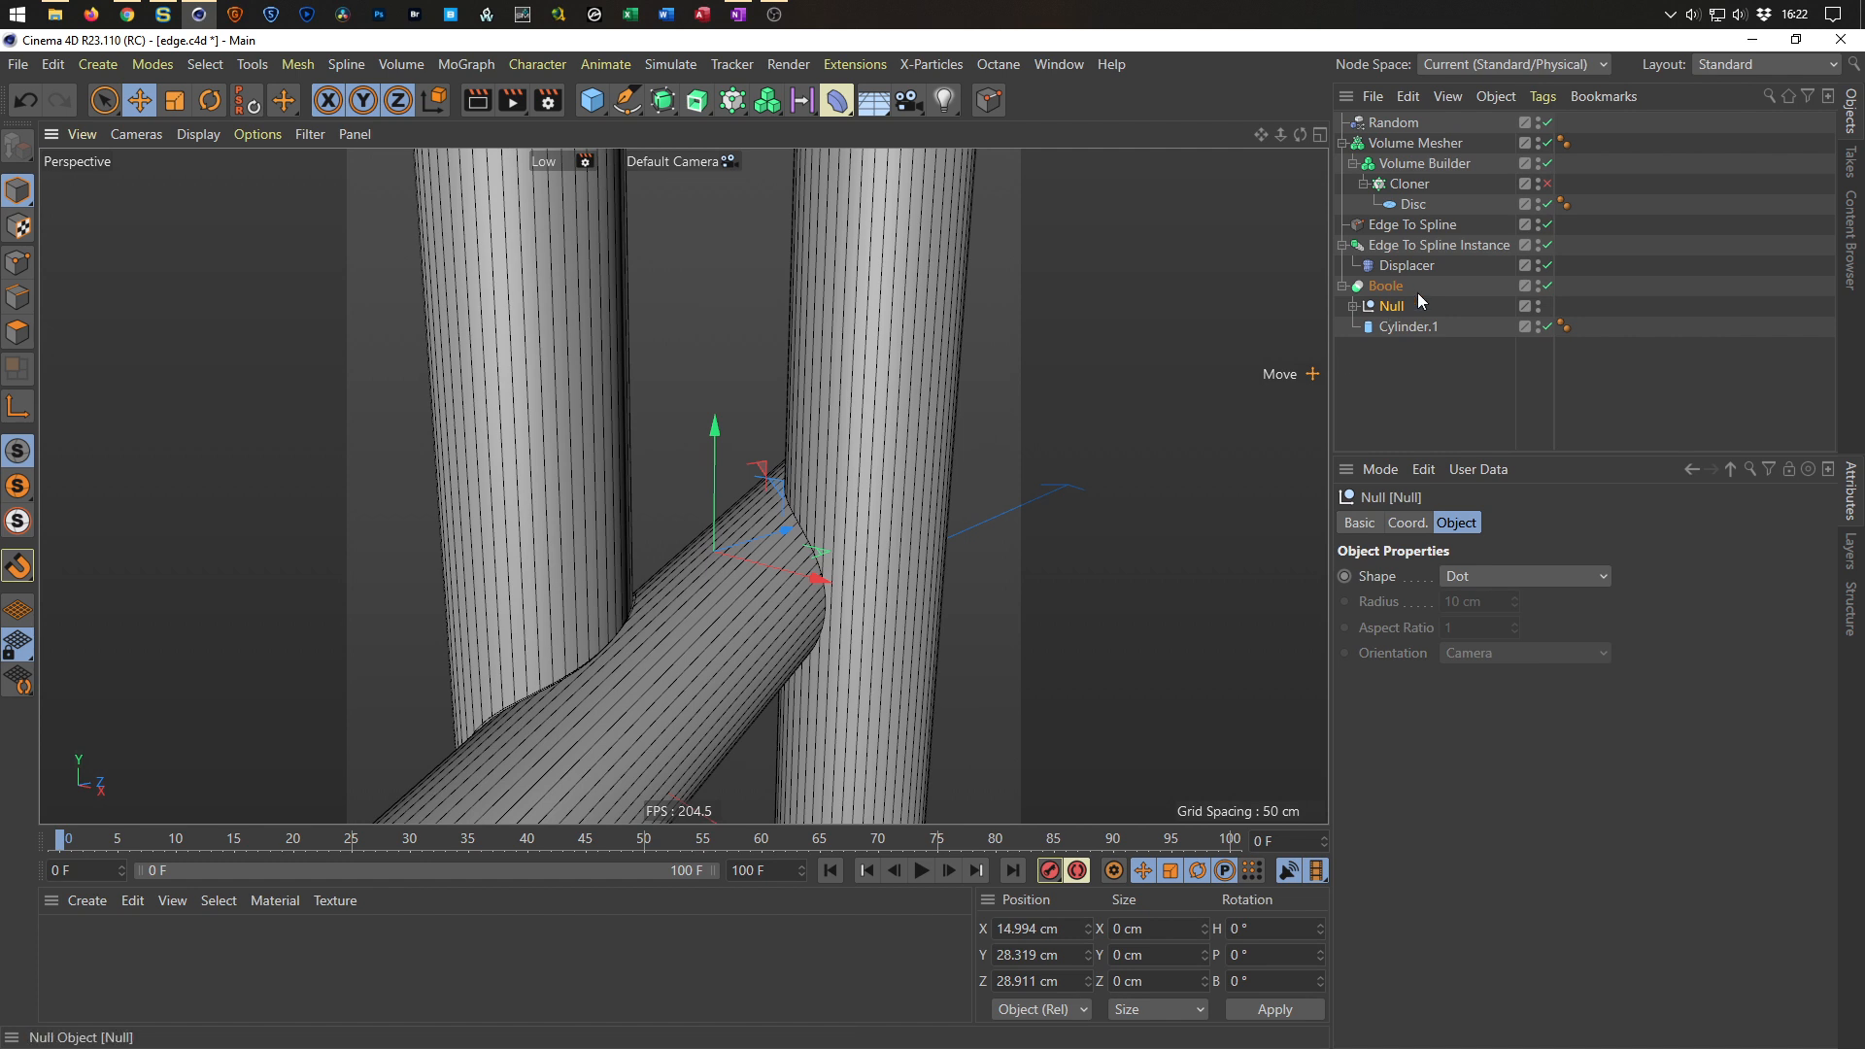
click(1547, 183)
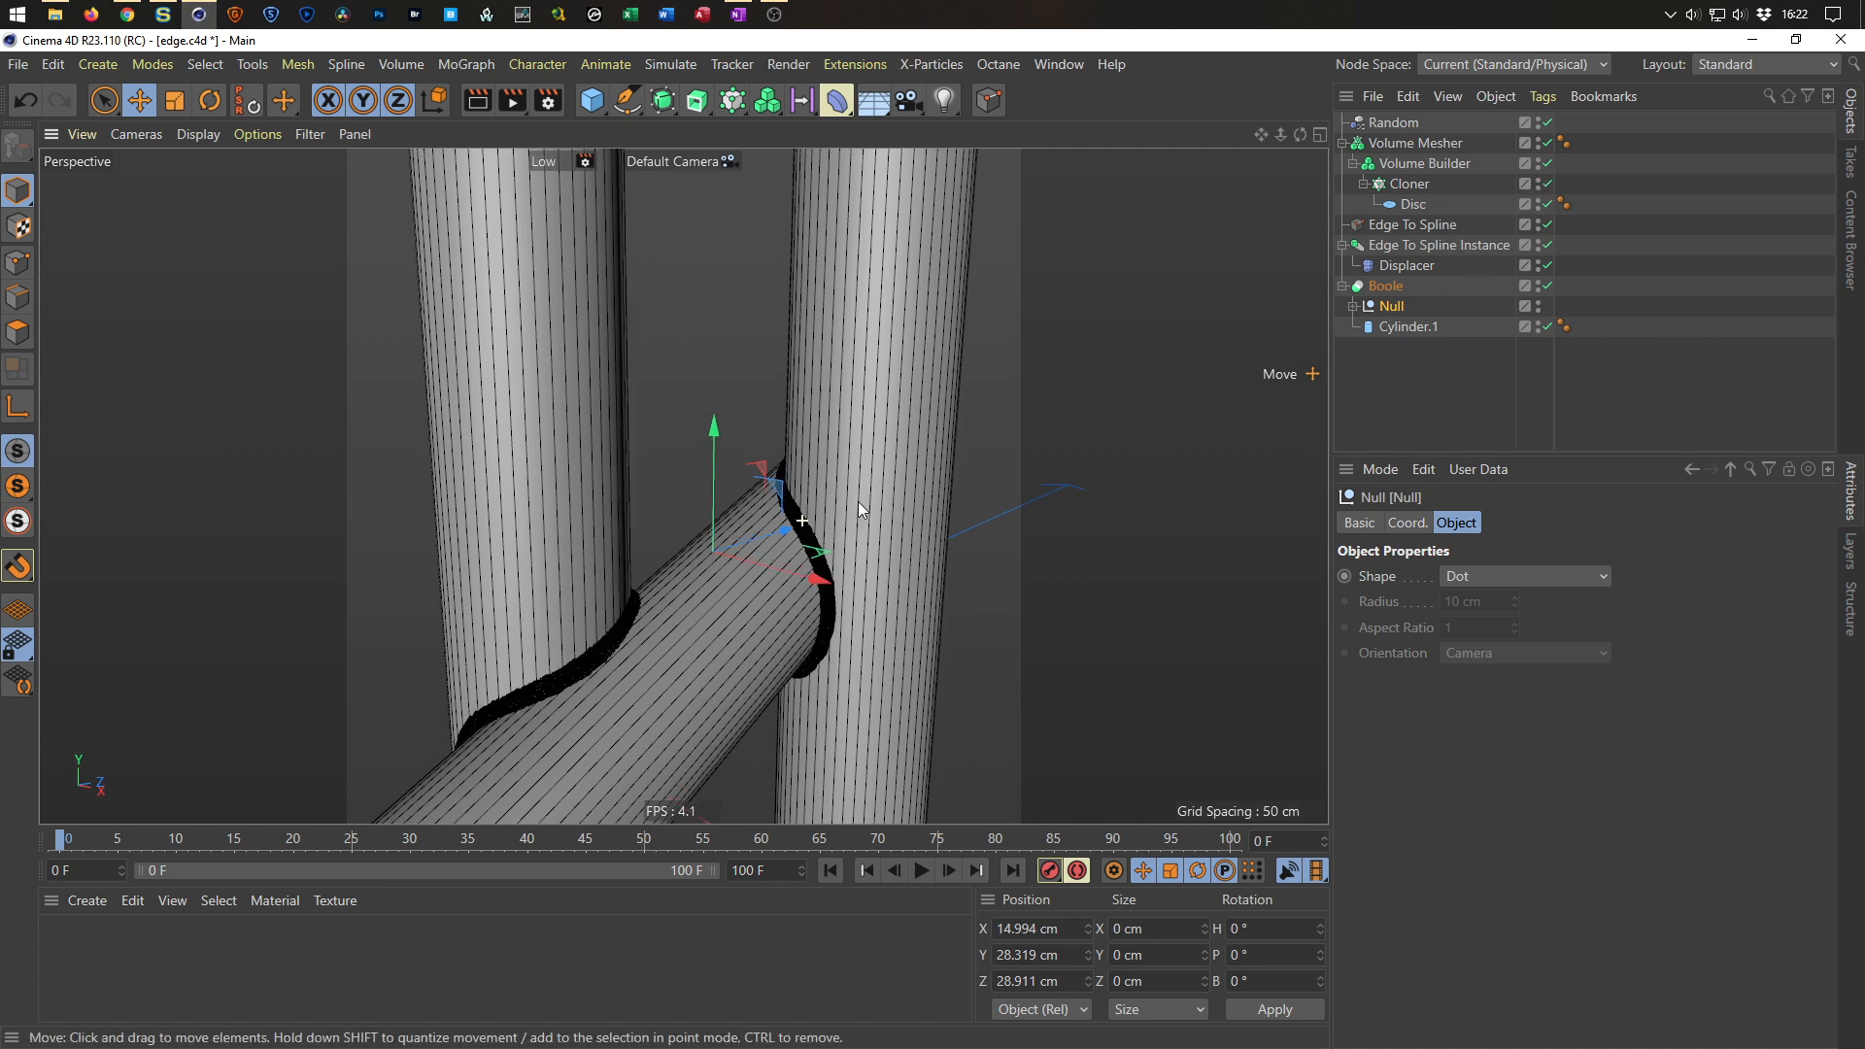
scroll(858, 501, up, 5)
alt+drag(912, 472, 590, 553)
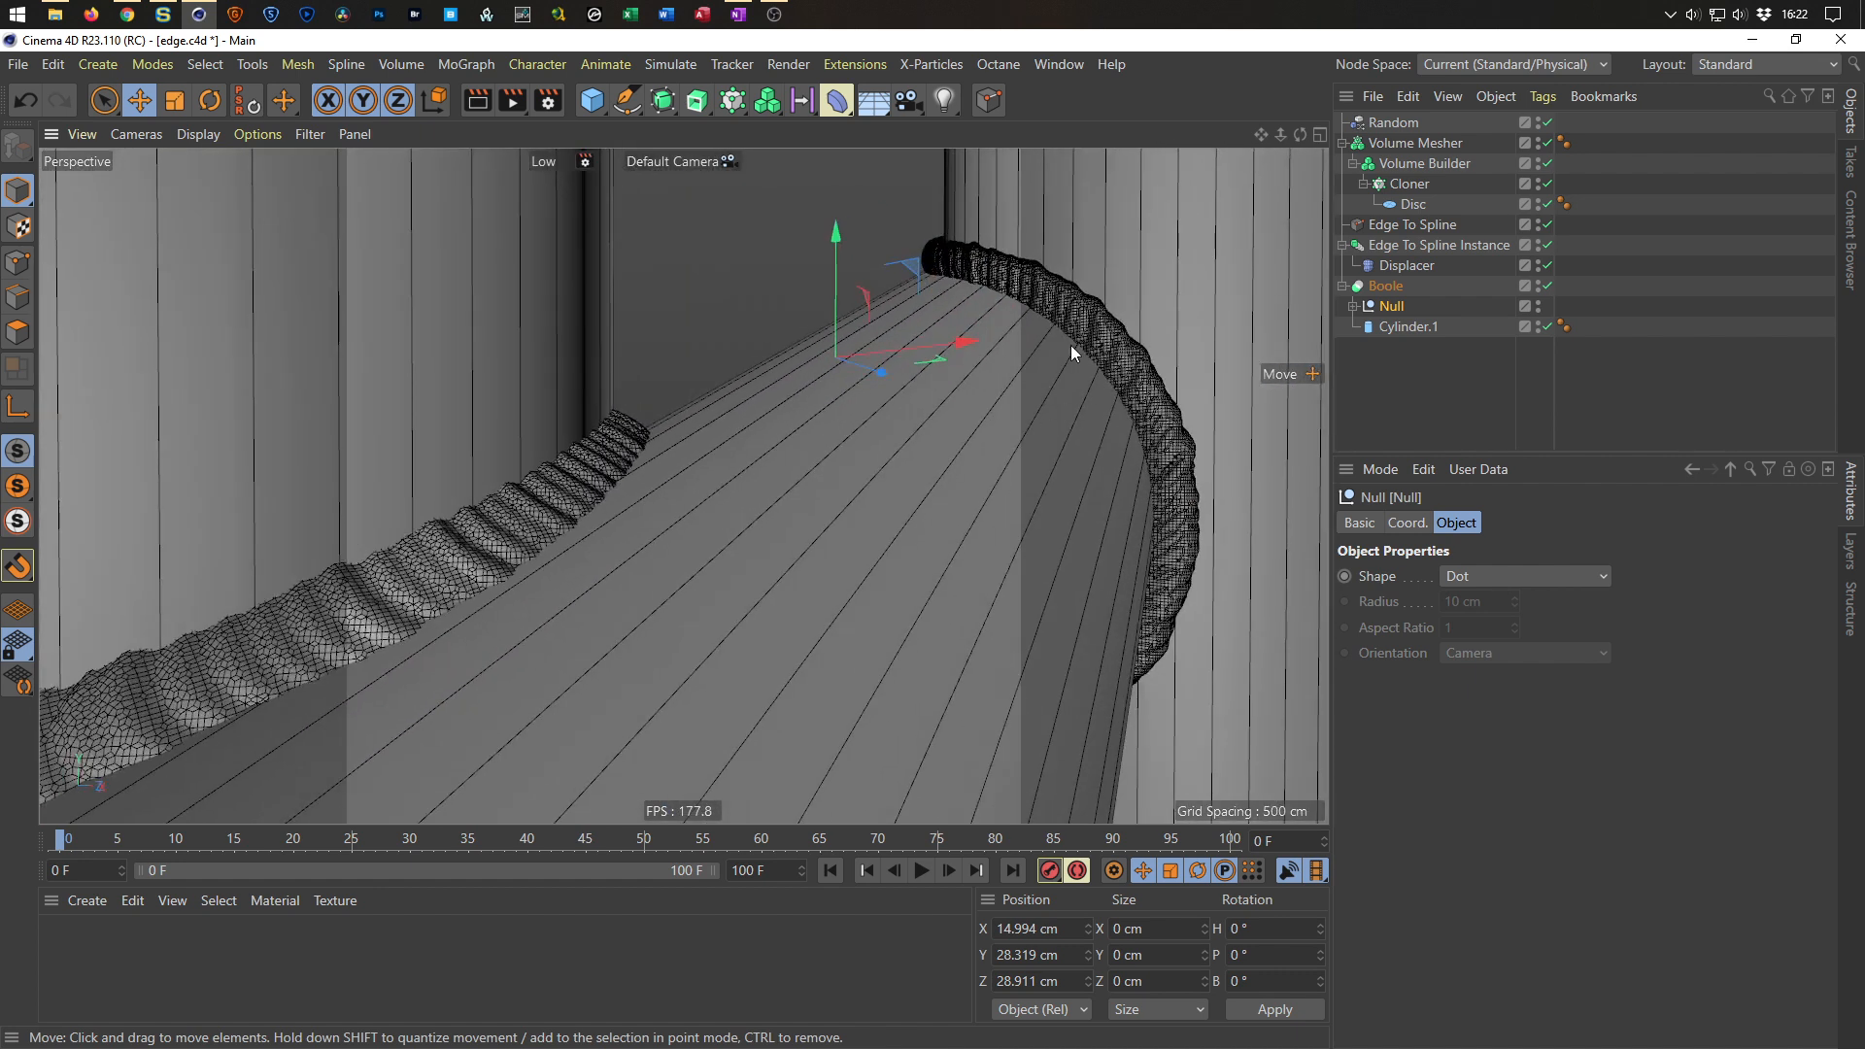
alt+drag(848, 426, 902, 416)
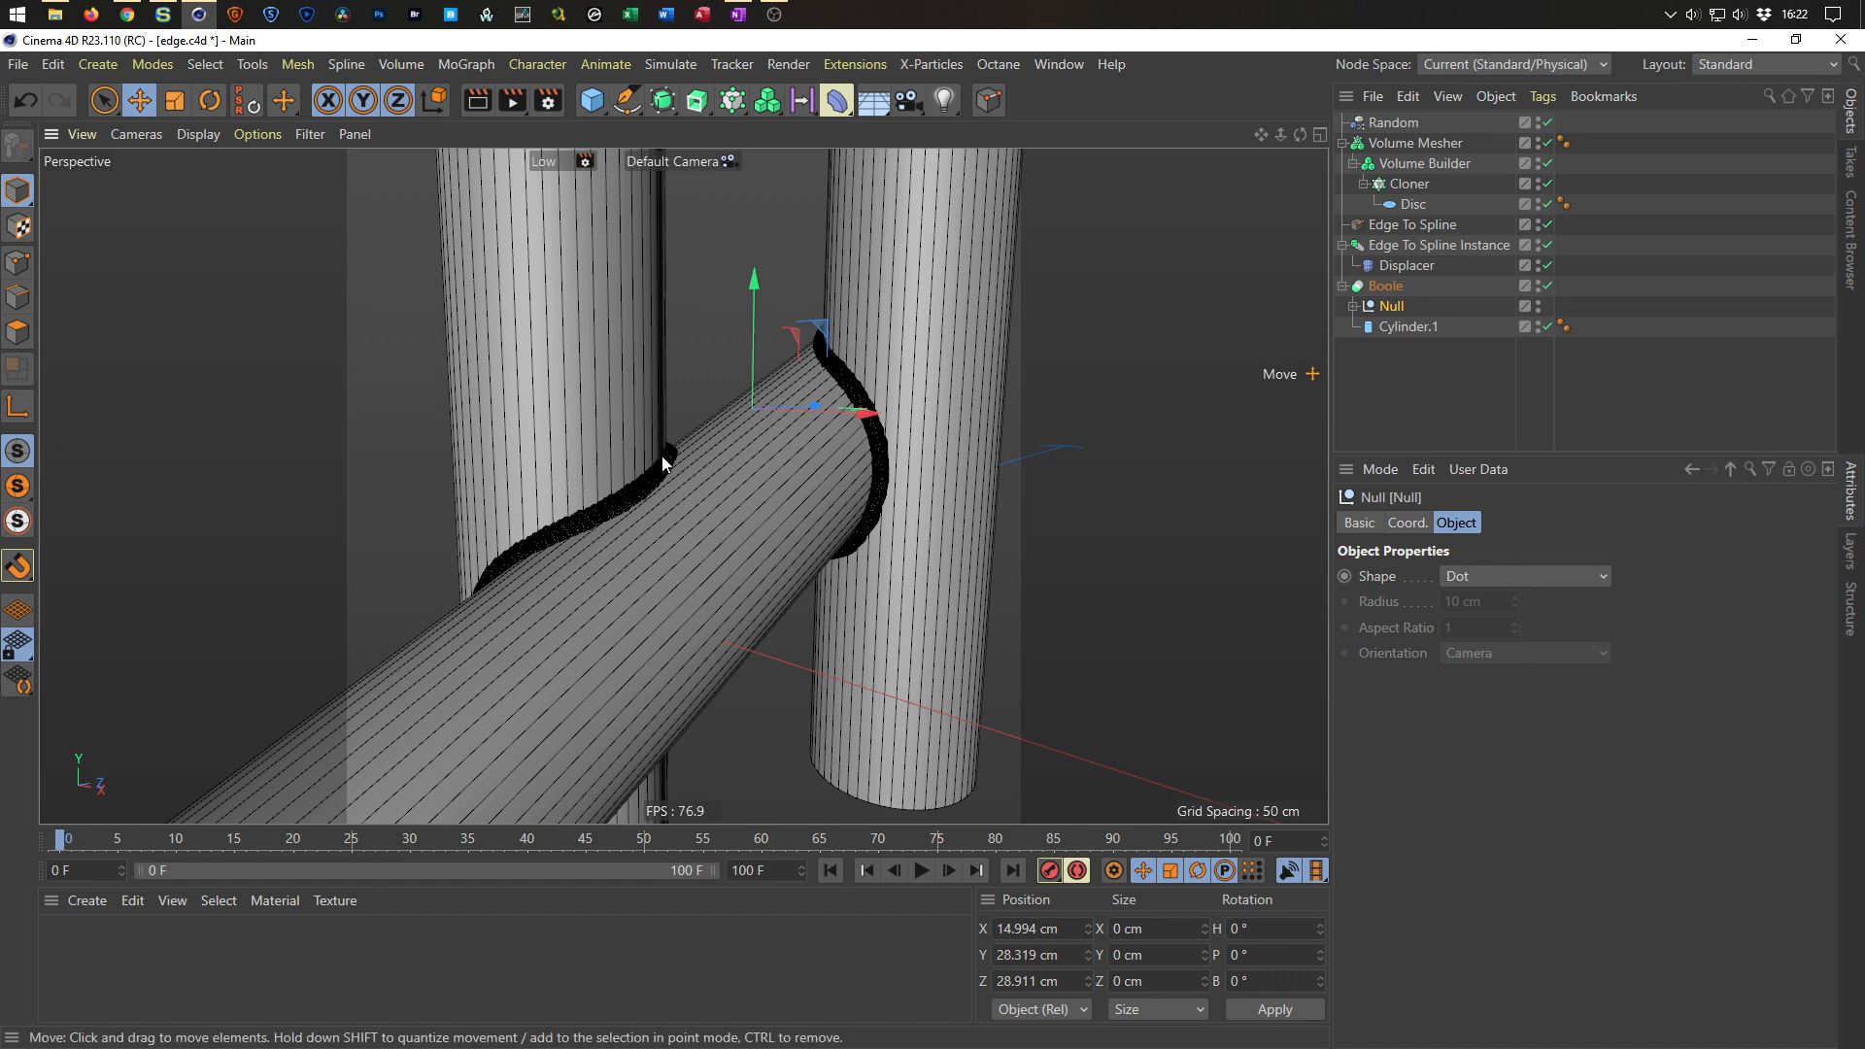
Delete Cylinder.2 and the emptied Null, leaving Cylinder and Cylinder.1 in the Boole.
click(1353, 306)
click(1414, 347)
key(Delete)
drag(1421, 326, 1399, 310)
click(1391, 326)
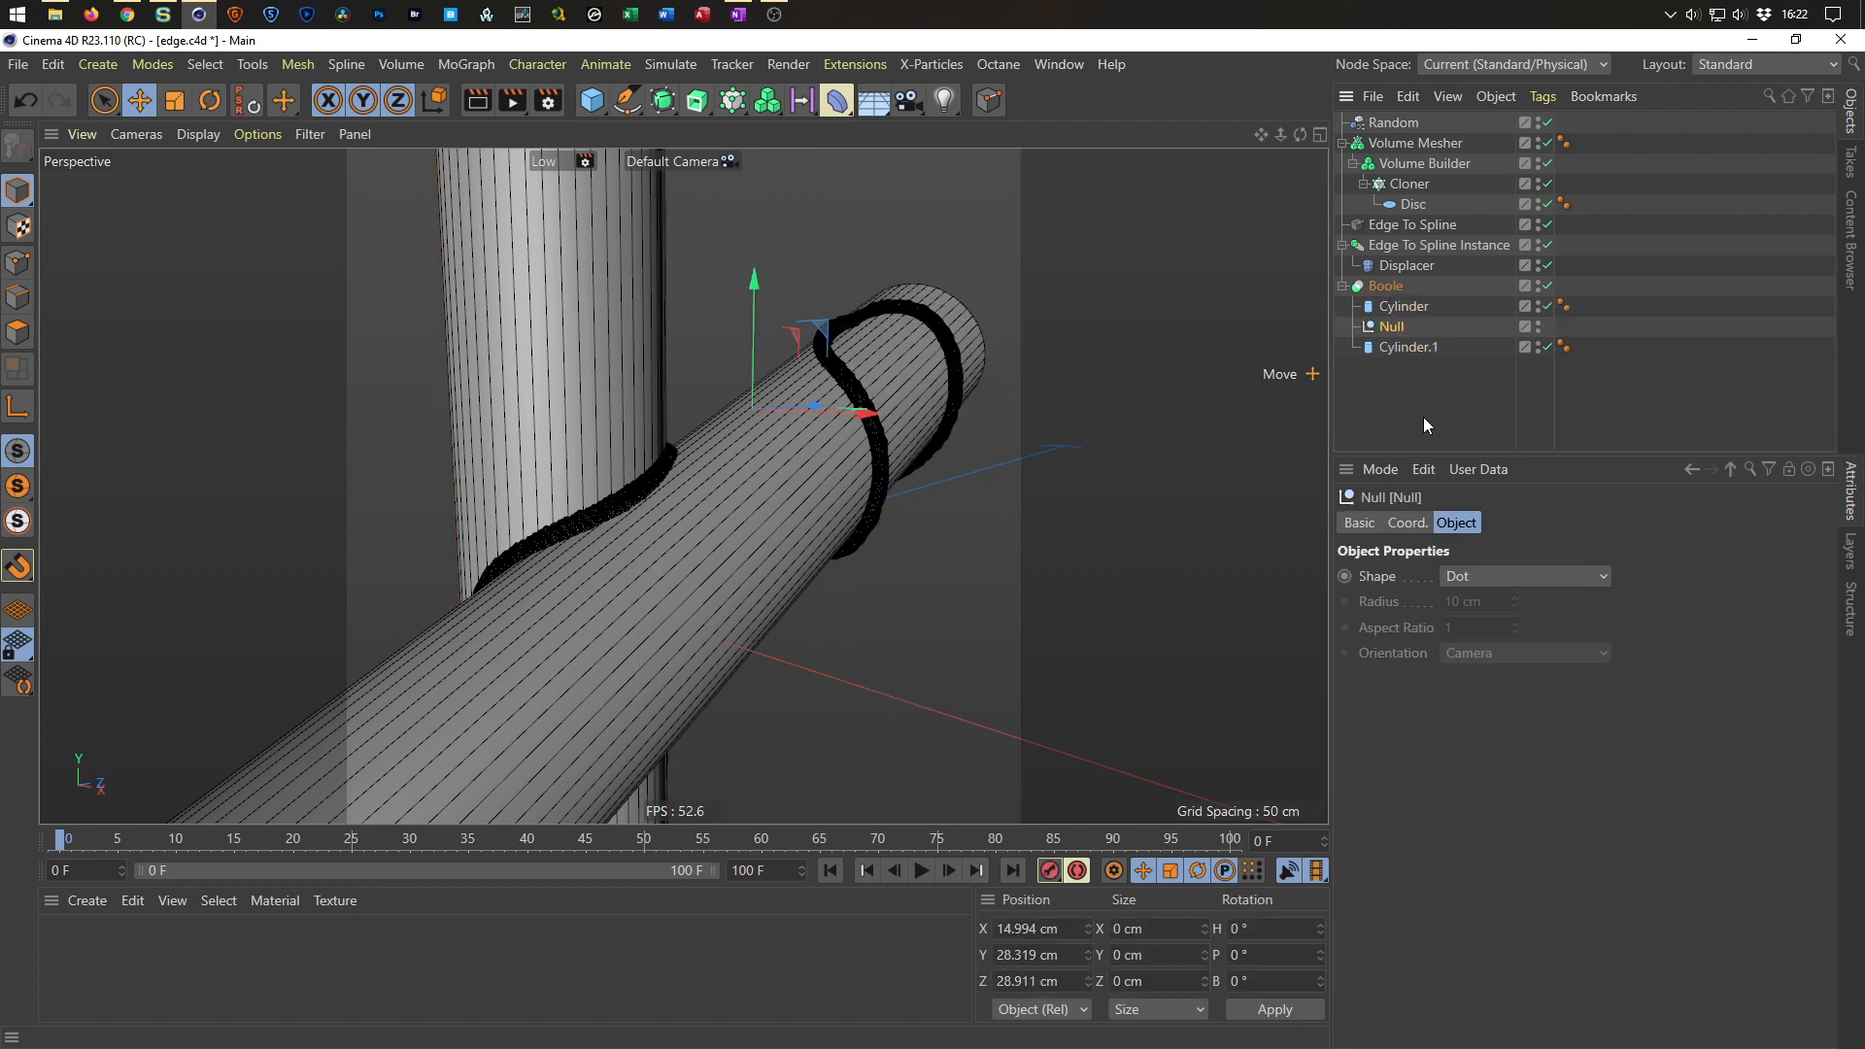
key(Delete)
Save the scene and orbit around the weld bead on the remaining cylinder joint.
click(1547, 185)
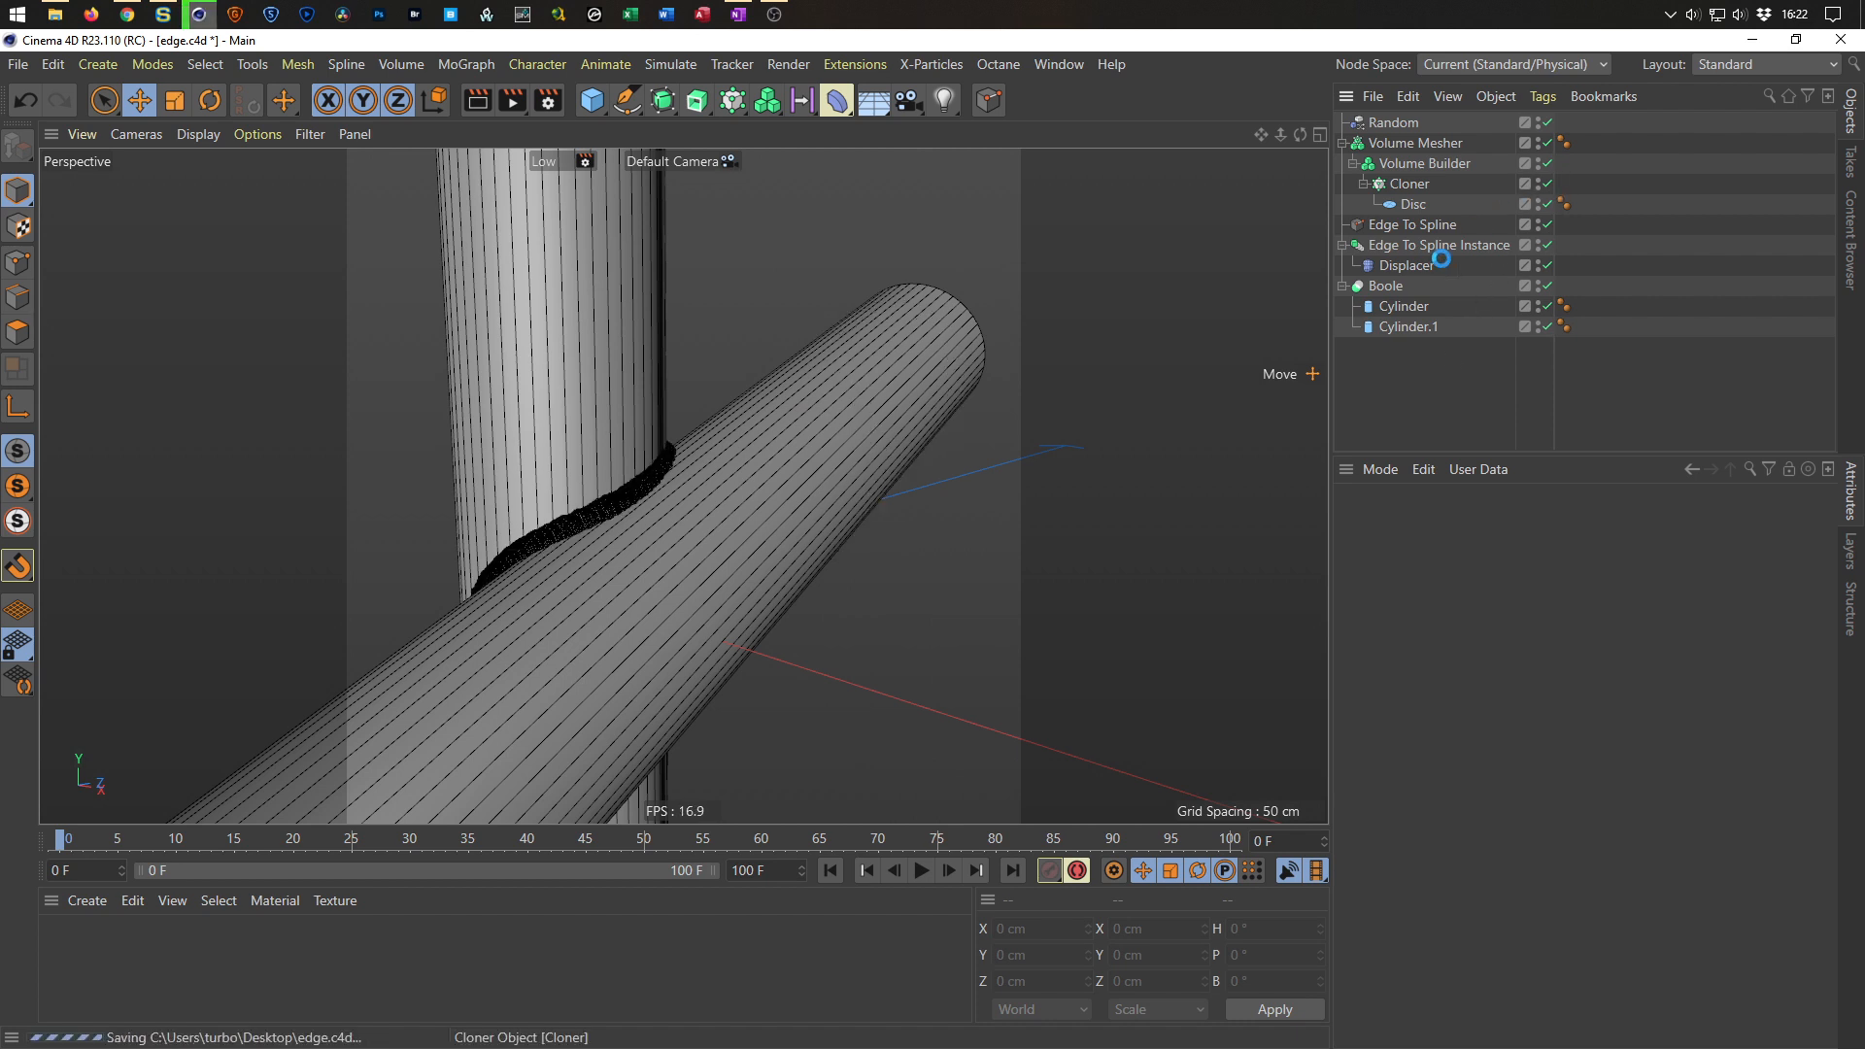
scroll(704, 491, up, 2)
mouse_move(704, 492)
alt+right_down()
mouse_move(732, 475)
mouse_move(697, 490)
alt+right_up()
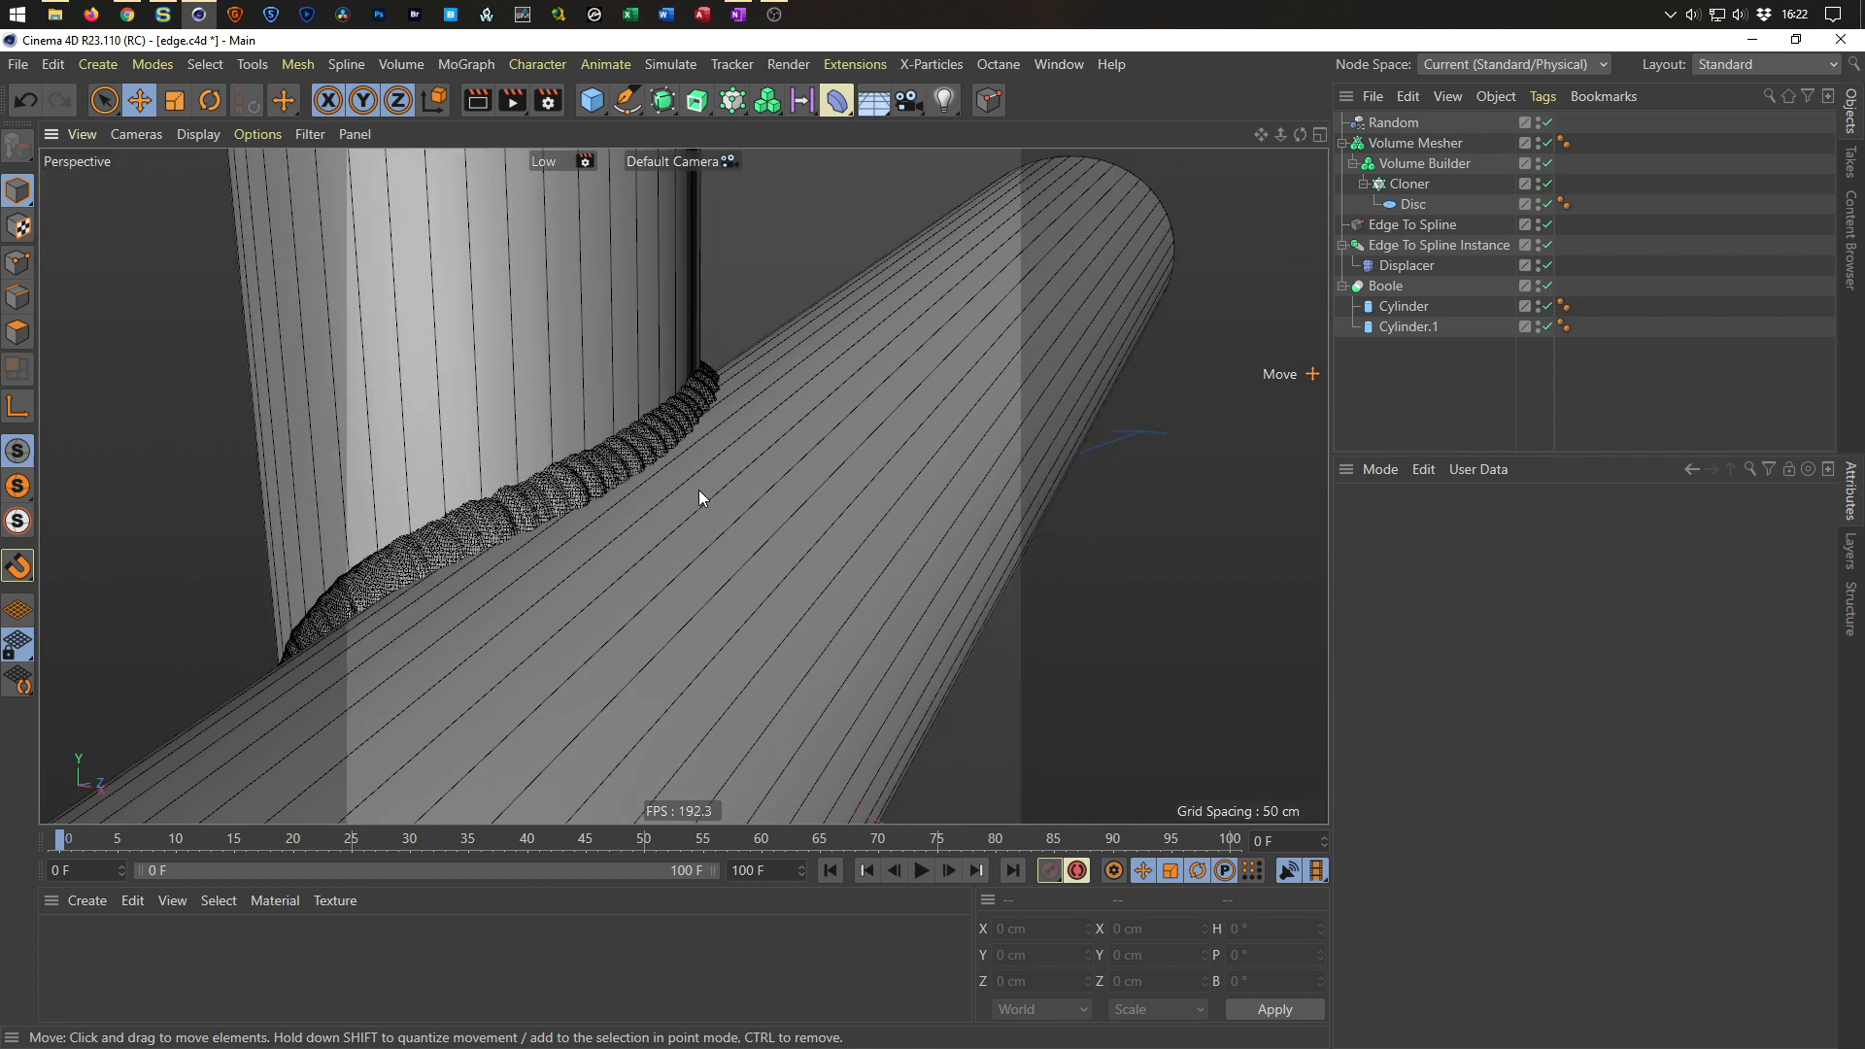
alt+middle_drag(697, 490, 795, 469)
alt+right_drag(795, 468, 725, 511)
alt+middle_drag(725, 511, 789, 501)
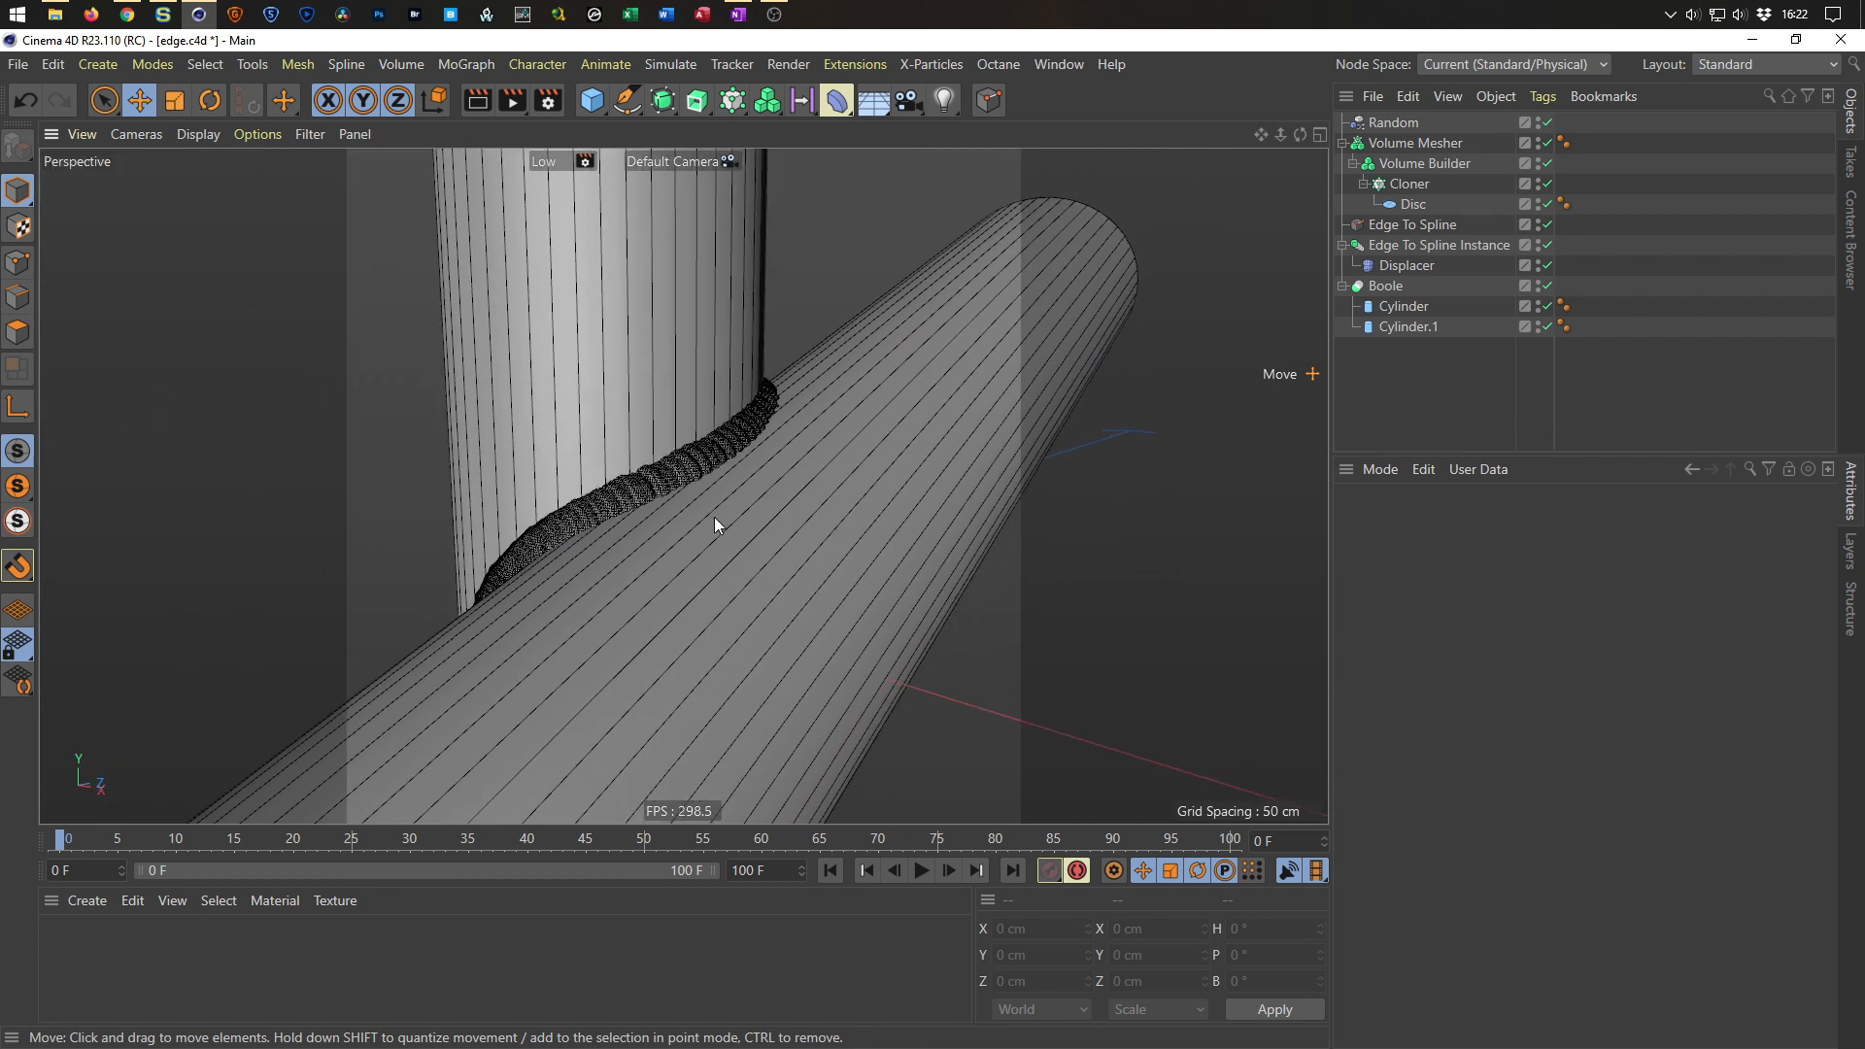
key(ctrl+s)
alt+drag(789, 501, 812, 519)
alt+right_drag(812, 519, 749, 532)
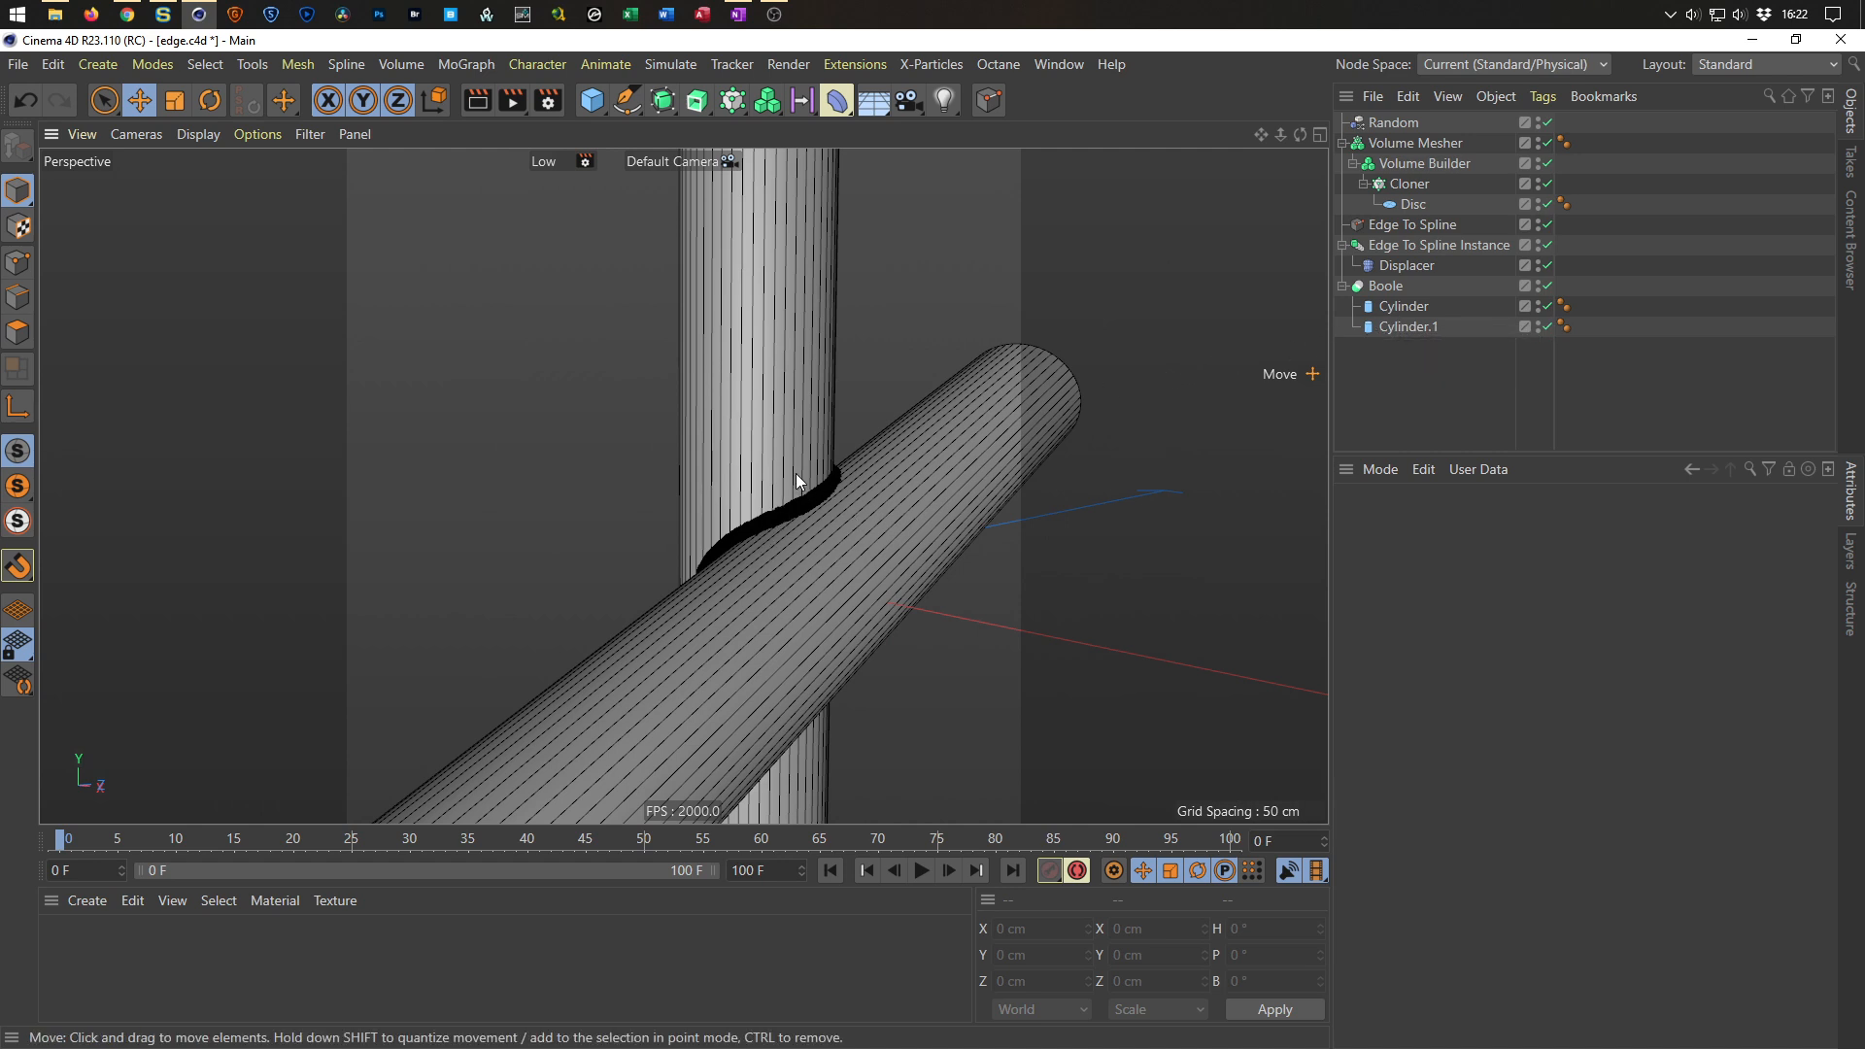
alt+drag(795, 482, 760, 515)
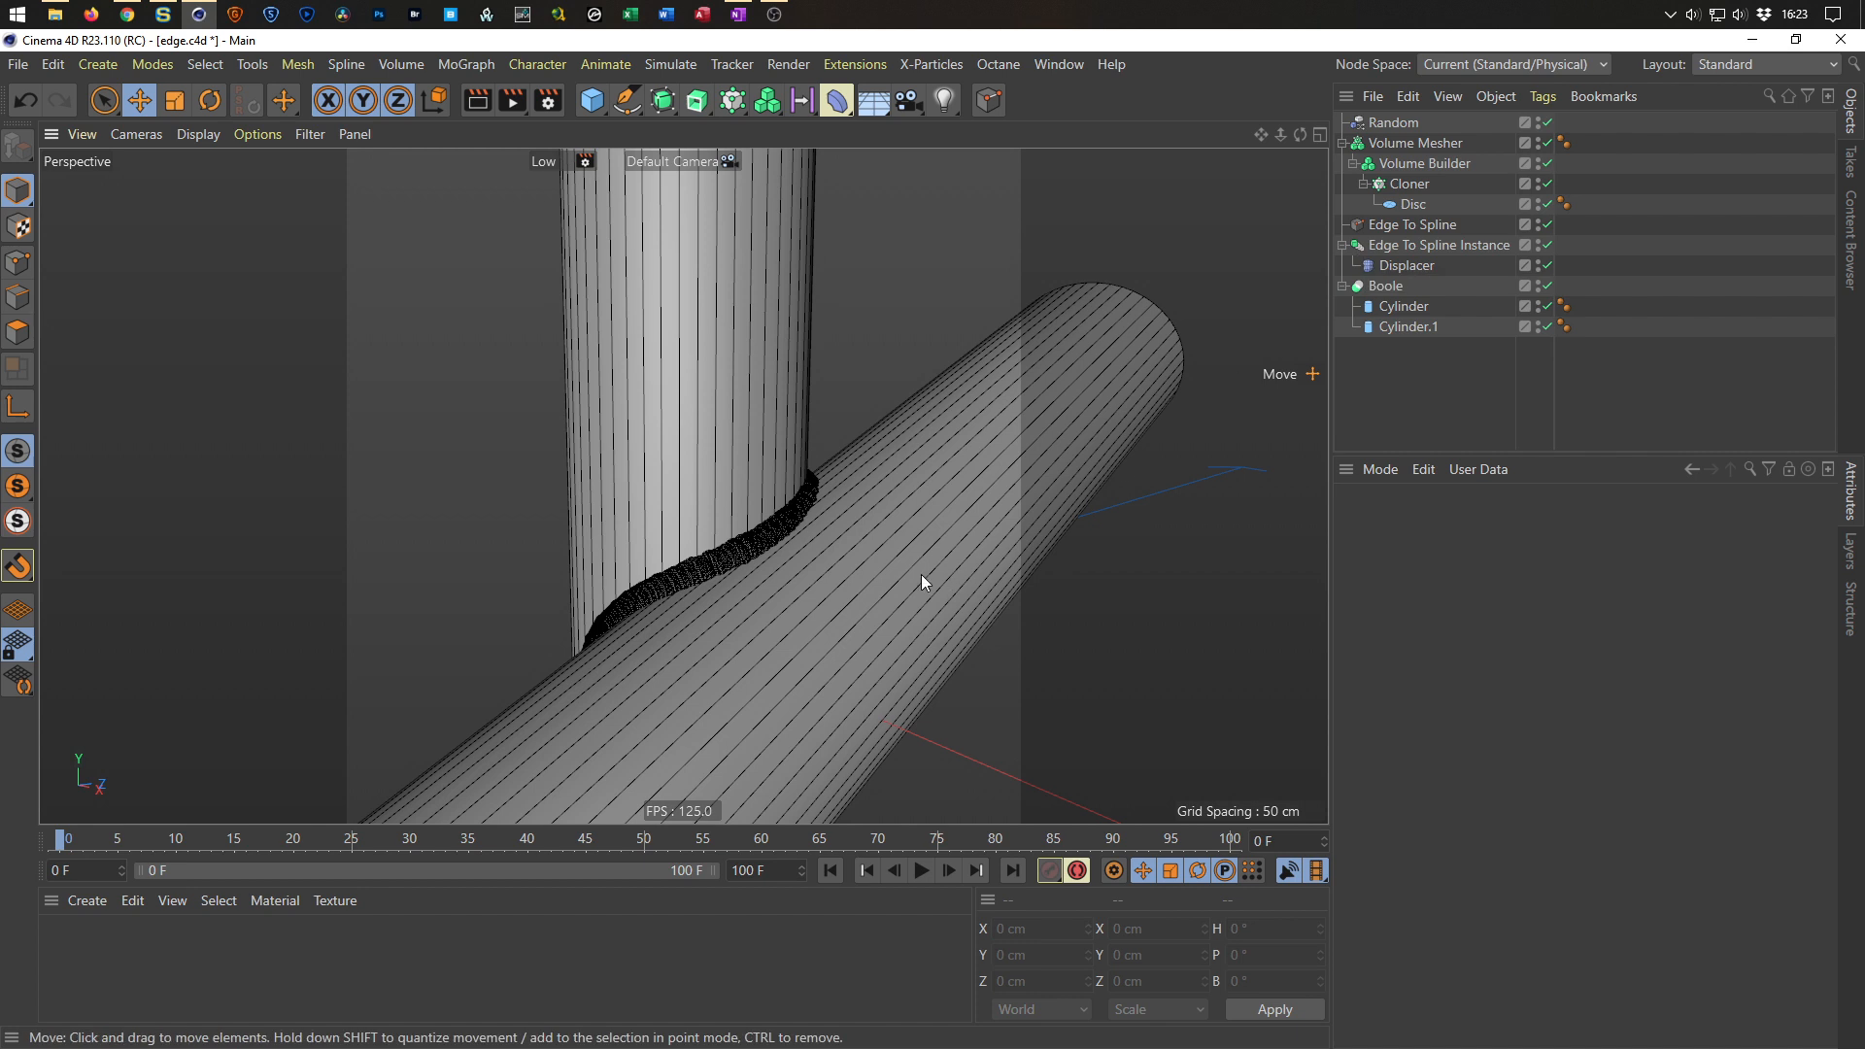
Set the height segments of both cylinders inside the Boole to 100.
alt+drag(921, 574, 894, 579)
alt+drag(777, 585, 633, 637)
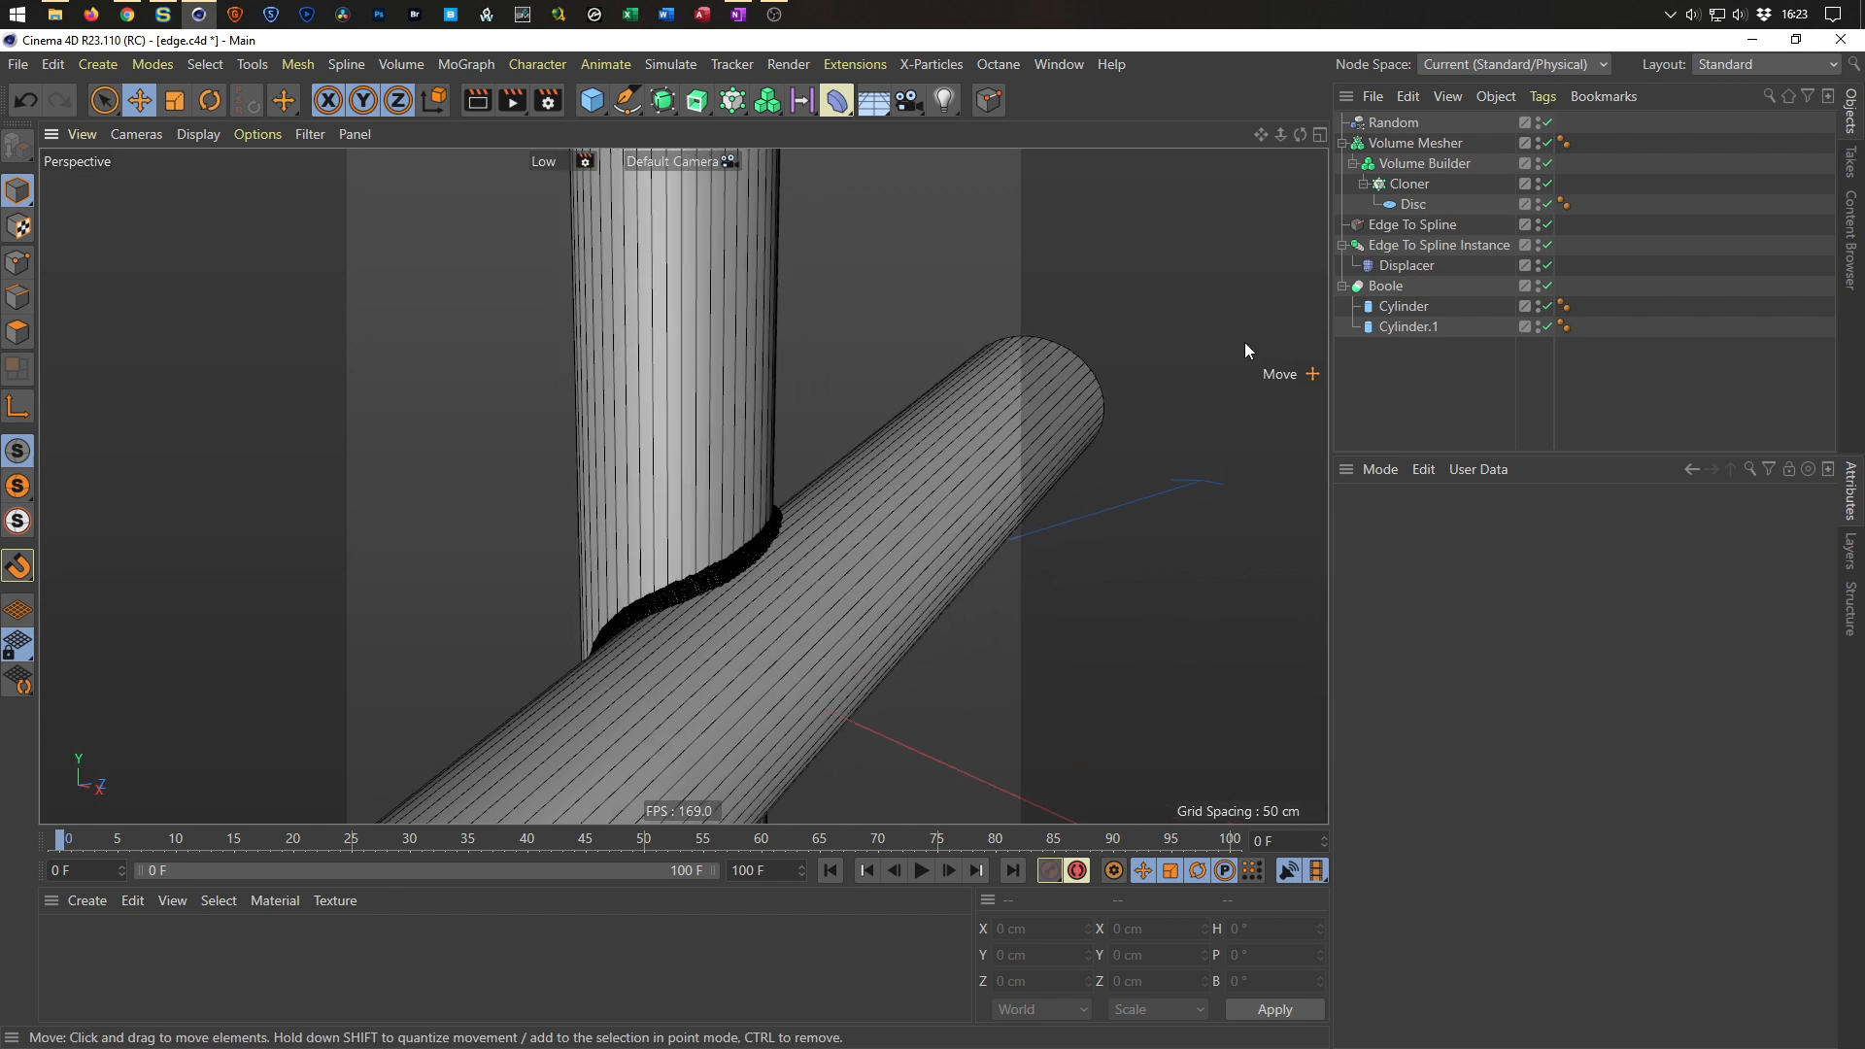
click(1393, 289)
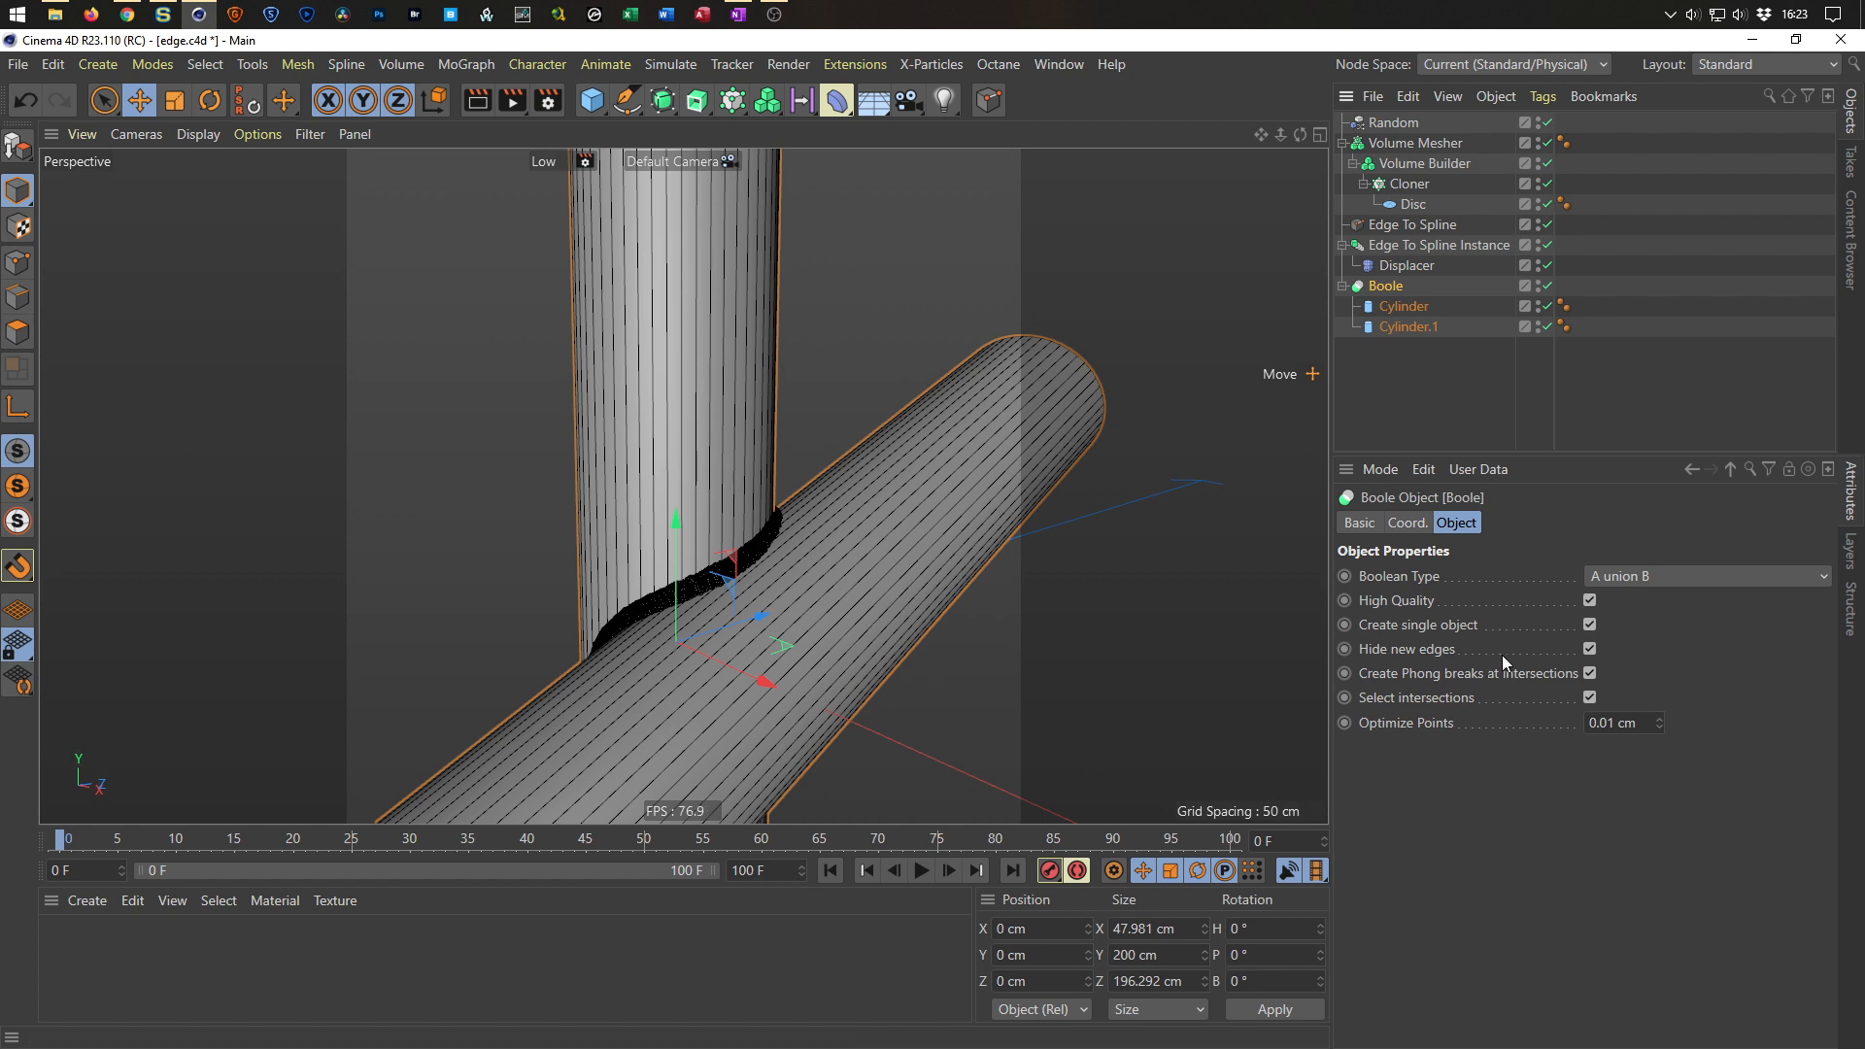
drag(1390, 373, 1417, 300)
drag(1554, 630, 1554, 612)
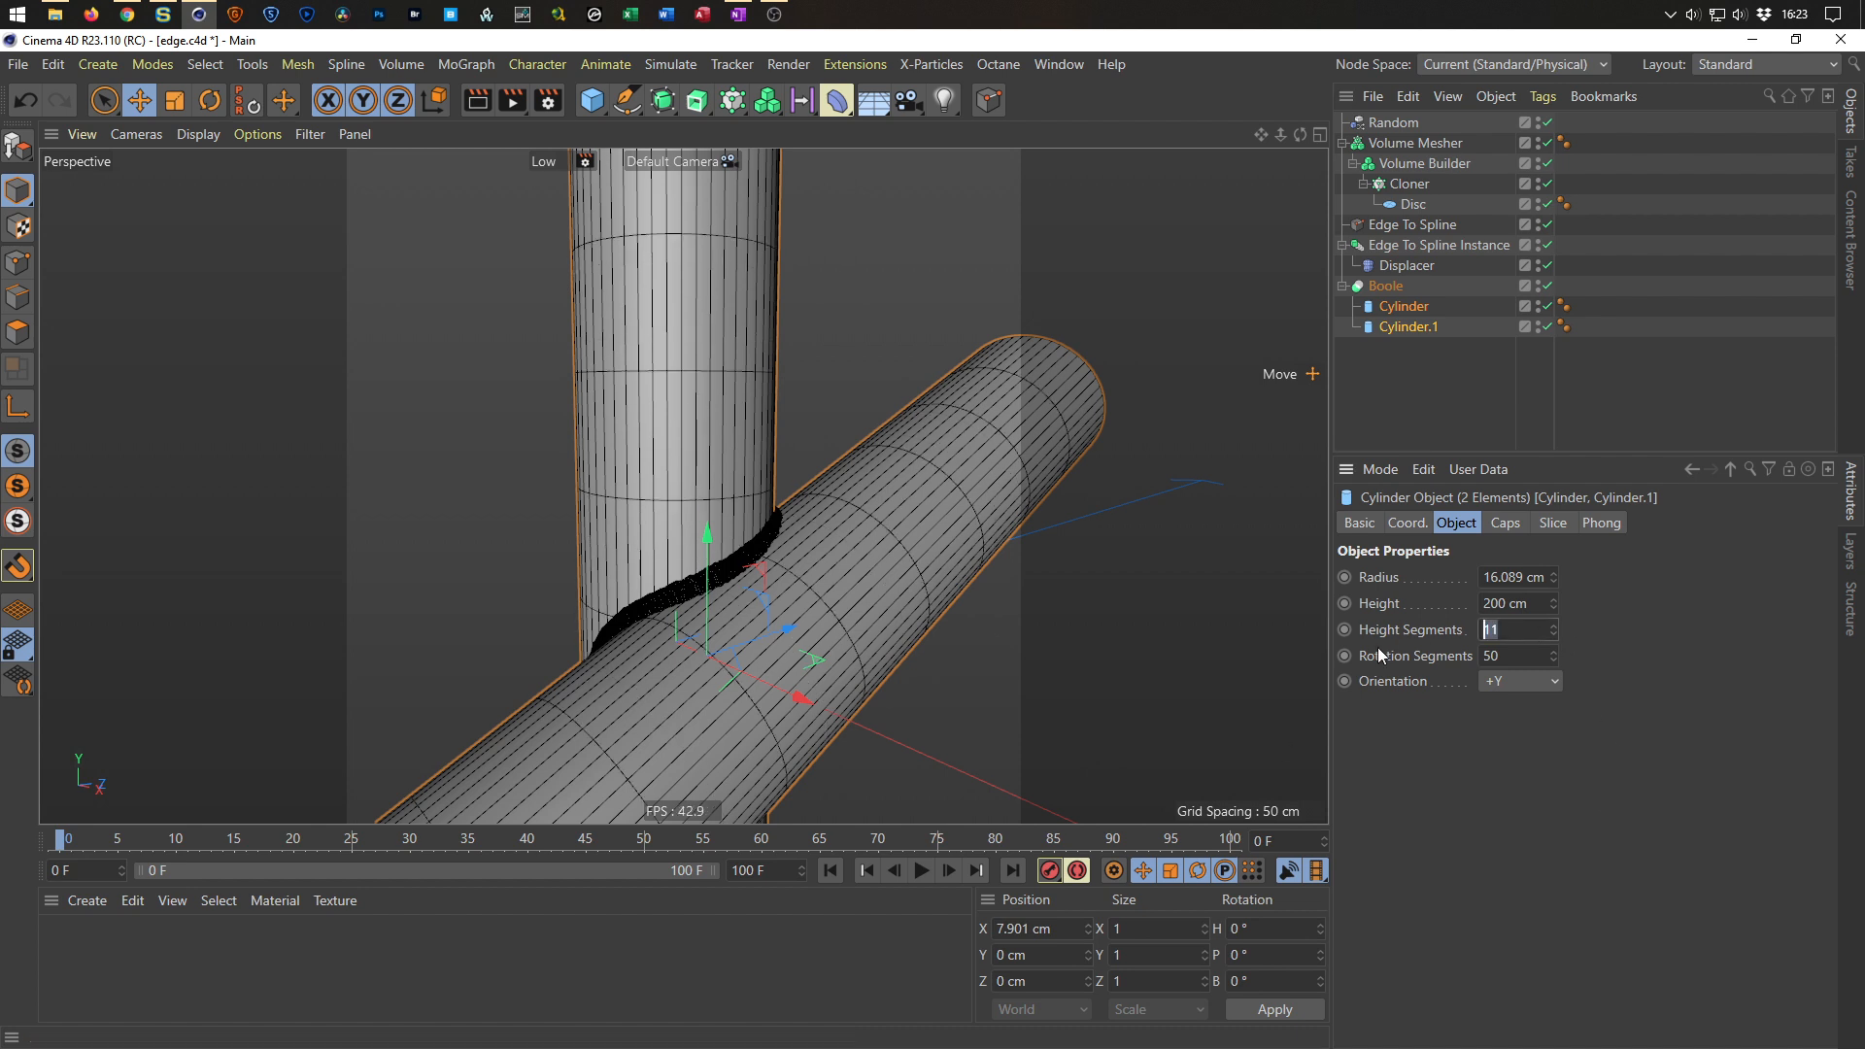
text(100)
key(Return)
Convert the Boole into a polygon object with Current State to Object and disable the original Boole.
mouse_move(772, 564)
alt+mouse_down()
mouse_move(725, 535)
mouse_move(639, 563)
mouse_move(783, 569)
mouse_move(769, 577)
alt+mouse_up()
alt+right_drag(770, 577, 713, 622)
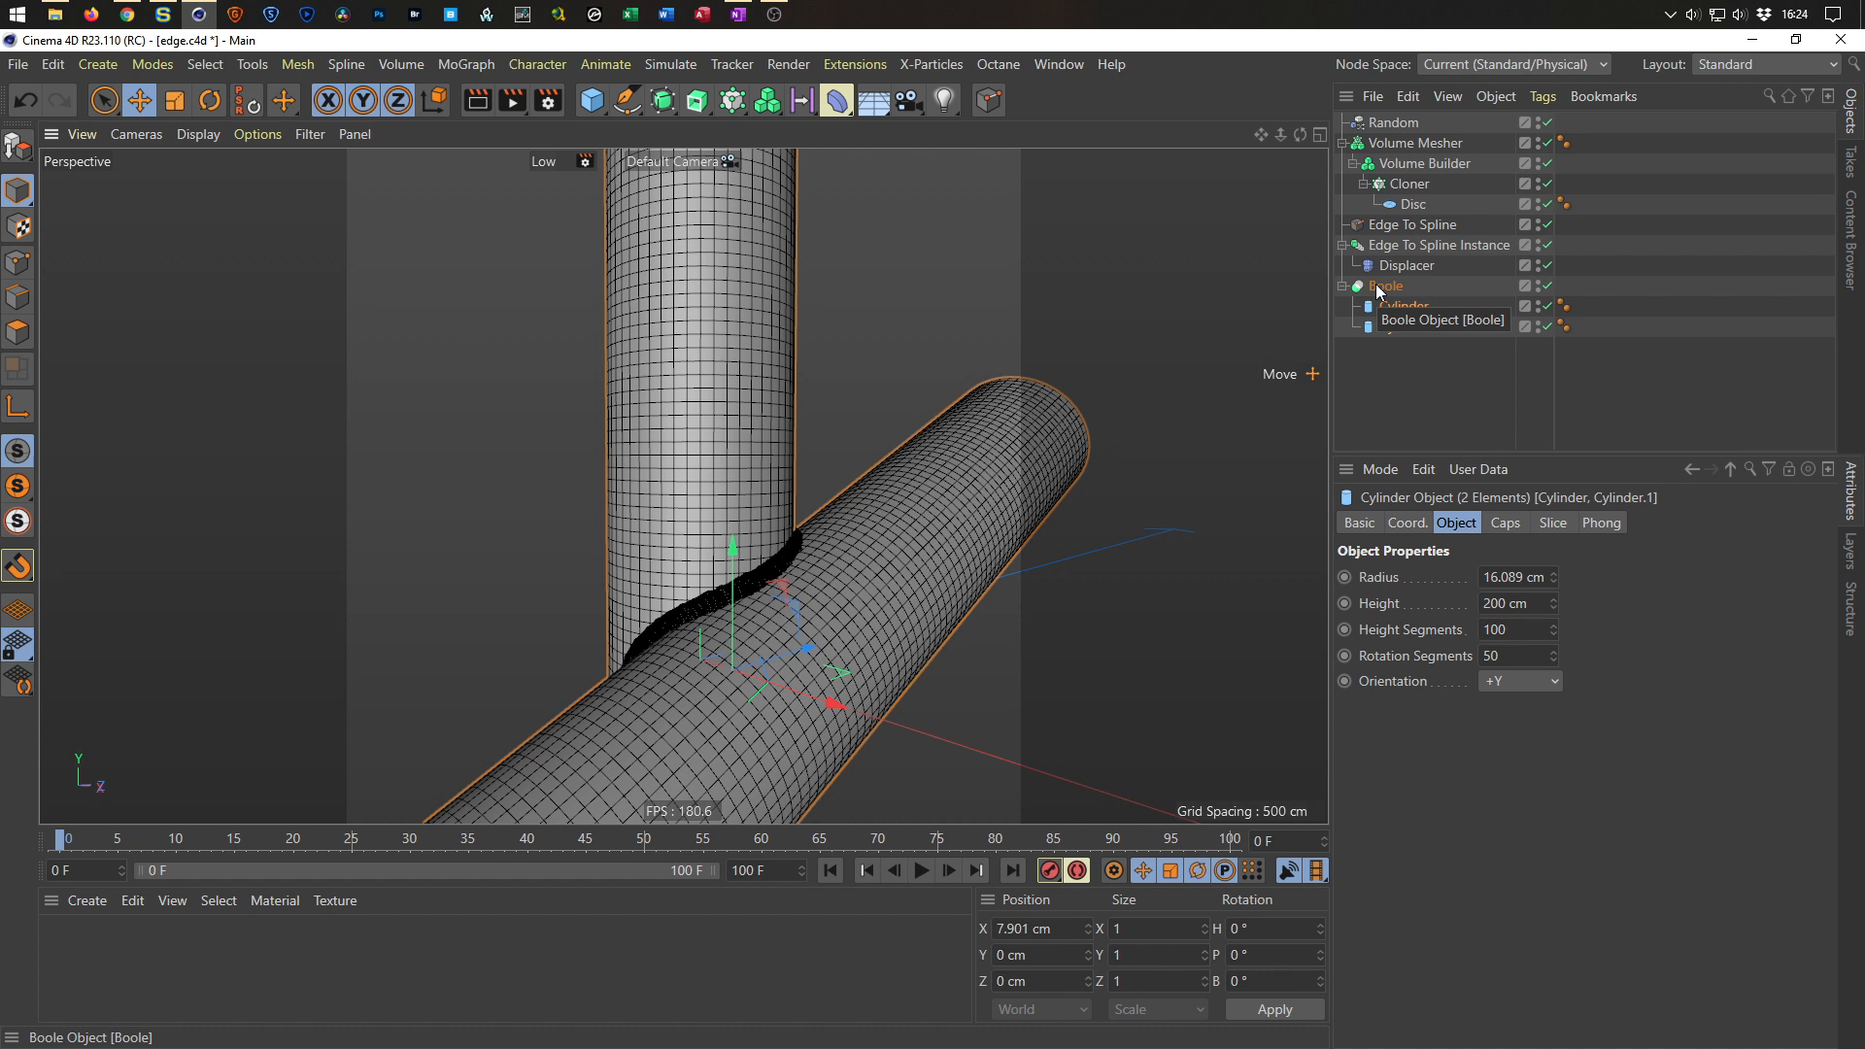
mouse_move(805, 598)
alt+mouse_down()
mouse_move(823, 612)
mouse_move(833, 595)
mouse_move(790, 559)
alt+mouse_up()
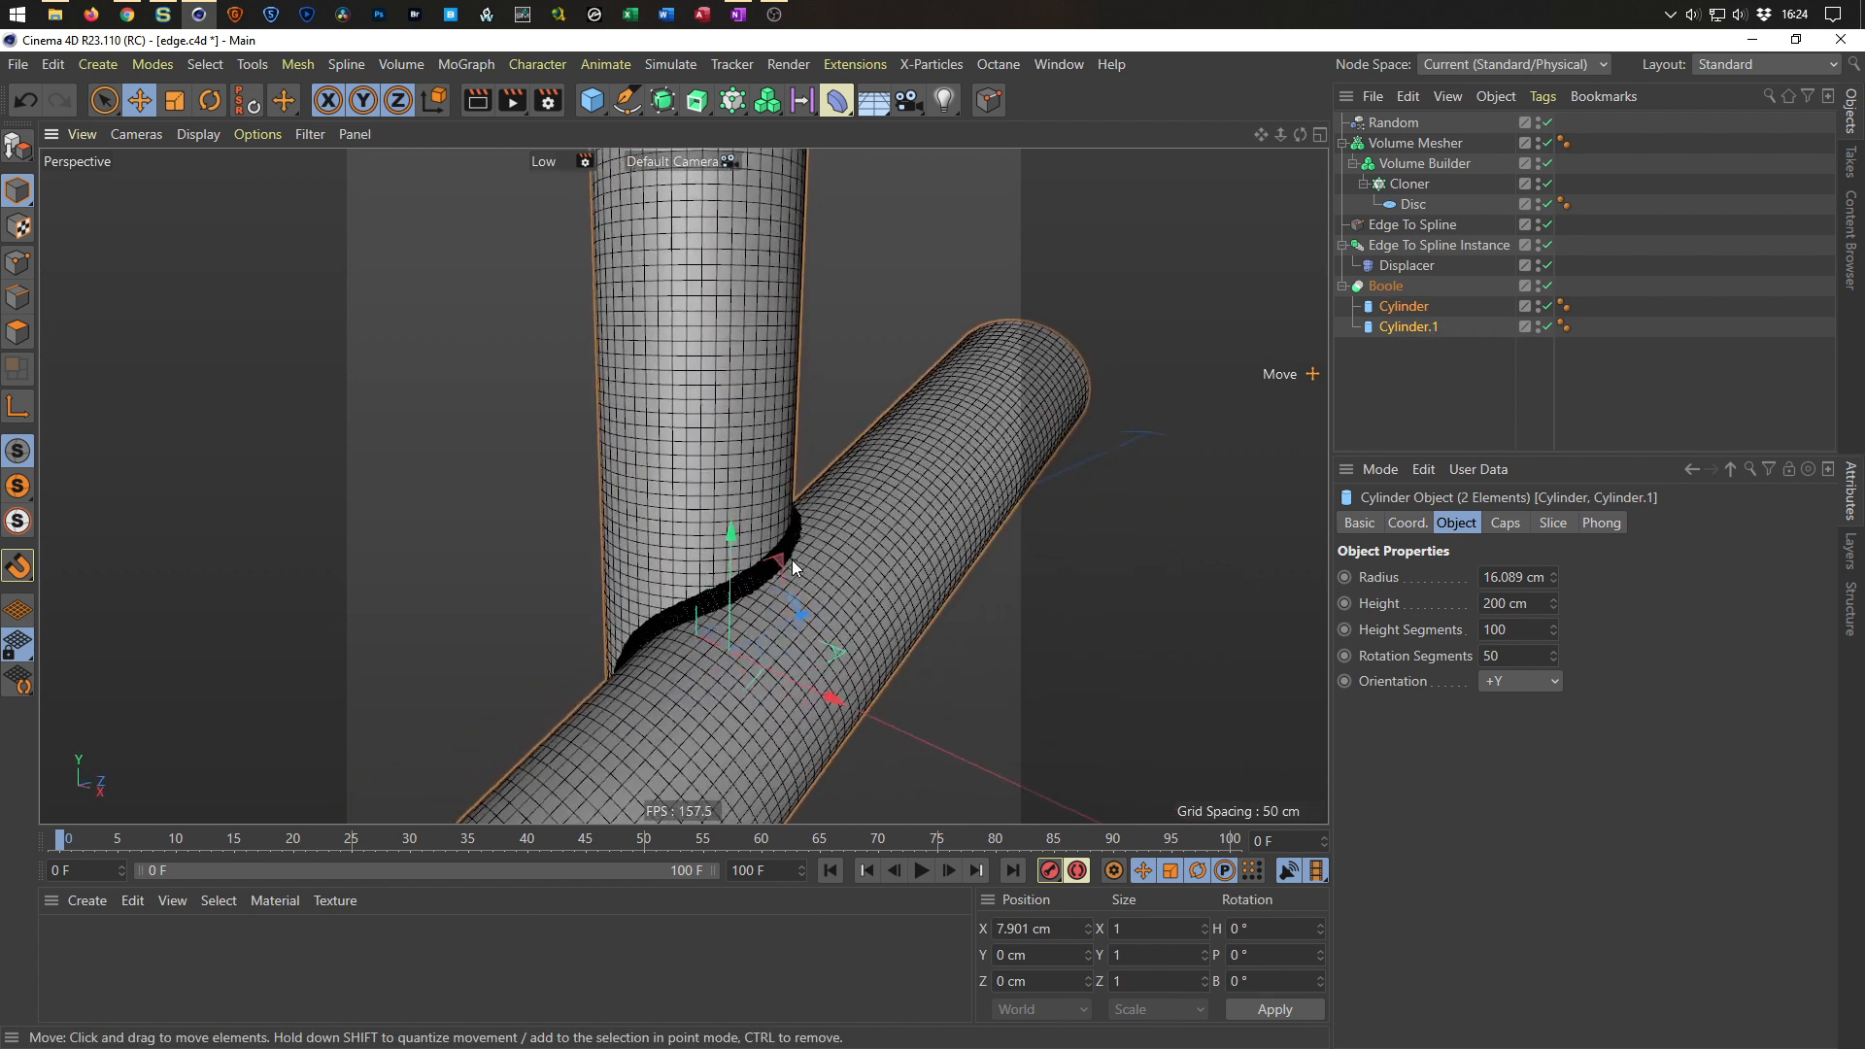
click(1384, 287)
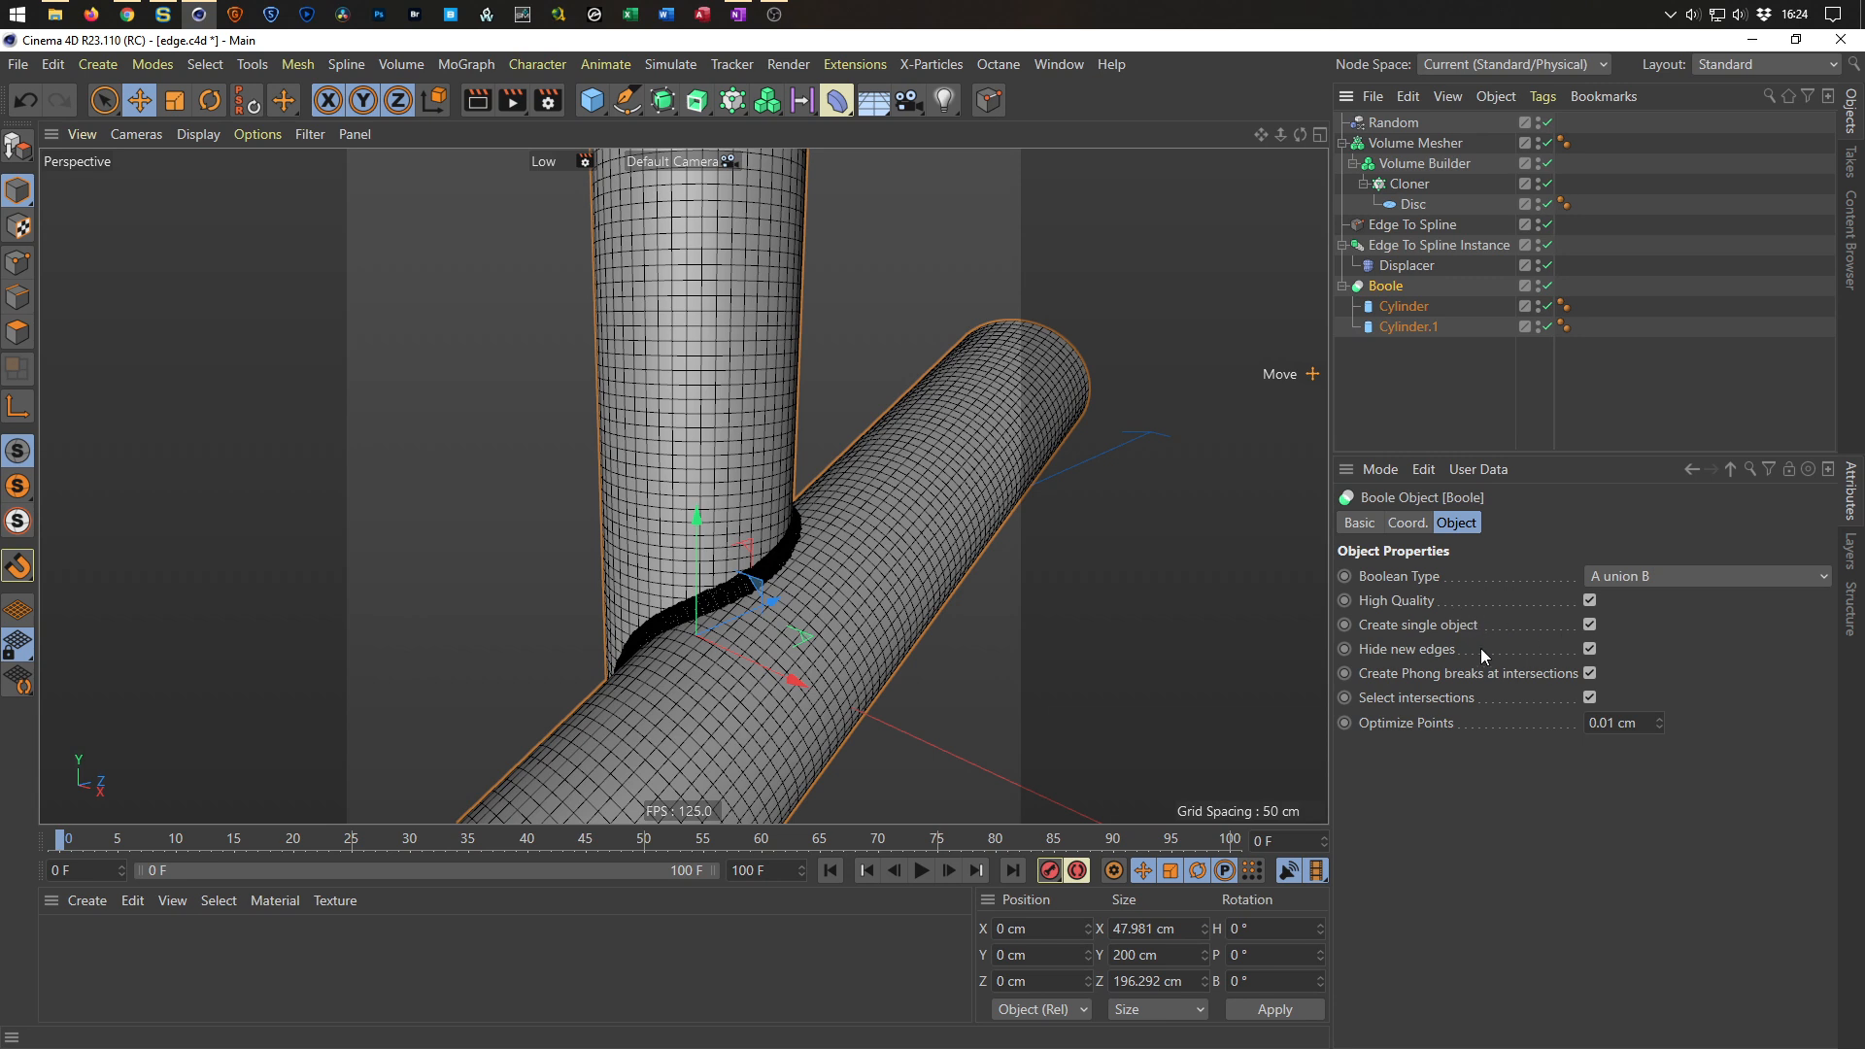
right_click(1393, 285)
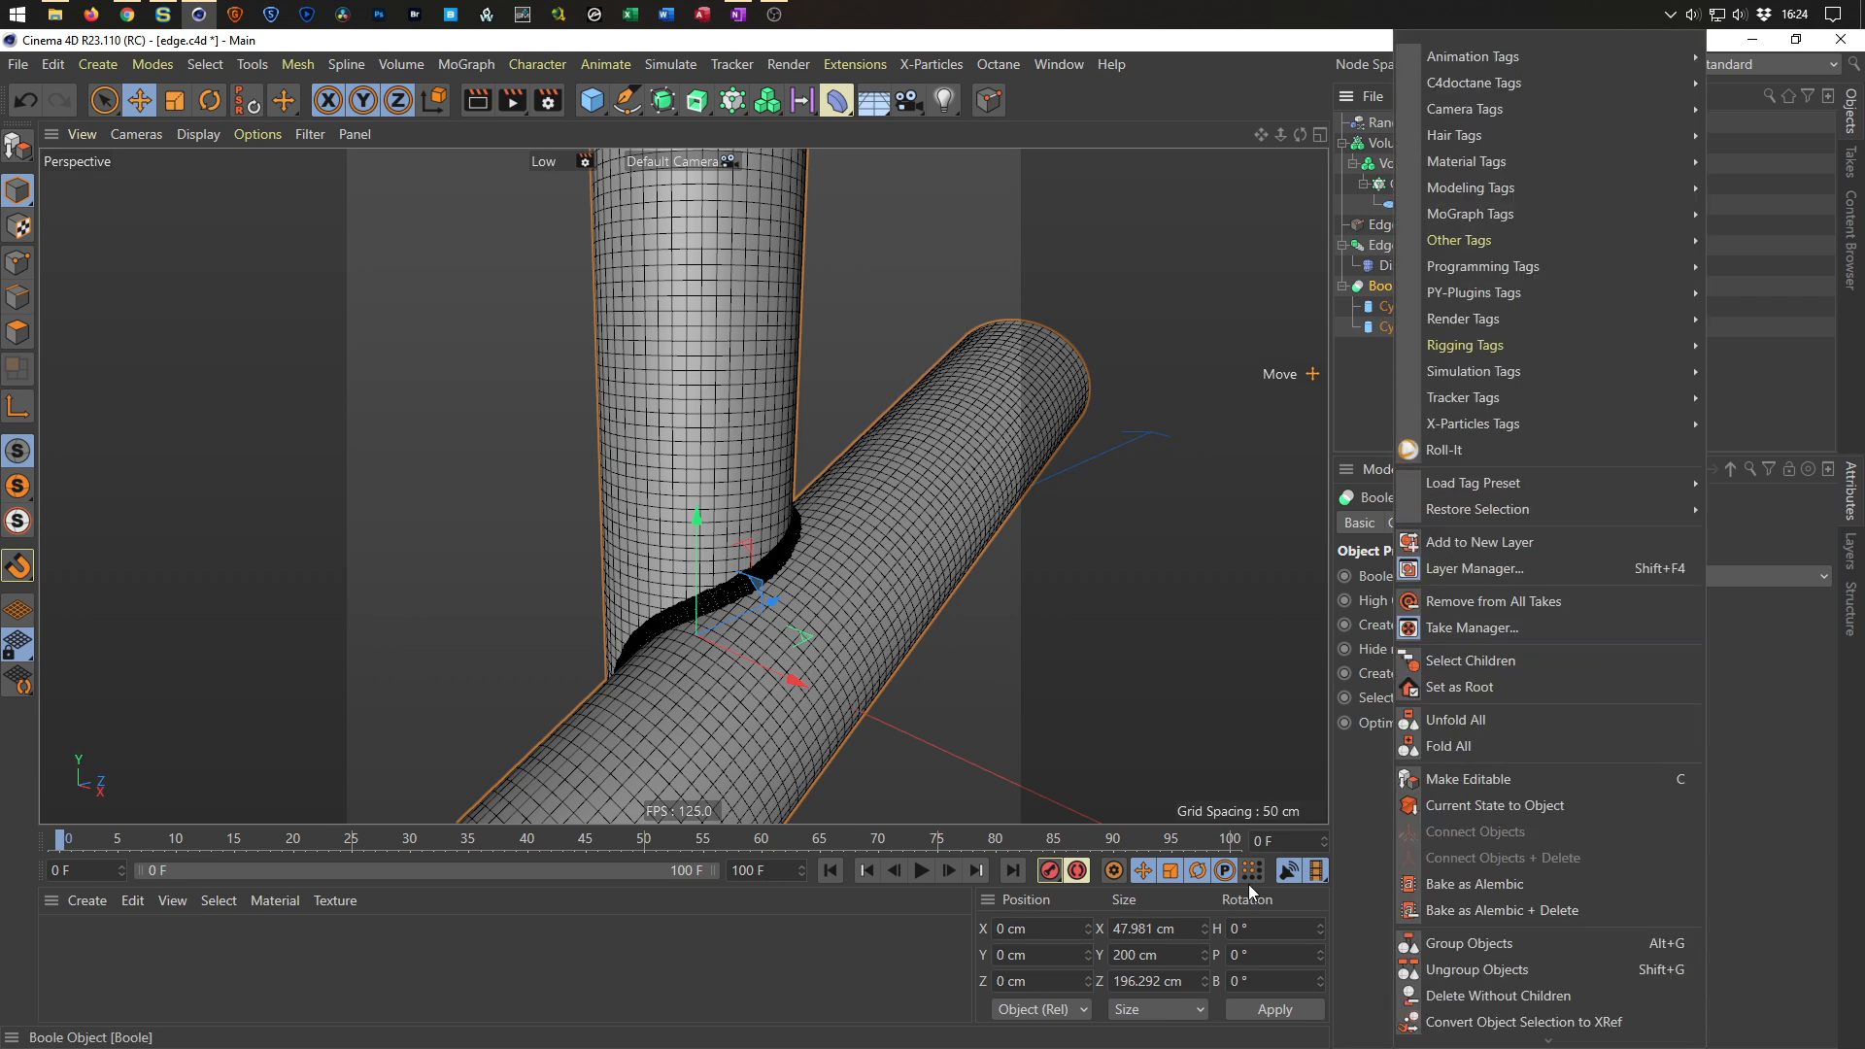
click(1457, 806)
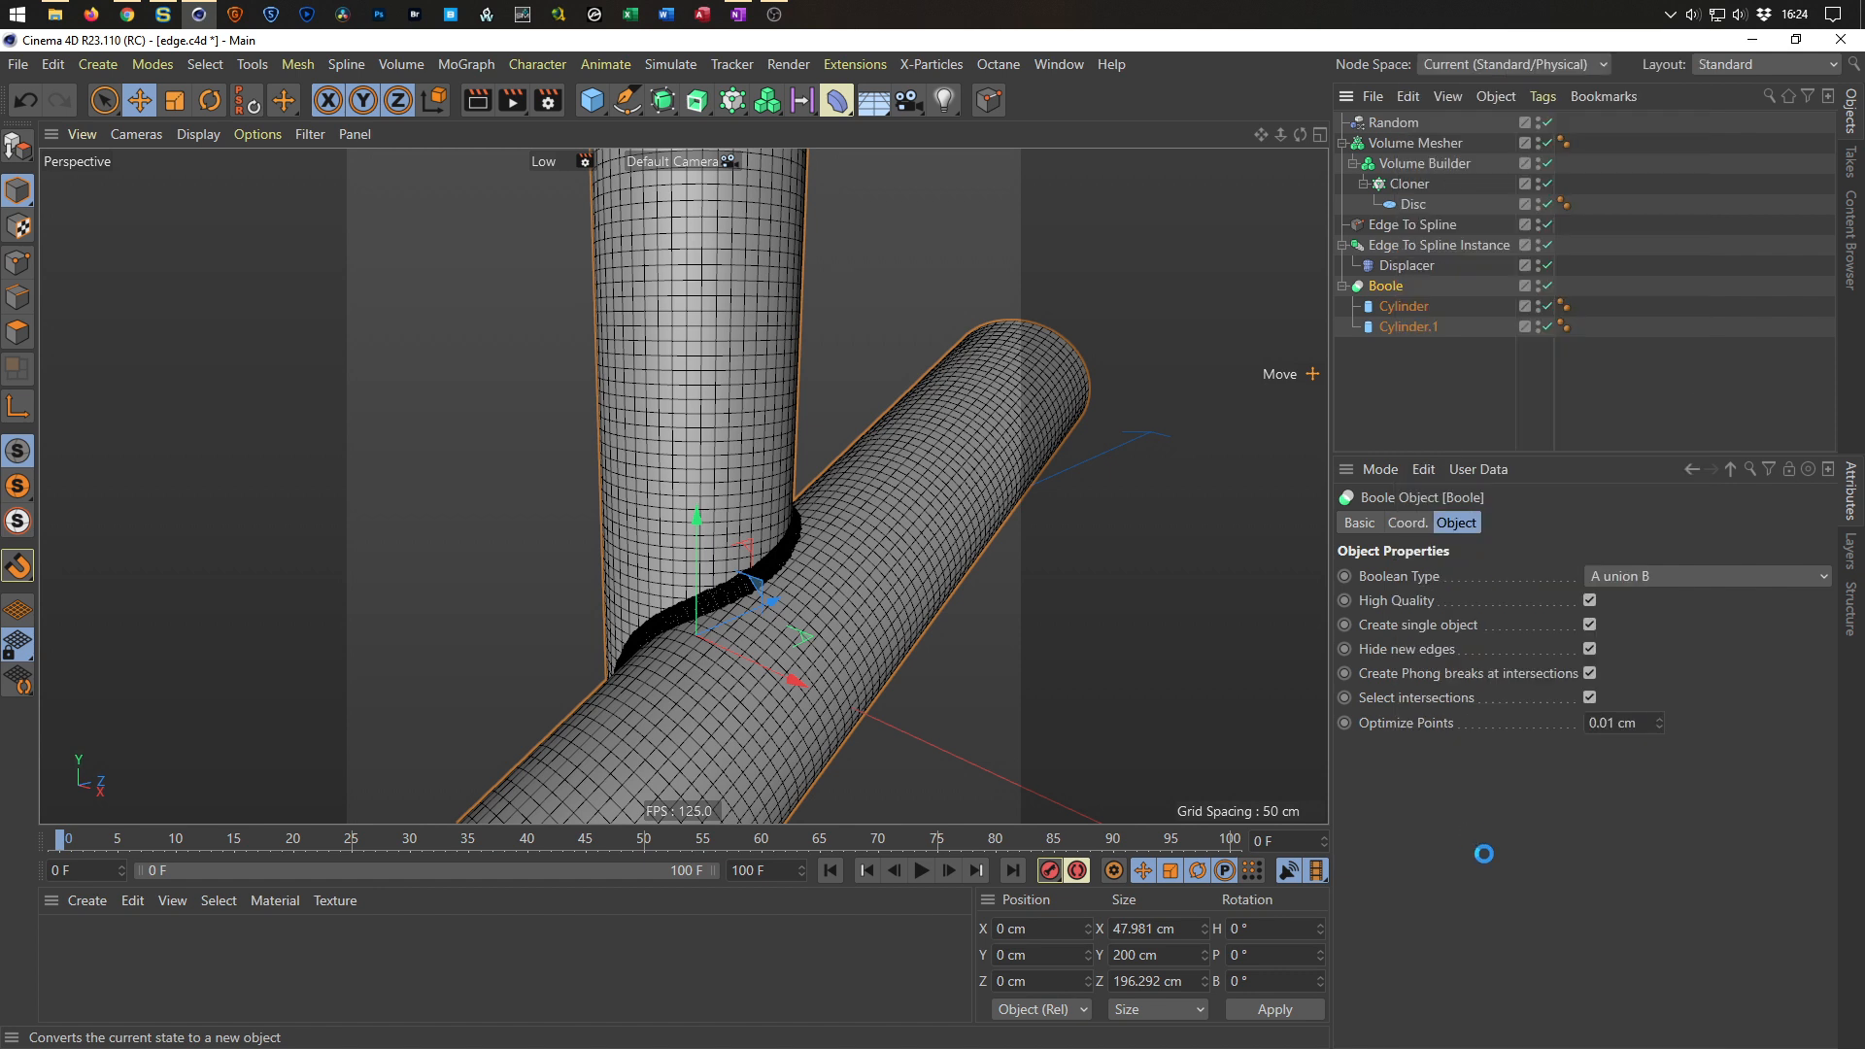
click(1545, 288)
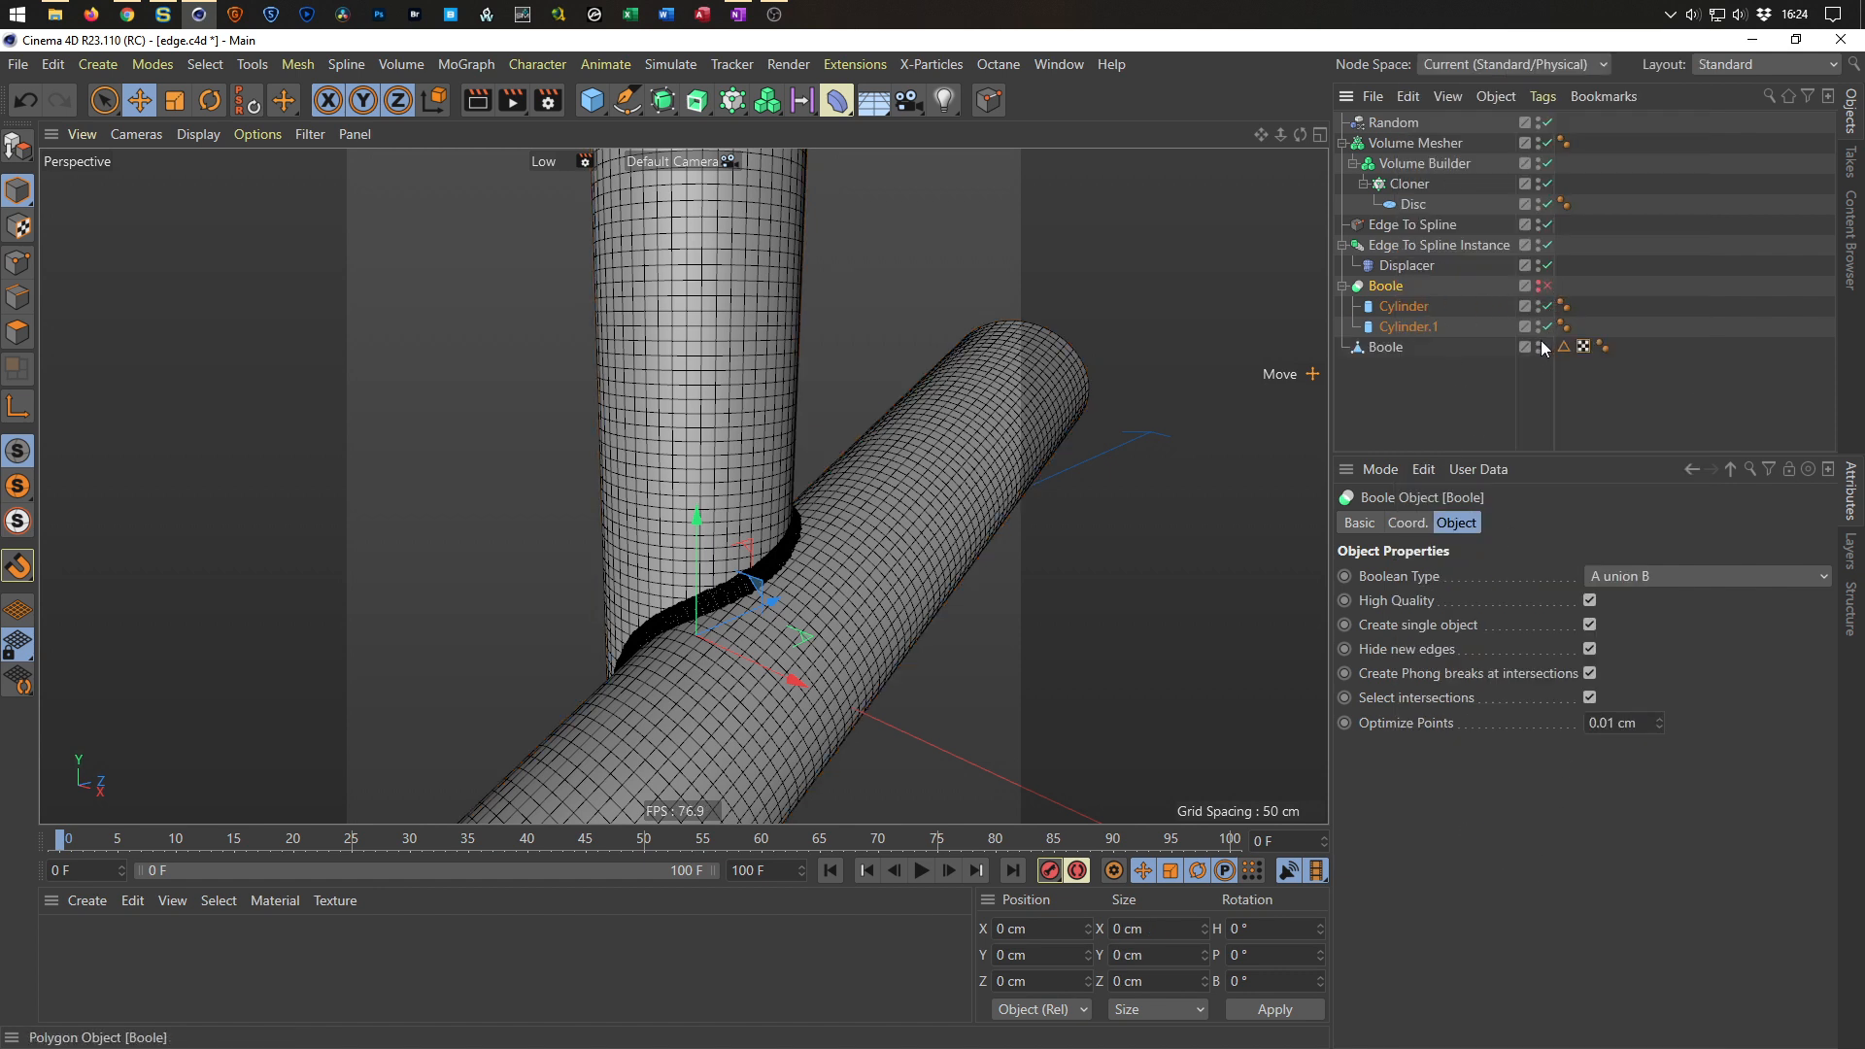
click(1342, 286)
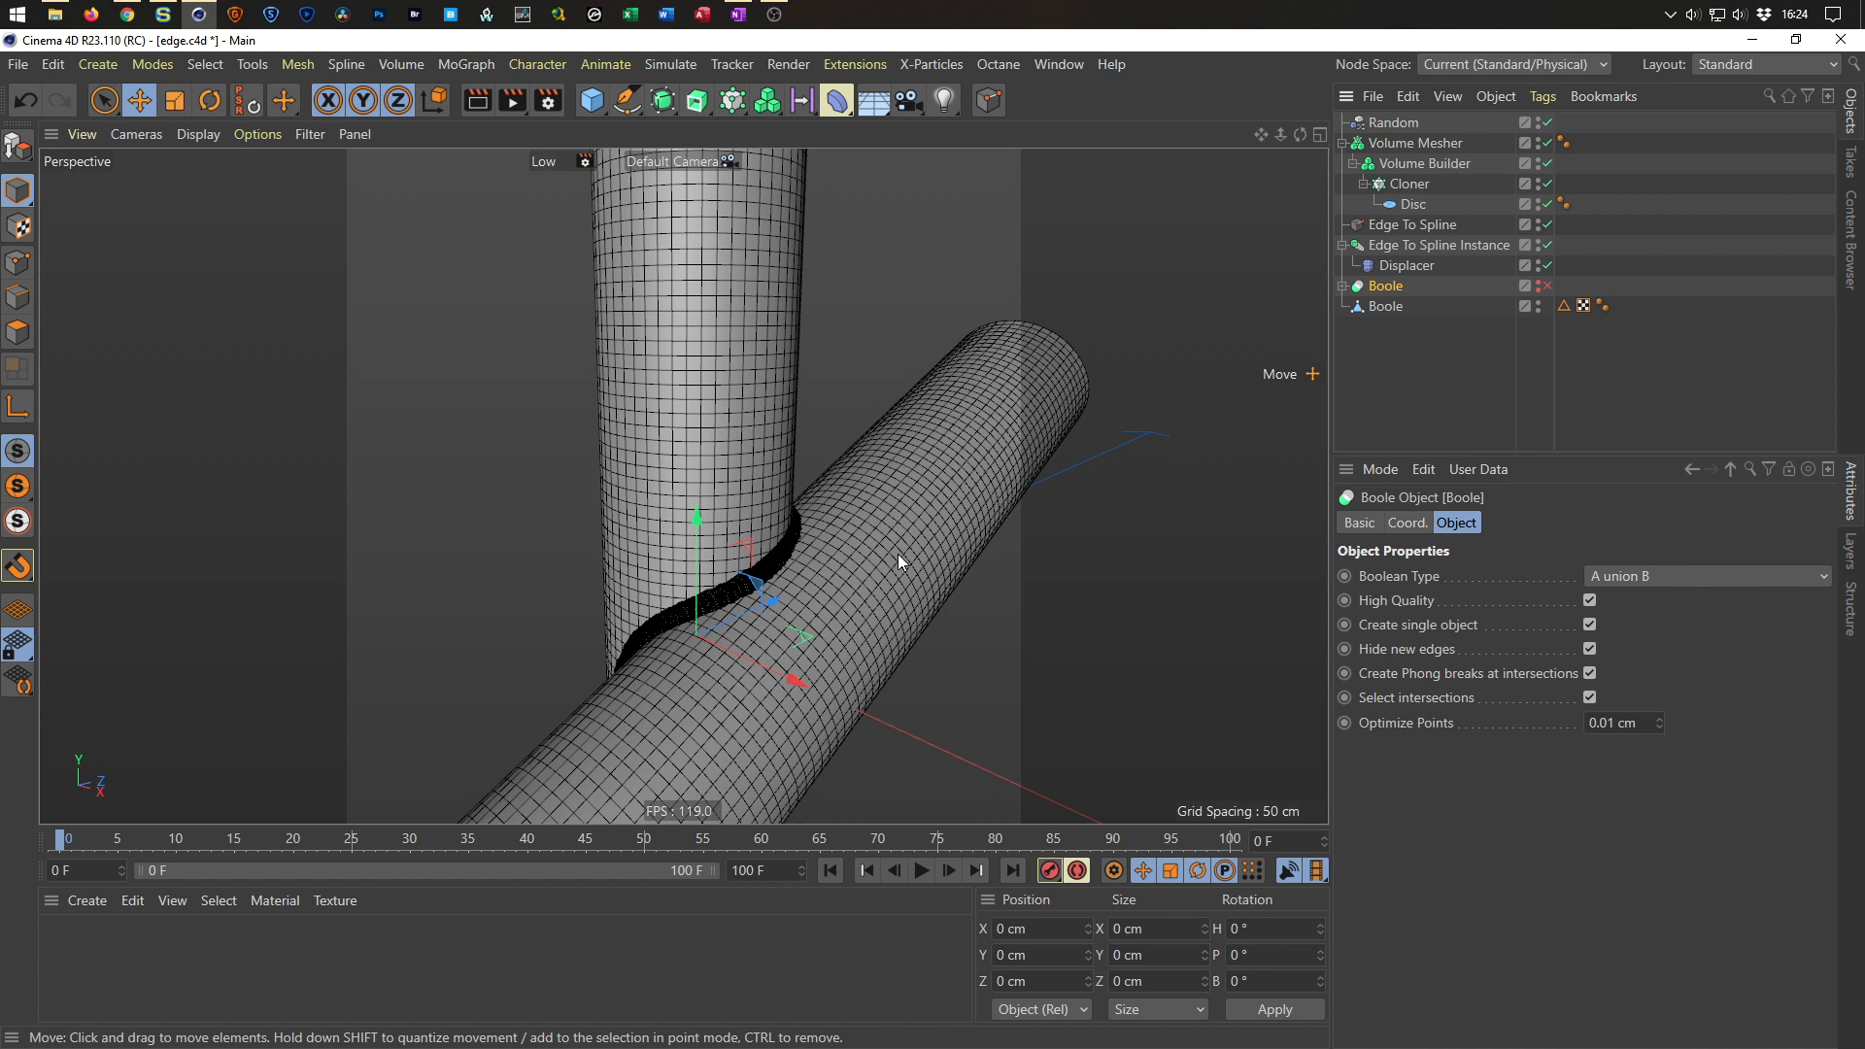
Create a new material with only Luminance enabled and apply it to the converted Boole object.
alt+drag(865, 555, 802, 571)
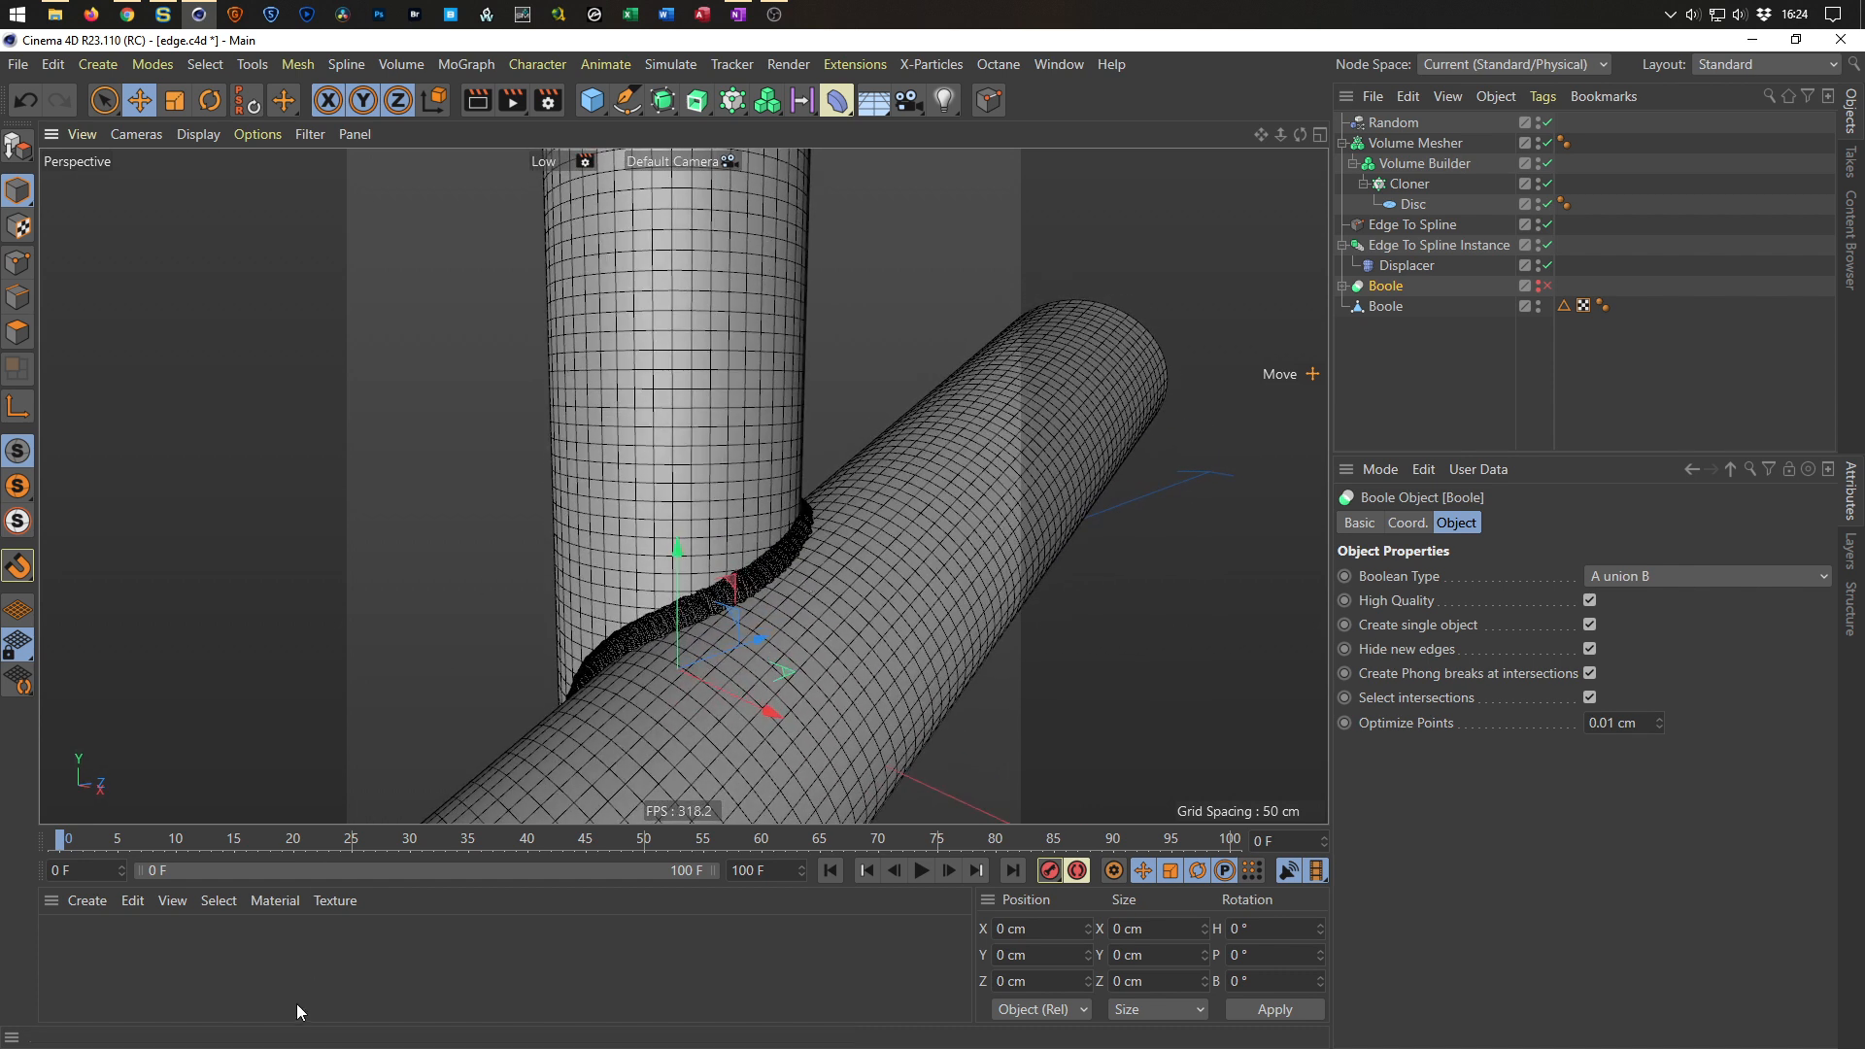
double_click(282, 965)
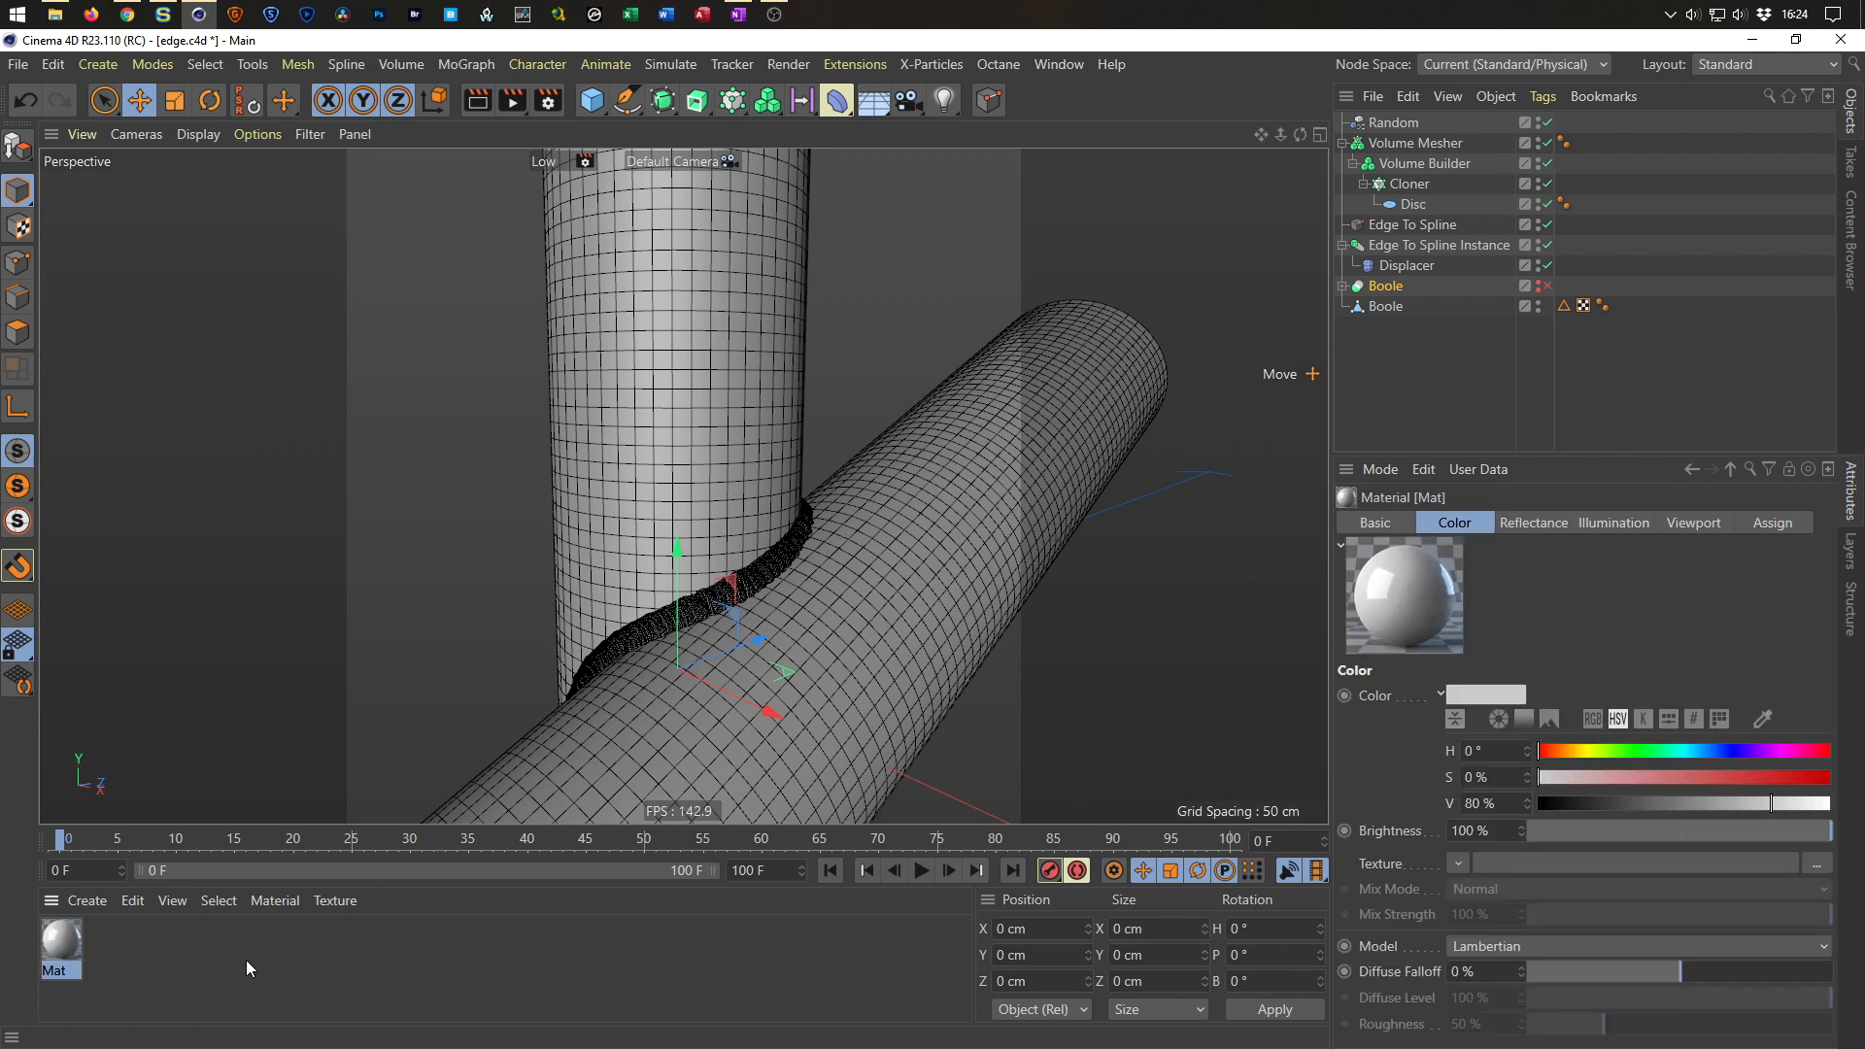
double_click(70, 940)
drag(672, 135, 1261, 332)
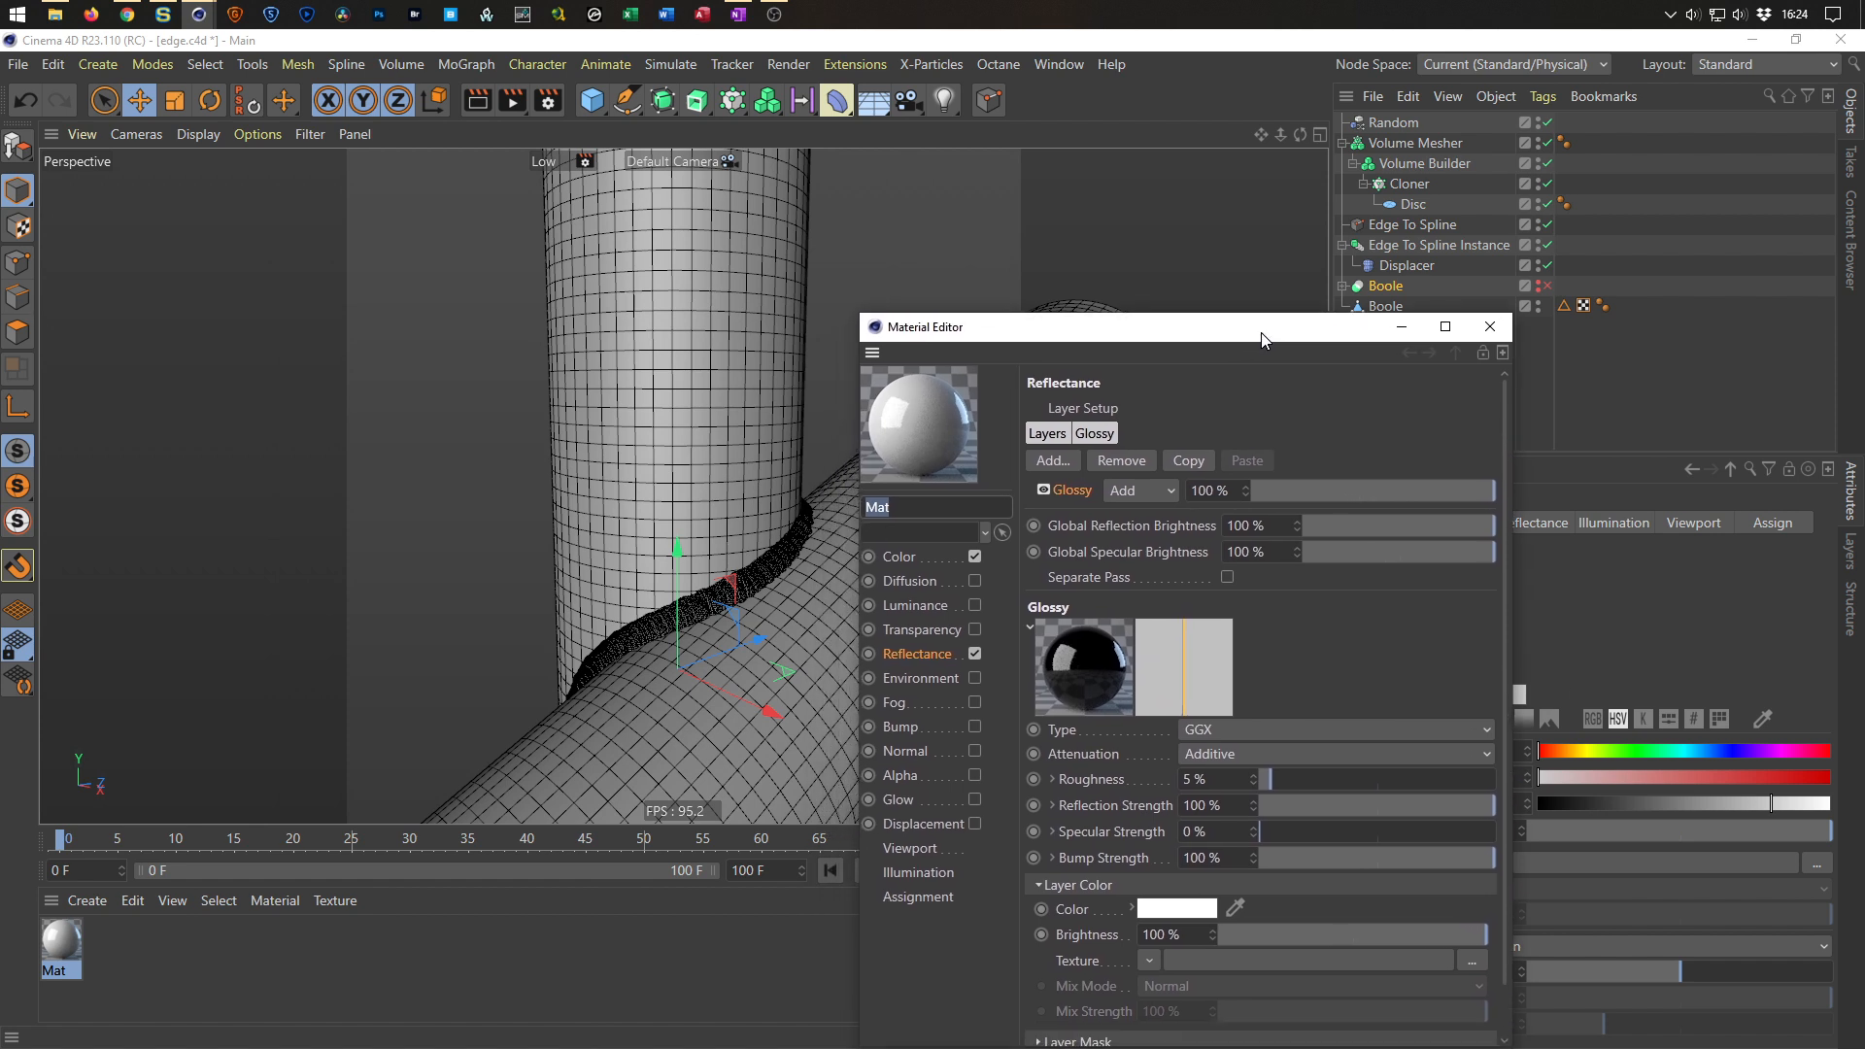
click(975, 560)
click(976, 654)
click(975, 606)
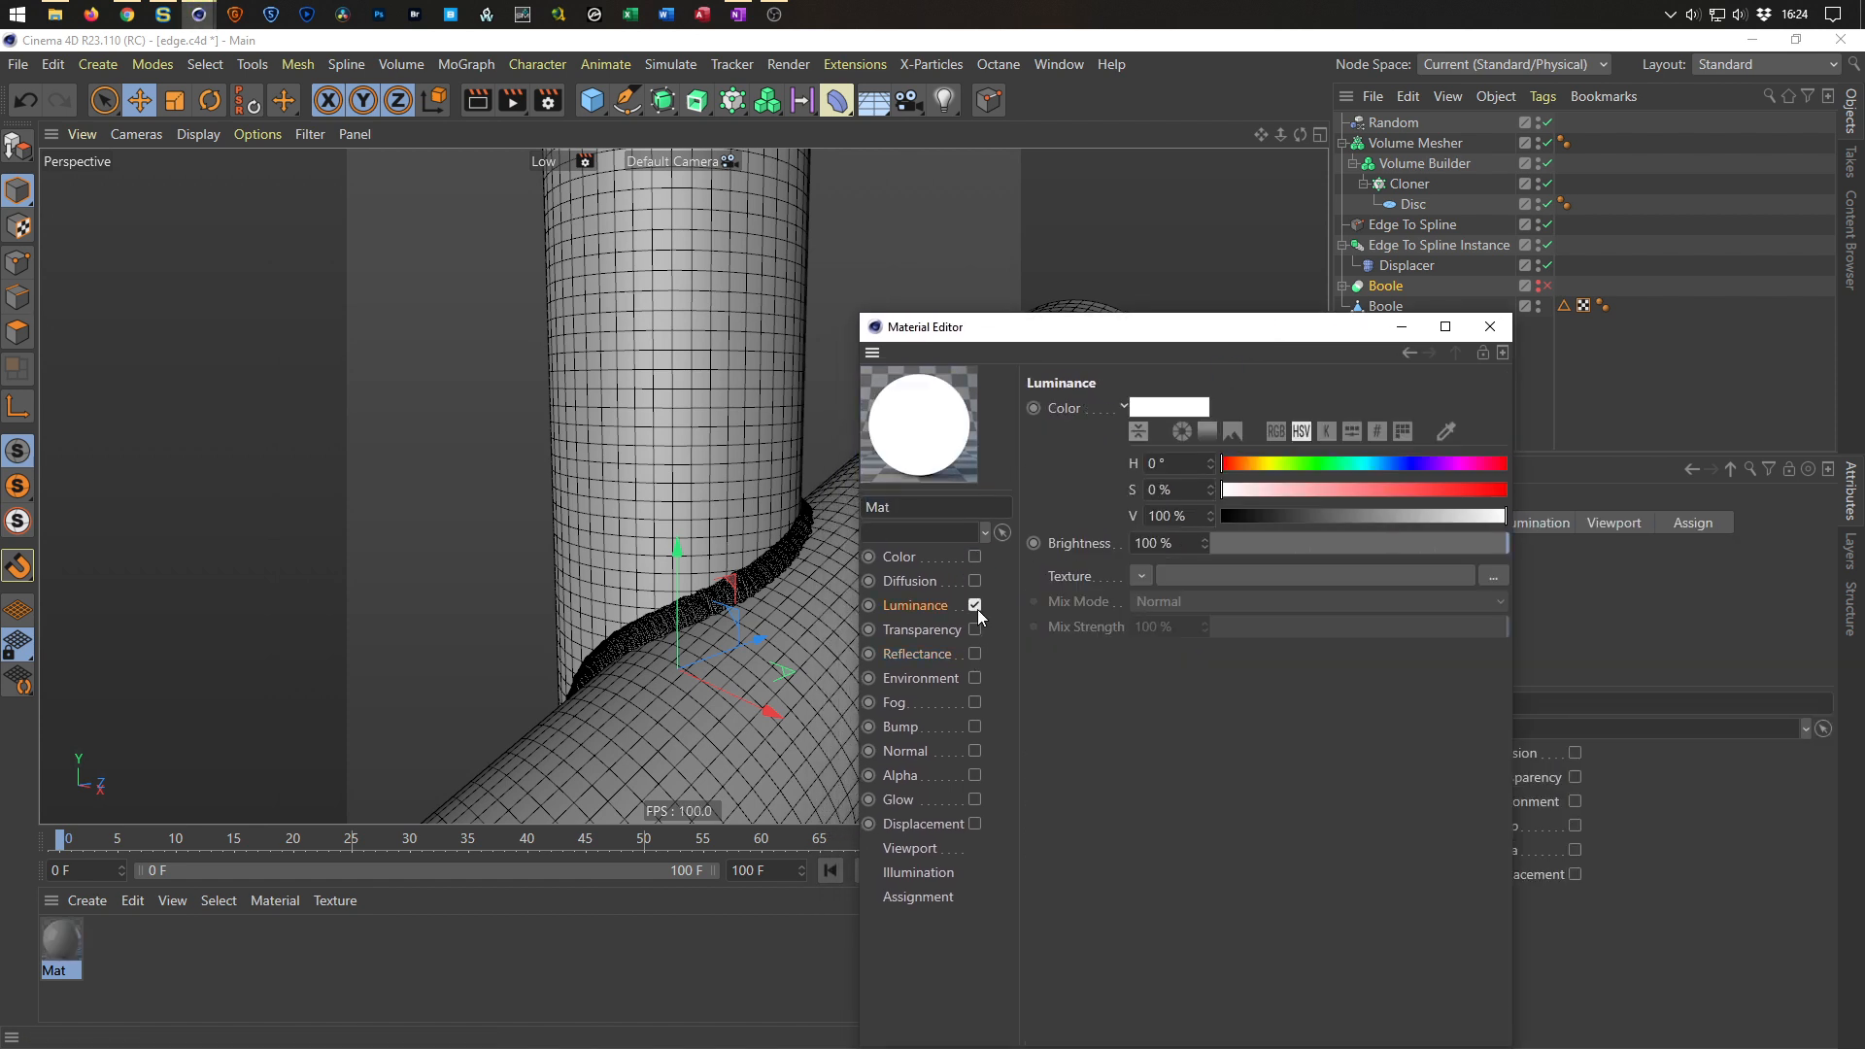
drag(1154, 340, 313, 160)
drag(67, 947, 1399, 309)
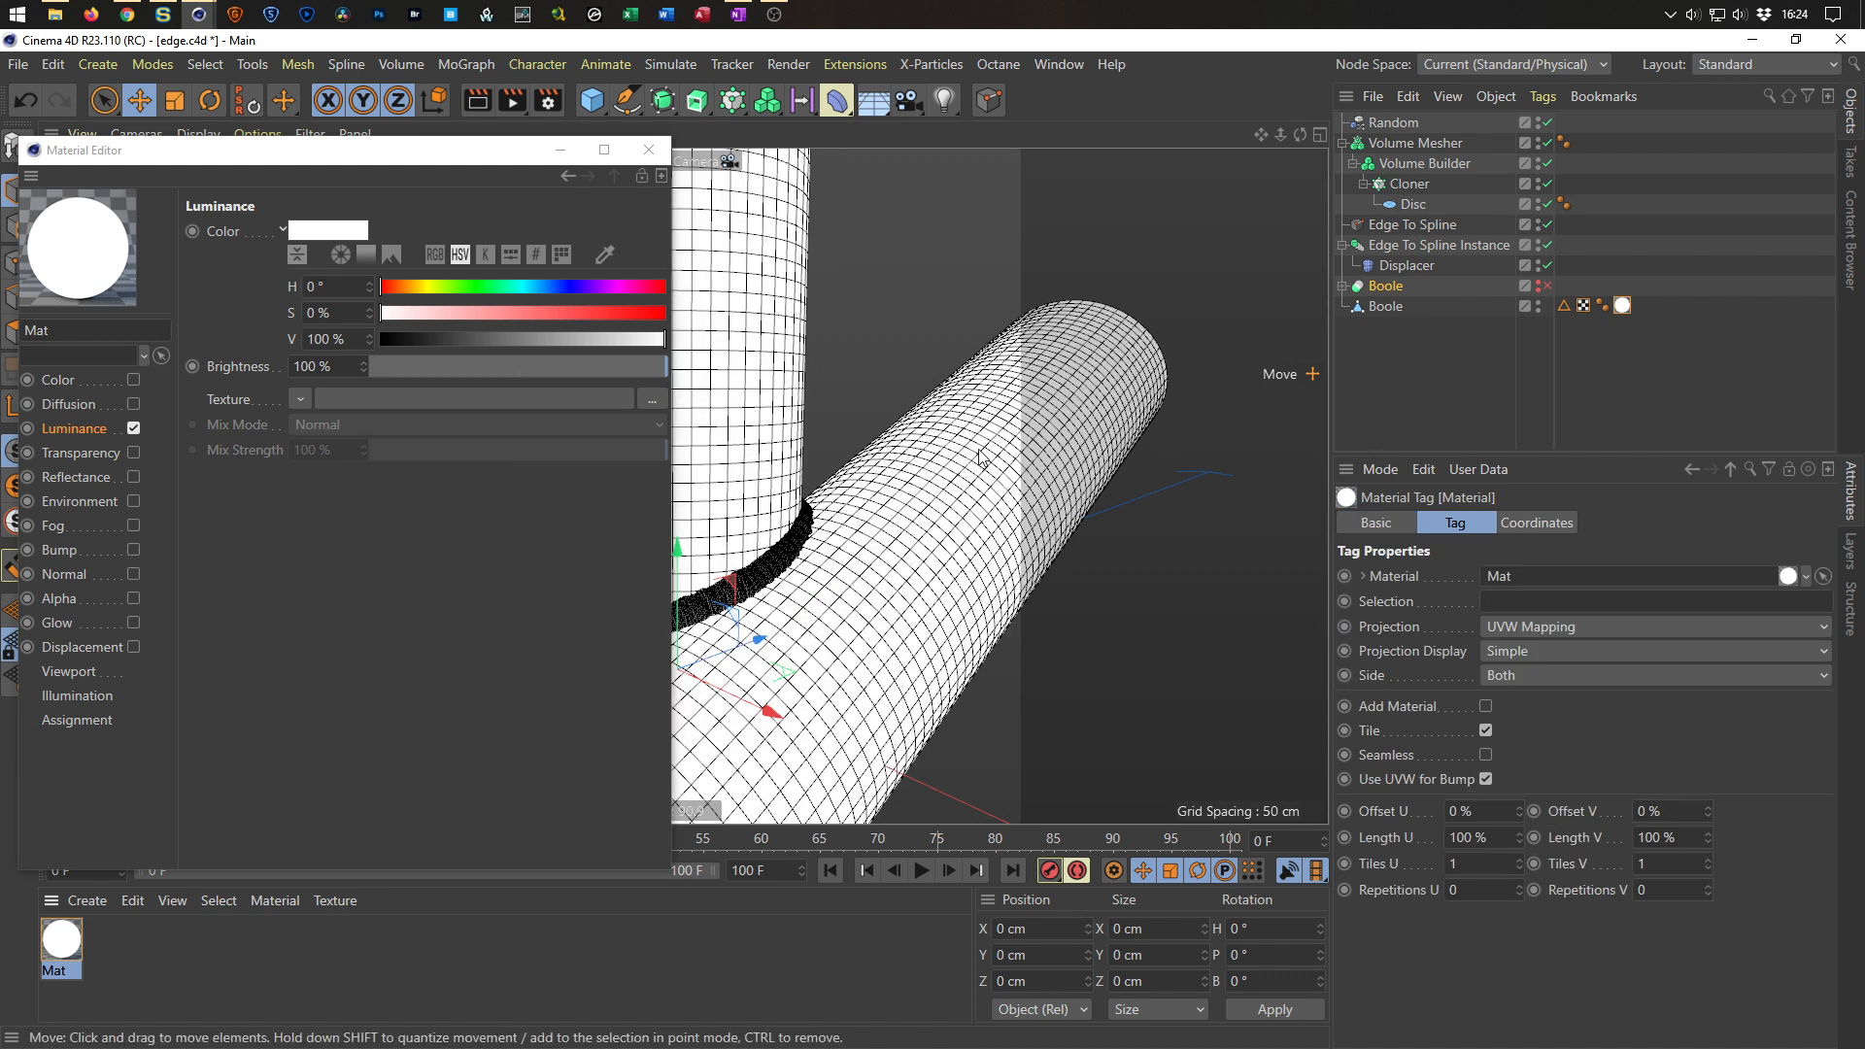
Load a Layer shader into the Luminance texture and add a dark blue Color layer (H 213°, S 100%, V 33%).
drag(432, 149, 1267, 422)
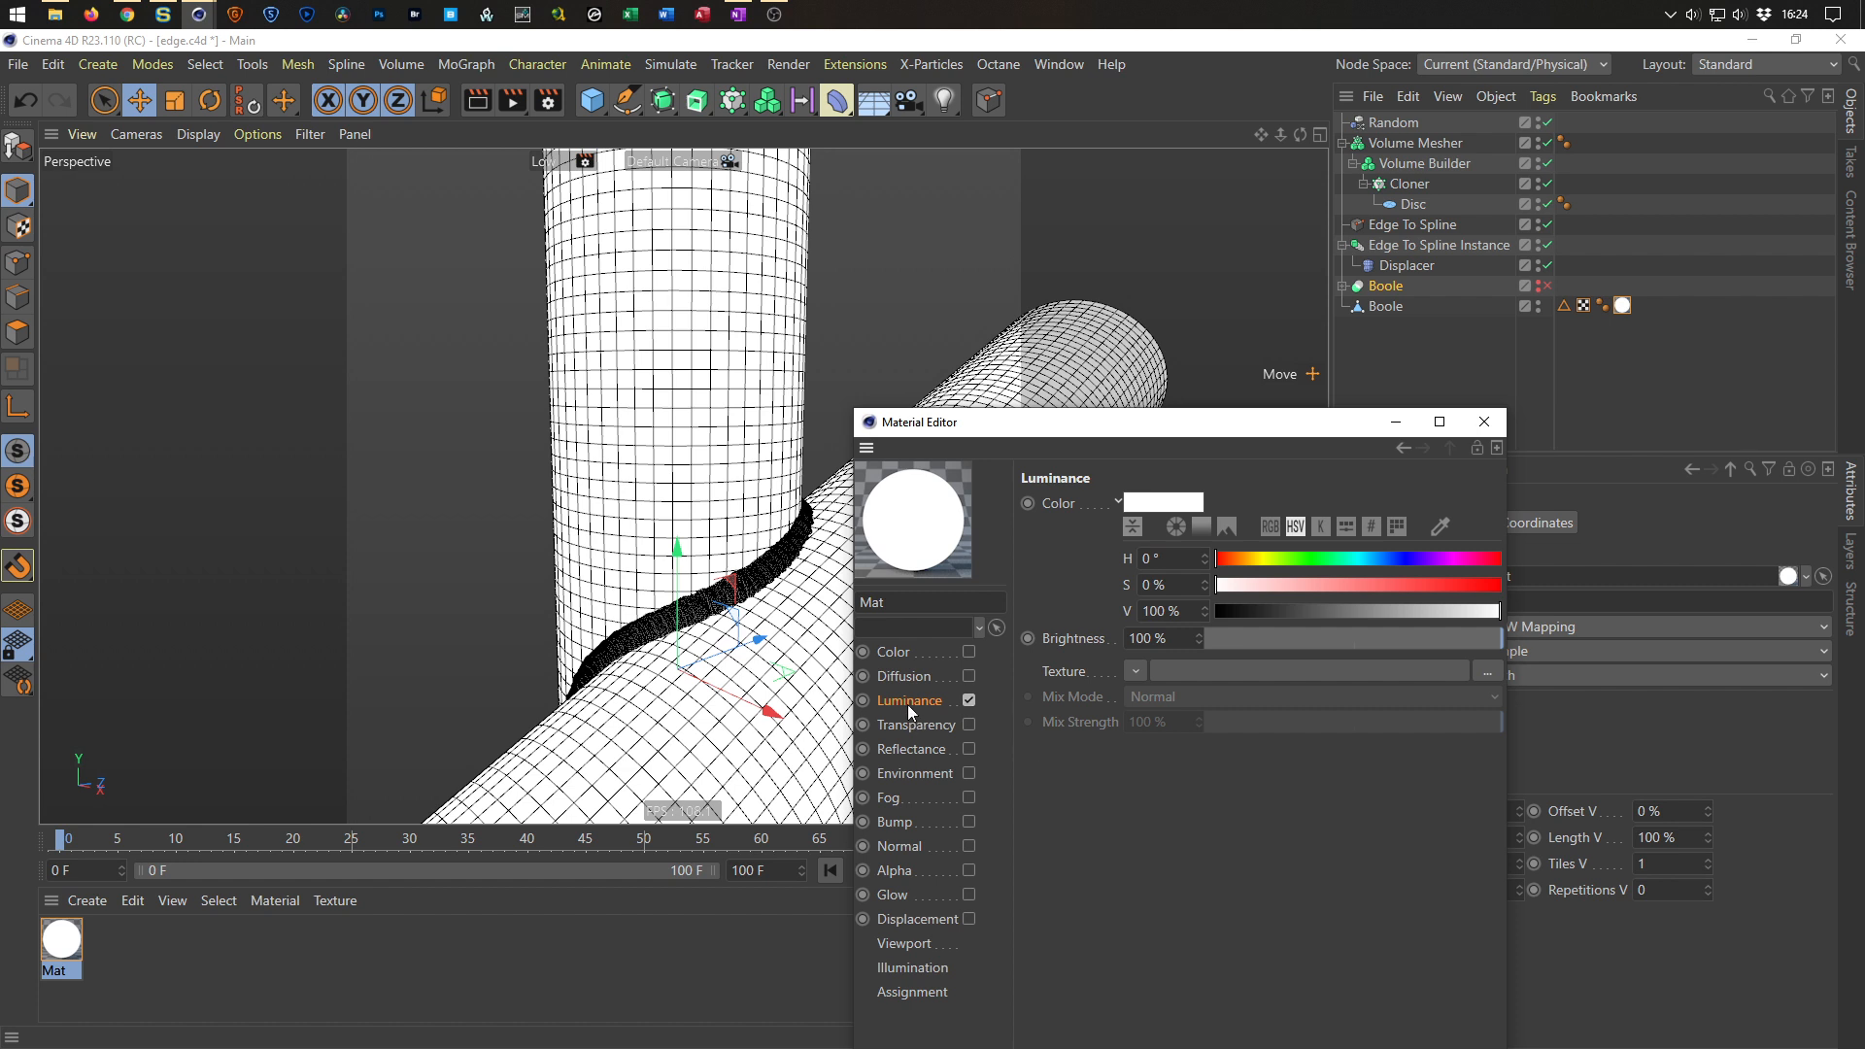
click(1133, 672)
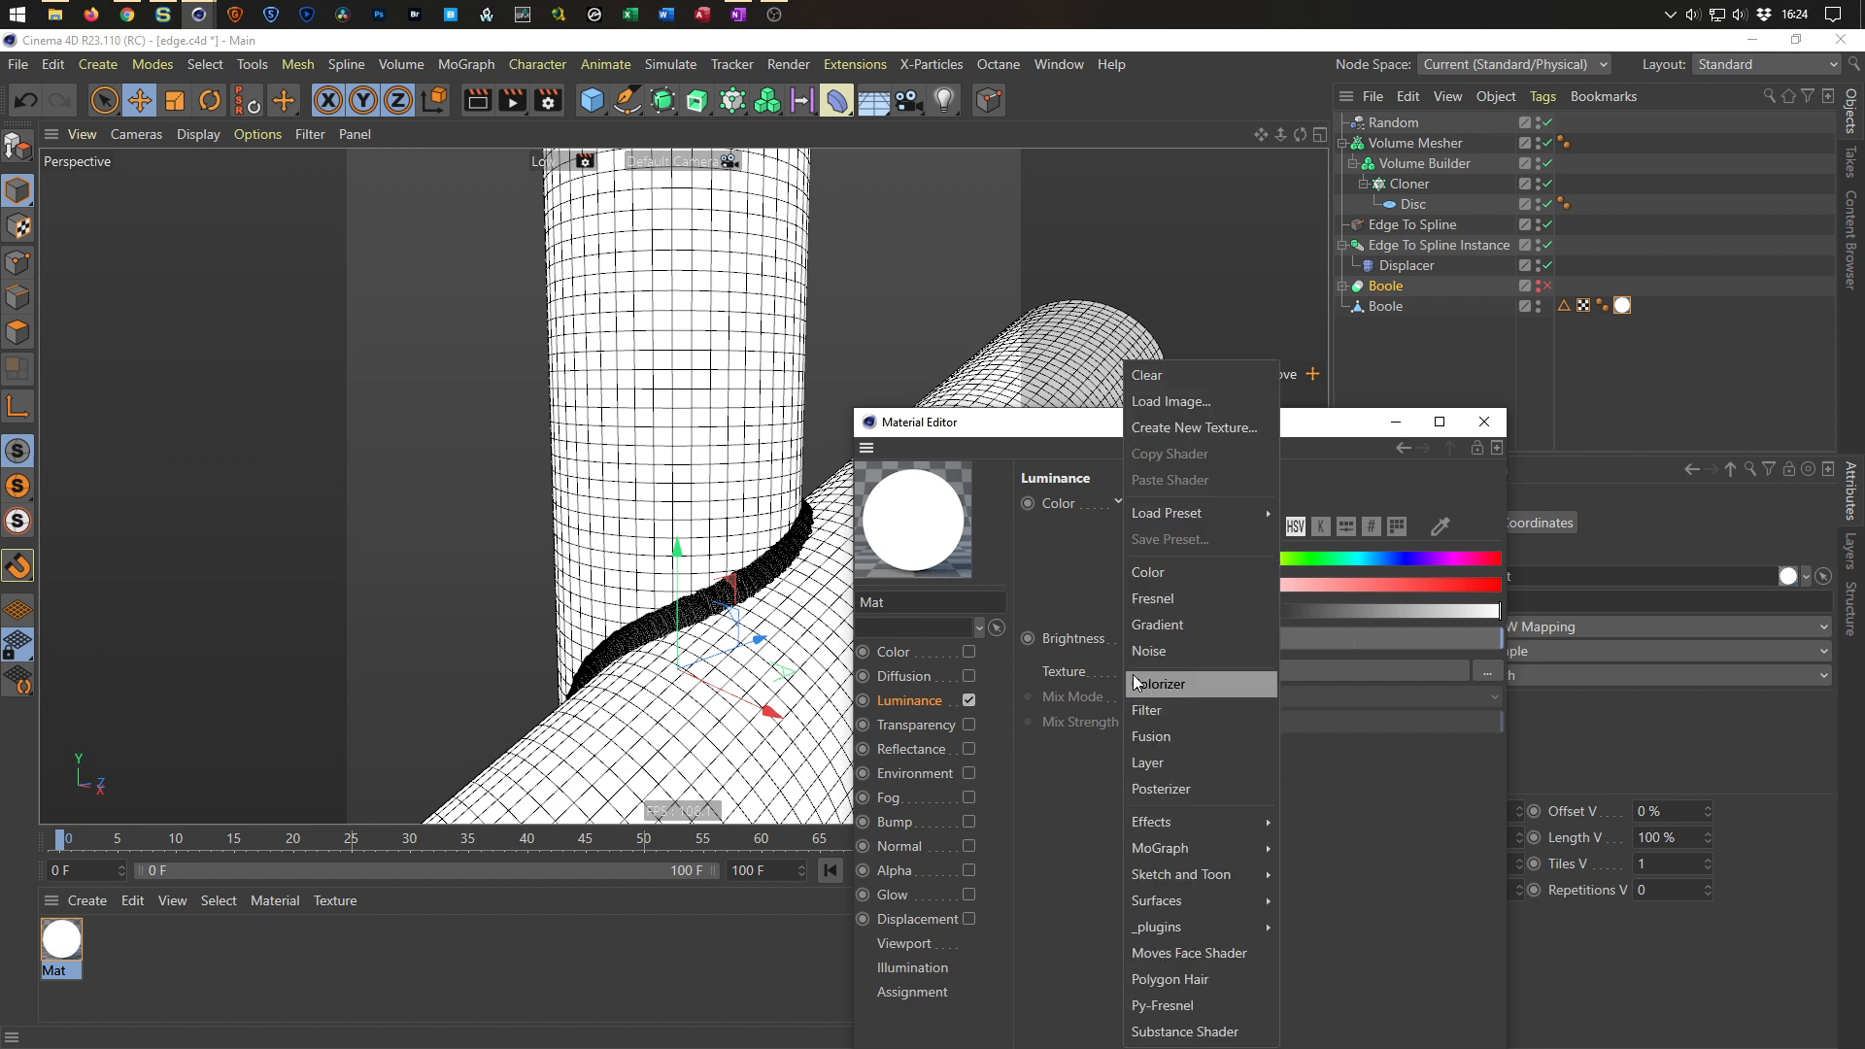
click(1136, 763)
click(1129, 742)
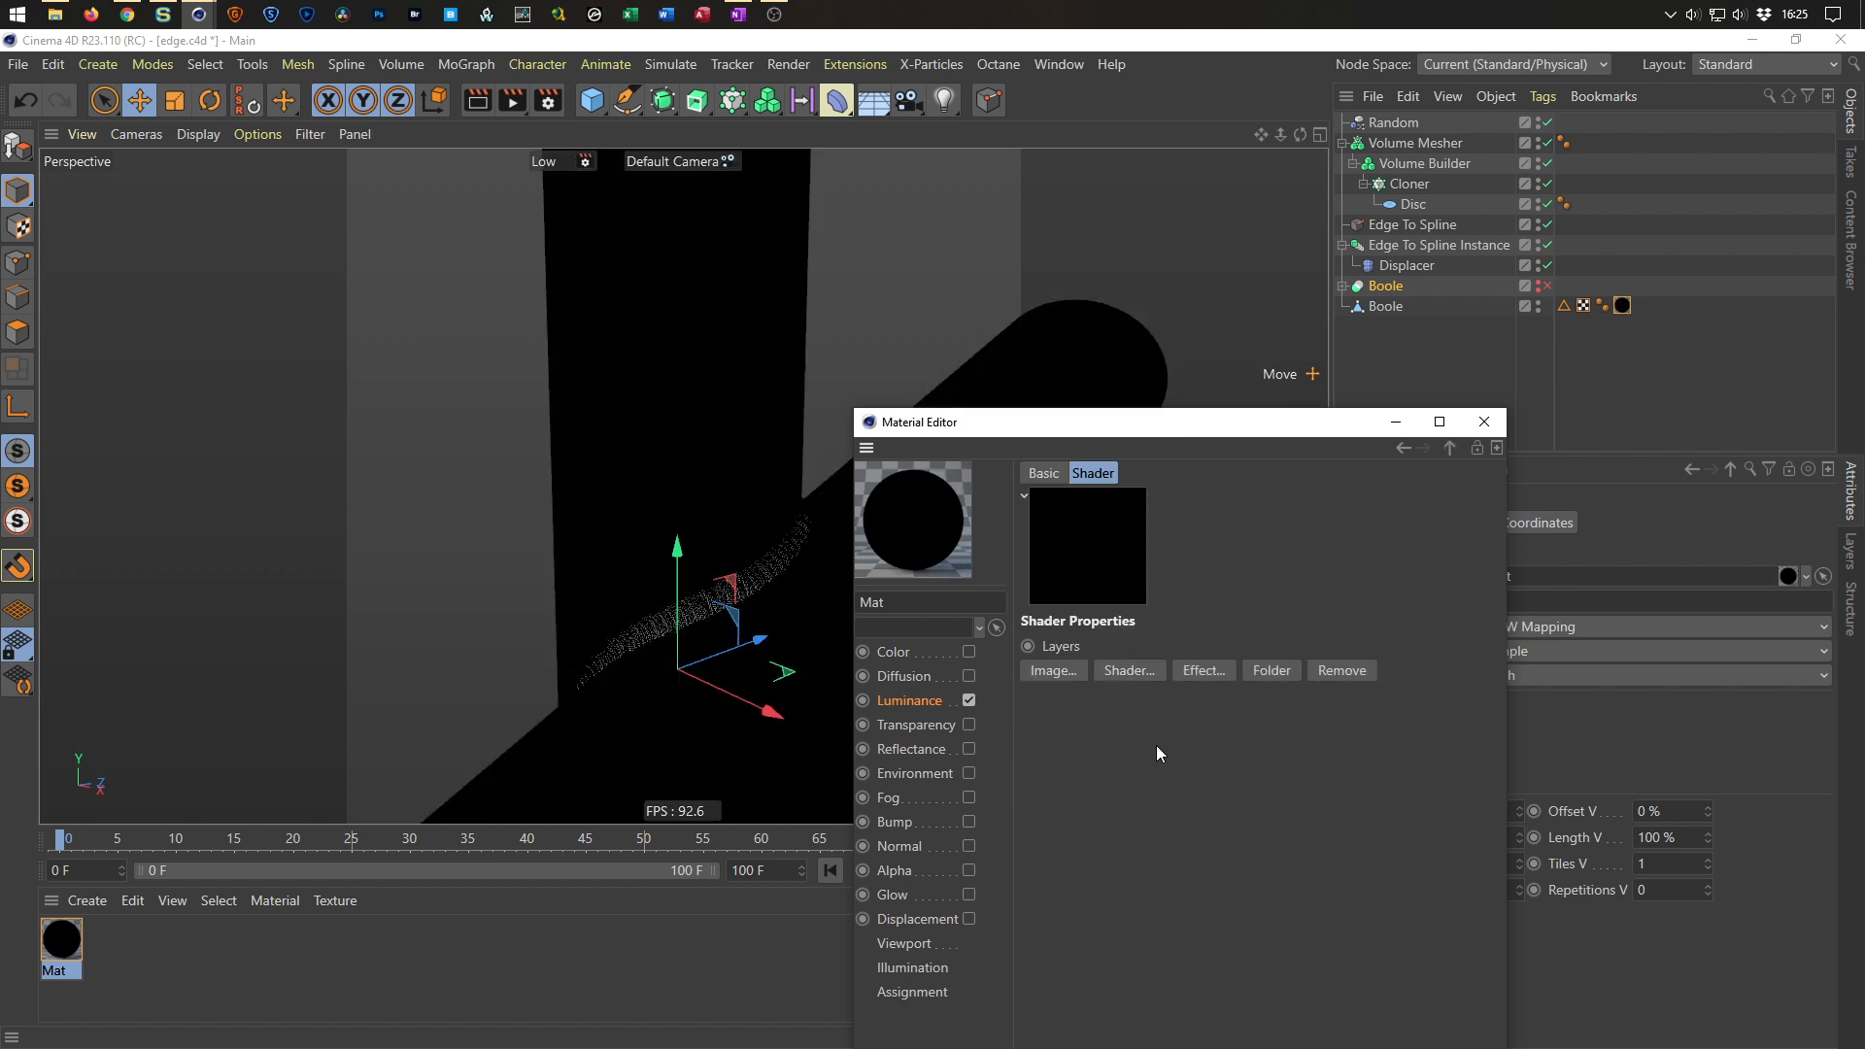
click(1132, 673)
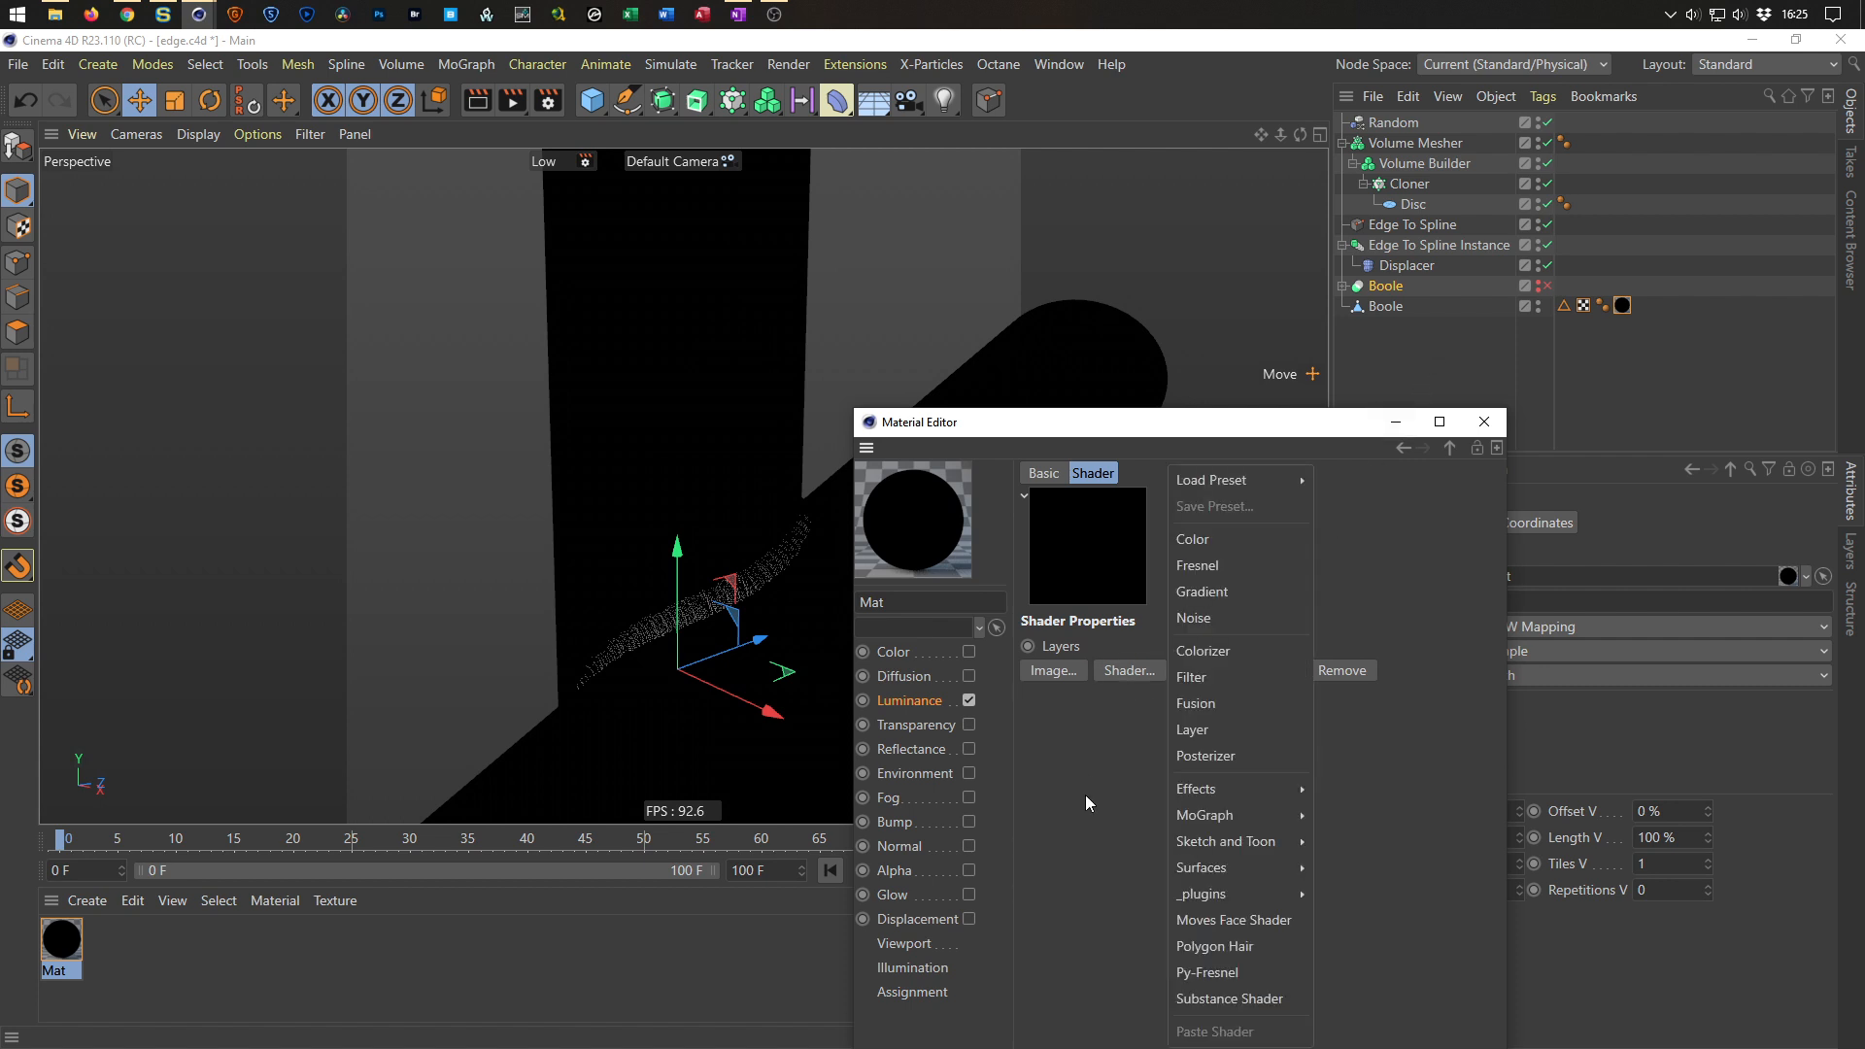
click(1225, 546)
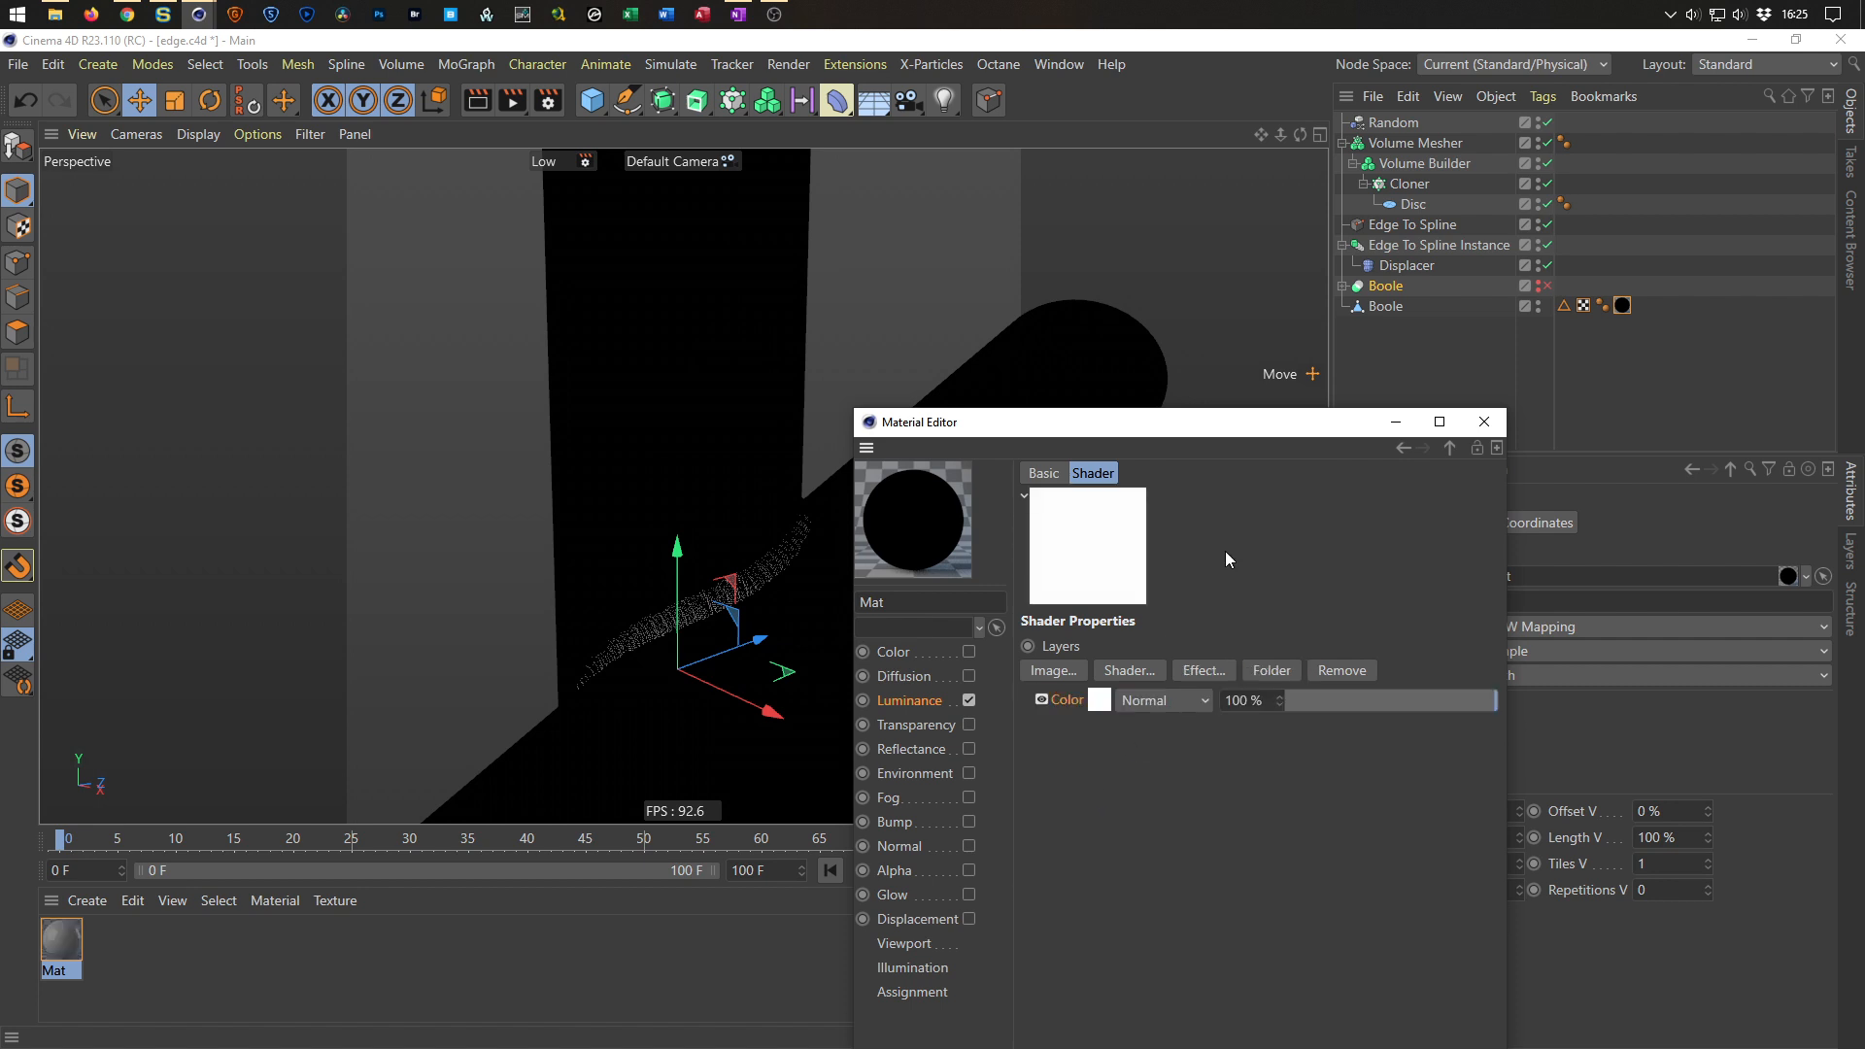
click(1098, 701)
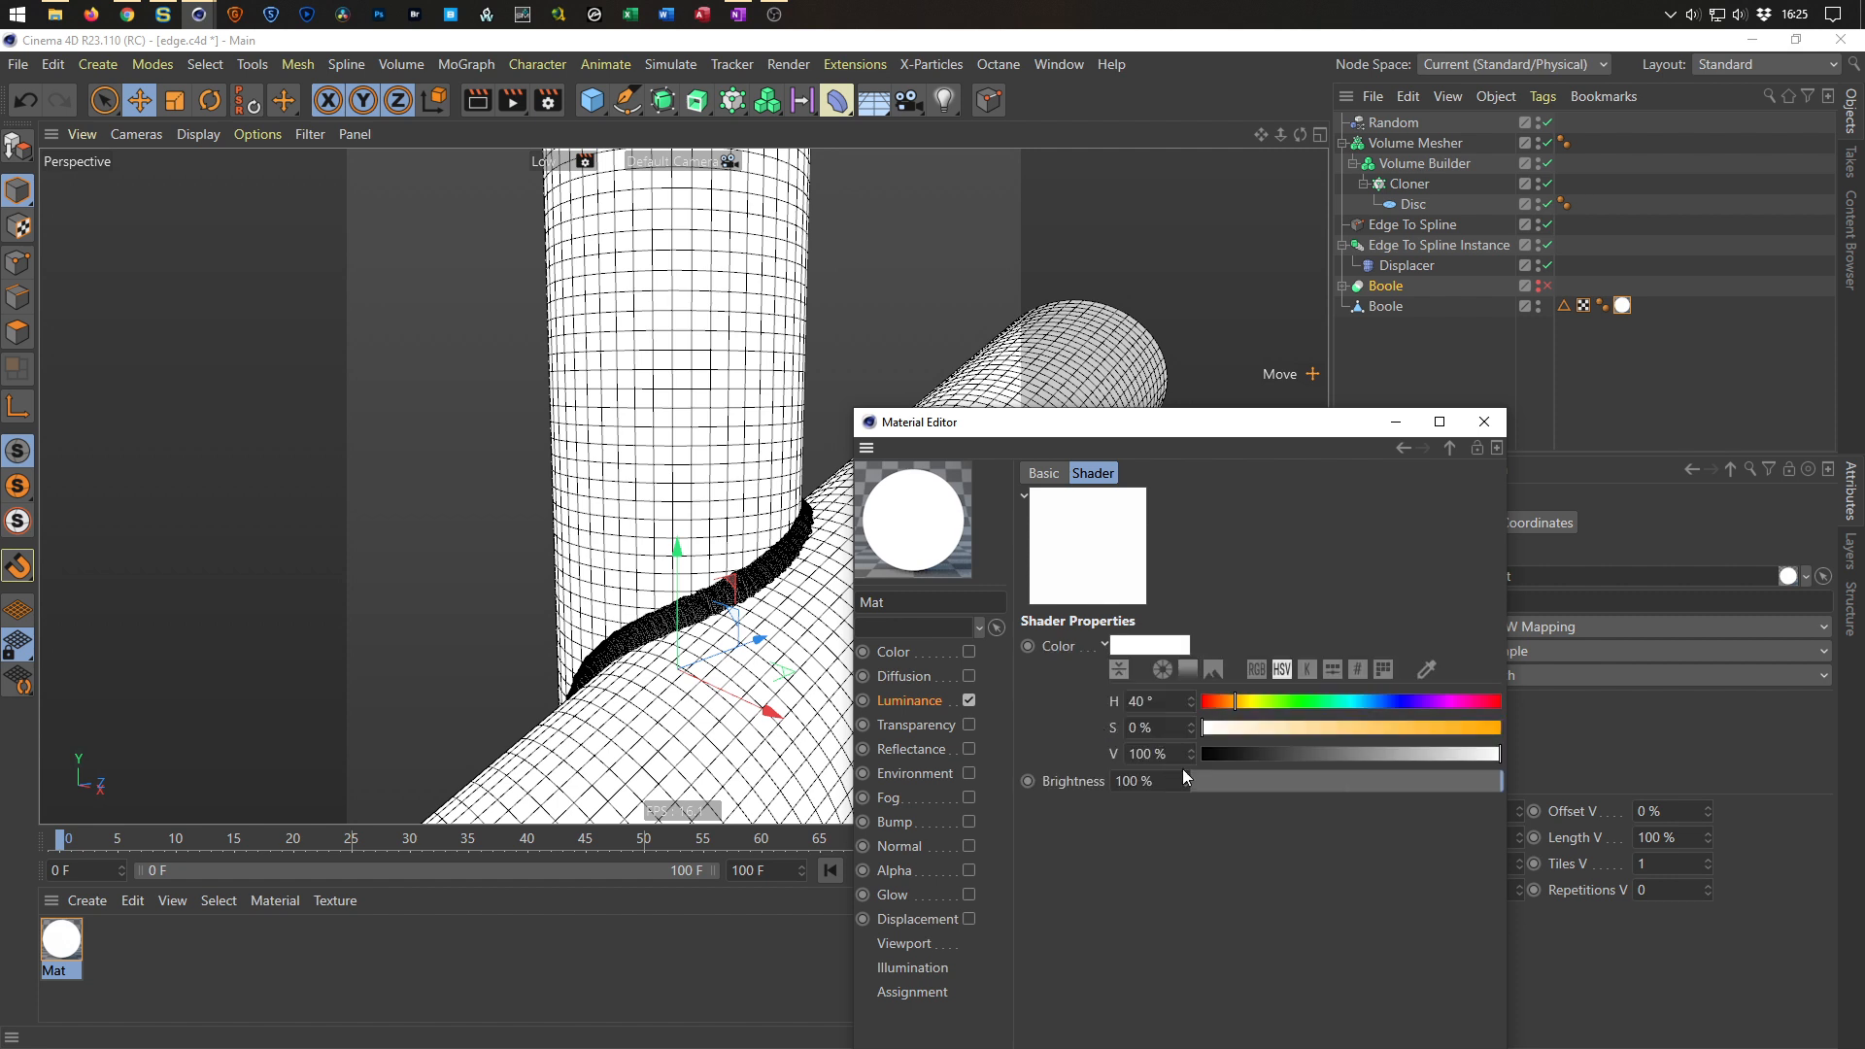
drag(1471, 755, 1303, 749)
click(1378, 701)
click(1498, 728)
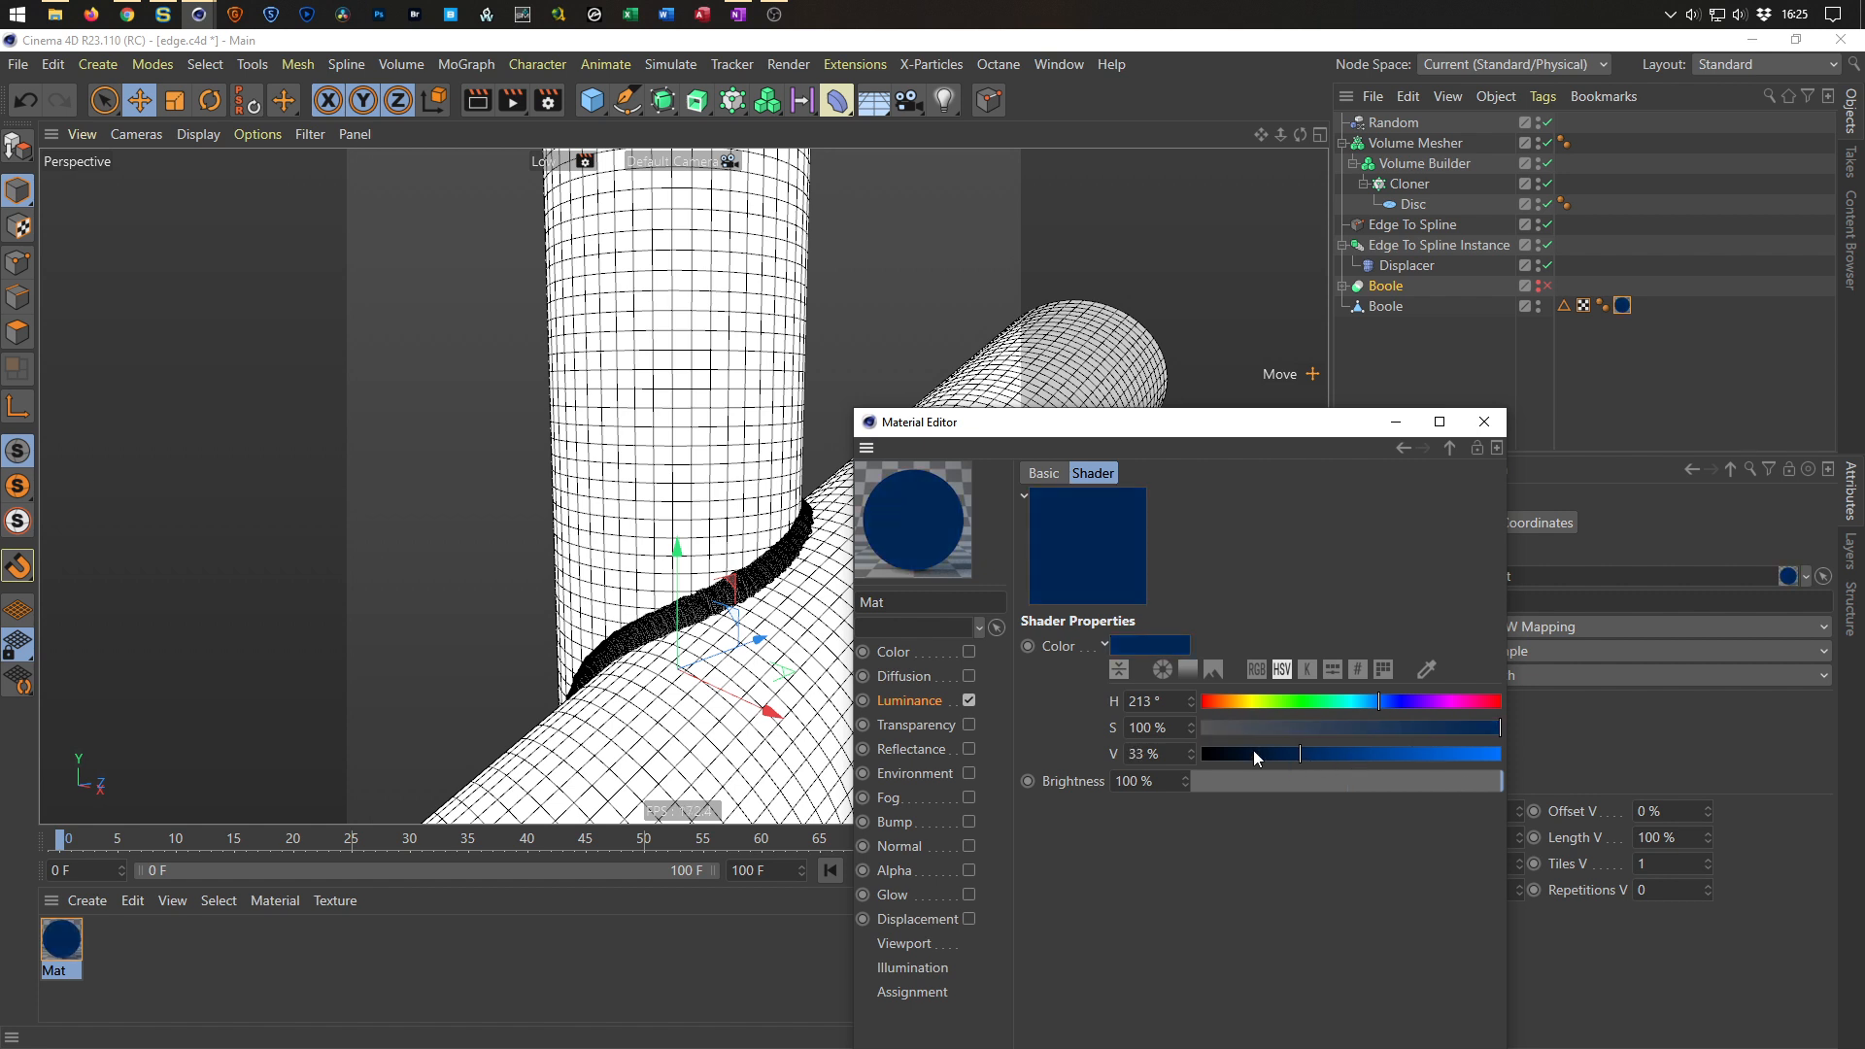
click(1449, 448)
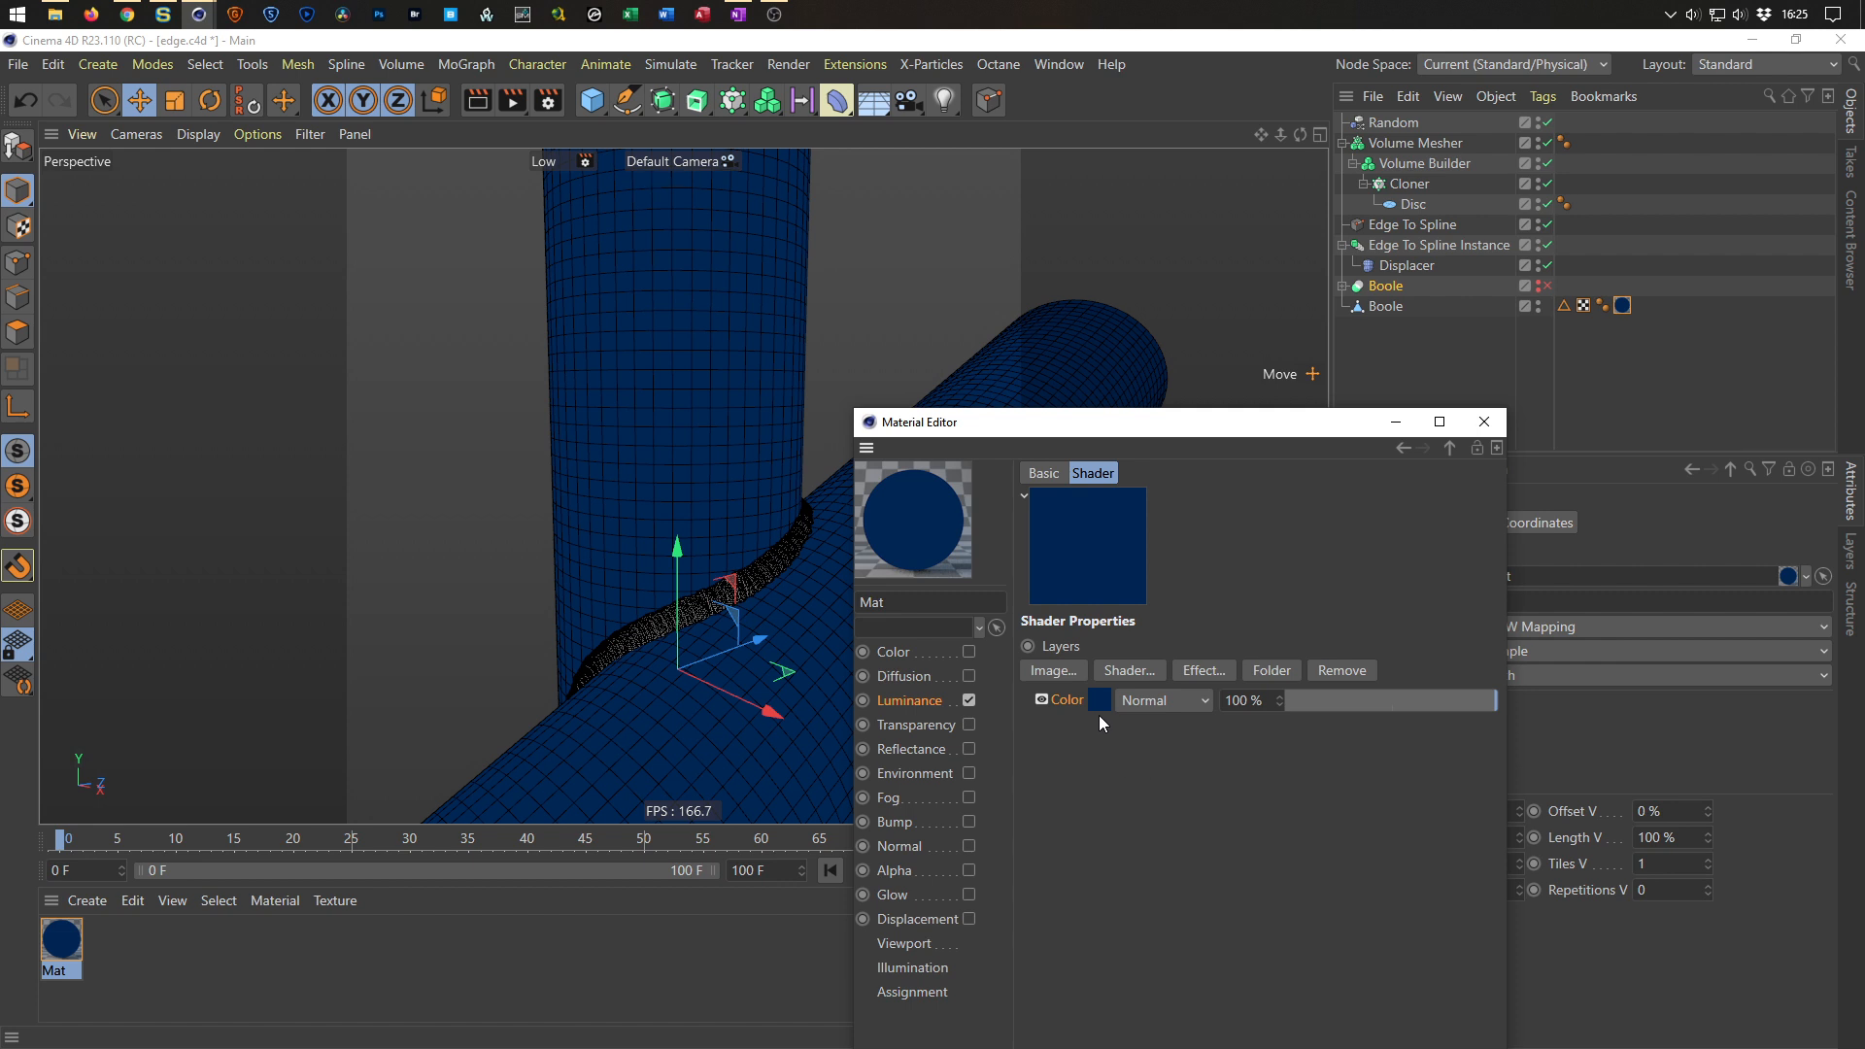
Add a Vertex Map layer below the Color layer, set its blend mode to Layer Mask, and close the material editor.
click(1130, 670)
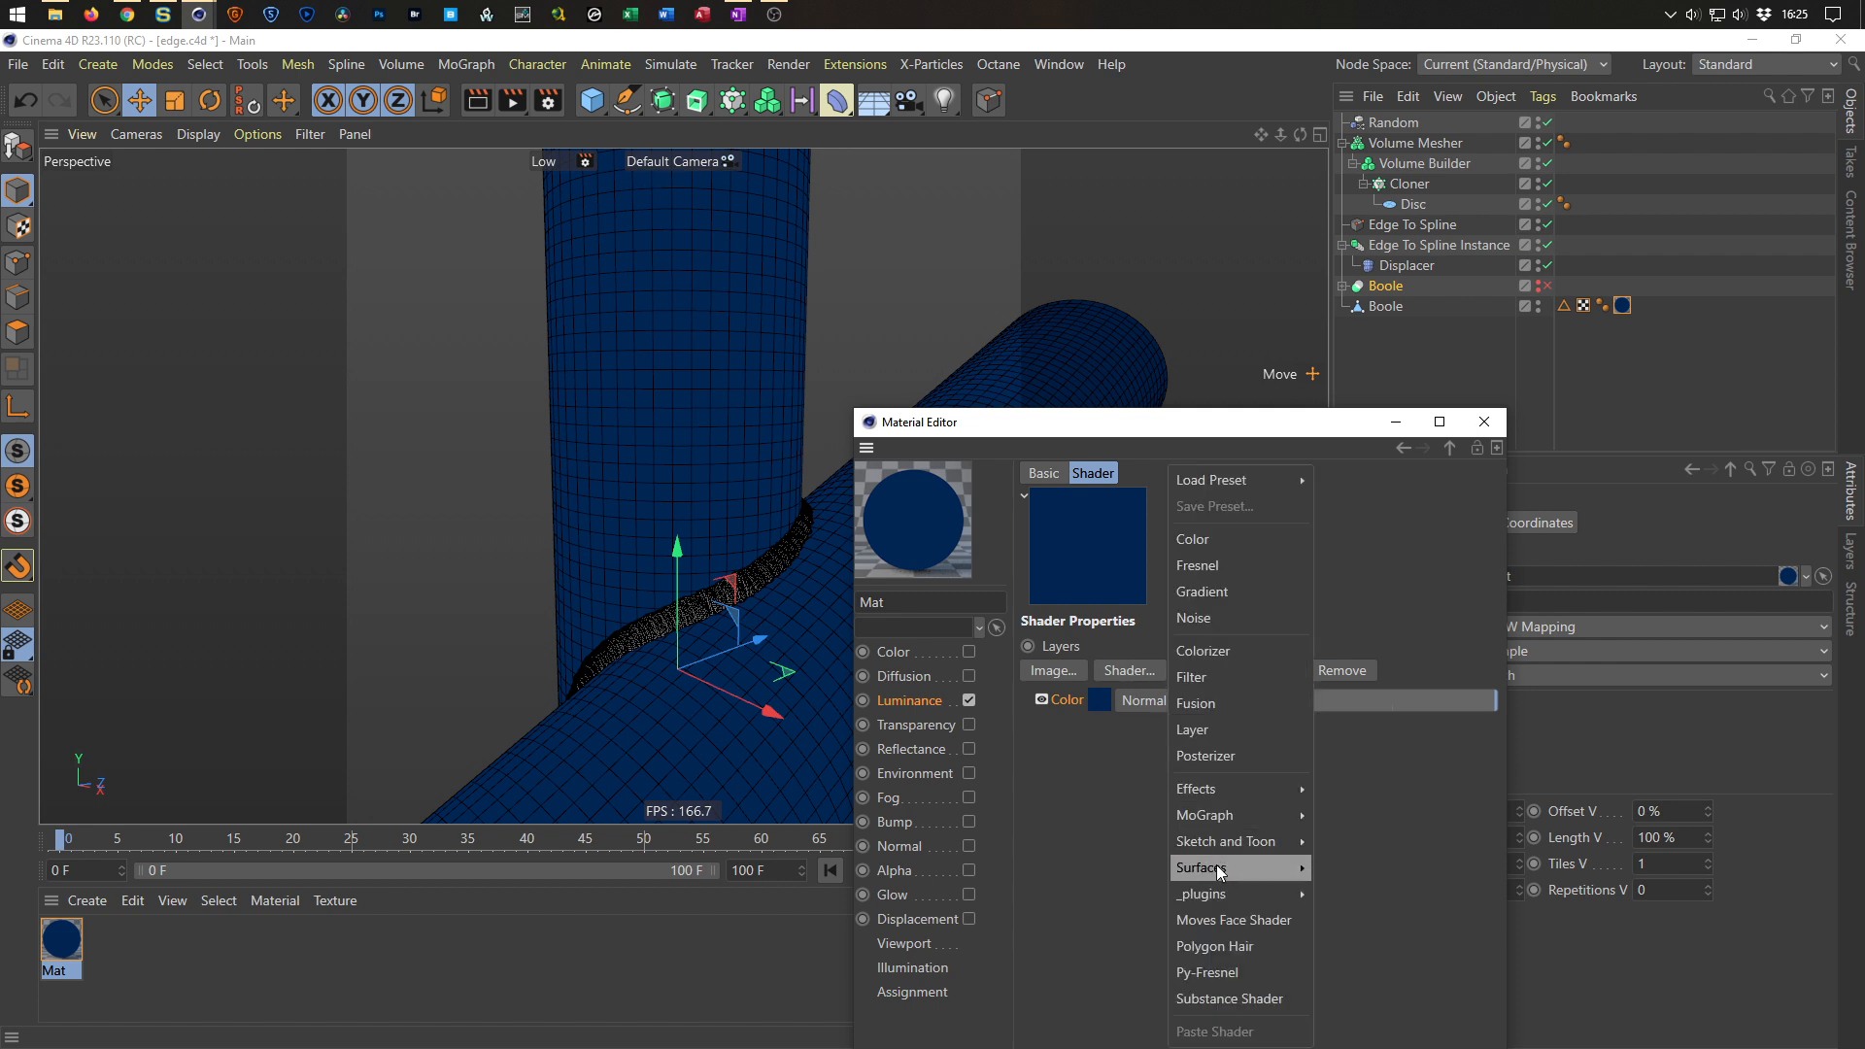
mouse_move(1259, 785)
click(1349, 1004)
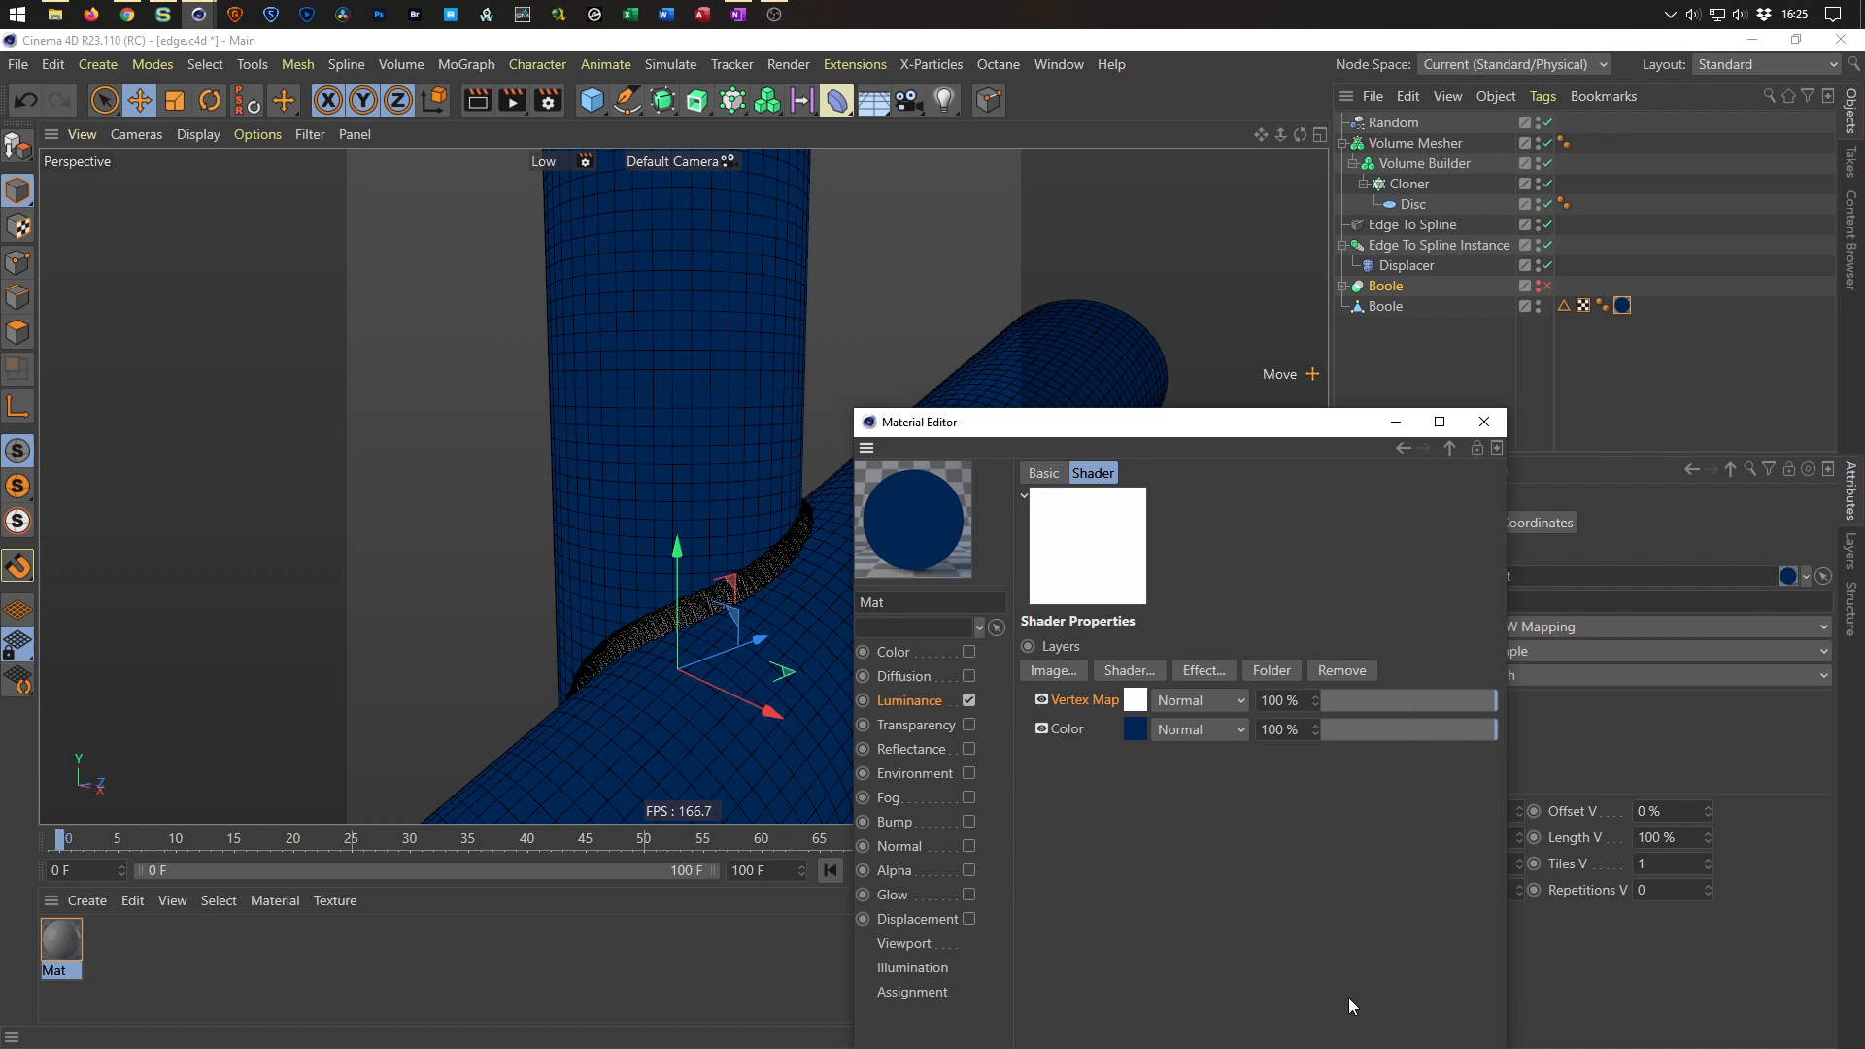
drag(1077, 698, 1063, 757)
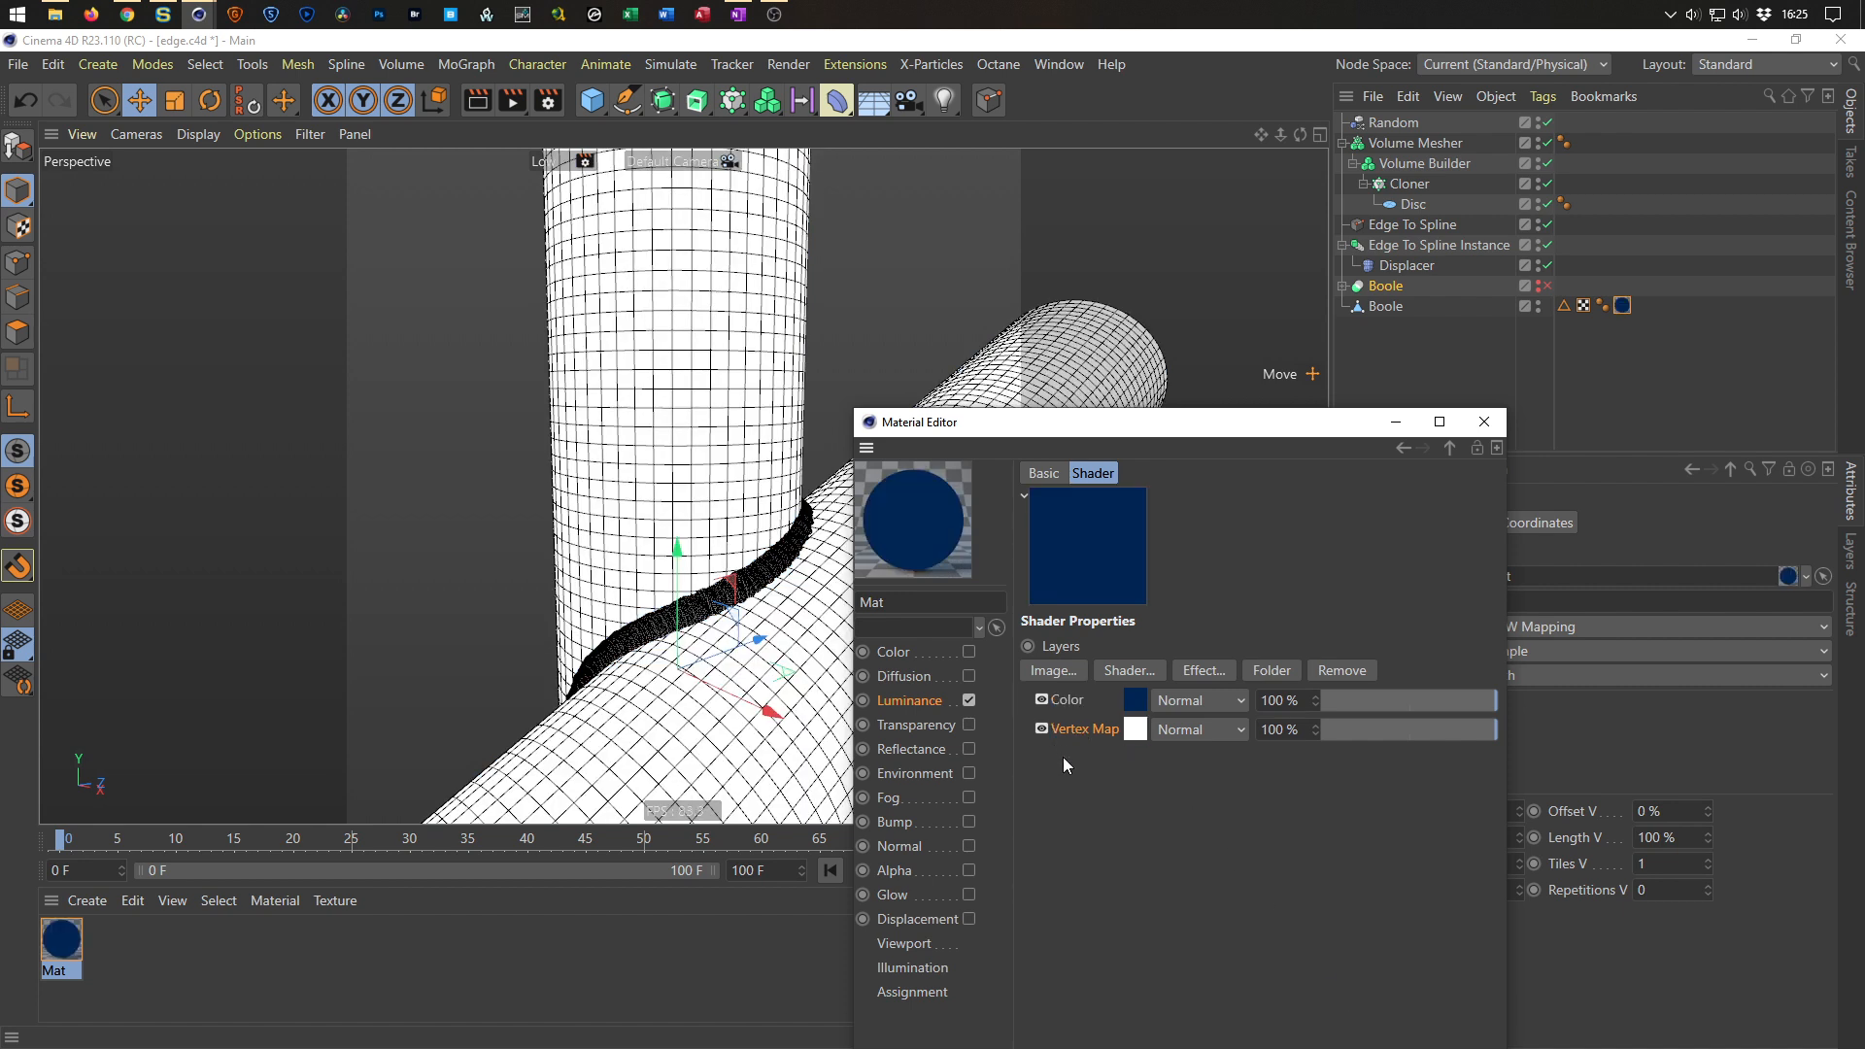
click(1173, 731)
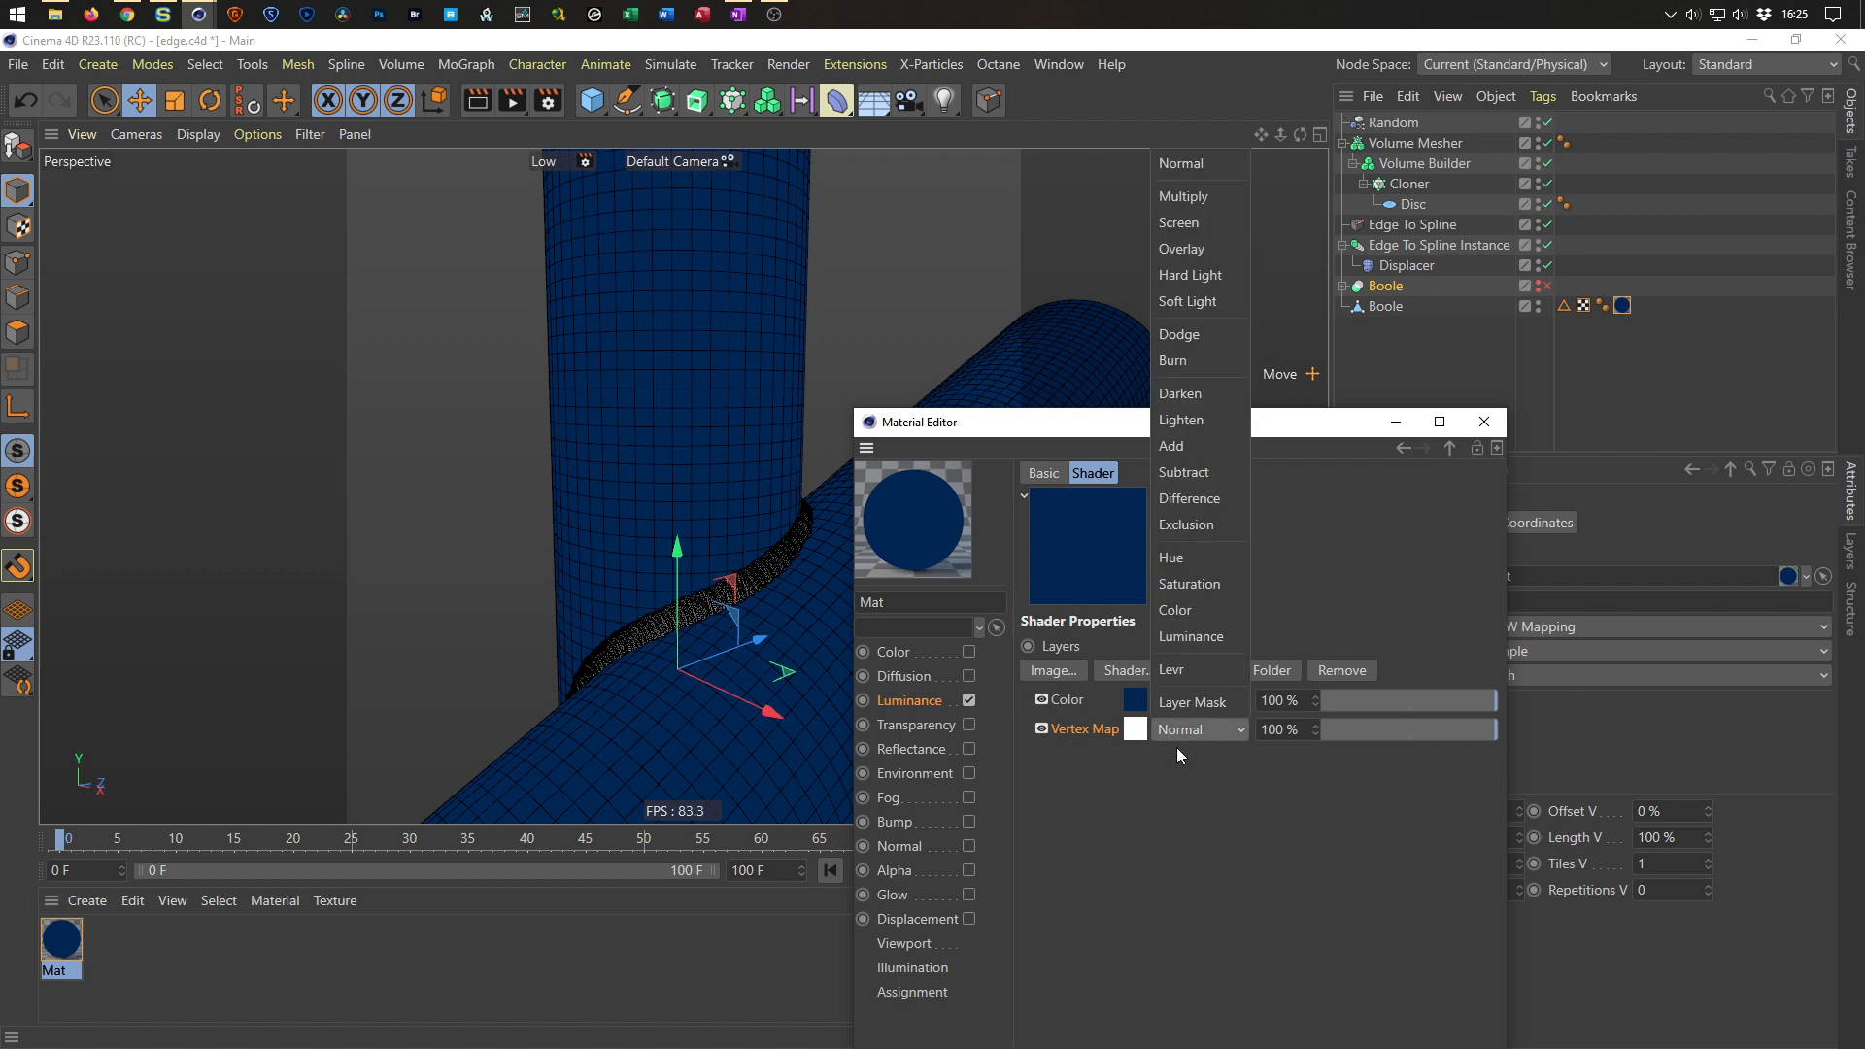
click(1193, 705)
click(1142, 730)
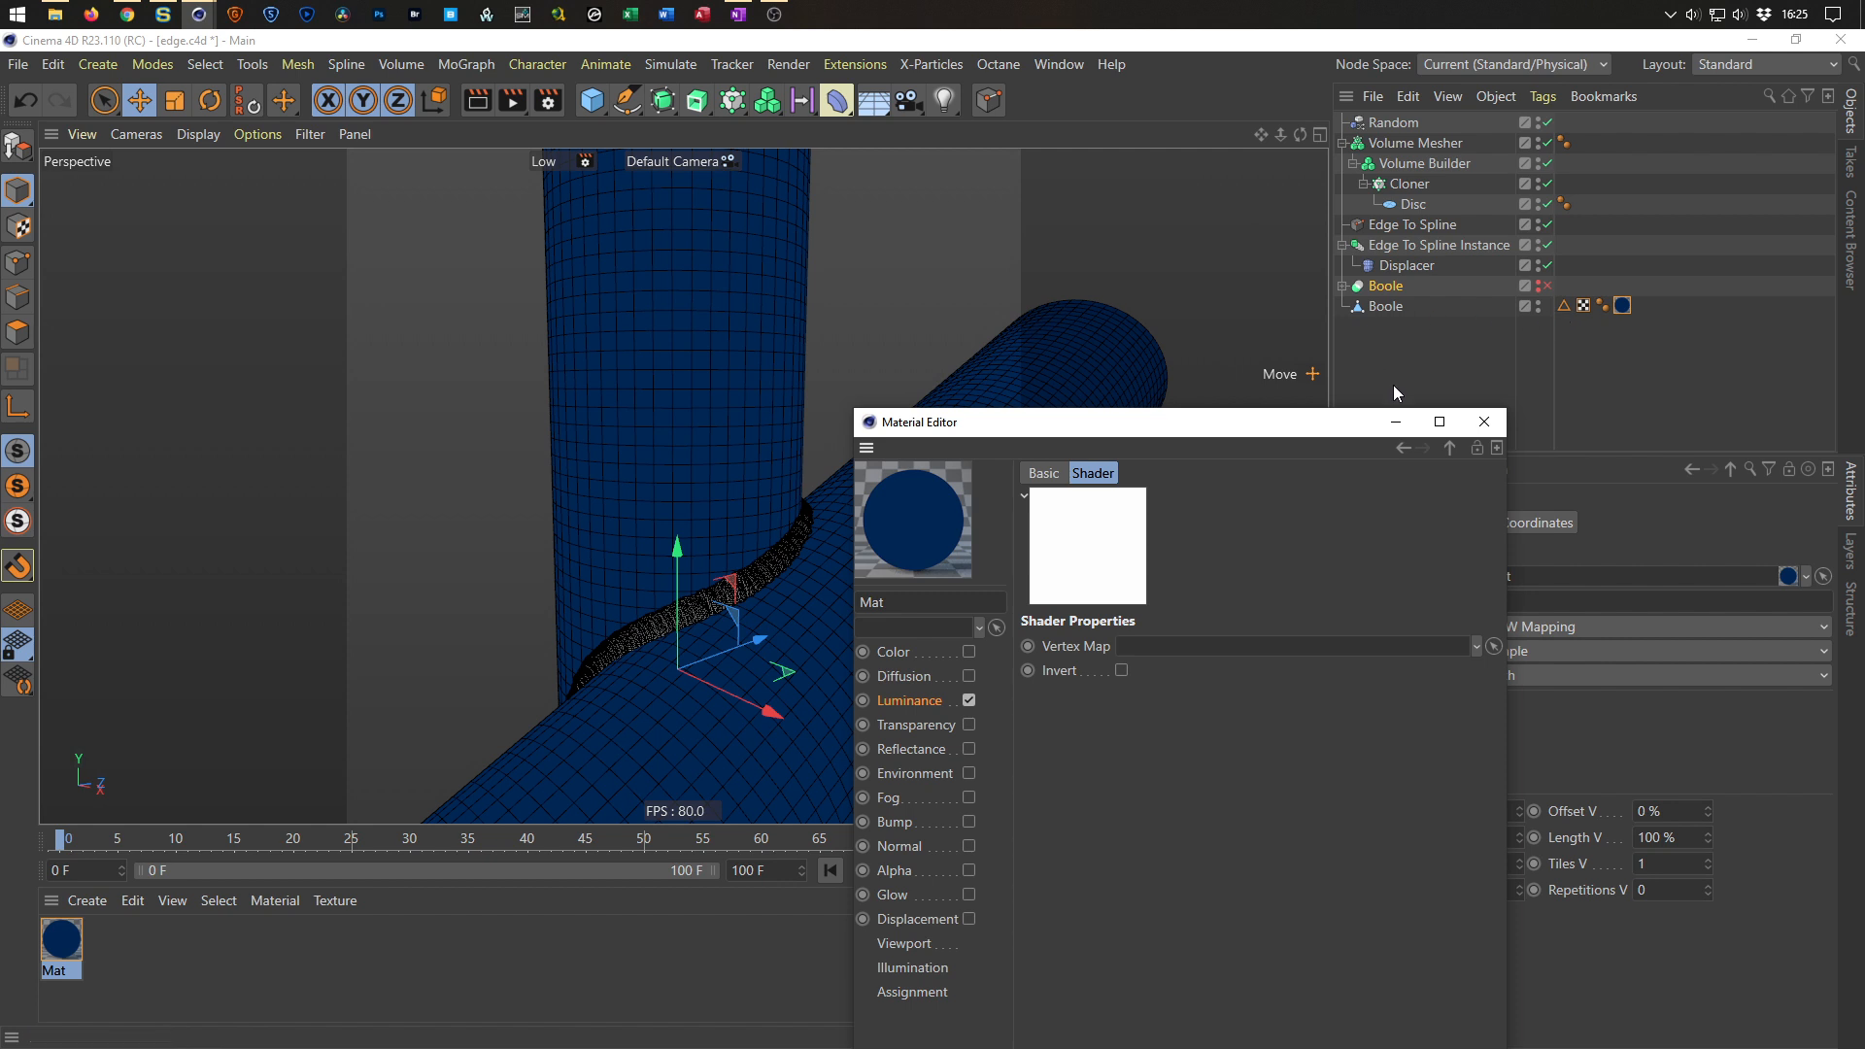
click(1493, 427)
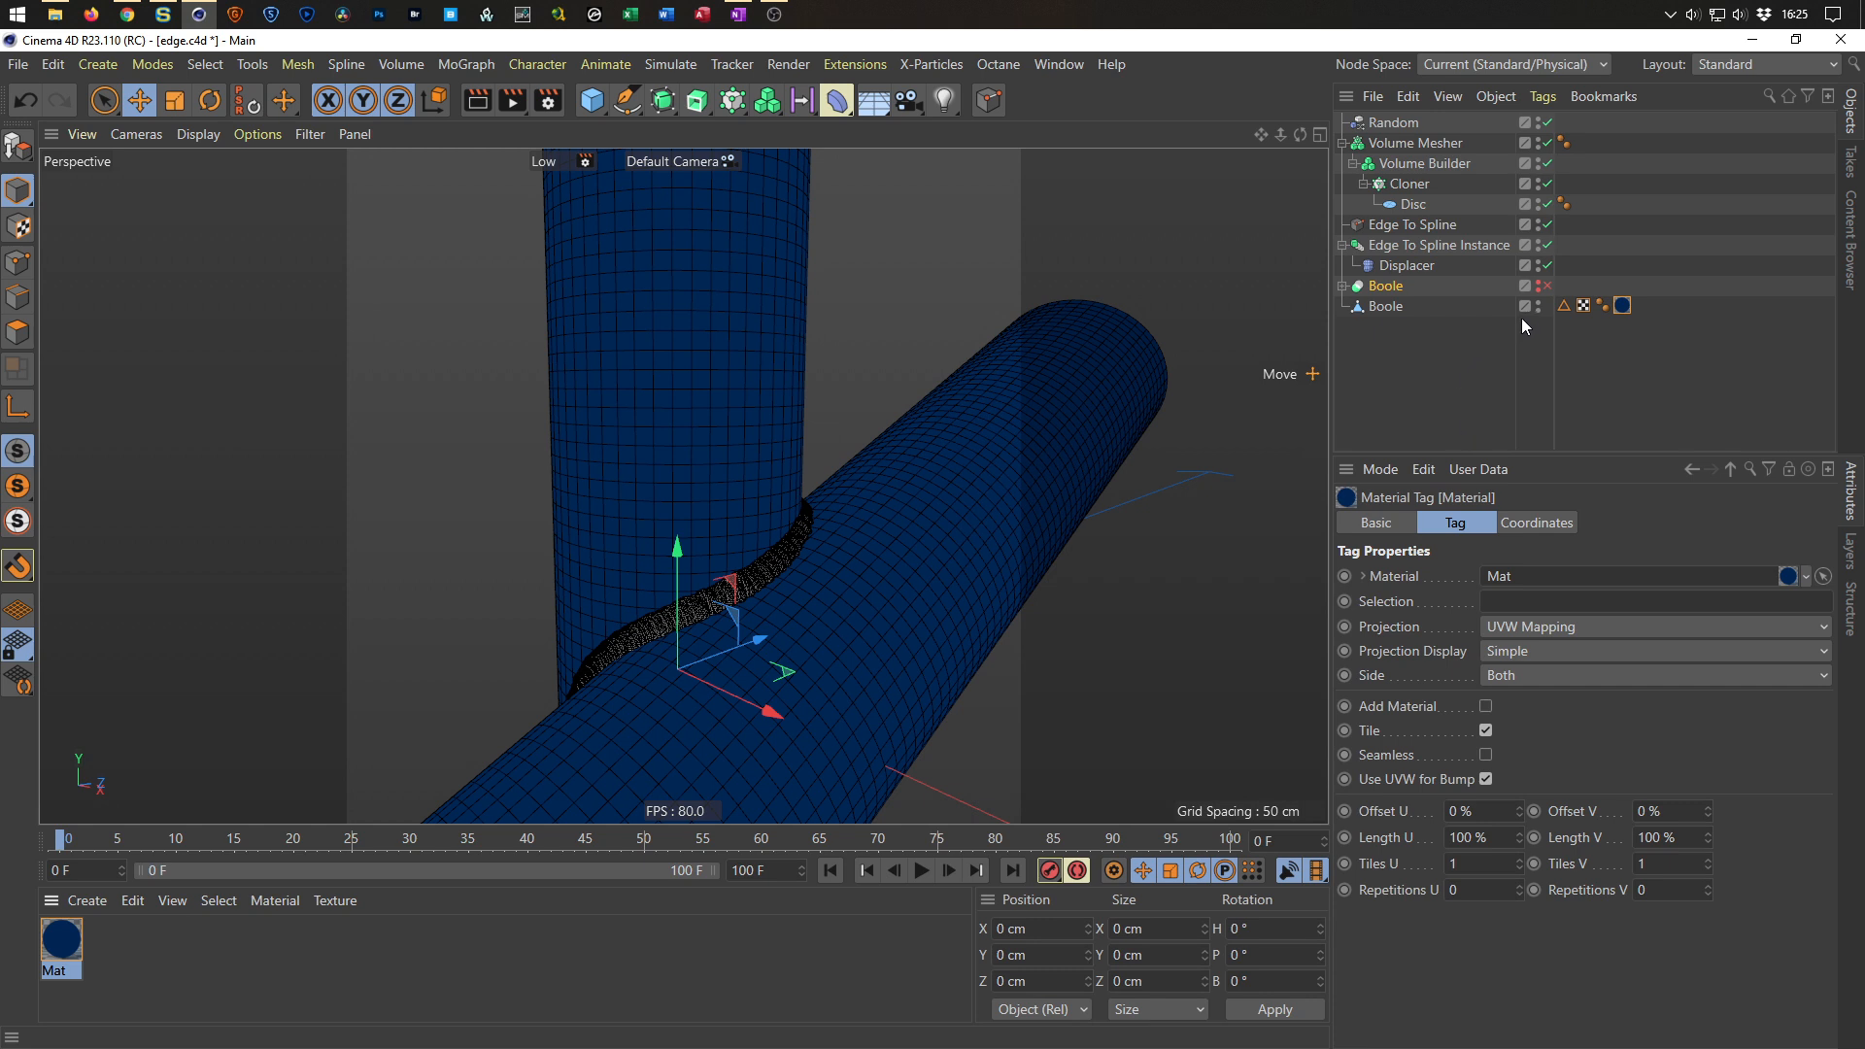
Set the converted Boole's material tag Selection to 1.
click(1387, 307)
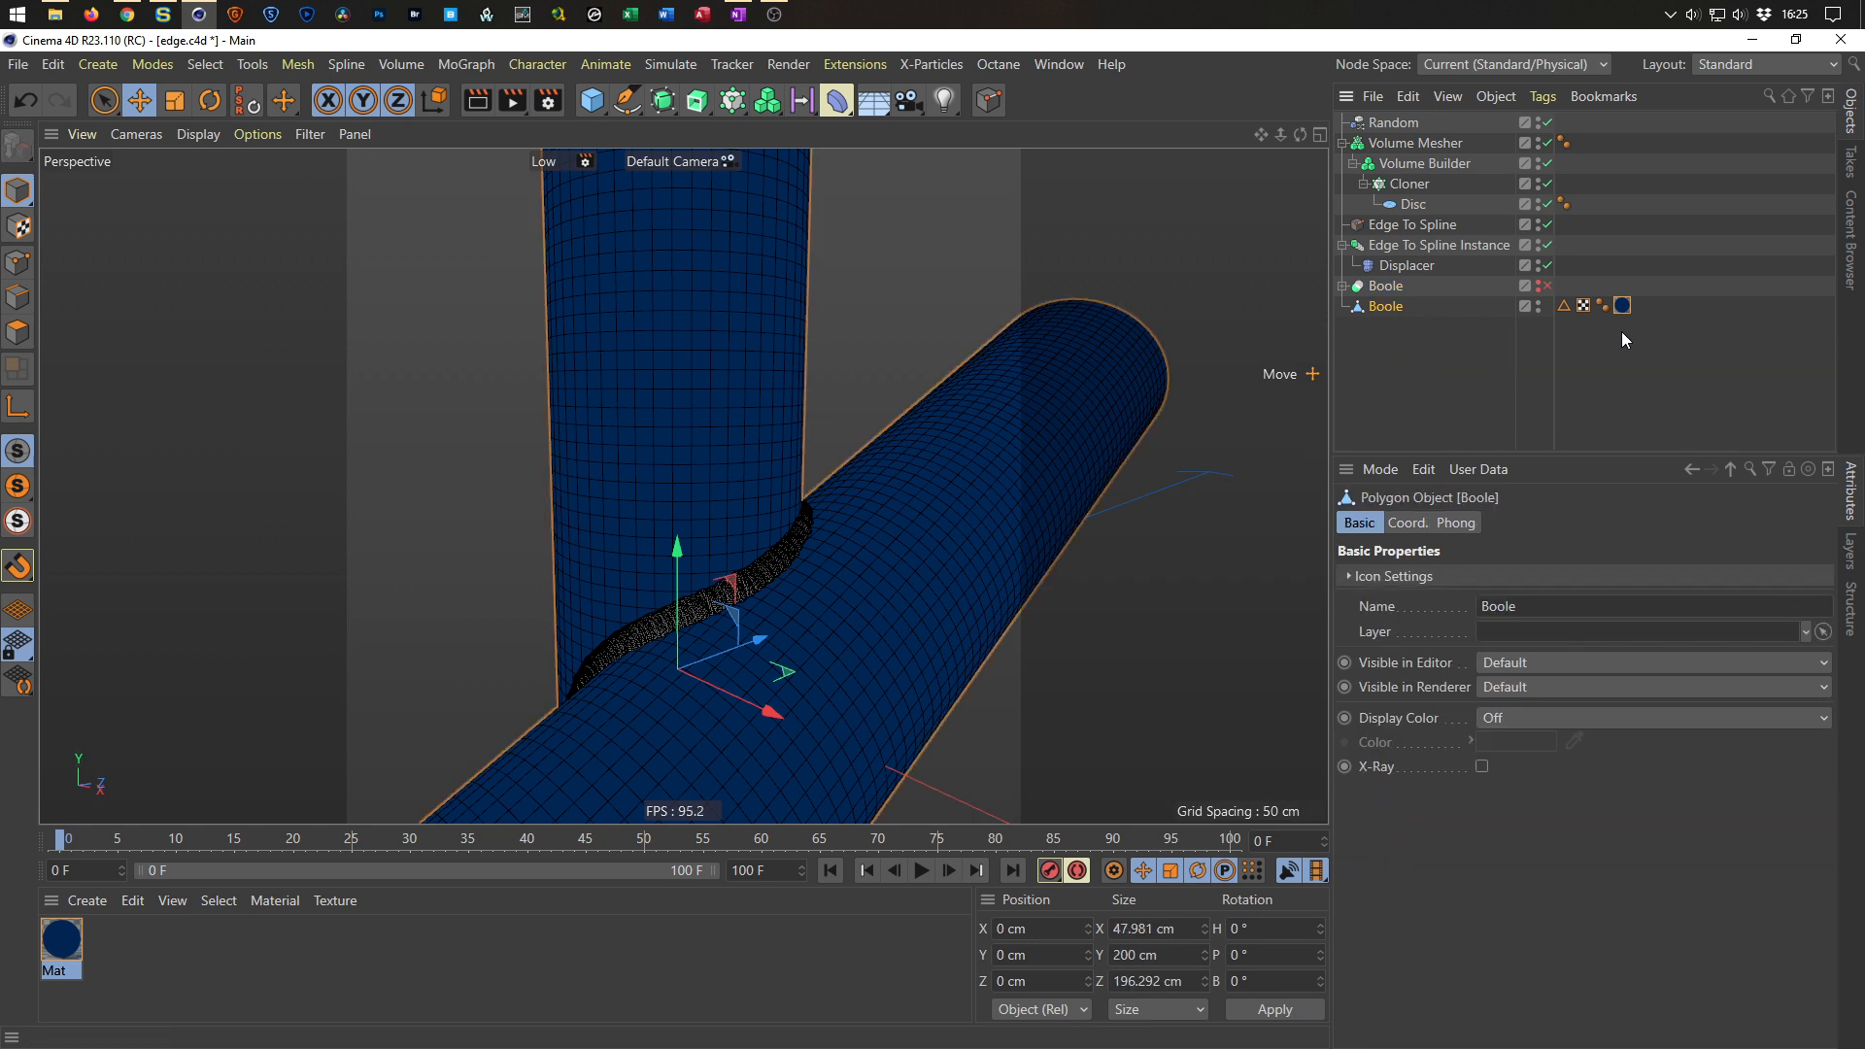
click(1622, 306)
click(1523, 601)
text(1)
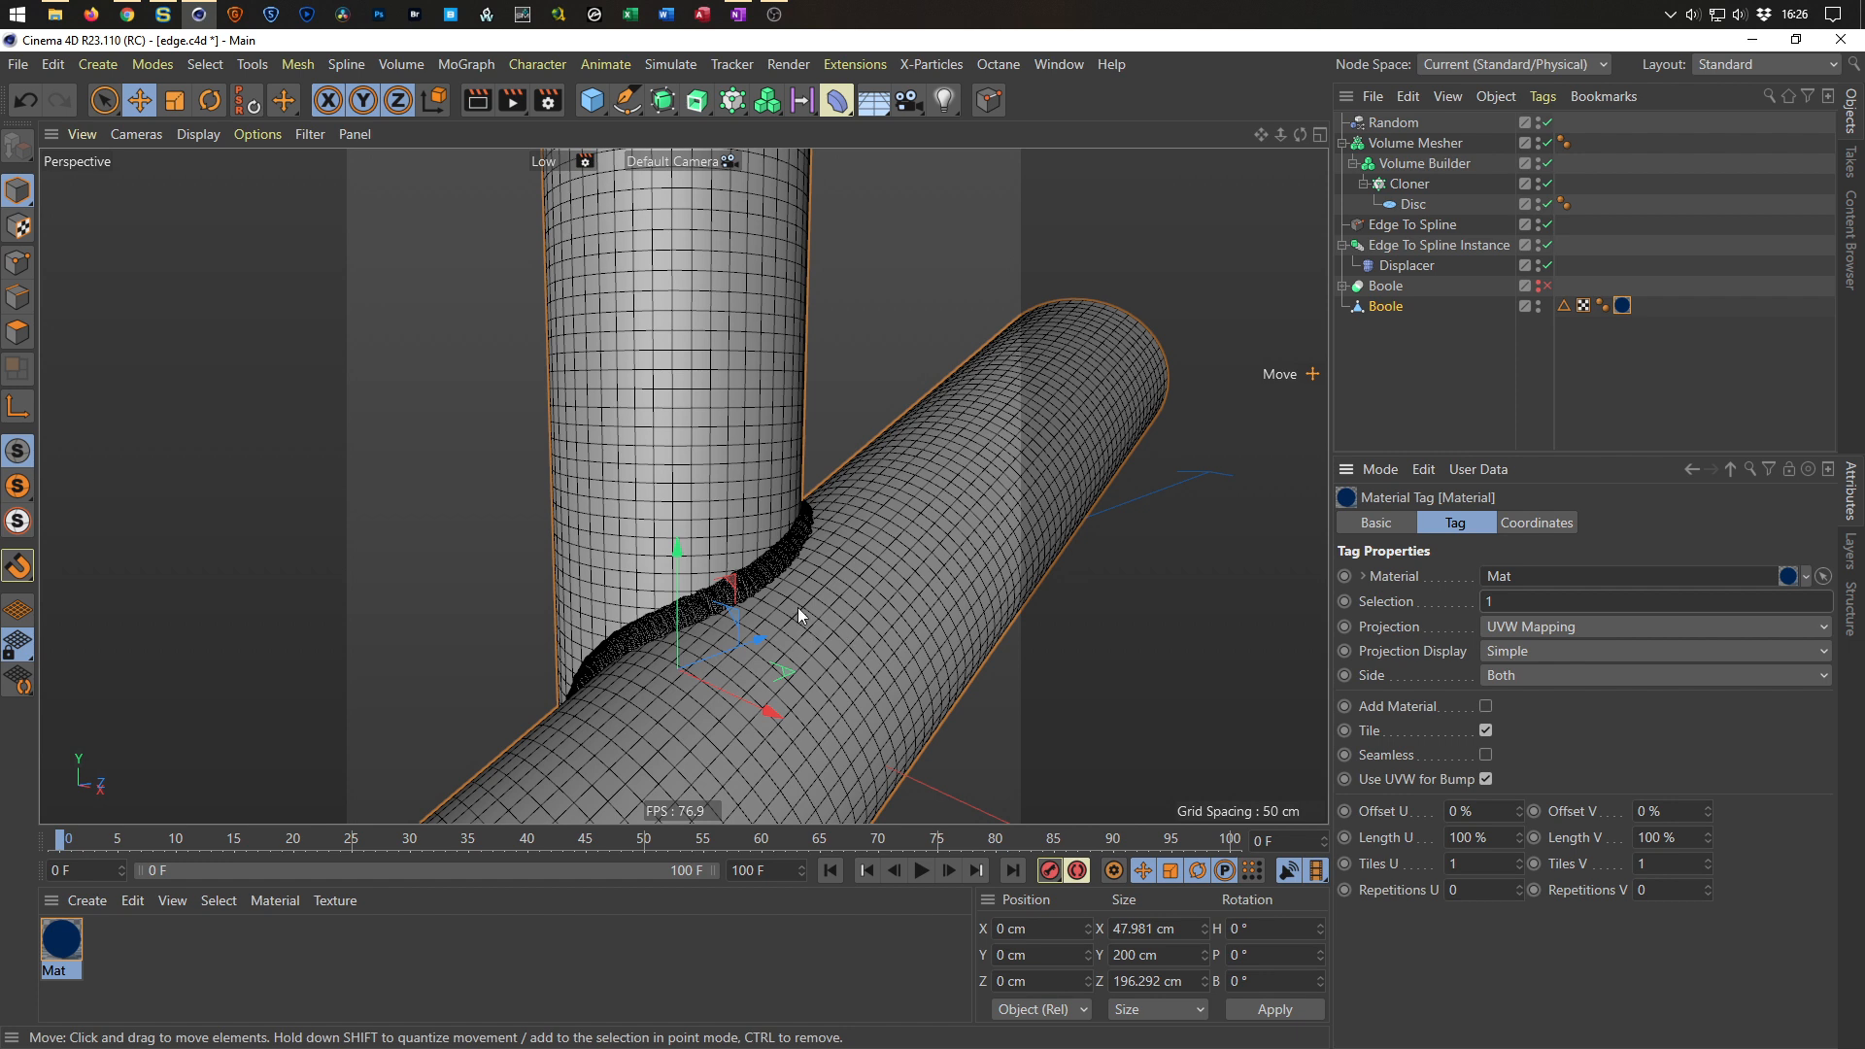
Switch to polygon mode and apply Set Vertex Weight of 100 to the converted Boole to create a vertex map.
click(1390, 307)
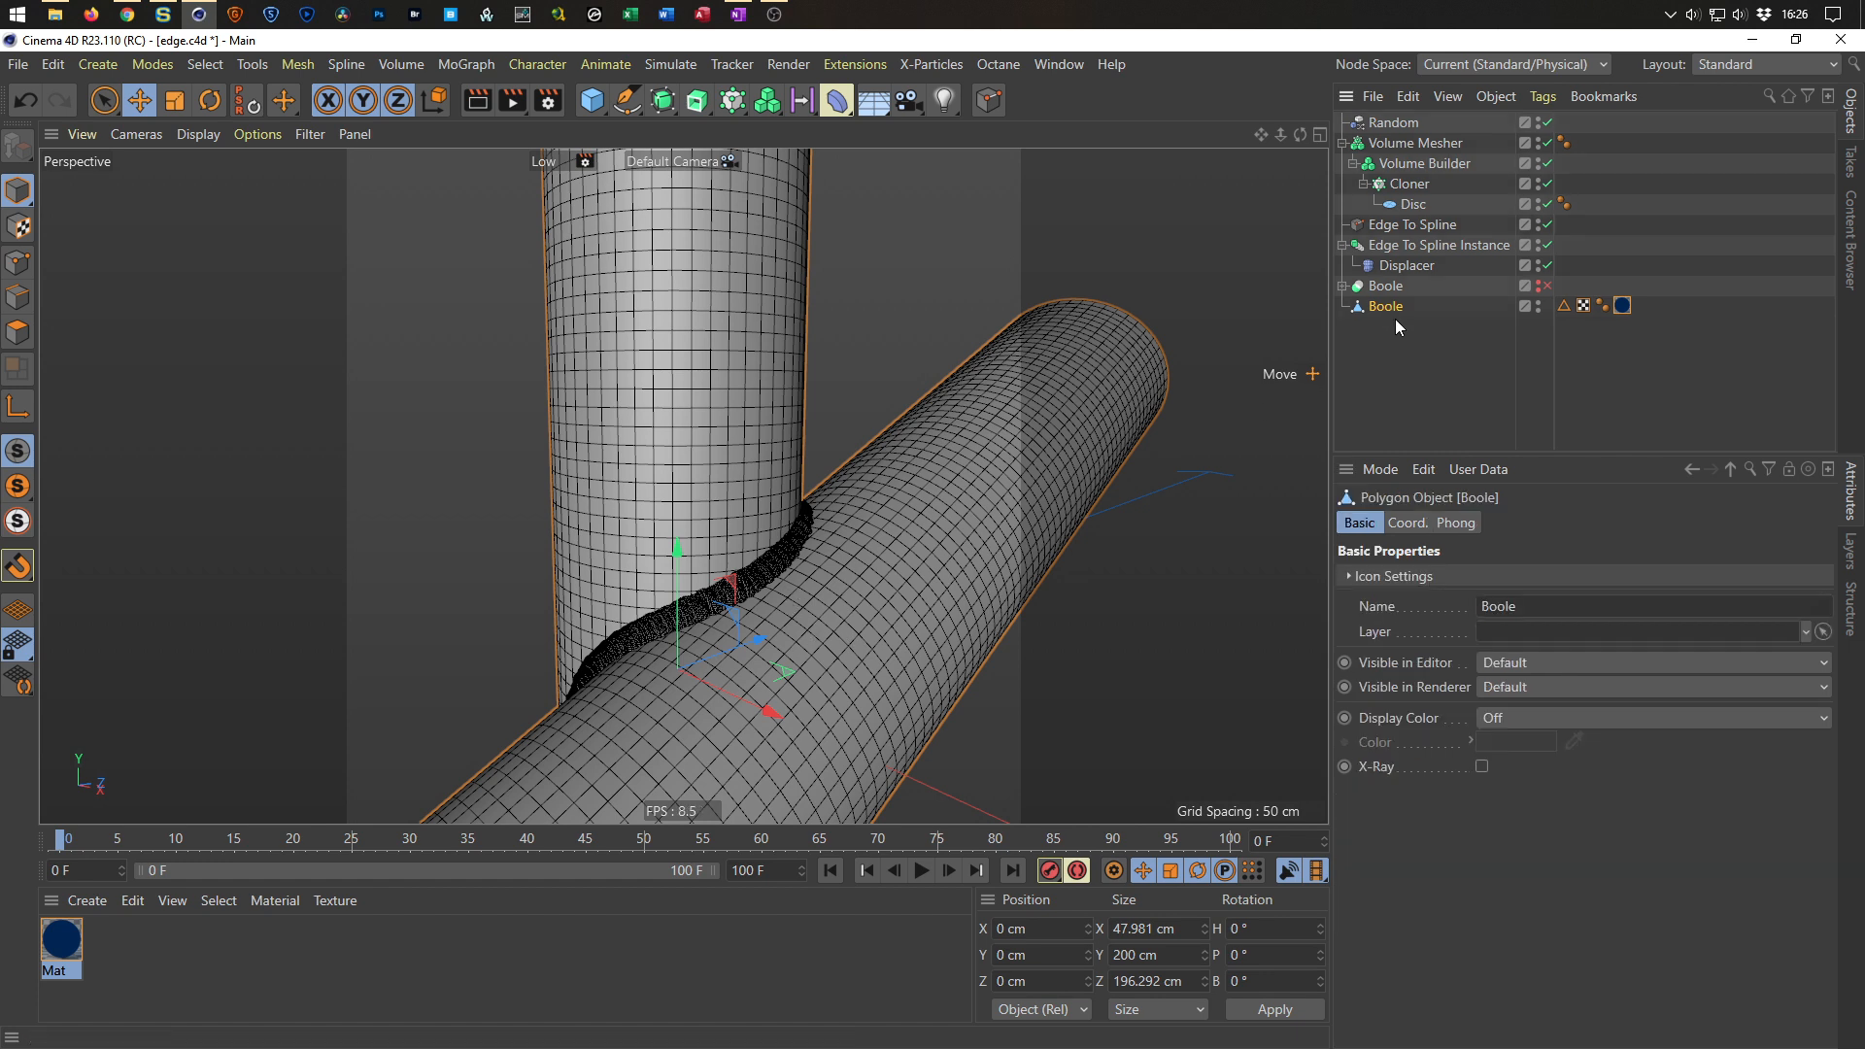
click(17, 332)
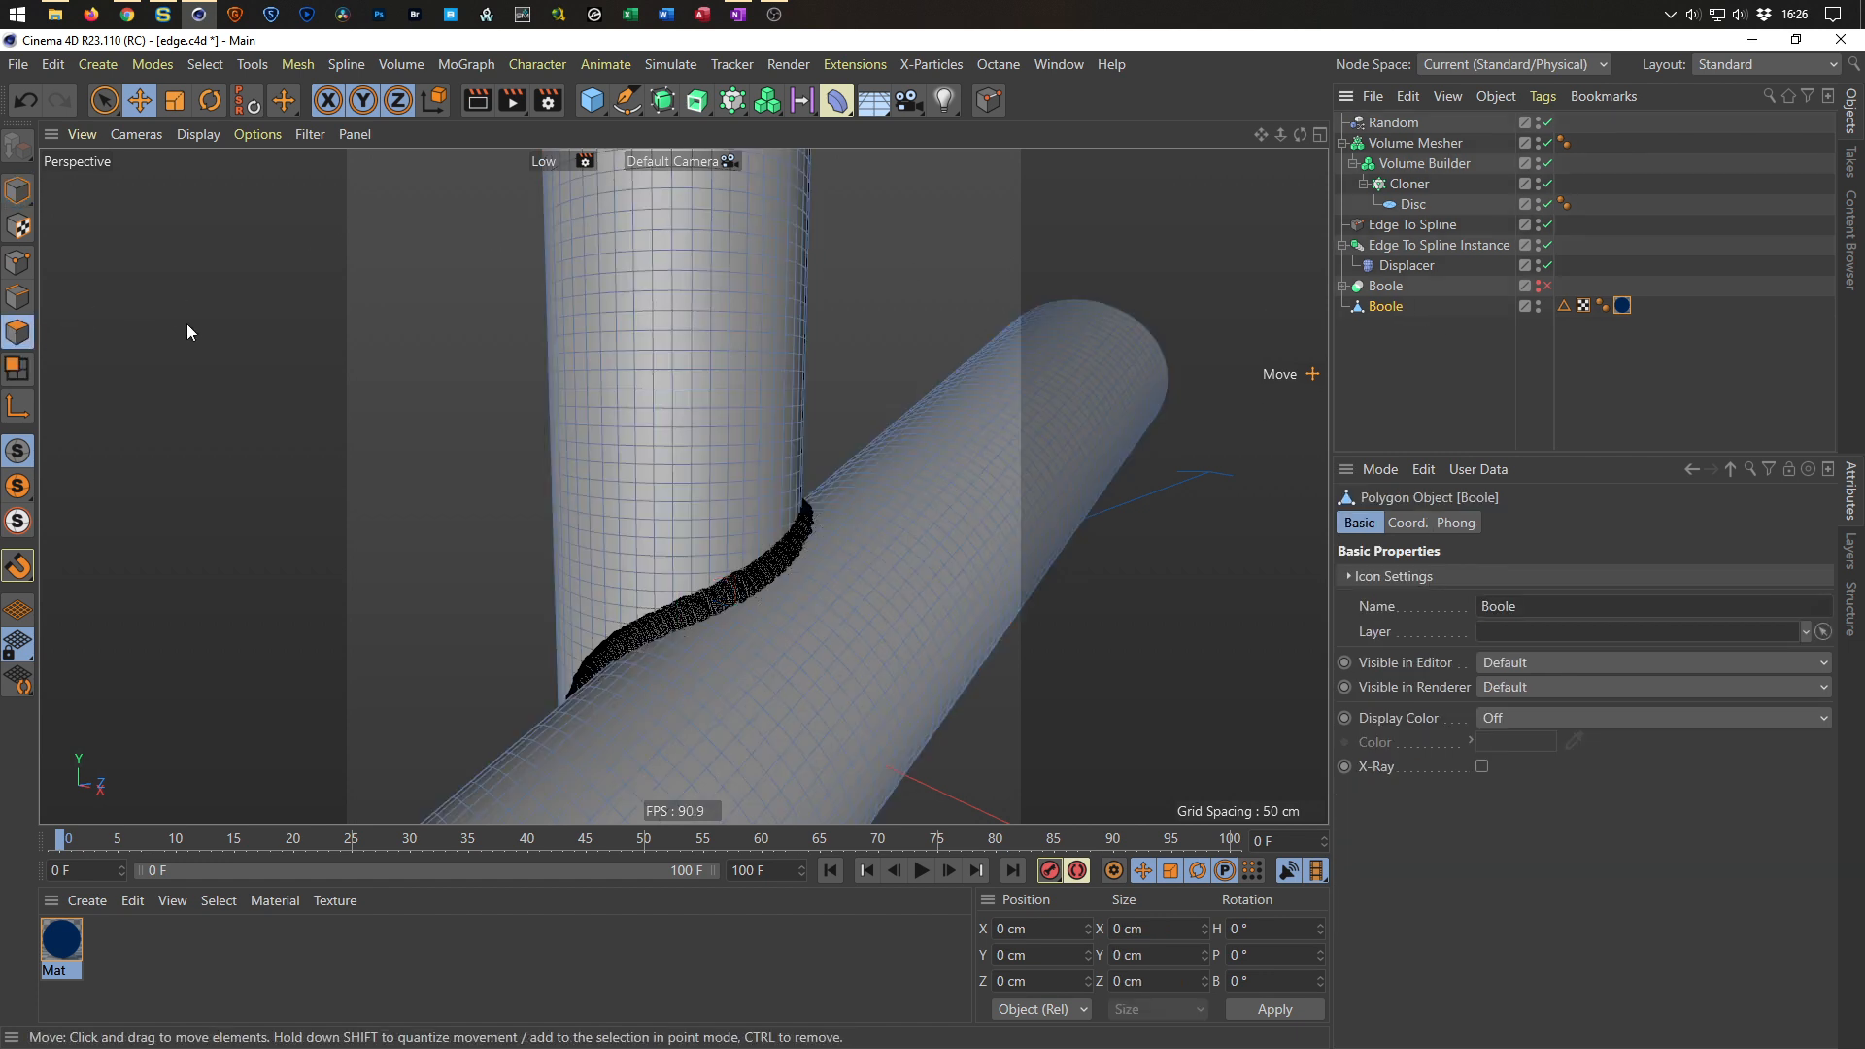
click(205, 64)
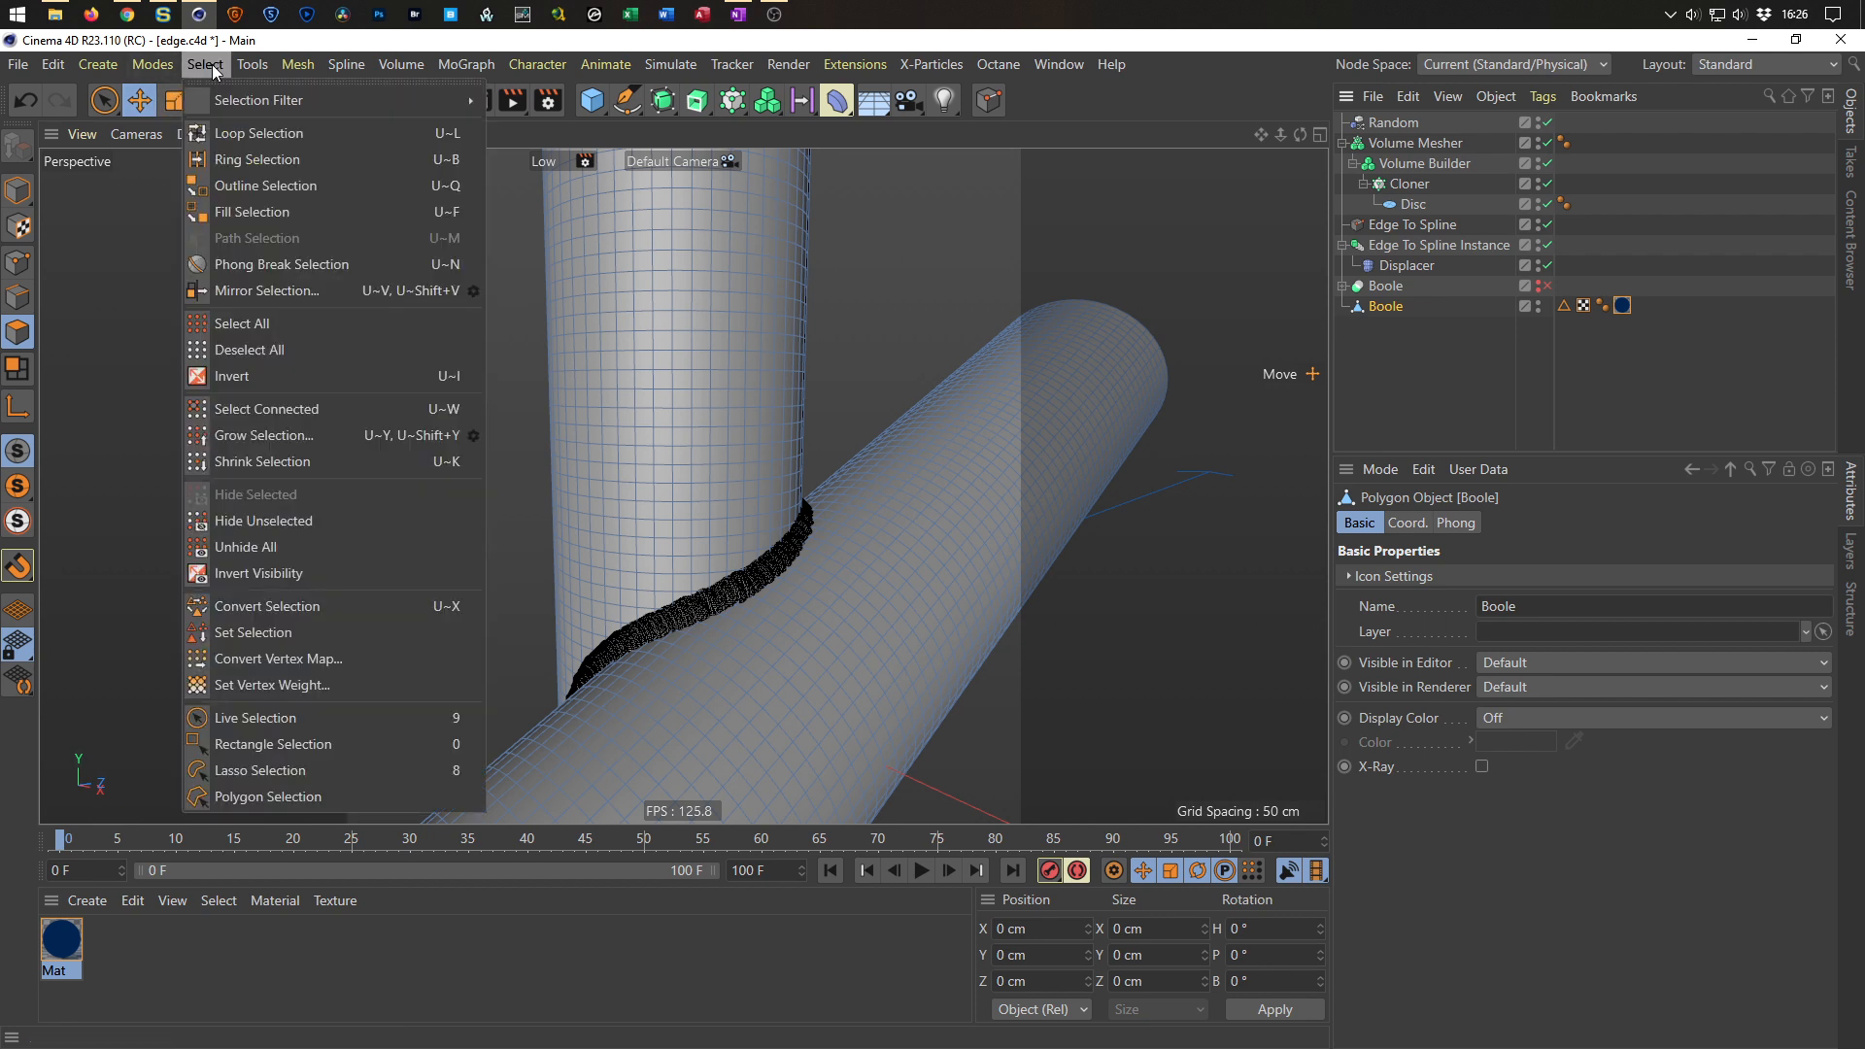
click(218, 686)
text(100)
click(172, 709)
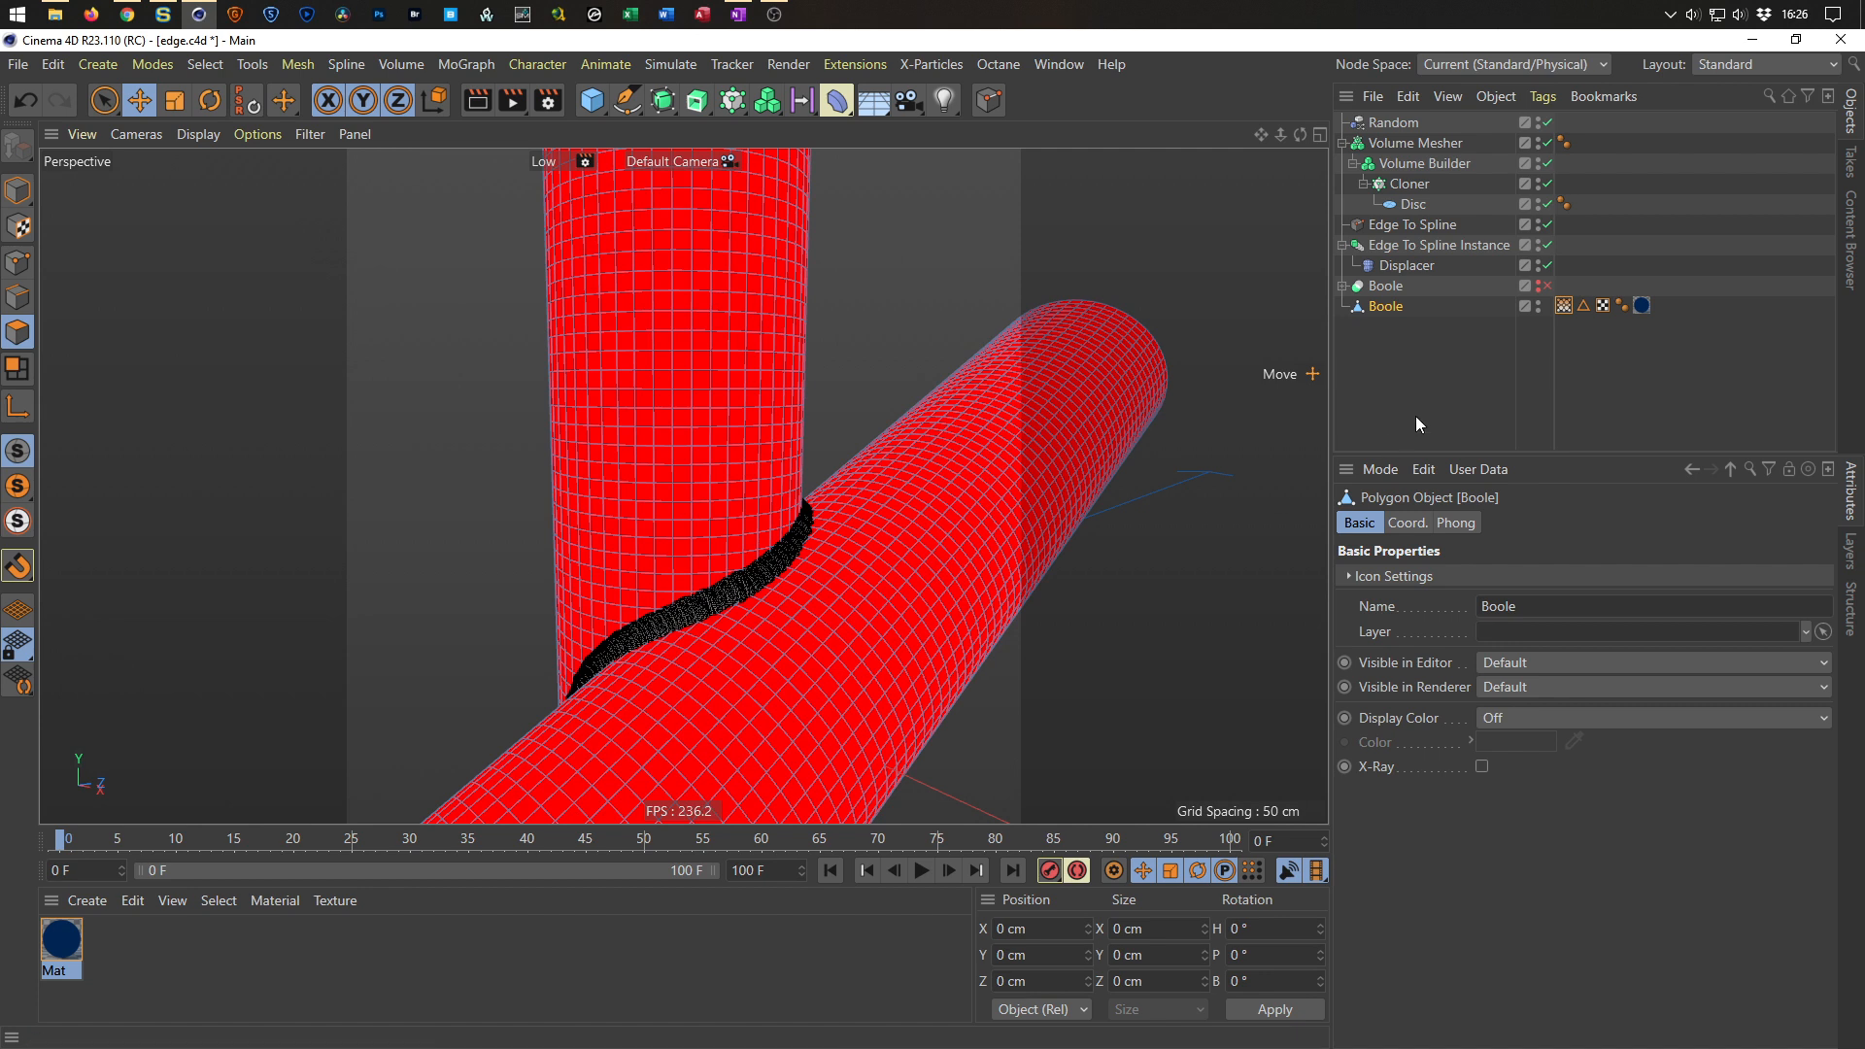
Enable Fields on the Boole's vertex map tag and delete its default Freeze field layer.
click(1564, 307)
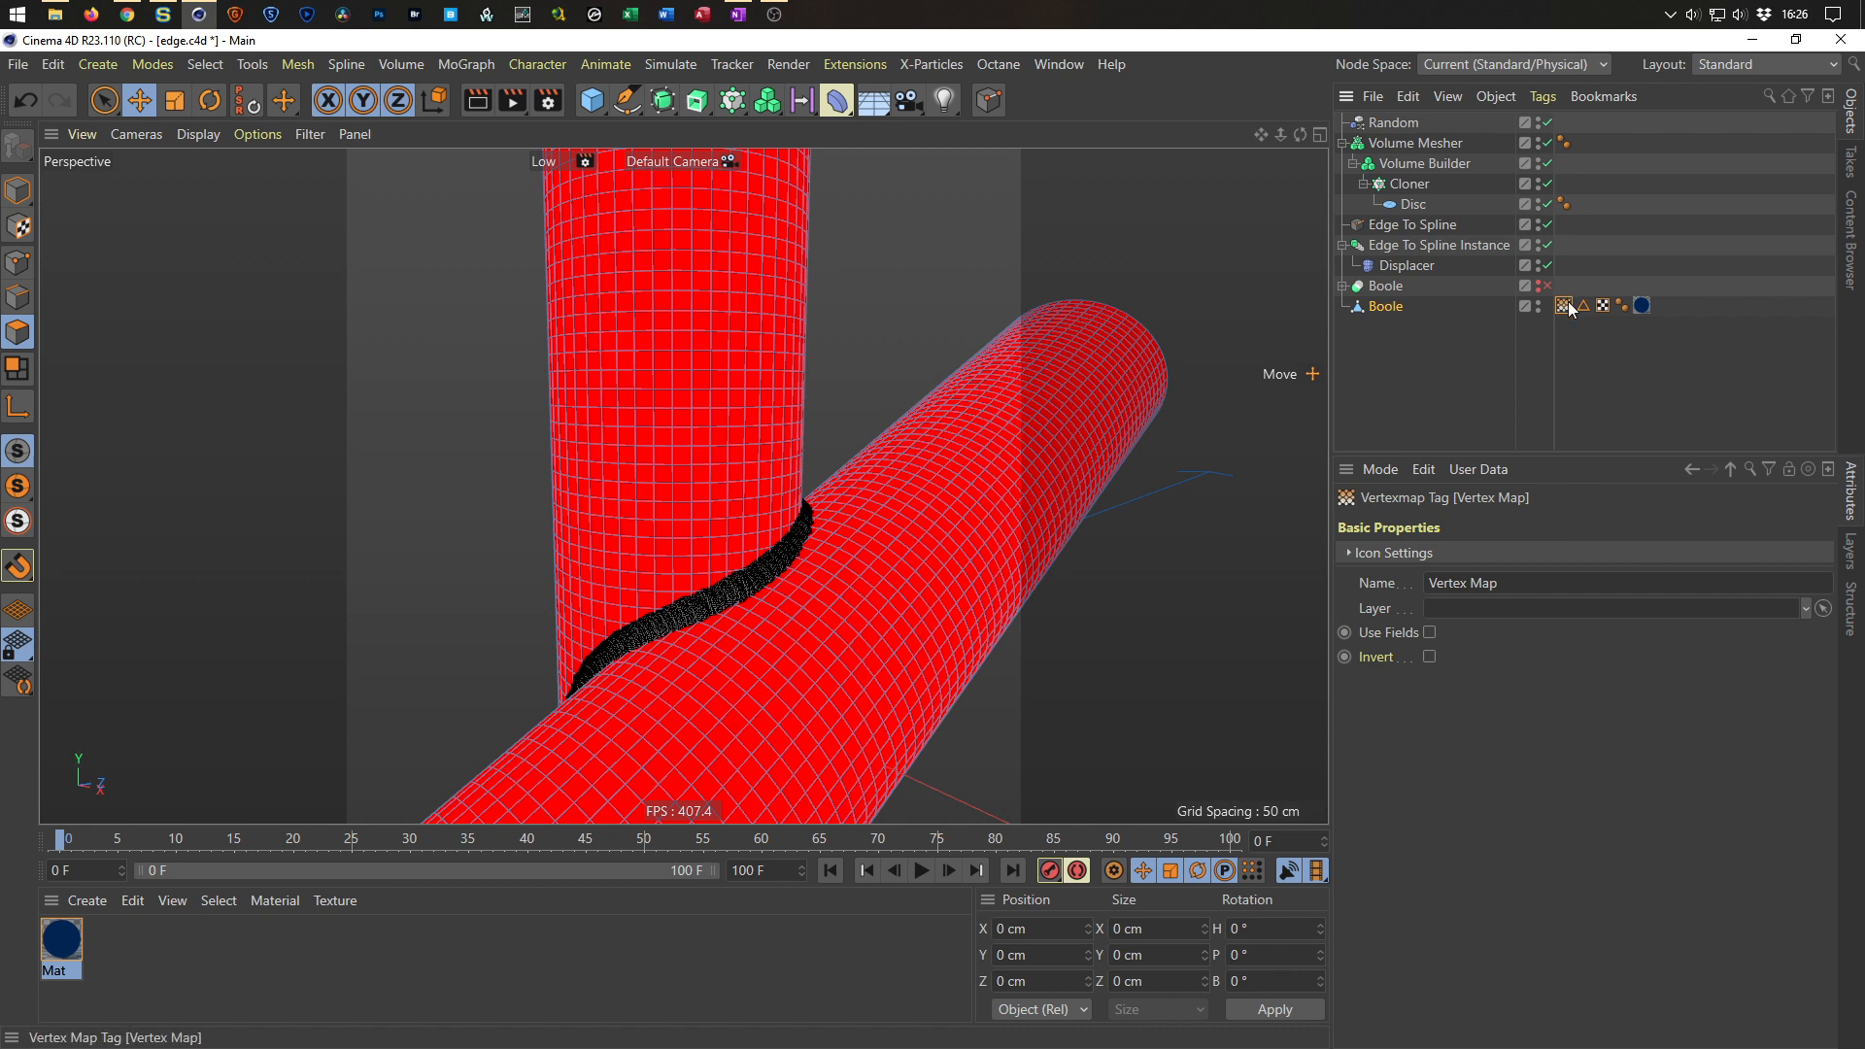
click(1429, 633)
click(1420, 651)
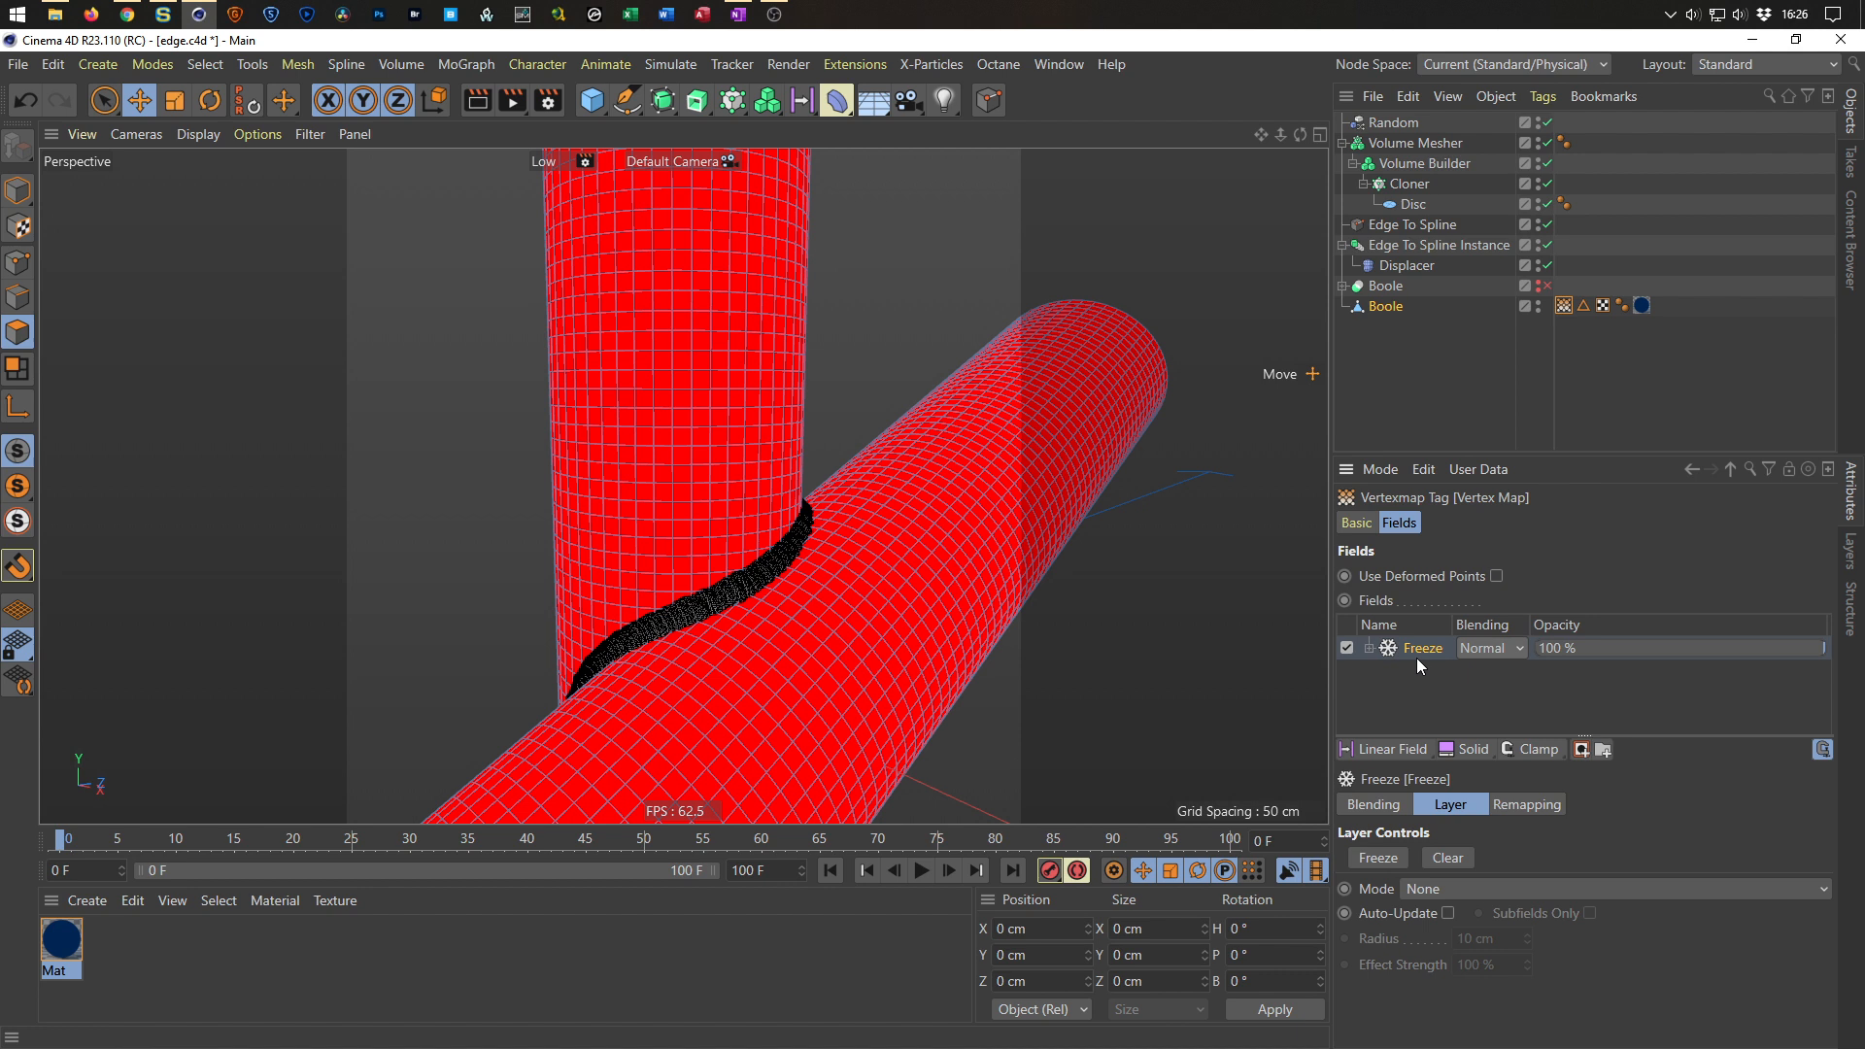
key(Delete)
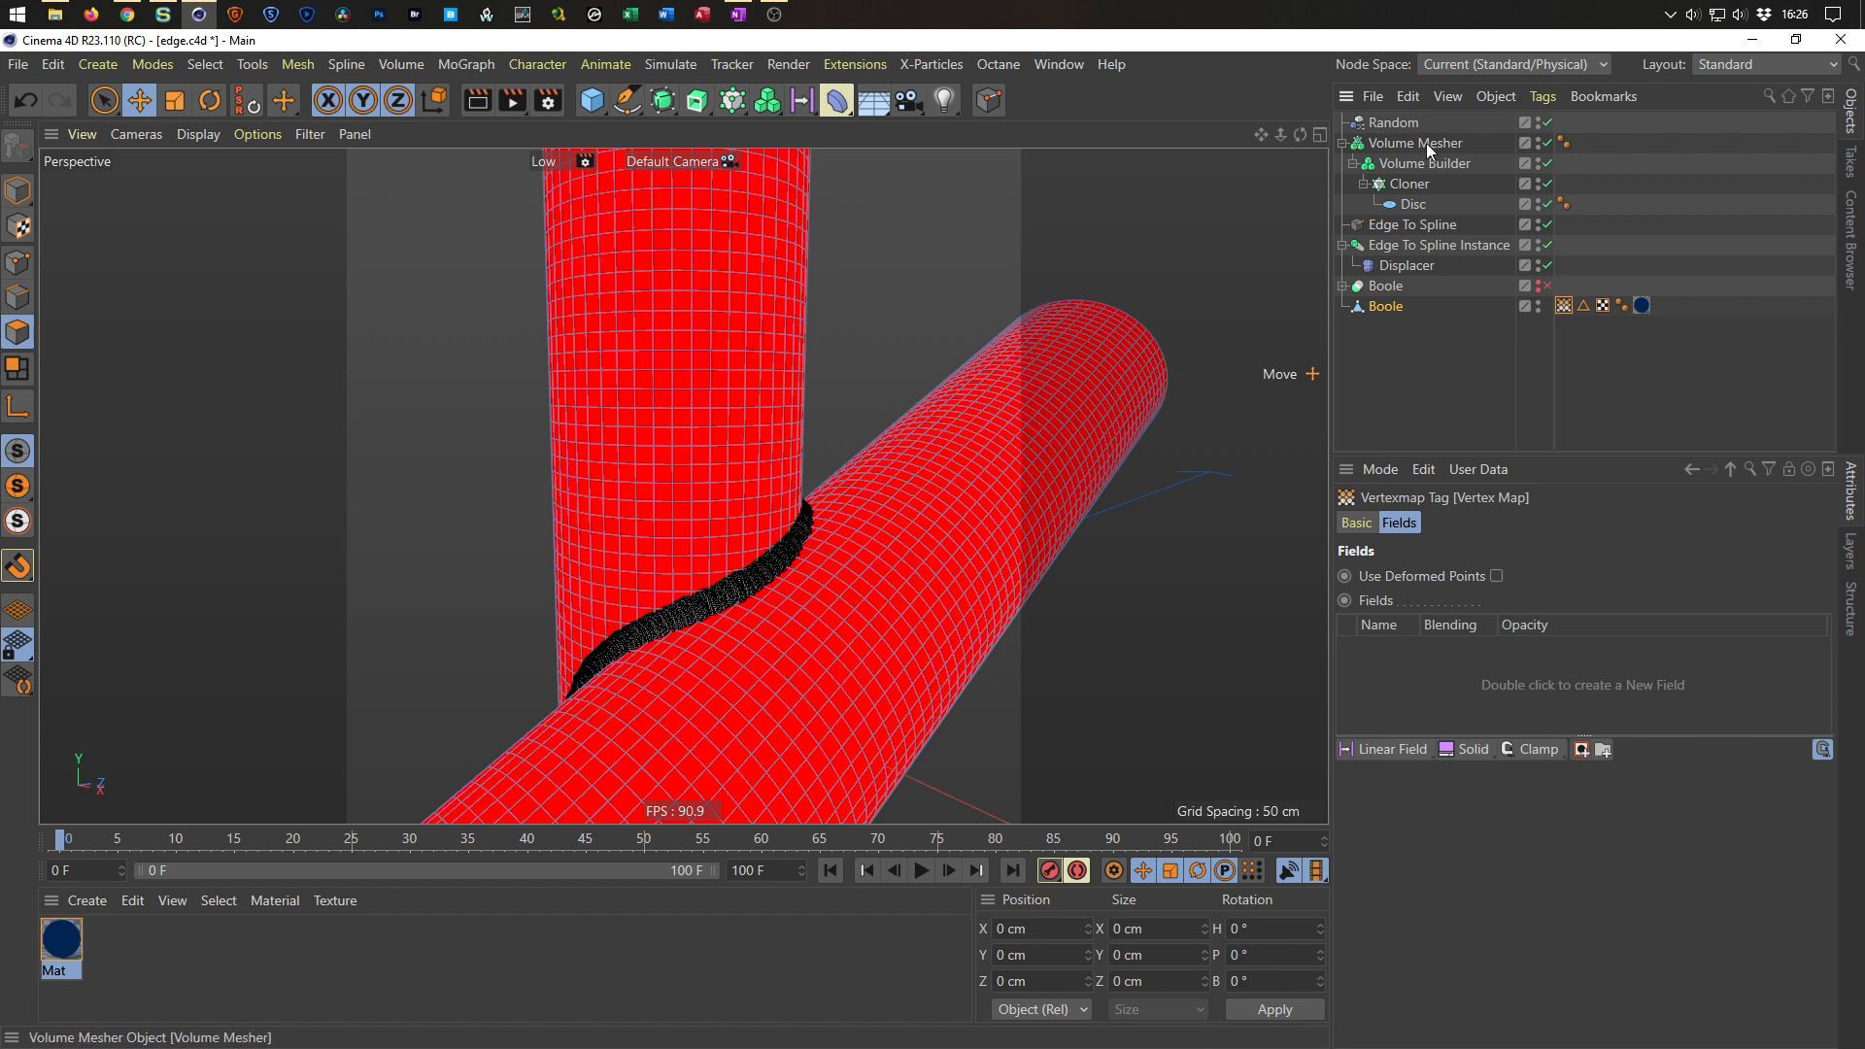
Add the Volume Mesher to the vertex map's Fields list and set the point field radius to 10 cm.
drag(1413, 138, 1360, 685)
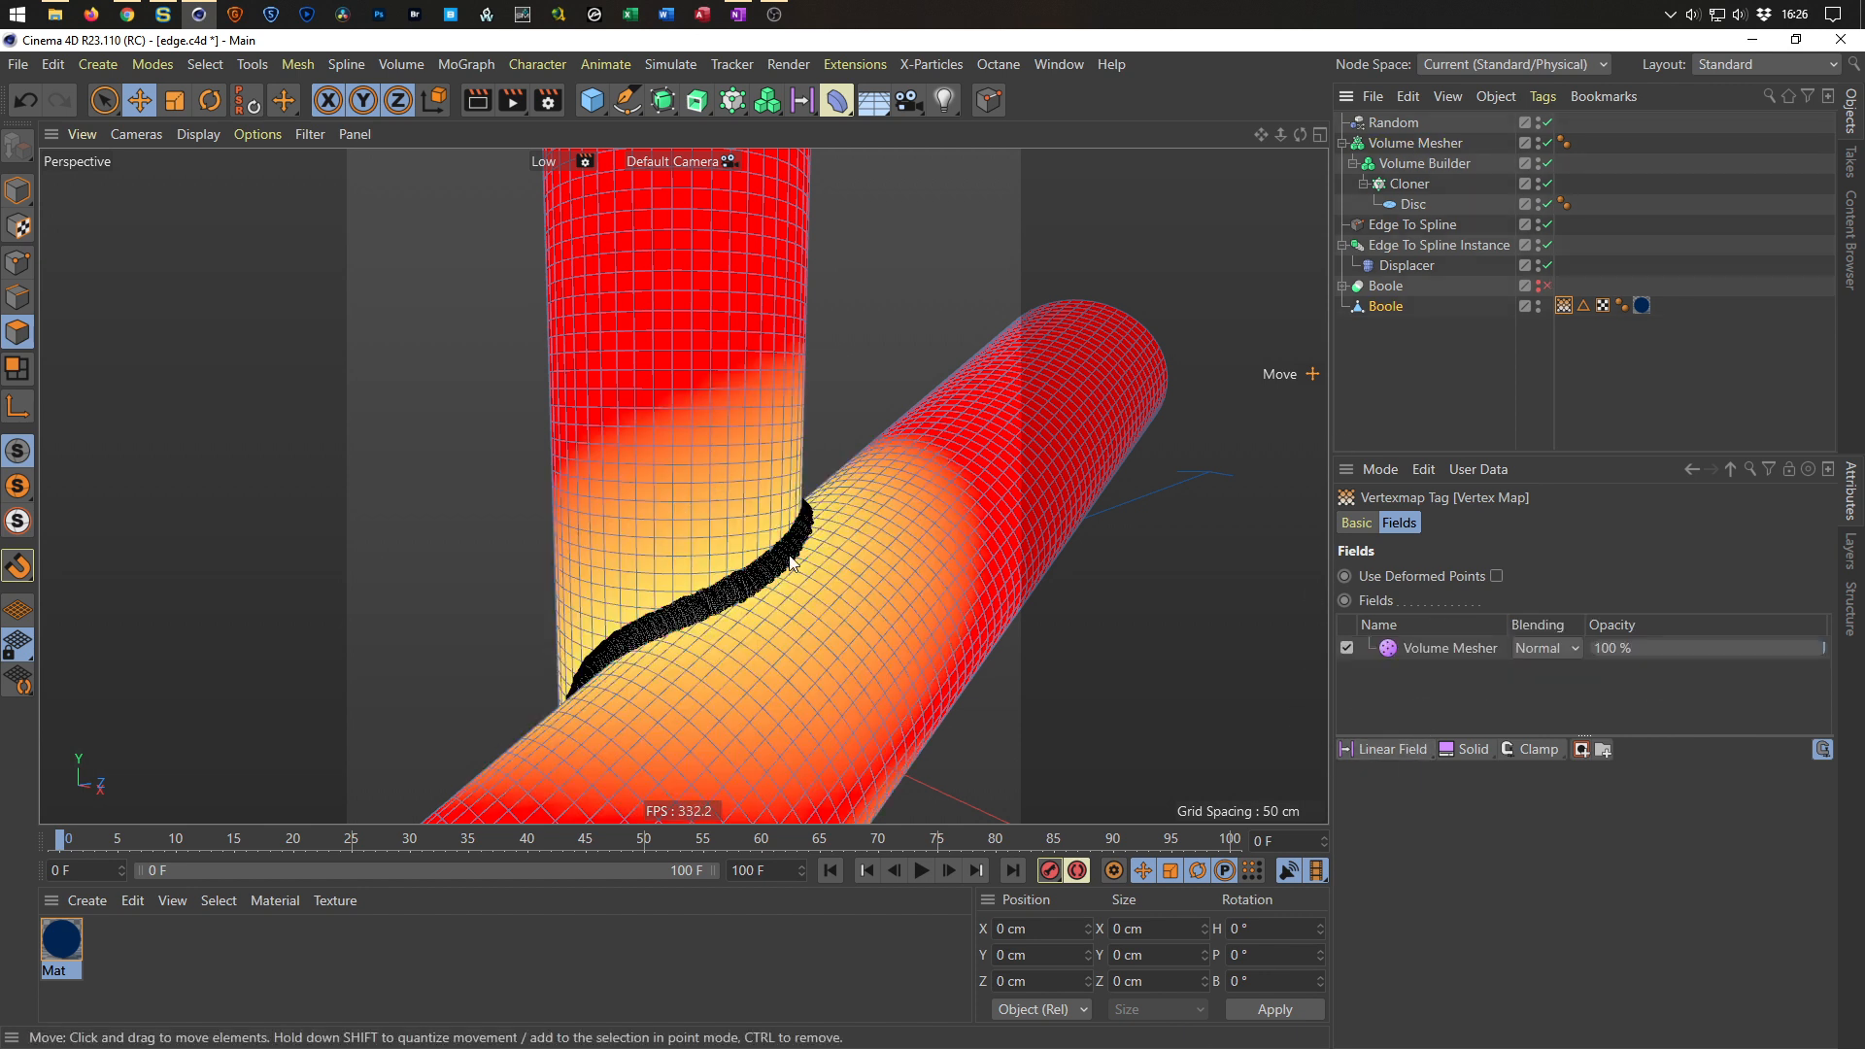
click(1443, 649)
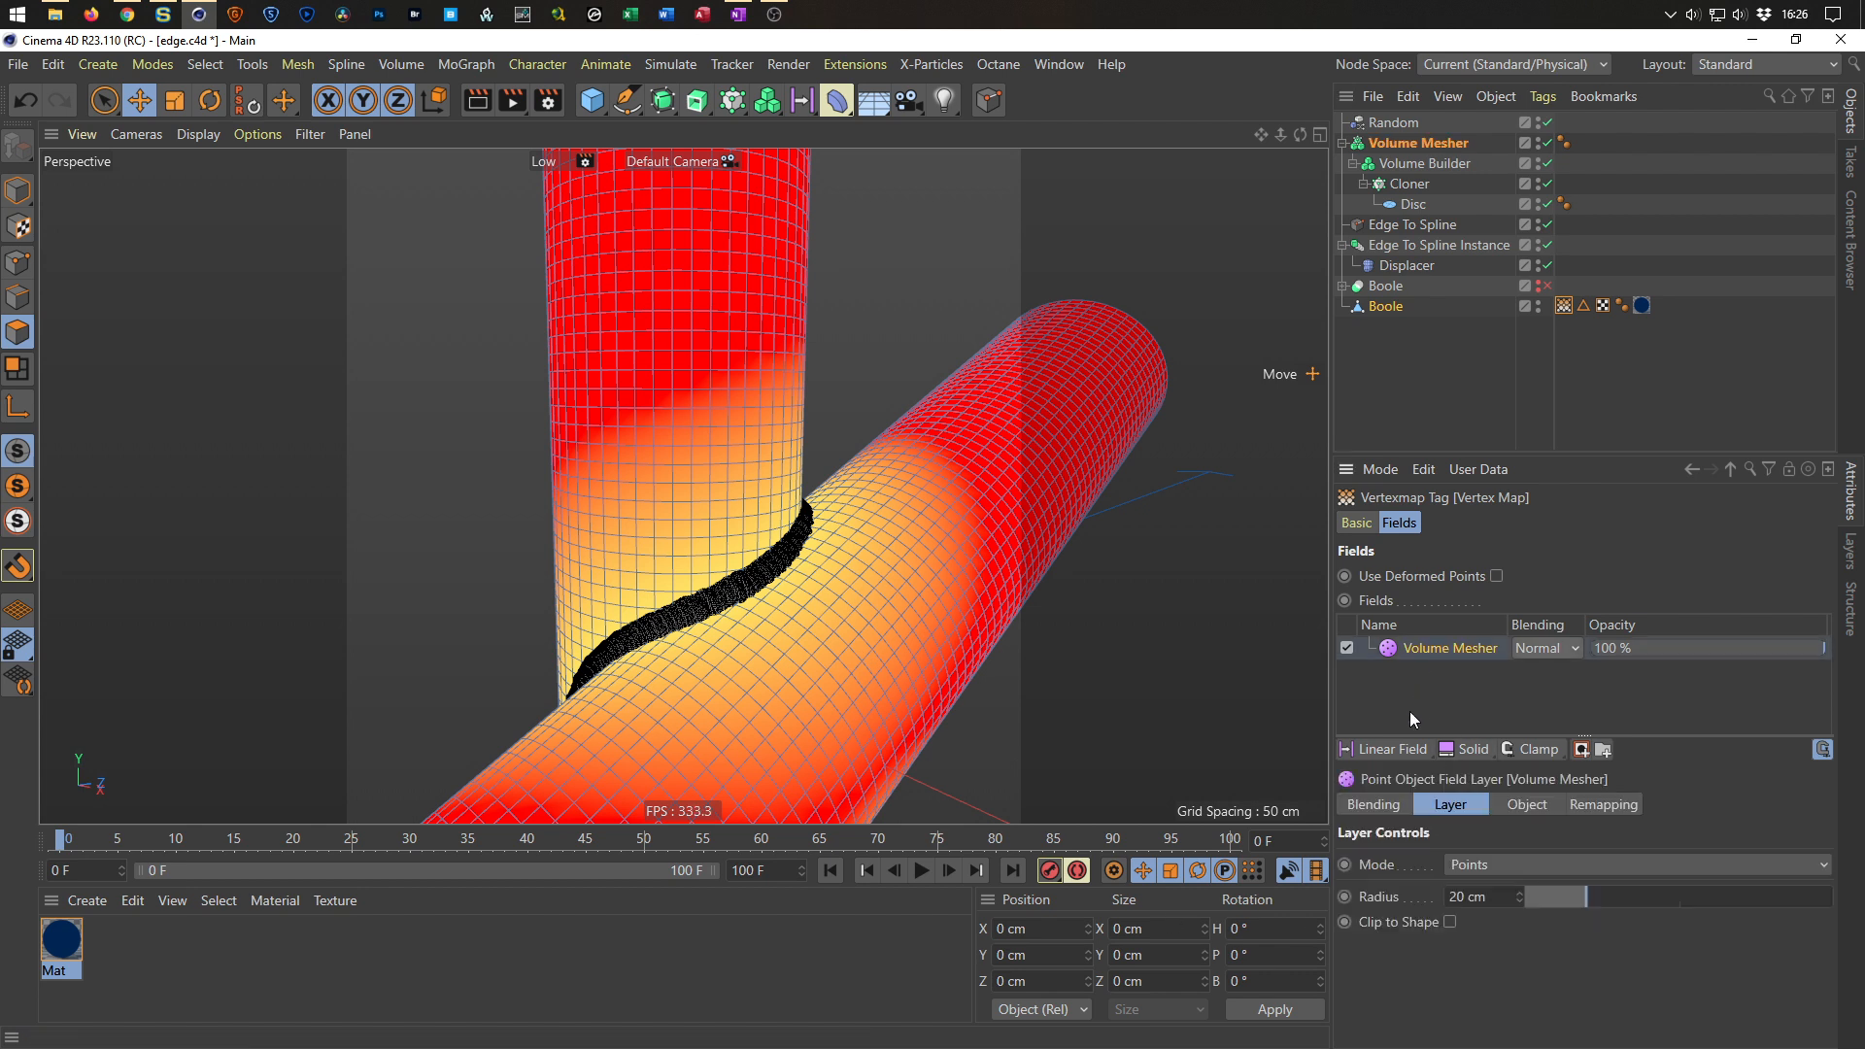
drag(1488, 896, 1383, 928)
text(10)
key(Return)
alt+drag(777, 583, 678, 612)
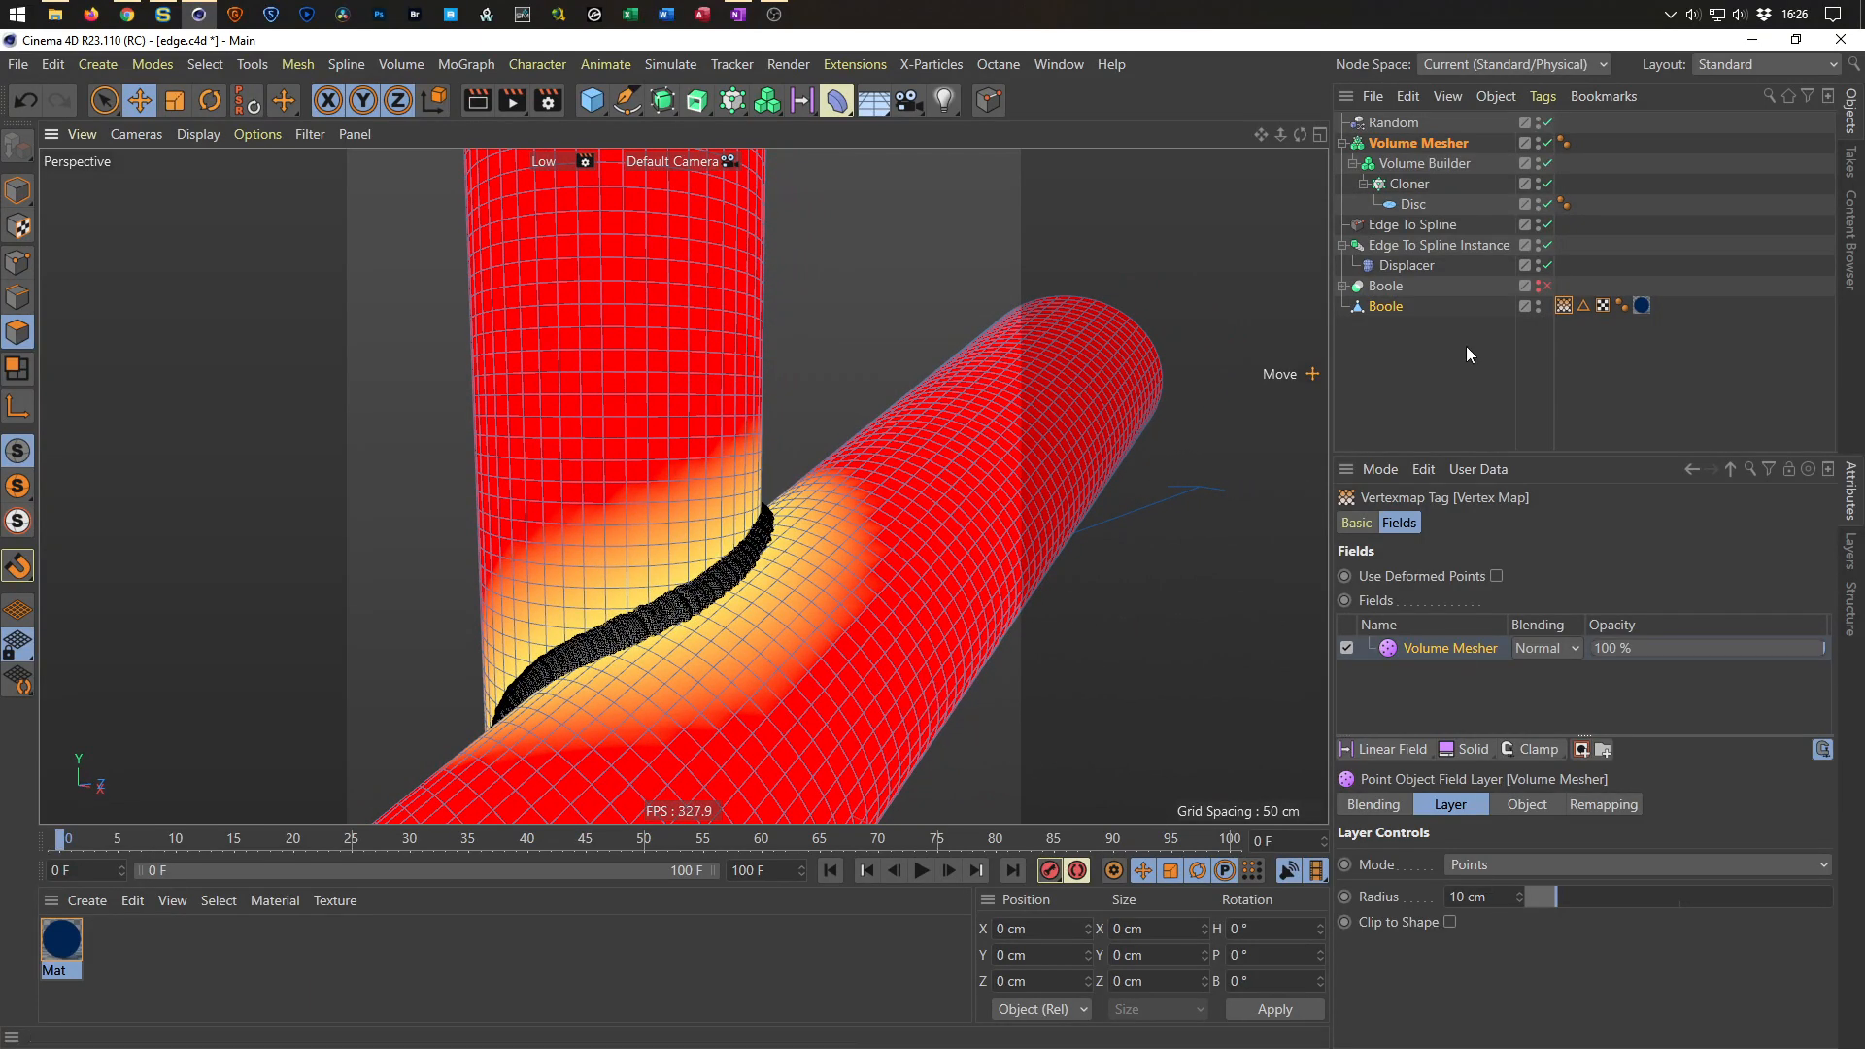
Link the Boole's vertex map tag into the material's Vertex Map layer shader.
double_click(61, 940)
drag(700, 140, 710, 311)
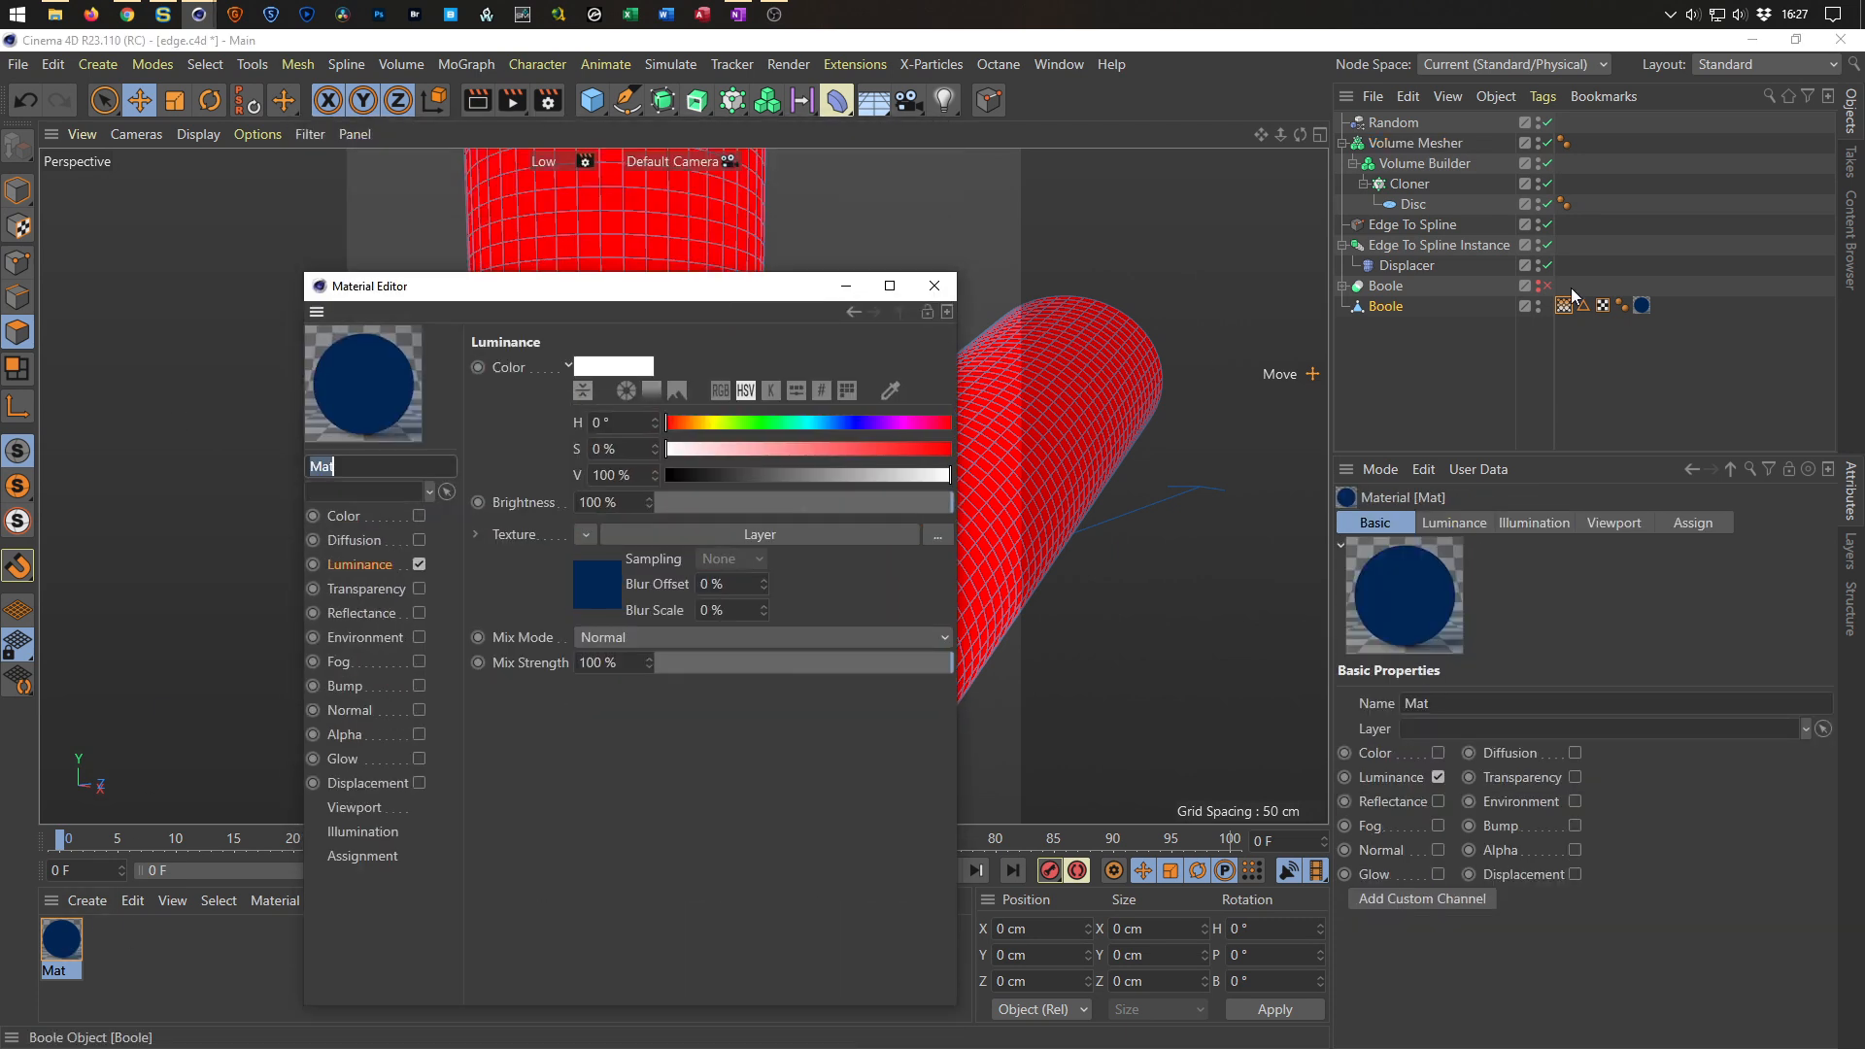
click(1642, 305)
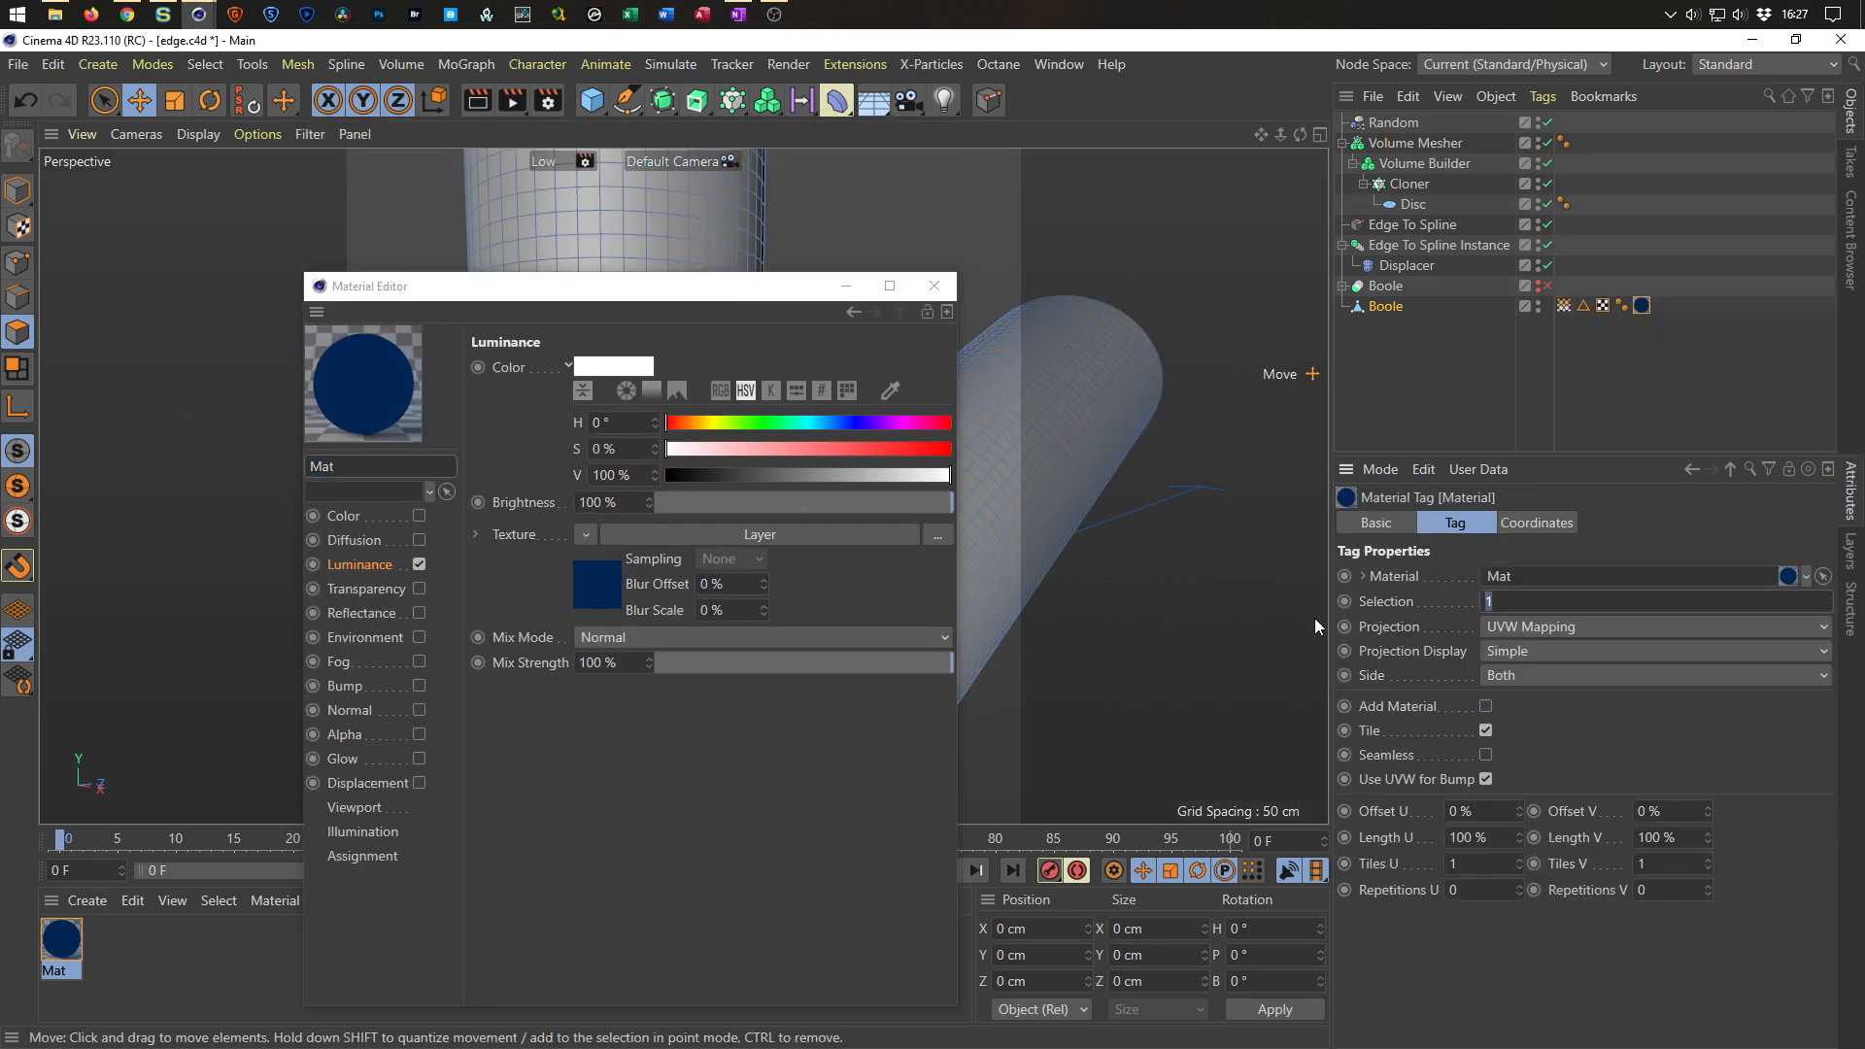
drag(763, 296, 1376, 388)
click(1221, 682)
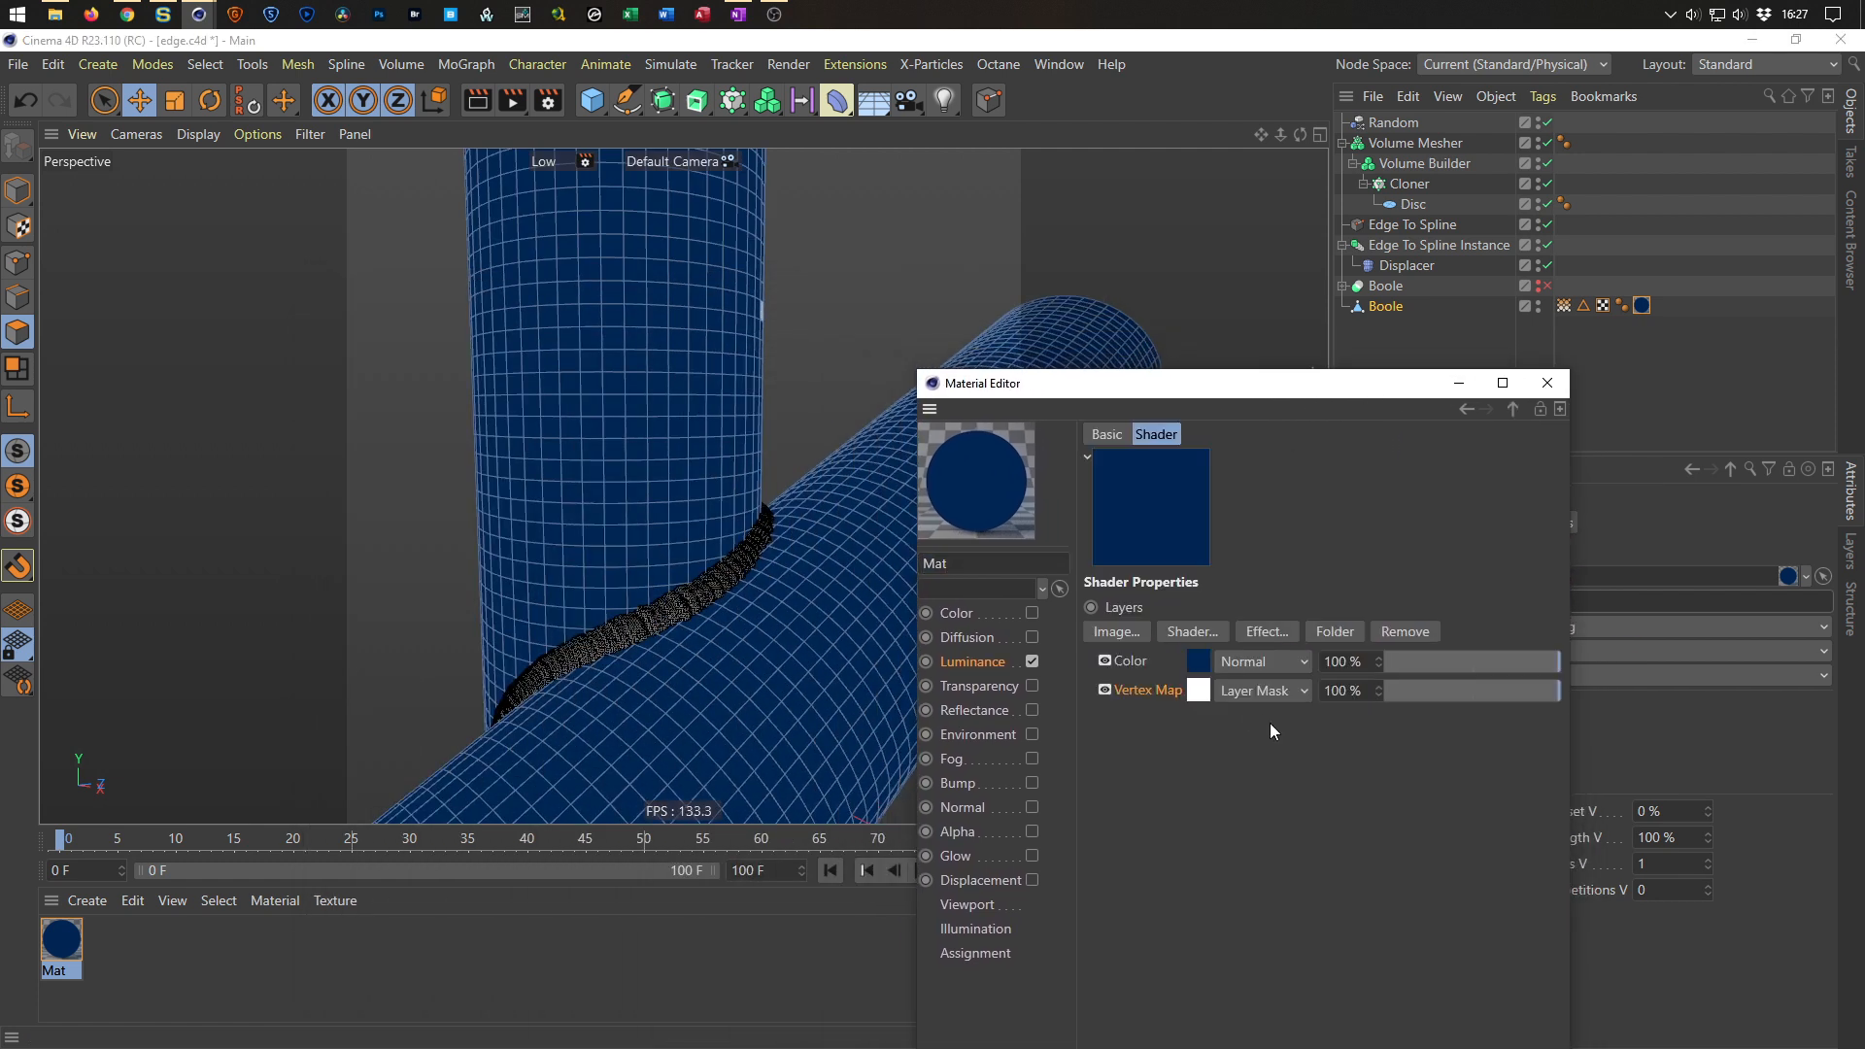
click(1203, 690)
drag(1564, 305, 1273, 609)
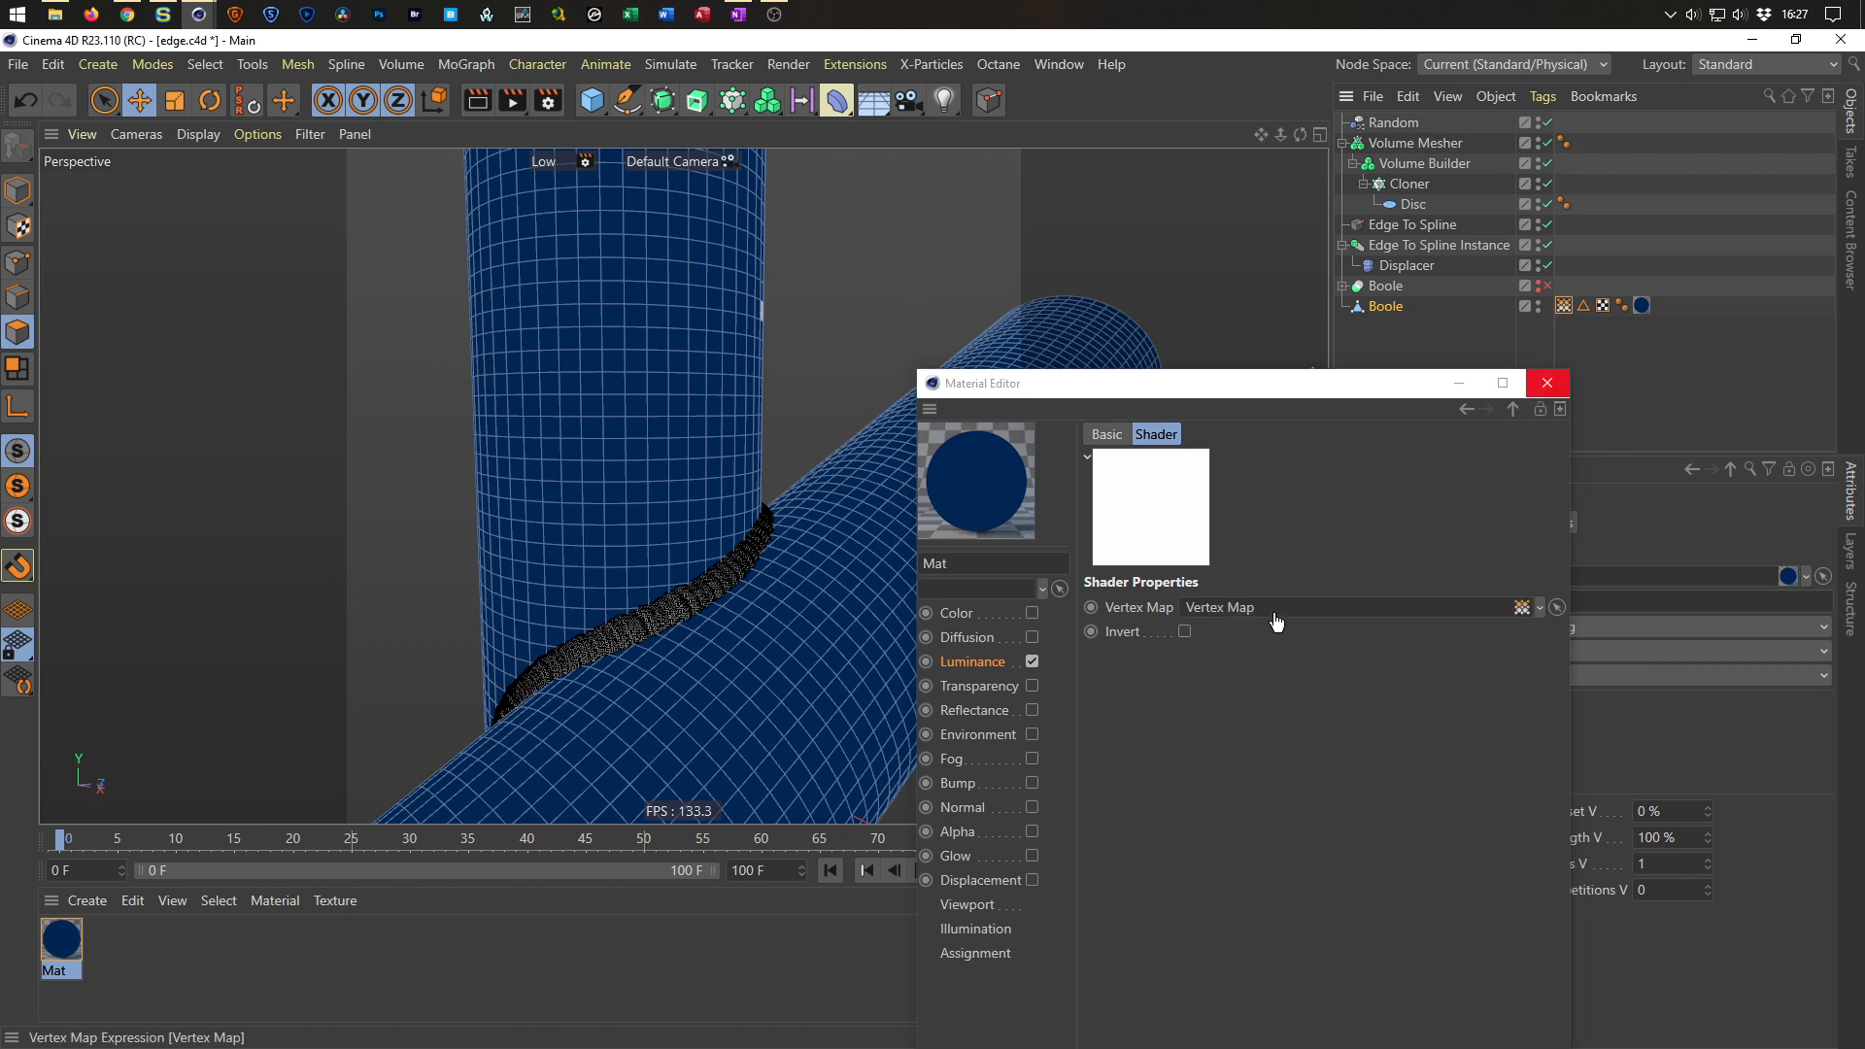
click(1513, 408)
drag(1274, 384, 1462, 408)
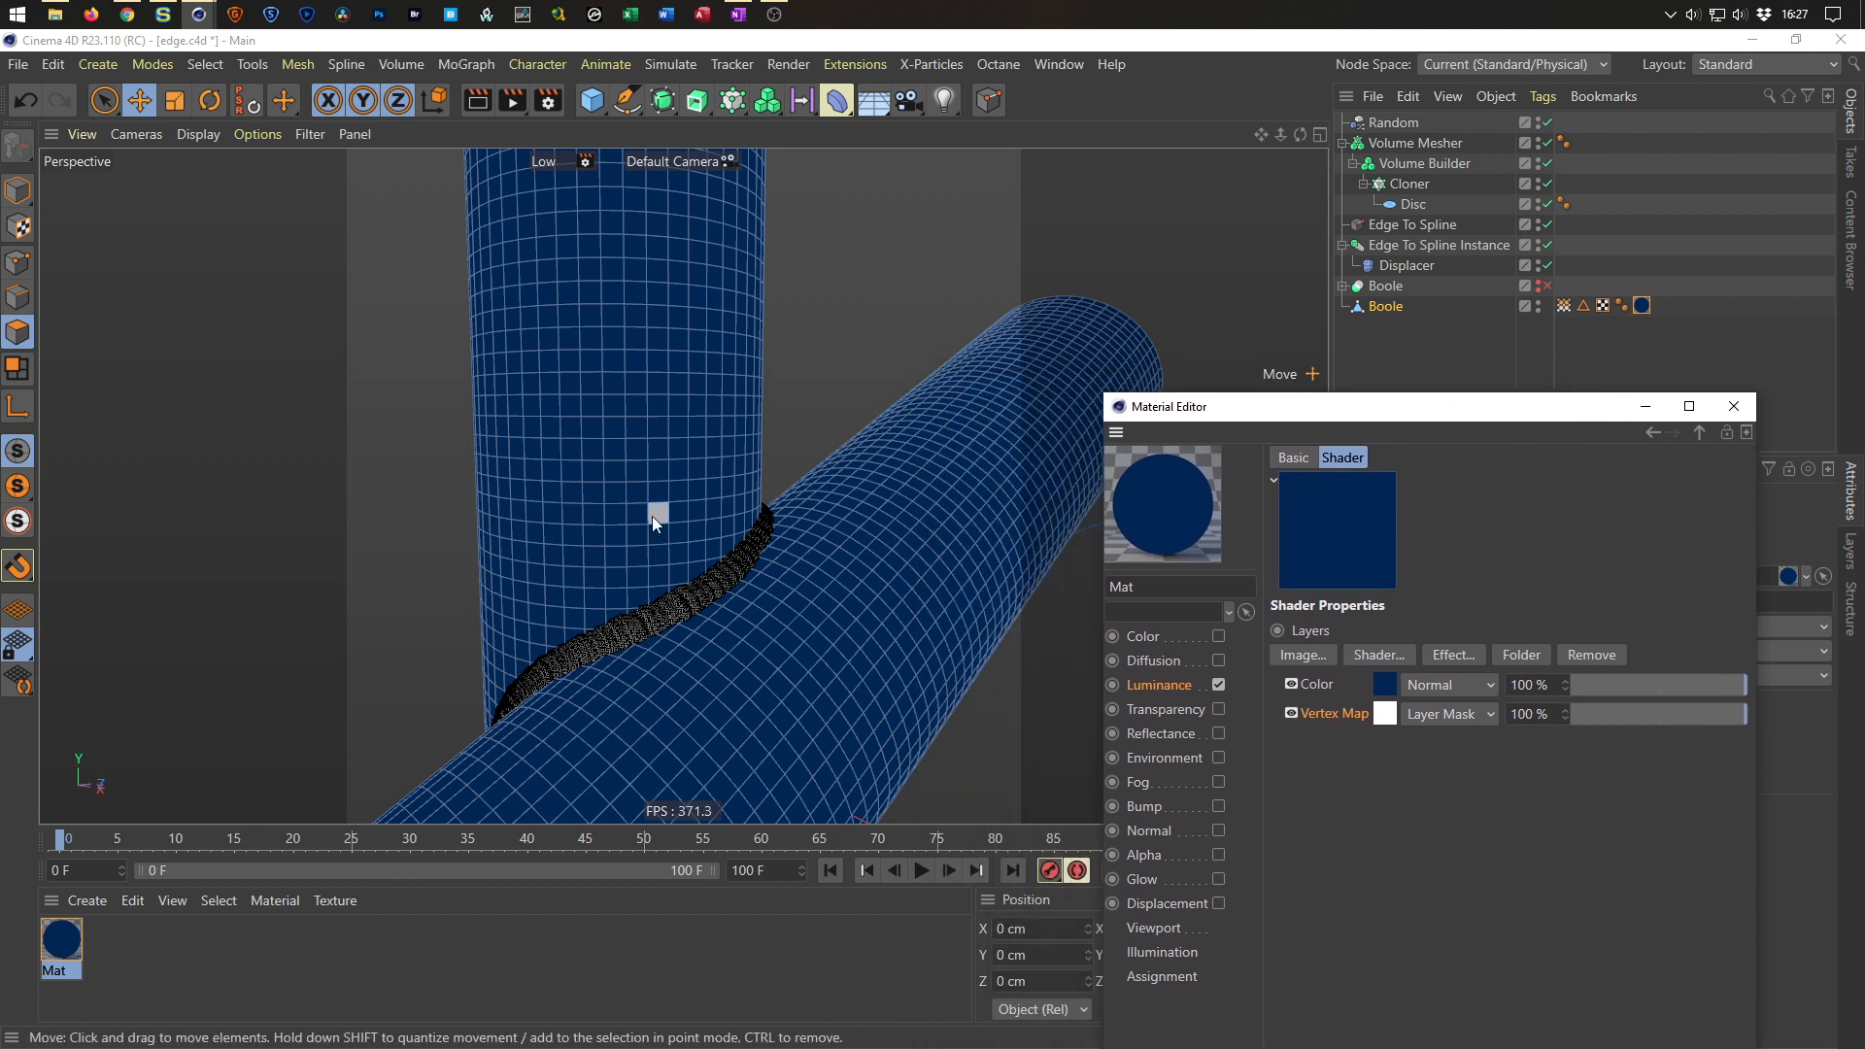
Add the Interactive Render Region command to the toolbar through Customize Commands, searching for interact.
click(527, 113)
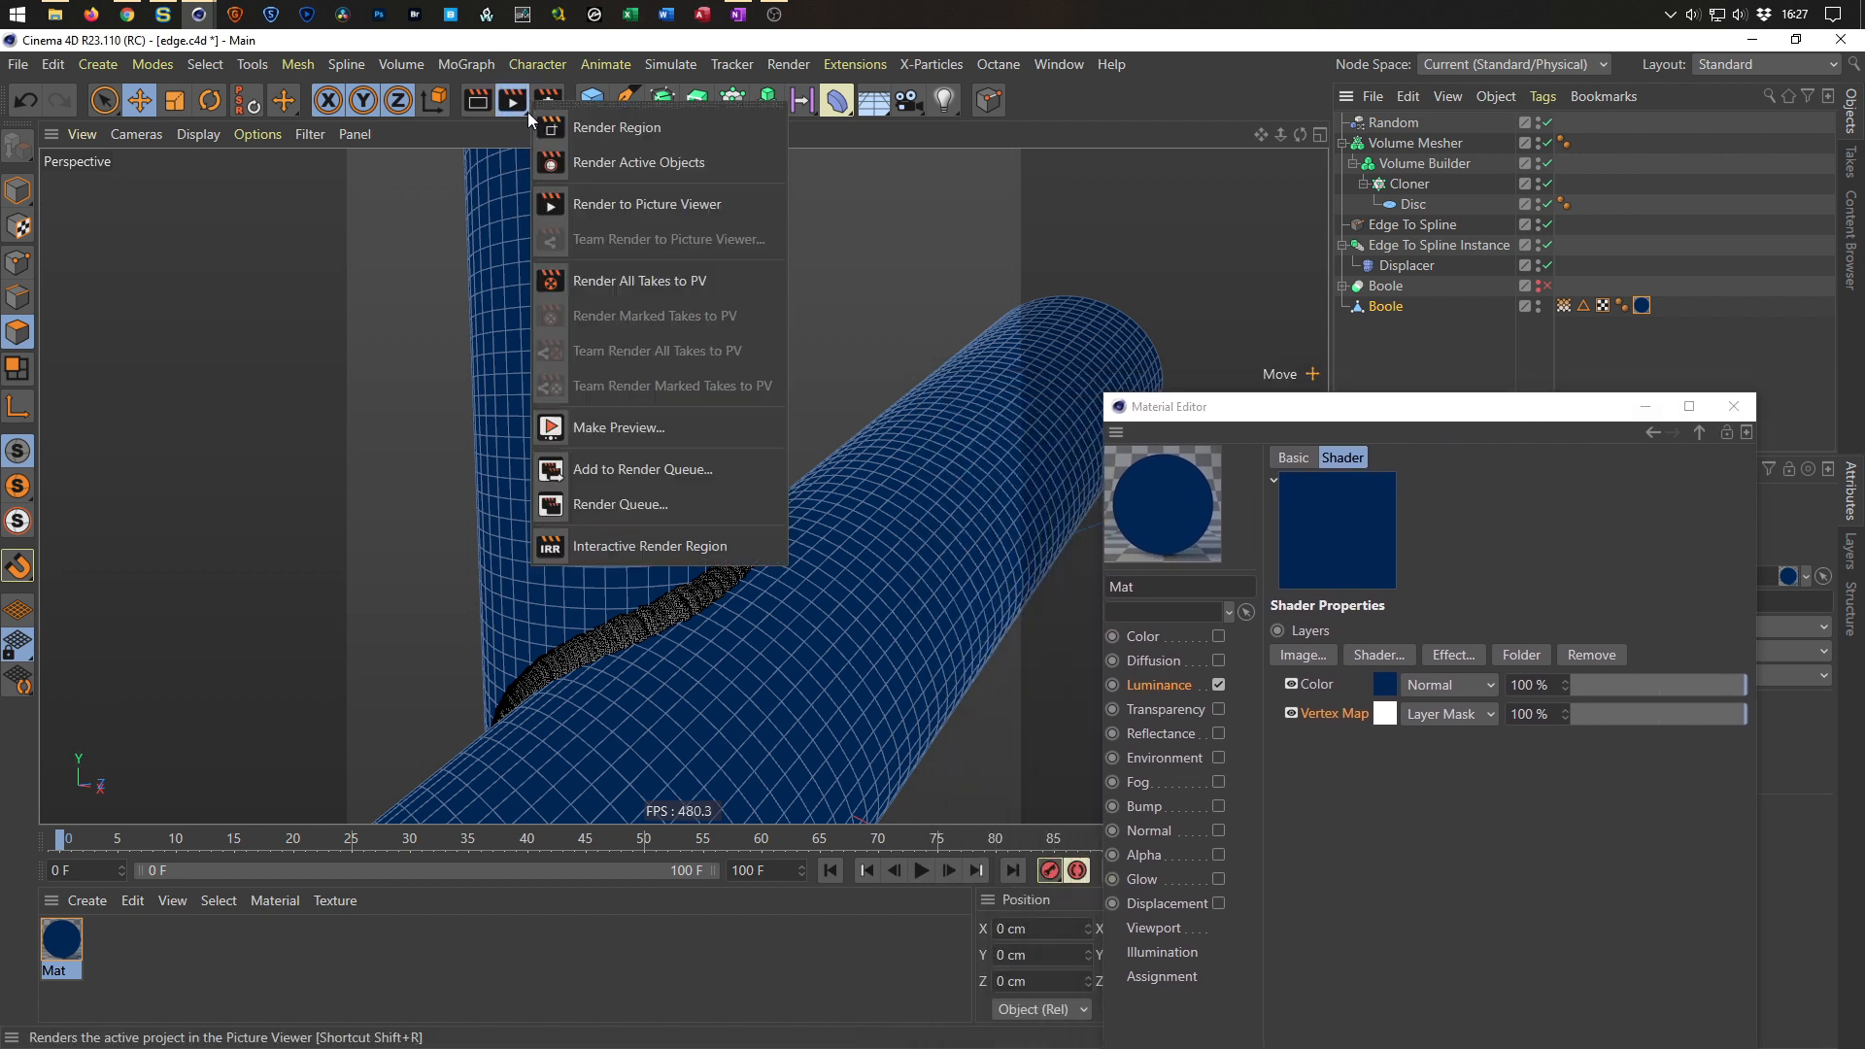
click(546, 46)
key(shift+F12)
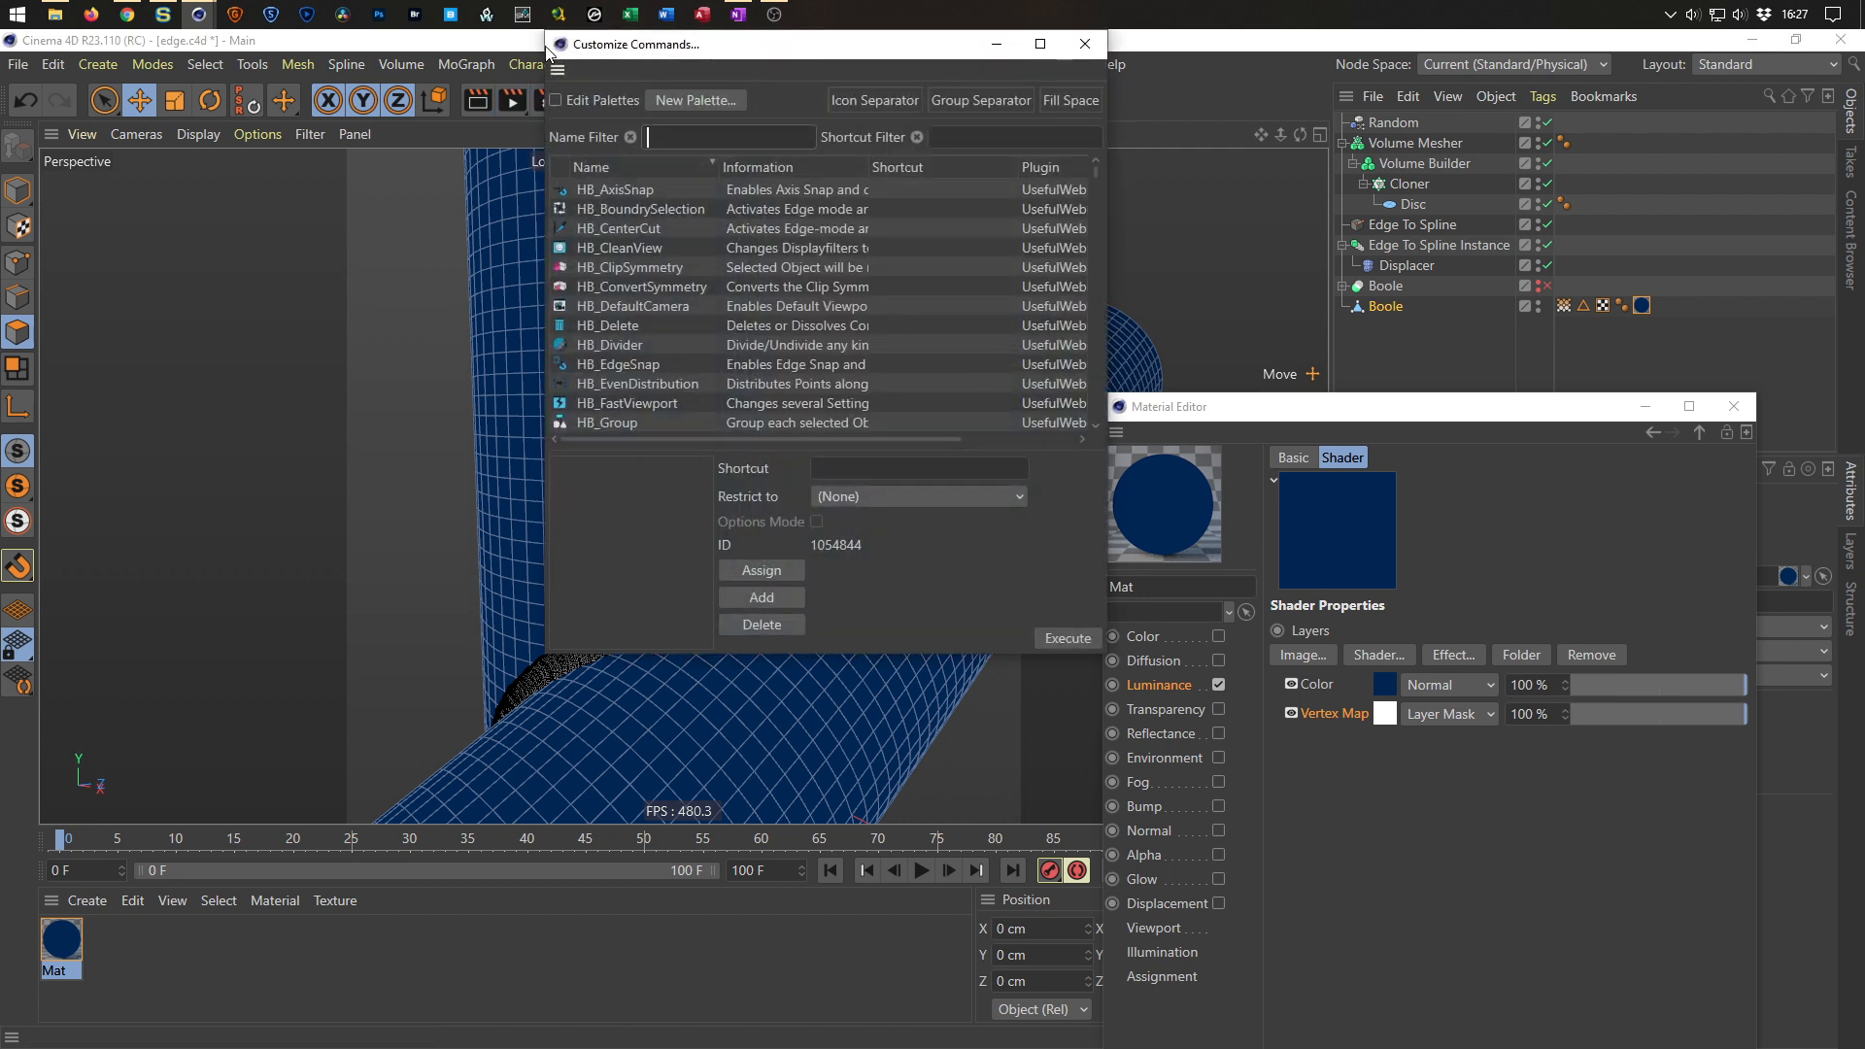
text(interact)
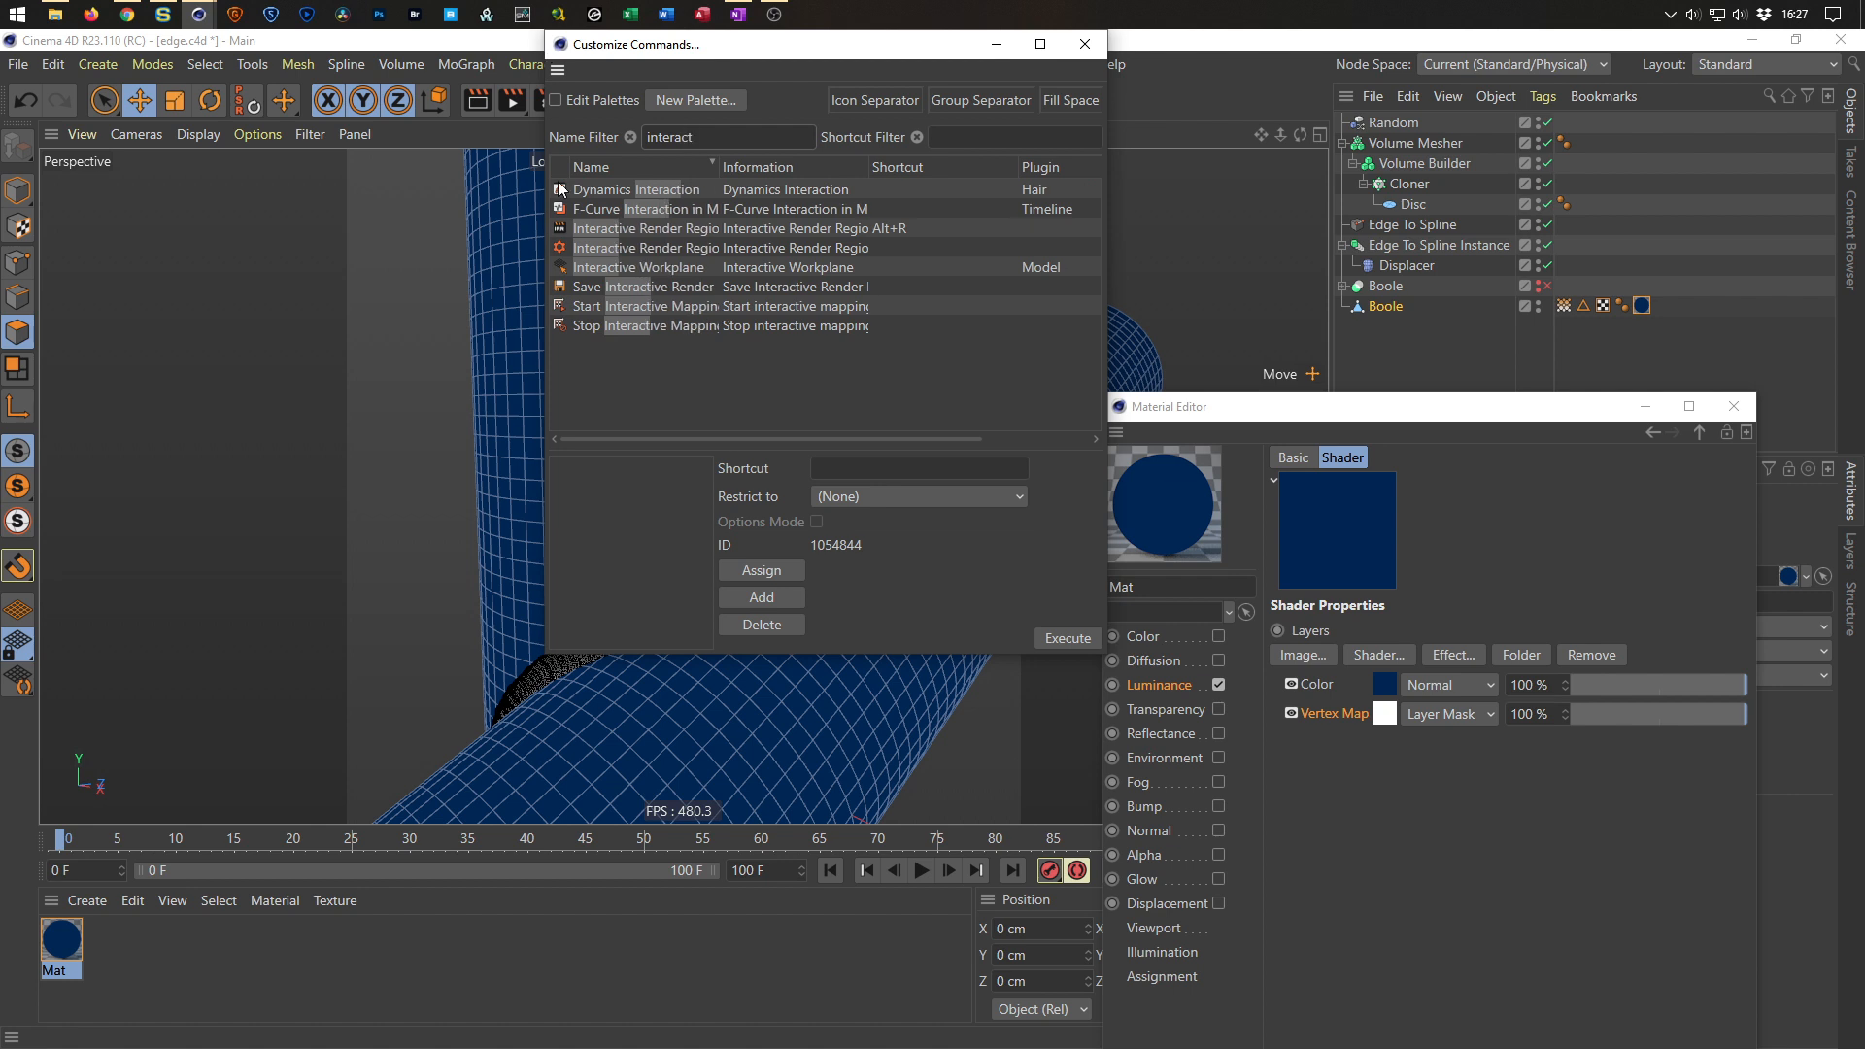
drag(715, 46, 670, 345)
drag(517, 527, 534, 111)
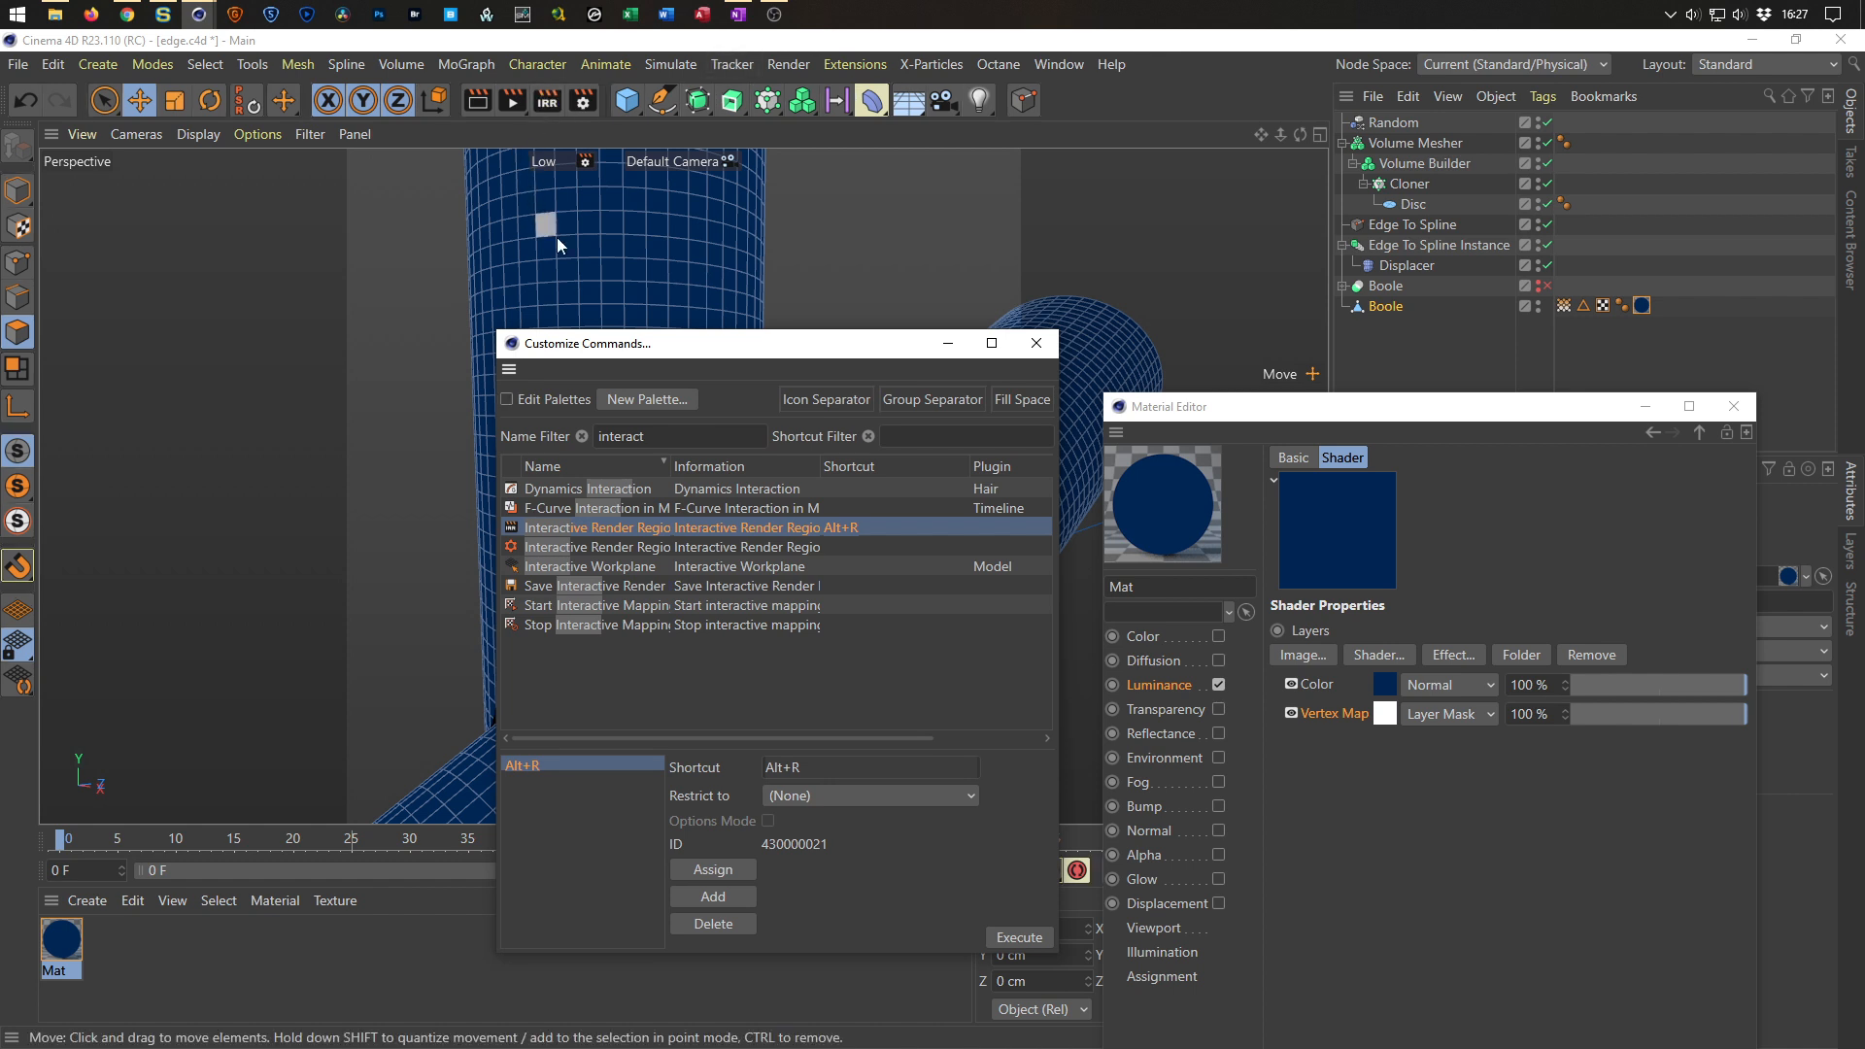
click(1037, 343)
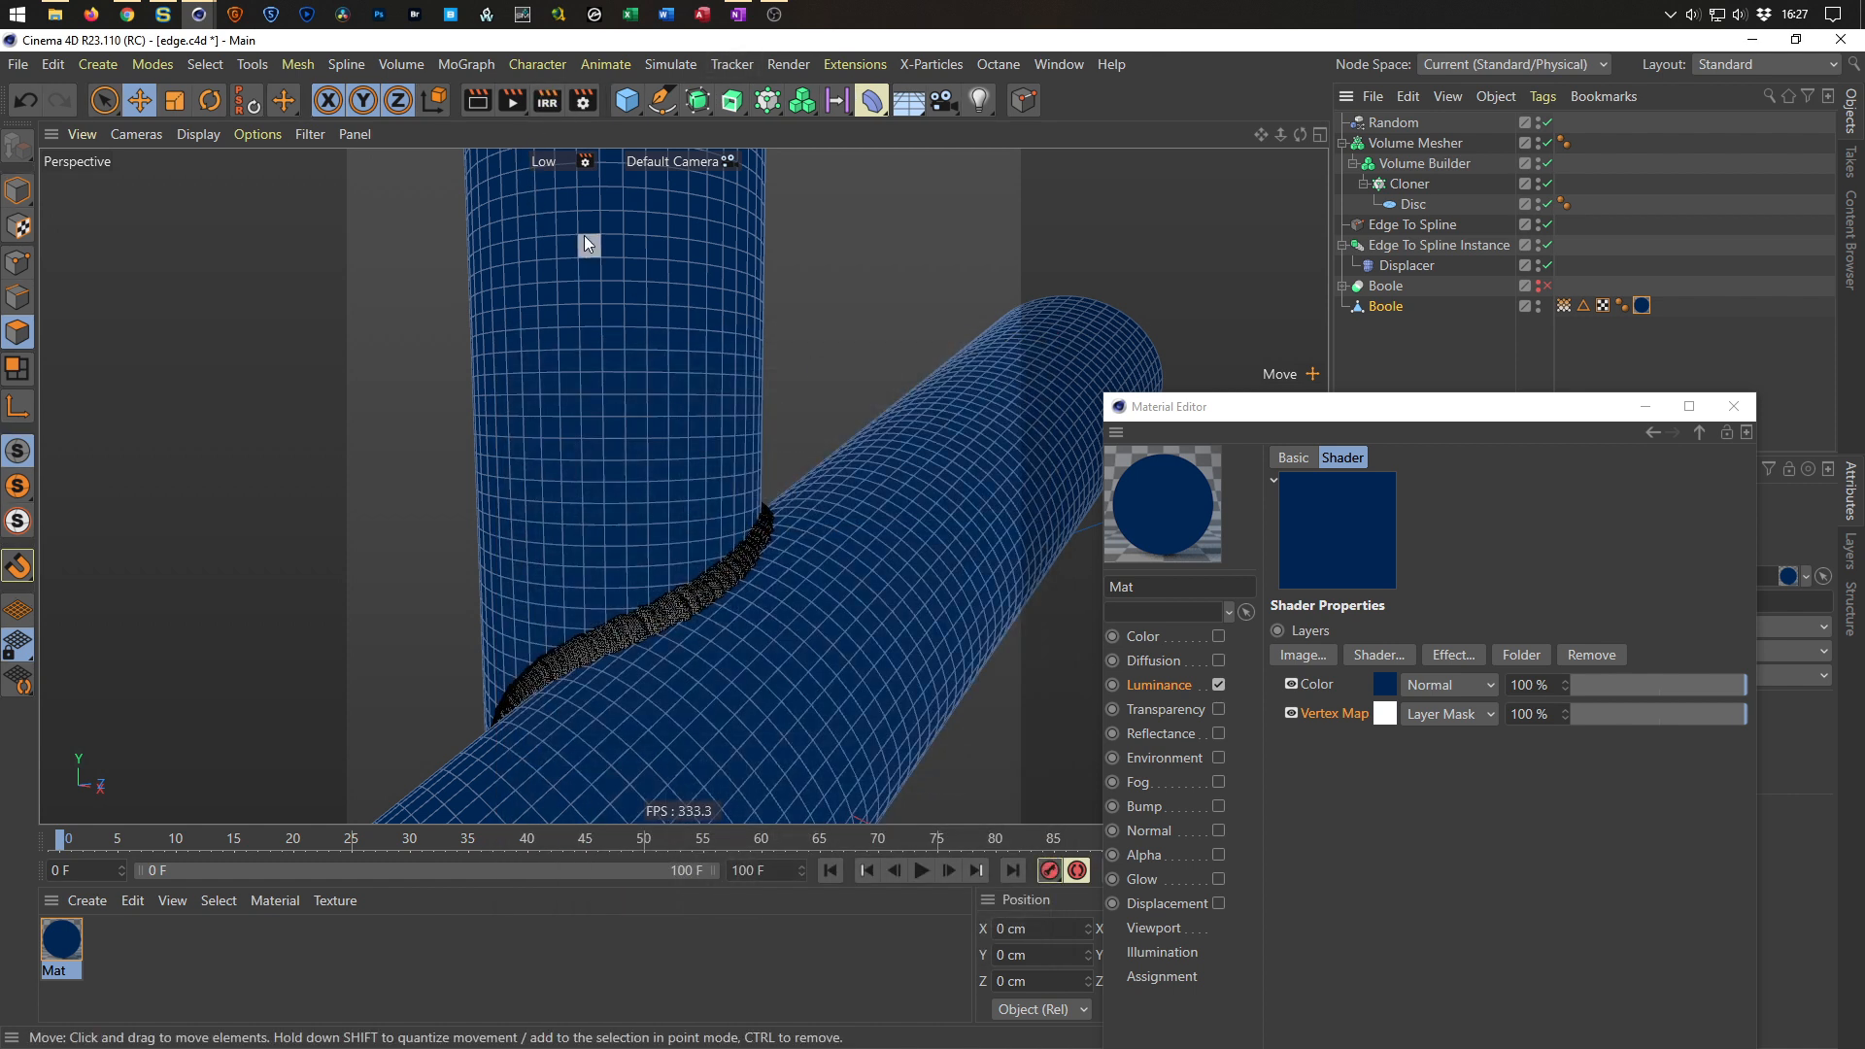
Start an Interactive Render Region and enlarge it over the pipes.
click(545, 100)
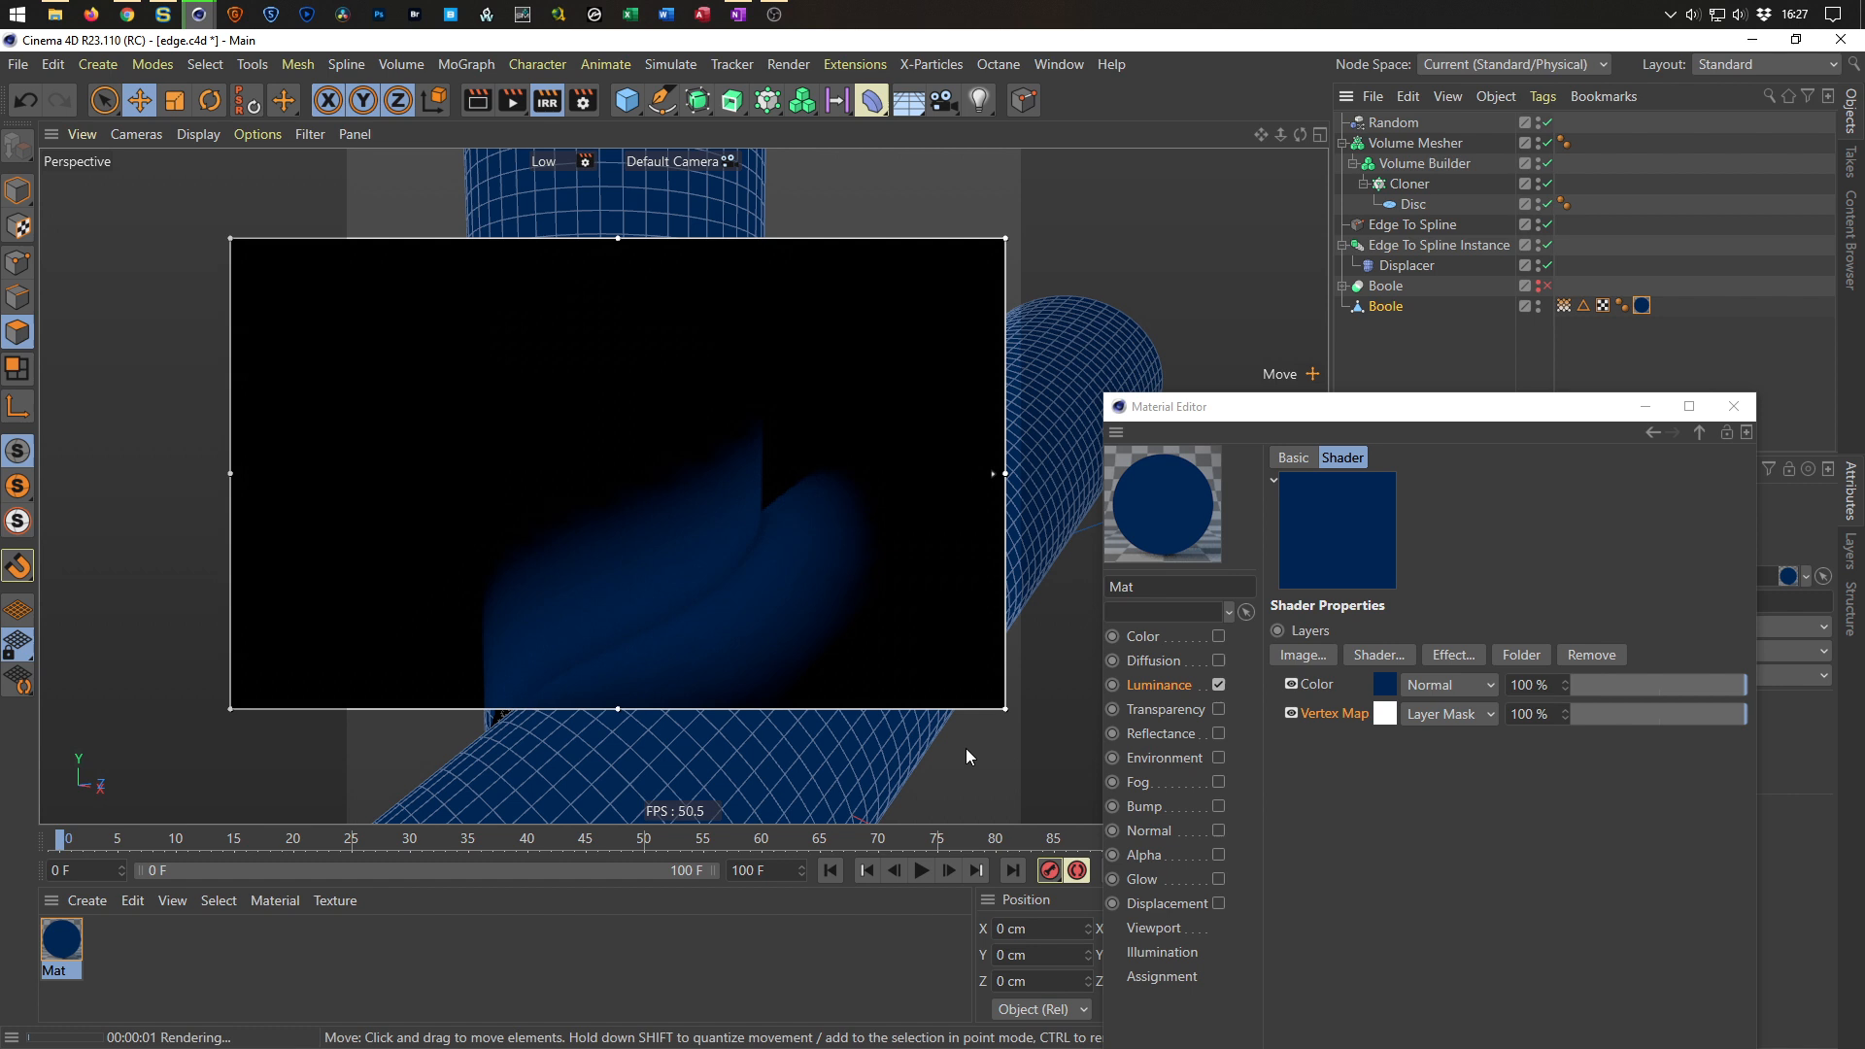
drag(1006, 708, 1026, 798)
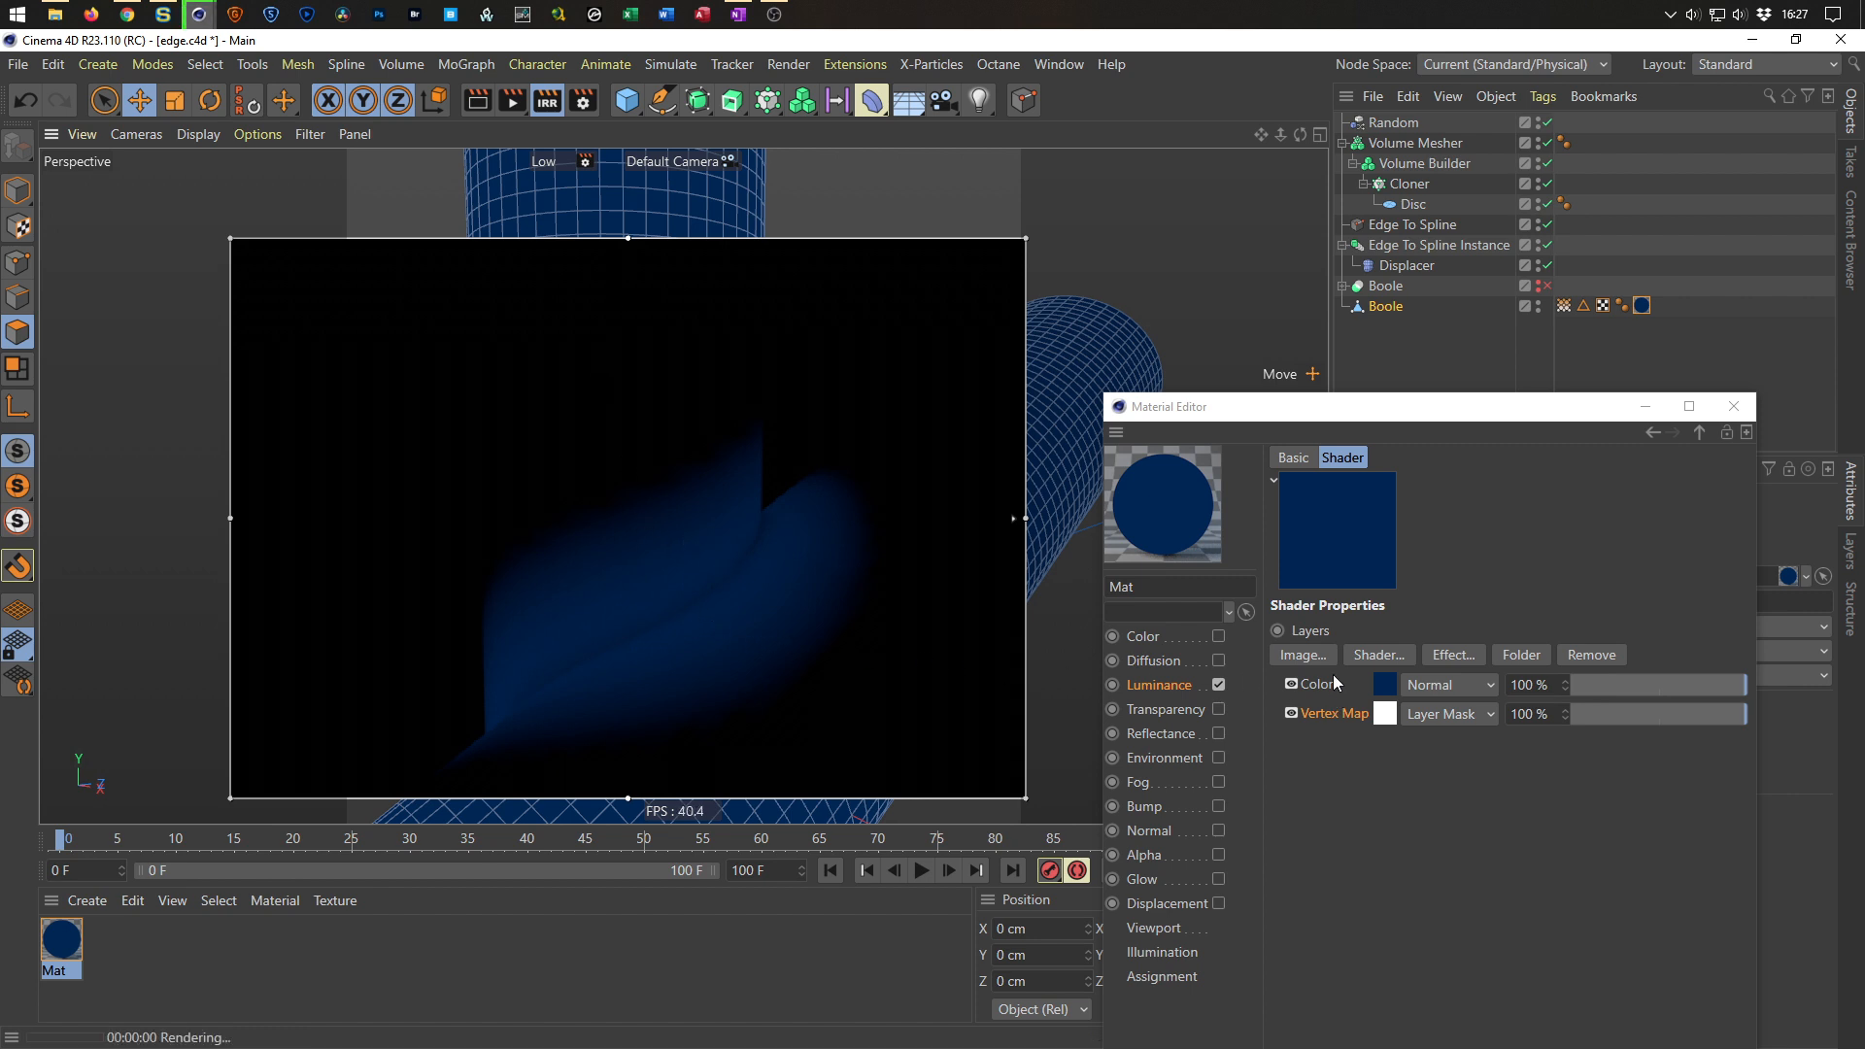
Try setting the Luminance channel's Mix Mode to Multiply.
click(1155, 686)
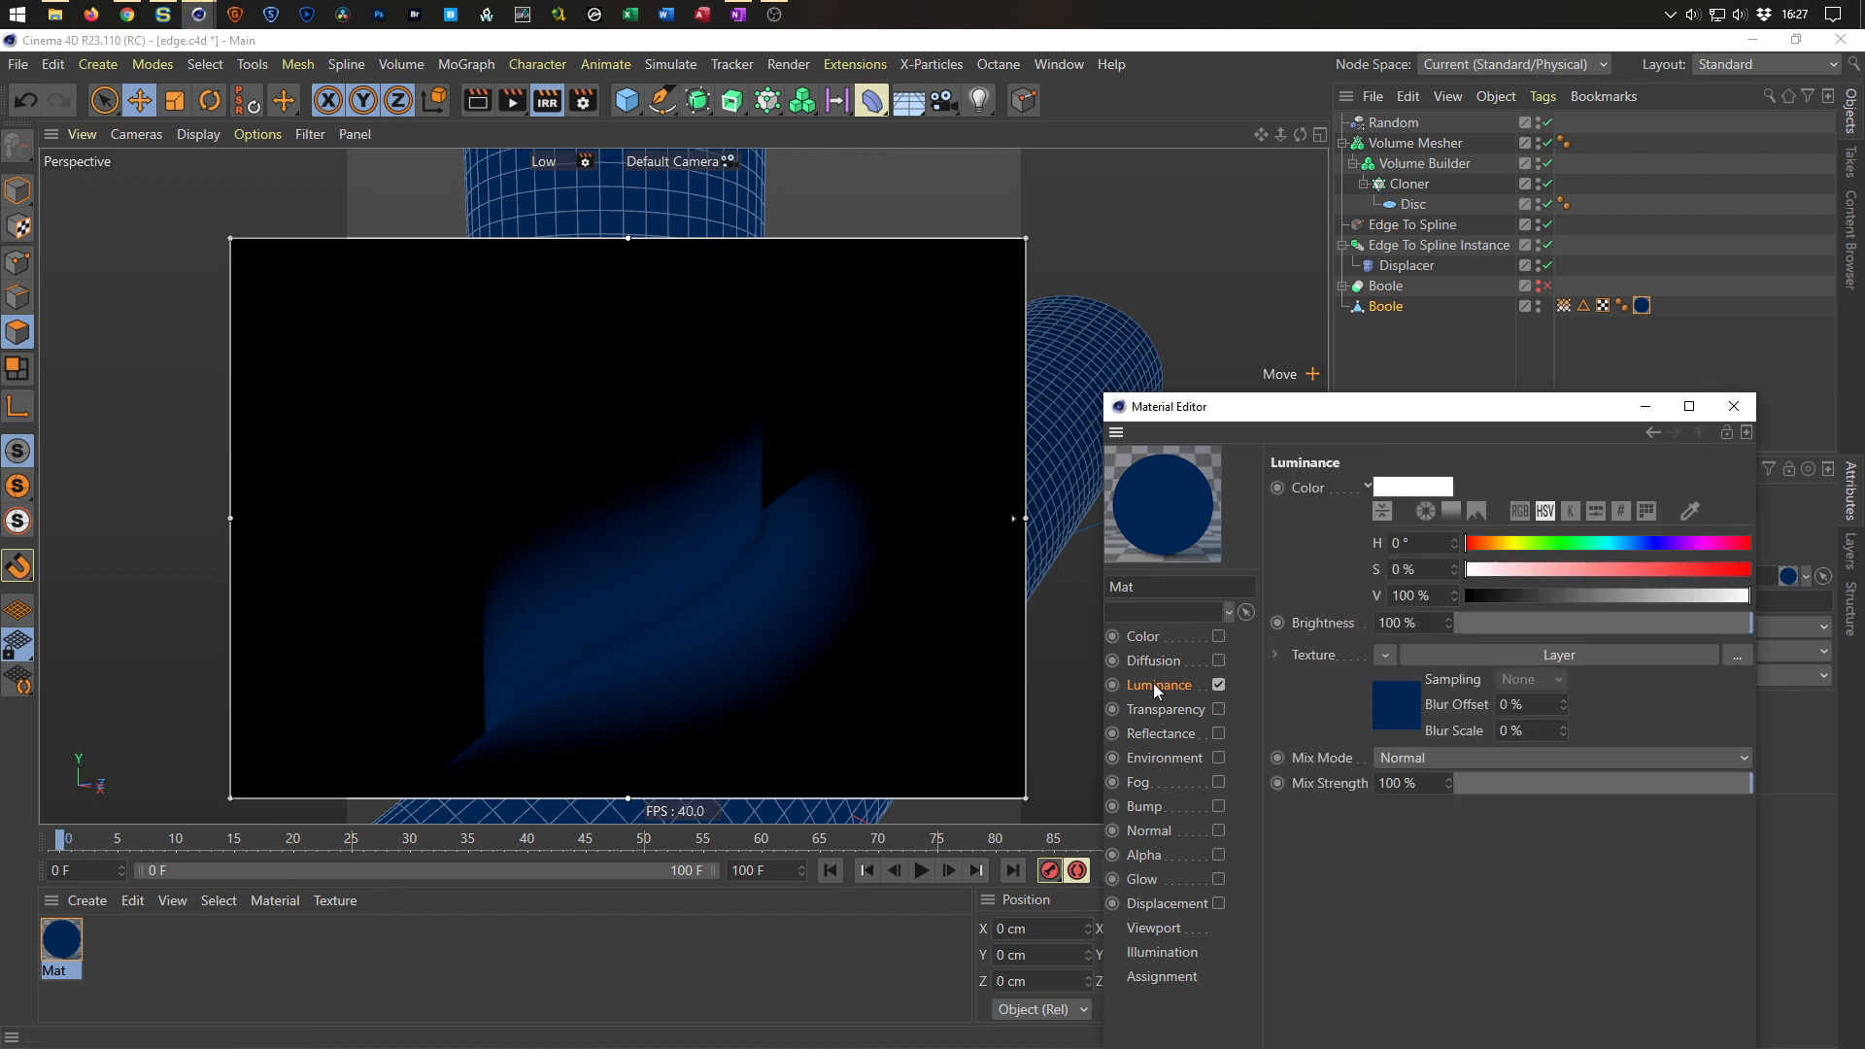
click(1408, 757)
click(1411, 861)
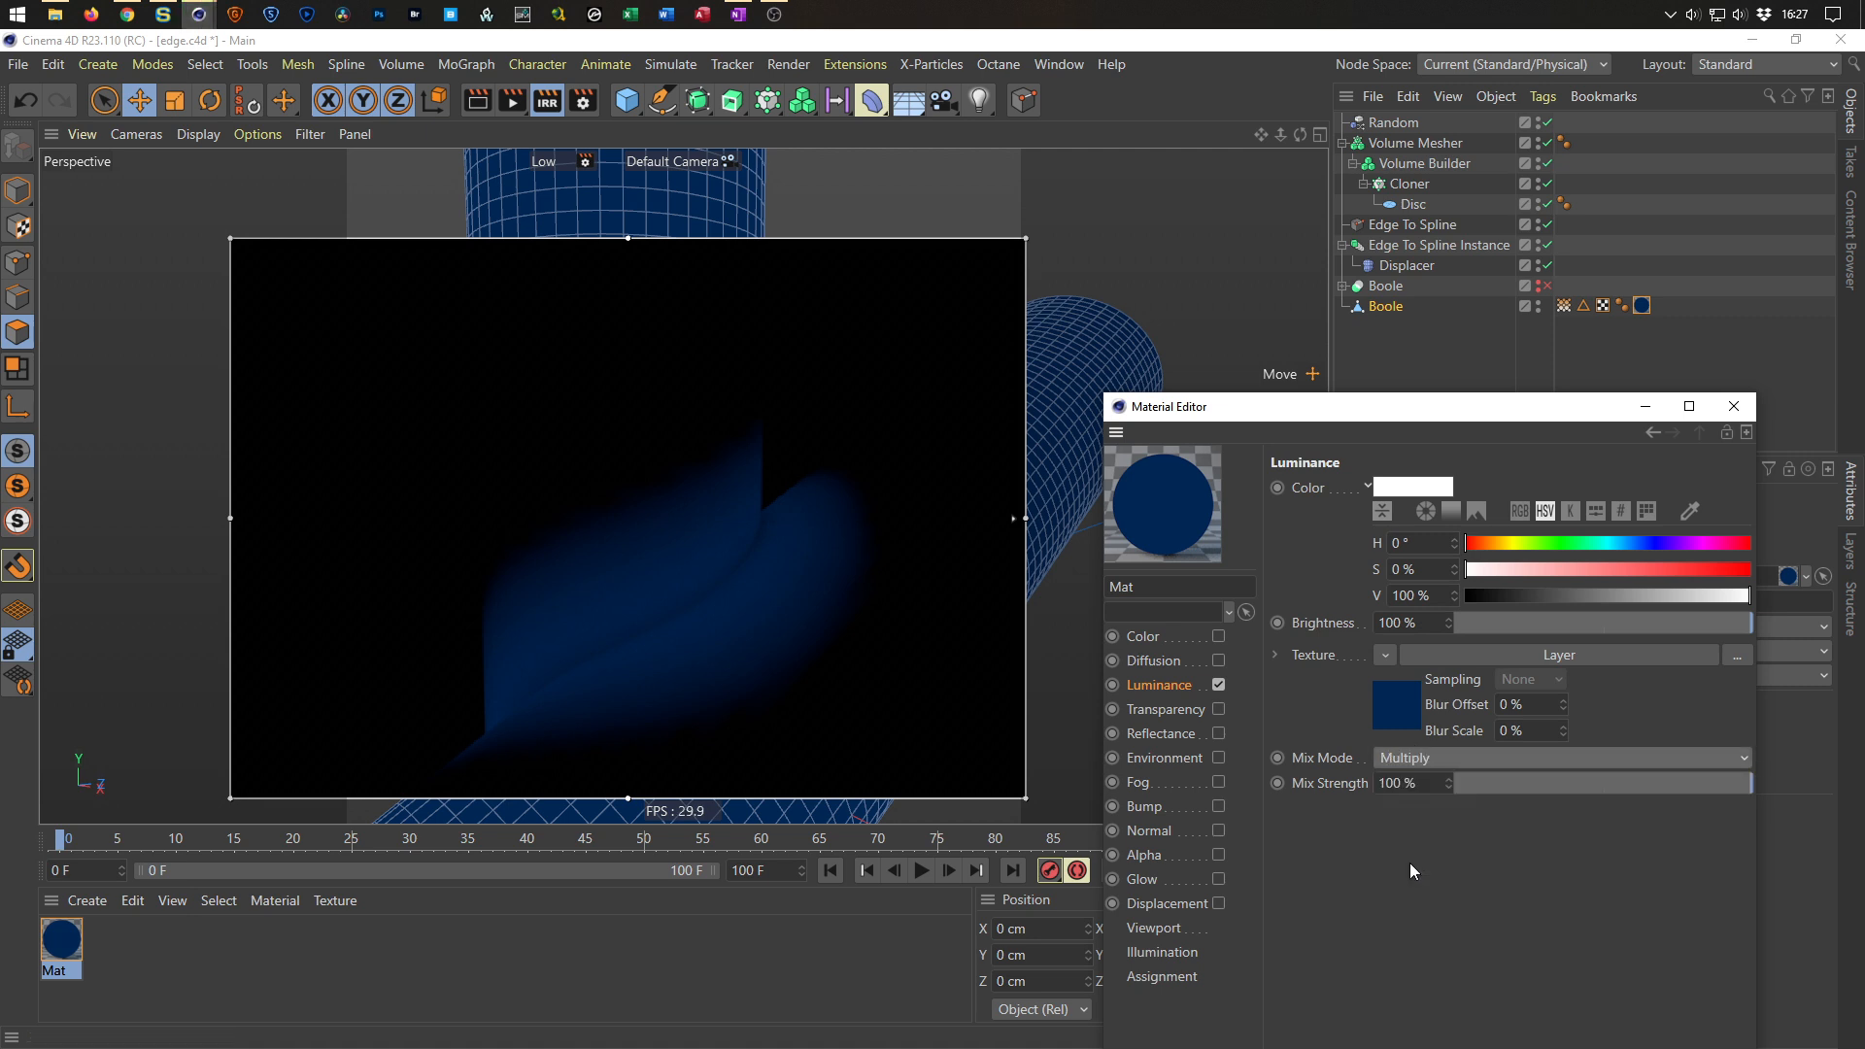
click(1427, 760)
click(1430, 783)
Duplicate the Color layer below the Vertex Map layer, make the copy white (S 0%, V 100%), and close the editor.
click(1417, 720)
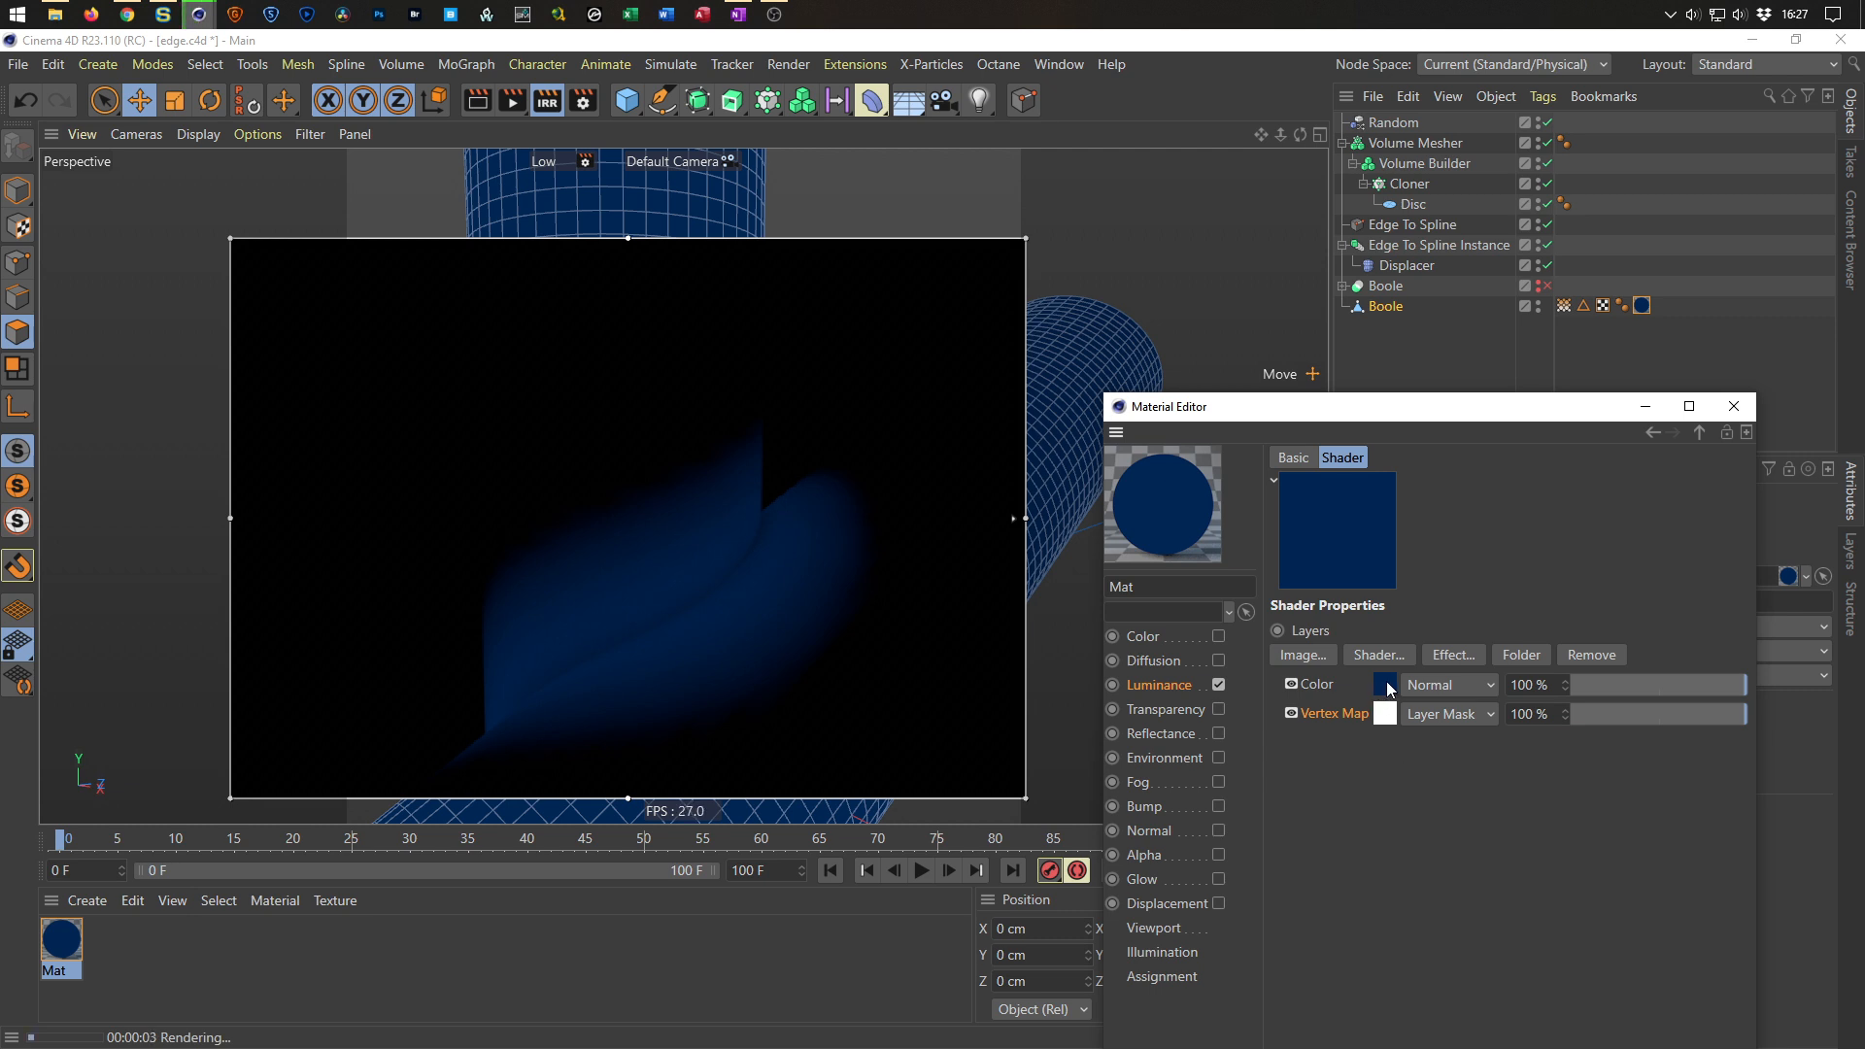
drag(1378, 715, 1336, 732)
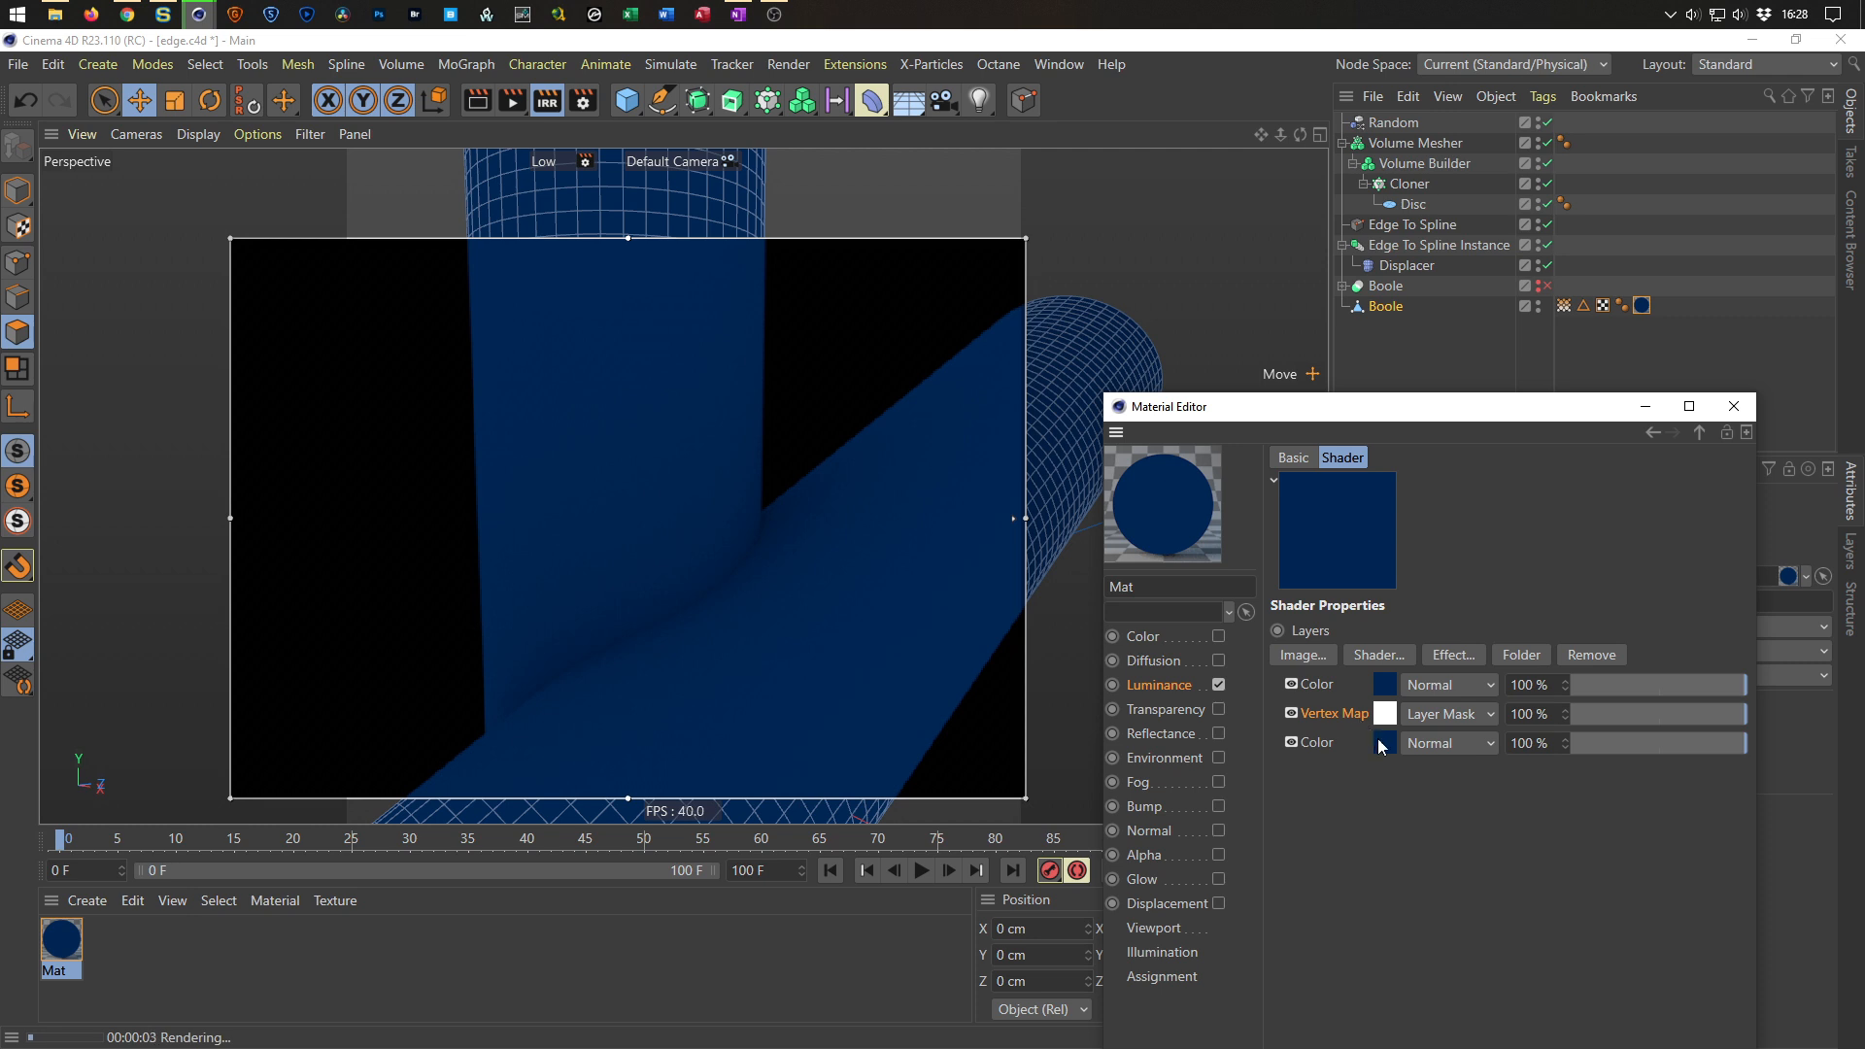
click(1389, 748)
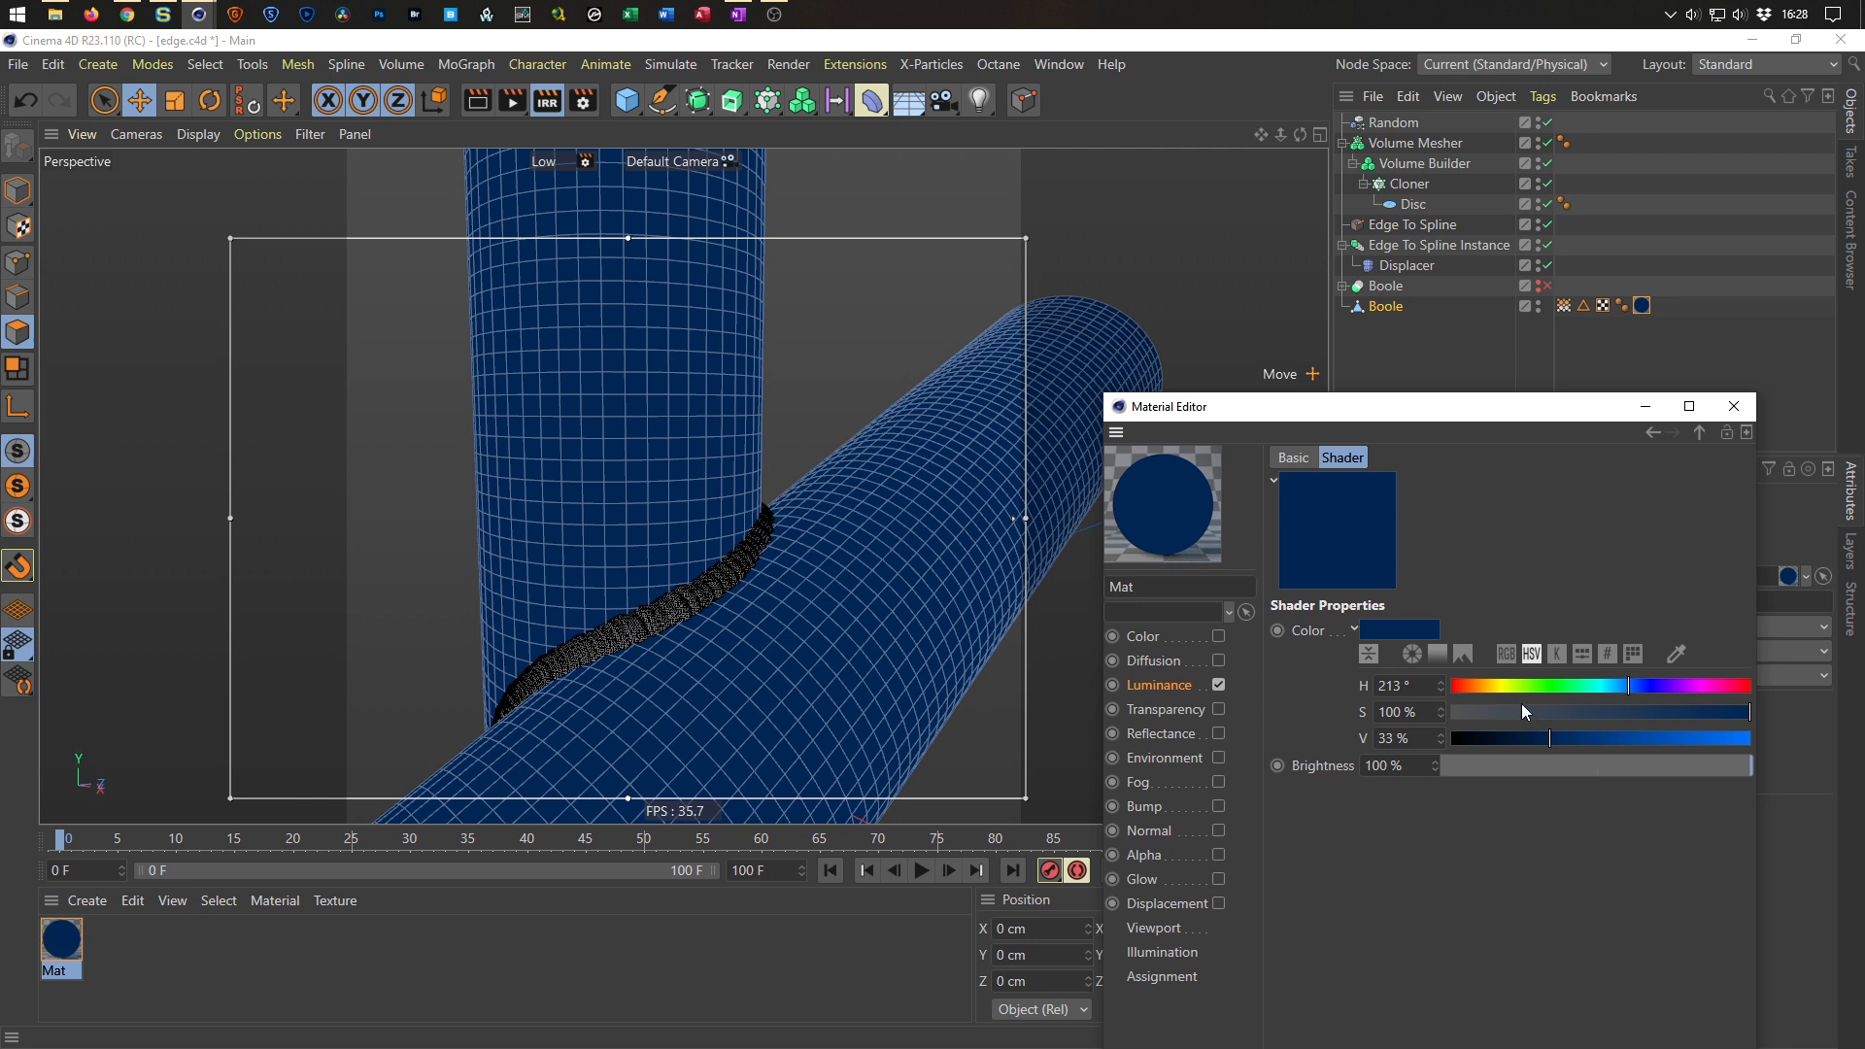
drag(1521, 707, 1453, 728)
drag(1634, 743, 1814, 750)
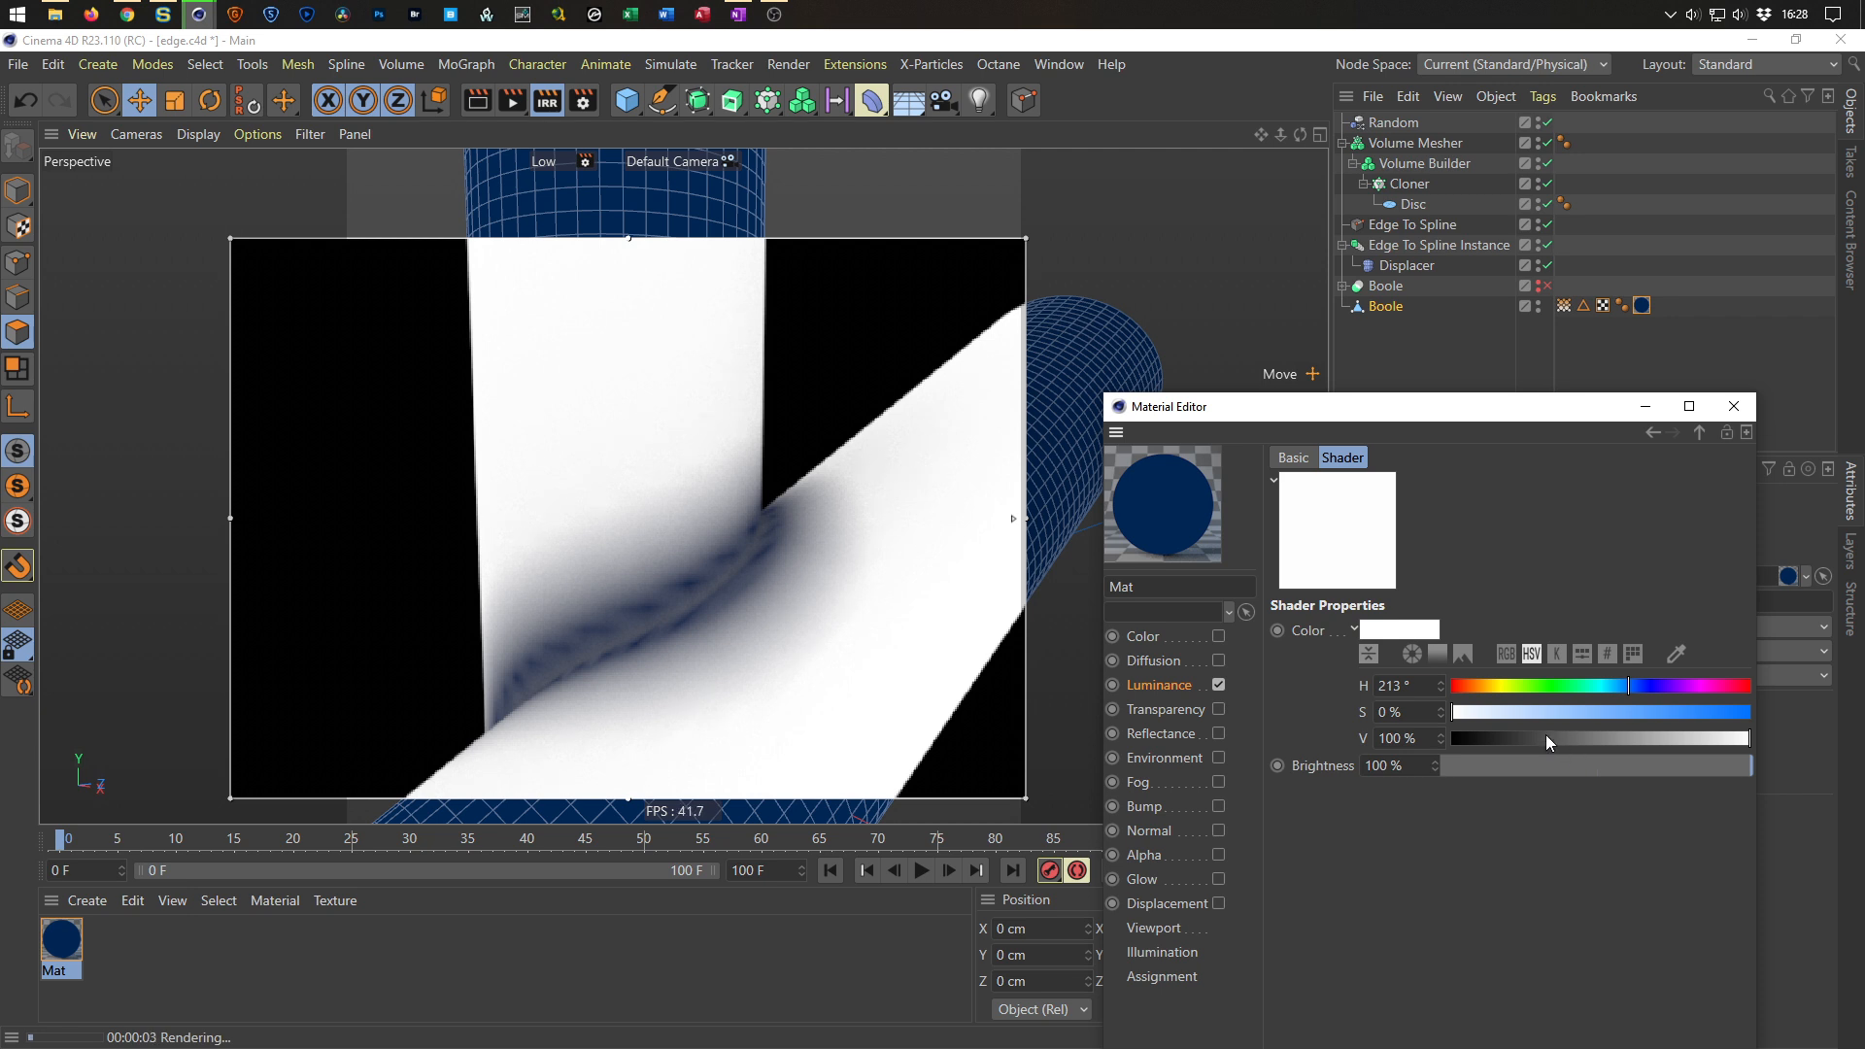
click(1734, 407)
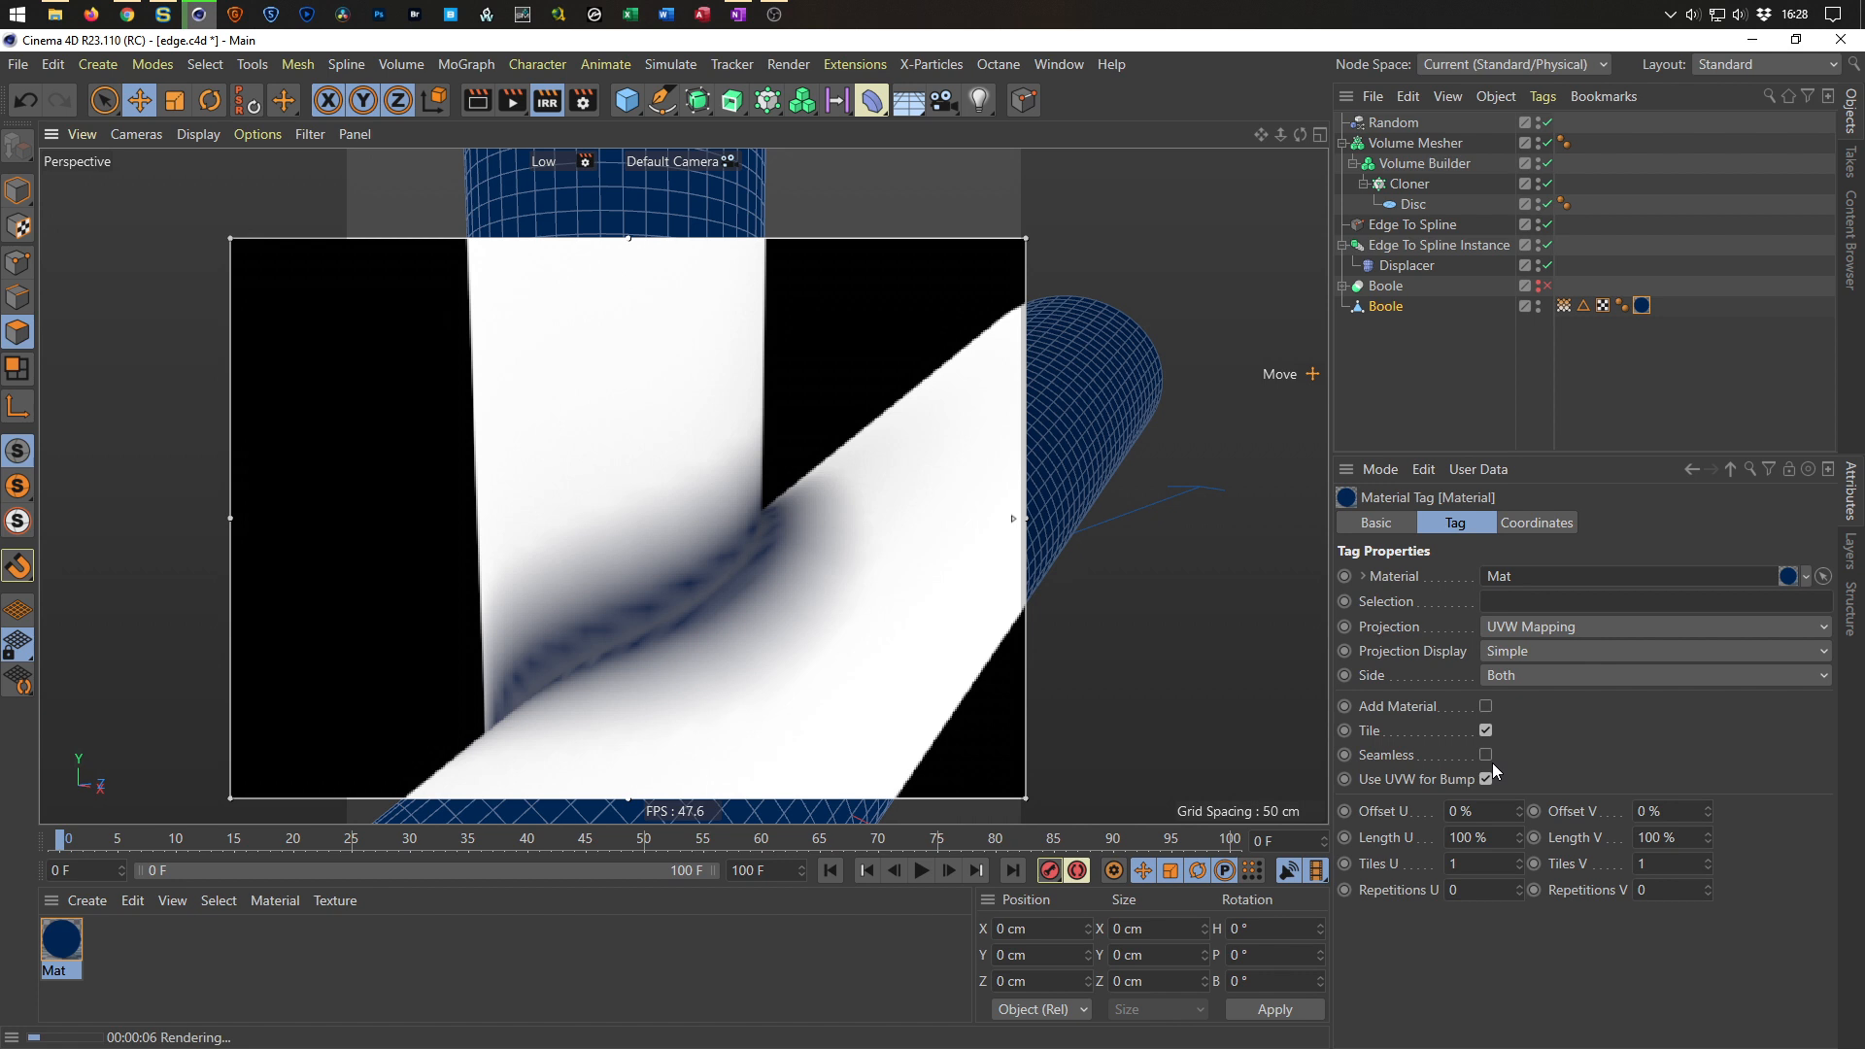
Set the Volume Mesher field layer's radius to 20 cm.
drag(1011, 523, 1073, 212)
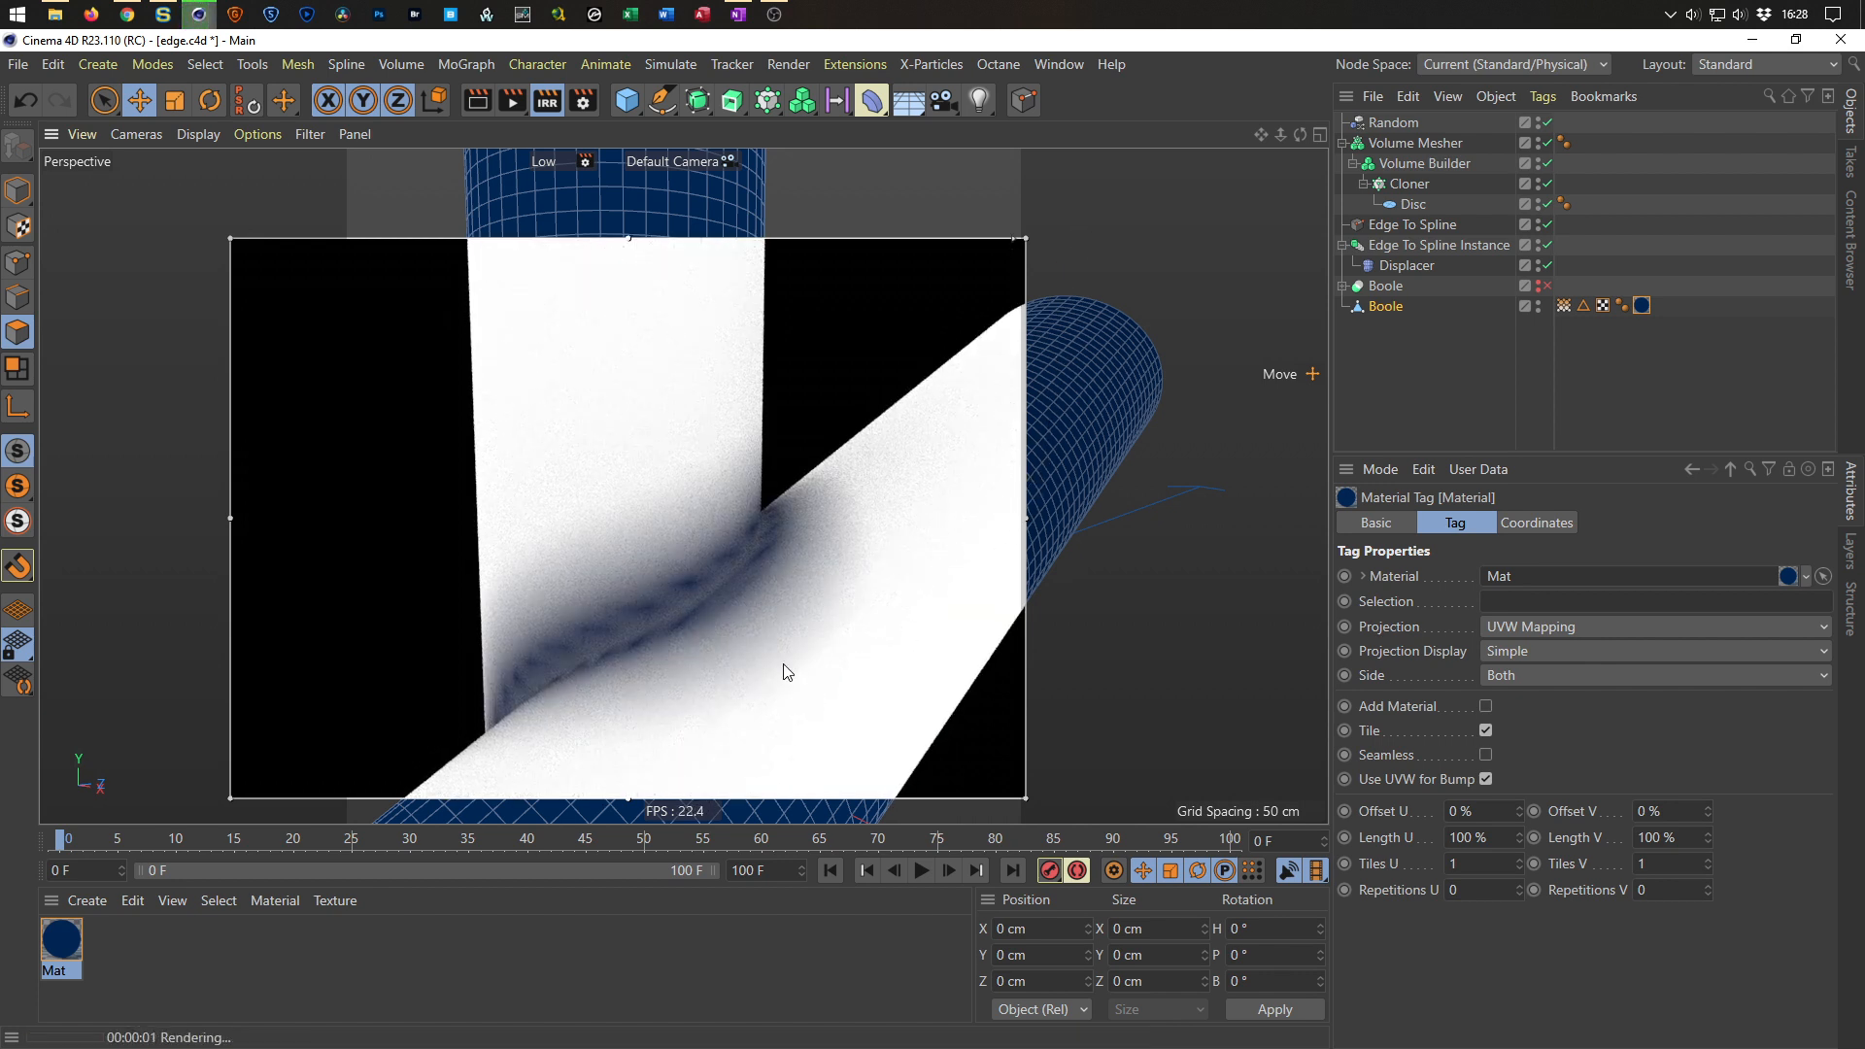
scroll(689, 622, up, 3)
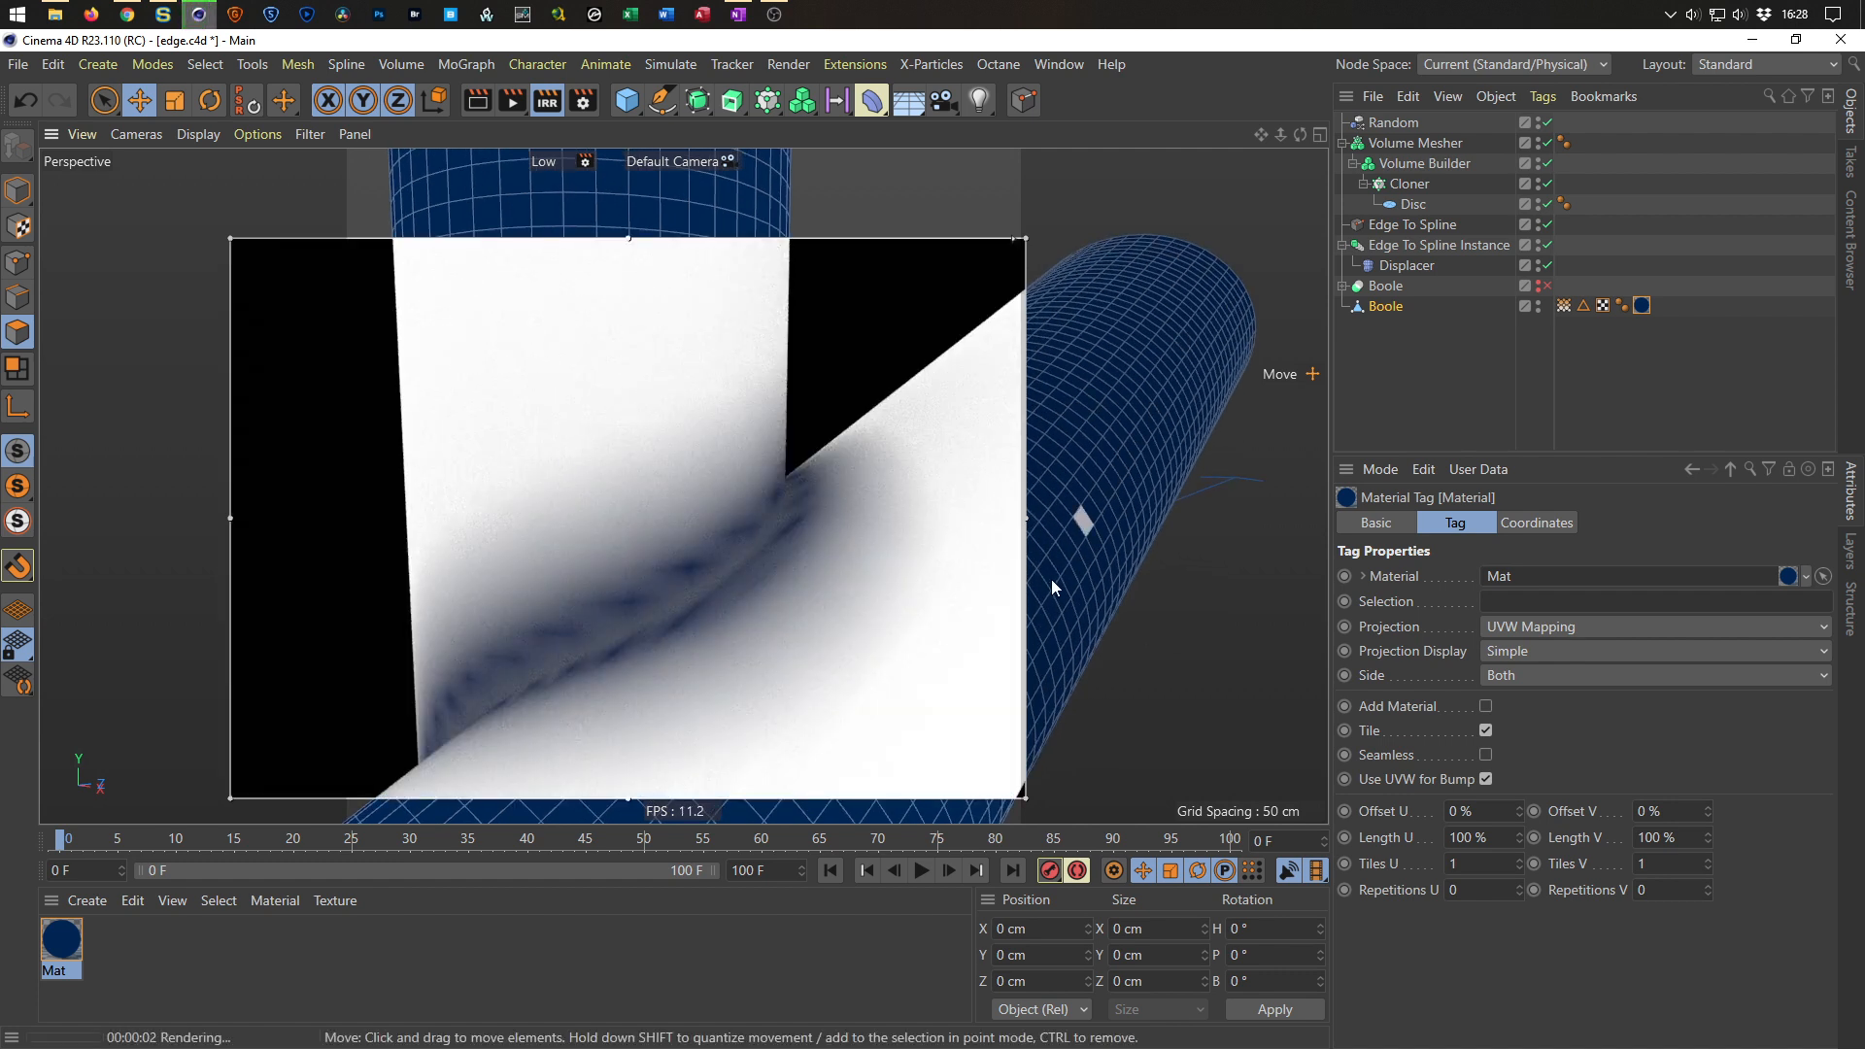
click(18, 189)
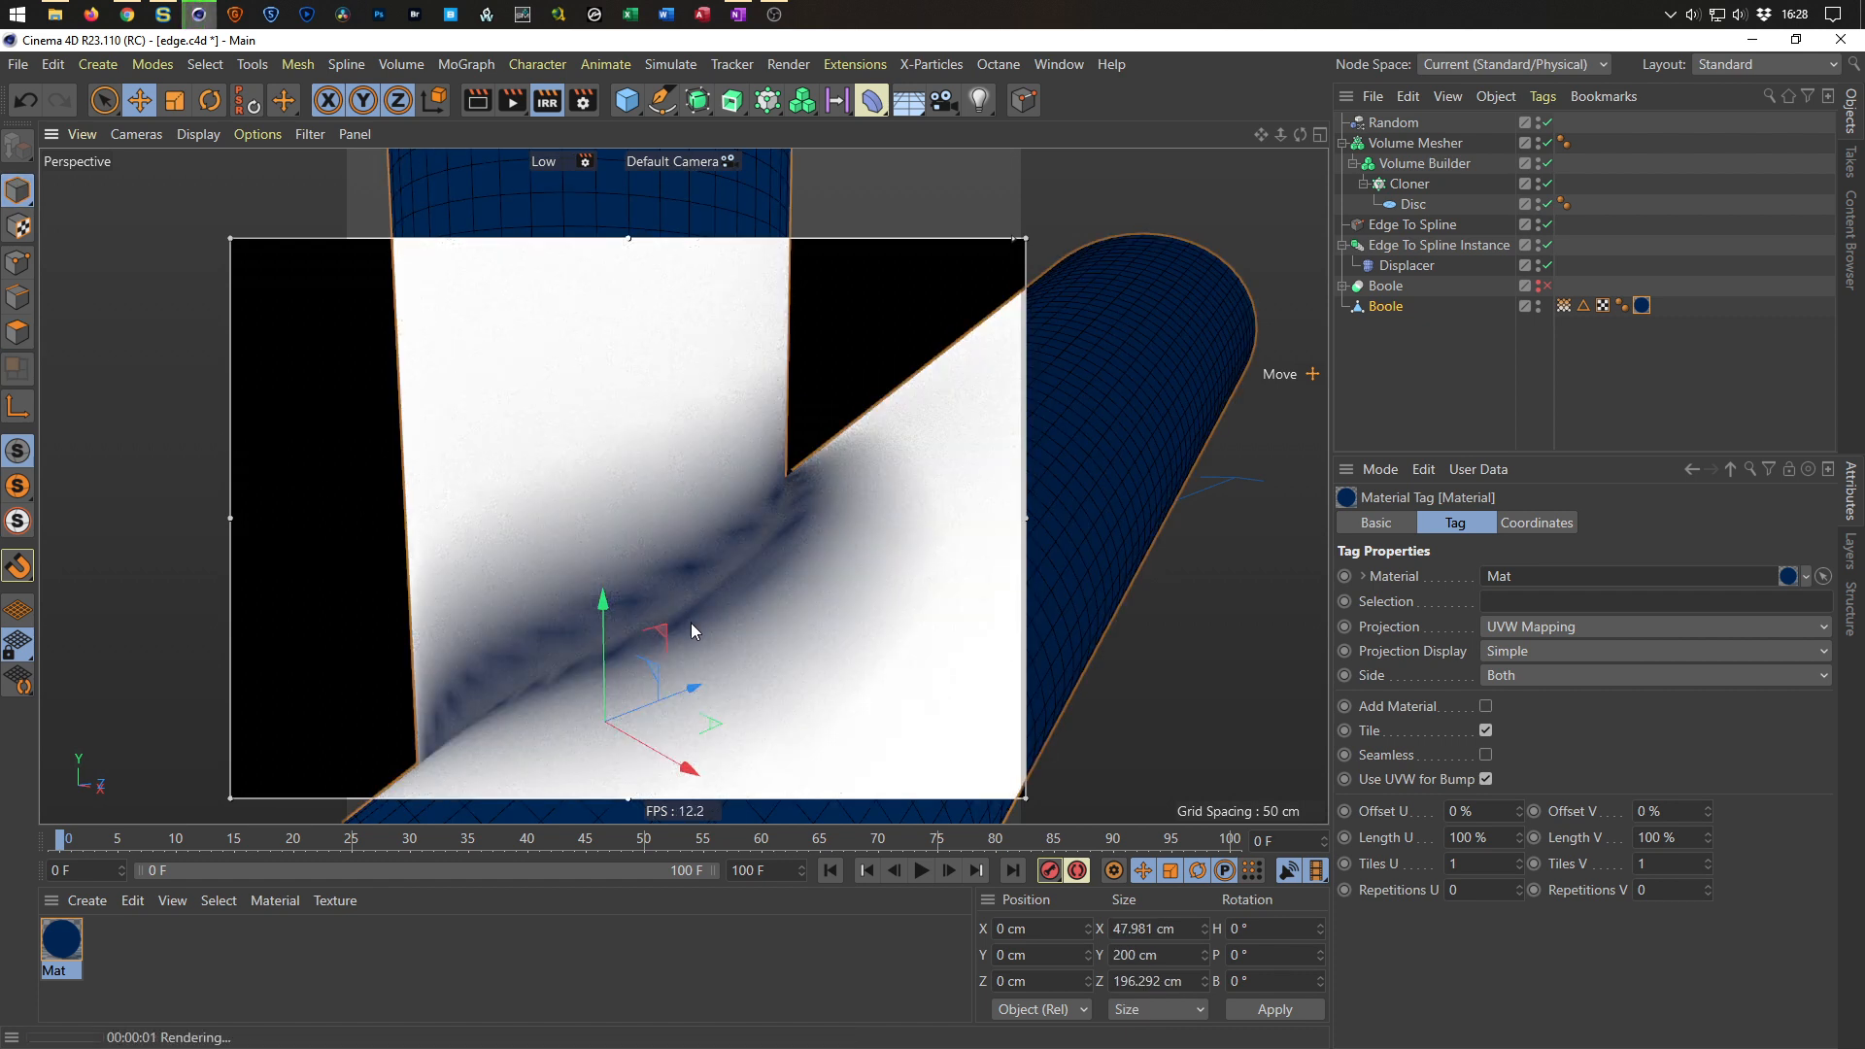
scroll(680, 612, up, 1)
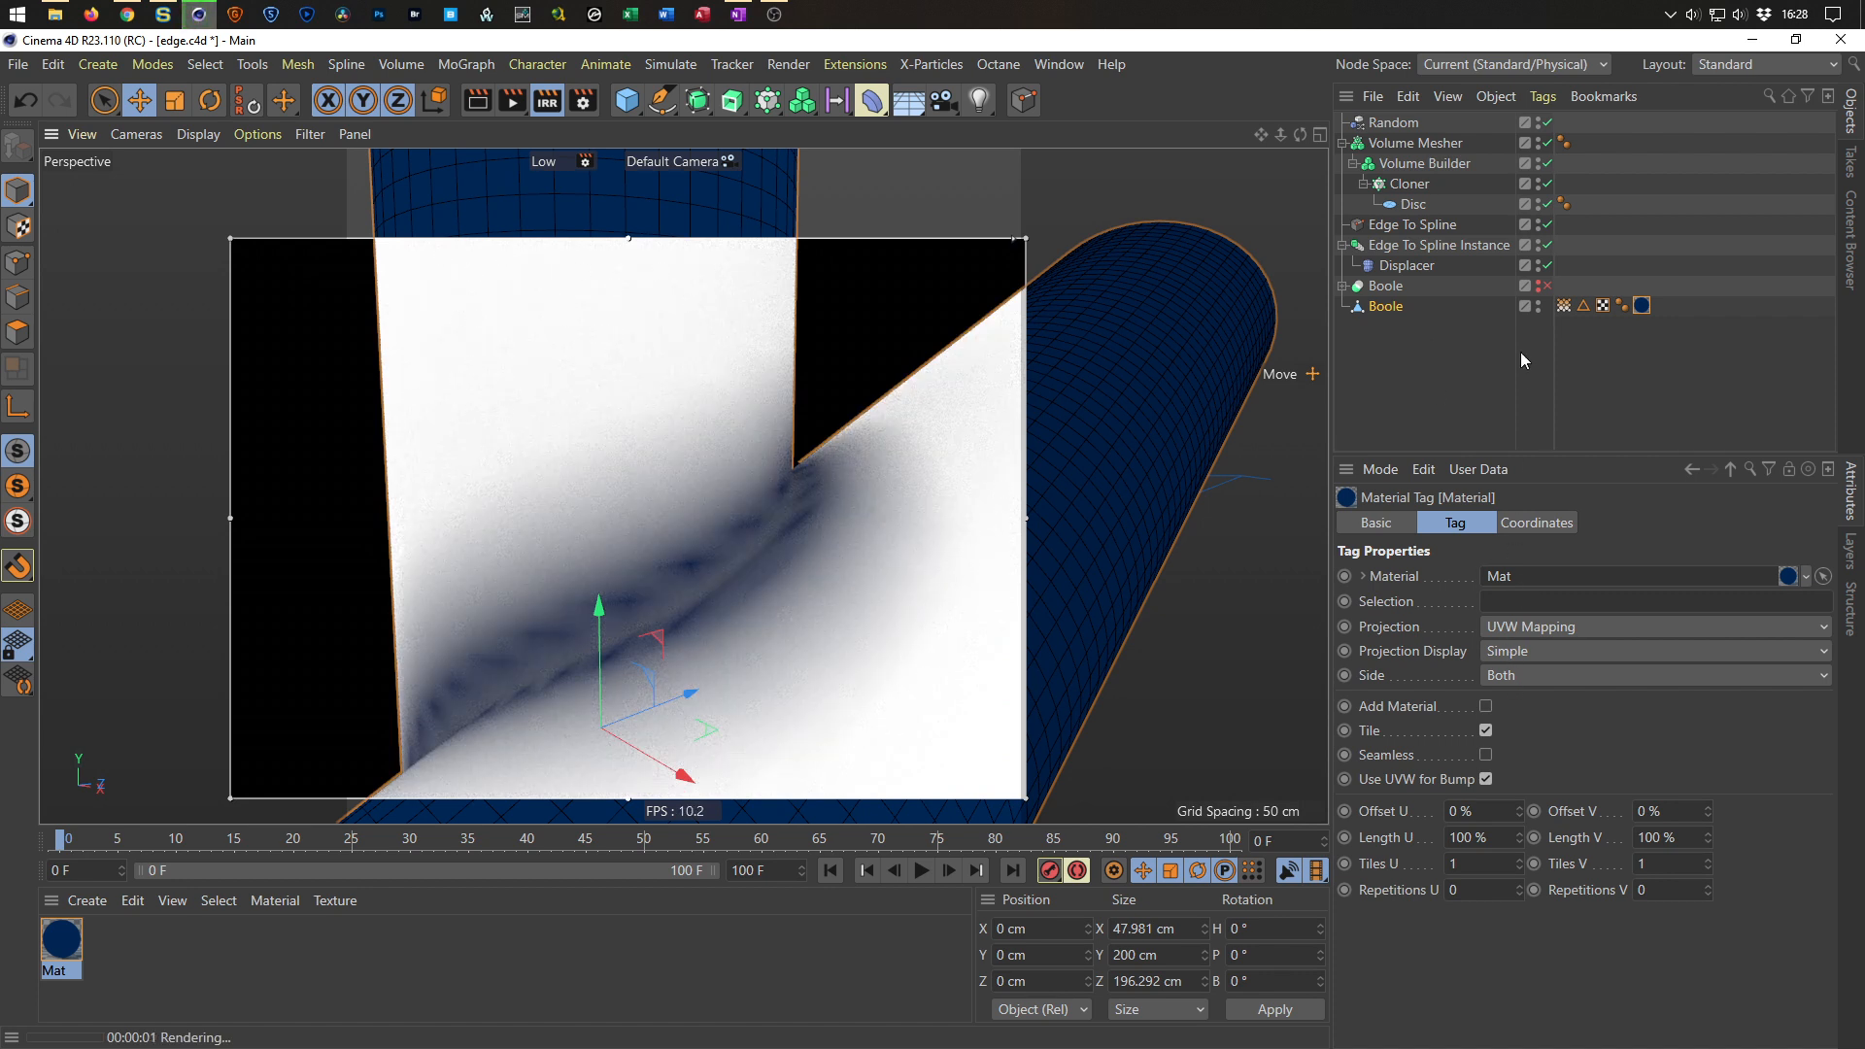
click(1565, 305)
click(1472, 897)
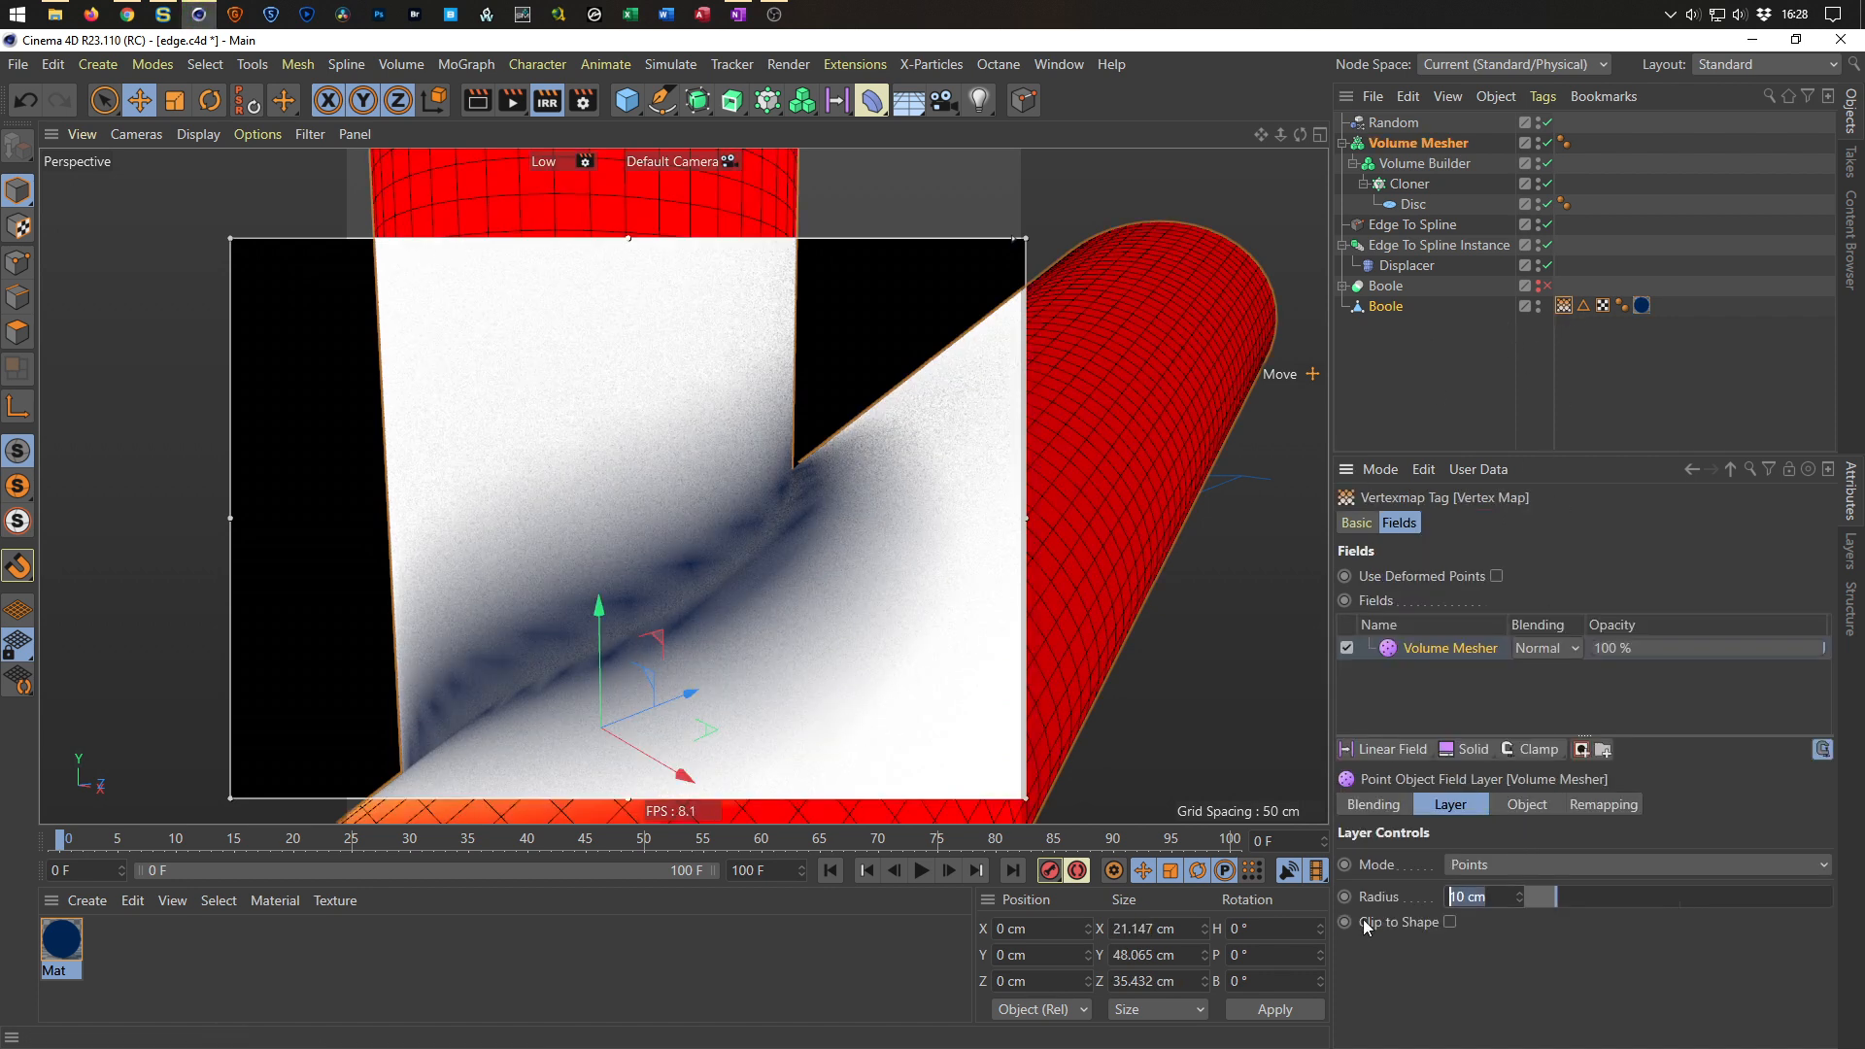
text(20)
key(Return)
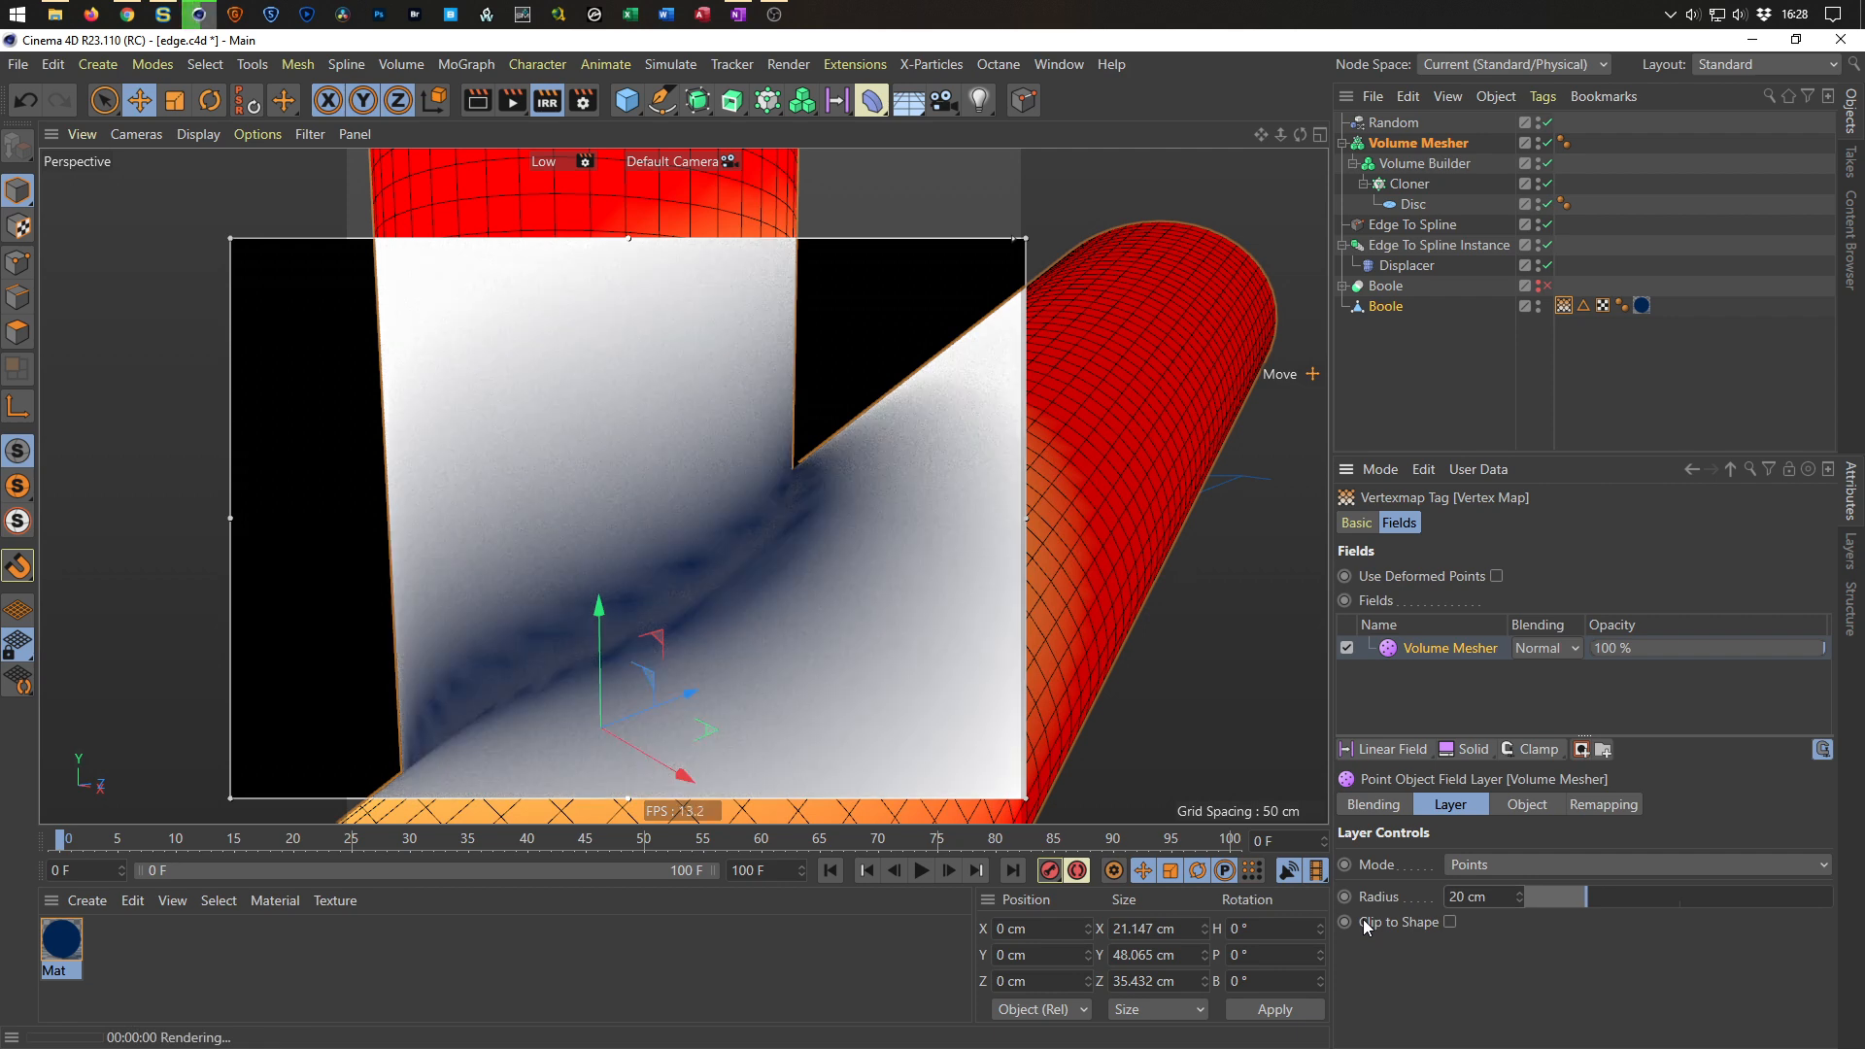
Set the Volume Mesher field layer's remapping Contour Mode to Curve.
mouse_move(686, 582)
alt+mouse_down()
mouse_move(748, 581)
mouse_move(684, 586)
alt+mouse_up()
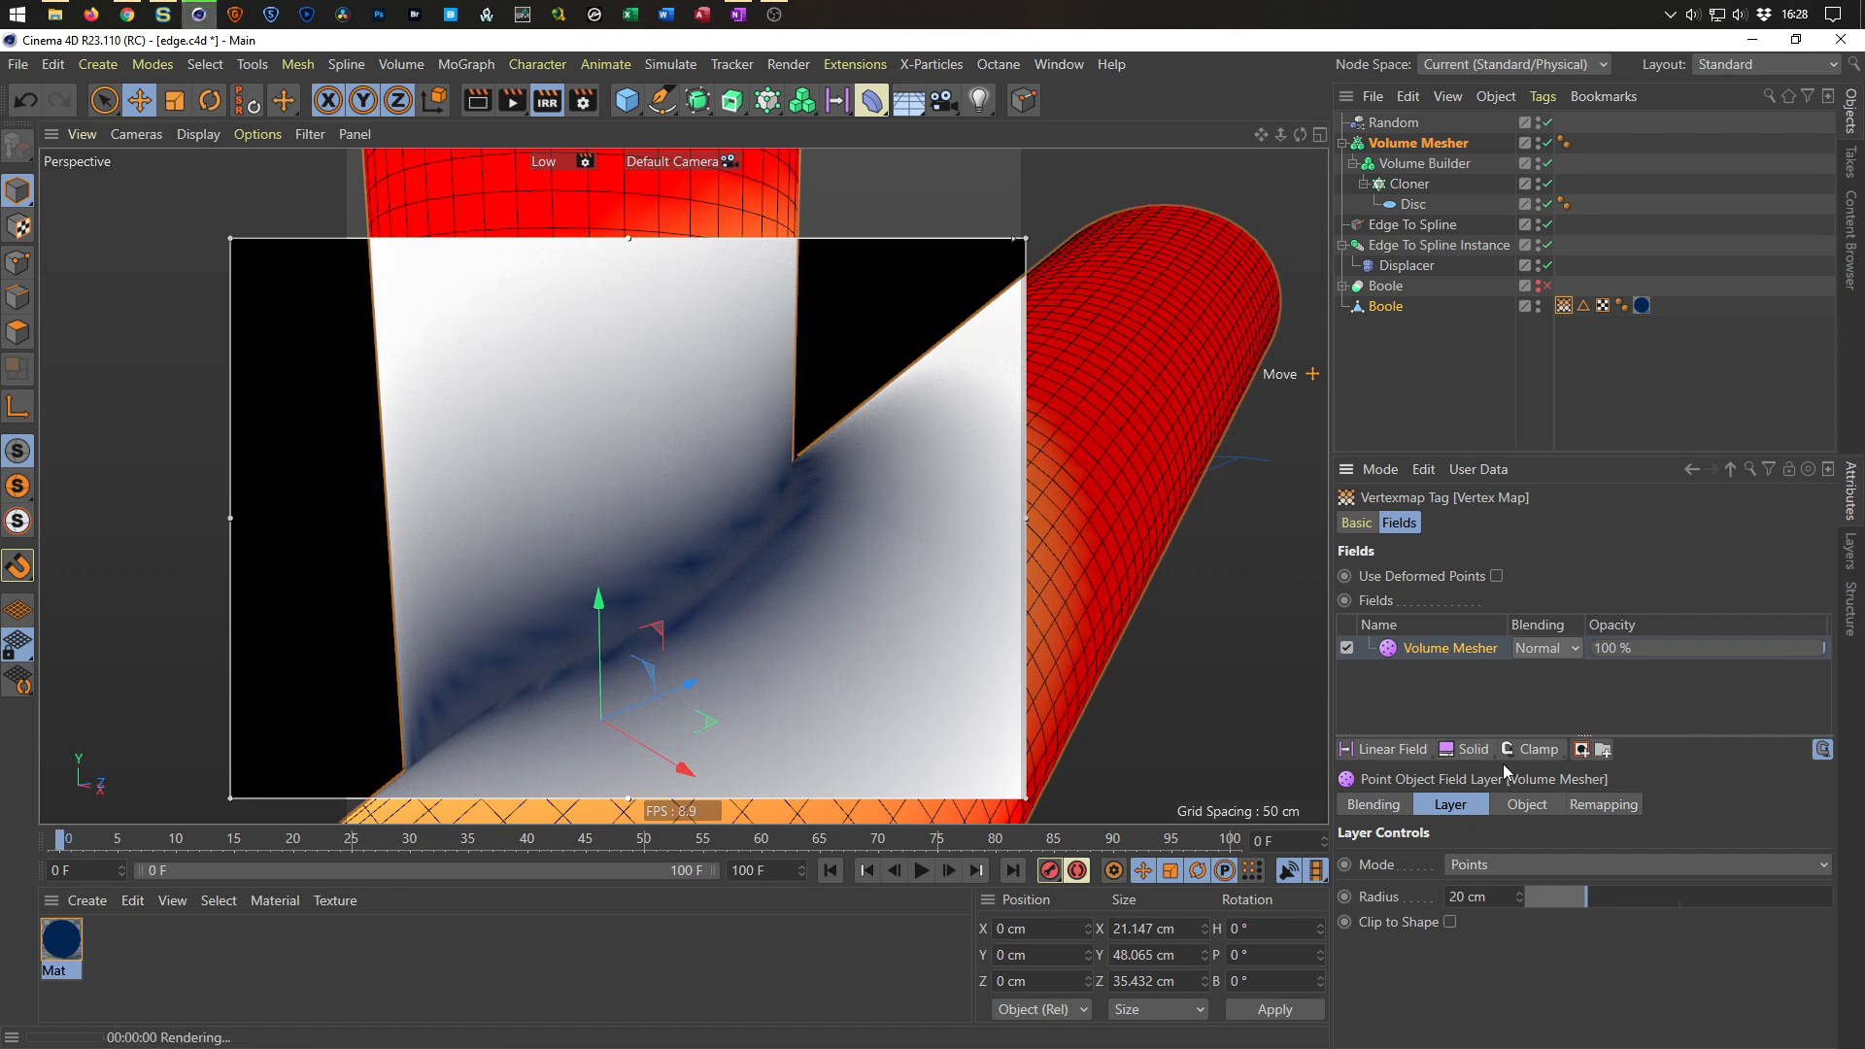
click(1594, 811)
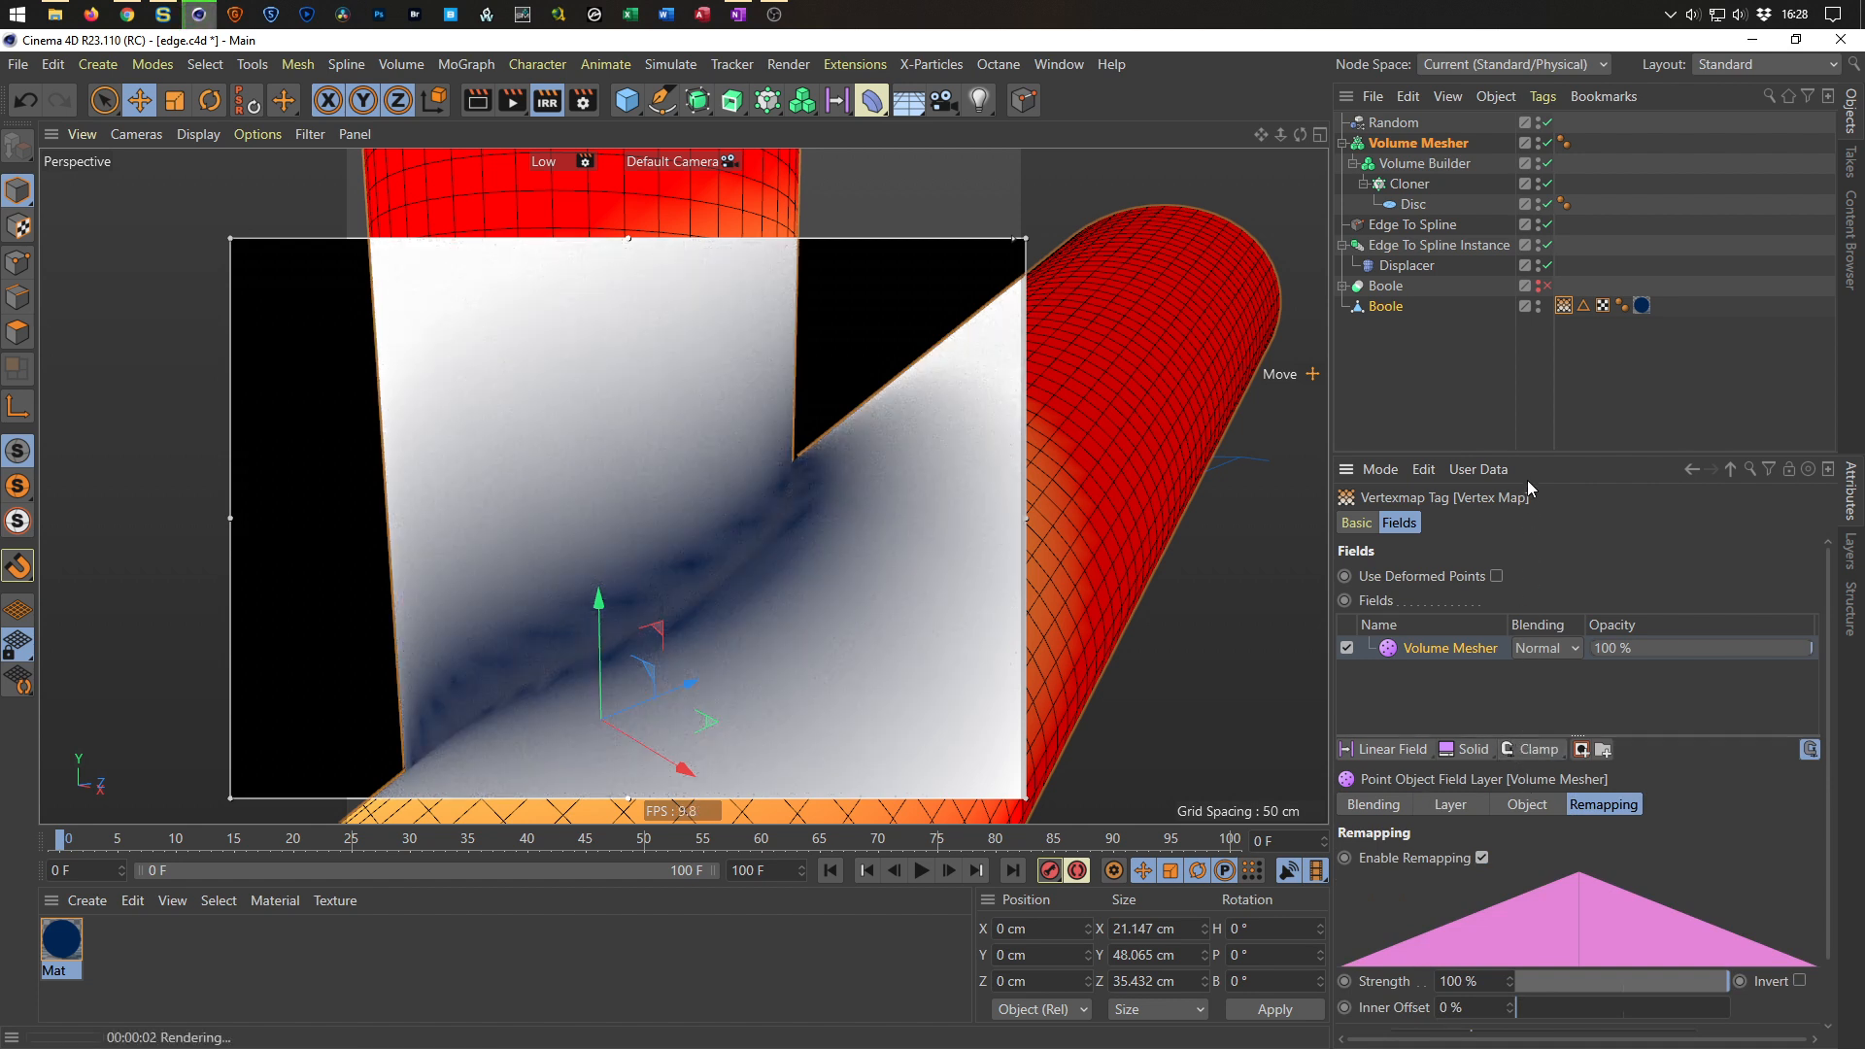
drag(1527, 452, 1528, 365)
click(1404, 1007)
scroll(1404, 1008, down, 1)
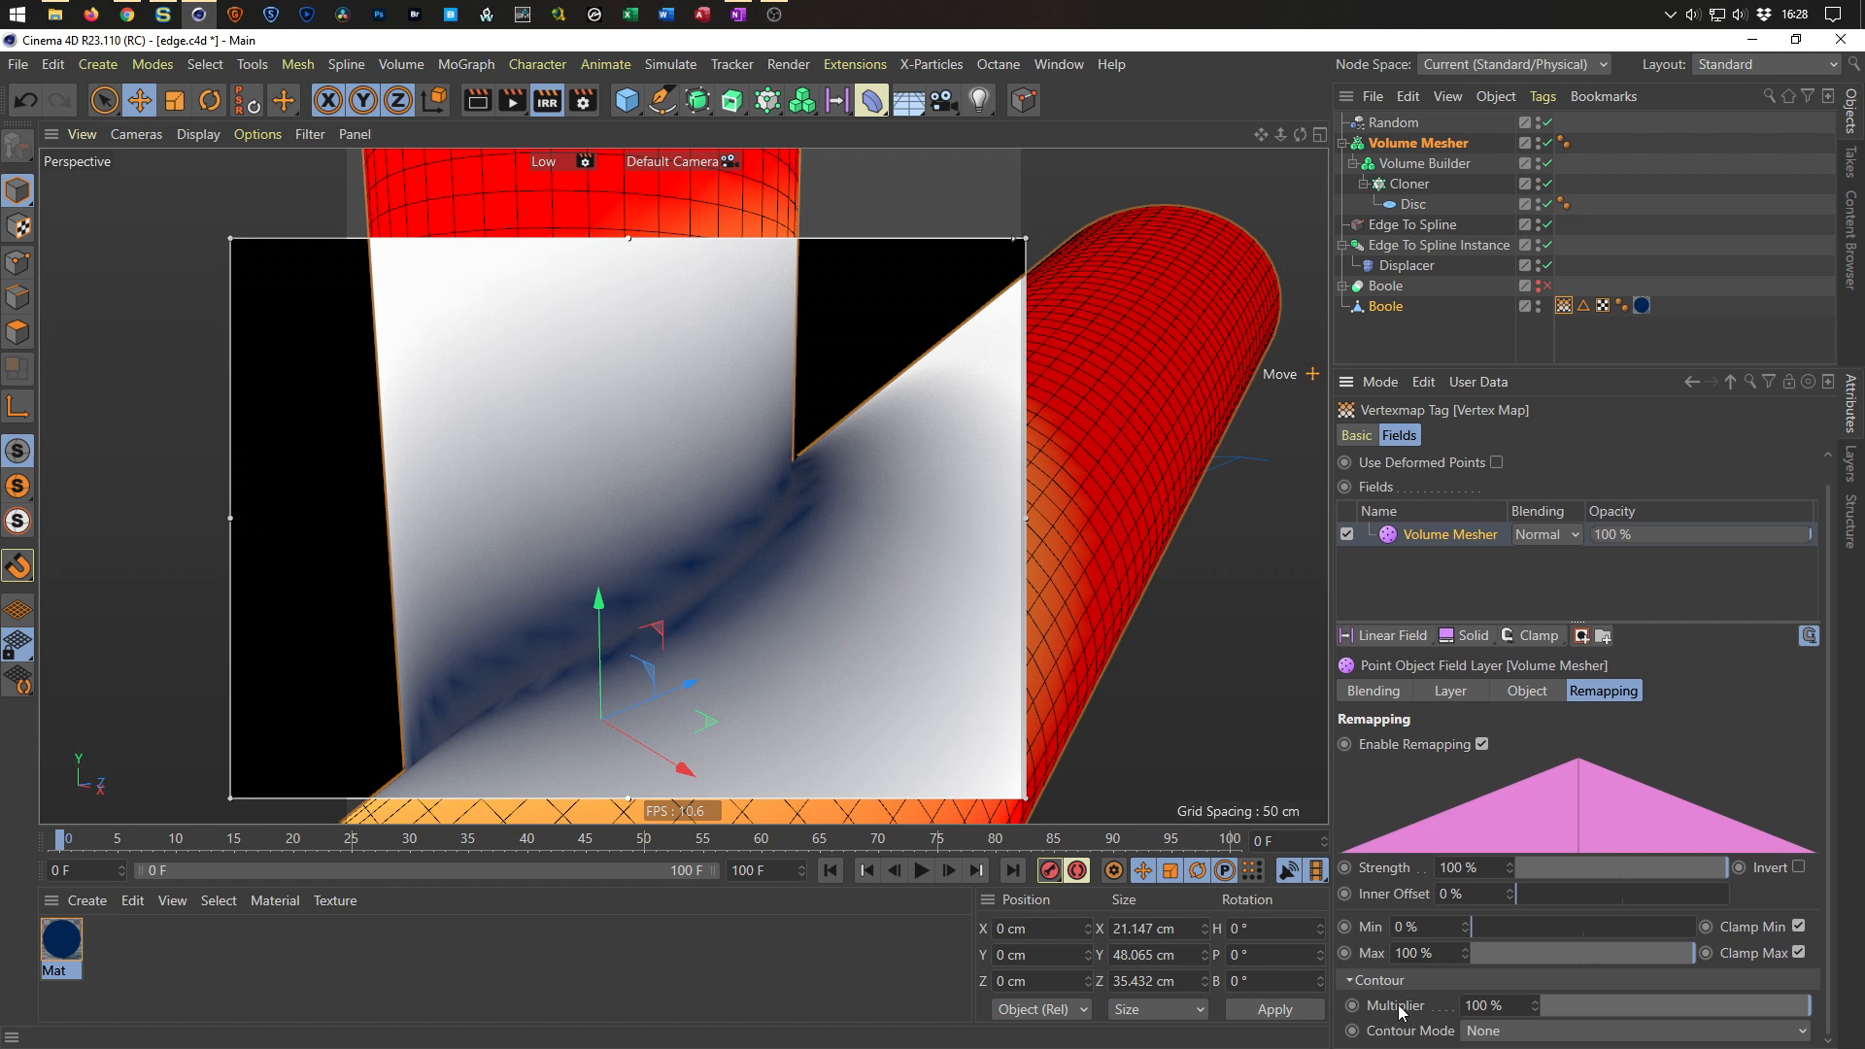
click(1493, 1032)
click(1492, 1011)
scroll(1409, 983, down, 3)
scroll(1410, 984, up, 1)
scroll(1410, 984, up, 2)
scroll(1396, 989, down, 5)
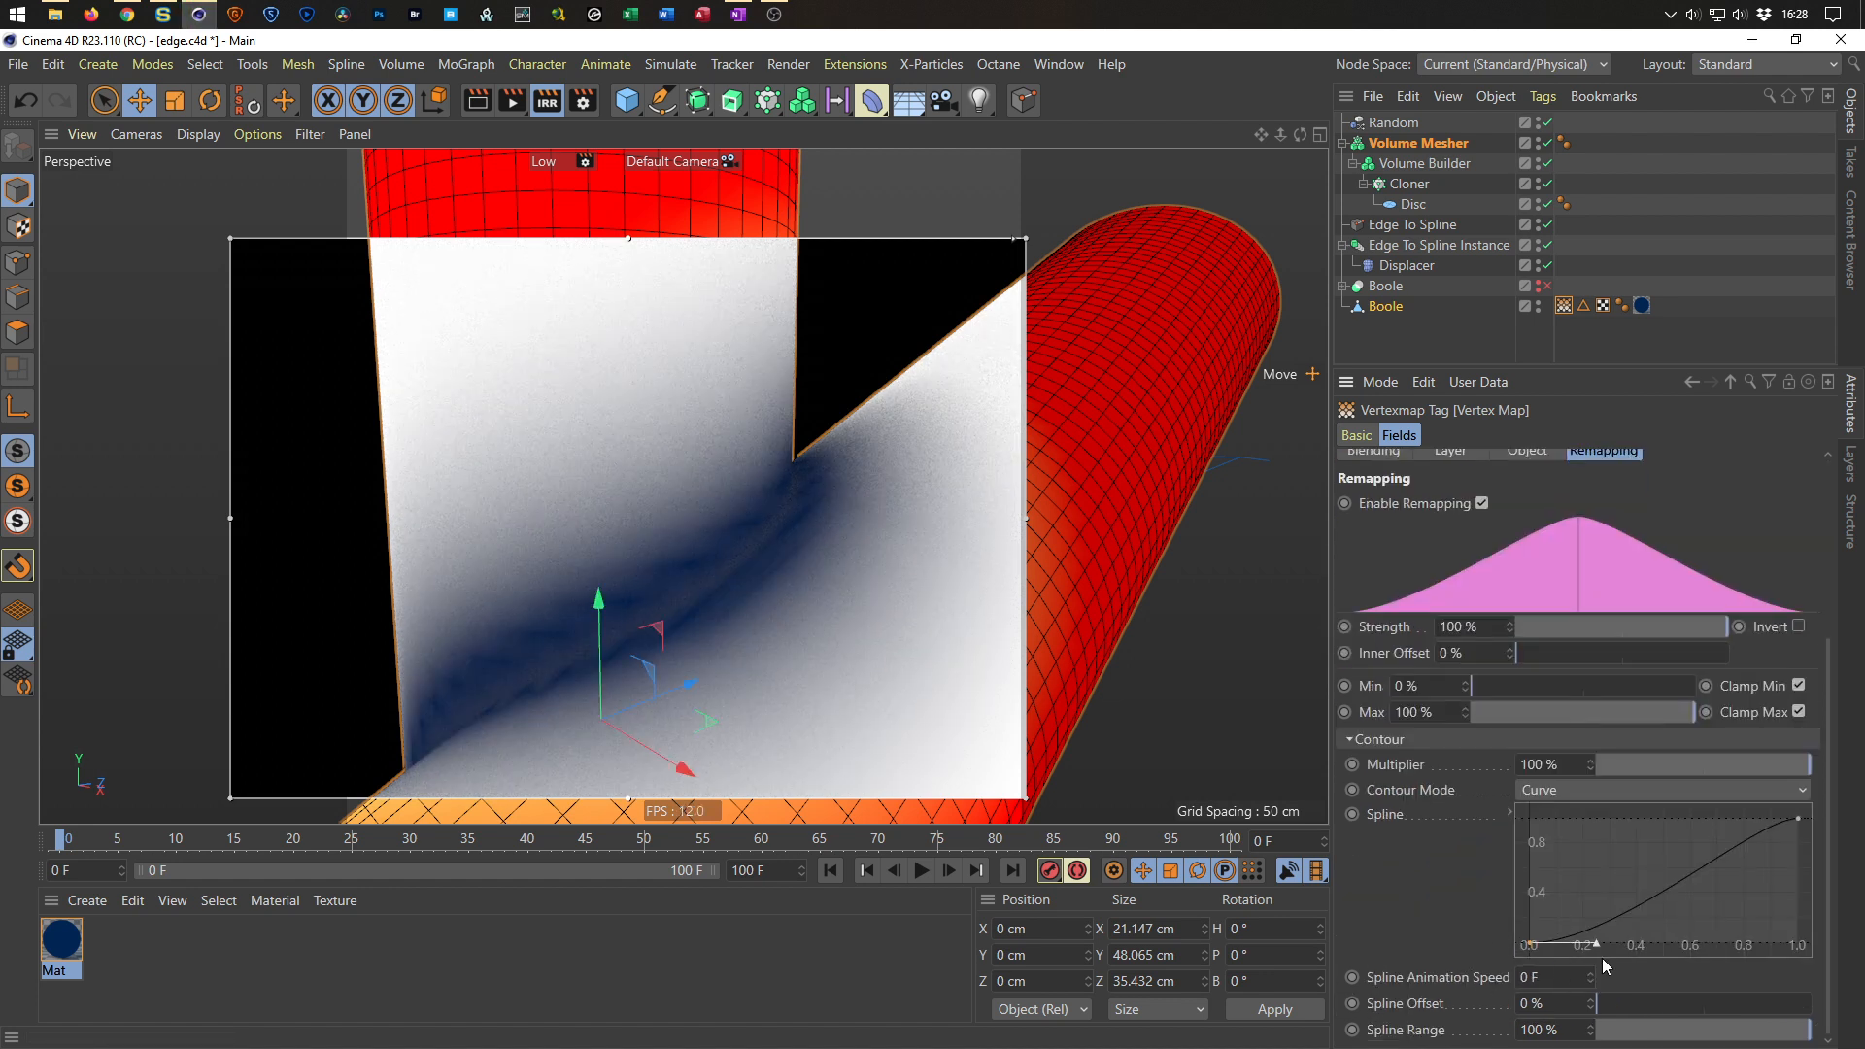
Reshape the Volume Mesher field layer's Contour spline curve into a smooth ease-out shape.
ctrl+click(1585, 918)
drag(1585, 918, 1557, 902)
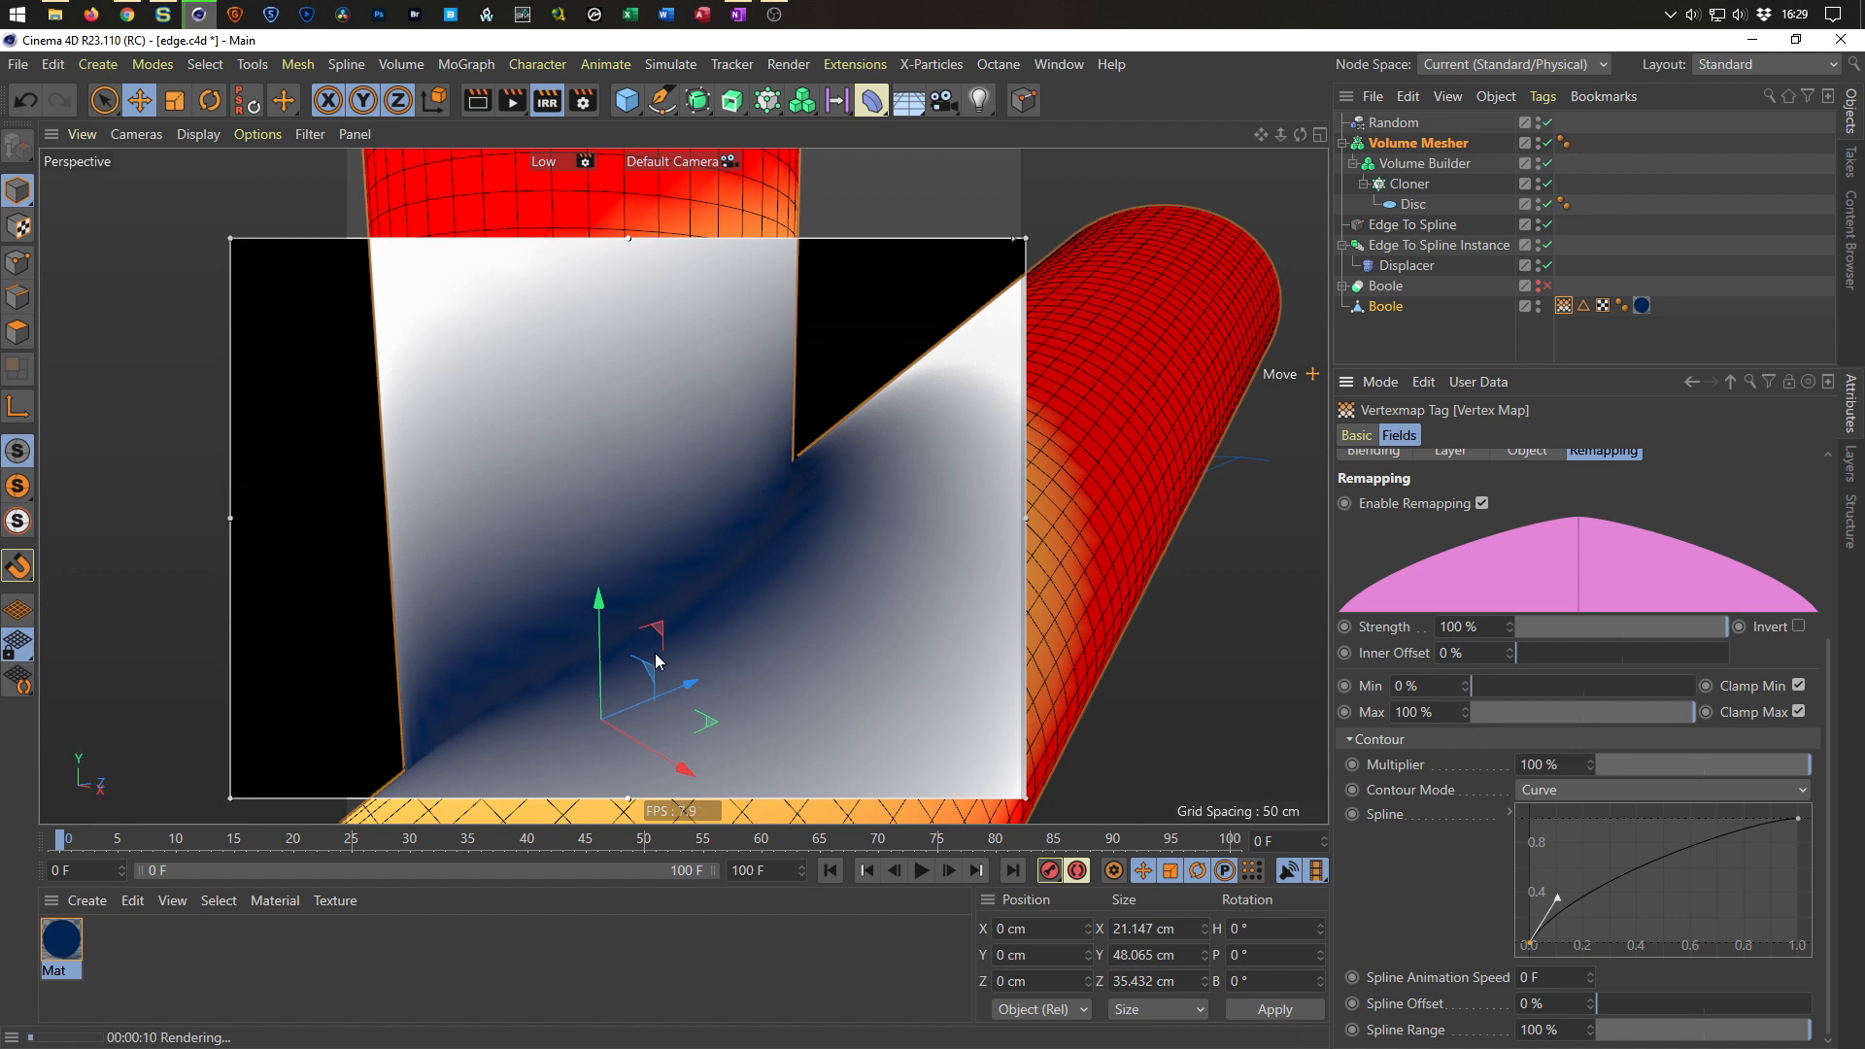
click(1389, 311)
click(1575, 334)
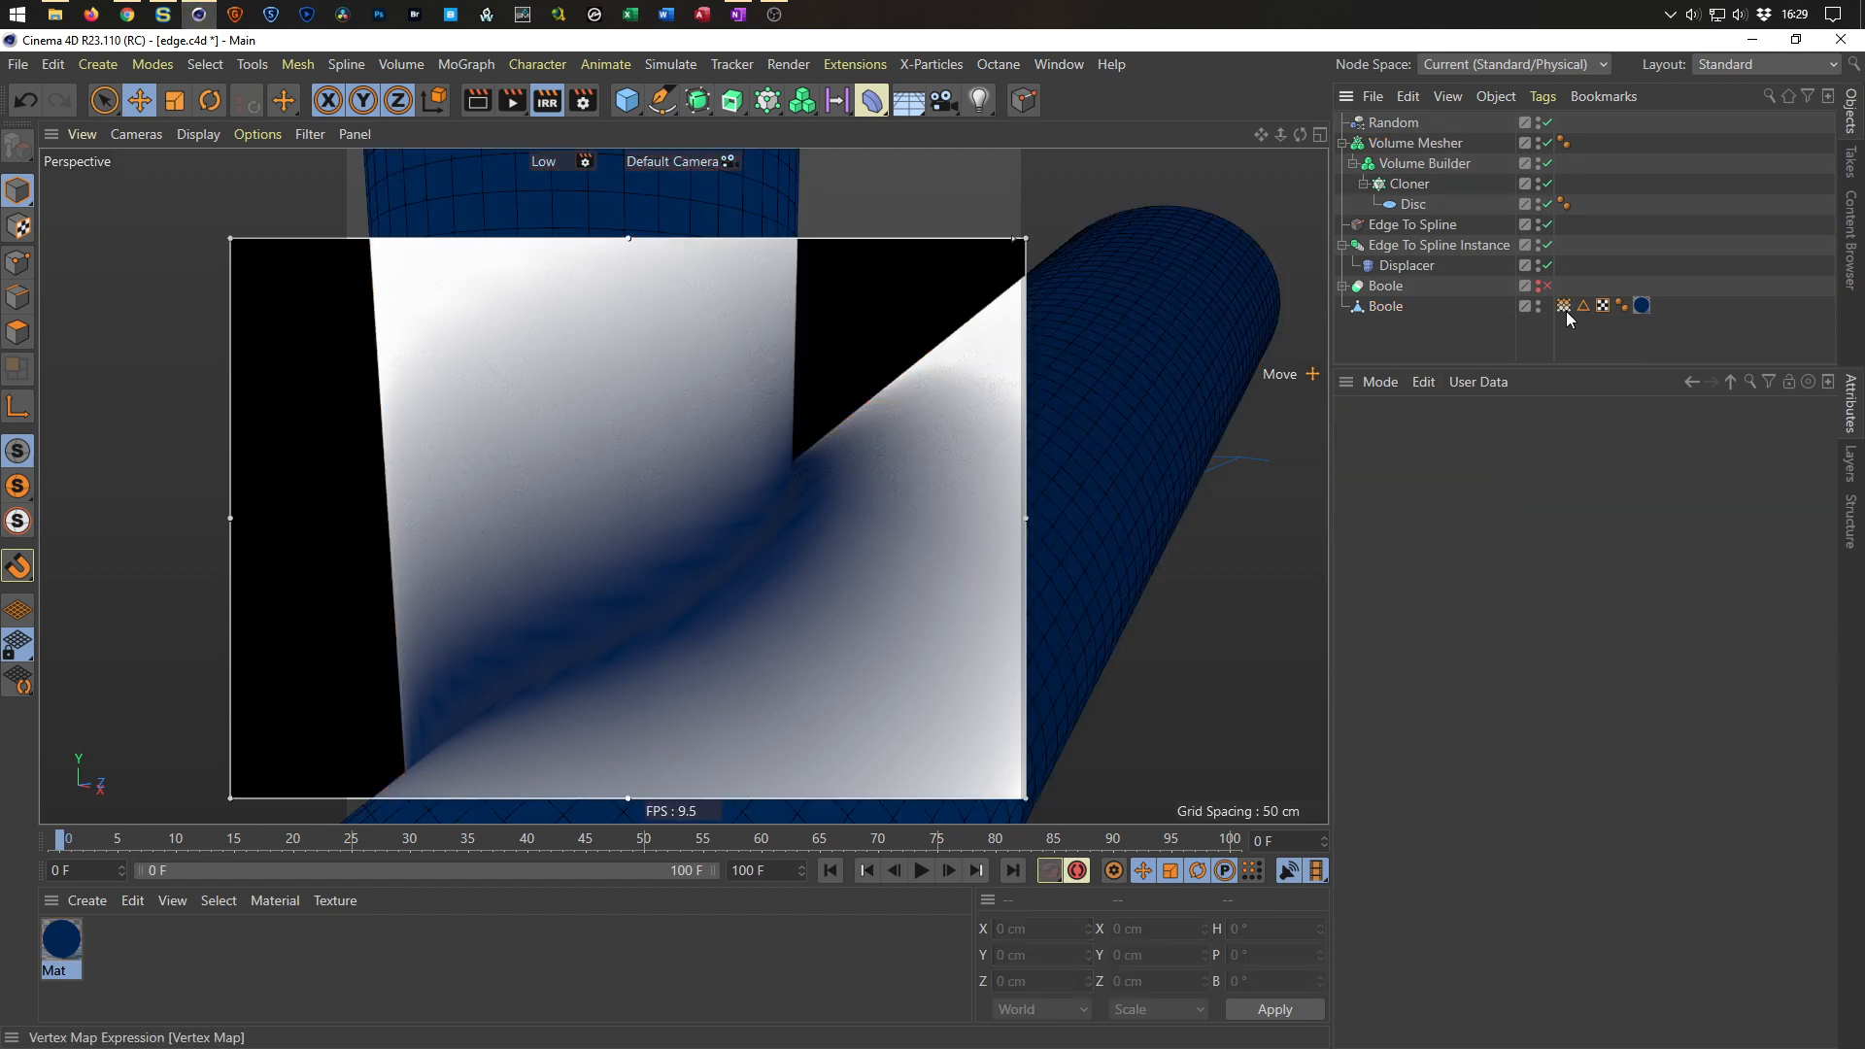
click(1564, 306)
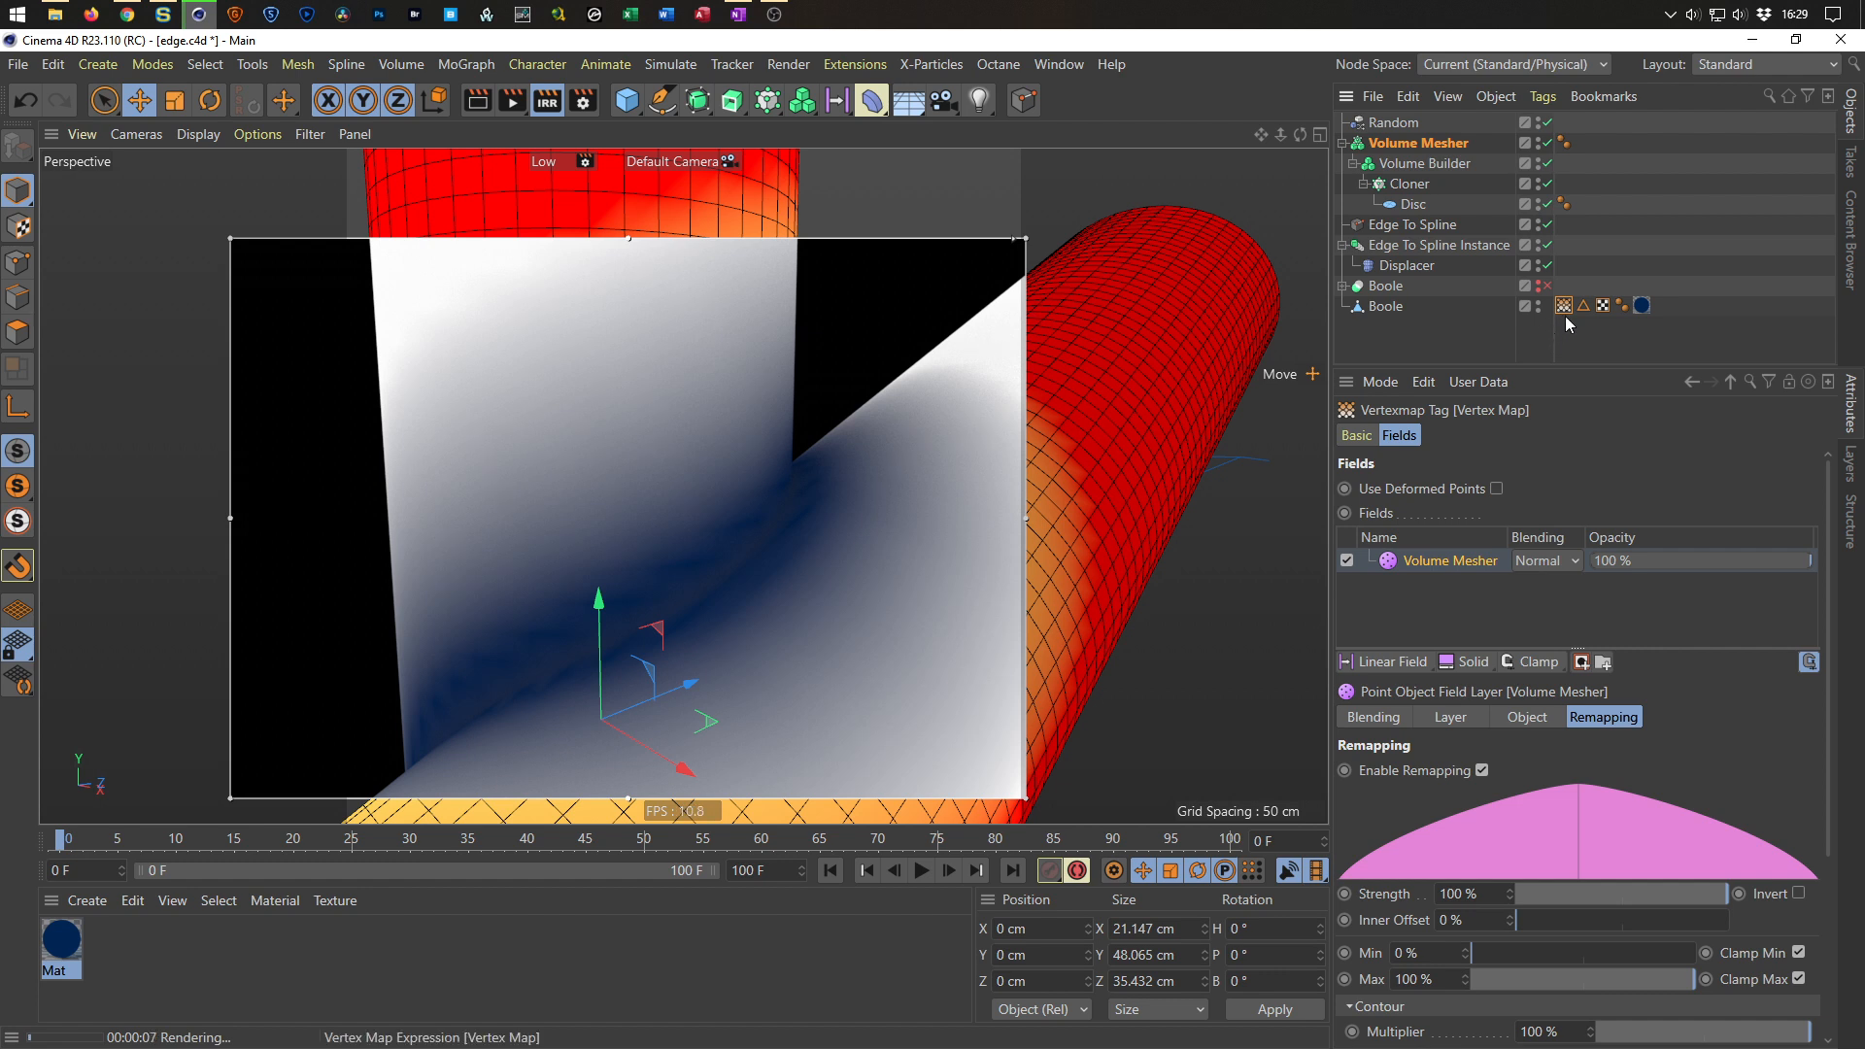
click(1565, 318)
Switch the Boole polygon object to point mode and create a new vertex map with Set Vertex Weight.
click(1386, 306)
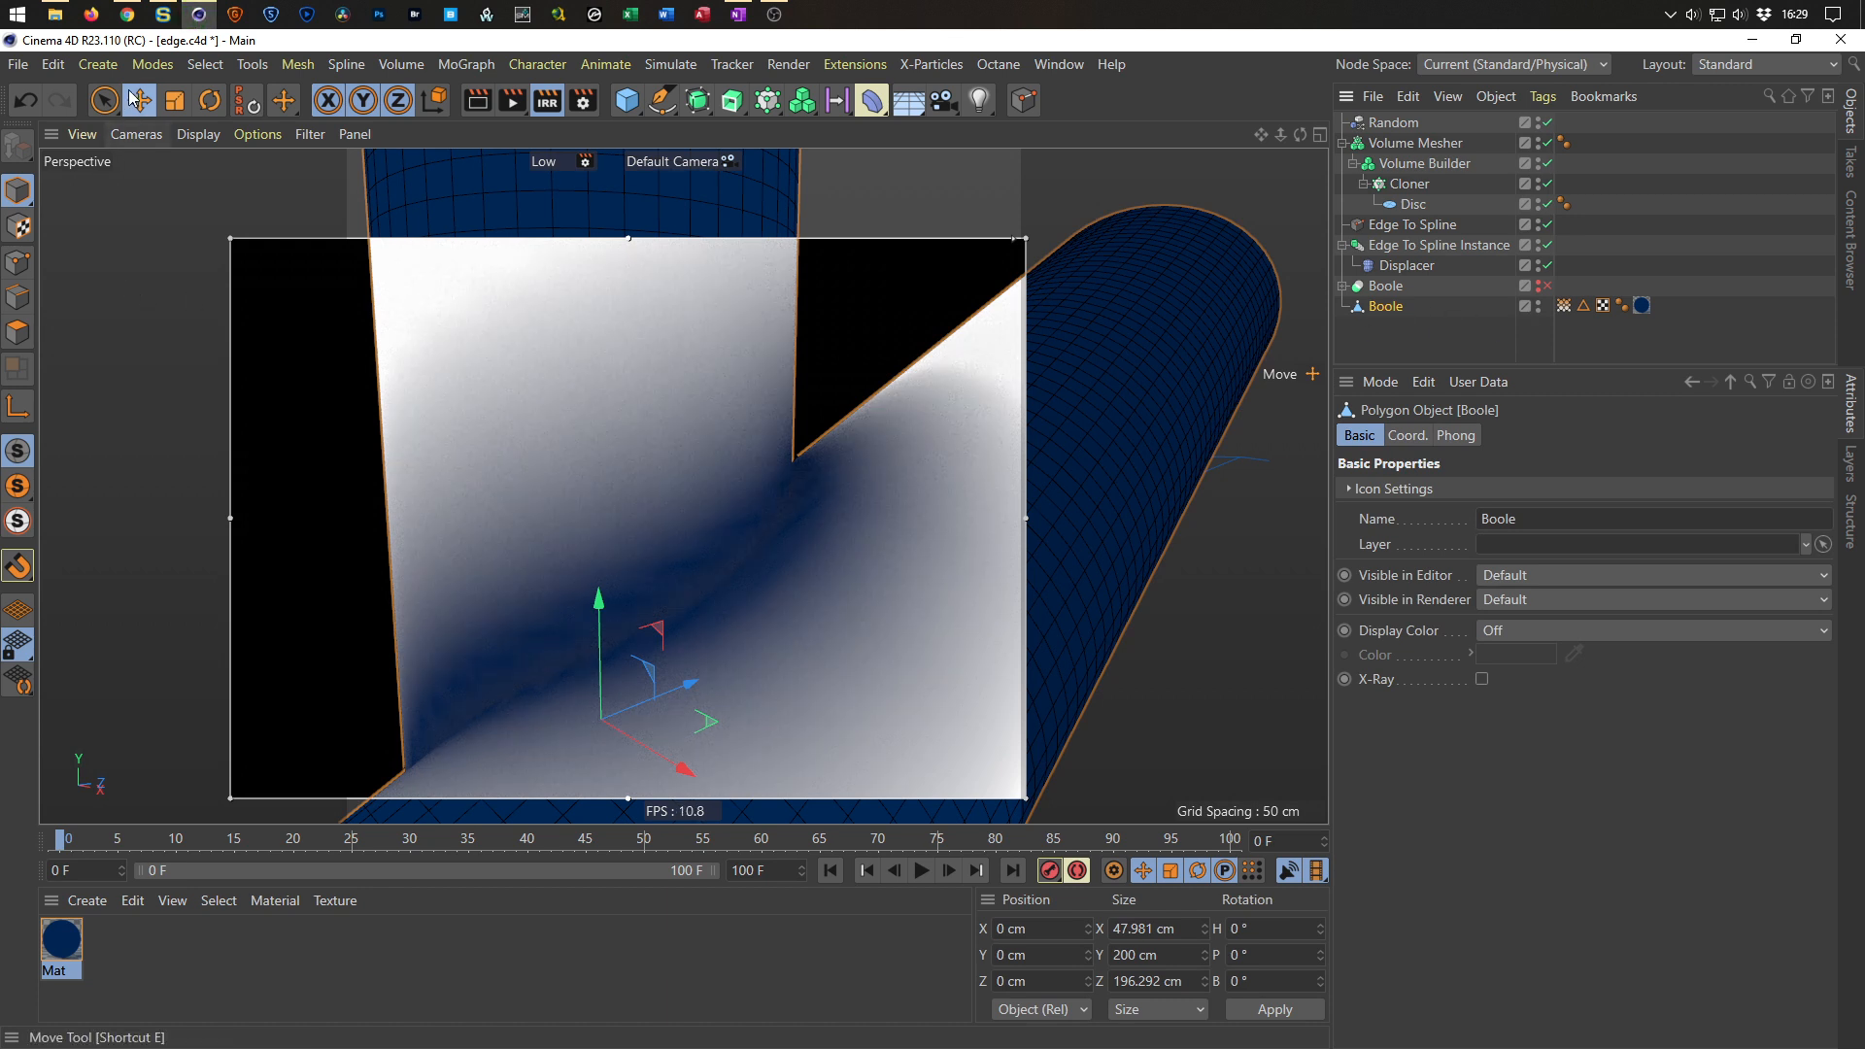
click(204, 64)
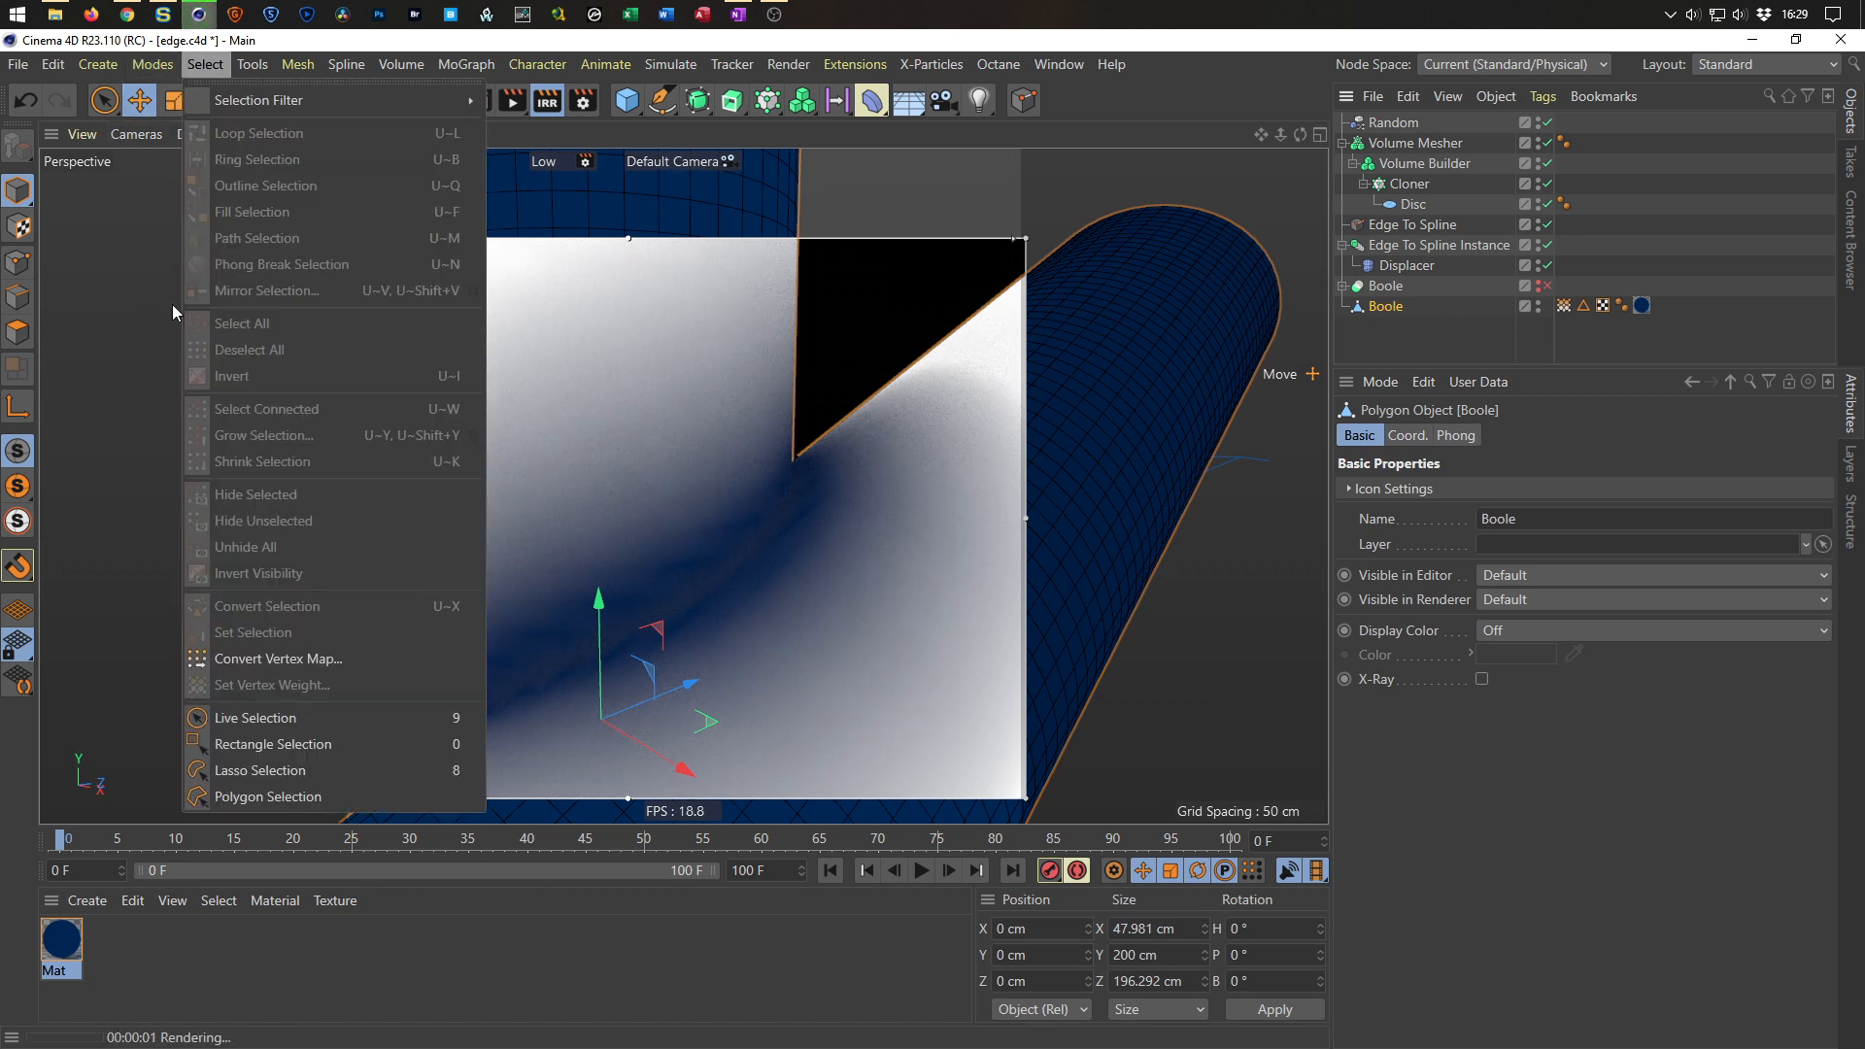
click(140, 407)
click(18, 333)
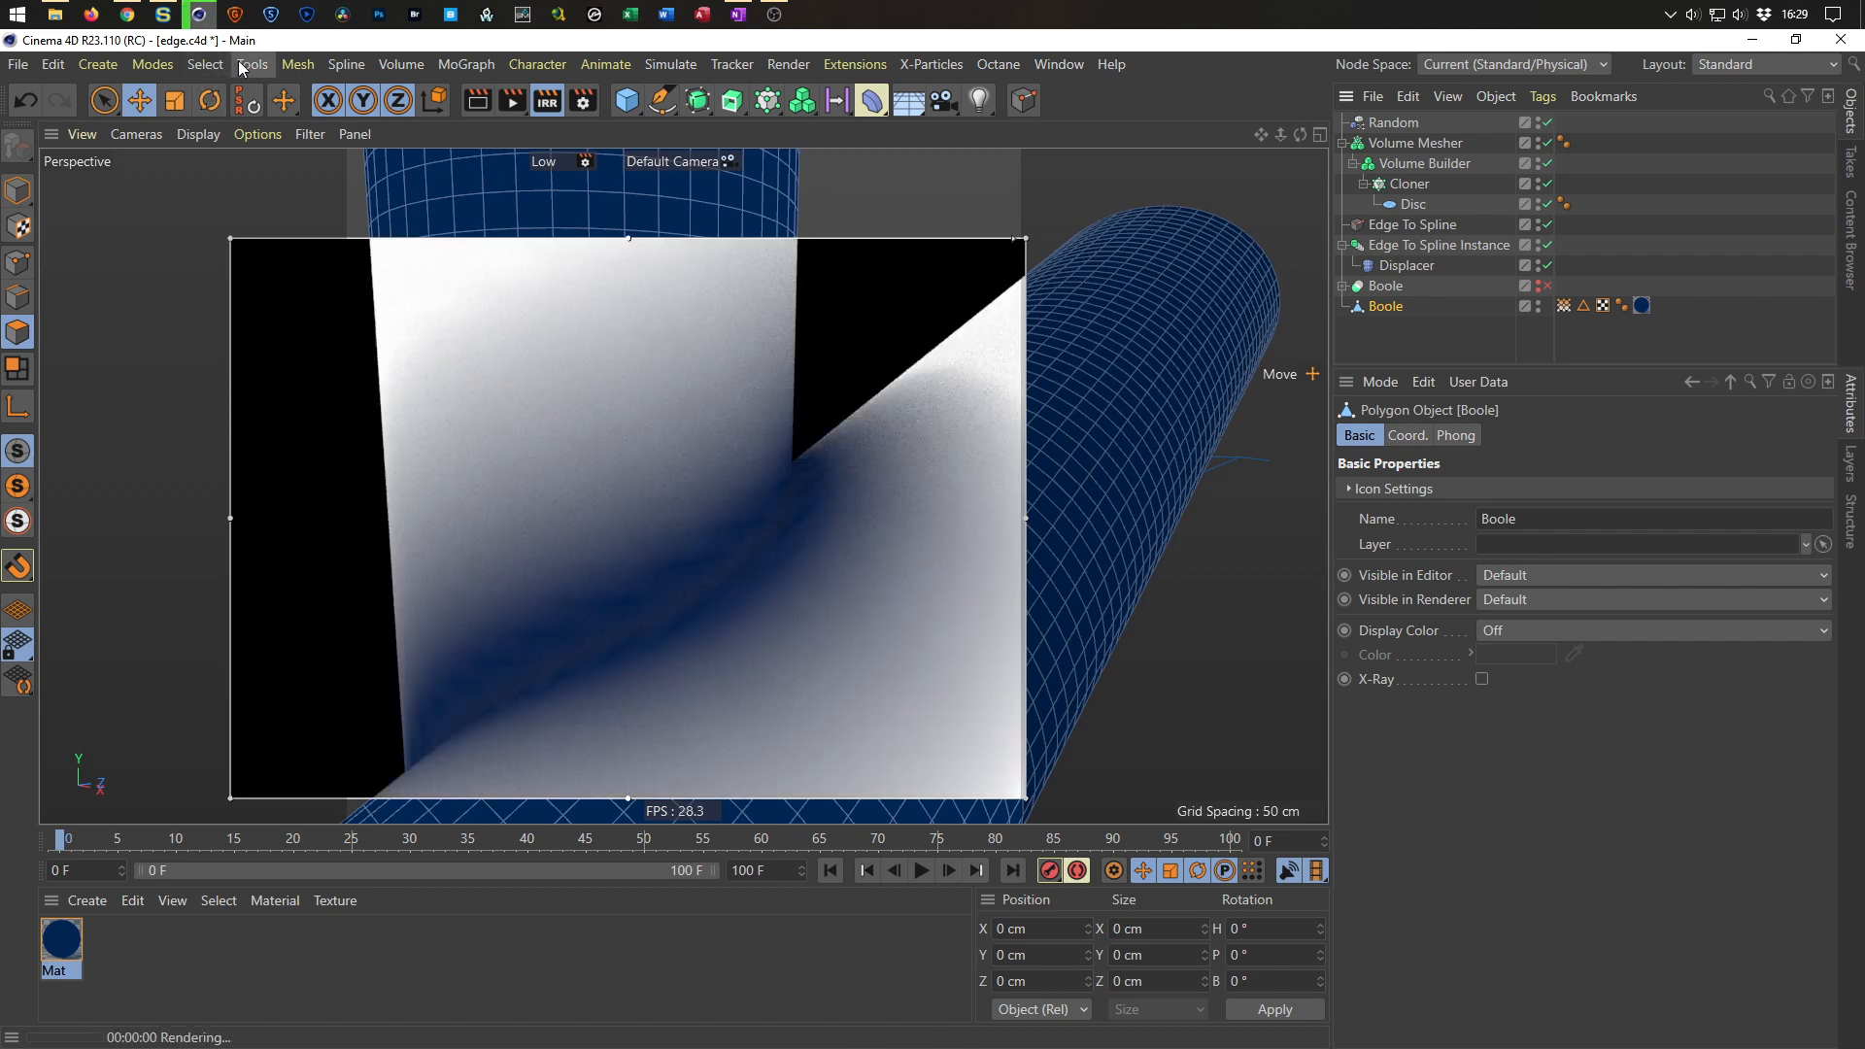
click(205, 64)
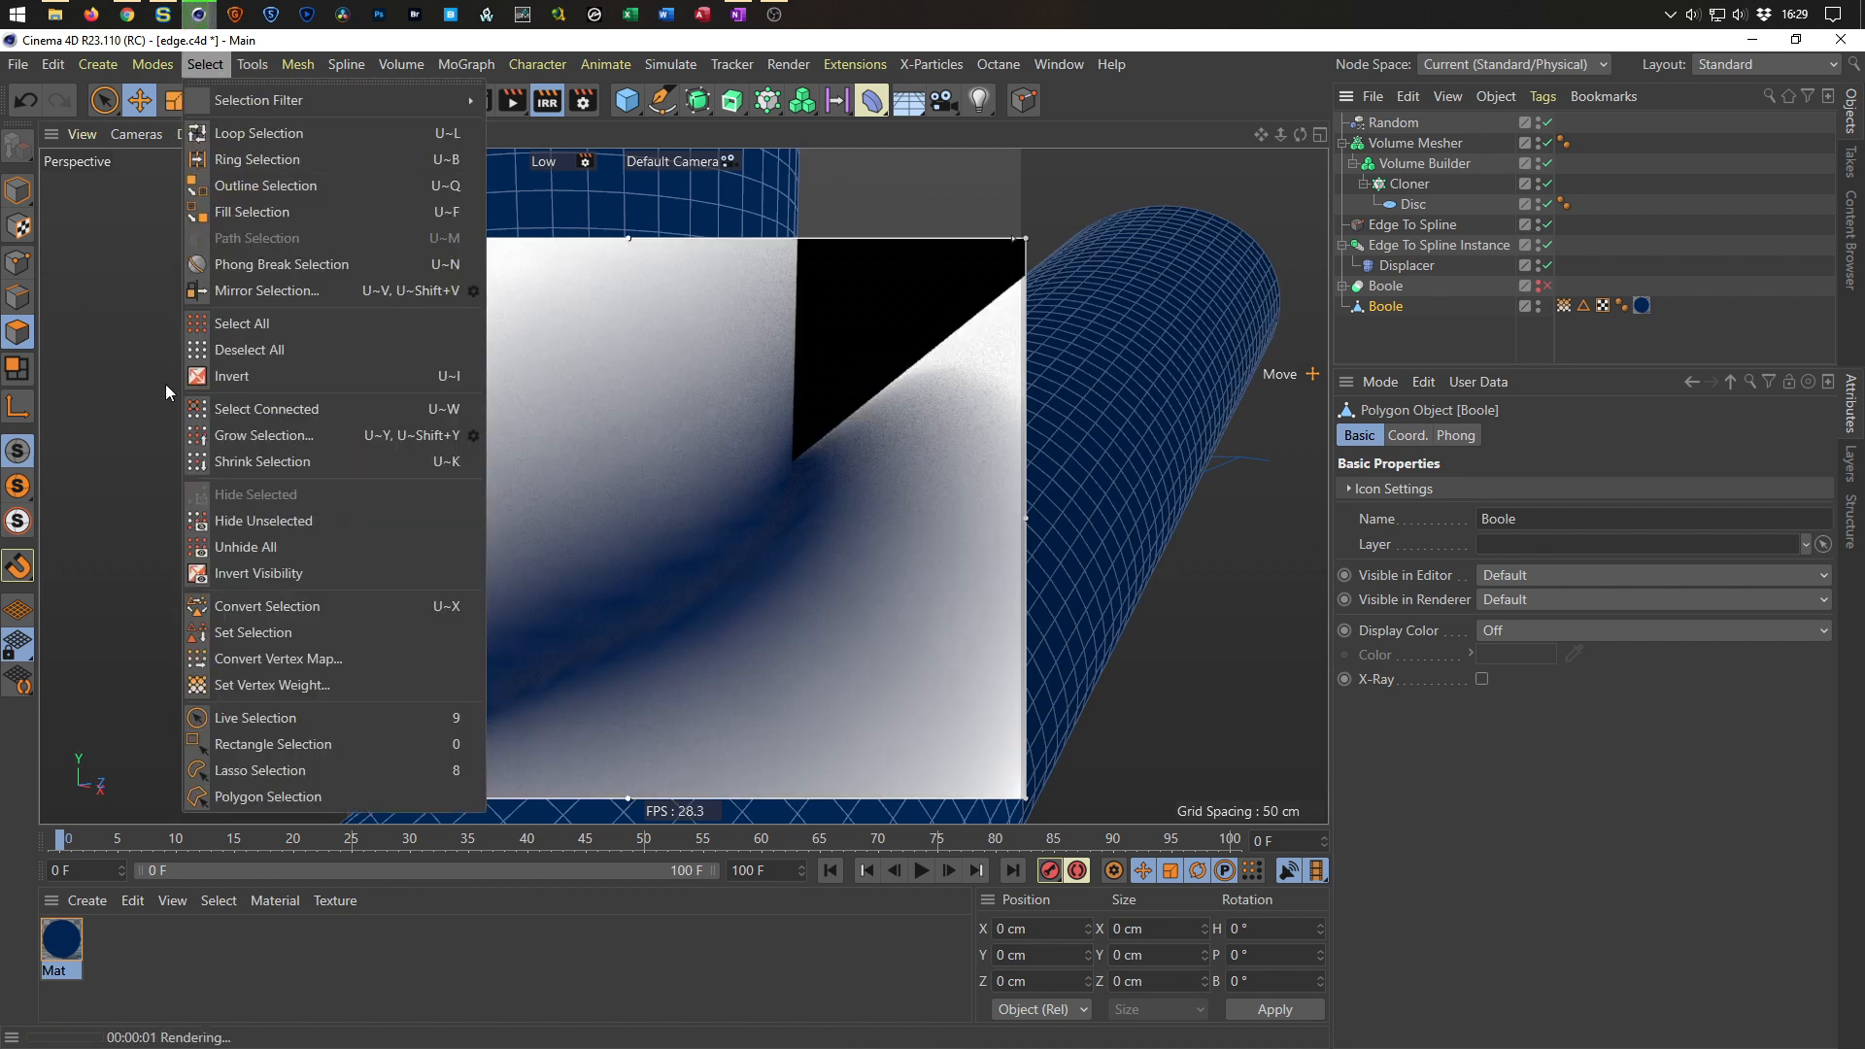
click(214, 683)
click(174, 726)
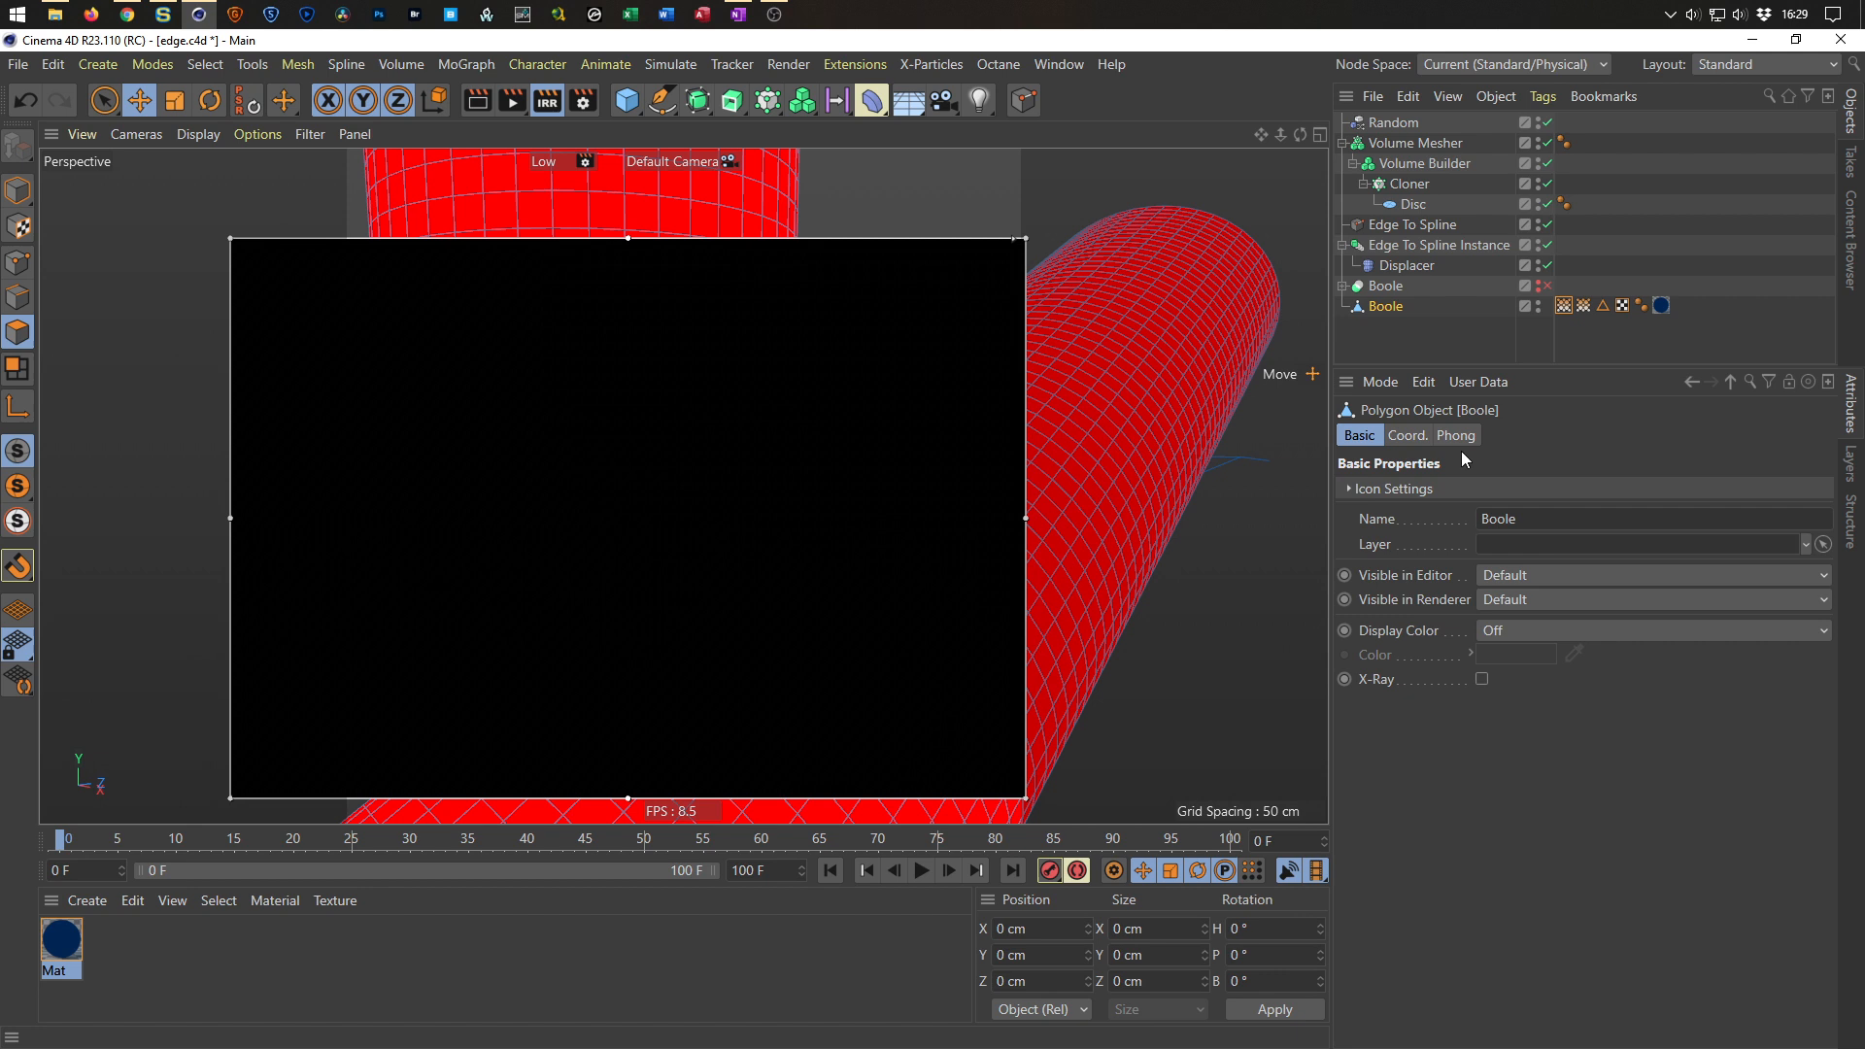
Move the new vertex map tag to the end of the Boole's tags and rename it Vertex Map smooth.
drag(1564, 305, 1664, 306)
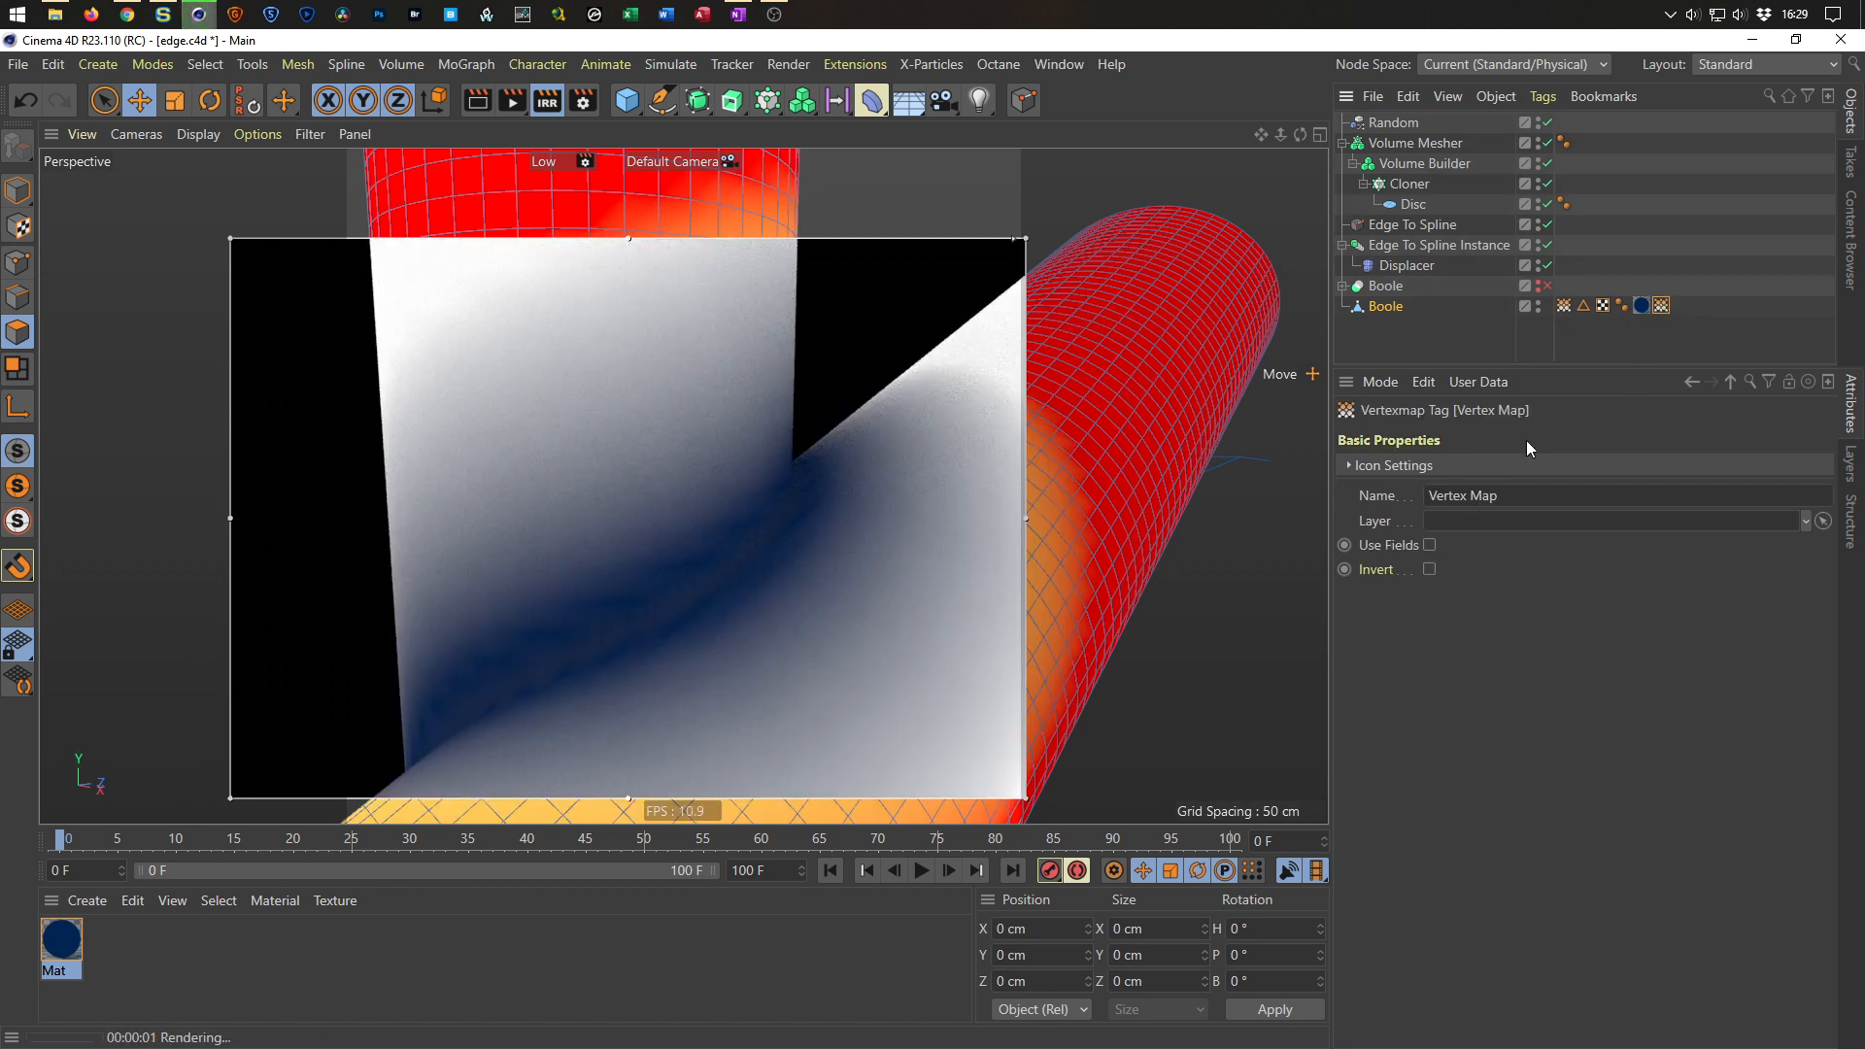
click(1545, 498)
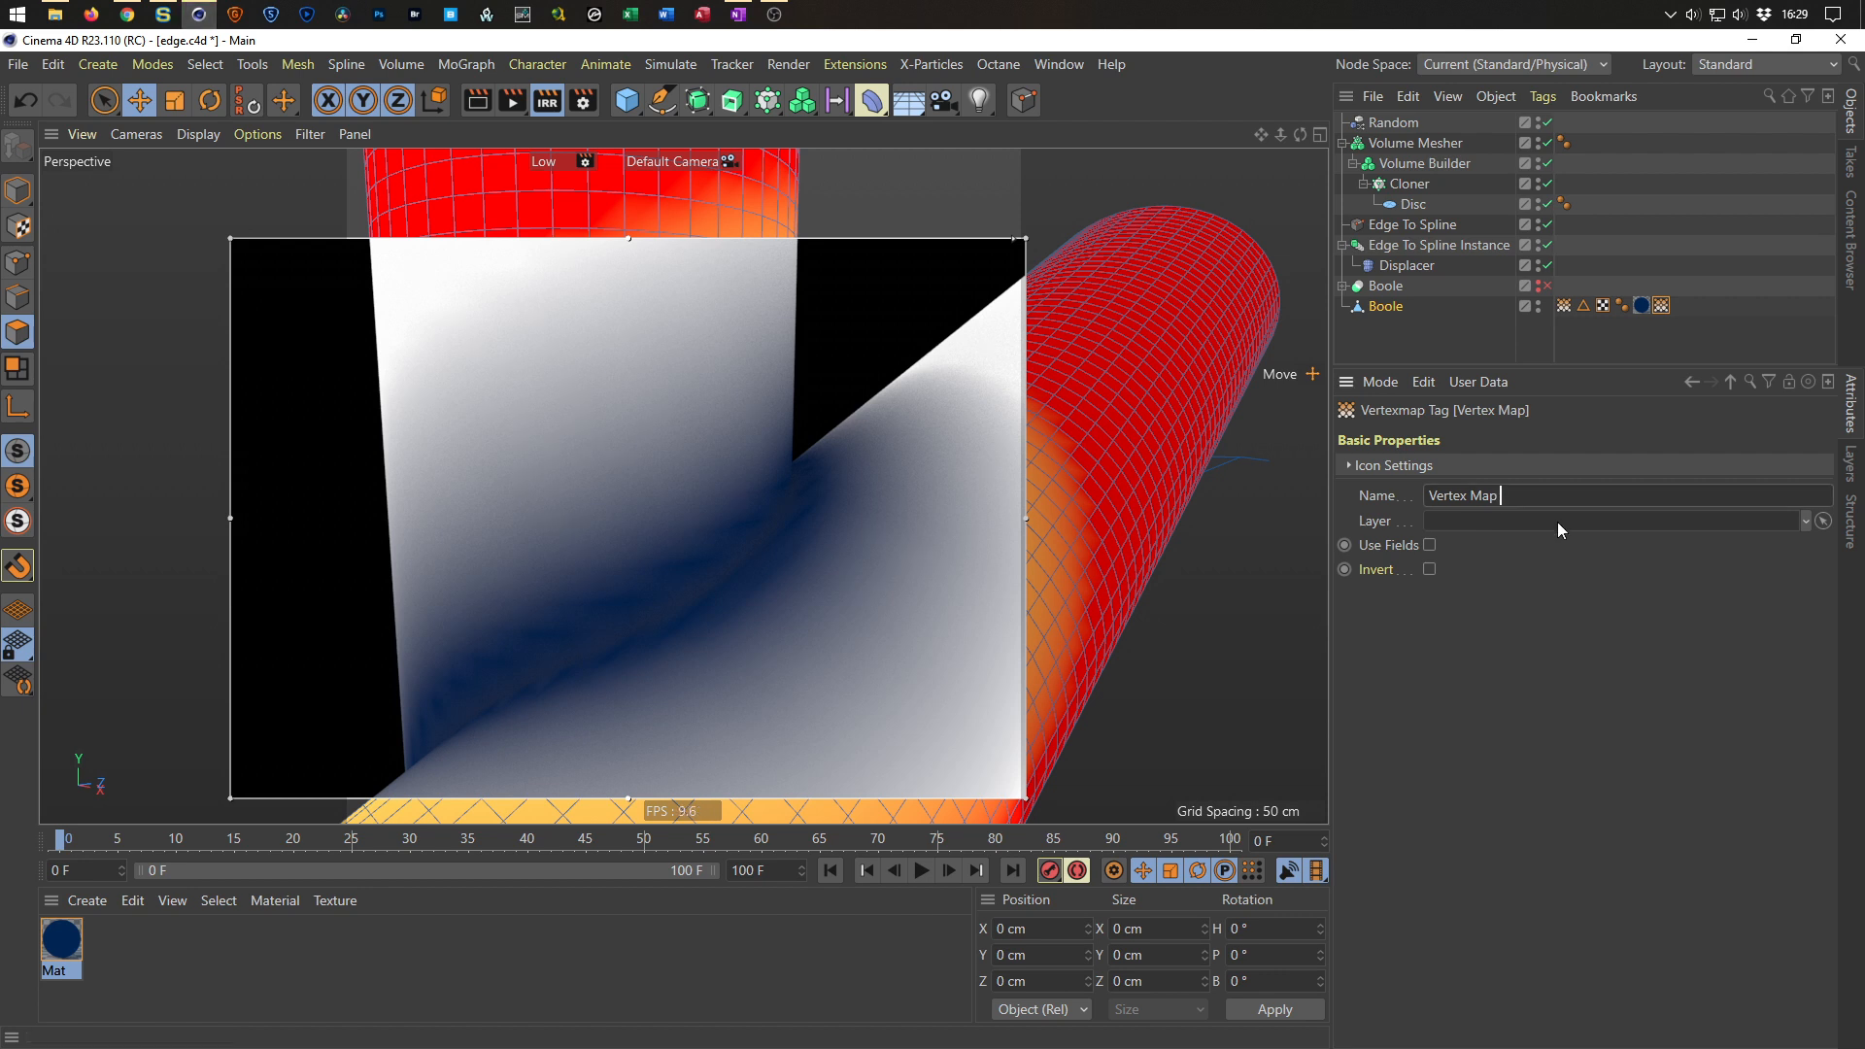
text(smooth)
key(Return)
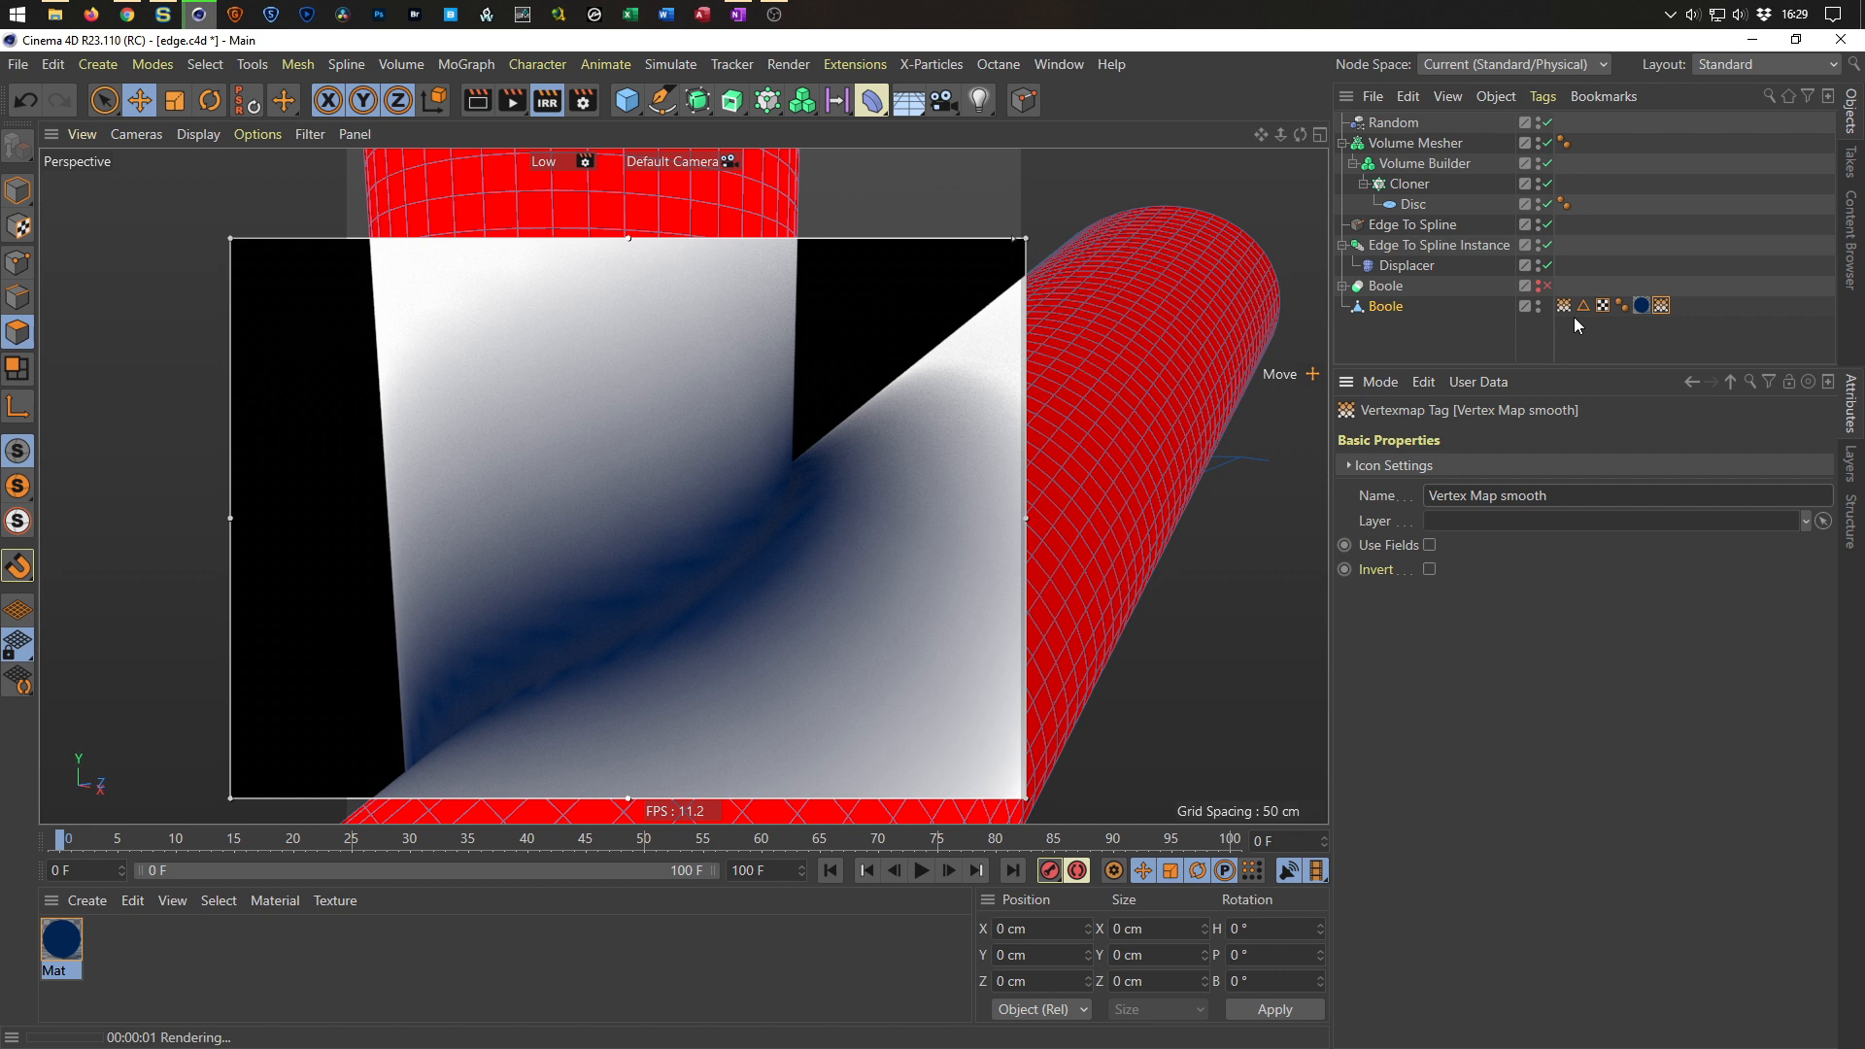
Enable Use Fields on the smooth tag, delete its default field, and add the original Vertex Map tag as a field layer.
click(1429, 545)
click(1424, 559)
key(Delete)
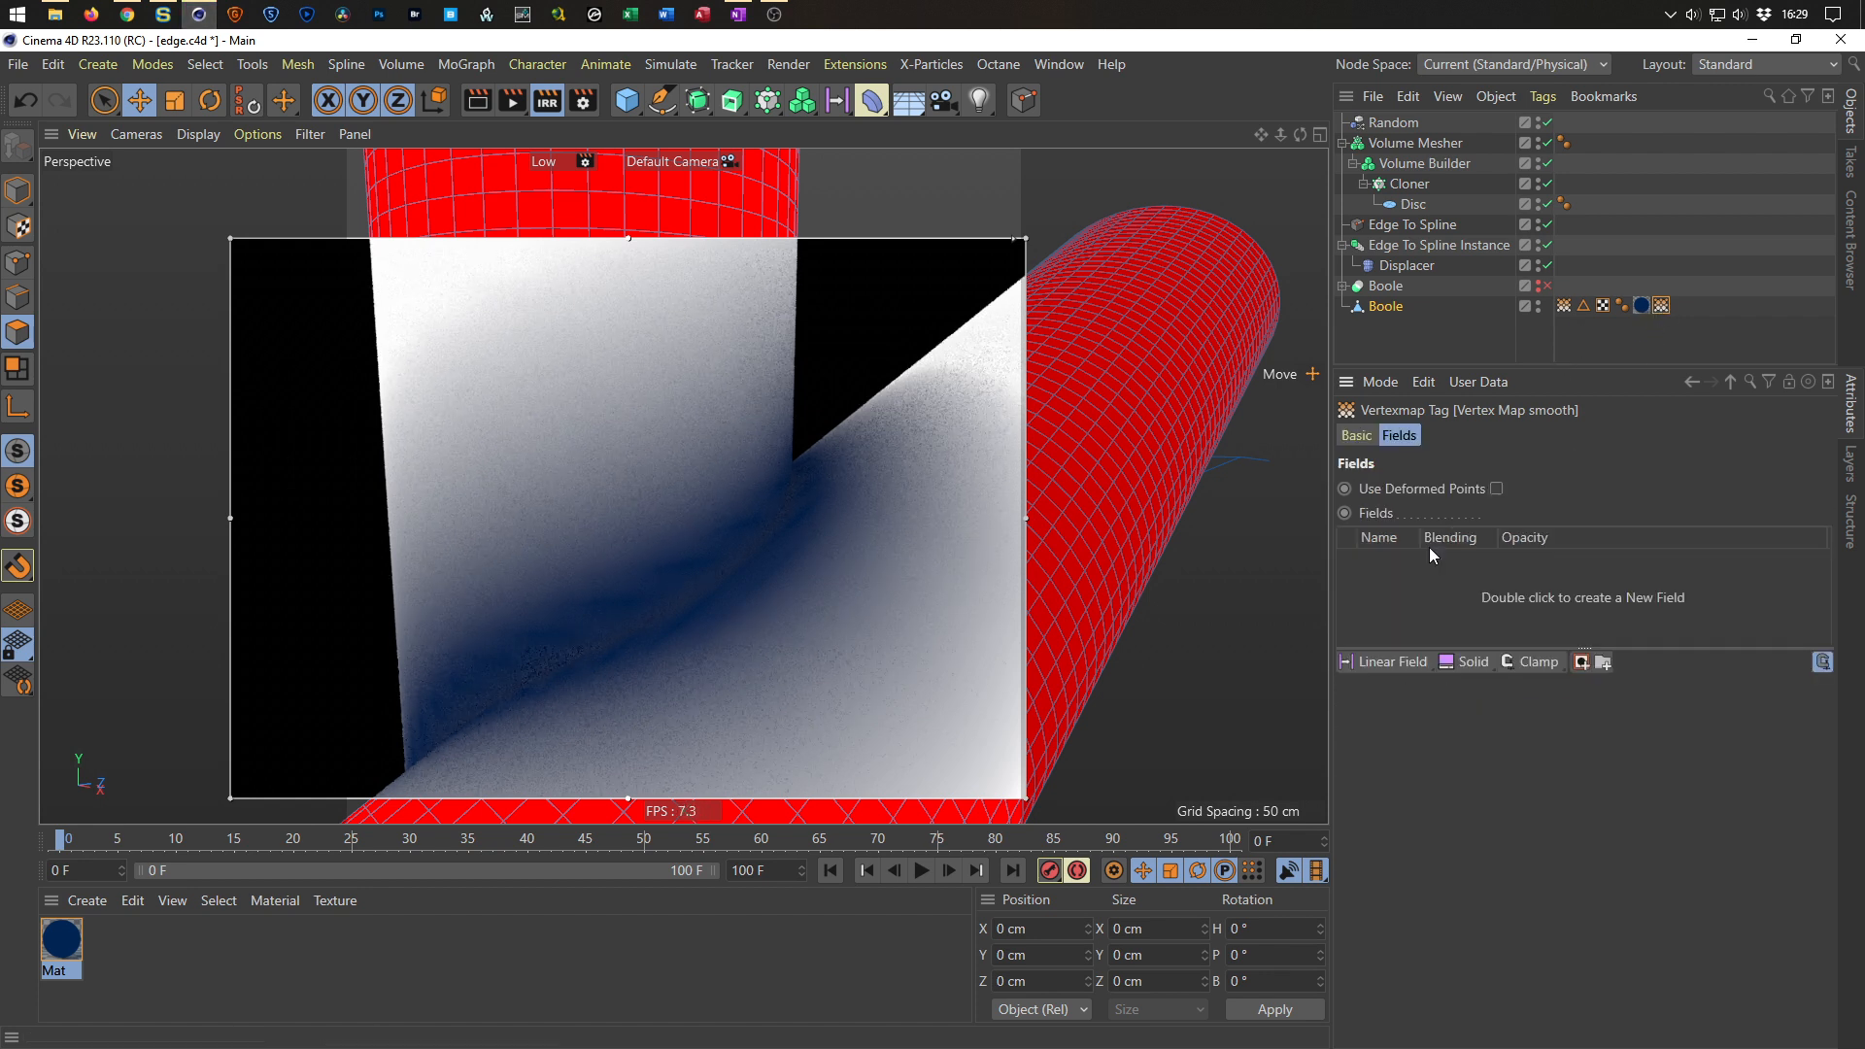
drag(1415, 143, 1457, 574)
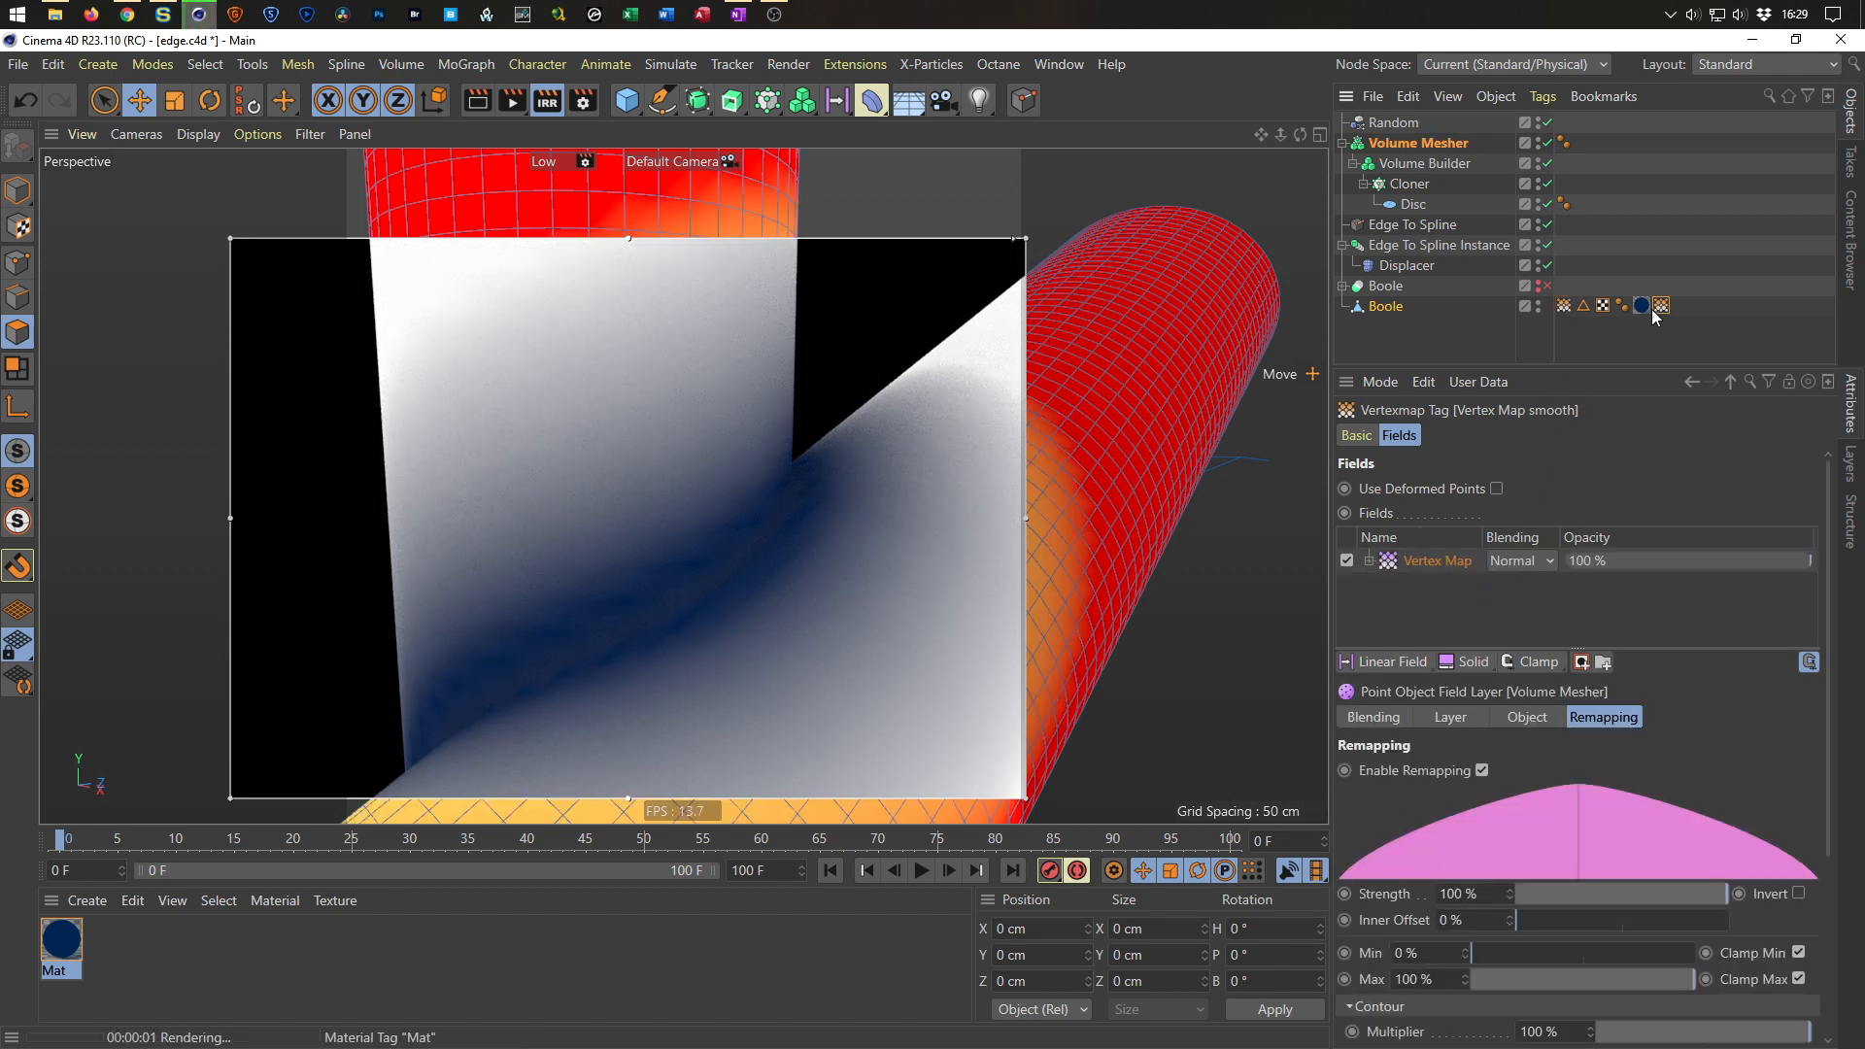
Link the Vertex Map smooth tag to the Vertex Map shader layer in the material's Luminance channel.
double_click(66, 935)
click(598, 439)
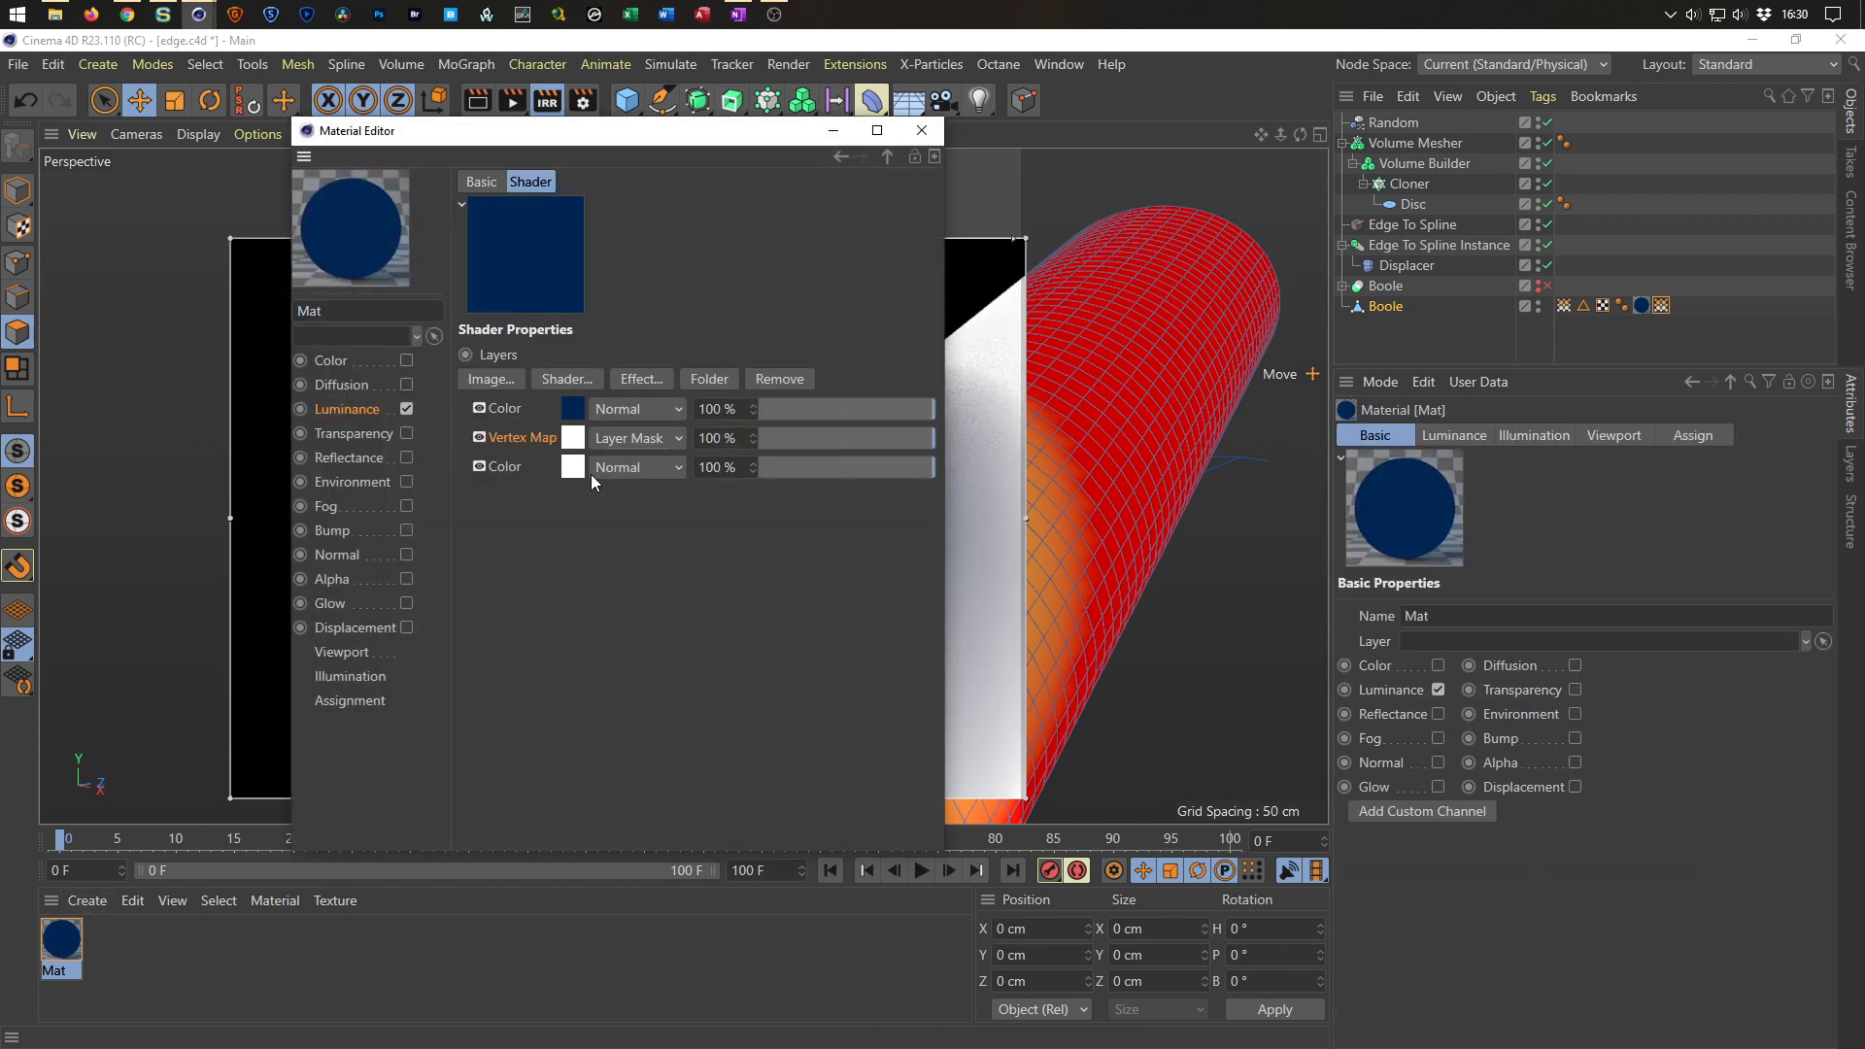
click(573, 445)
drag(1661, 306, 700, 359)
click(922, 130)
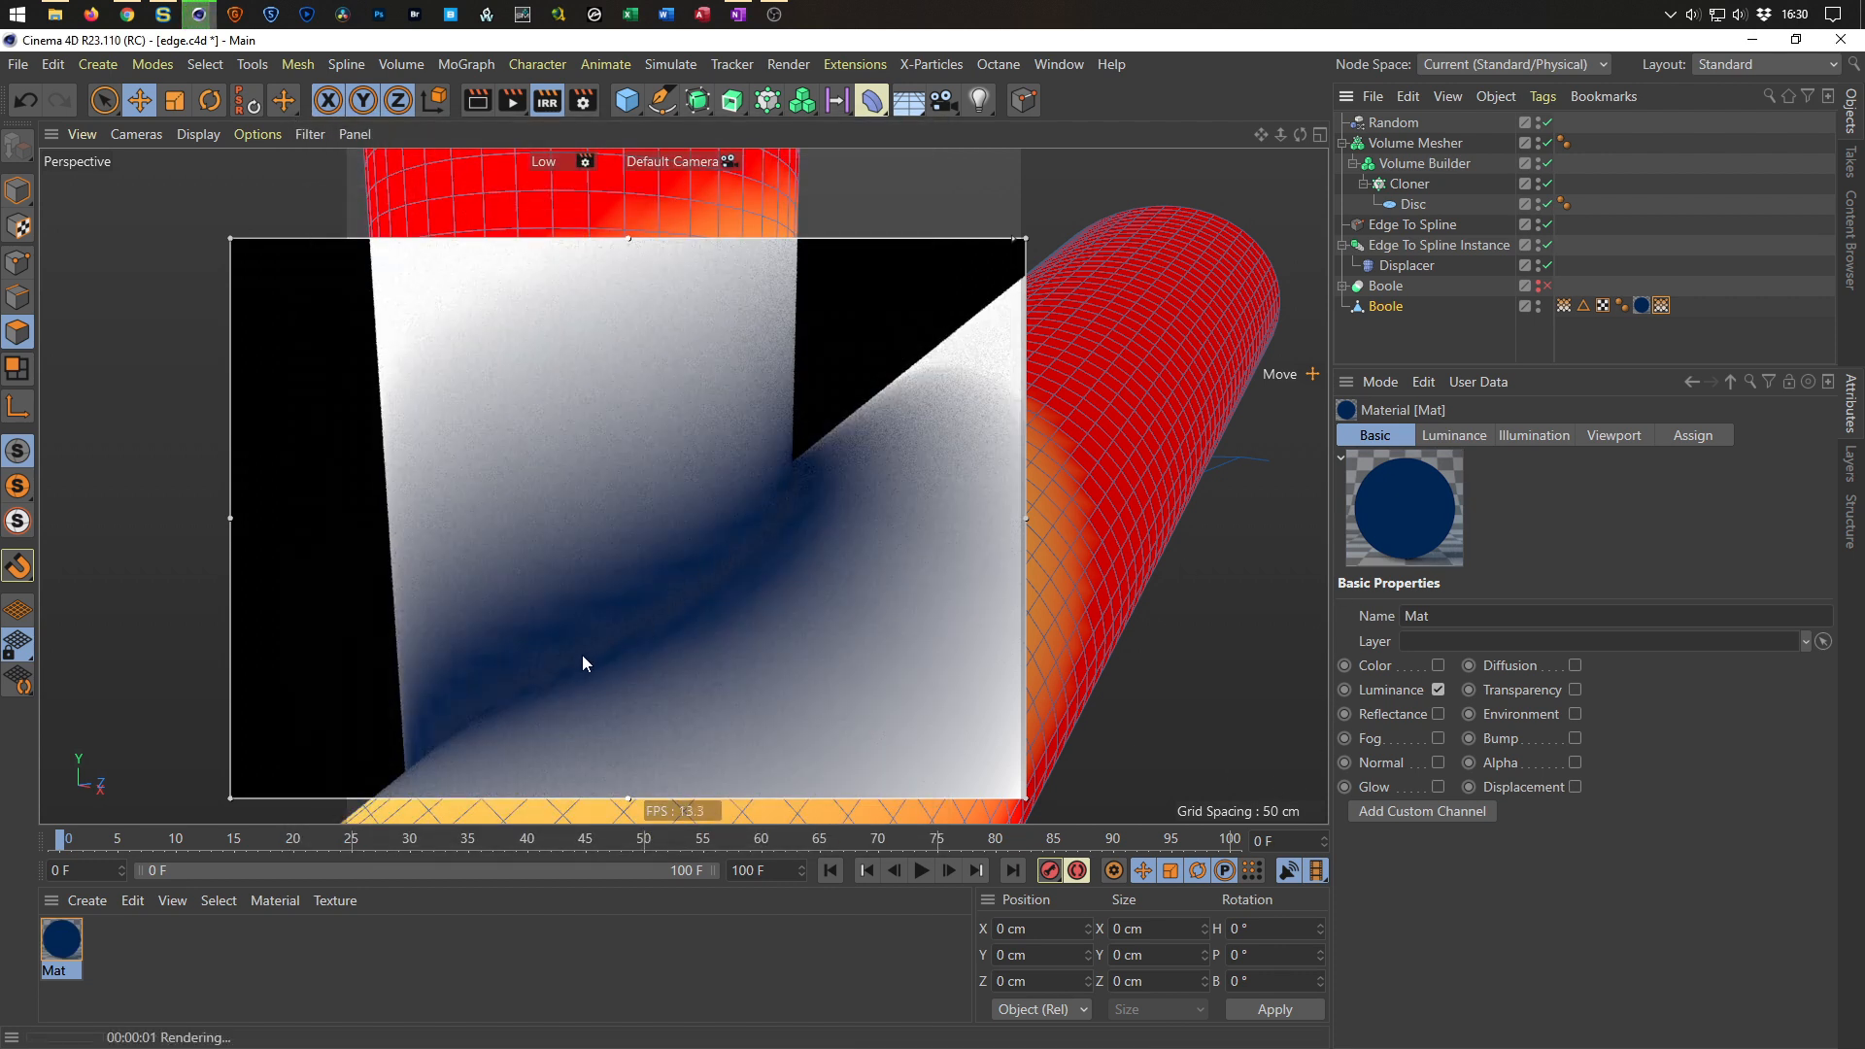
Set the smooth tag's Vertex Map field layer Mode to Average.
click(1657, 309)
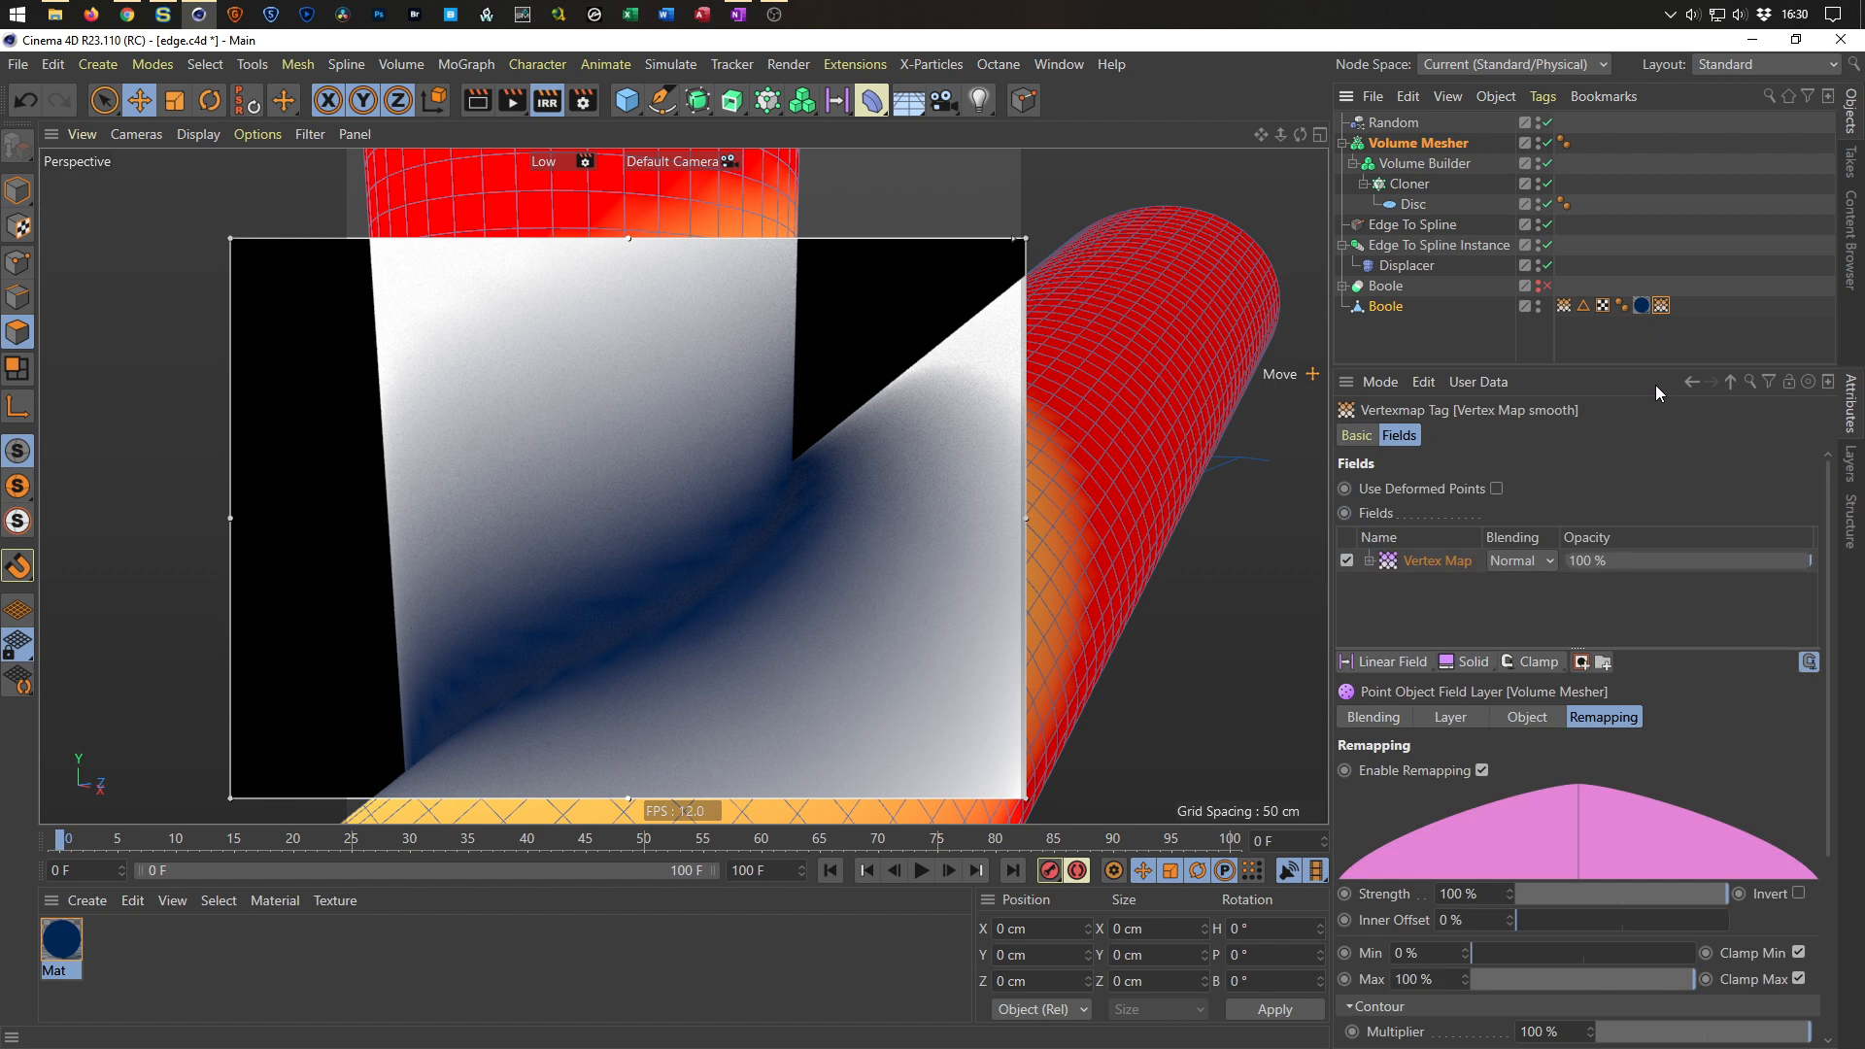
click(1420, 564)
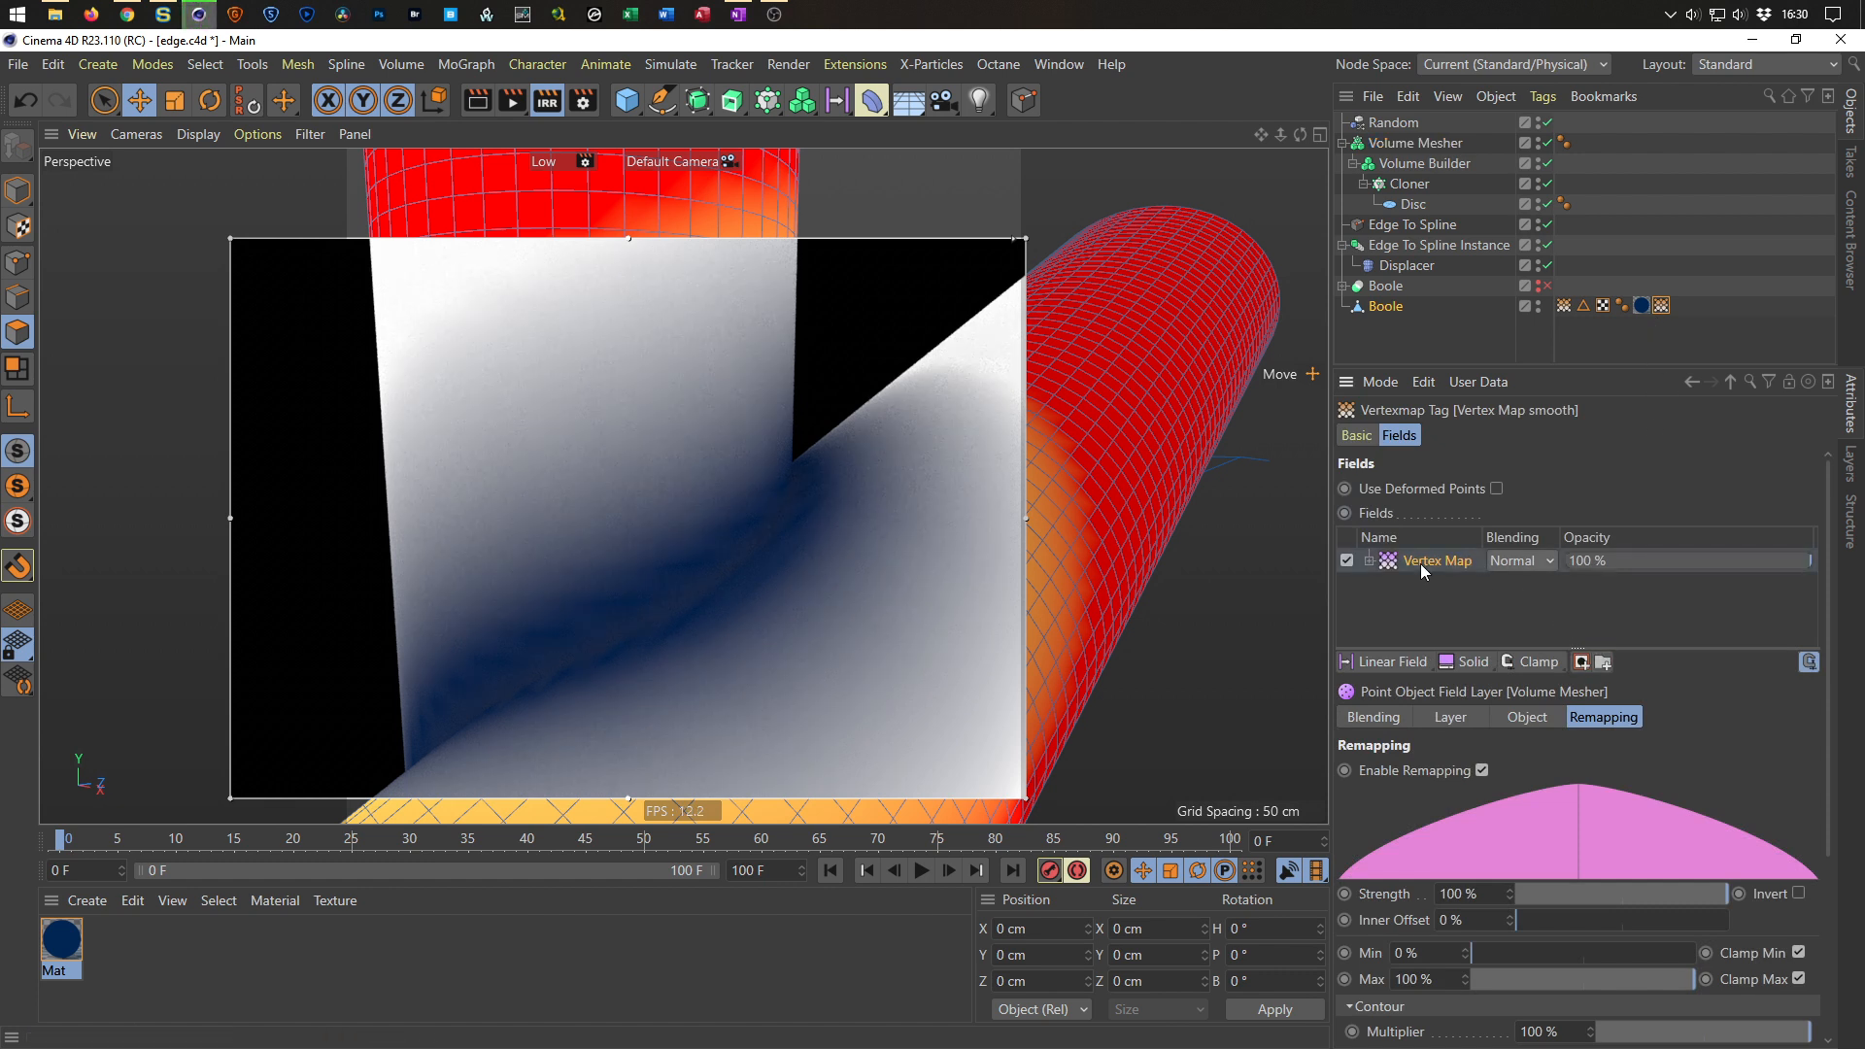
click(1448, 720)
click(1540, 772)
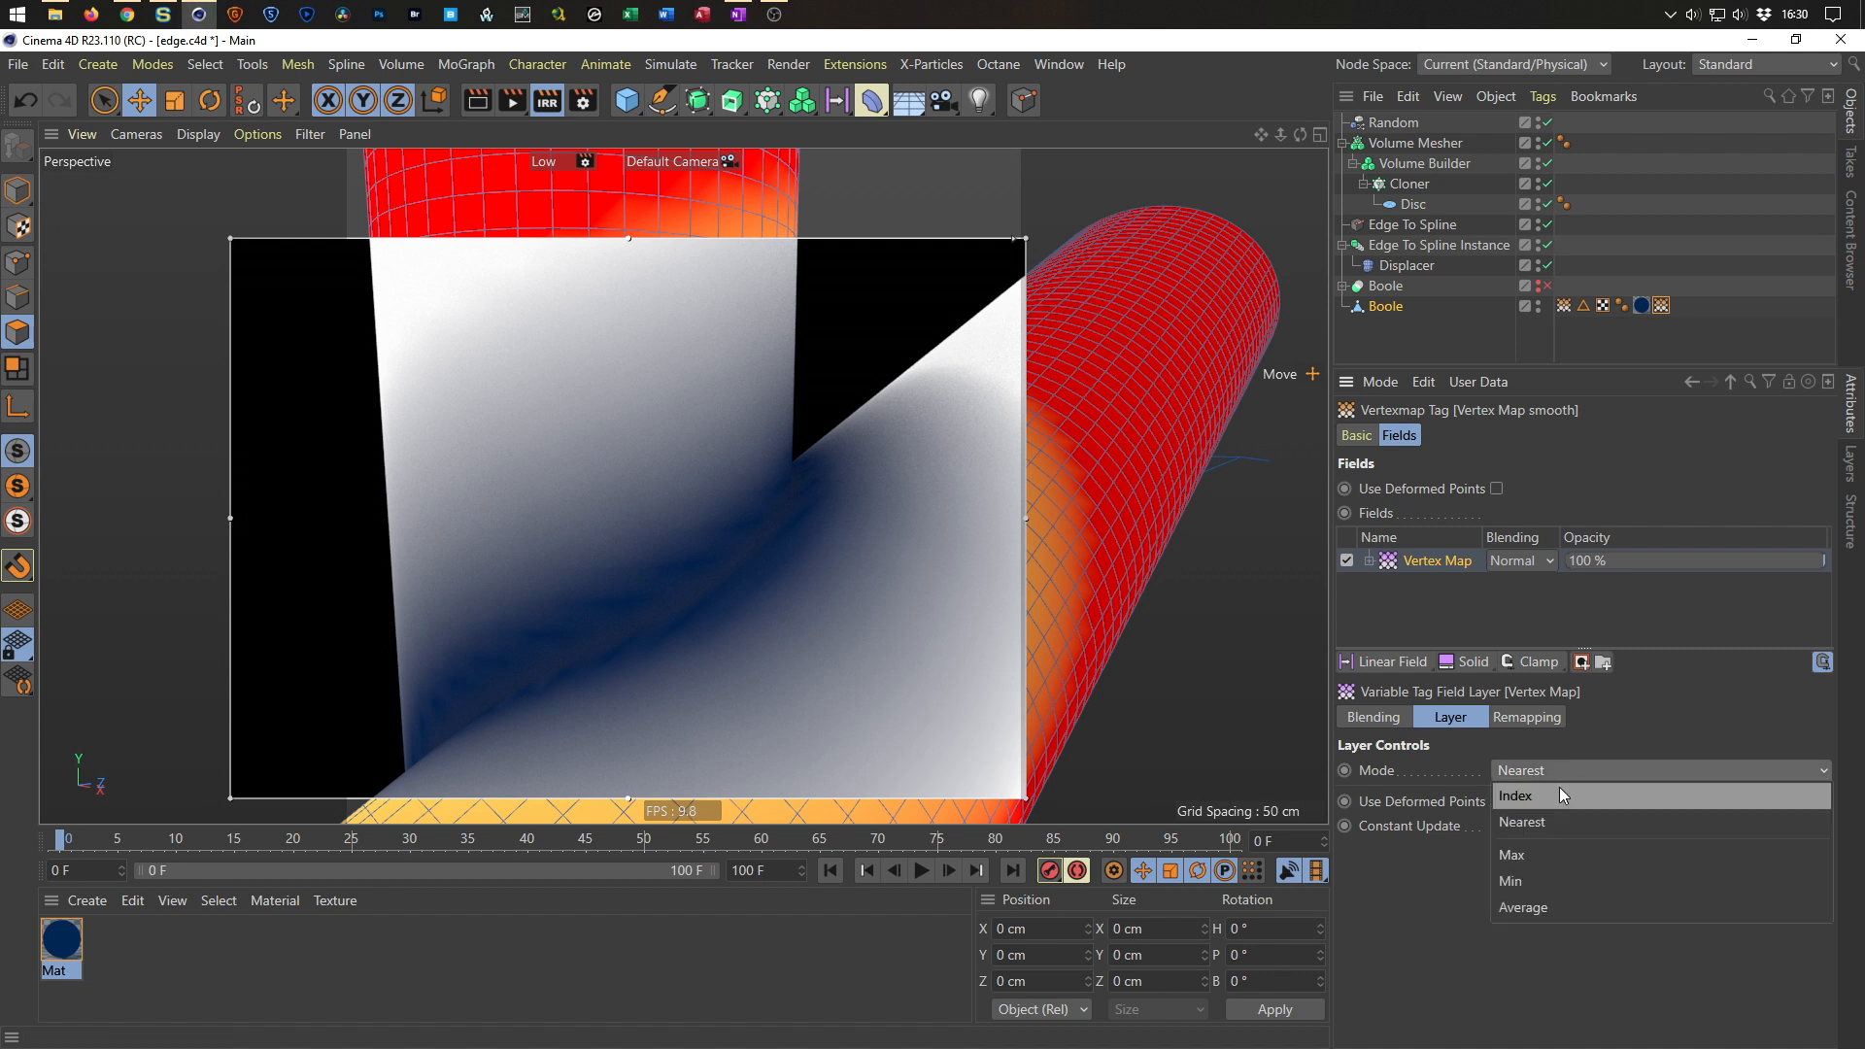
click(1551, 900)
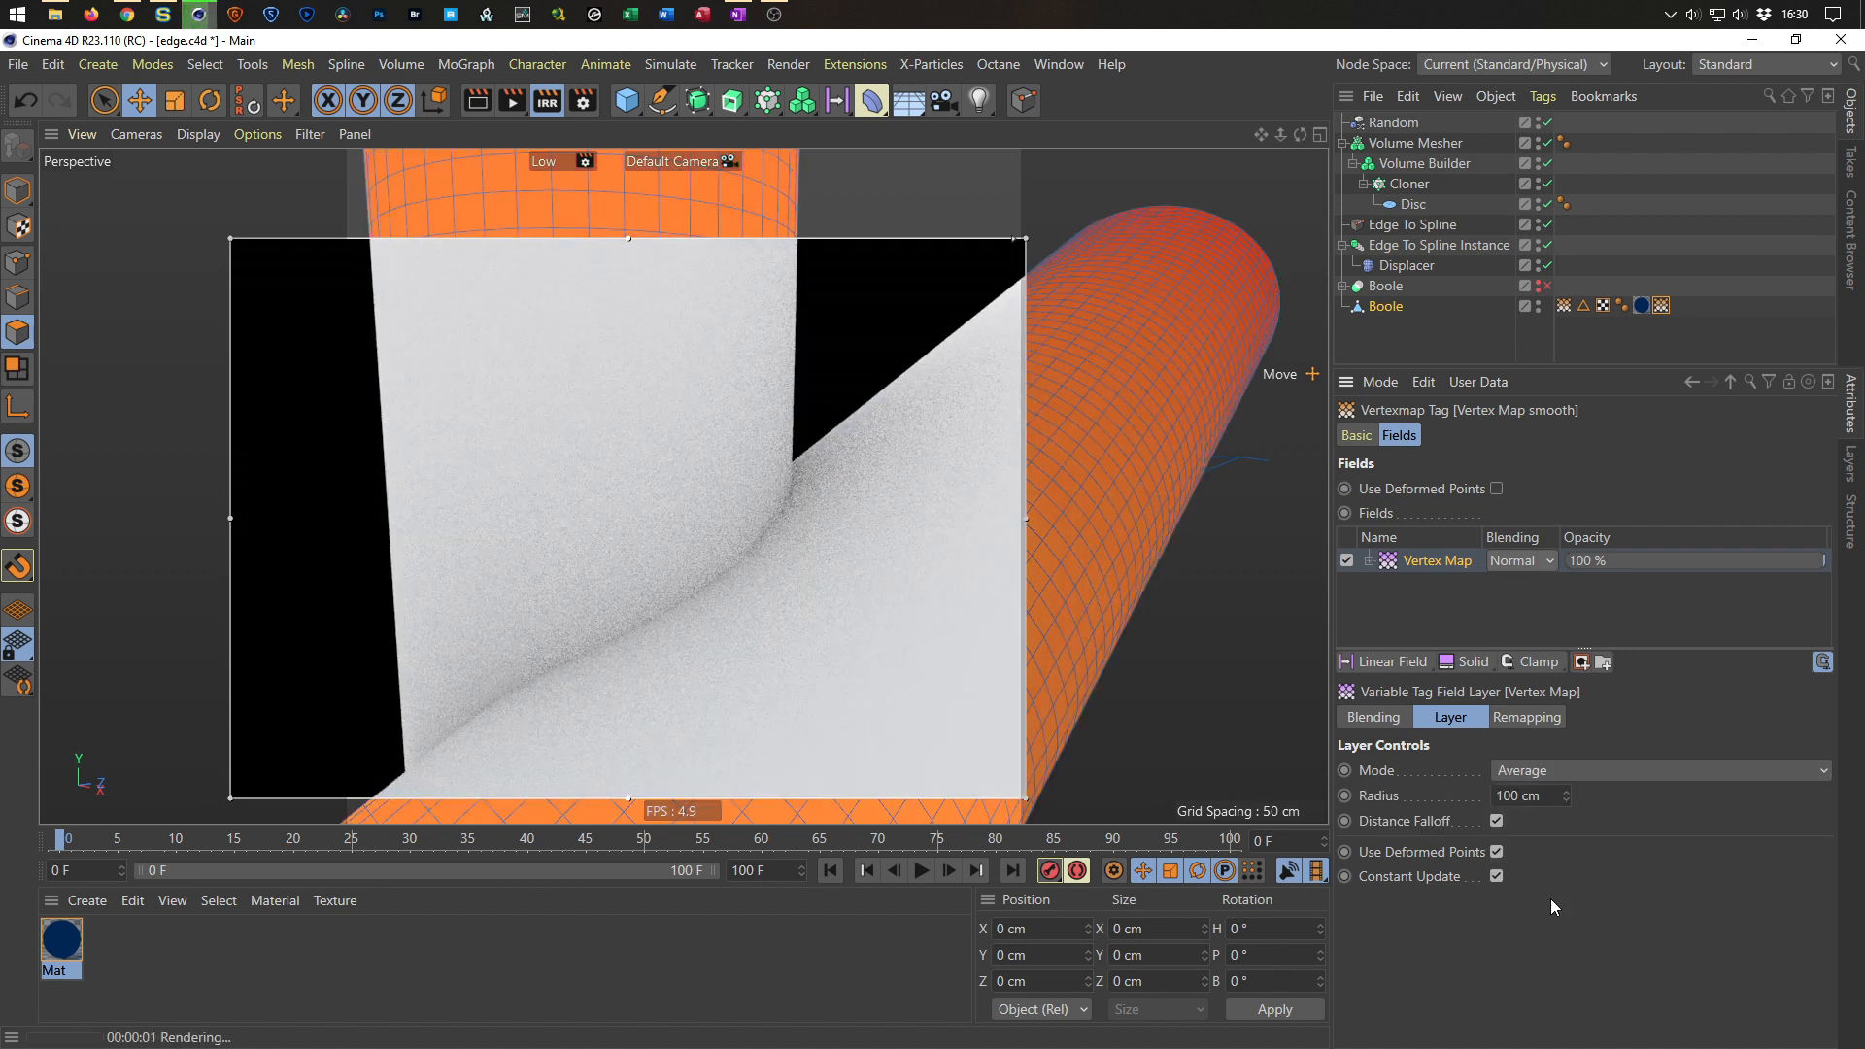
Set the Vertex Map field layer's Radius, trying 5 cm and 10 cm before settling on 5 cm.
click(1520, 796)
text(5)
key(Return)
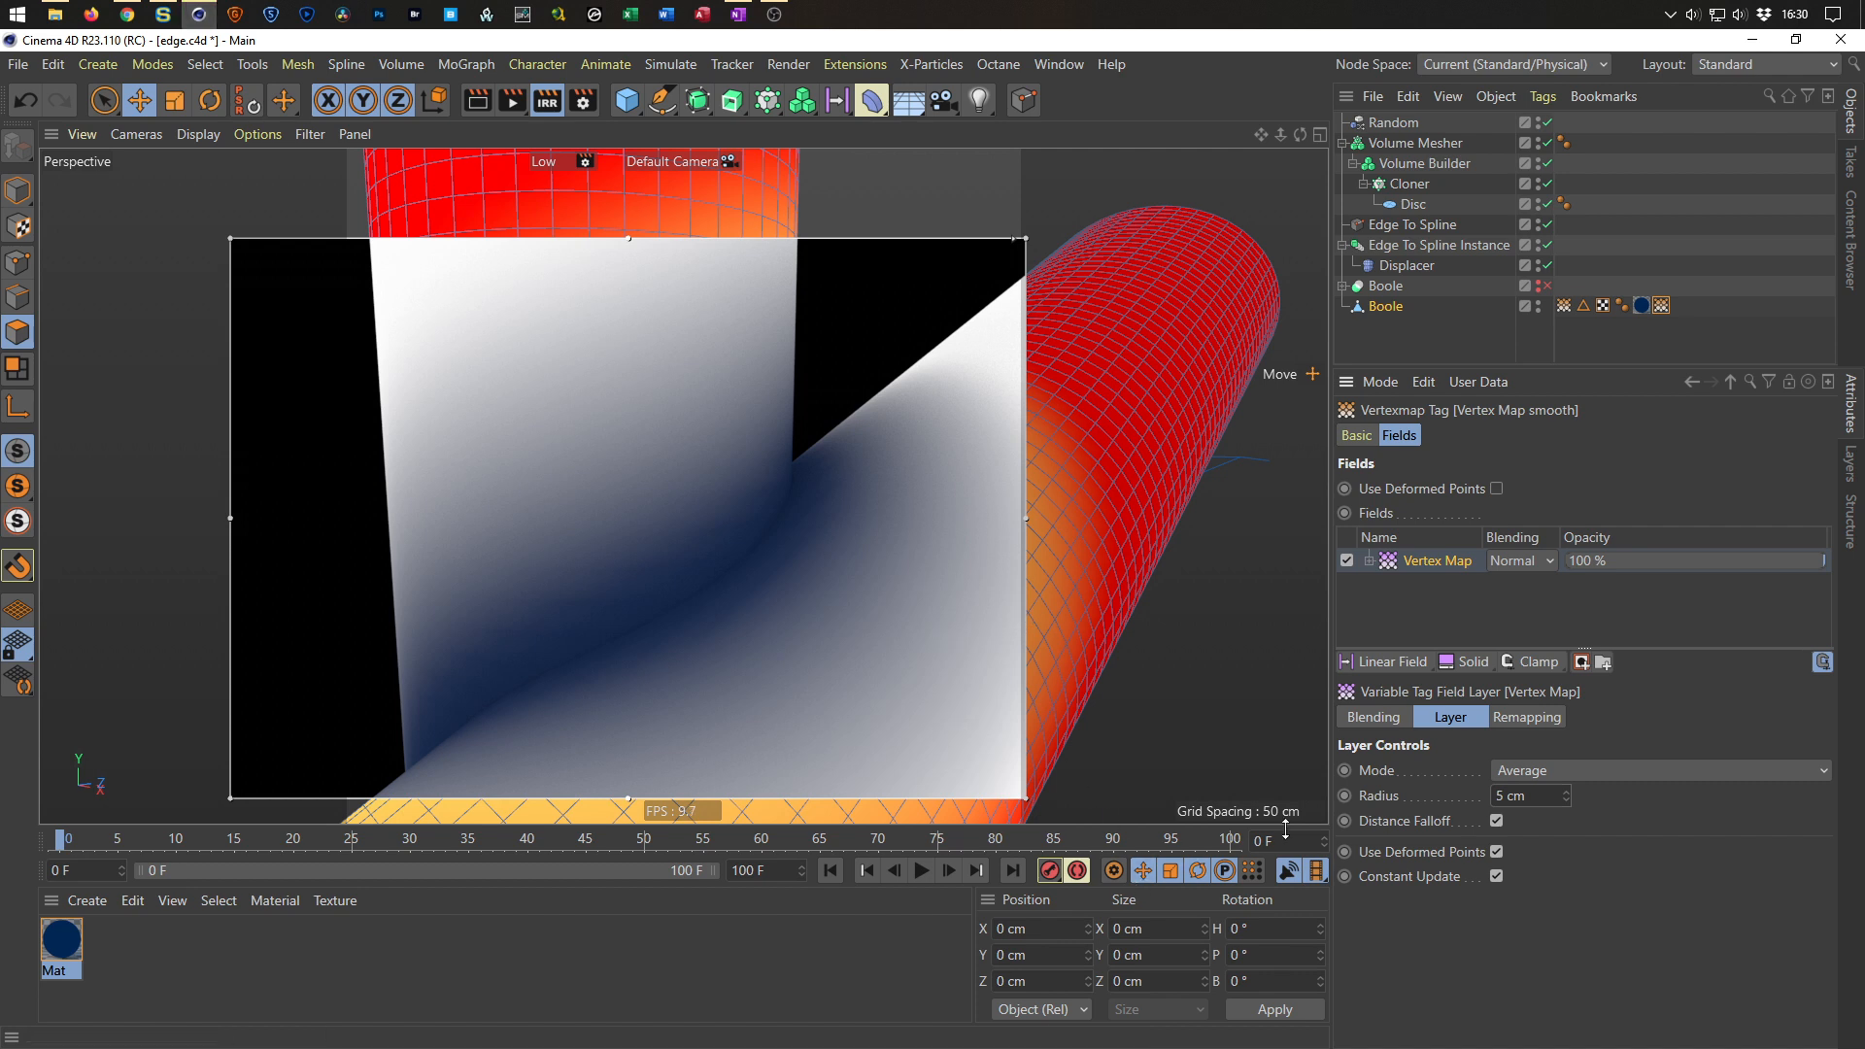
double_click(1516, 796)
text(10)
key(Return)
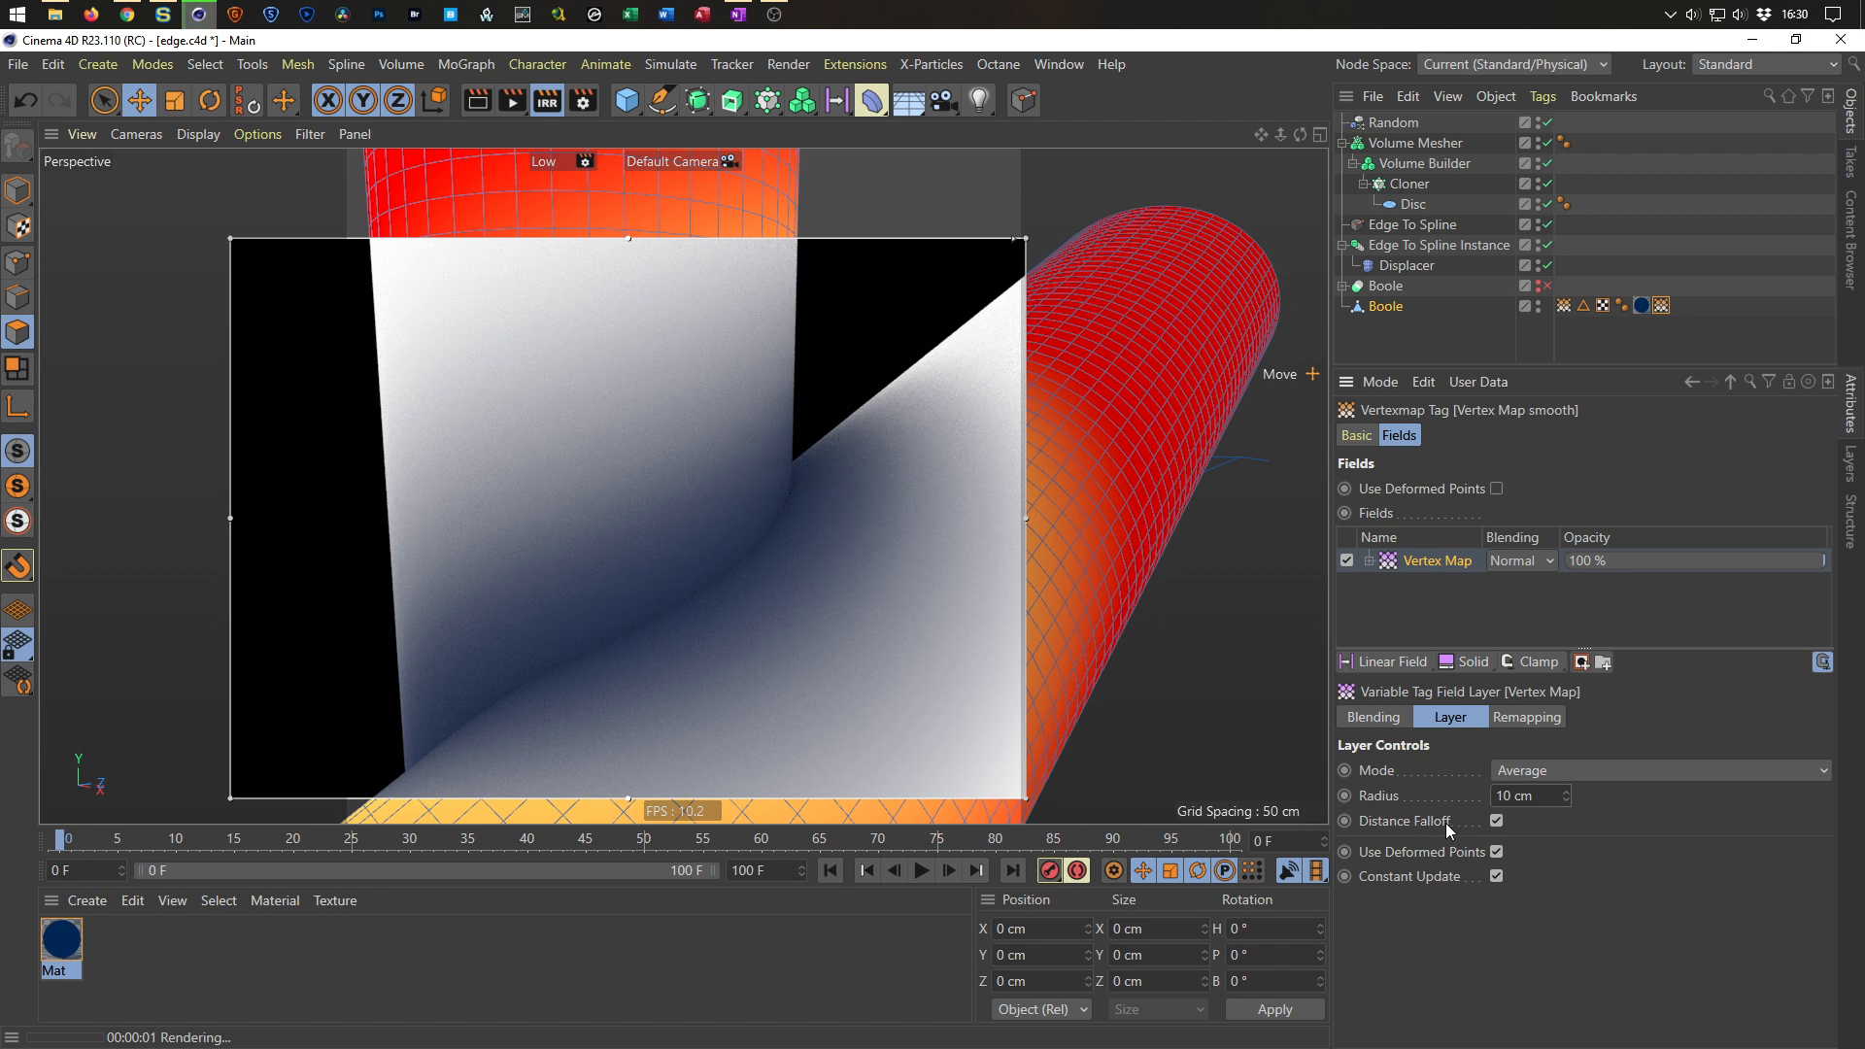
text(5)
key(Return)
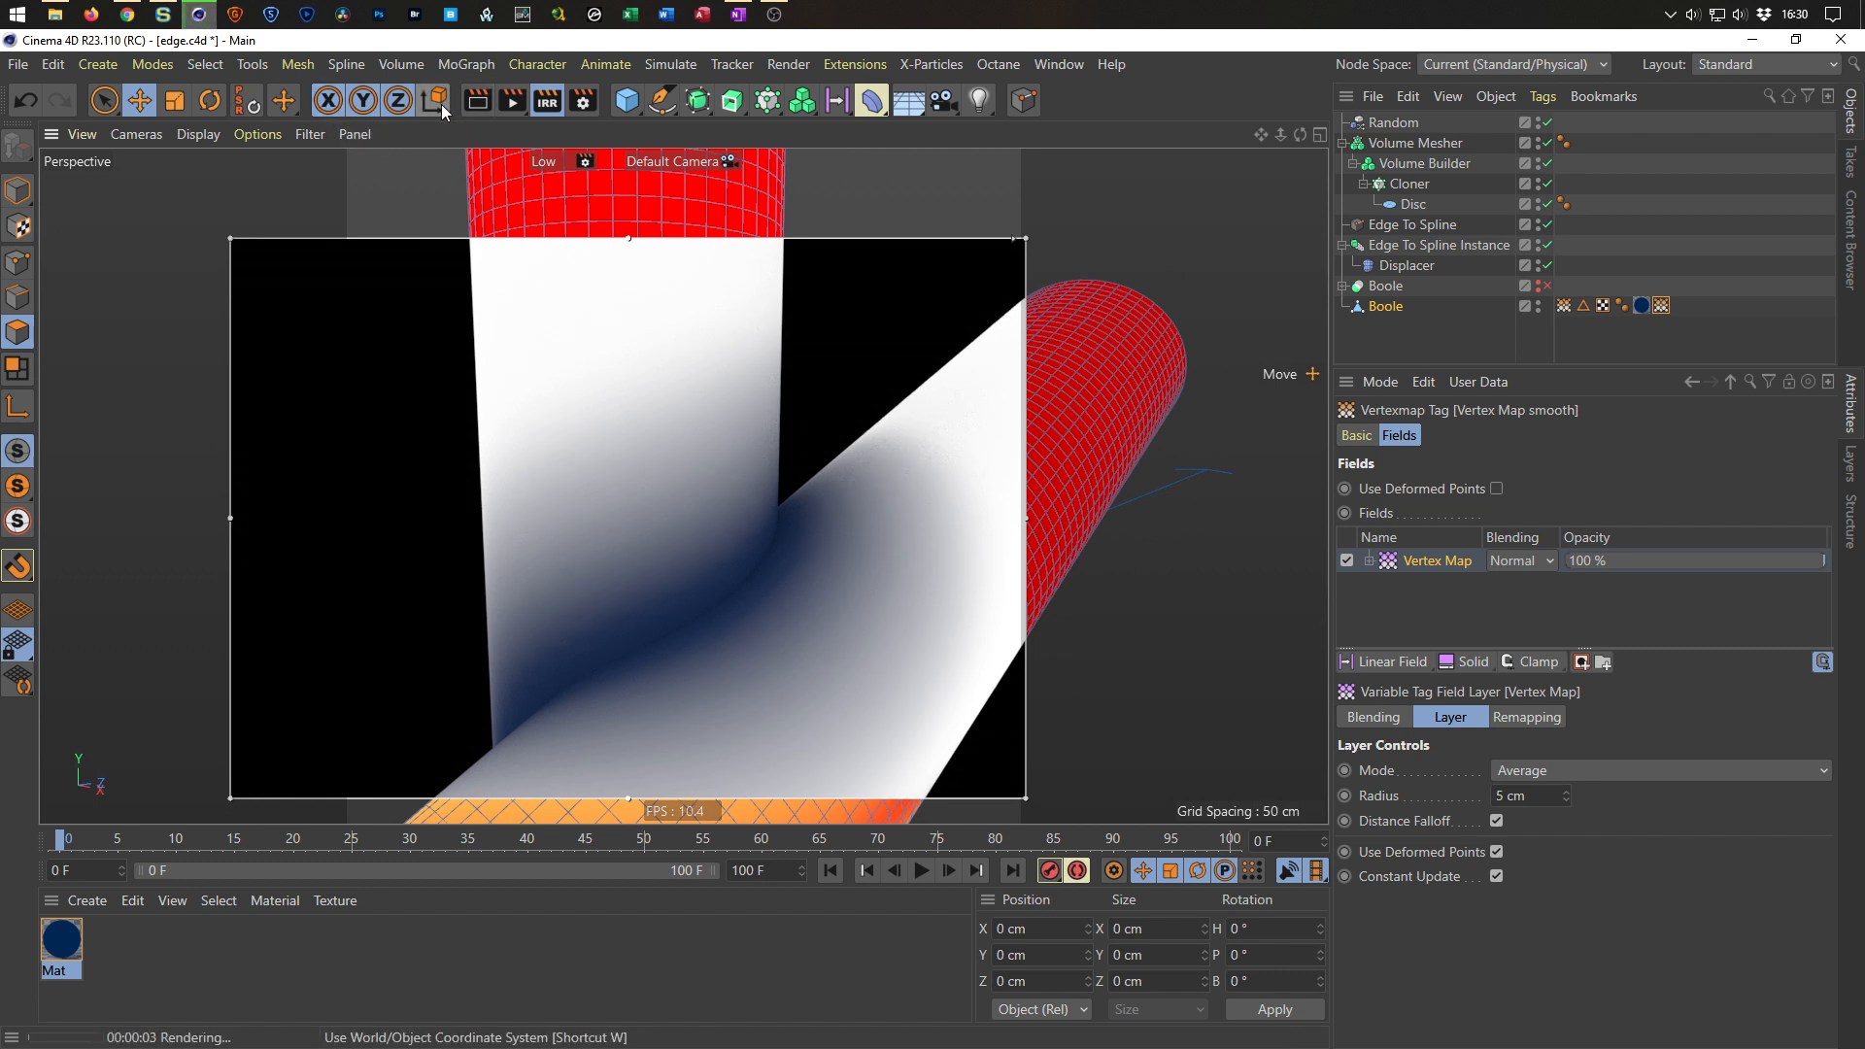
Turn off the interactive render region and render the view to the Picture Viewer to inspect the shading.
click(547, 100)
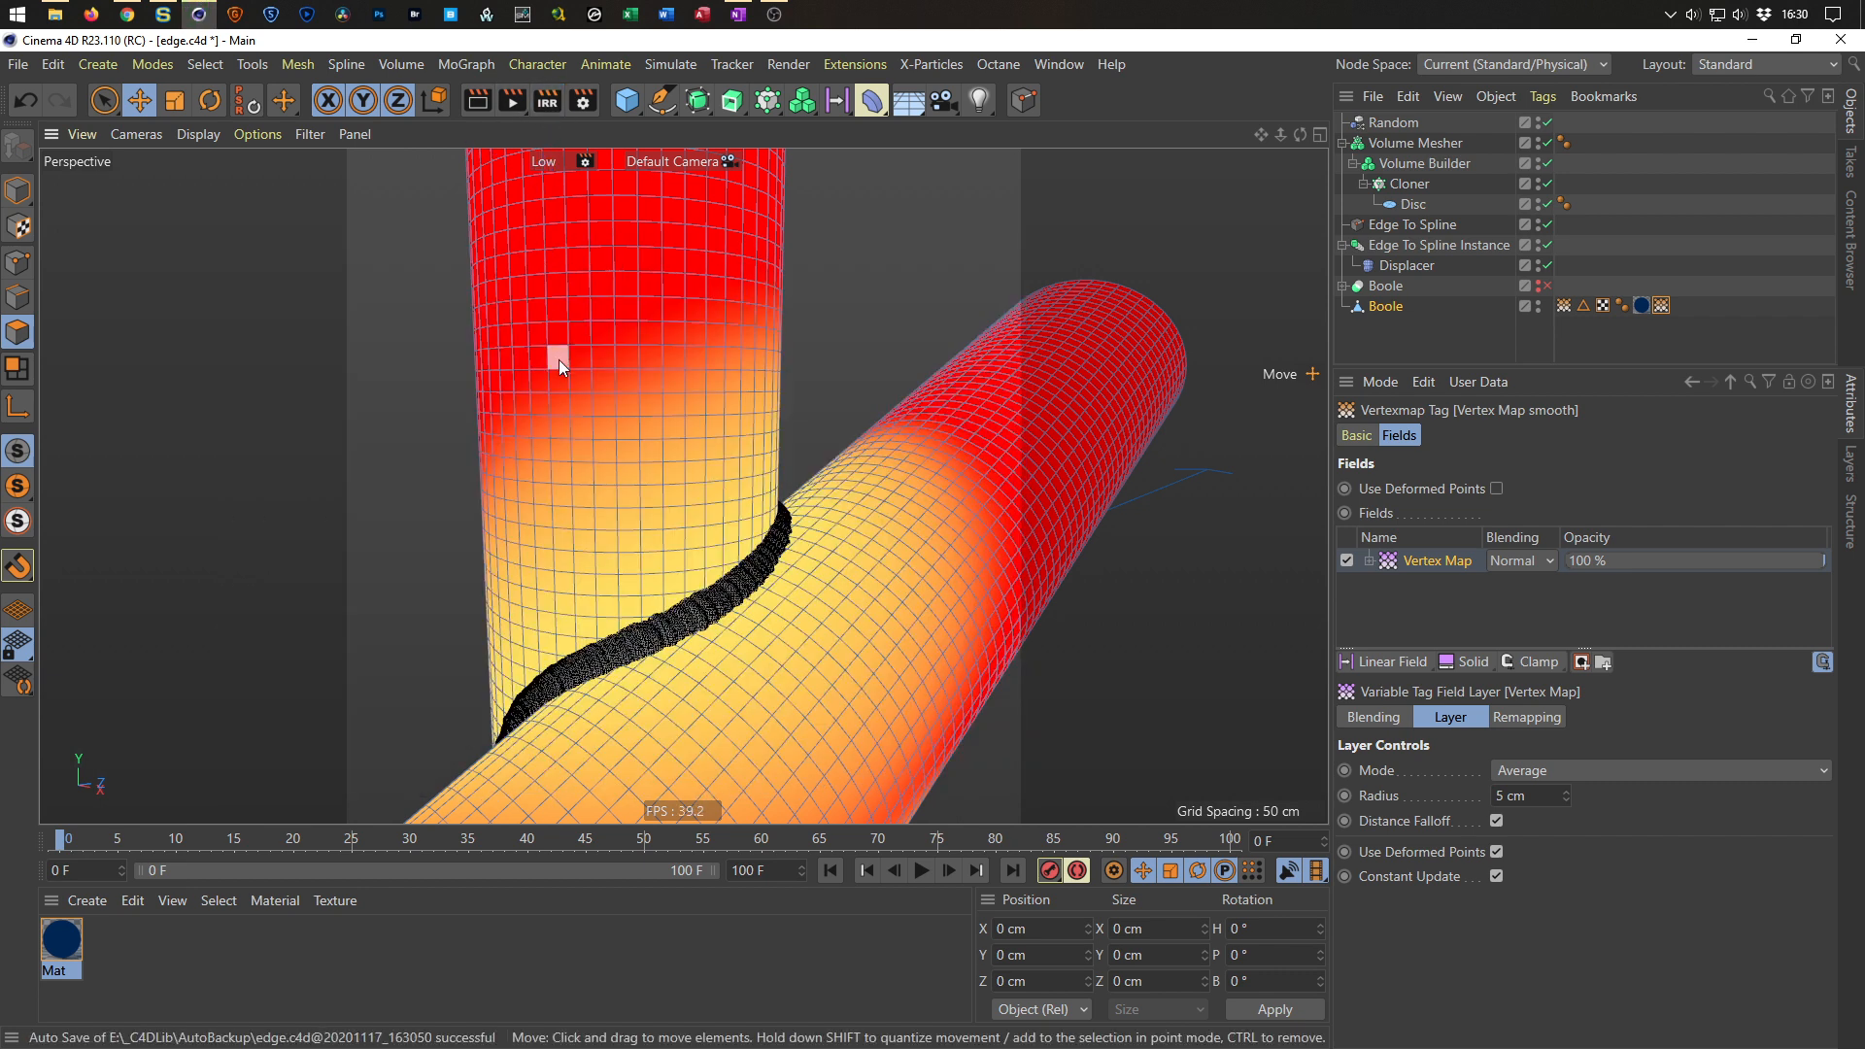
key(shift+r)
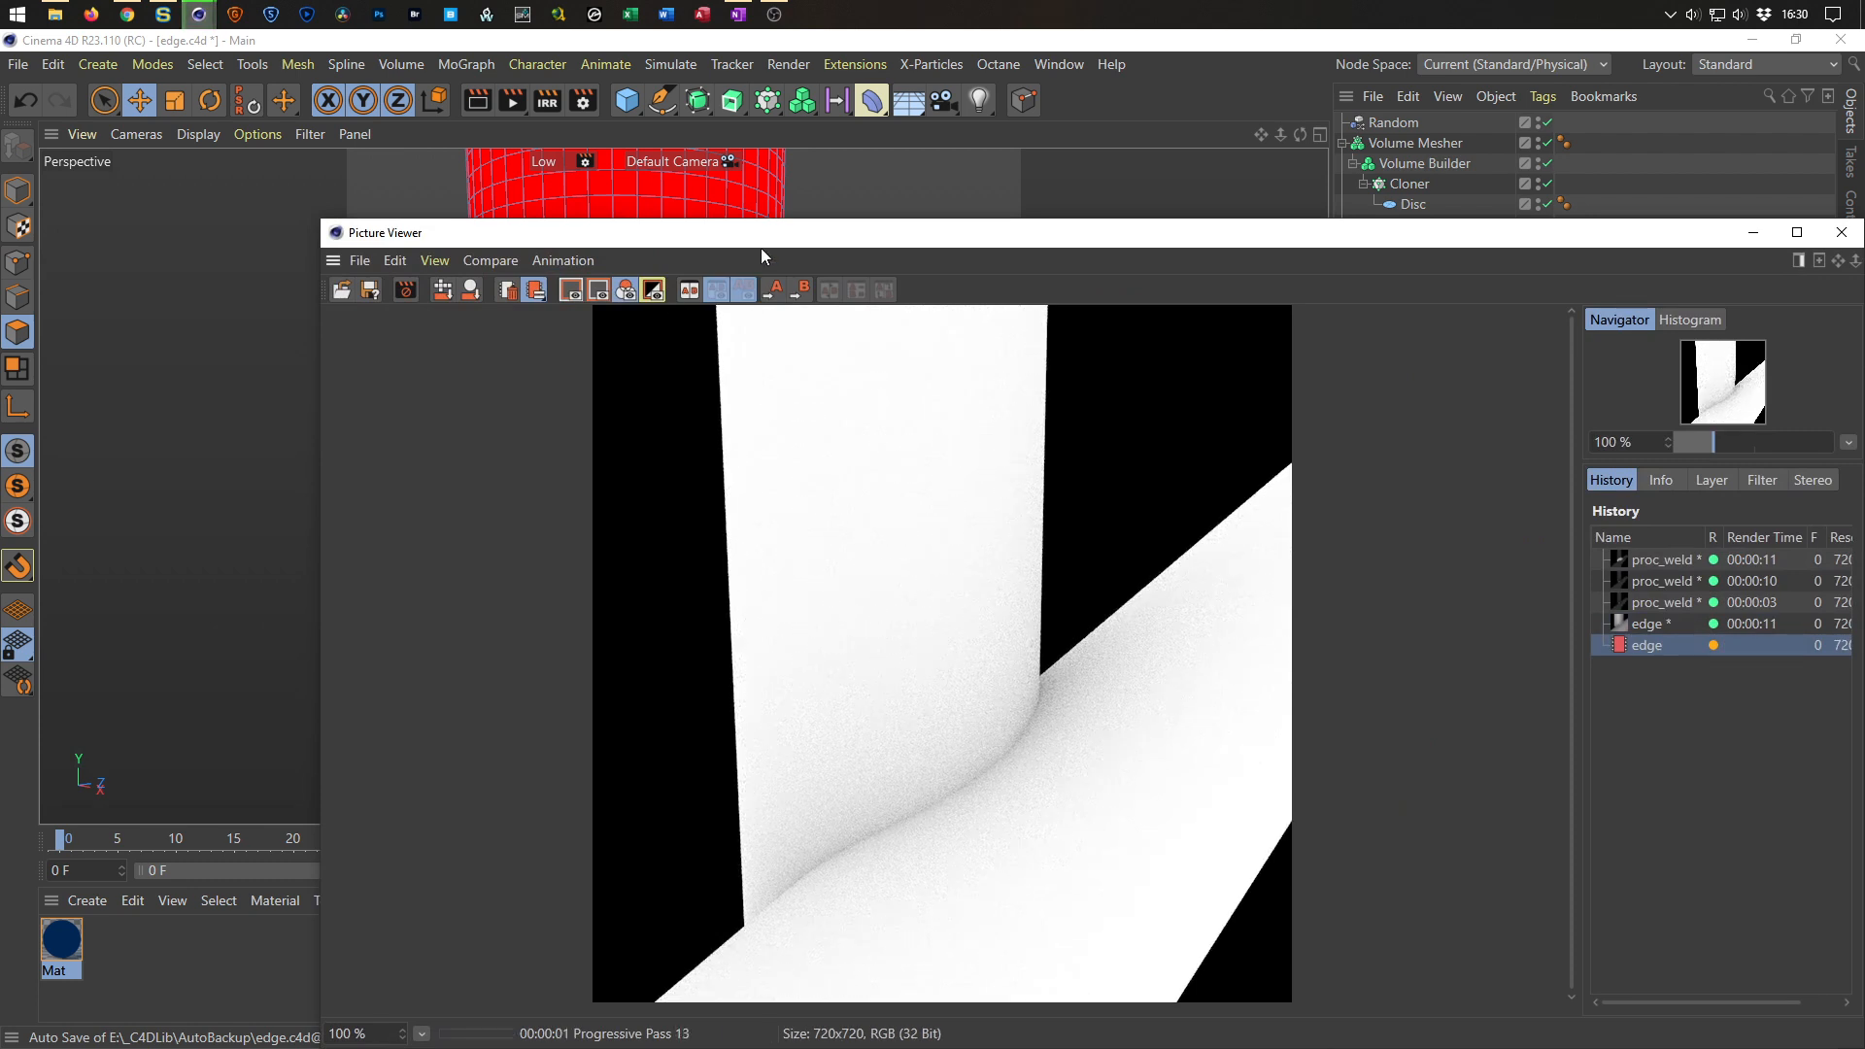
drag(761, 248, 526, 125)
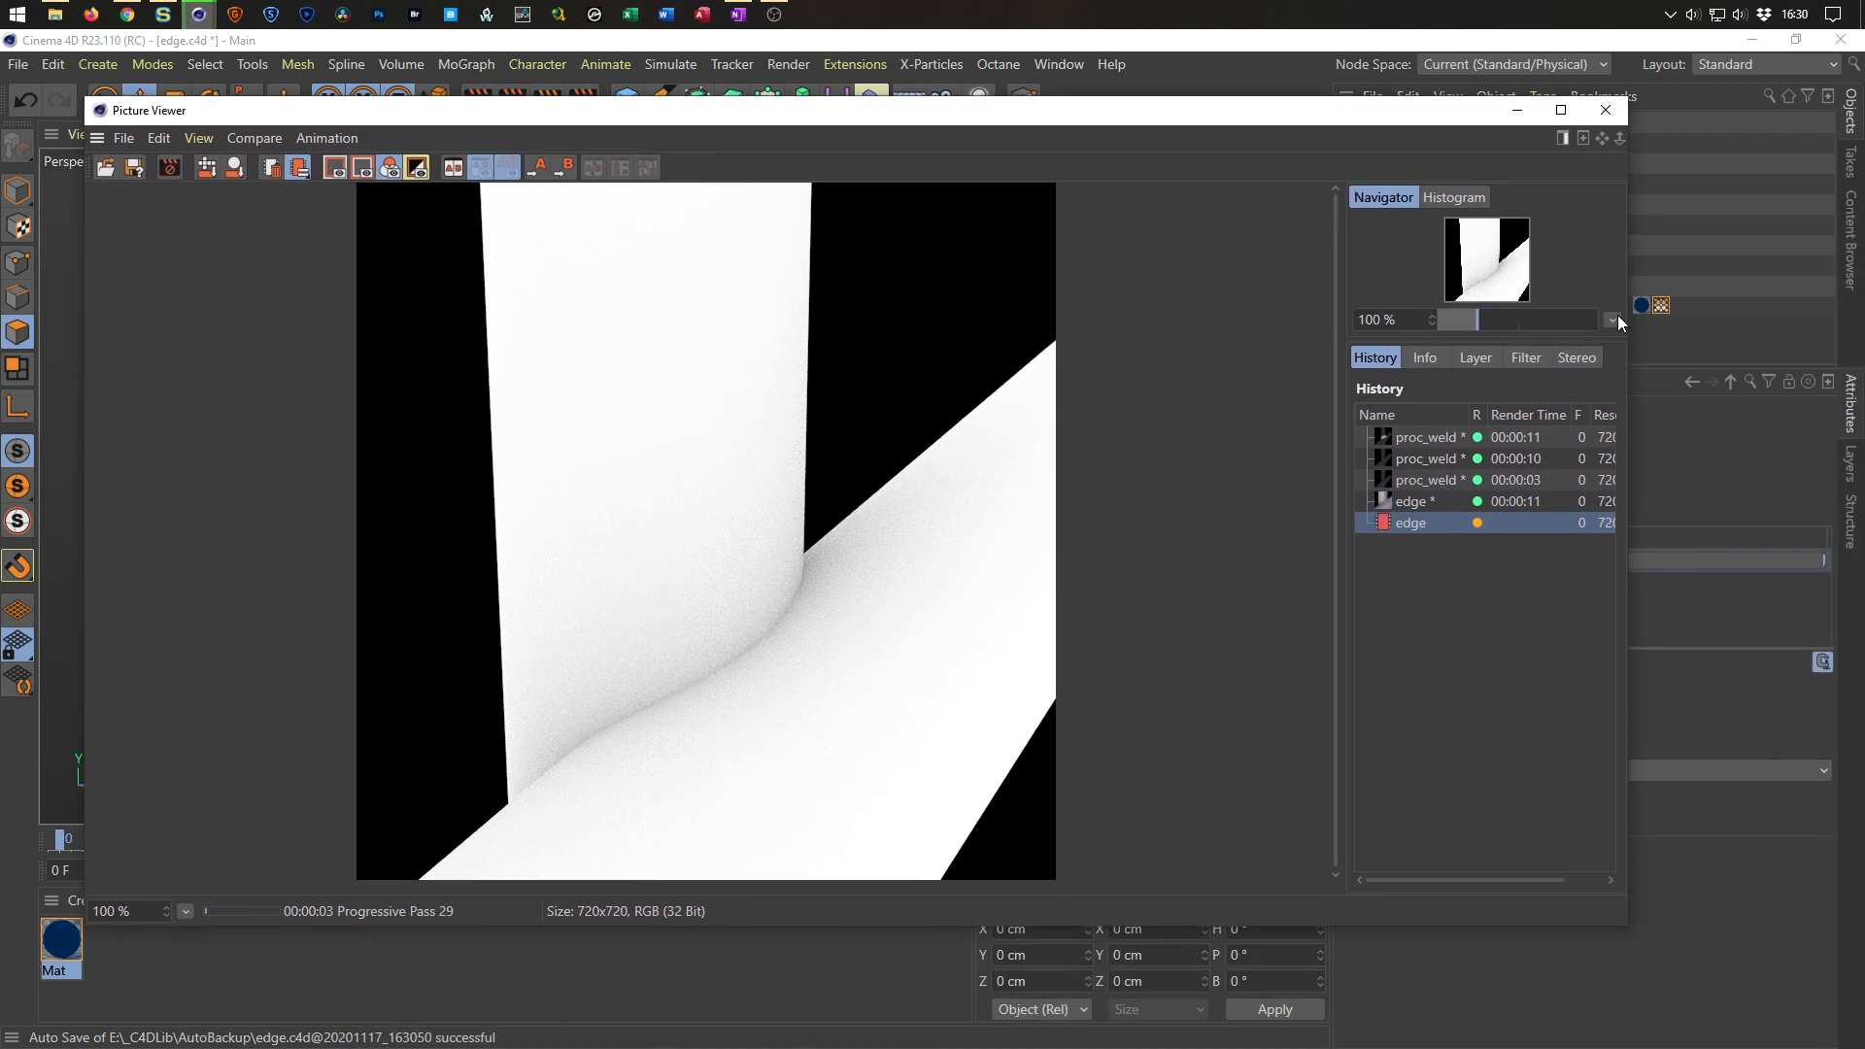
drag(1627, 324, 1144, 335)
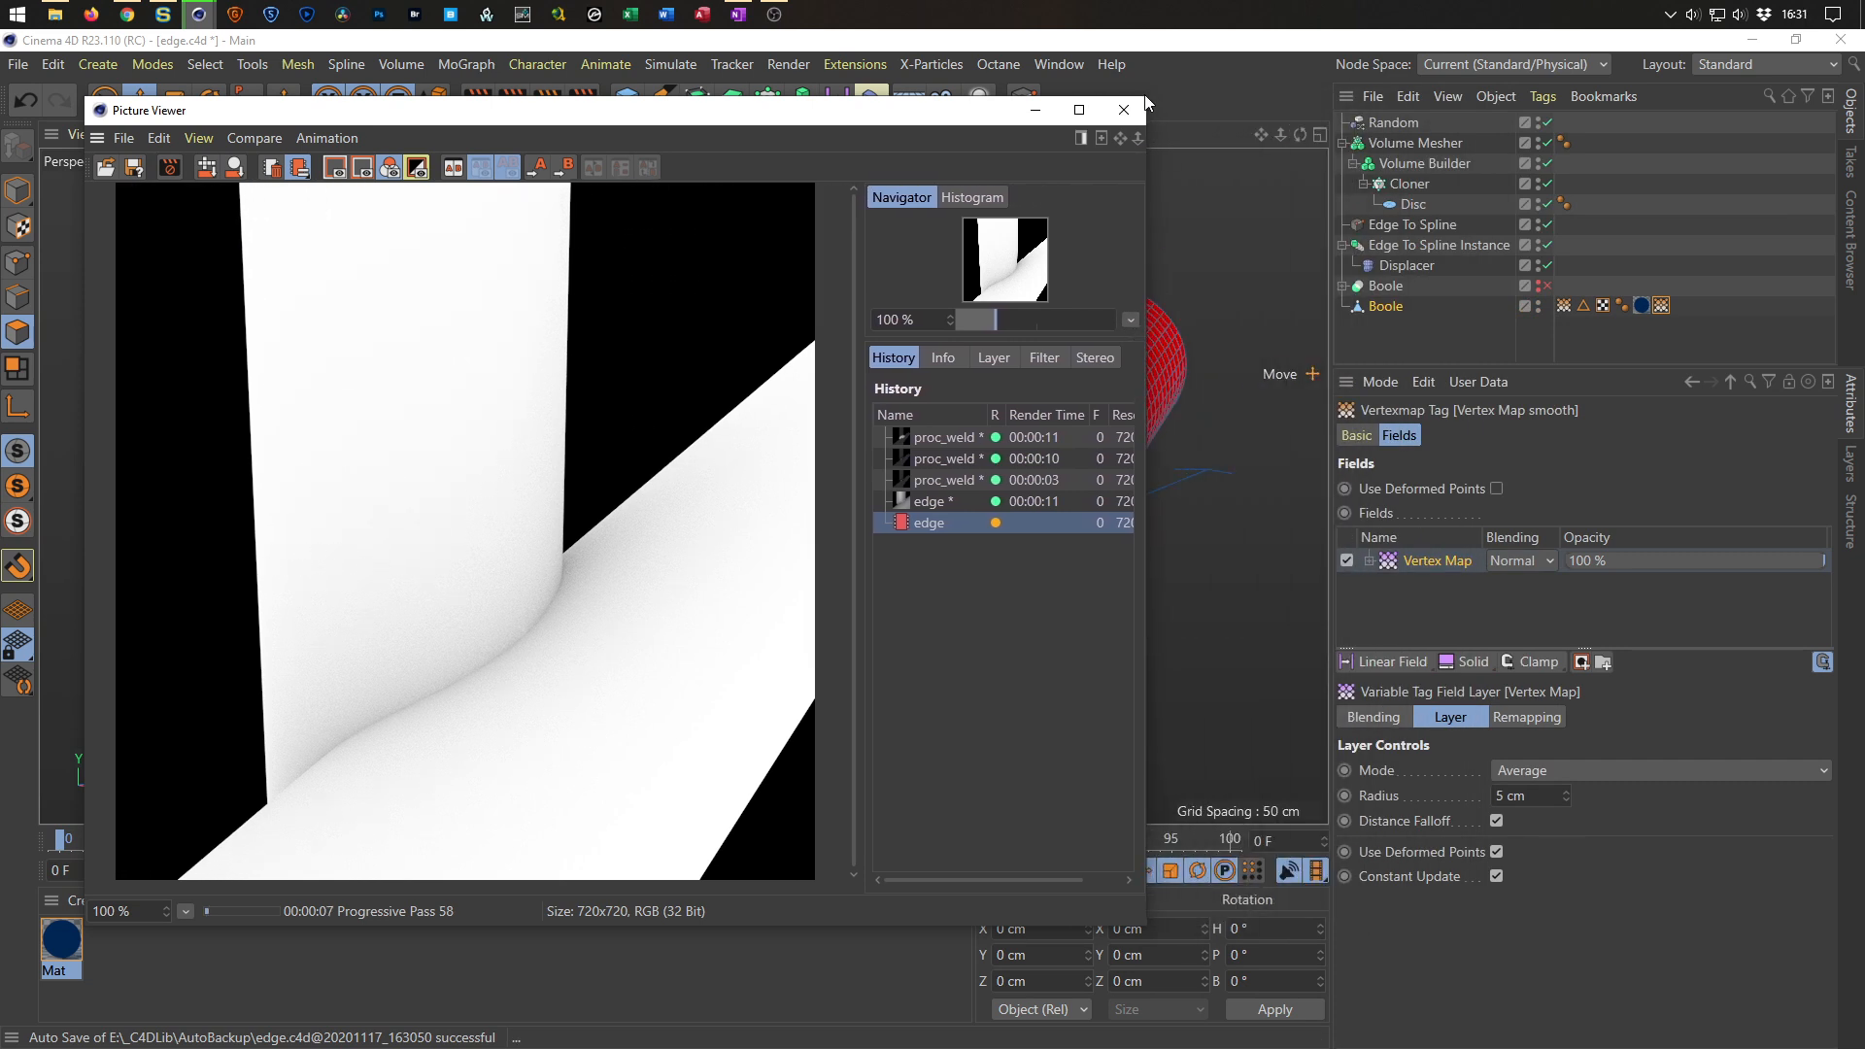
drag(1149, 96, 1176, 50)
drag(978, 70, 1052, 120)
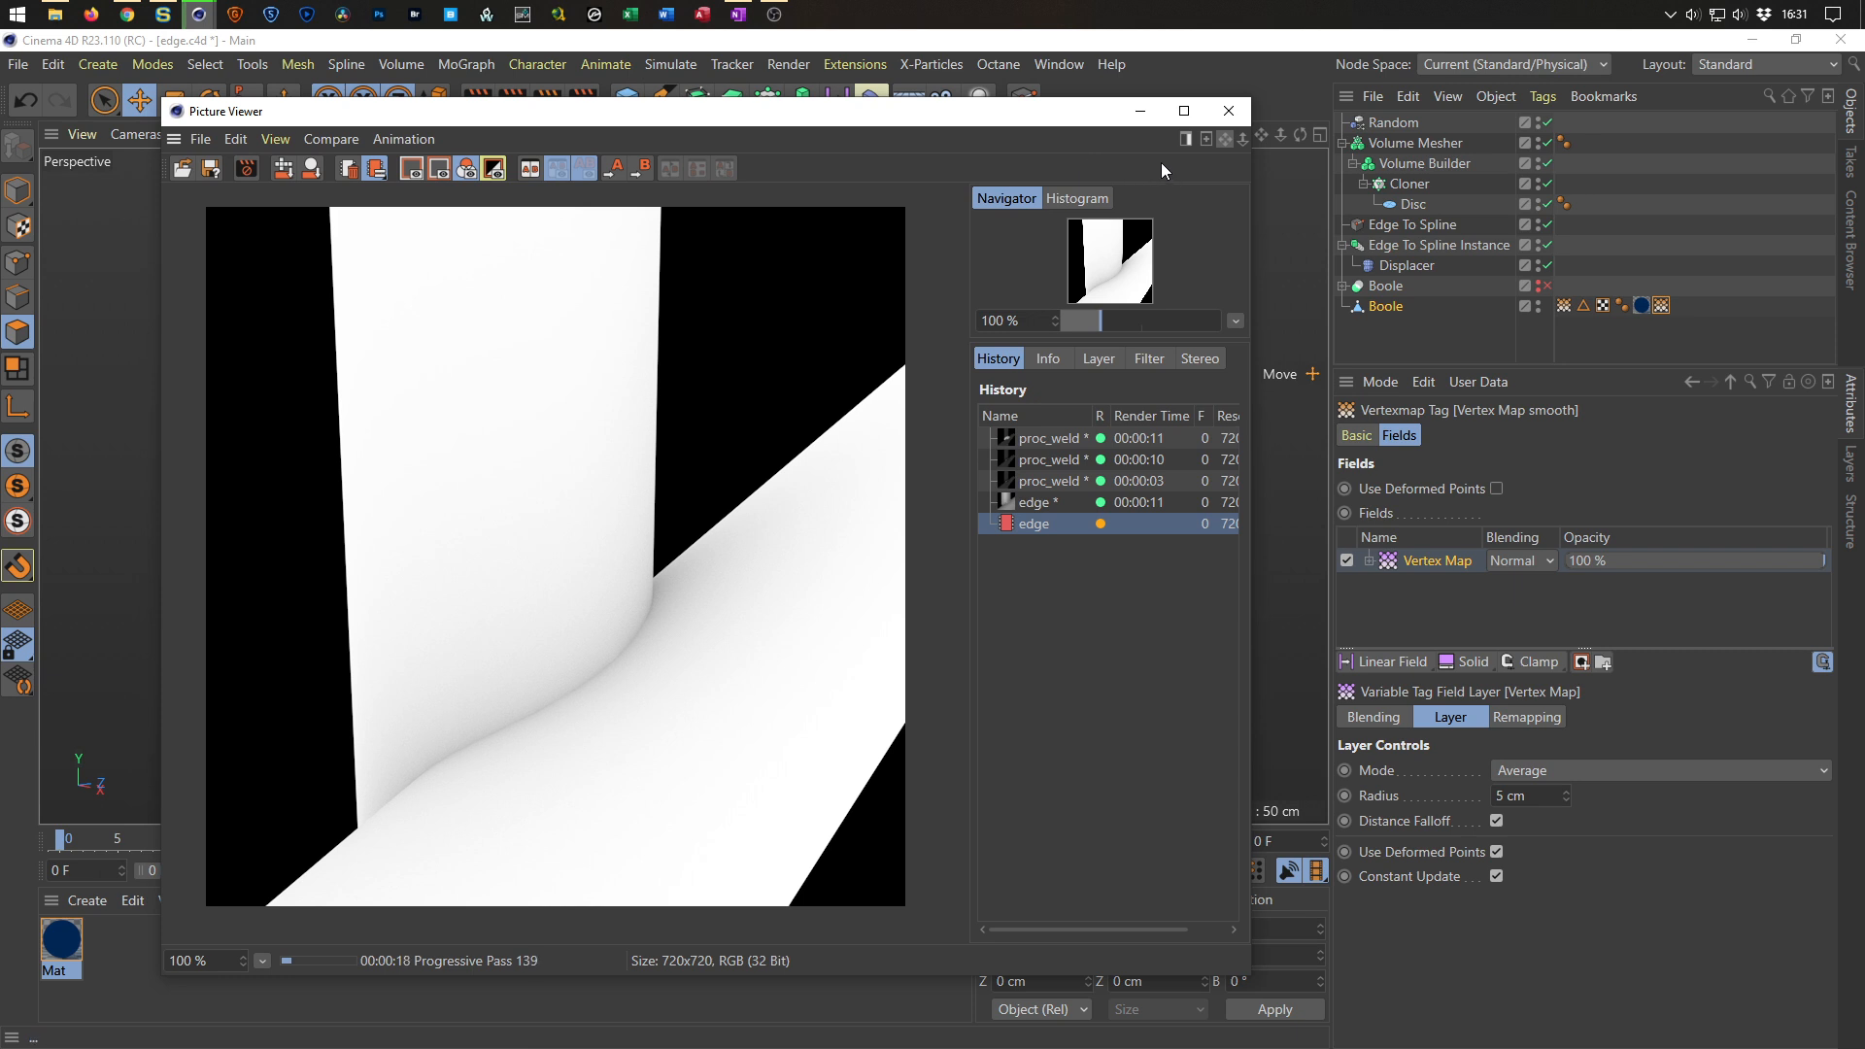
click(246, 169)
key(Return)
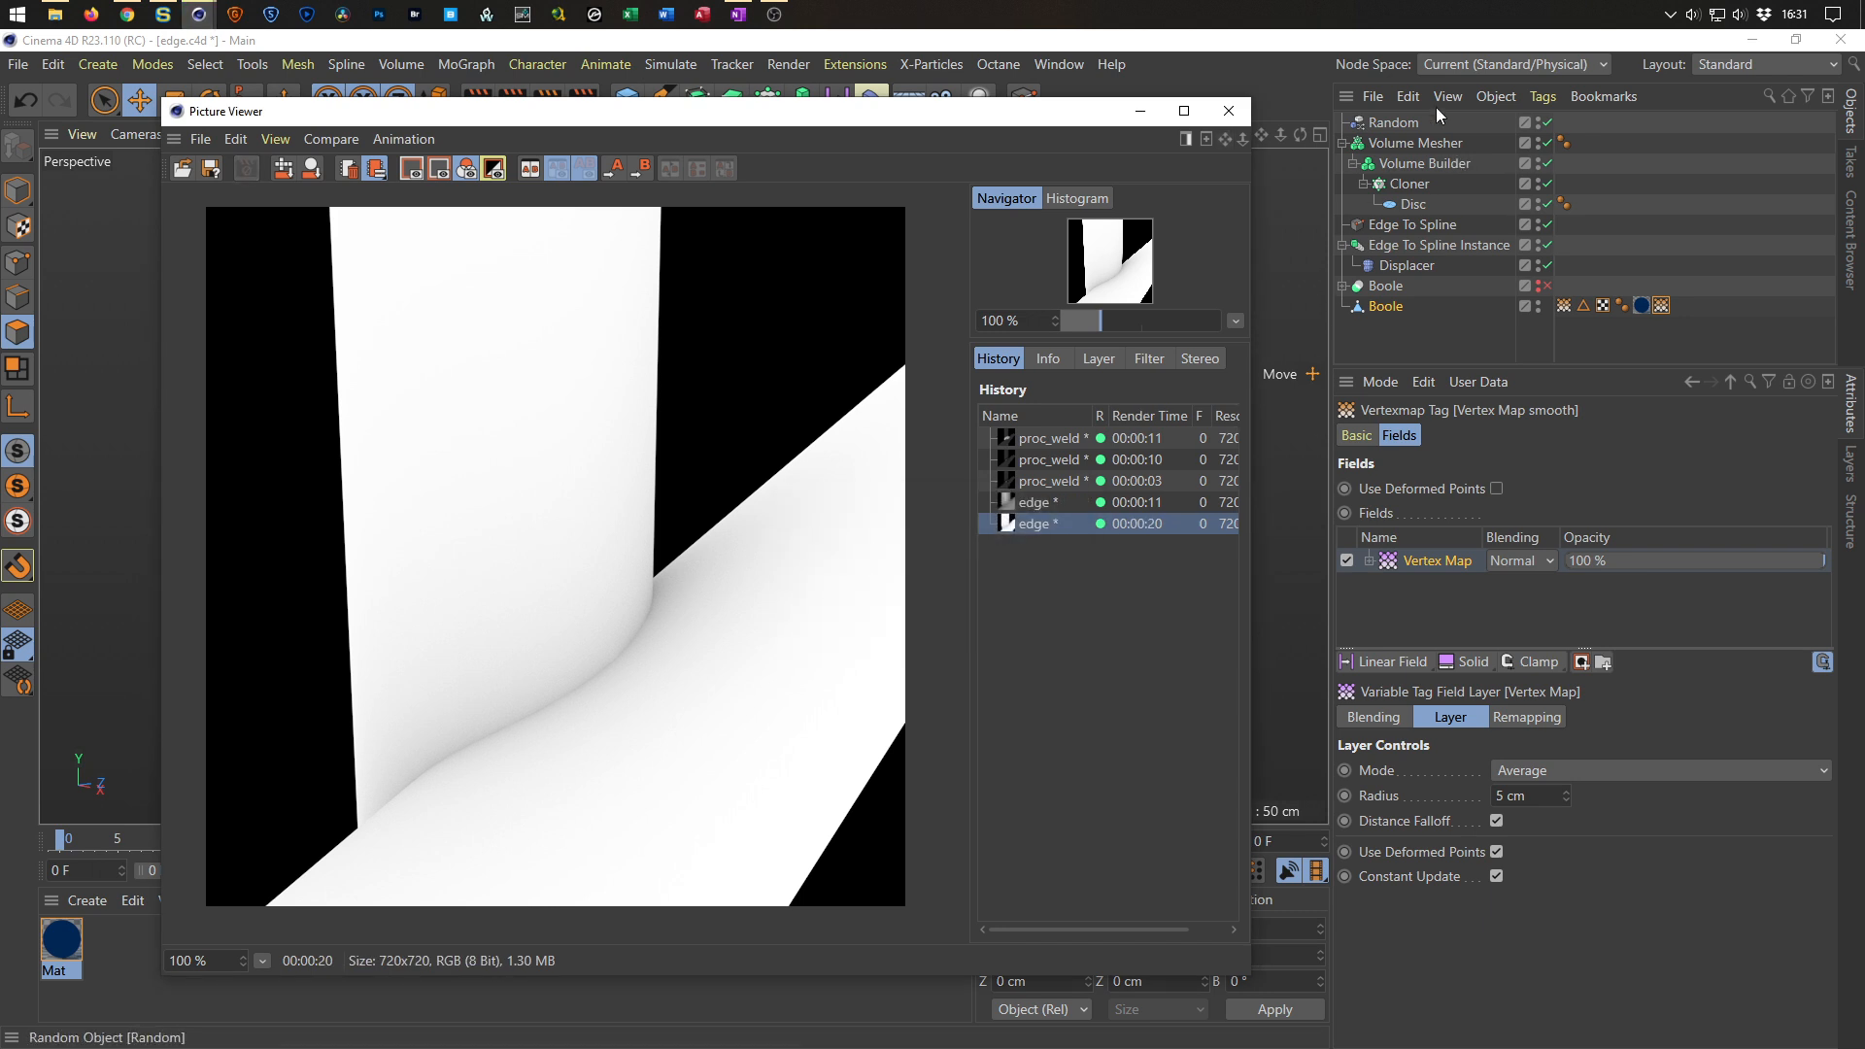
click(1239, 113)
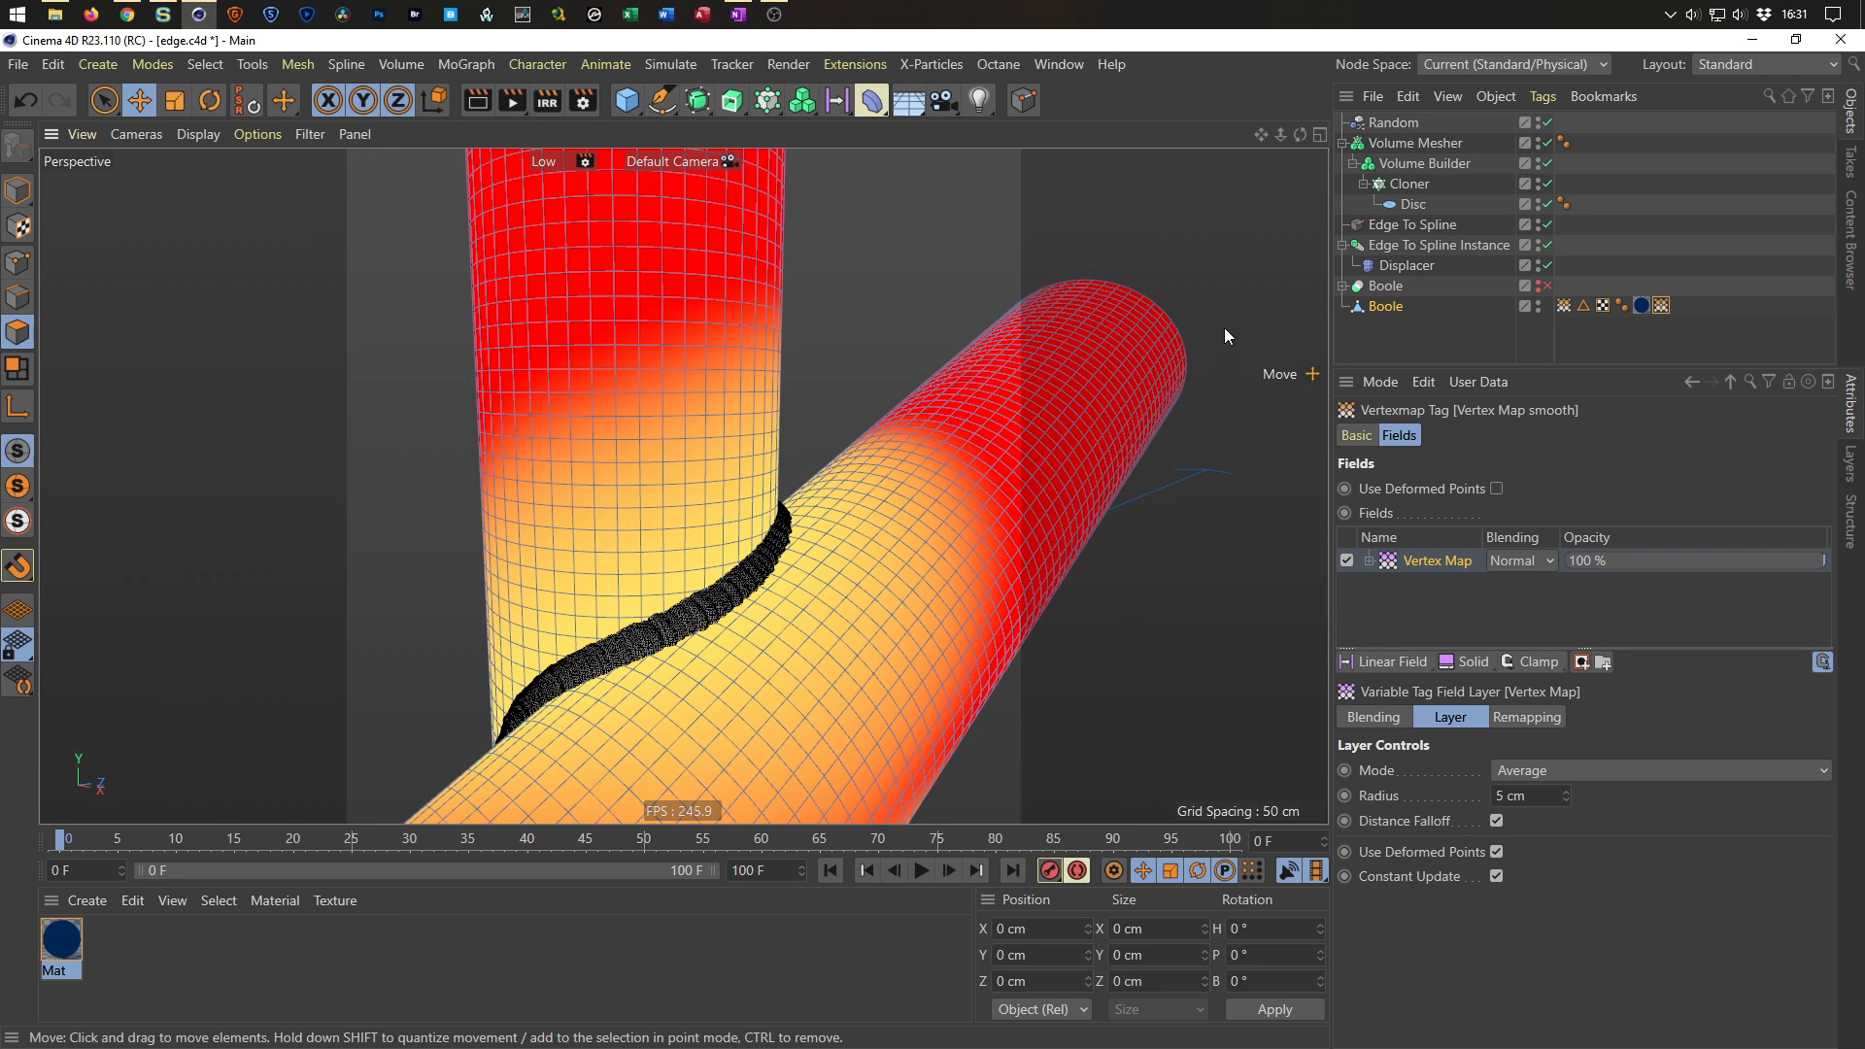
Set the Physical renderer's Sampler to Fixed with Sampling Subdivisions of 3, then save the scene.
click(583, 99)
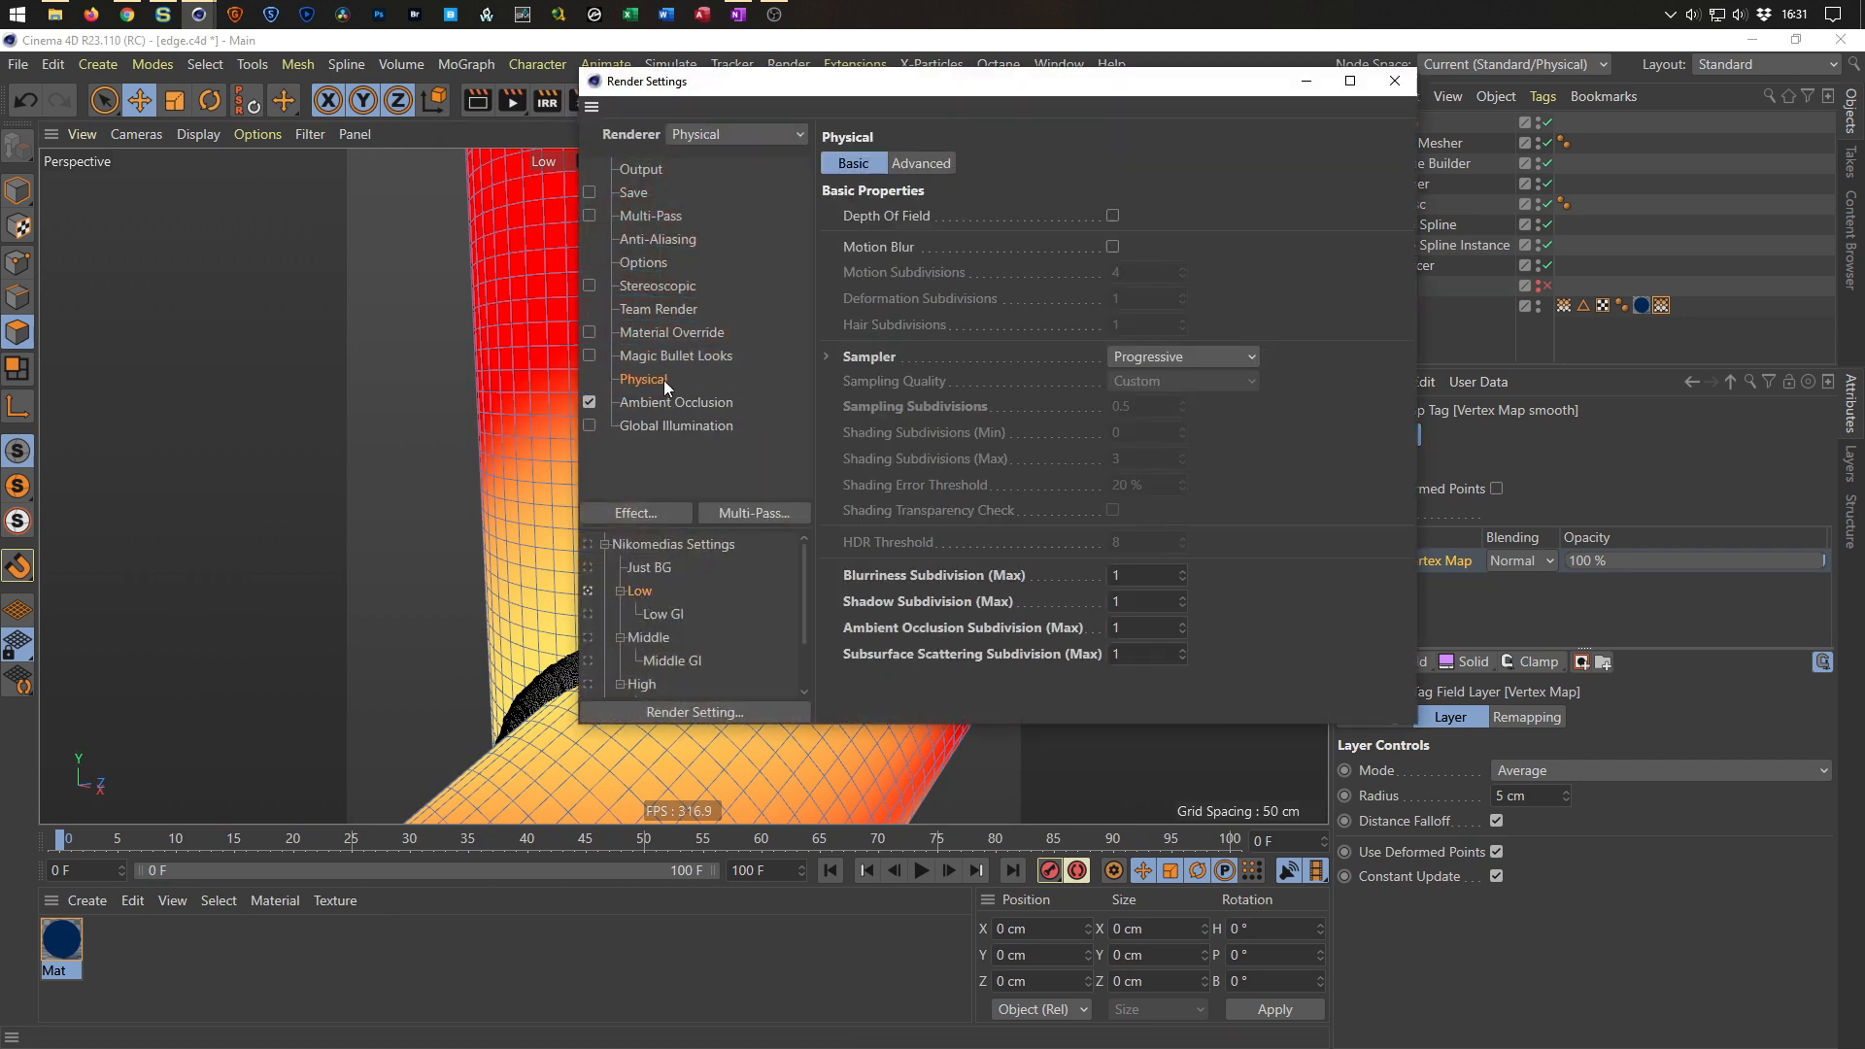
click(1180, 356)
click(1196, 381)
double_click(1156, 406)
text(3)
key(Return)
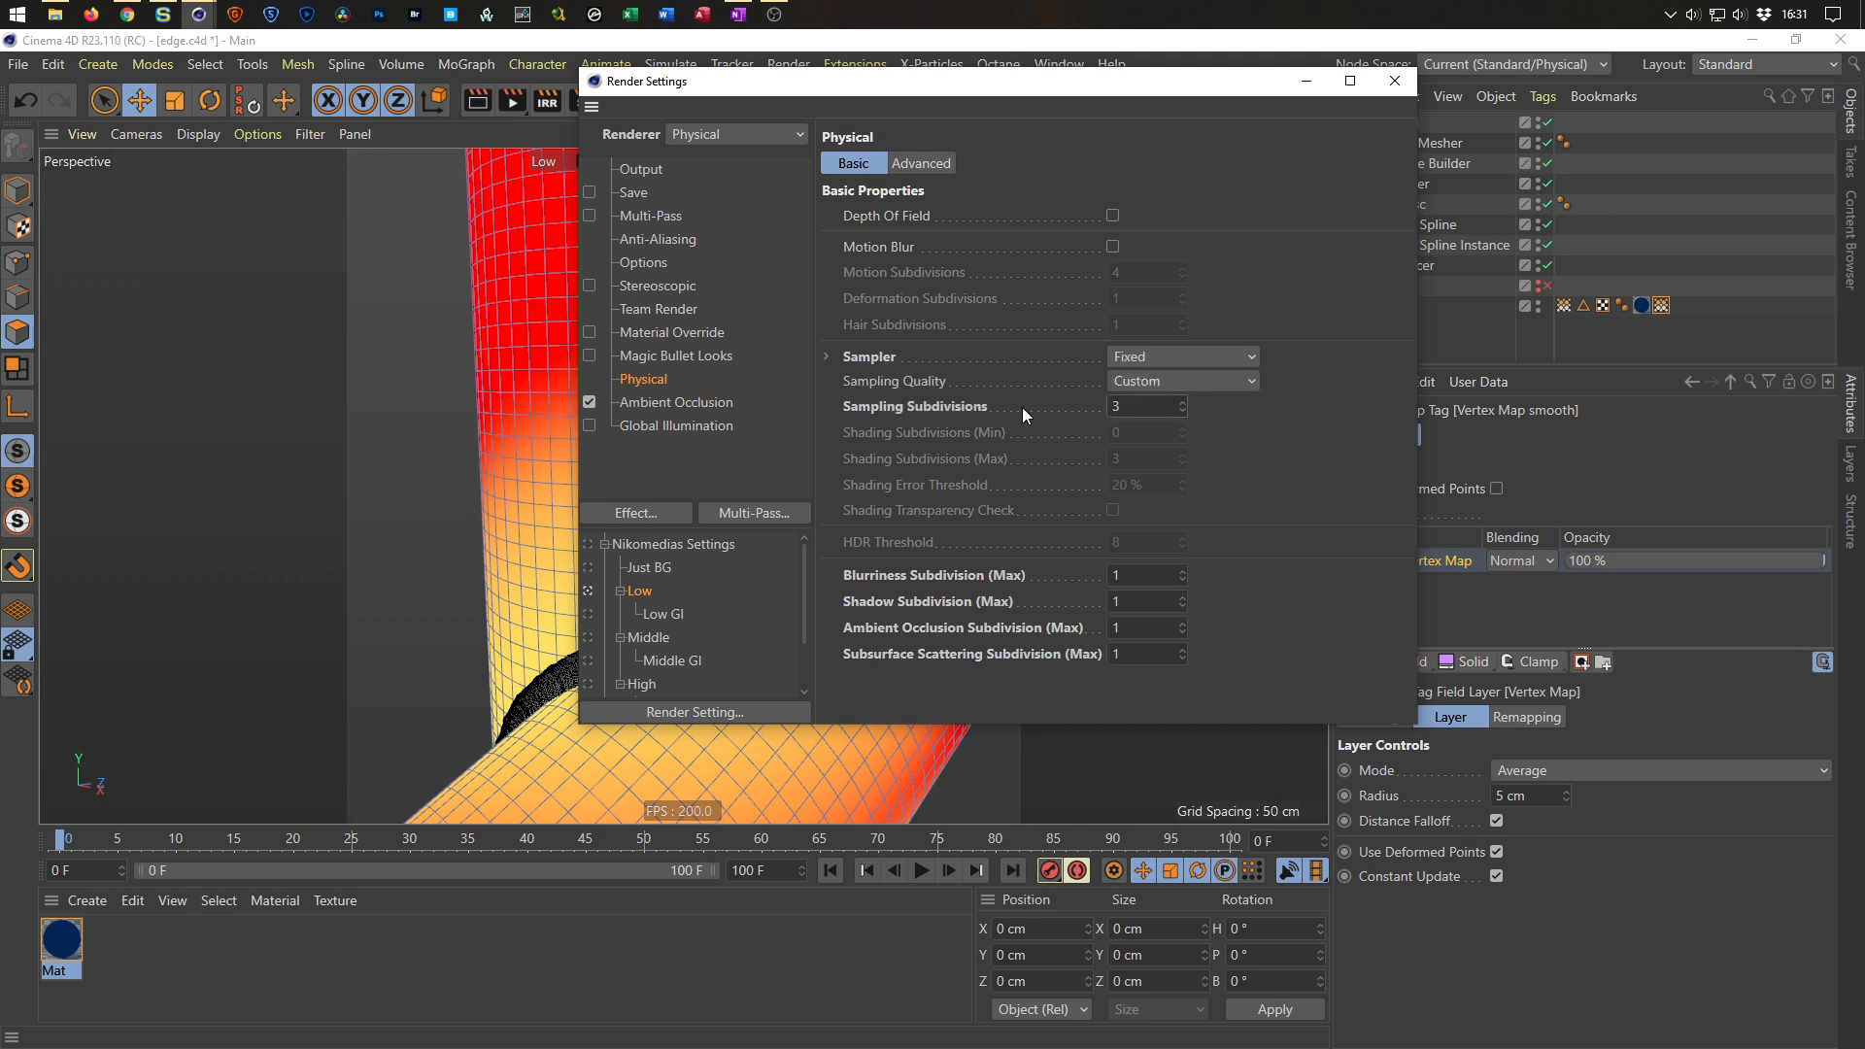
click(1395, 81)
key(ctrl+s)
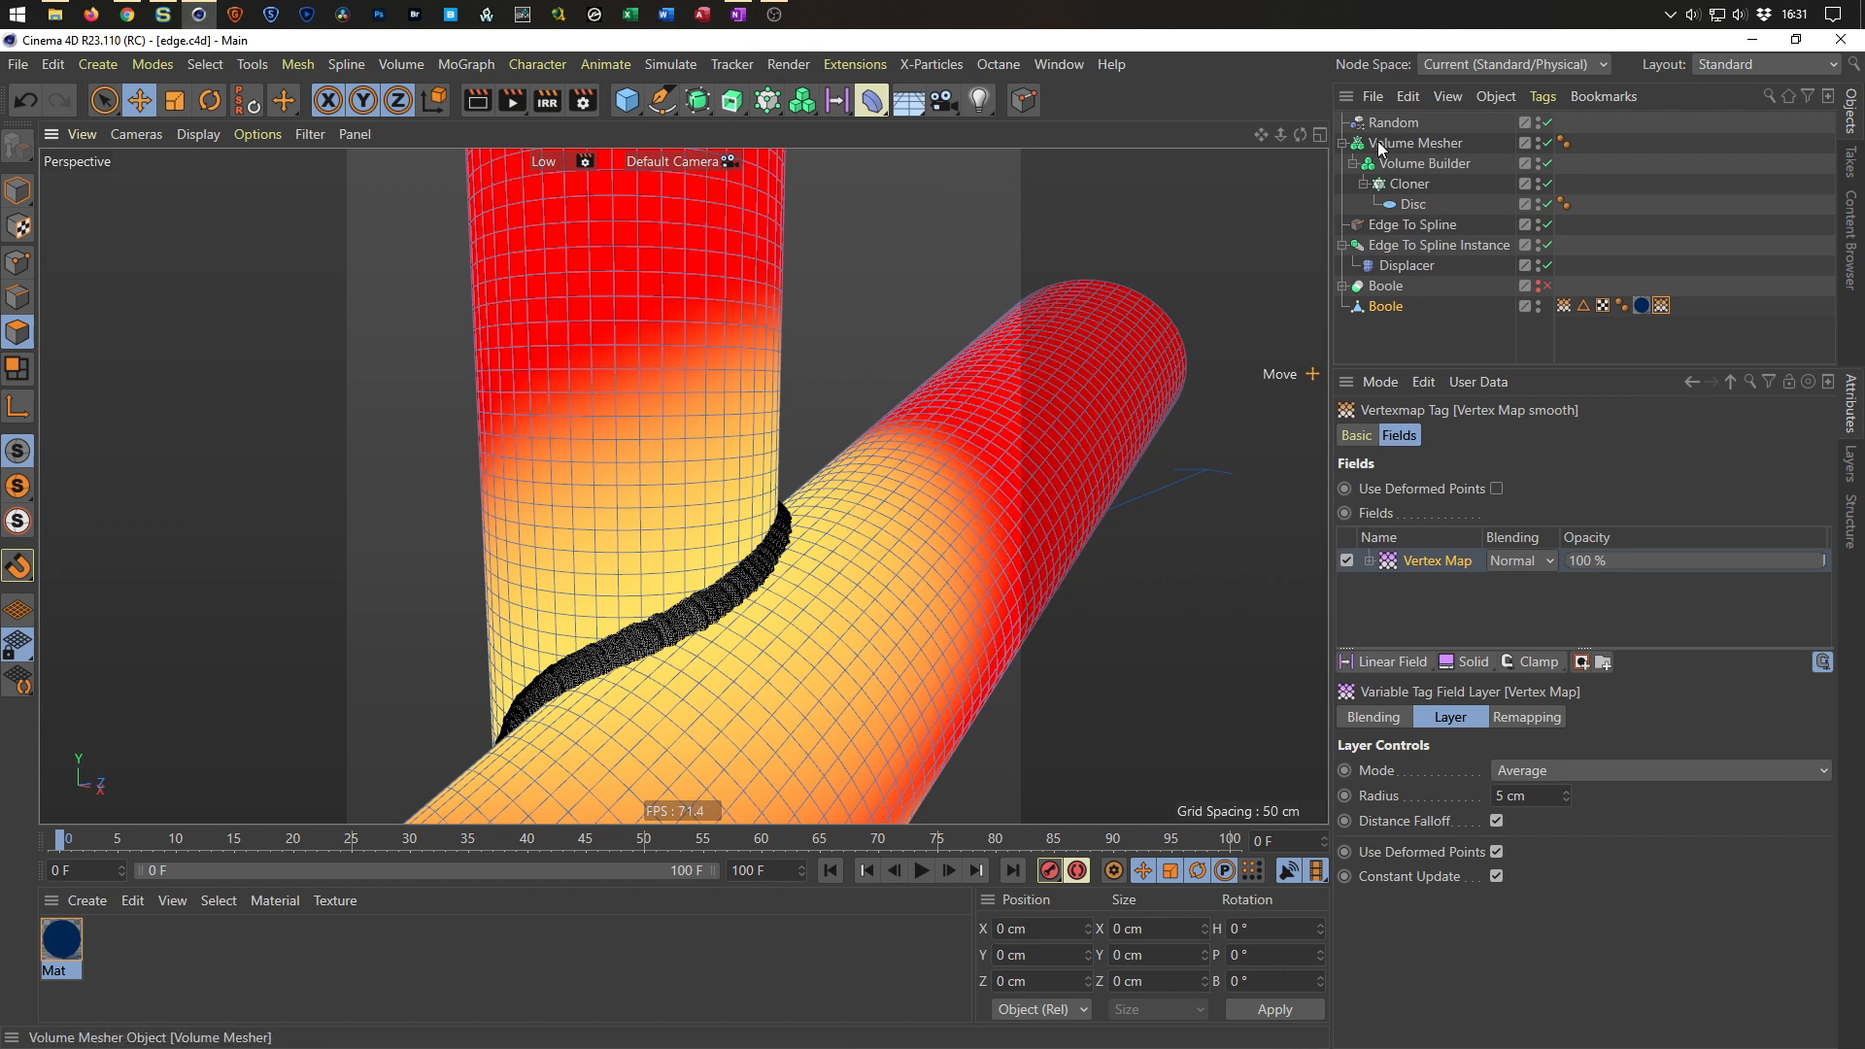
Convert the Volume Mesher into a polygon object with Current State to Object and disable the original mesher.
click(1414, 145)
right_click(1408, 147)
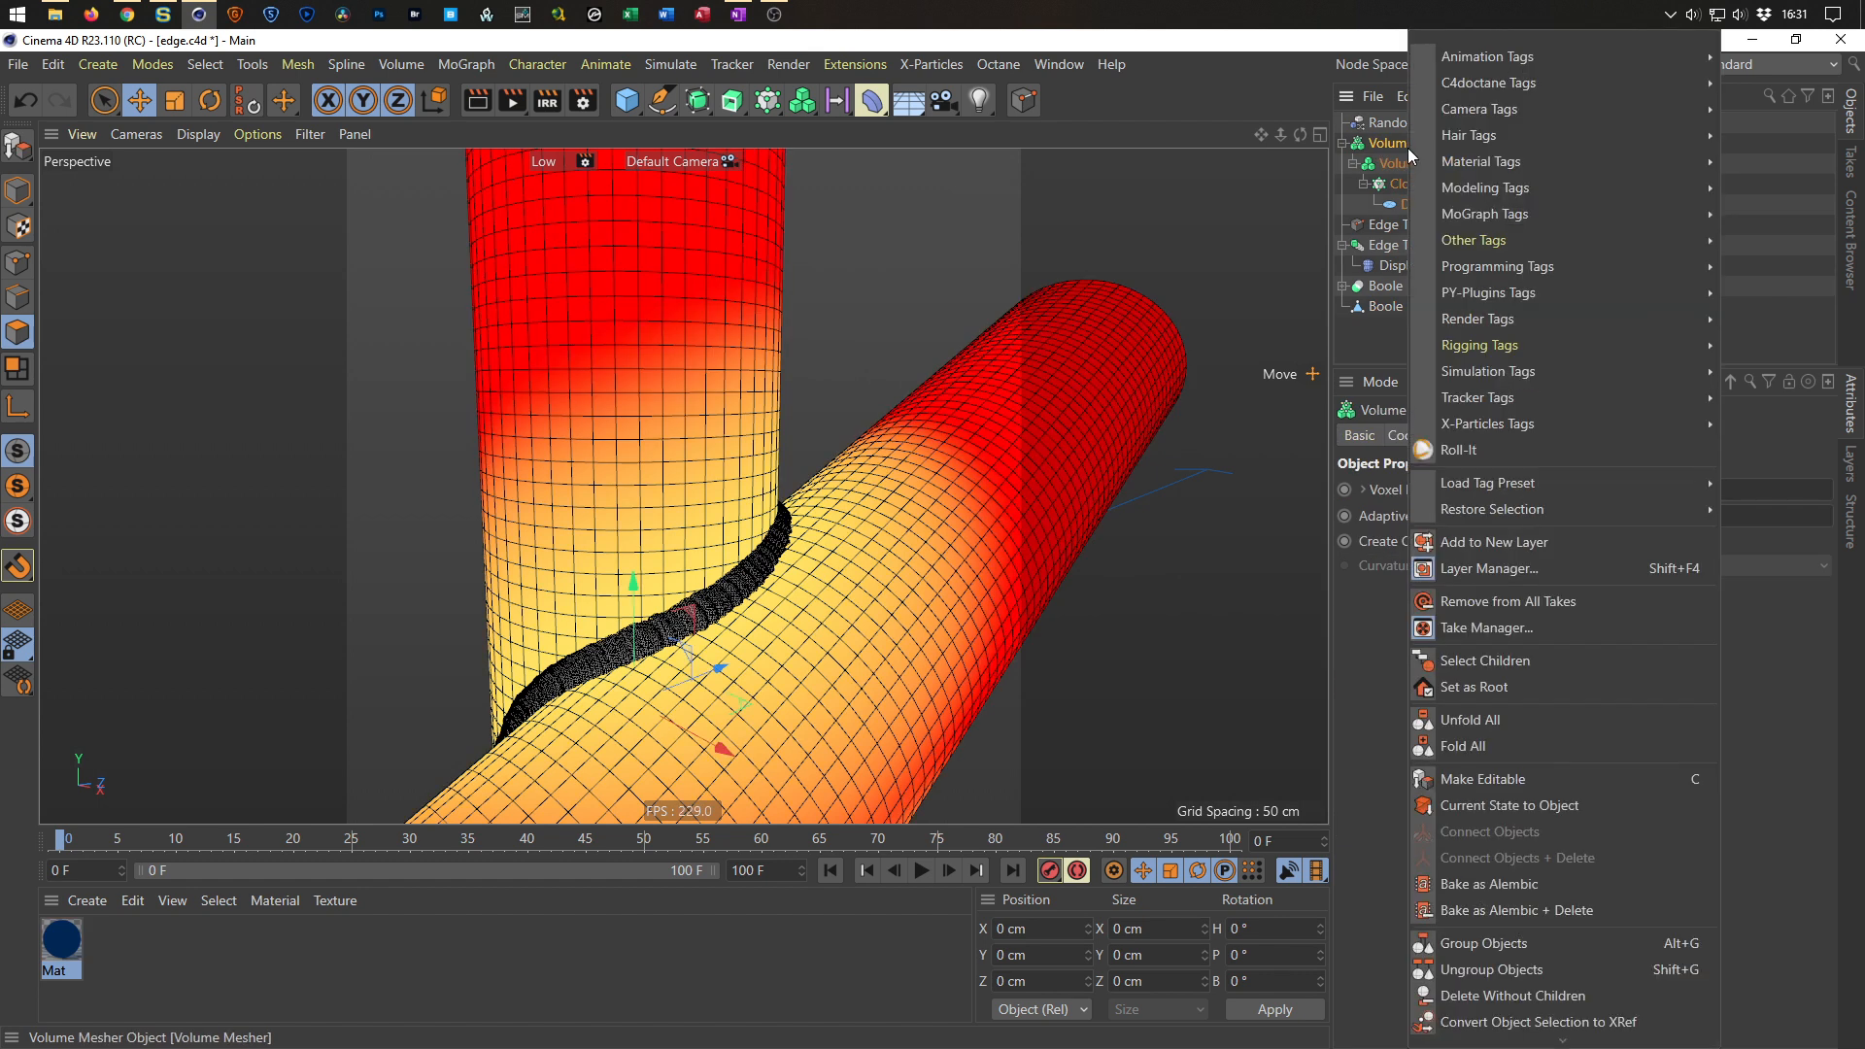
click(1438, 806)
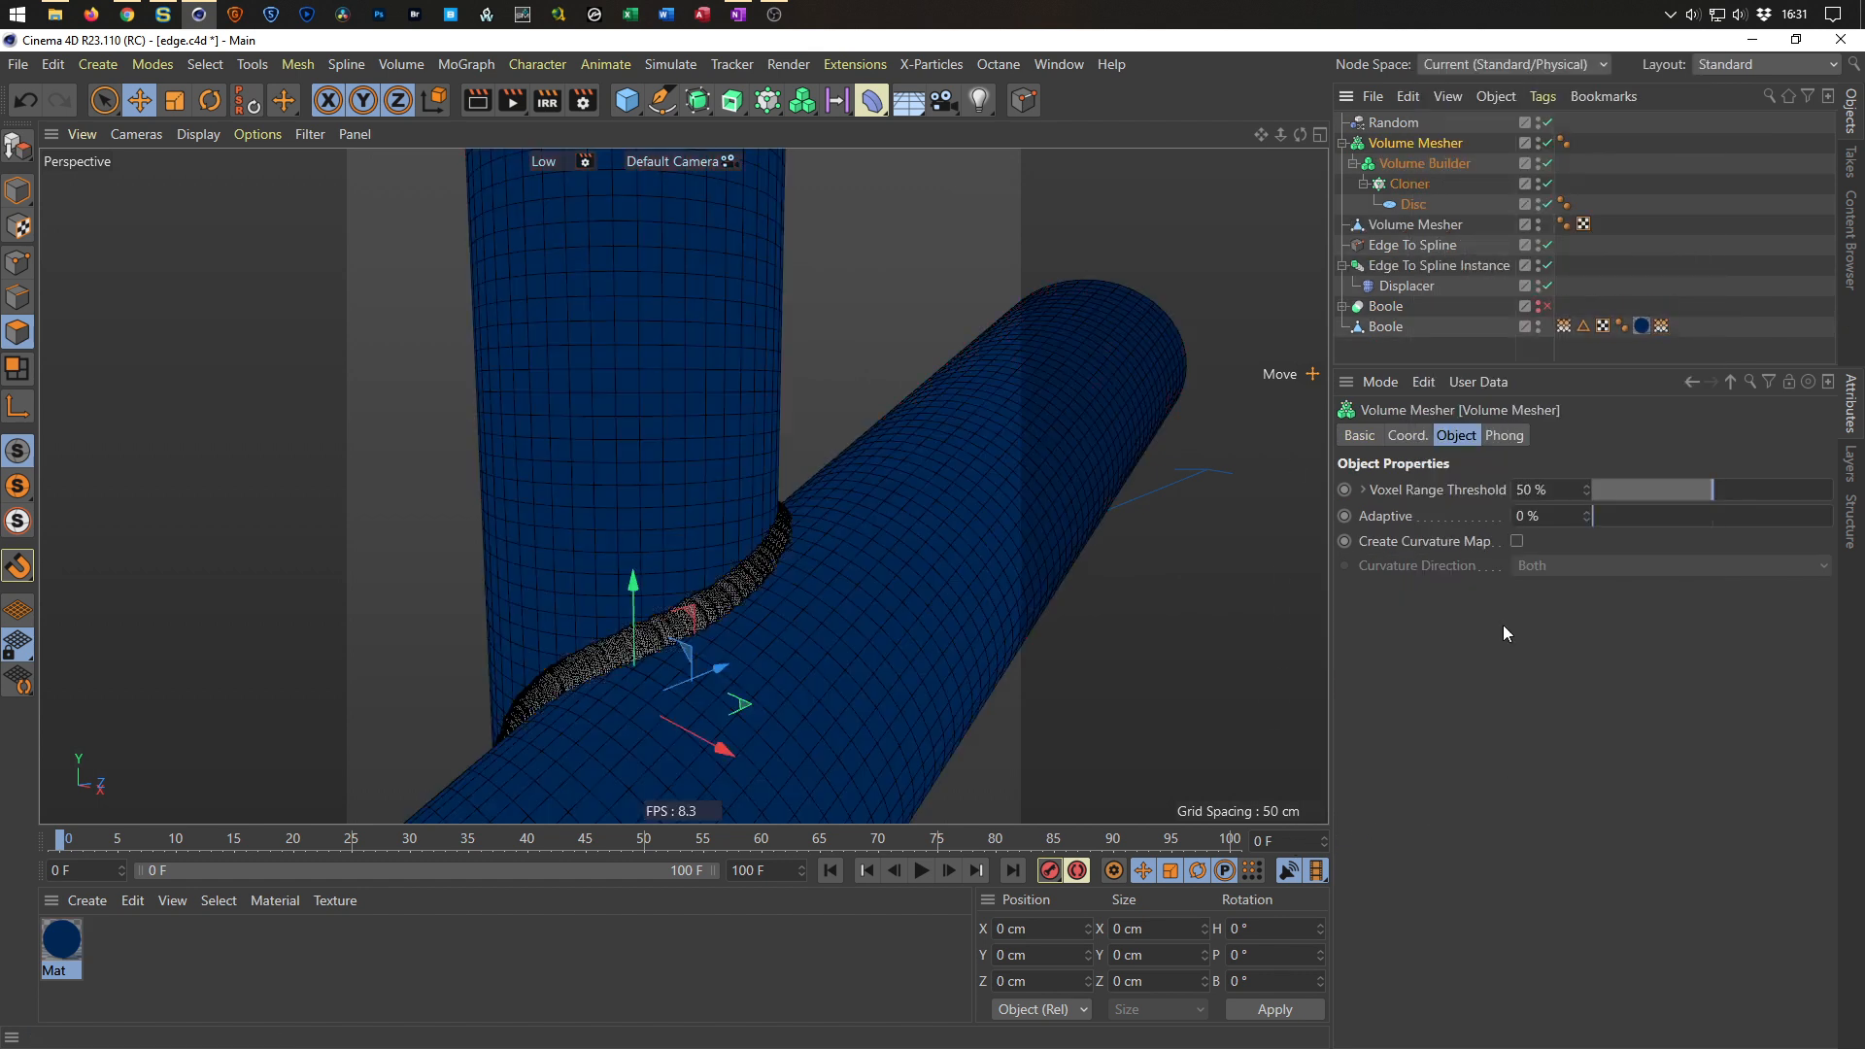
click(1549, 145)
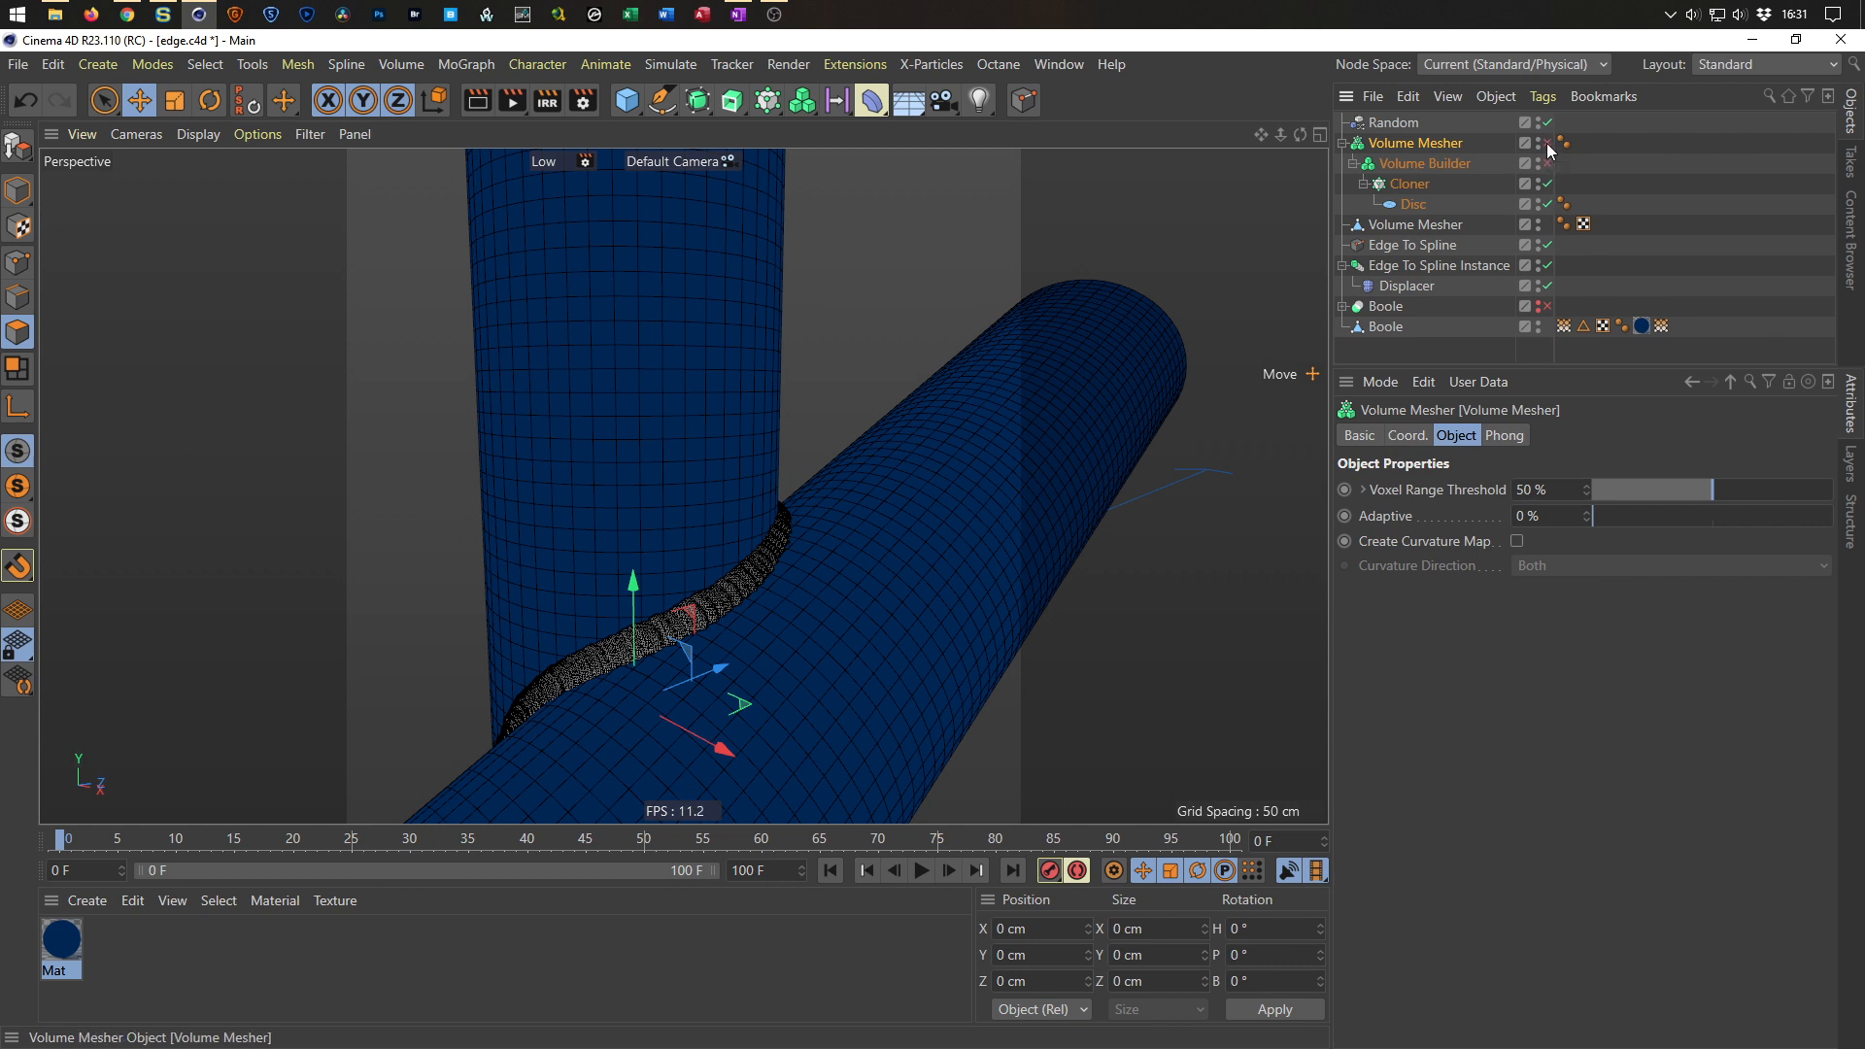
Replace the Vertex Map tag's field layer with the converted Volume Mesher polygon object.
click(1420, 224)
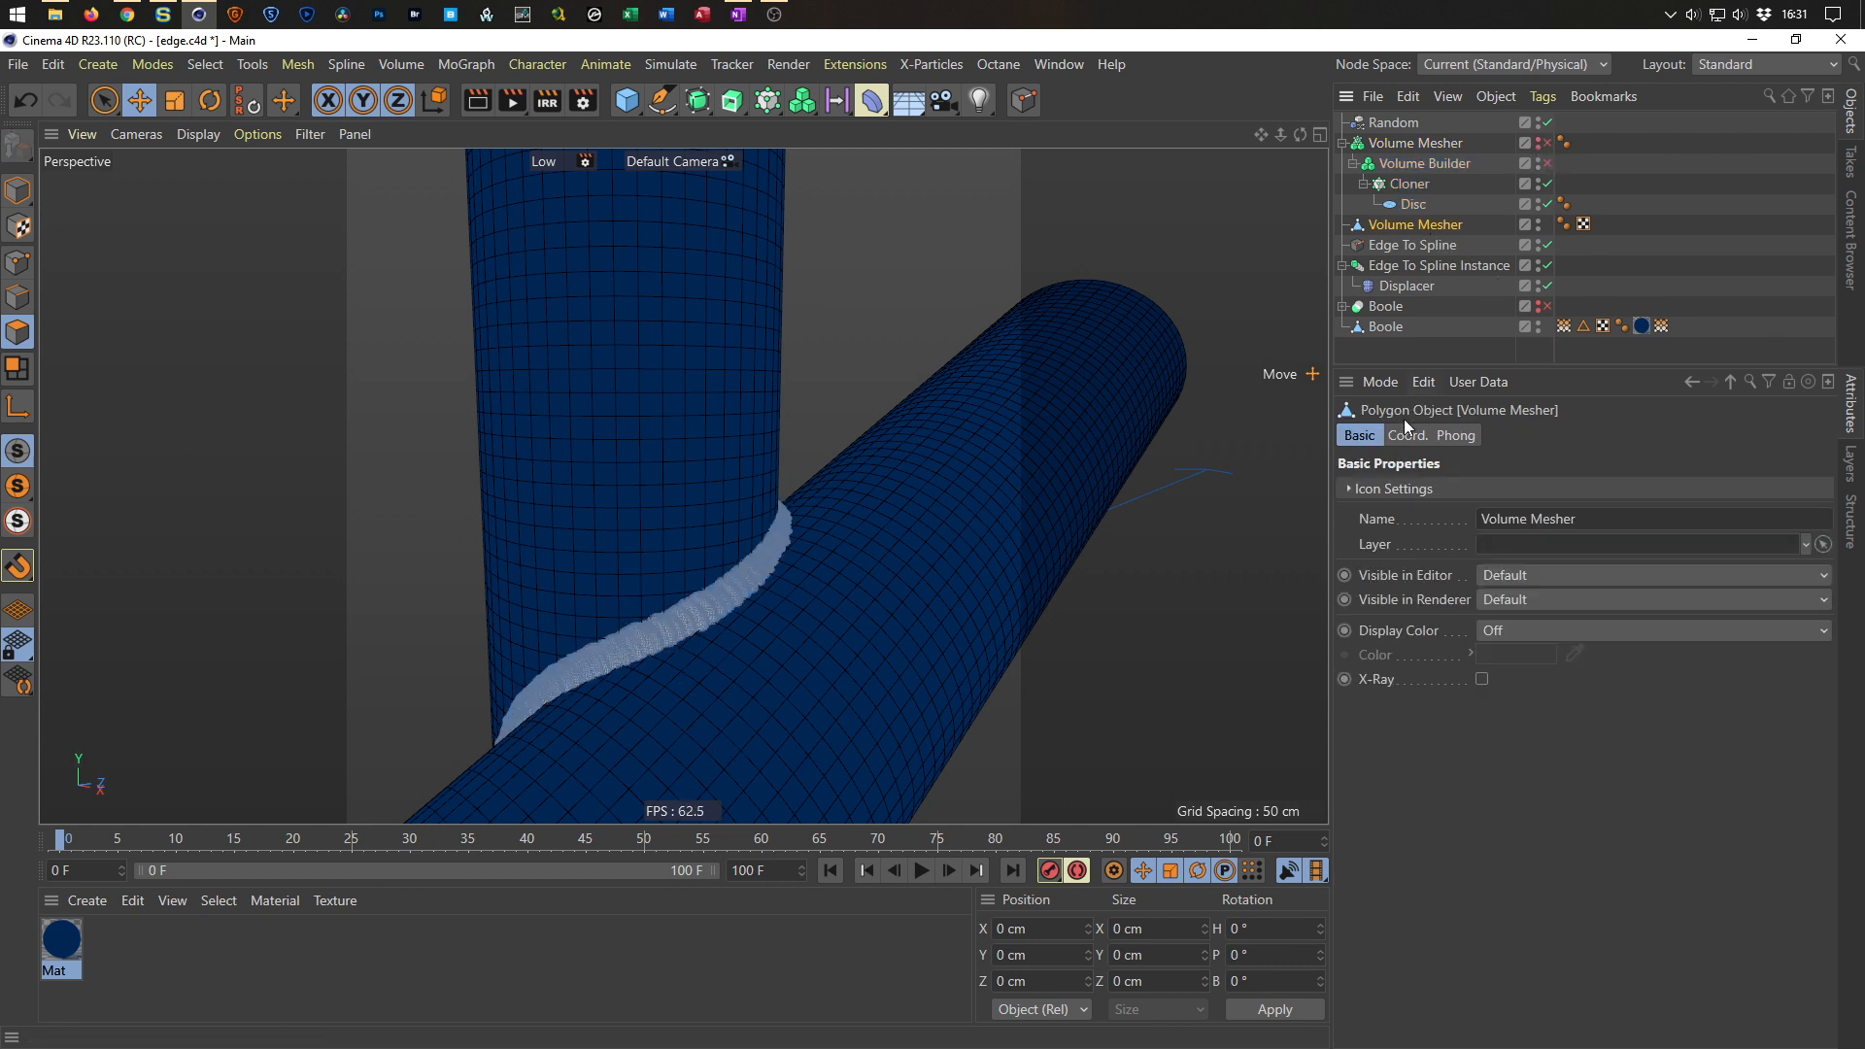
click(1564, 327)
click(1442, 563)
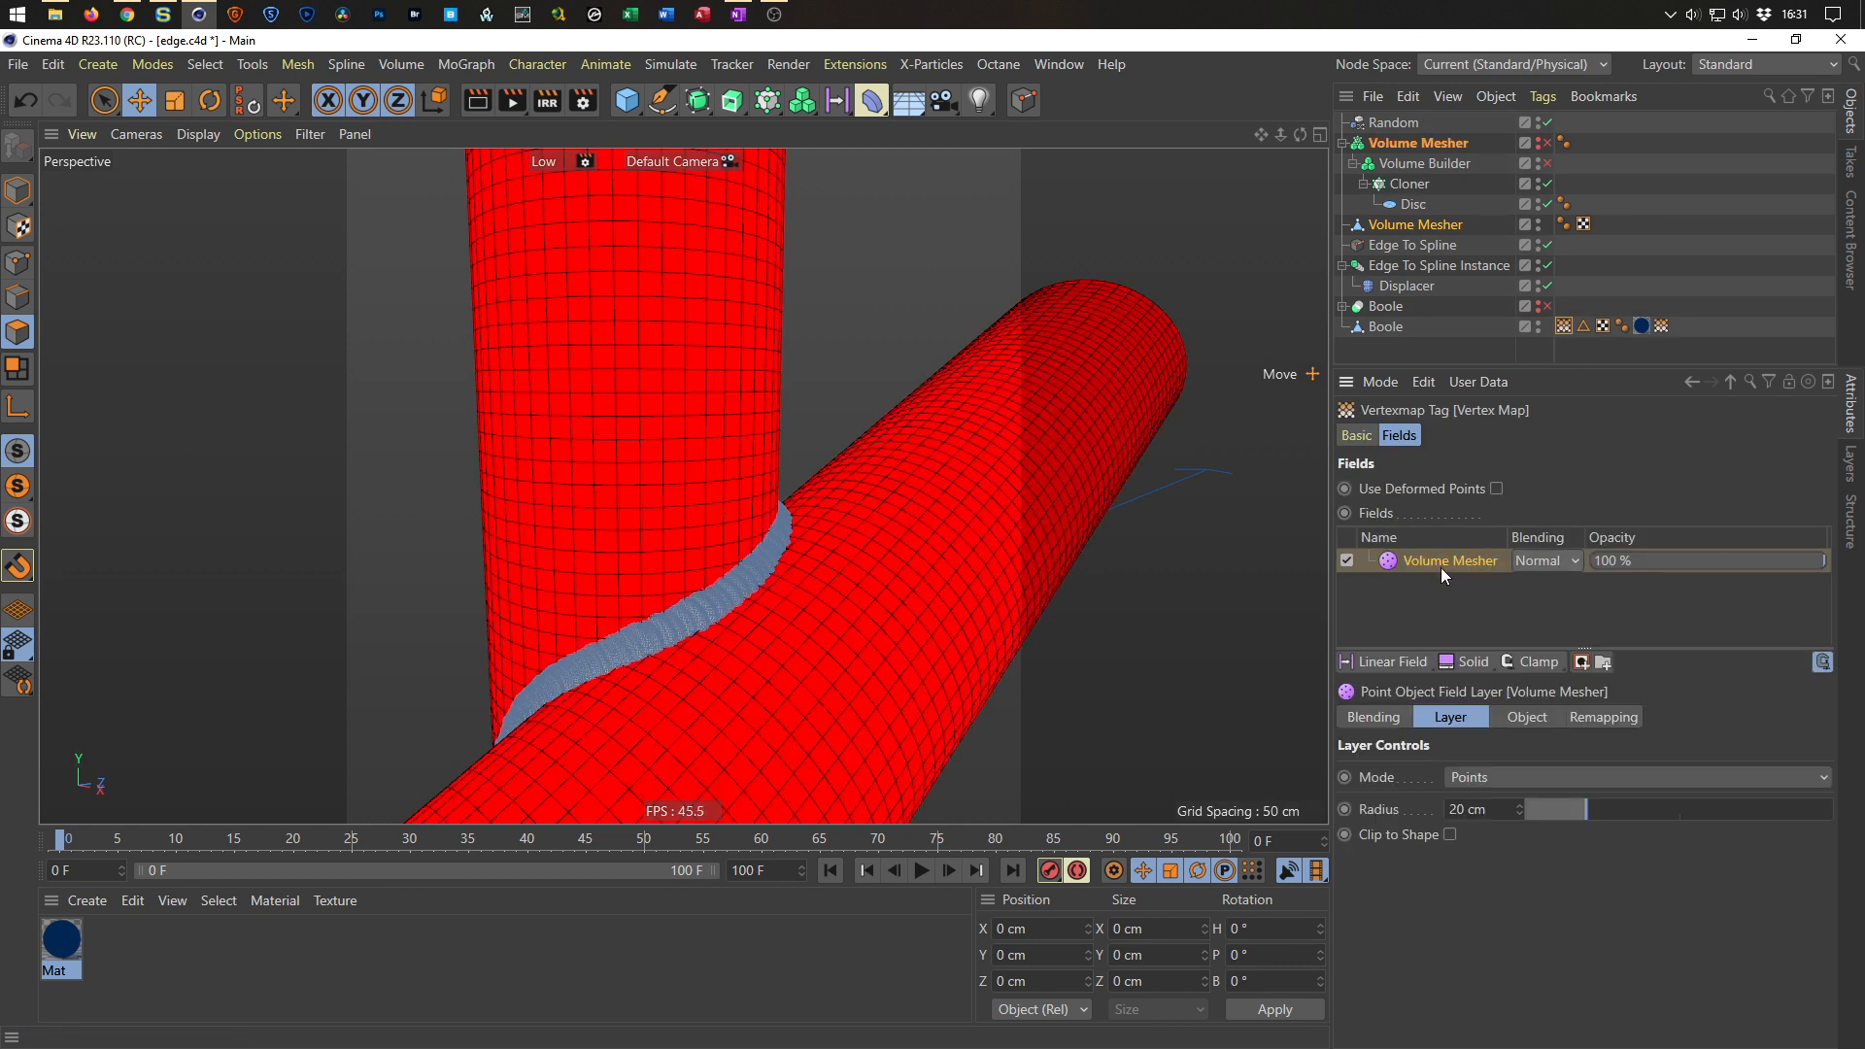
key(Delete)
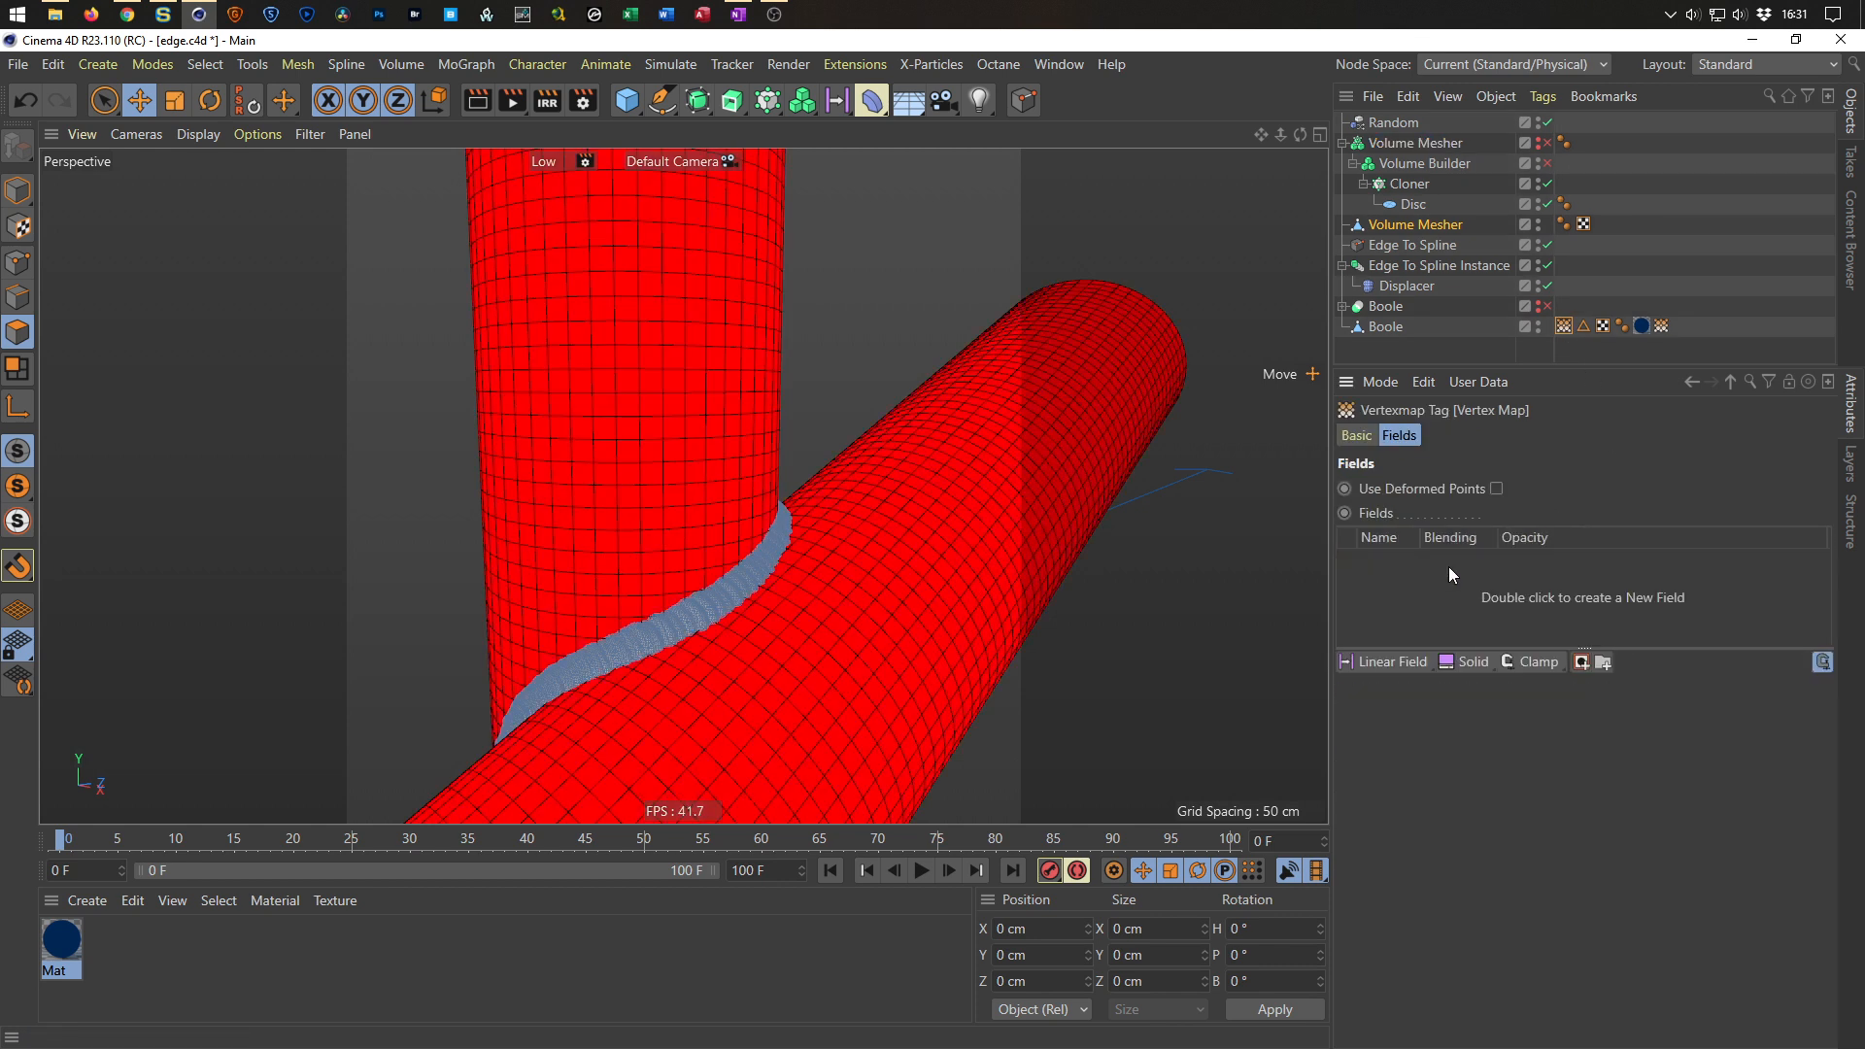
drag(1424, 229, 1370, 583)
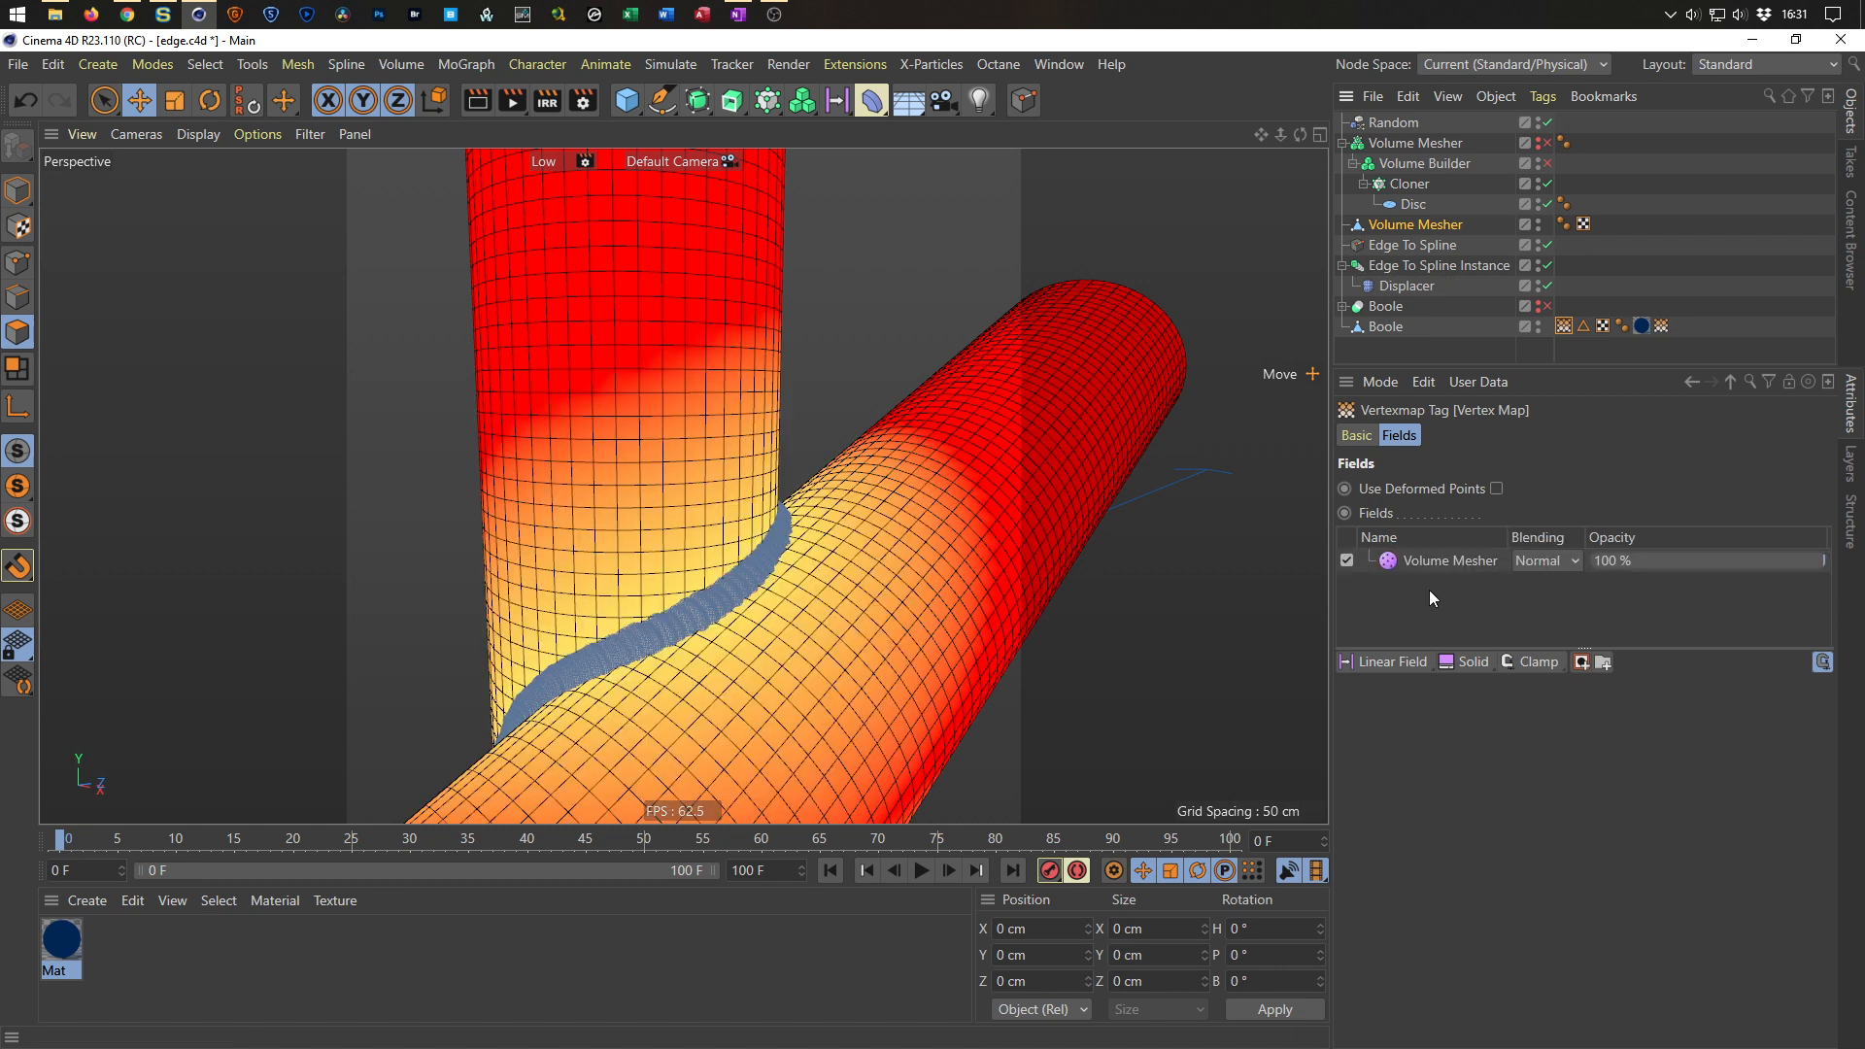
click(1442, 566)
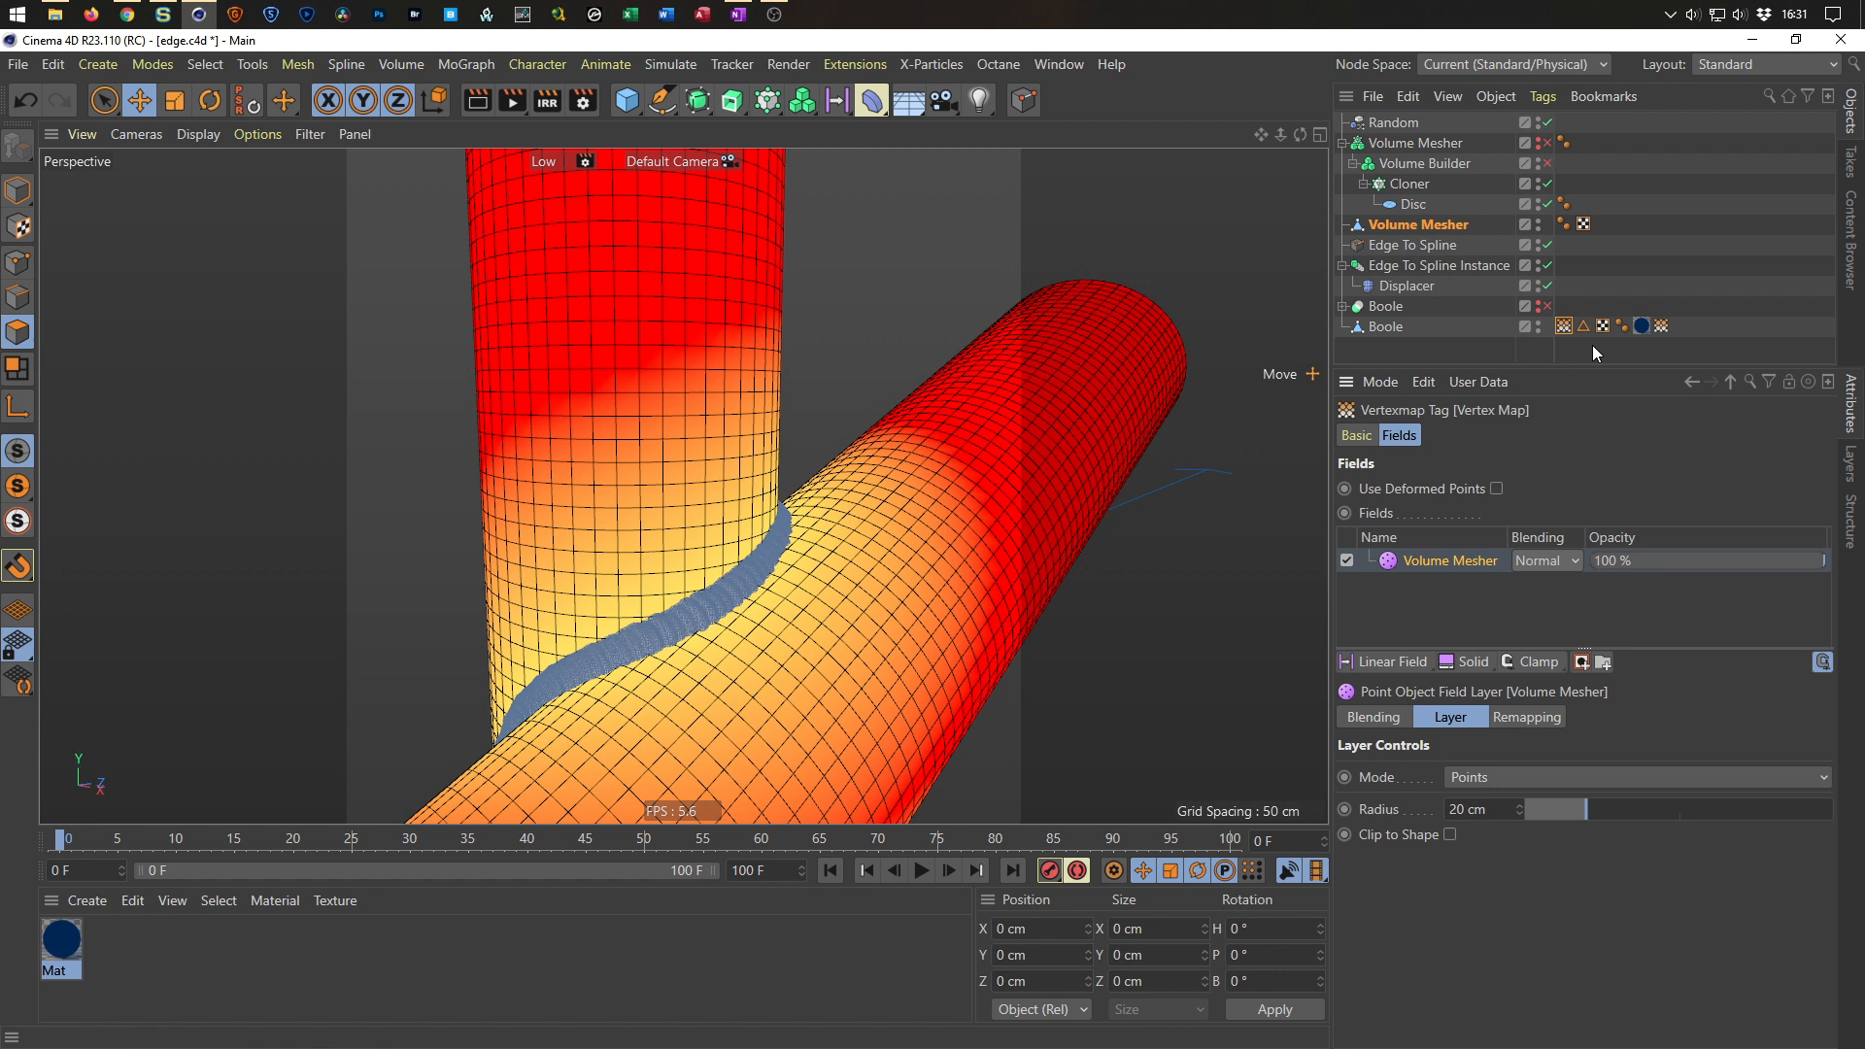
Enable remapping on the Vertex Map field layer inside the smoothed vertex map tag.
double_click(1662, 327)
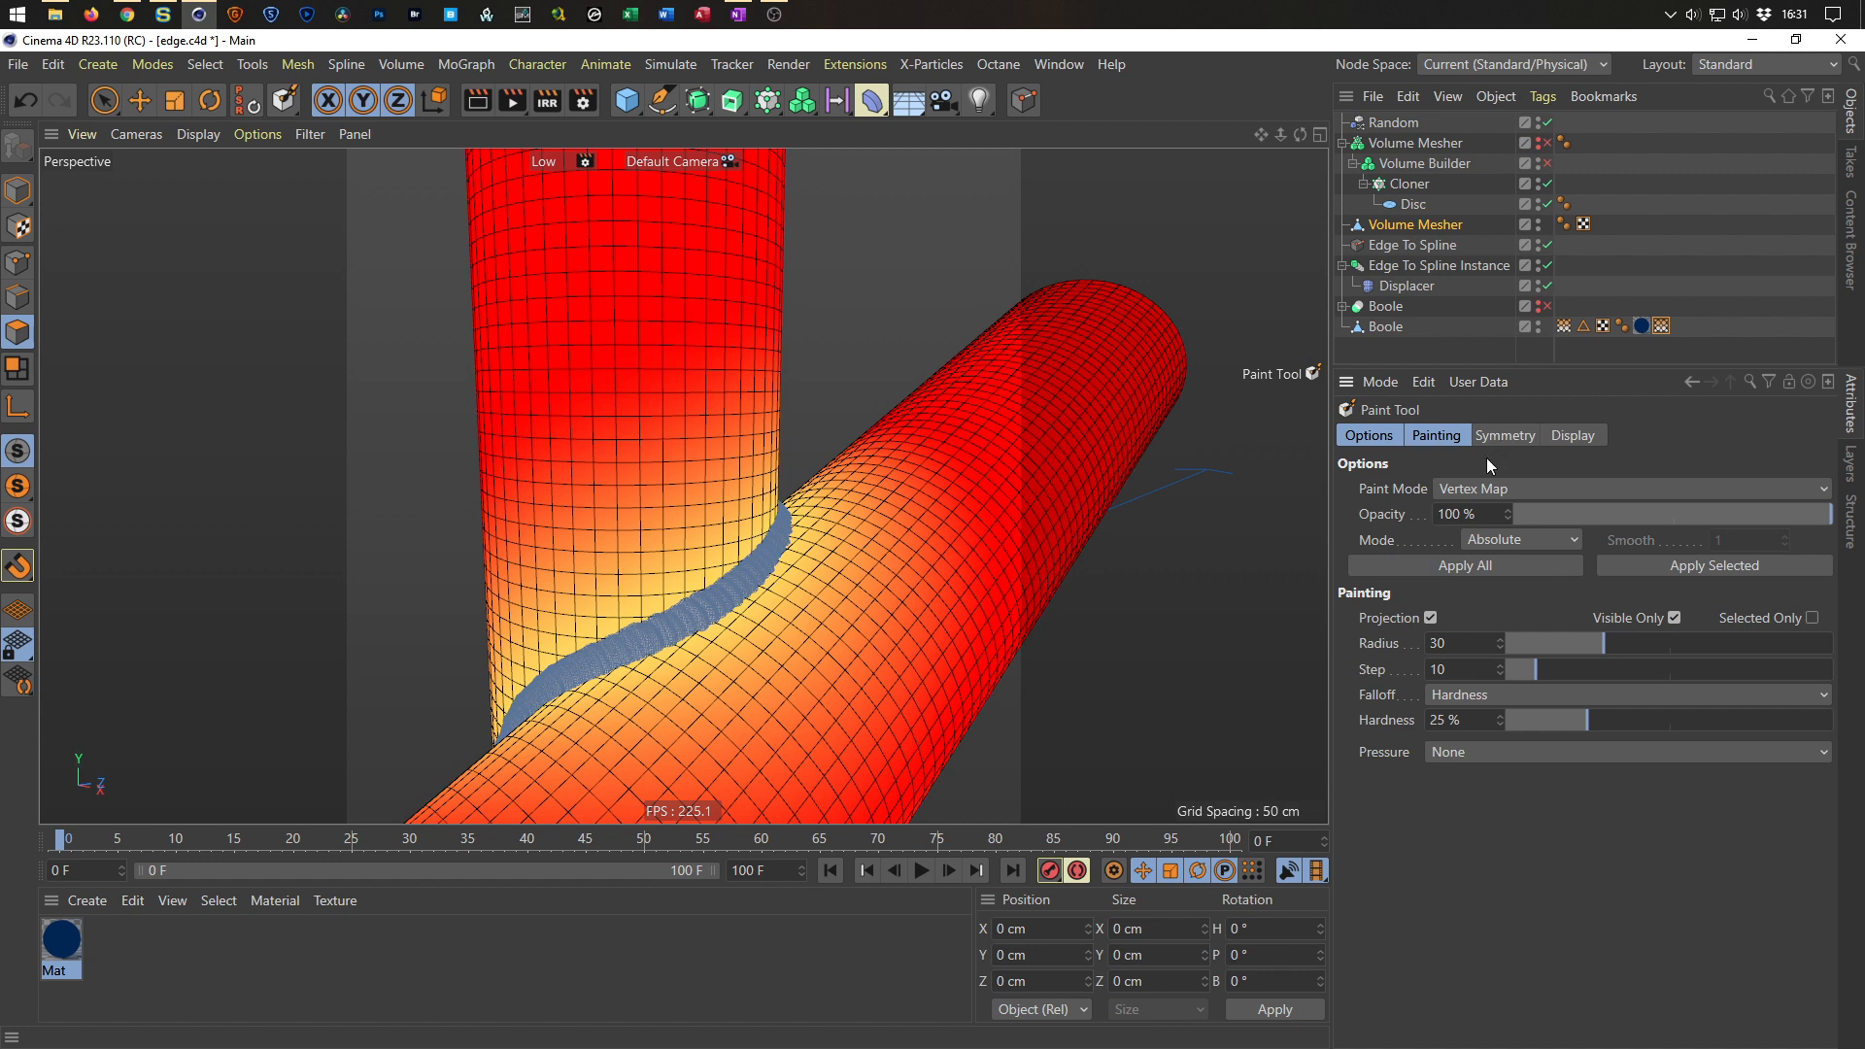
click(1662, 326)
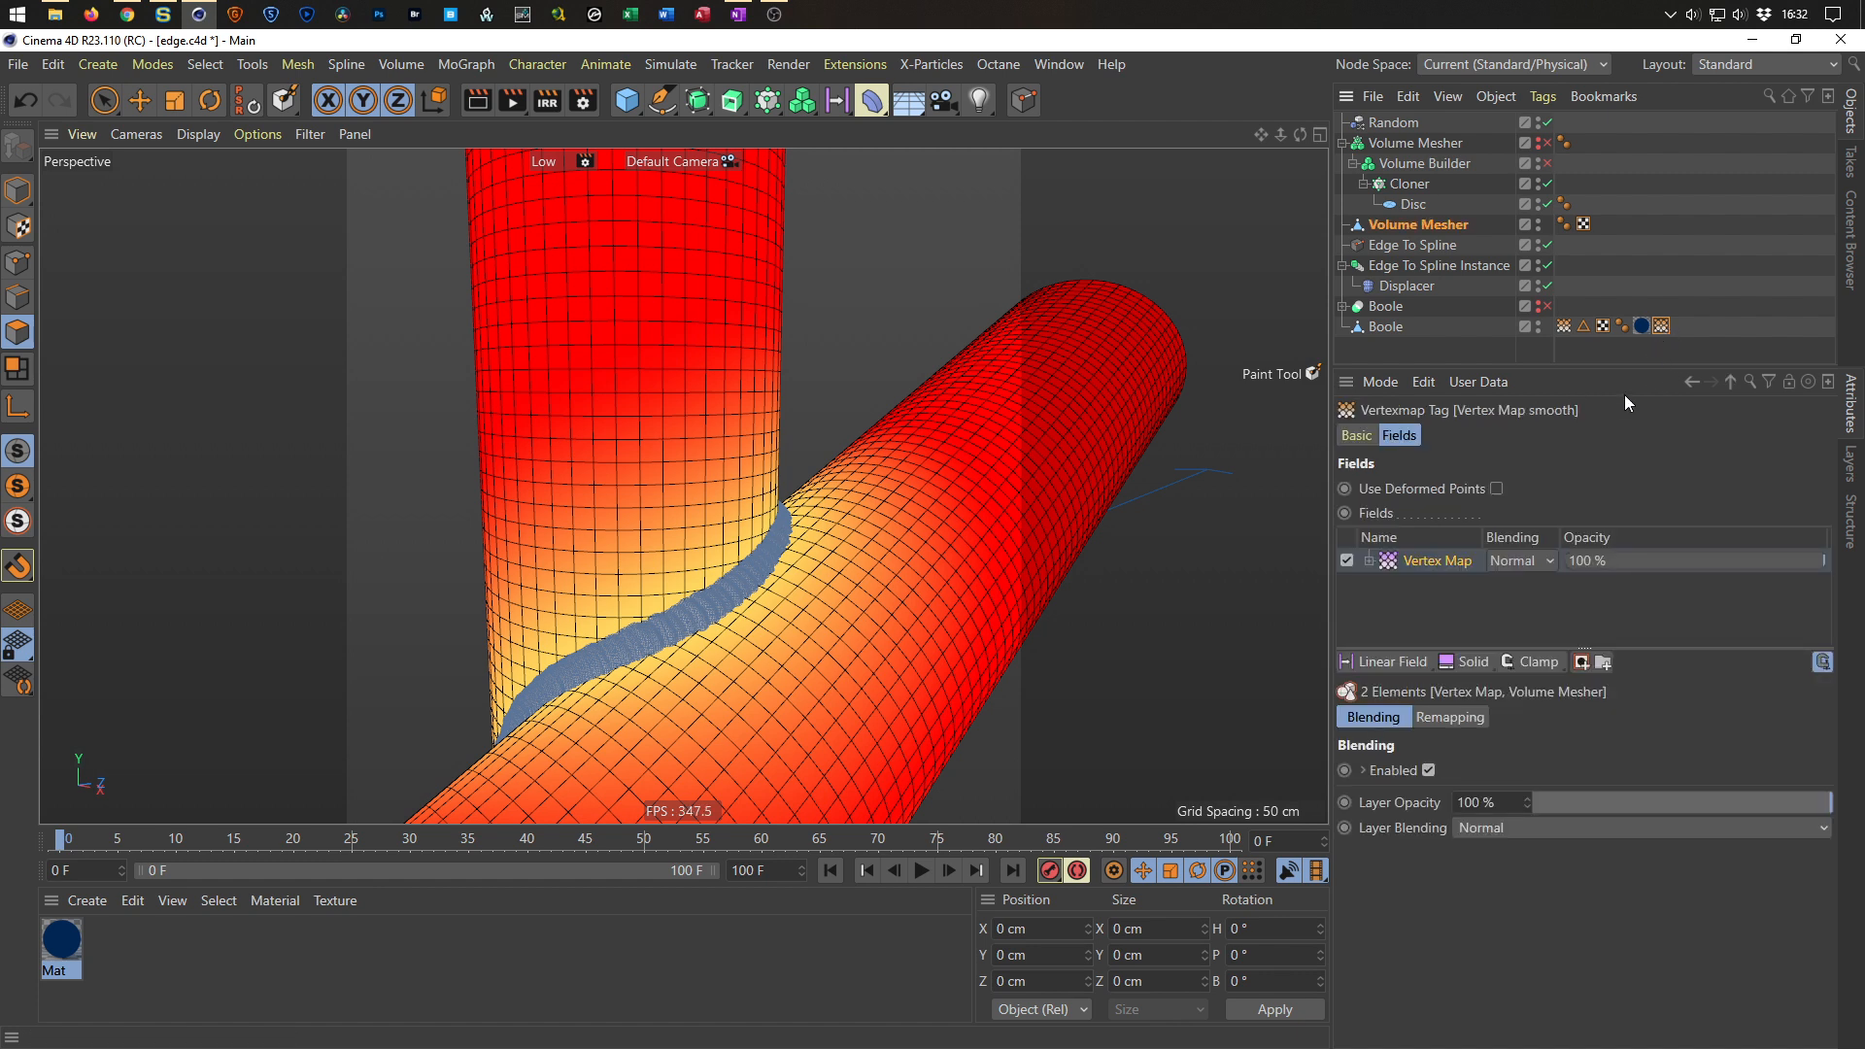
click(1434, 562)
click(1526, 717)
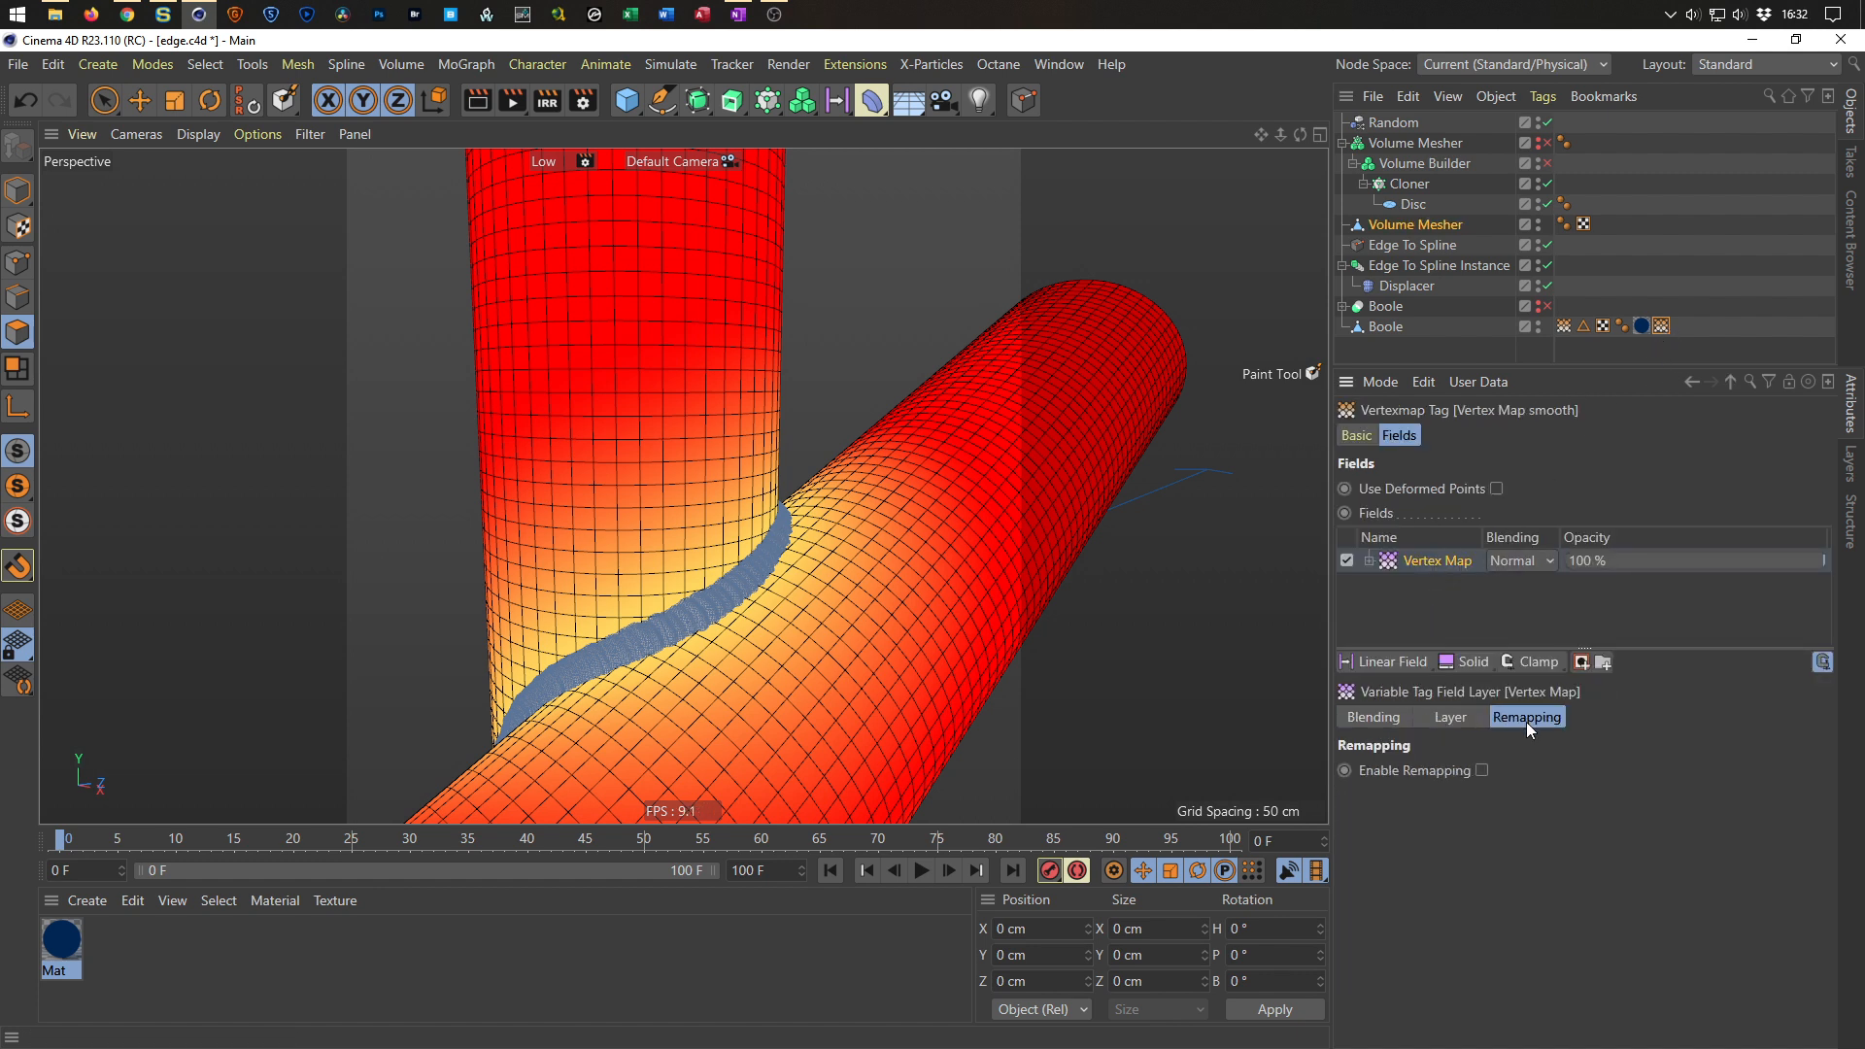
click(1483, 770)
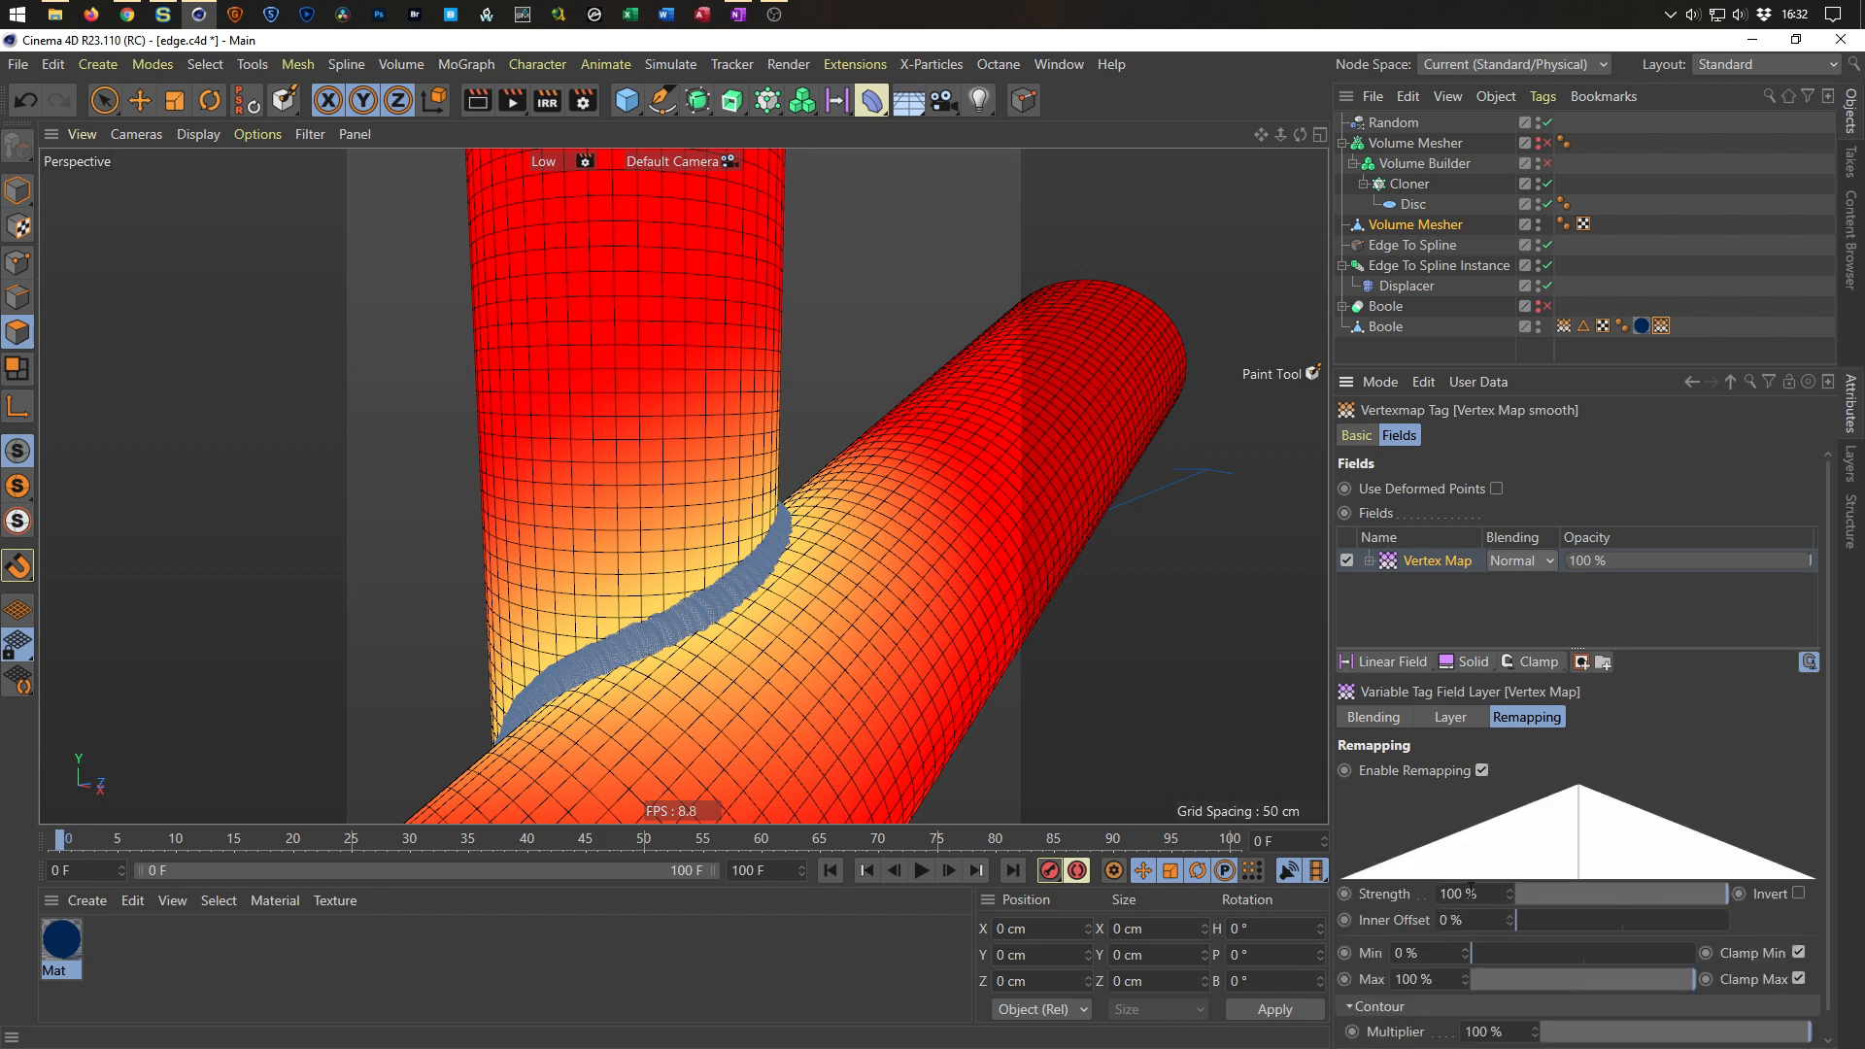
Set the layer's Contour Mode to Curve and raise the spline curve's lower point for a softer falloff.
scroll(1374, 966, down, 1)
click(1477, 1032)
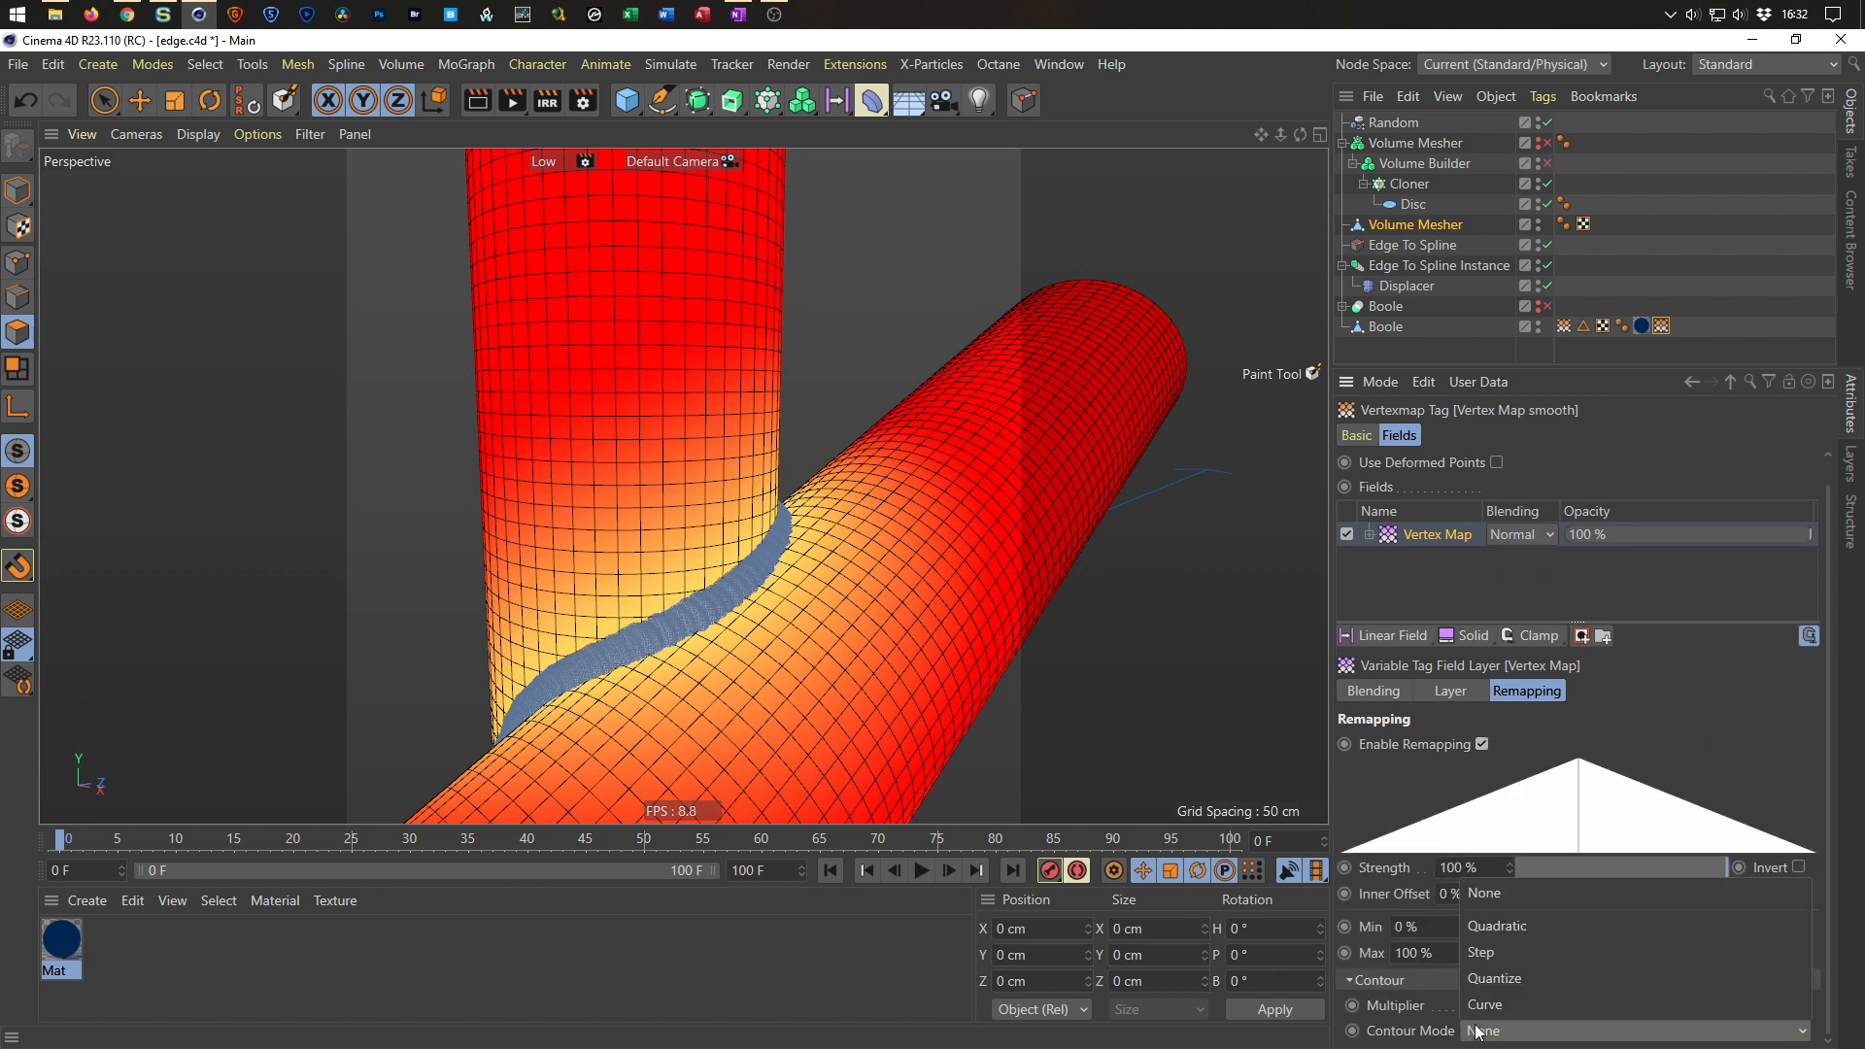
click(1491, 1005)
scroll(1371, 982, down, 5)
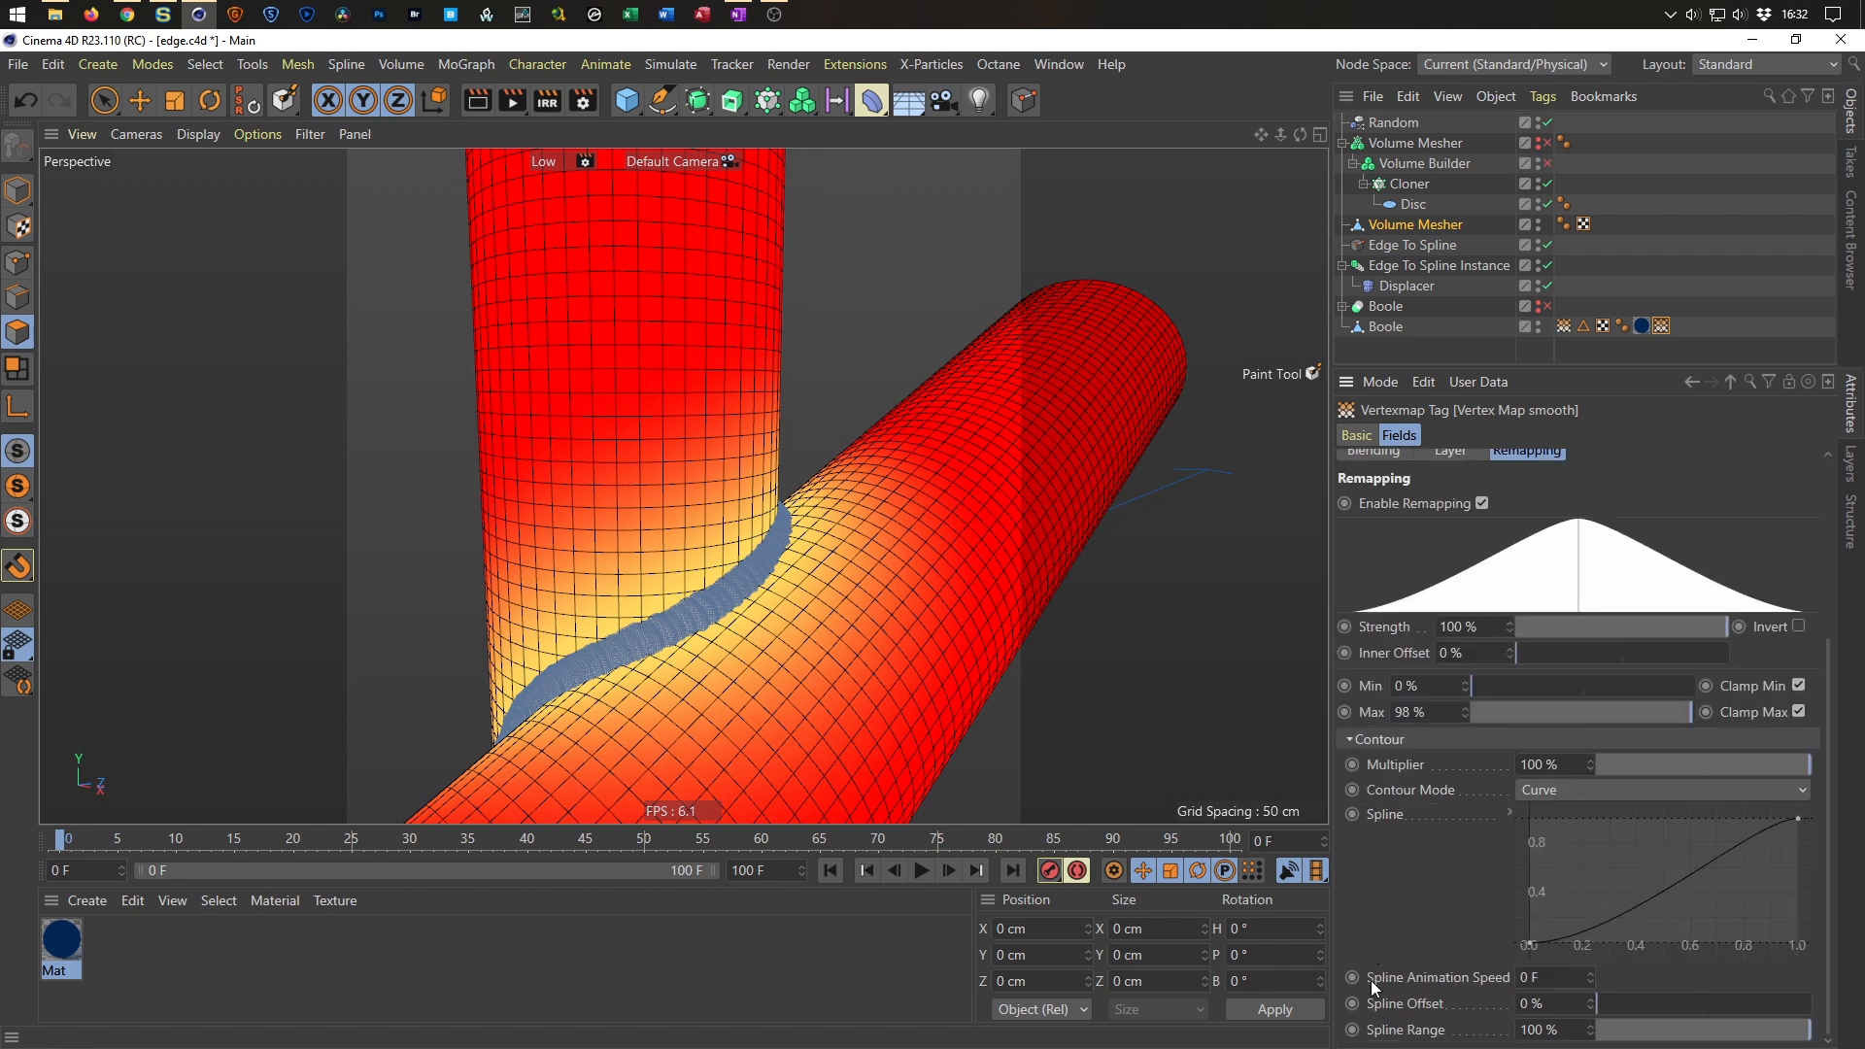
scroll(1428, 712, up, 2)
drag(1595, 941, 1568, 888)
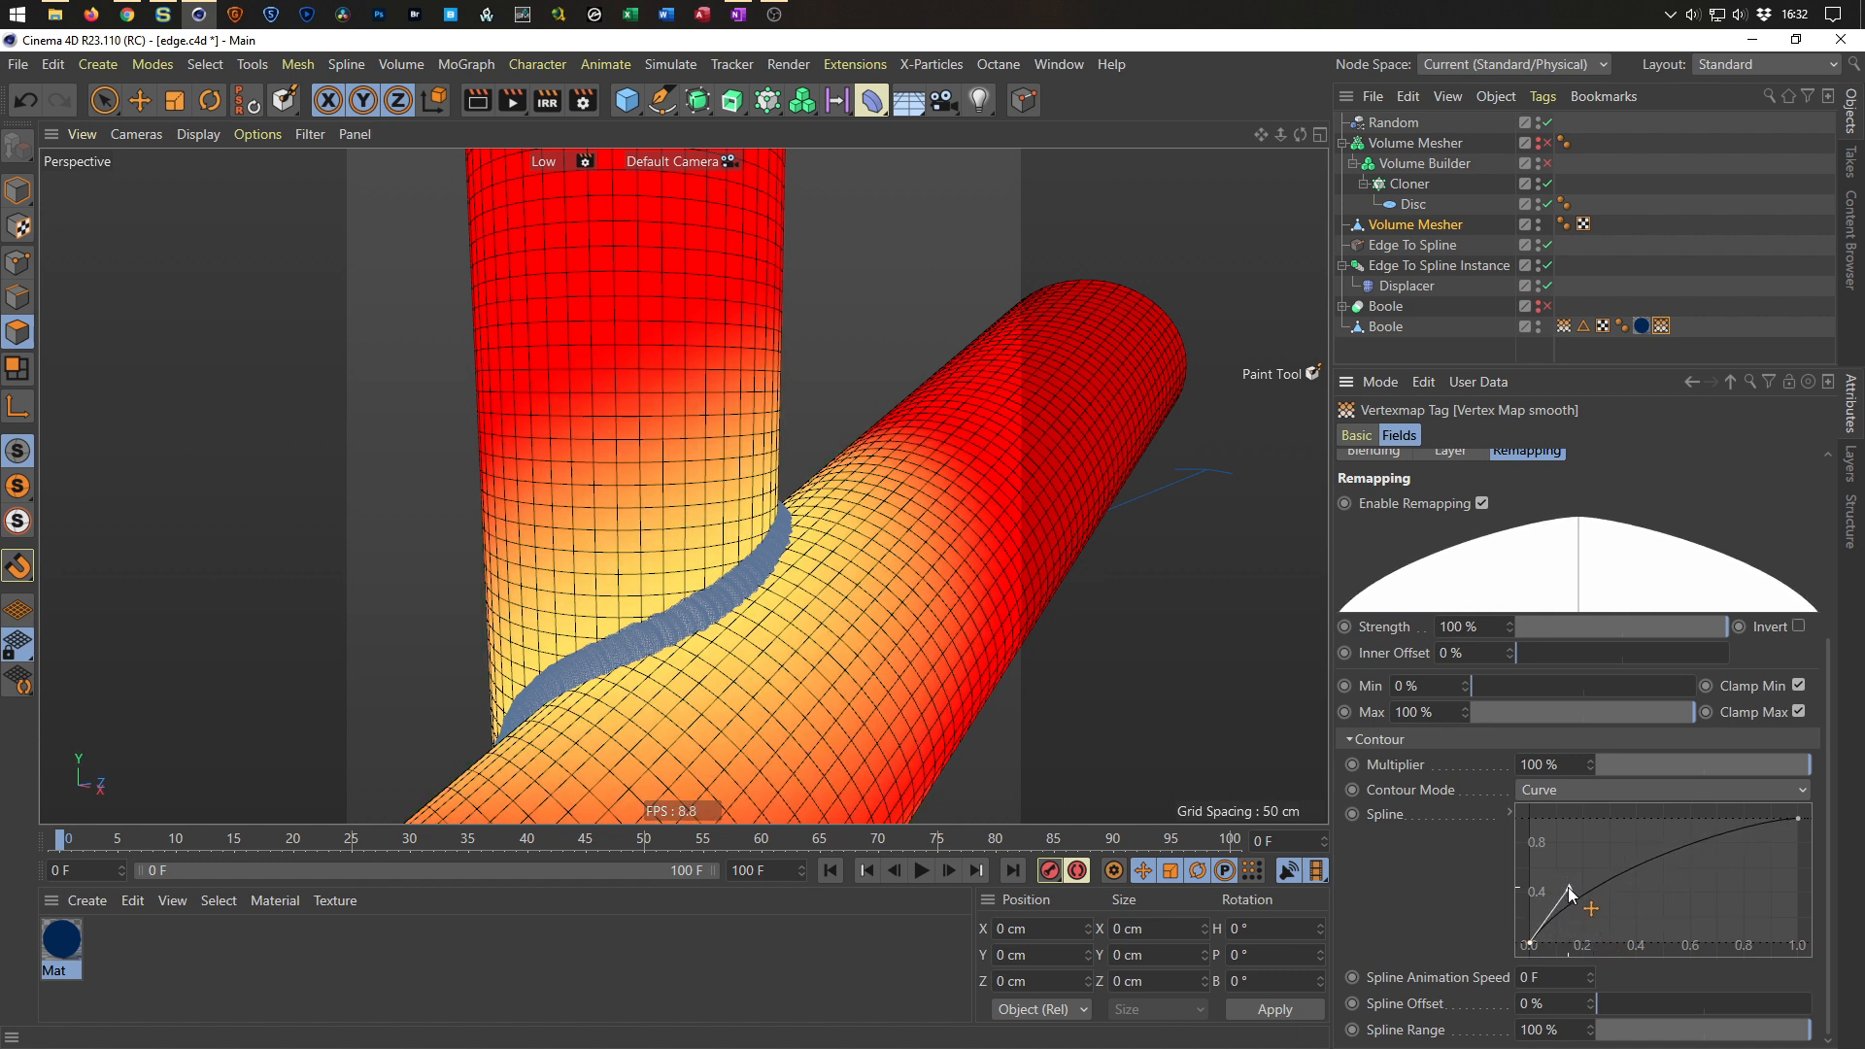
Render the view to the Picture Viewer to inspect the shading, and close the viewer.
key(shift+r)
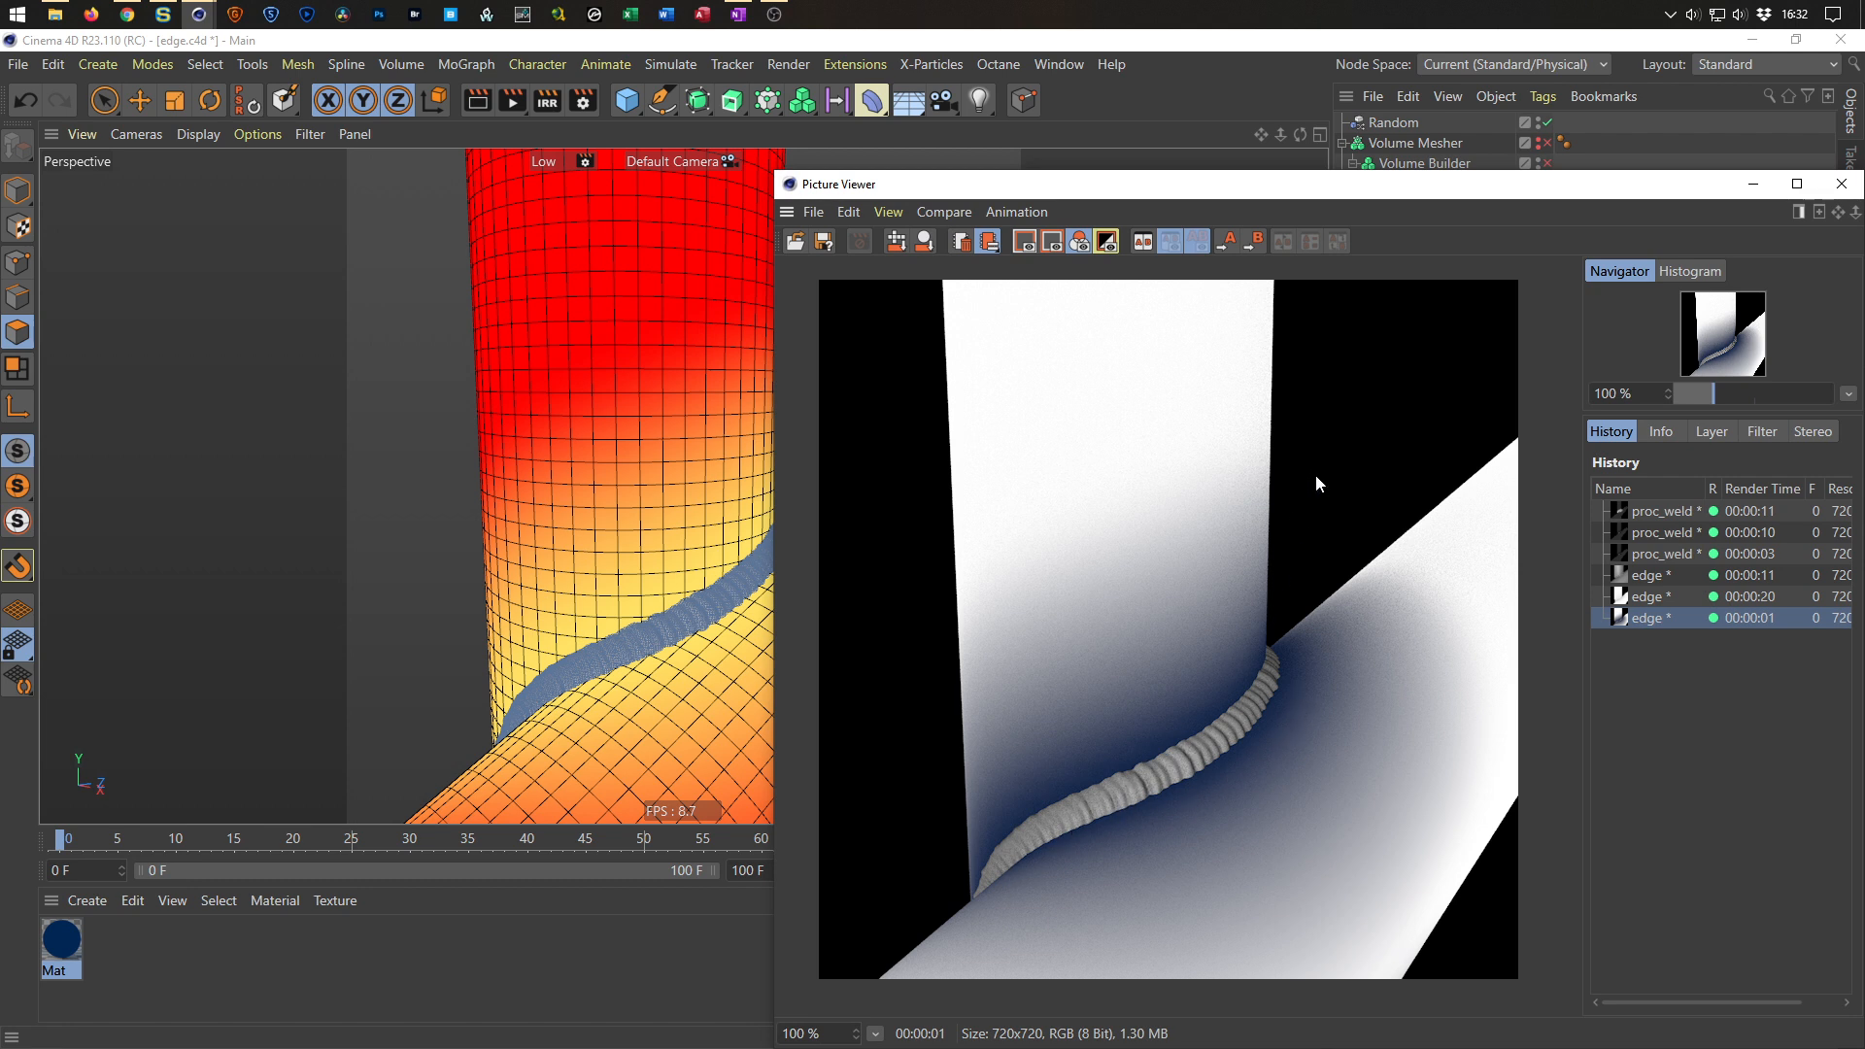
drag(1343, 192, 845, 118)
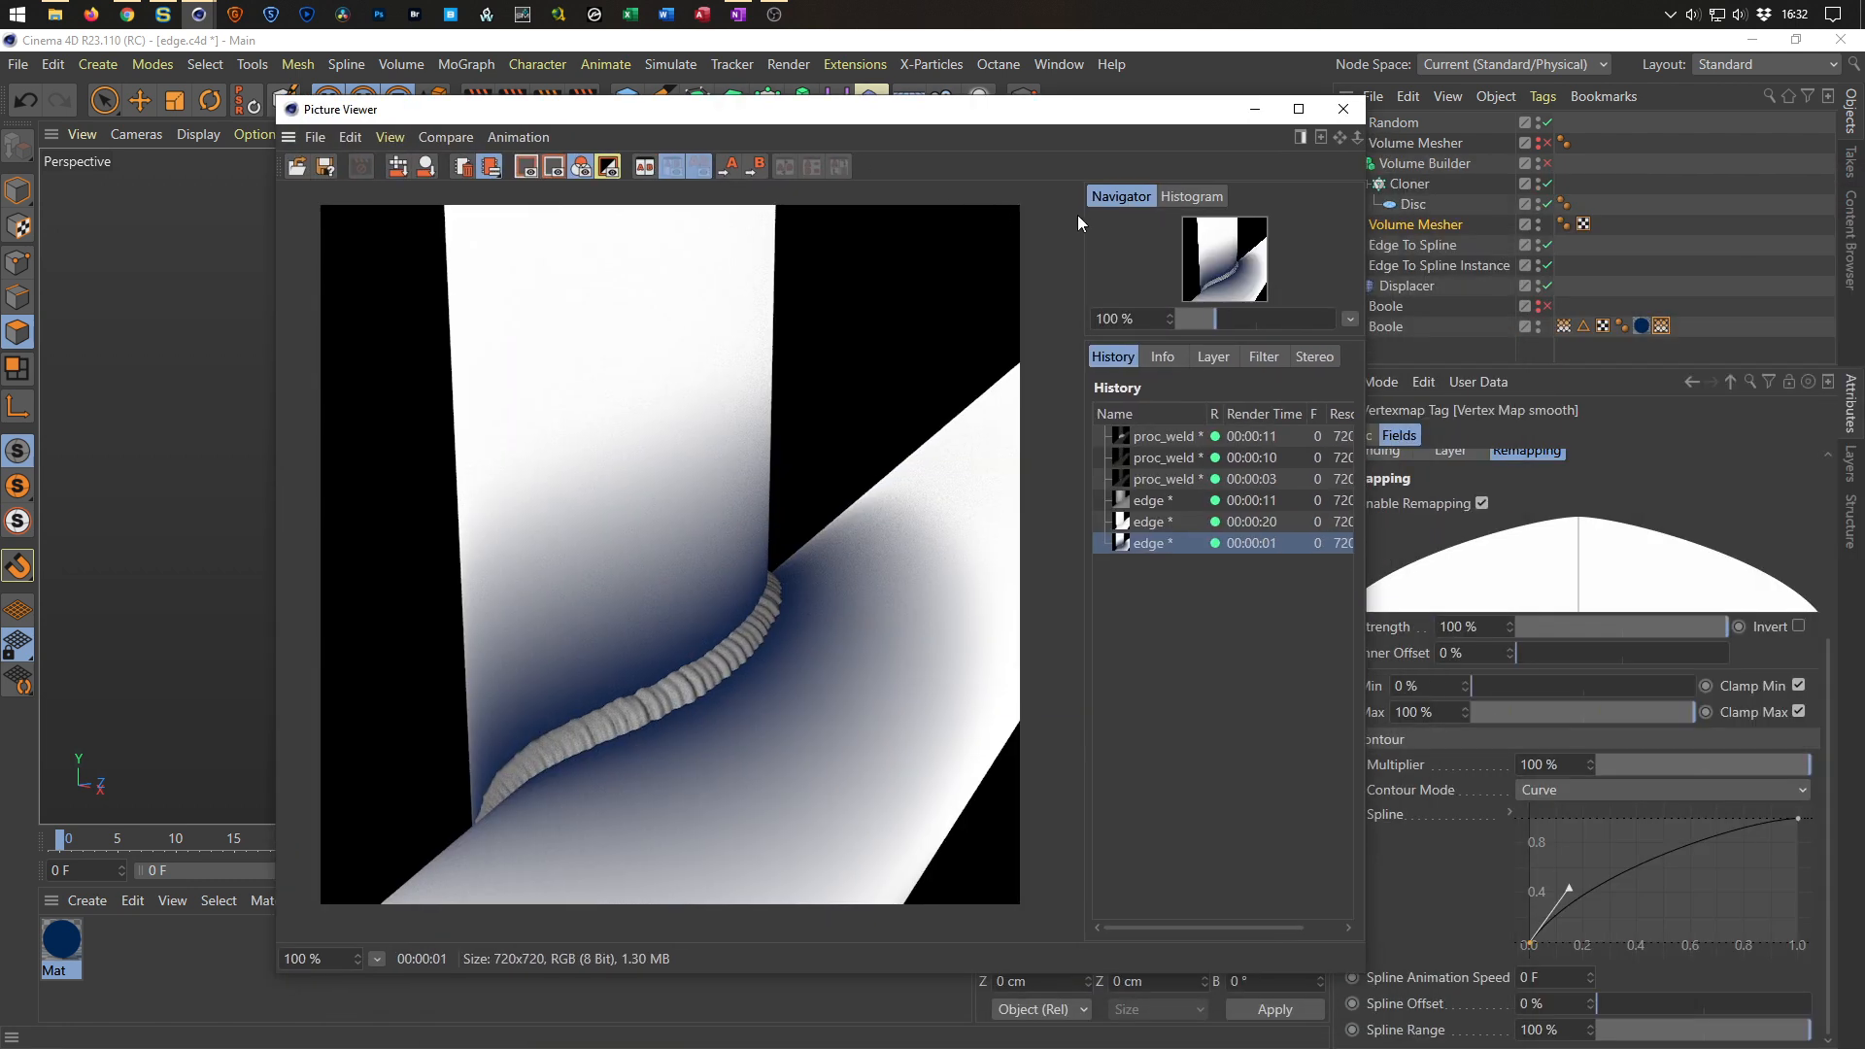
click(1344, 109)
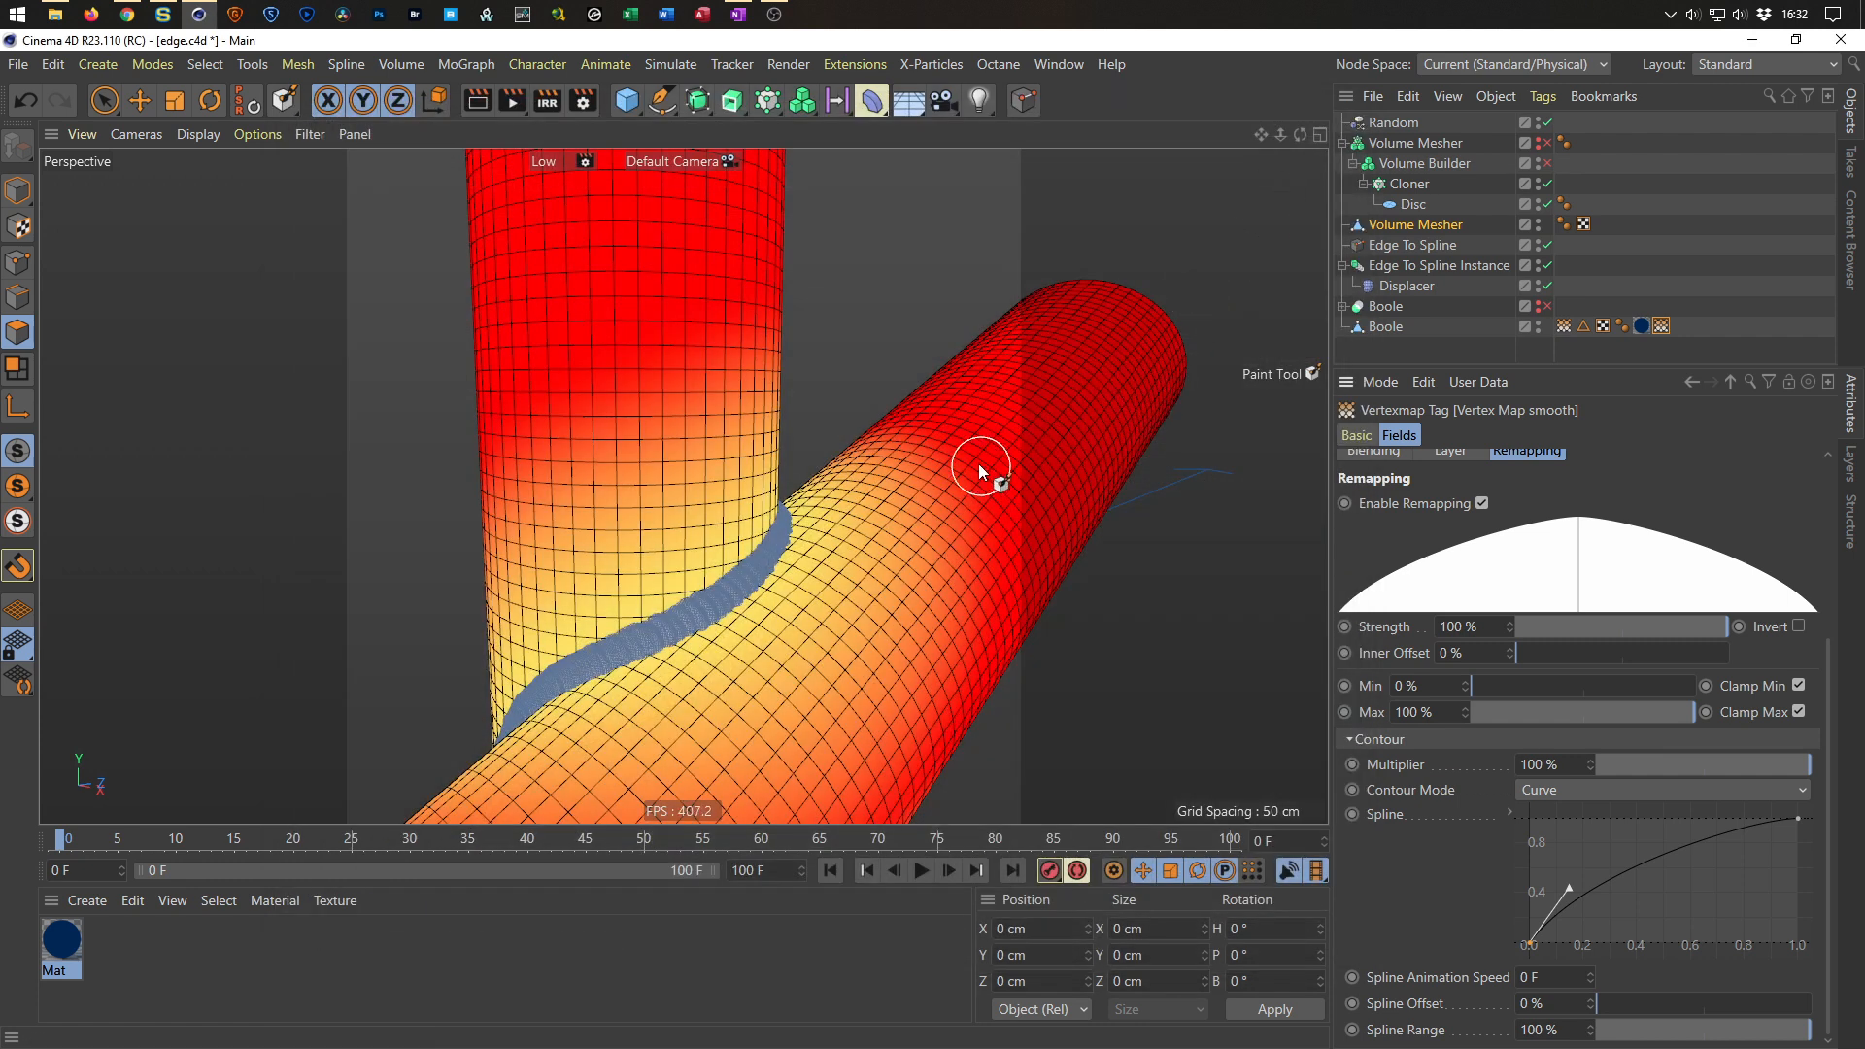
Save the scene and delete the existing pipe material.
key(ctrl+s)
click(74, 941)
key(Delete)
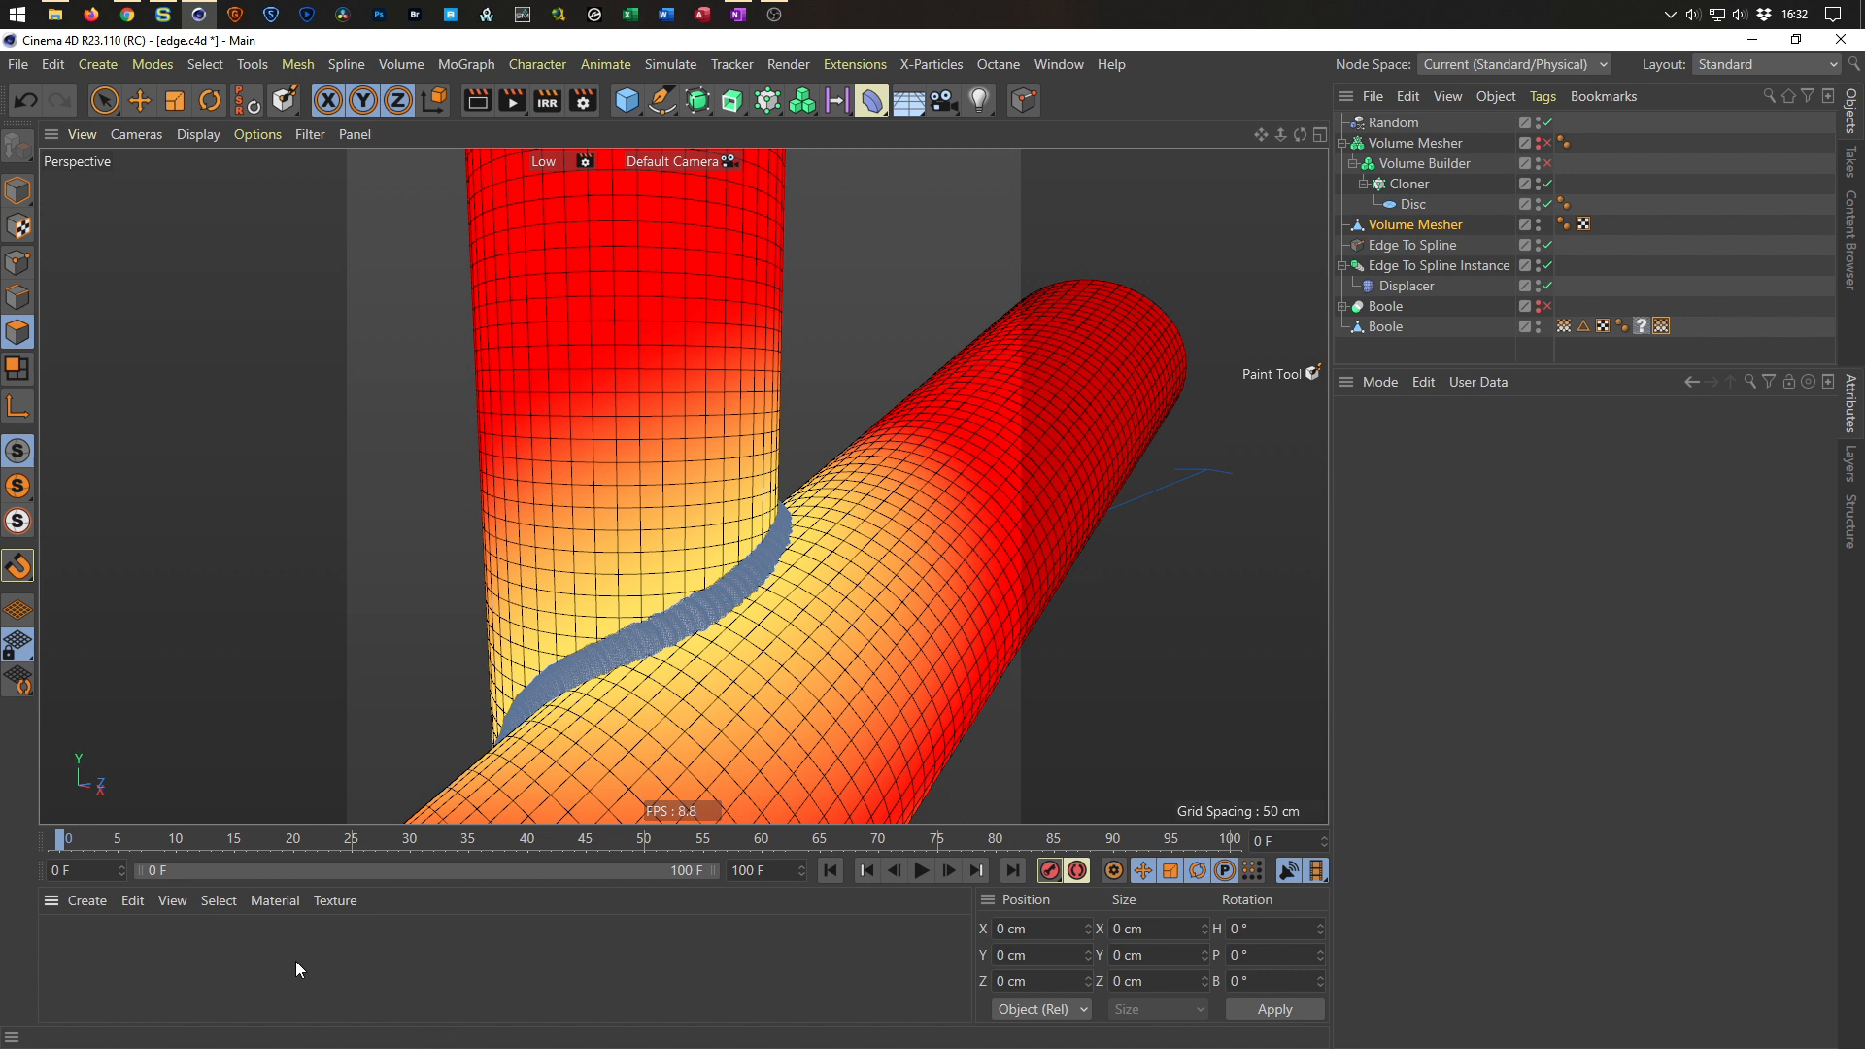
Create a new material, open it in the Material Editor, disable its Color channel, and show Reflectance.
double_click(295, 960)
double_click(74, 947)
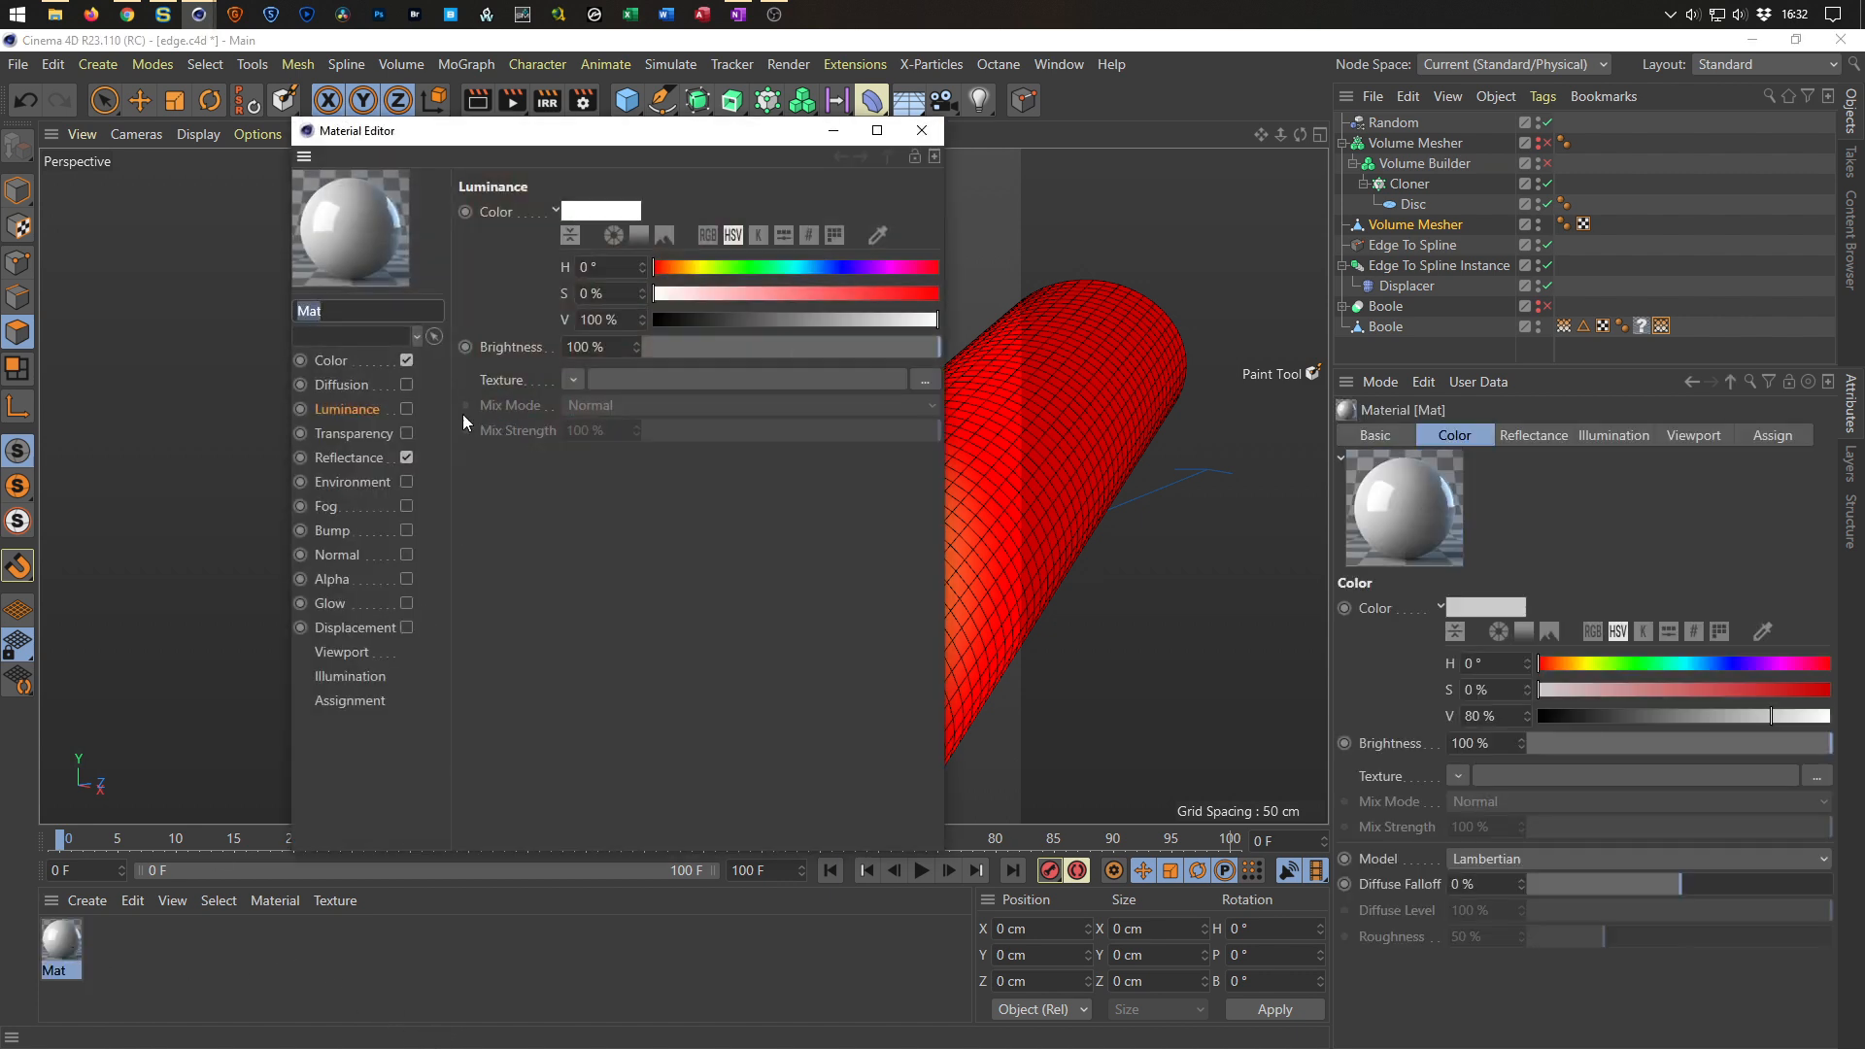
click(406, 360)
click(356, 460)
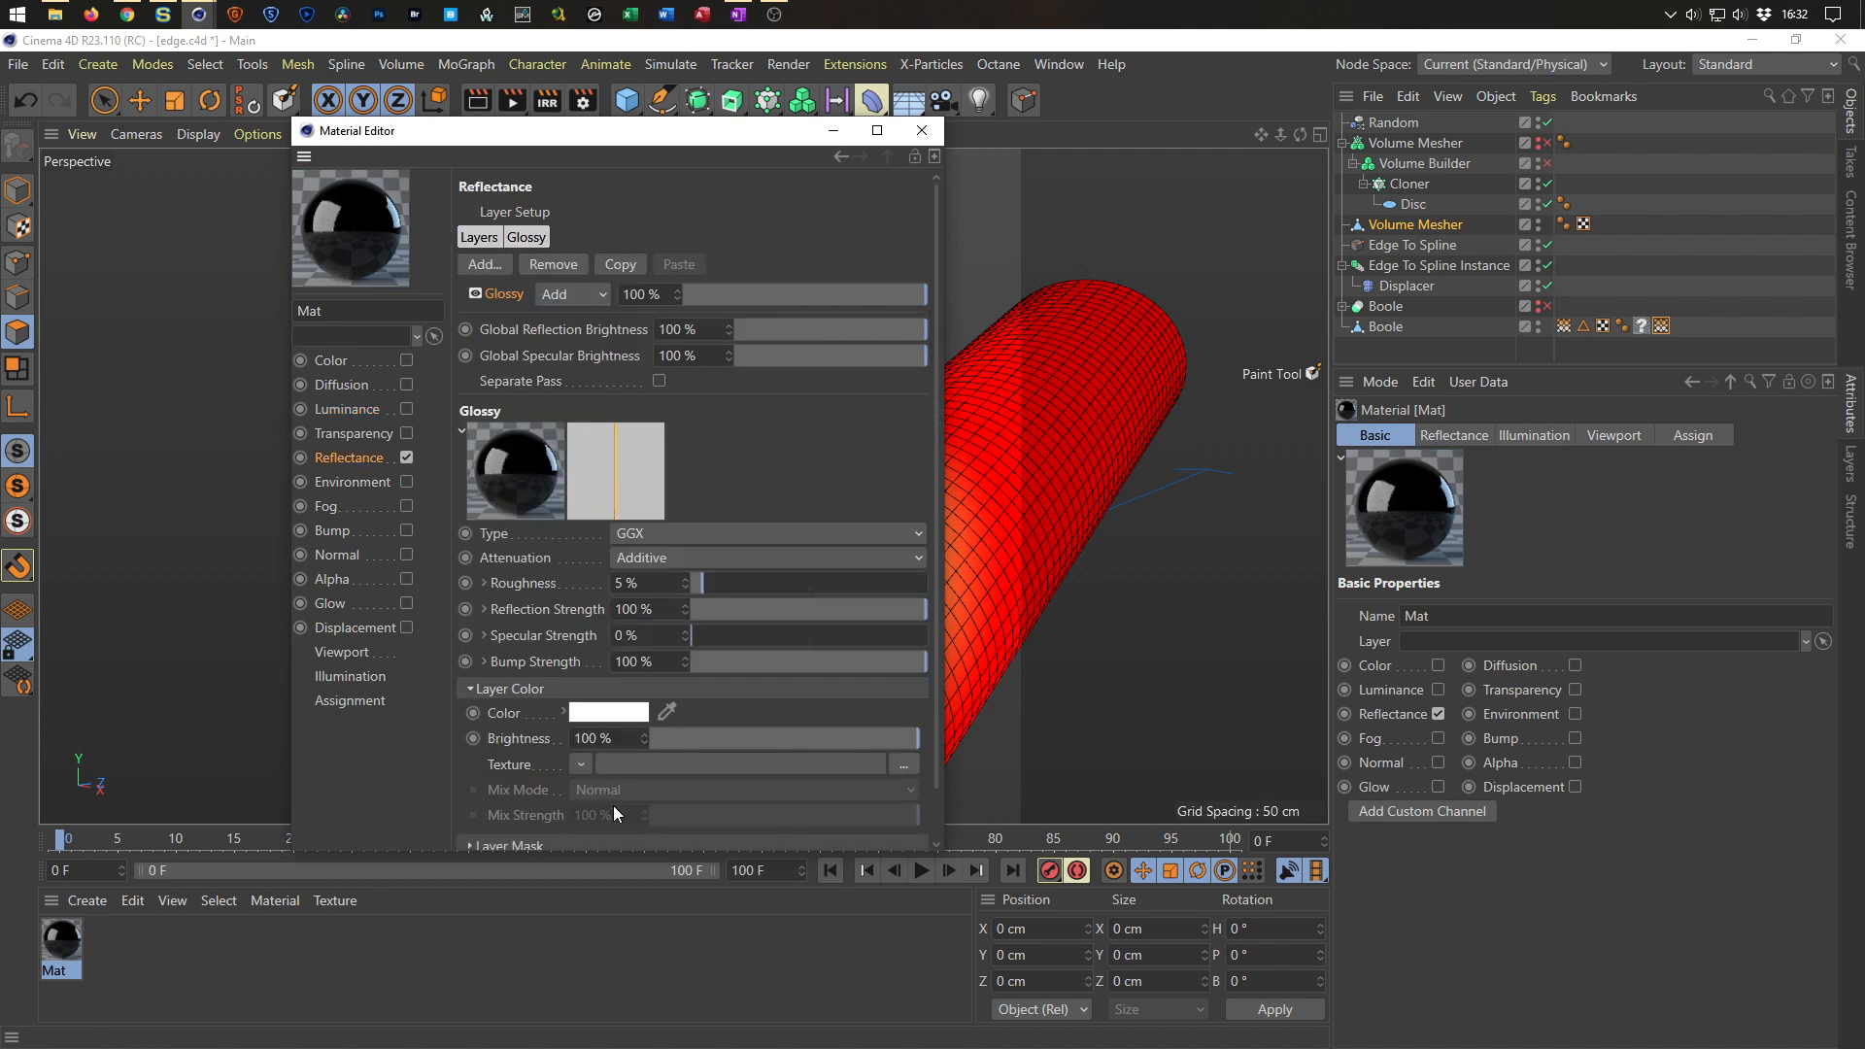
Set the glossy reflectance layer's Fresnel to Conductor with the Chromium preset and roughness 15%.
drag(546, 852, 529, 986)
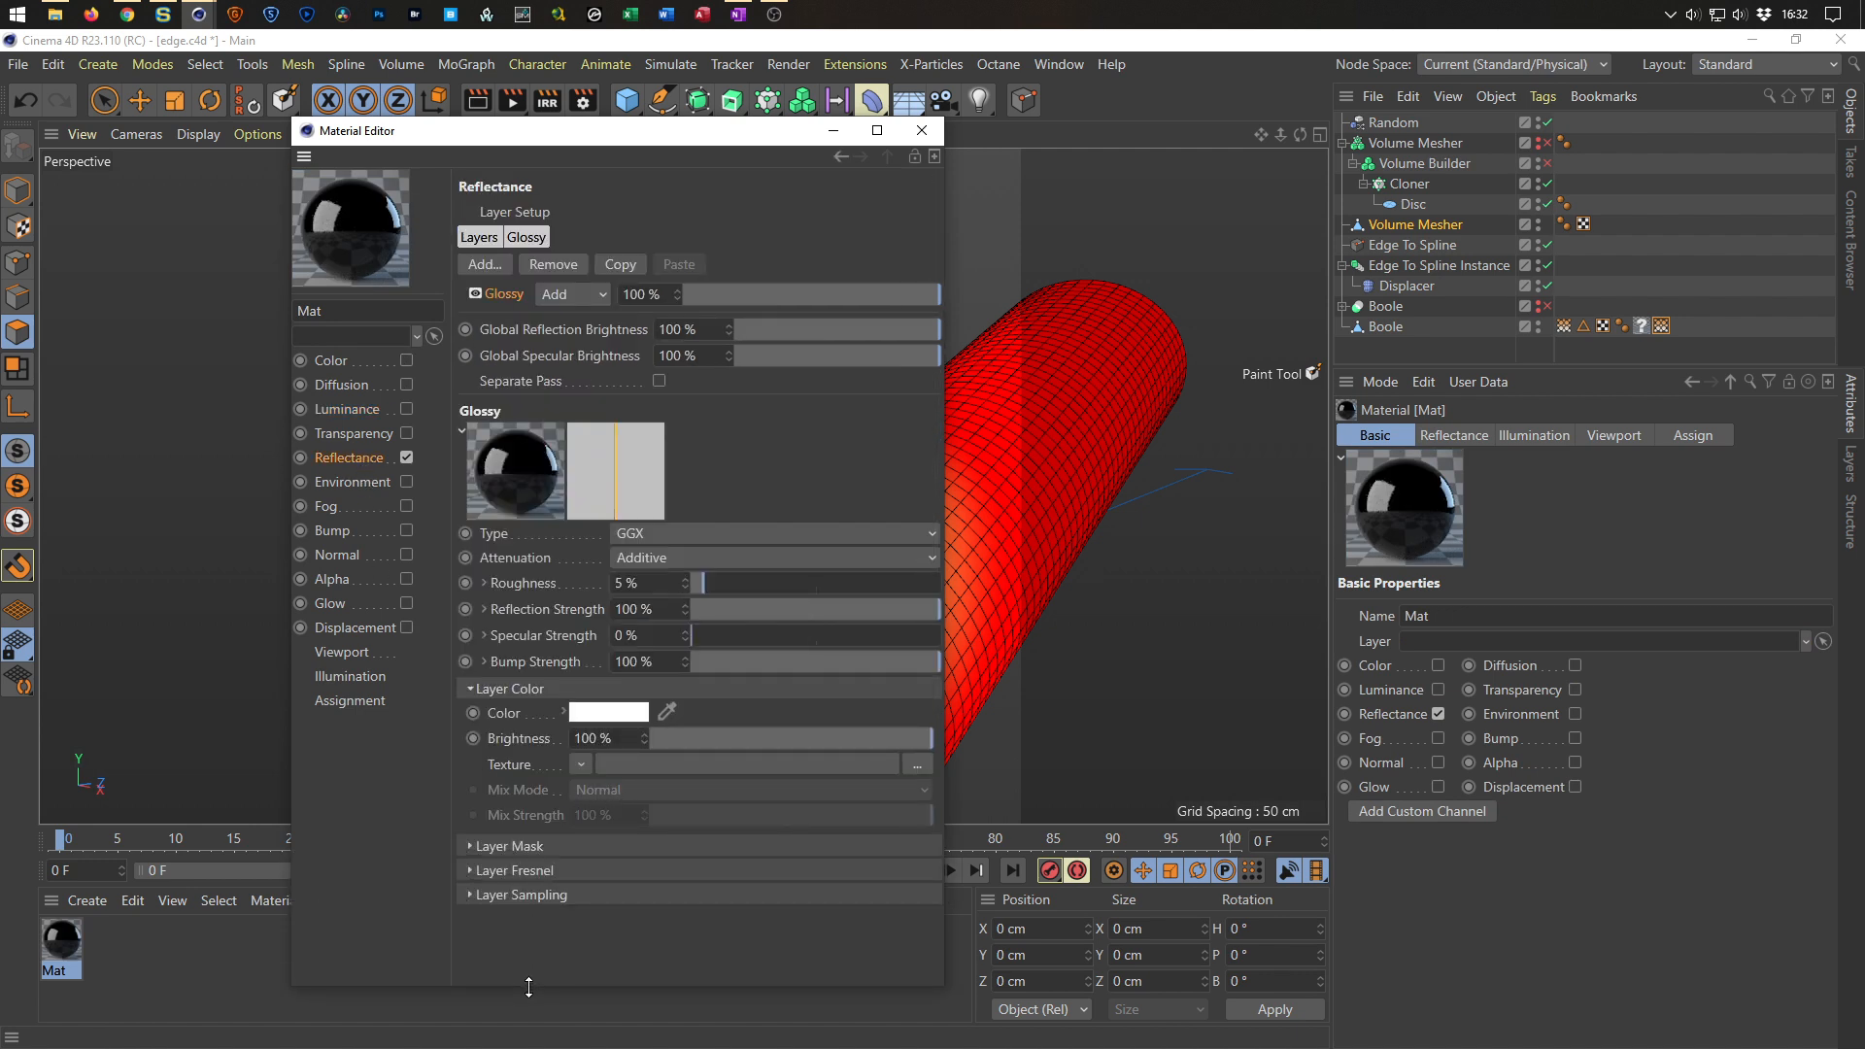
click(563, 871)
click(622, 895)
click(628, 942)
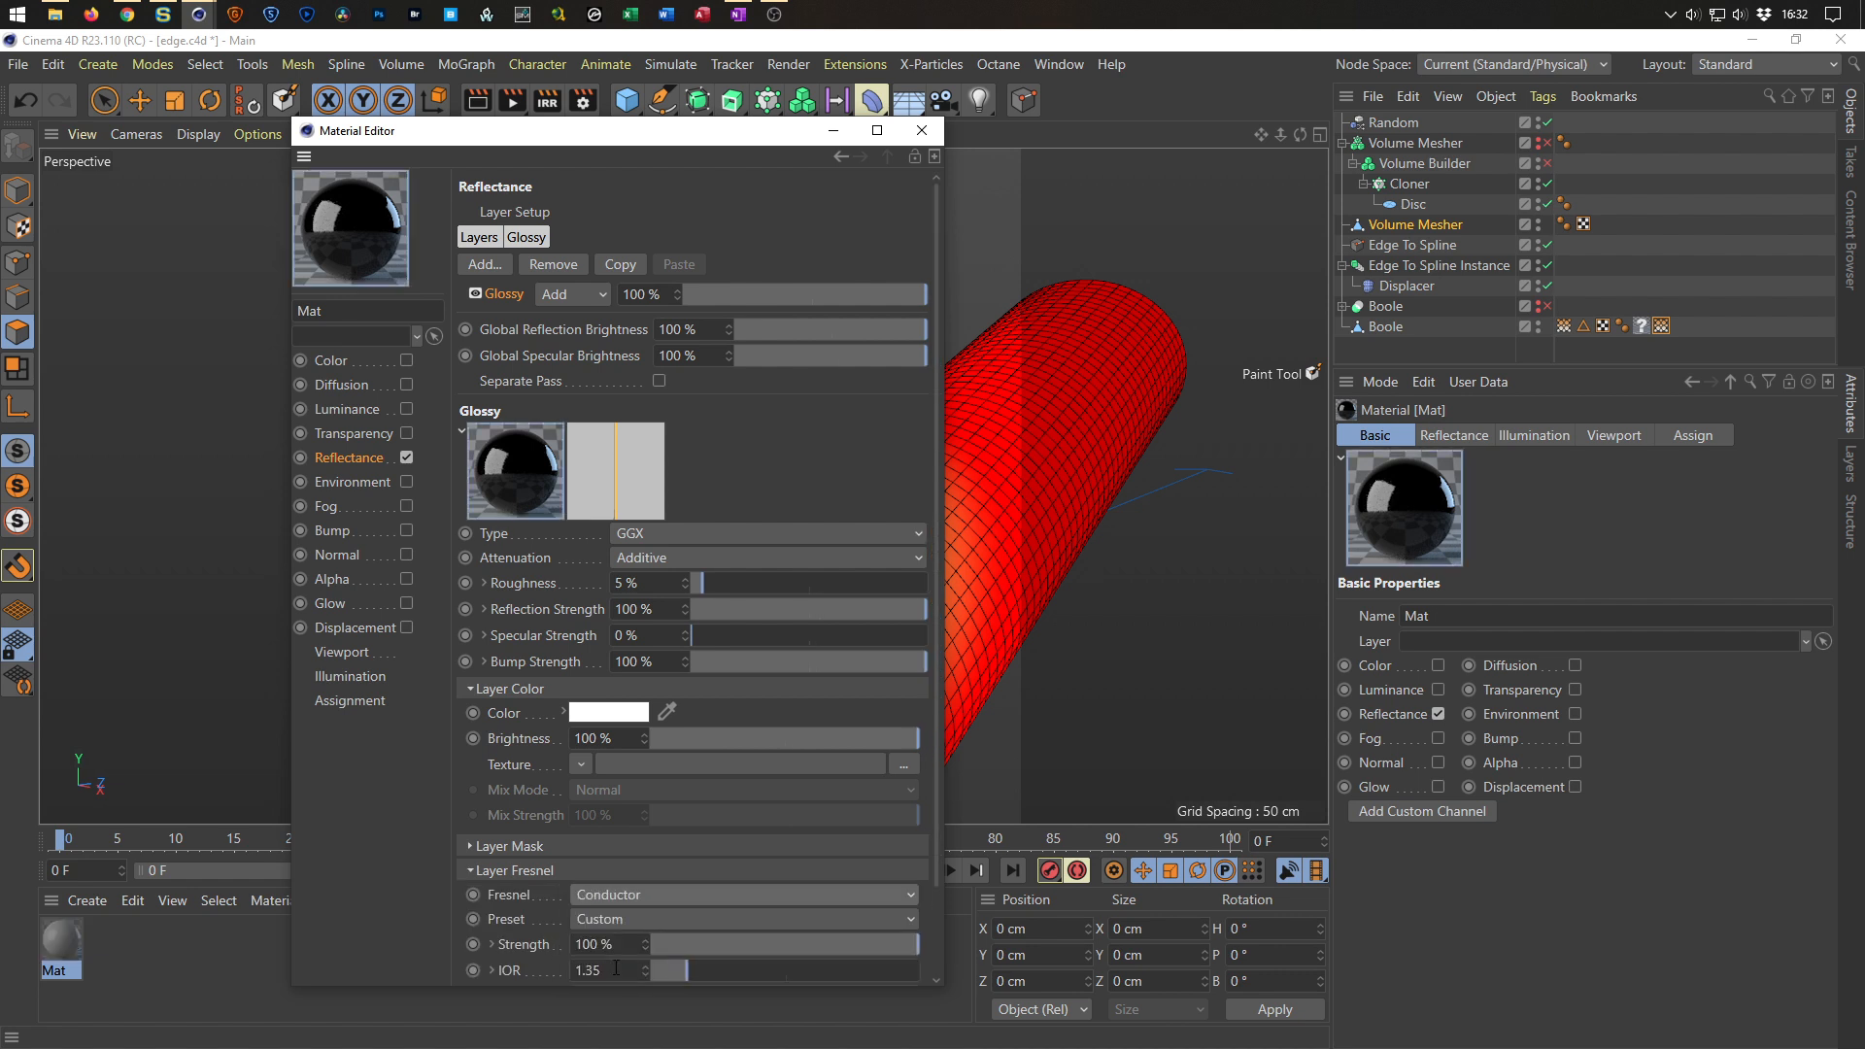
click(628, 915)
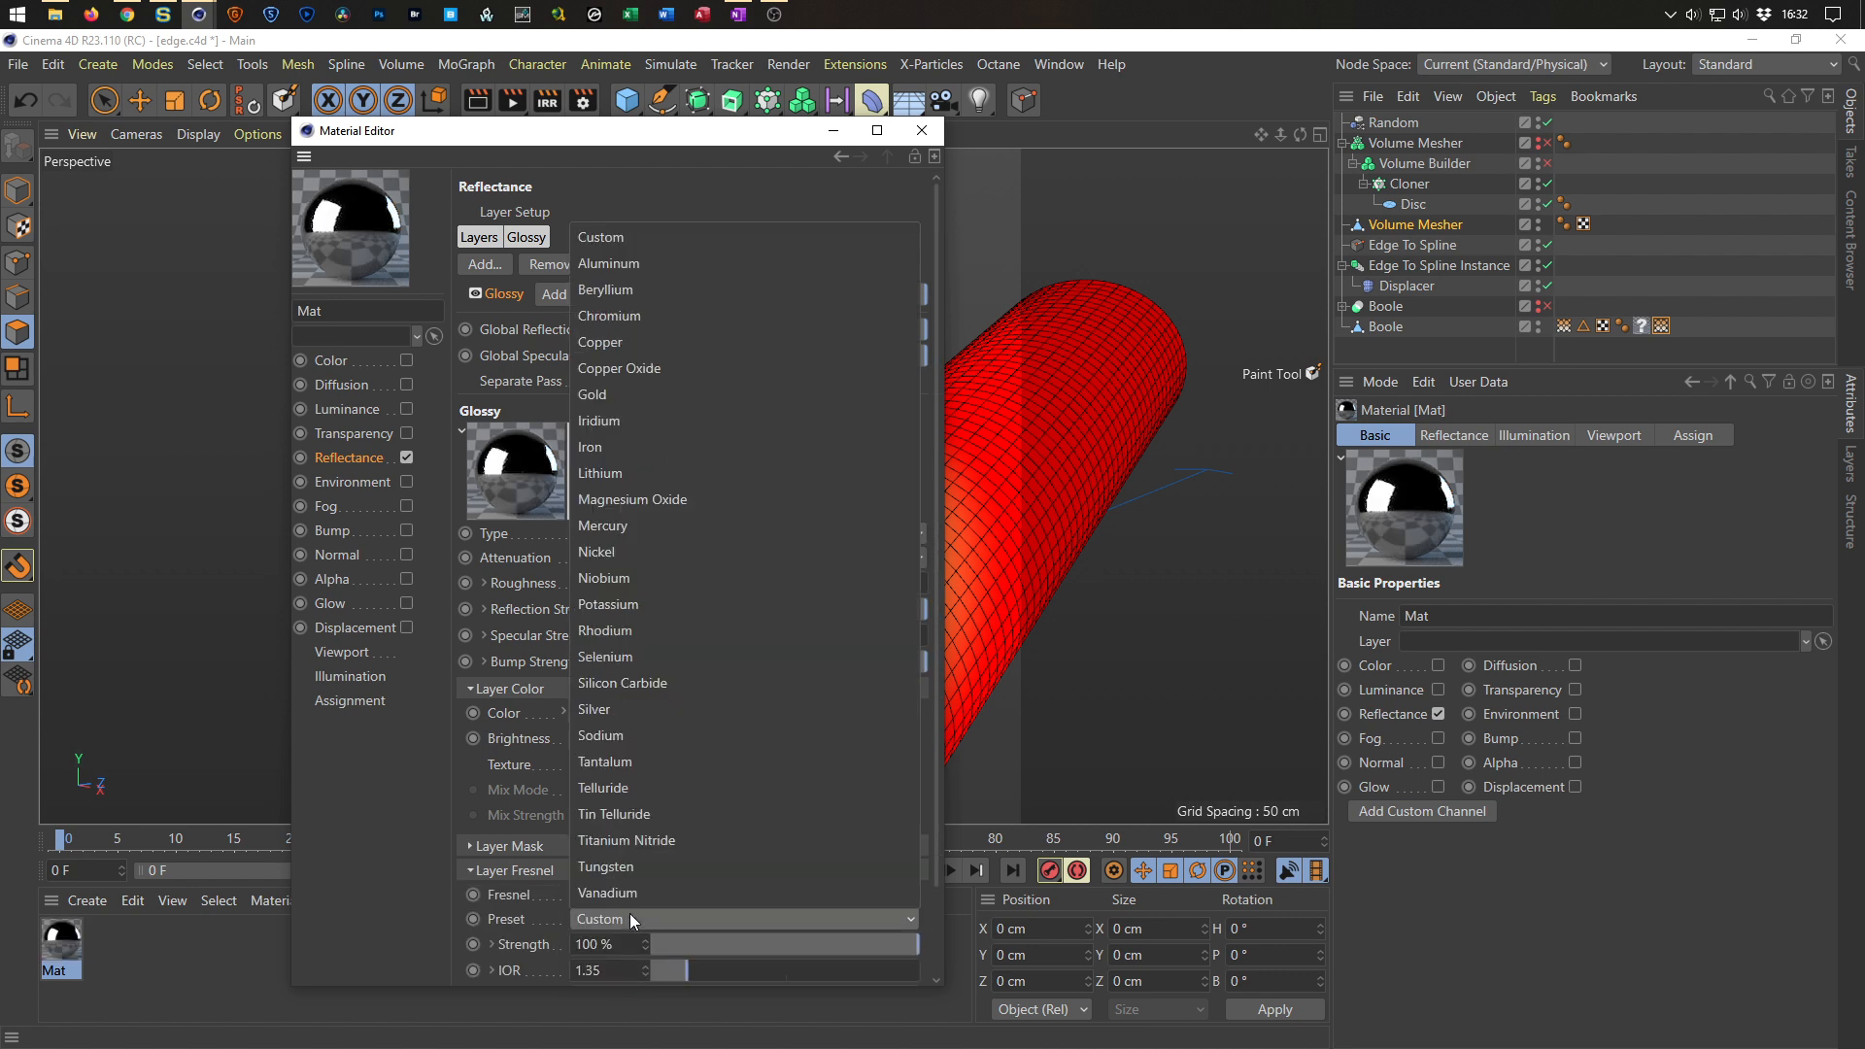
click(723, 342)
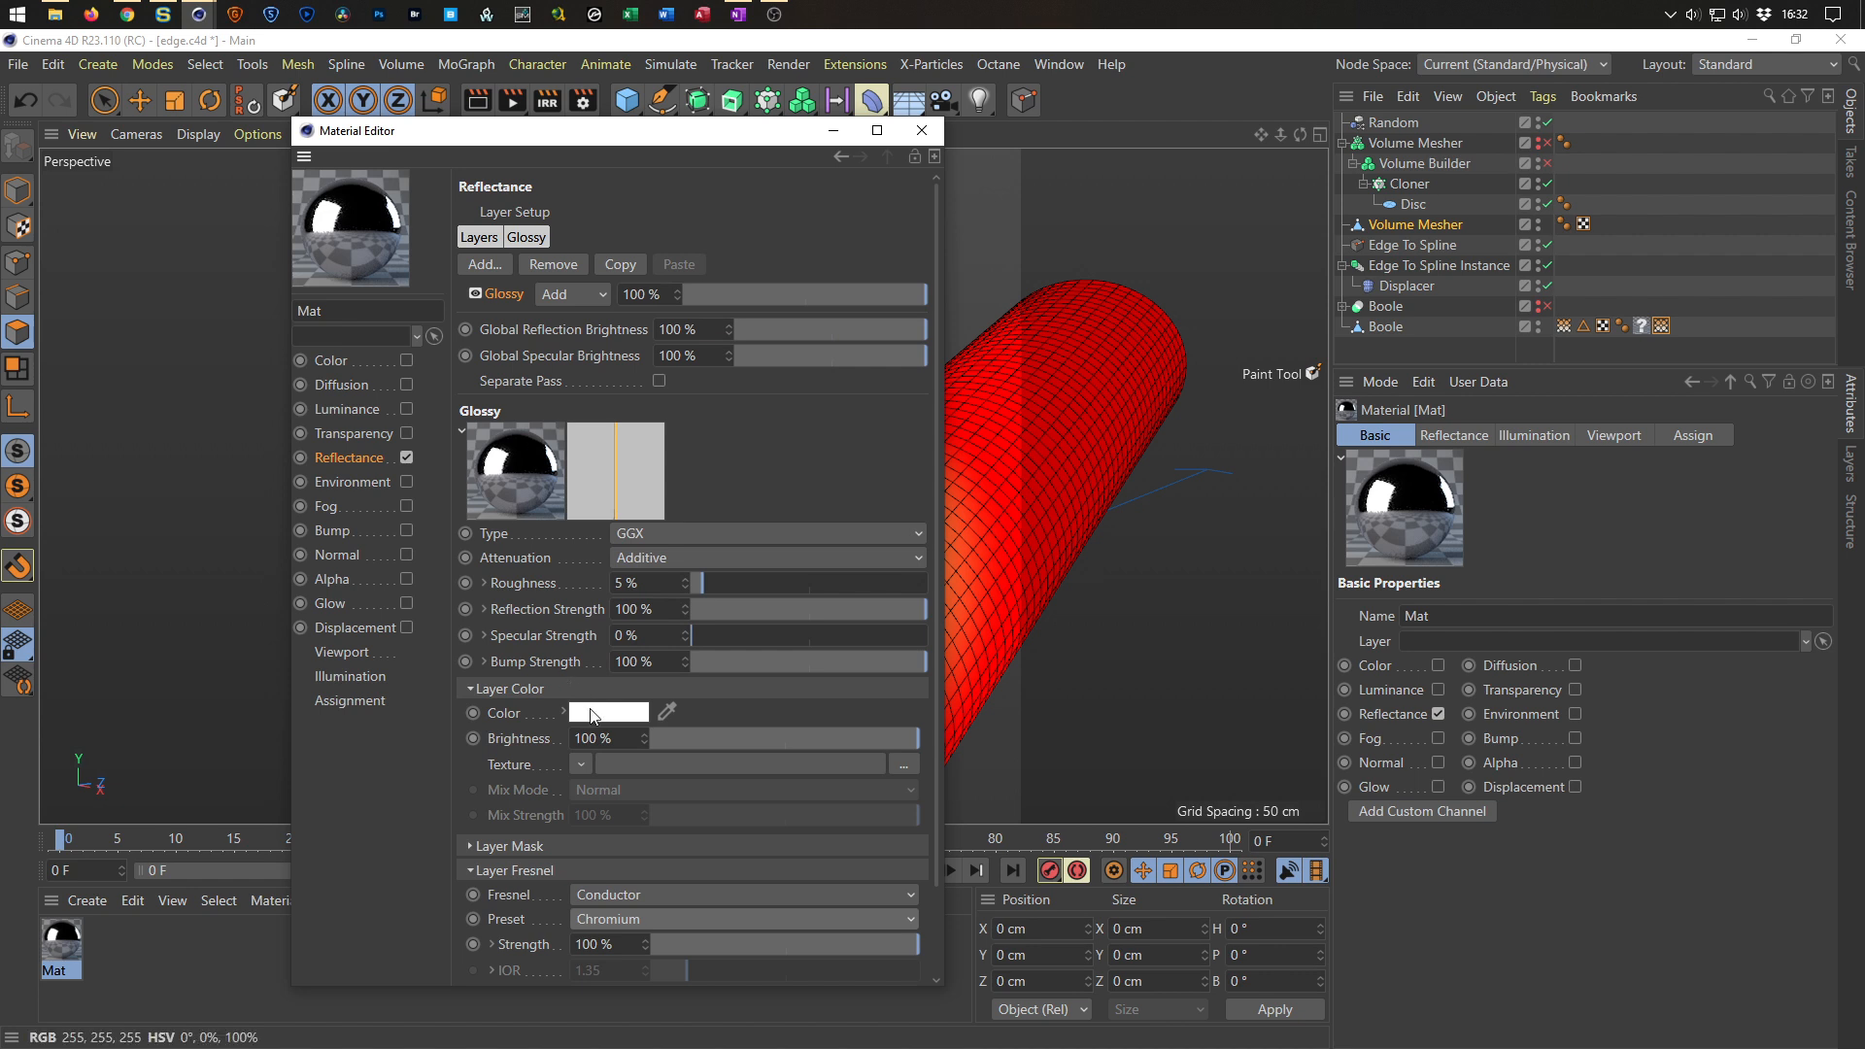
drag(691, 590, 725, 590)
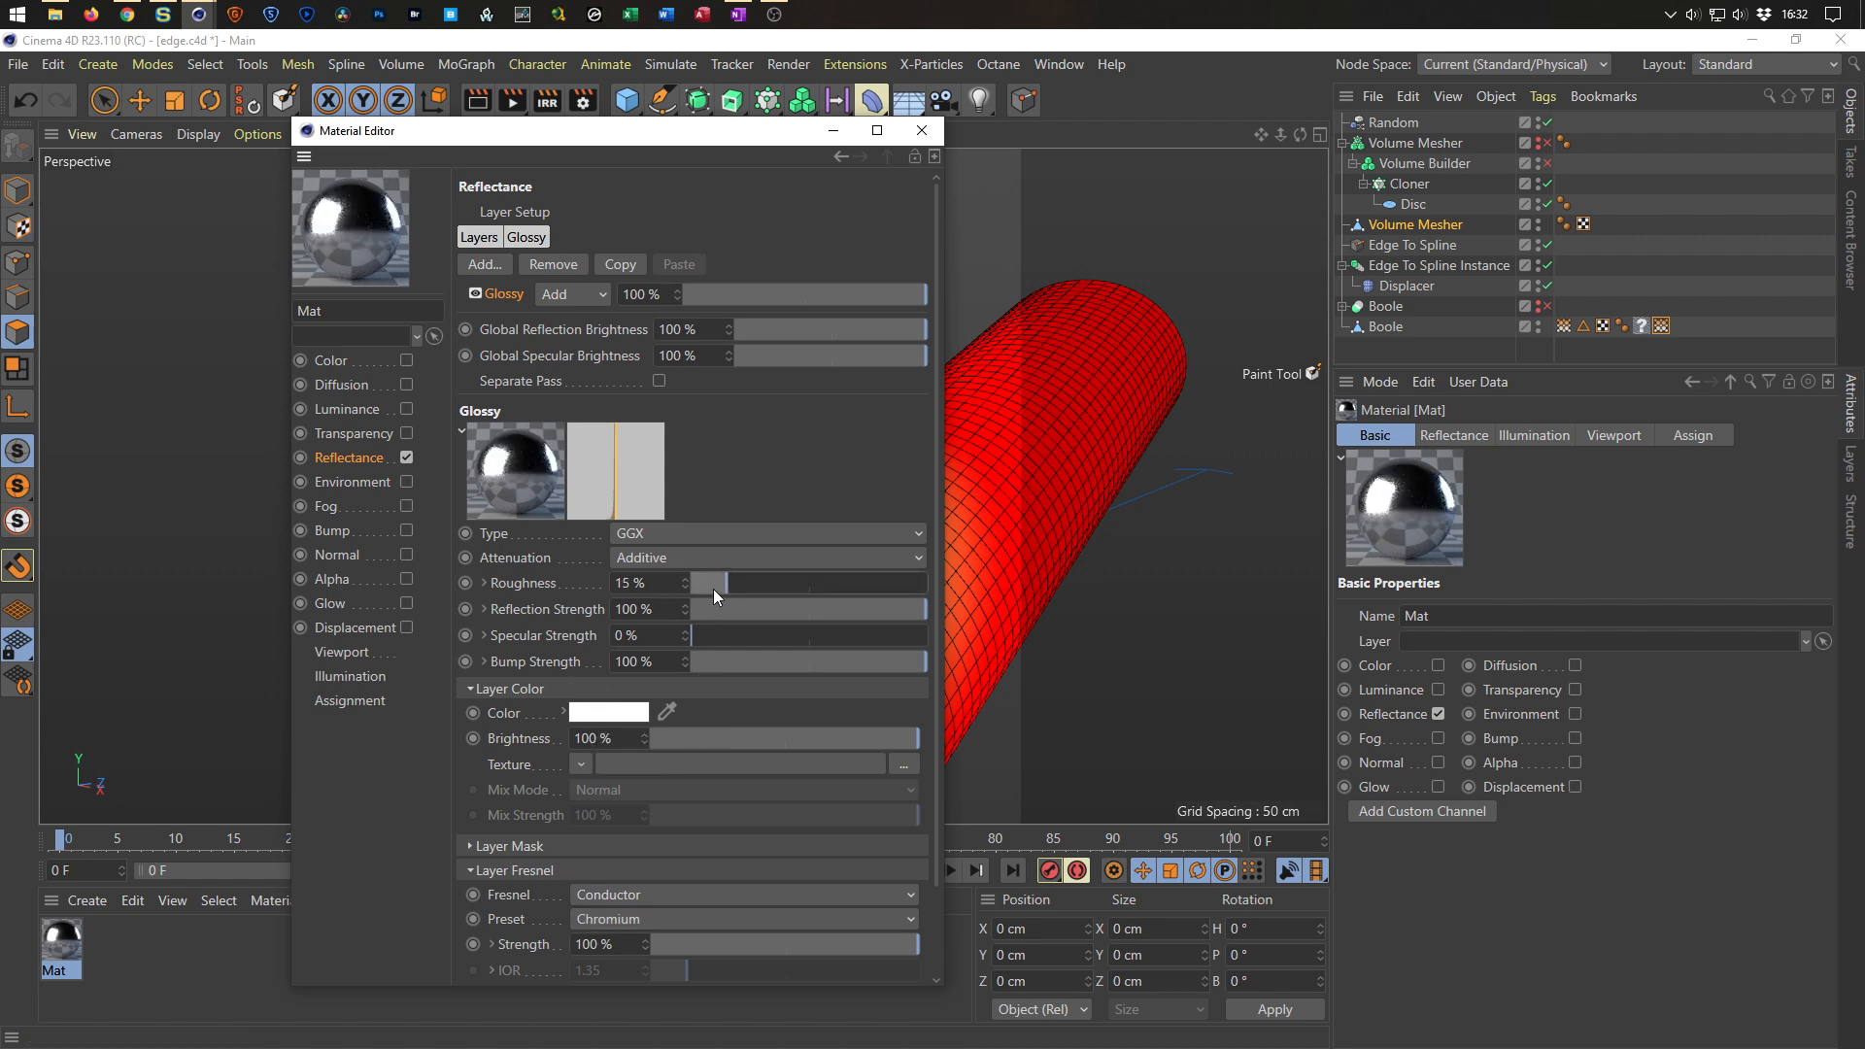
Apply the new chrome material to the Boole pipes object.
drag(734, 154, 756, 152)
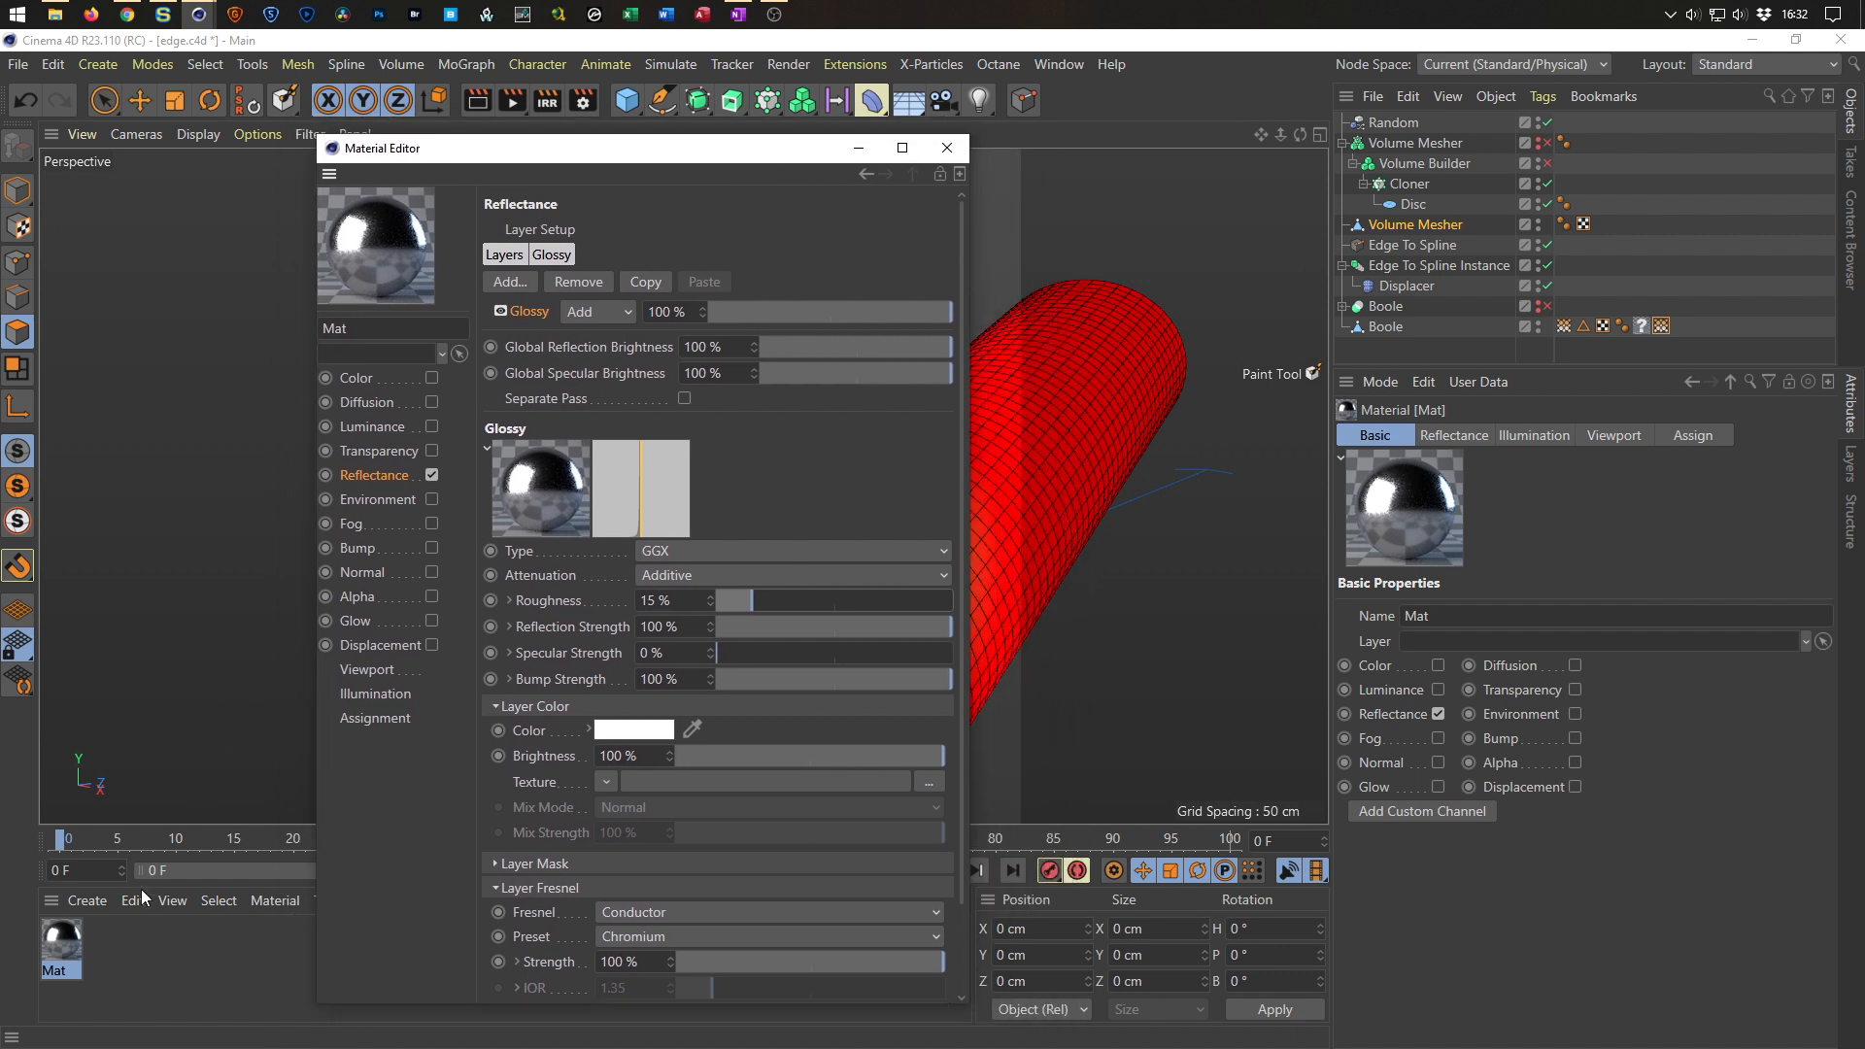
drag(66, 952, 1647, 333)
drag(784, 160, 1479, 199)
click(18, 190)
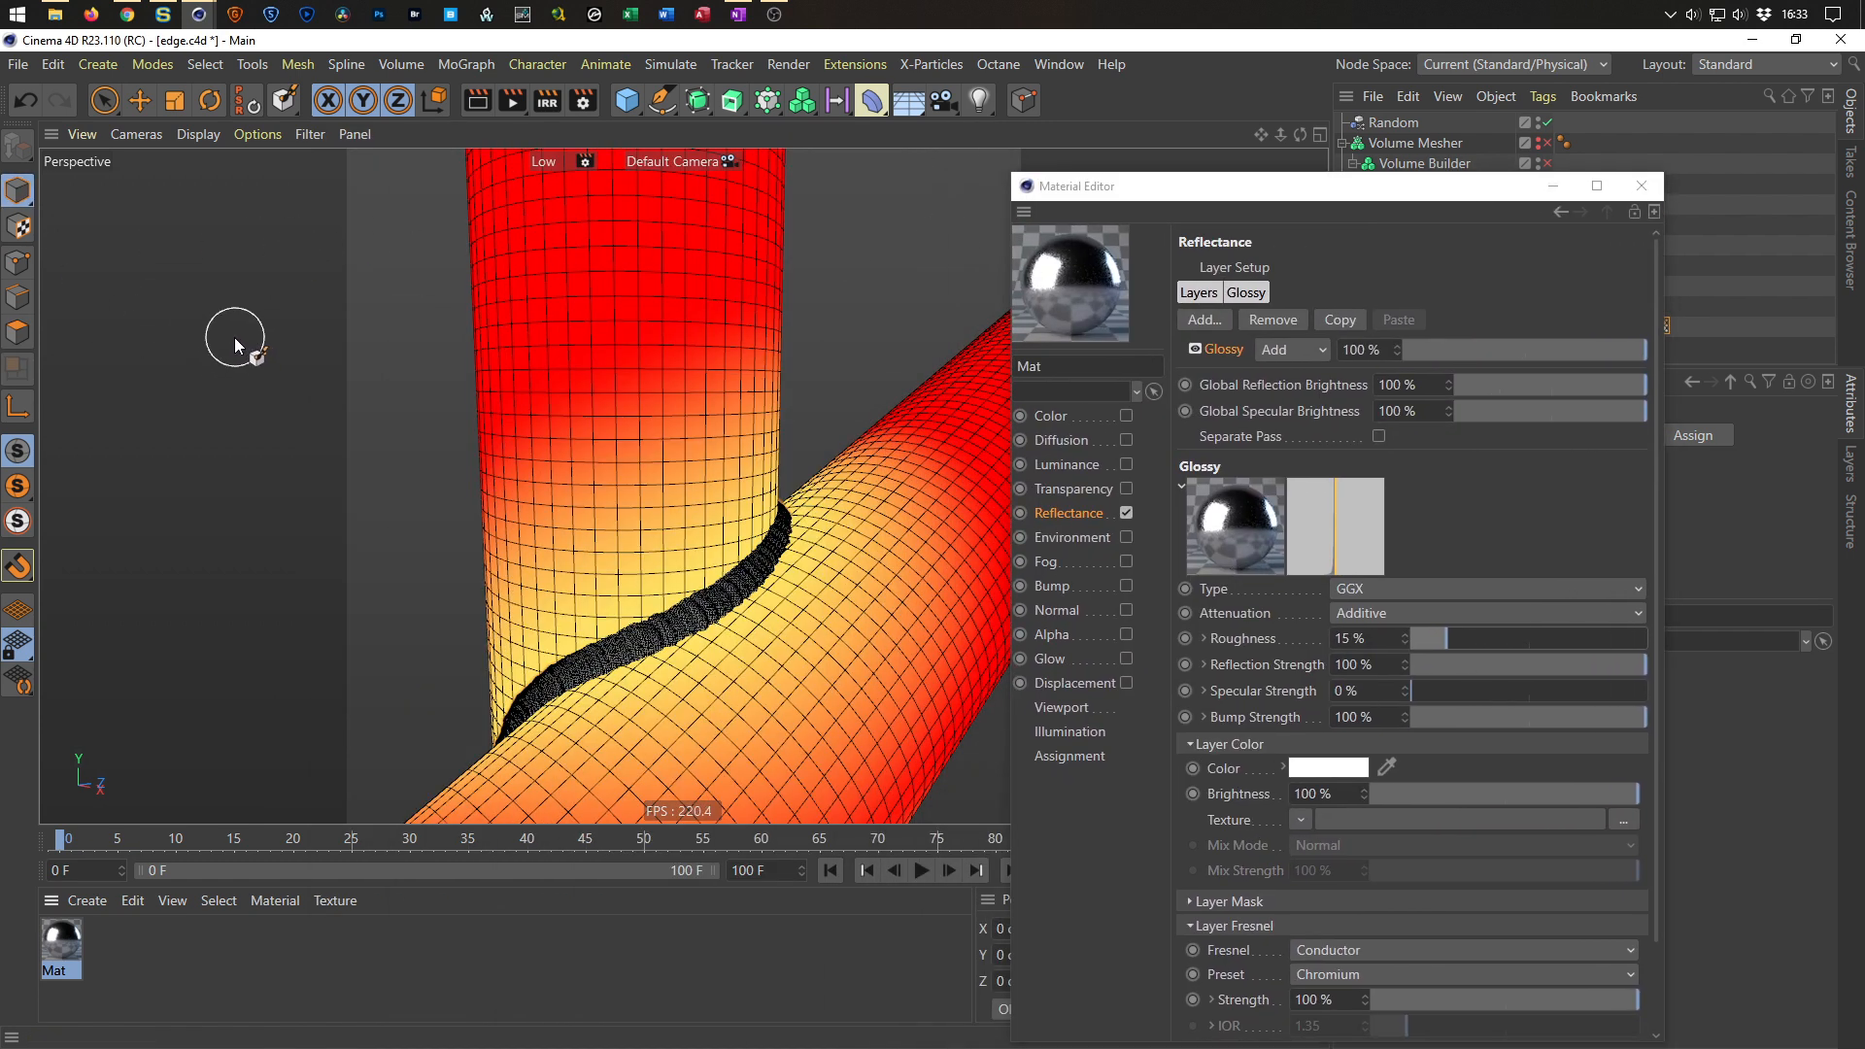
Preview the shading in the interactive render region, turn it off, and save the scene.
click(547, 100)
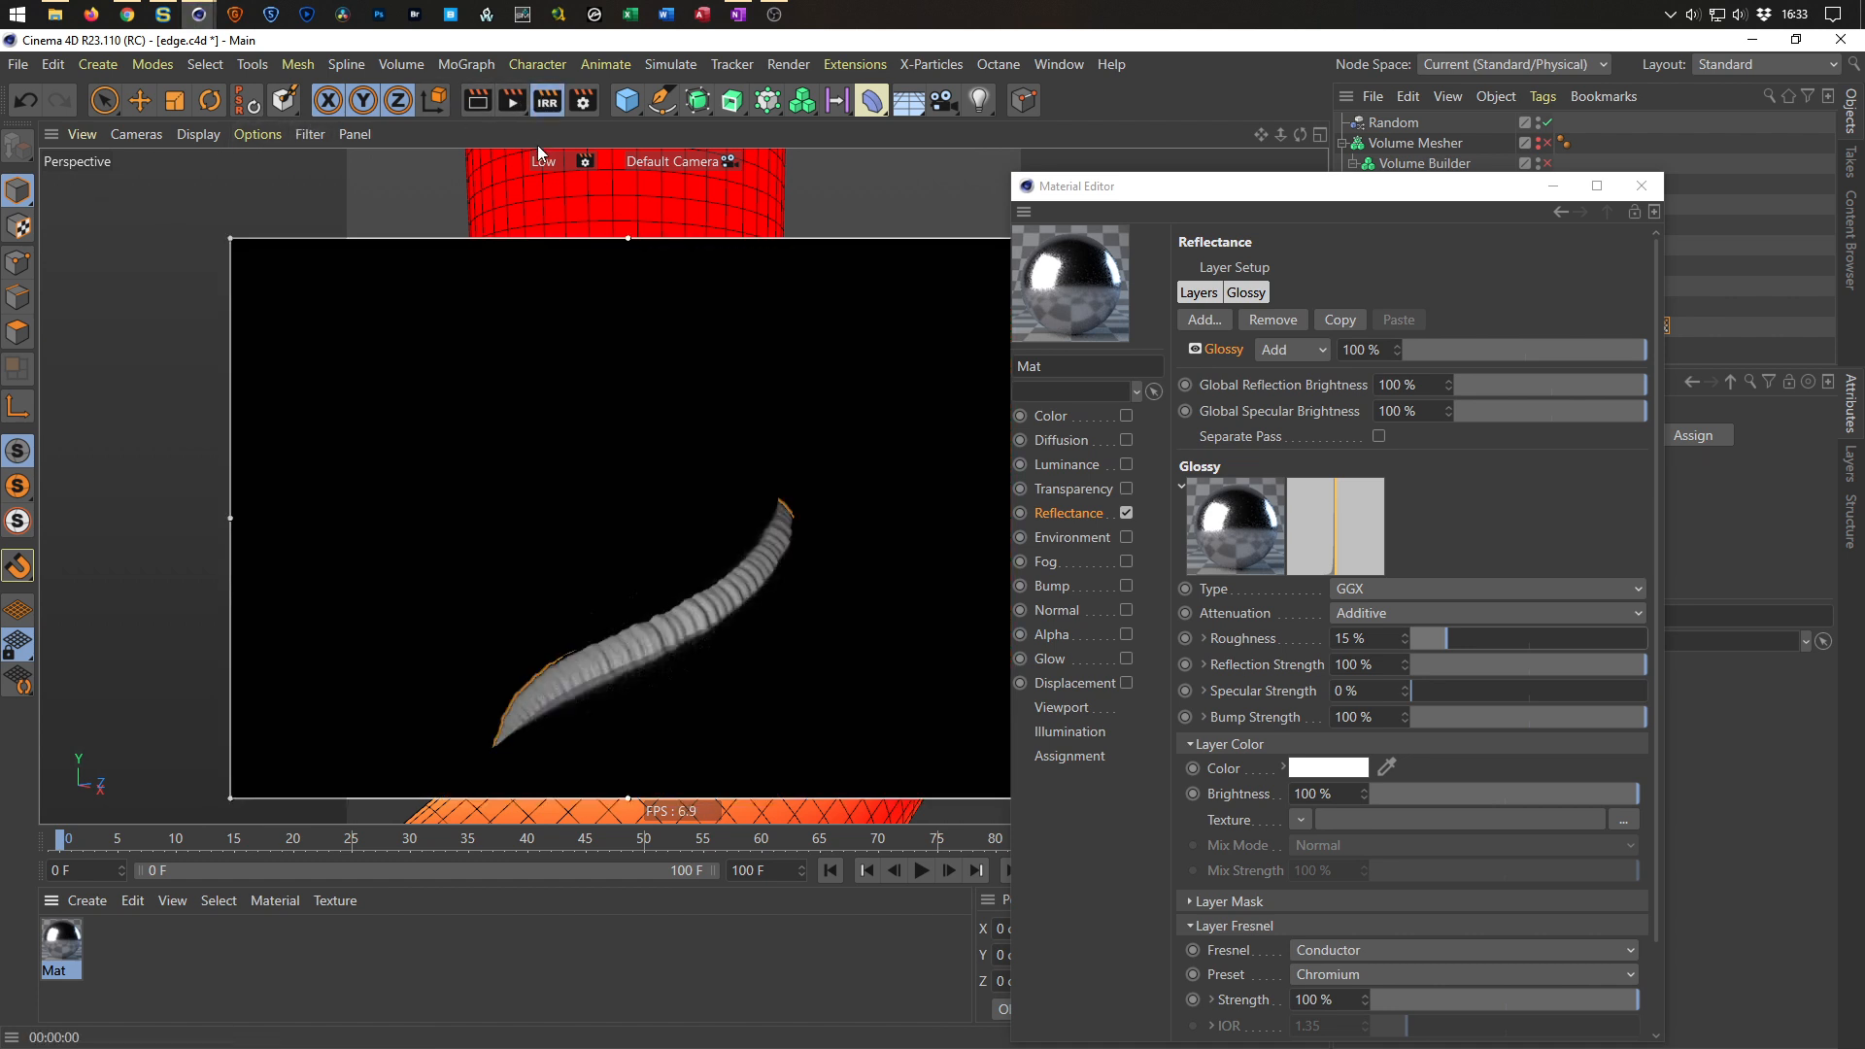
drag(1399, 194, 481, 638)
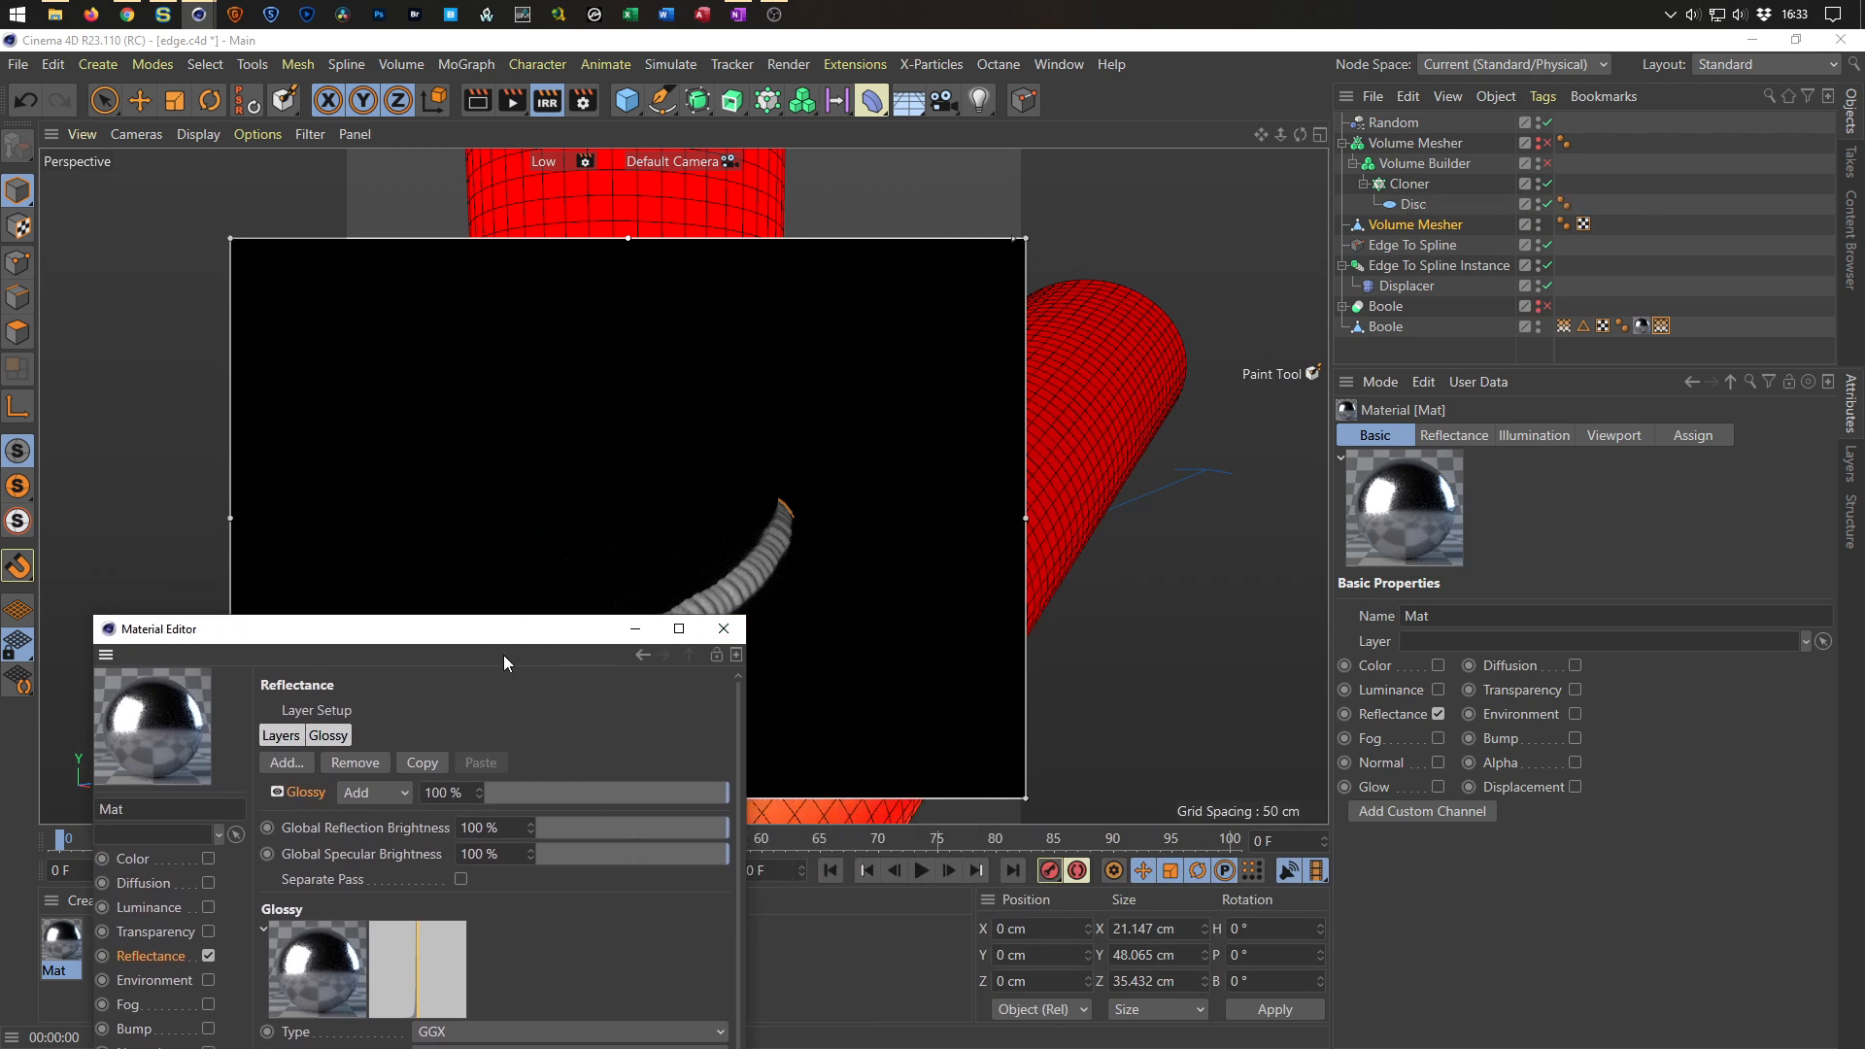
click(546, 100)
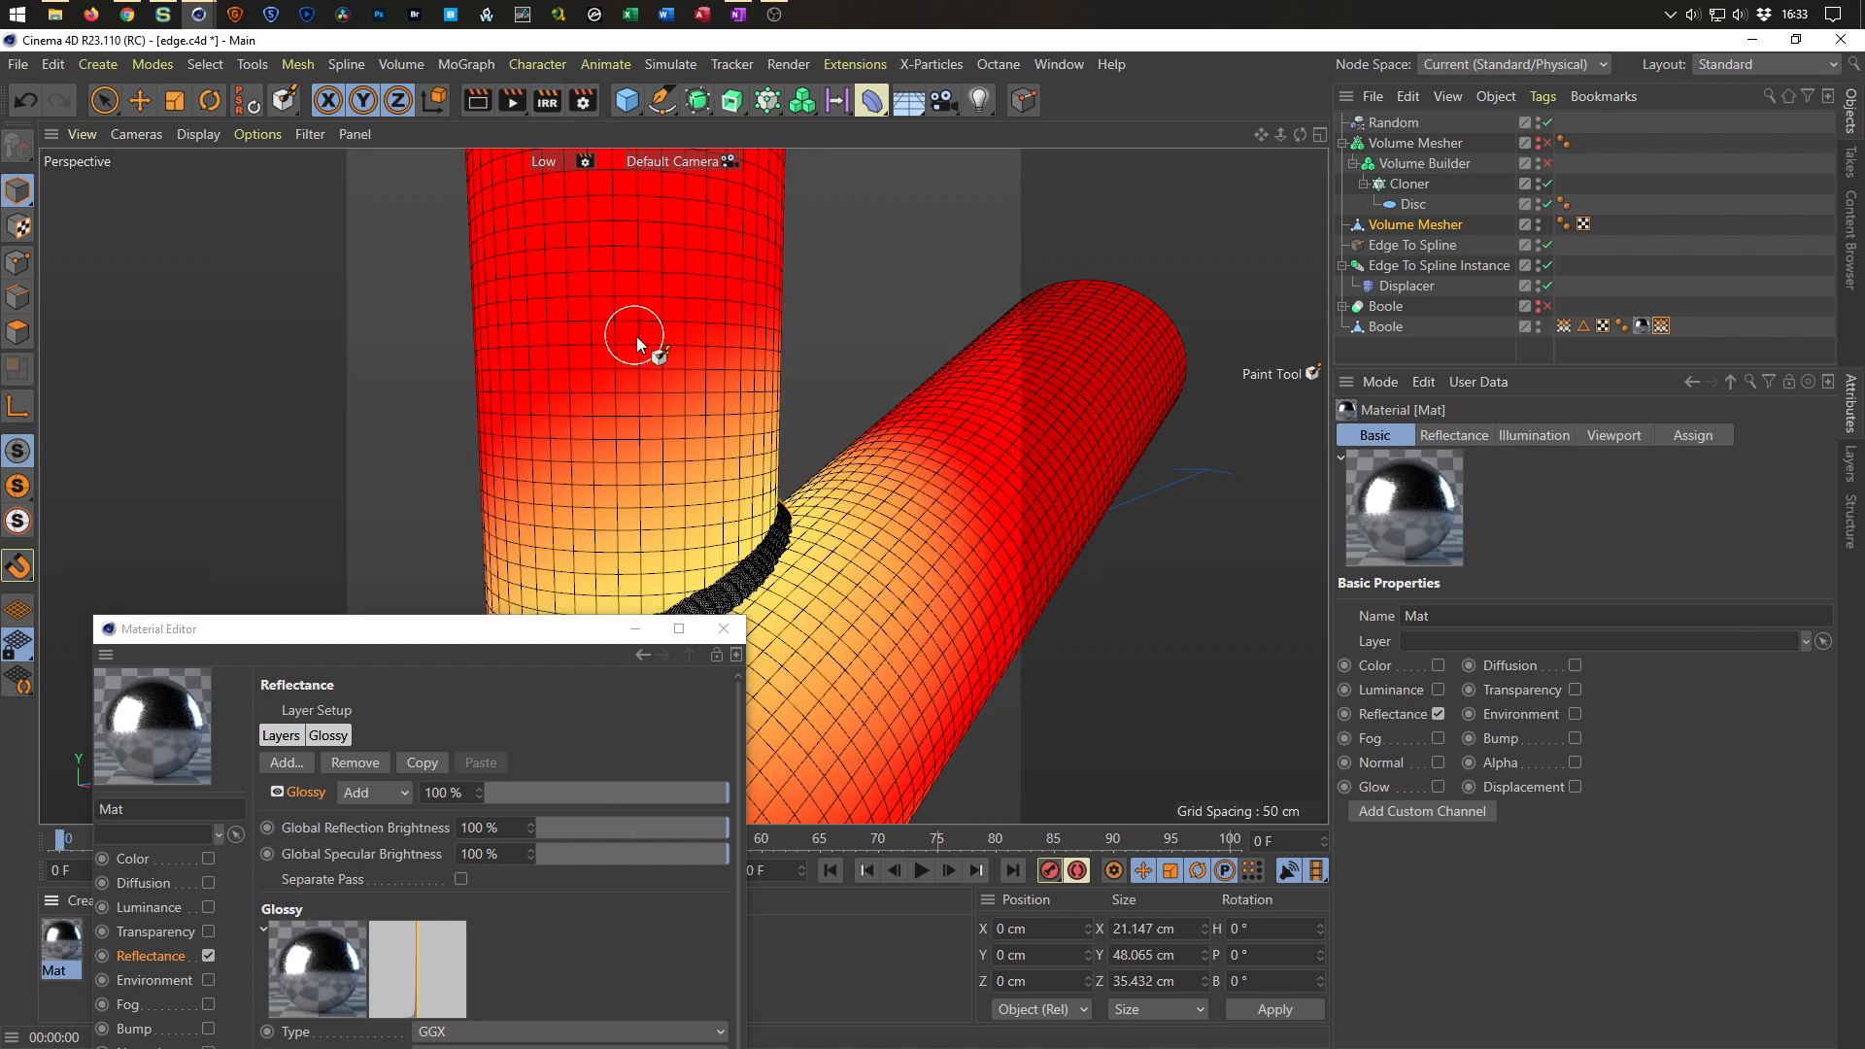
key(ctrl+s)
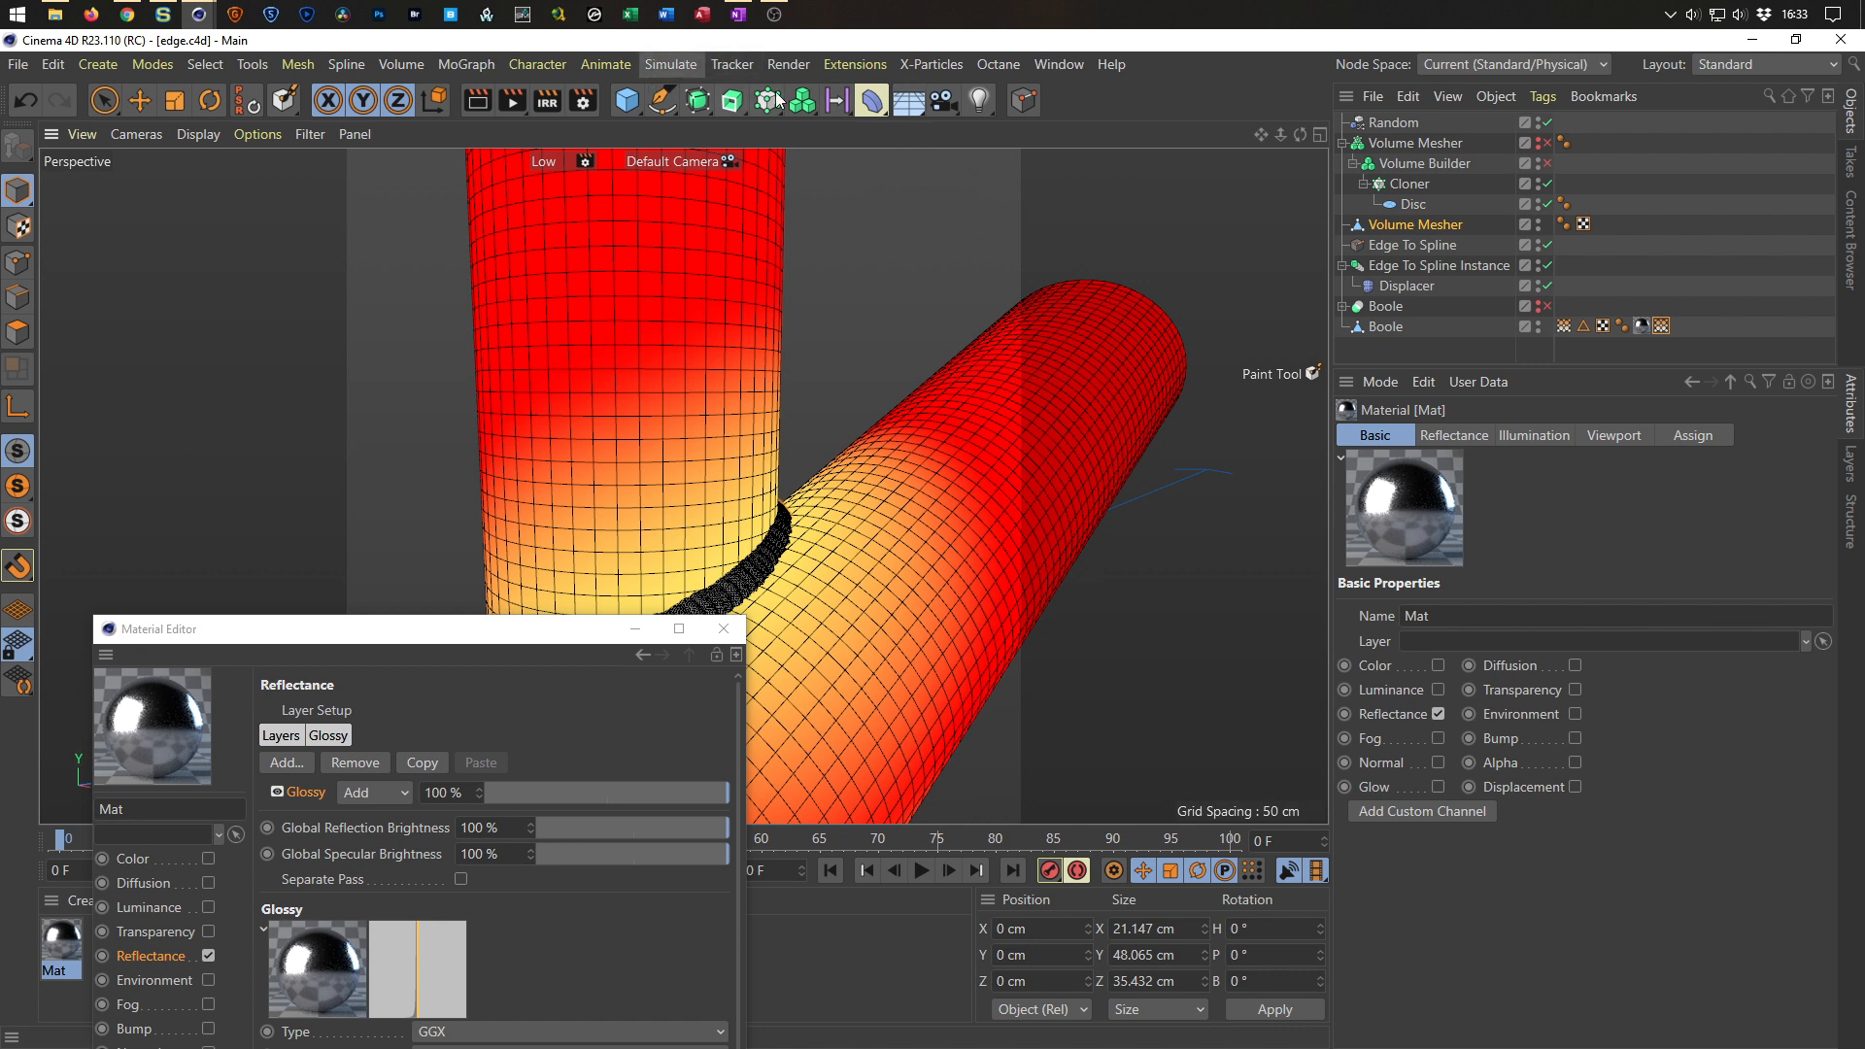
Insert the Nikomedias Scene Rig Ultimate with the InsertRig user script and open its Background & Floor settings.
click(858, 66)
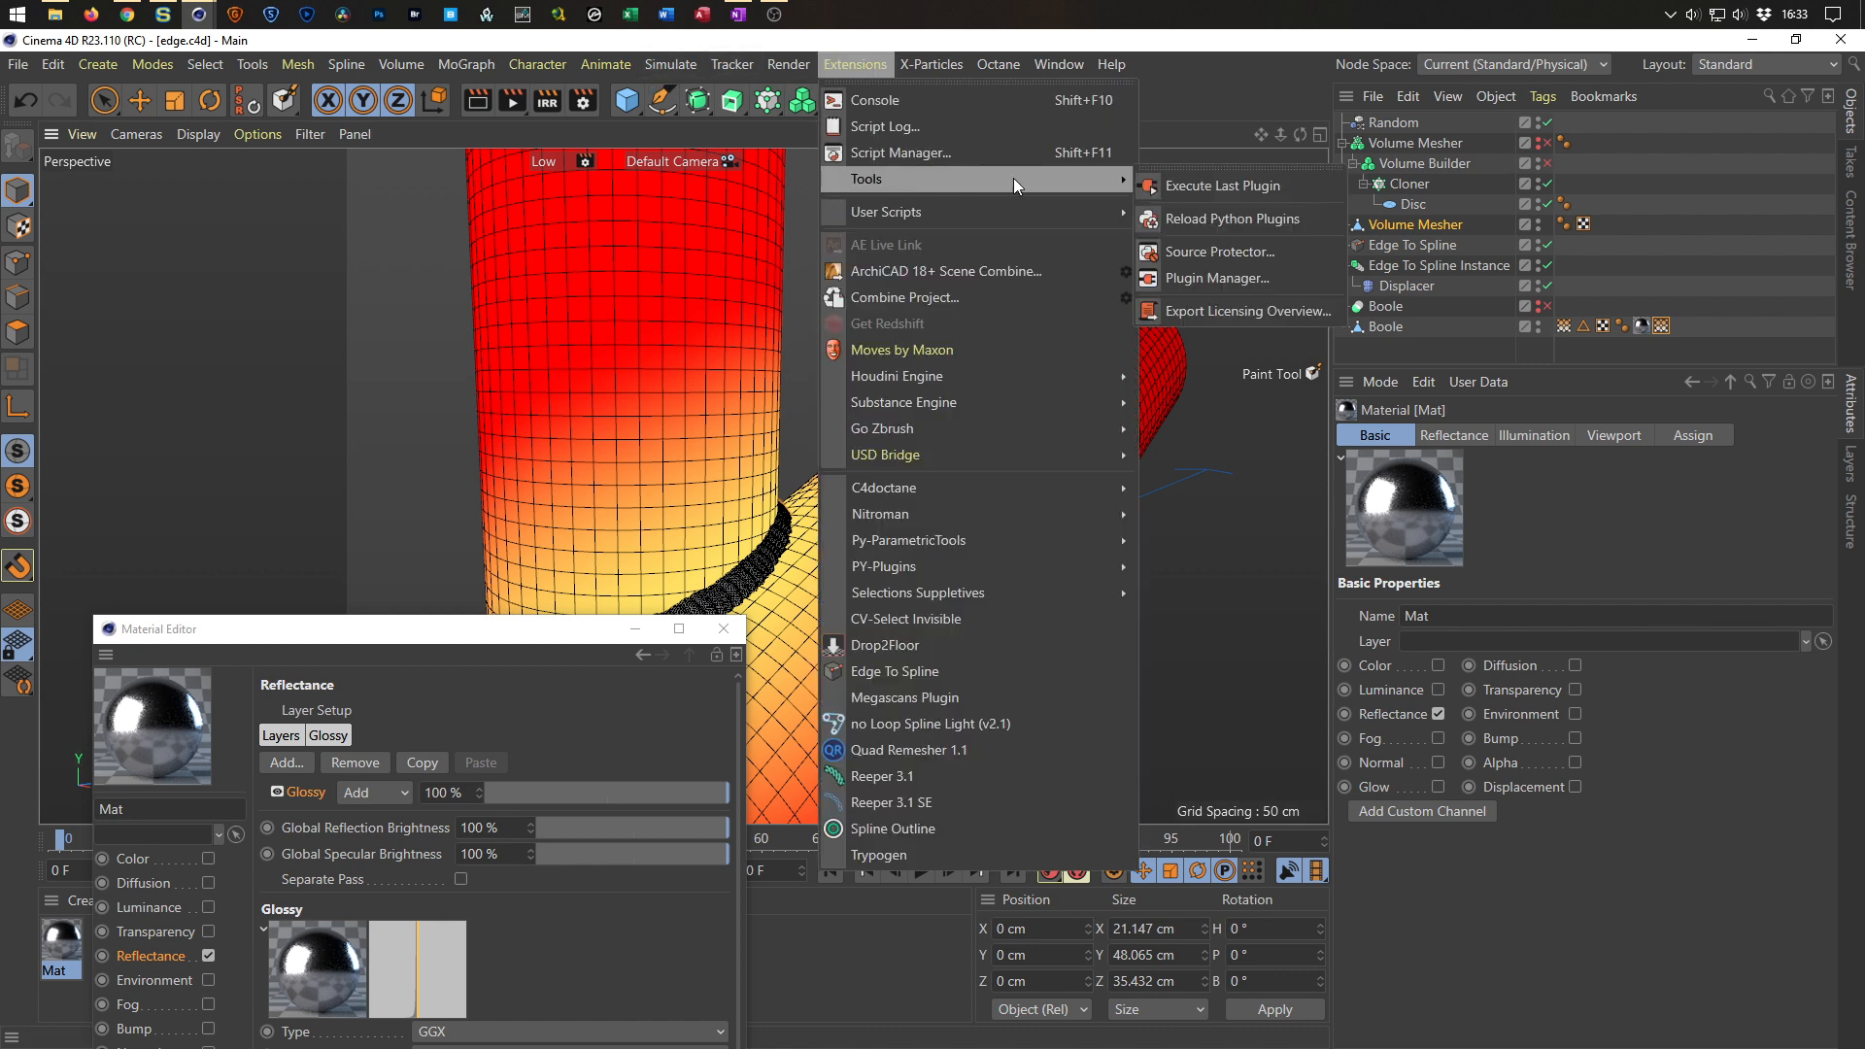
mouse_move(1023, 208)
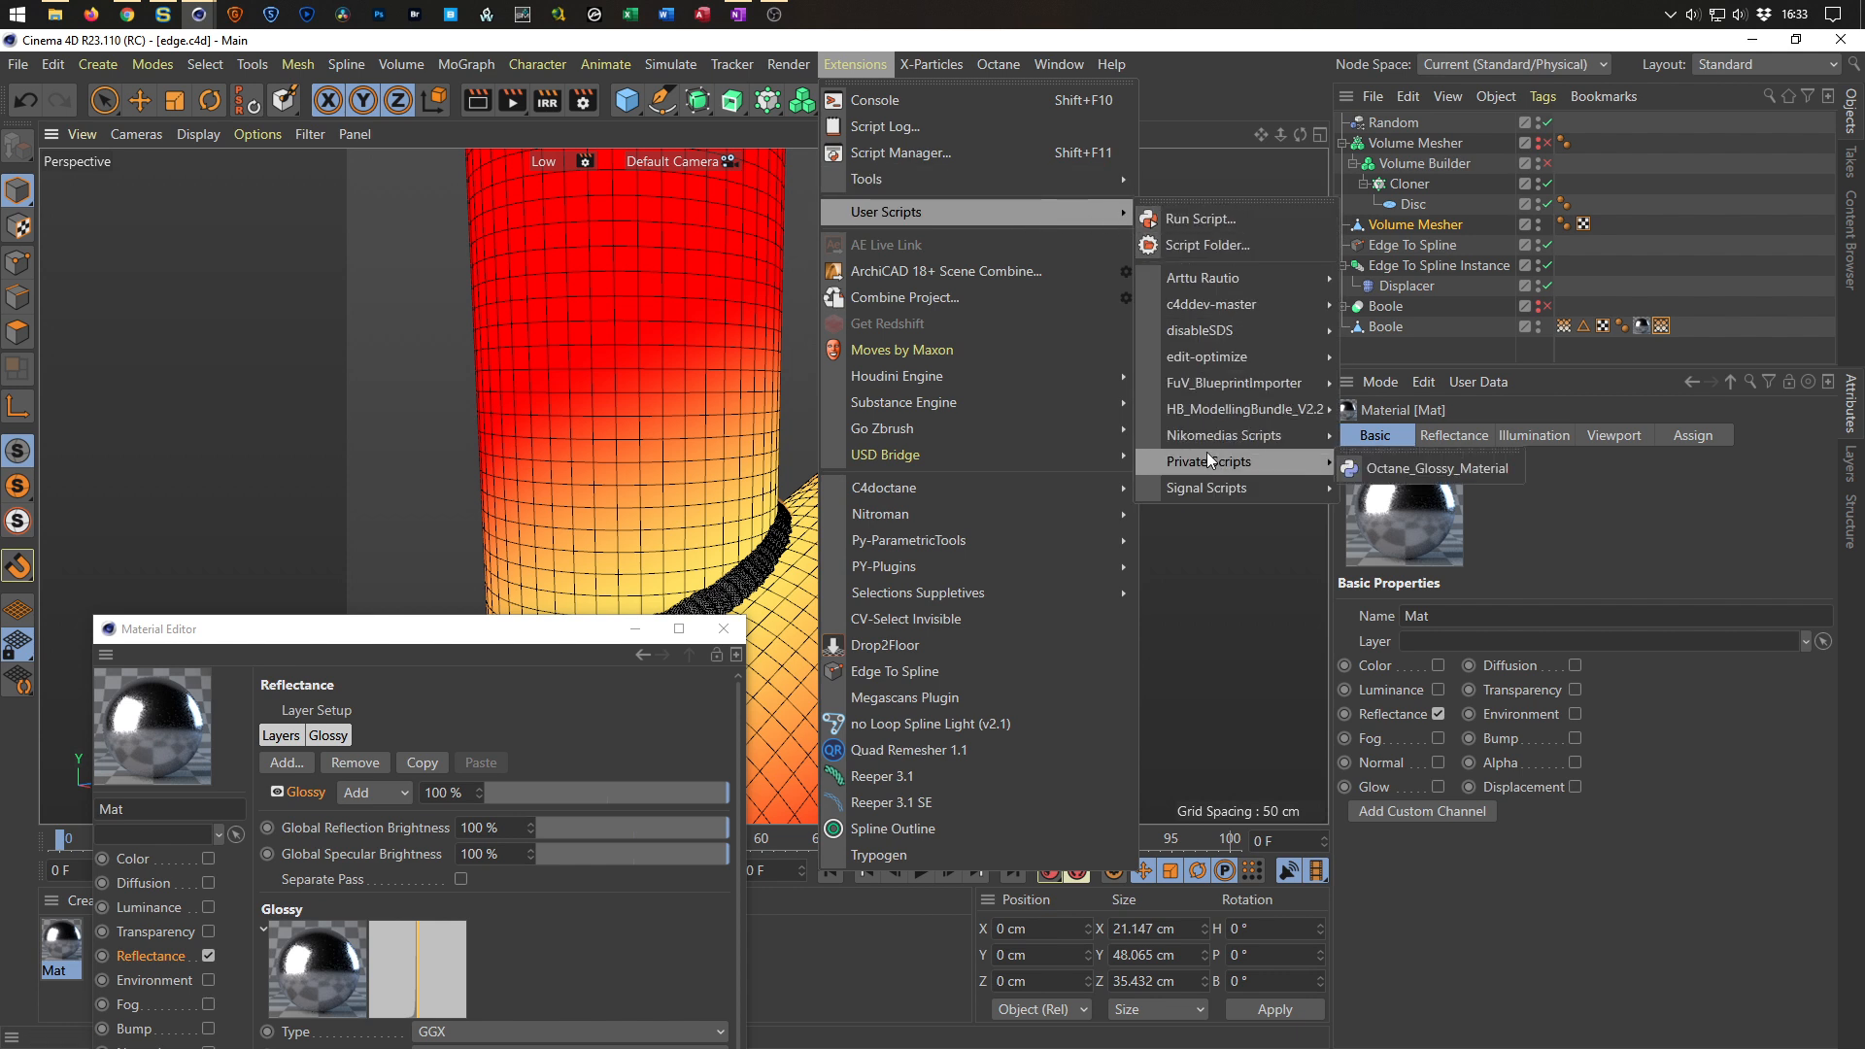
mouse_move(1220, 443)
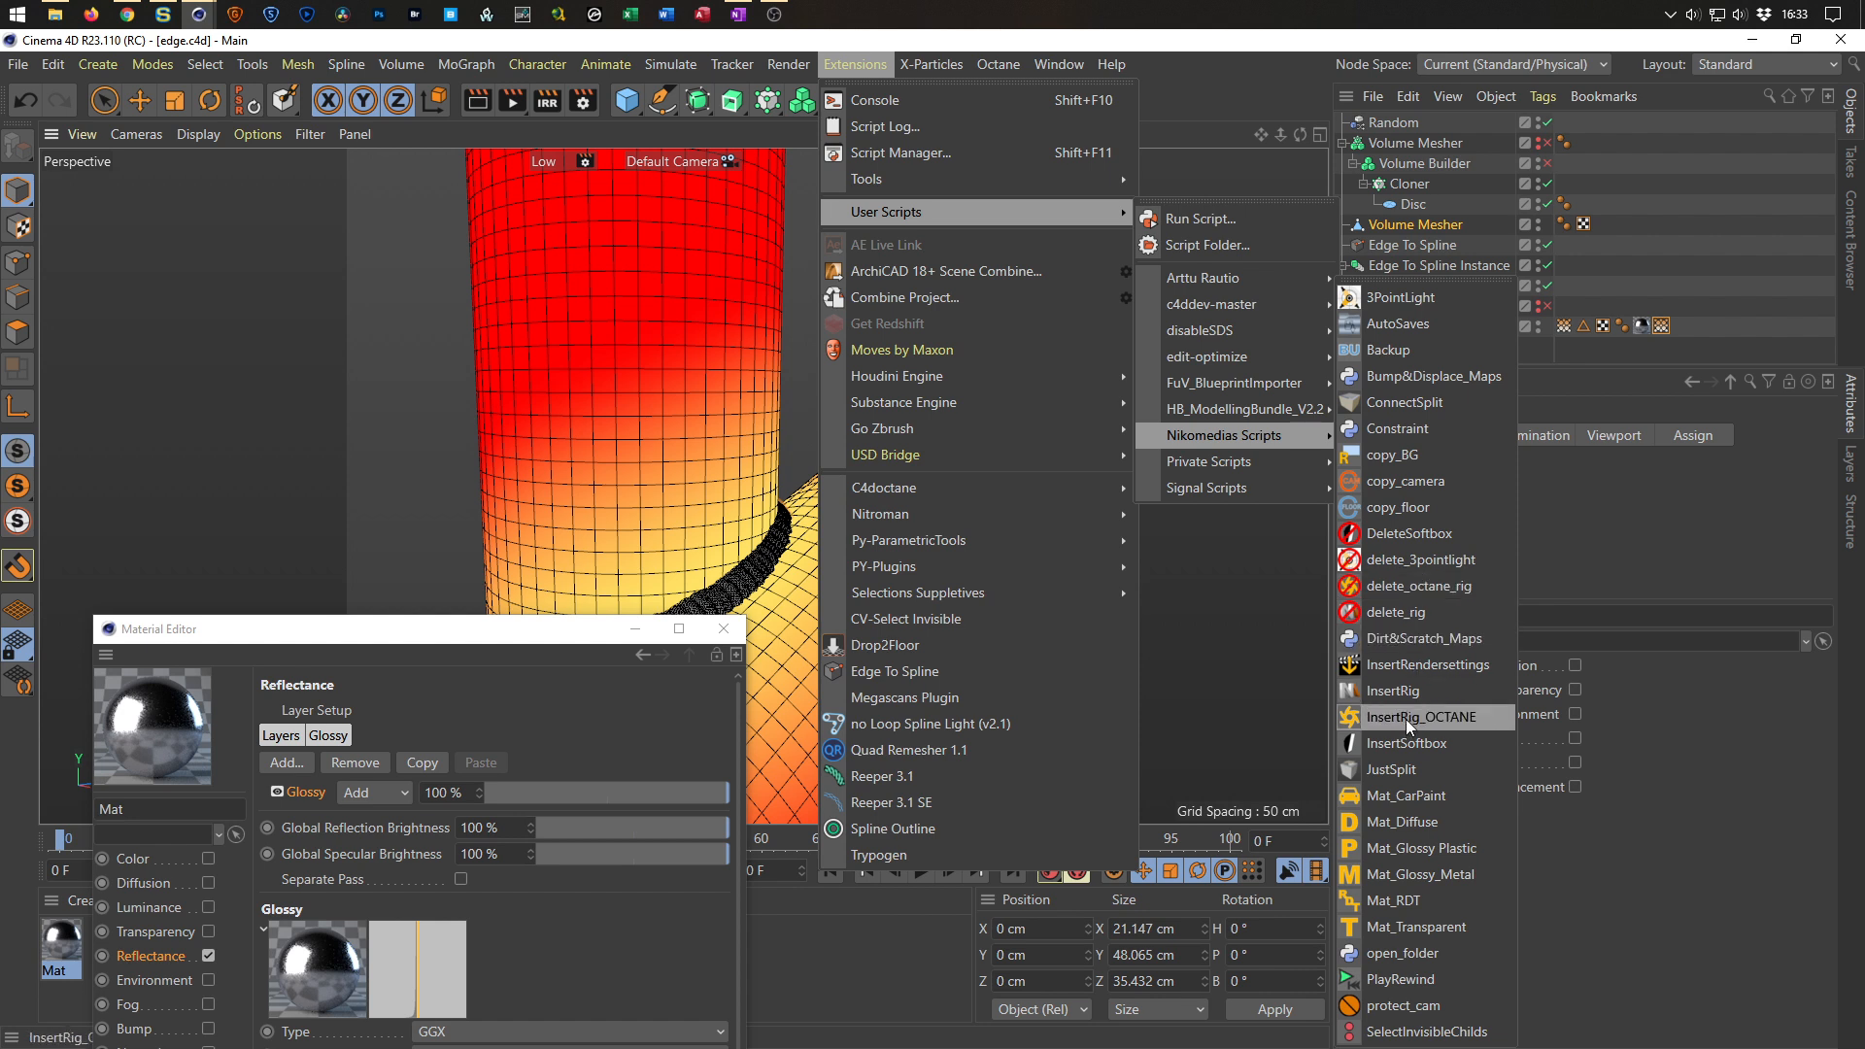
click(1407, 690)
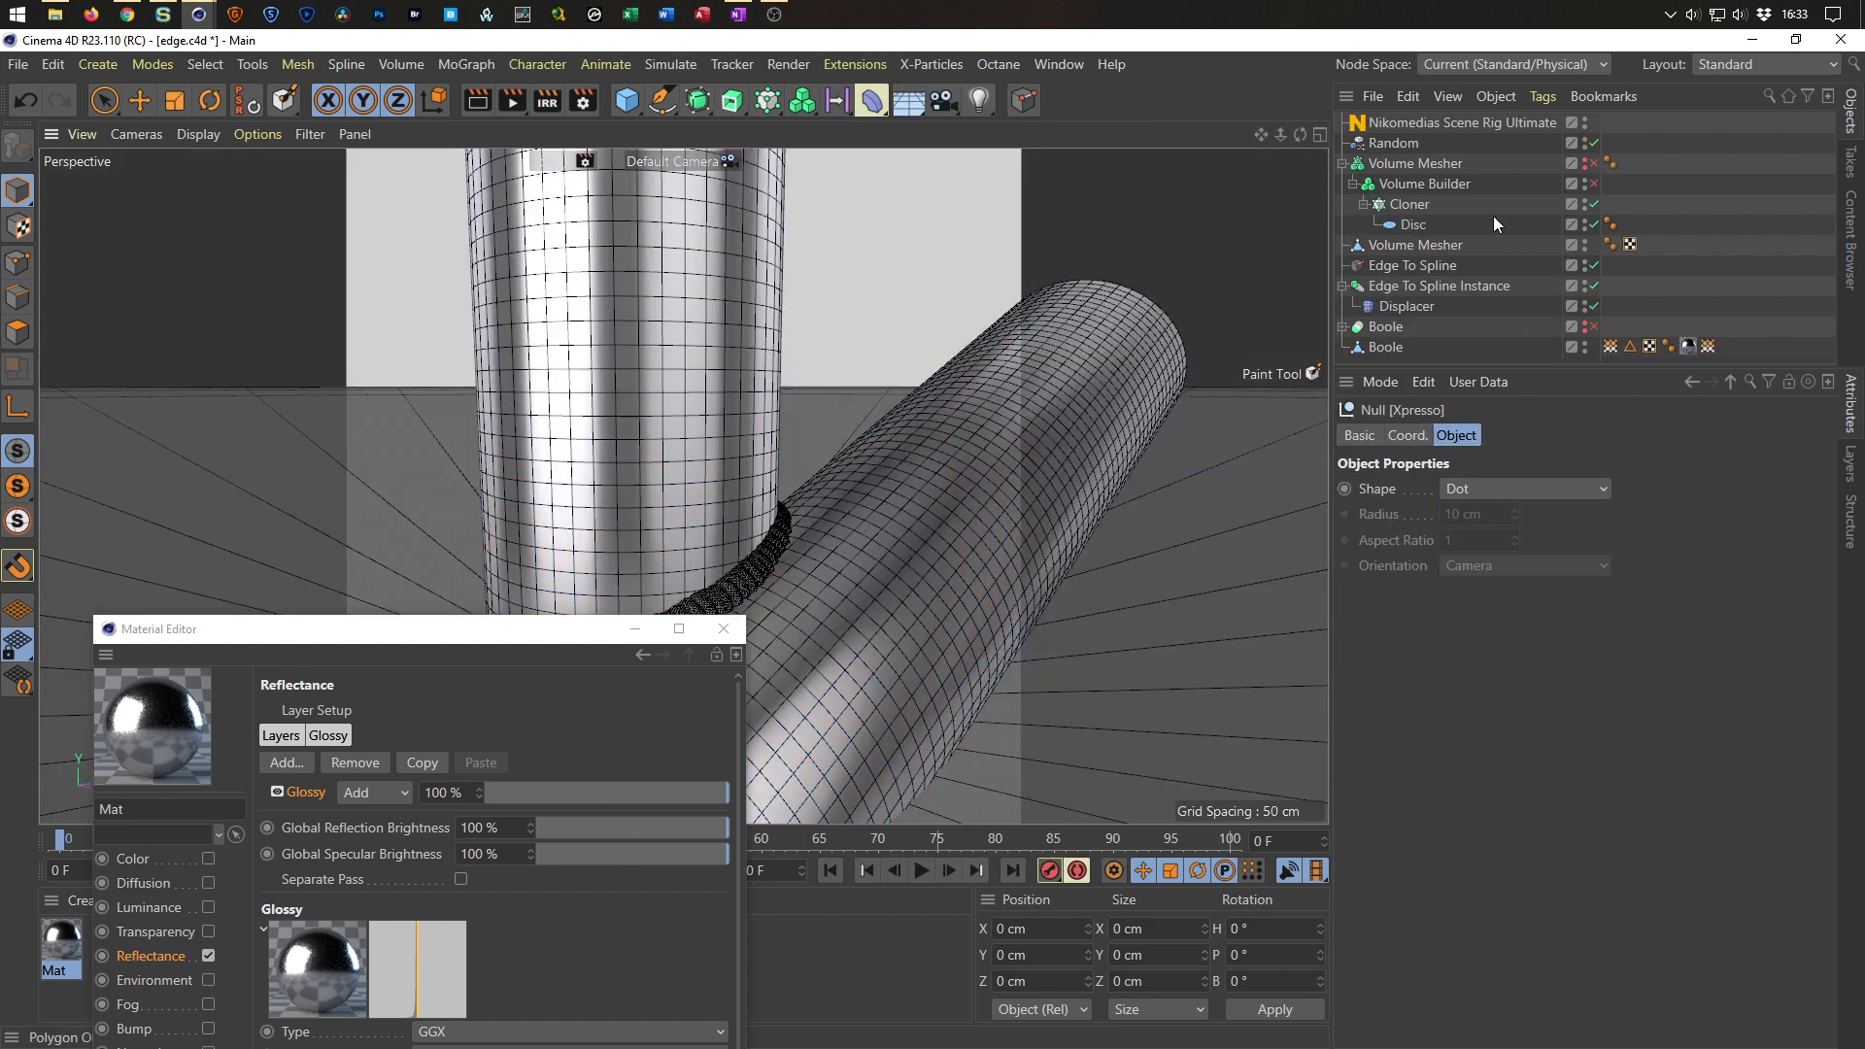
click(1408, 124)
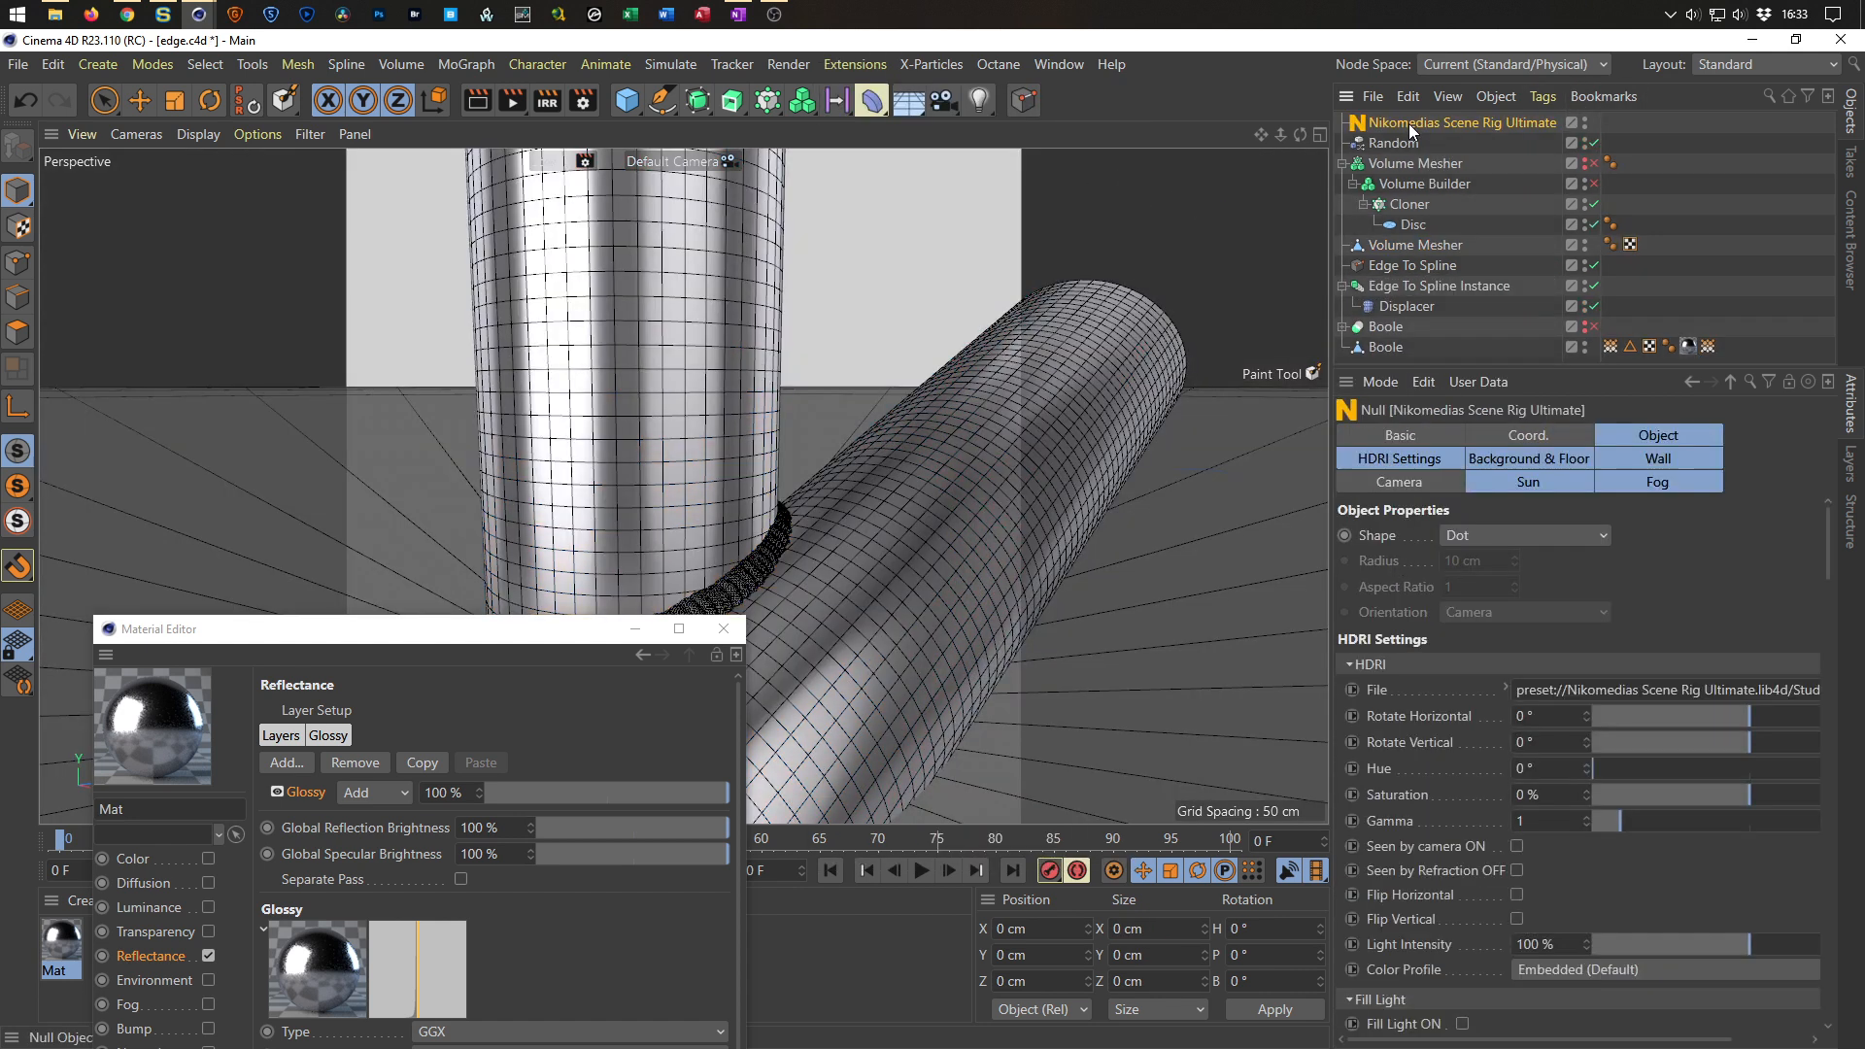
click(1545, 459)
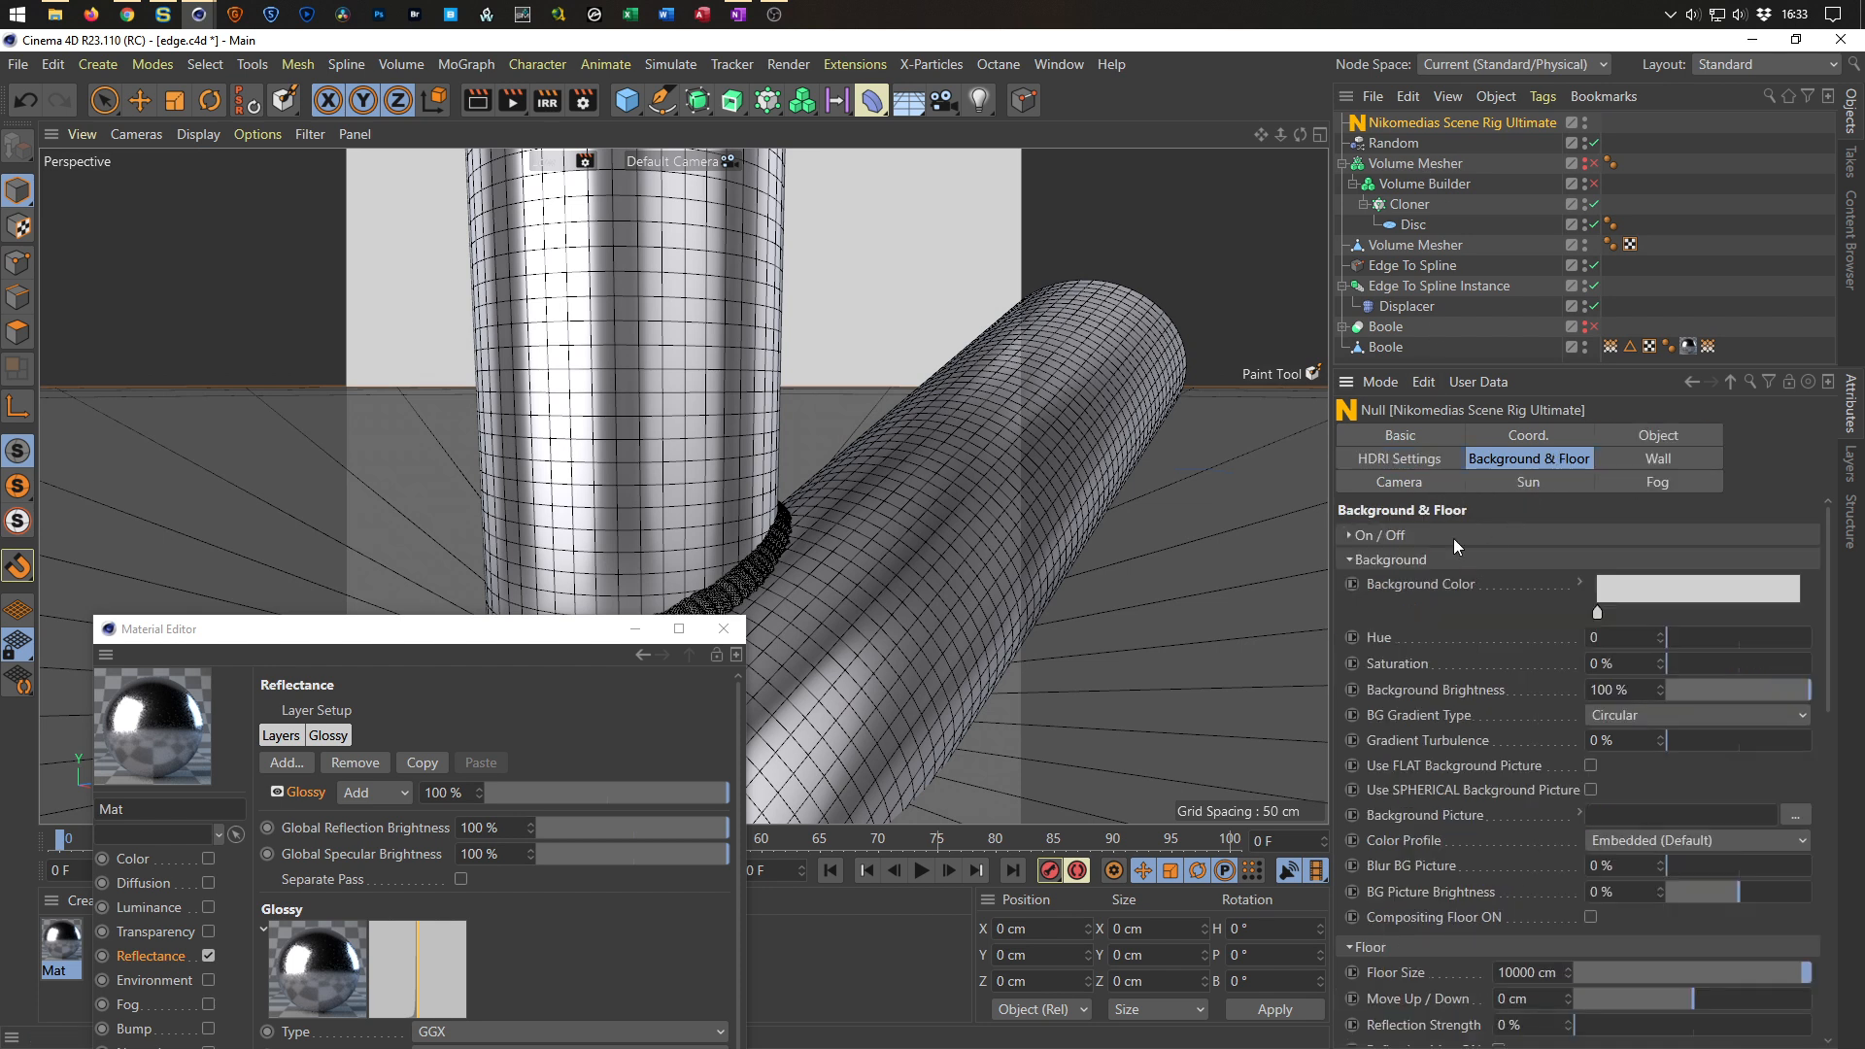
Toggle the scene rig's Floor On option in its On/Off settings.
click(1379, 535)
click(1546, 560)
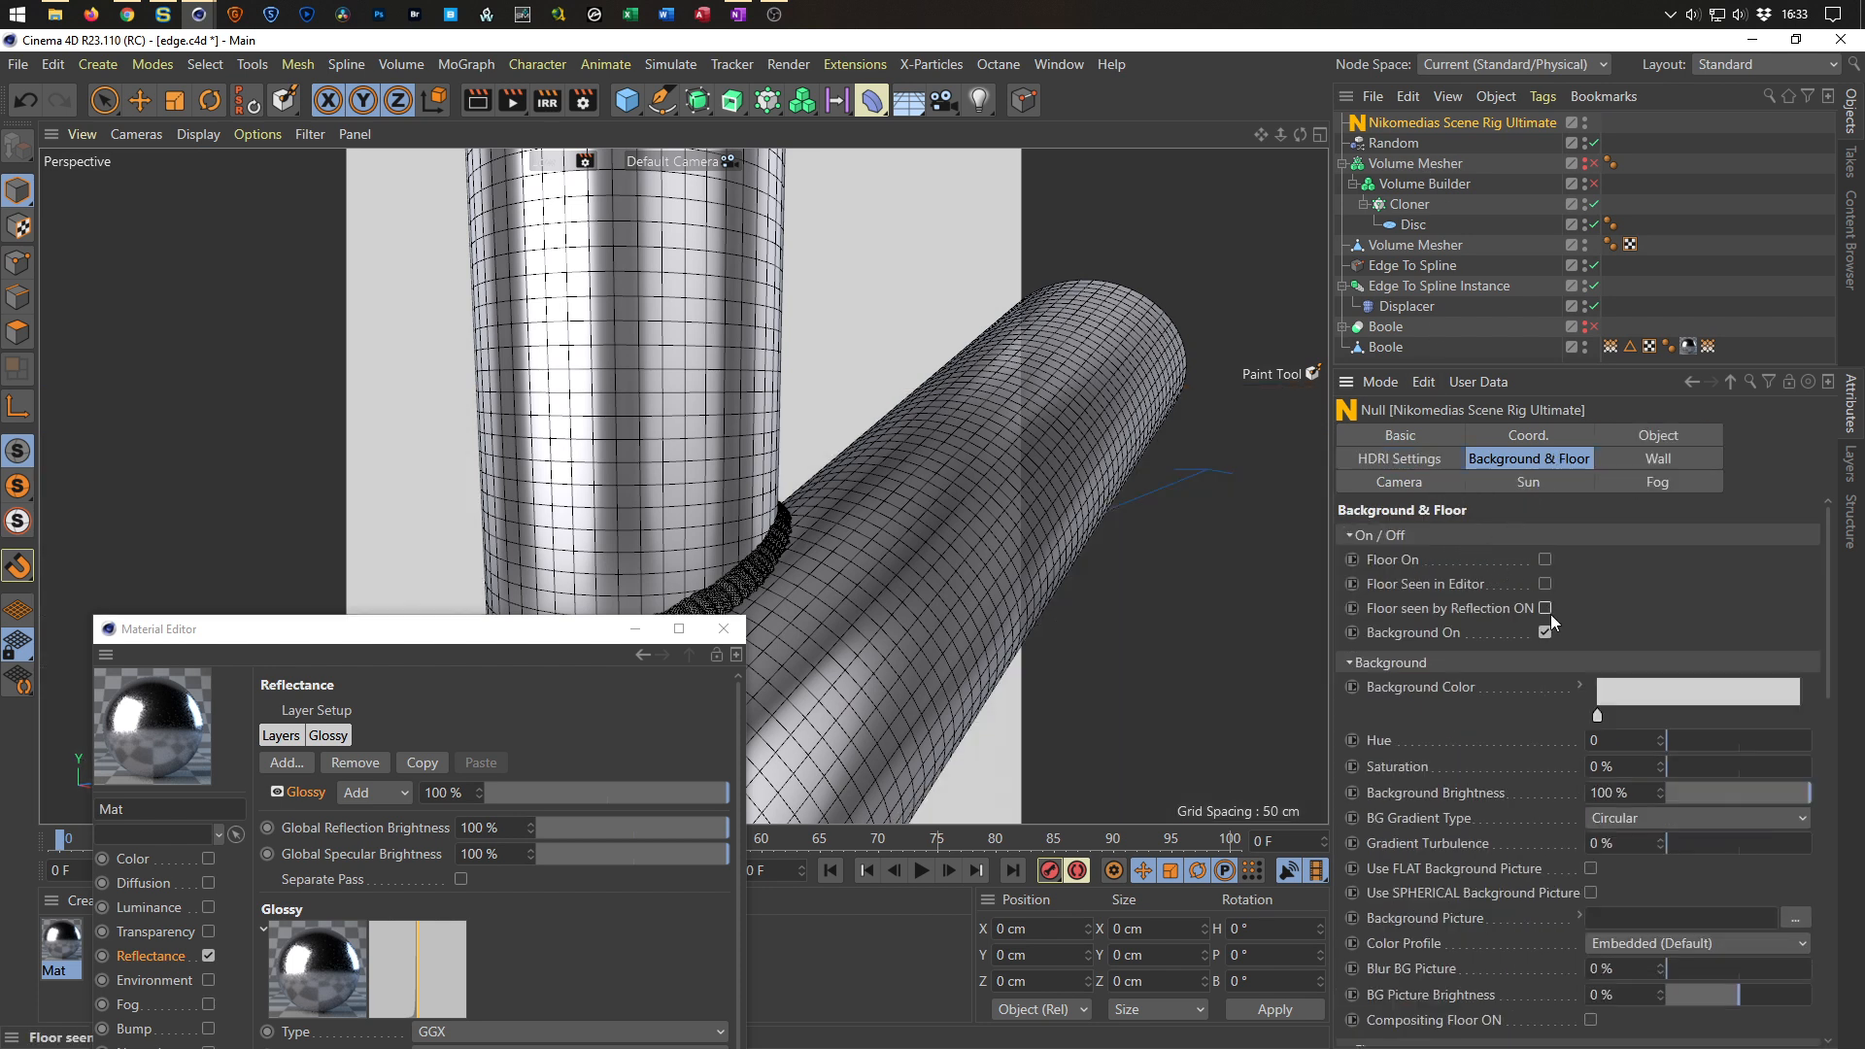
click(1484, 534)
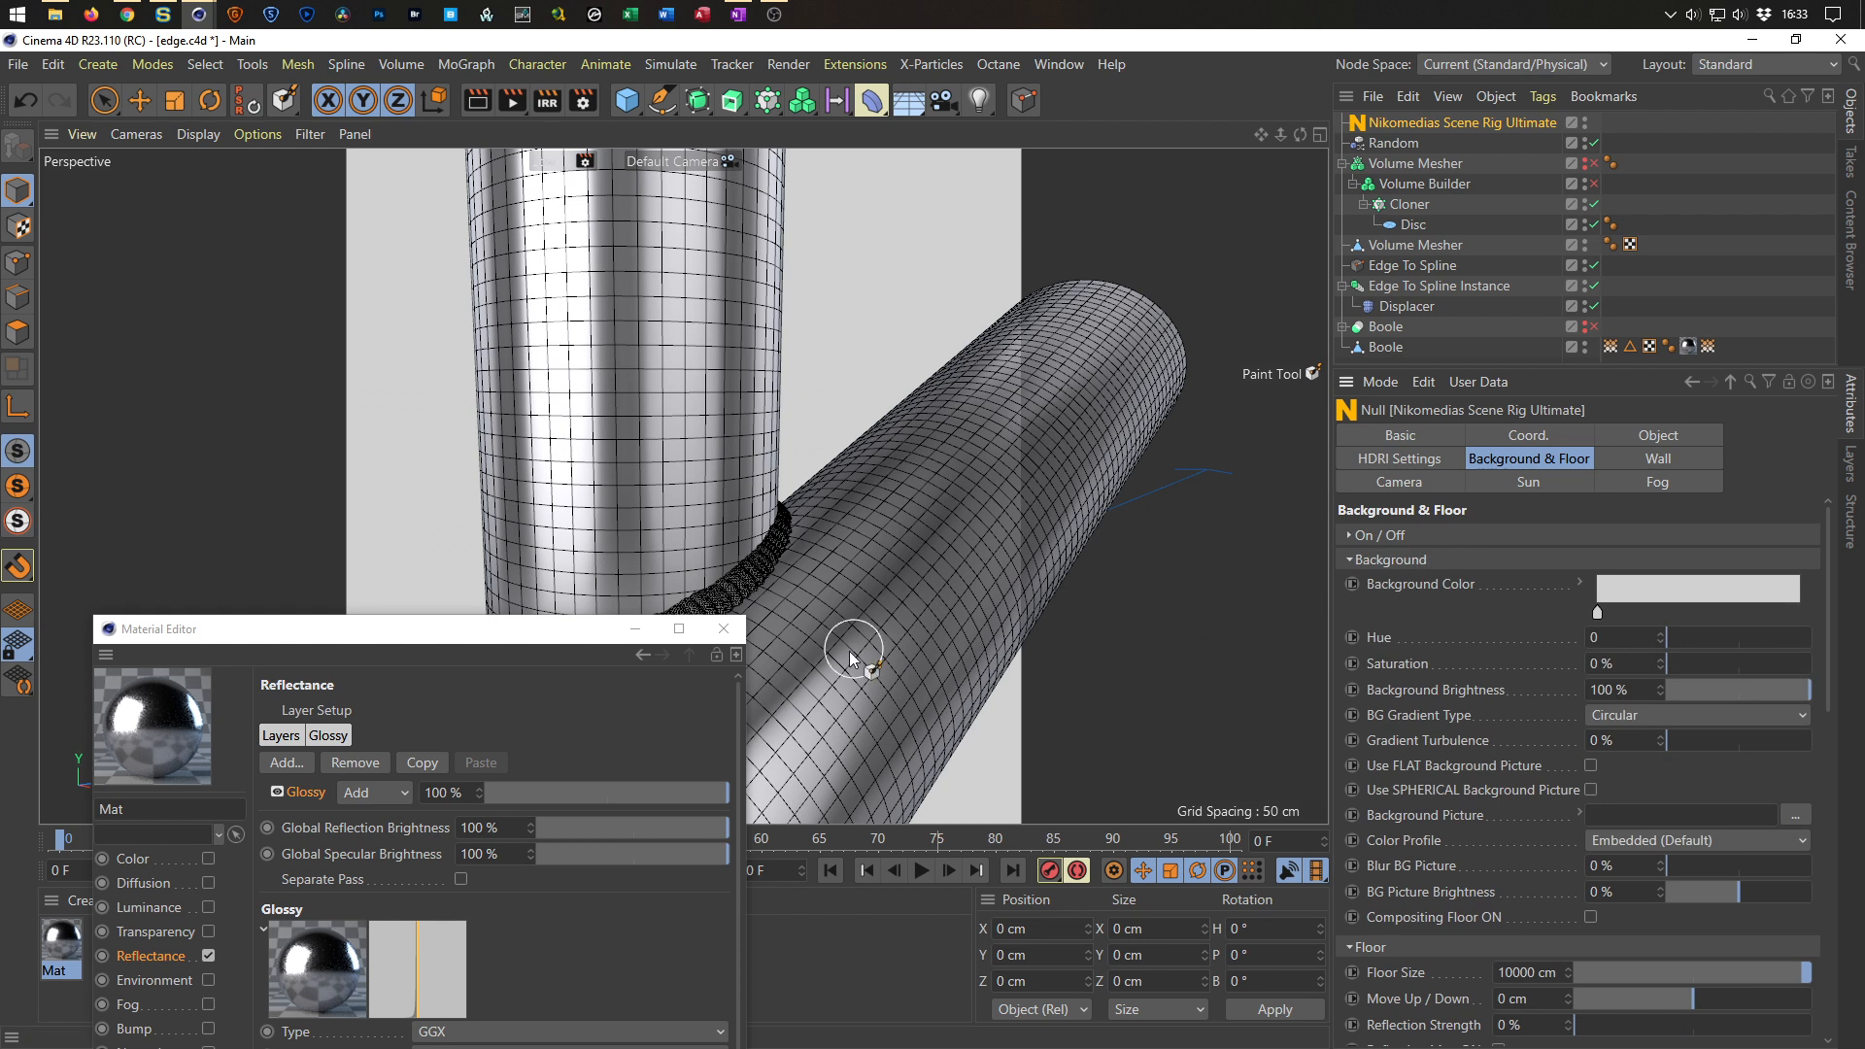
Turn on the interactive render region and load a Layer shader into the glossy layer color's texture.
click(547, 100)
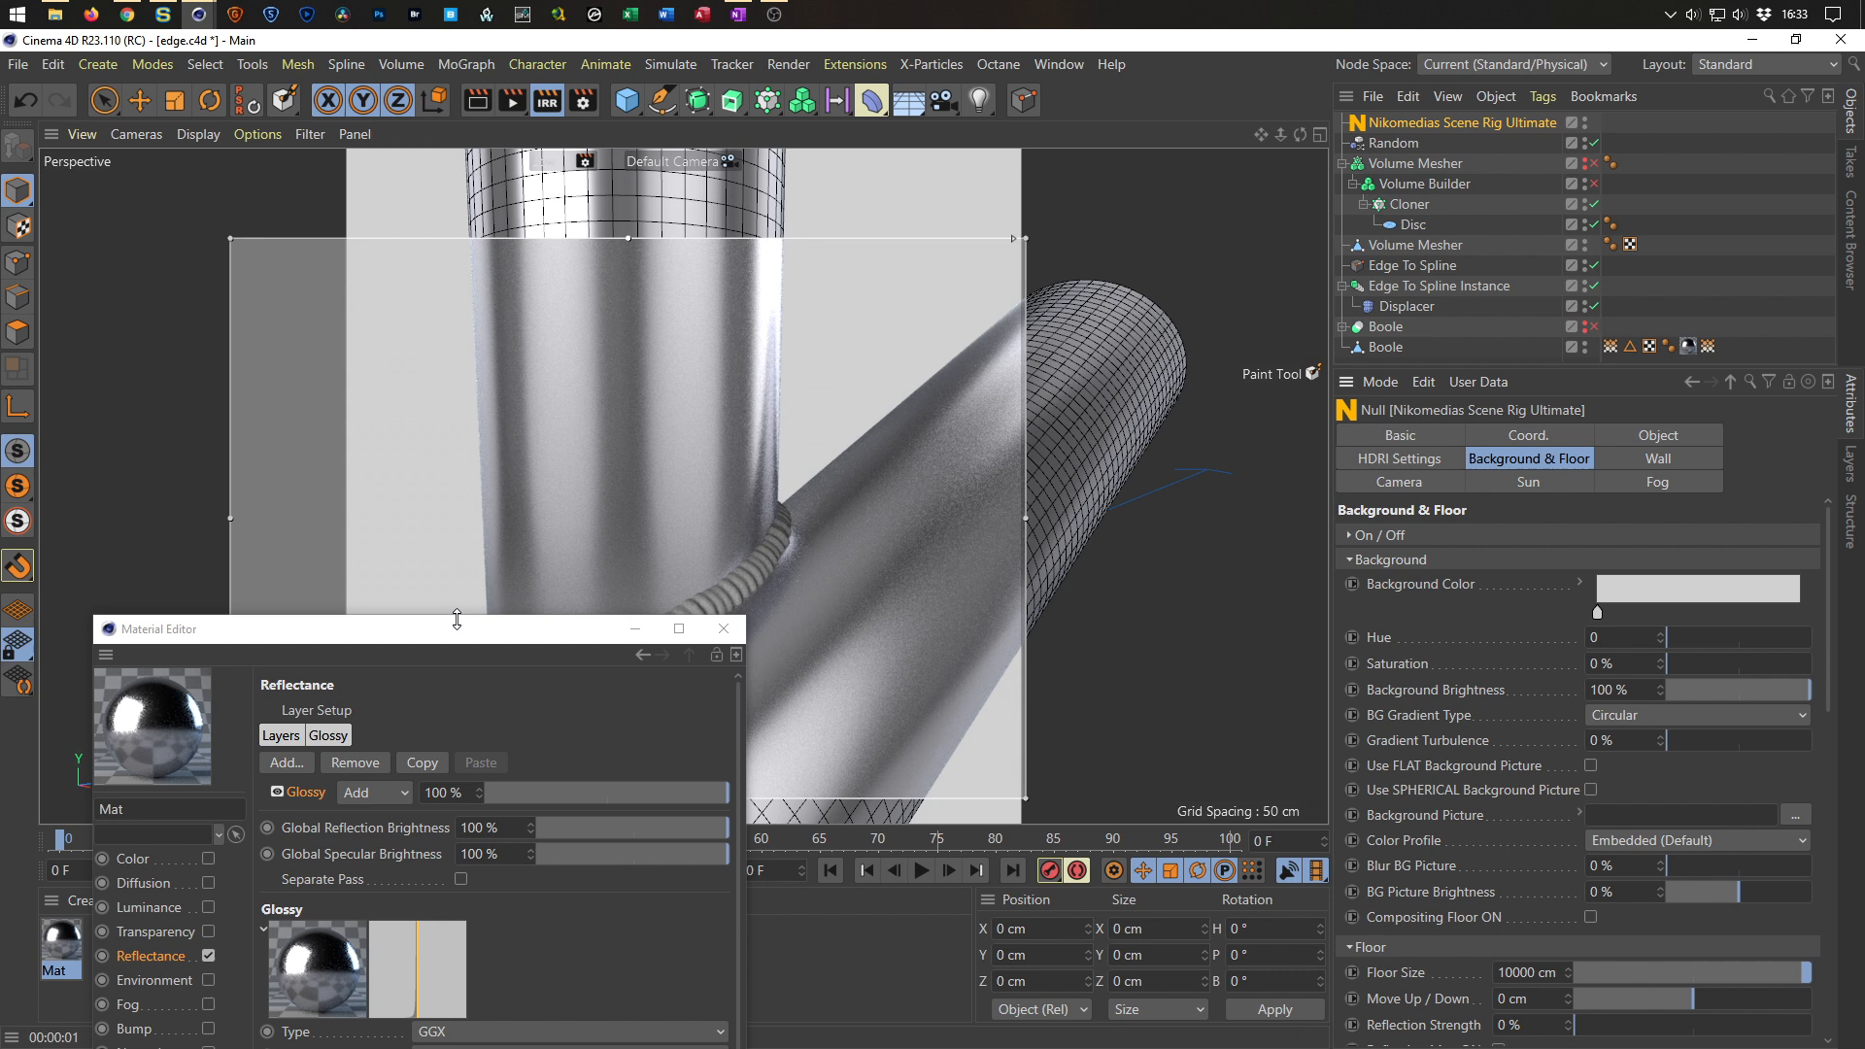
click(457, 636)
drag(456, 636, 1437, 95)
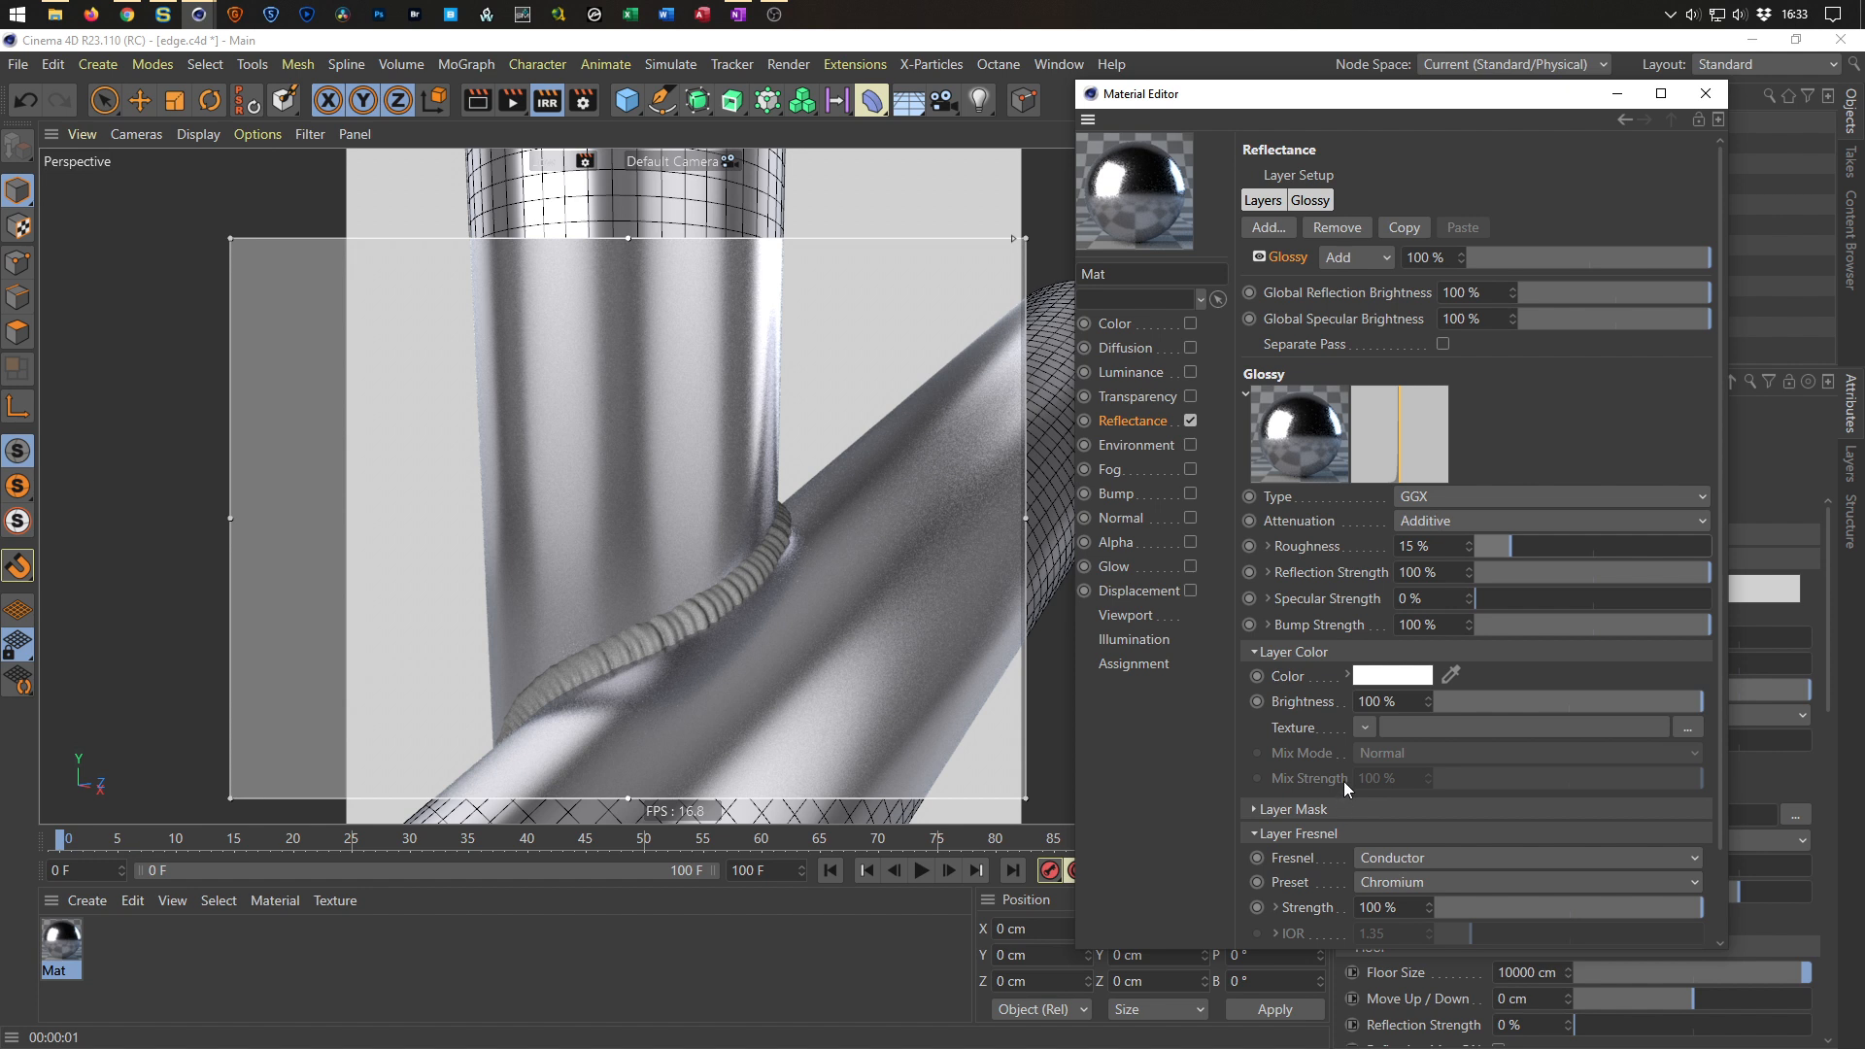
click(1366, 731)
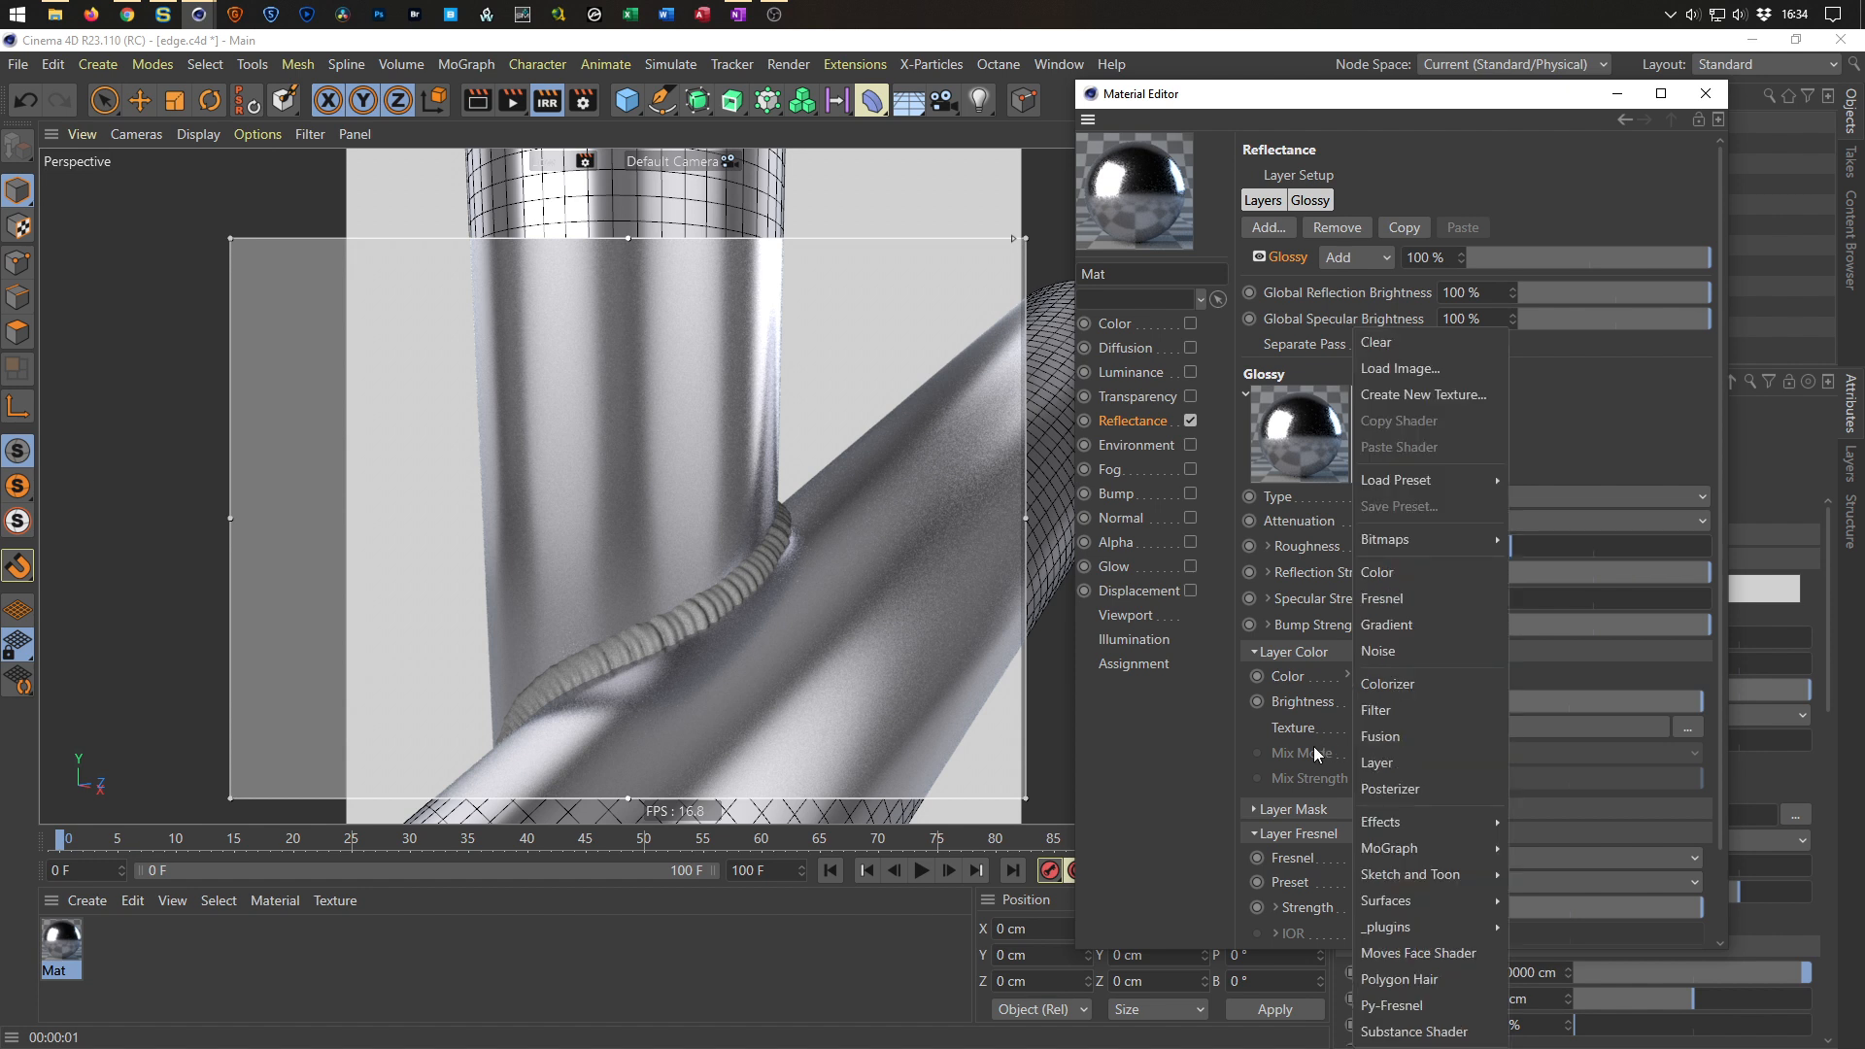
click(1377, 763)
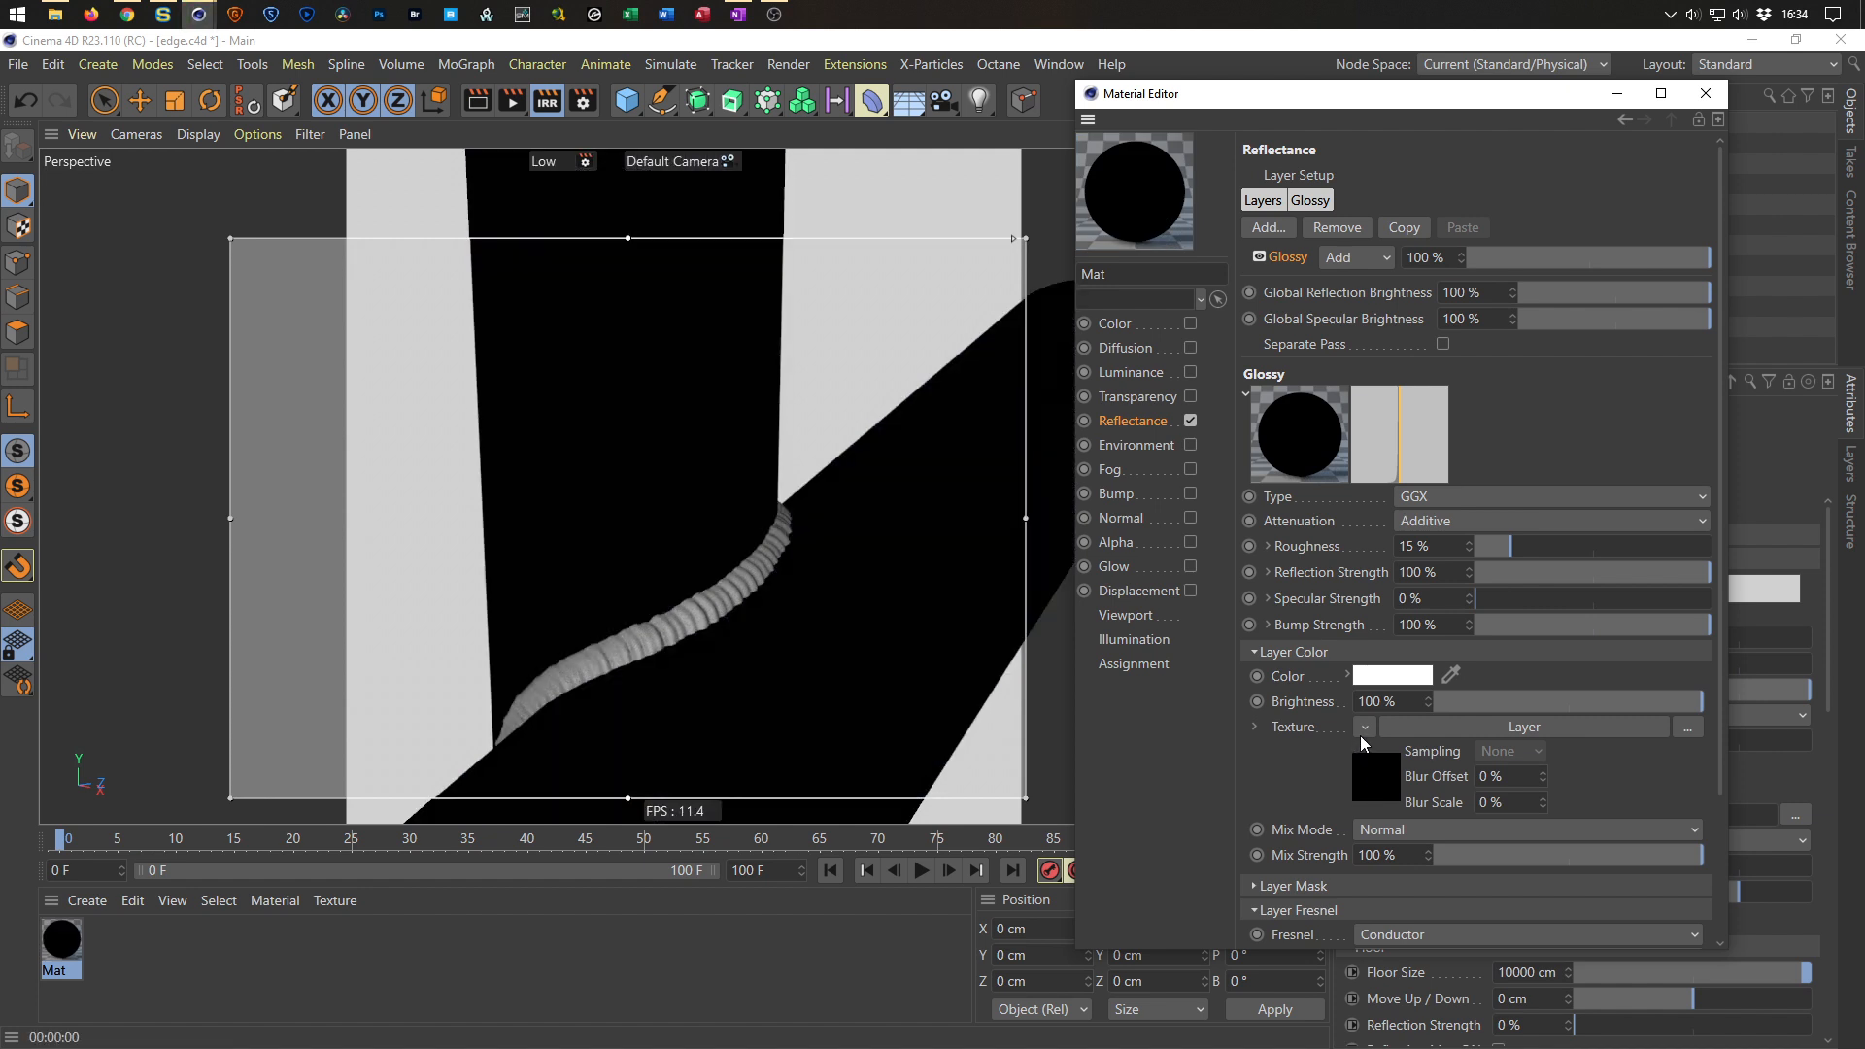
Open the Layer shader and add a Color shader layer to it.
click(1376, 774)
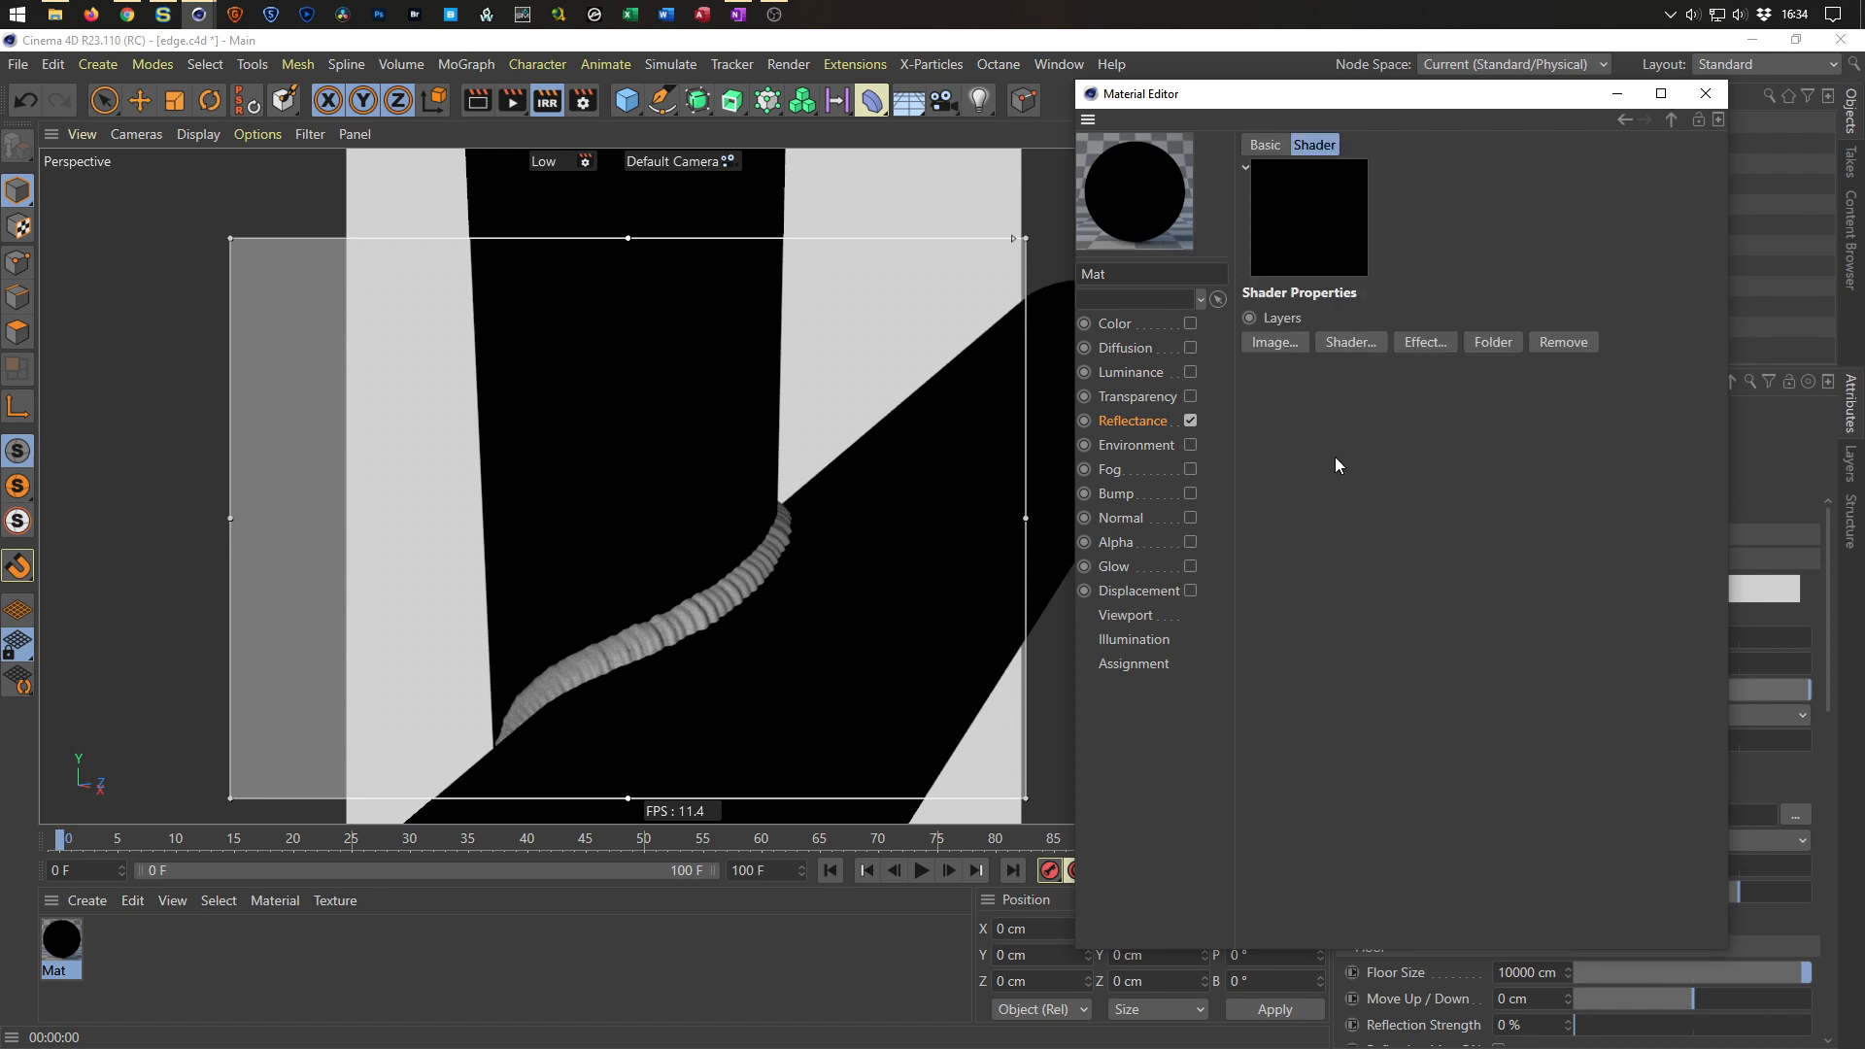
click(1352, 346)
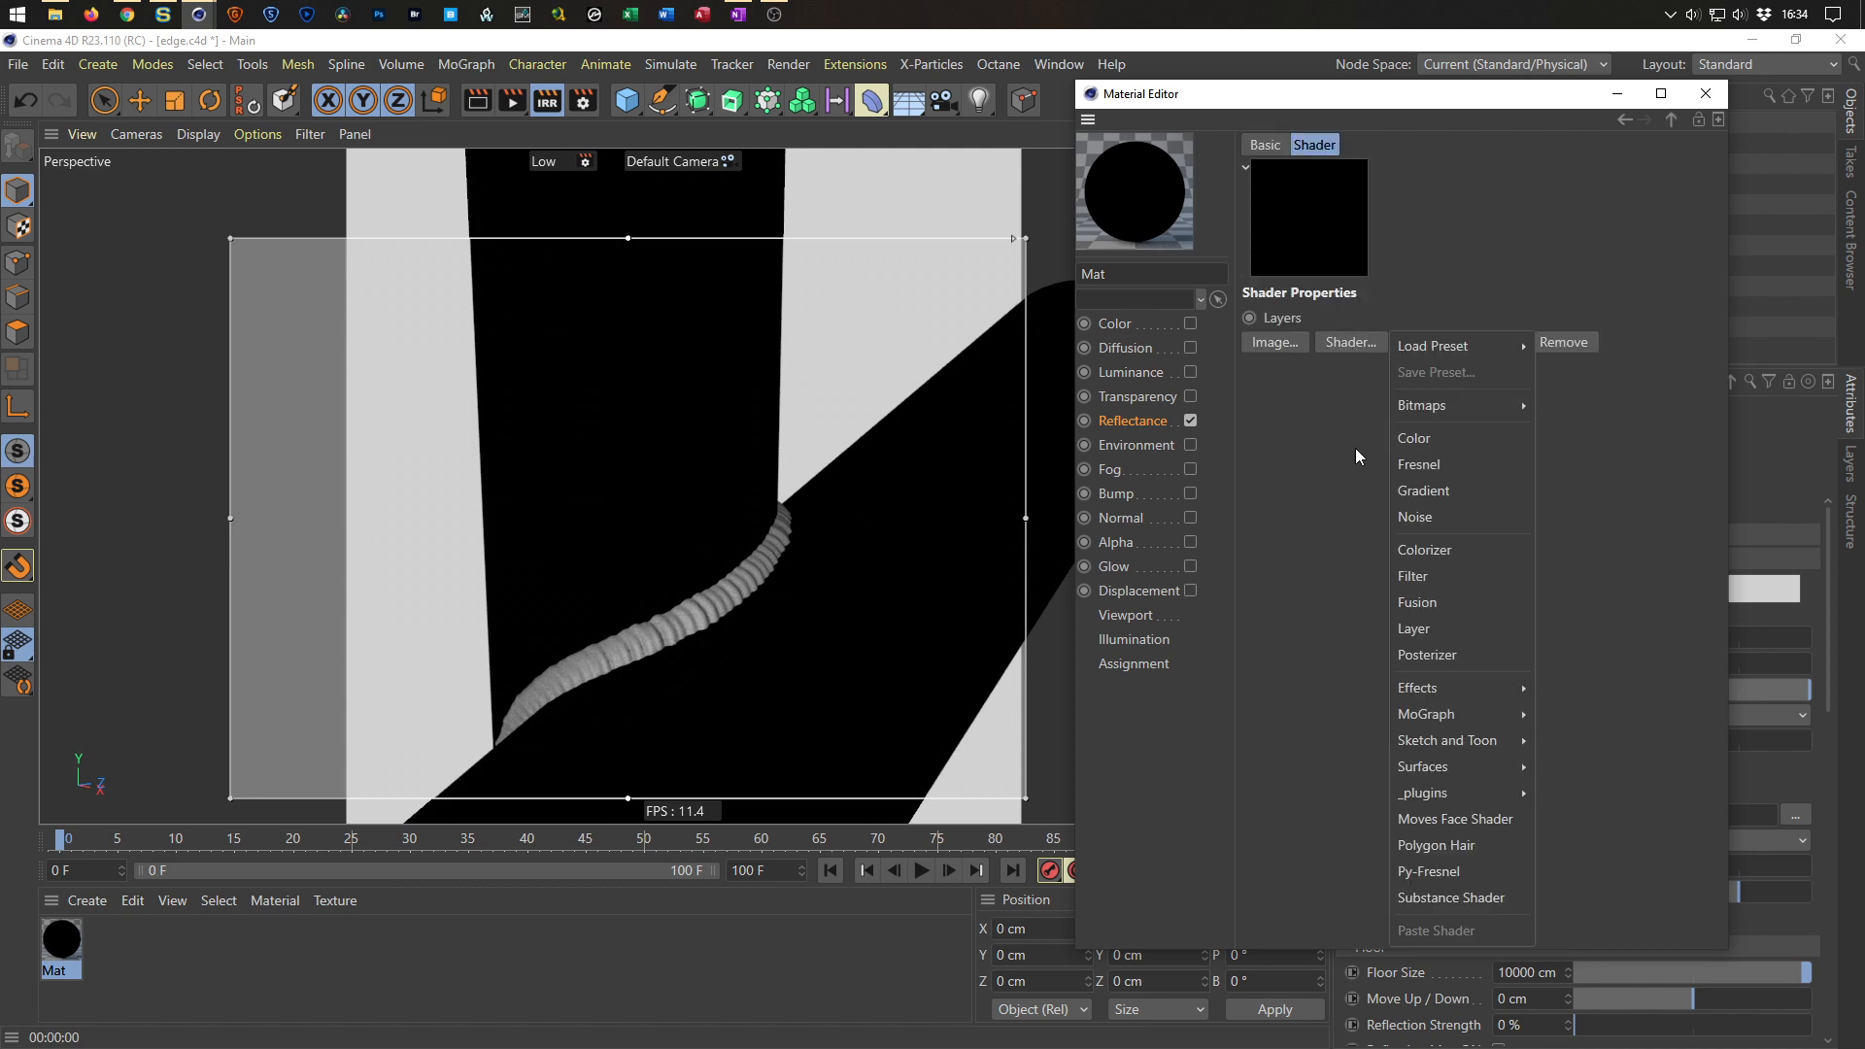
click(1416, 449)
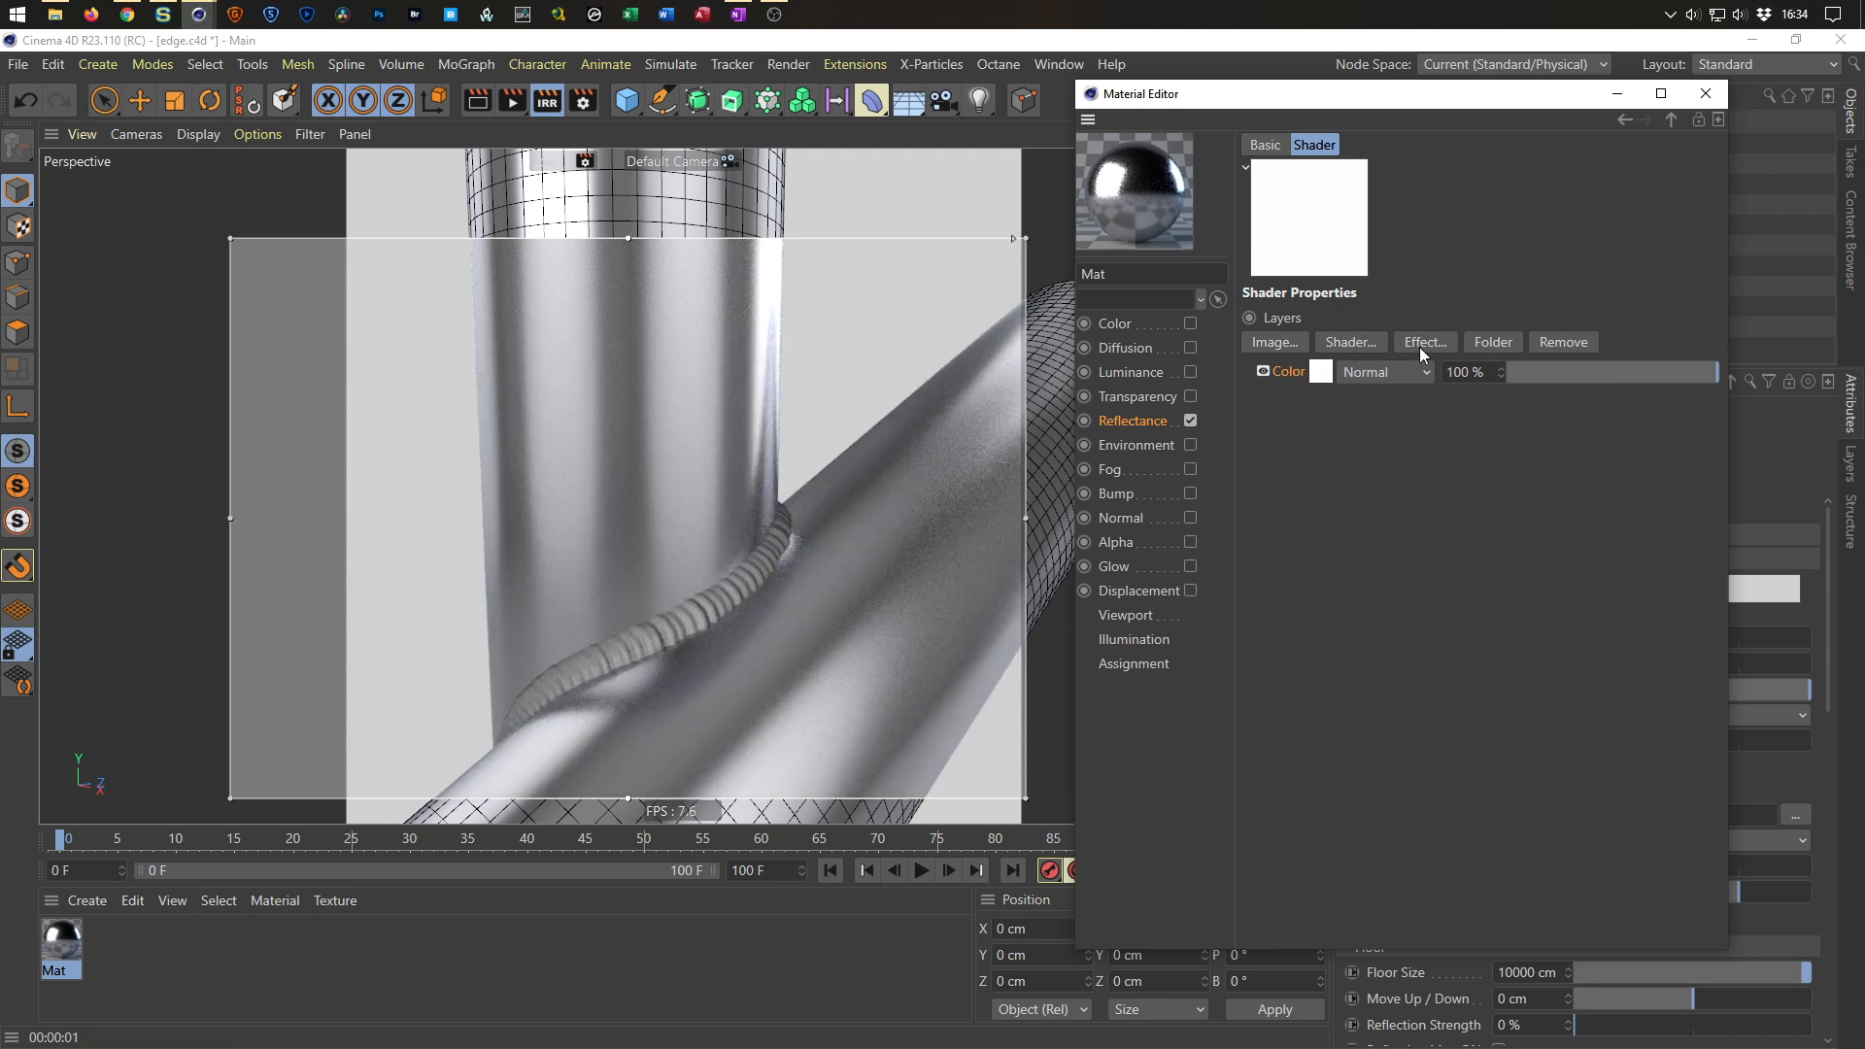
ctrl+drag(1319, 371, 1318, 398)
click(1321, 401)
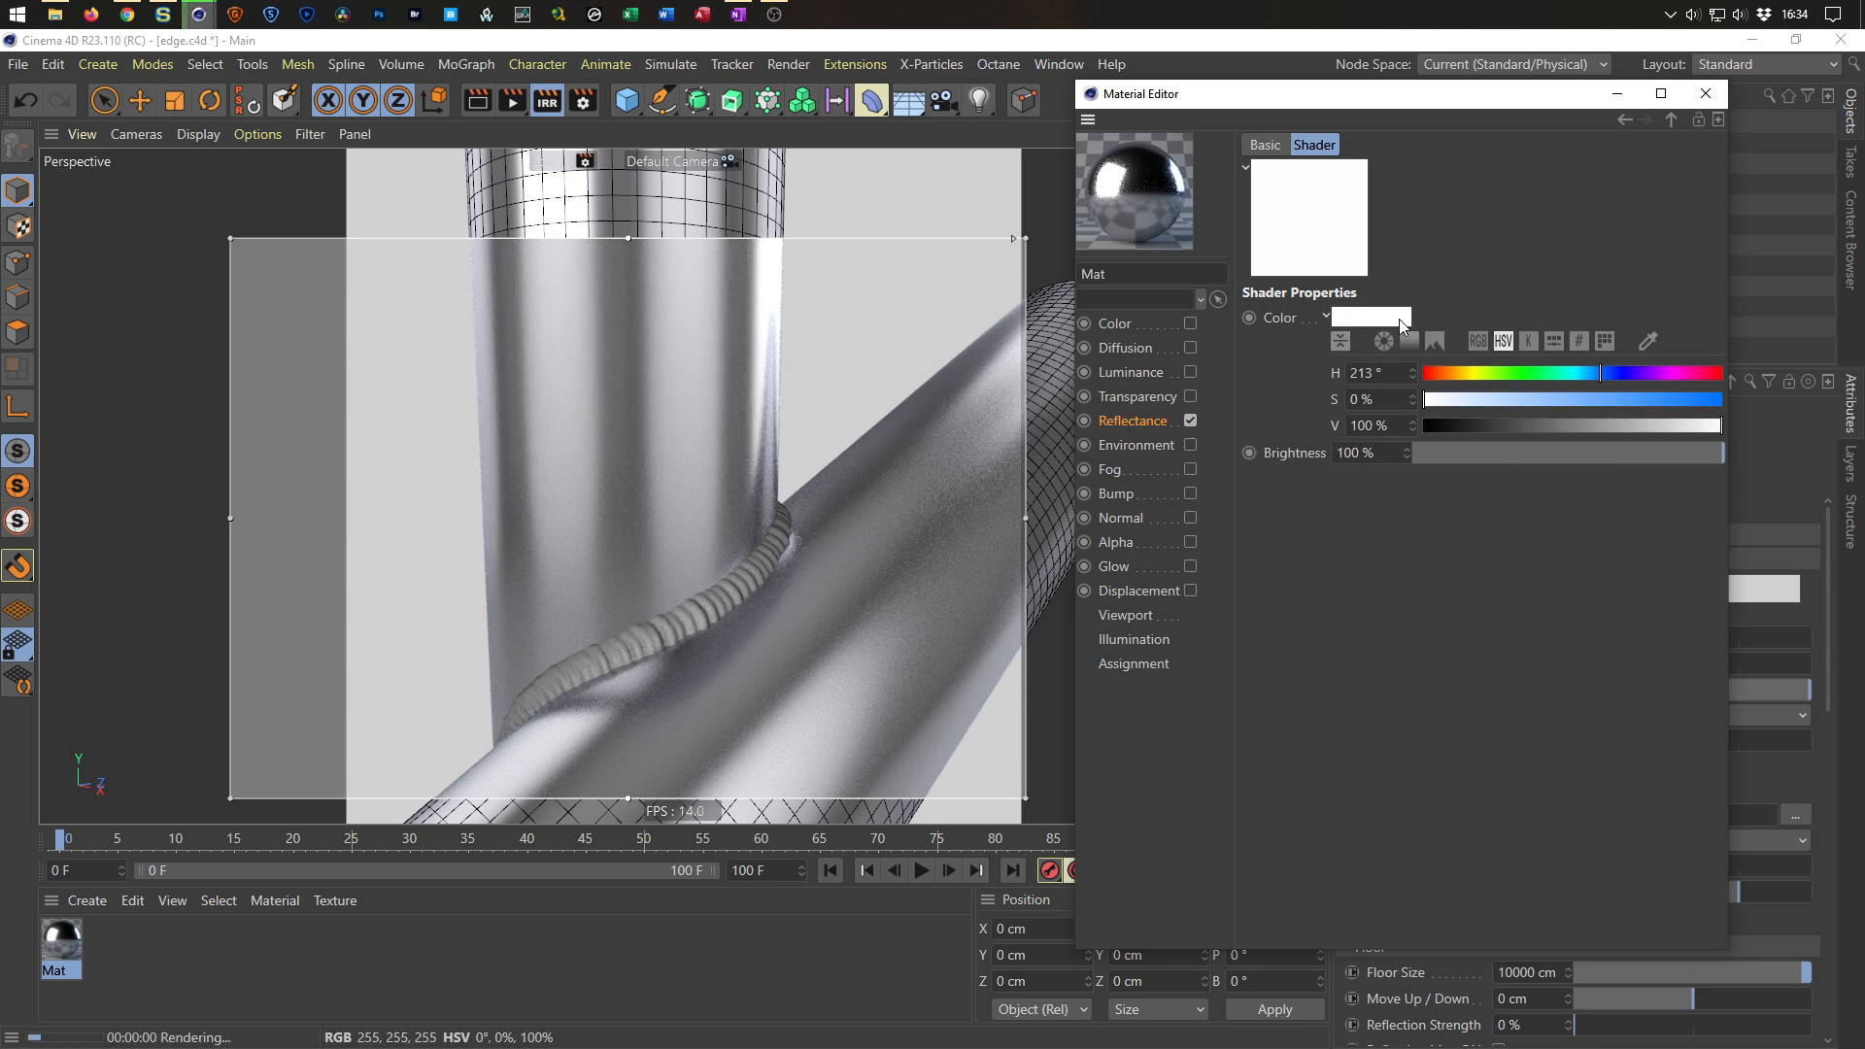
click(1671, 120)
click(1323, 392)
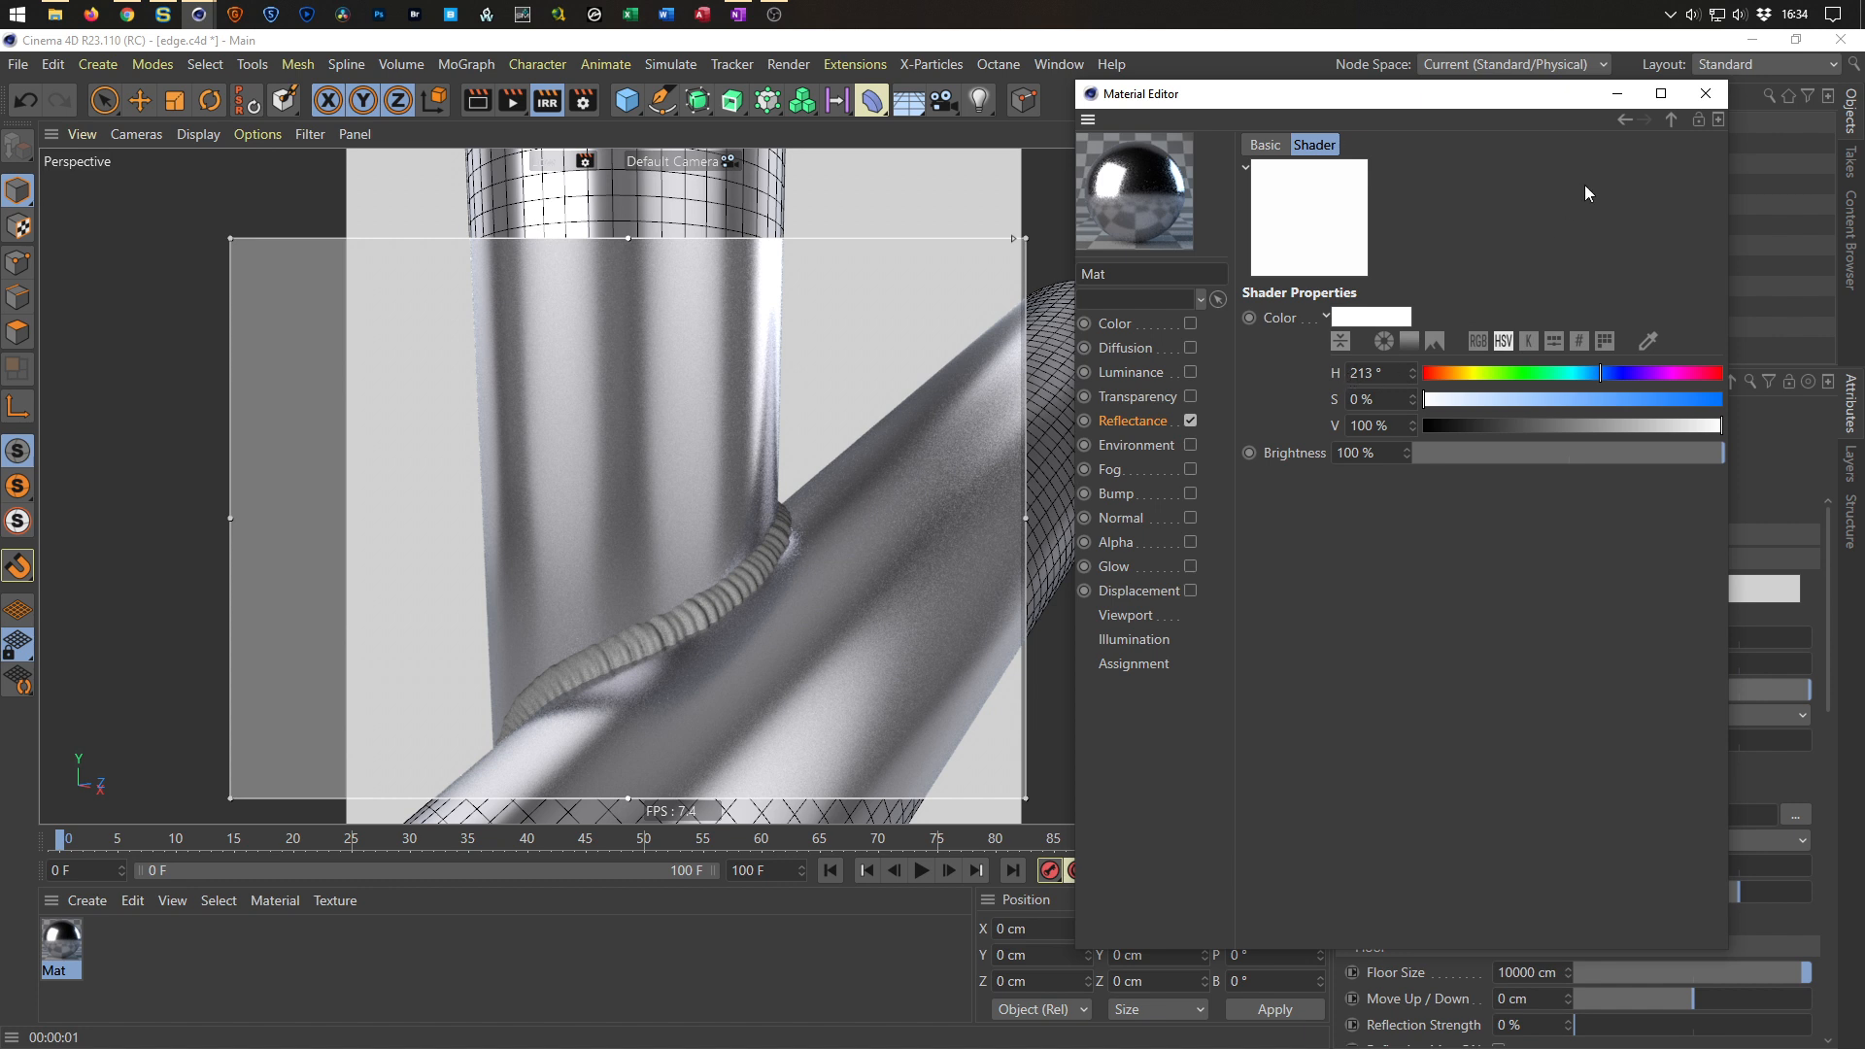
click(1672, 118)
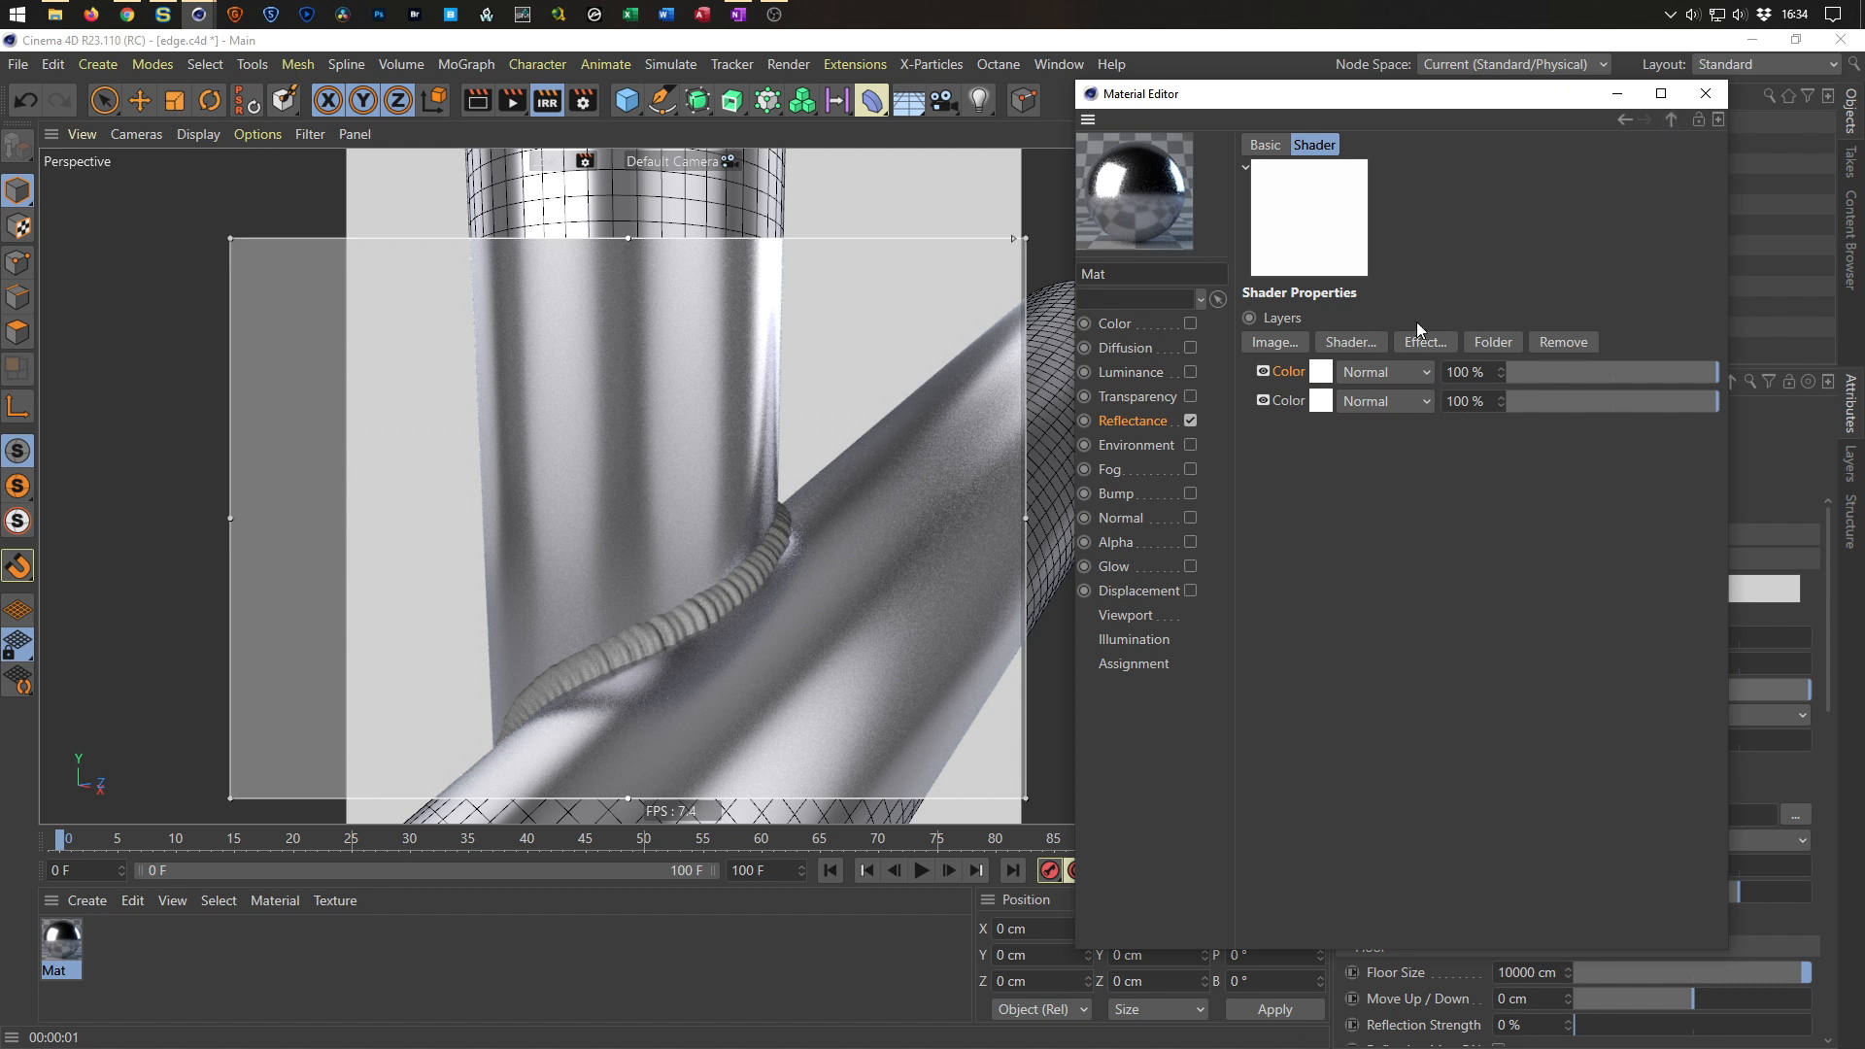
click(1303, 402)
key(Delete)
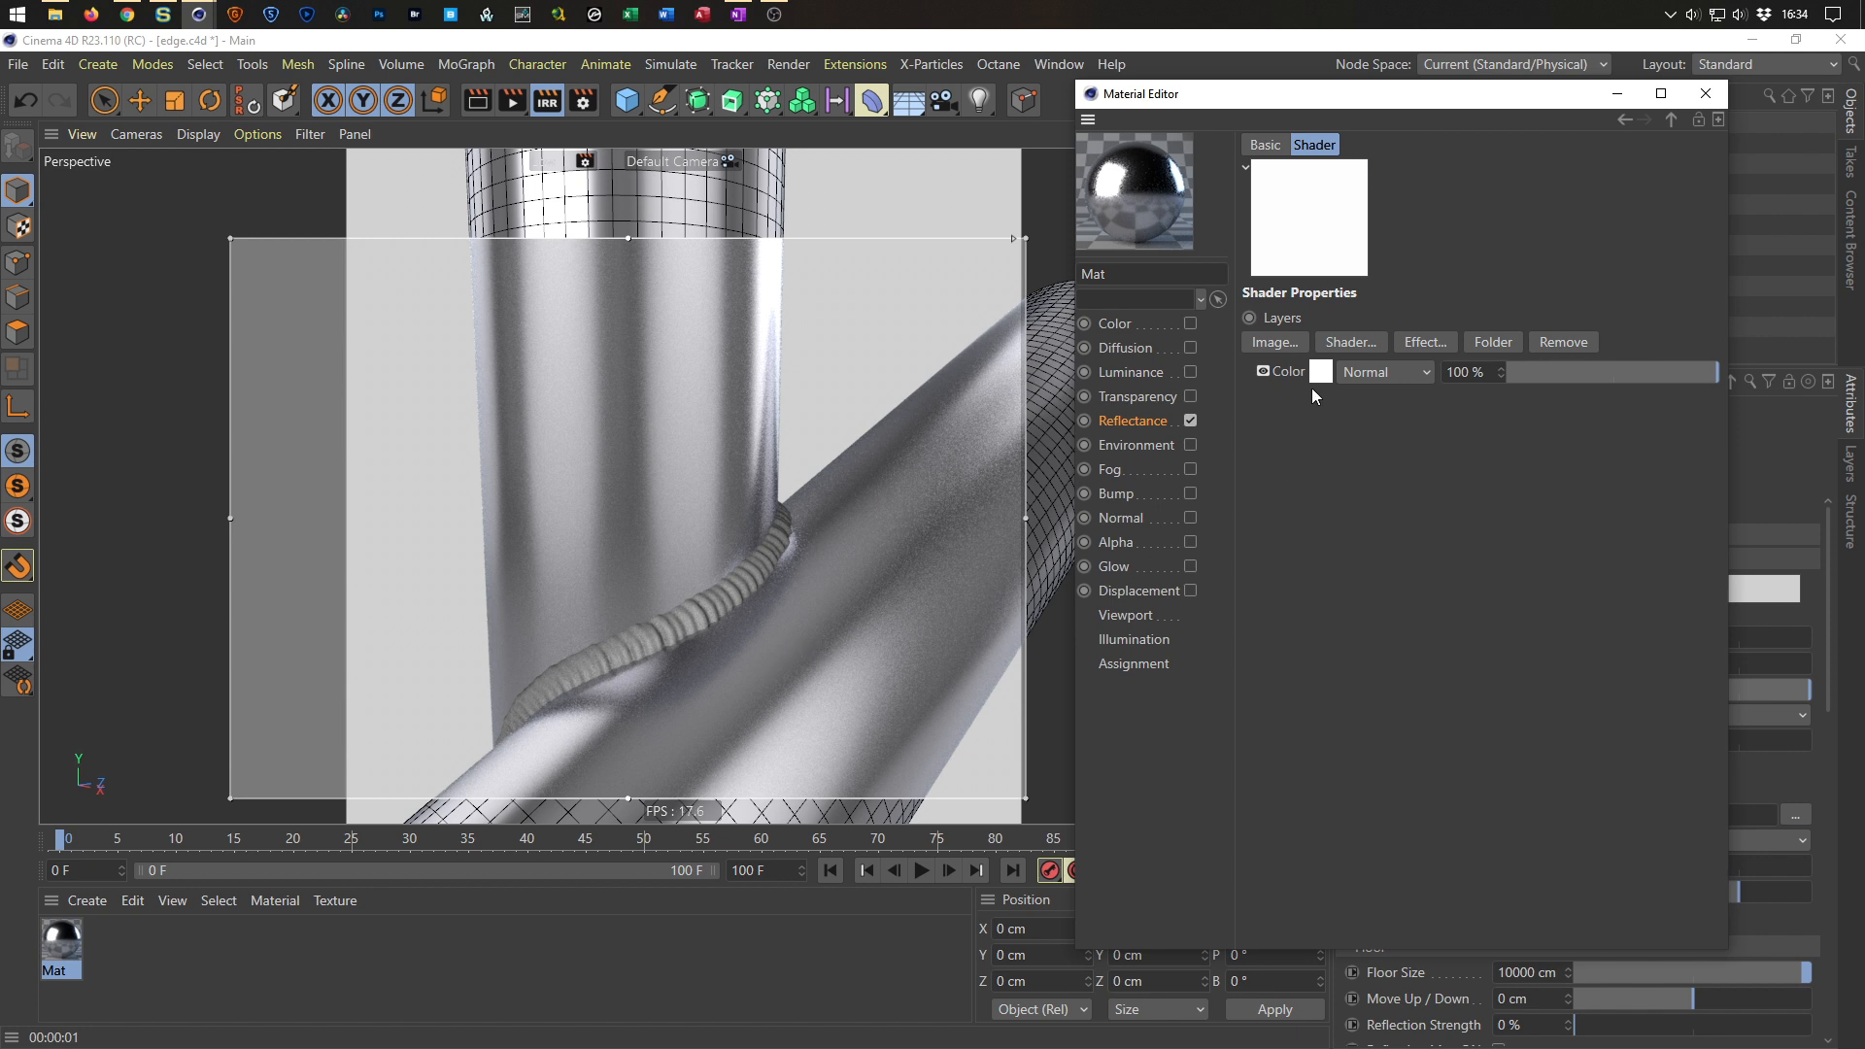
Add a Thin Film effect layer to the Layer shader.
click(1355, 343)
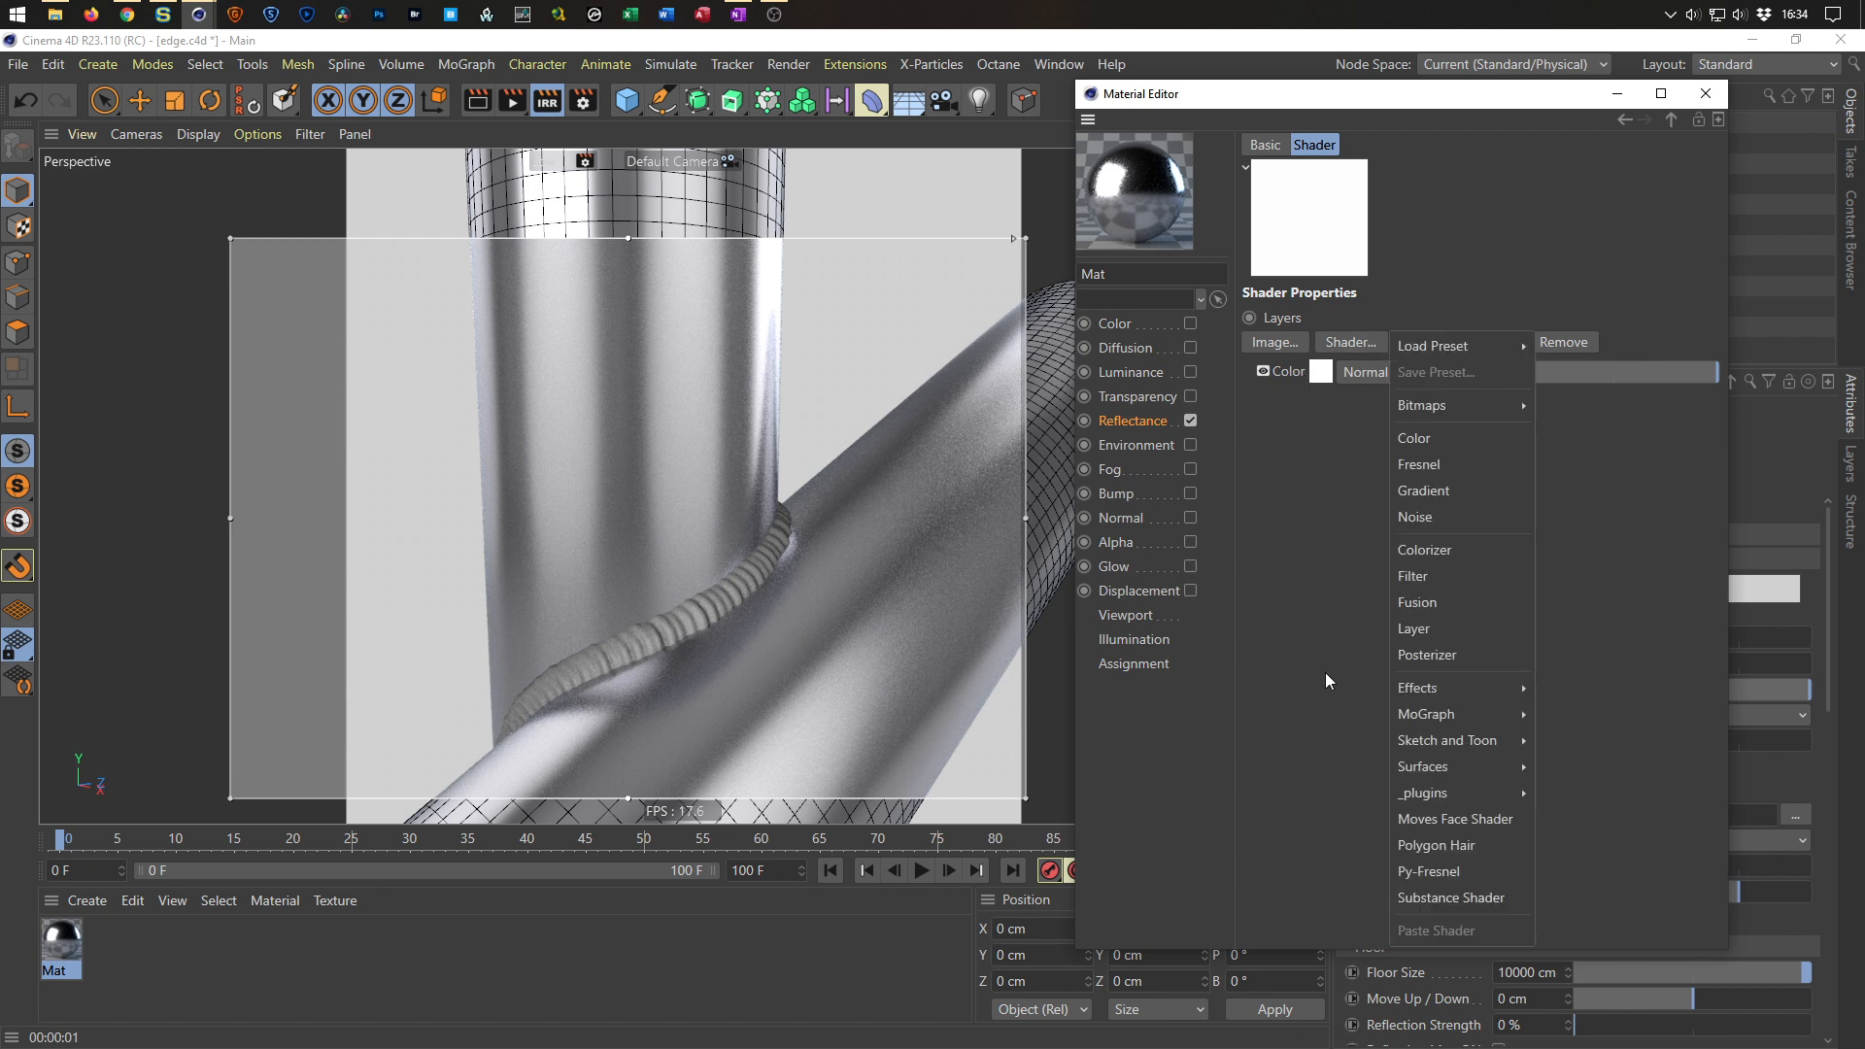
mouse_move(1453, 690)
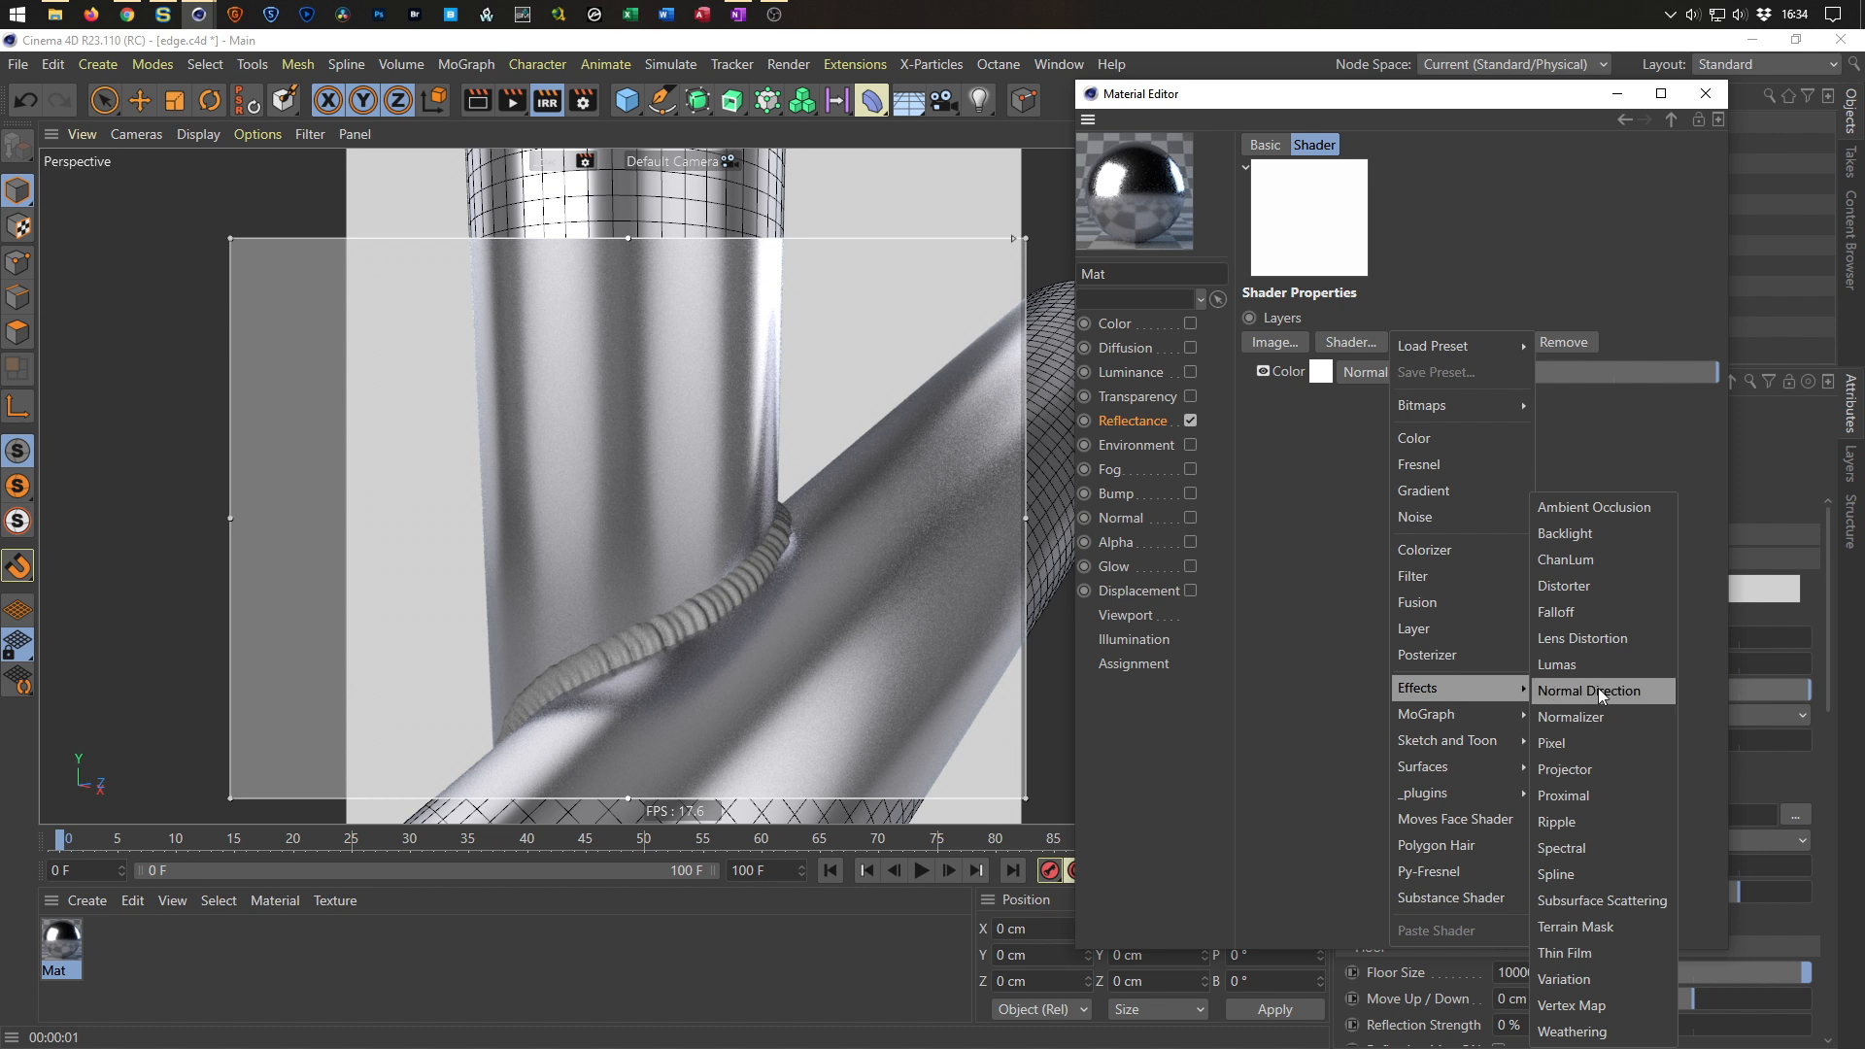
click(1574, 954)
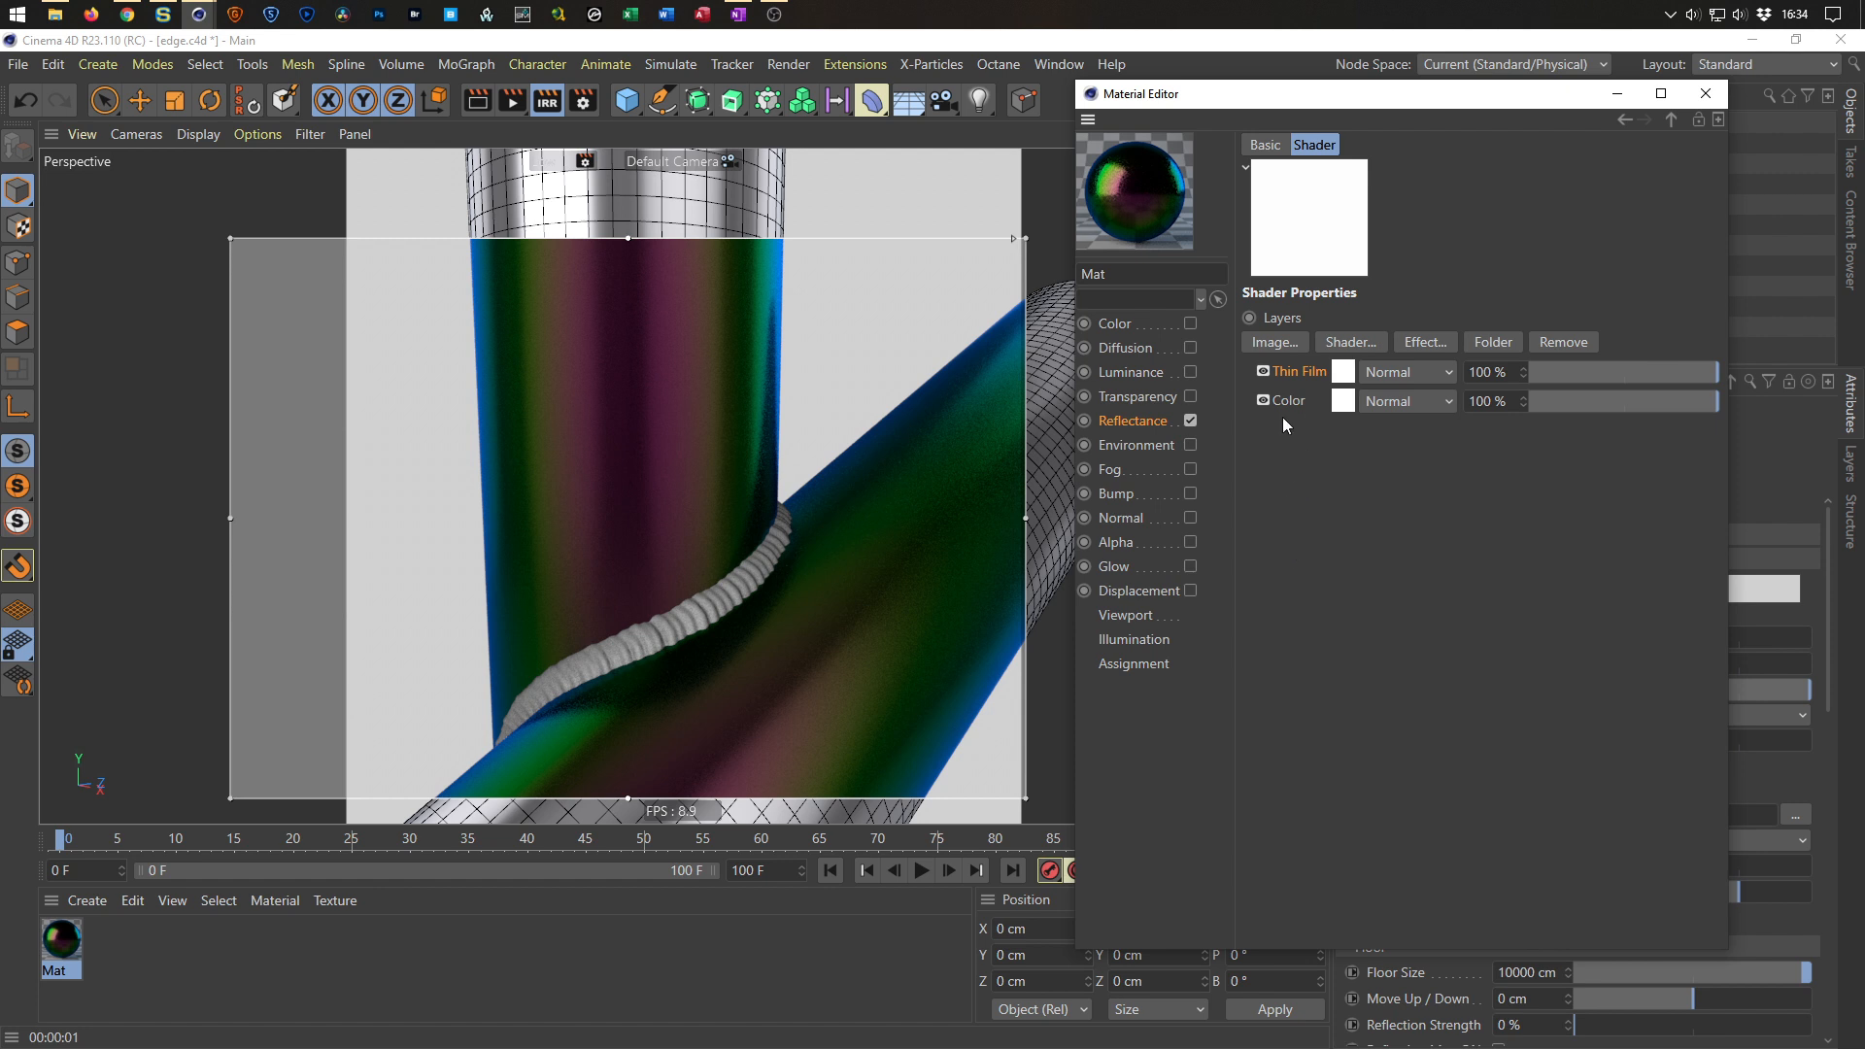
Add a Vertex Map effect layer to the Layer shader.
click(1350, 343)
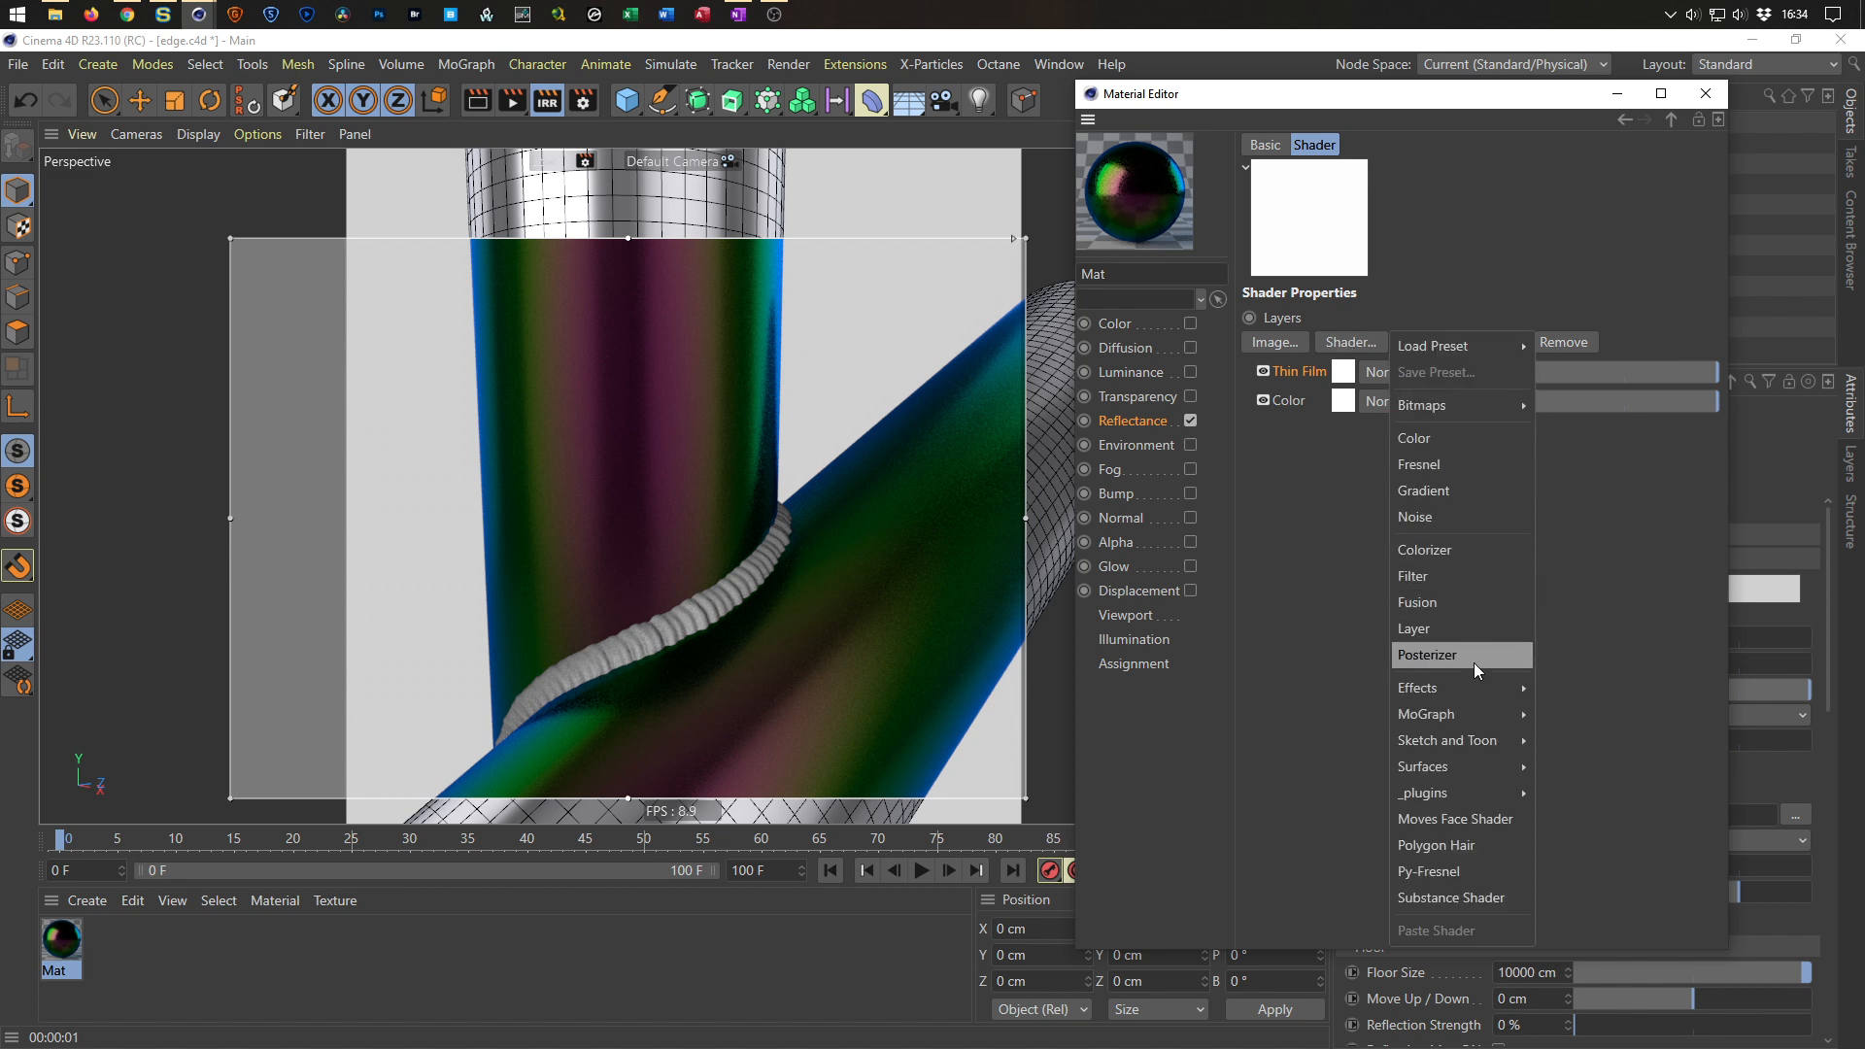
mouse_move(1476, 696)
click(1601, 996)
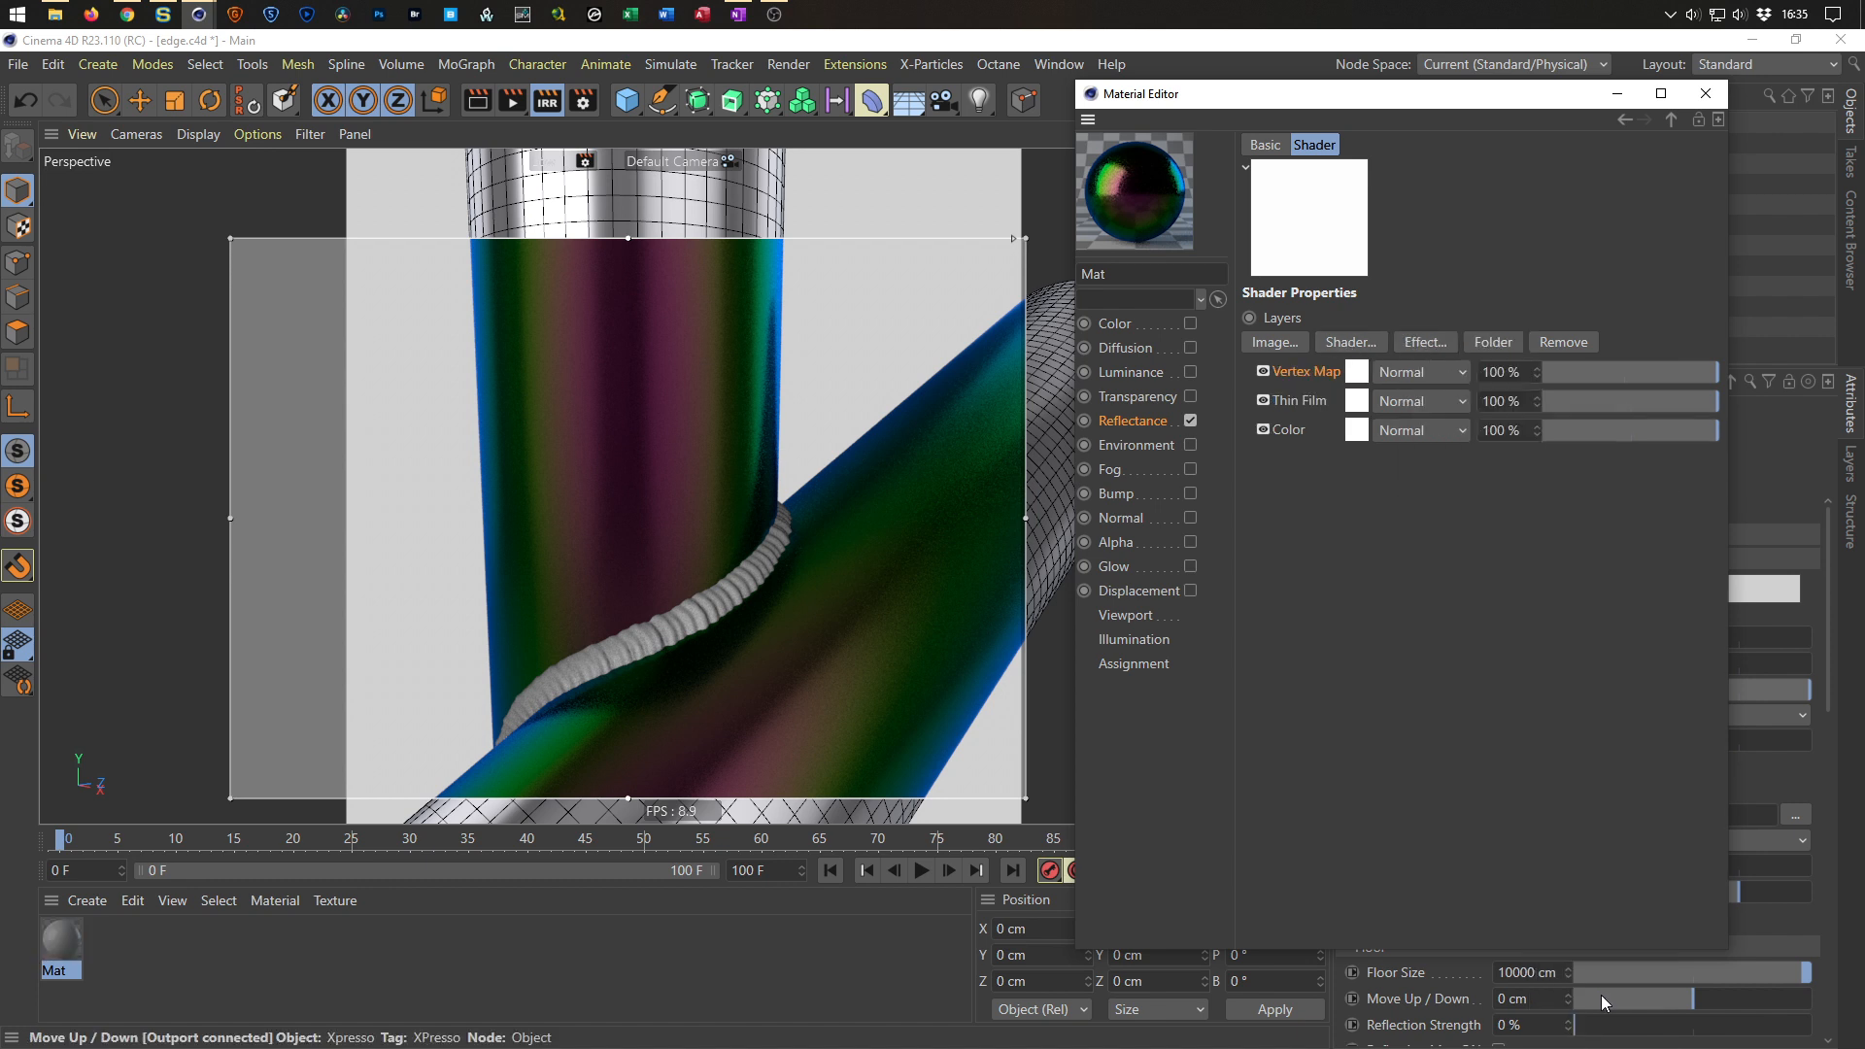
Move the Vertex Map layer below Thin Film and link the Boole's Vertex Map smooth tag into it.
drag(1306, 369, 1282, 408)
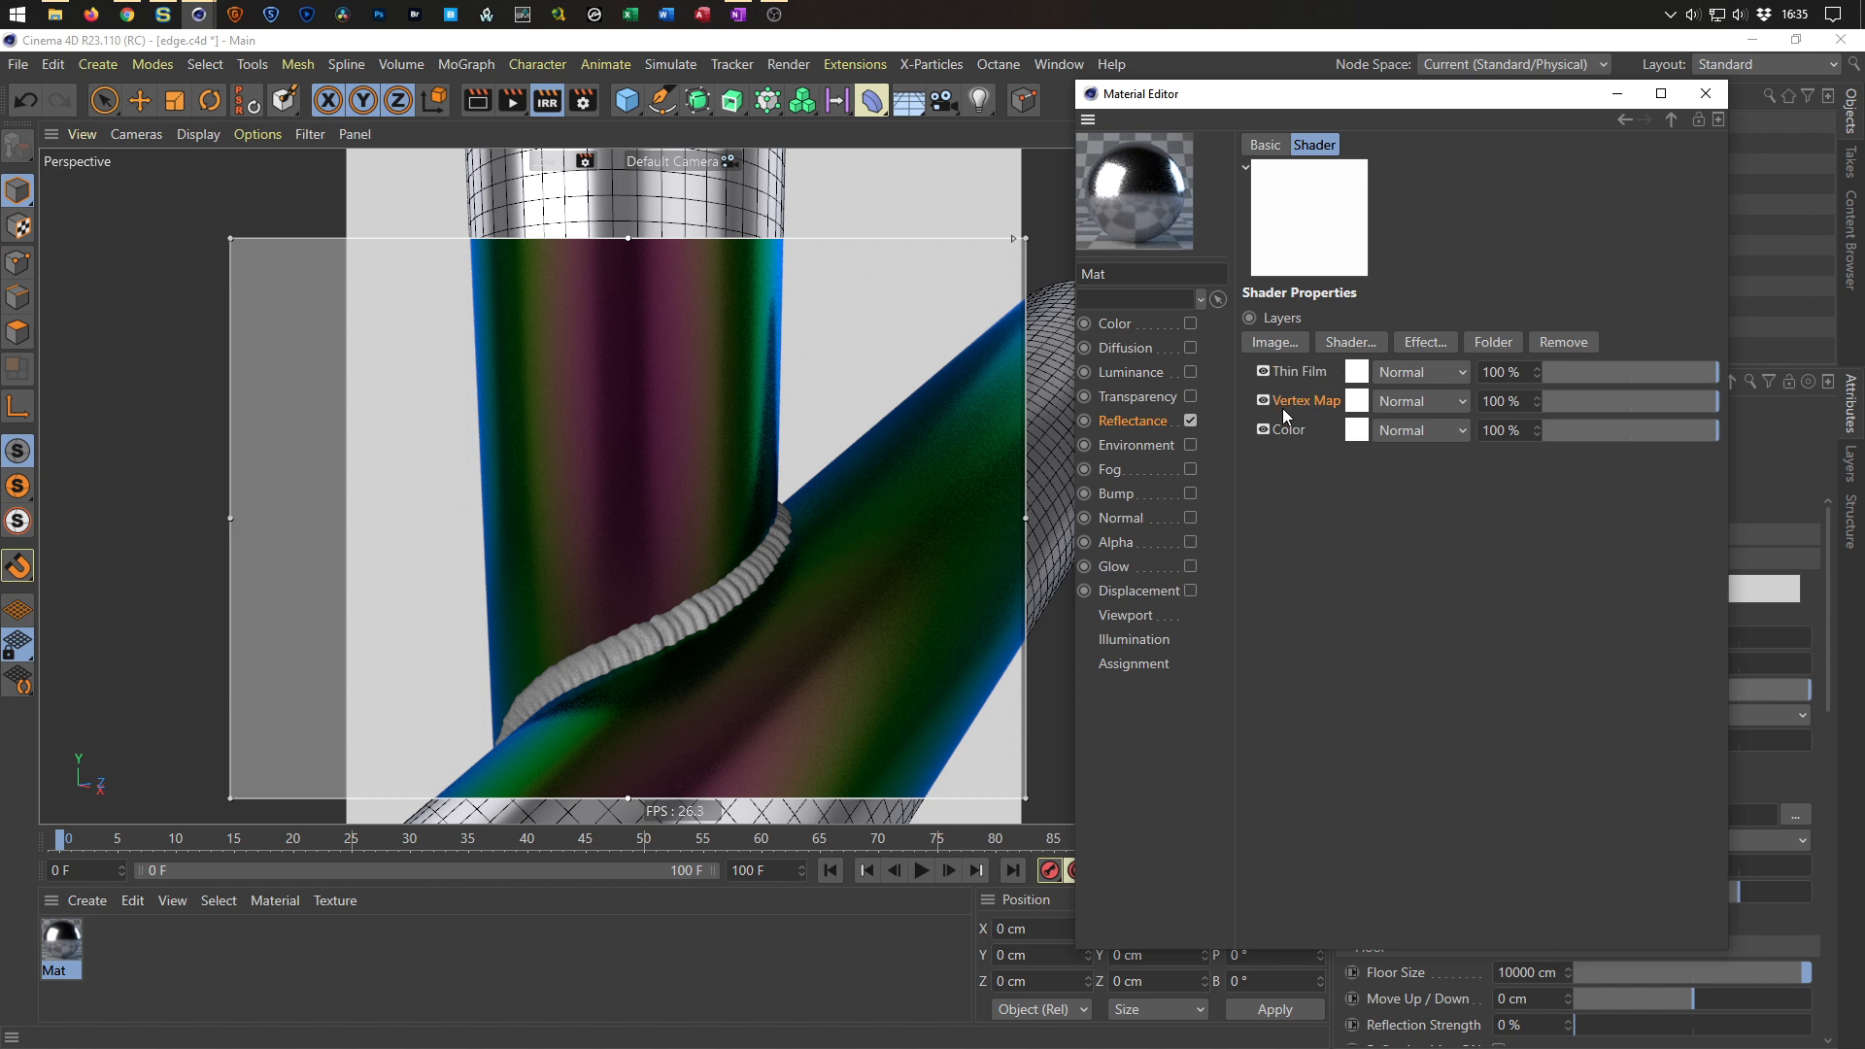
click(1353, 406)
drag(1419, 94, 856, 132)
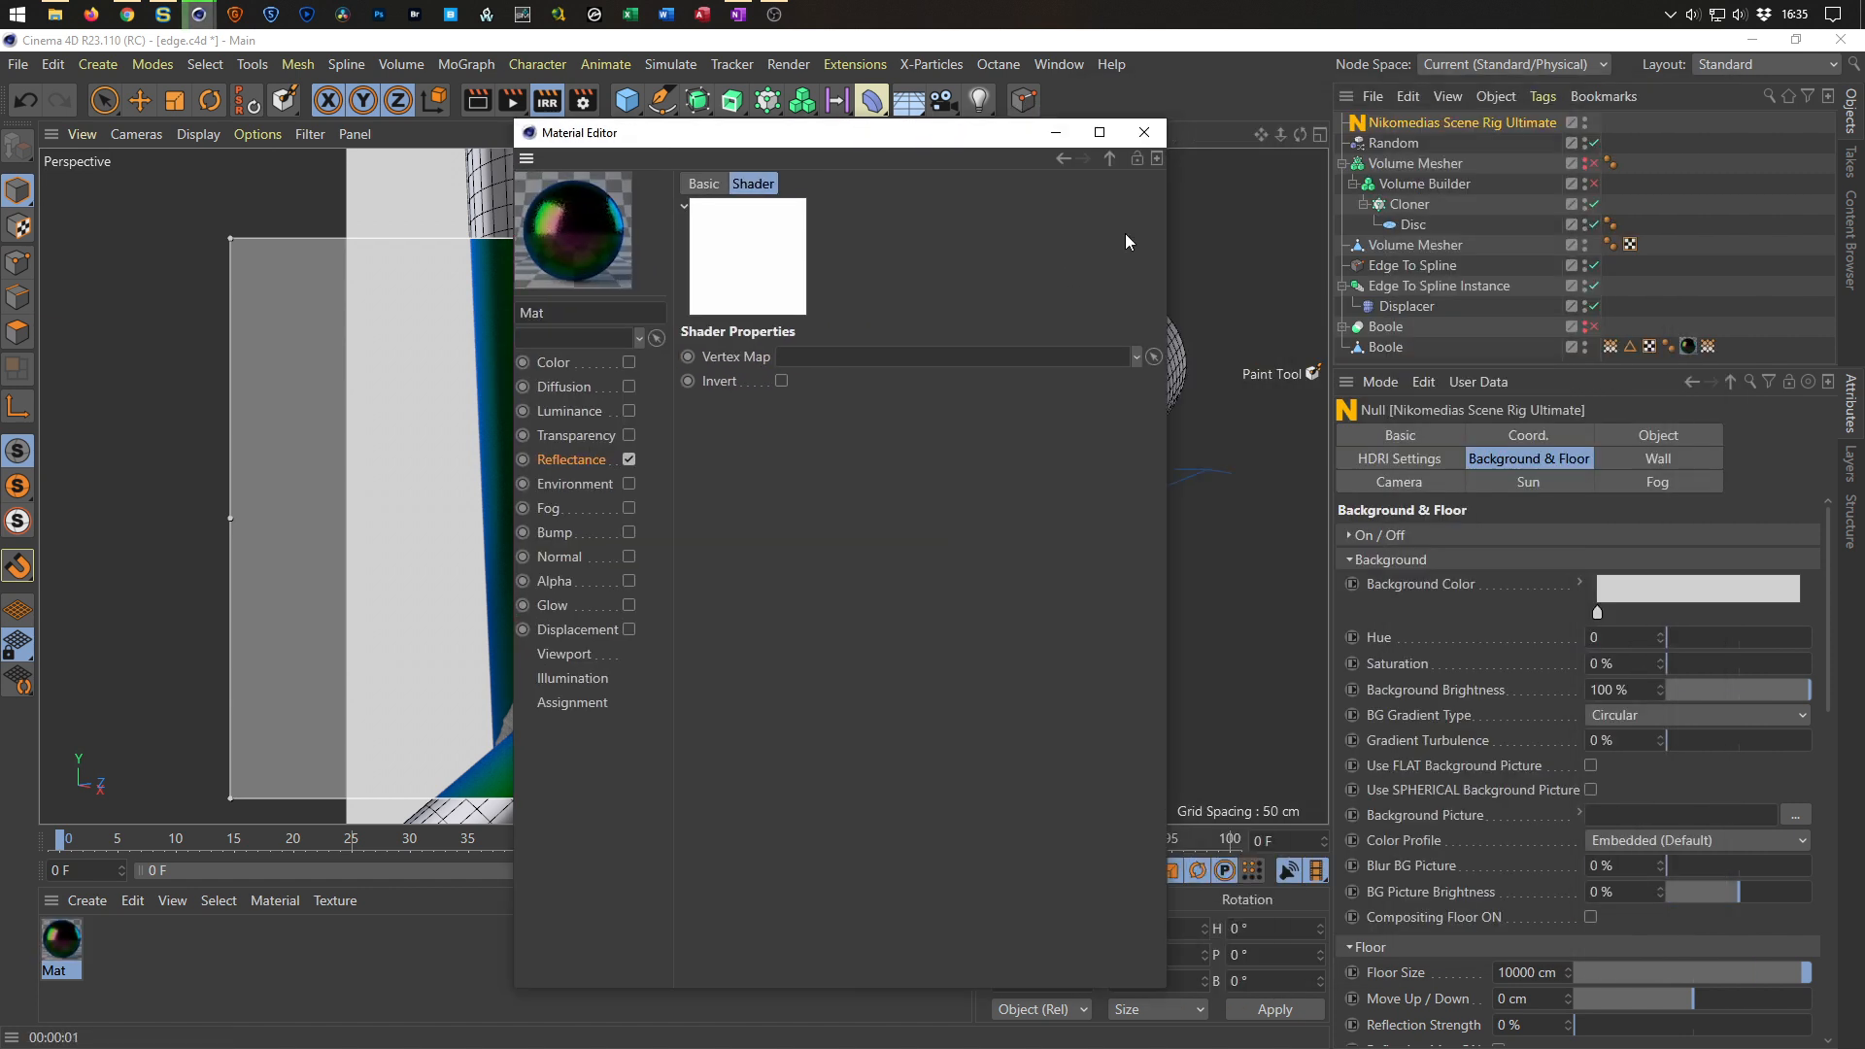
click(1708, 347)
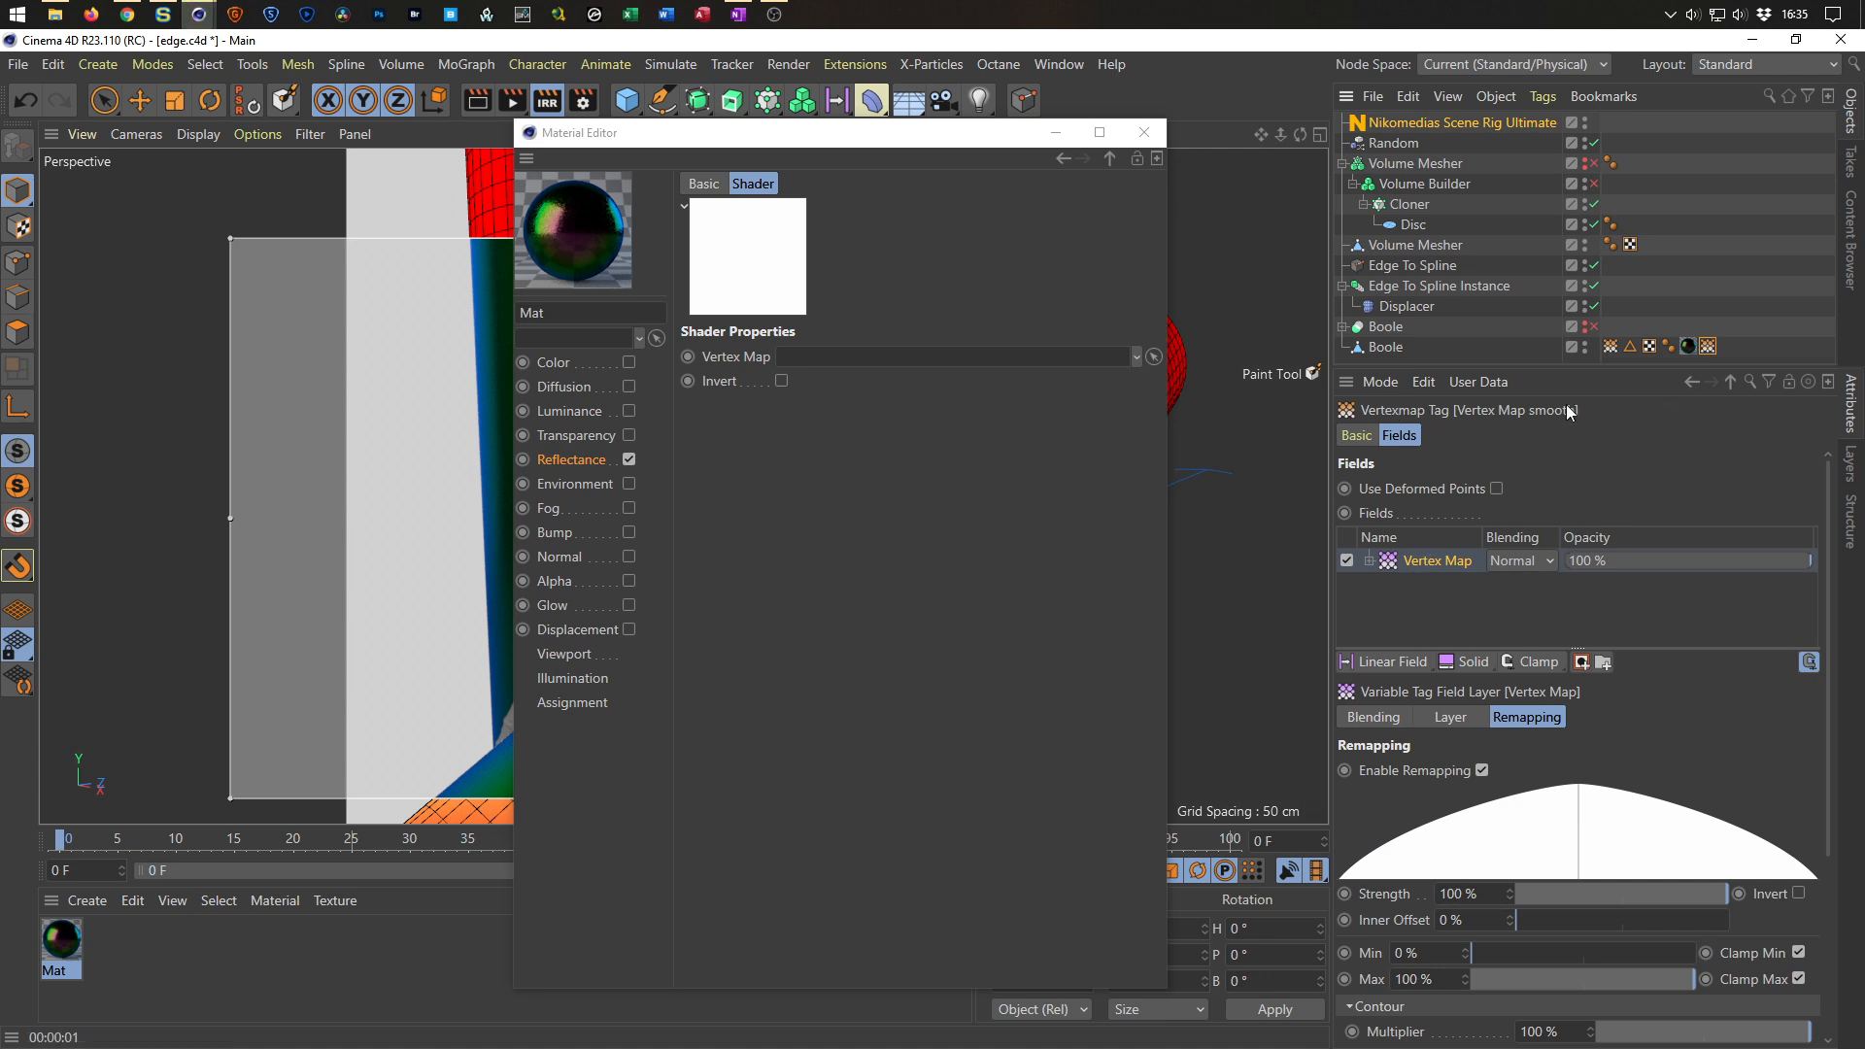
drag(1708, 347, 927, 359)
drag(967, 143, 1565, 189)
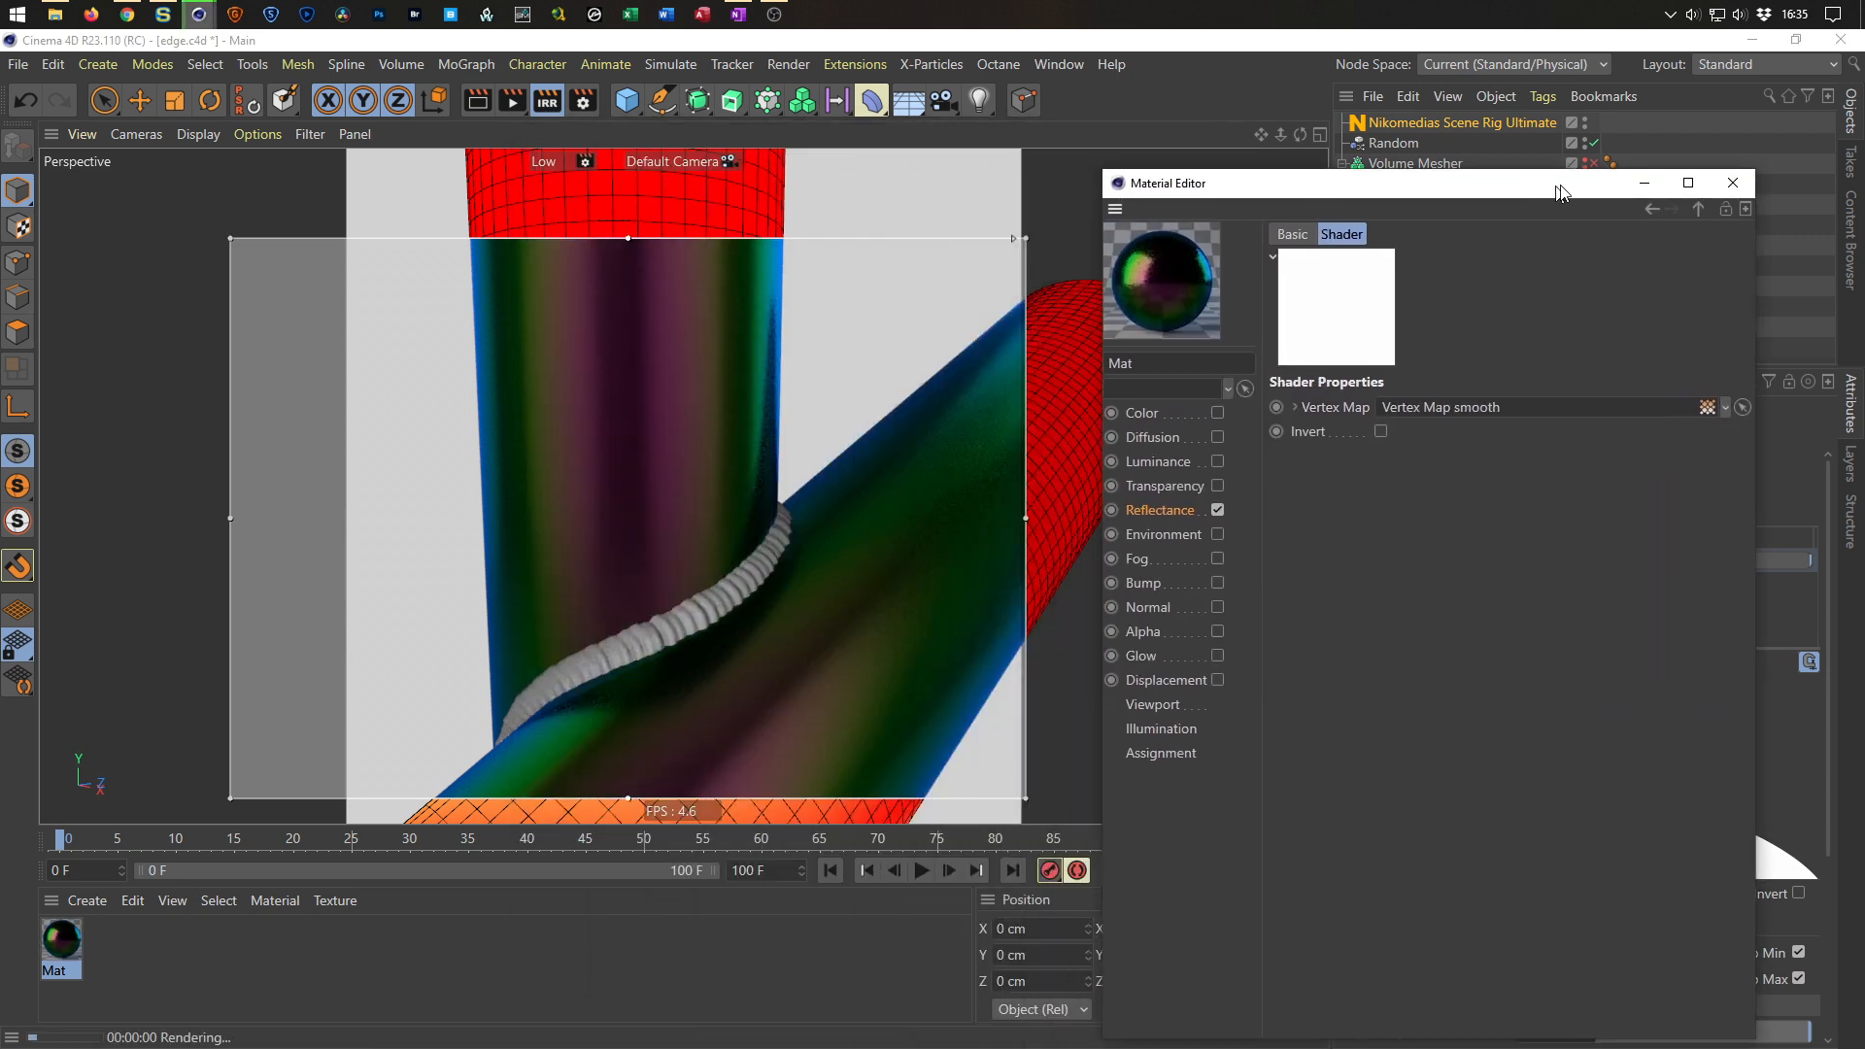
click(1708, 205)
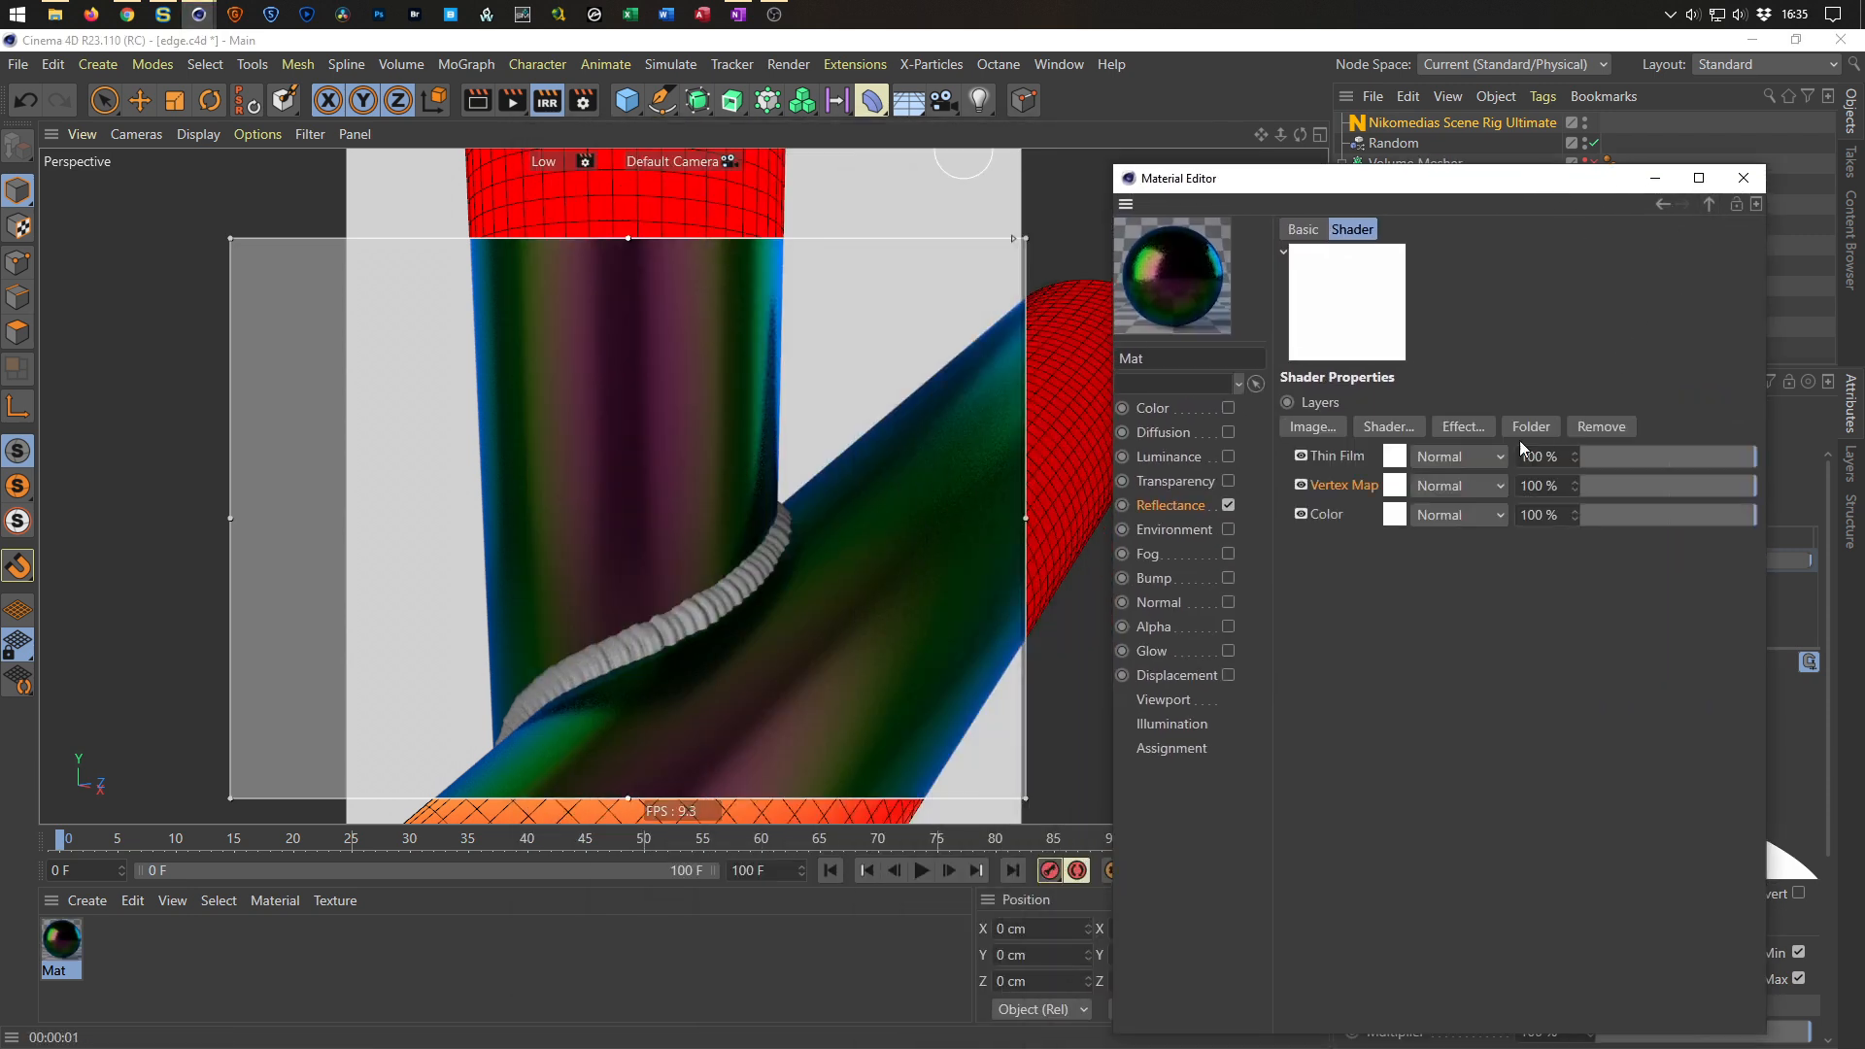
Set the Vertex Map layer to Layer Mask and tint the Thin Film color to H 40°, S 82%, V 77%.
click(1440, 486)
click(1472, 1032)
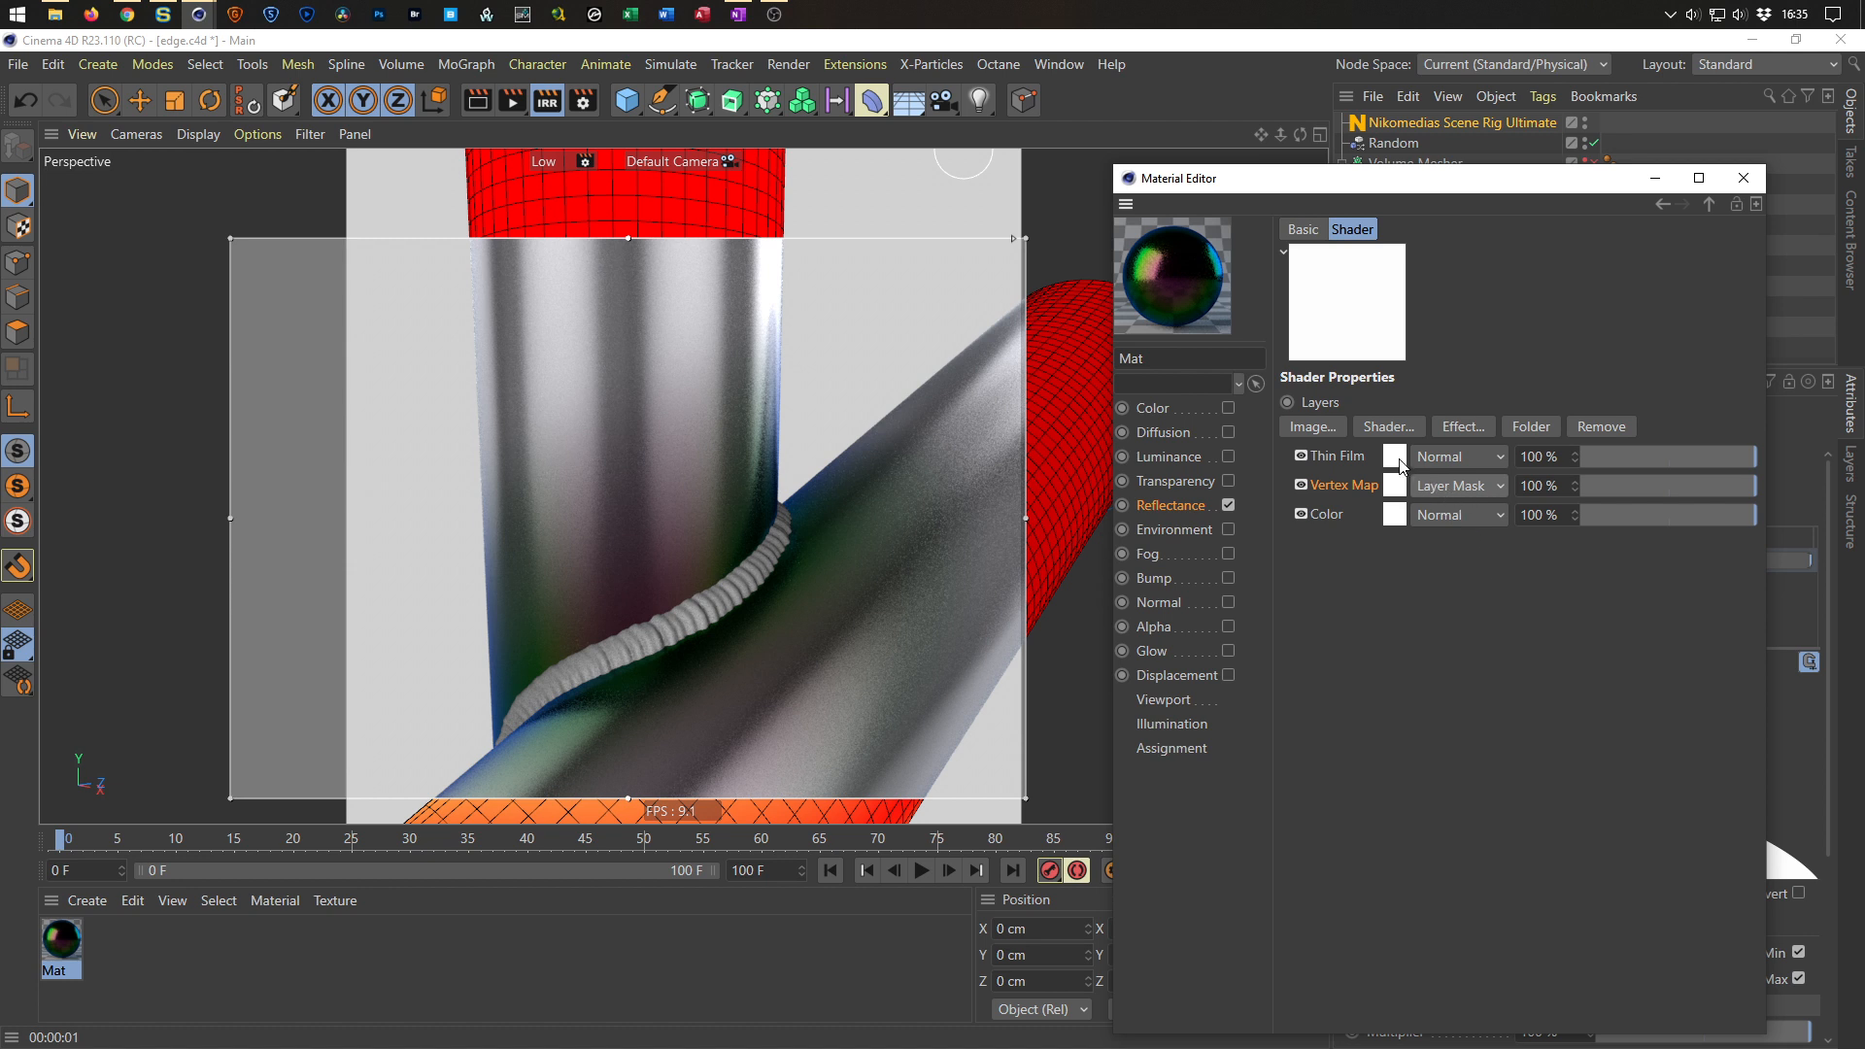
click(1348, 461)
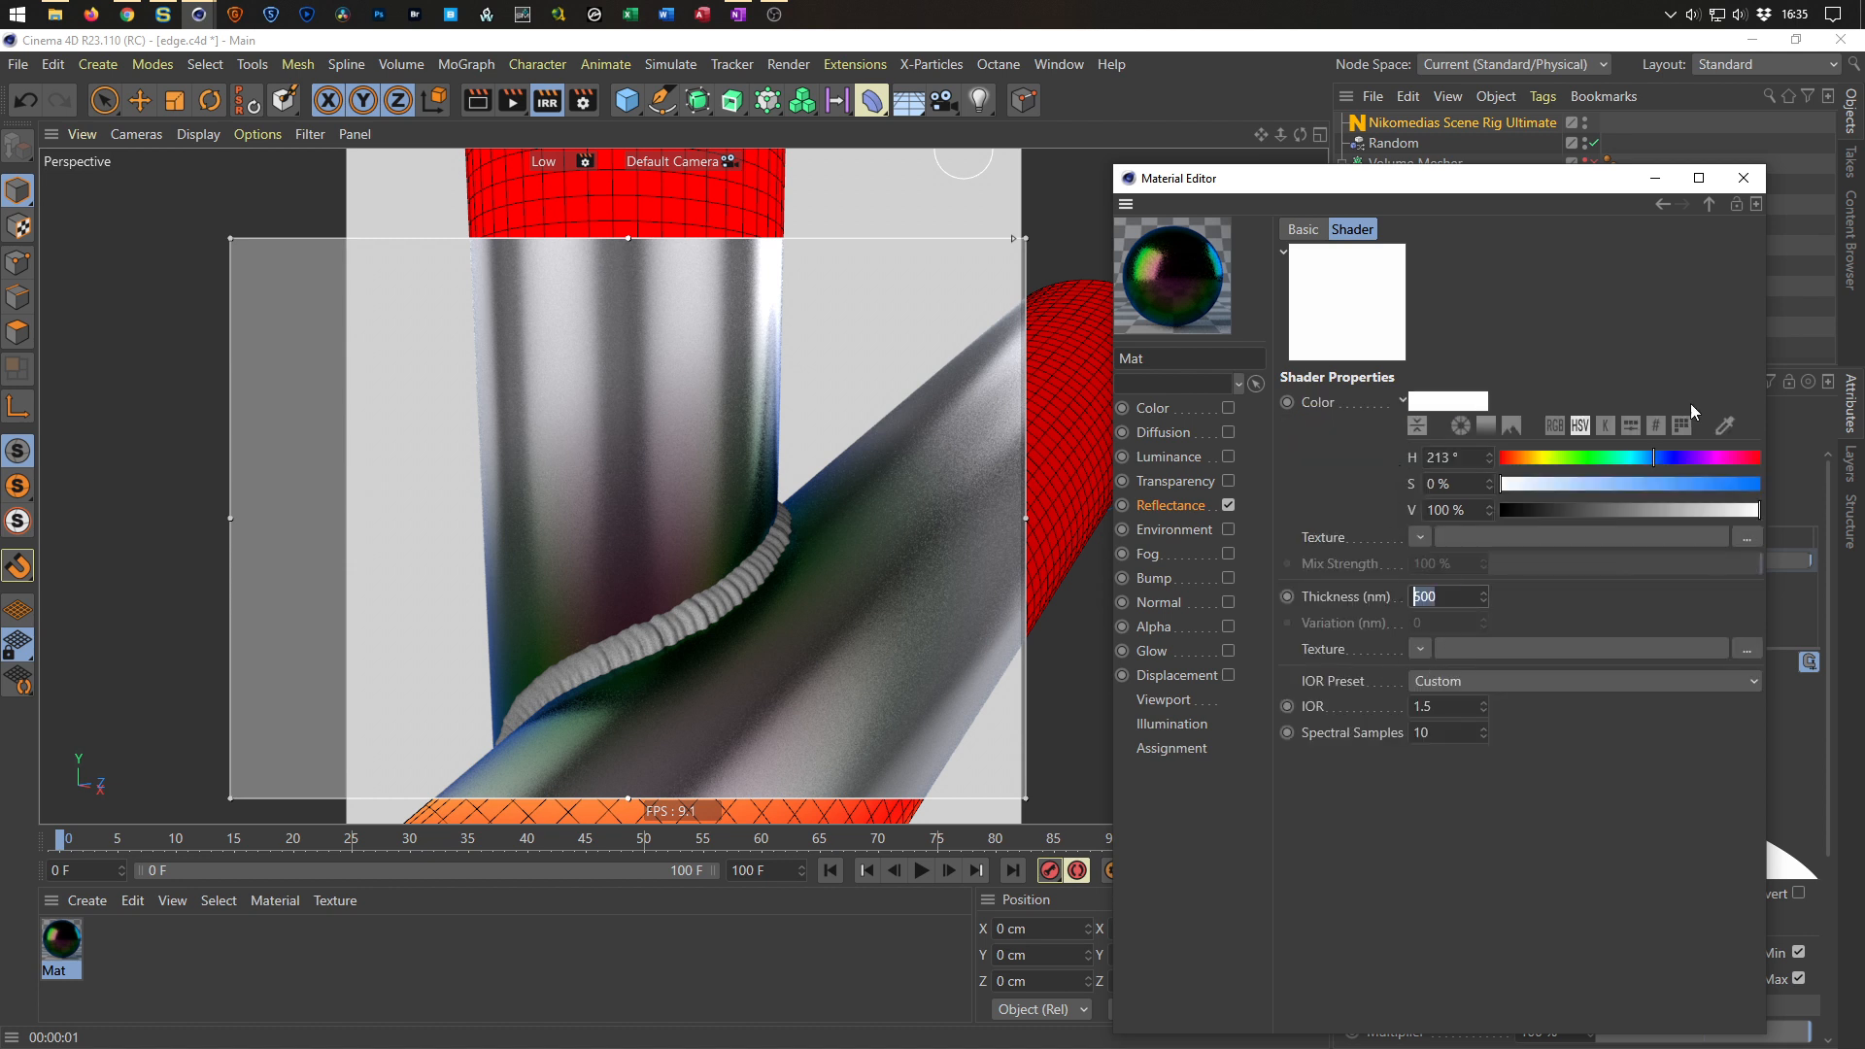
click(1706, 453)
click(1710, 483)
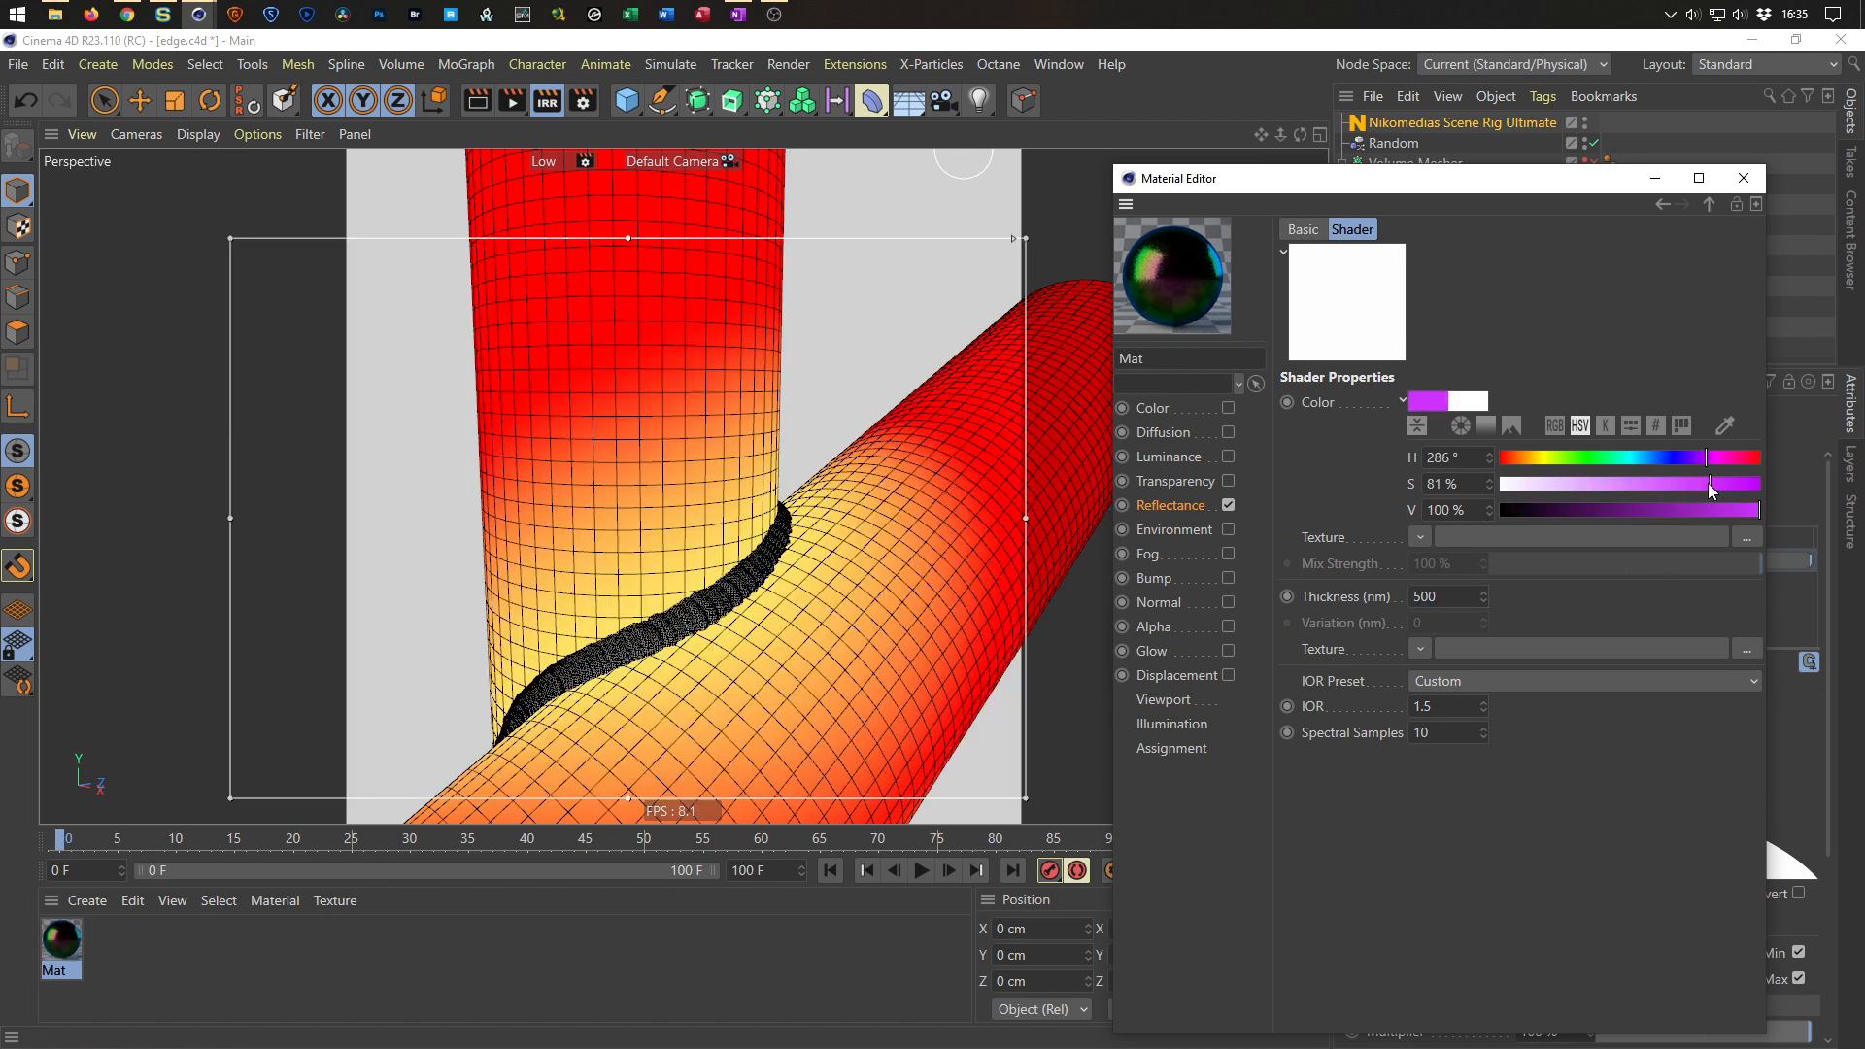
drag(1696, 518, 1648, 511)
click(1530, 457)
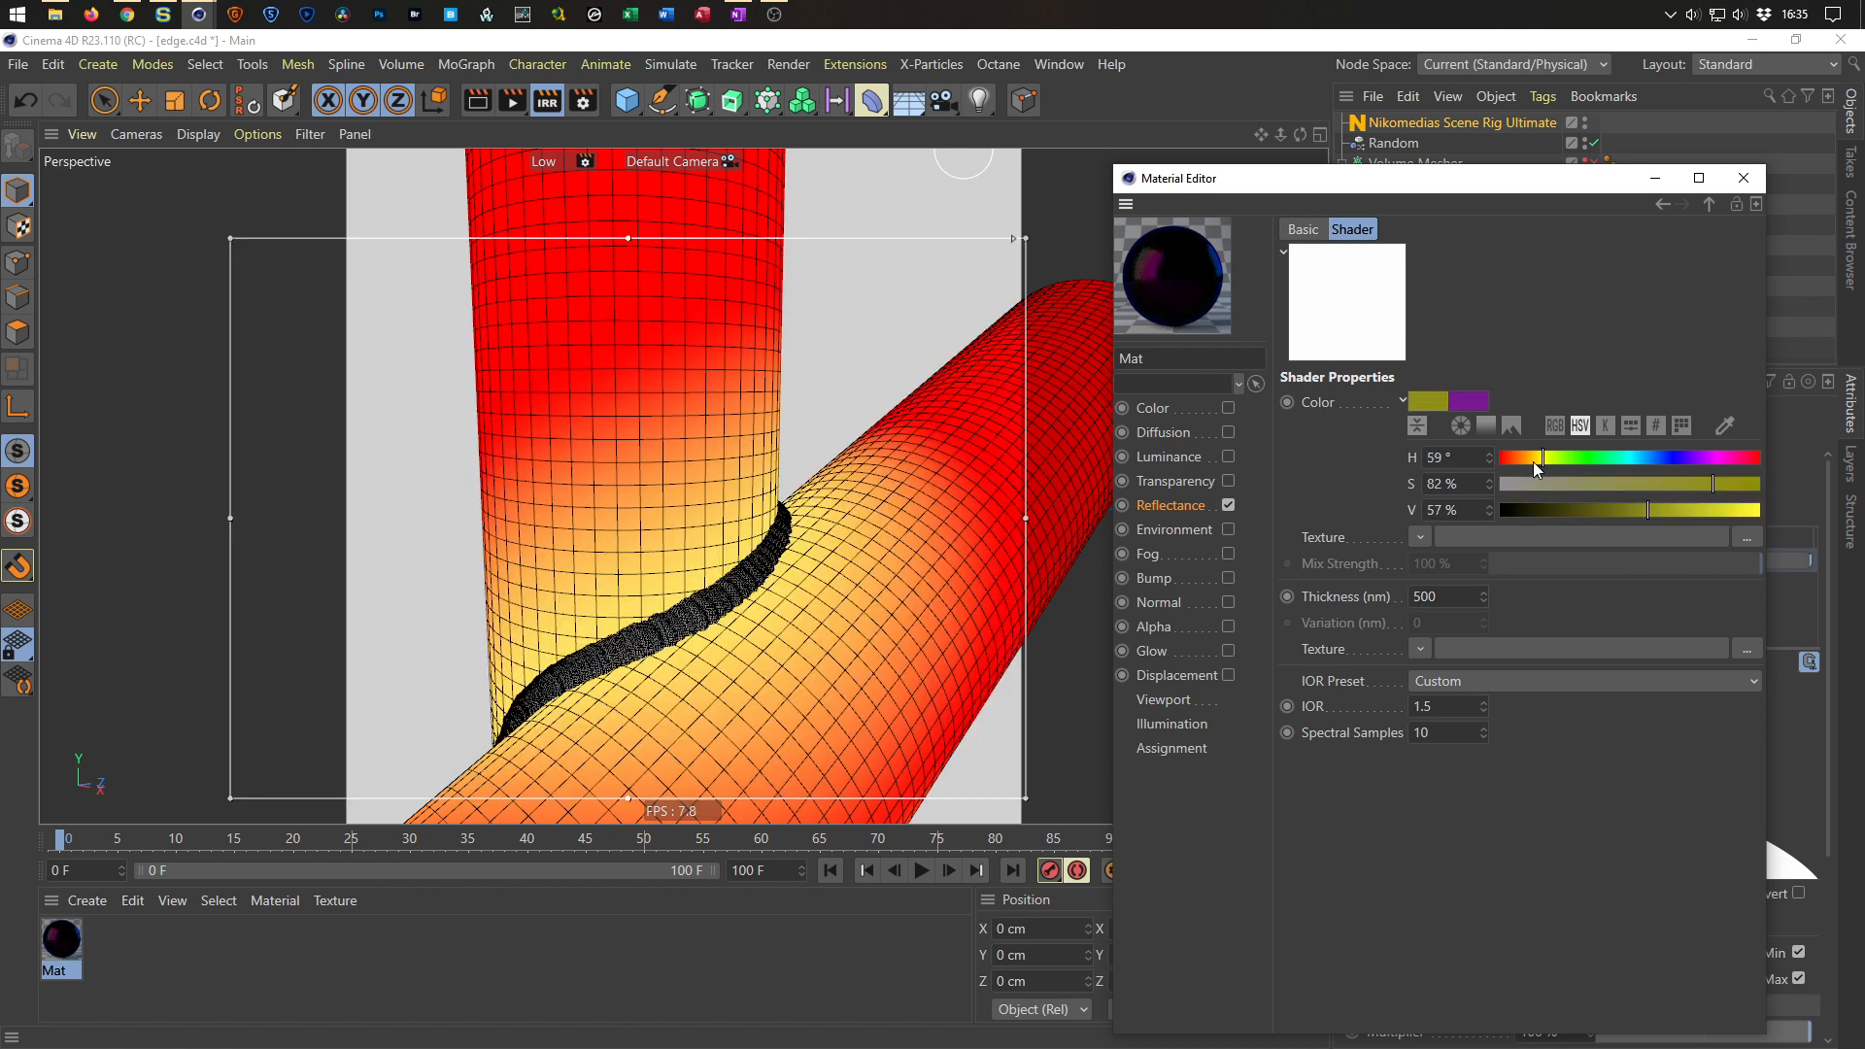
click(1699, 511)
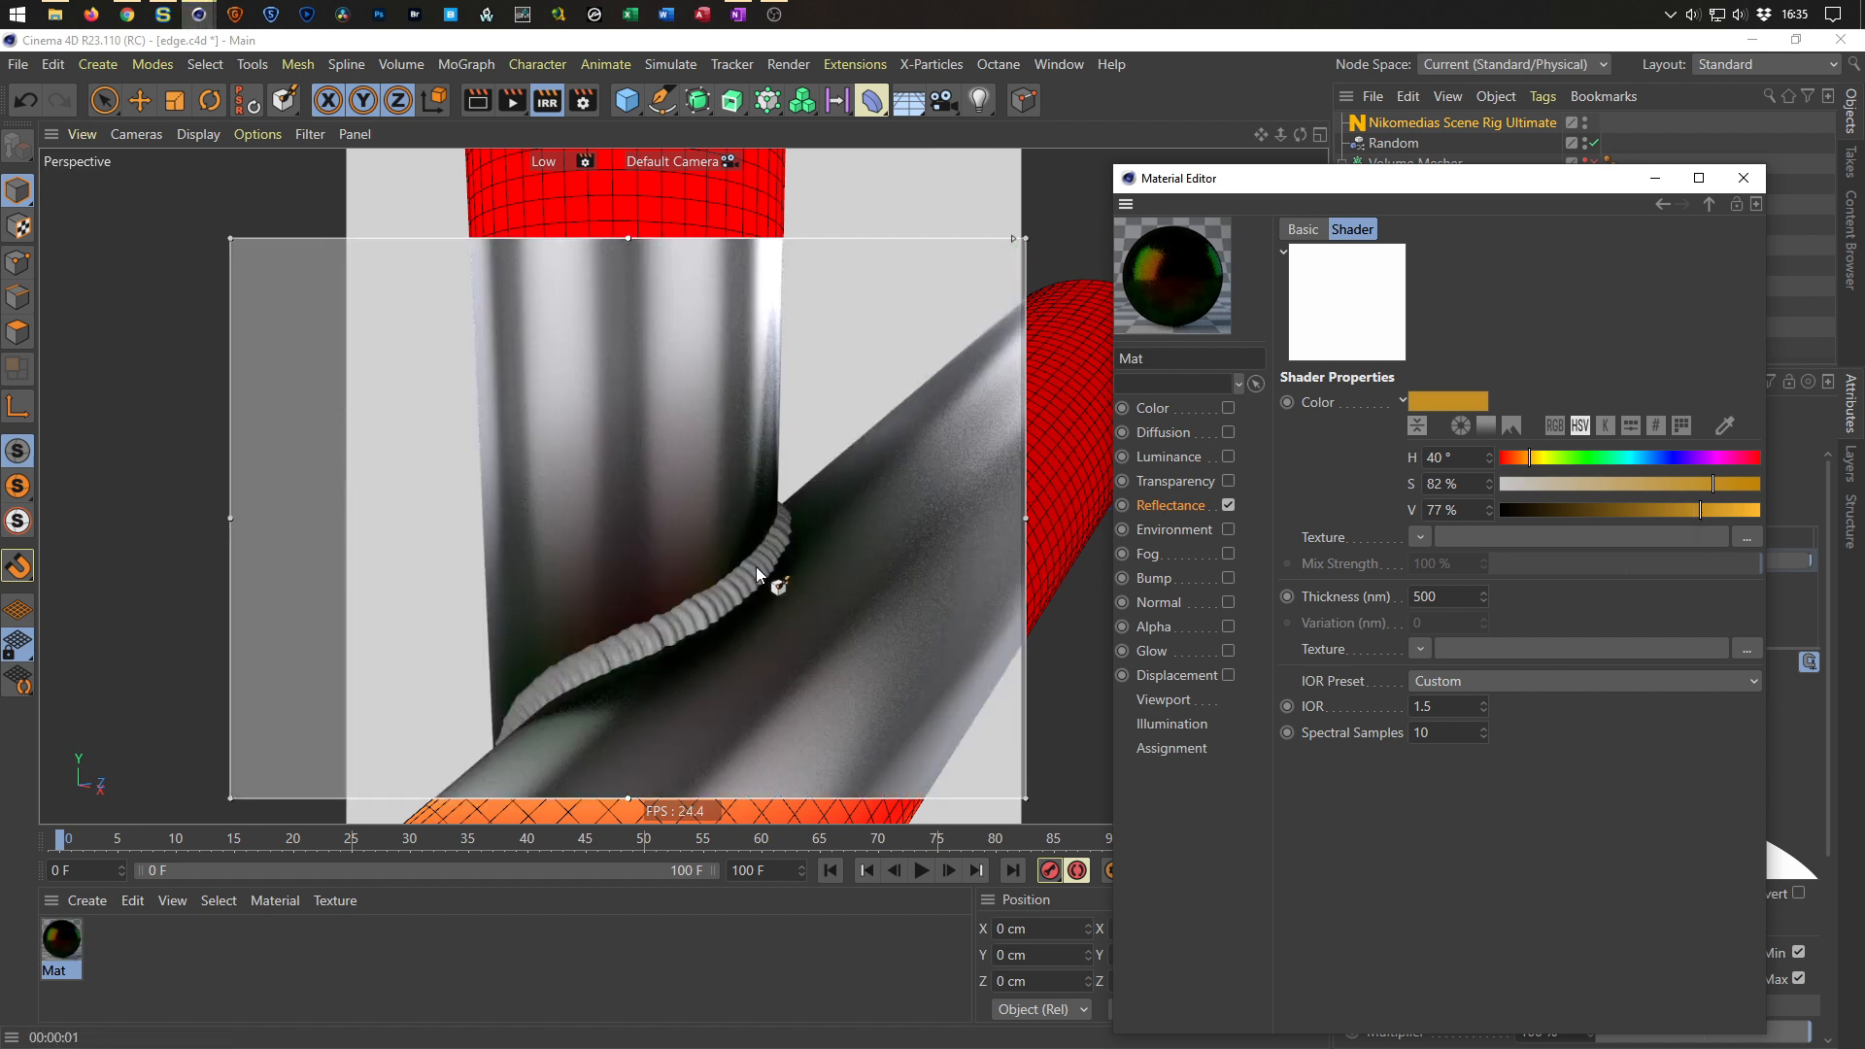
Create a new material and open it in the Material Editor.
scroll(700, 583, down, 5)
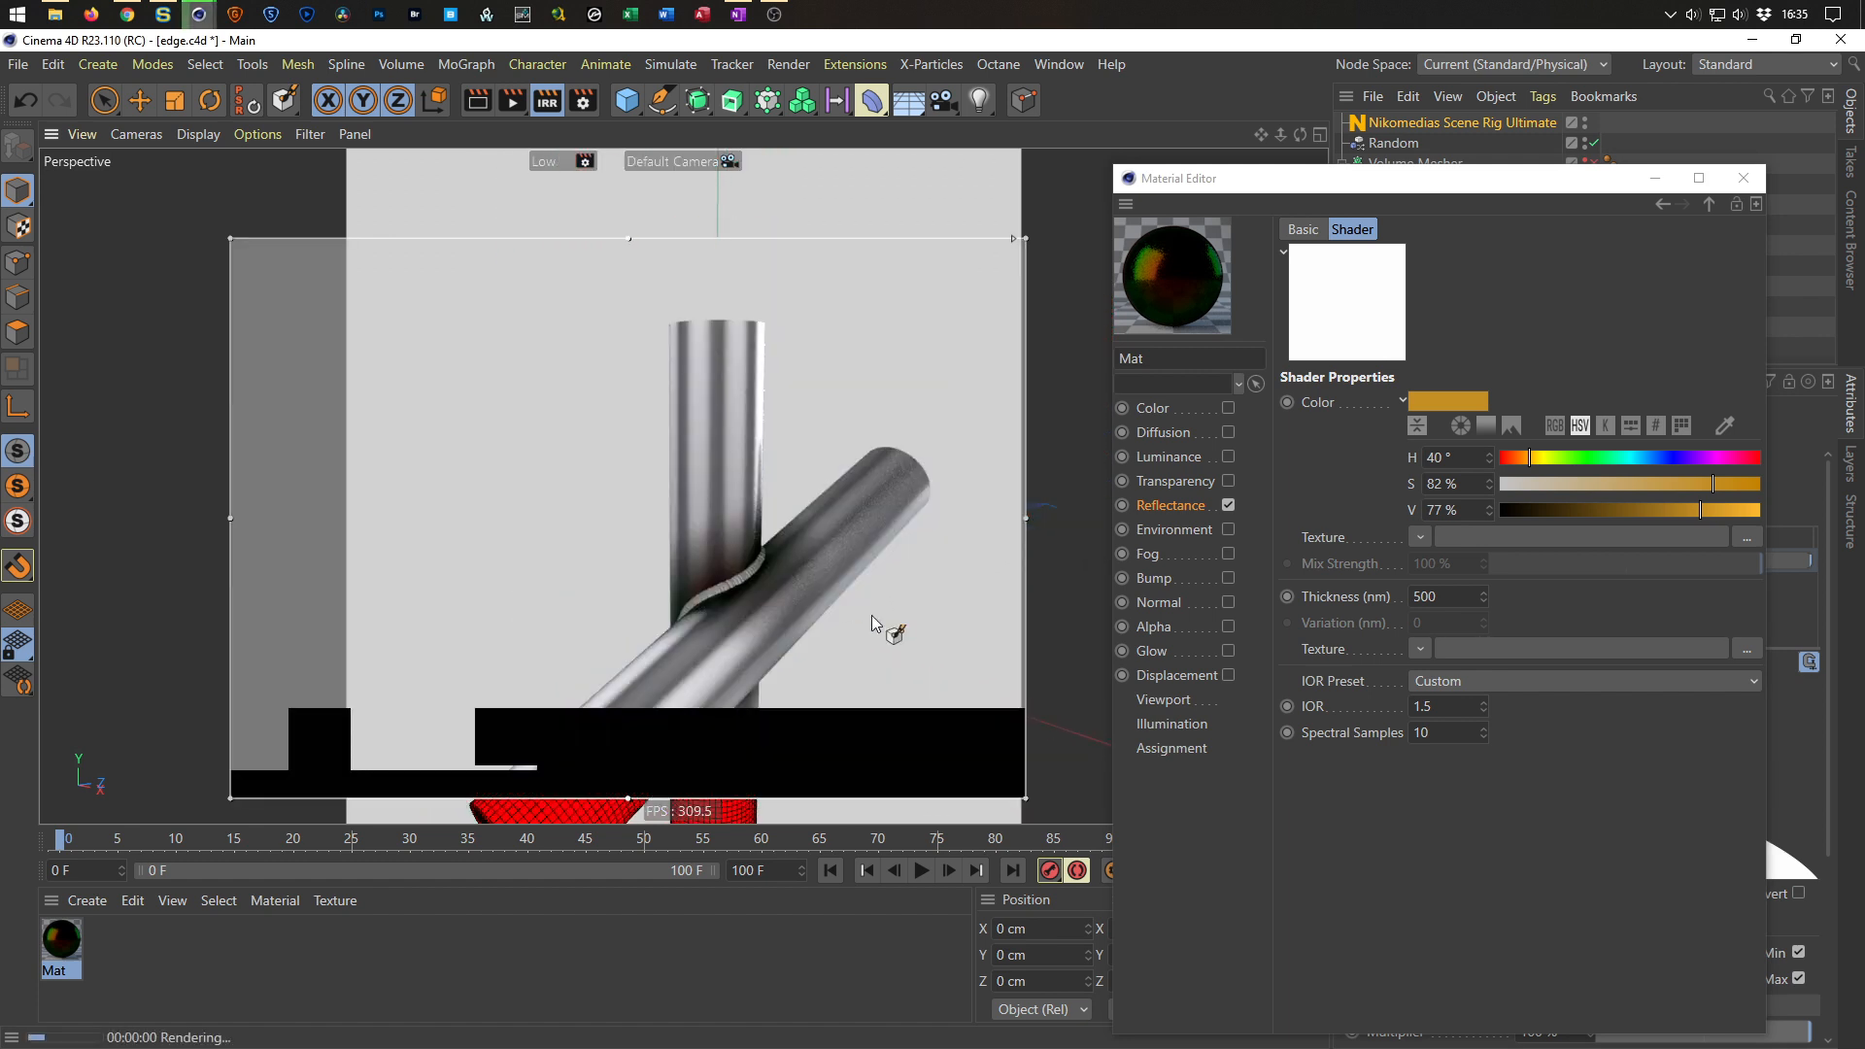
scroll(795, 580, up, 6)
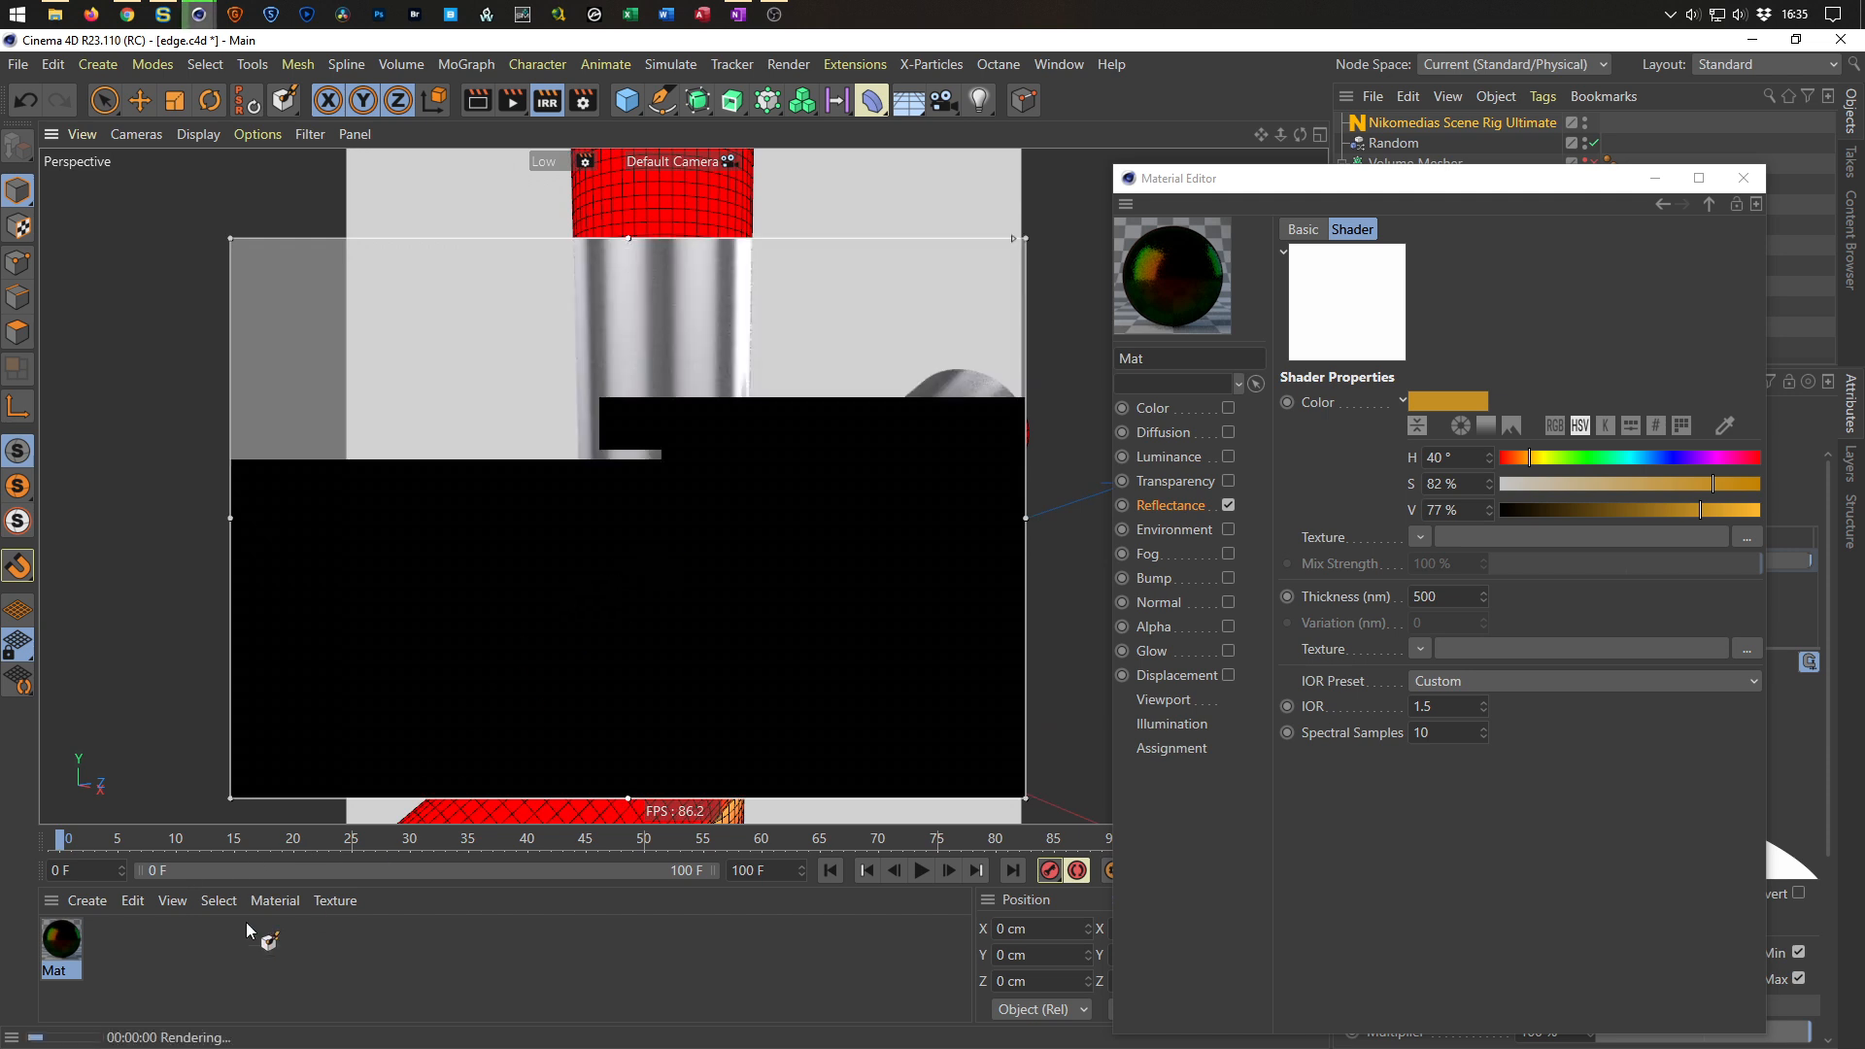
double_click(132, 954)
double_click(65, 941)
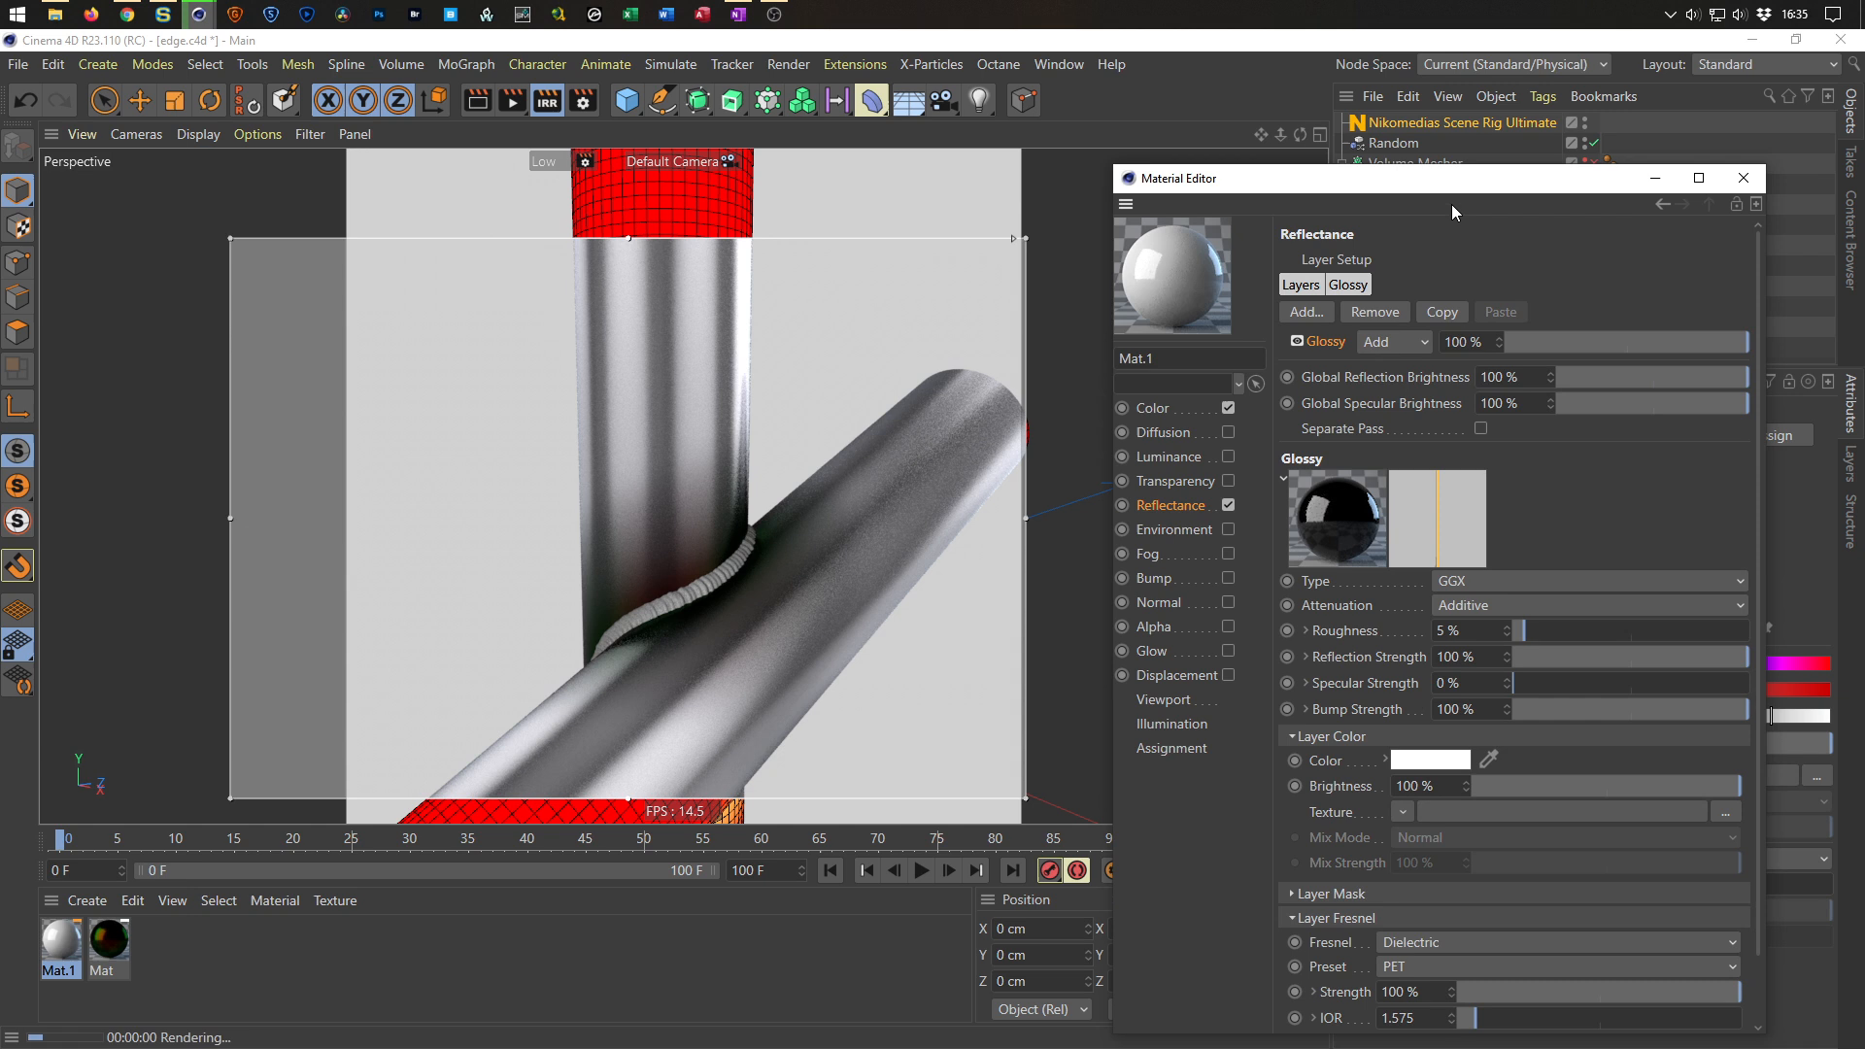
Disable the new material's Color channel and set its glossy layer Fresnel to Conductor.
drag(1452, 178, 1413, 118)
click(1191, 347)
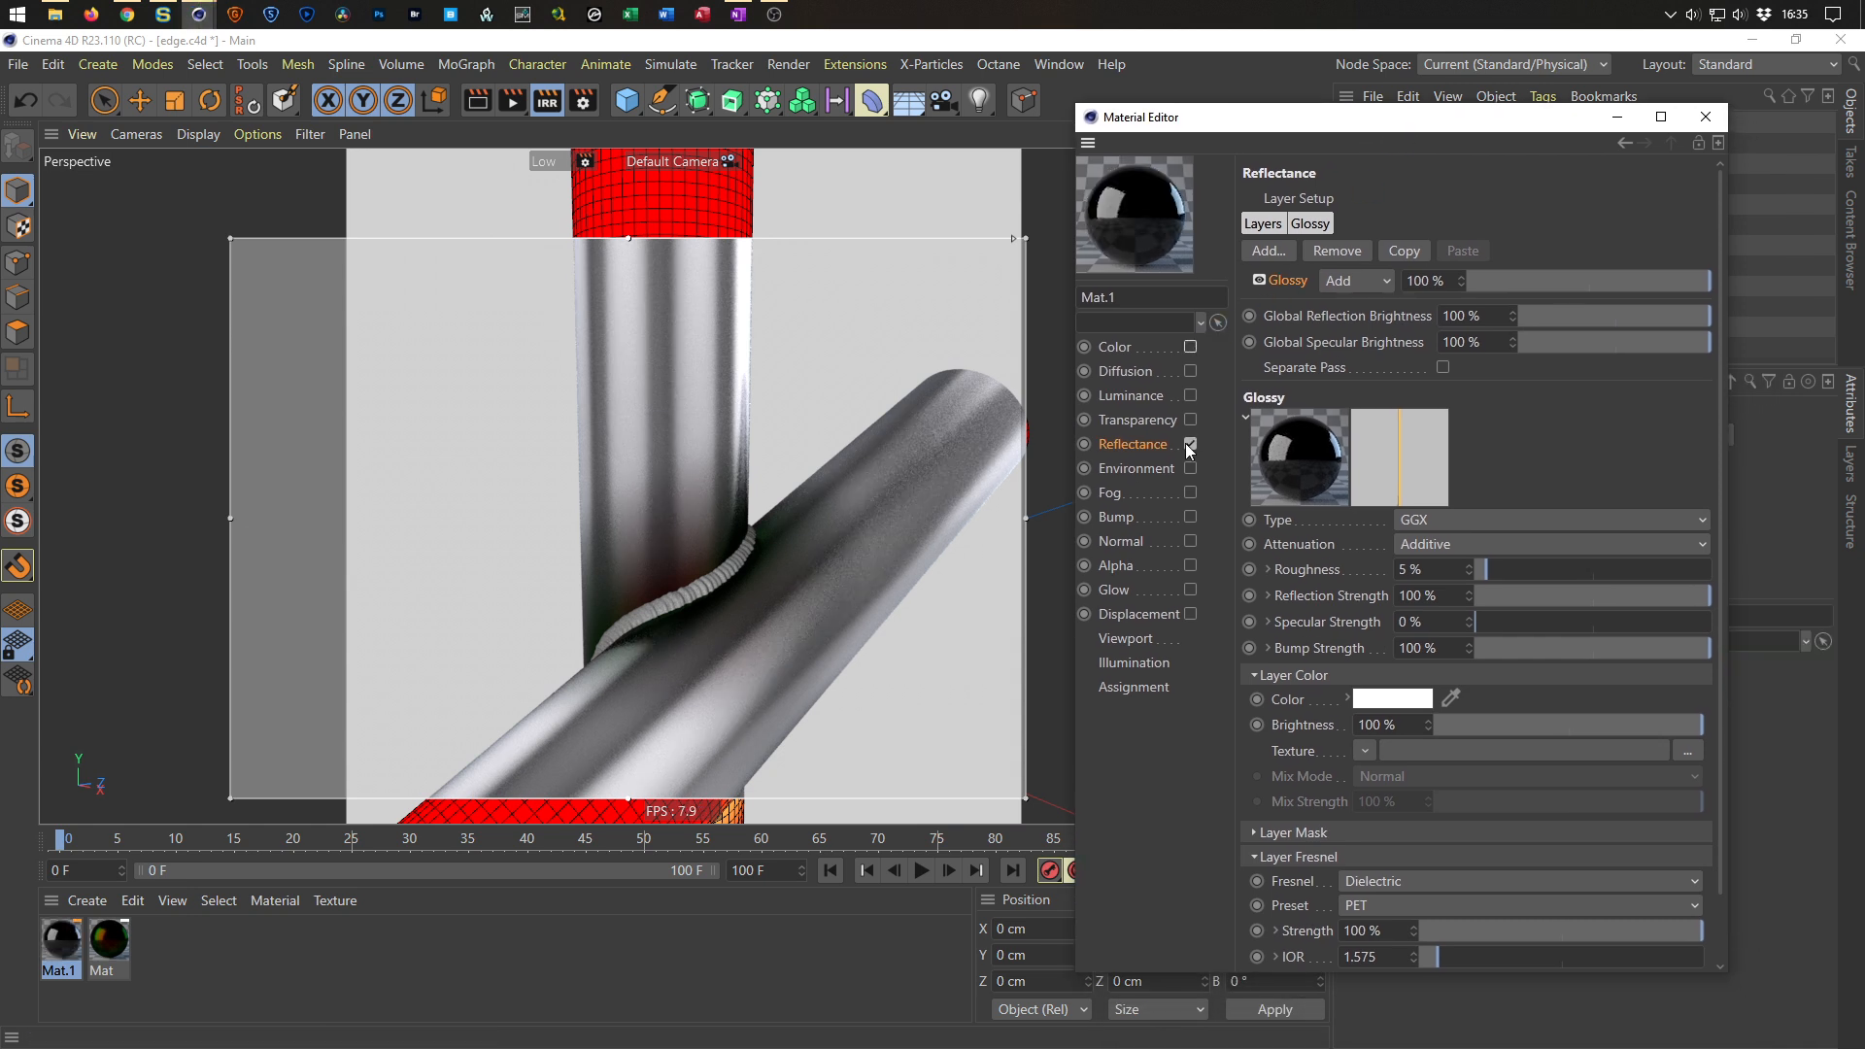
click(1384, 902)
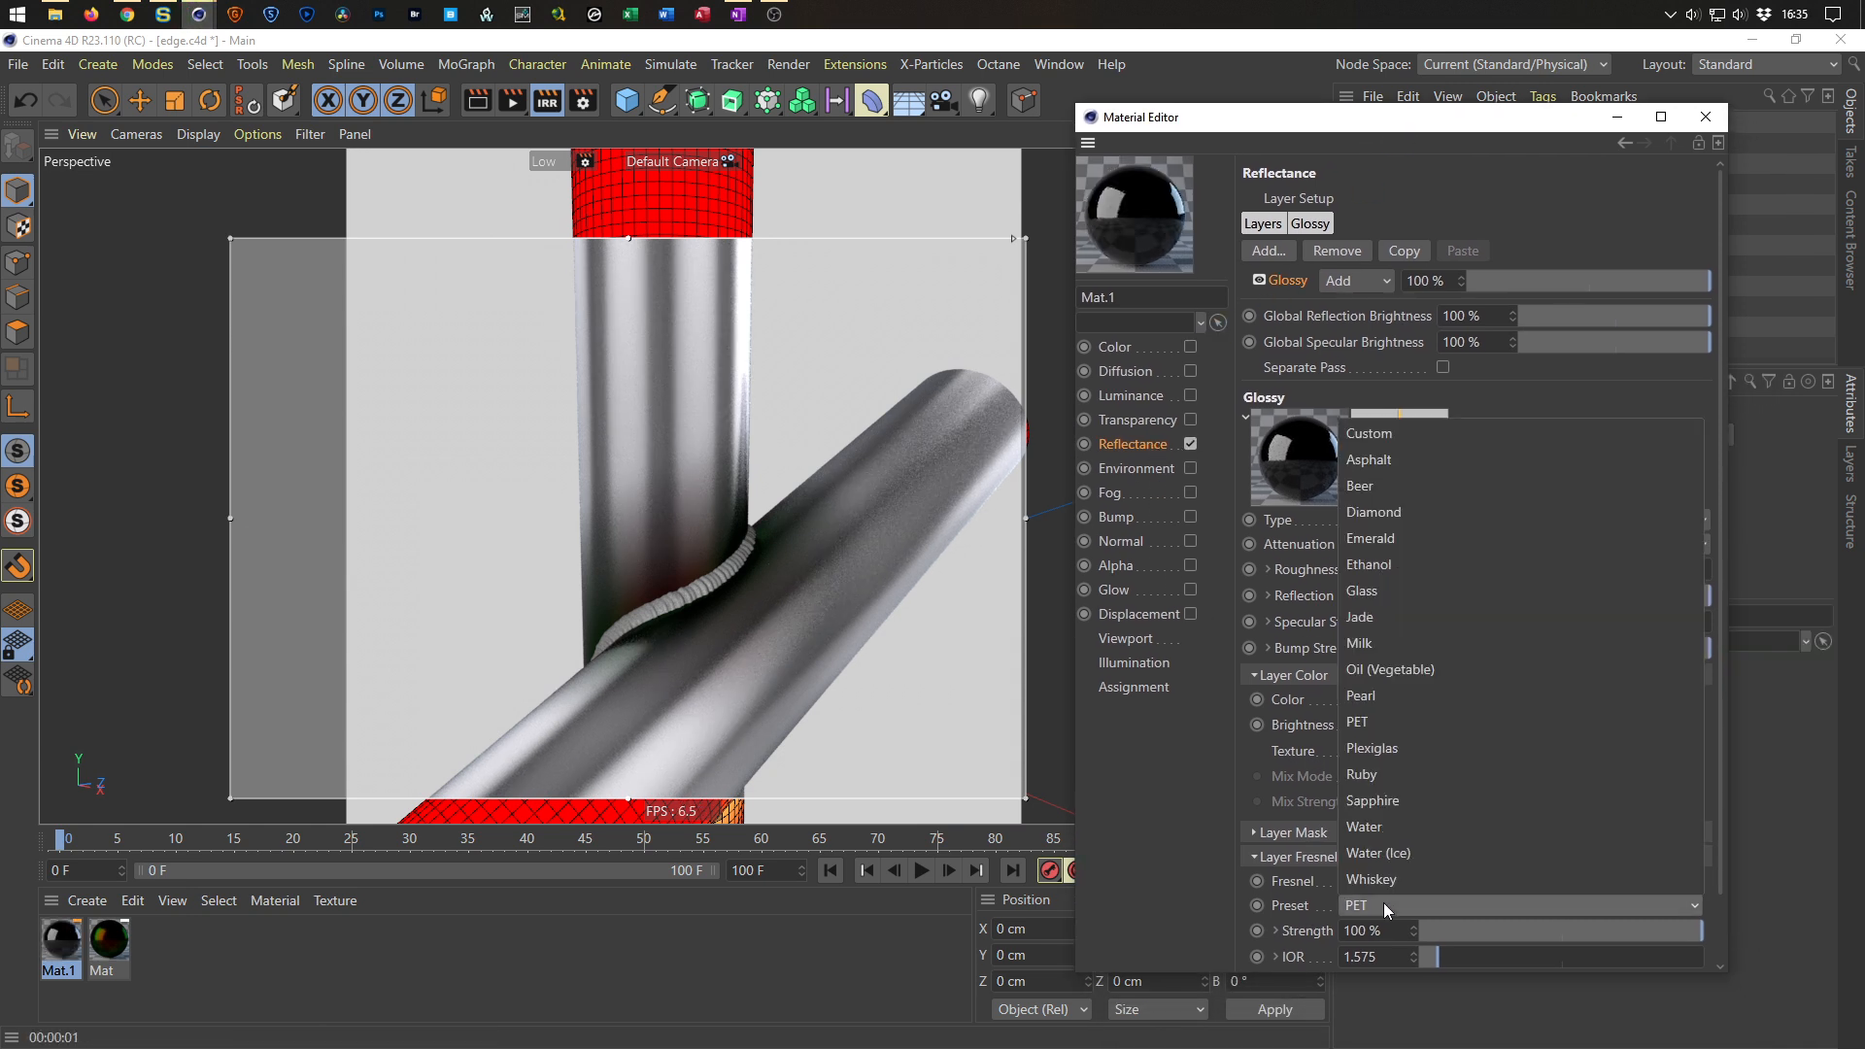
click(1405, 888)
click(1407, 880)
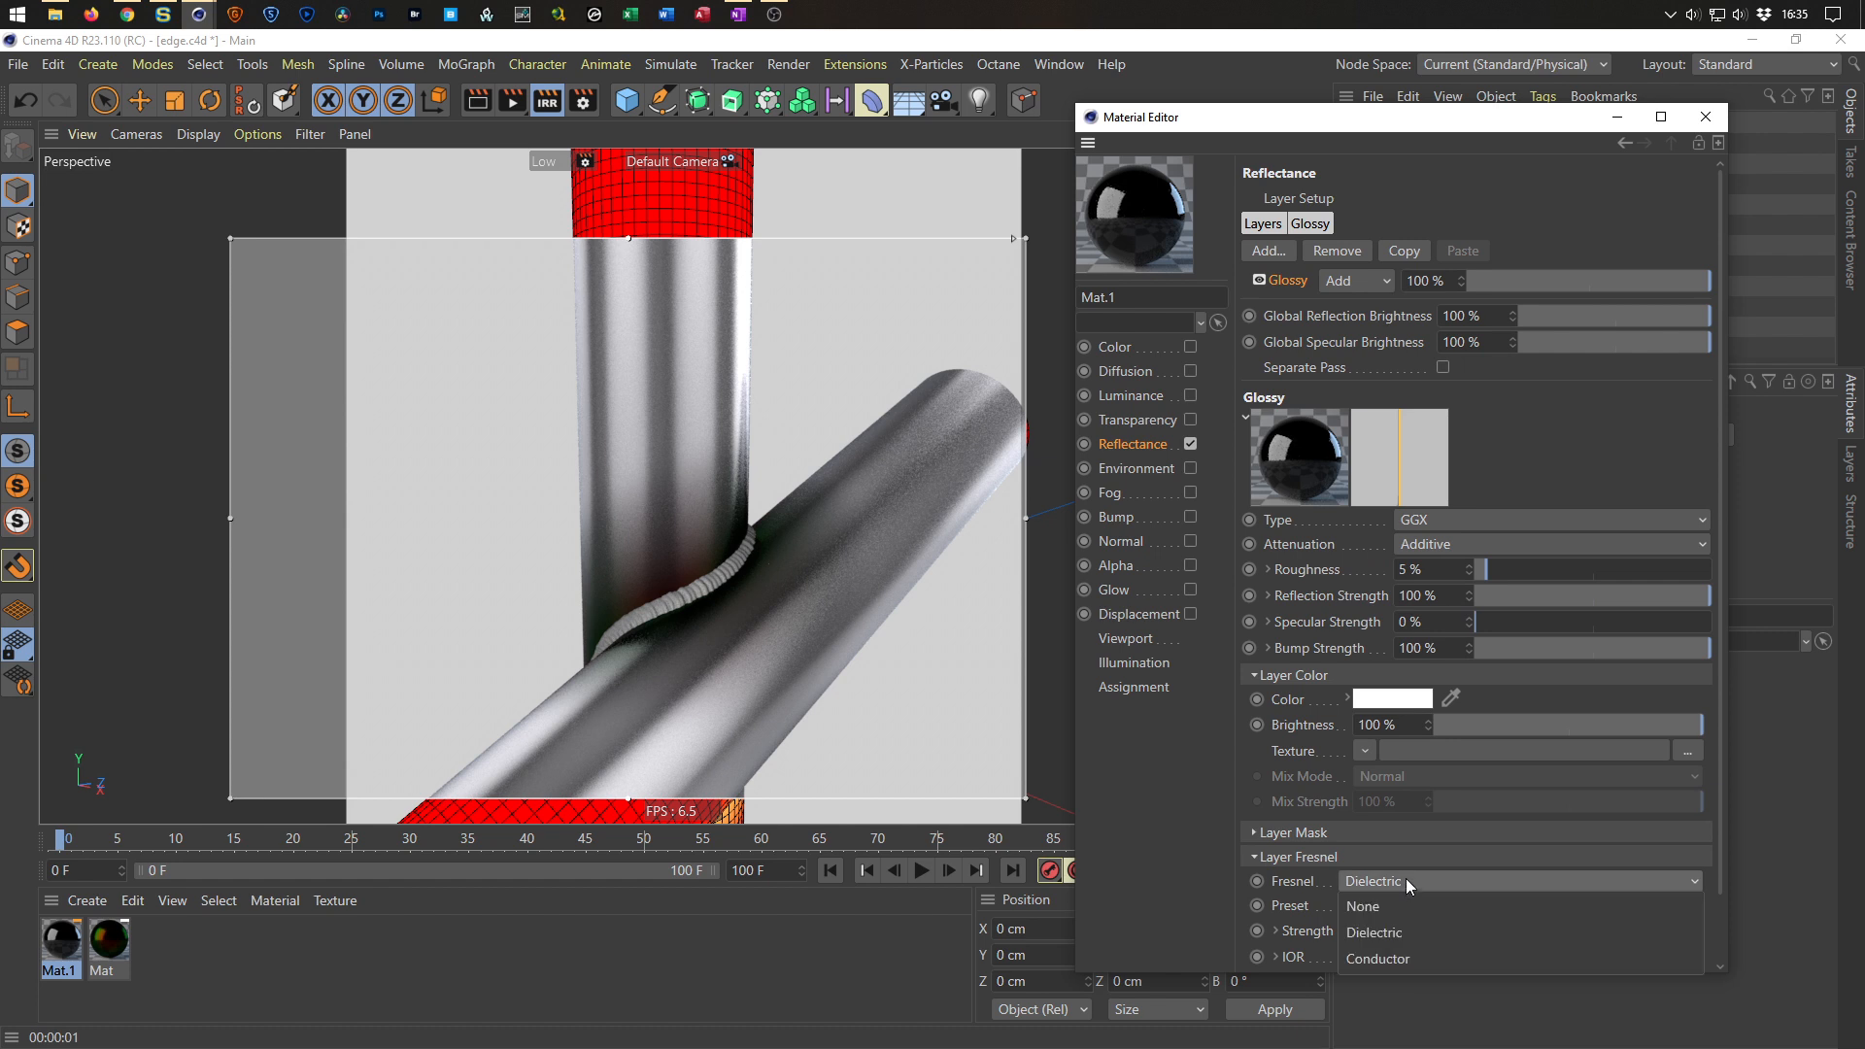
click(1410, 959)
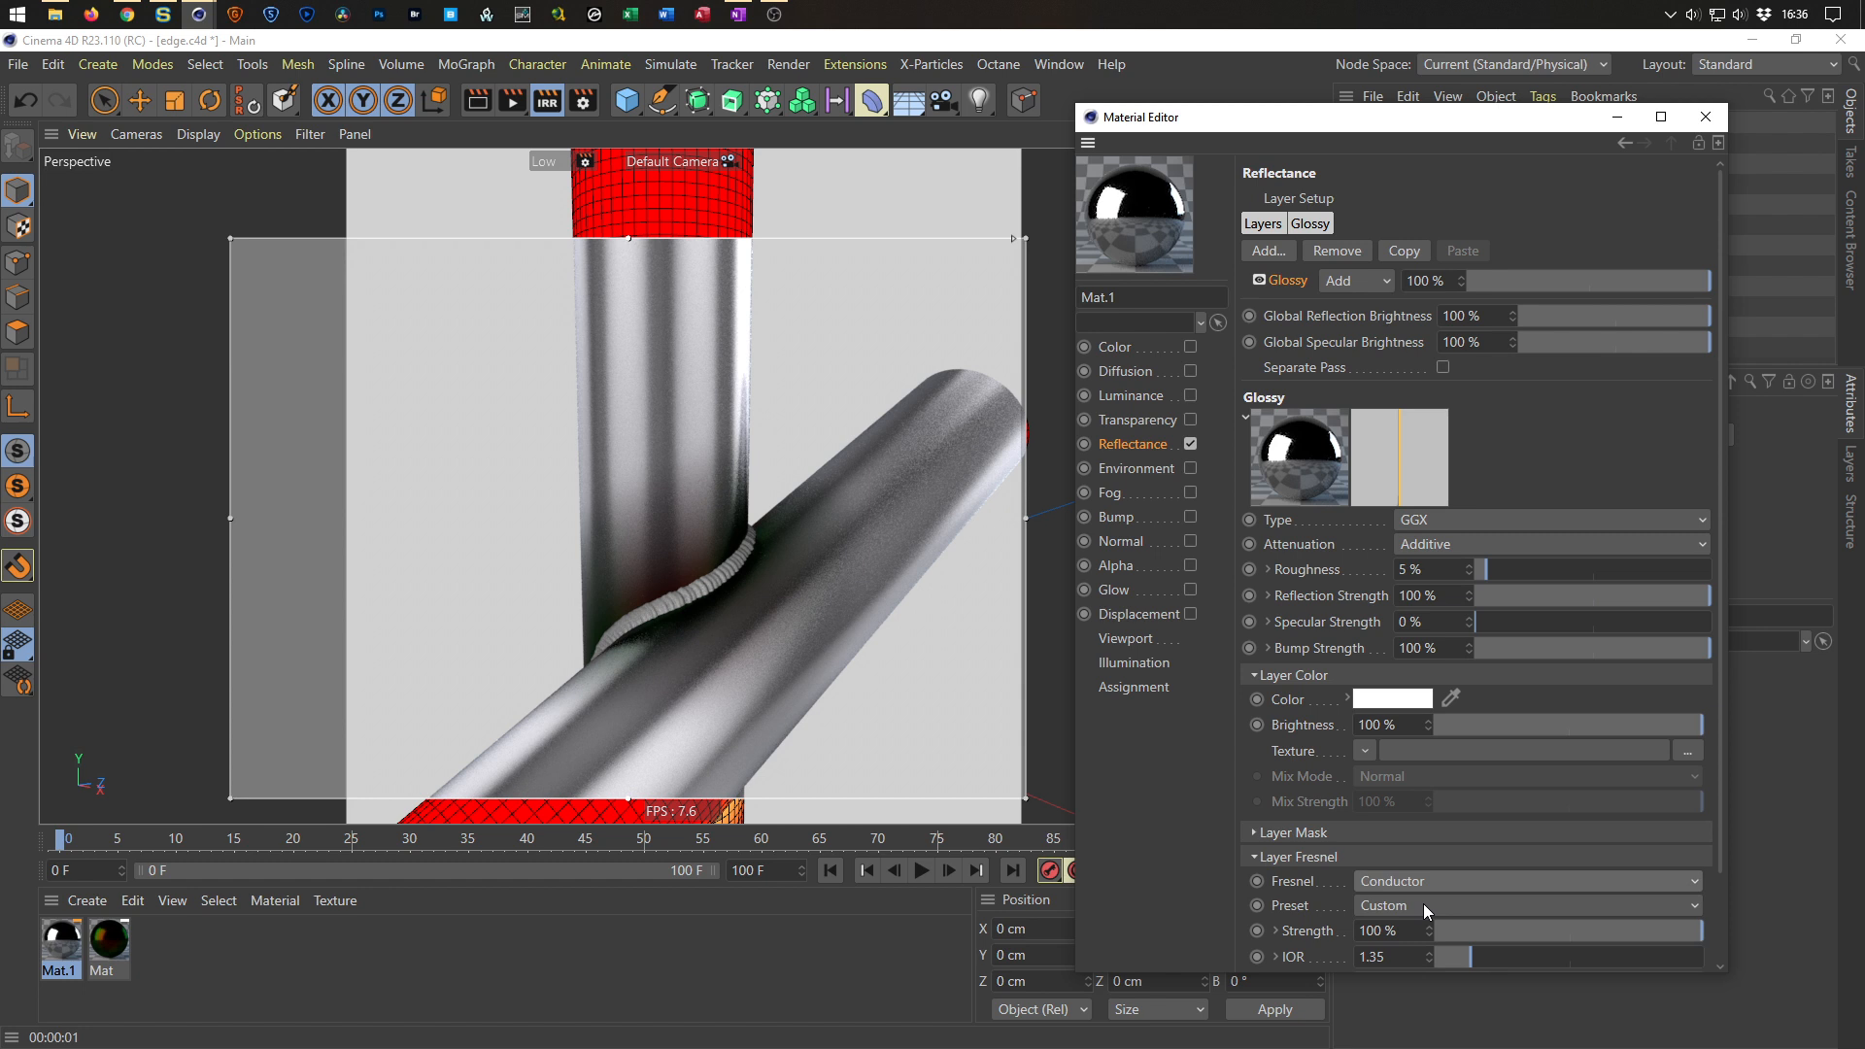
Set the glossy Fresnel preset to Chromium and apply the material to the weld bead's Volume Mesher.
click(1424, 903)
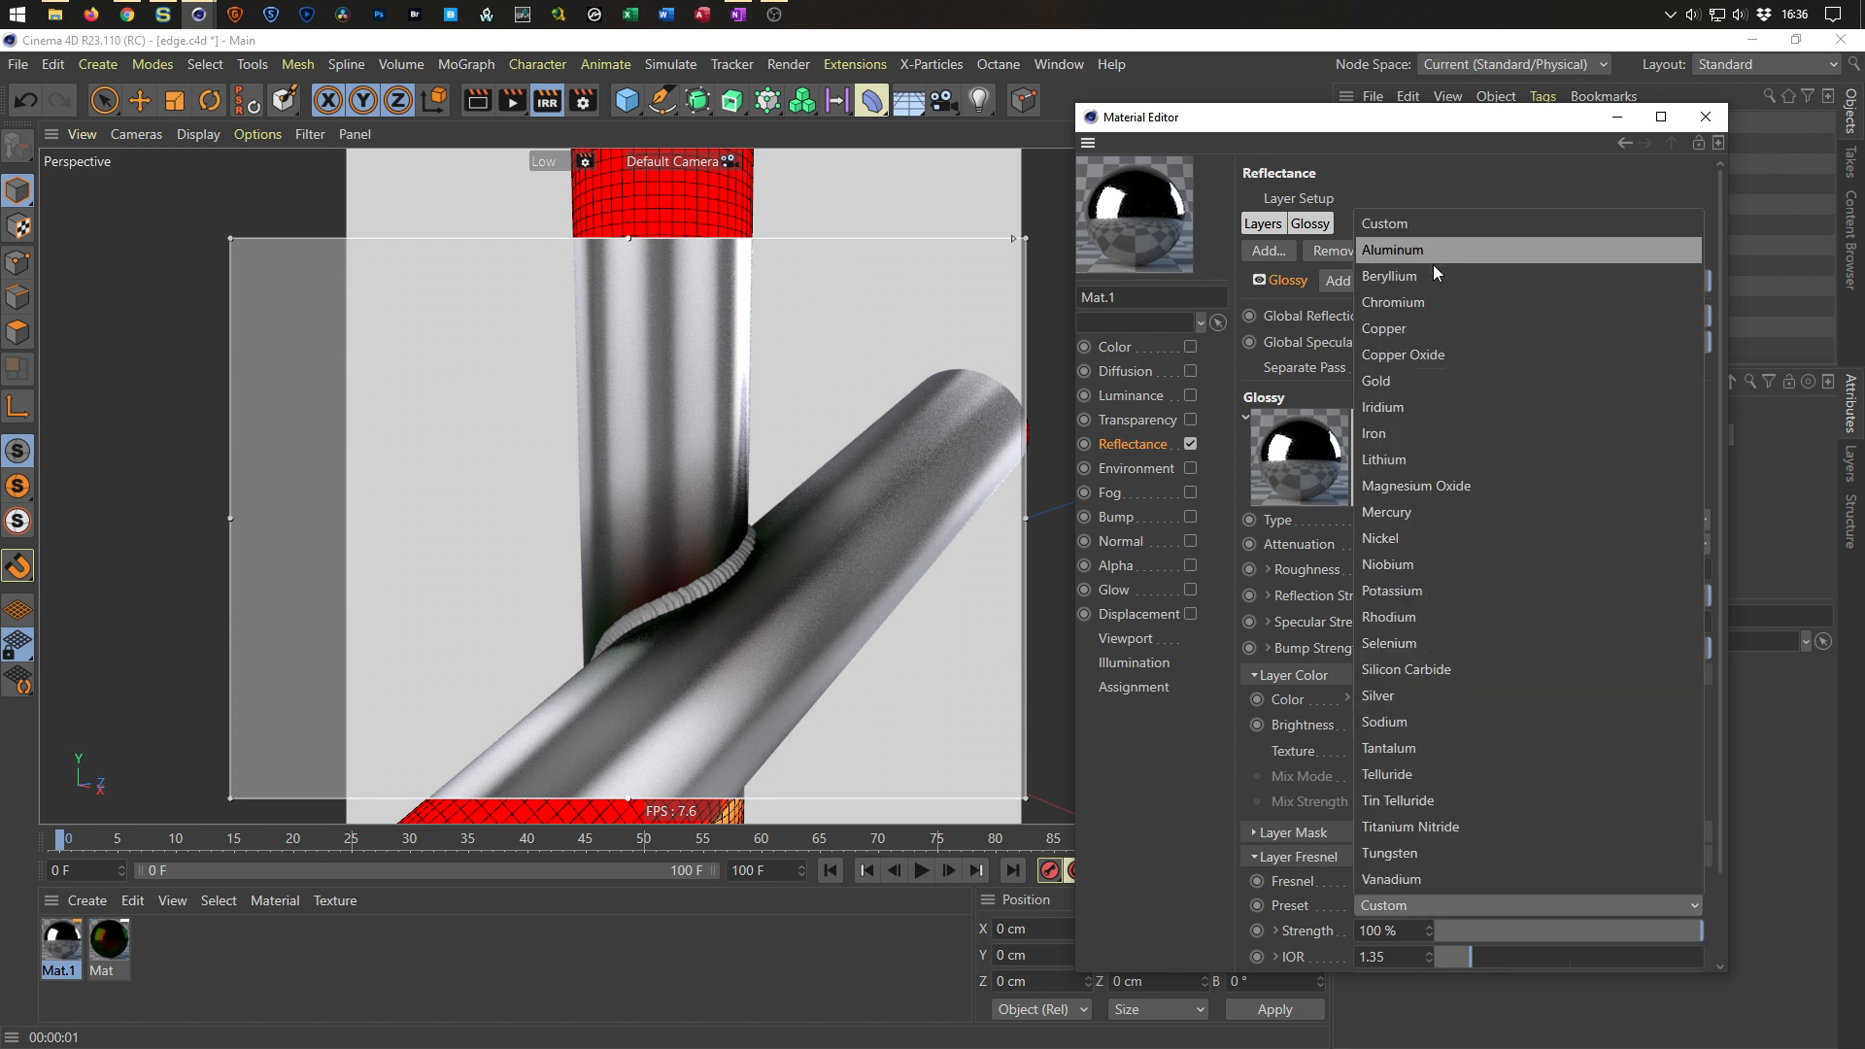
click(1424, 303)
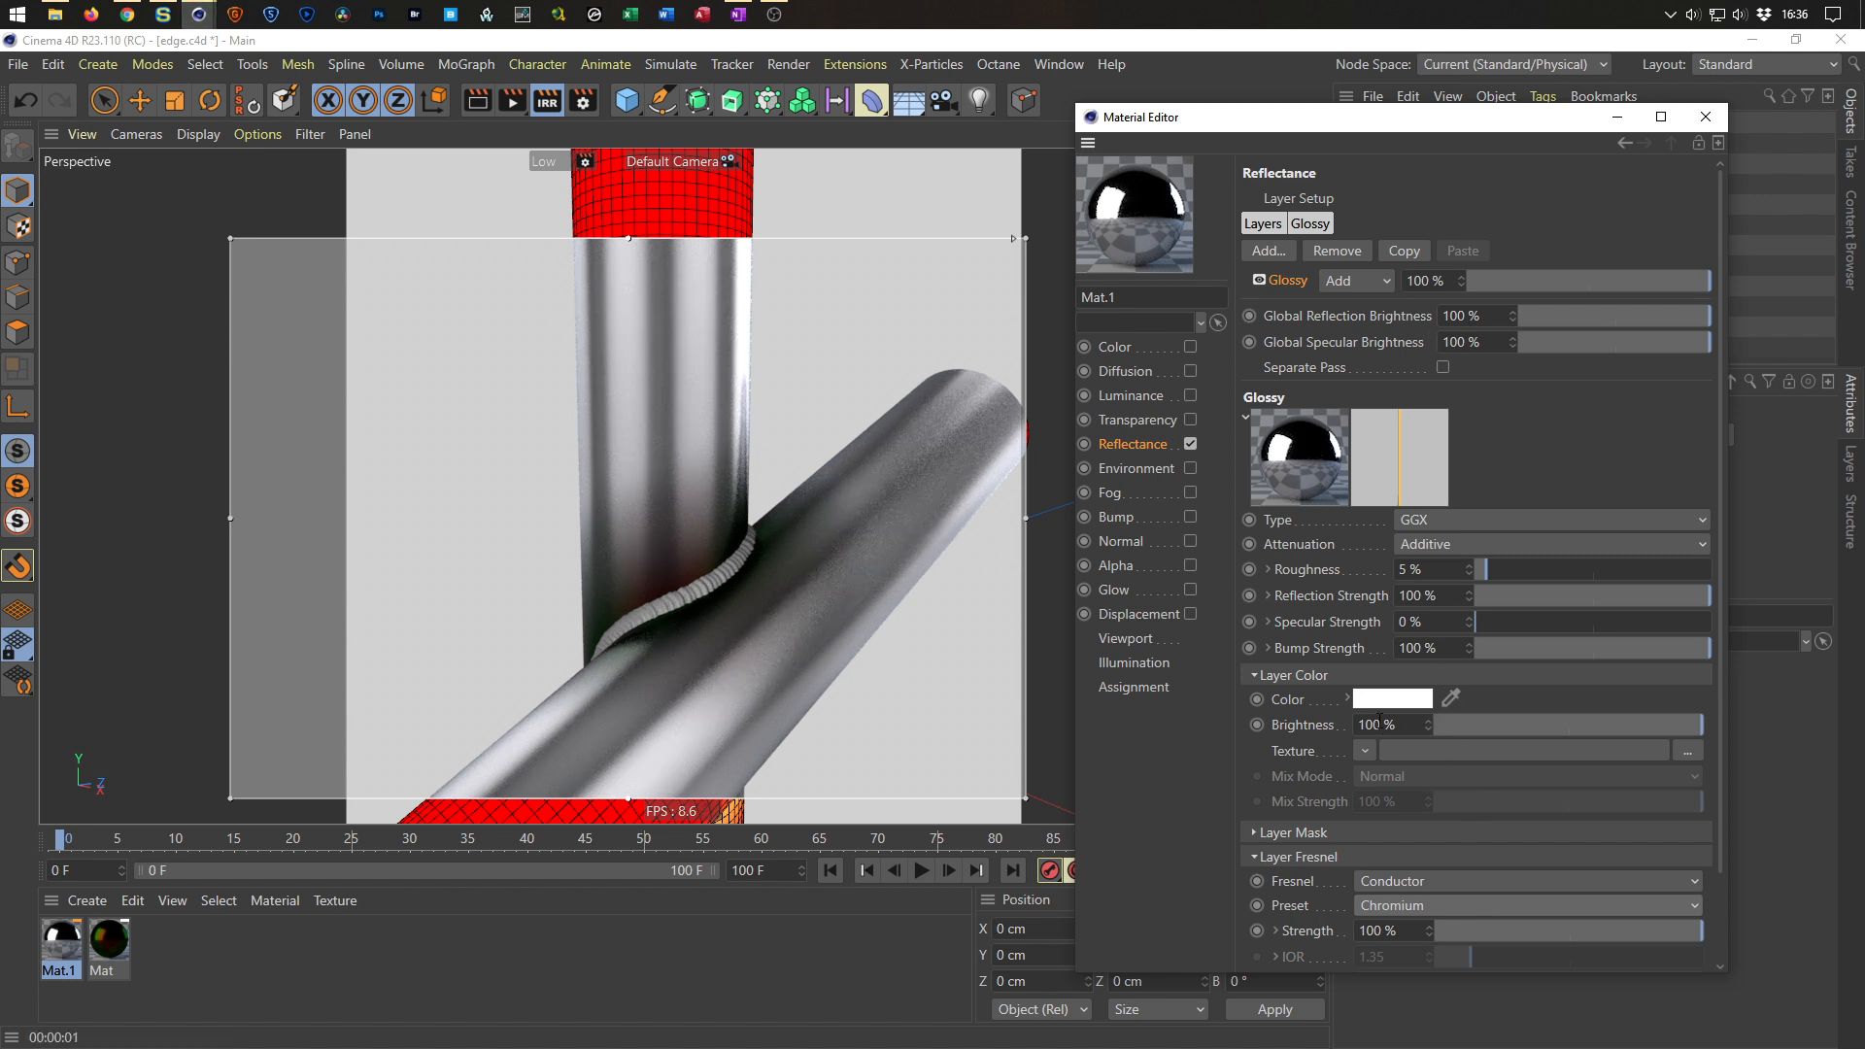
drag(1460, 146, 1357, 443)
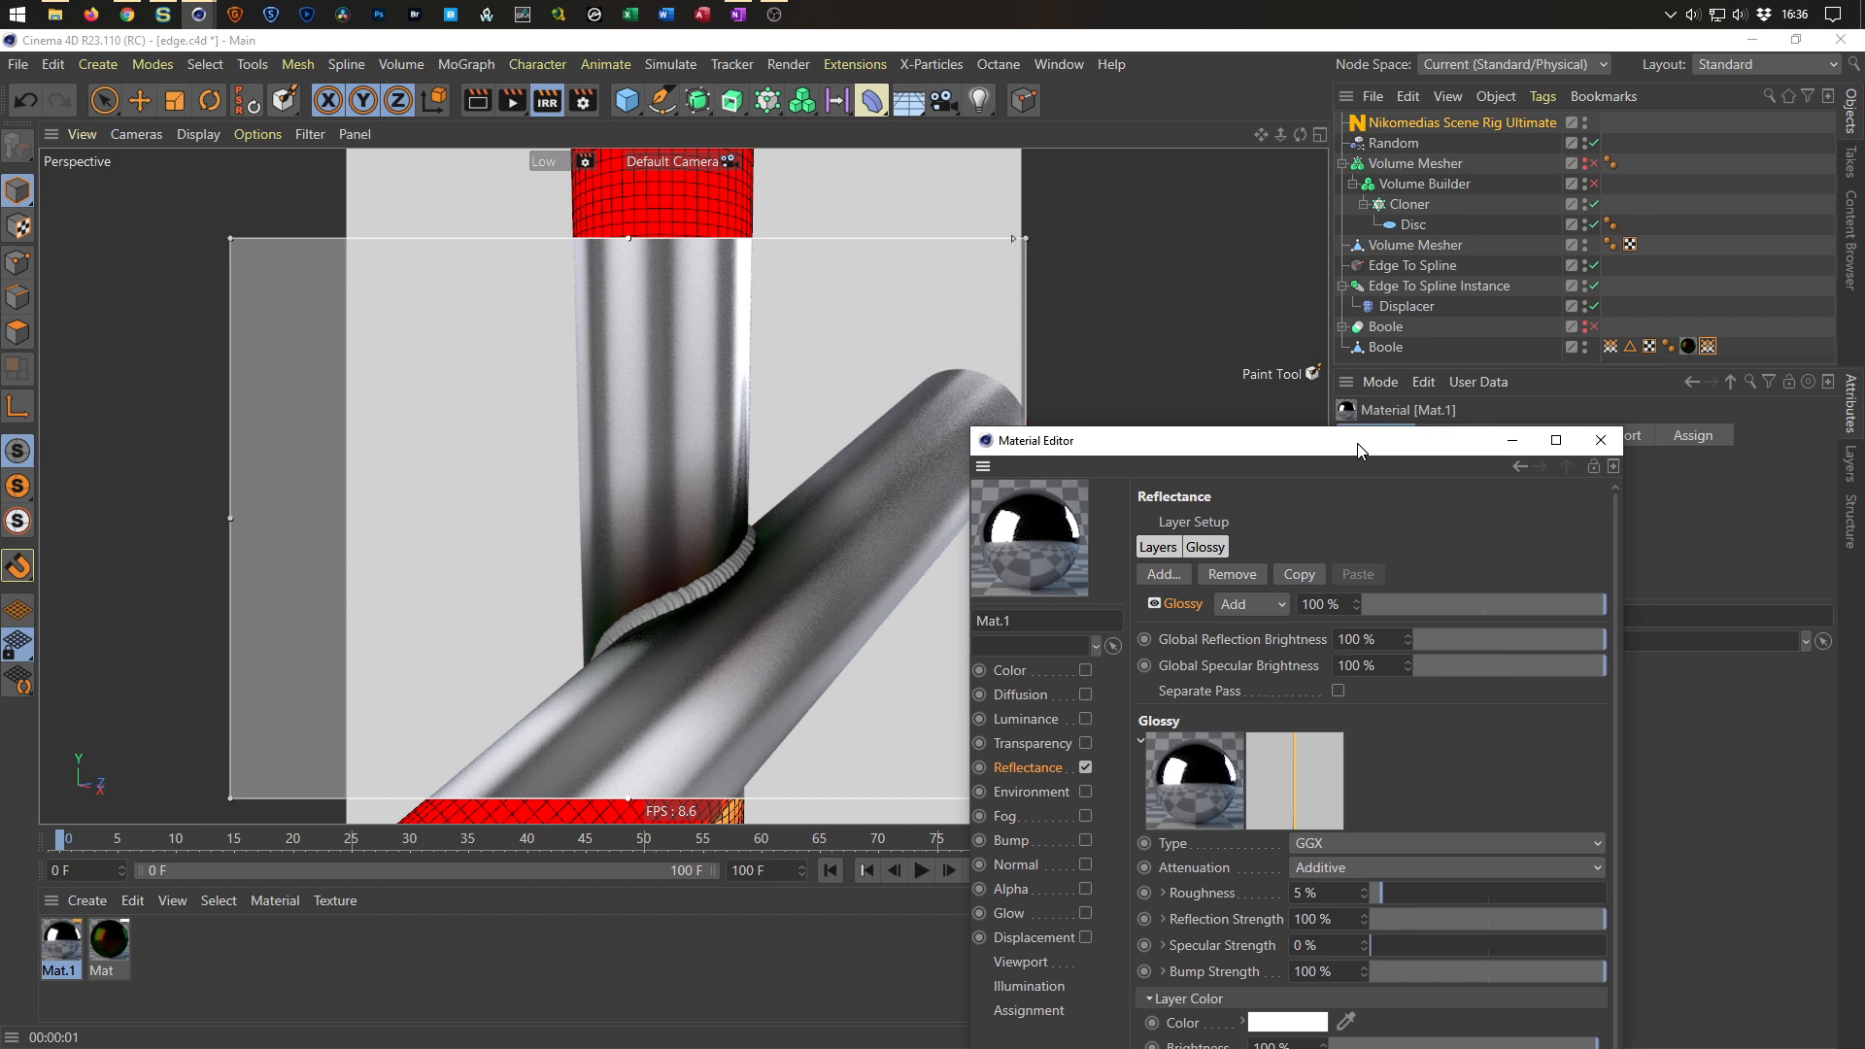
drag(59, 942, 1379, 249)
drag(1284, 448, 1431, 194)
drag(1410, 135, 1409, 135)
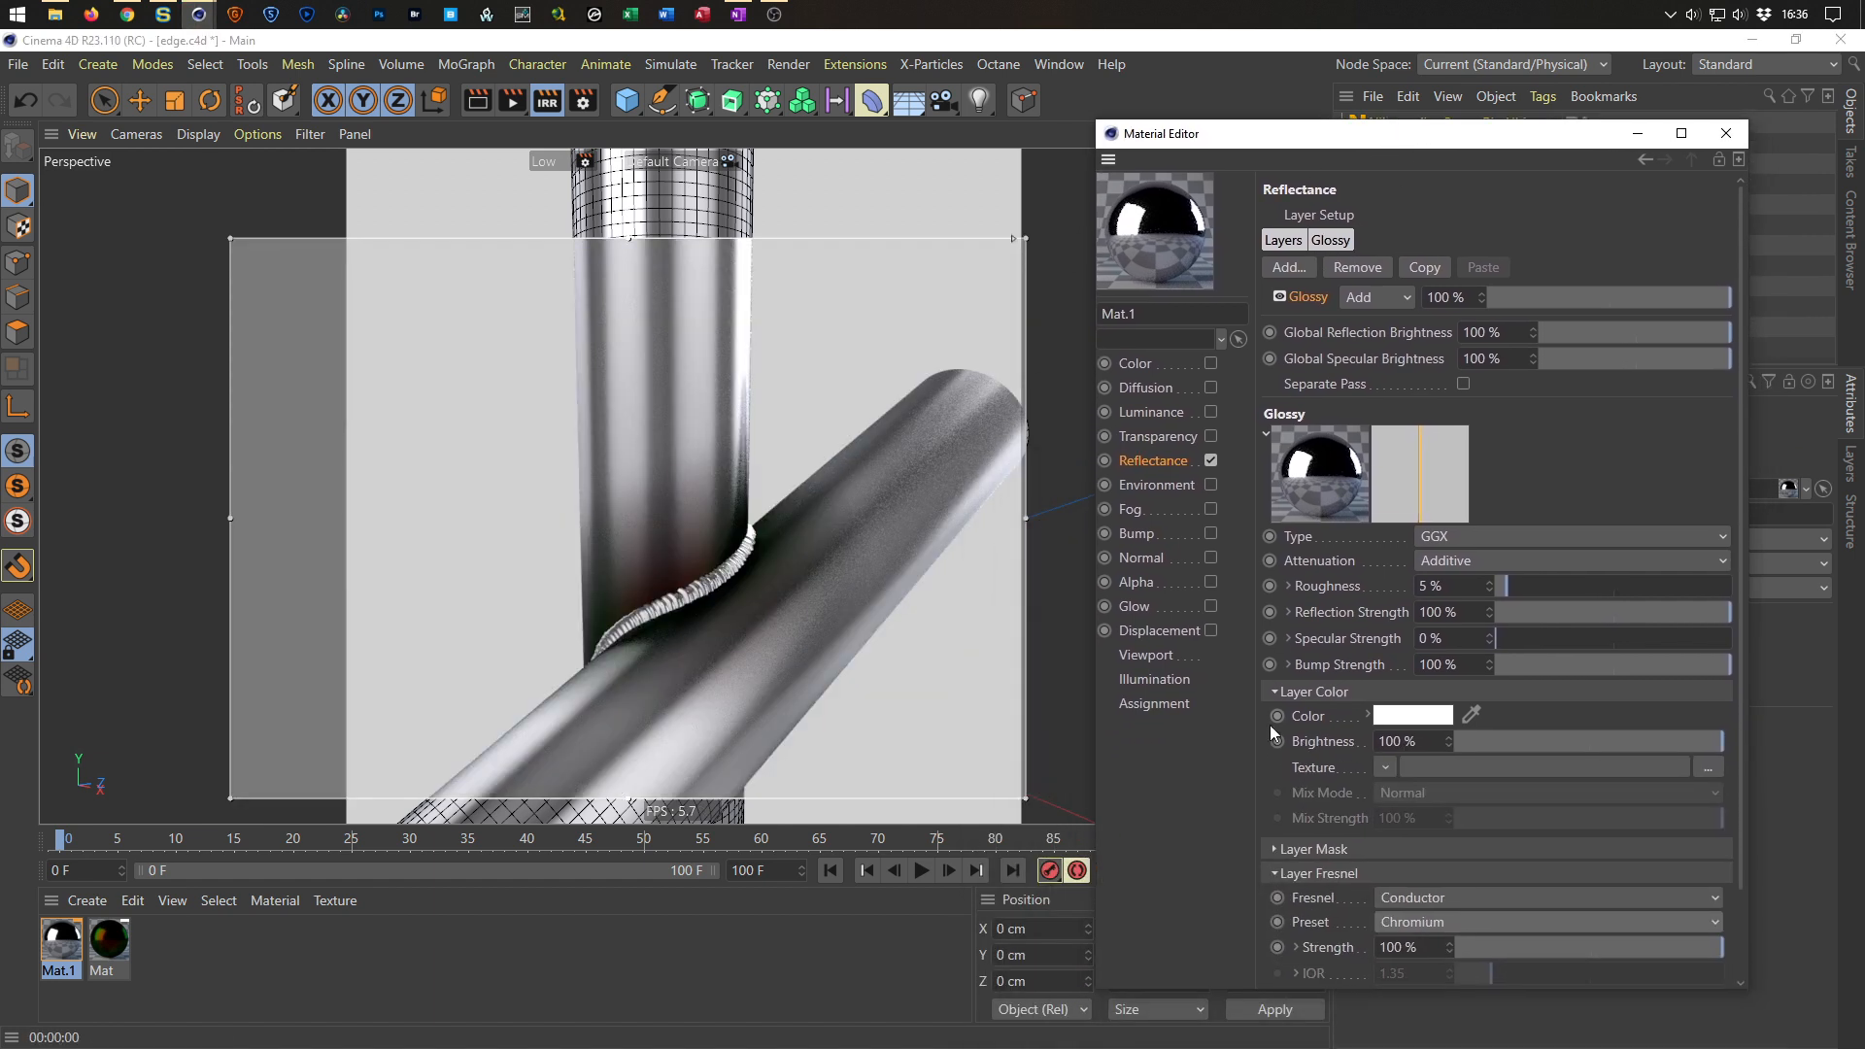
Load a Thin Film shader into the glossy layer's color texture and open its settings.
click(1384, 770)
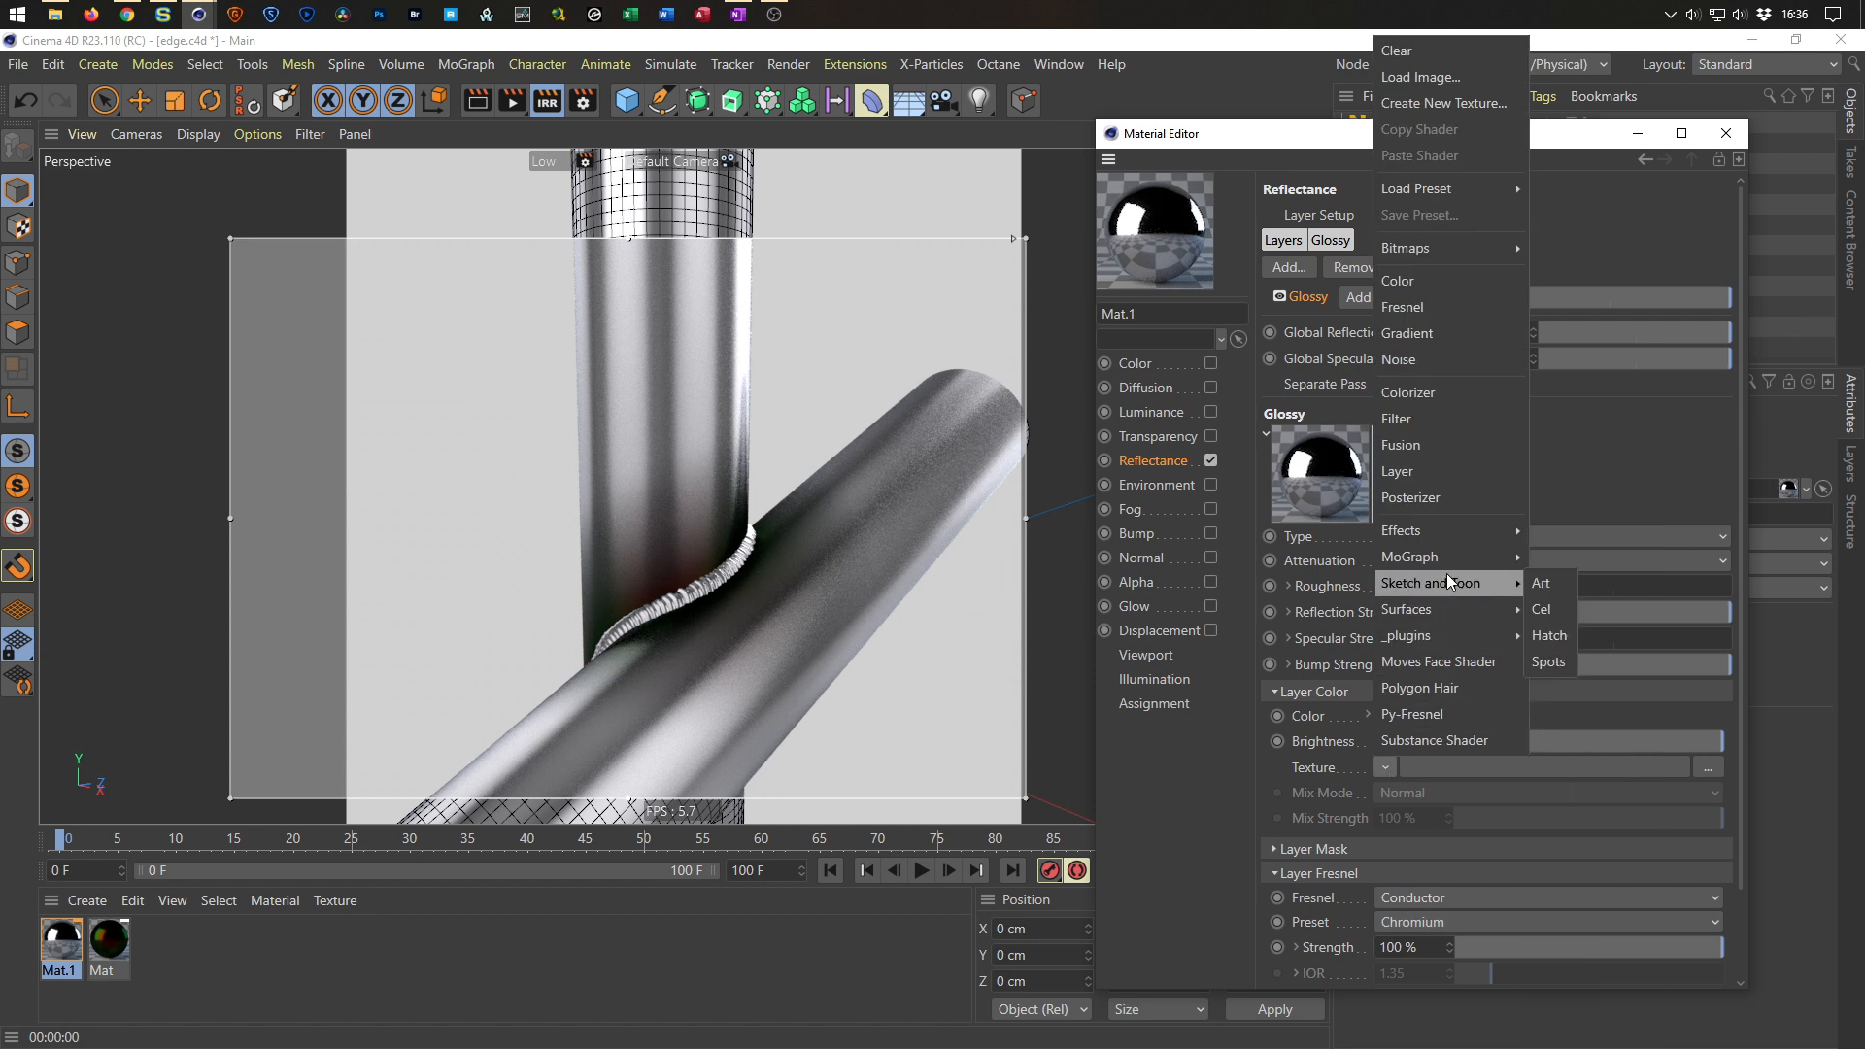
mouse_move(1459, 534)
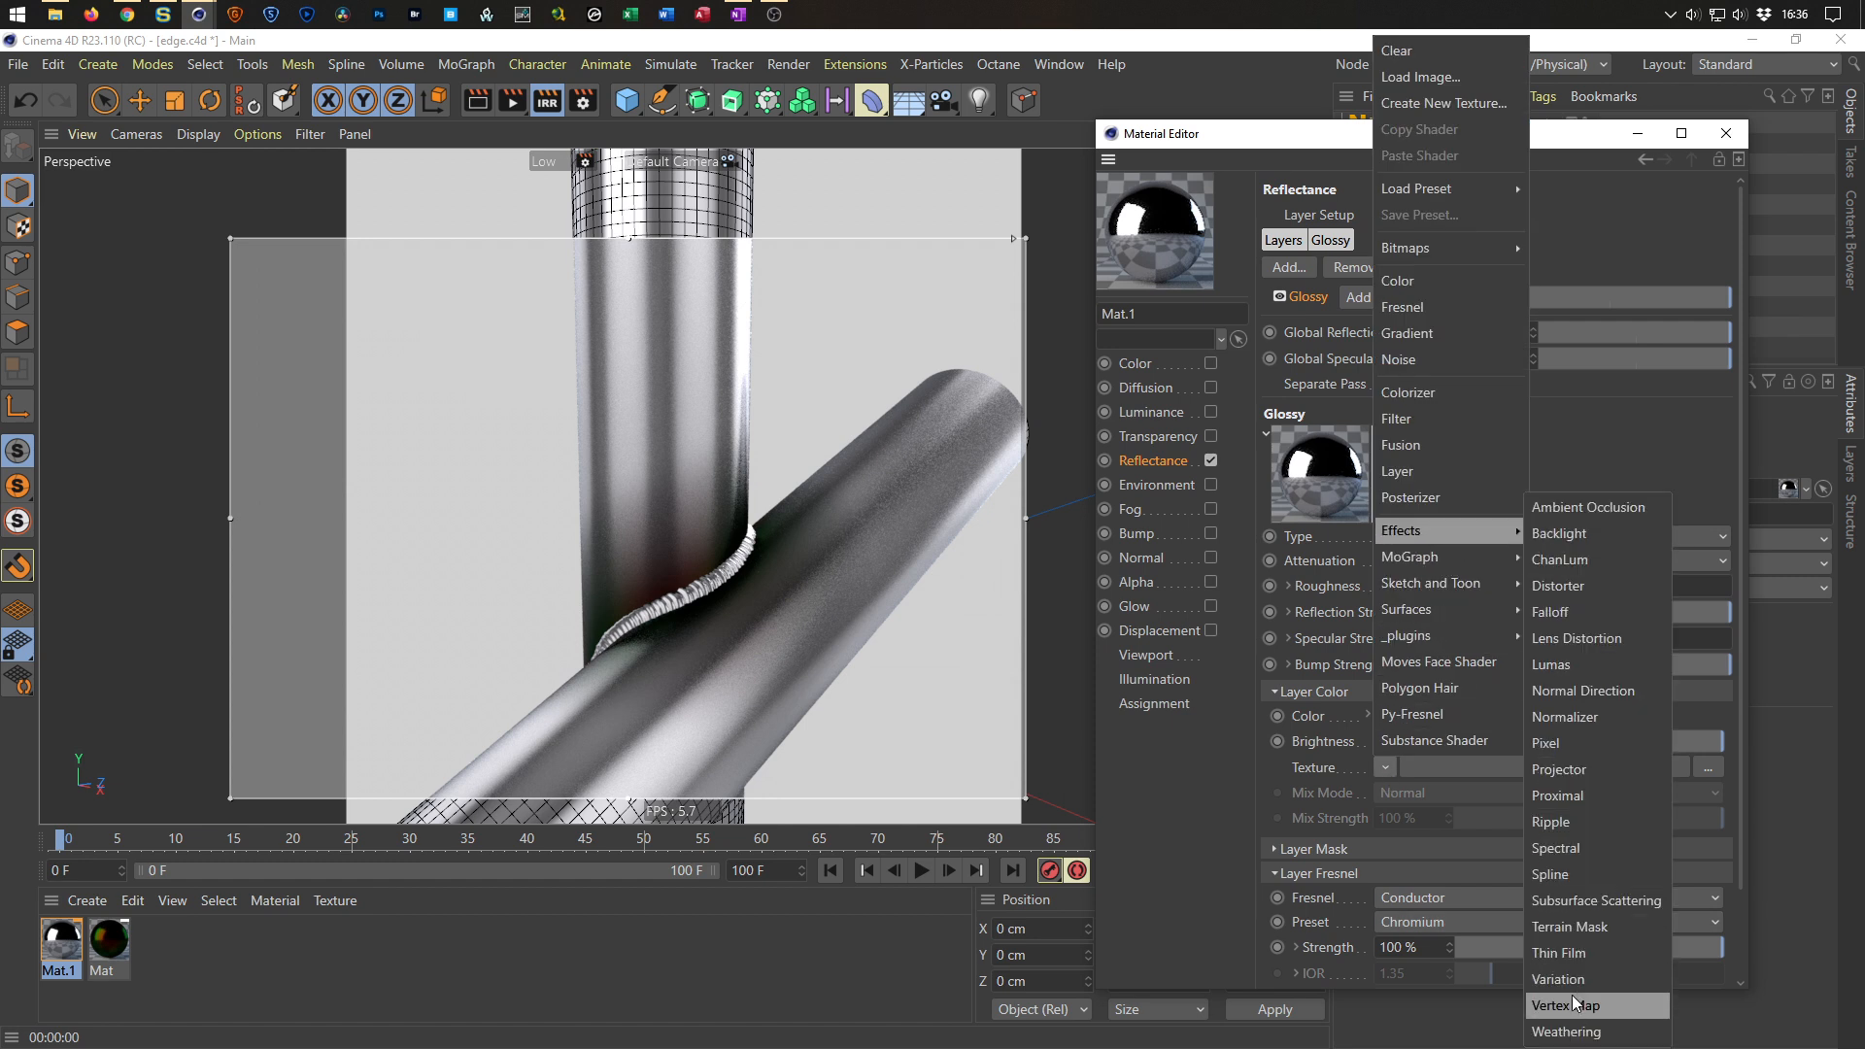
click(1566, 956)
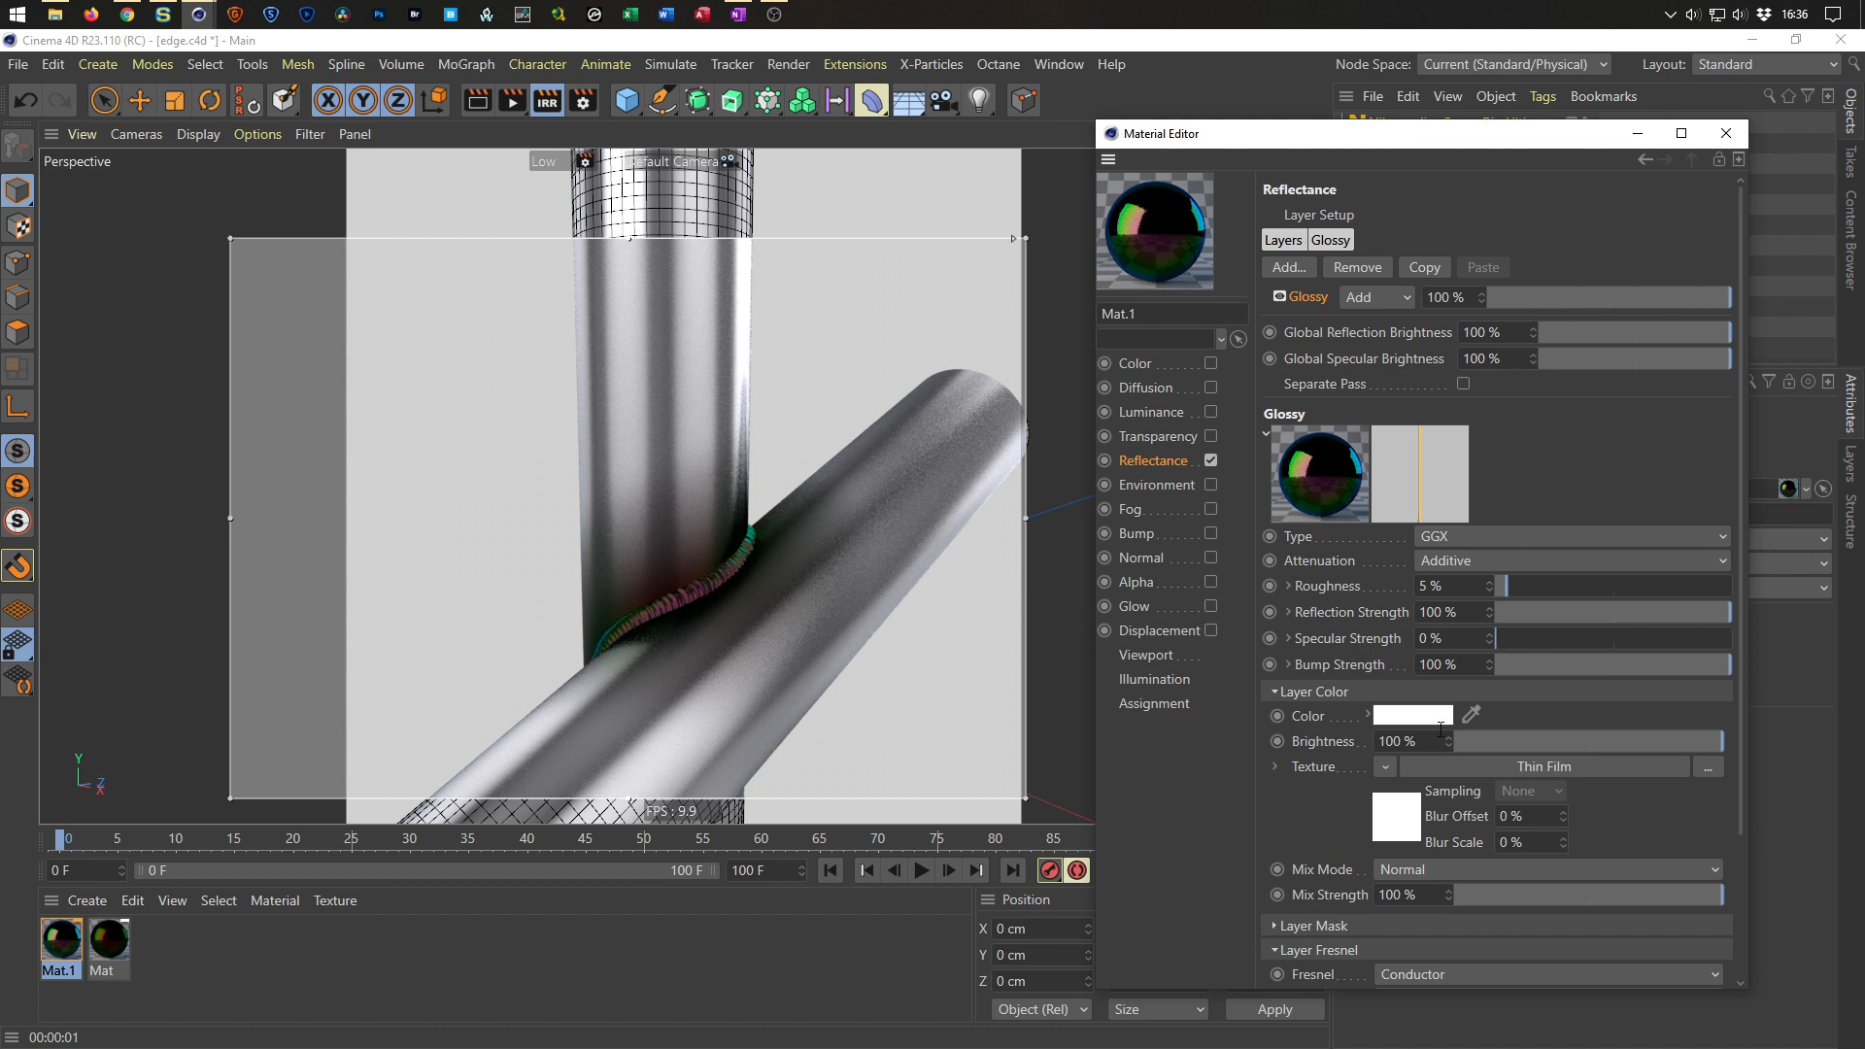
click(1425, 768)
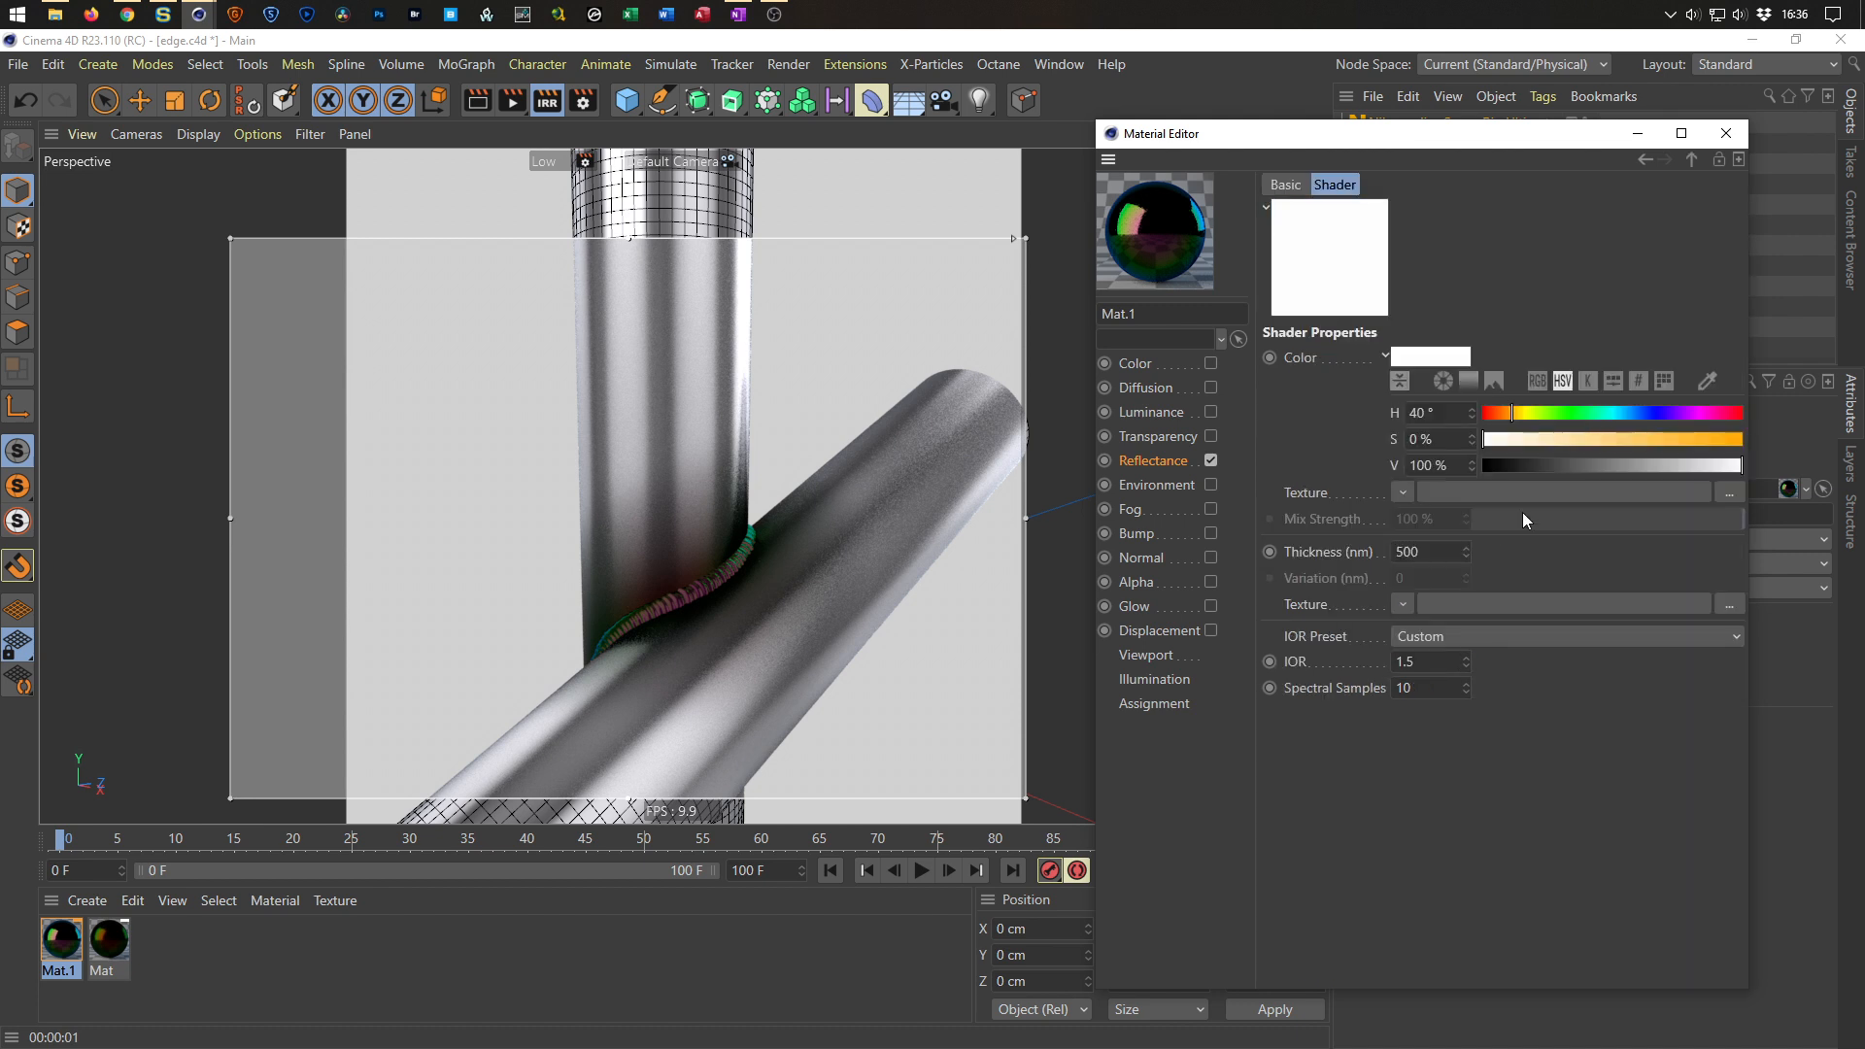
Set the Thin Film color saturation to 95% and its IOR to 3.
drag(1582, 439, 1730, 440)
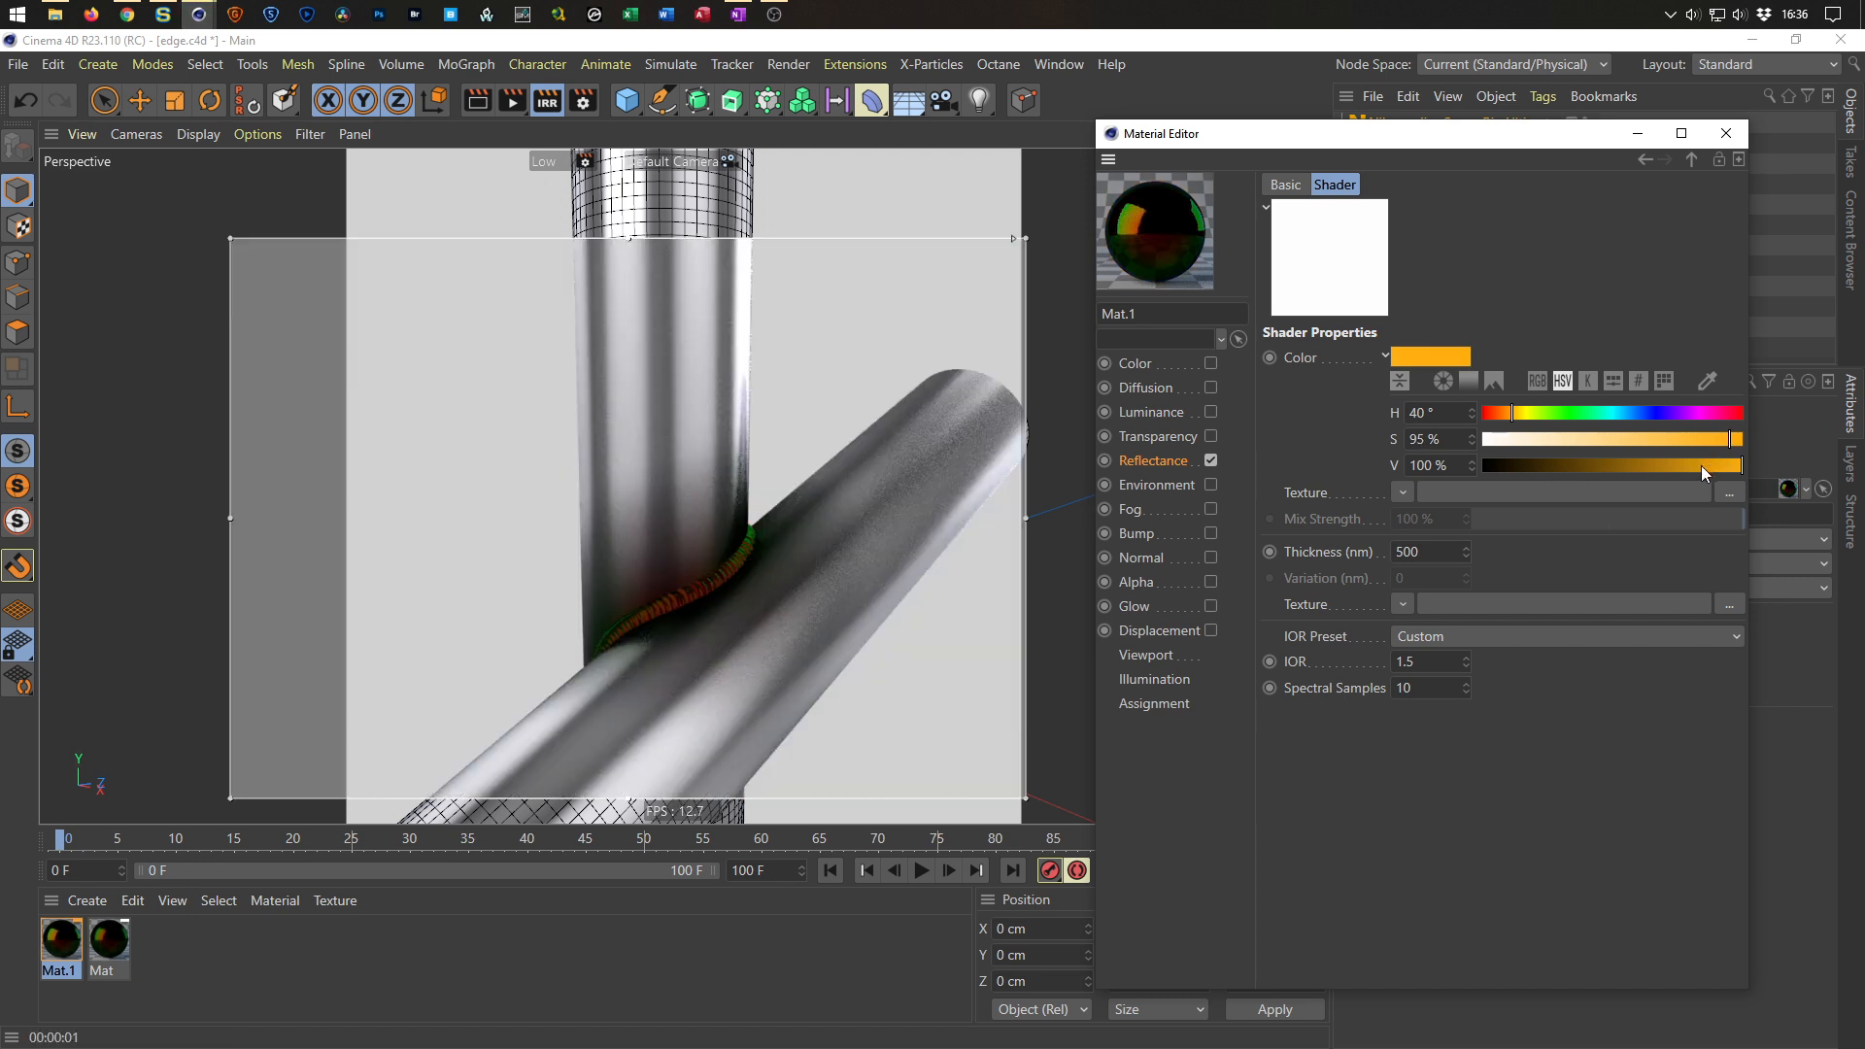
click(1409, 661)
text(3)
key(Return)
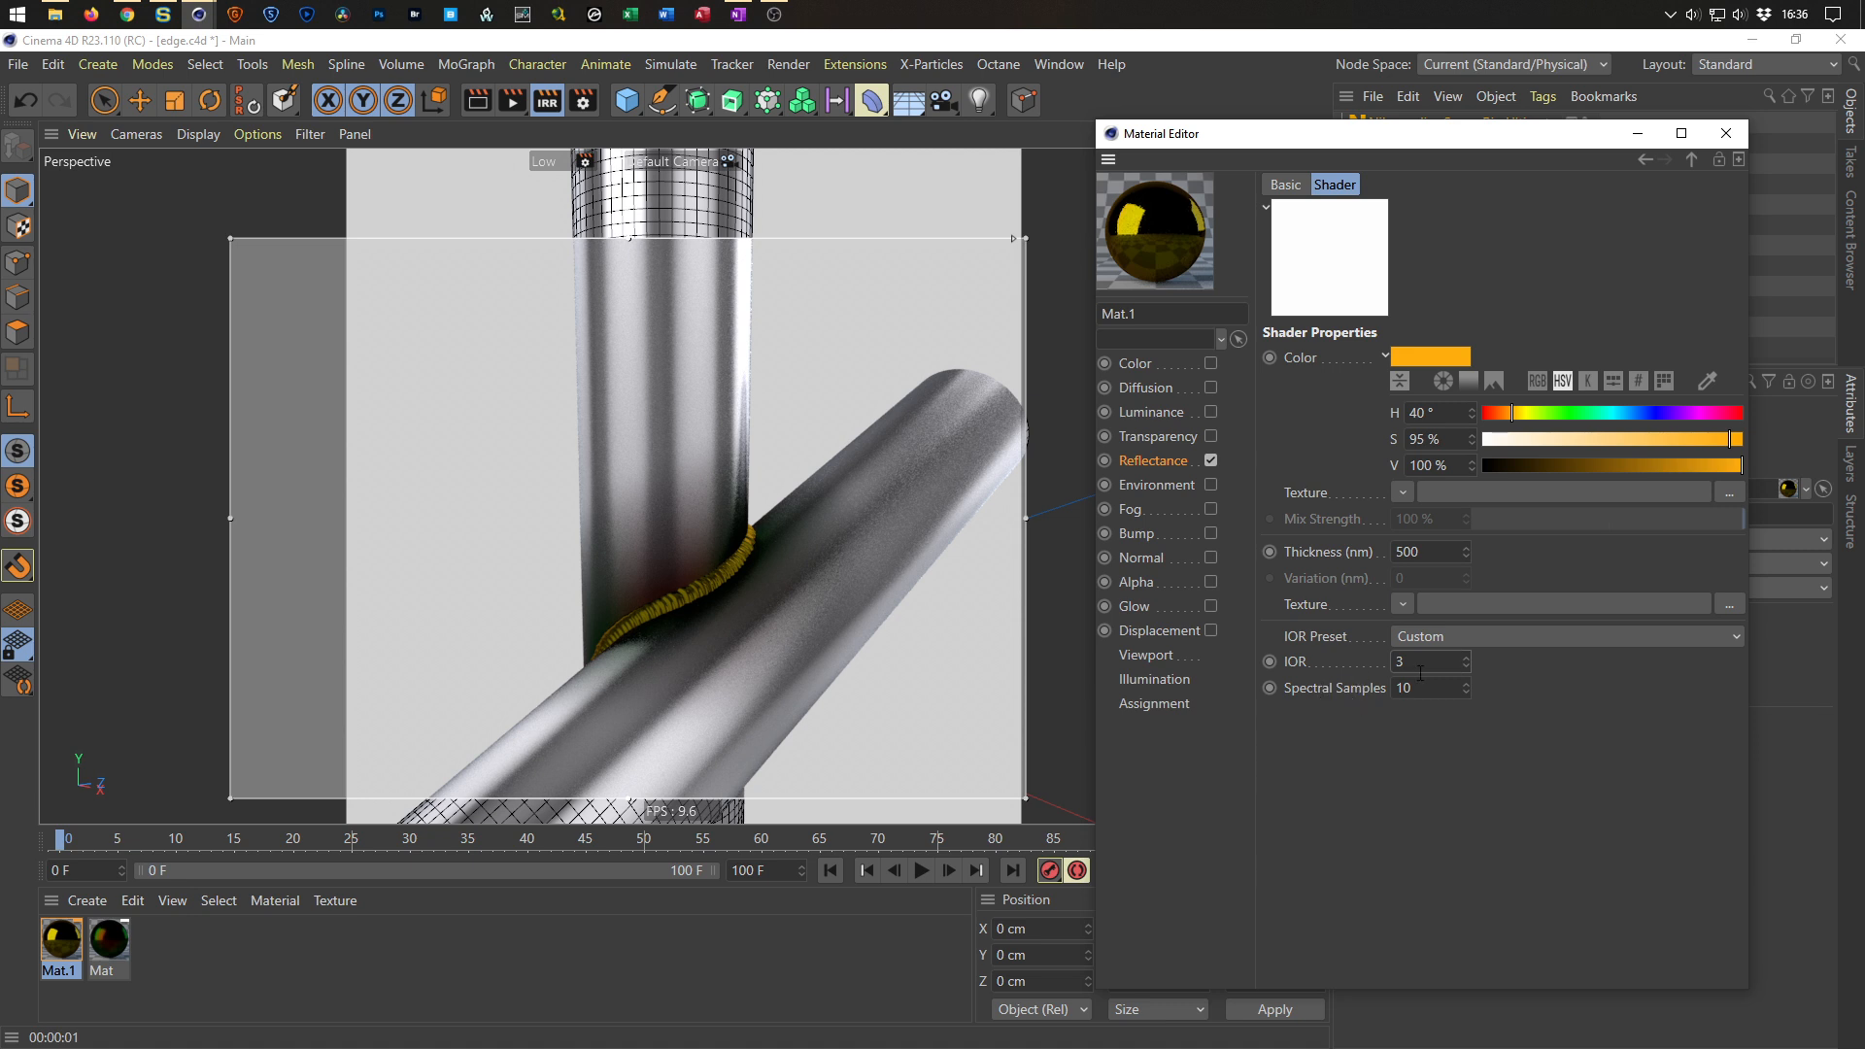
Adjust the Thin Film color to H 318°, S 100%, V 86%.
click(1541, 470)
click(1532, 441)
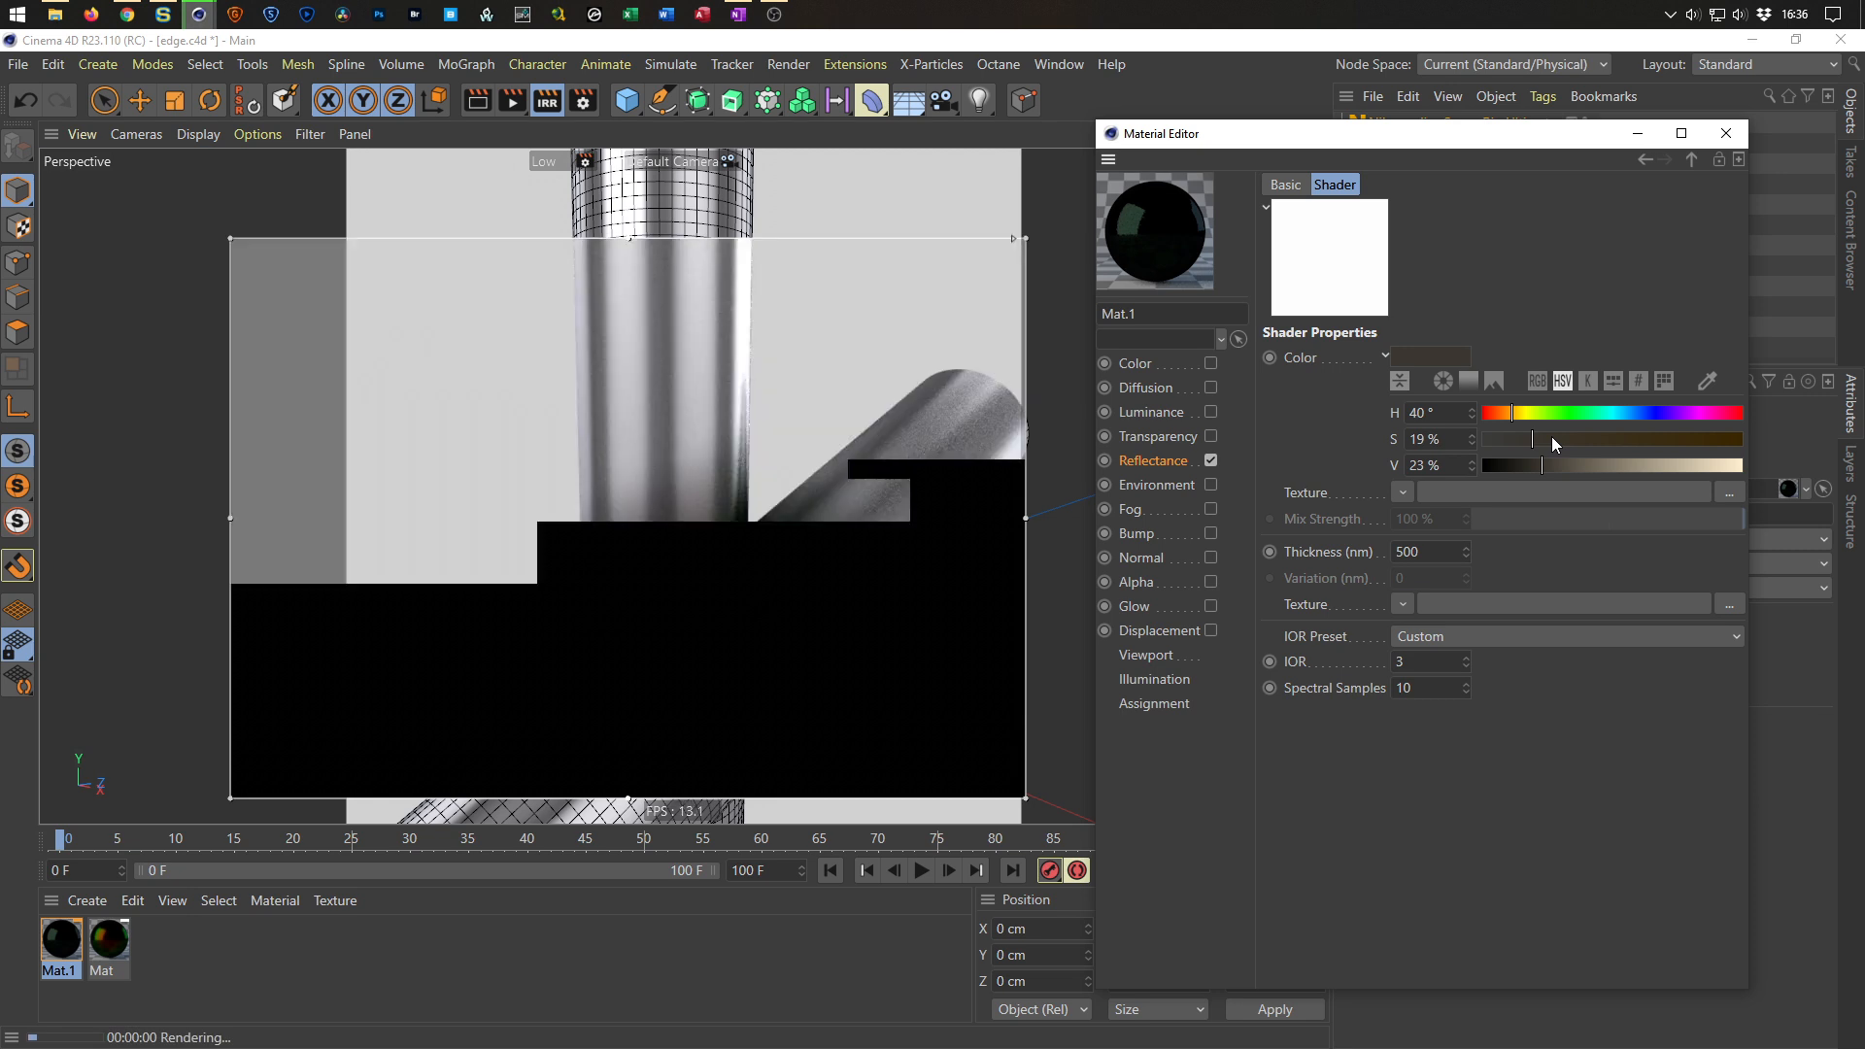
click(1582, 439)
drag(1602, 438, 1687, 441)
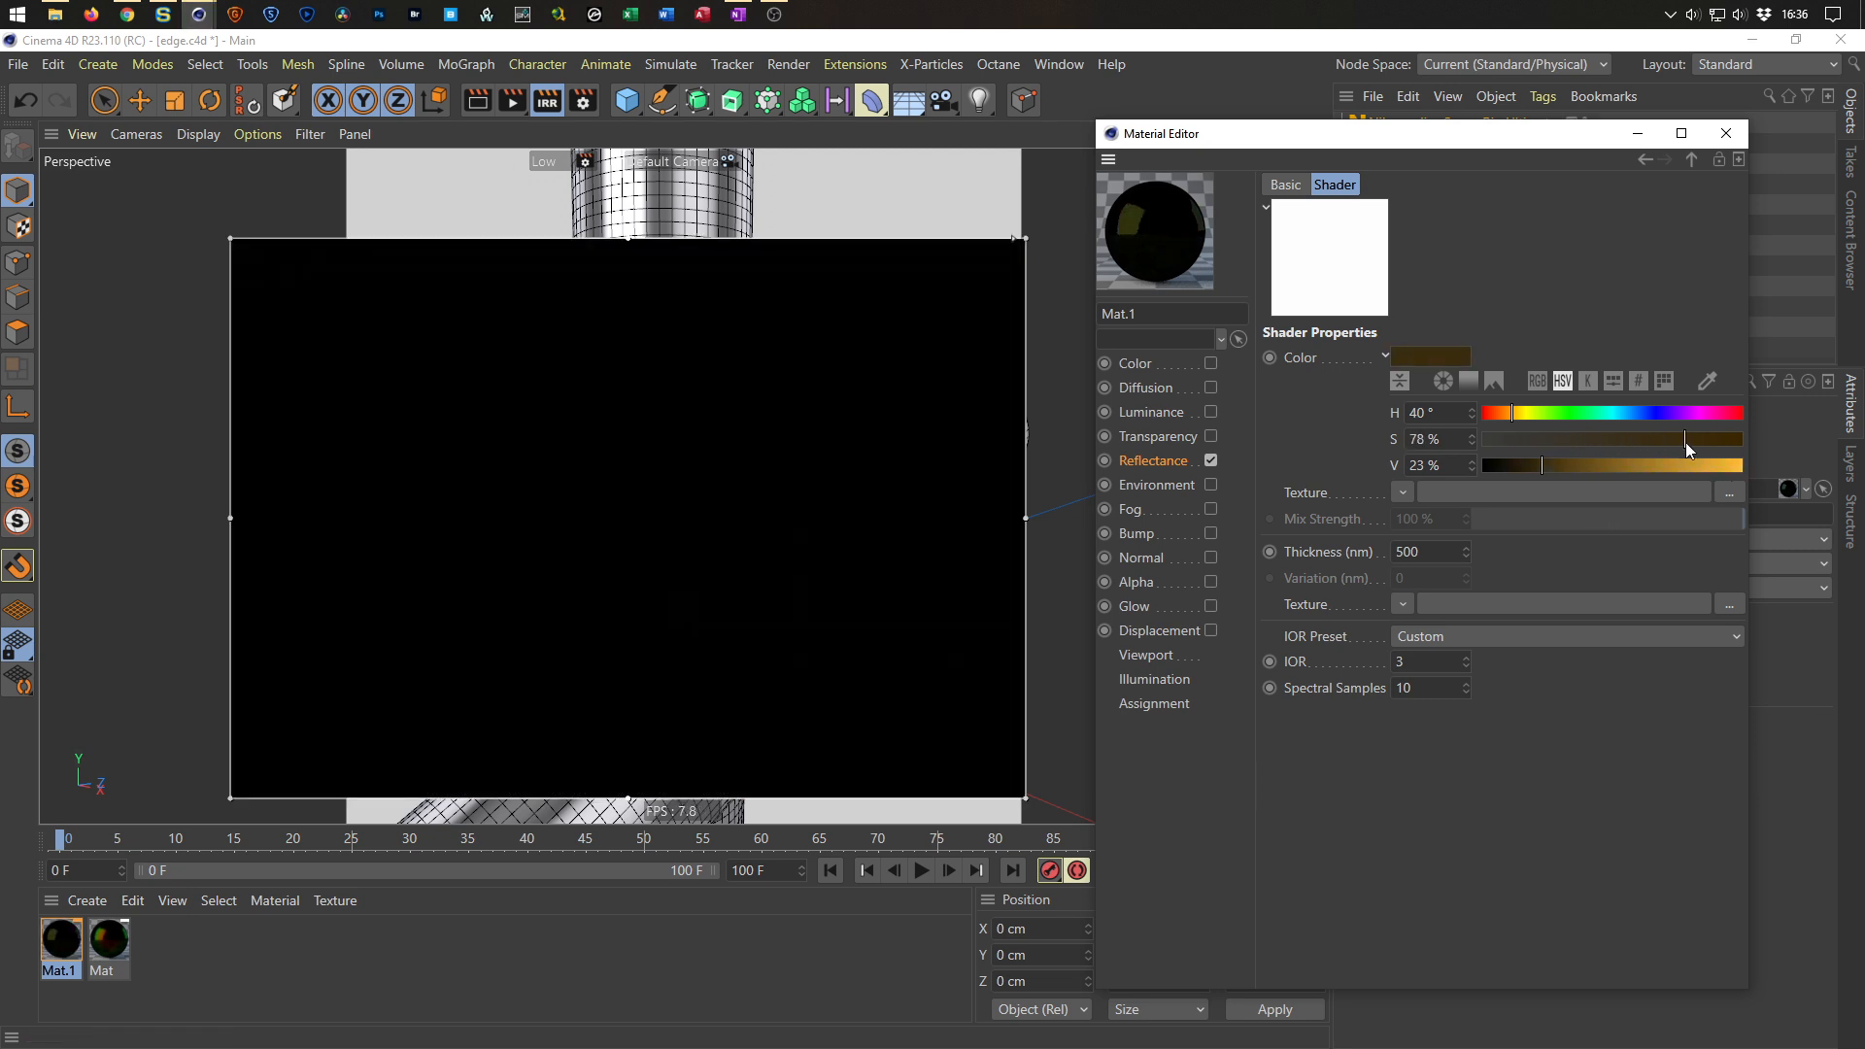
drag(1706, 445, 1756, 451)
click(1612, 461)
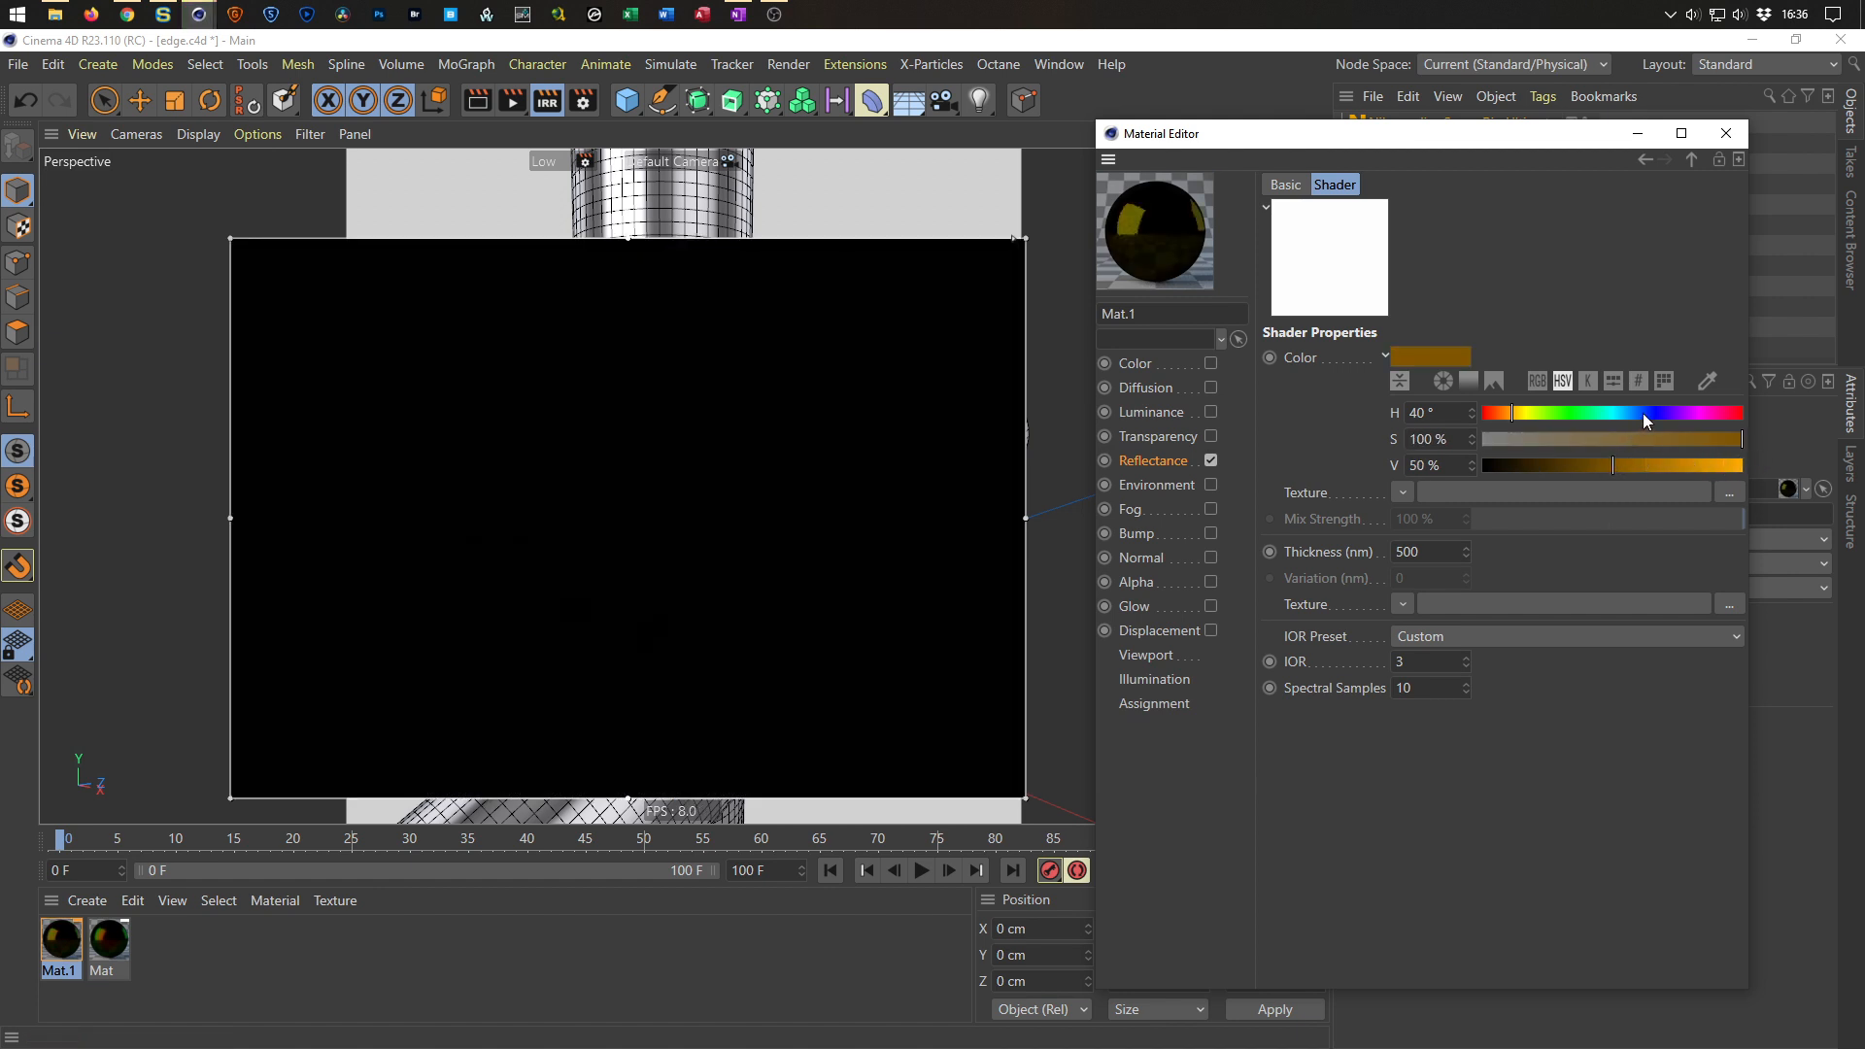
click(1712, 413)
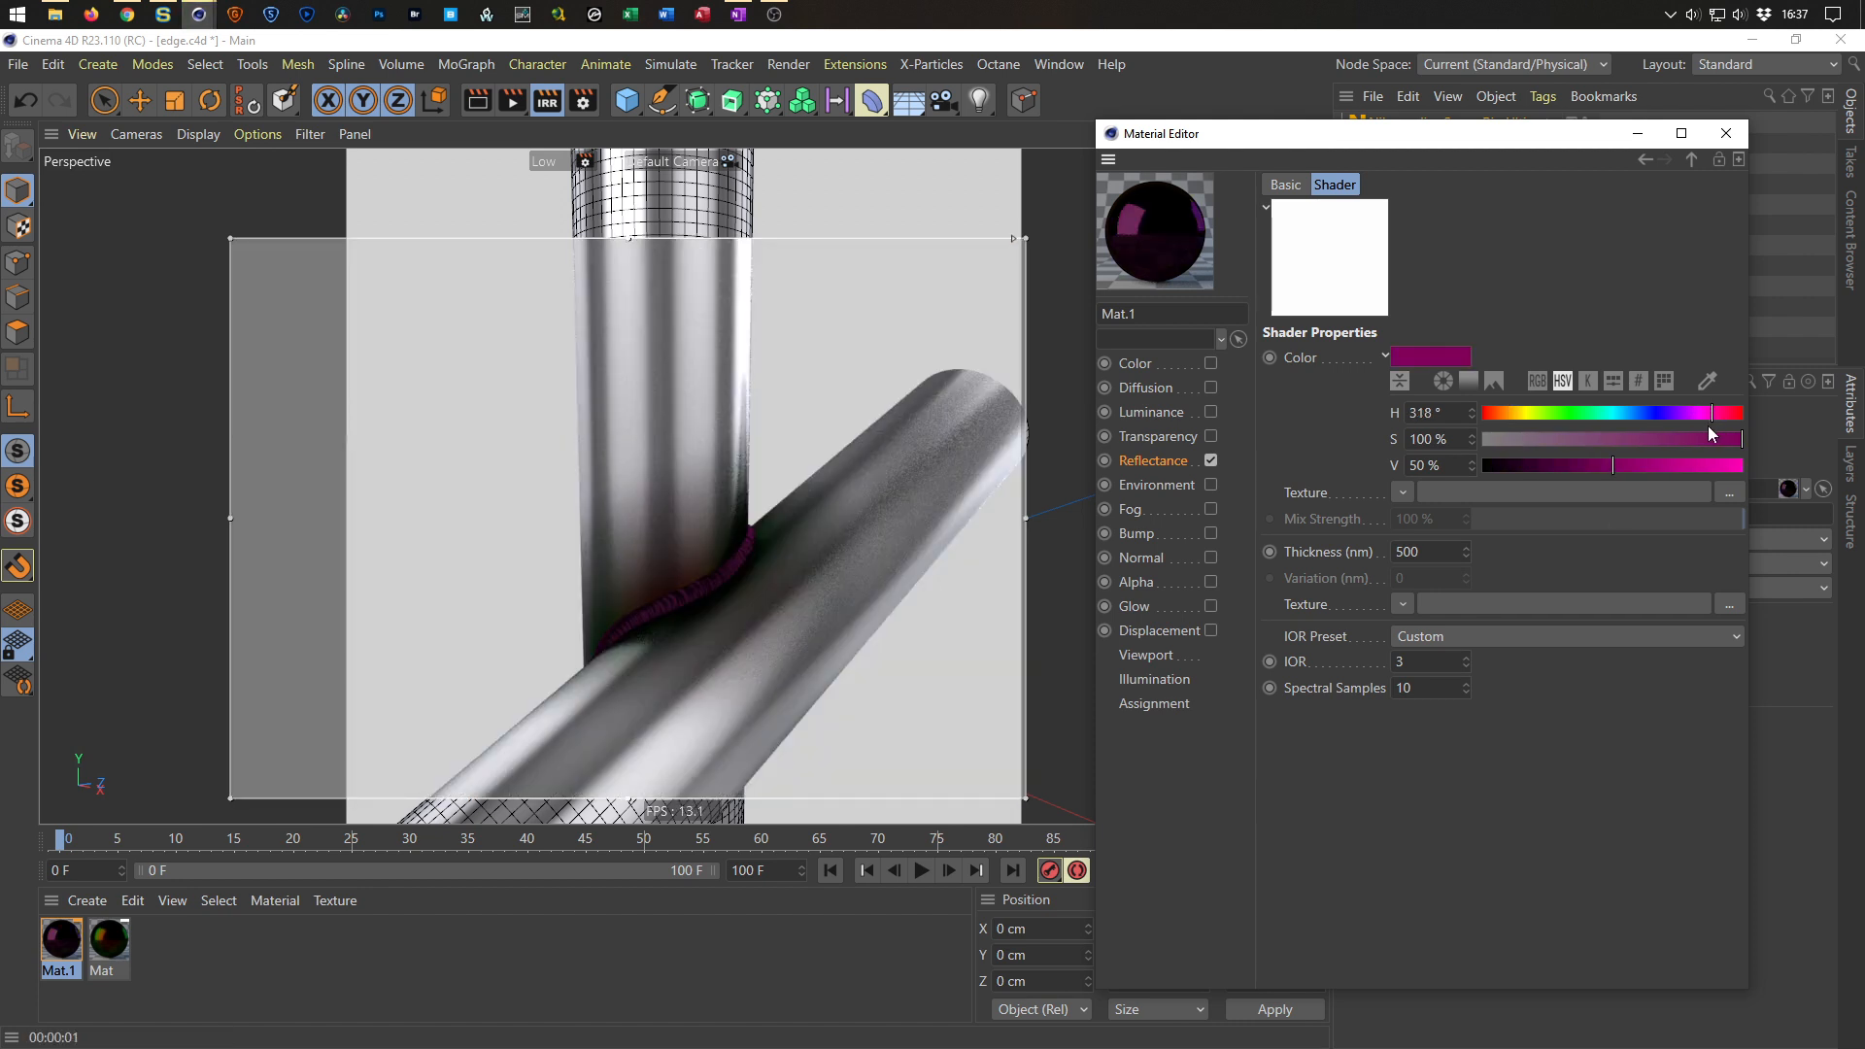
click(1706, 468)
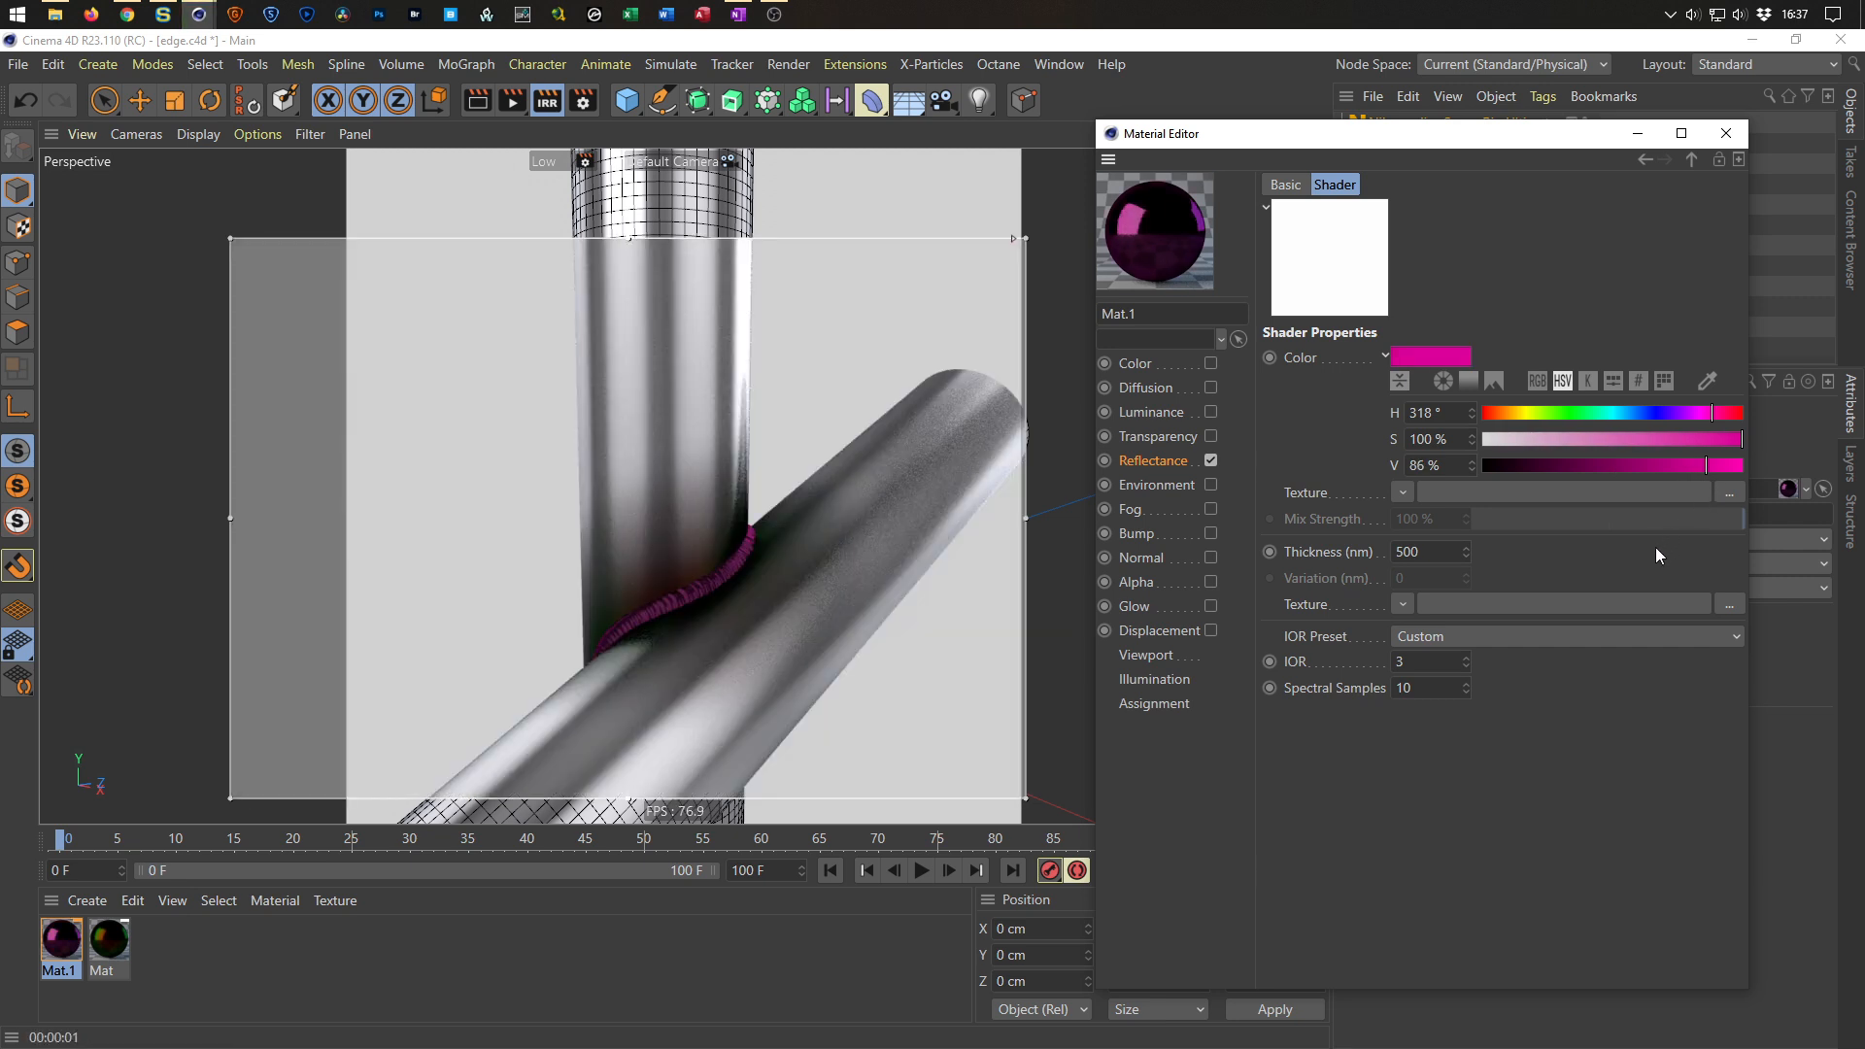
Try a Thin Film IOR of 1.2 and settle on an IOR of 1.5.
click(1460, 668)
text(1.2)
key(Return)
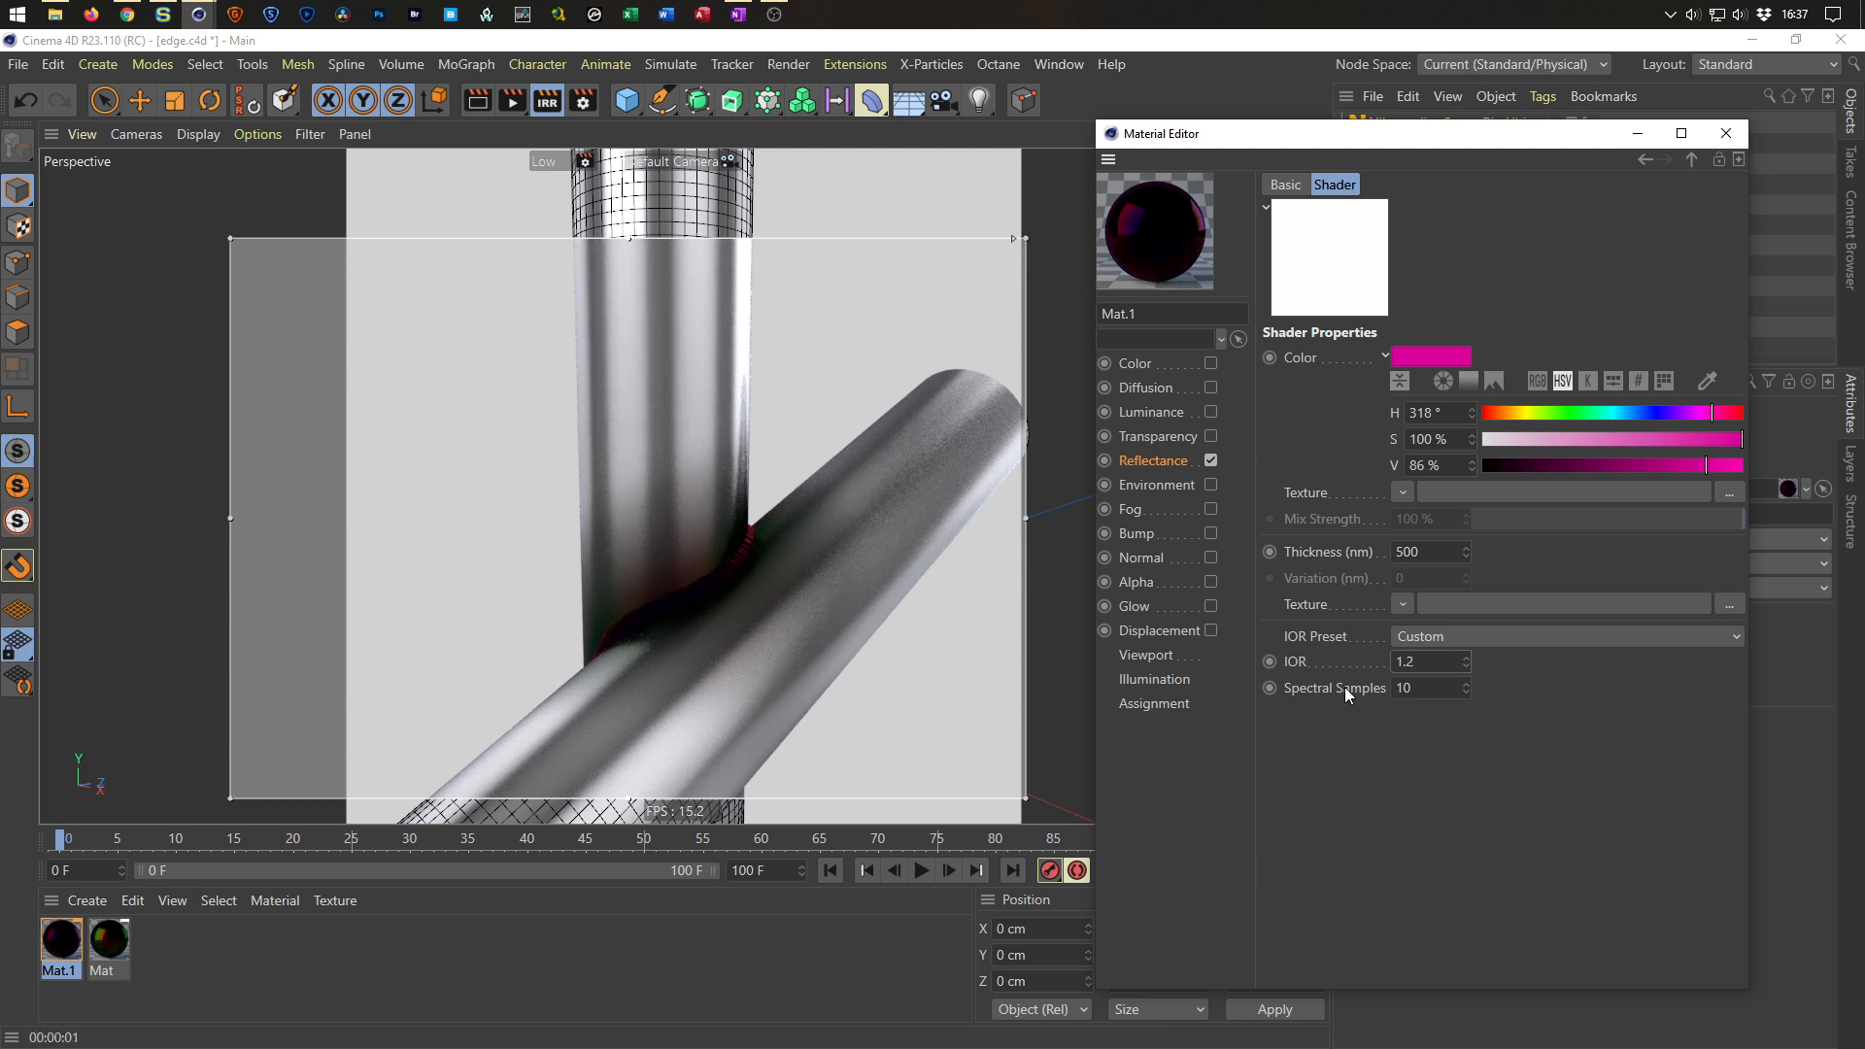
double_click(1418, 662)
text(1.5)
key(Return)
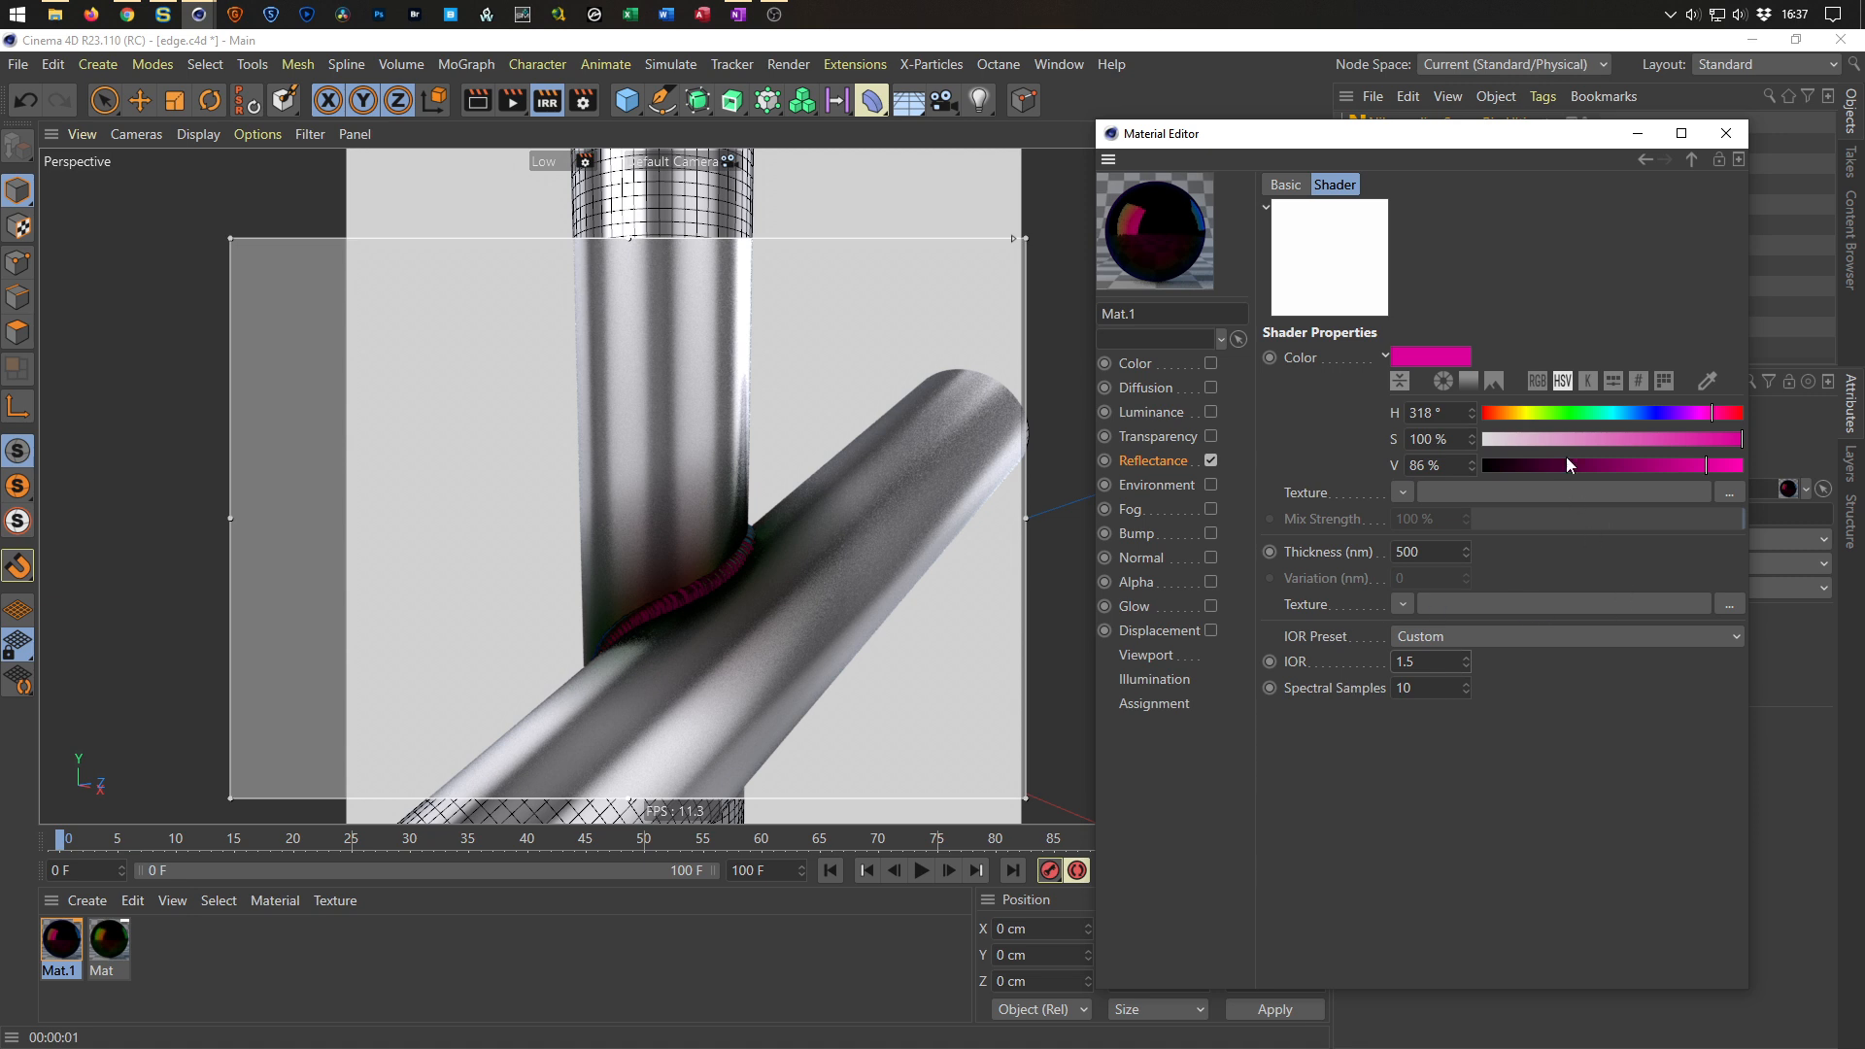
Set the Thin Film color hue to 59° and its thickness to 1000 nm.
click(1527, 412)
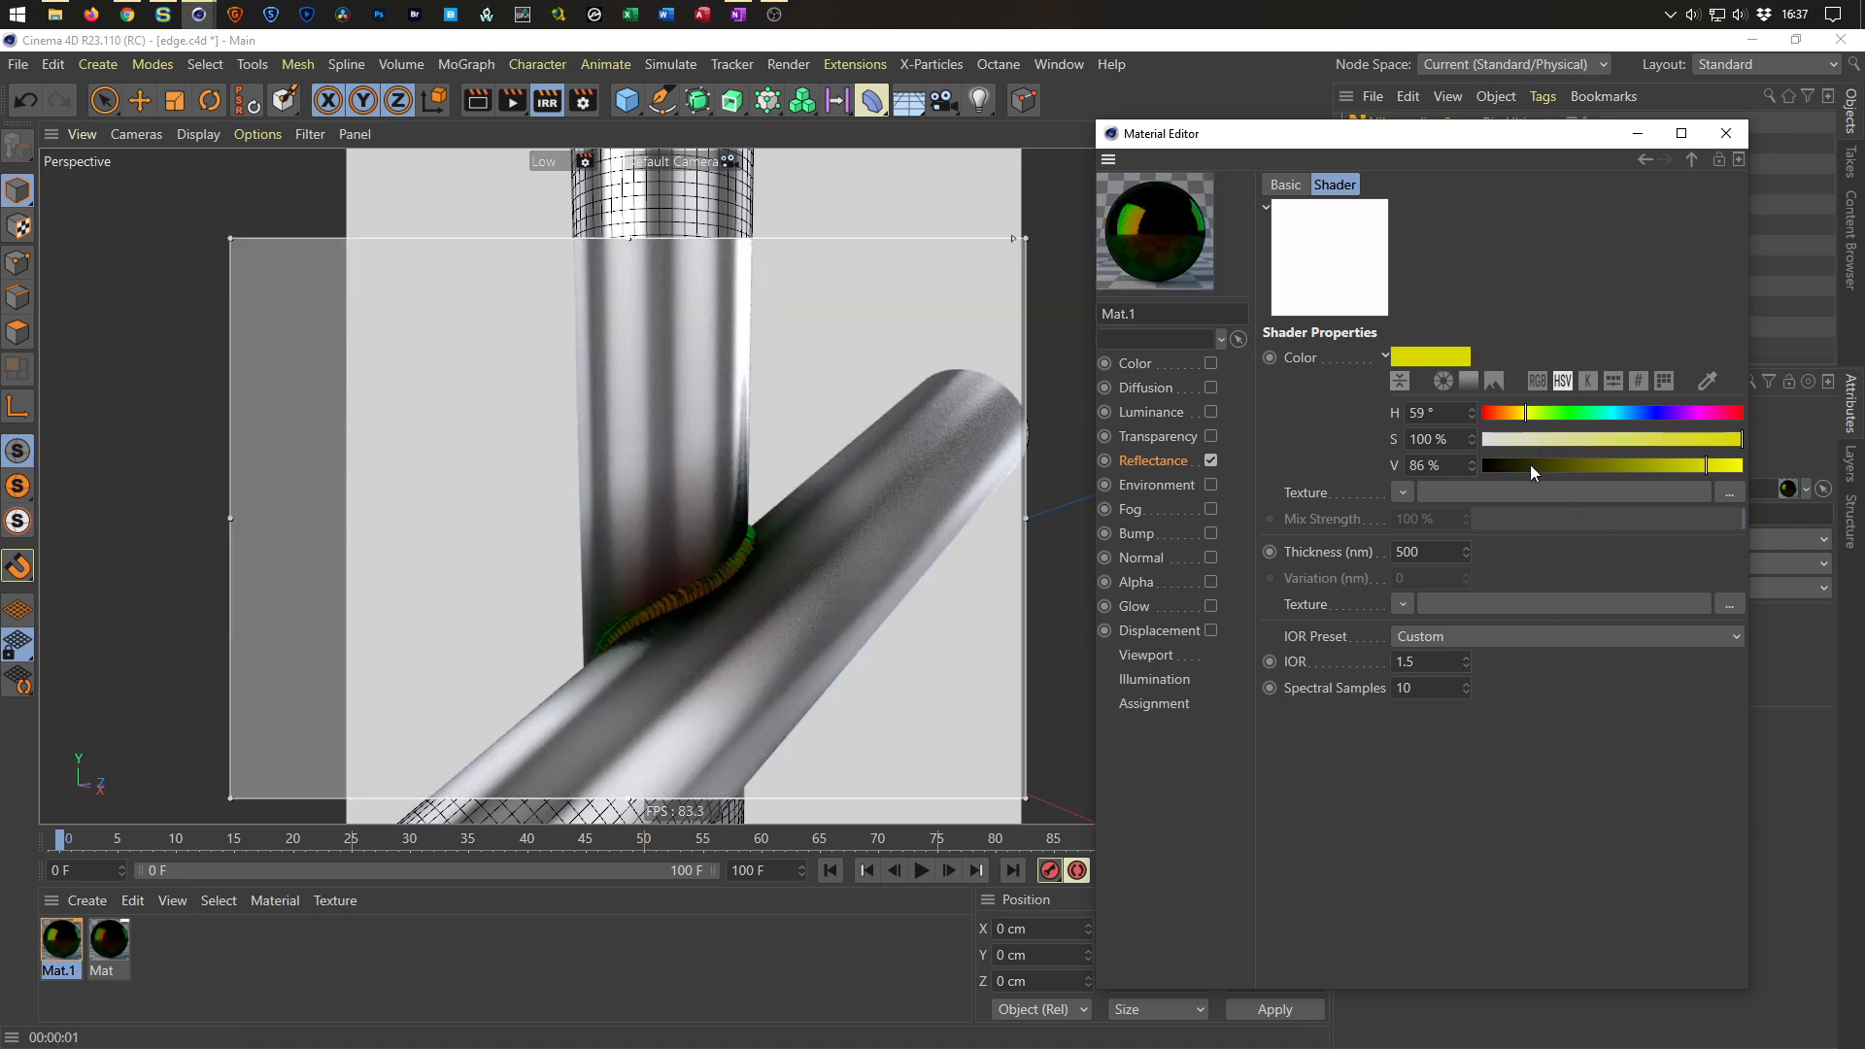
click(1421, 551)
text(100)
key(Return)
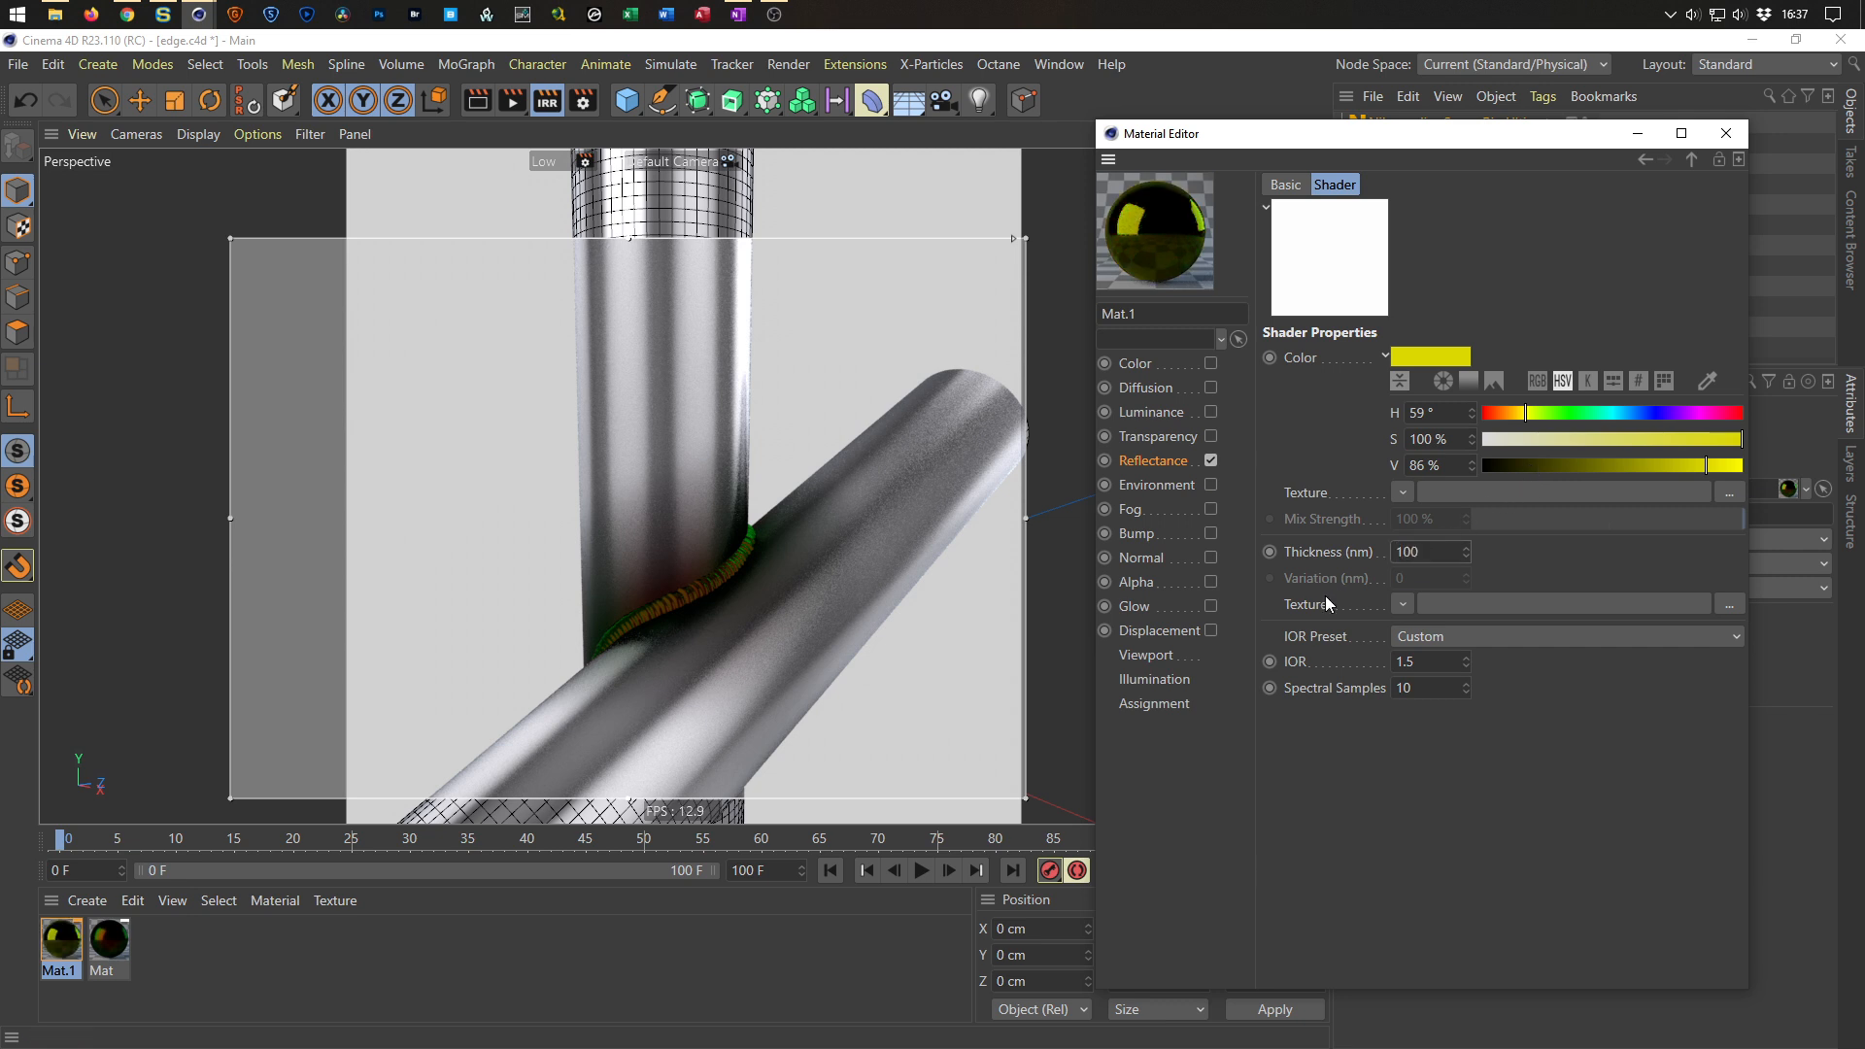
drag(1423, 554, 1329, 565)
text(1000)
key(Return)
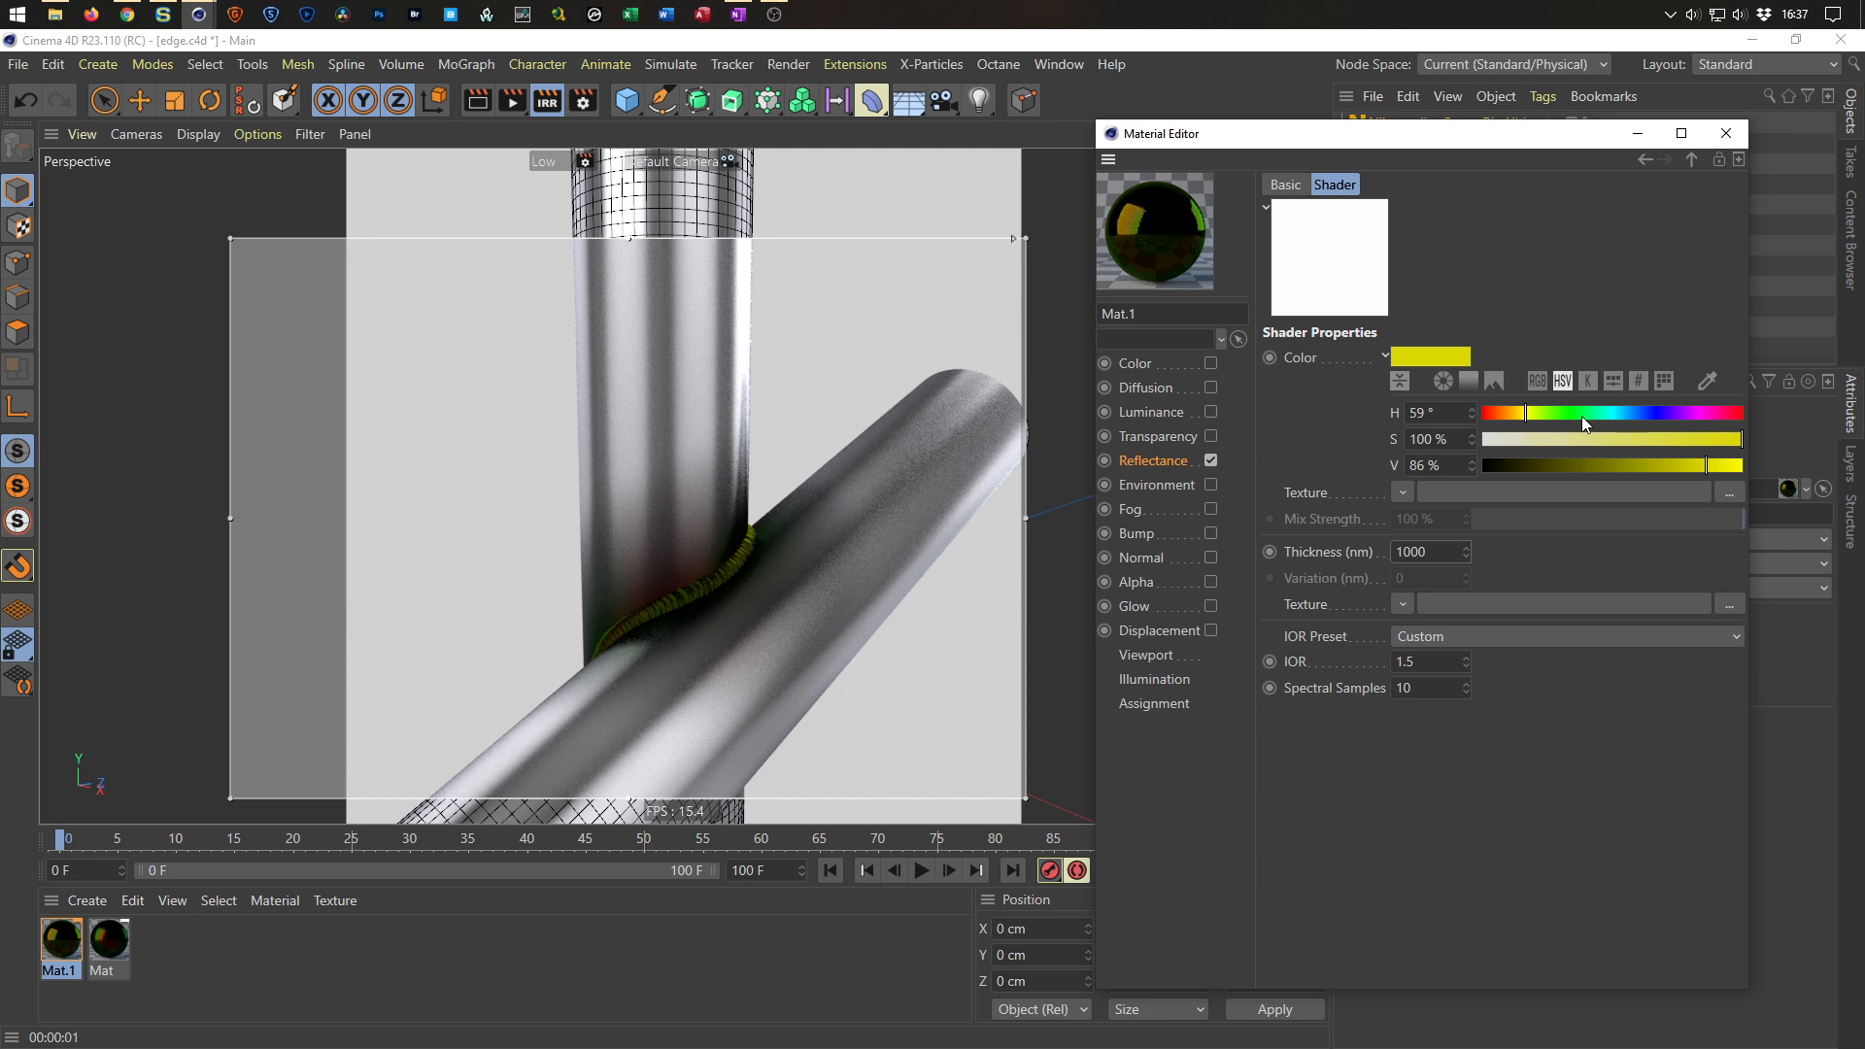
Shift the Thin Film color hue to about 153°.
click(1676, 416)
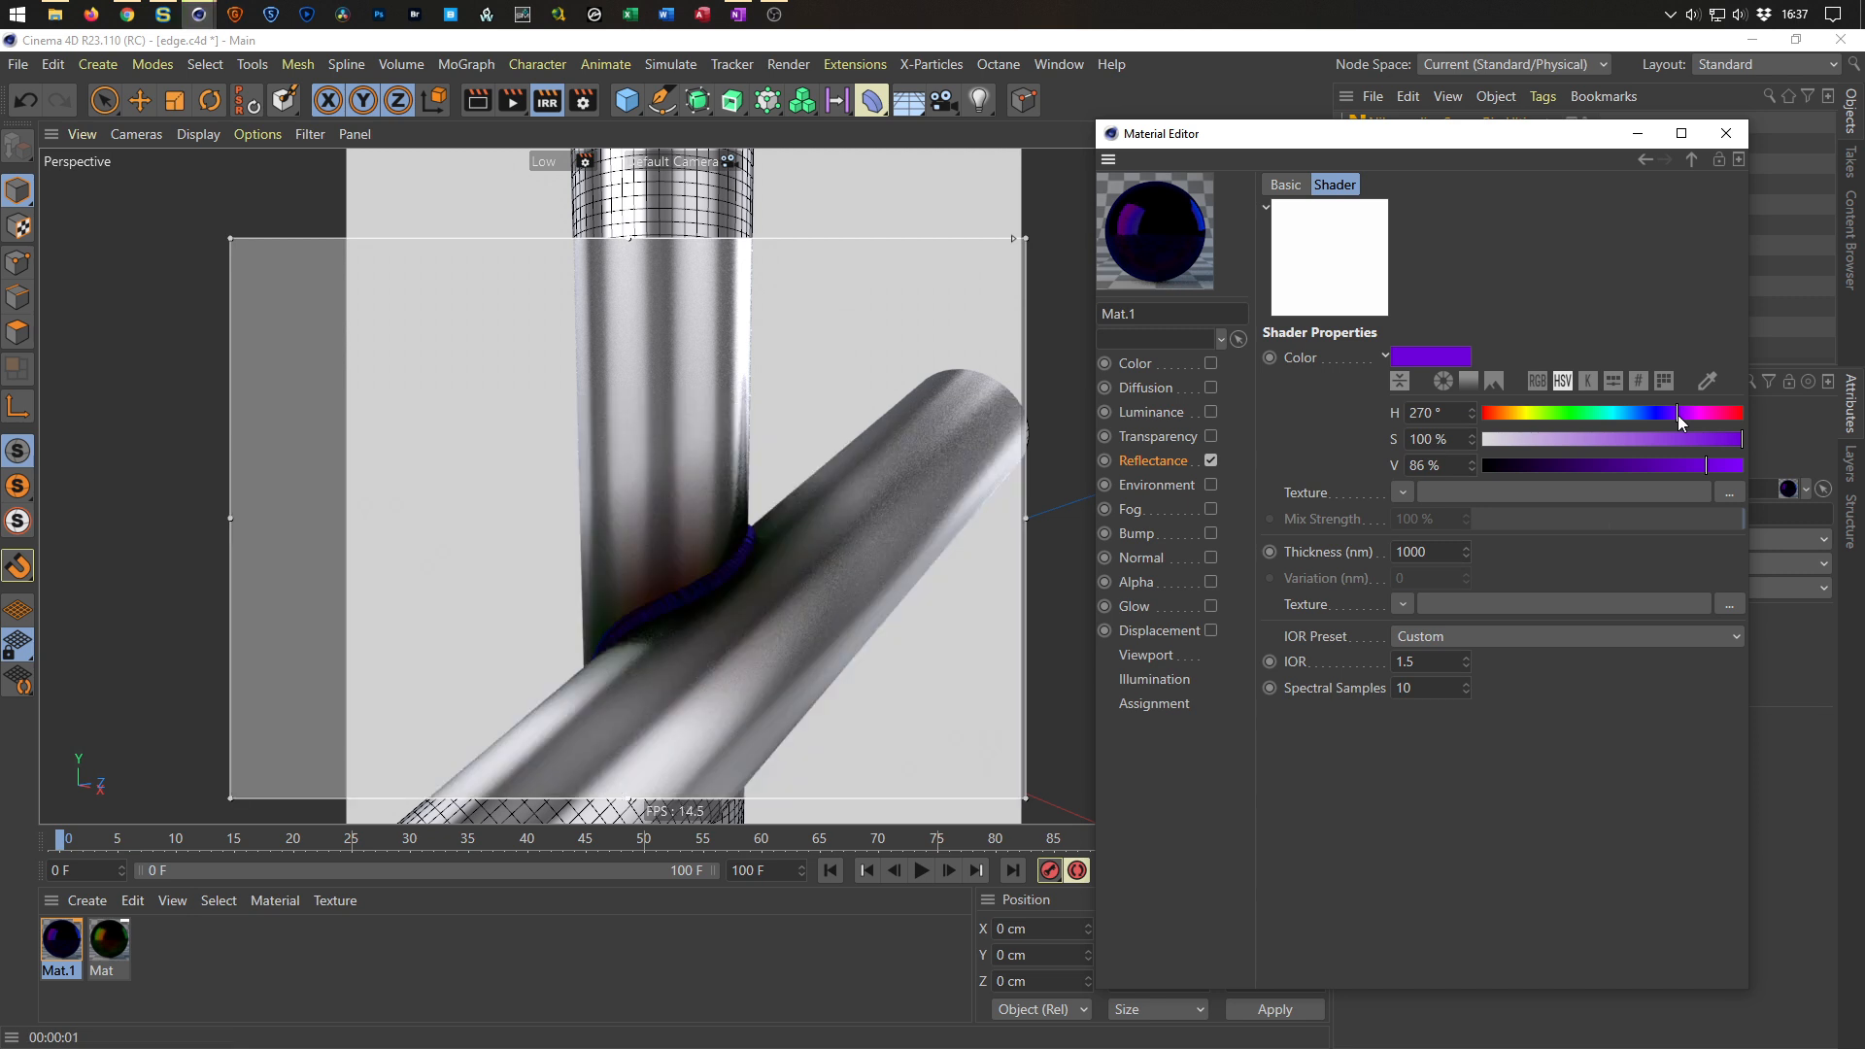
click(1626, 416)
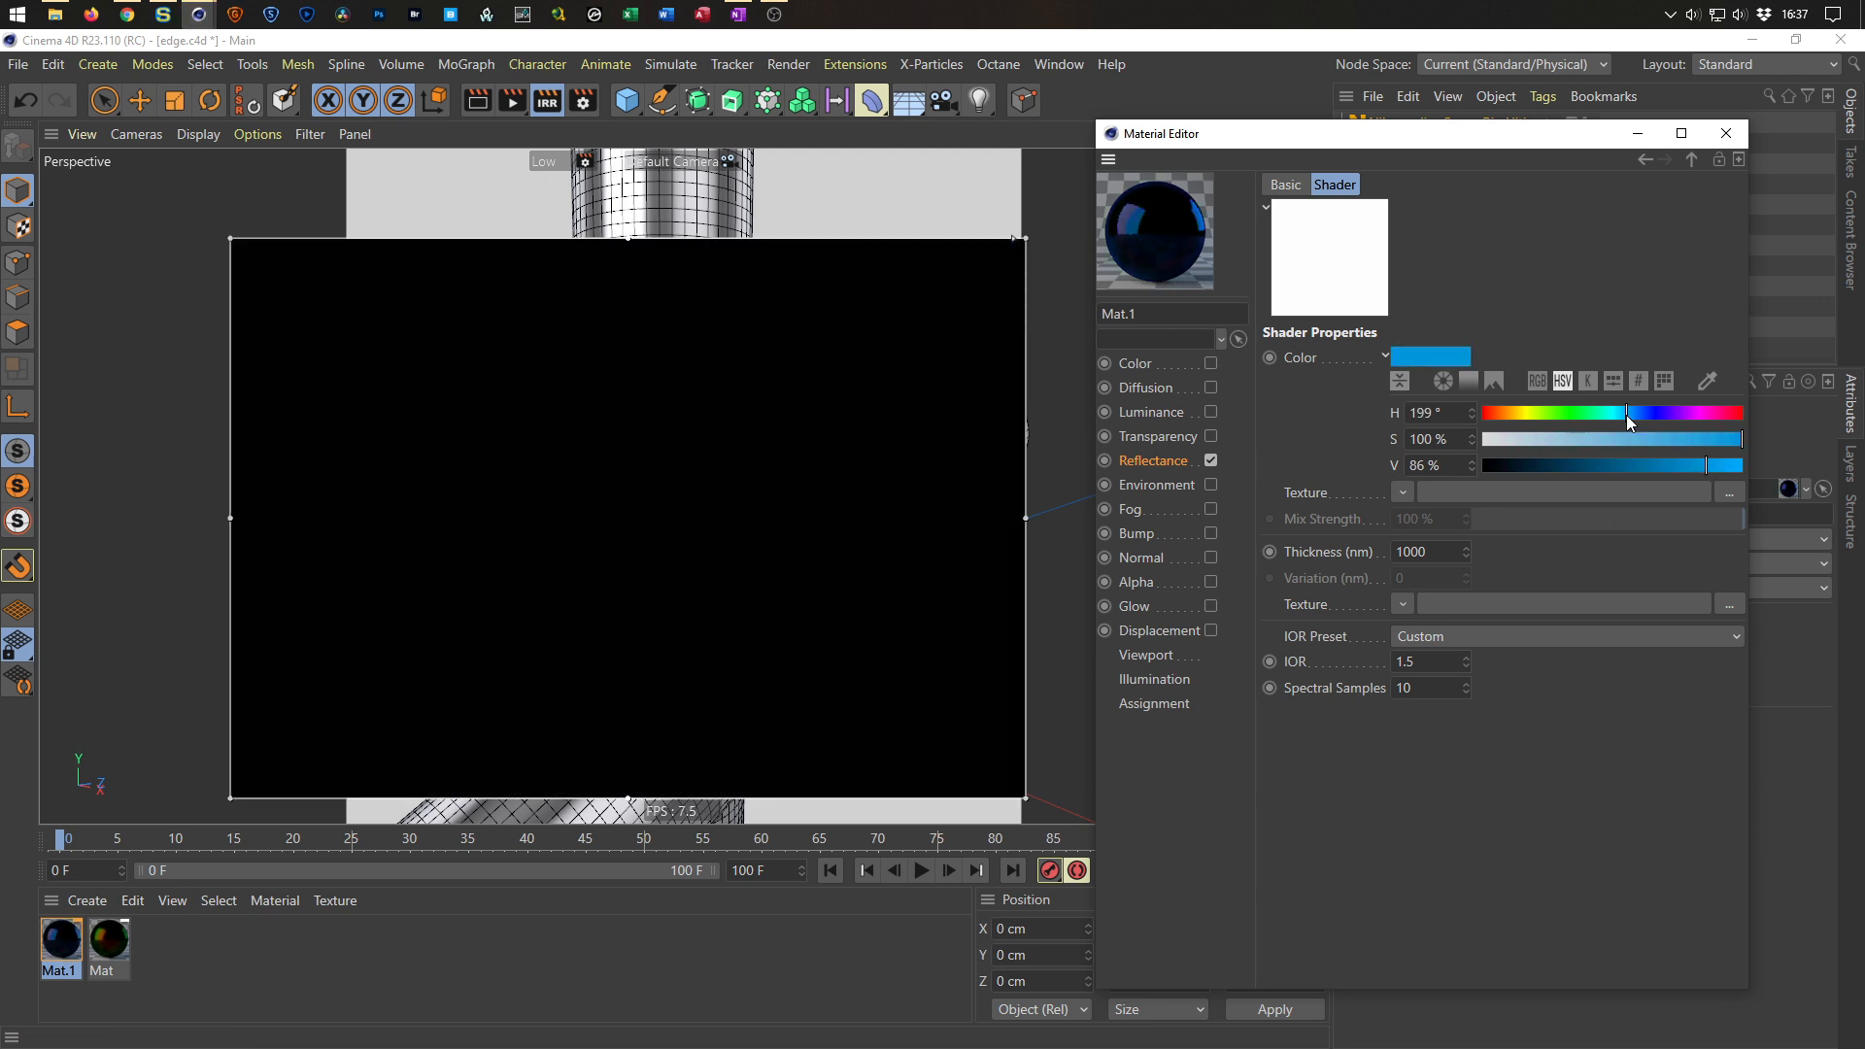
drag(1626, 415, 1601, 416)
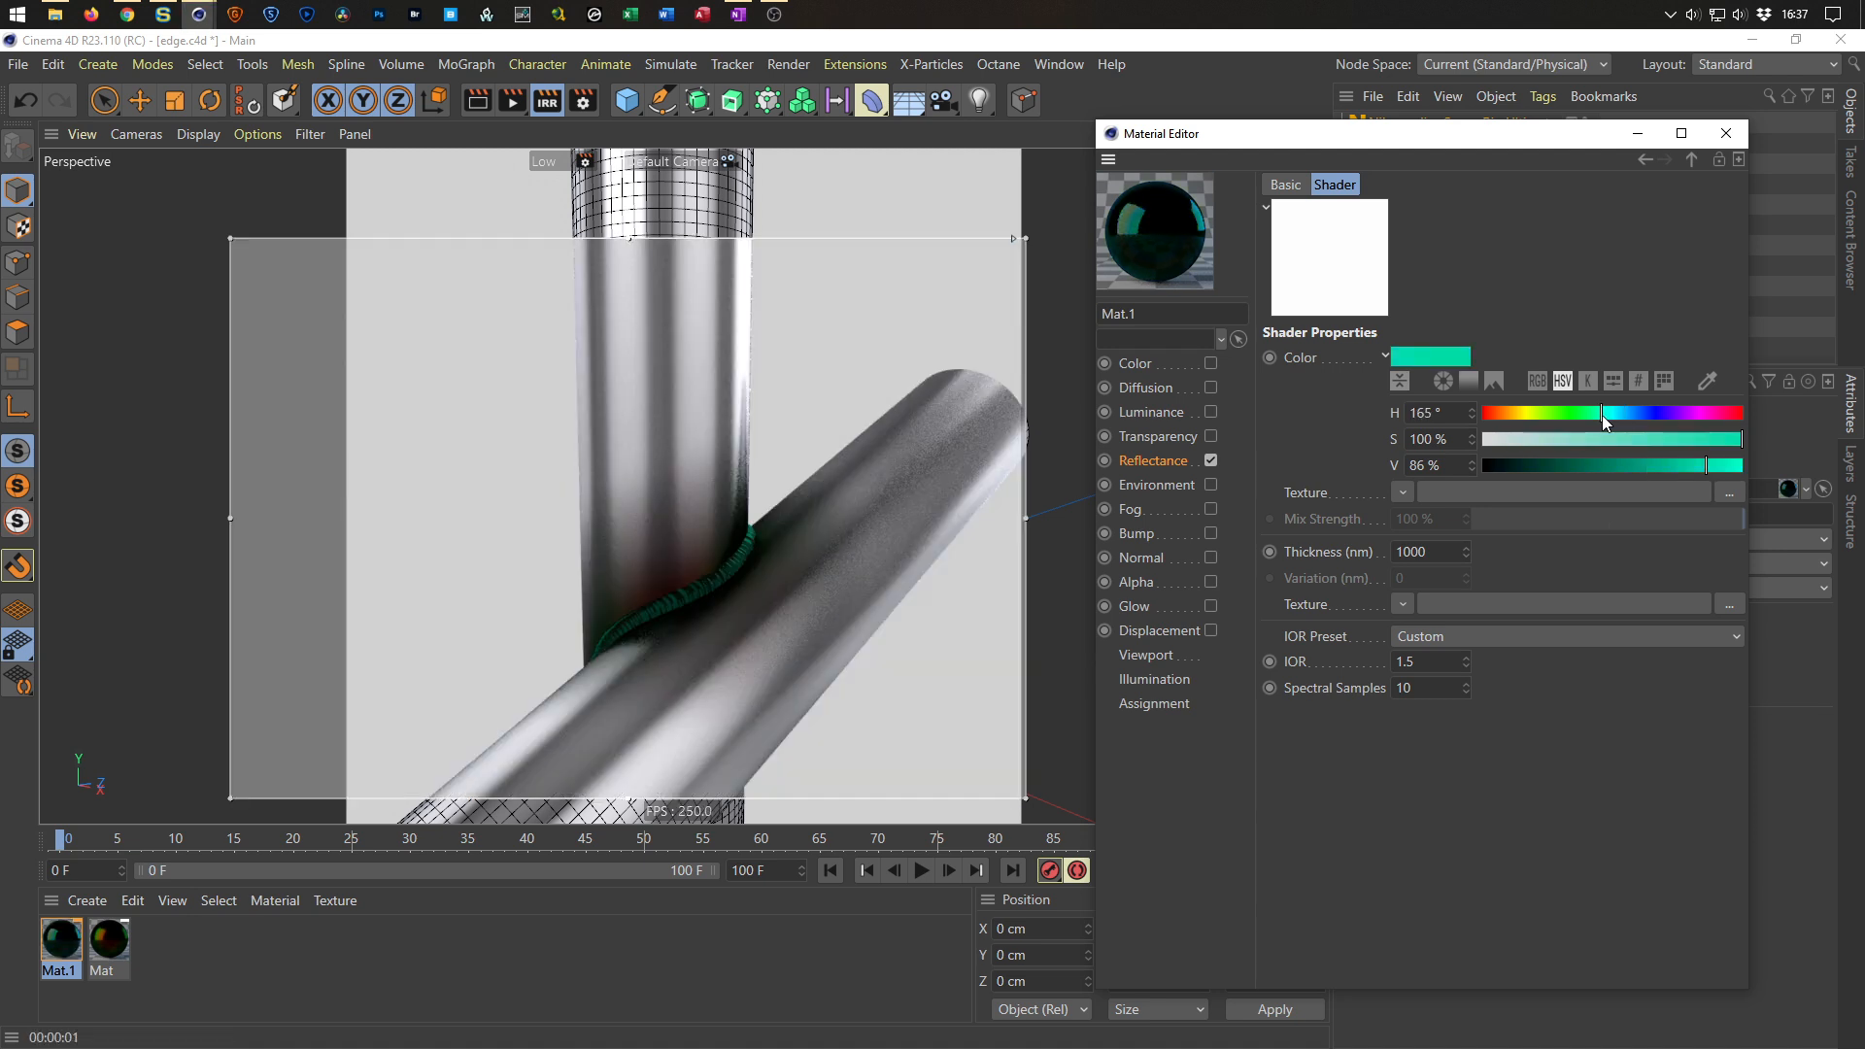
drag(1601, 416, 1593, 416)
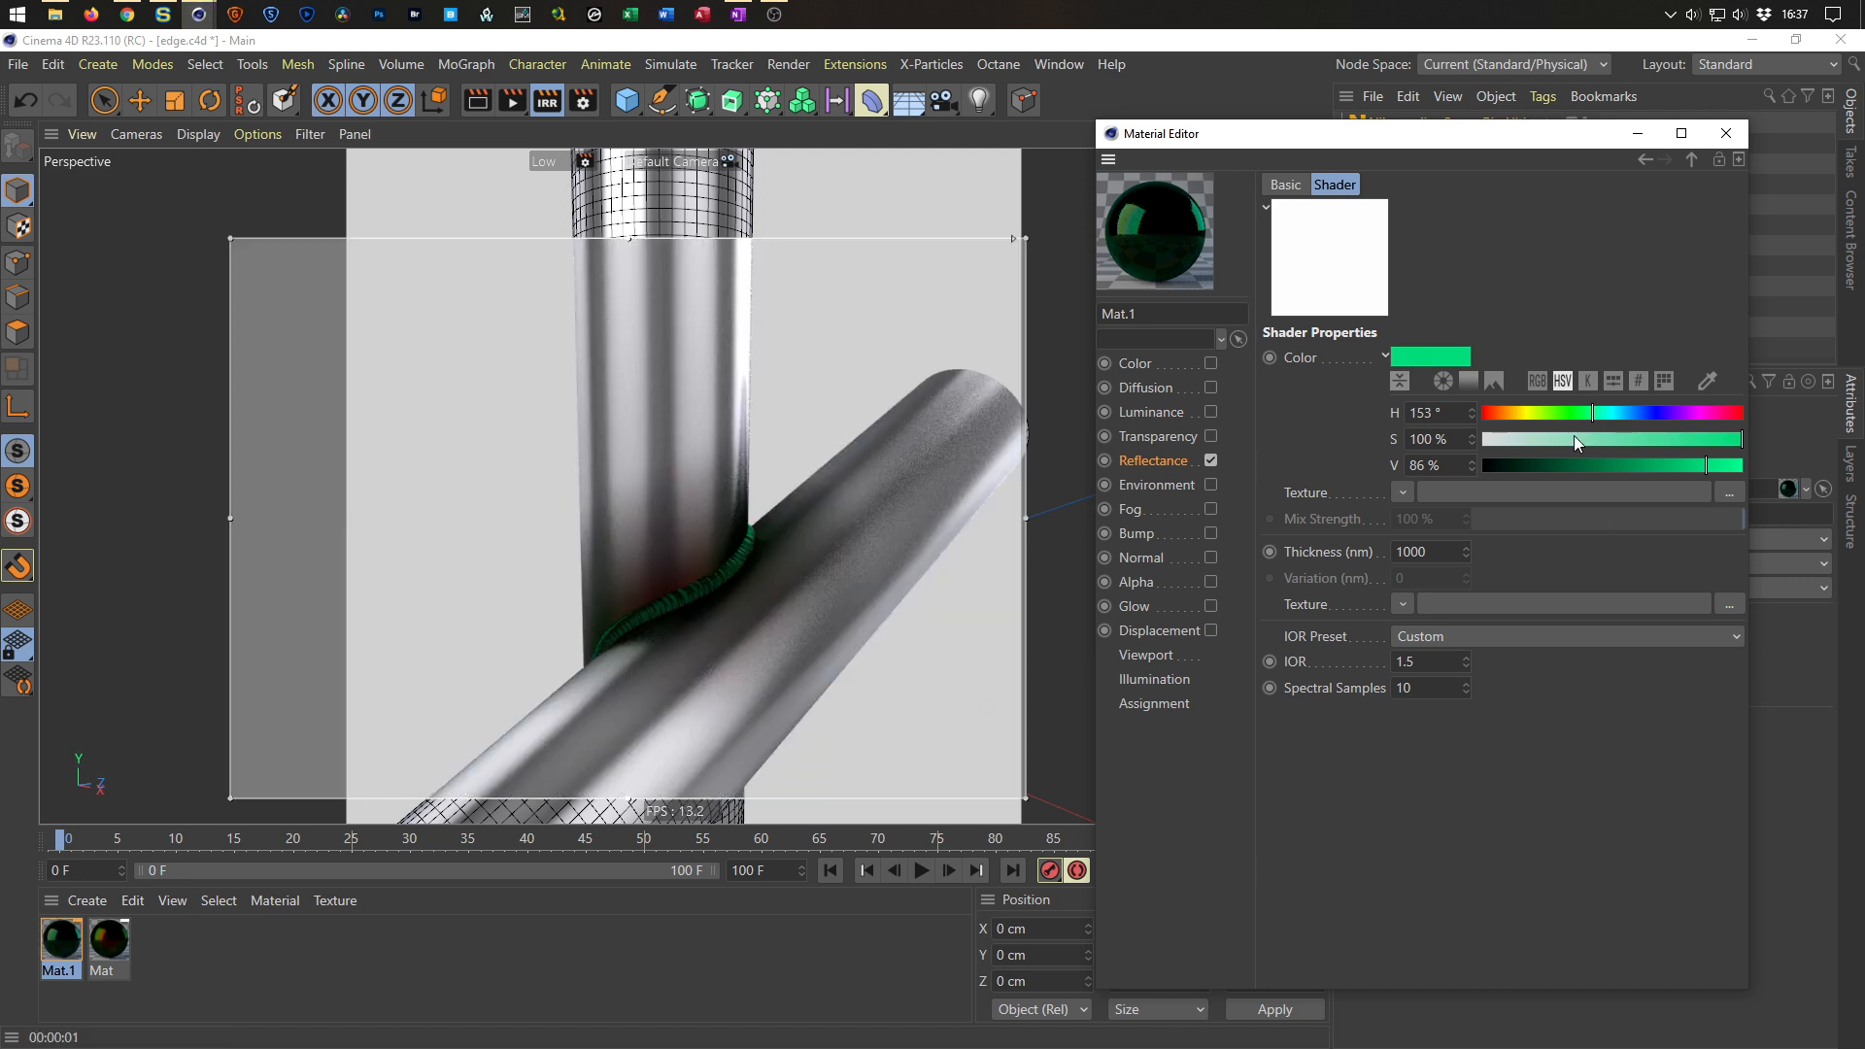
Load a Noise shader into the Thin Film color texture and set its global scale to 50%.
click(1404, 492)
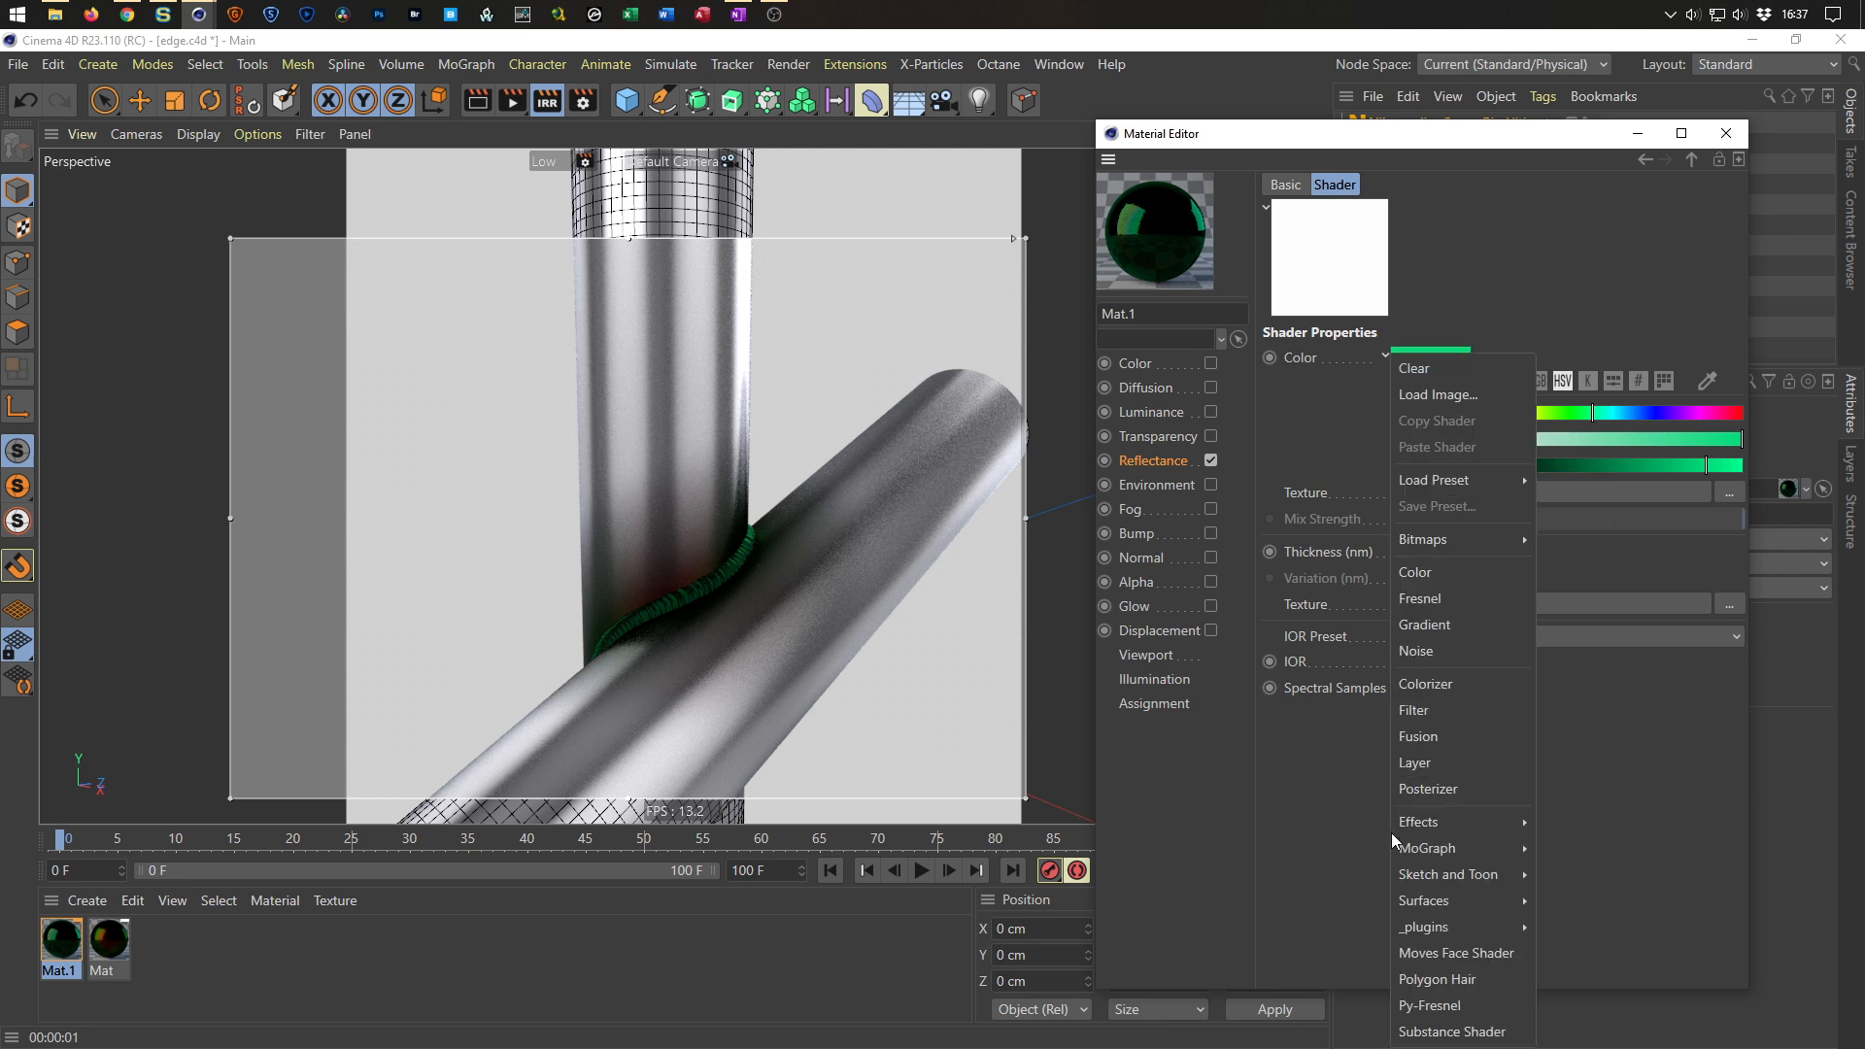
click(1447, 654)
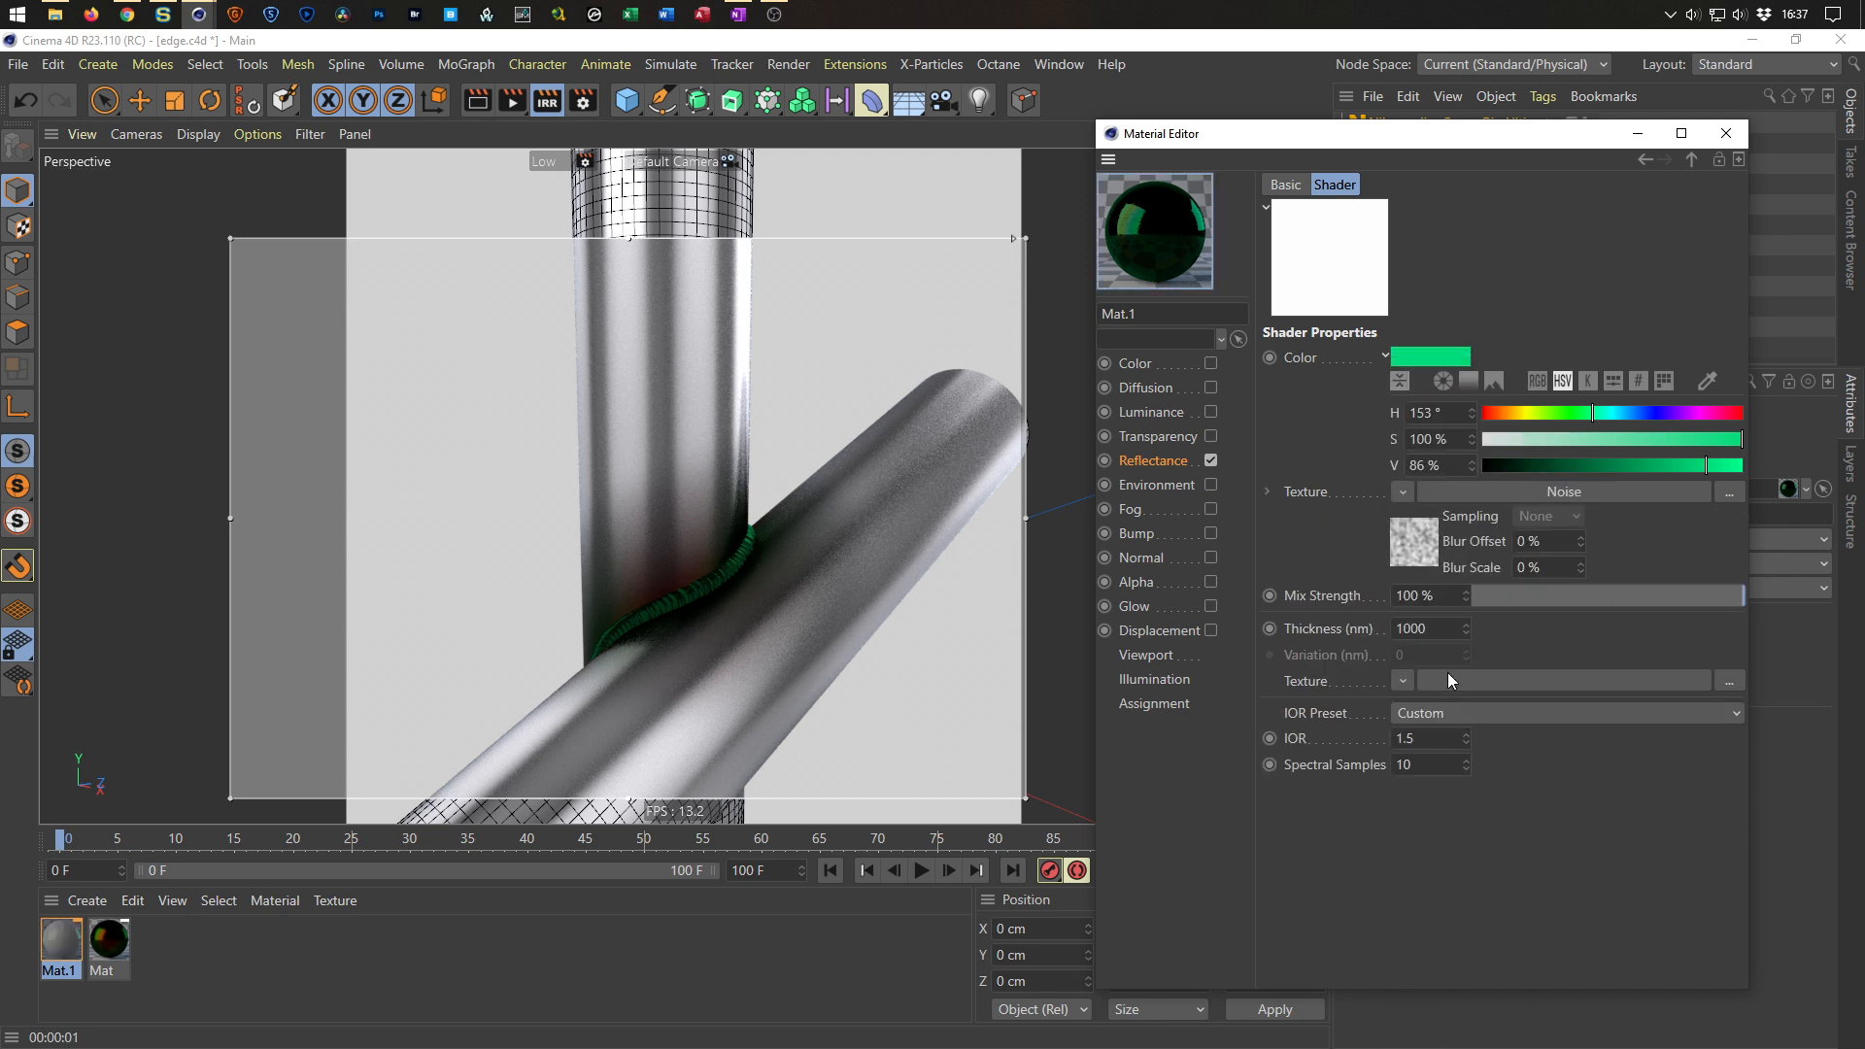
click(1420, 557)
click(1470, 516)
text(50)
key(Return)
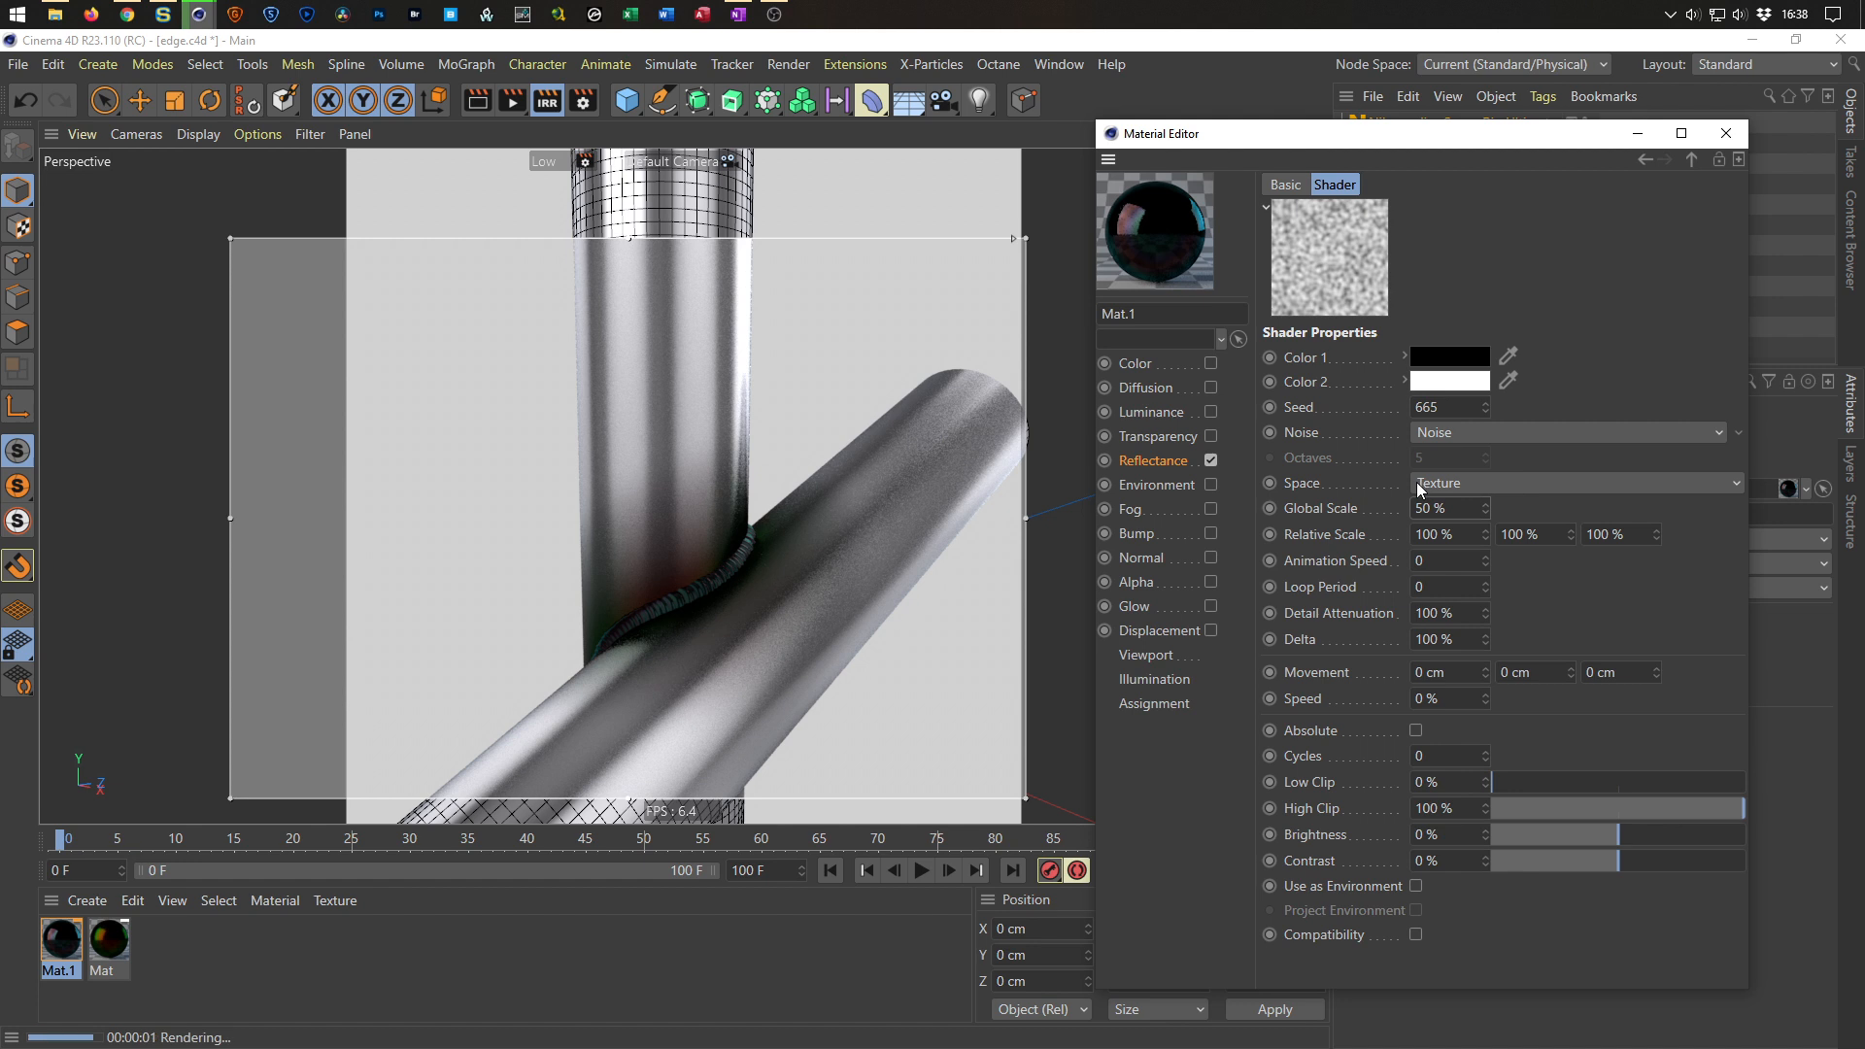
click(1420, 432)
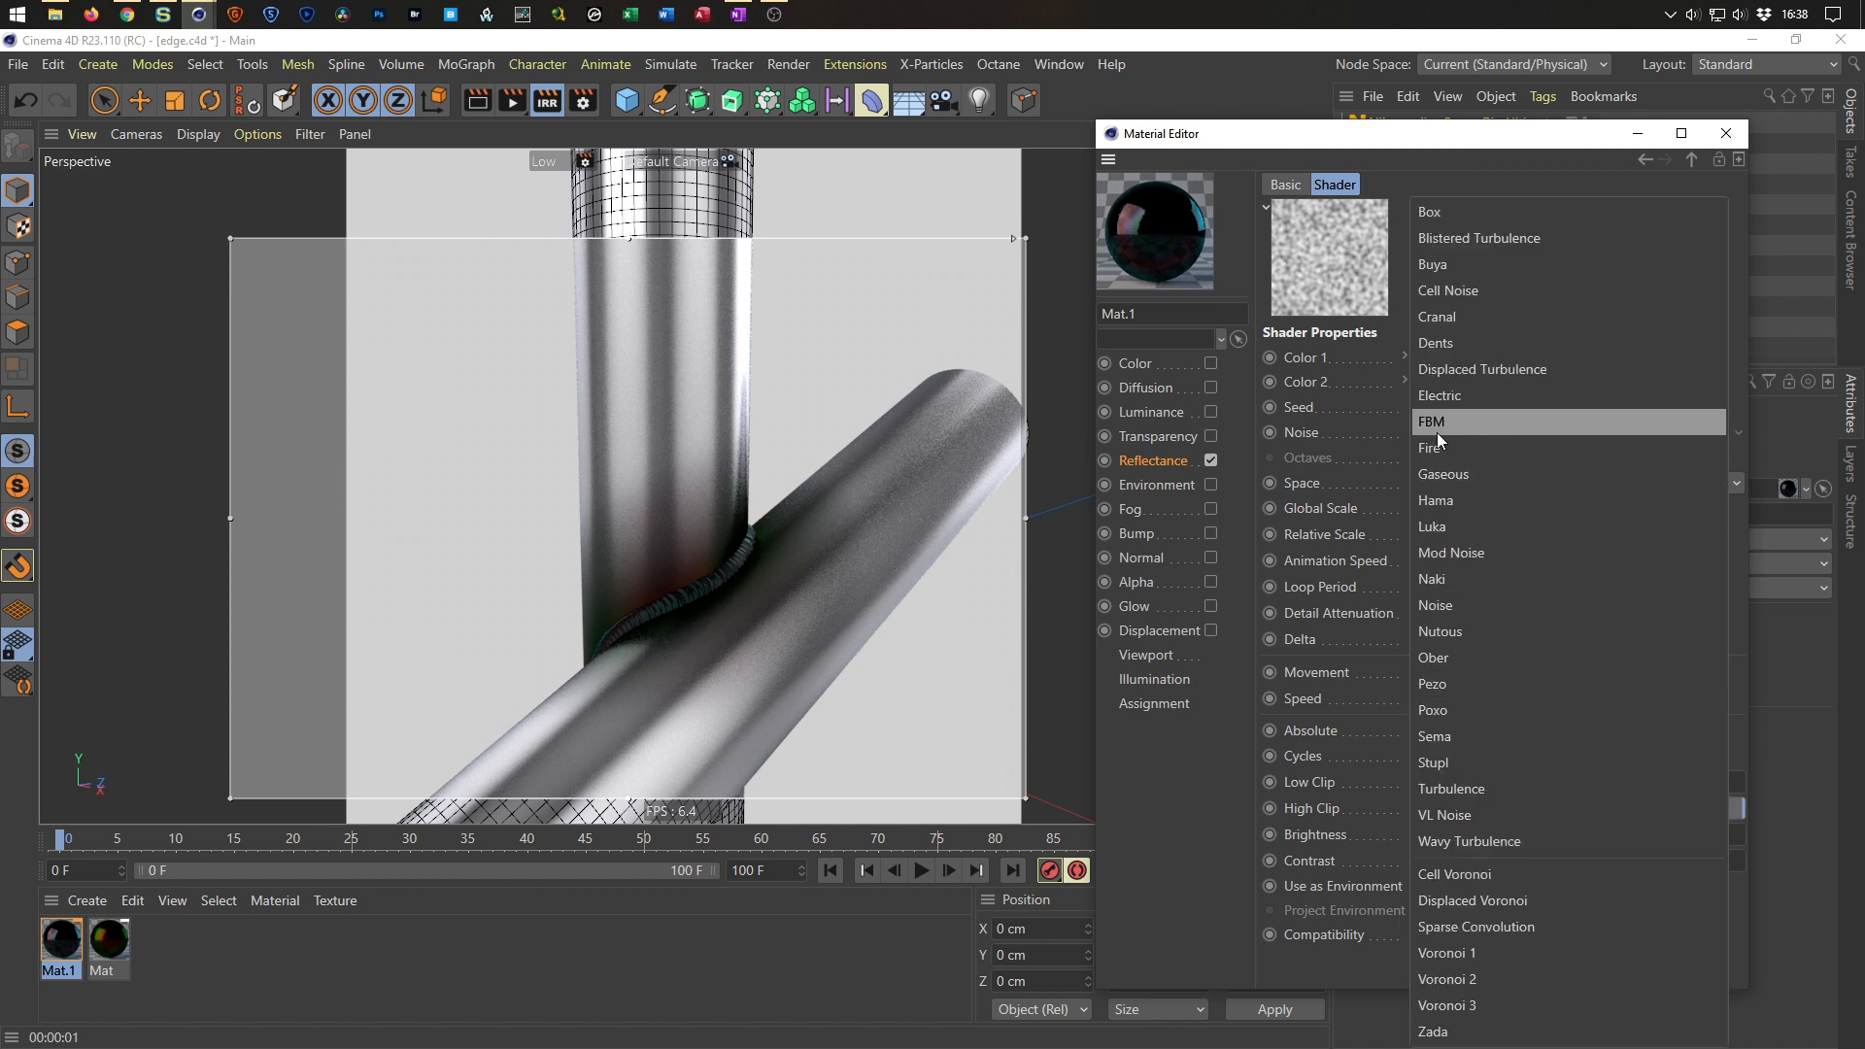
click(1383, 439)
Wrap the noise in a Colorizer with a rainbow gradient and close the Material Editor.
click(1692, 159)
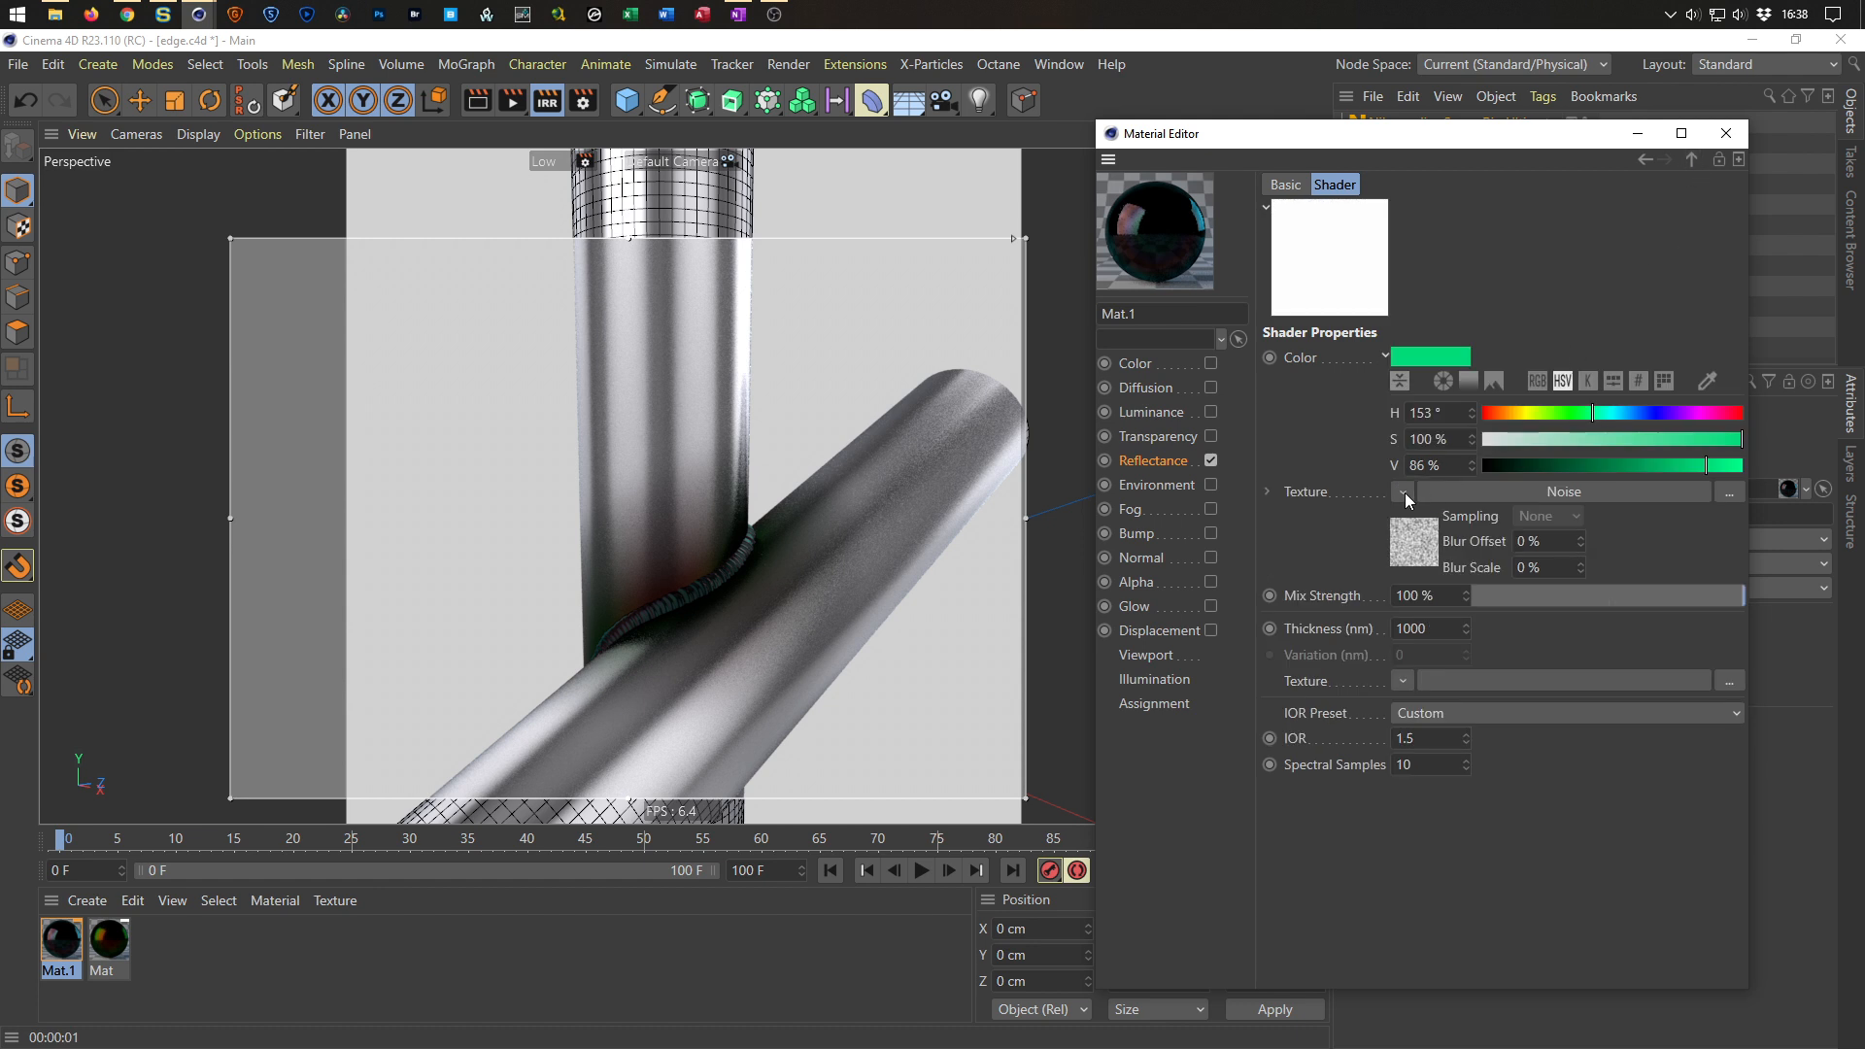
click(1404, 493)
click(1437, 685)
click(1413, 550)
click(1352, 508)
click(1377, 753)
click(1325, 684)
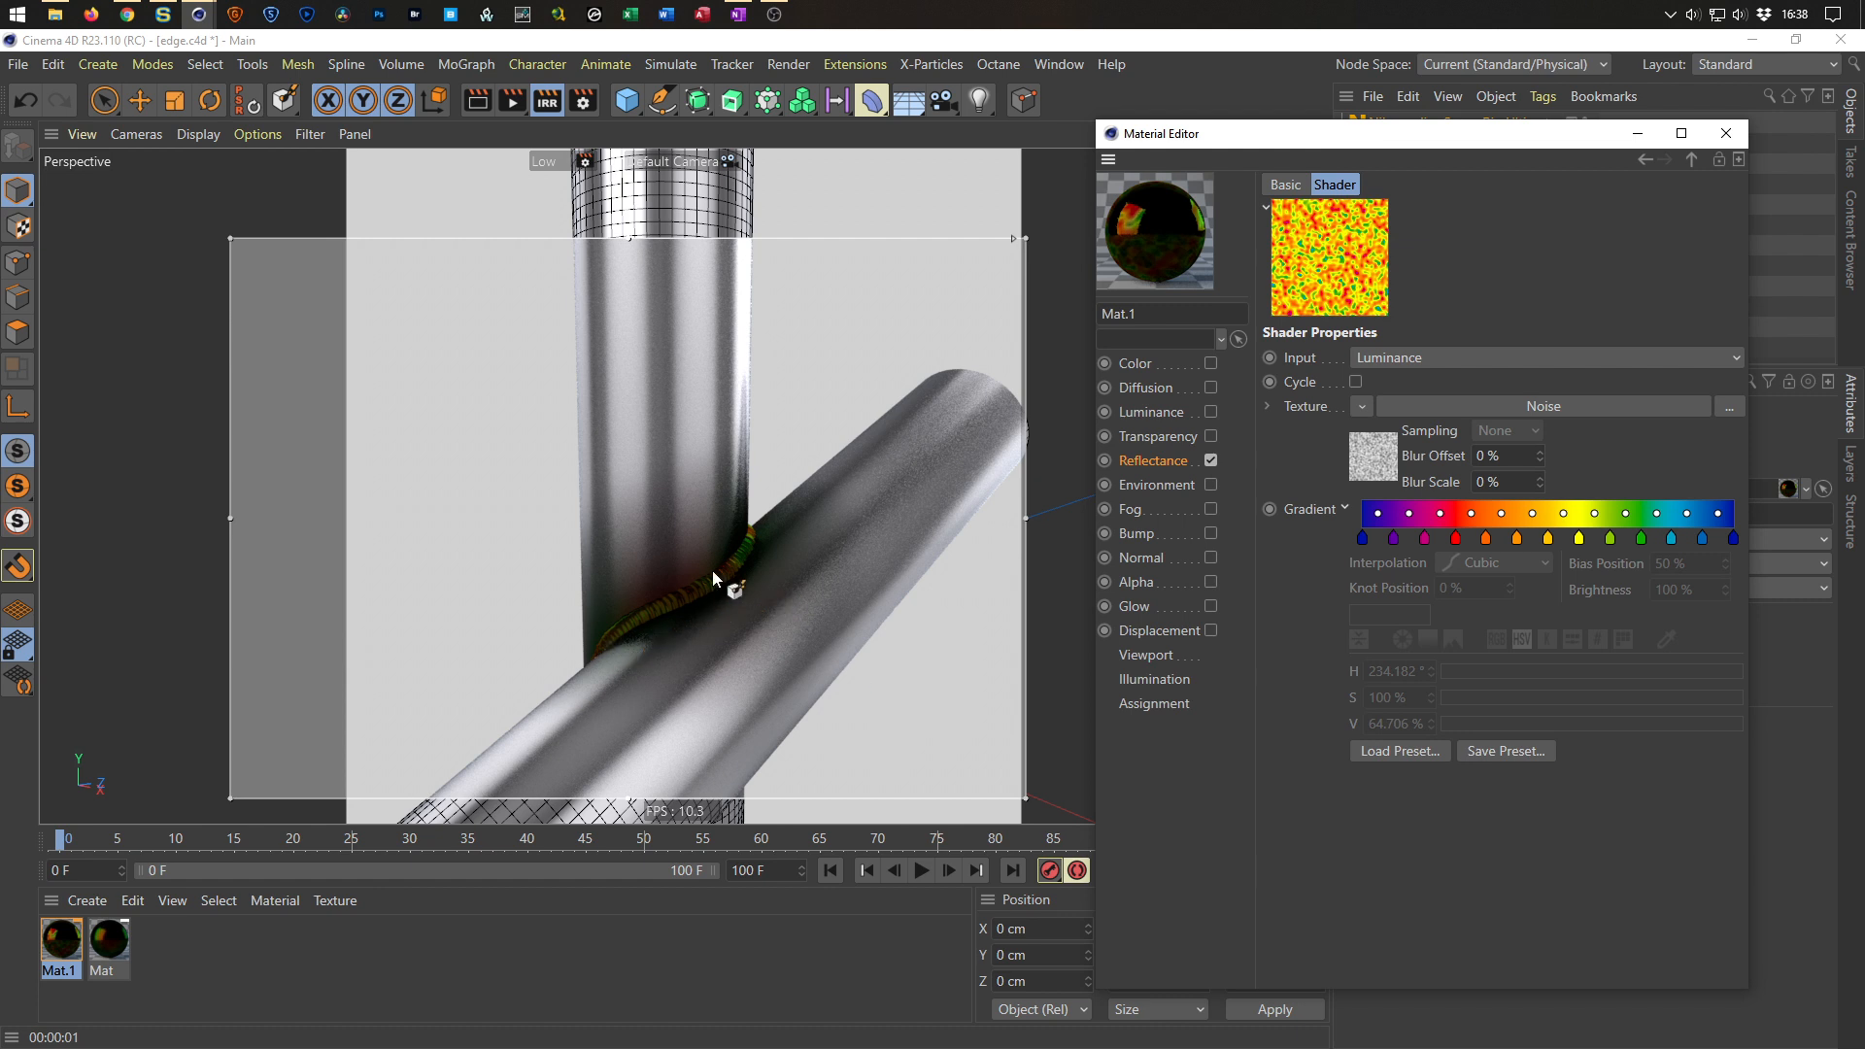
click(1729, 141)
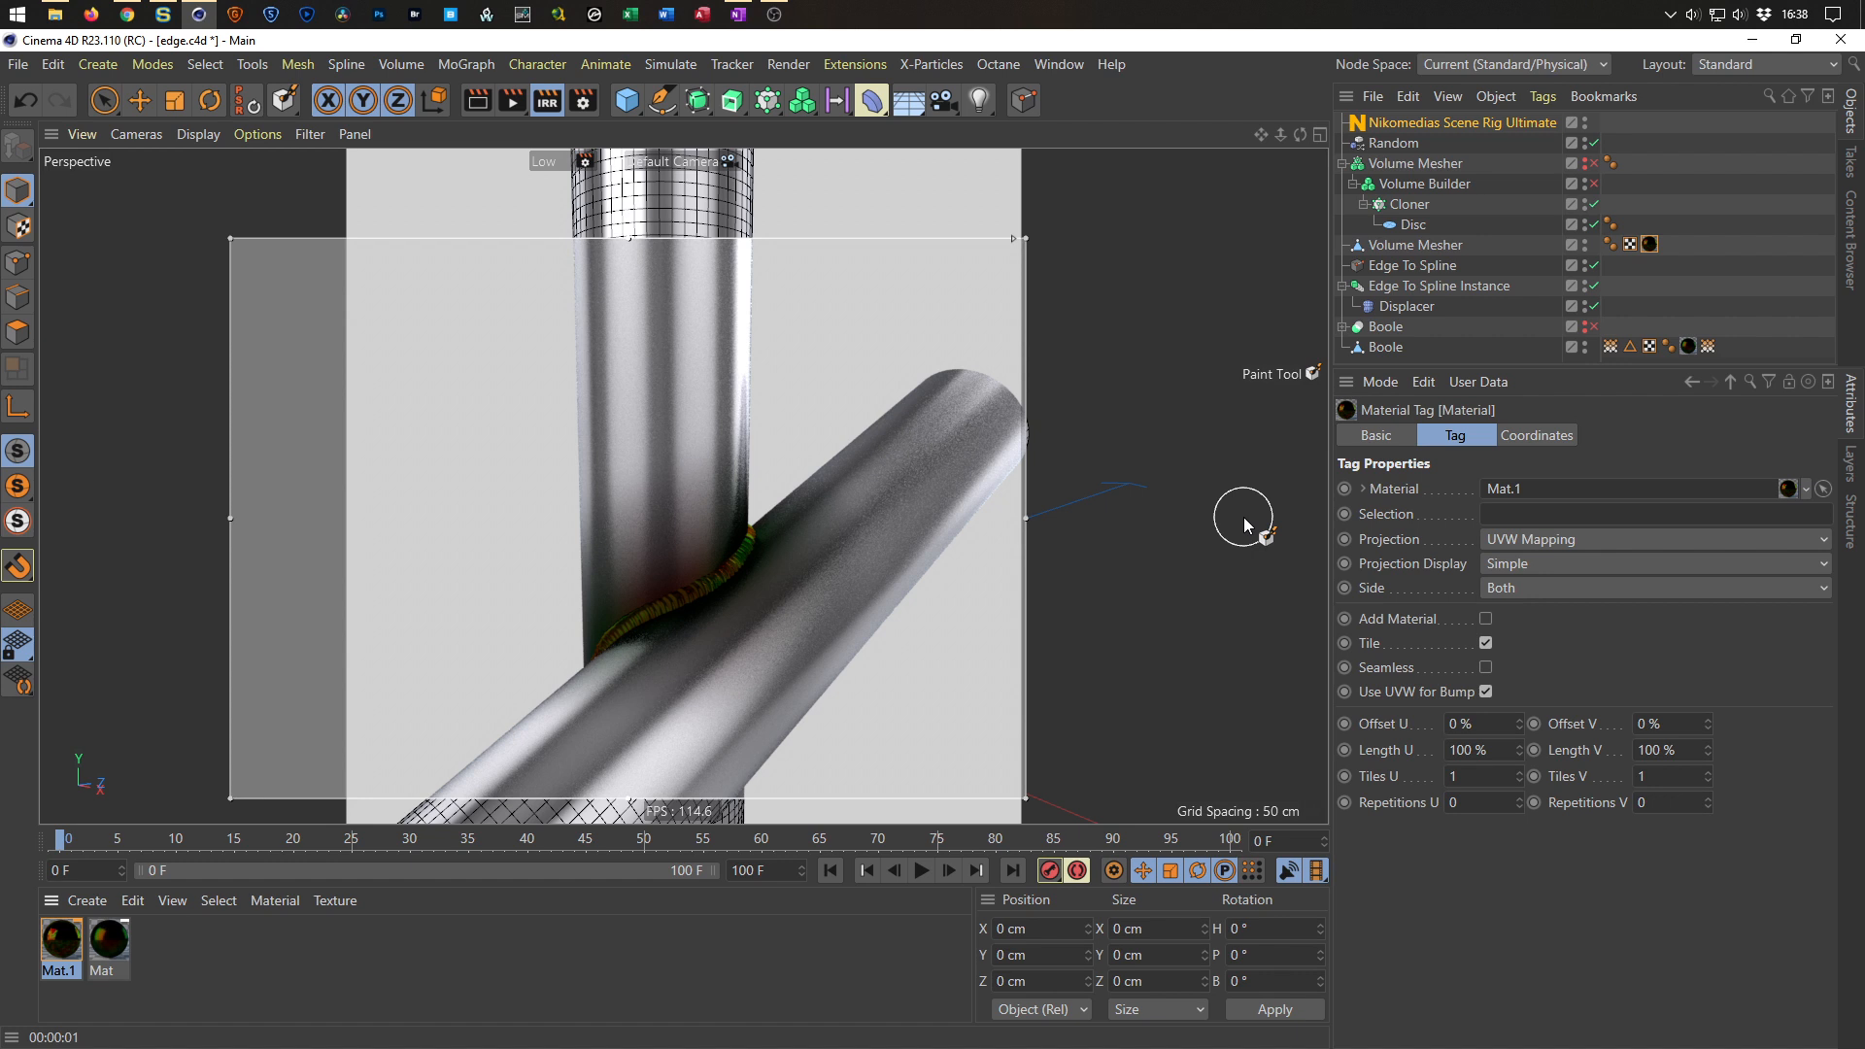
Save the scene and turn off the interactive render region.
alt+right_drag(702, 584, 803, 535)
key(ctrl+s)
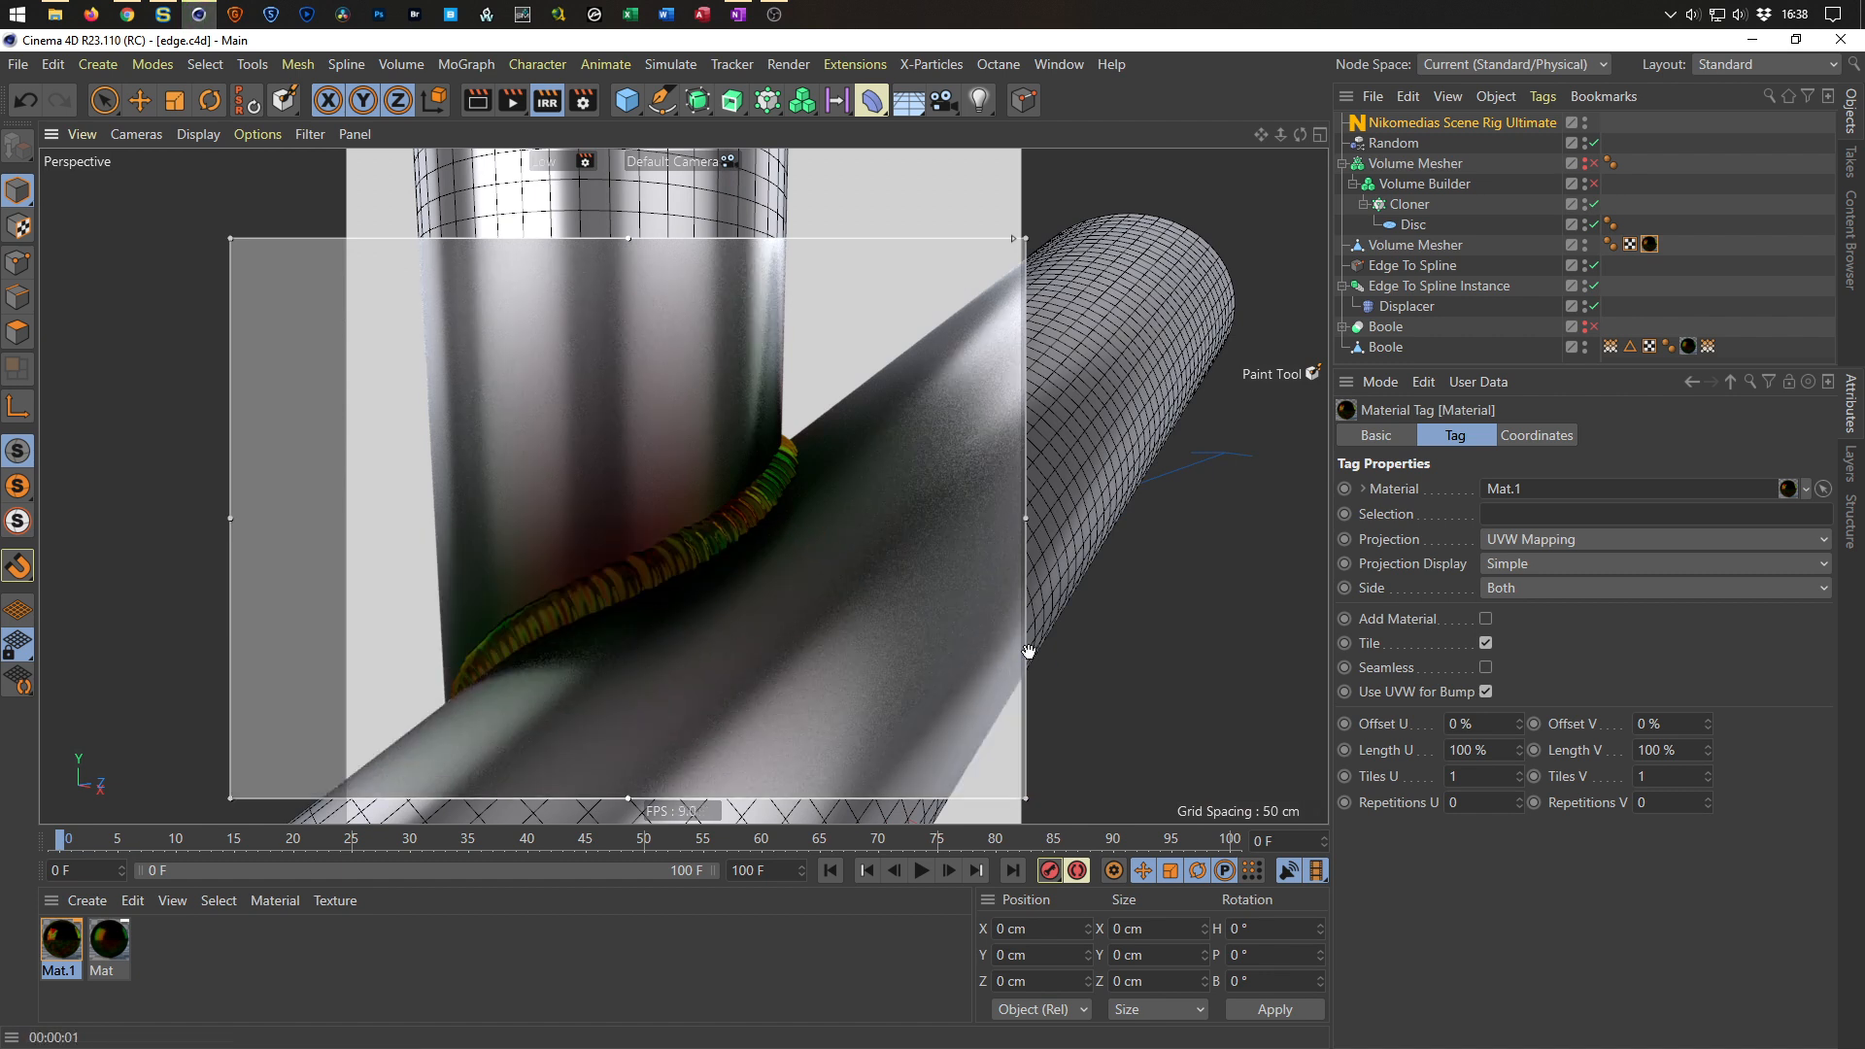
alt+right_drag(620, 589, 702, 546)
alt+middle_drag(701, 547, 769, 507)
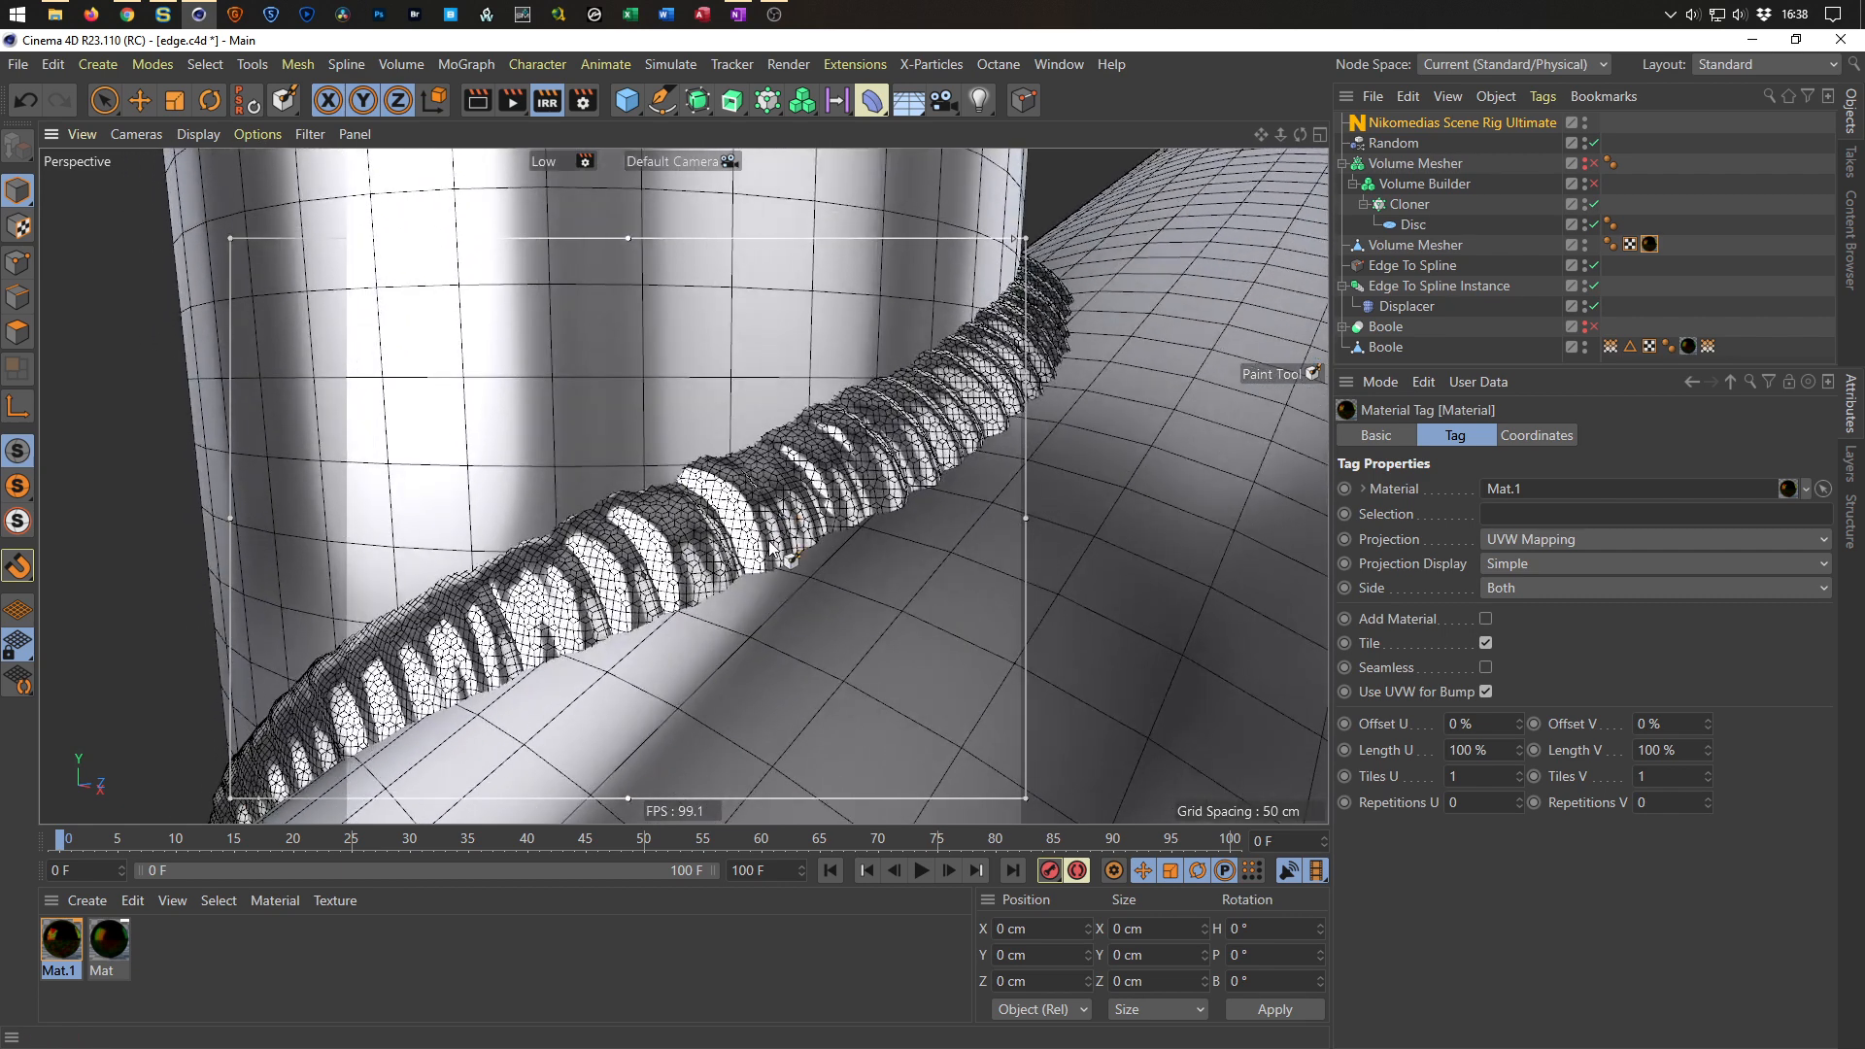
alt+right_drag(769, 549, 655, 590)
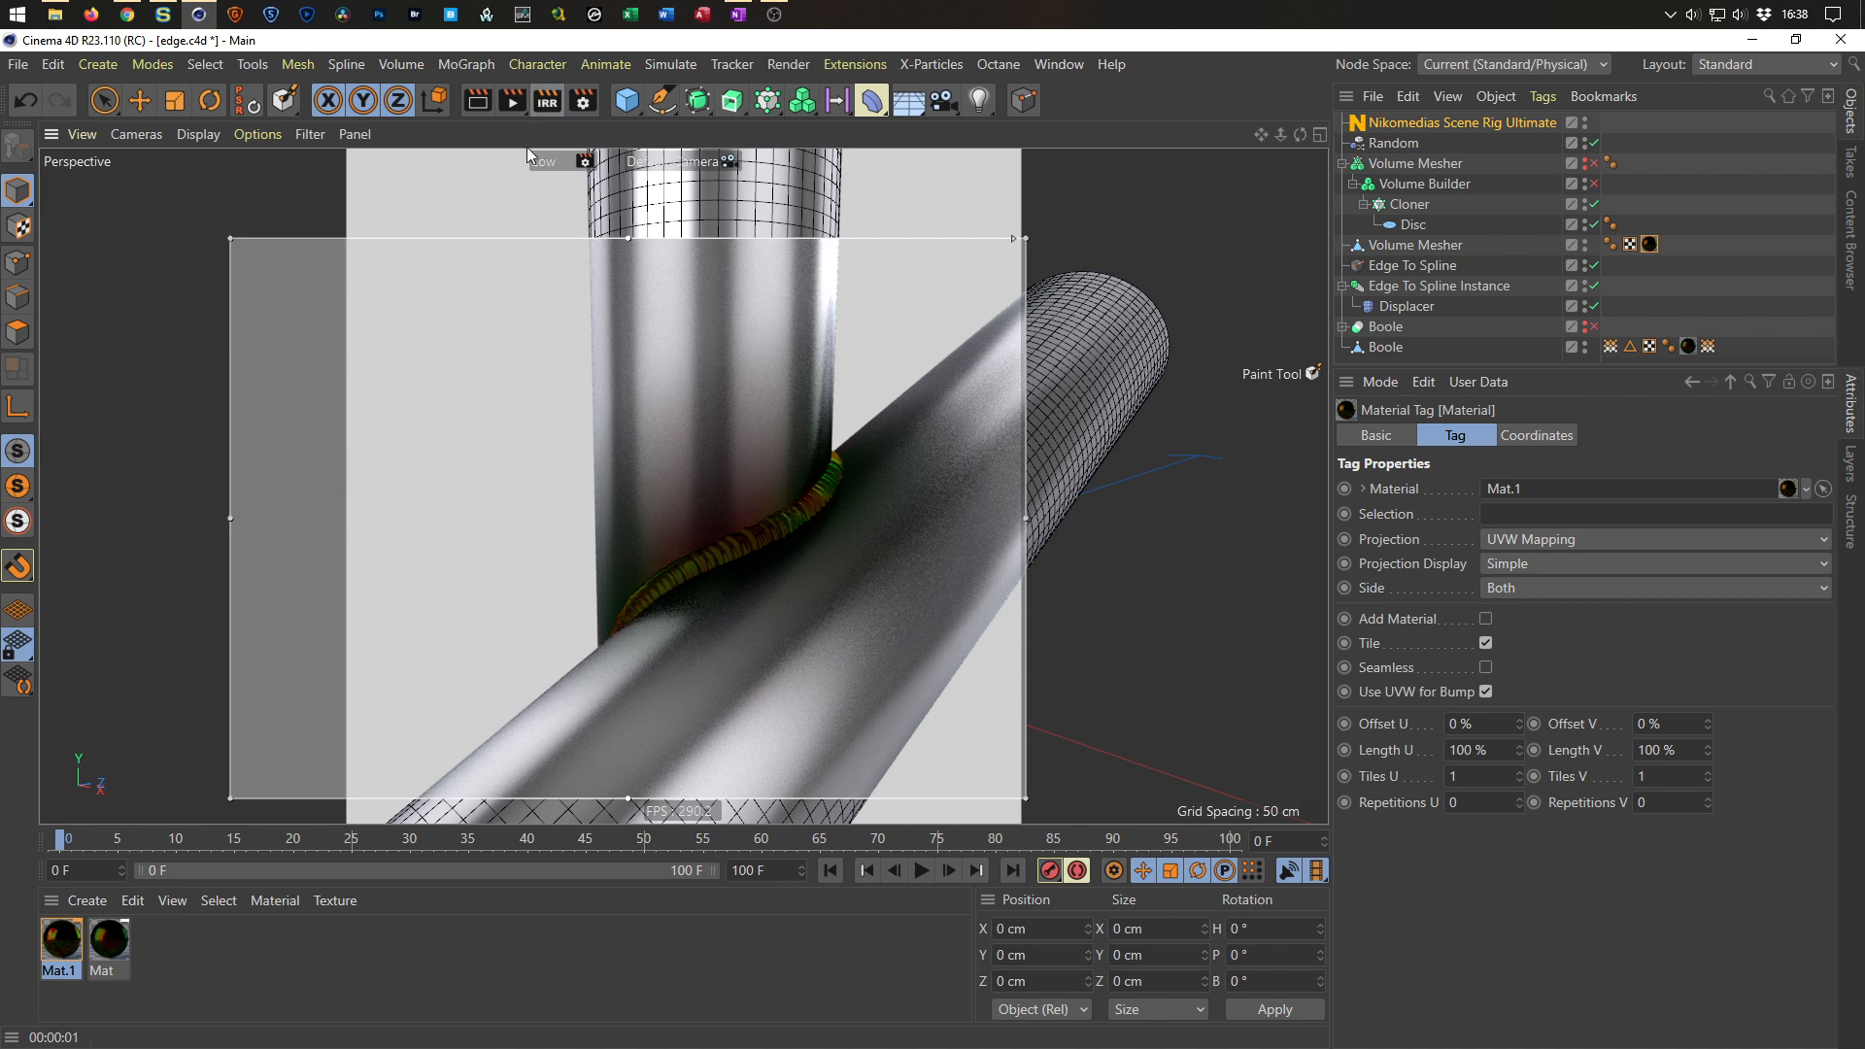
click(547, 100)
Delete both materials from the material manager and save the scene.
drag(165, 921, 51, 970)
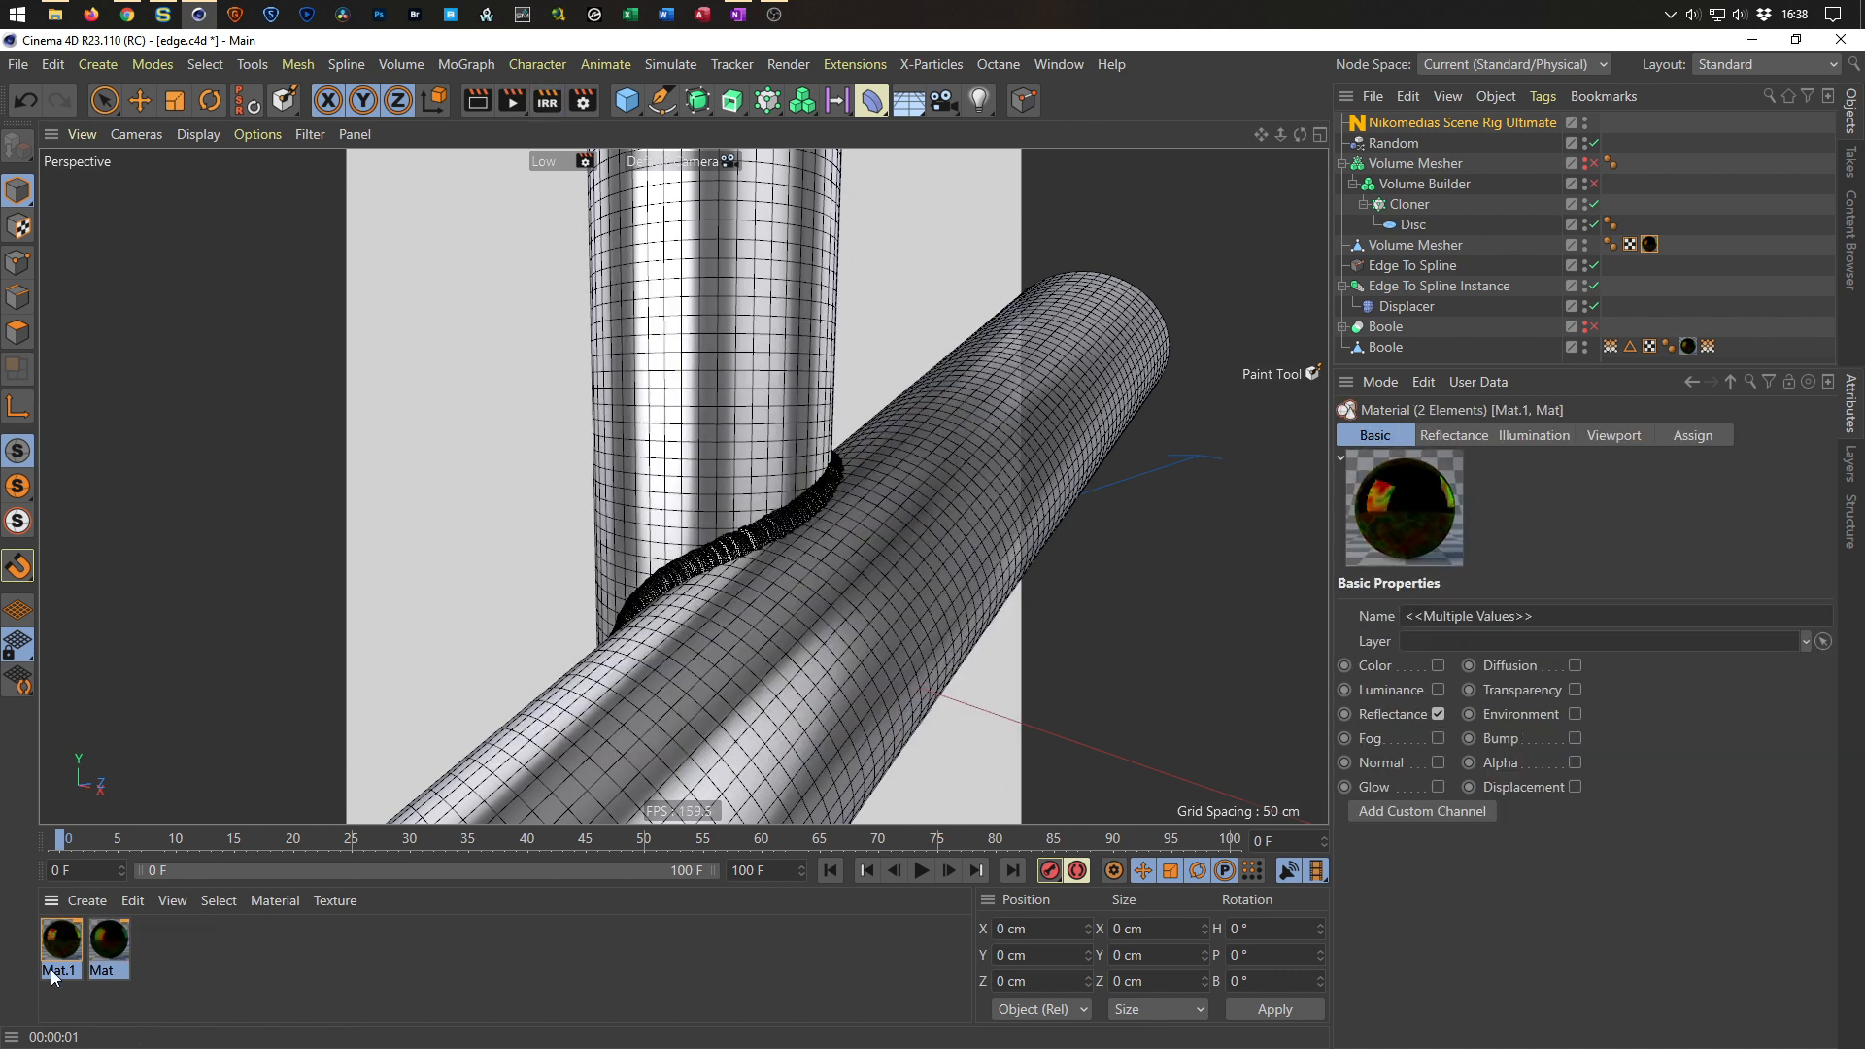
key(Delete)
alt+drag(604, 622, 674, 608)
key(ctrl+s)
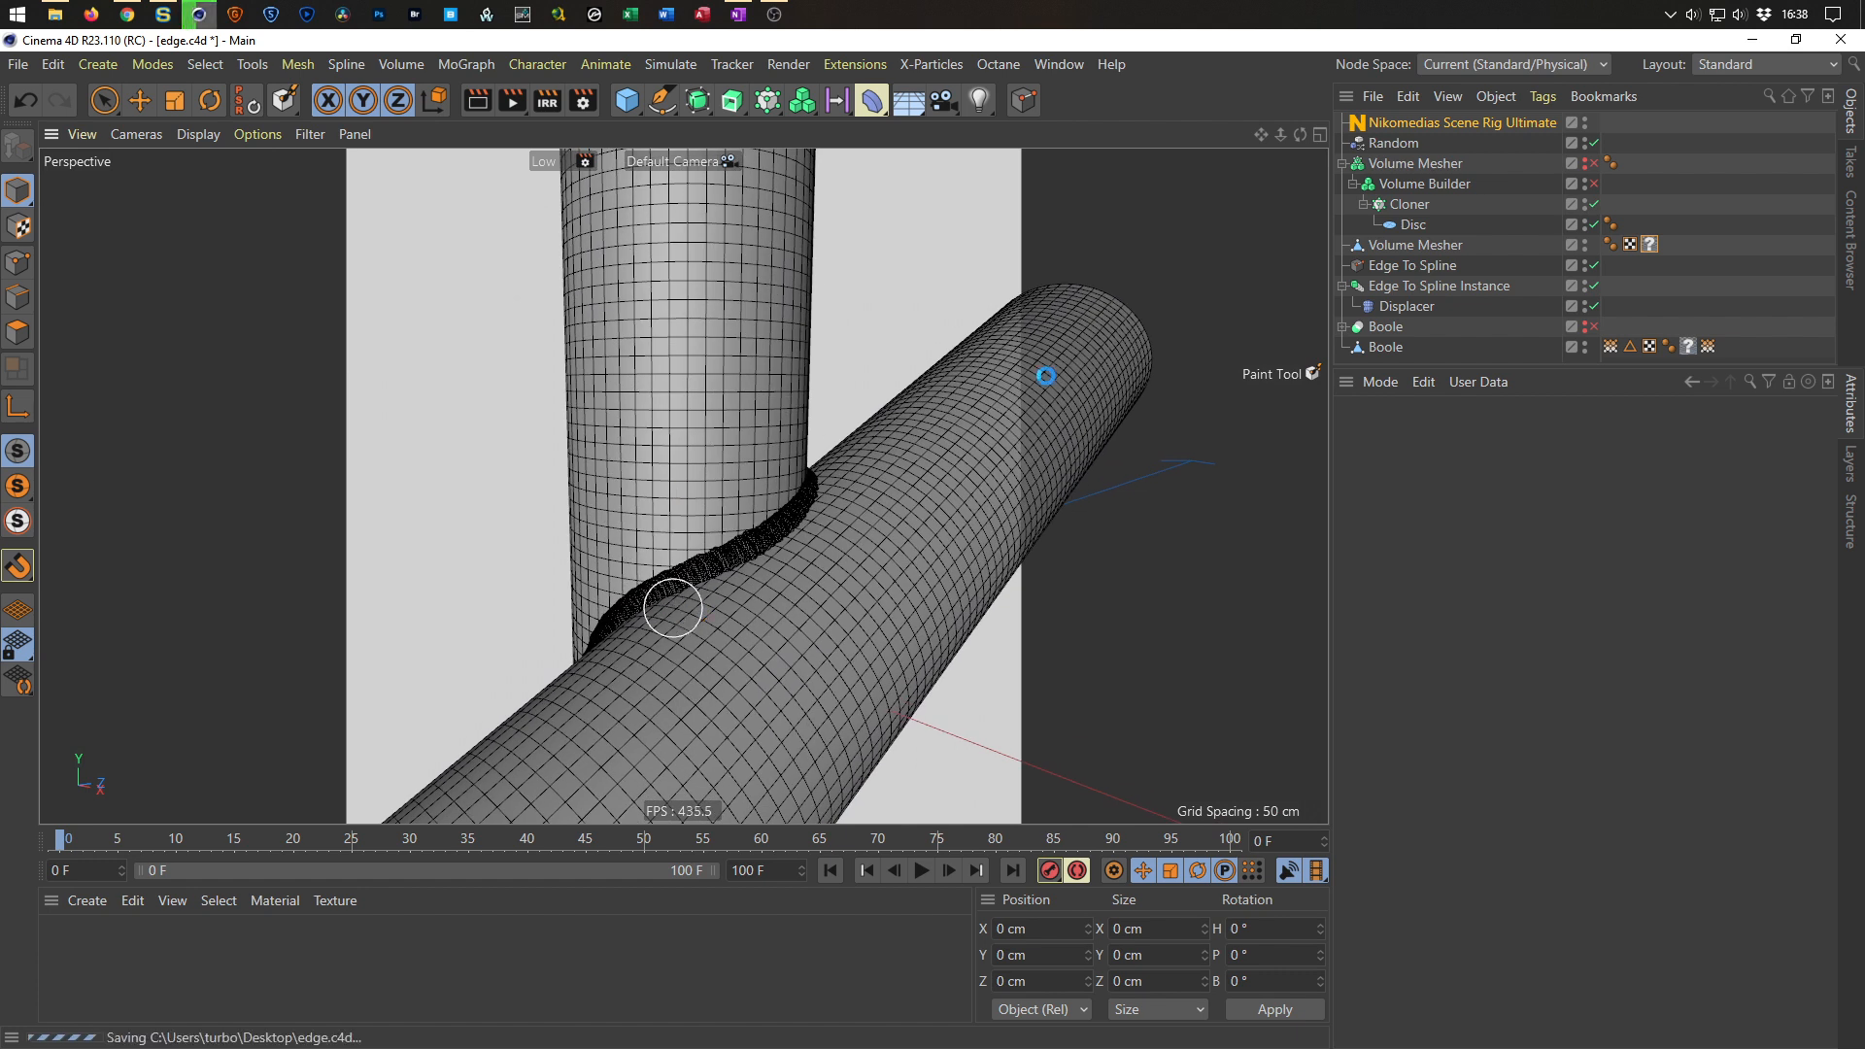
Remove the Nikomedias Scene Rig Ultimate from the scene using the delete_rig script.
click(1418, 123)
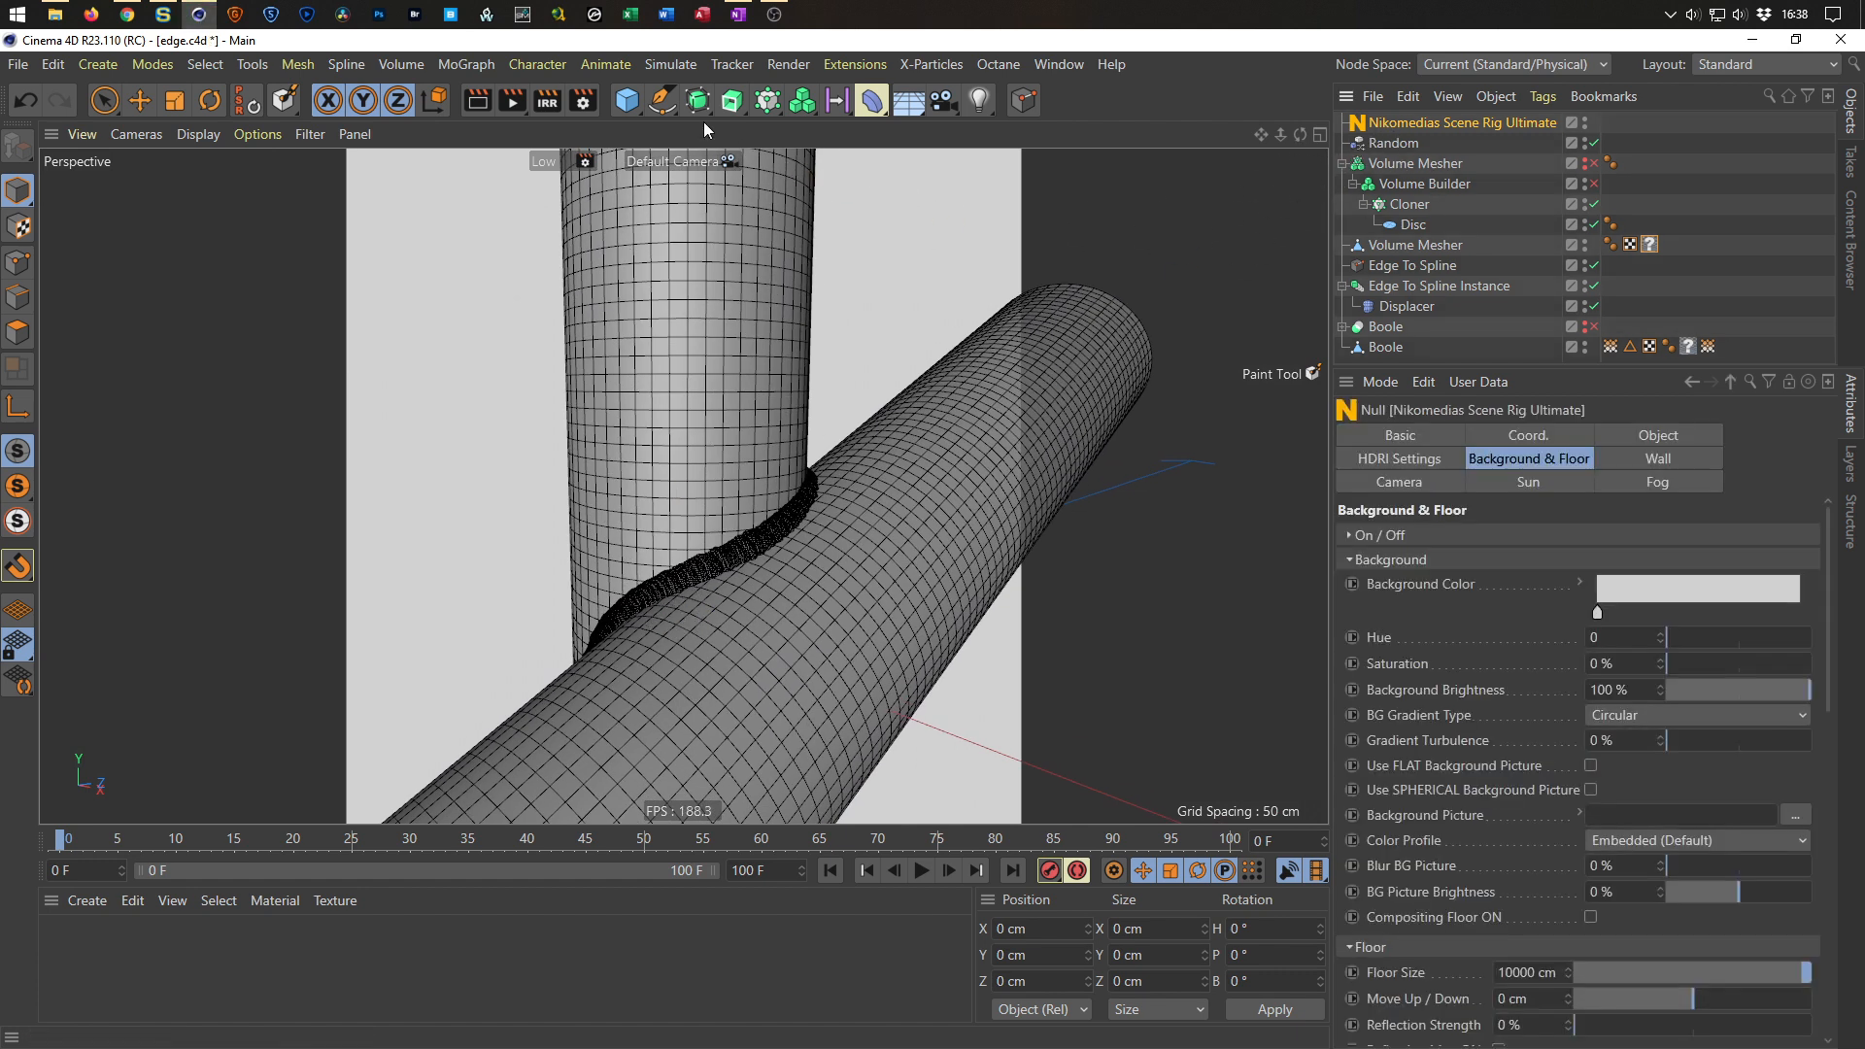
click(877, 63)
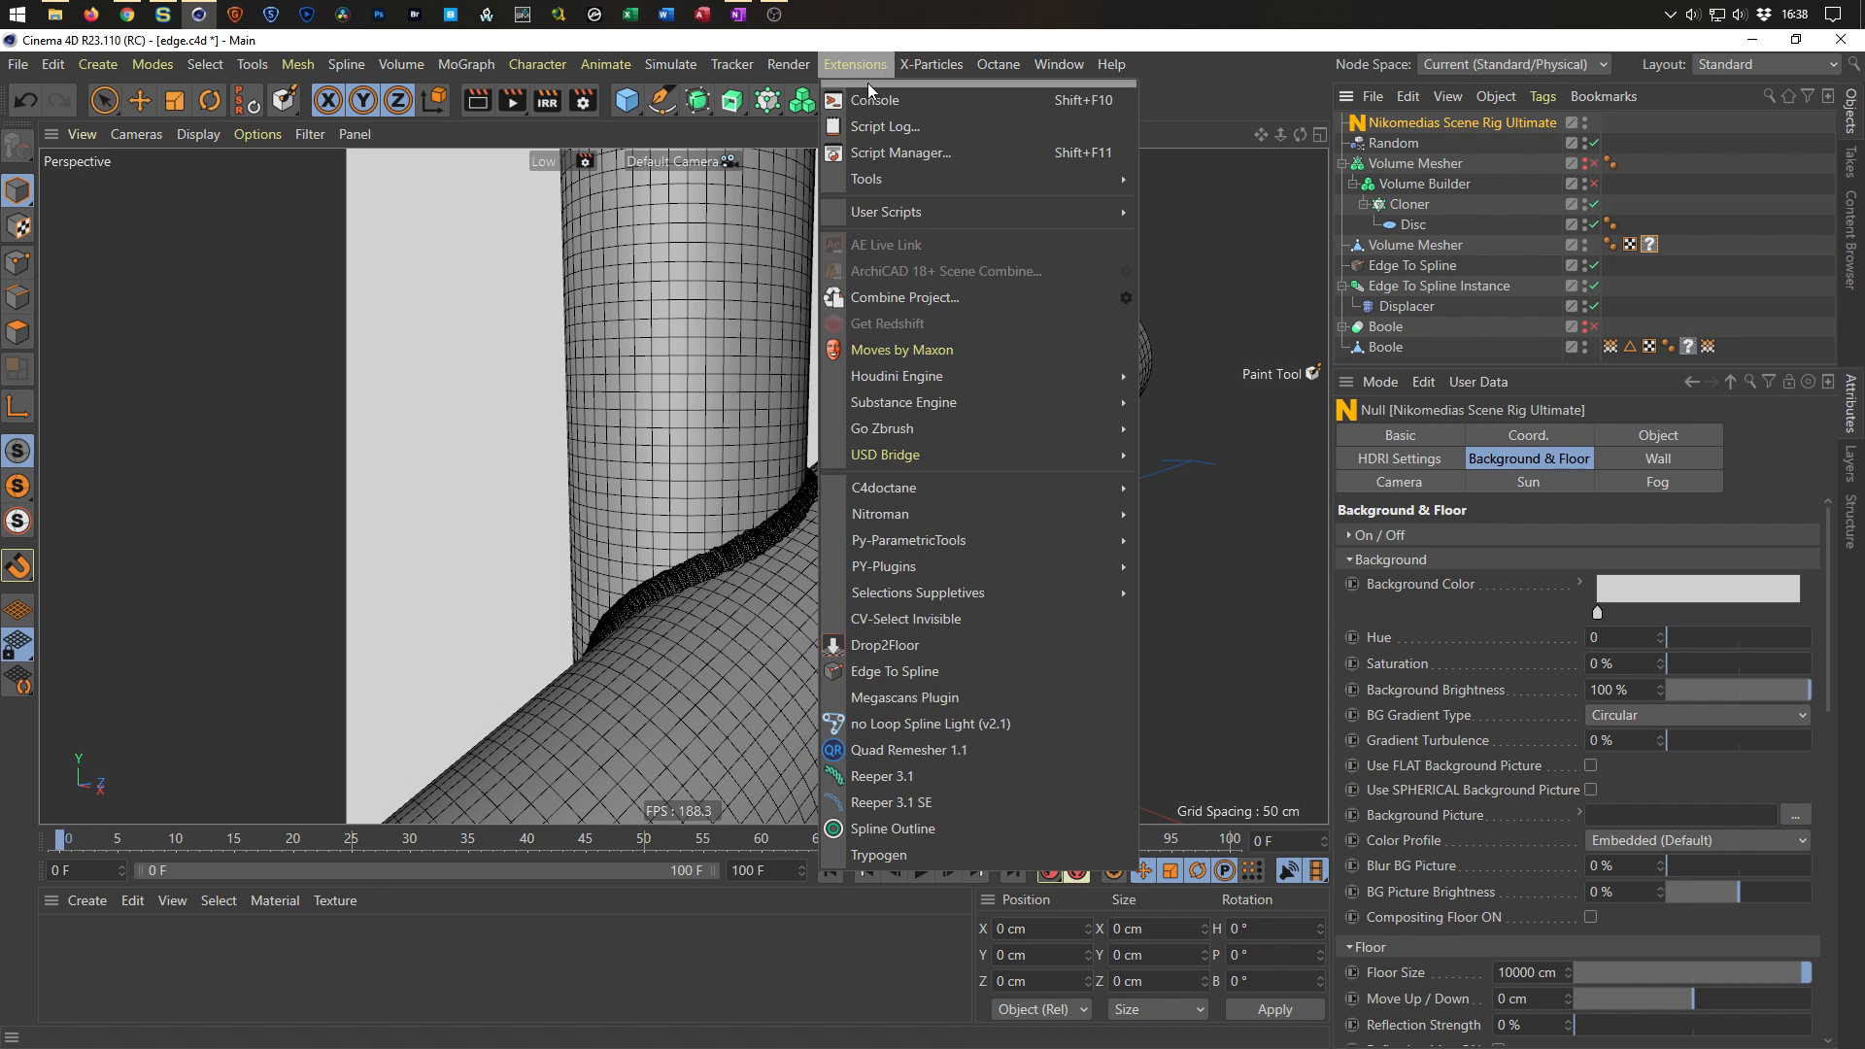
mouse_move(902, 213)
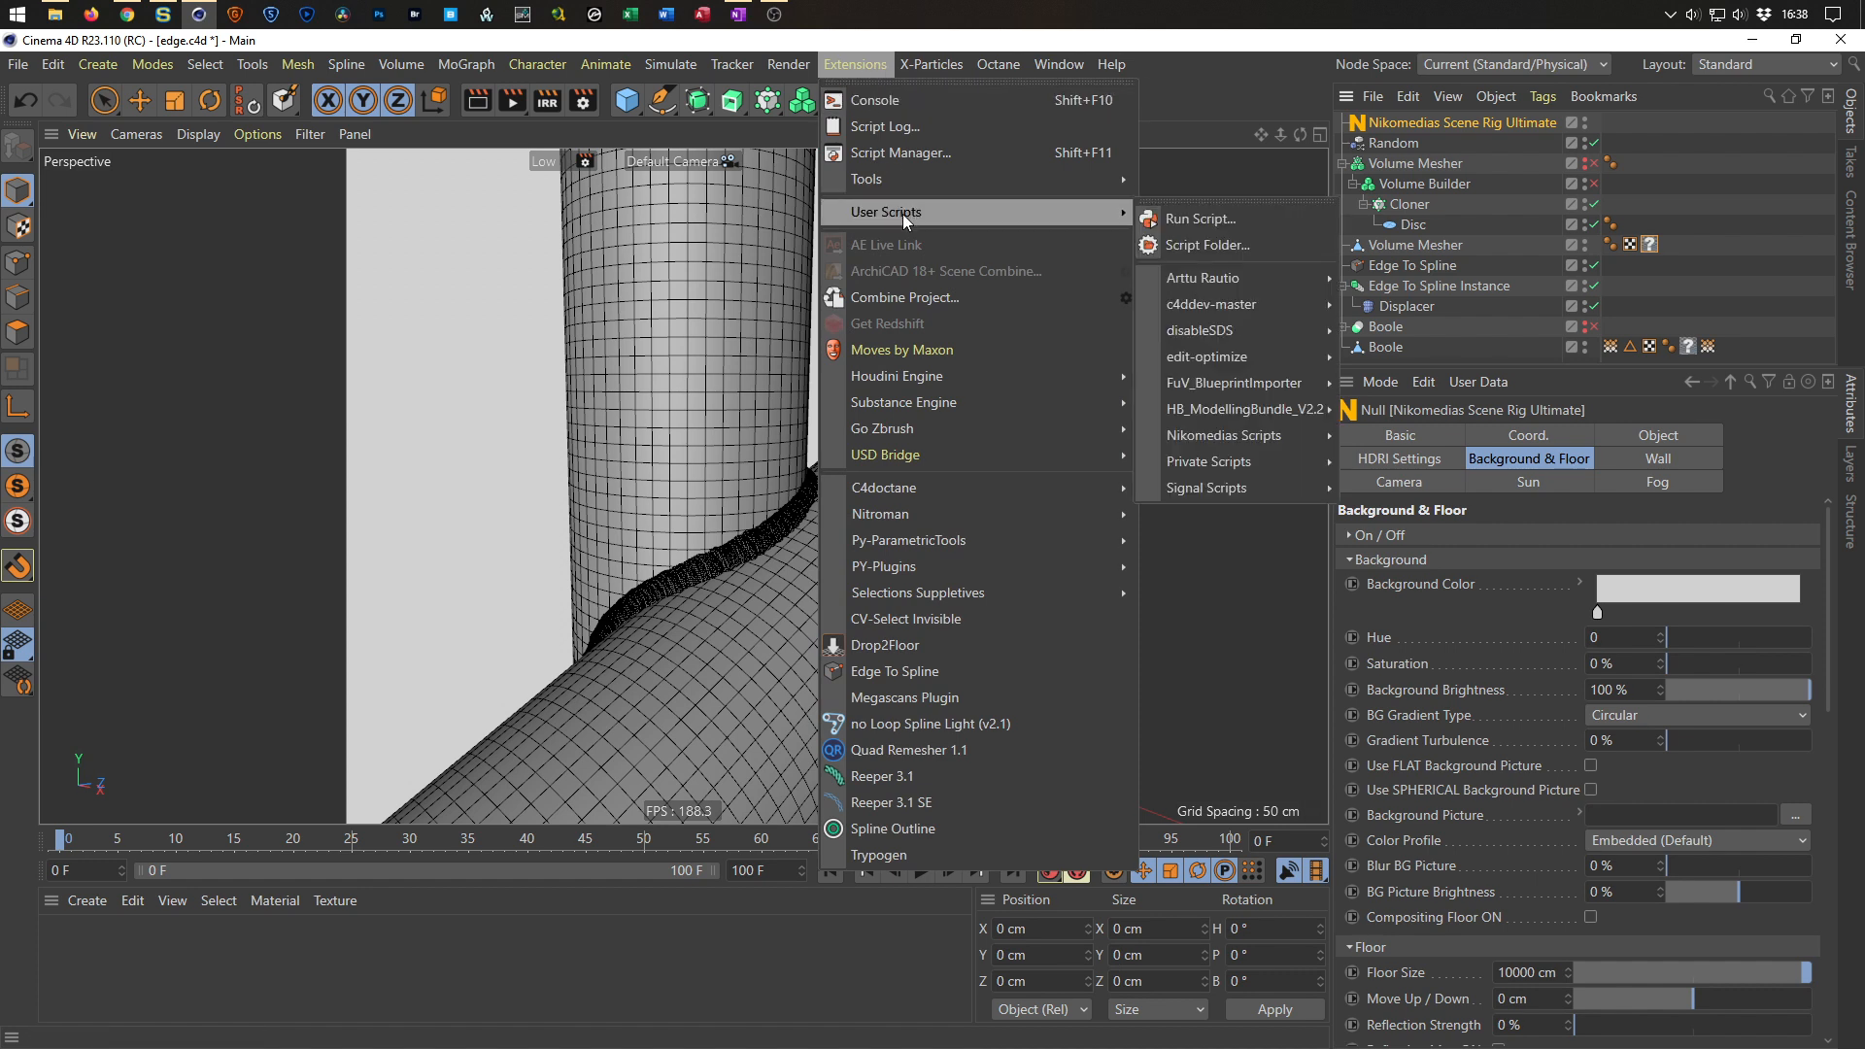
mouse_move(1280, 435)
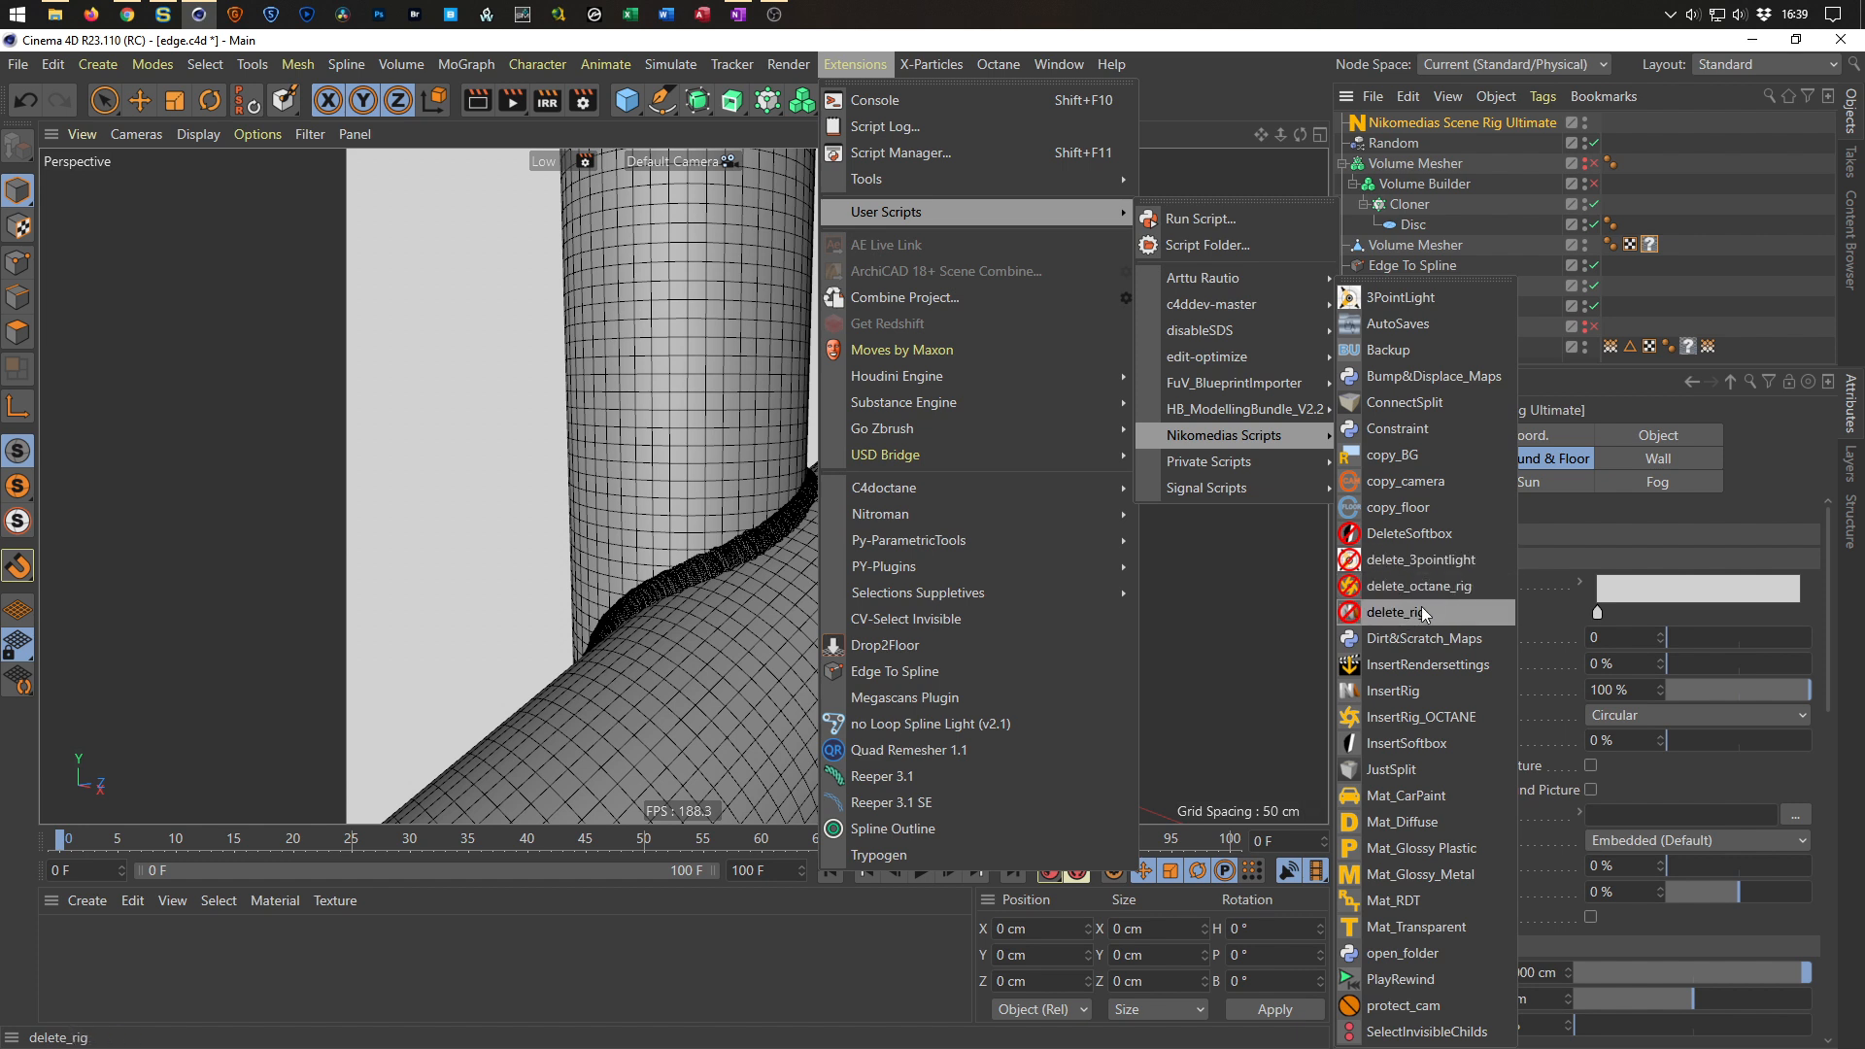
click(1399, 616)
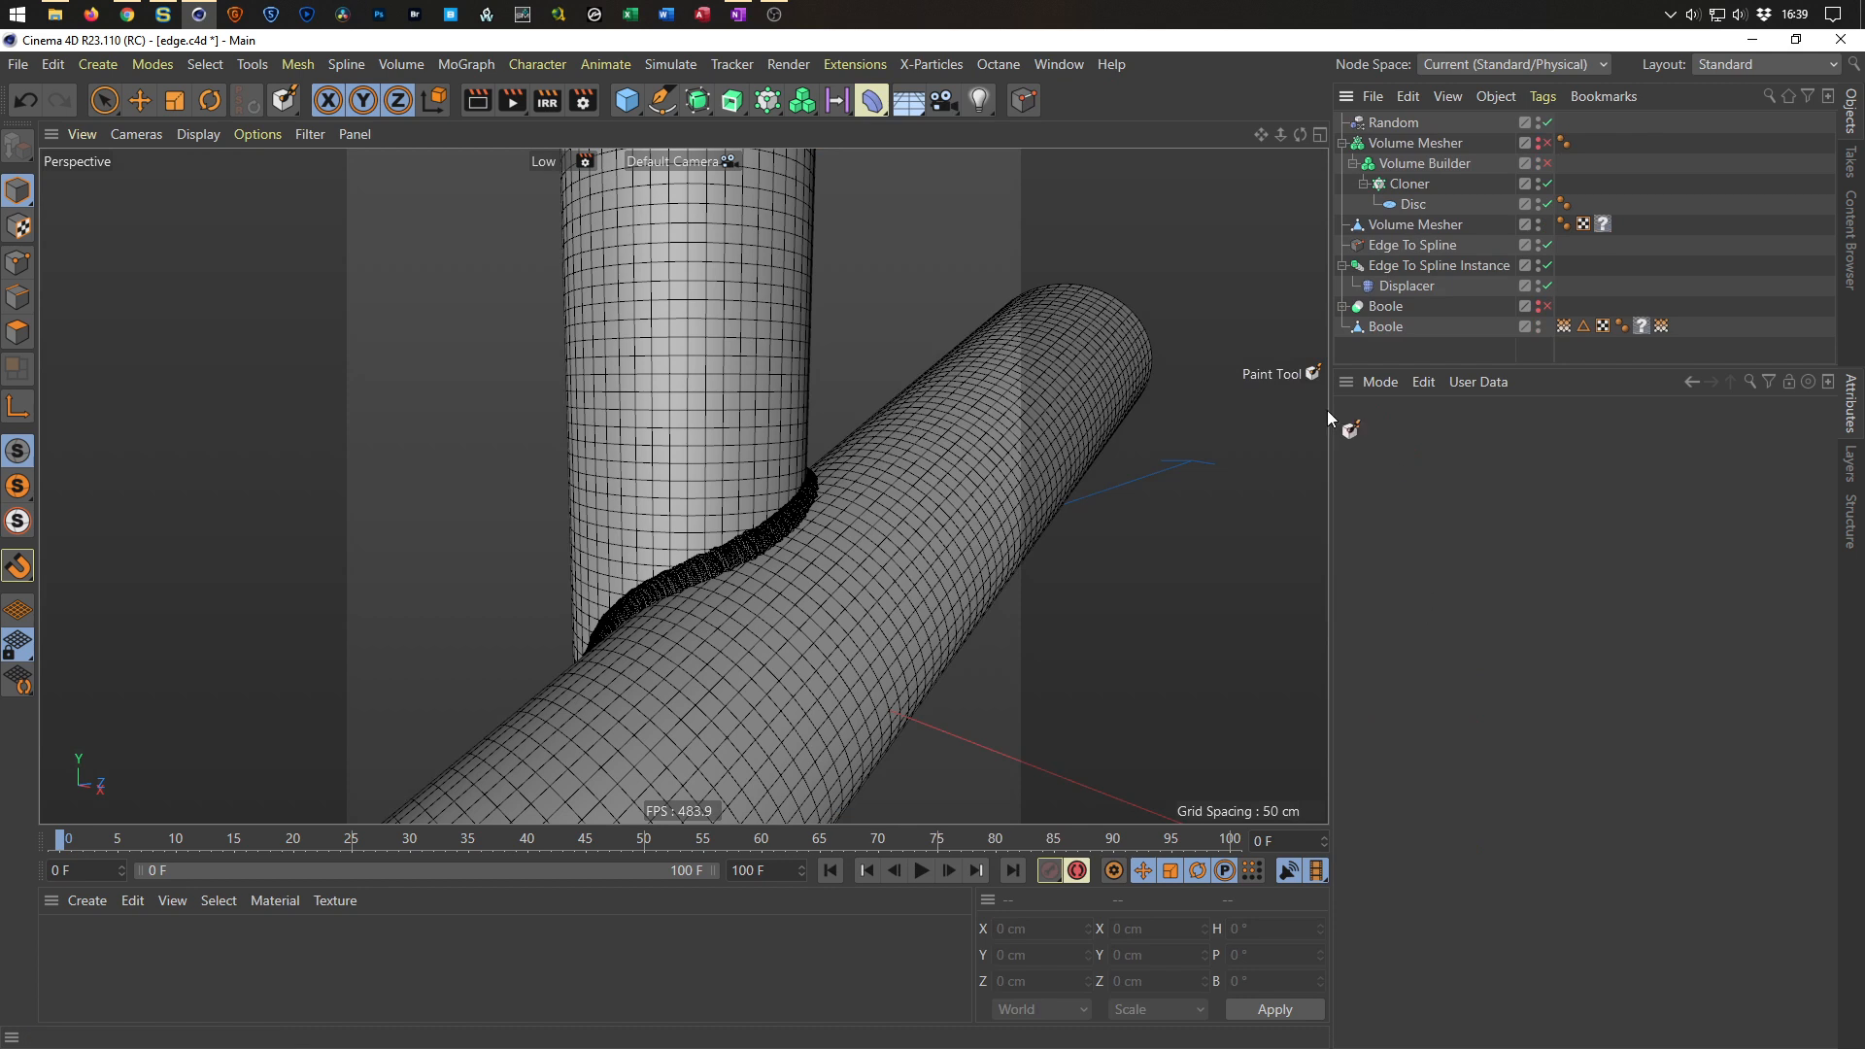
Insert the Octane scene rig using the InsertRig_OCTANE script from the Nikomedias scripts.
click(855, 65)
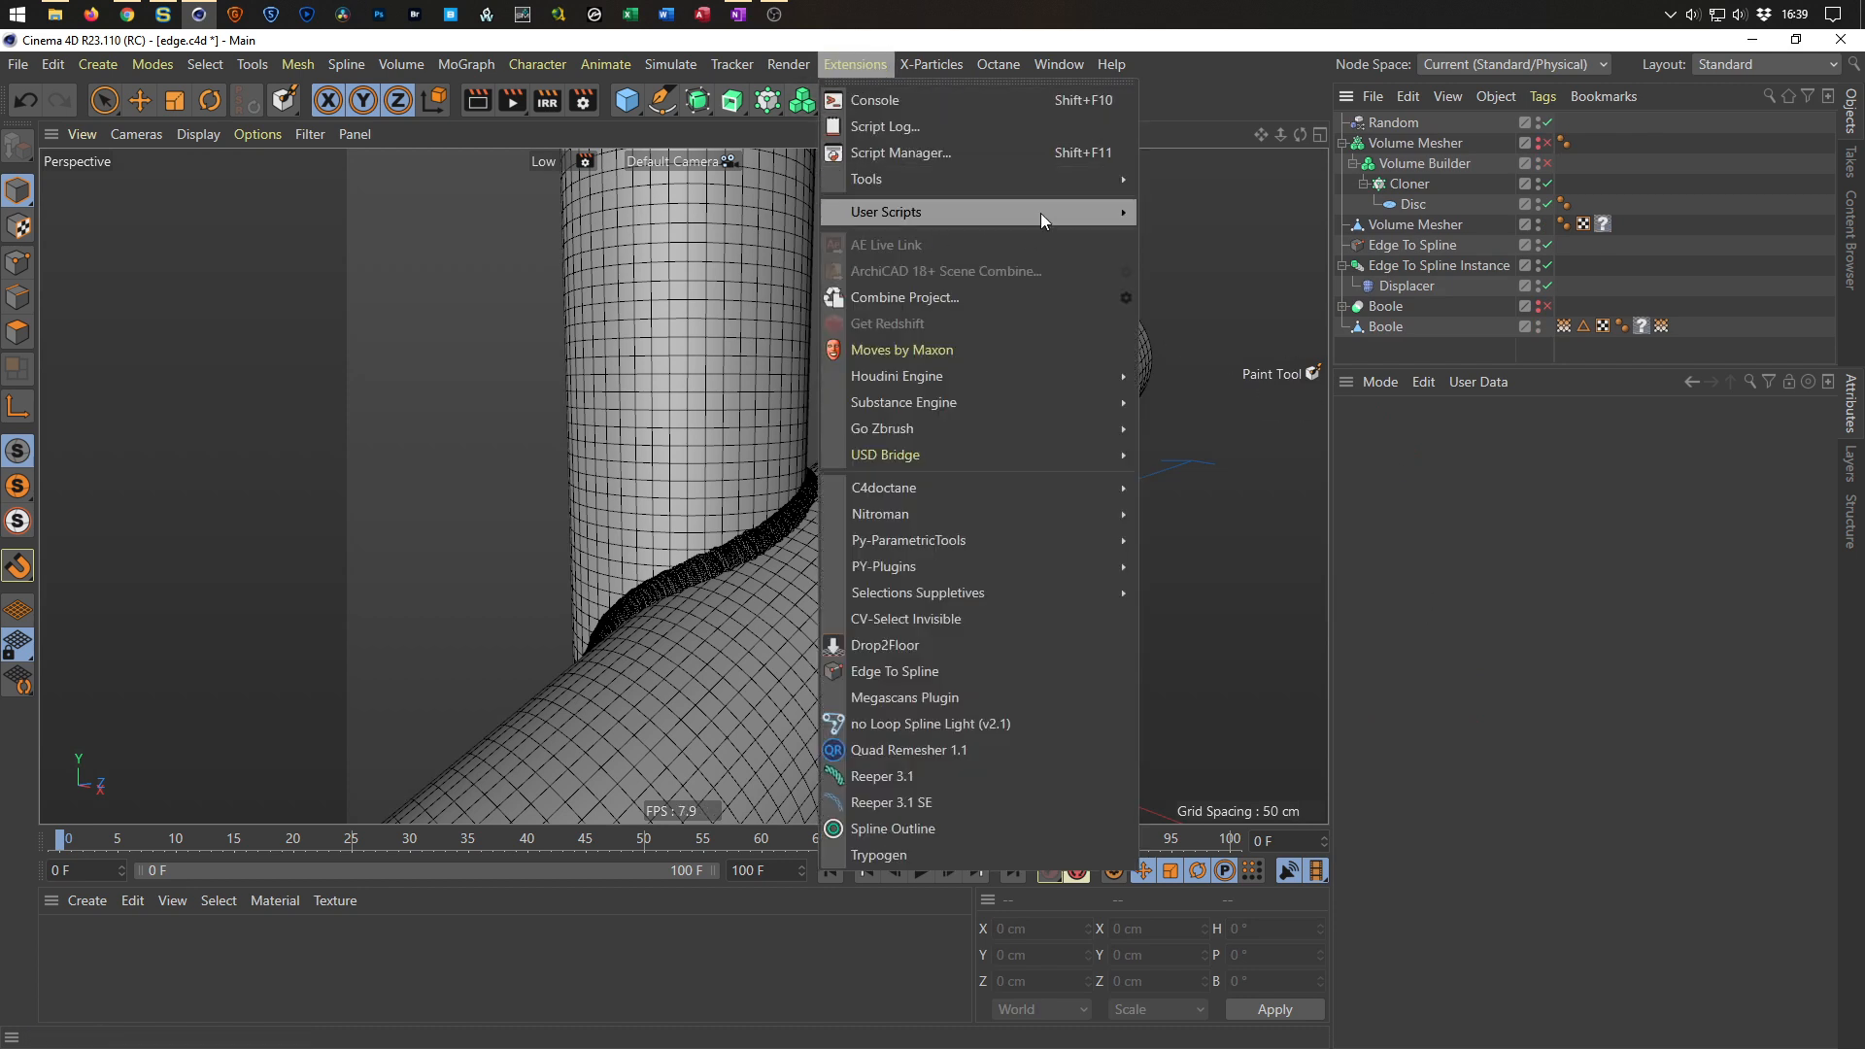
mouse_move(1042, 210)
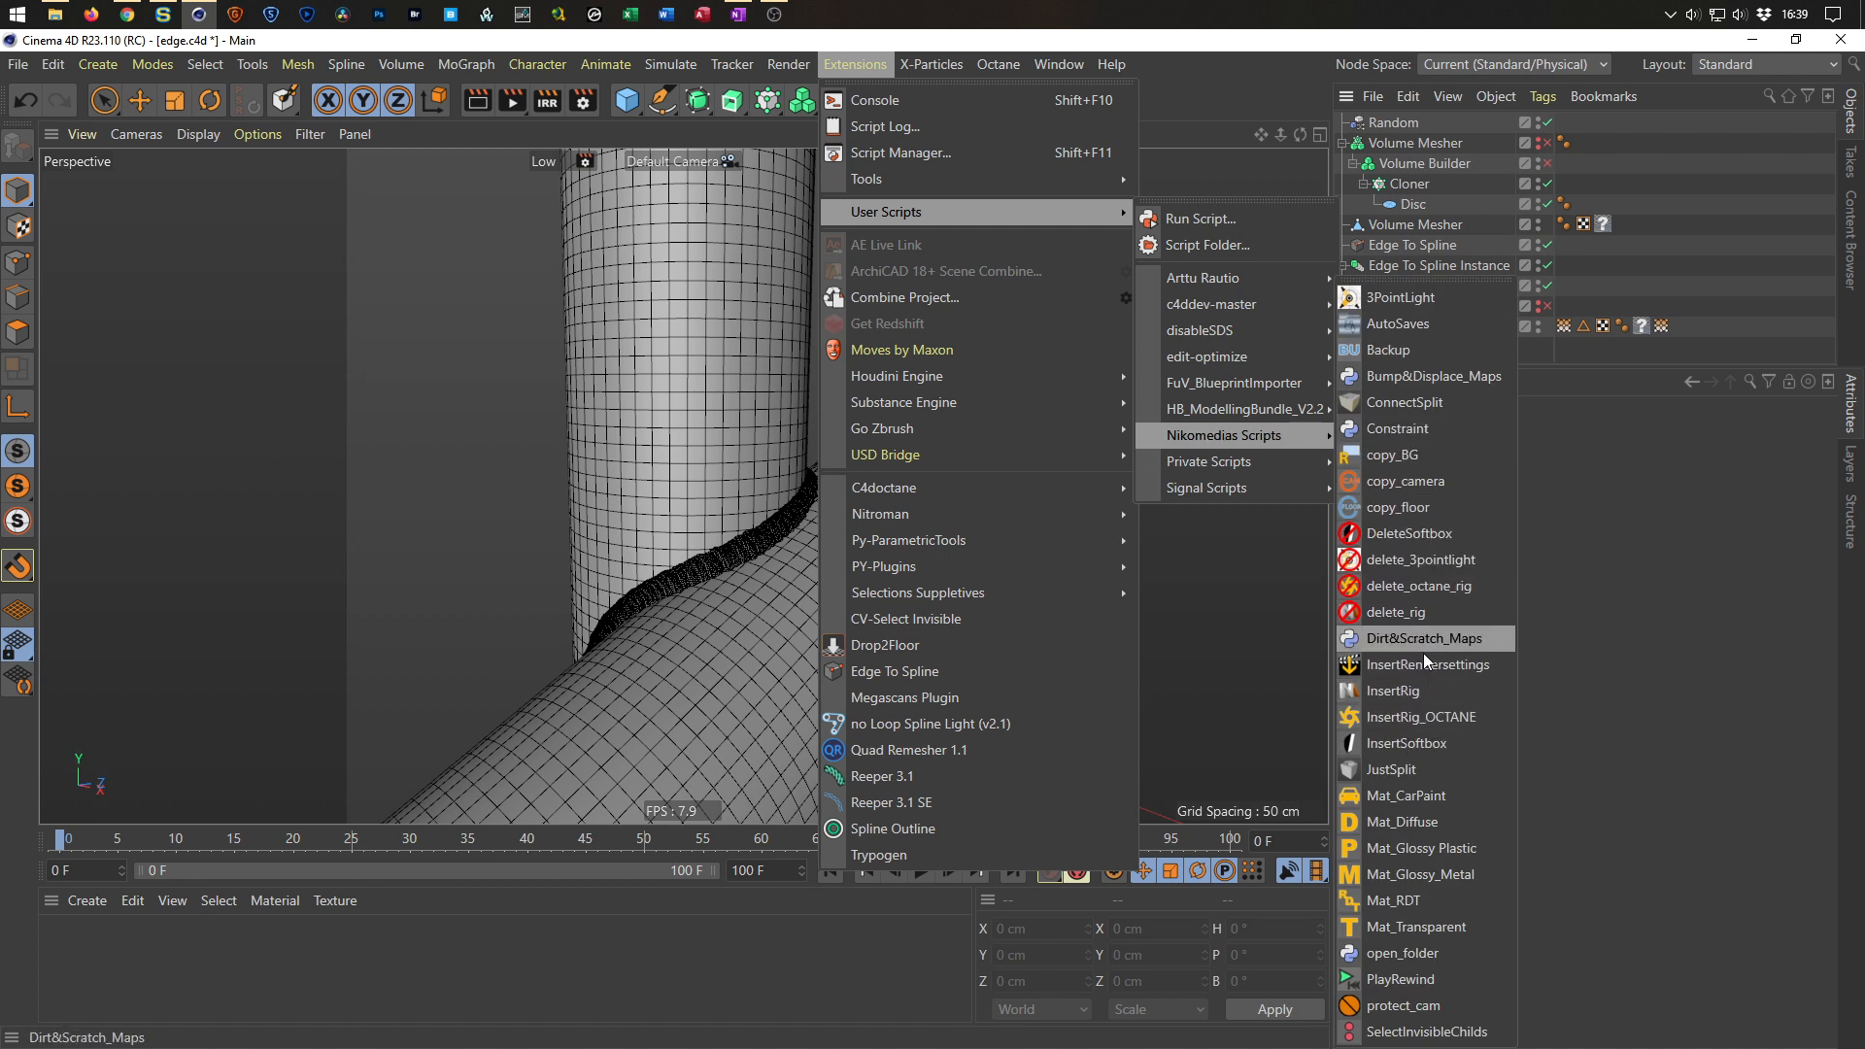
click(1418, 719)
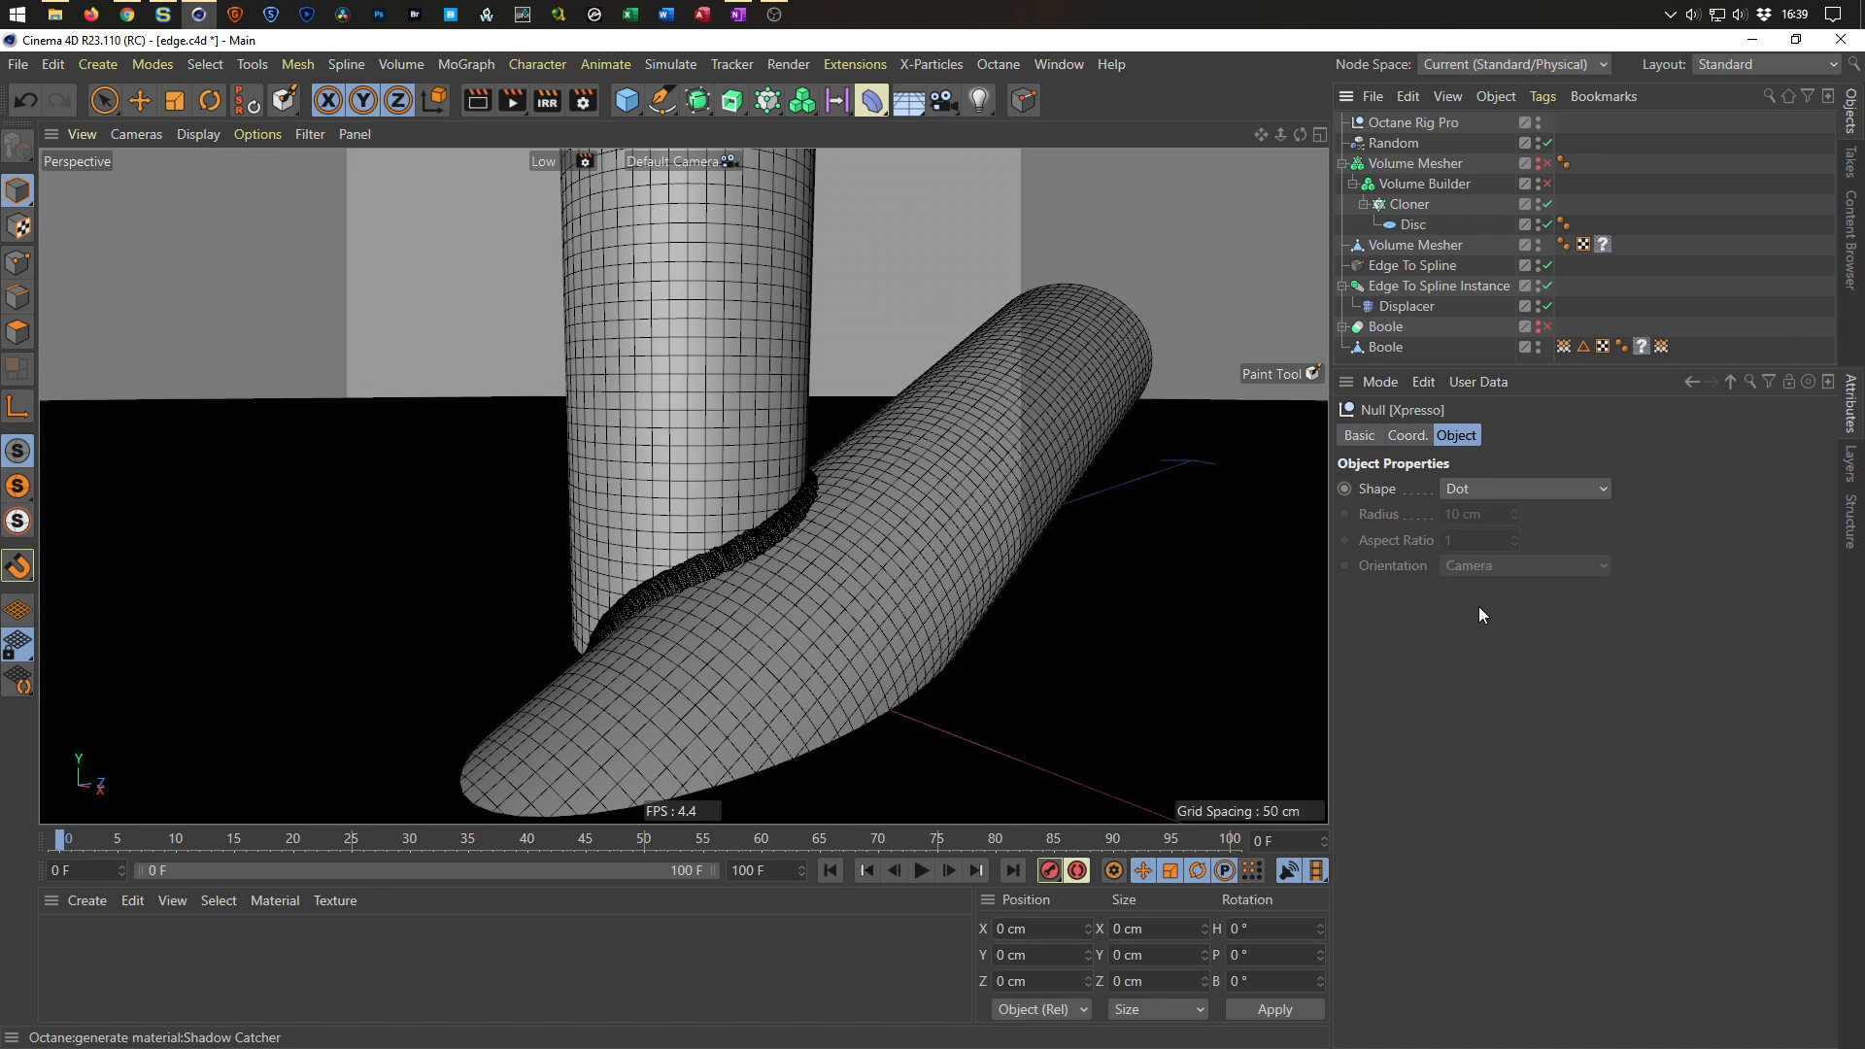
On the Octane Rig Pro's BG & Floor settings, turn off Shadow Catcher, turn on Background, and save the scene.
click(1428, 122)
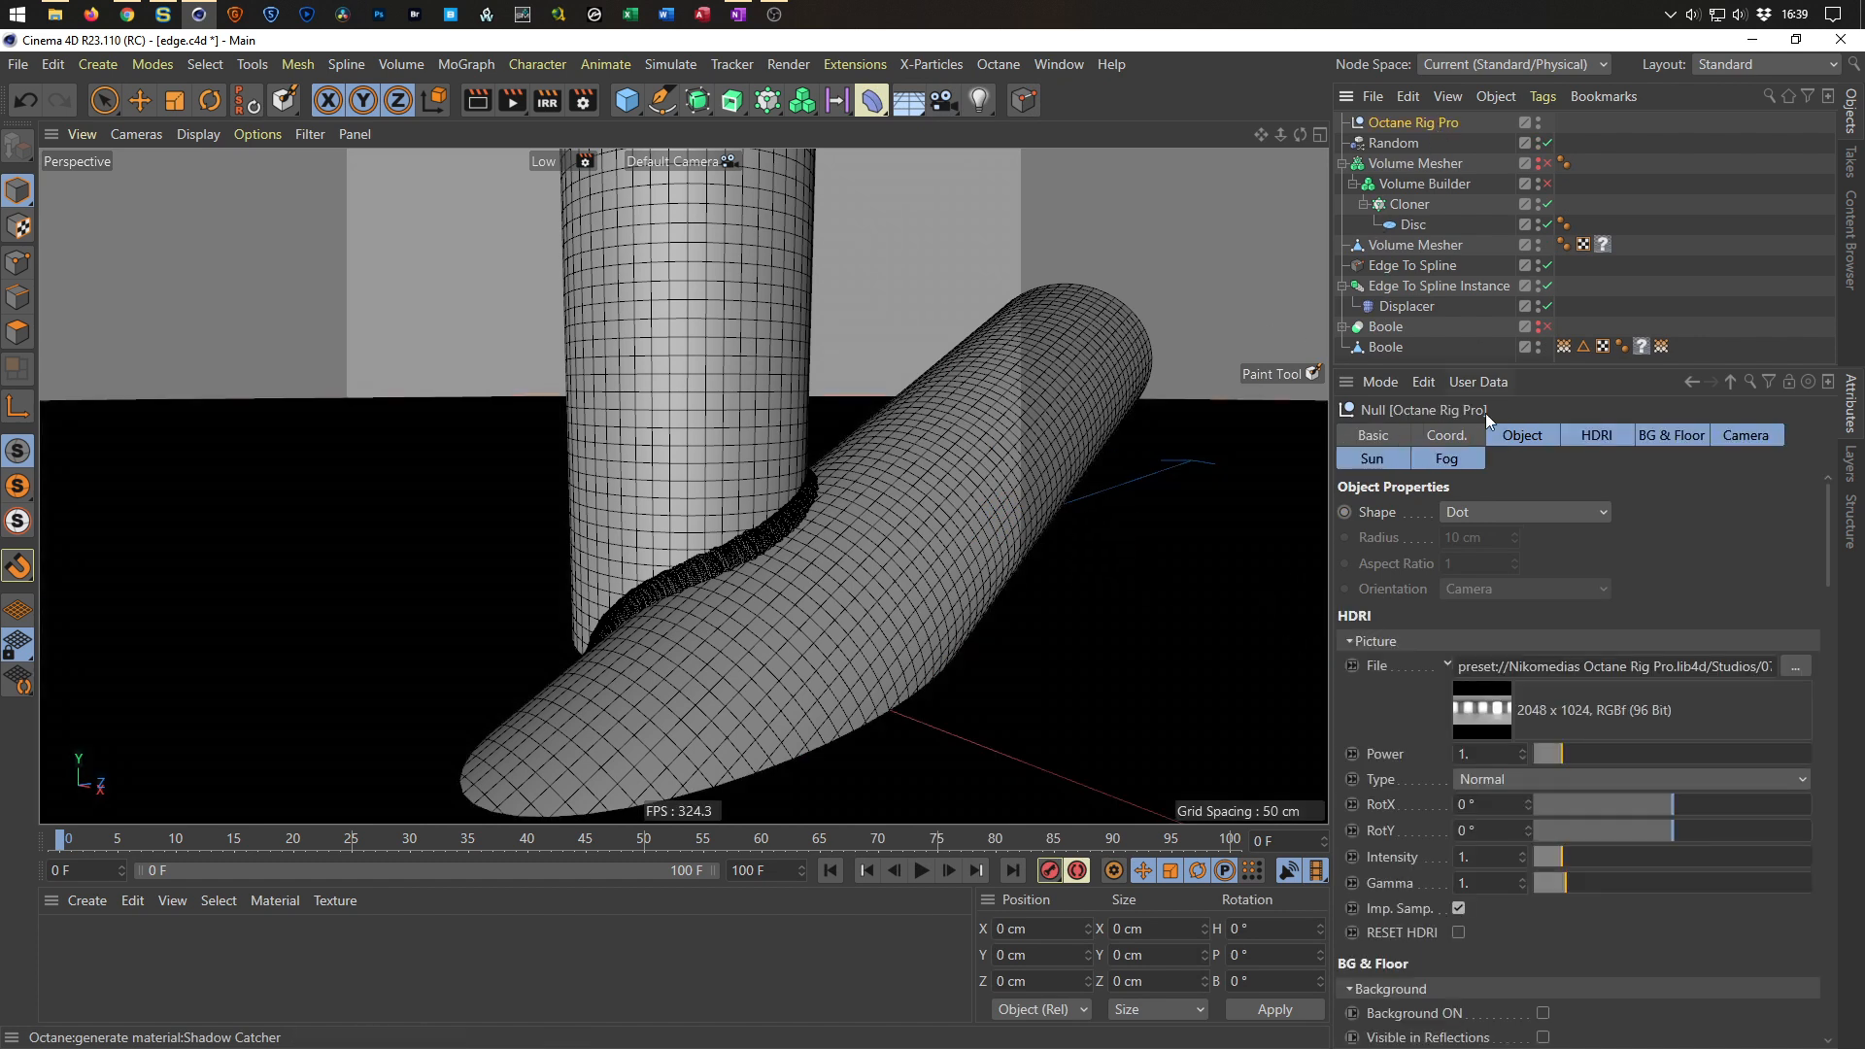
click(1673, 436)
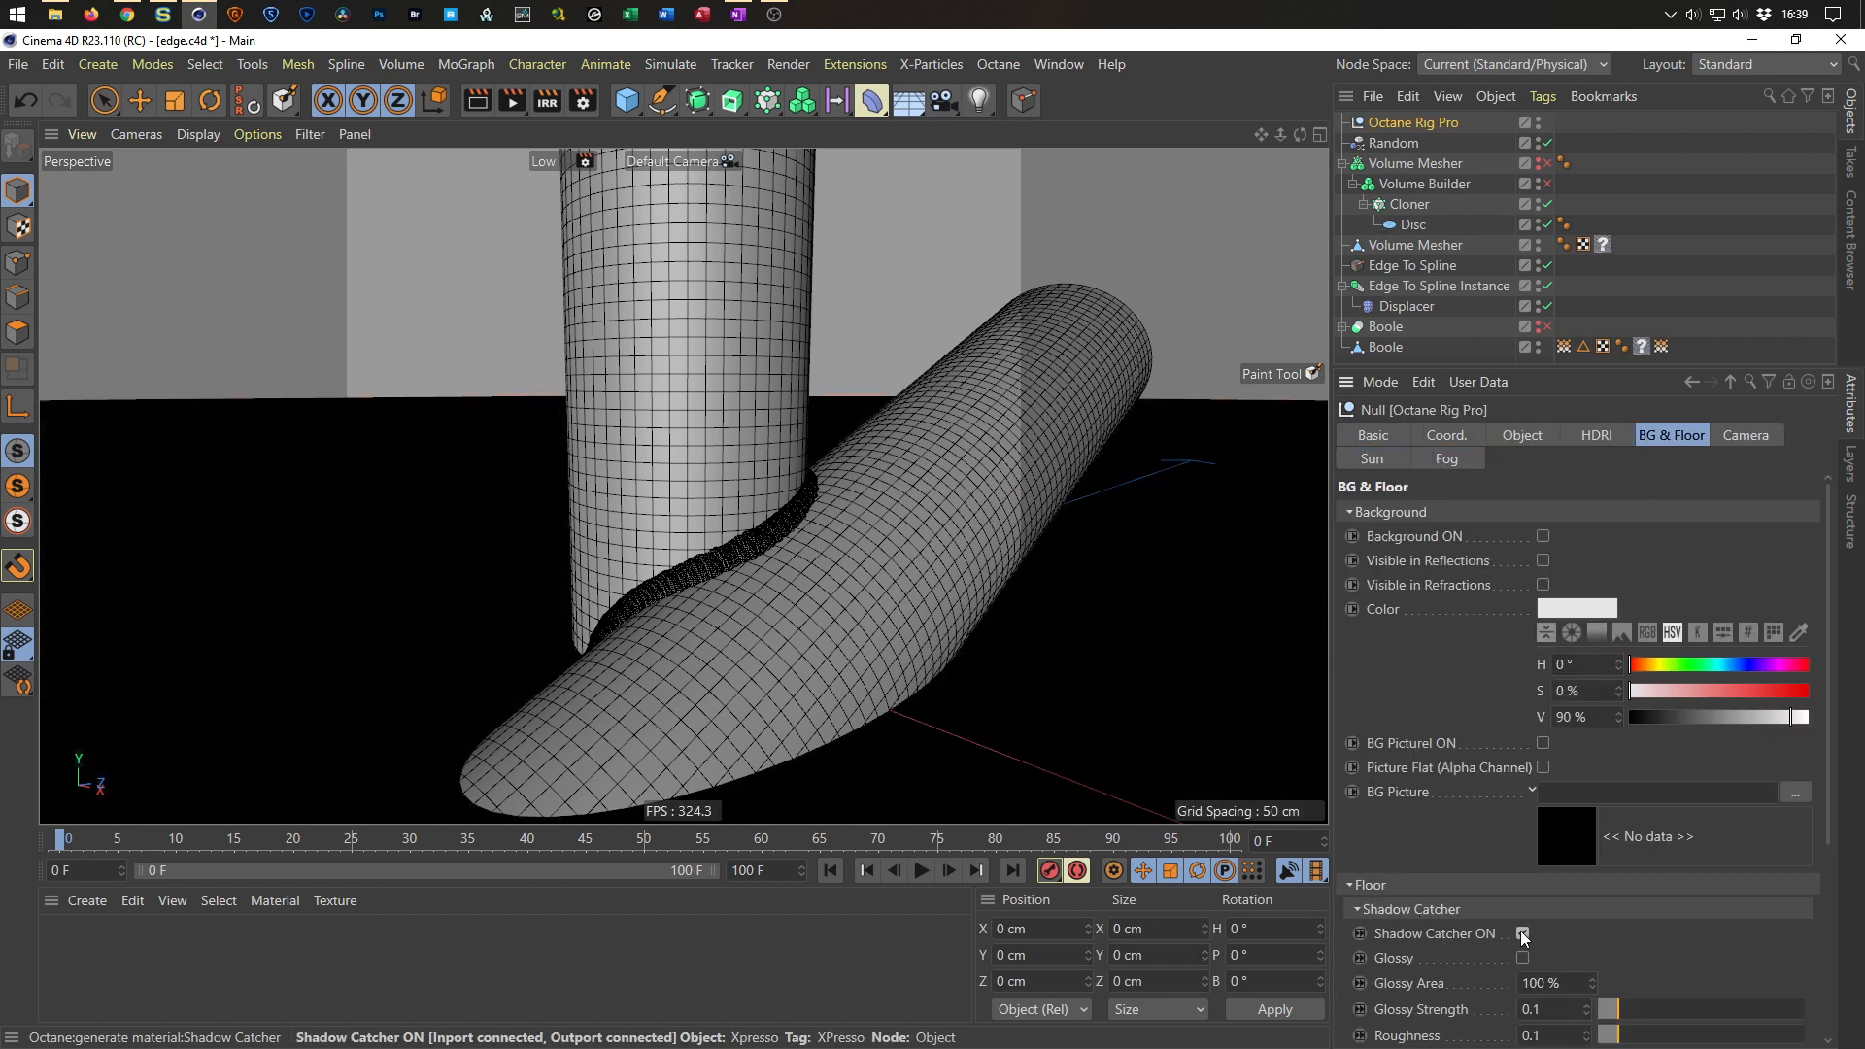
click(1522, 932)
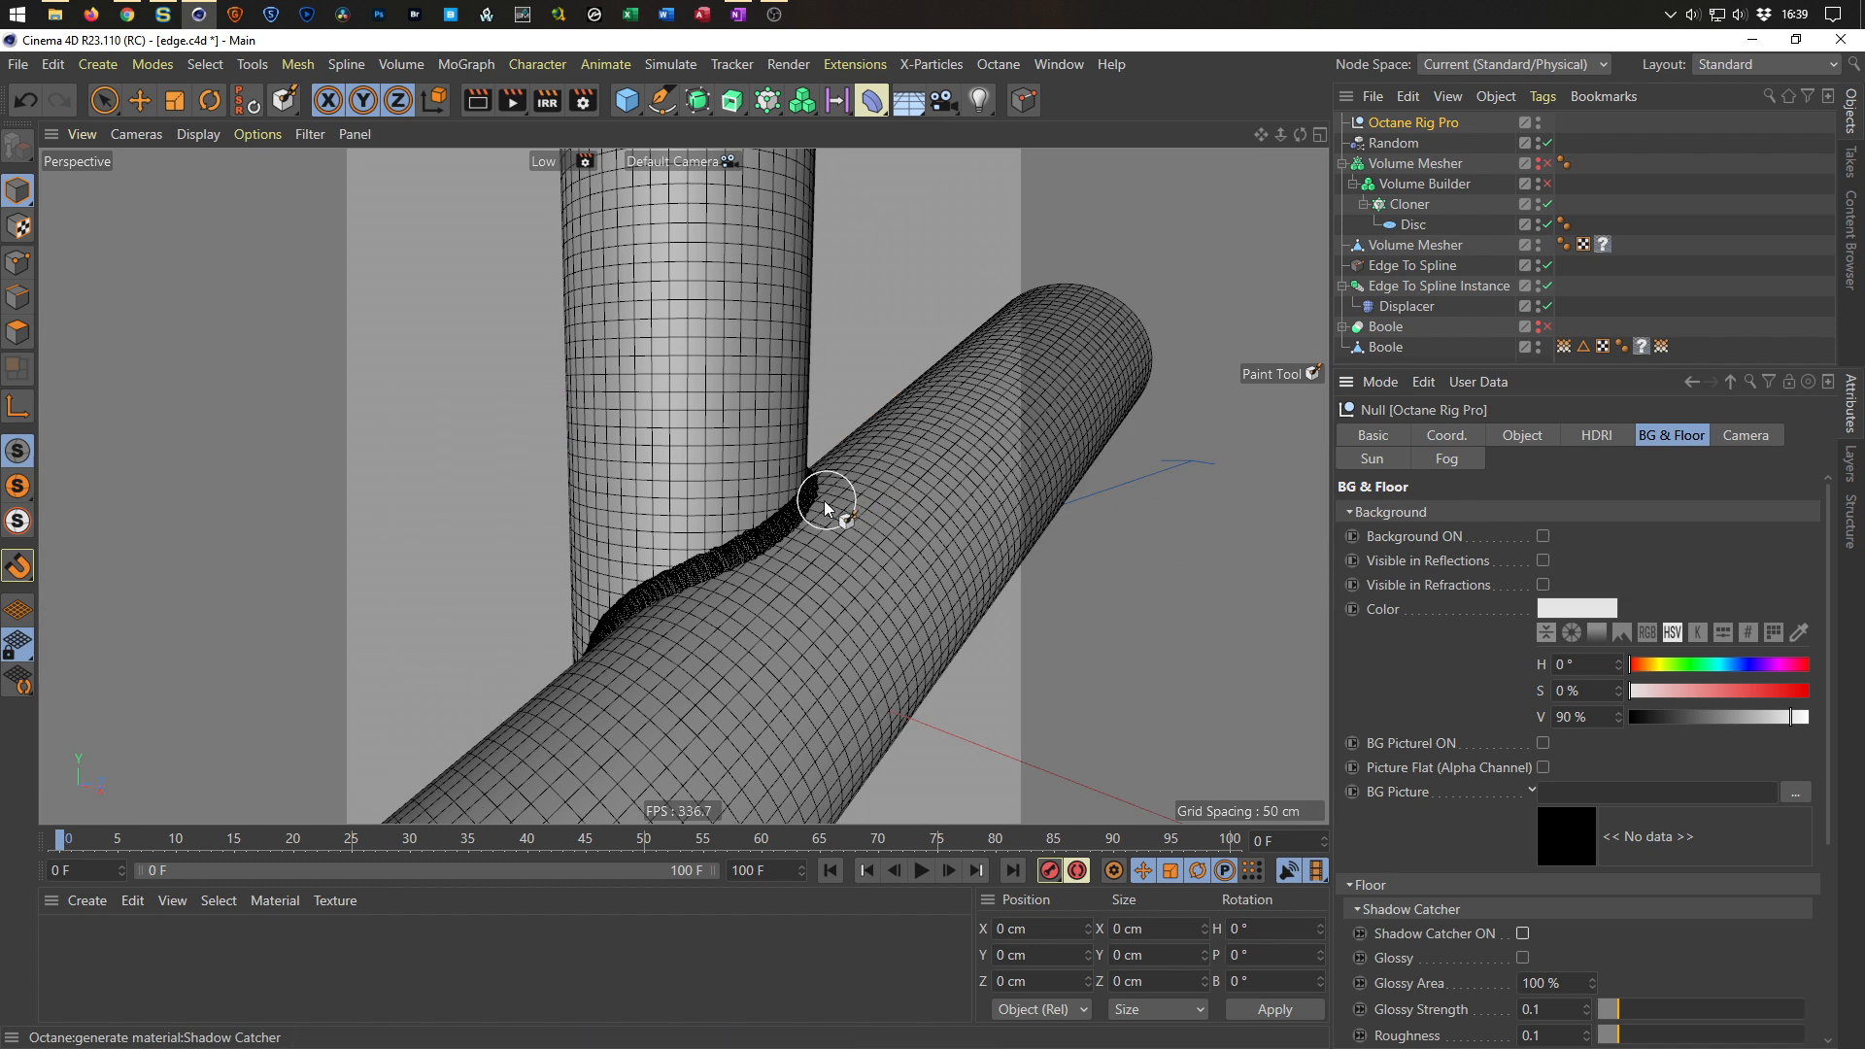
alt+middle_drag(761, 491, 731, 430)
click(1543, 536)
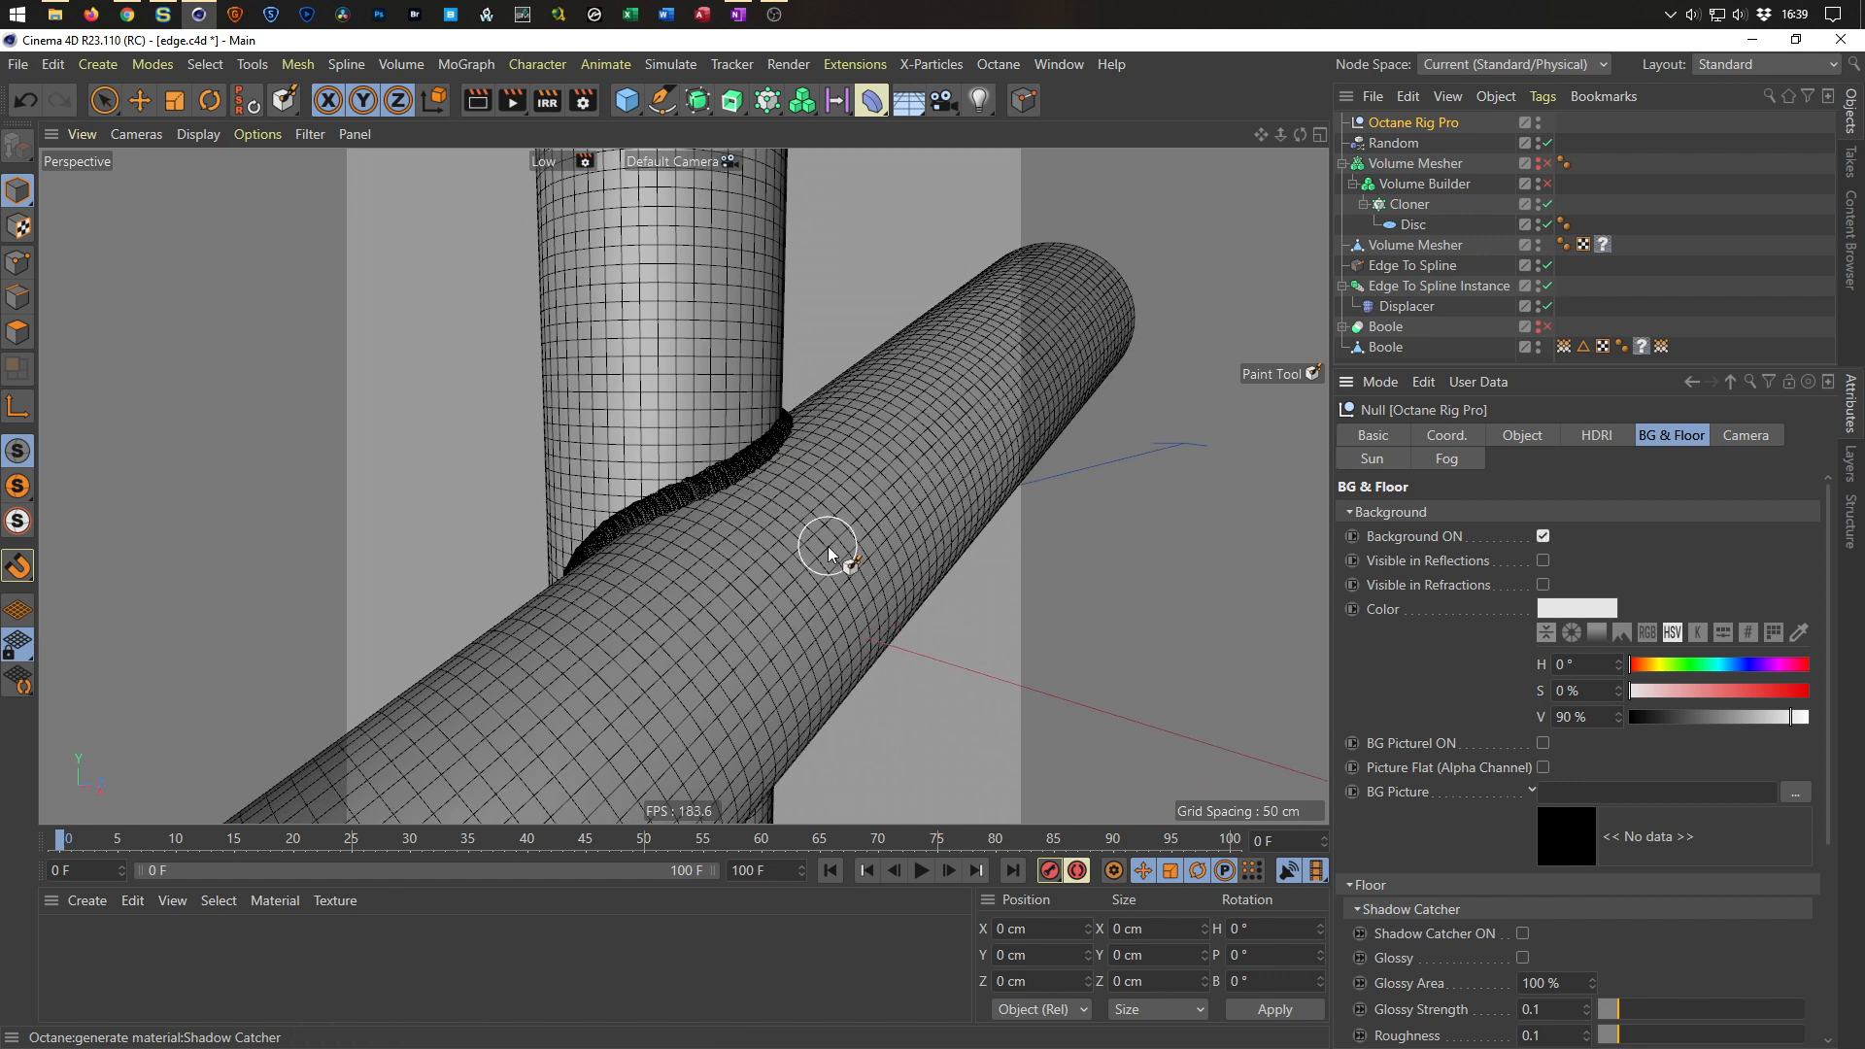
key(ctrl+s)
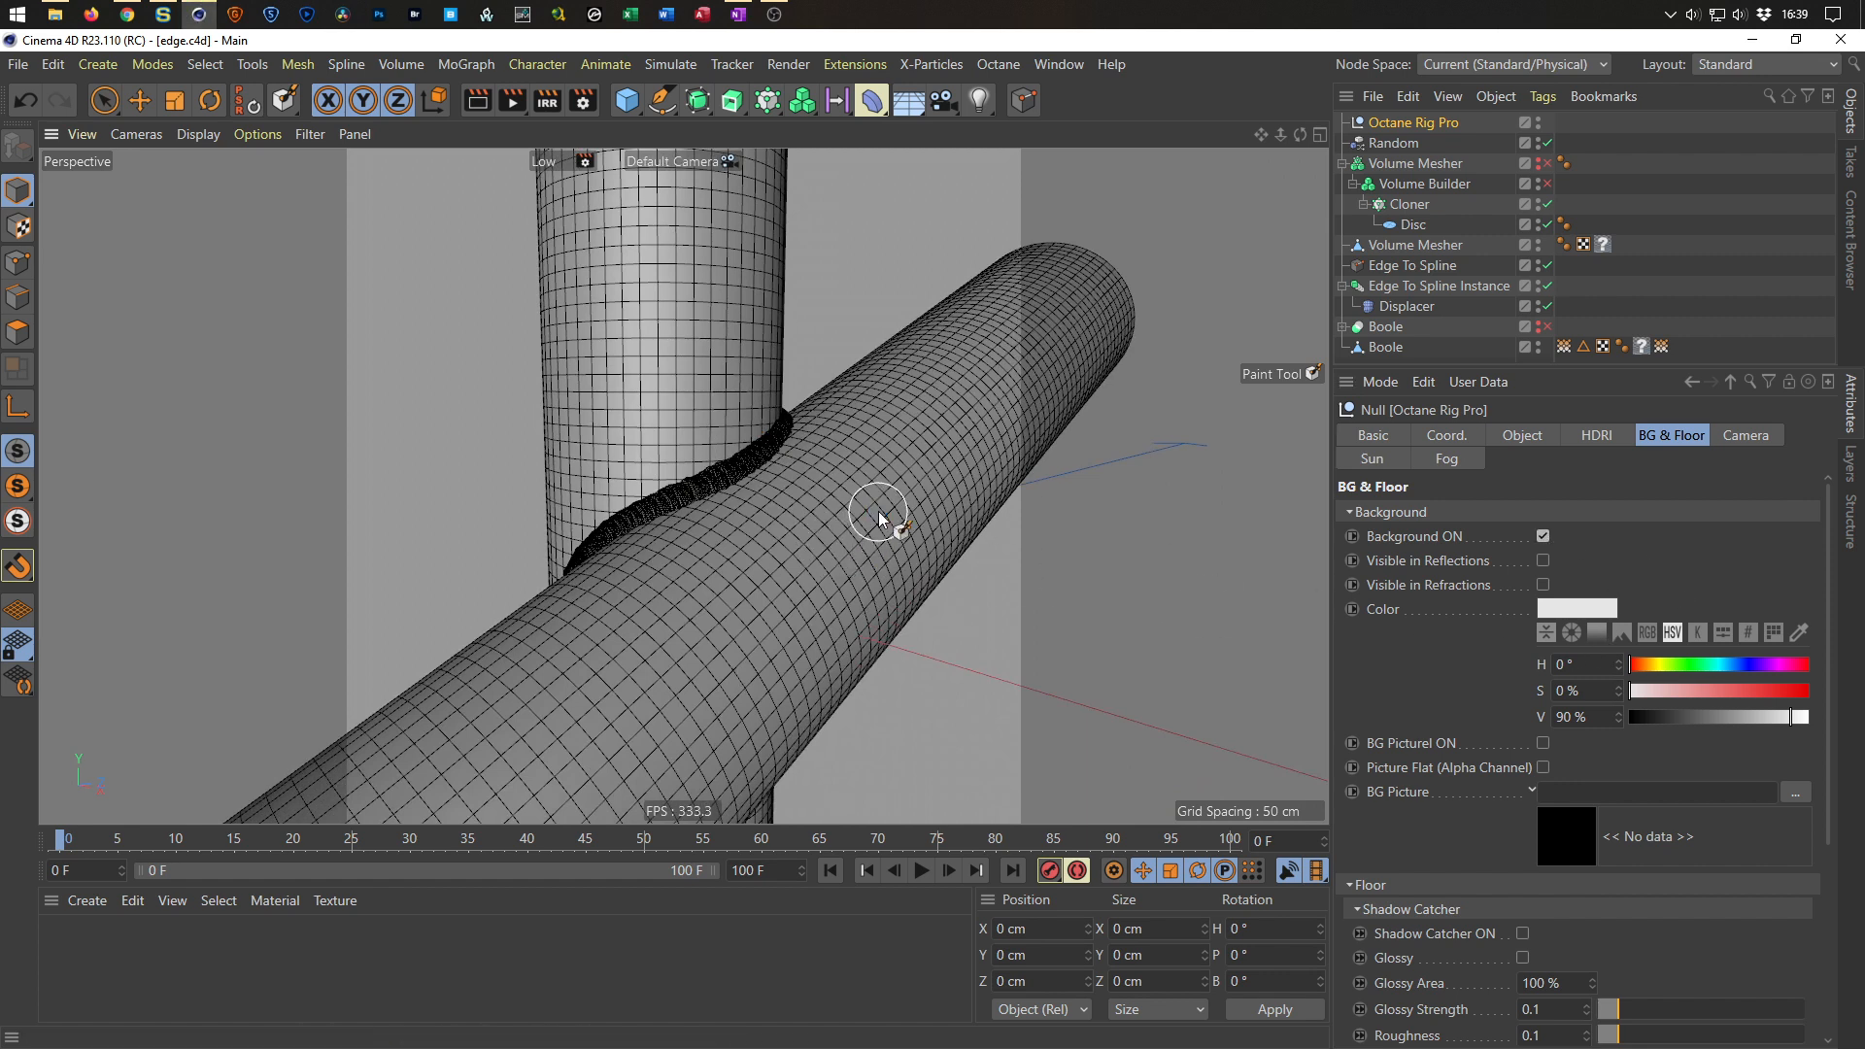
Open the Octane render dialog and the Octane Node Editor, and position the editor window over the viewport.
click(1000, 66)
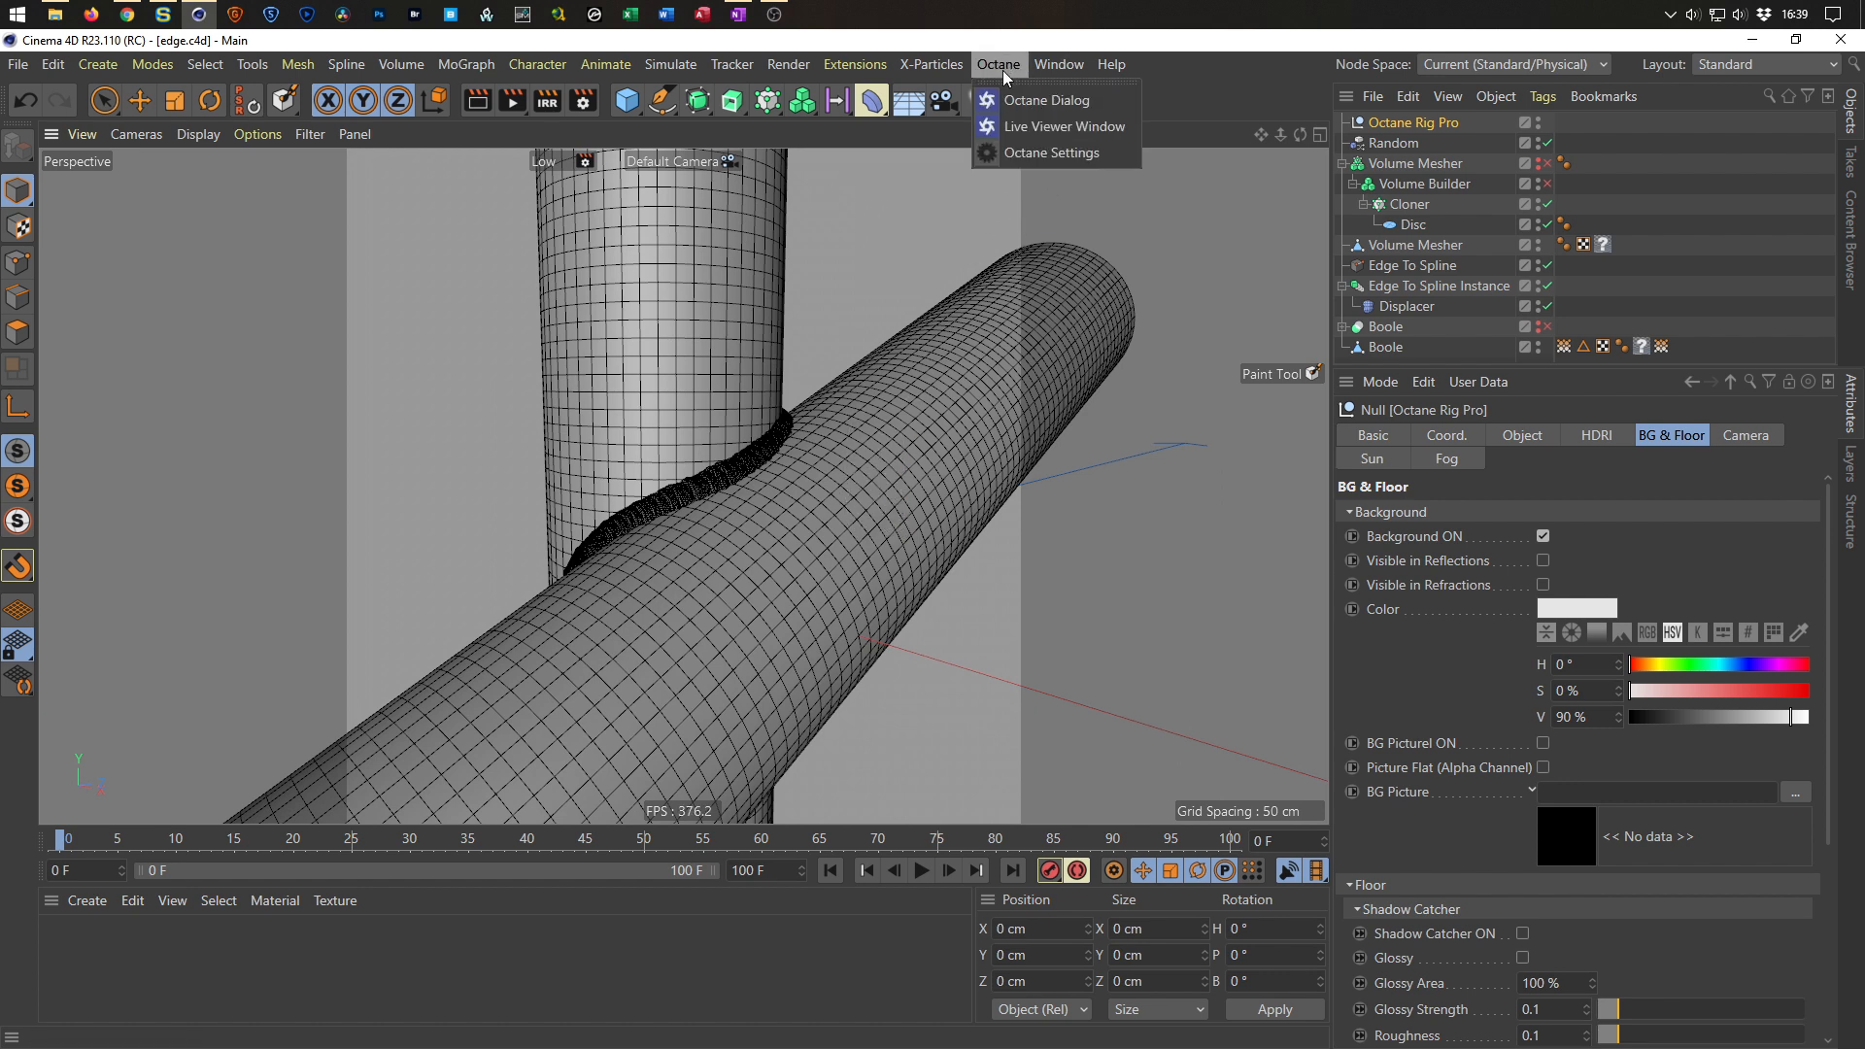
click(1046, 101)
drag(742, 408, 1195, 885)
click(1064, 904)
click(1072, 902)
click(1073, 901)
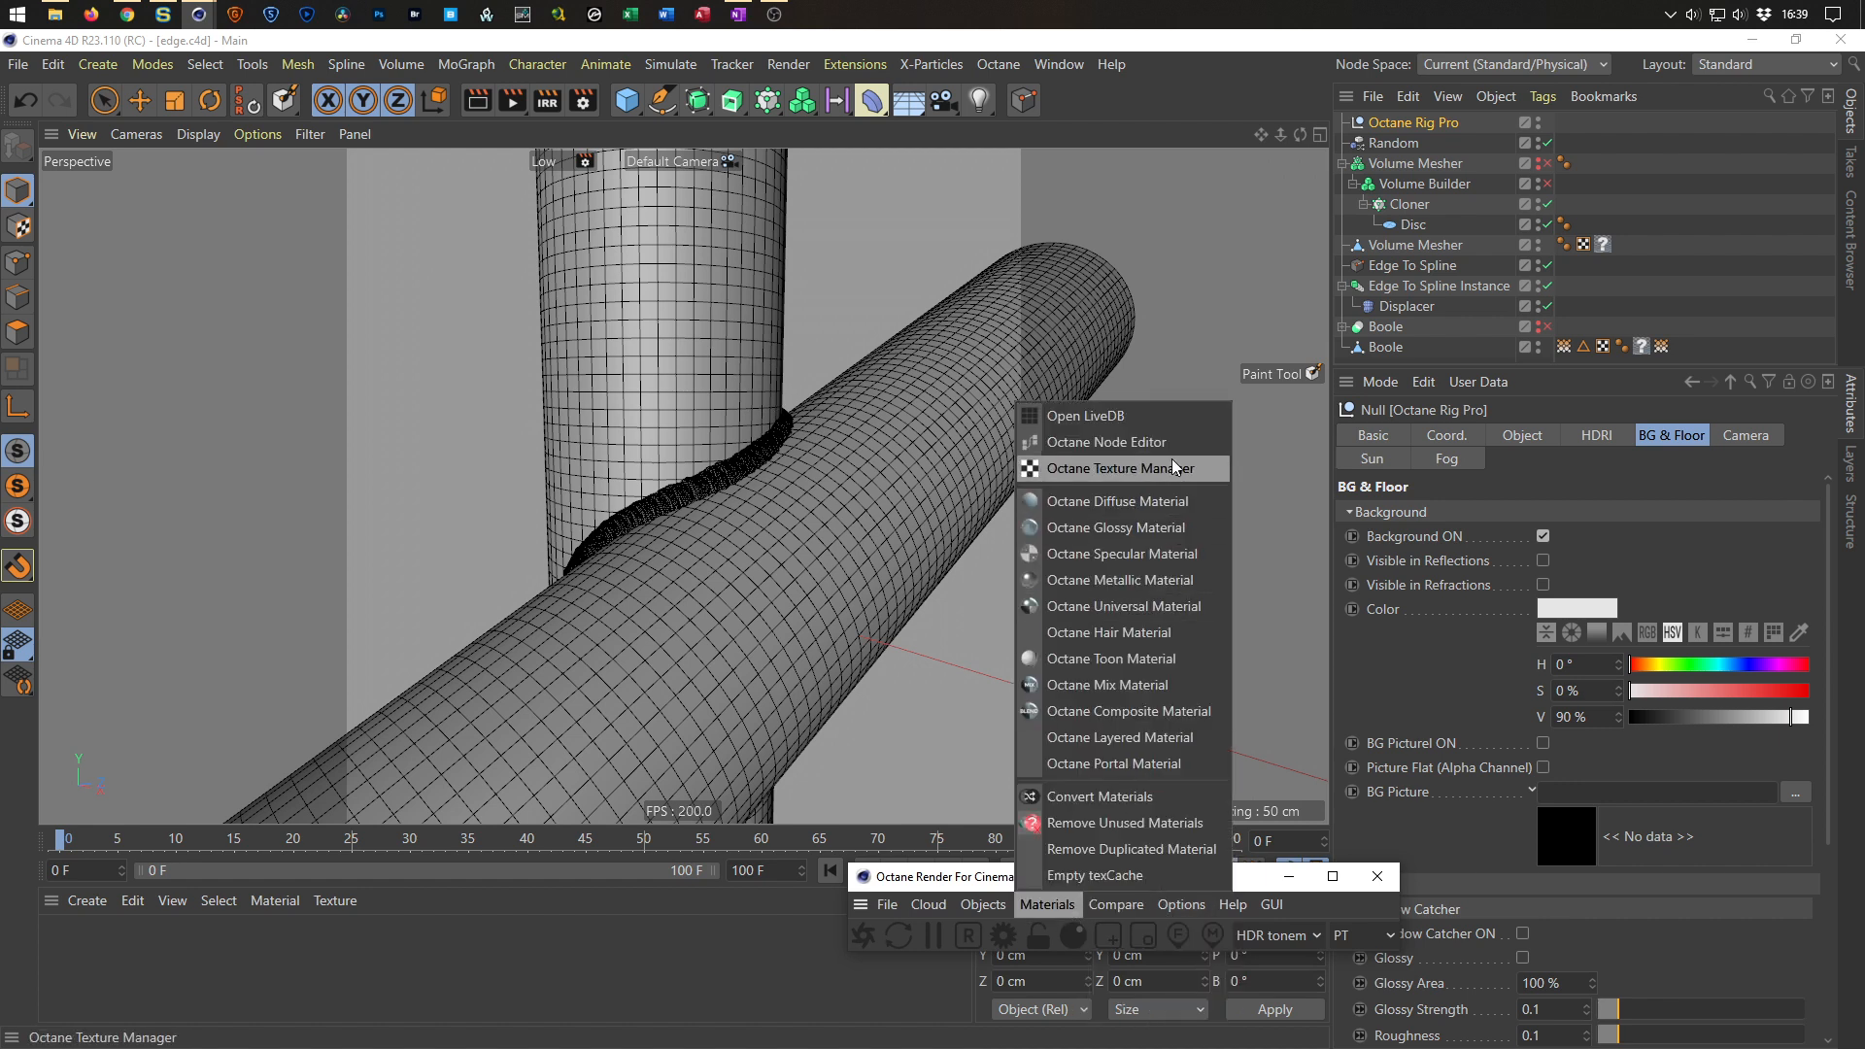
click(1152, 439)
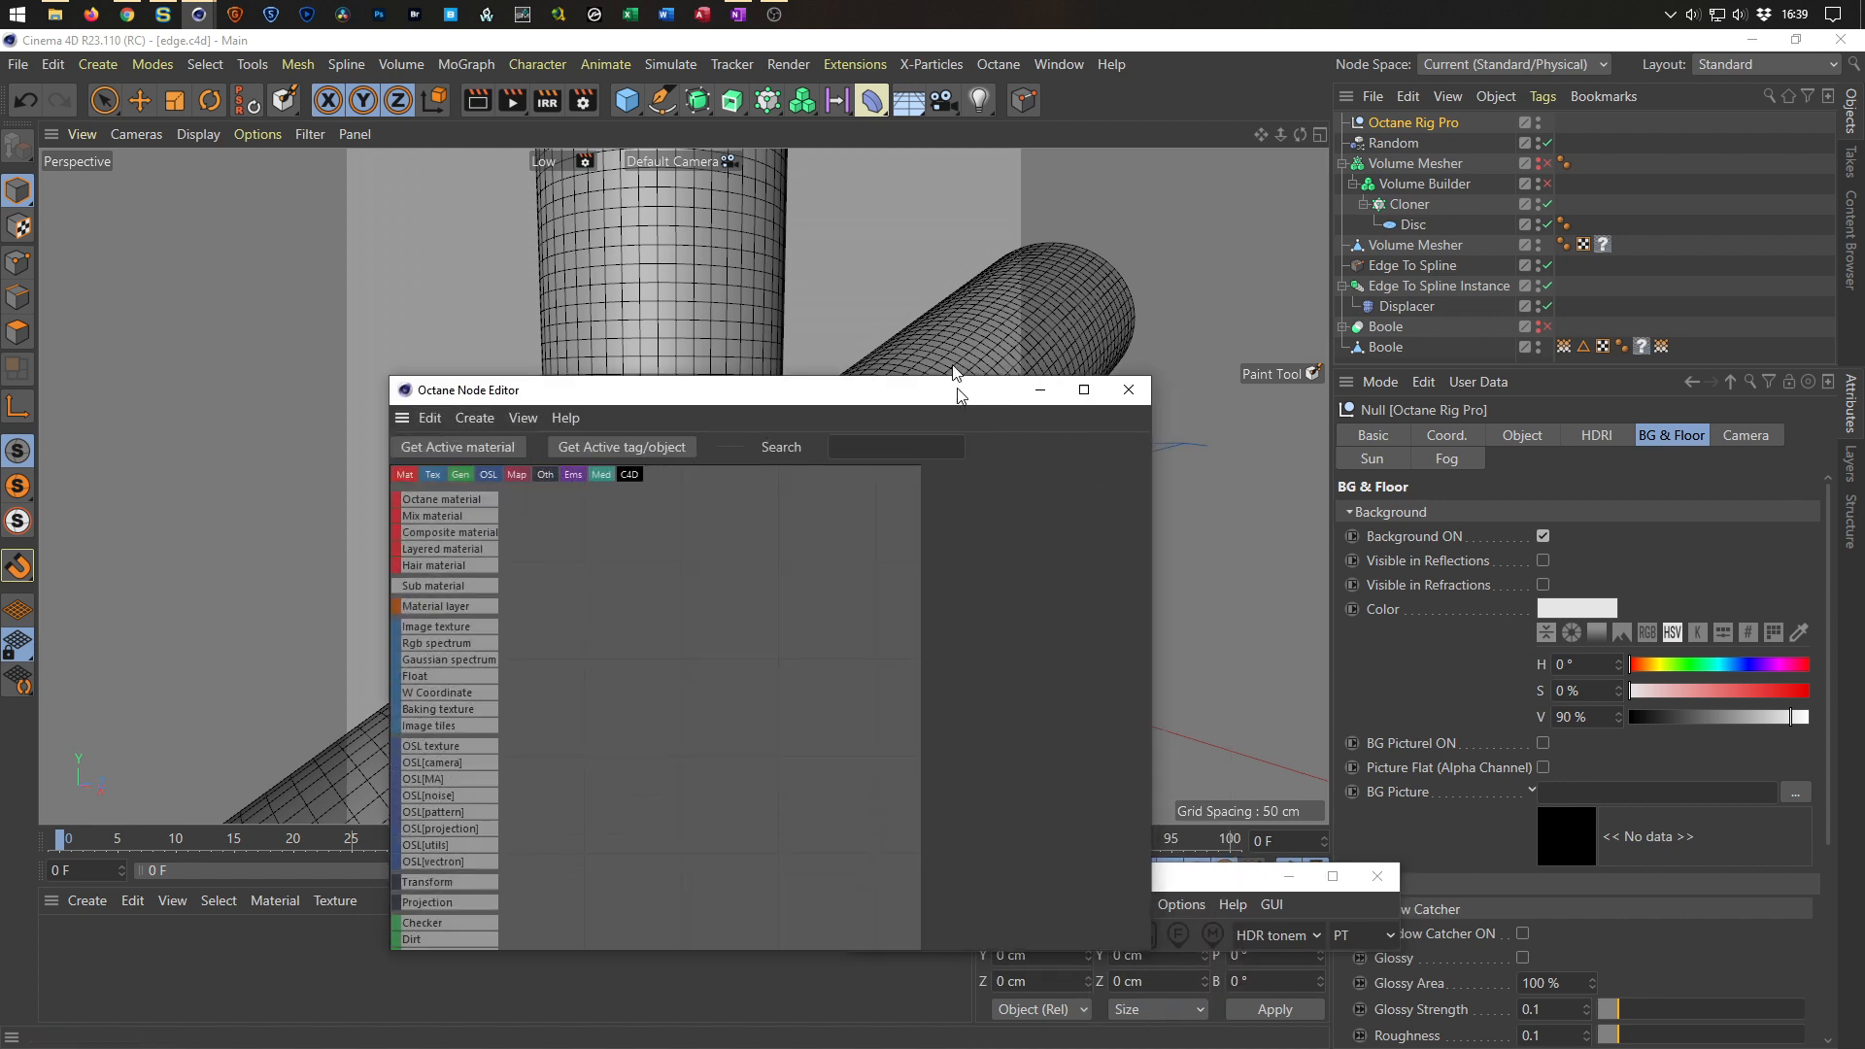
drag(958, 403, 1061, 158)
drag(1250, 886, 0, 355)
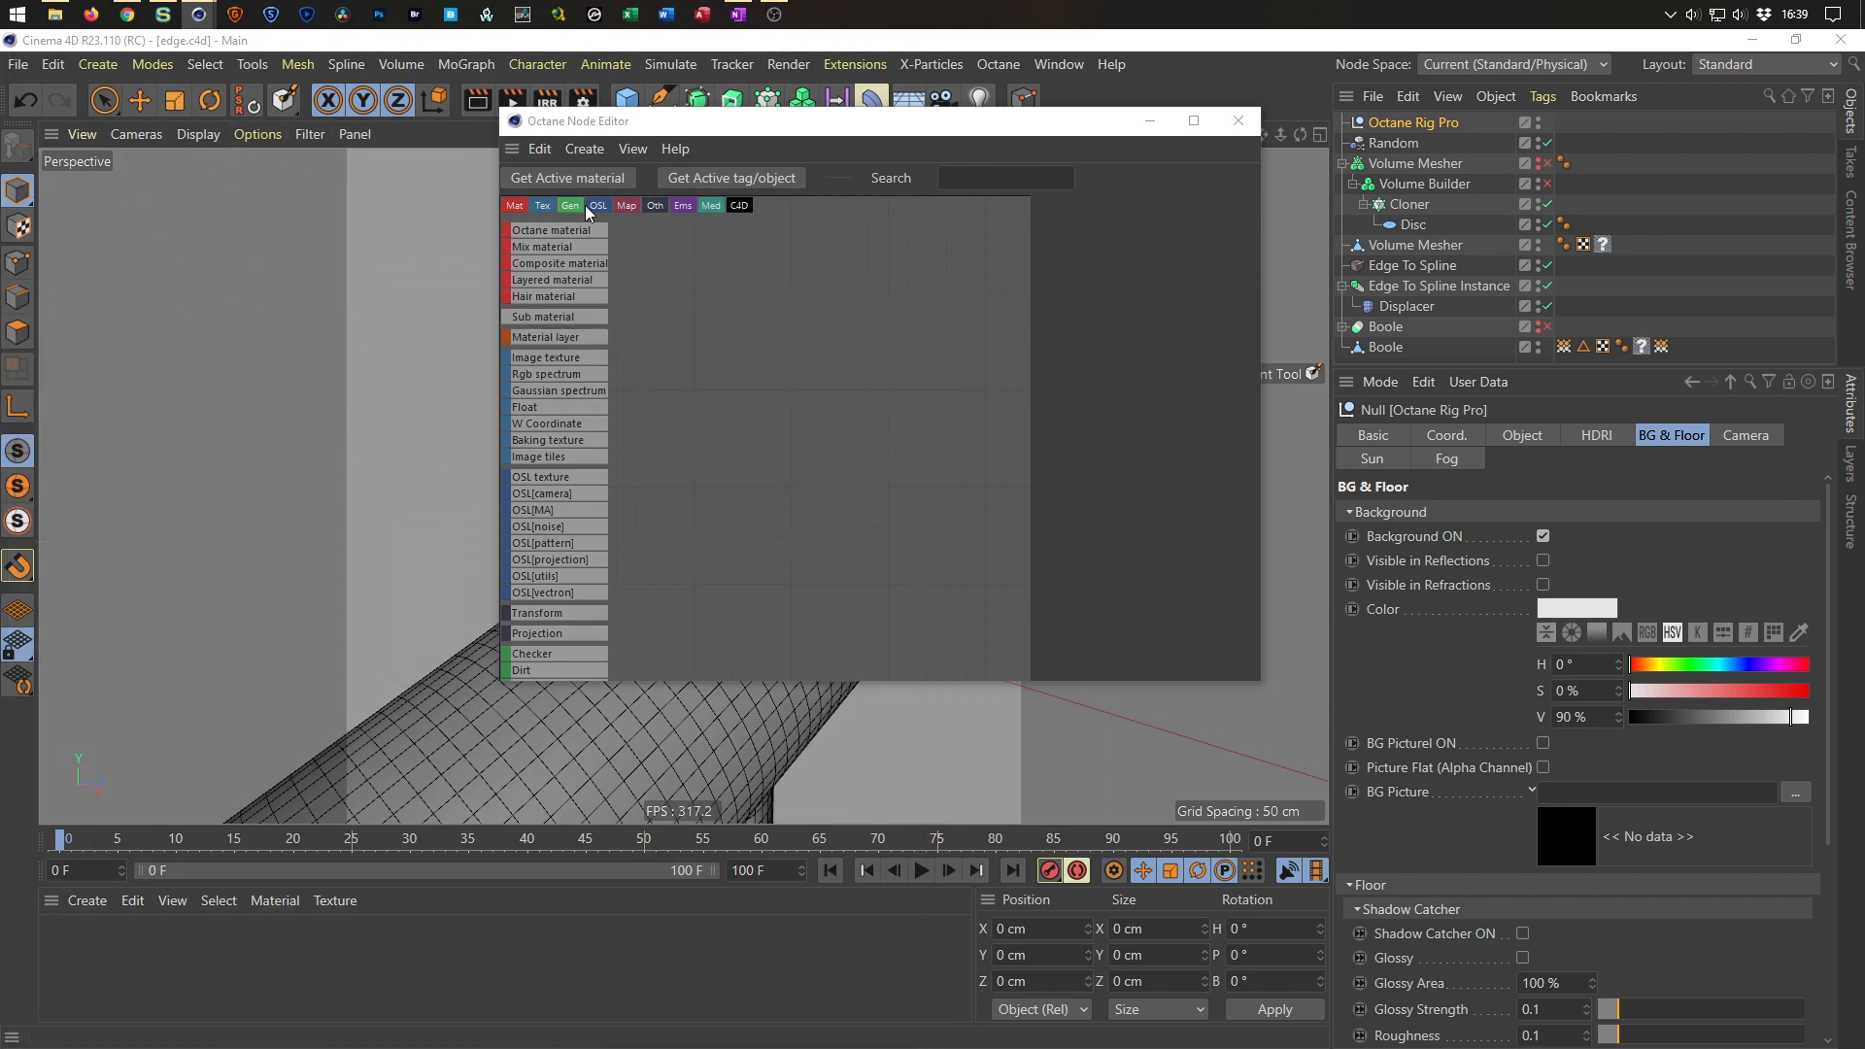
drag(777, 136, 881, 228)
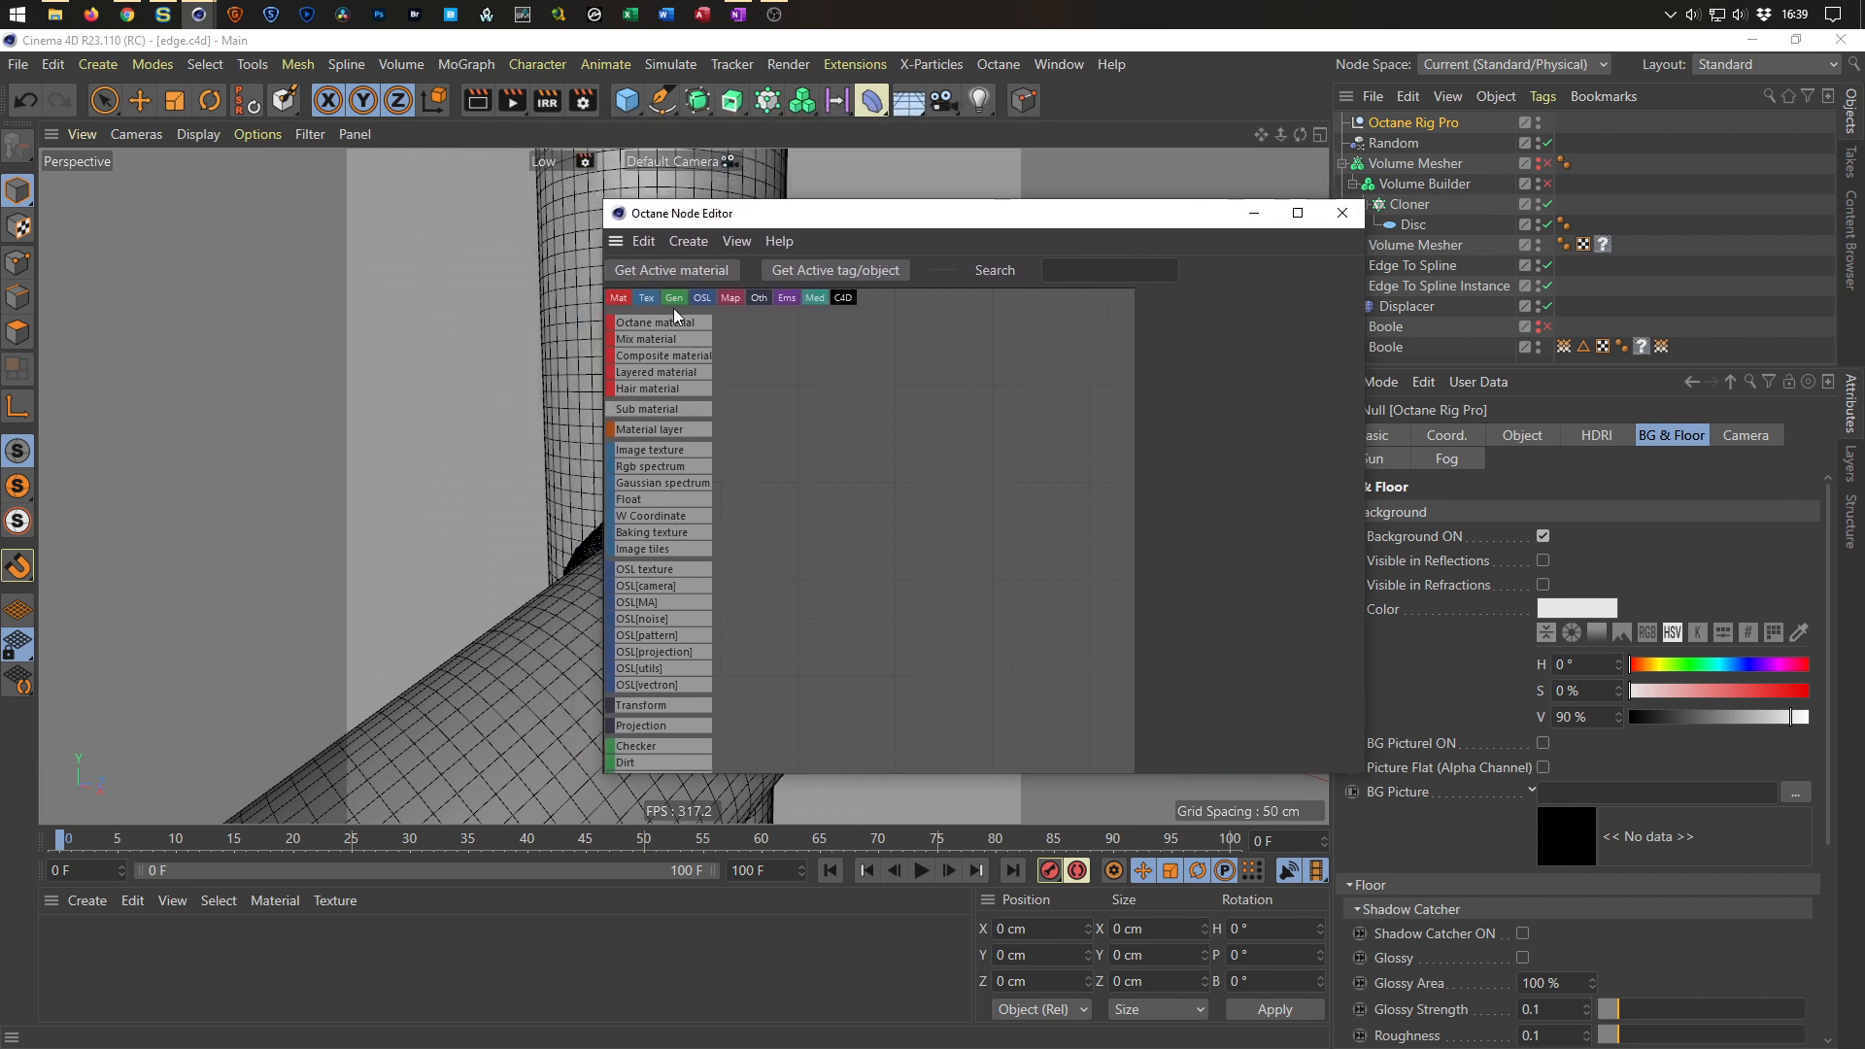
drag(667, 330, 1001, 389)
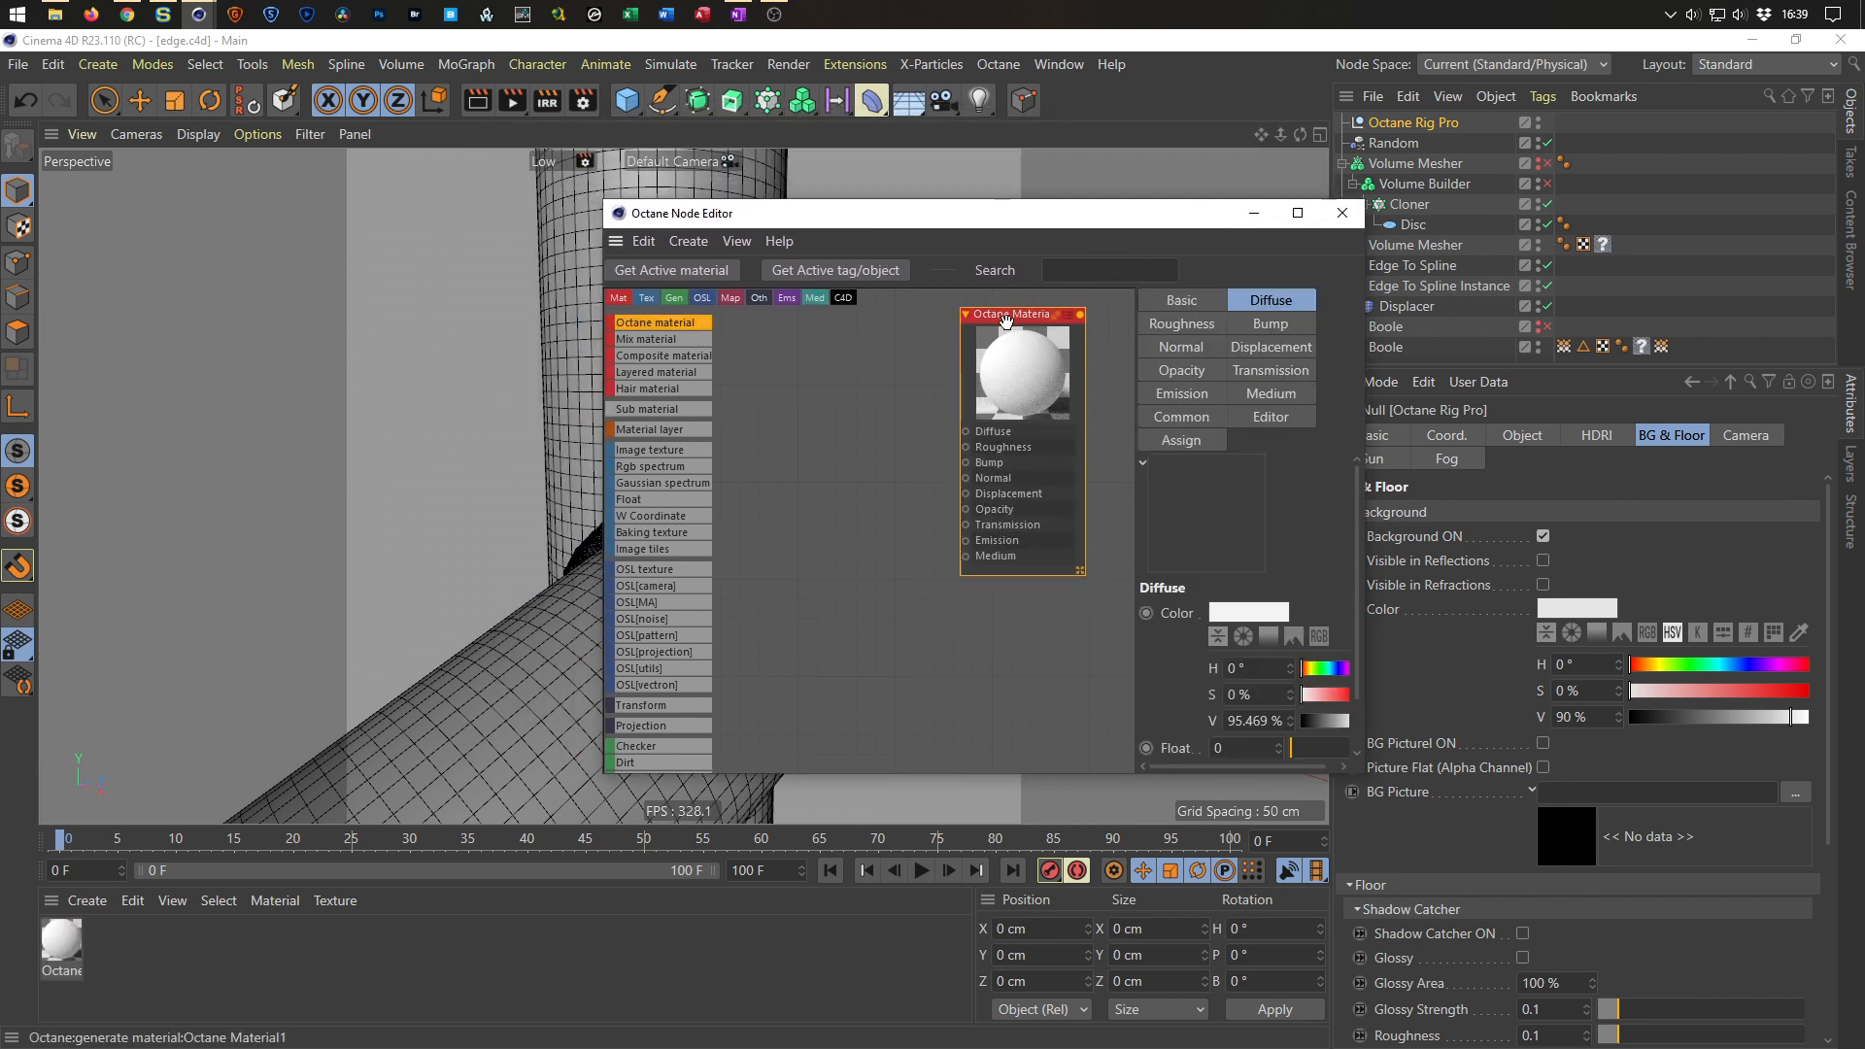
click(1193, 309)
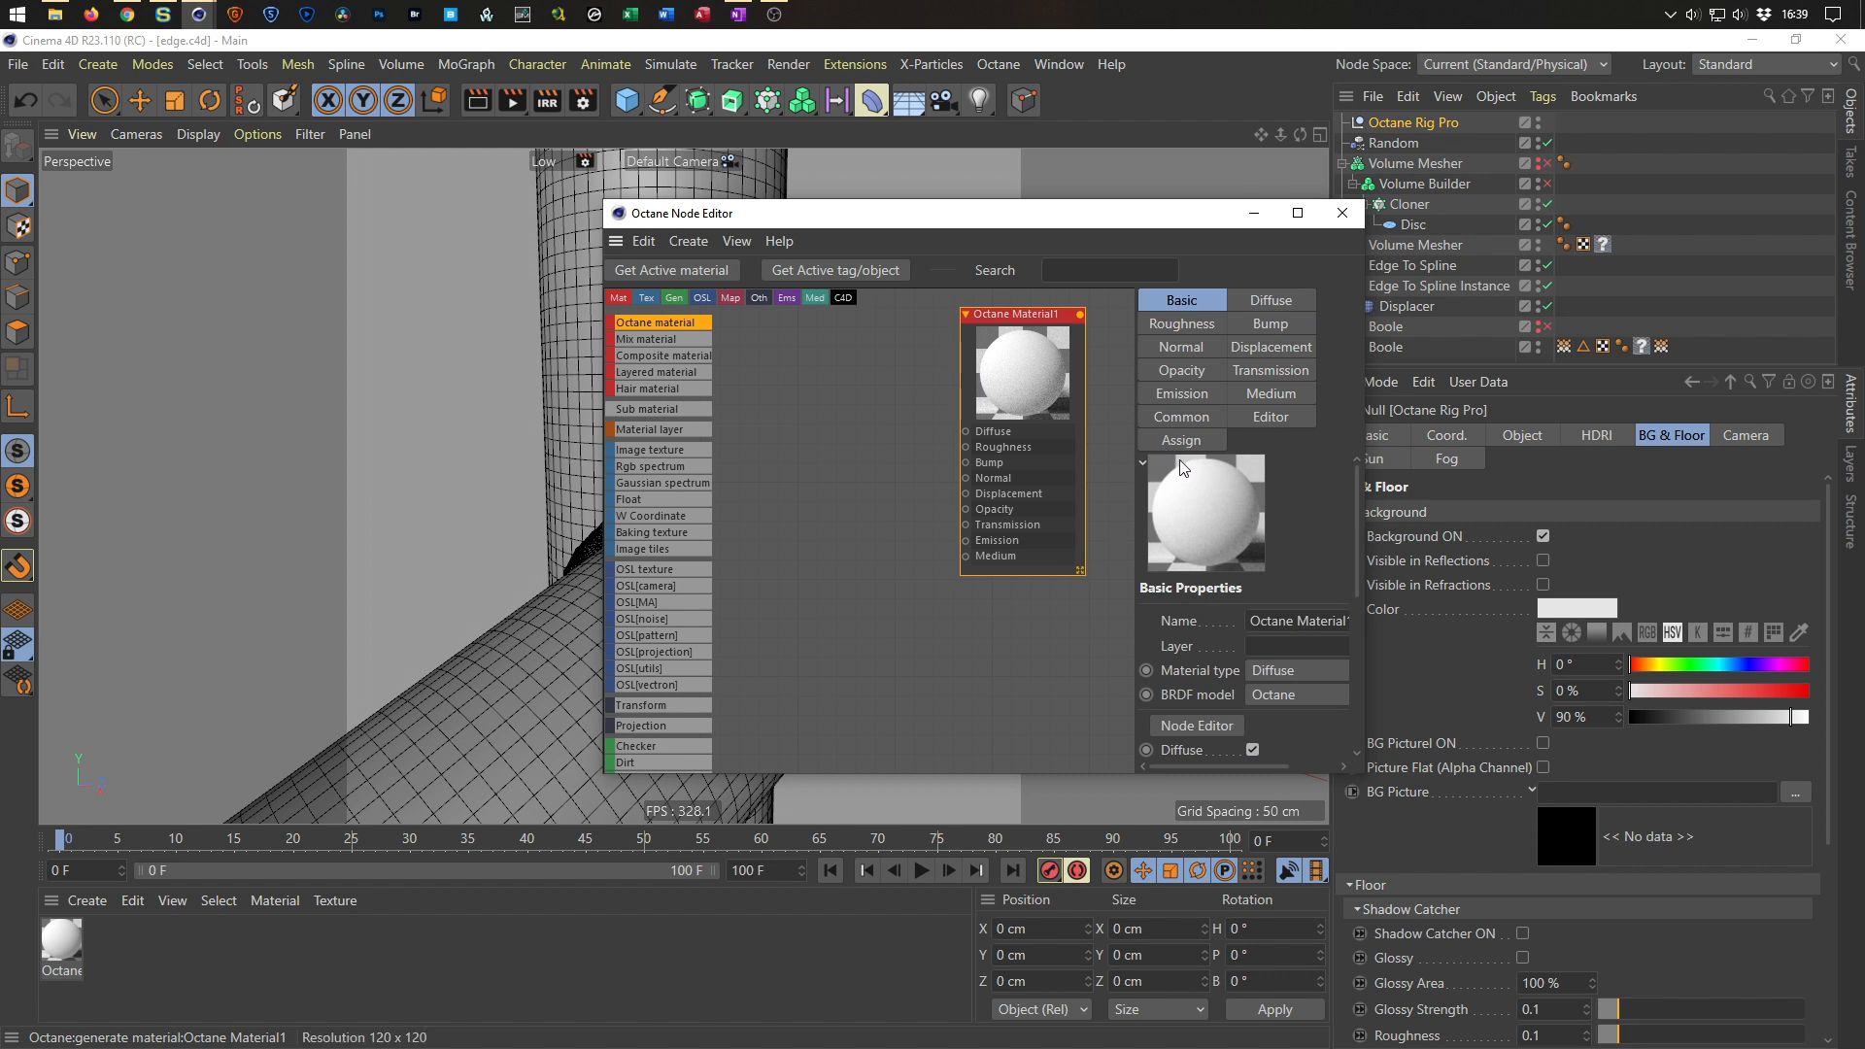
key(Delete)
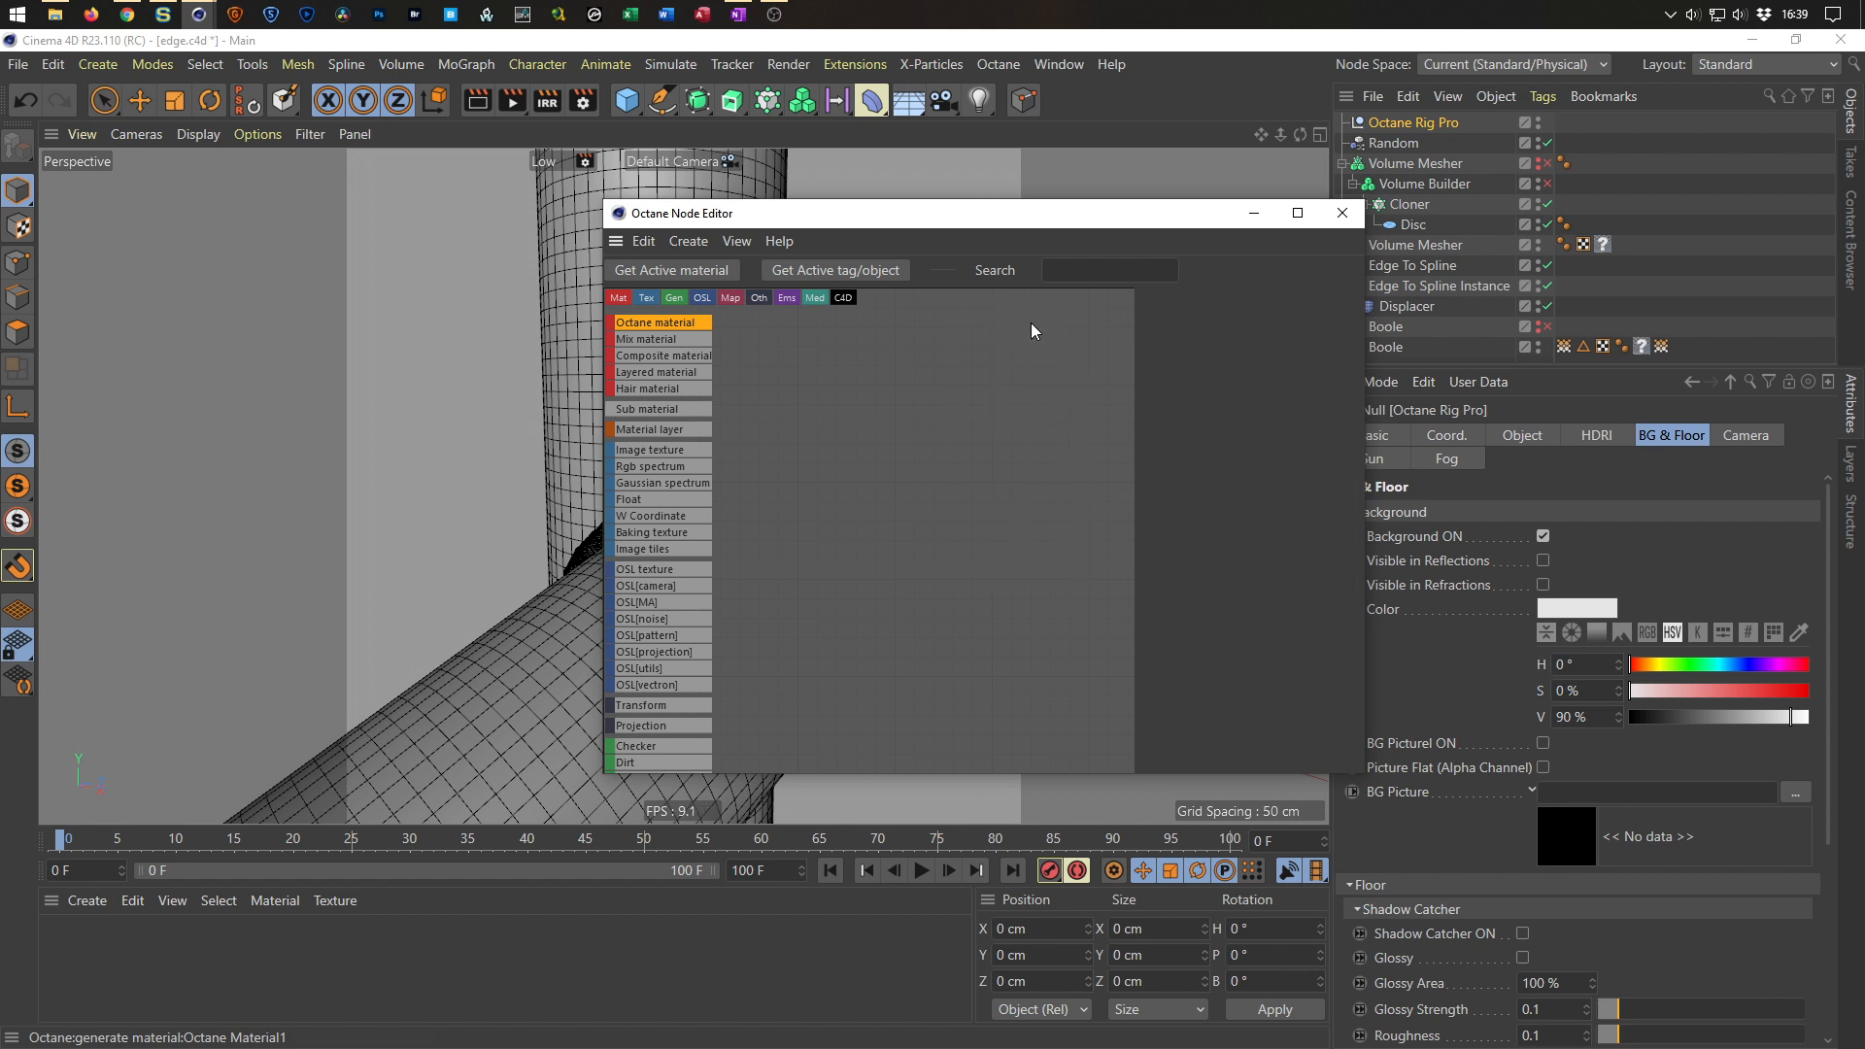
Create an Octane Composite material in the node editor, enlarge the editor window, and save the scene.
drag(672, 356, 923, 361)
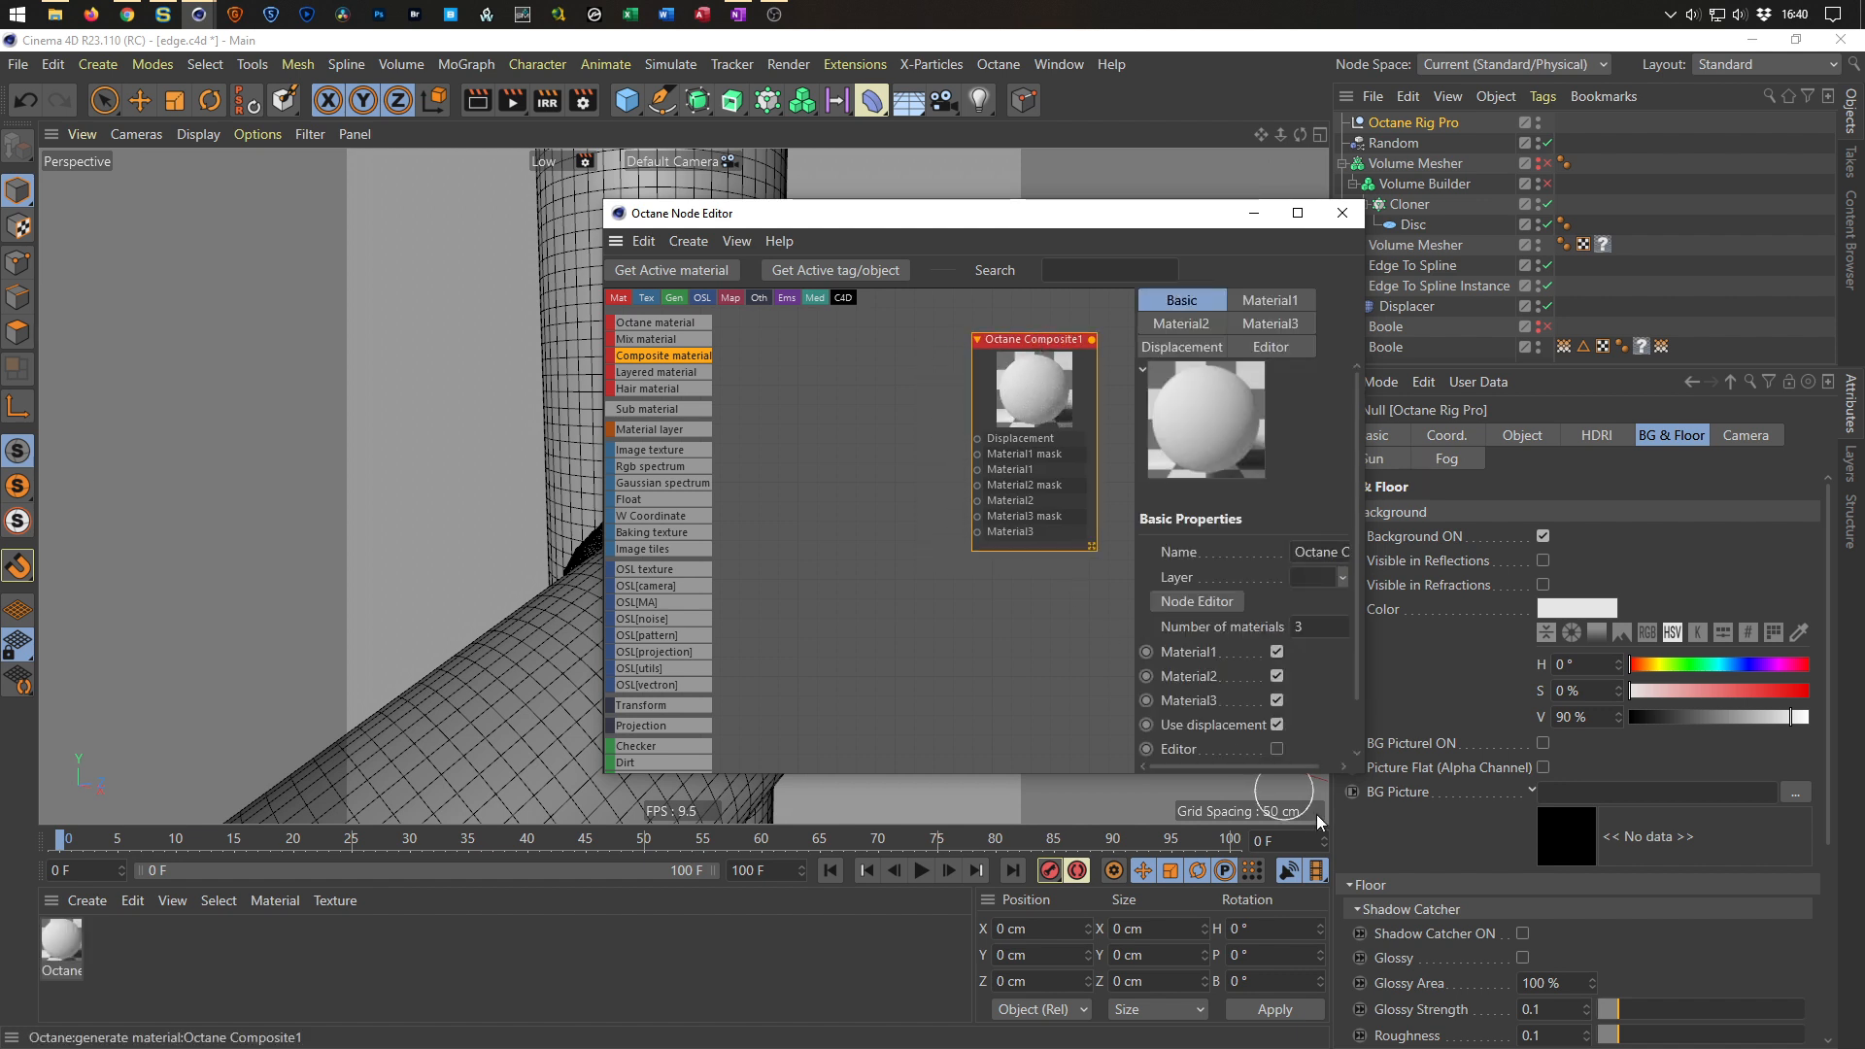
drag(1360, 775, 1458, 927)
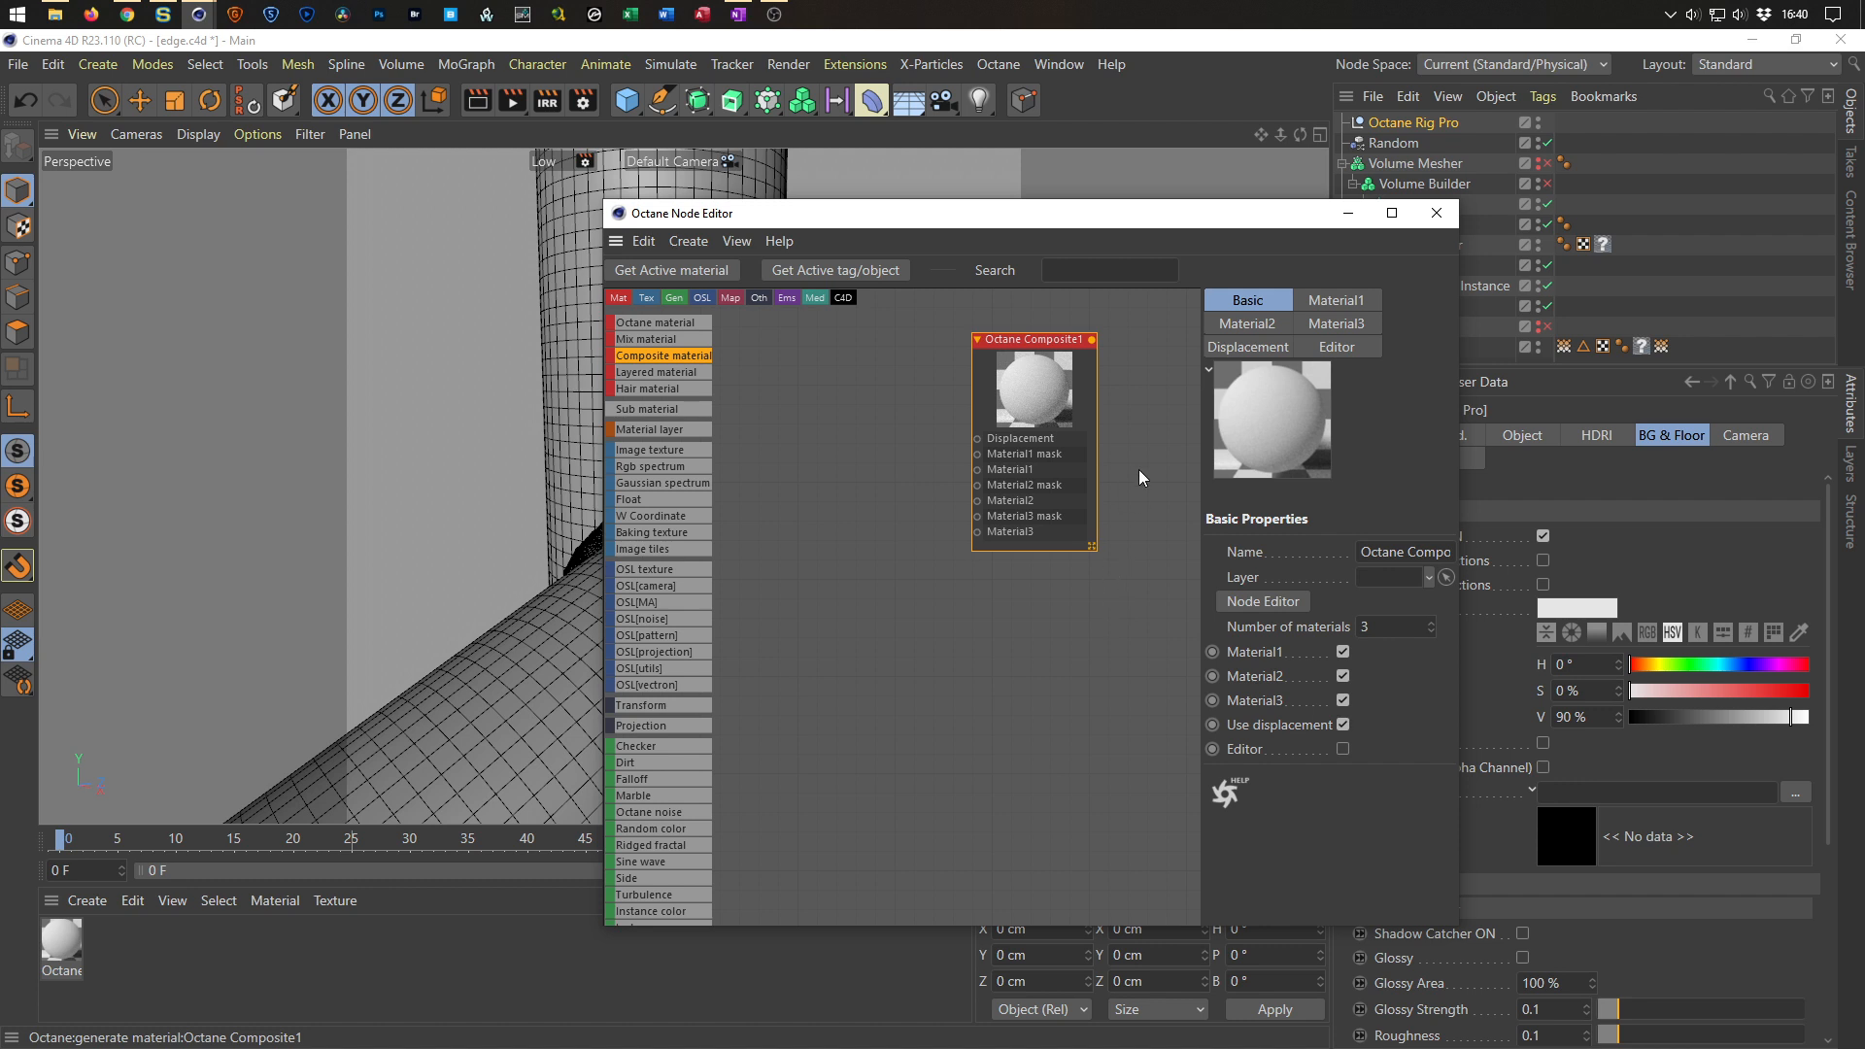
key(ctrl+s)
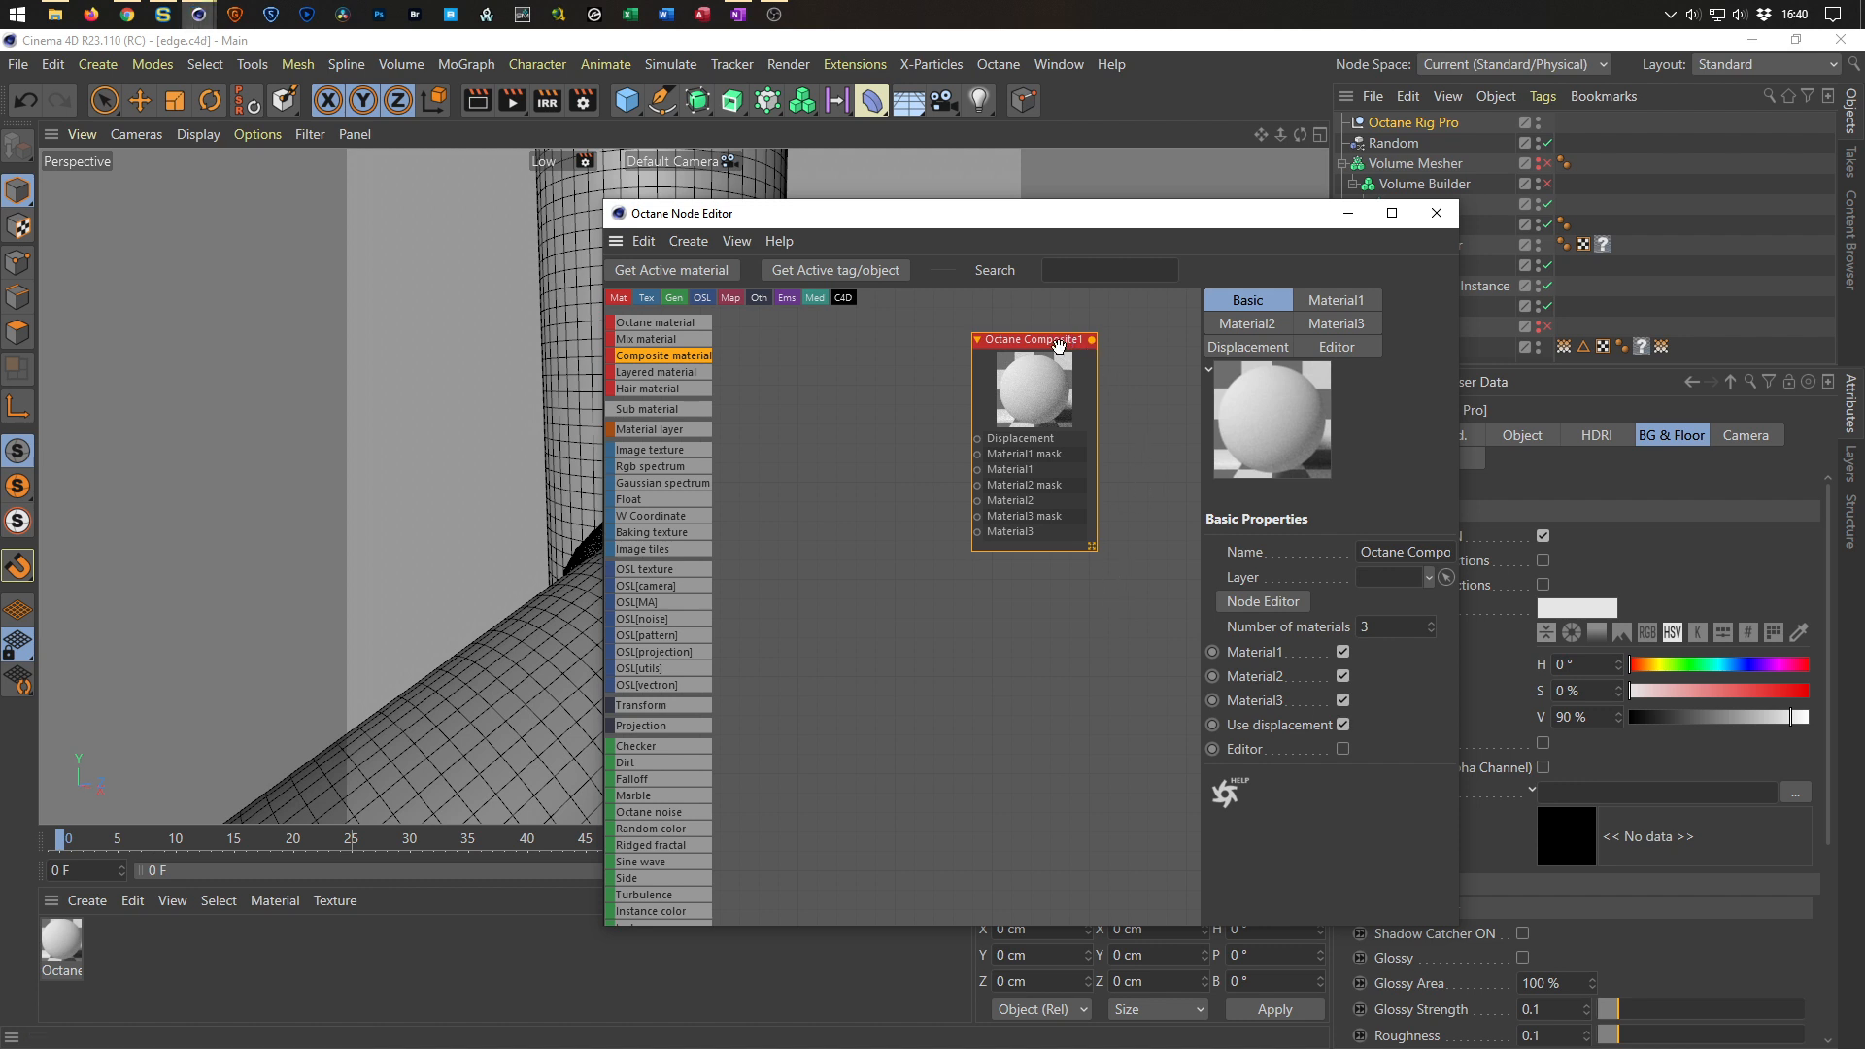
Add a Sub material node and connect it to the Composite material's Material1 input.
drag(909, 447, 842, 315)
double_click(1016, 429)
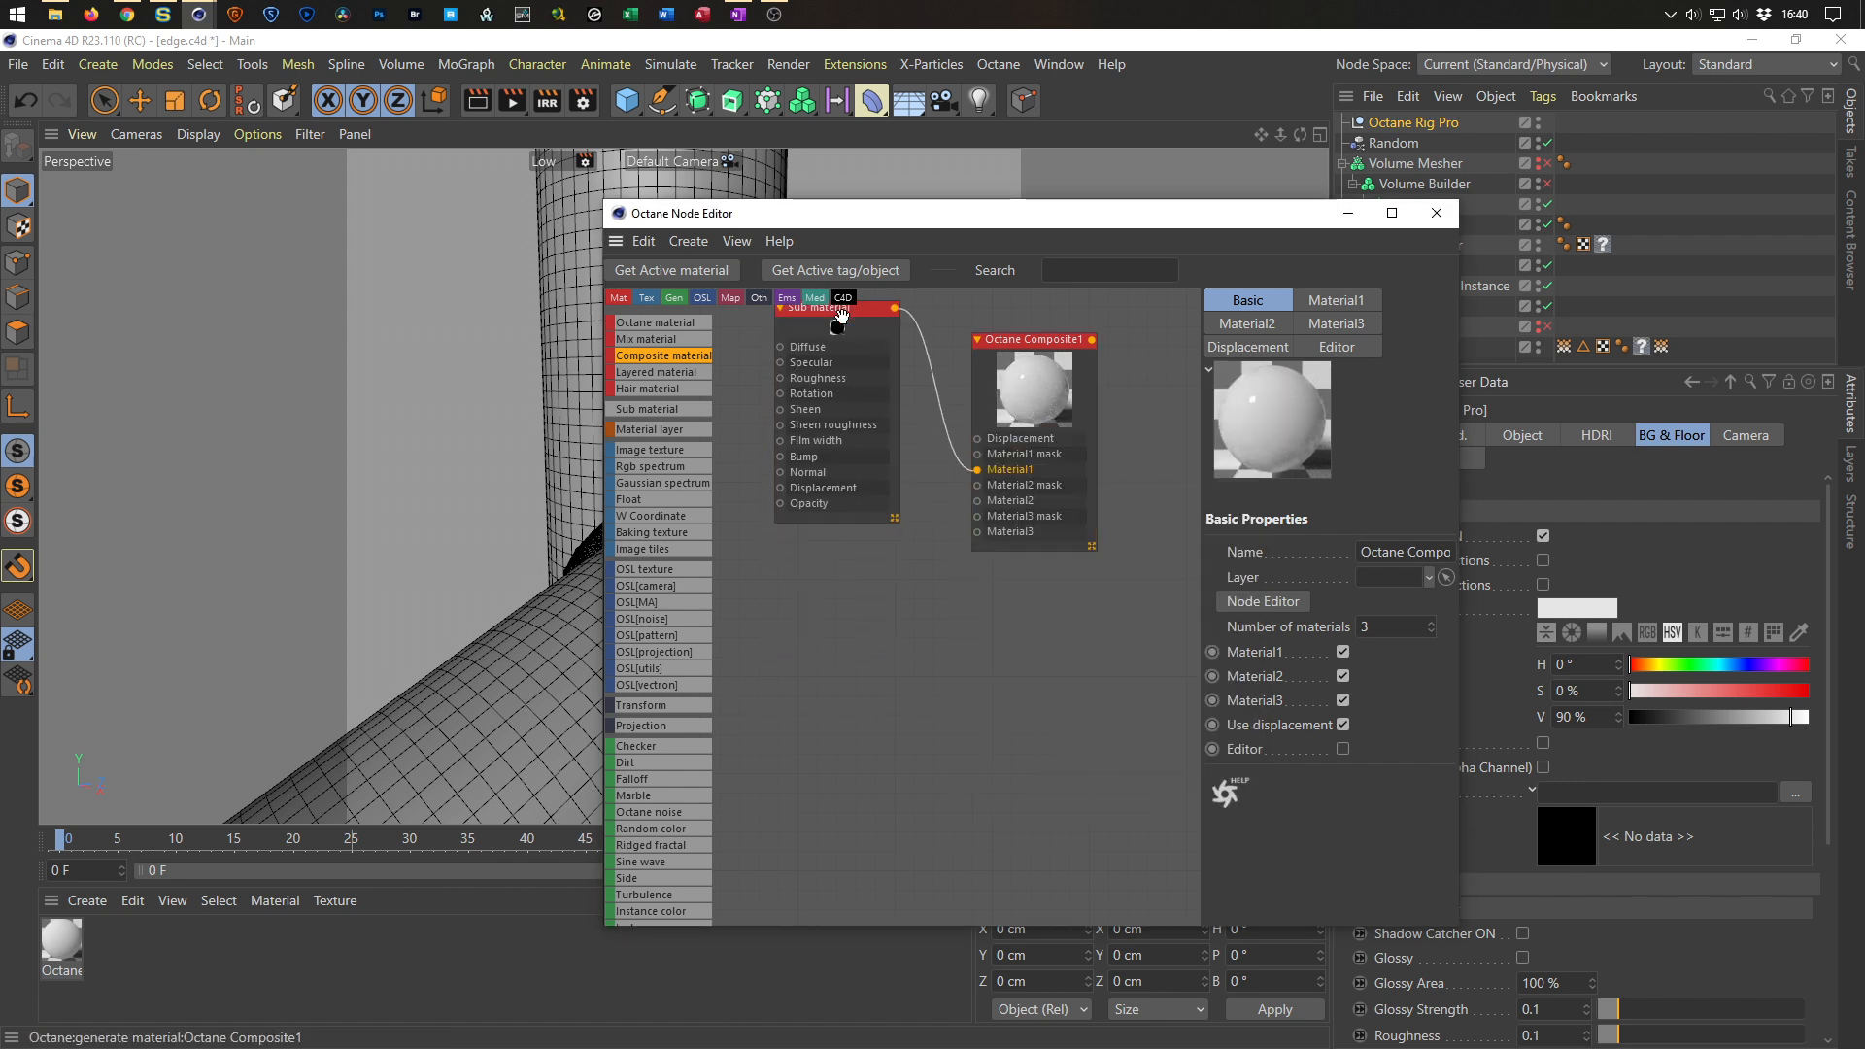
drag(1062, 340, 1103, 447)
click(861, 311)
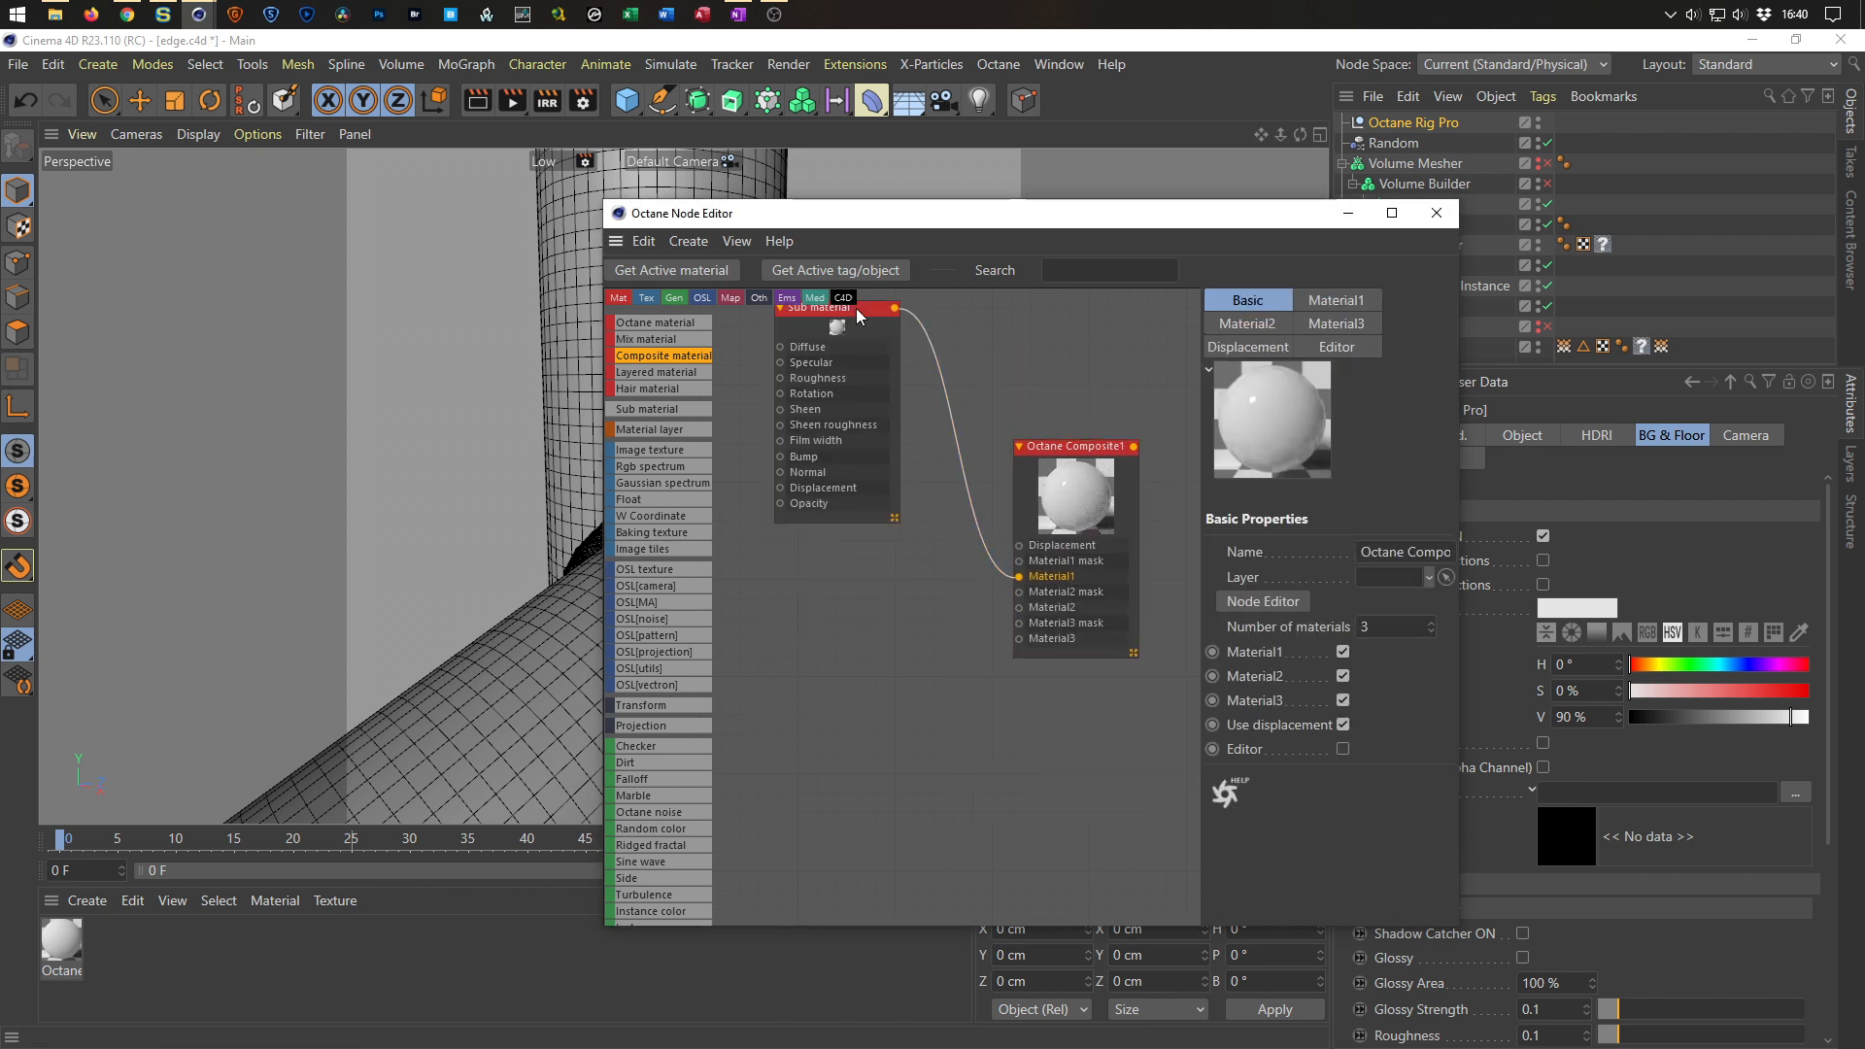
Set the Sub material's material type to Metallic and its BRDF model to GGX.
click(1243, 301)
click(1339, 551)
click(1350, 643)
click(1349, 573)
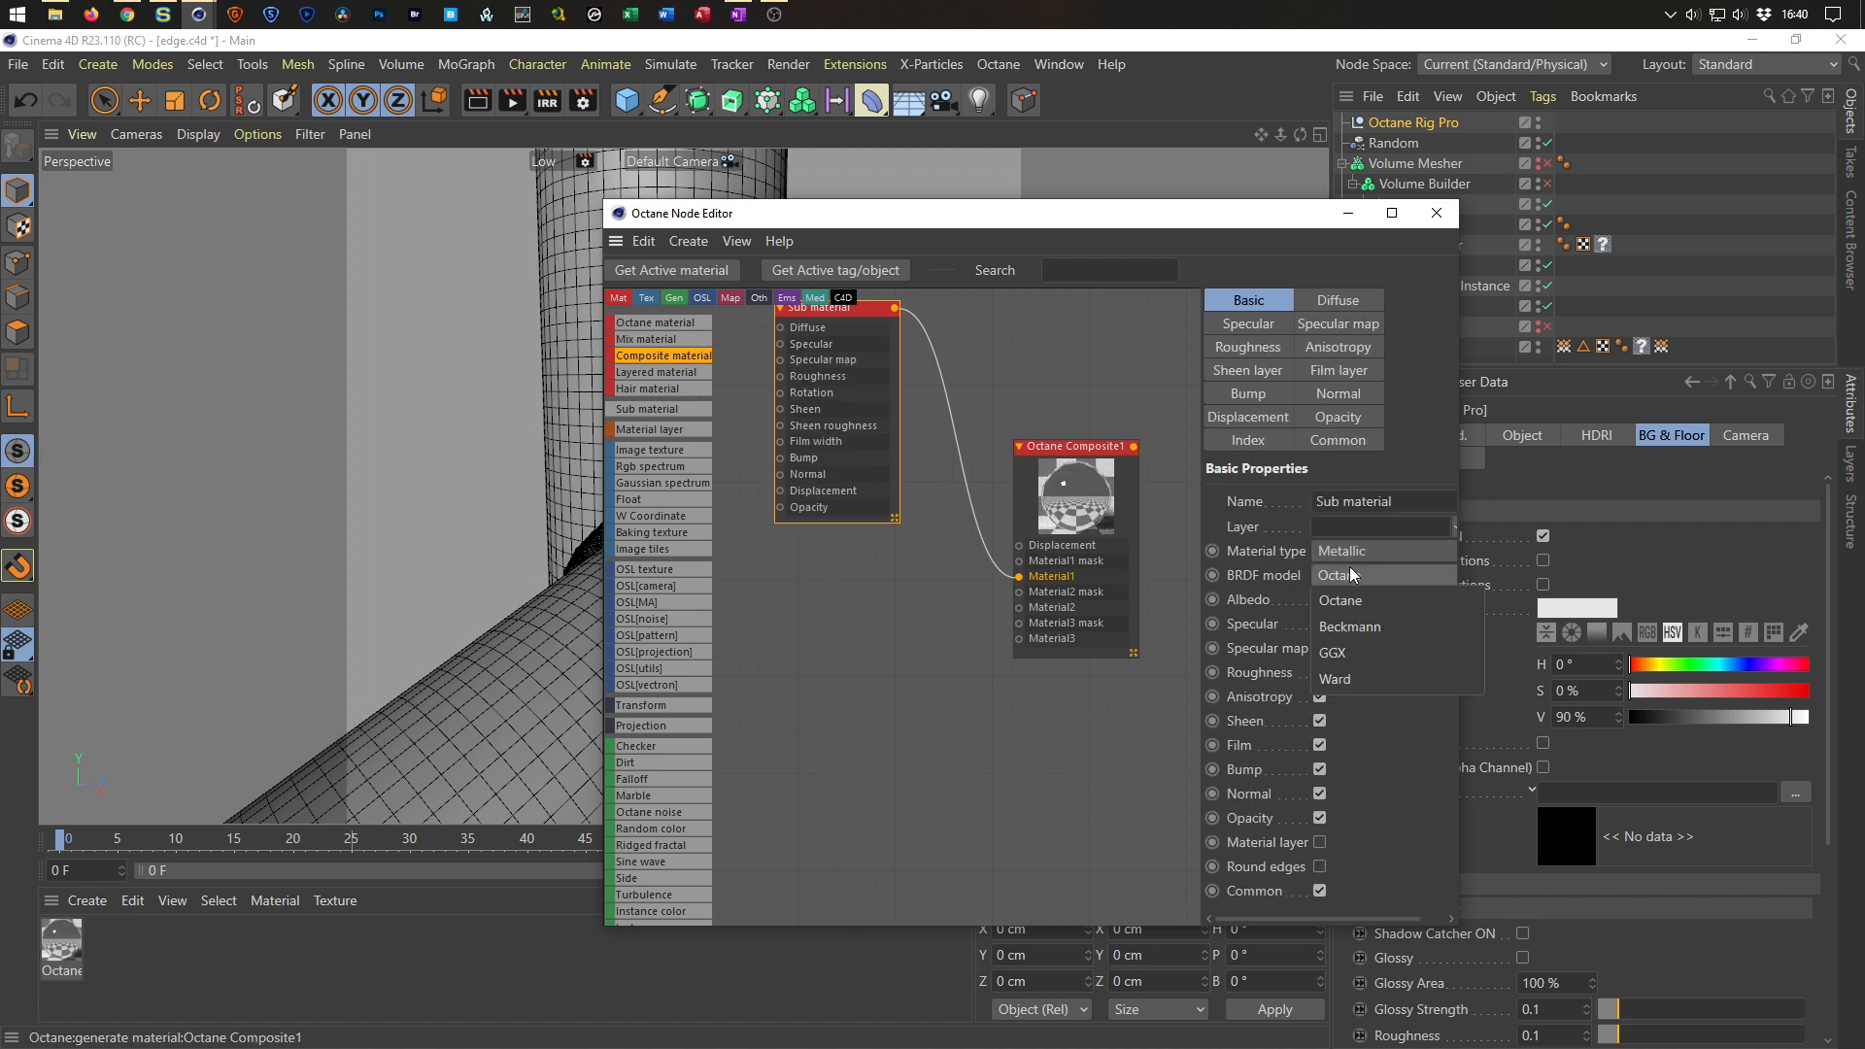
click(1341, 653)
Add a Float texture node to the Sub material's Roughness input and set its value to about 0.08.
middle_drag(799, 389, 855, 439)
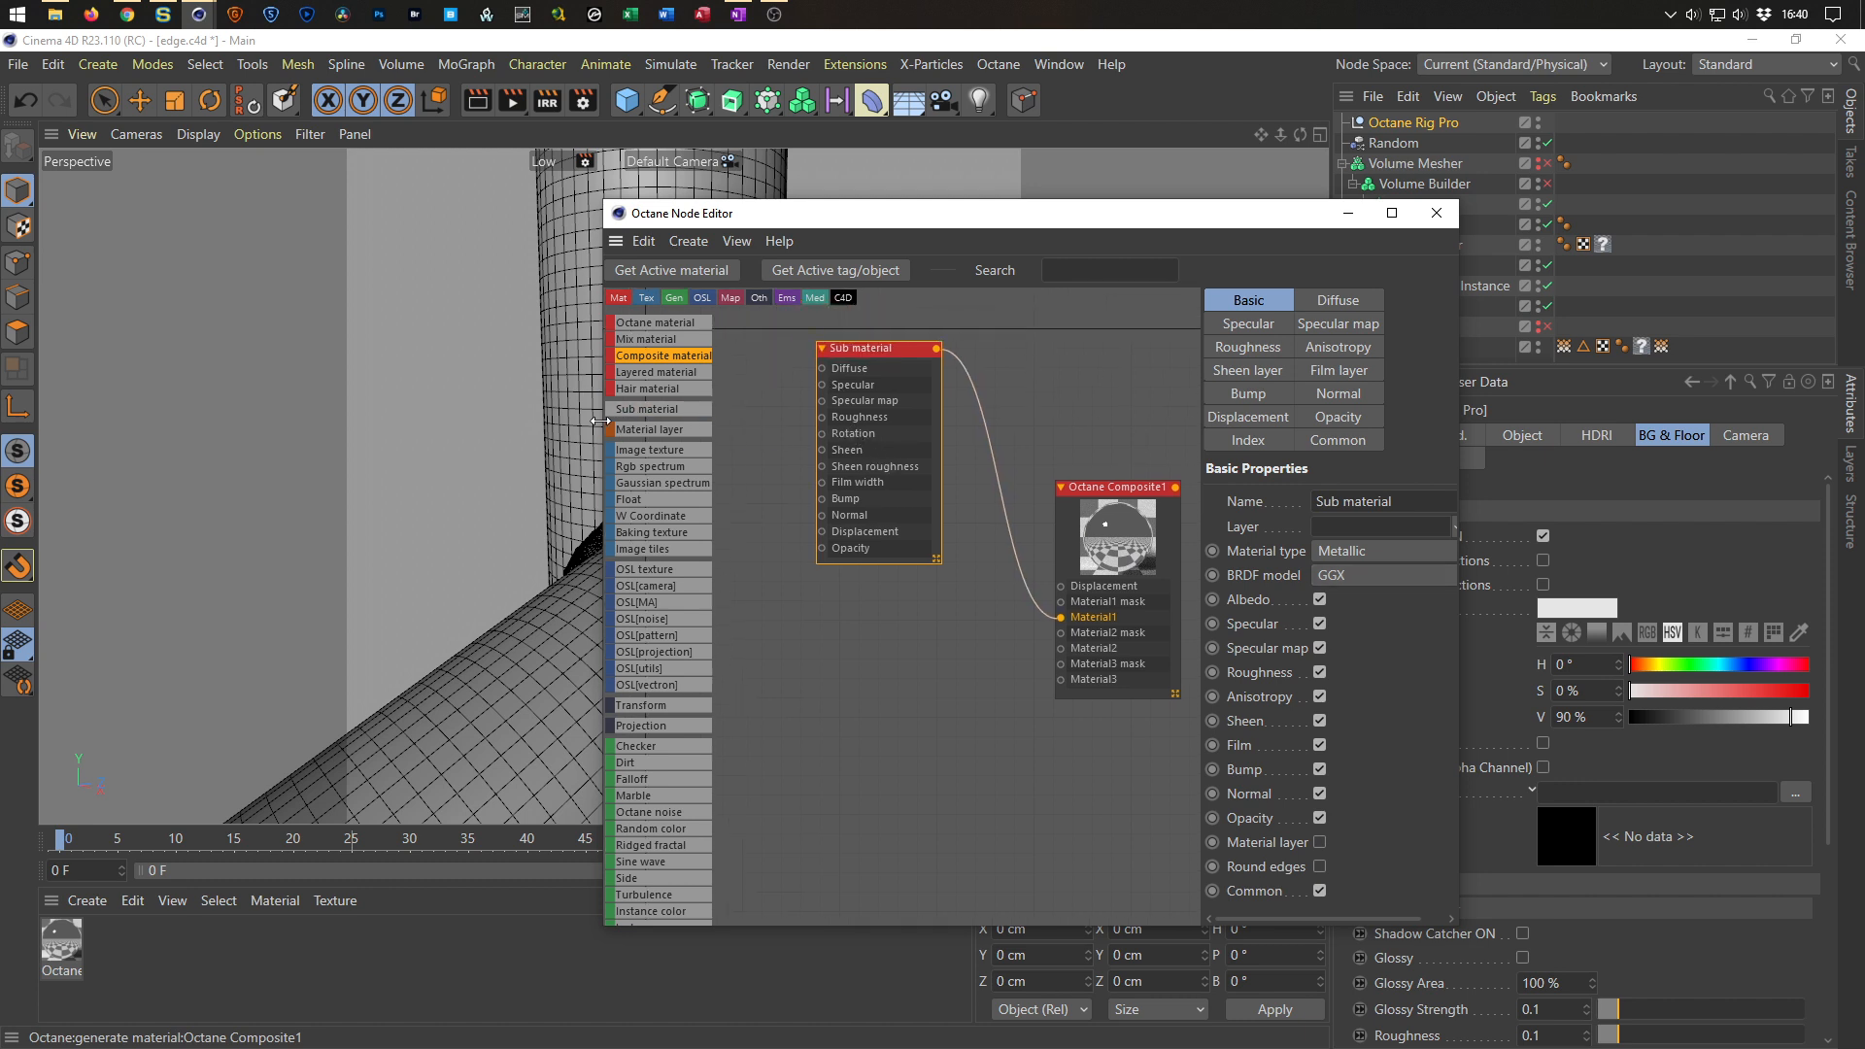
drag(602, 421, 471, 427)
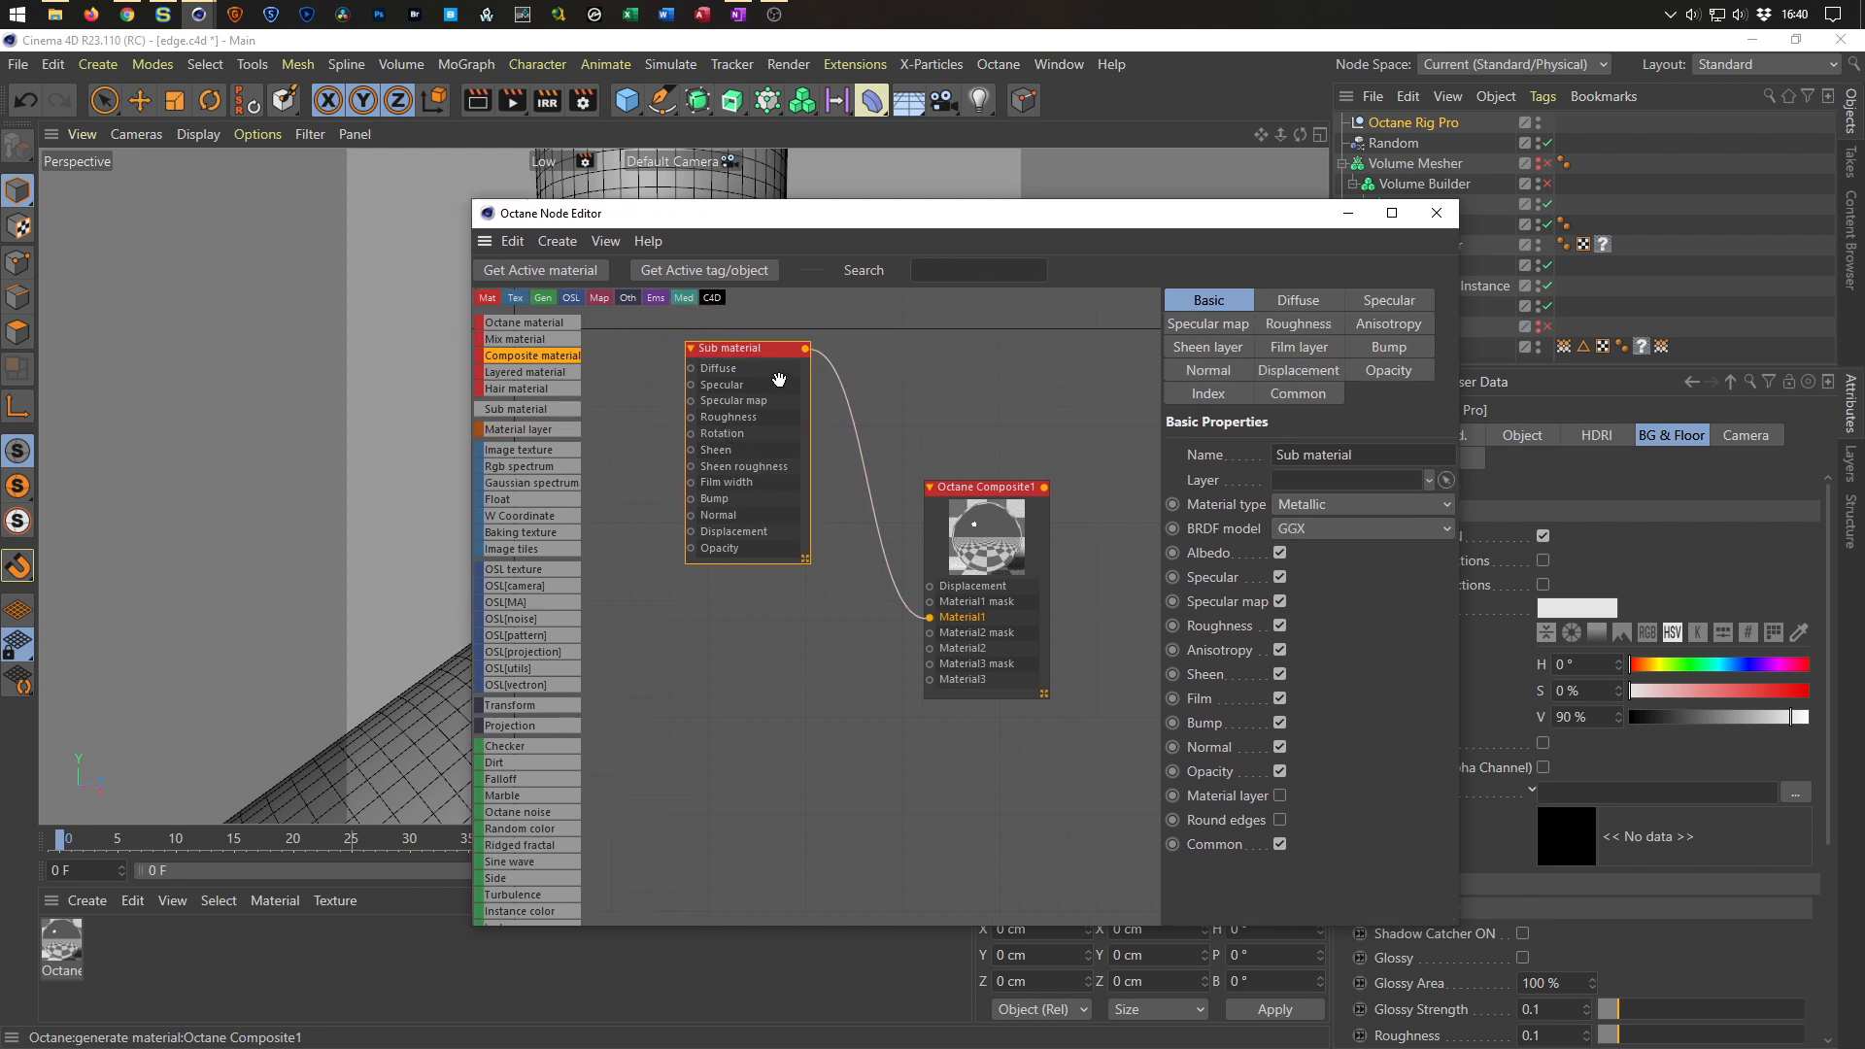
mouse_move(988, 493)
mouse_down()
mouse_move(1018, 477)
mouse_move(1065, 494)
mouse_move(975, 478)
mouse_up()
middle_drag(950, 480, 1058, 476)
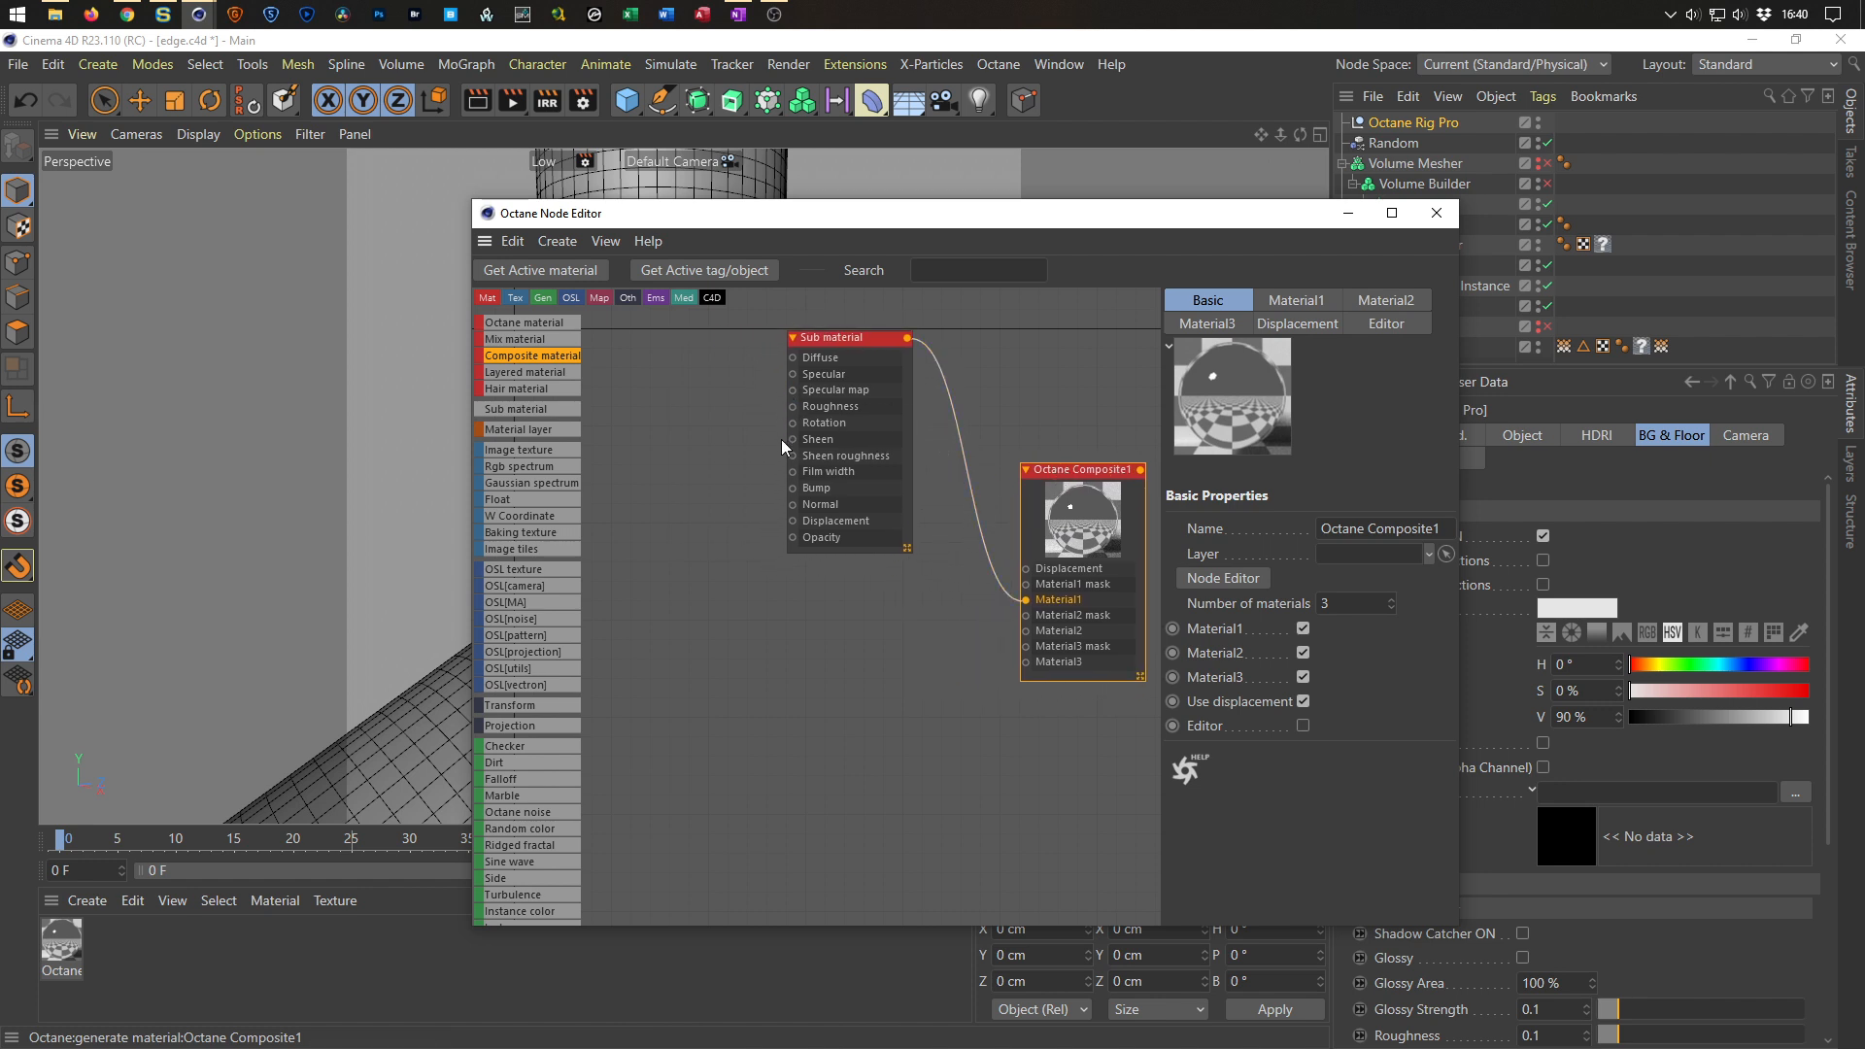
key(Tab)
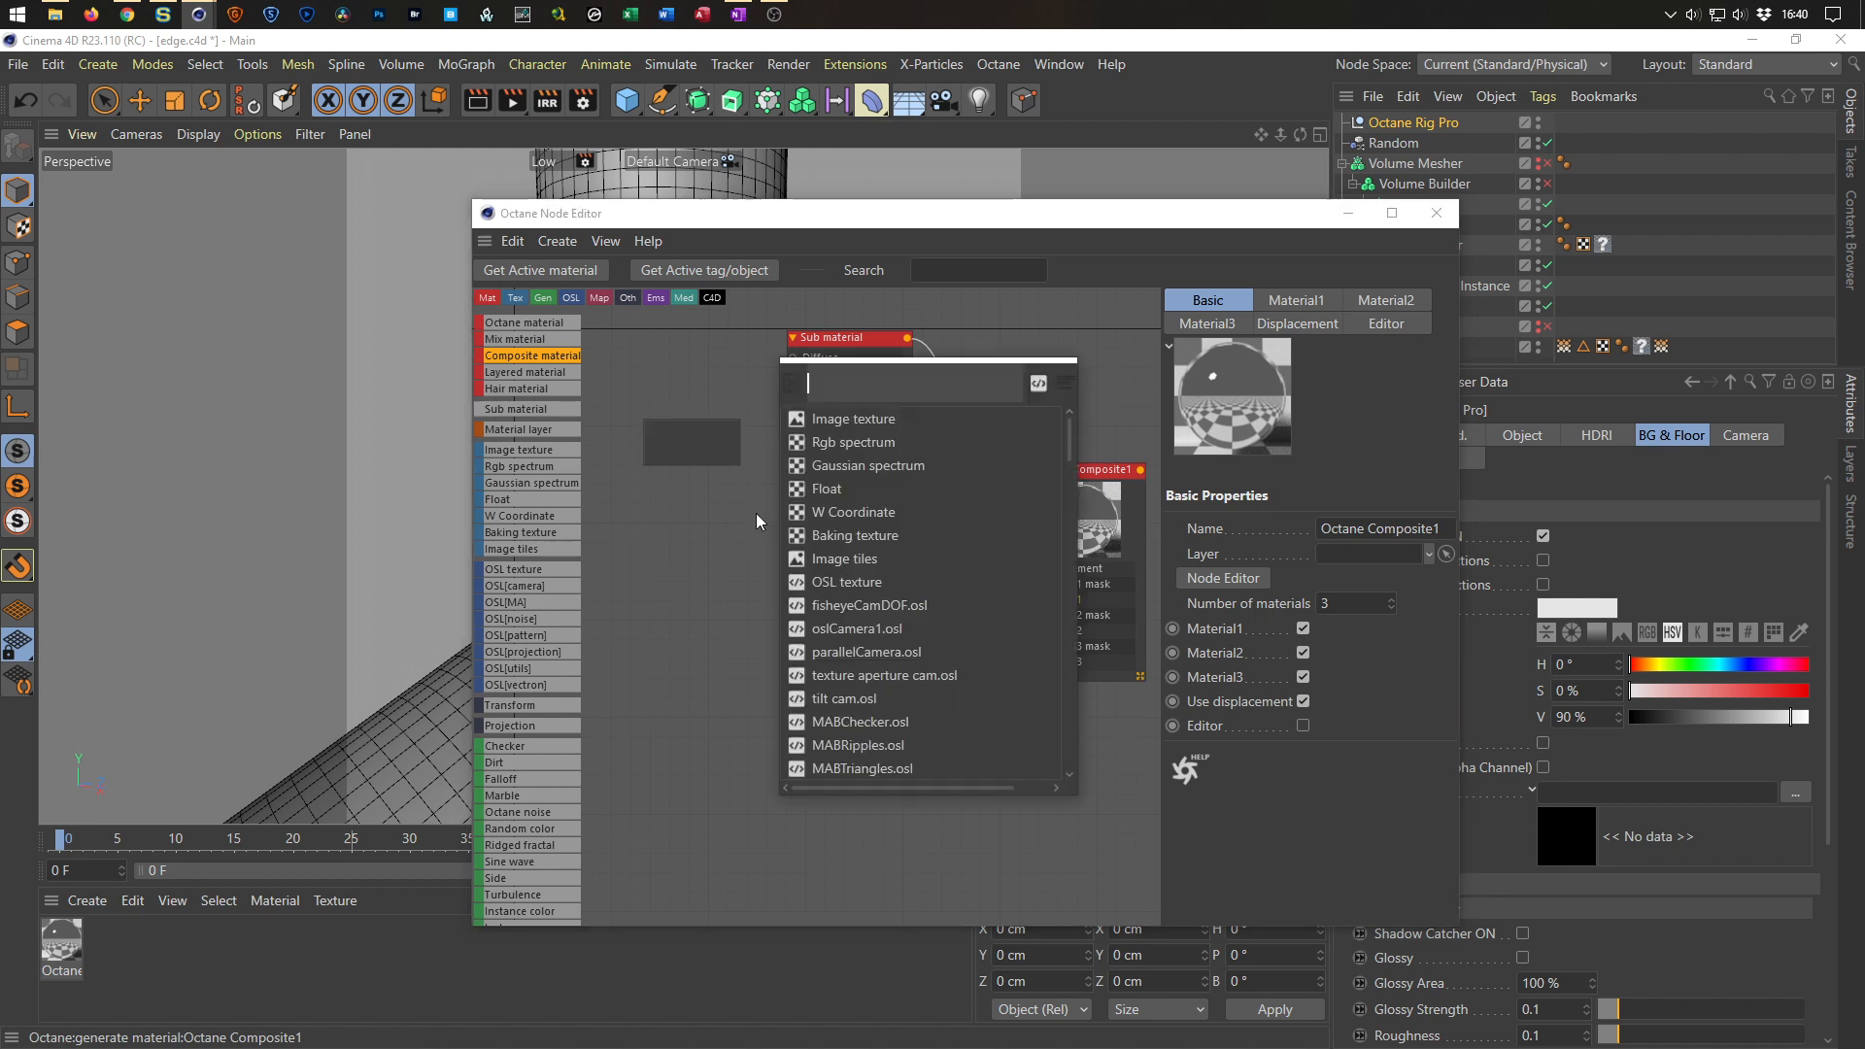
click(821, 488)
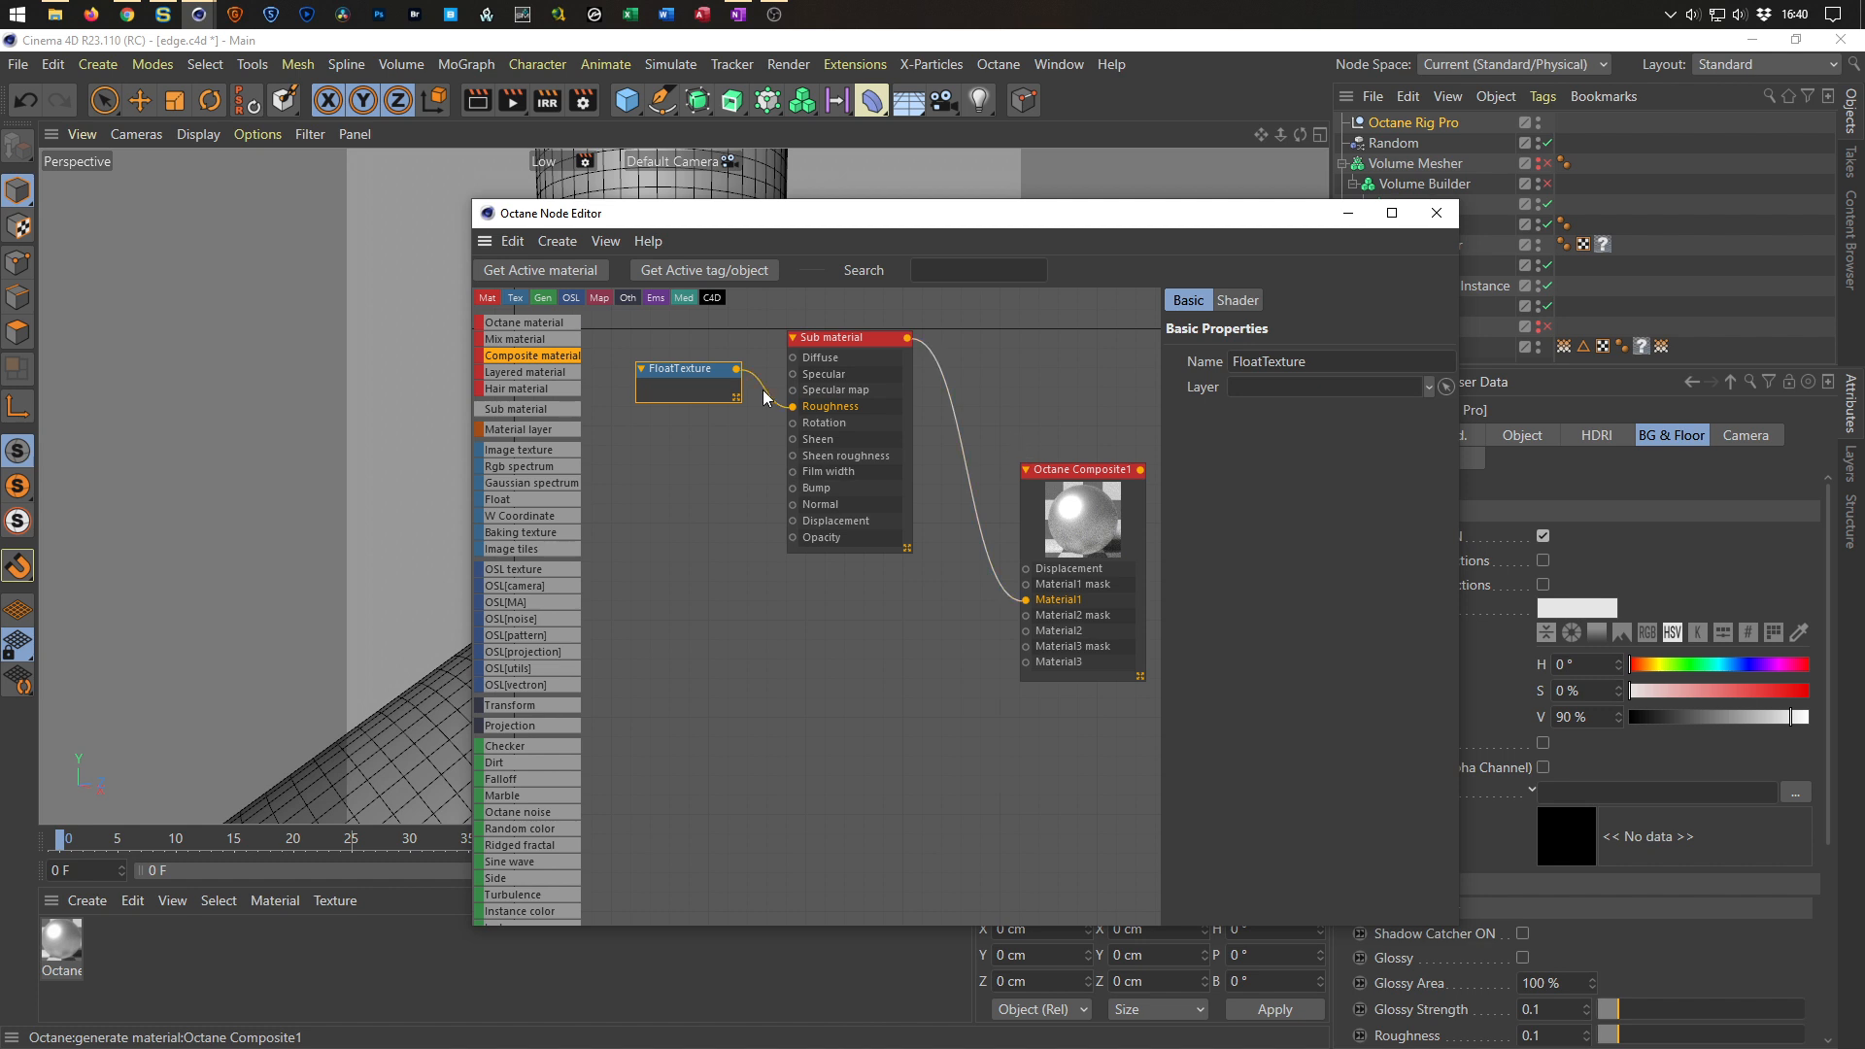
click(1238, 302)
click(1310, 359)
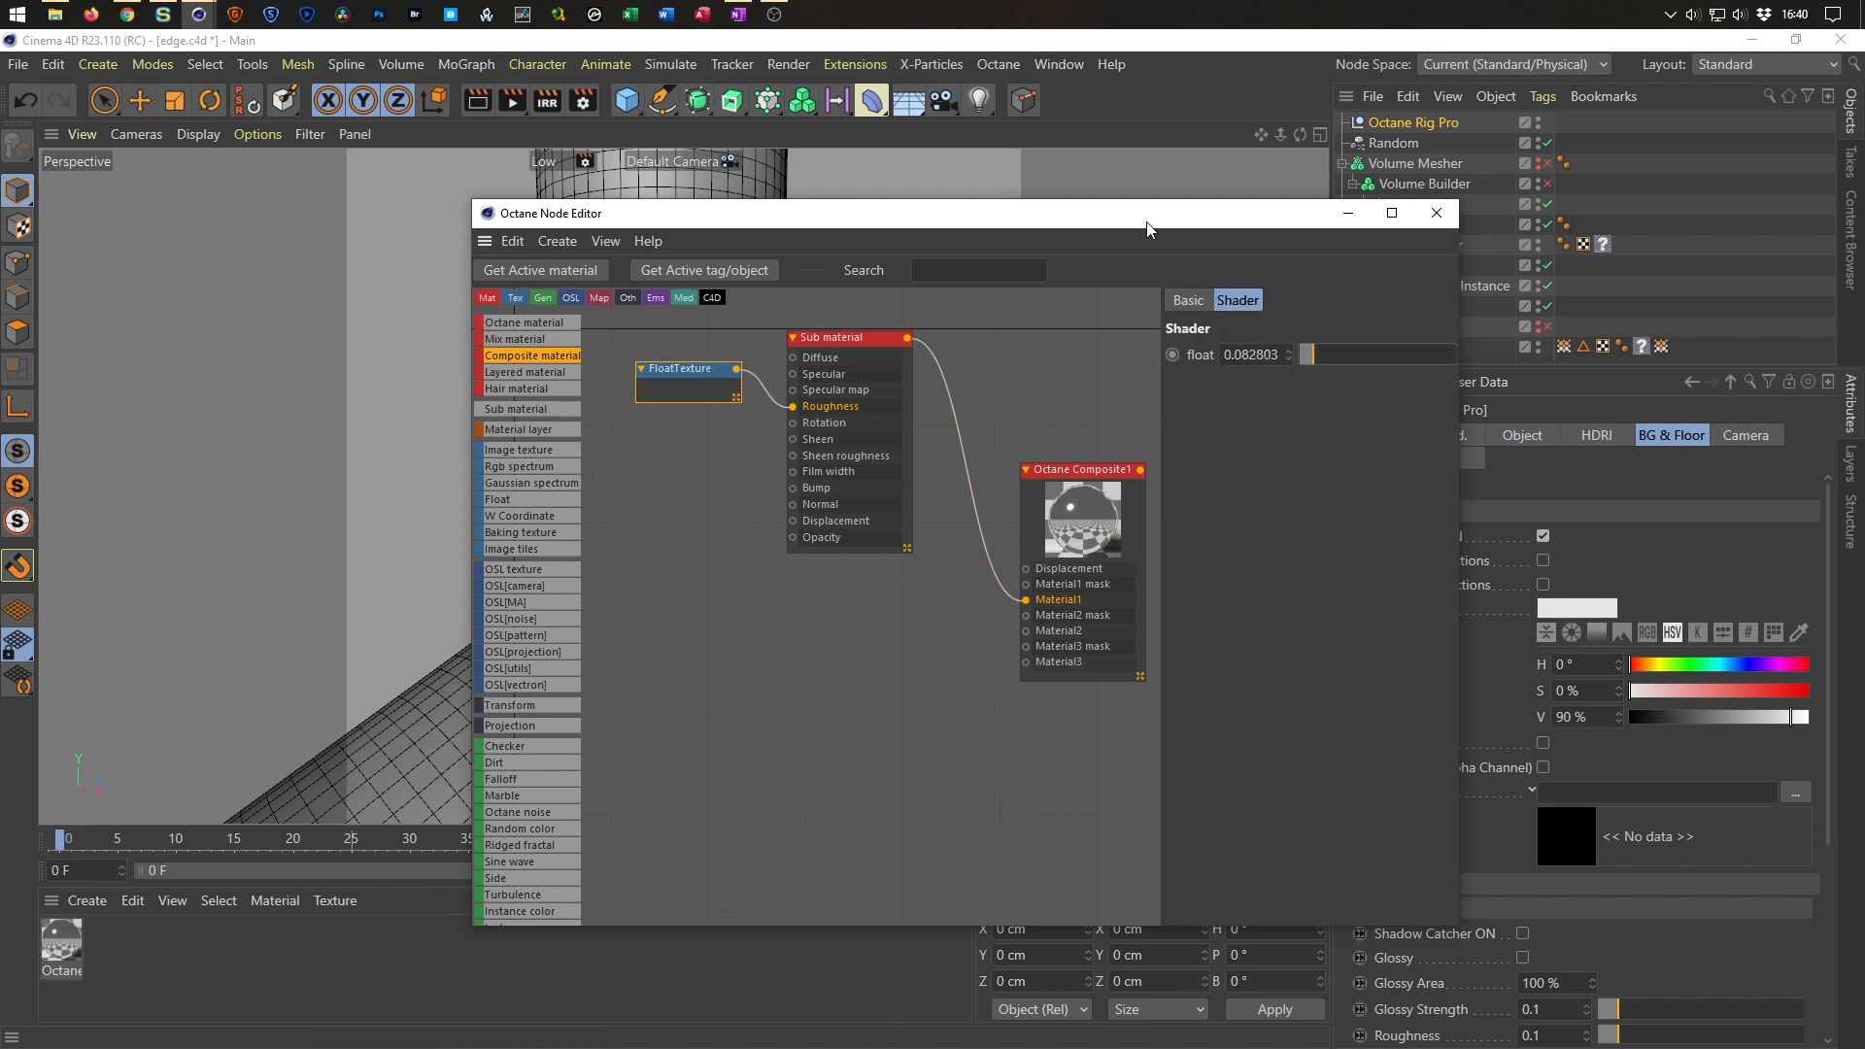
Assign the Octane Composite material to the lower Boole object.
drag(1153, 222, 974, 808)
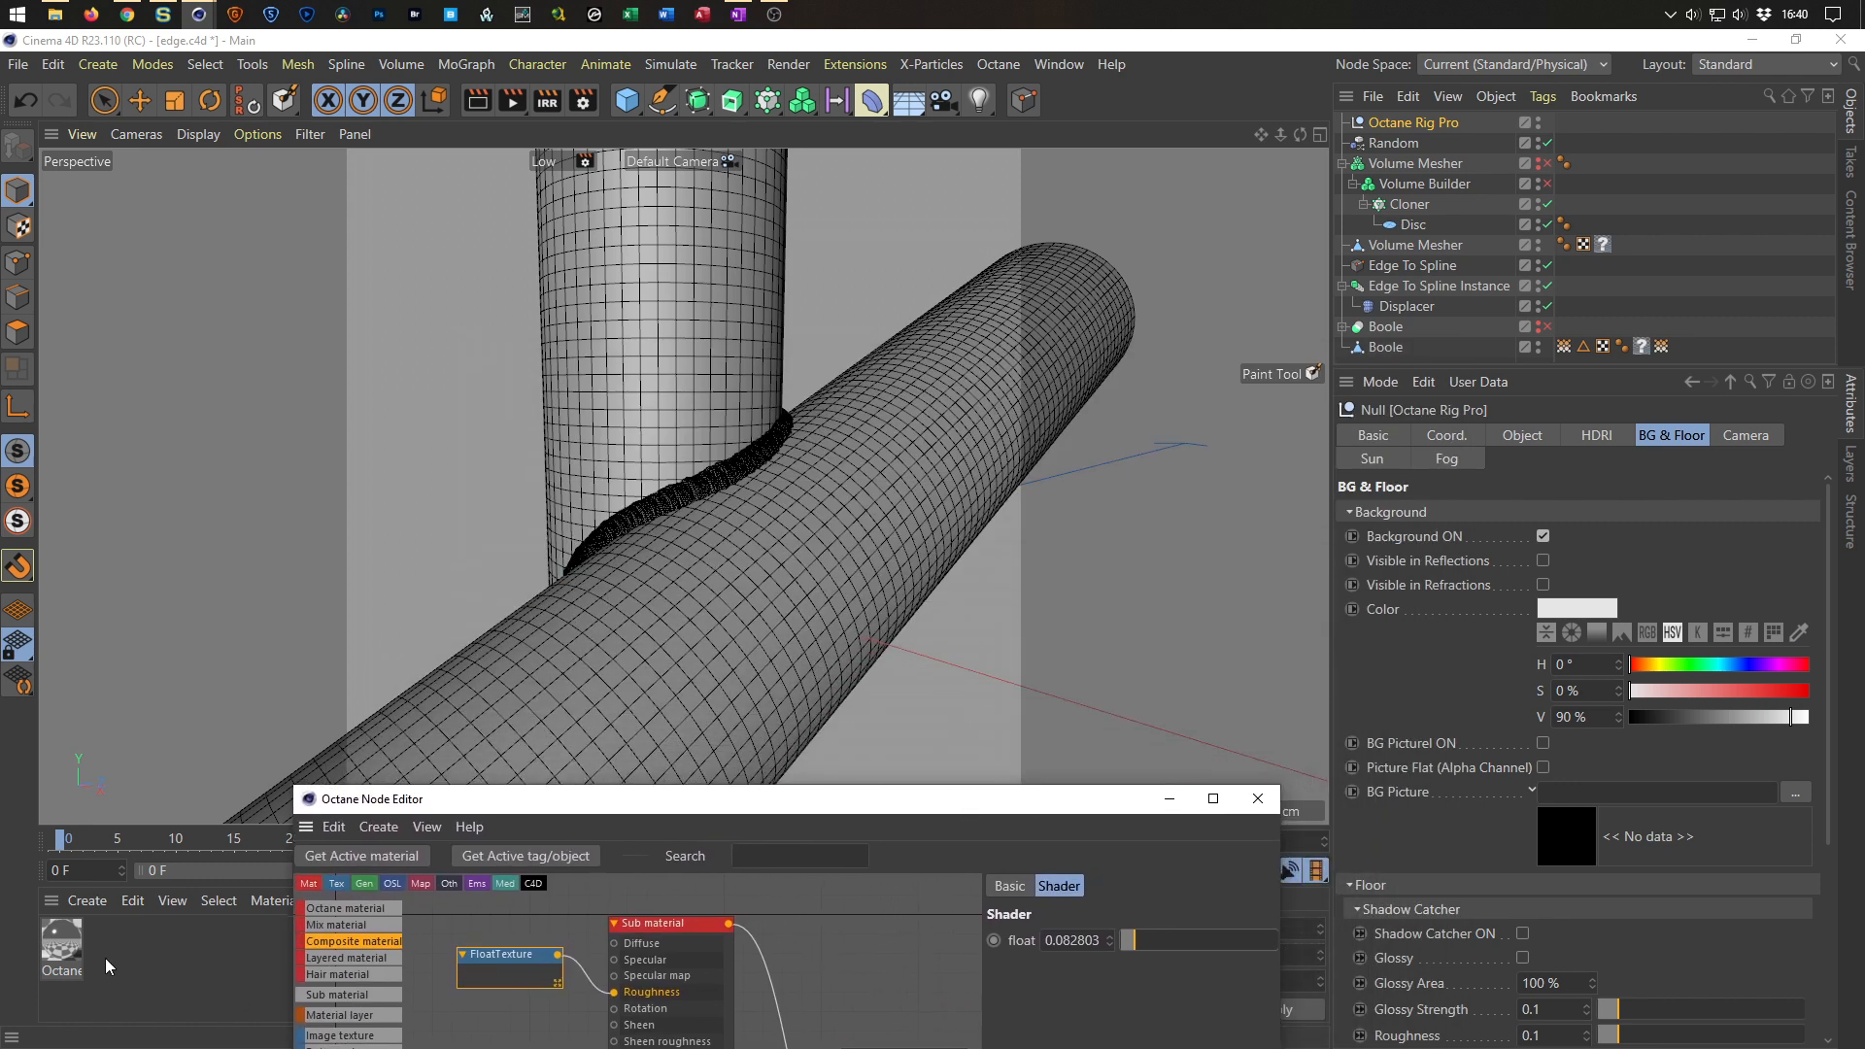
drag(64, 947, 1274, 339)
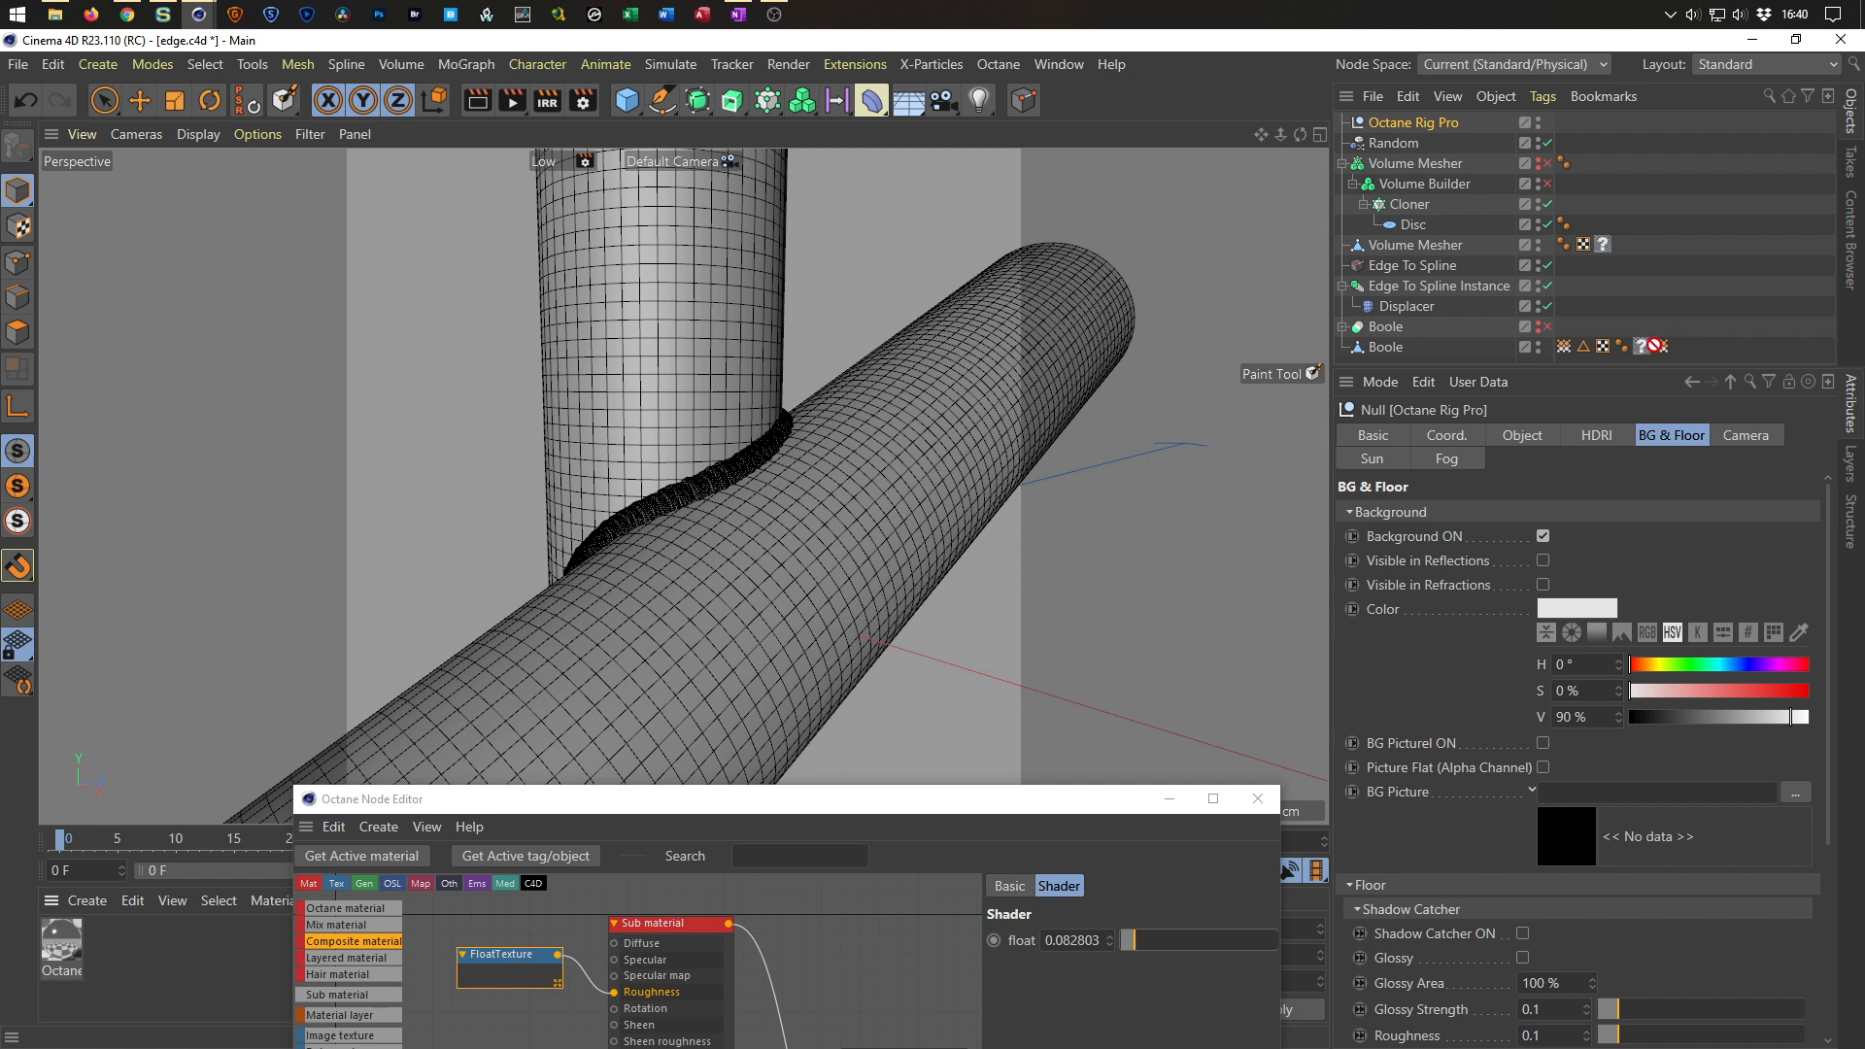
Save the scene and start an Octane Live Viewer render, placing the viewer window at the upper left.
drag(1649, 355, 1646, 351)
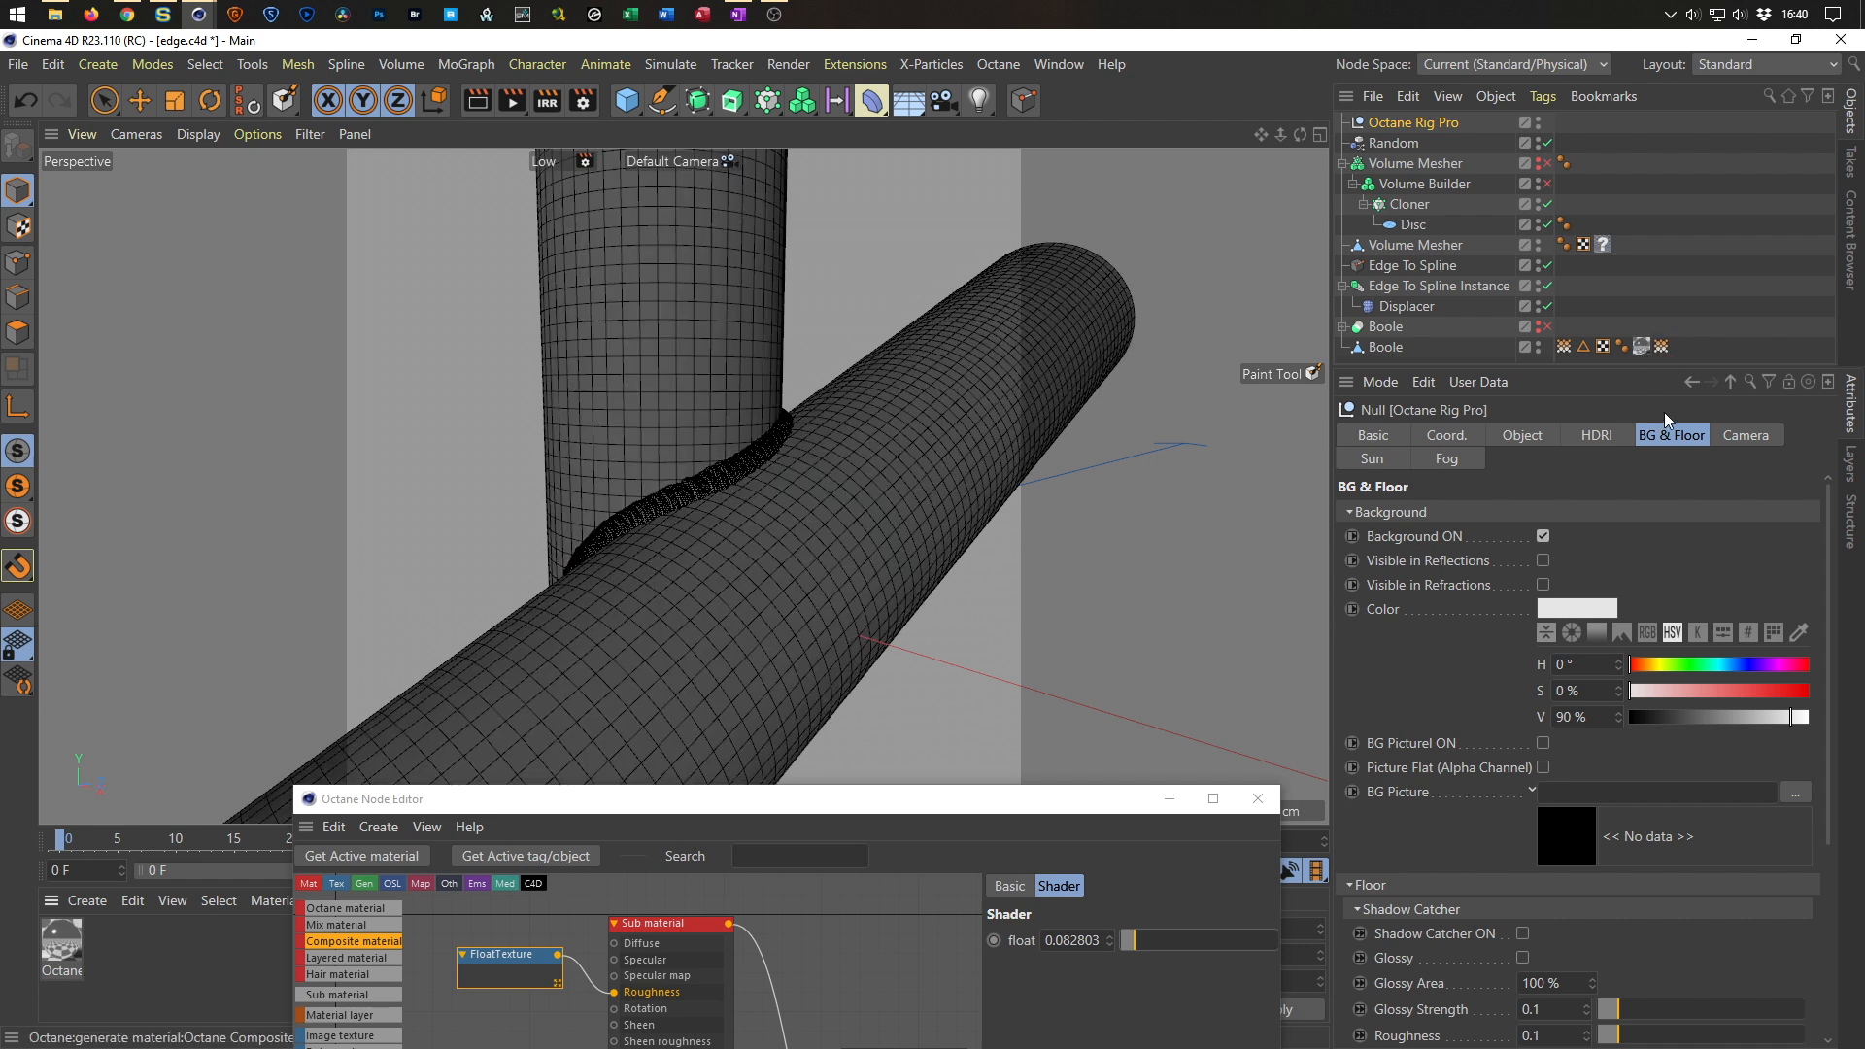
key(ctrl+s)
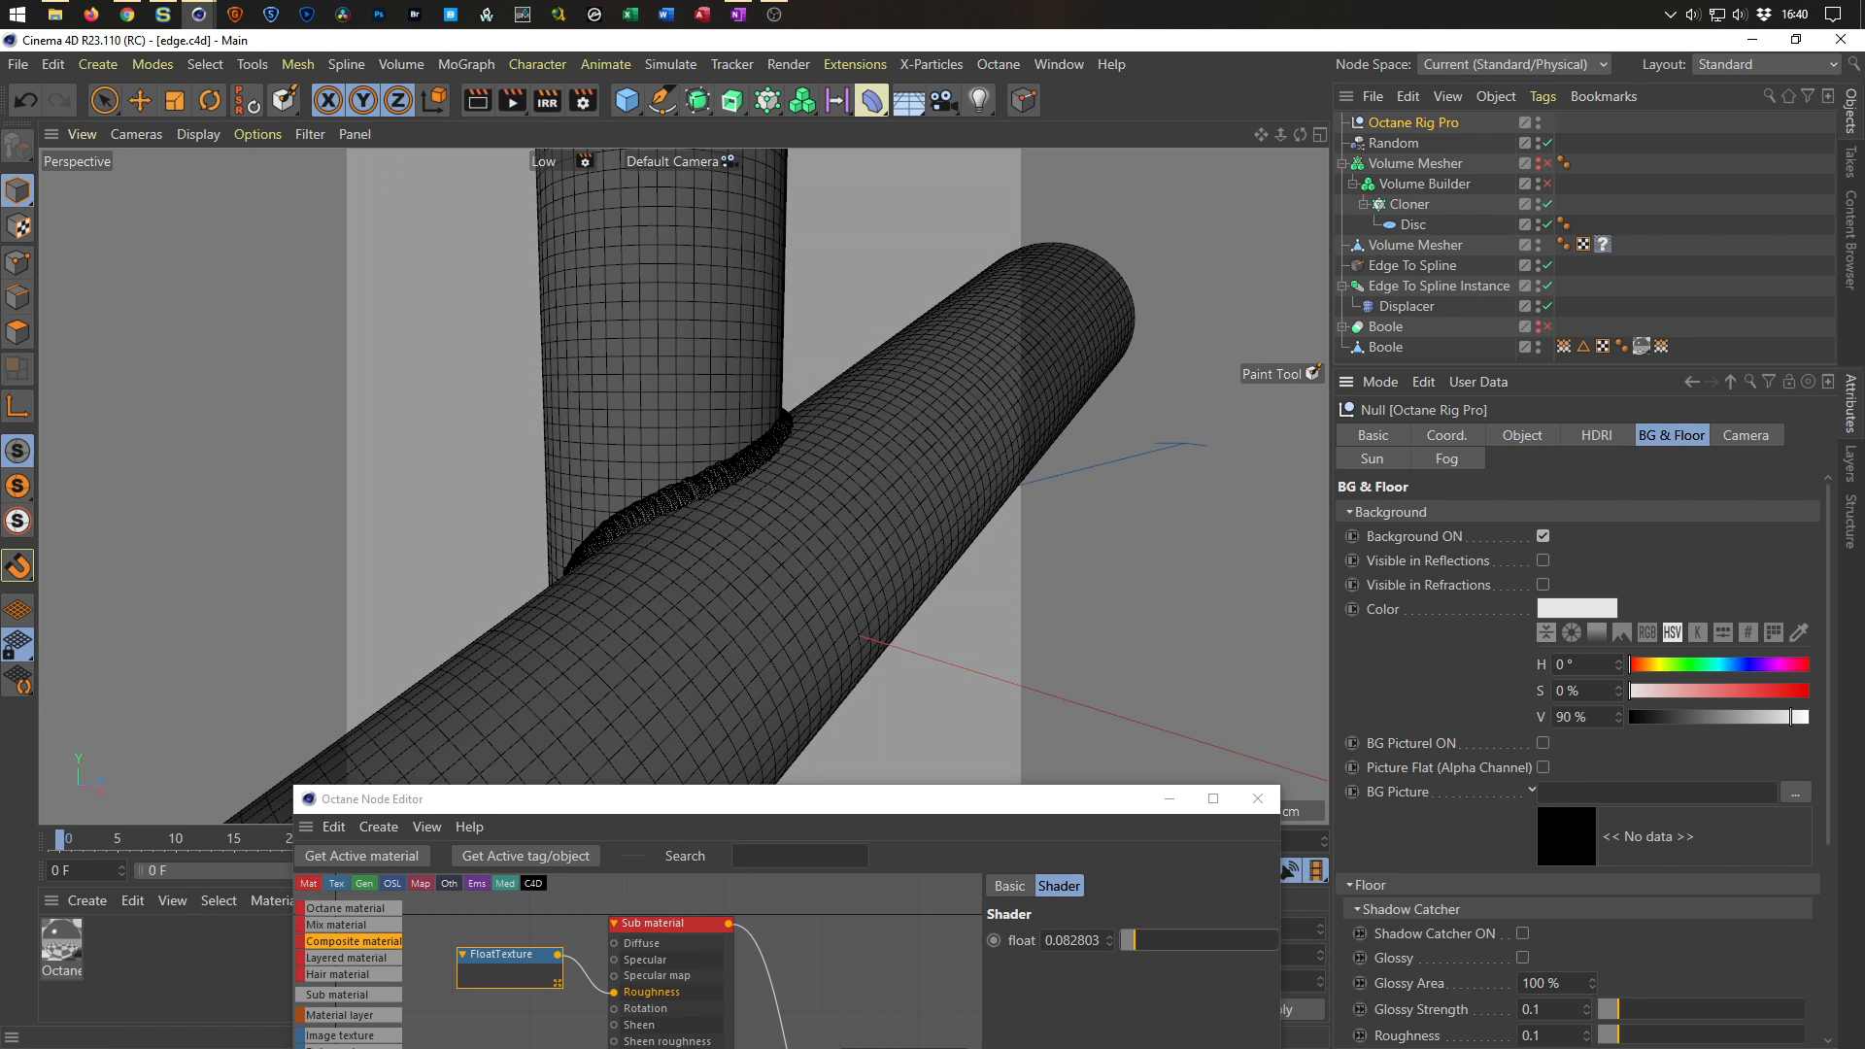
drag(1421, 789, 1547, 851)
click(1304, 901)
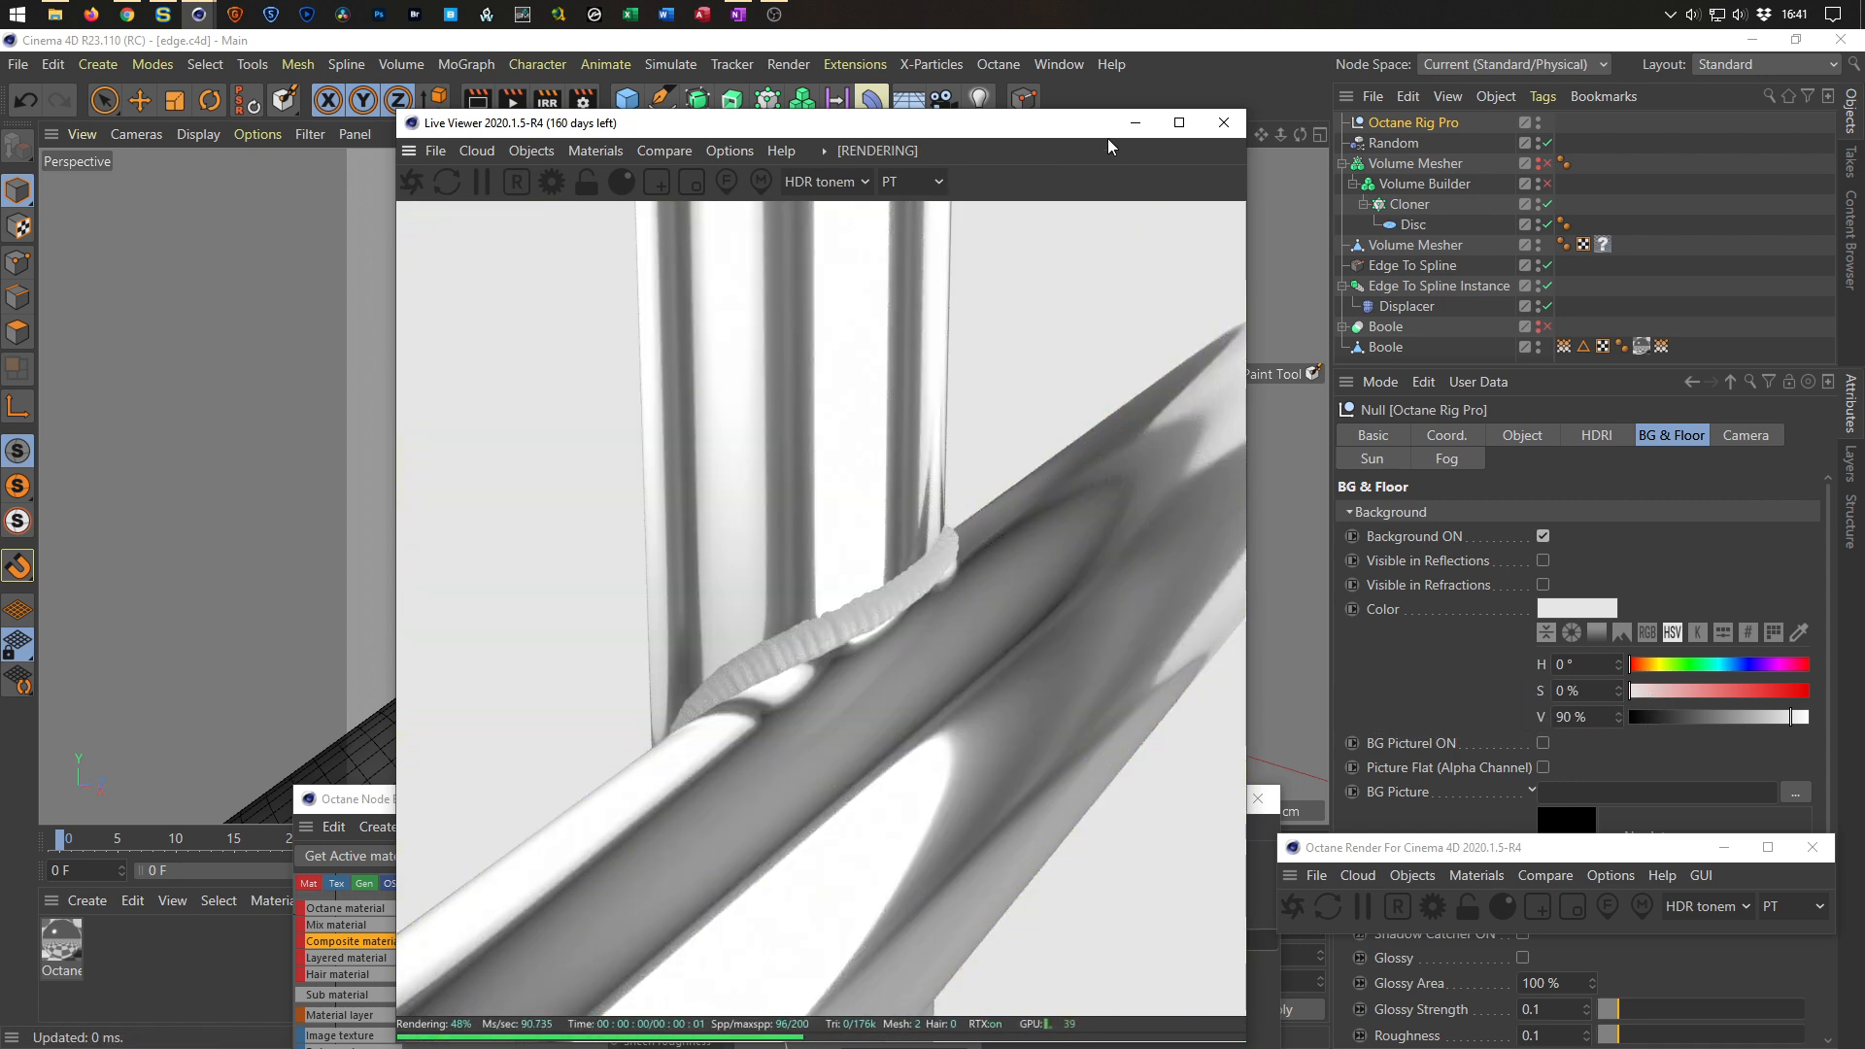
drag(1250, 107, 415, 140)
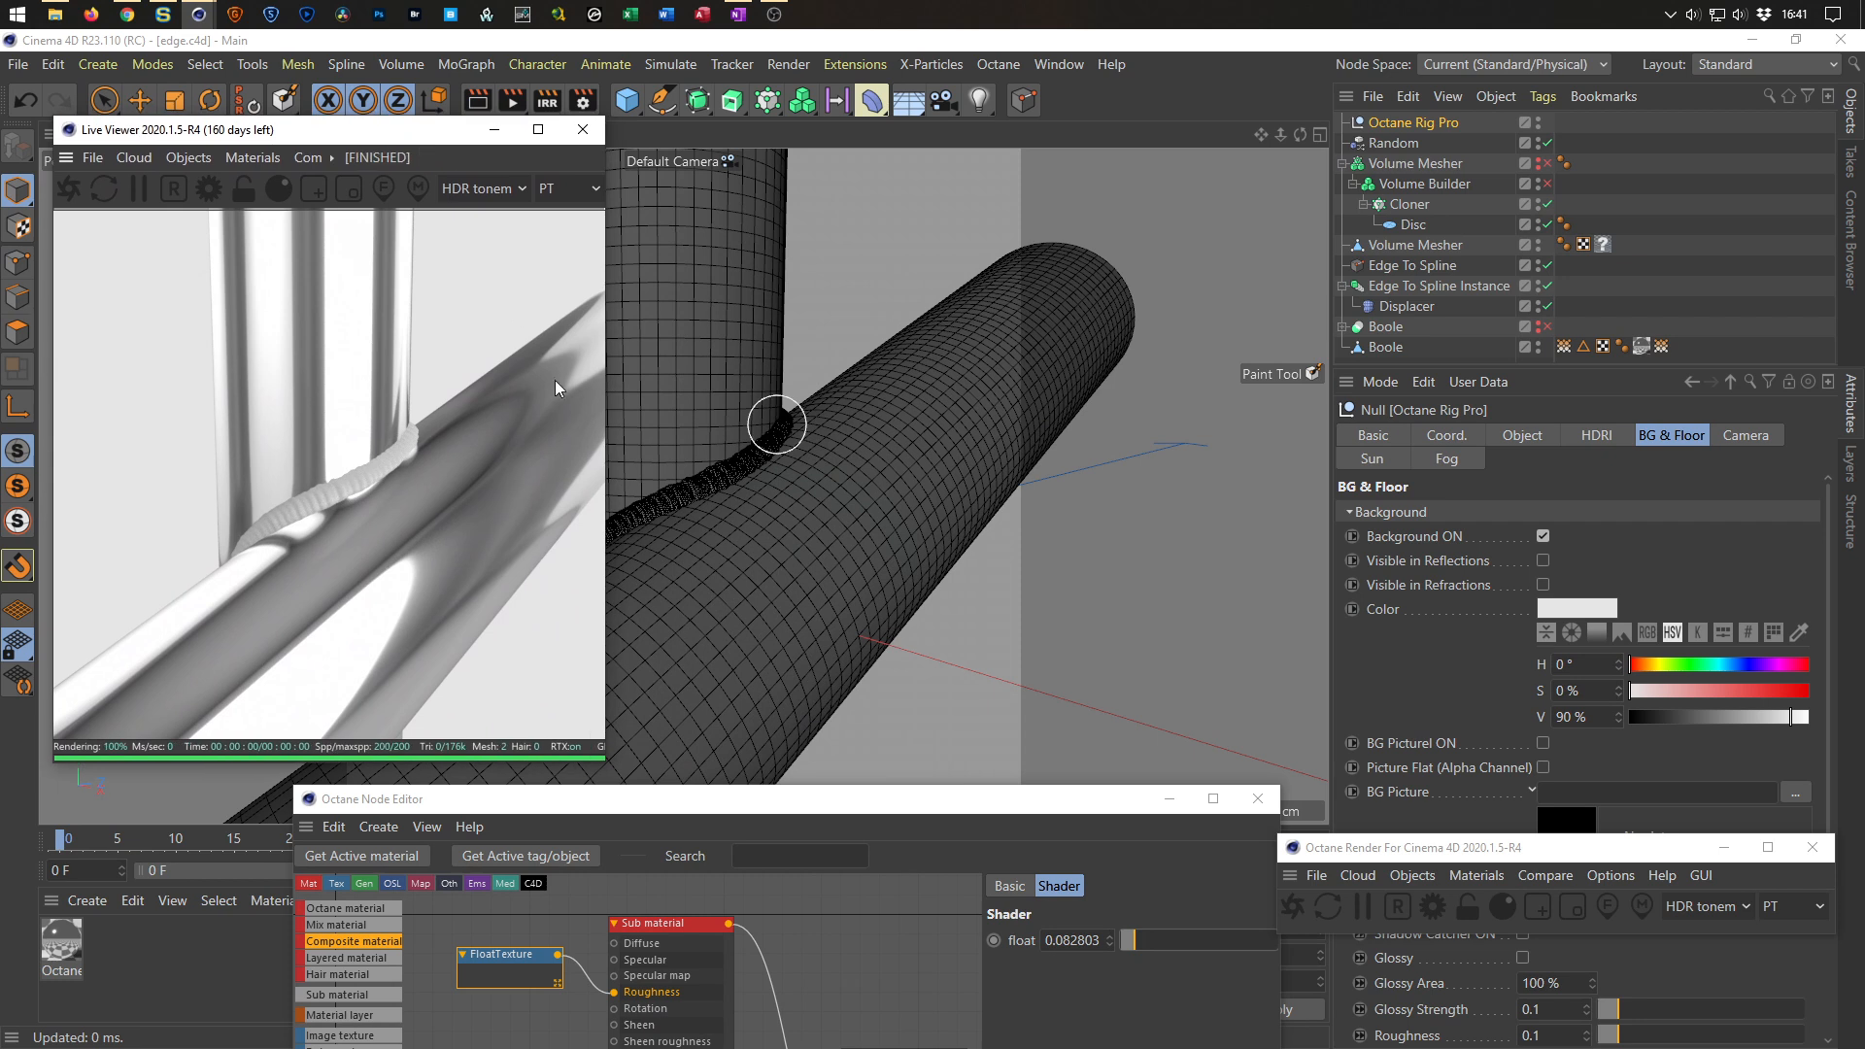
Add a second Sub material node below the first one in the Octane Node Editor.
drag(801, 789, 787, 219)
click(657, 356)
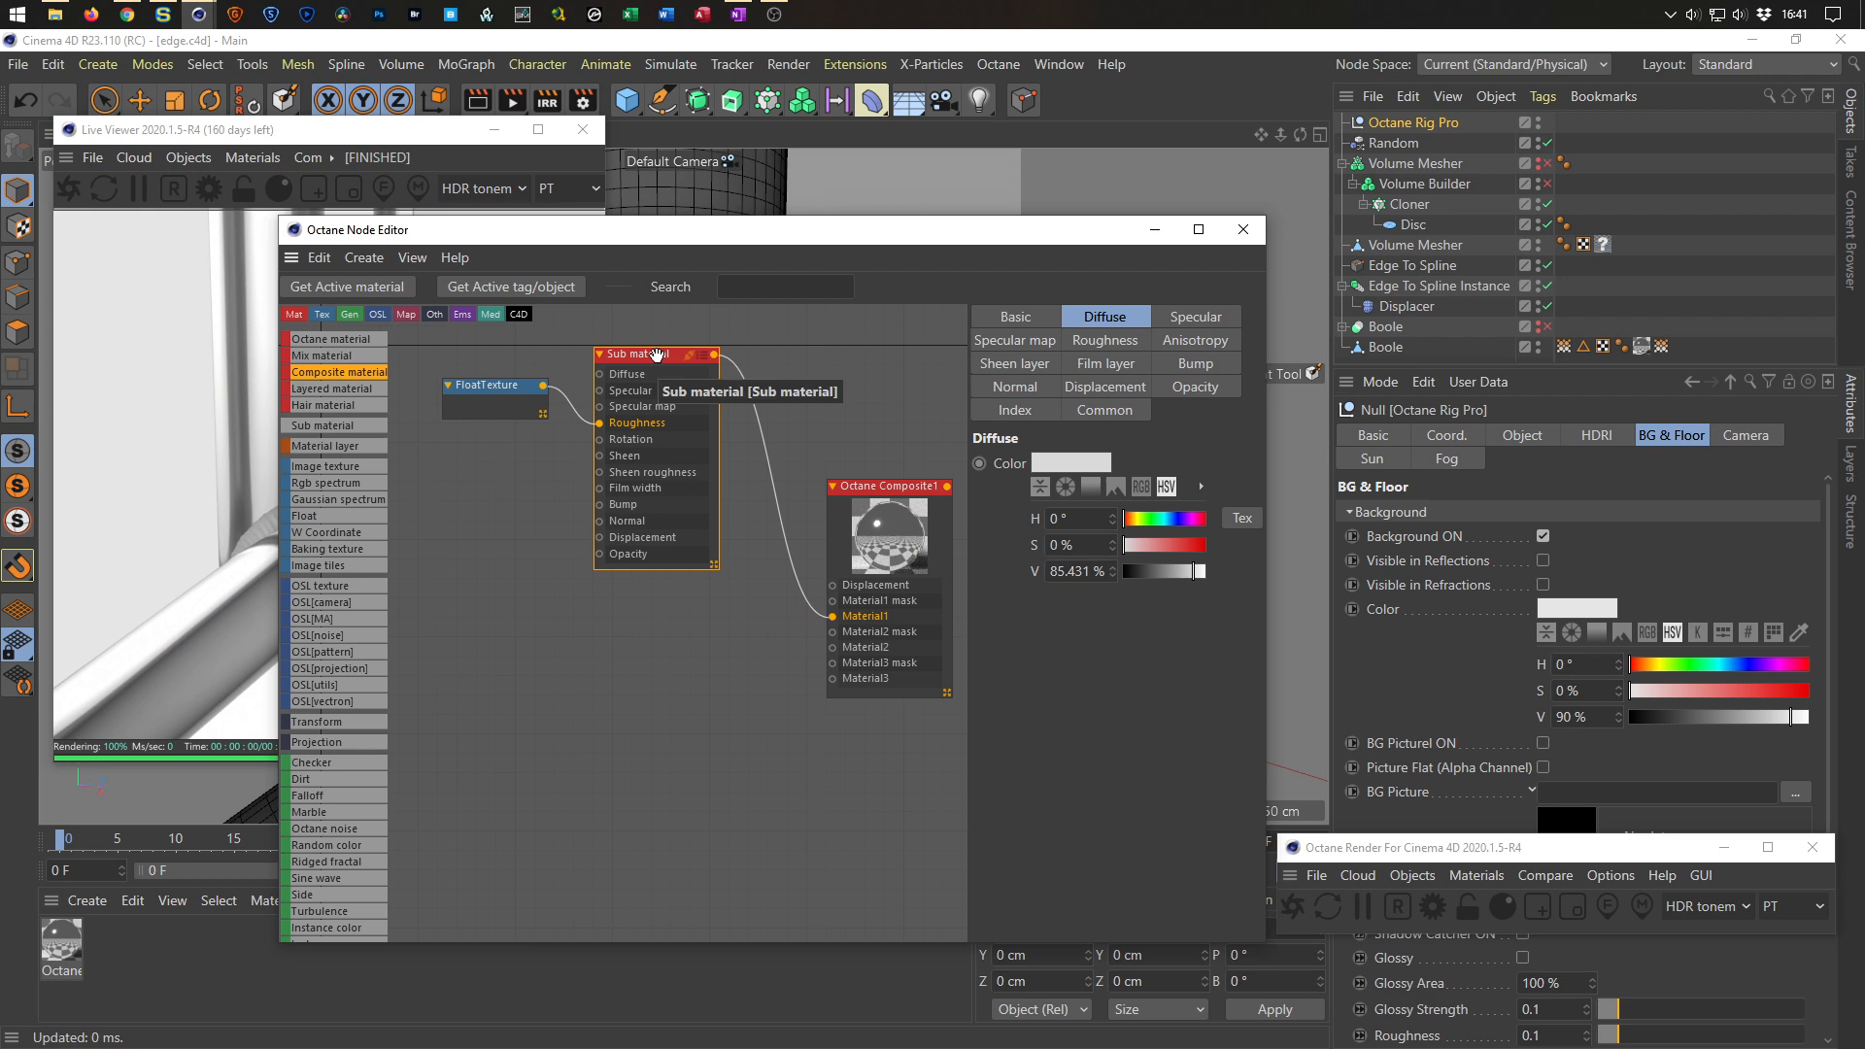
drag(657, 356, 731, 561)
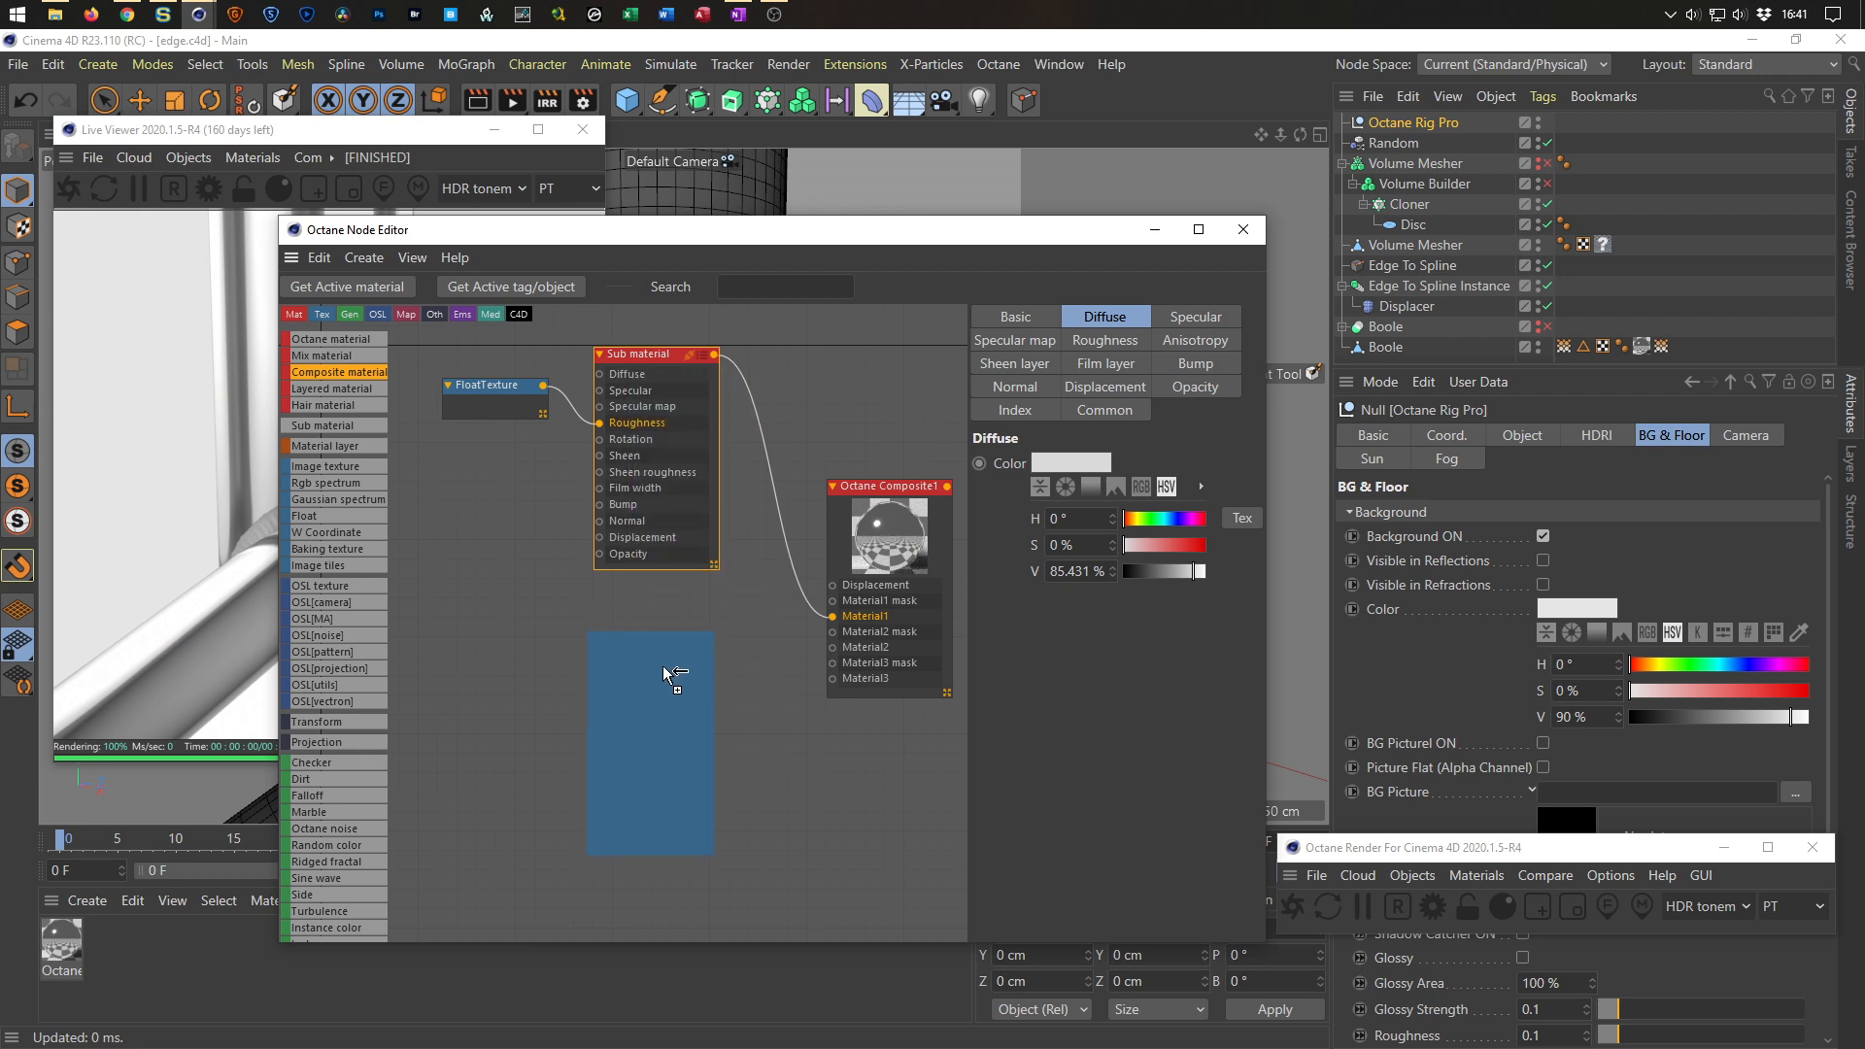
drag(667, 688, 674, 692)
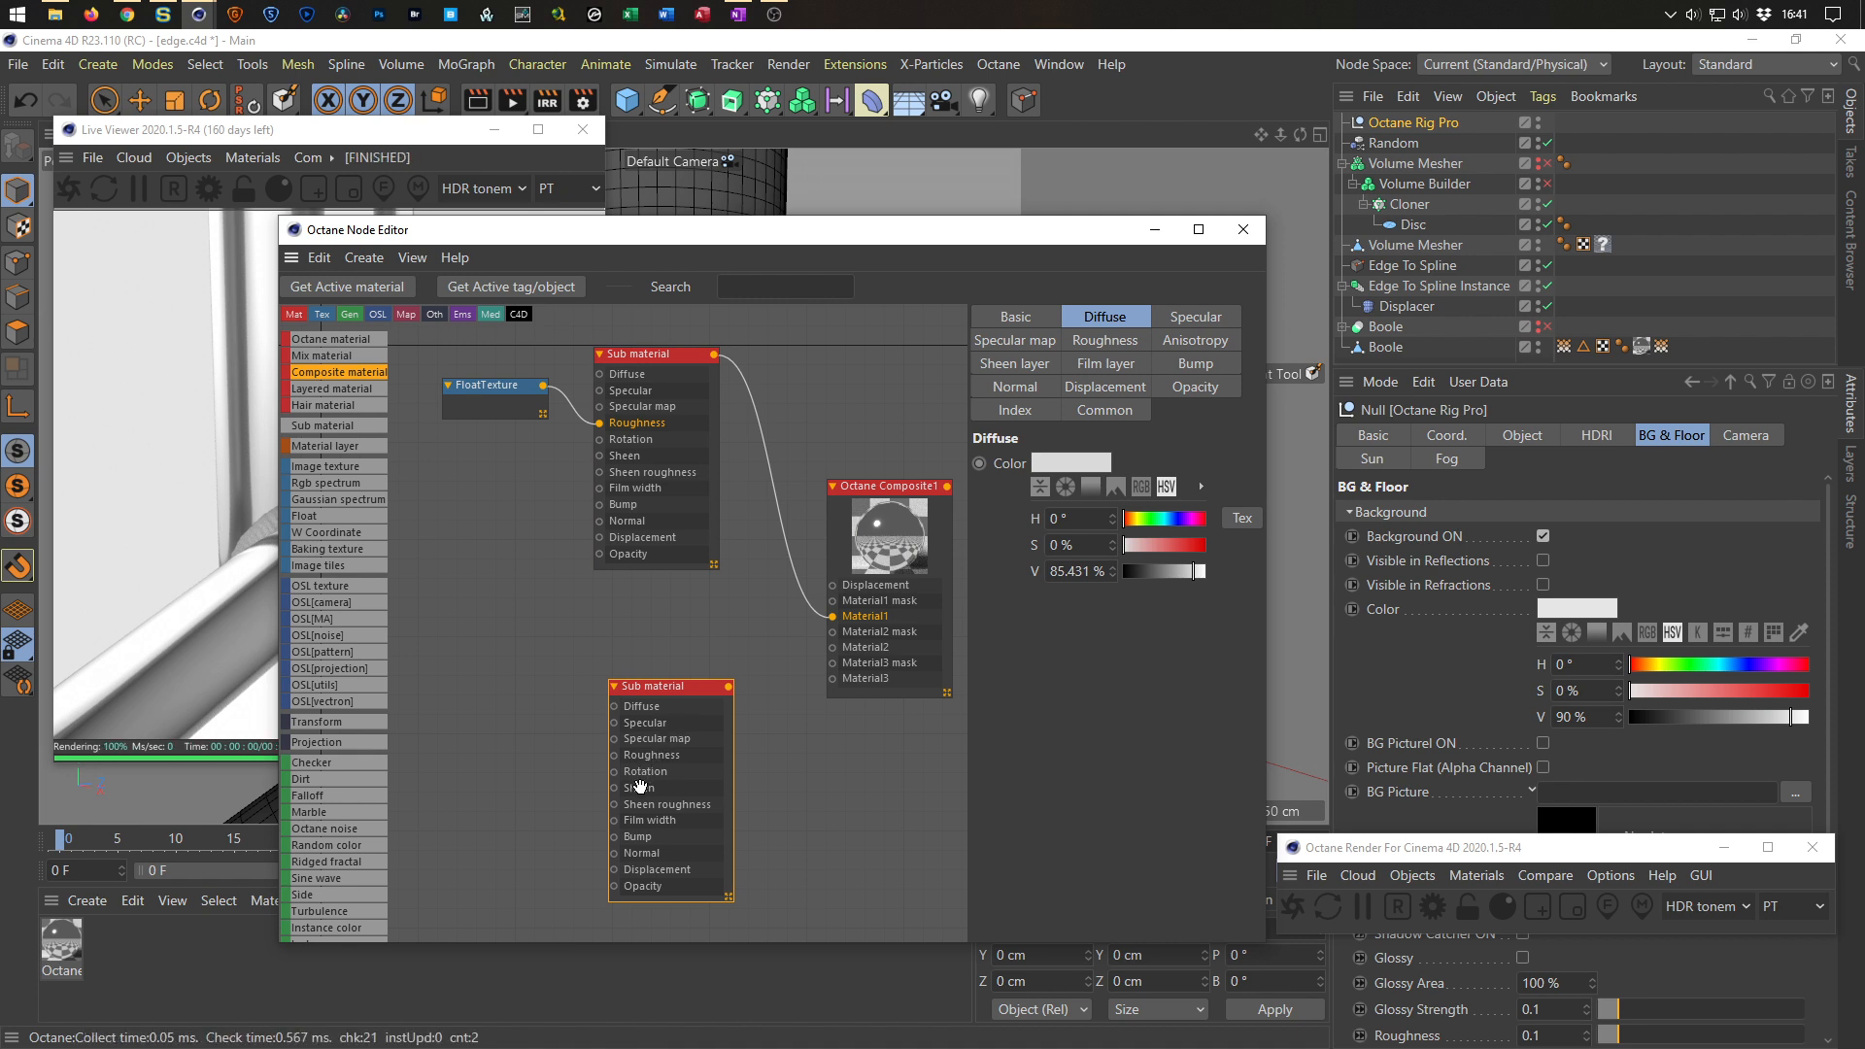
Add a Float texture to the second Sub material's Roughness input and set its value to about 0.057.
click(615, 756)
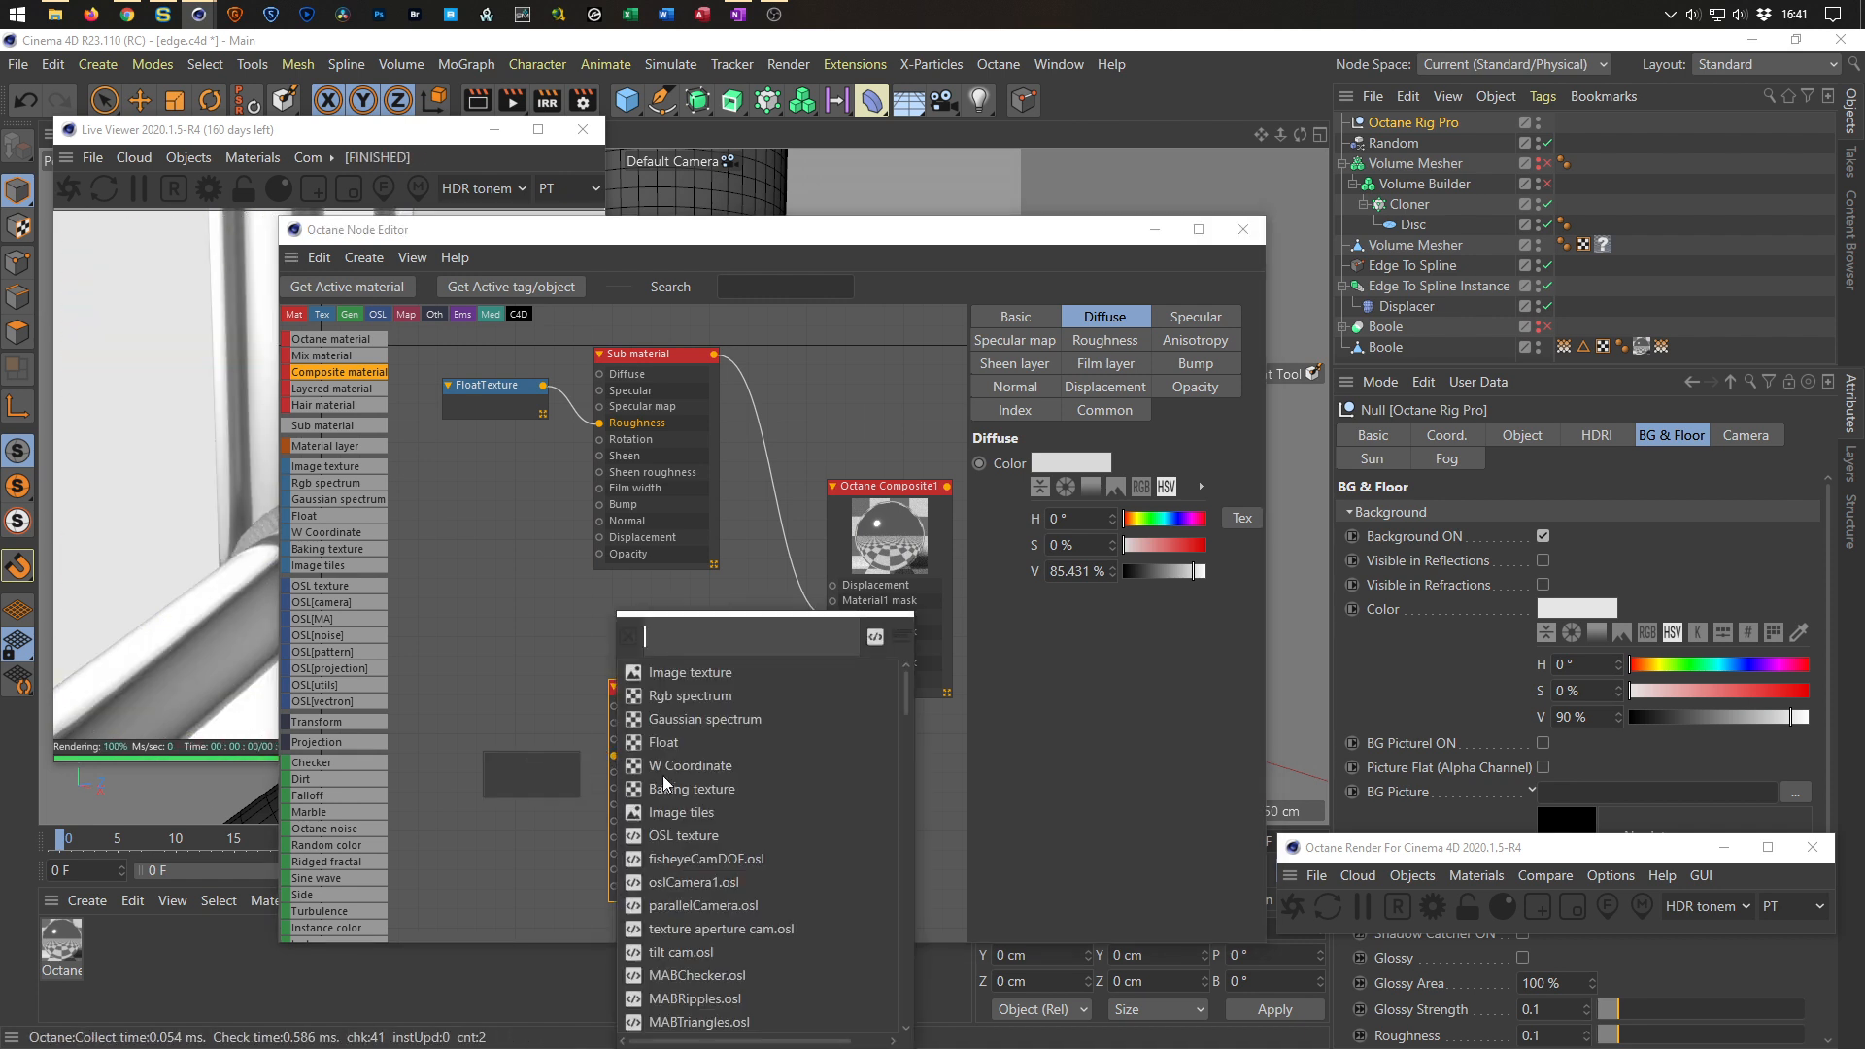
click(668, 744)
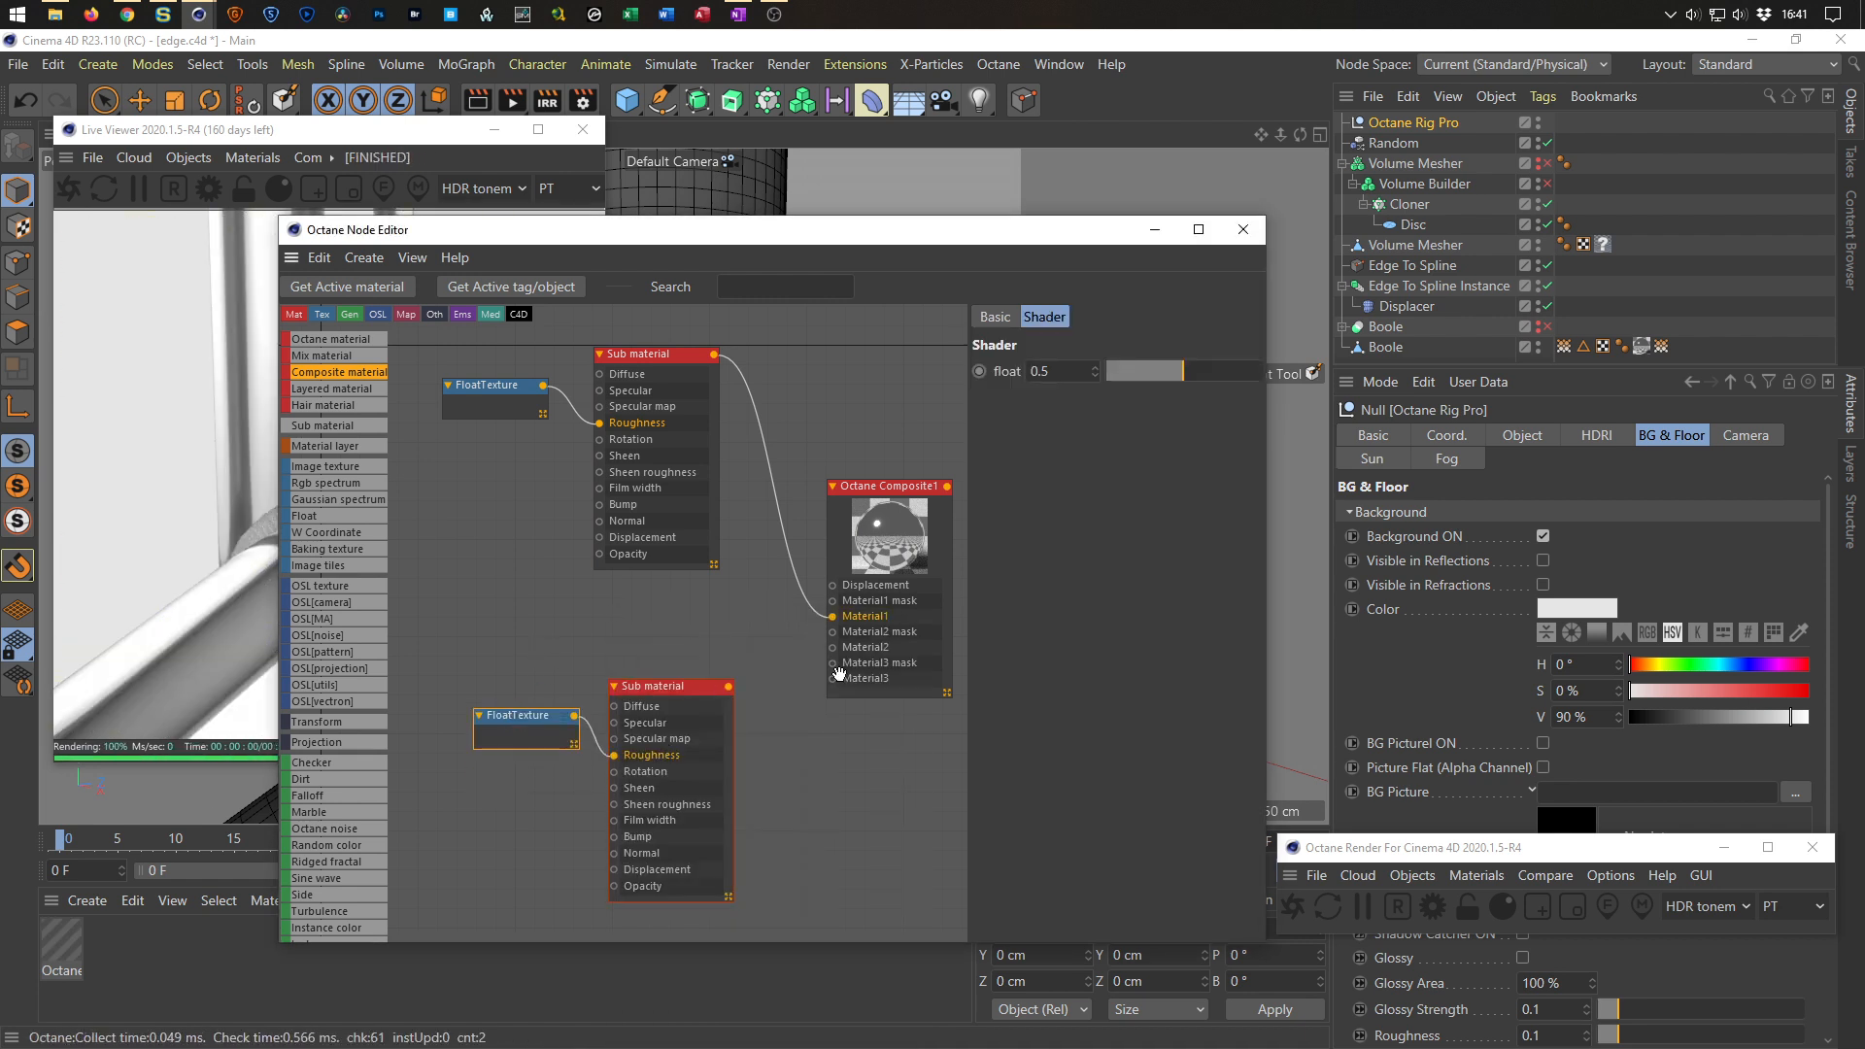
click(1116, 374)
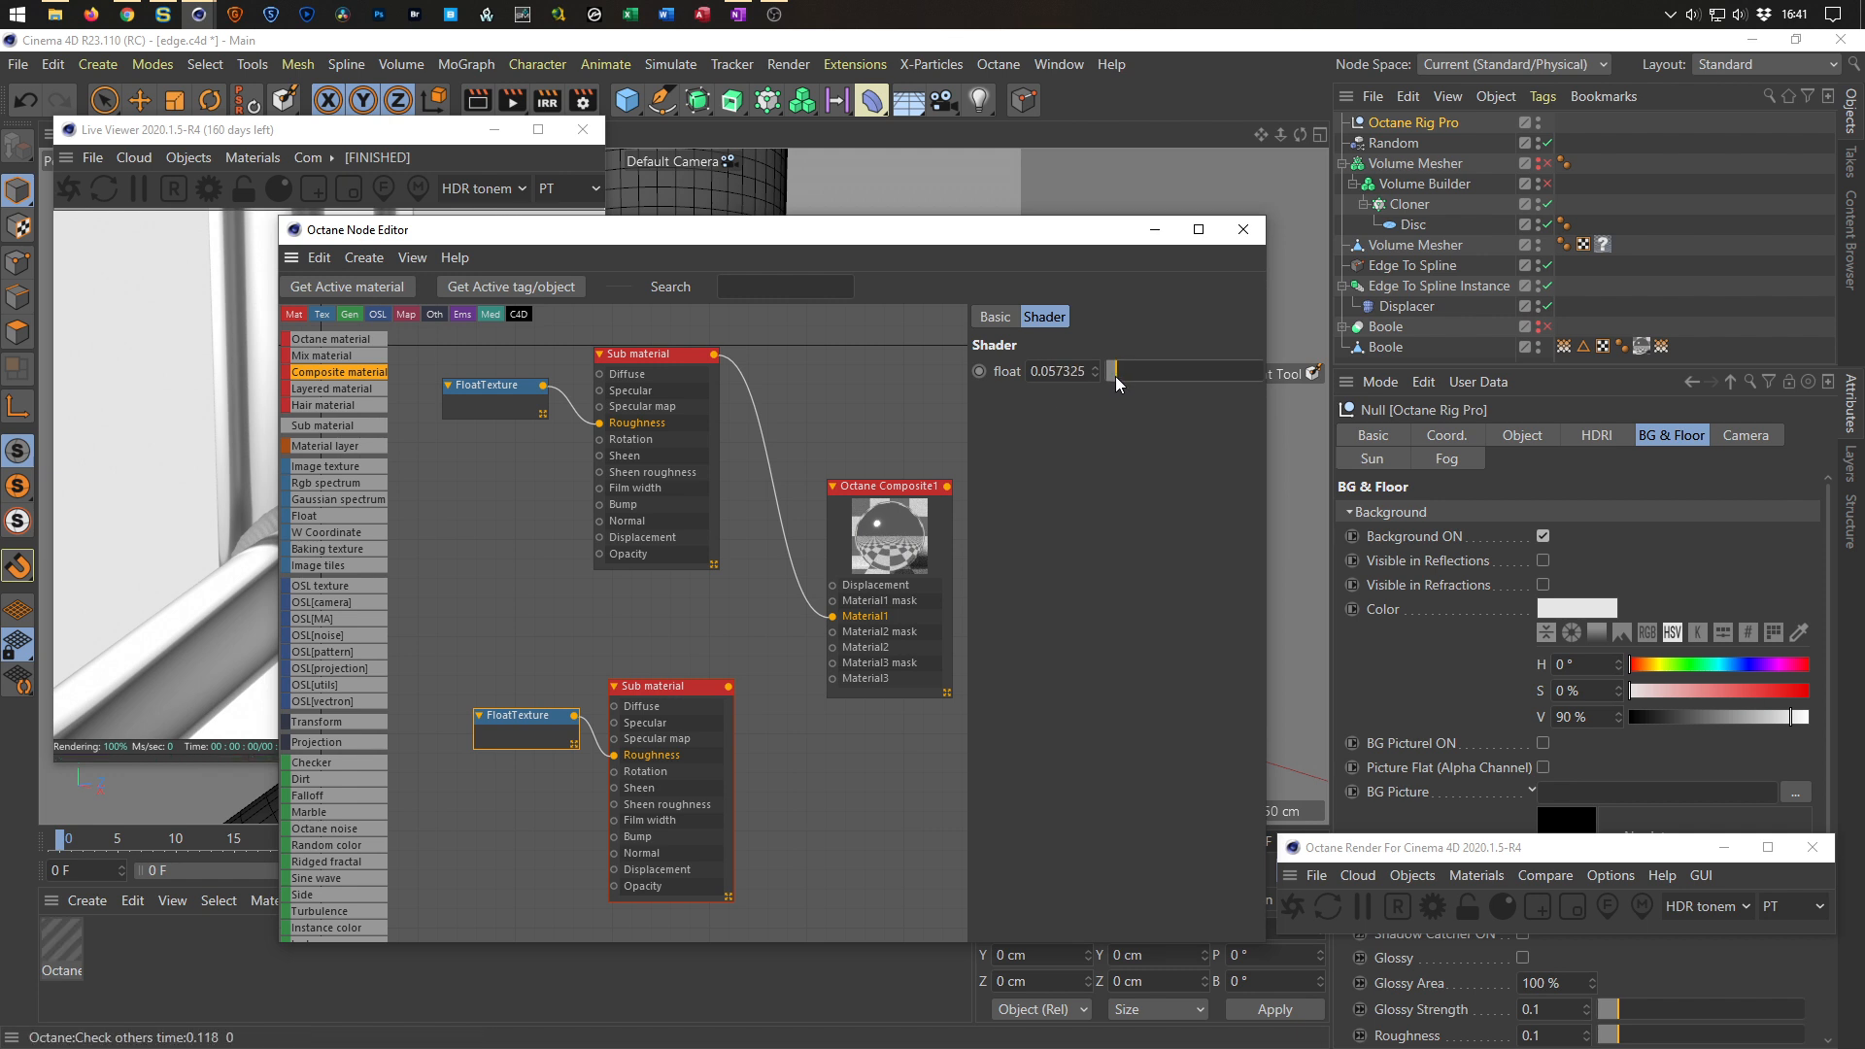
Add a Float texture to the second Sub material's Film width input and set its value to about 0.083.
drag(616, 836, 538, 849)
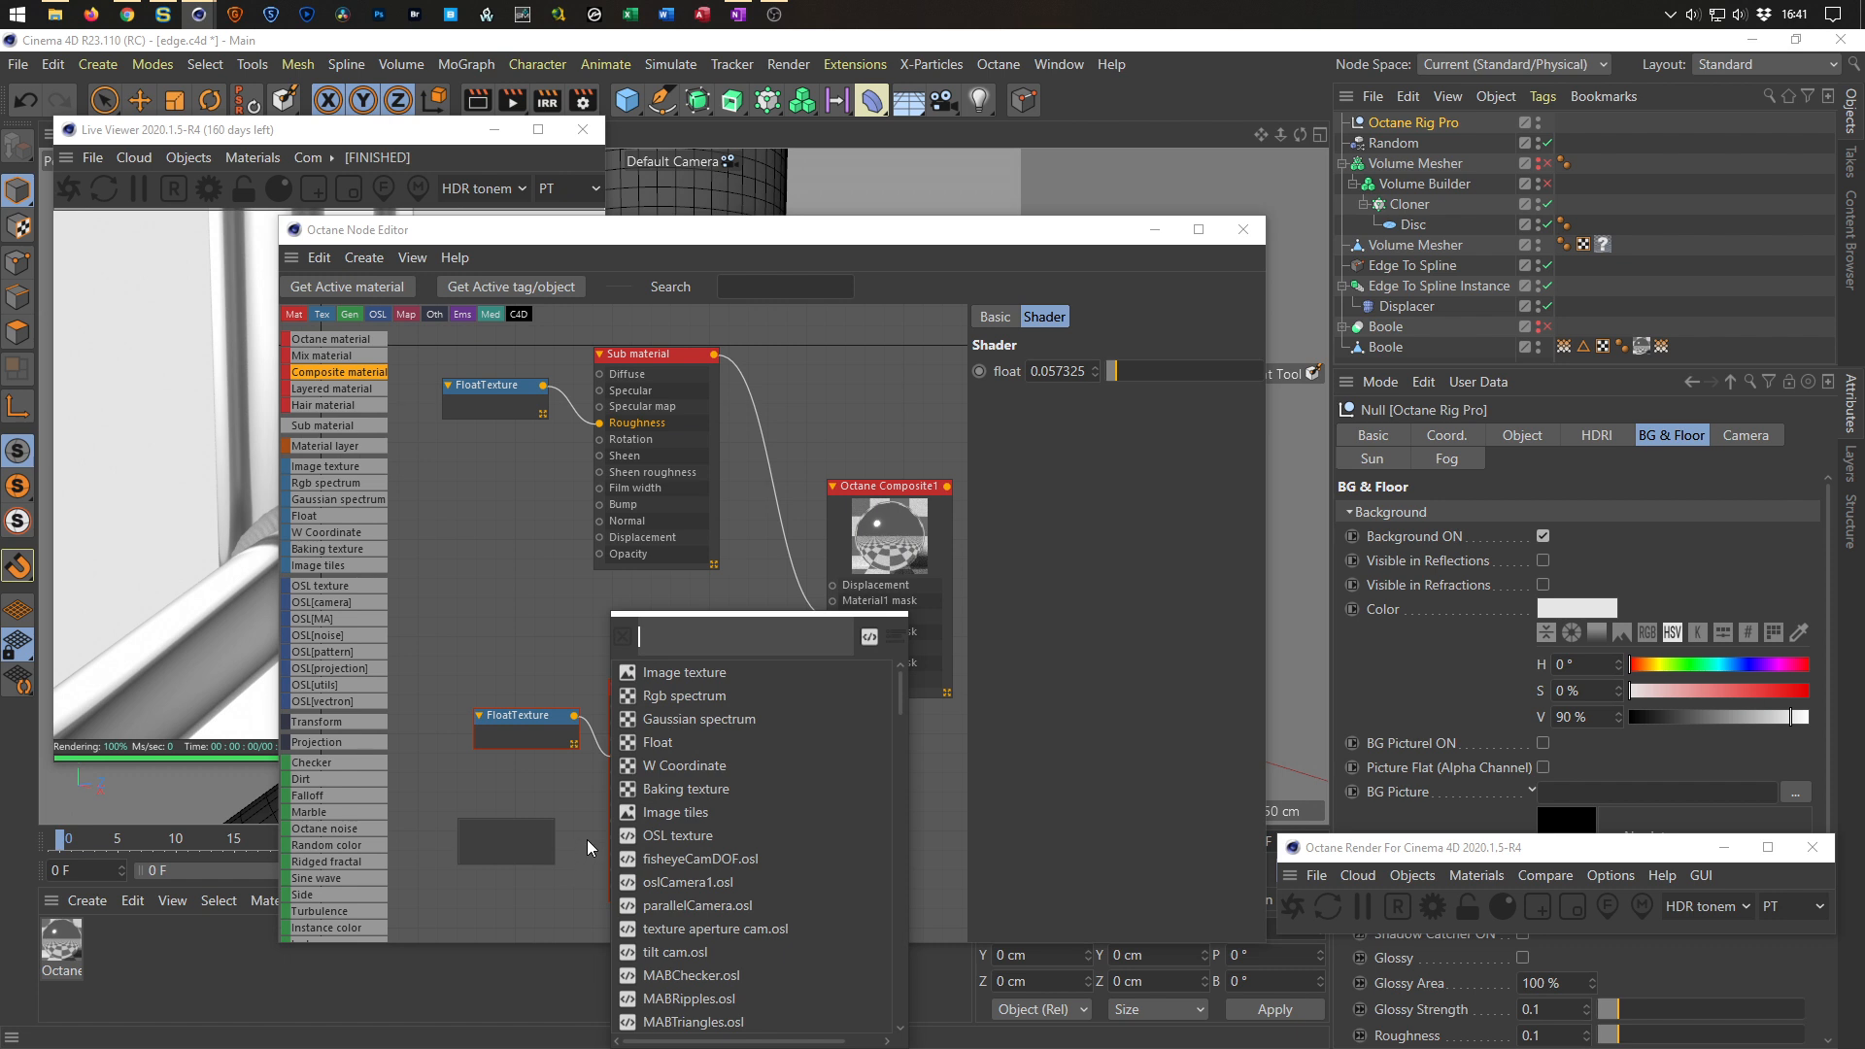
click(634, 744)
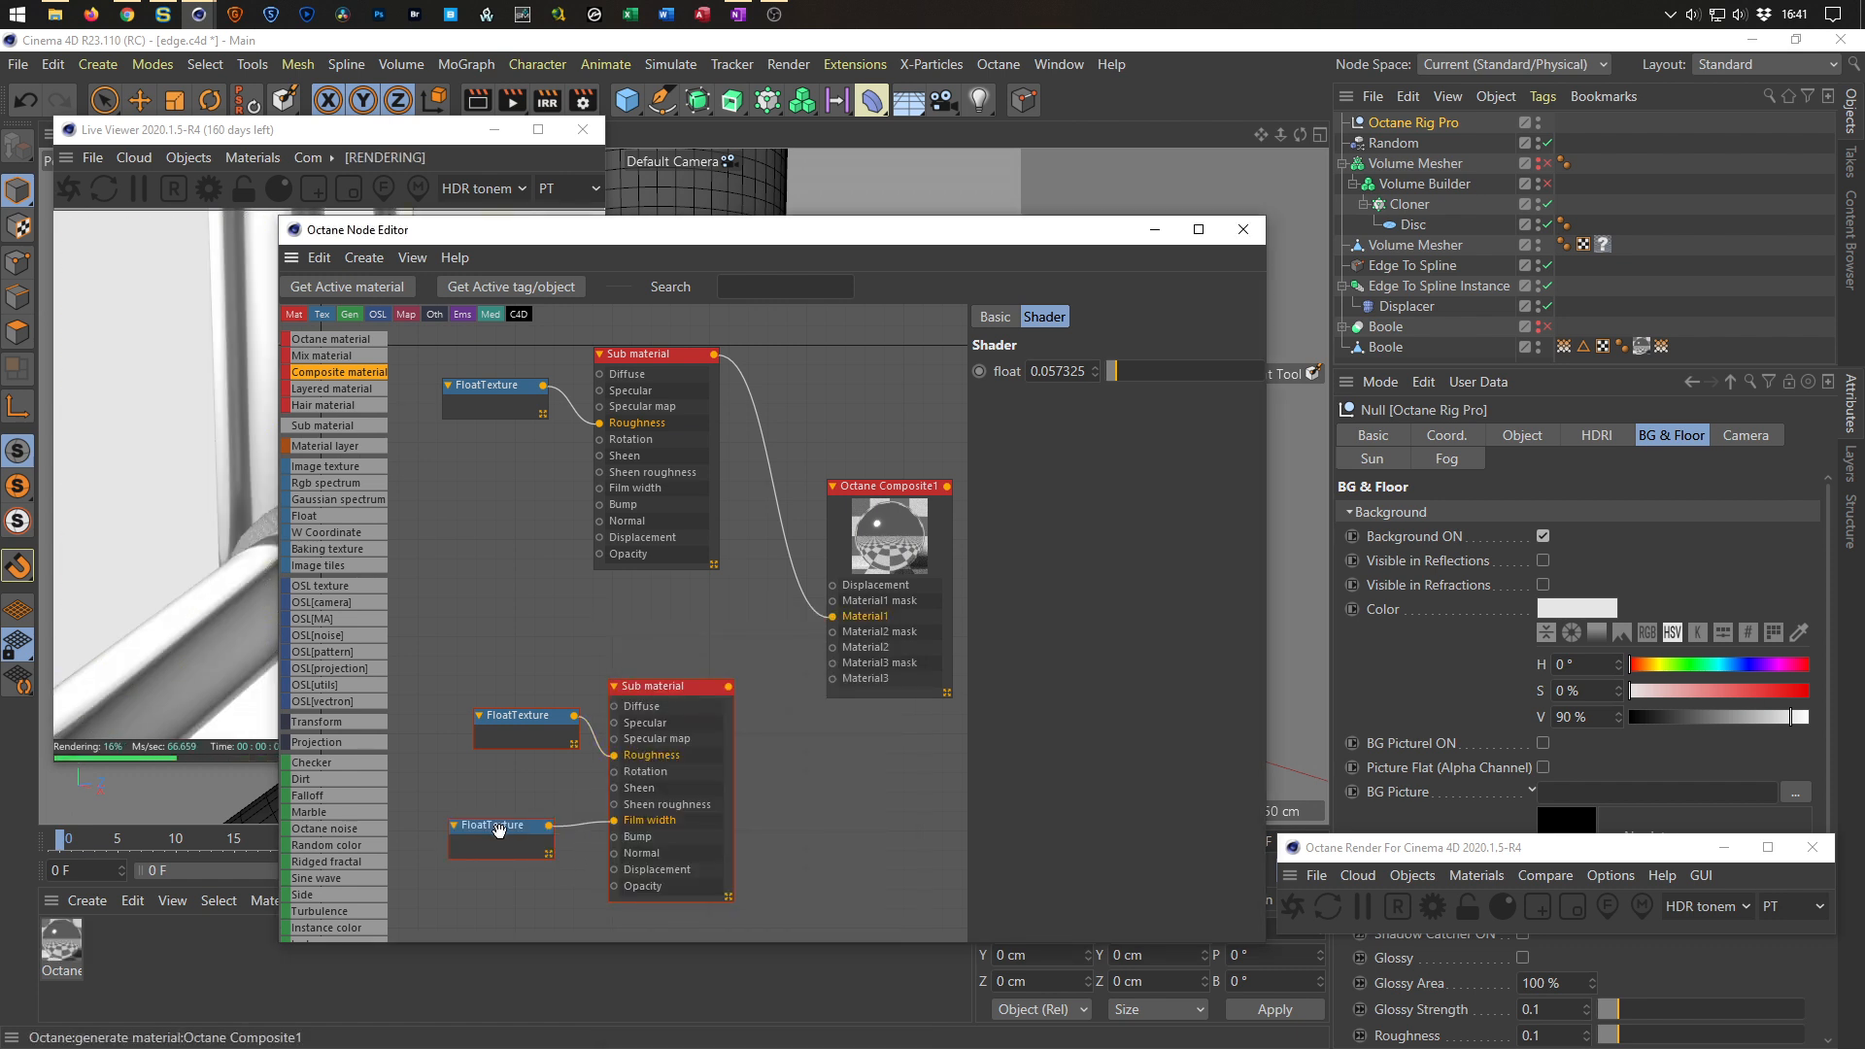
drag(1117, 375, 1119, 375)
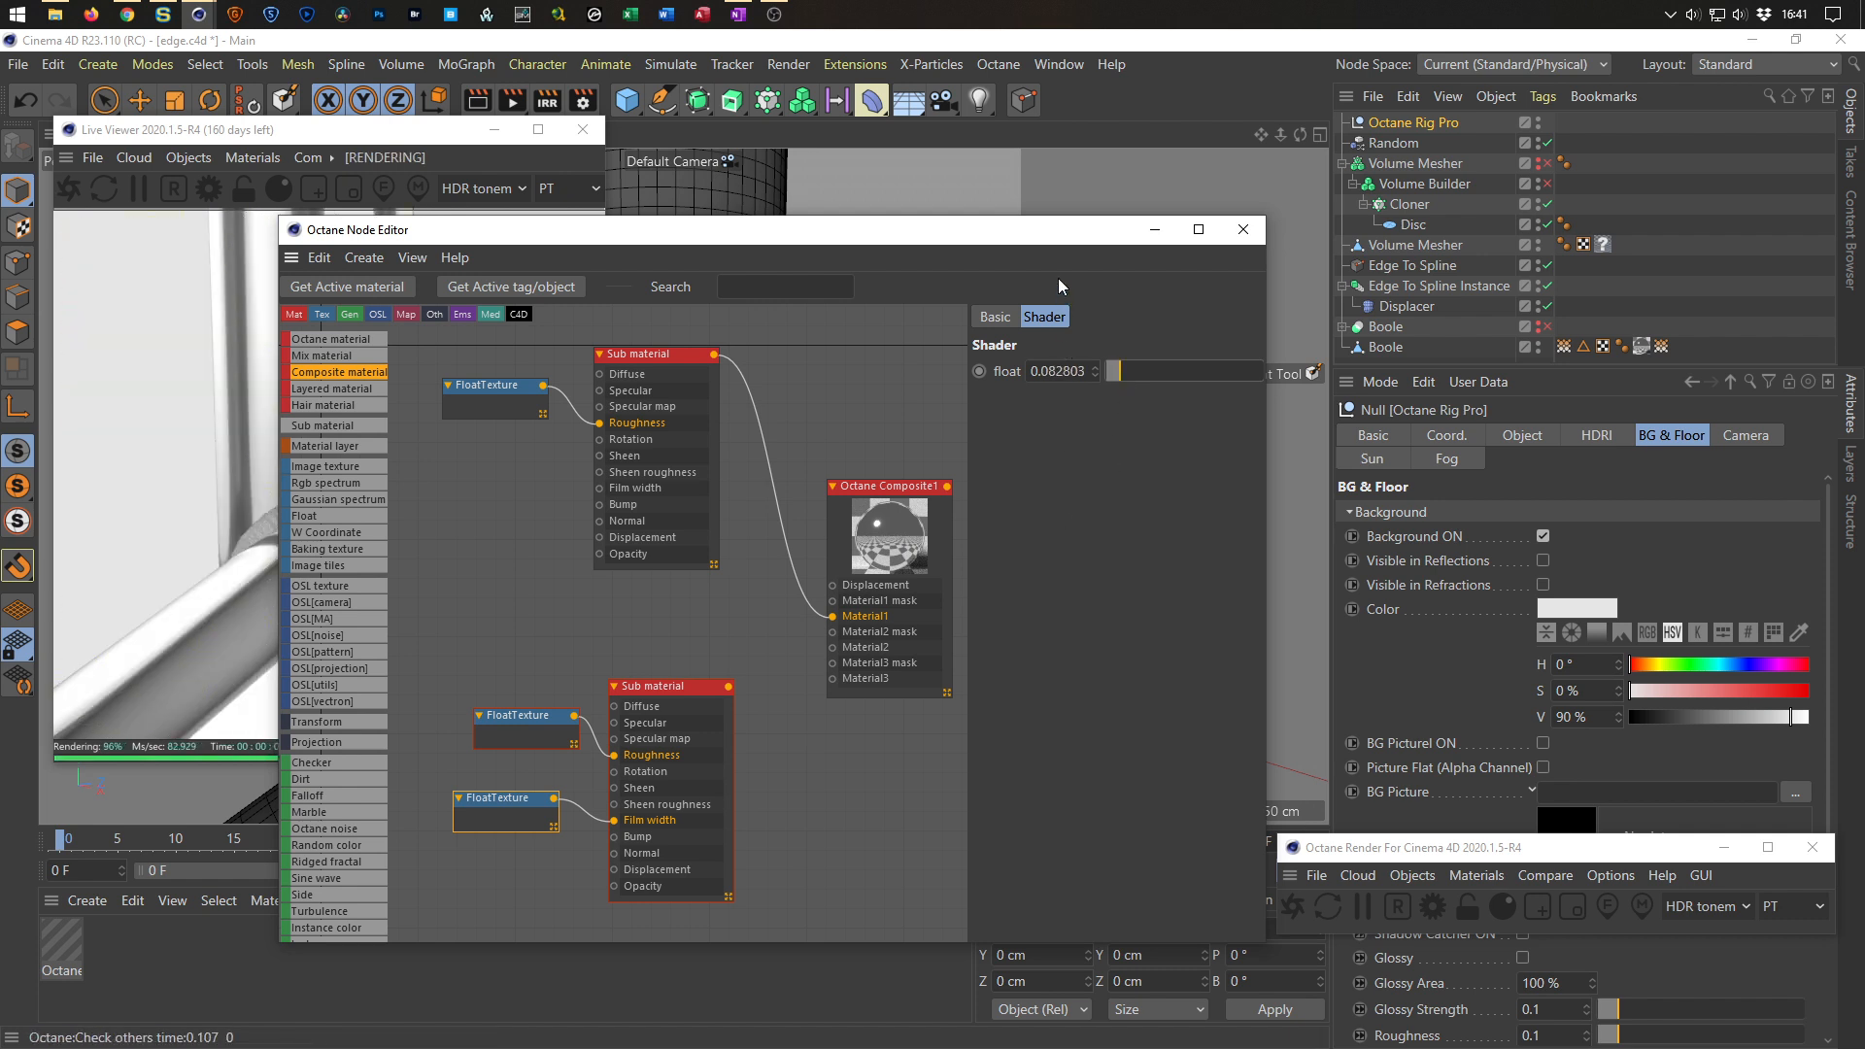
Connect the second Sub material to the Composite material's Material2 input.
drag(1054, 233, 1096, 280)
drag(770, 733, 875, 694)
drag(941, 274, 1299, 356)
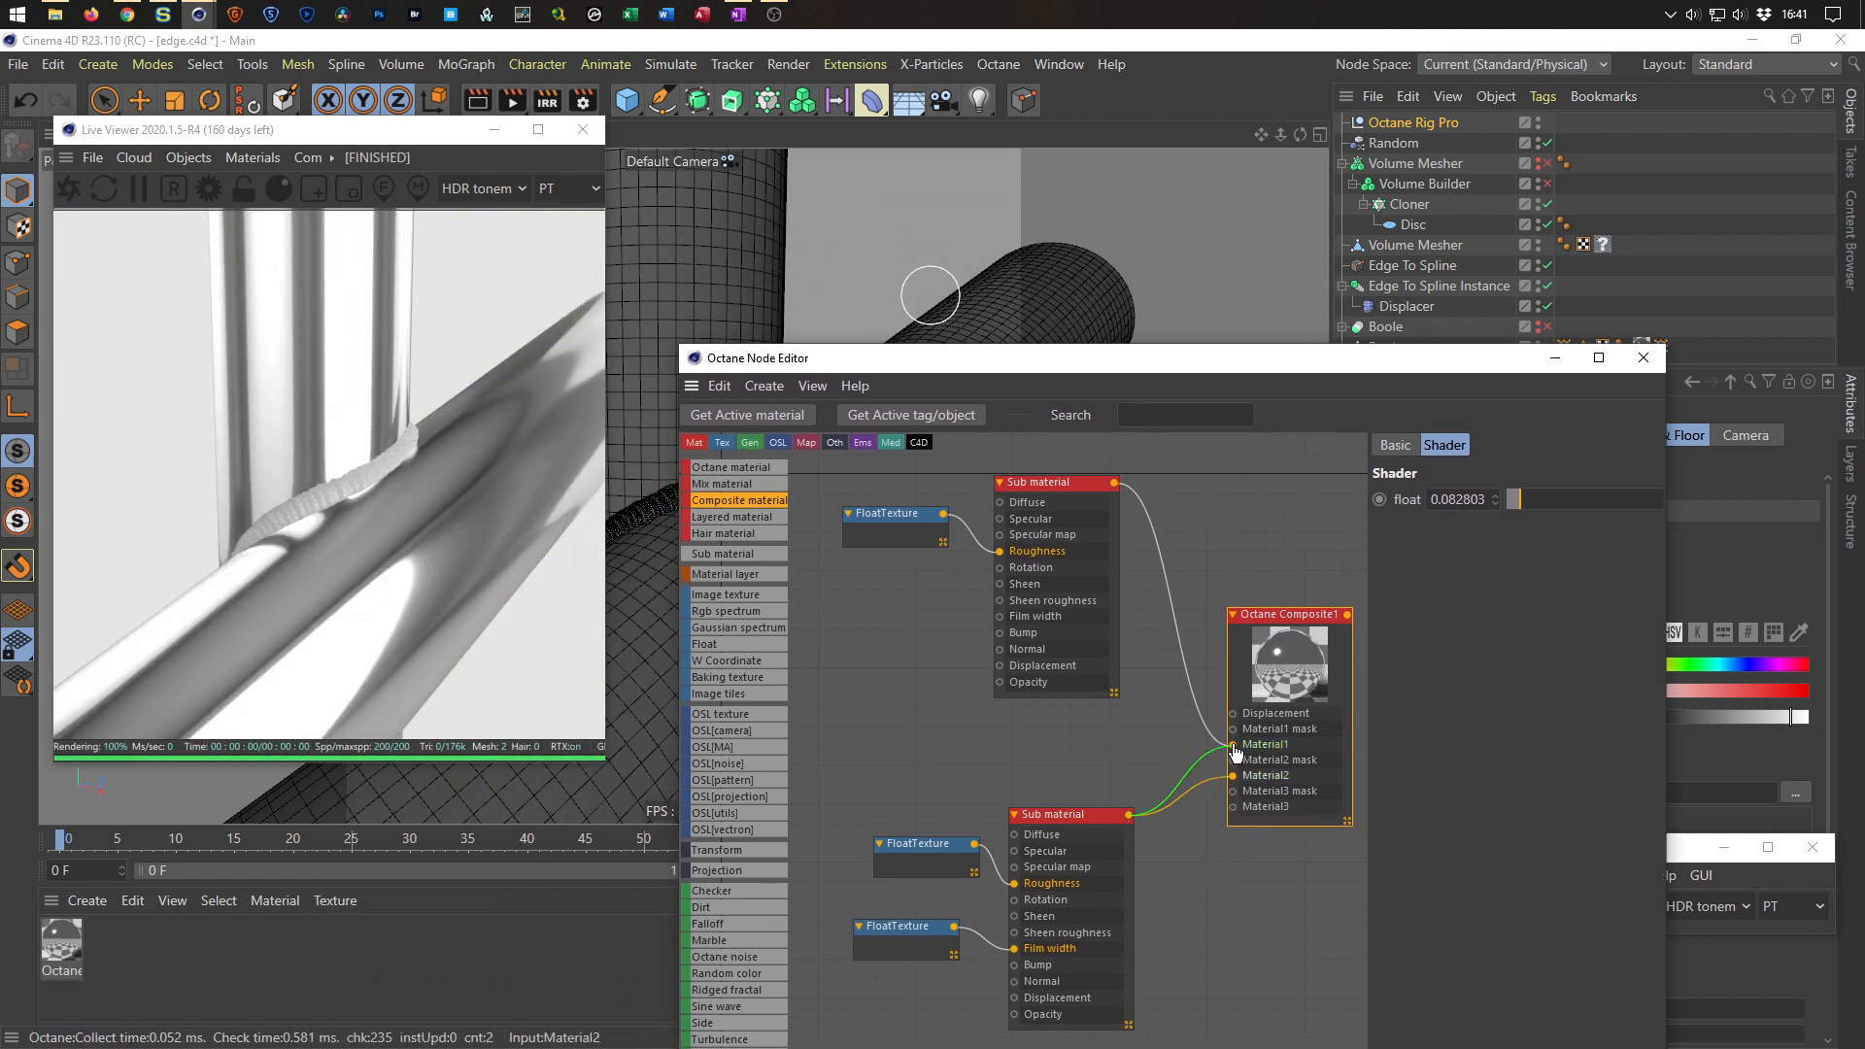
drag(1236, 753, 1234, 745)
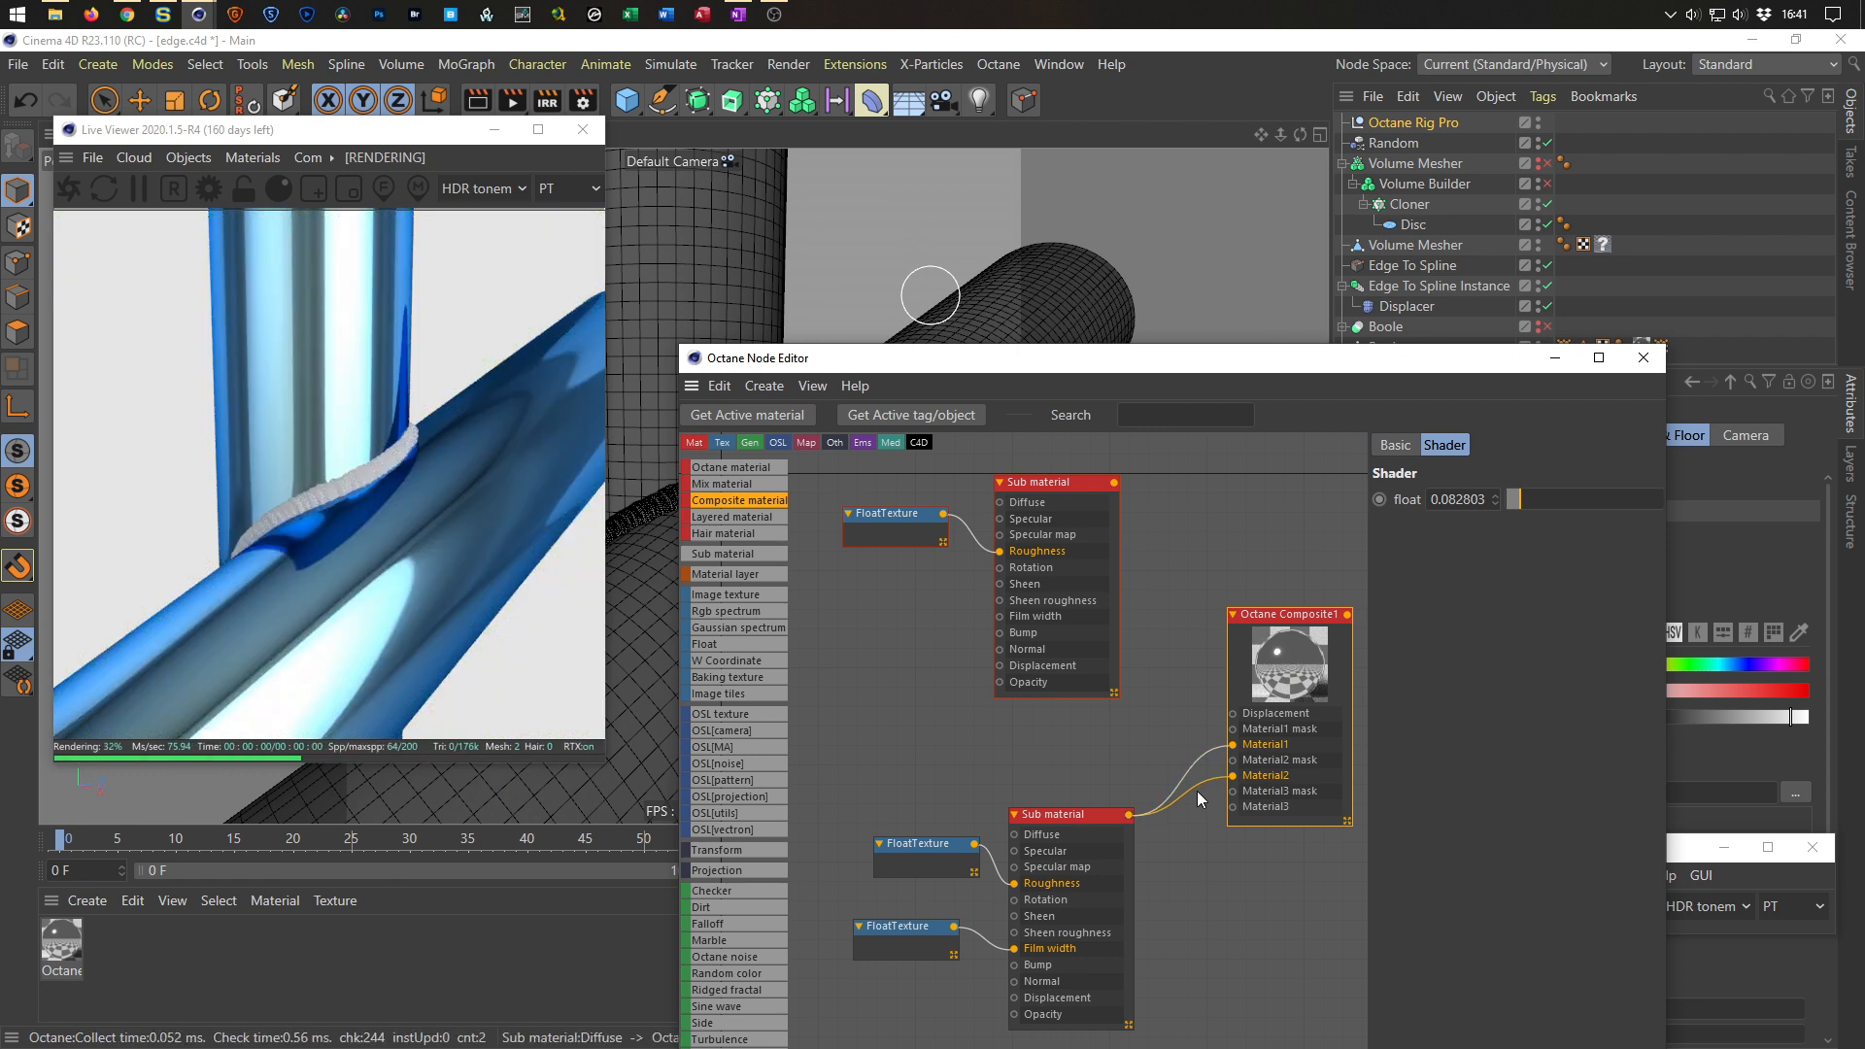
Set the Film width Float texture value to about 0.37.
click(928, 947)
drag(1518, 495, 1565, 499)
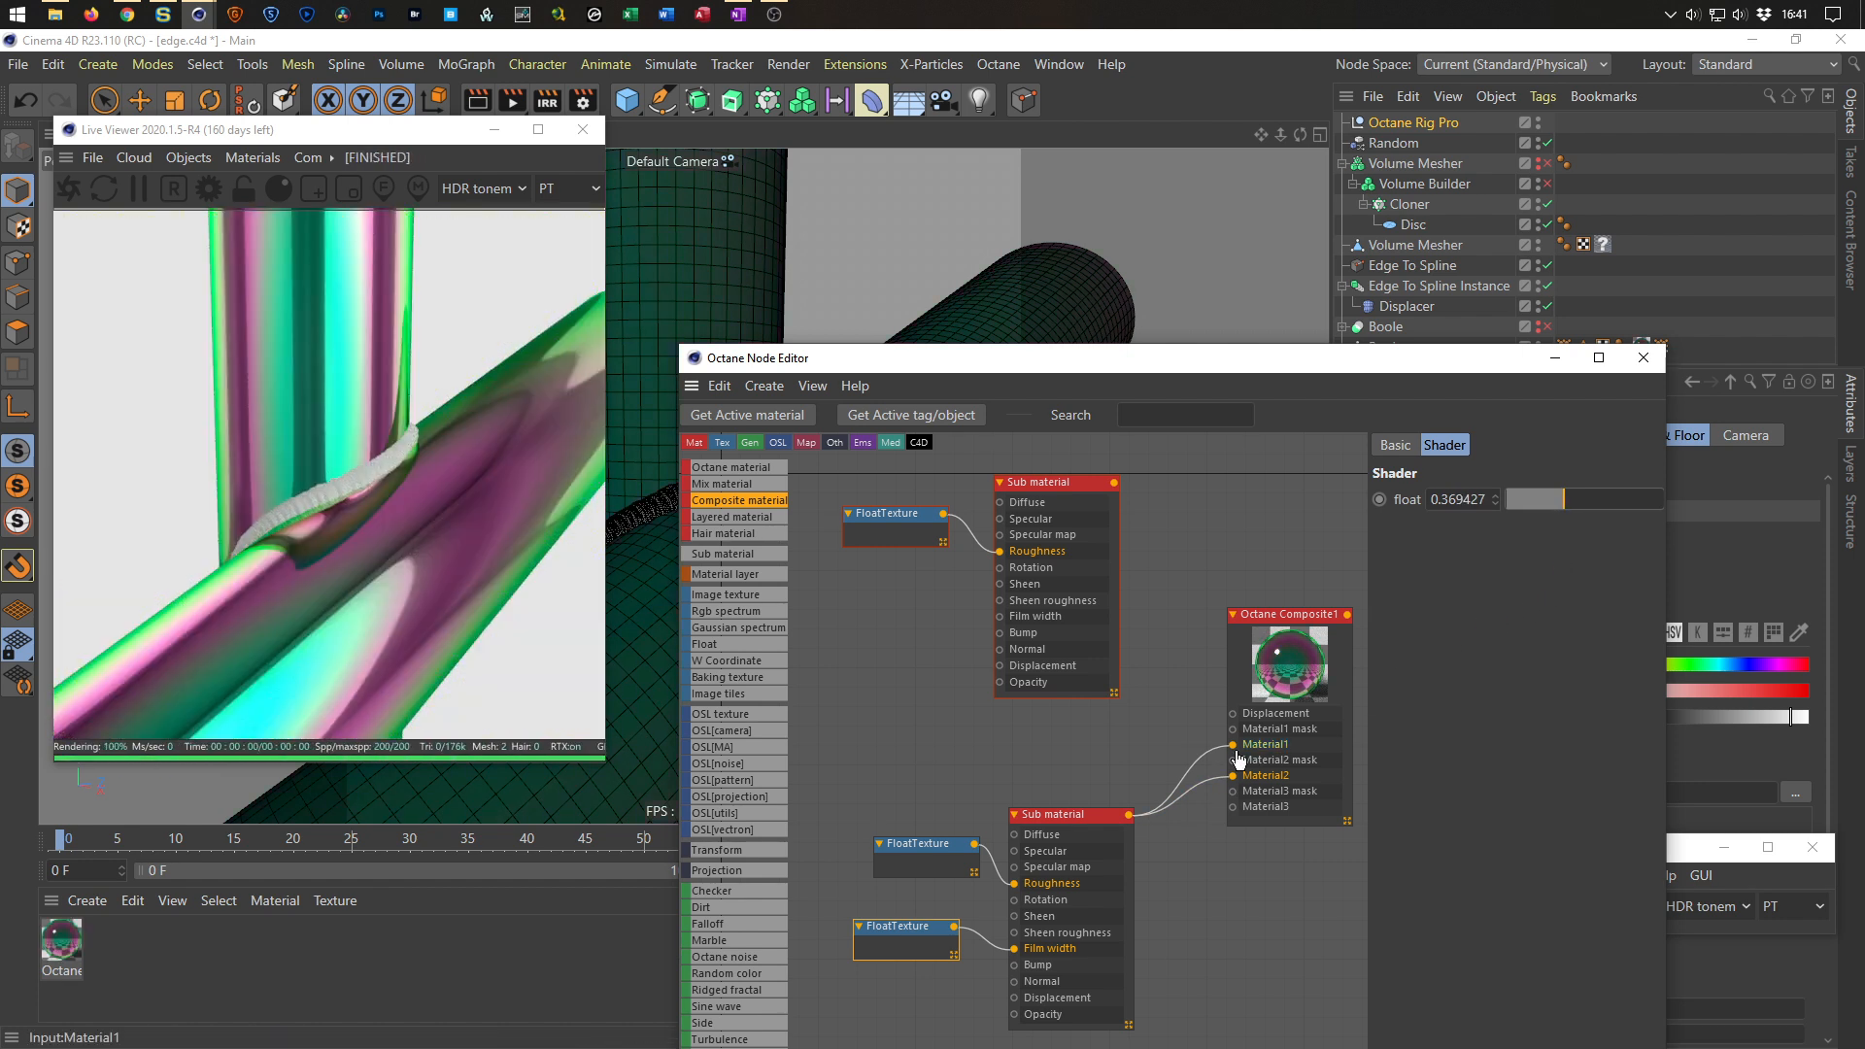
mouse_move(1238, 757)
mouse_down()
mouse_move(1206, 757)
mouse_move(1233, 744)
mouse_up()
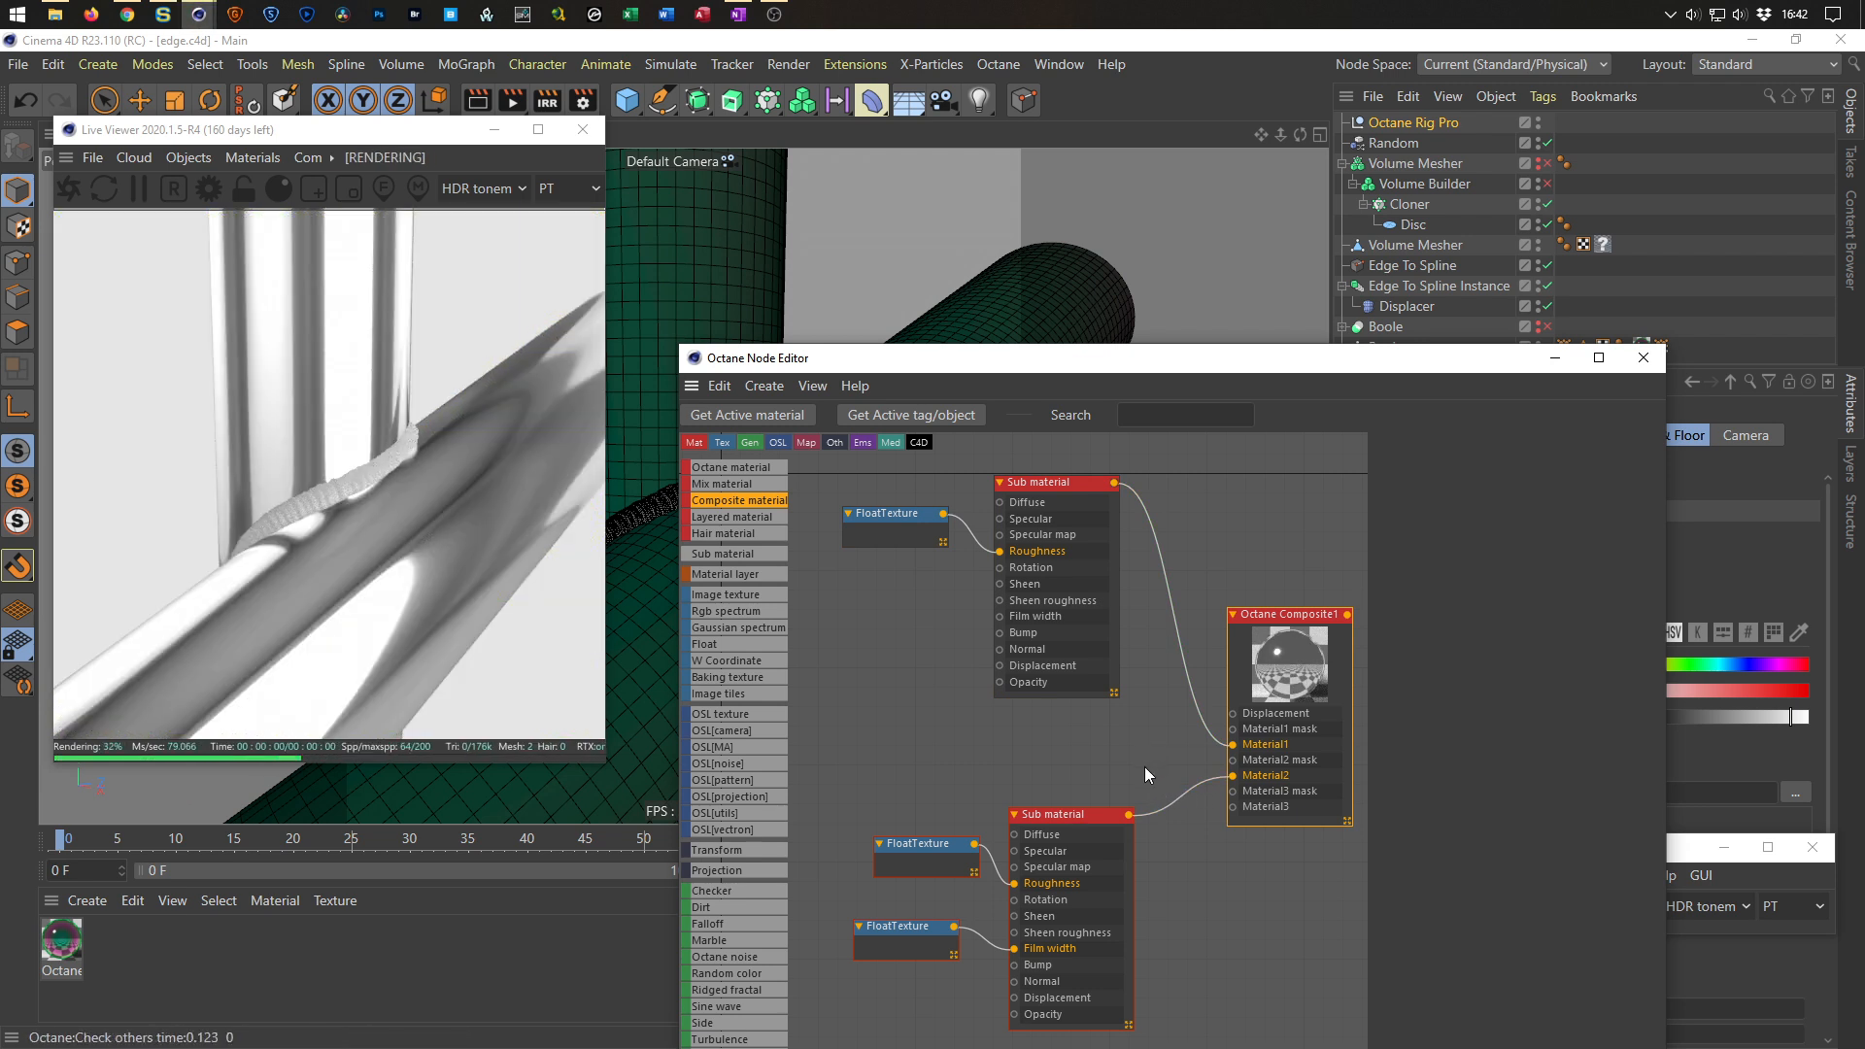
Save the scene, add a Vertex map node and link it to the Vertex Map smooth tag.
key(ctrl+s)
scroll(721, 835, down, 10)
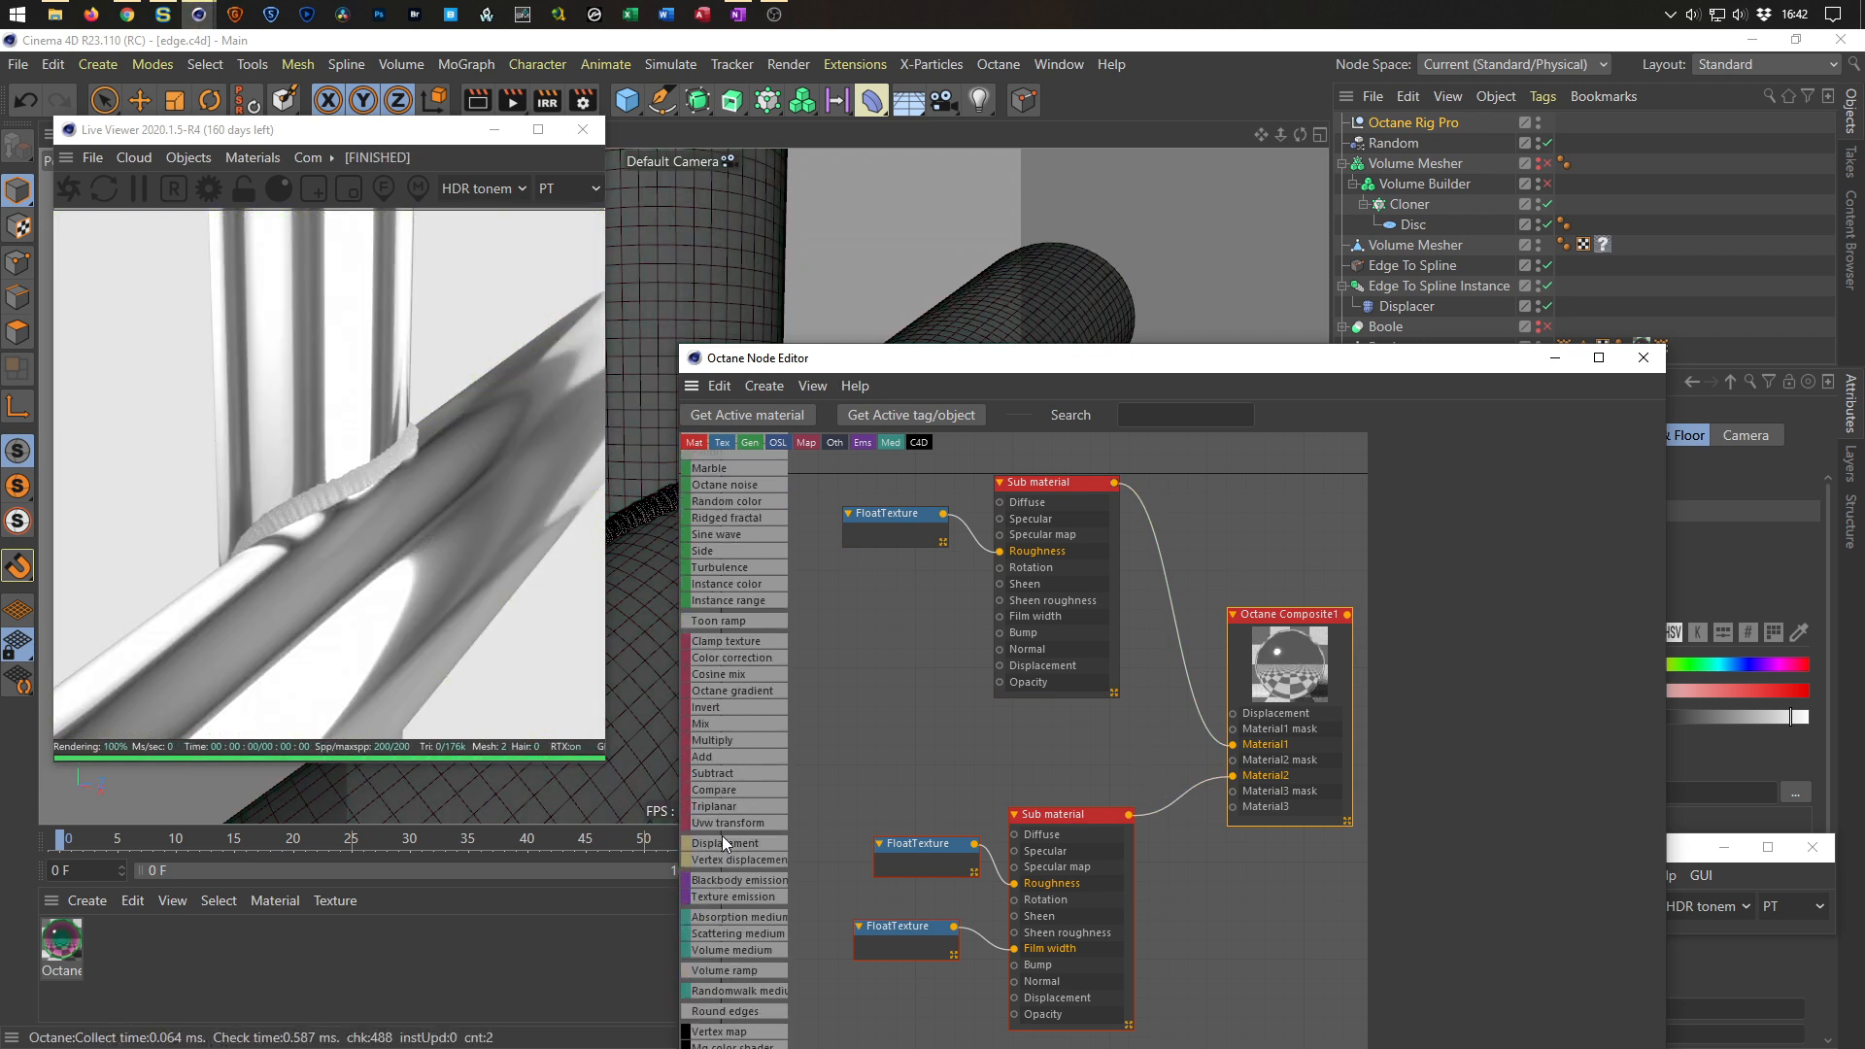
scroll(721, 835, down, 1)
drag(743, 905, 883, 676)
drag(1511, 361, 1380, 316)
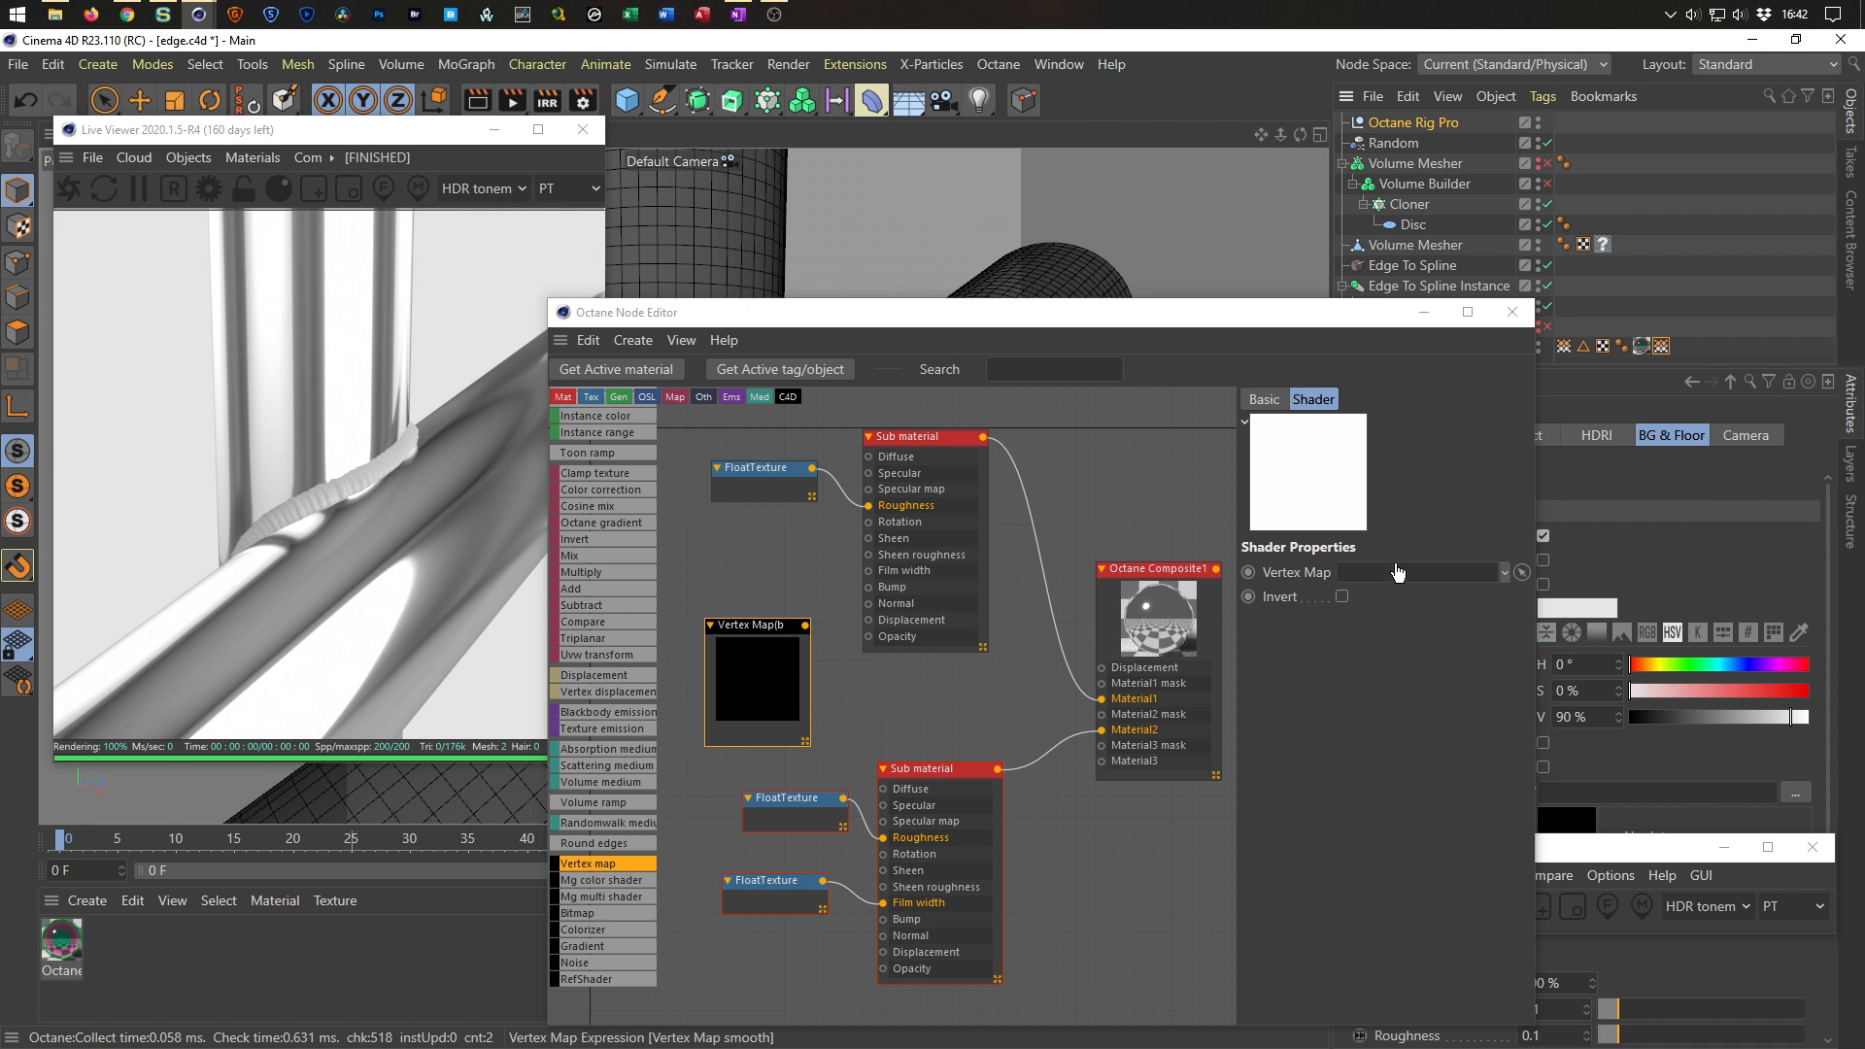
drag(1397, 574, 1399, 573)
Connect the Vertex map node to the Composite material's Material2 mask input and try toggling Invert.
drag(826, 658, 1102, 715)
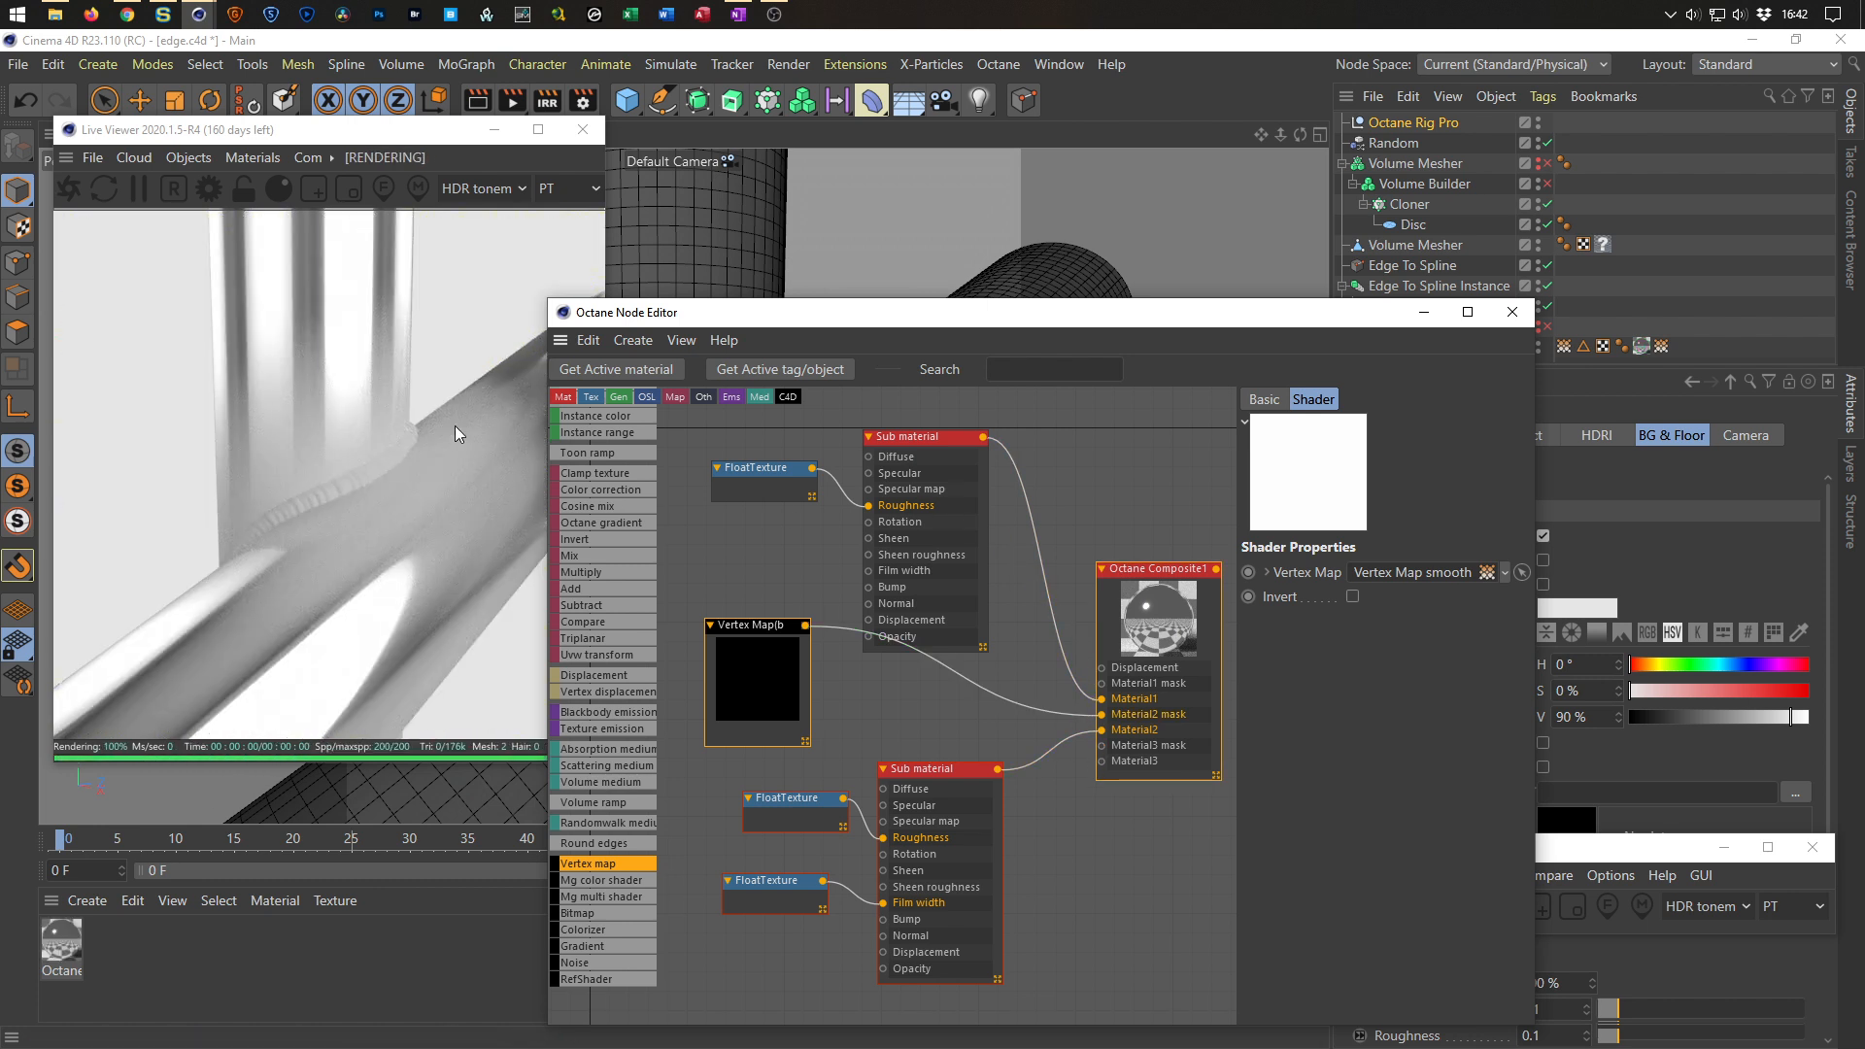
drag(805, 322, 909, 317)
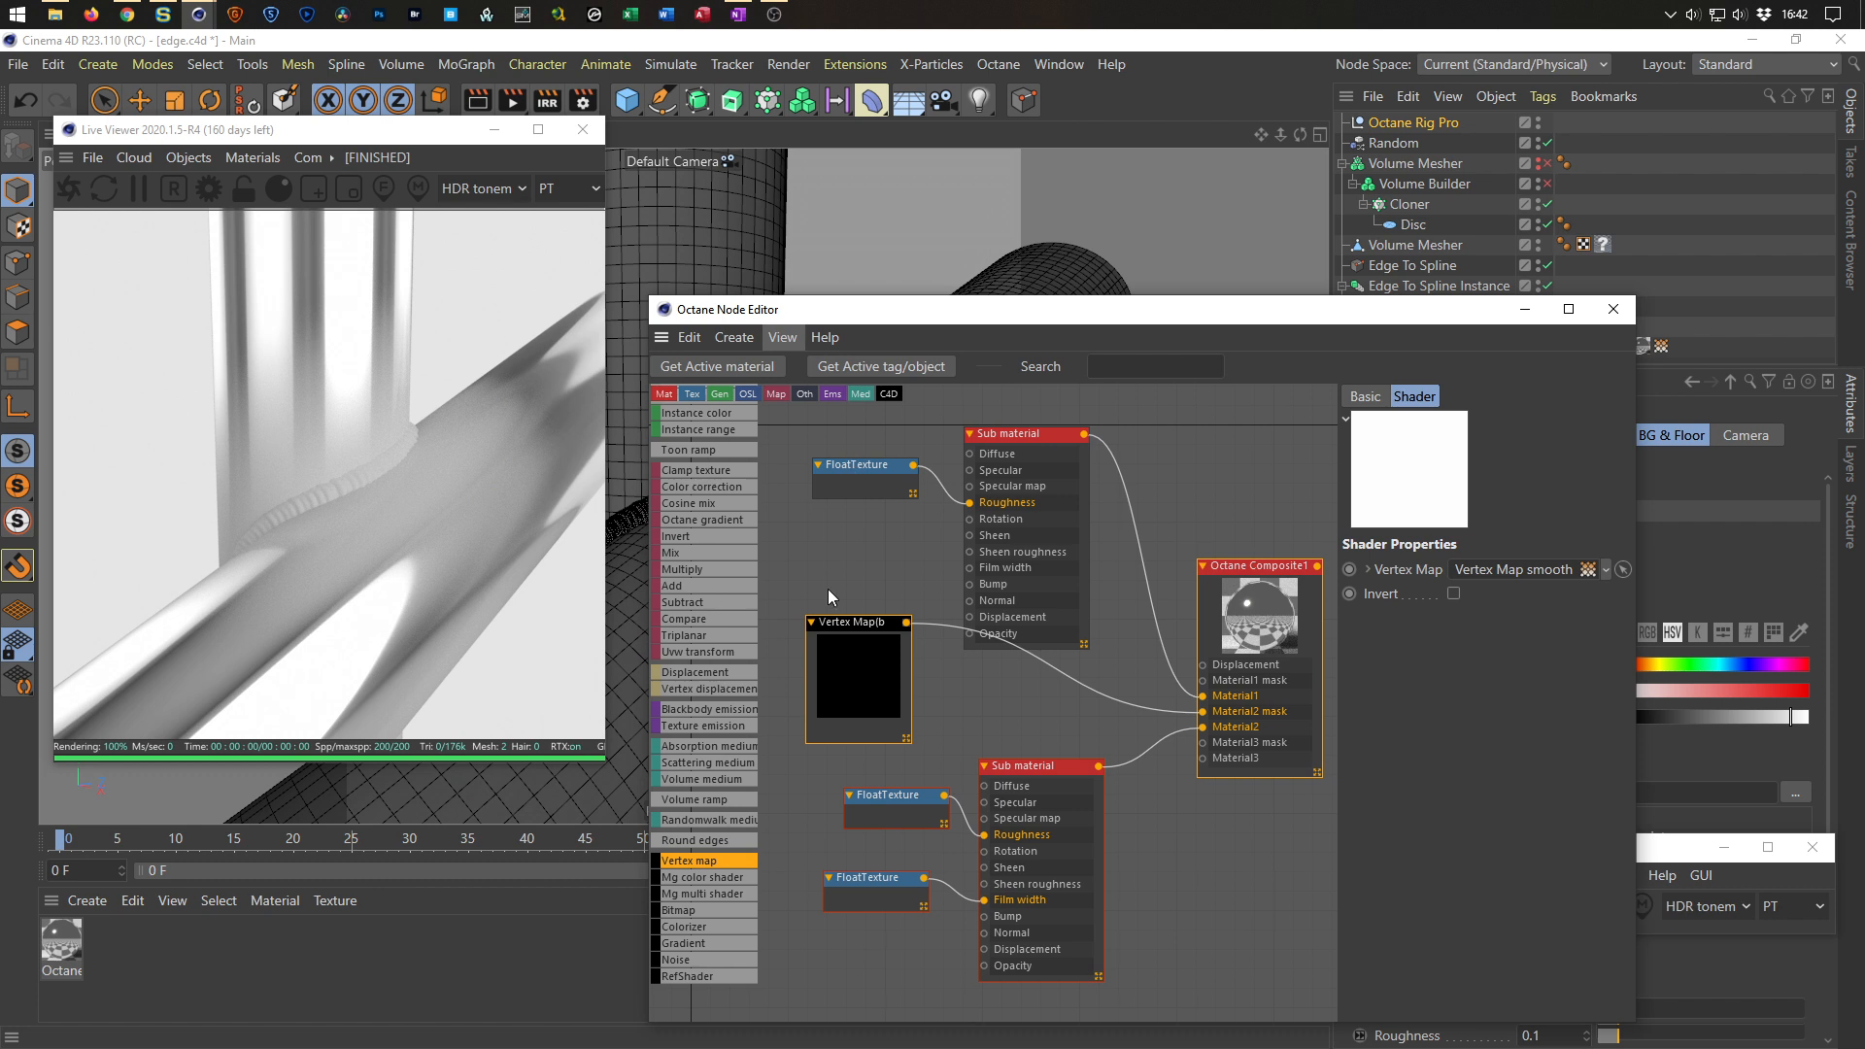
drag(861, 629, 854, 636)
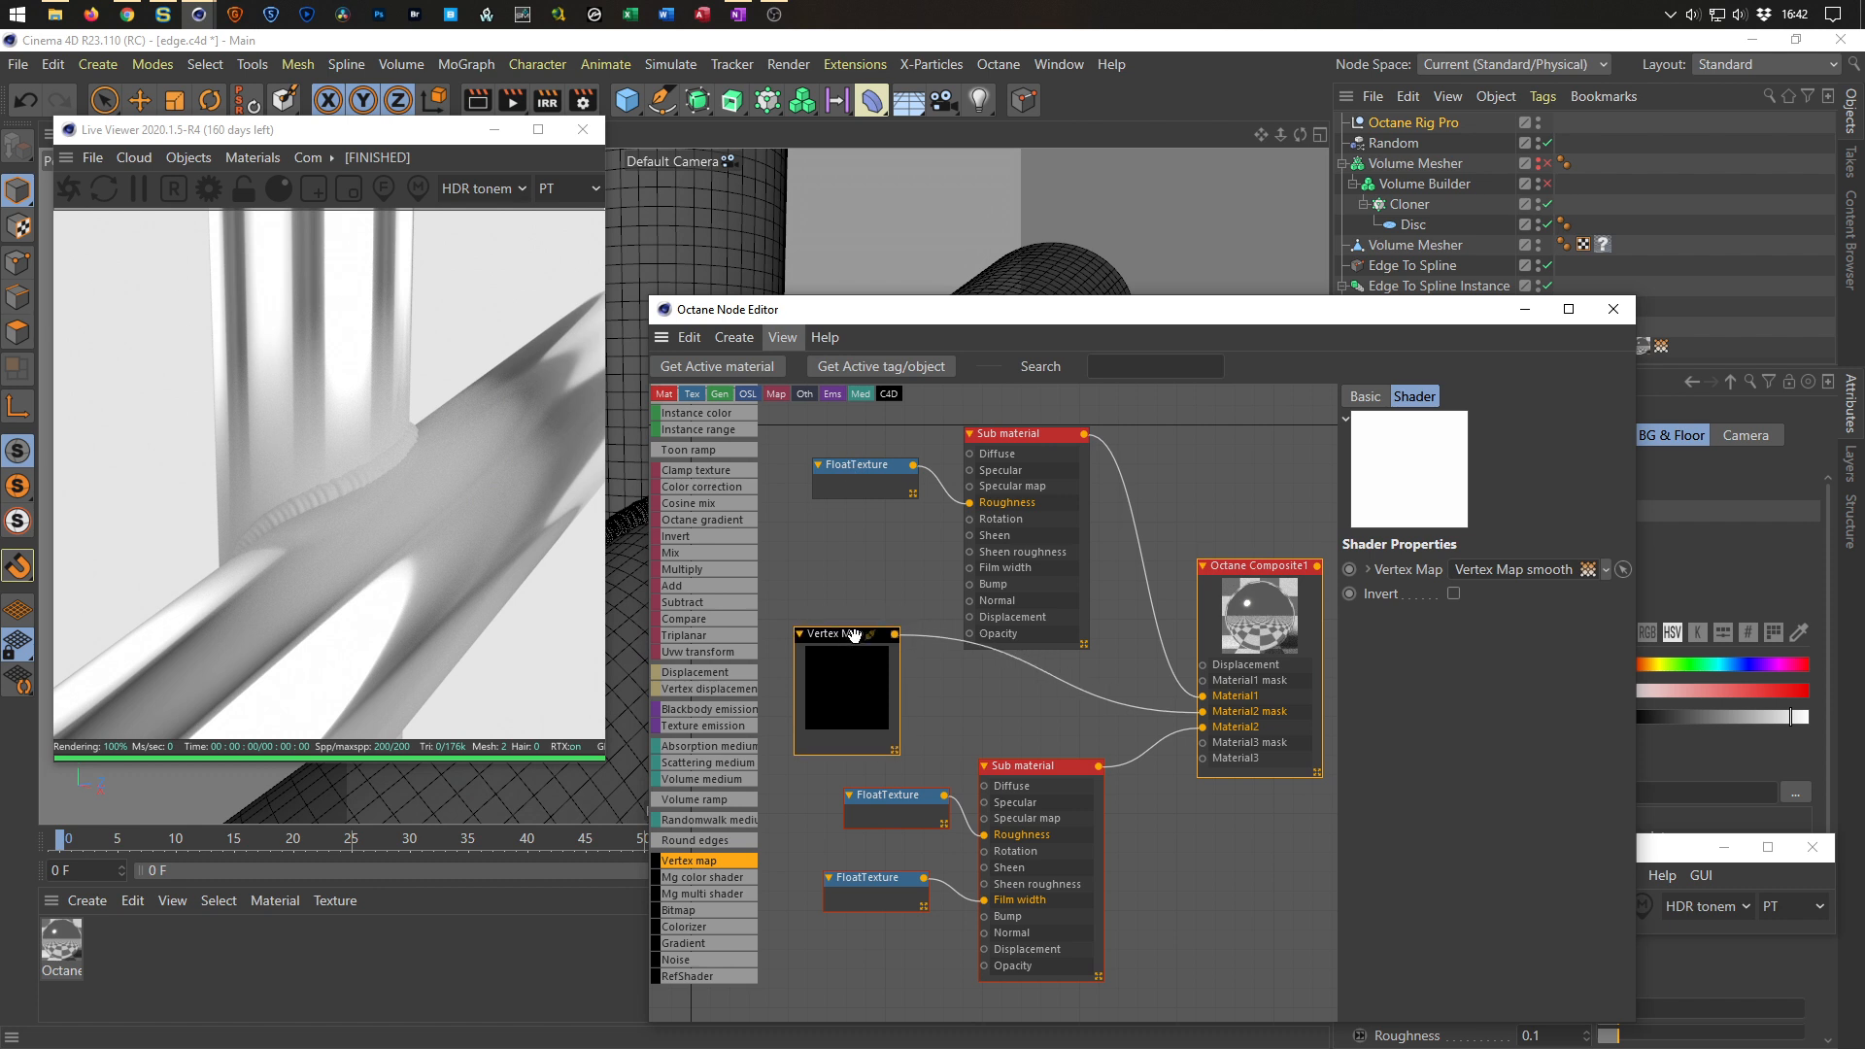
click(1453, 594)
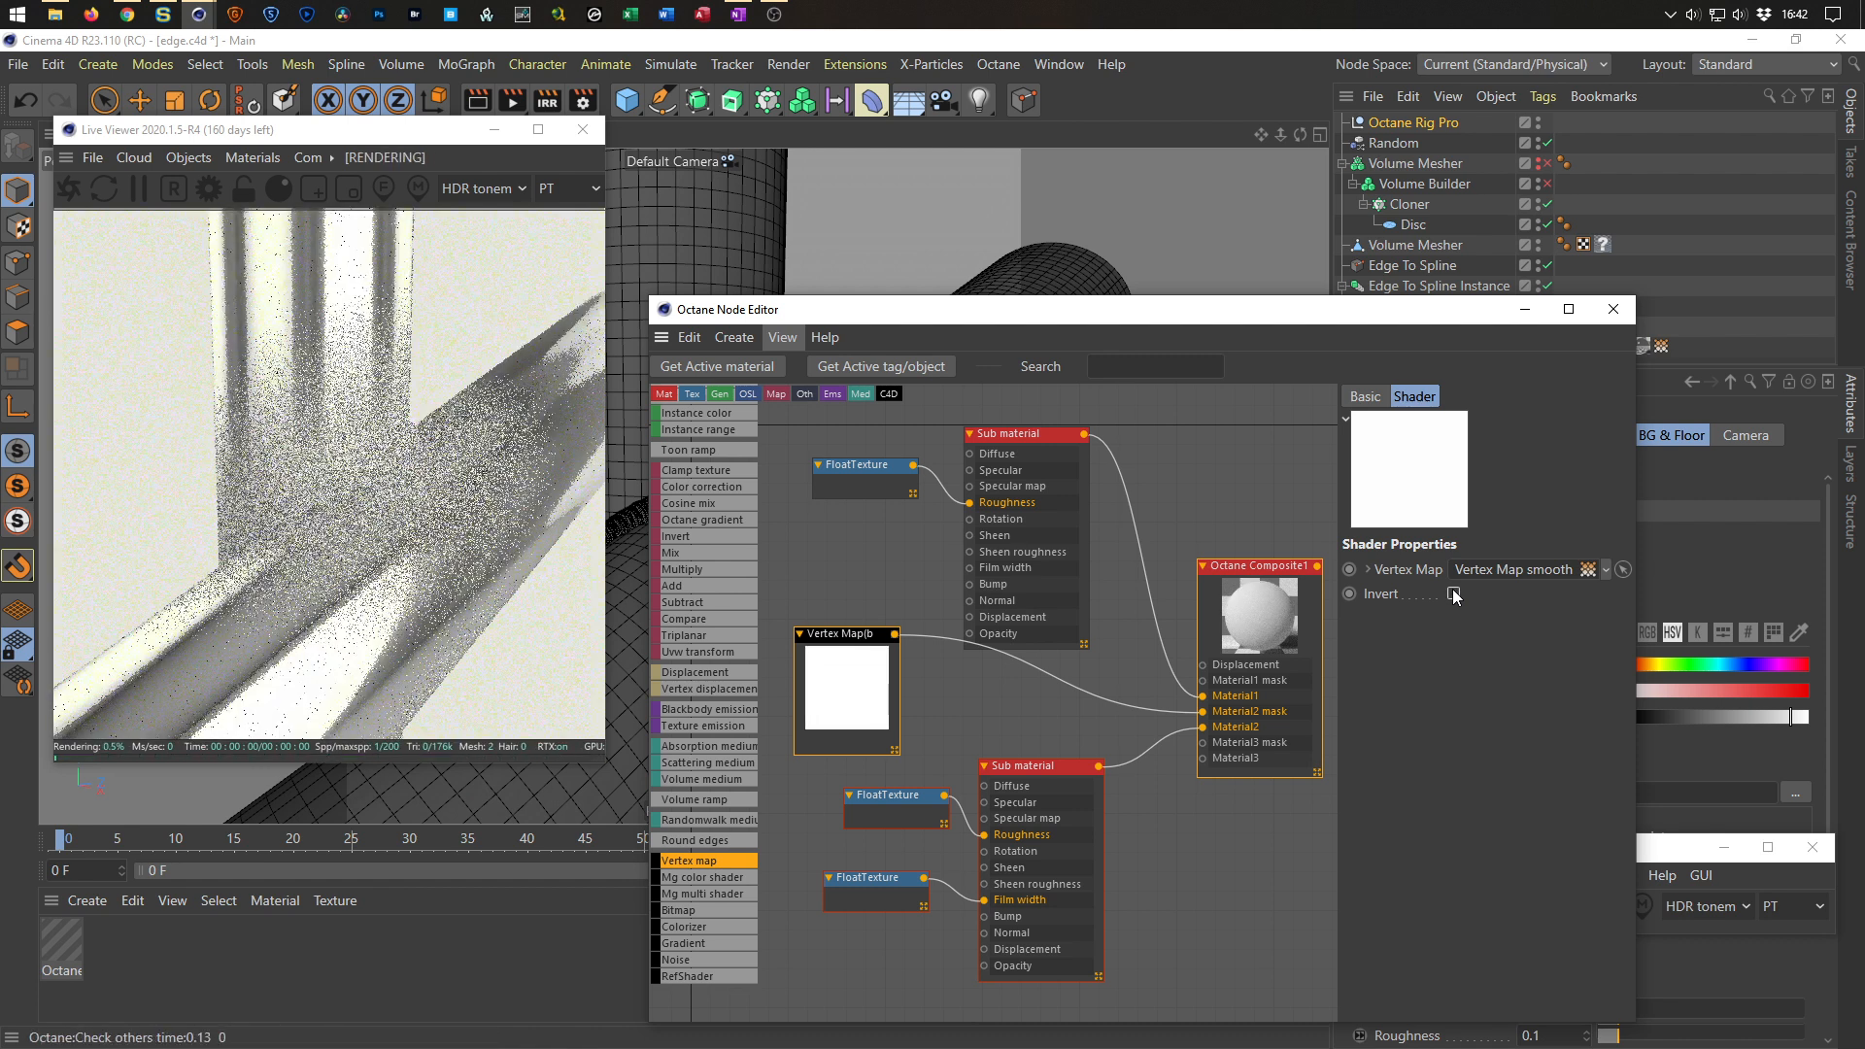
click(1453, 593)
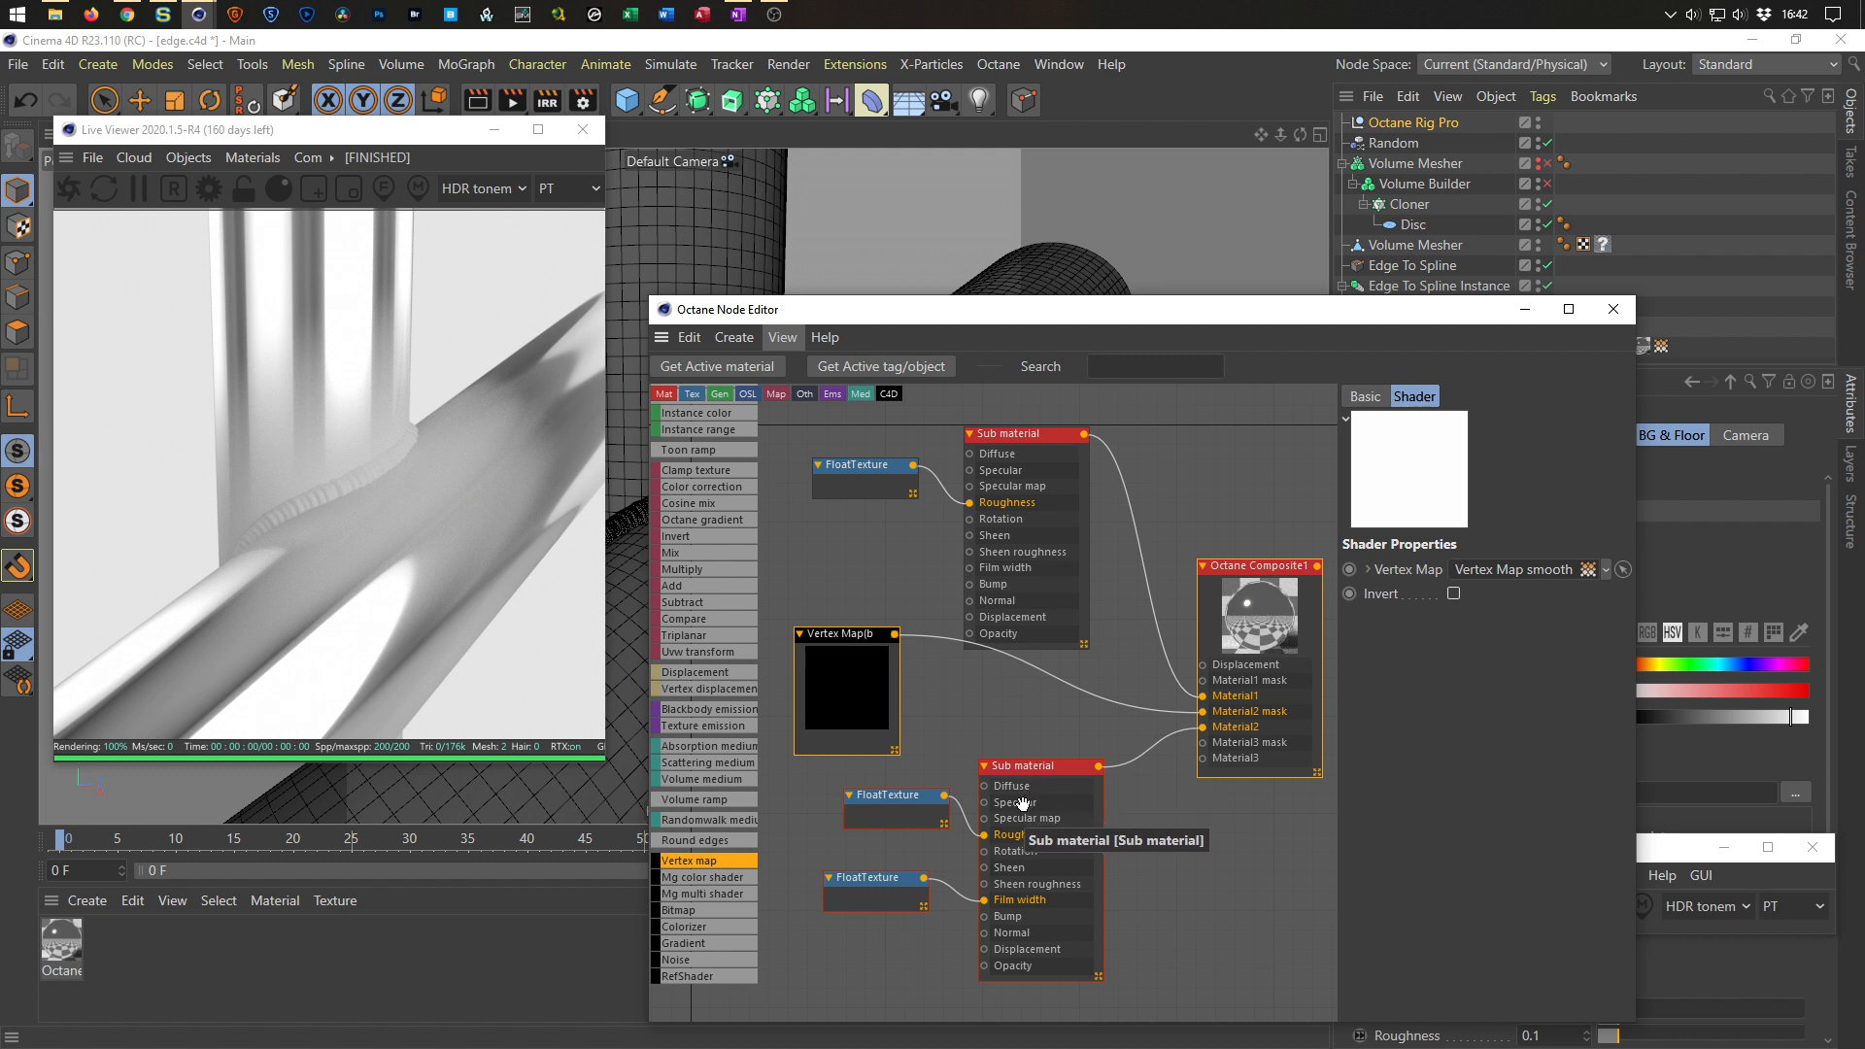
drag(896, 800, 873, 818)
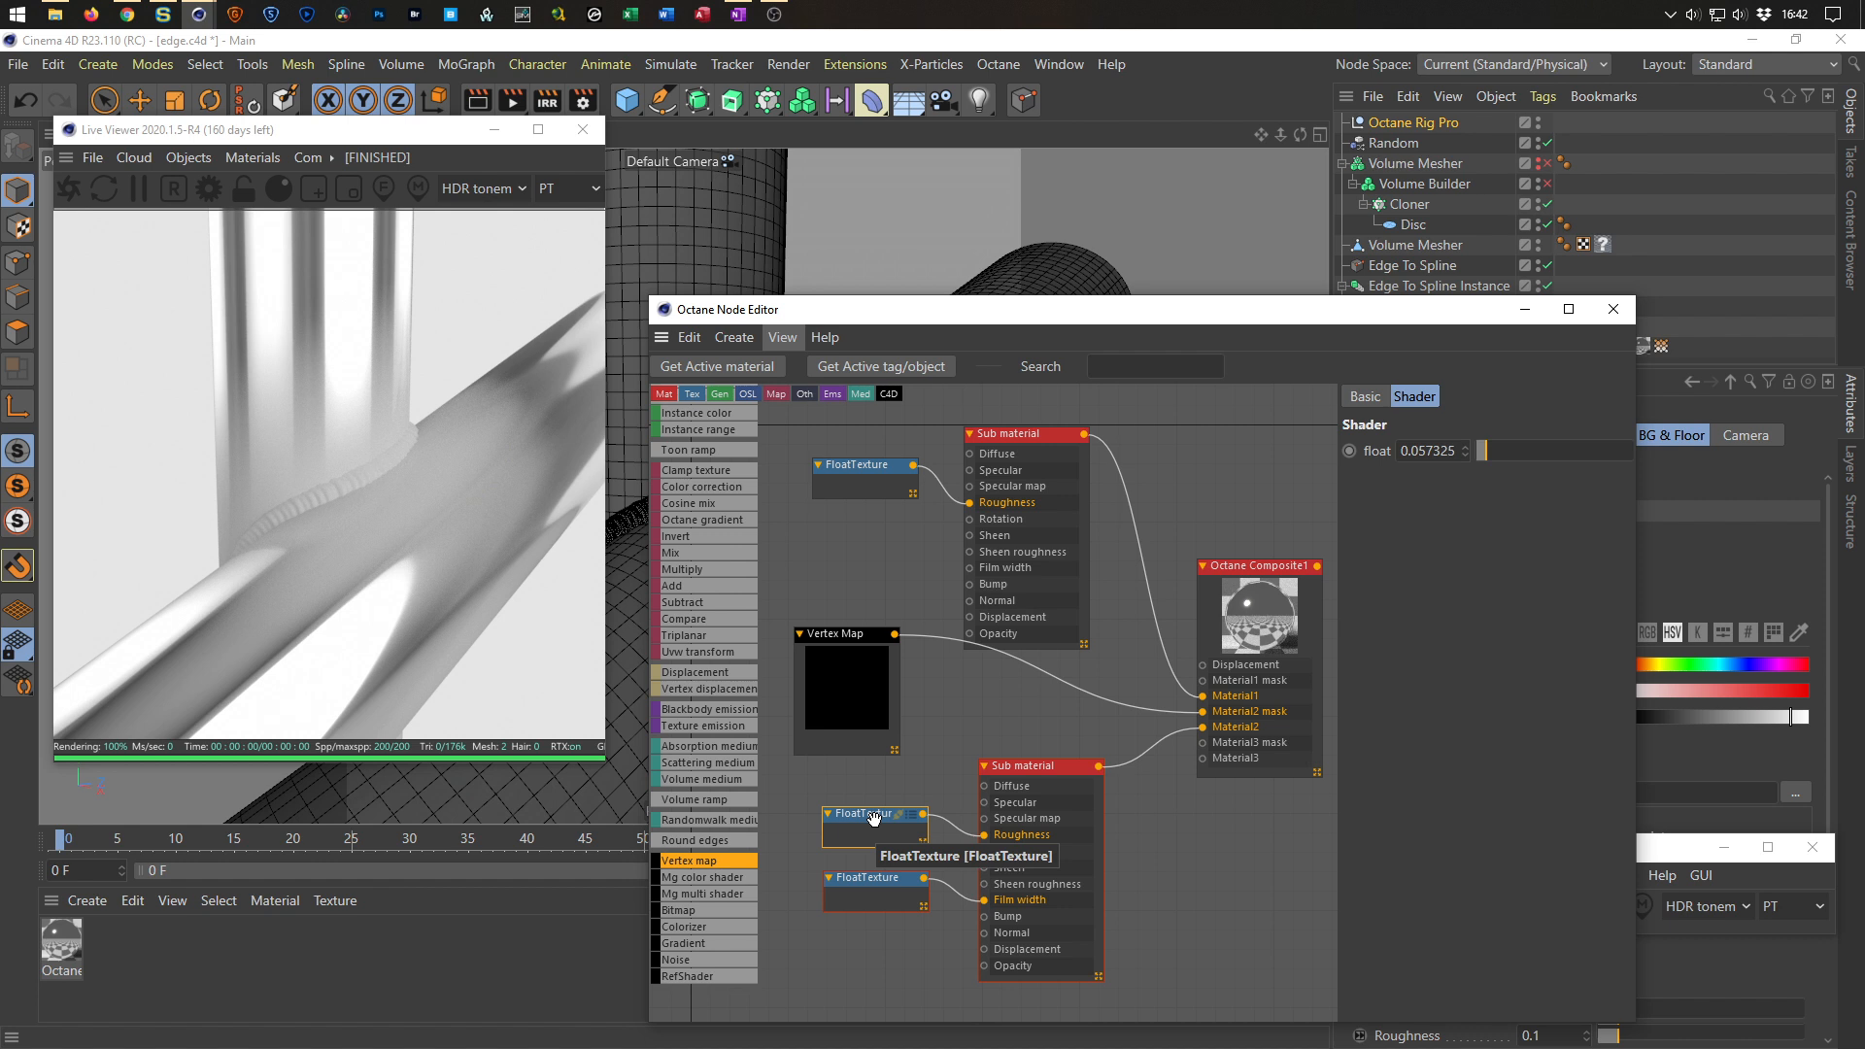
drag(848, 641, 841, 653)
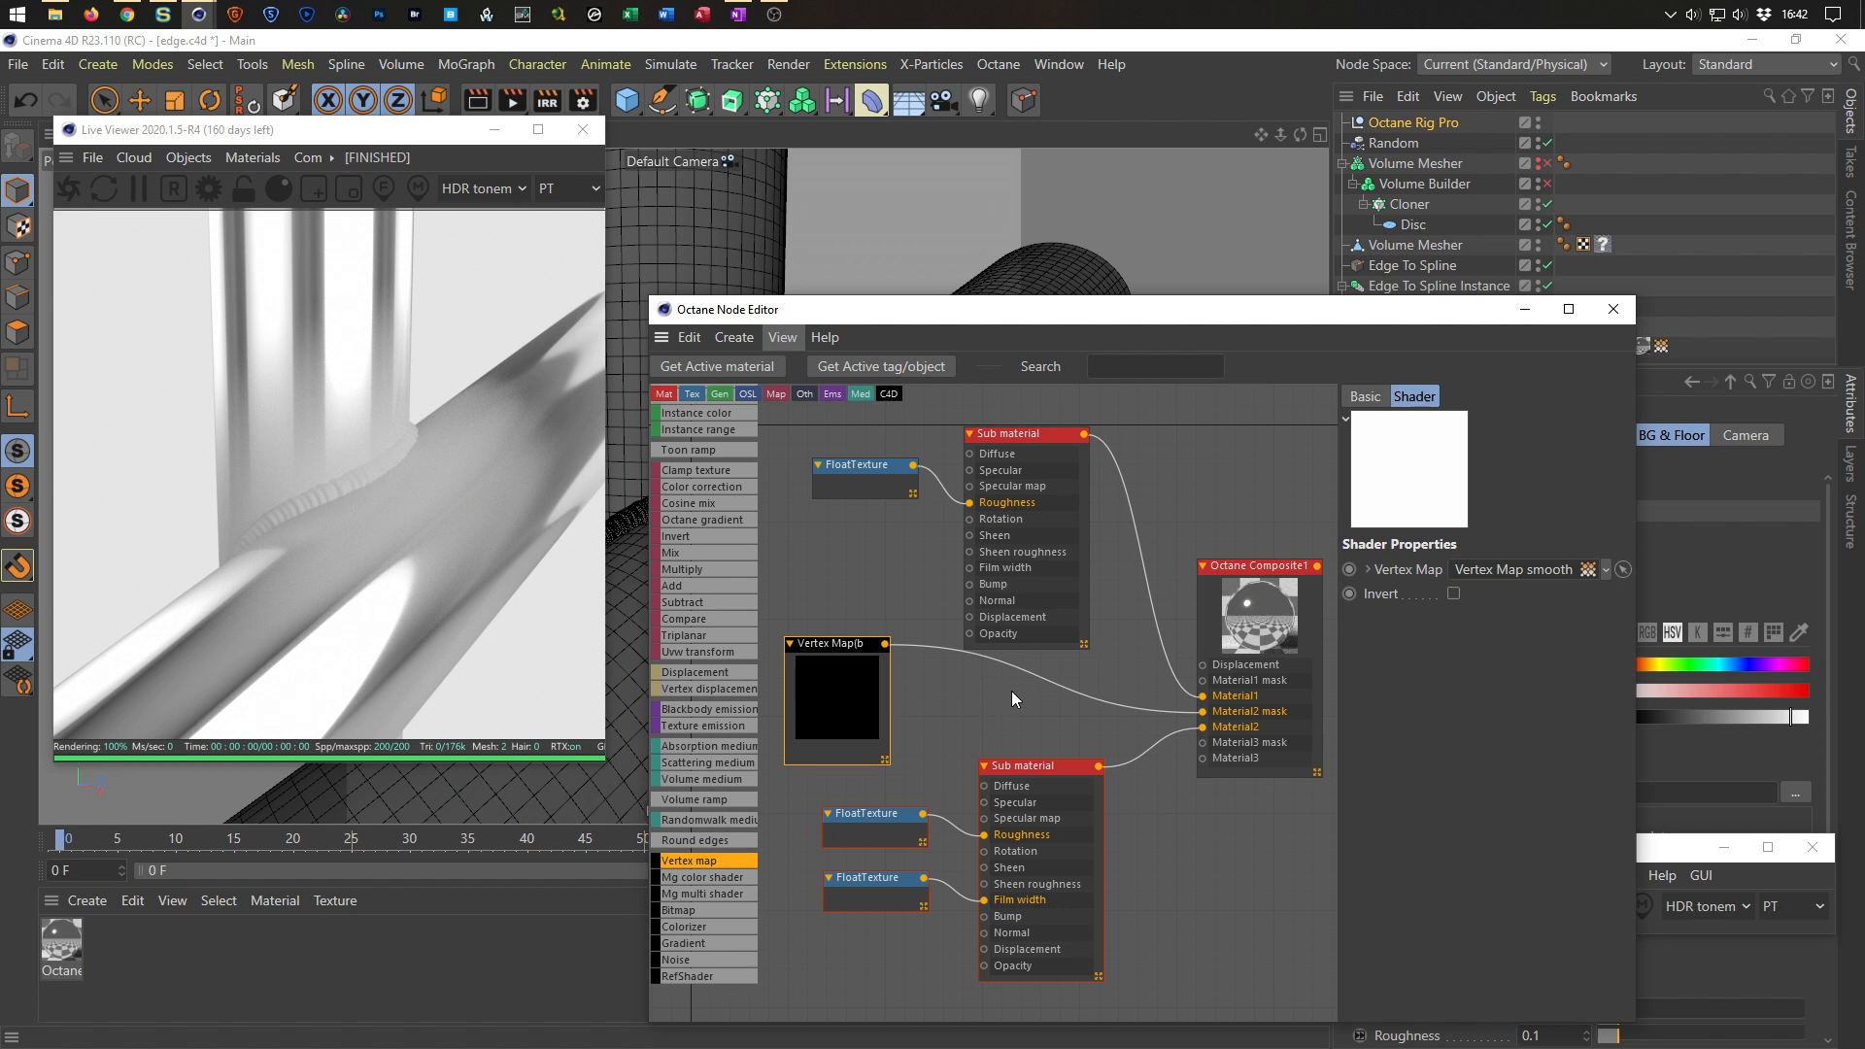
drag(1418, 318, 1377, 480)
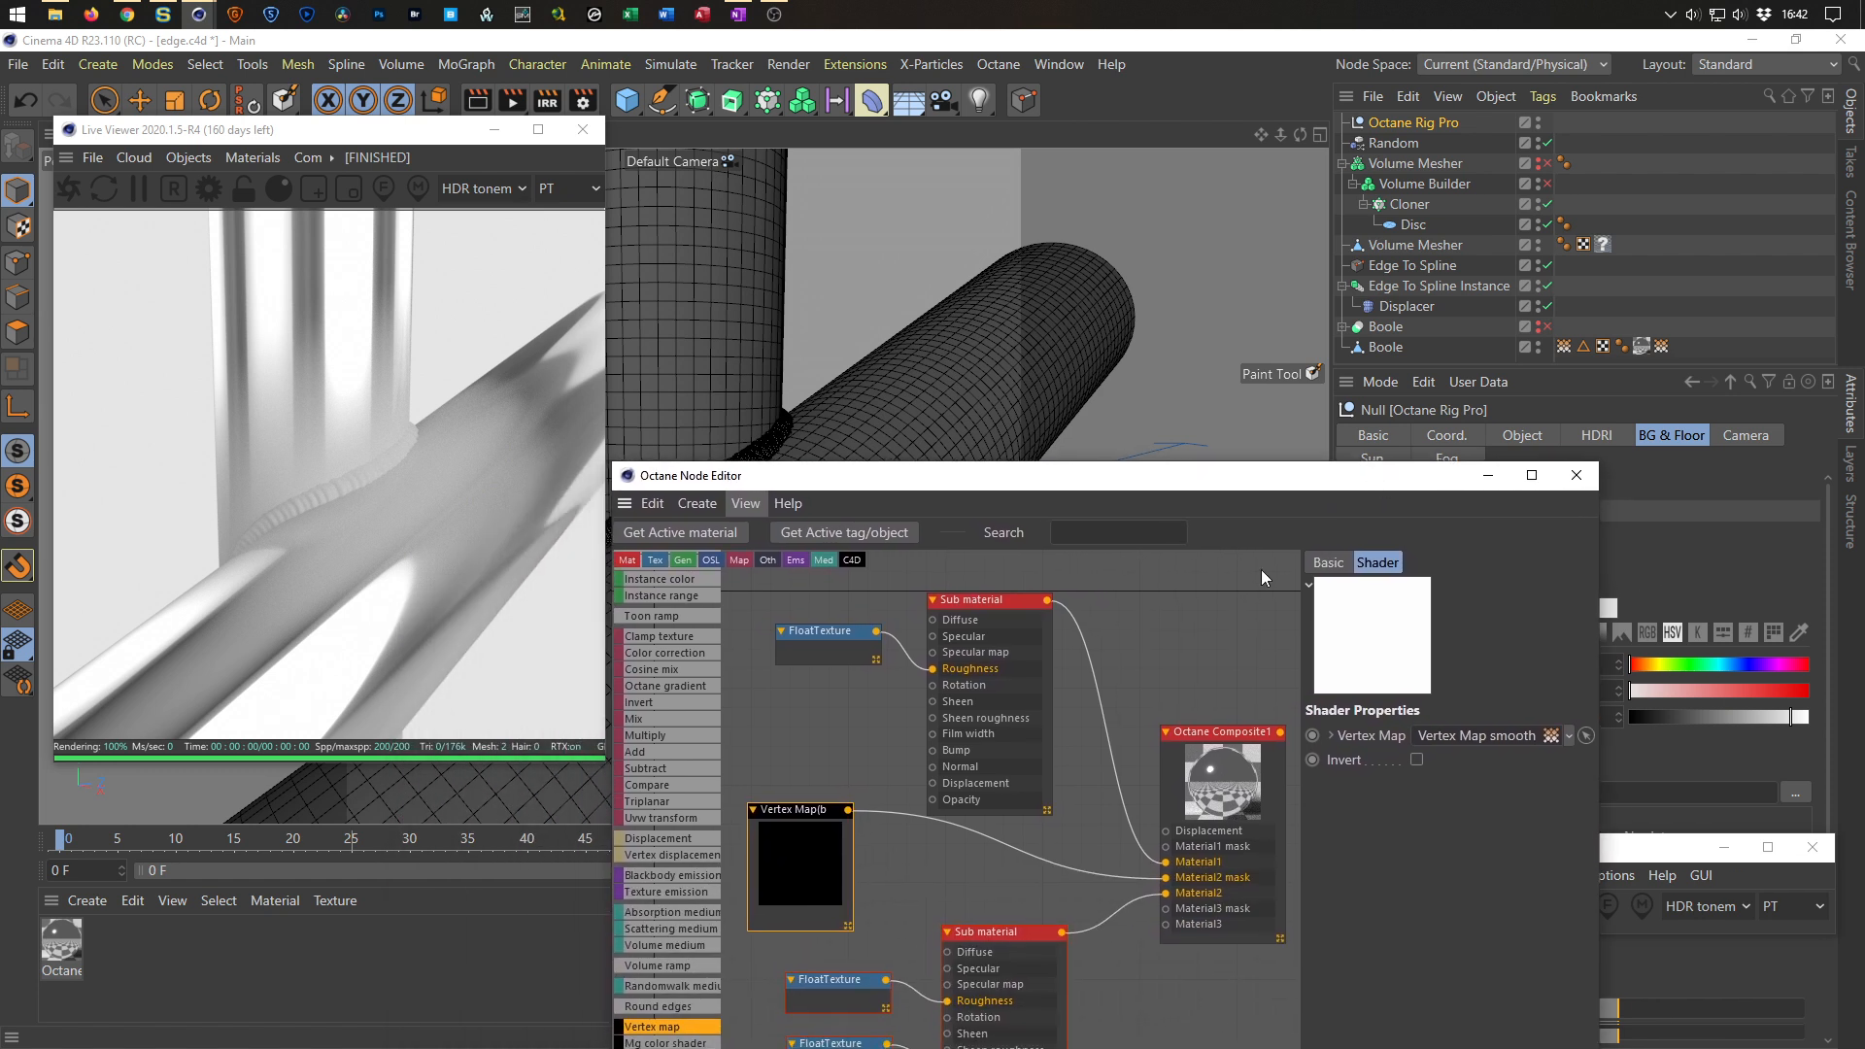
click(1564, 346)
drag(1444, 731, 1445, 732)
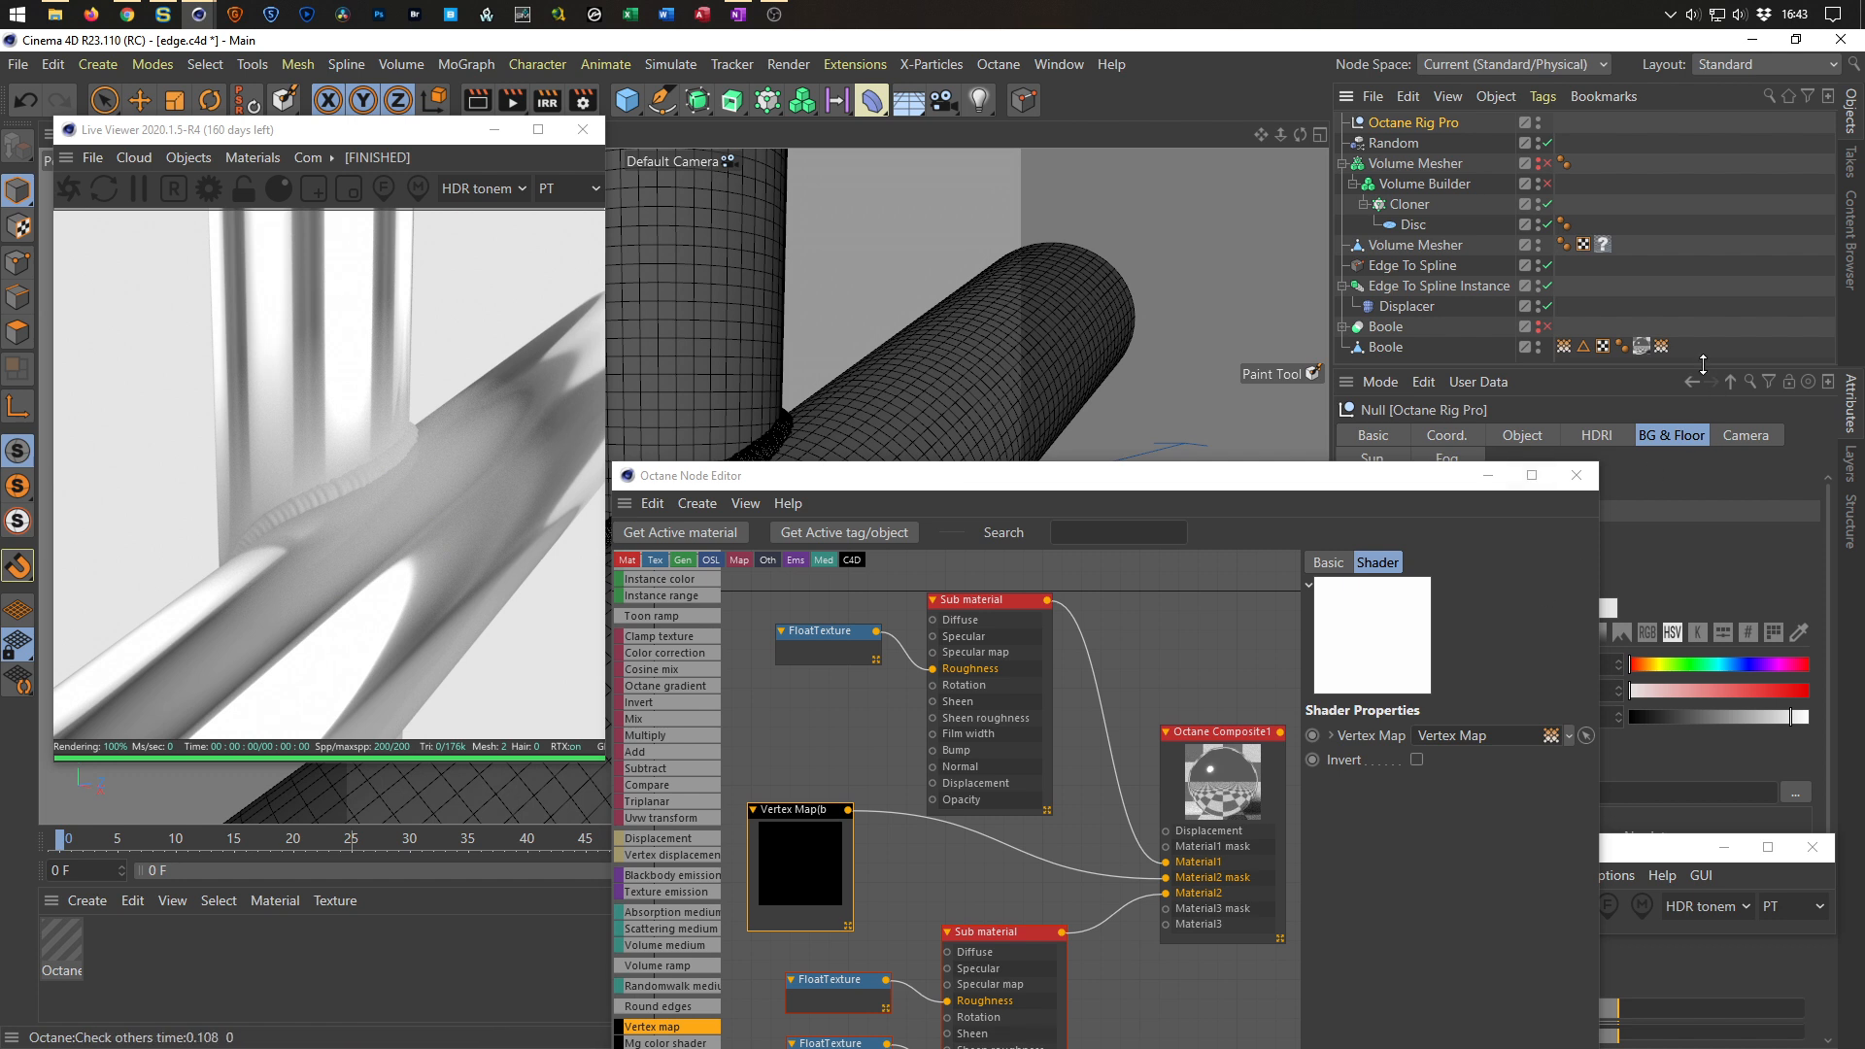
drag(1481, 740, 1479, 739)
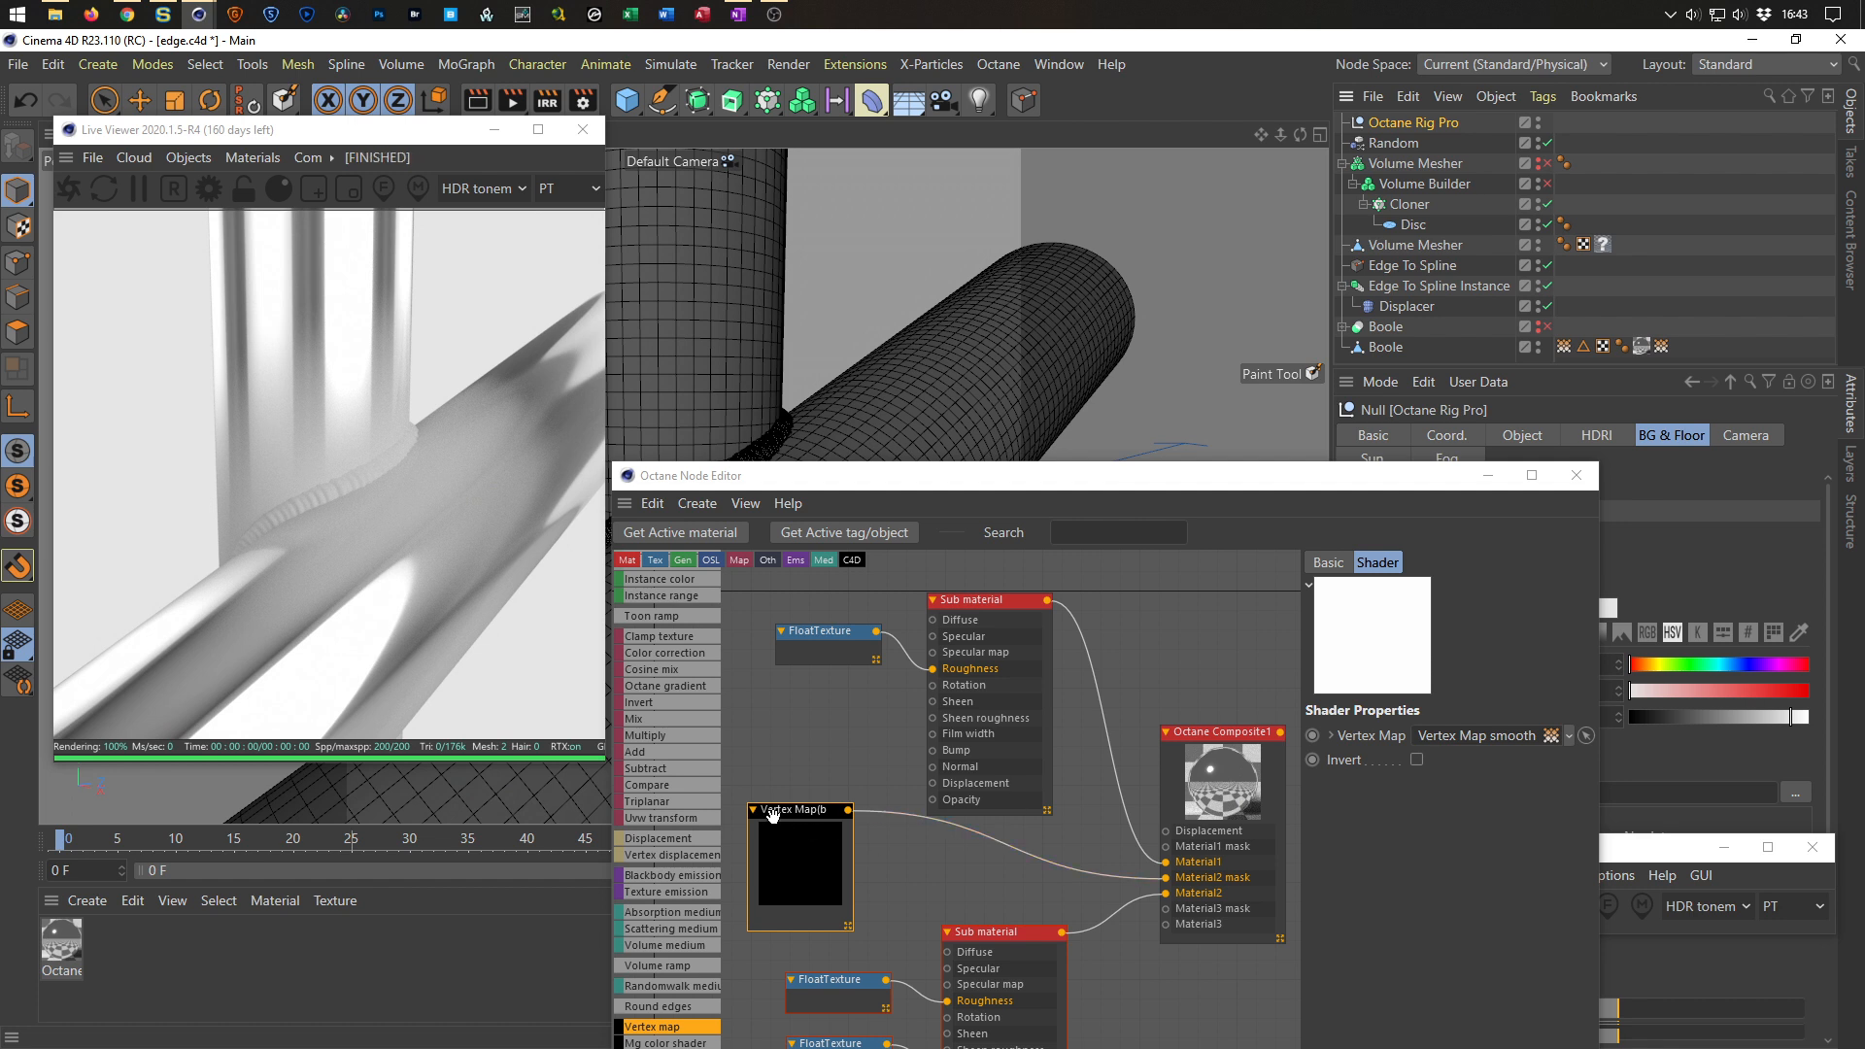
Temporarily disable and re-enable the Vertex map node to compare the render.
drag(773, 815, 784, 811)
click(68, 191)
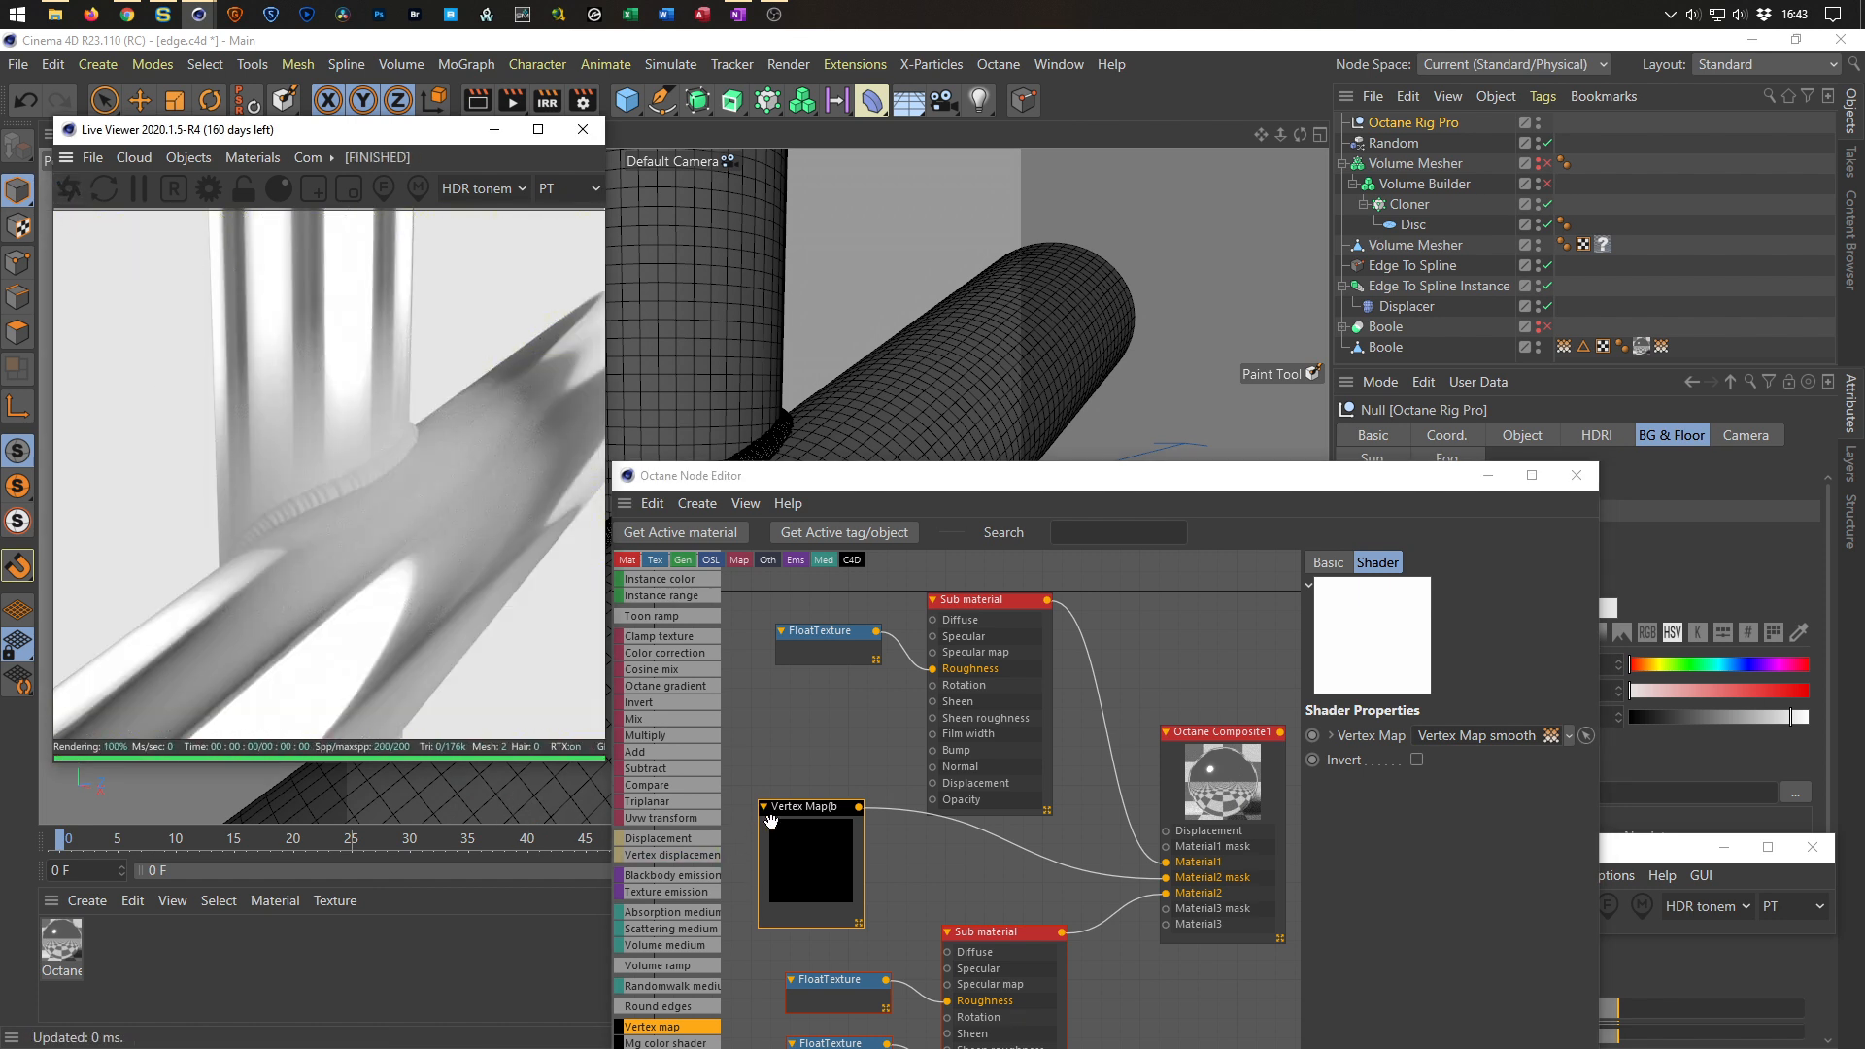
click(842, 810)
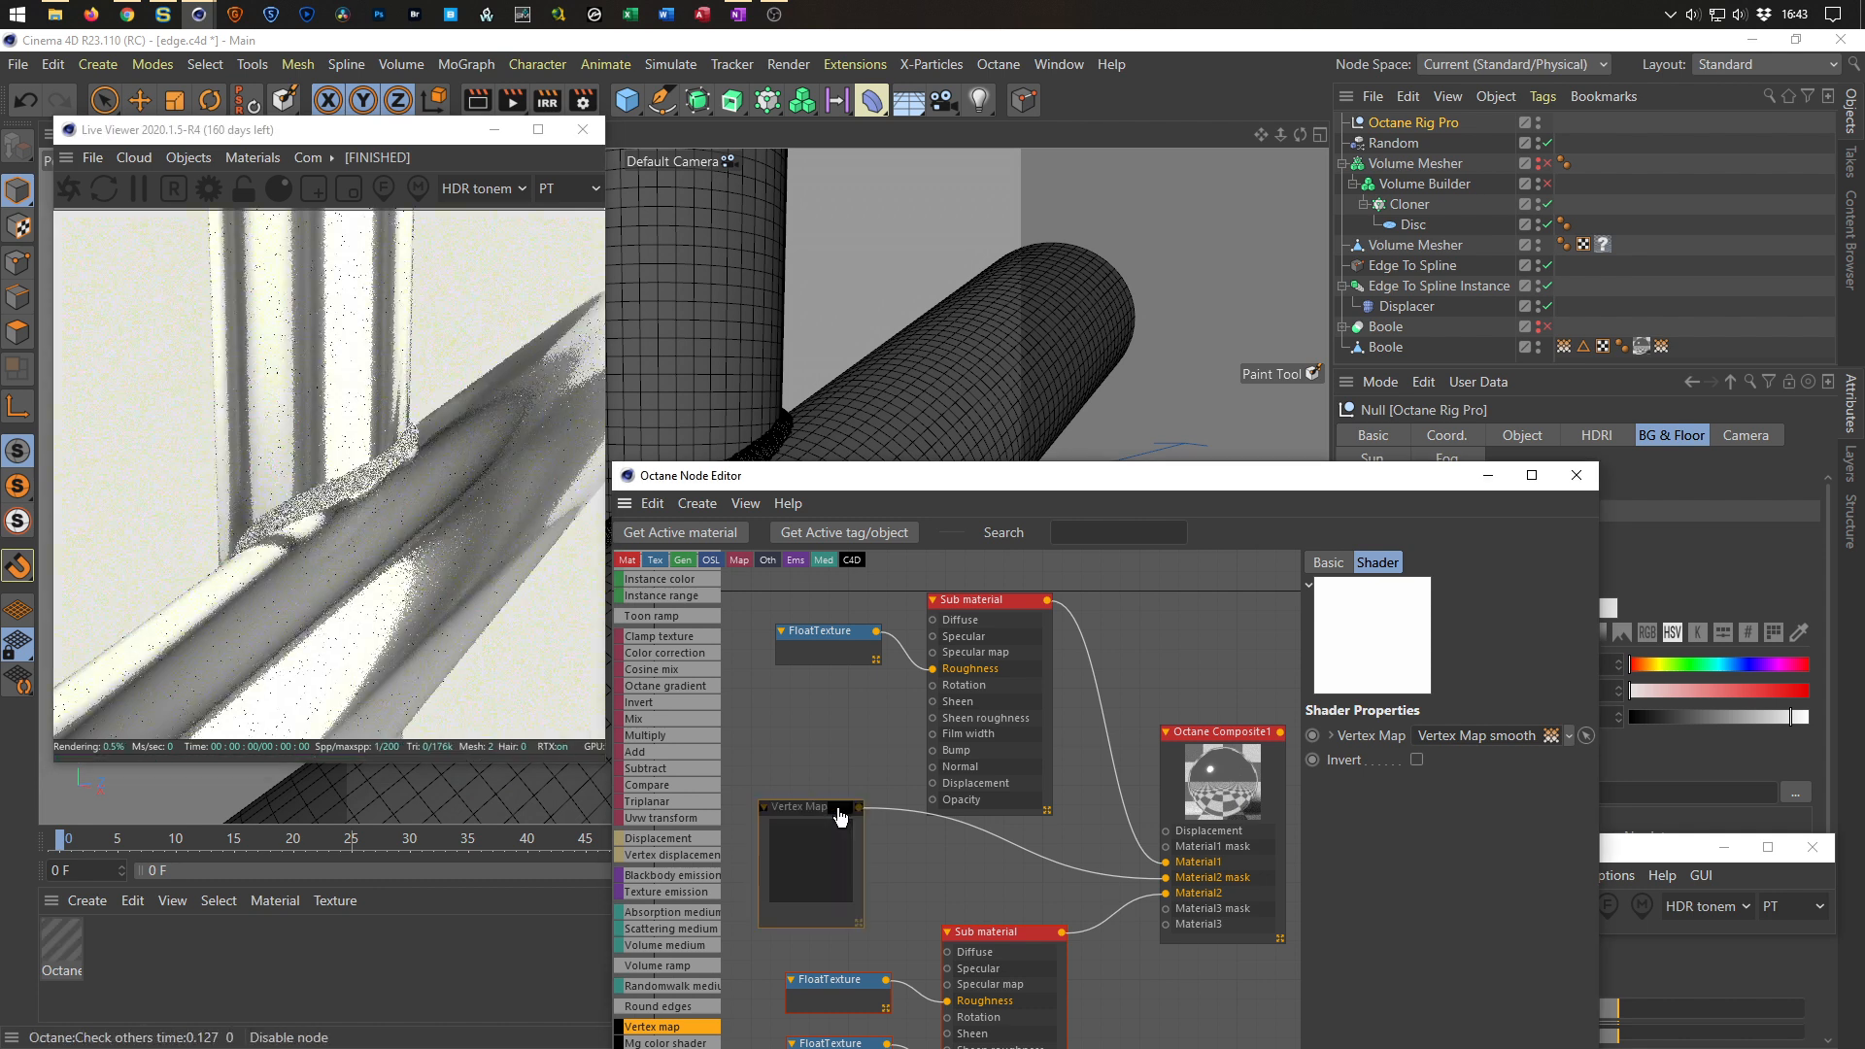
click(841, 810)
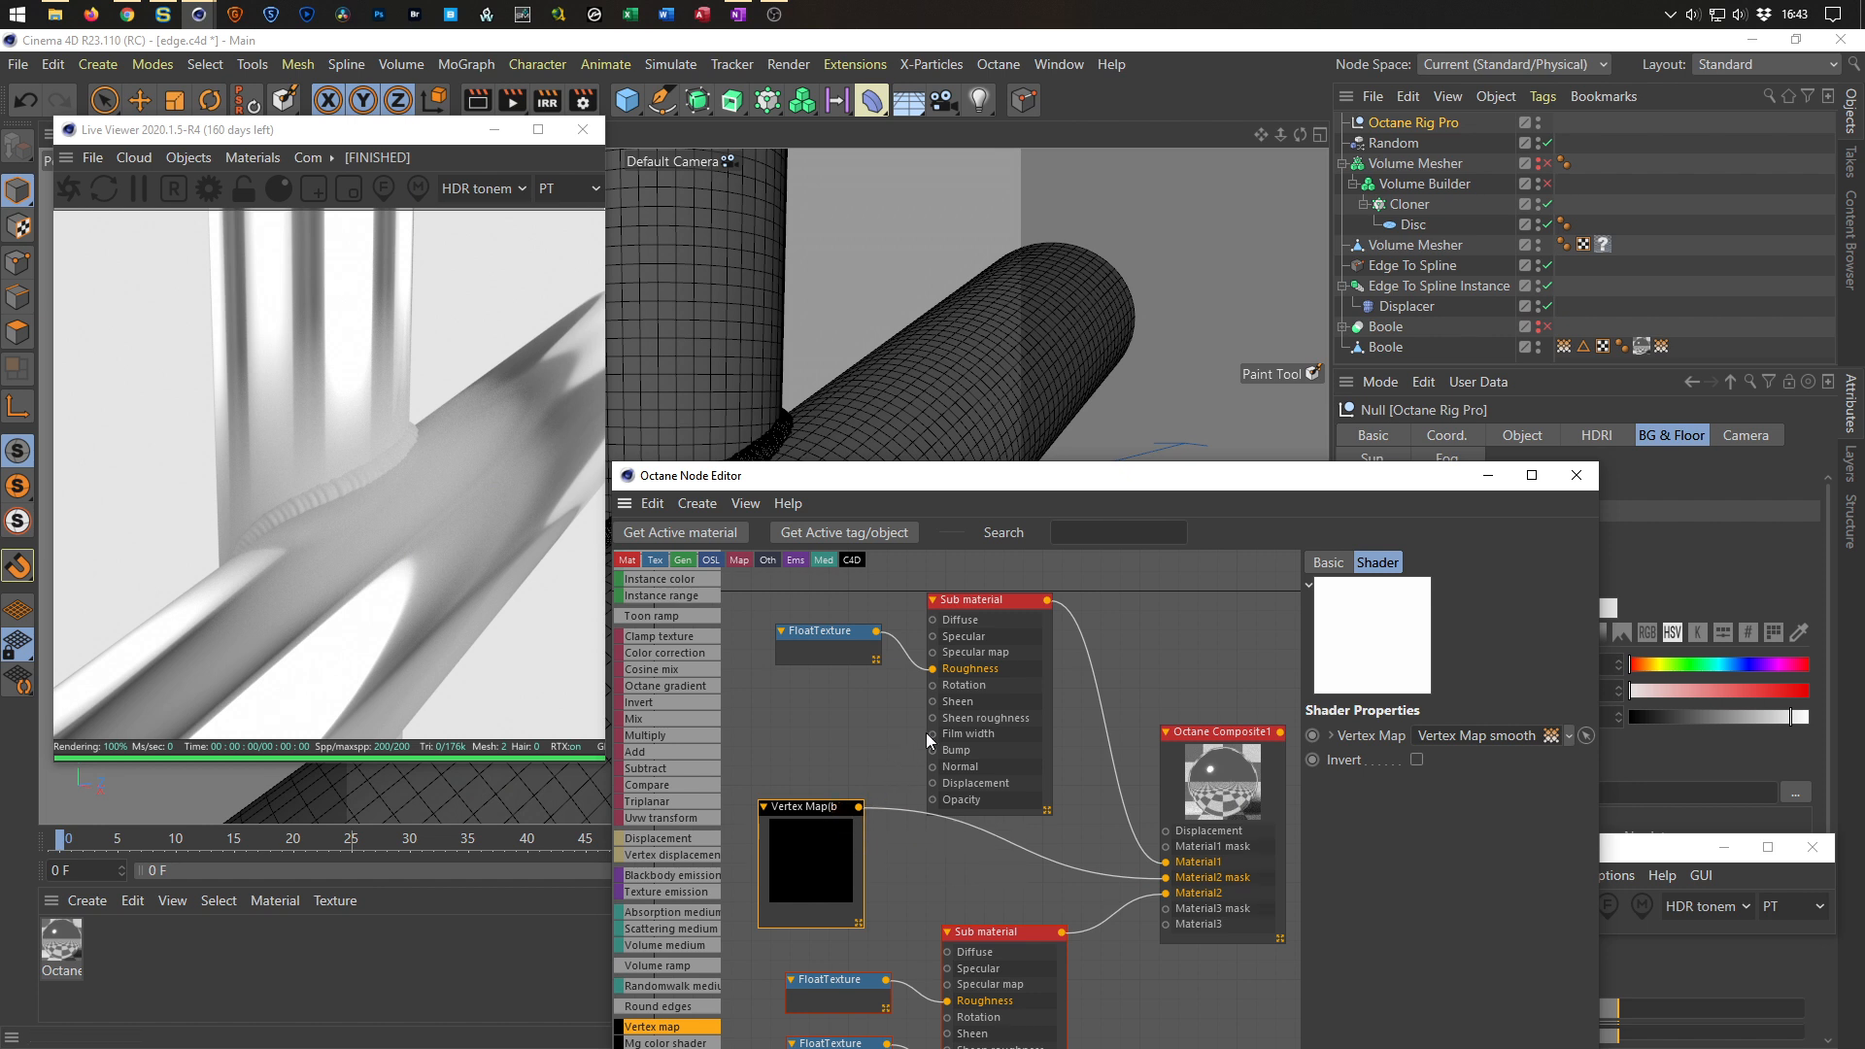
scroll(931, 719, down, 2)
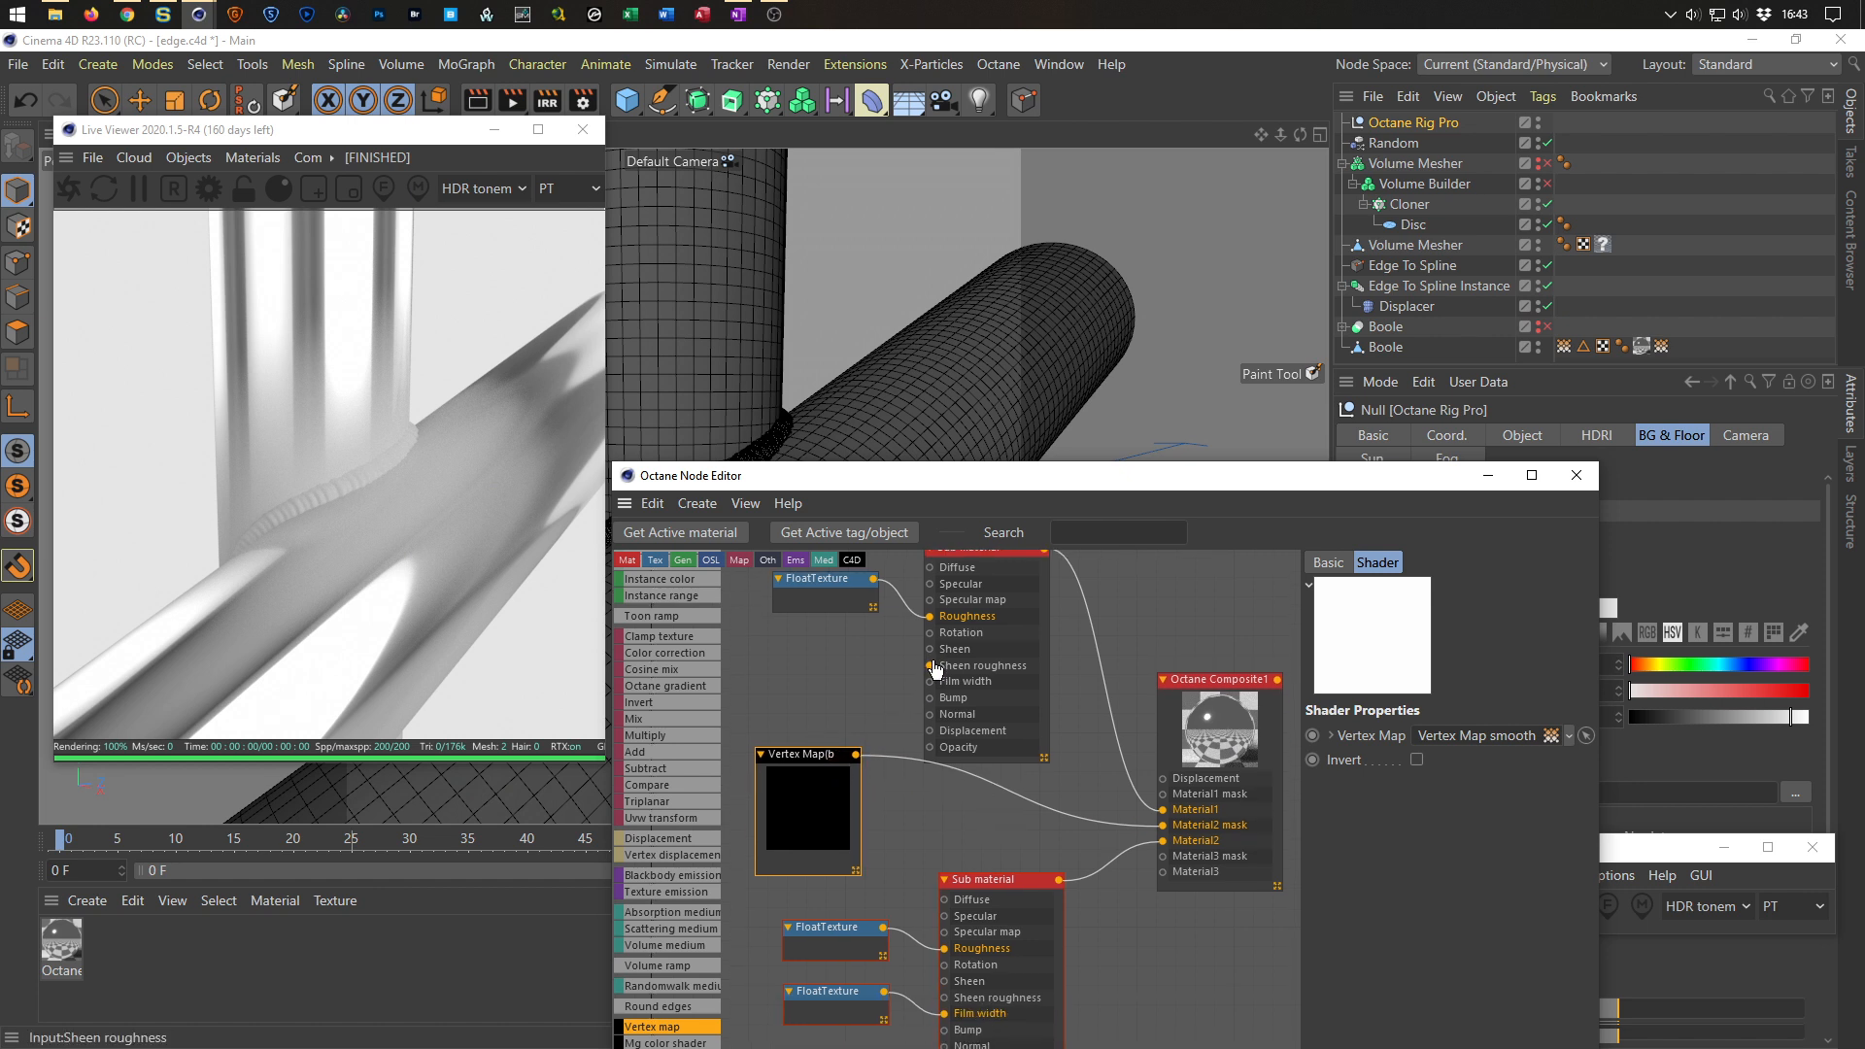
scroll(936, 668, down, 2)
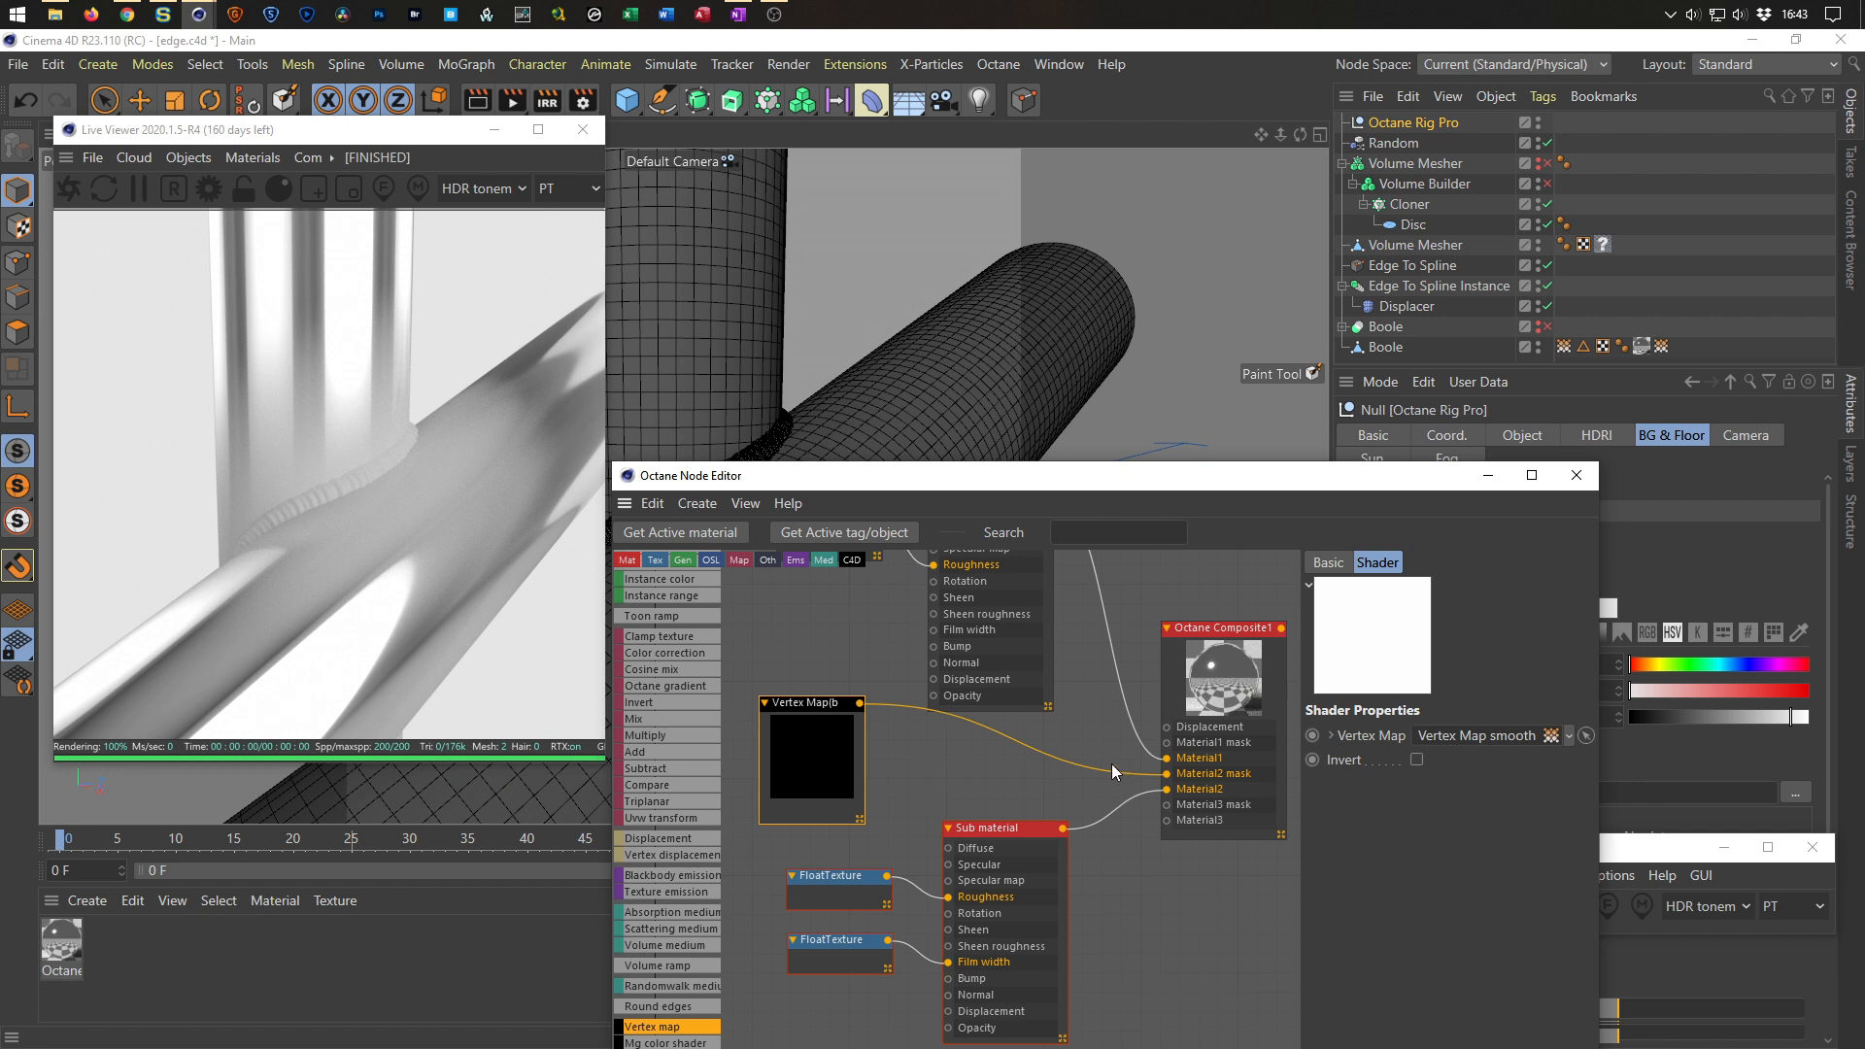
middle_drag(832, 713, 859, 618)
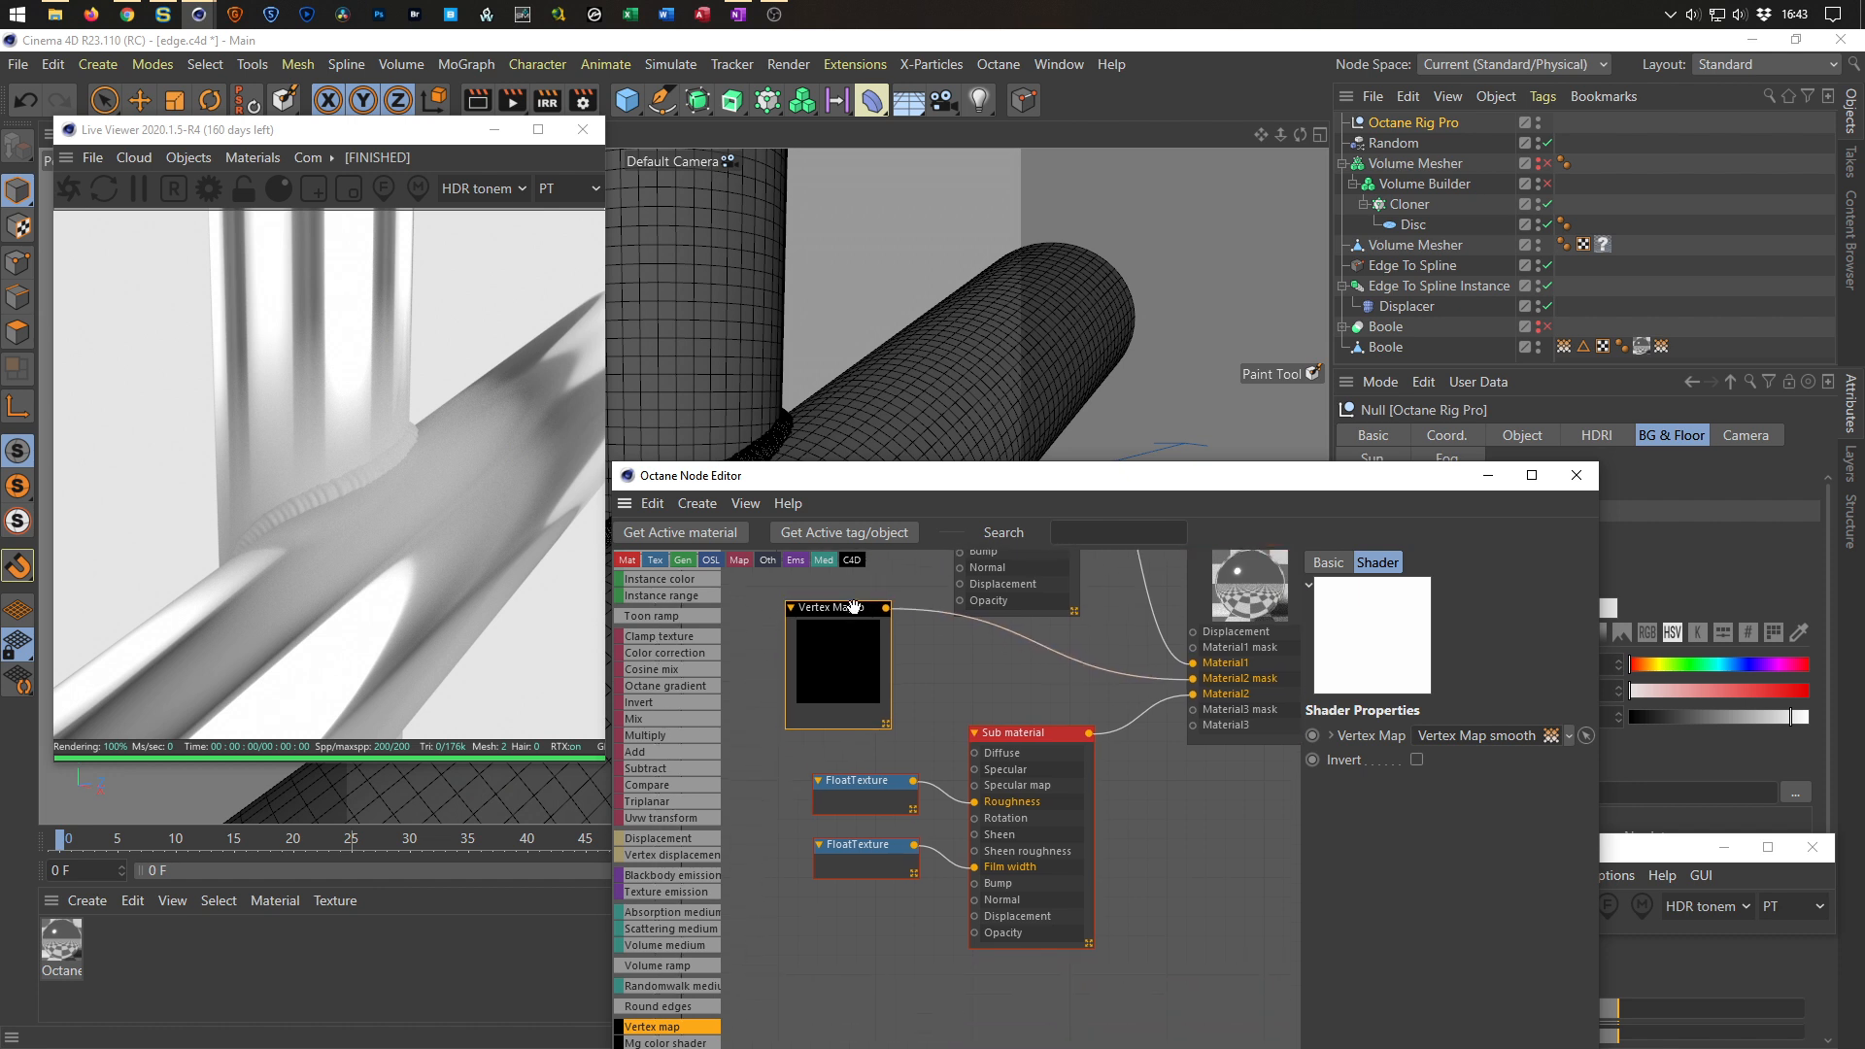
Try connecting the Vertex map node to the Sub material's Opacity input.
drag(854, 607, 805, 896)
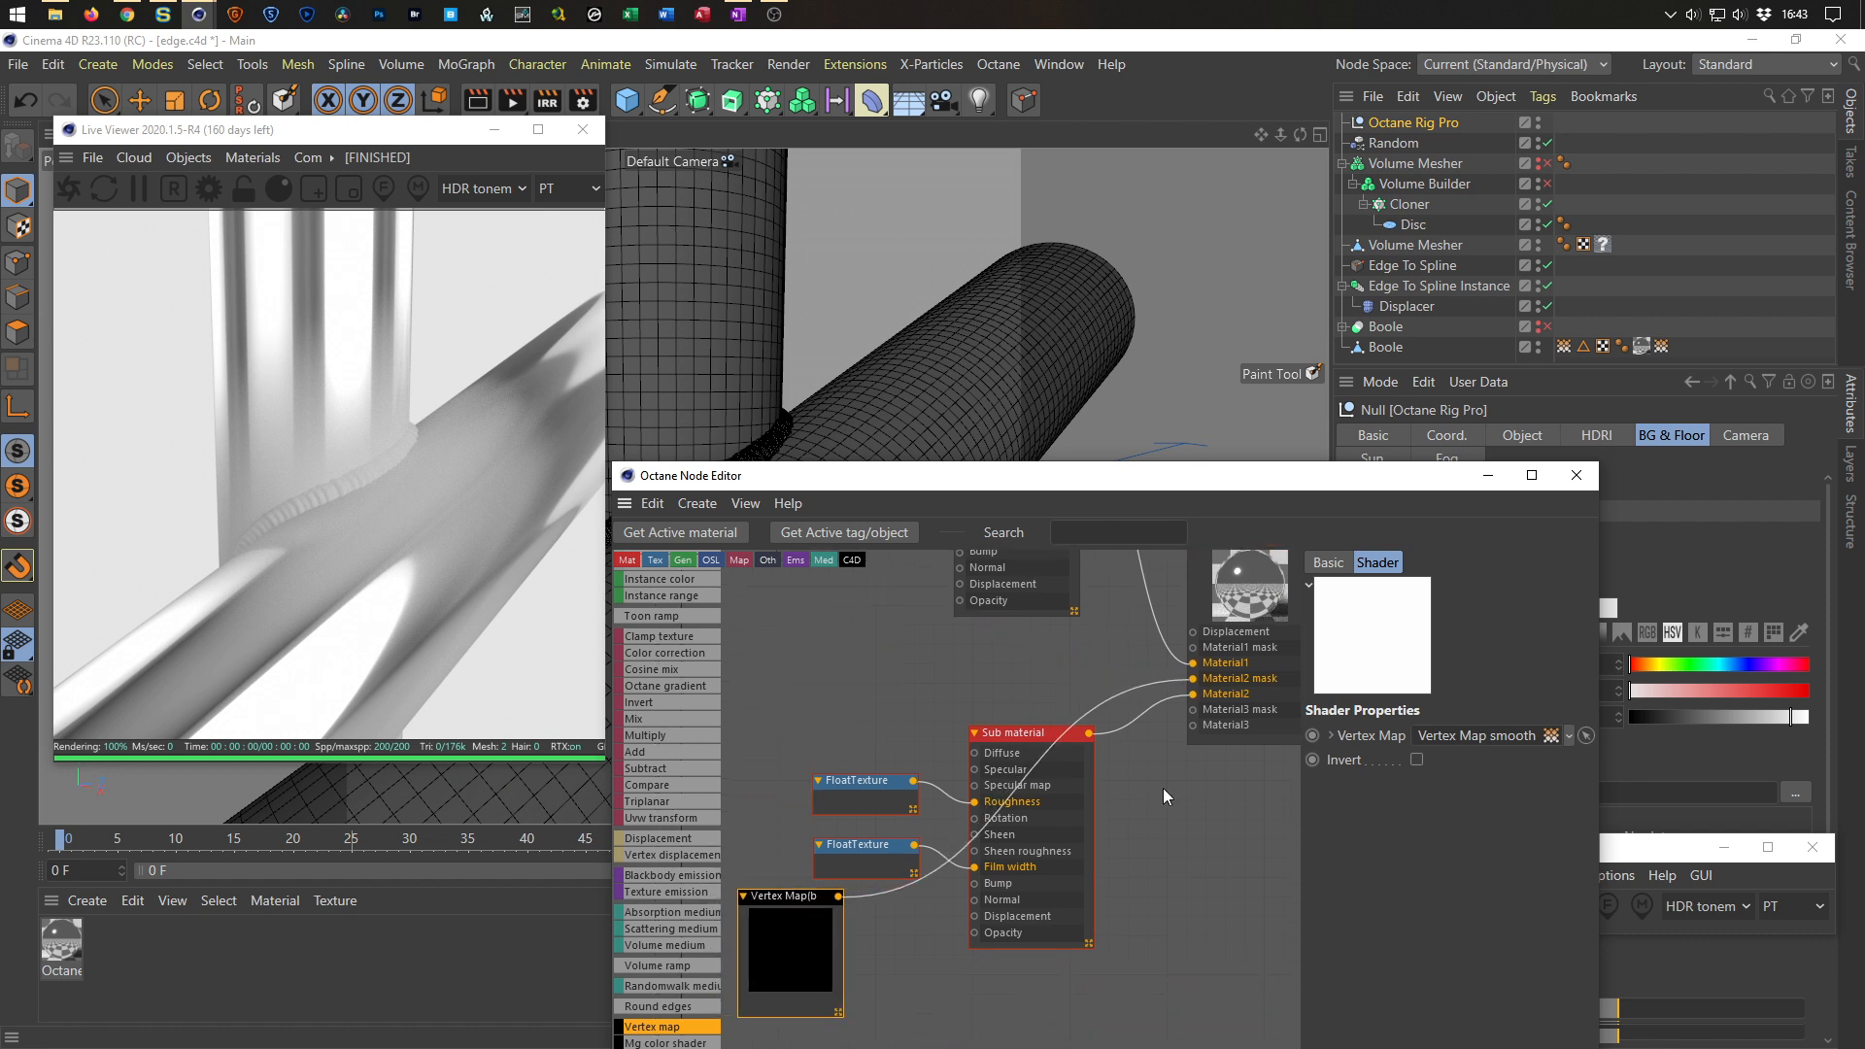
drag(1194, 681, 976, 935)
Plug a new Float texture into the Composite material's Material2 mask and set its value to about 1.5.
drag(1194, 678, 1152, 682)
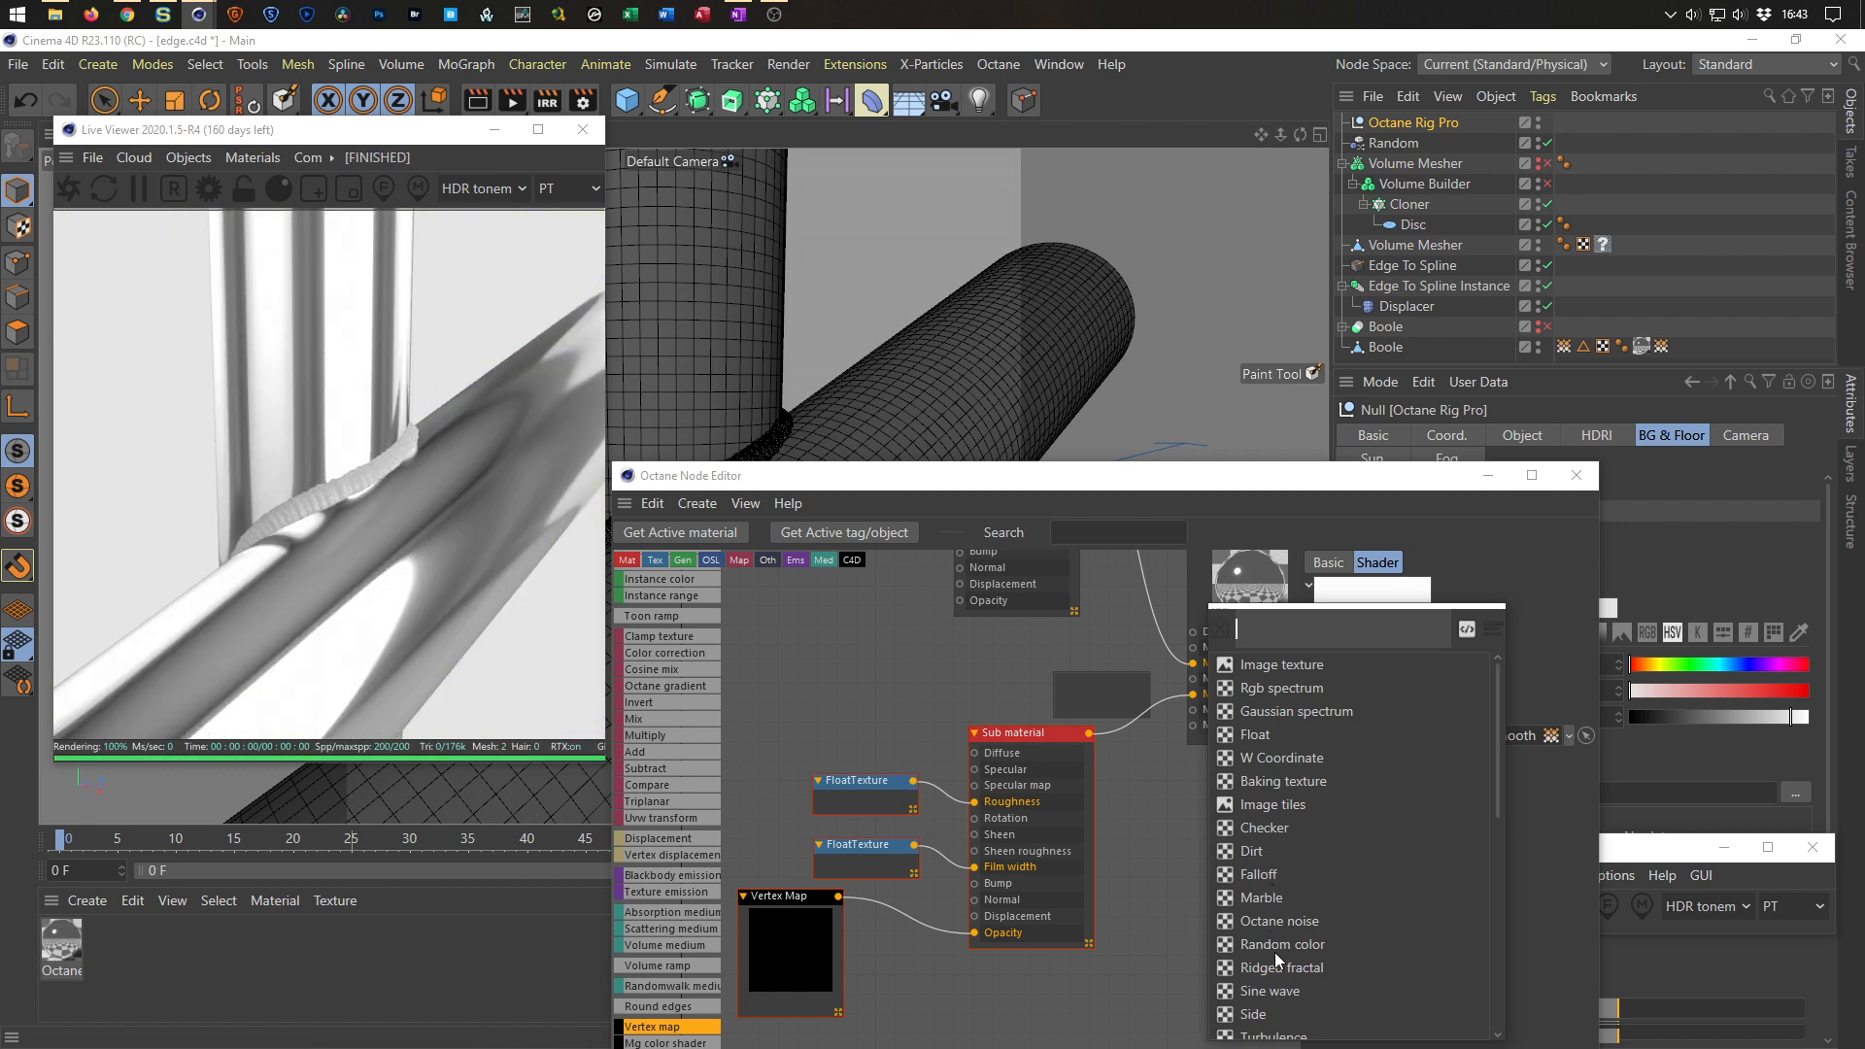
click(1255, 736)
drag(1102, 680, 844, 650)
drag(1519, 618, 1603, 624)
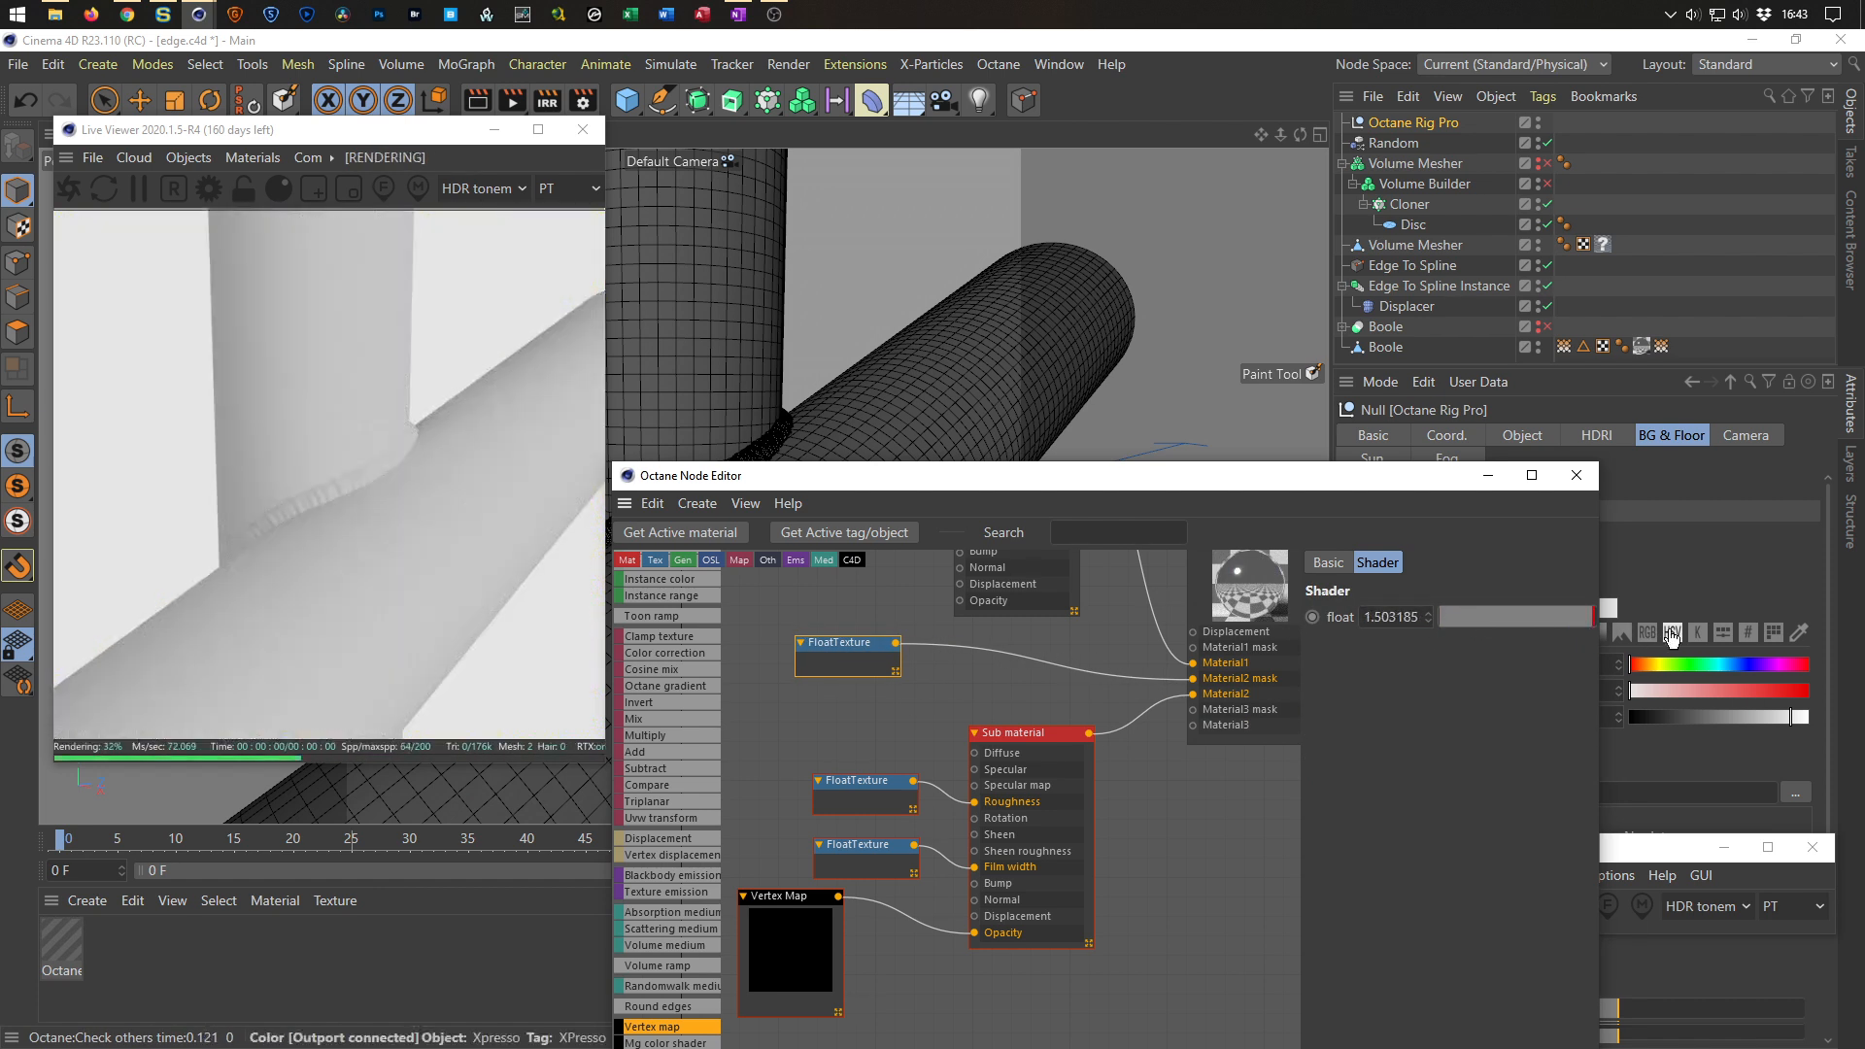
Open the Sub material's Film layer settings and set Film IOR to about 1.46.
drag(885, 844, 881, 841)
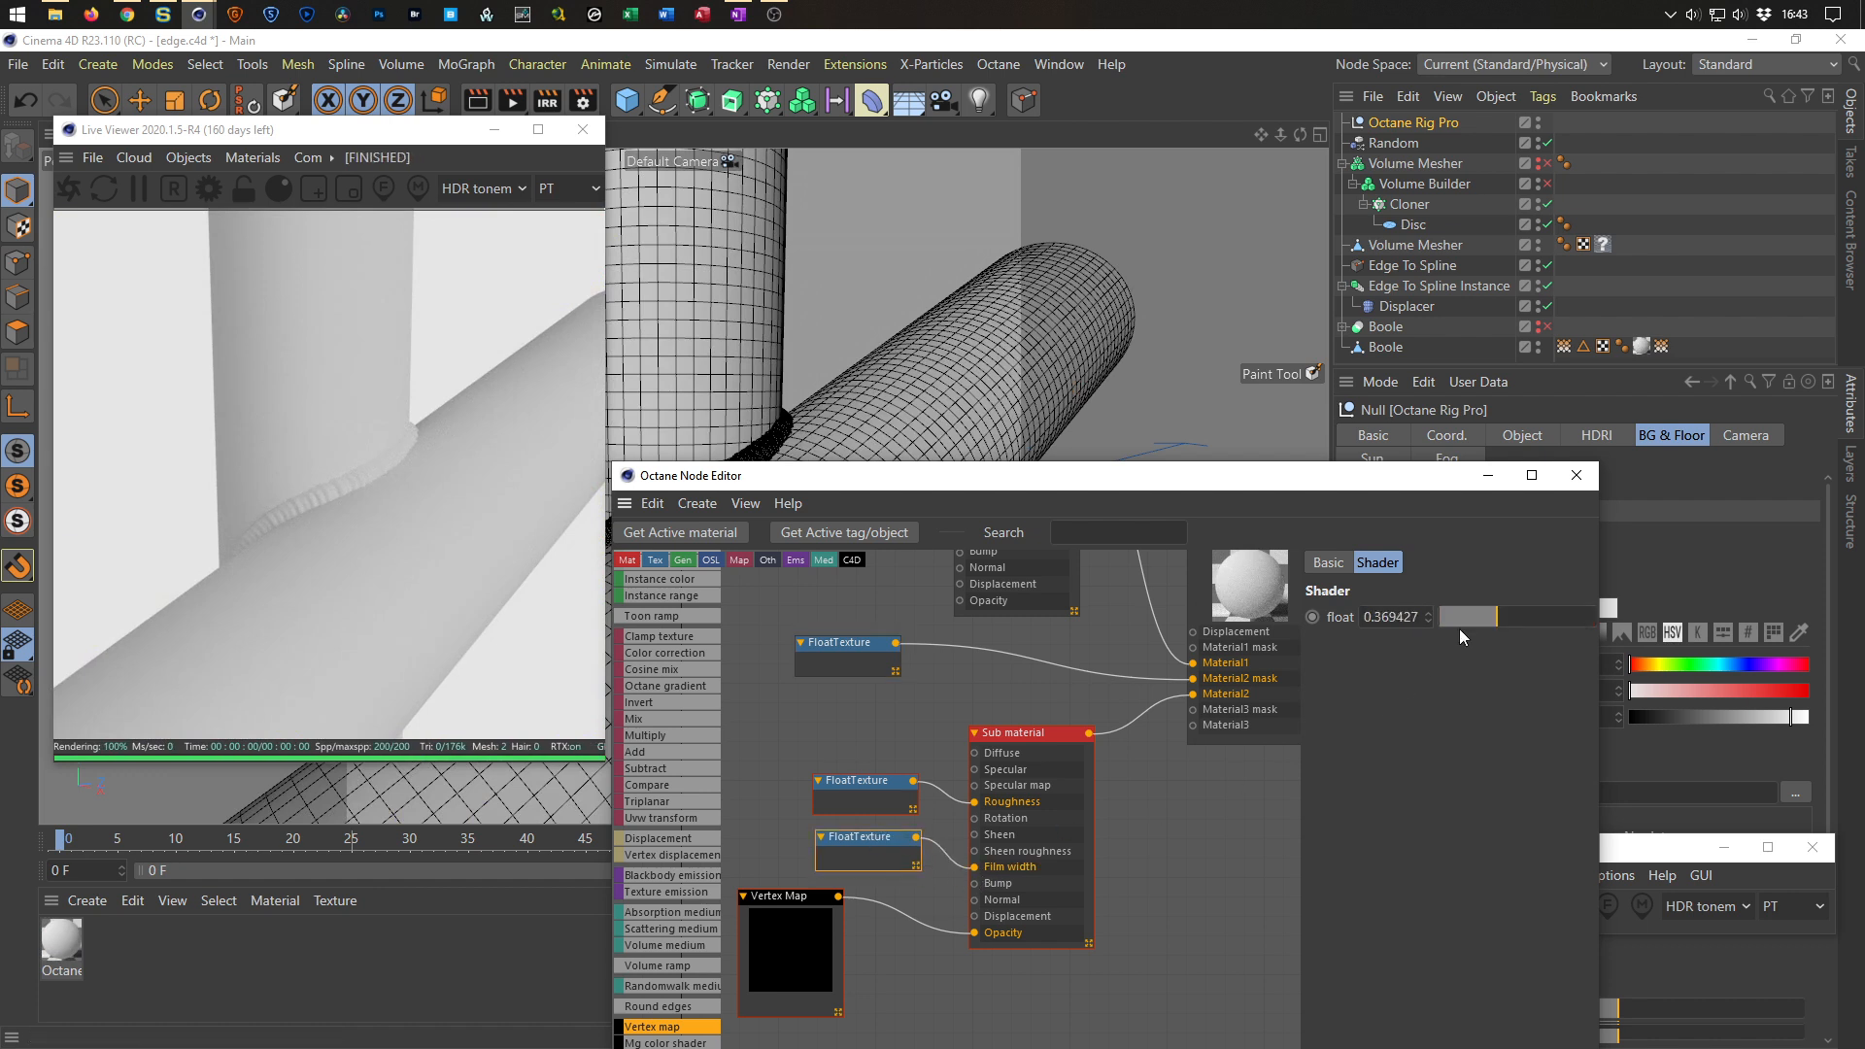
click(993, 741)
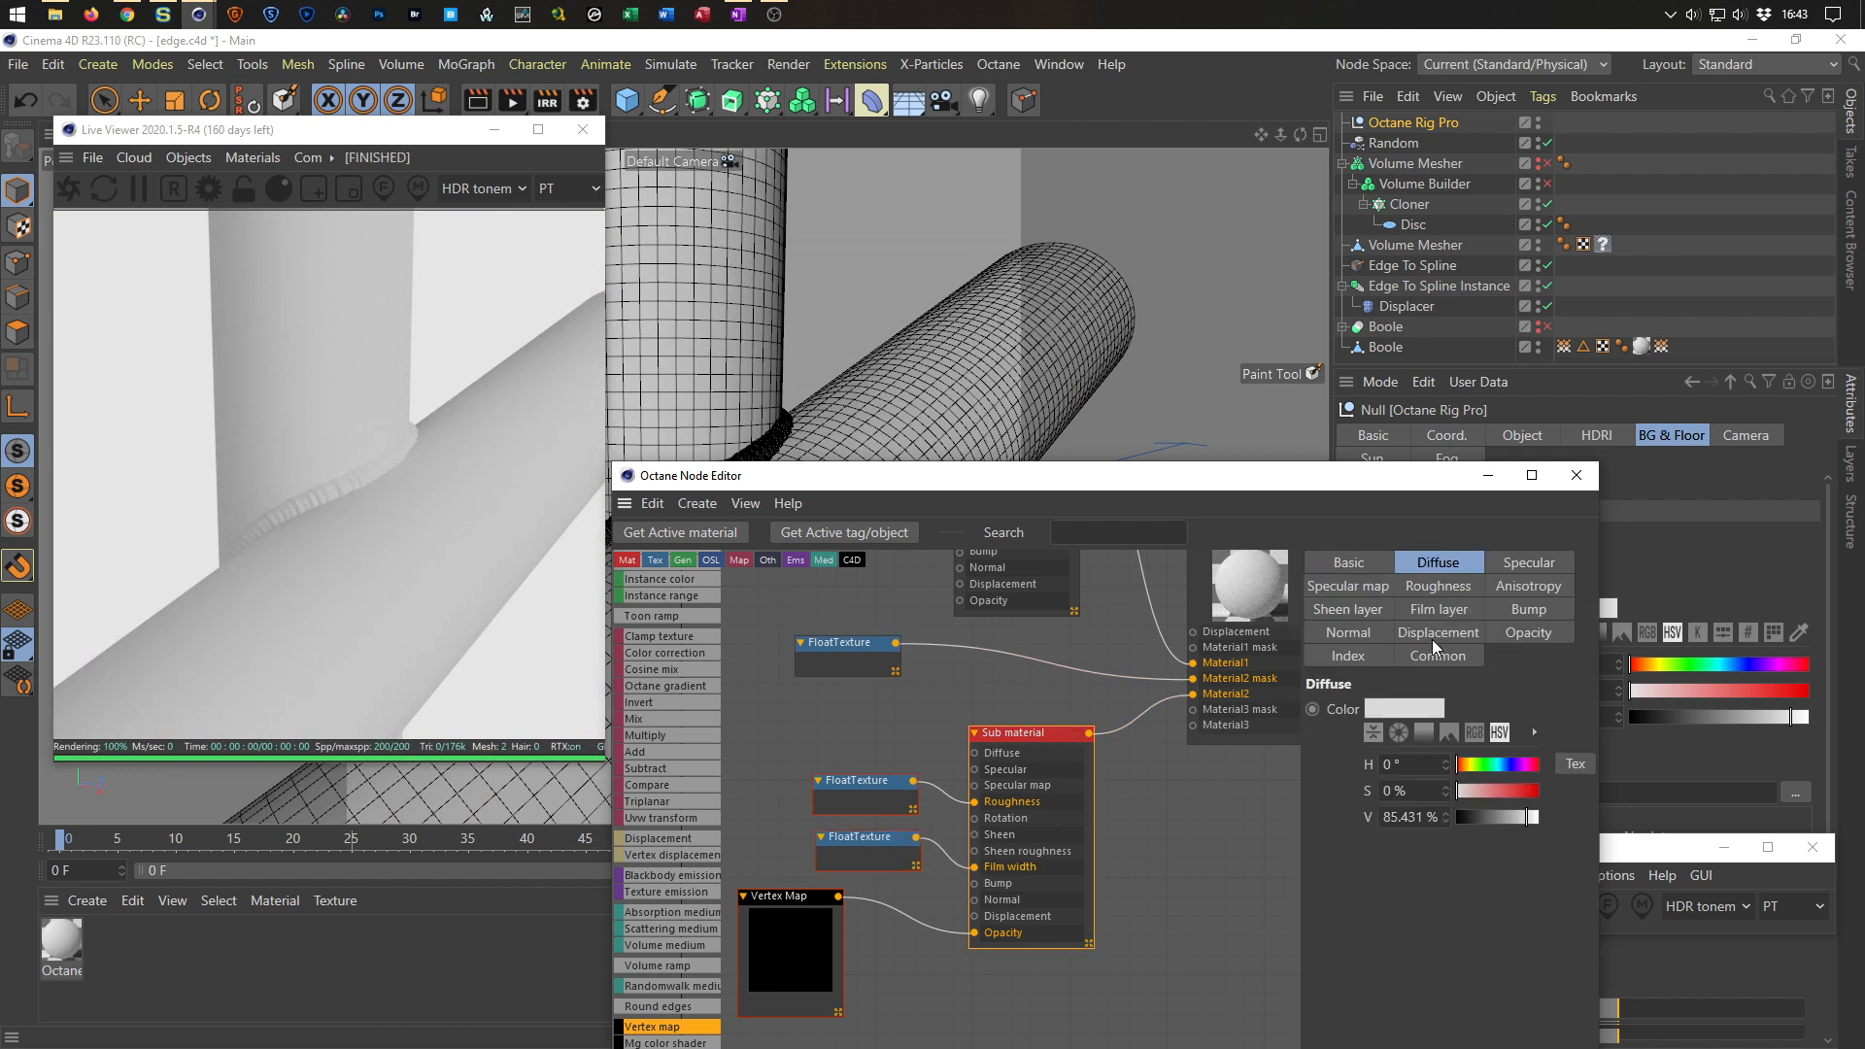
click(1449, 612)
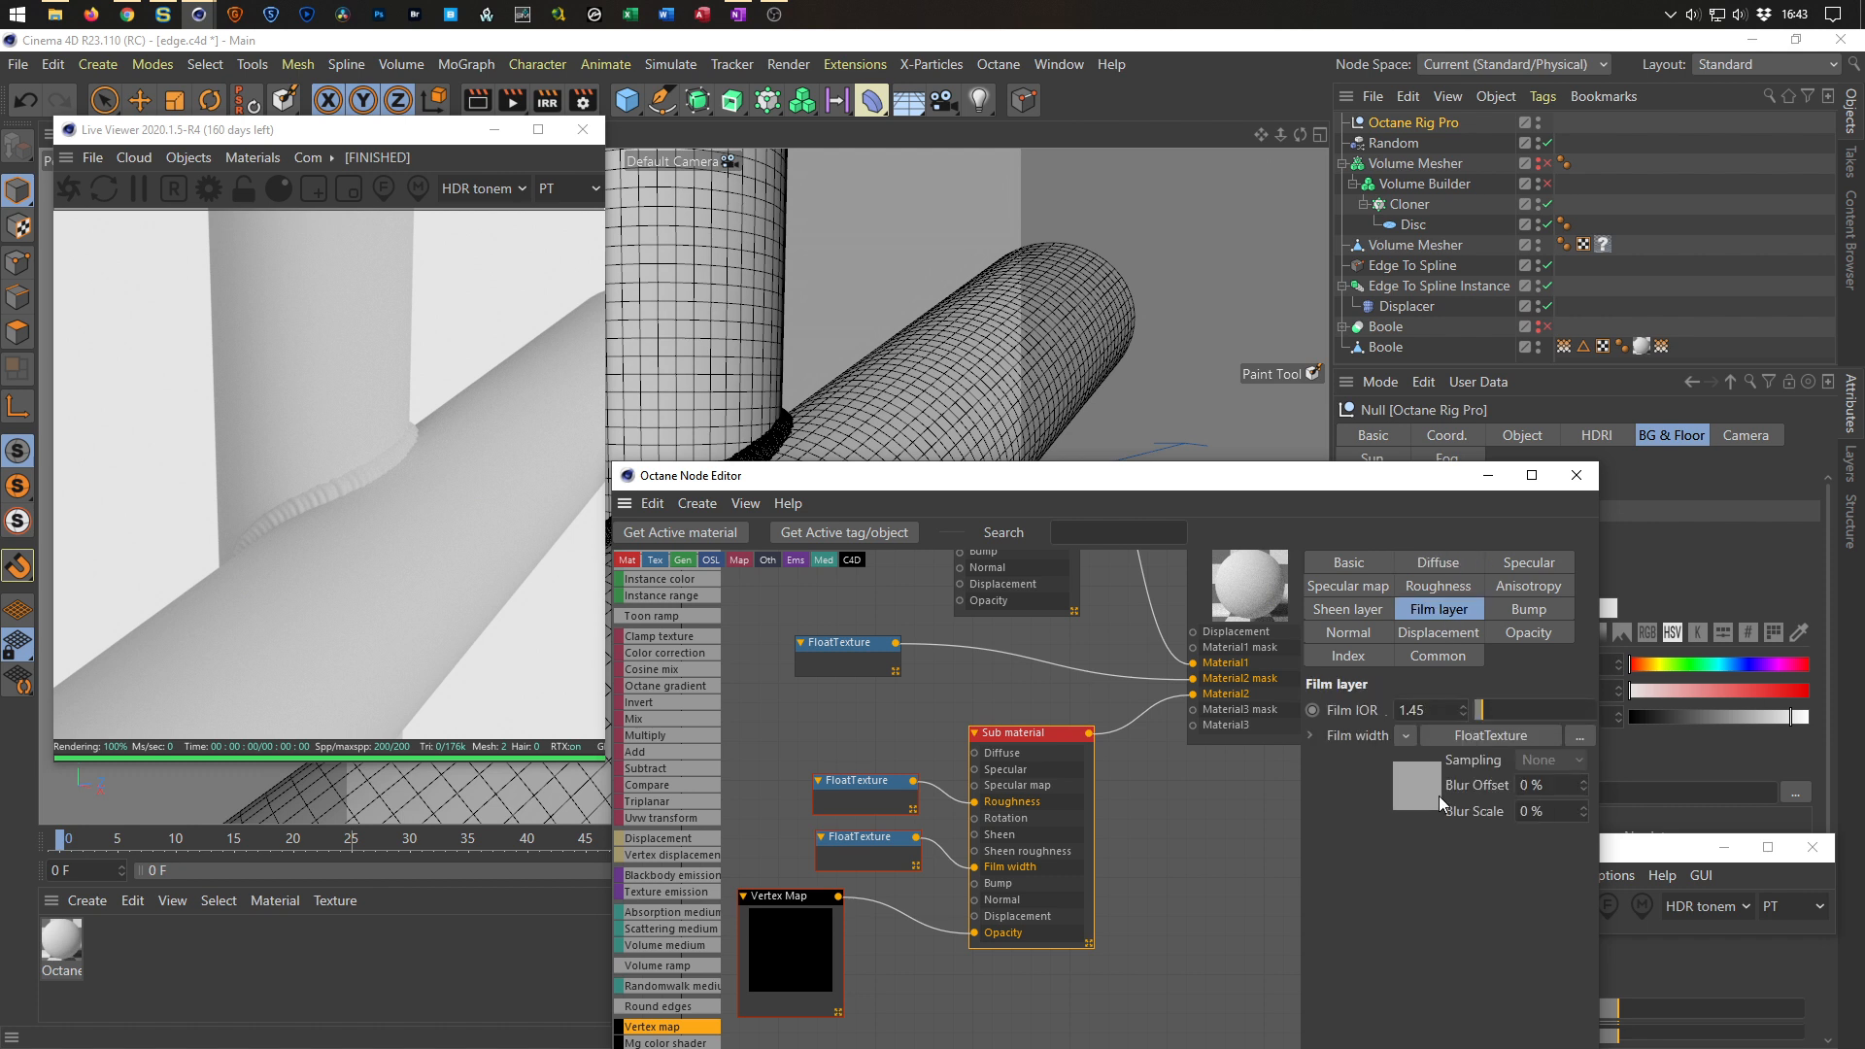
click(1487, 711)
click(1483, 713)
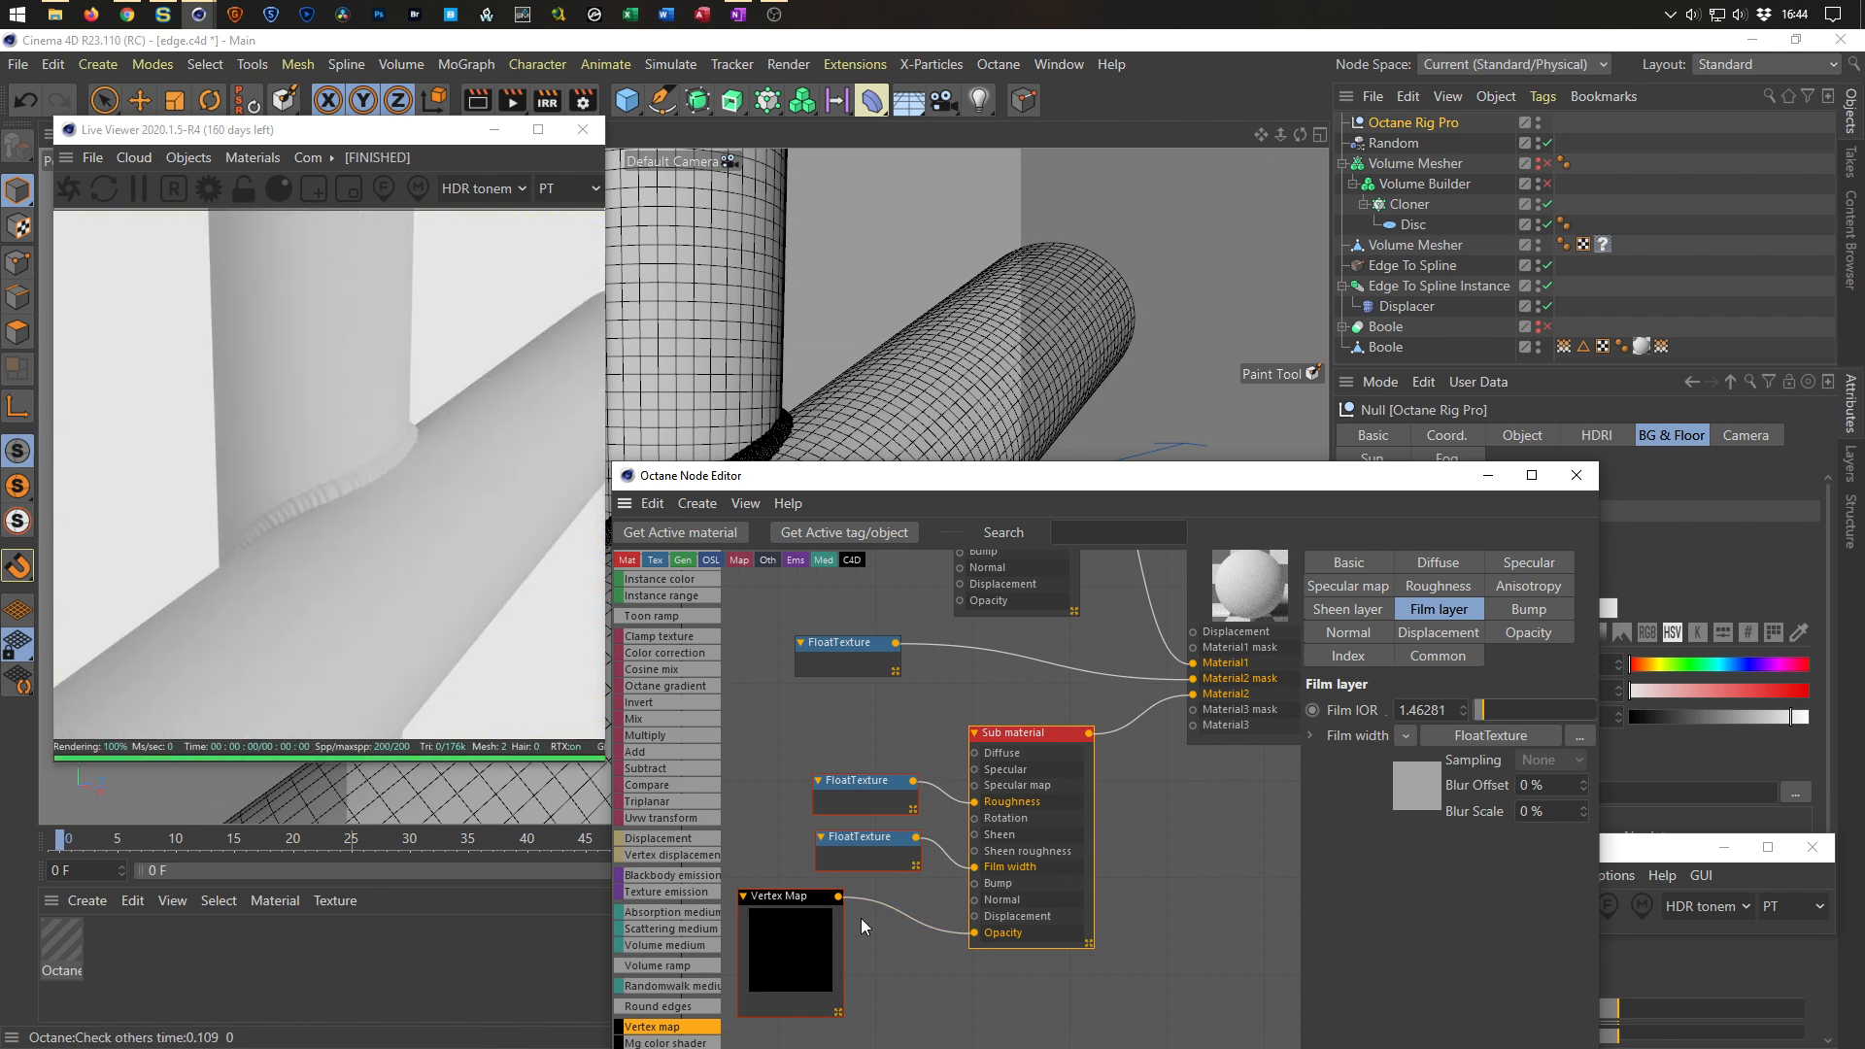
Delete the Vertex map's Opacity link and other connections, and wire the Sub material into the Composite's Material1 input.
click(914, 915)
key(Delete)
middle_drag(989, 724, 944, 872)
click(1117, 778)
key(Delete)
click(1107, 857)
key(Delete)
click(1106, 822)
key(Delete)
drag(1045, 880, 1141, 818)
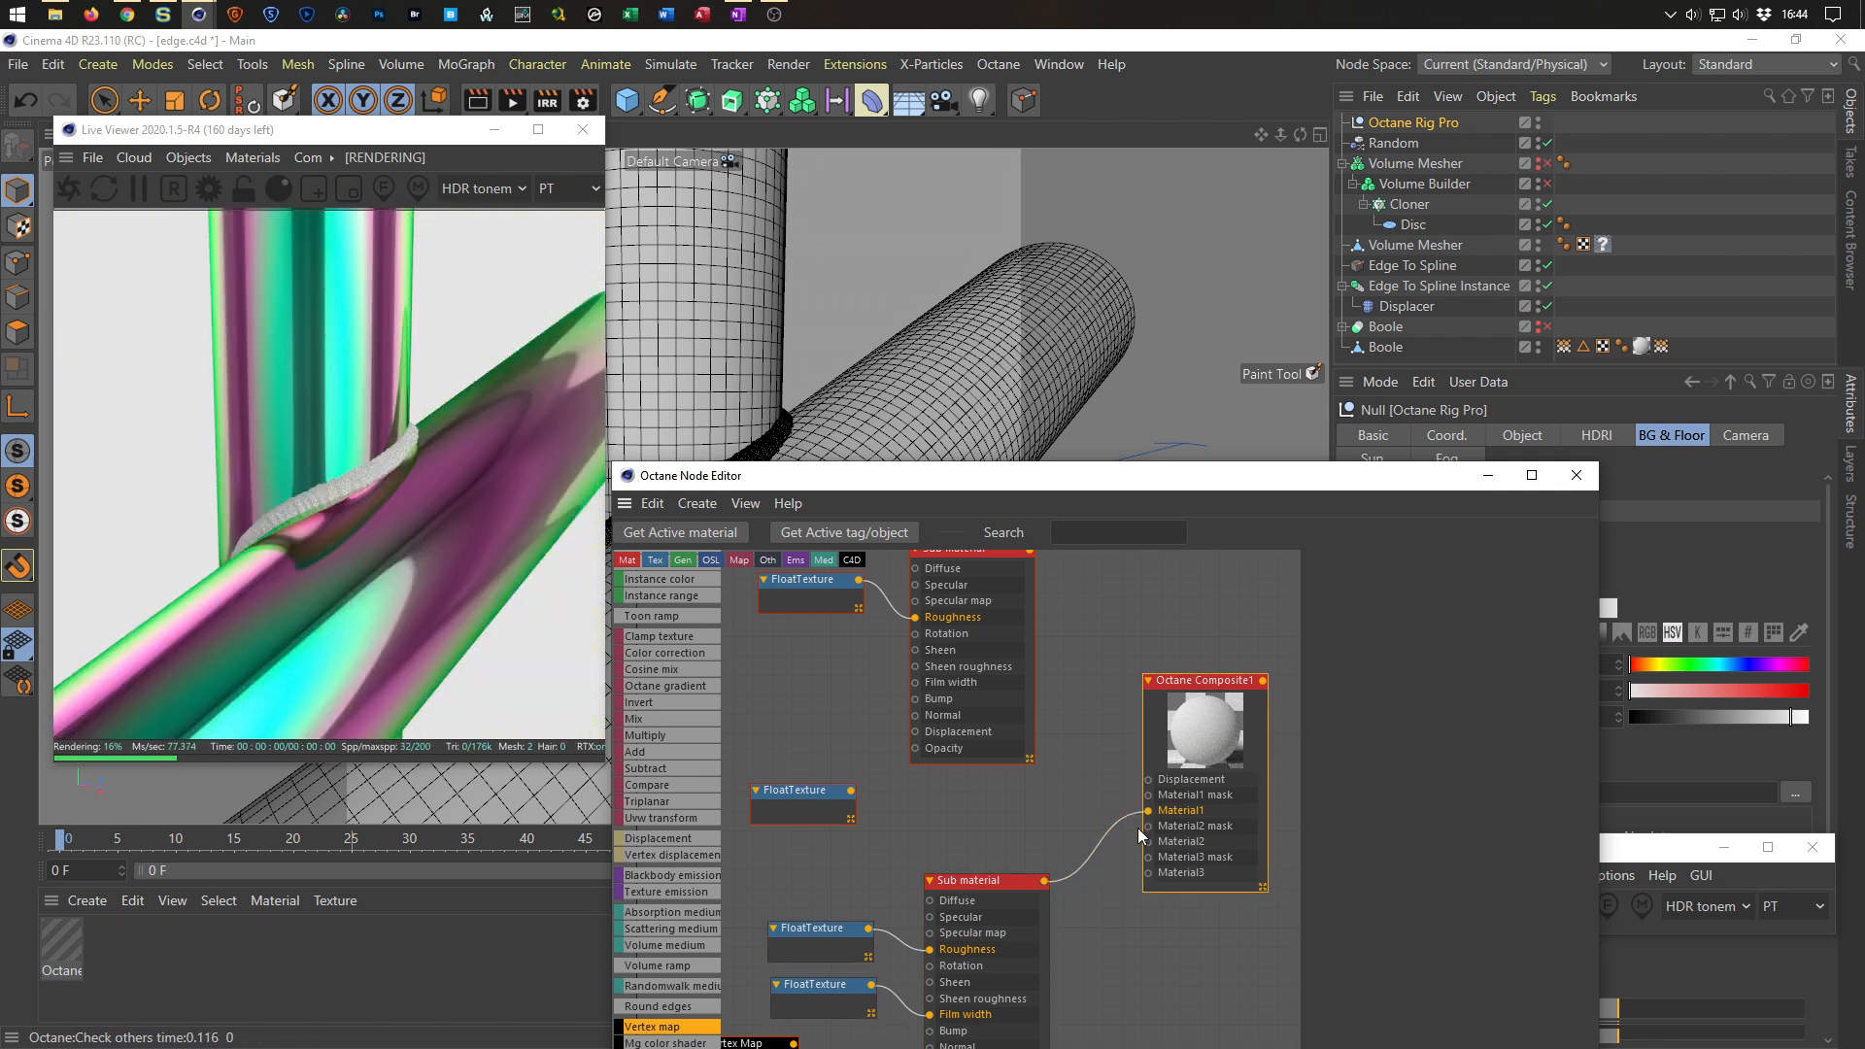
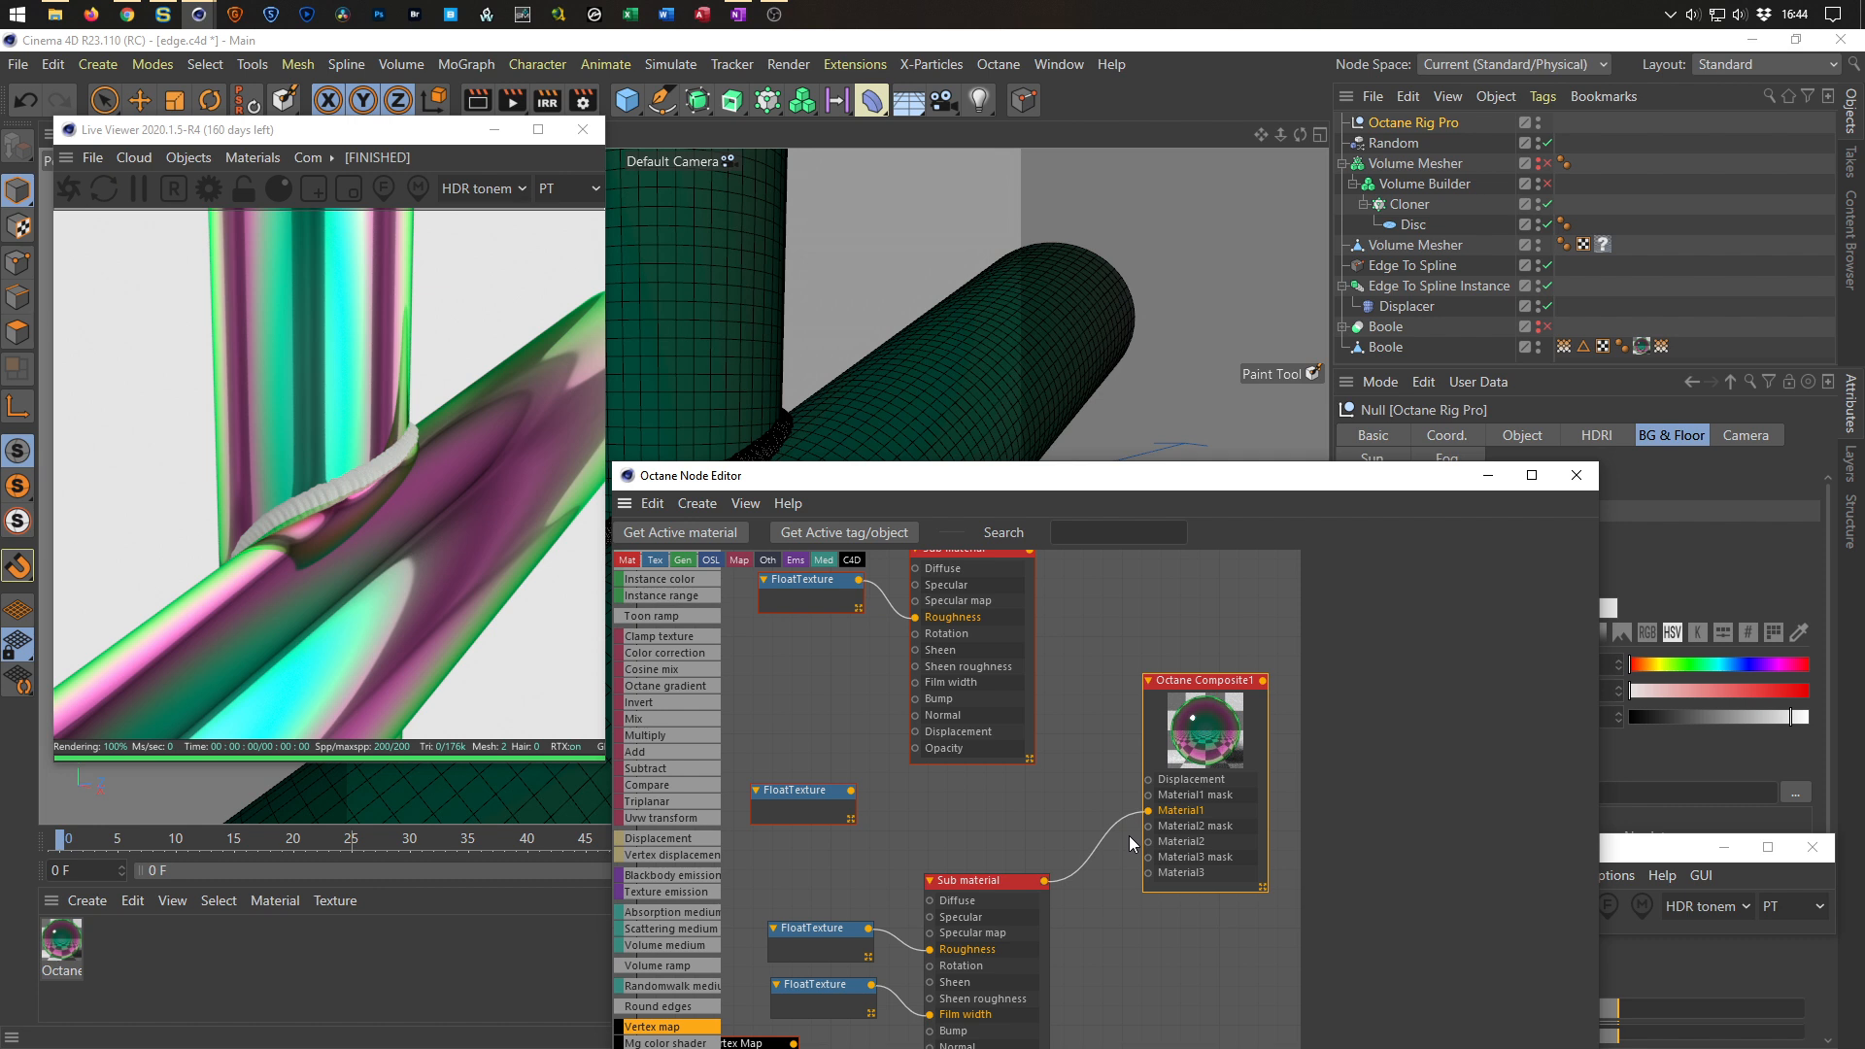
Wire the upper Sub material into the Composite material's Material2 input.
click(1104, 844)
scroll(1029, 814, down, 2)
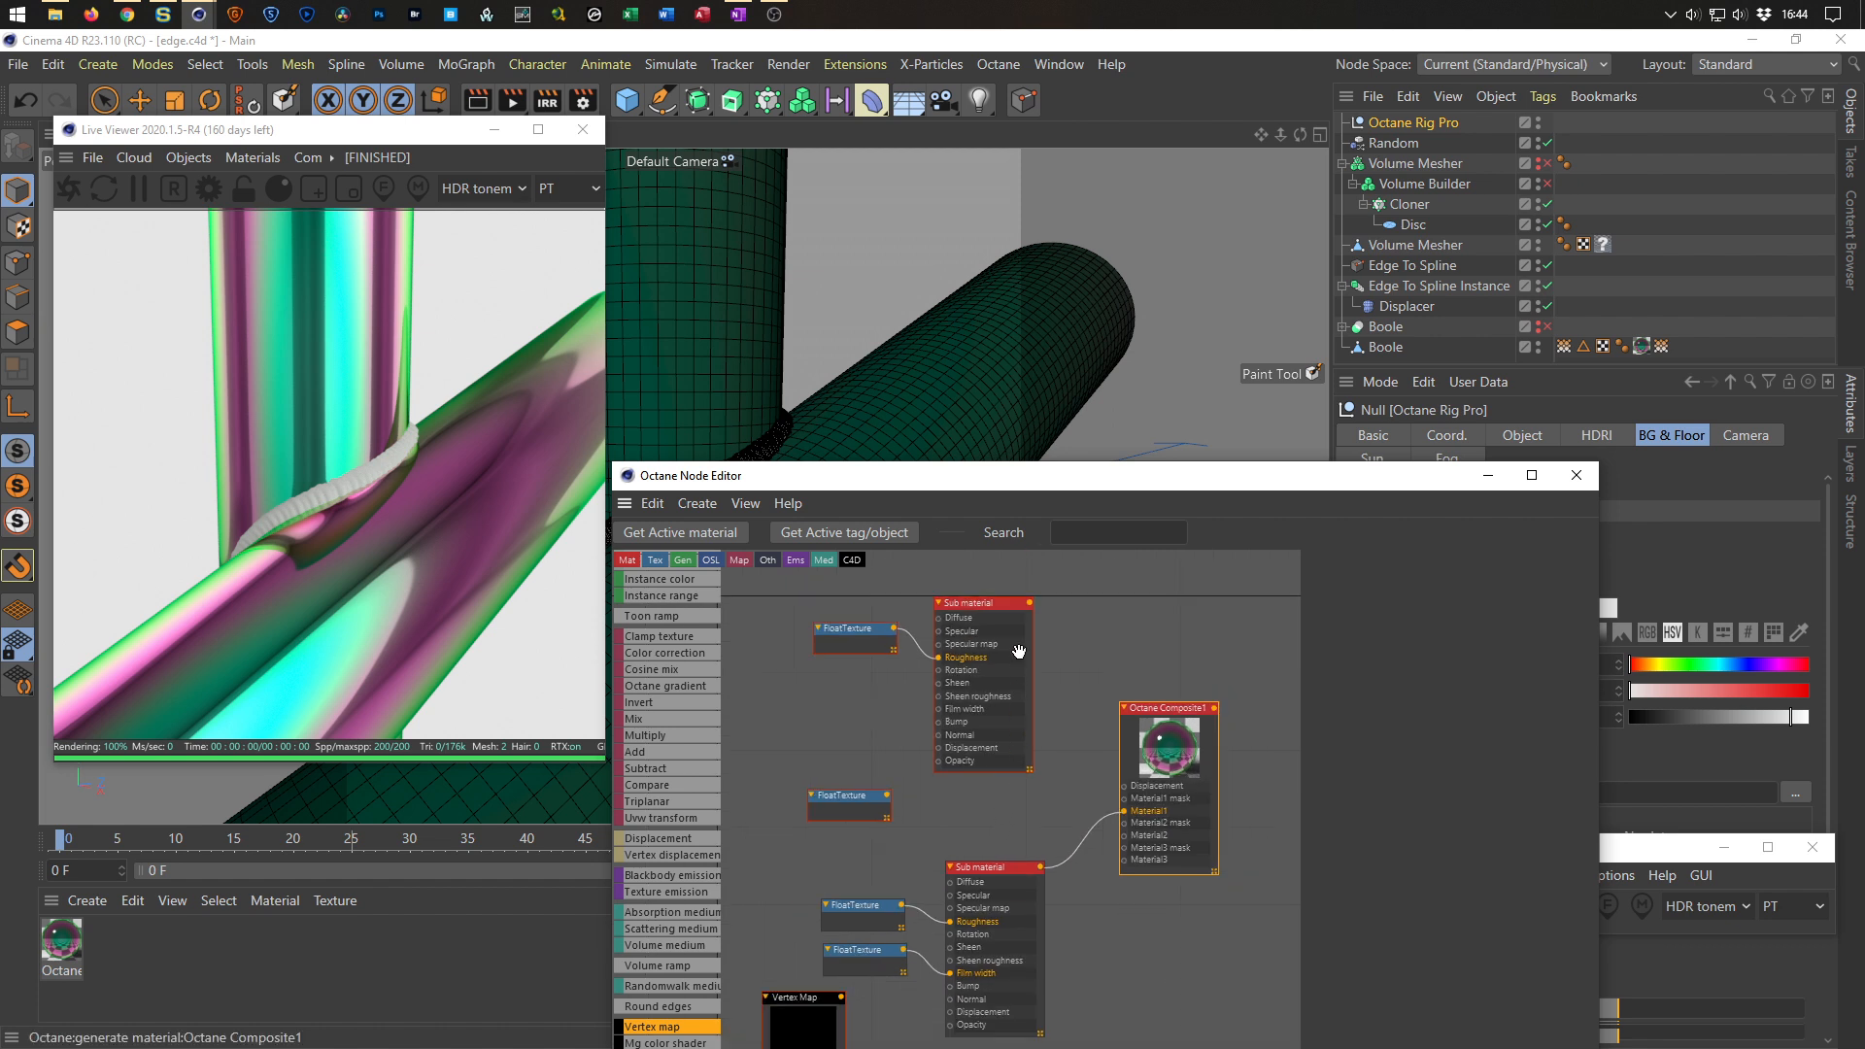
drag(1030, 603, 1125, 836)
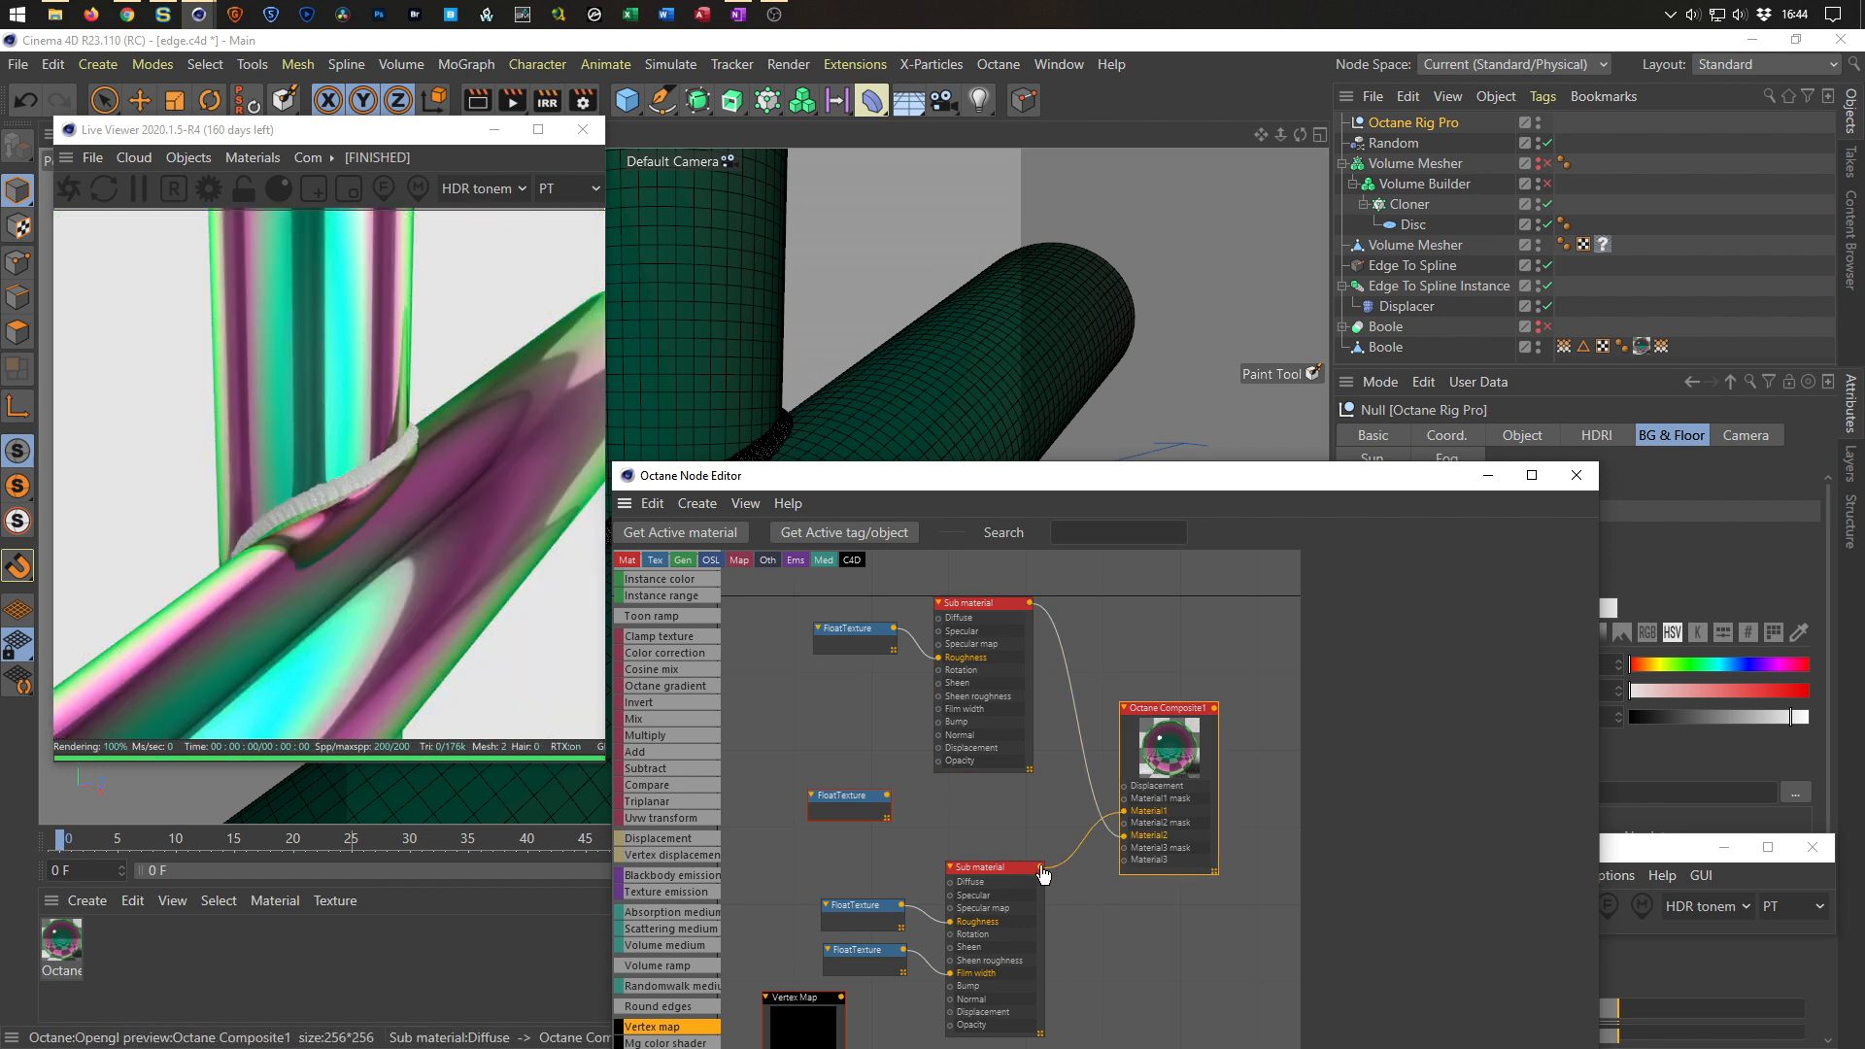
Connect the Vertex map node to the Composite's Material2 mask and enable its Invert option.
drag(804, 1002, 771, 876)
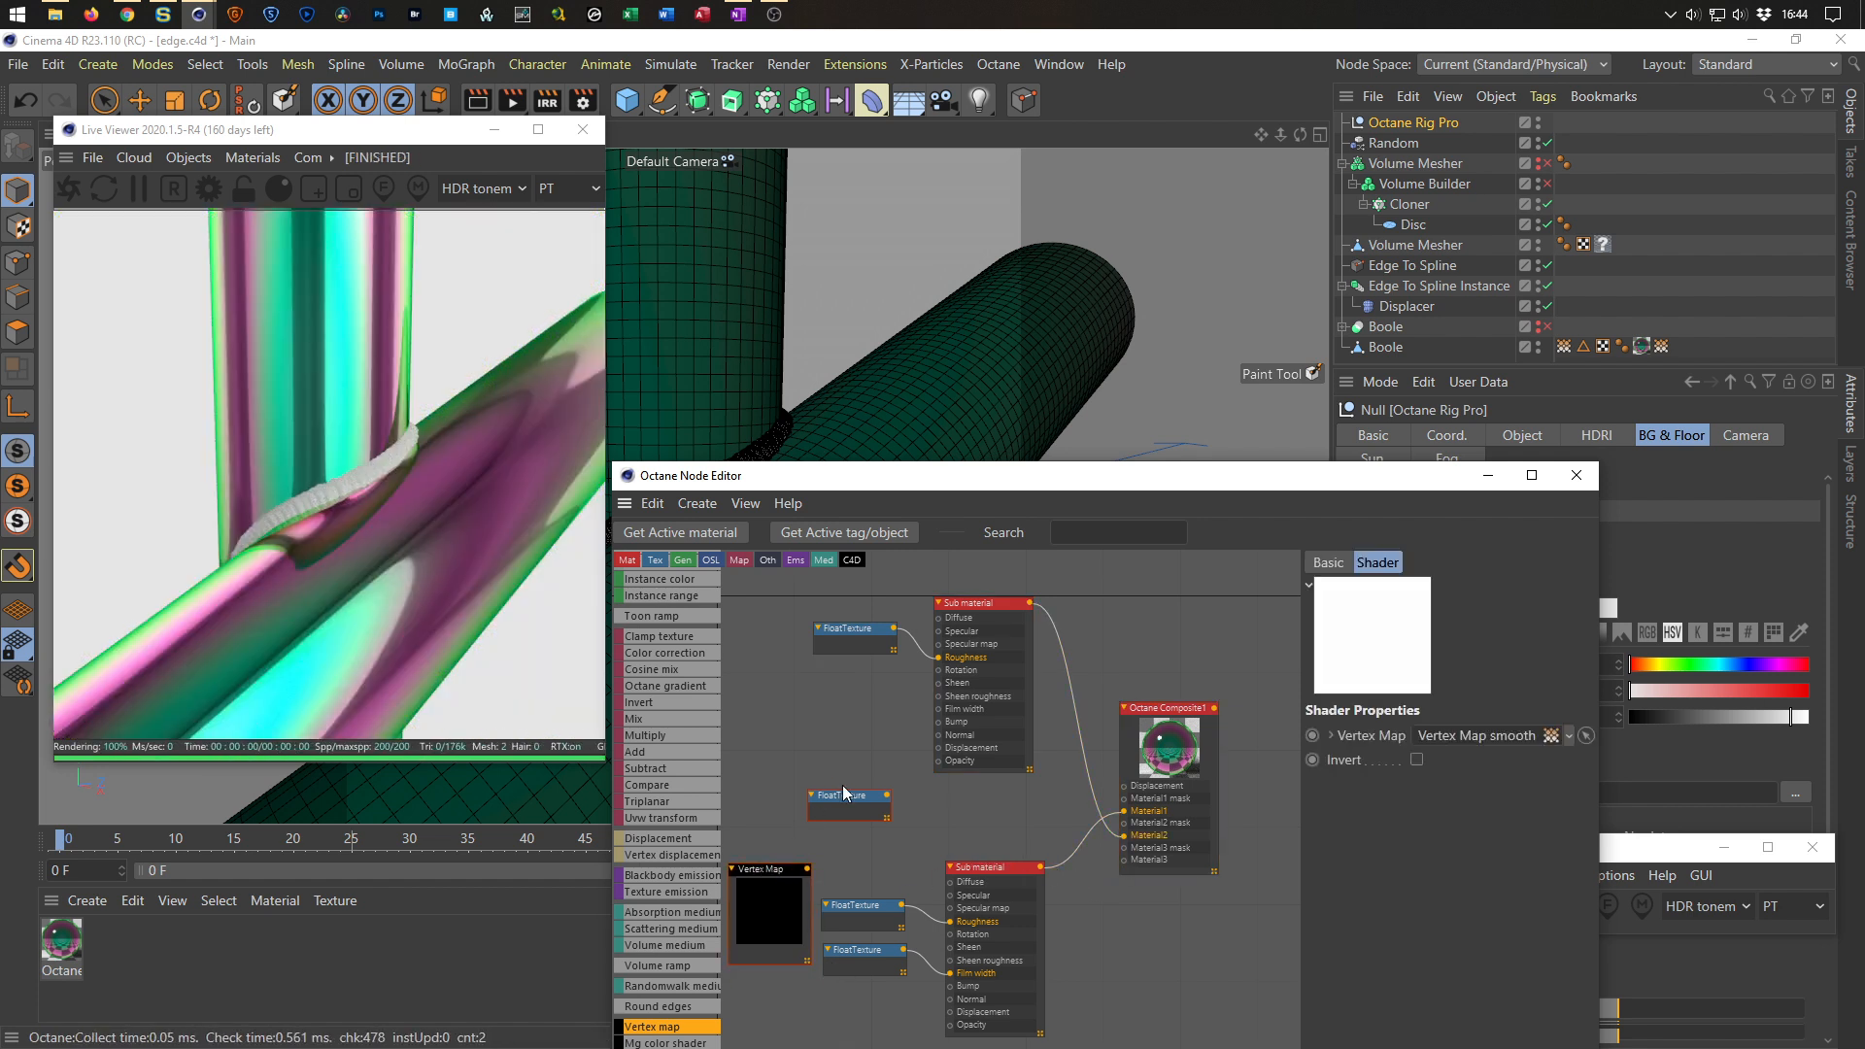
scroll(843, 800, up, 1)
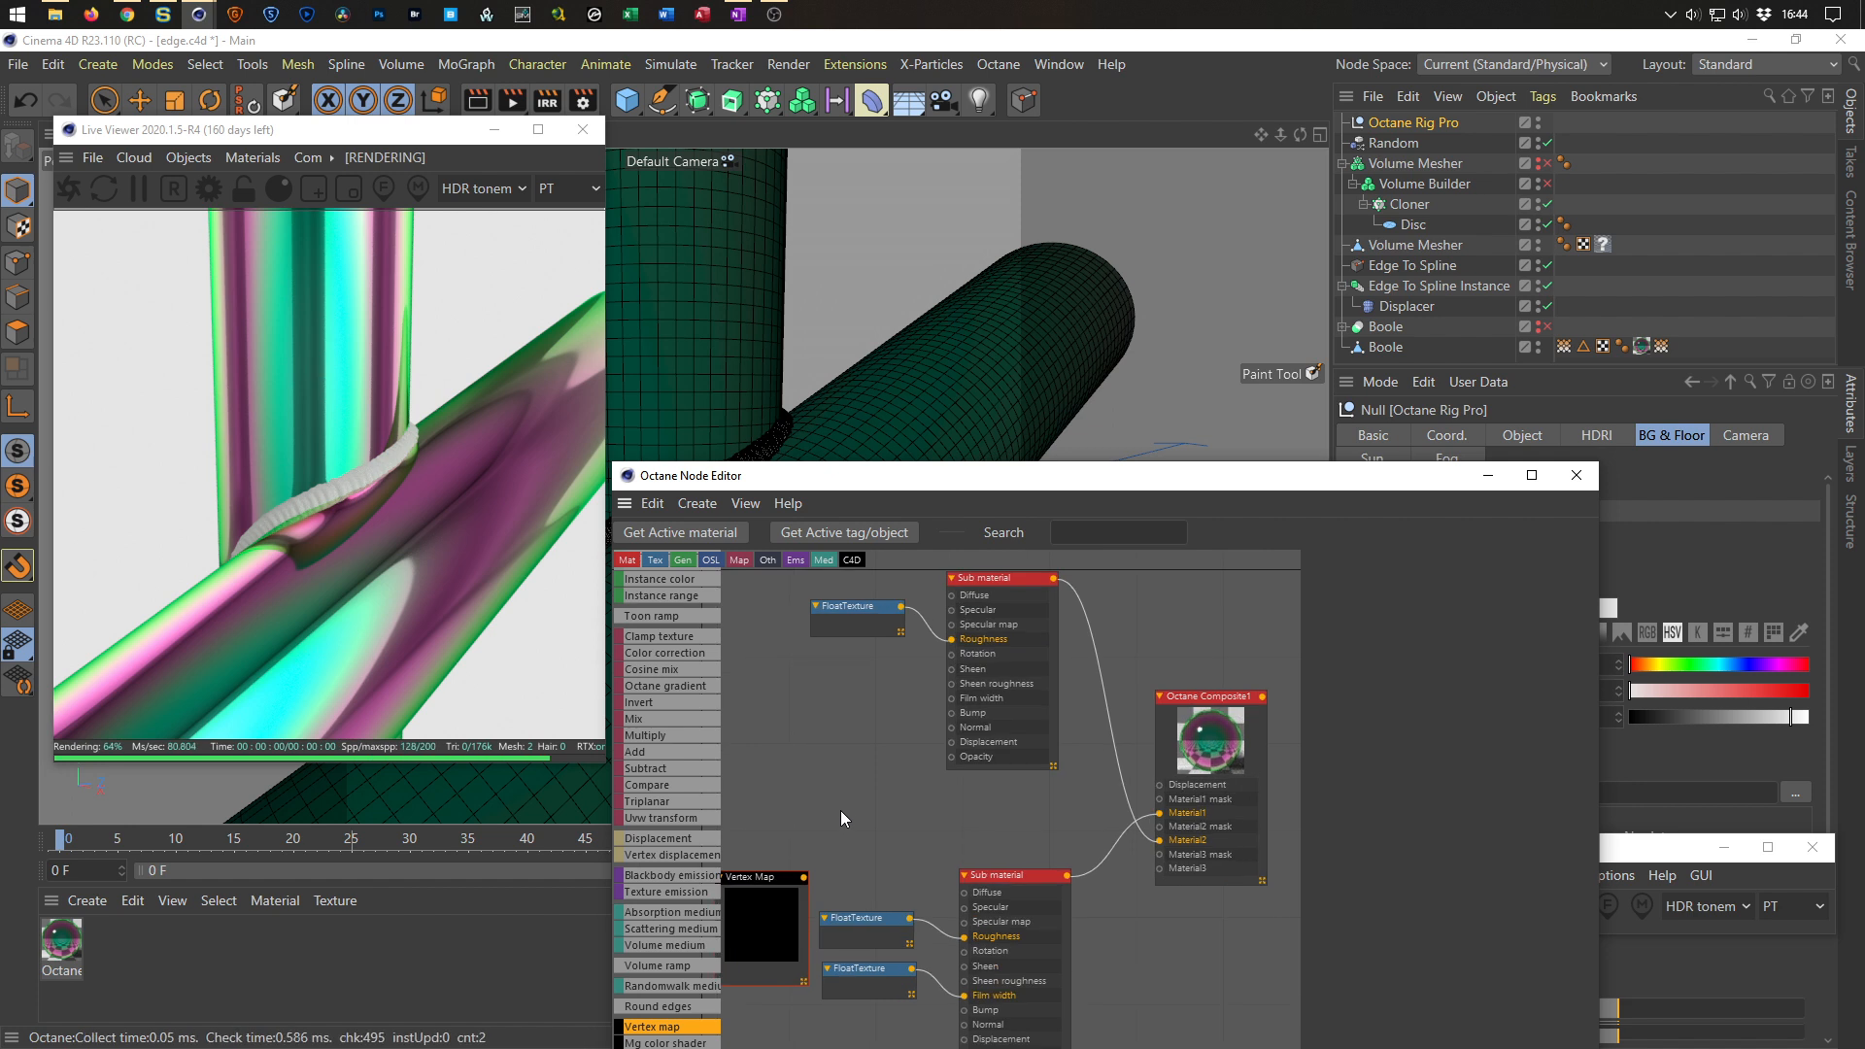
drag(760, 875, 1163, 835)
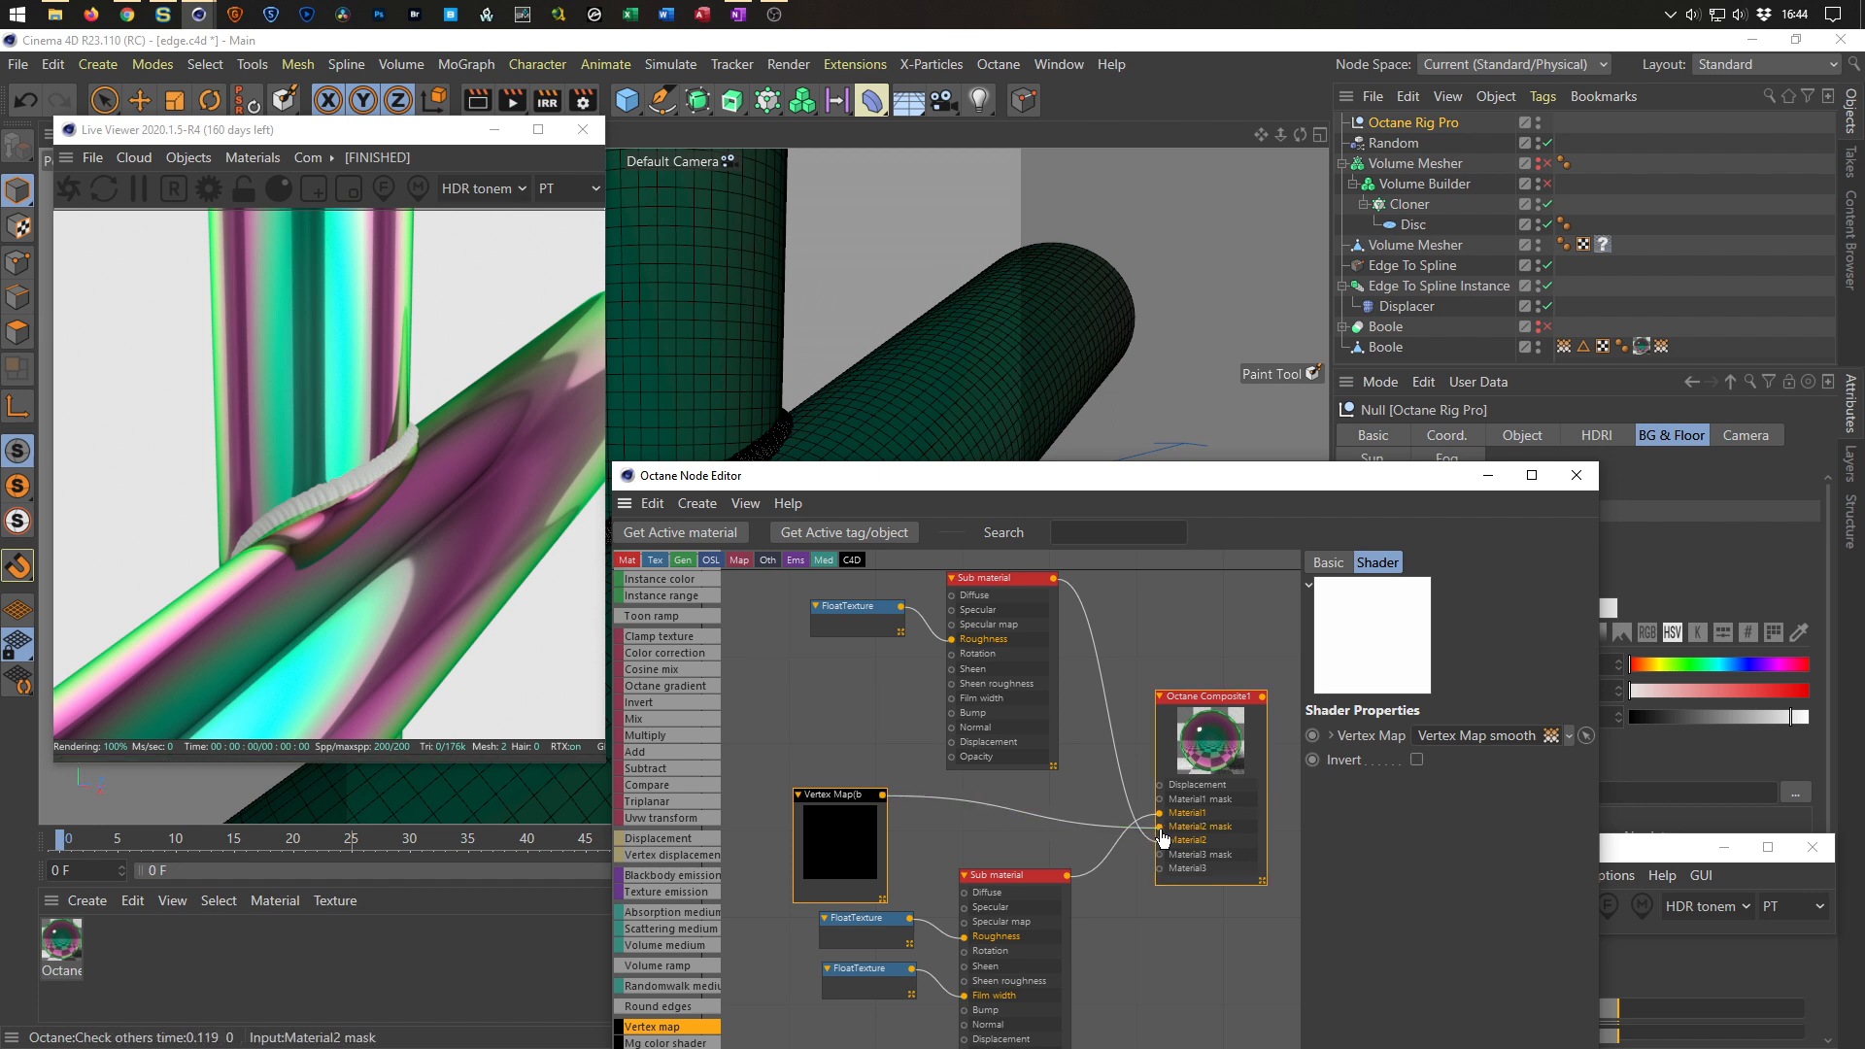
drag(860, 799, 858, 777)
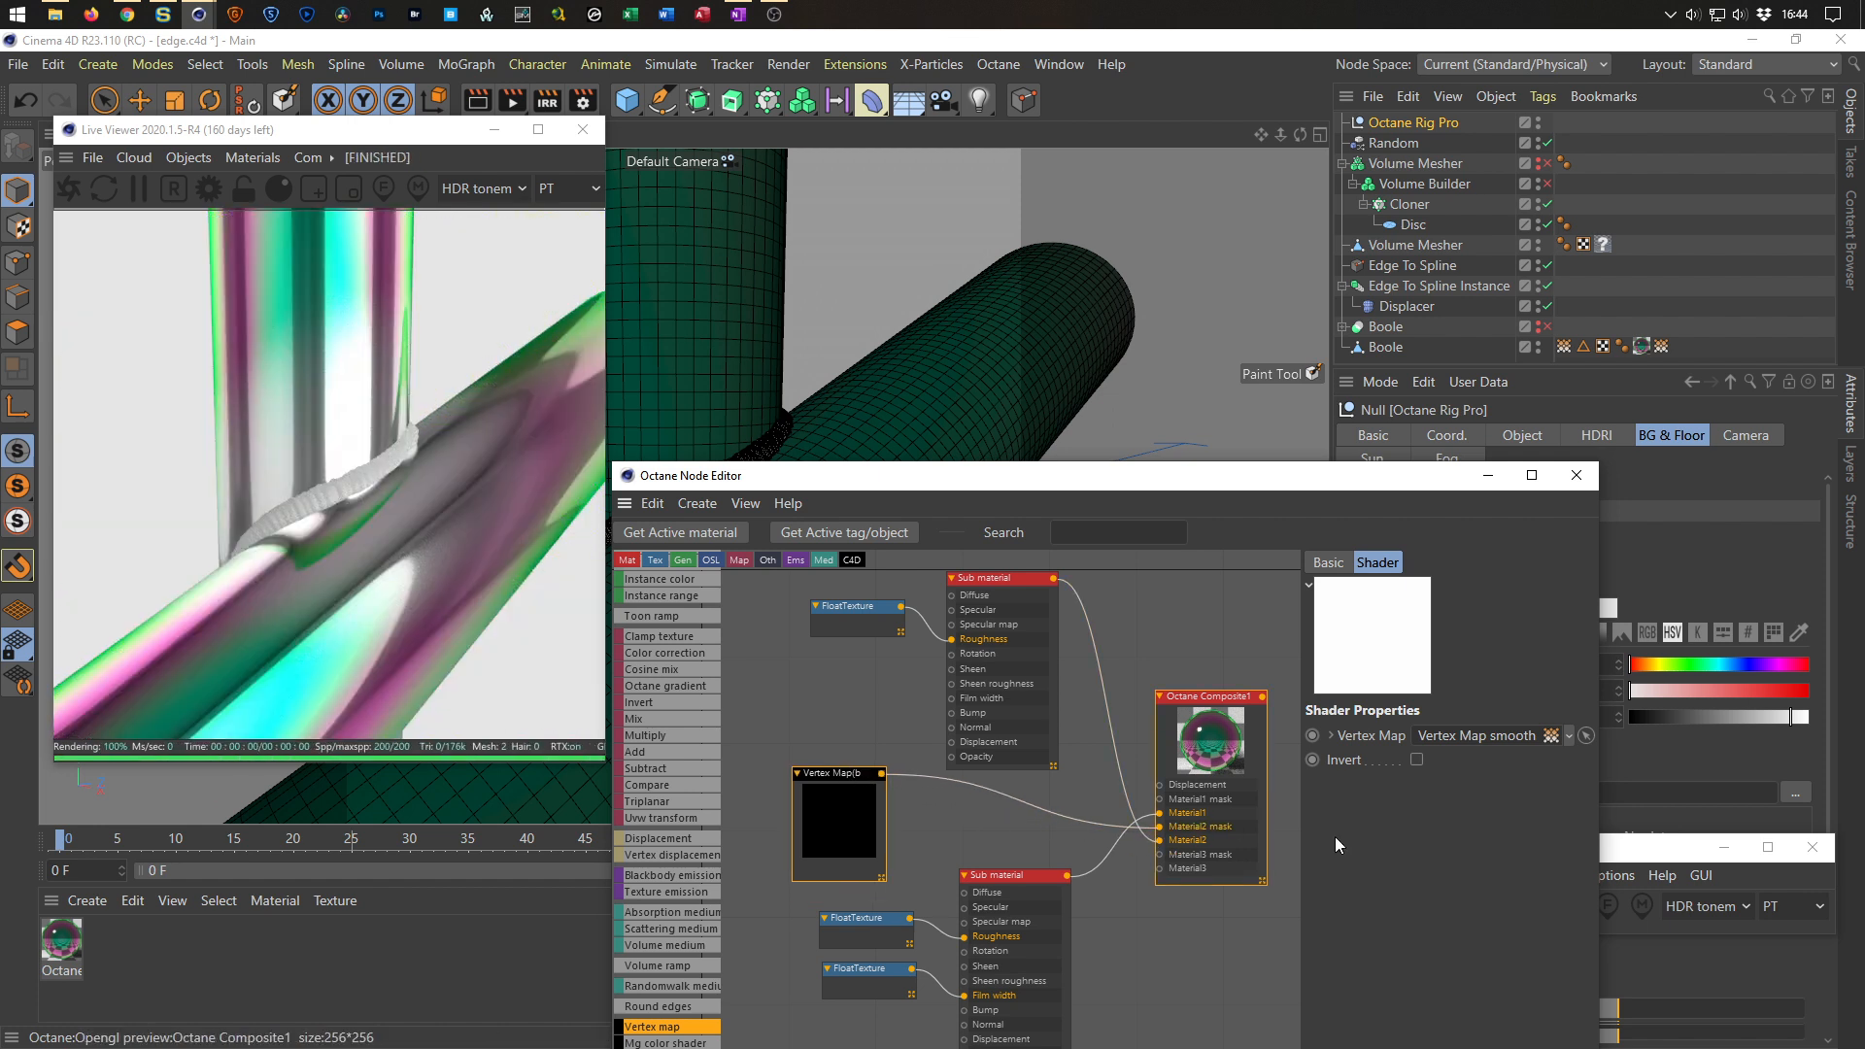
click(1417, 759)
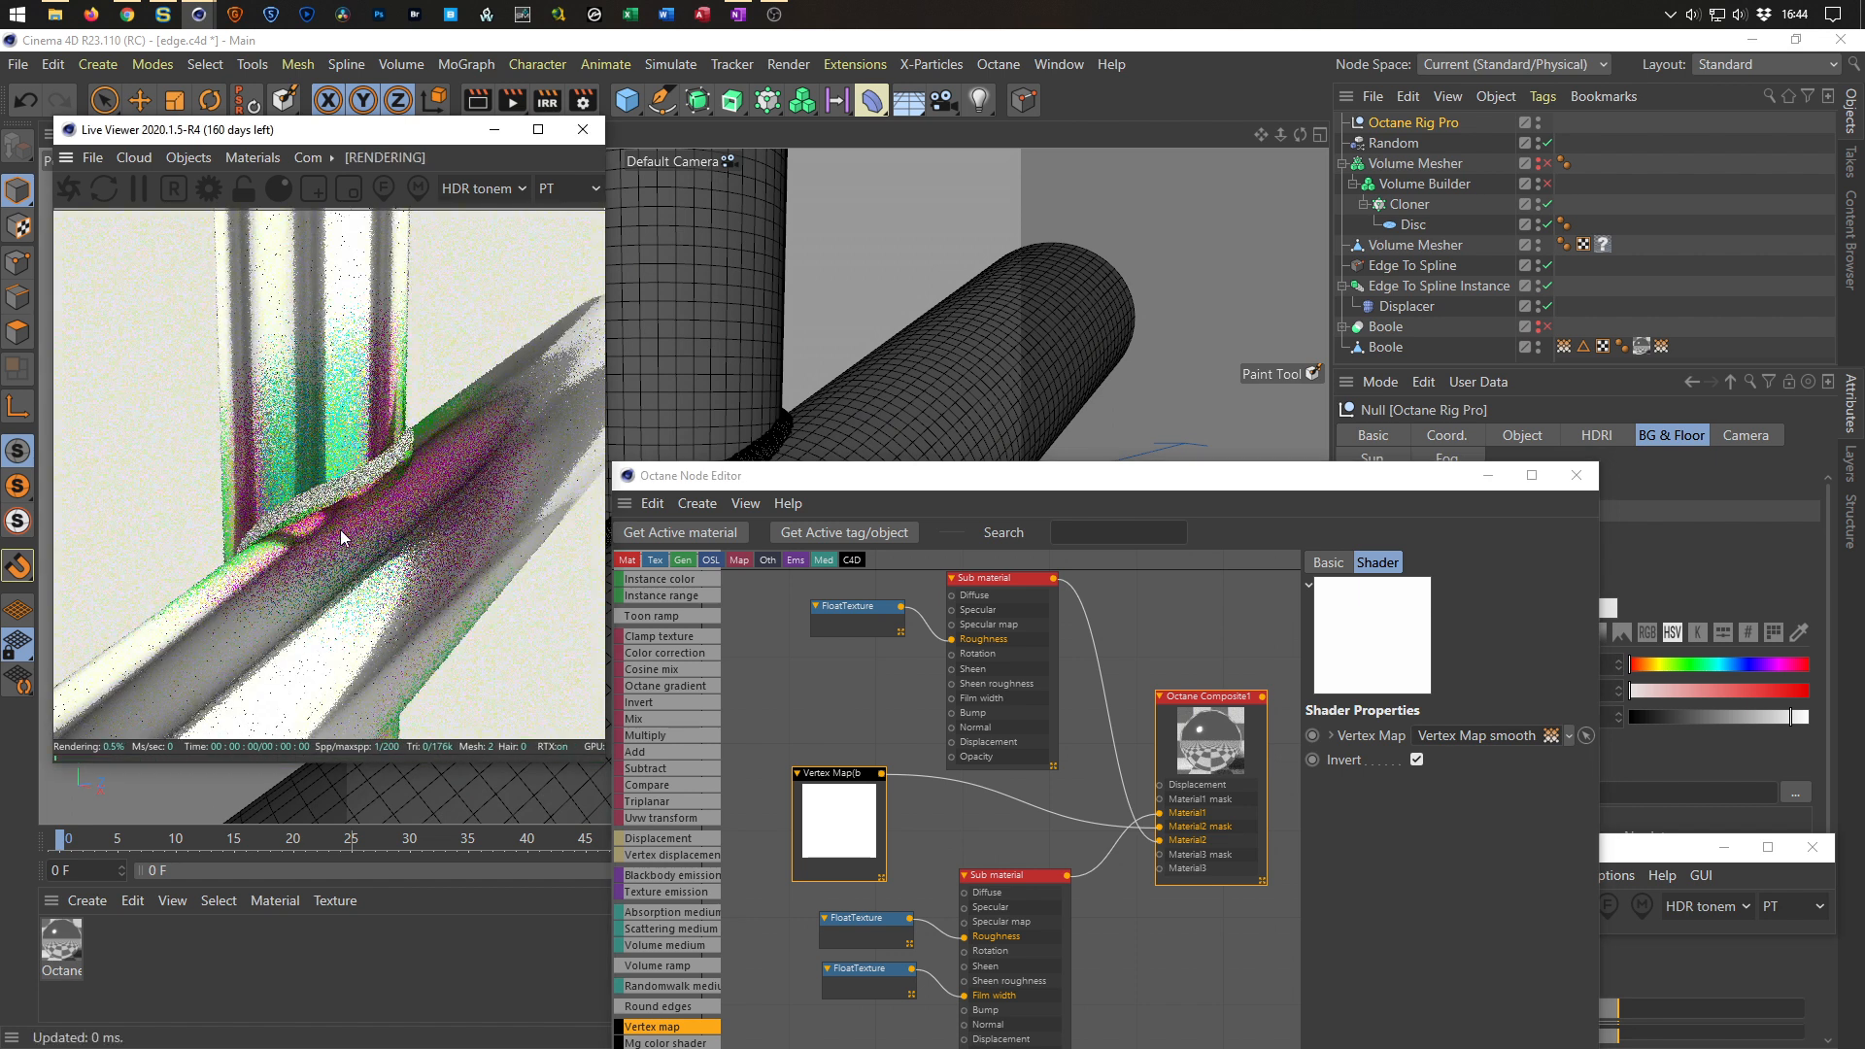
In the Boole's first vertex map tag, set the Volume Mesher point field layer's radius to 10 cm.
drag(405, 443, 423, 519)
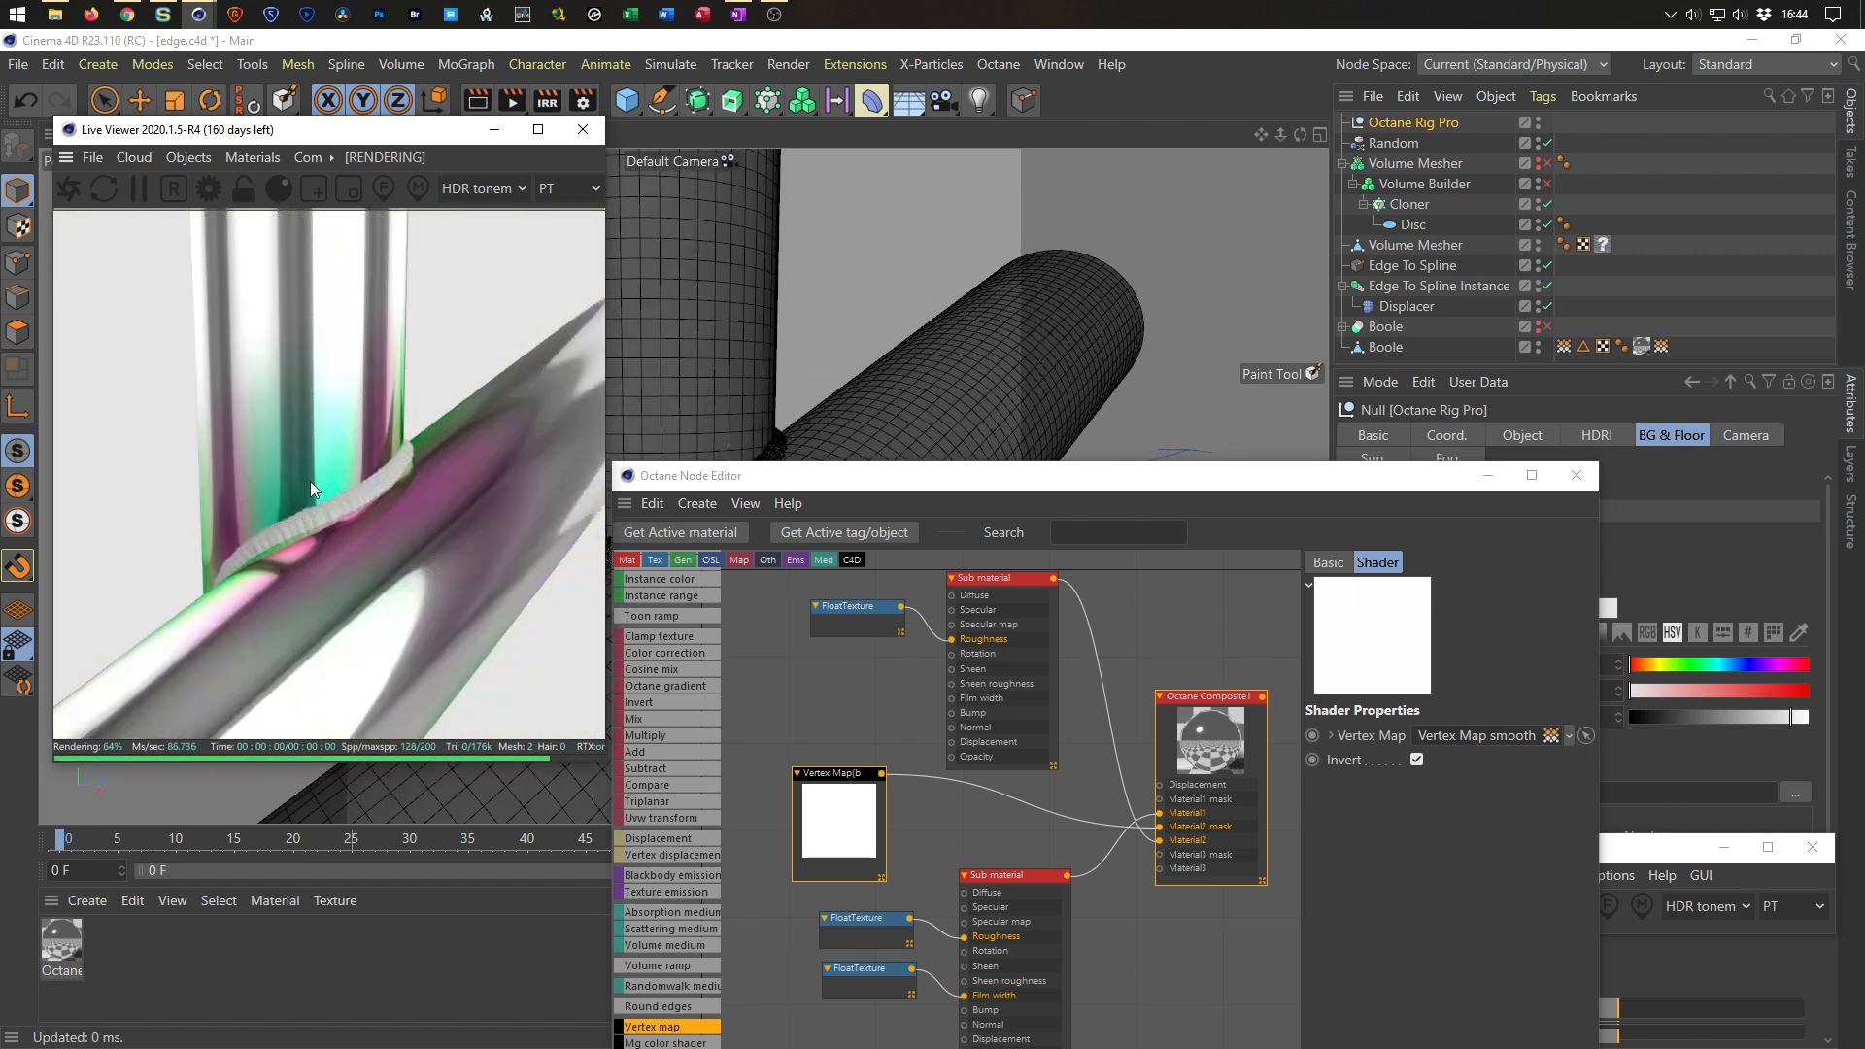
drag(977, 493, 632, 688)
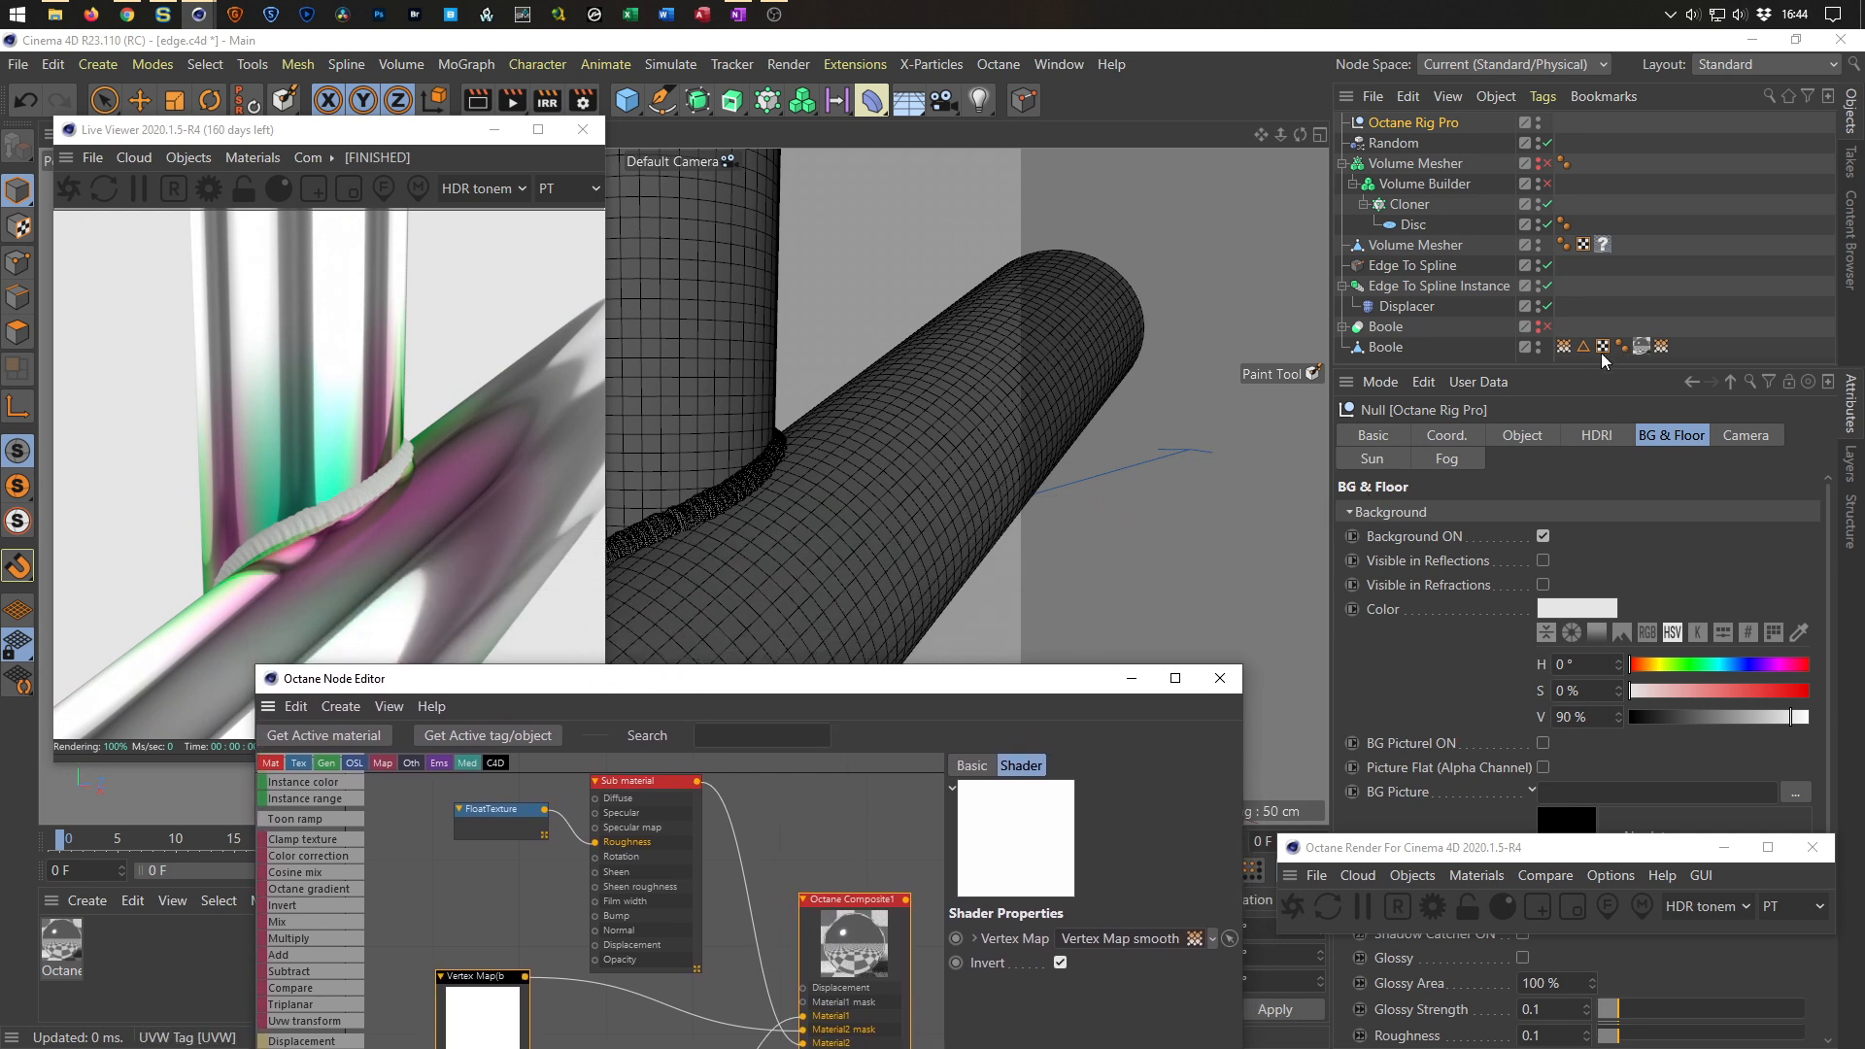
click(1566, 347)
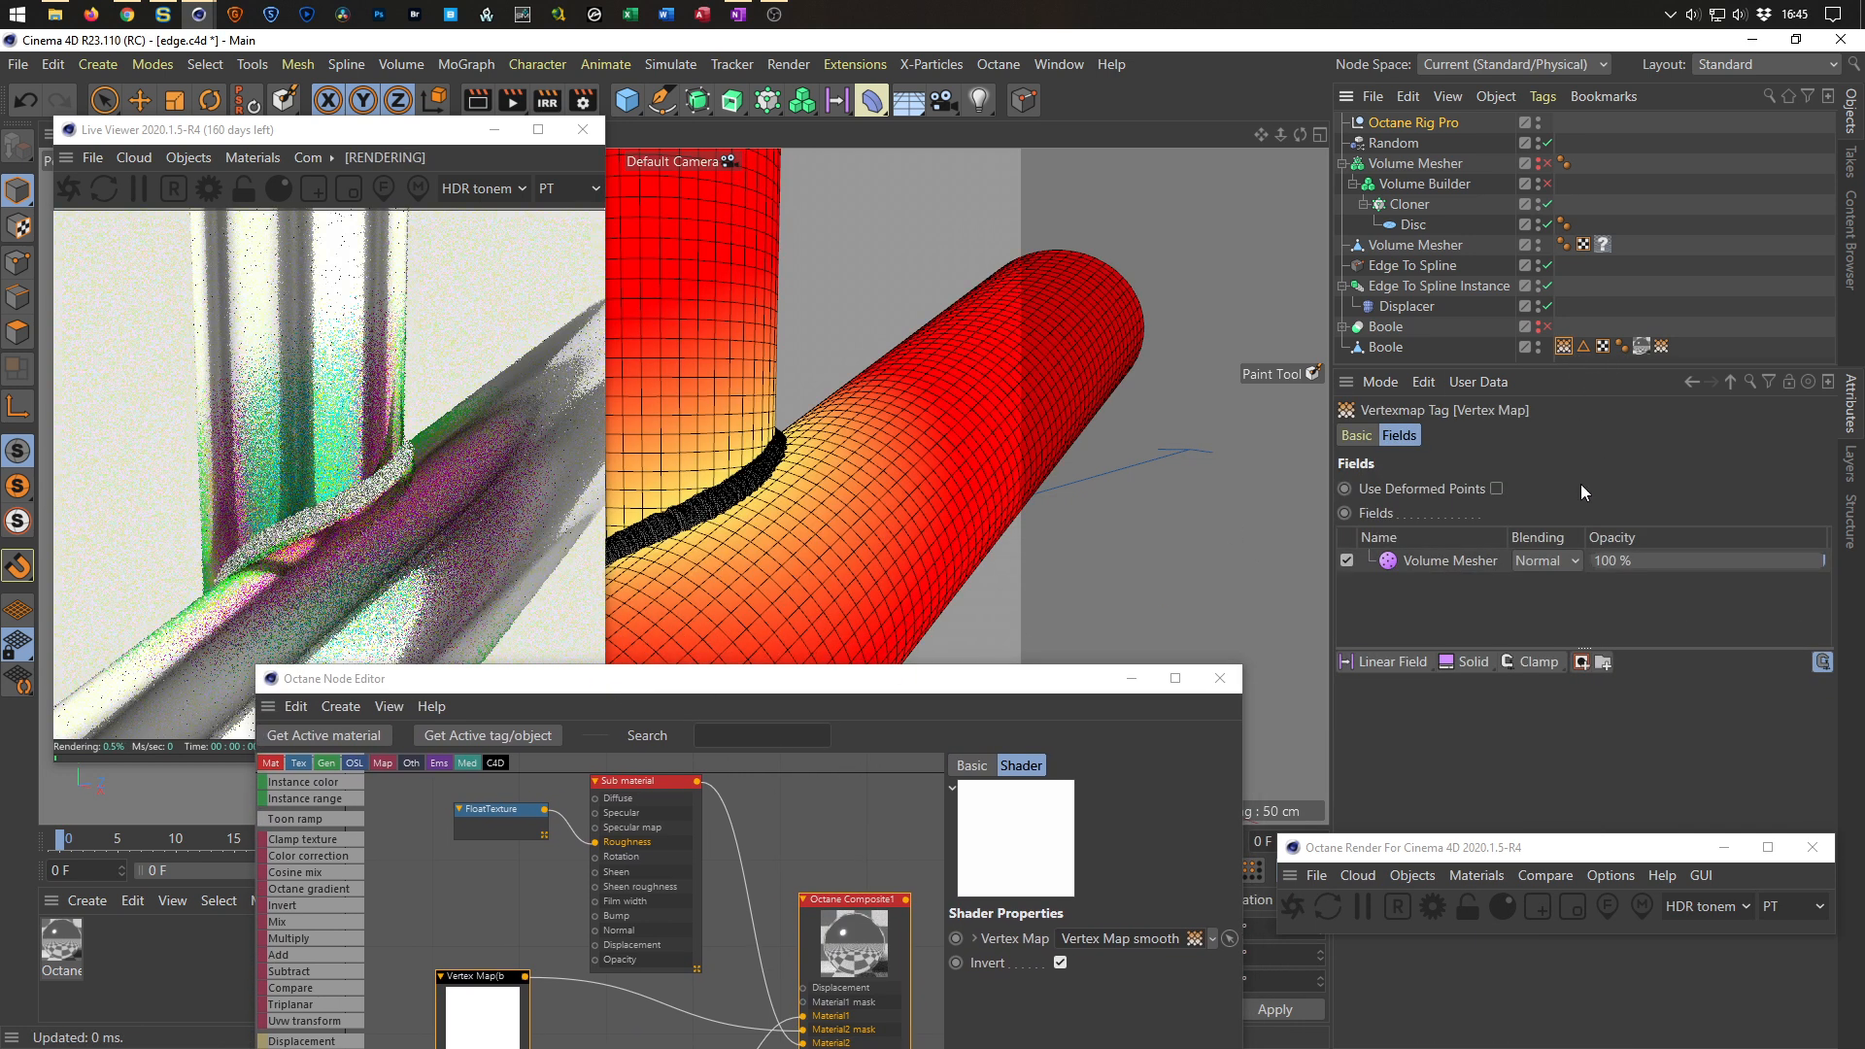
click(1465, 564)
drag(1675, 852, 1638, 956)
click(1452, 716)
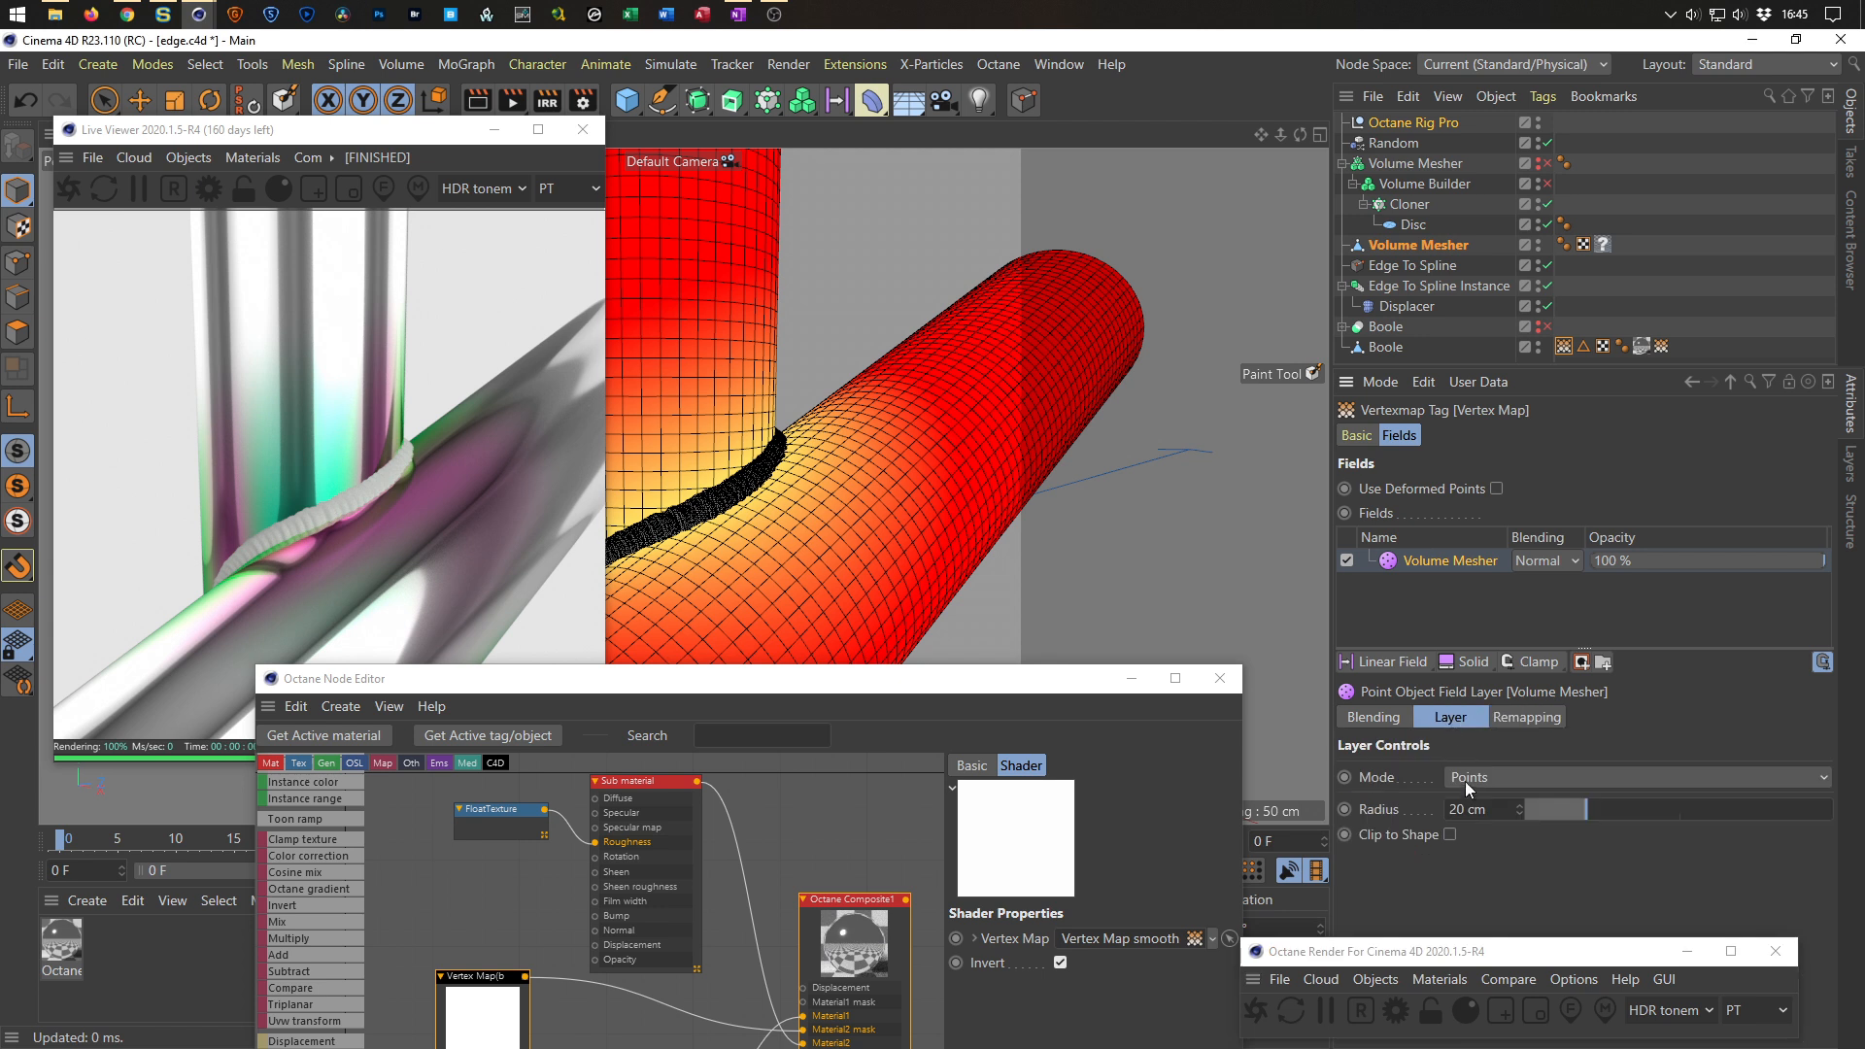
double_click(1490, 808)
text(1)
key(Return)
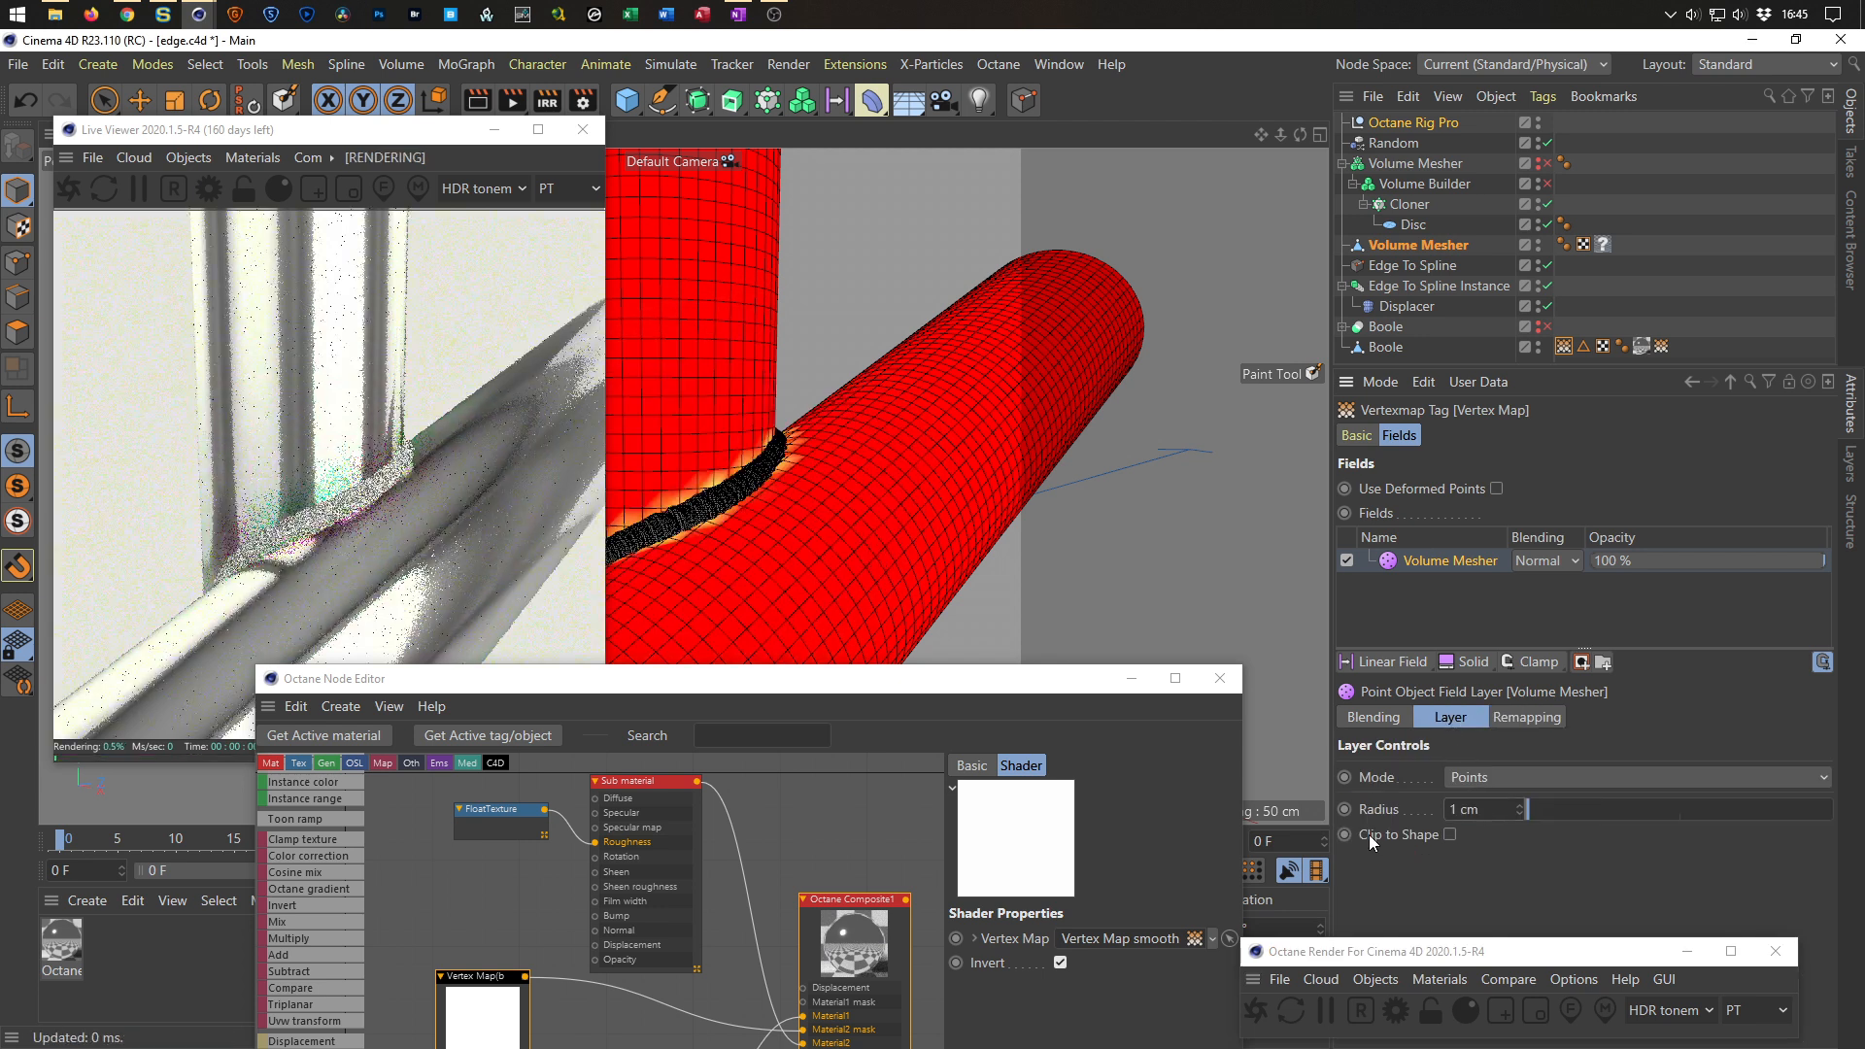
text(10)
key(Return)
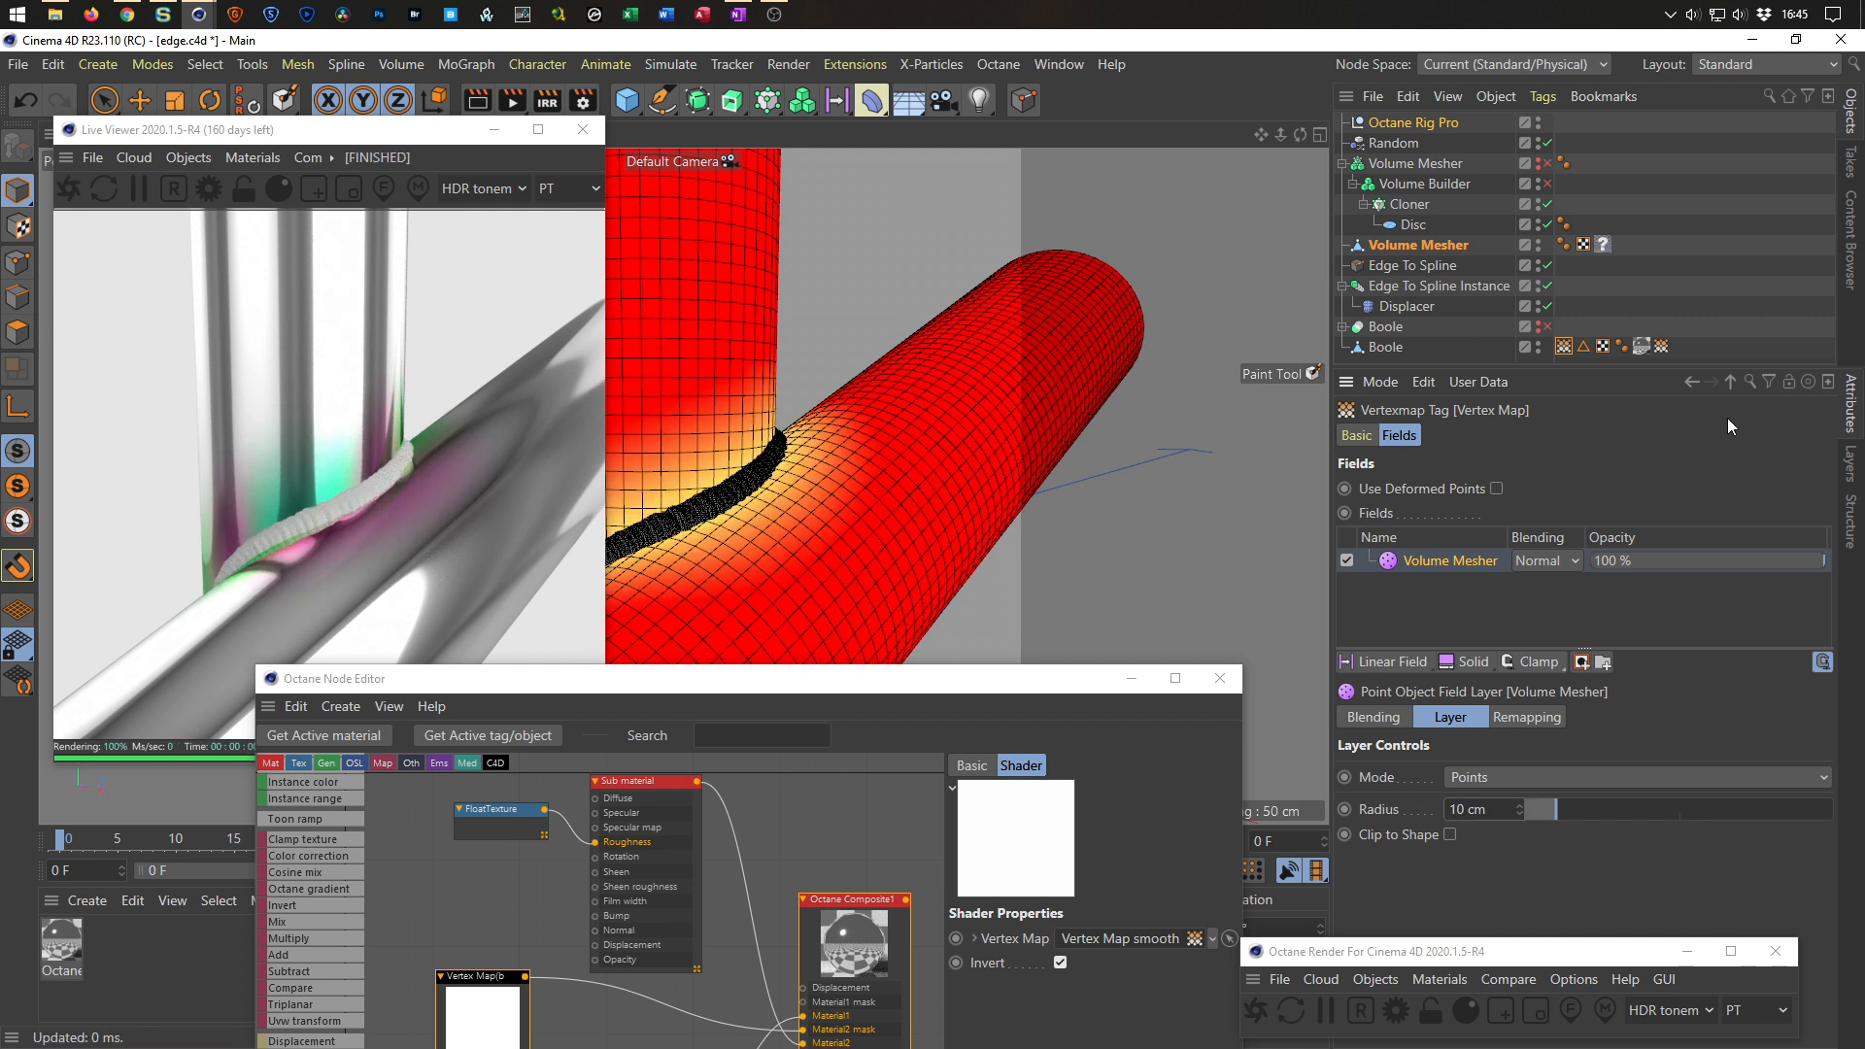
In the Vertex Map smooth tag, set the Vertex Map field layer's radius to 5 cm.
click(1662, 349)
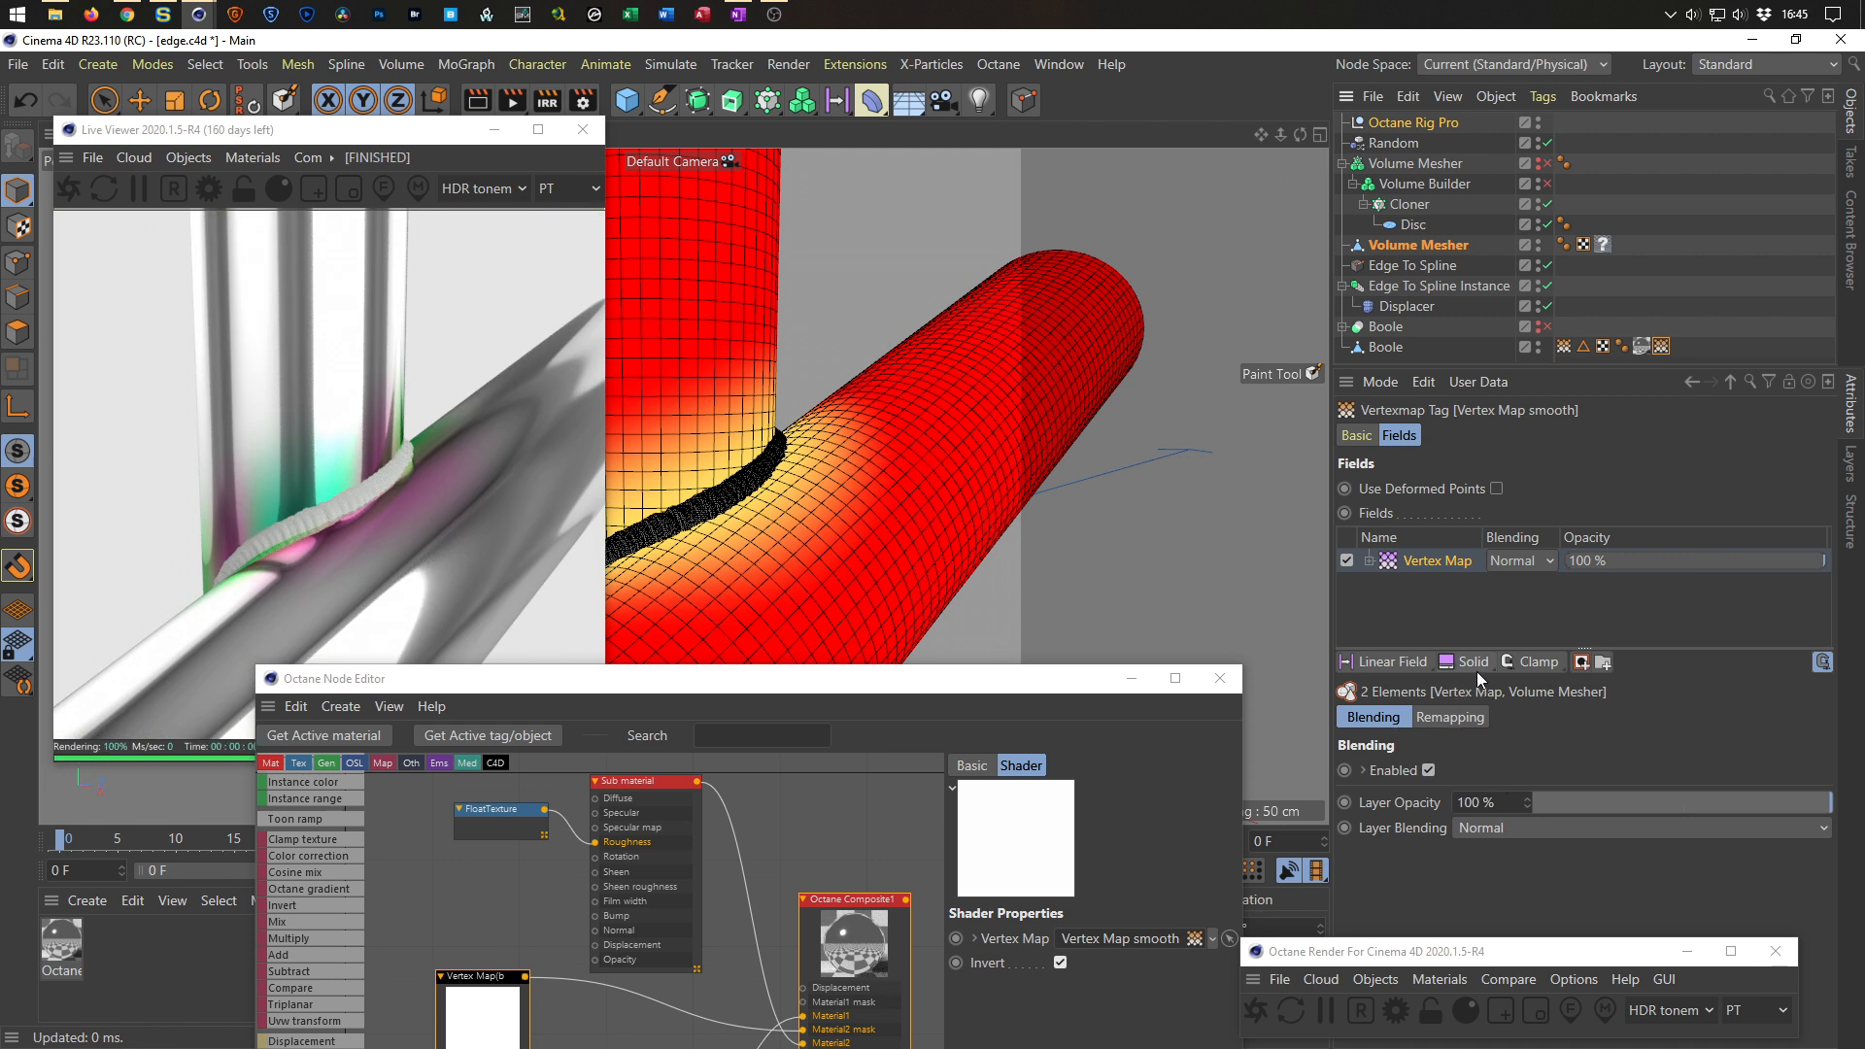
click(1438, 562)
click(1506, 795)
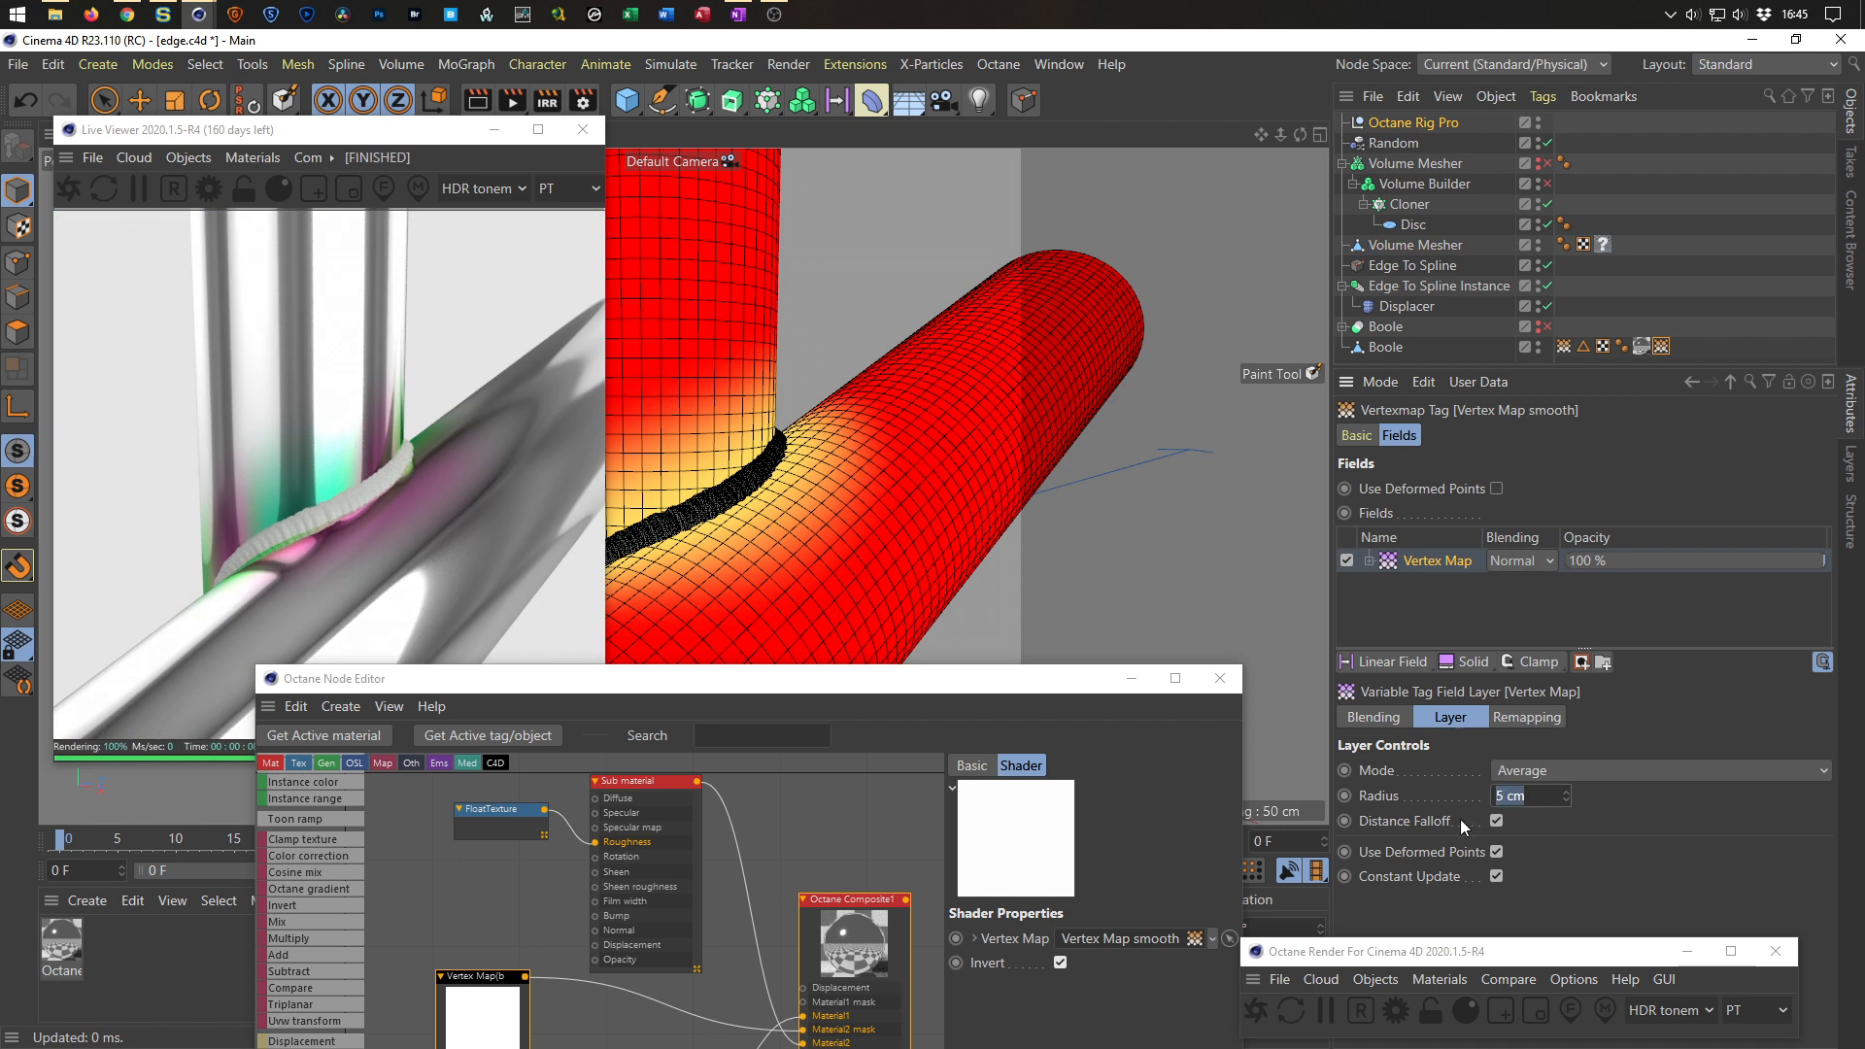
text(2)
key(Return)
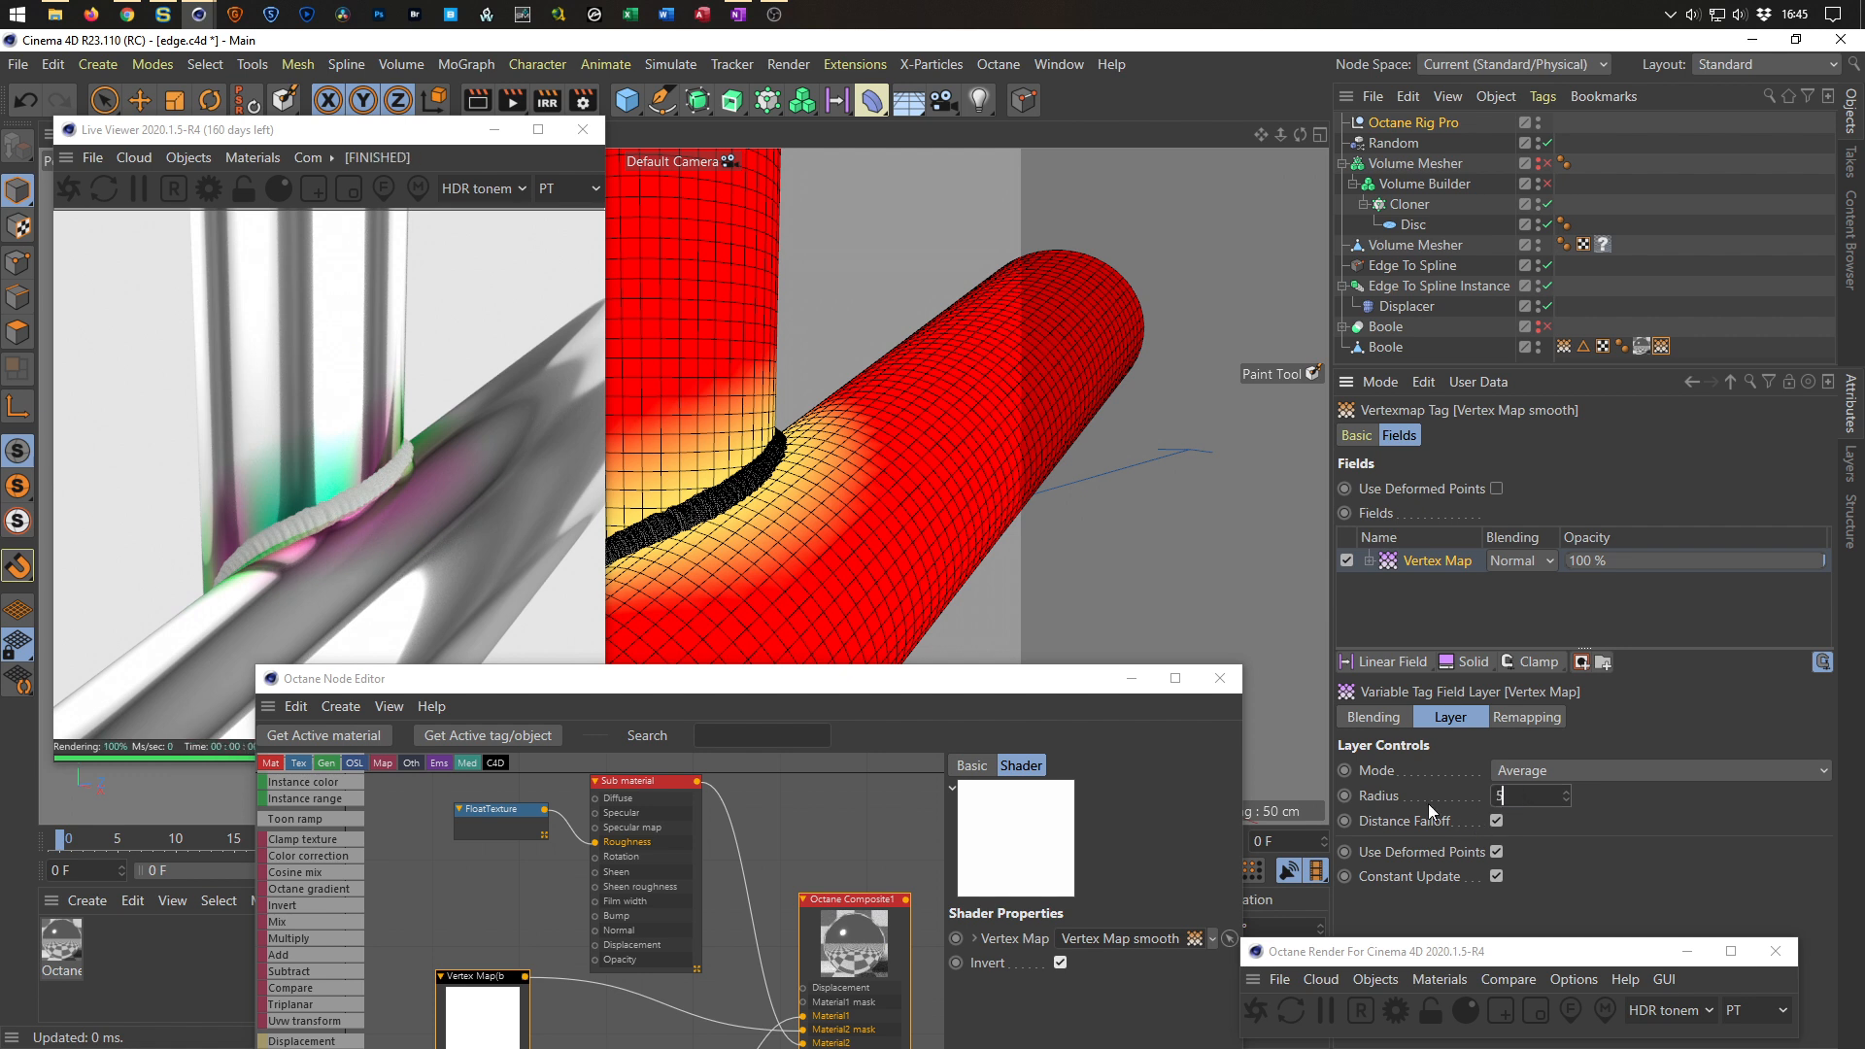
text(5)
key(Return)
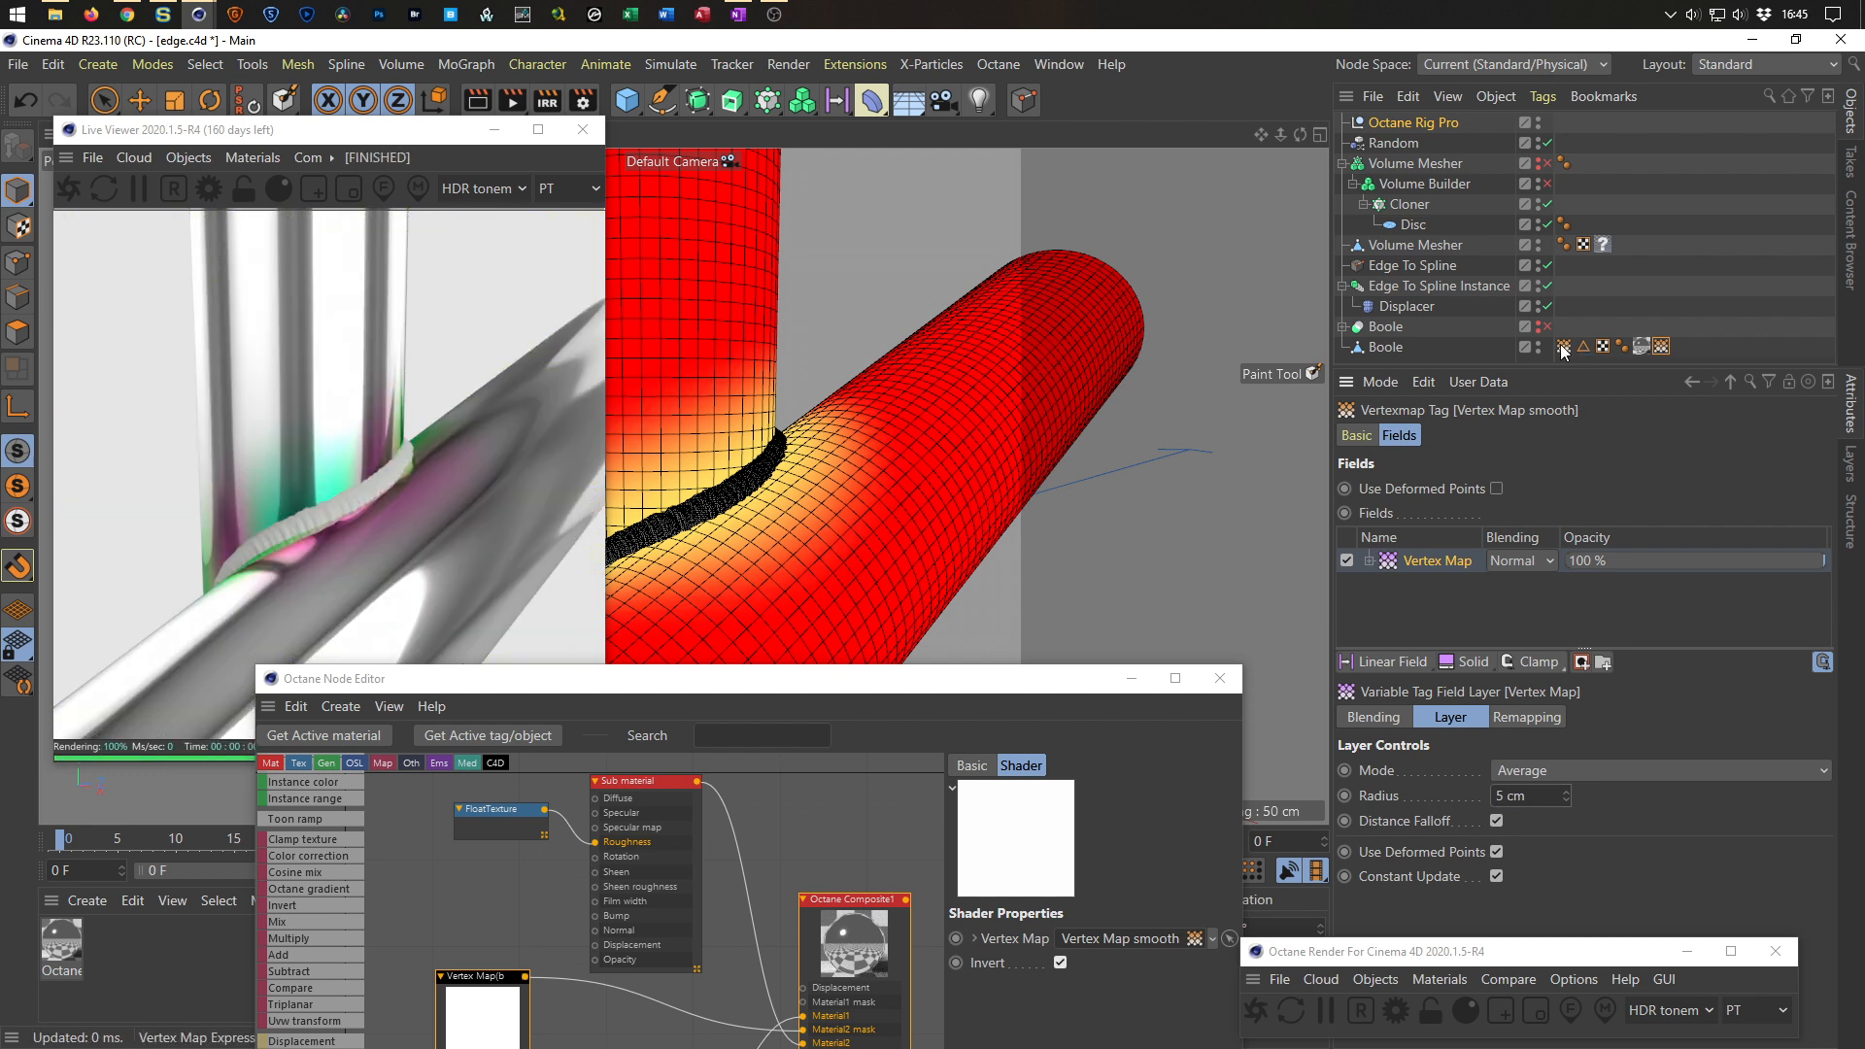
Set the Volume Mesher point field layer's radius in the first vertex map tag to 5 cm.
click(1564, 347)
click(1450, 560)
click(1469, 809)
text(5)
key(Return)
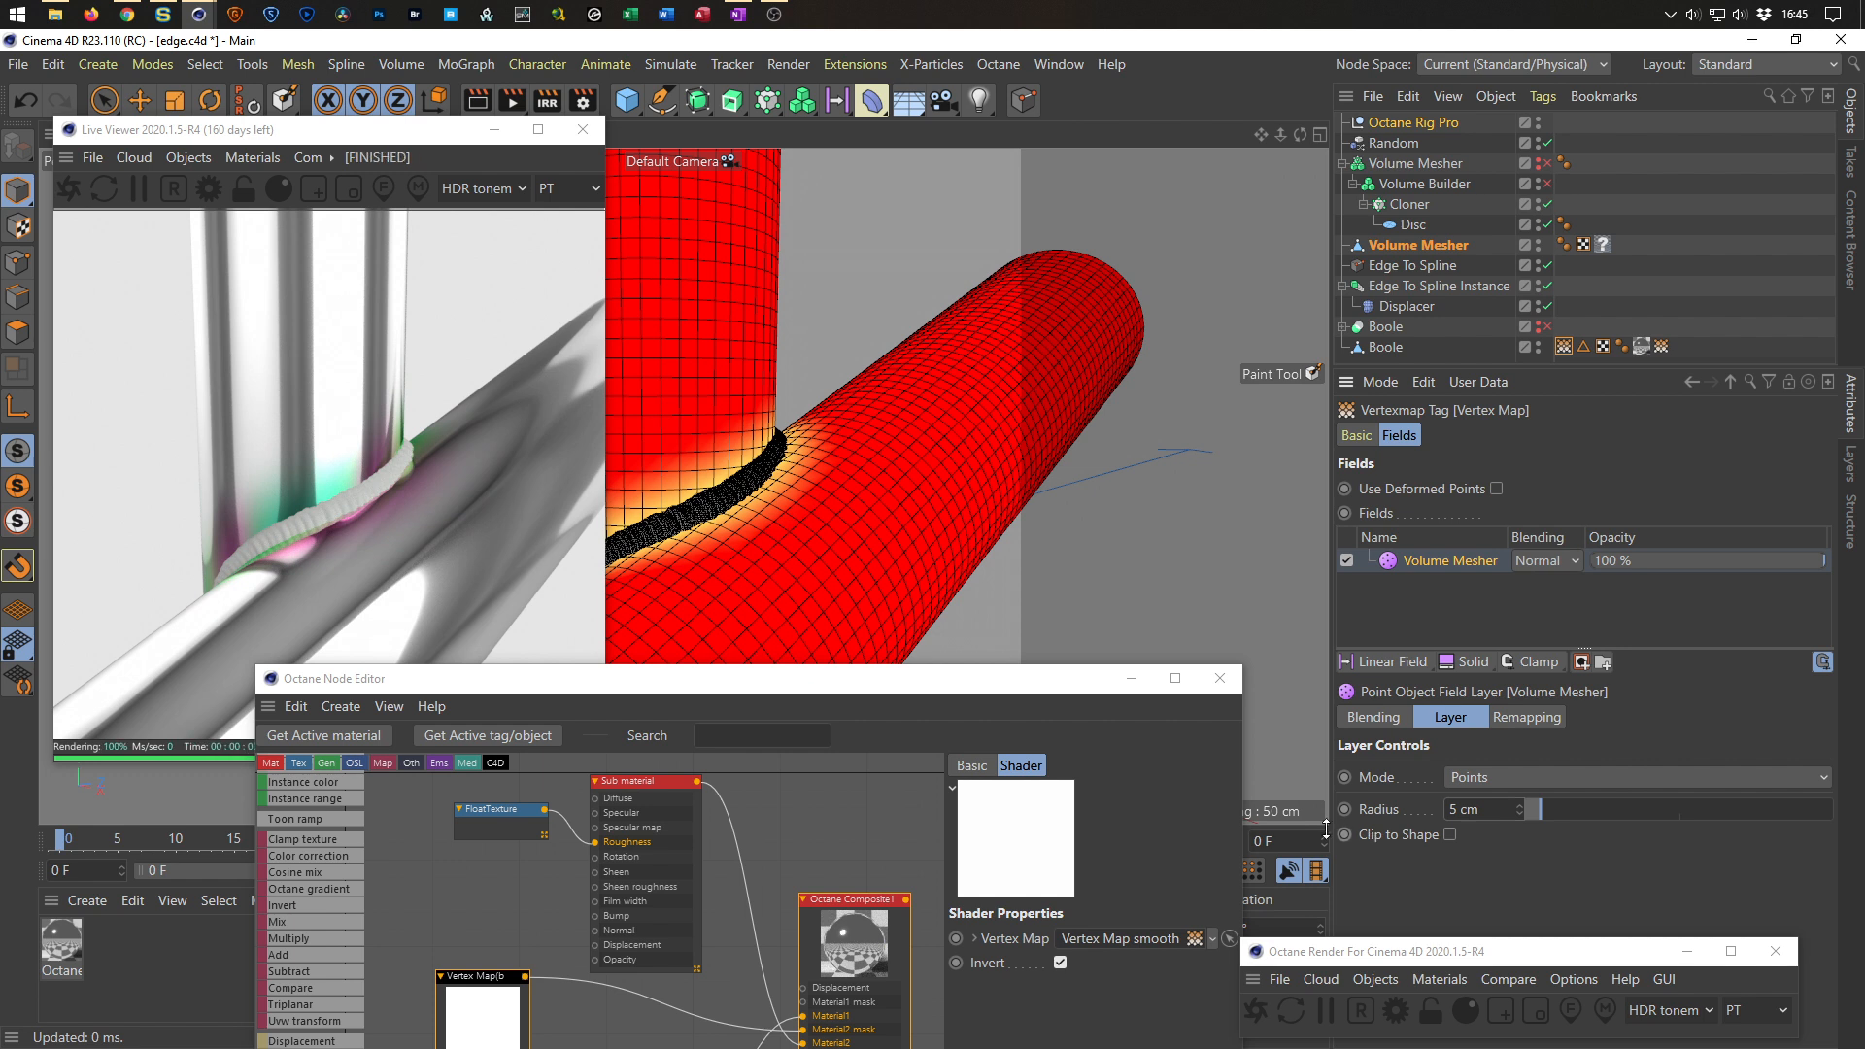
Rearrange the node graph, swapping the positions of the two Sub material nodes.
drag(972, 684, 1342, 517)
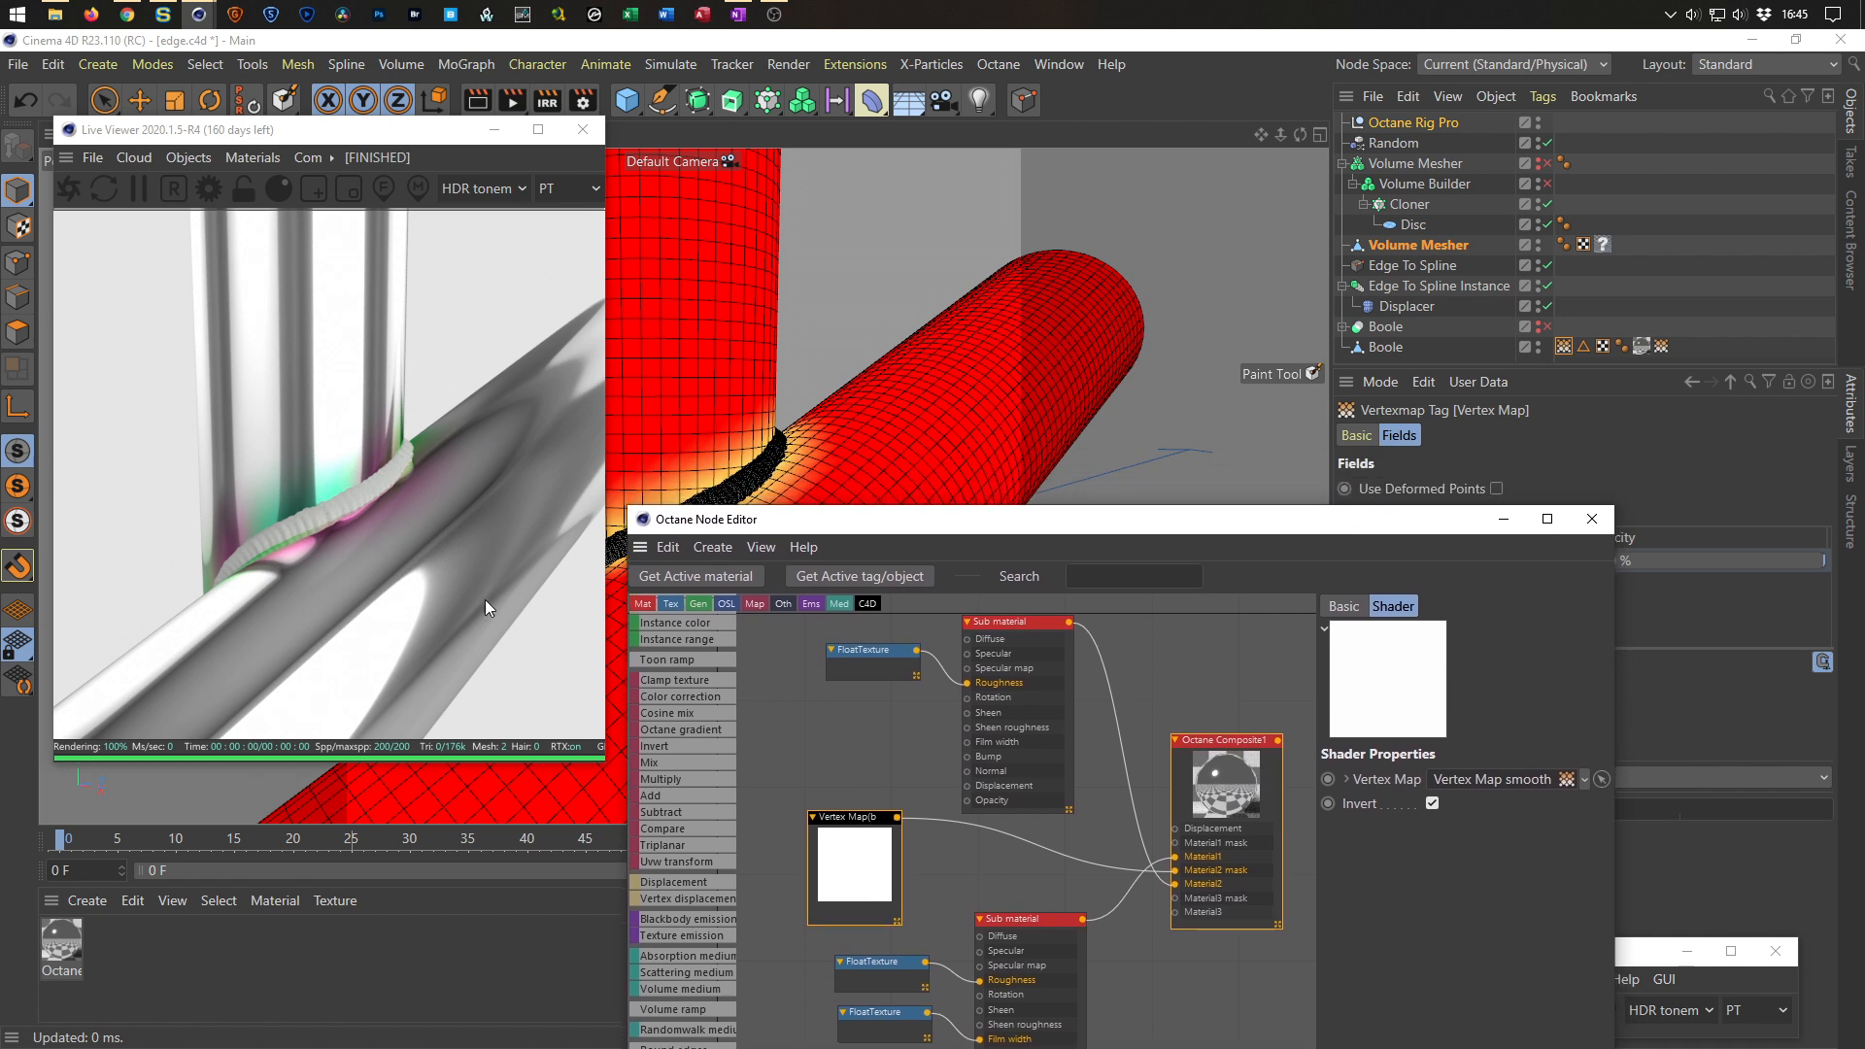
drag(877, 655, 882, 684)
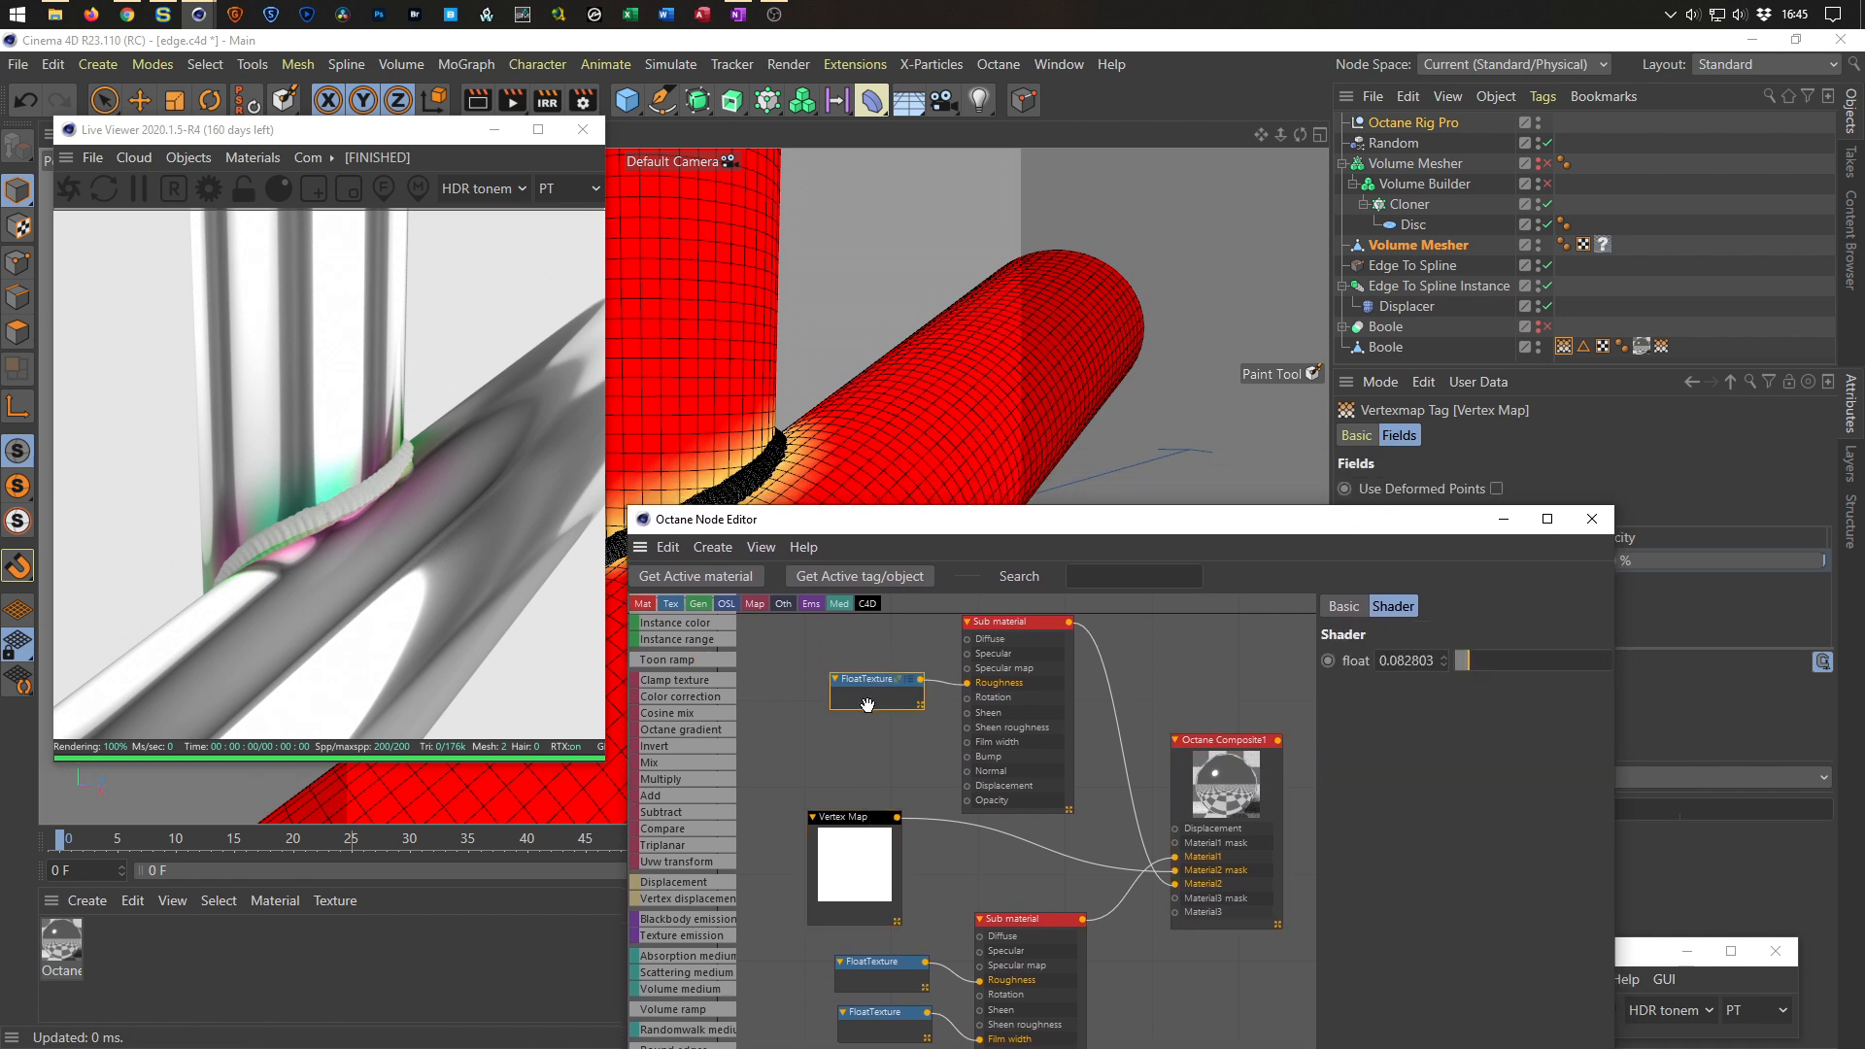
click(1027, 923)
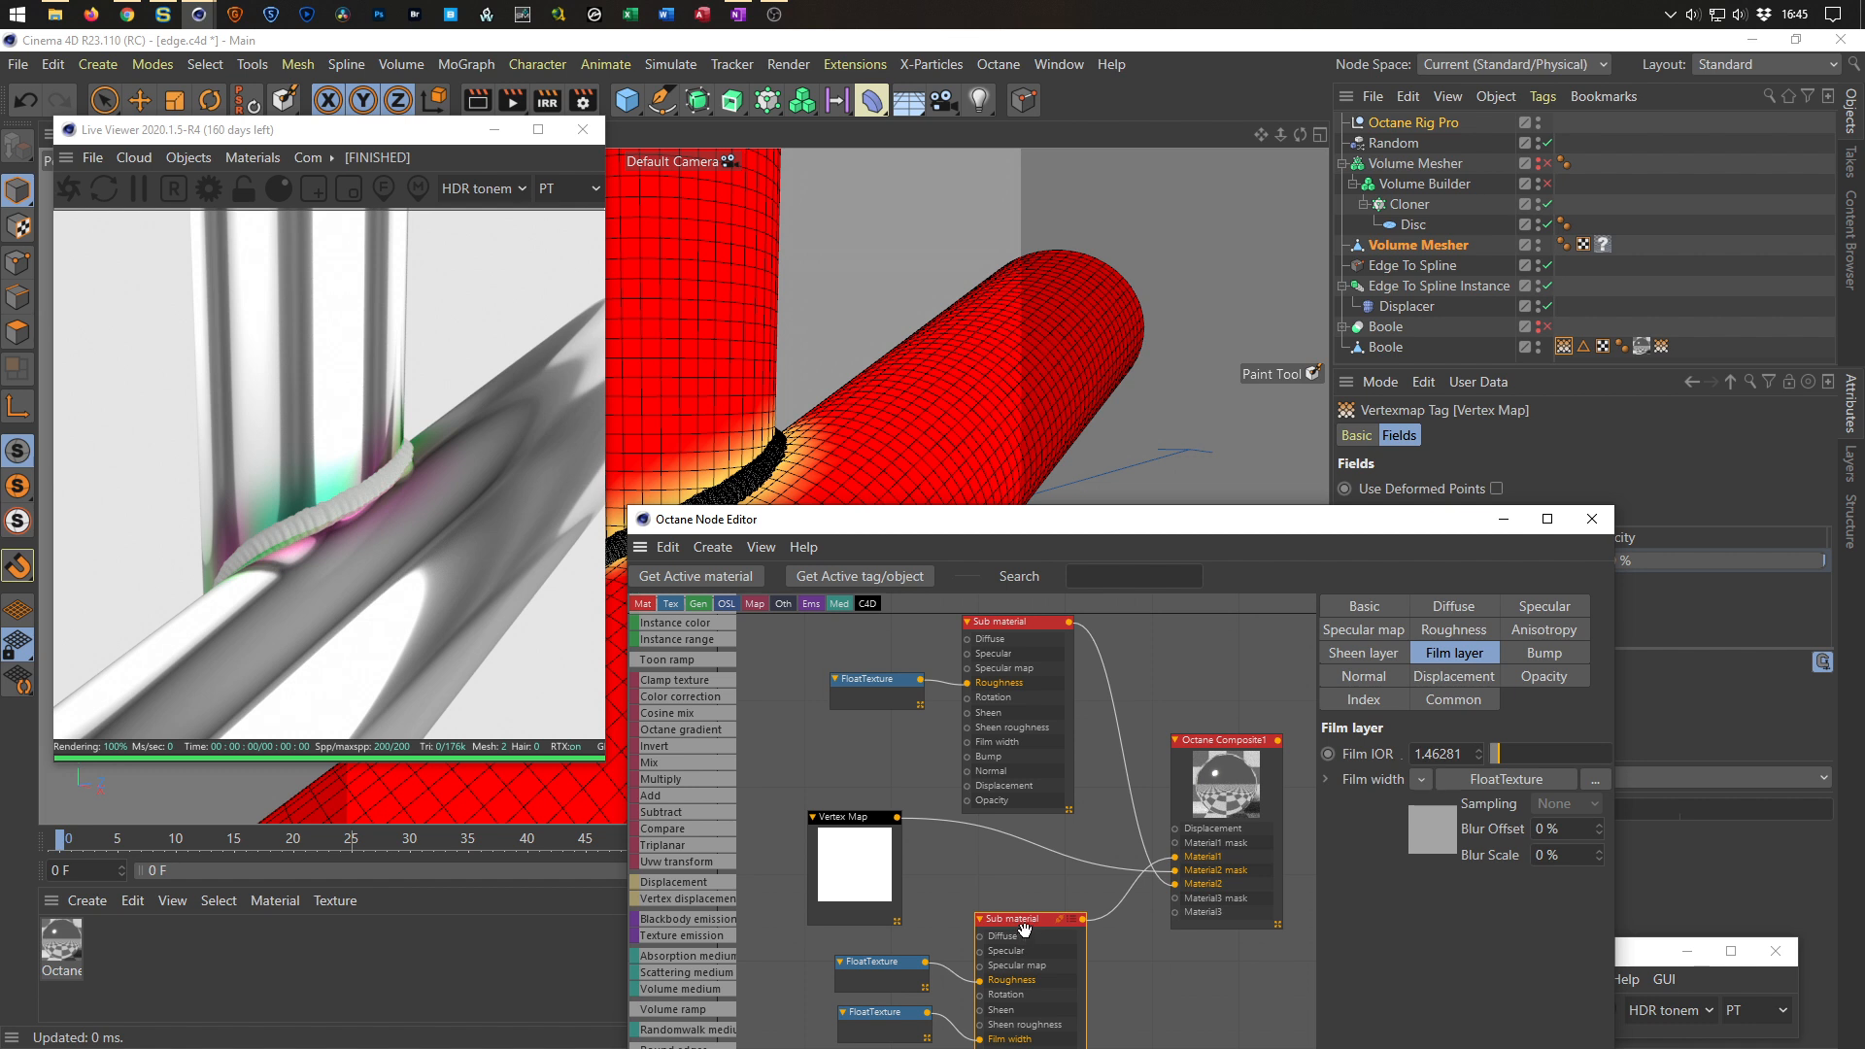
drag(1018, 510, 1019, 230)
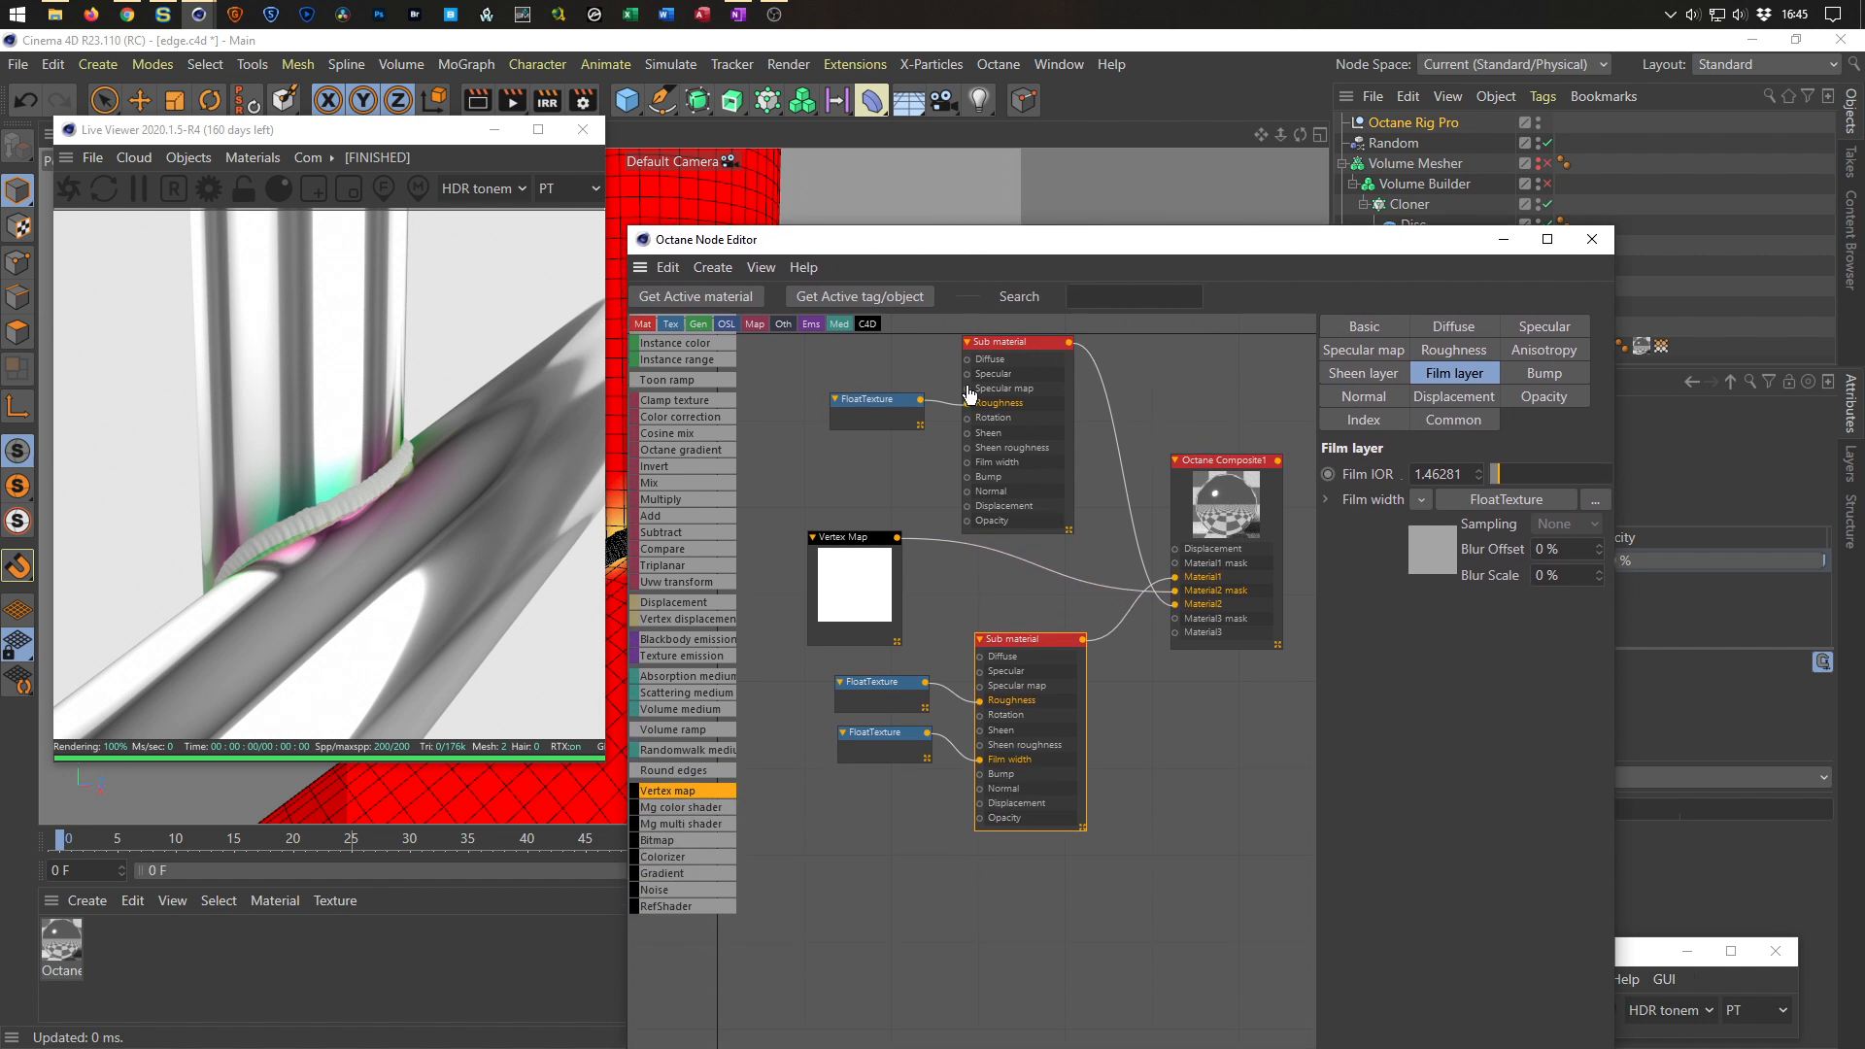
drag(1013, 345, 982, 399)
click(1086, 527)
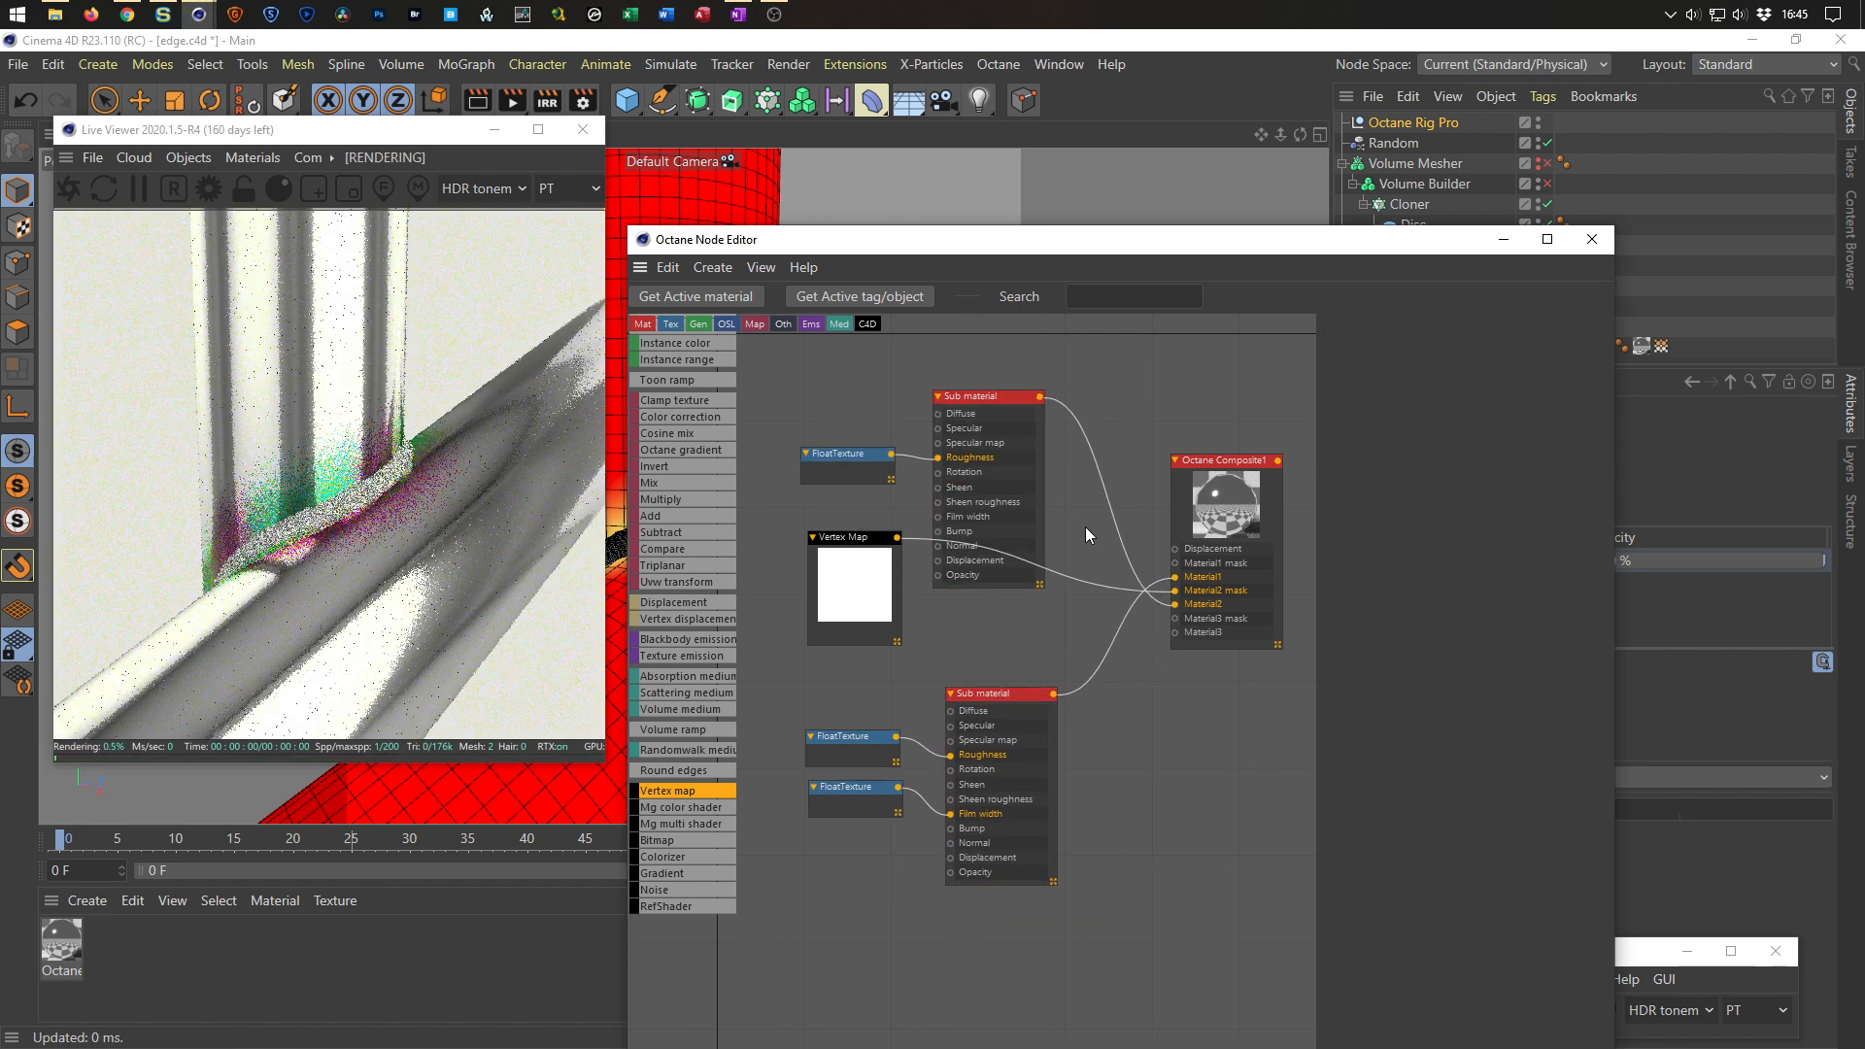
click(991, 400)
click(1056, 481)
drag(985, 399, 1198, 789)
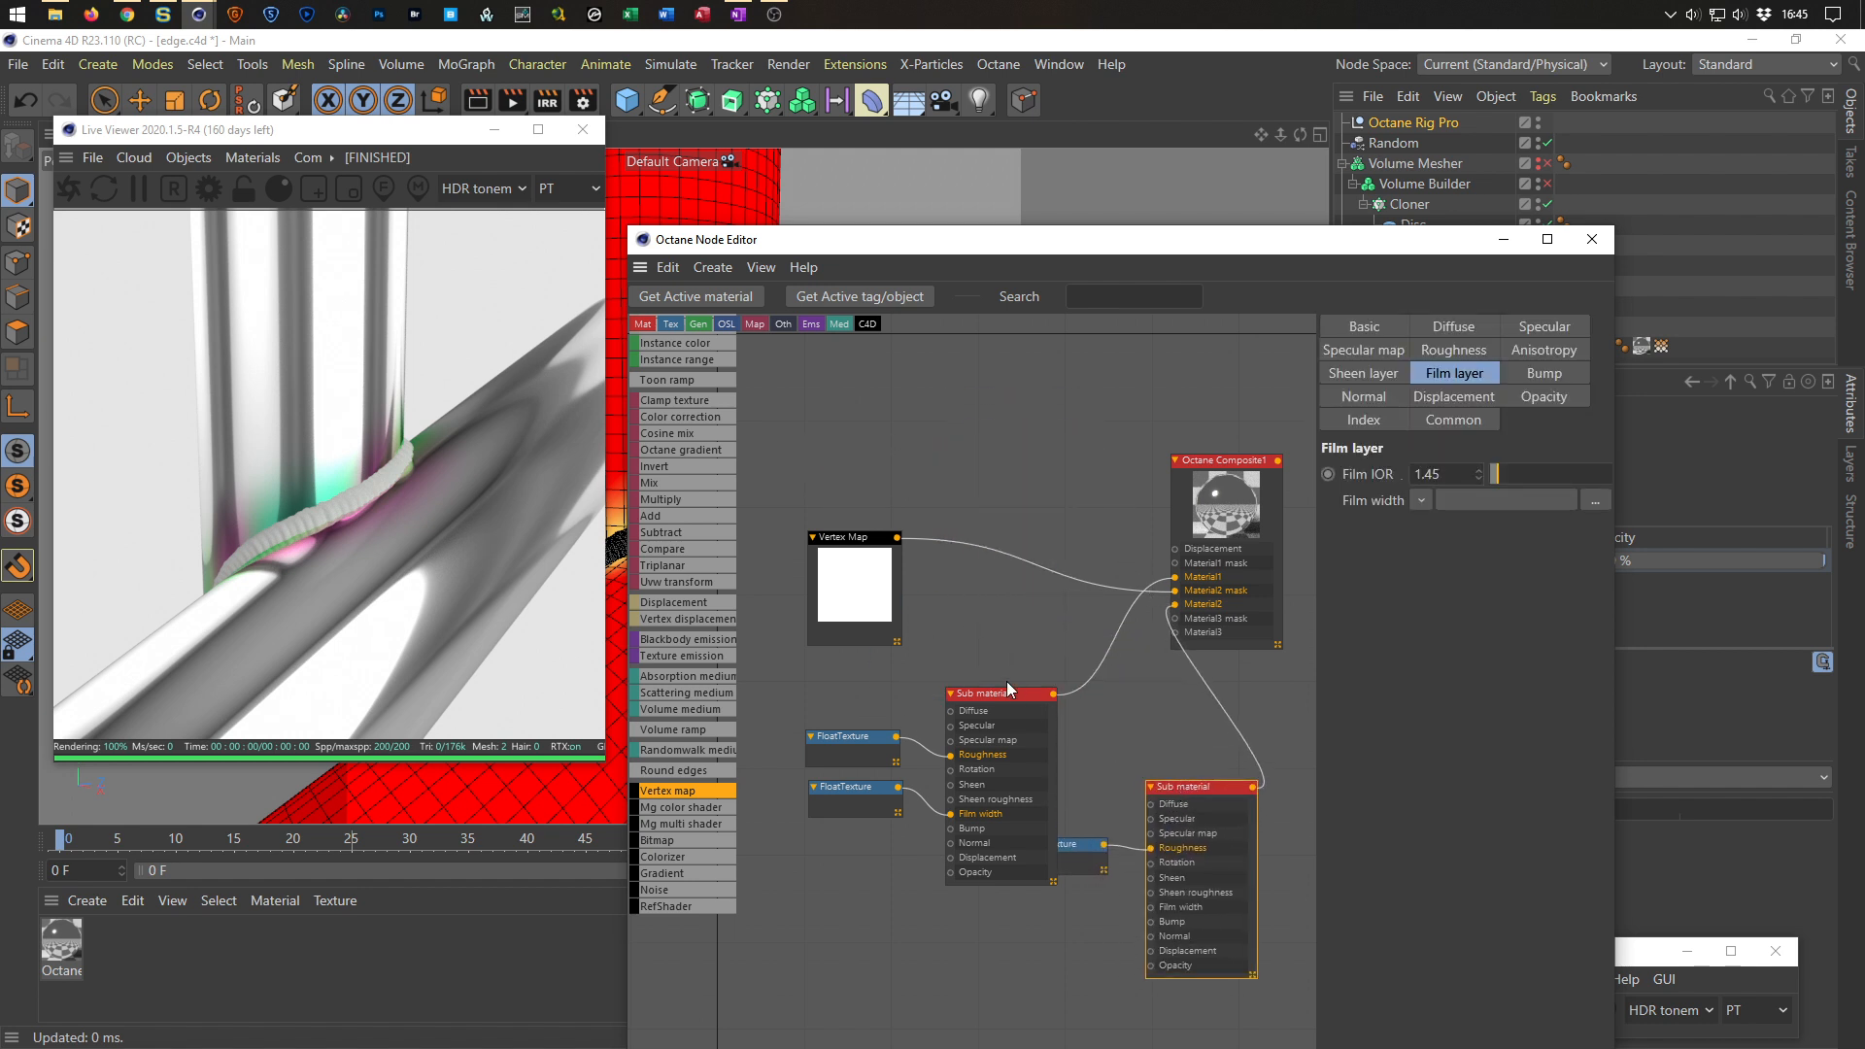
click(1007, 691)
drag(987, 692, 1023, 334)
drag(1195, 788, 1008, 677)
mouse_move(1069, 659)
middle_down()
mouse_move(1016, 704)
mouse_move(958, 674)
mouse_move(1055, 638)
middle_up()
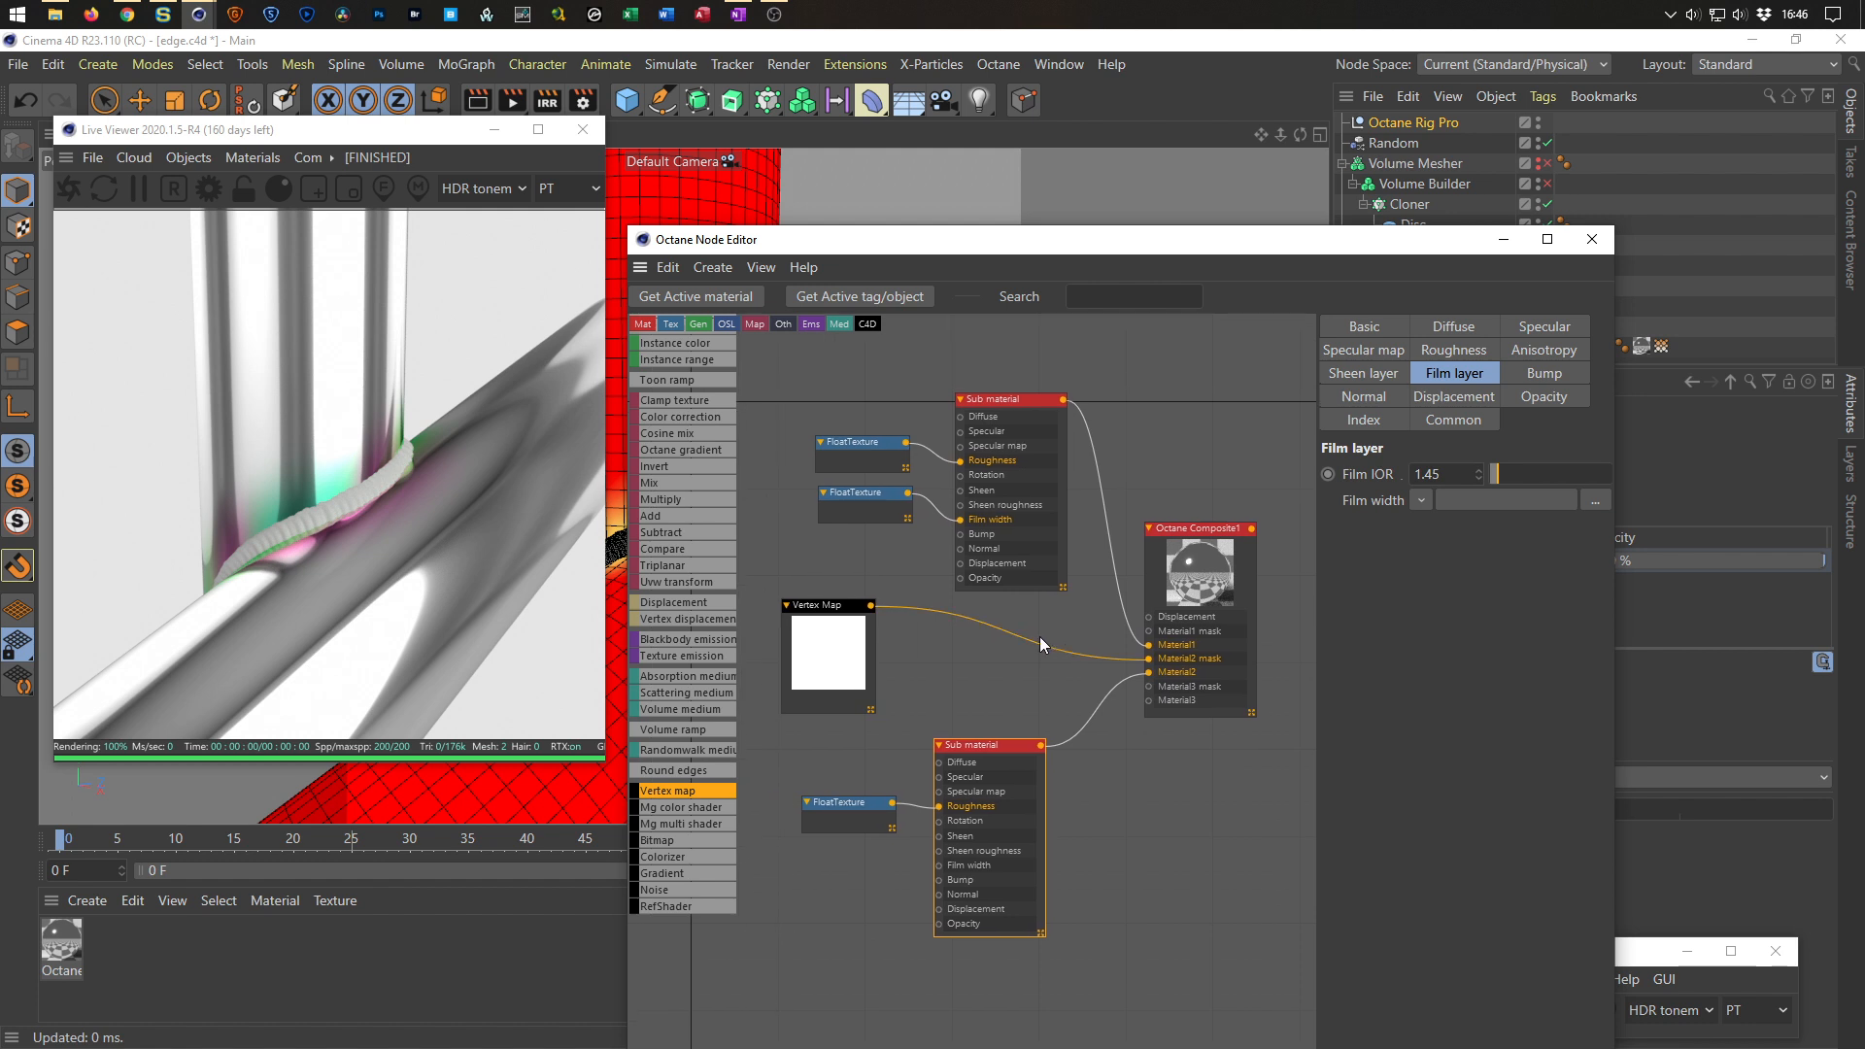
Set the top Sub material's metallic reflection mode to IOR + color with Metallic IOR values about 1.6 and 1.97.
click(1006, 400)
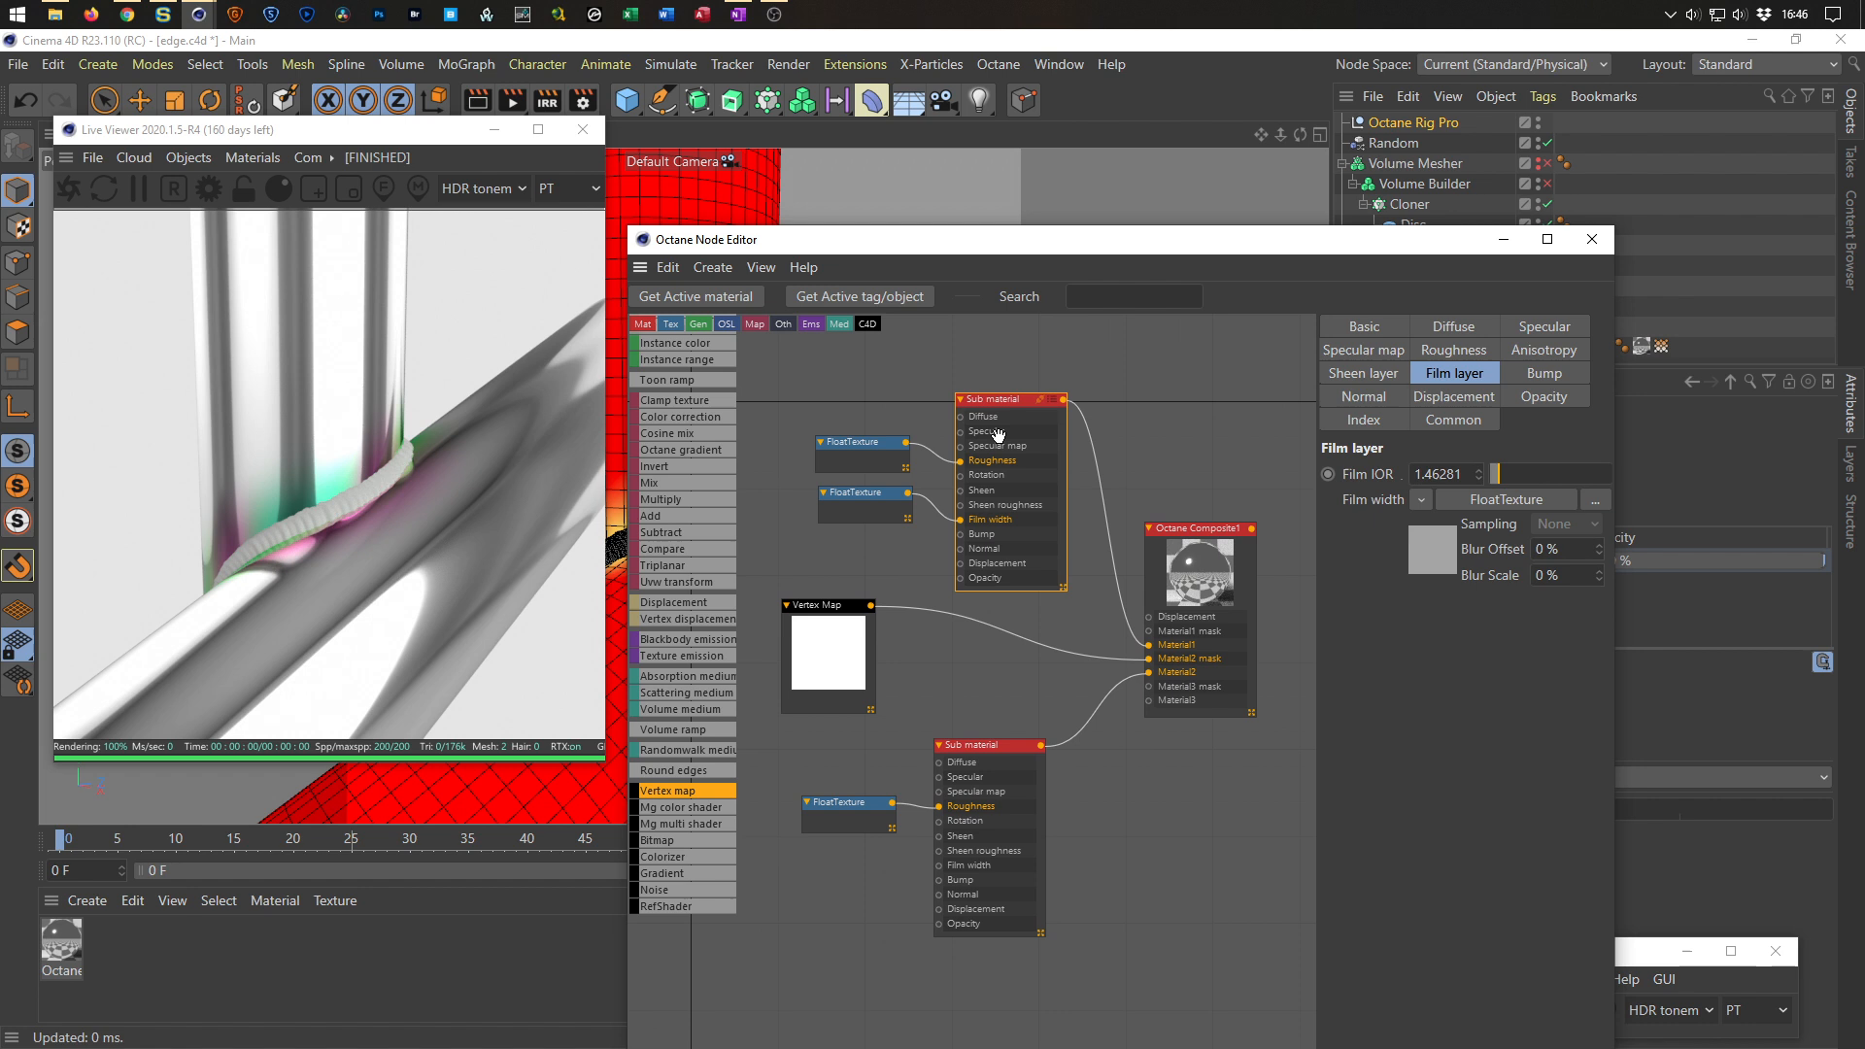
click(1370, 418)
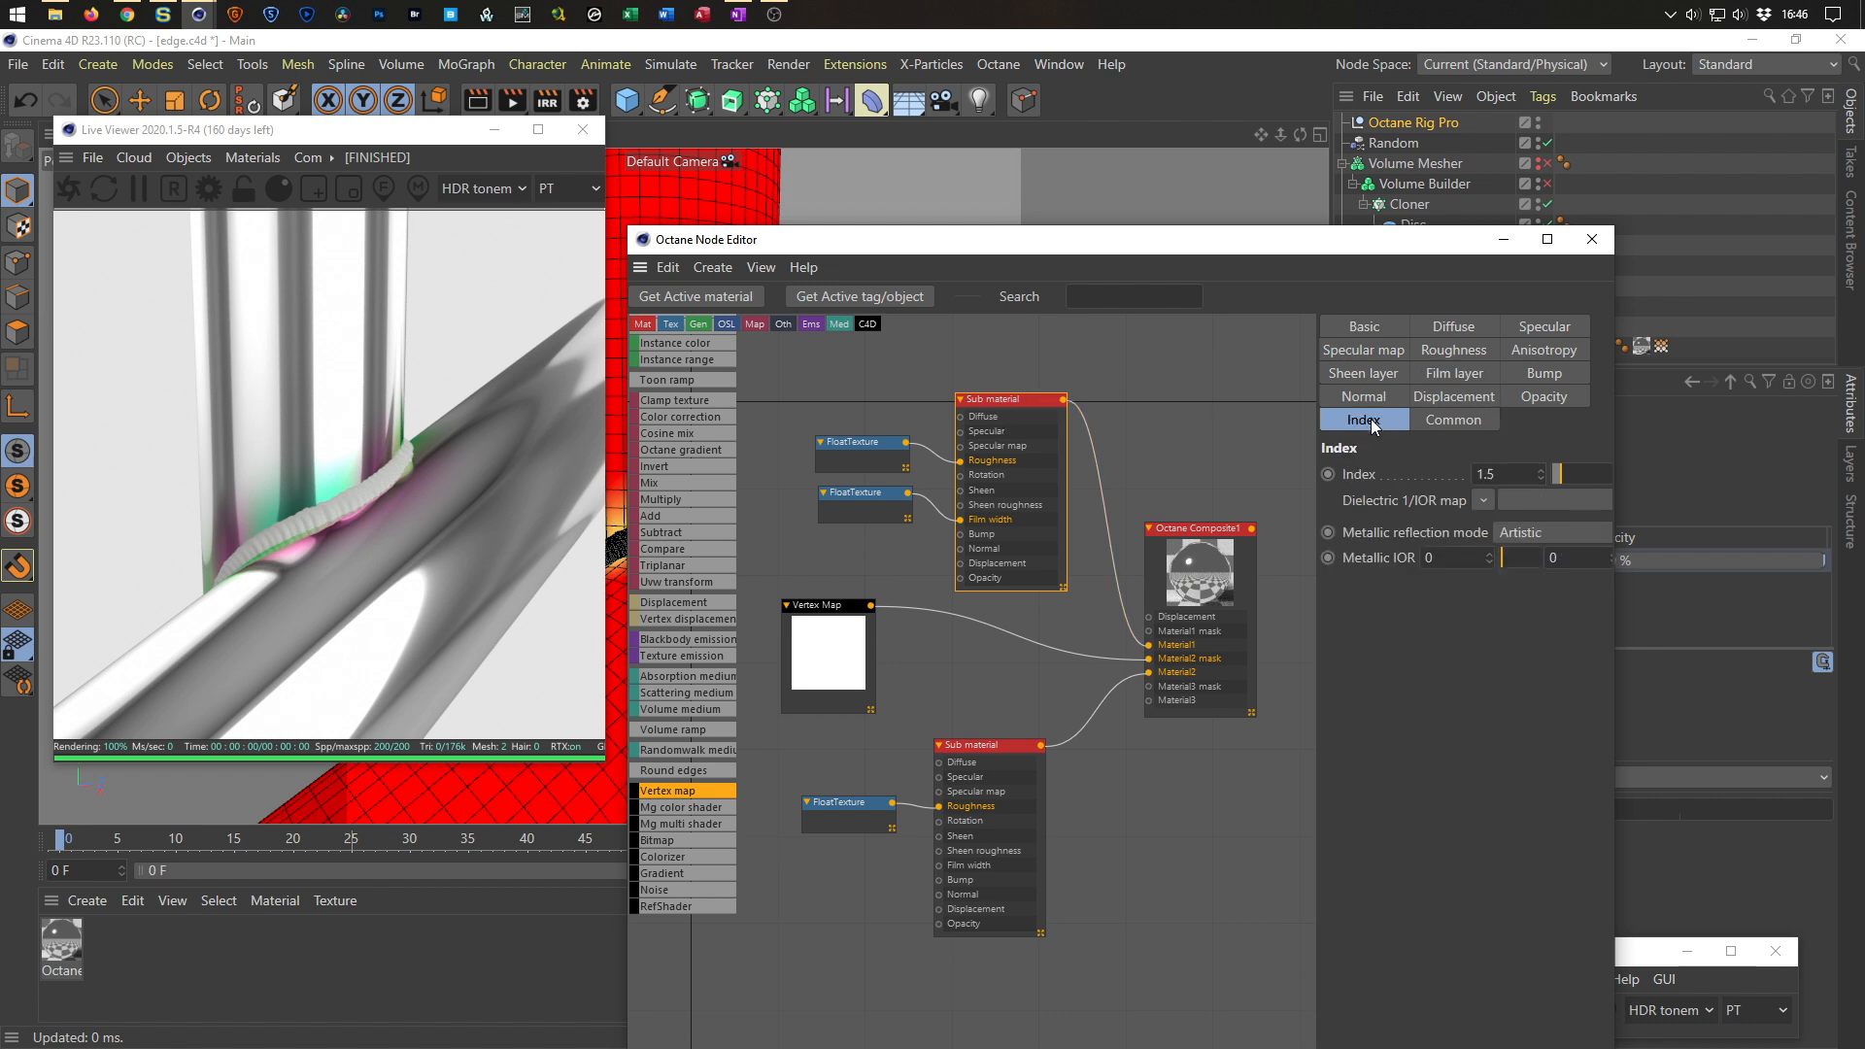
drag(1615, 503, 1758, 505)
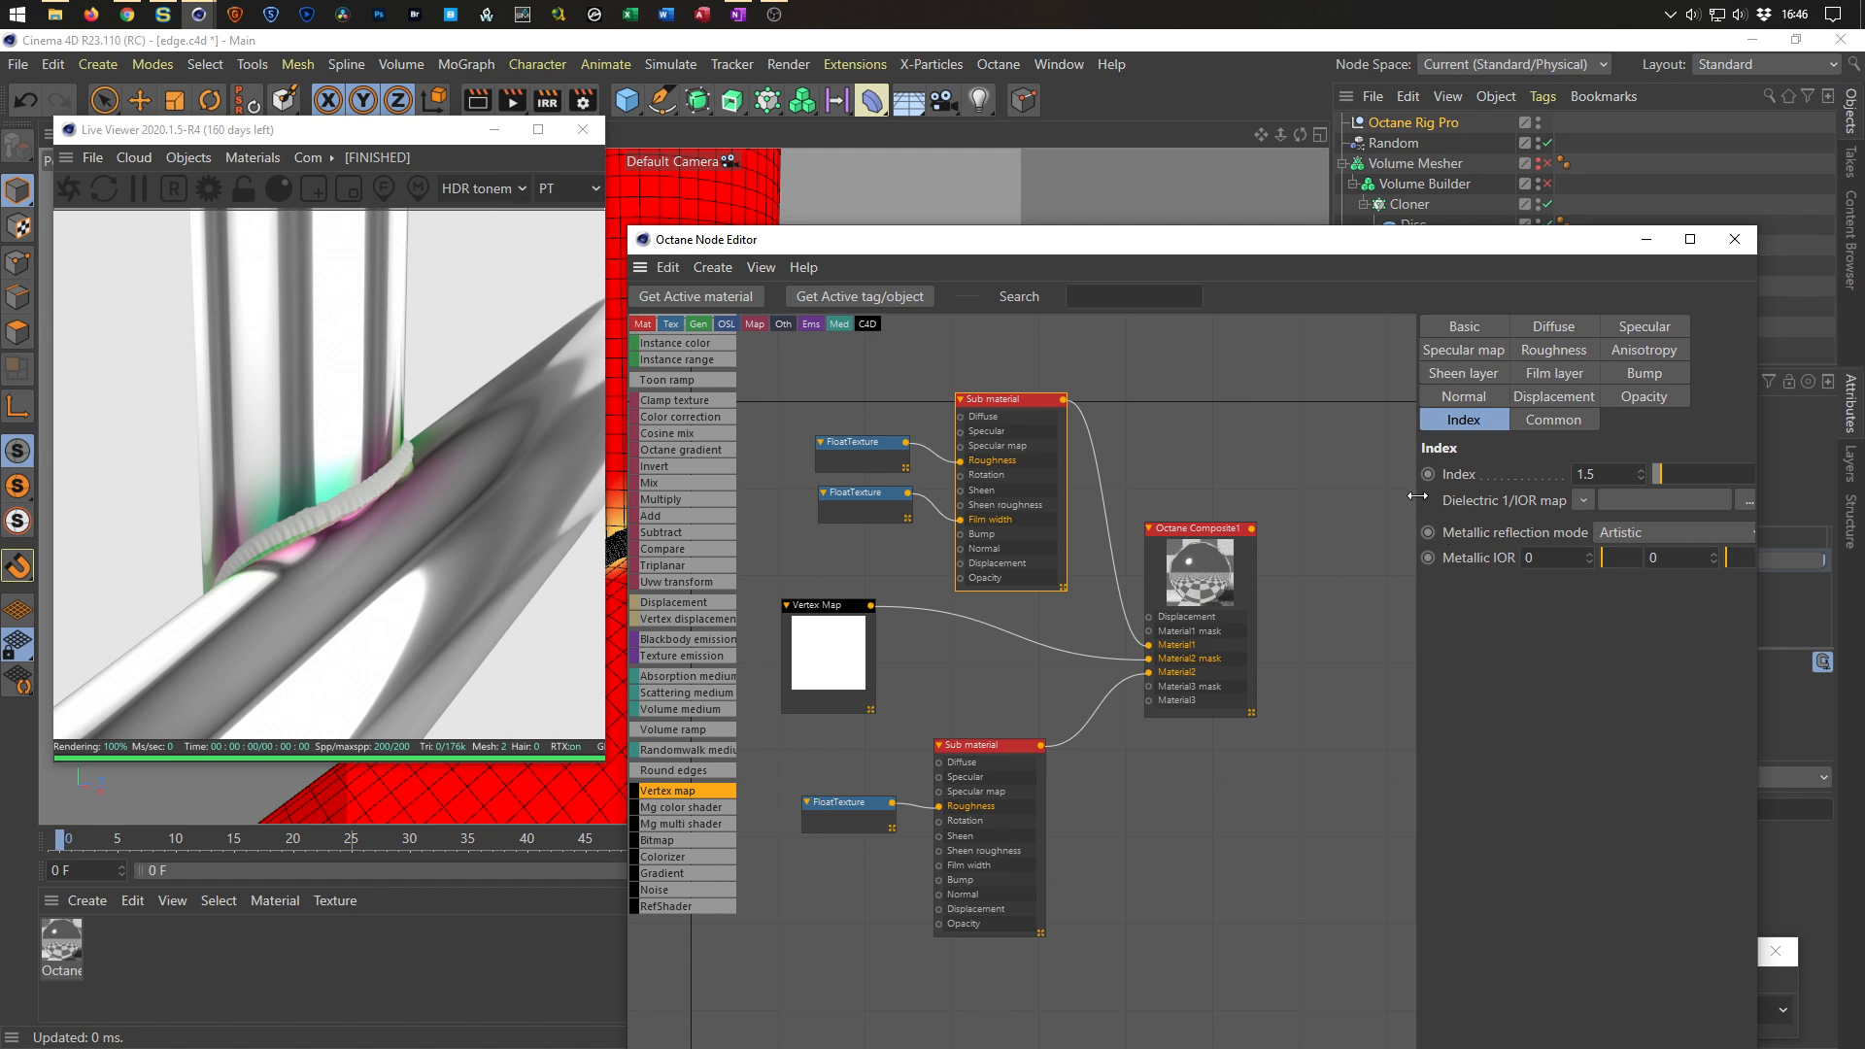
drag(1418, 497, 1346, 497)
click(1568, 509)
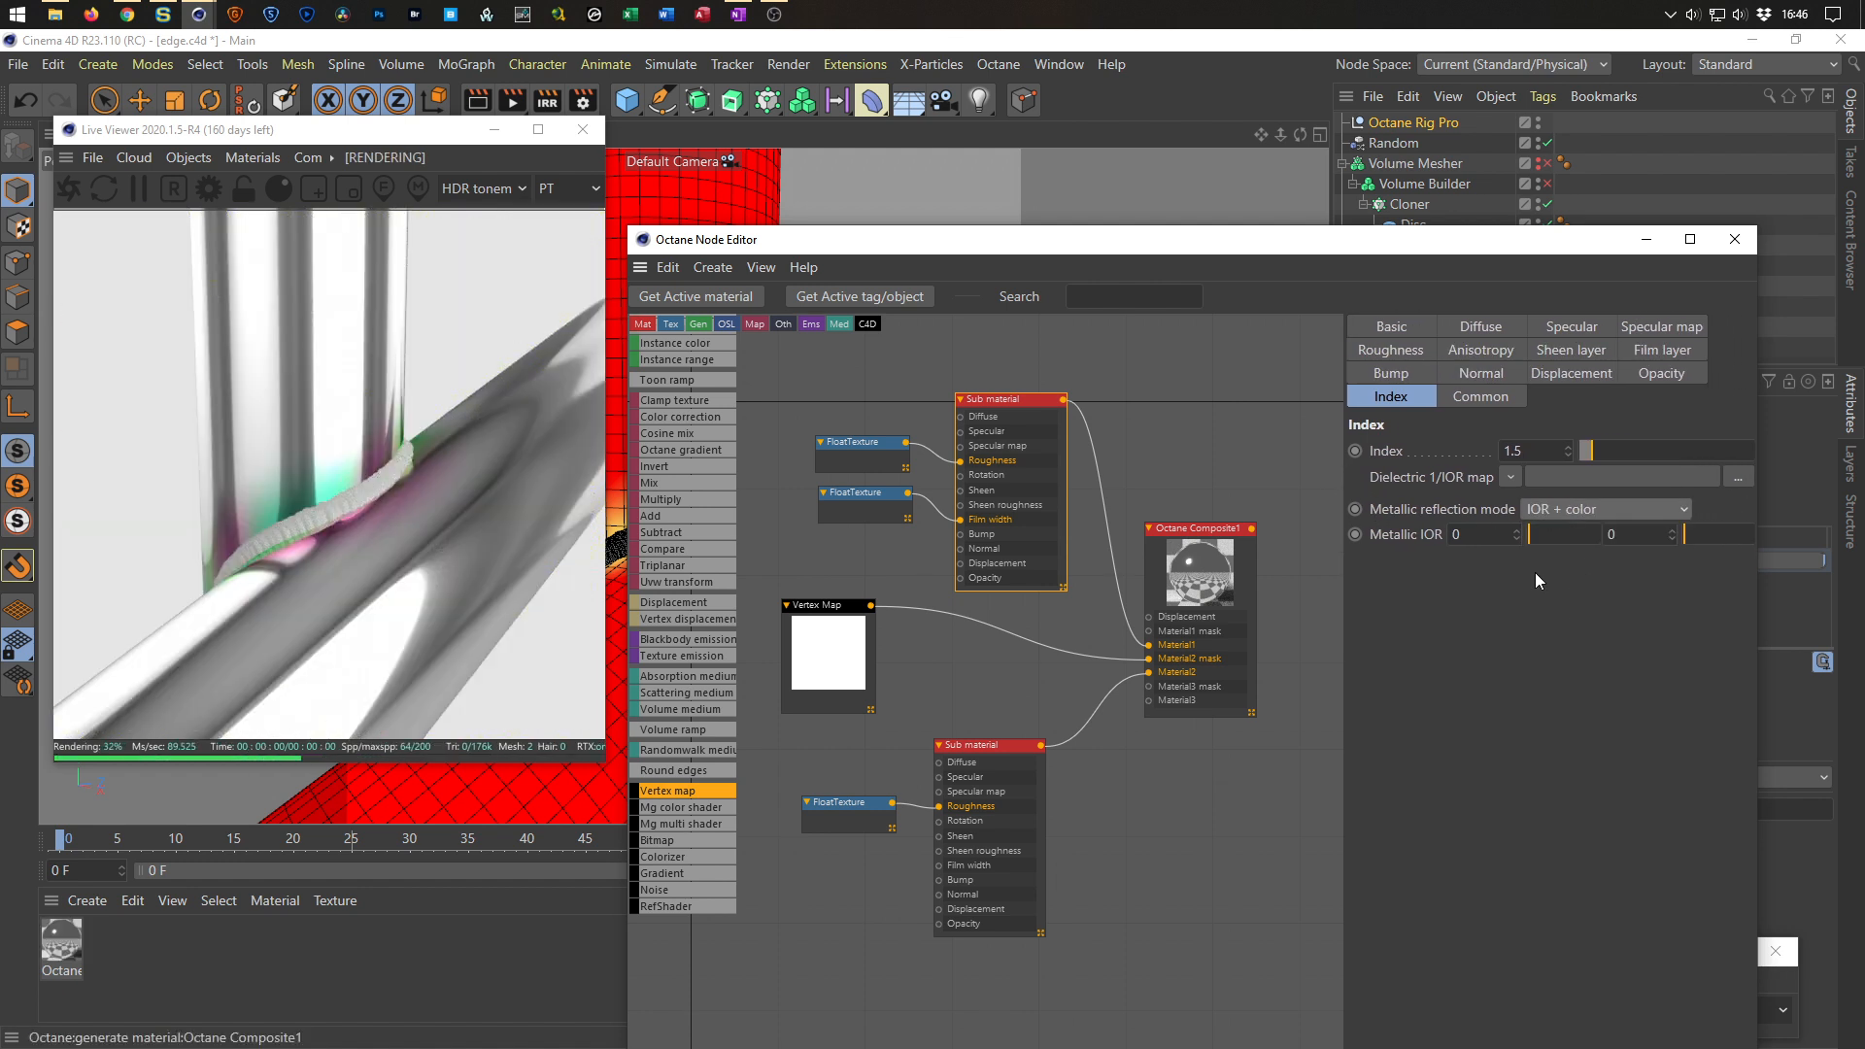
drag(1533, 538, 1542, 538)
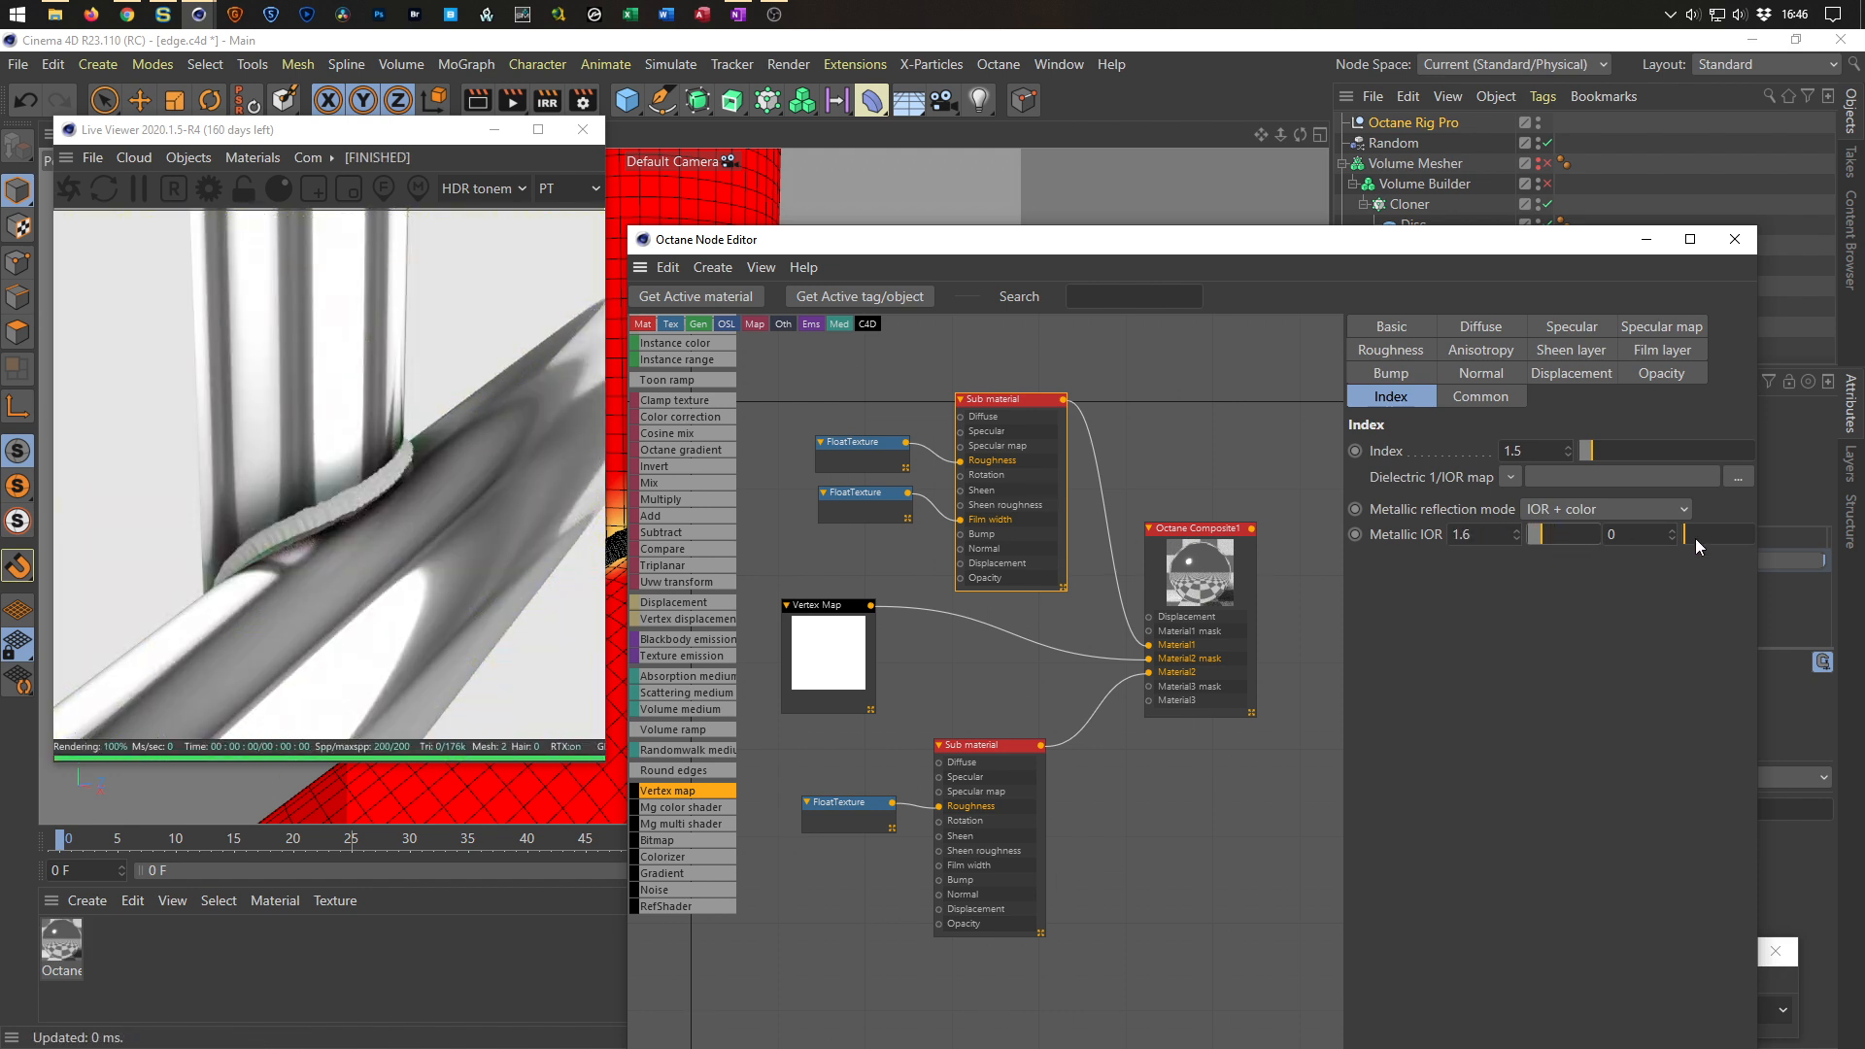
mouse_move(1698, 538)
mouse_down()
mouse_move(1740, 550)
mouse_move(1702, 550)
mouse_up()
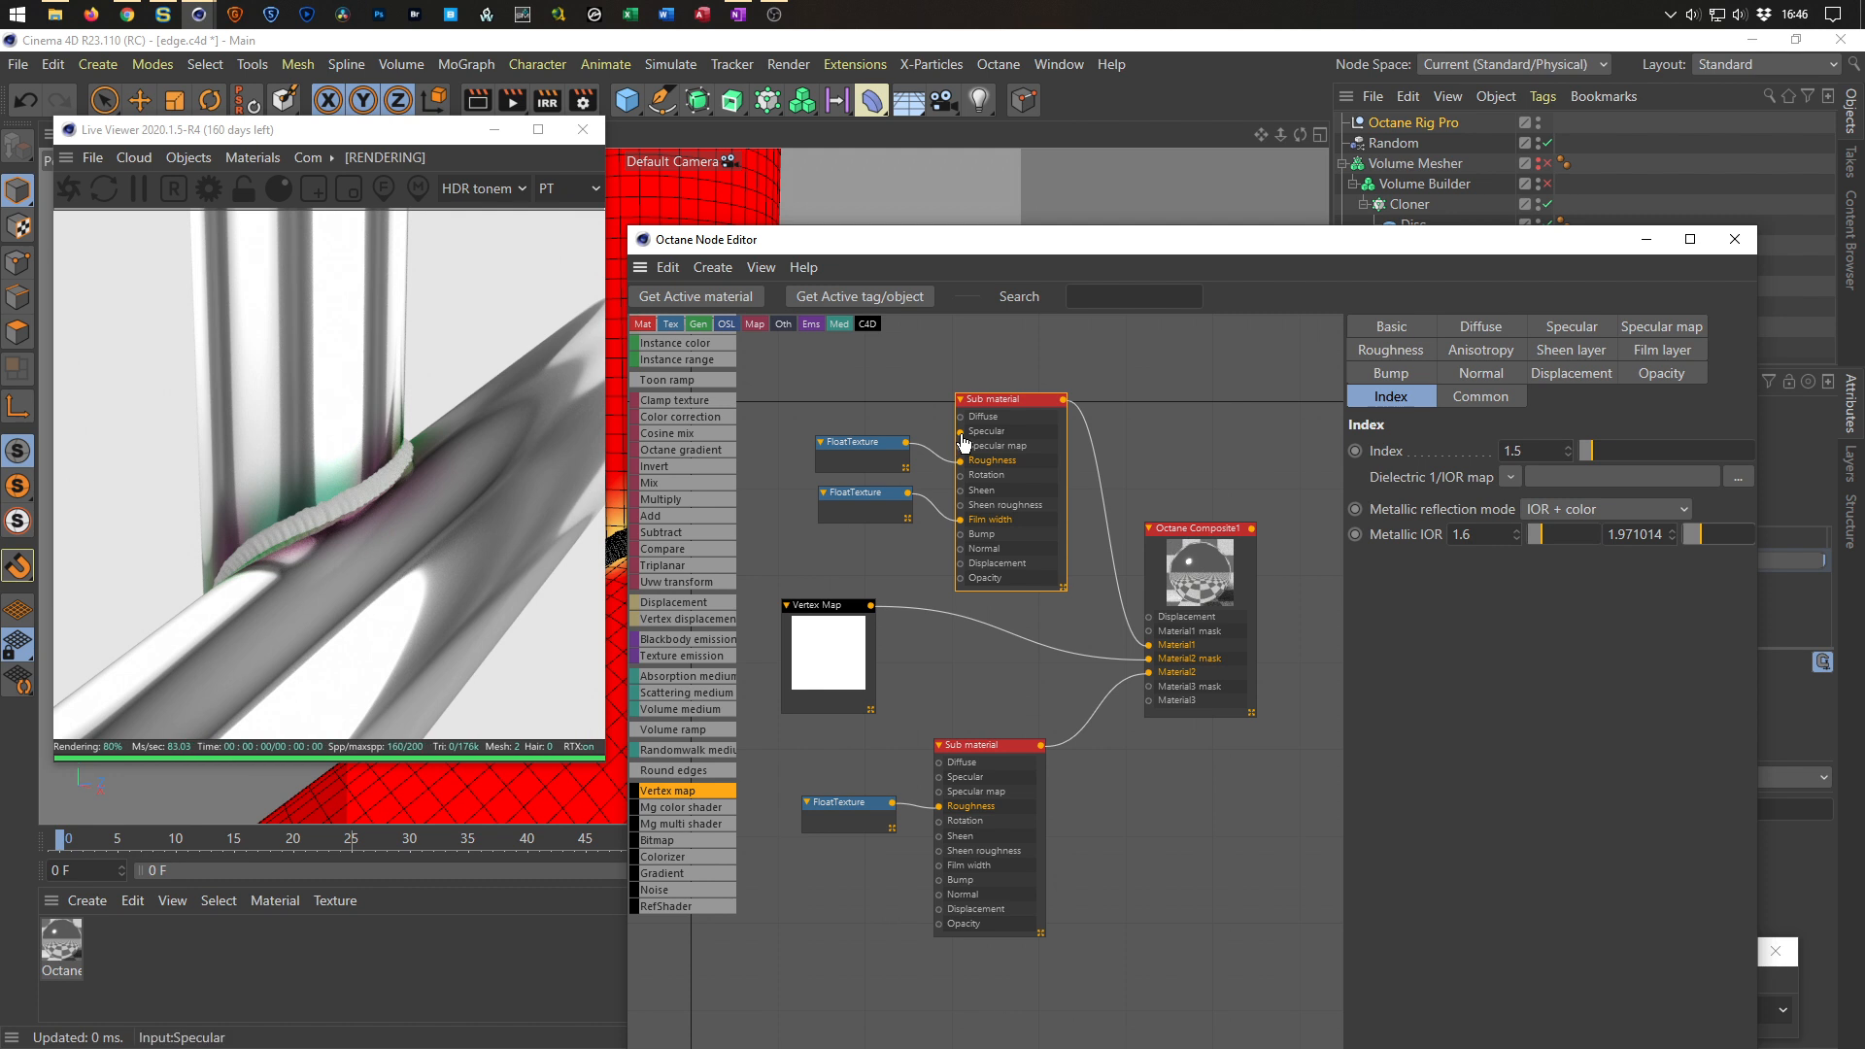
Plug a new Float texture into the top Sub material's Specular map input and set its value to about 1.13.
drag(960, 432, 913, 435)
click(1023, 468)
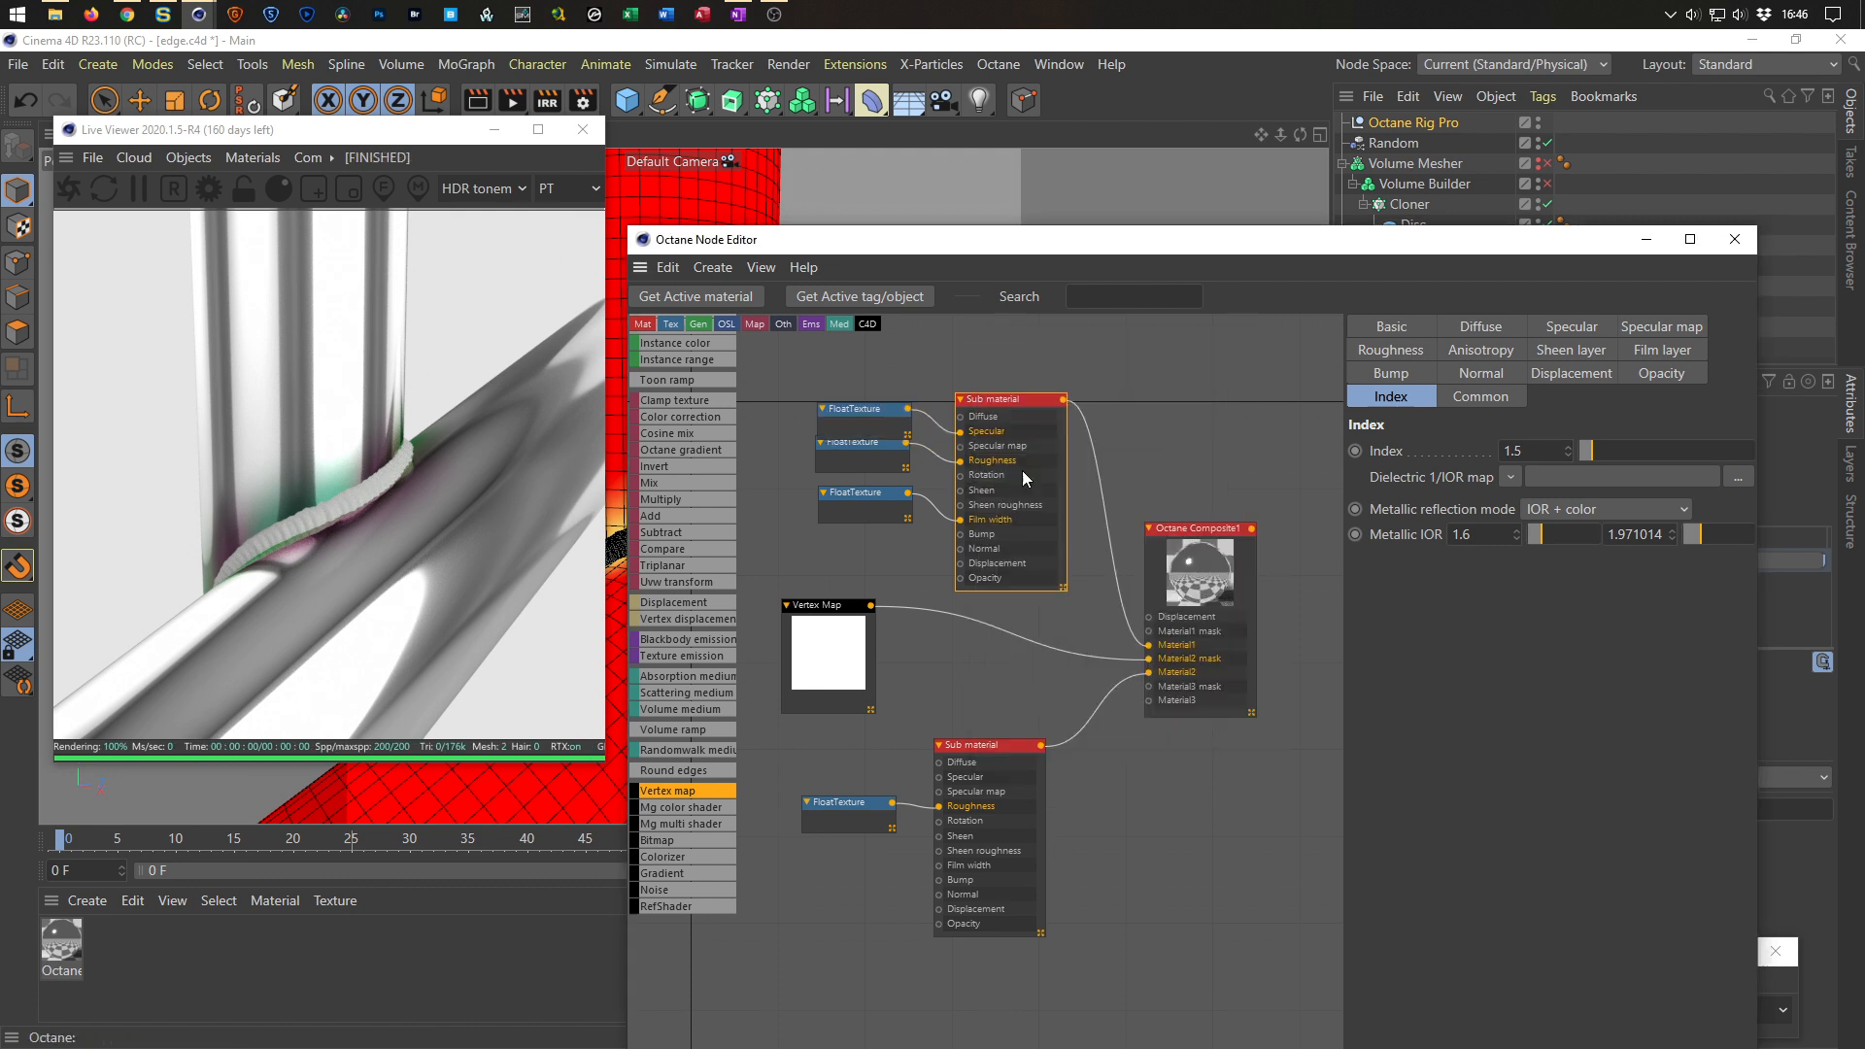
drag(1560, 381, 1501, 391)
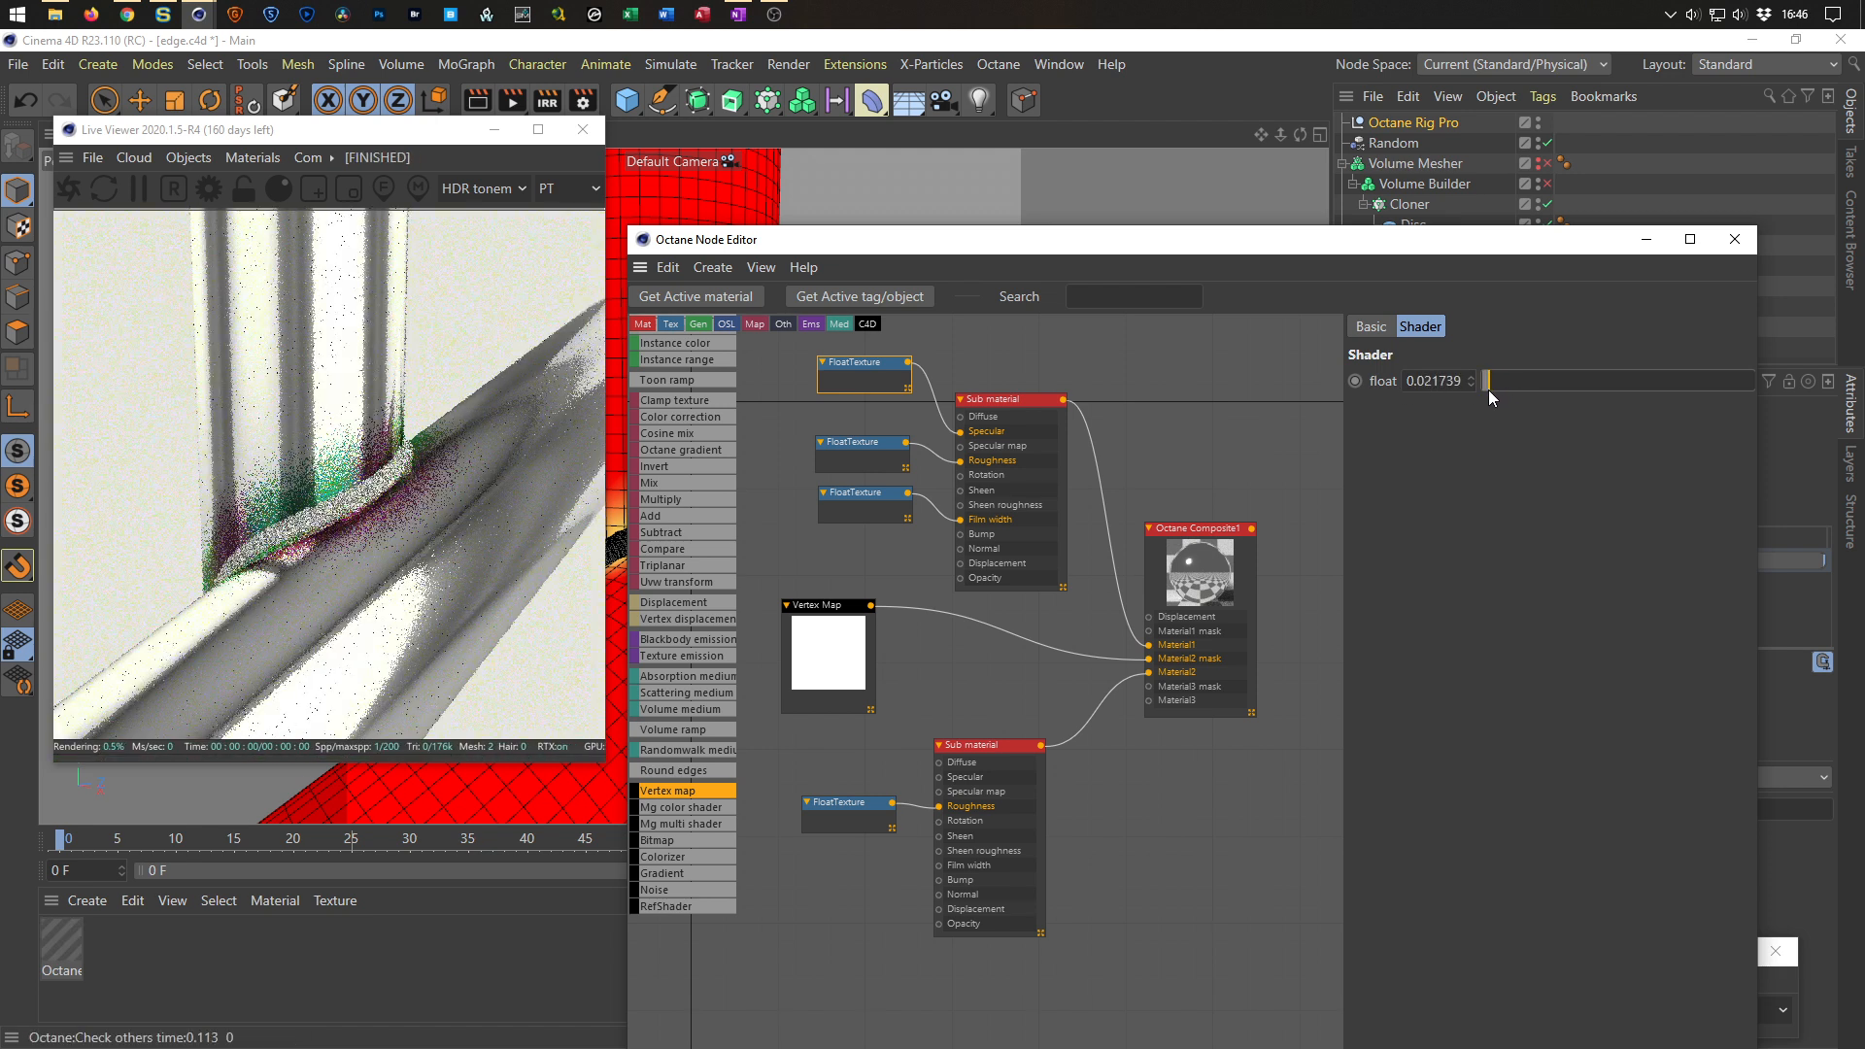
drag(1489, 389, 1560, 381)
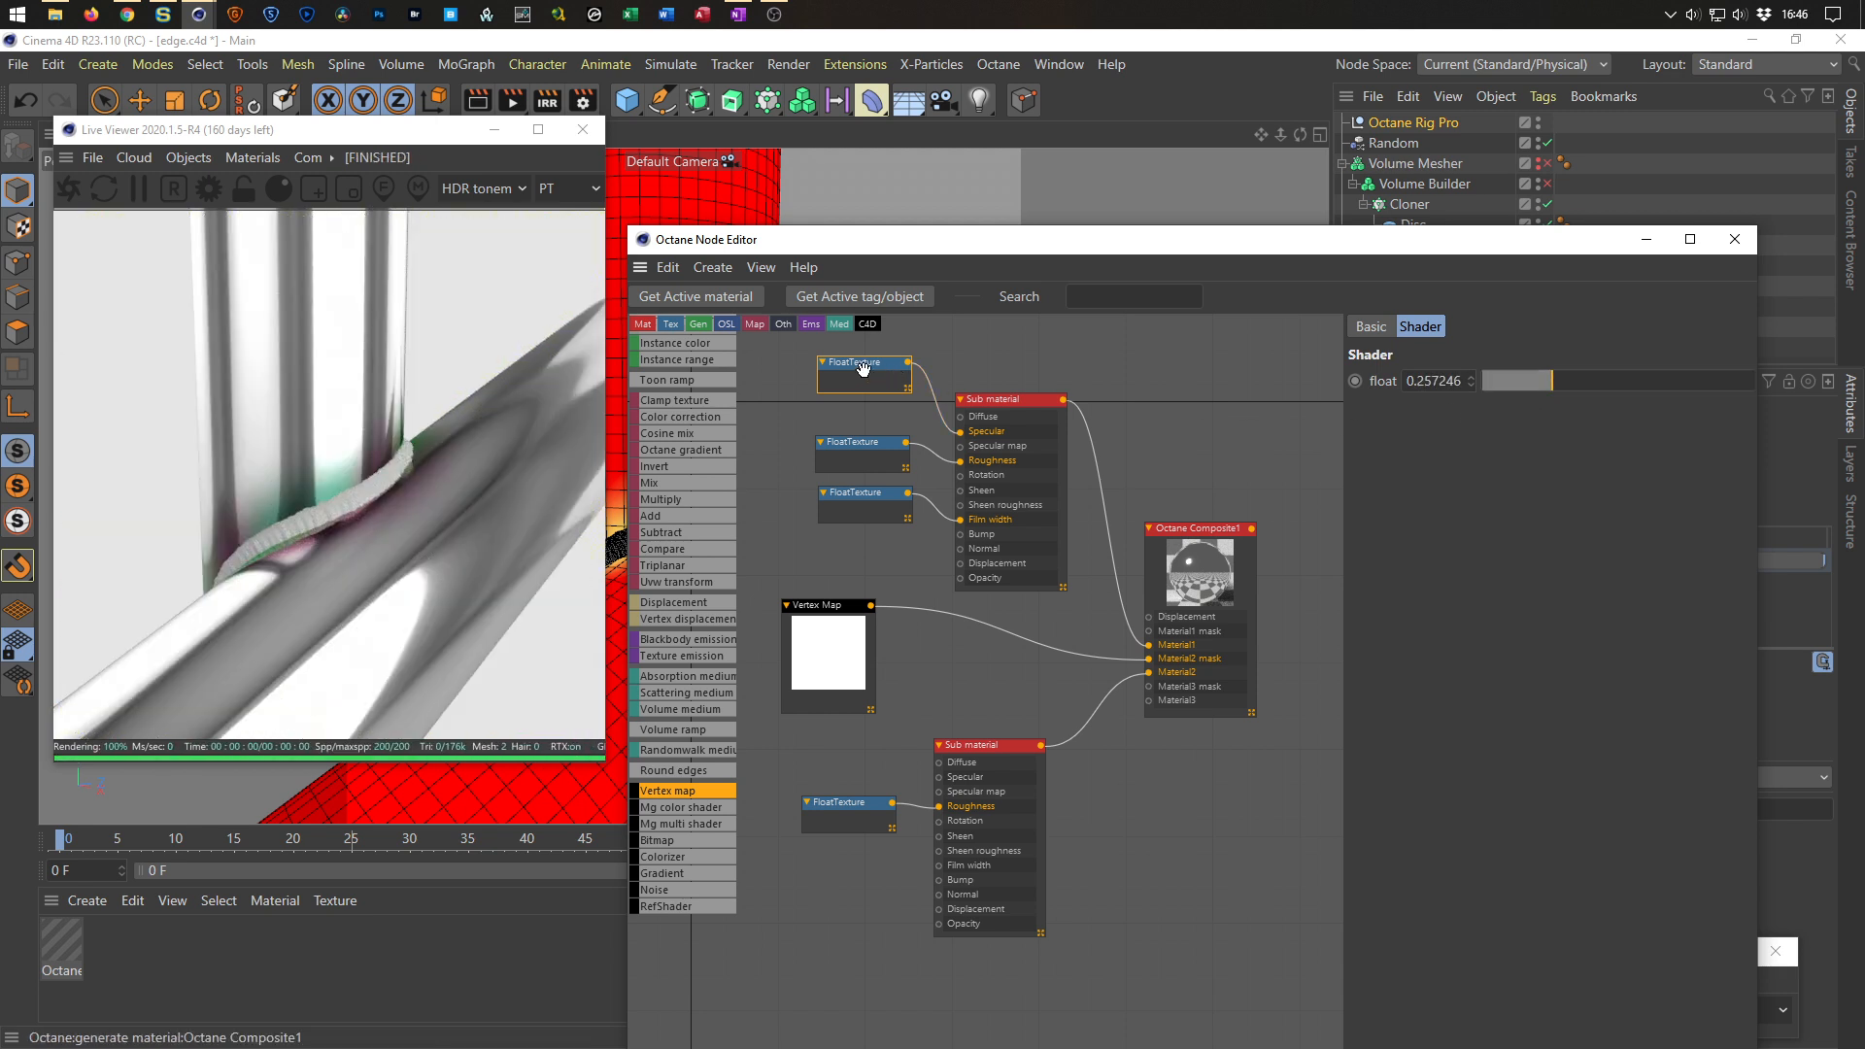
mouse_move(960, 433)
mouse_down()
mouse_move(939, 441)
mouse_move(960, 446)
mouse_up()
drag(871, 366, 872, 373)
drag(1531, 387, 1788, 393)
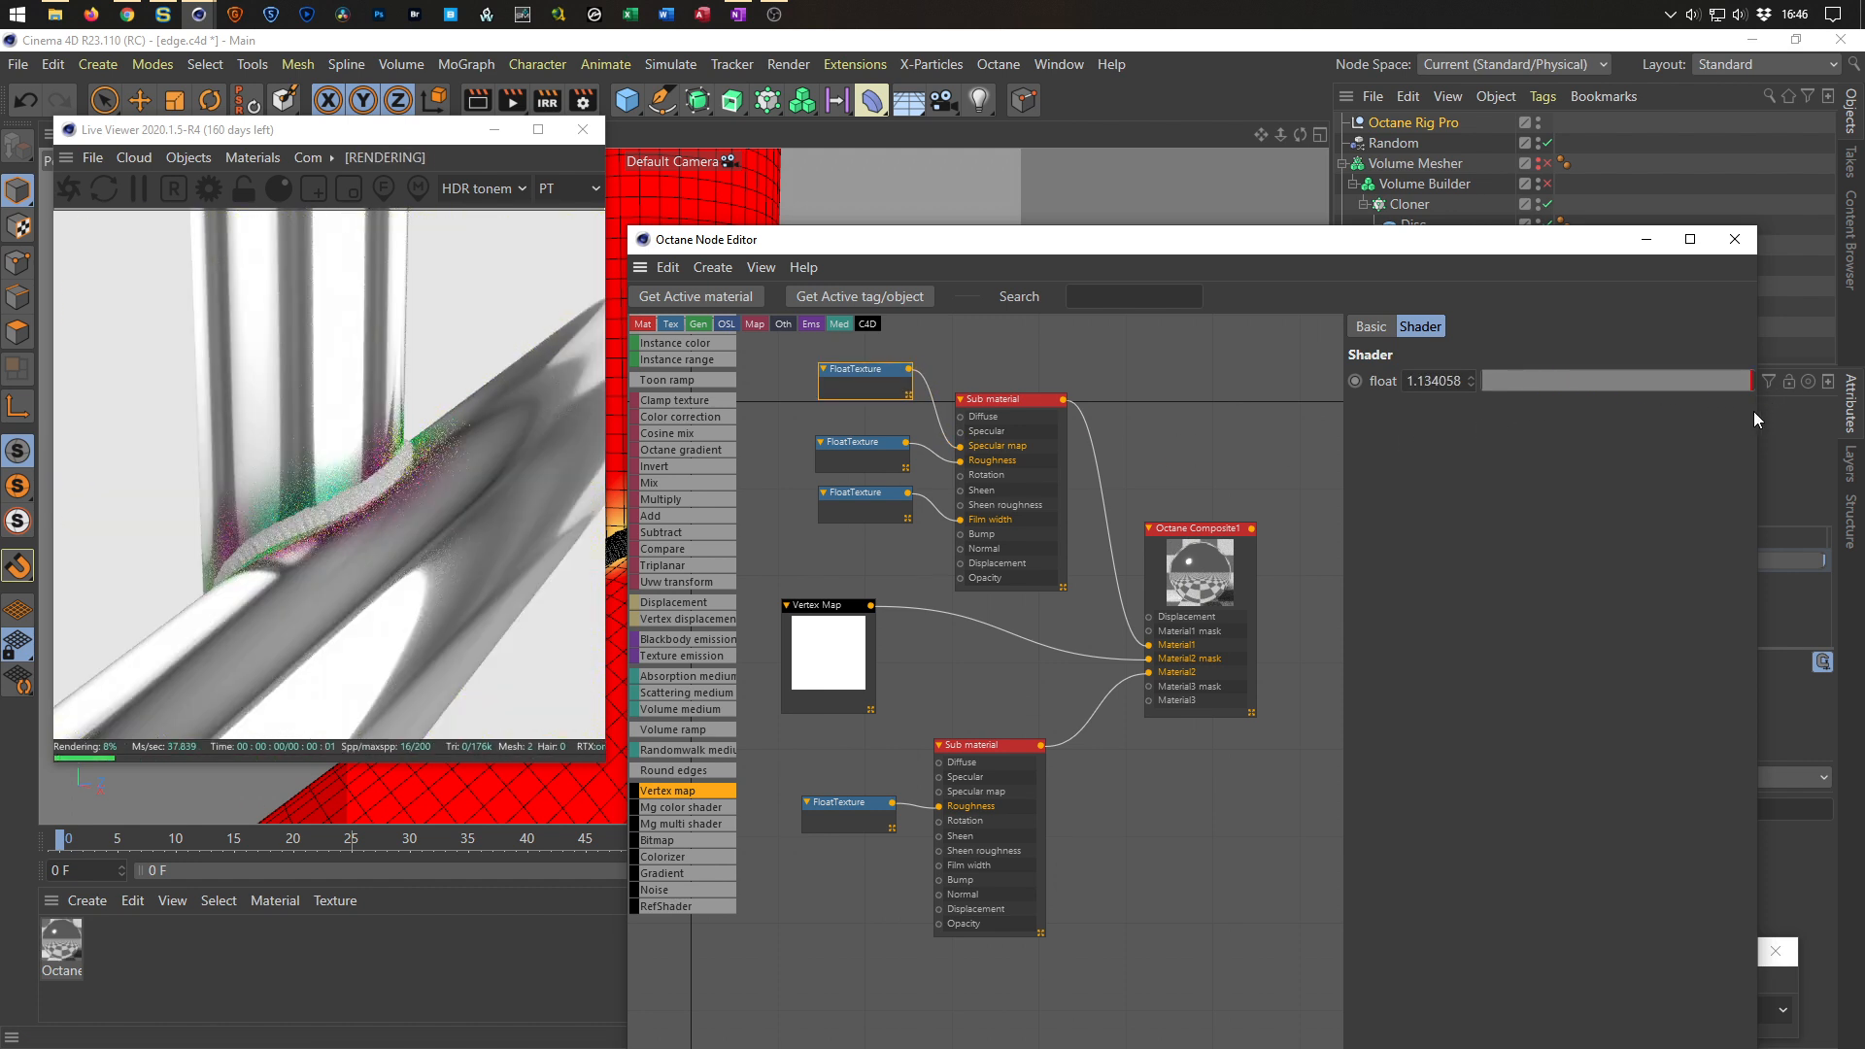
Try Float values of 10, 0 and 1 on the top Sub material's specular input, then delete that Float texture.
double_click(1436, 381)
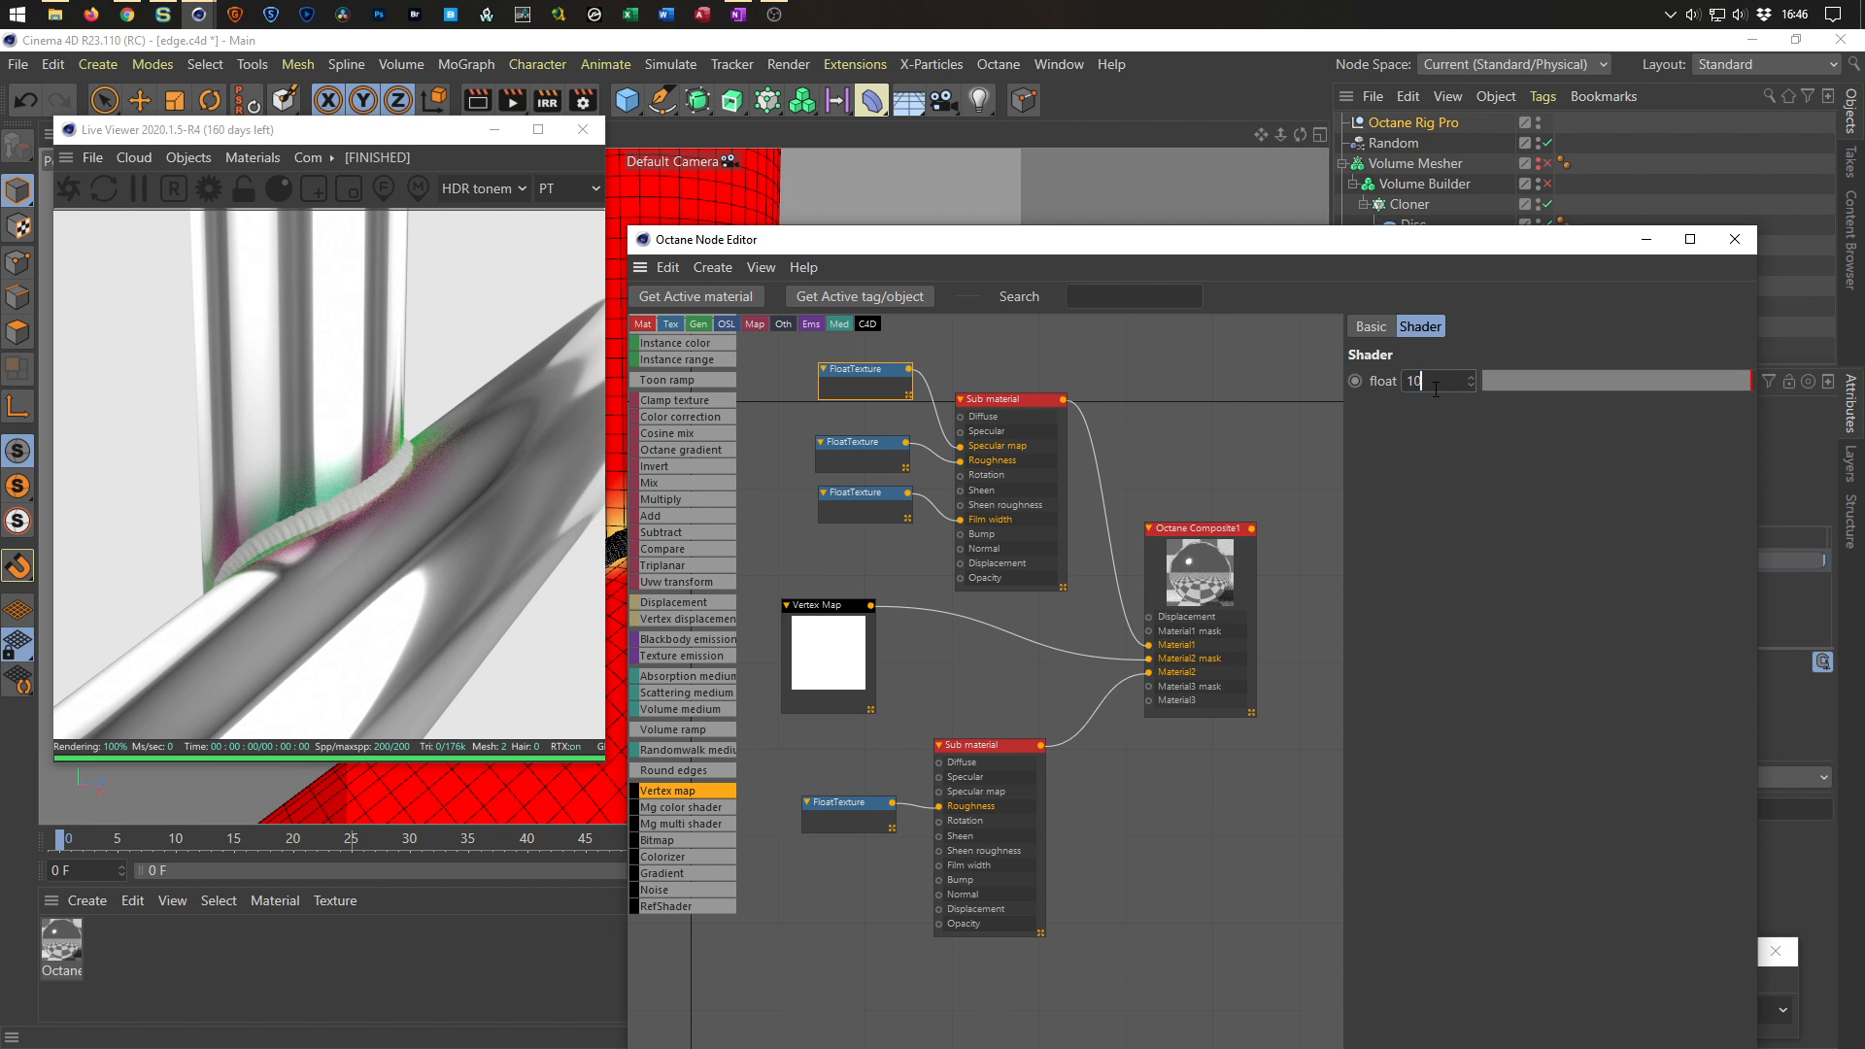
text(10)
key(Return)
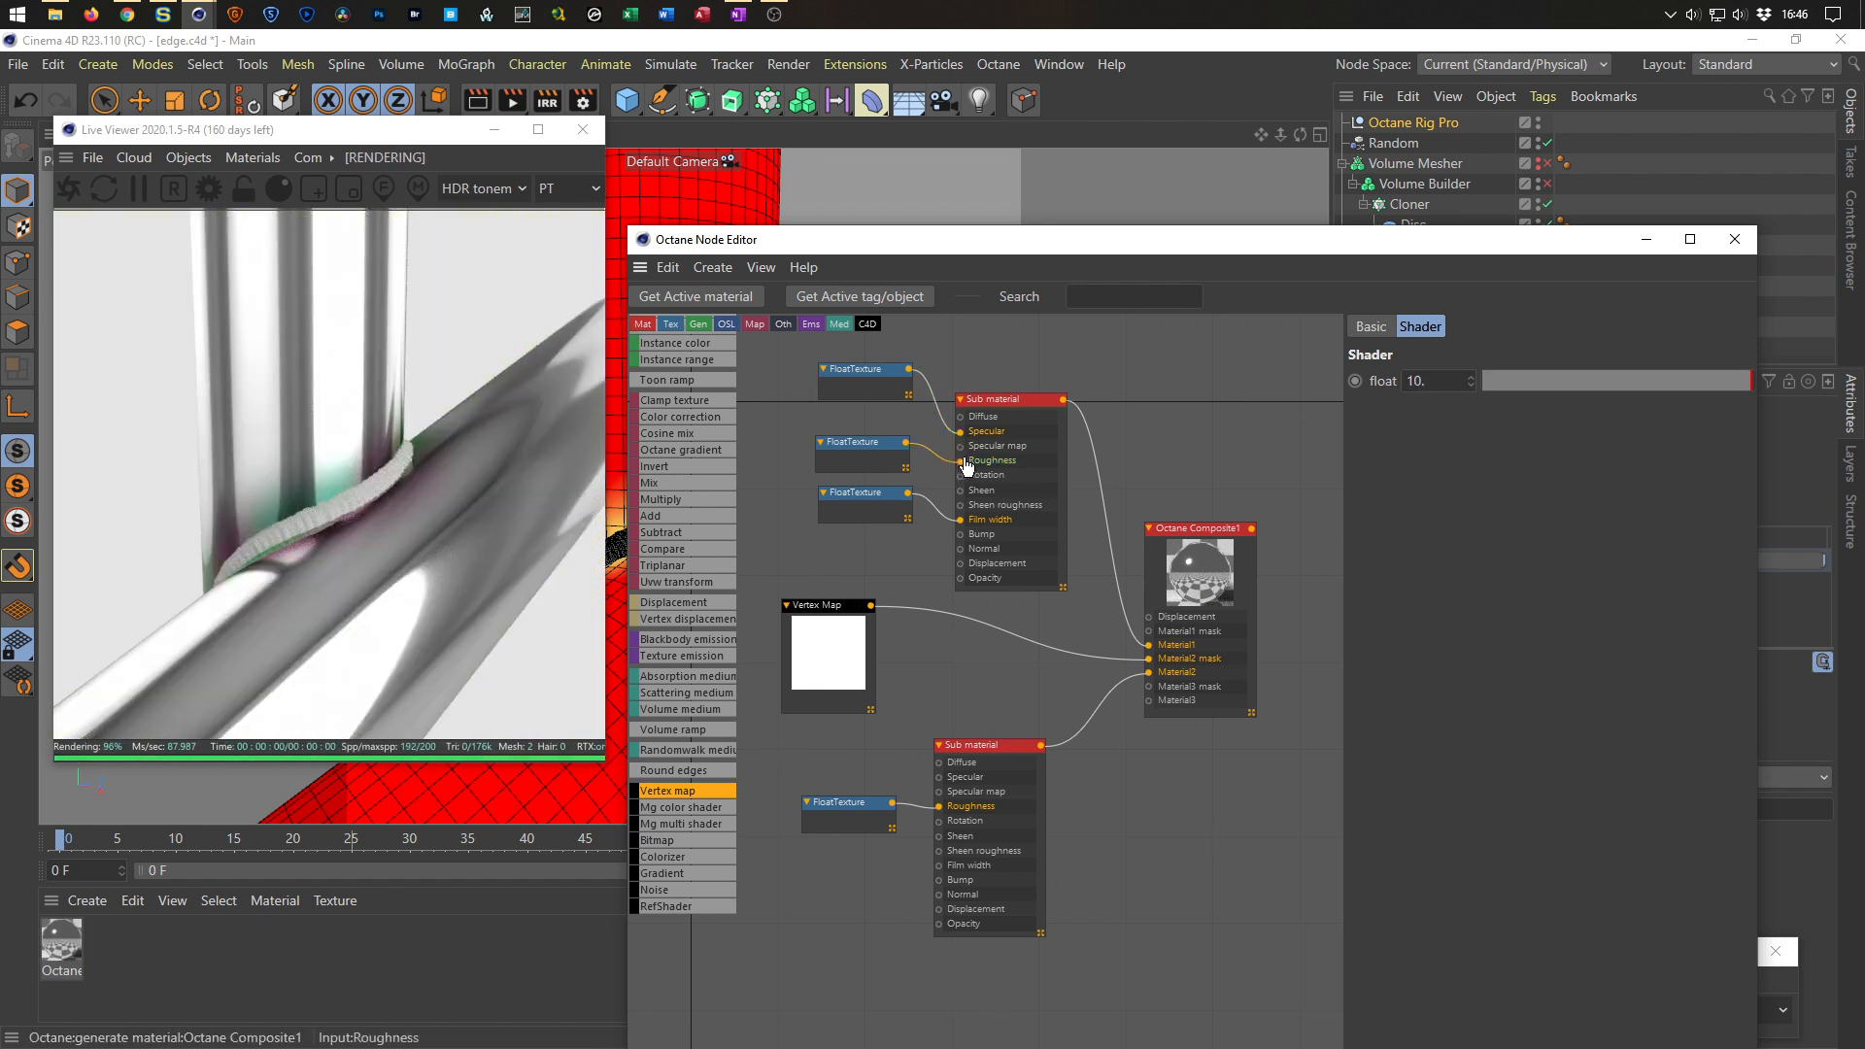
drag(842, 383, 826, 401)
click(1442, 382)
text(0)
key(Return)
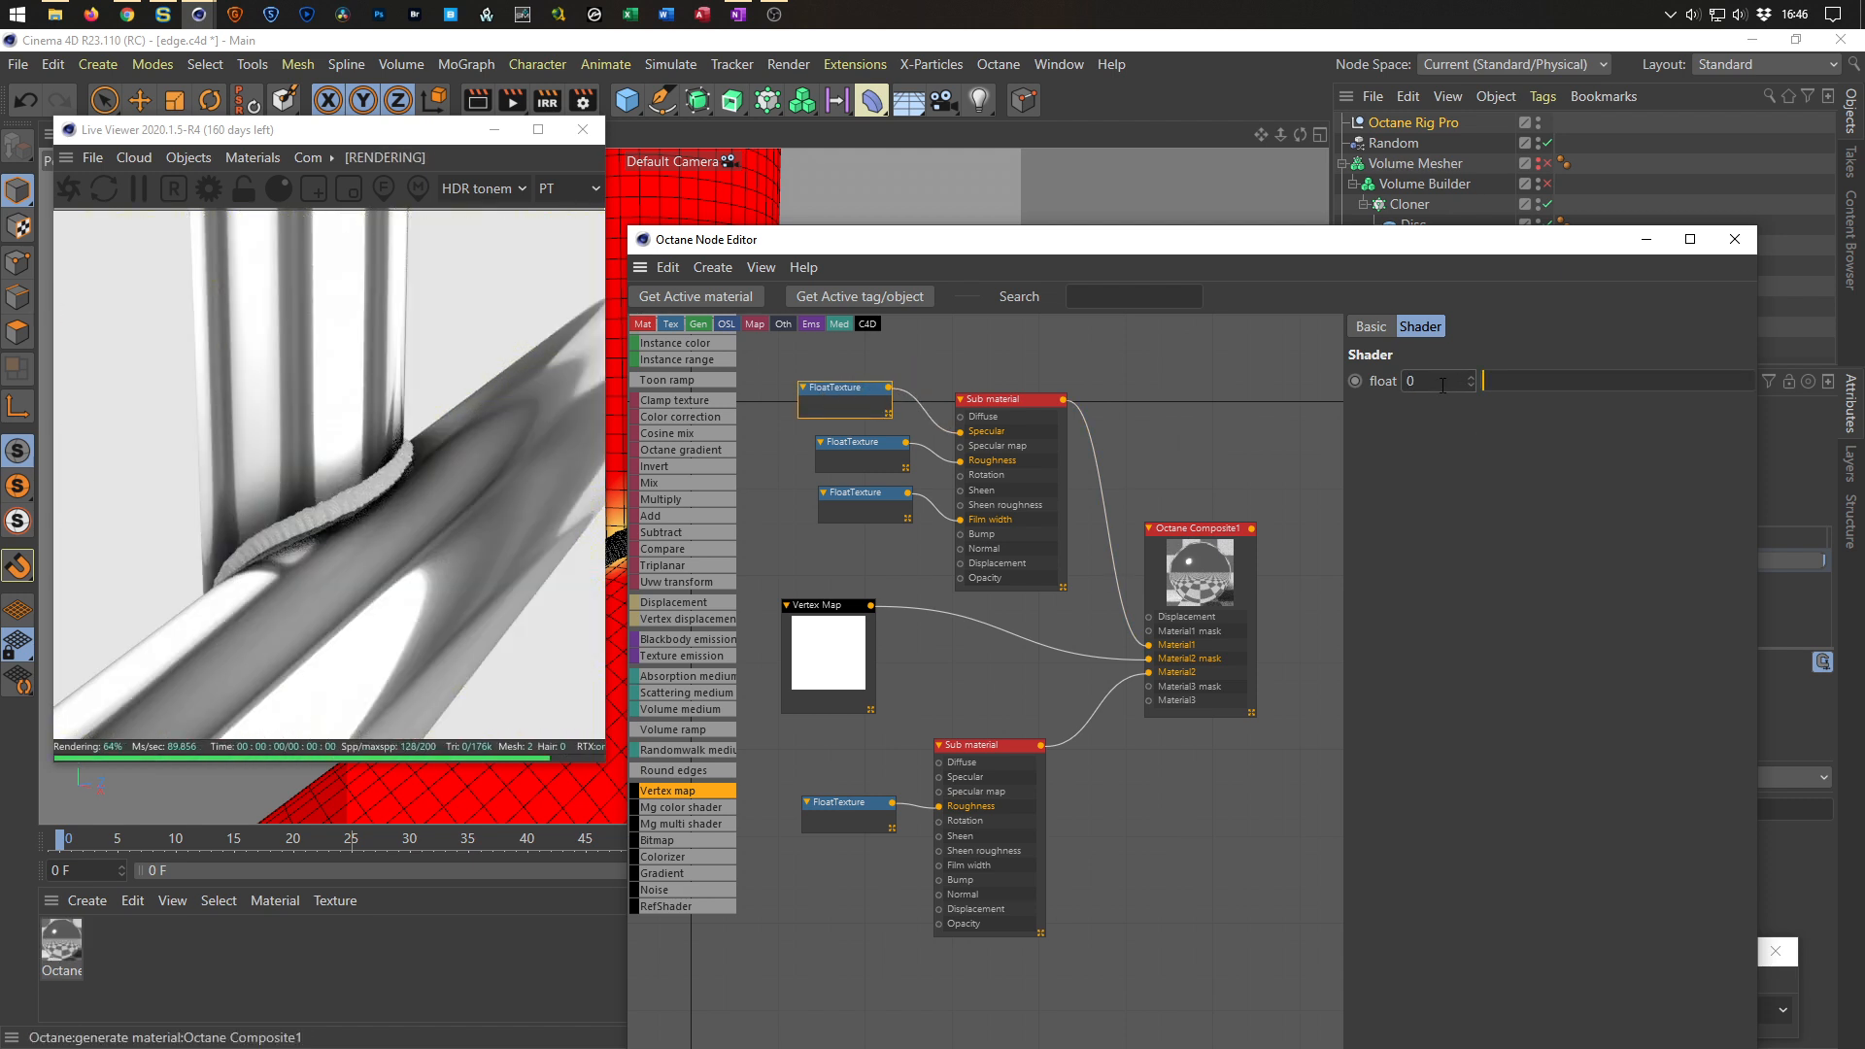
text(1)
key(Return)
text(10)
key(Return)
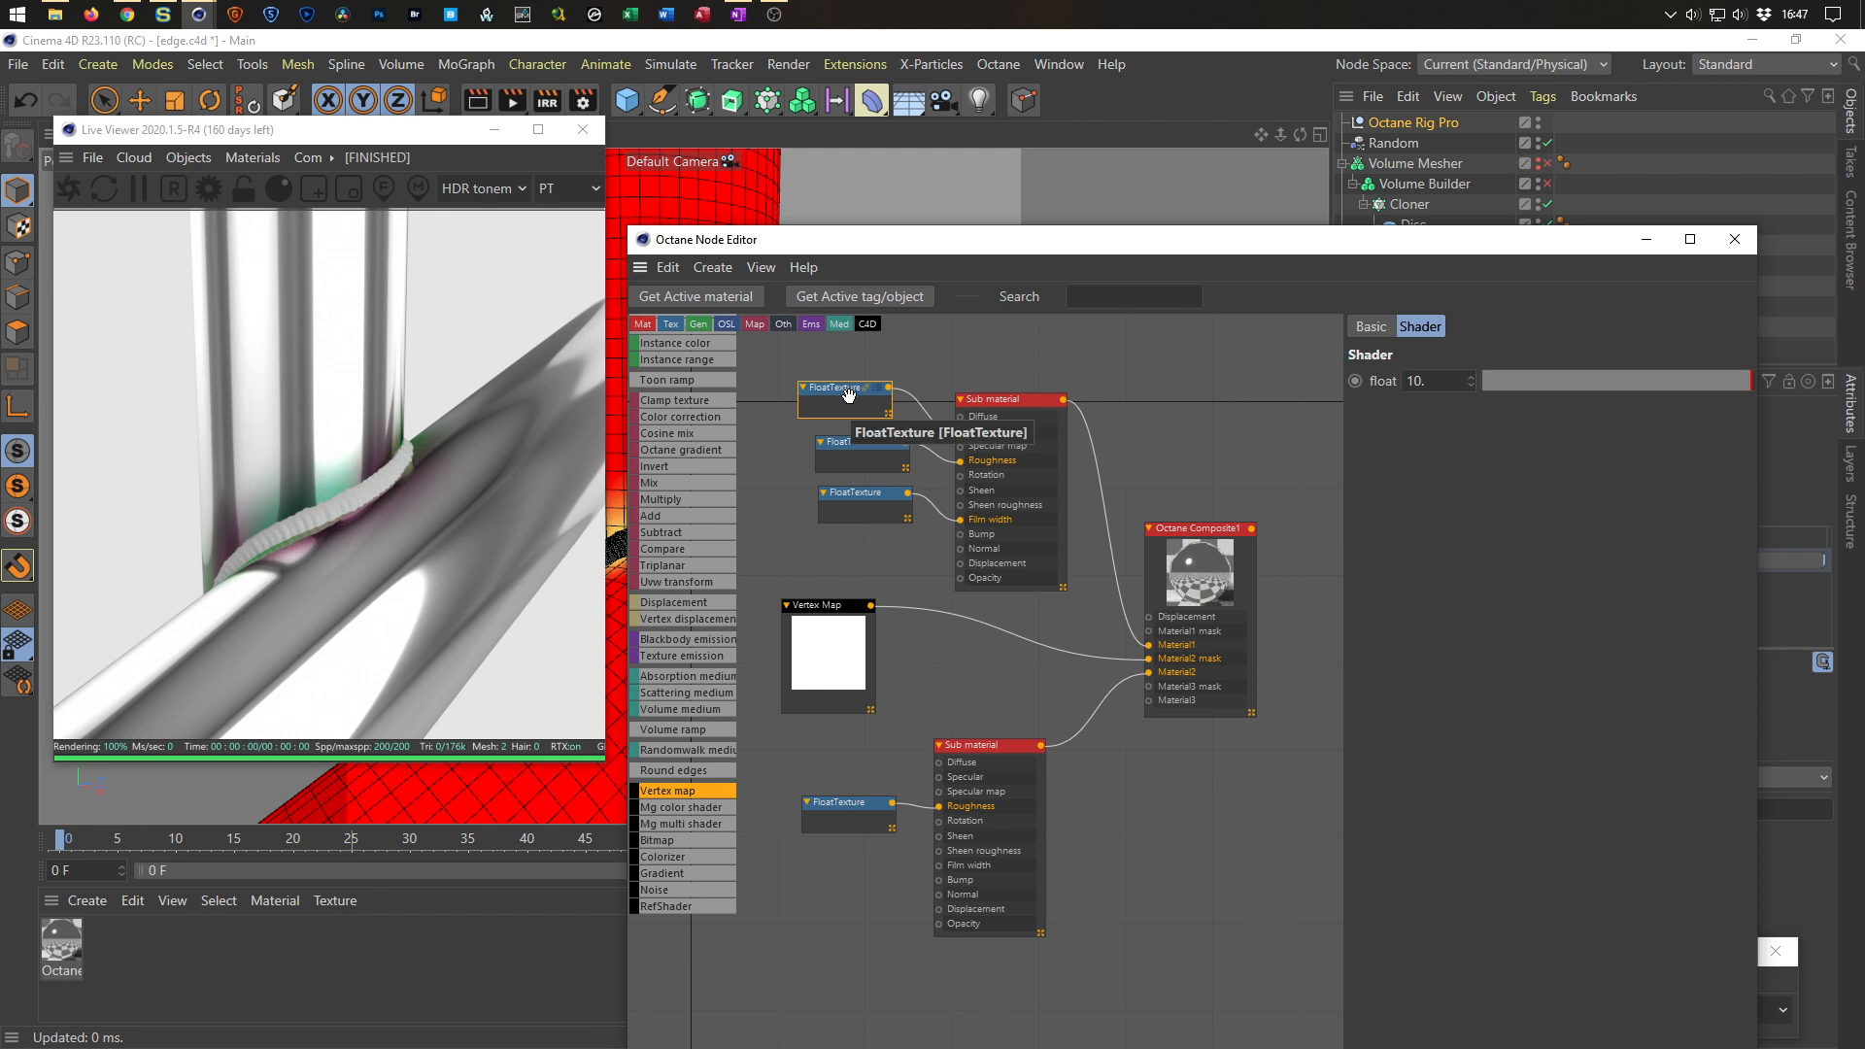
key(Delete)
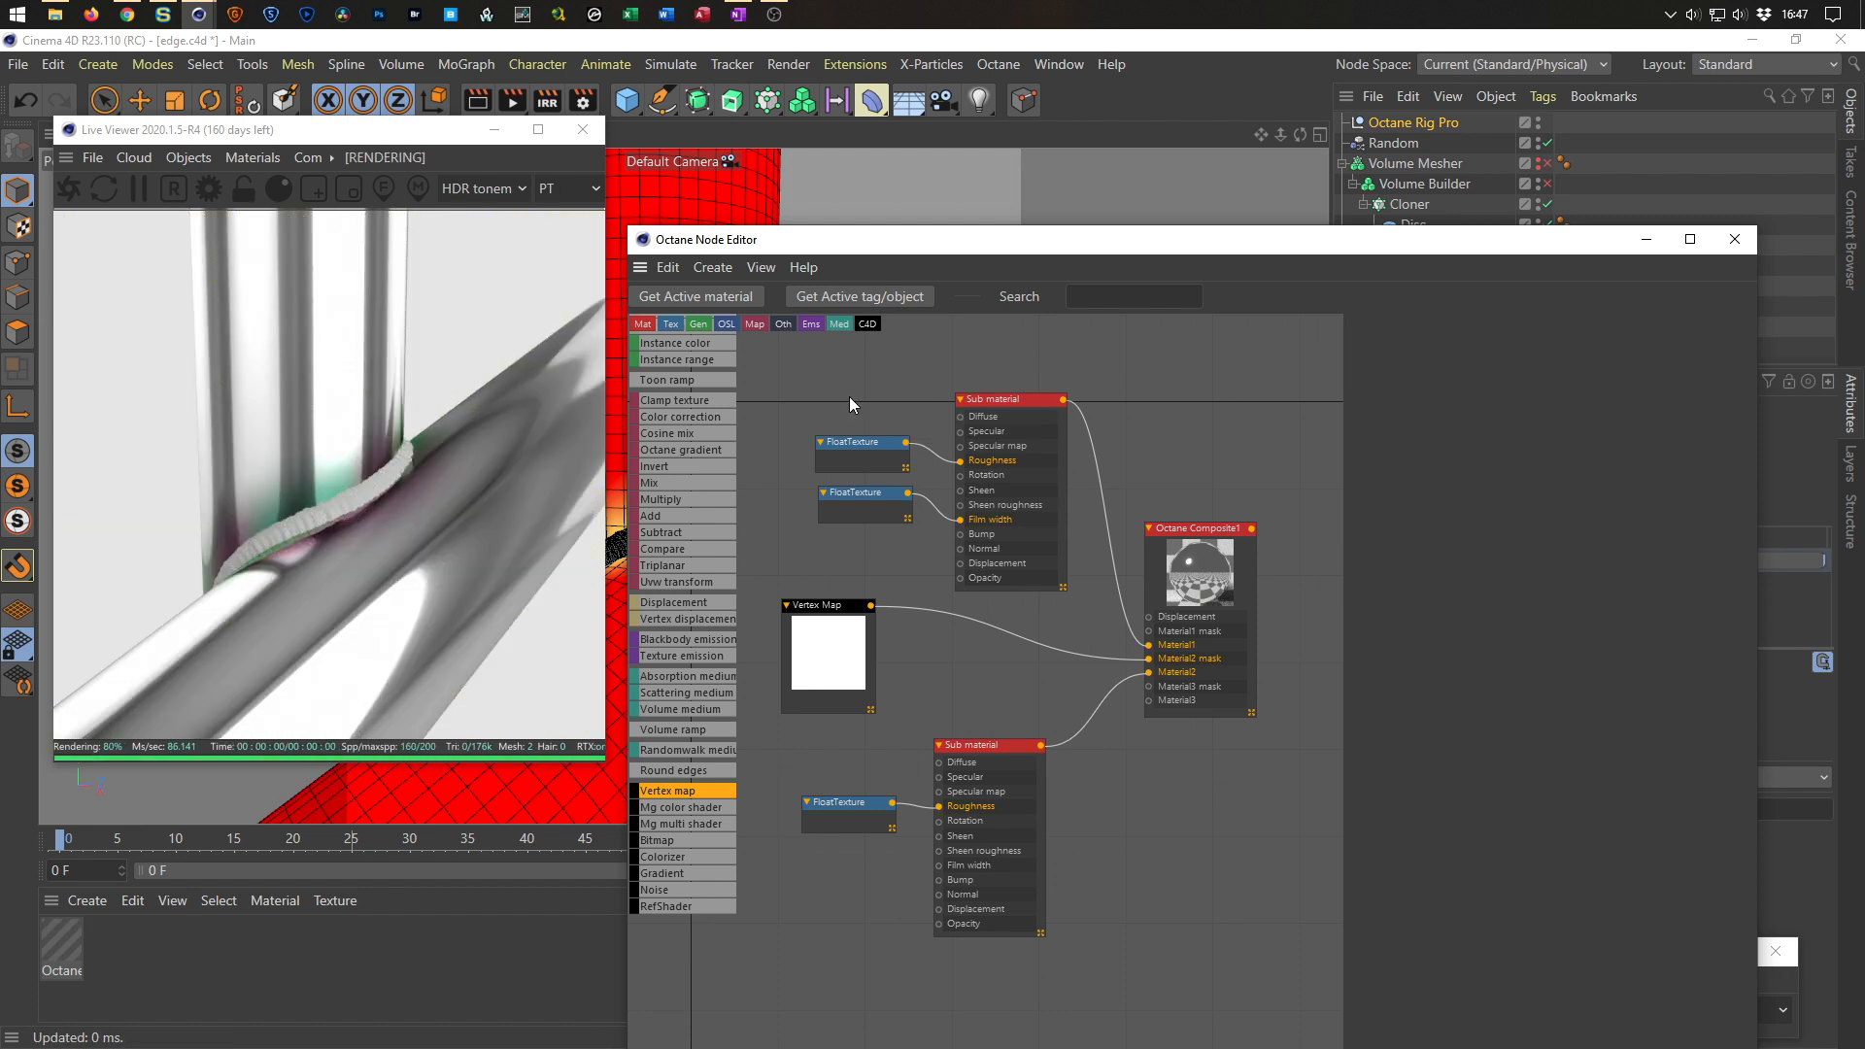
Set the top Sub material's Film IOR to about 1.85.
drag(868, 503, 874, 537)
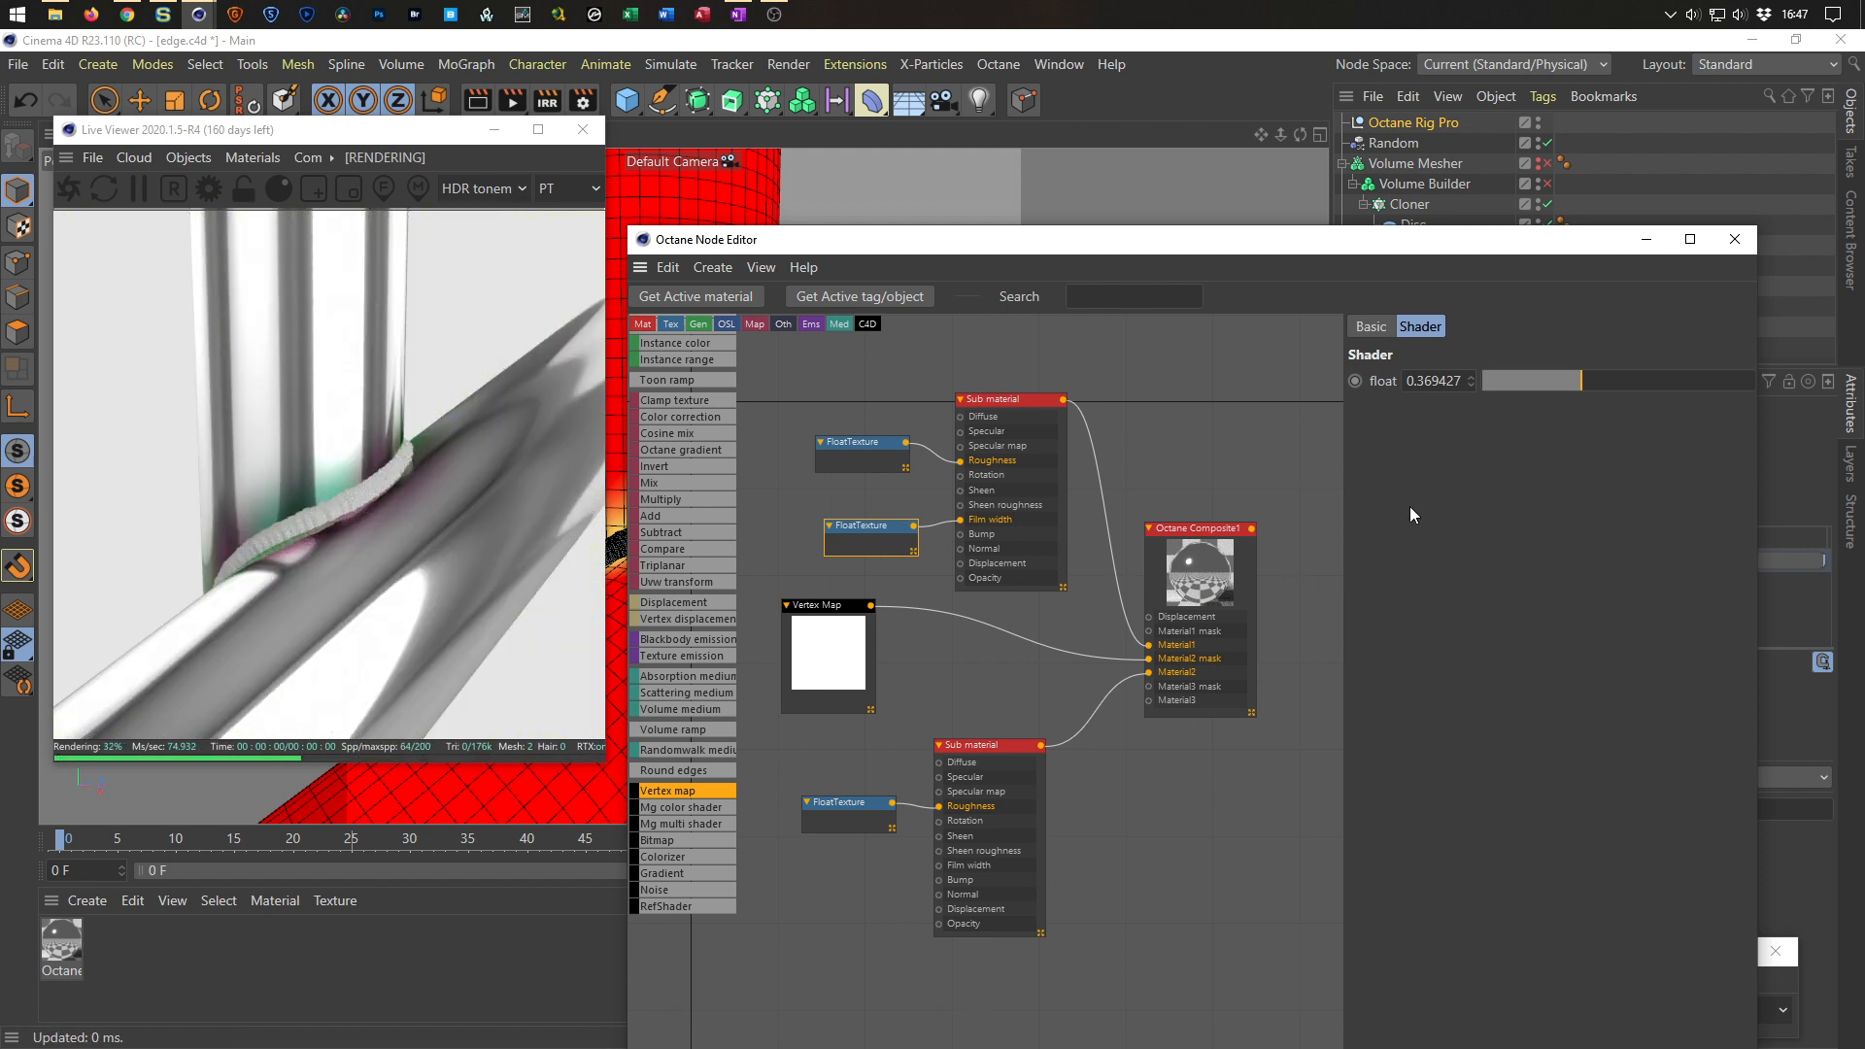
click(1003, 400)
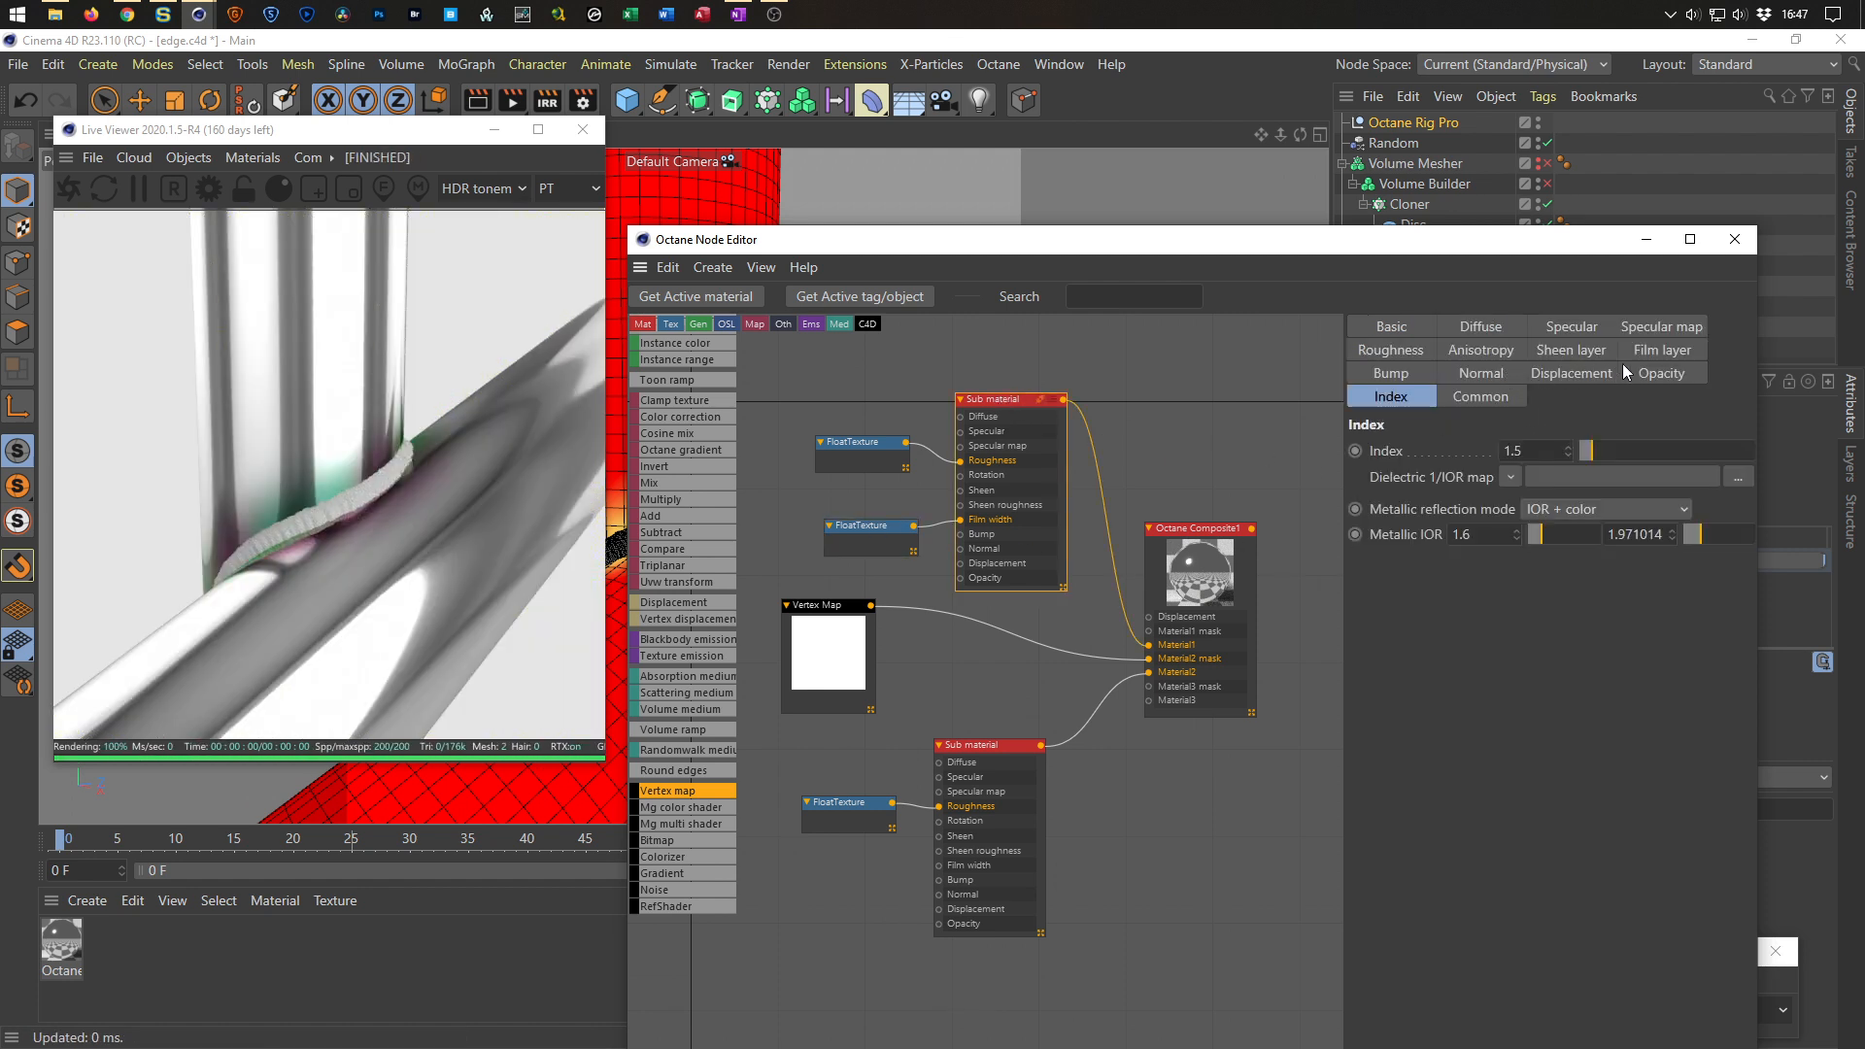
click(1647, 350)
mouse_move(1536, 451)
mouse_down()
mouse_move(1570, 453)
mouse_move(1525, 447)
mouse_move(1565, 451)
mouse_move(1547, 451)
mouse_up()
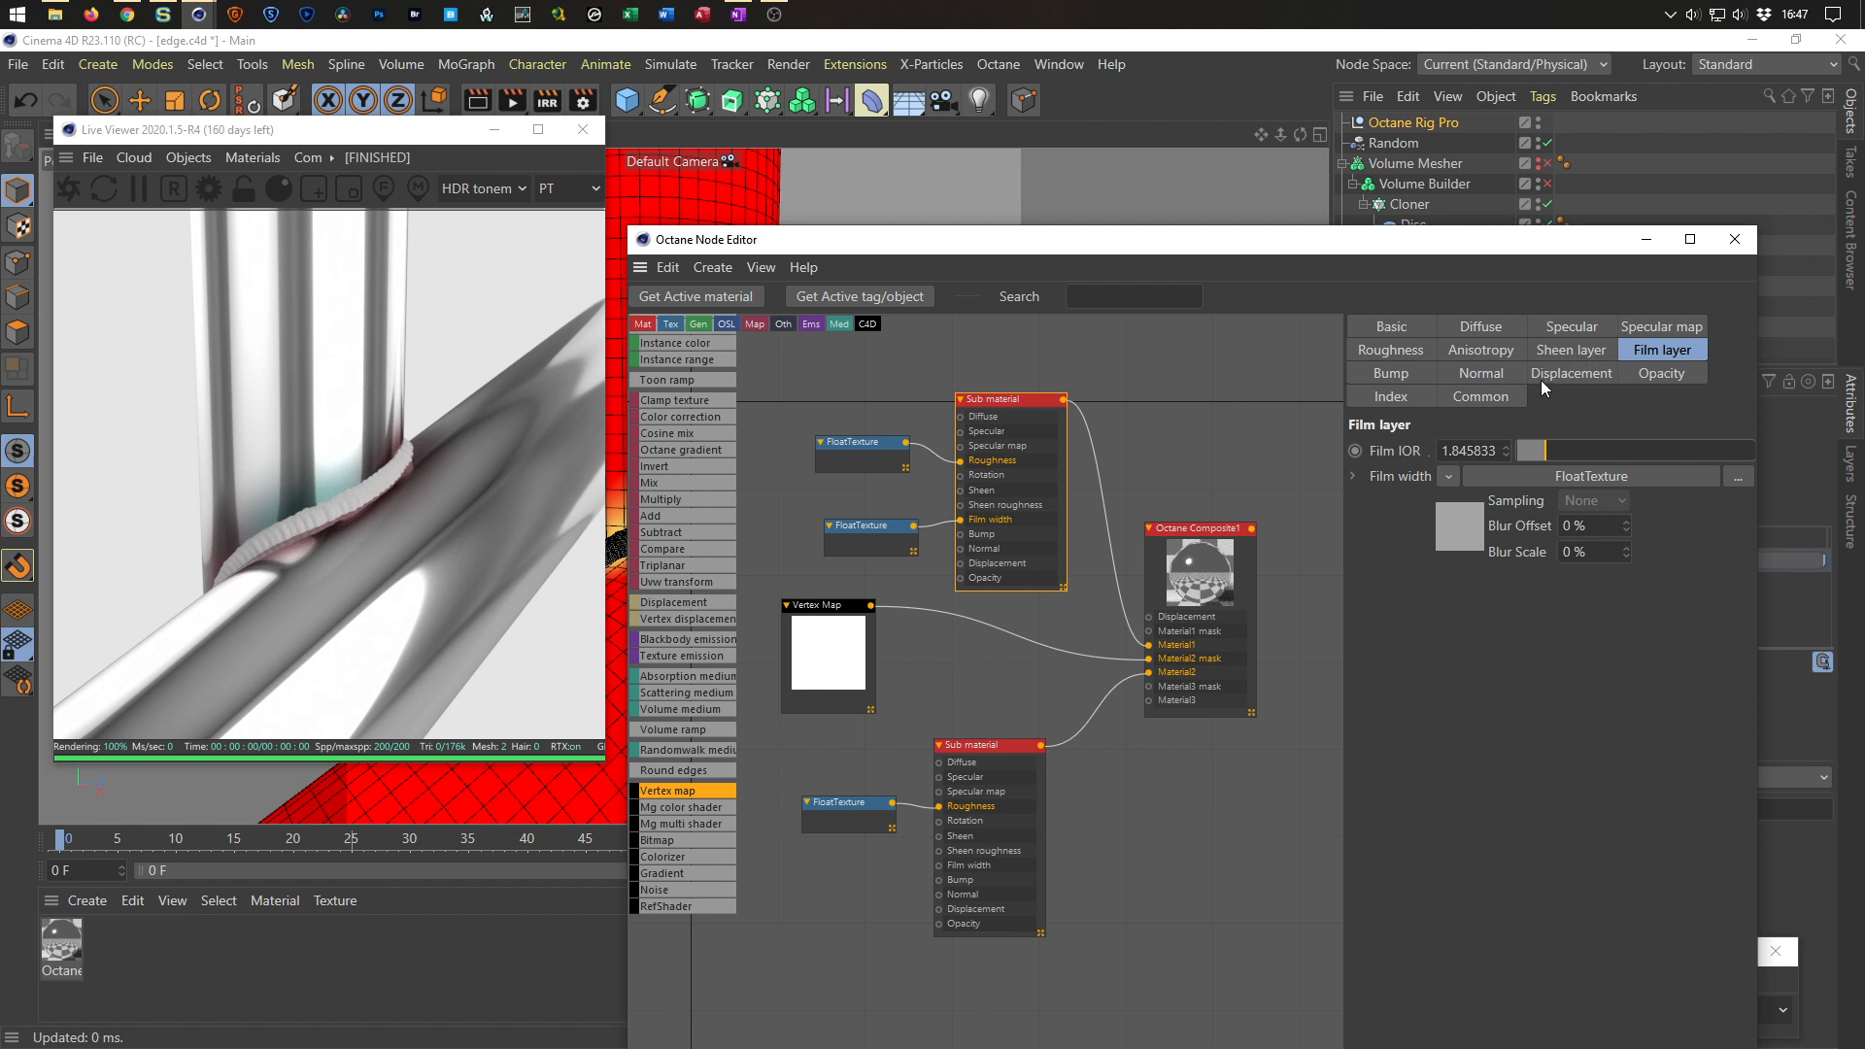
Try an RGB Spectrum on the top Sub material's Specular map and Specular inputs, then delete it.
drag(1009, 438, 1058, 416)
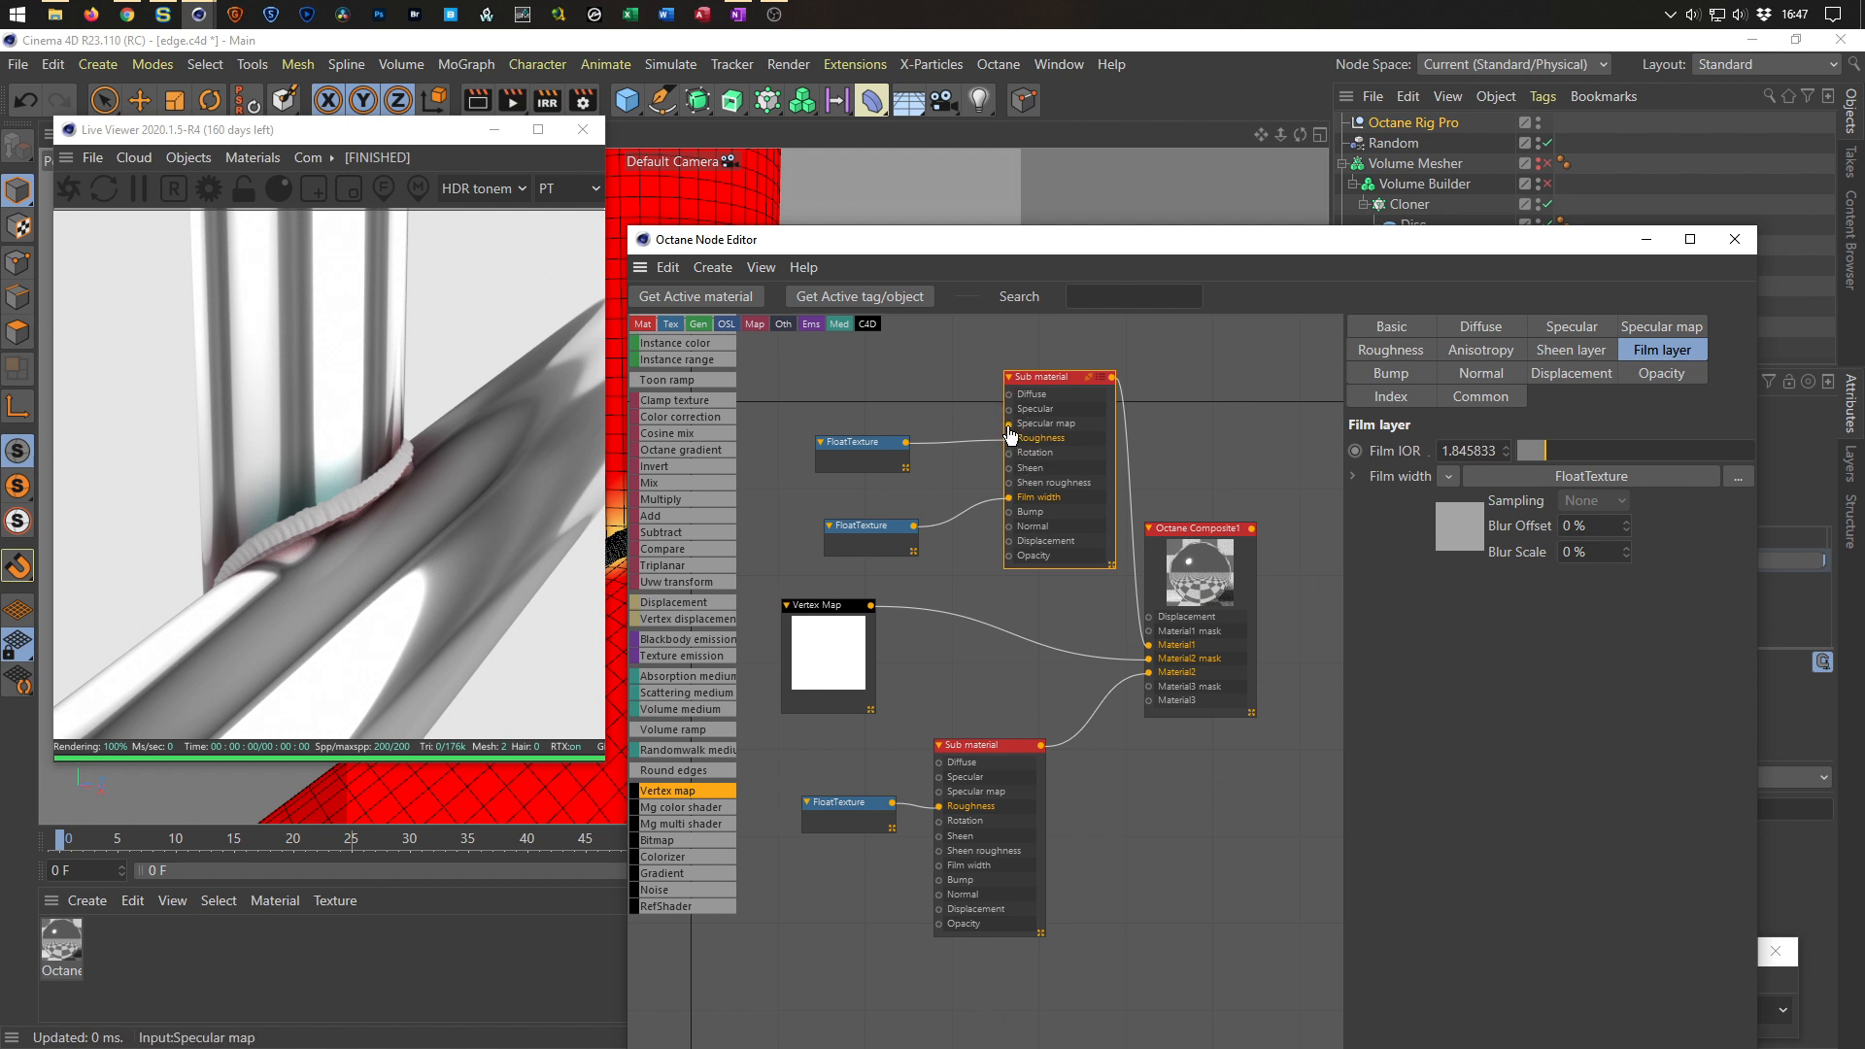
drag(1009, 424, 932, 410)
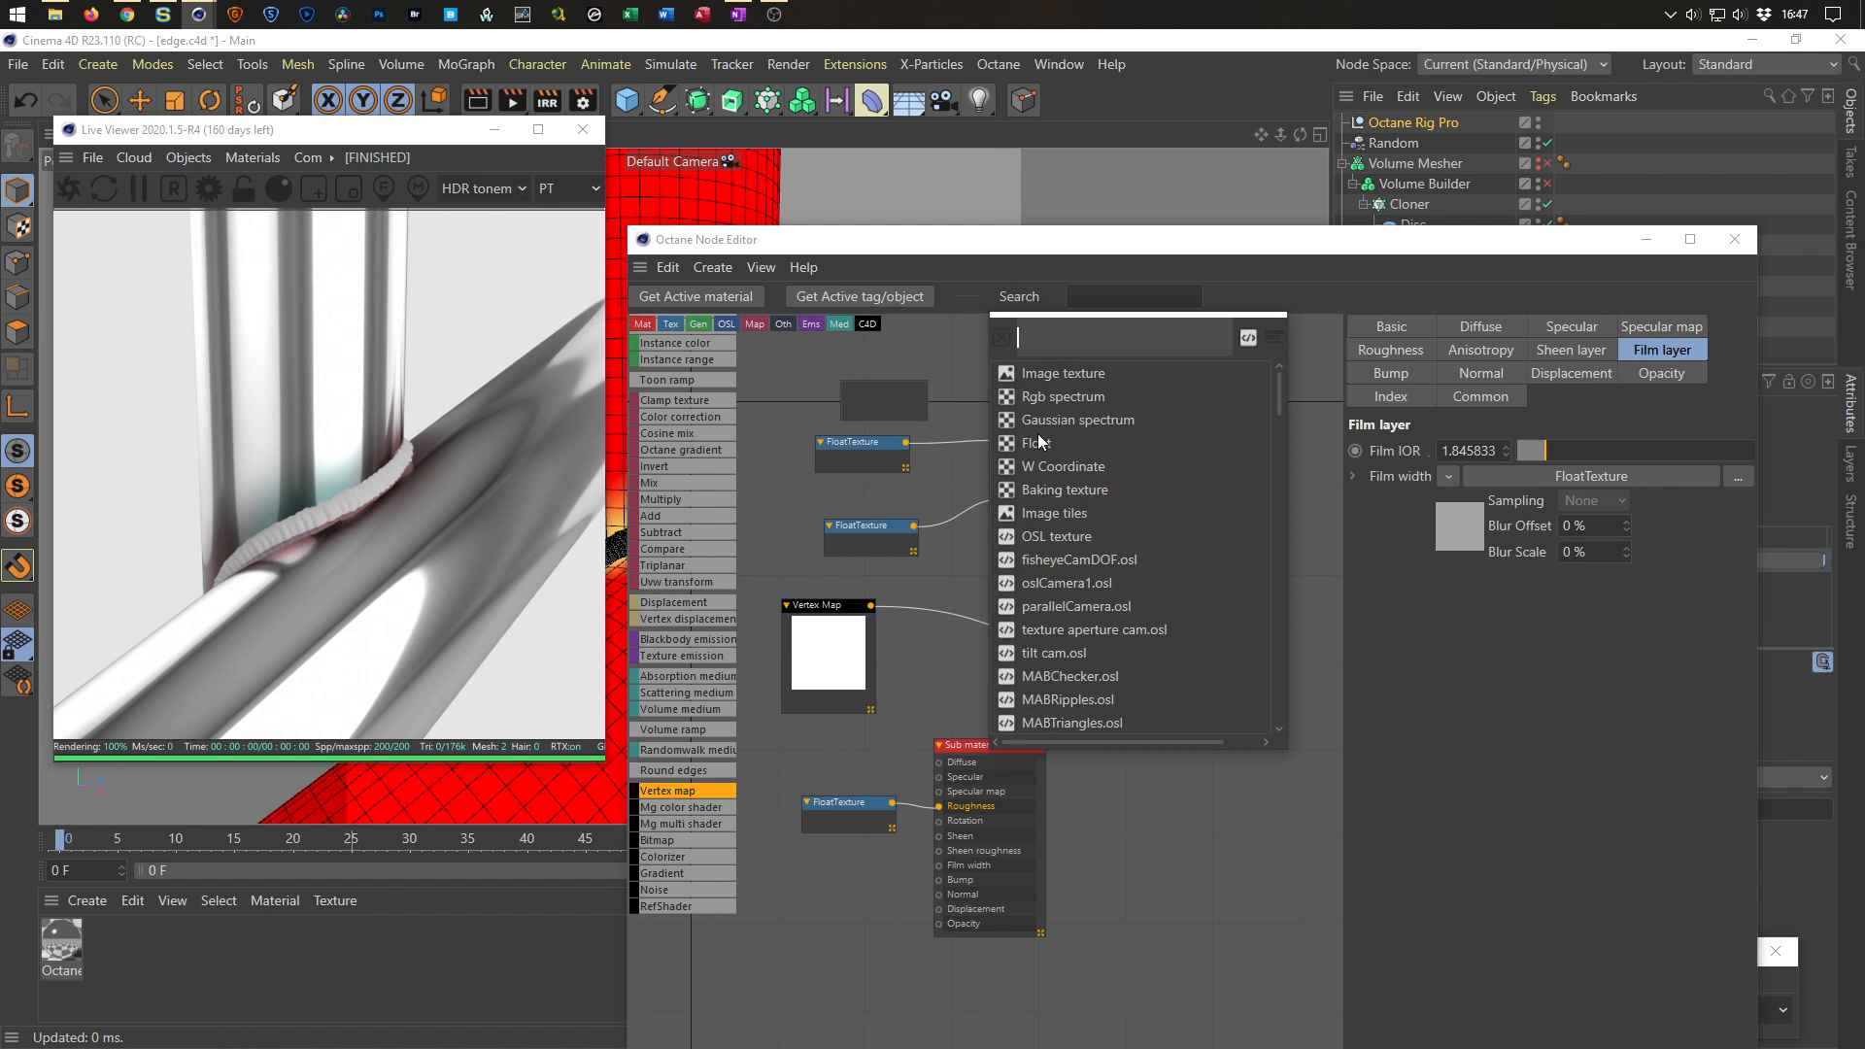
click(1063, 397)
click(882, 370)
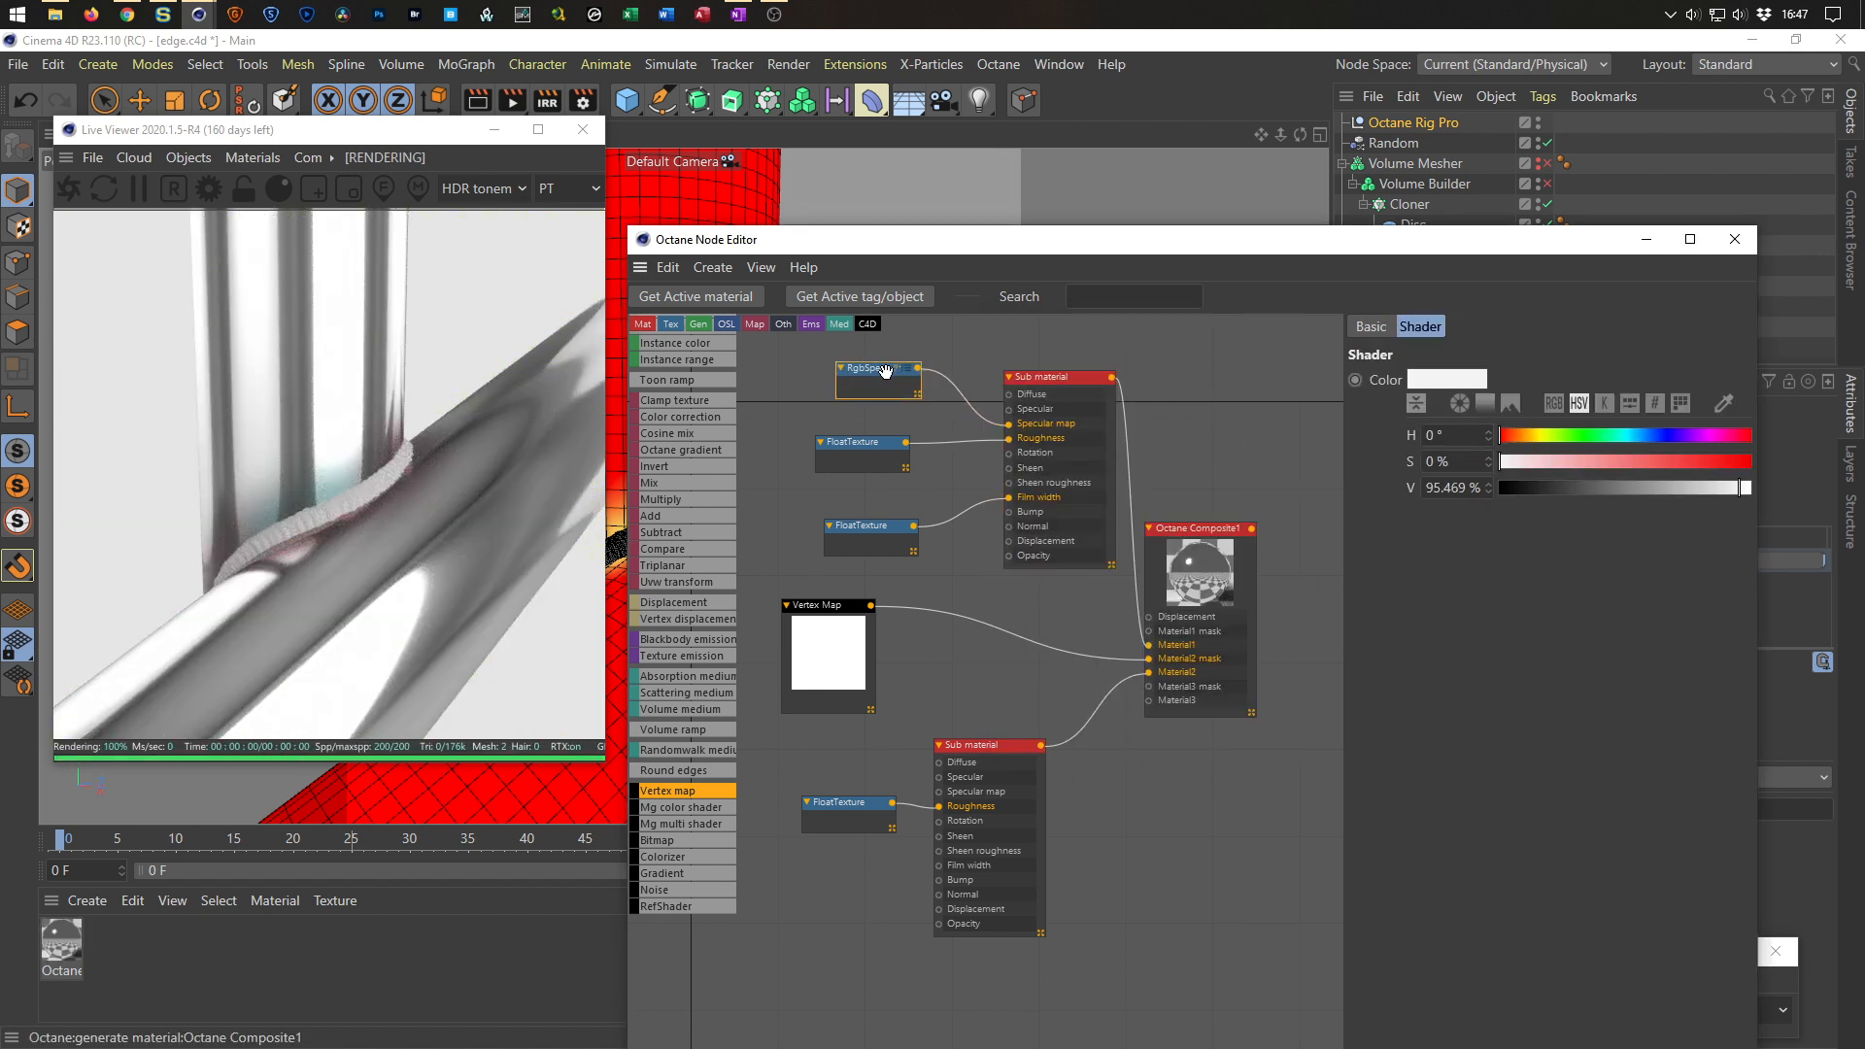
drag(1558, 482, 1770, 487)
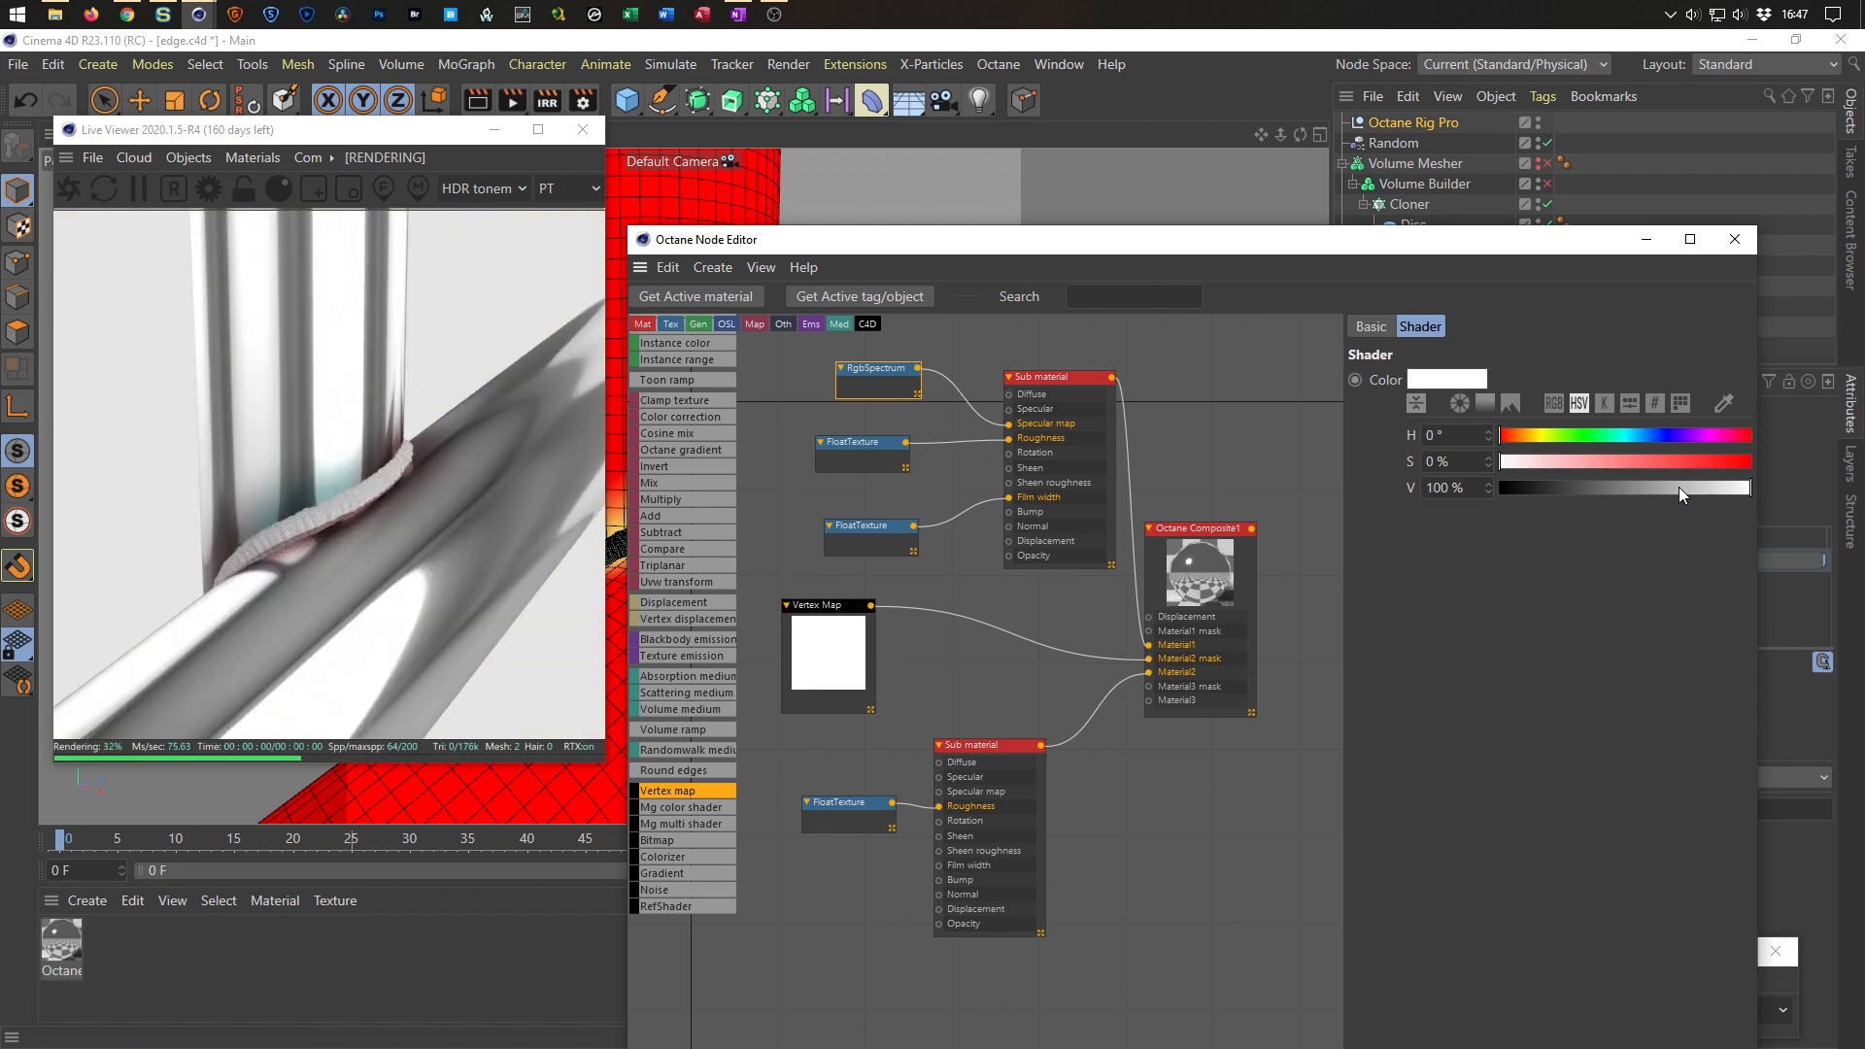
drag(1588, 457, 1511, 461)
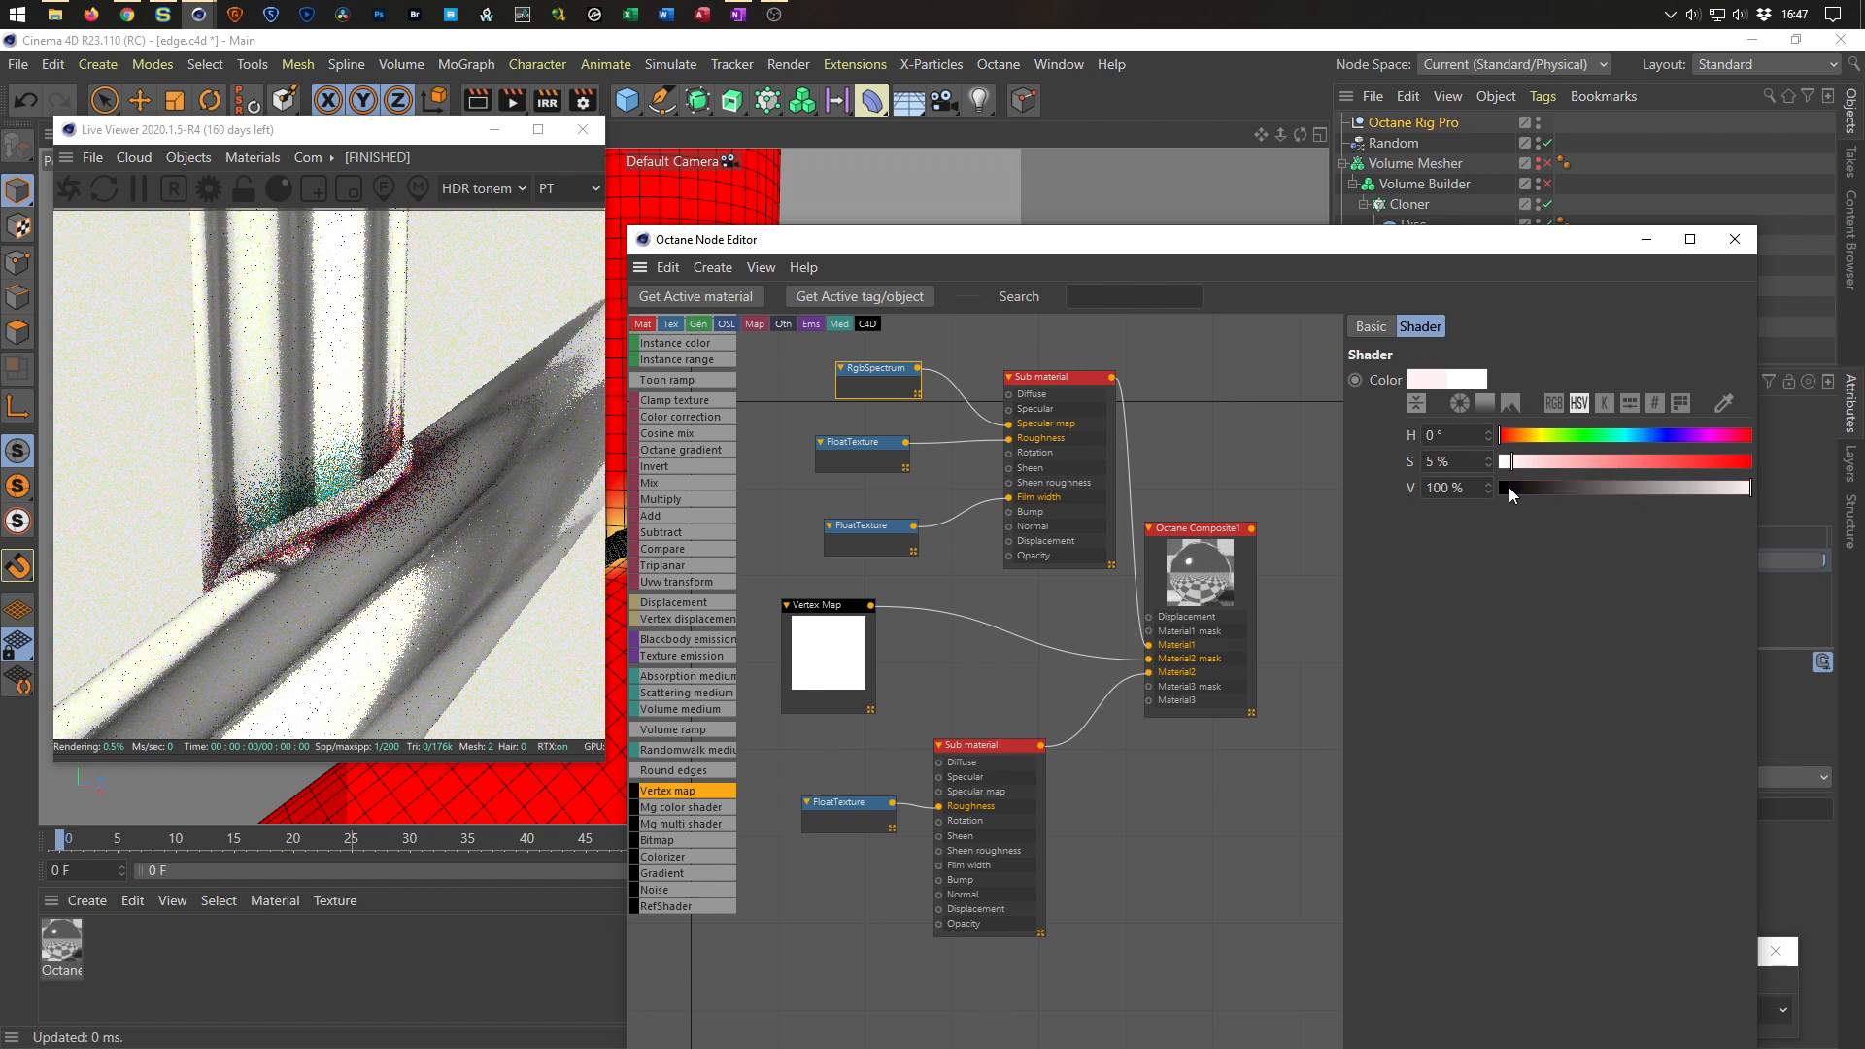
drag(1010, 424, 1011, 410)
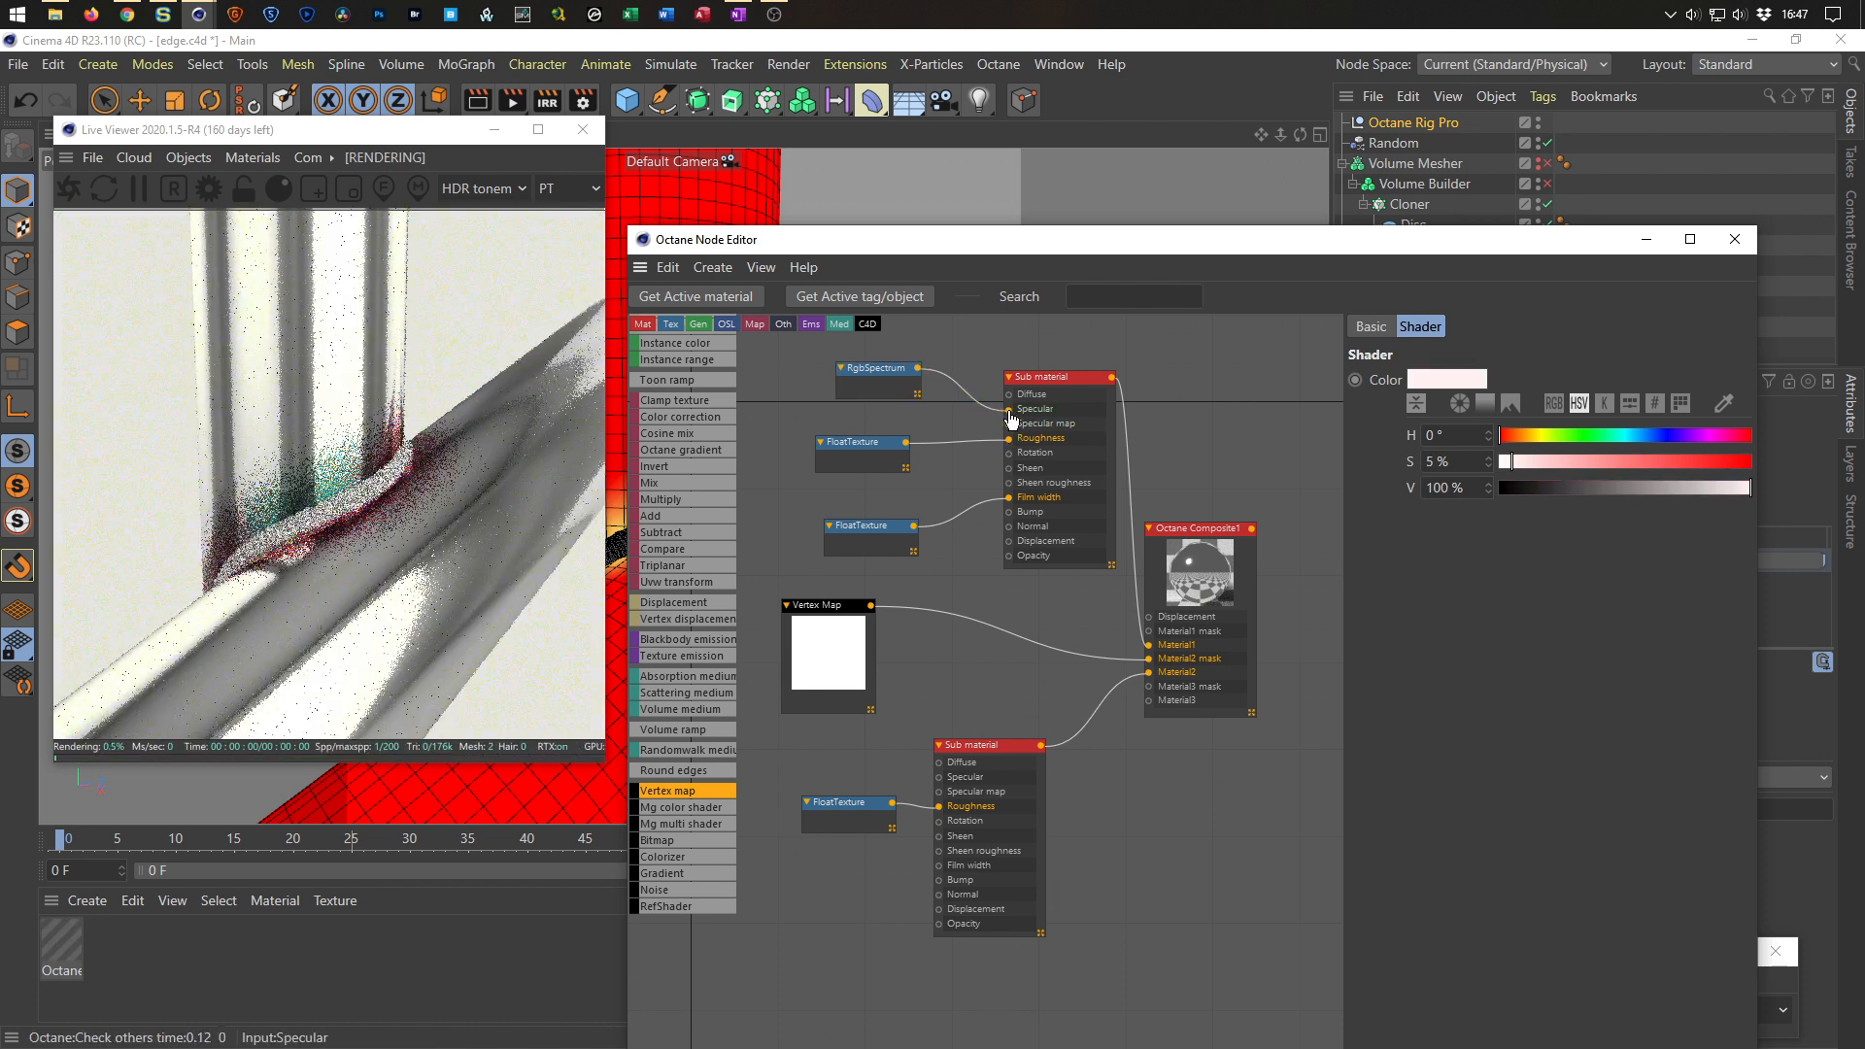
drag(857, 373, 837, 390)
drag(1599, 492, 1497, 489)
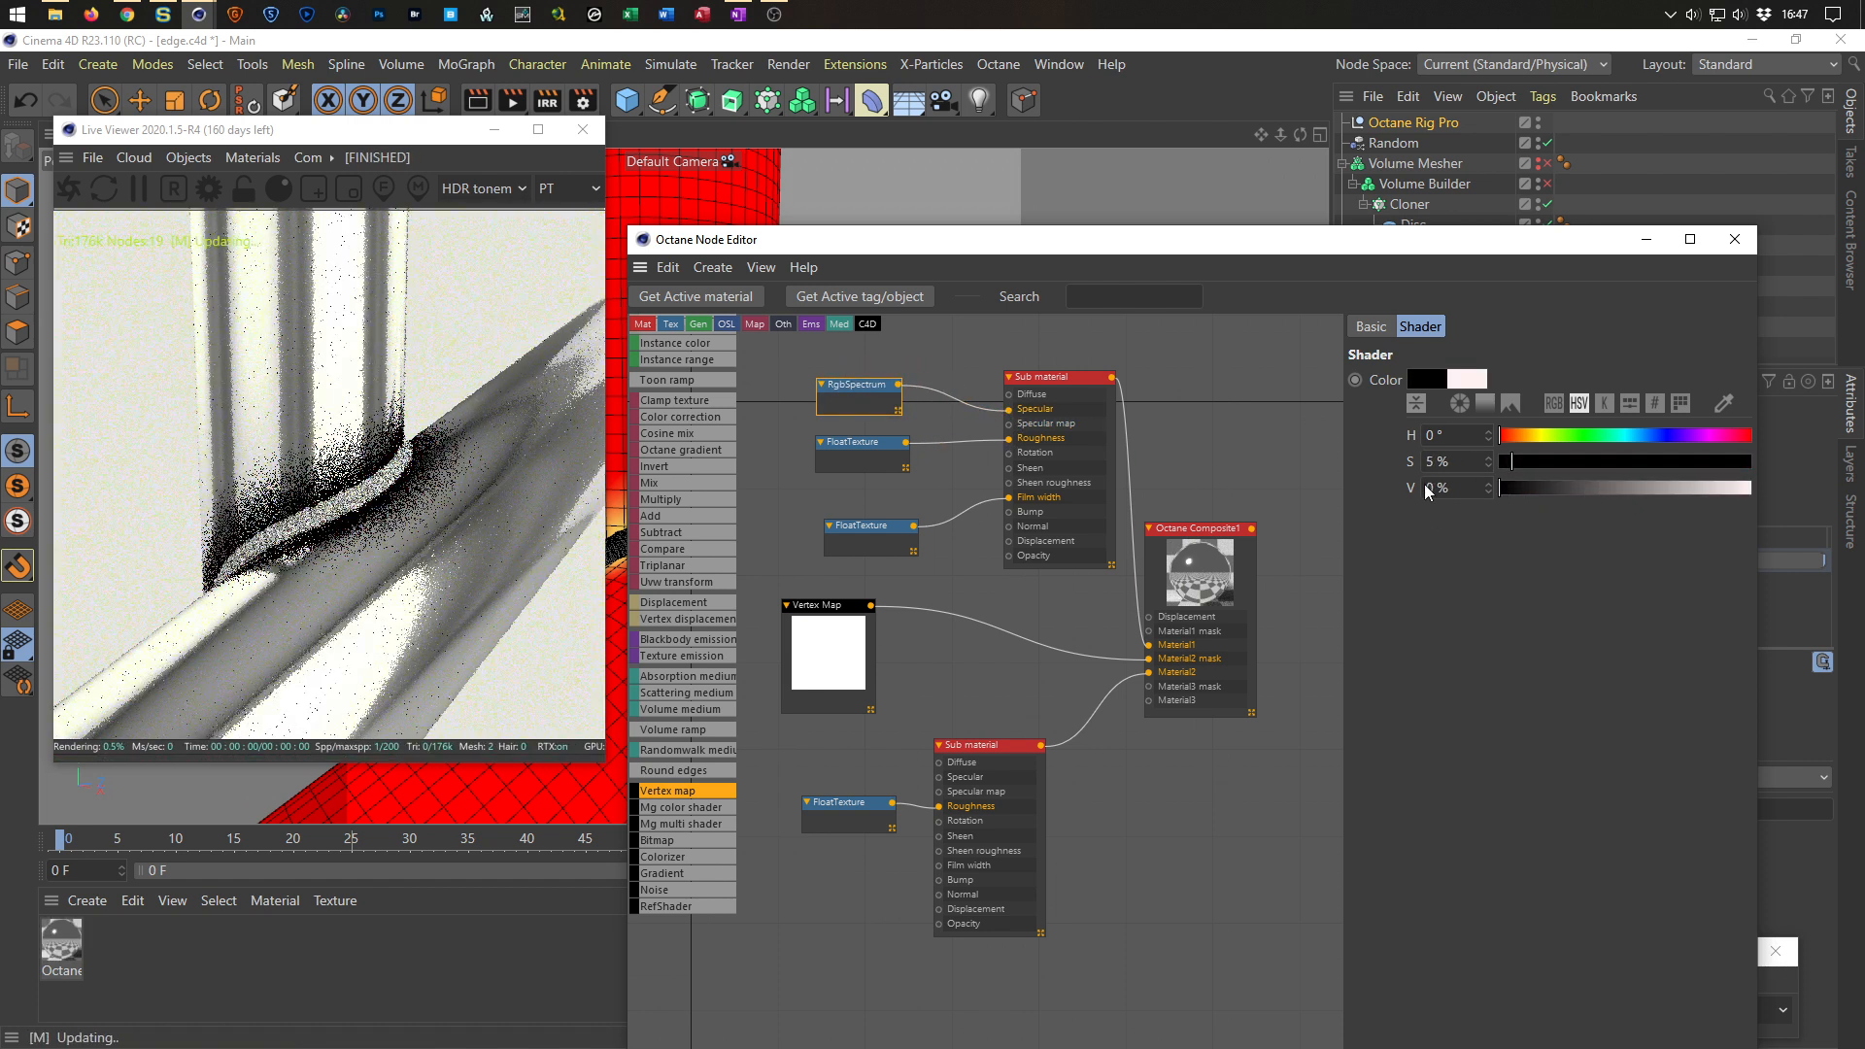
click(1520, 493)
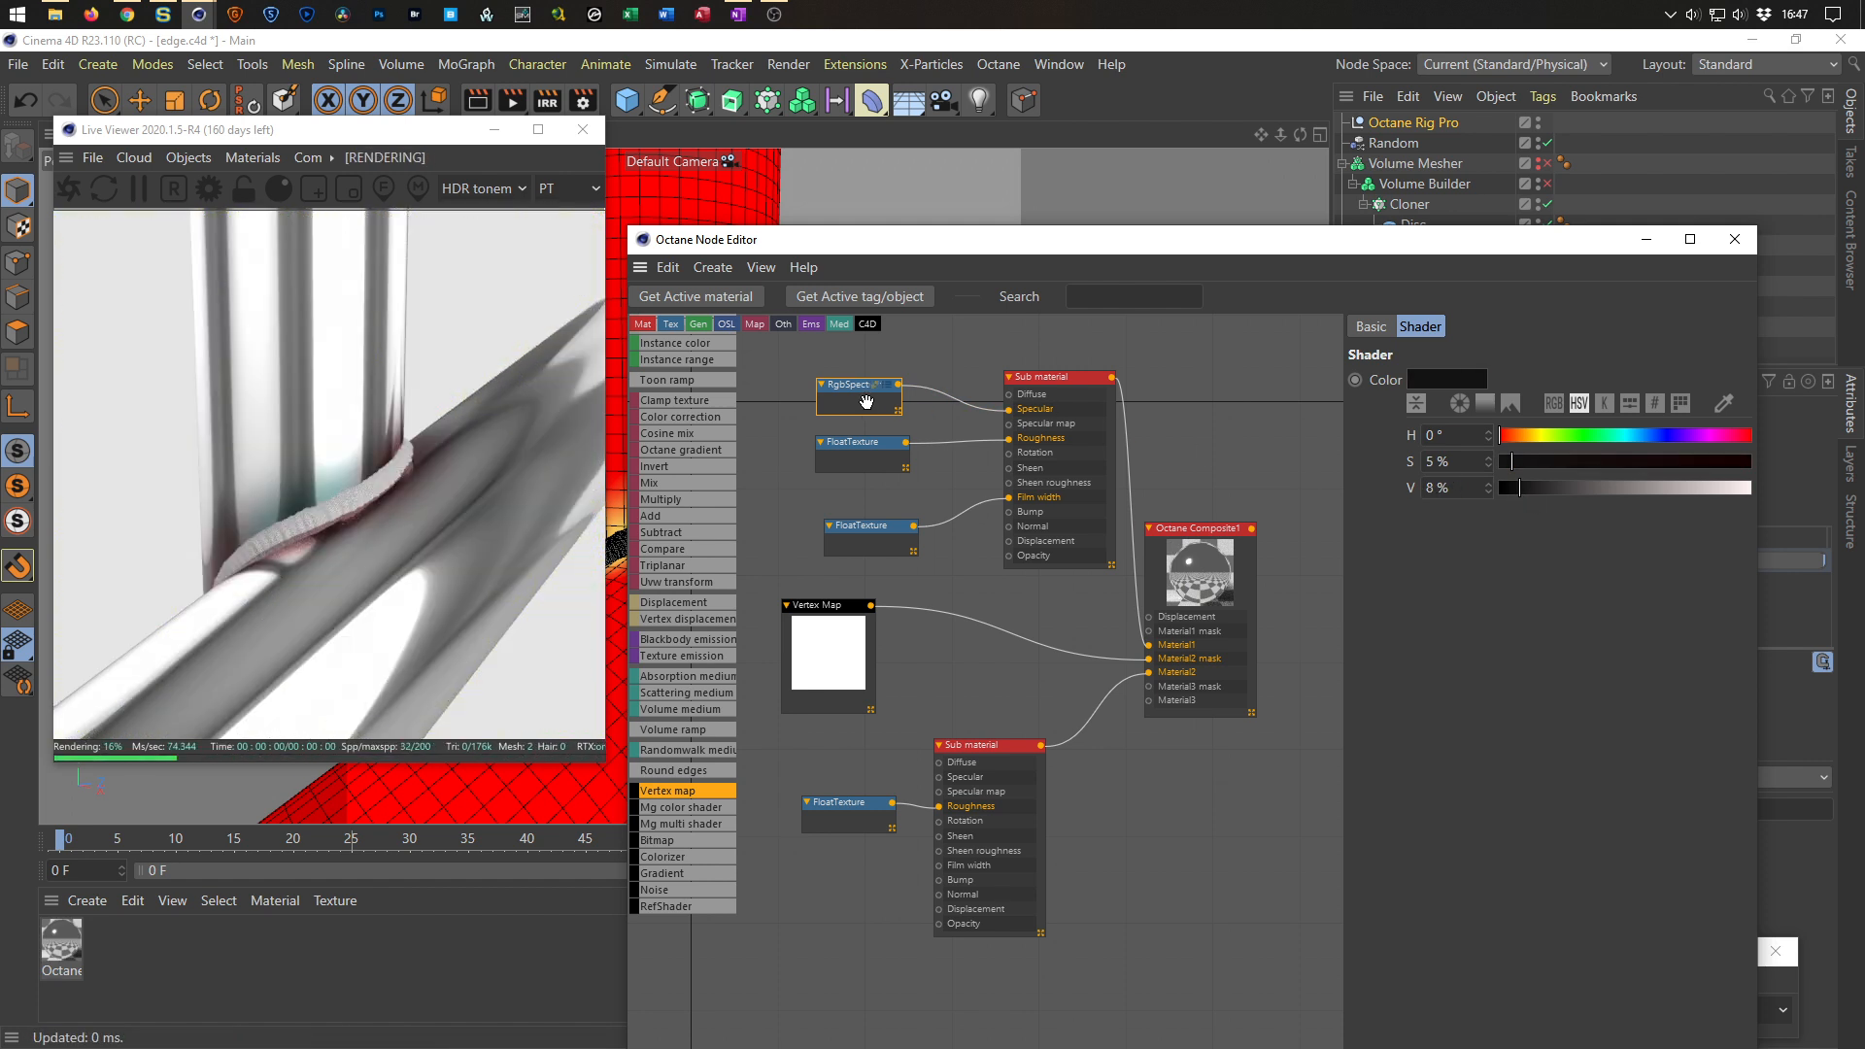
key(Delete)
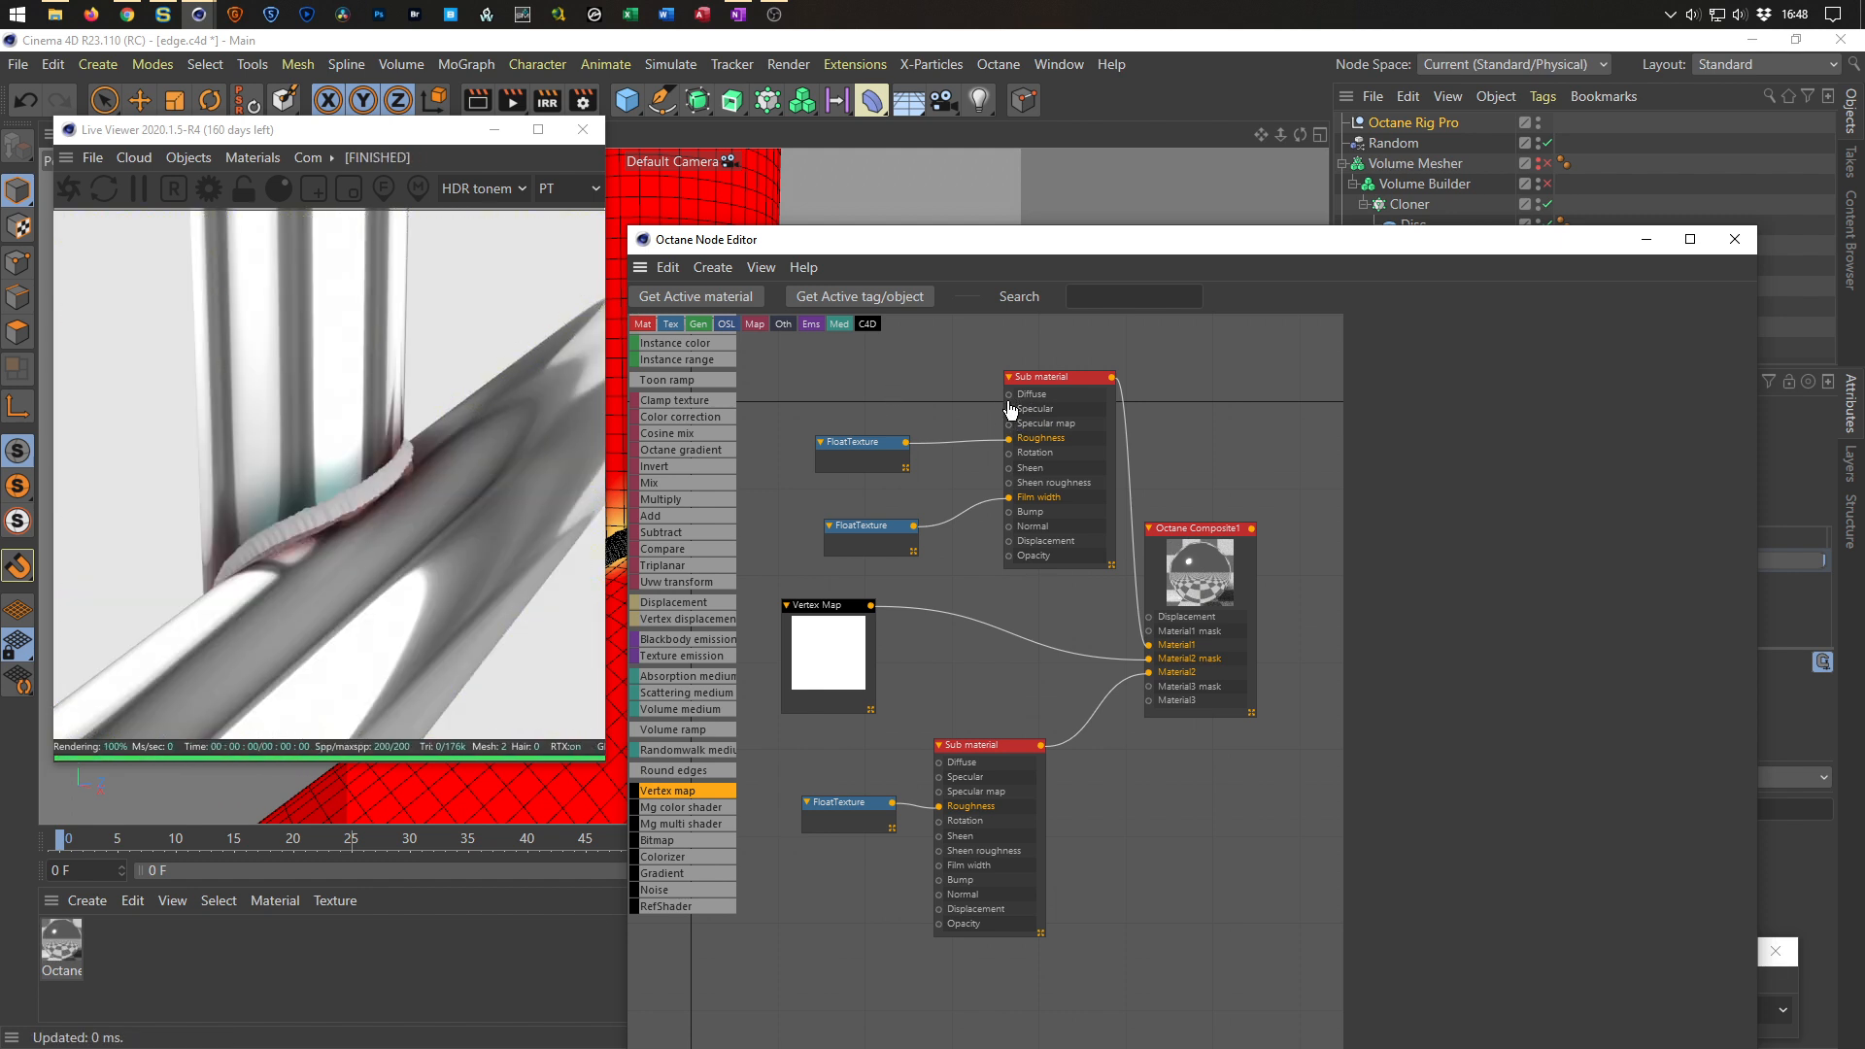
Try a Float texture on the top Sub material's Diffuse input, then delete it.
drag(962, 372, 962, 373)
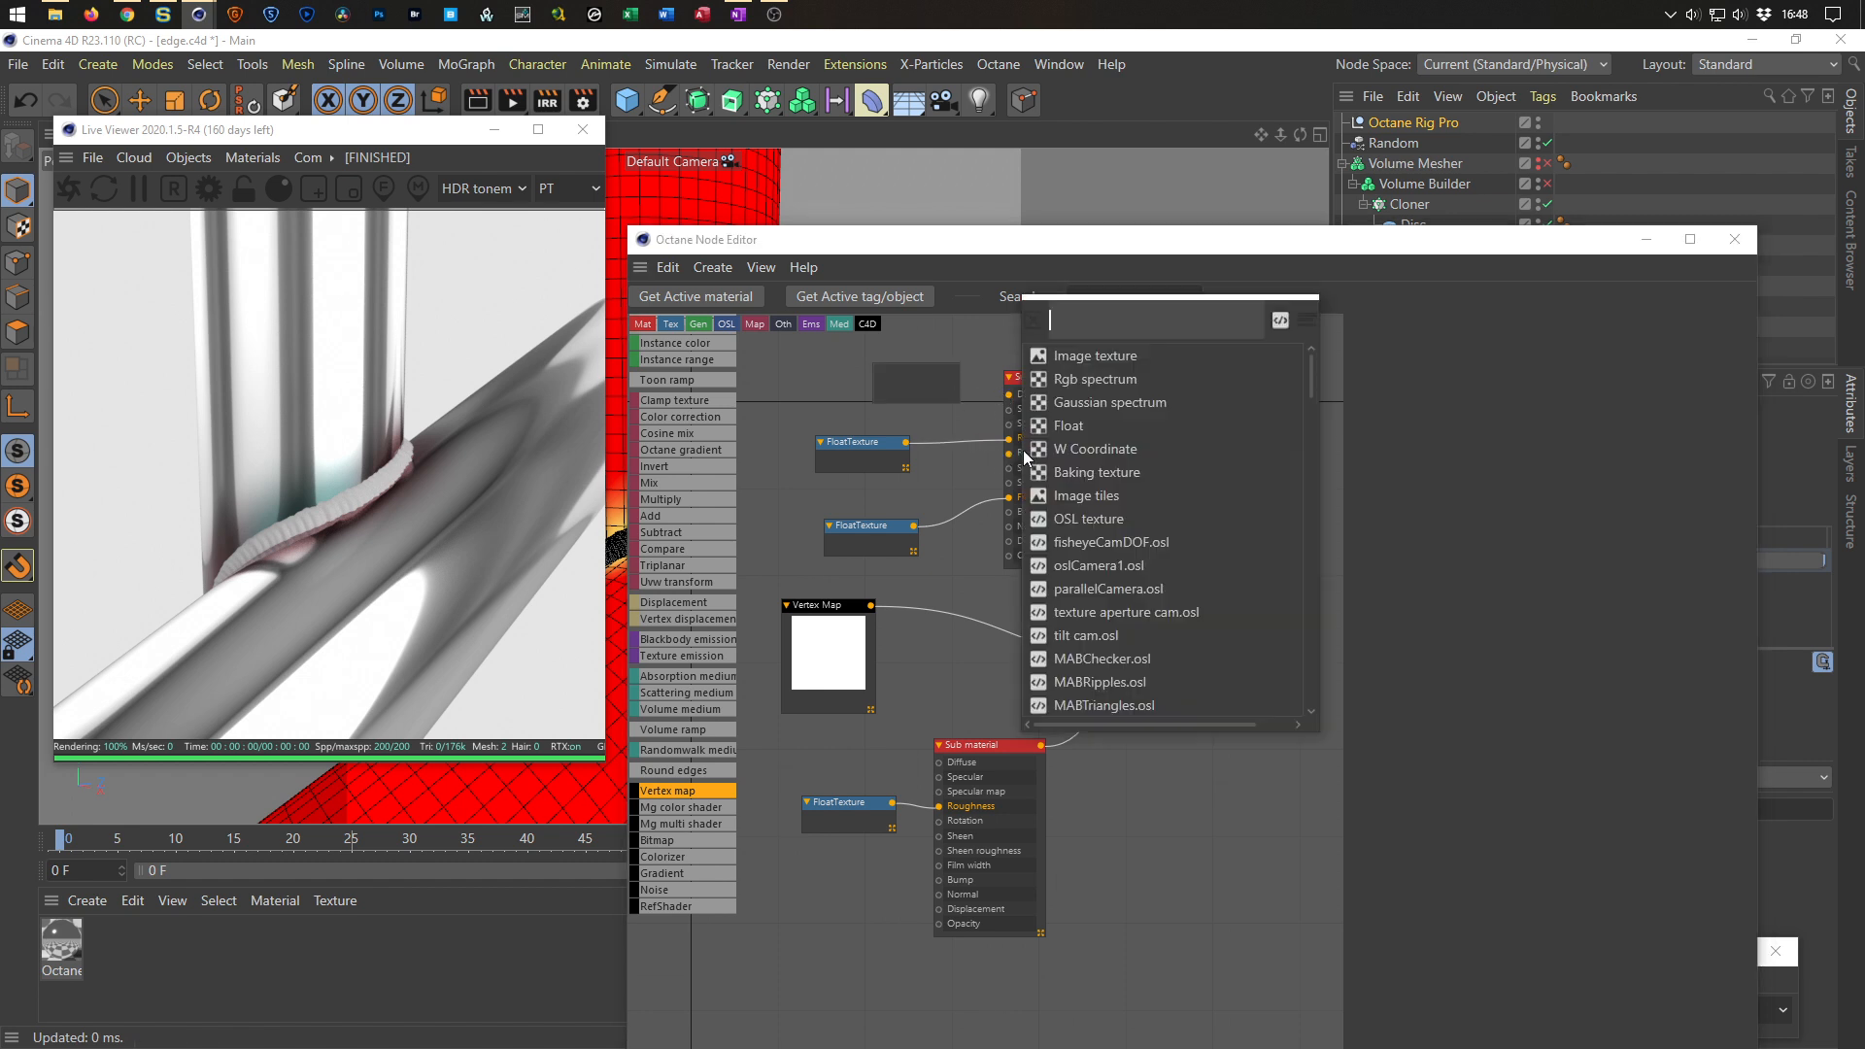
click(1068, 426)
click(911, 381)
mouse_move(1605, 386)
mouse_down()
mouse_move(1490, 392)
mouse_move(1774, 384)
mouse_move(1599, 410)
mouse_up()
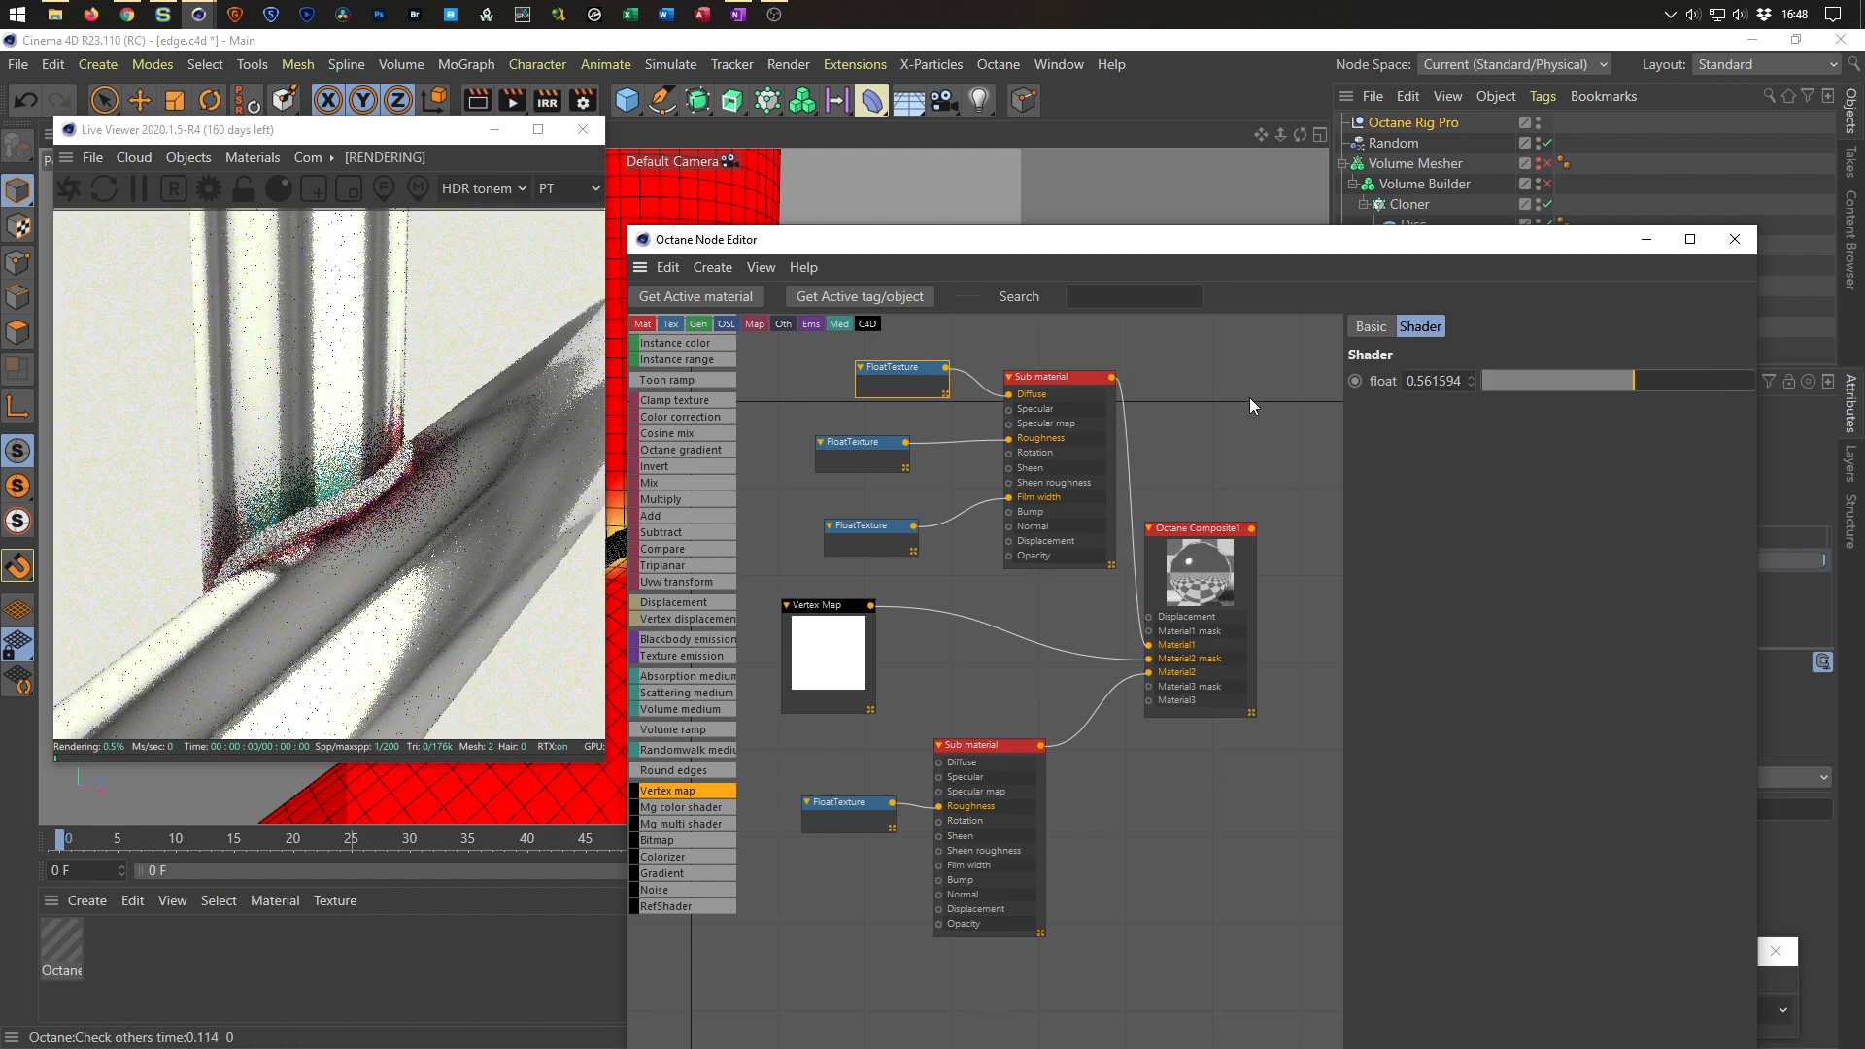
key(Delete)
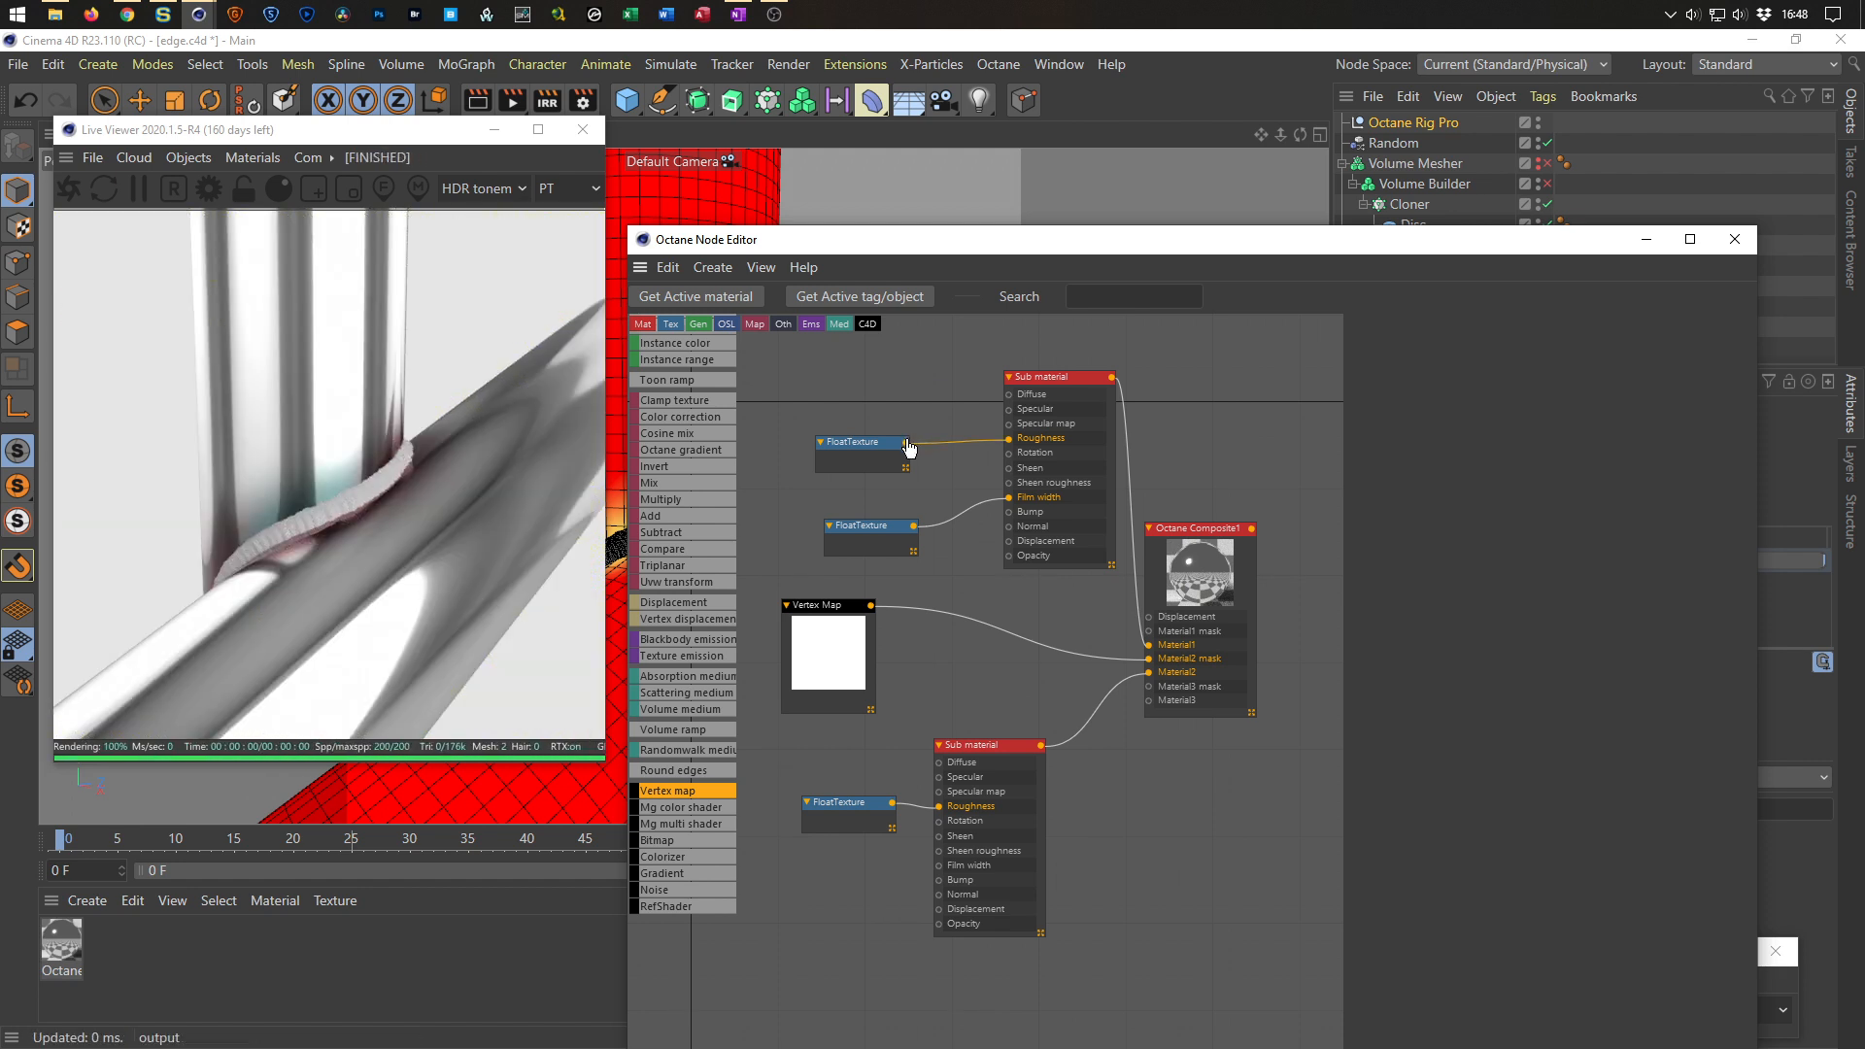
Save the scene and insert a Color correction node between the Film width Float texture and the top Sub material.
drag(877, 529, 815, 520)
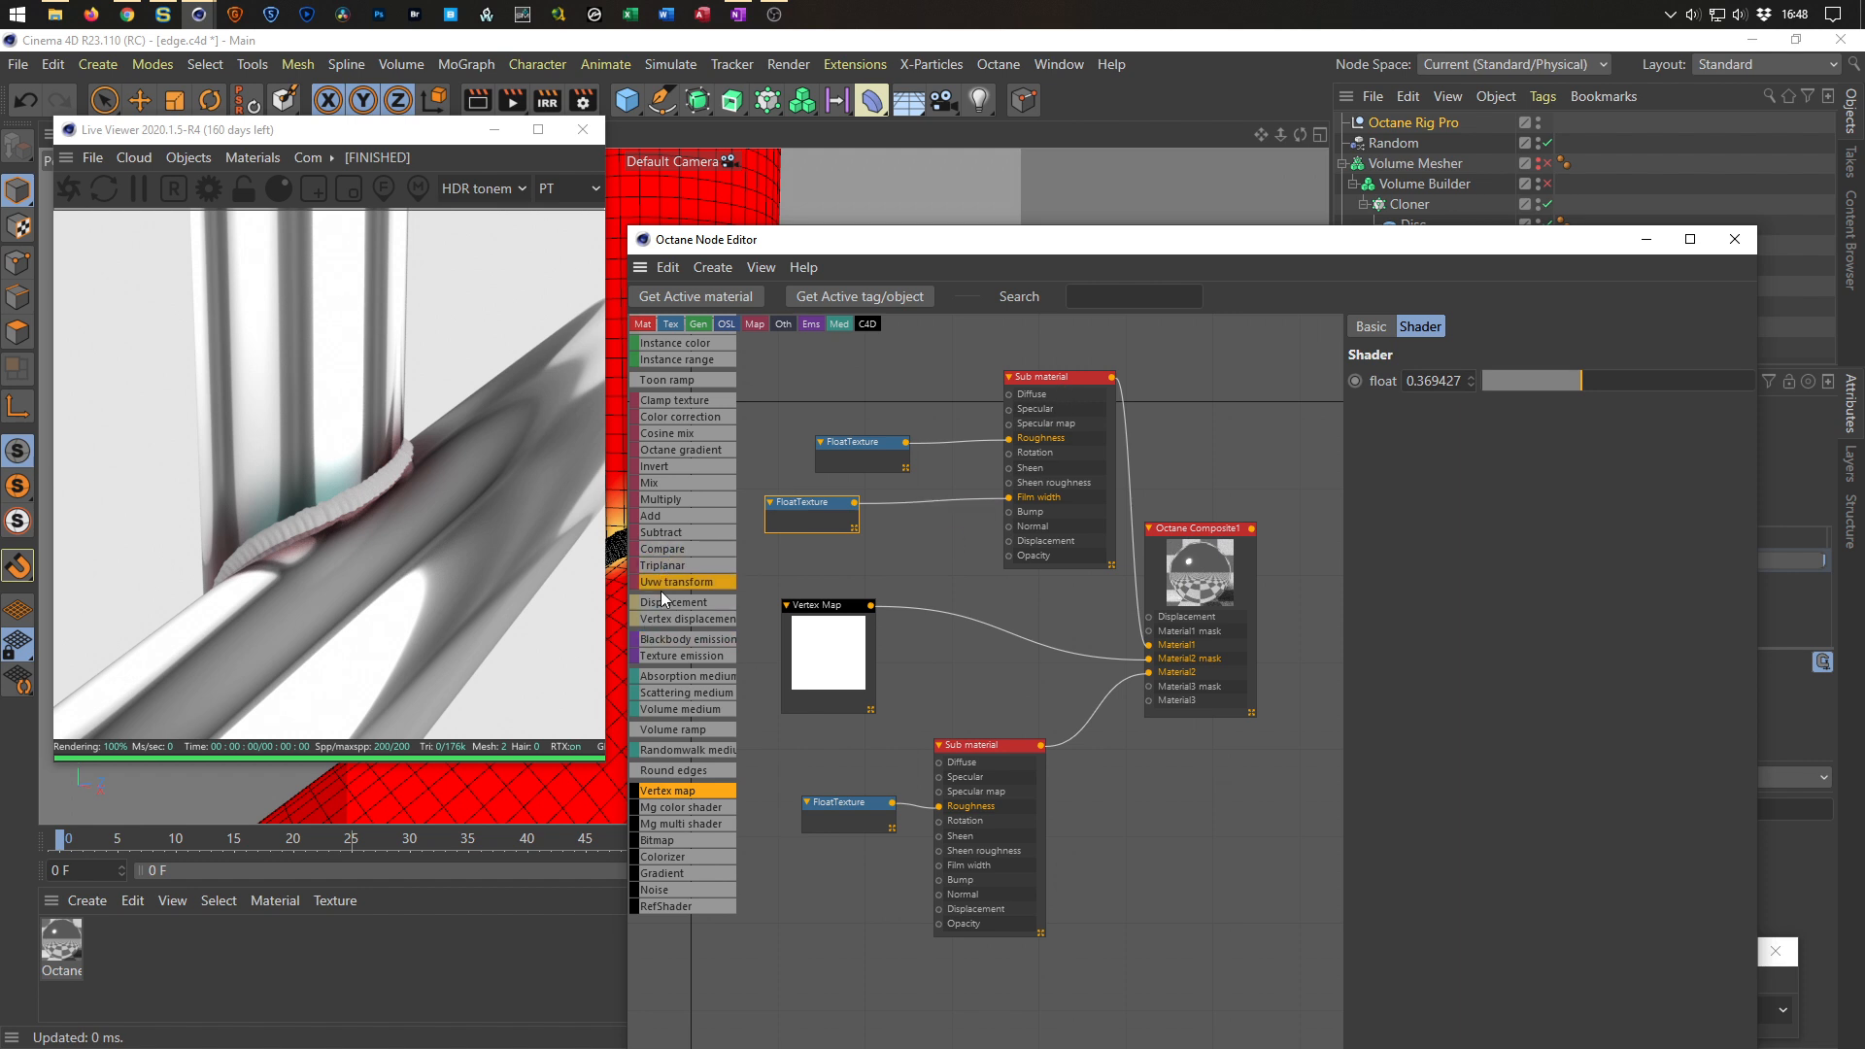
key(ctrl+s)
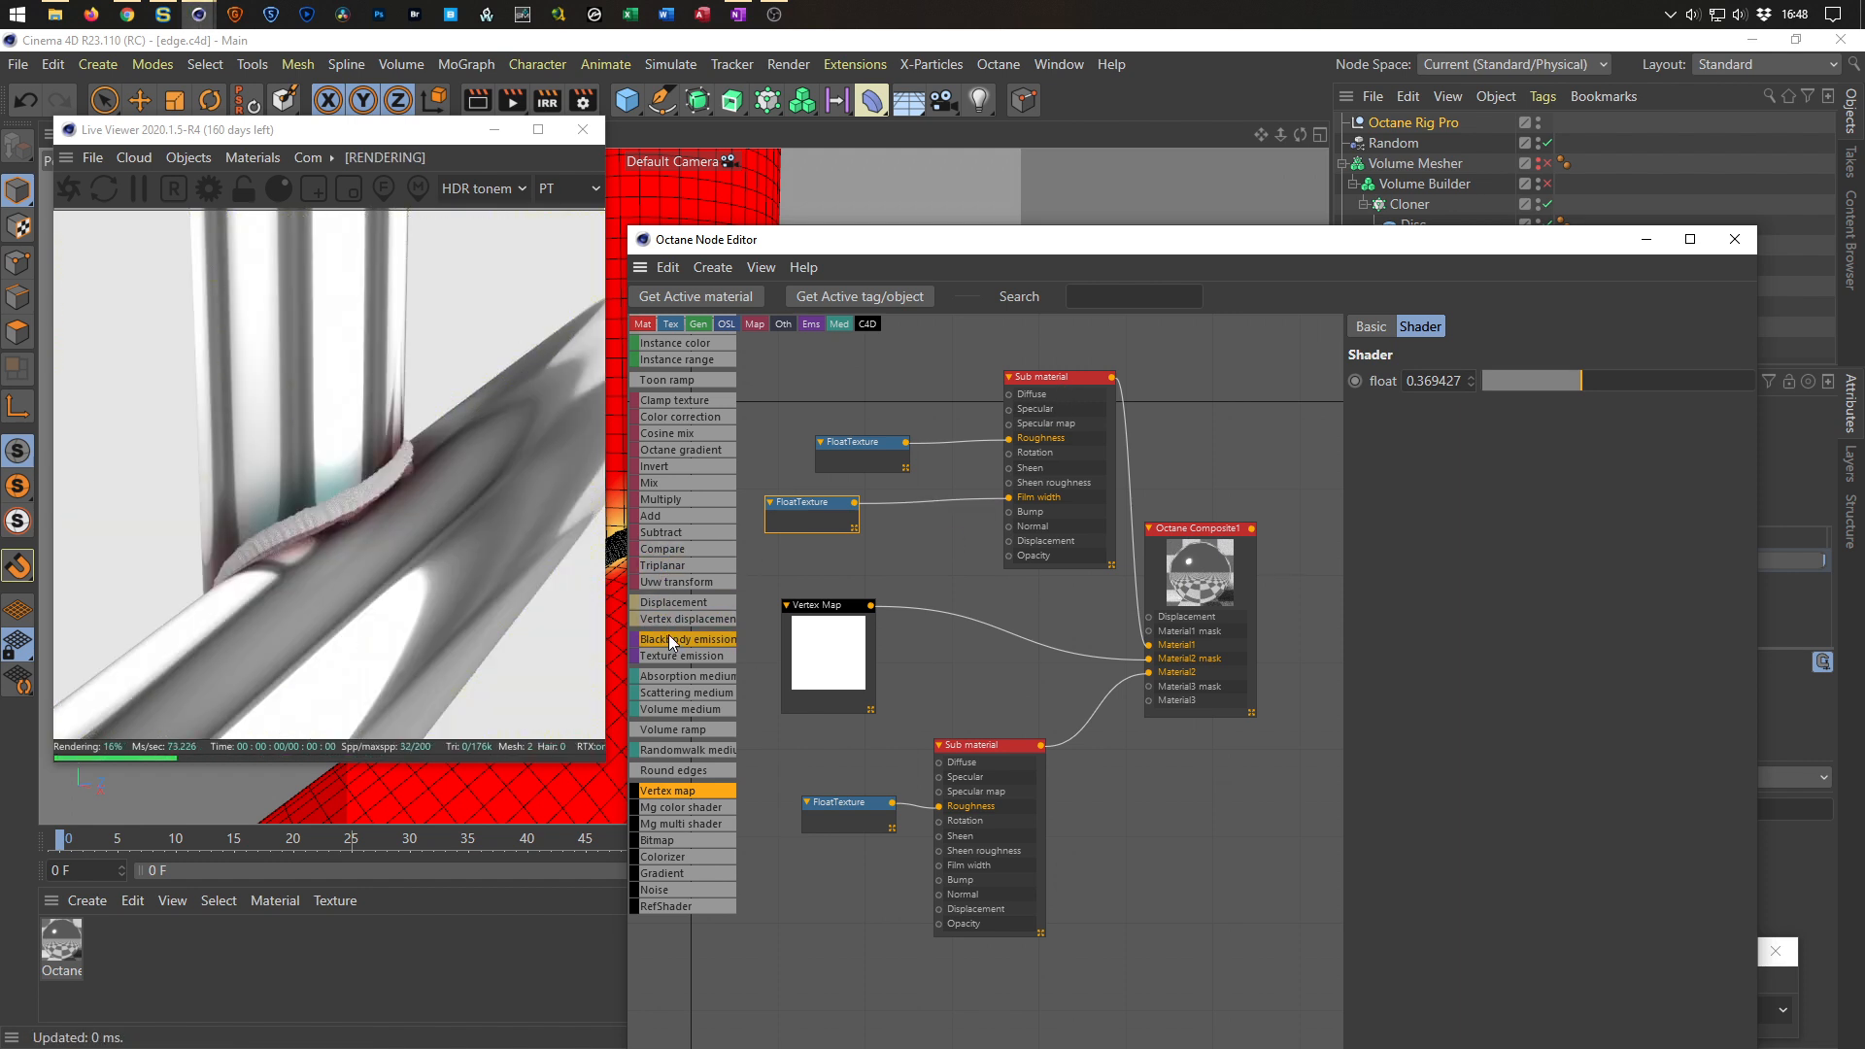
drag(673, 415, 931, 507)
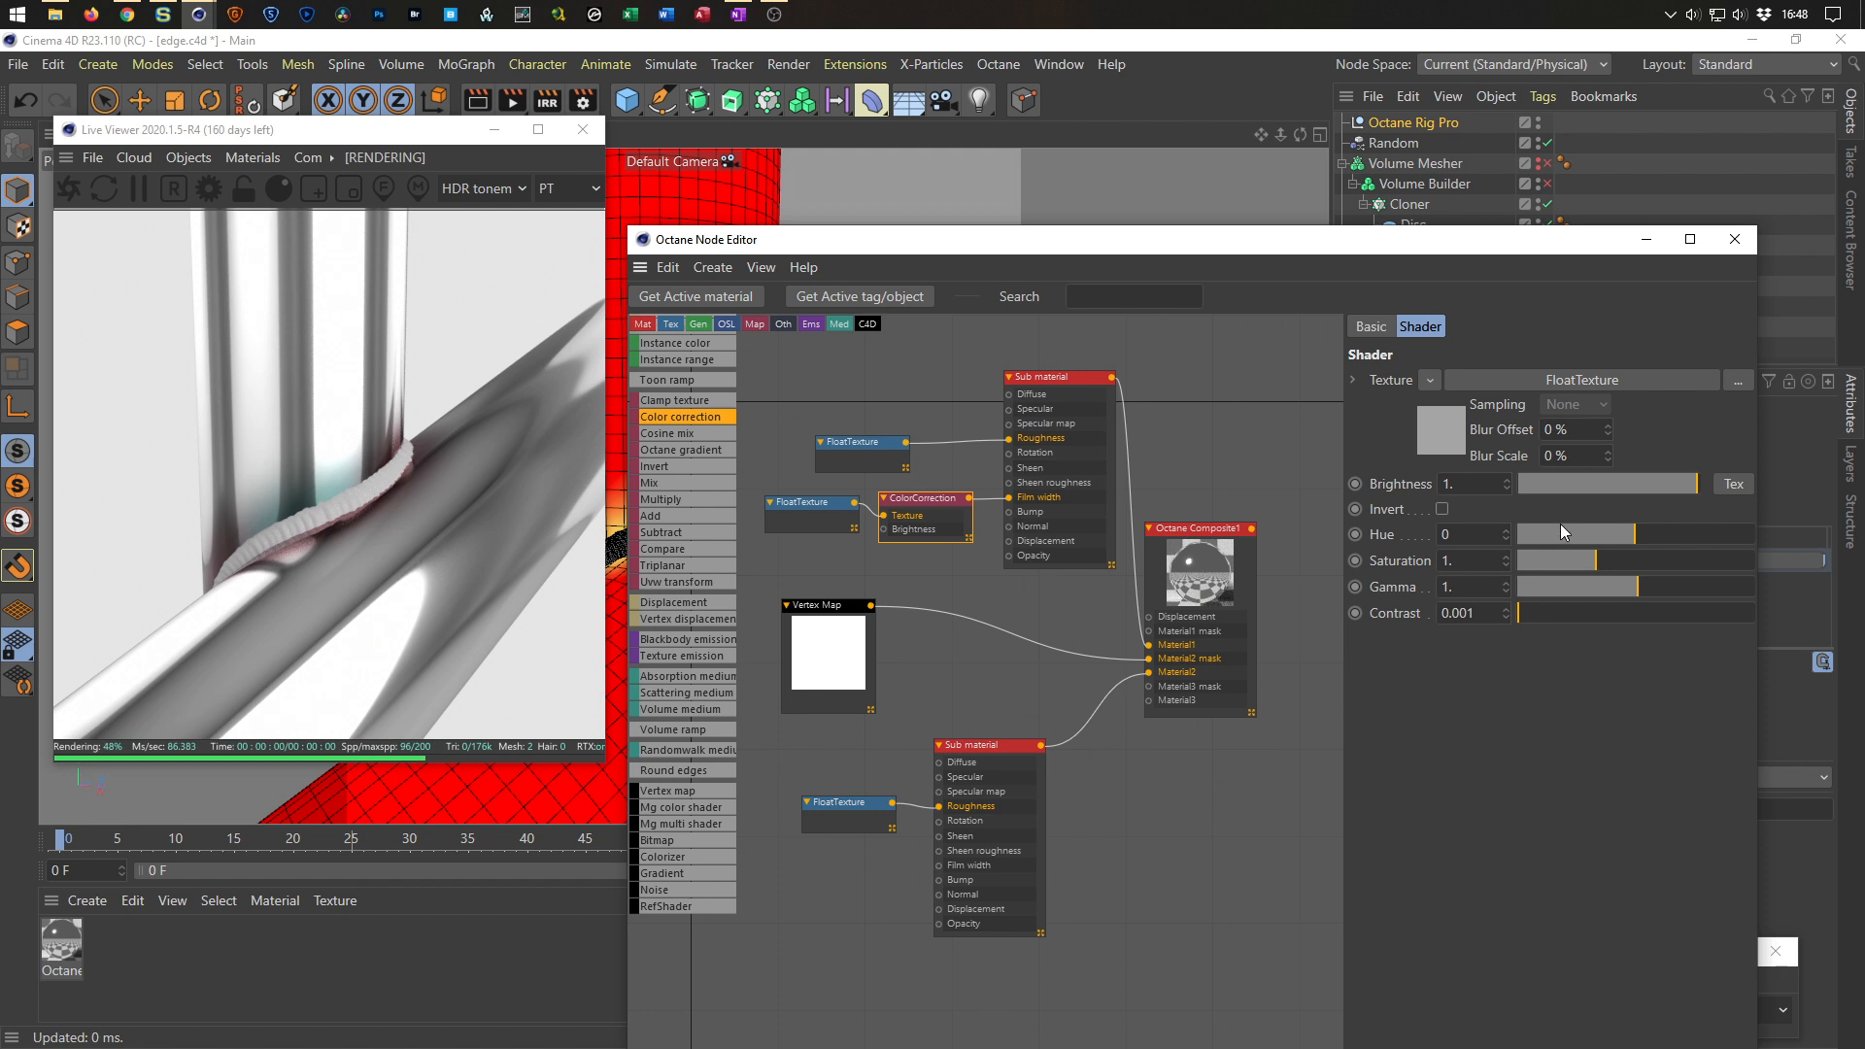
Experiment with the Color correction's gamma and brightness, returning both to 1.
drag(1628, 587, 1578, 602)
double_click(1497, 586)
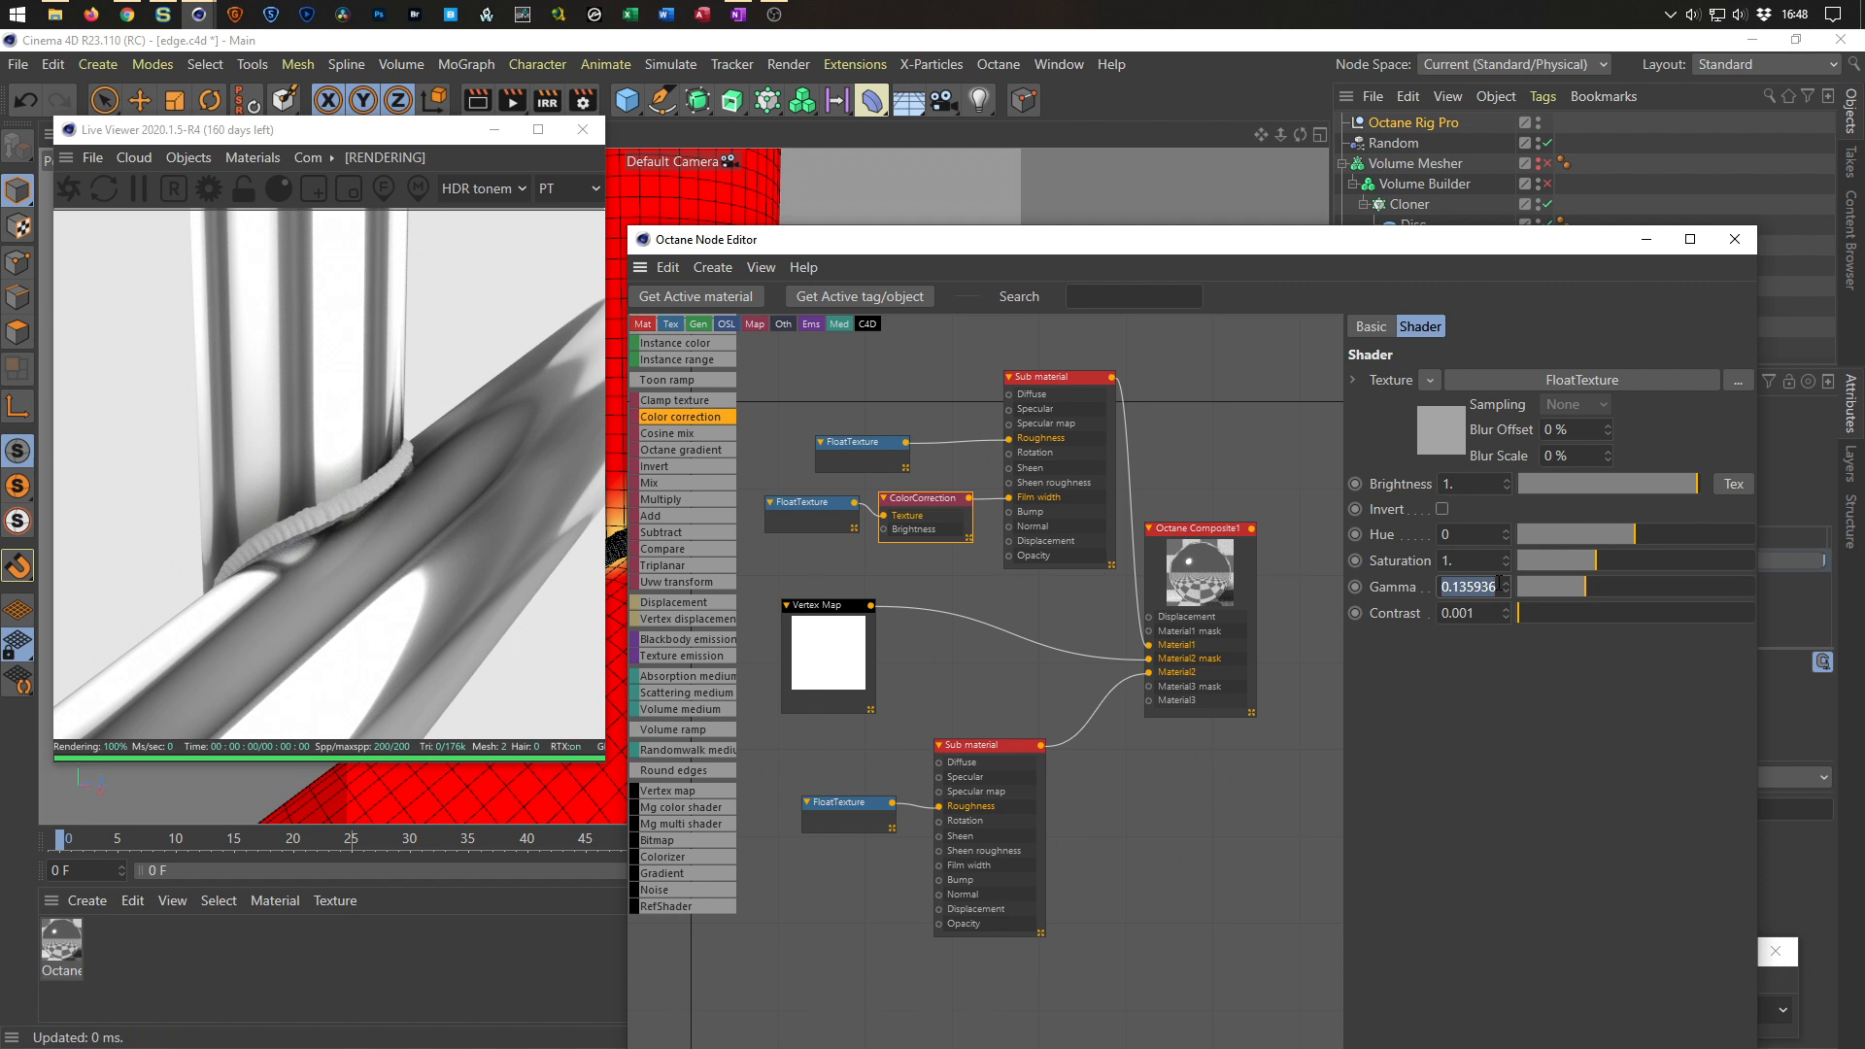
text(1)
key(Return)
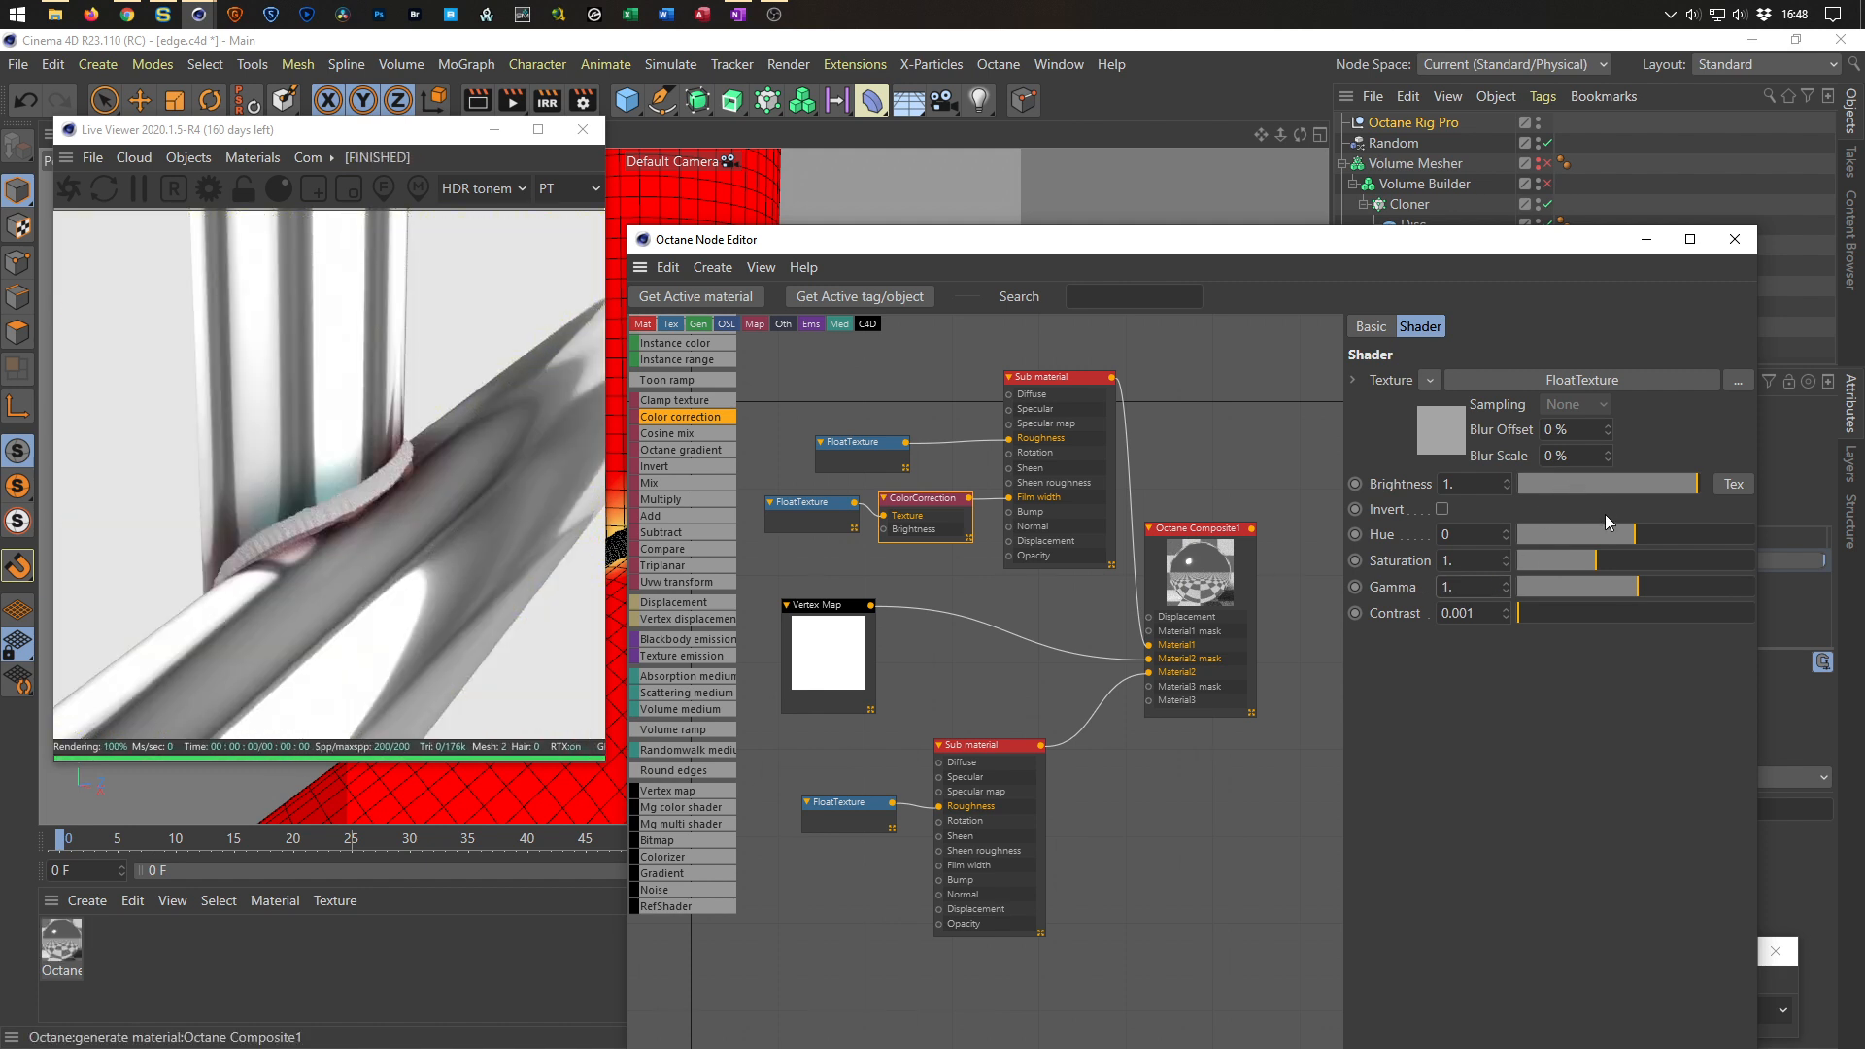
click(1691, 484)
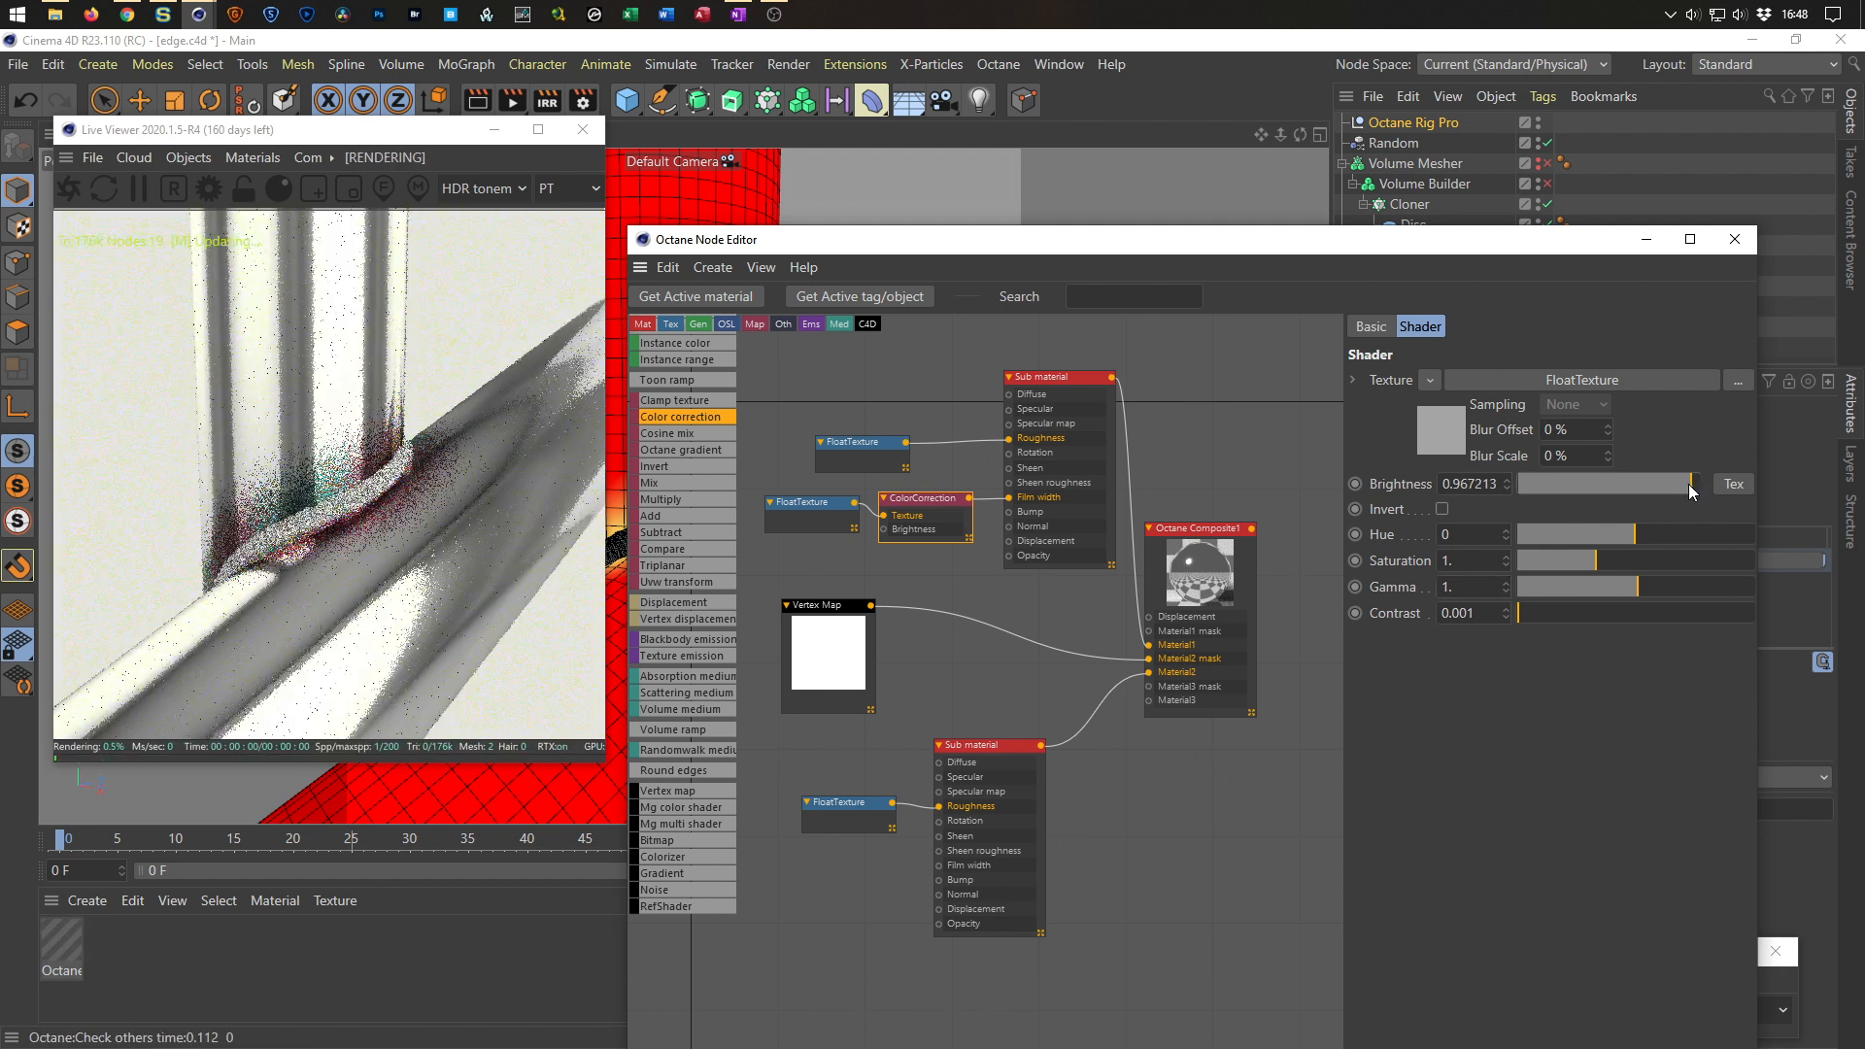
drag(1642, 493, 1574, 475)
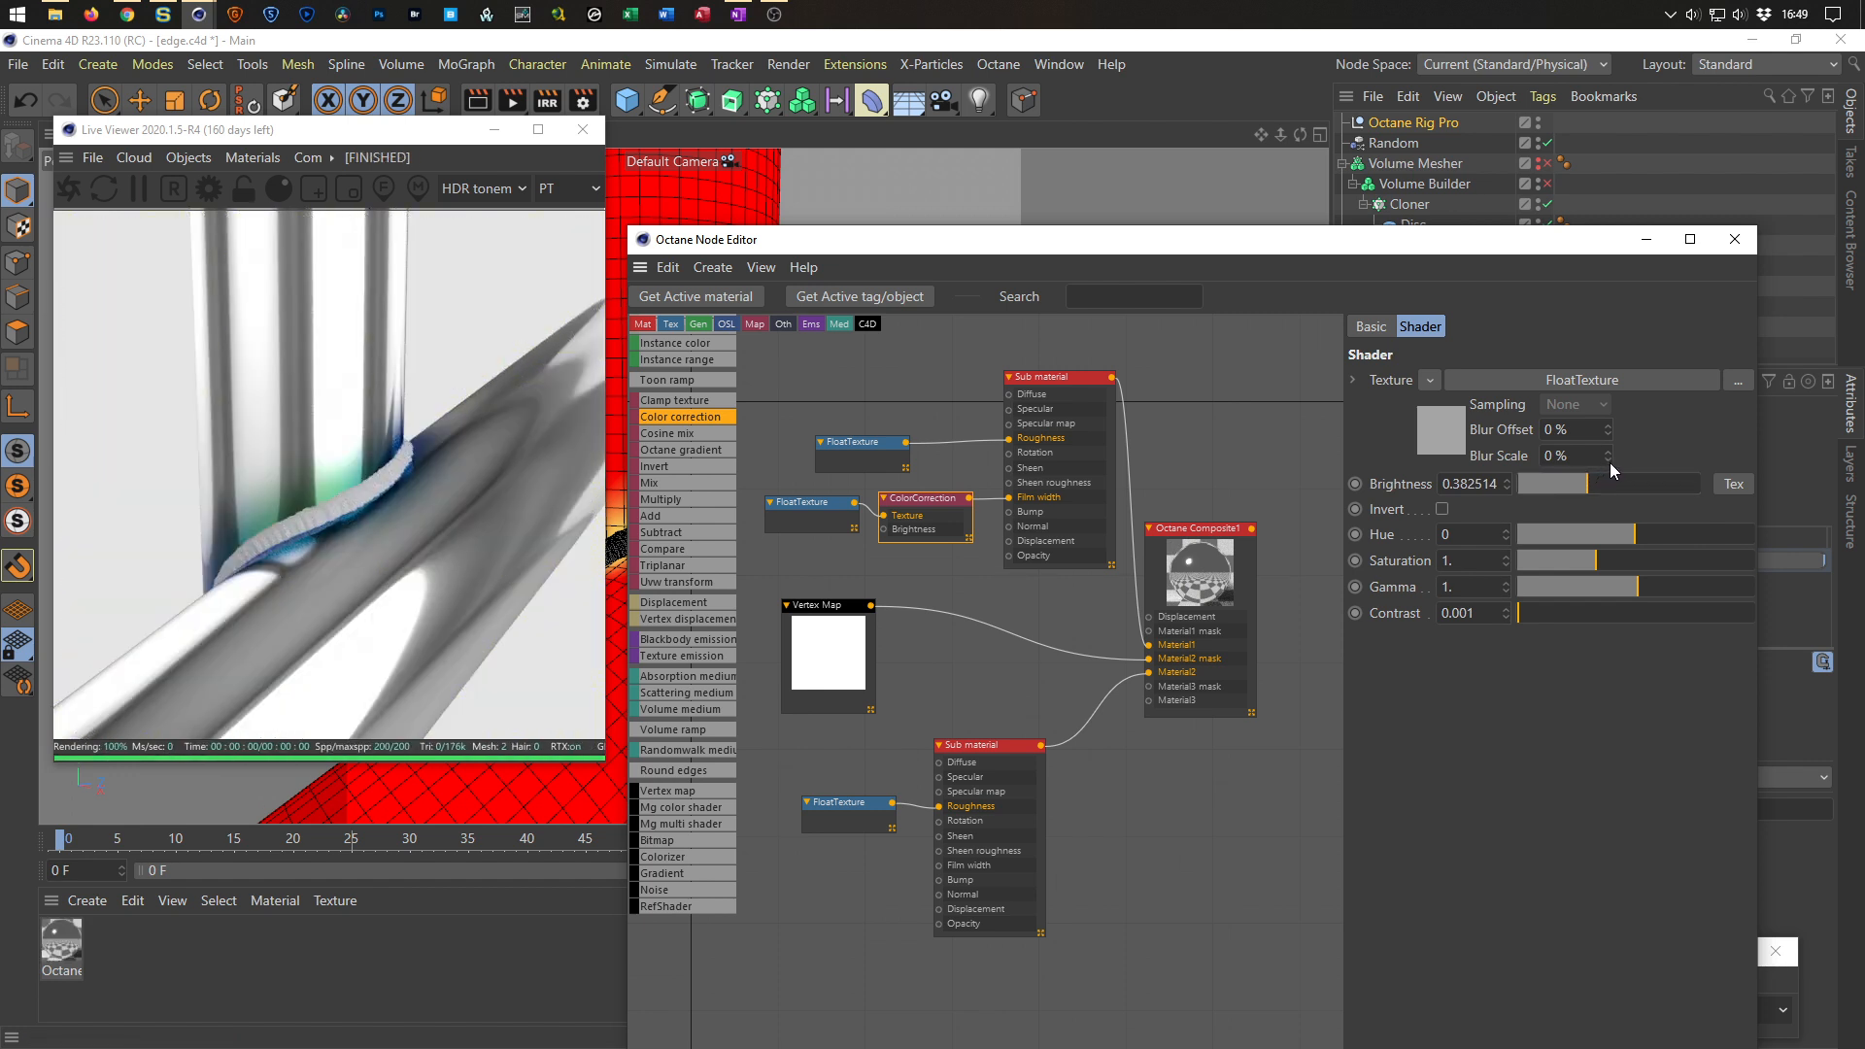
drag(1588, 479, 1702, 476)
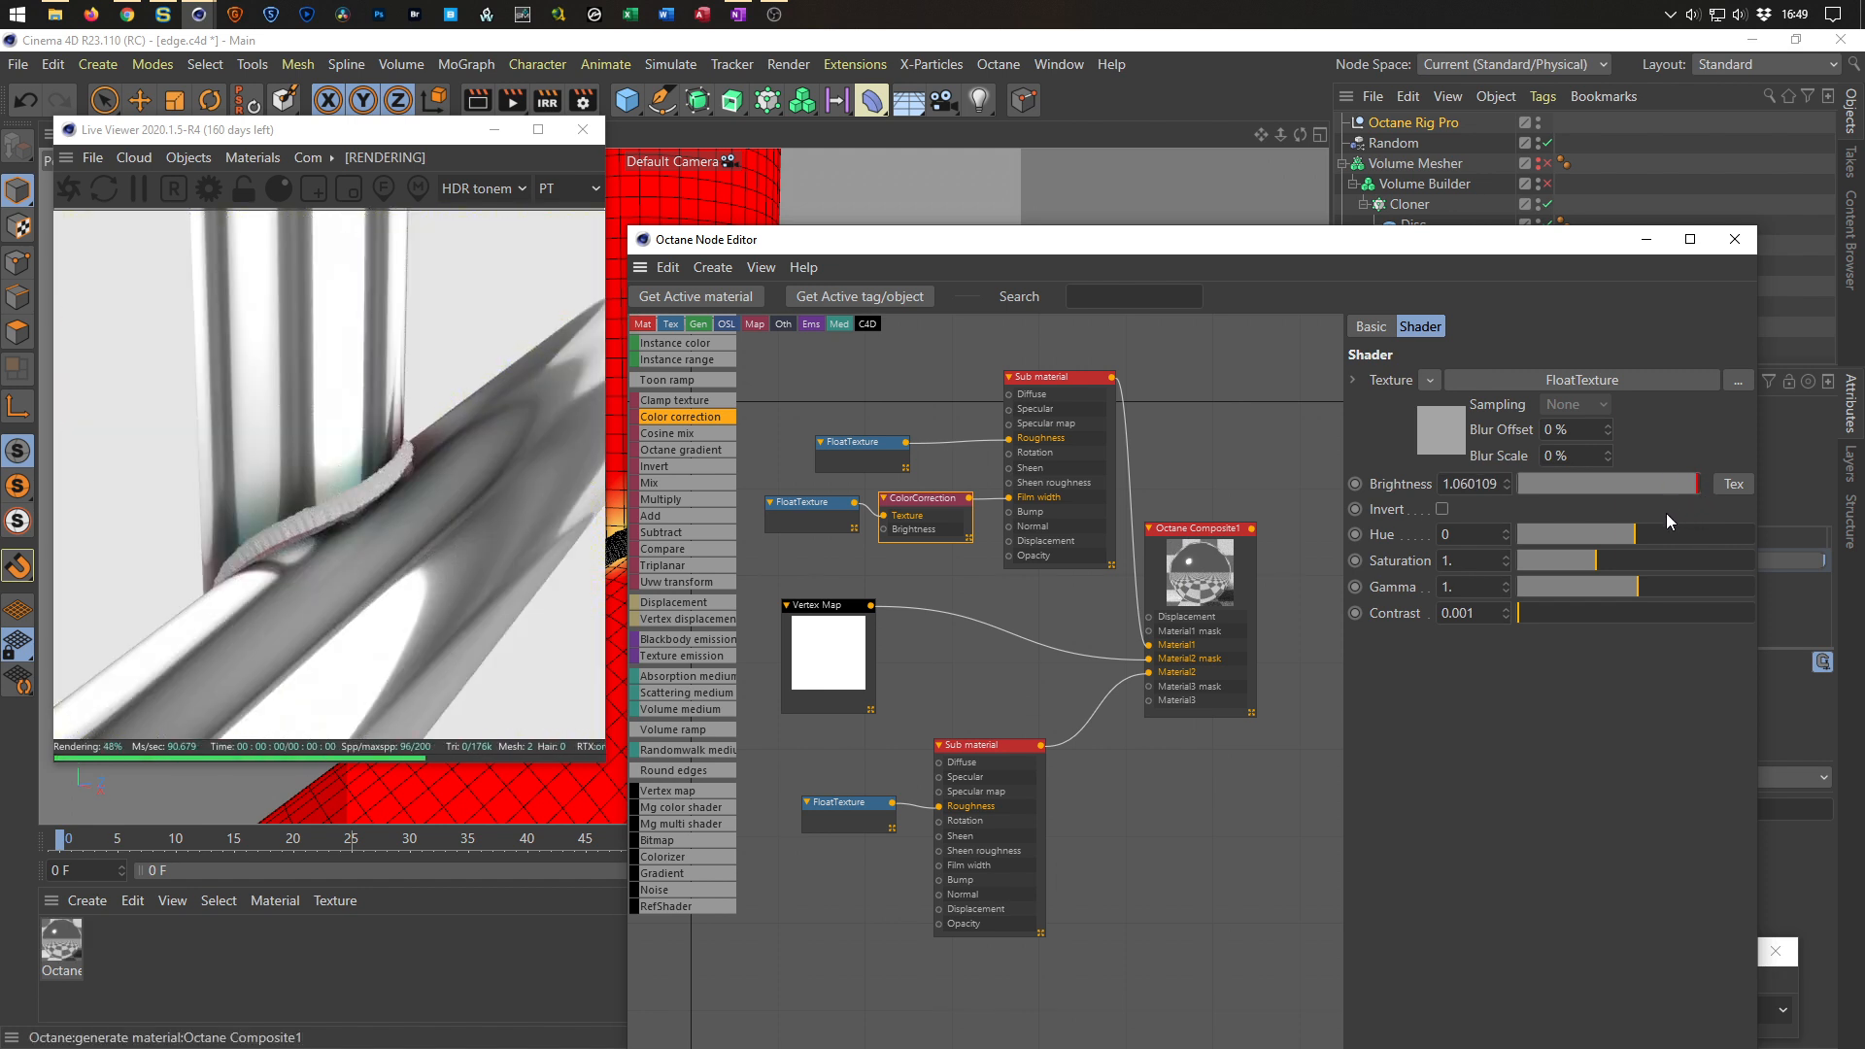
text(1)
key(Return)
Set the Color correction's hue to 0.05 and saturation to about 1.06, leaving Invert off.
mouse_move(1529, 616)
mouse_down()
mouse_move(1710, 612)
mouse_move(1516, 616)
mouse_up()
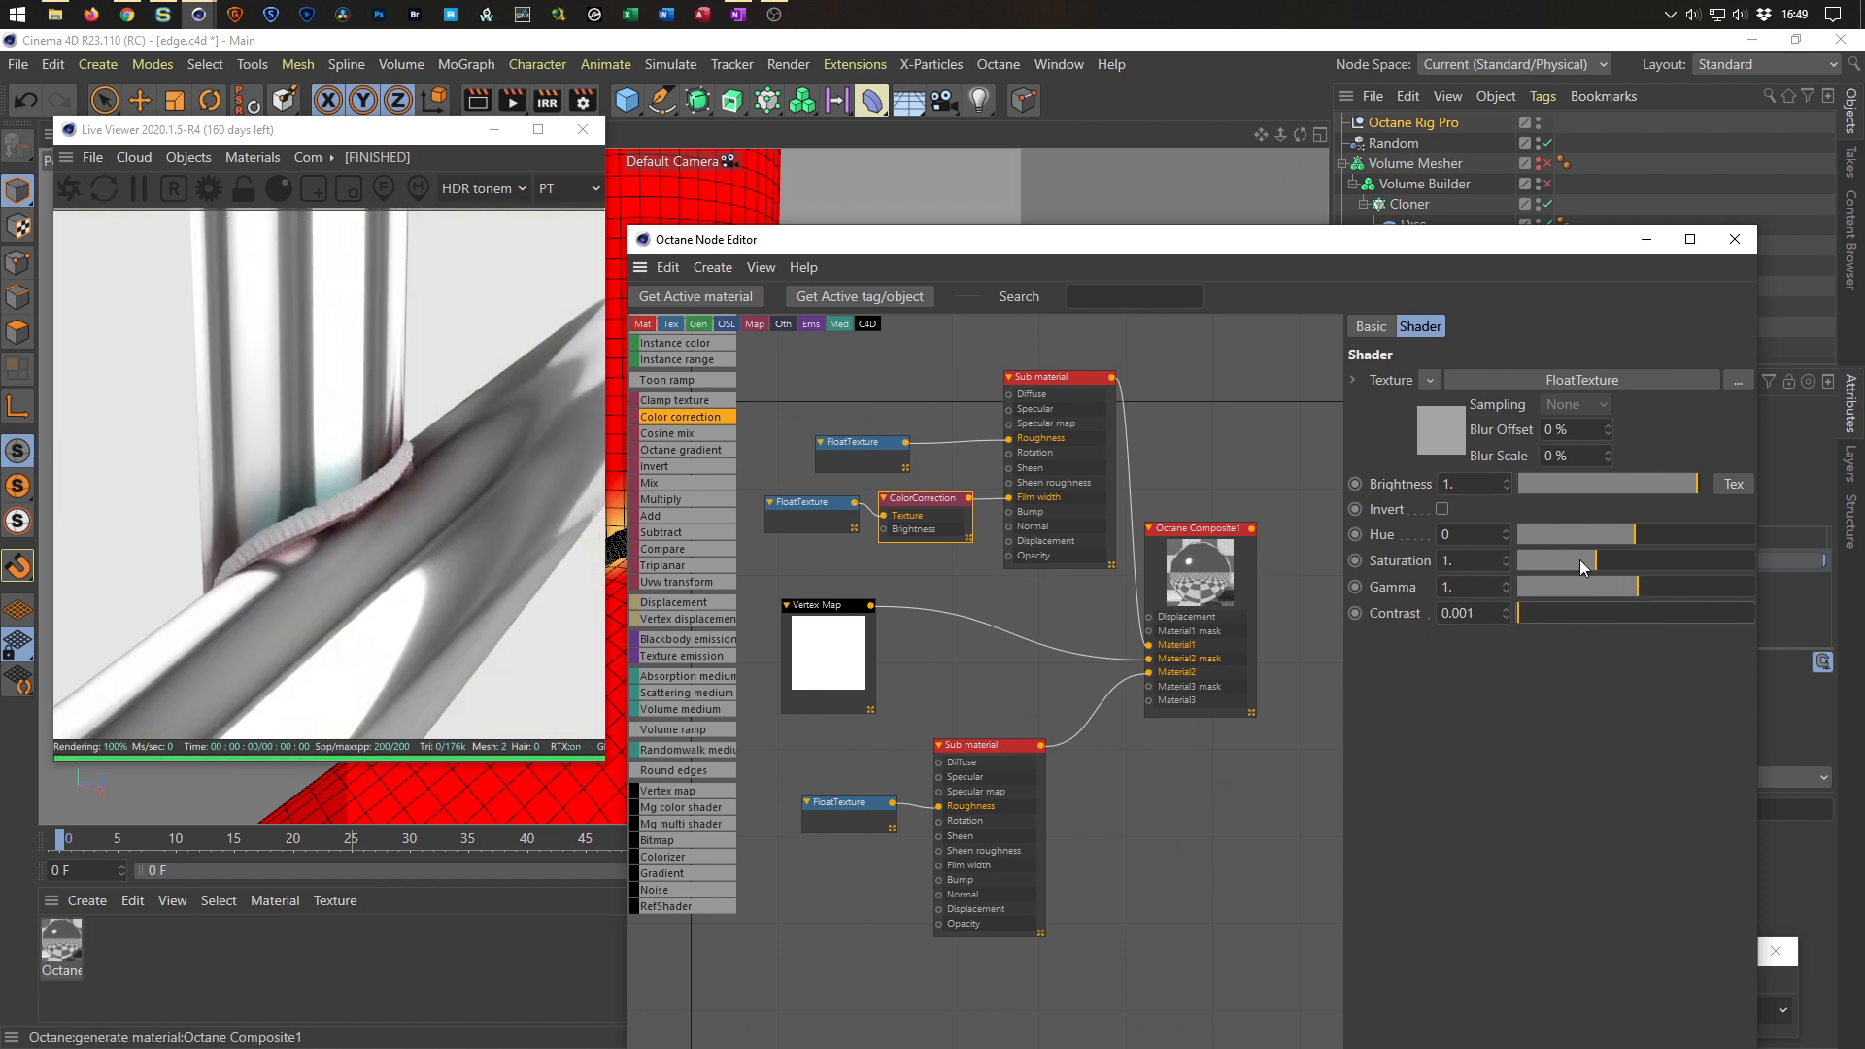
mouse_move(1595, 560)
mouse_down()
mouse_move(1628, 561)
mouse_move(1554, 562)
mouse_move(1601, 561)
mouse_move(1543, 532)
mouse_move(1584, 540)
mouse_up()
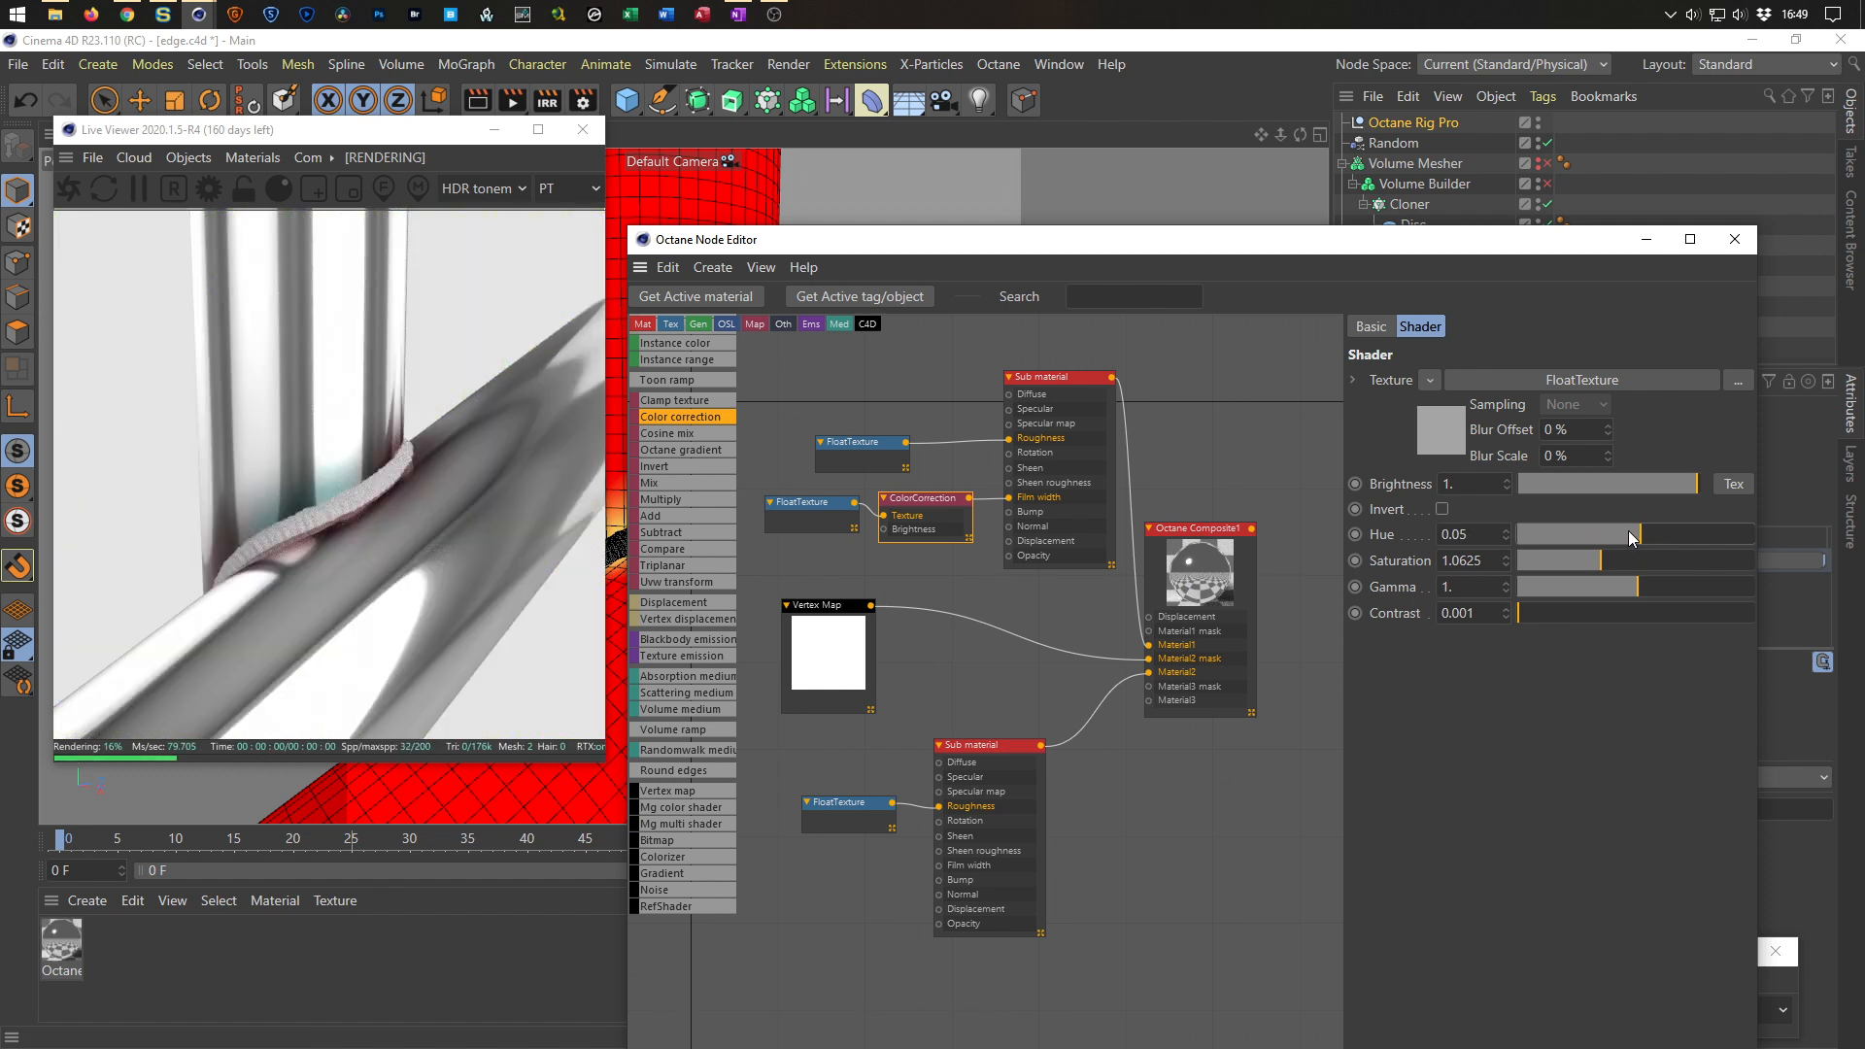
click(1444, 507)
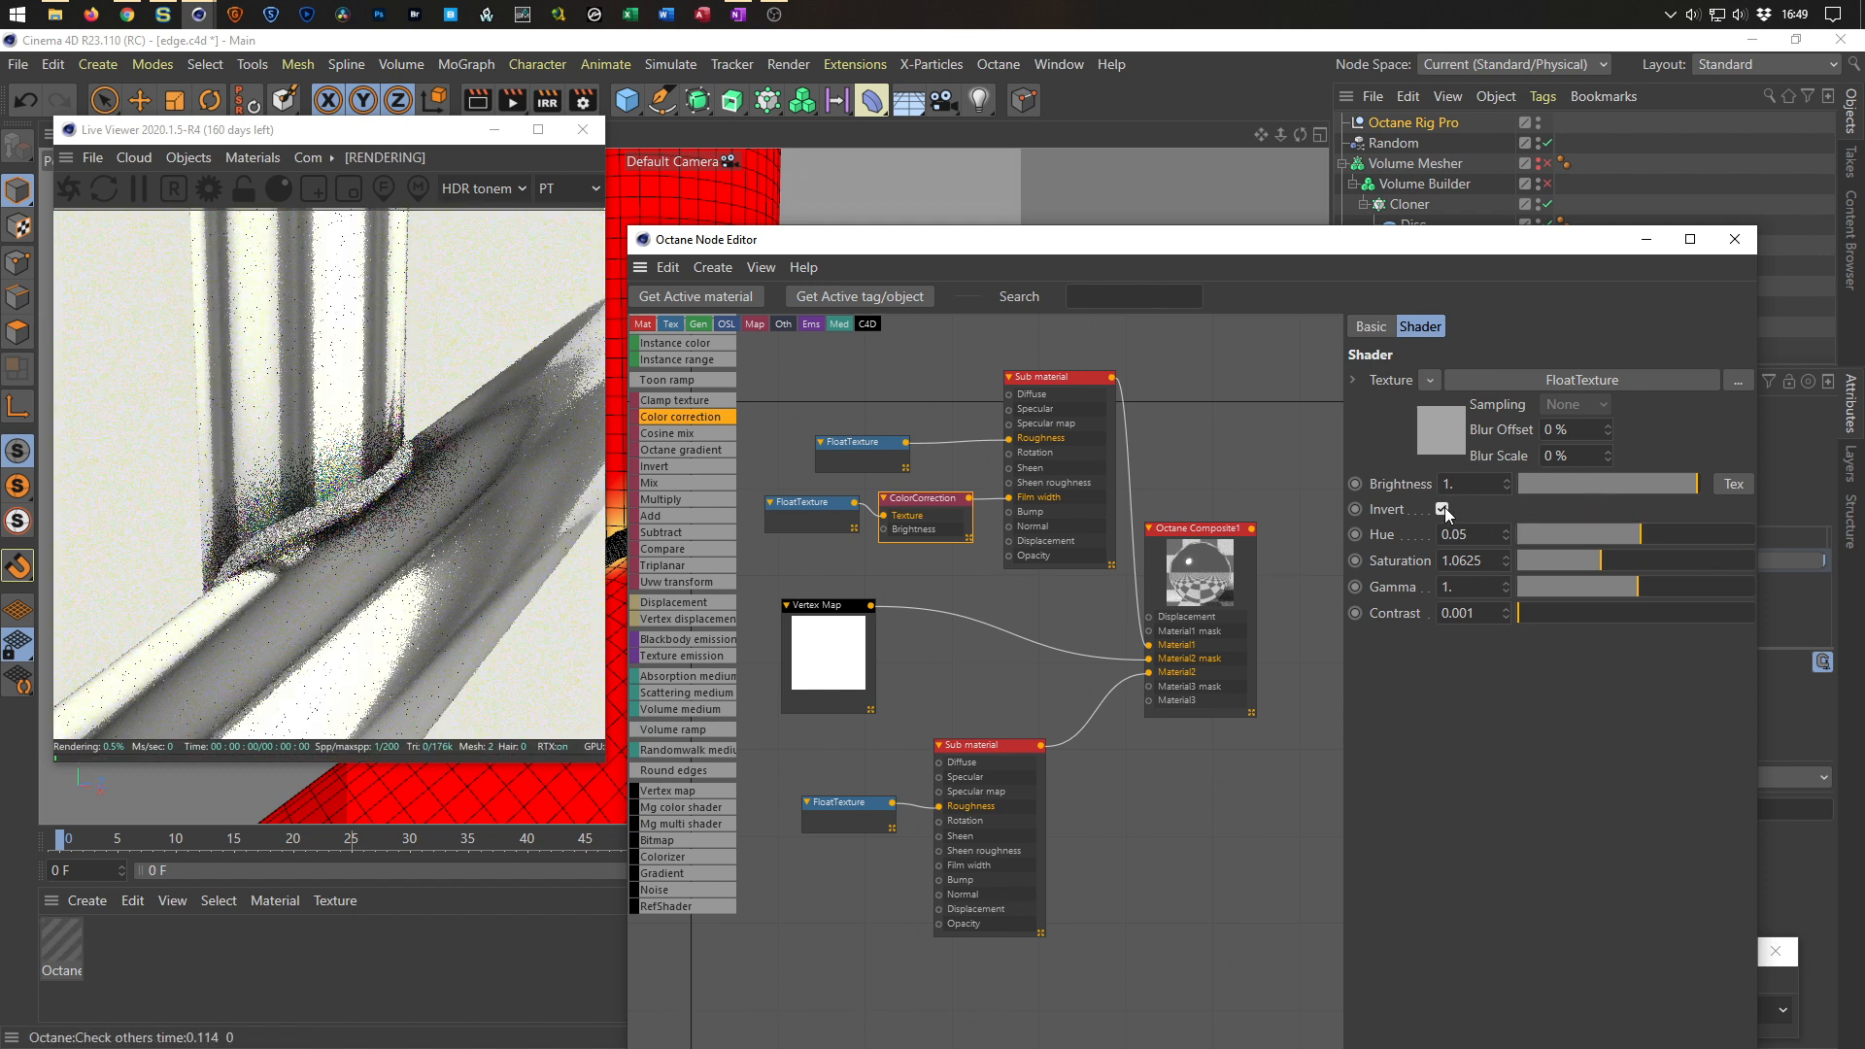
click(1444, 507)
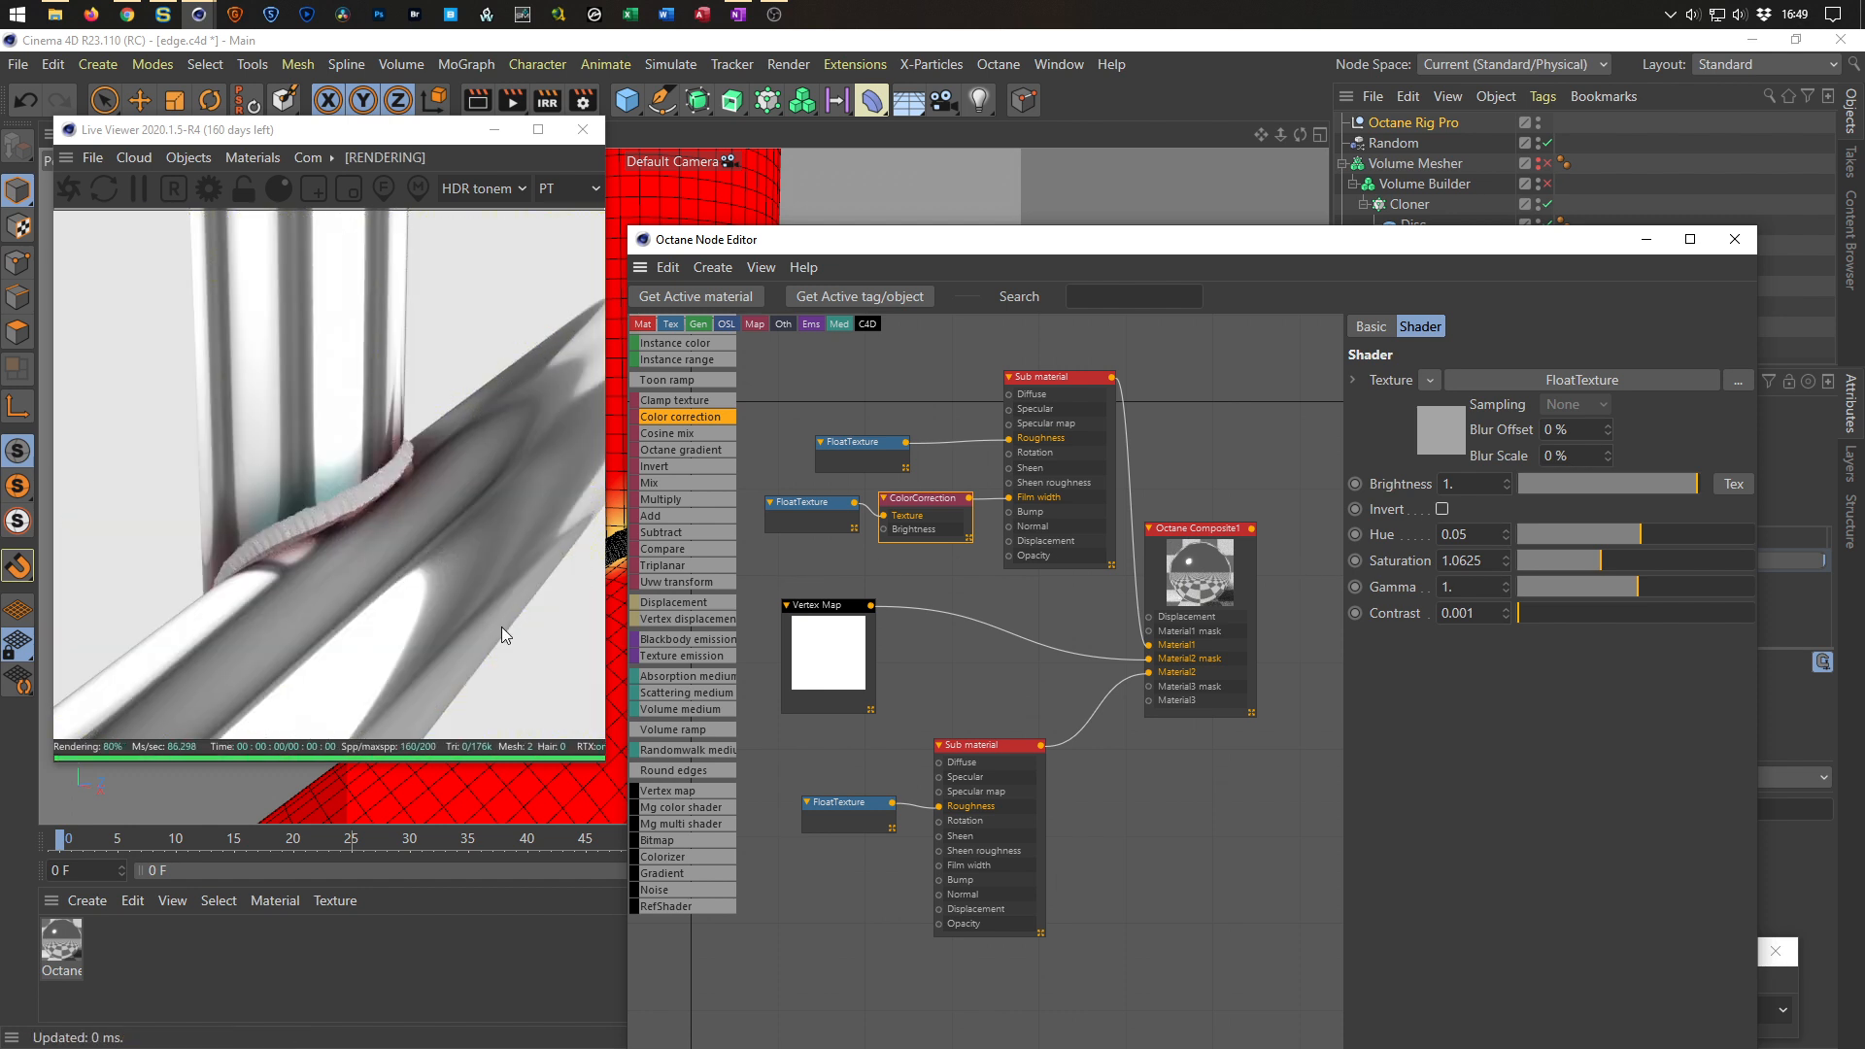
Set the lower Sub material's roughness Float texture to about 0.04.
drag(867, 450, 875, 415)
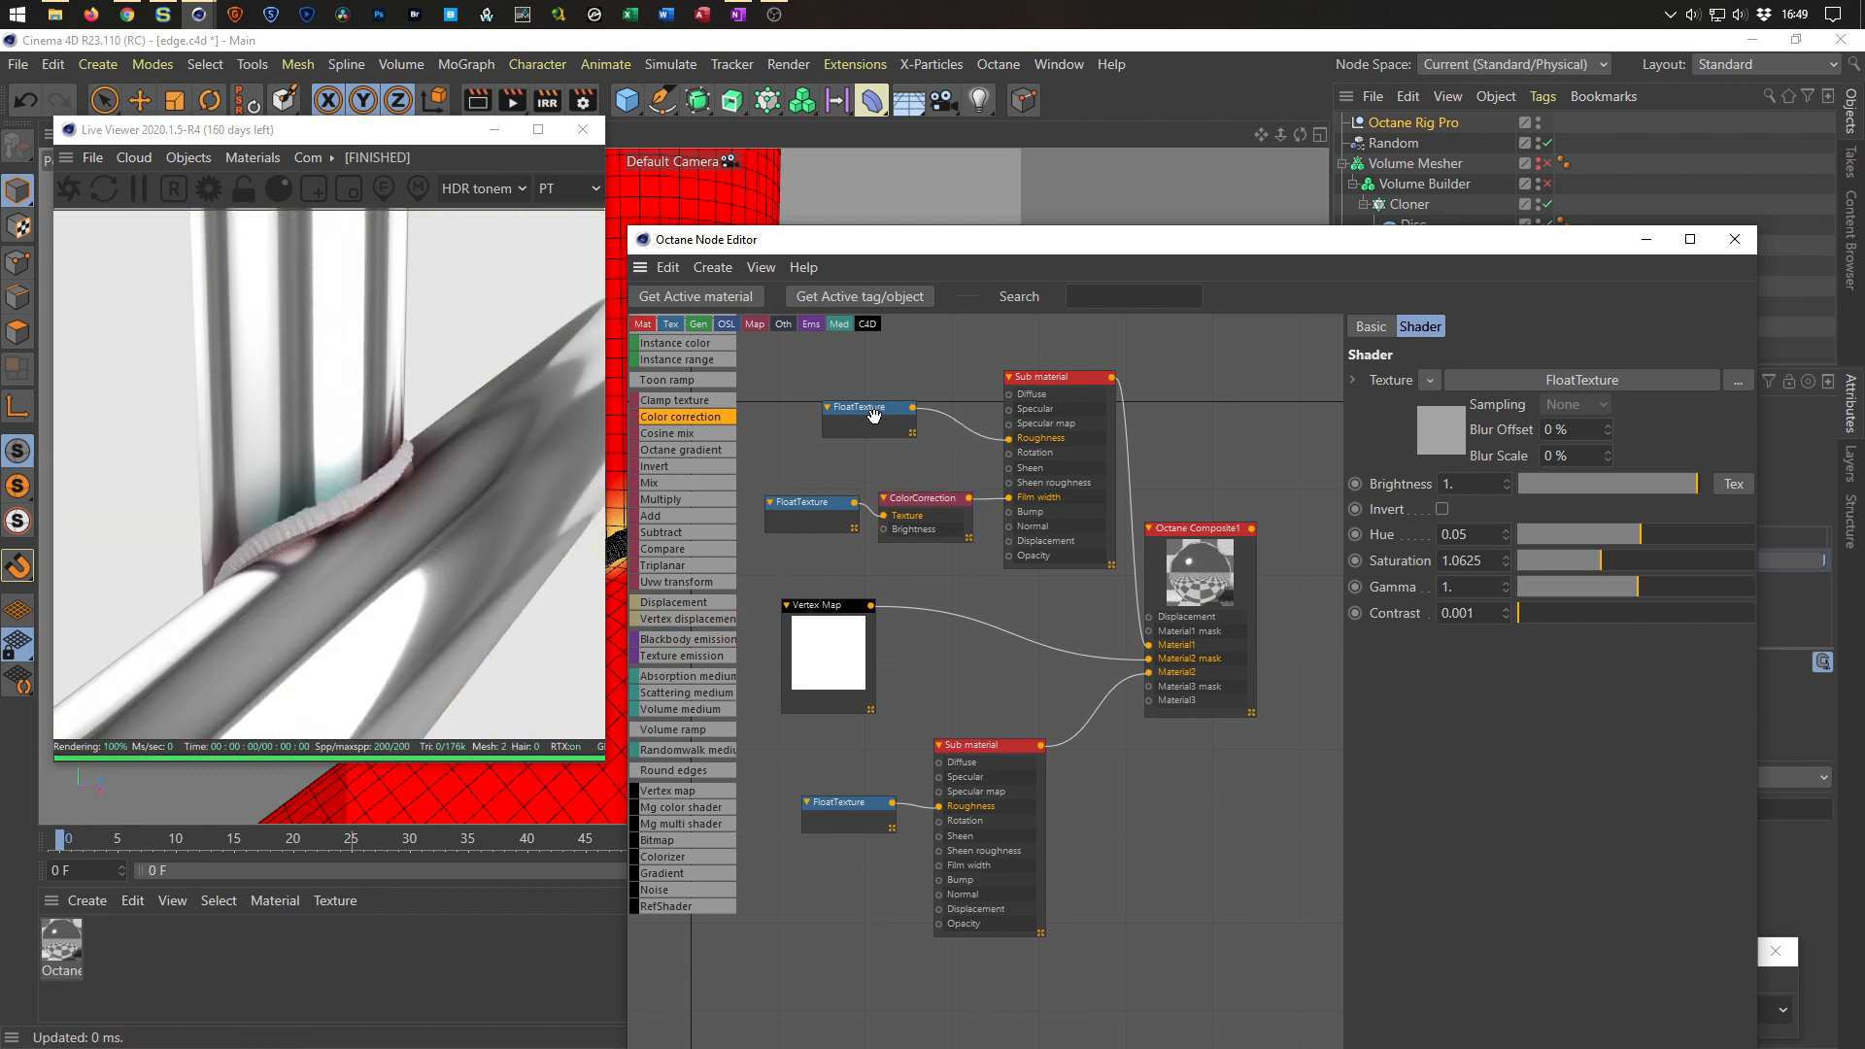
mouse_move(1512, 387)
mouse_down()
mouse_move(1560, 379)
mouse_move(1514, 379)
mouse_up()
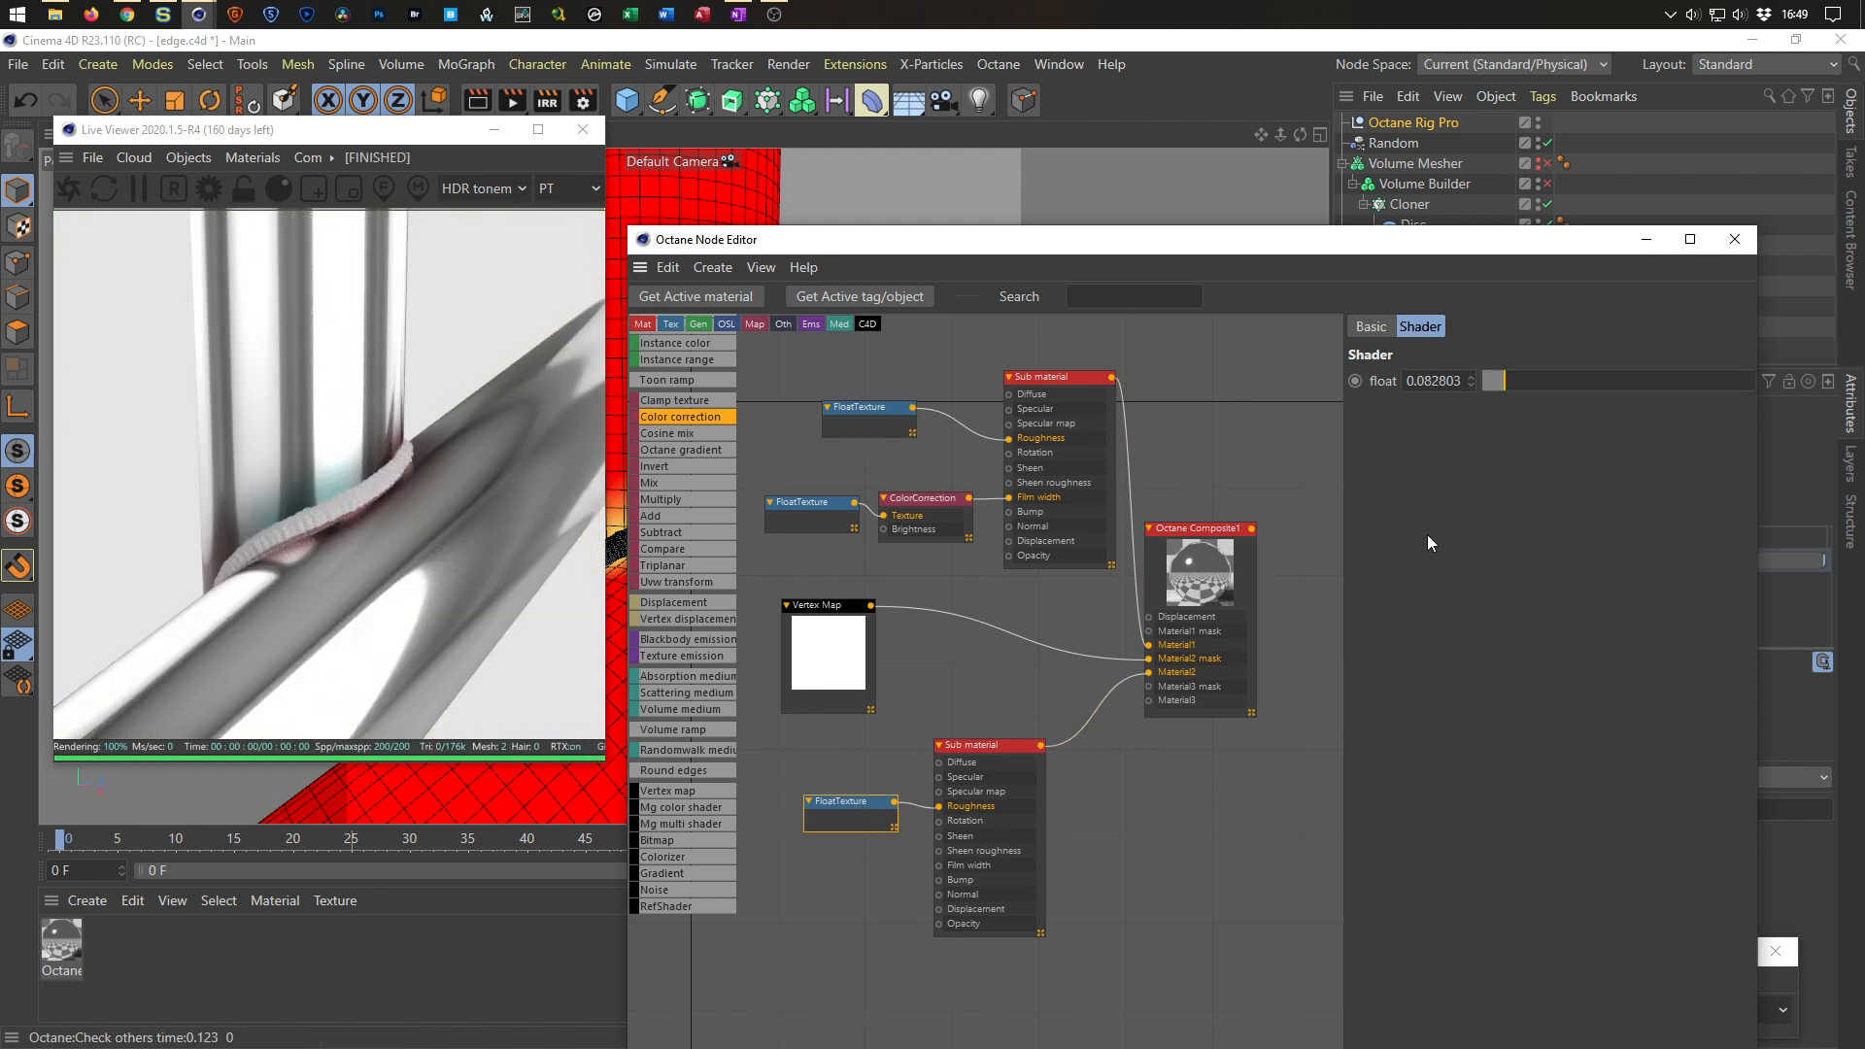
mouse_move(1510, 382)
mouse_down()
mouse_move(1564, 381)
mouse_move(1493, 391)
mouse_up()
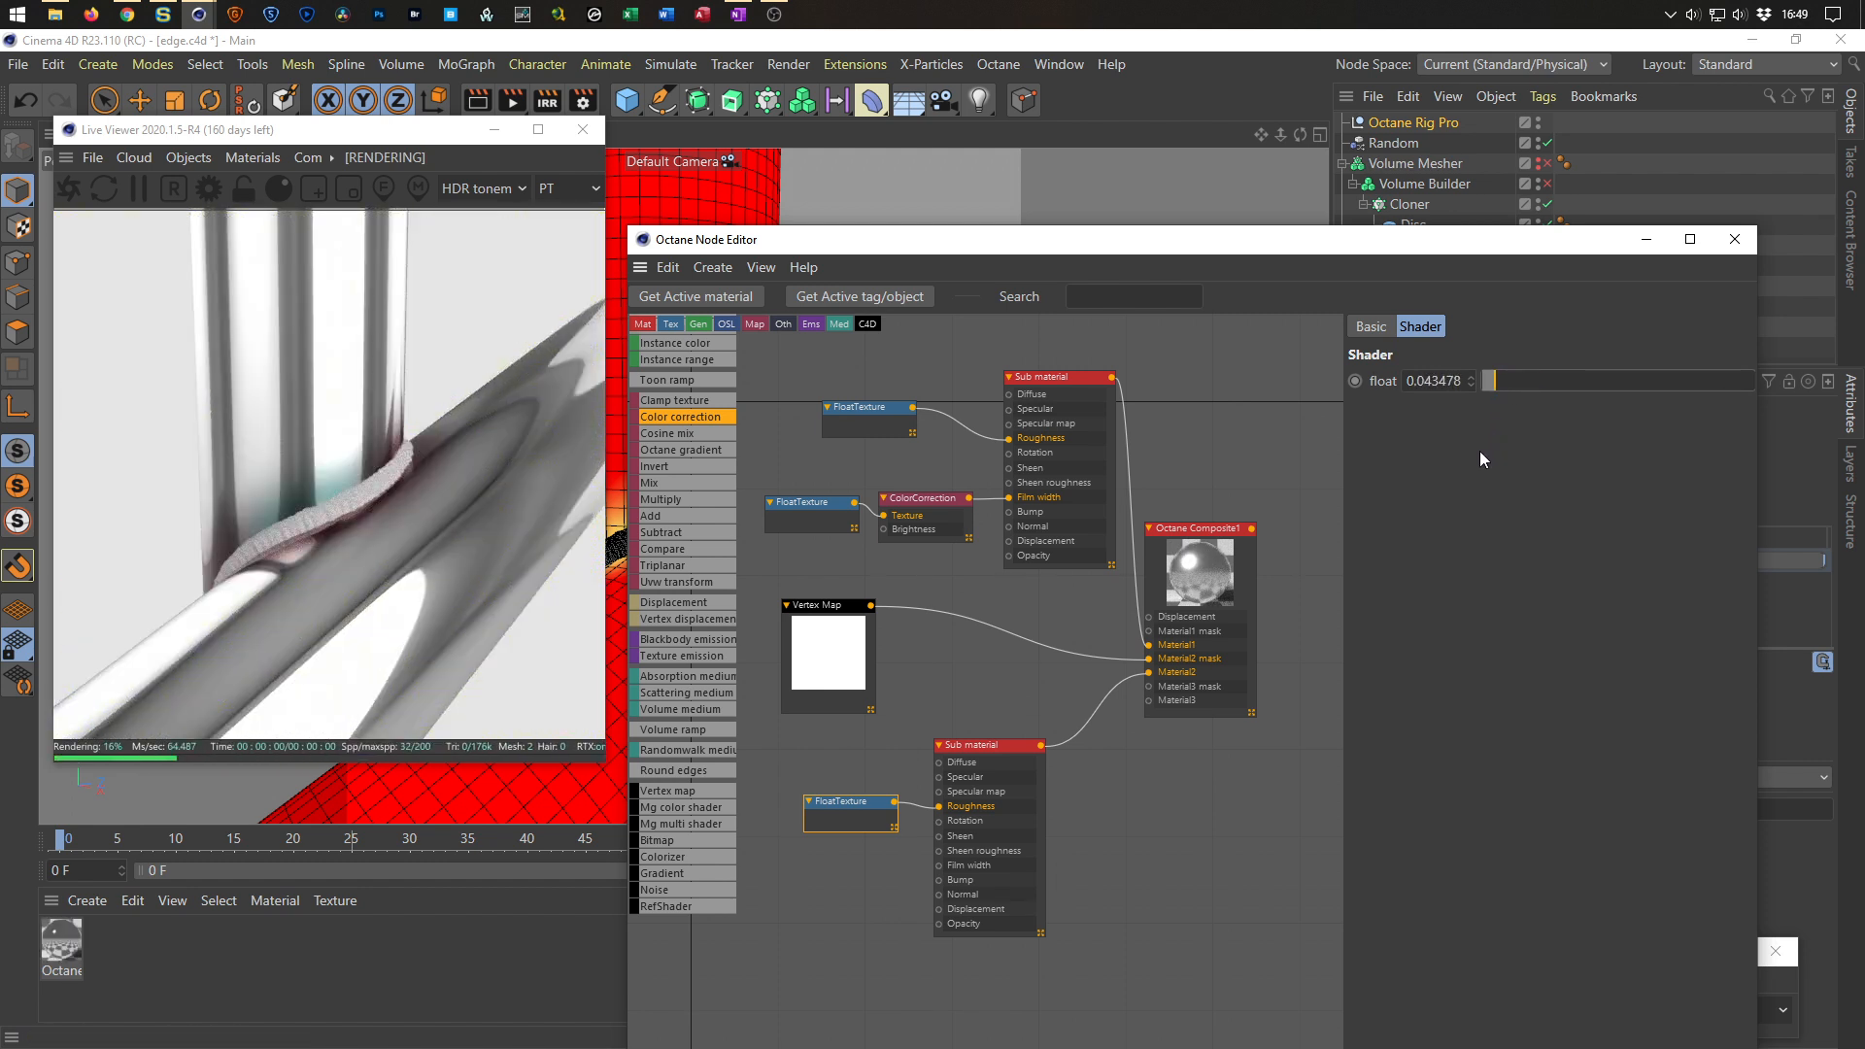
Delete the Color correction node between the film width Float texture and the top Sub material.
drag(1059, 378, 1079, 363)
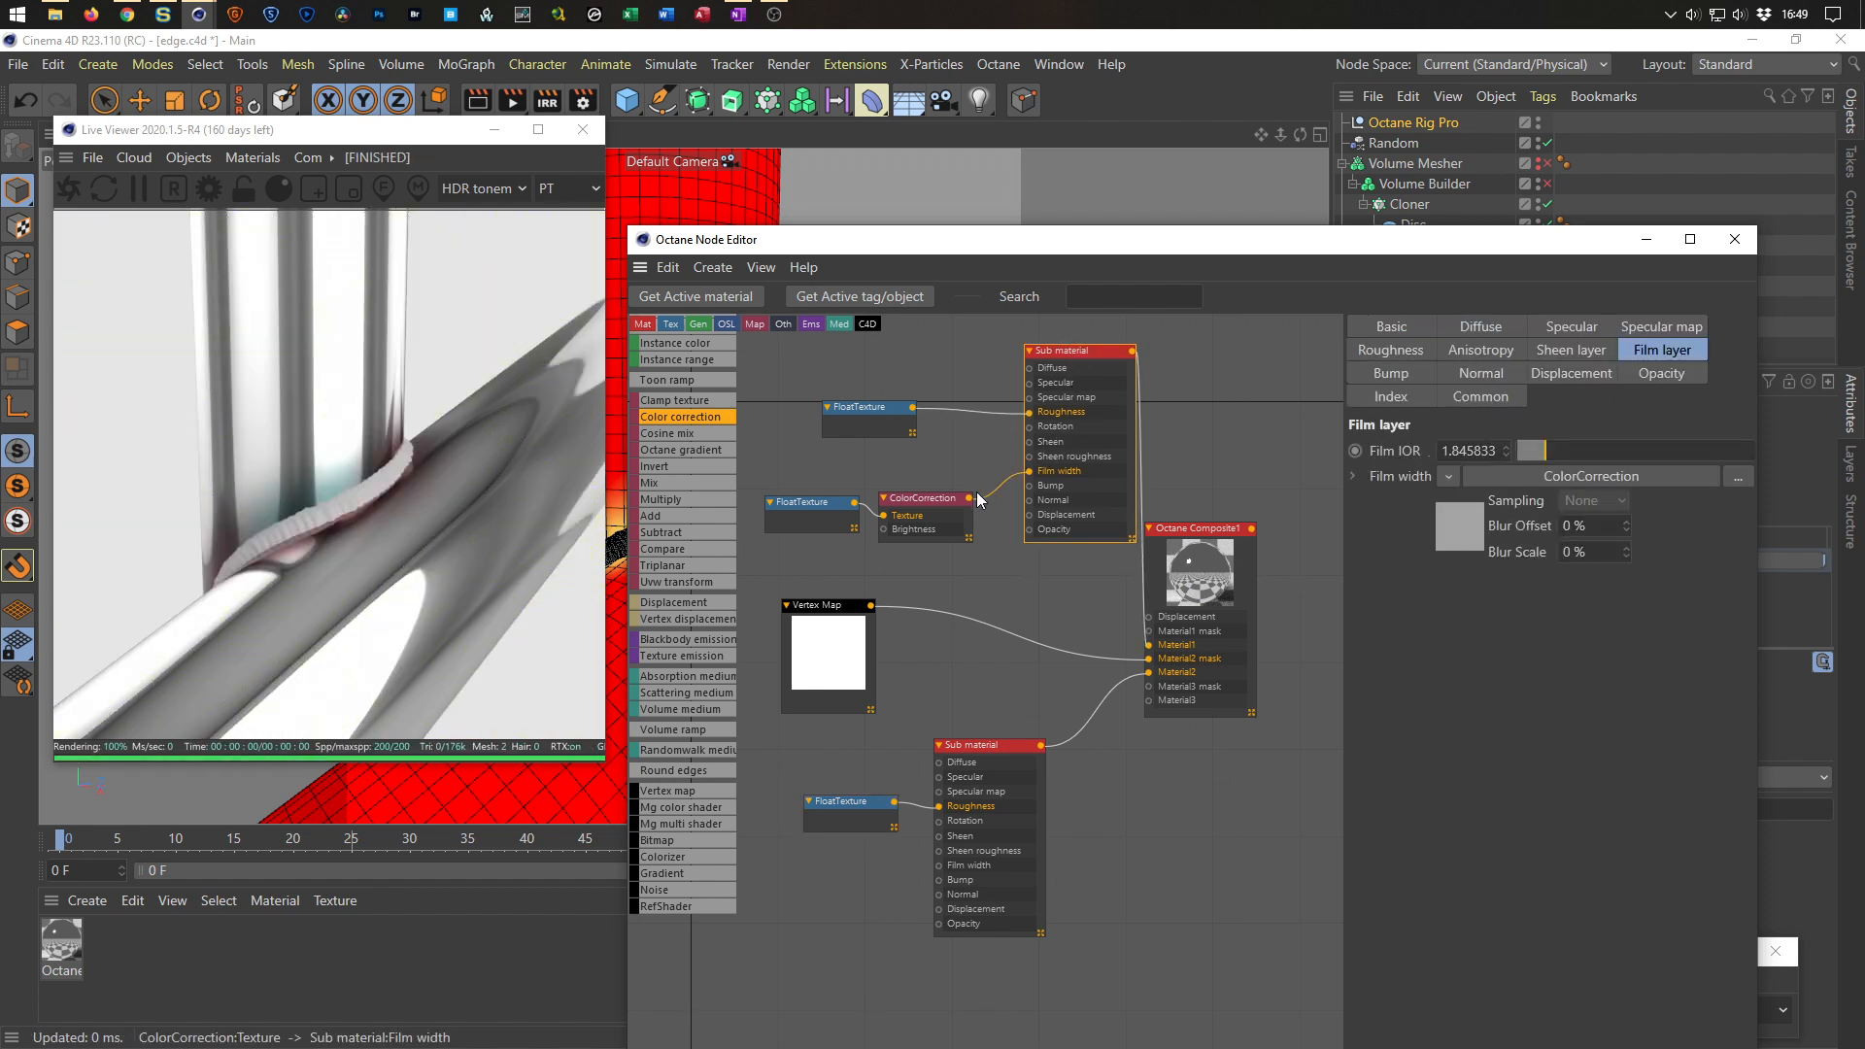
drag(930, 500, 941, 491)
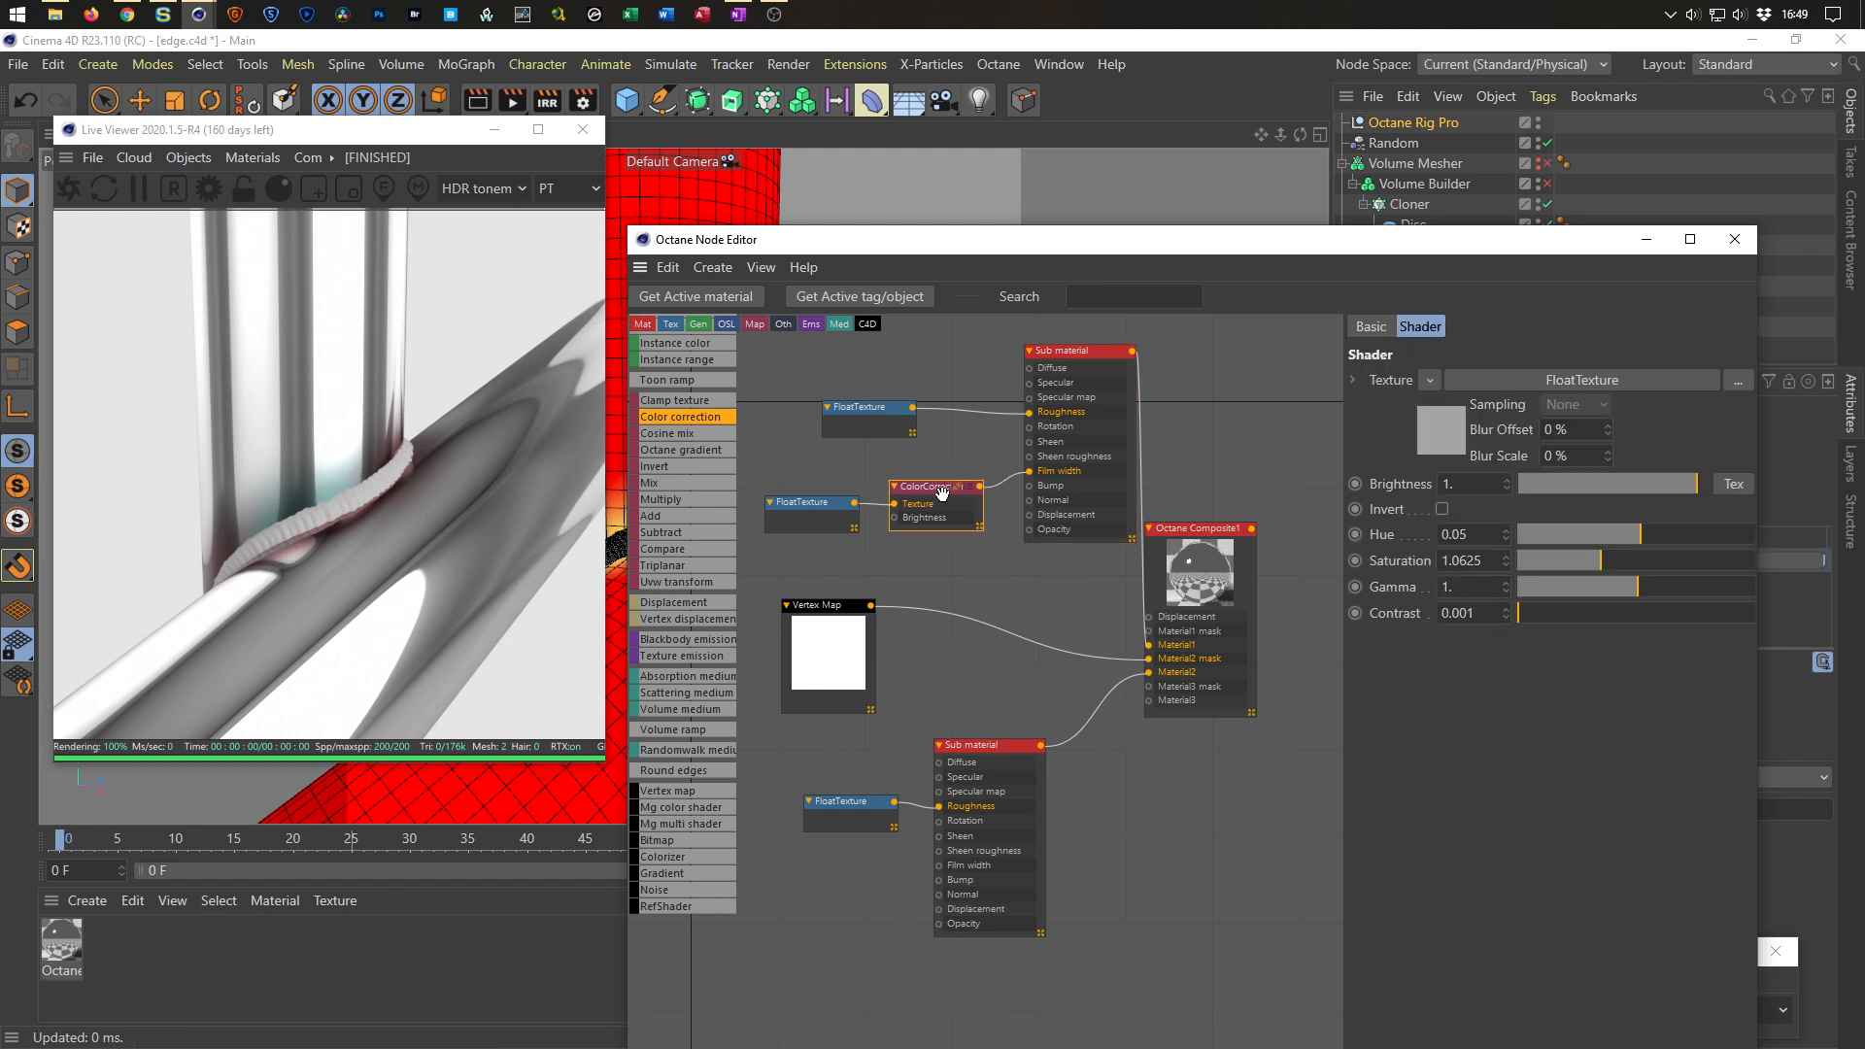
key(Delete)
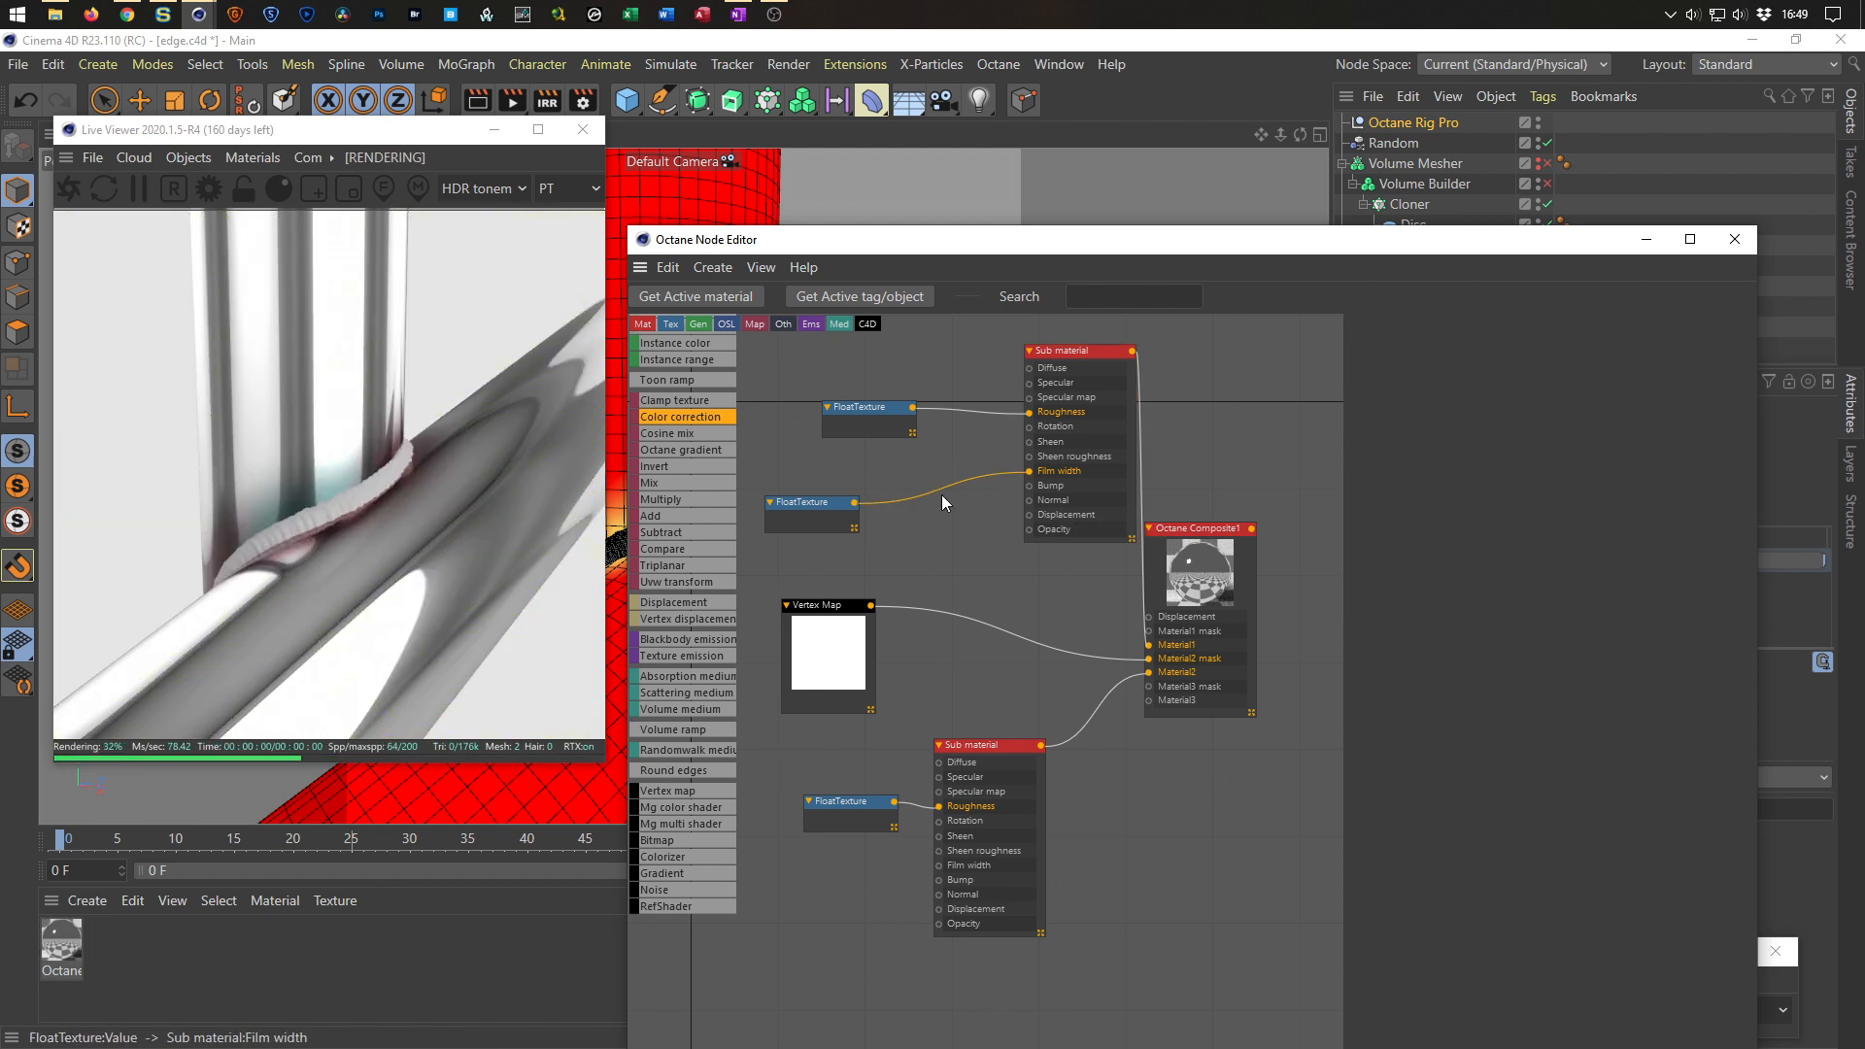
click(892, 540)
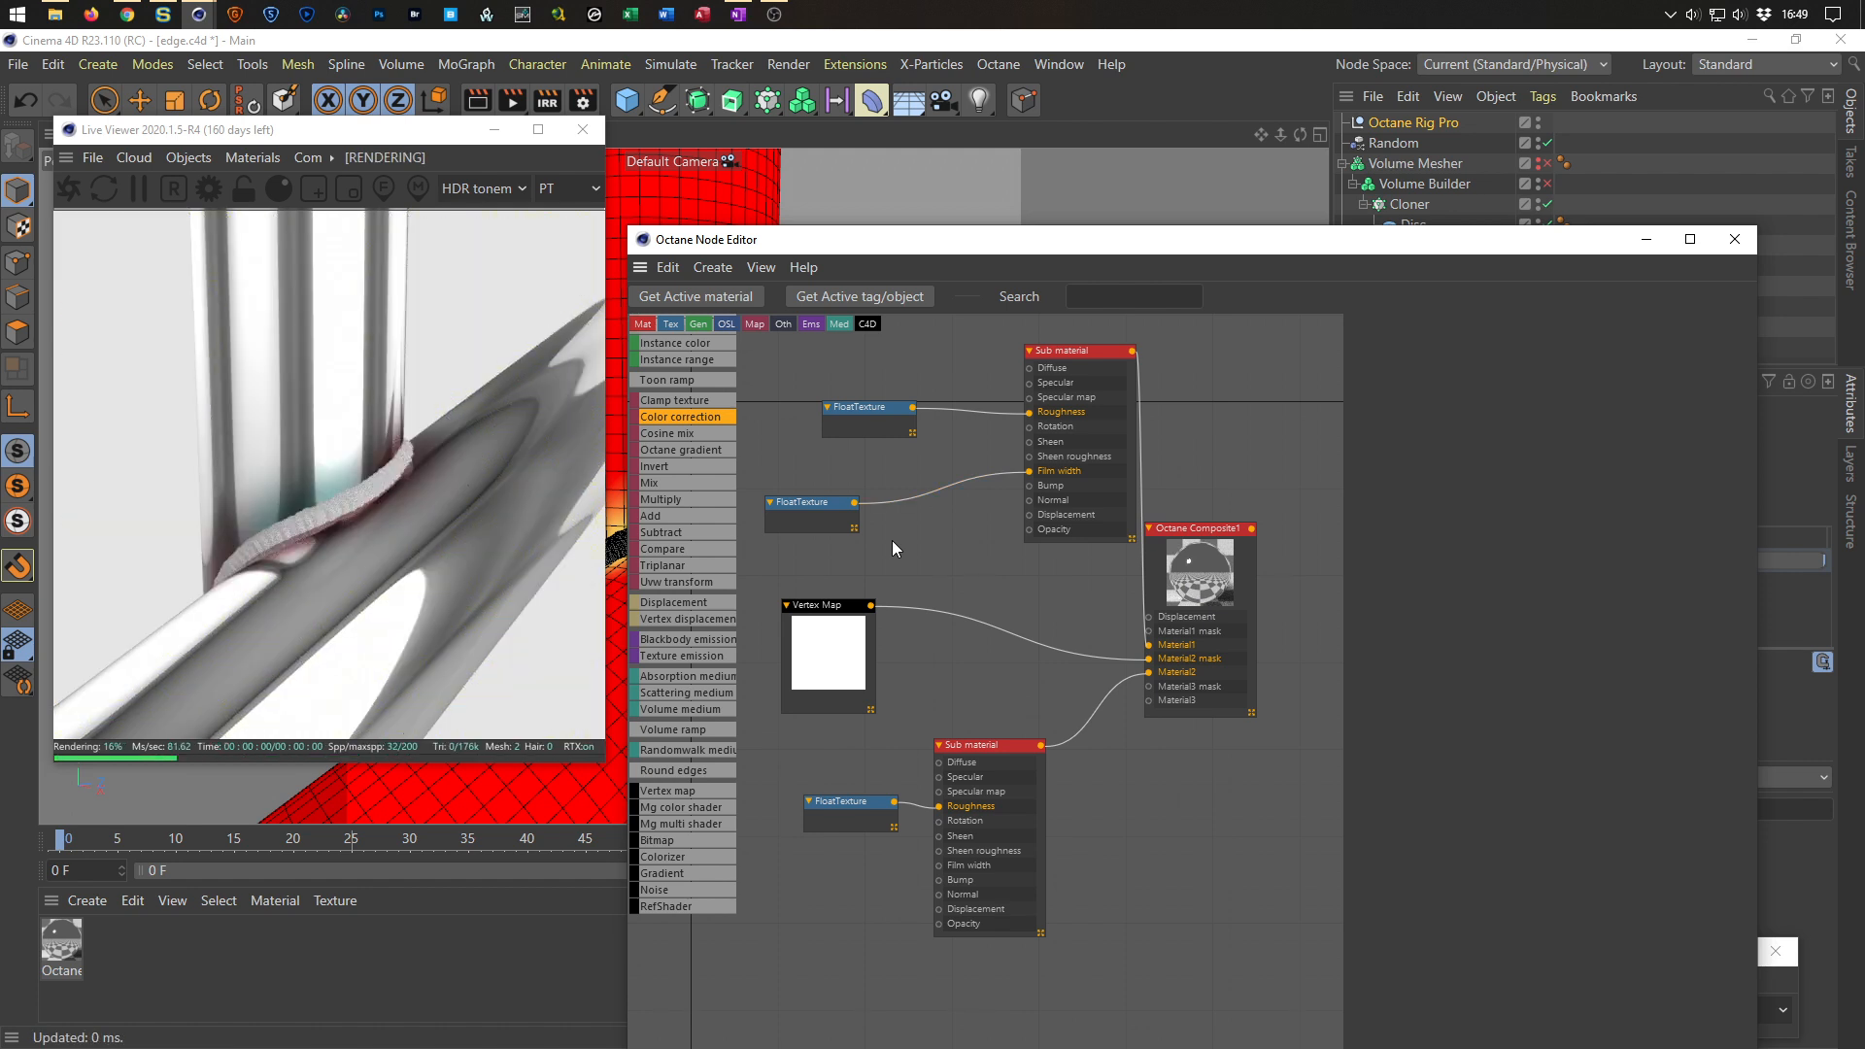
Set the film width Float texture's value to about 0.39.
click(819, 505)
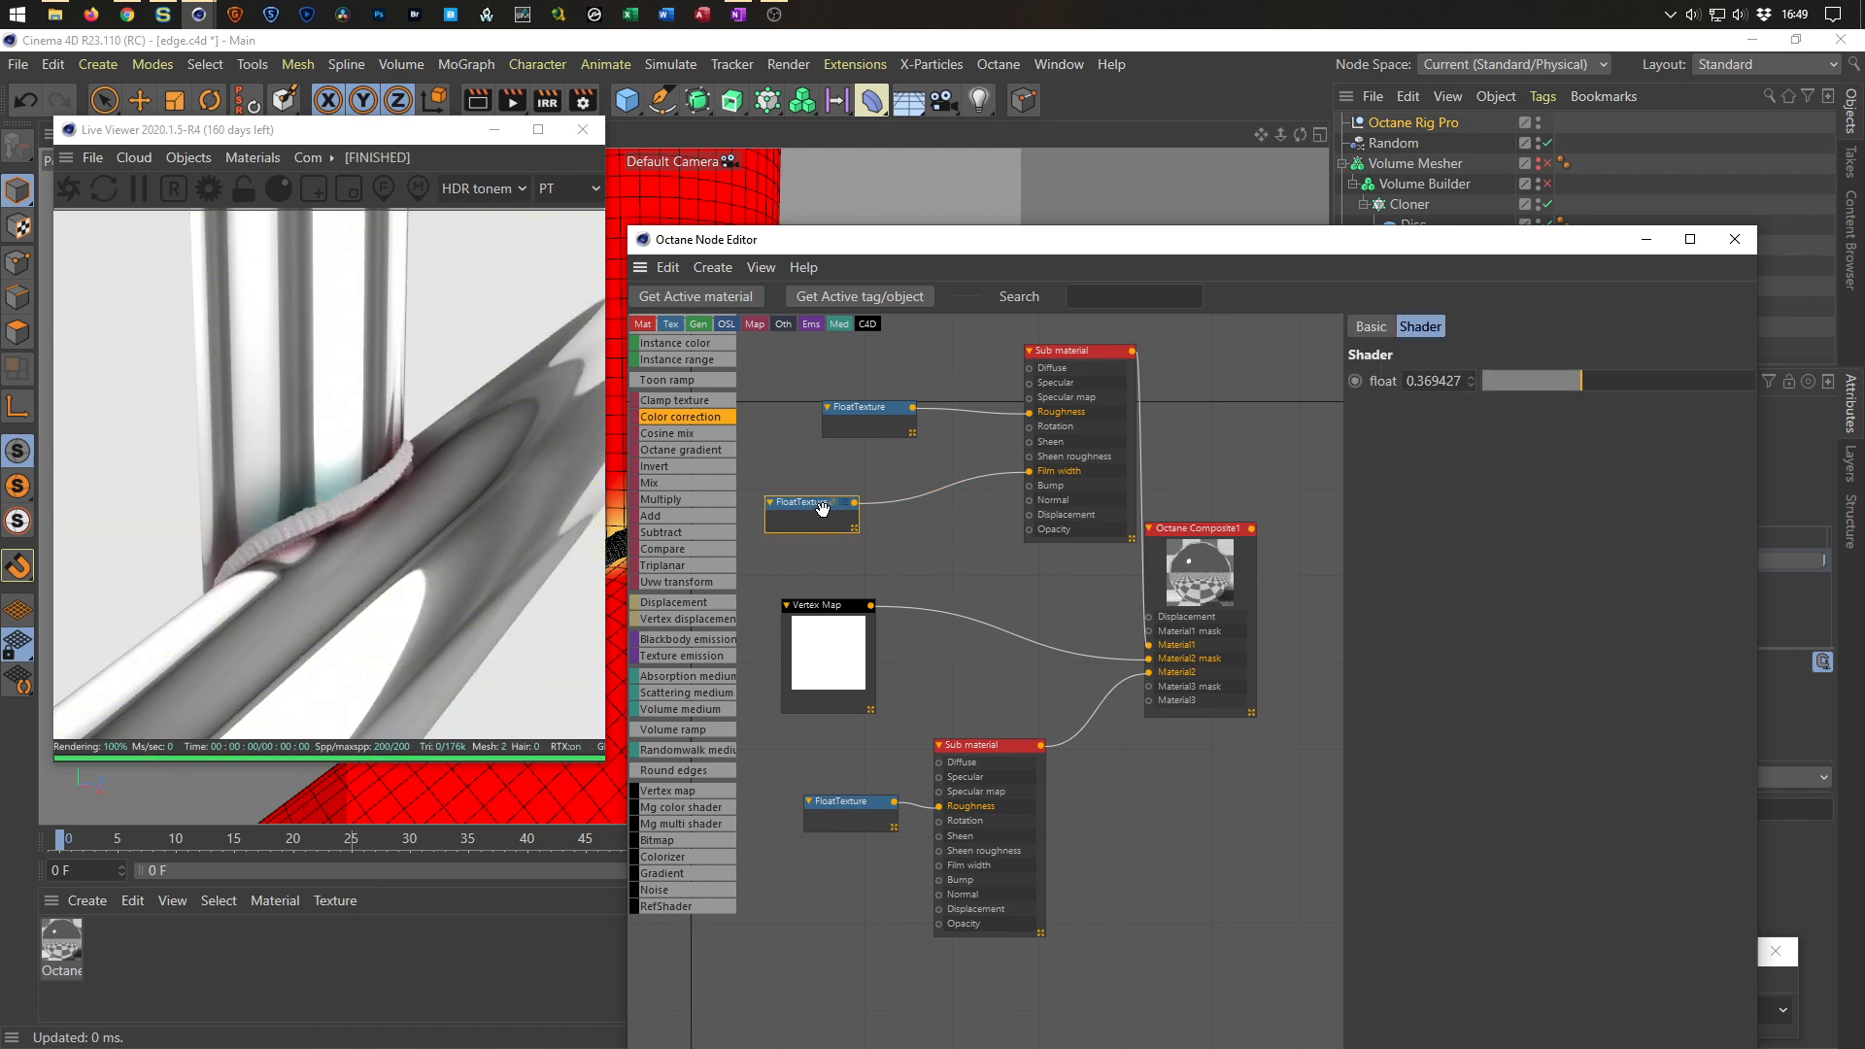
drag(1589, 380, 1683, 367)
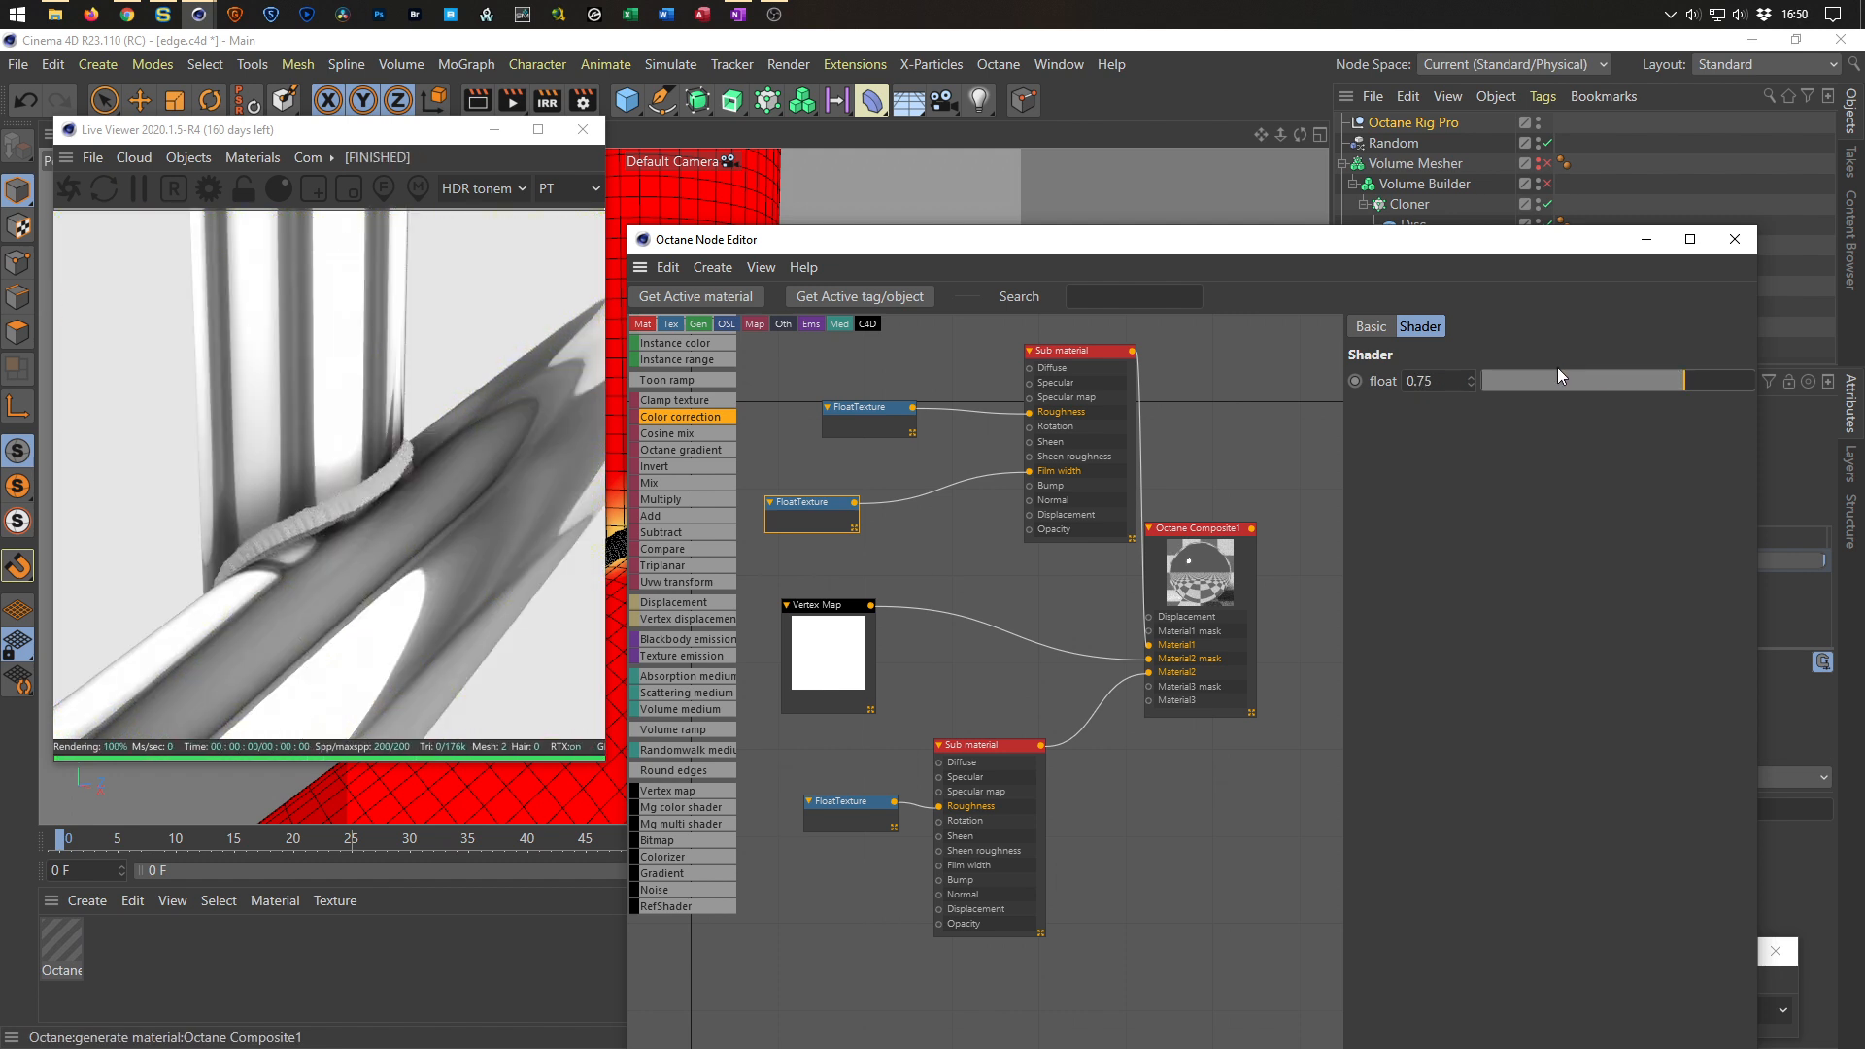
drag(1550, 377, 1601, 380)
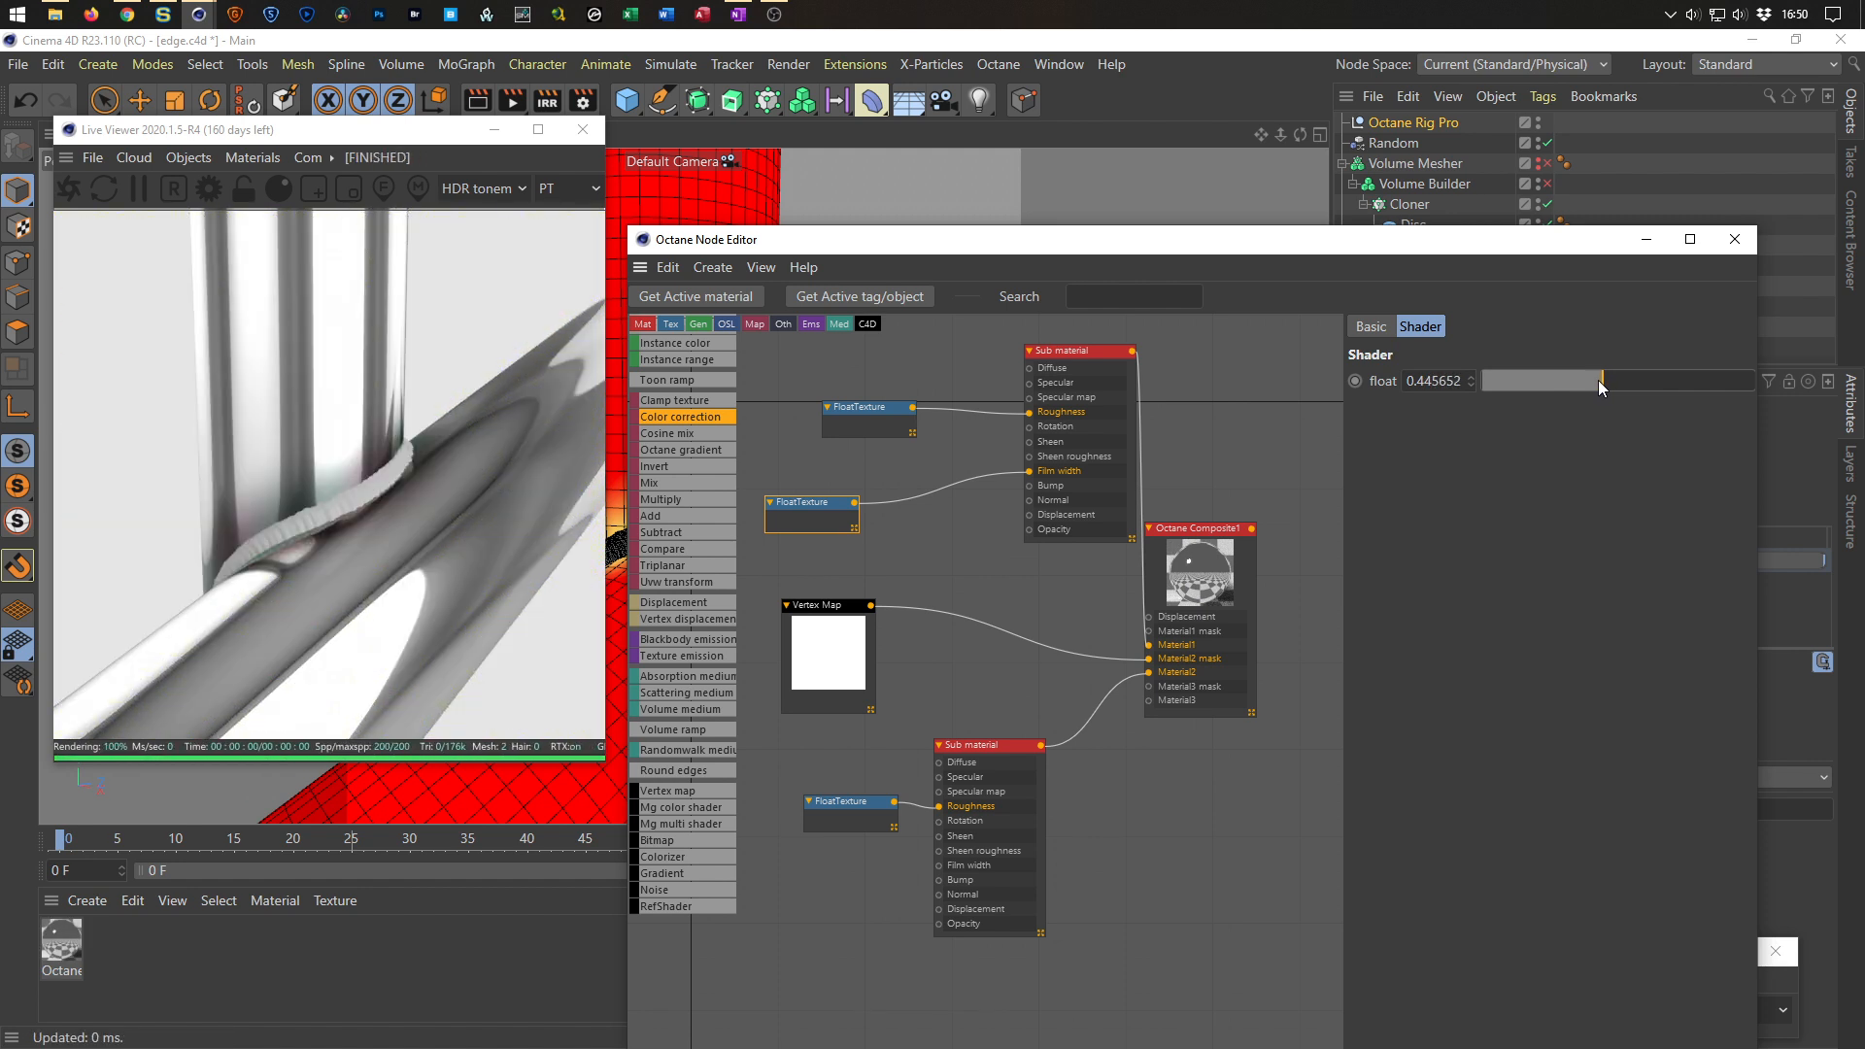
mouse_move(1595, 381)
mouse_down()
mouse_move(1547, 382)
mouse_move(1588, 381)
mouse_up()
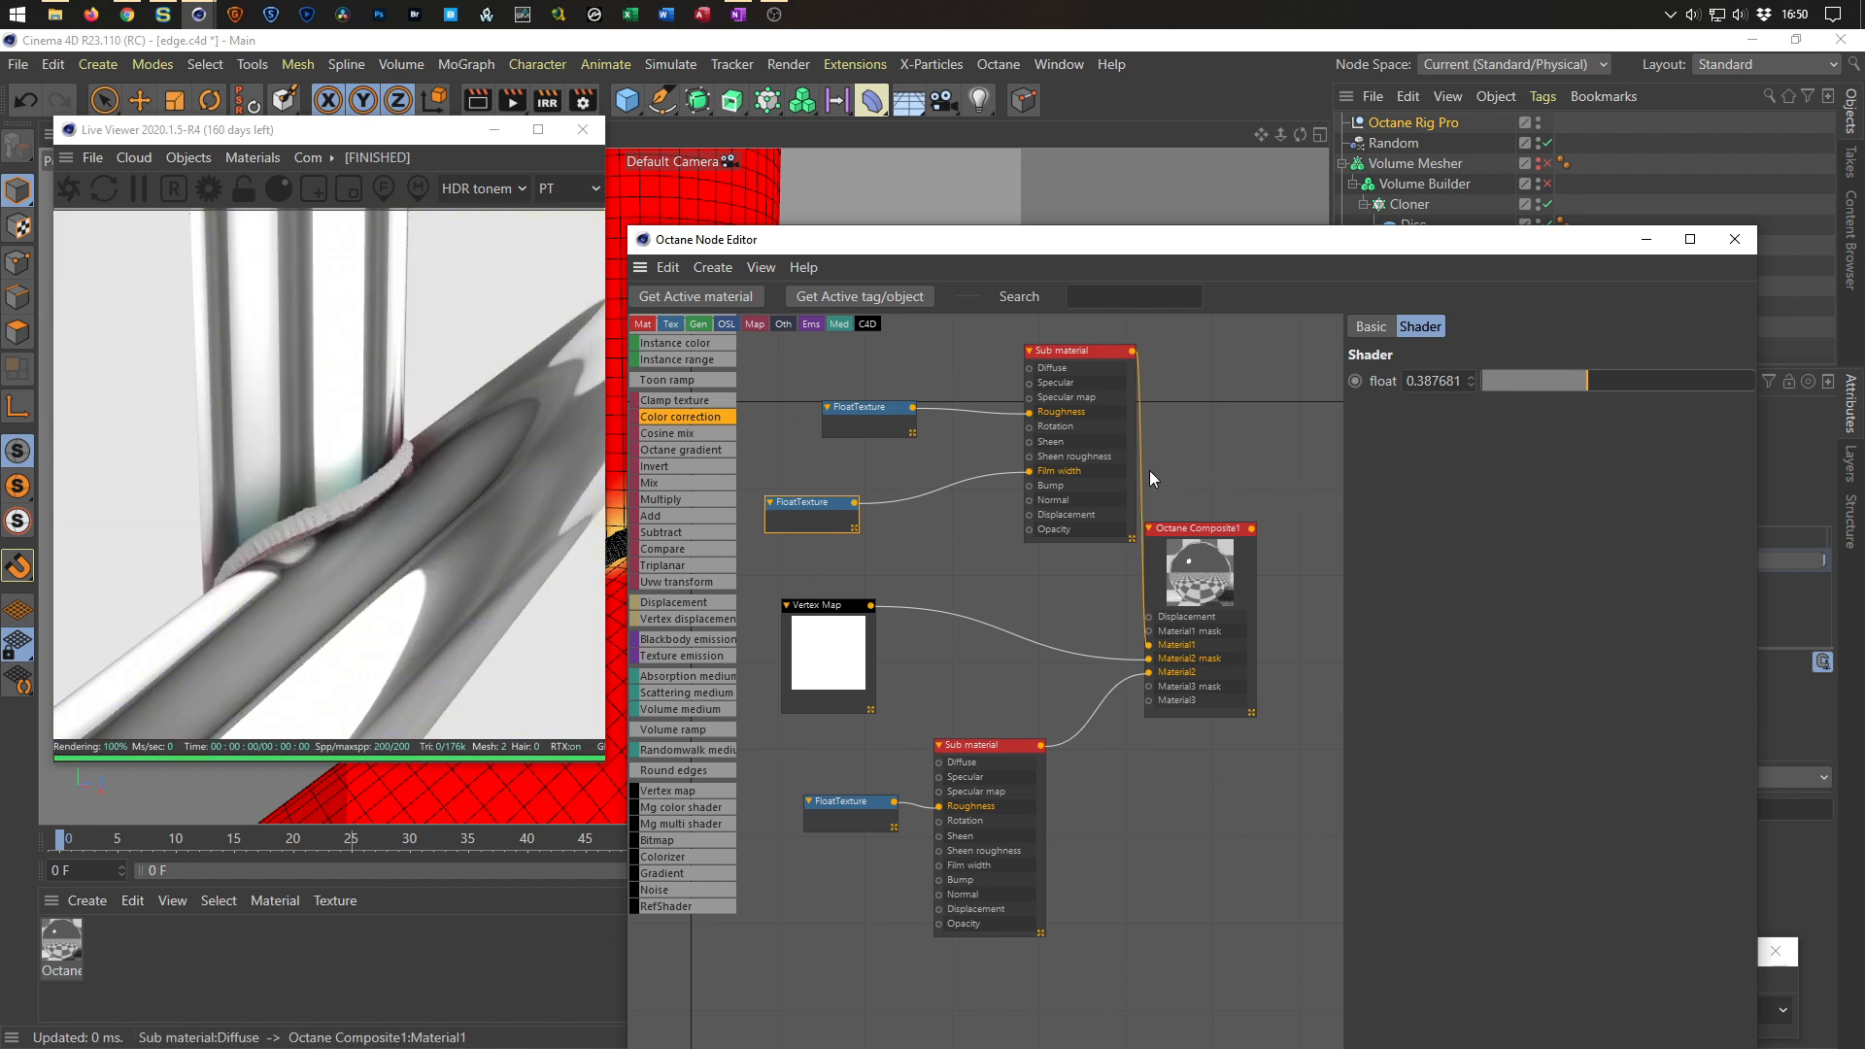
Change the top Sub material's material type to Glossy.
click(1072, 351)
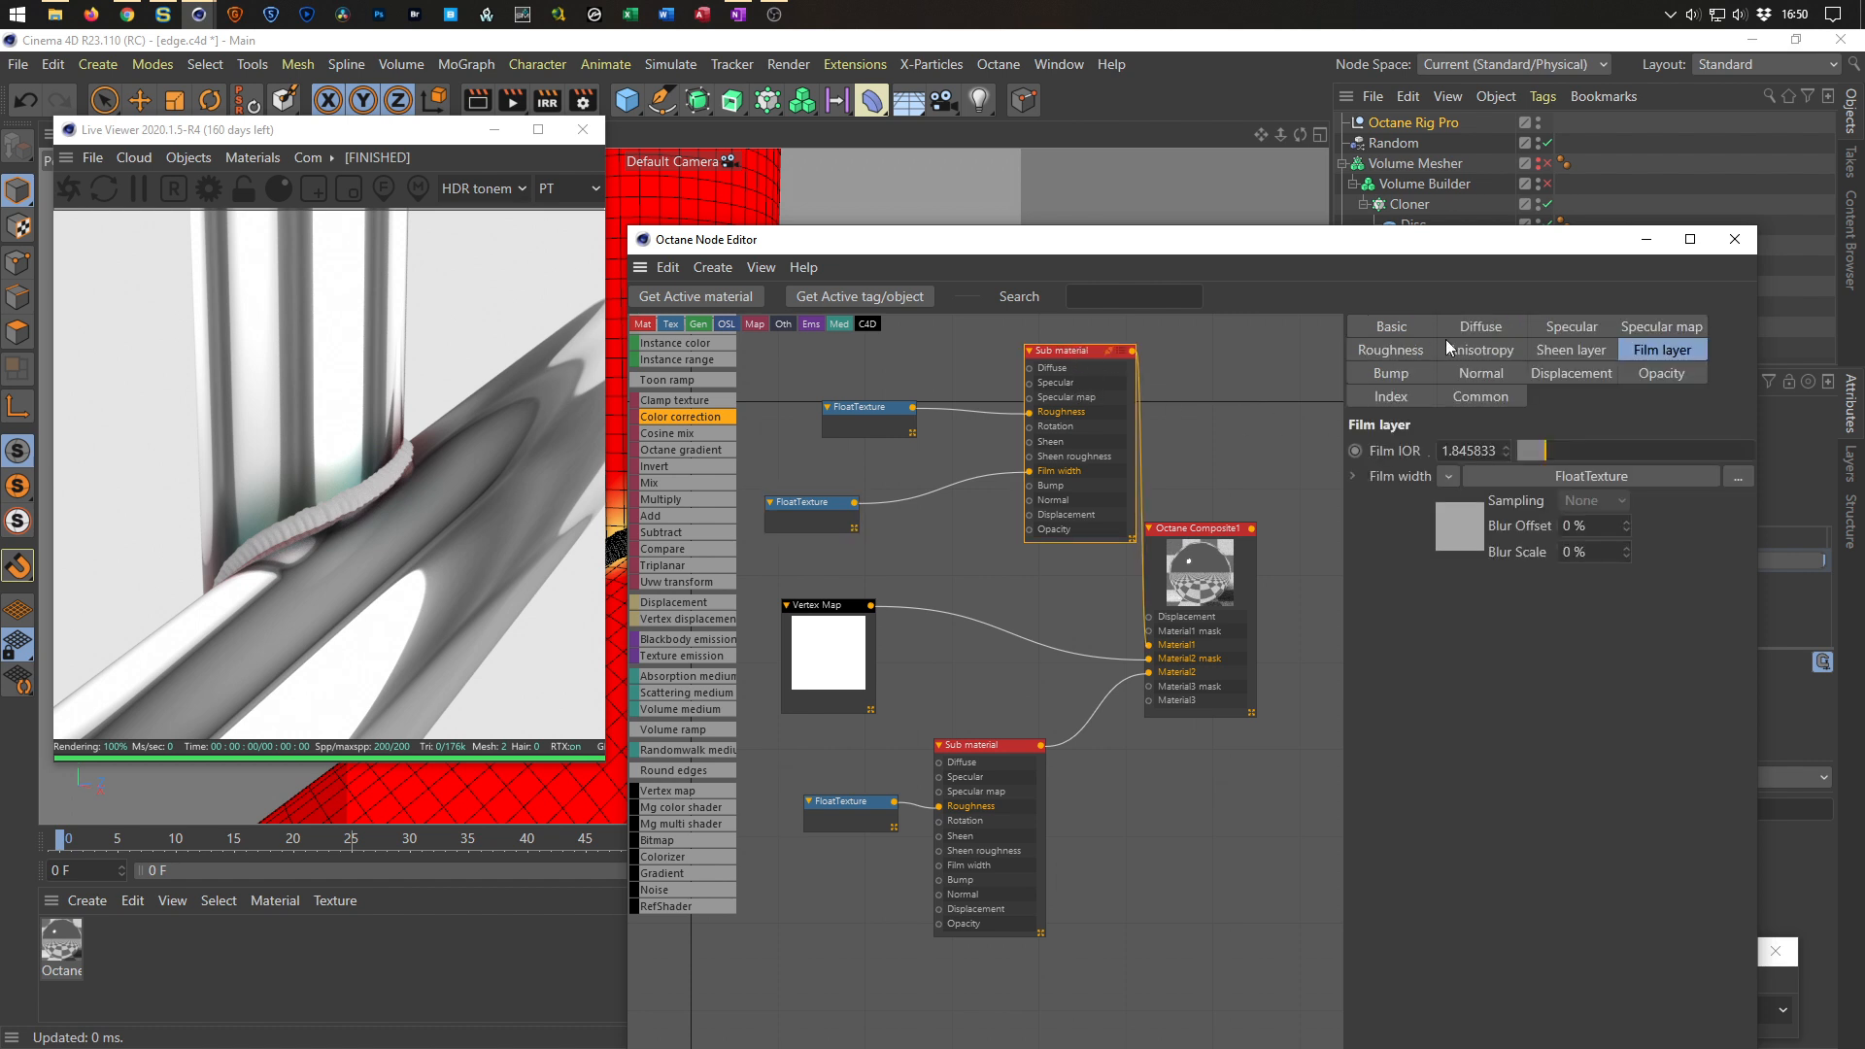
click(1400, 326)
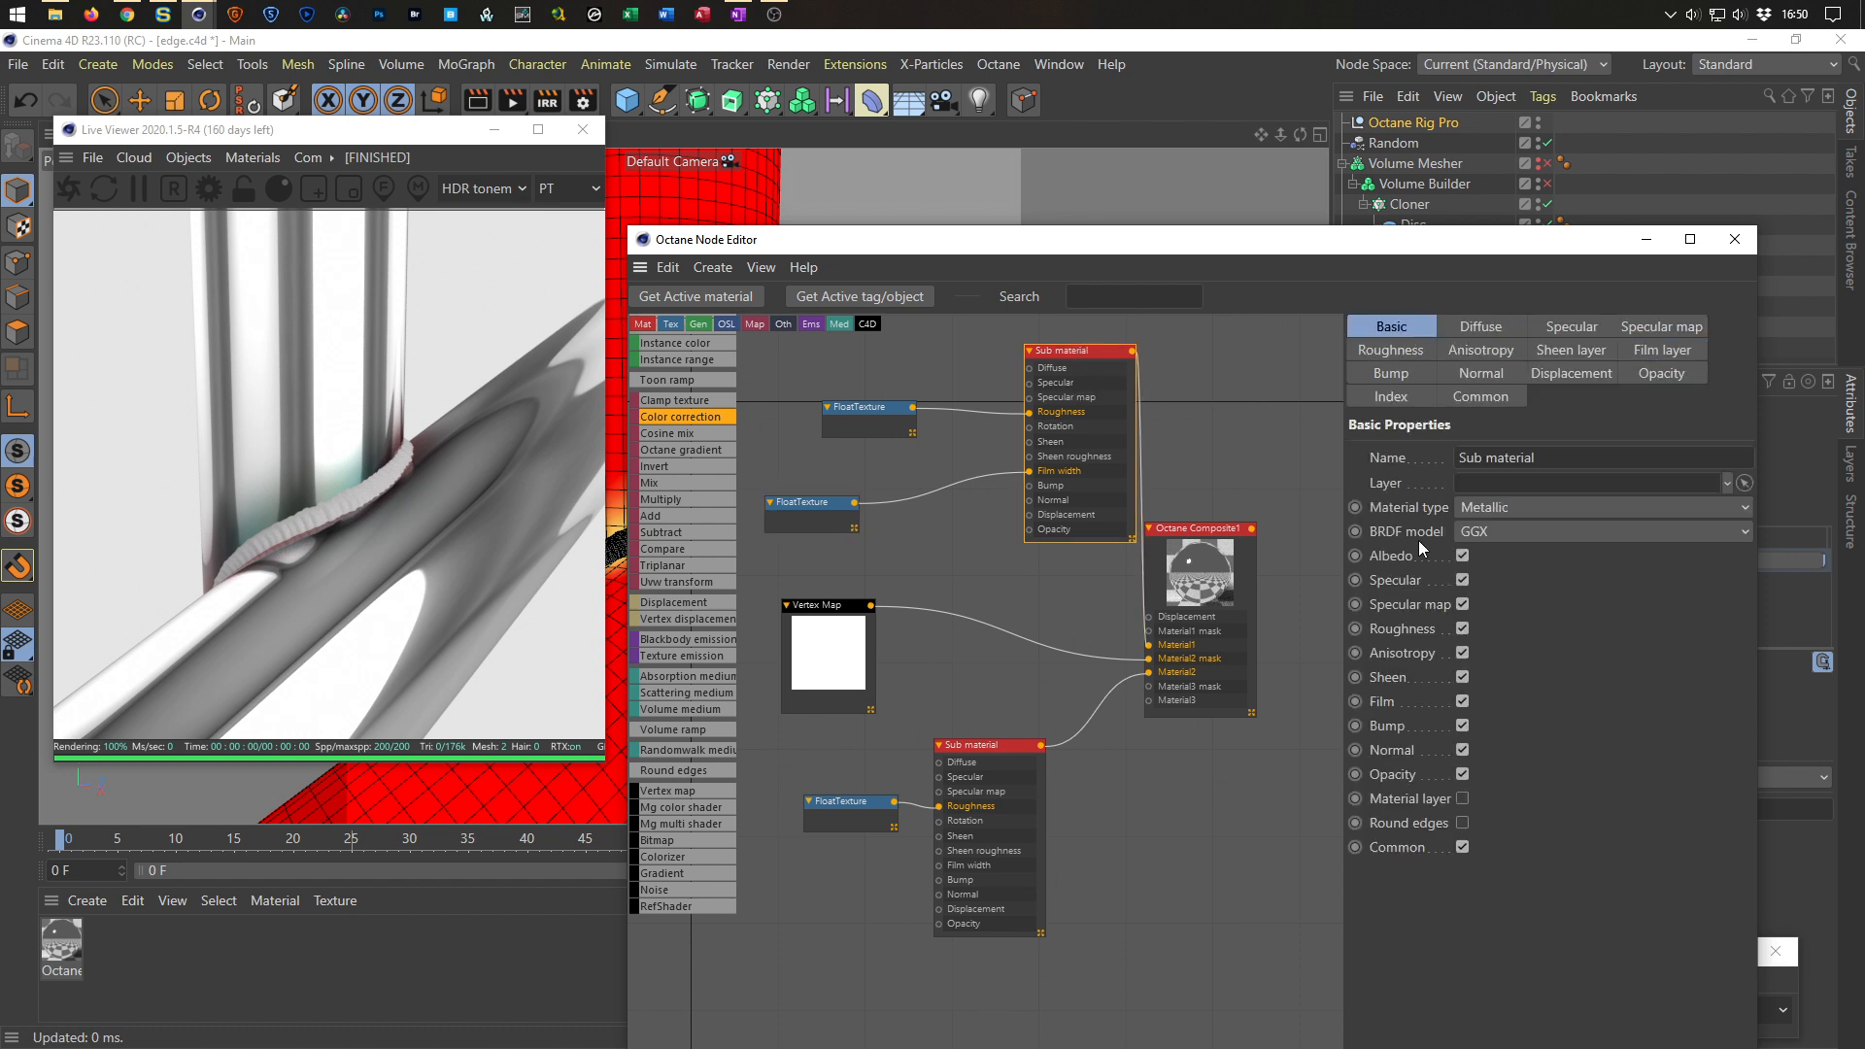
click(1494, 506)
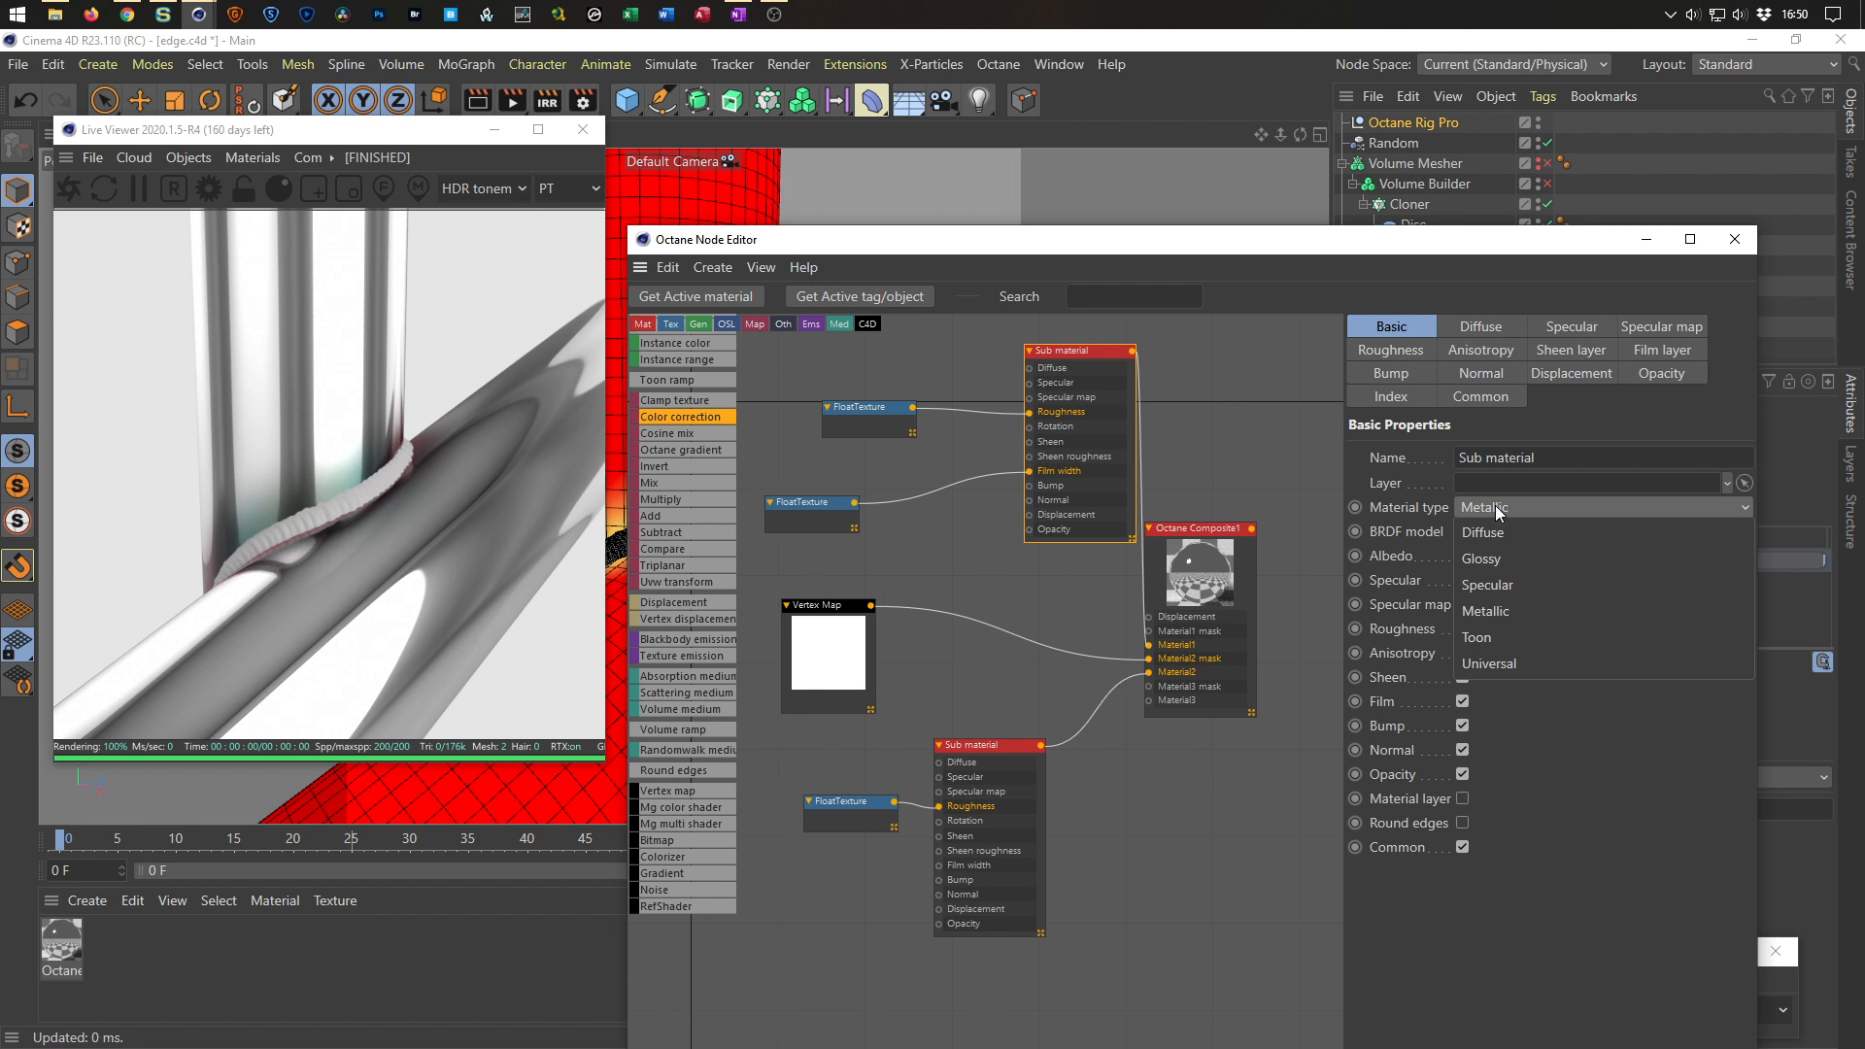
click(1488, 560)
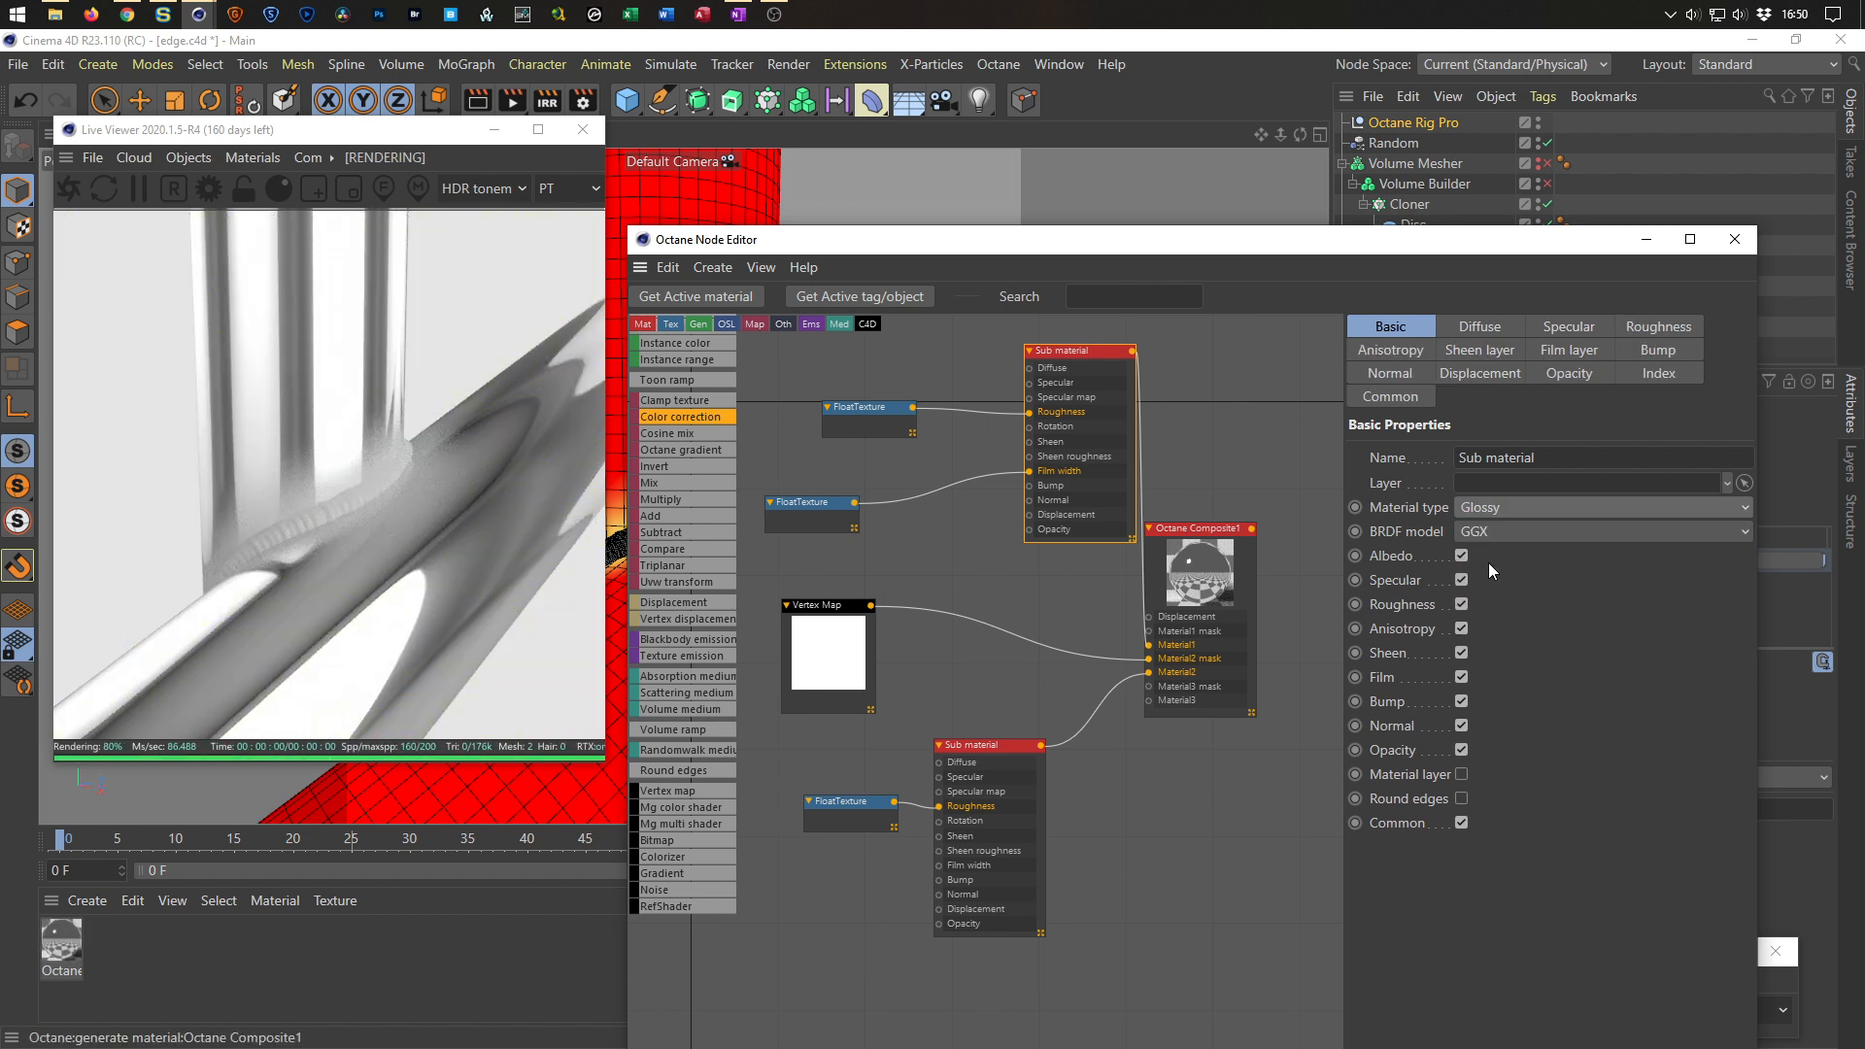
Connect a new Rgb spectrum texture to the top Sub material's Diffuse input and set its value to about 12%.
drag(799, 497, 850, 489)
drag(874, 418, 863, 411)
drag(1081, 352, 975, 389)
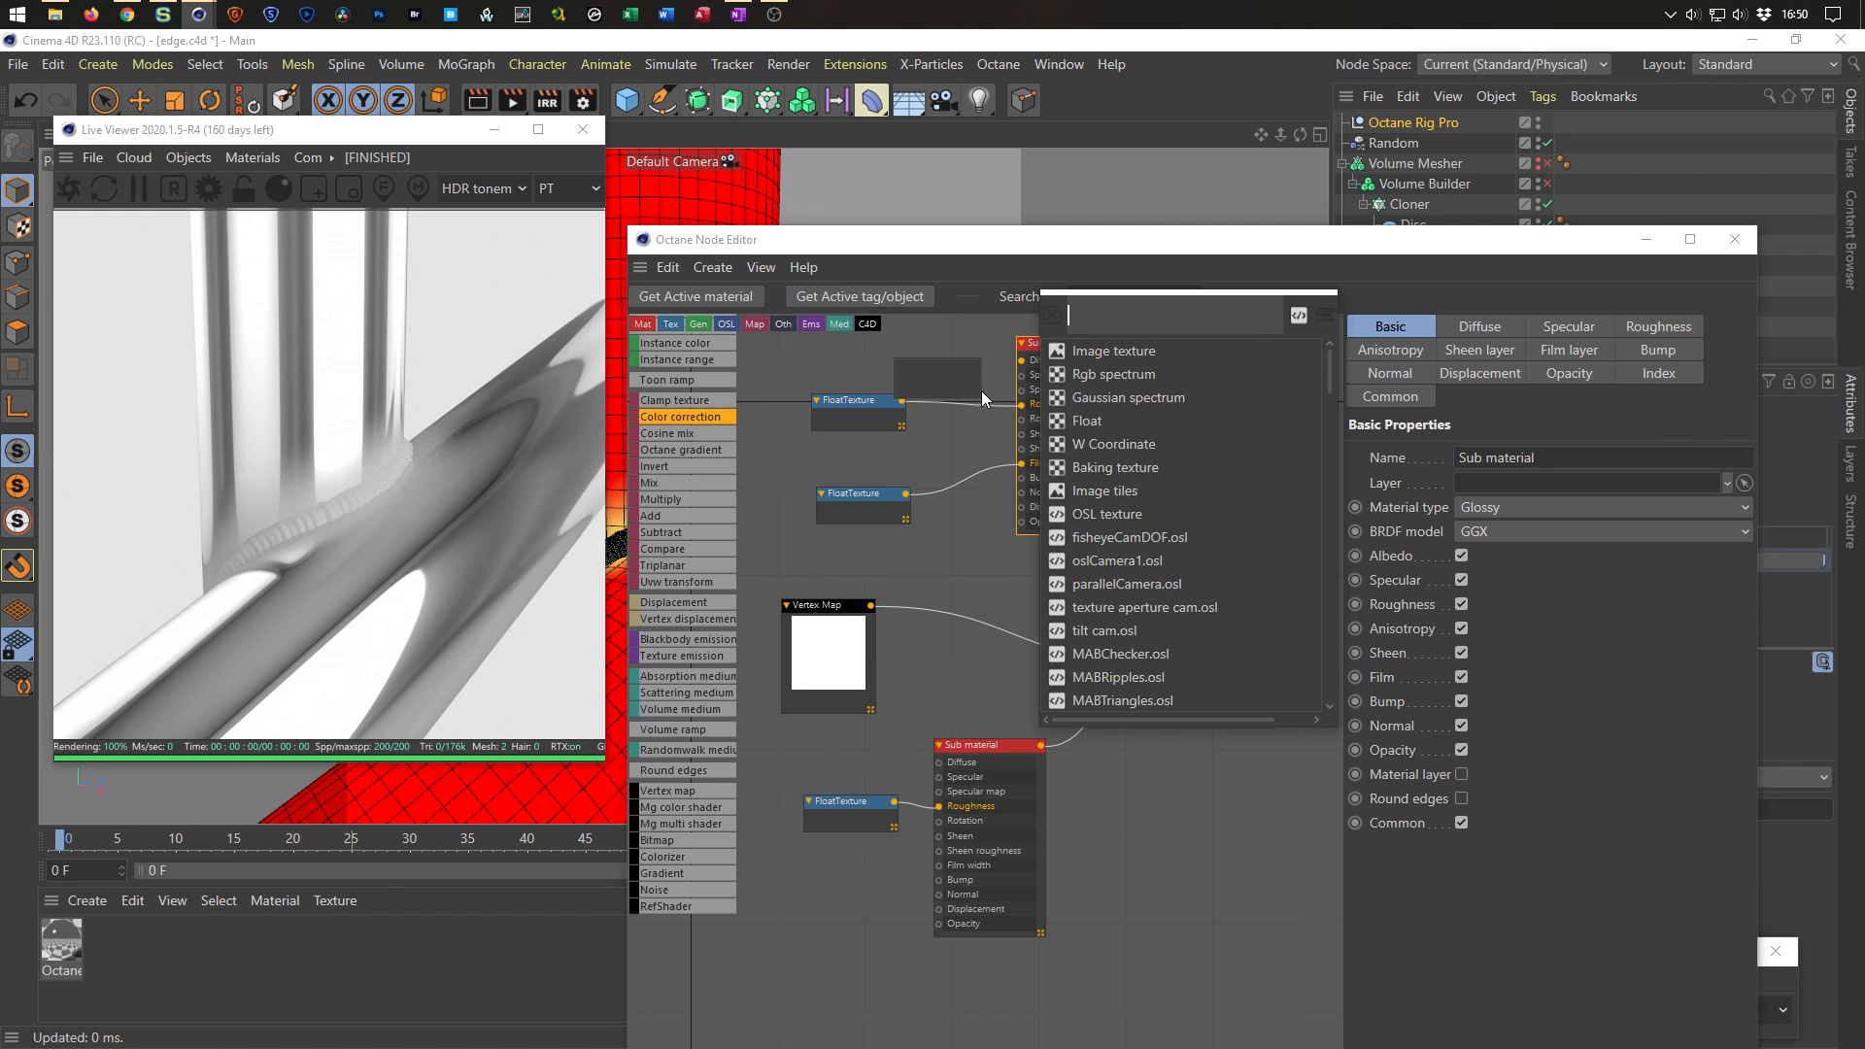
click(1112, 374)
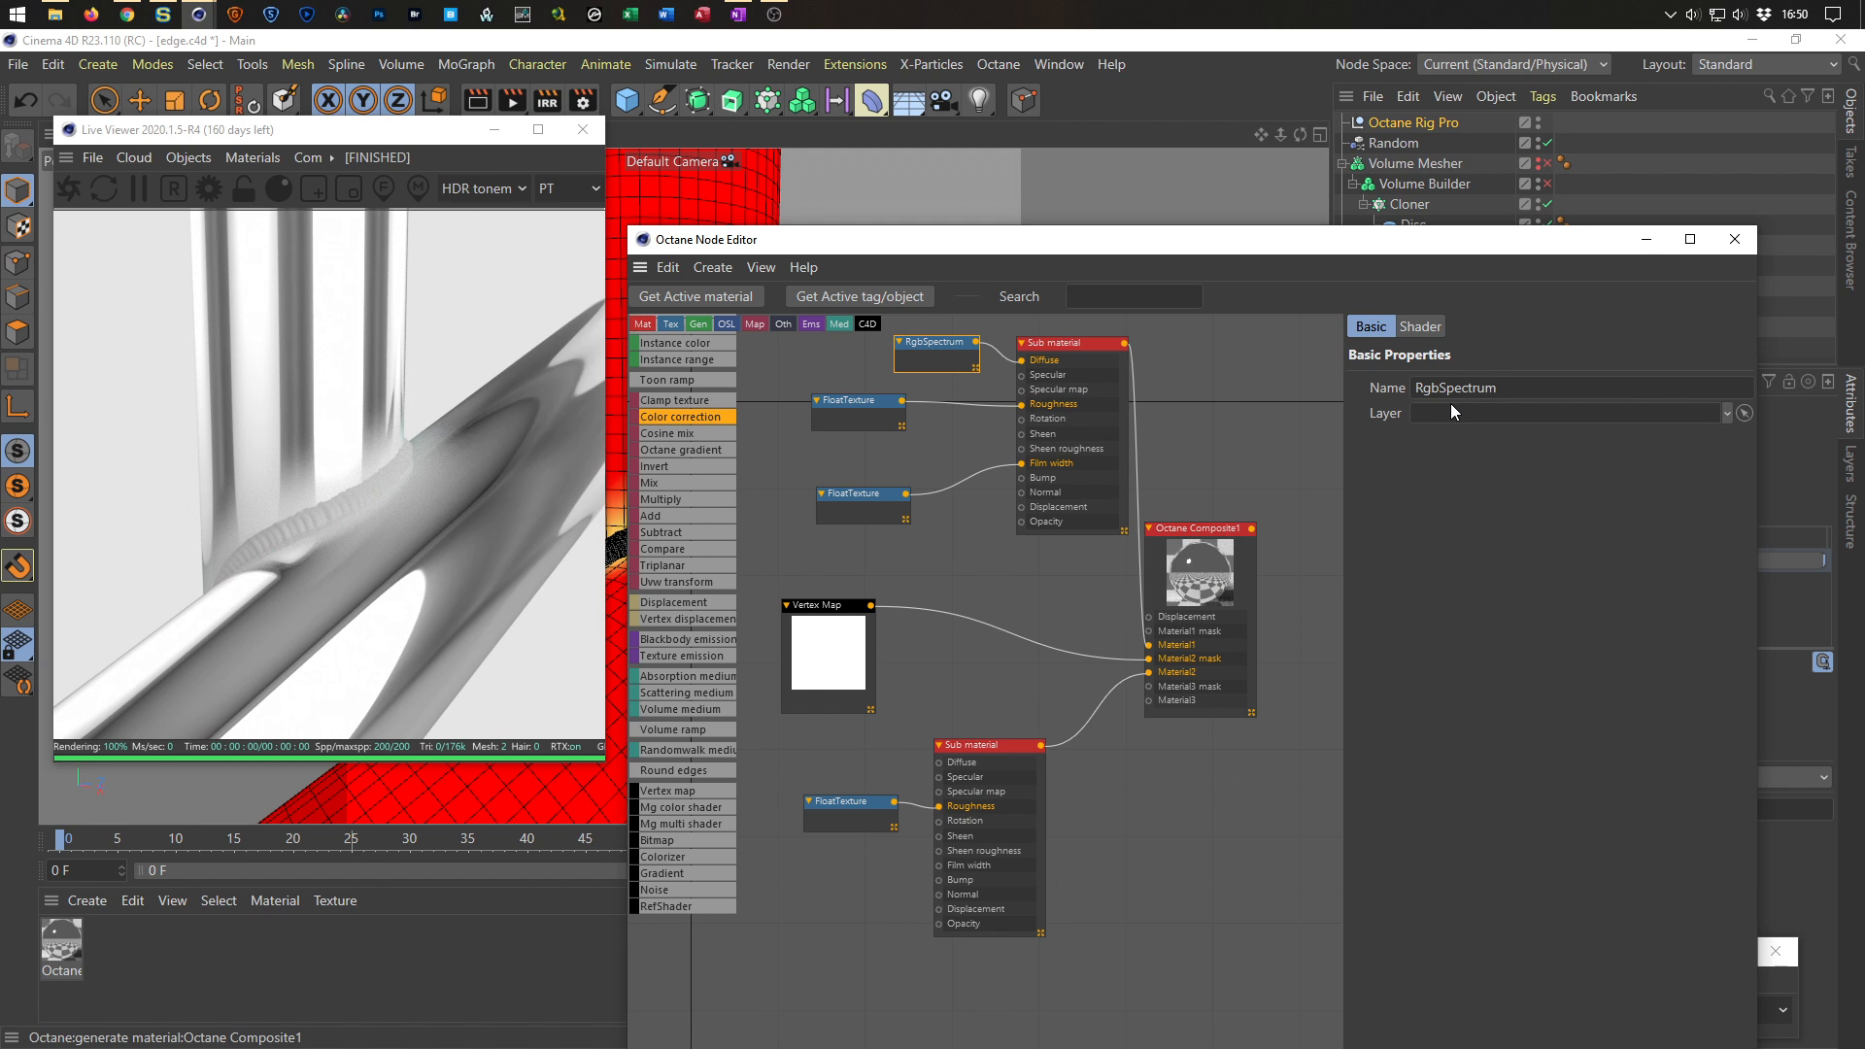
click(1420, 326)
drag(1506, 488, 1527, 492)
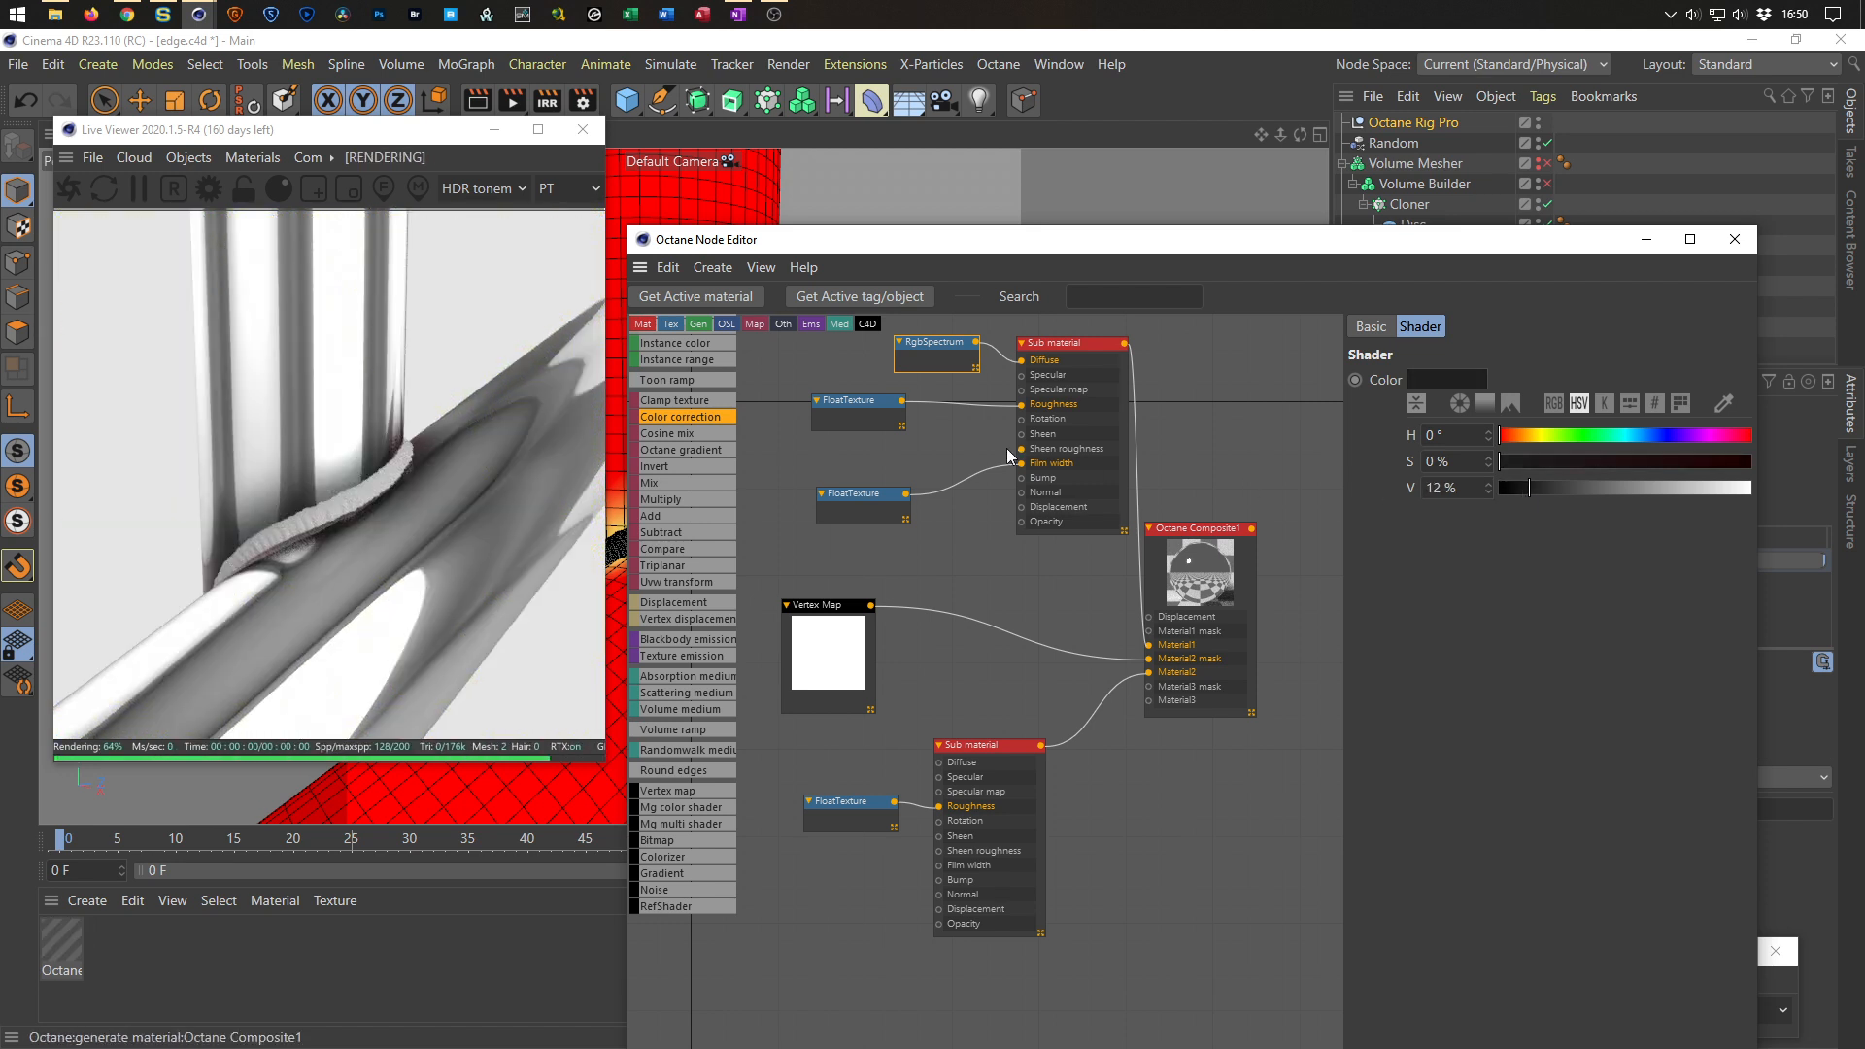
Rearrange the Float texture and Rgb spectrum nodes beside the top Sub material.
drag(855, 403, 876, 451)
drag(938, 348, 842, 367)
drag(883, 496, 869, 511)
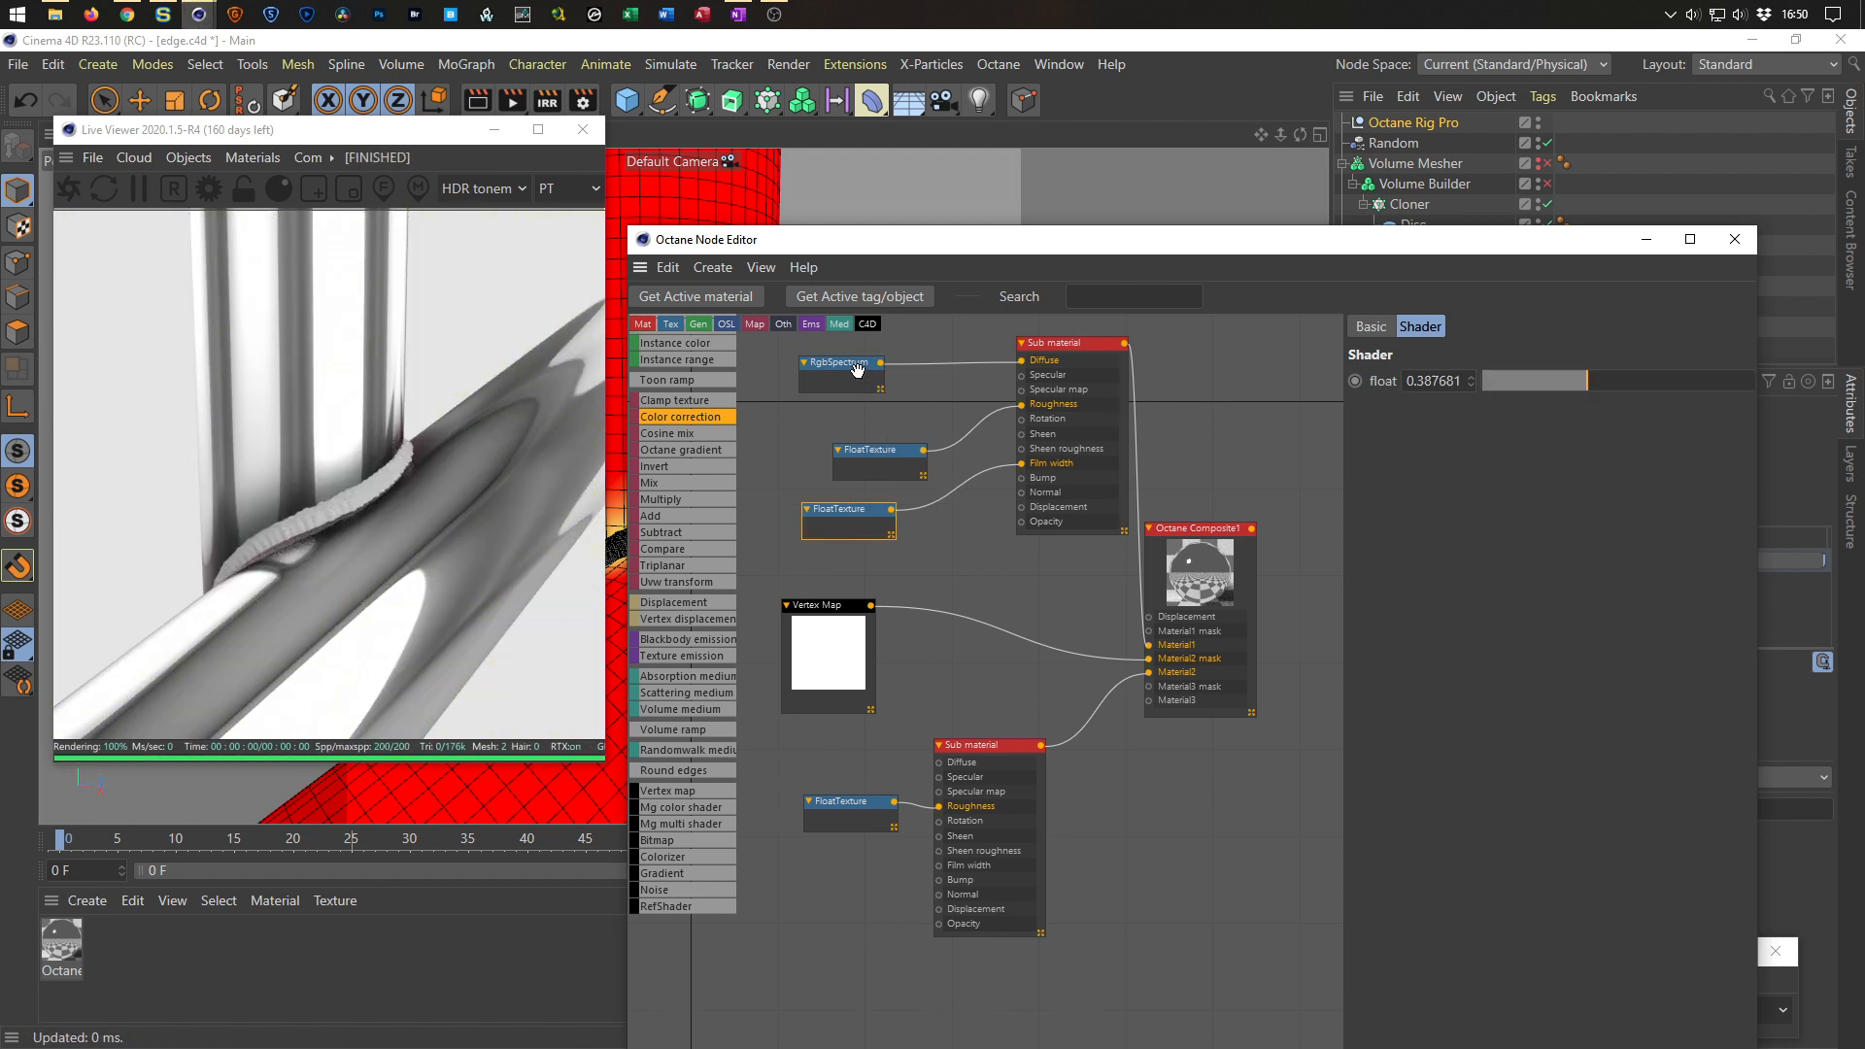
drag(858, 371, 877, 371)
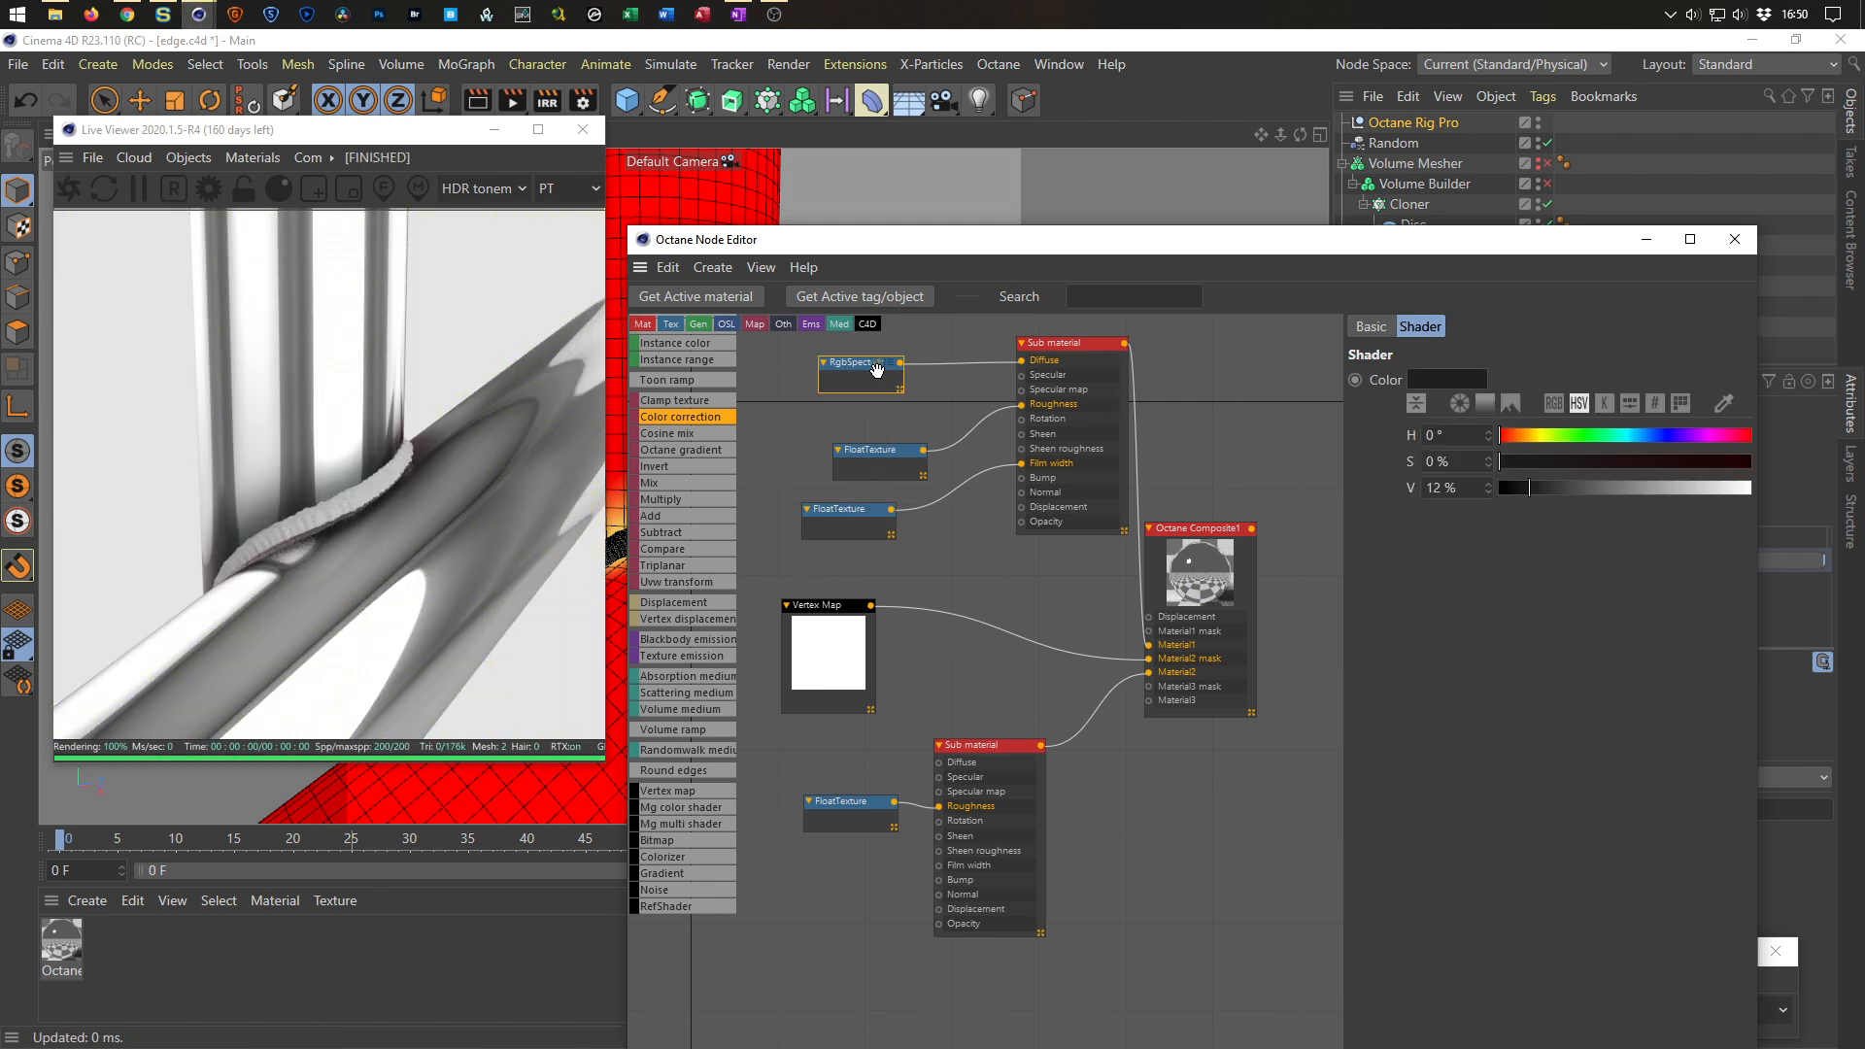
Switch the top Sub material's material type back to Metallic.
click(1073, 344)
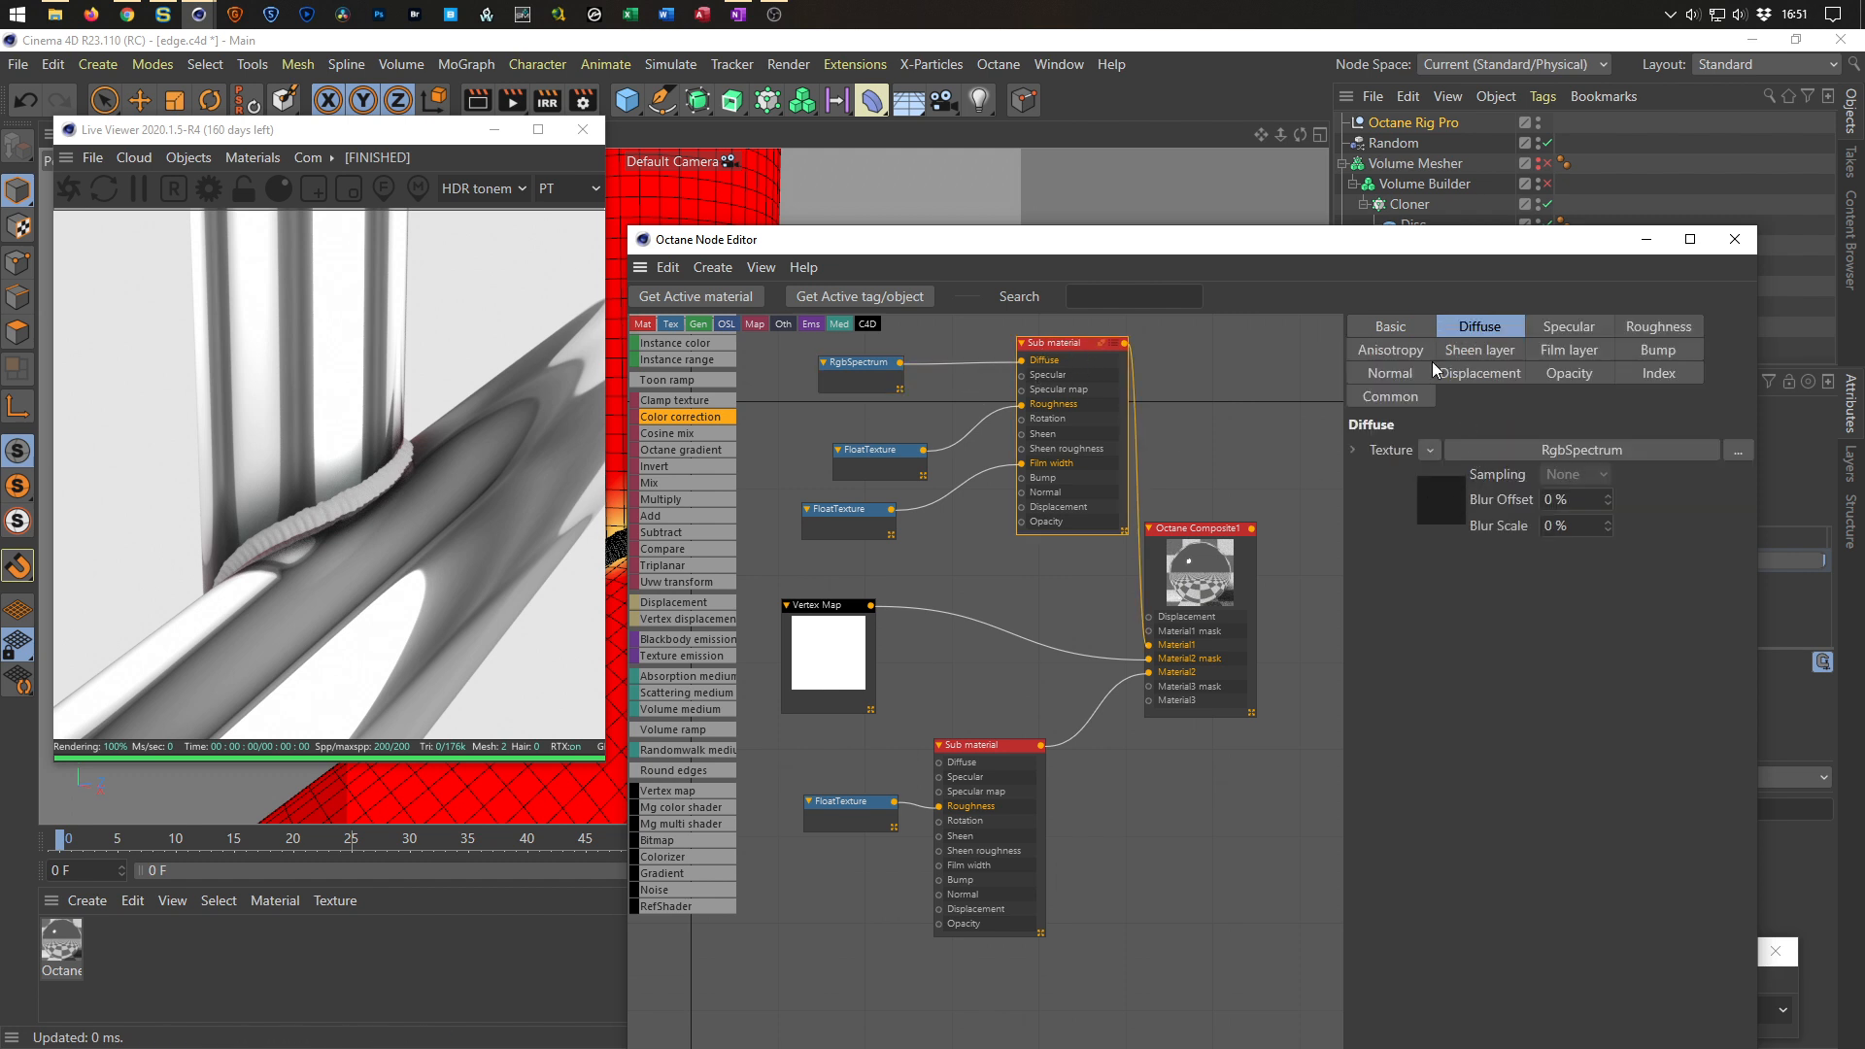
click(1390, 327)
click(1488, 509)
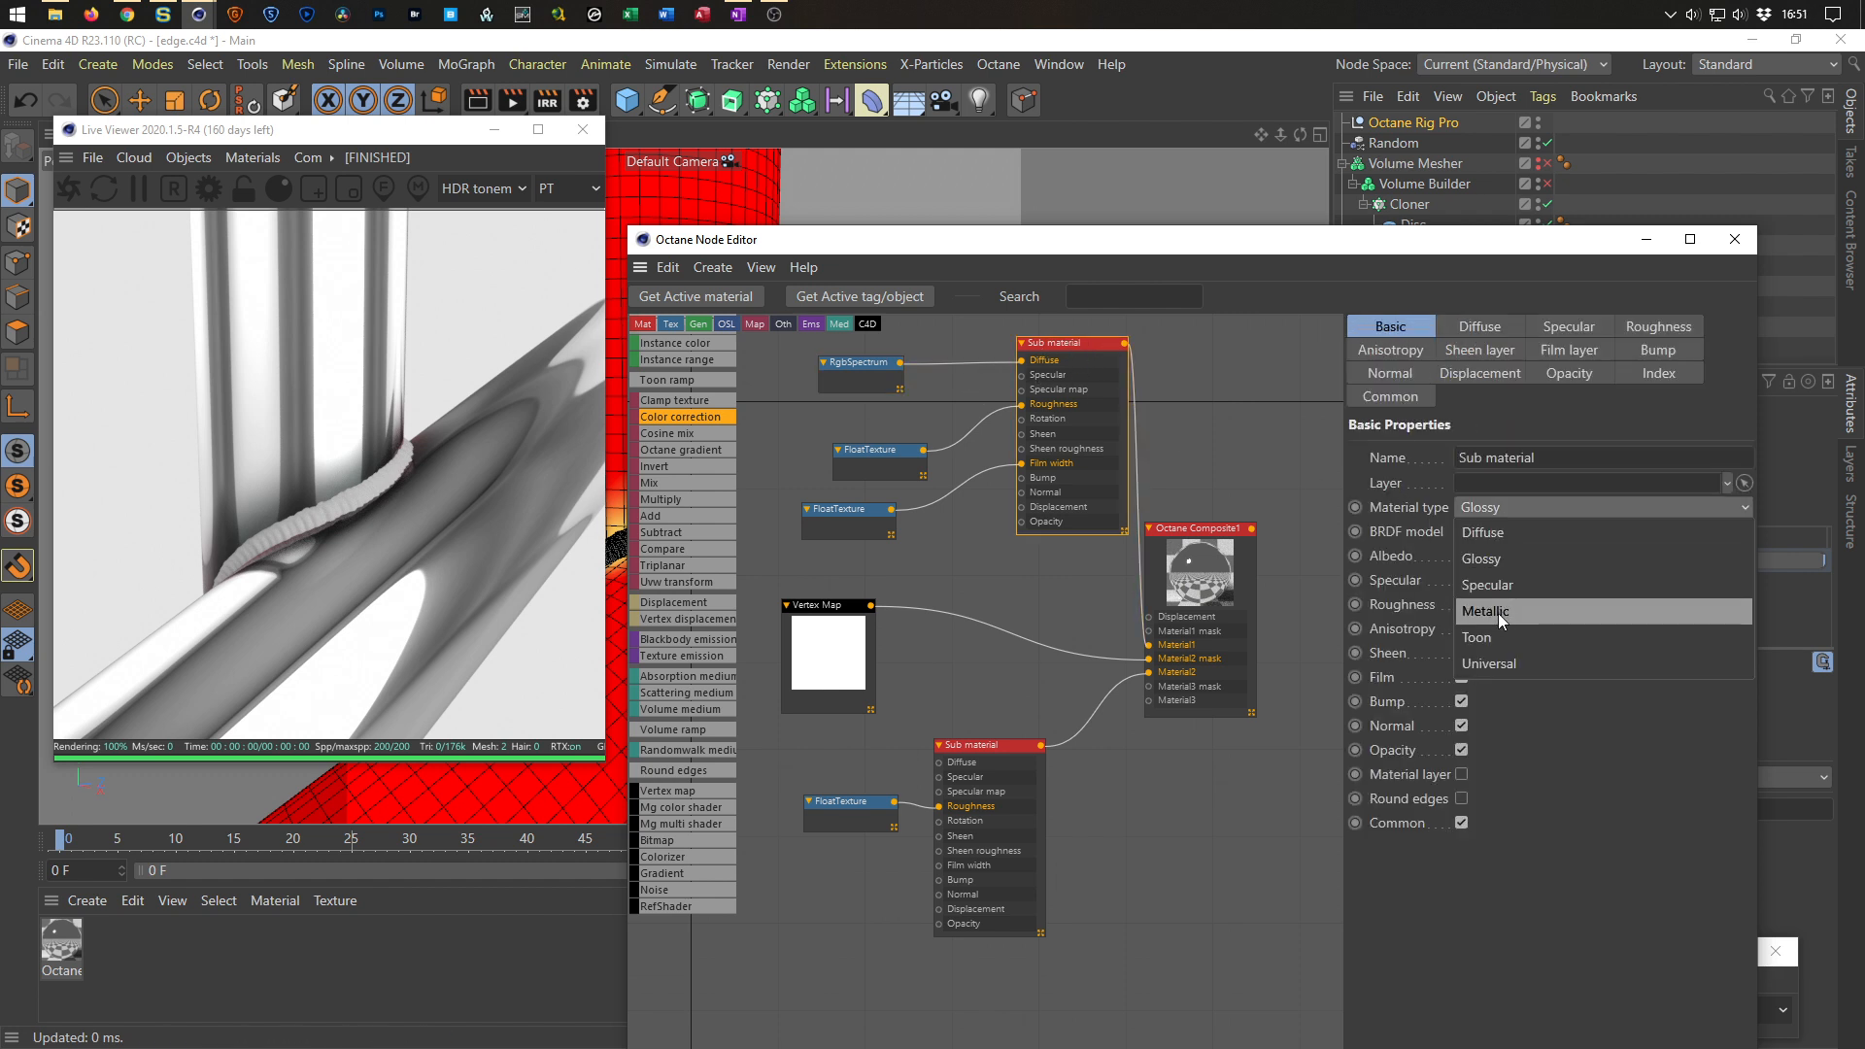
click(1504, 609)
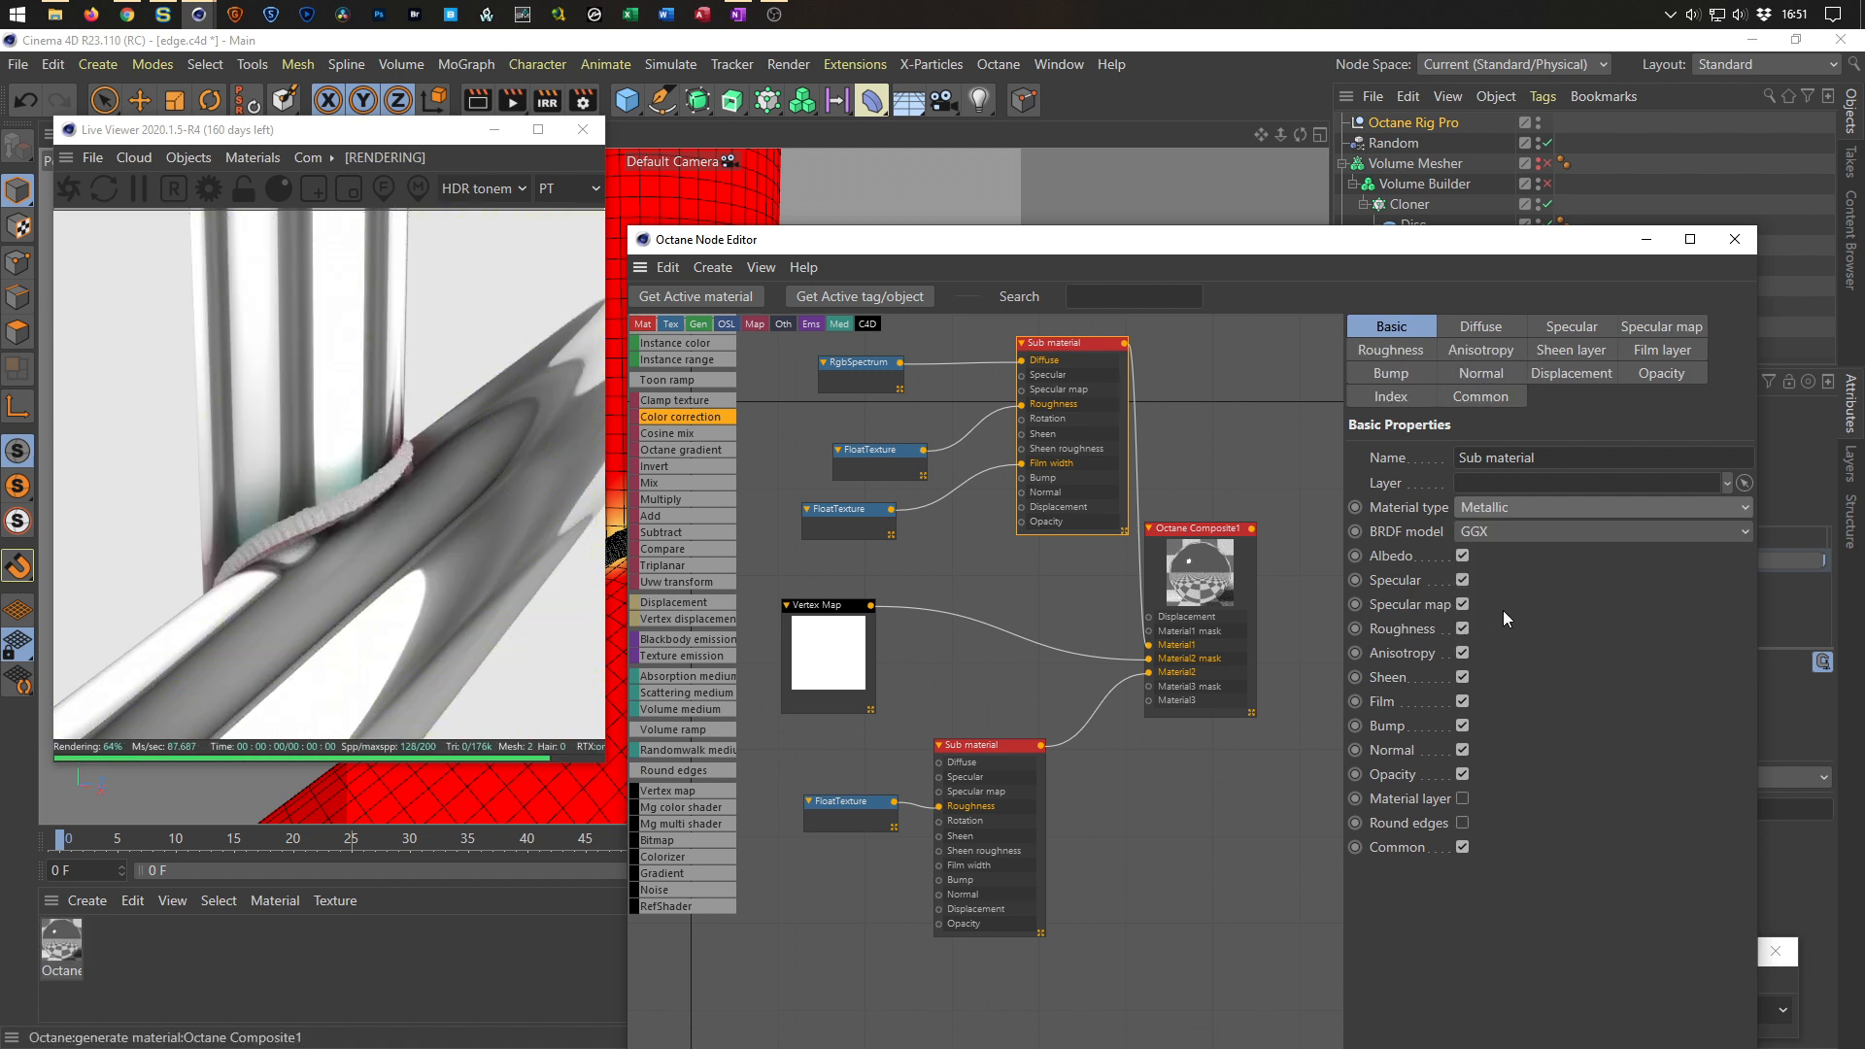
Reposition the Rgb spectrum and top Sub material nodes in the graph.
right_drag(494, 533, 474, 460)
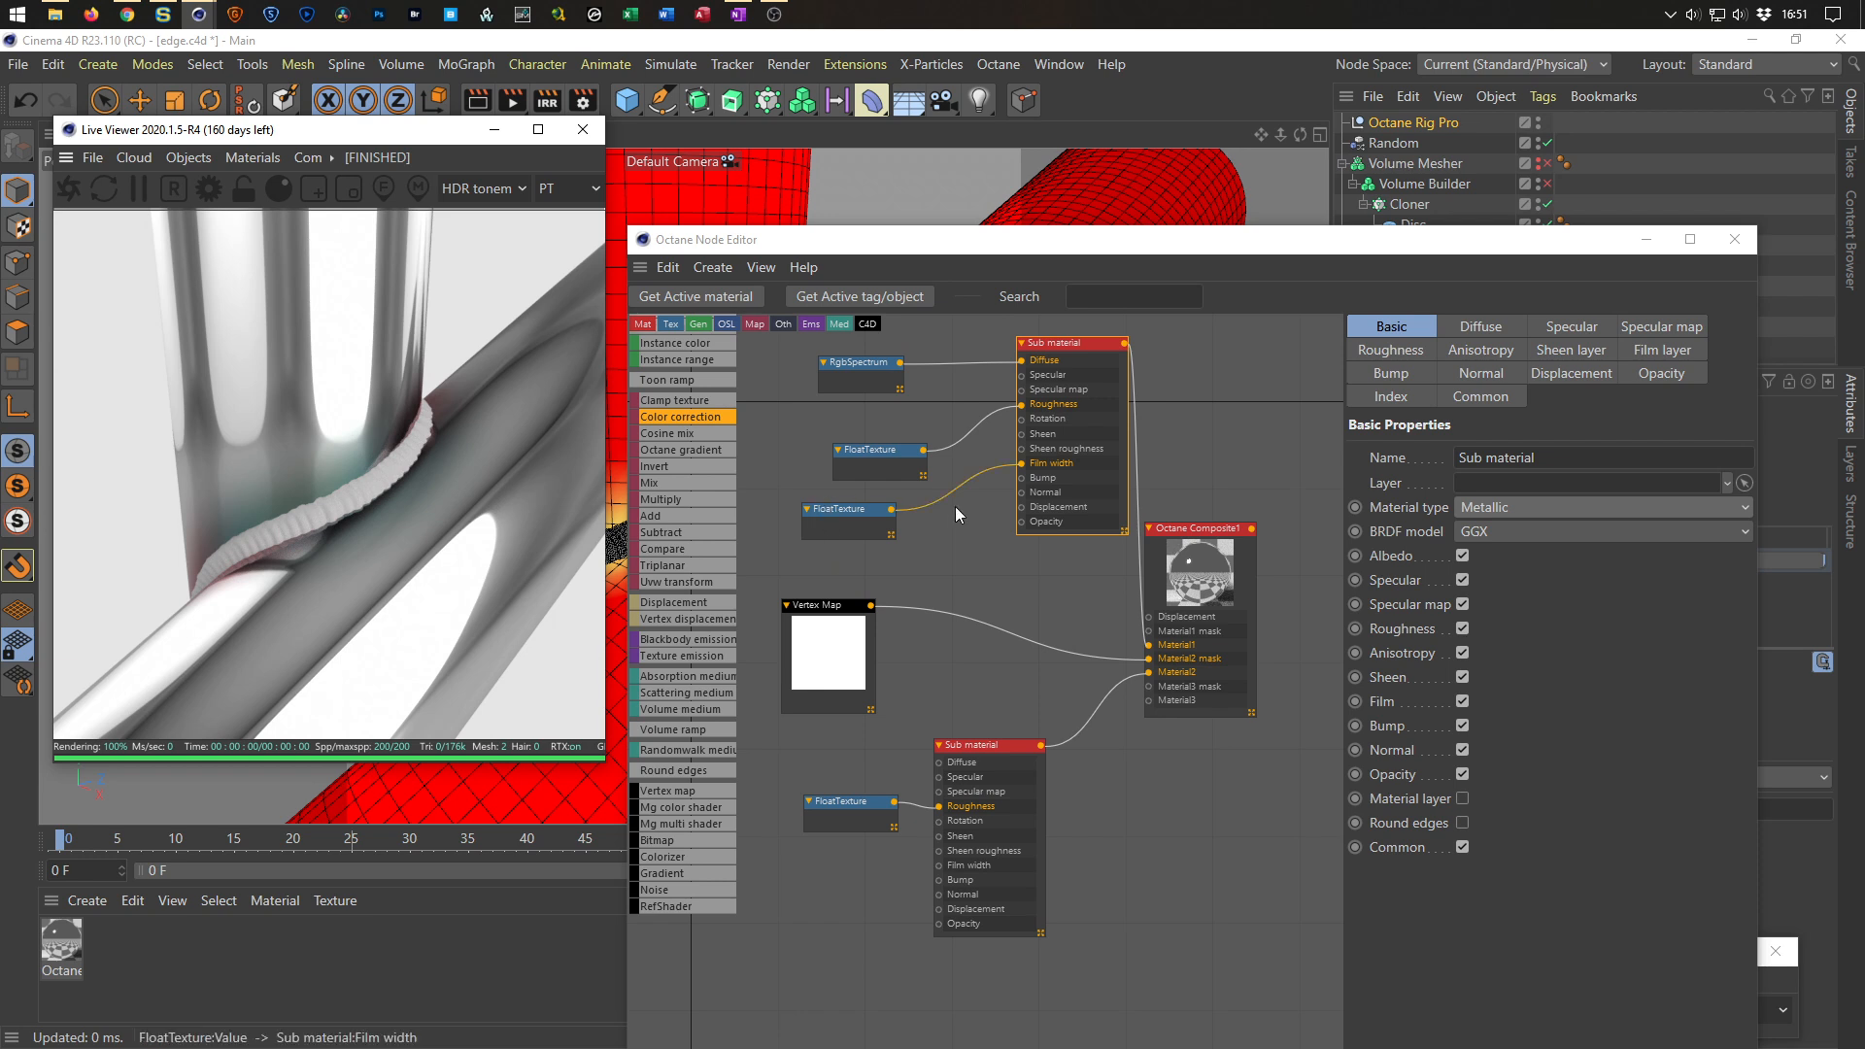
drag(895, 389, 911, 406)
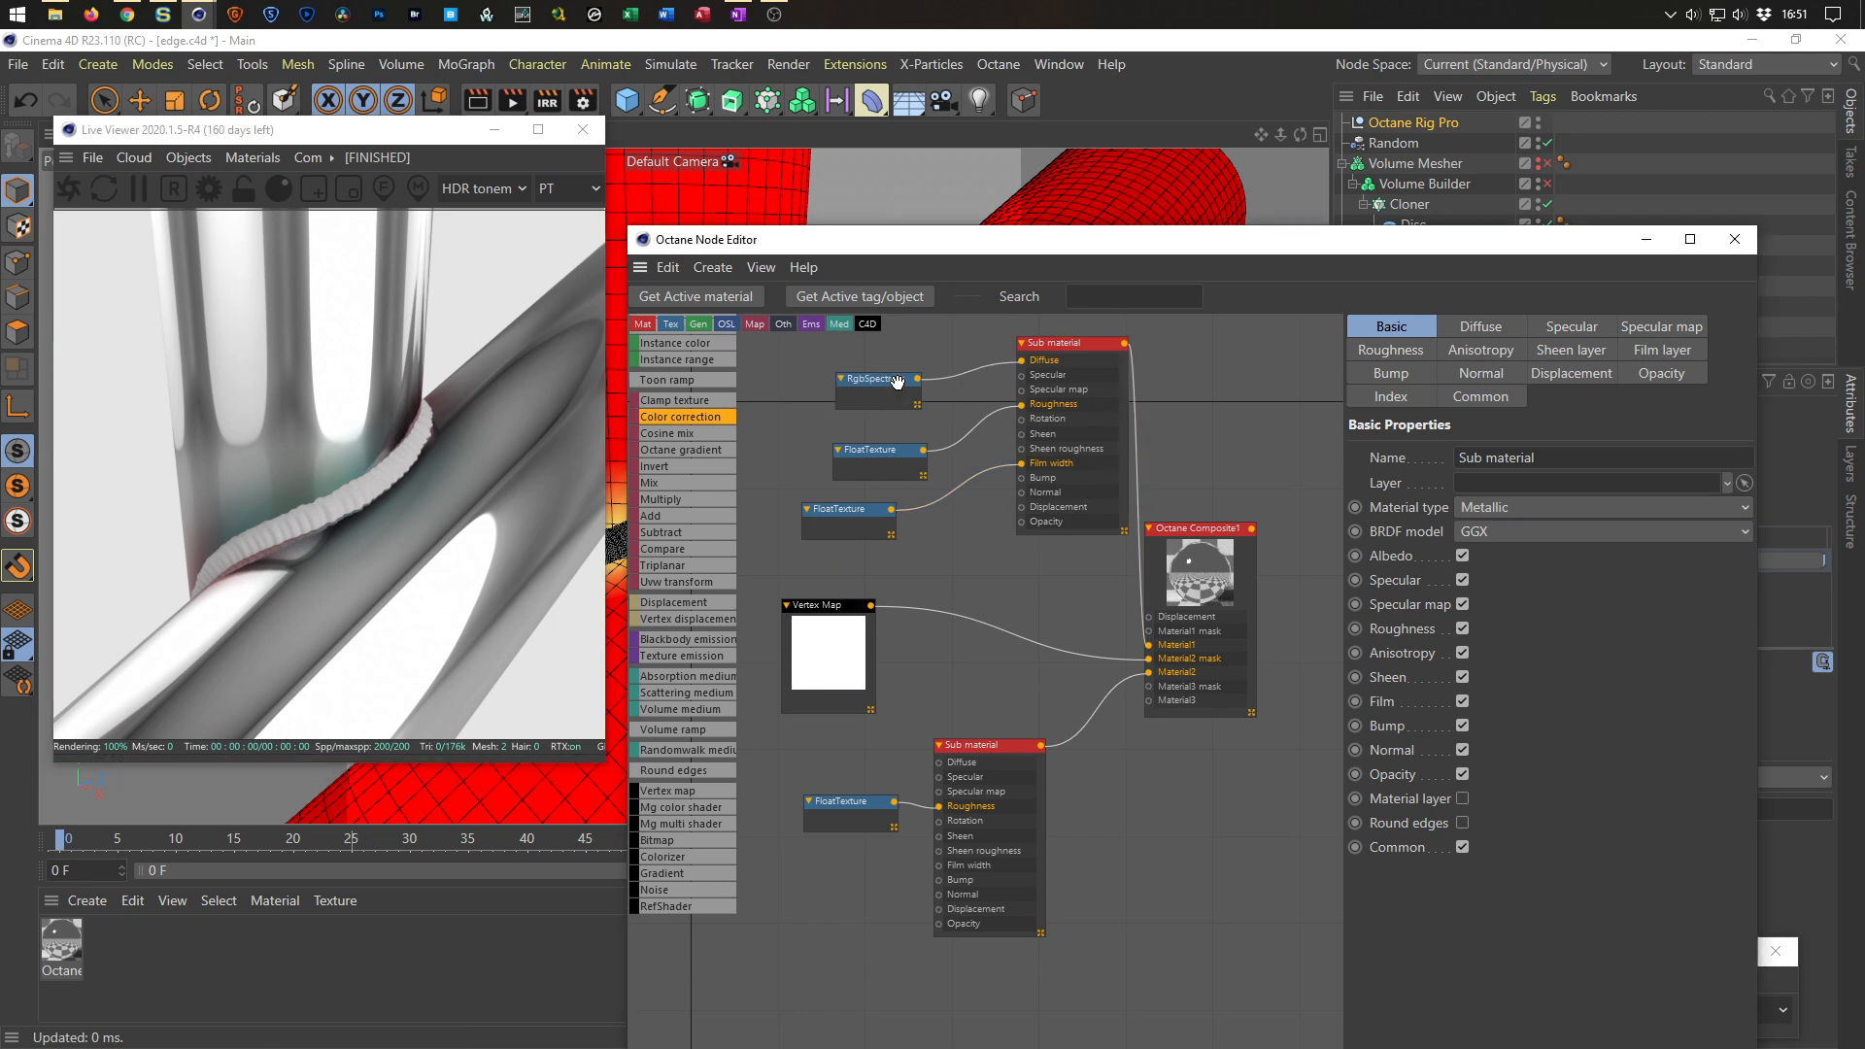
drag(1074, 366, 1036, 404)
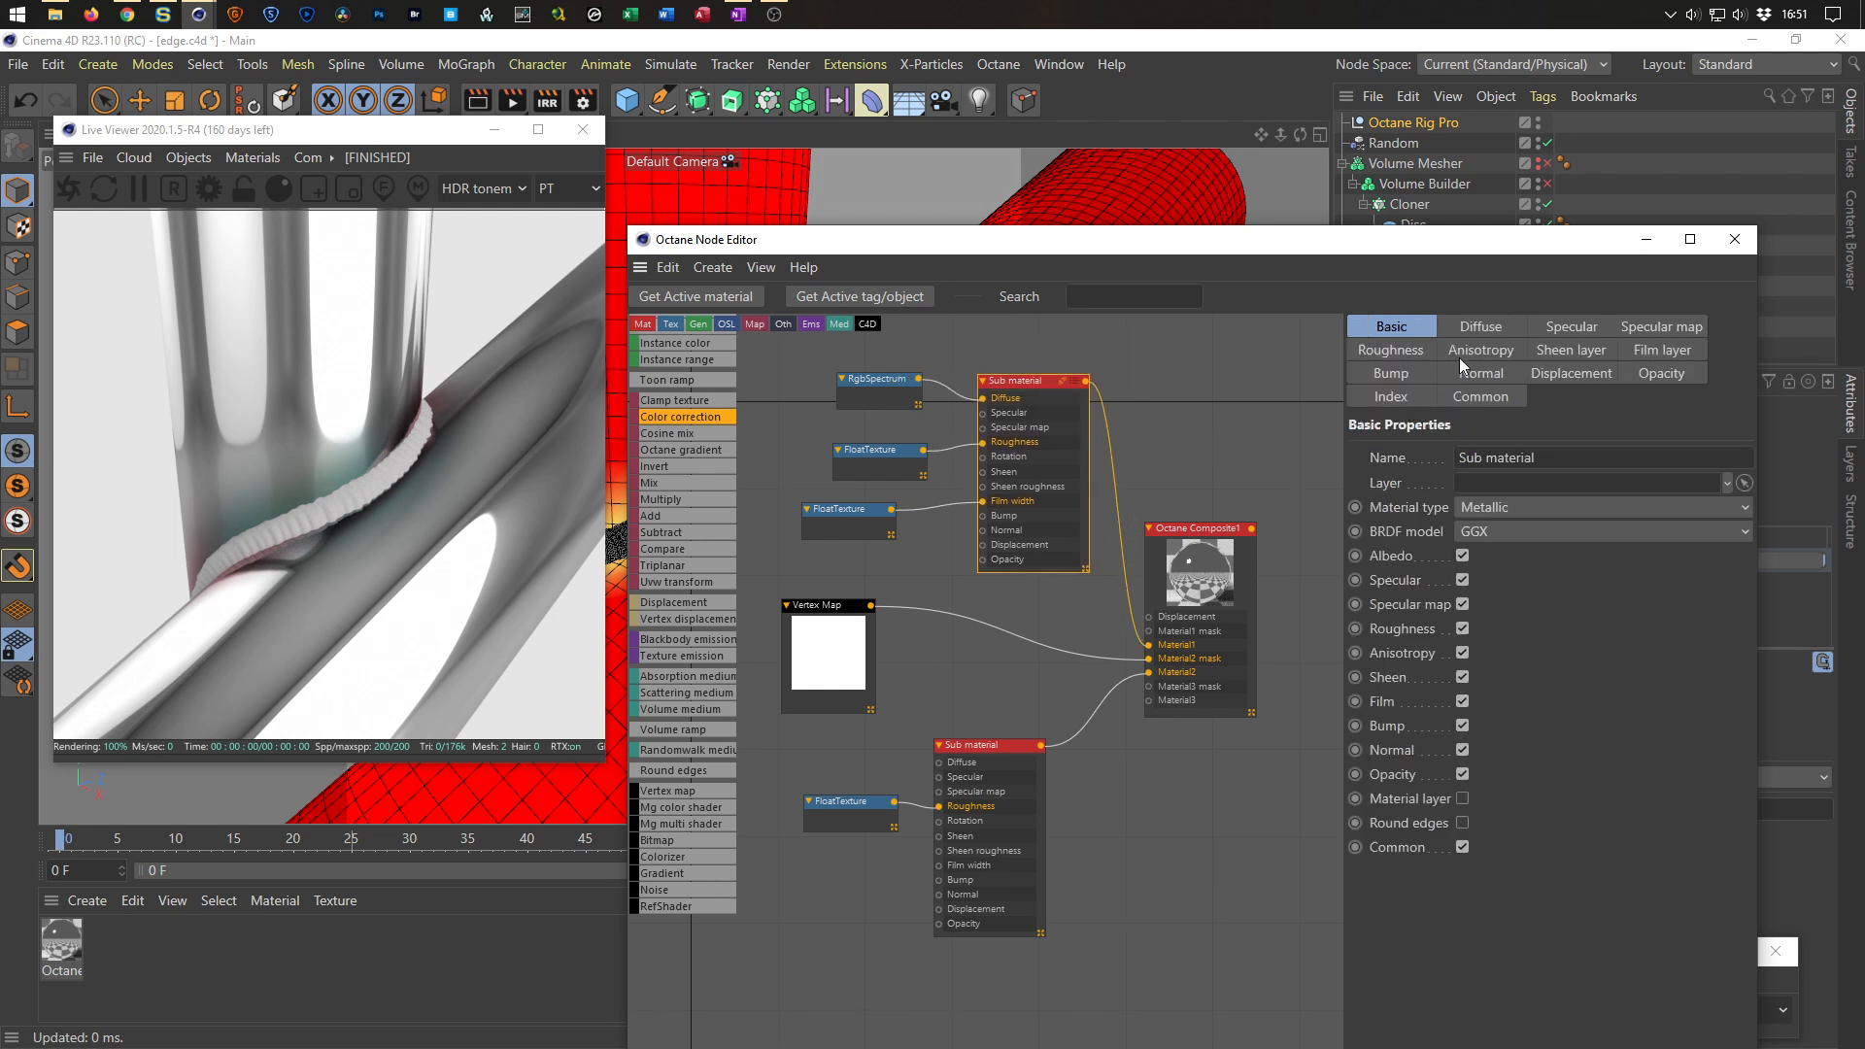
Raise the top Sub material's Metallic IOR to about 2.5 in its Index settings.
click(1638, 357)
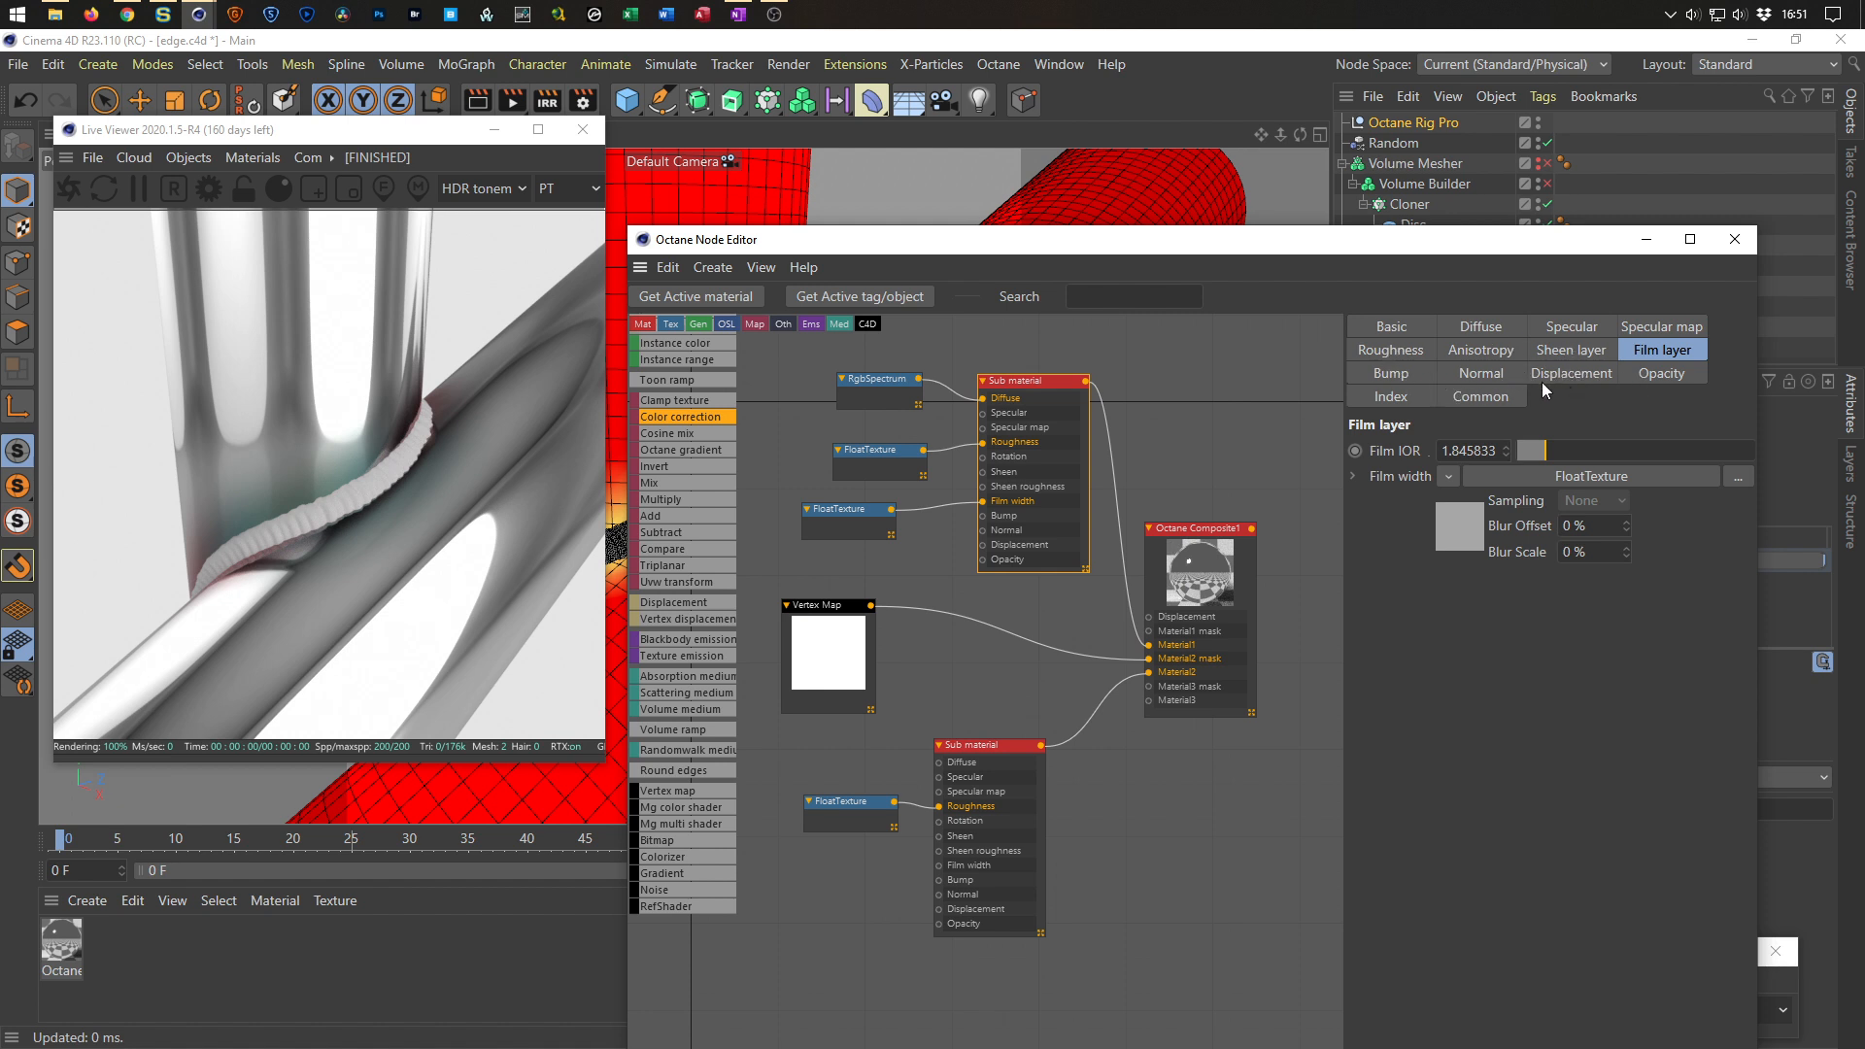
click(1390, 399)
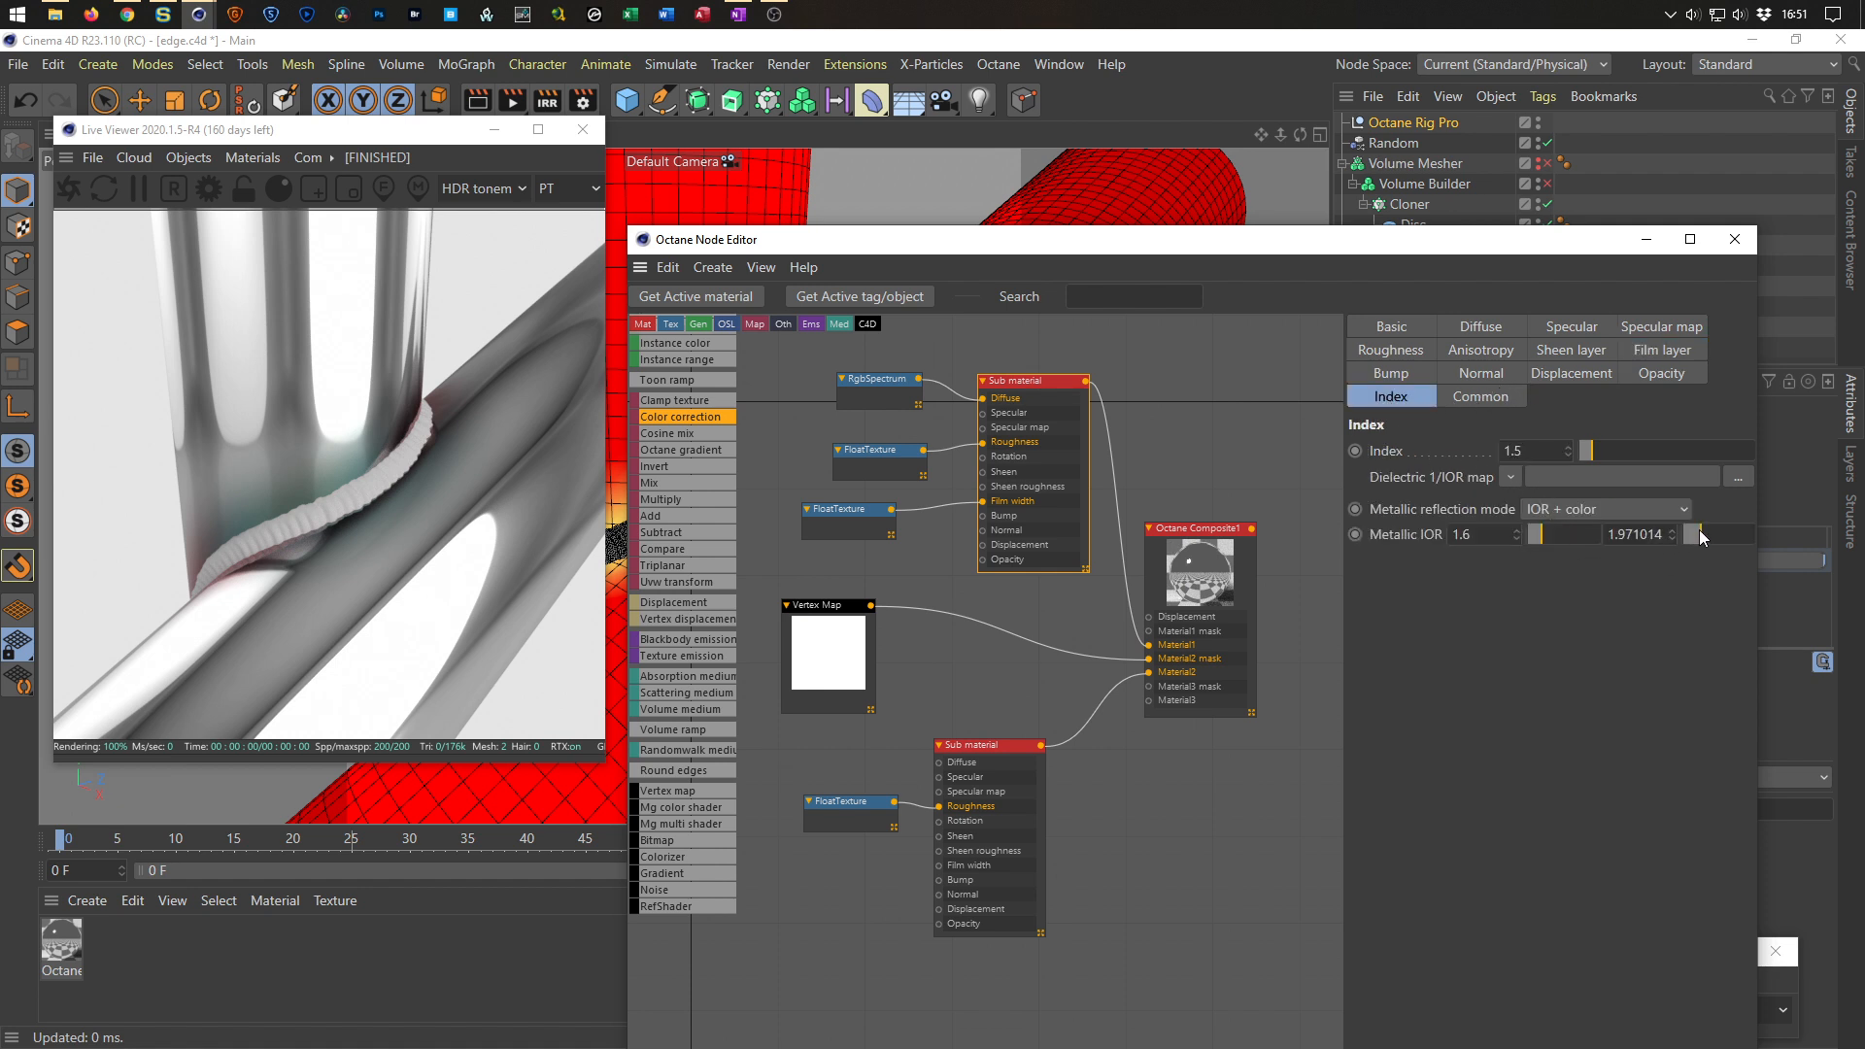
mouse_move(1545, 536)
mouse_down()
mouse_move(1571, 529)
mouse_move(1506, 534)
mouse_move(1549, 526)
mouse_up()
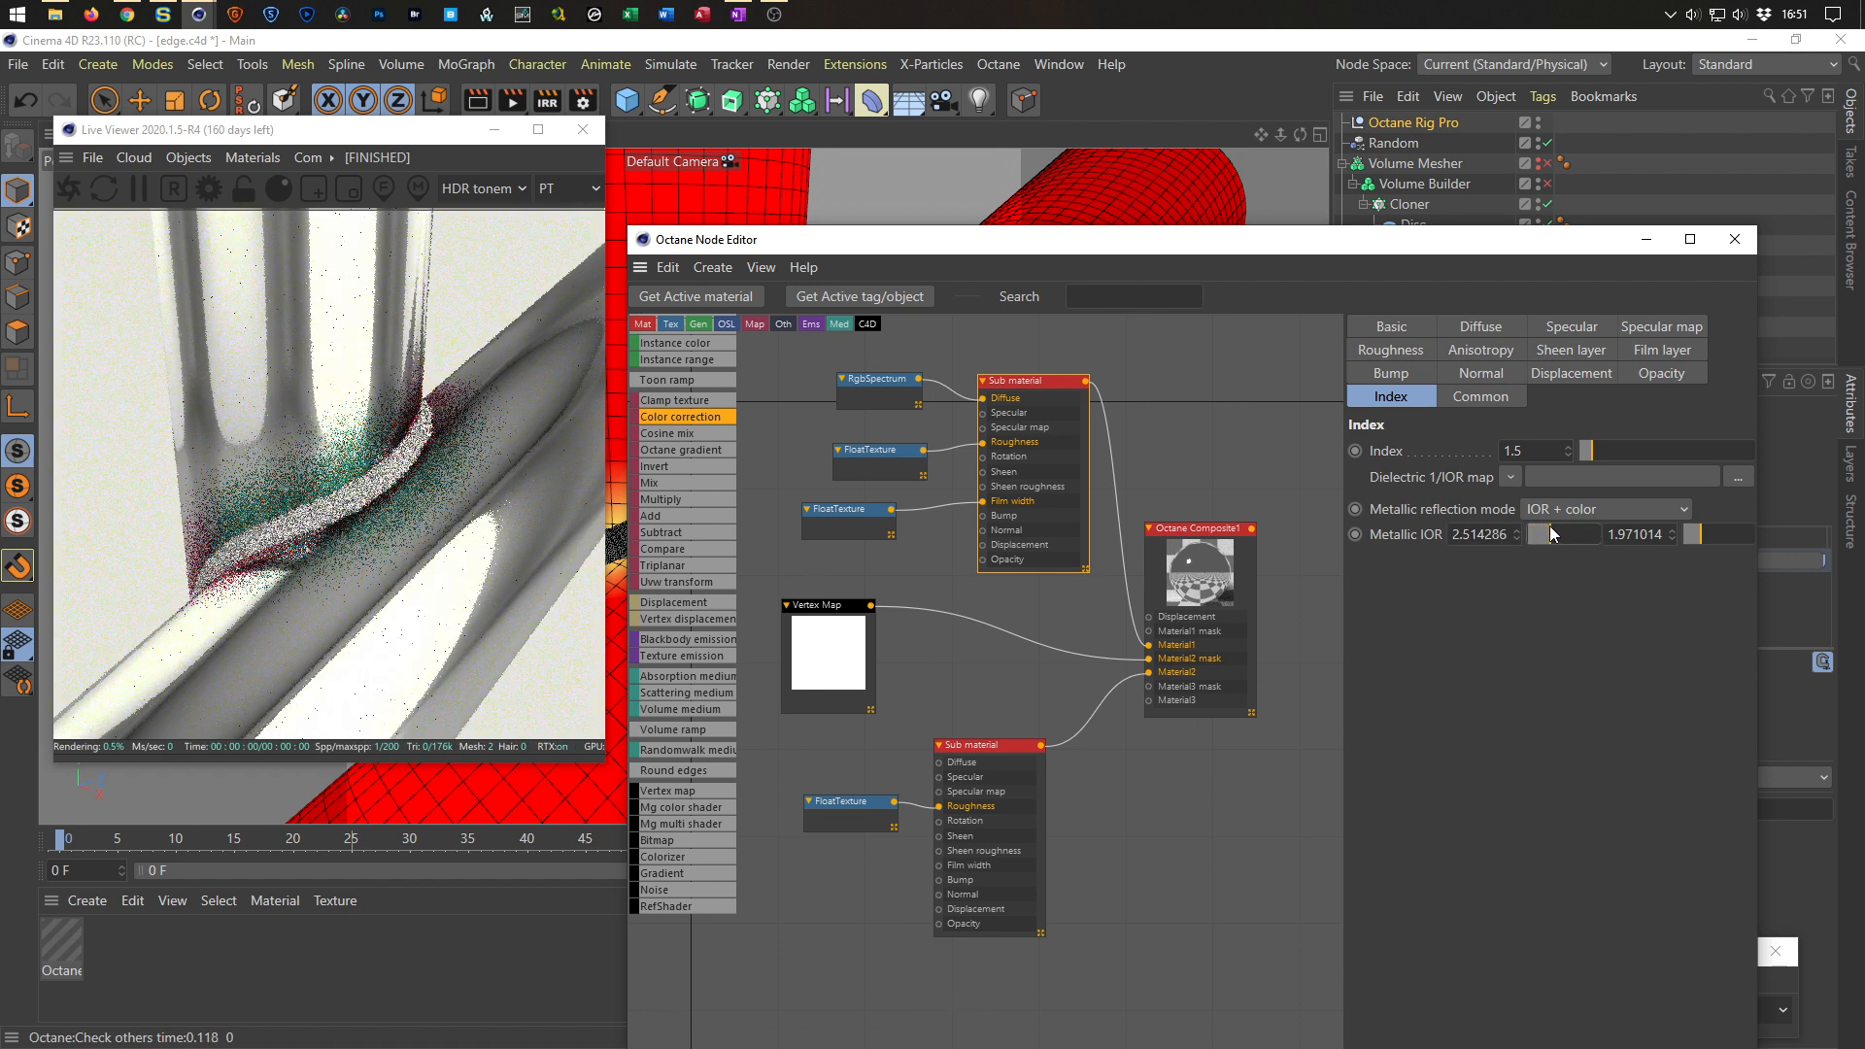
mouse_move(1698, 534)
mouse_down()
mouse_move(1753, 527)
mouse_move(1656, 544)
mouse_move(1703, 533)
mouse_up()
mouse_move(1551, 533)
mouse_down()
mouse_move(1587, 522)
mouse_move(1519, 542)
mouse_move(1545, 535)
mouse_up()
Switch the metallic reflection mode to Artistic and set the Metallic IOR values to about 3.31 and 0.93.
click(1556, 512)
click(1566, 535)
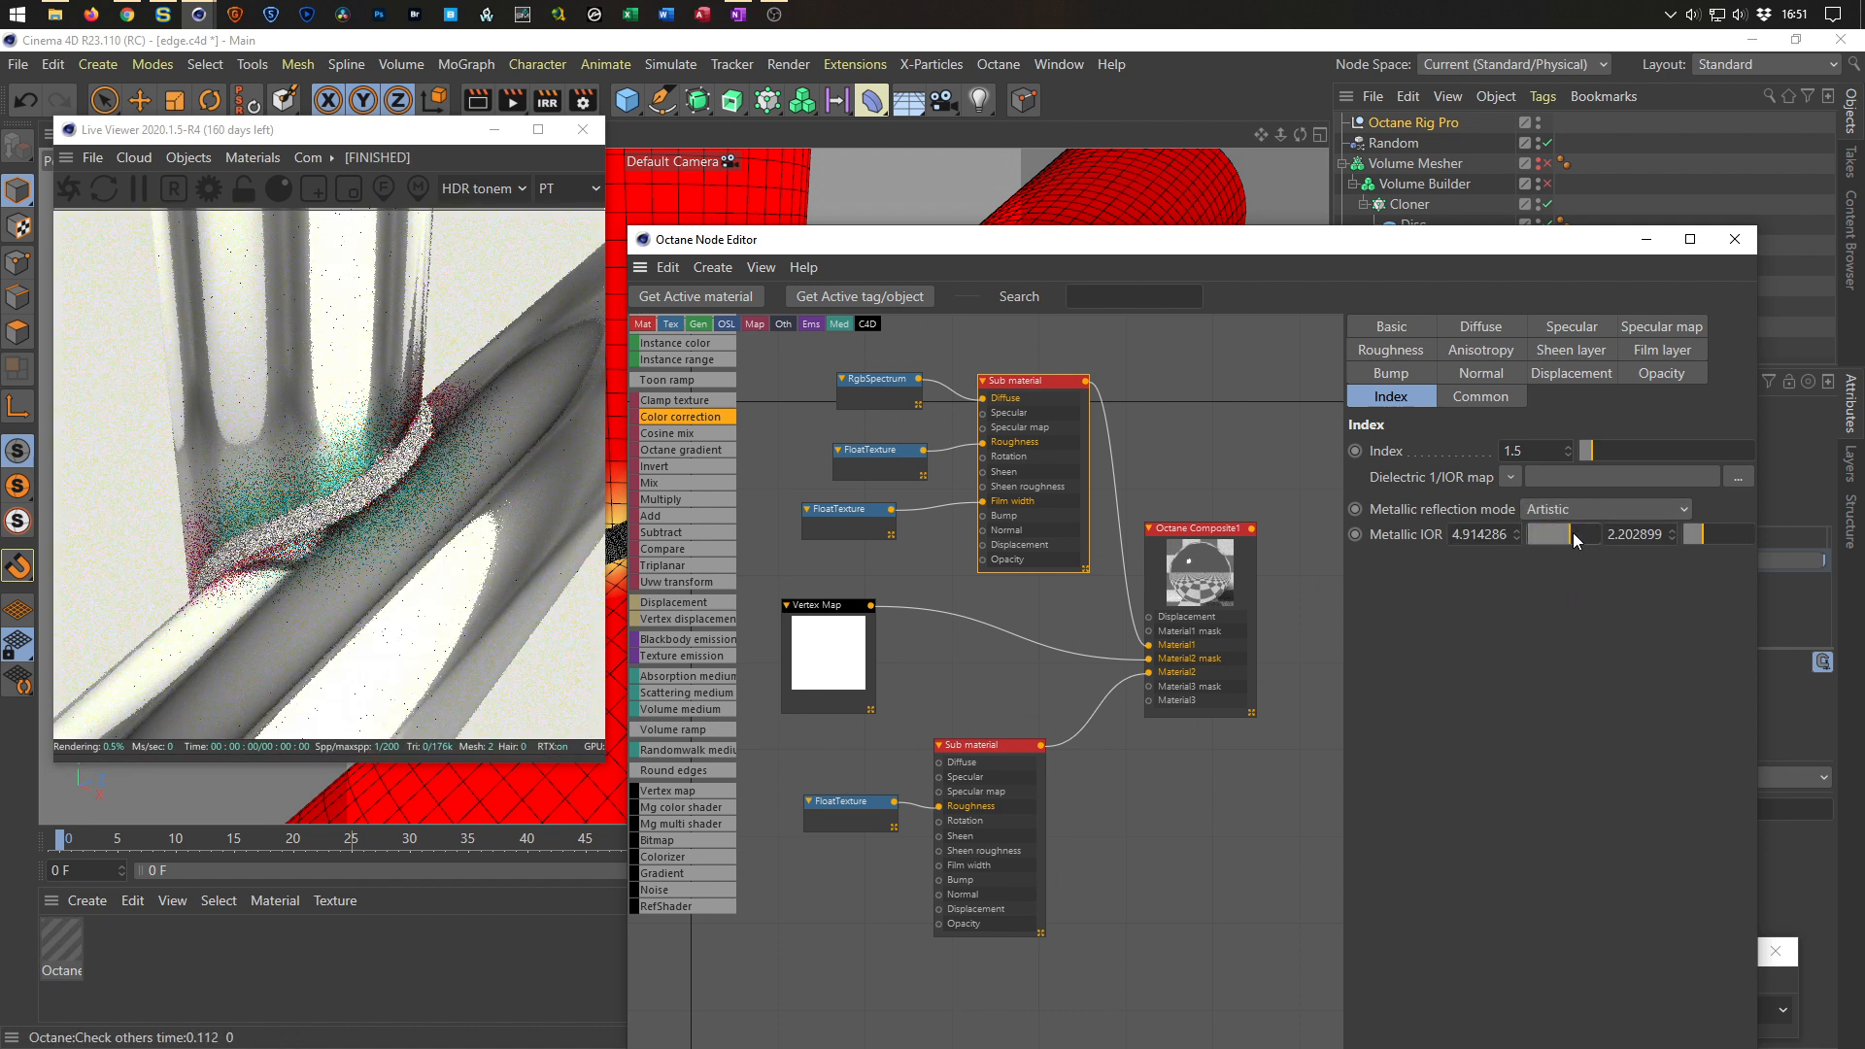
mouse_move(1710, 538)
mouse_down()
mouse_move(1743, 539)
mouse_move(1679, 551)
mouse_up()
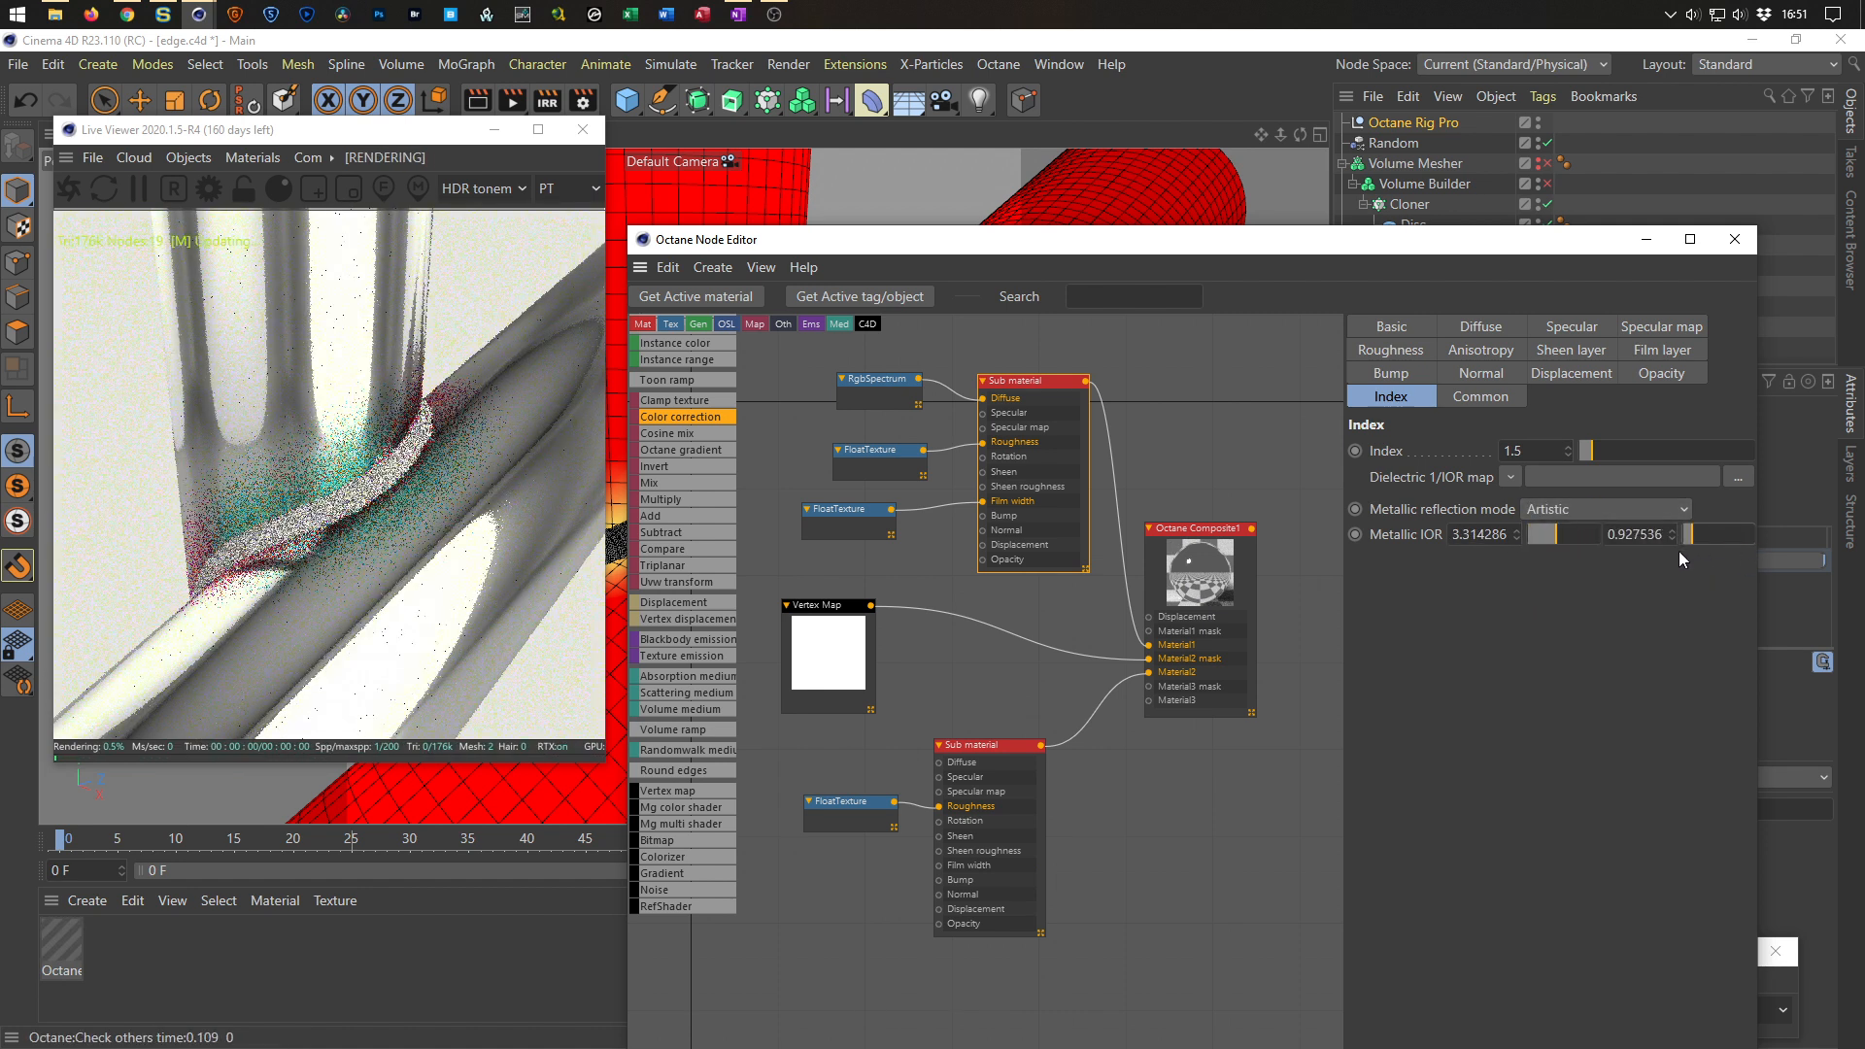
Switch the metallic reflection mode to Rgb IOR, setting red IOR to about 2.89 and 2.55 and green to about 7.83 and 3.74.
click(1560, 505)
click(1578, 587)
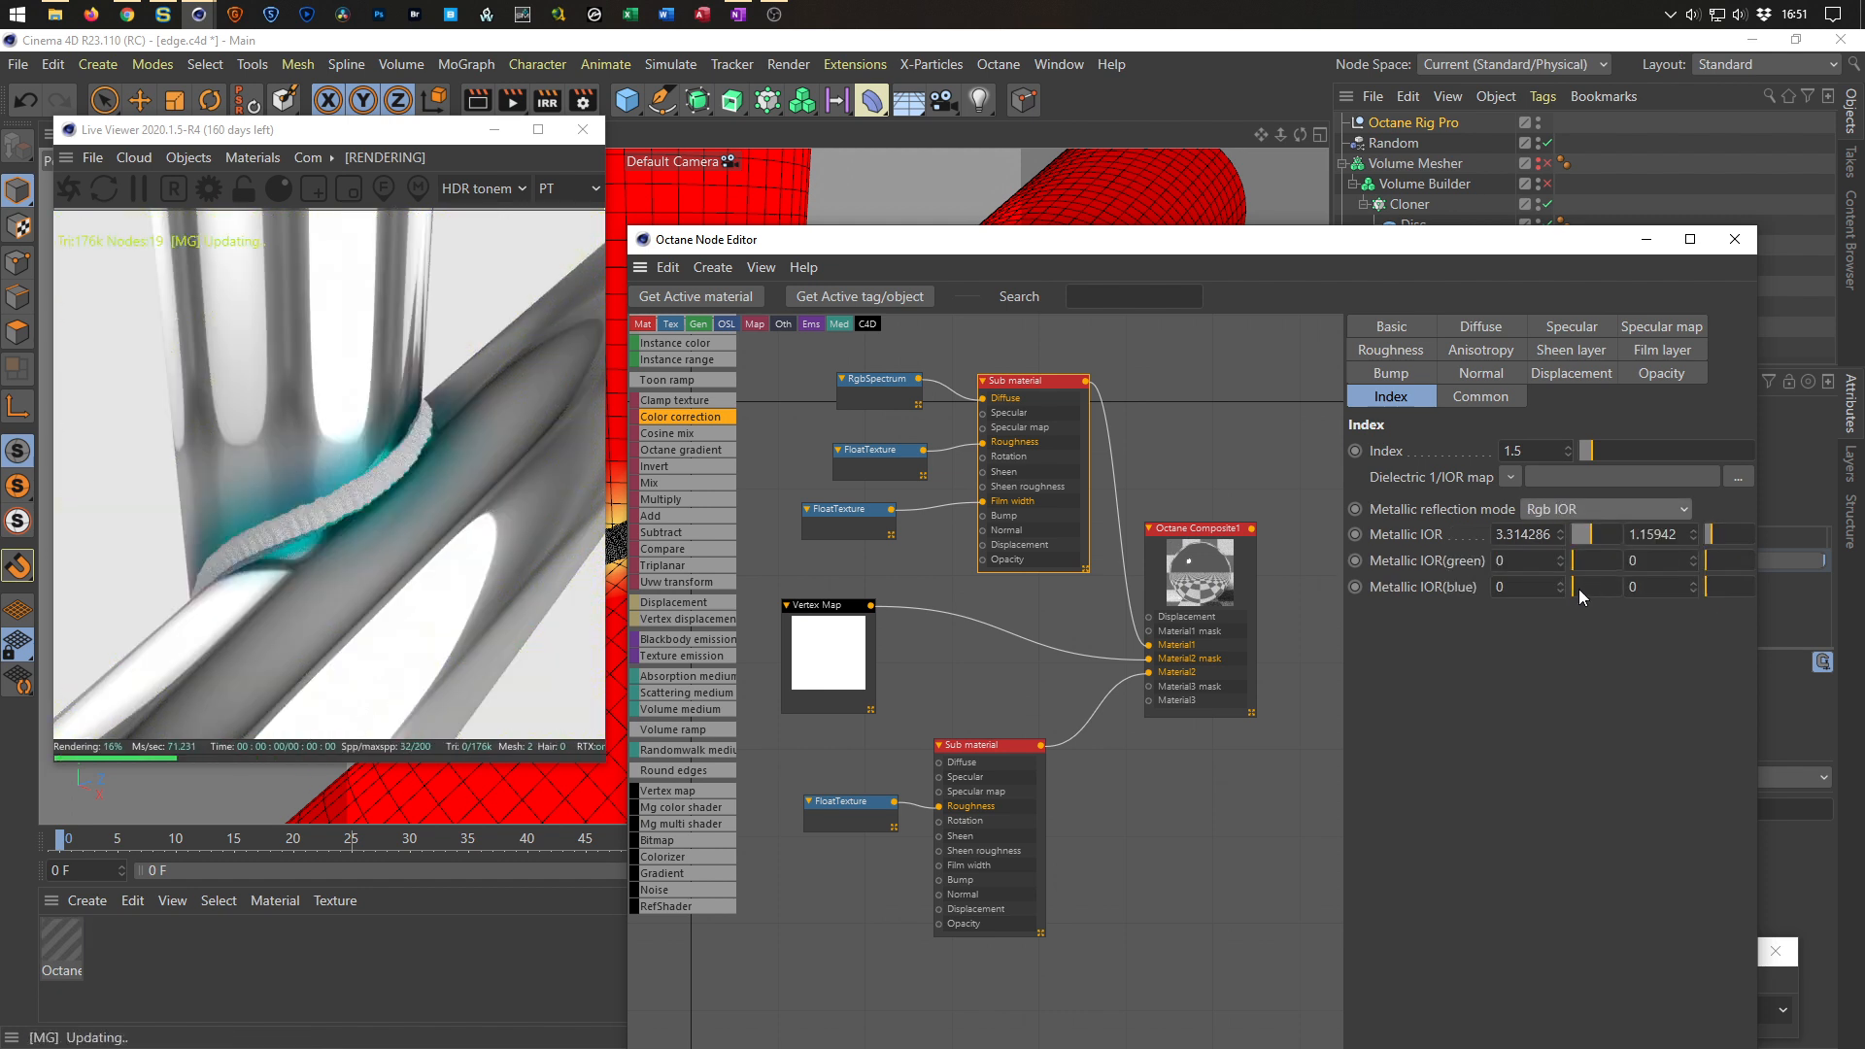
click(1594, 535)
drag(1593, 535, 1586, 540)
mouse_move(1717, 535)
mouse_down()
mouse_move(1752, 532)
mouse_move(1719, 540)
mouse_up()
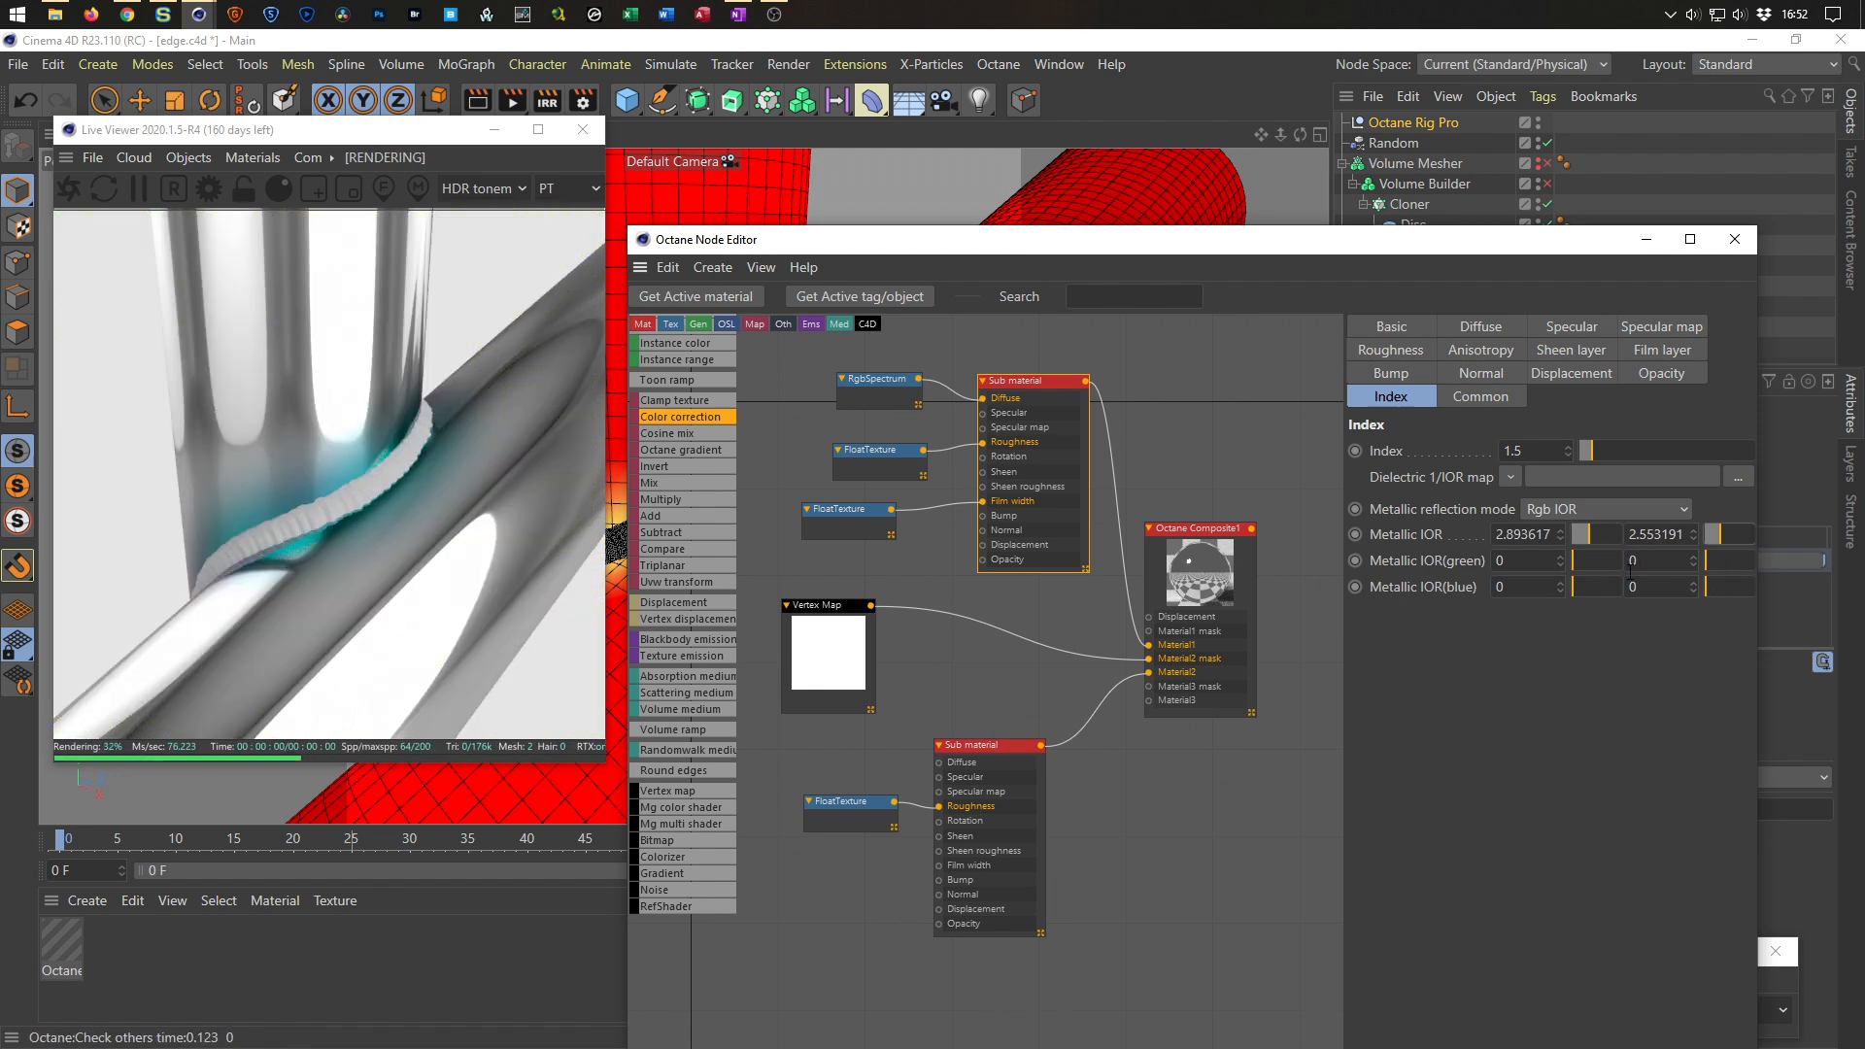
drag(1574, 560, 1616, 561)
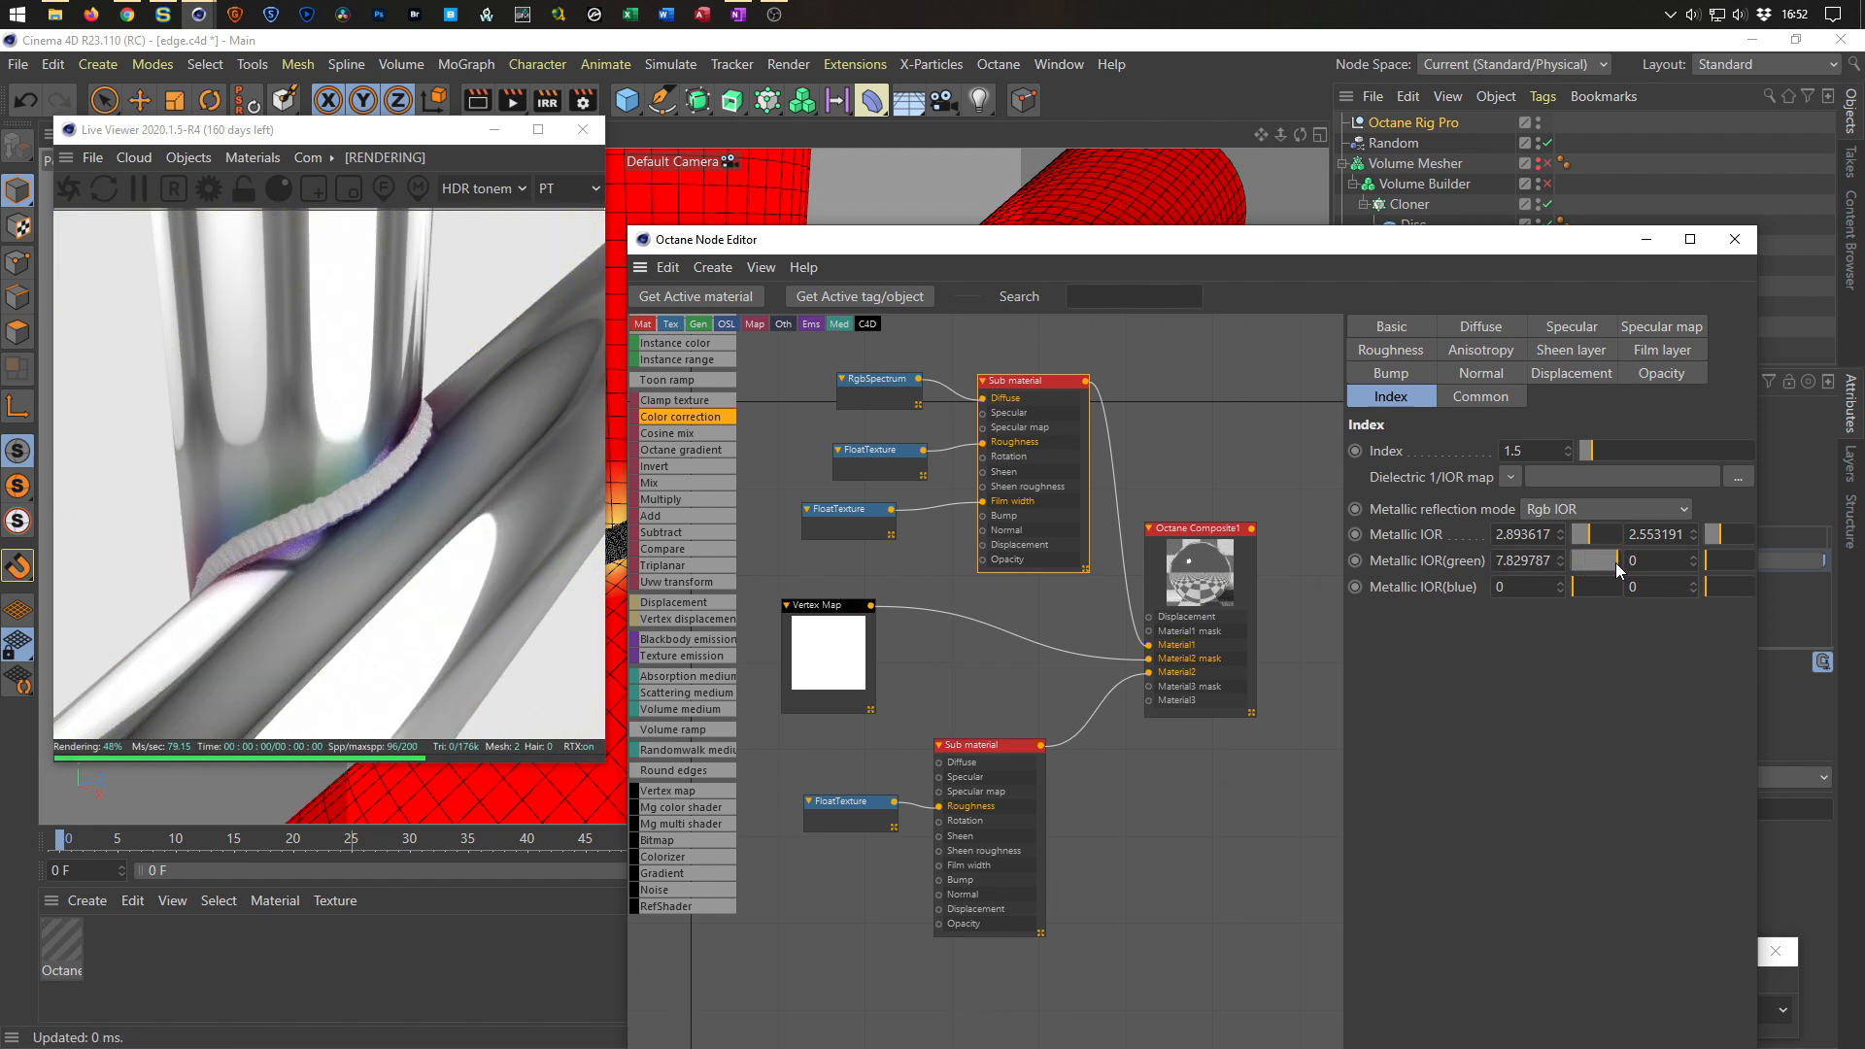
mouse_move(1705, 563)
mouse_down()
mouse_move(1737, 561)
mouse_move(1716, 562)
mouse_up()
Switch the top Sub material's metallic reflection mode to IOR + color.
drag(1599, 585, 1572, 586)
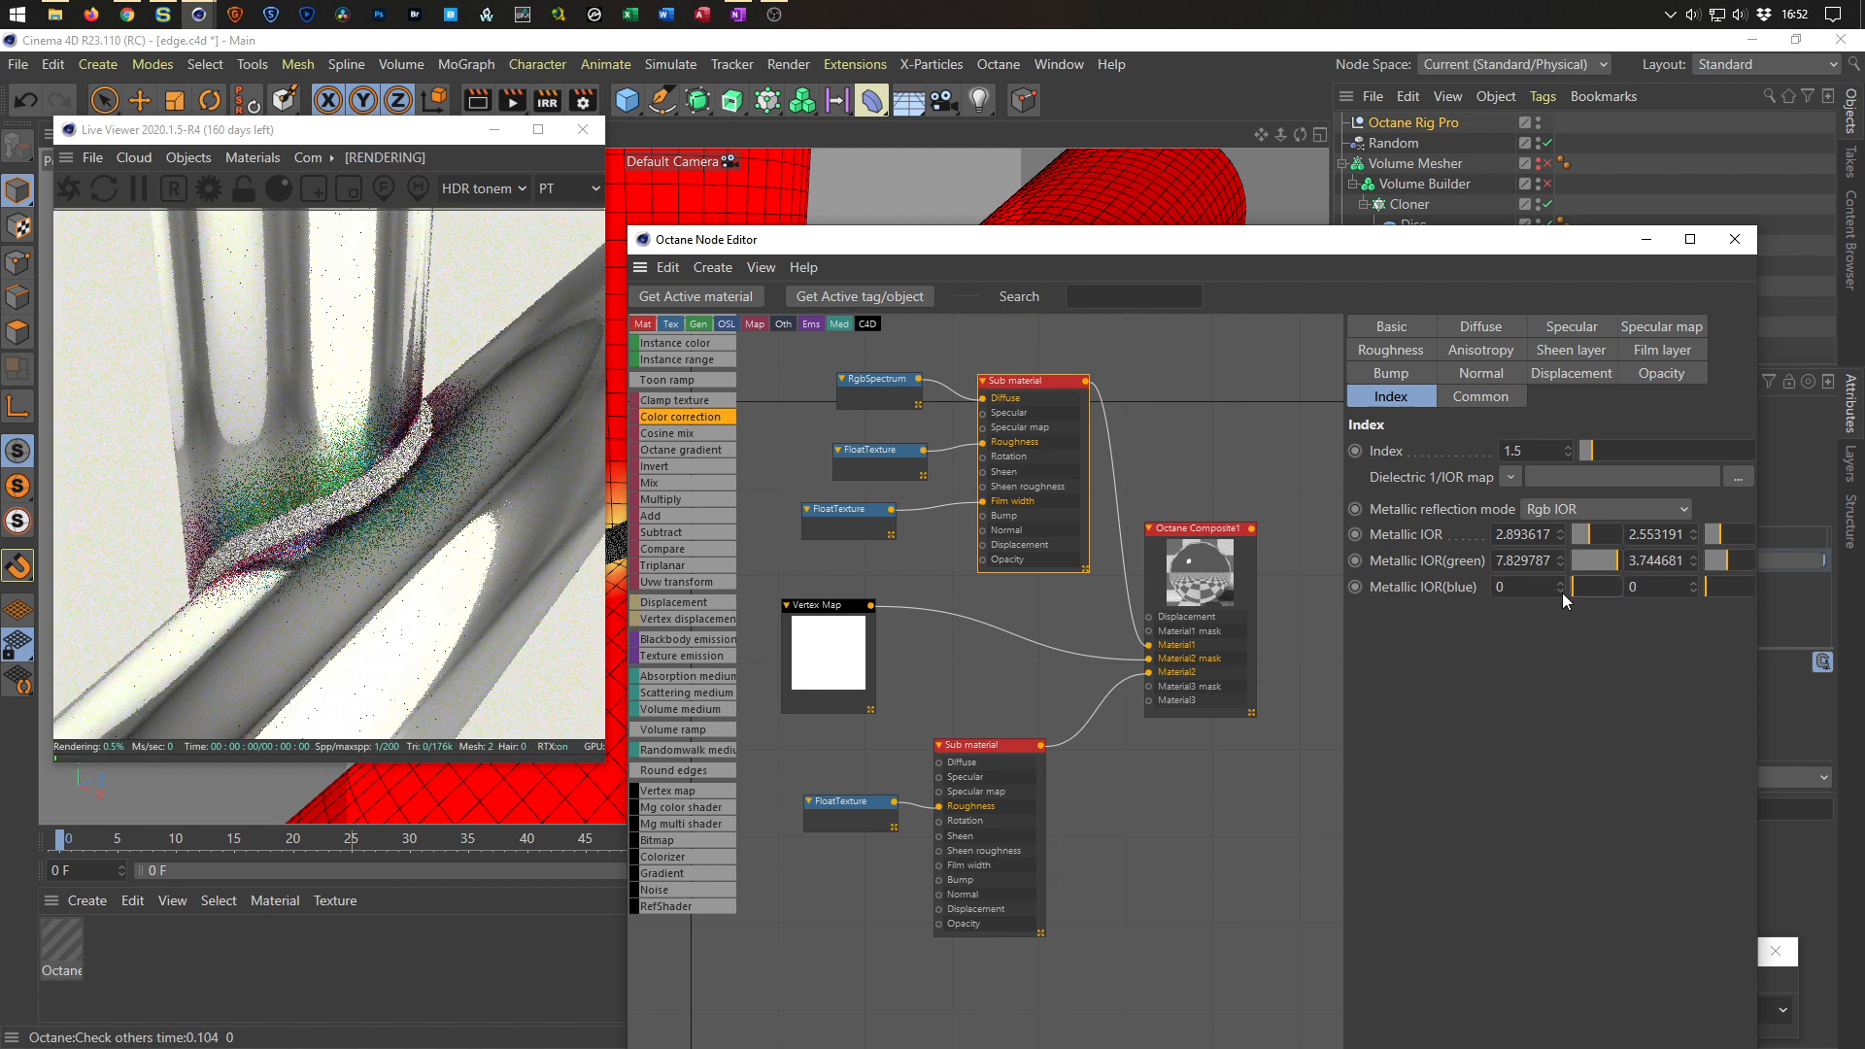
drag(1718, 589, 1675, 602)
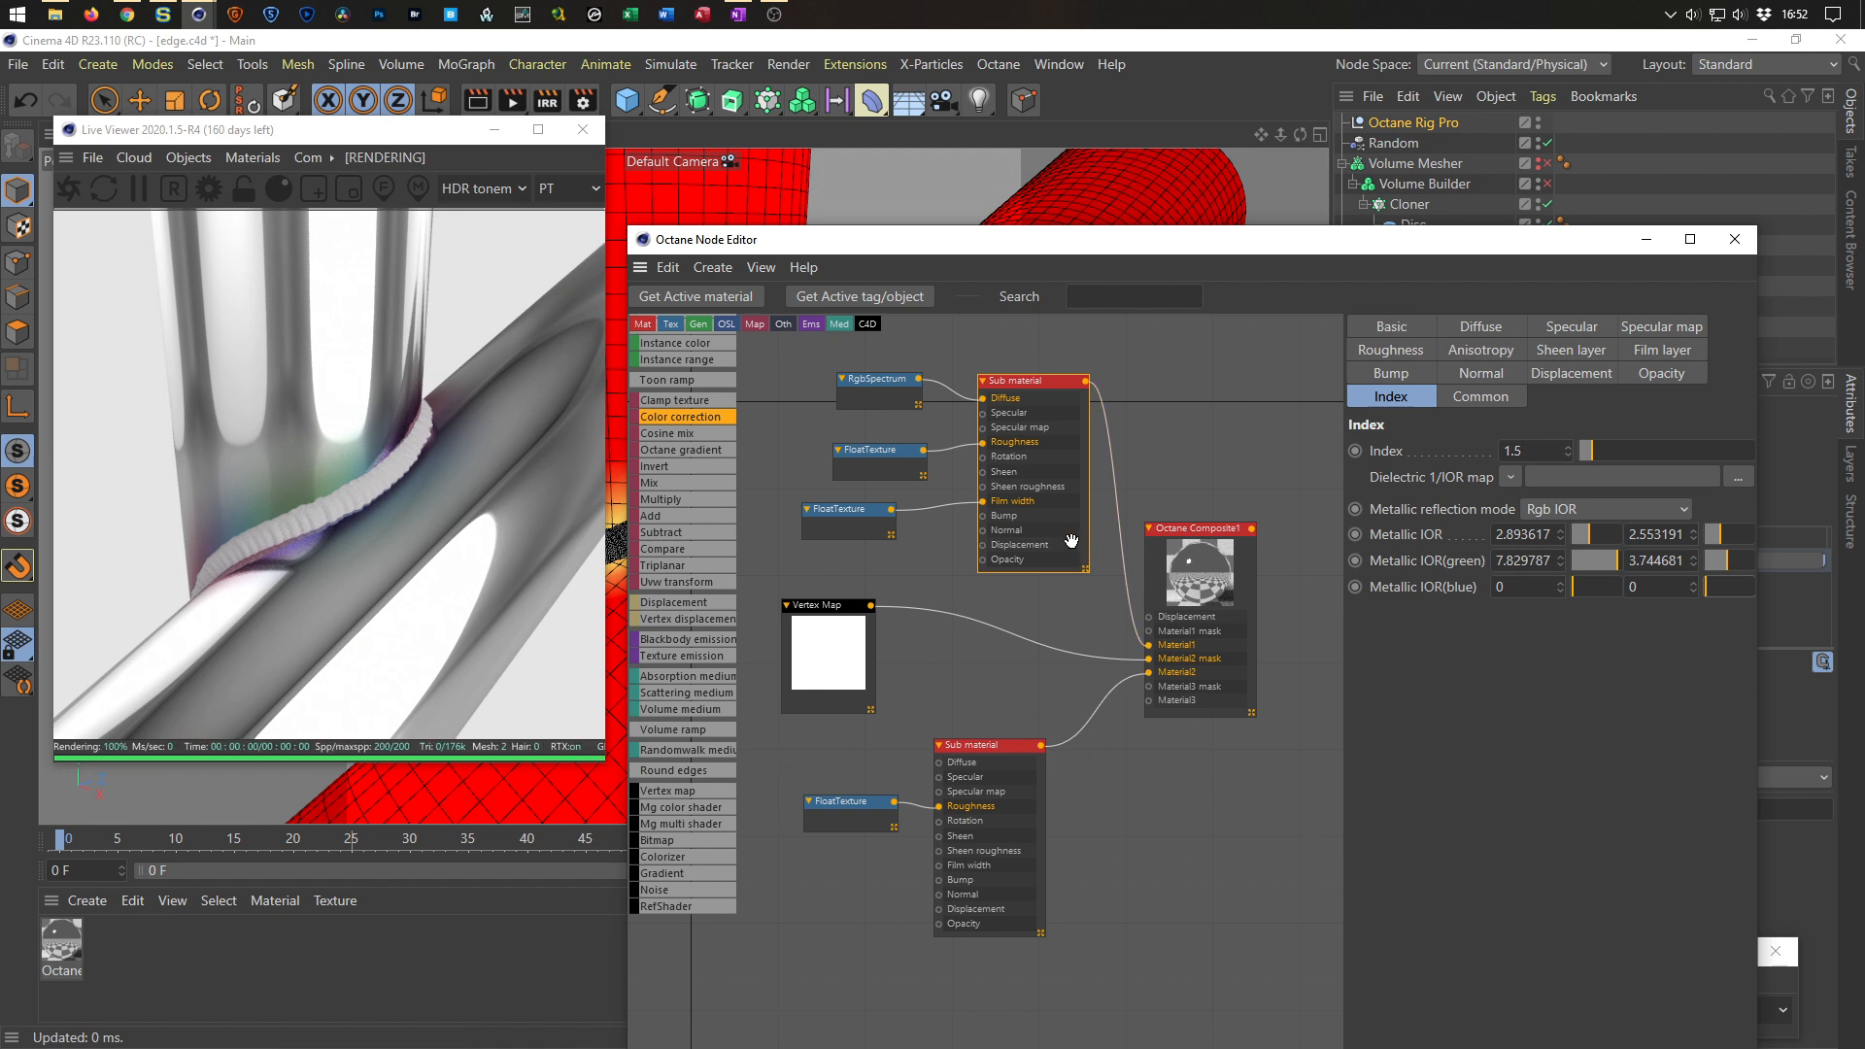
click(1574, 511)
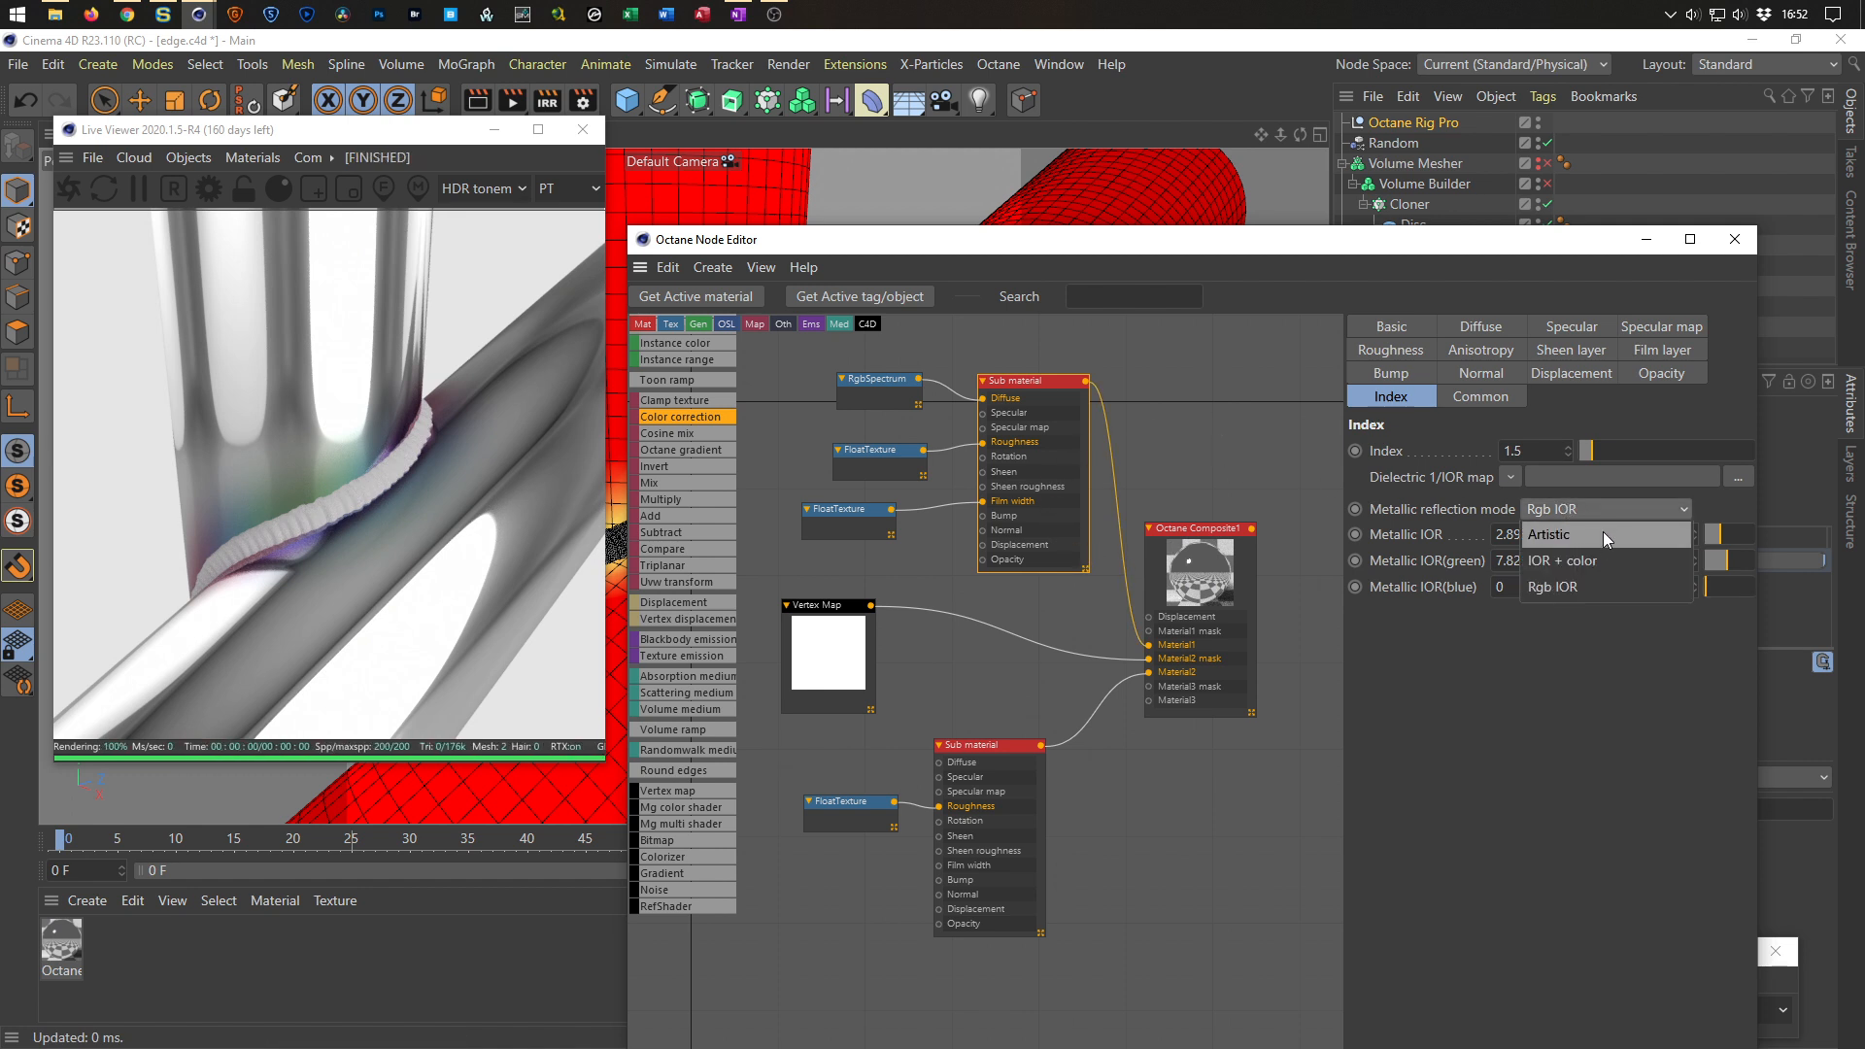
click(1603, 532)
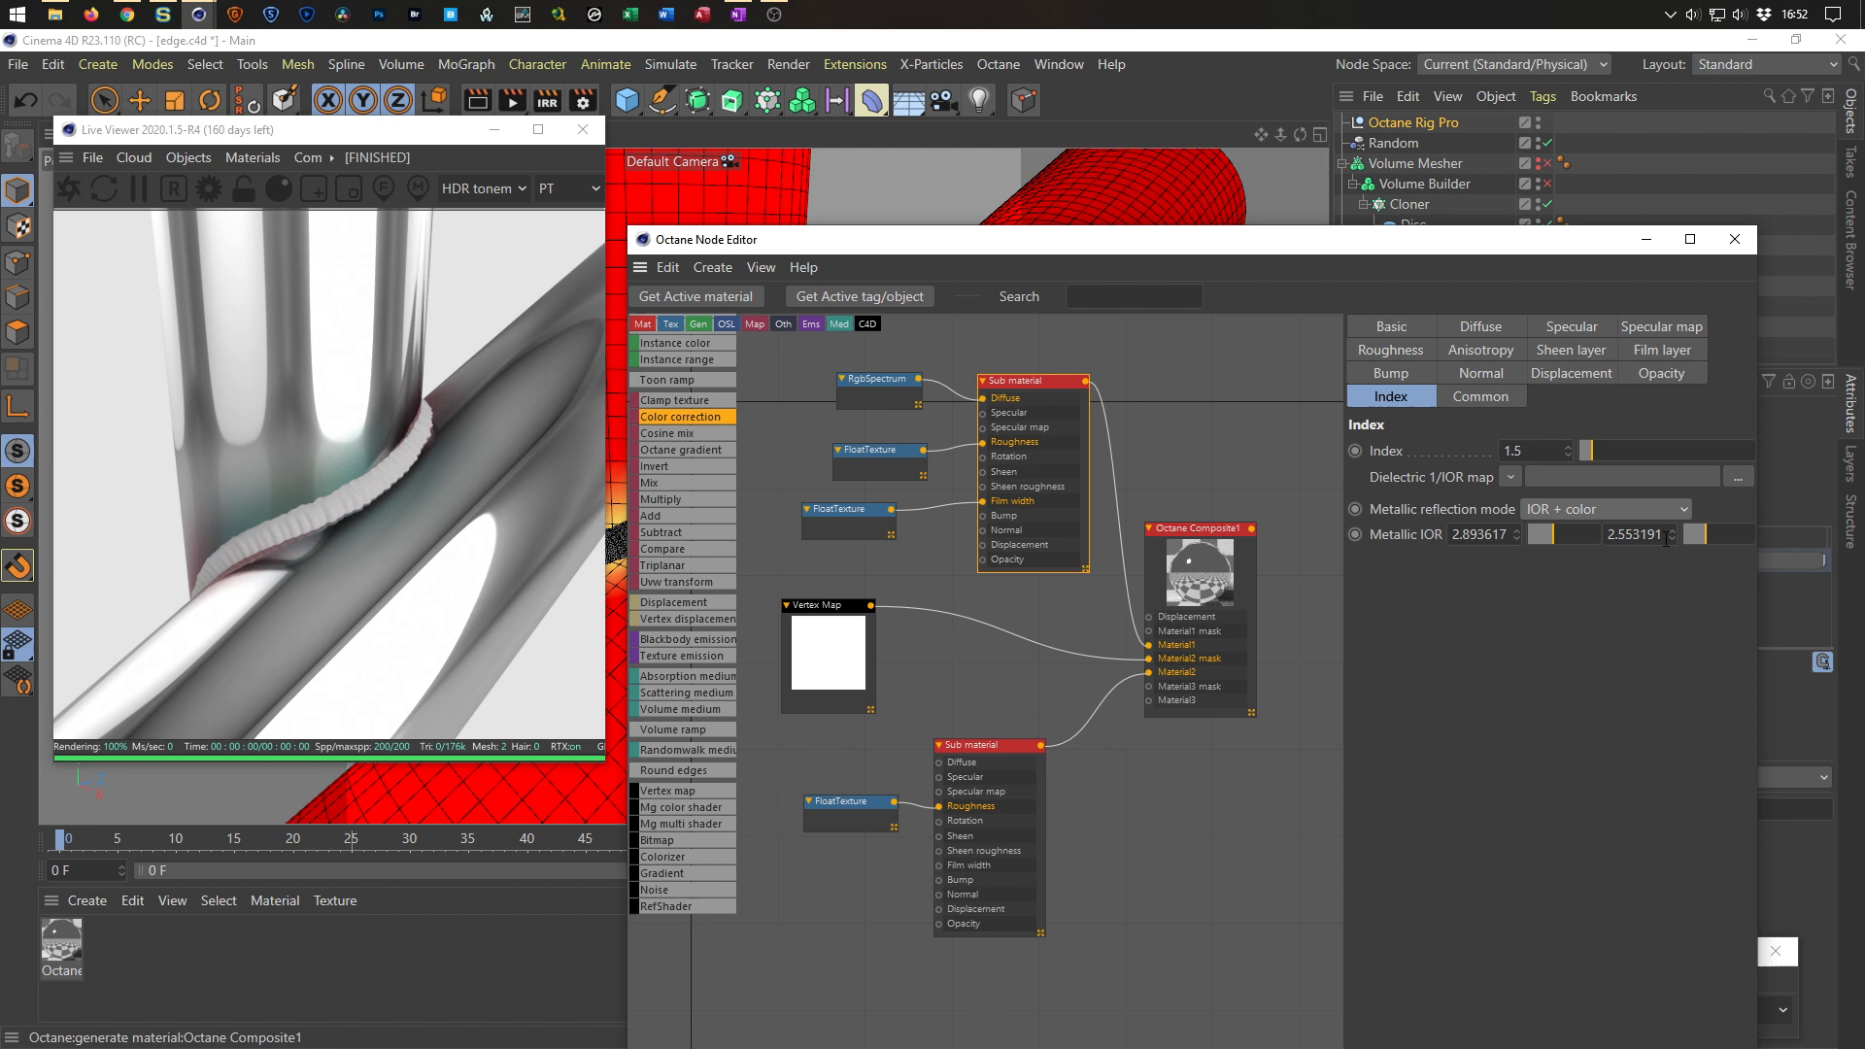
Set the top Sub material's Metallic IOR values to about 2.06 and 1.04 and close the Node Editor.
drag(1708, 534, 1675, 555)
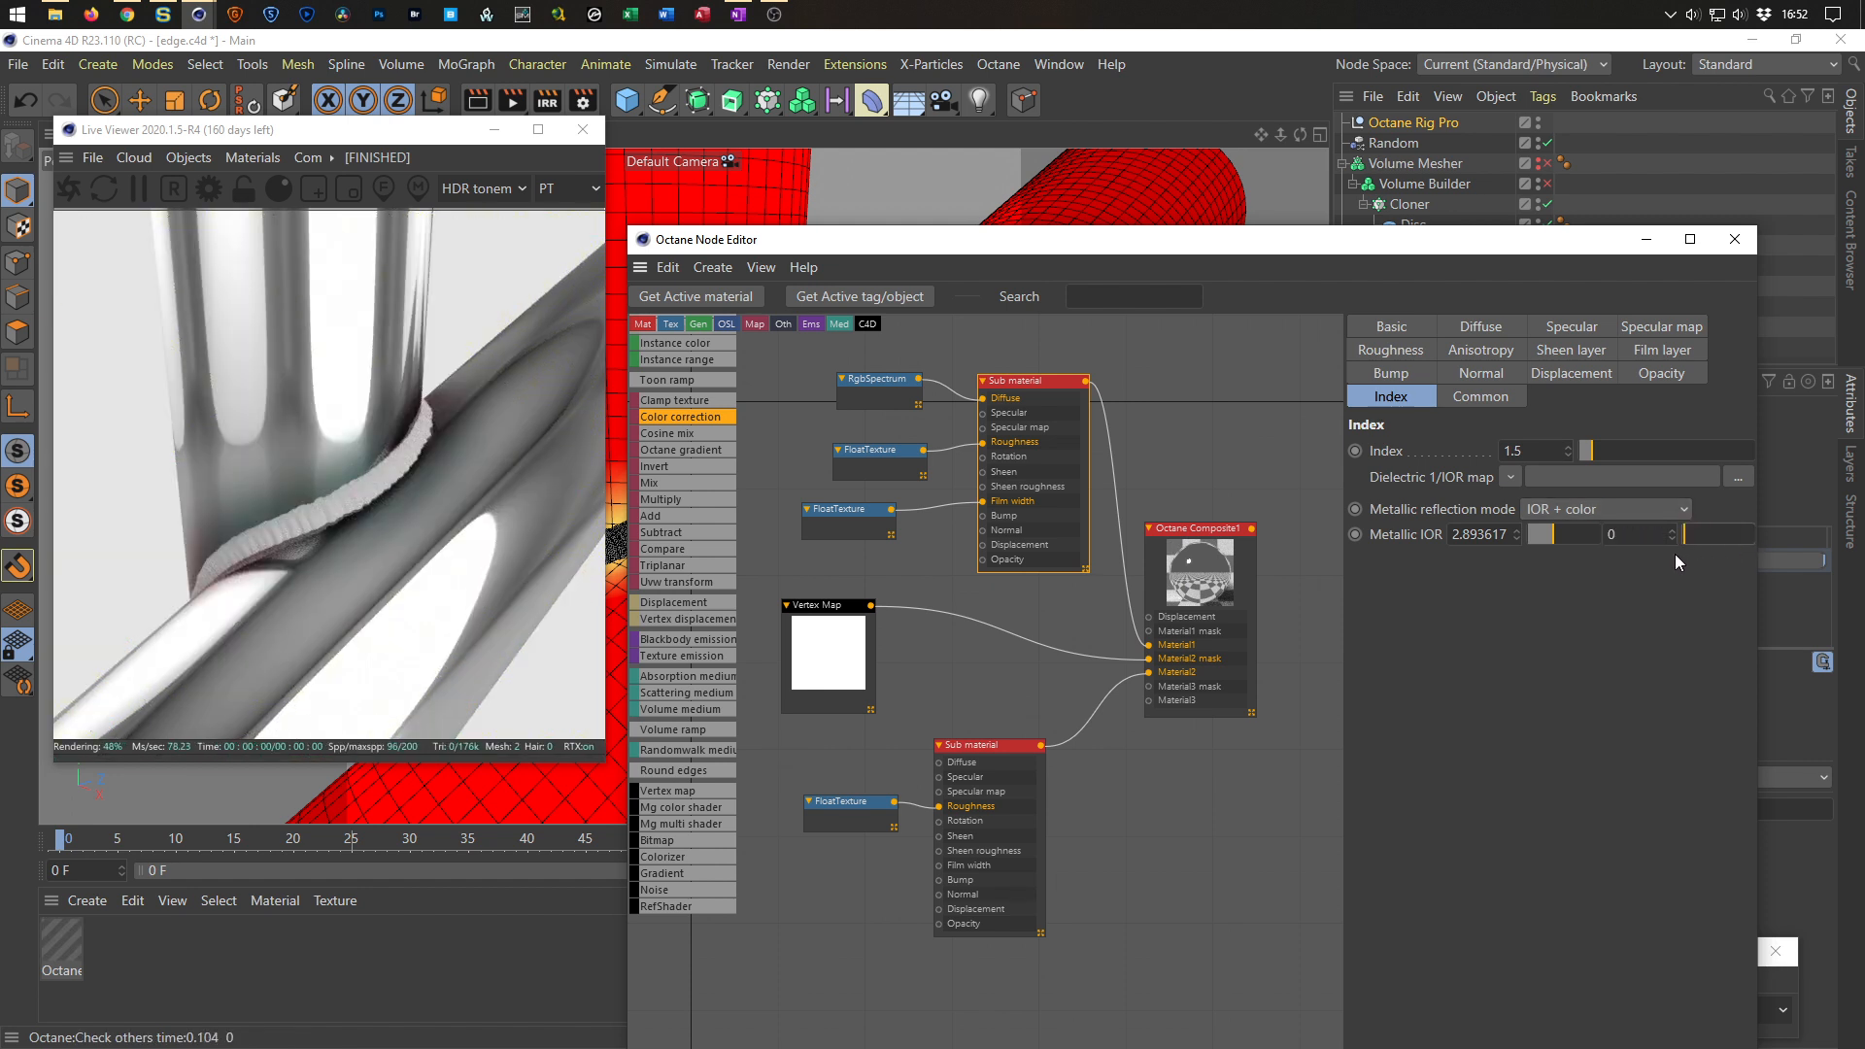
click(1692, 538)
drag(1559, 532, 1547, 530)
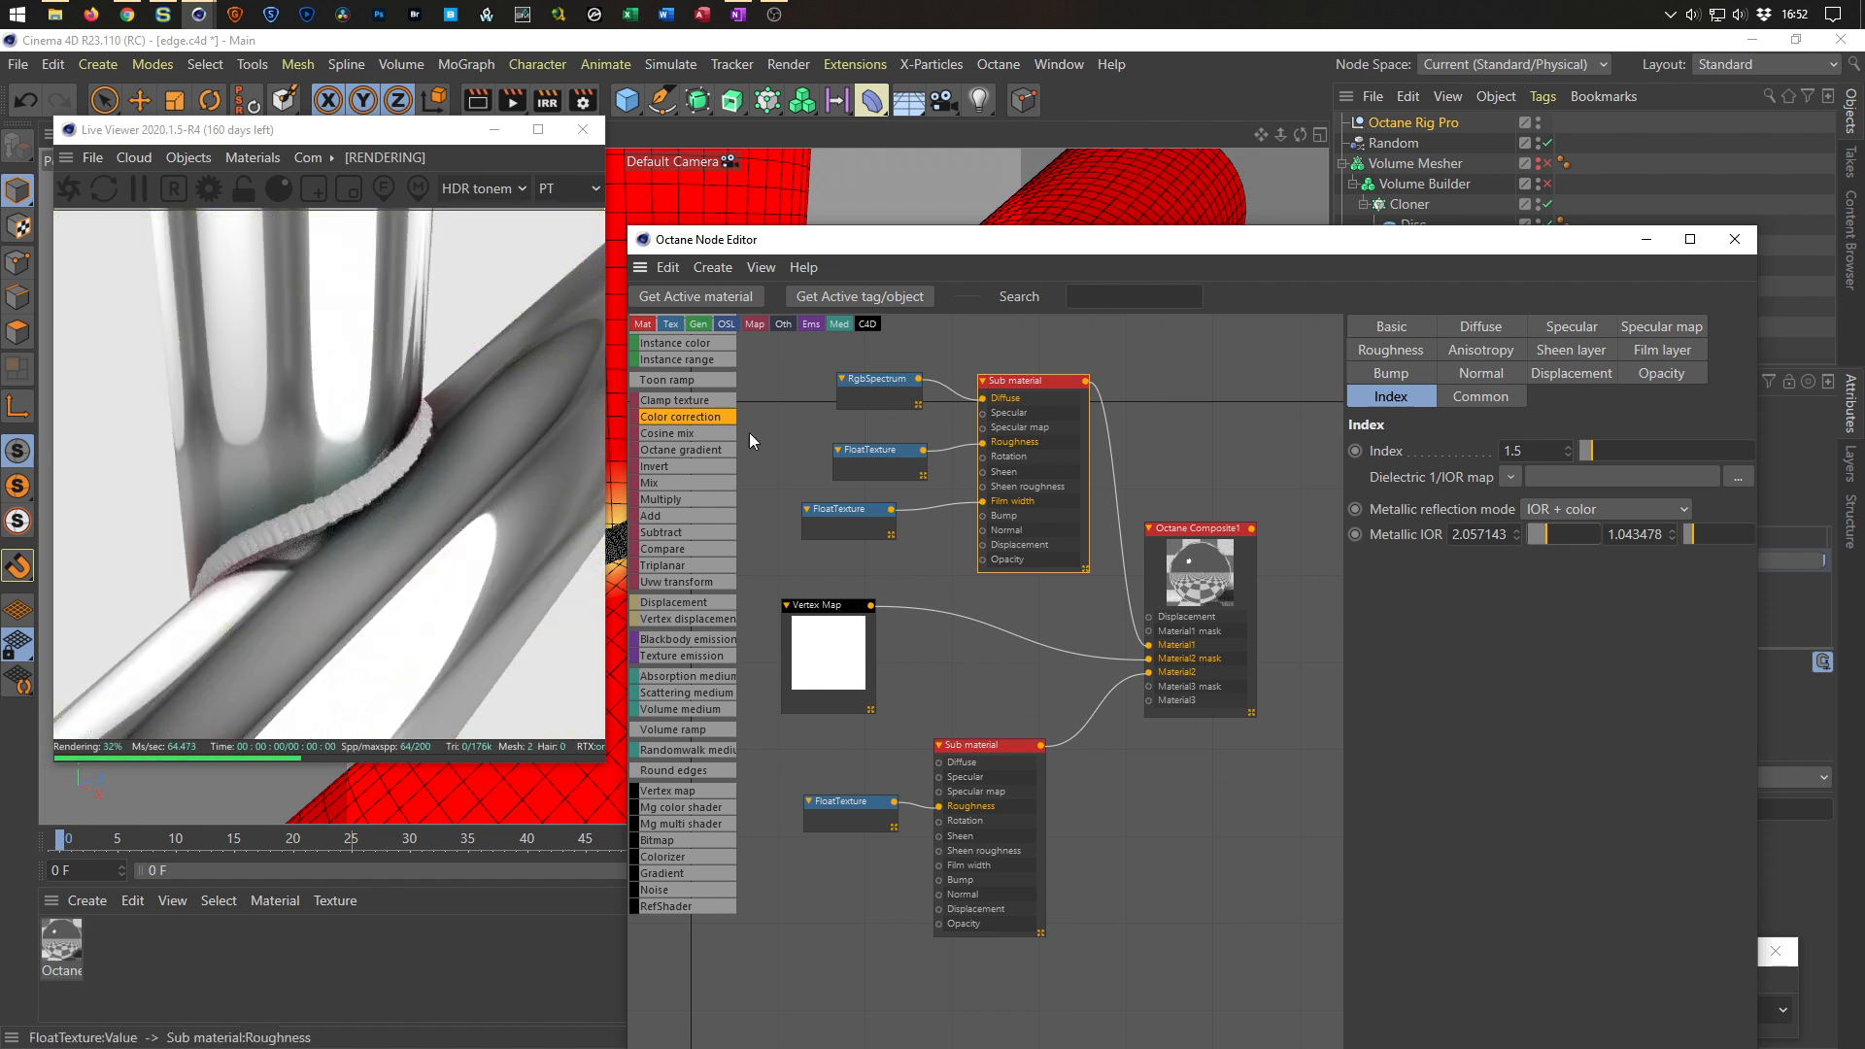
click(1735, 239)
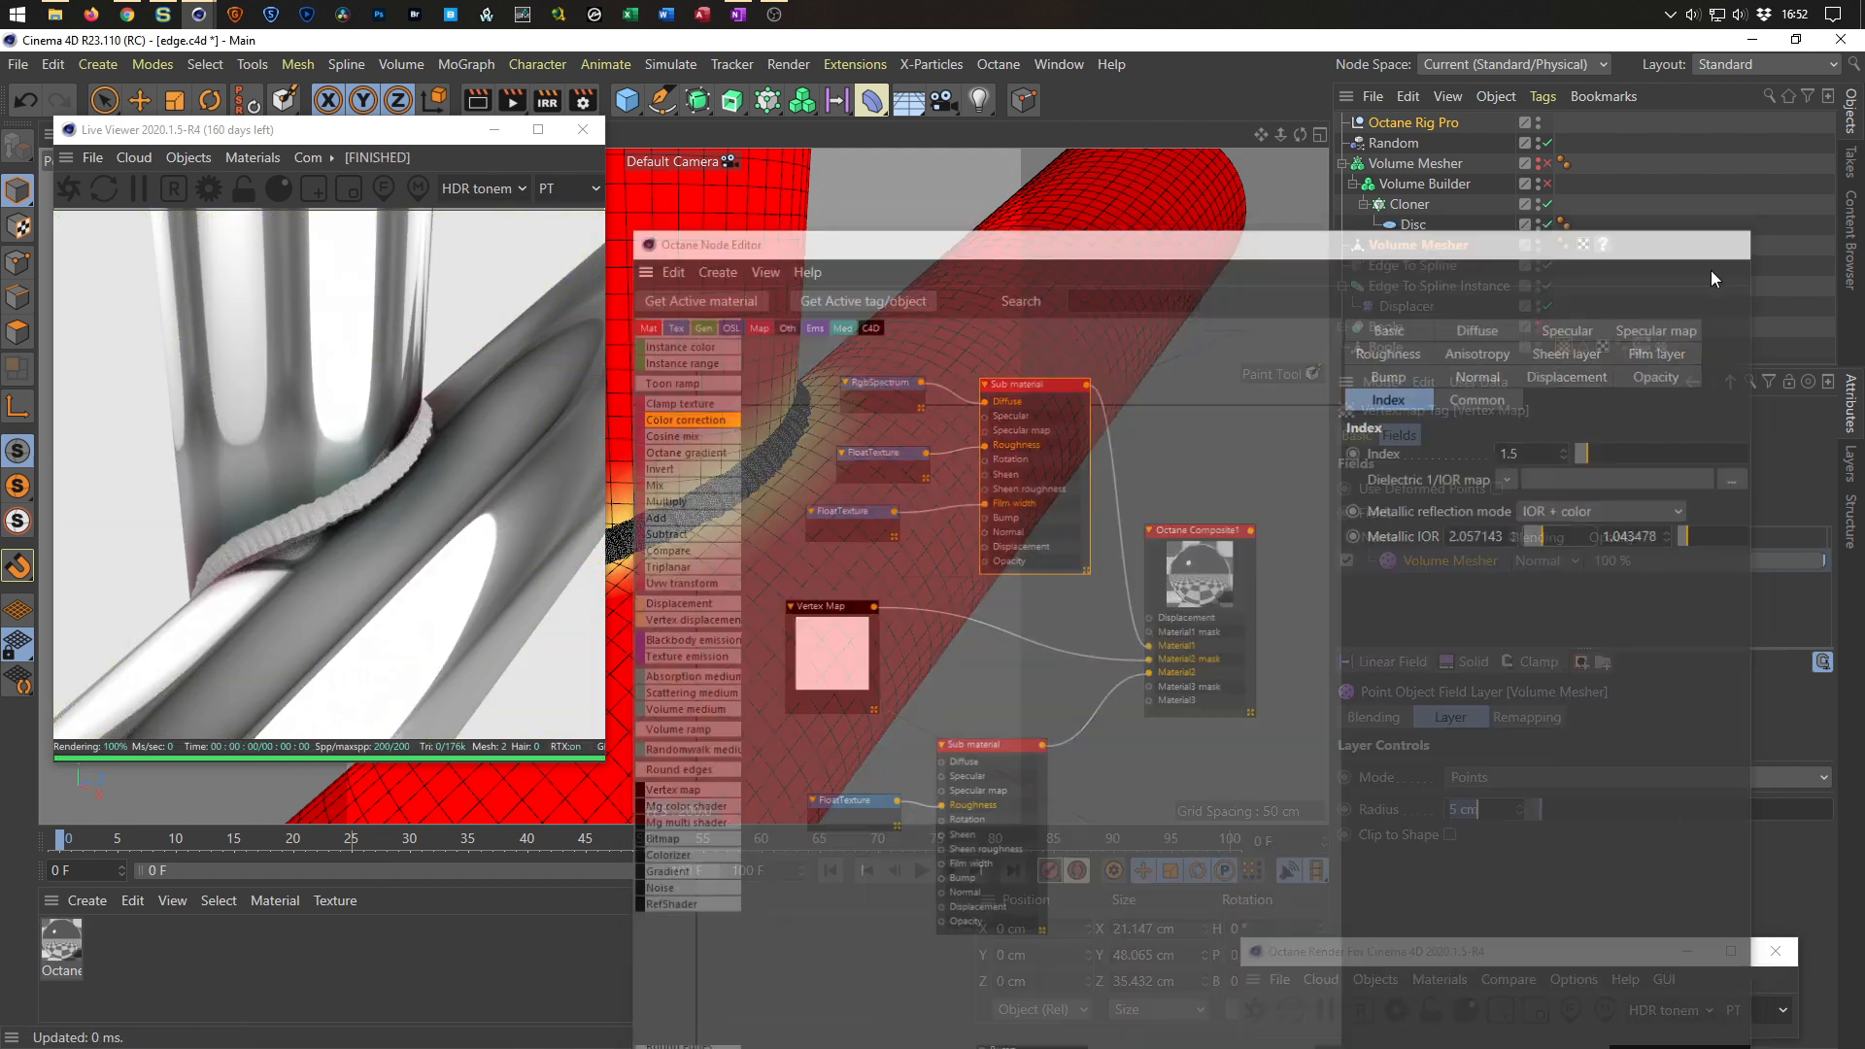
Rotate the Octane Rig Pro's HDRI environment to a RotX of about 93°.
click(1420, 127)
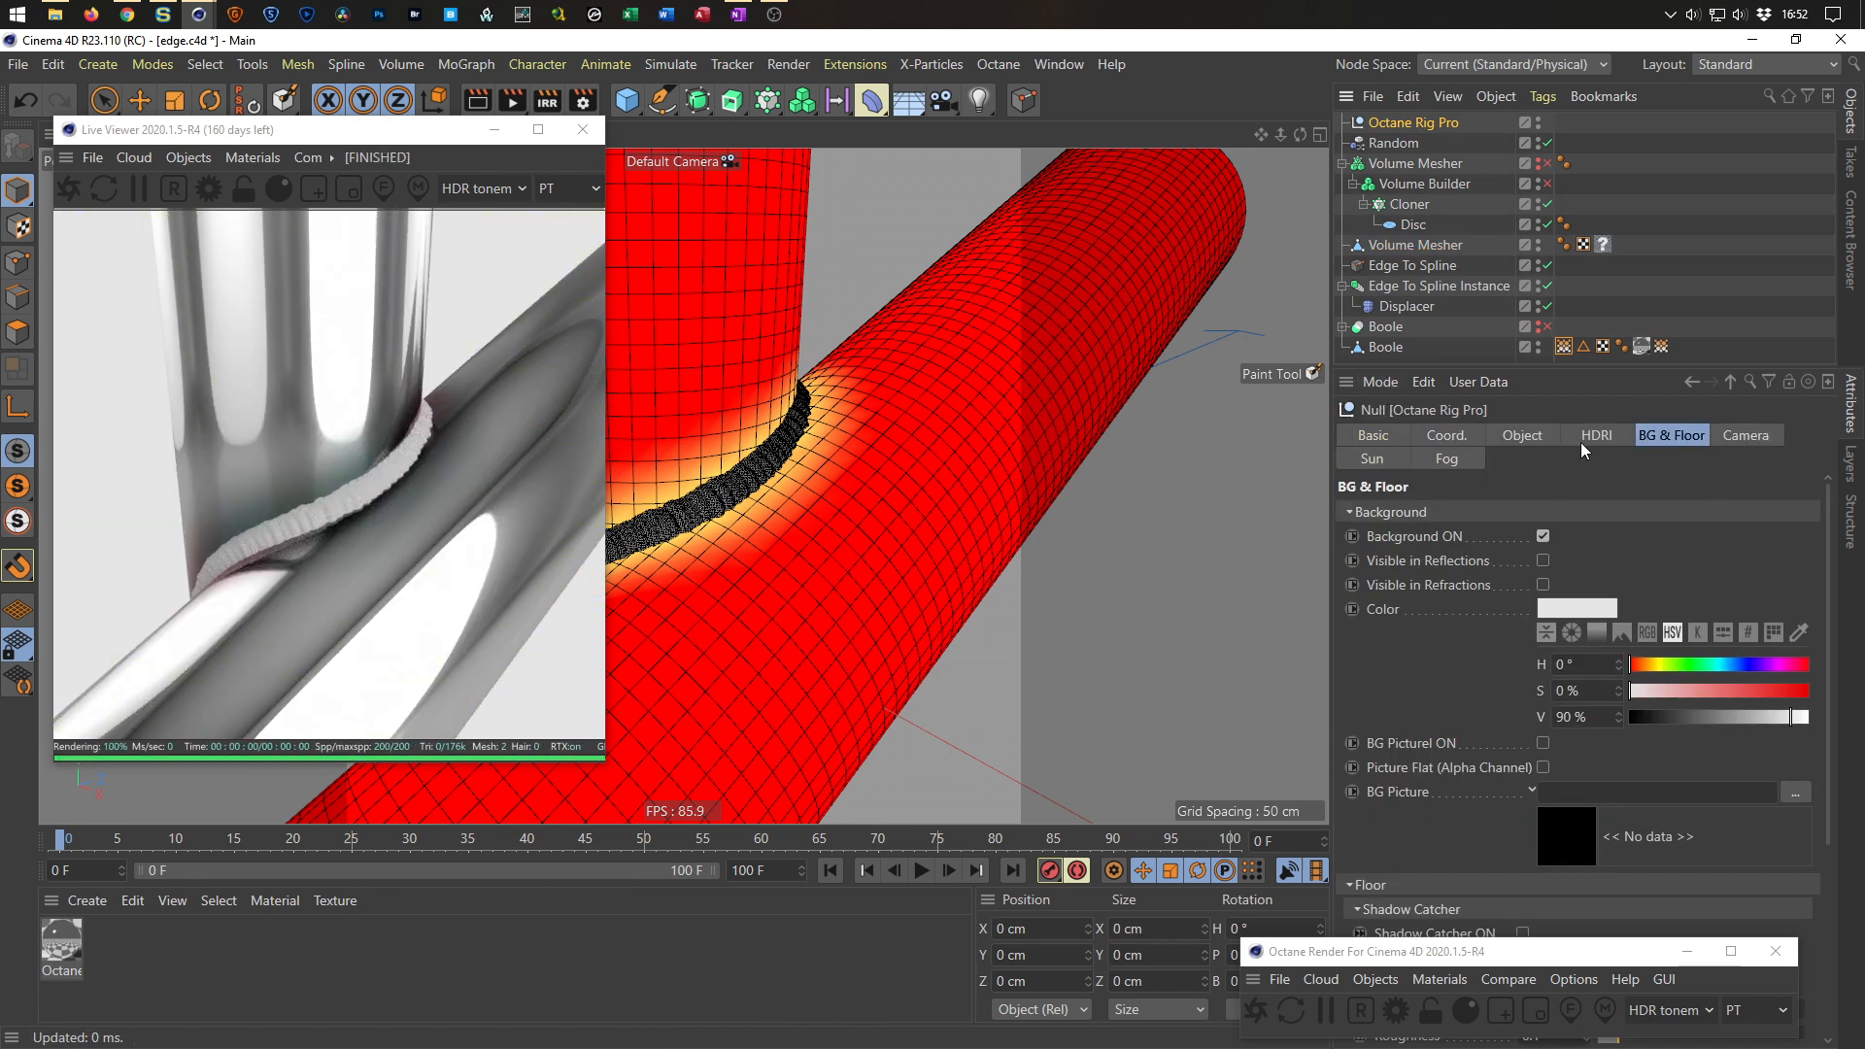
click(1535, 445)
click(1605, 434)
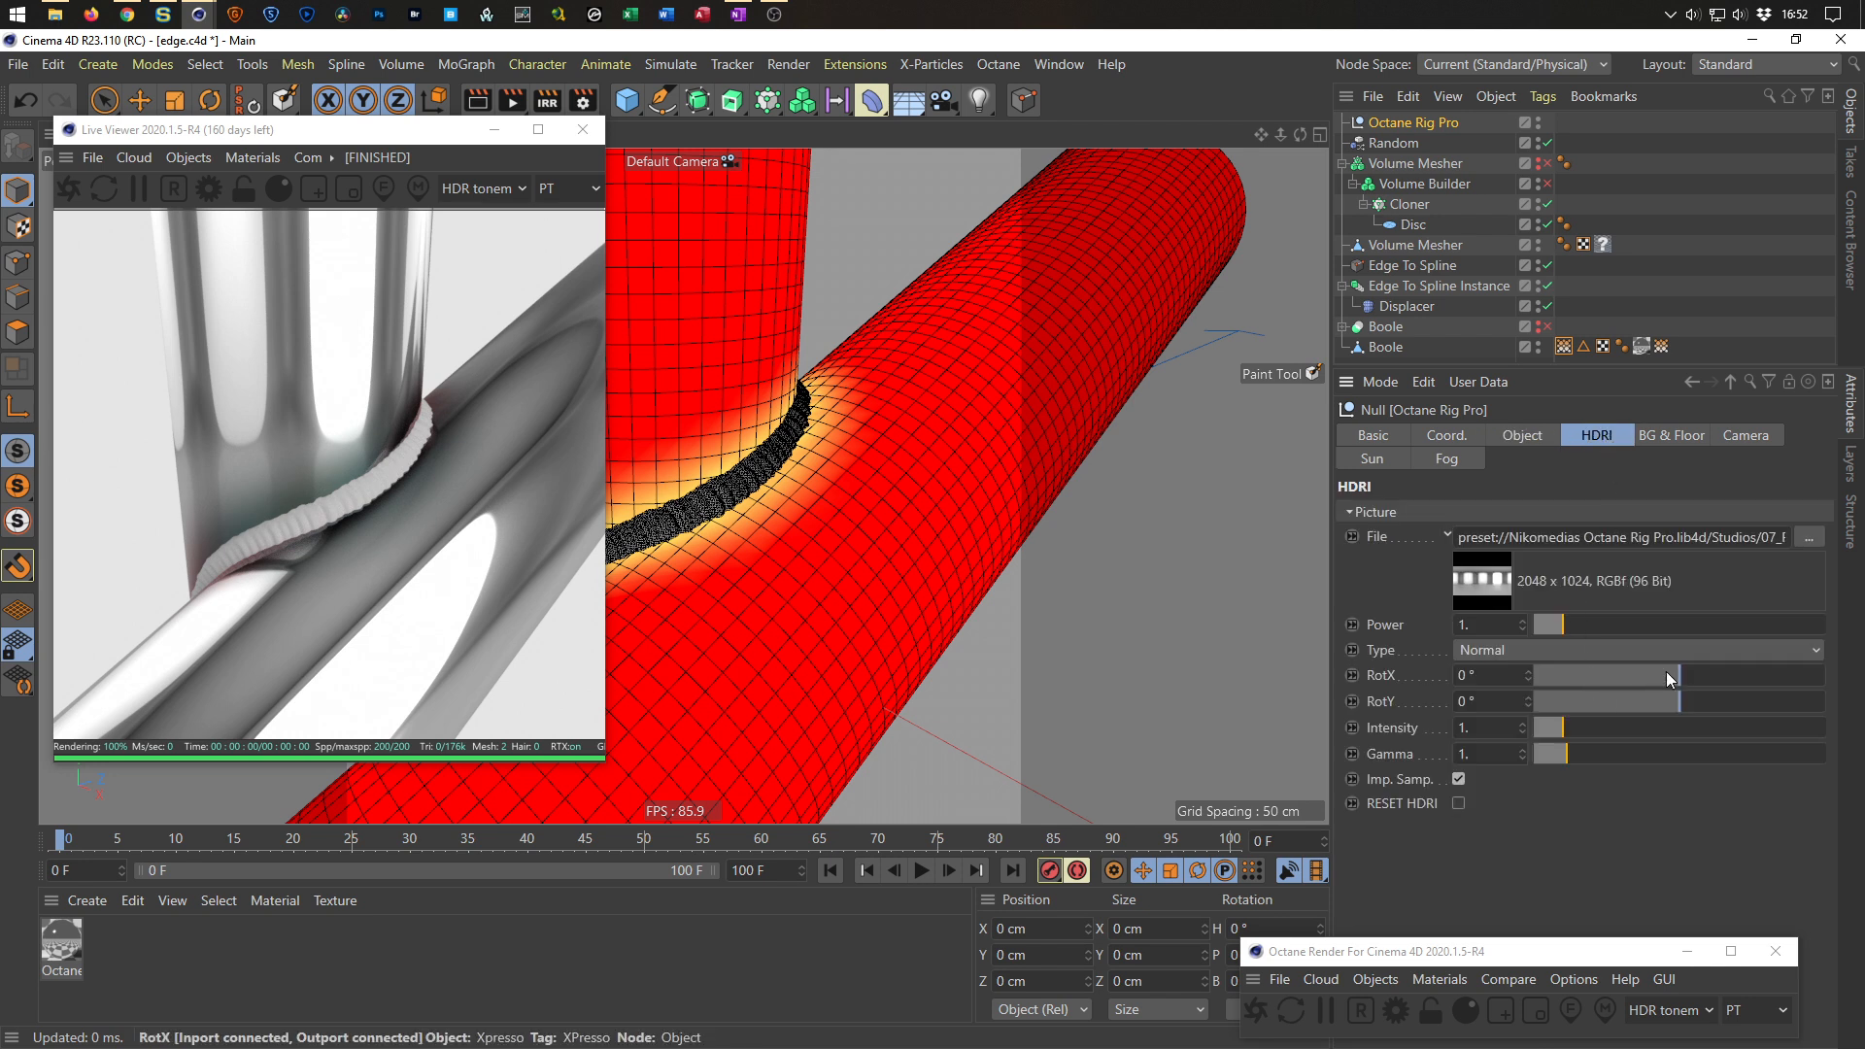
drag(1683, 673, 1751, 691)
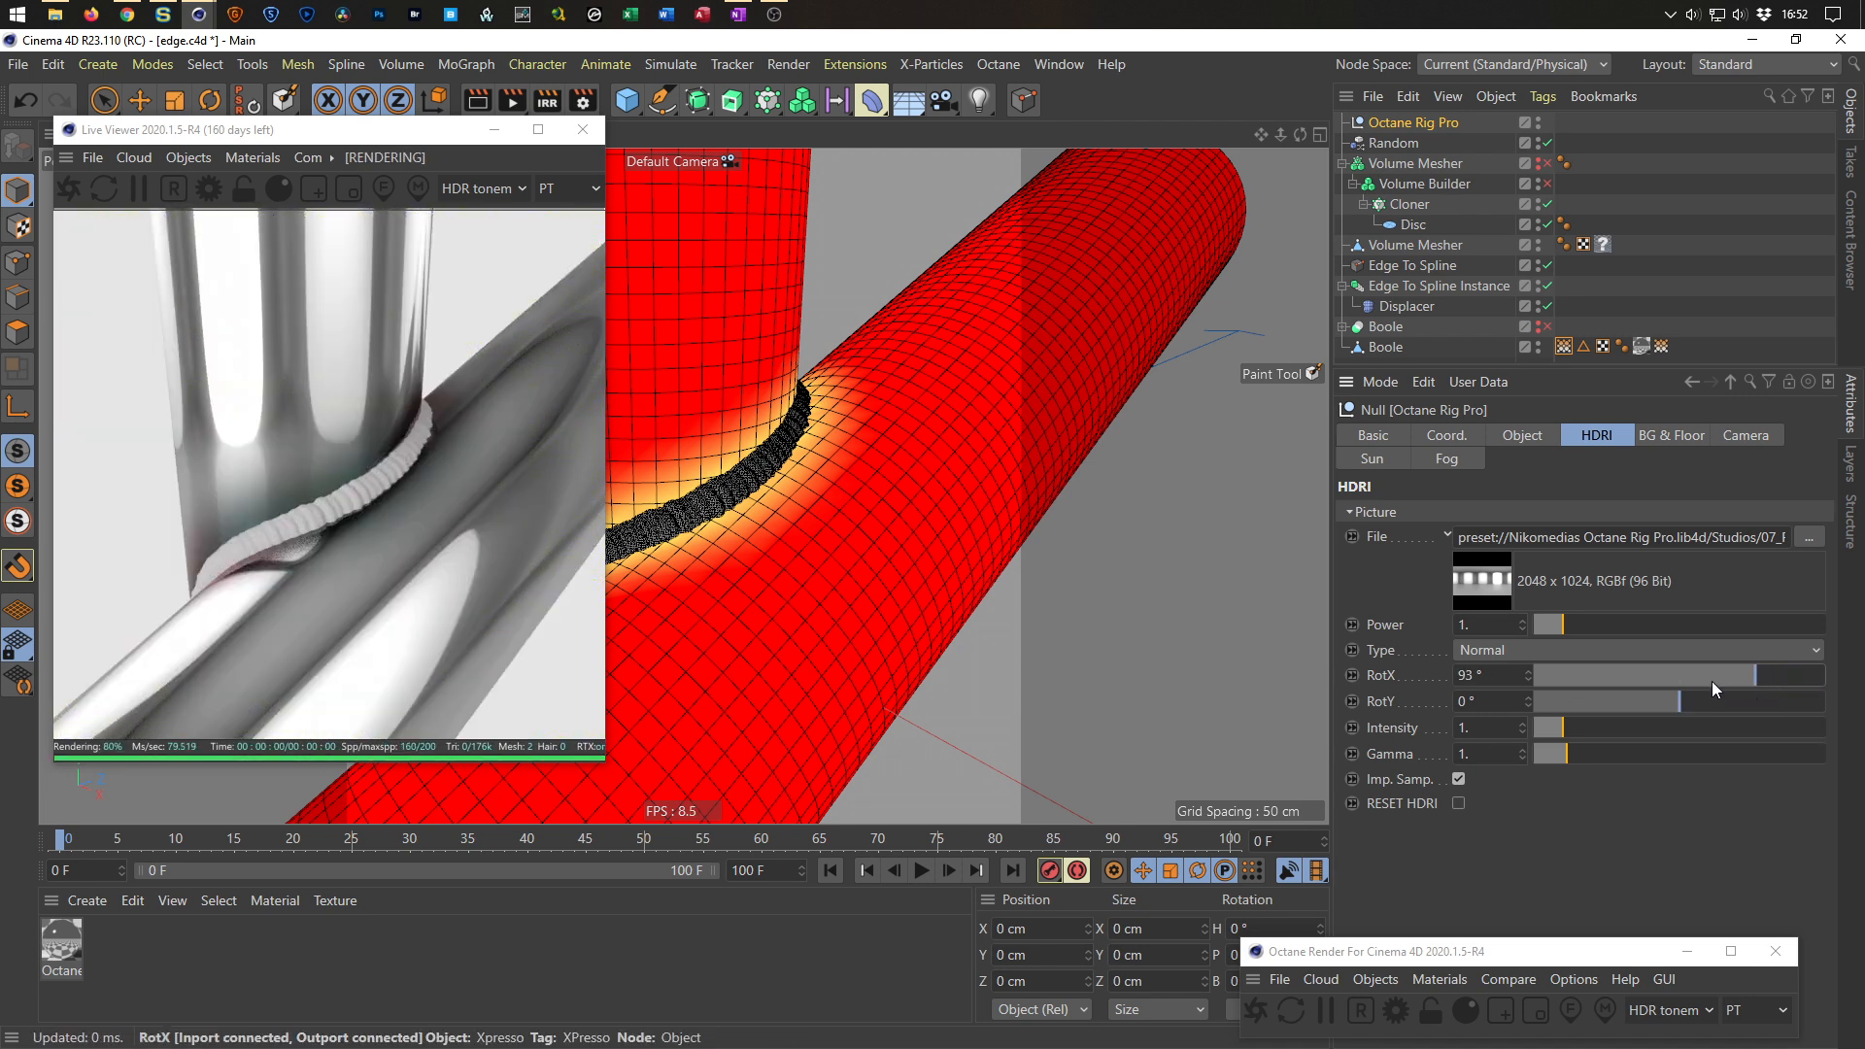
Load NatureLabFront_IBL_Ref.hdr from the Content Browser's HDRI presets as the rig's HDRI file.
key(shift+F8)
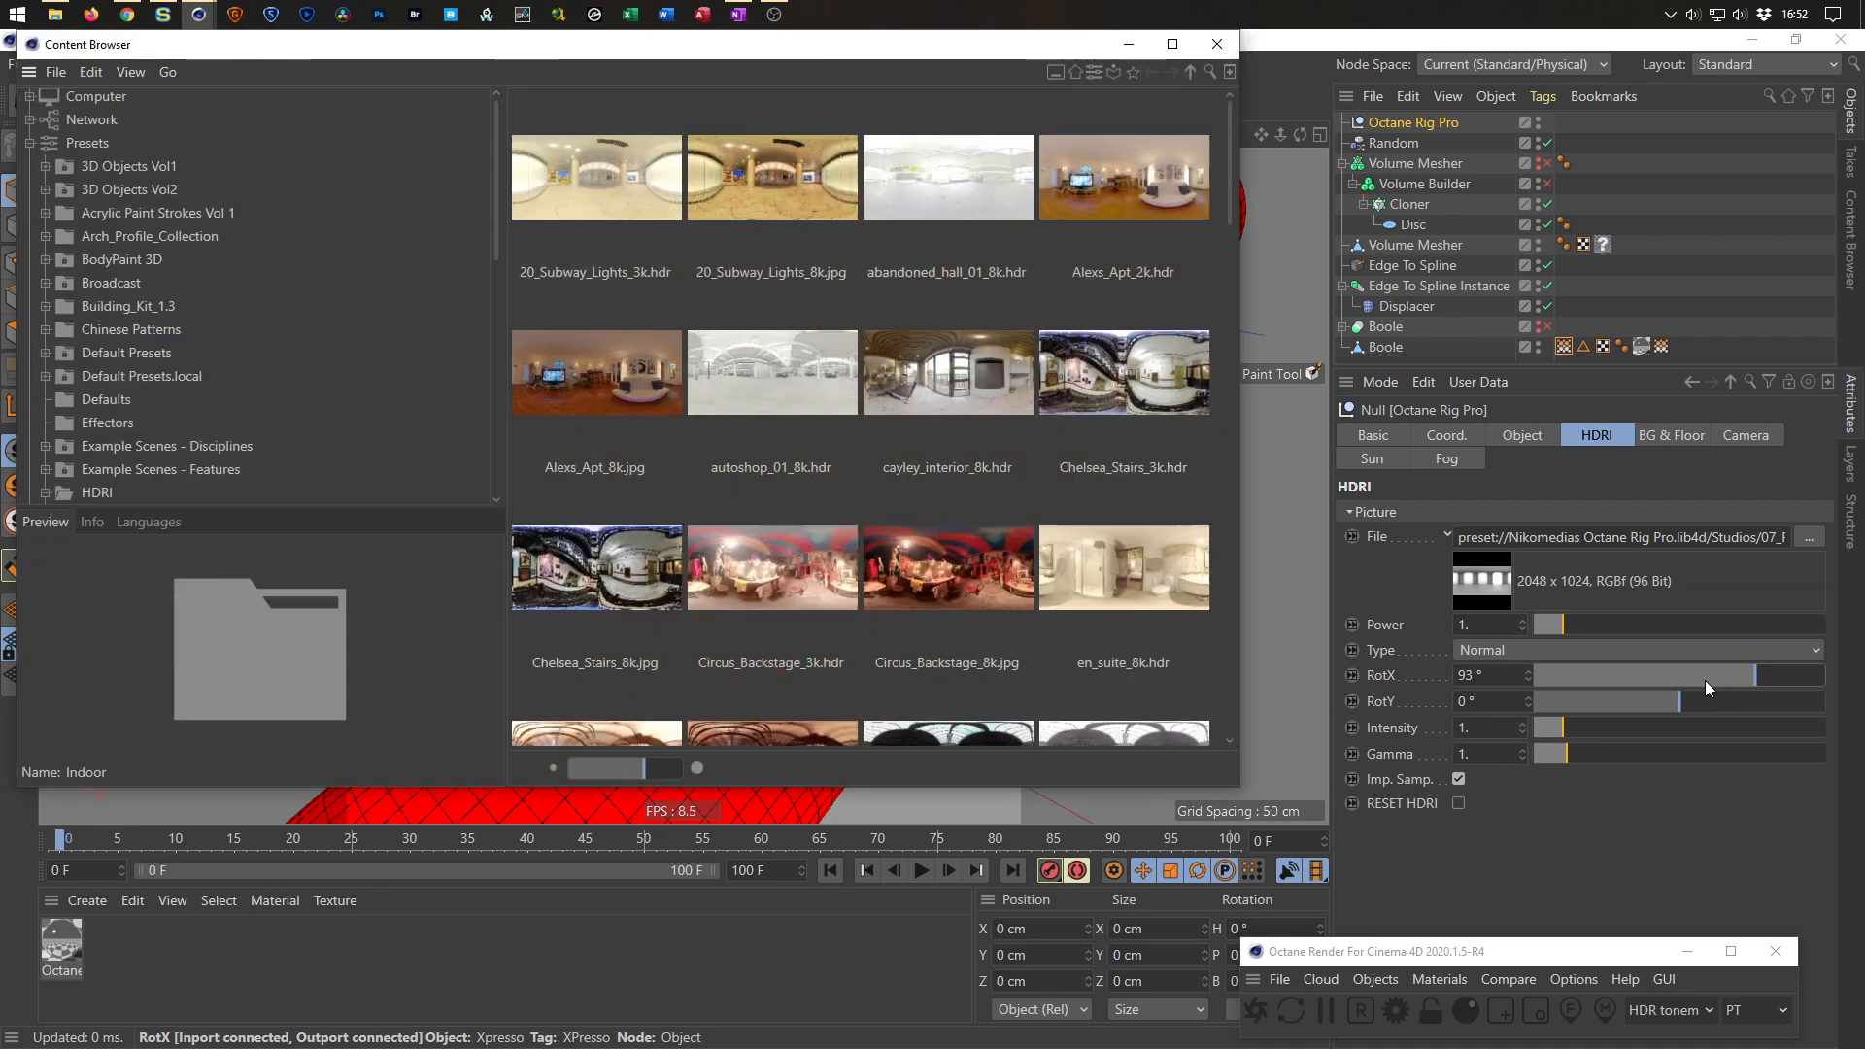
scroll(1095, 439, down, 10)
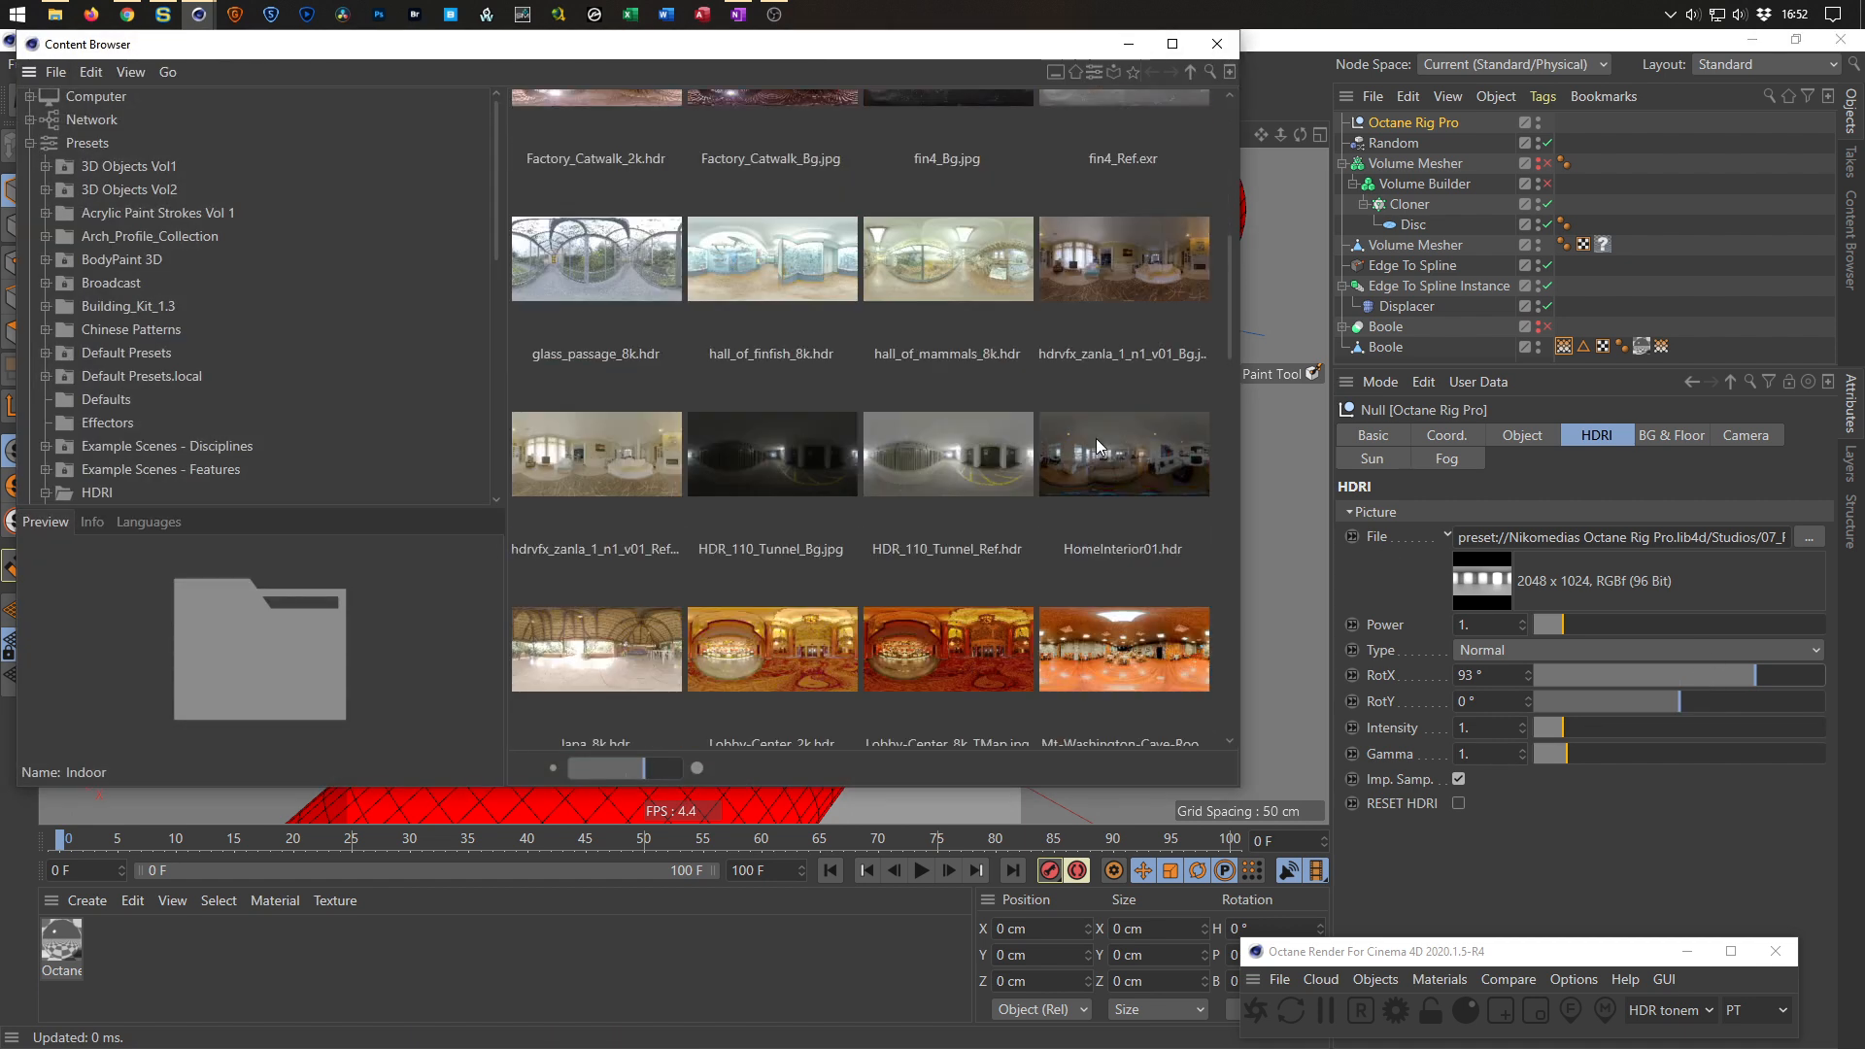
scroll(1096, 439, down, 5)
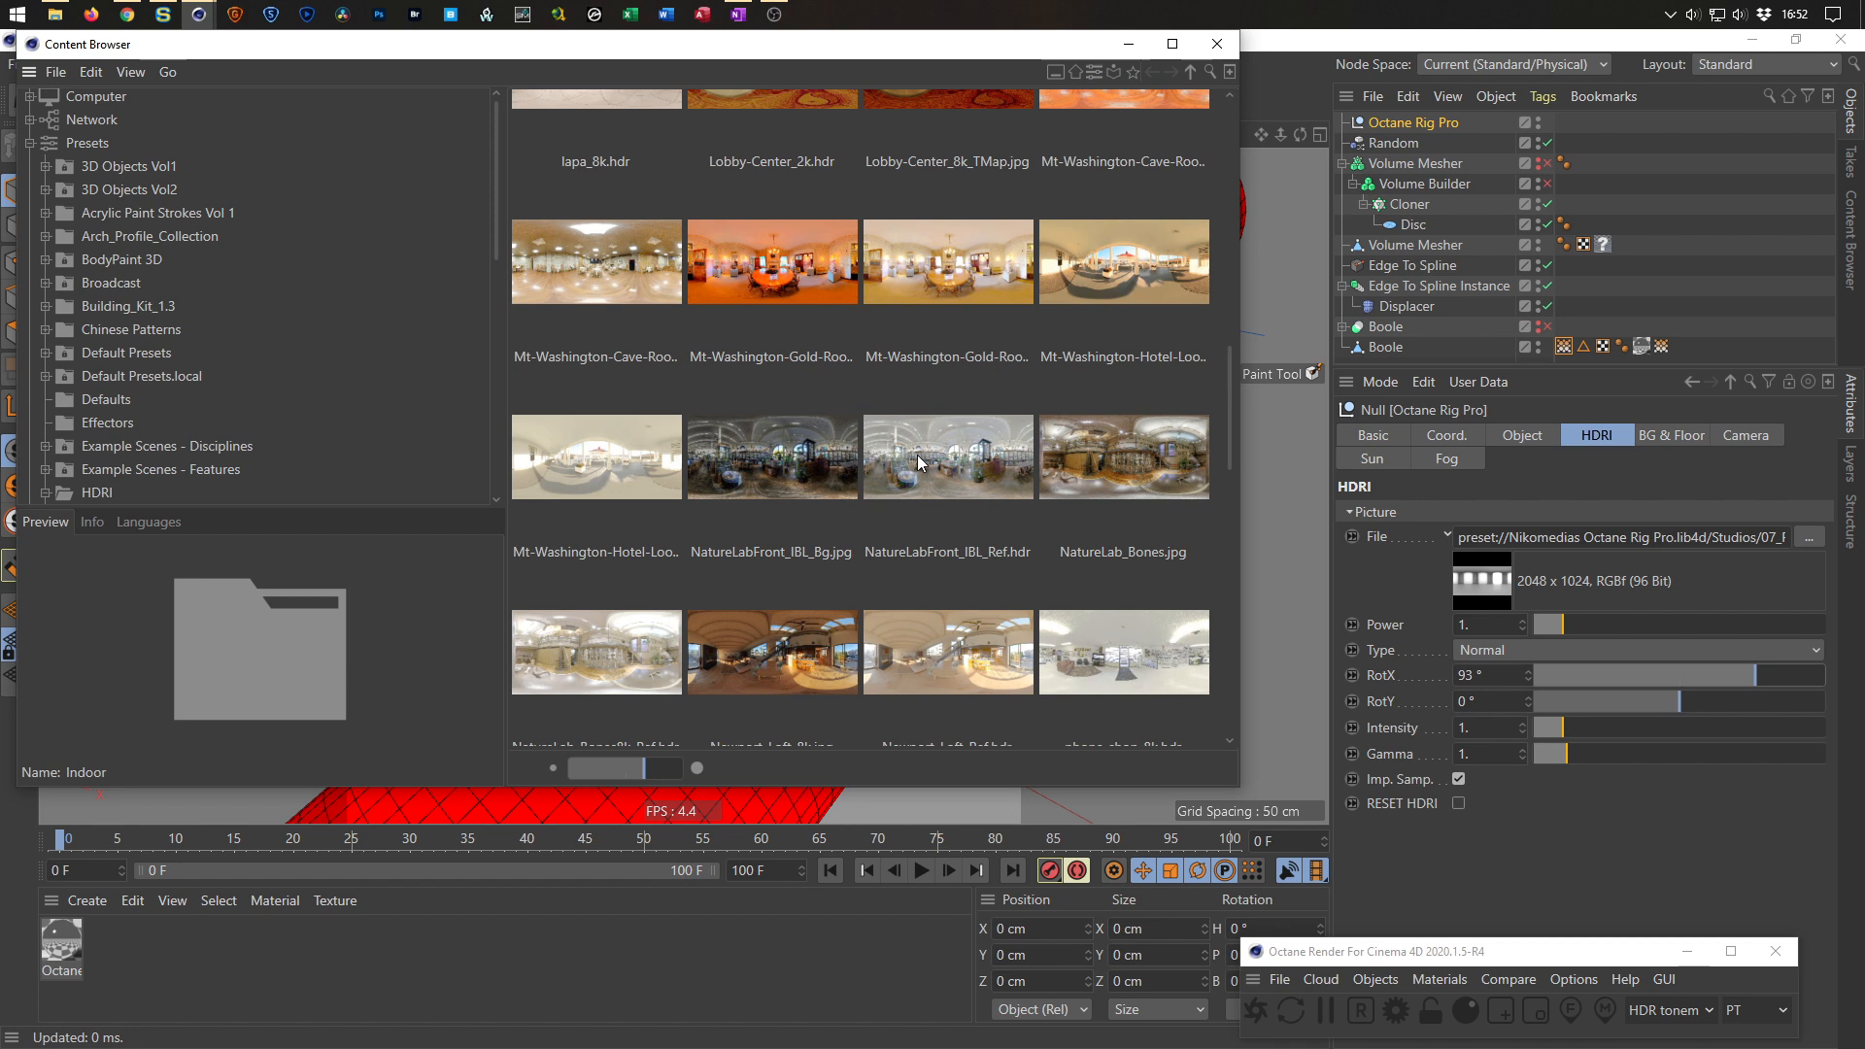
drag(917, 455, 1086, 628)
drag(1635, 570, 1635, 570)
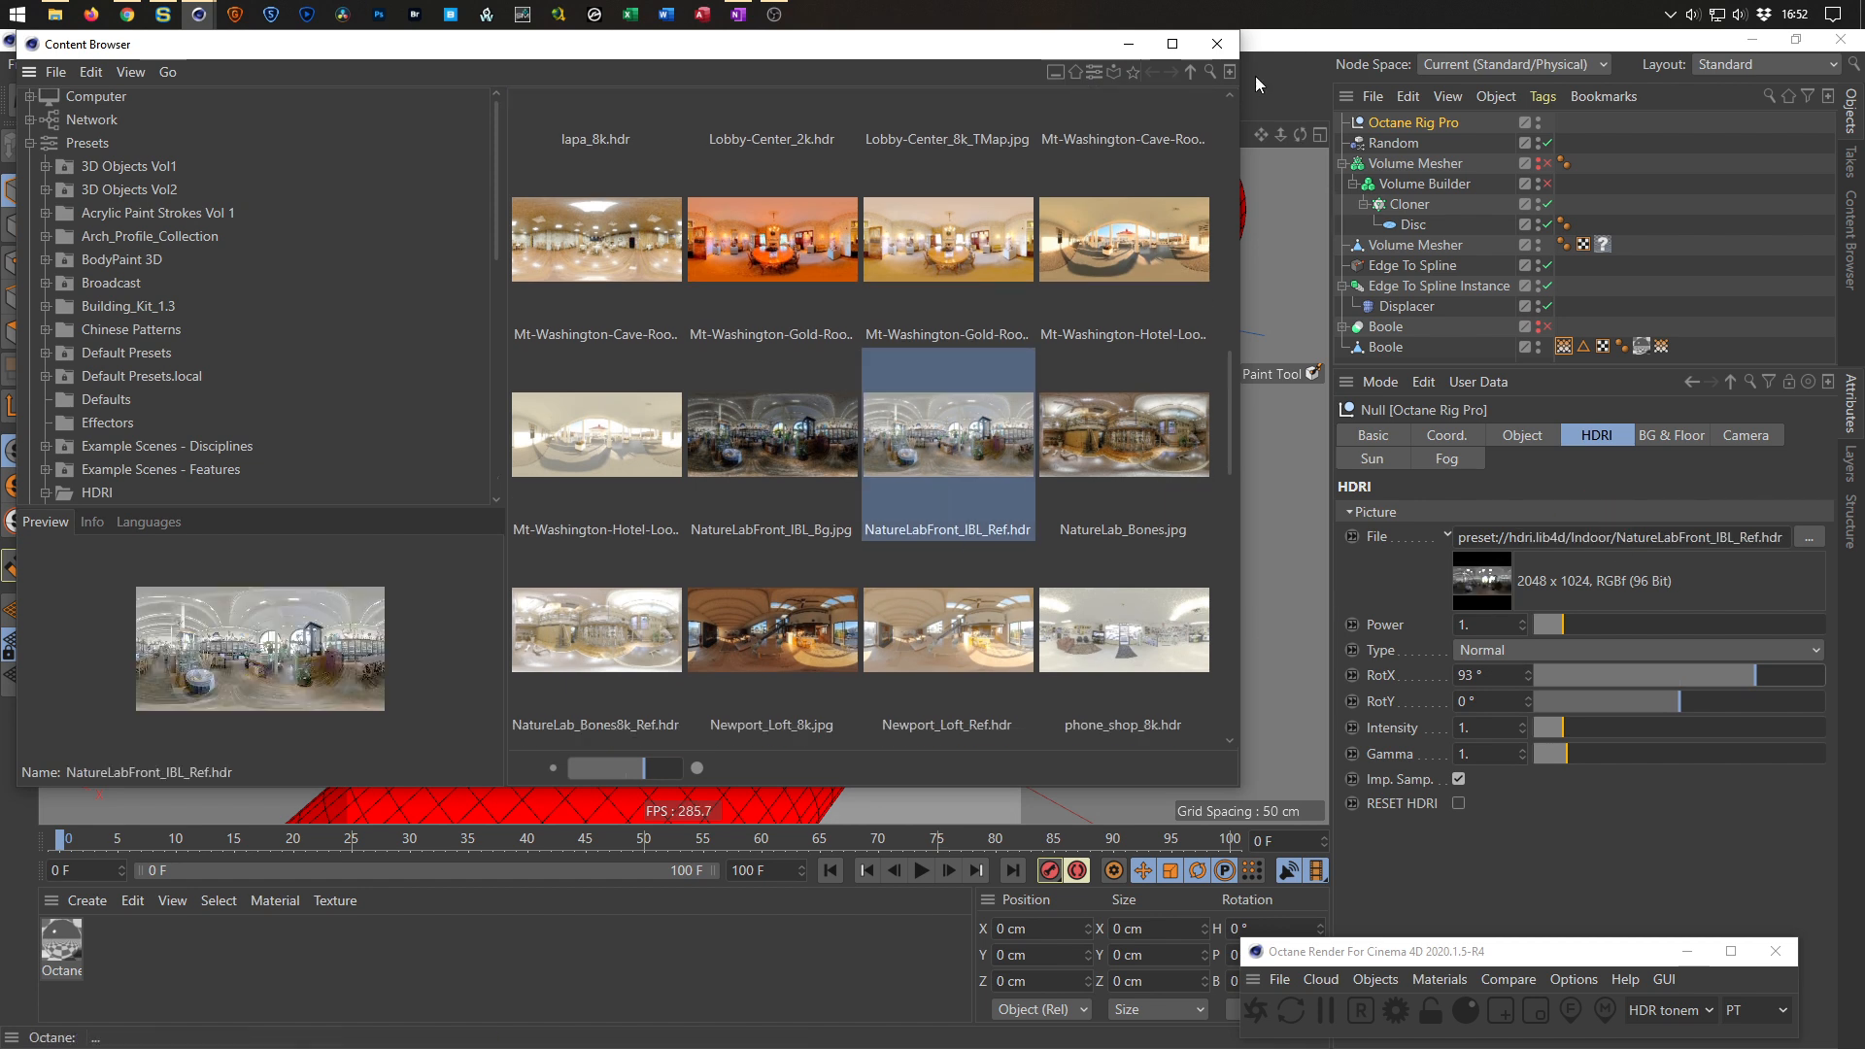
click(1215, 44)
Rotate the HDRI environment further to a RotX of about 166°.
alt+right_drag(338, 465, 392, 456)
drag(394, 483, 403, 532)
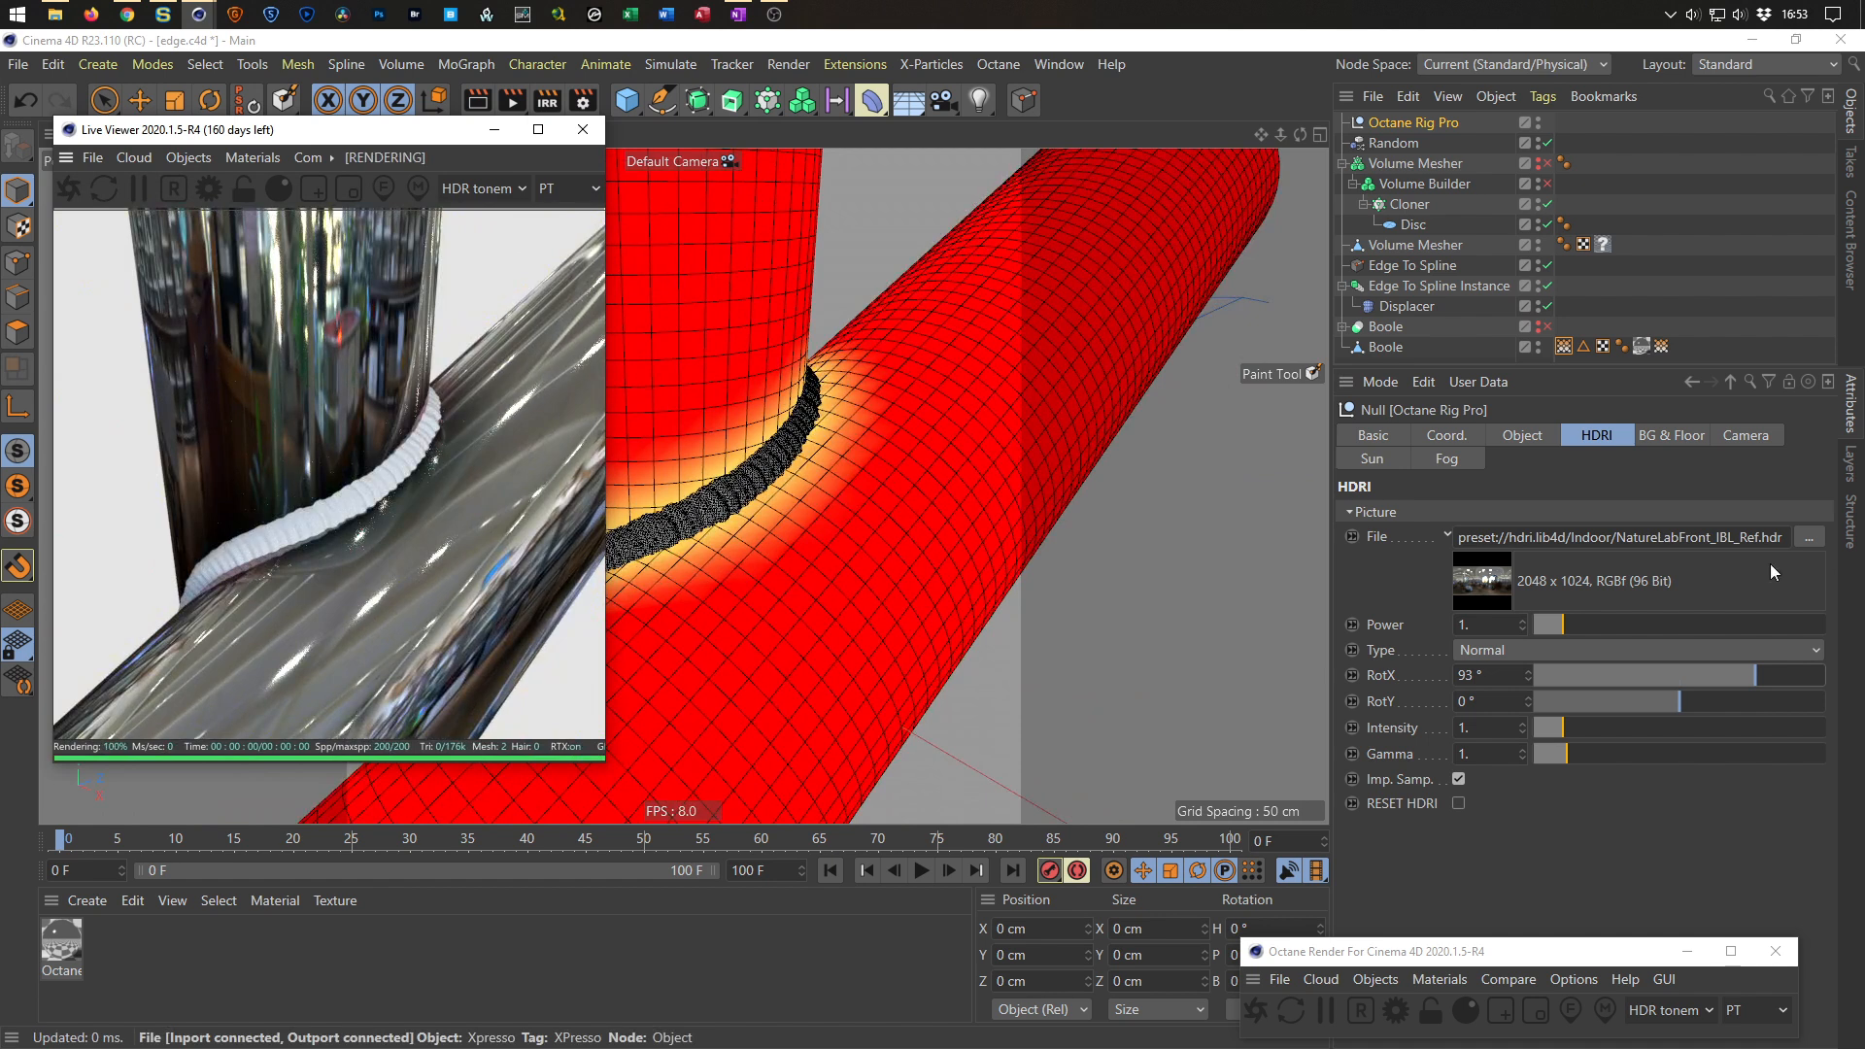
drag(1754, 670, 1811, 675)
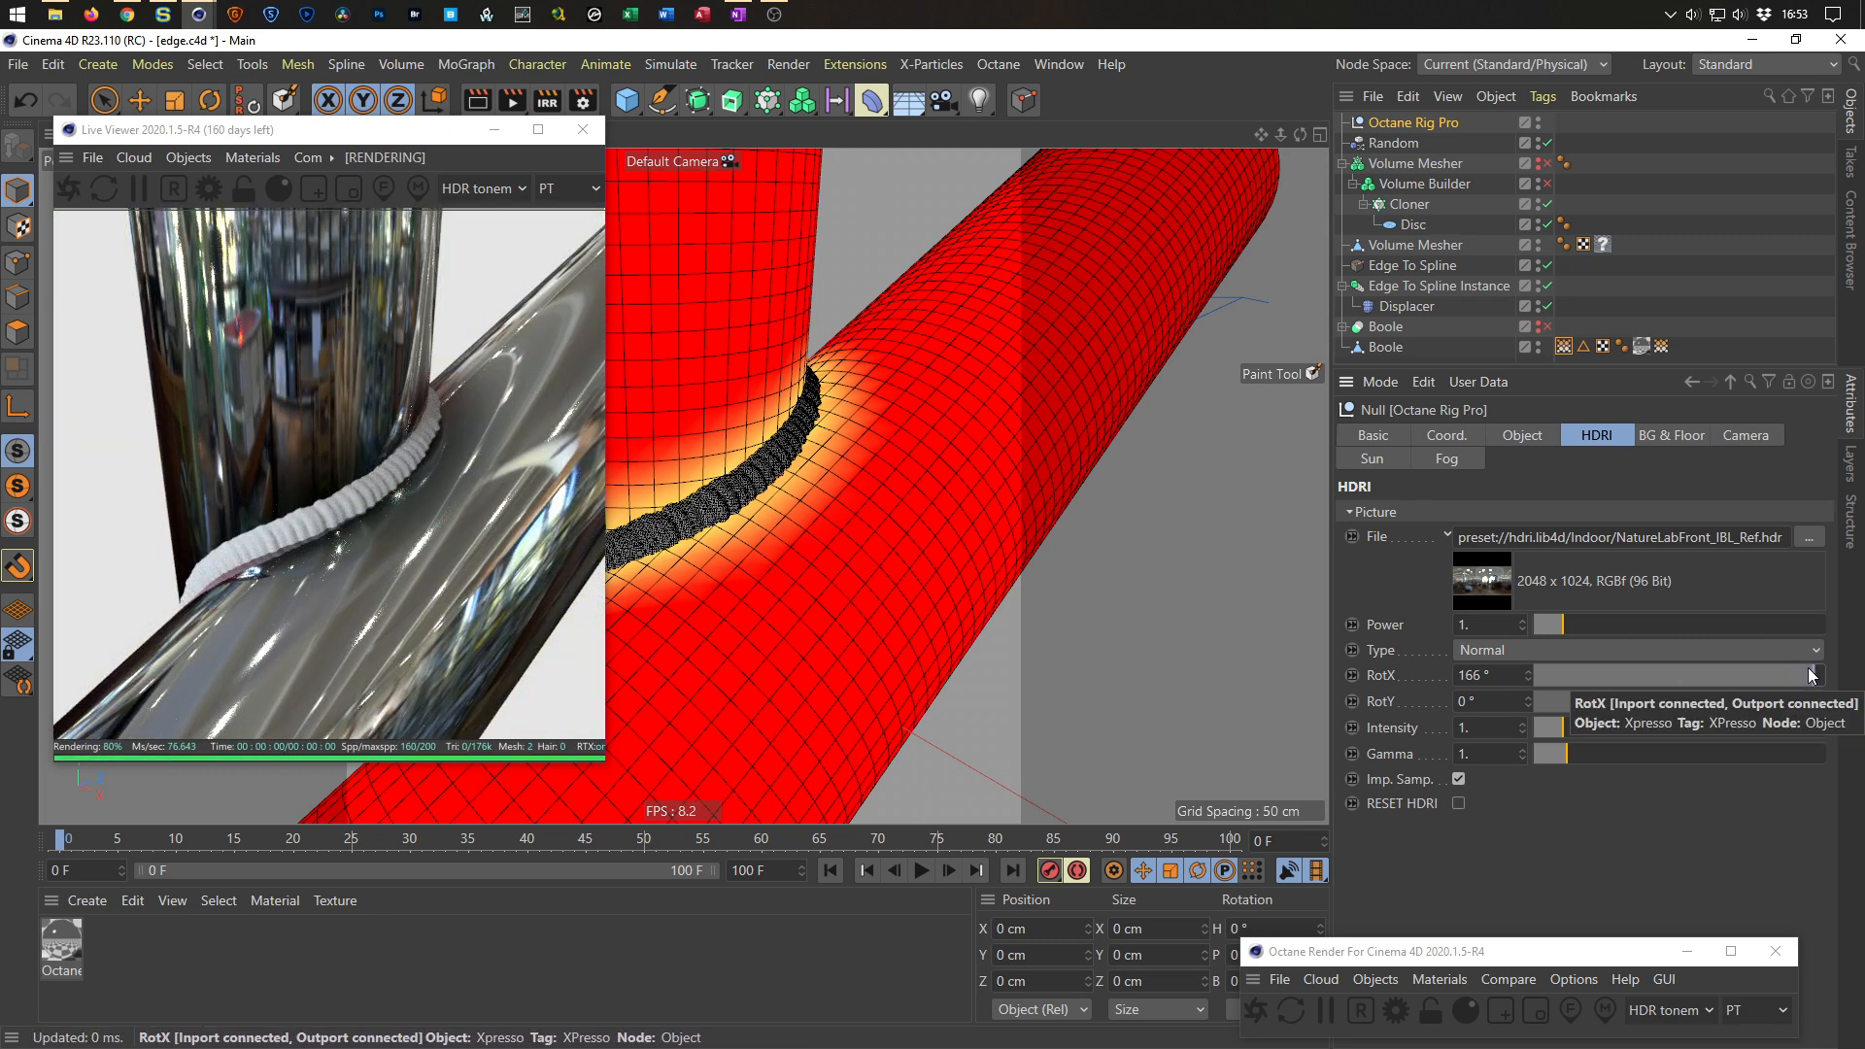
Open the Octane Composite material in the Node Editor and show the bottom Sub material's Index settings.
drag(382, 136, 554, 243)
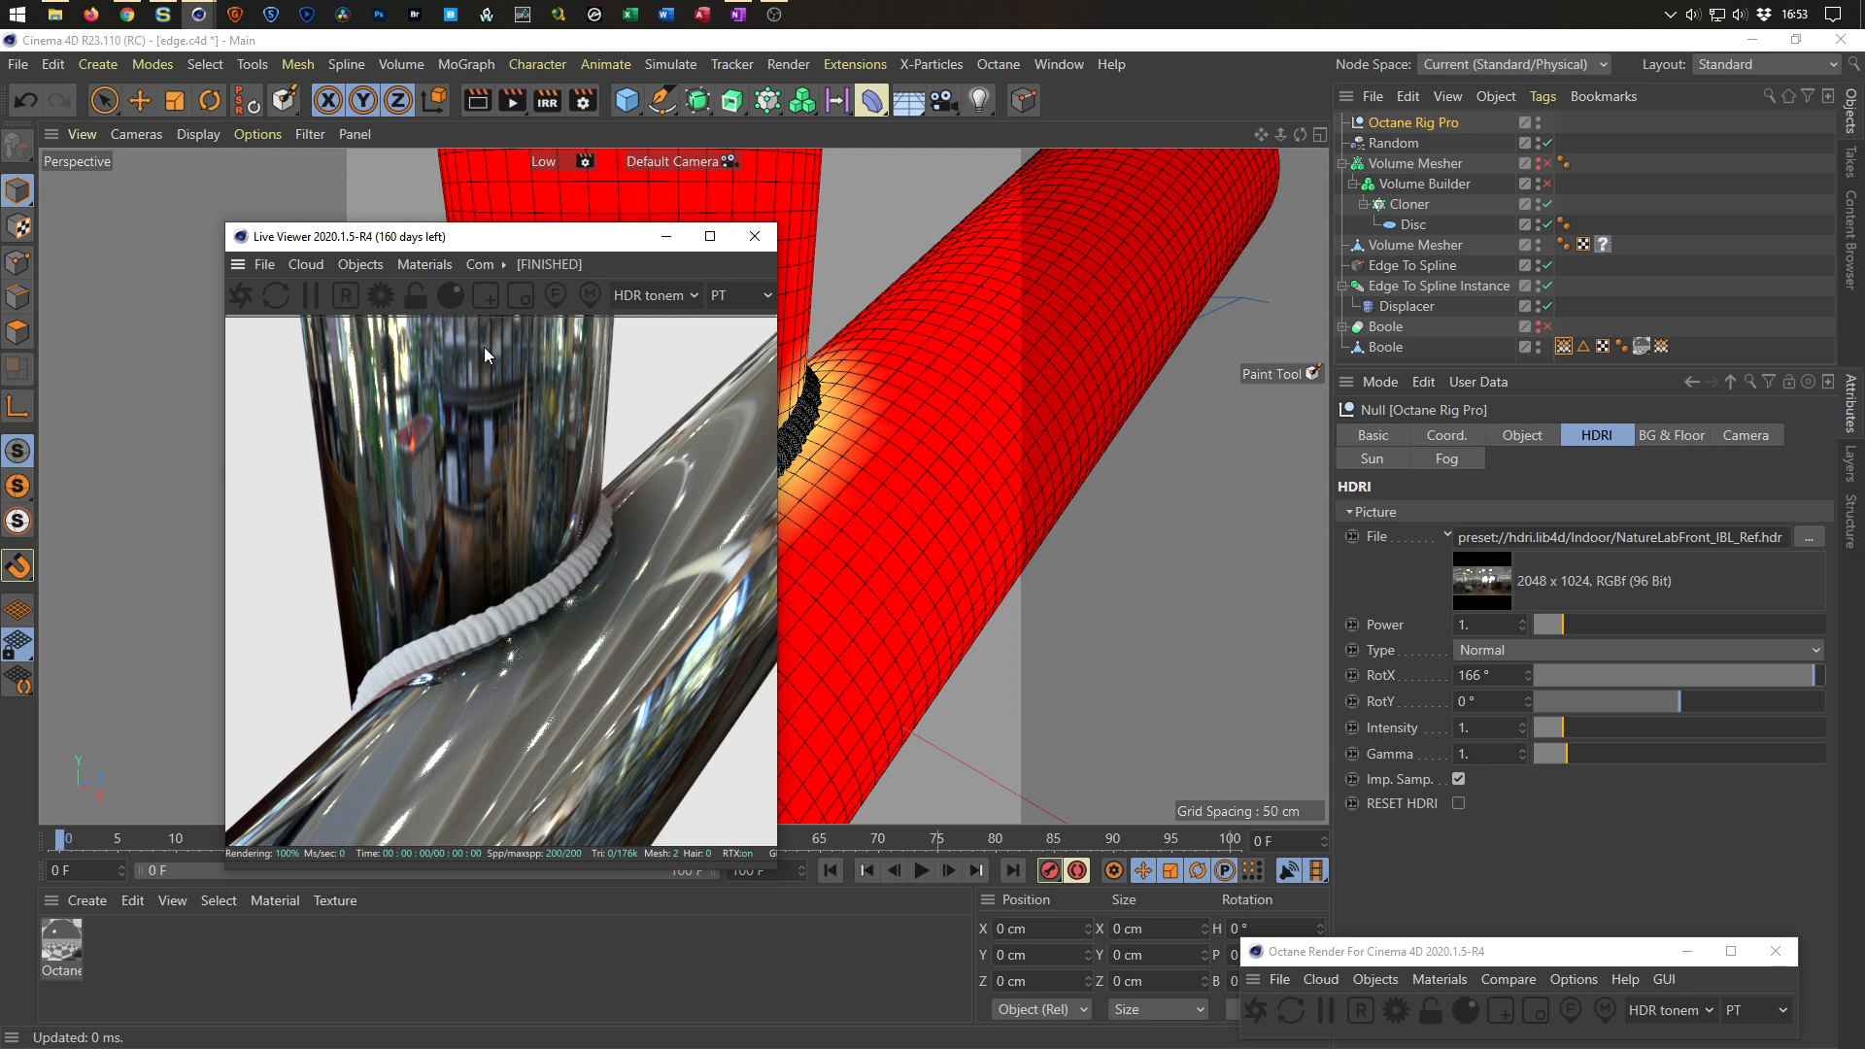
double_click(62, 940)
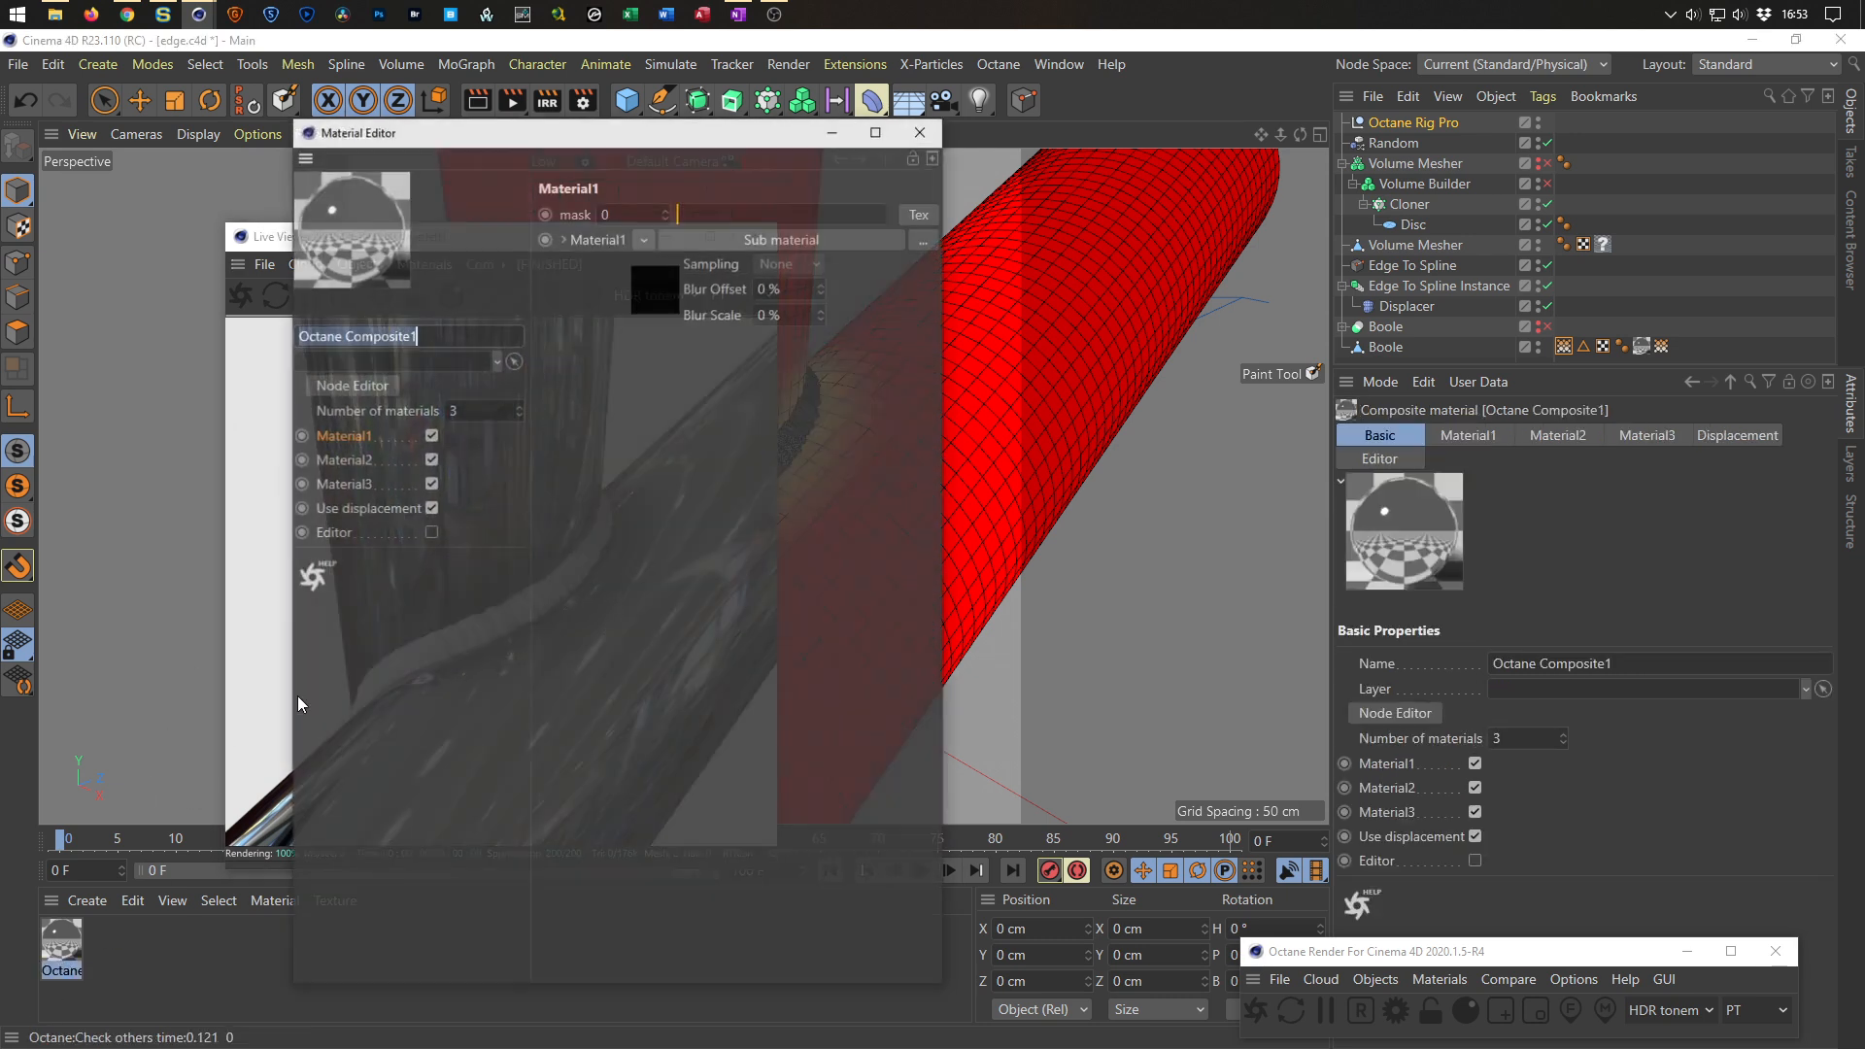
drag(647, 146, 1337, 234)
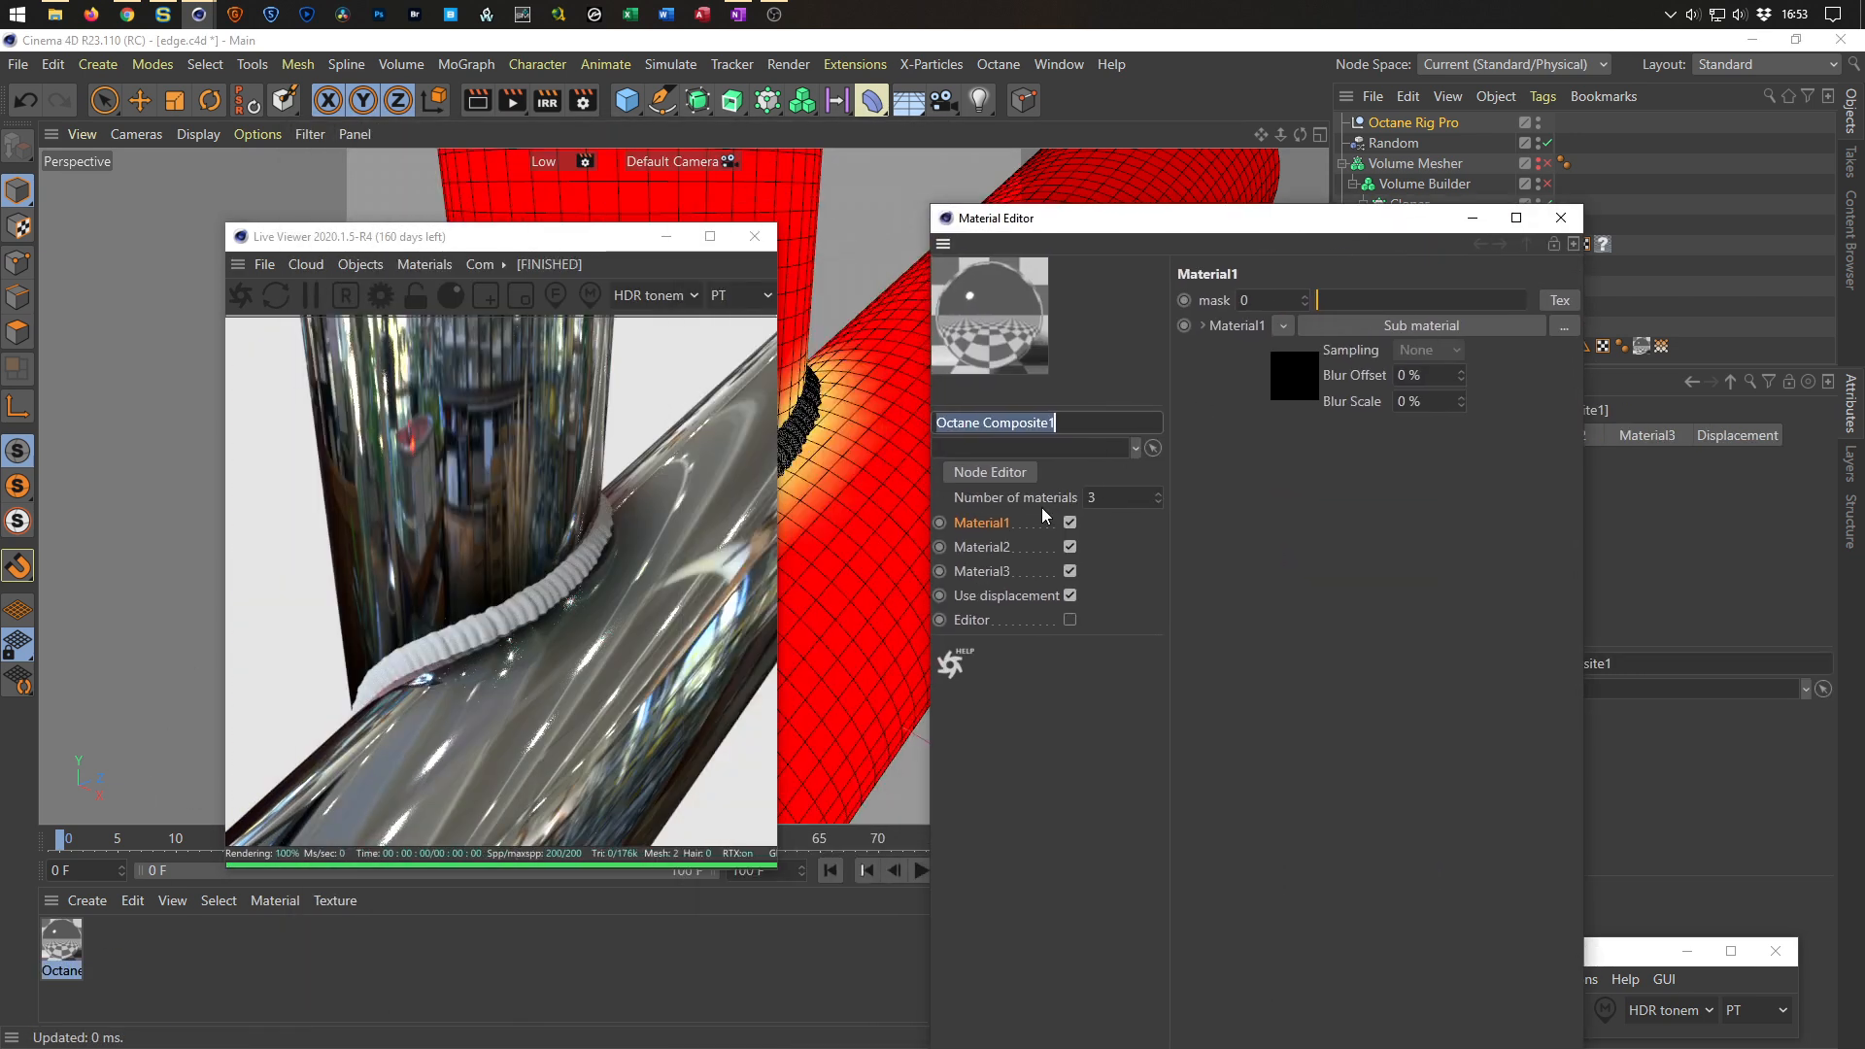
click(1015, 475)
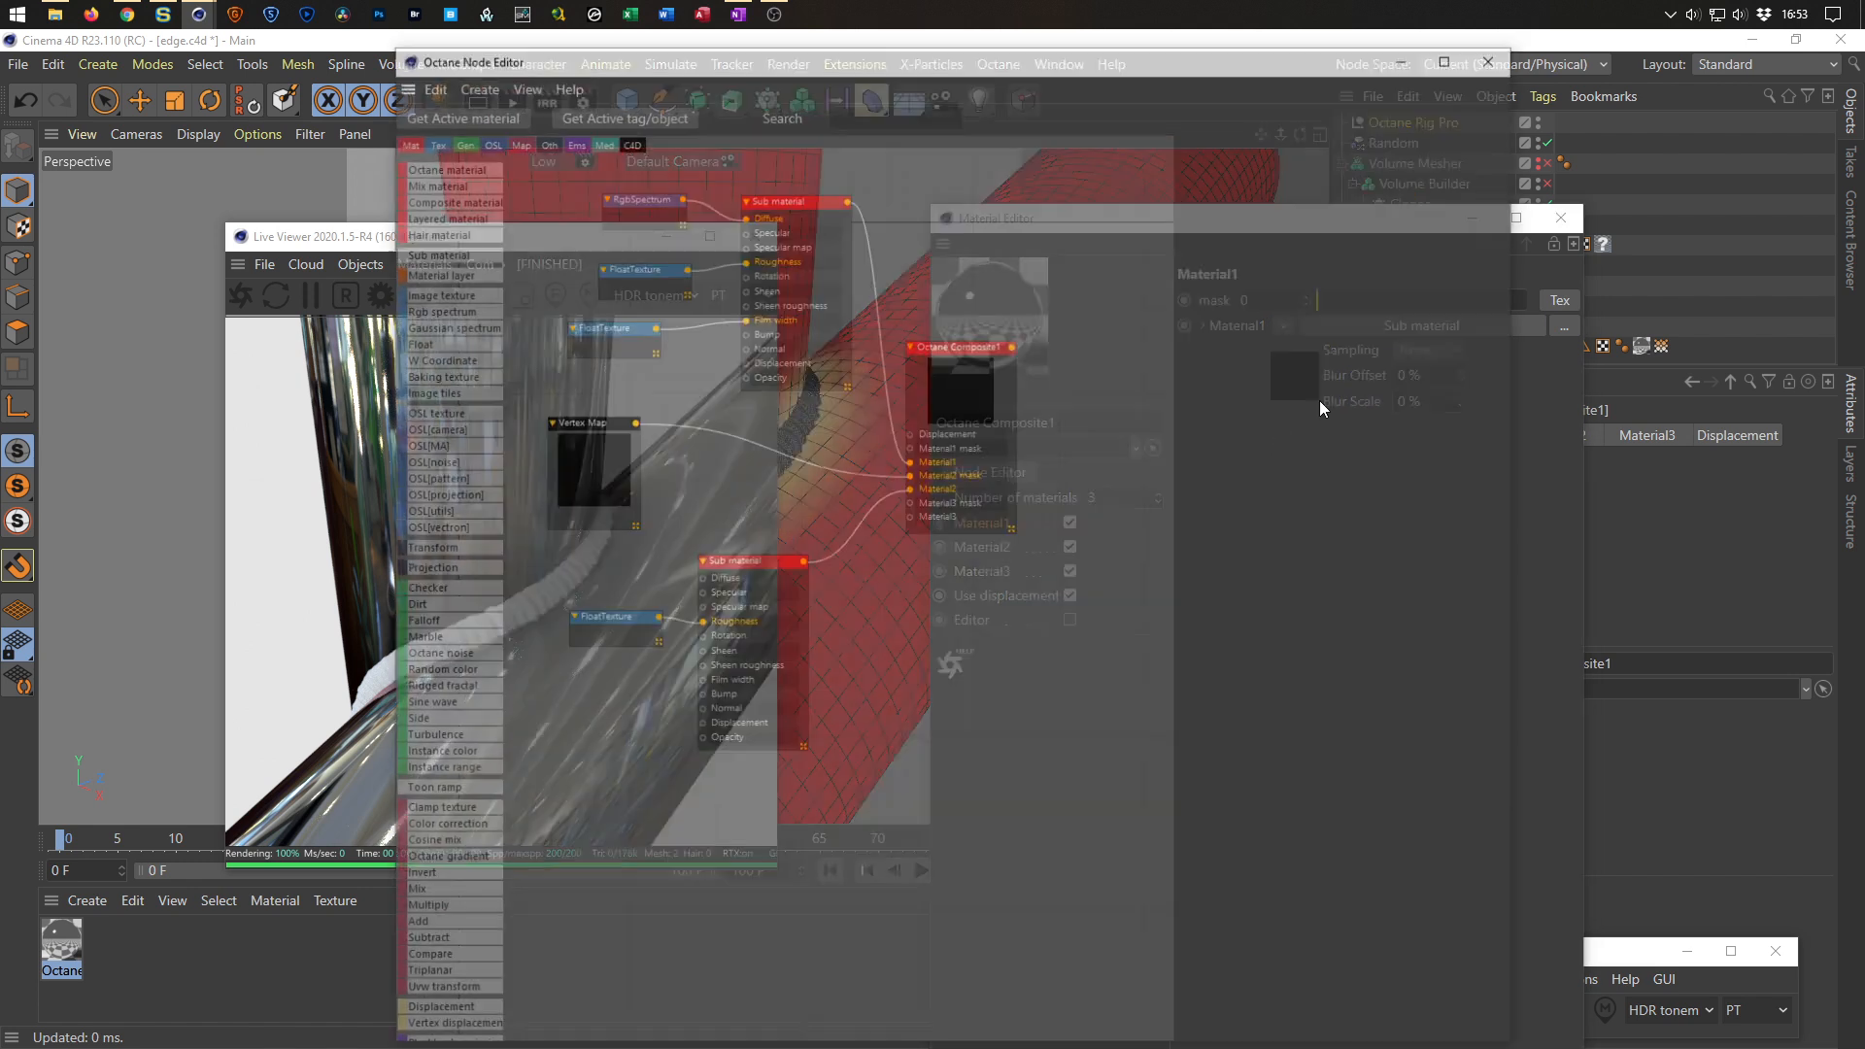
click(753, 561)
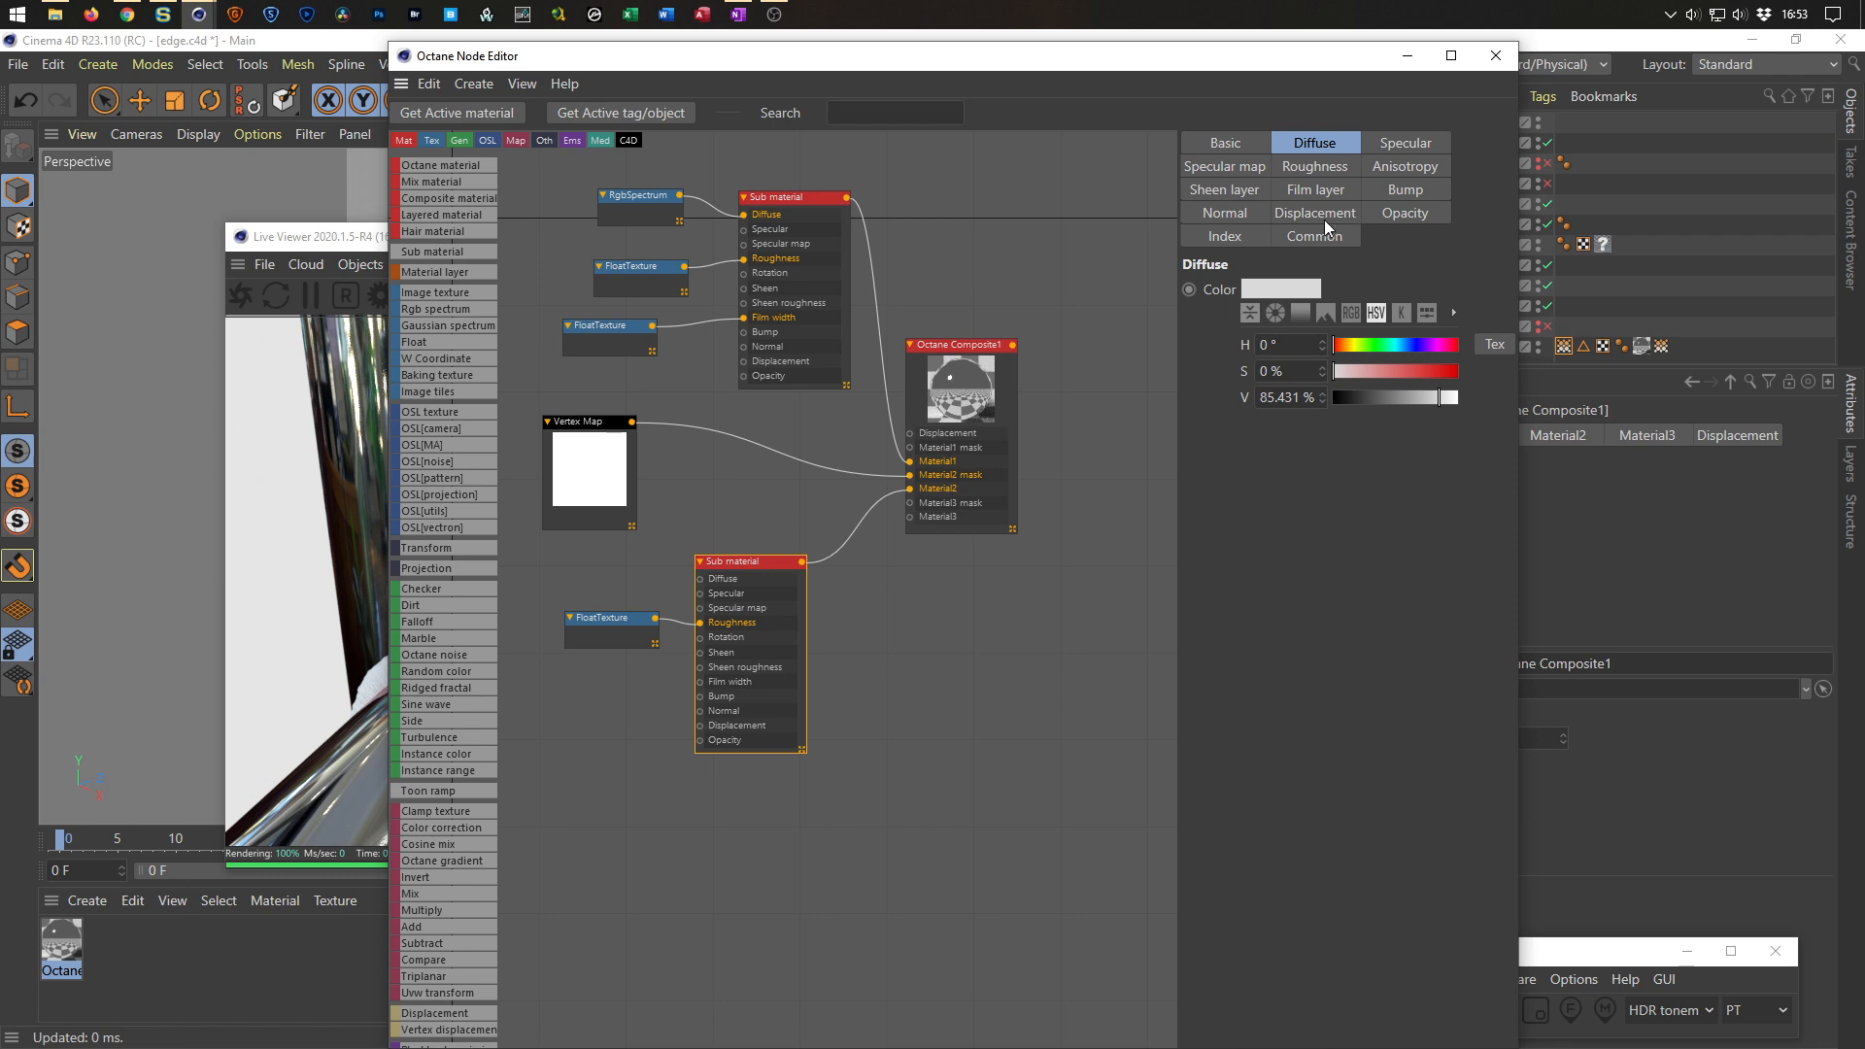
click(1226, 236)
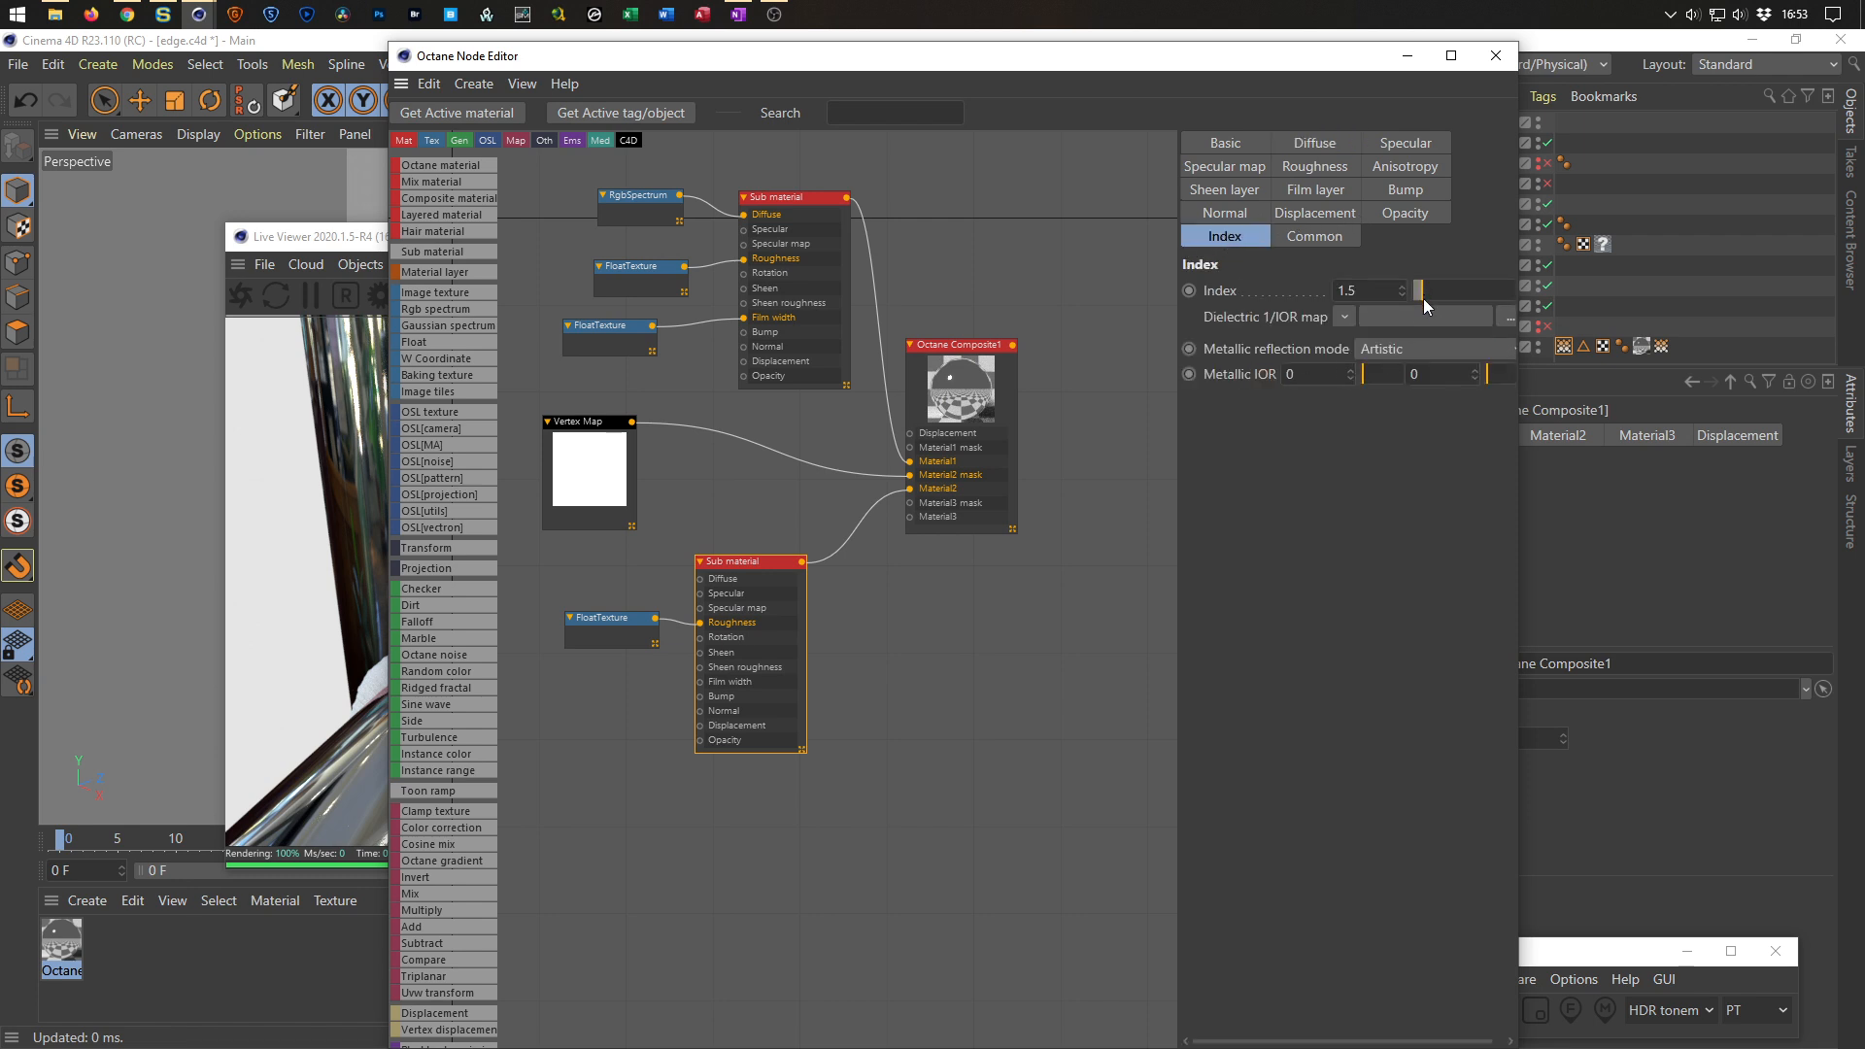
drag(1243, 66, 1509, 78)
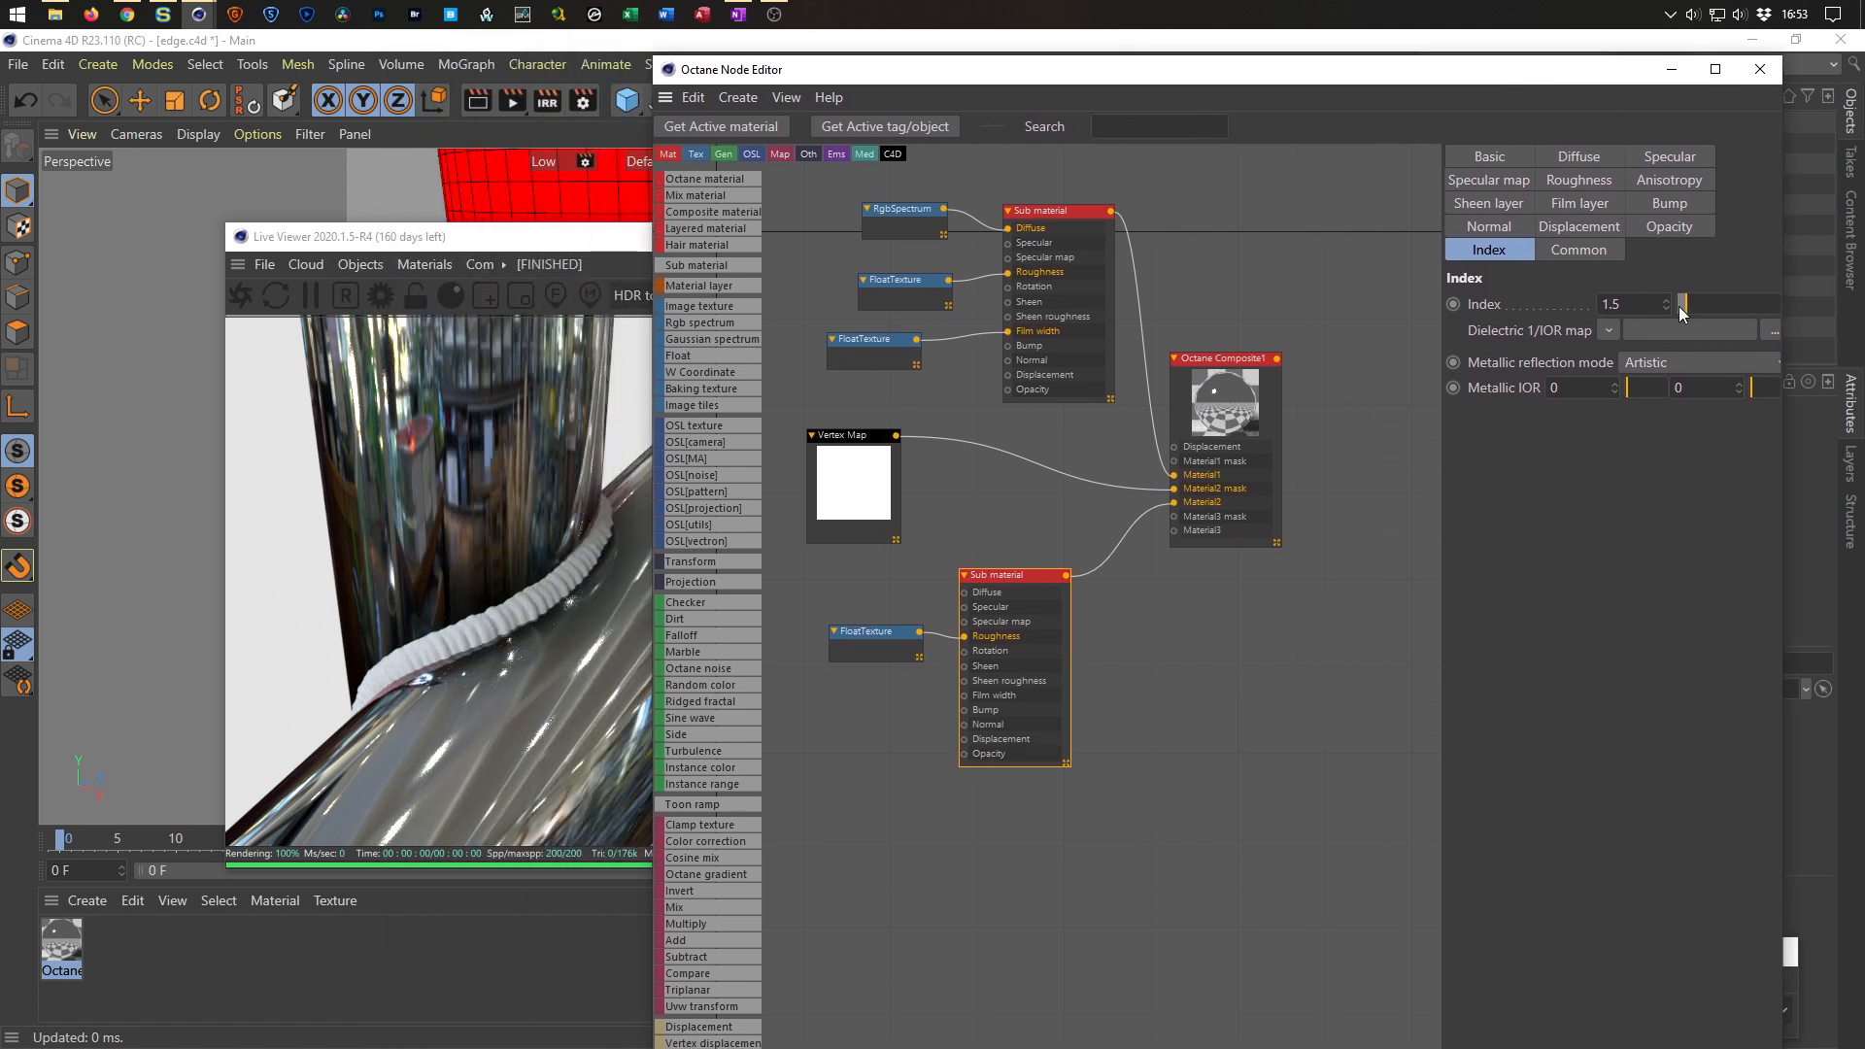
Adjust the bottom Sub material's Index to about 1.74 and its Metallic IOR values to about 1.26 and 1.89.
mouse_move(1681, 305)
mouse_down()
mouse_move(1739, 309)
mouse_move(1689, 311)
mouse_up()
mouse_move(1629, 389)
mouse_down()
mouse_move(1655, 389)
mouse_move(1623, 398)
mouse_up()
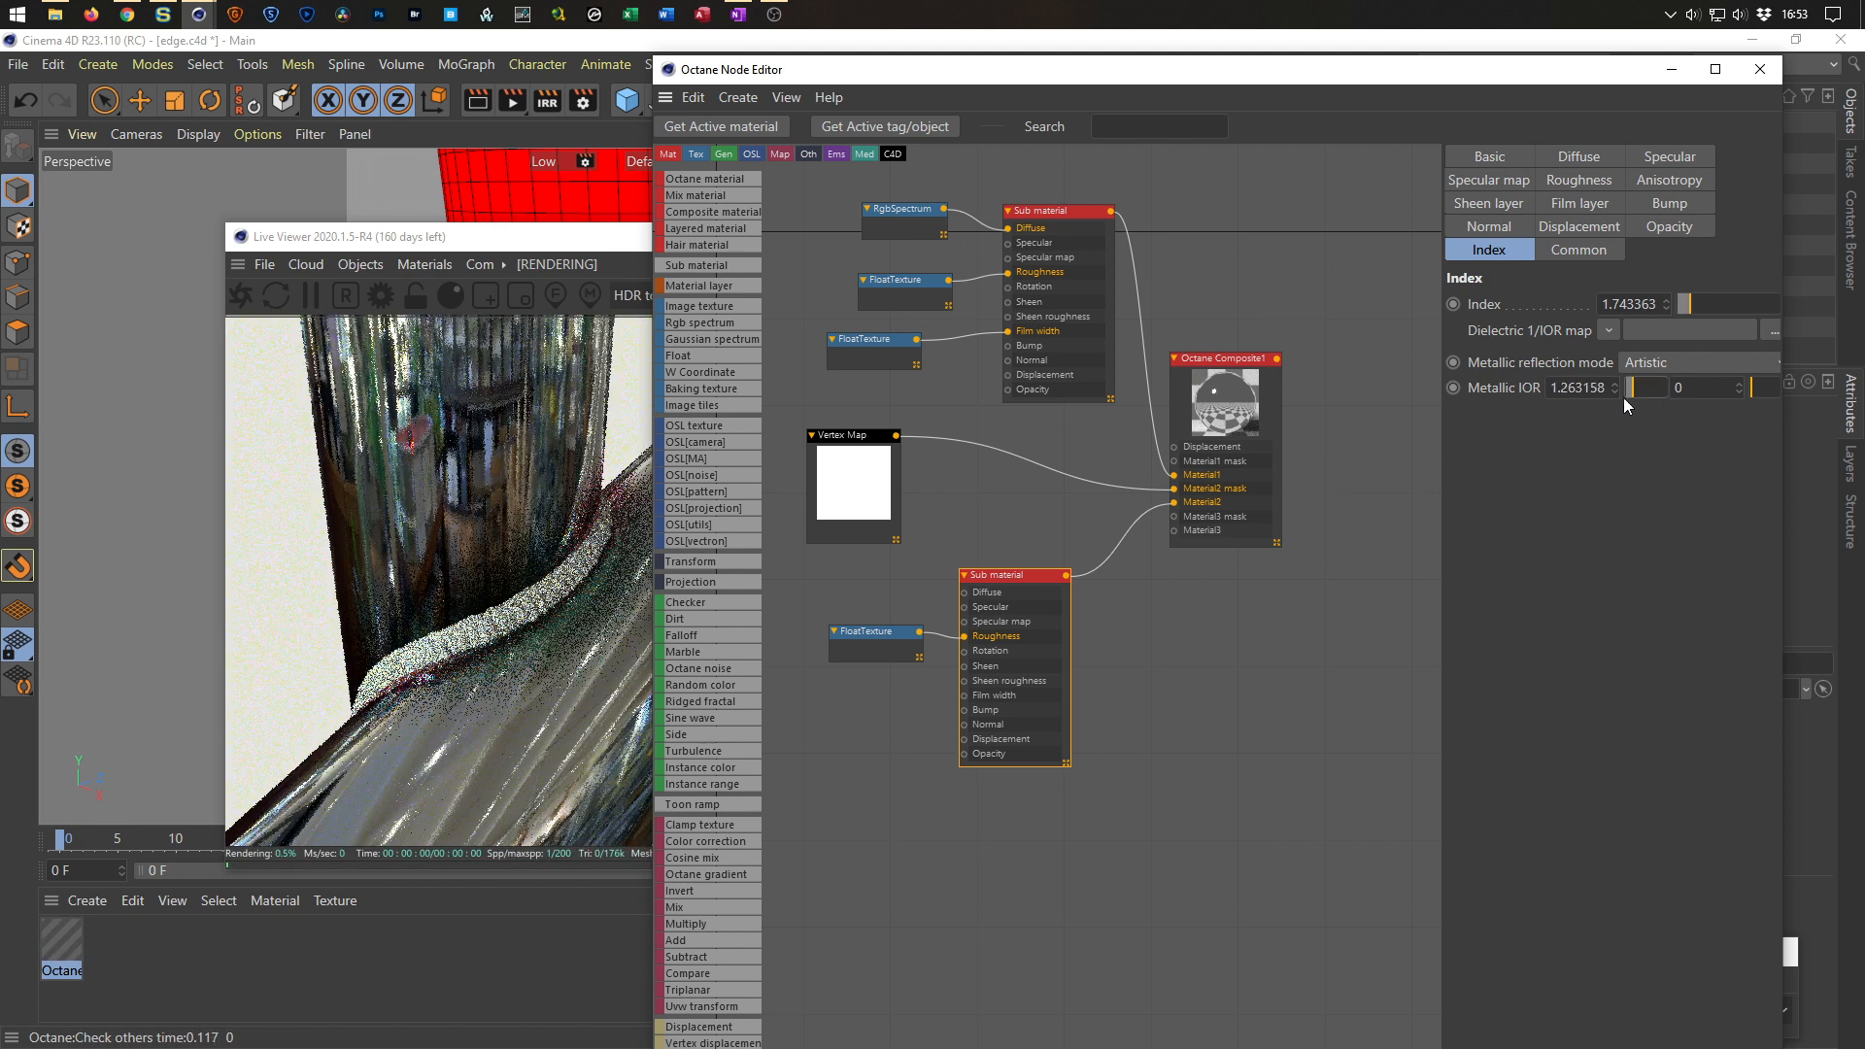
drag(1011, 574, 1024, 555)
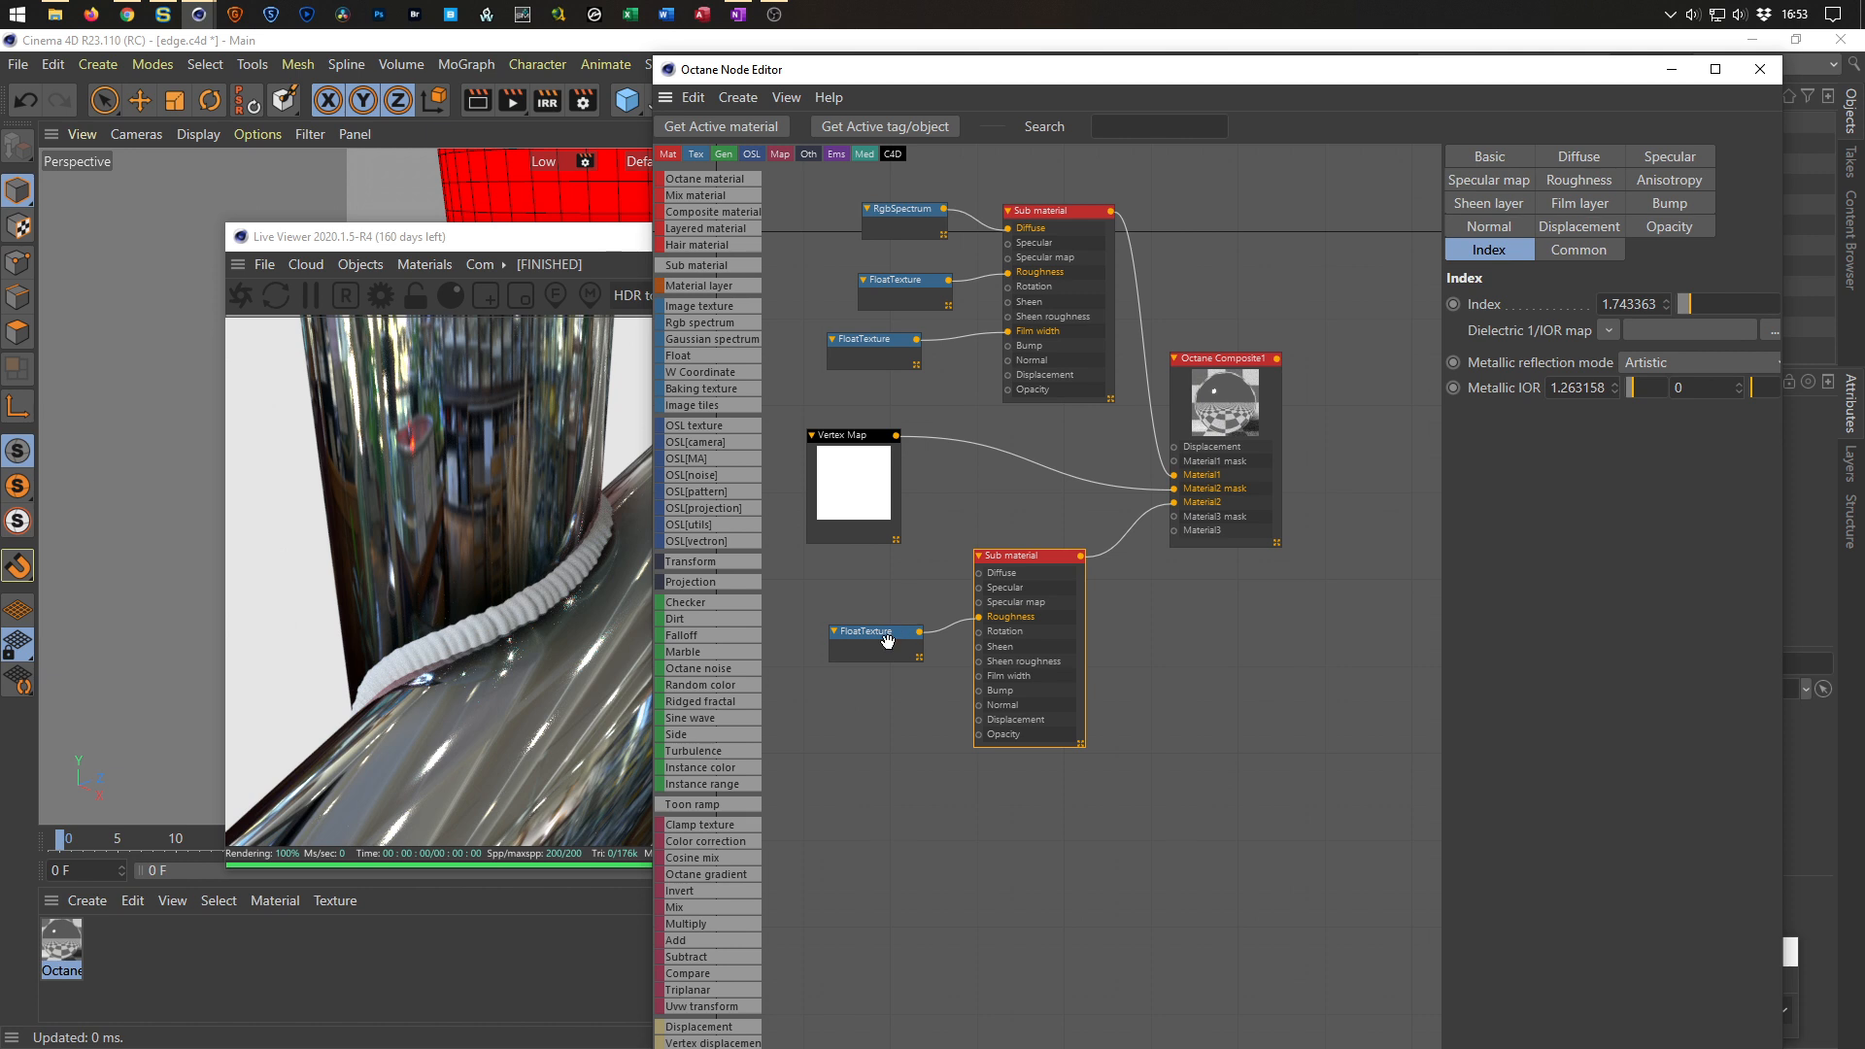
mouse_move(1757, 388)
mouse_down()
mouse_move(1780, 388)
mouse_move(1763, 389)
mouse_up()
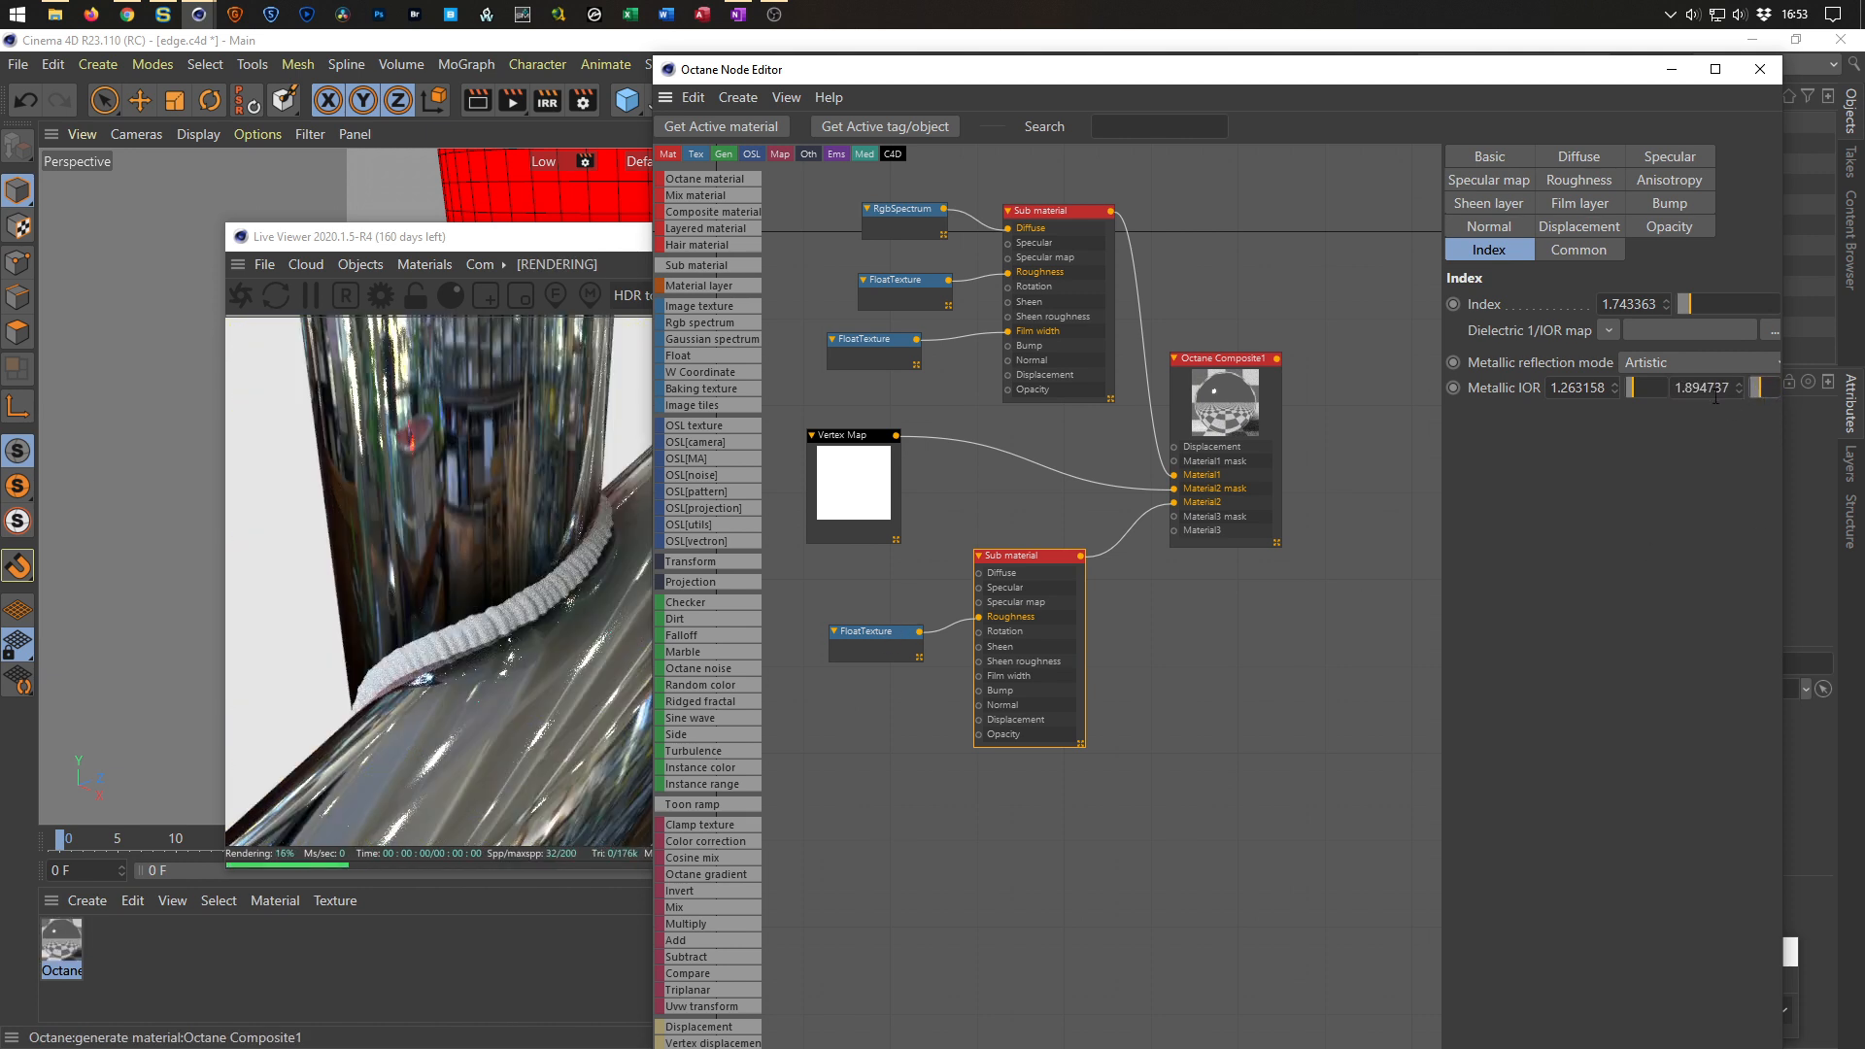
mouse_move(1629, 383)
mouse_down()
mouse_move(1651, 383)
mouse_move(1636, 383)
mouse_up()
Set the bottom Sub material's Index to 1 and both Metallic IOR values to 0.
drag(1739, 305, 1583, 313)
drag(1635, 393, 1603, 397)
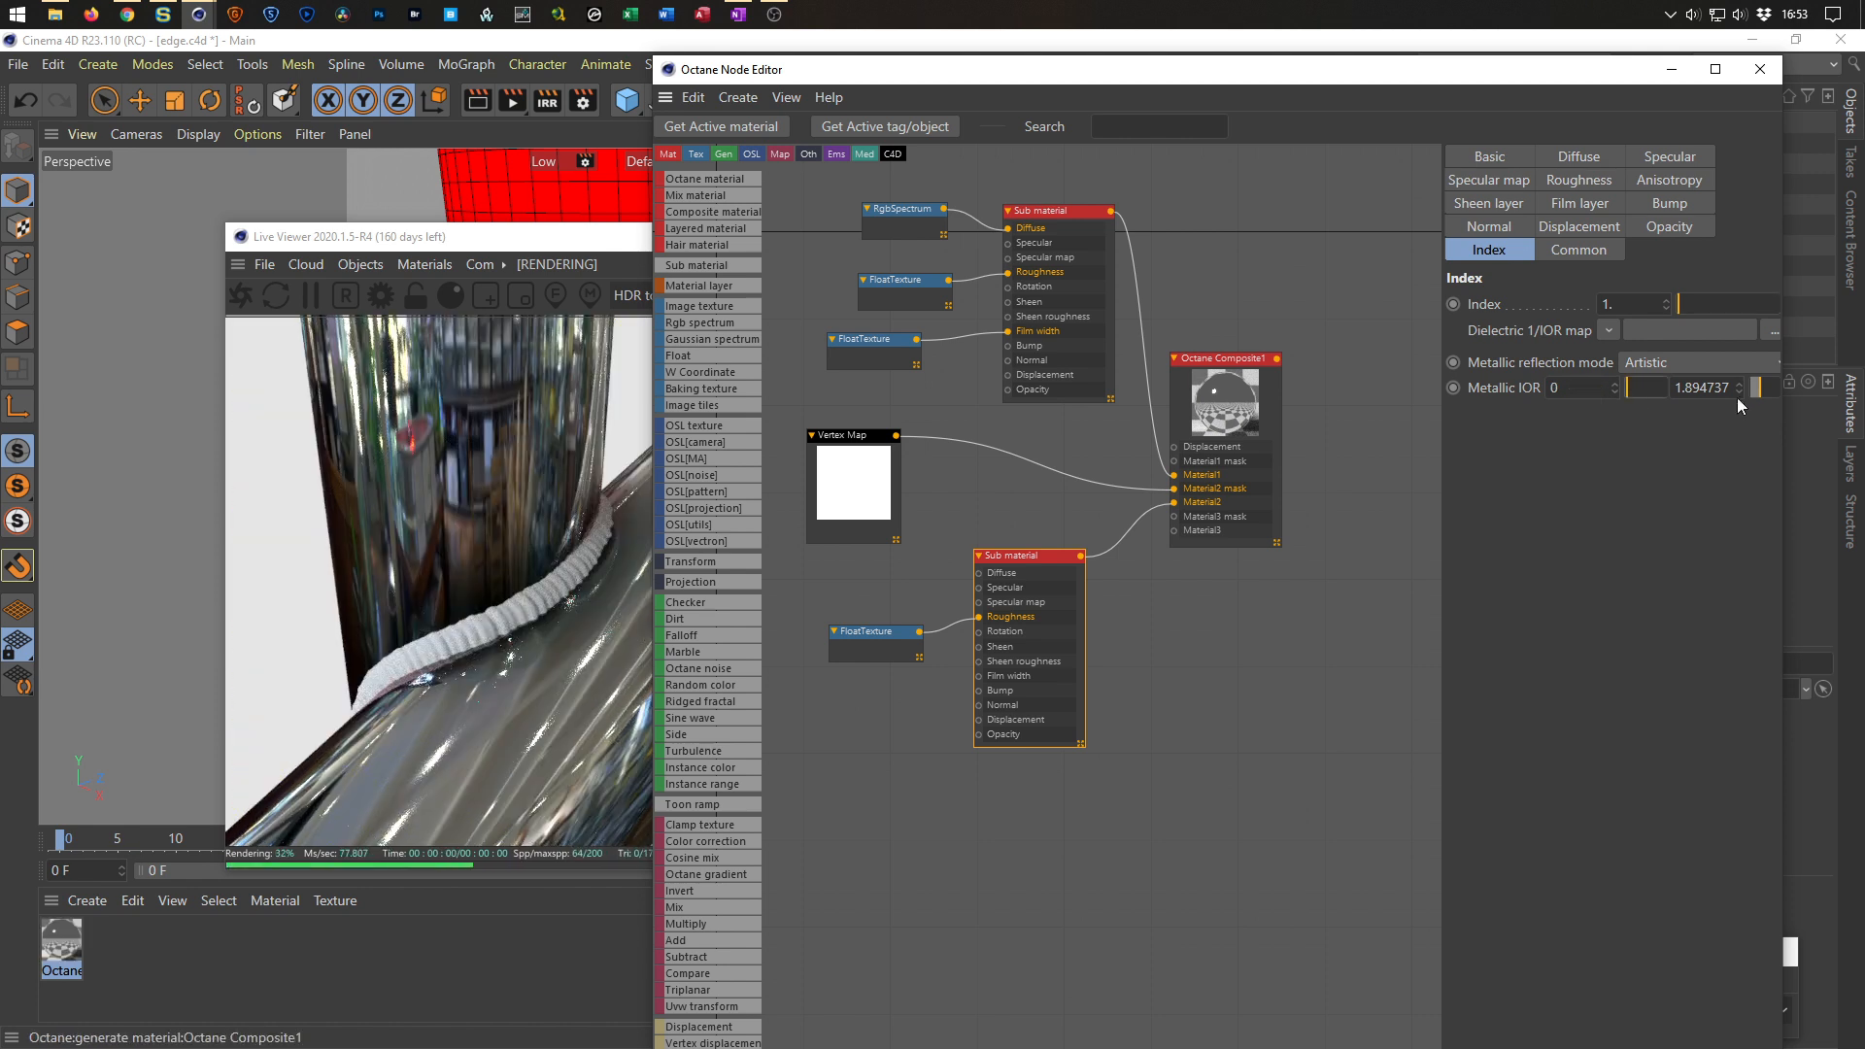
drag(1761, 389, 1672, 399)
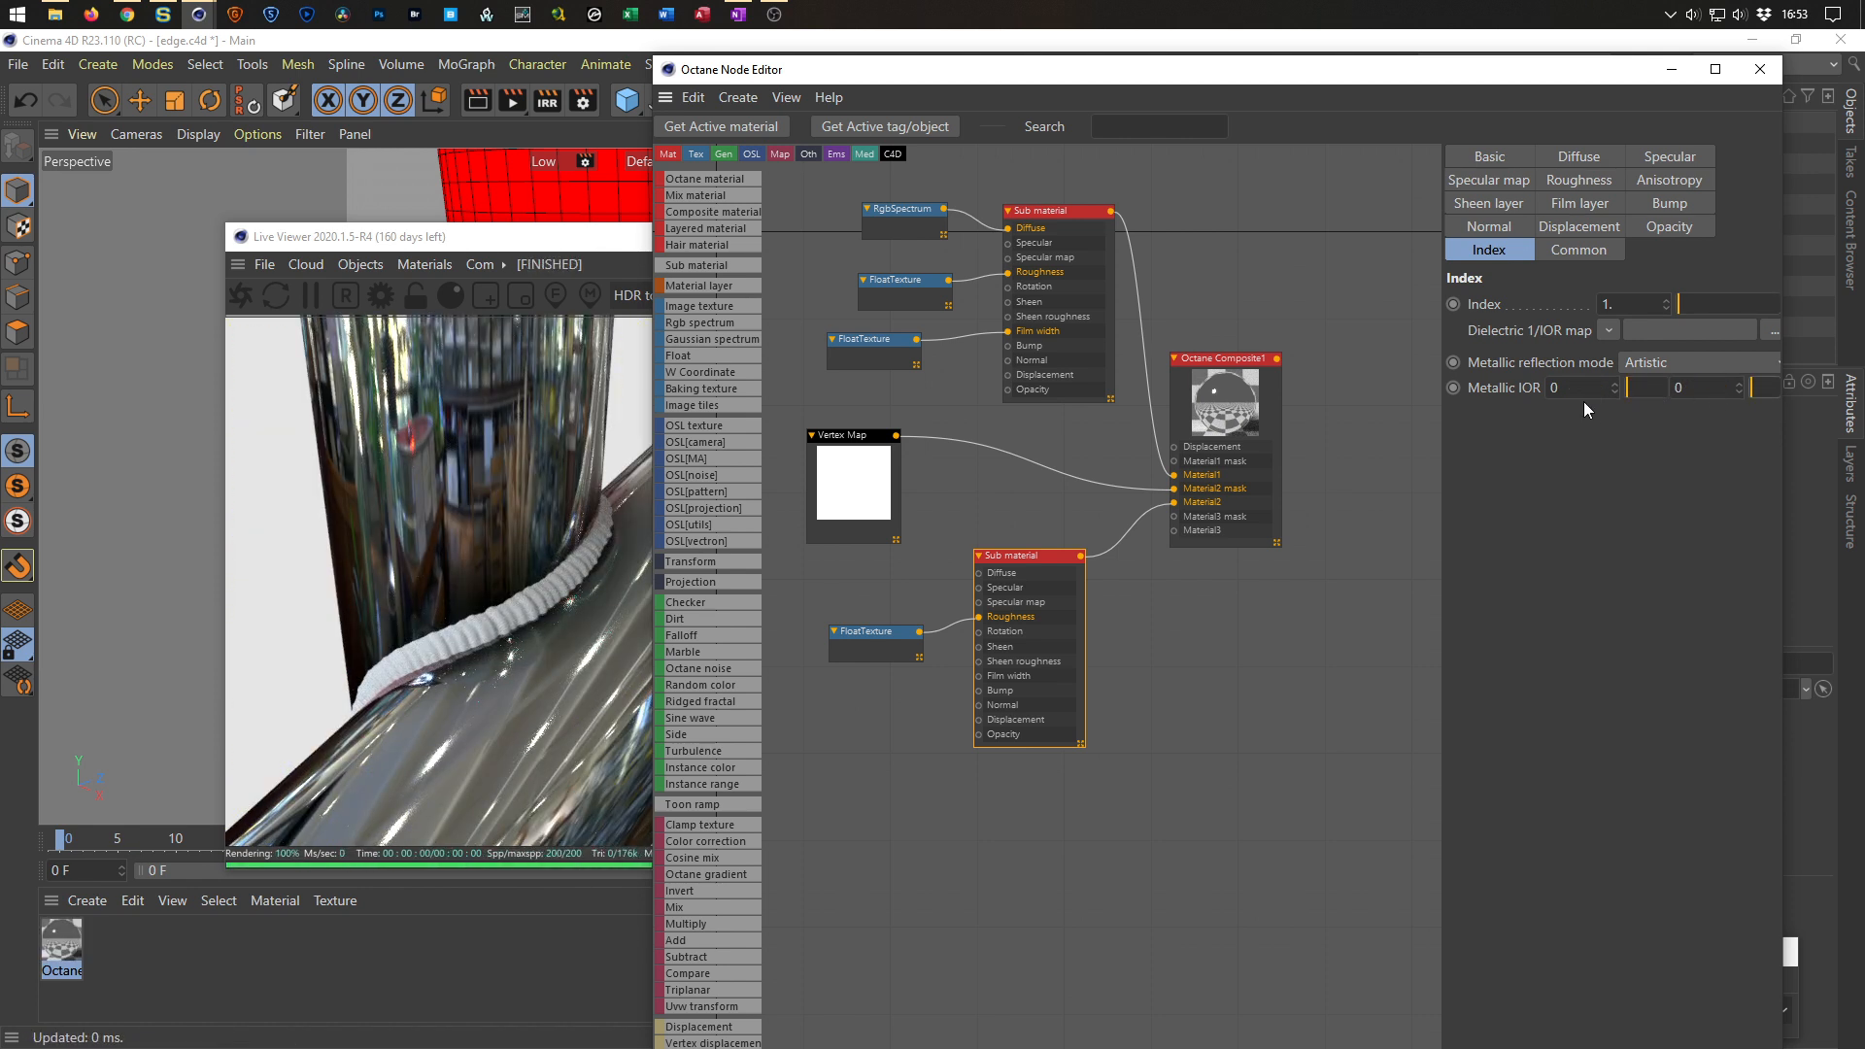
Switch the bottom Sub material's metallic reflection mode to IOR + color and then to Rgb IOR.
click(1671, 363)
click(1669, 420)
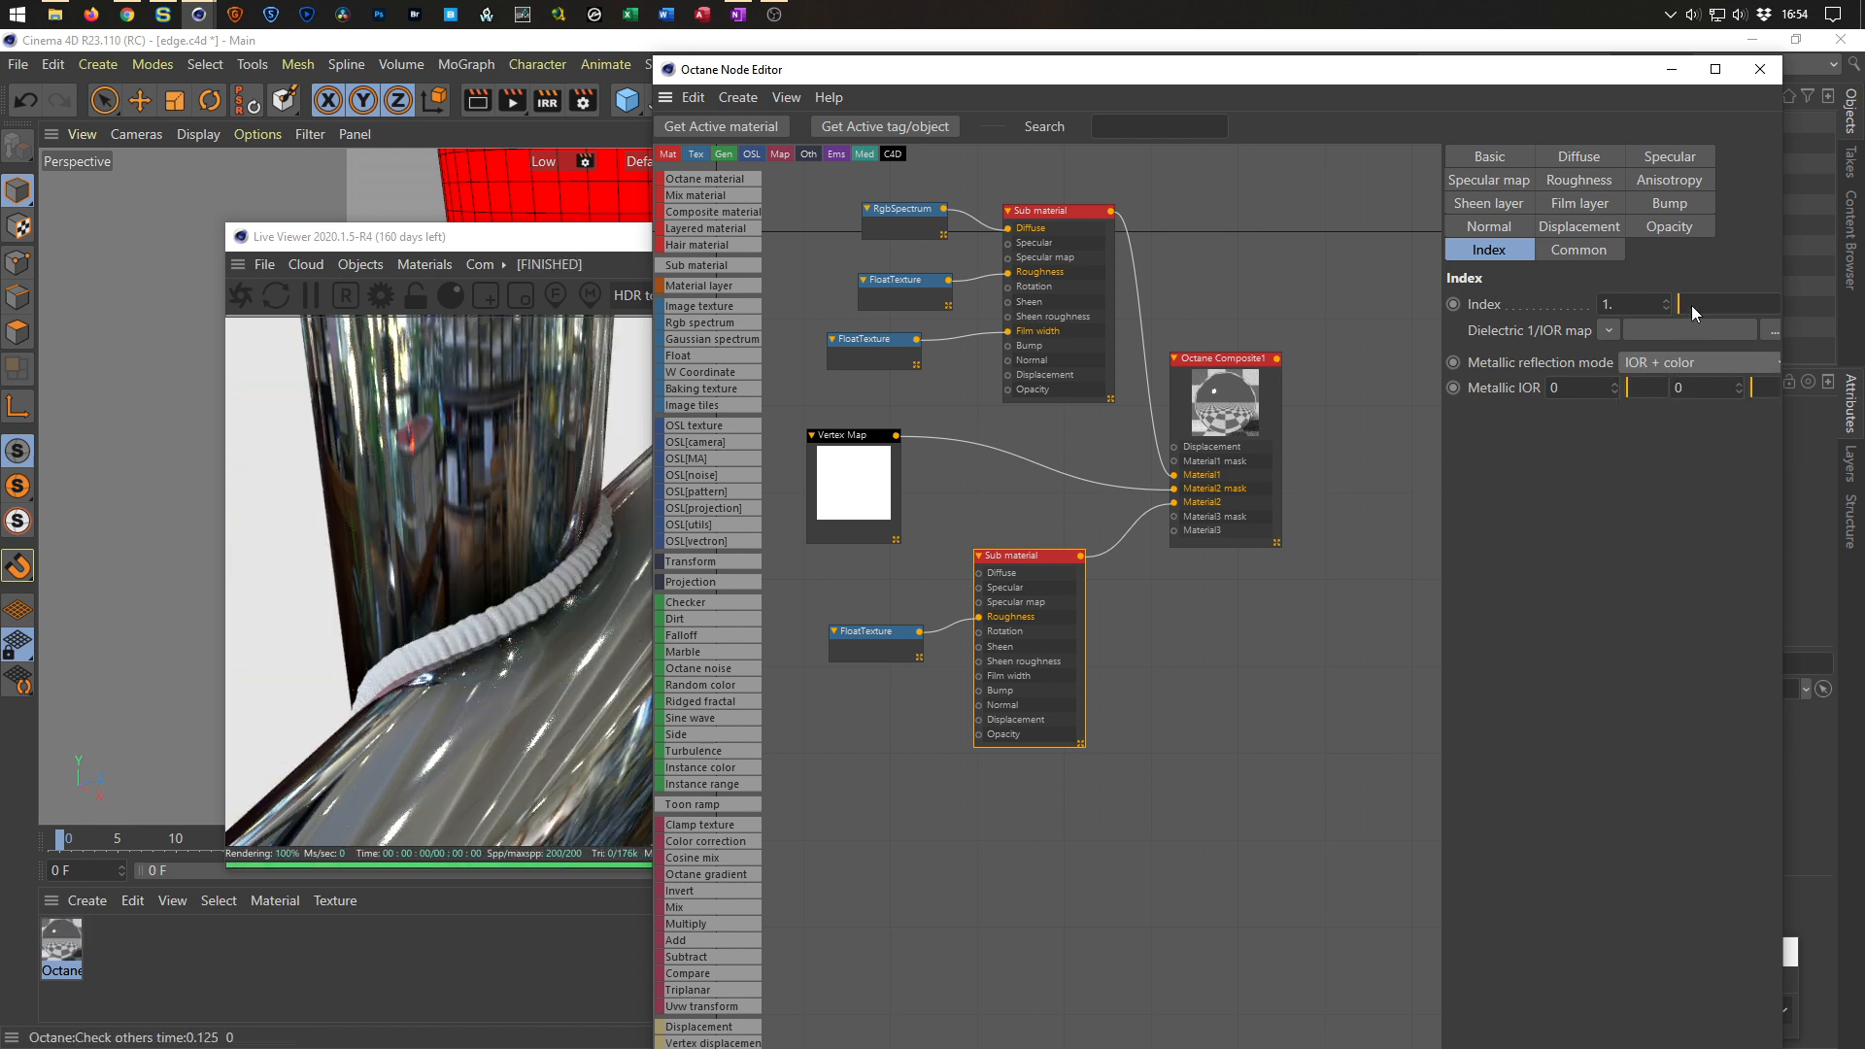
click(1652, 364)
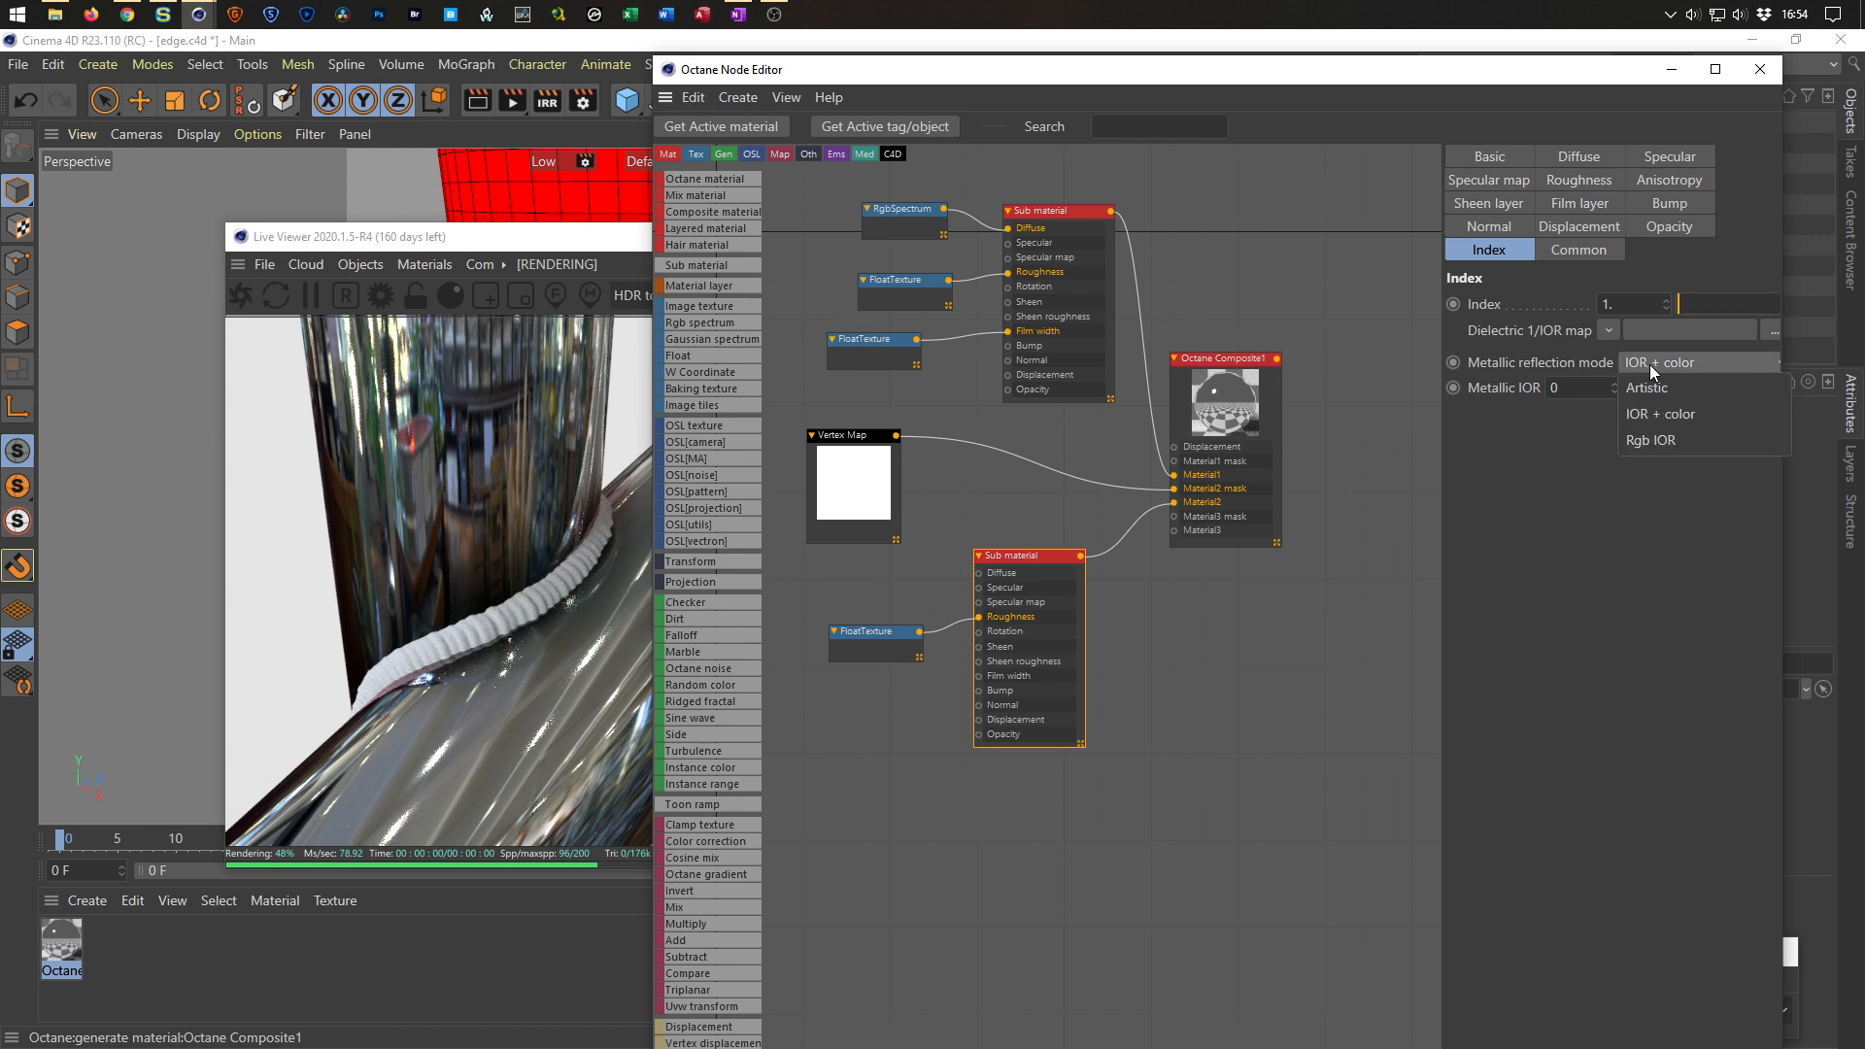
click(1646, 439)
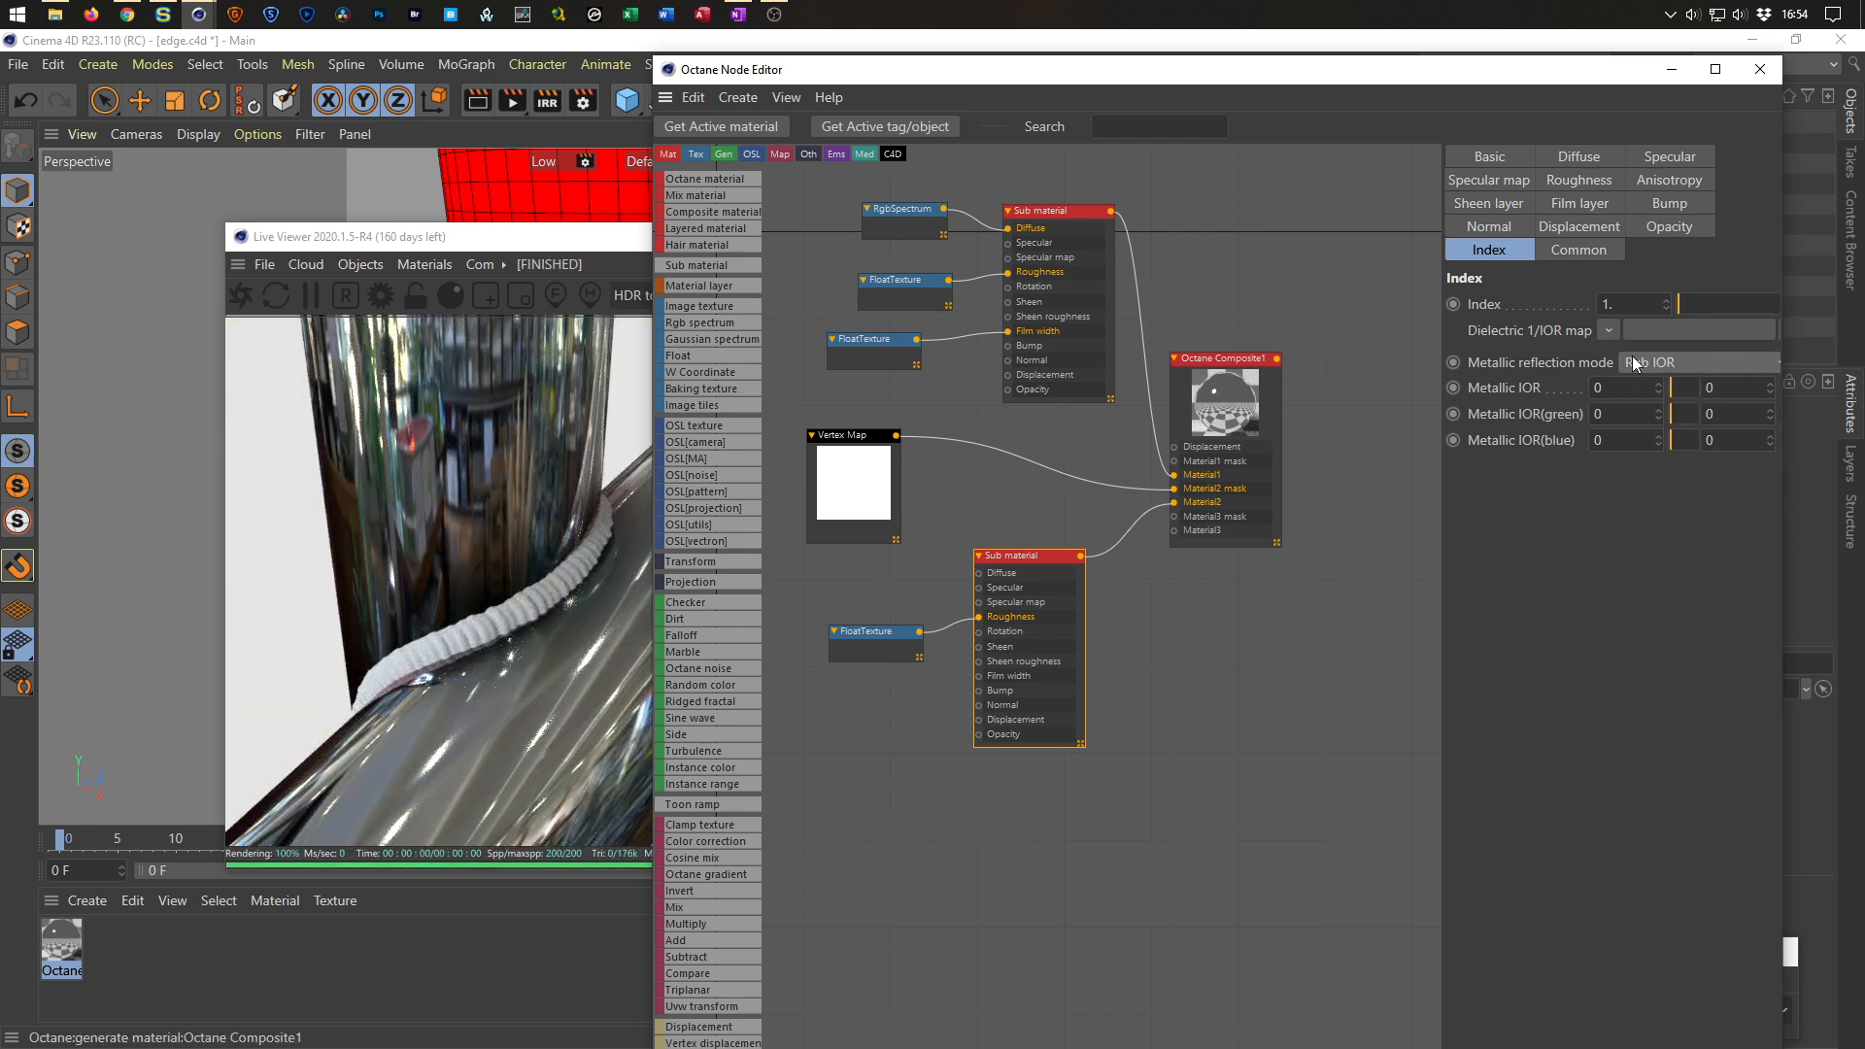
Set the bottom Sub material's BRDF model to Octane.
click(1505, 157)
click(1582, 386)
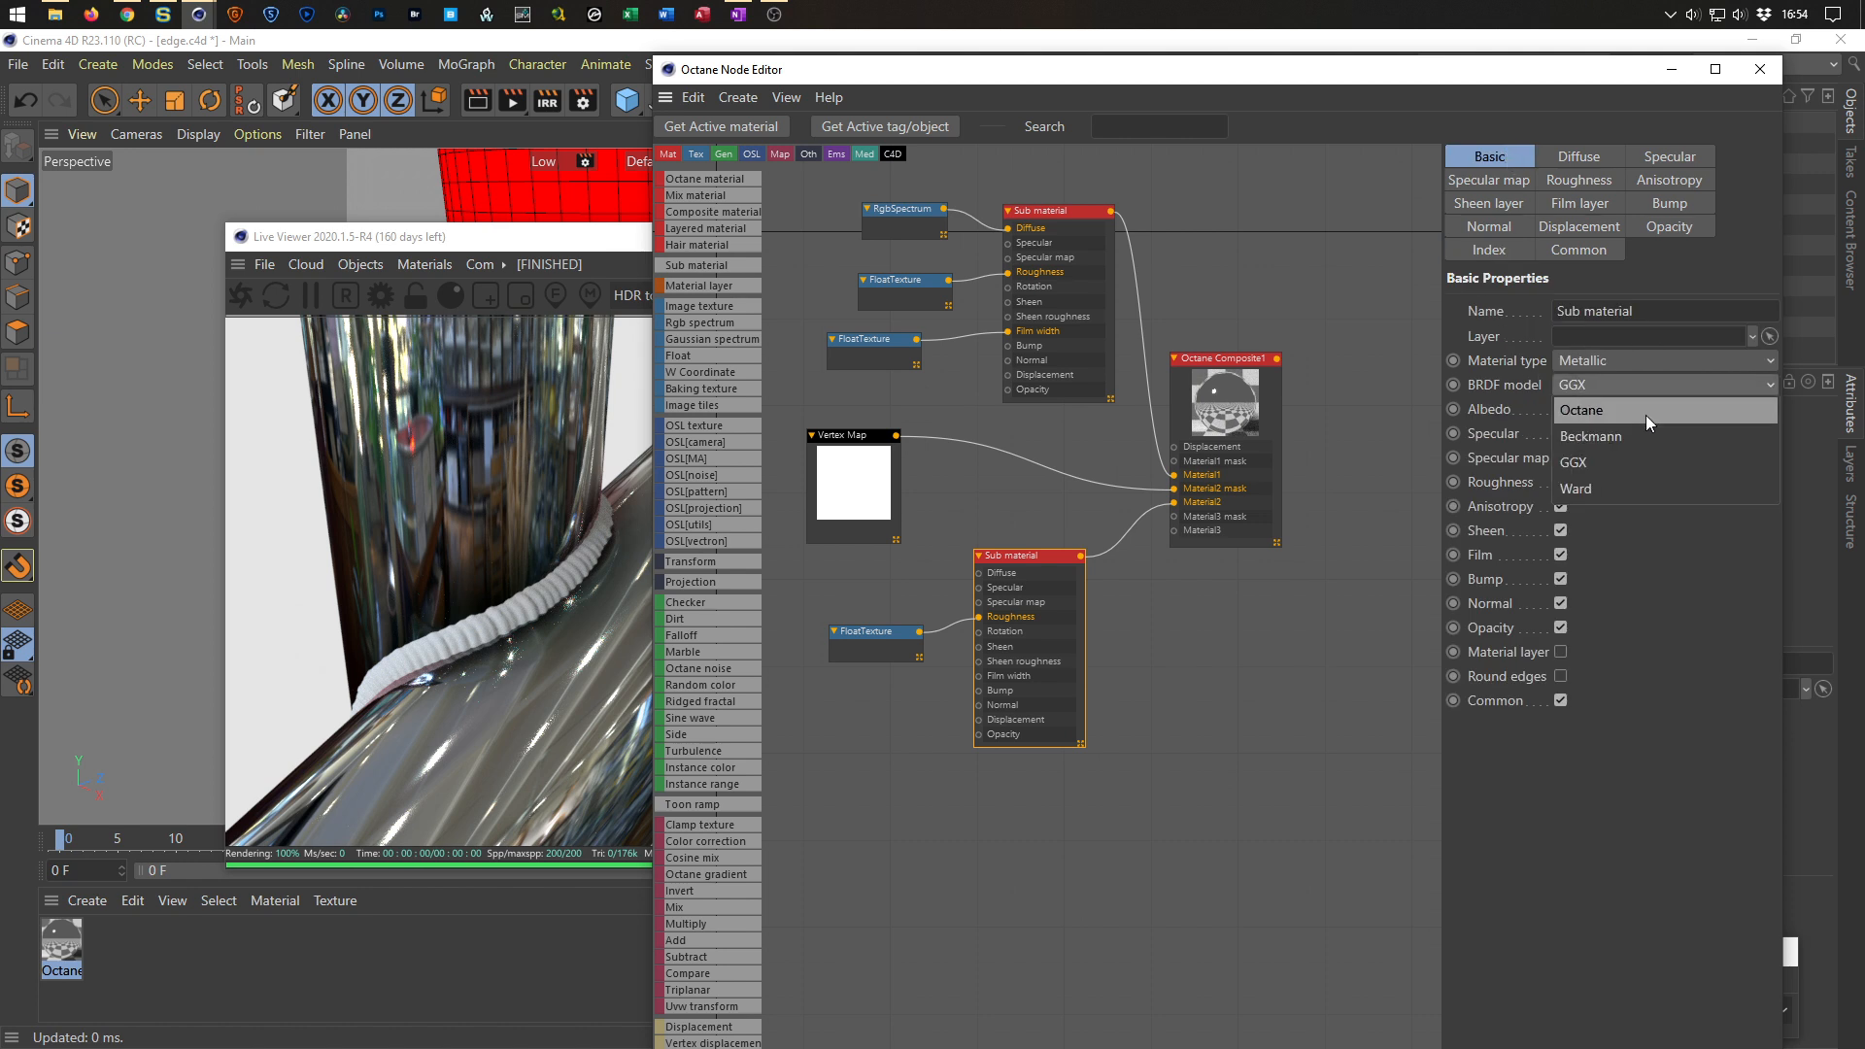
click(1646, 416)
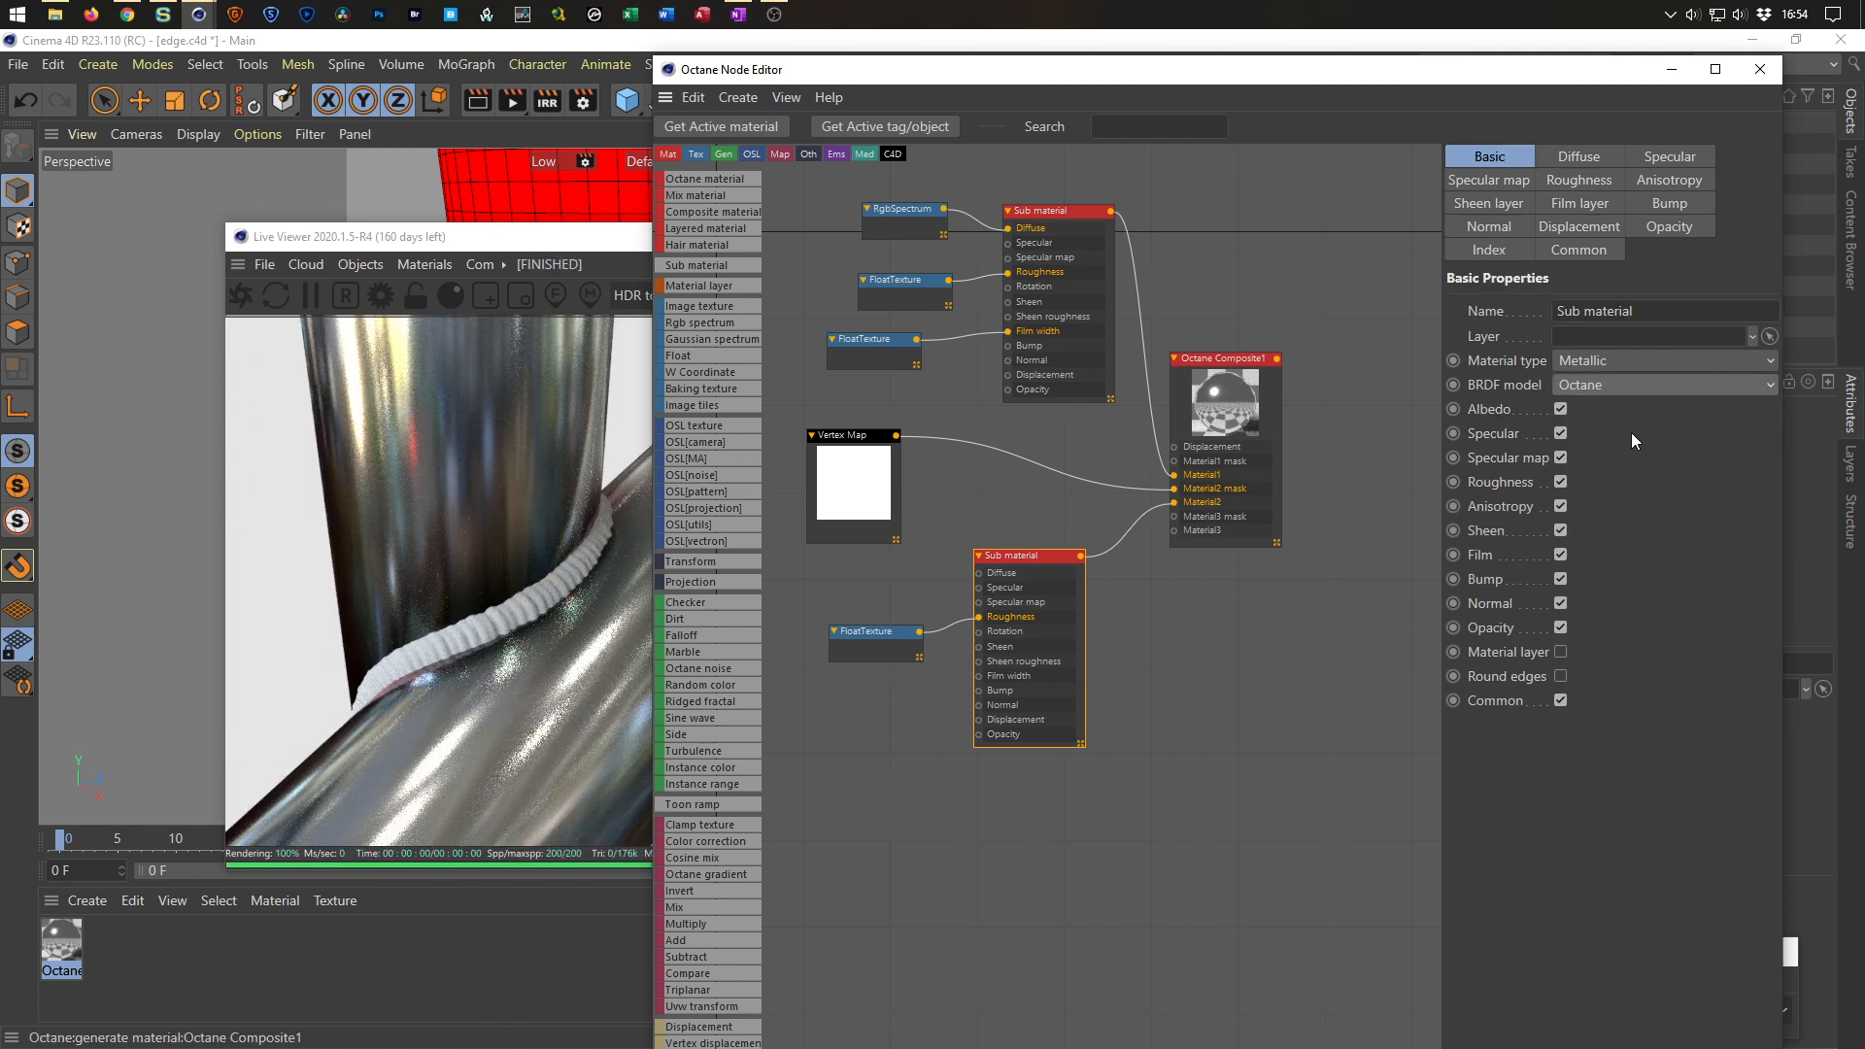
Switch the bottom Sub material's metallic reflection mode to Artistic.
click(1605, 163)
click(1665, 182)
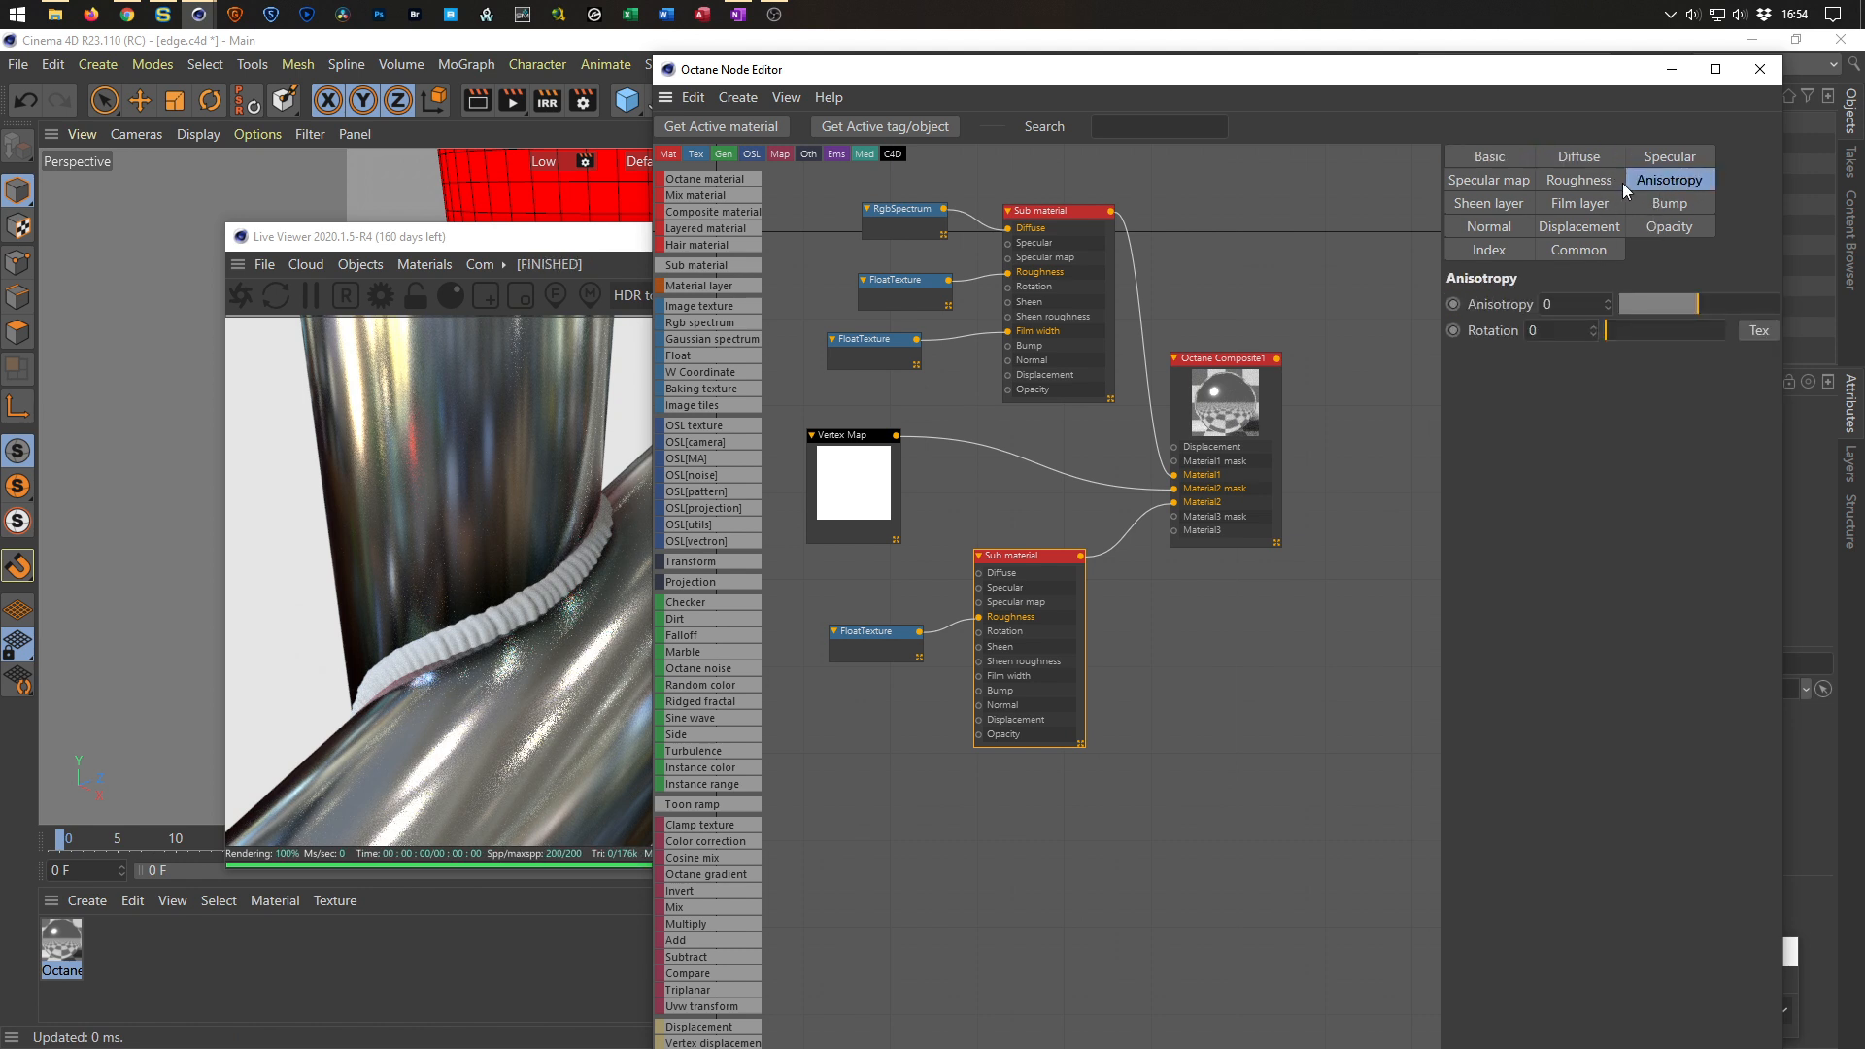
click(1591, 184)
click(1482, 252)
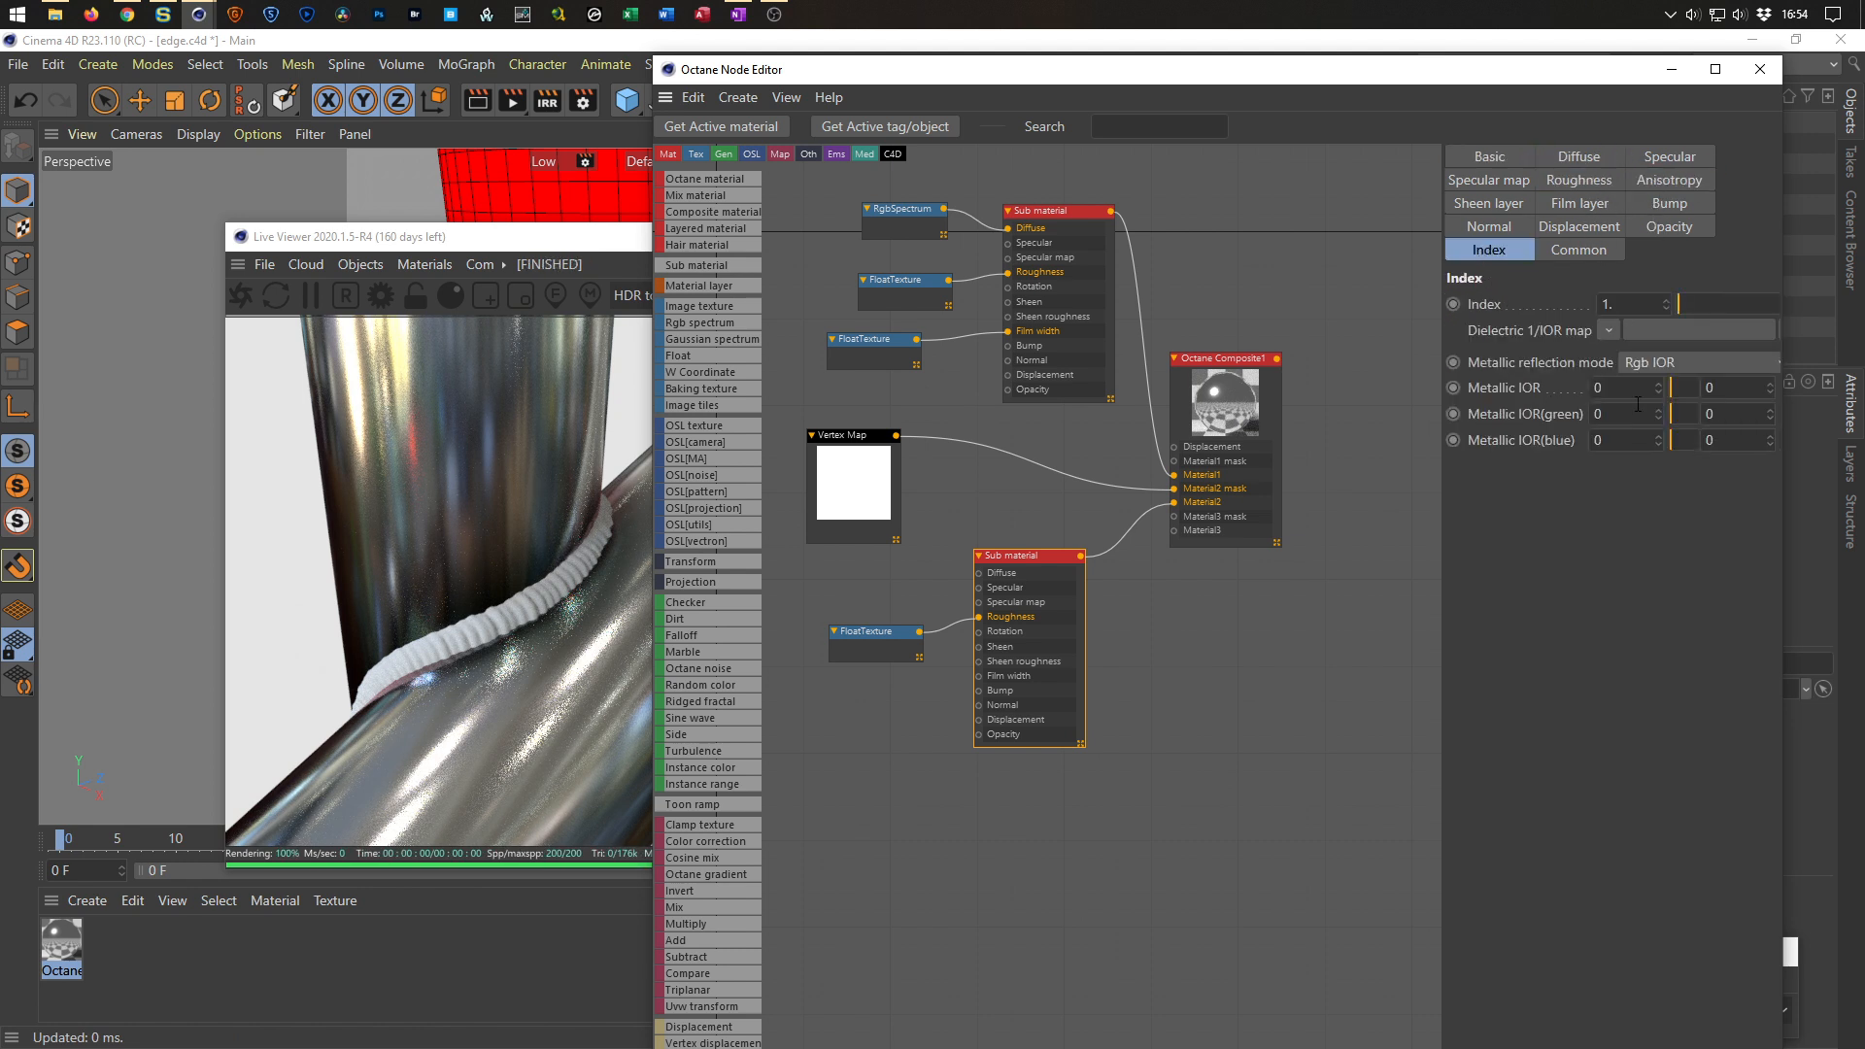
click(1659, 361)
click(1658, 411)
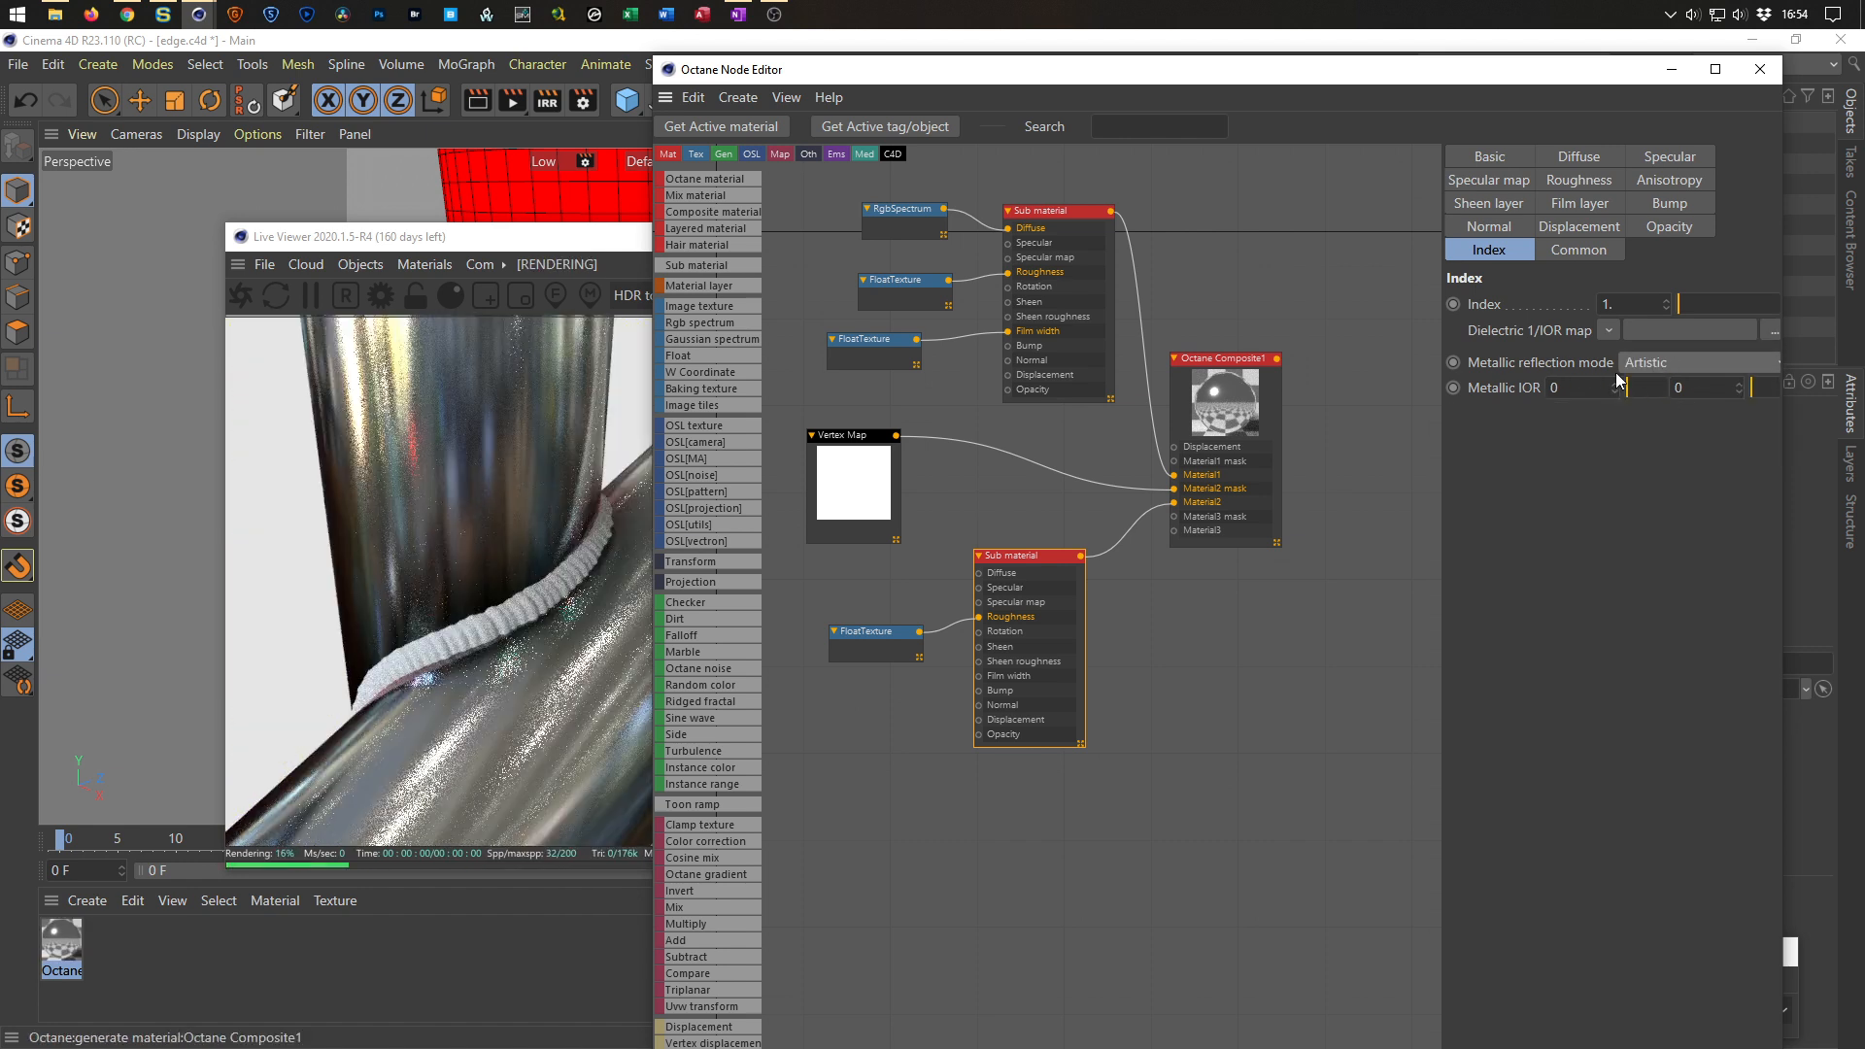
Raise the bottom Sub material's Index to about 3.17.
click(1693, 303)
drag(1692, 301, 1710, 297)
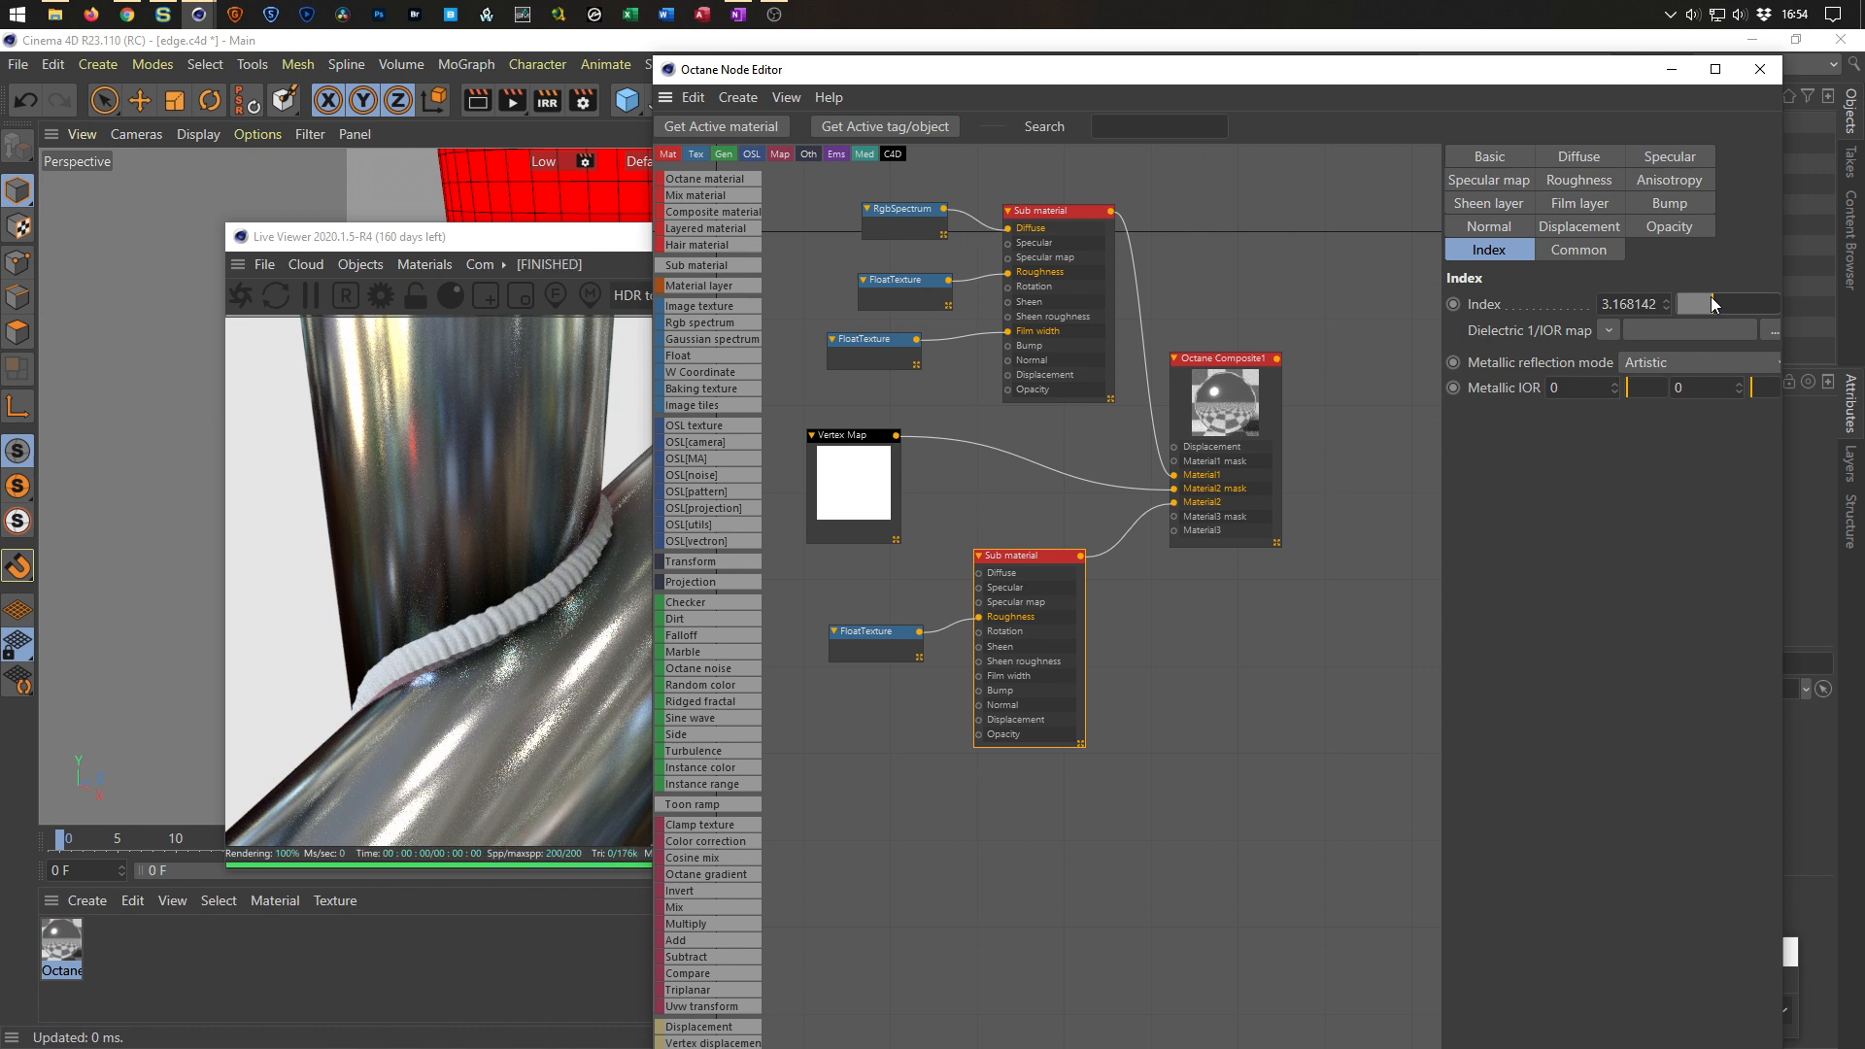
drag(1711, 297, 1693, 307)
drag(1224, 367, 1241, 362)
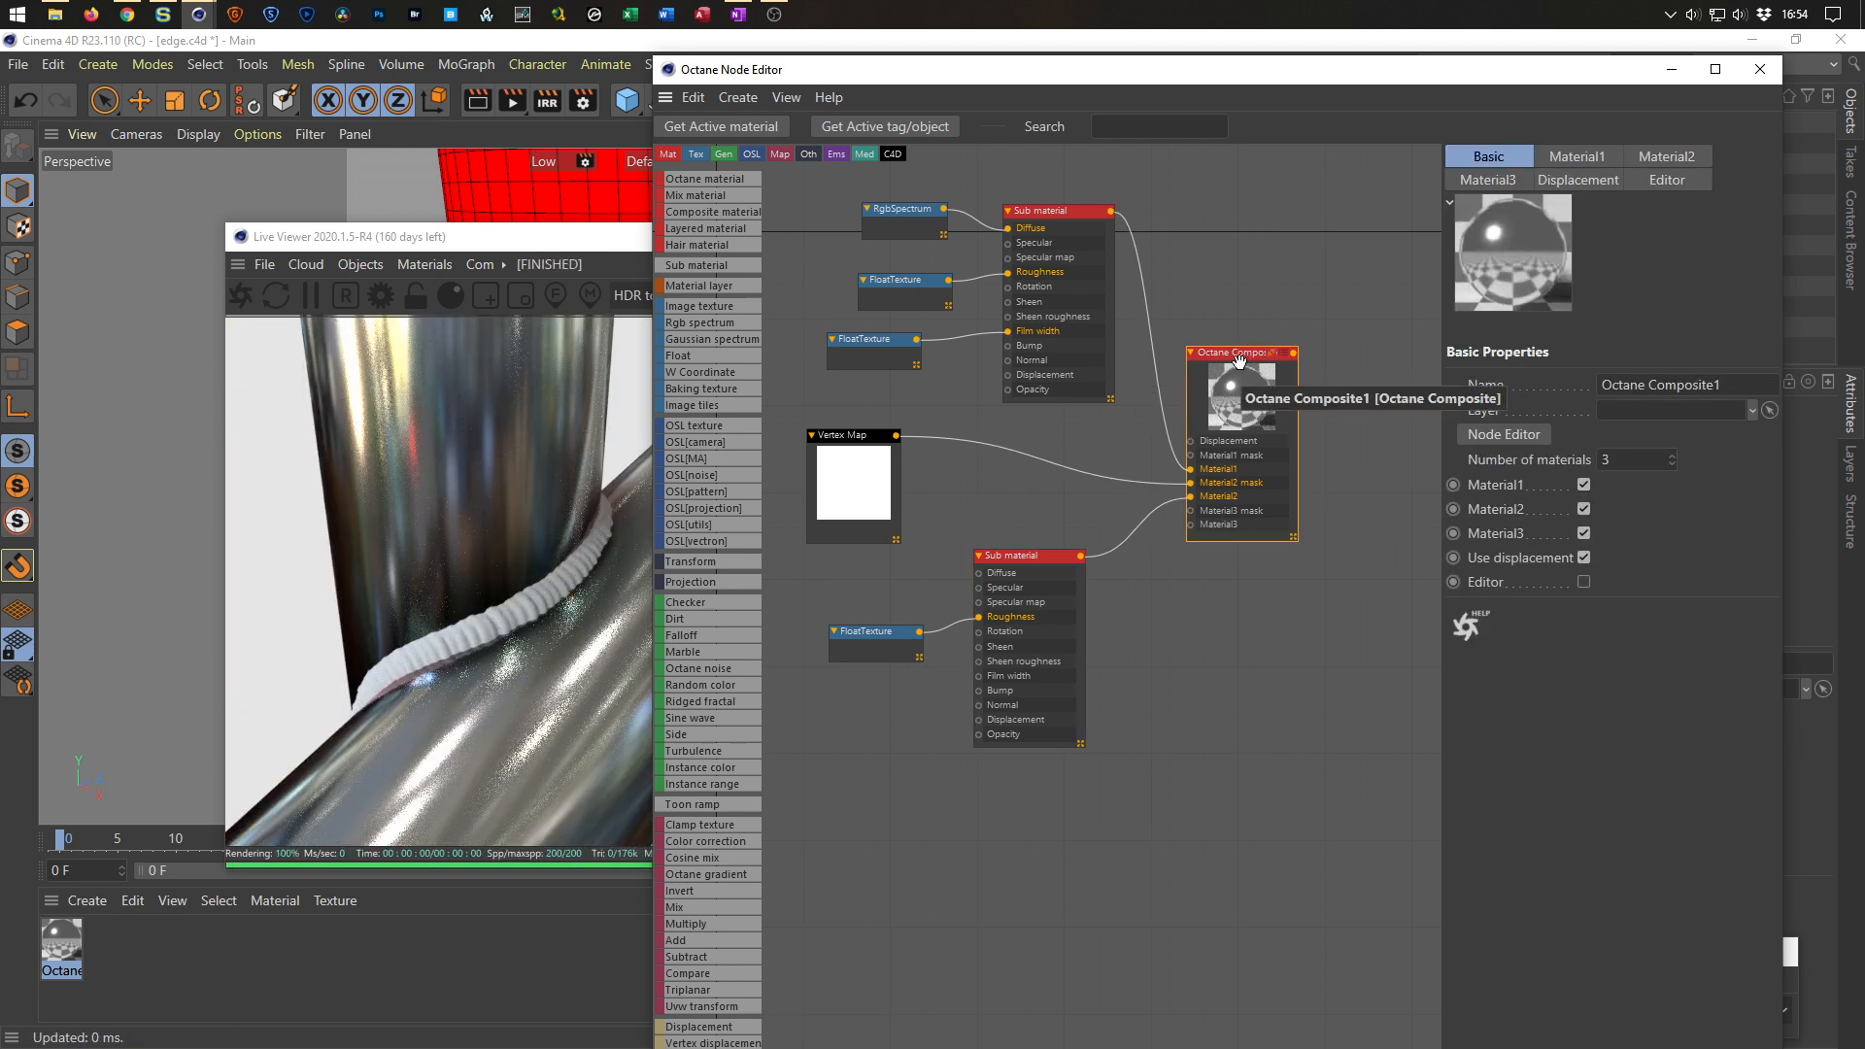
drag(1349, 69, 1263, 956)
click(132, 942)
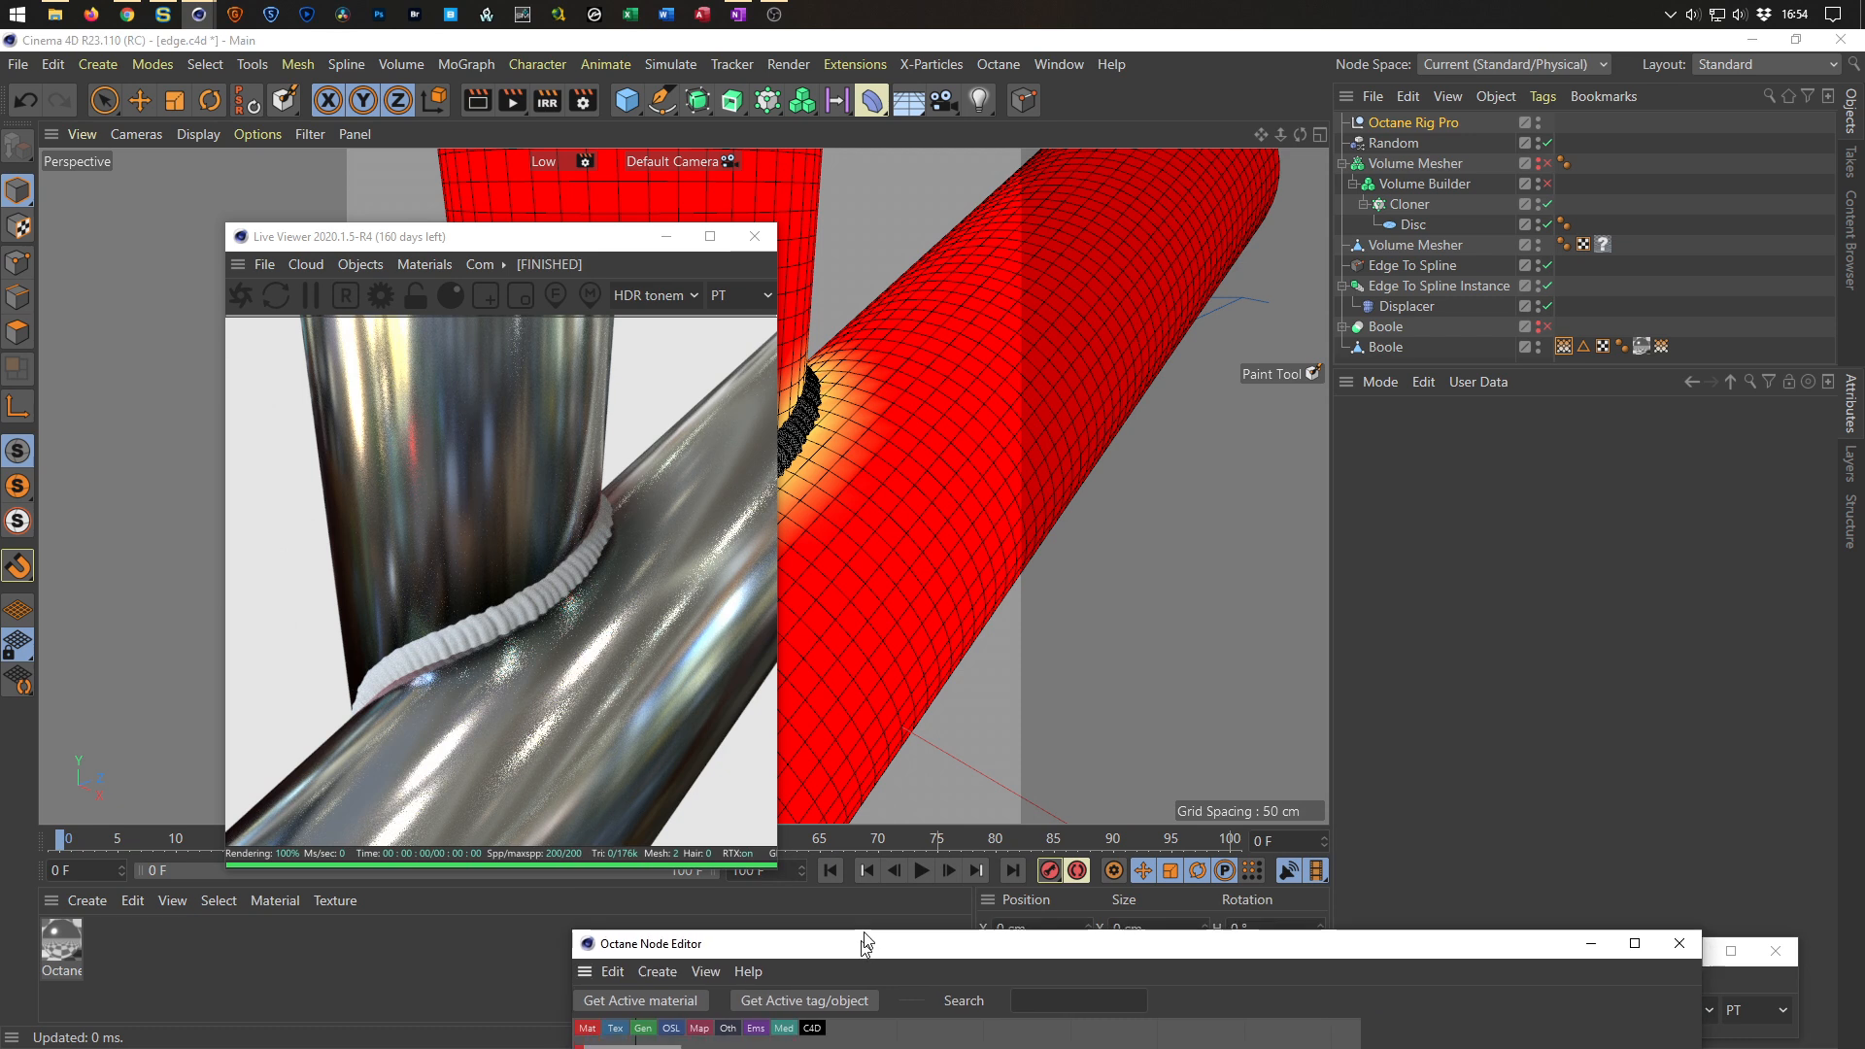
Create a new Octane material in the Node Editor and set its material type to Metallic and BRDF model to GGX.
drag(842, 968, 894, 276)
drag(696, 374, 1209, 456)
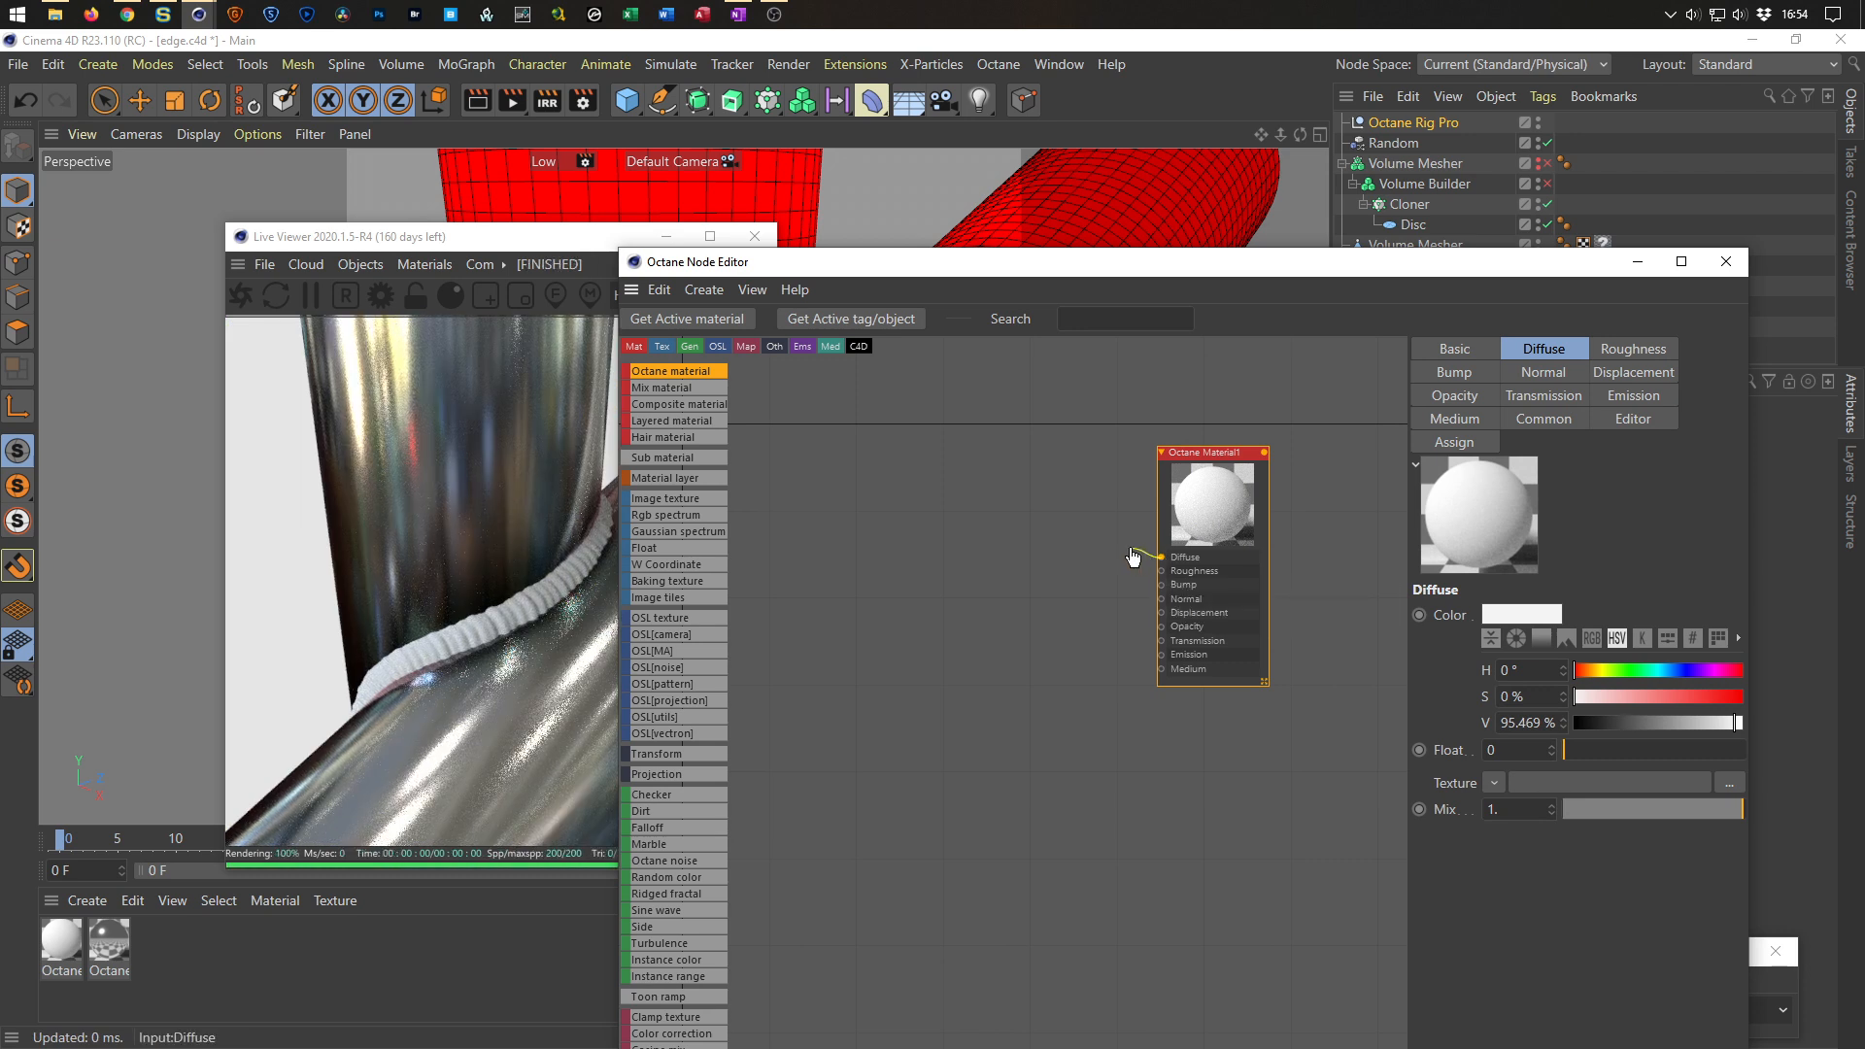
drag(1209, 456, 1210, 455)
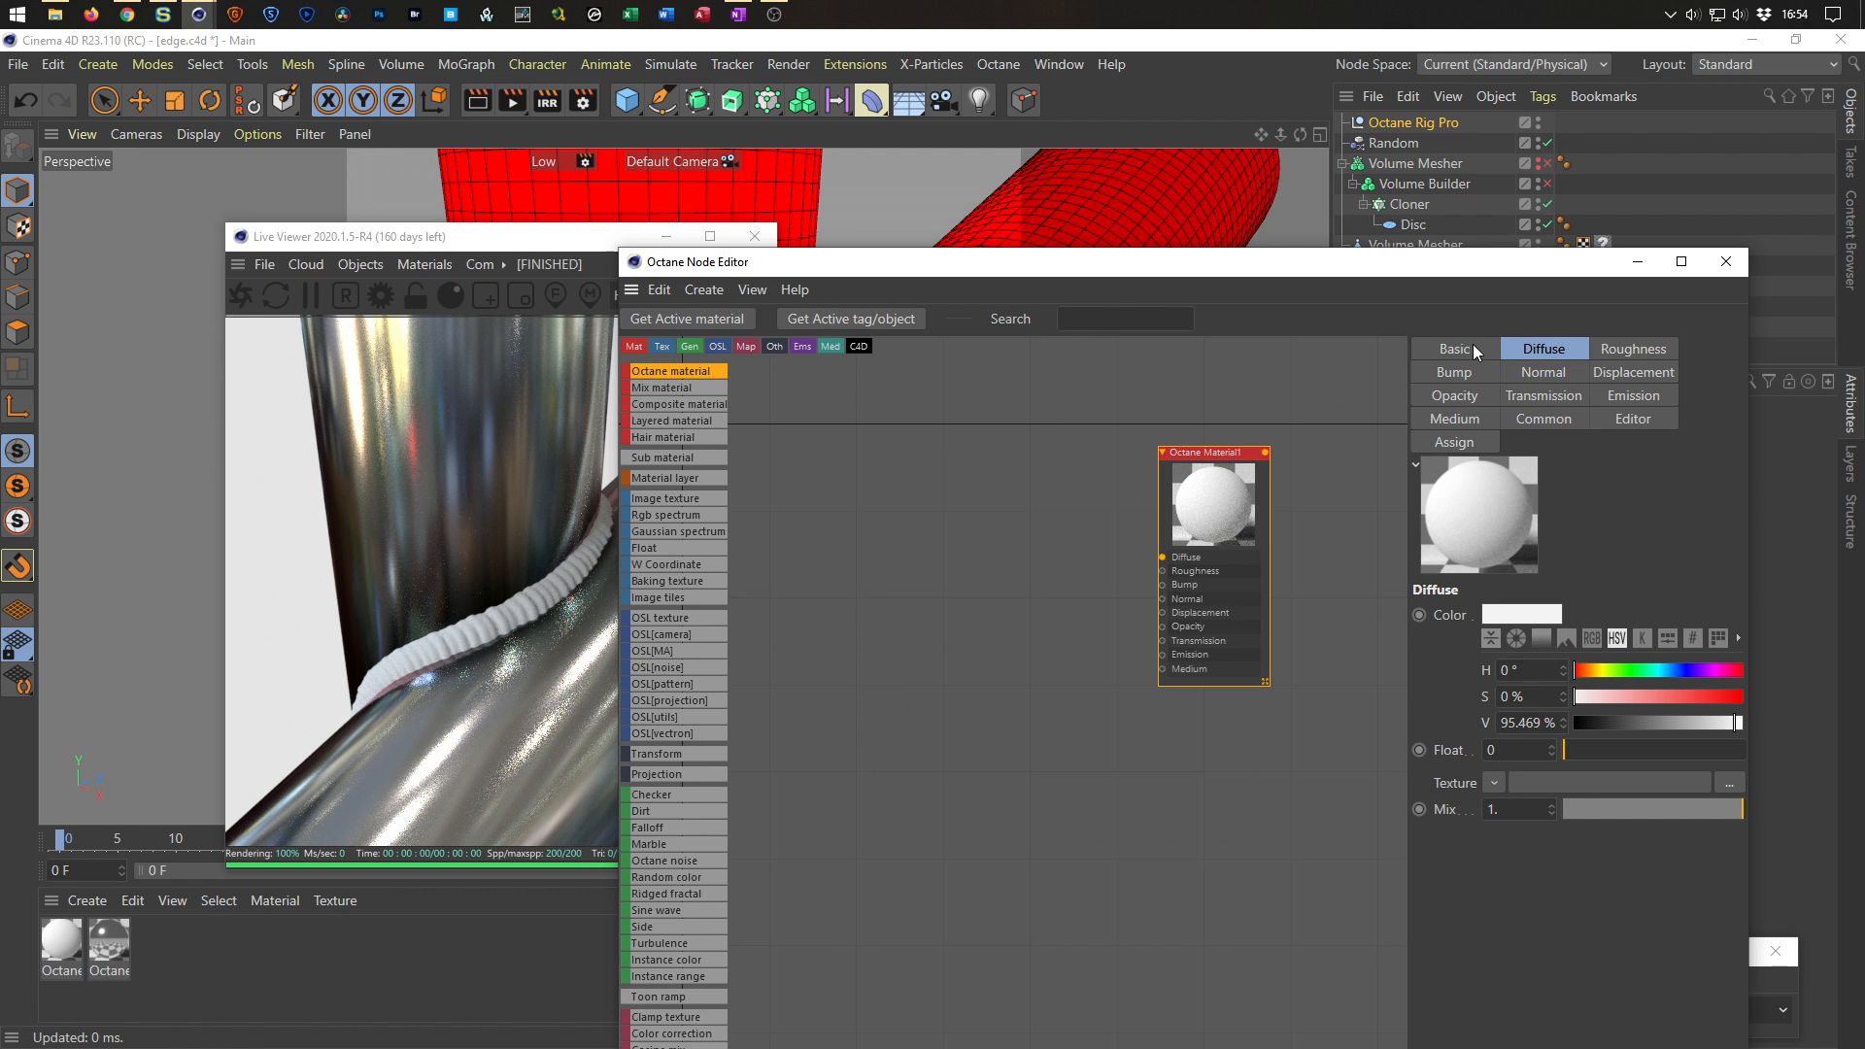
click(1467, 349)
click(1556, 669)
click(1572, 750)
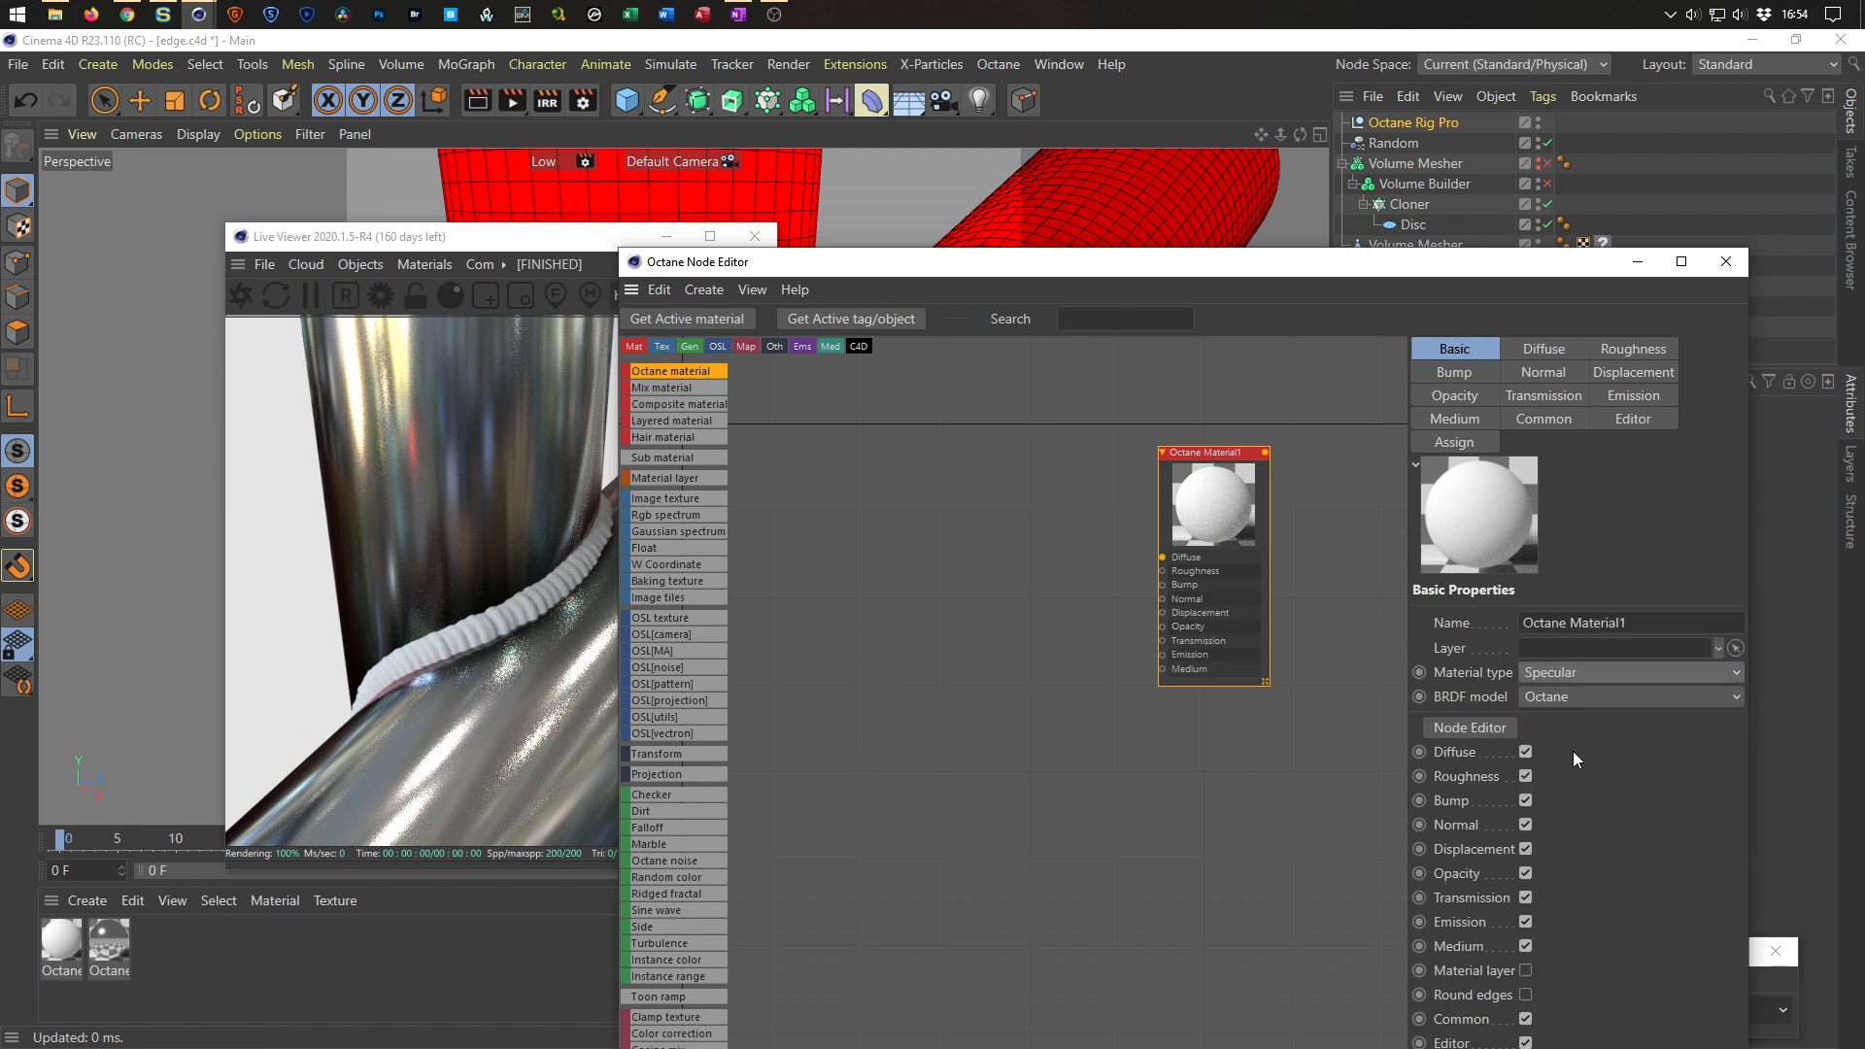
click(1564, 694)
click(1566, 807)
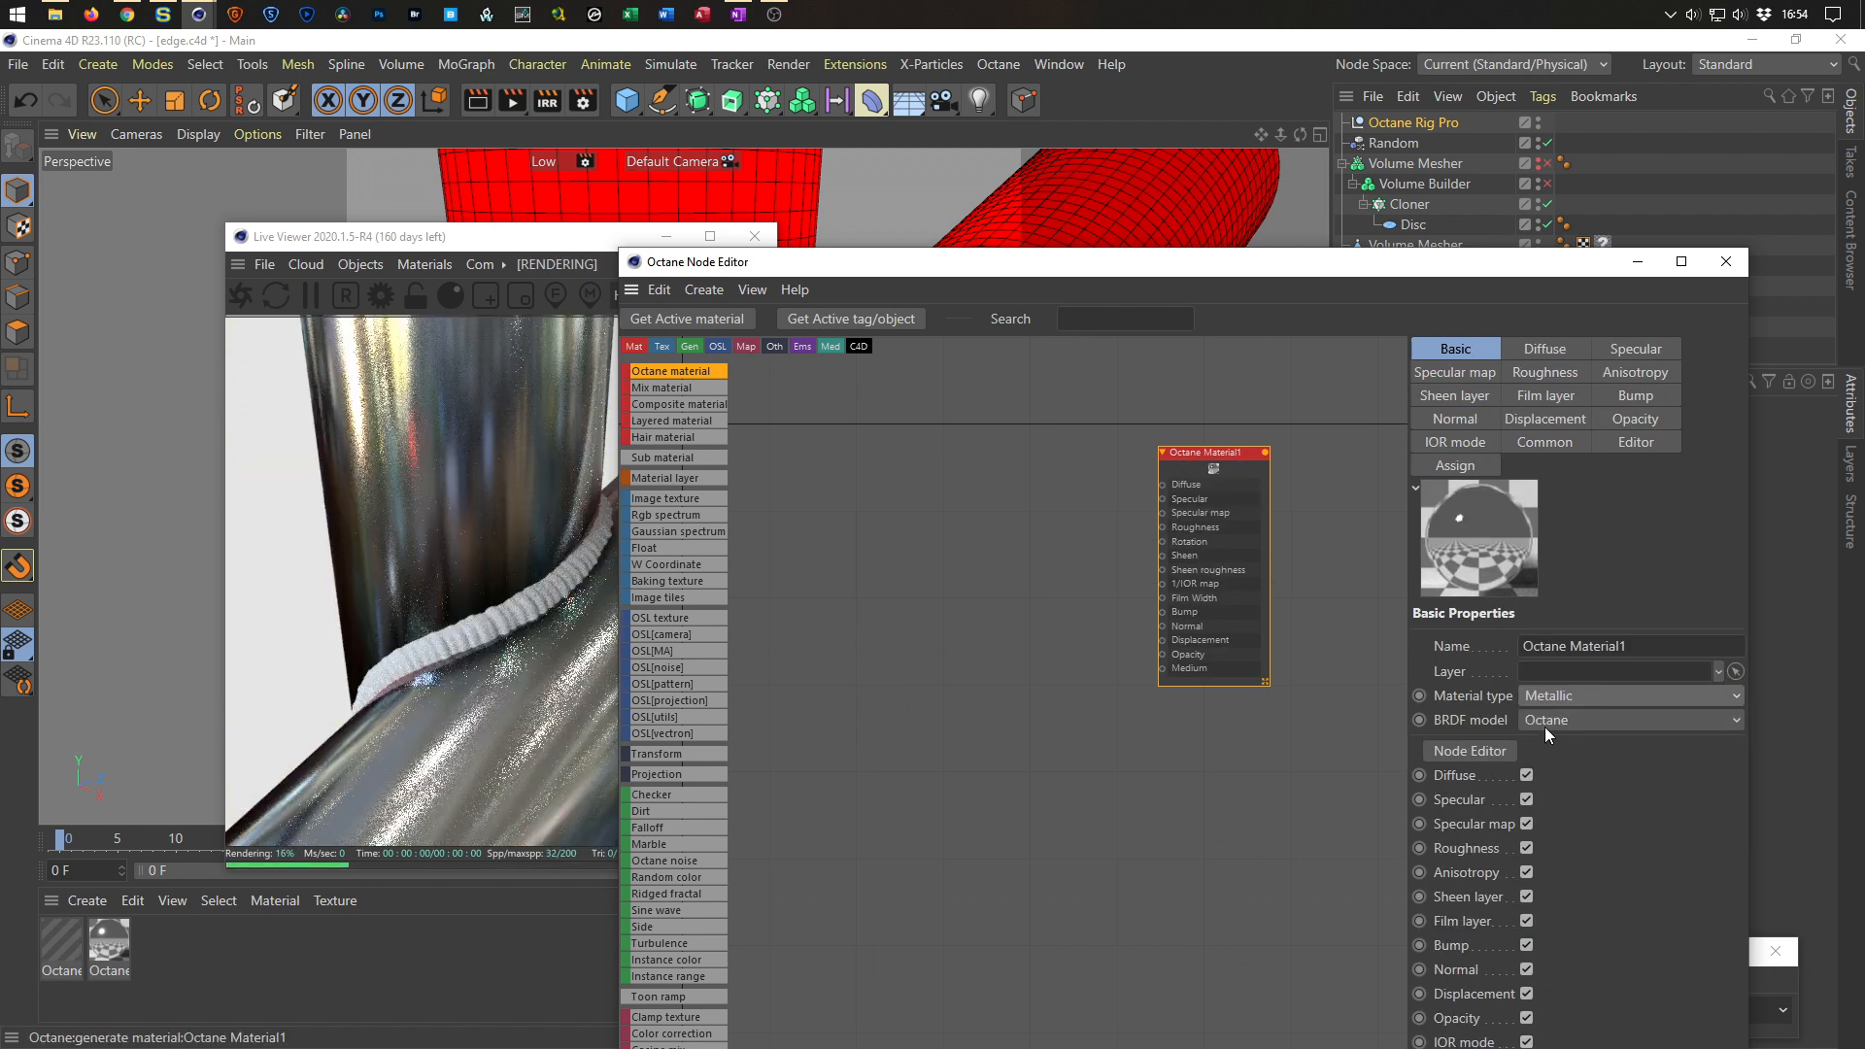
click(1560, 721)
click(1571, 783)
Set the new material's Metallic IOR to about 1.2 in its IOR mode settings.
drag(1445, 262, 1378, 632)
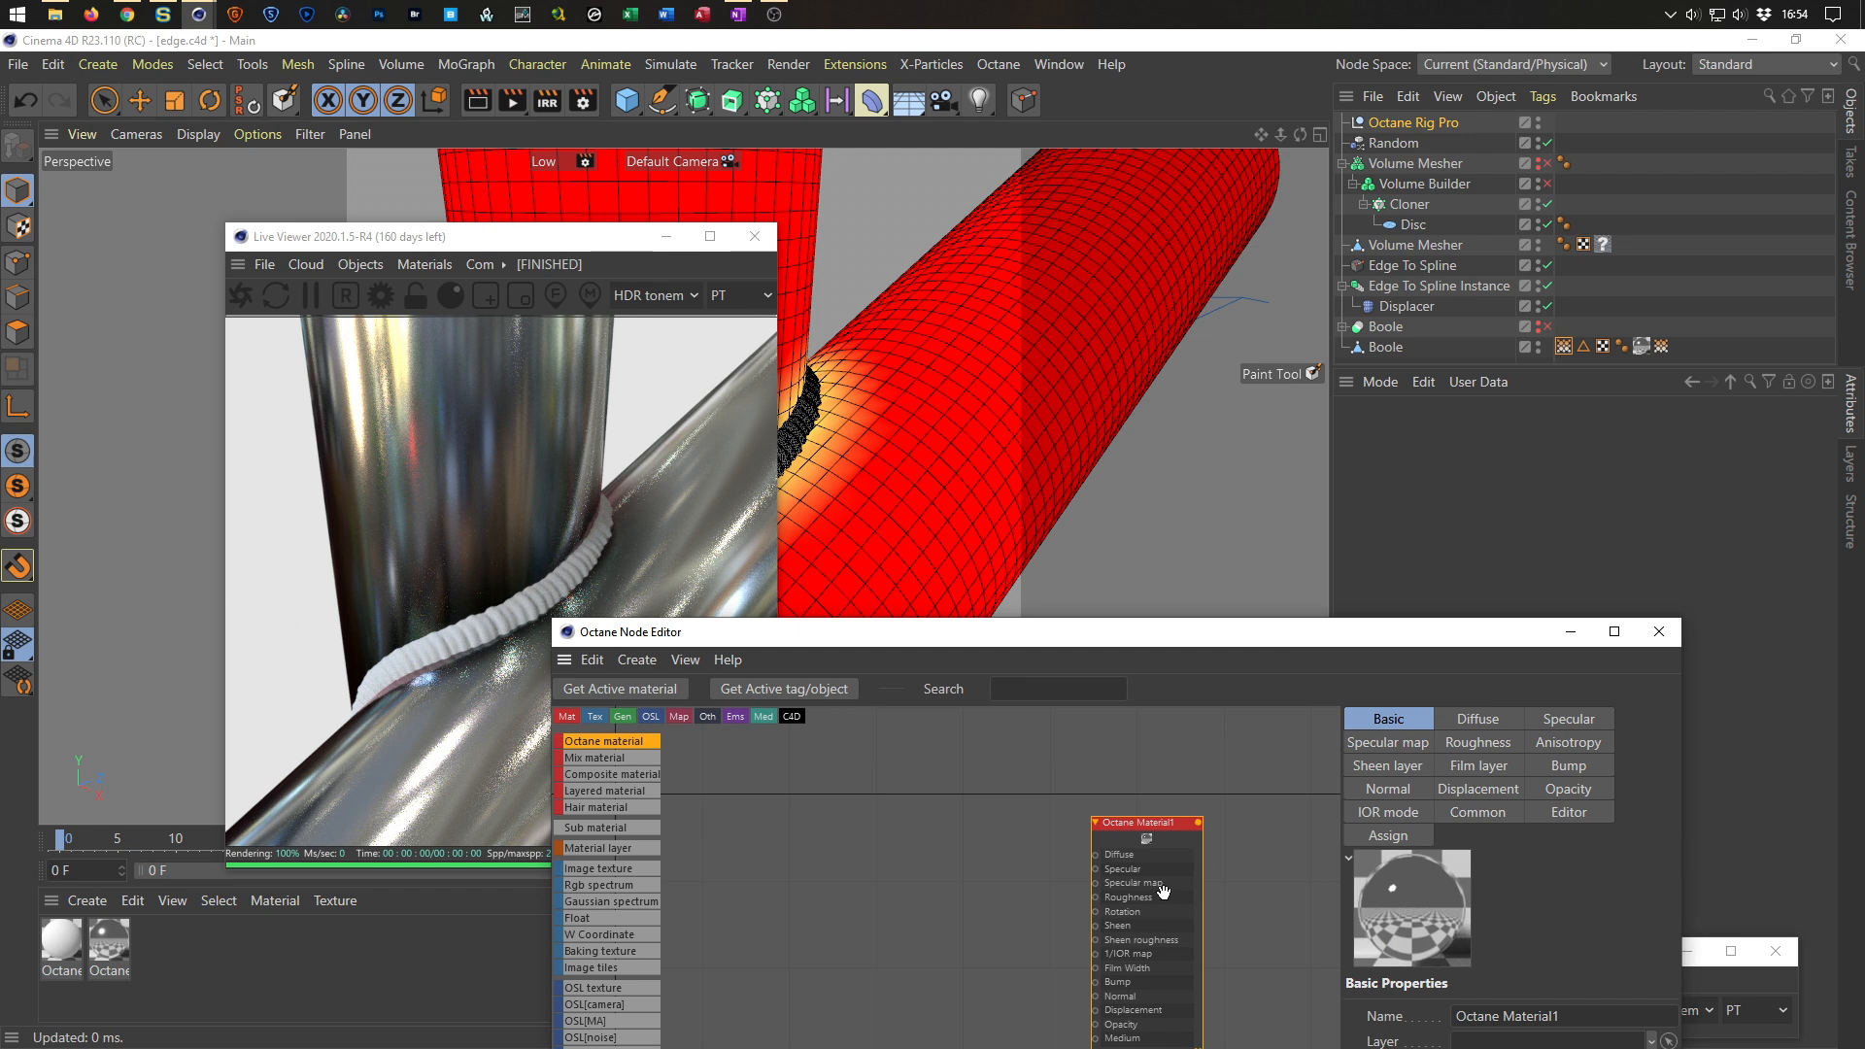
click(109, 941)
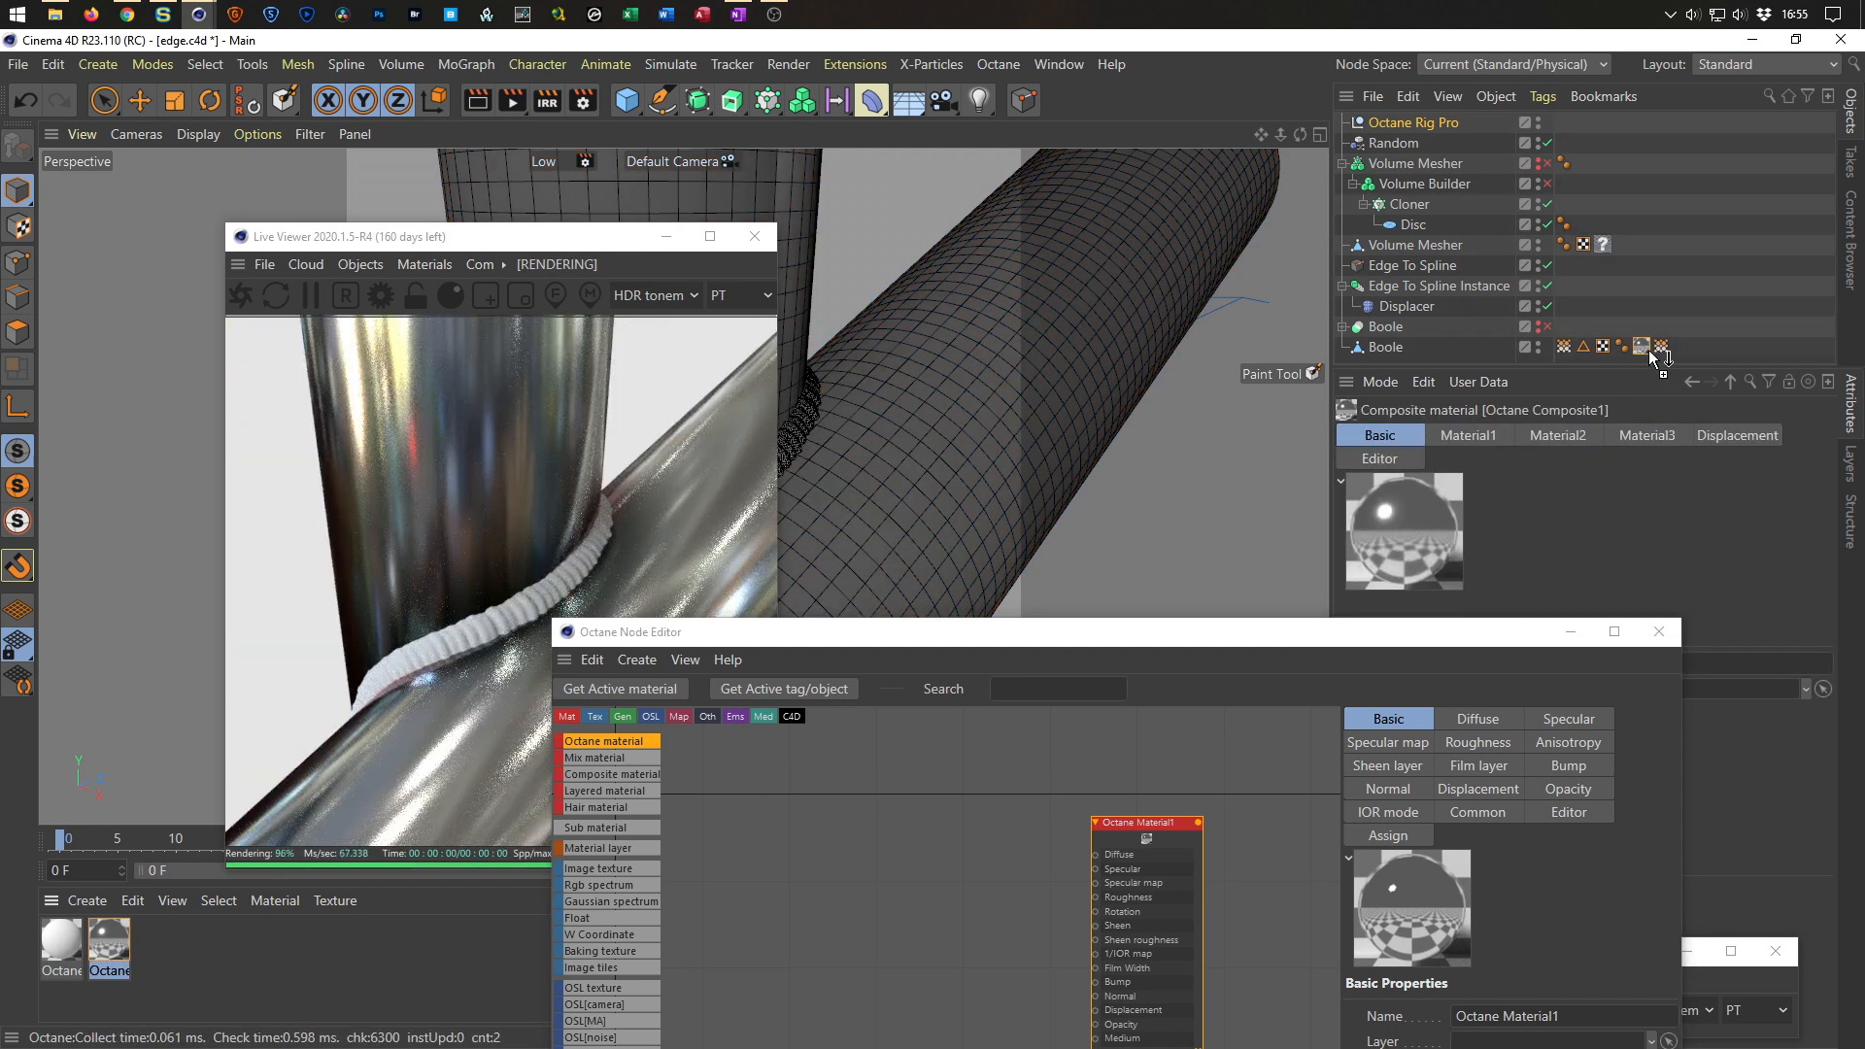
drag(1276, 637, 1444, 173)
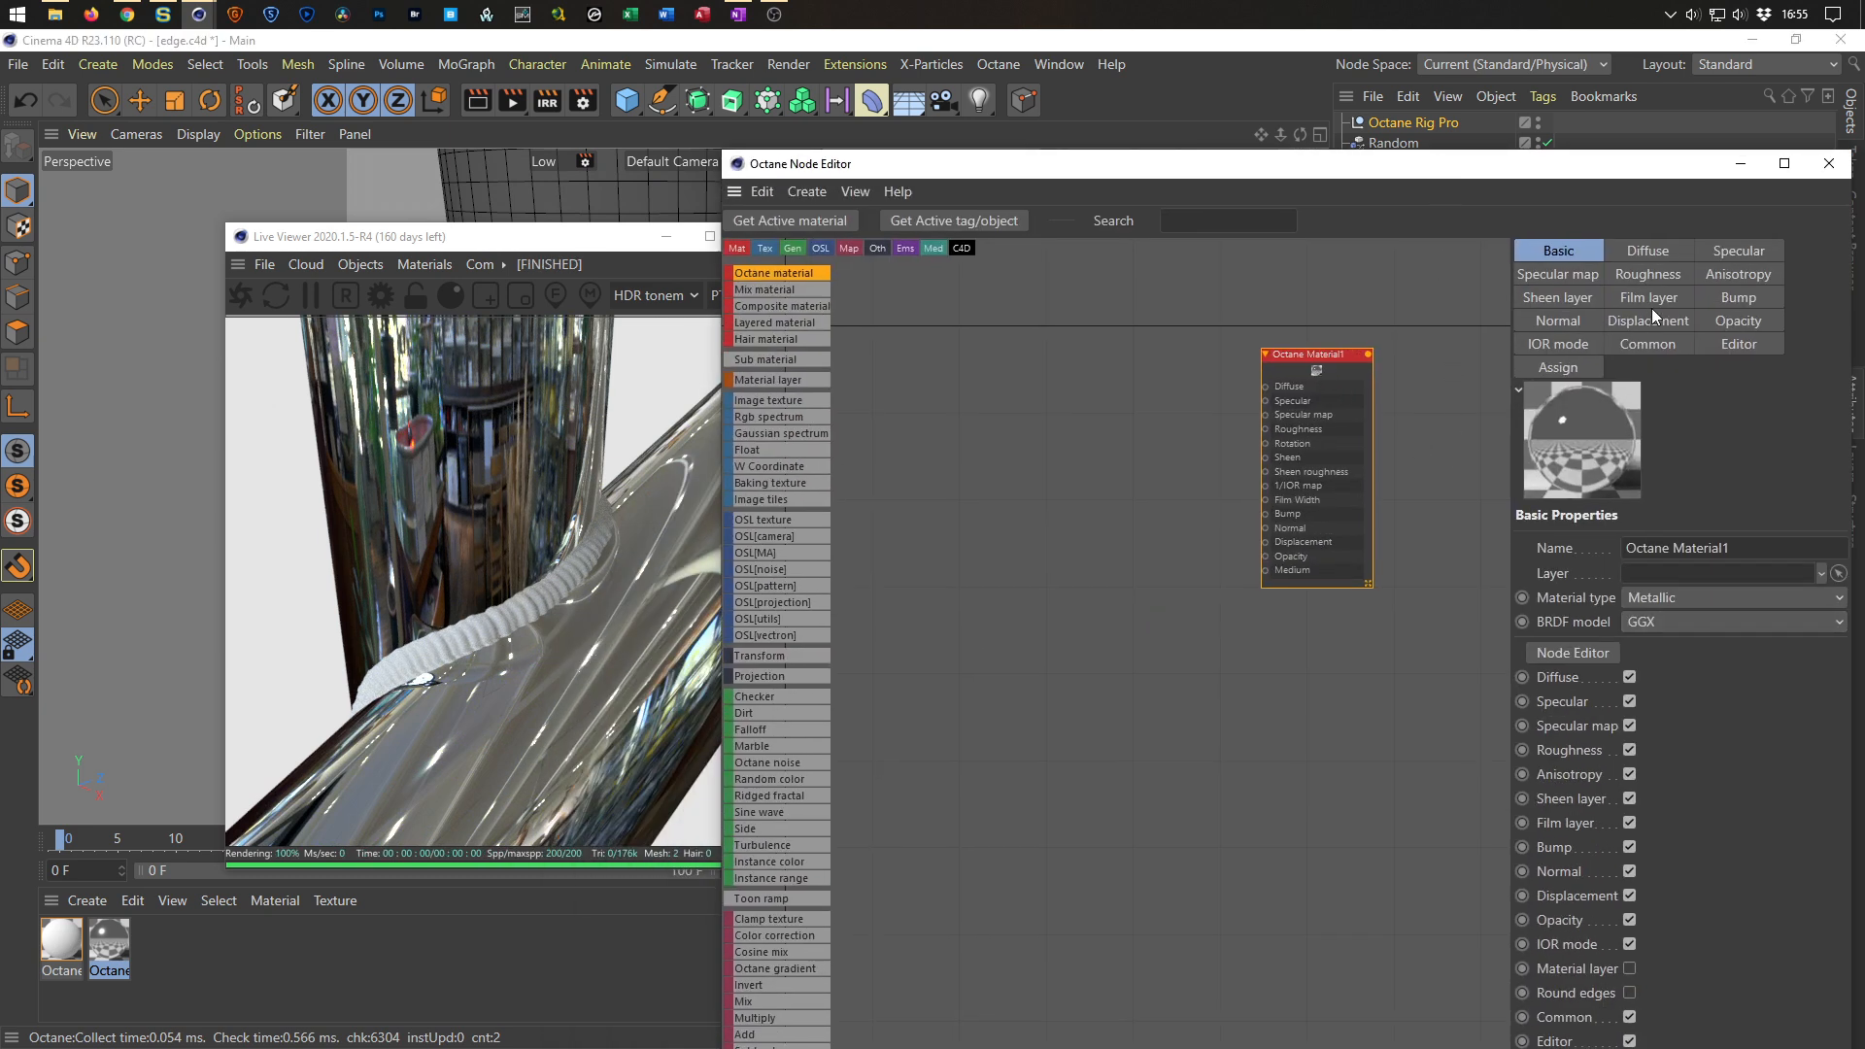
click(1565, 348)
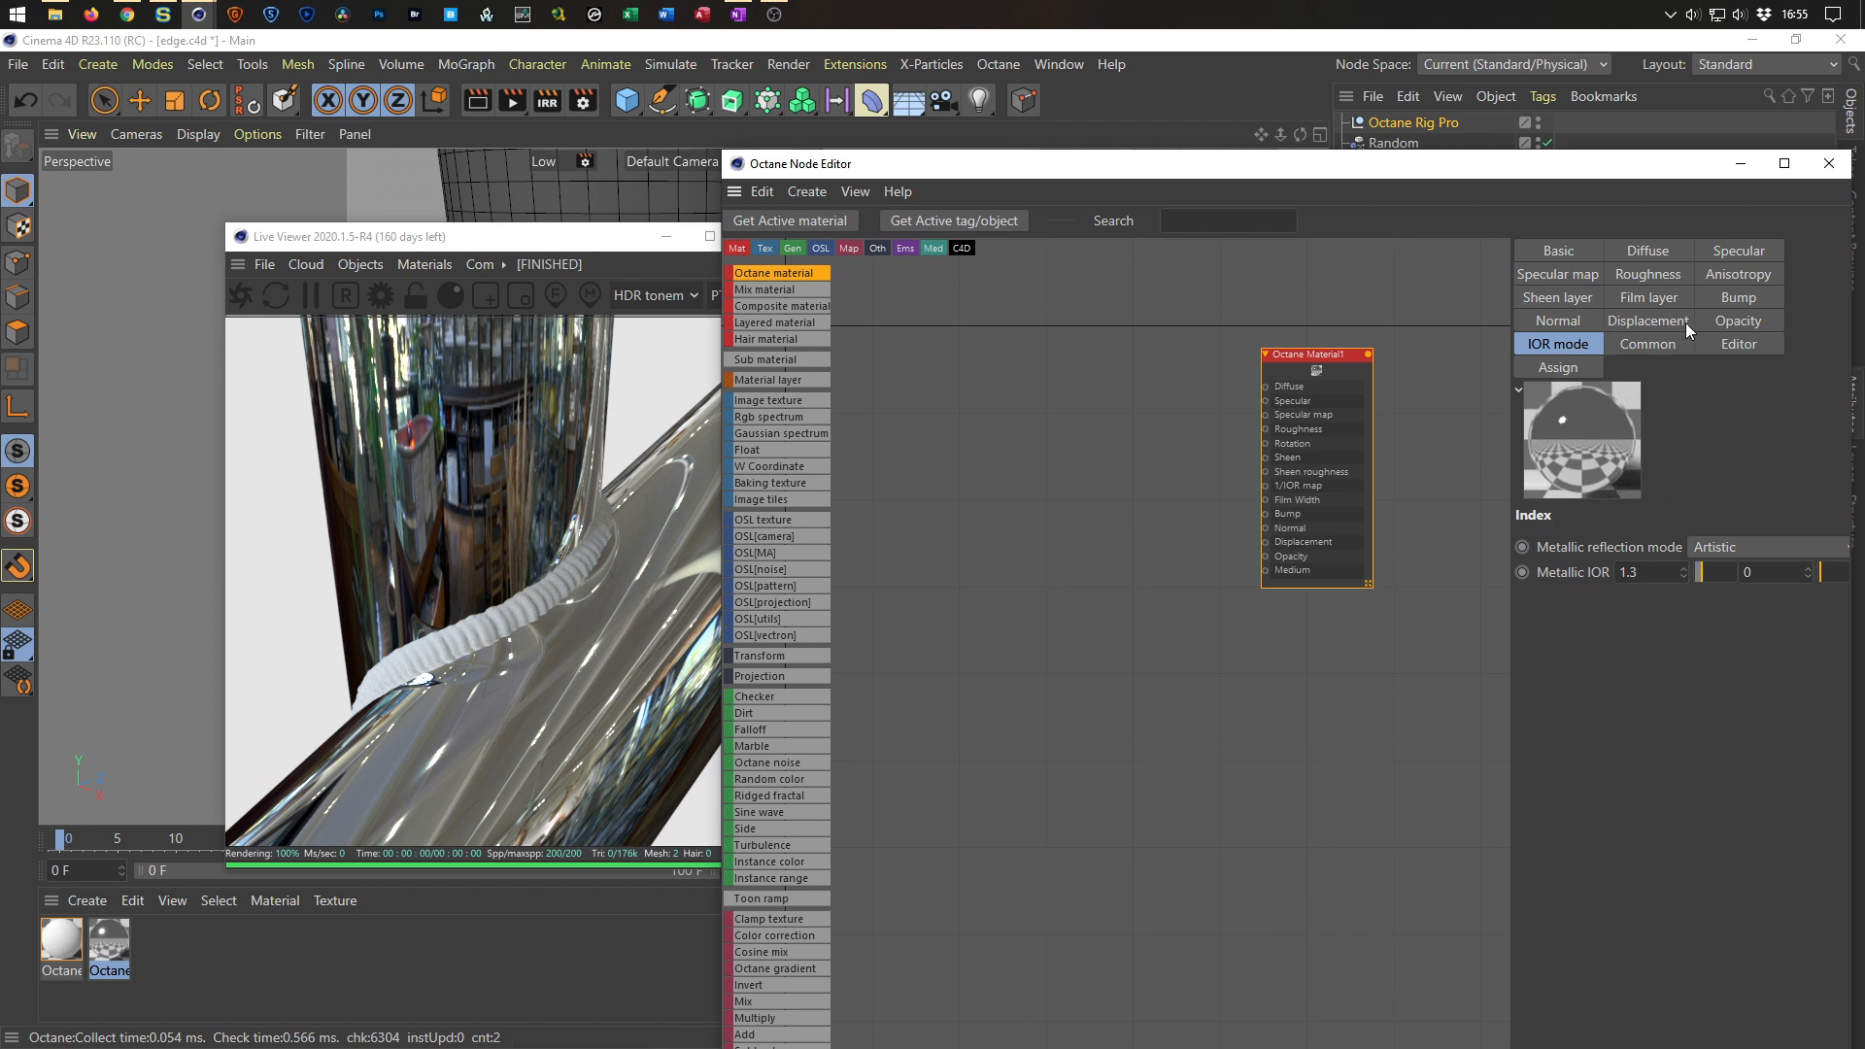
drag(1324, 358, 1309, 348)
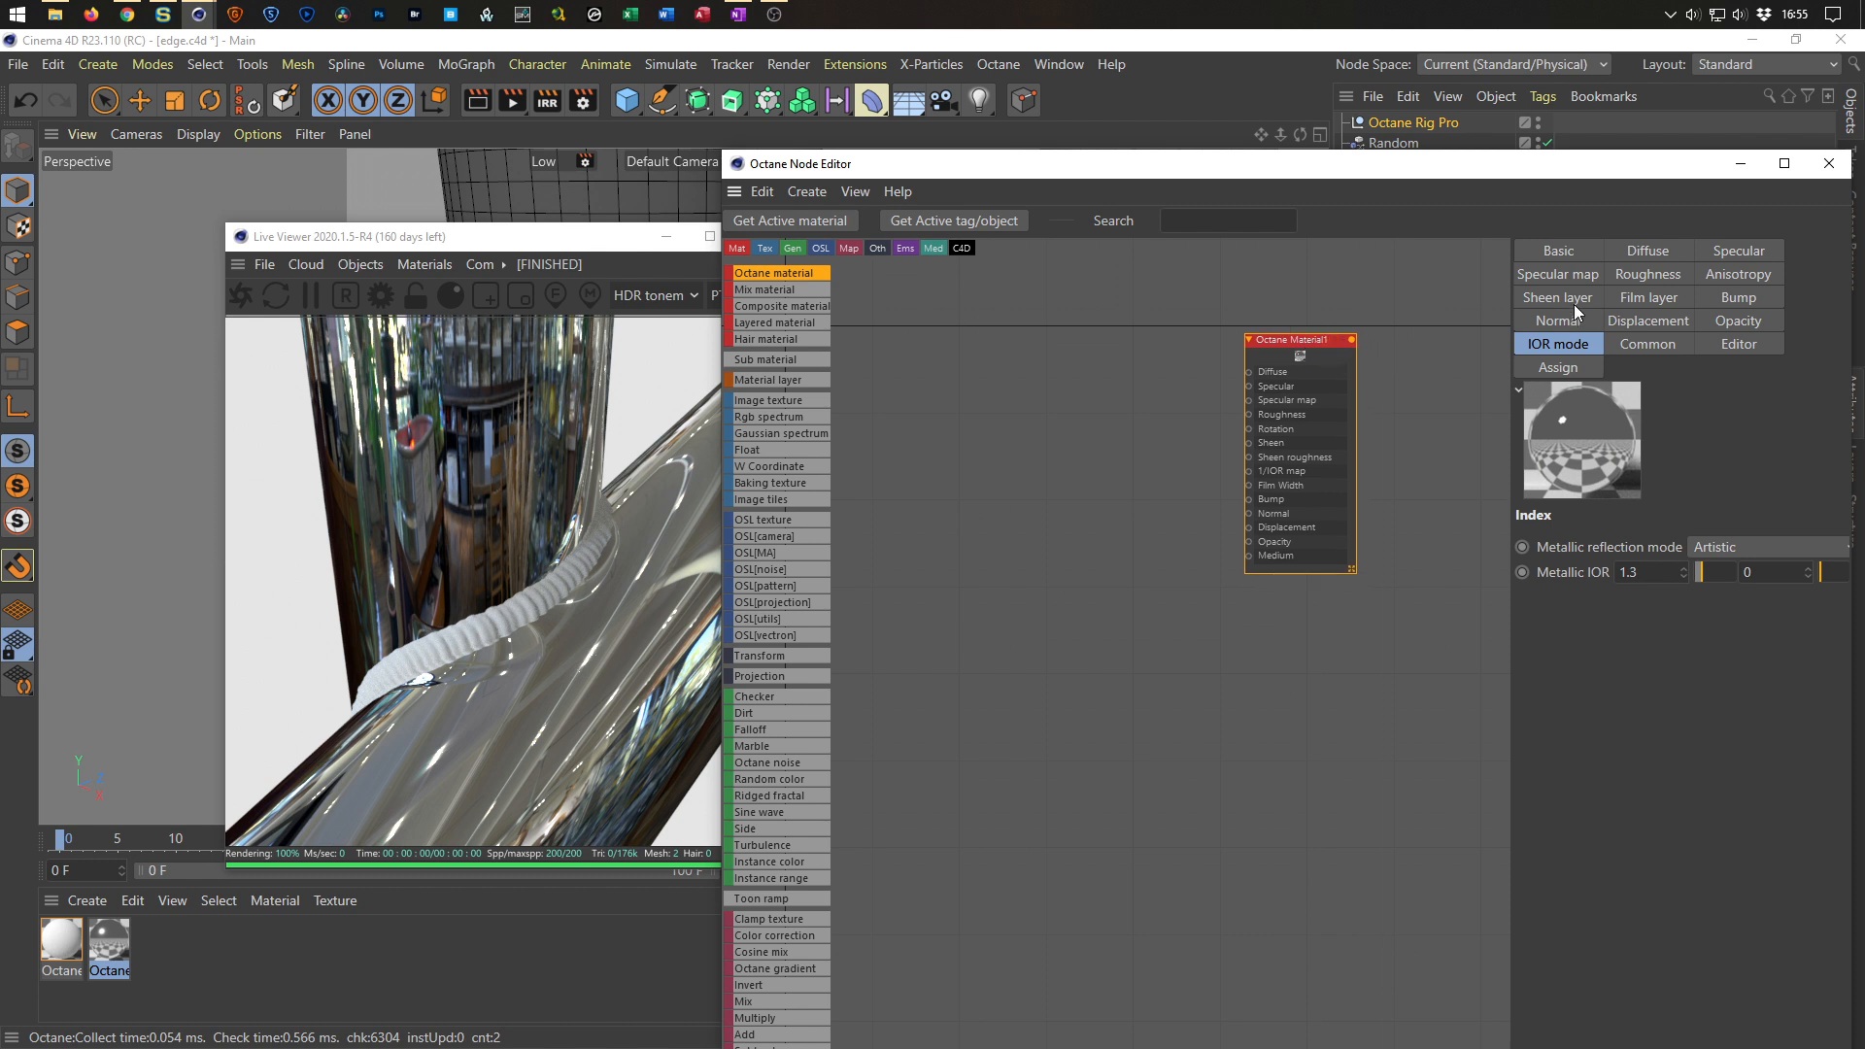
click(1578, 254)
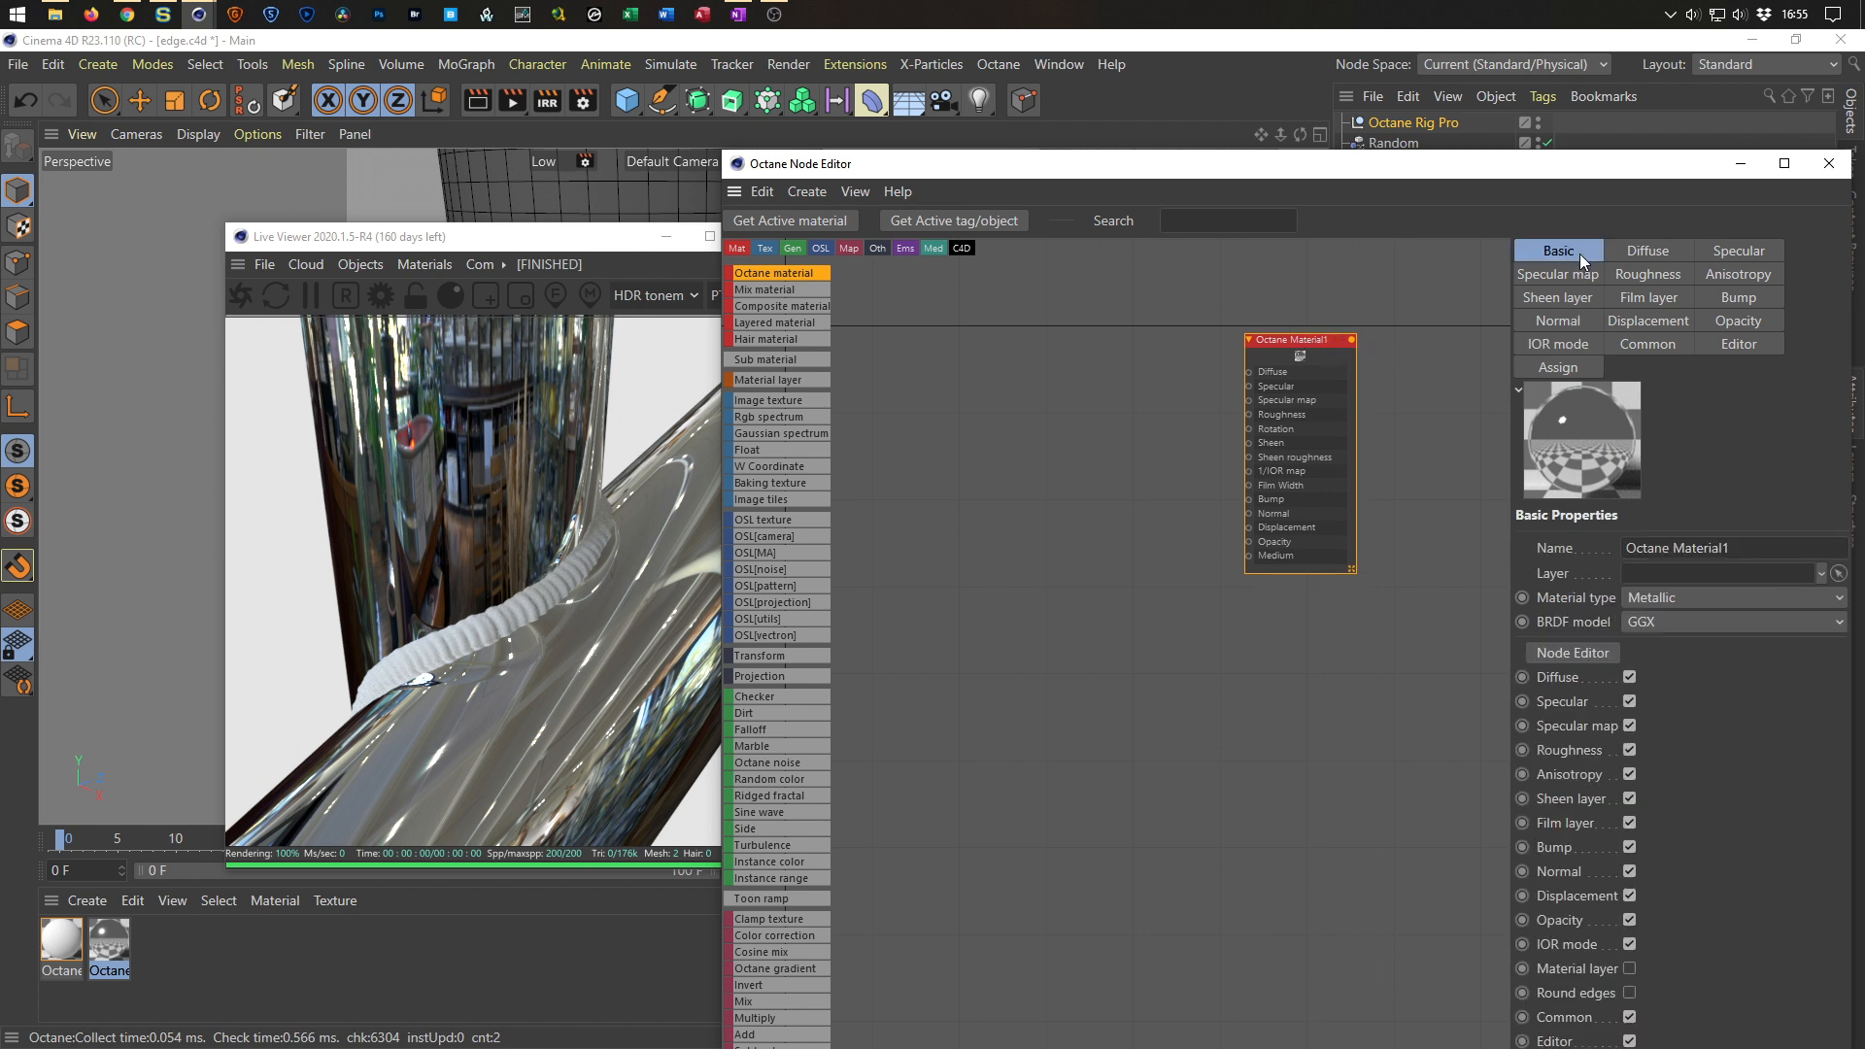
click(1675, 599)
click(1681, 598)
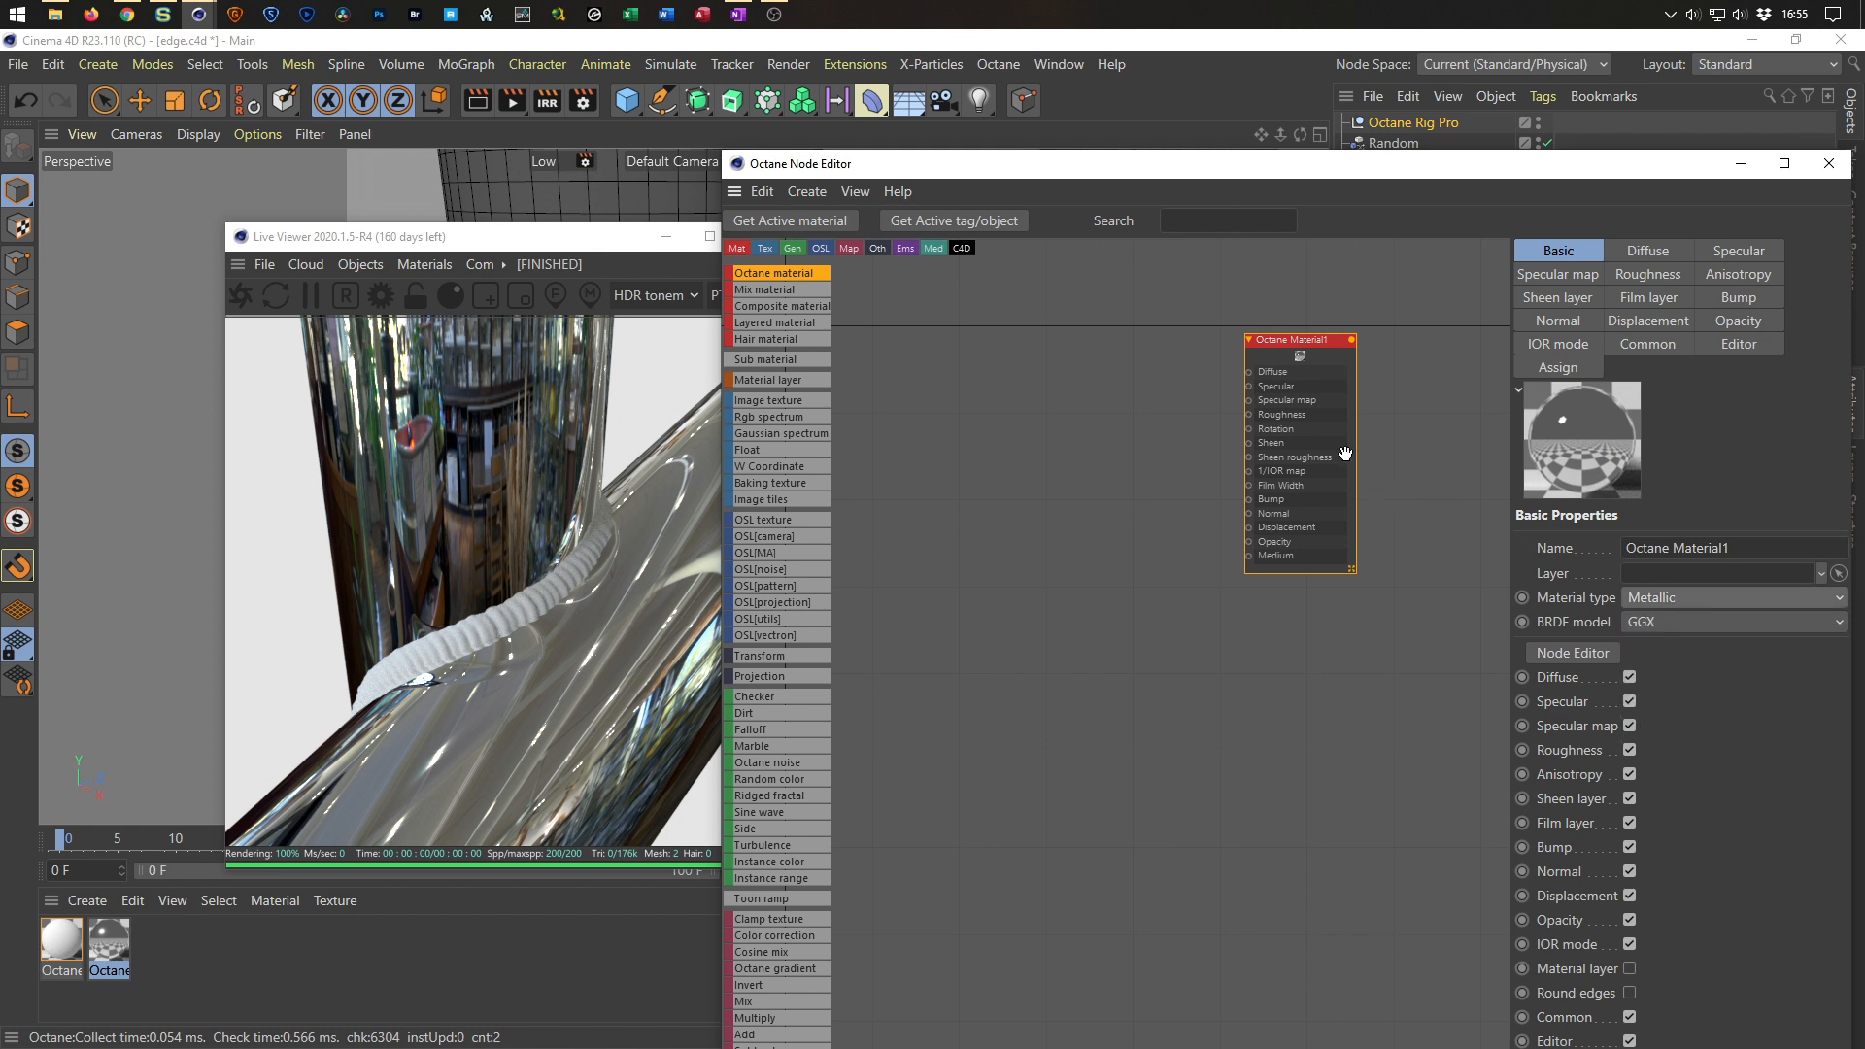
scroll(1346, 454, up, 2)
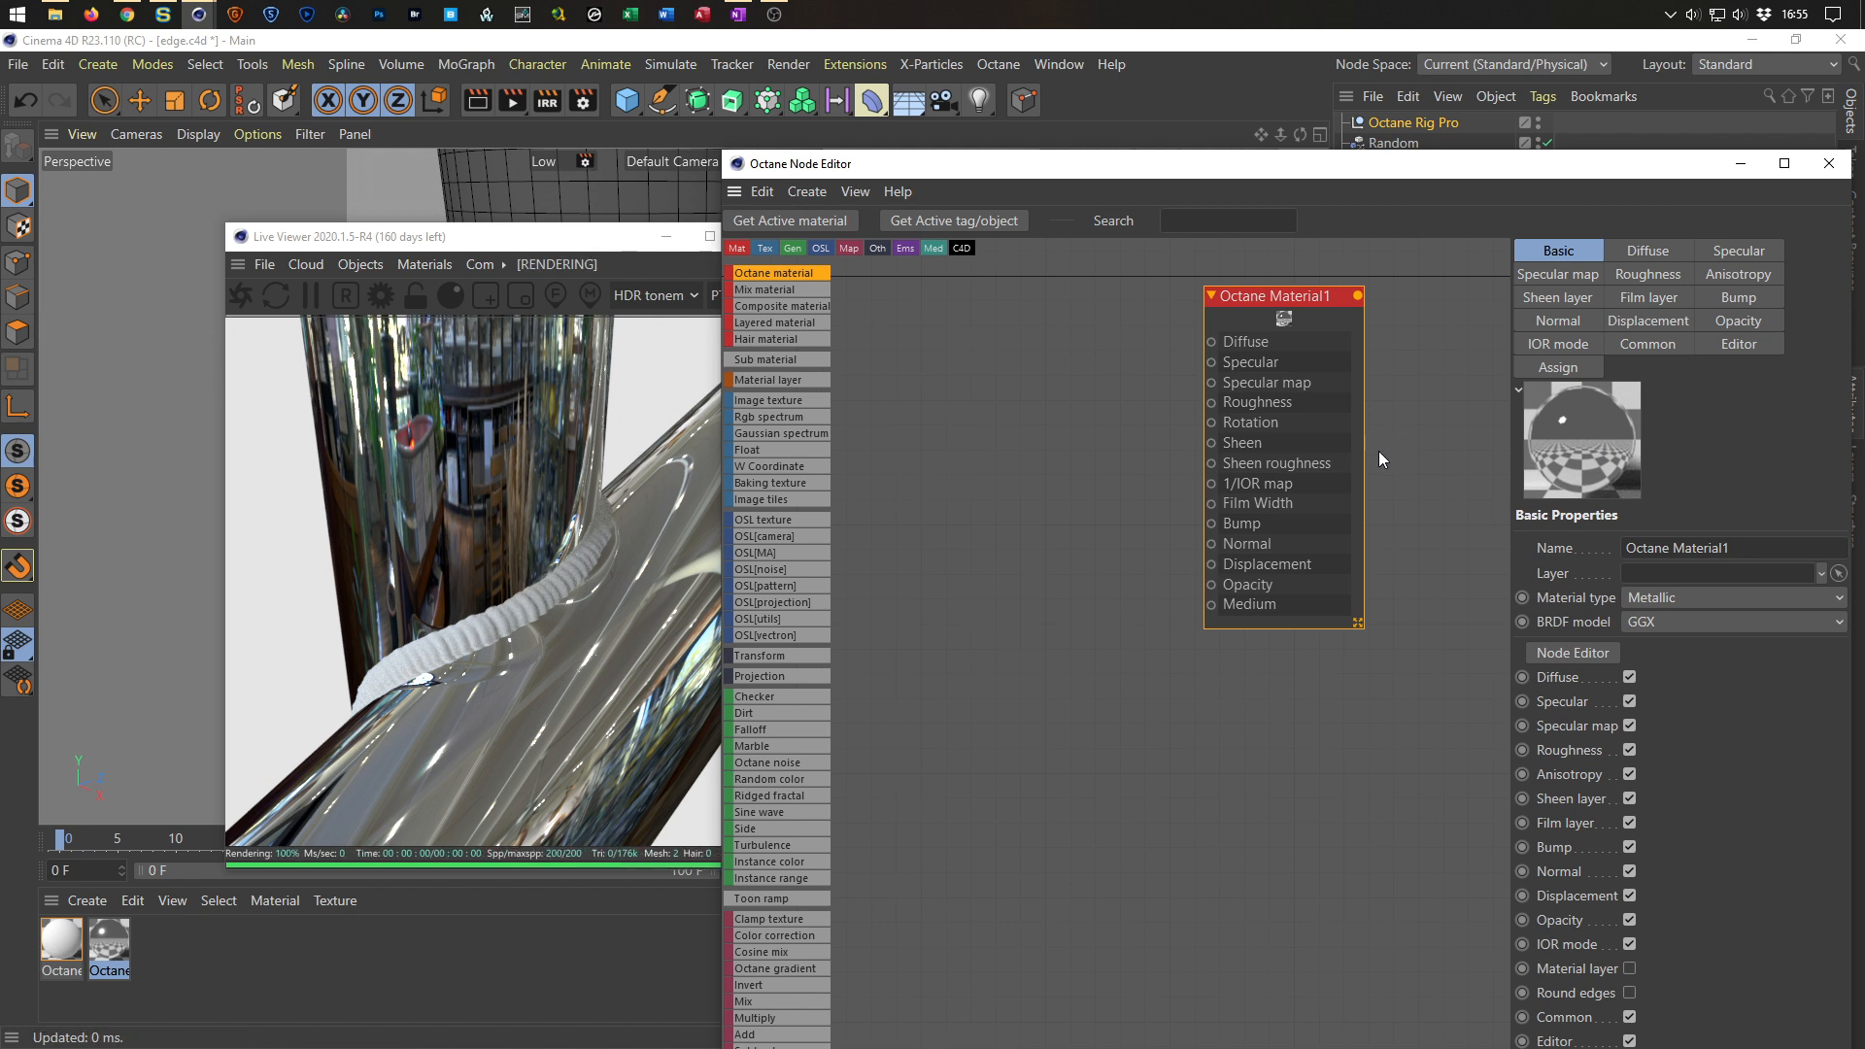
click(1577, 344)
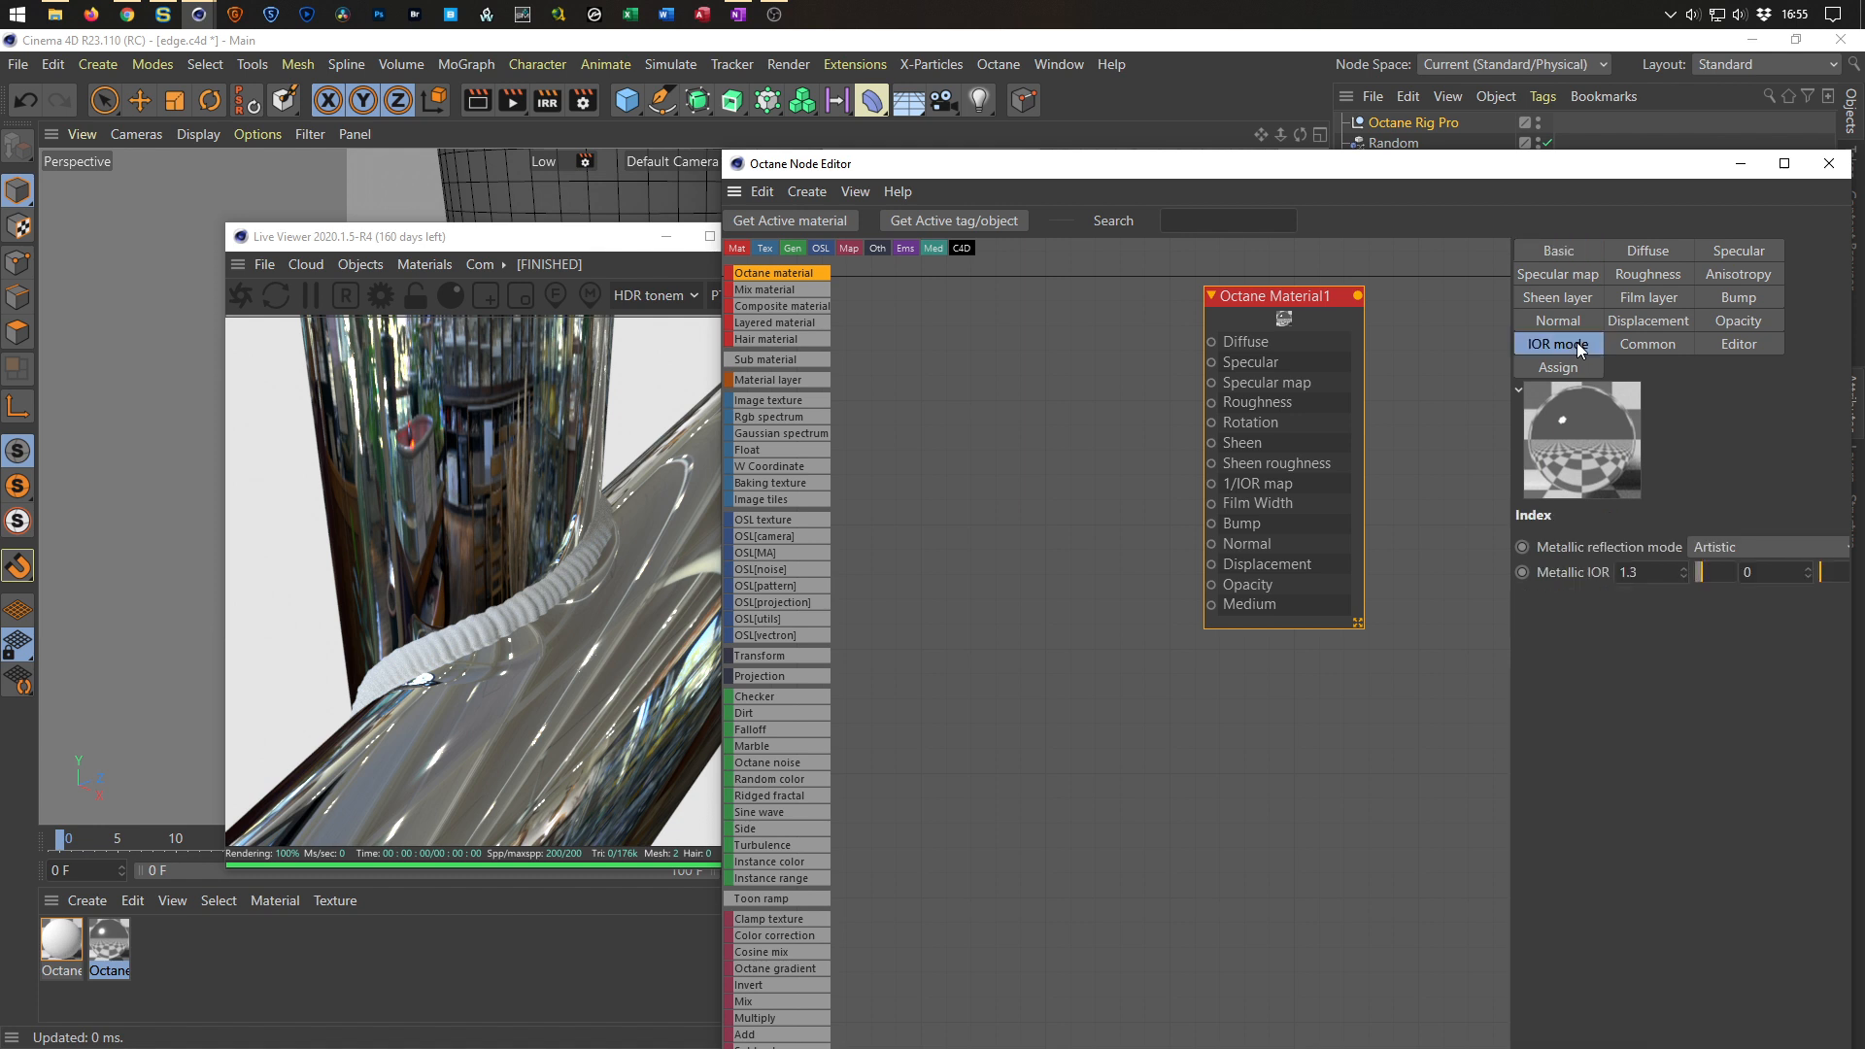
drag(1705, 568, 1717, 567)
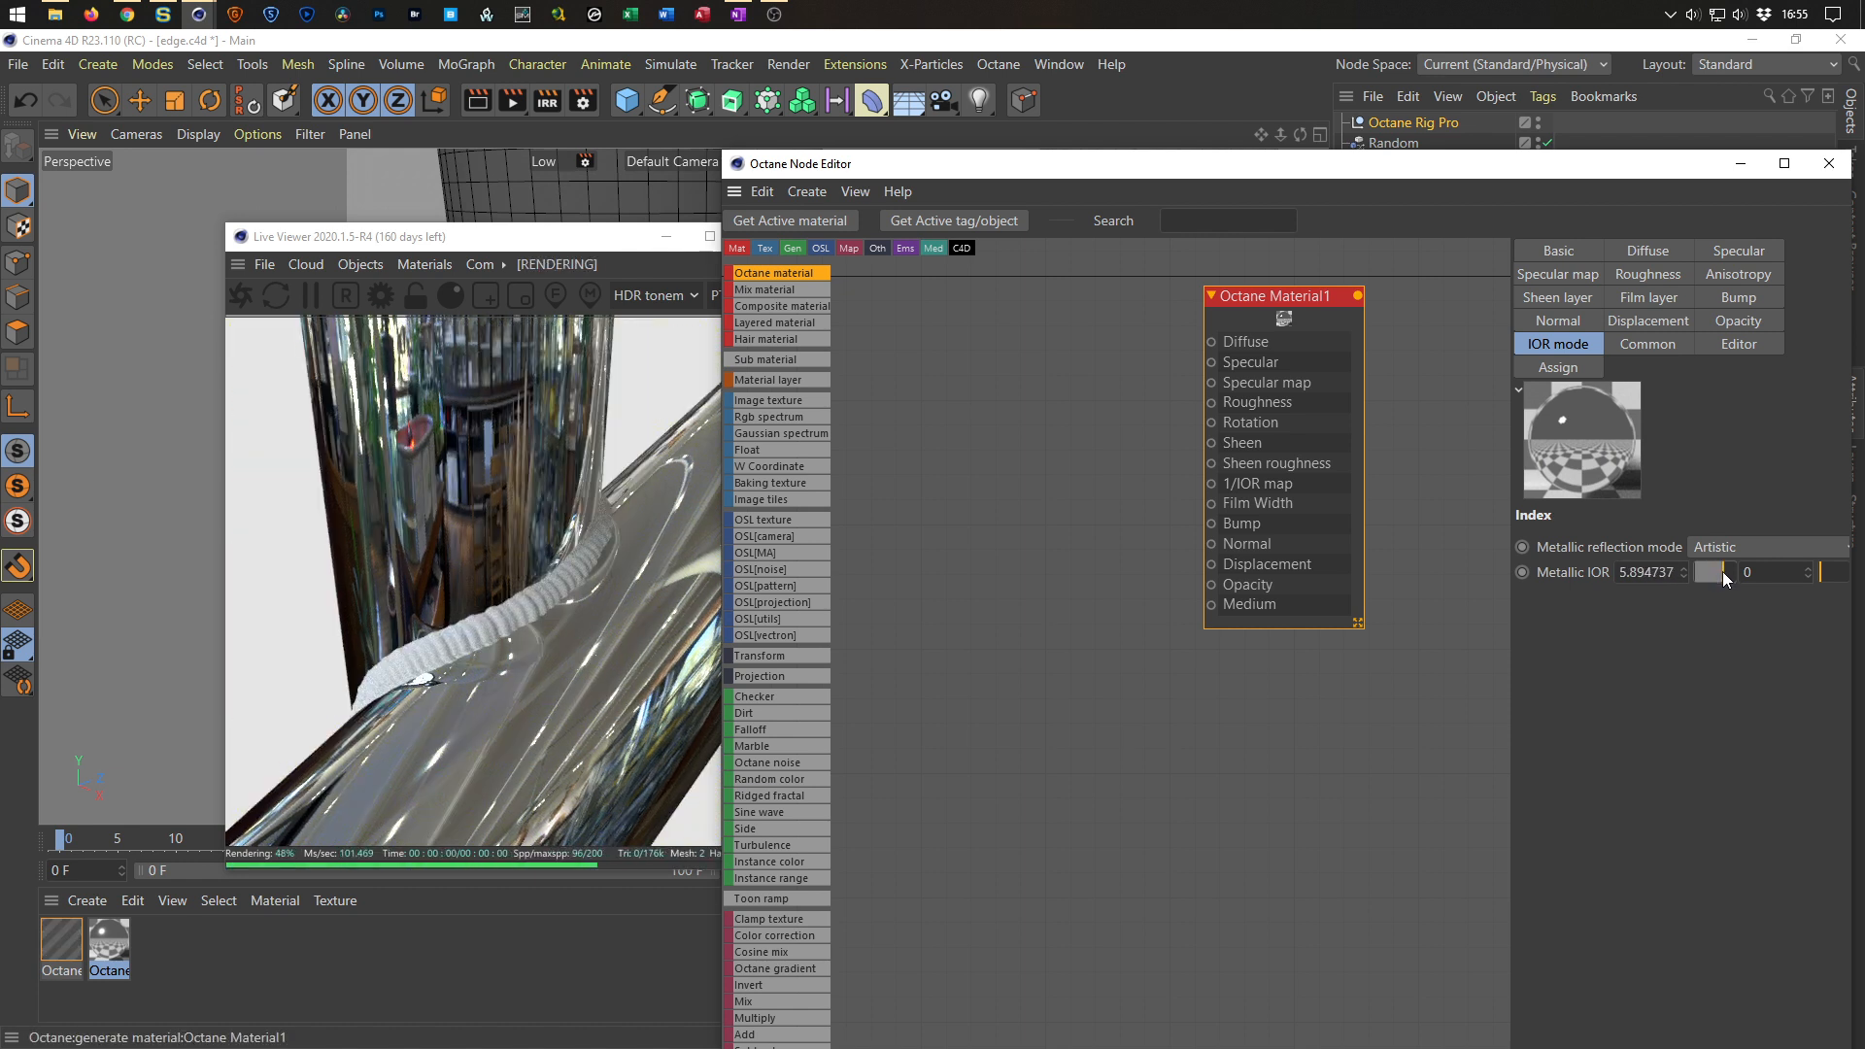
drag(1721, 571, 1706, 575)
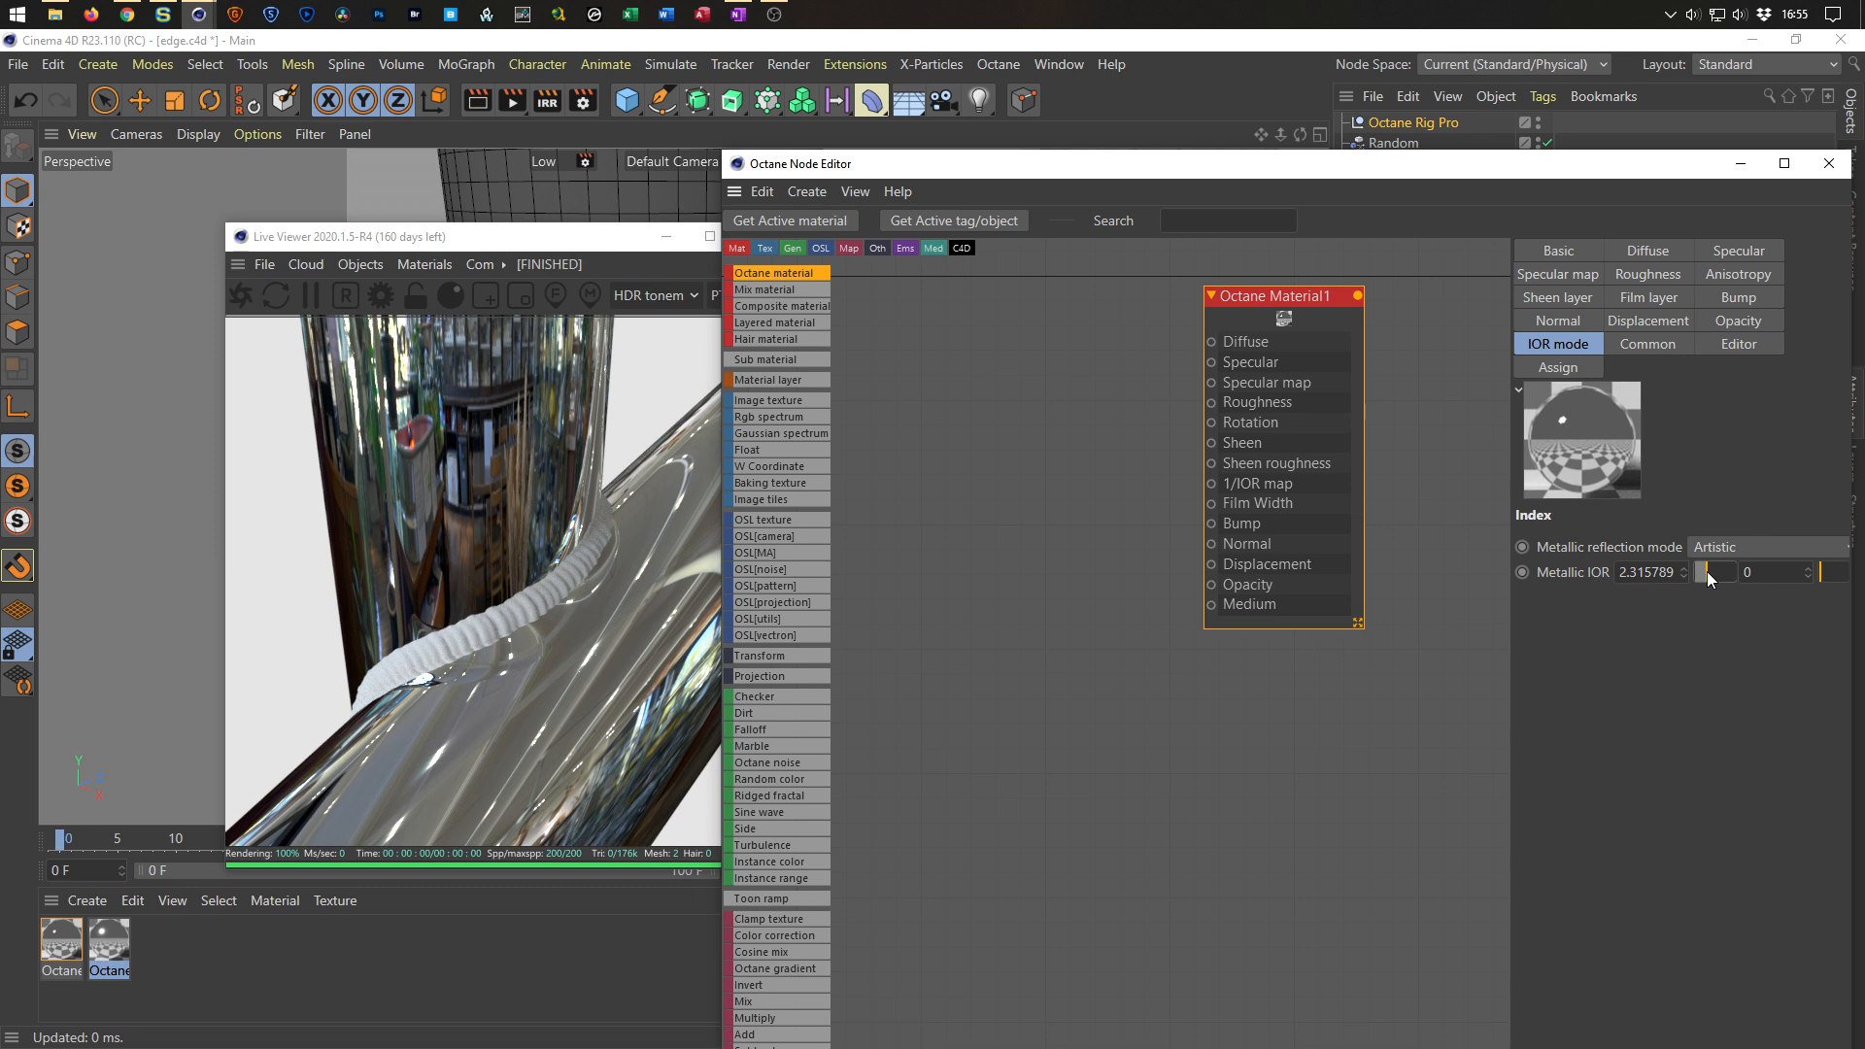
drag(1514, 551, 1304, 541)
mouse_move(1524, 502)
mouse_down()
mouse_move(1618, 511)
mouse_move(1497, 510)
mouse_up()
drag(1714, 505, 1651, 513)
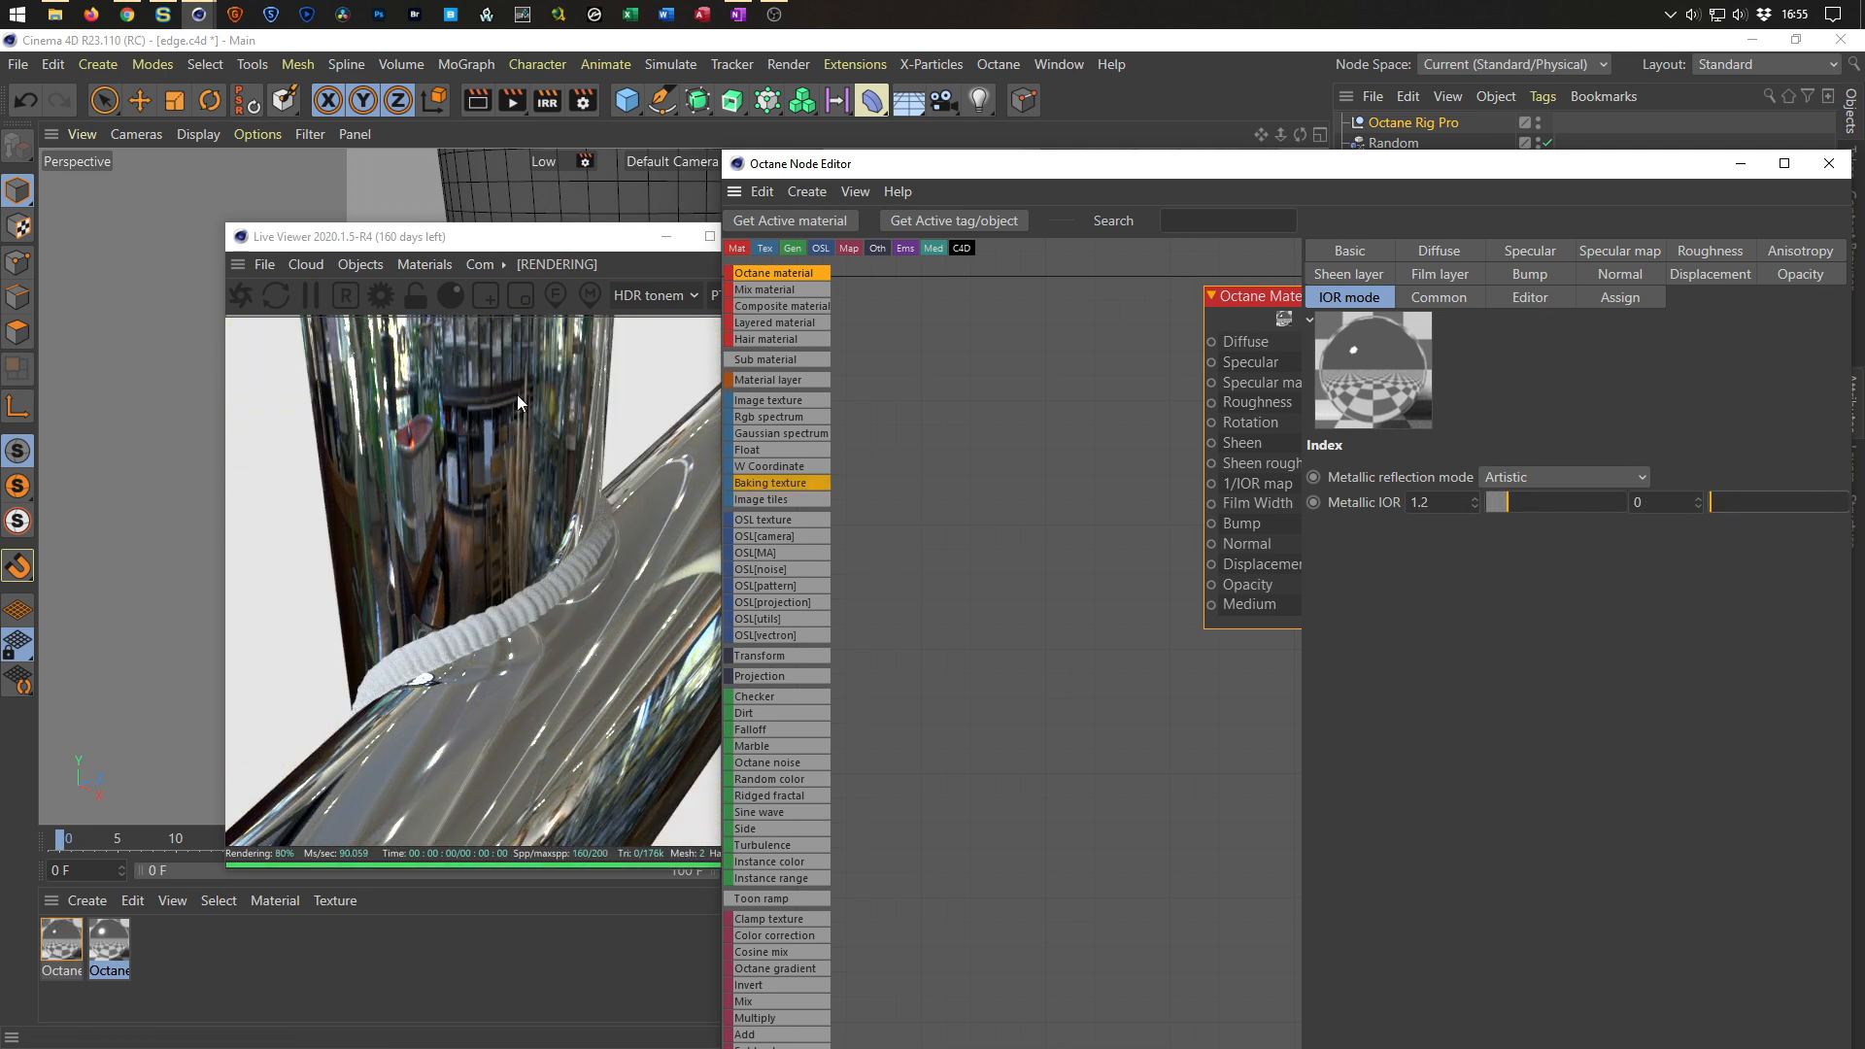
Restart the live render and switch the new material's metallic reflection mode to IOR + color, IOR about 1.31, color value about 4.95.
drag(434, 242, 334, 211)
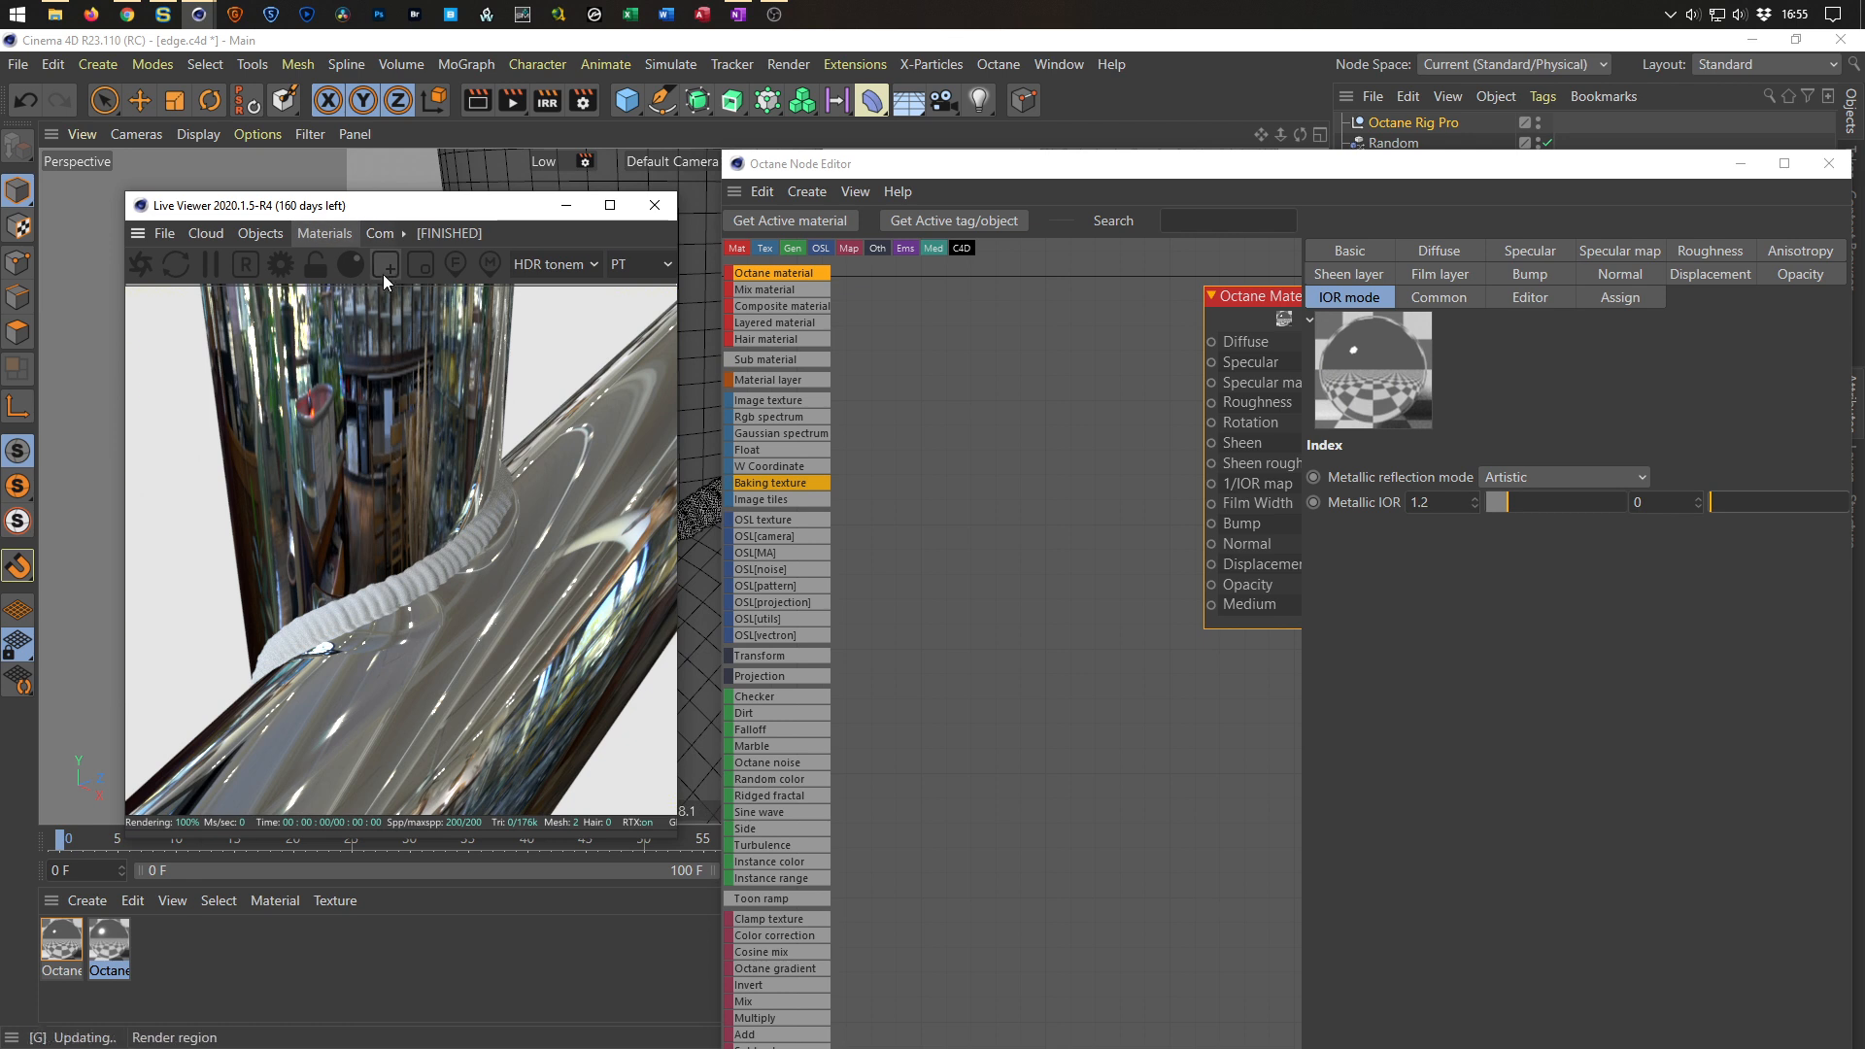
click(141, 268)
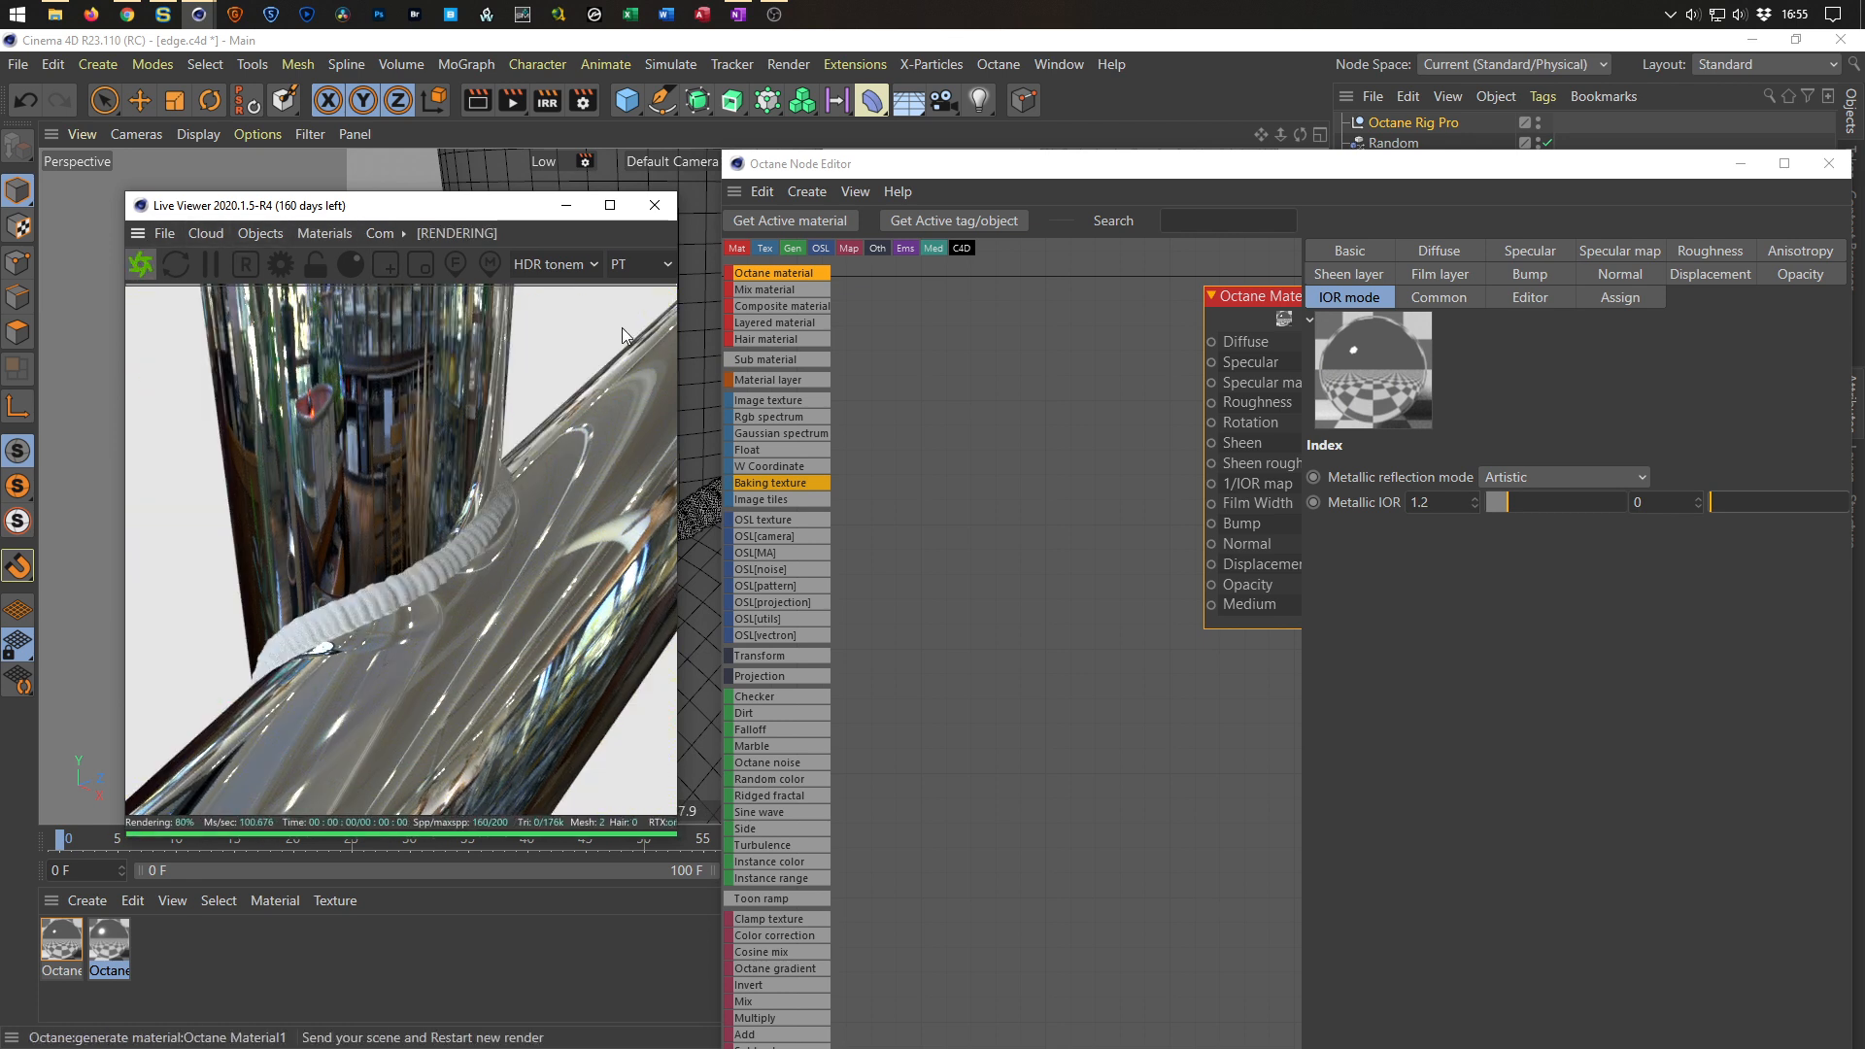
click(1527, 478)
click(1525, 524)
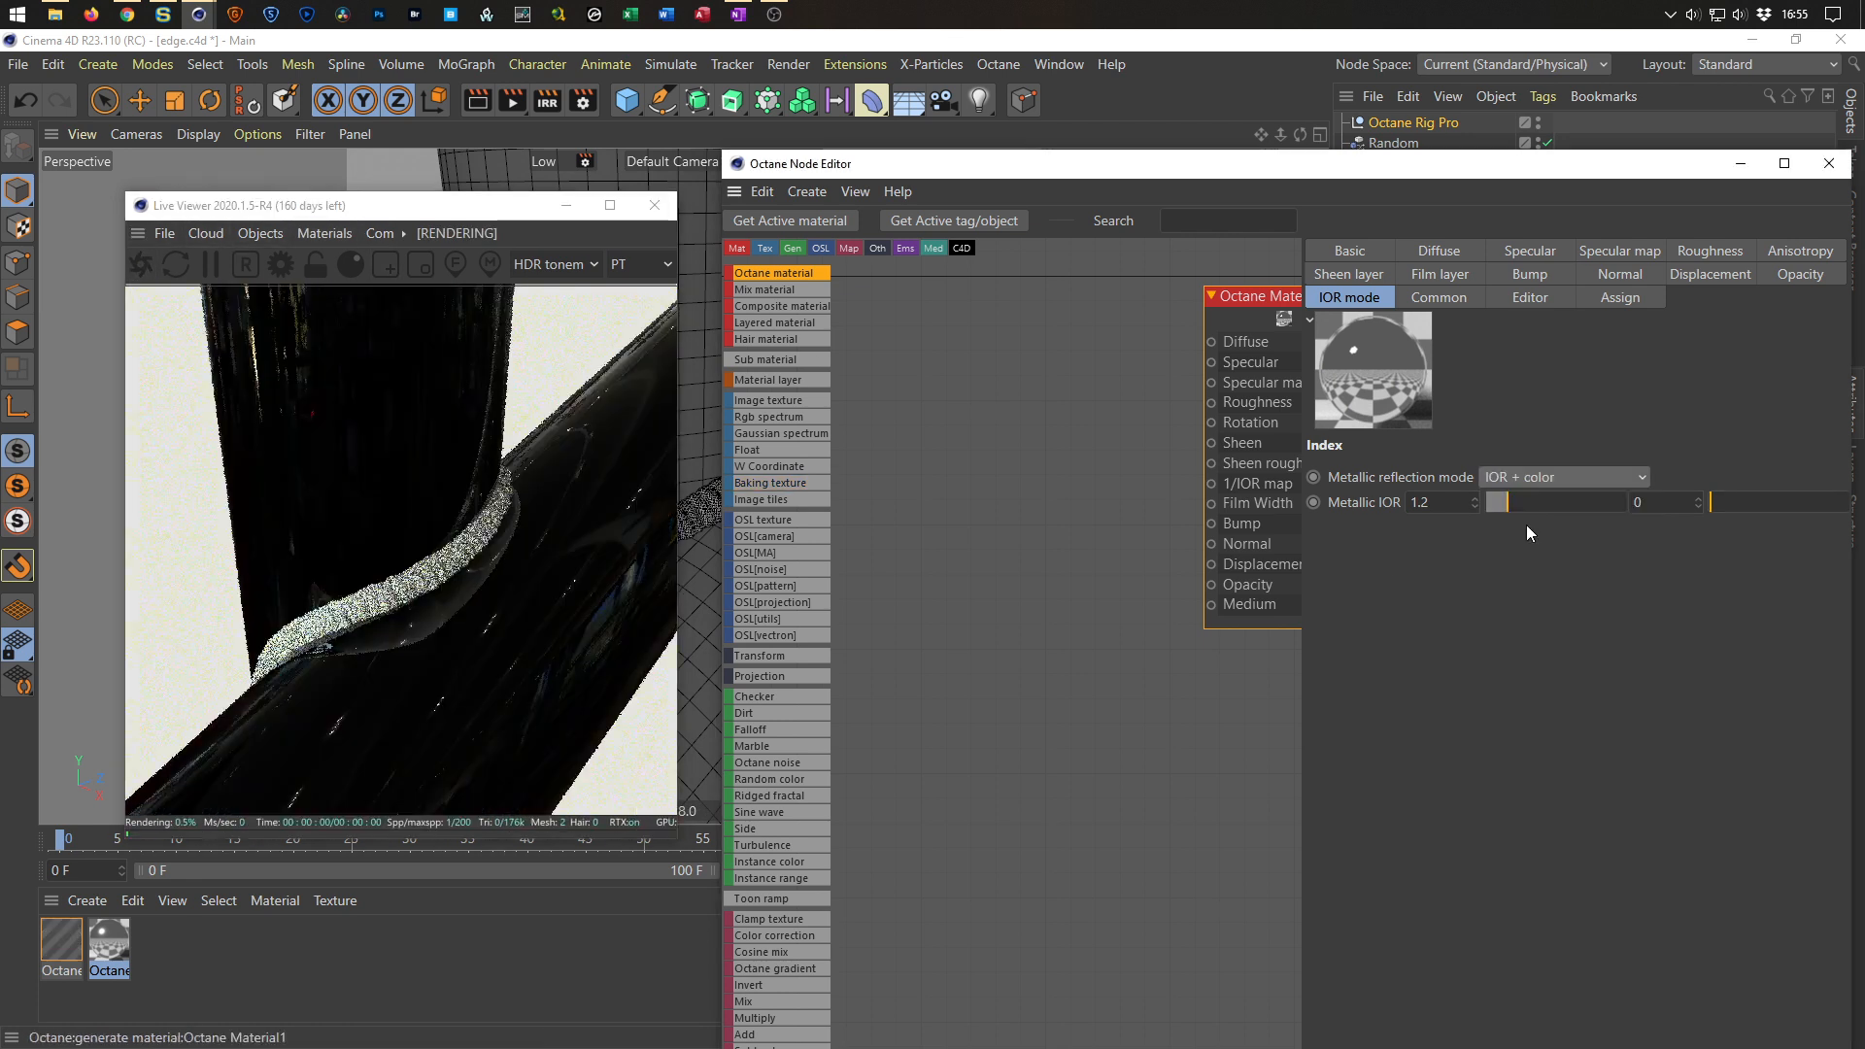
drag(1727, 507, 1793, 505)
mouse_move(1512, 499)
mouse_down()
mouse_move(1584, 504)
mouse_move(1430, 505)
mouse_move(1560, 499)
mouse_move(1510, 501)
mouse_up()
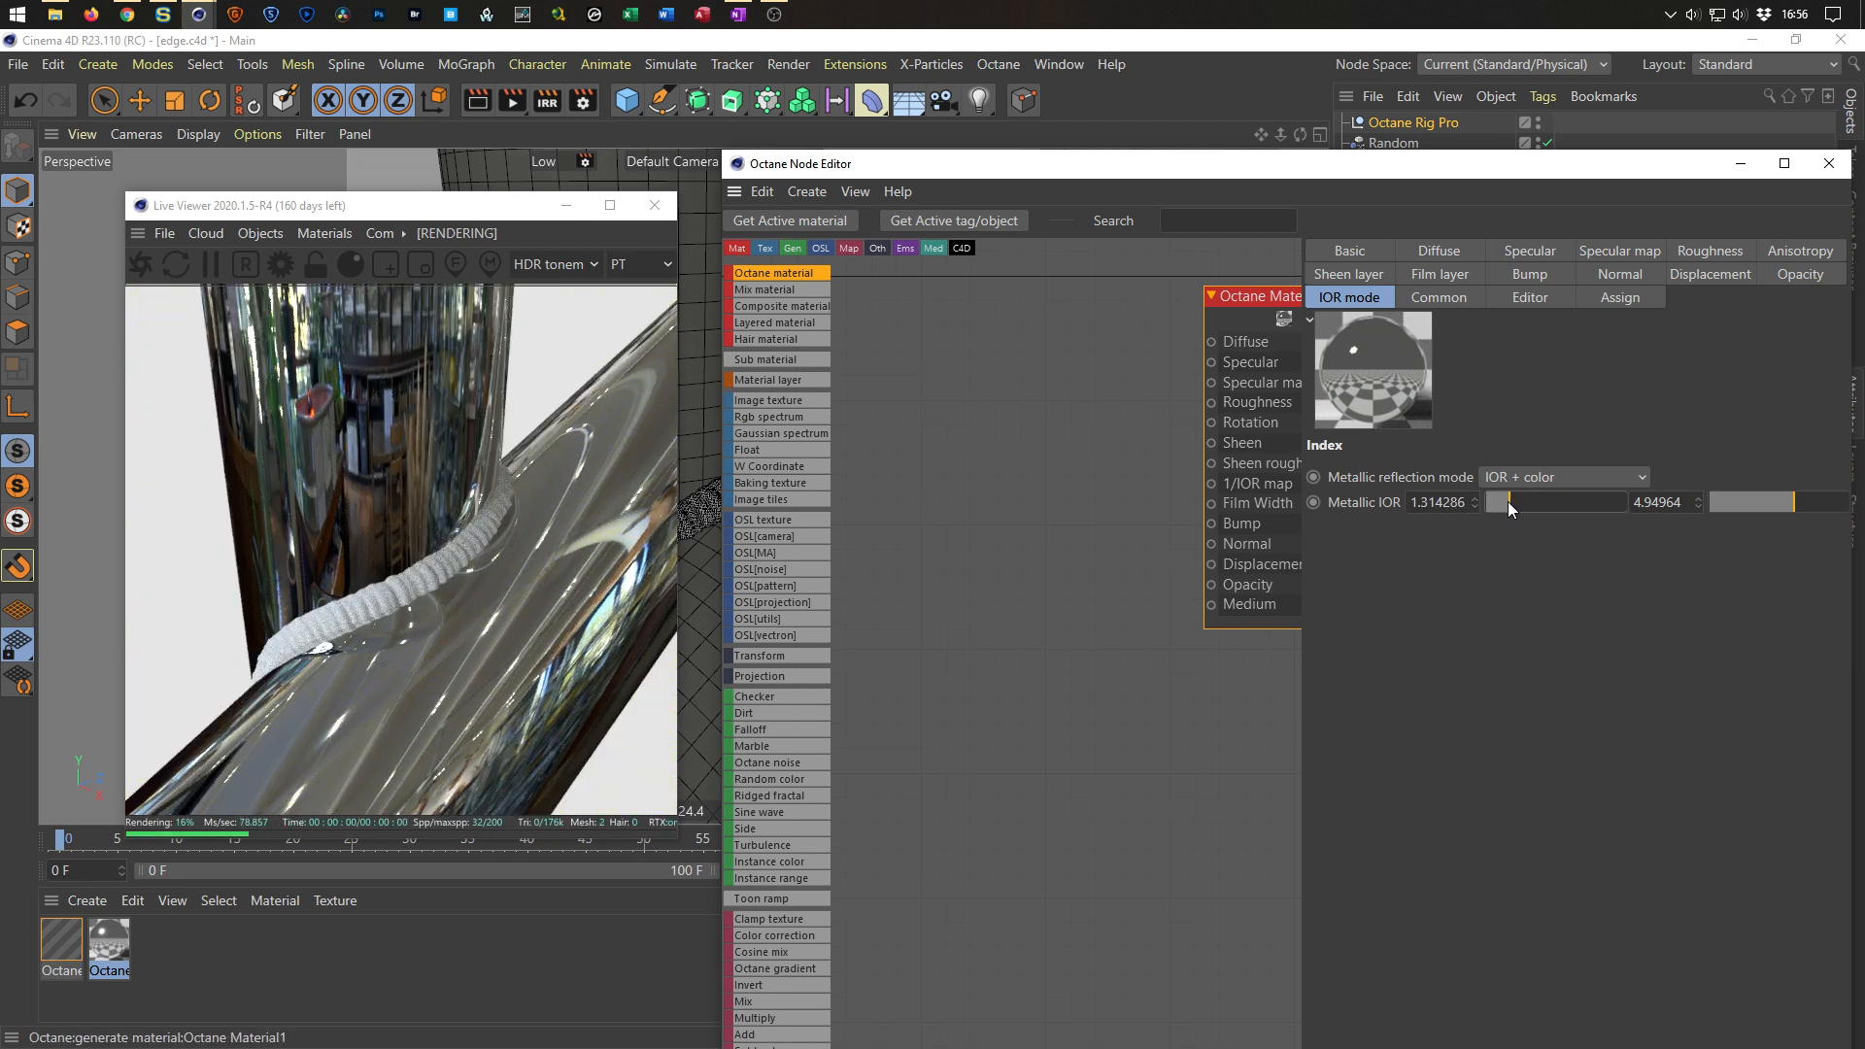
Try the Rgb IOR reflection mode, return to IOR + color, and raise the new material's Metallic IOR to about 1.37.
click(1519, 481)
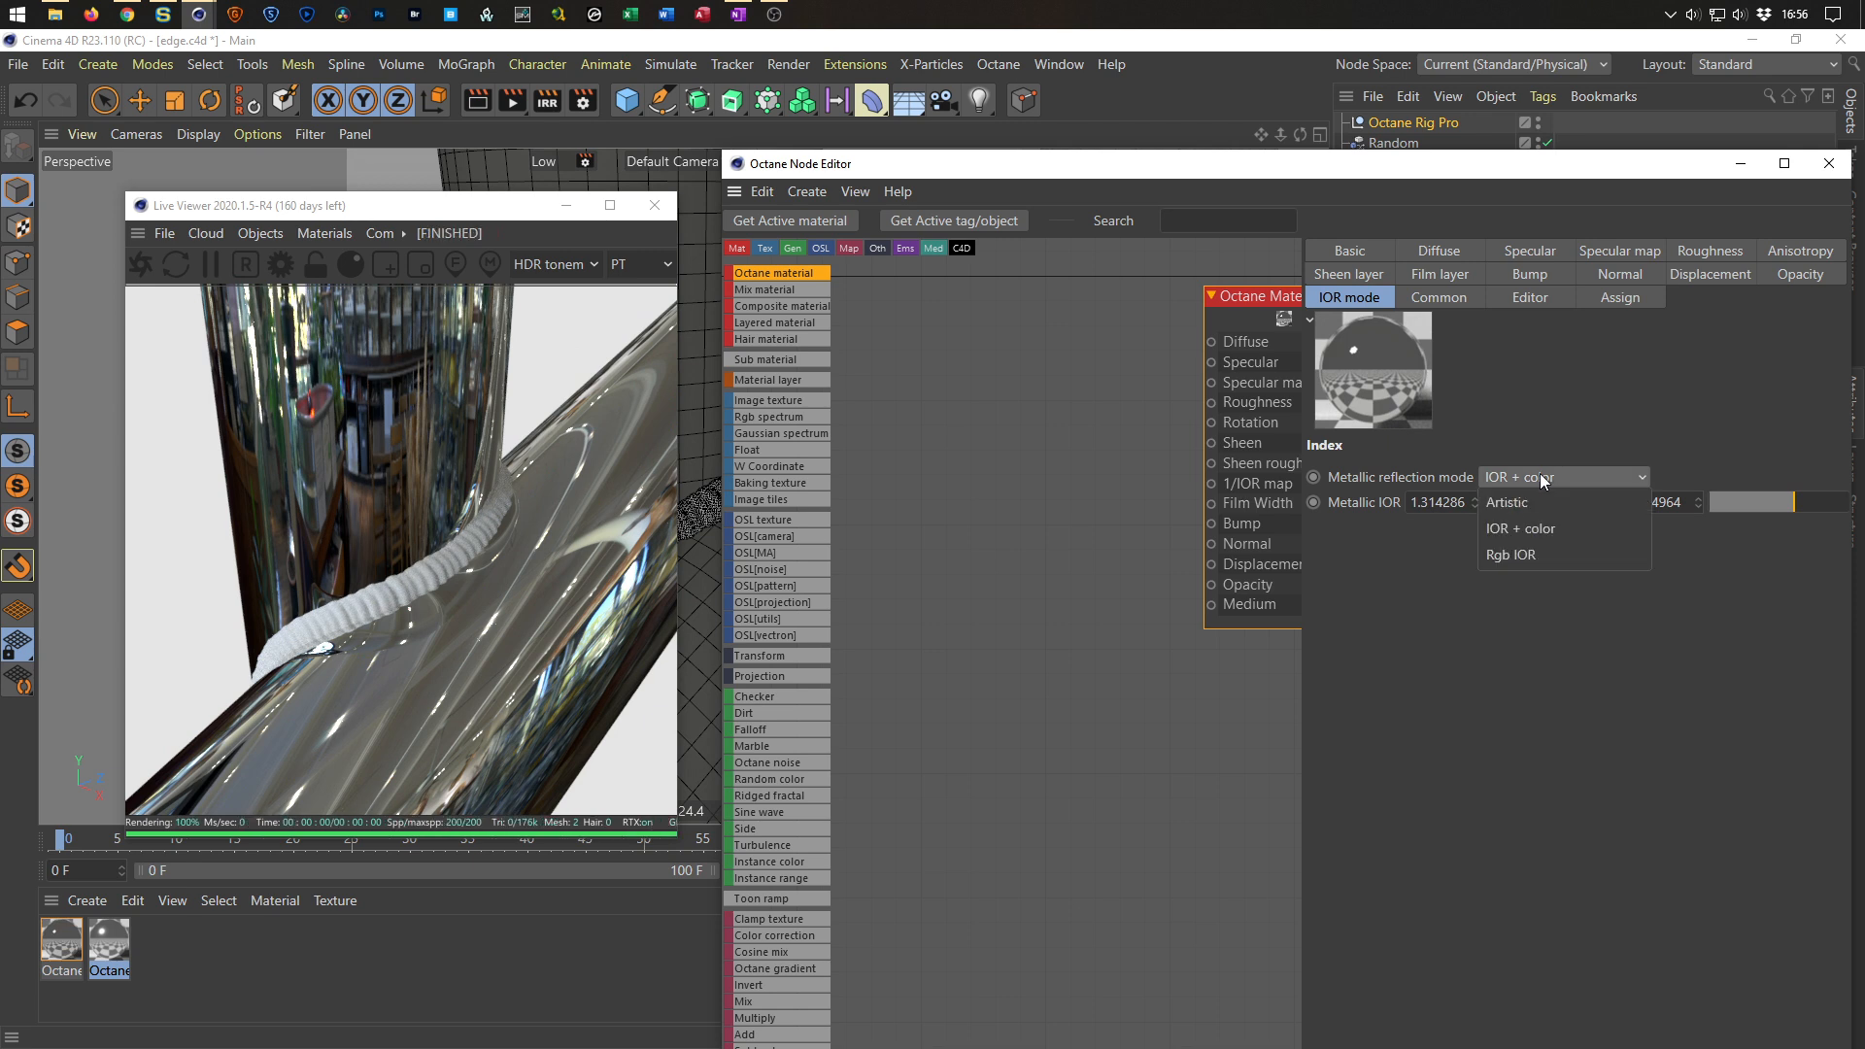
click(1520, 559)
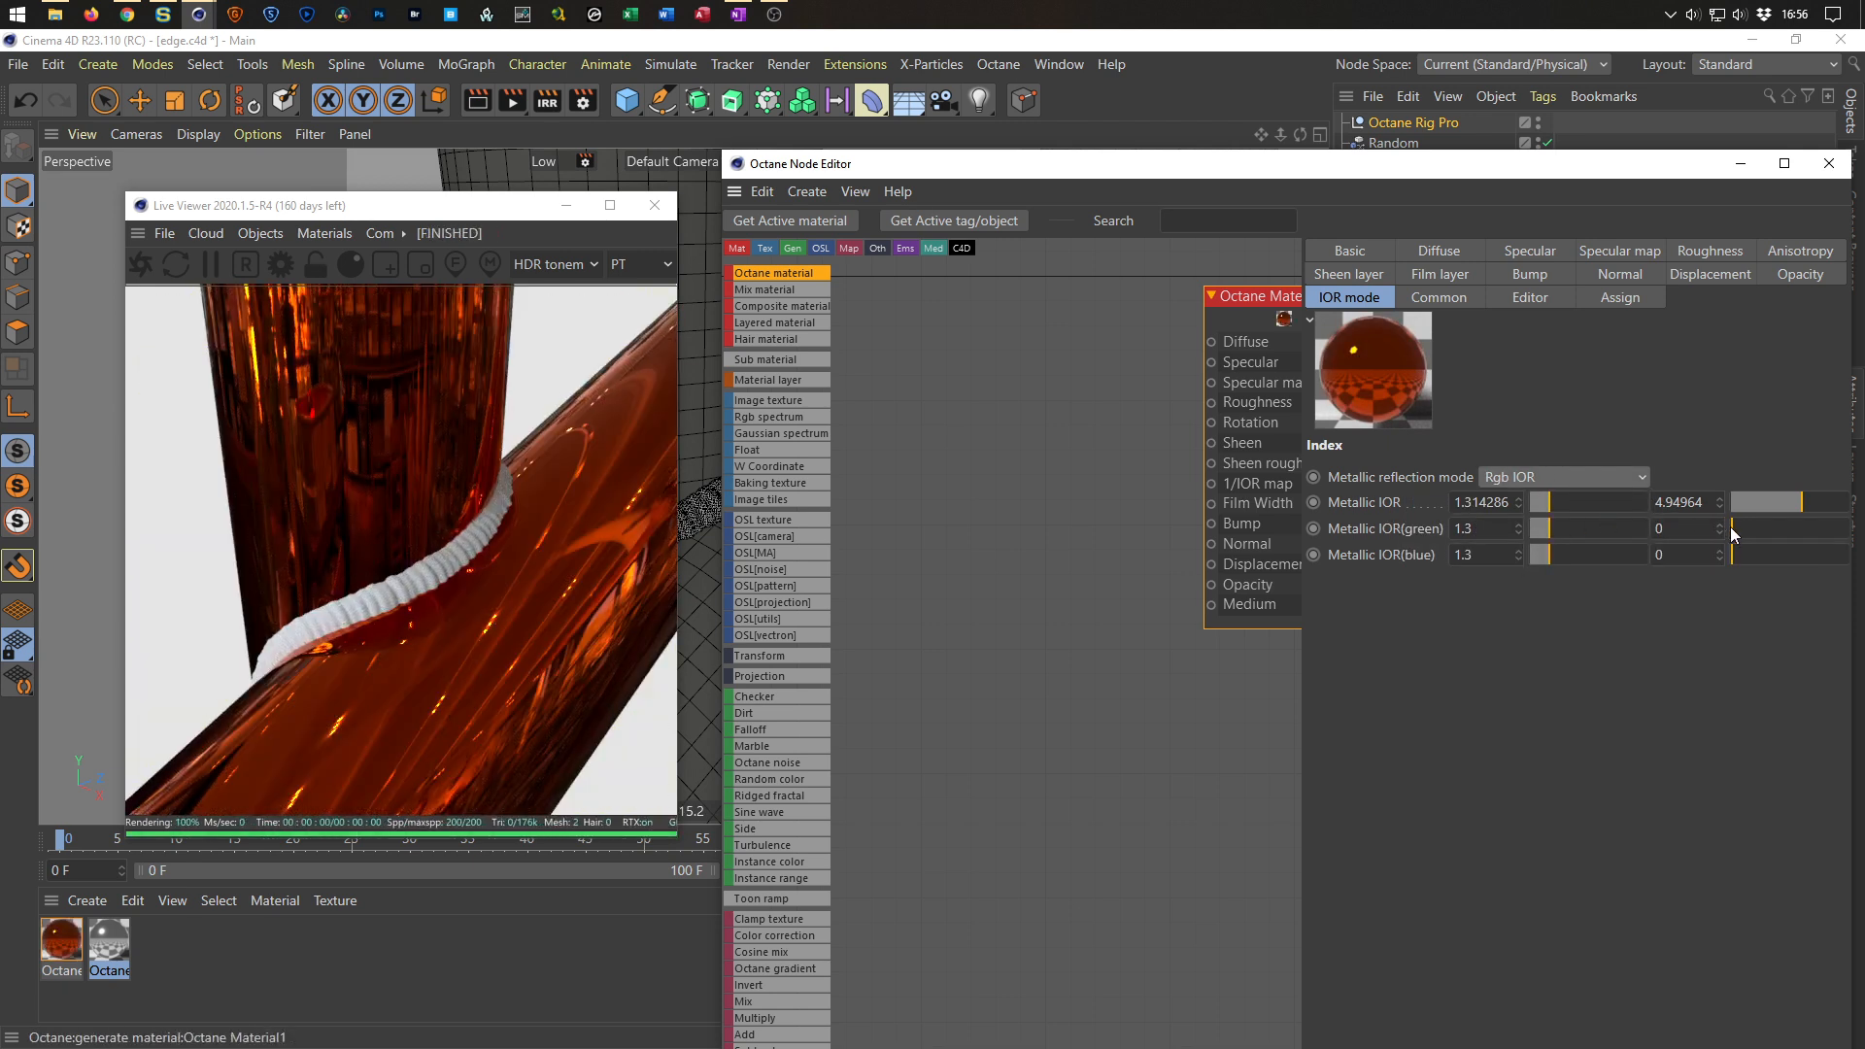
drag(1746, 525, 1792, 555)
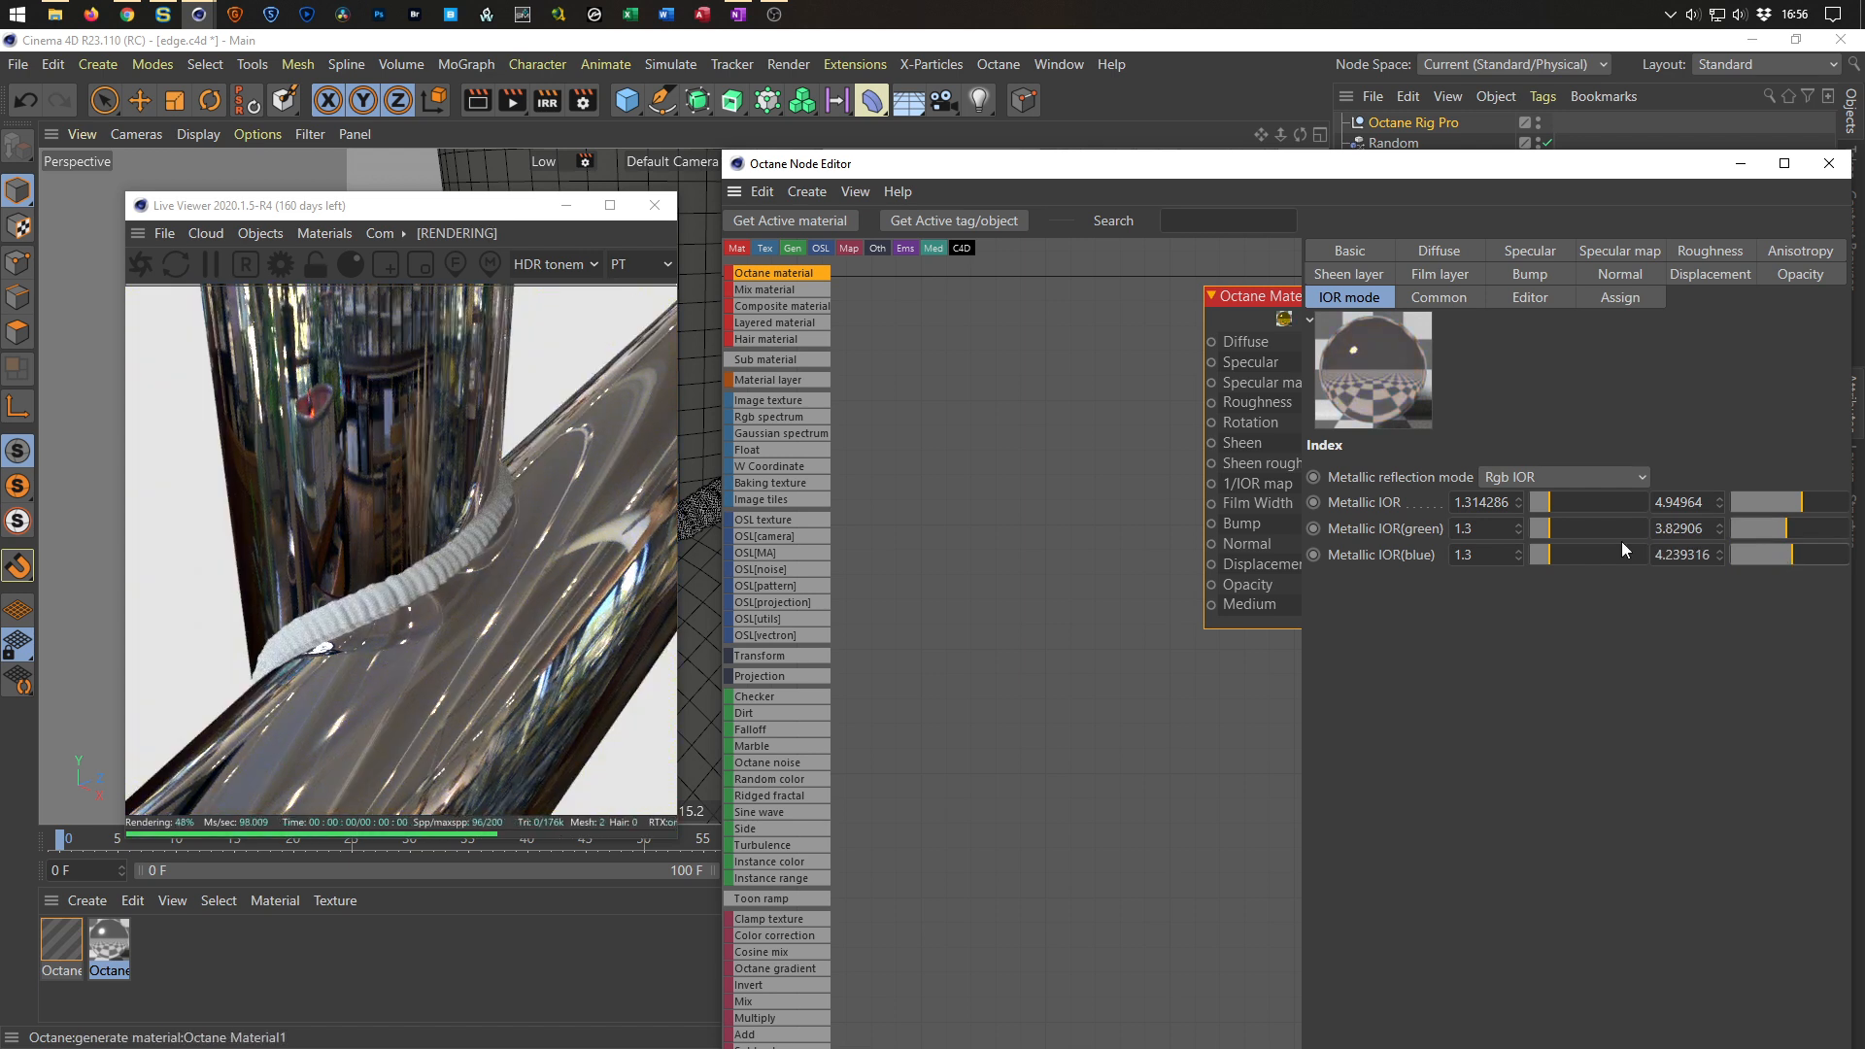
click(1564, 478)
click(1566, 522)
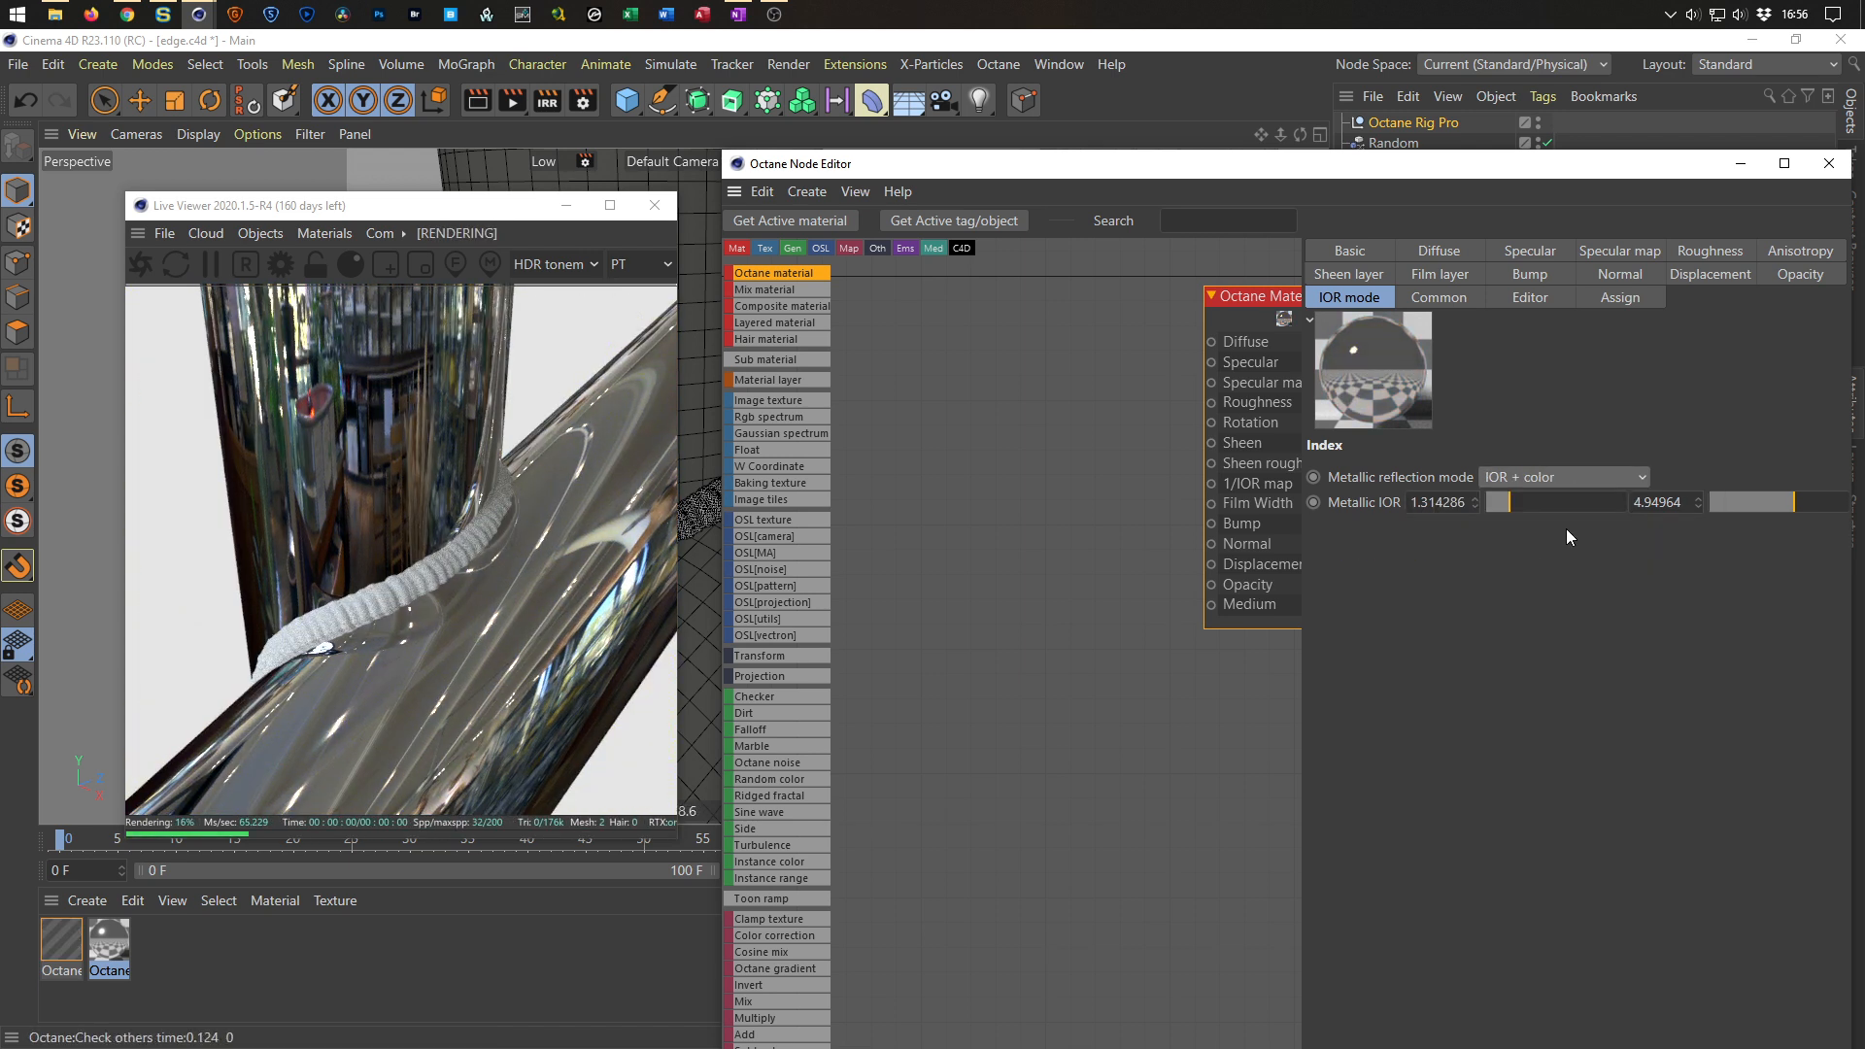
drag(1529, 505, 1414, 519)
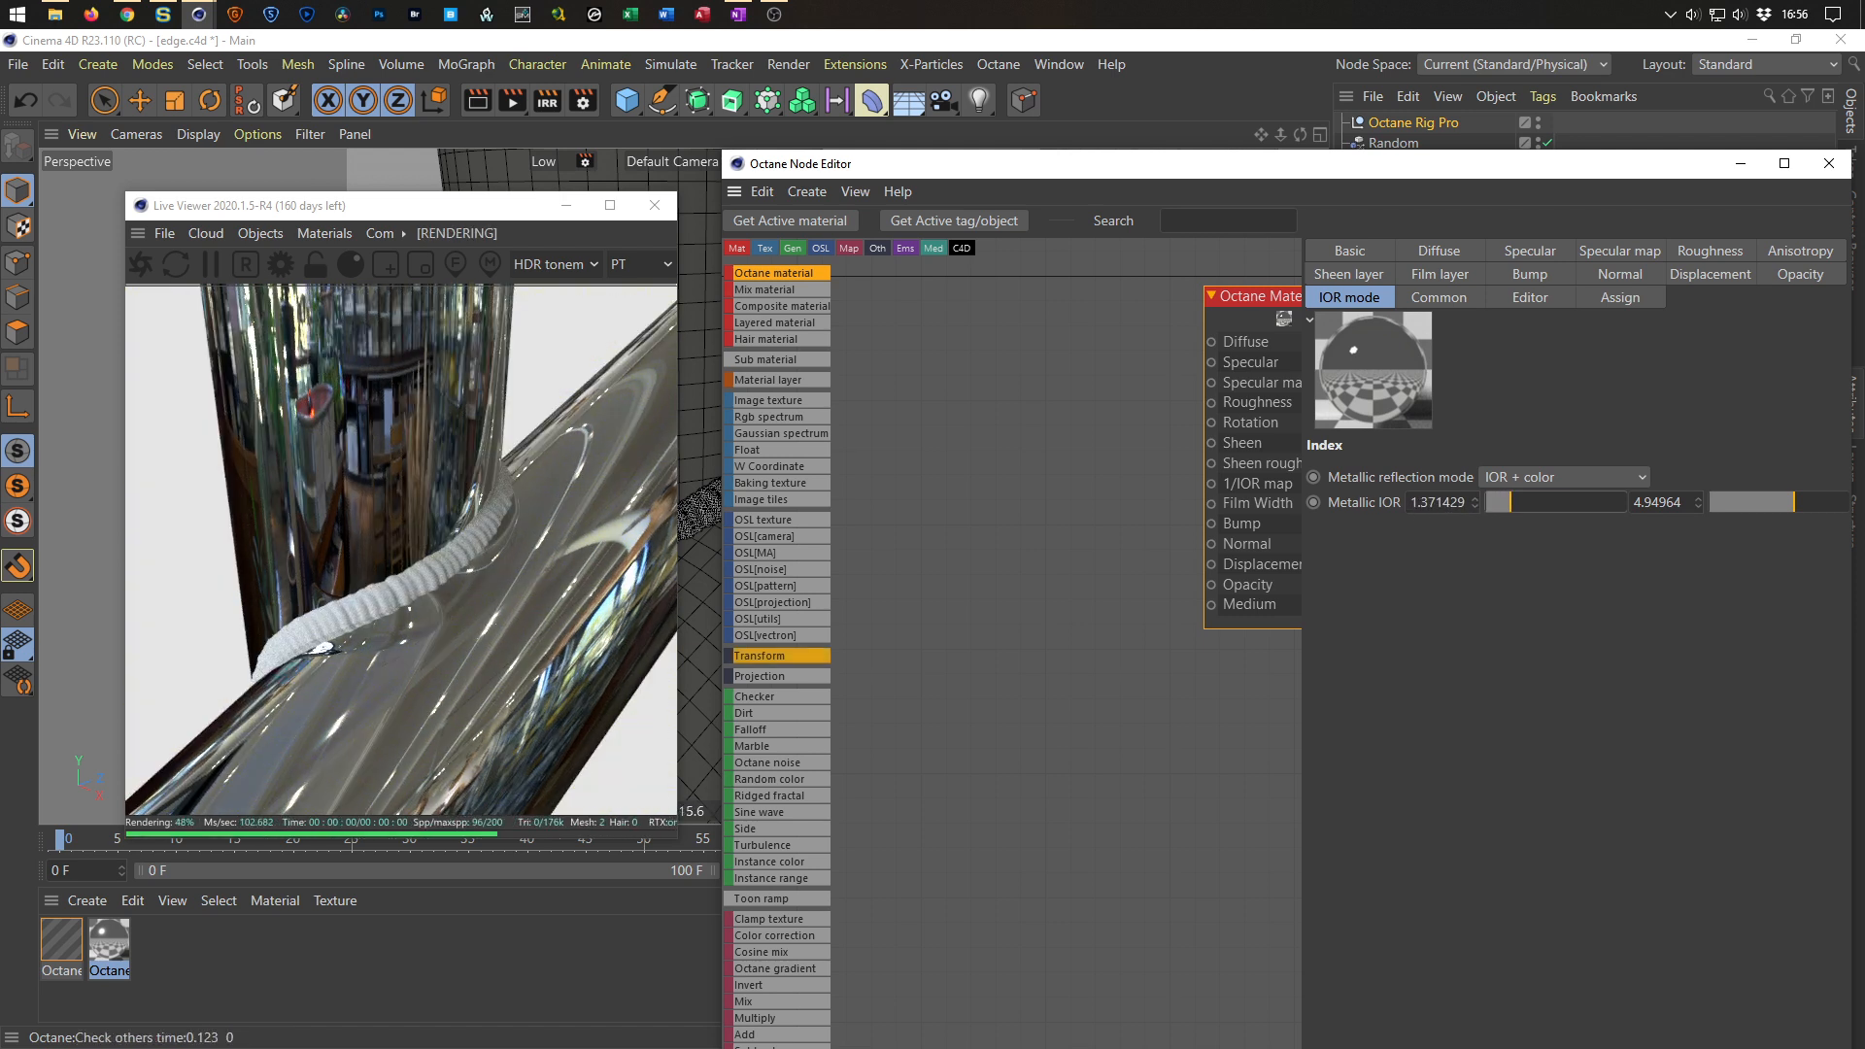
Open the composite material in the Node Editor and set the bottom Sub material's reflection mode to IOR + color with Metallic IOR 0.
drag(1558, 165, 1420, 569)
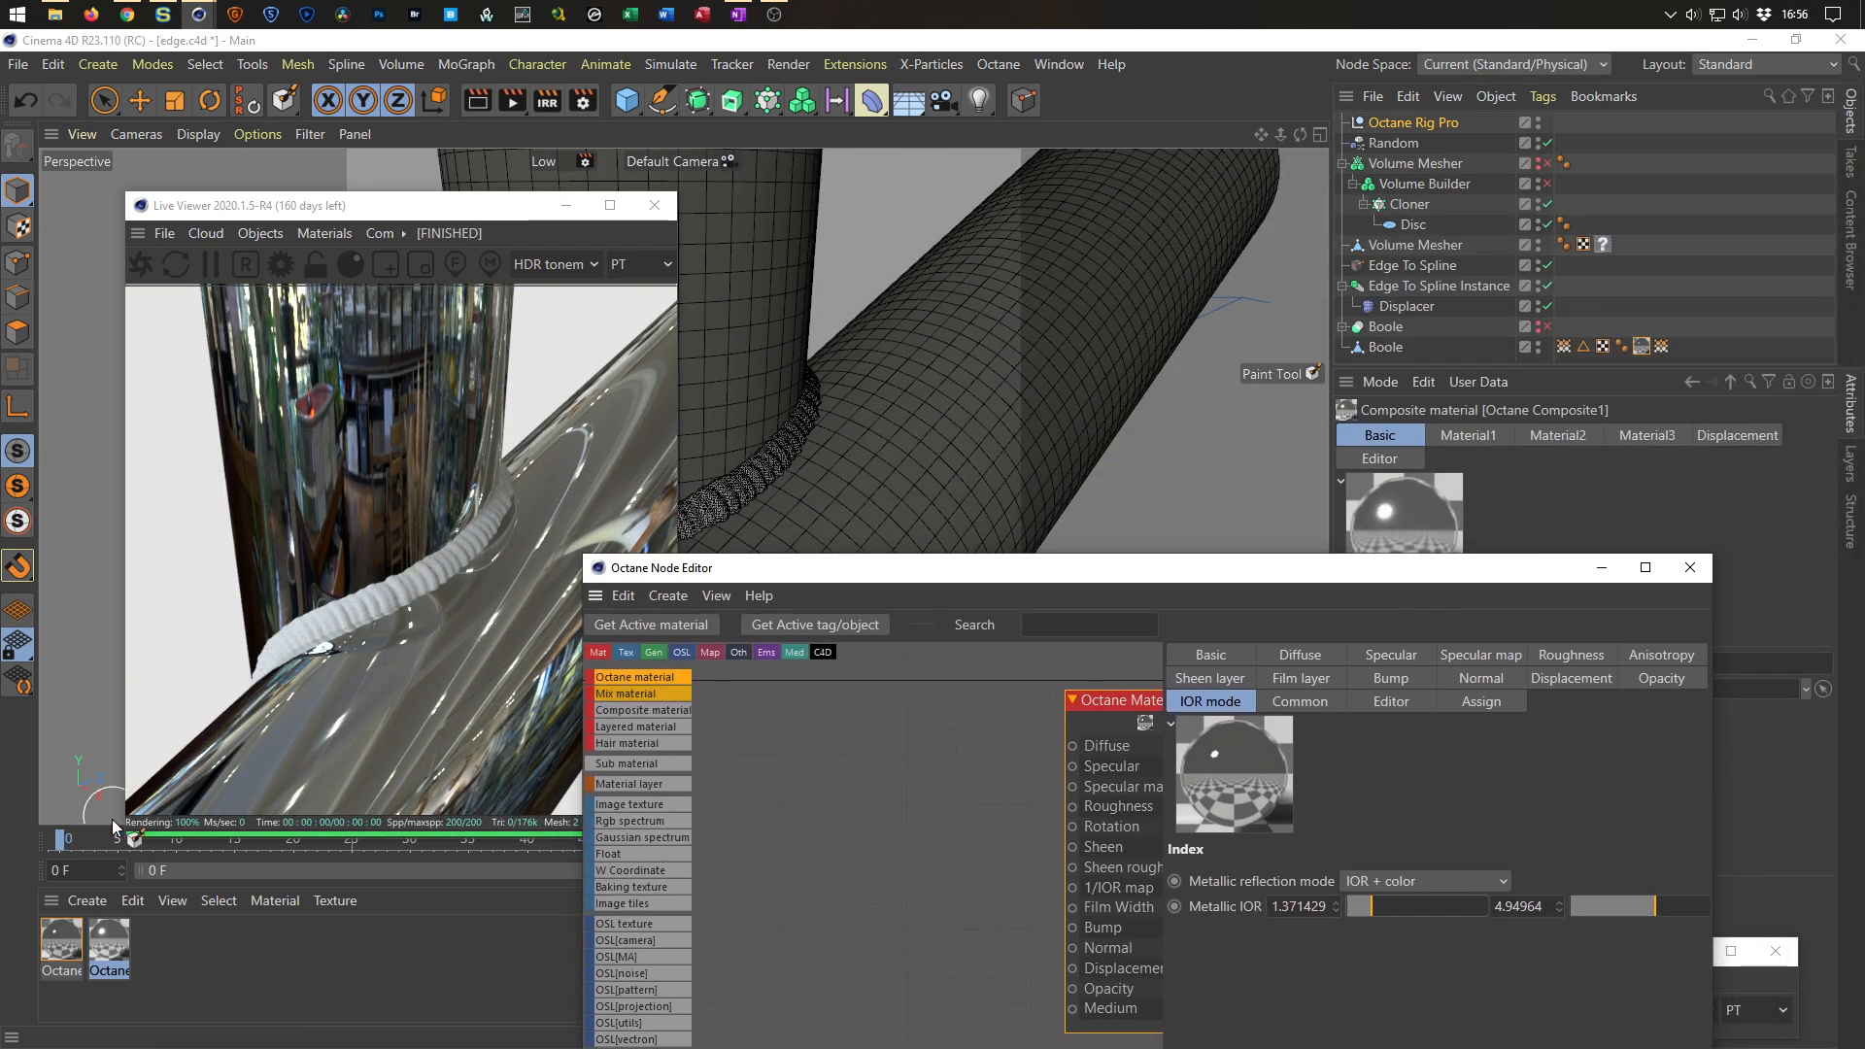
click(125, 942)
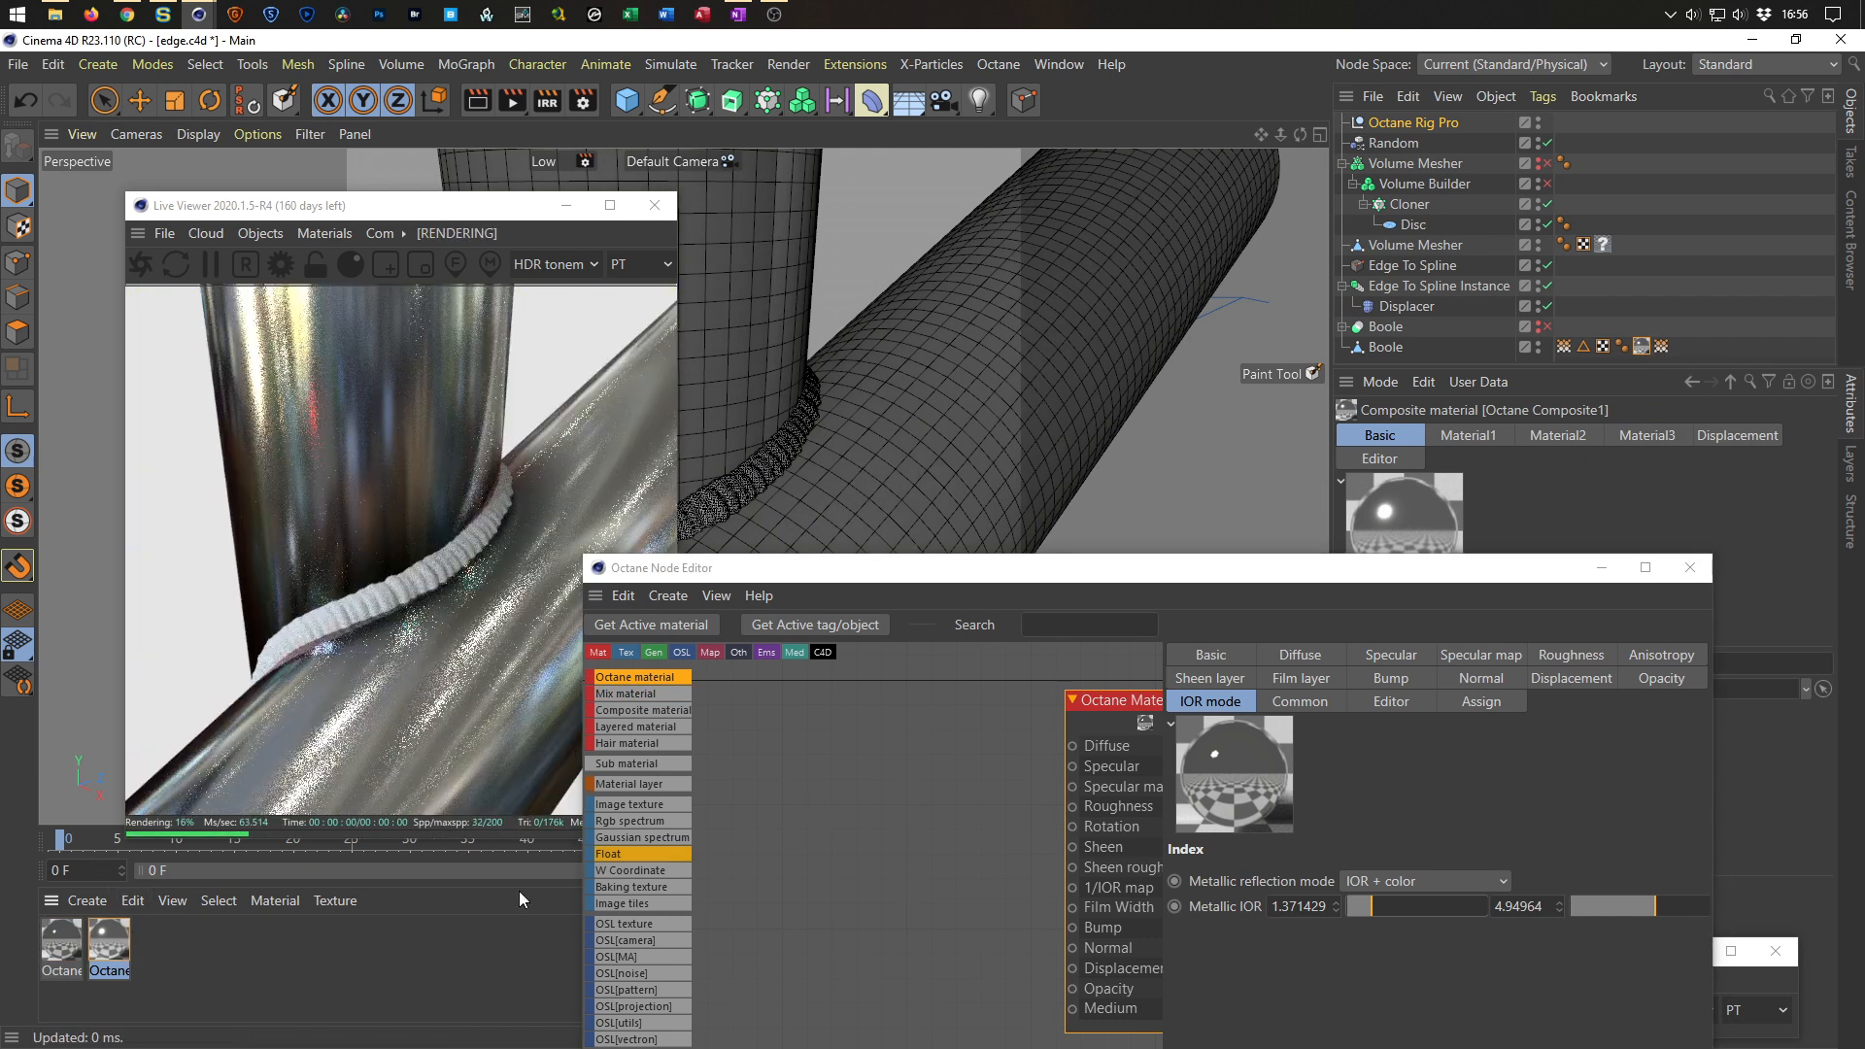
double_click(107, 939)
drag(1117, 585, 1232, 317)
click(1073, 787)
click(1507, 548)
click(1512, 594)
mouse_move(1473, 575)
mouse_down()
mouse_move(1546, 575)
mouse_move(1396, 586)
mouse_move(1484, 585)
mouse_move(1460, 577)
mouse_up()
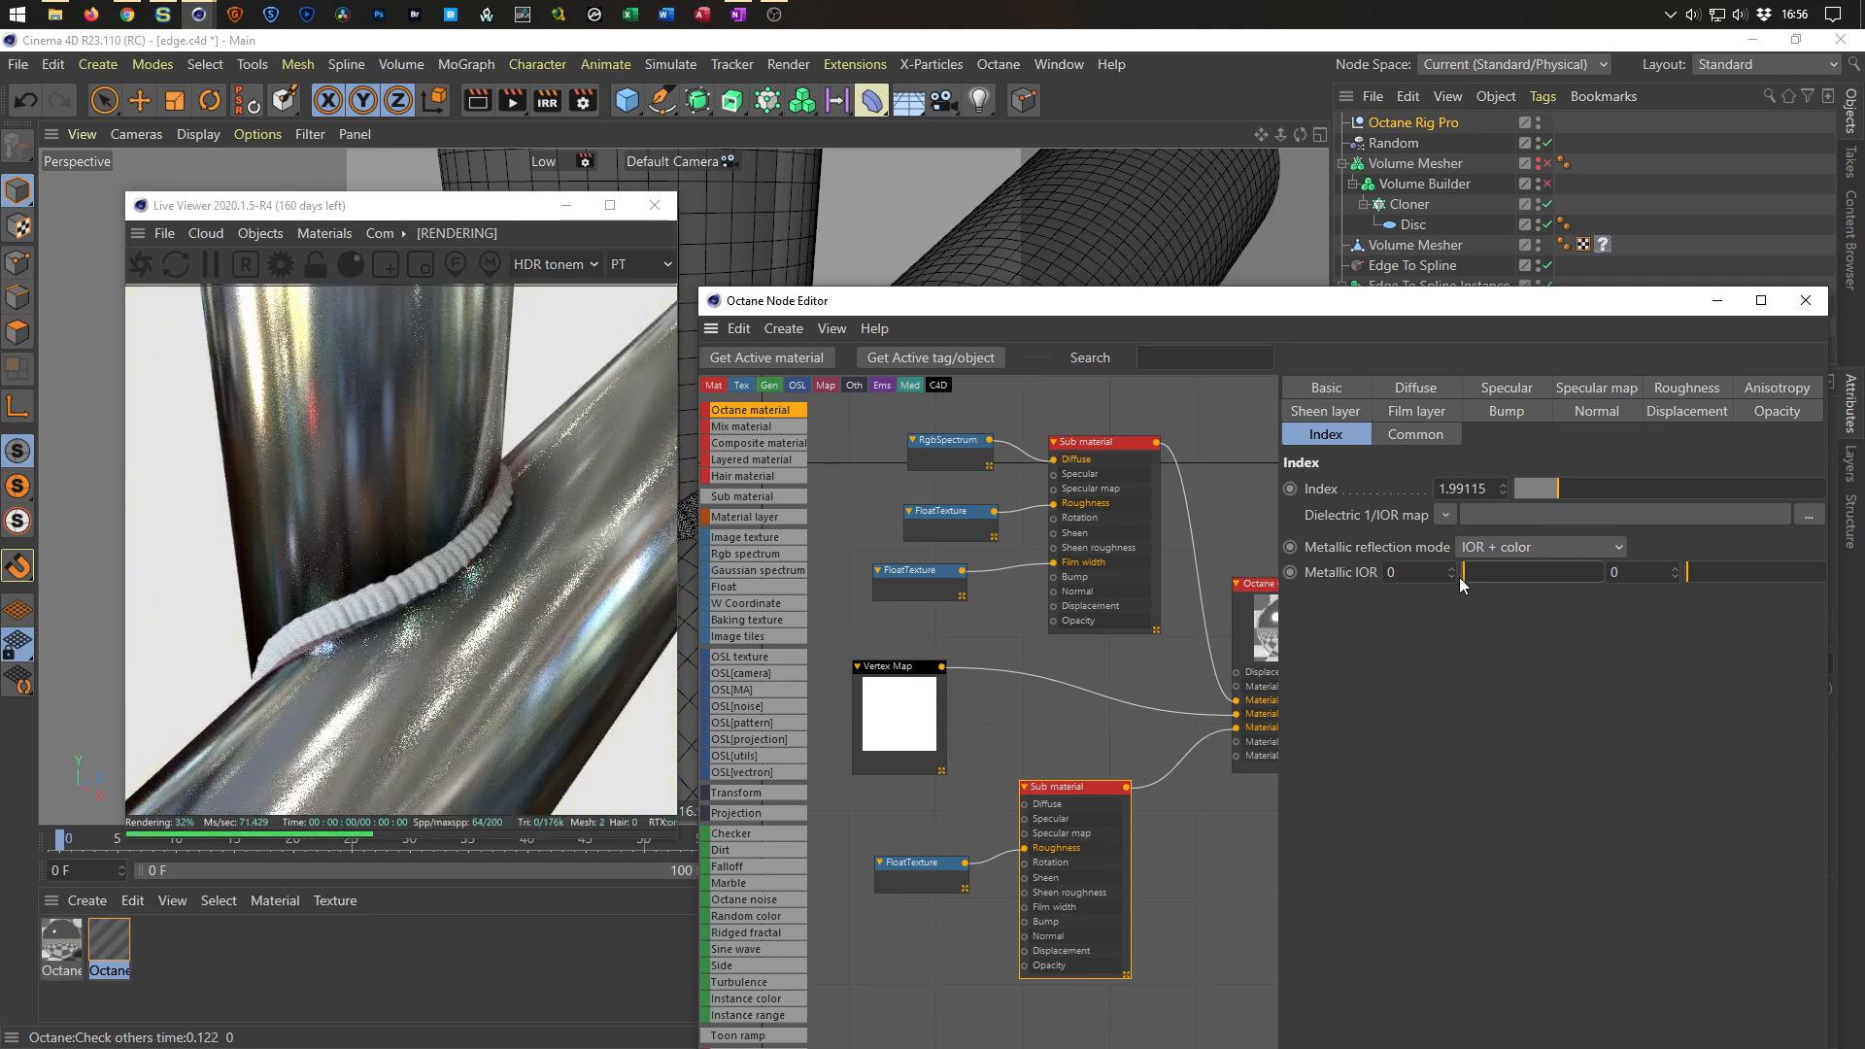
Try the Artistic and IOR + color modes and other Metallic IOR values on the bottom Sub material.
click(1507, 546)
click(1487, 572)
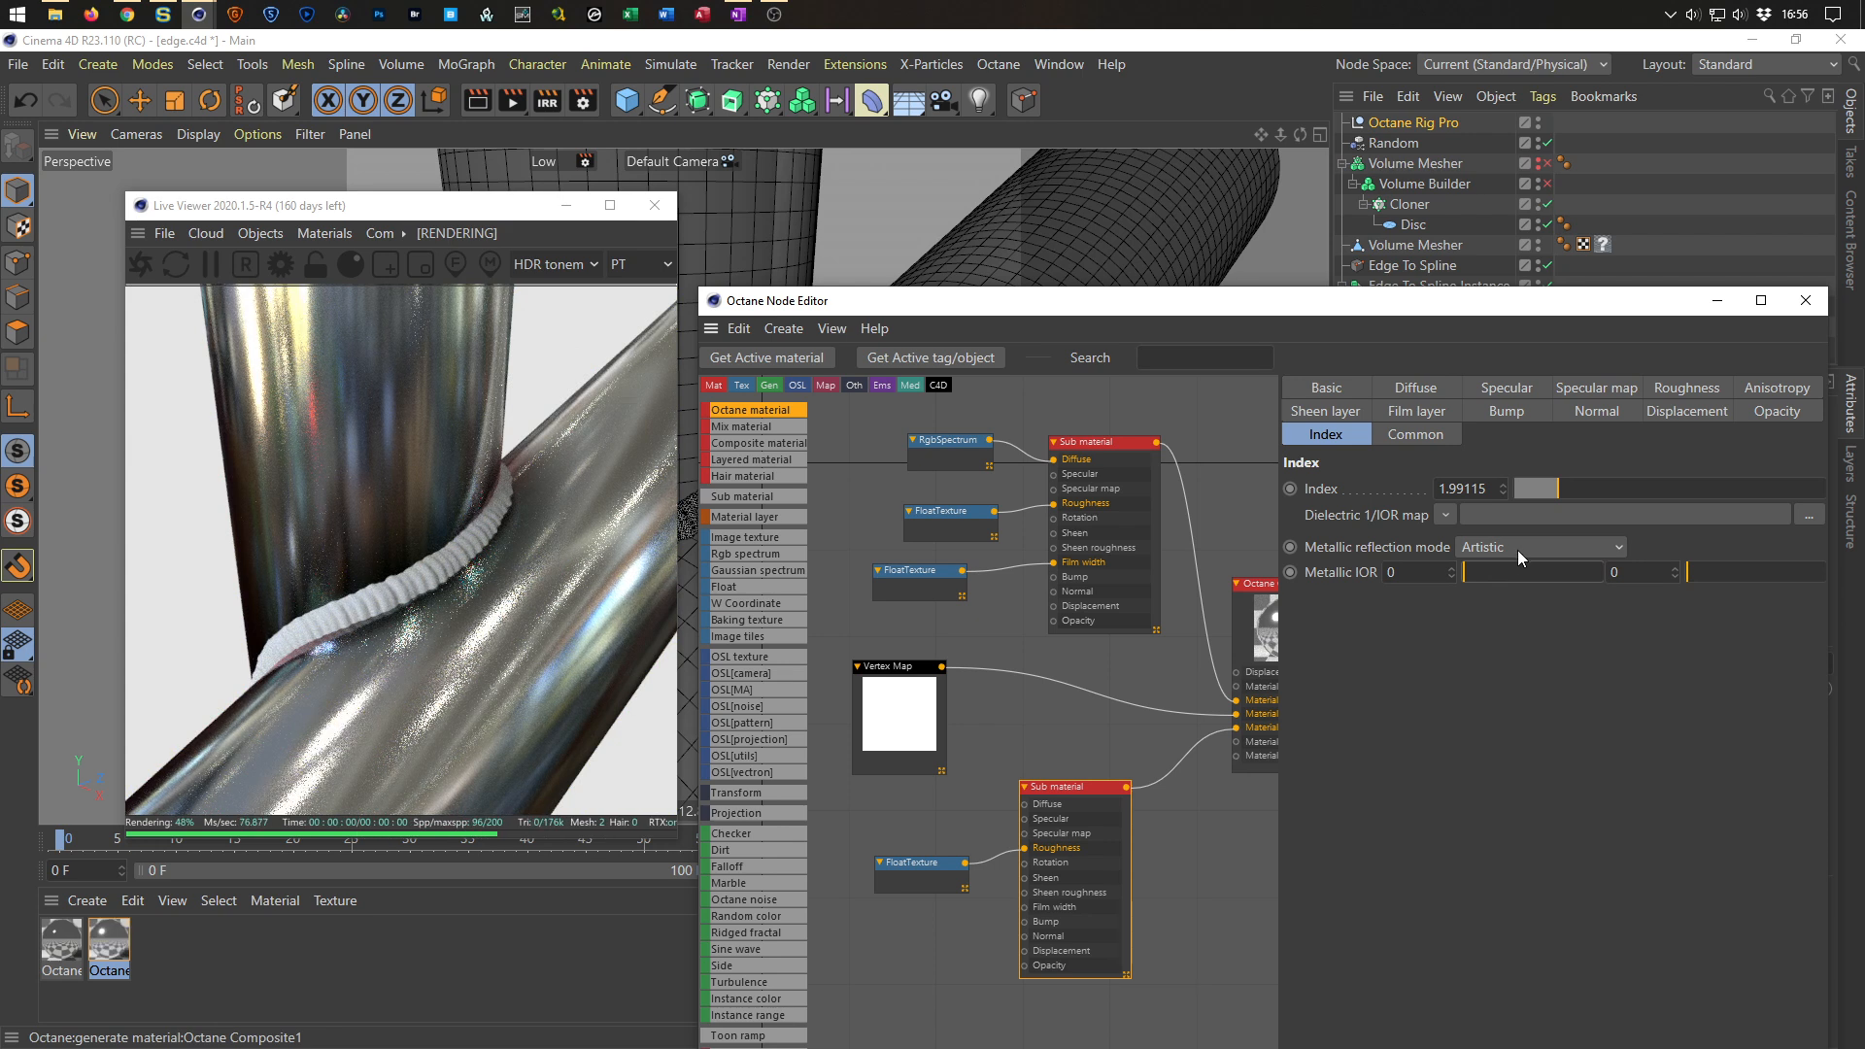
click(1519, 548)
click(1492, 595)
click(1481, 575)
drag(1483, 575, 1465, 575)
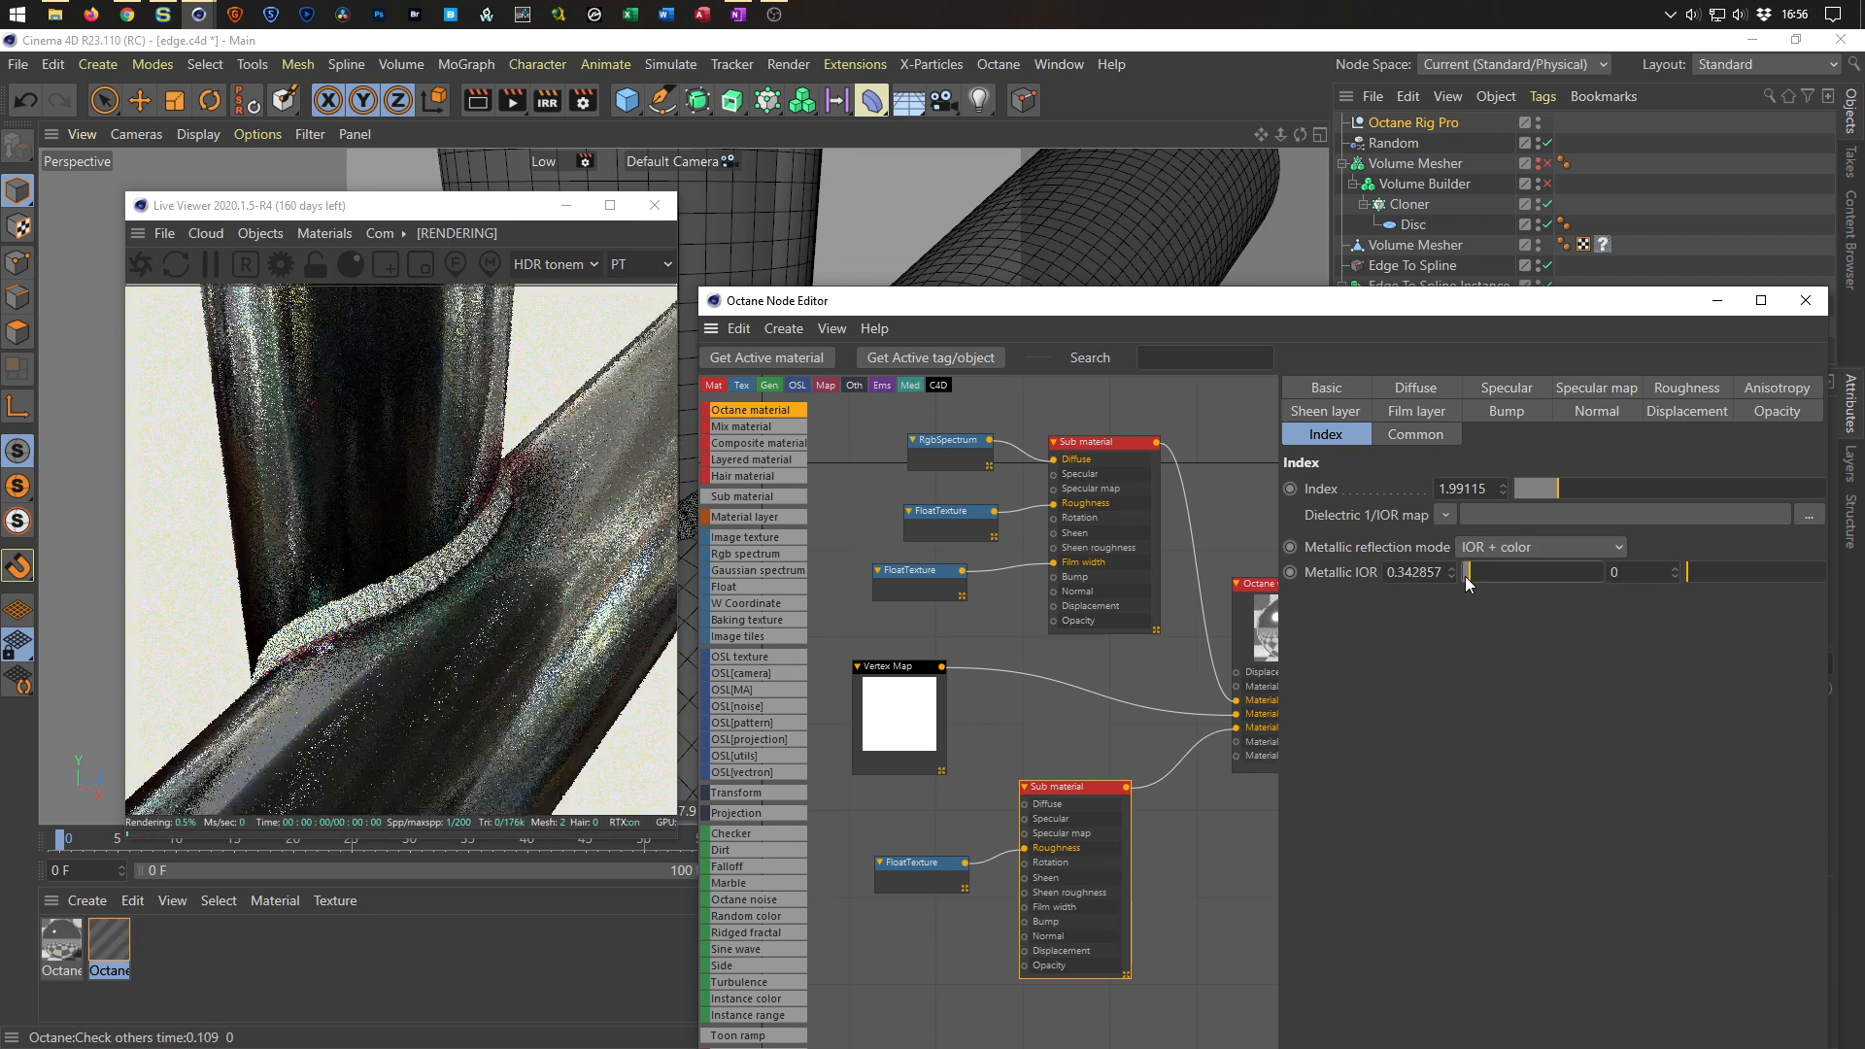
drag(1688, 574, 1616, 627)
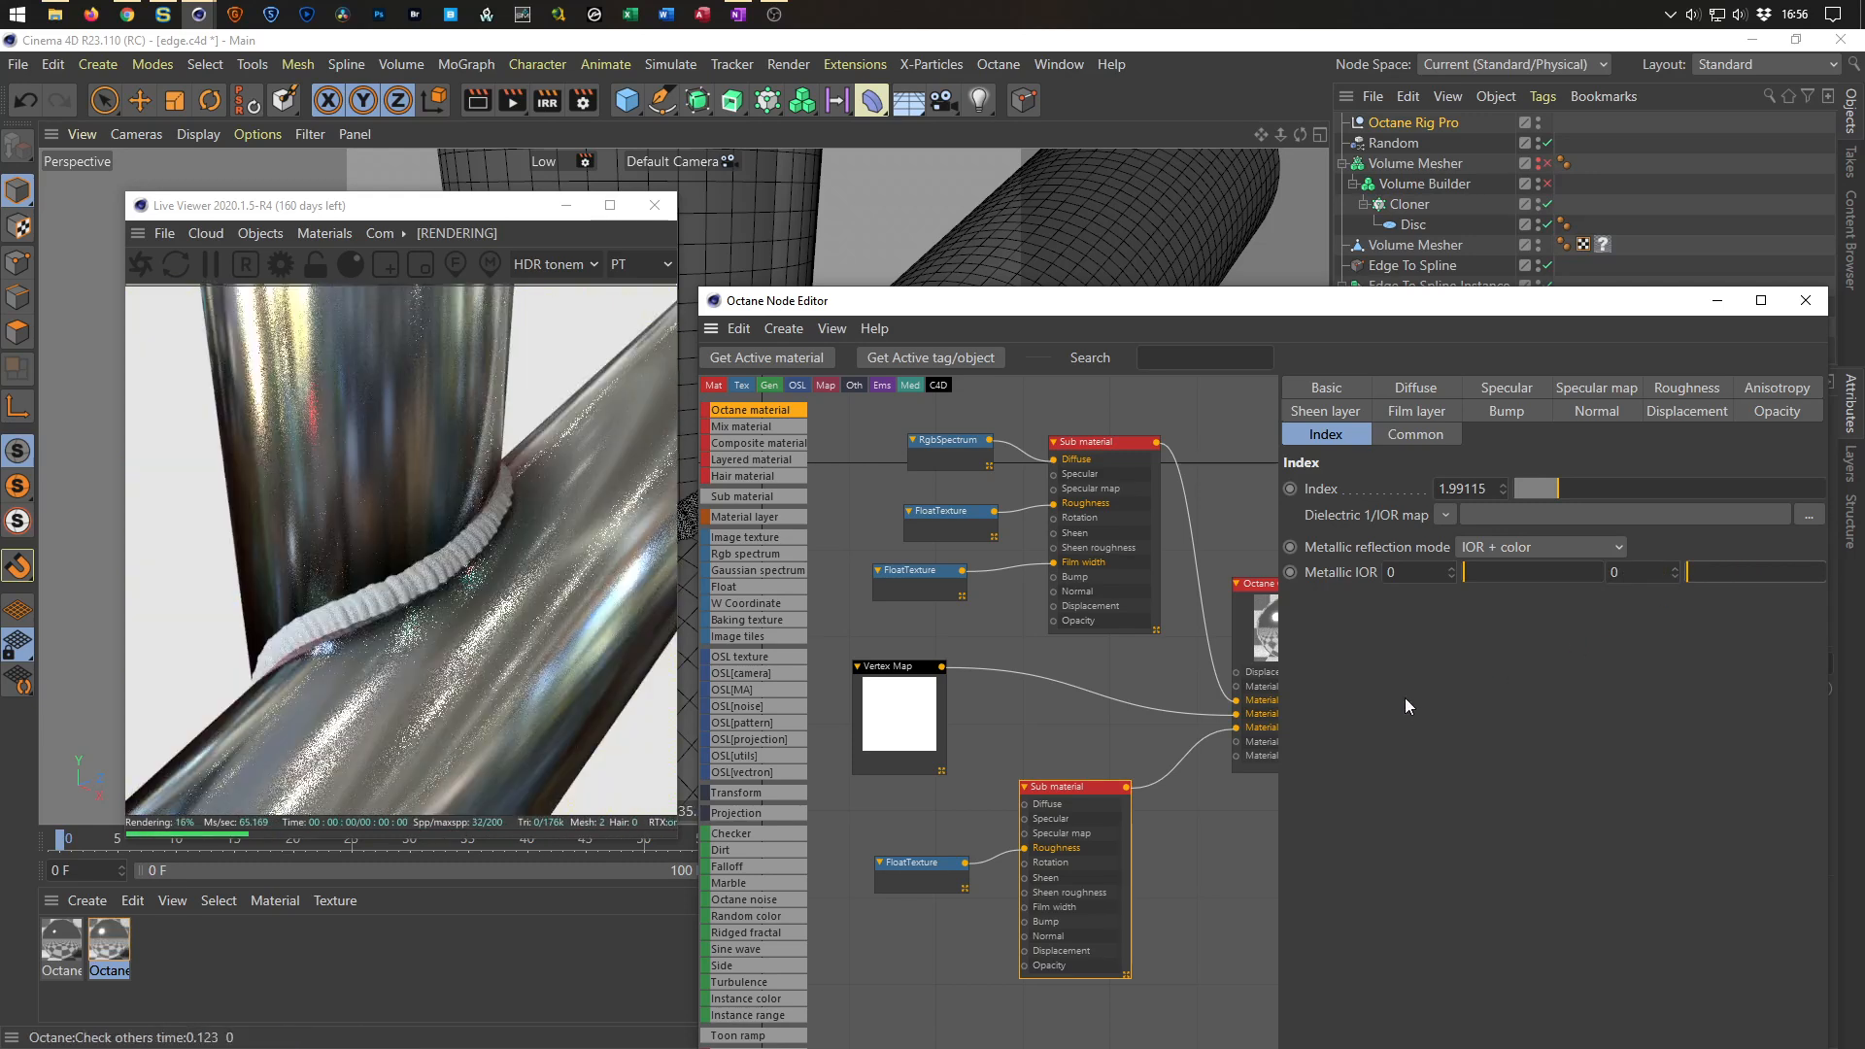
Create a second new Octane material in the Node Editor.
scroll(459, 522, up, 1)
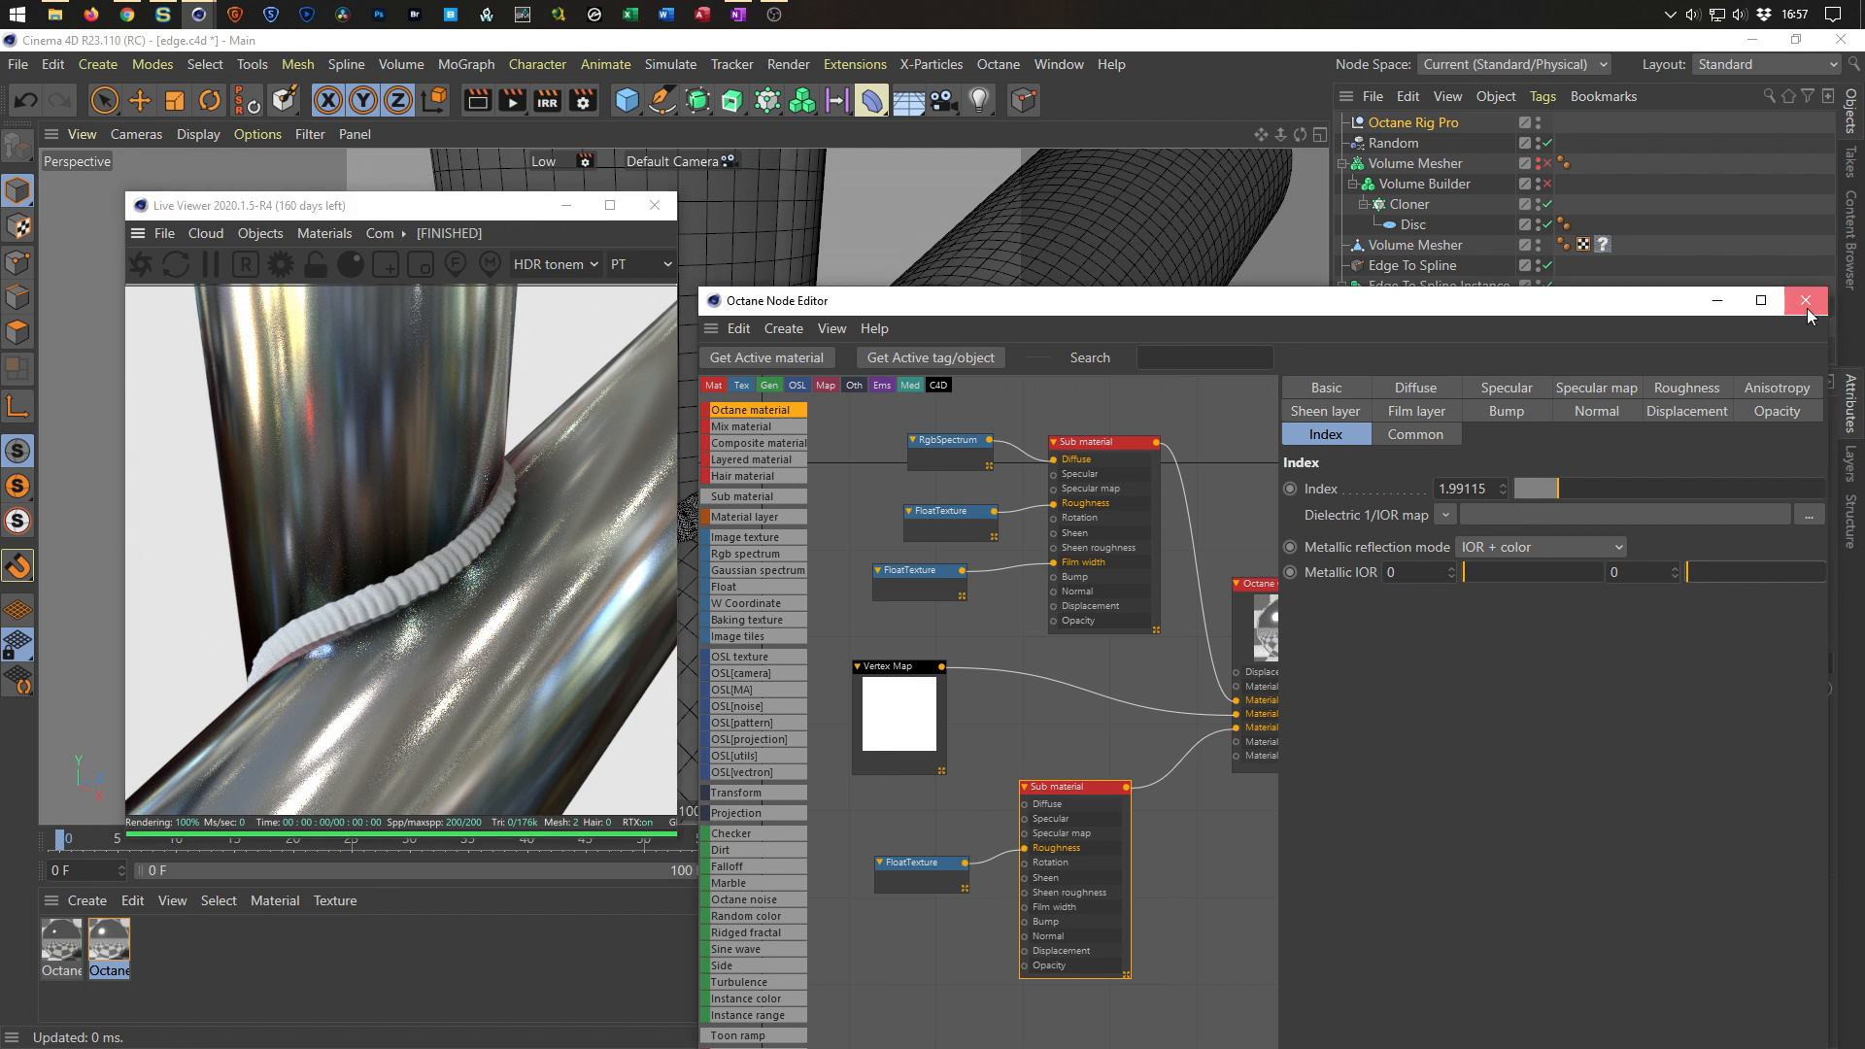
double_click(212, 944)
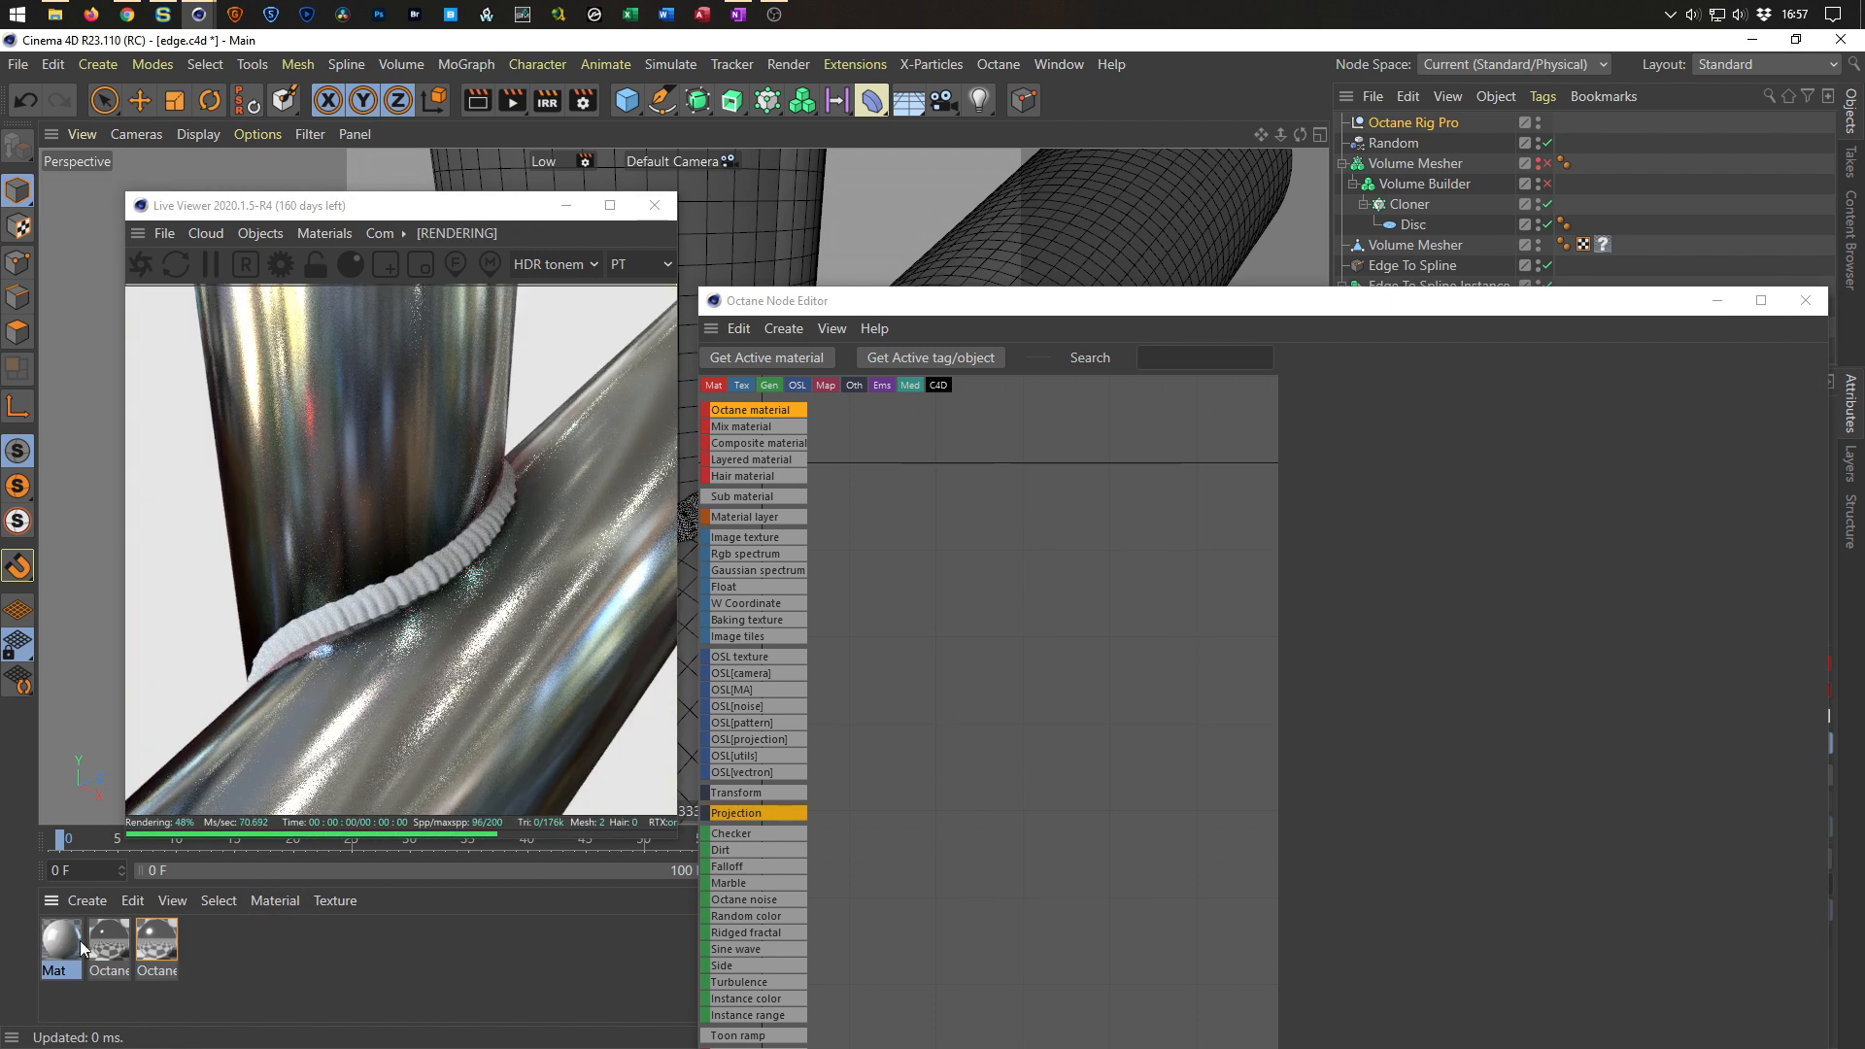
key(Delete)
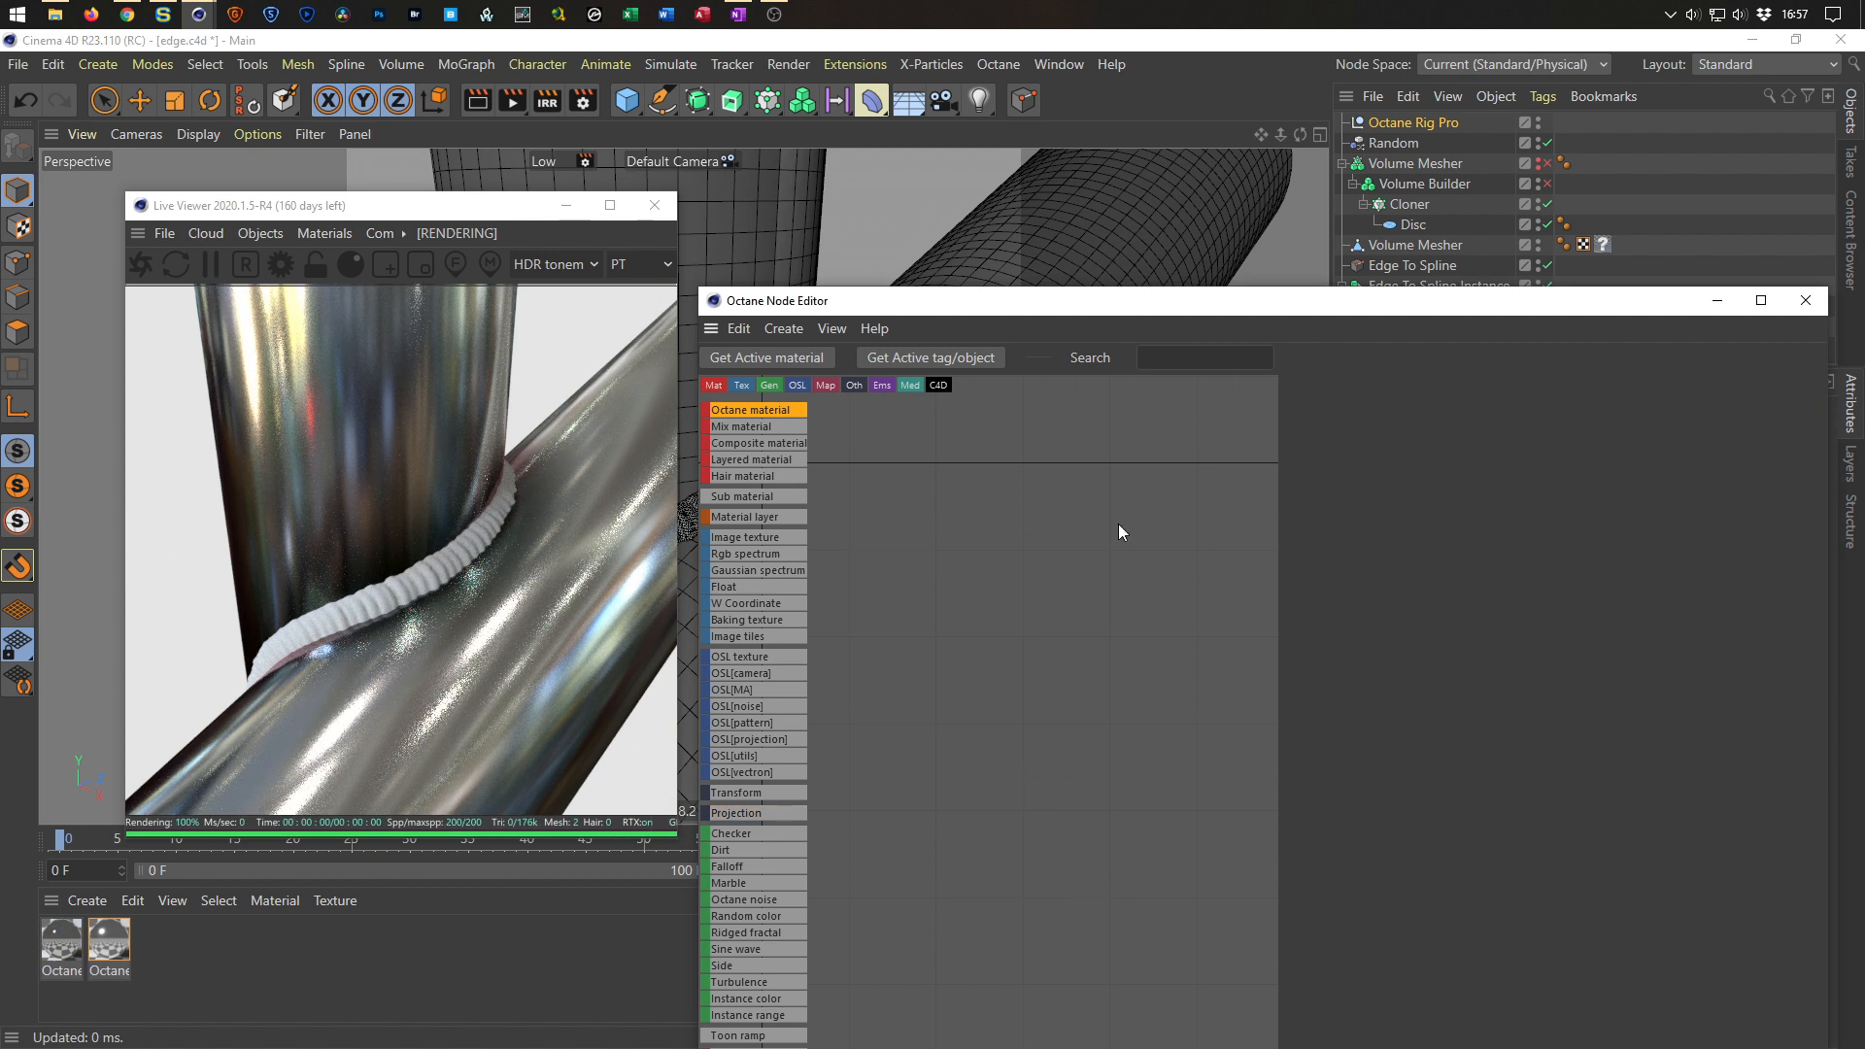
drag(777, 411, 1103, 559)
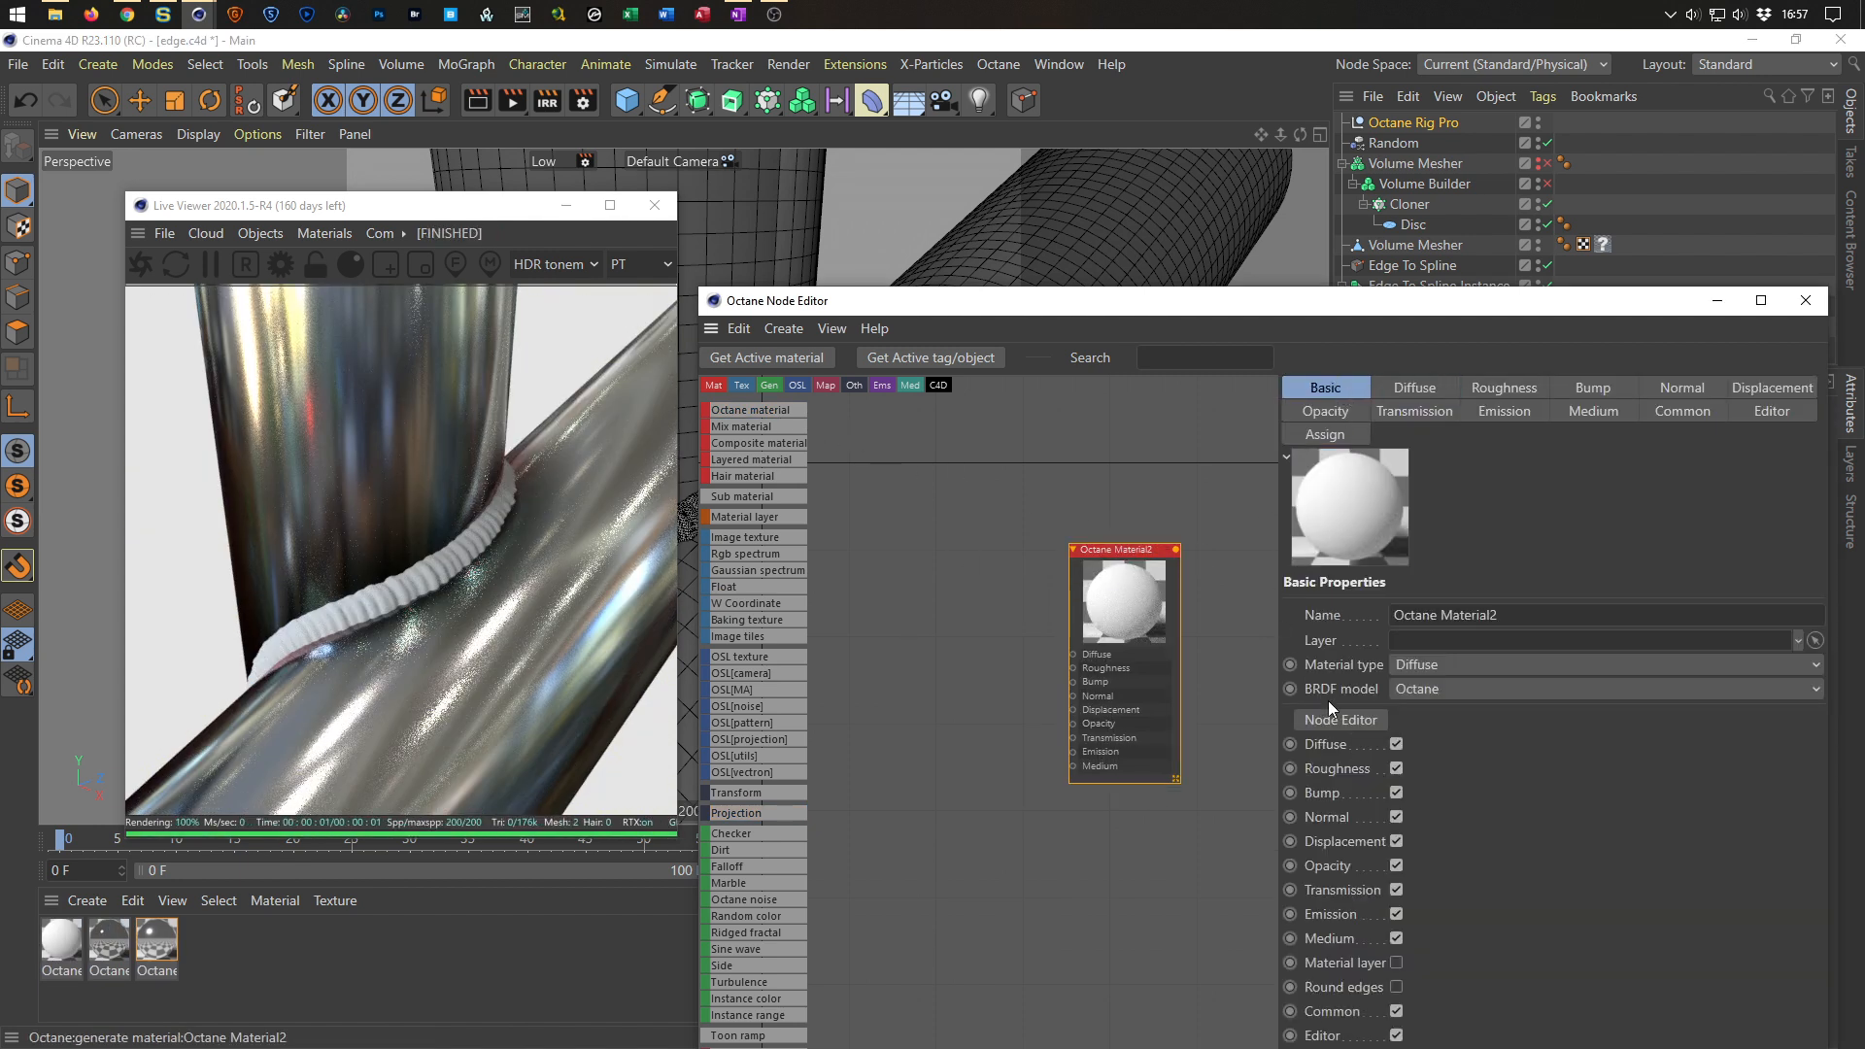
Set the new material's BRDF model to GGX and its material type to Metallic.
click(1414, 689)
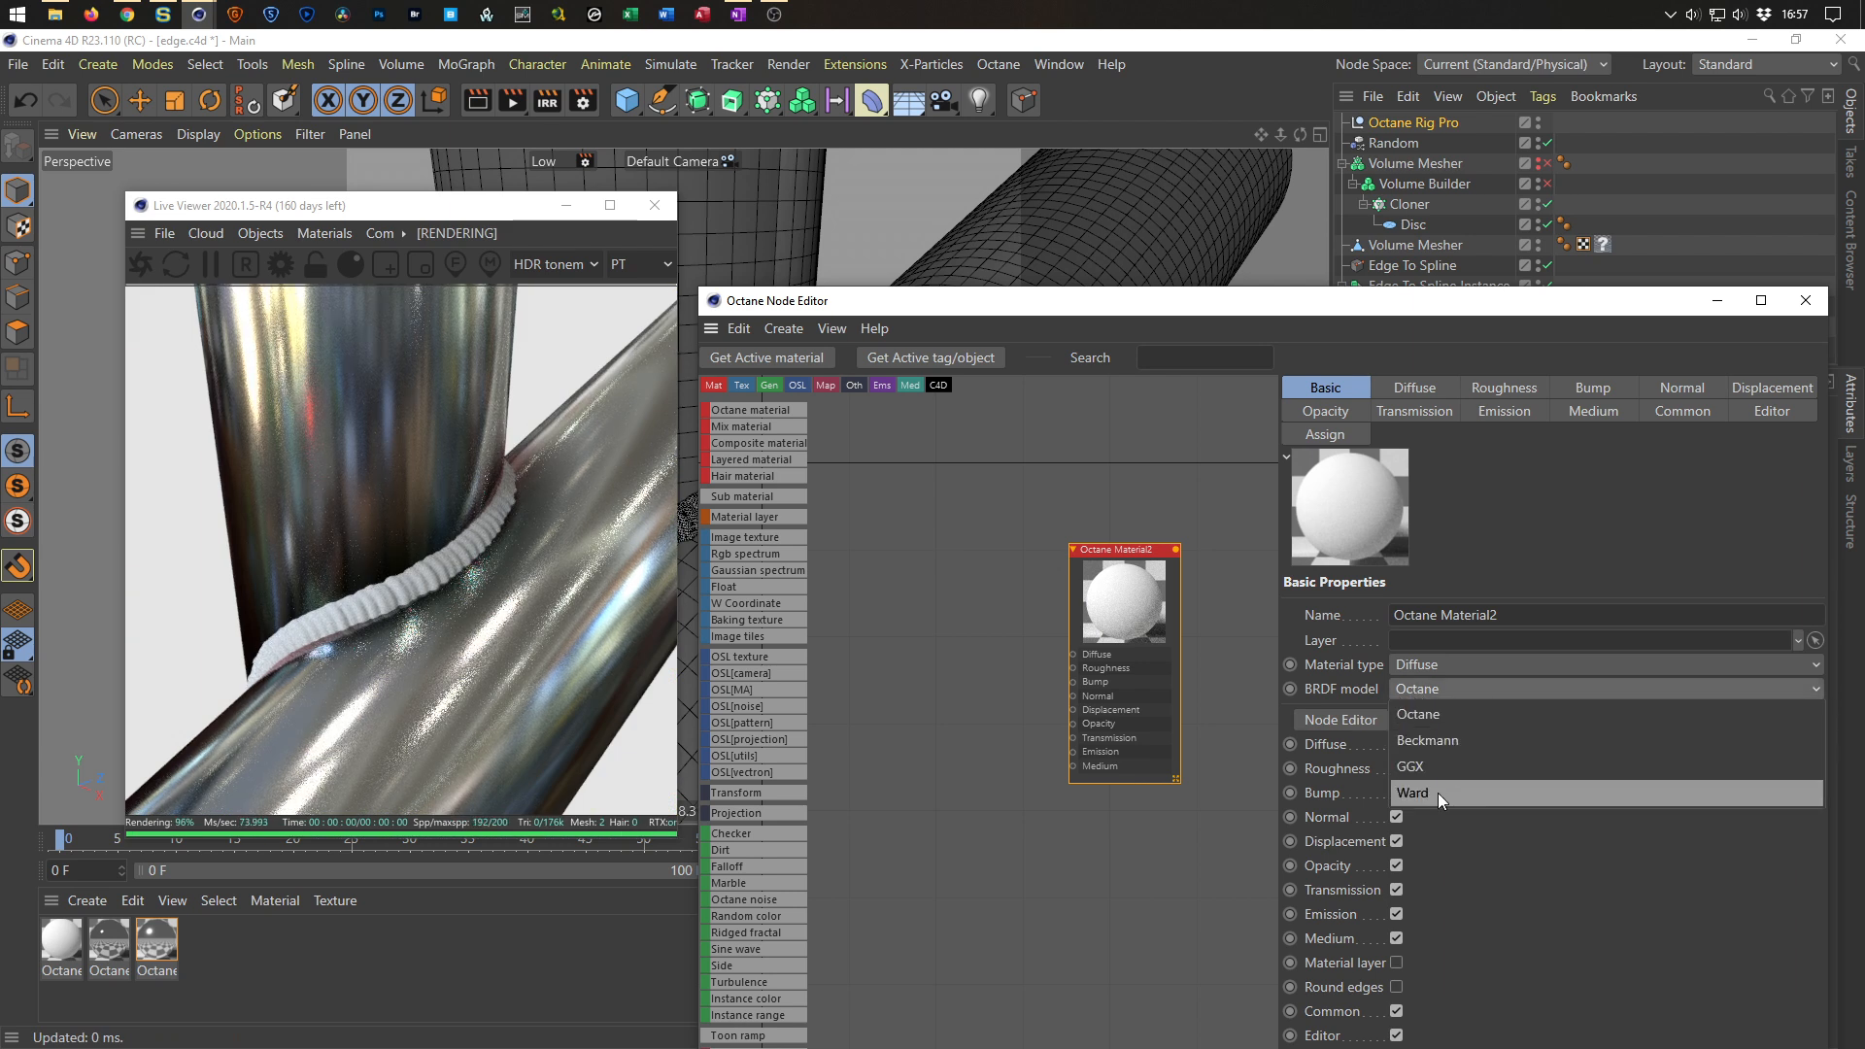
click(1442, 763)
click(1461, 655)
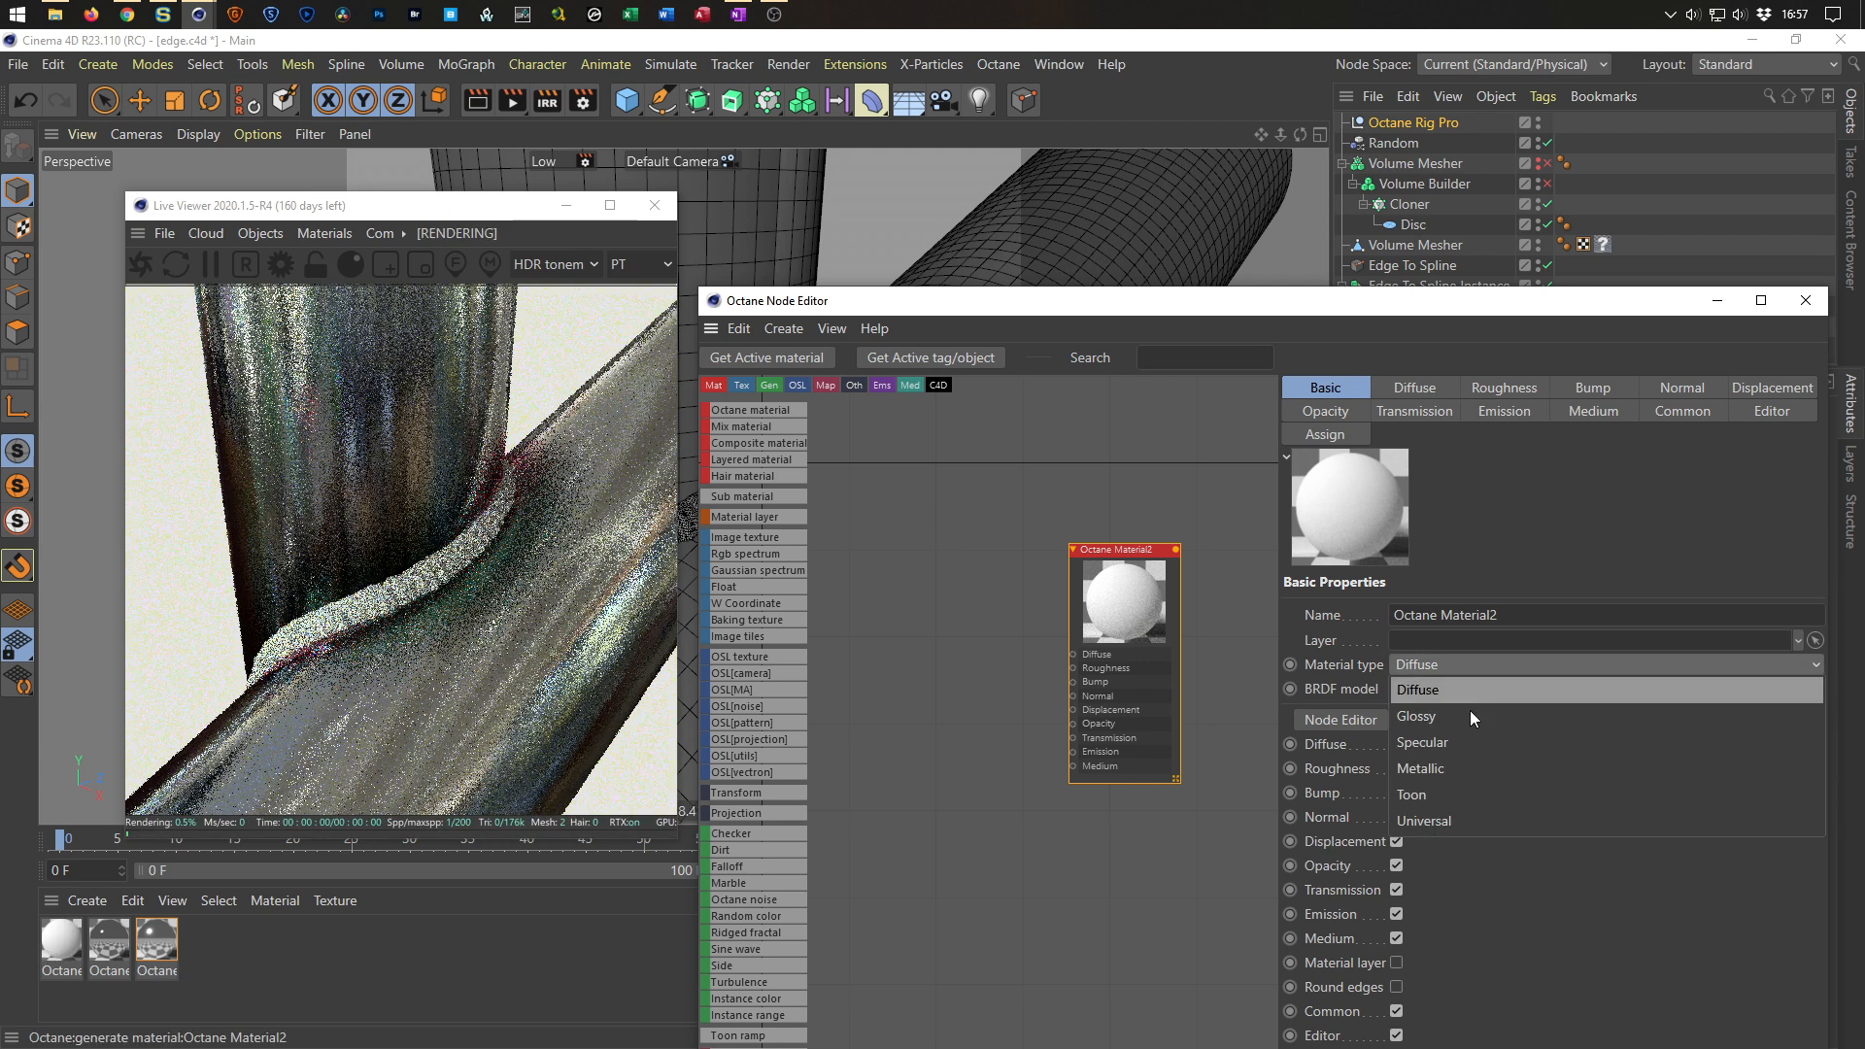
click(1452, 777)
Connect a Float texture node to the material's Film Width input.
drag(1127, 555, 1131, 500)
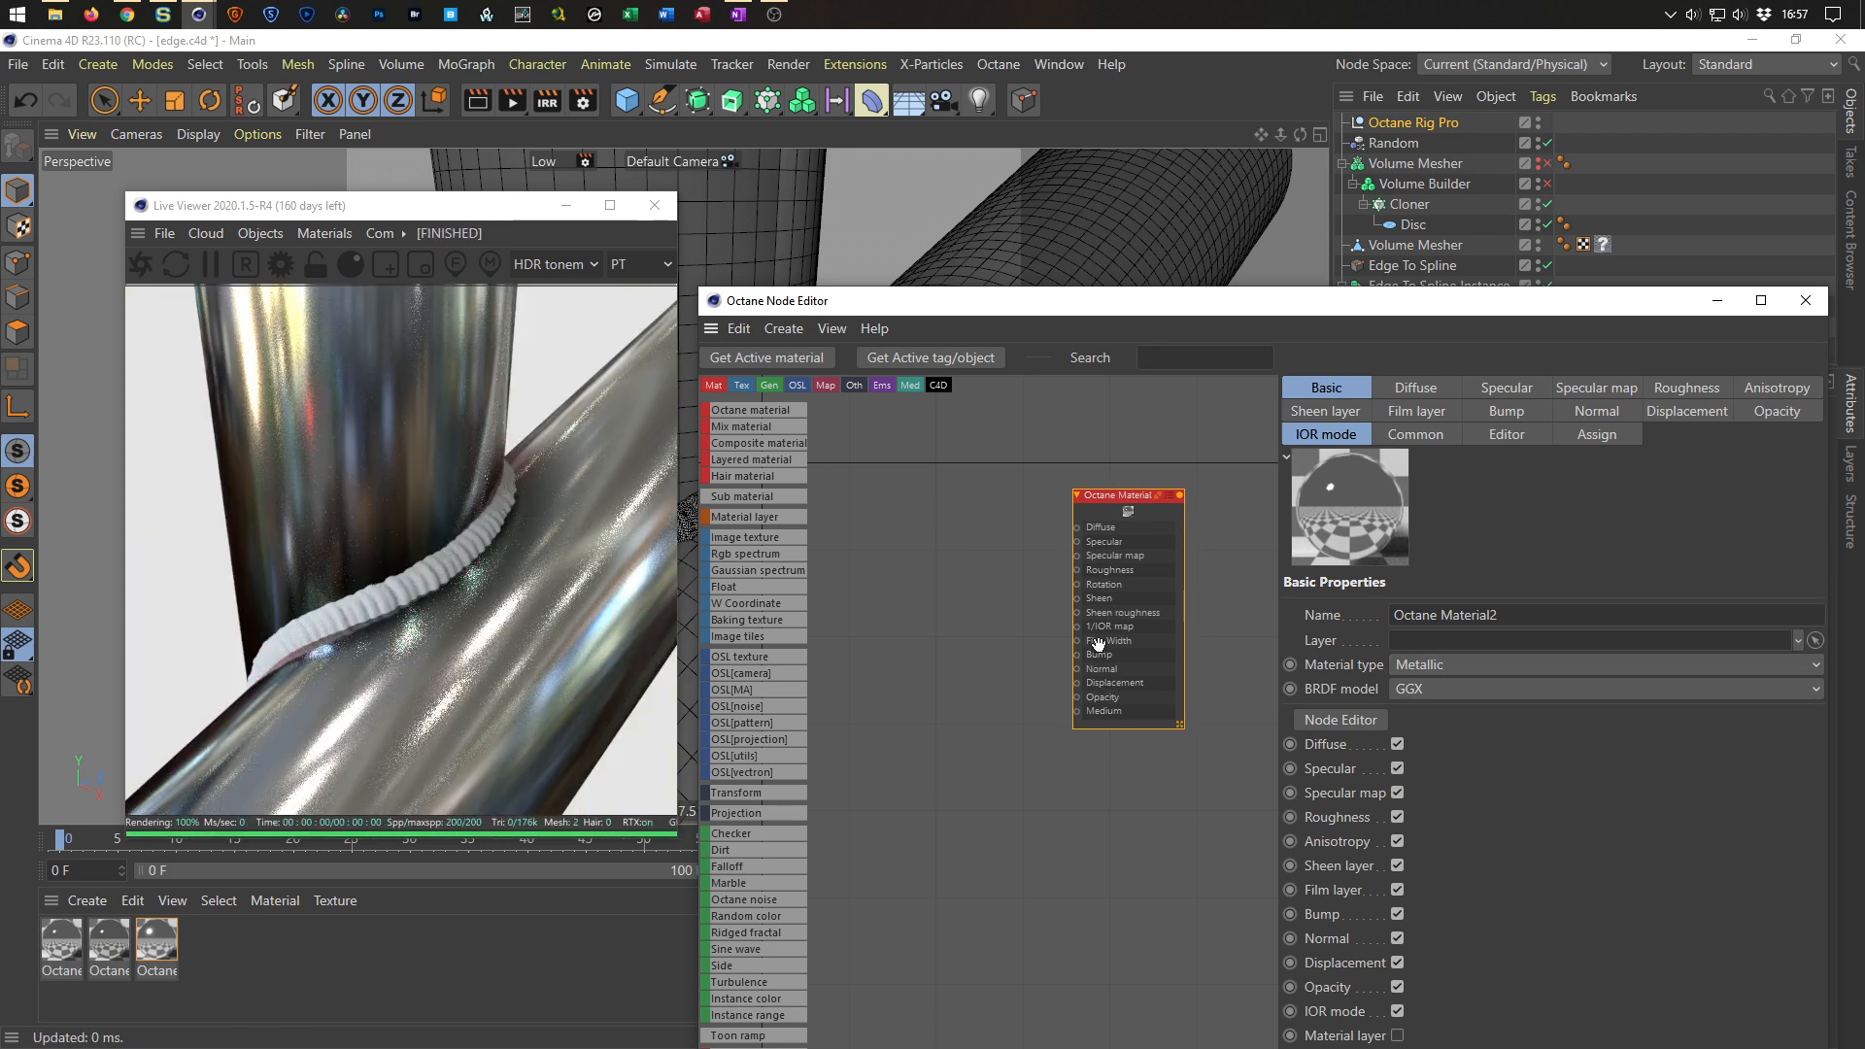
drag(1077, 641, 1028, 692)
click(1121, 710)
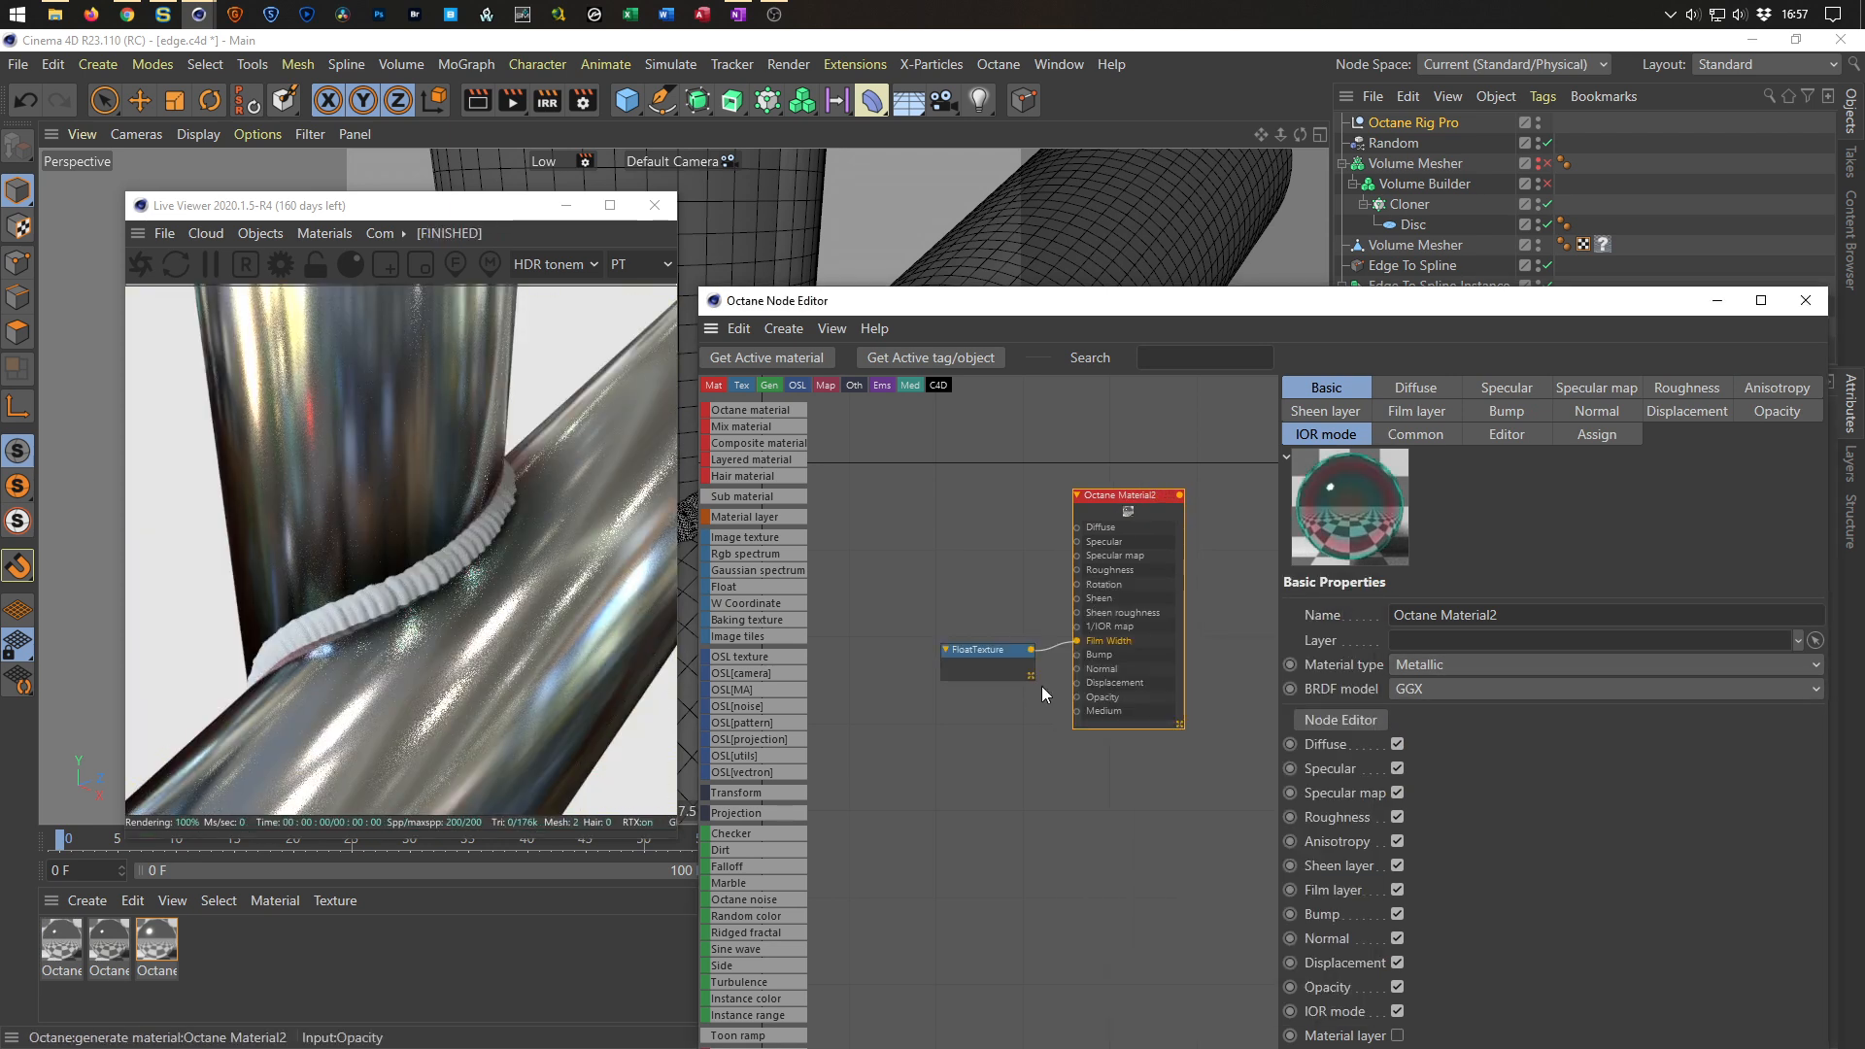
Assign the new material to the weld's Volume Mesher object.
drag(1432, 445, 1424, 451)
drag(1304, 311, 1158, 605)
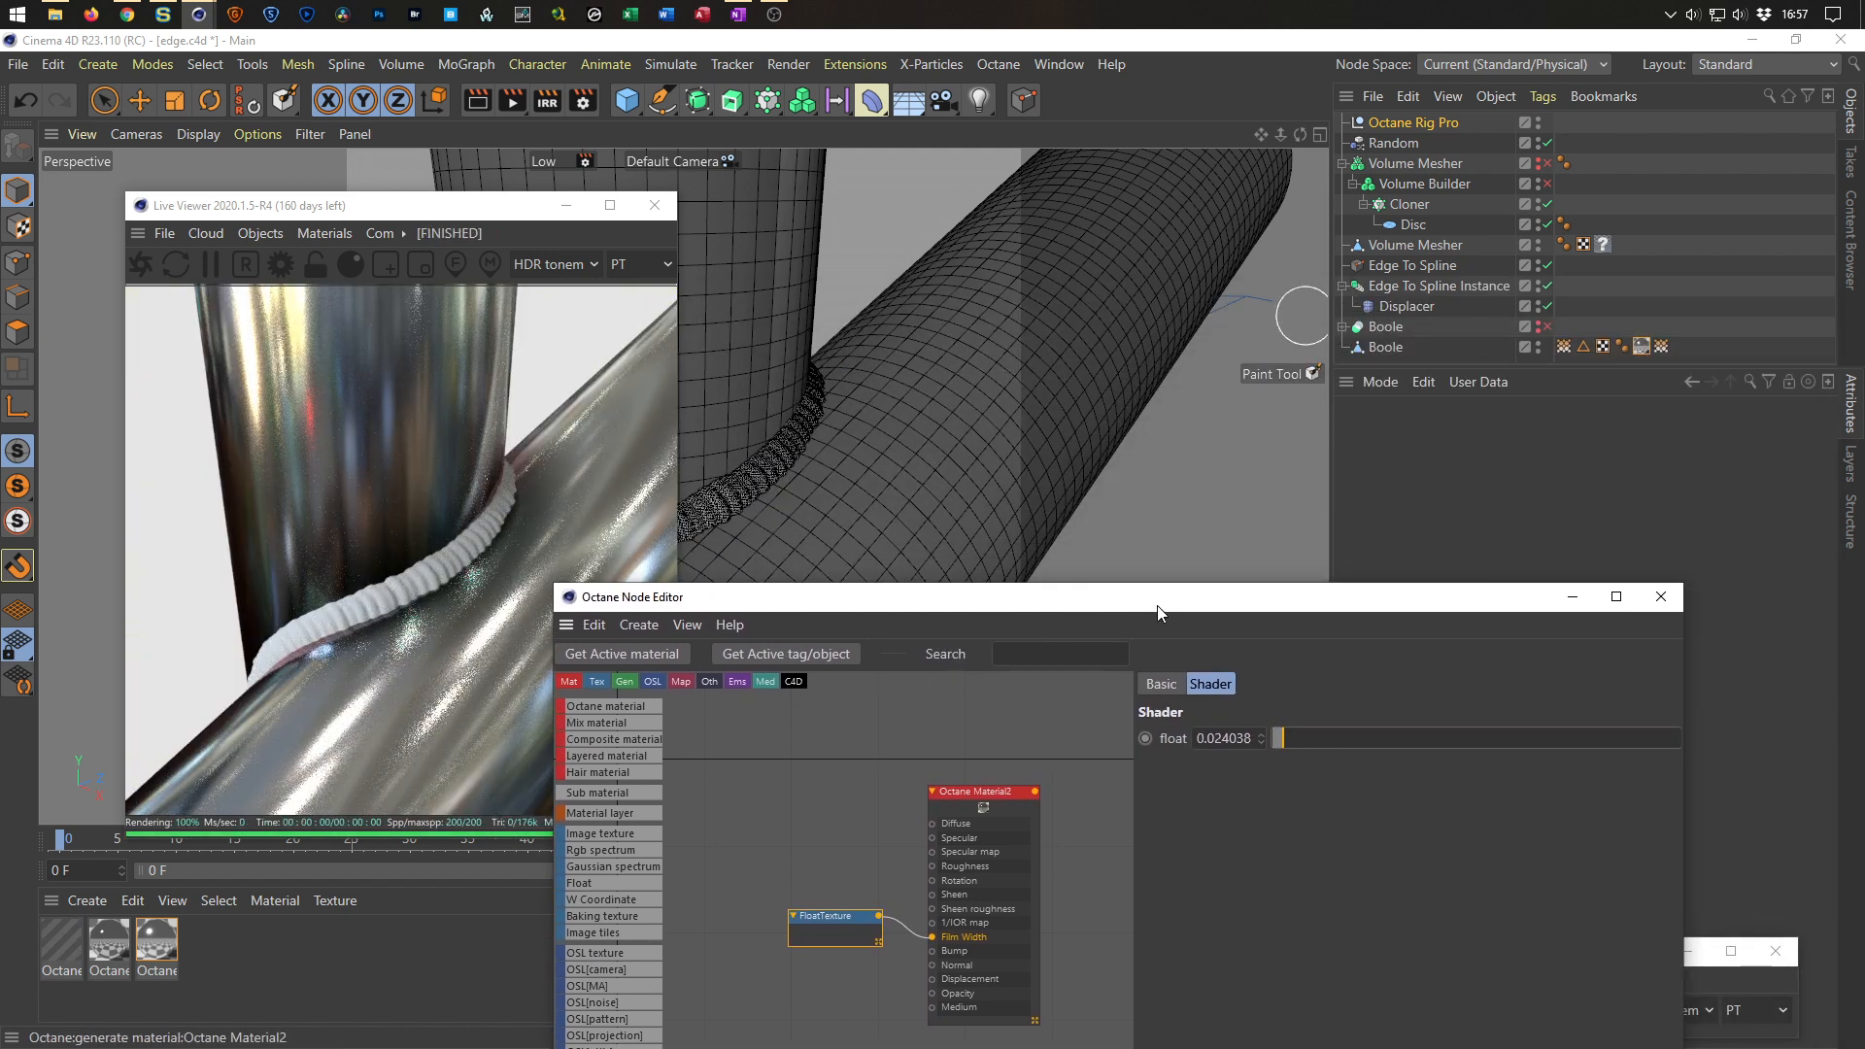
drag(102, 957, 1603, 246)
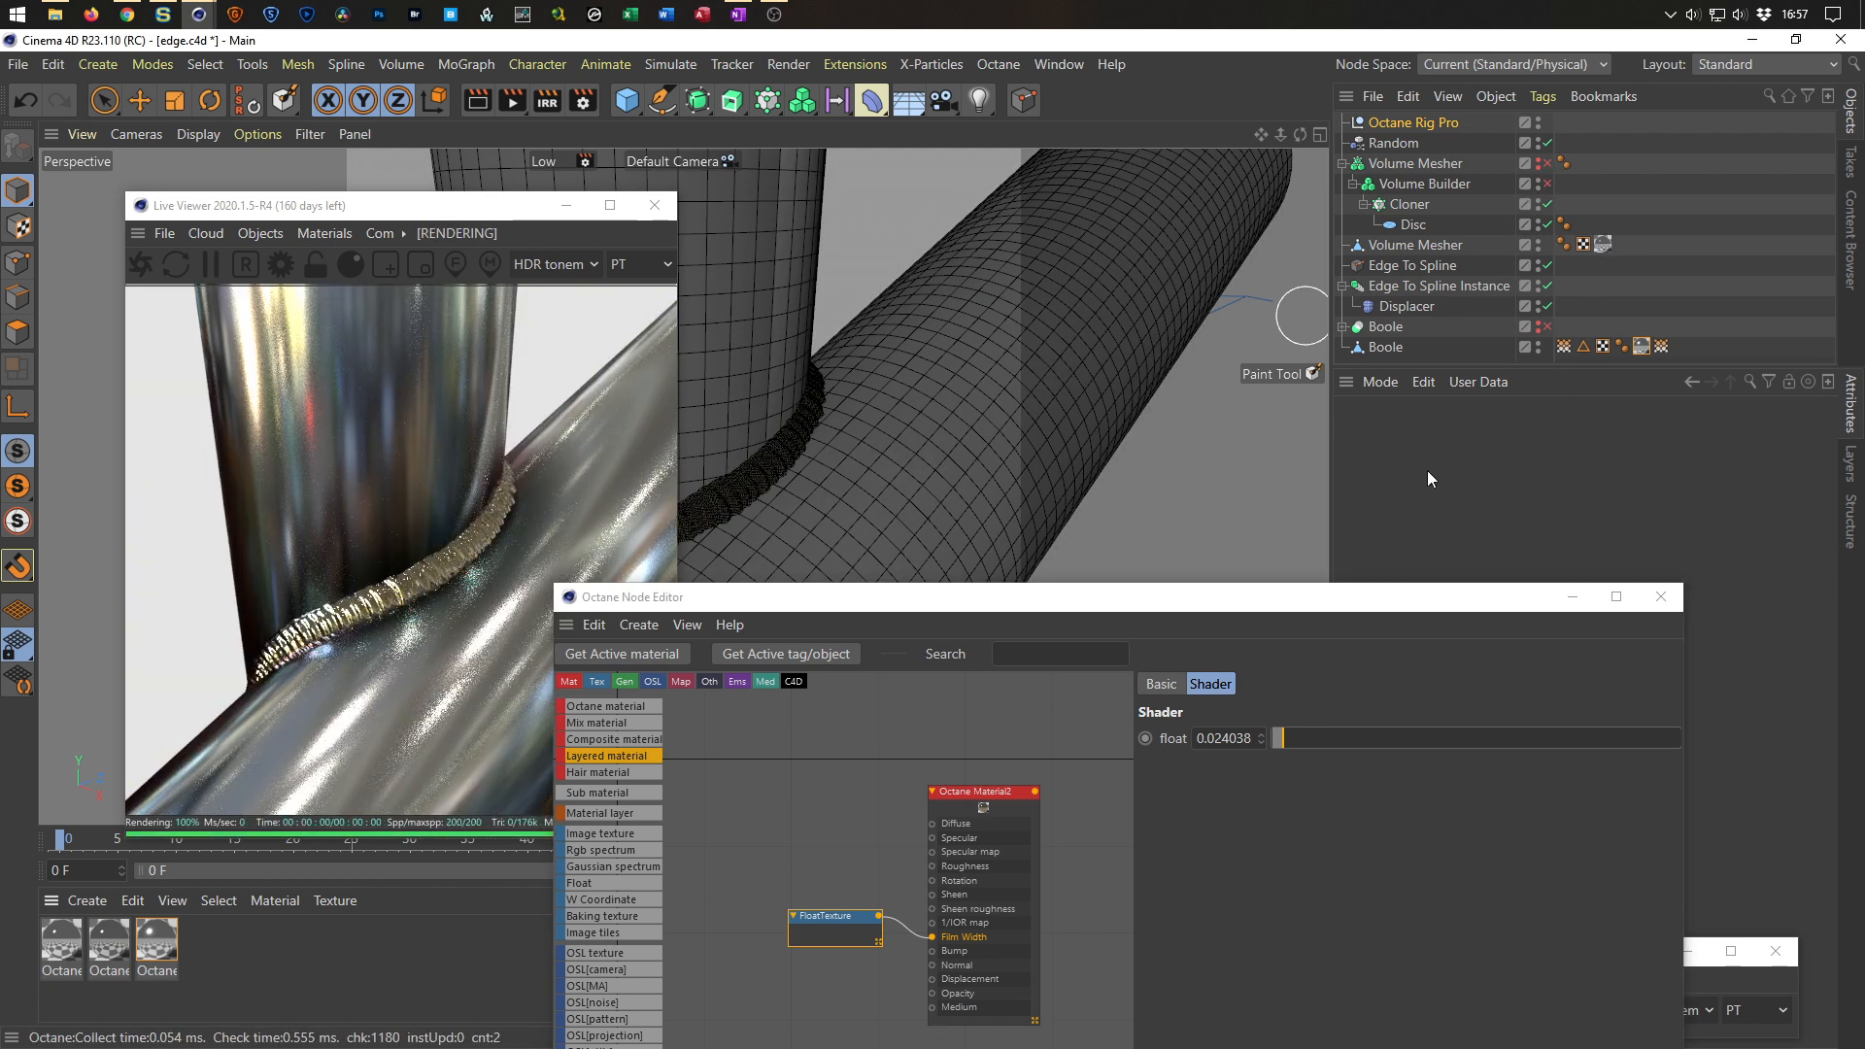
Set the radius of the Boole vertex map's Volume Mesher field layer to 10 cm.
drag(991, 597, 1172, 289)
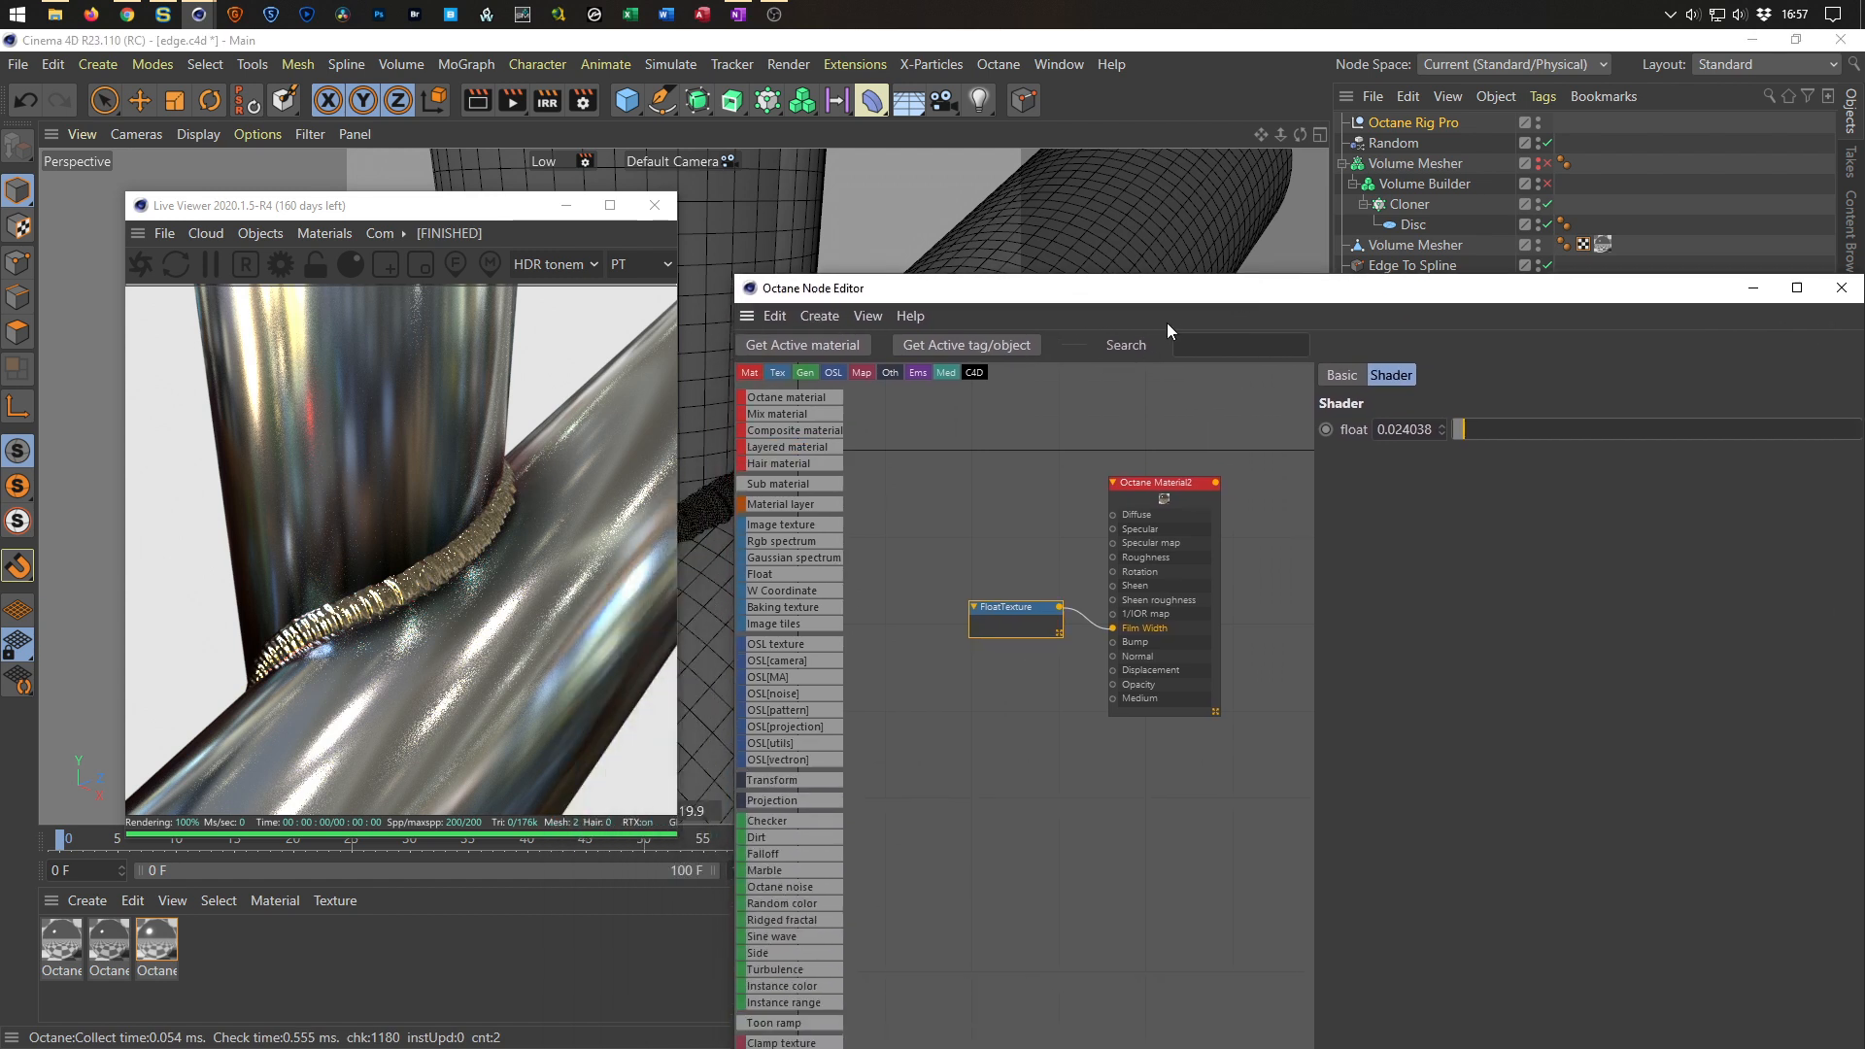
right_drag(463, 517, 379, 551)
right_drag(487, 632, 369, 637)
drag(375, 606, 387, 509)
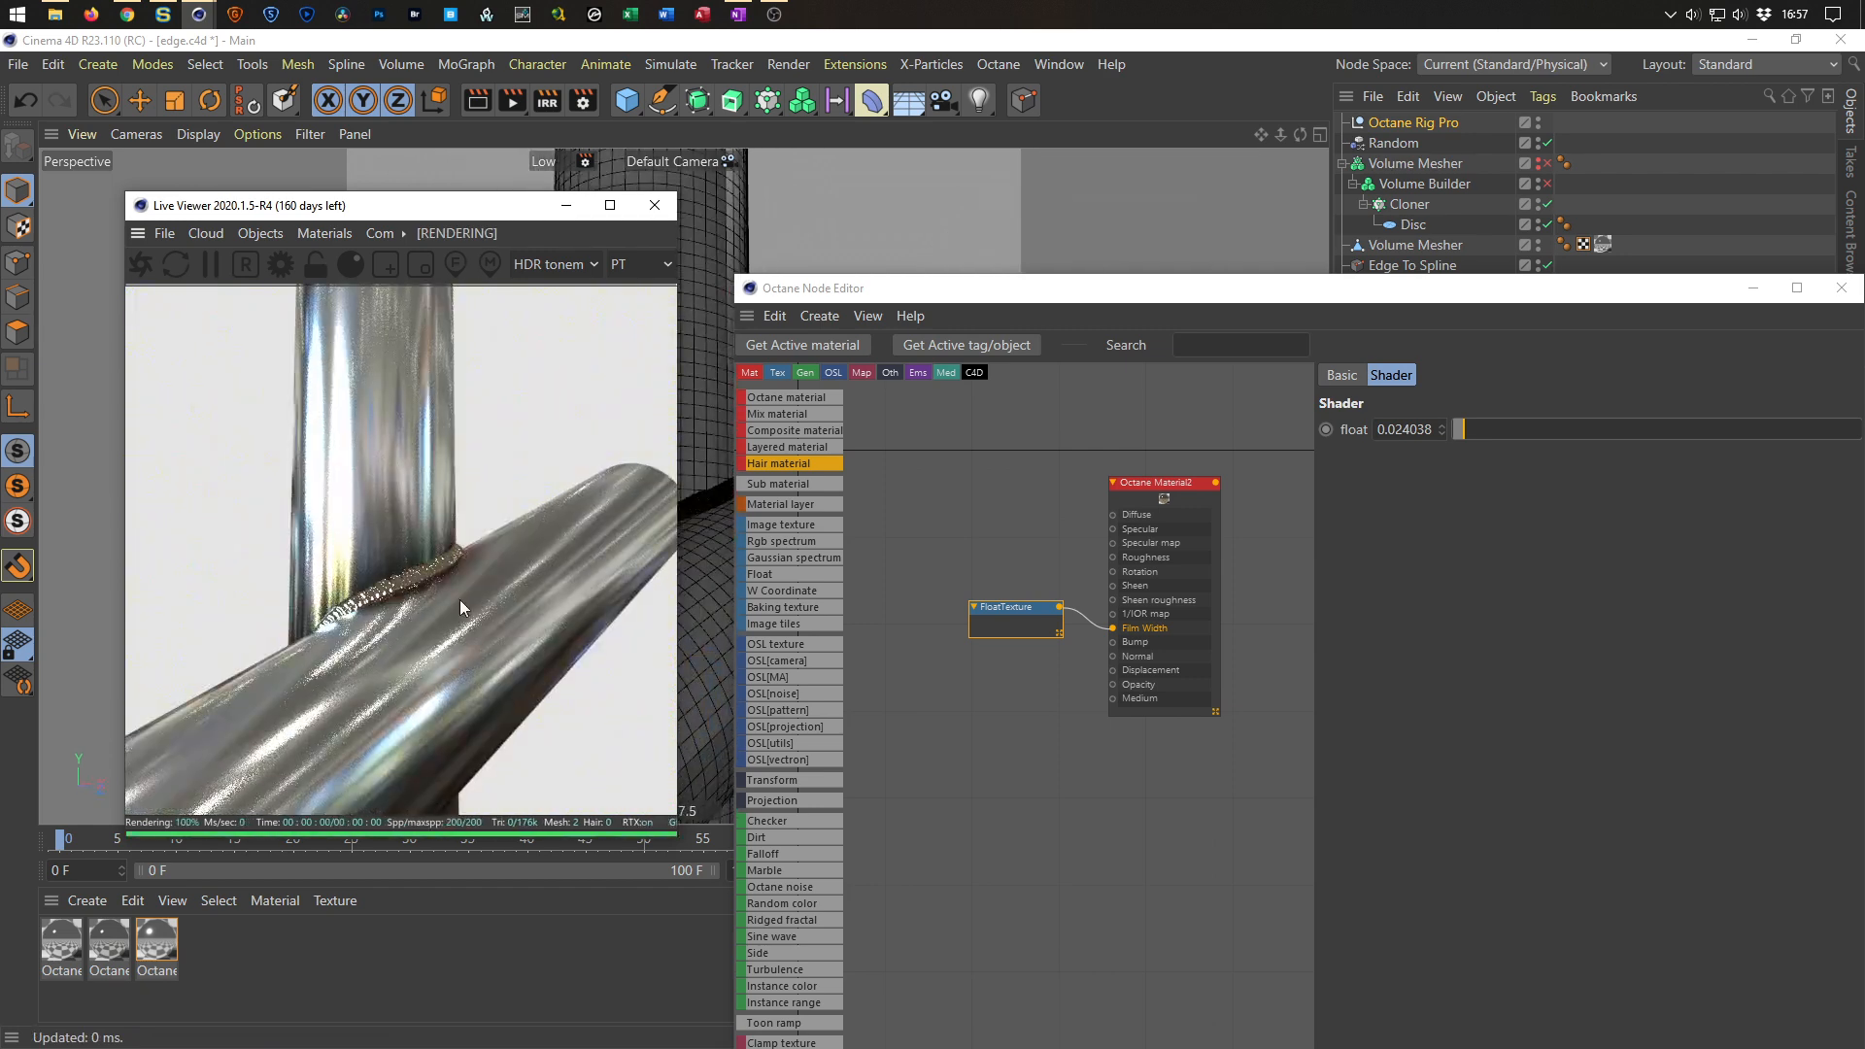
drag(384, 594, 447, 569)
drag(1082, 292, 709, 712)
click(1564, 346)
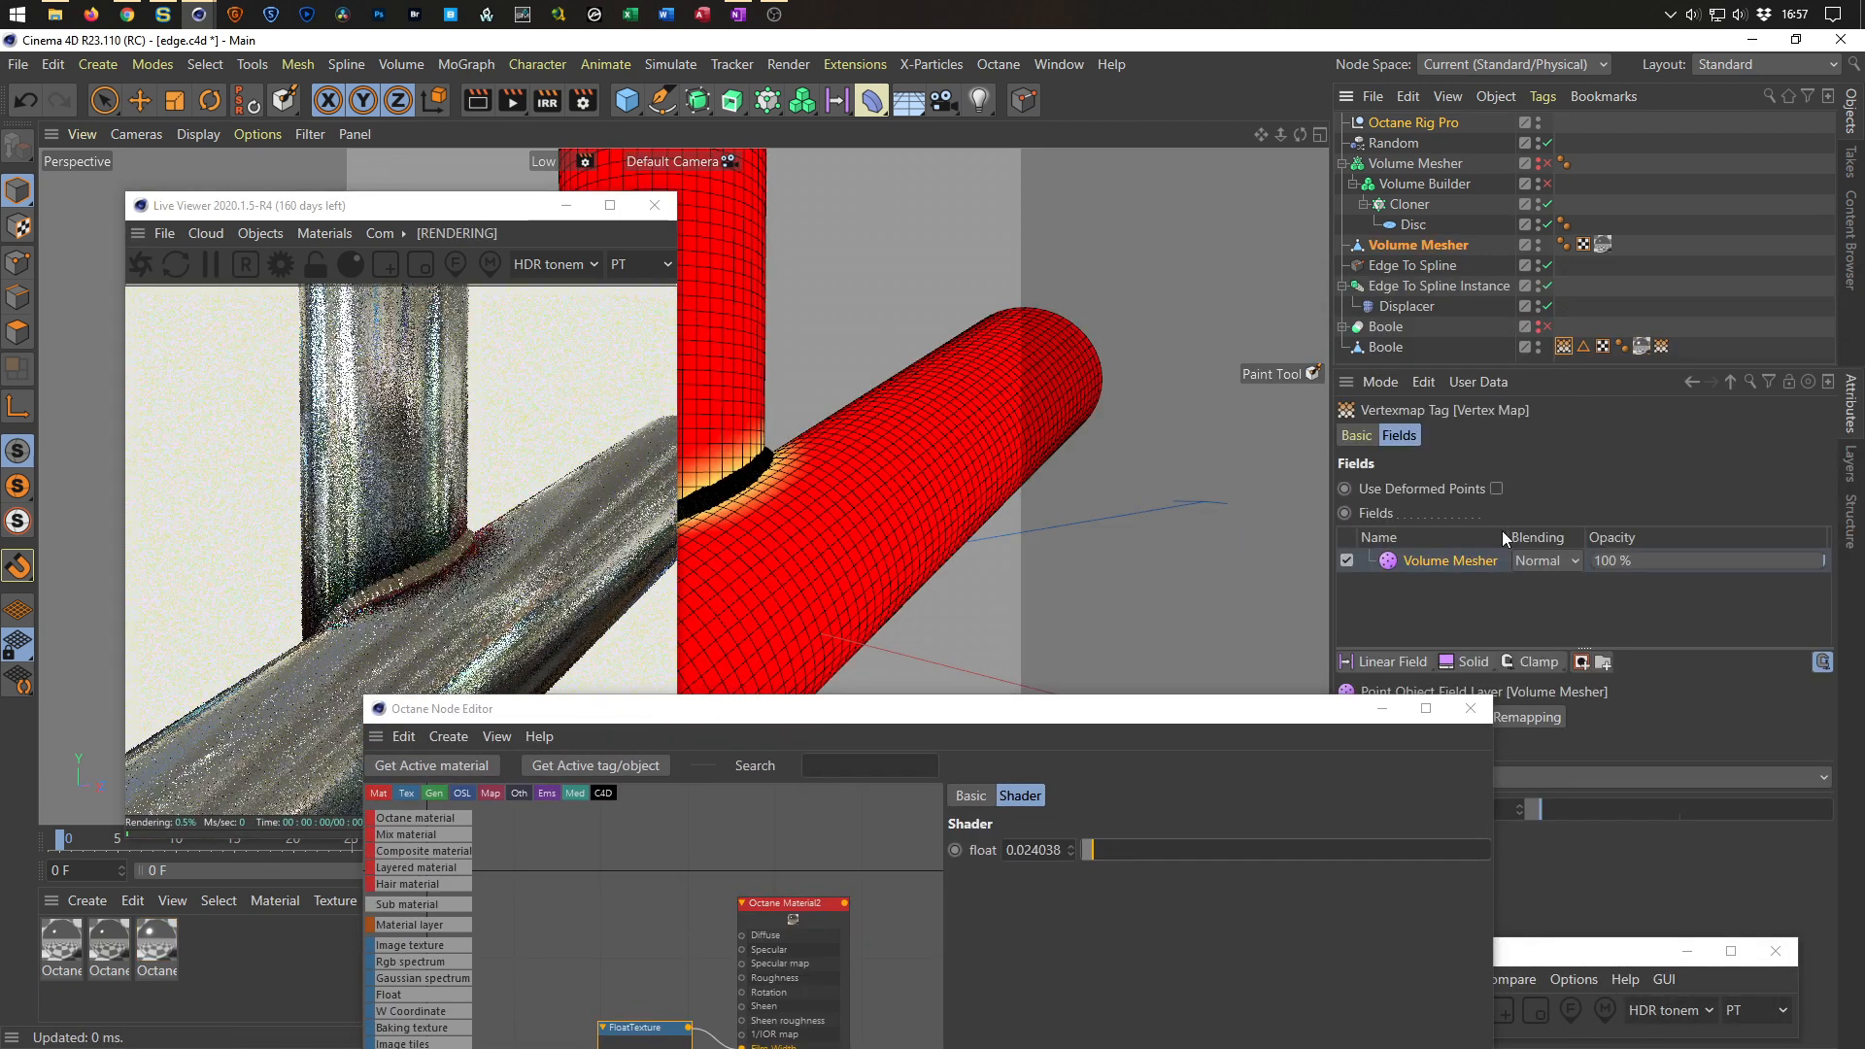
drag(1483, 810, 1351, 848)
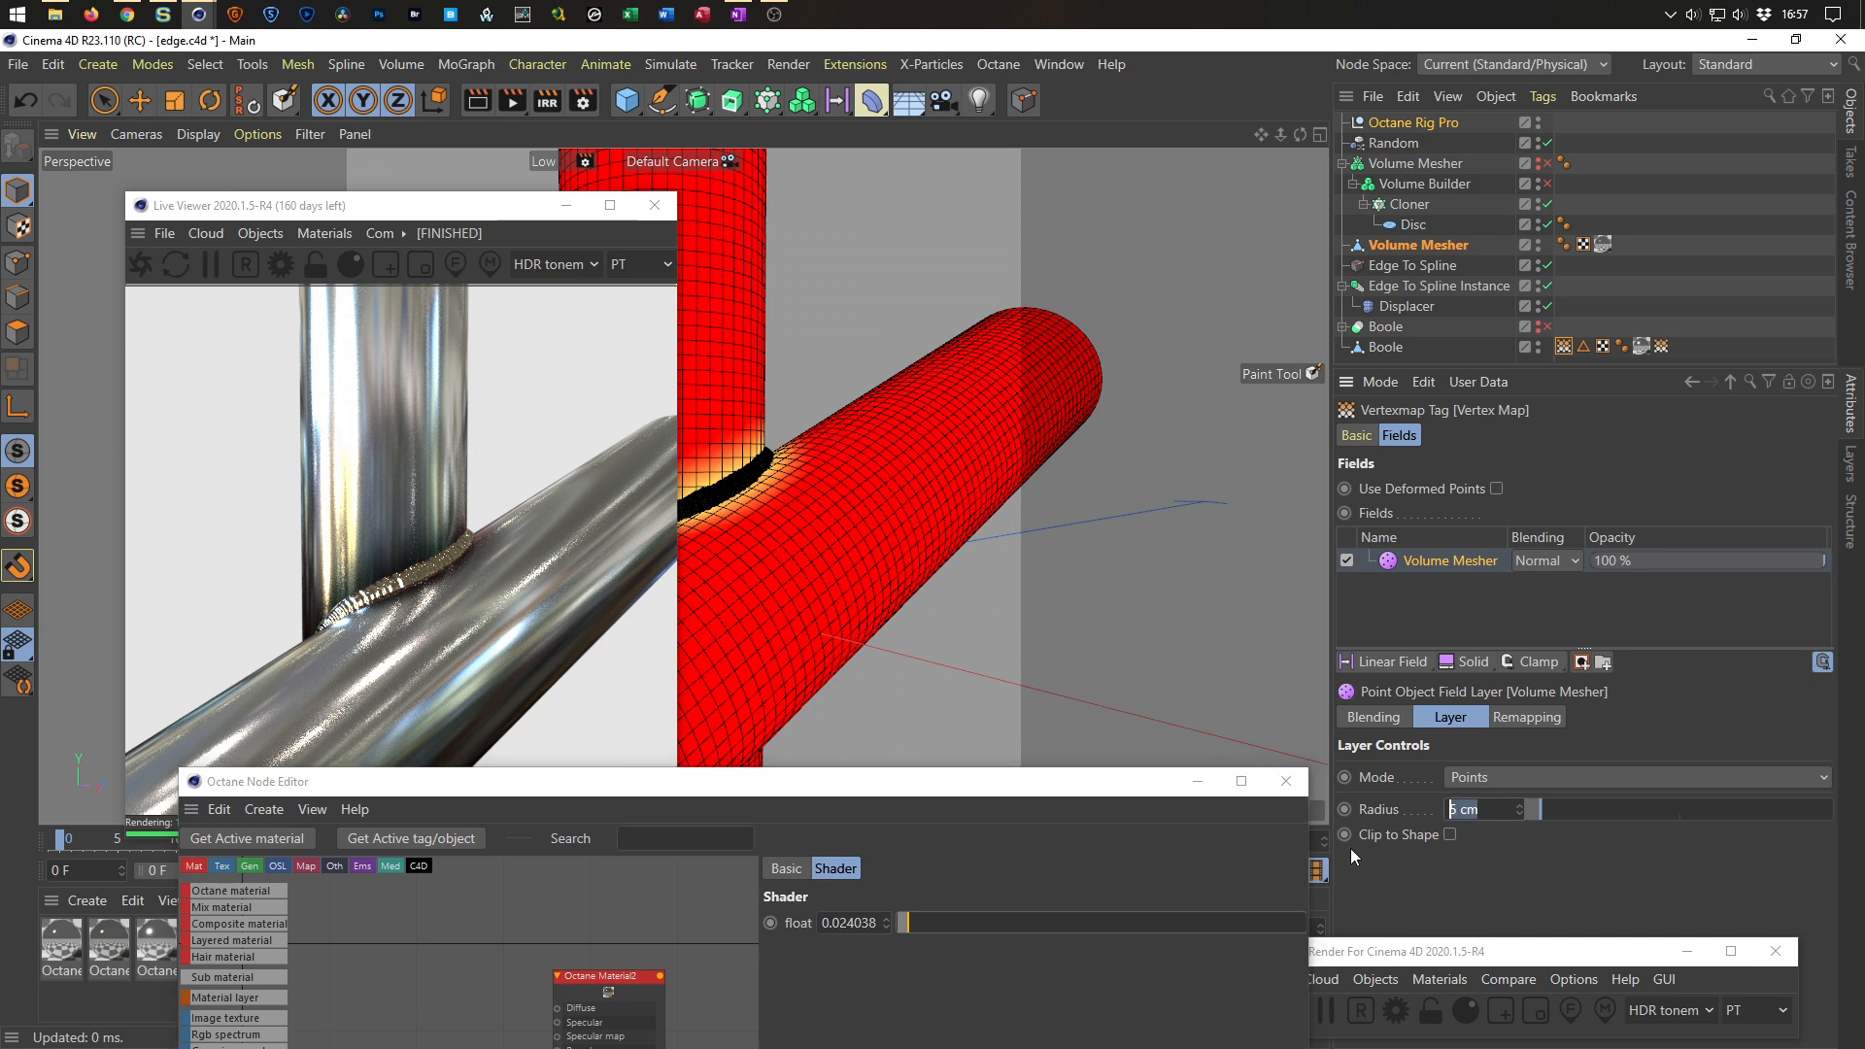
text(10)
key(Return)
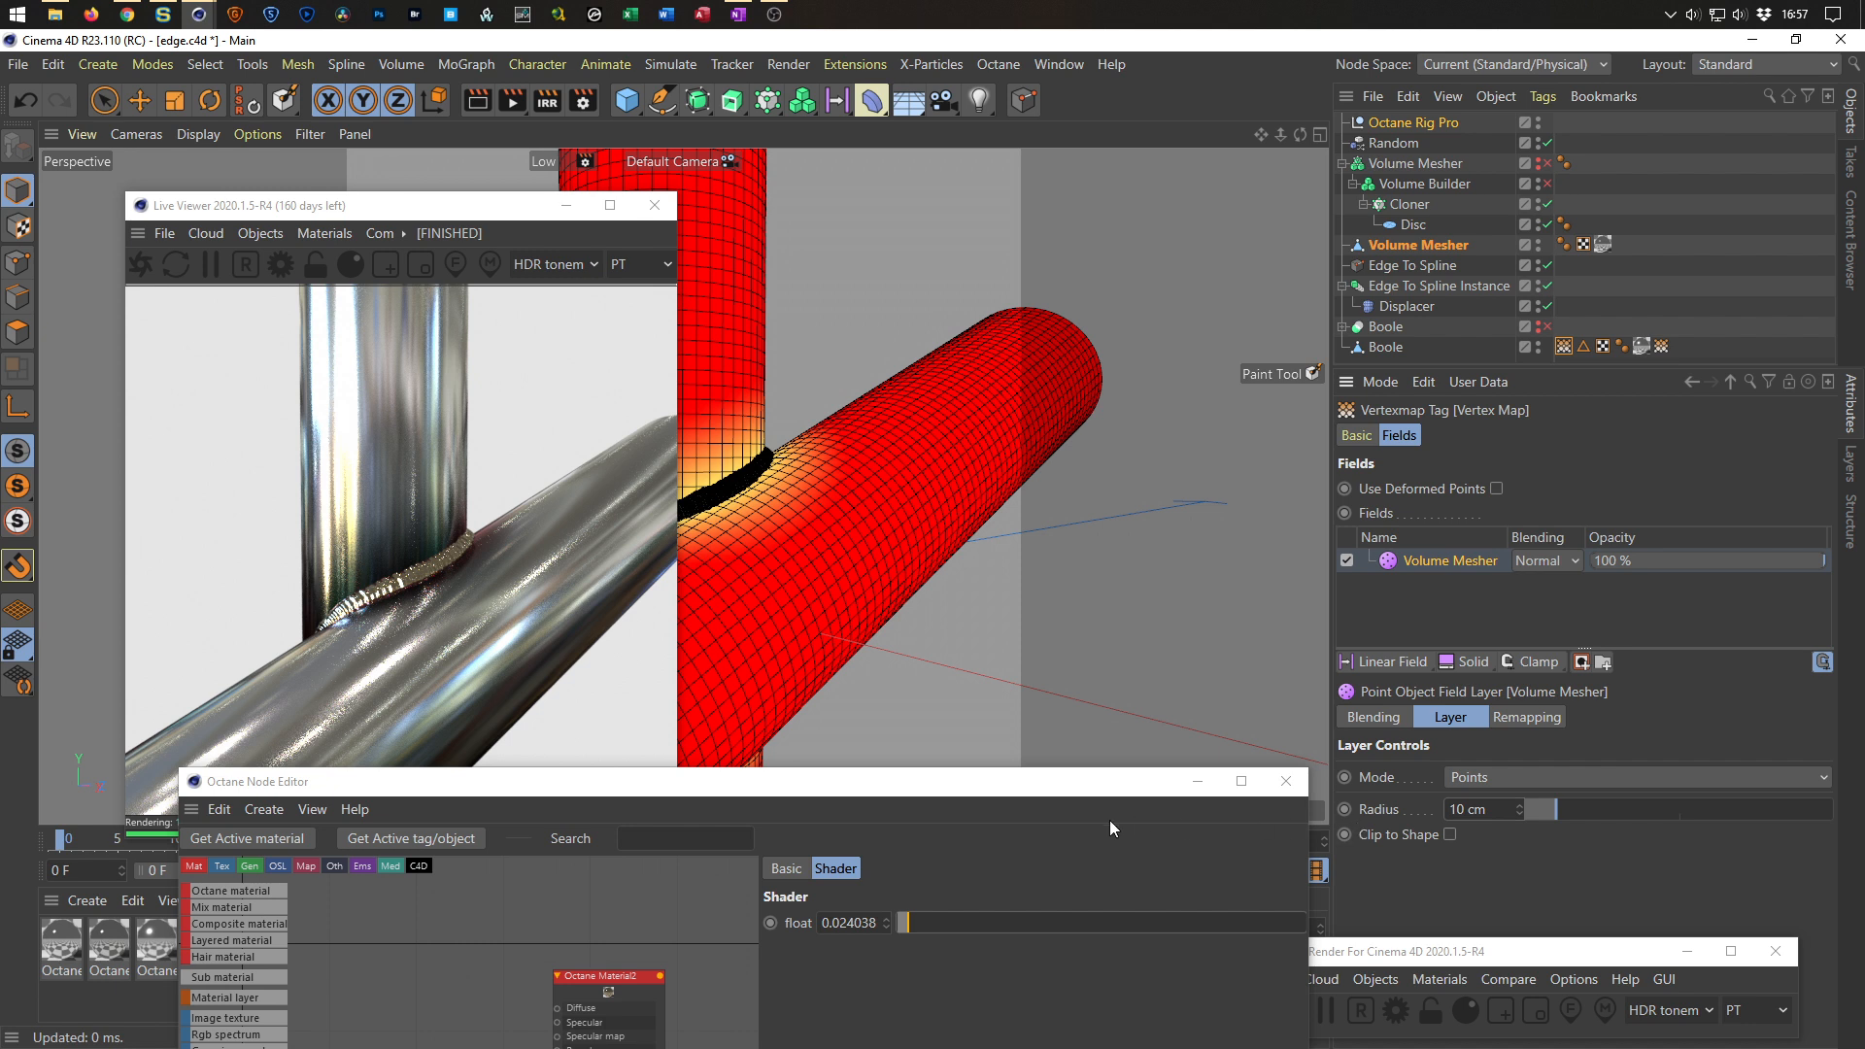
Rearrange the Node Editor window and examine the Float texture node feeding Film Width.
drag(995, 789, 1393, 226)
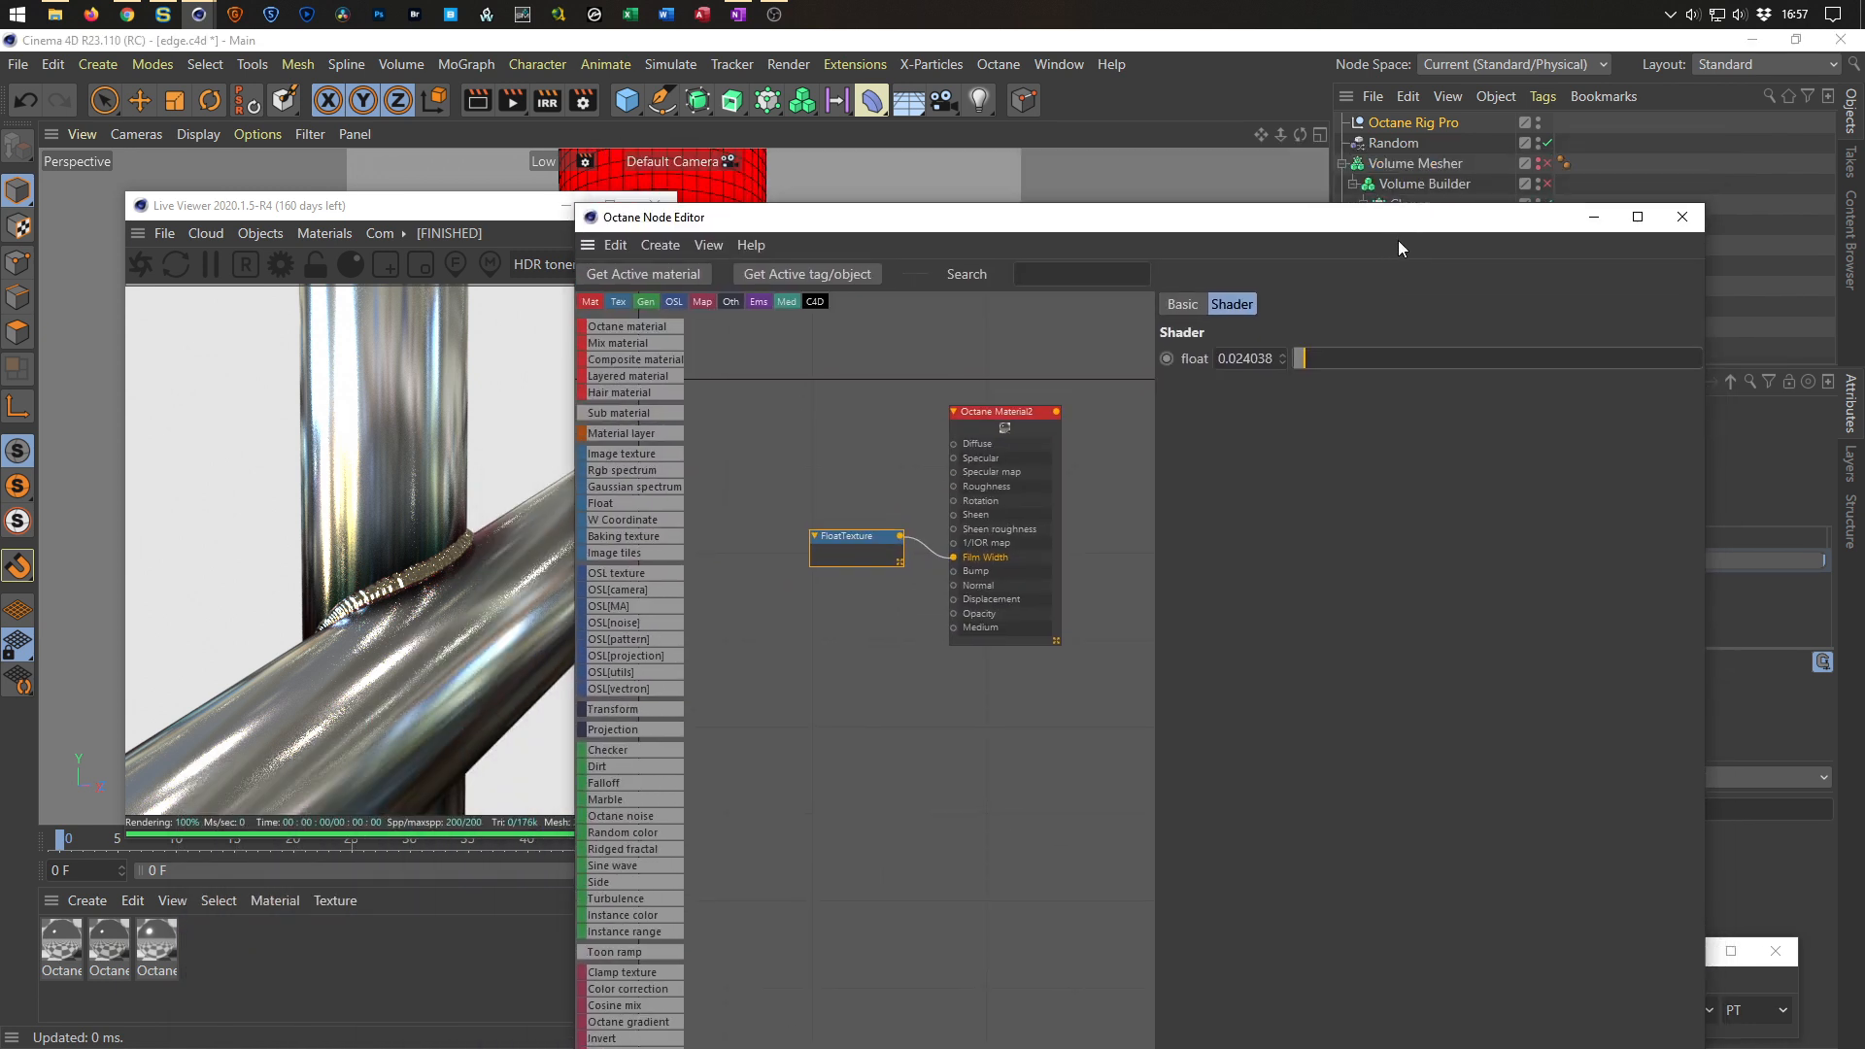
drag(577, 205, 665, 584)
drag(971, 612, 1020, 476)
drag(1714, 577, 1486, 583)
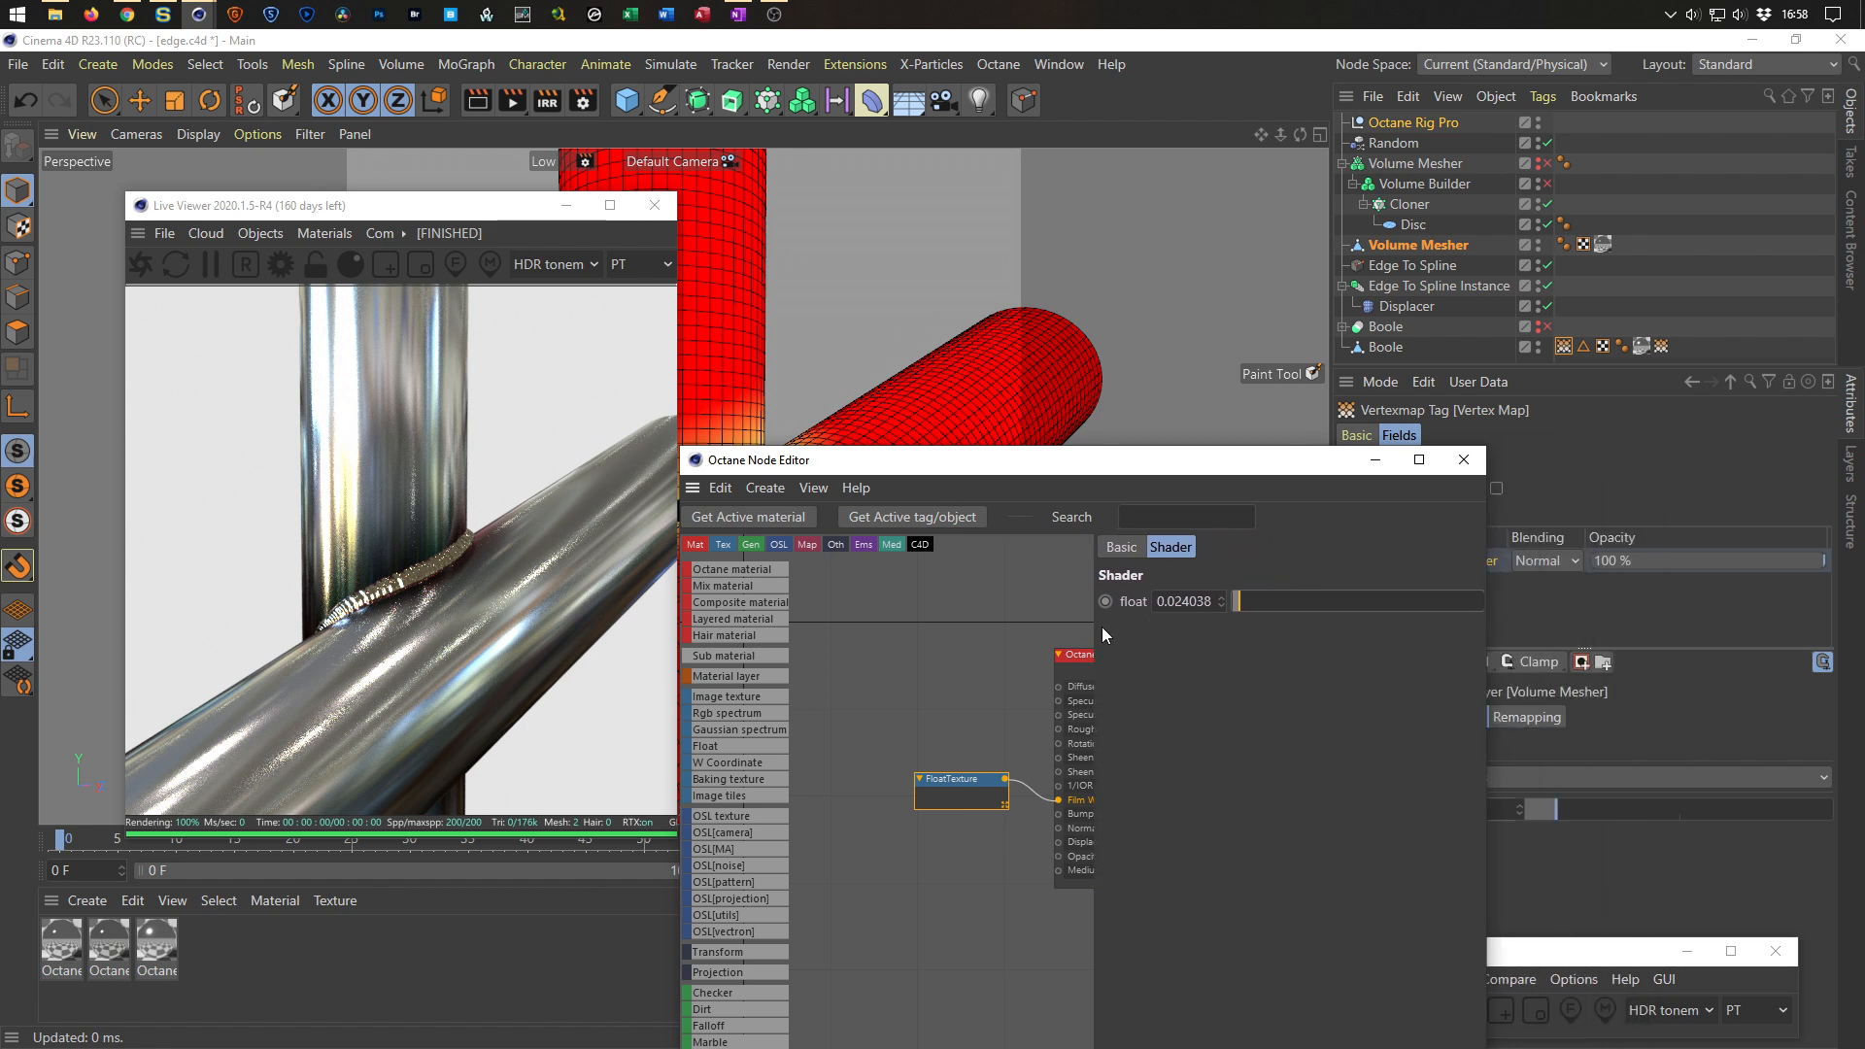
drag(1094, 630, 1181, 630)
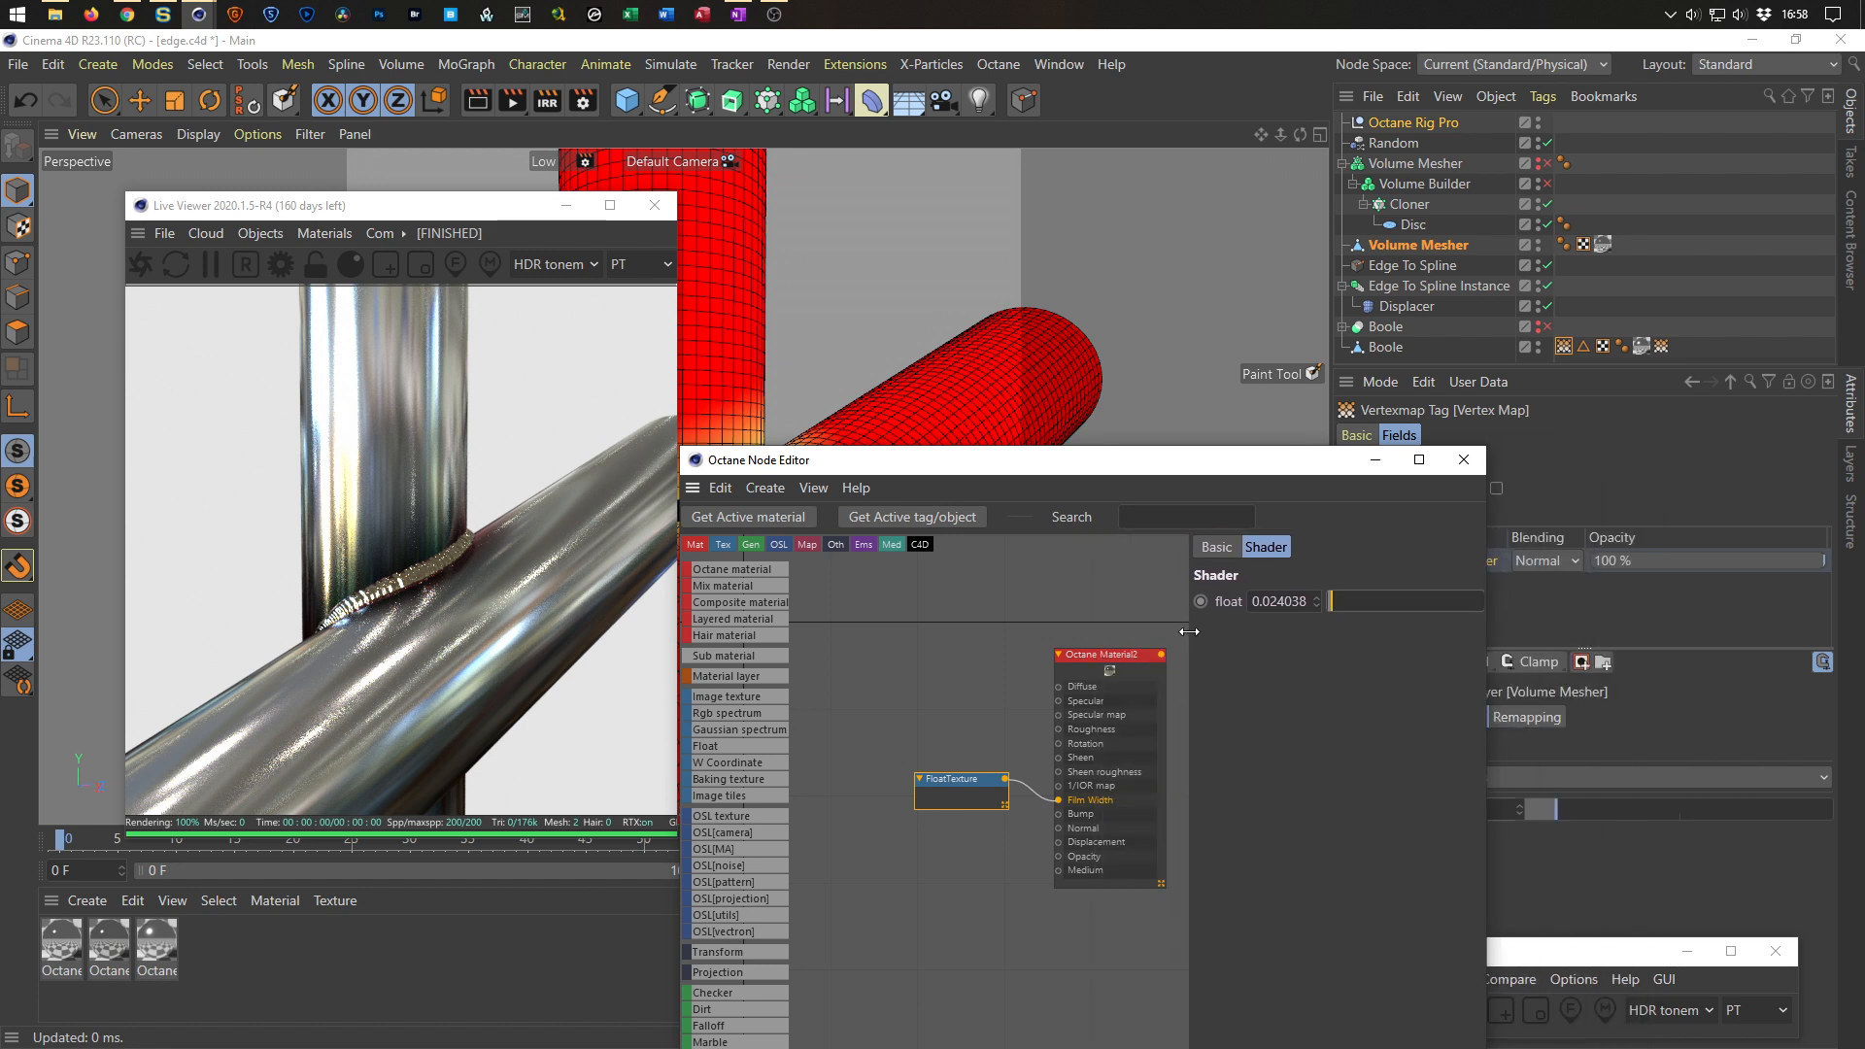
drag(1487, 544, 1649, 541)
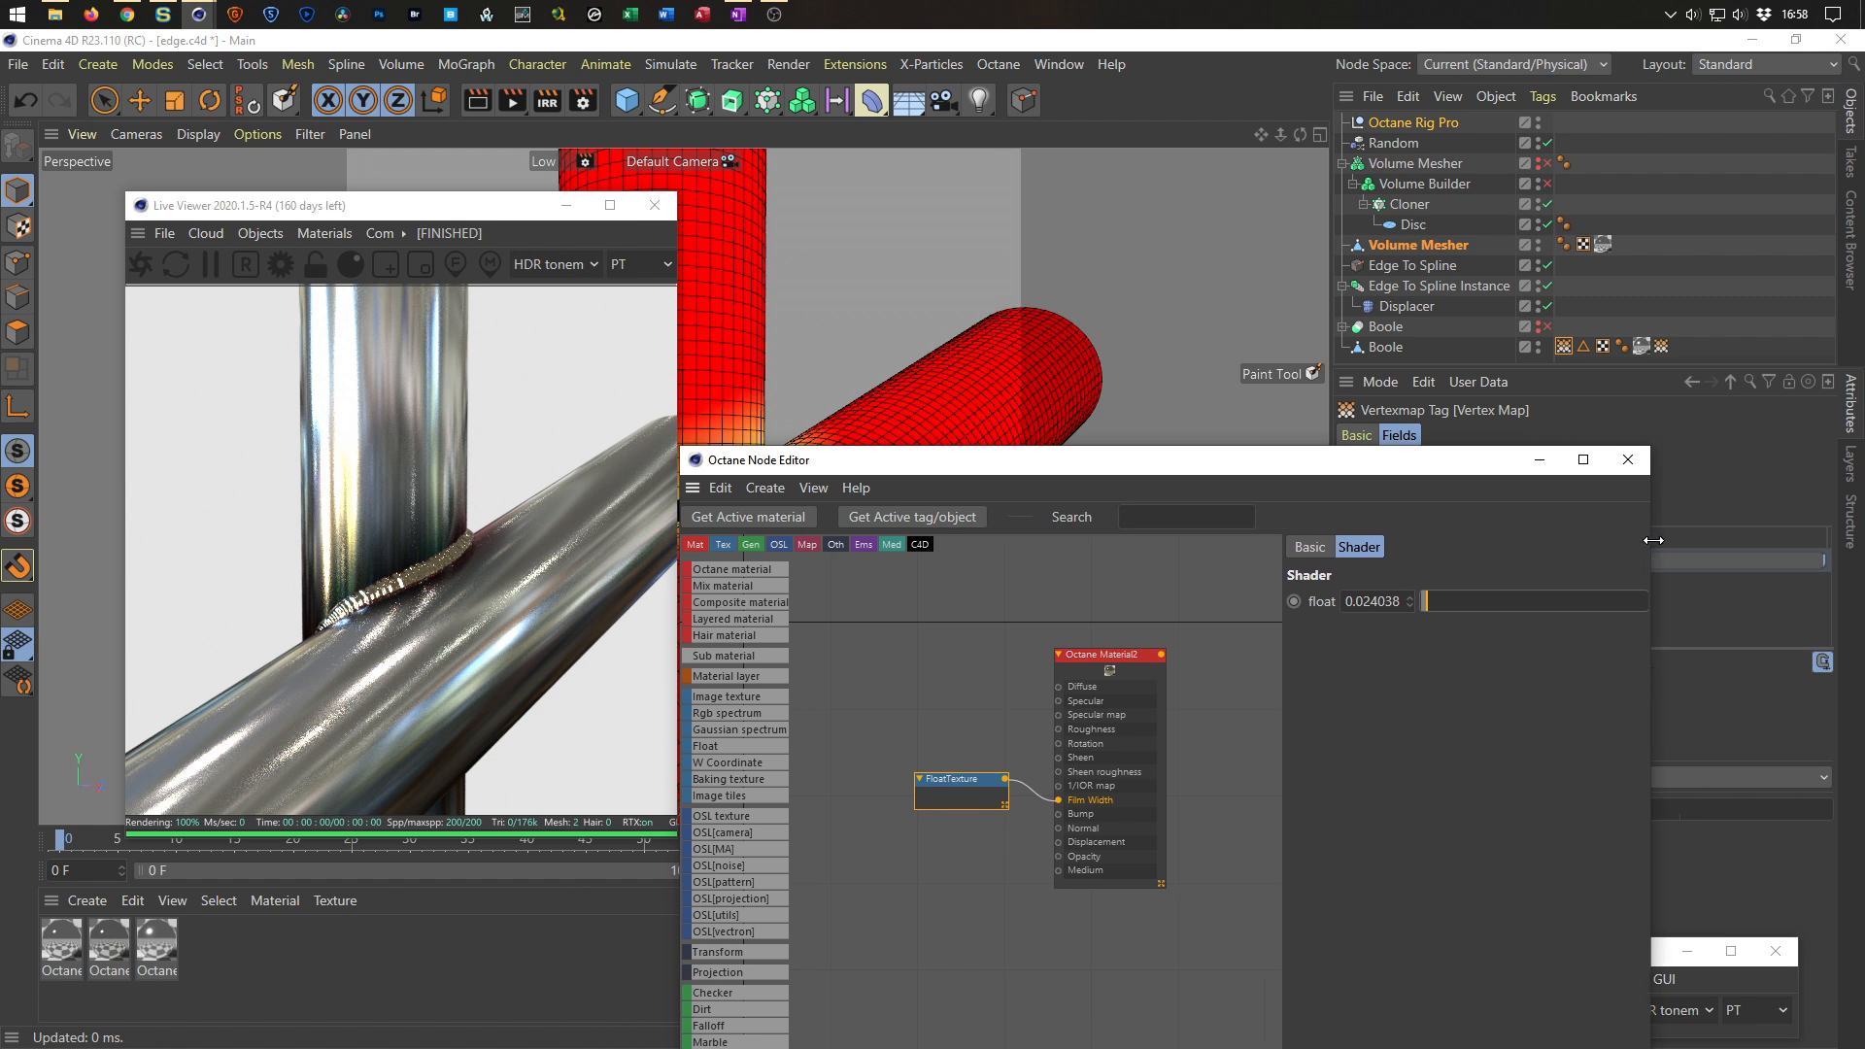
click(1253, 592)
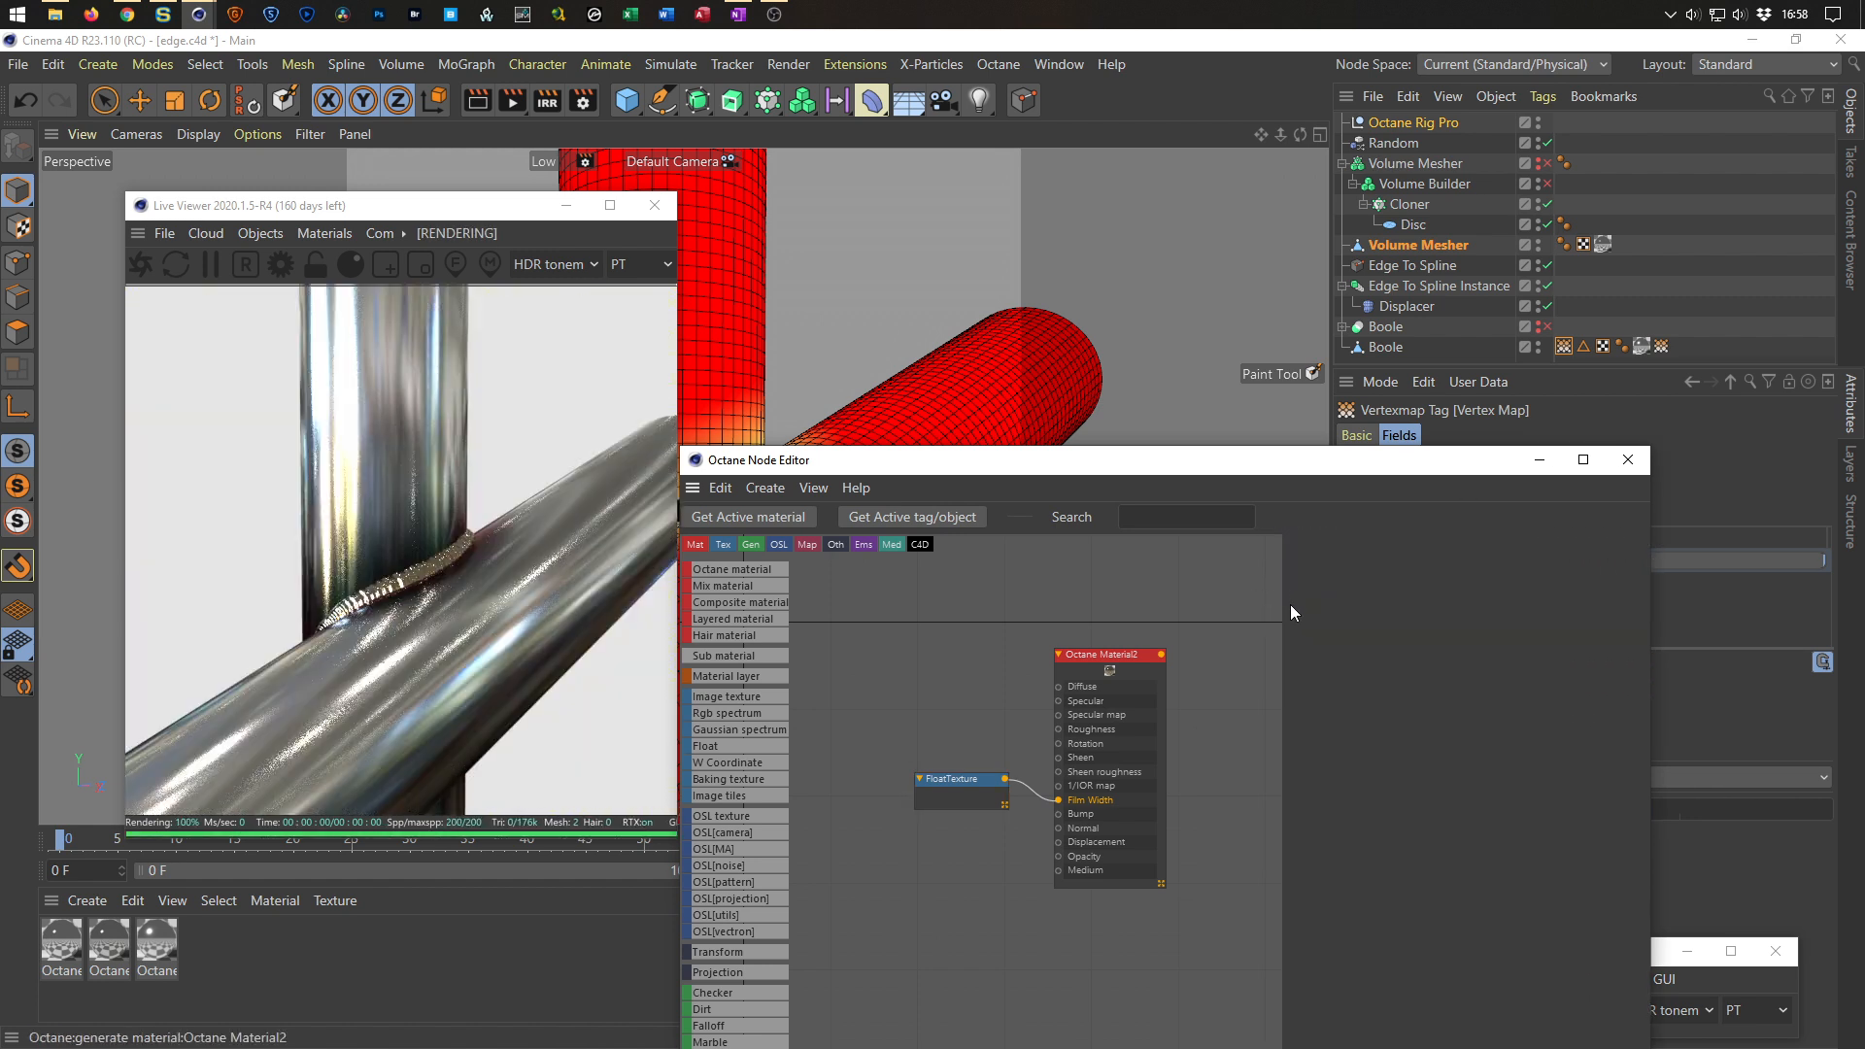
drag(1281, 598, 1241, 622)
click(1156, 655)
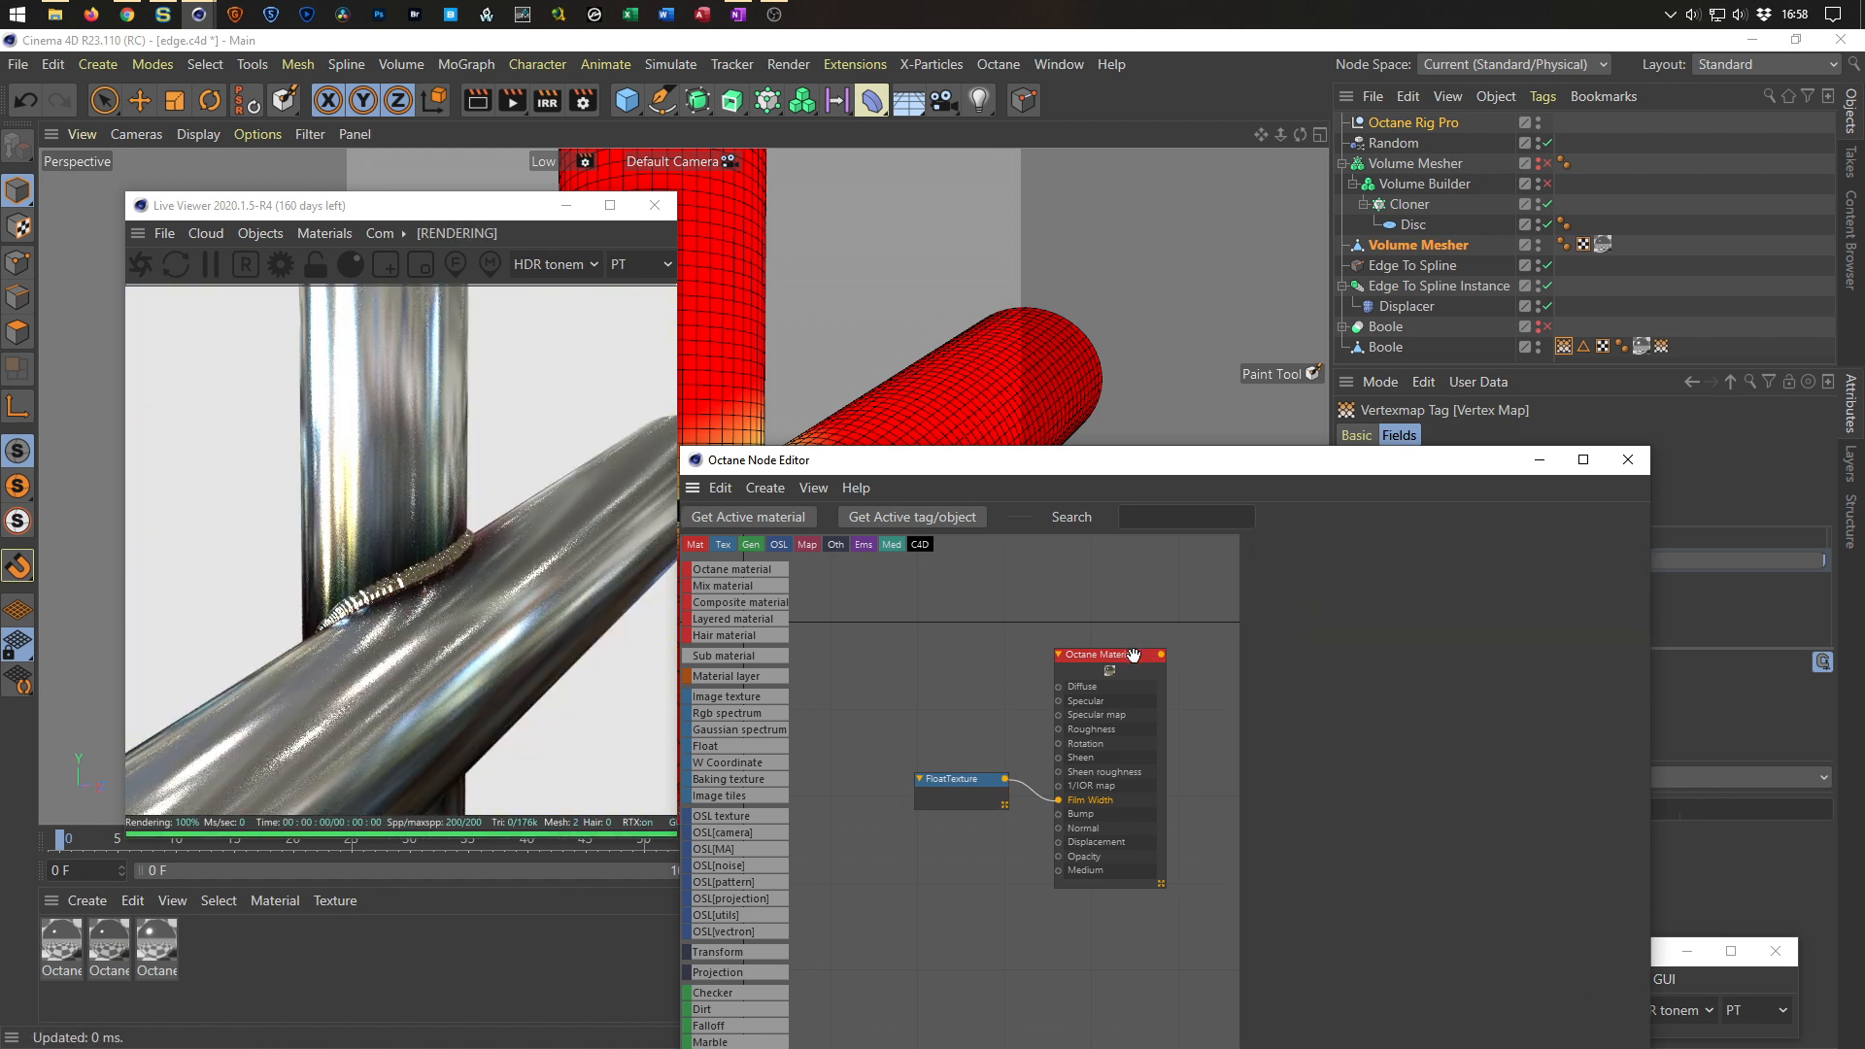
click(975, 780)
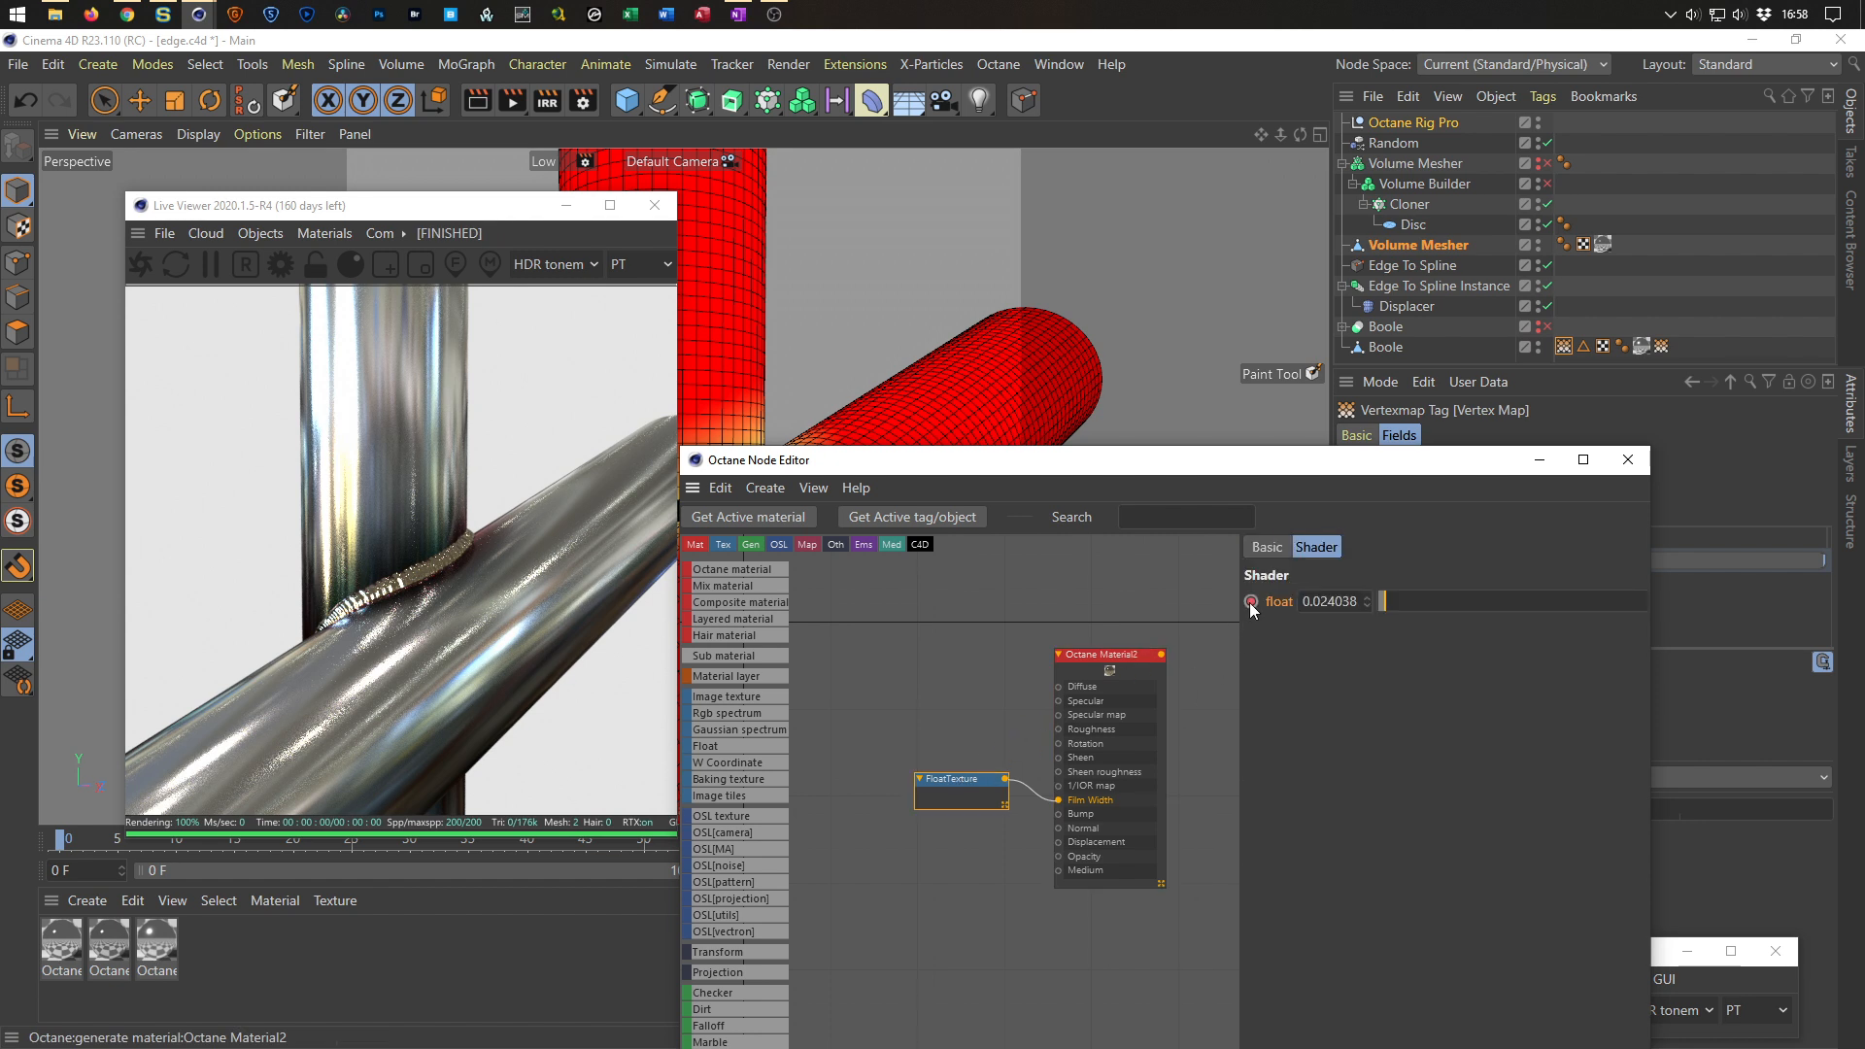